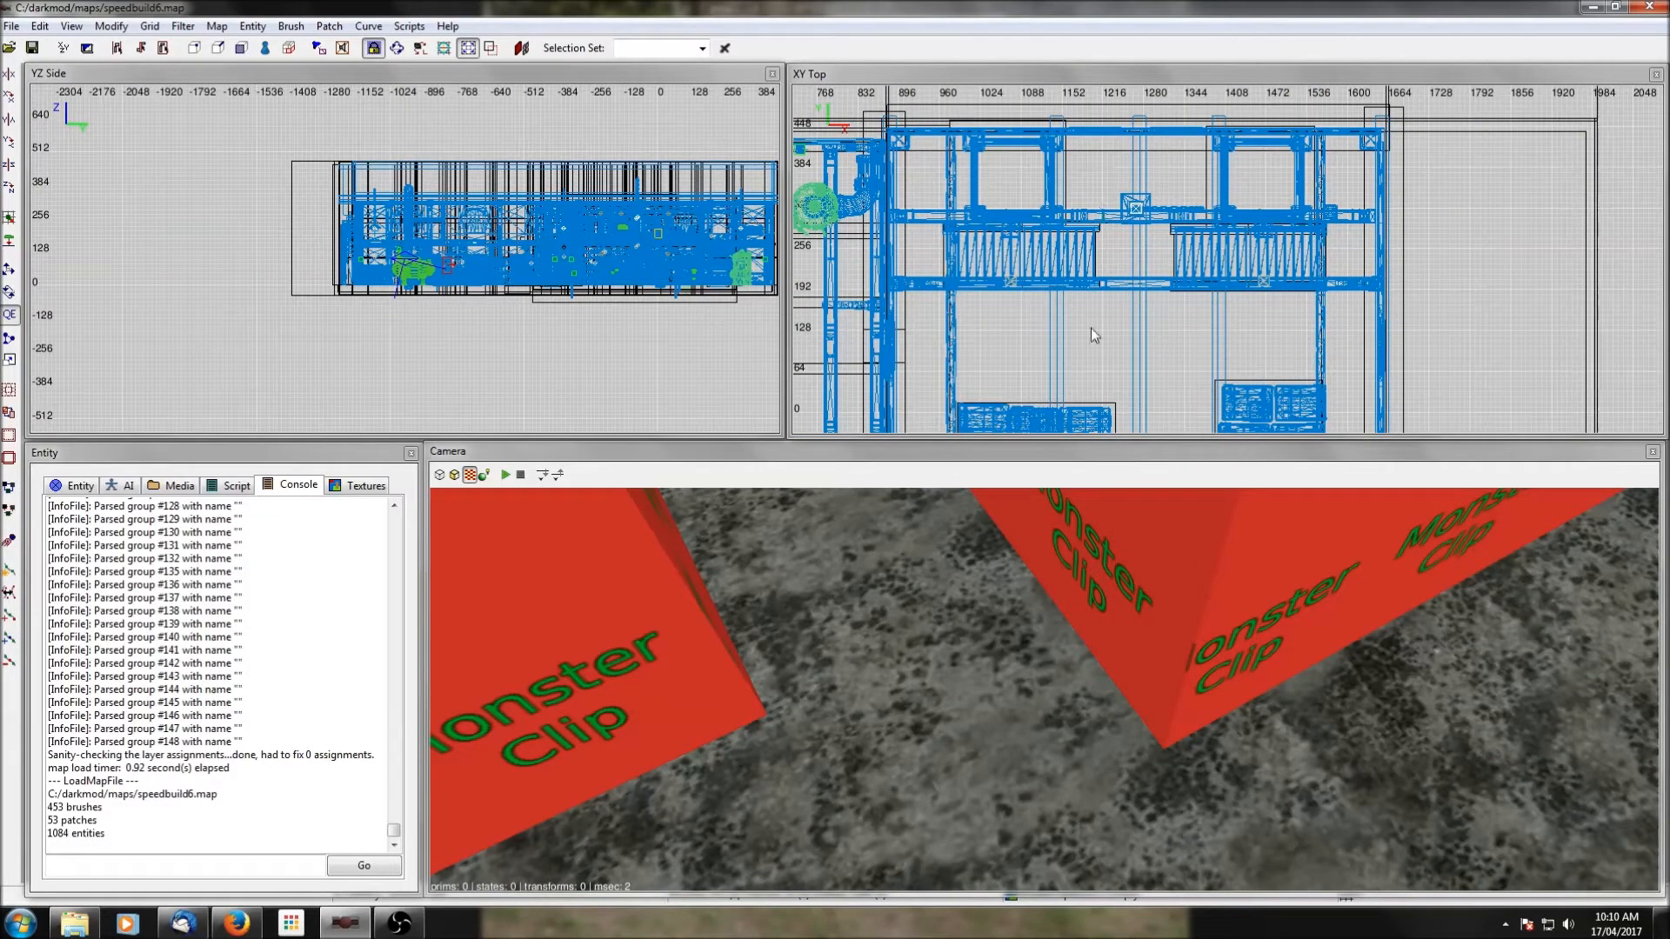
pyautogui.scroll(-1, 1089, 327)
pyautogui.moveTo(1126, 330); pyautogui.dragTo(1134, 313, button='right')
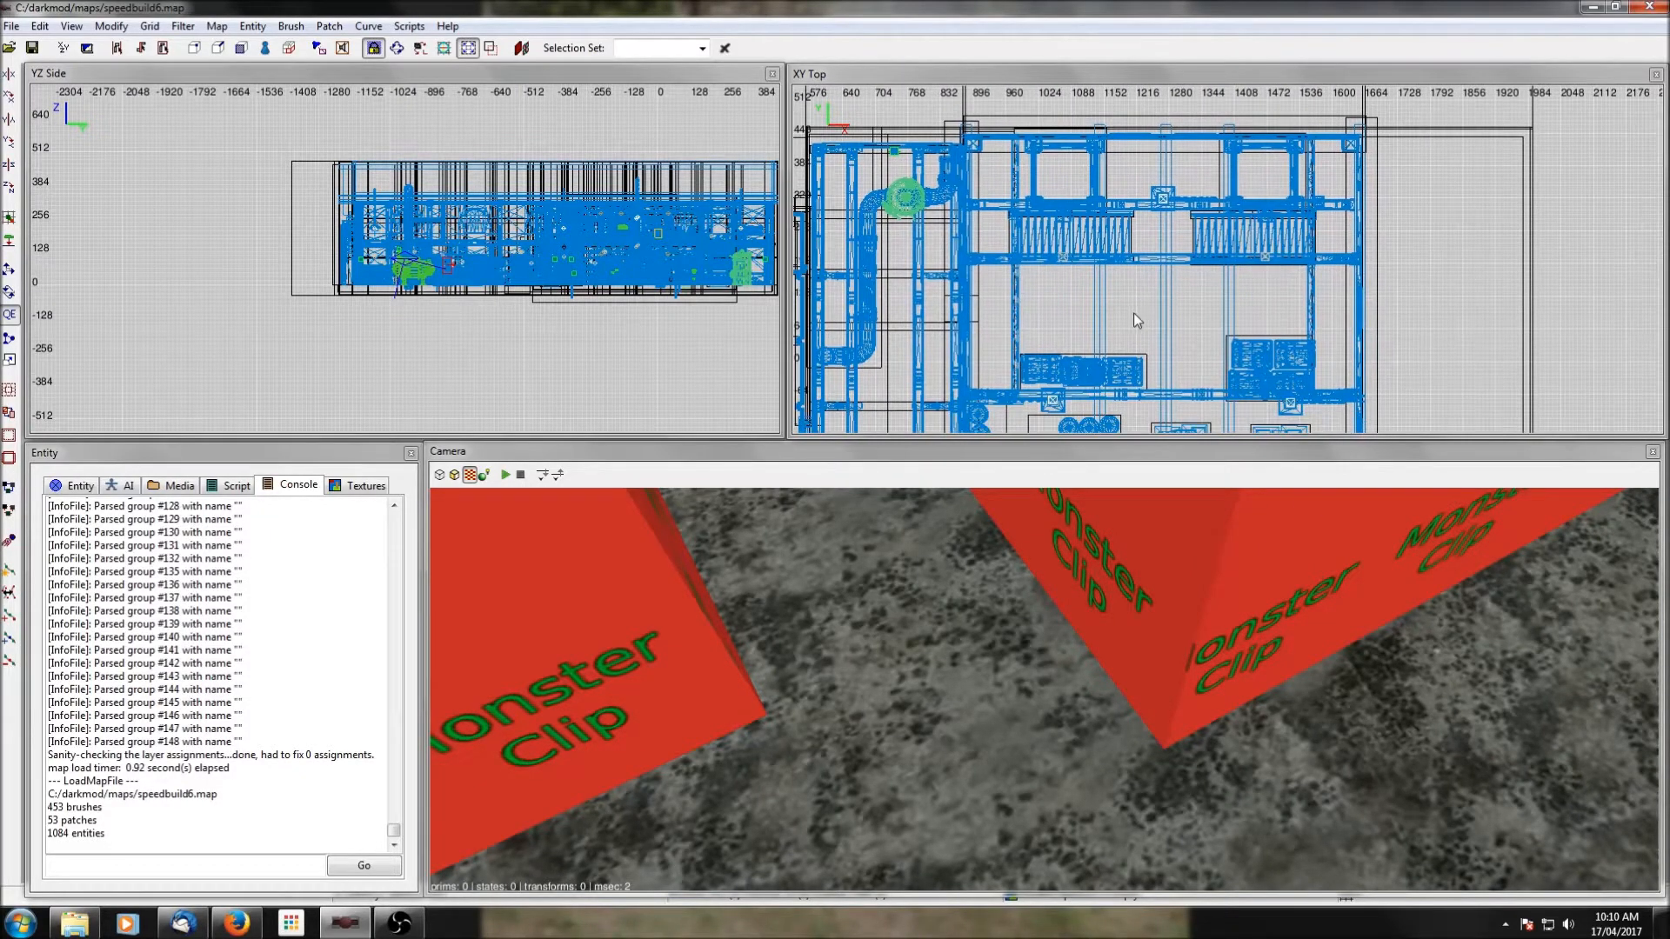
pyautogui.rightClick(1153, 609)
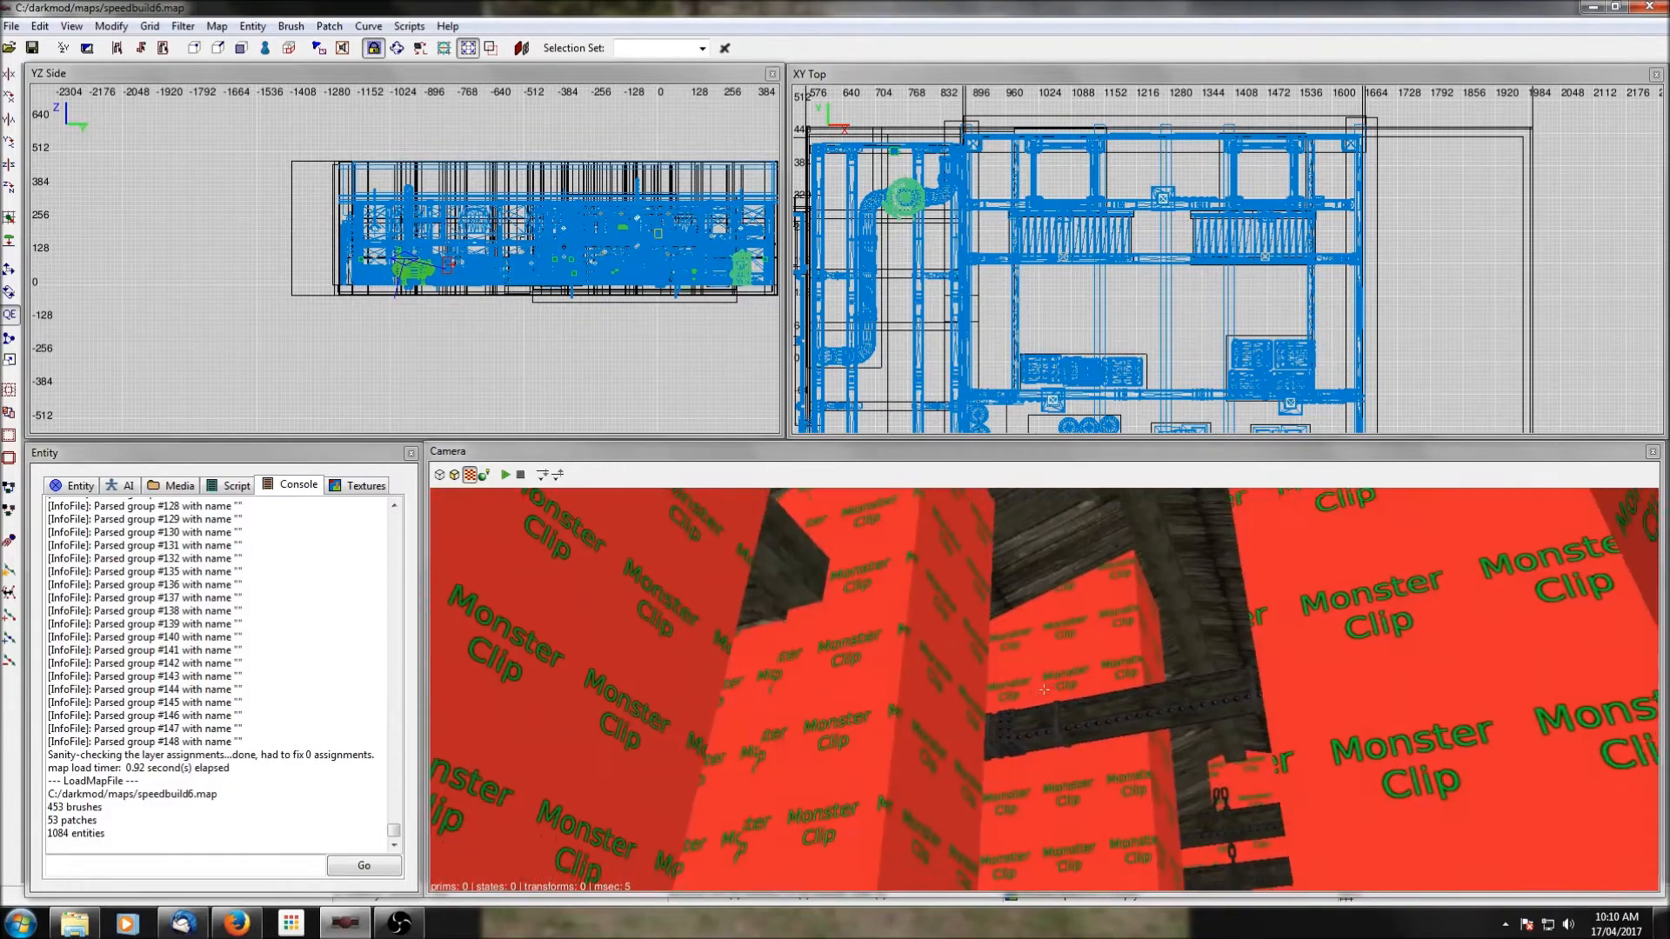
pyautogui.scroll(-2, 1229, 295)
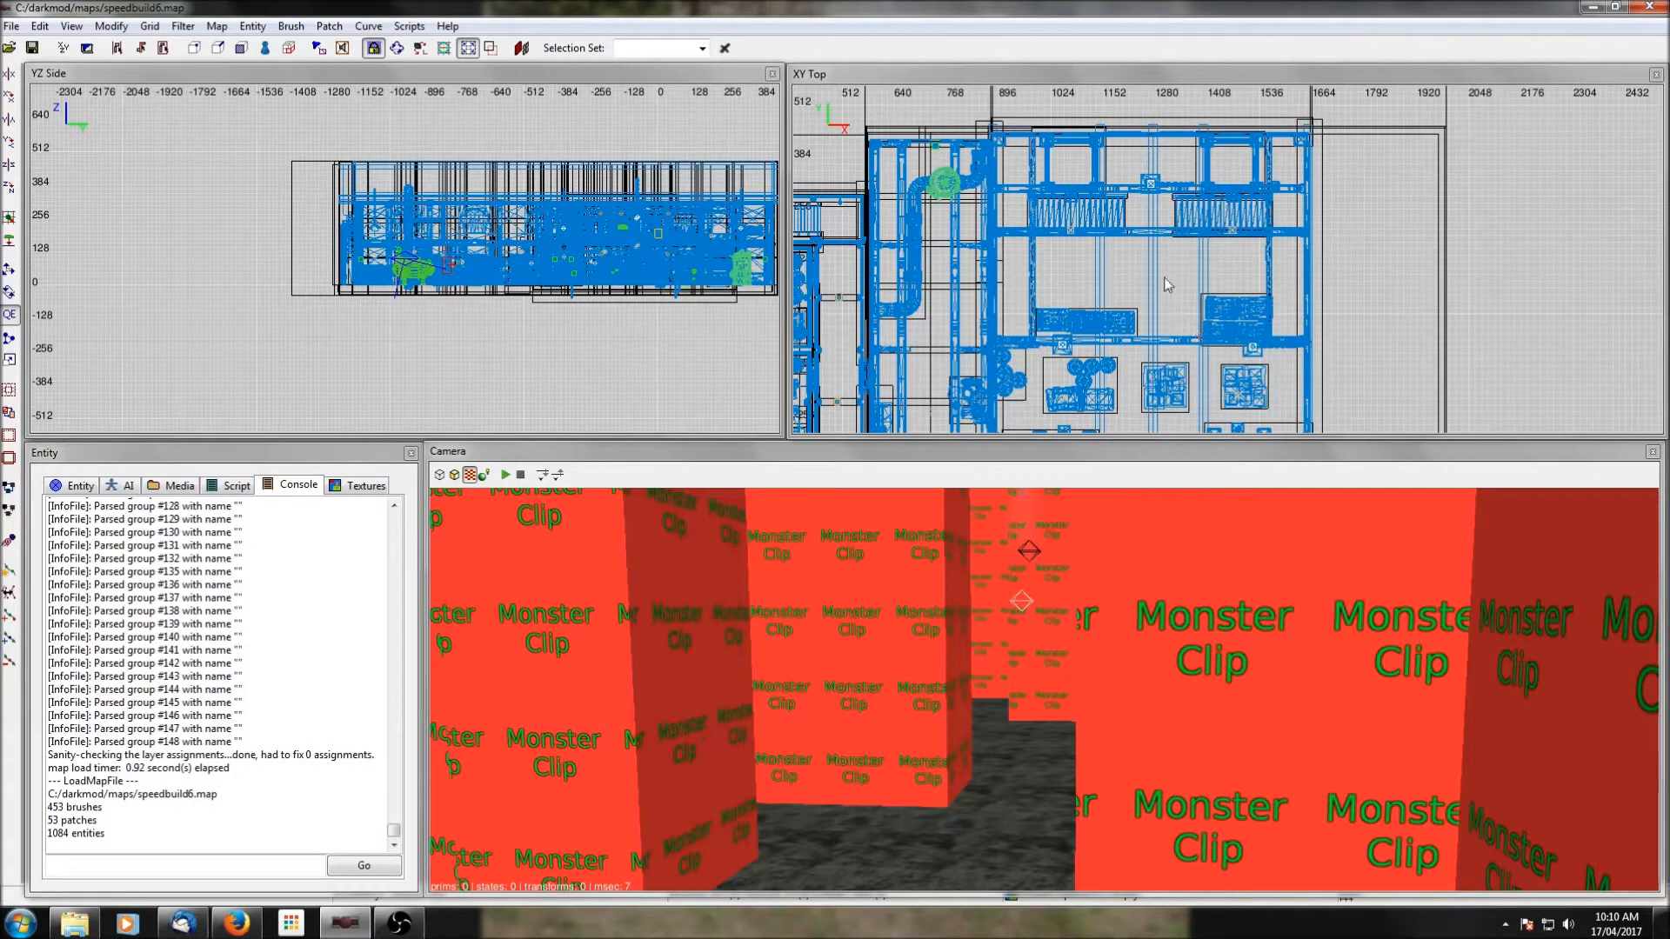
pyautogui.scroll(-3, 1167, 284)
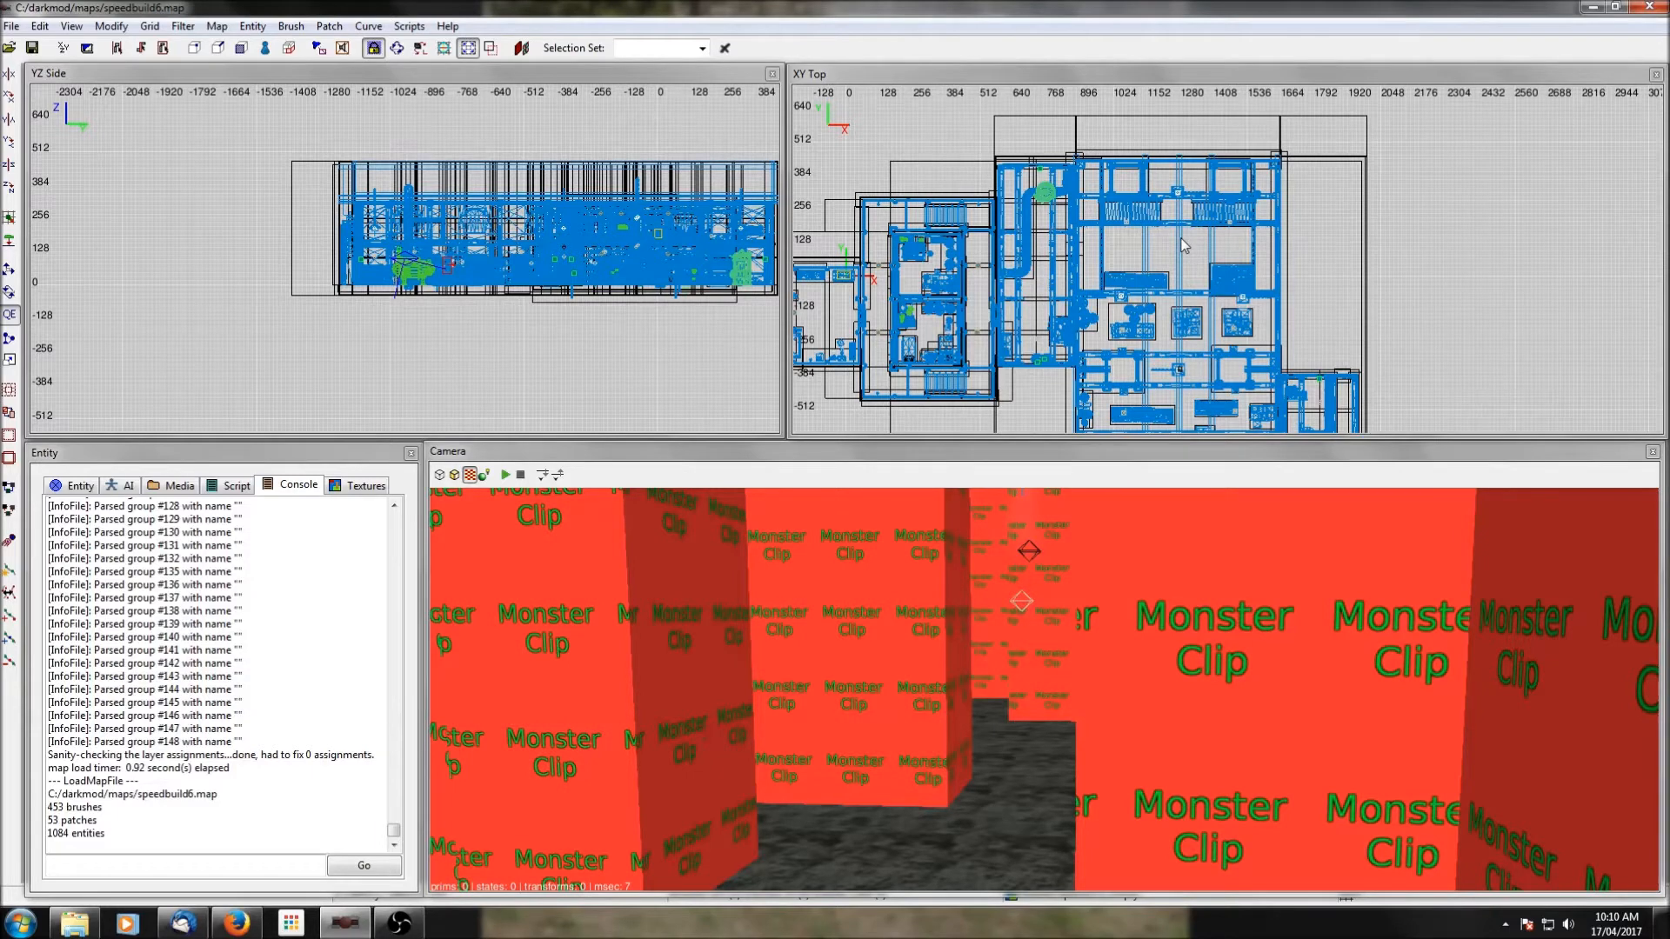
# Start creating an entity on the room's west walkway and browse to the Thieves classes under AI, Commoners, Armed.
pyautogui.scroll(2, 1185, 299)
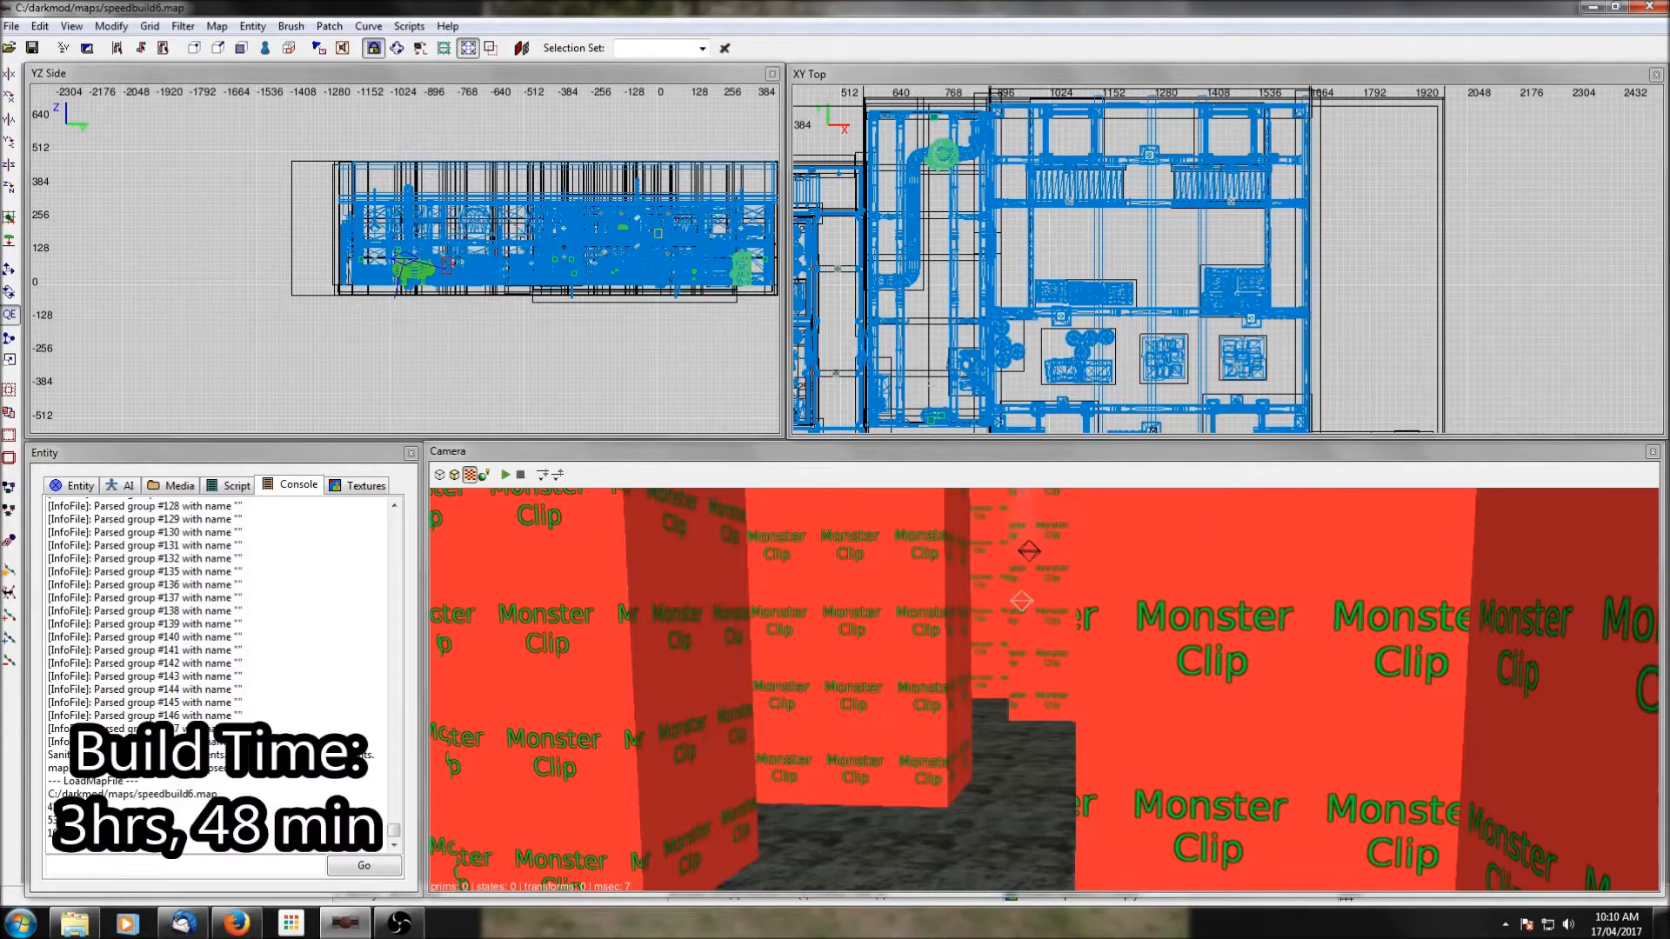
pyautogui.rightClick(1021, 254)
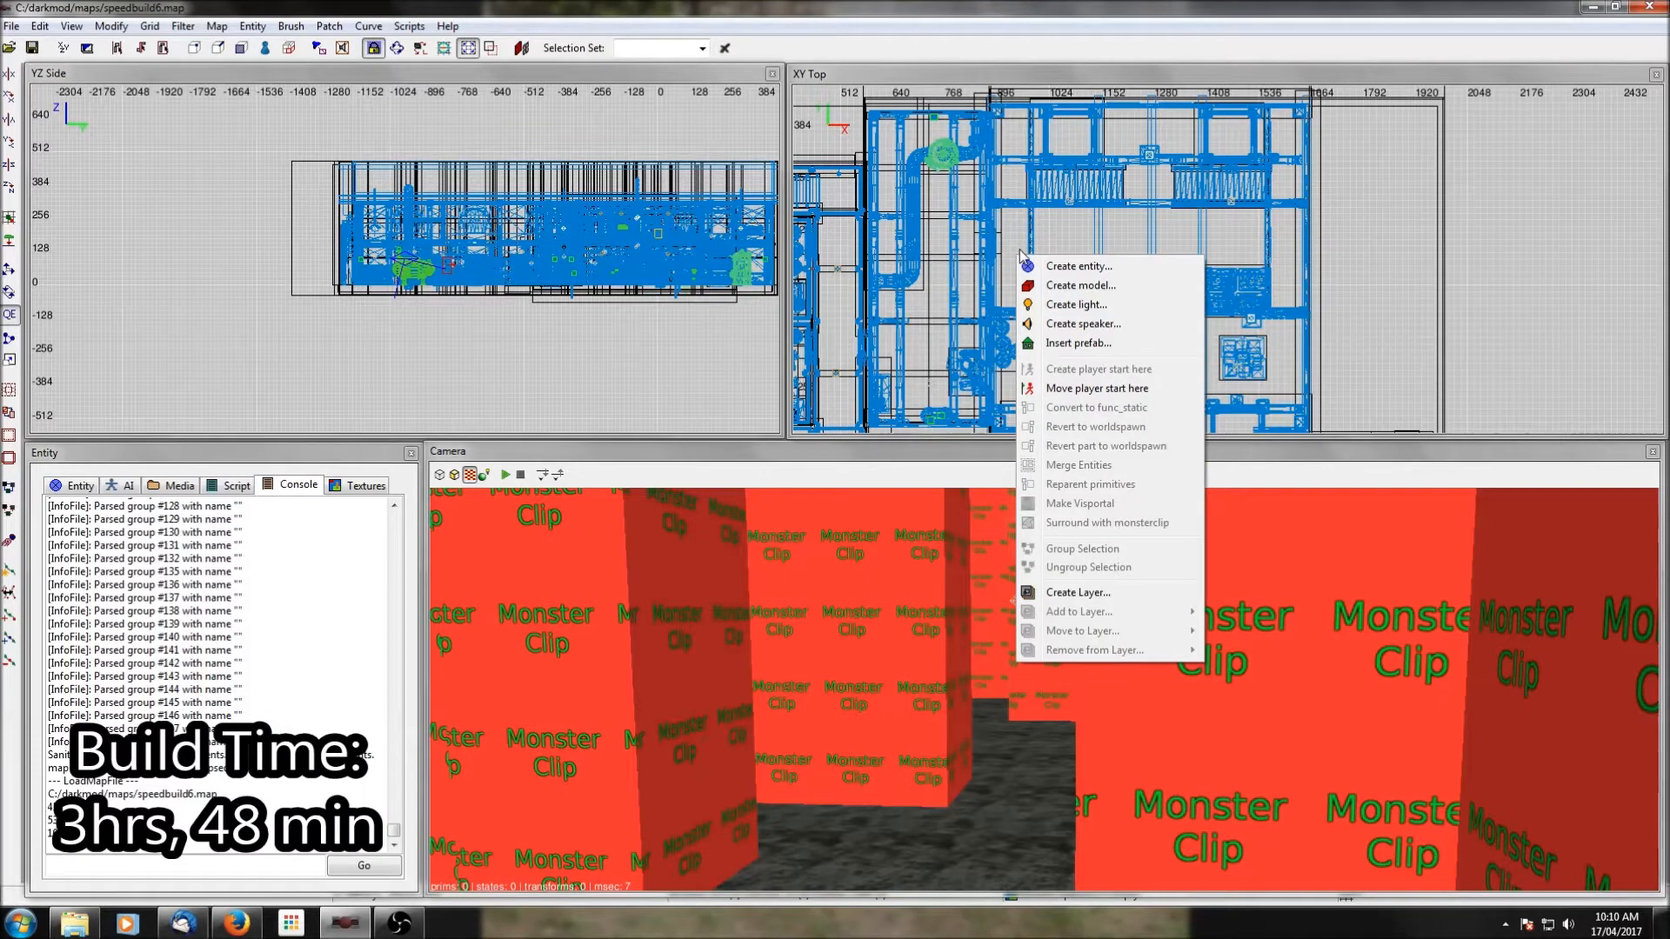
pyautogui.click(1070, 266)
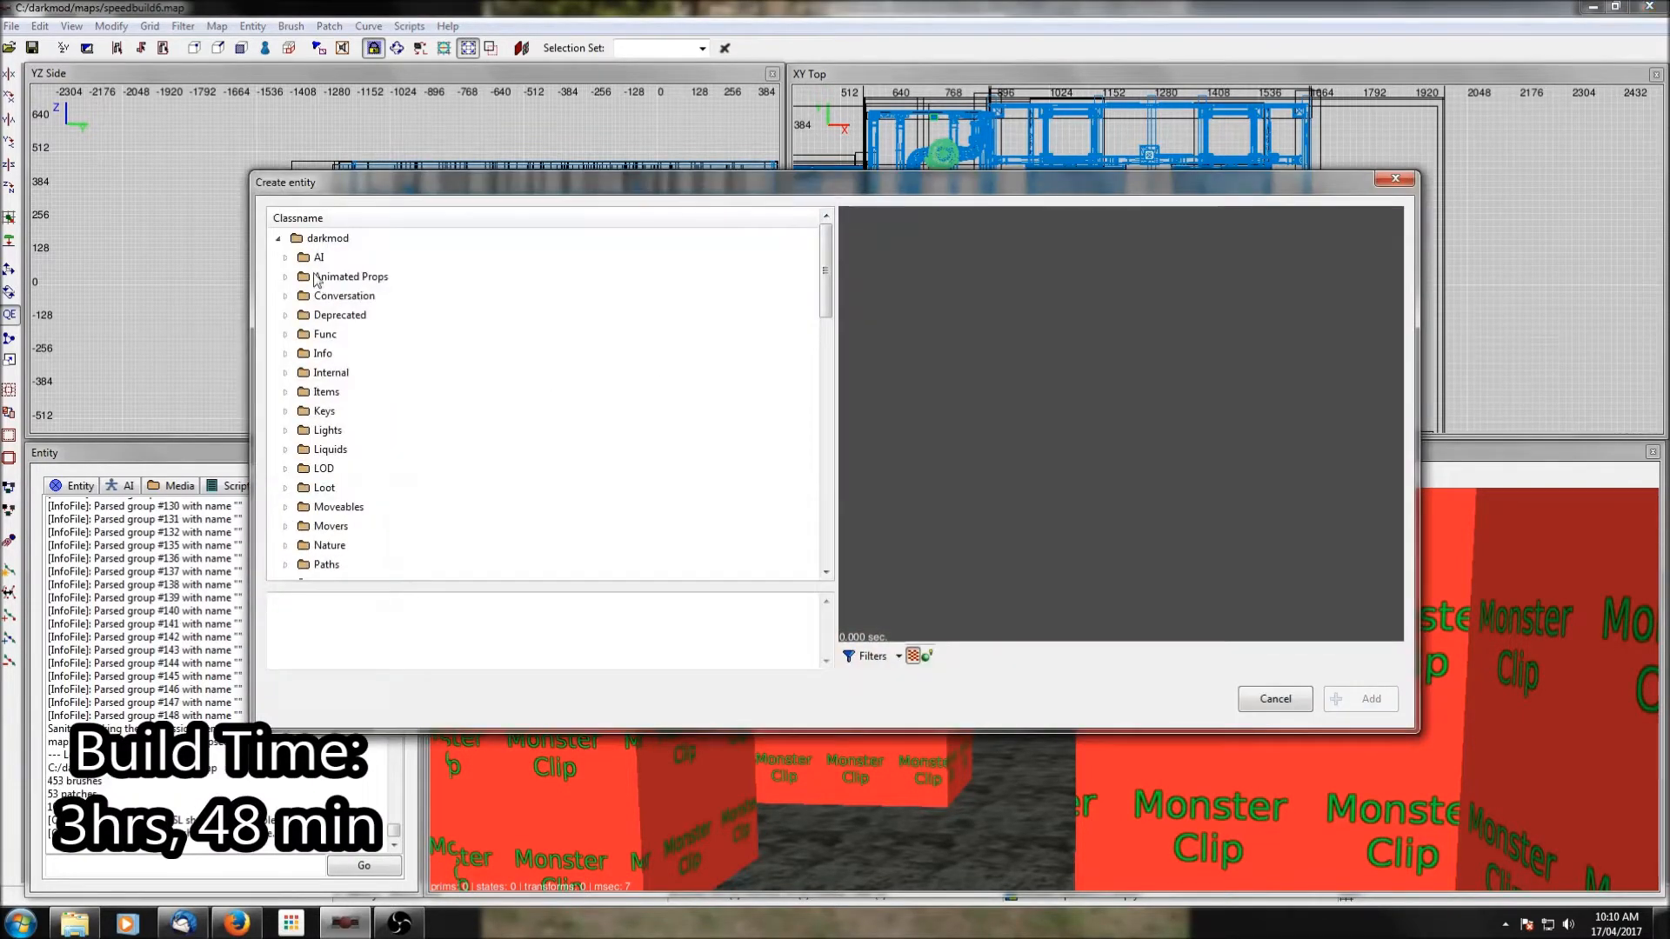
pyautogui.click(287, 259)
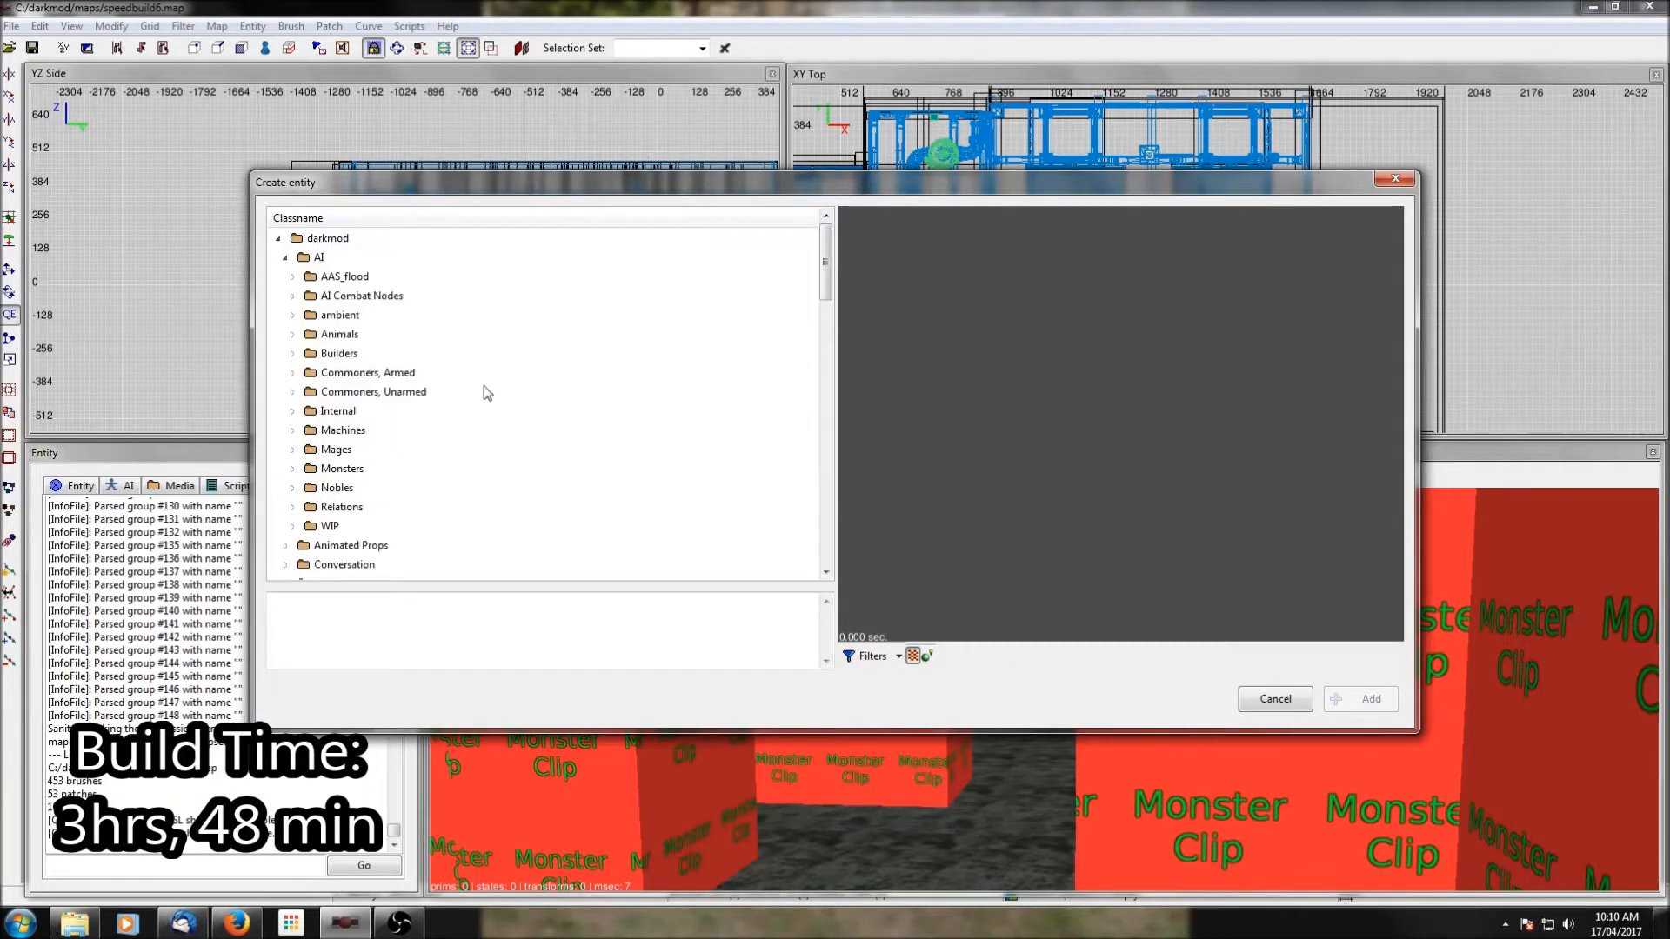
pyautogui.click(293, 374)
pyautogui.scroll(-2, 405, 343)
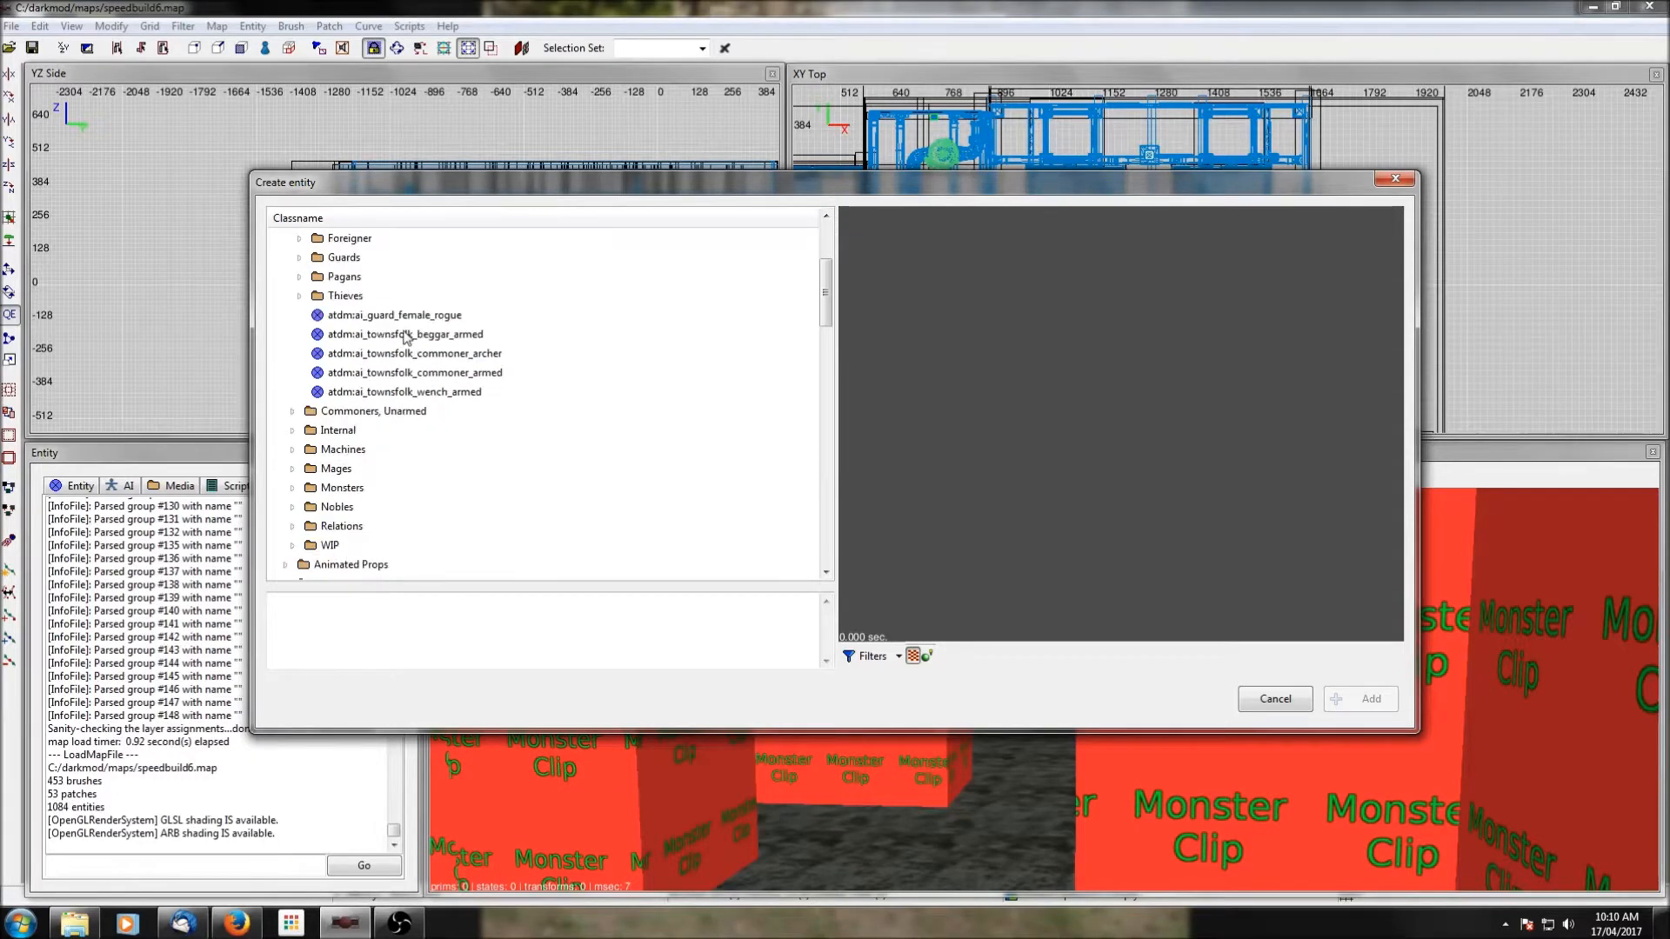
pyautogui.click(300, 353)
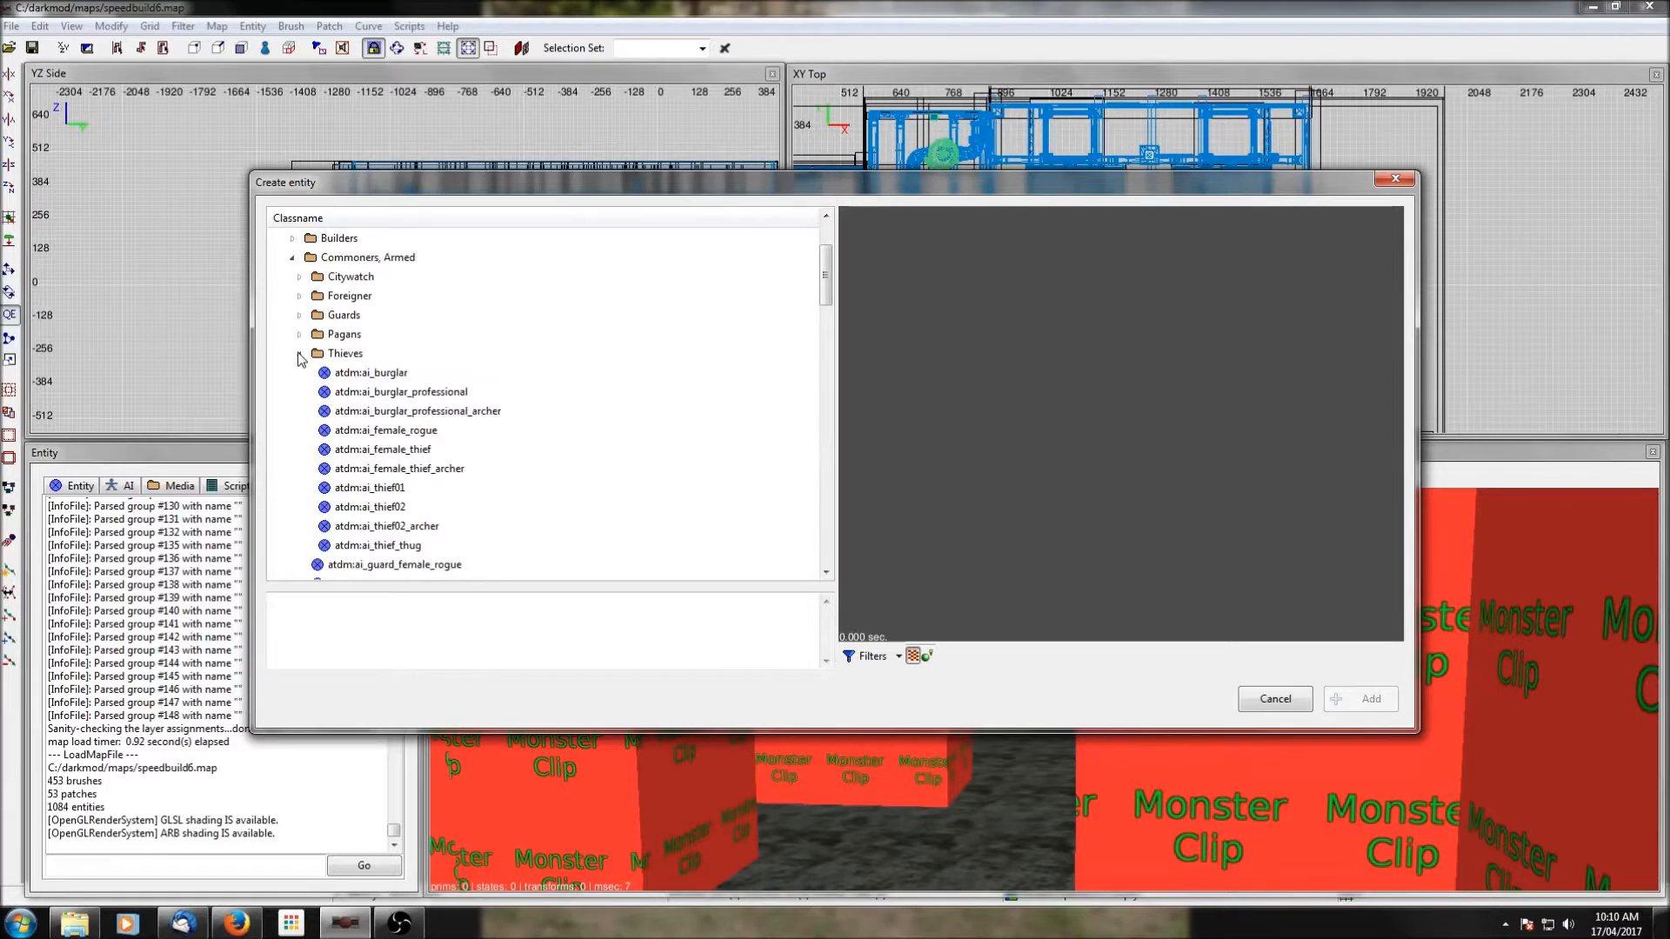
pyautogui.scroll(-1, 479, 363)
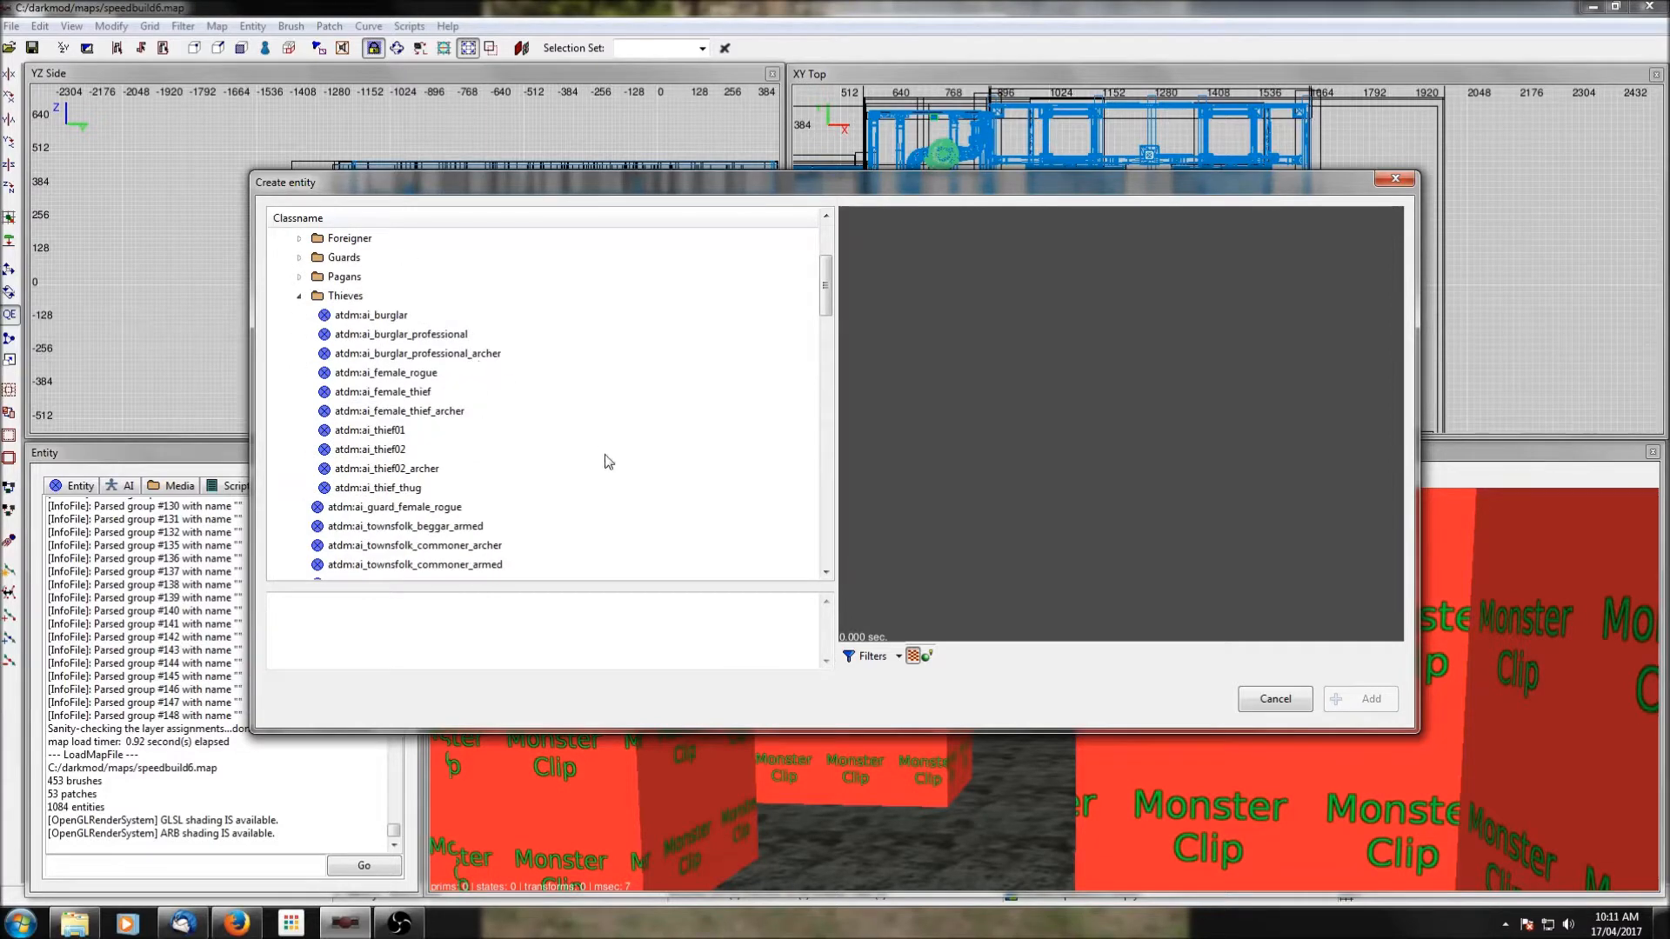
pyautogui.scroll(-2, 547, 416)
# Compare the female thief archer and thief02 archer models and add the atdm:ai_female_thief_archer entity.
pyautogui.click(407, 299)
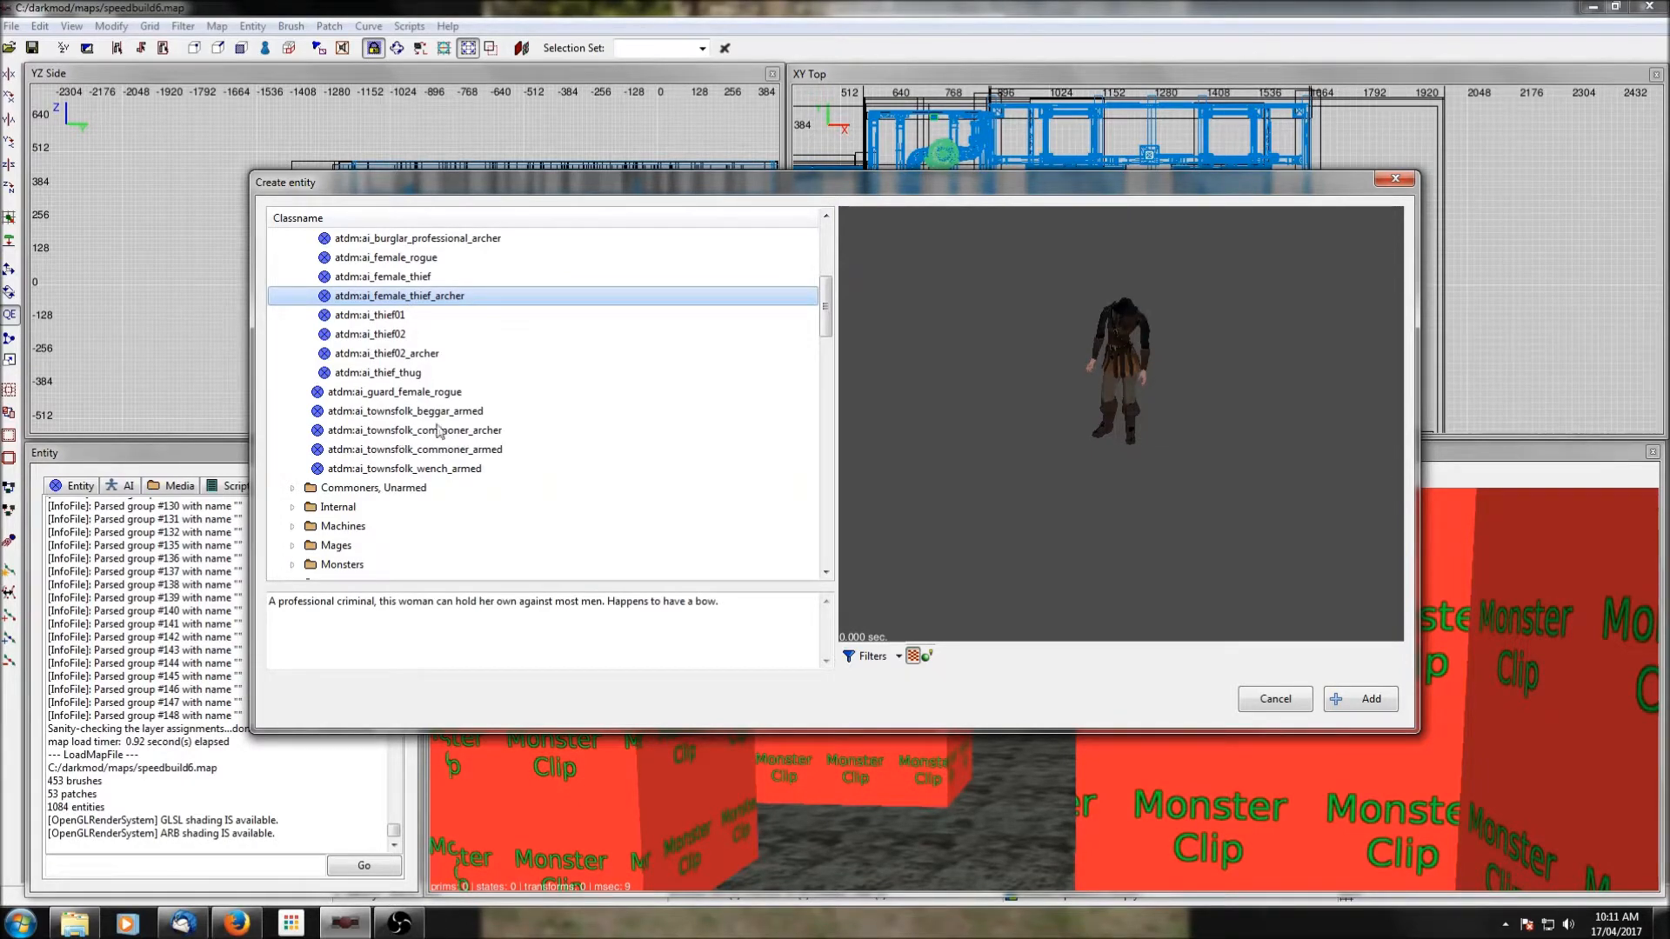
pyautogui.click(388, 355)
pyautogui.click(389, 297)
pyautogui.click(396, 354)
pyautogui.click(396, 297)
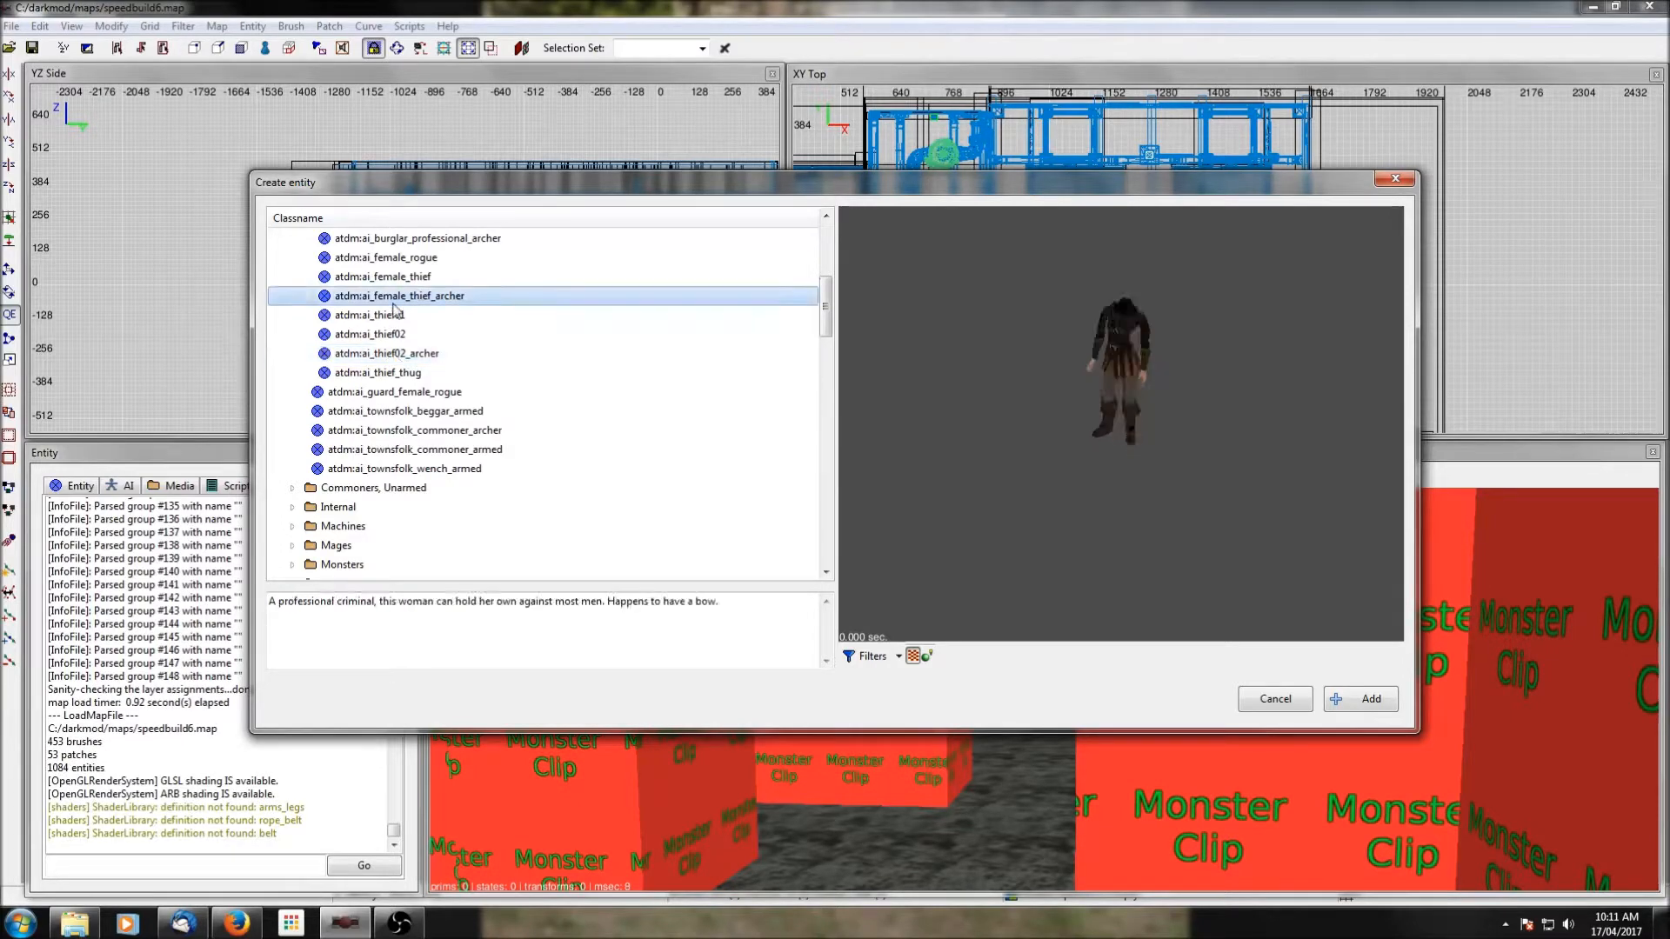
pyautogui.click(1363, 701)
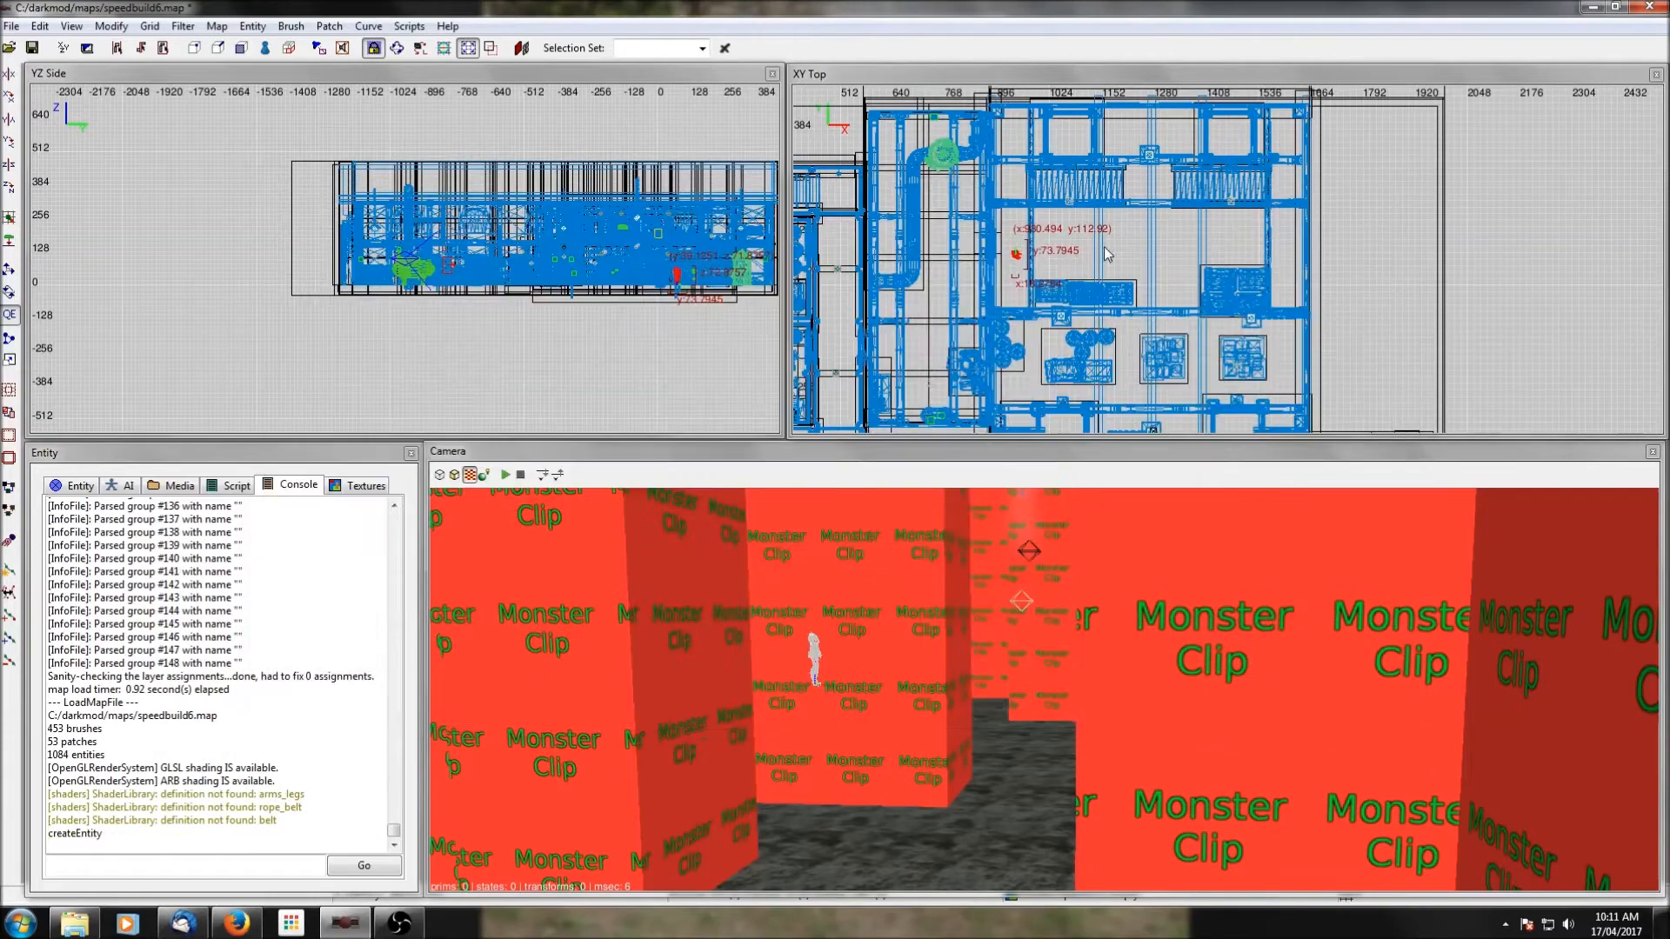
# Raise the female archer to the upper walkway level and shift it to about x 922, y 171 on the west side.
pyautogui.moveTo(678, 275); pyautogui.dragTo(676, 227)
pyautogui.scroll(4, 1029, 318)
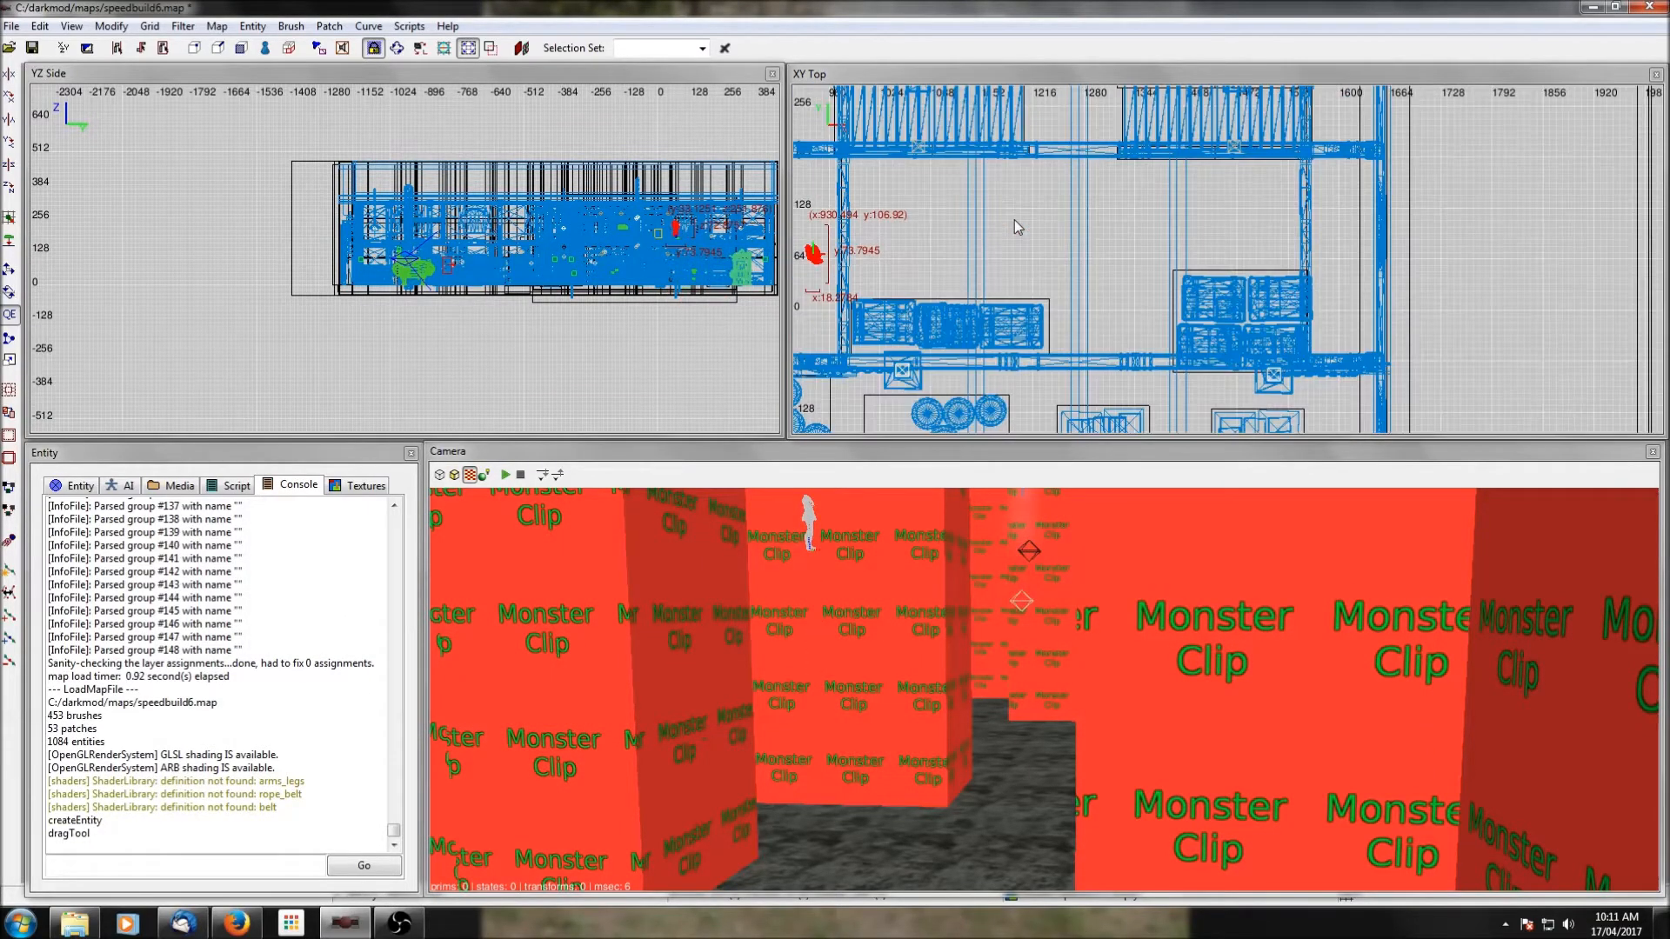
pyautogui.moveTo(1084, 350); pyautogui.dragTo(1079, 300)
pyautogui.keyDown('ctrl'); pyautogui.middleClick(1271, 321); pyautogui.keyUp('ctrl')
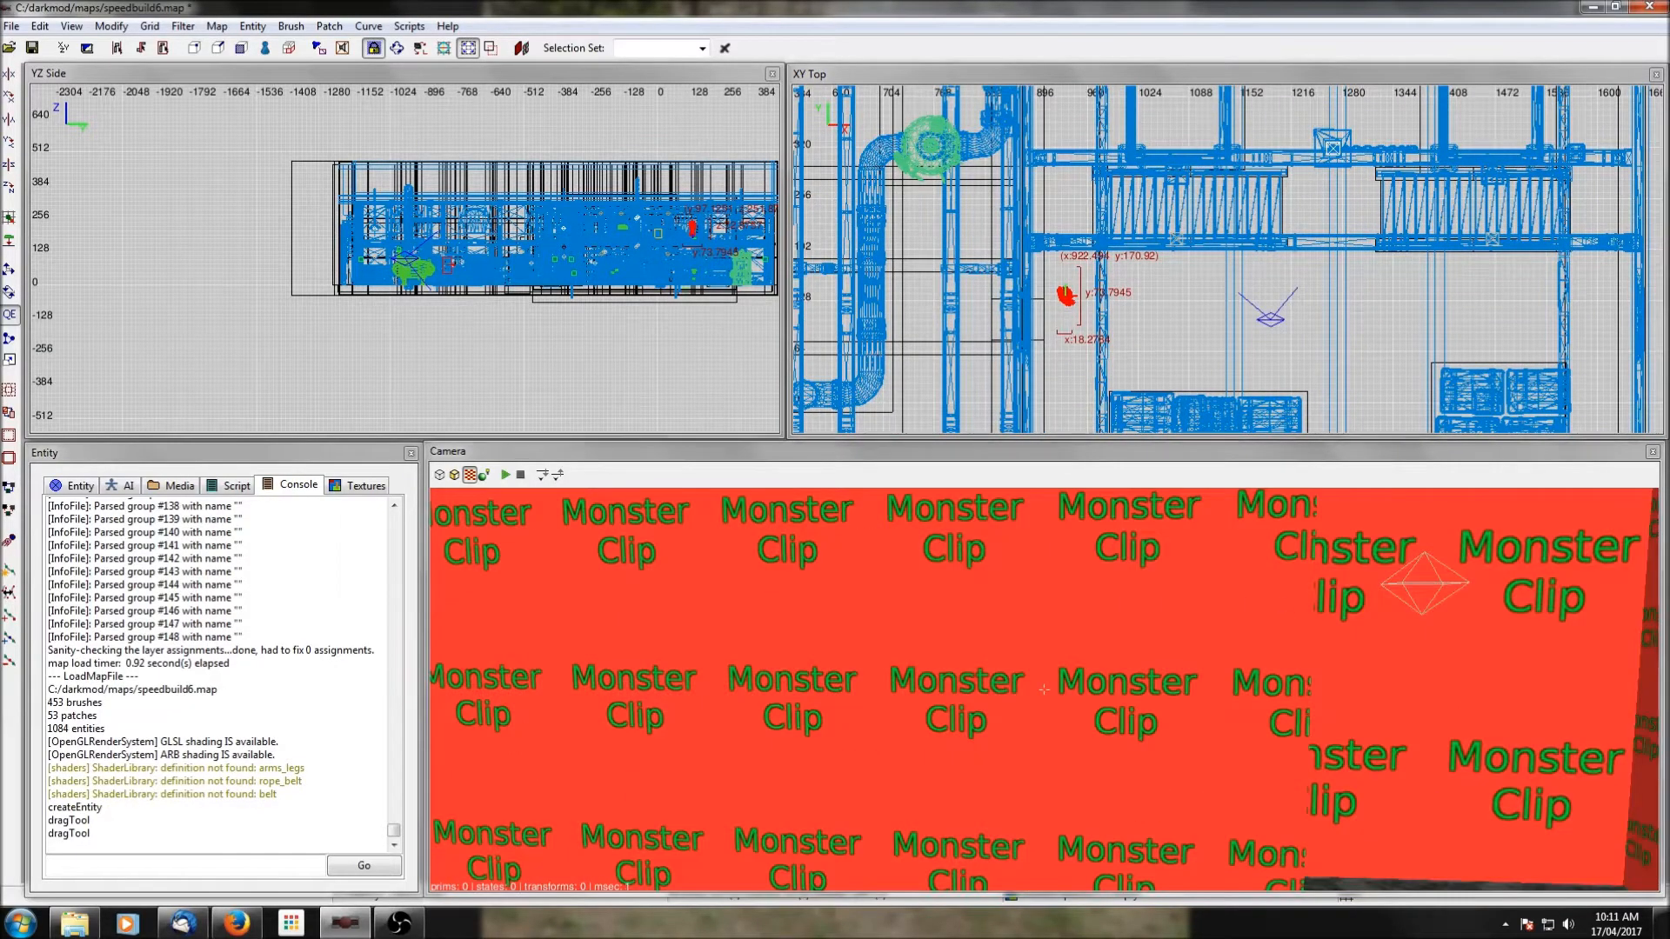
pyautogui.rightClick(1253, 557)
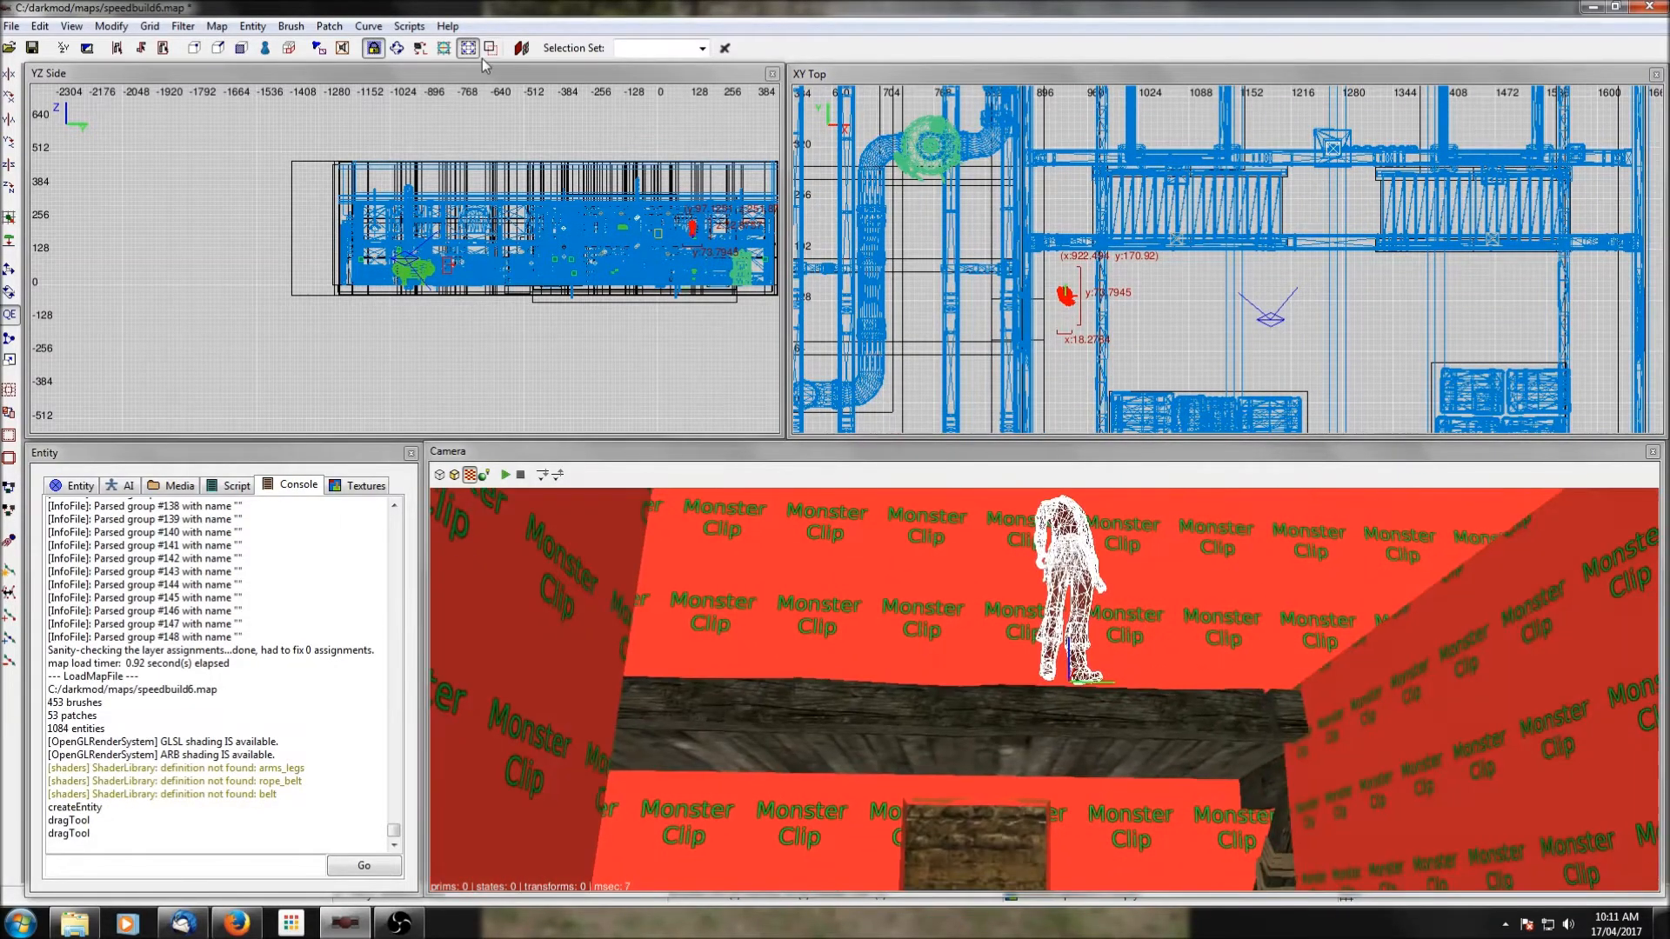
# Filter the monster clip brushes out of the views and clear the selection of the female archer.
pyautogui.click(183, 26)
pyautogui.click(139, 113)
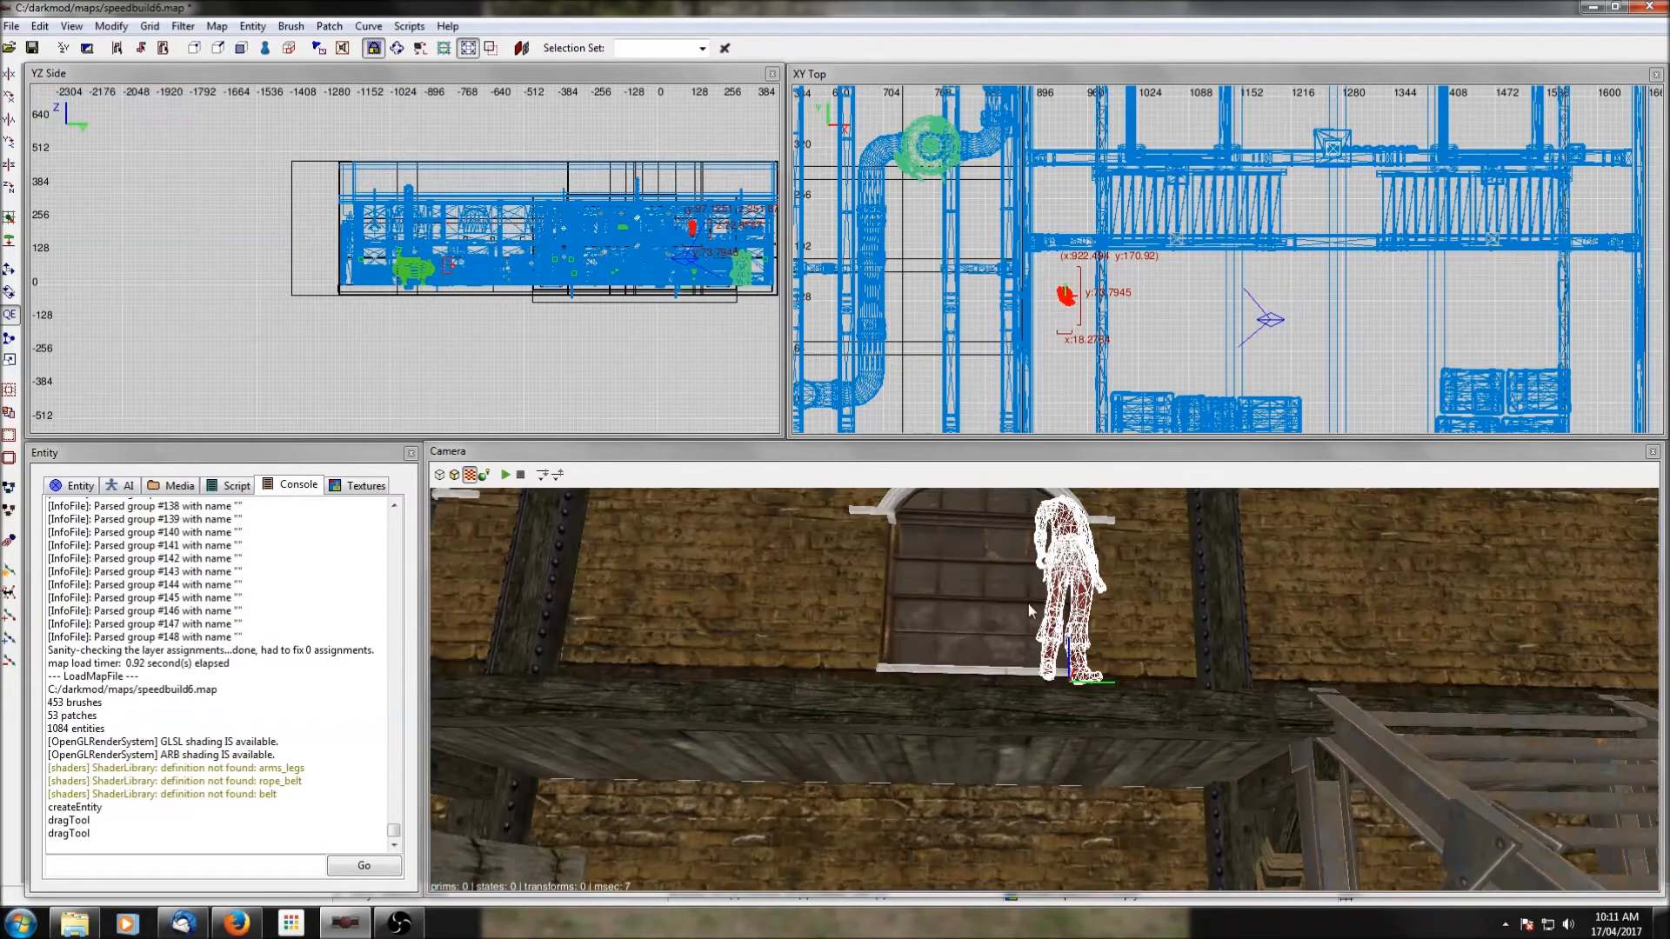
pyautogui.keyDown('shift'); pyautogui.click(1141, 748); pyautogui.keyUp('shift')
pyautogui.keyDown('shift'); pyautogui.click(1141, 748); pyautogui.keyUp('shift')
pyautogui.scroll(-2, 1160, 330)
pyautogui.moveTo(1271, 327); pyautogui.dragTo(1157, 318, button='right')
pyautogui.press('Escape')
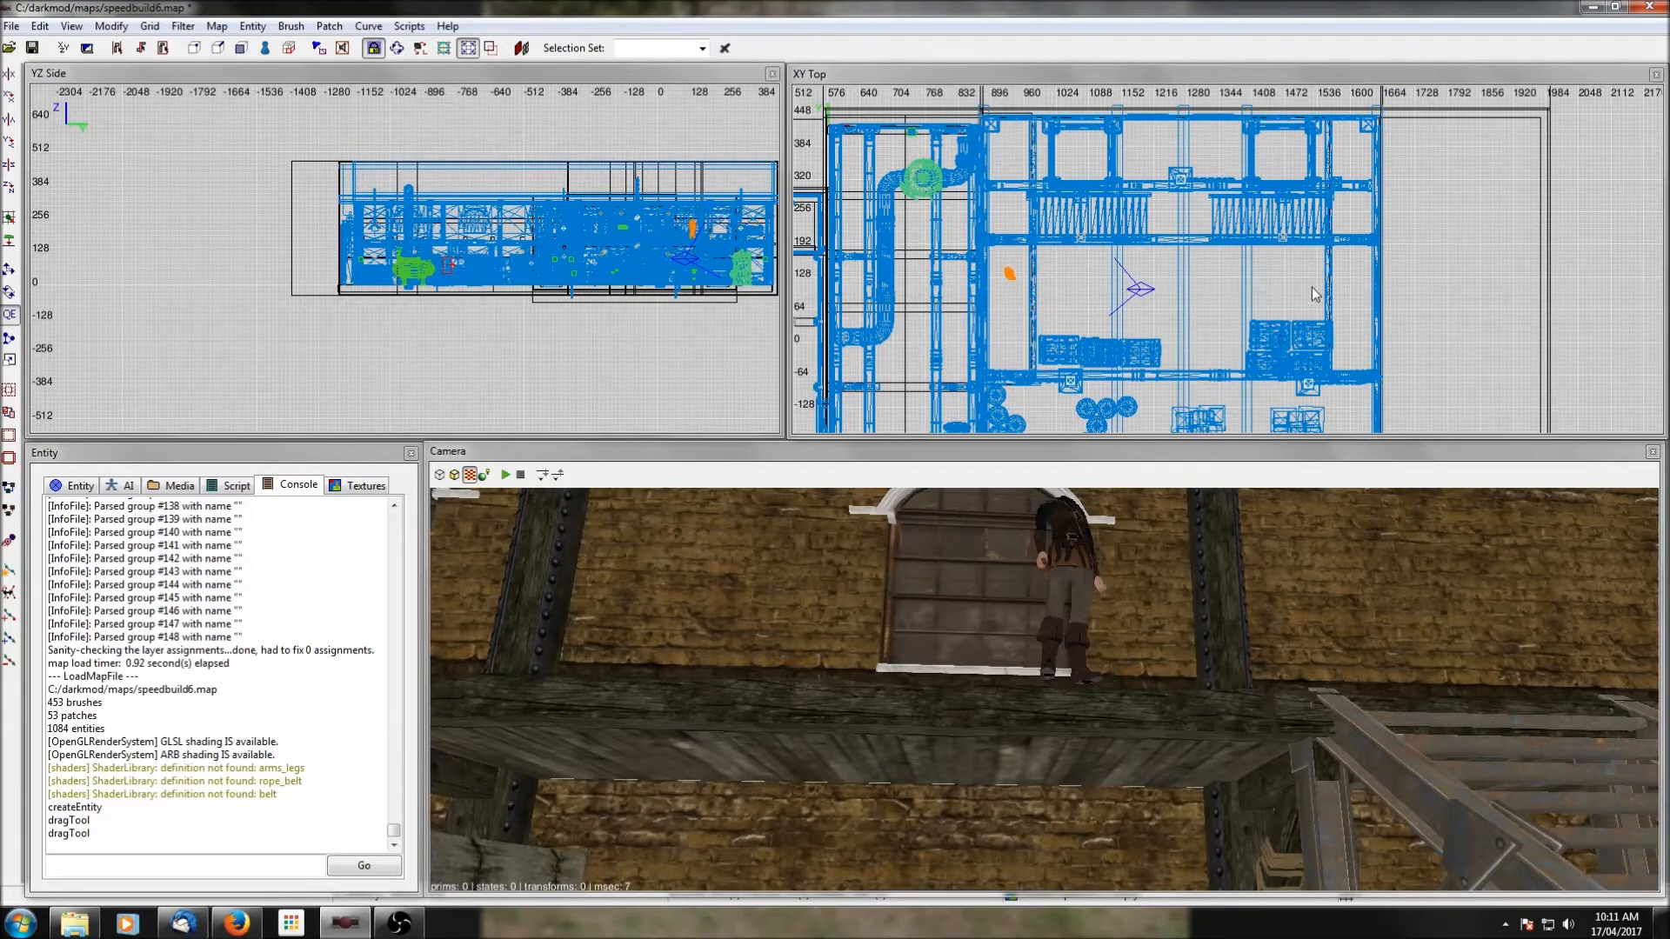
# Add an atdm:ai_thief02_archer entity on the room's east walkway, opposite the female archer, and deselect it.
pyautogui.rightClick(1345, 279)
pyautogui.click(1391, 291)
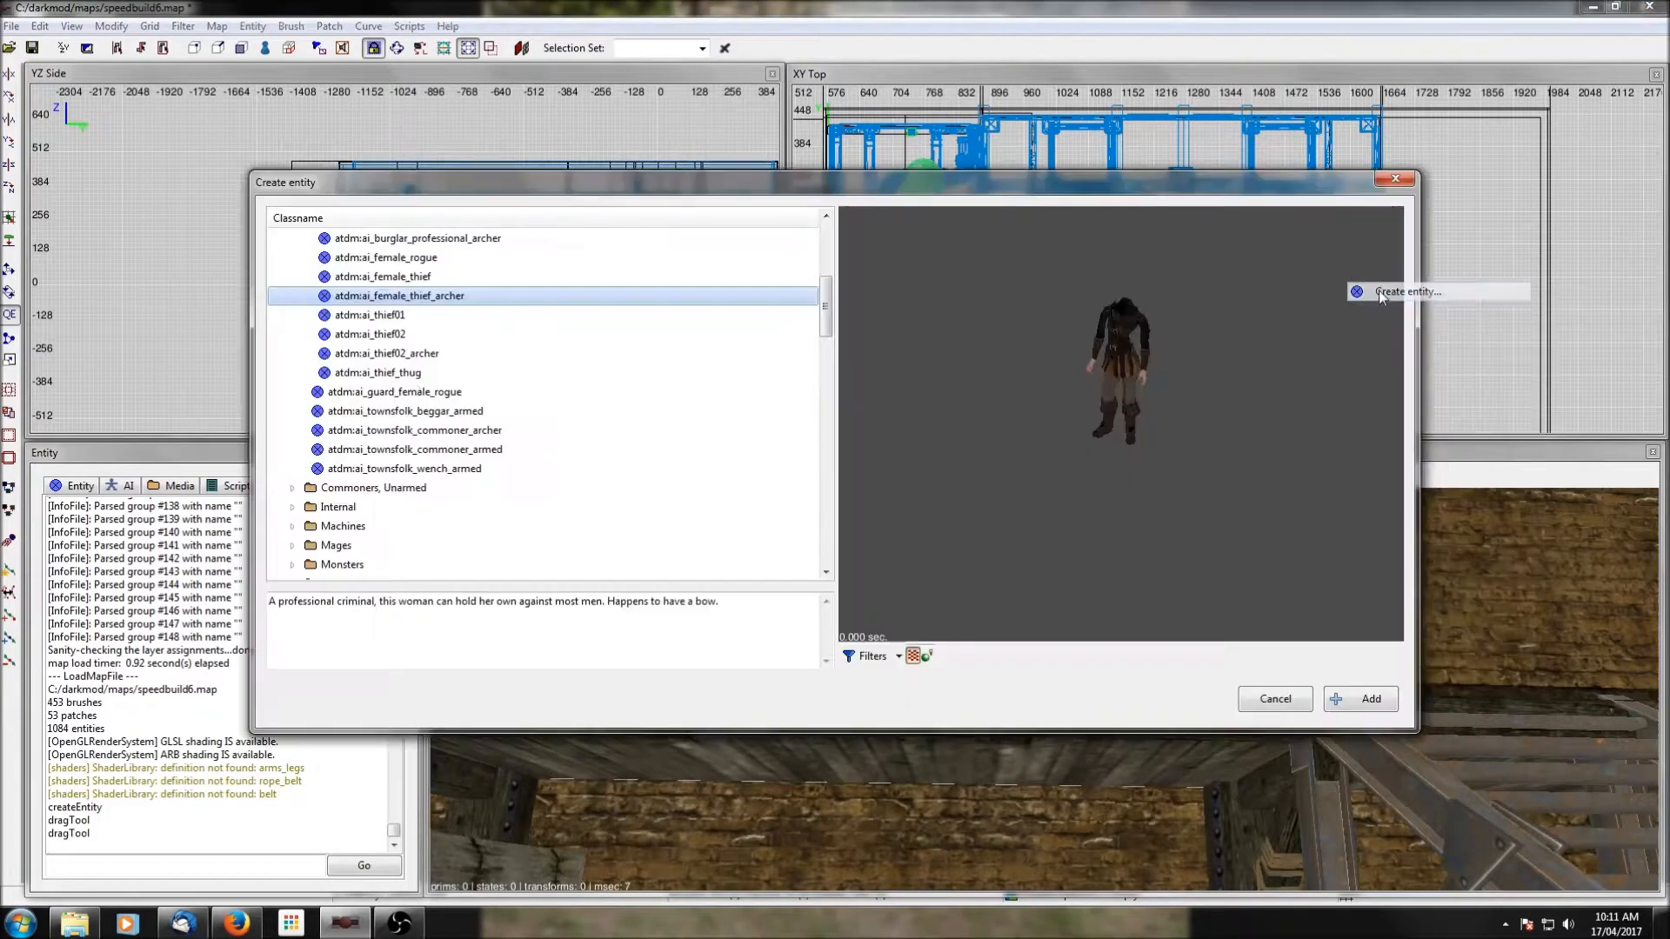
pyautogui.click(396, 352)
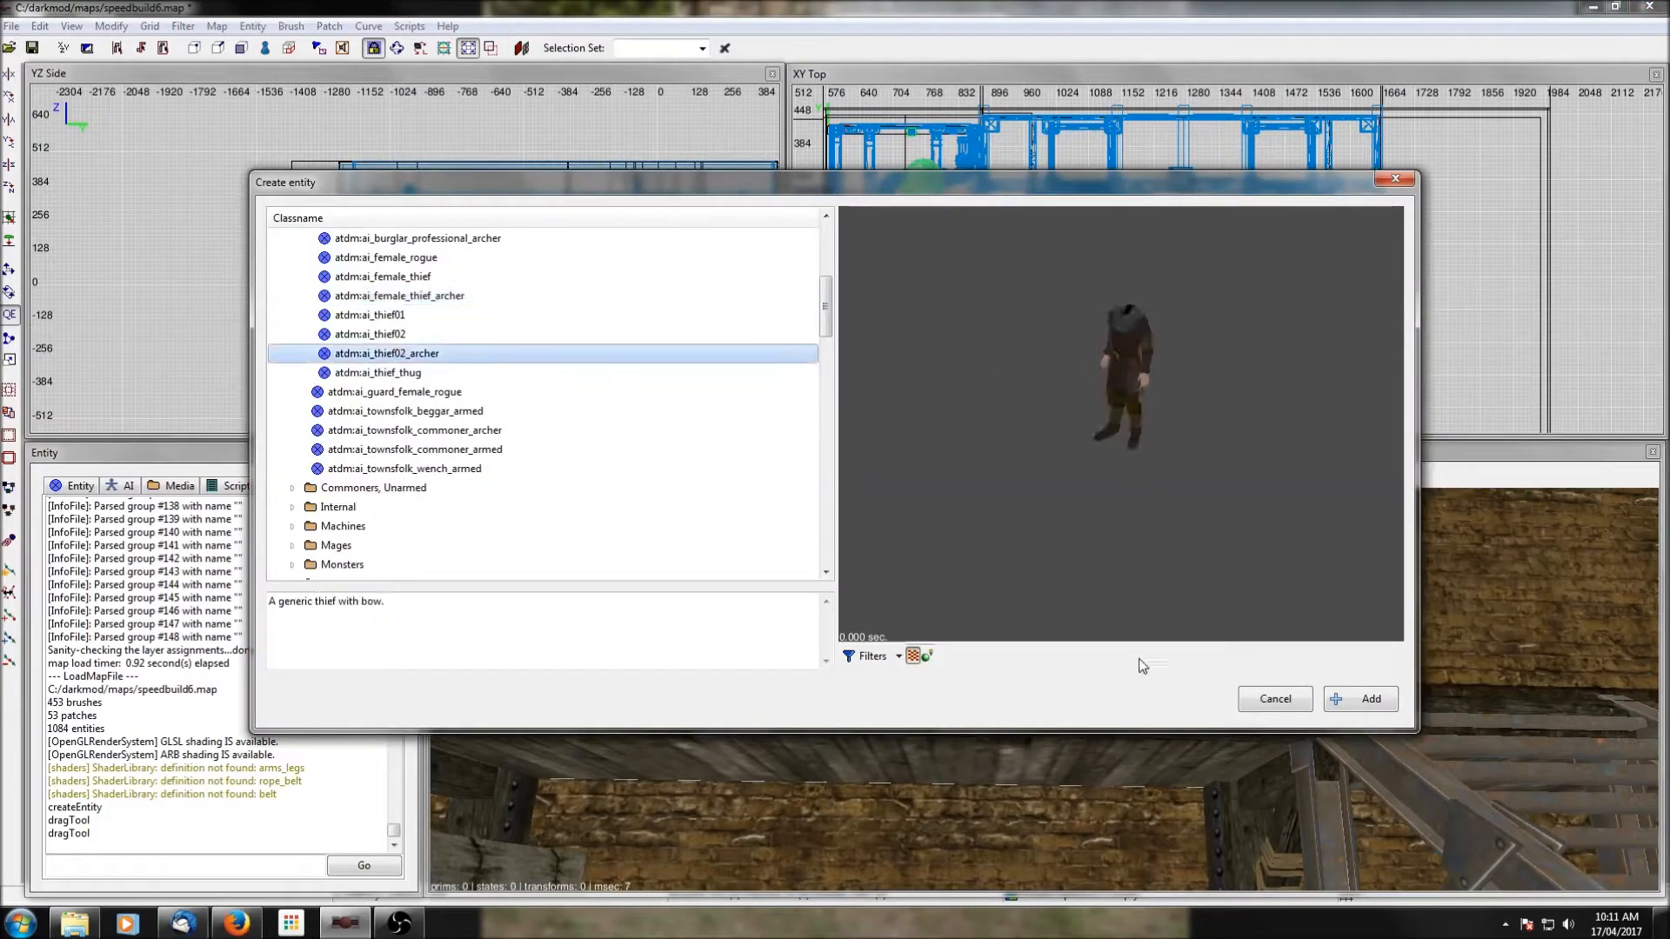
pyautogui.click(1361, 698)
pyautogui.moveTo(1433, 322); pyautogui.dragTo(1234, 337, button='right')
pyautogui.press('Escape')
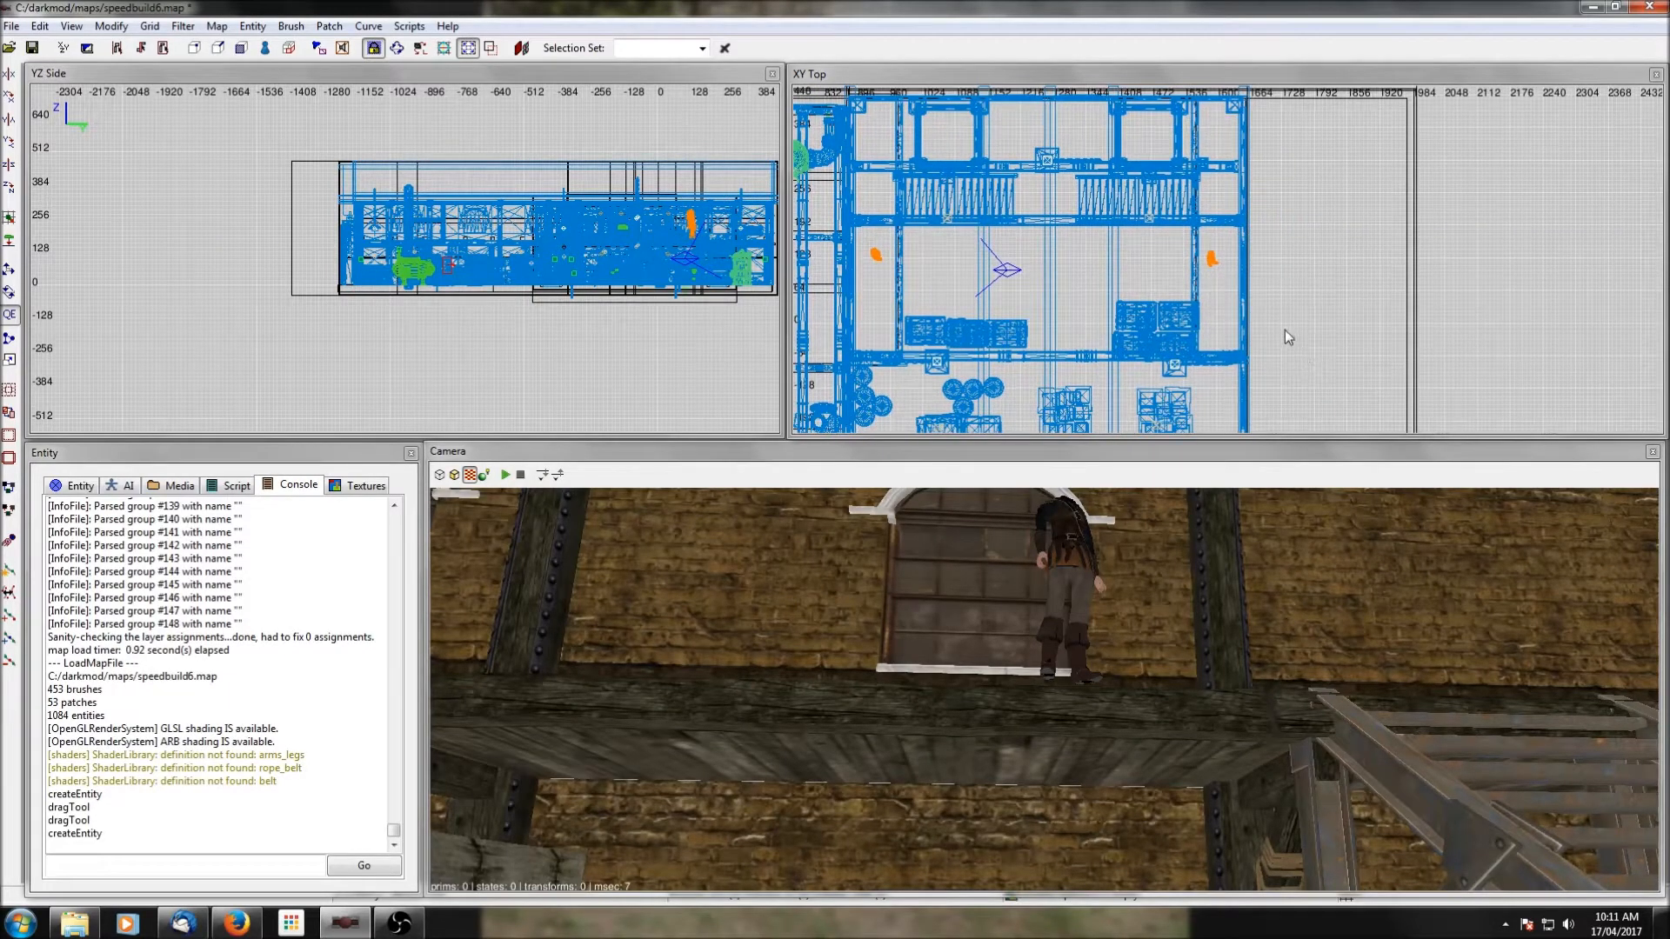
# Preview the AI path prefabs and insert path_2corners_waits.pfb near the east walkway.
pyautogui.rightClick(1218, 327)
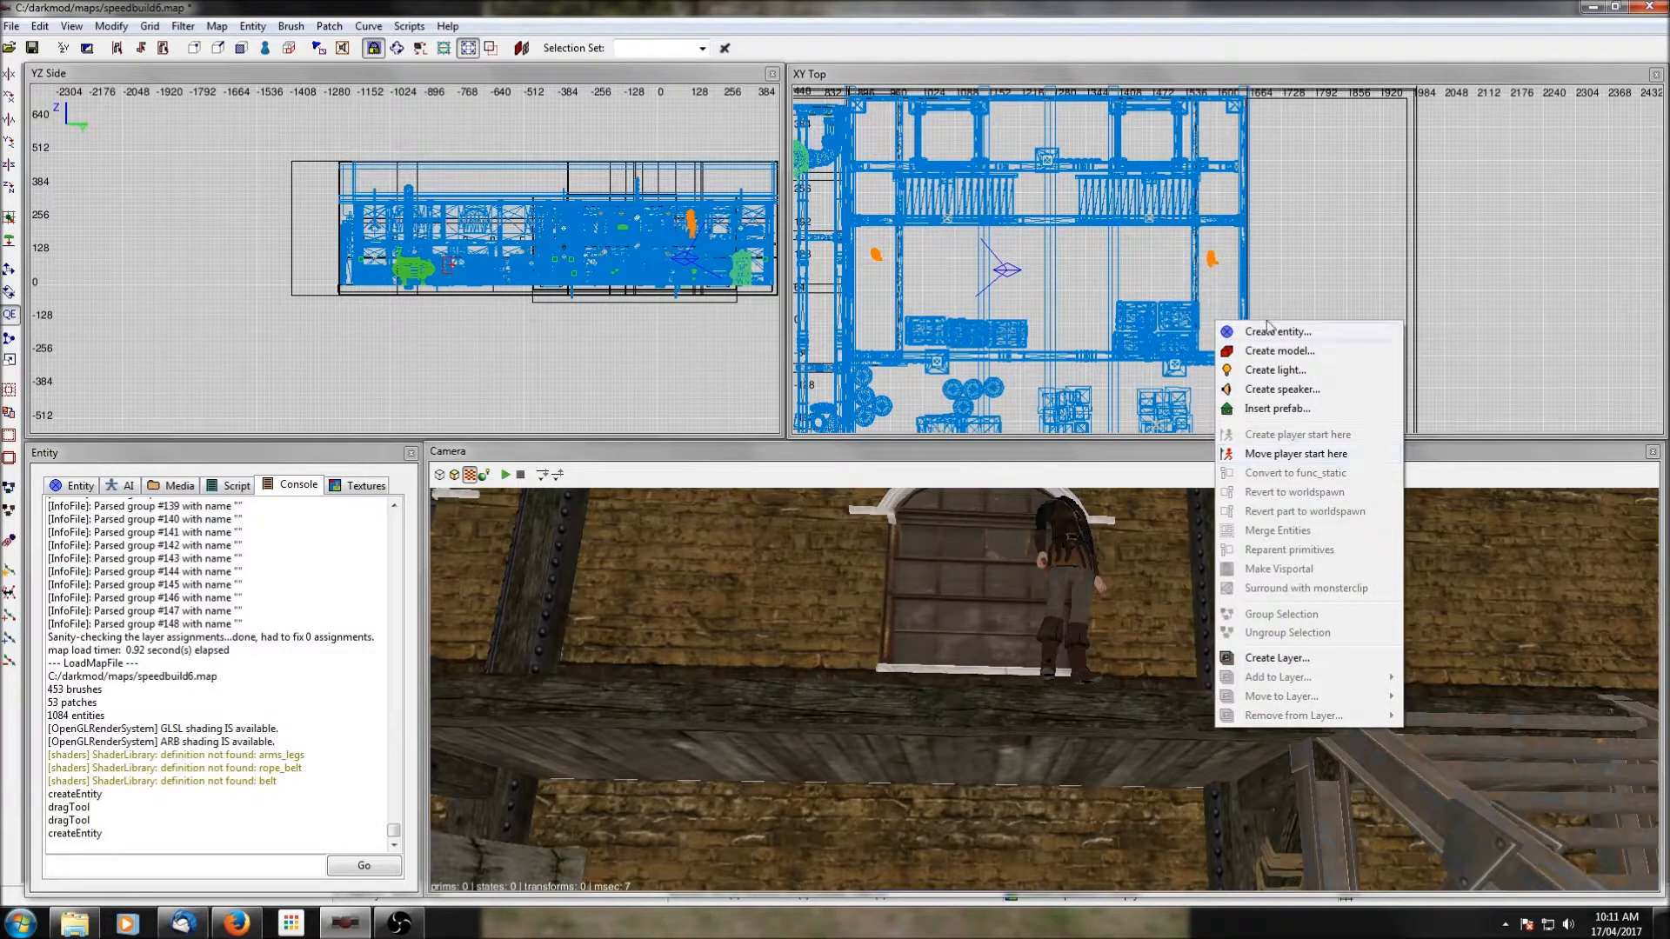
pyautogui.click(1277, 408)
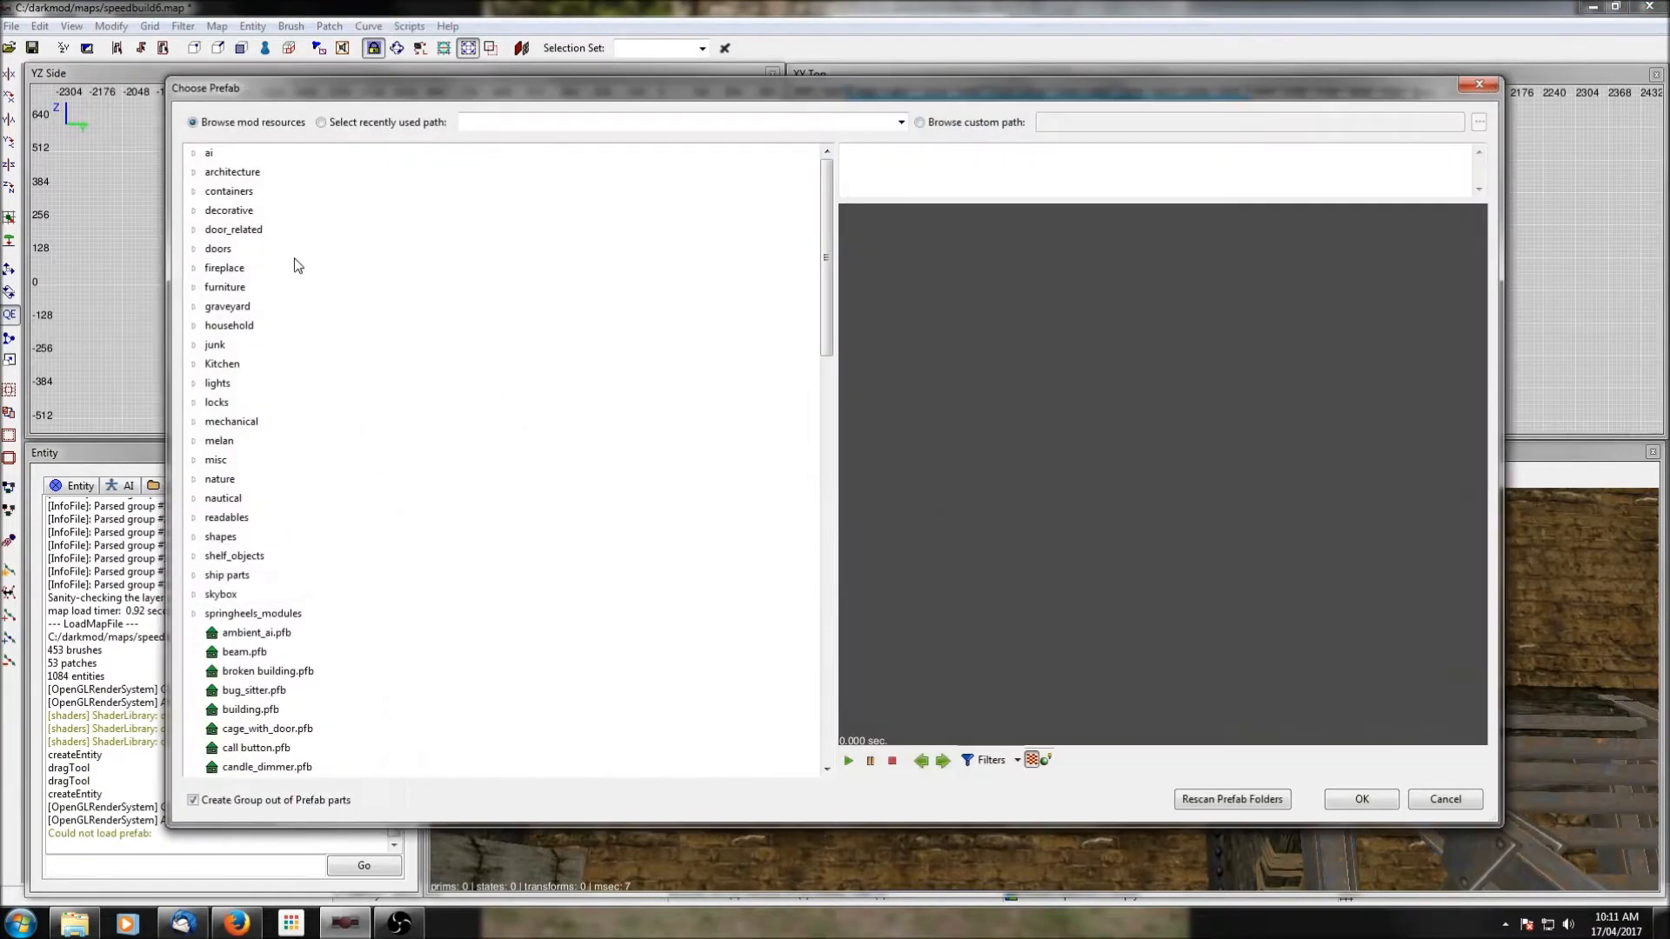
pyautogui.click(195, 155)
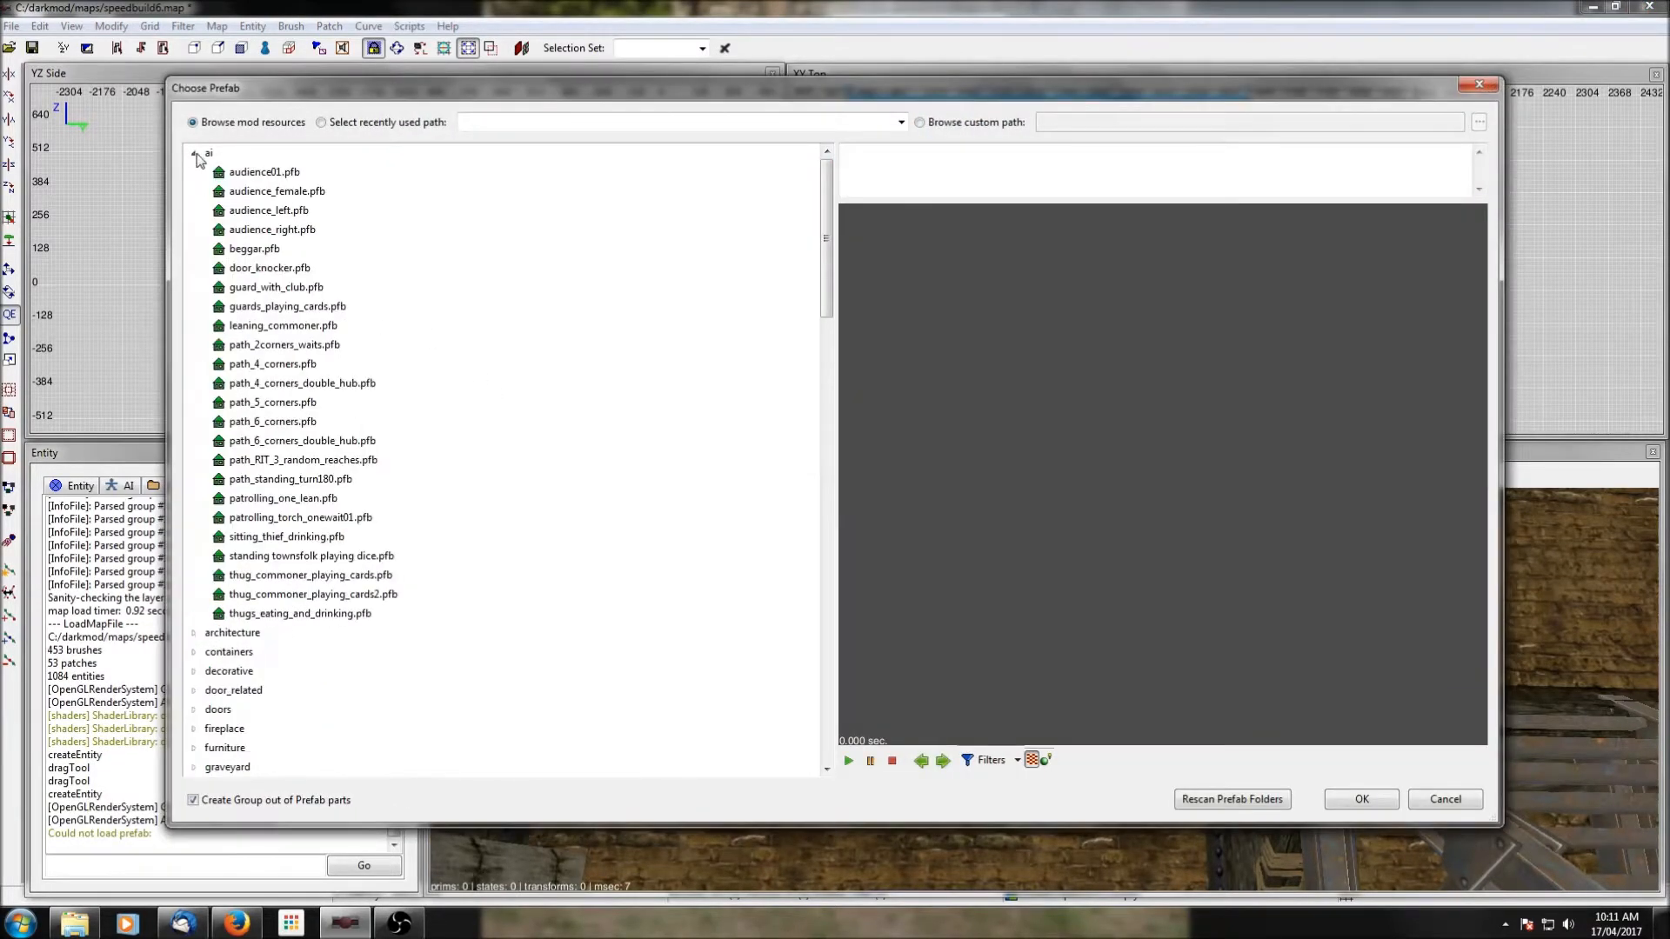
pyautogui.click(267, 347)
pyautogui.click(268, 365)
pyautogui.click(271, 385)
pyautogui.click(274, 403)
pyautogui.click(278, 423)
pyautogui.click(281, 442)
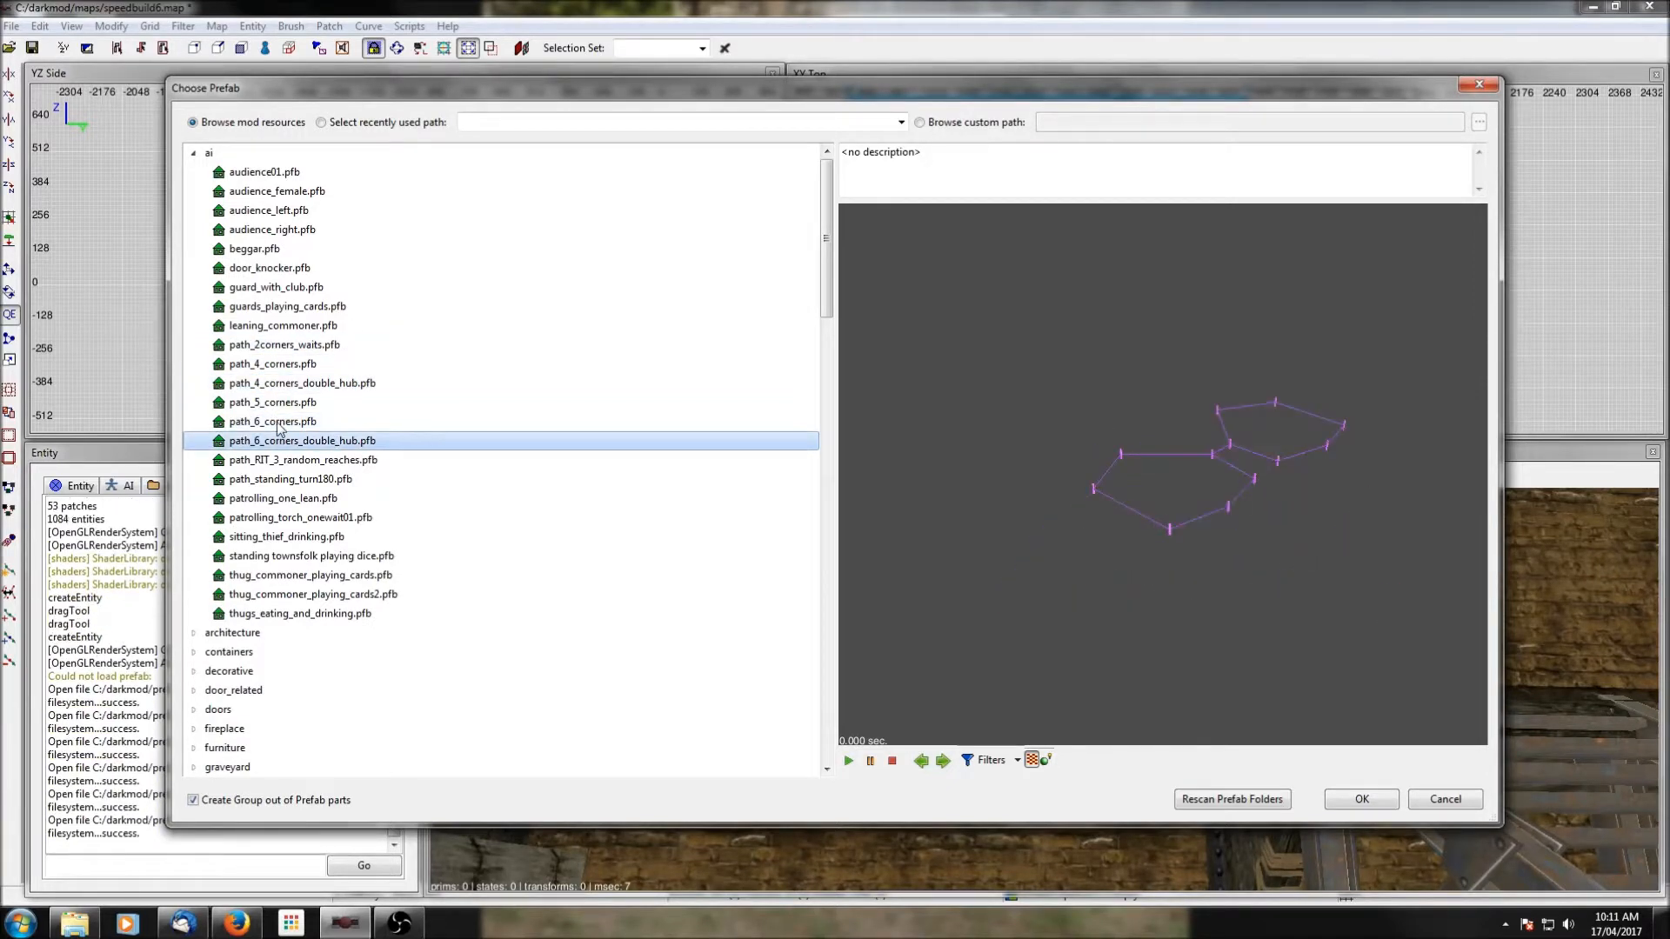
pyautogui.click(271, 348)
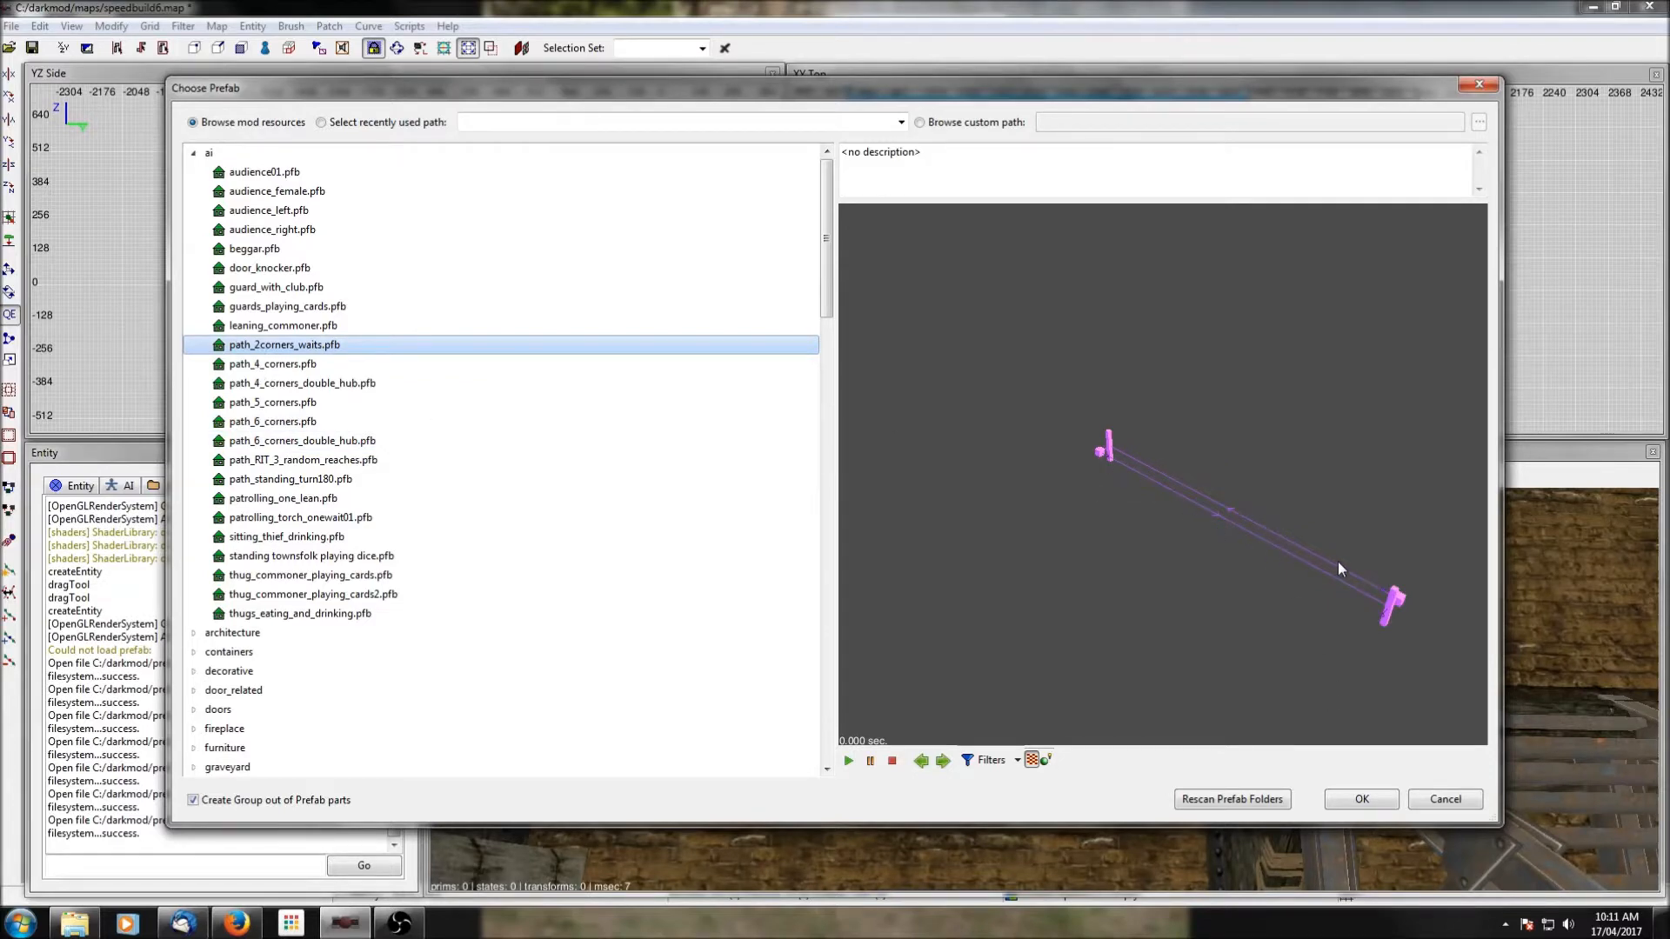
pyautogui.click(1375, 809)
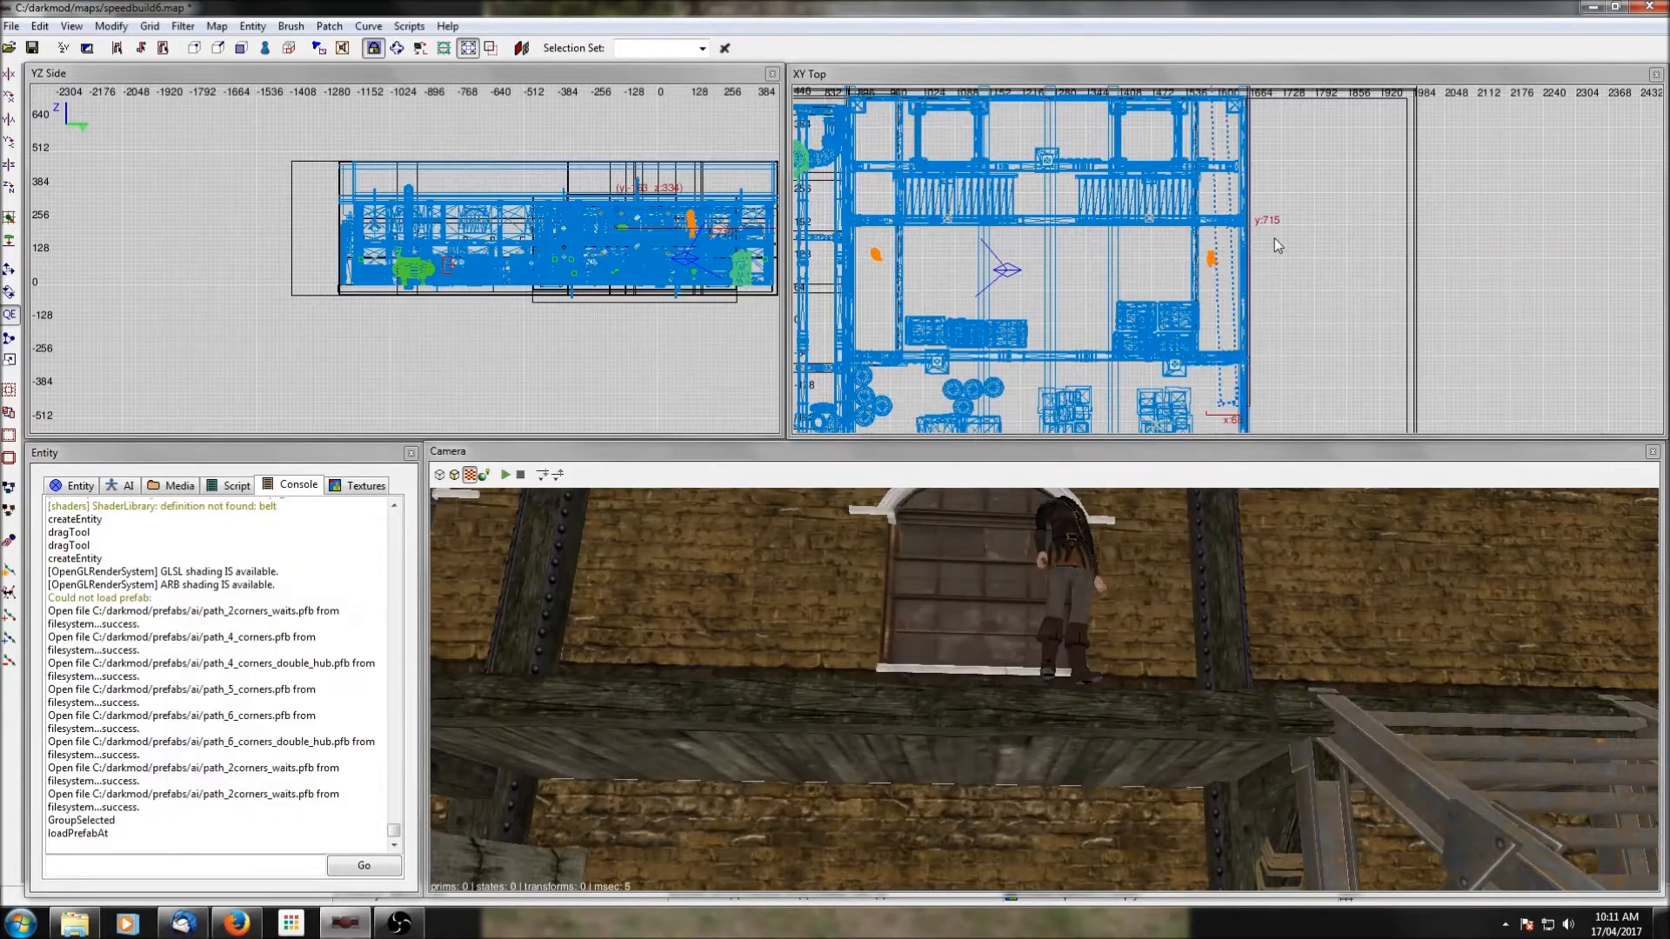
# Position the path prefab along the east walkway at about x 1562, y 686 and lower it towards the walkway floor.
pyautogui.moveTo(1230, 350); pyautogui.dragTo(1229, 307)
pyautogui.scroll(-1, 1287, 228)
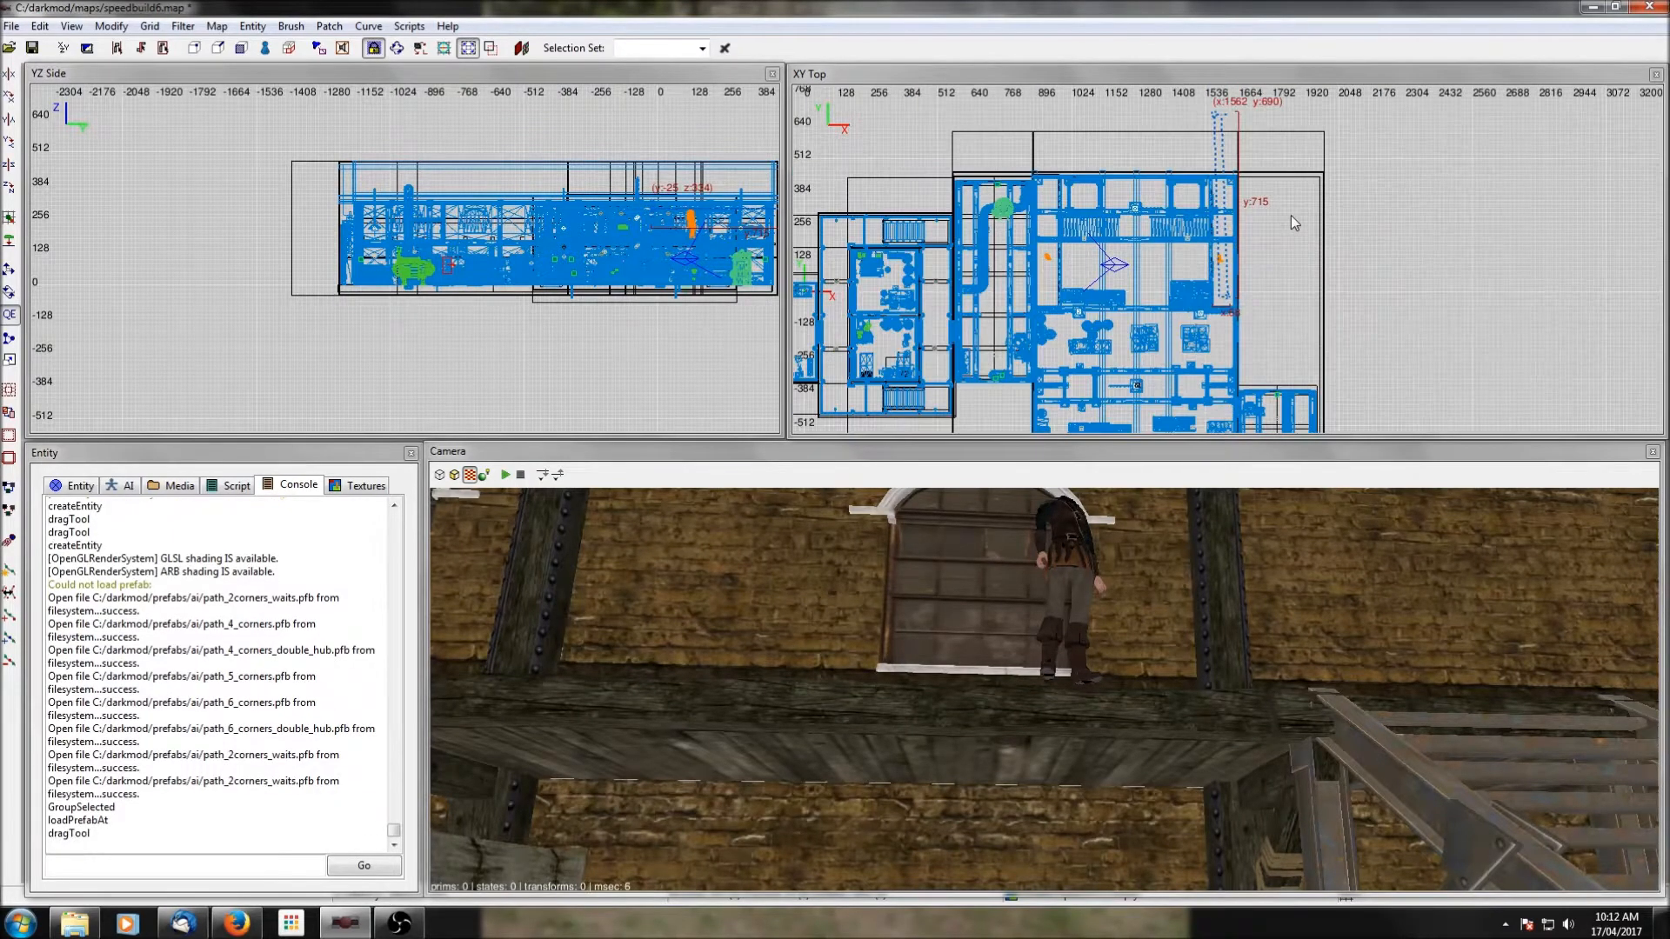
pyautogui.scroll(3, 718, 236)
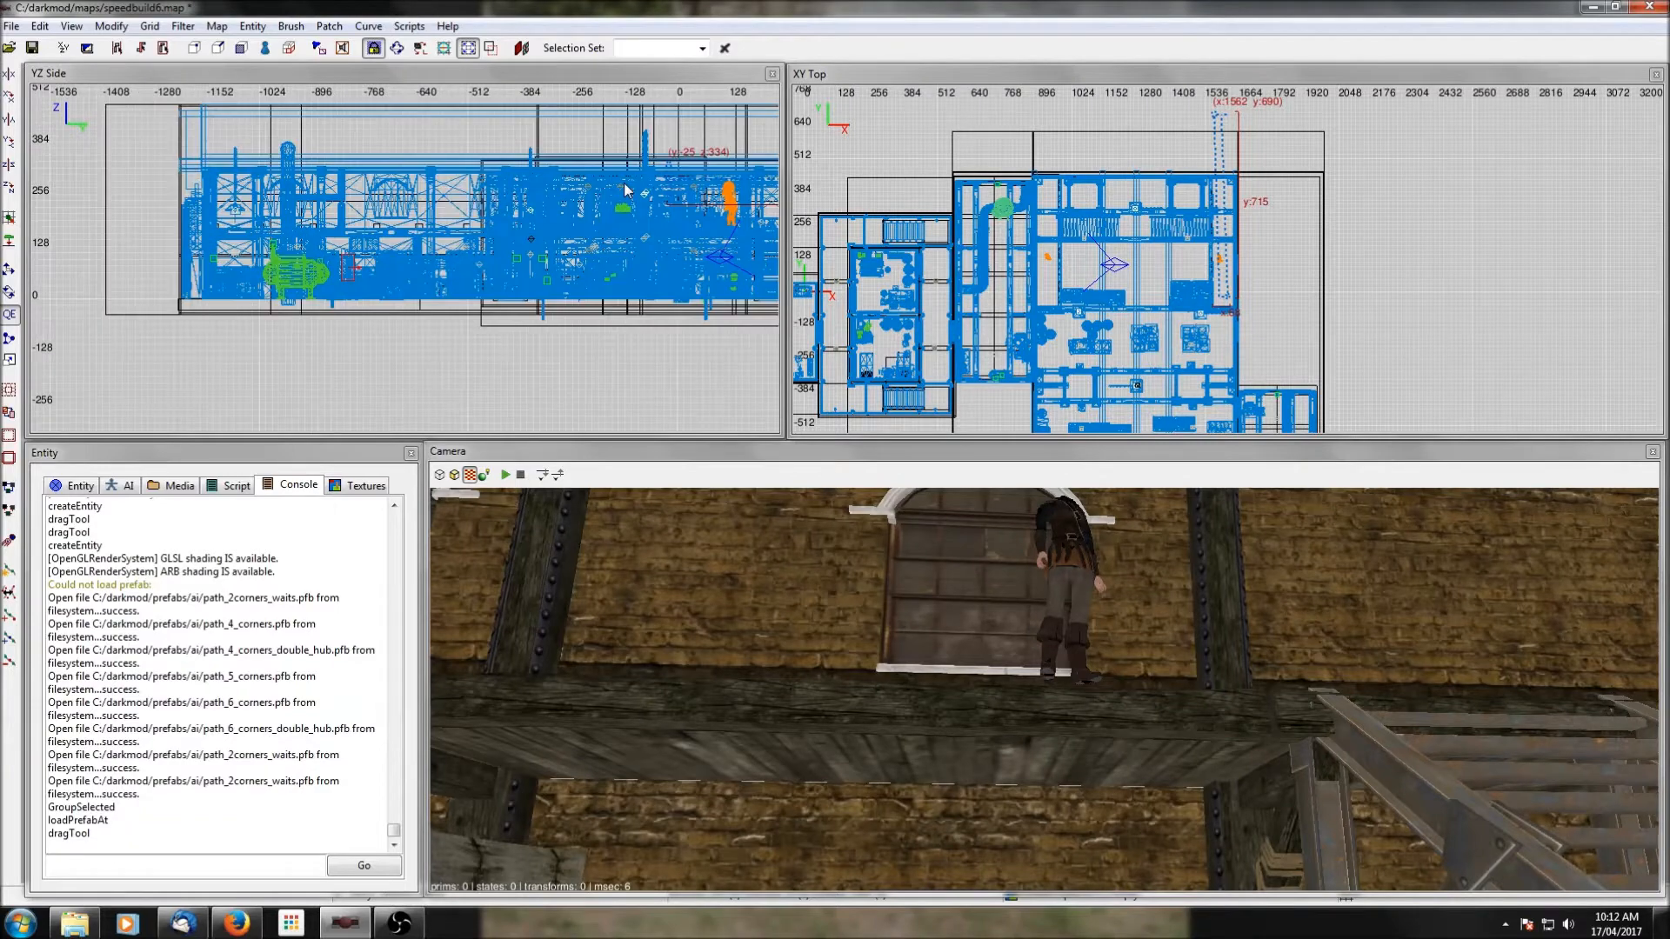
pyautogui.keyDown('shift'); pyautogui.click(1143, 754); pyautogui.keyUp('shift')
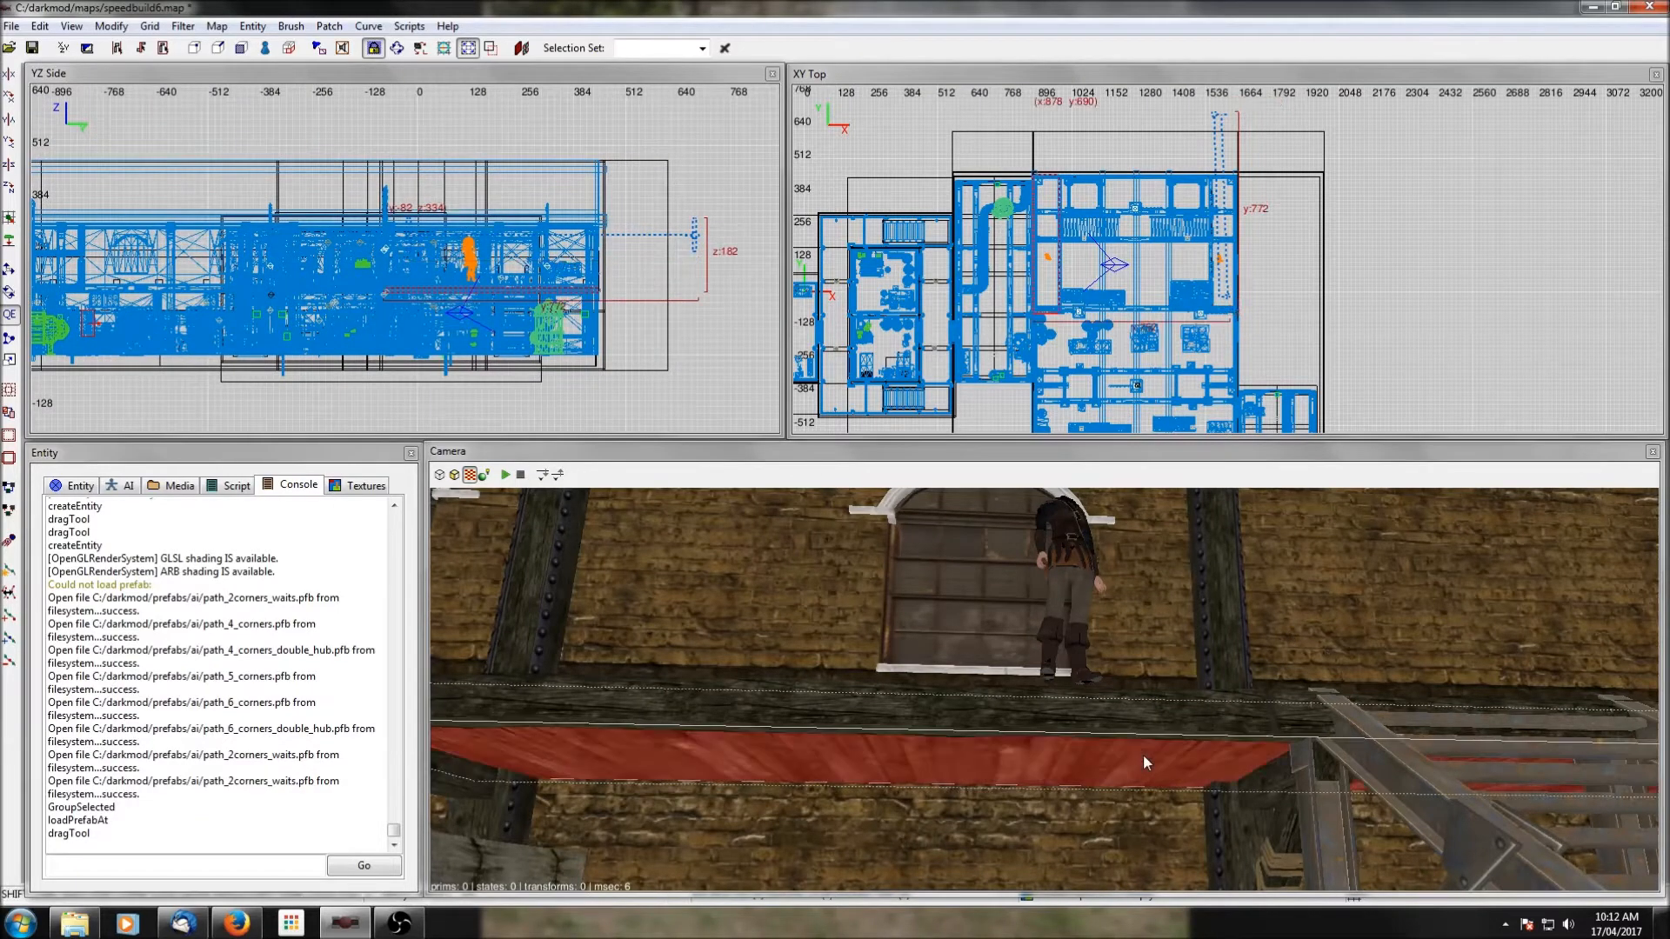
pyautogui.keyDown('shift'); pyautogui.click(1126, 743); pyautogui.keyUp('shift')
pyautogui.moveTo(695, 222); pyautogui.dragTo(695, 268)
pyautogui.rightClick(1376, 553)
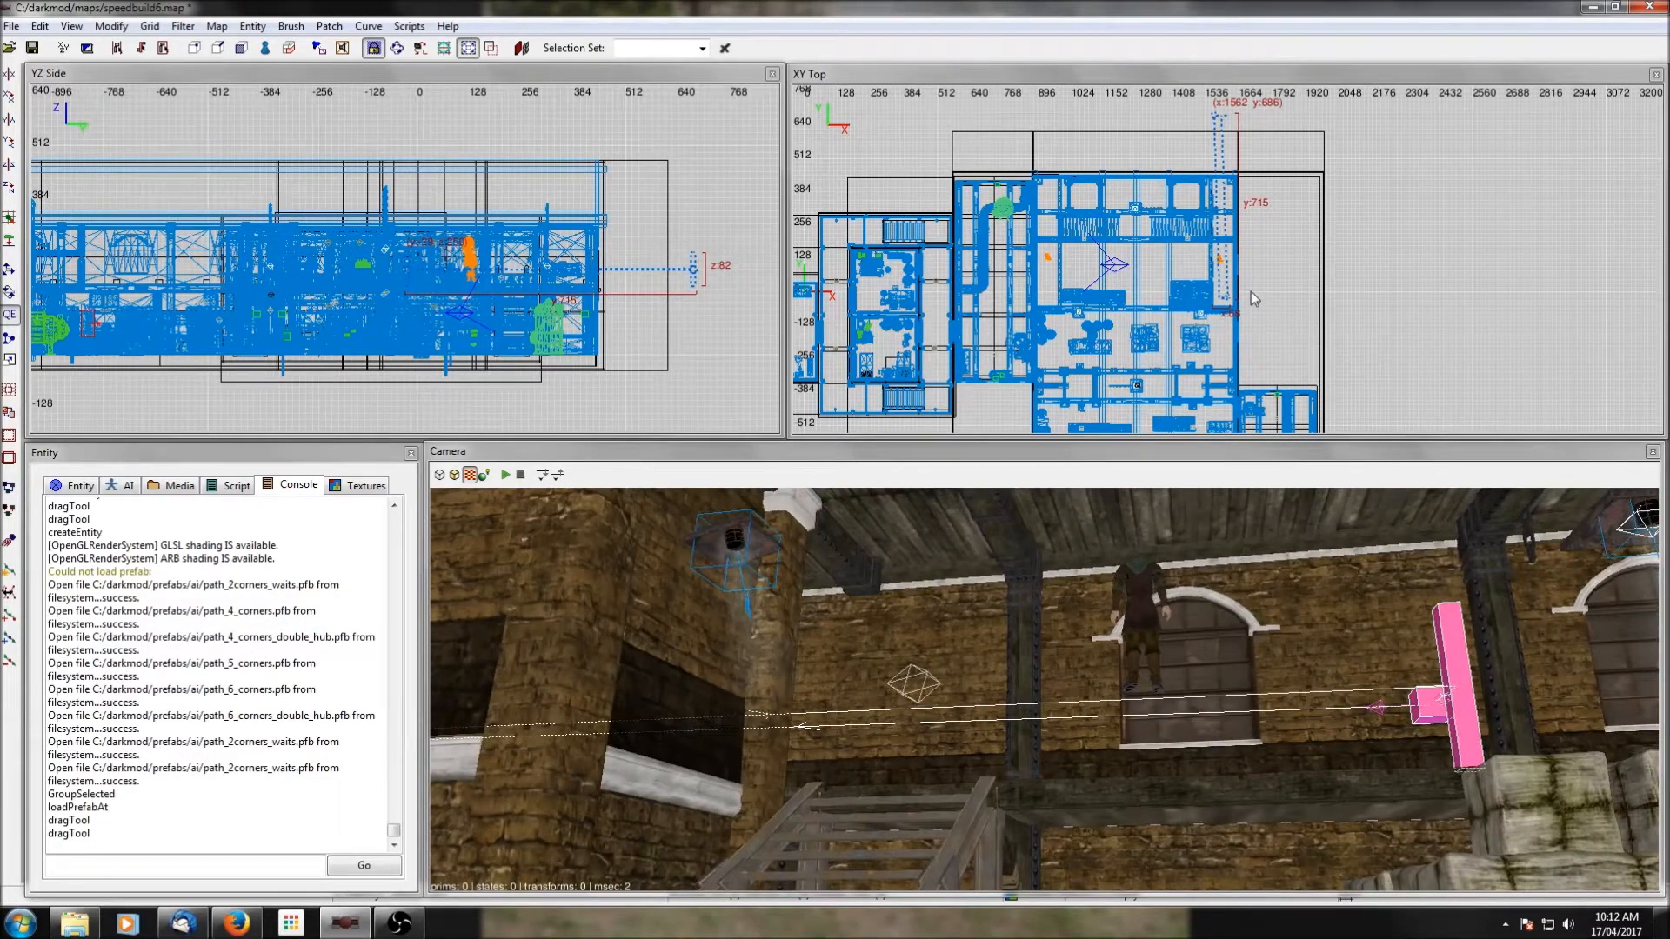
pyautogui.moveTo(693, 274); pyautogui.dragTo(693, 272)
# Ungroup the path prefab and move its northern corner and wait nodes back onto the east walkway at about y 276.
pyautogui.moveTo(1261, 163); pyautogui.dragTo(1235, 210, button='right')
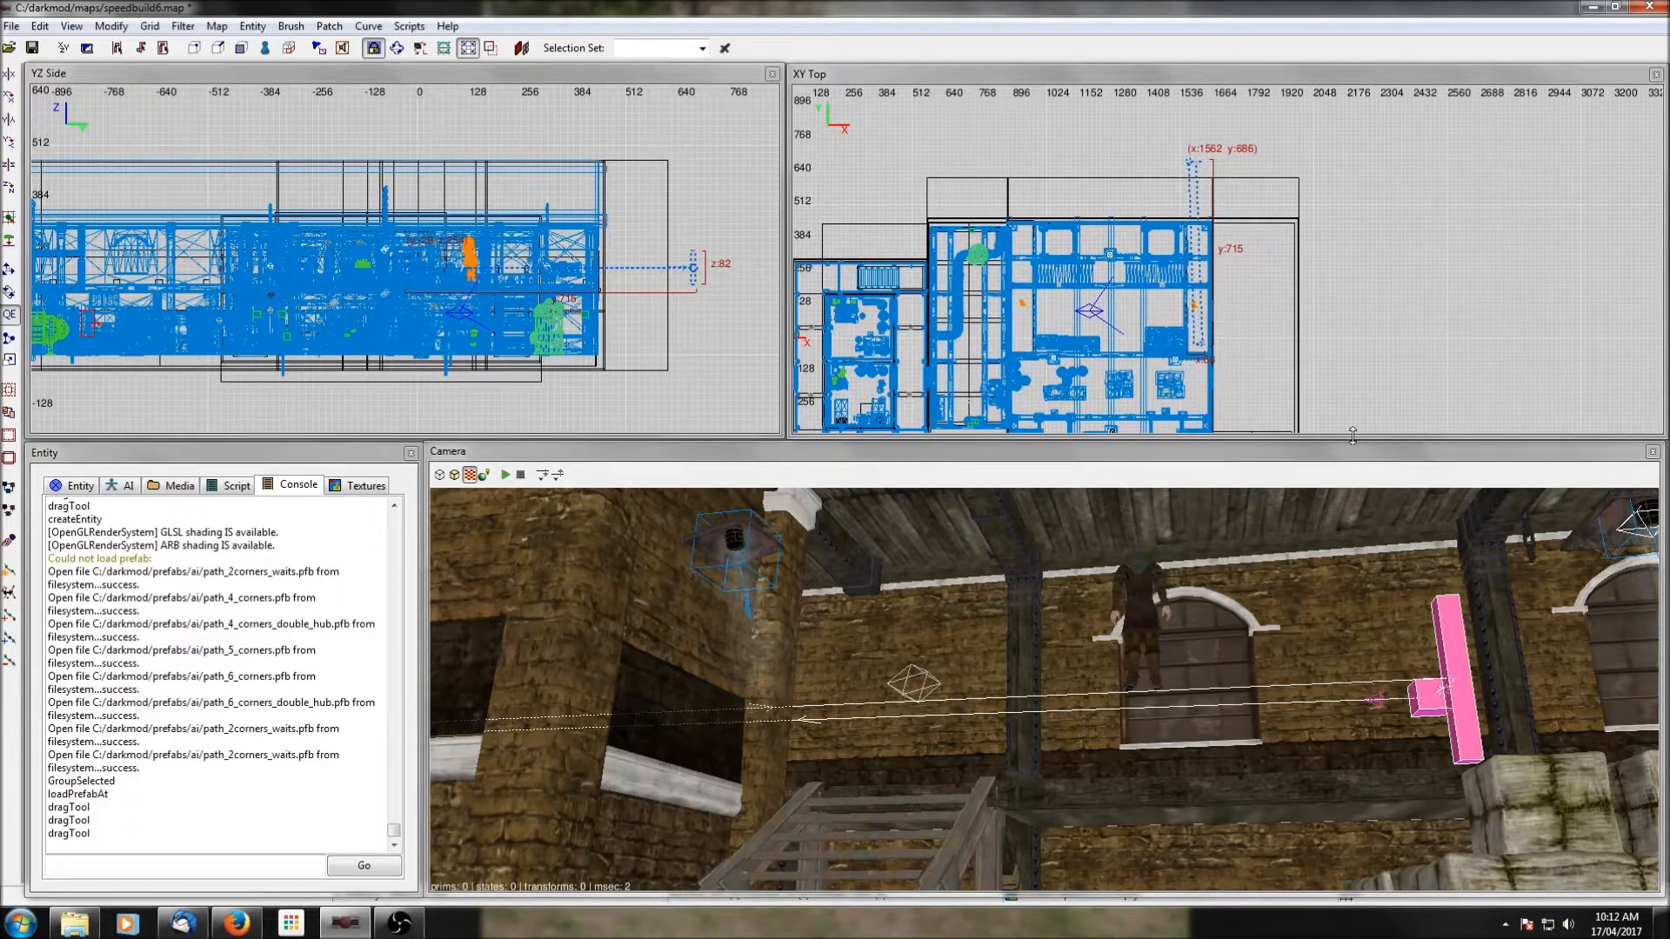
pyautogui.rightClick(1280, 159)
pyautogui.click(1340, 483)
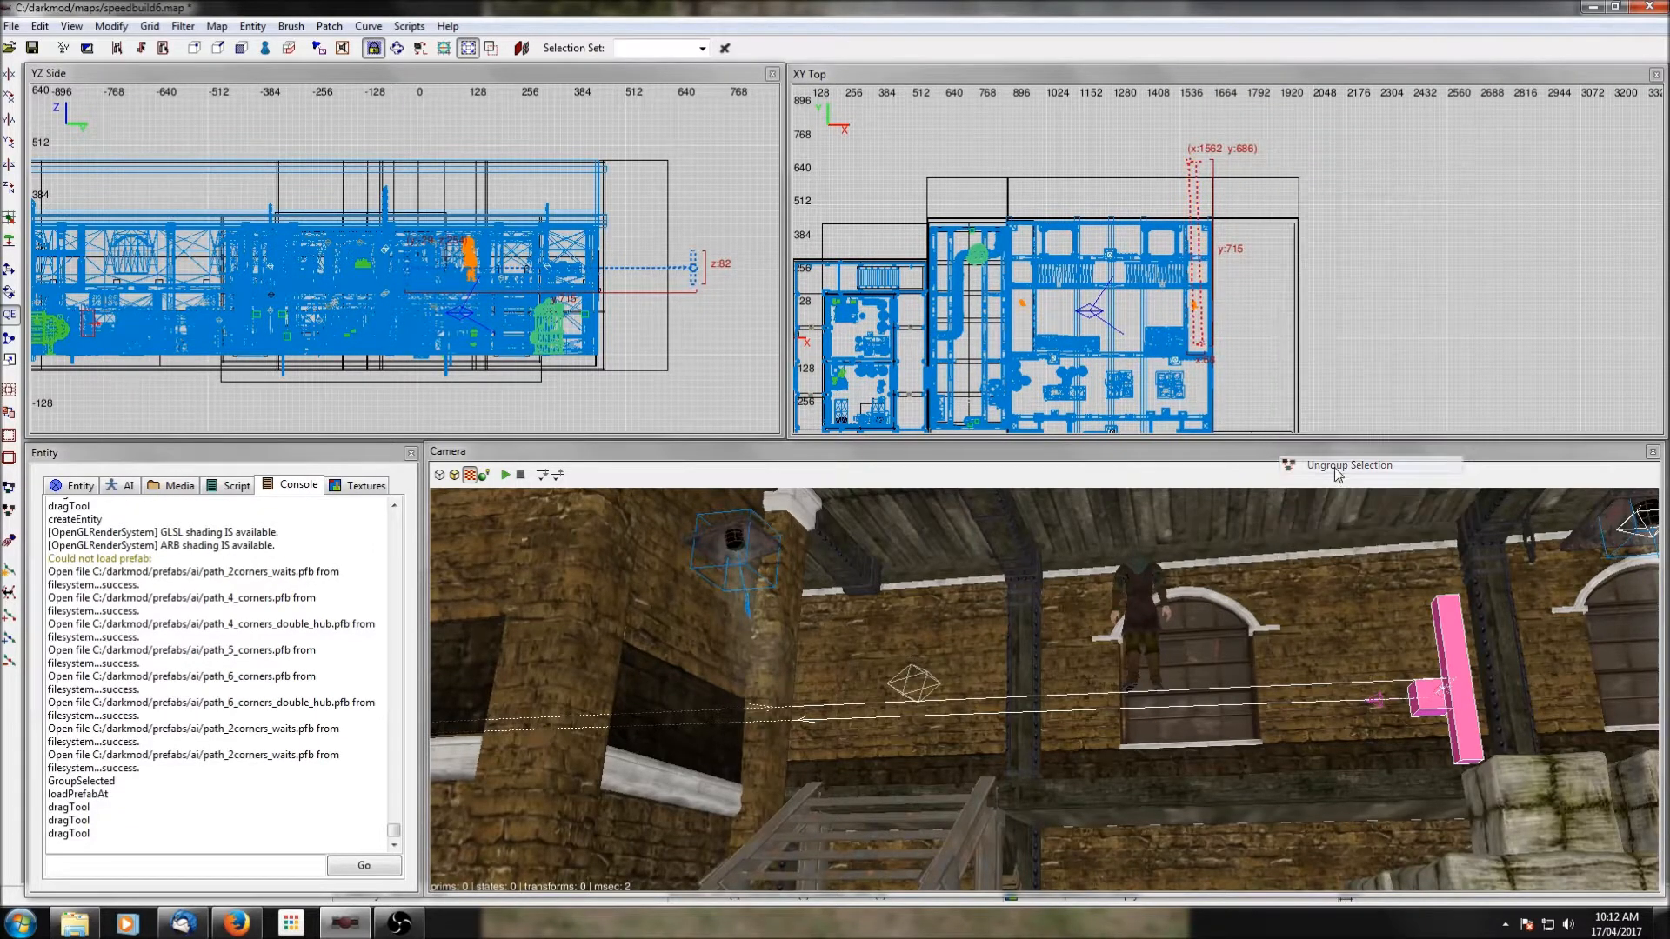
pyautogui.press('Escape')
pyautogui.keyDown('shift'); pyautogui.click(1196, 168); pyautogui.keyUp('shift')
pyautogui.moveTo(1198, 168); pyautogui.dragTo(1204, 275)
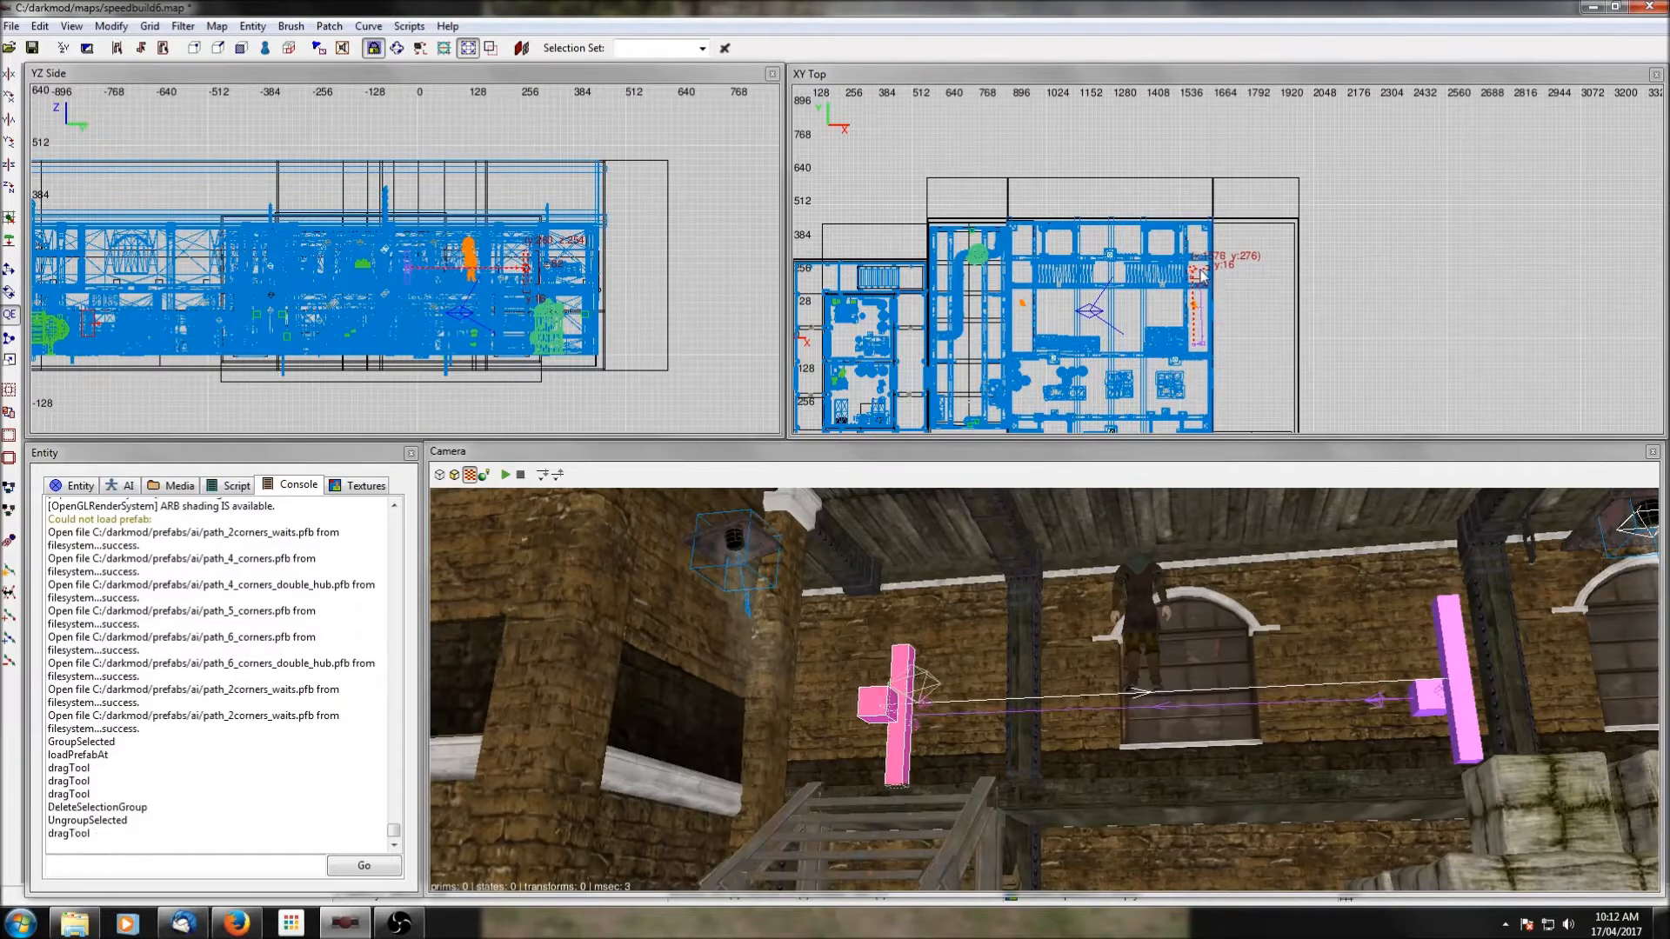
# Rotate the northern wait node of the east walkway path about the Z axis in -90 degree increments.
pyautogui.scroll(3, 1228, 275)
pyautogui.scroll(5, 1196, 287)
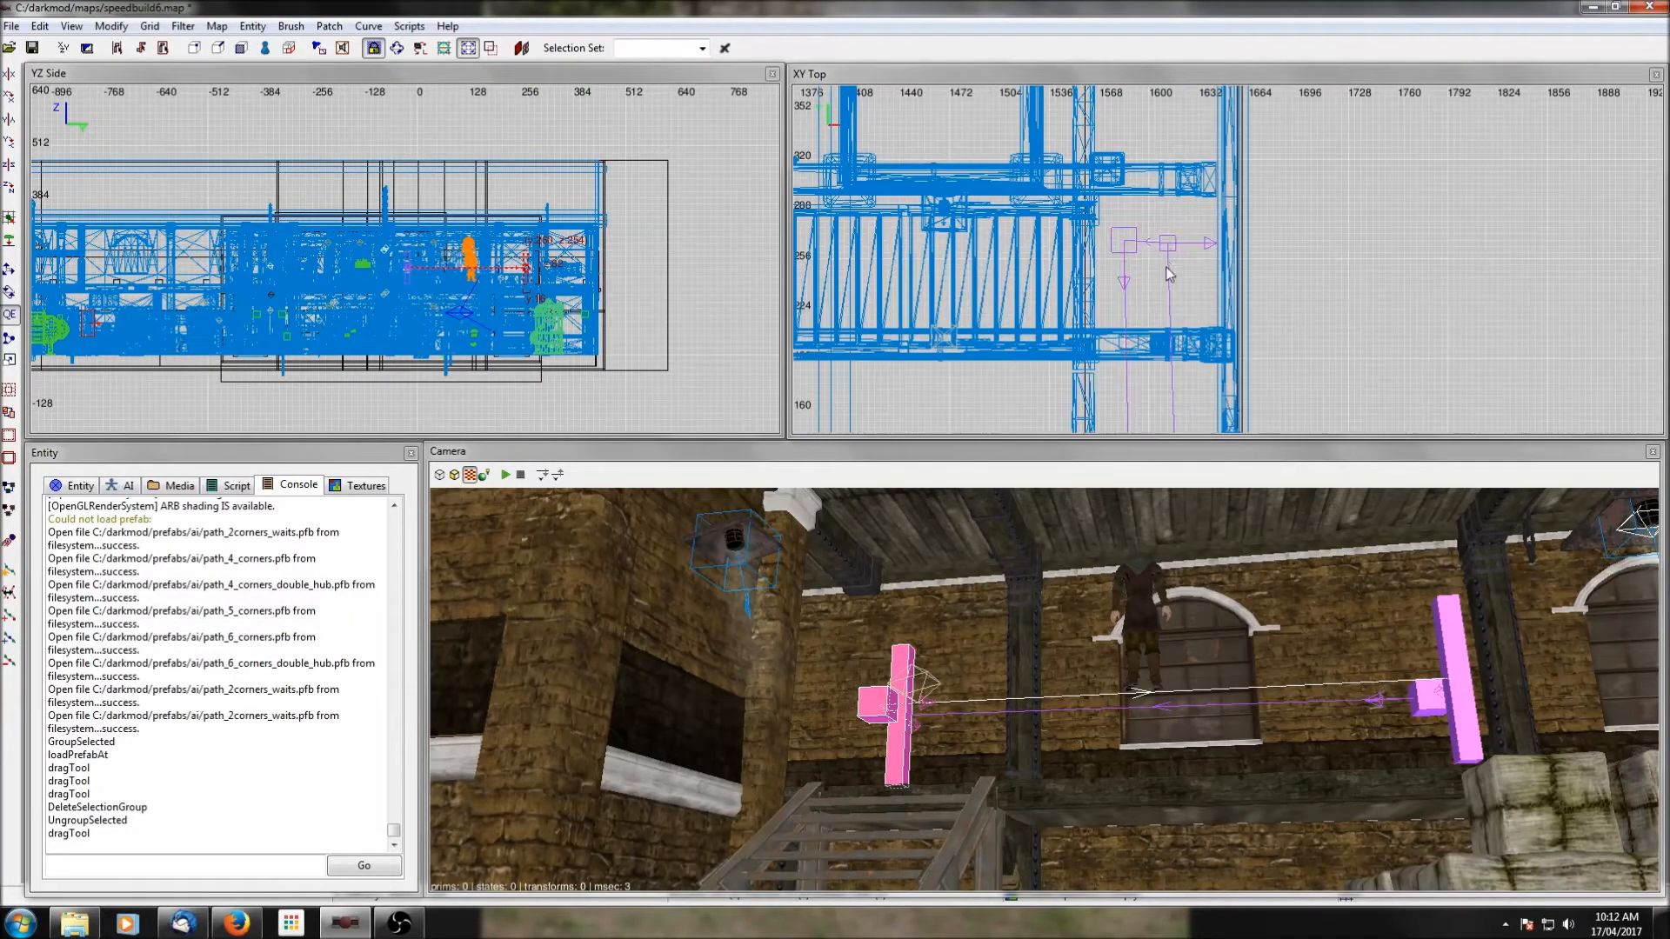
pyautogui.press('Escape')
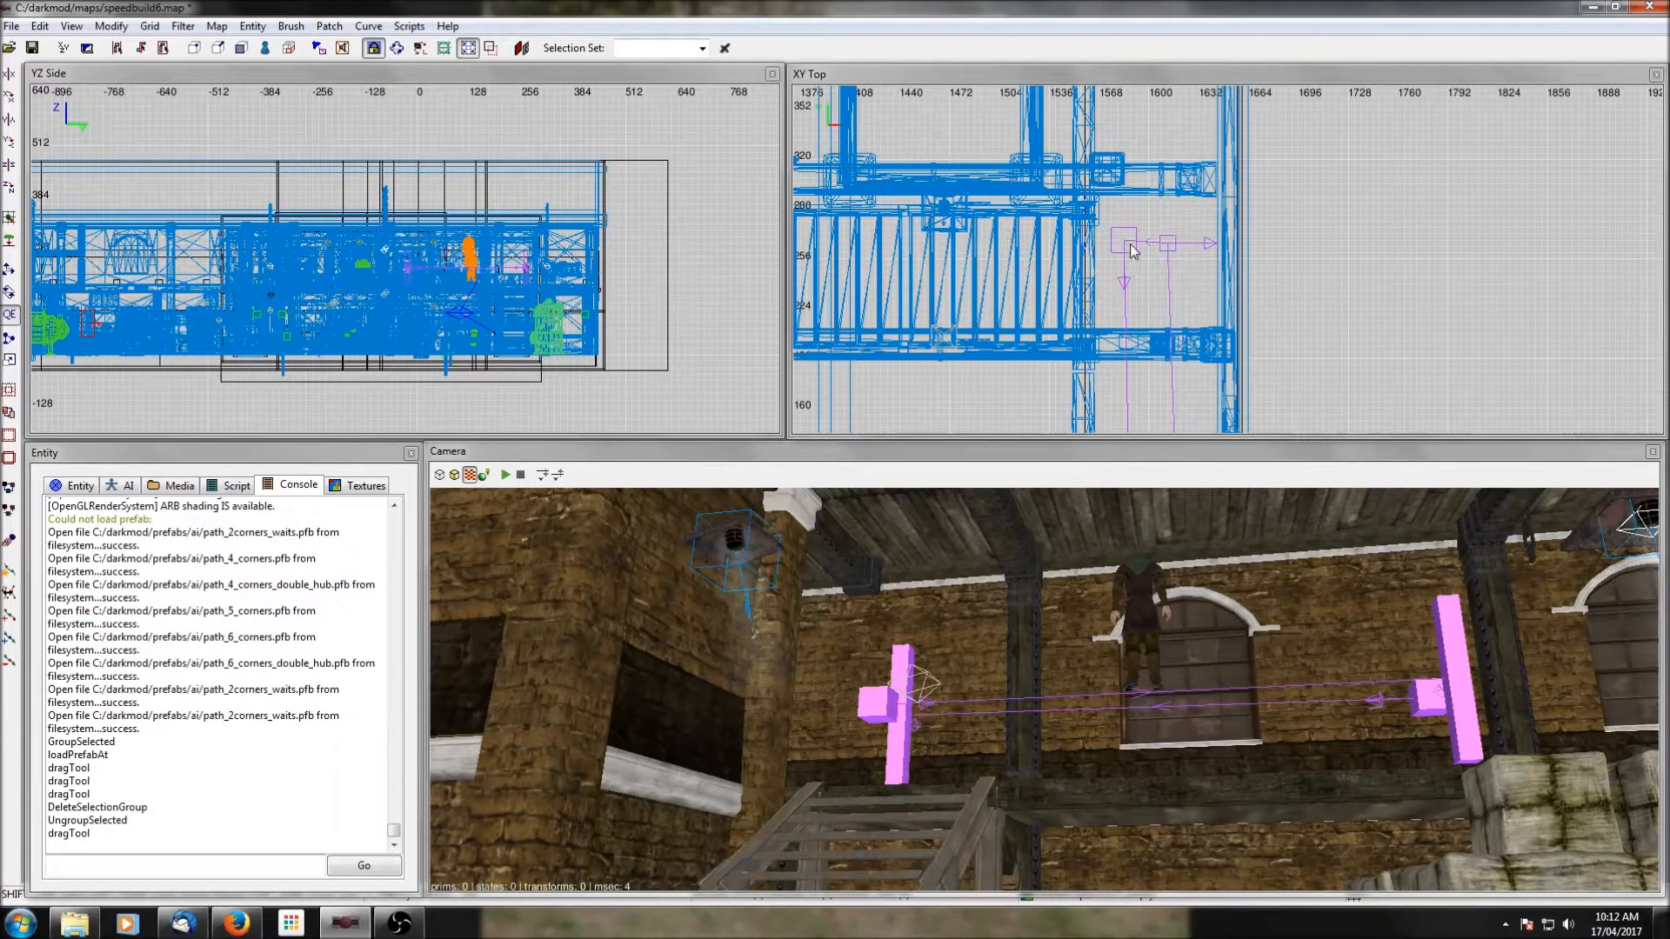
pyautogui.keyDown('shift'); pyautogui.click(1131, 247); pyautogui.keyUp('shift')
pyautogui.press('Escape')
pyautogui.keyDown('shift'); pyautogui.click(879, 700); pyautogui.keyUp('shift')
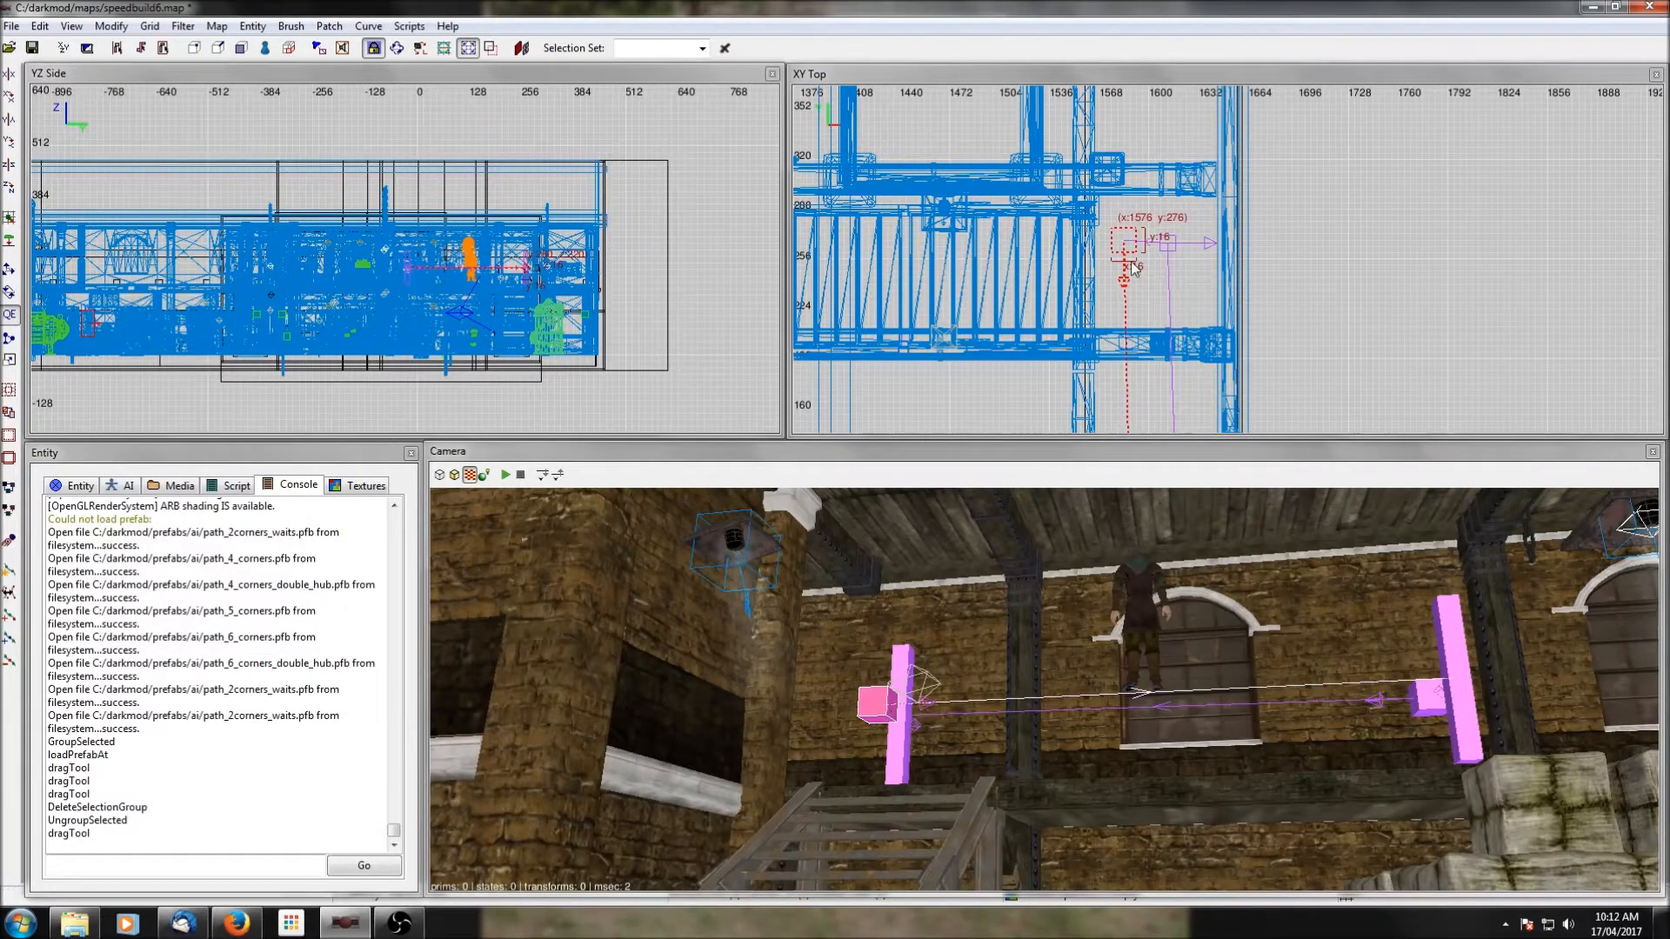
pyautogui.moveTo(1163, 307); pyautogui.dragTo(1193, 260, button='right')
pyautogui.scroll(-1, 1168, 302)
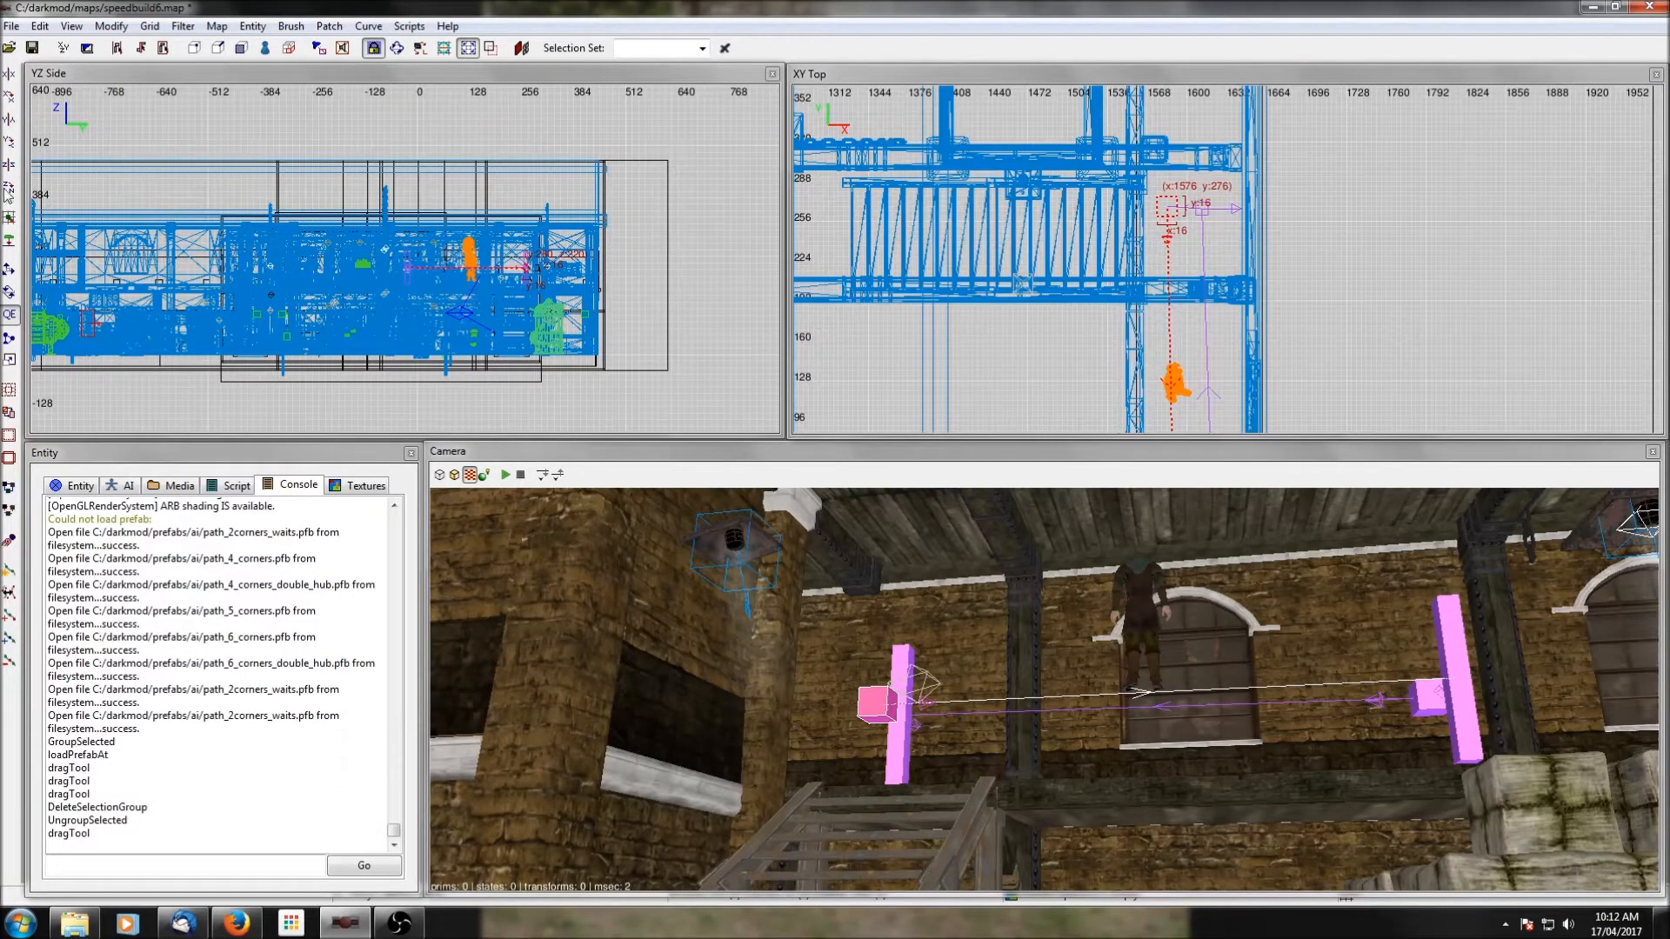
pyautogui.click(9, 186)
pyautogui.click(9, 186)
pyautogui.click(10, 187)
pyautogui.click(9, 186)
pyautogui.click(10, 187)
pyautogui.moveTo(1137, 283); pyautogui.dragTo(1147, 142, button='right')
# Rotate the southern wait node of the east walkway path about Z in -90 degree increments, then turn it freehand to an oblique angle.
pyautogui.scroll(-1, 1155, 272)
pyautogui.press('Escape')
pyautogui.keyDown('shift'); pyautogui.click(1173, 339); pyautogui.keyUp('shift')
pyautogui.keyDown('shift'); pyautogui.click(1175, 338); pyautogui.keyUp('shift')
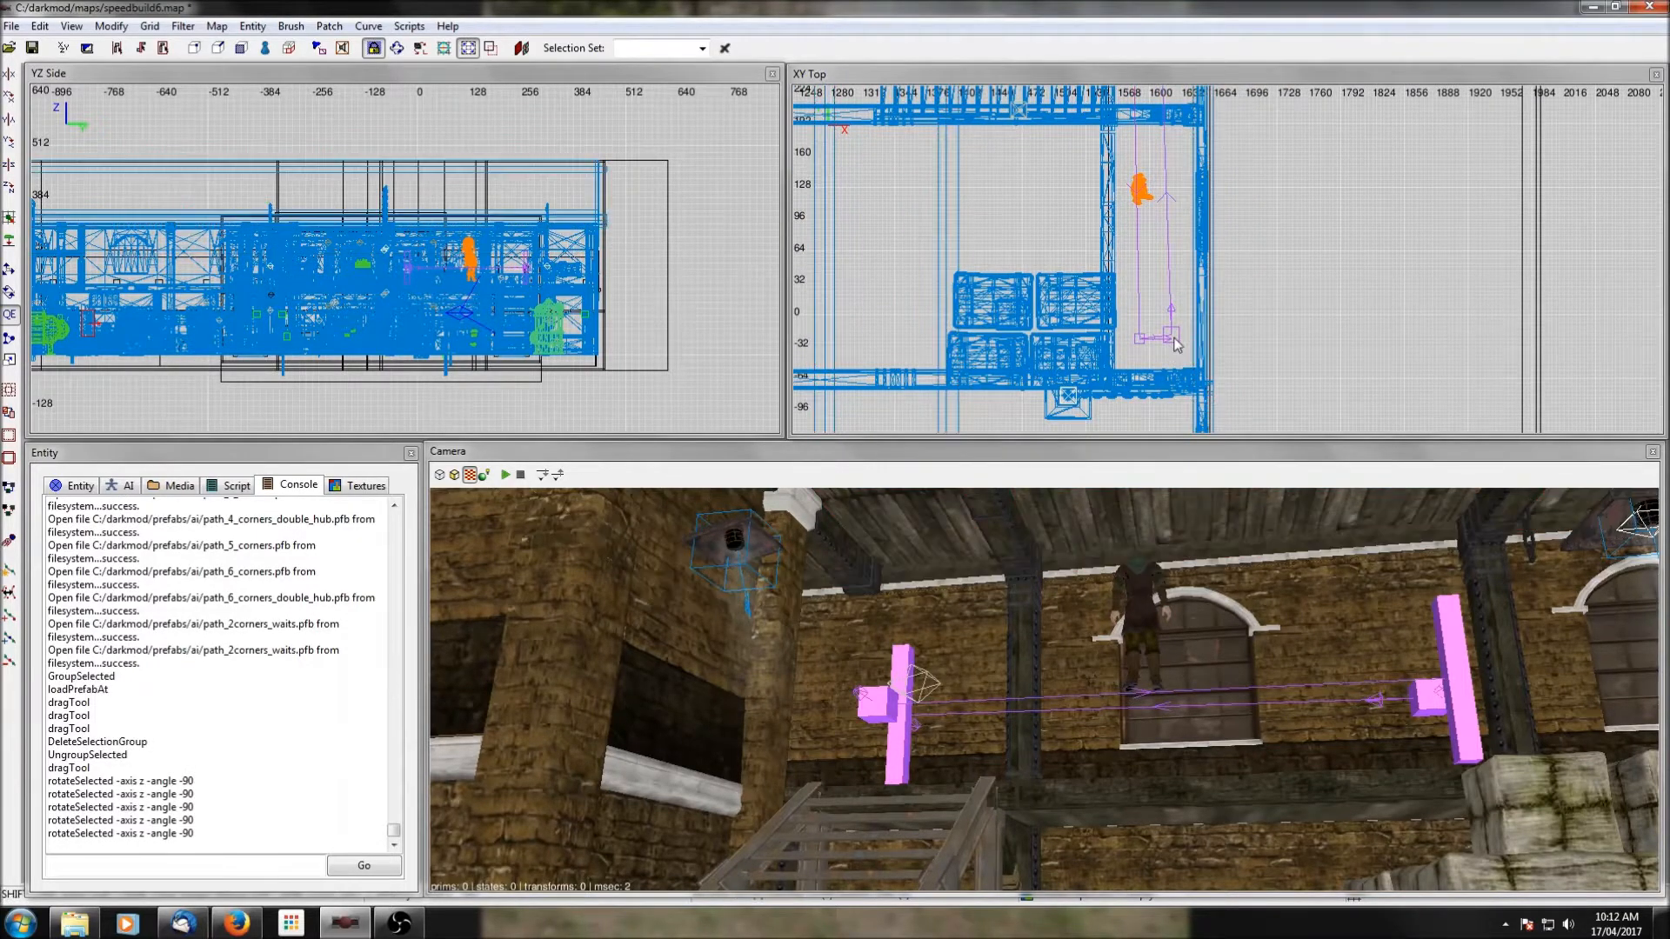
pyautogui.keyDown('shift'); pyautogui.click(1426, 698); pyautogui.keyUp('shift')
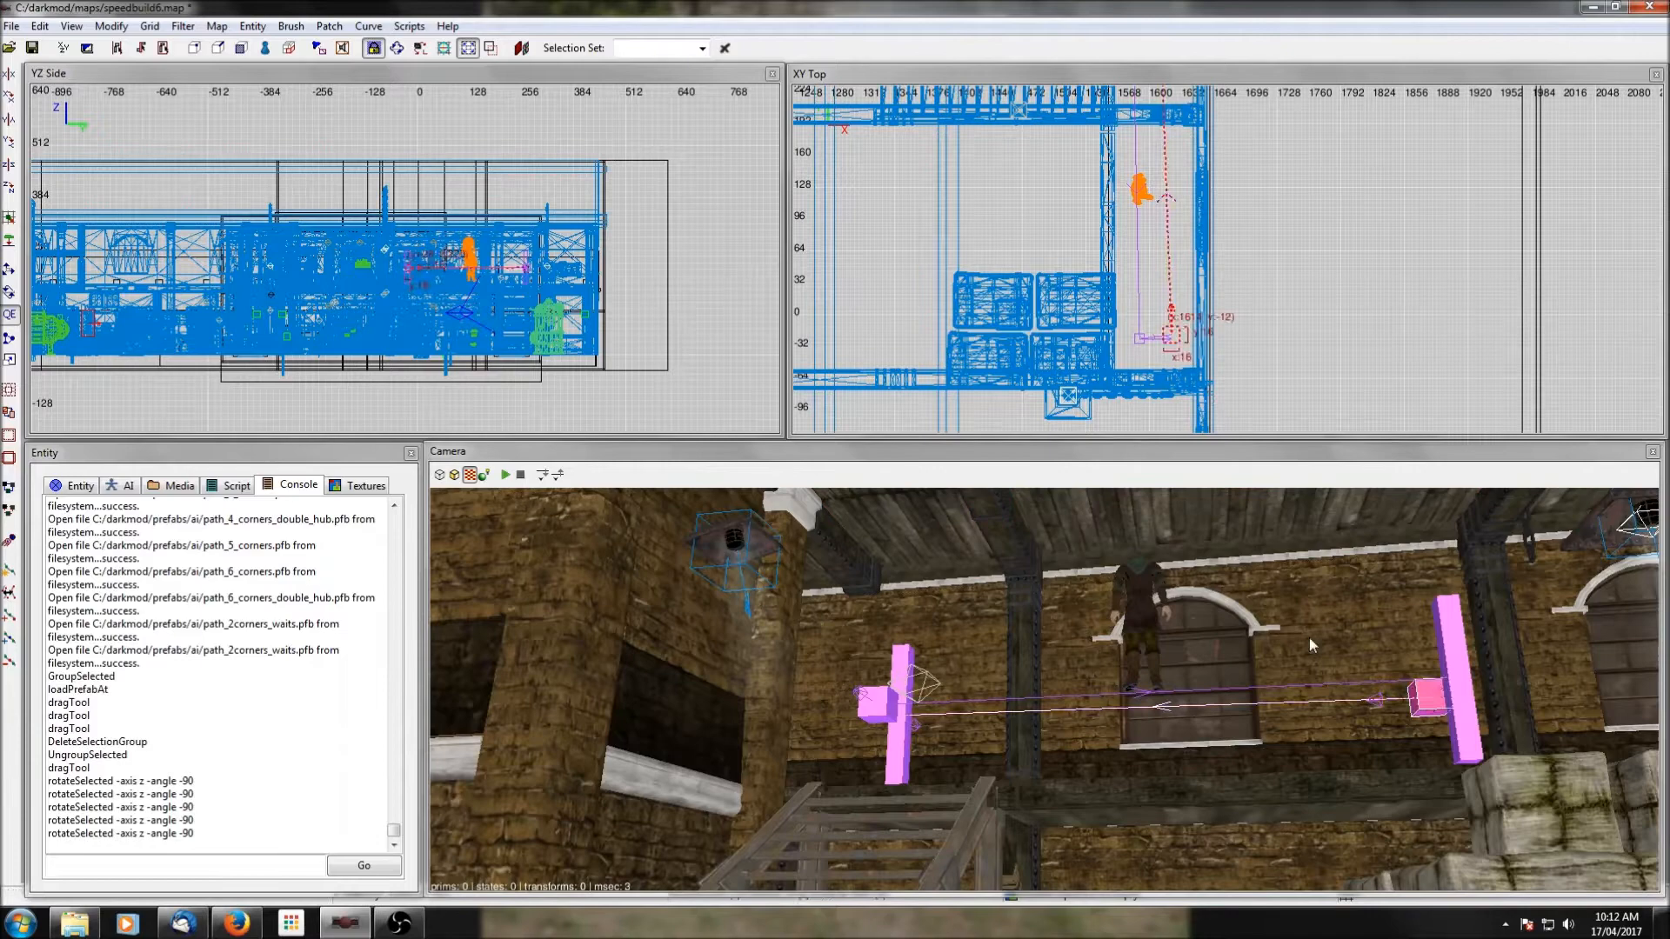
pyautogui.click(11, 189)
pyautogui.click(11, 189)
pyautogui.click(10, 189)
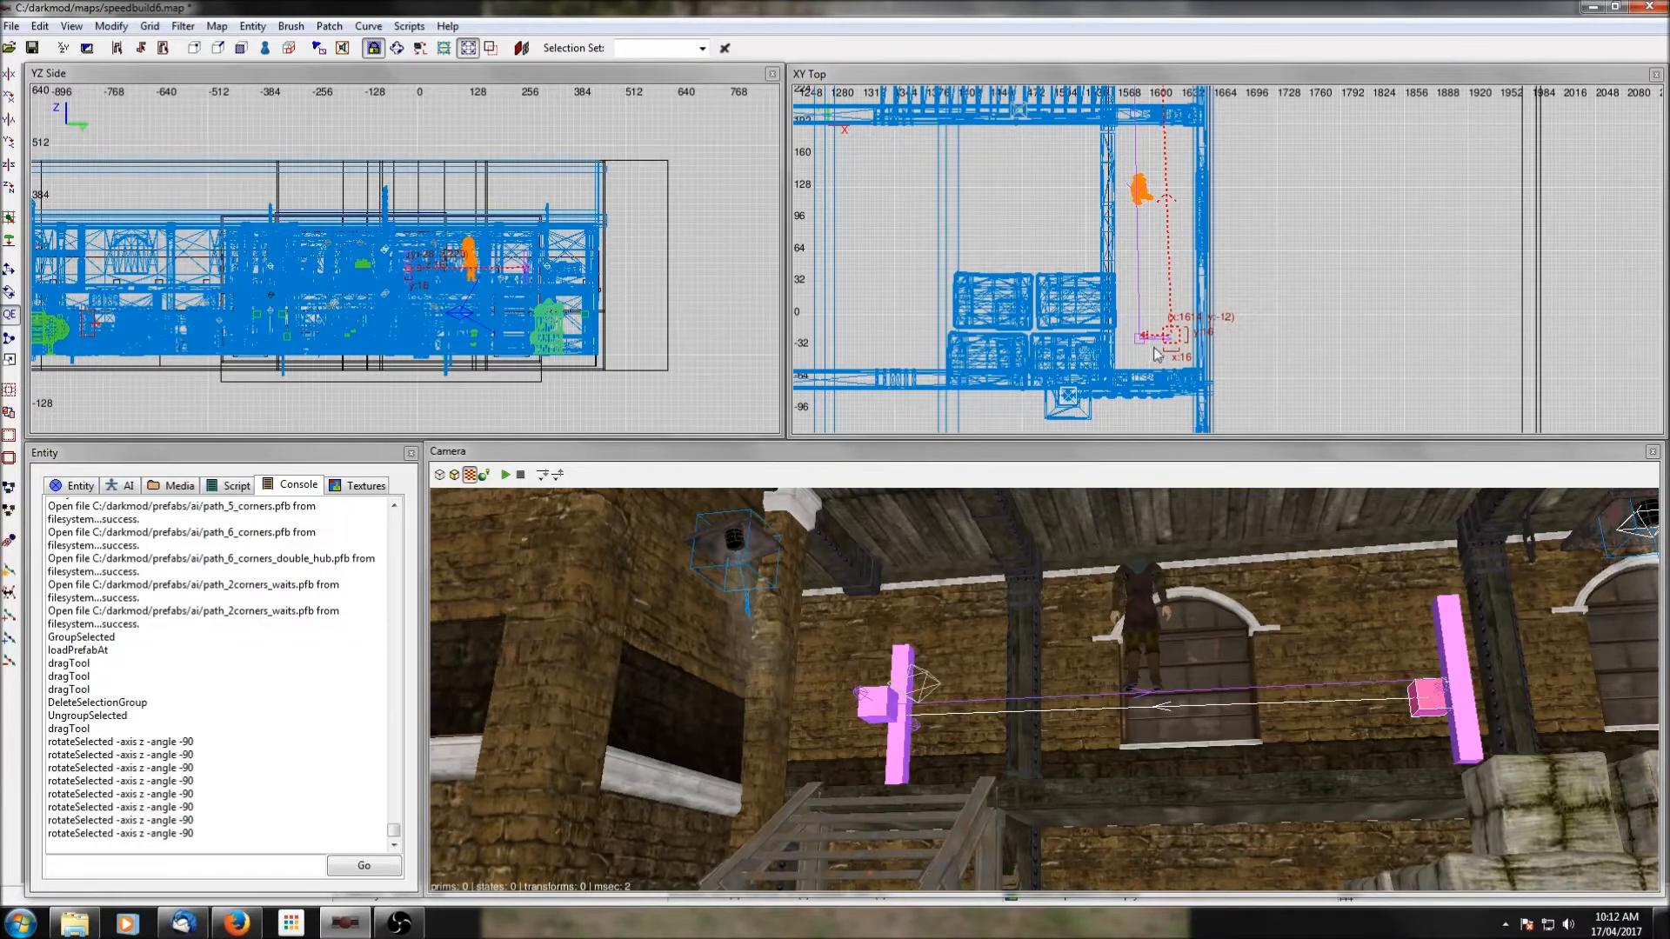
pyautogui.moveTo(1296, 336); pyautogui.dragTo(1285, 255, button='right')
pyautogui.press('r')
pyautogui.moveTo(1119, 308); pyautogui.dragTo(1154, 320)
pyautogui.press('Escape')
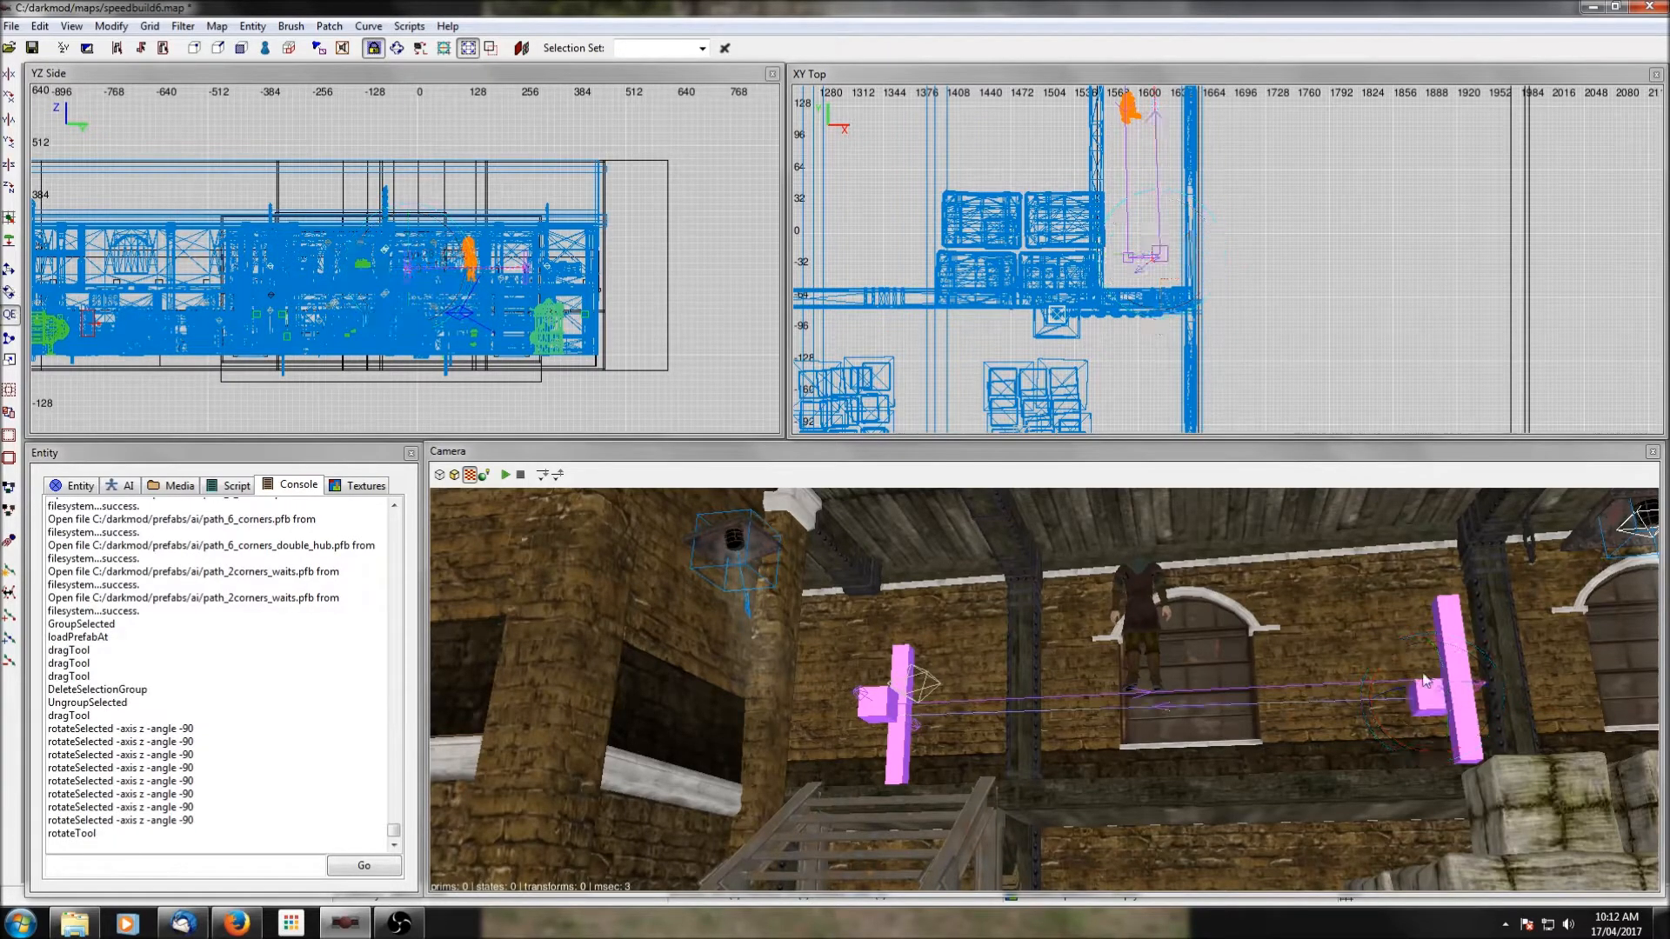
# Clone all four corner and wait nodes of the east walkway path and move the copies onto the west walkway.
pyautogui.click(1413, 709)
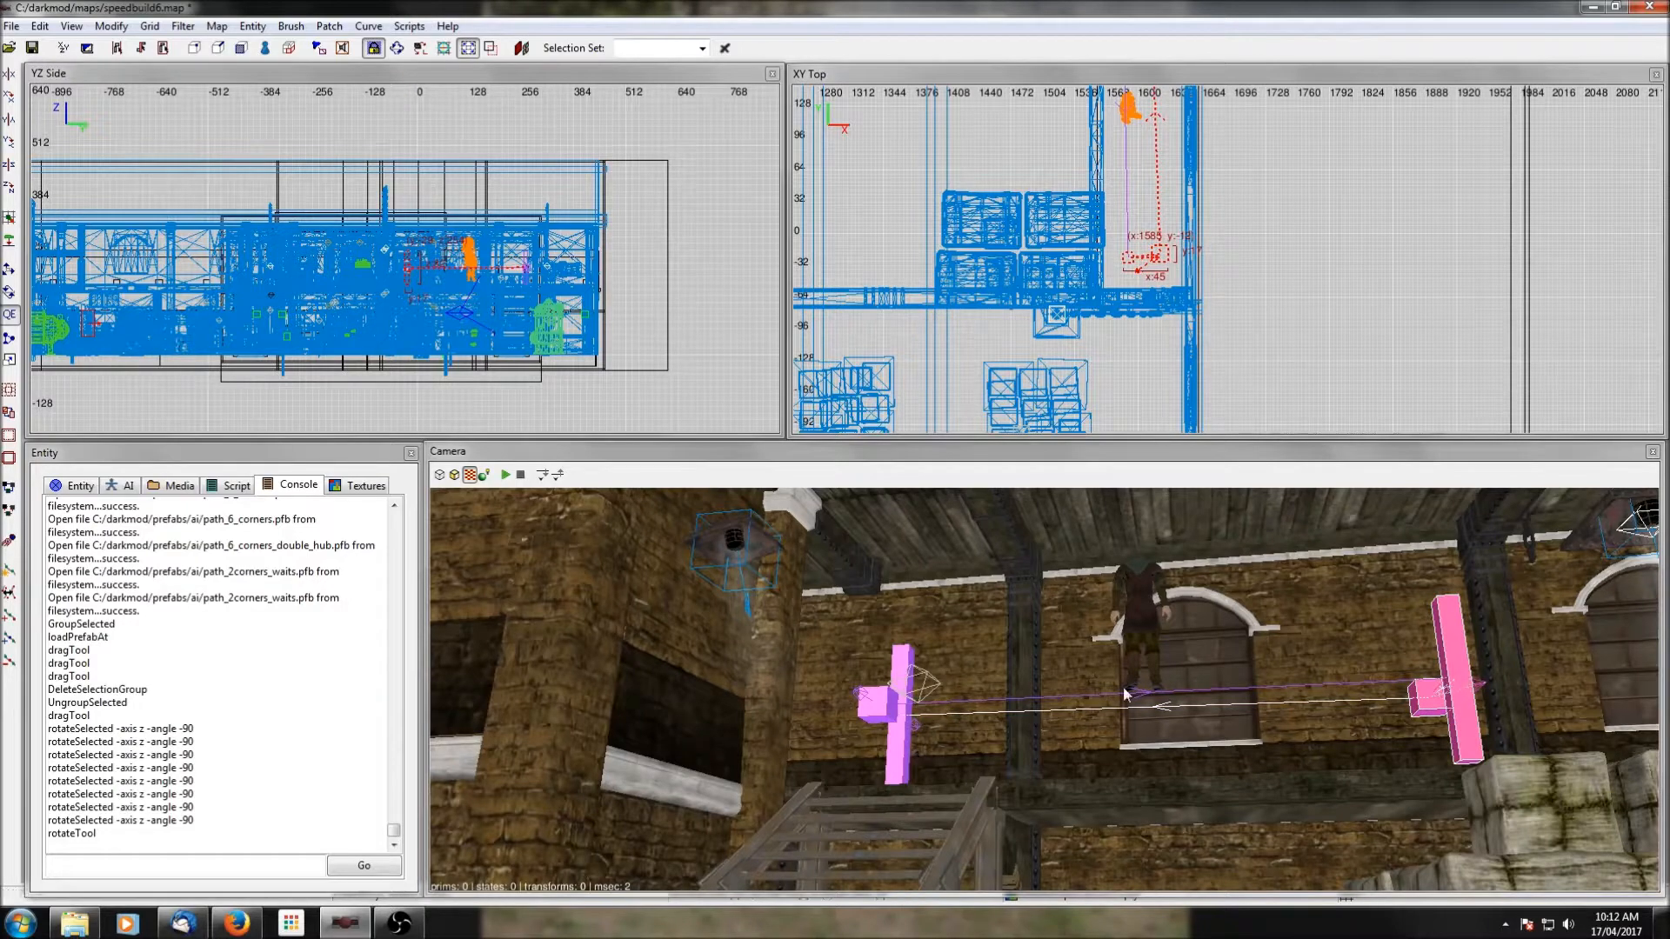
pyautogui.press('Escape')
pyautogui.keyDown('shift'); pyautogui.click(1463, 720); pyautogui.keyUp('shift')
pyautogui.keyDown('shift'); pyautogui.click(1422, 708); pyautogui.keyUp('shift')
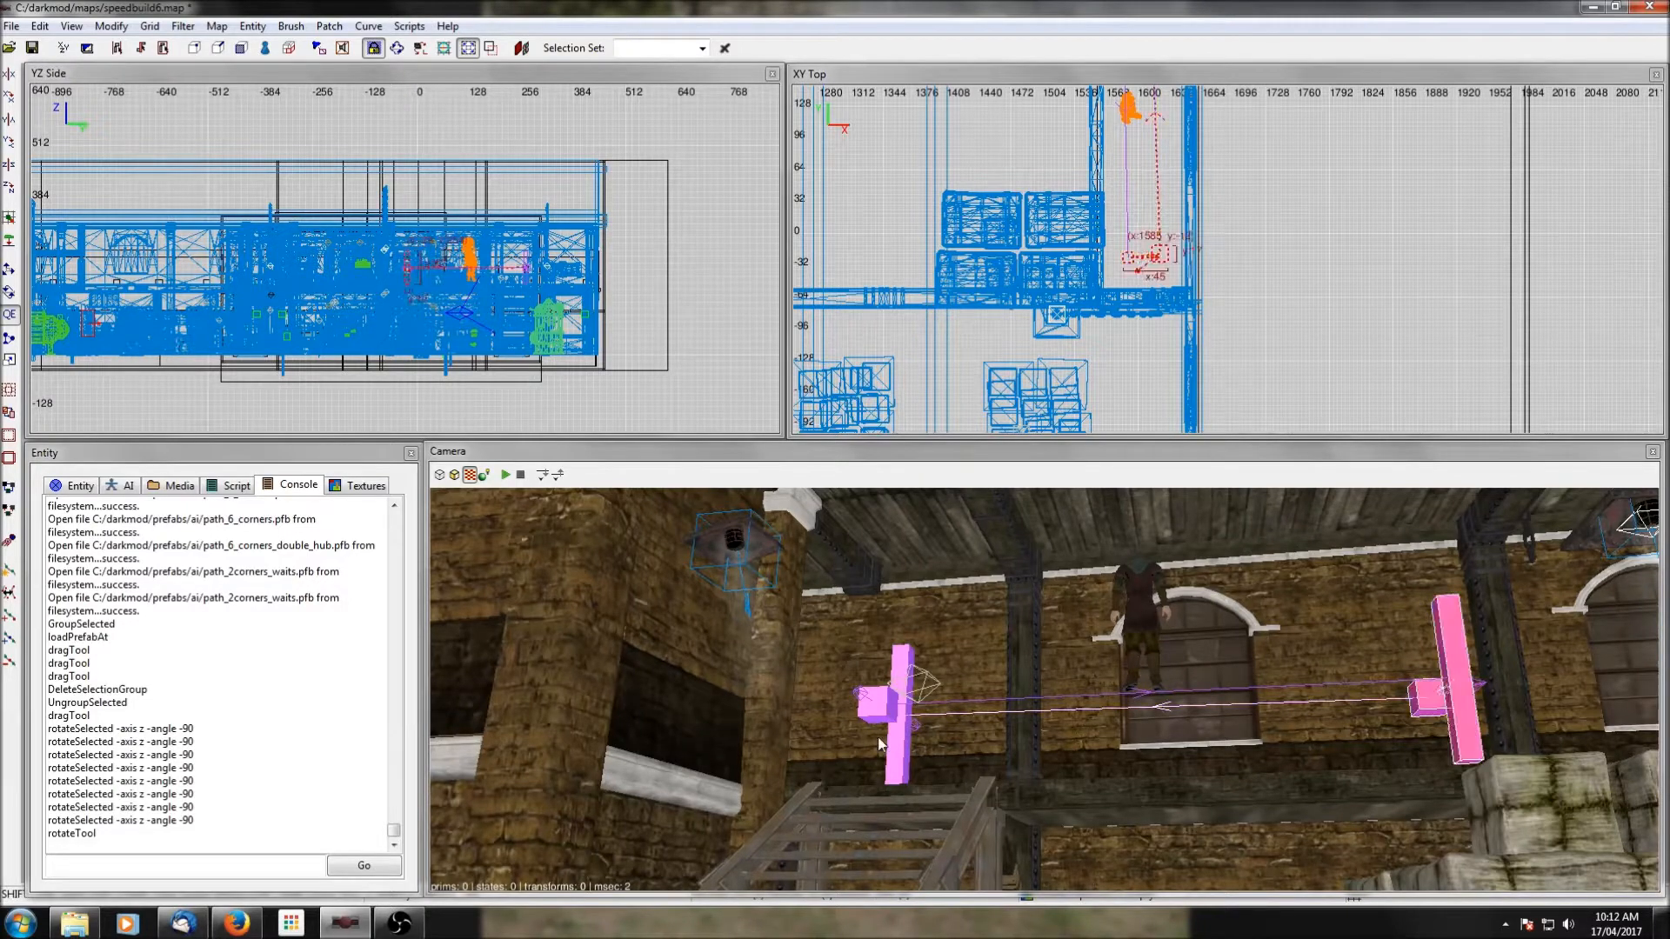
pyautogui.keyDown('shift'); pyautogui.click(898, 747); pyautogui.keyUp('shift')
pyautogui.keyDown('shift'); pyautogui.click(878, 707); pyautogui.keyUp('shift')
pyautogui.scroll(-4, 1076, 243)
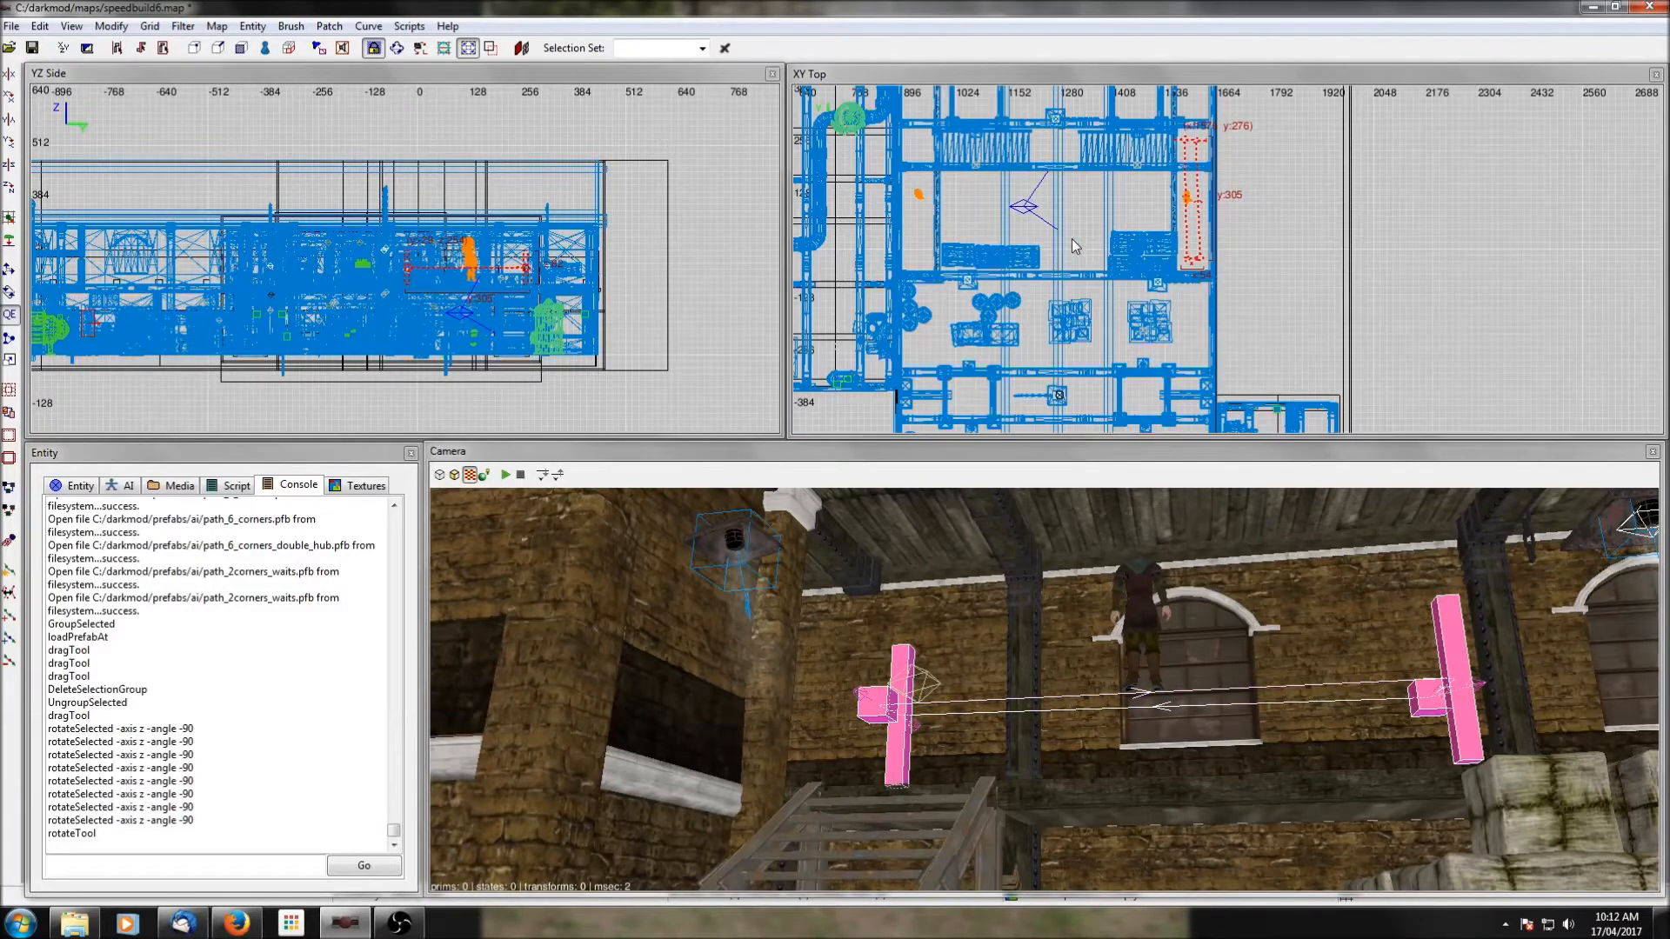
pyautogui.moveTo(1076, 243); pyautogui.dragTo(1138, 274, button='right')
pyautogui.press('space')
pyautogui.moveTo(1263, 178); pyautogui.dragTo(985, 176)
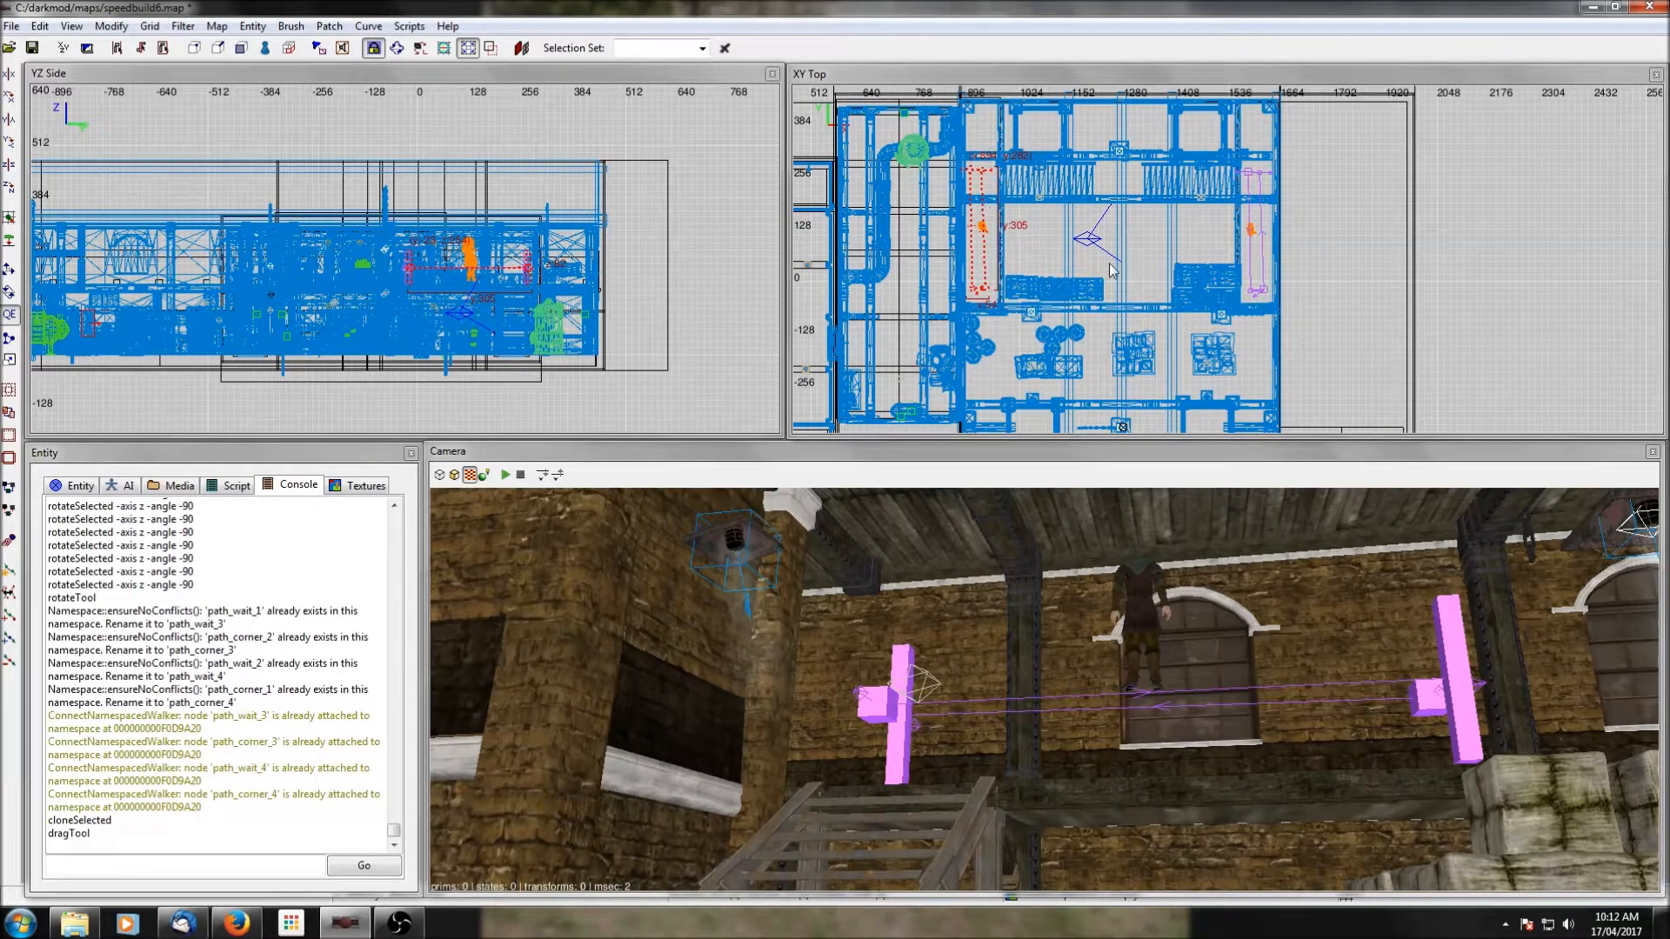
# Connect the east walkway's thief archer to the southern path corner of its patrol path as its target.
pyautogui.press('Escape')
pyautogui.keyDown('shift'); pyautogui.click(1251, 229); pyautogui.keyUp('shift')
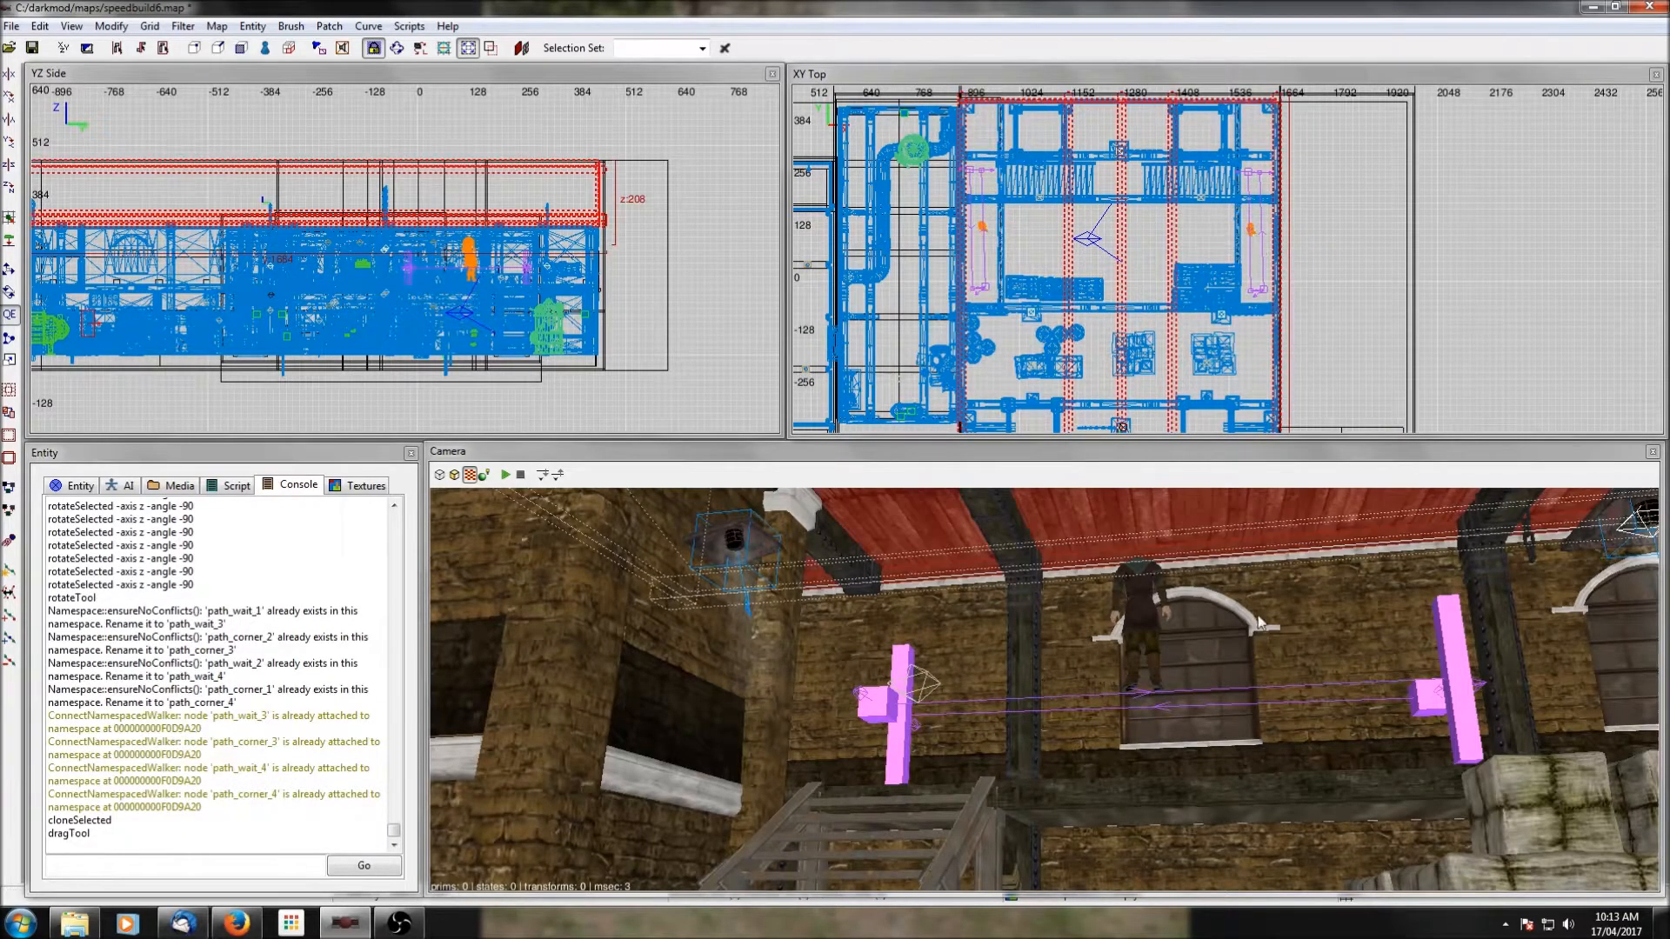
pyautogui.press('Escape')
pyautogui.keyDown('shift'); pyautogui.click(1136, 607); pyautogui.keyUp('shift')
pyautogui.keyDown('shift'); pyautogui.click(1449, 669); pyautogui.keyUp('shift')
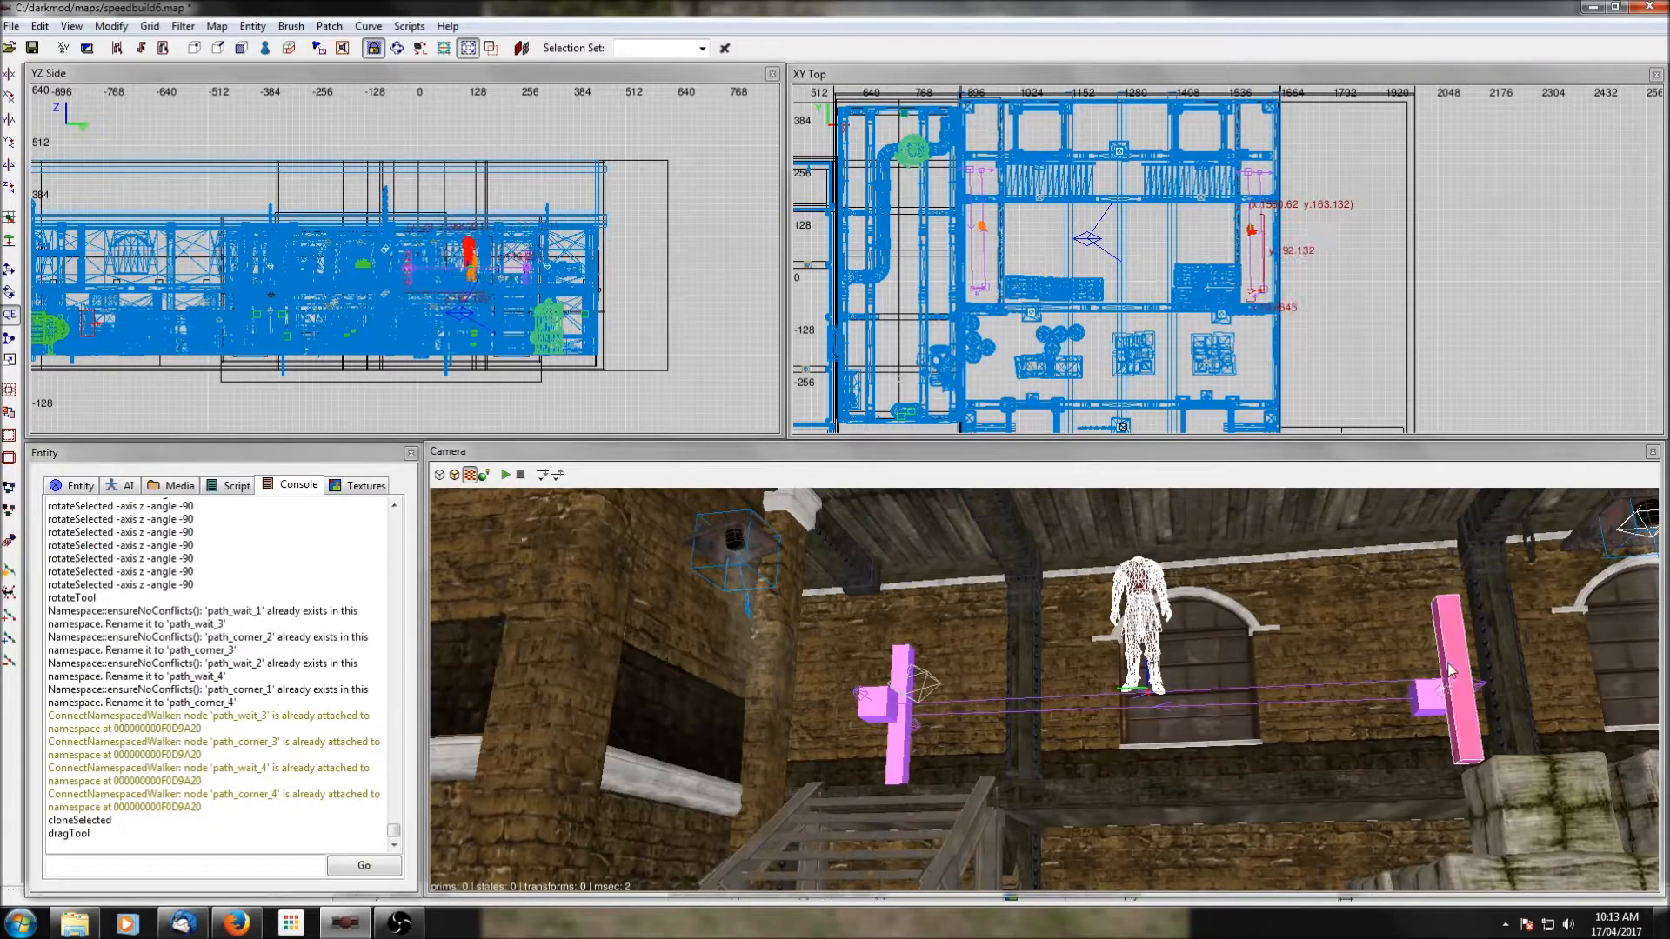
pyautogui.hotkey('ctrl', 'k')
pyautogui.press('Escape')
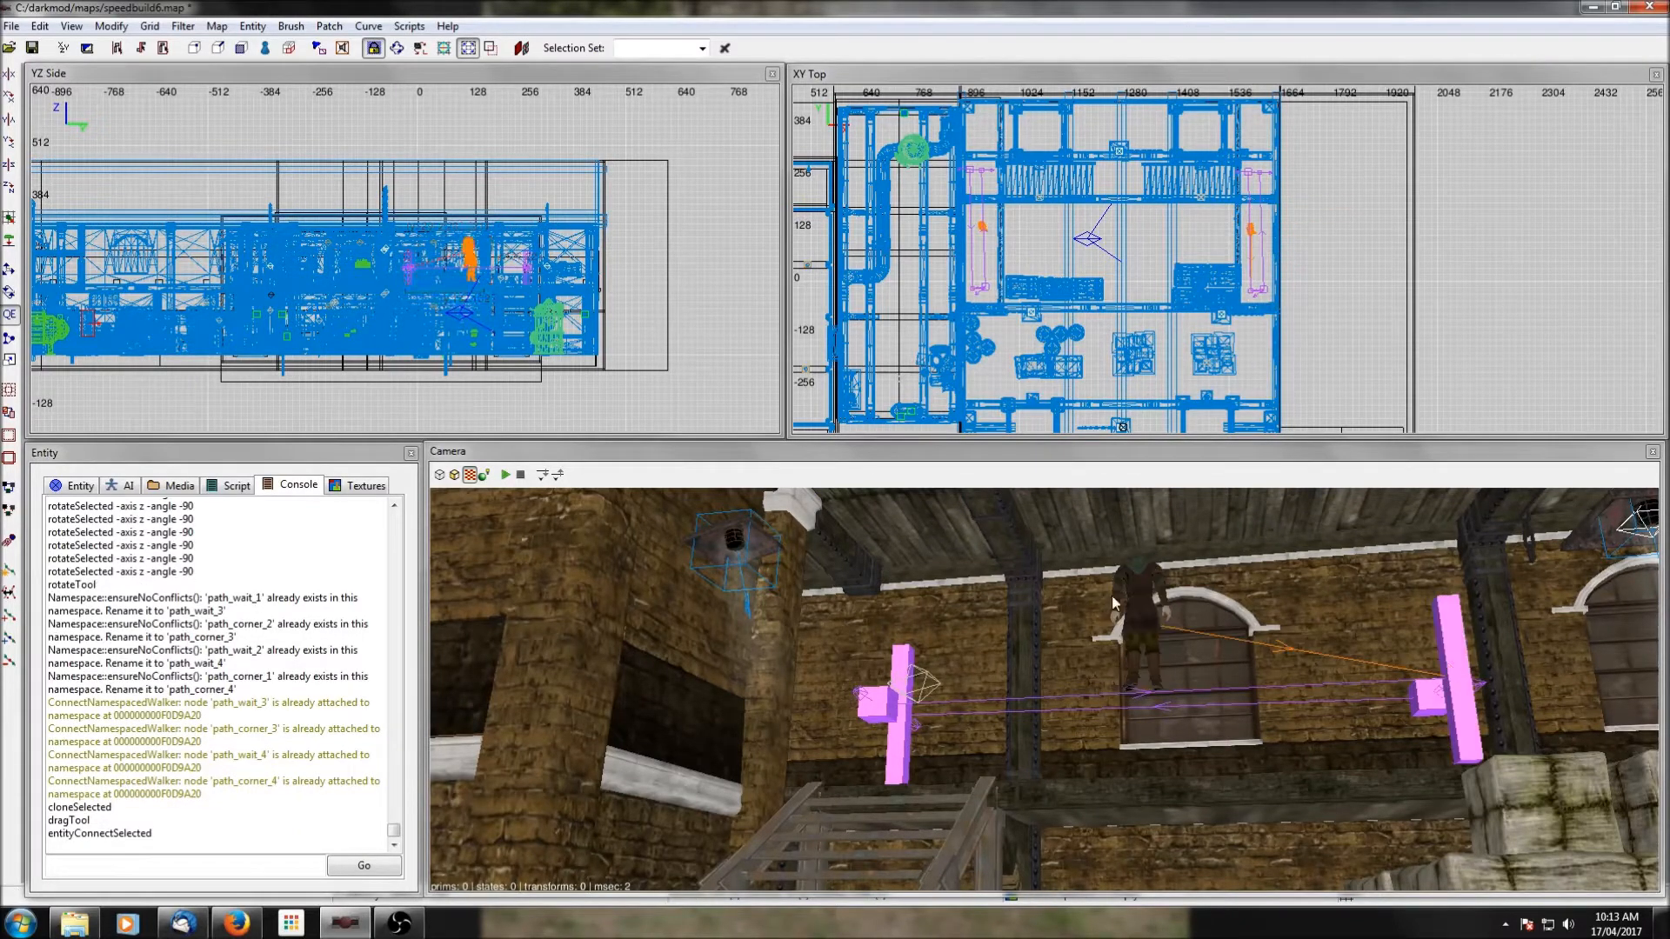
# Hide the ceiling above the room and connect the west walkway's female archer to the southern path corner of the cloned path.
pyautogui.keyDown('shift'); pyautogui.click(985, 231); pyautogui.keyUp('shift')
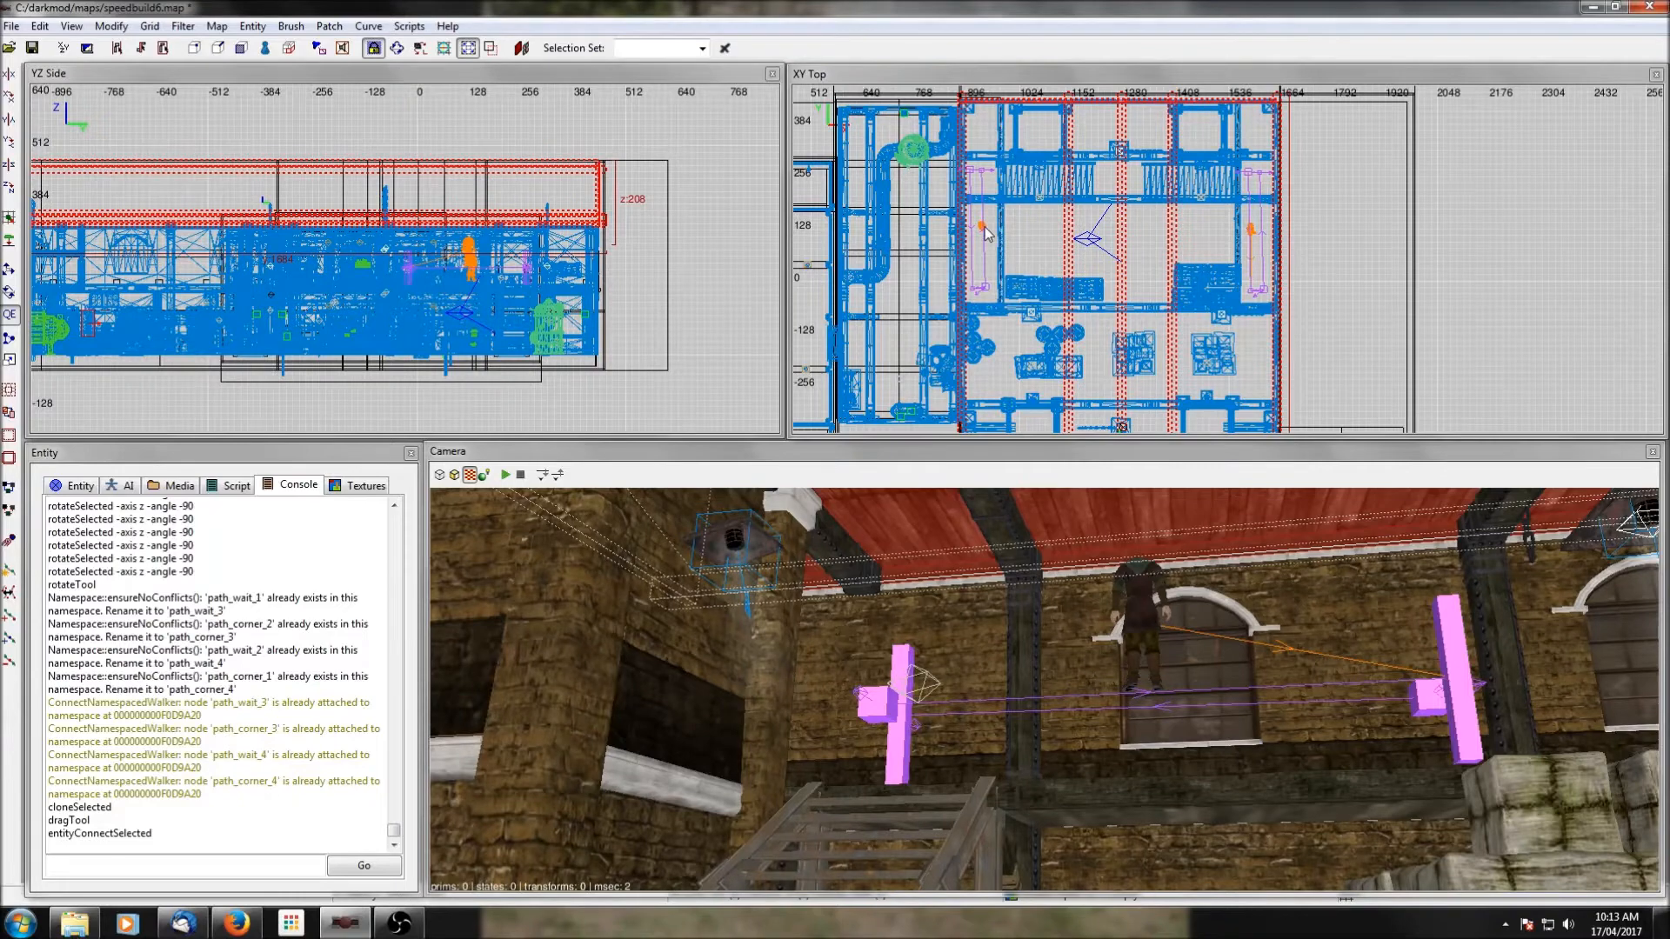
pyautogui.press('h')
pyautogui.keyDown('shift'); pyautogui.click(985, 231); pyautogui.keyUp('shift')
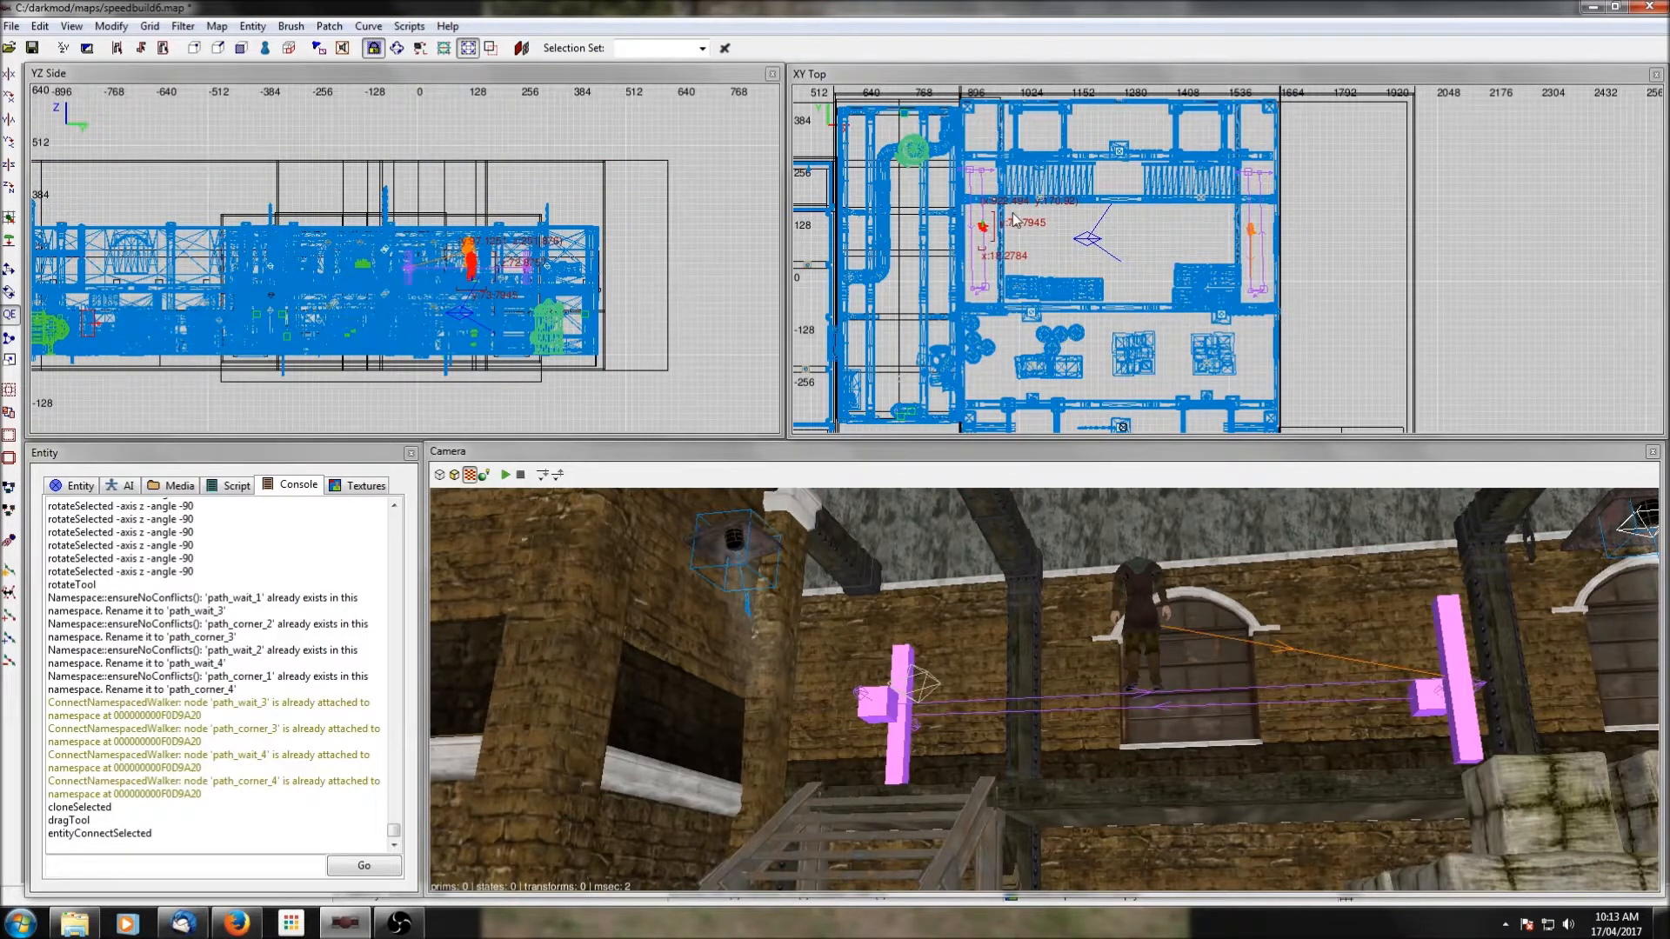
pyautogui.keyDown('shift'); pyautogui.click(972, 288); pyautogui.keyUp('shift')
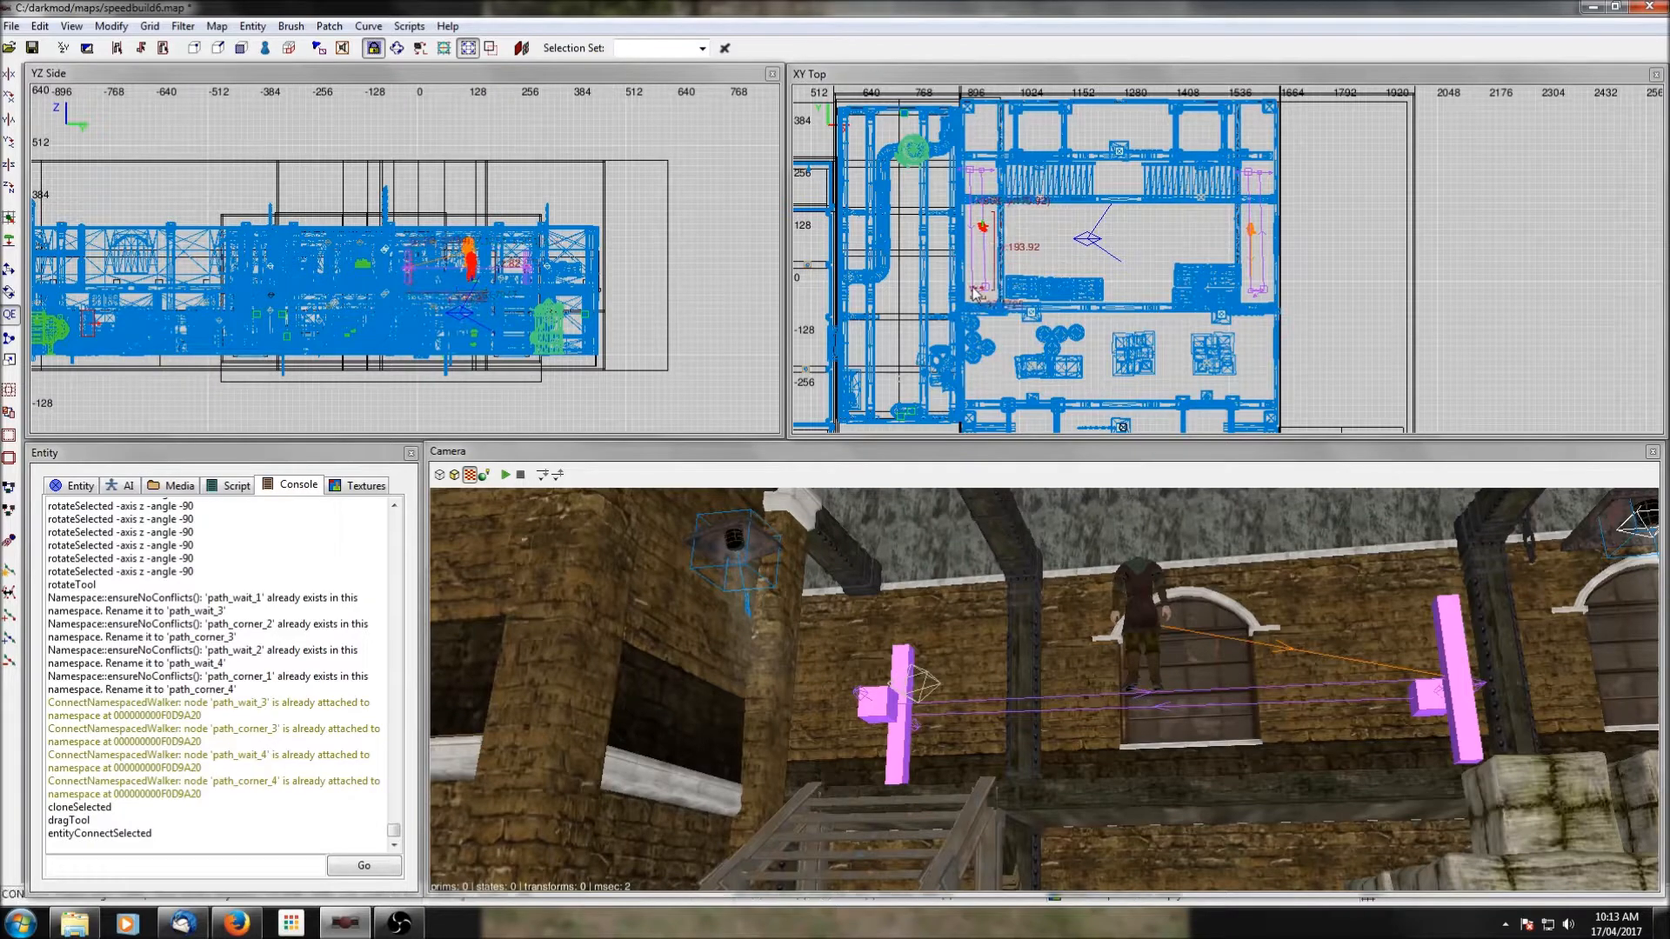
pyautogui.hotkey('ctrl', 'k')
pyautogui.press('Escape')
# Rotate the northern wait node of the west walkway path about the Z axis in -90 degree increments.
pyautogui.rightClick(1100, 688)
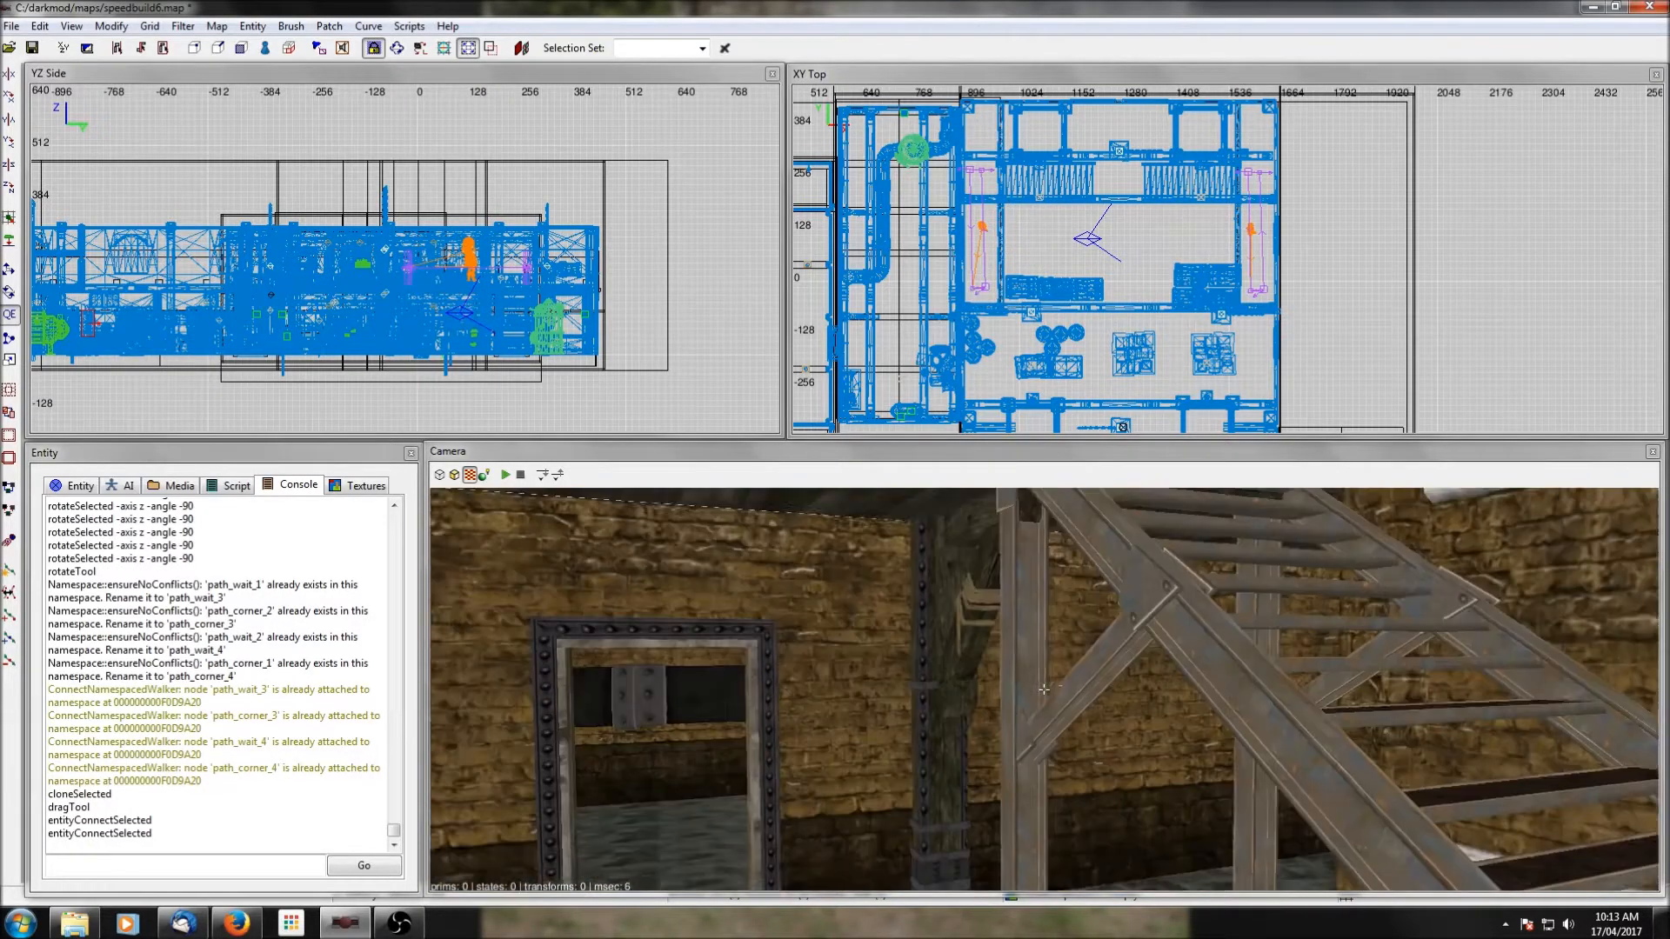
pyautogui.rightClick(1100, 688)
pyautogui.keyDown('shift'); pyautogui.click(1272, 785); pyautogui.keyUp('shift')
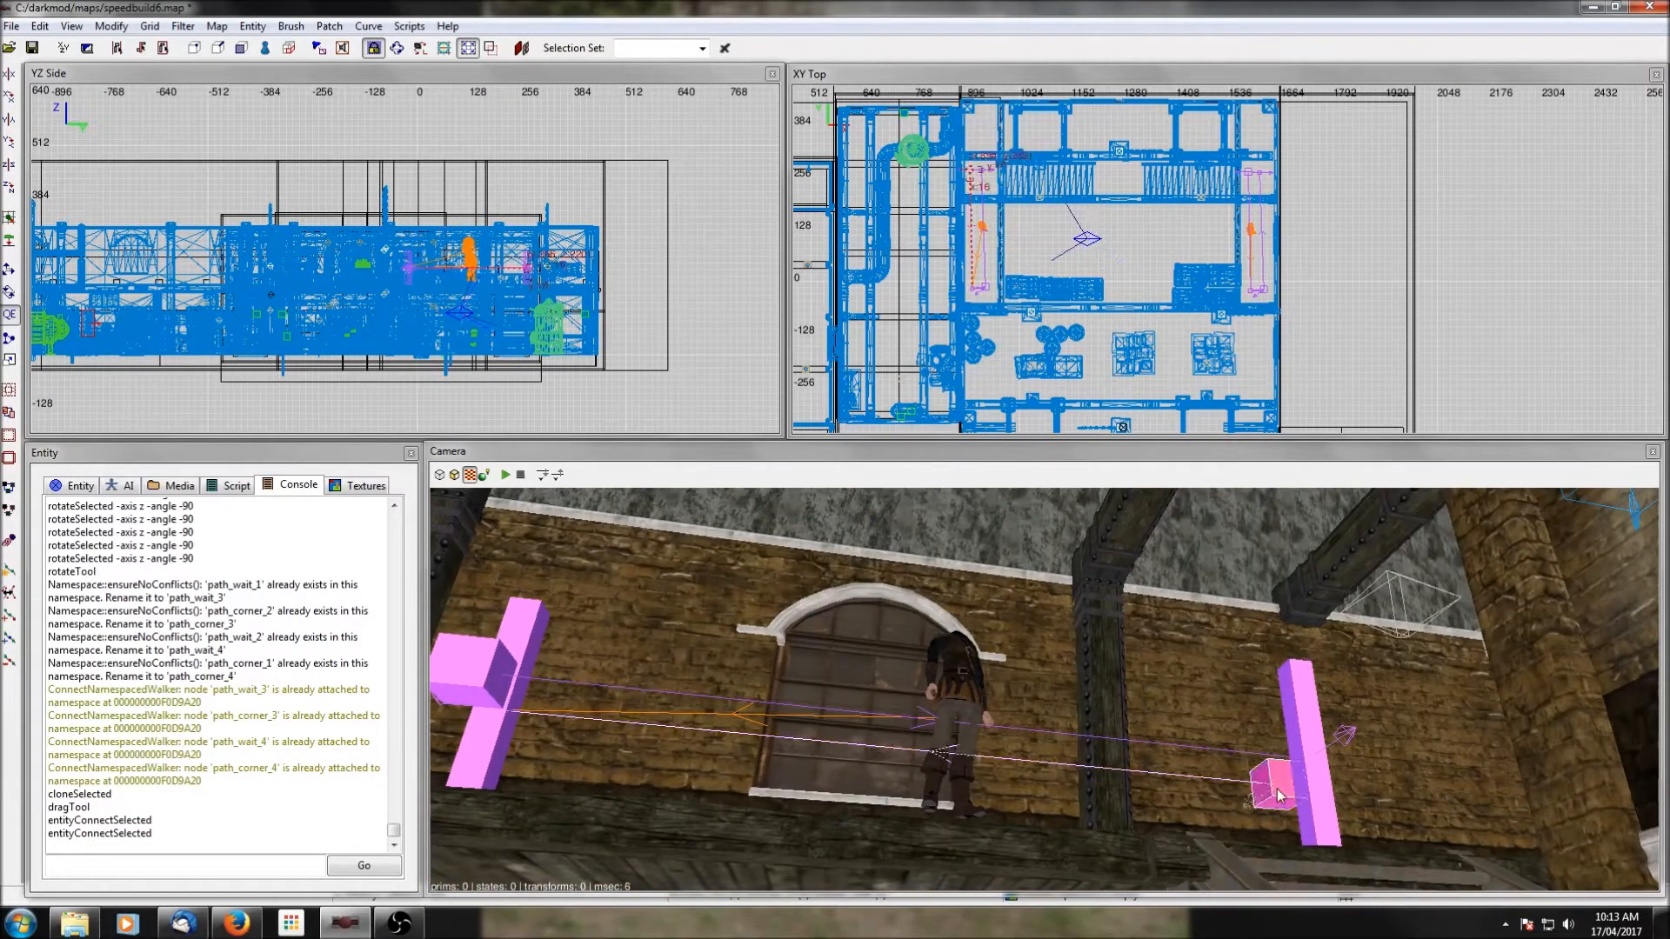
pyautogui.click(9, 189)
pyautogui.click(9, 189)
pyautogui.click(10, 189)
pyautogui.click(9, 188)
pyautogui.click(9, 189)
pyautogui.click(10, 189)
pyautogui.press('Escape')
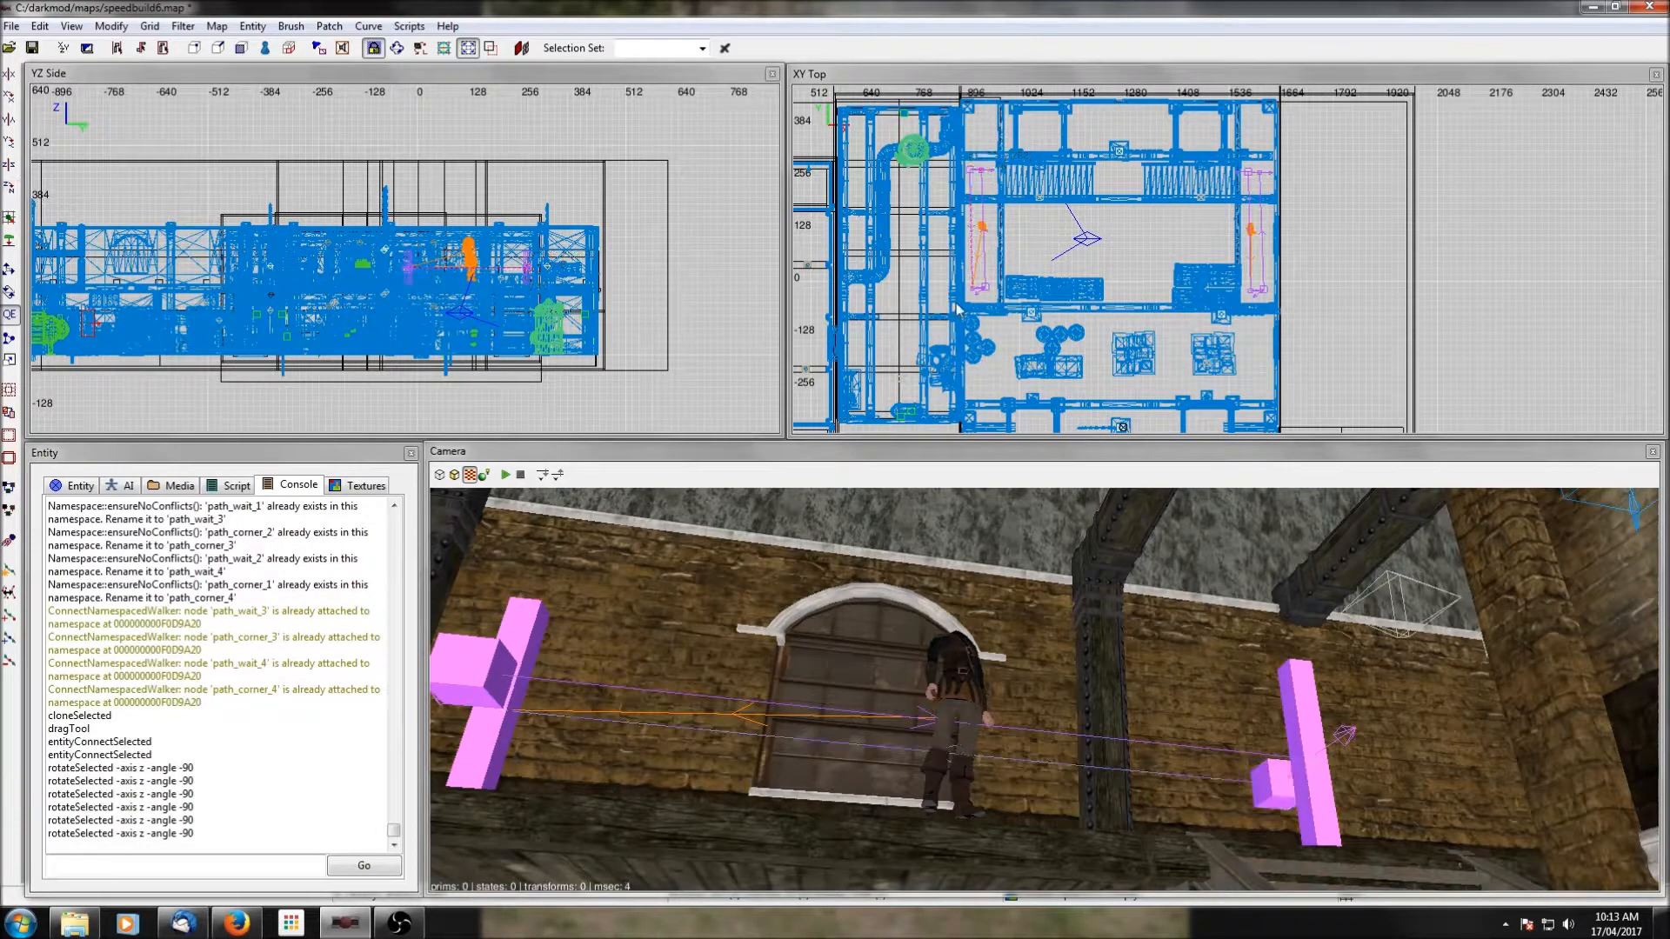
# Rotate the southern wait node of the west walkway path about Z in -90 degree increments and deselect it.
pyautogui.scroll(4, 976, 305)
pyautogui.keyDown('shift'); pyautogui.click(1014, 209); pyautogui.keyUp('shift')
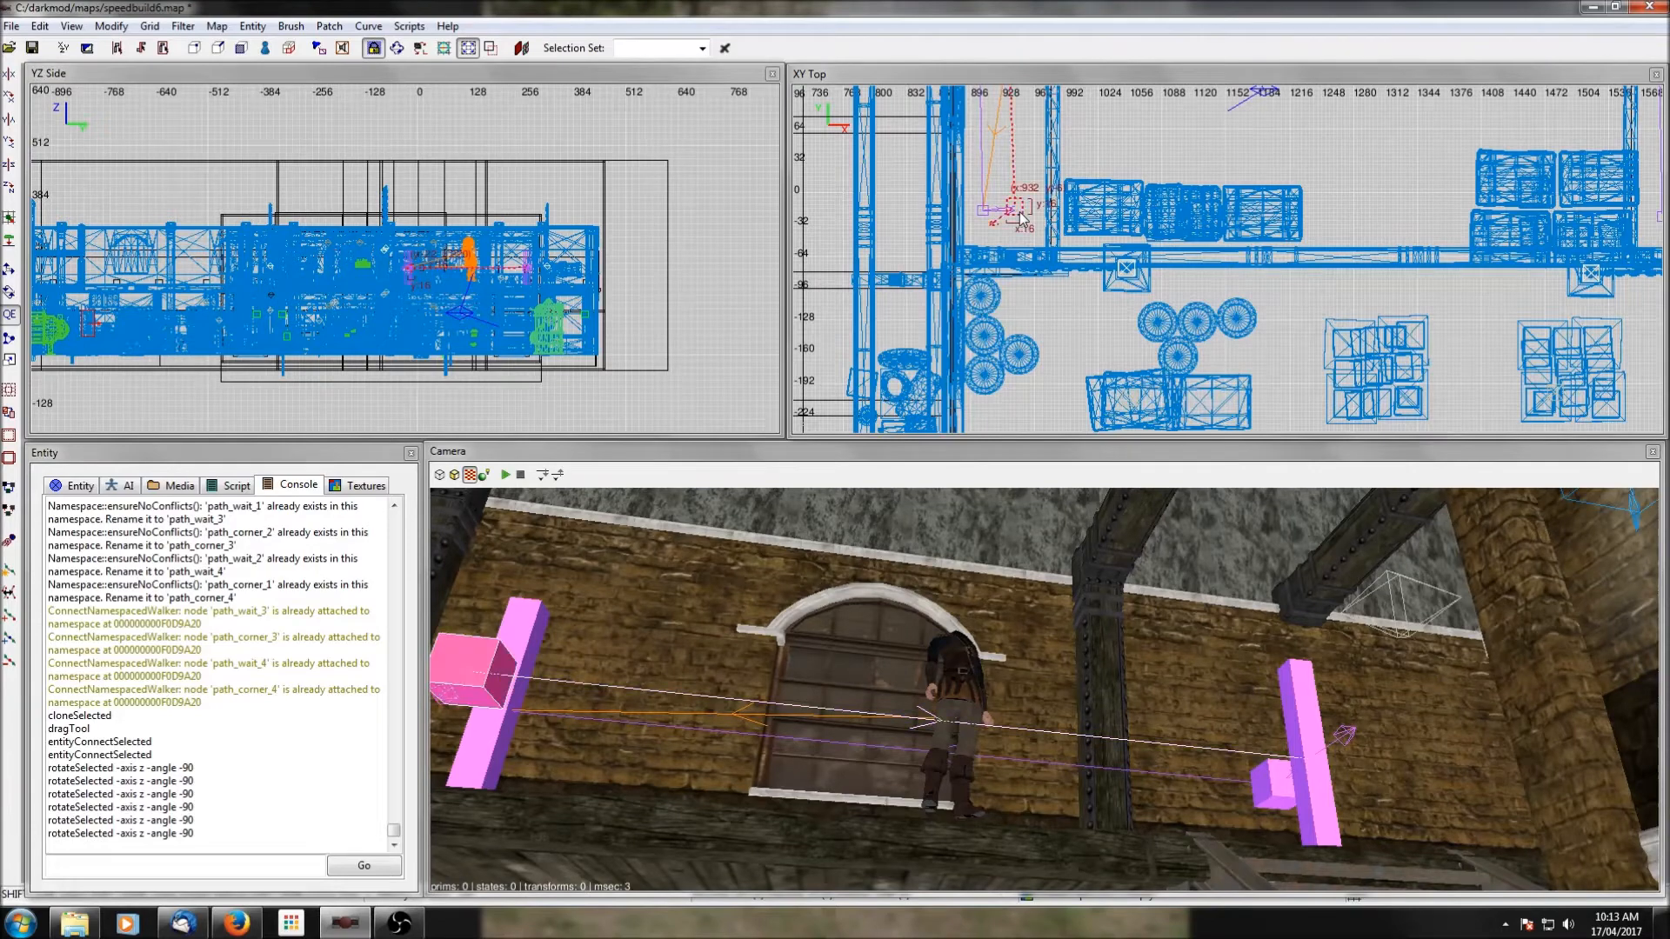
pyautogui.click(10, 191)
pyautogui.click(10, 191)
pyautogui.click(10, 191)
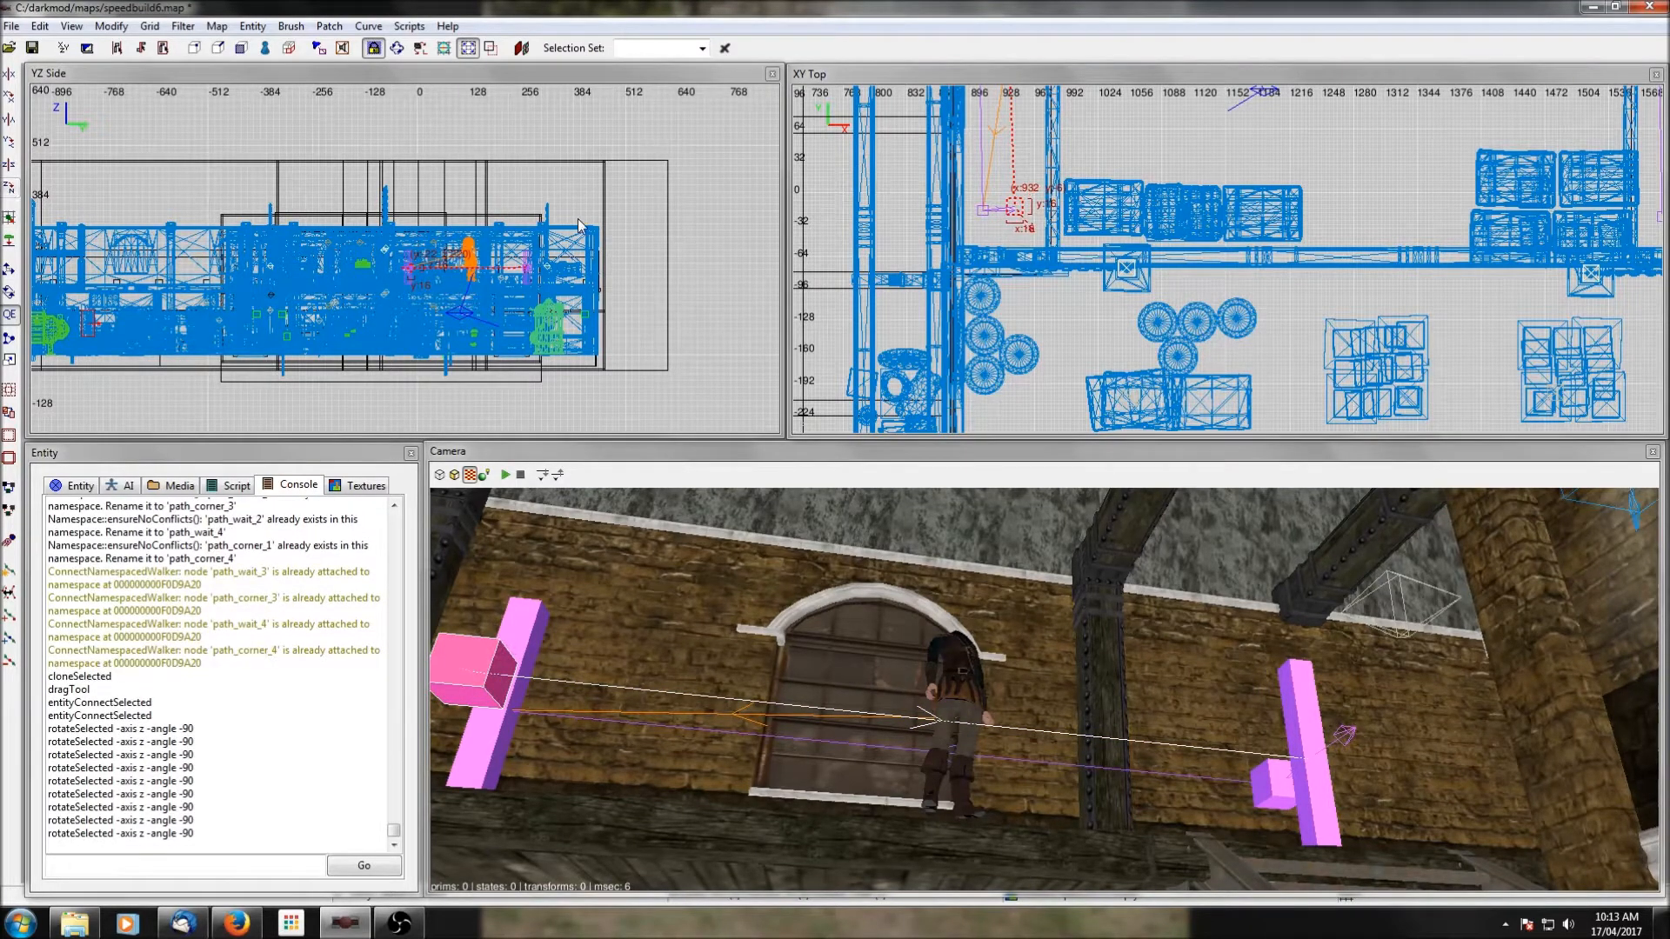
pyautogui.press('Escape')
# Save the map under the new name speedbuild7.map in the maps folder.
pyautogui.scroll(-3, 1252, 284)
pyautogui.scroll(-2, 1253, 284)
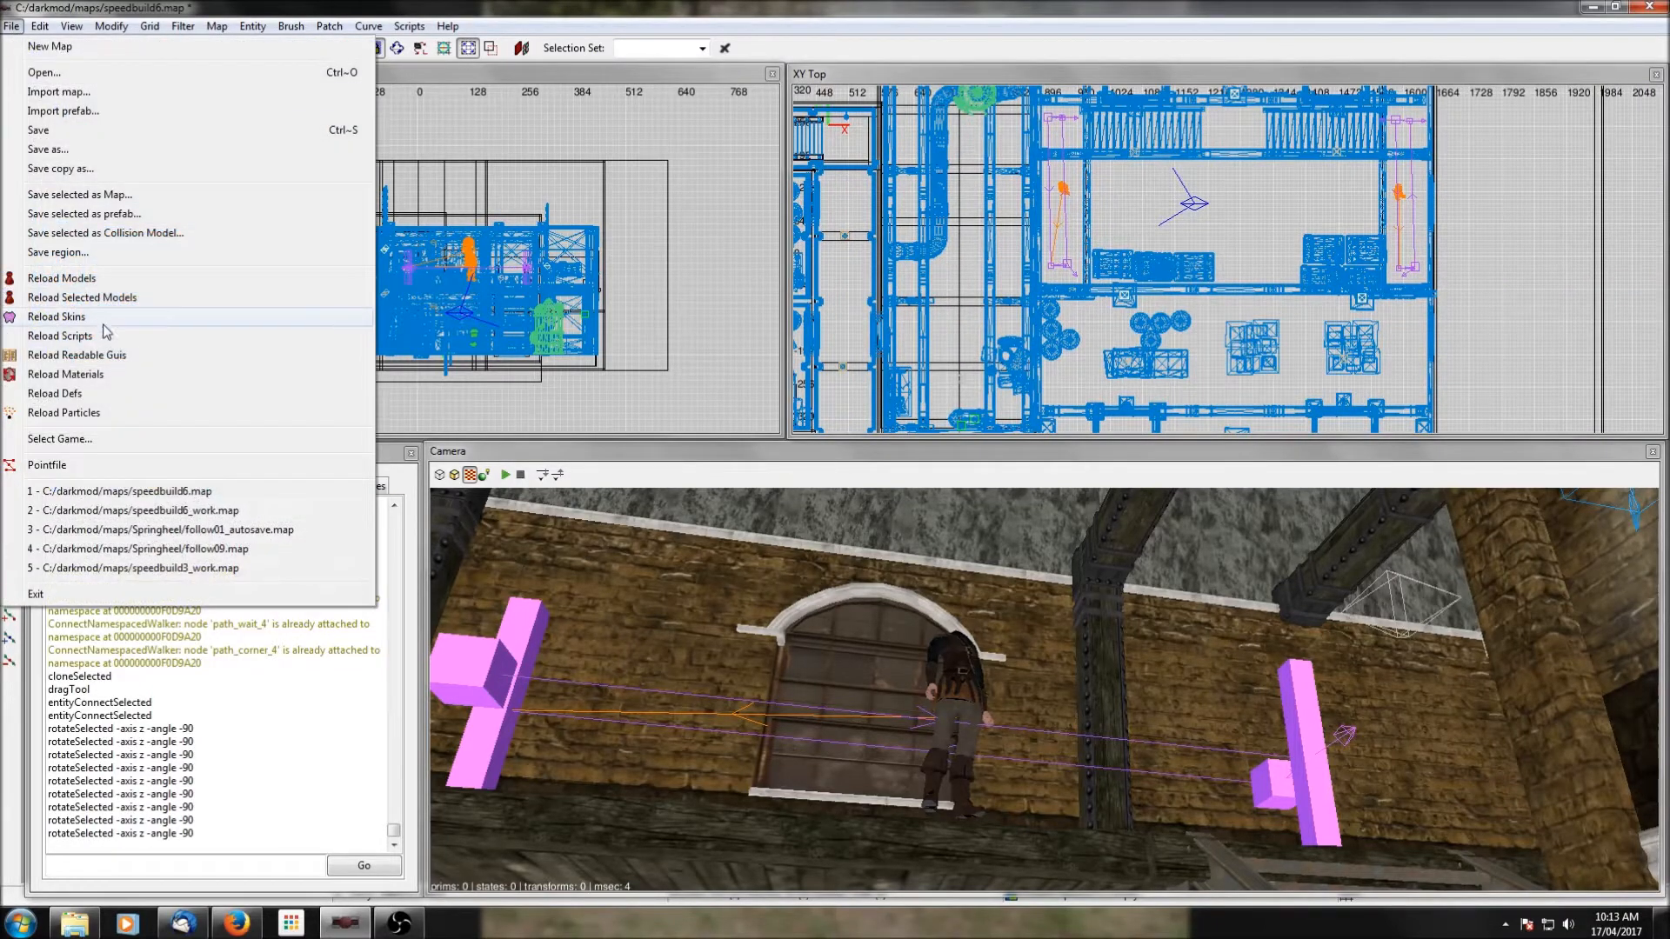
pyautogui.click(63, 150)
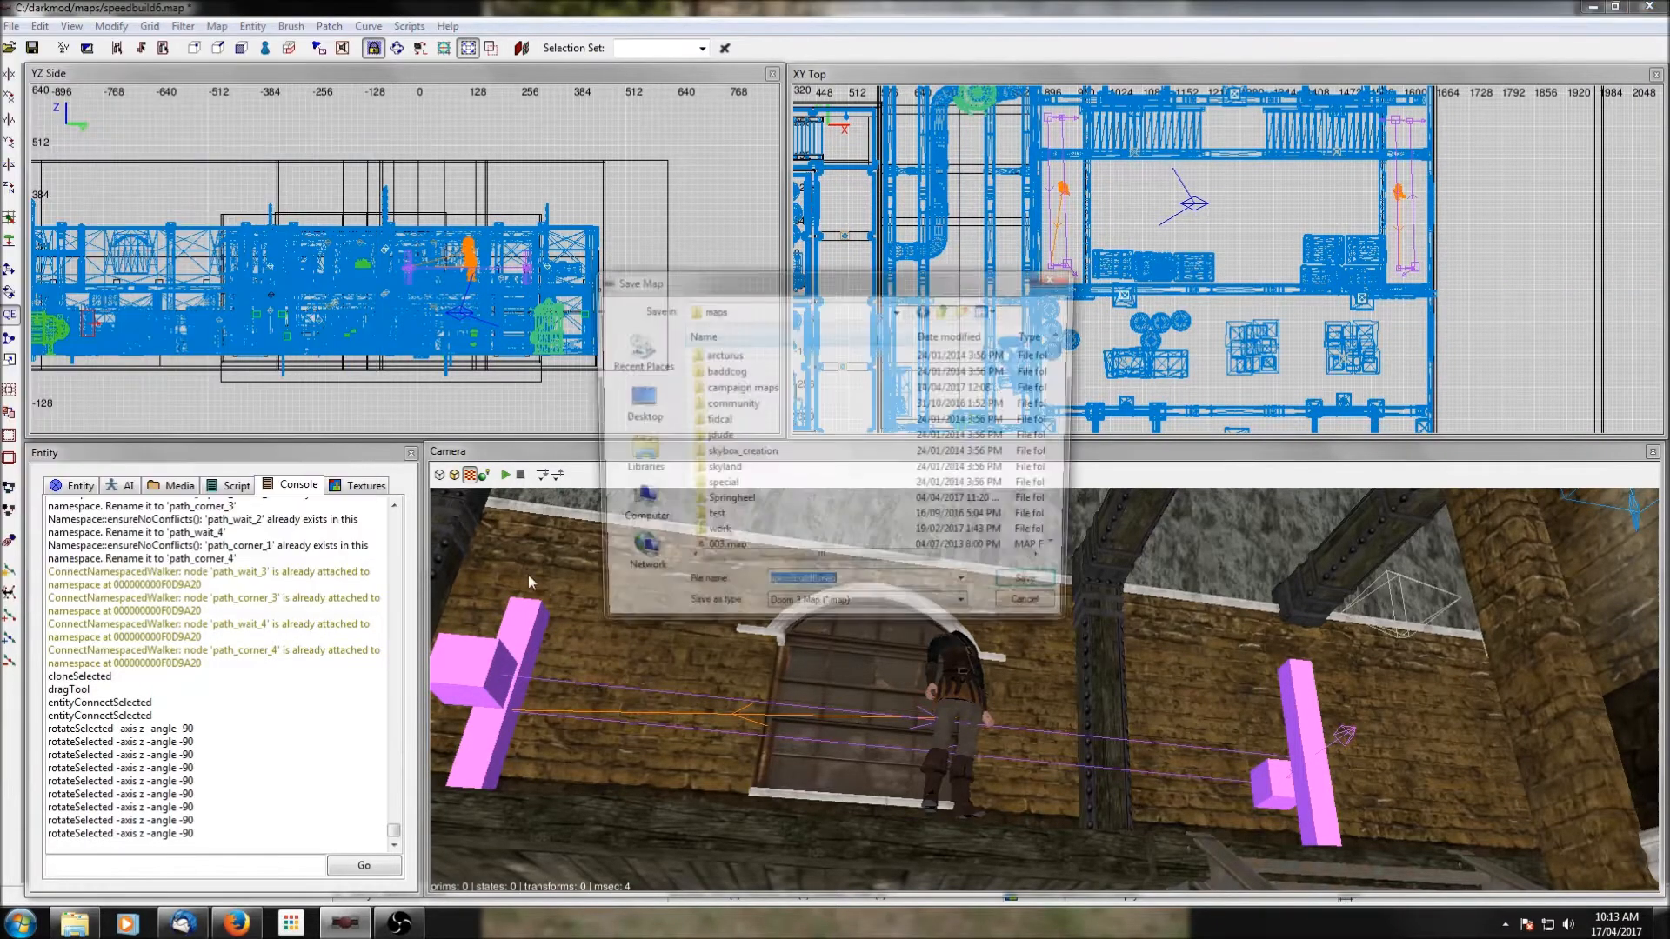
pyautogui.press('Right')
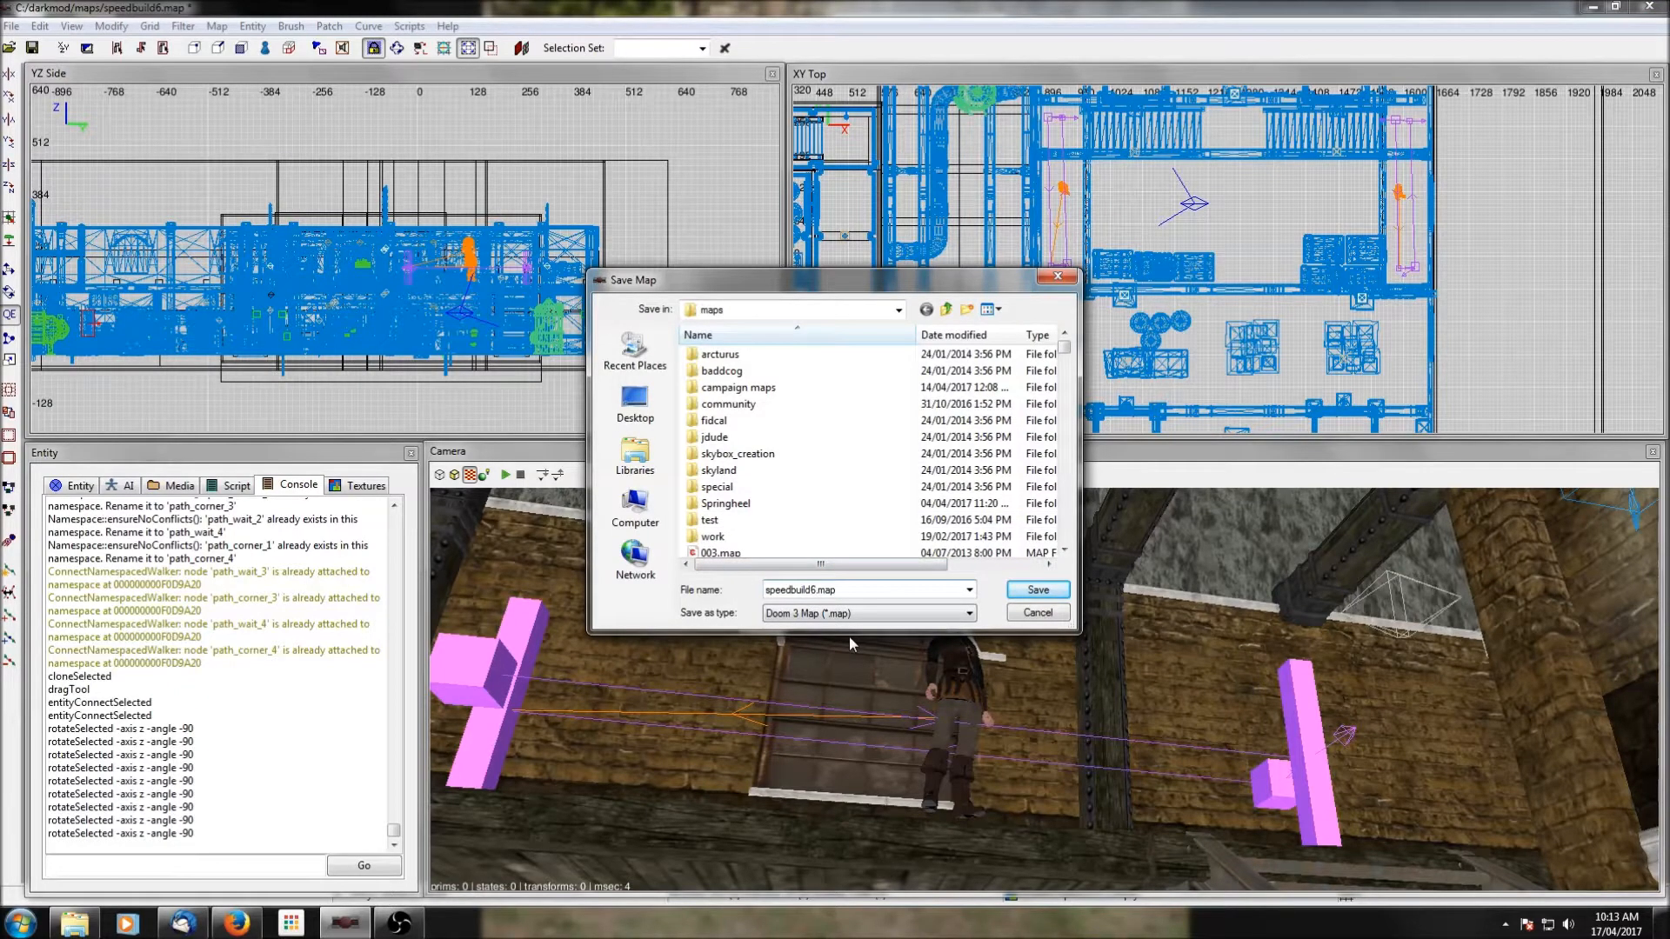
pyautogui.write('7')
pyautogui.press('Return')
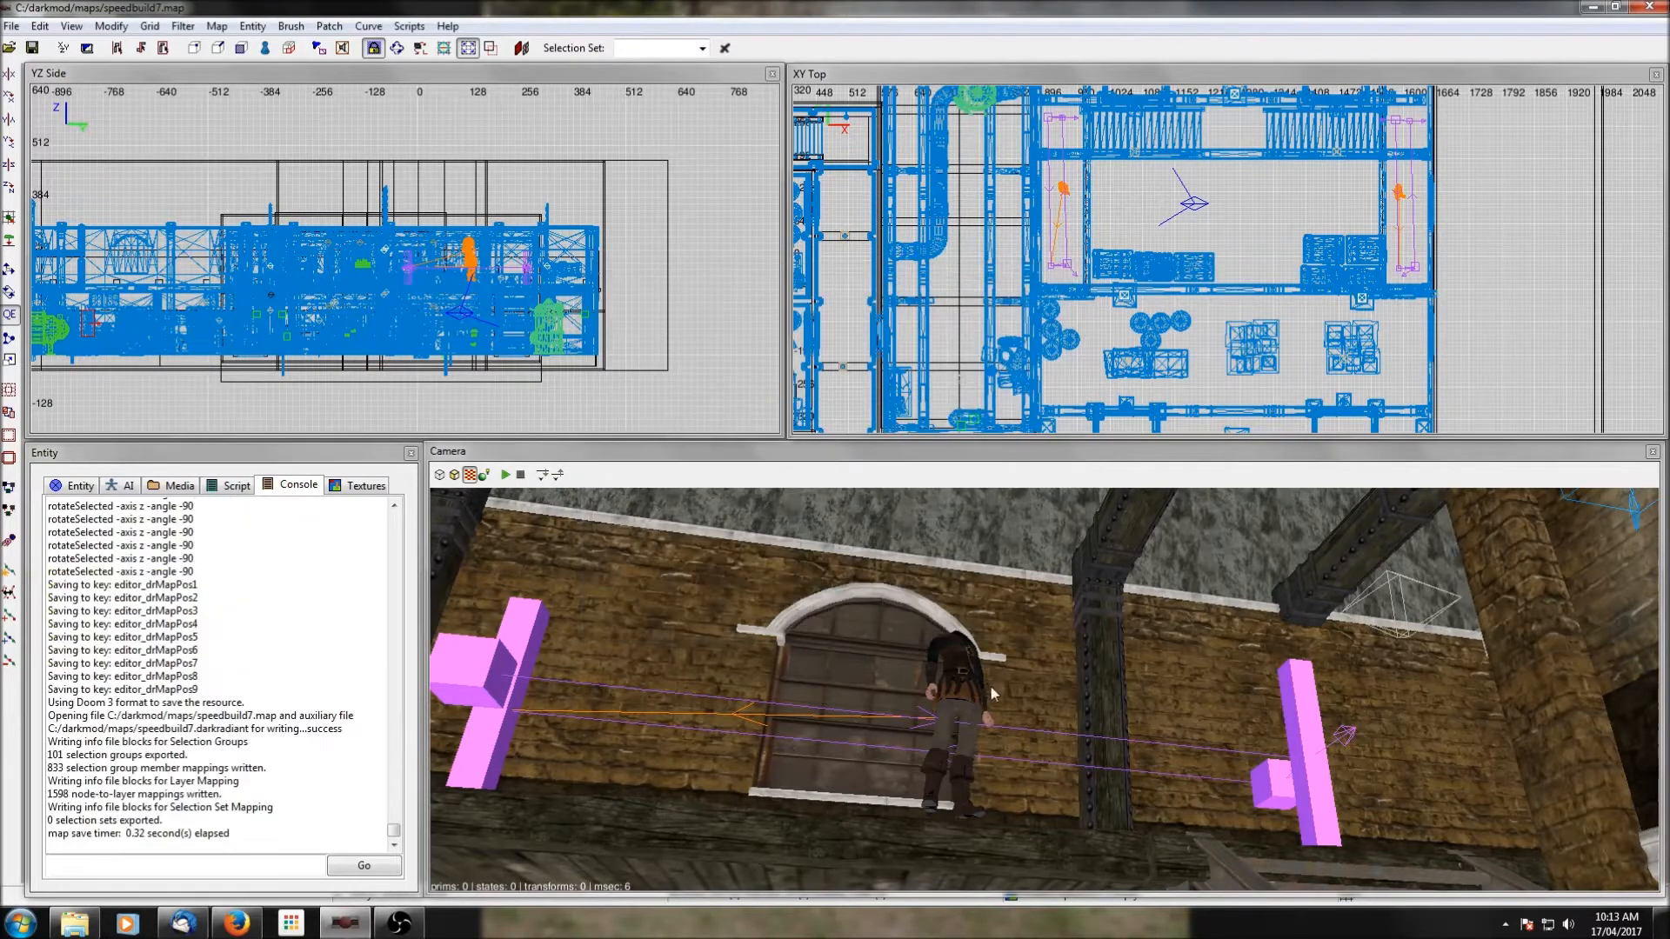
# Insert the AI prefab patrolling_torch_onewait01.pfb into the large room as a group.
pyautogui.scroll(-2, 1250, 237)
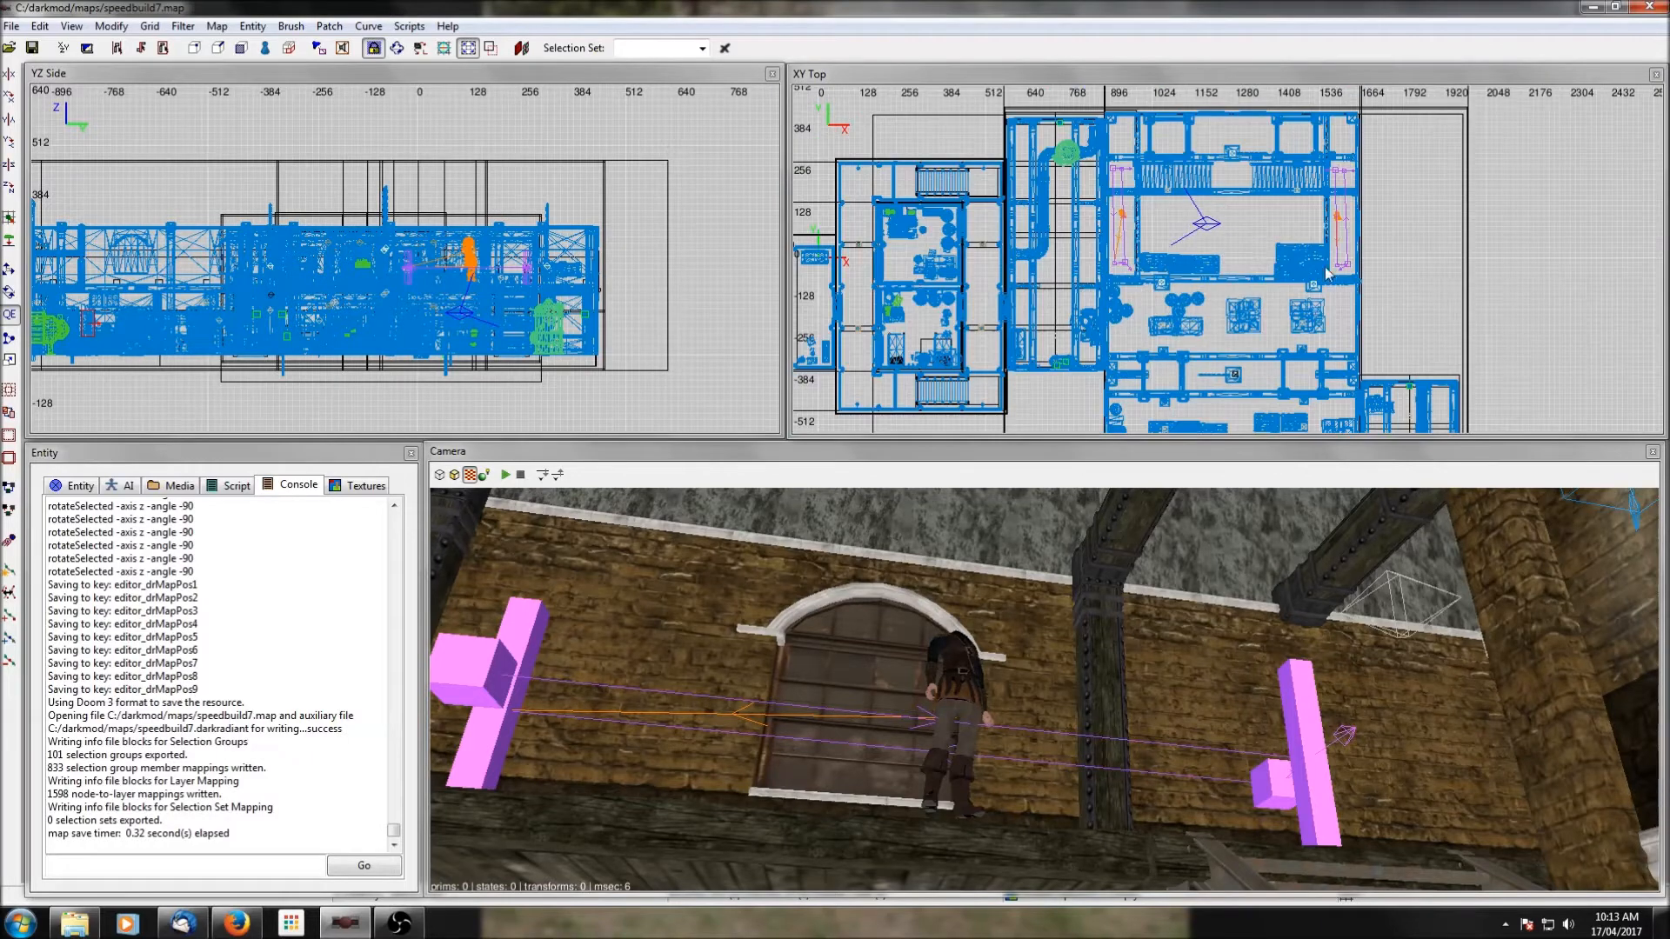
pyautogui.rightClick(1151, 202)
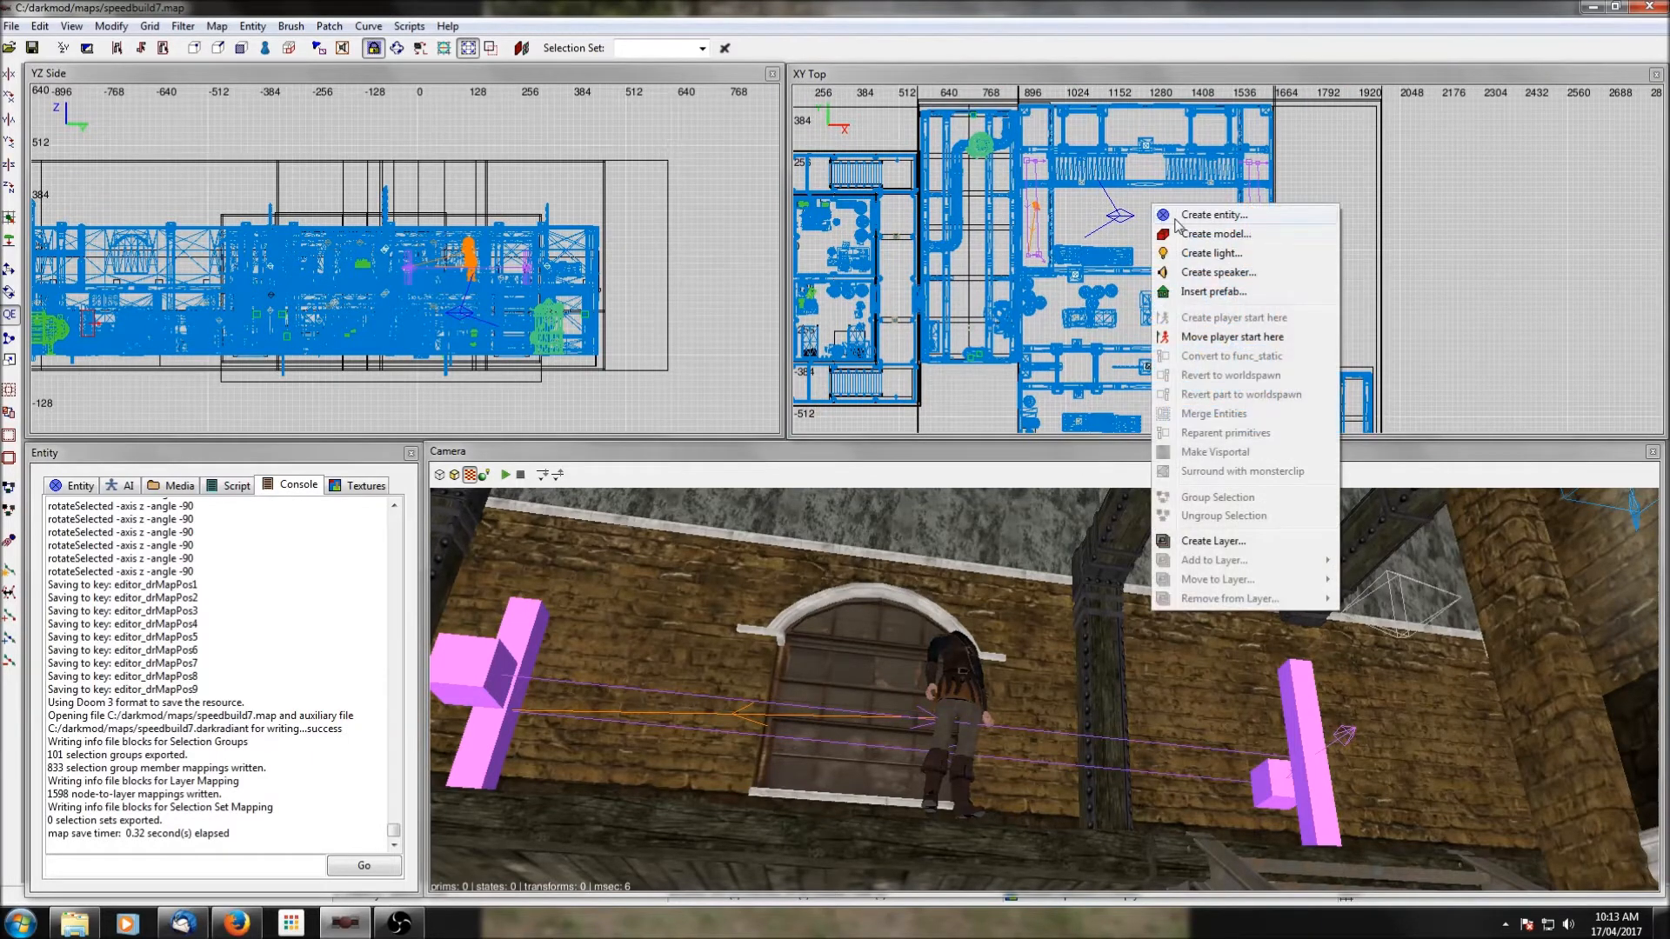
pyautogui.click(1207, 291)
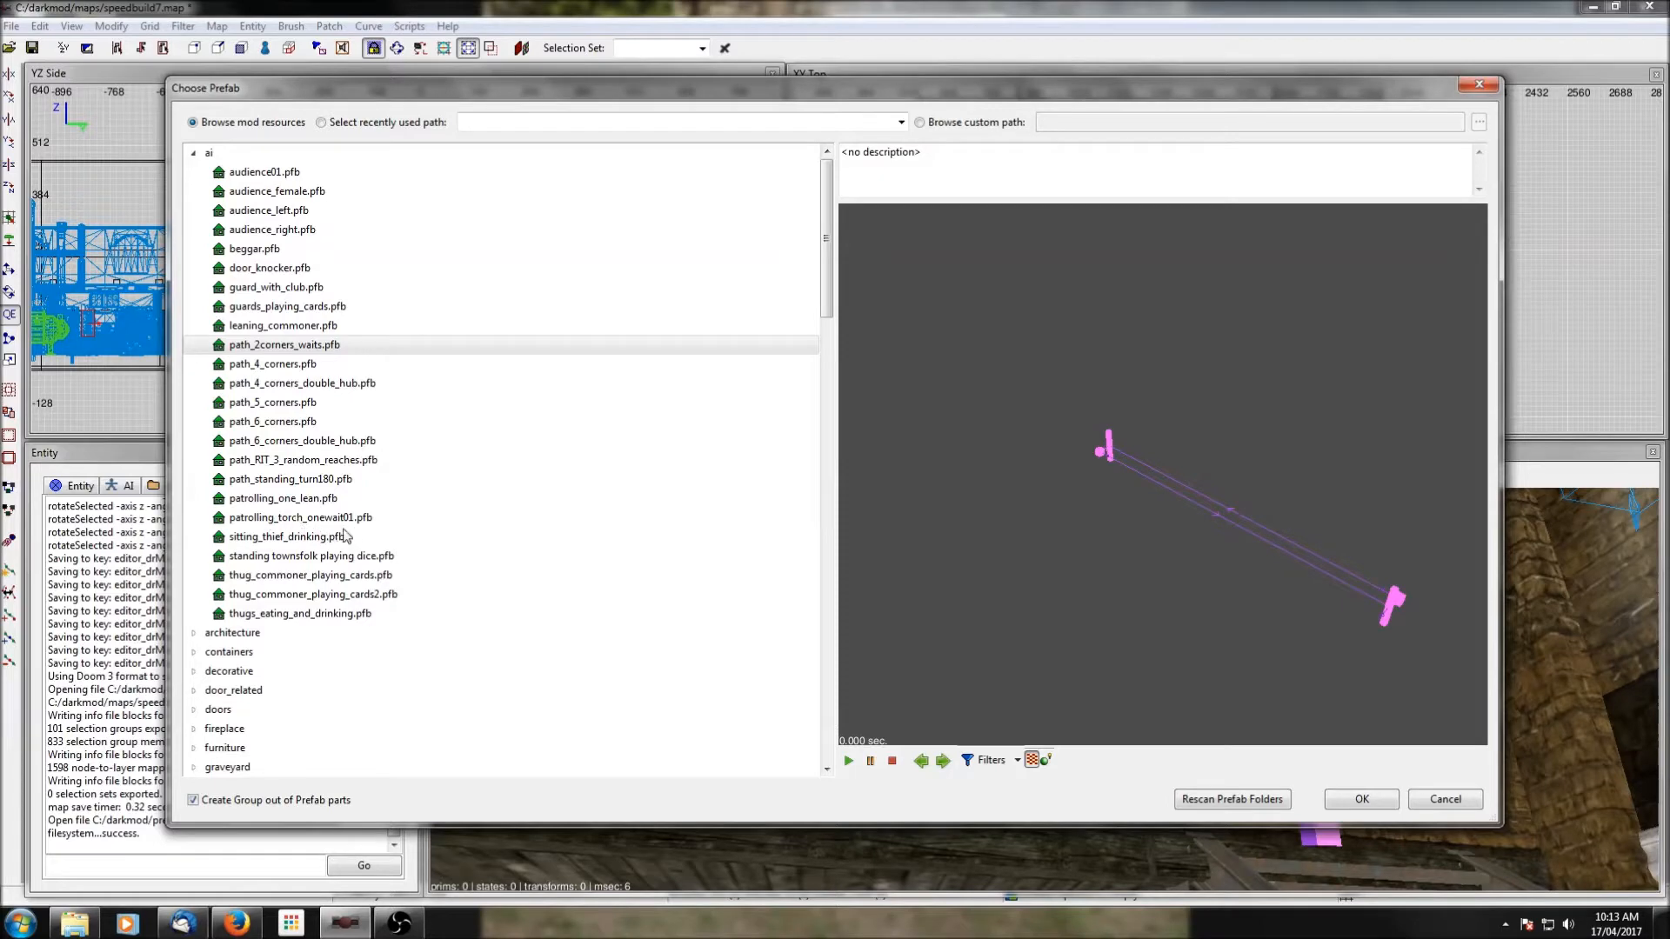
pyautogui.click(273, 522)
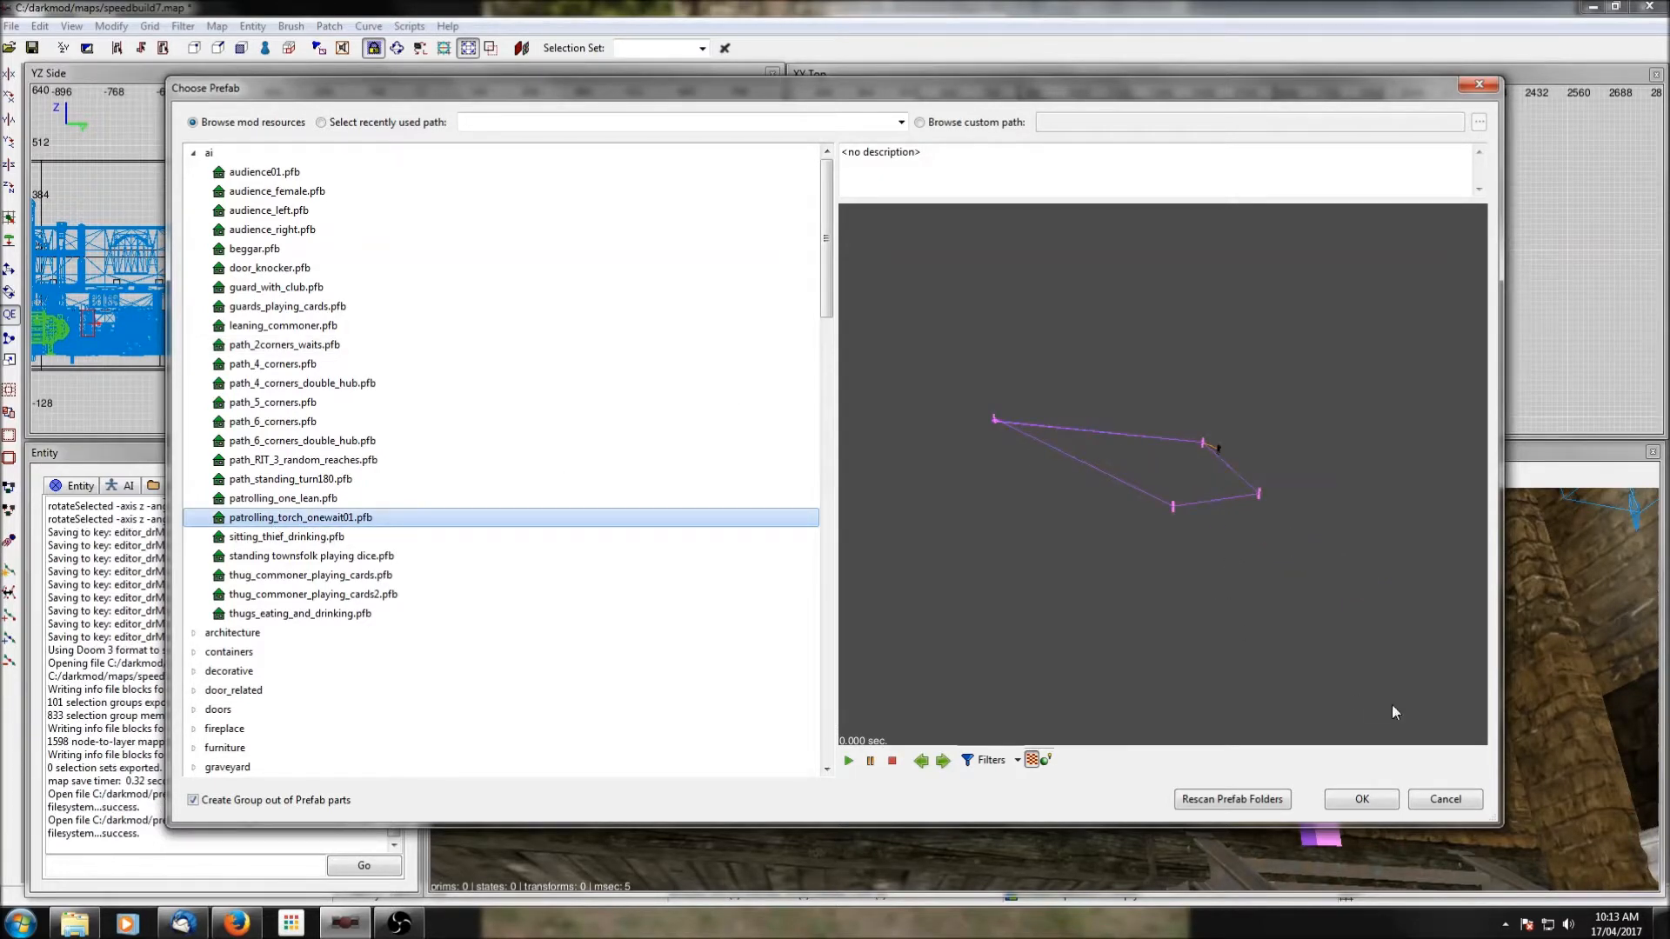
pyautogui.click(1361, 798)
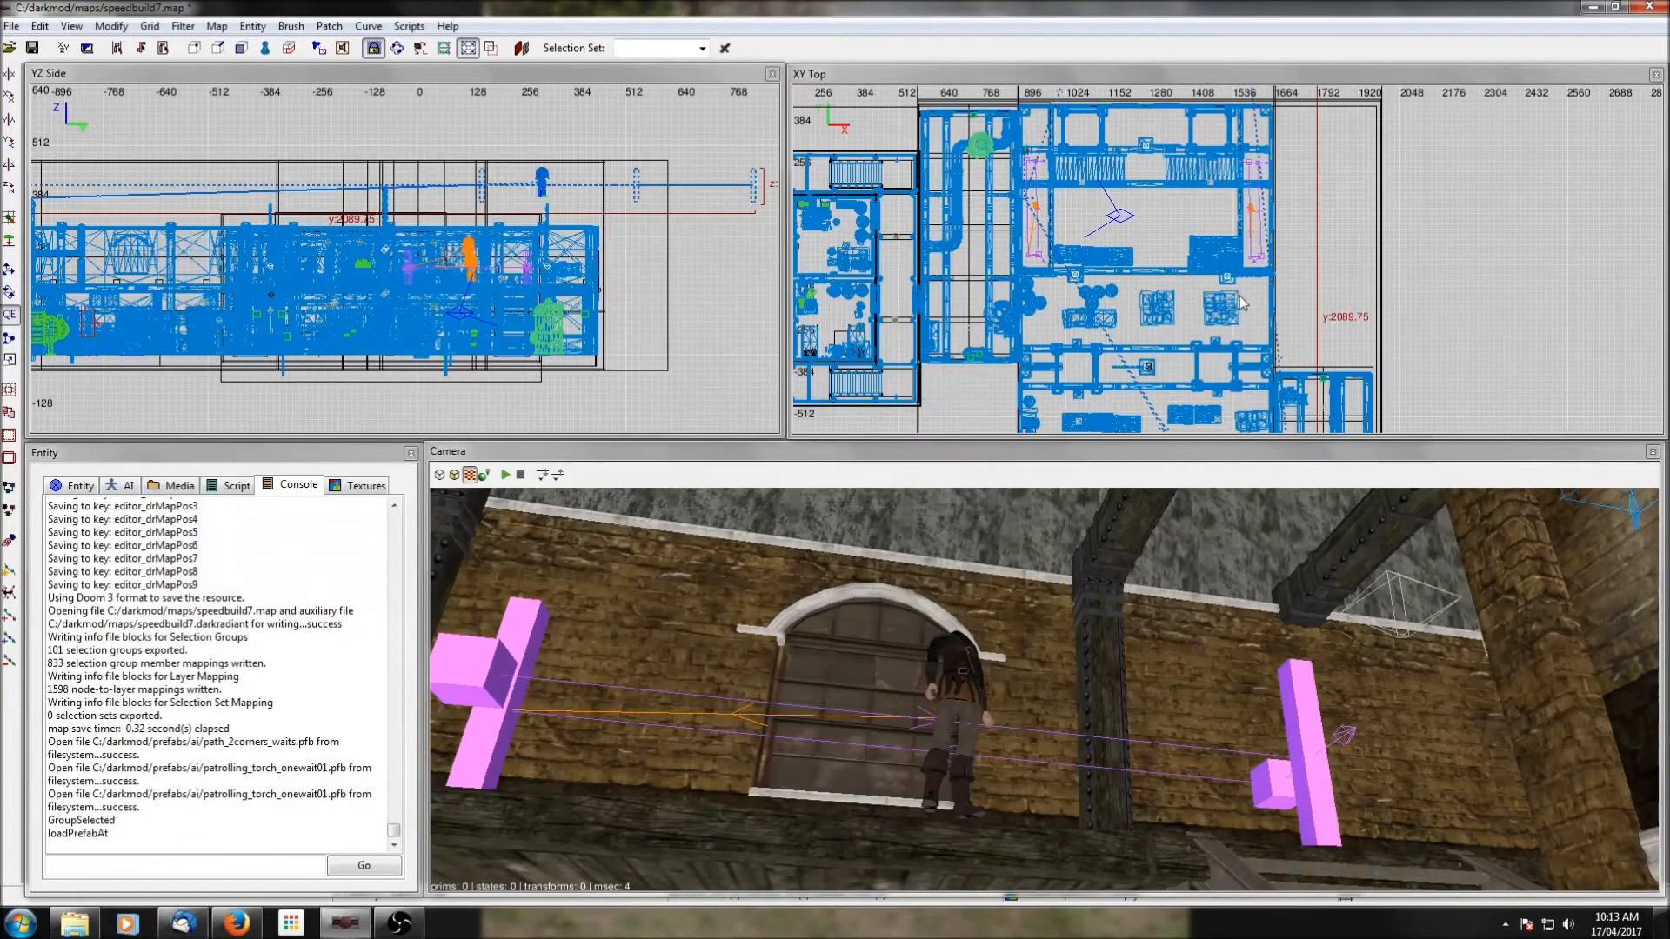
# Lower the torch patrol prefab from above the roof to the ground floor level in the side view.
pyautogui.moveTo(1294, 339); pyautogui.dragTo(1282, 260, button='right')
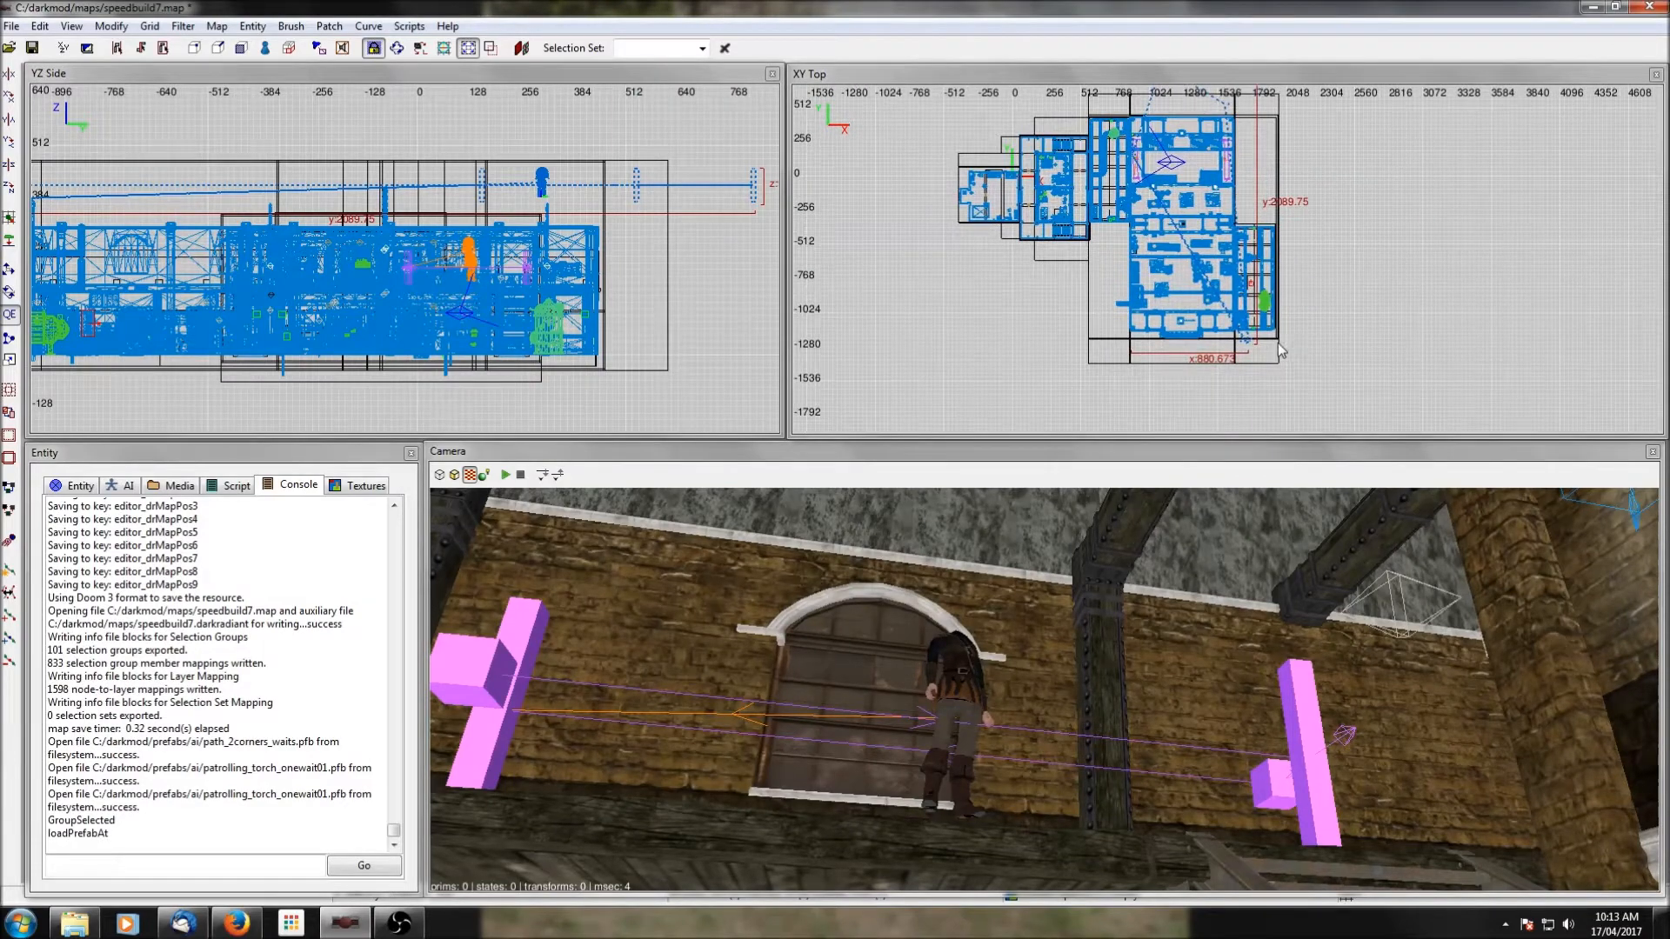
pyautogui.scroll(-2, 1274, 349)
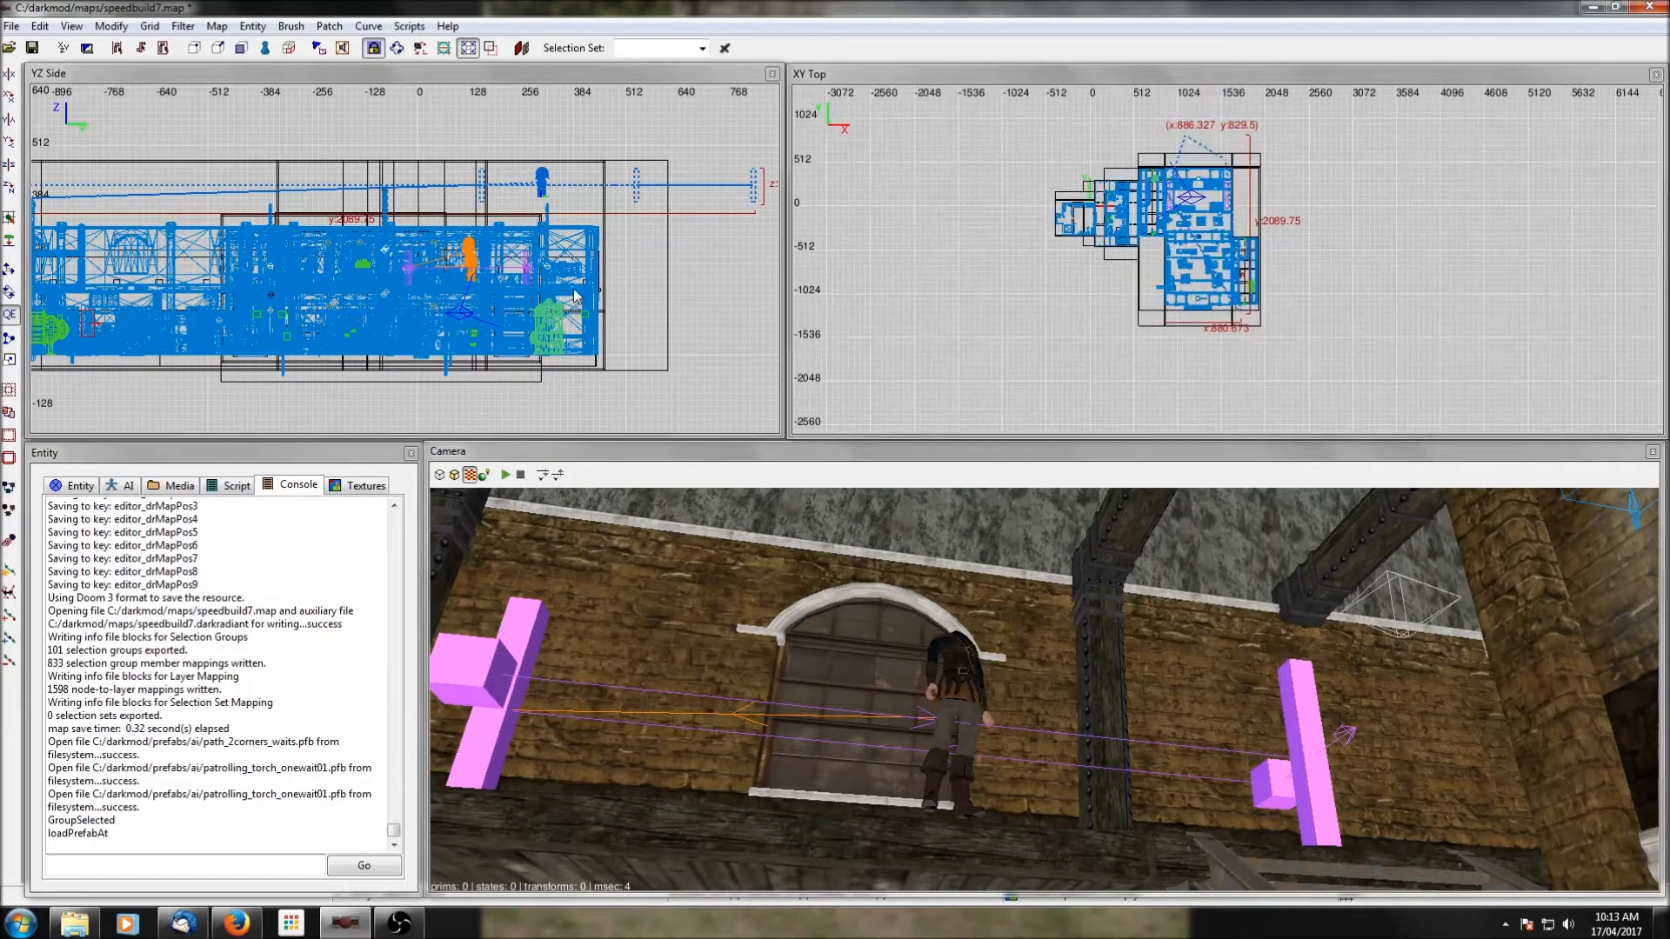
pyautogui.moveTo(626, 190); pyautogui.dragTo(634, 344)
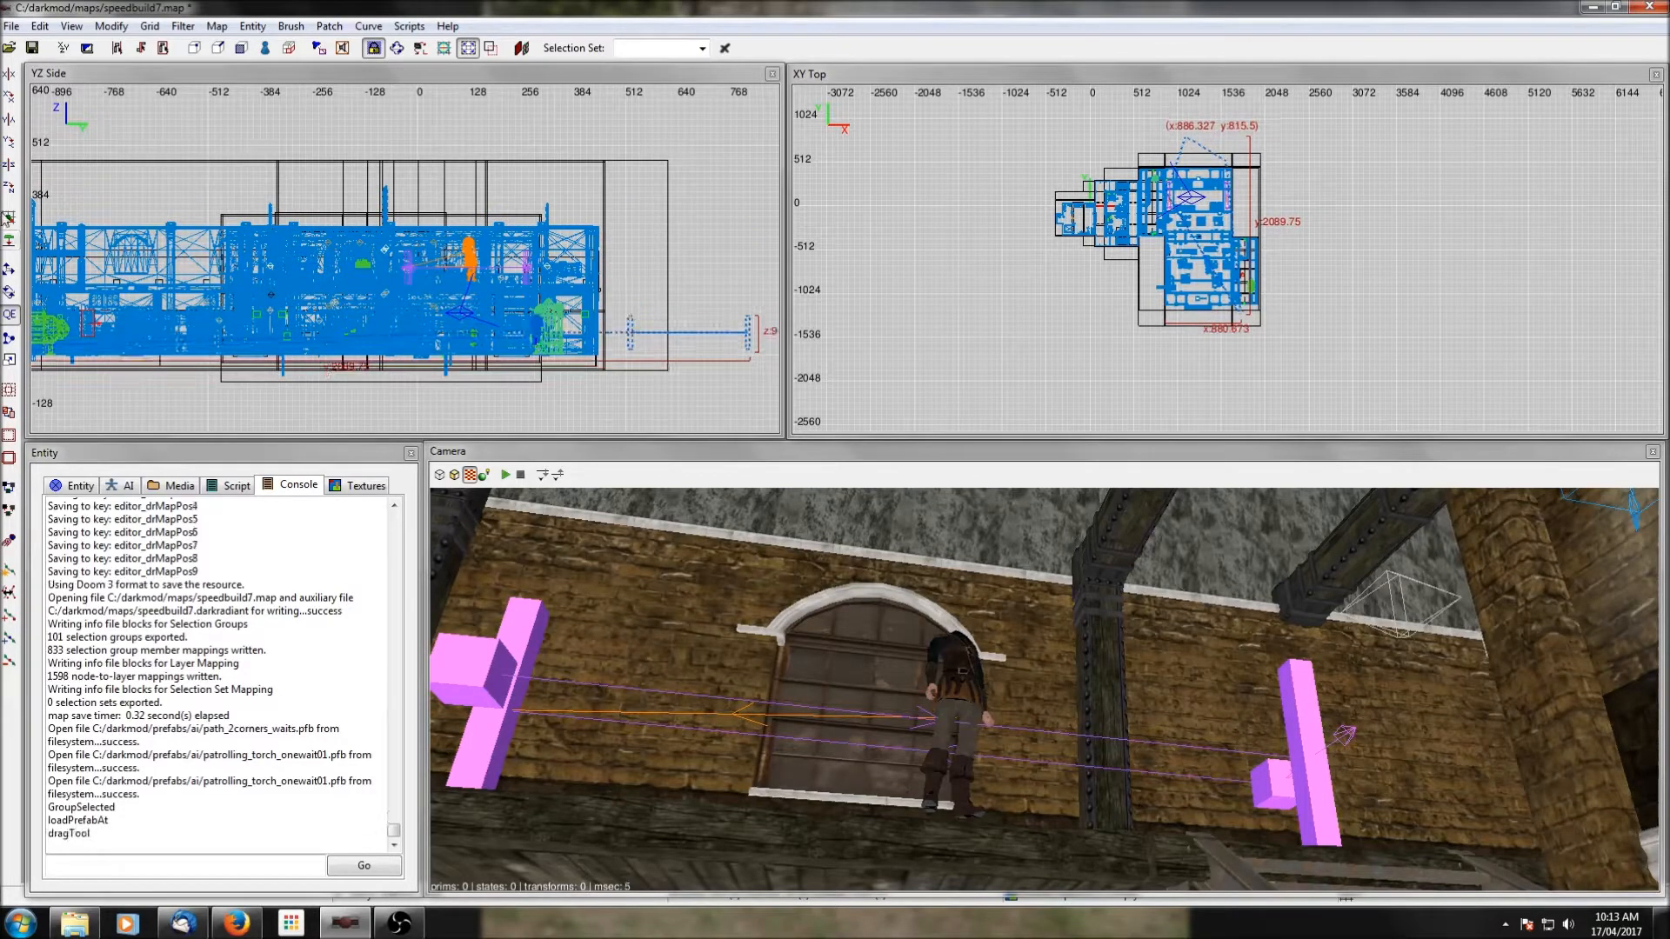
# Rotate the torch patrol prefab twice by -90 degrees about Z and move it so its path starts near the large room's northern stairs.
pyautogui.click(9, 190)
pyautogui.click(9, 189)
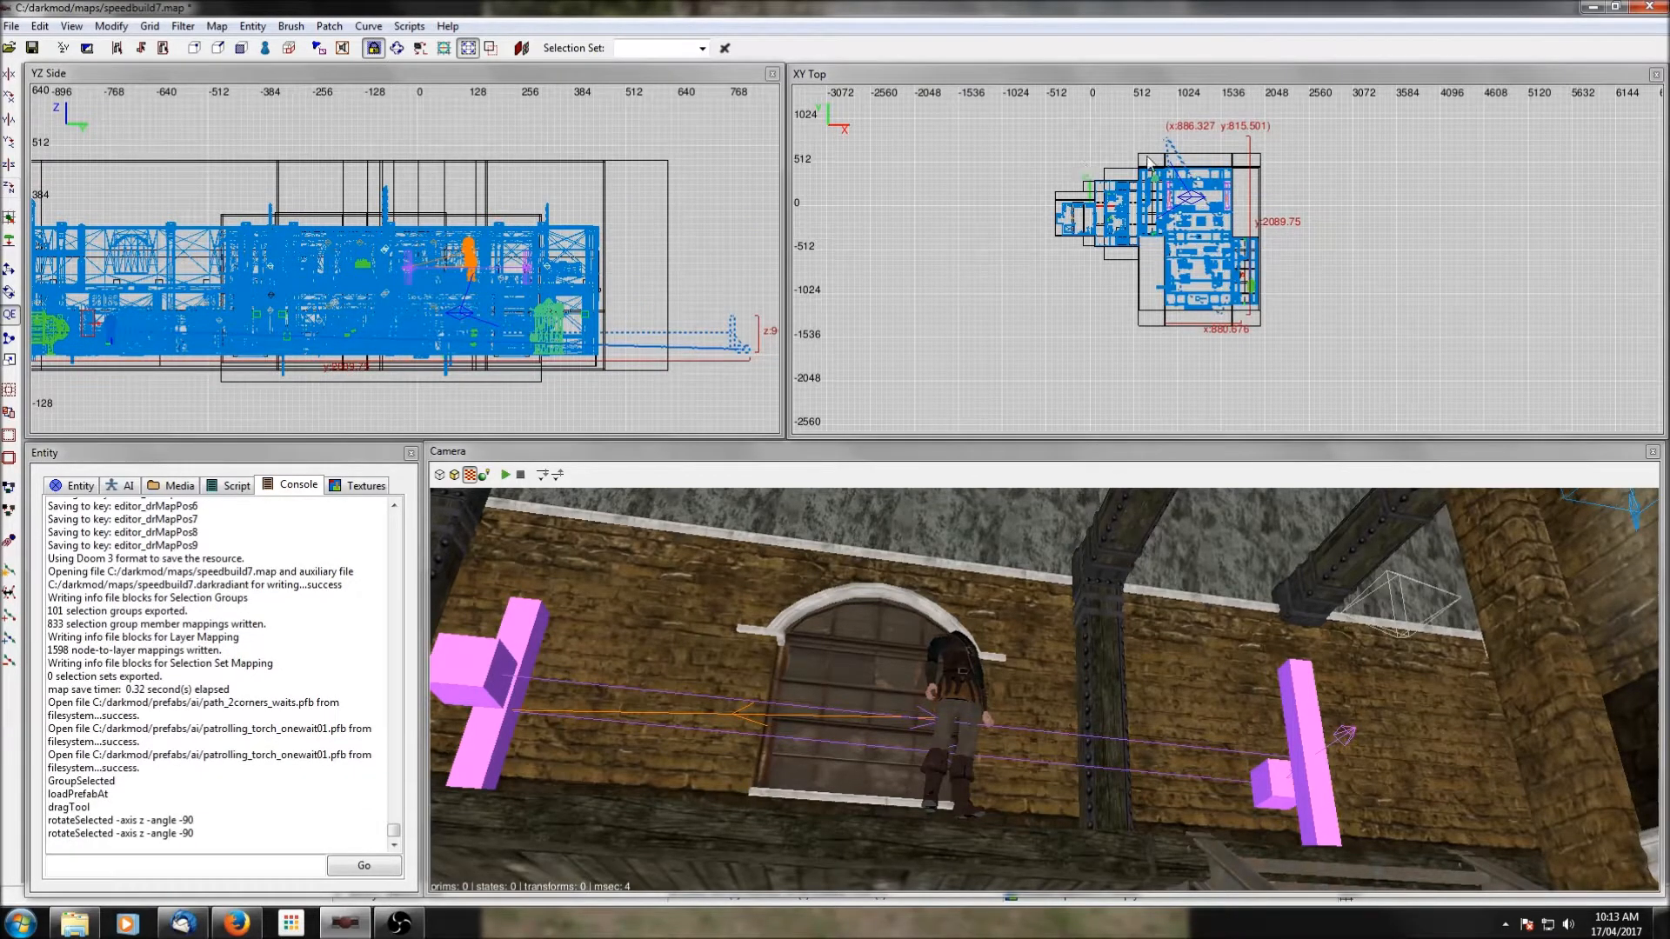
pyautogui.moveTo(1170, 146); pyautogui.dragTo(1203, 191)
pyautogui.scroll(10, 1305, 296)
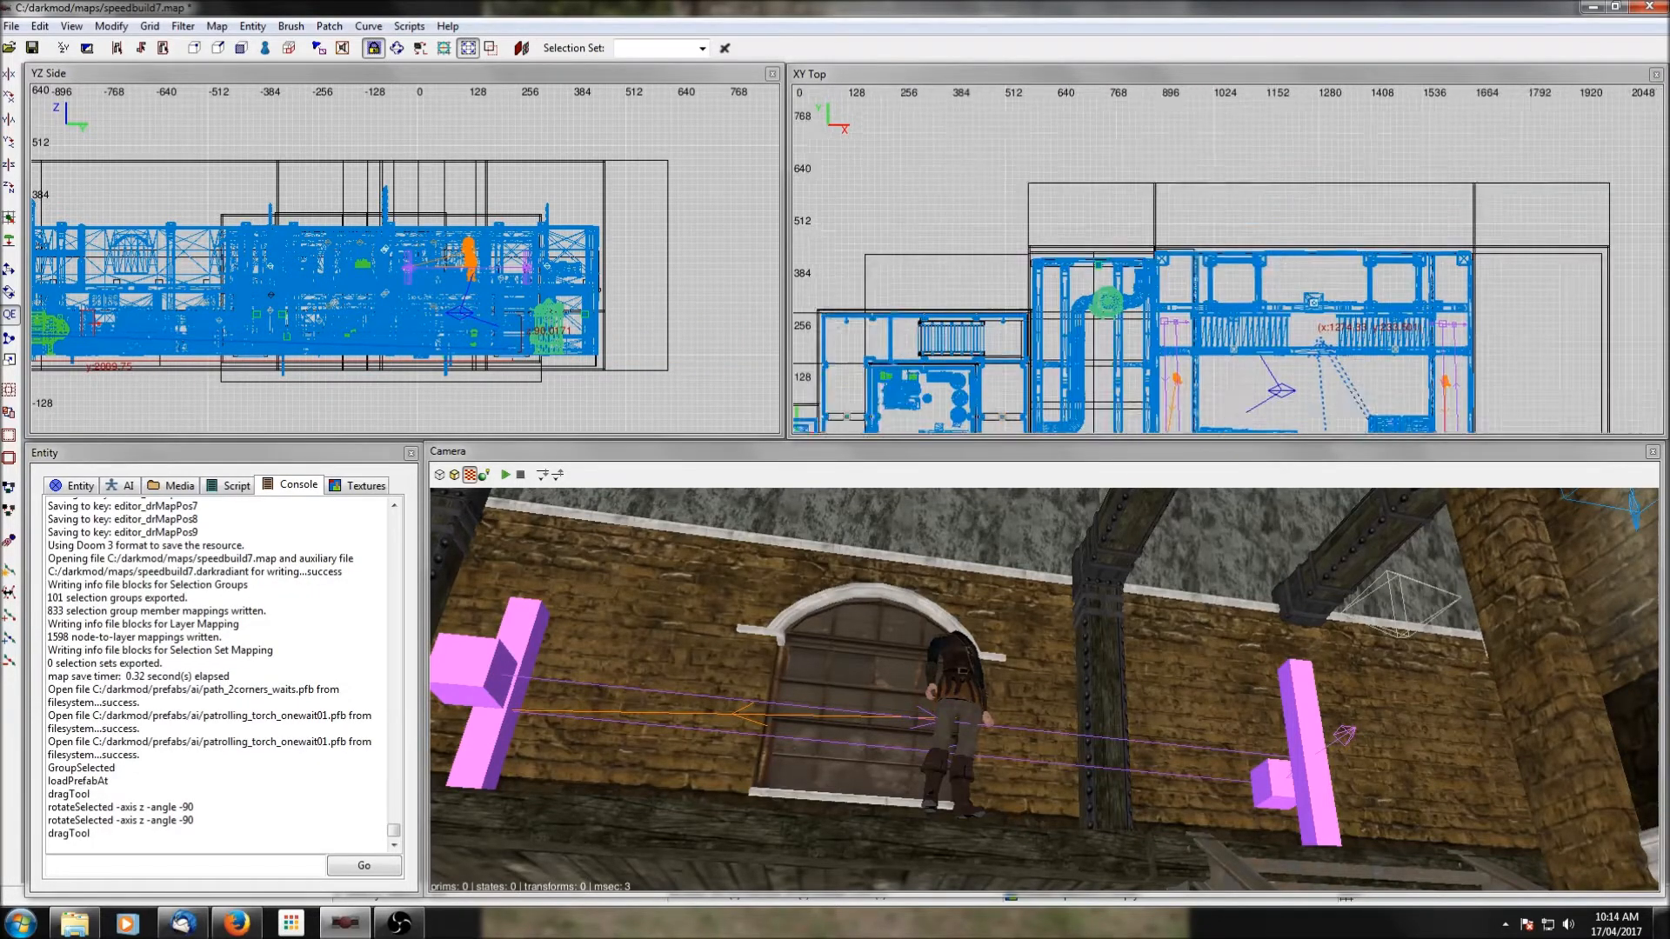
pyautogui.scroll(4, 1303, 289)
pyautogui.moveTo(1100, 178); pyautogui.dragTo(1074, 248)
pyautogui.scroll(-6, 1073, 248)
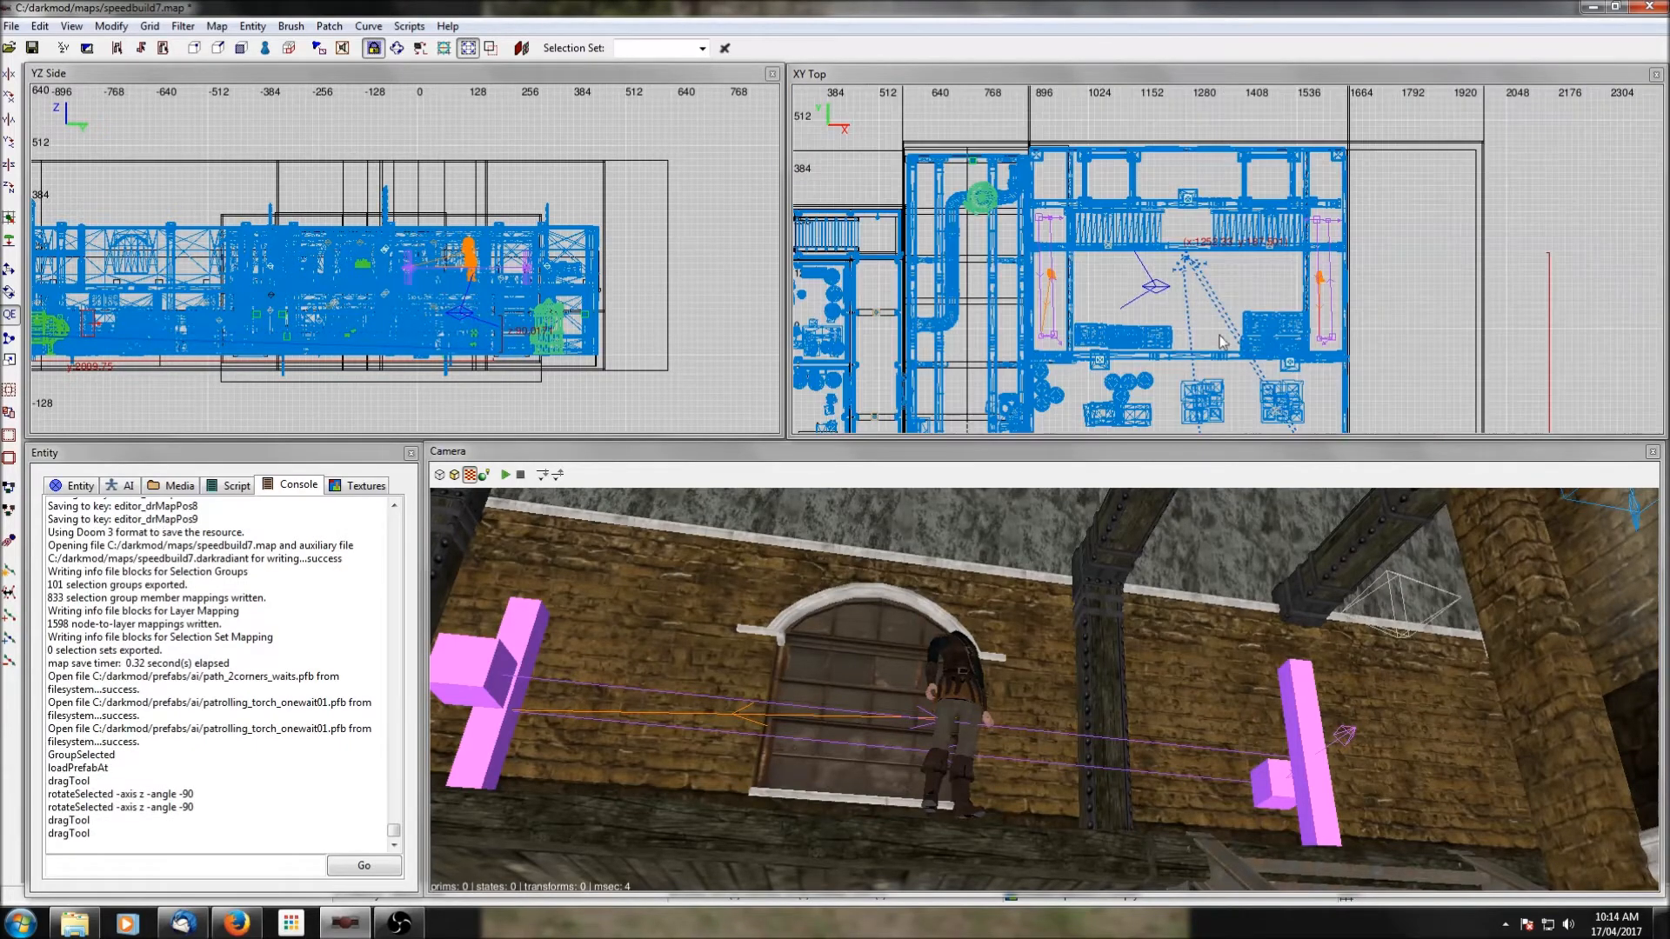
pyautogui.scroll(-3, 1073, 248)
# Ungroup the torch patrol prefab and move everything except its northern path nodes up into the southern part of the large room.
pyautogui.rightClick(1355, 359)
pyautogui.click(1429, 671)
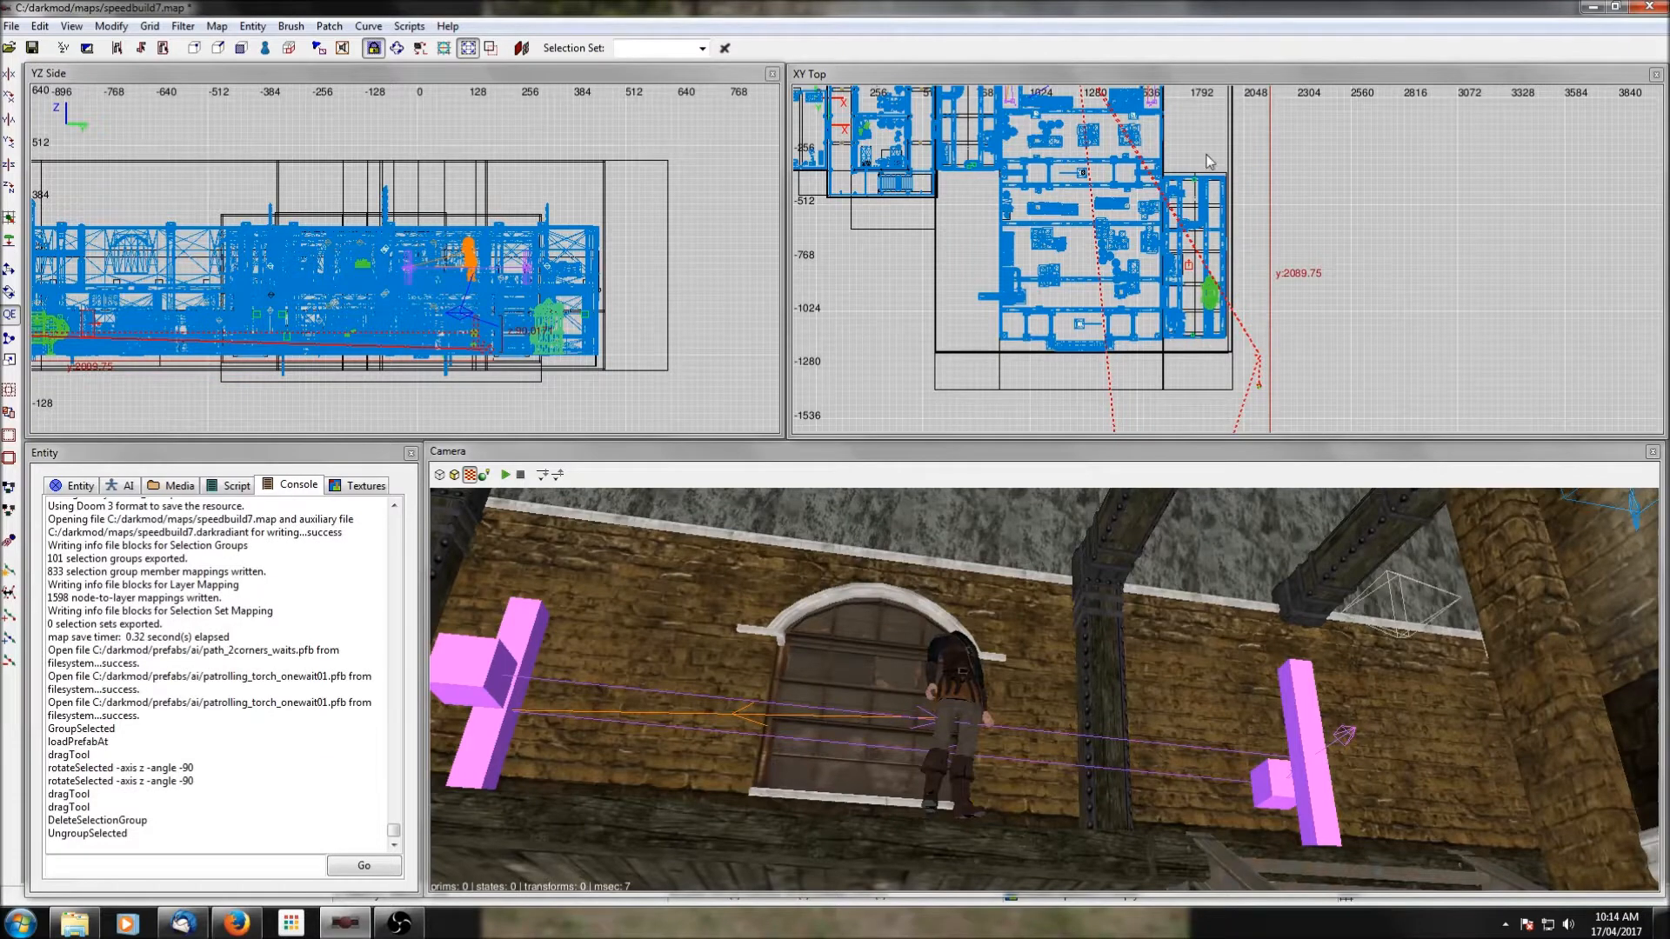
pyautogui.scroll(1, 1209, 161)
pyautogui.scroll(1, 1220, 244)
pyautogui.rightClick(1140, 633)
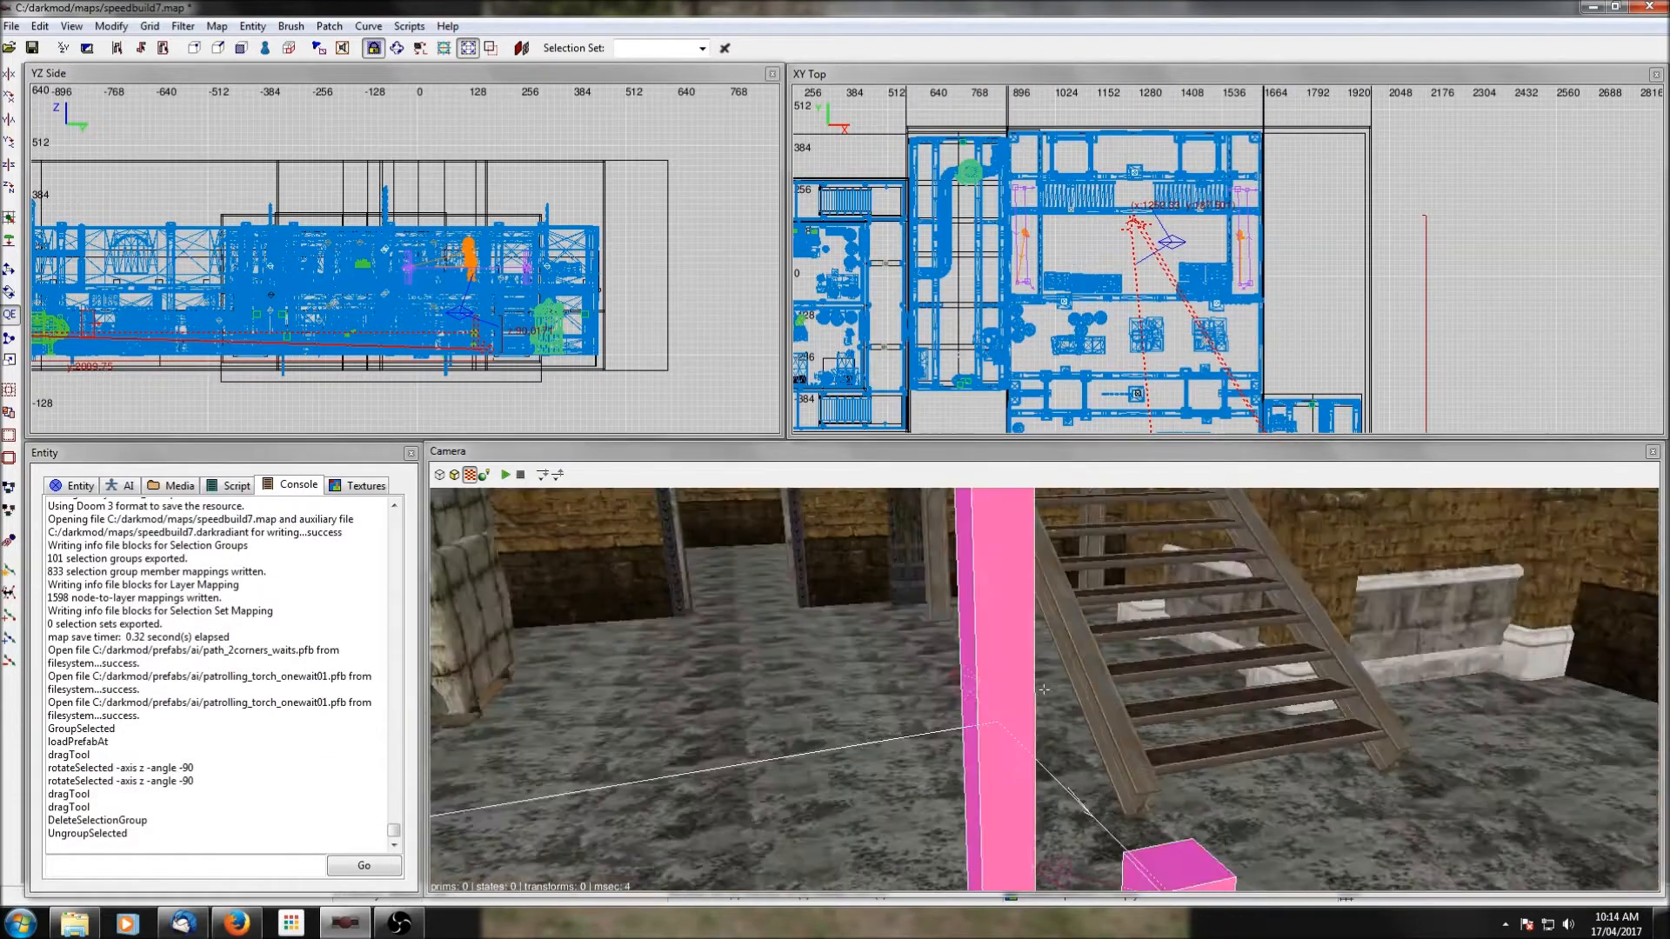
pyautogui.rightClick(1044, 690)
pyautogui.keyDown('shift'); pyautogui.click(1087, 815); pyautogui.keyUp('shift')
pyautogui.keyDown('shift'); pyautogui.click(1134, 696); pyautogui.keyUp('shift')
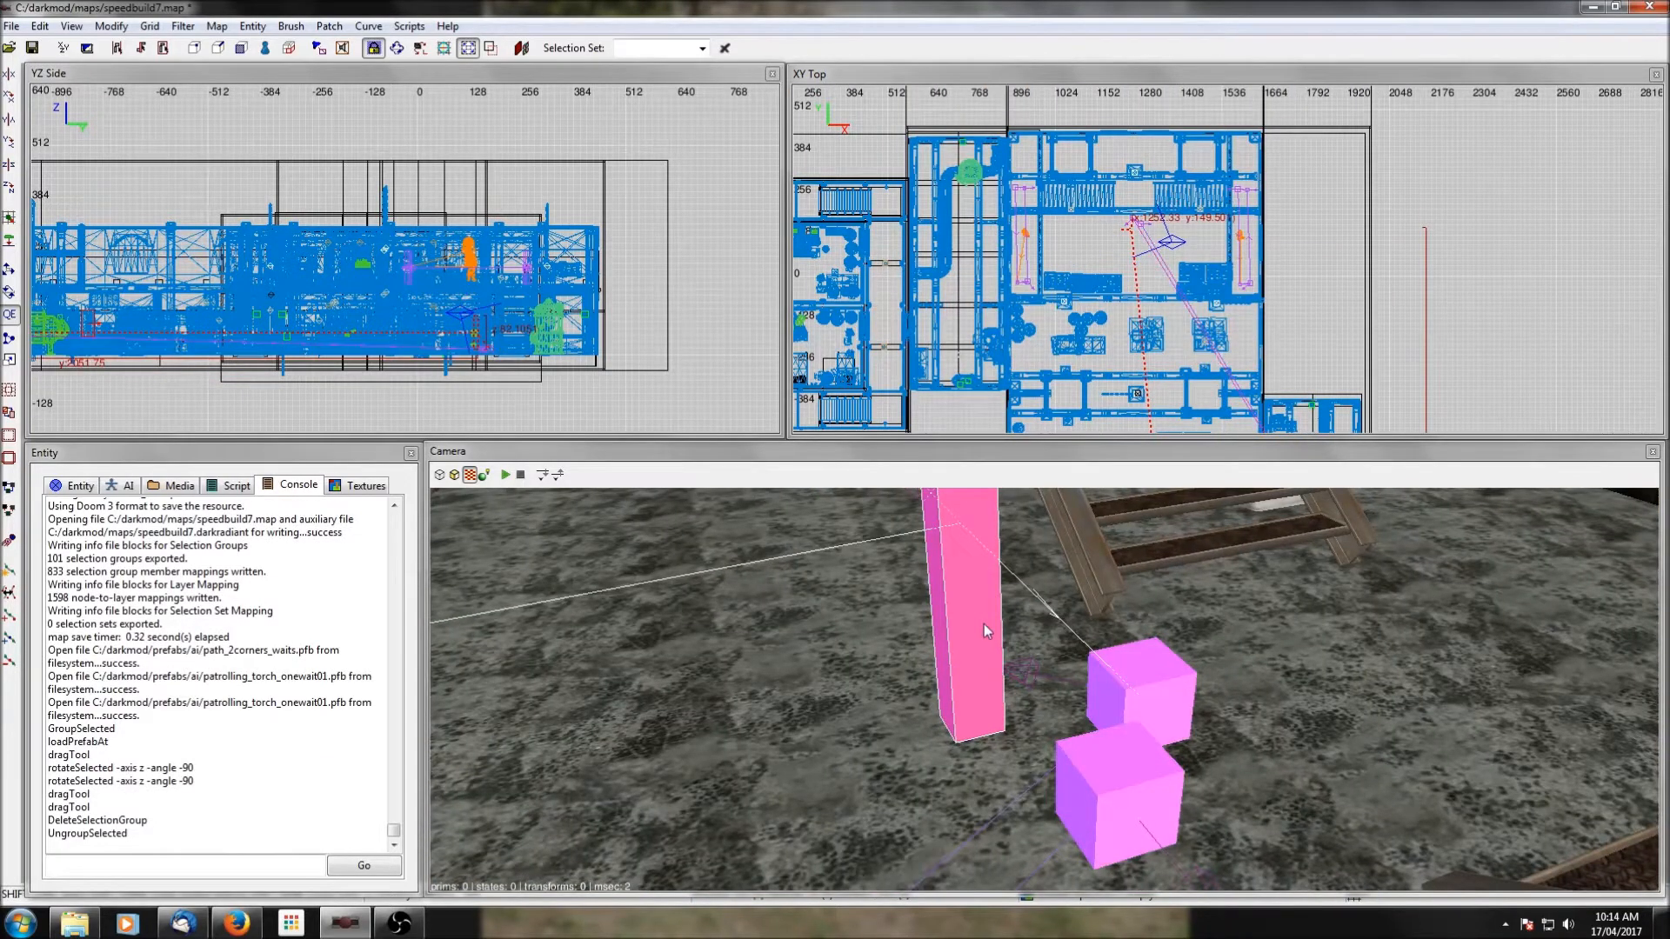
pyautogui.keyDown('shift'); pyautogui.click(984, 624); pyautogui.keyUp('shift')
pyautogui.scroll(-3, 1246, 324)
pyautogui.moveTo(1245, 325); pyautogui.dragTo(1181, 132, button='right')
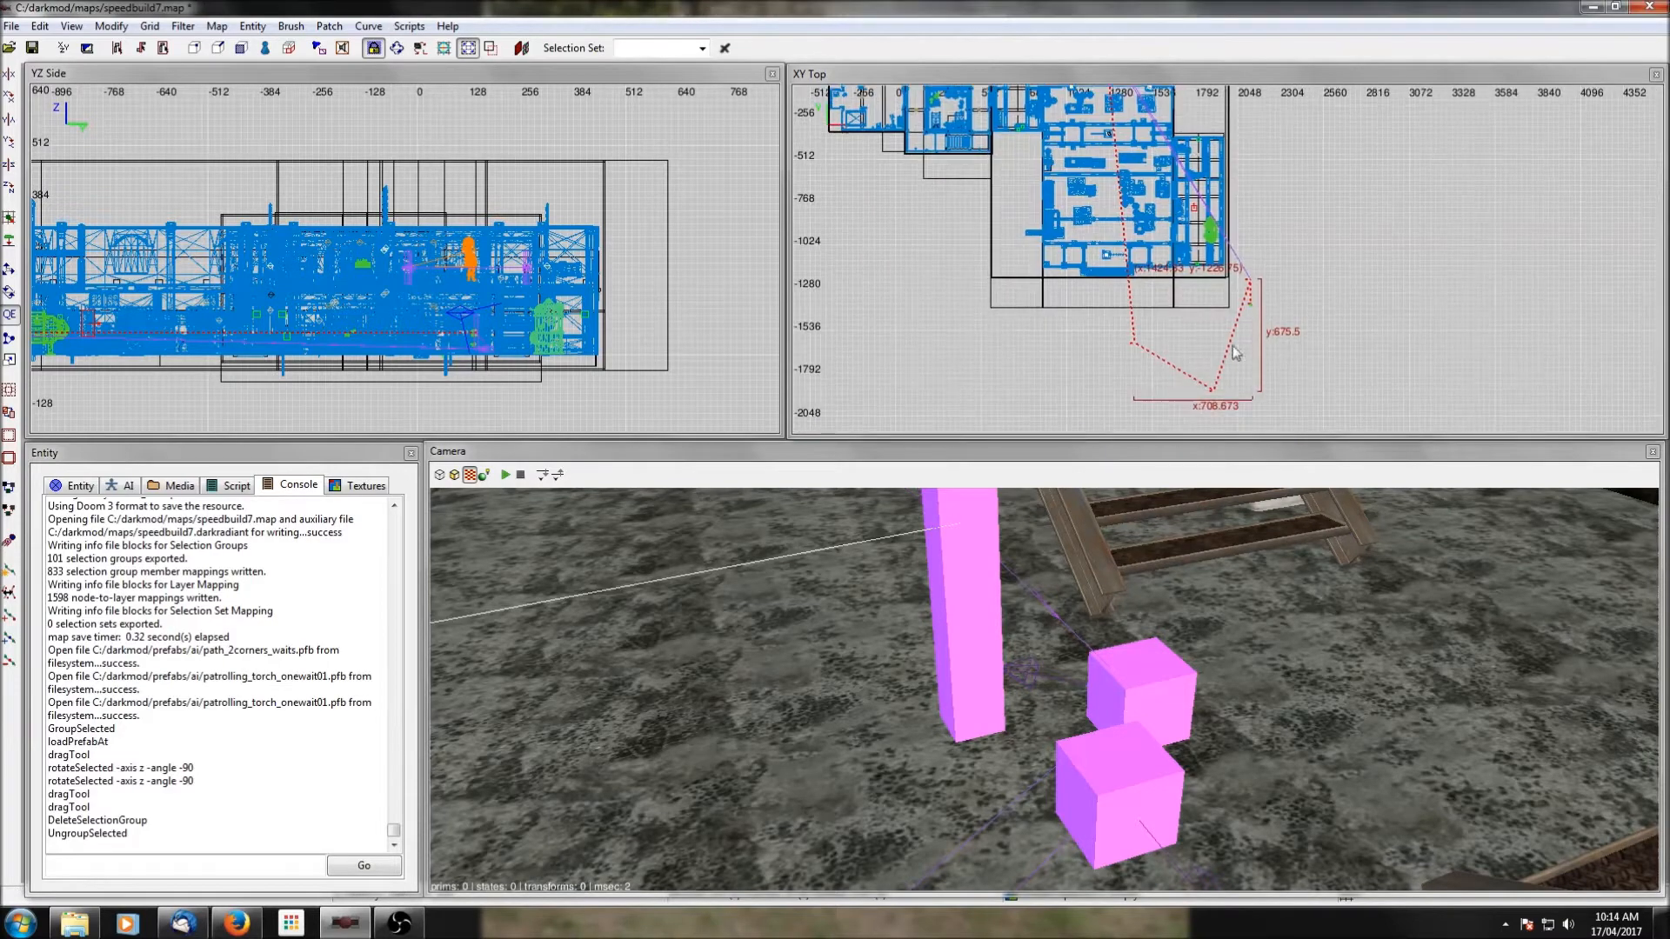
pyautogui.moveTo(1134, 350); pyautogui.dragTo(1066, 209)
pyautogui.scroll(7, 1067, 209)
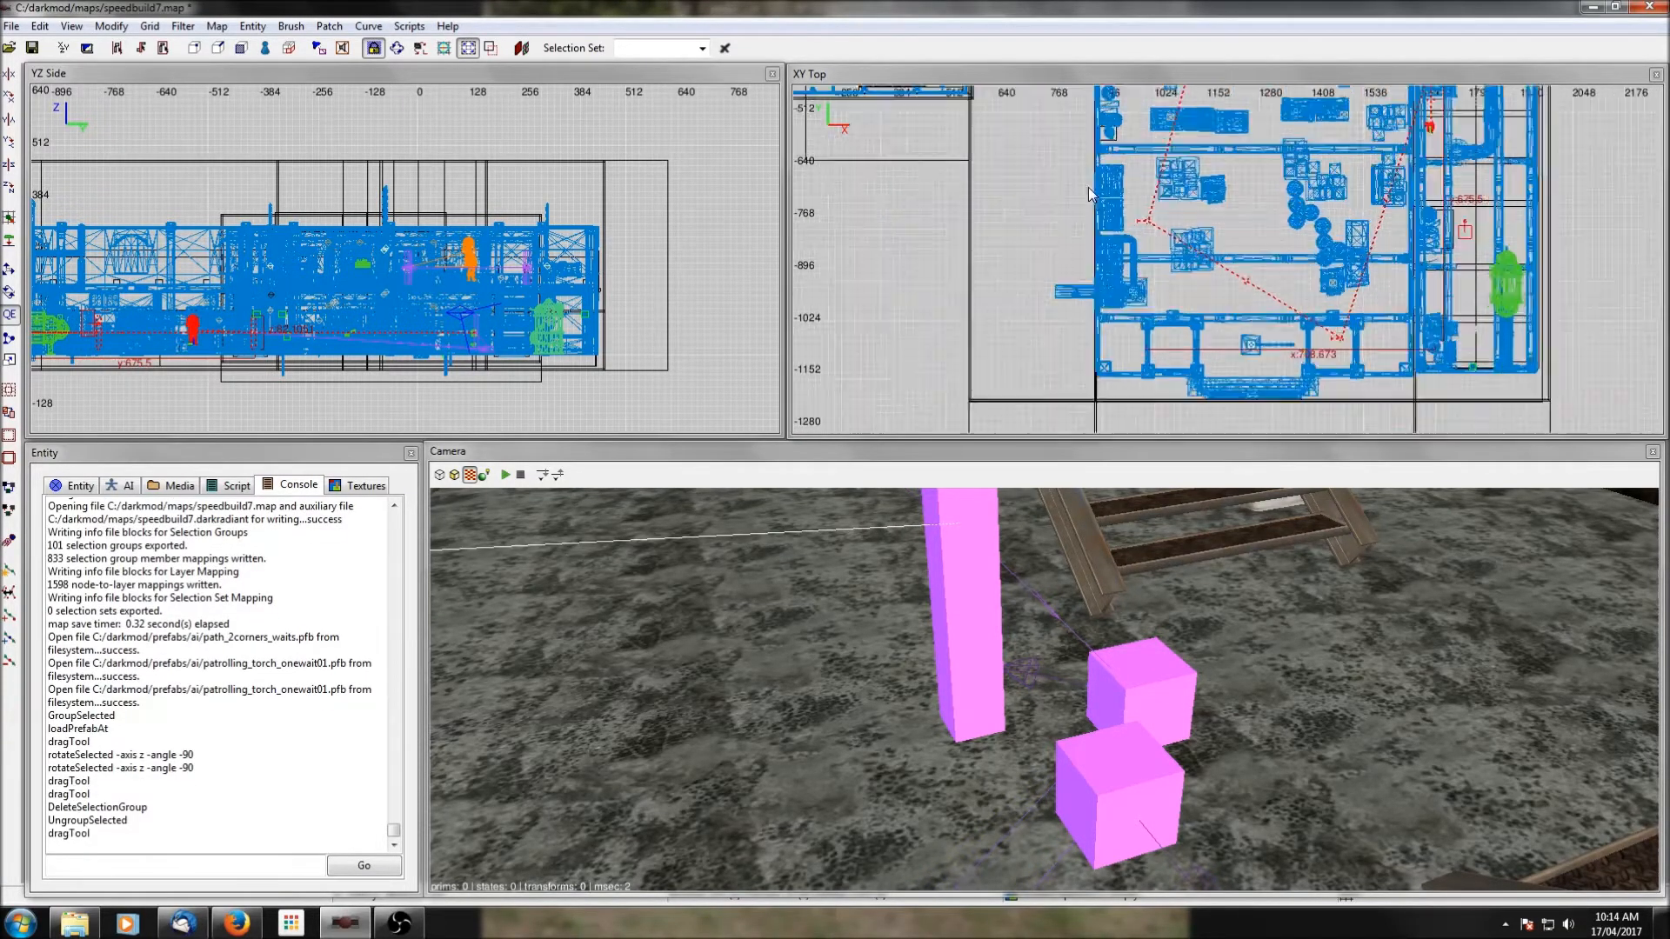
# Deselect the western path corner and move the remaining patrol nodes and guard west, with the southernmost corner near the room's centre line.
pyautogui.moveTo(1298, 328); pyautogui.dragTo(1274, 344, button='right')
pyautogui.keyDown('ctrl'); pyautogui.middleClick(1077, 203); pyautogui.keyUp('ctrl')
pyautogui.moveTo(981, 675); pyautogui.dragTo(944, 696, button='right')
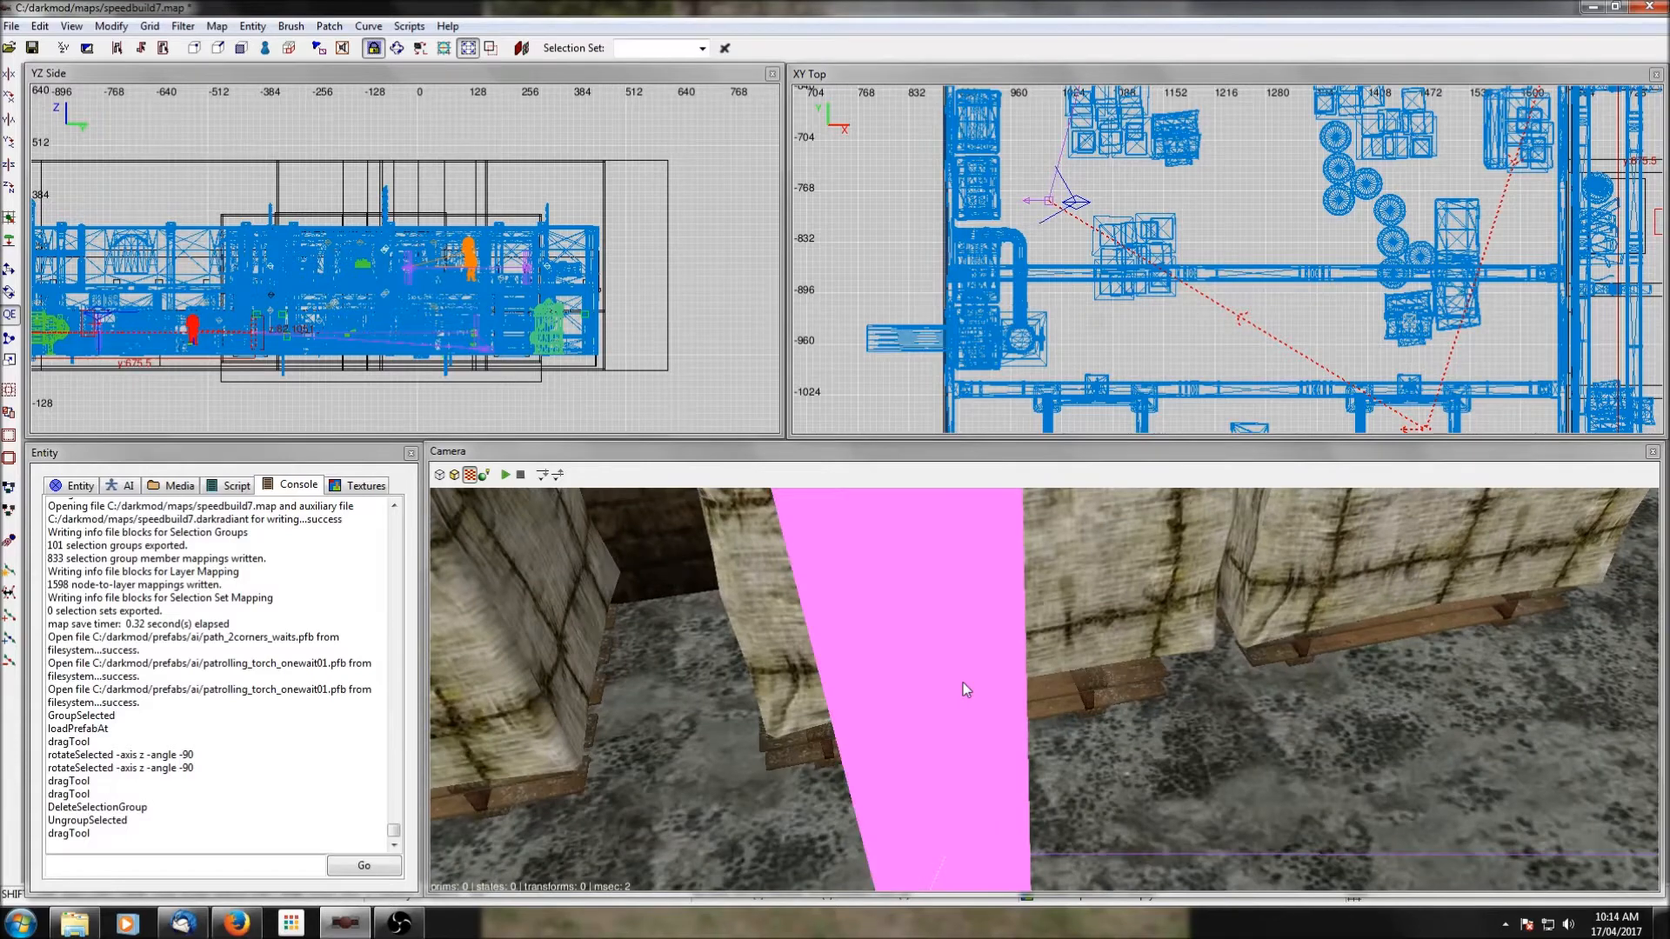
pyautogui.scroll(-3, 1258, 335)
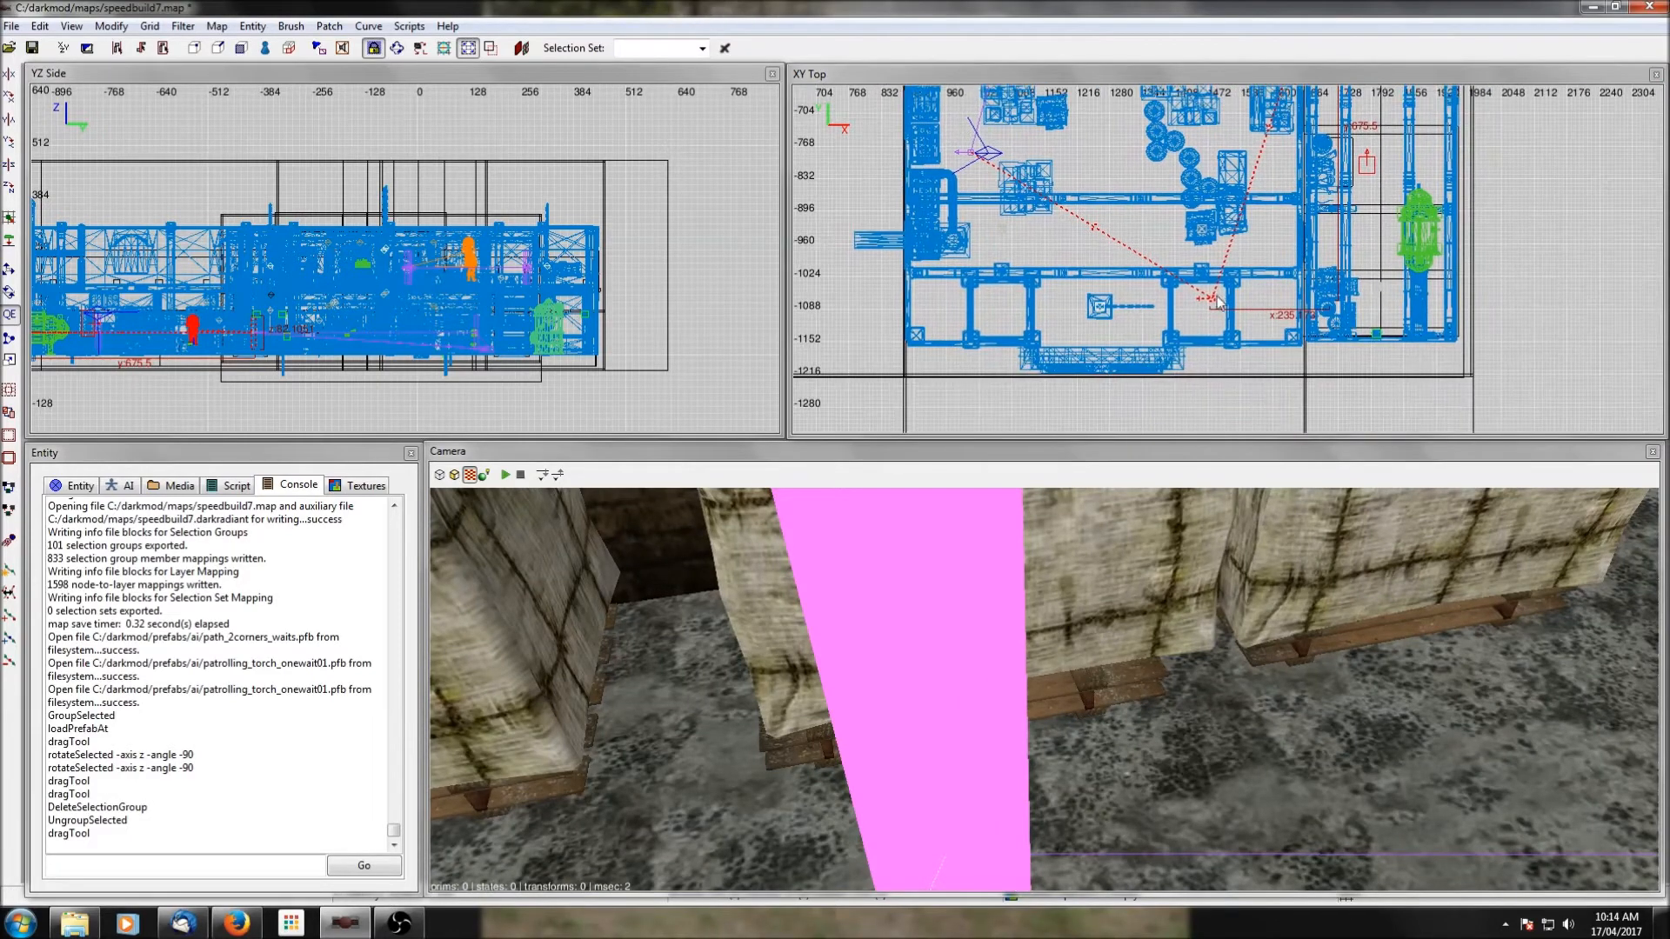
pyautogui.moveTo(1214, 303); pyautogui.dragTo(1099, 300)
# Deselect the southernmost path corner and move the last corner, its wait node and the torch guard to the room's southeastern side.
pyautogui.scroll(-2, 1122, 279)
pyautogui.moveTo(1226, 161); pyautogui.dragTo(1206, 259, button='right')
pyautogui.scroll(-1, 1225, 158)
pyautogui.moveTo(1226, 161); pyautogui.dragTo(1208, 204, button='right')
pyautogui.scroll(2, 1227, 285)
pyautogui.moveTo(1227, 285); pyautogui.dragTo(1271, 169, button='right')
pyautogui.keyDown('ctrl'); pyautogui.middleClick(1150, 361); pyautogui.keyUp('ctrl')
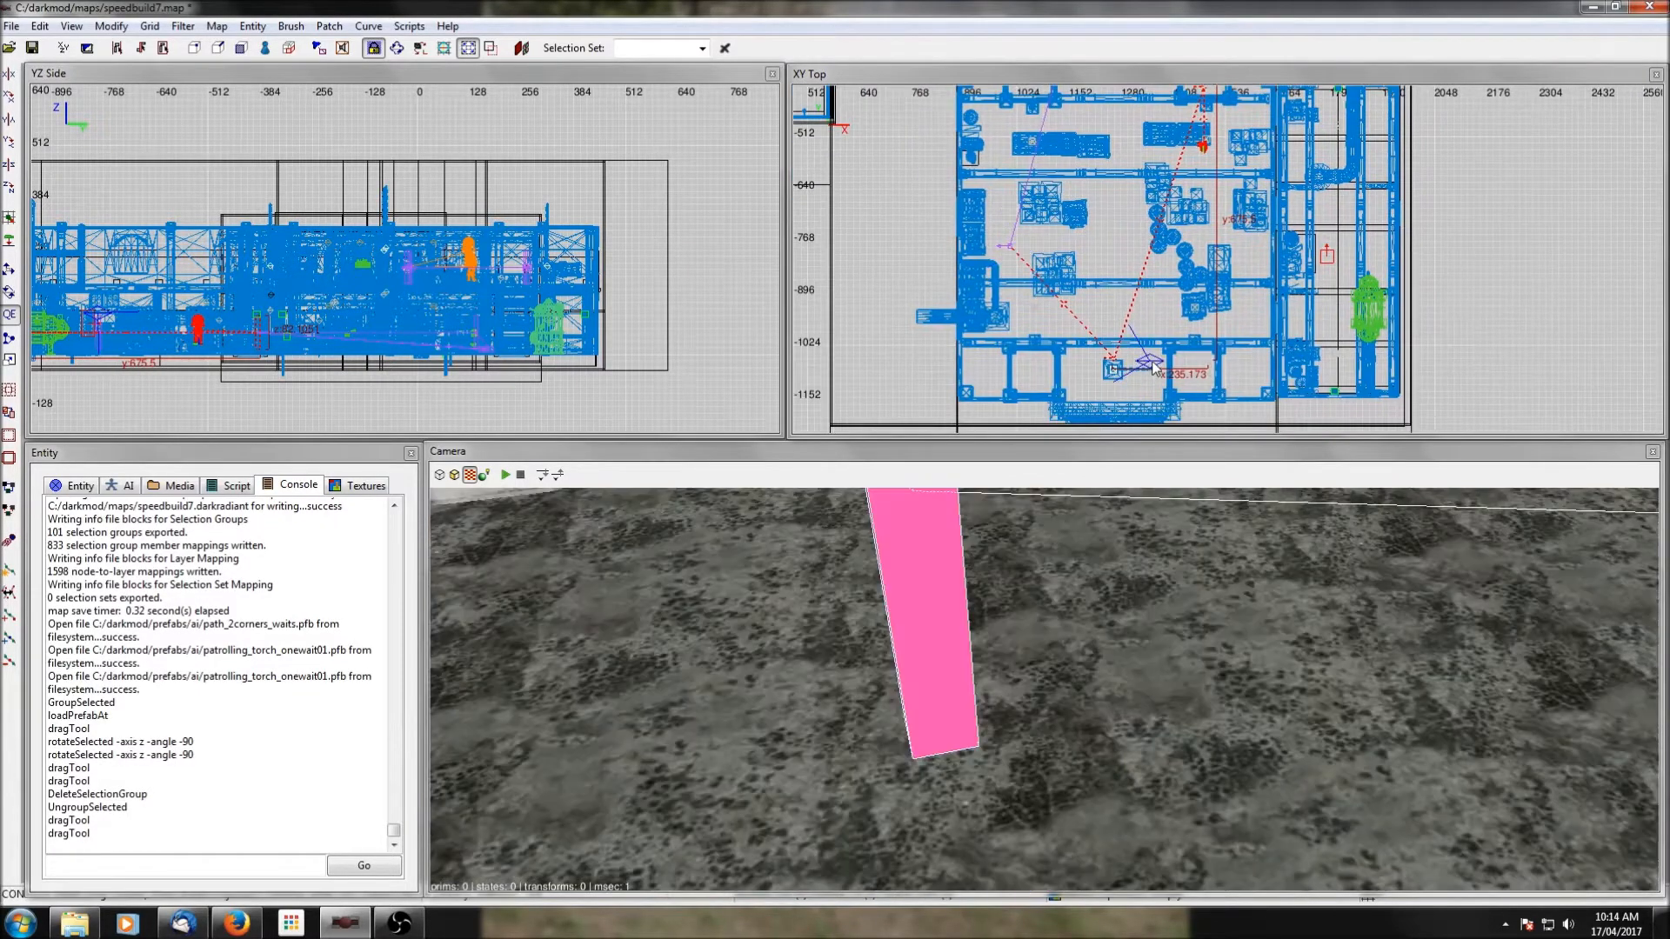
pyautogui.rightClick(1224, 707)
pyautogui.keyDown('shift'); pyautogui.click(1063, 640); pyautogui.keyUp('shift')
pyautogui.moveTo(1195, 219); pyautogui.dragTo(1170, 344, button='right')
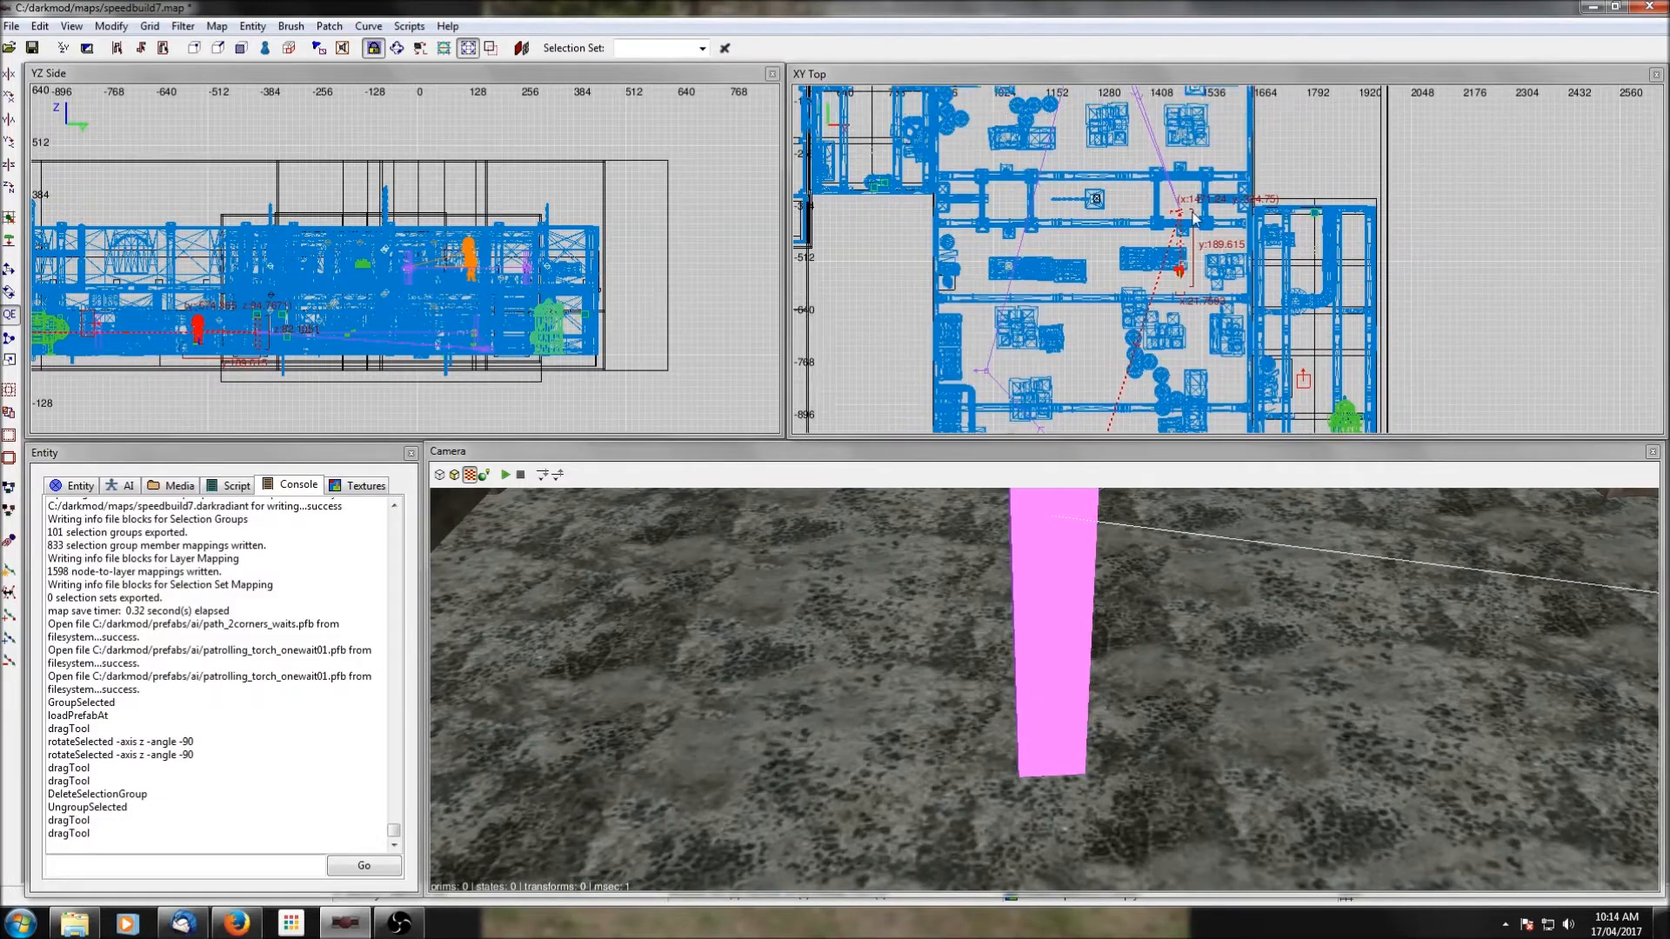
pyautogui.moveTo(1183, 217); pyautogui.dragTo(1231, 389)
pyautogui.scroll(4, 1273, 378)
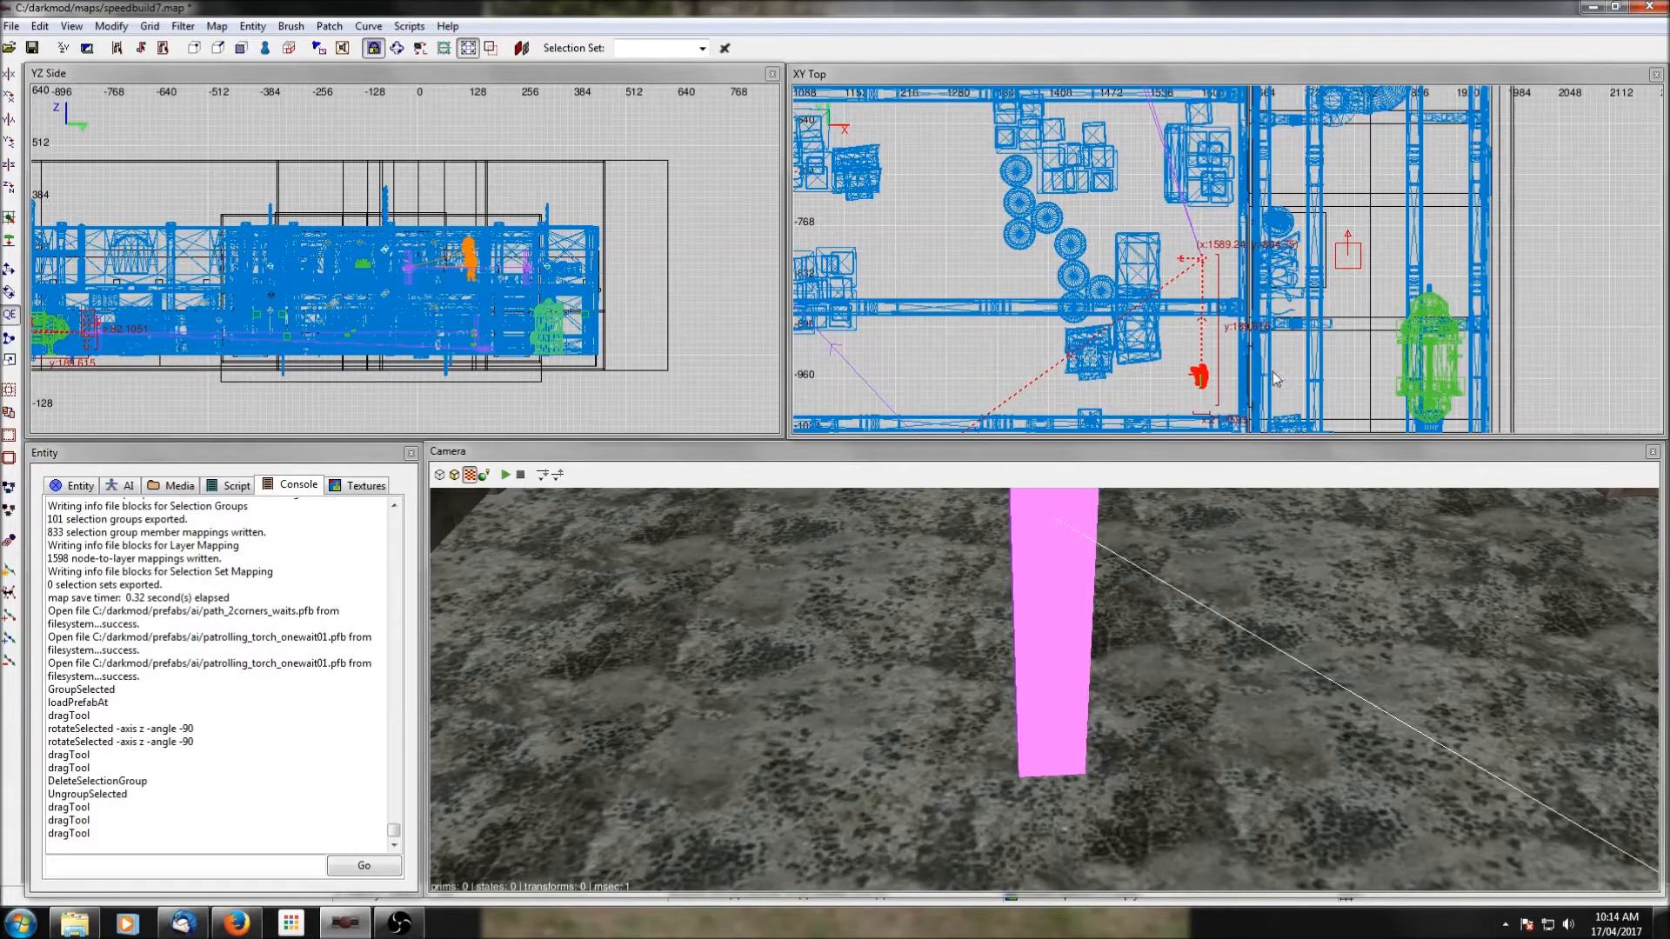
# Show the clip textures and shift the eastern path corner with its guard slightly west, then deselect them.
pyautogui.click(183, 26)
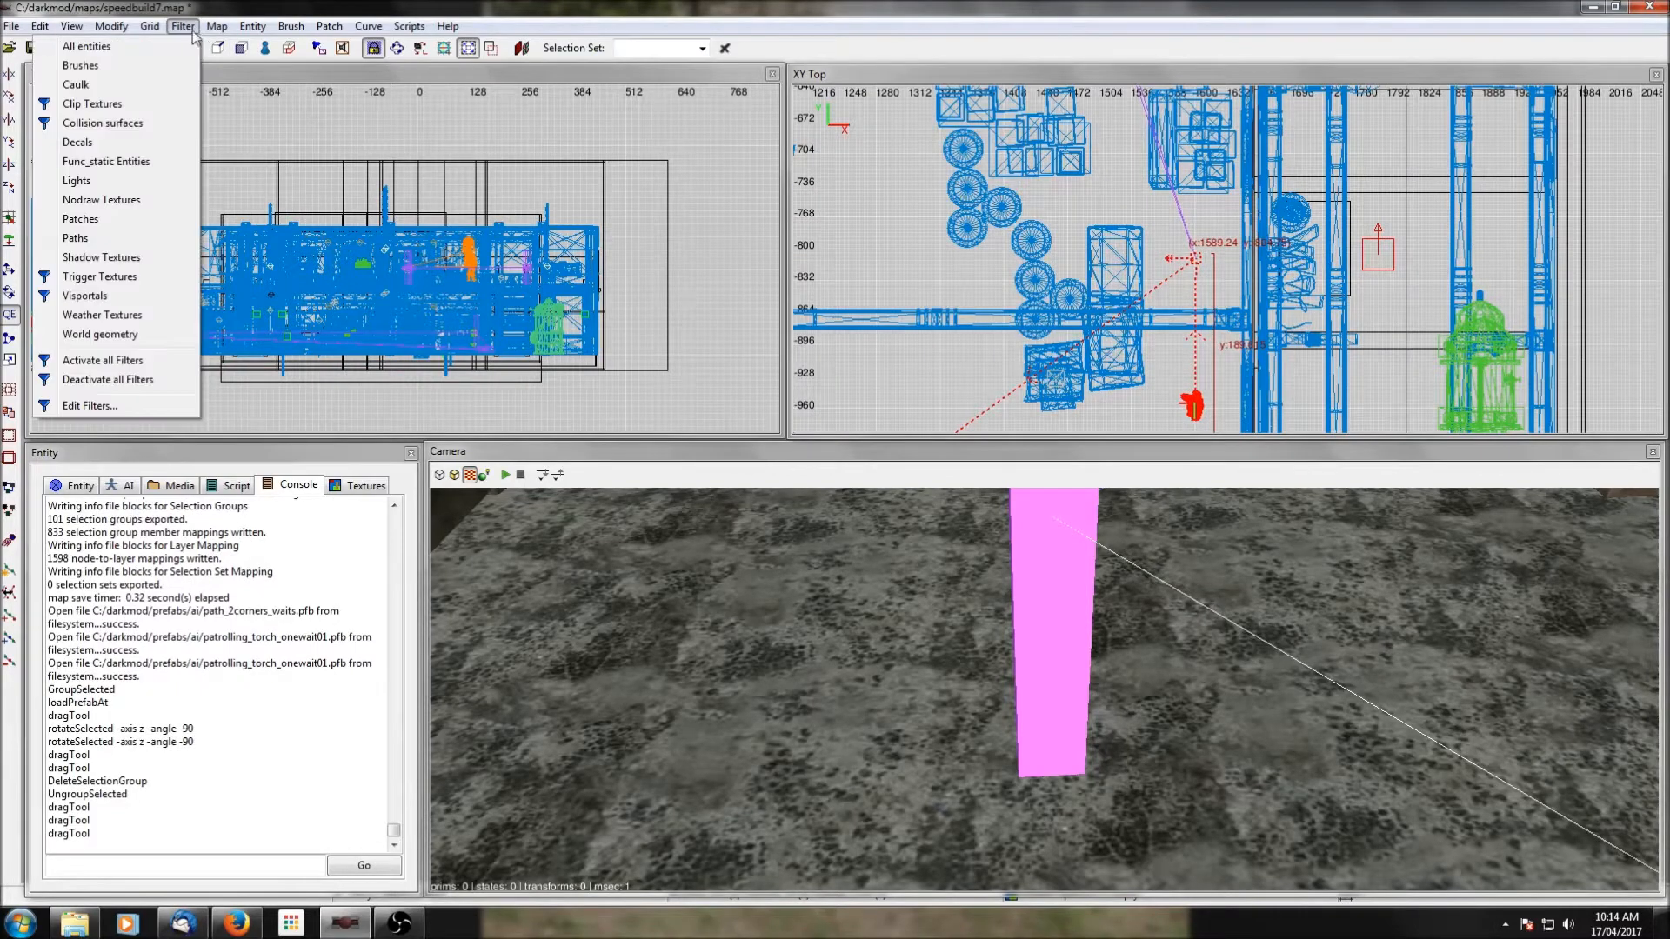
pyautogui.click(155, 106)
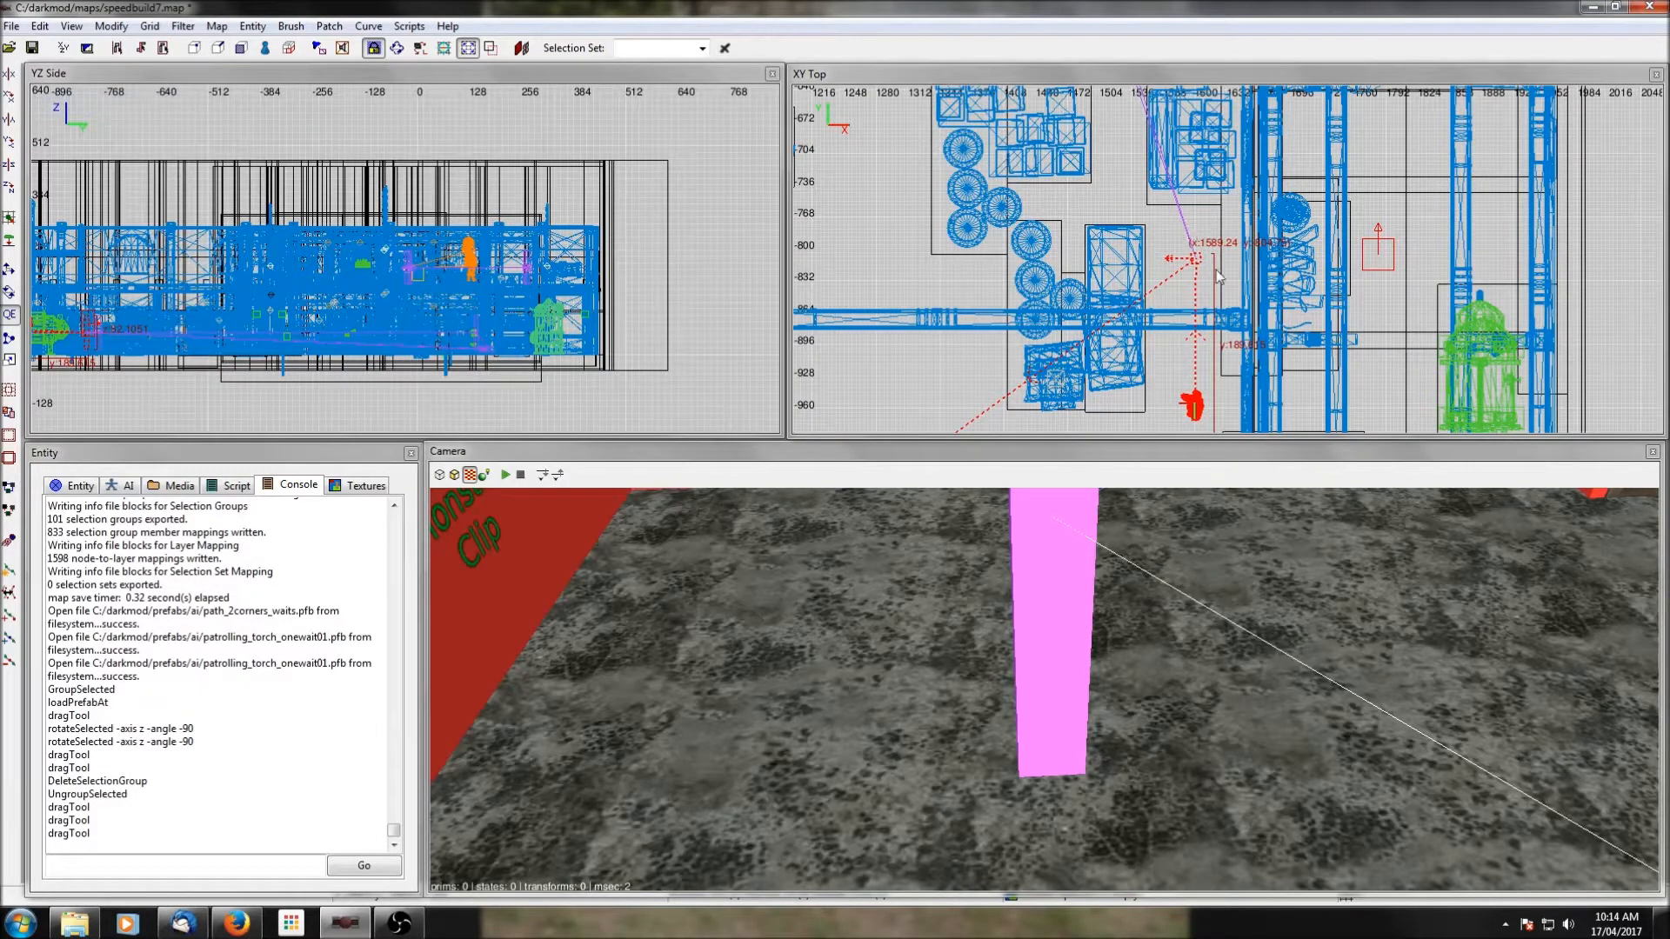
pyautogui.moveTo(1196, 266); pyautogui.dragTo(1191, 265)
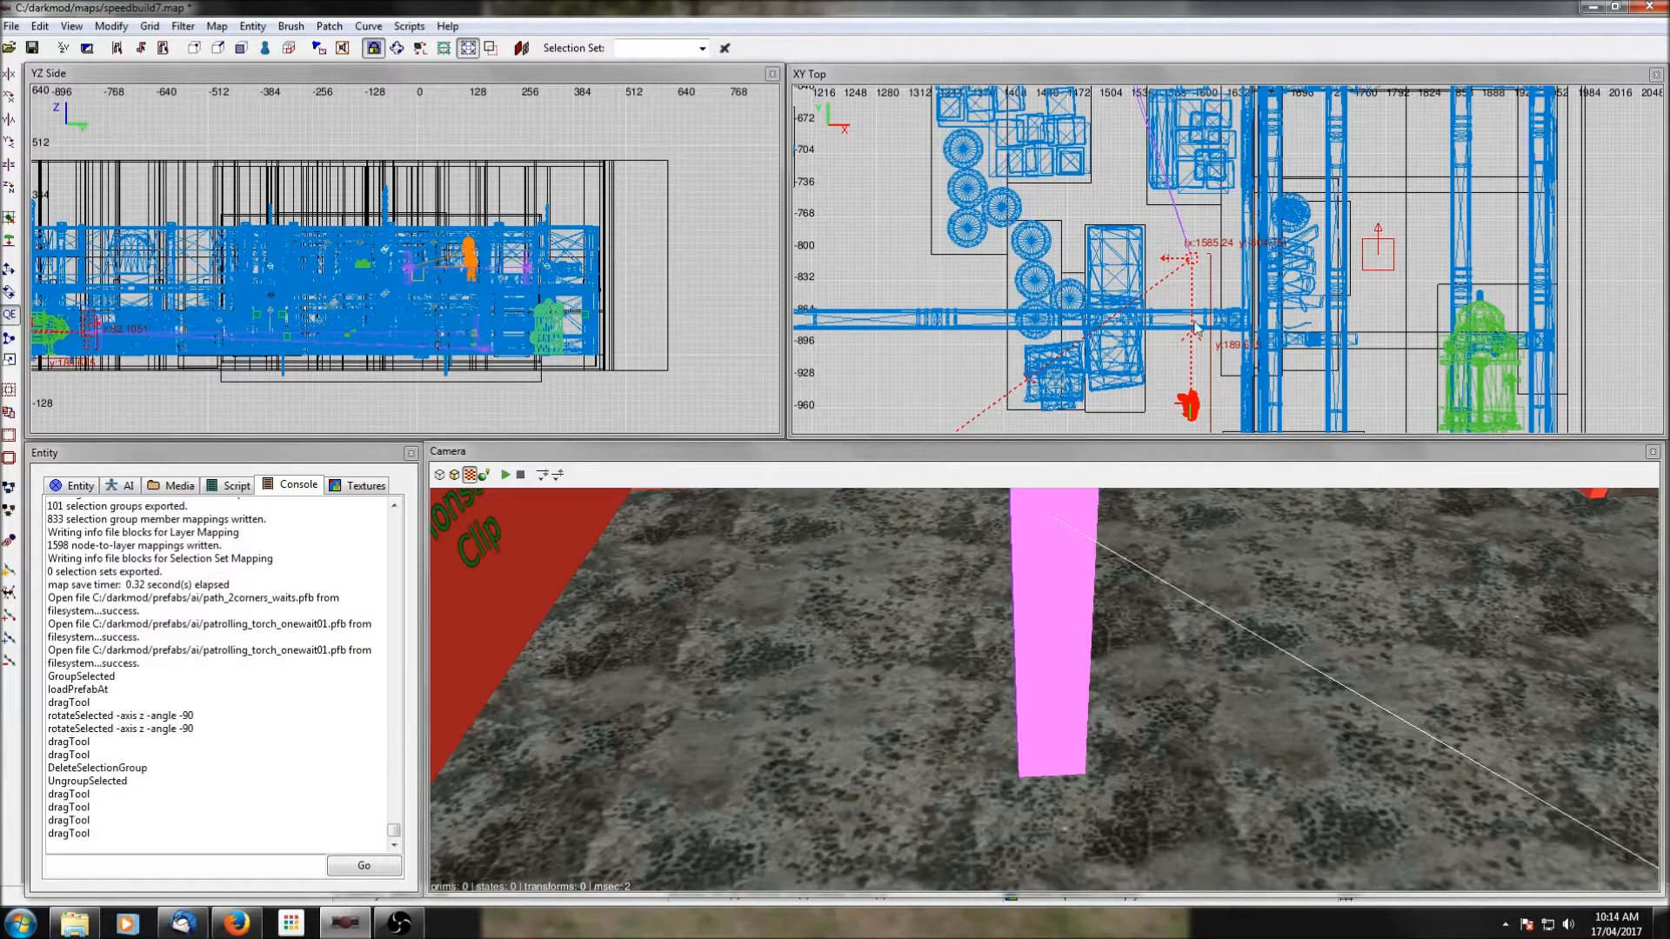
pyautogui.press('Escape')
# Shorten the monster clip brush around the crates north of the eastern path corner to 130 units in Y and shift it north.
pyautogui.keyDown('ctrl'); pyautogui.middleClick(1192, 247); pyautogui.keyUp('ctrl')
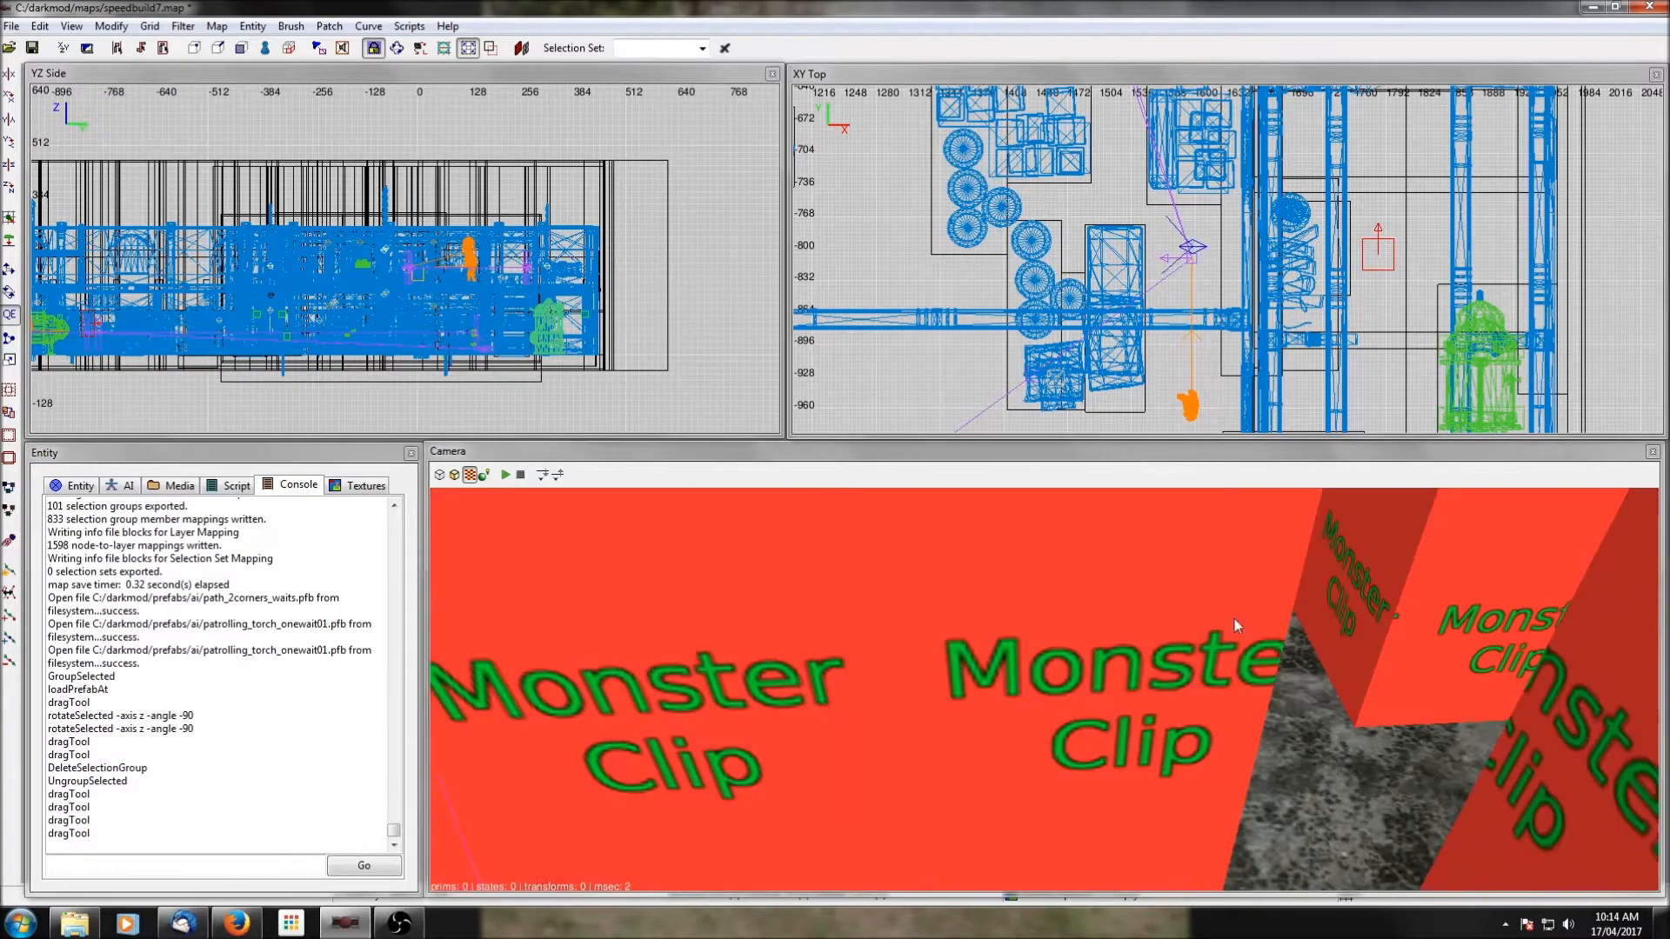
pyautogui.rightClick(1176, 596)
pyautogui.rightClick(1175, 595)
pyautogui.keyDown('shift'); pyautogui.click(1173, 576); pyautogui.keyUp('shift')
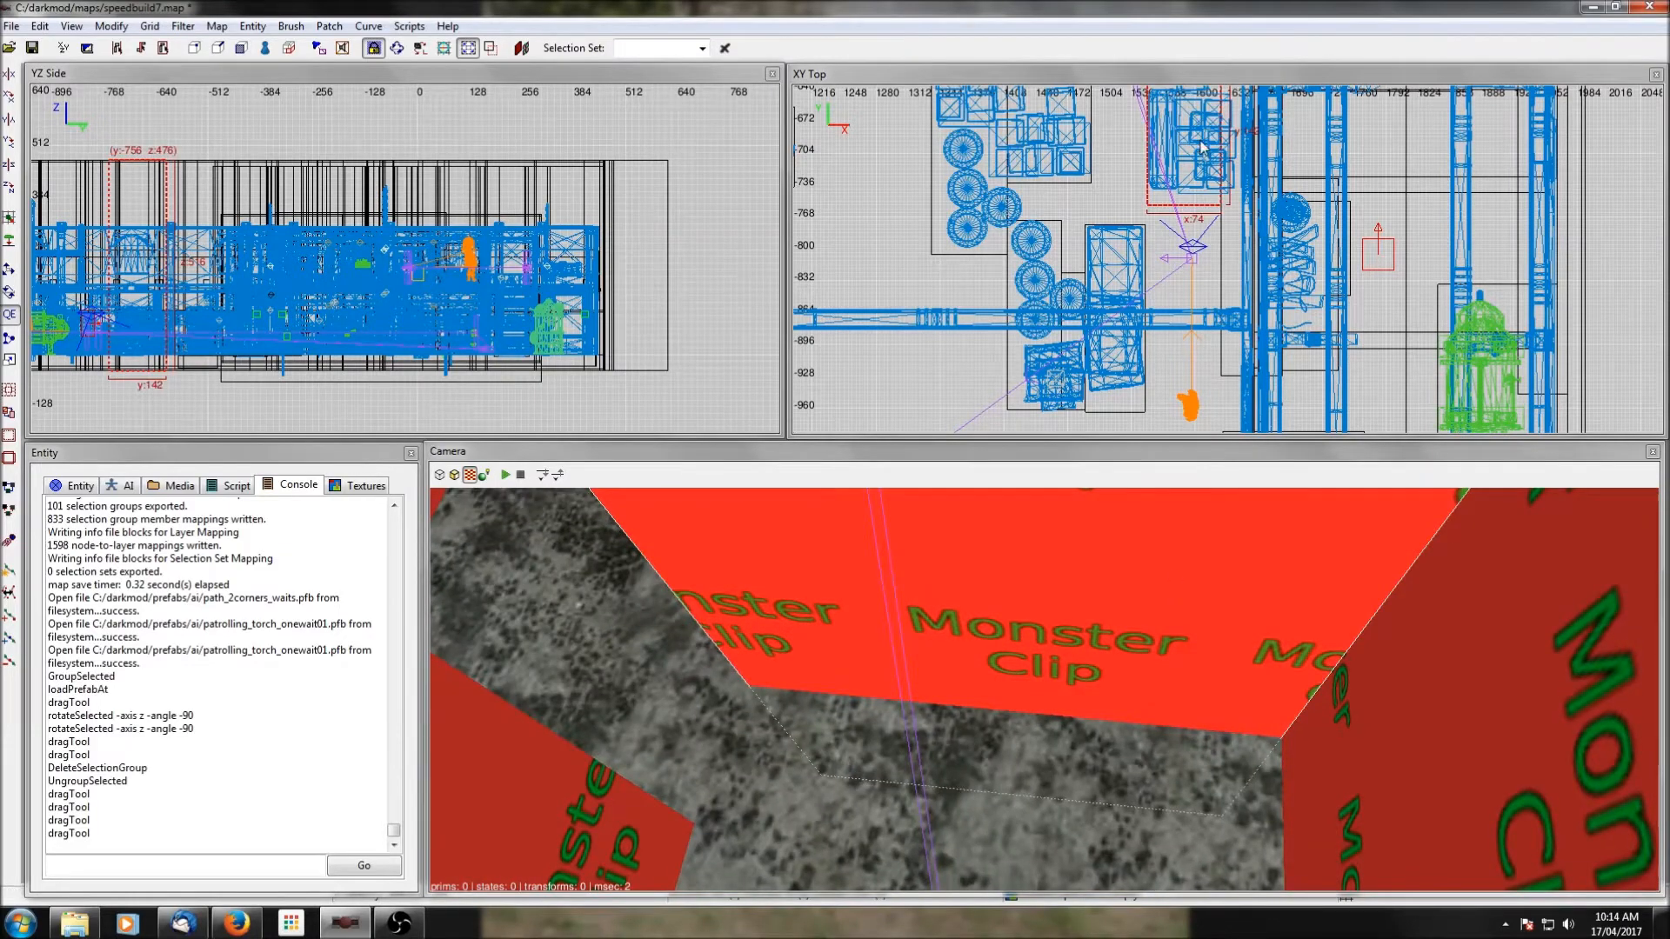
pyautogui.moveTo(1176, 230); pyautogui.dragTo(1166, 216)
pyautogui.moveTo(1203, 184); pyautogui.dragTo(1231, 280, button='right')
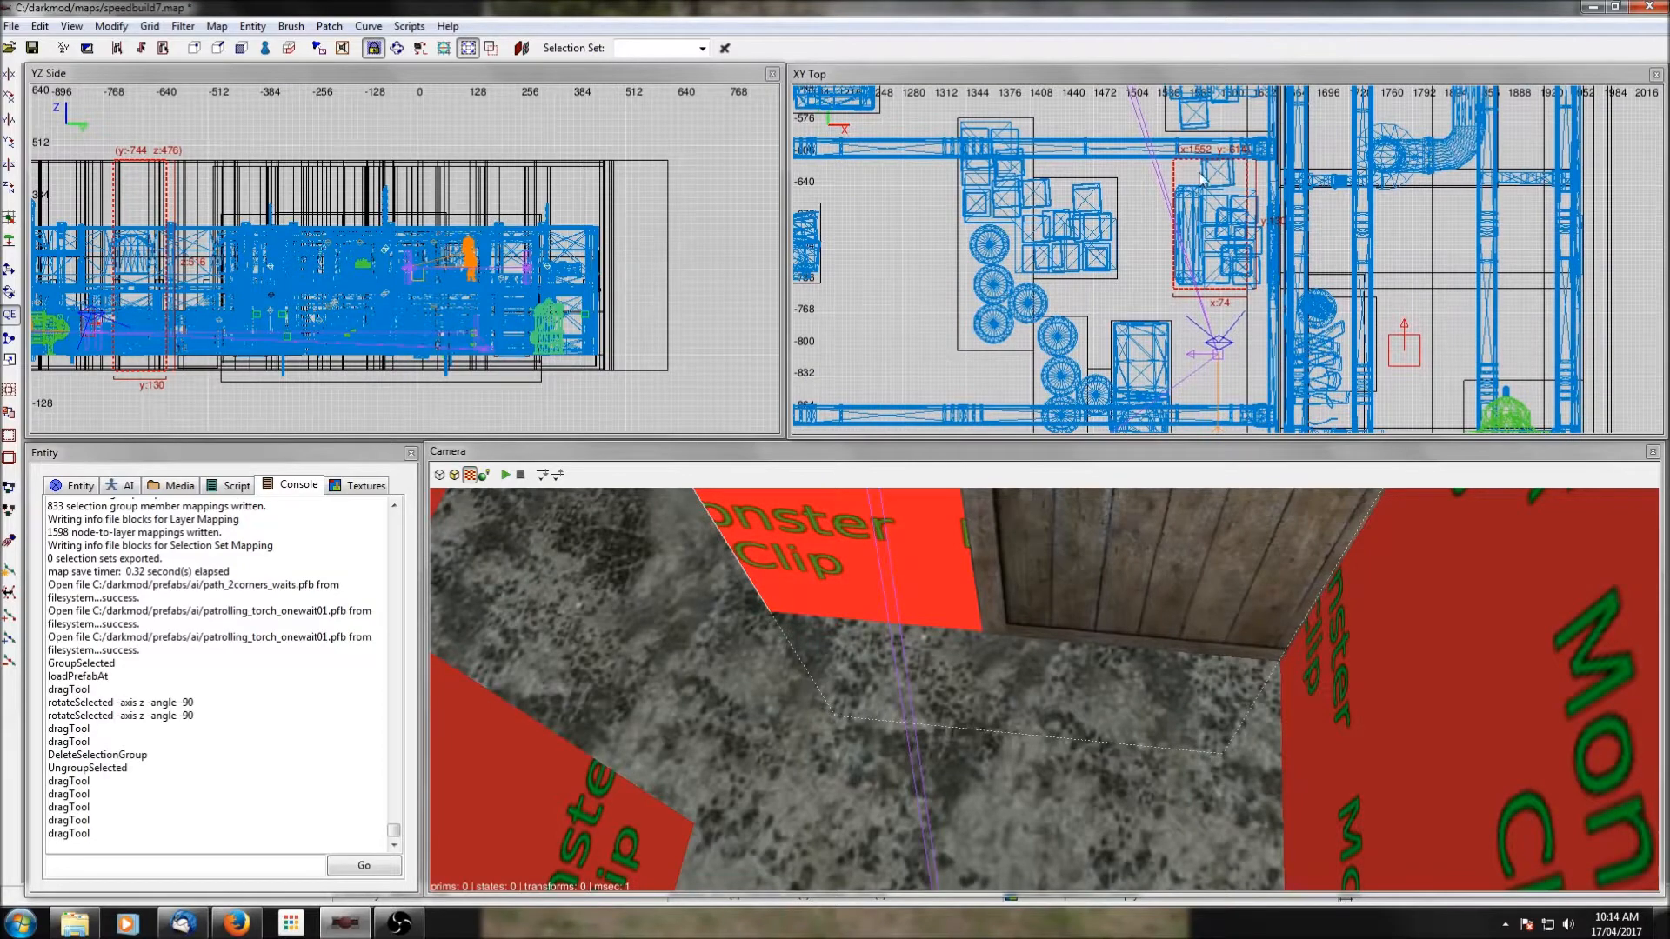
pyautogui.moveTo(1217, 272)
pyautogui.mouseDown()
pyautogui.moveTo(1219, 254)
pyautogui.moveTo(1203, 265)
pyautogui.mouseUp()
pyautogui.press('Escape')
pyautogui.keyDown('shift'); pyautogui.click(1200, 278); pyautogui.keyUp('shift')
pyautogui.press('Escape')
# Reselect the monster clip brush around the crates, fine-tune its southern side next to the patrol path, and deselect it.
pyautogui.rightClick(1119, 541)
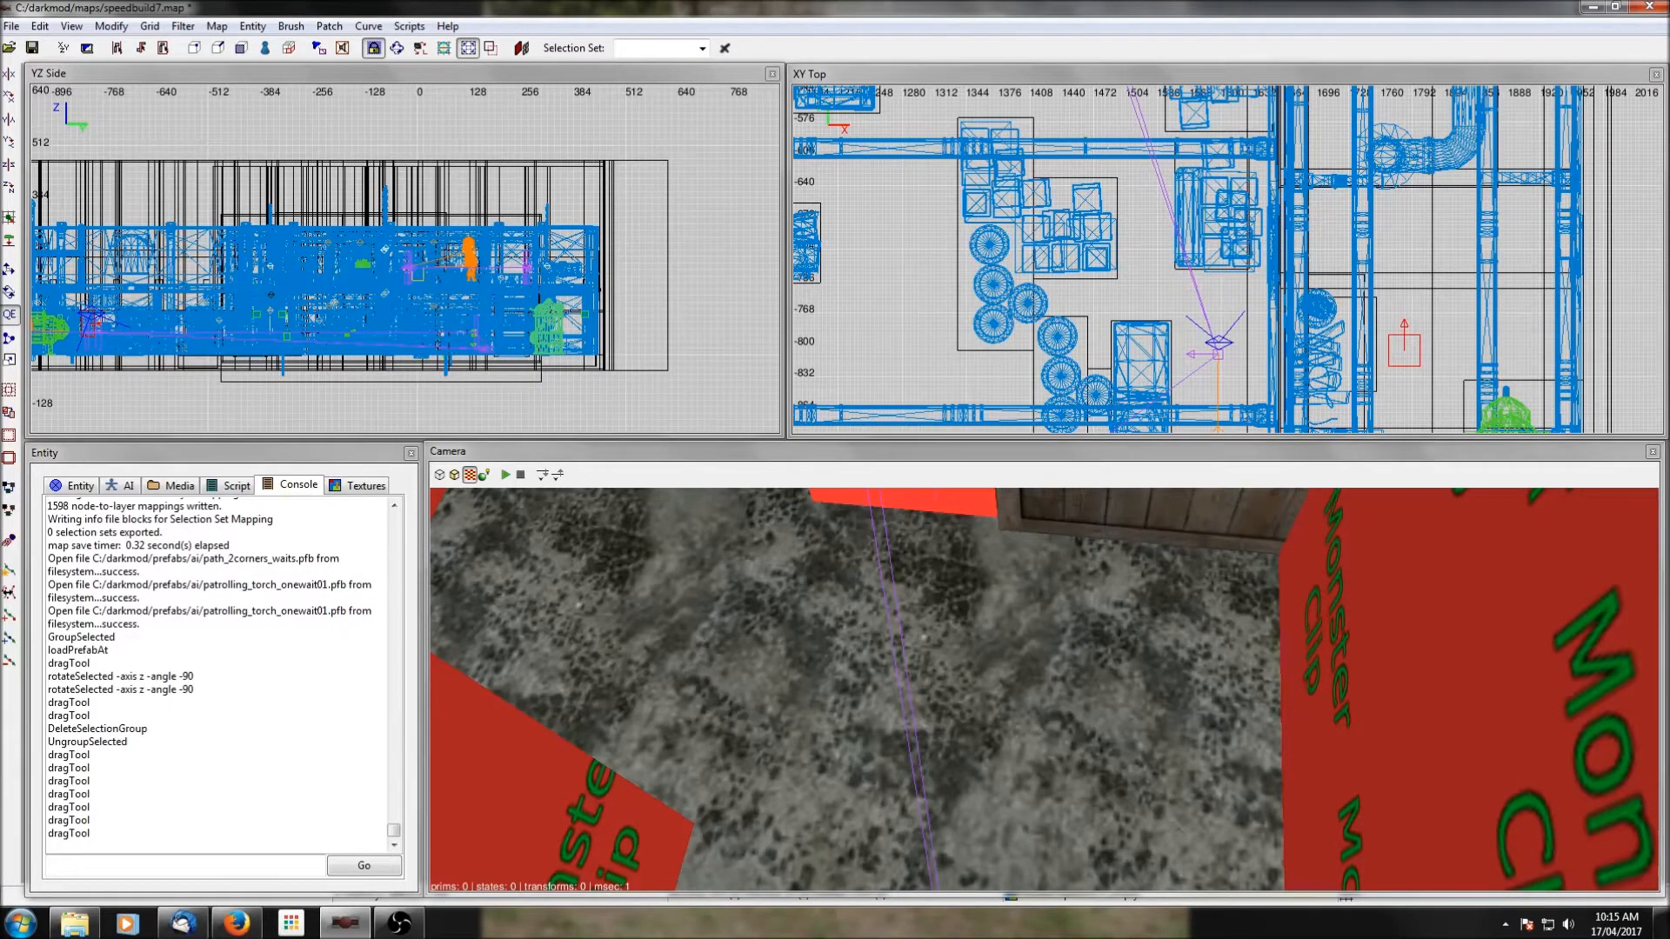
pyautogui.rightClick(1119, 541)
pyautogui.keyDown('shift'); pyautogui.click(991, 582); pyautogui.keyUp('shift')
pyautogui.keyDown('shift'); pyautogui.click(1103, 604); pyautogui.keyUp('shift')
pyautogui.keyDown('shift'); pyautogui.click(1103, 604); pyautogui.keyUp('shift')
pyautogui.keyDown('shift'); pyautogui.click(1014, 598); pyautogui.keyUp('shift')
pyautogui.keyDown('shift'); pyautogui.click(1014, 598); pyautogui.keyUp('shift')
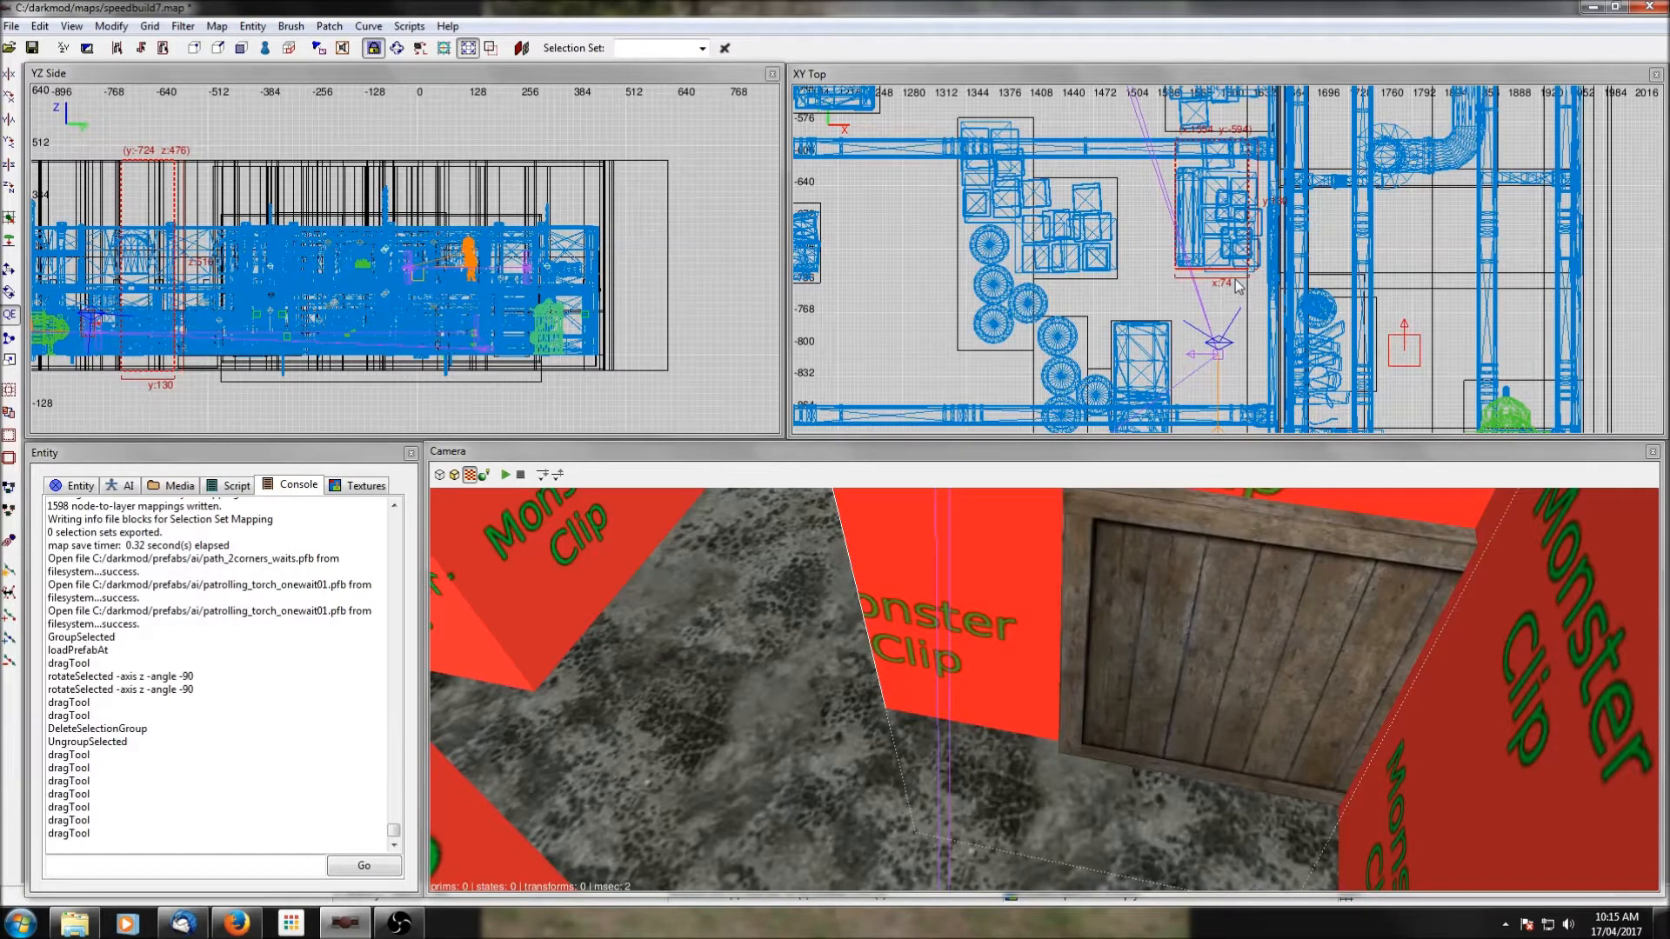
pyautogui.moveTo(1236, 280); pyautogui.dragTo(1236, 283)
pyautogui.press('Escape')
pyautogui.rightClick(1279, 578)
pyautogui.rightClick(1279, 578)
# Rotate the eastern node of the northern path cluster so its arrow points southeast, then deselect it.
pyautogui.scroll(-3, 1128, 244)
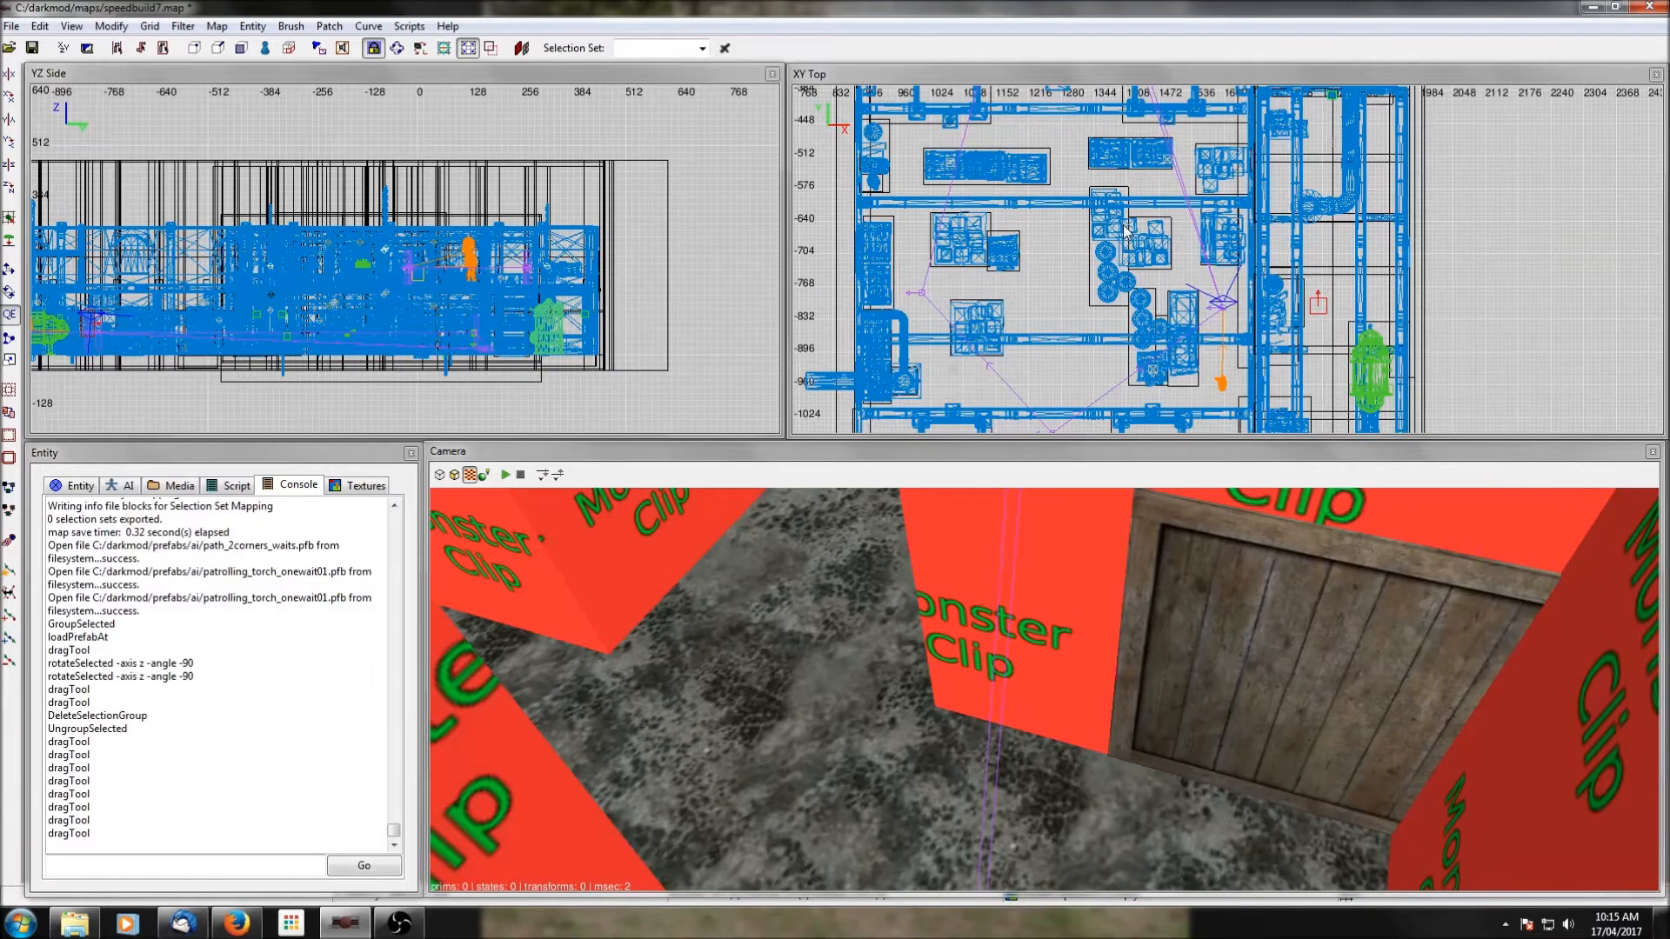
pyautogui.moveTo(1124, 224); pyautogui.dragTo(1174, 426, button='right')
pyautogui.scroll(1, 1122, 200)
pyautogui.moveTo(1128, 160); pyautogui.dragTo(1142, 274, button='right')
pyautogui.scroll(2, 1128, 159)
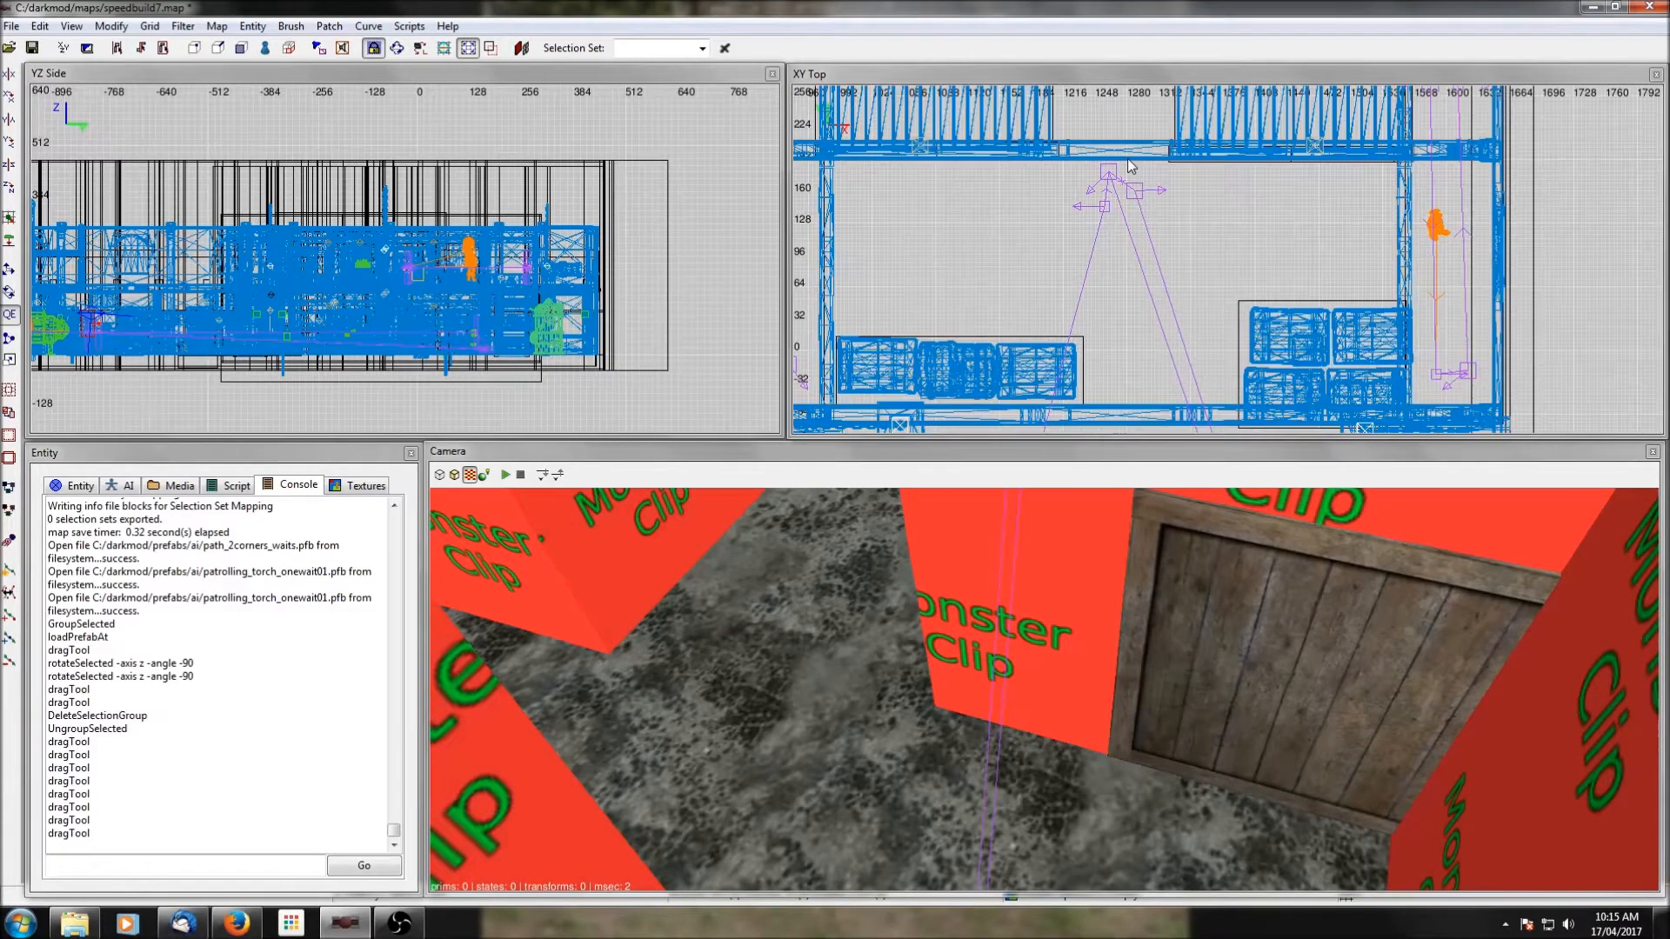
pyautogui.click(1134, 191)
pyautogui.scroll(2, 1126, 200)
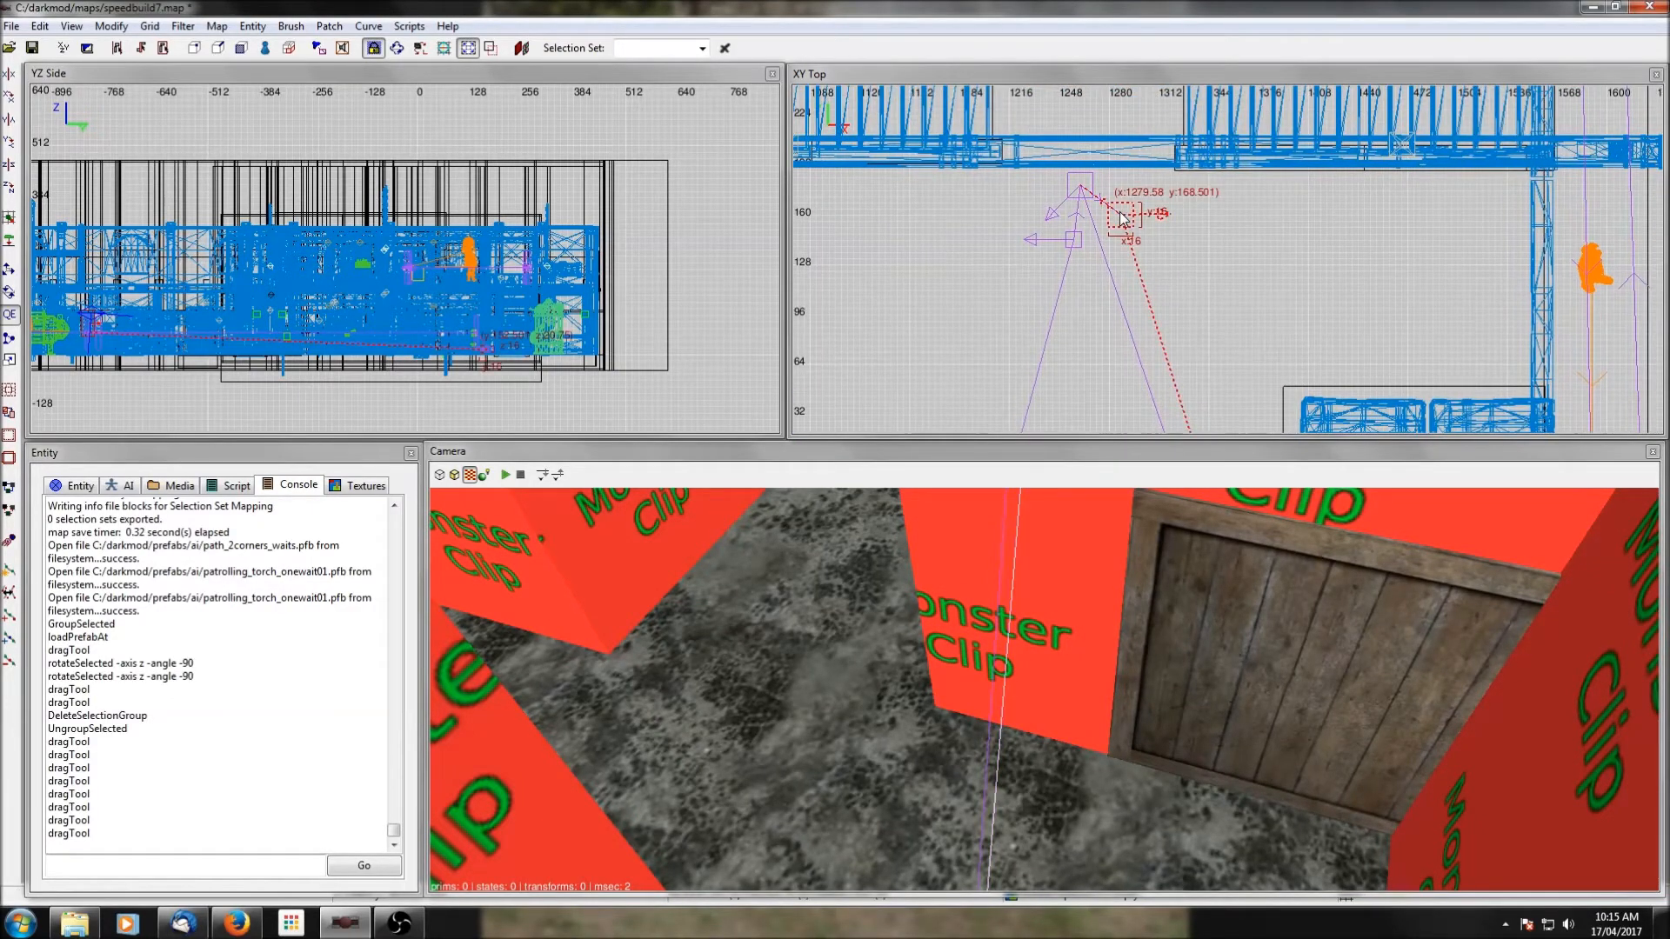
pyautogui.press('r')
pyautogui.moveTo(1185, 246); pyautogui.dragTo(1157, 285)
pyautogui.press('Escape')
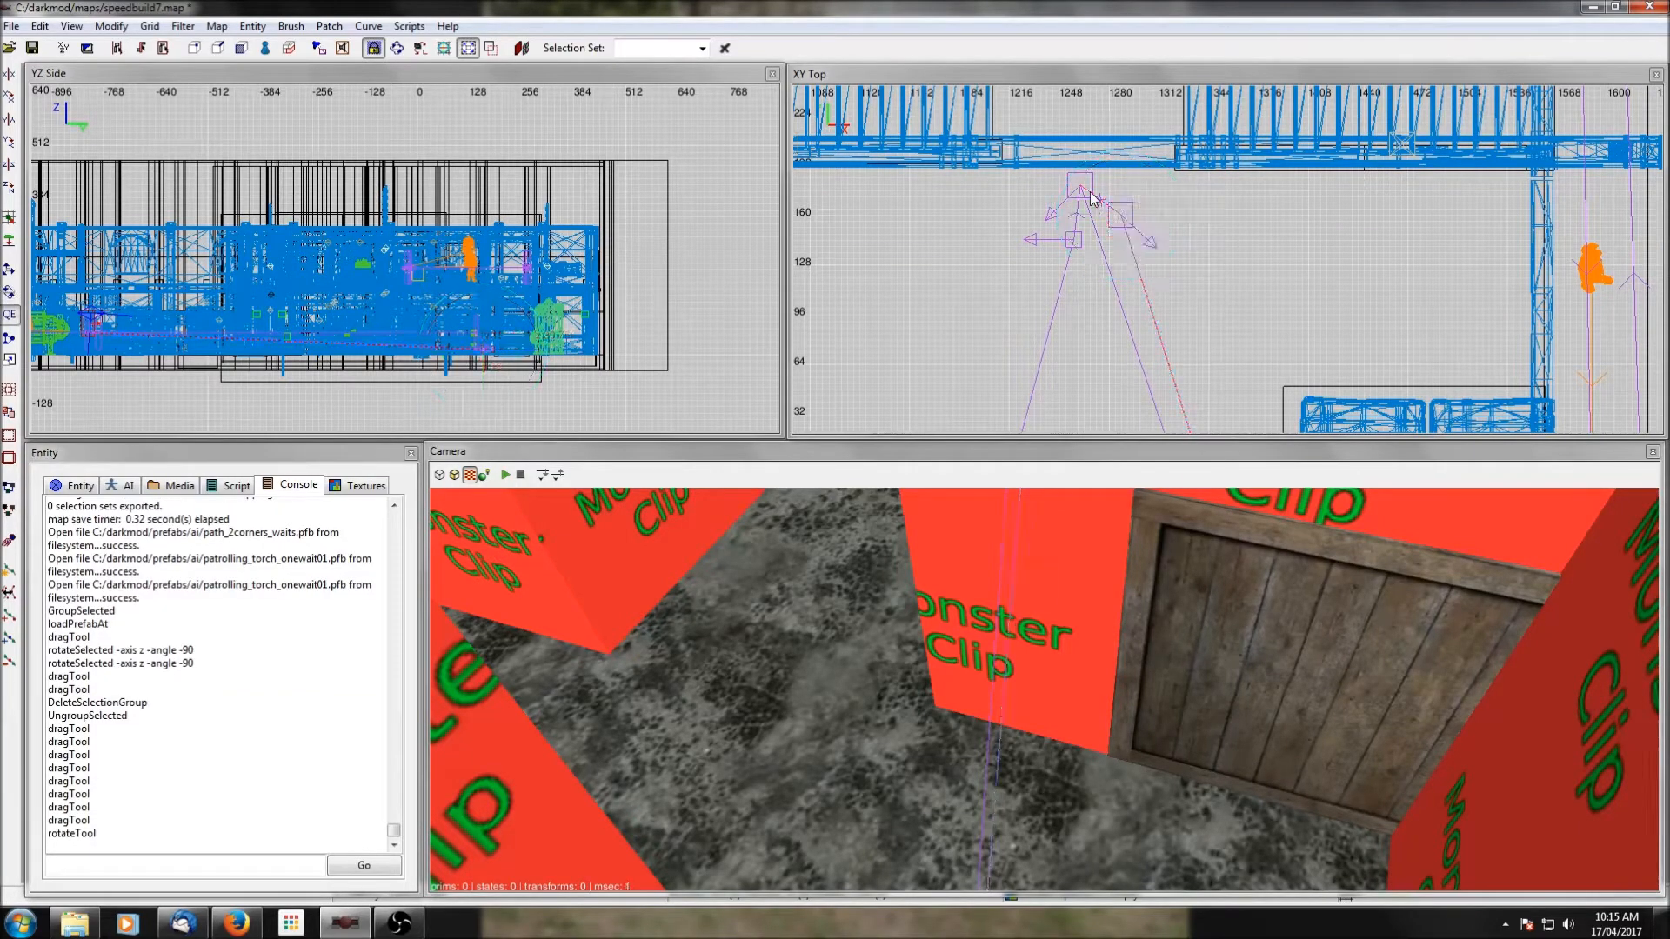
pyautogui.keyDown('shift'); pyautogui.click(1072, 190); pyautogui.keyUp('shift')
pyautogui.press('Escape')
pyautogui.scroll(-5, 1165, 337)
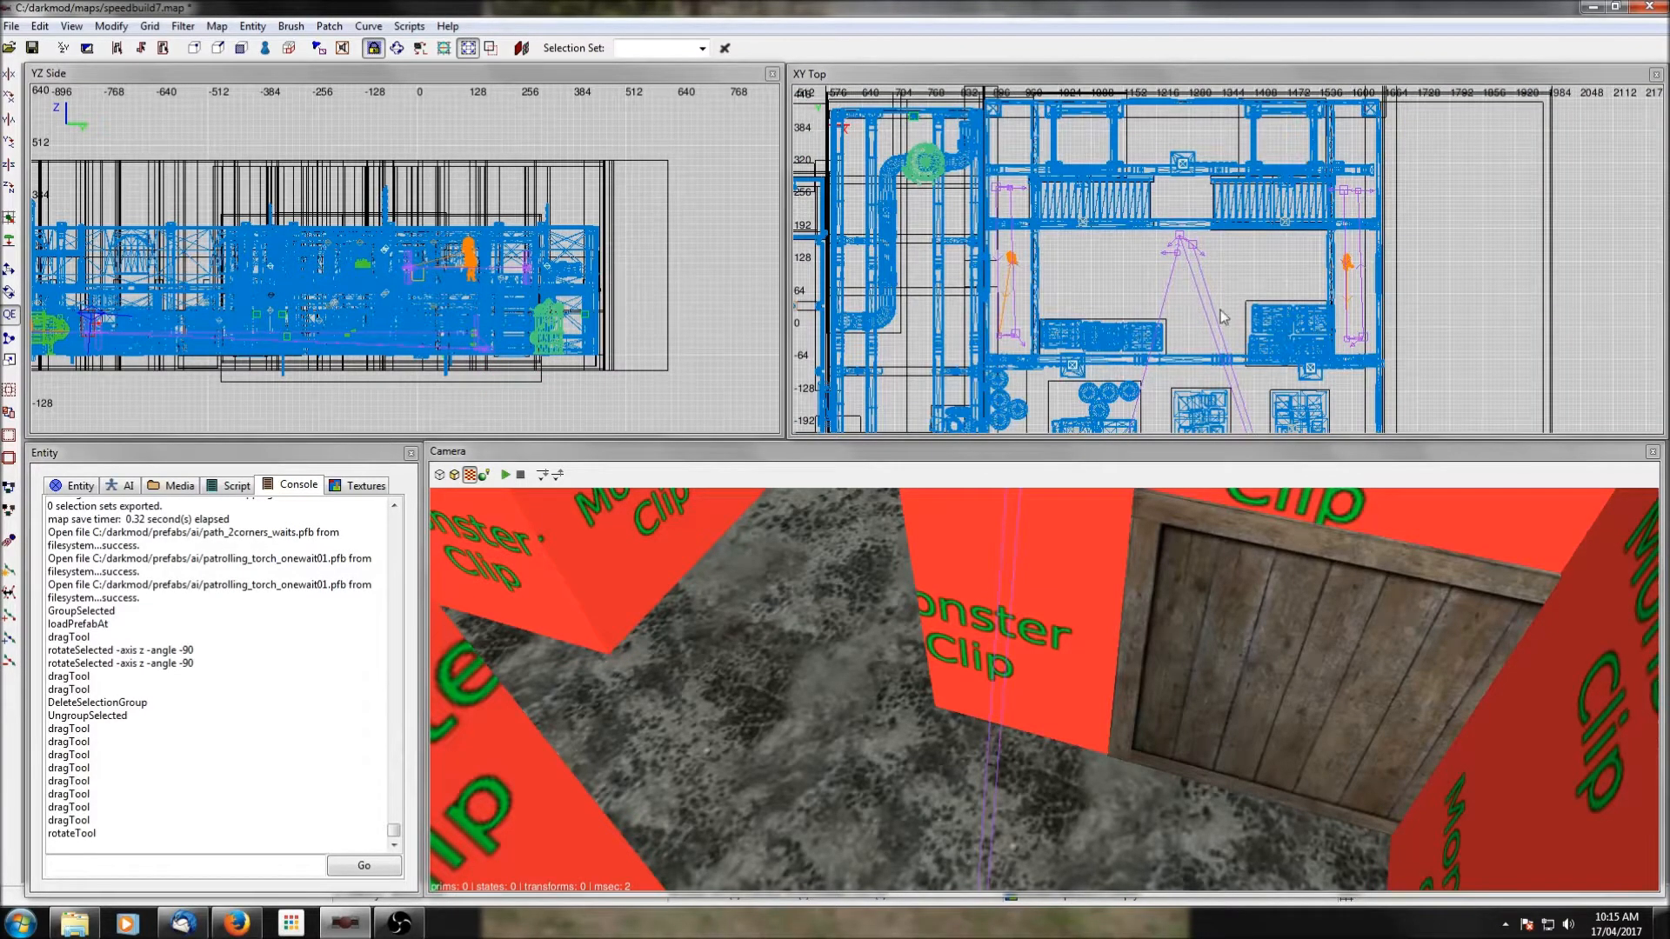
pyautogui.scroll(-4, 1219, 309)
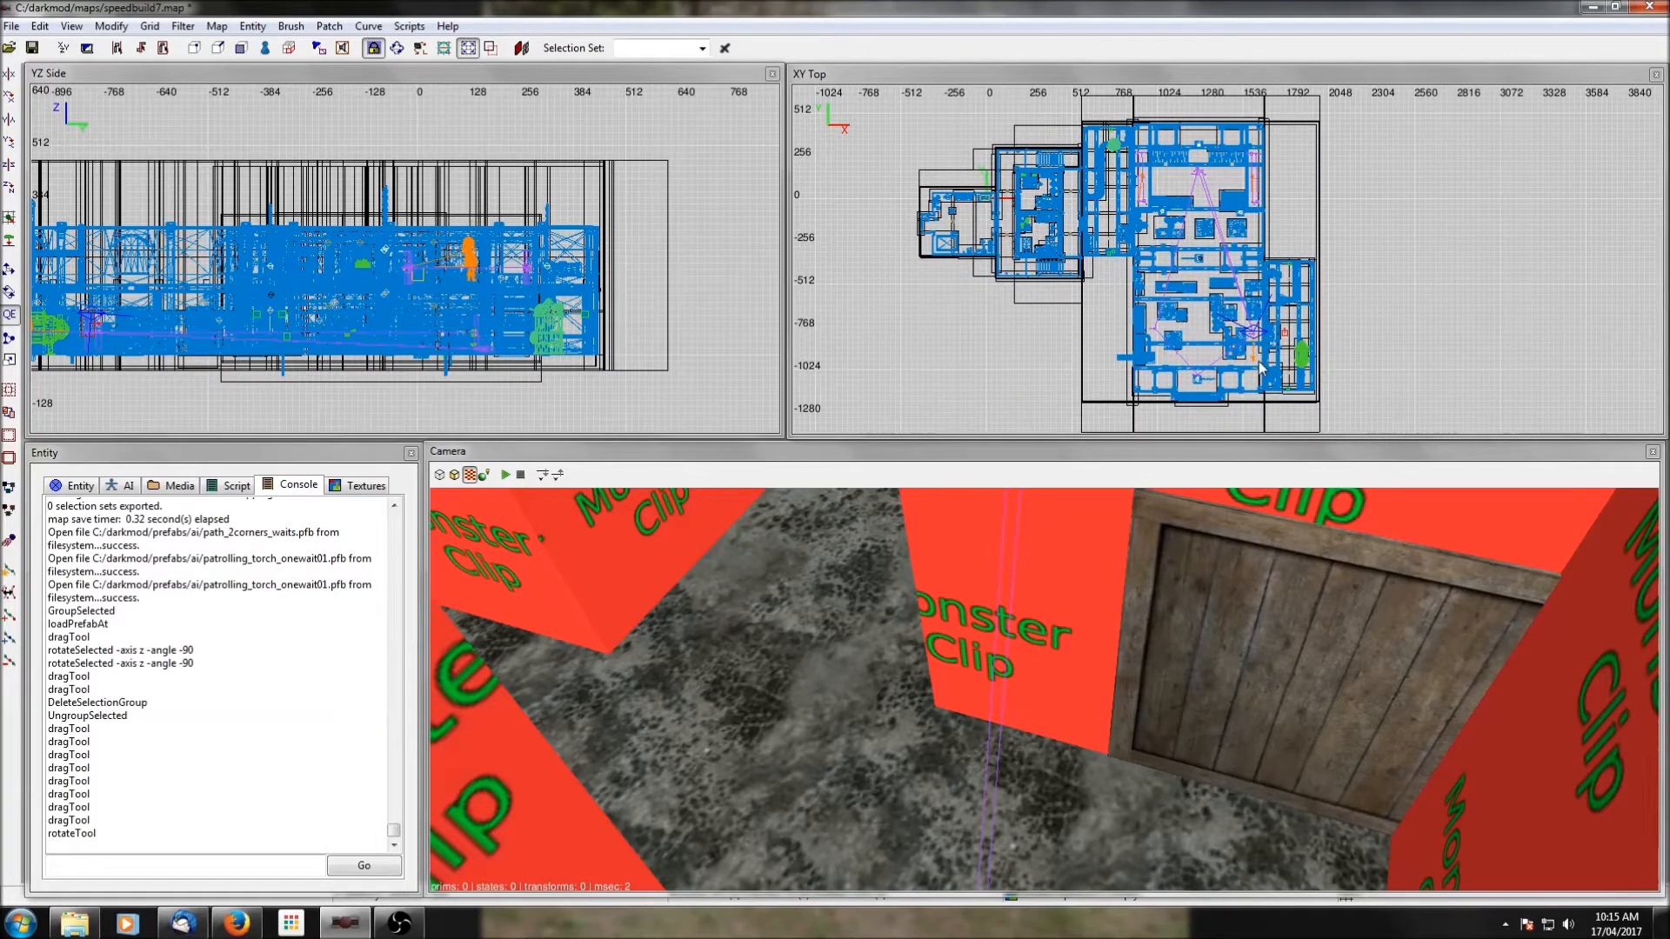
# Insert the AI prefab guard_with_club.pfb into the northern part of the large room.
pyautogui.rightClick(1172, 181)
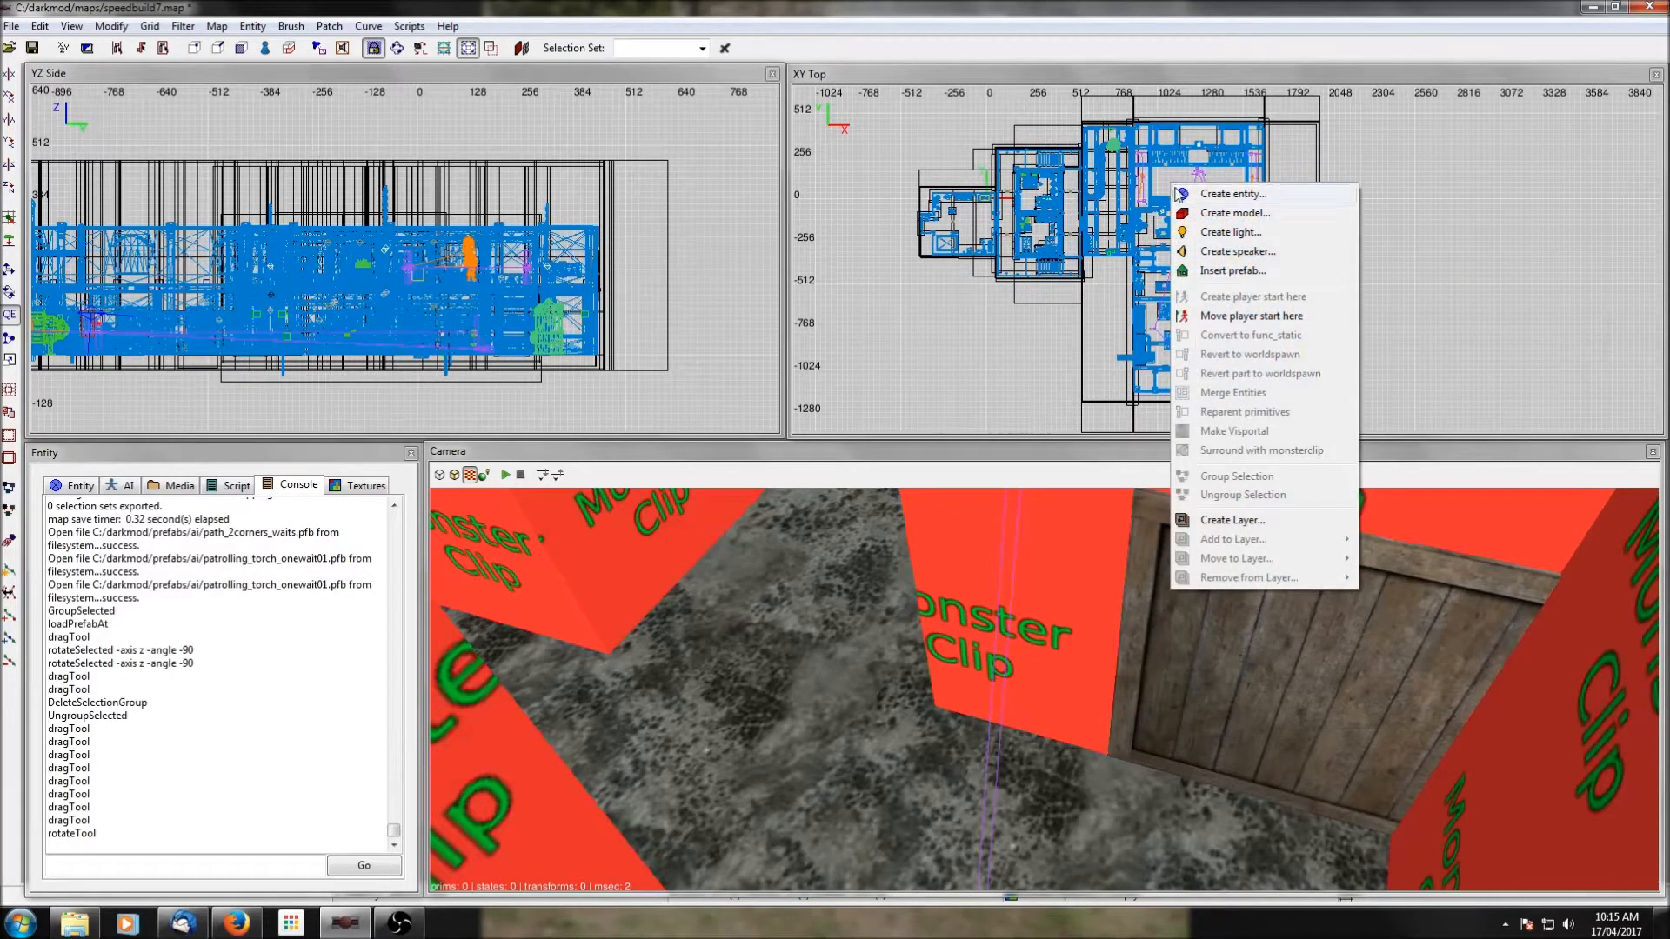
pyautogui.click(1226, 272)
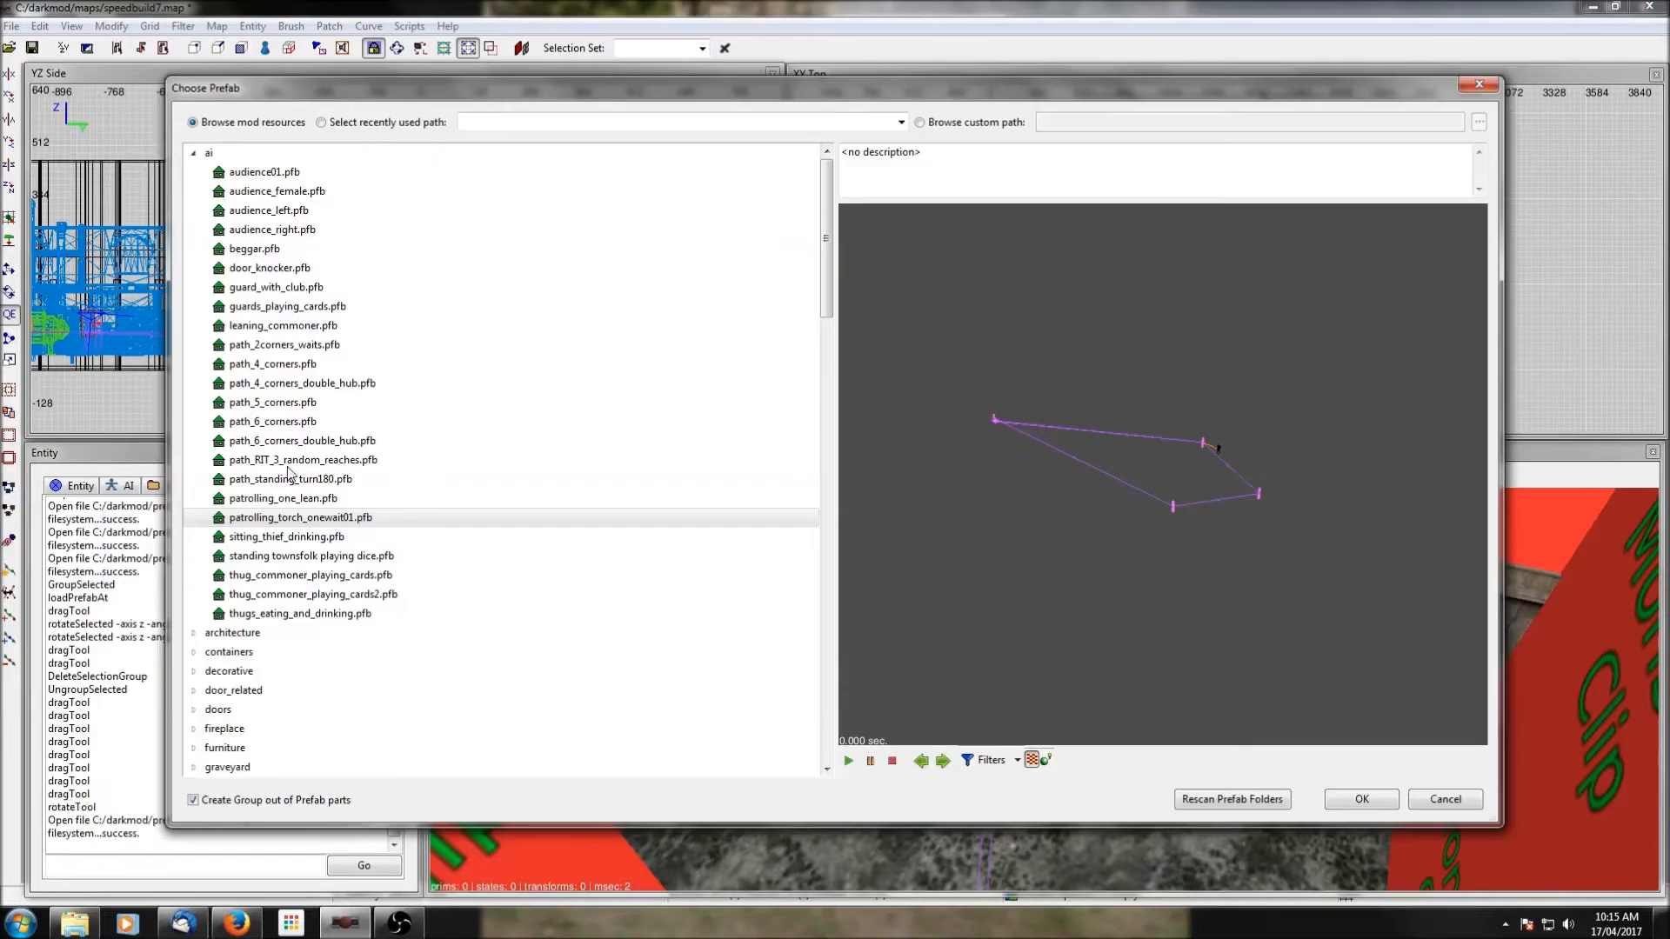
pyautogui.click(256, 252)
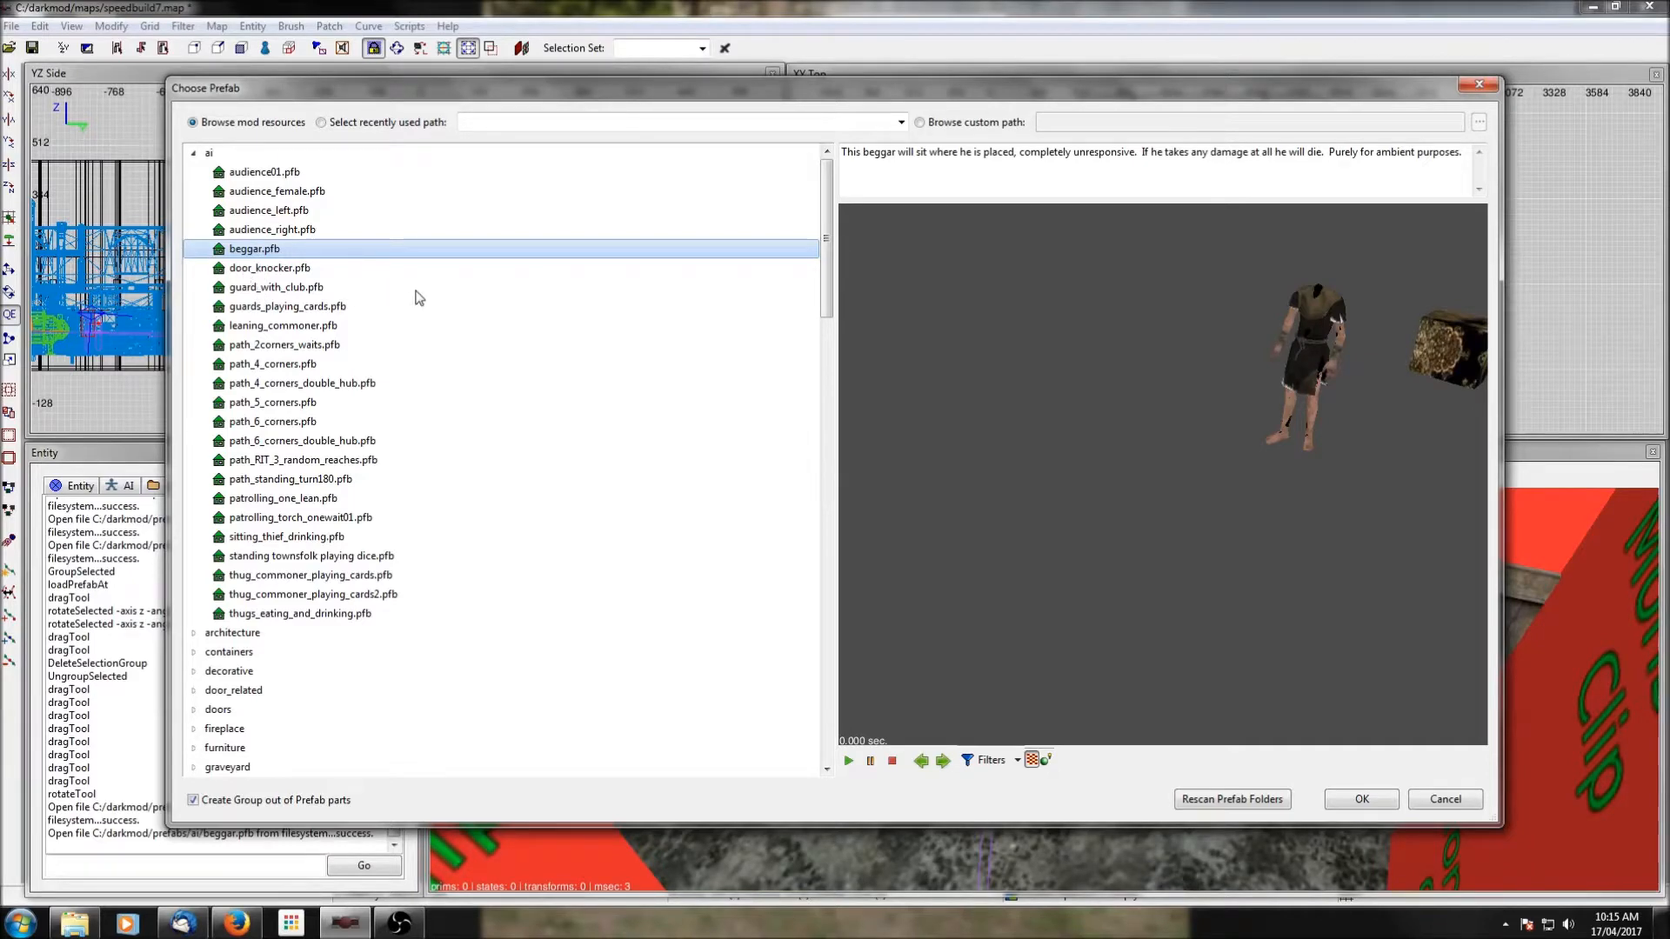
pyautogui.scroll(-1, 374, 278)
pyautogui.click(266, 232)
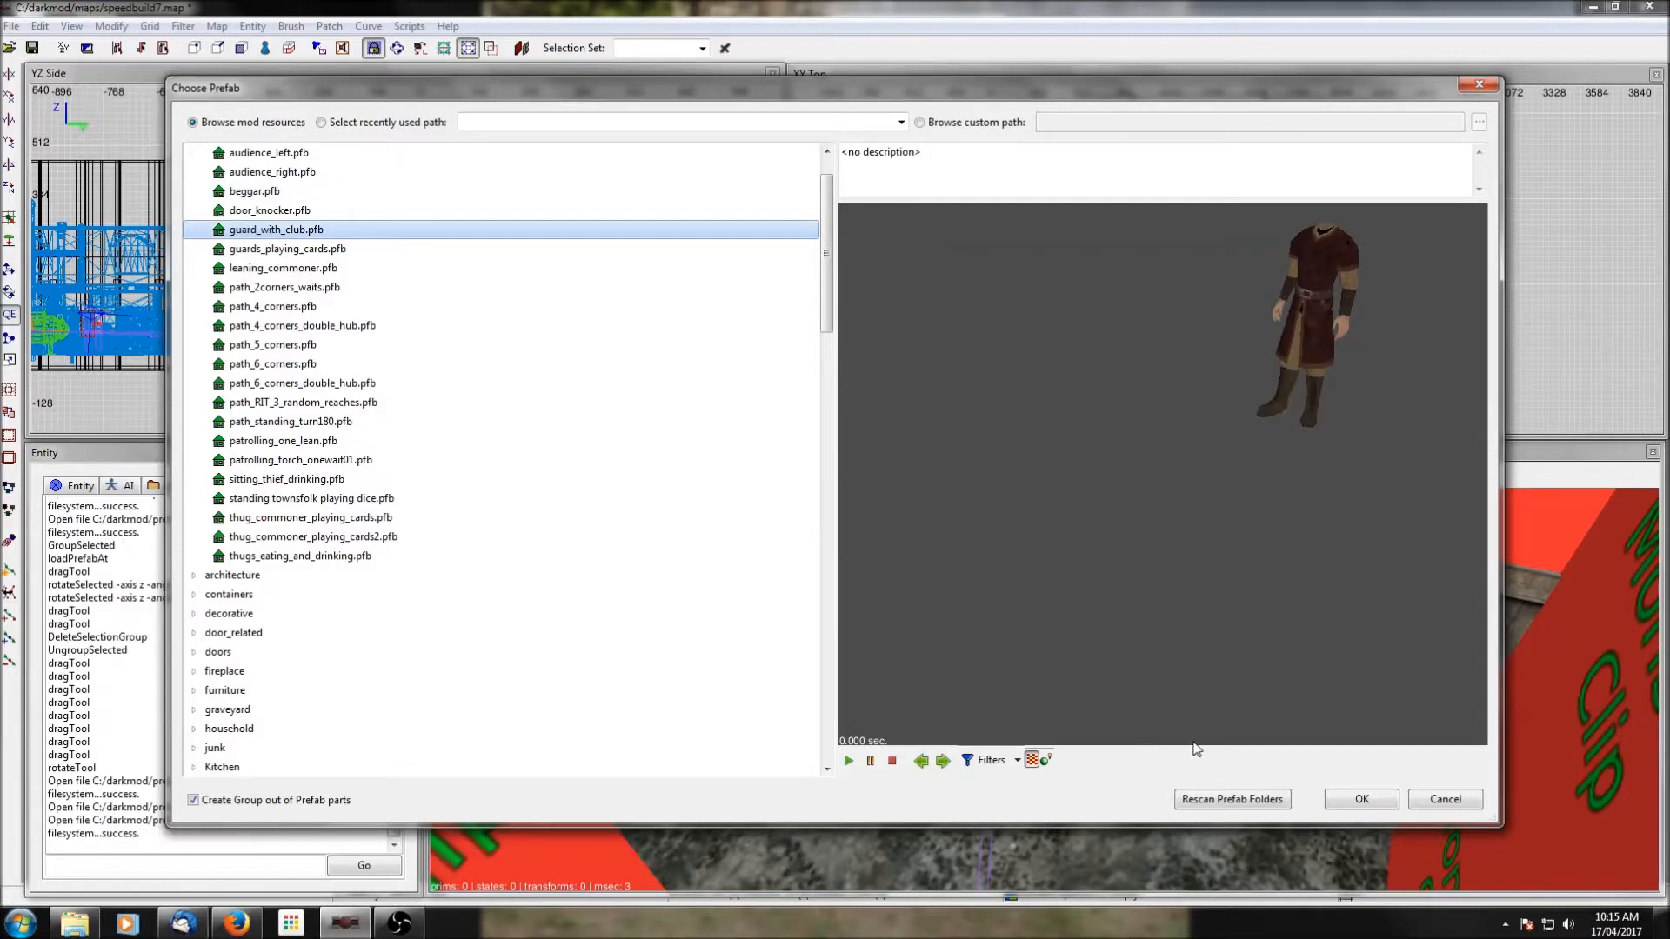
pyautogui.click(1361, 800)
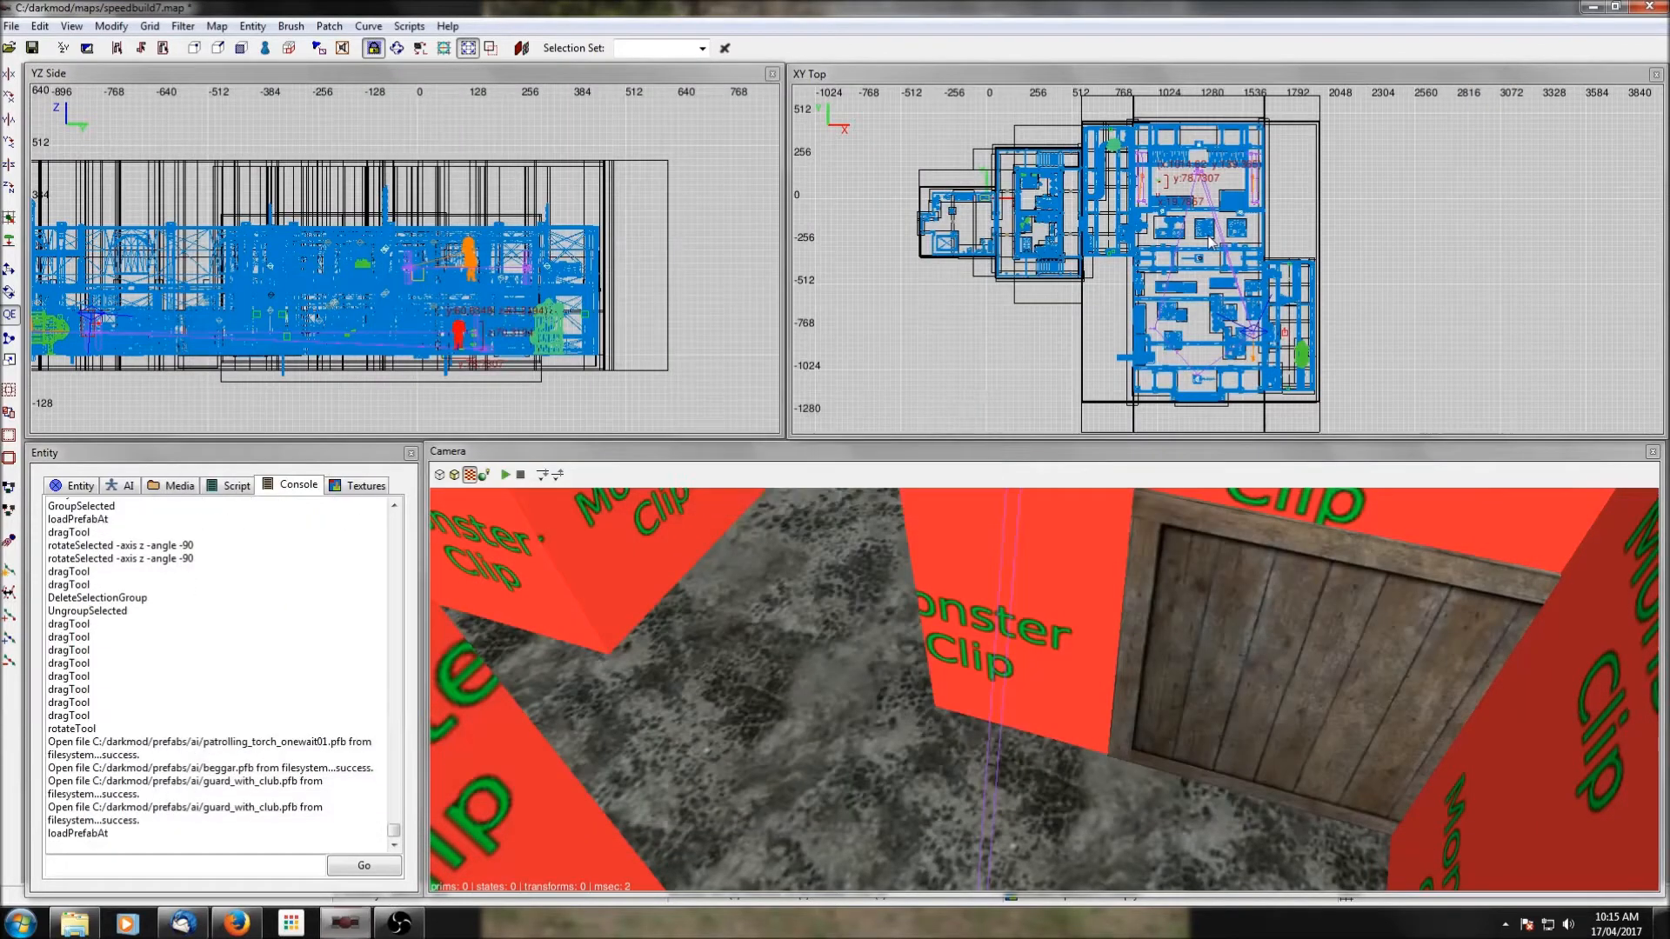
# Move the club guard west to the northwest corner of the adjoining building and raise him to the upper floor level.
pyautogui.scroll(1, 1174, 187)
pyautogui.moveTo(1174, 187); pyautogui.dragTo(1231, 223, button='right')
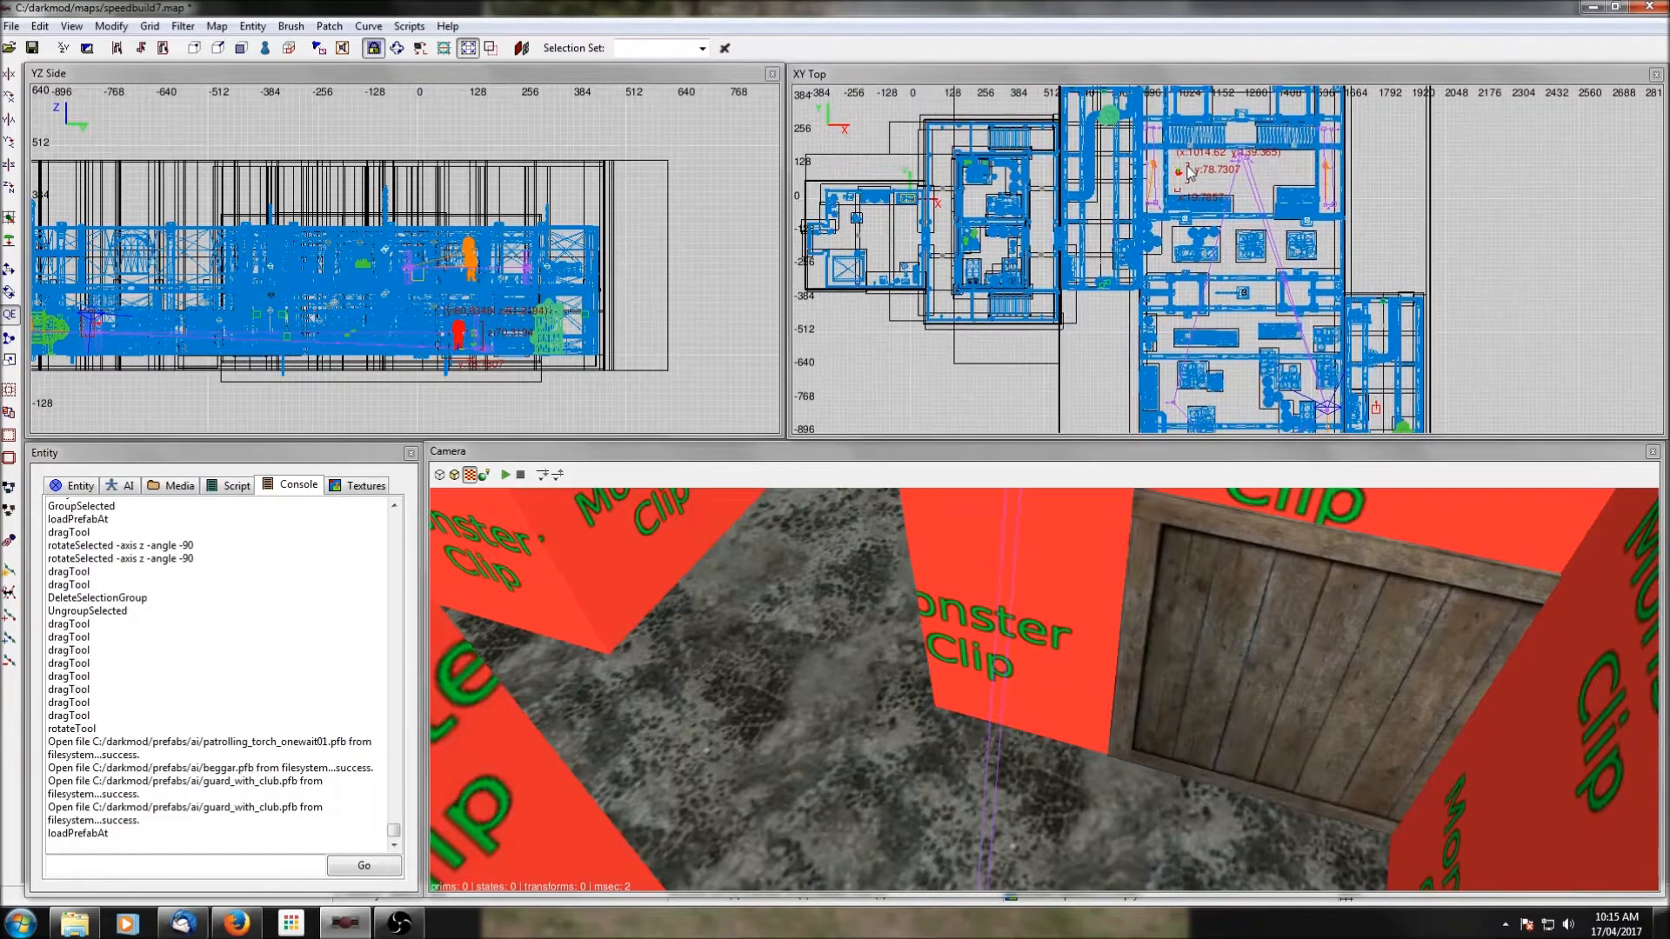
pyautogui.moveTo(1177, 173); pyautogui.dragTo(944, 141)
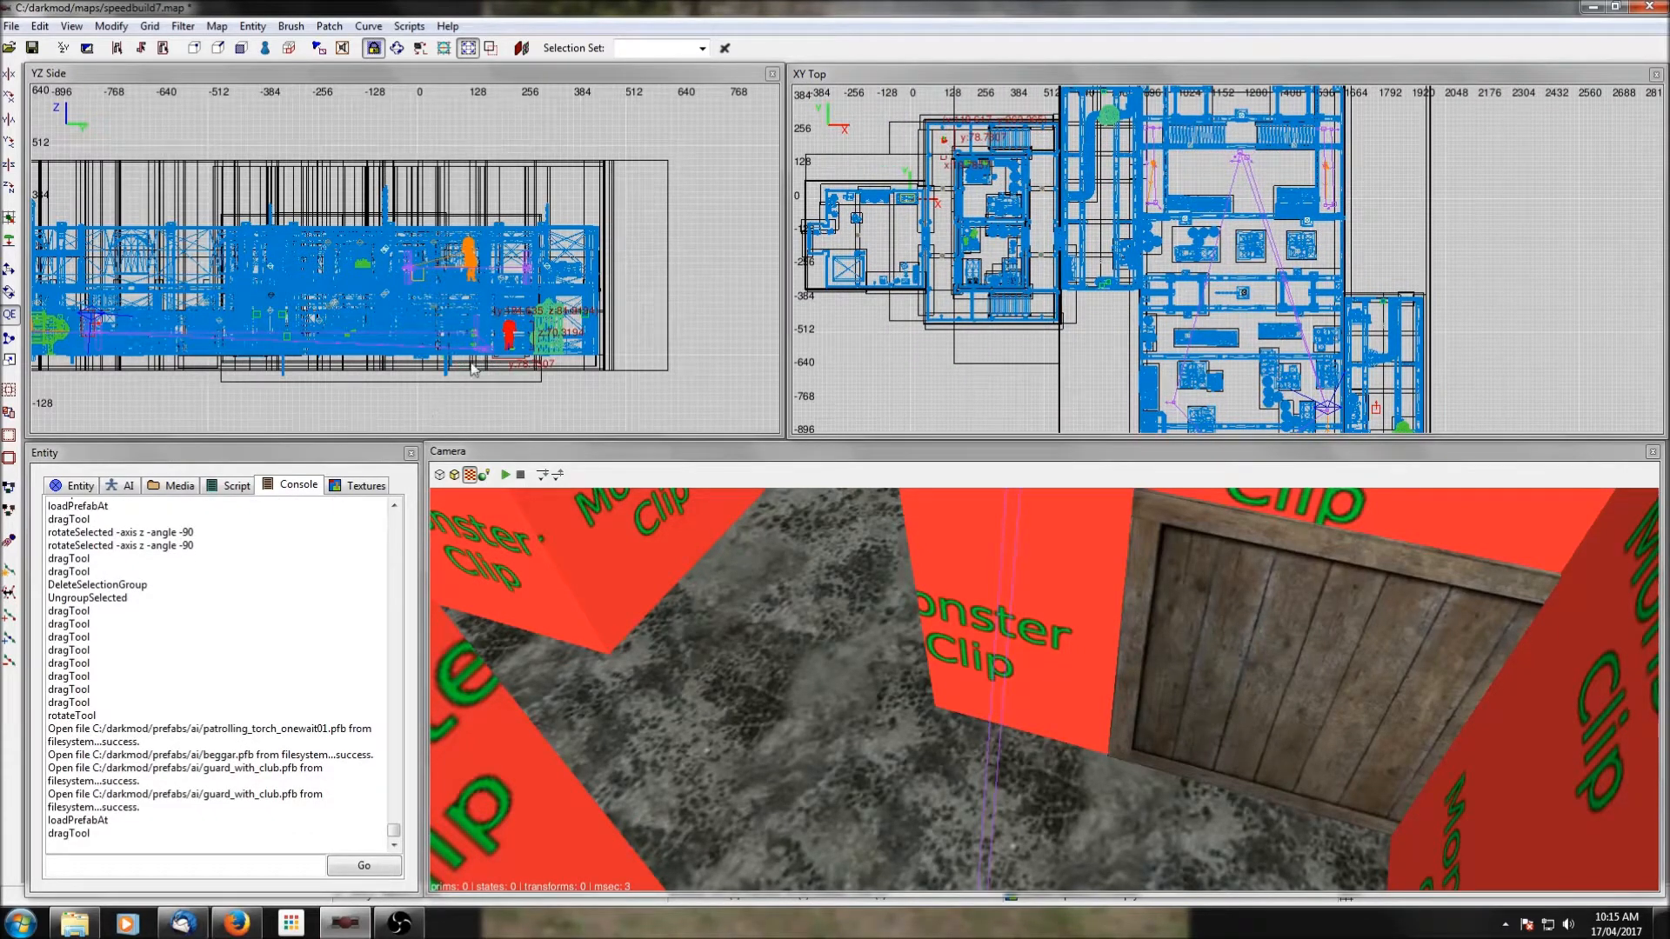
pyautogui.moveTo(509, 335); pyautogui.dragTo(512, 262)
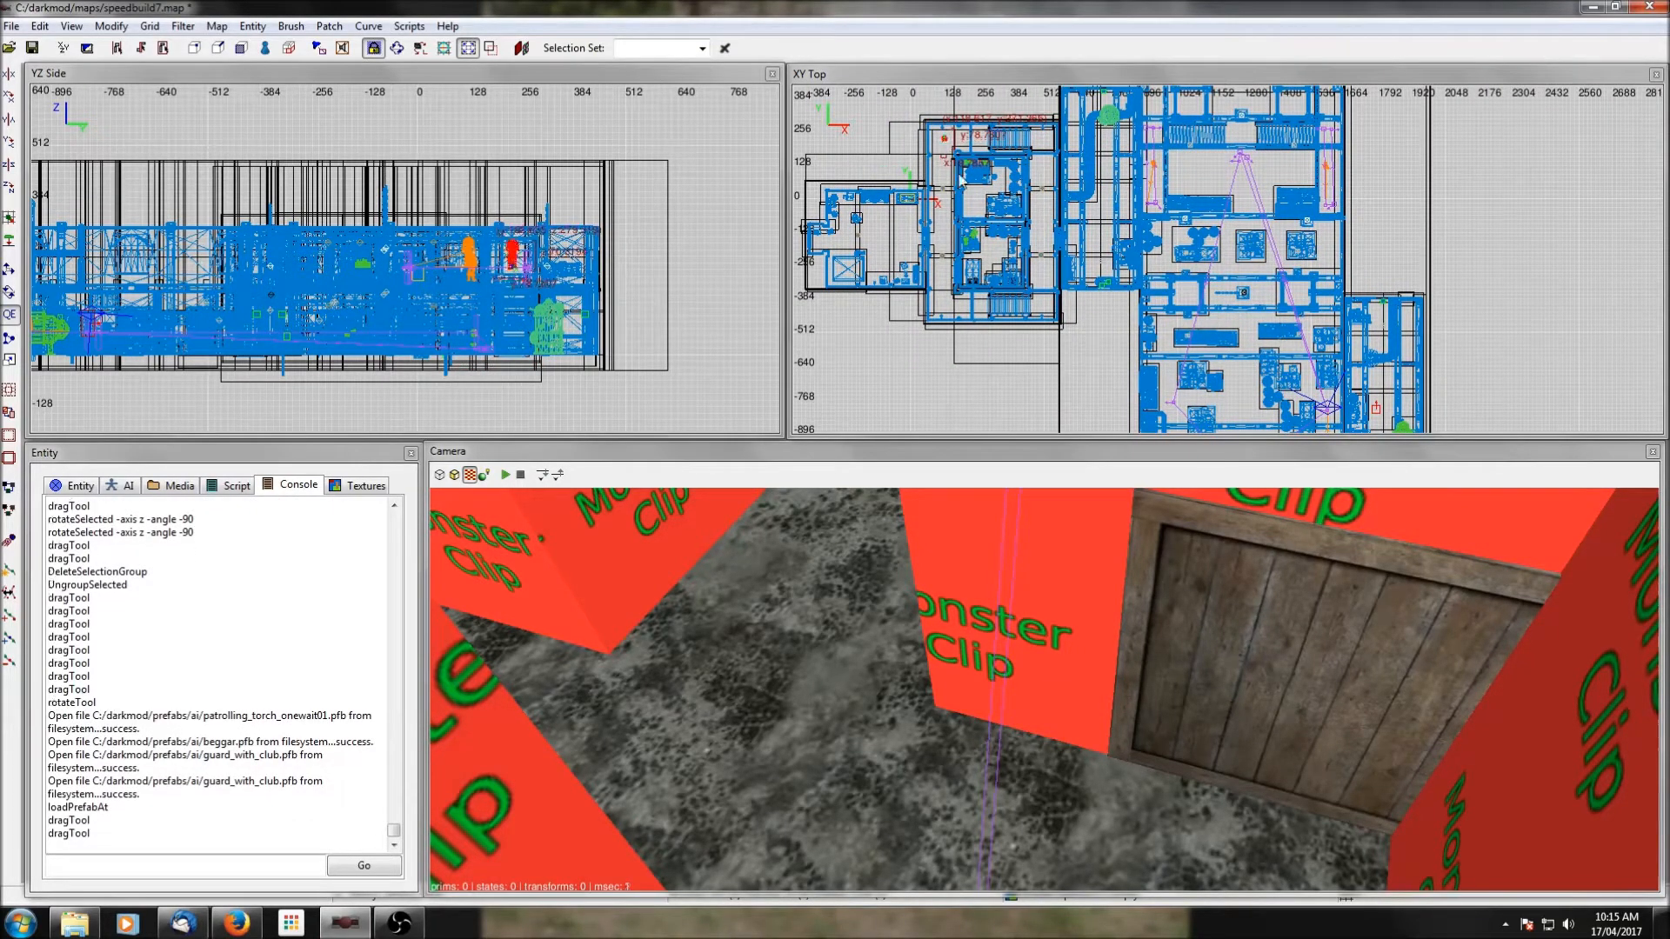
# Deselect the club guard and insert the AI prefab patrolling_one_lean.pfb into the northern part of the large room.
pyautogui.press('Escape')
pyautogui.moveTo(1214, 172); pyautogui.dragTo(1211, 179, button='right')
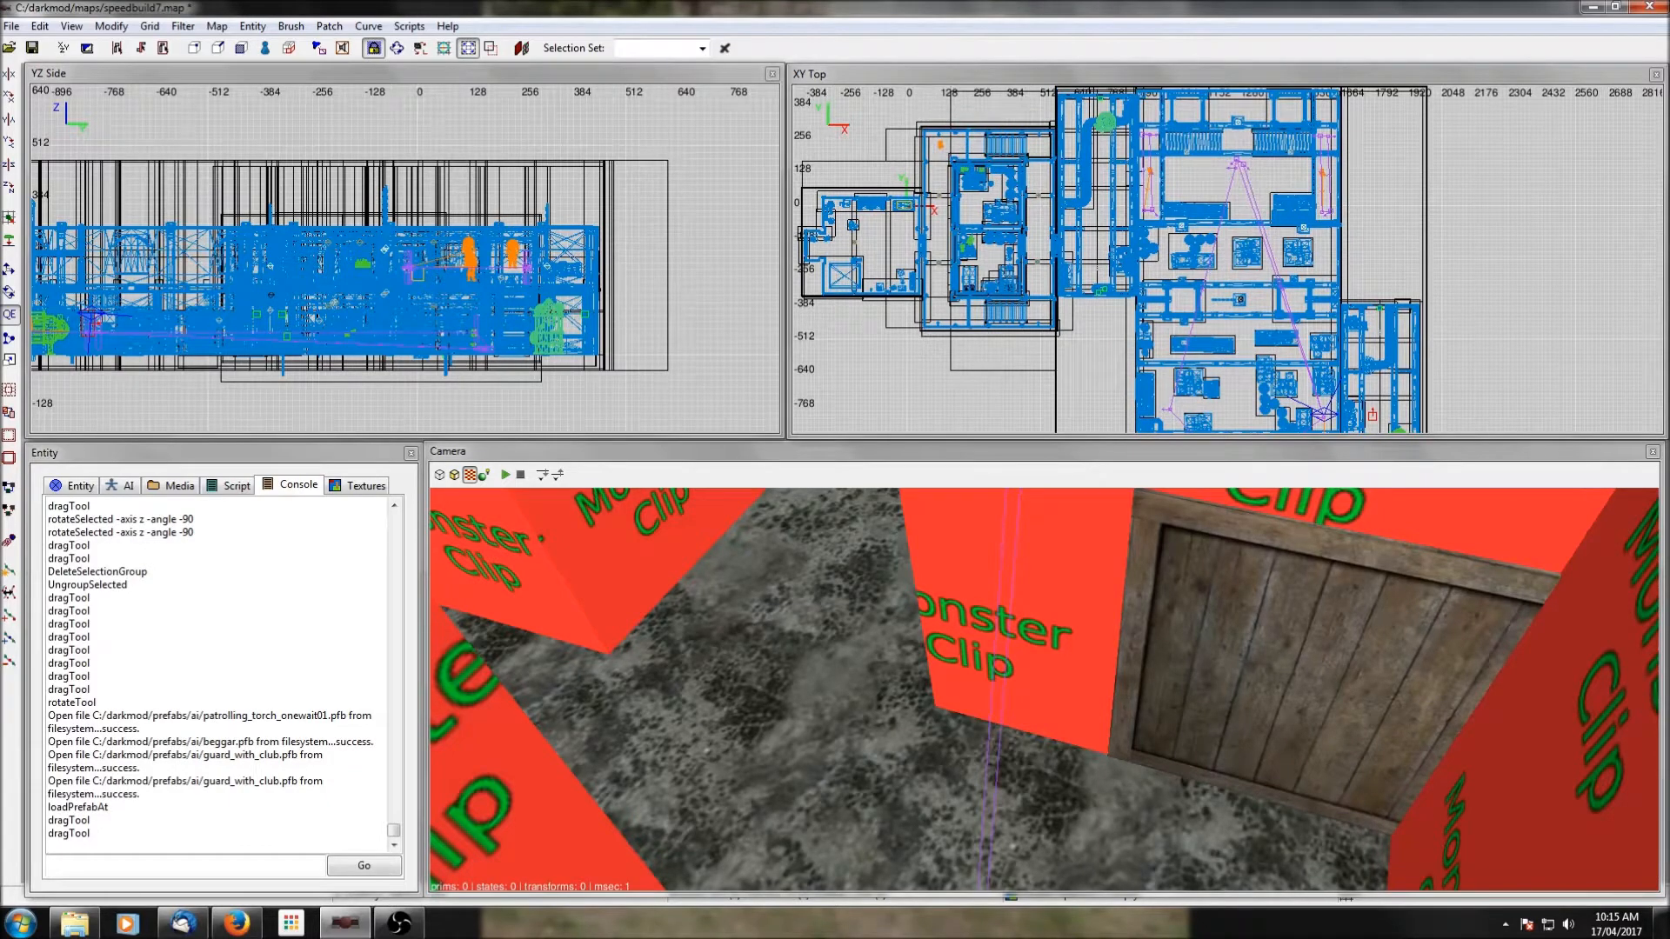
pyautogui.rightClick(1215, 173)
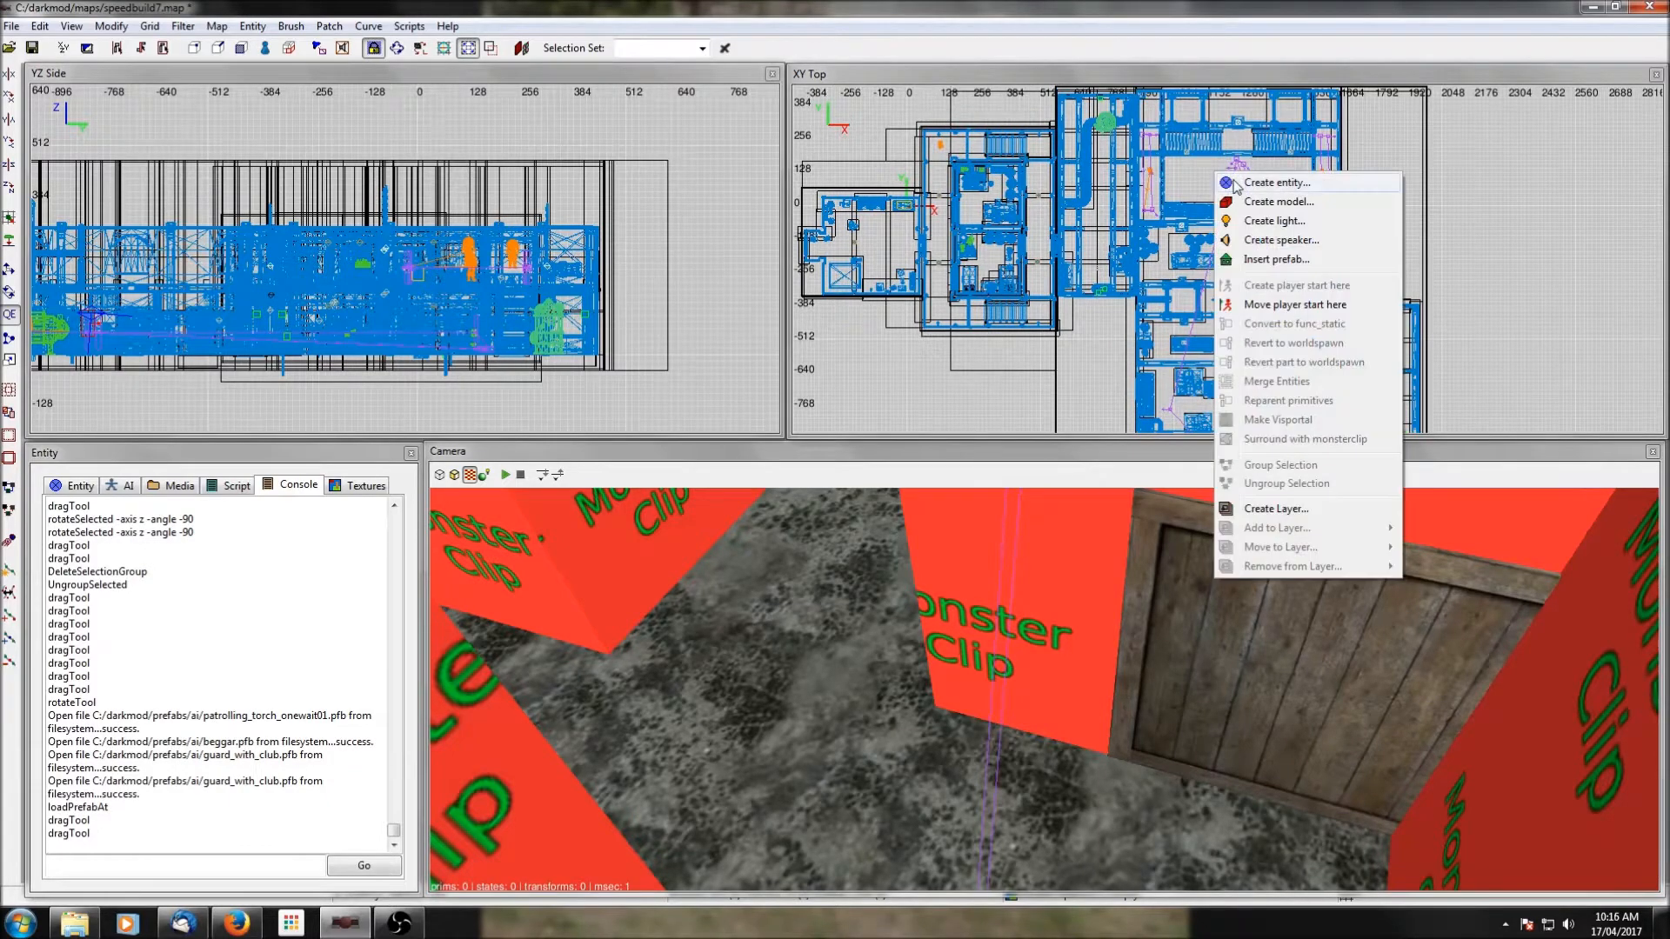
pyautogui.click(1276, 259)
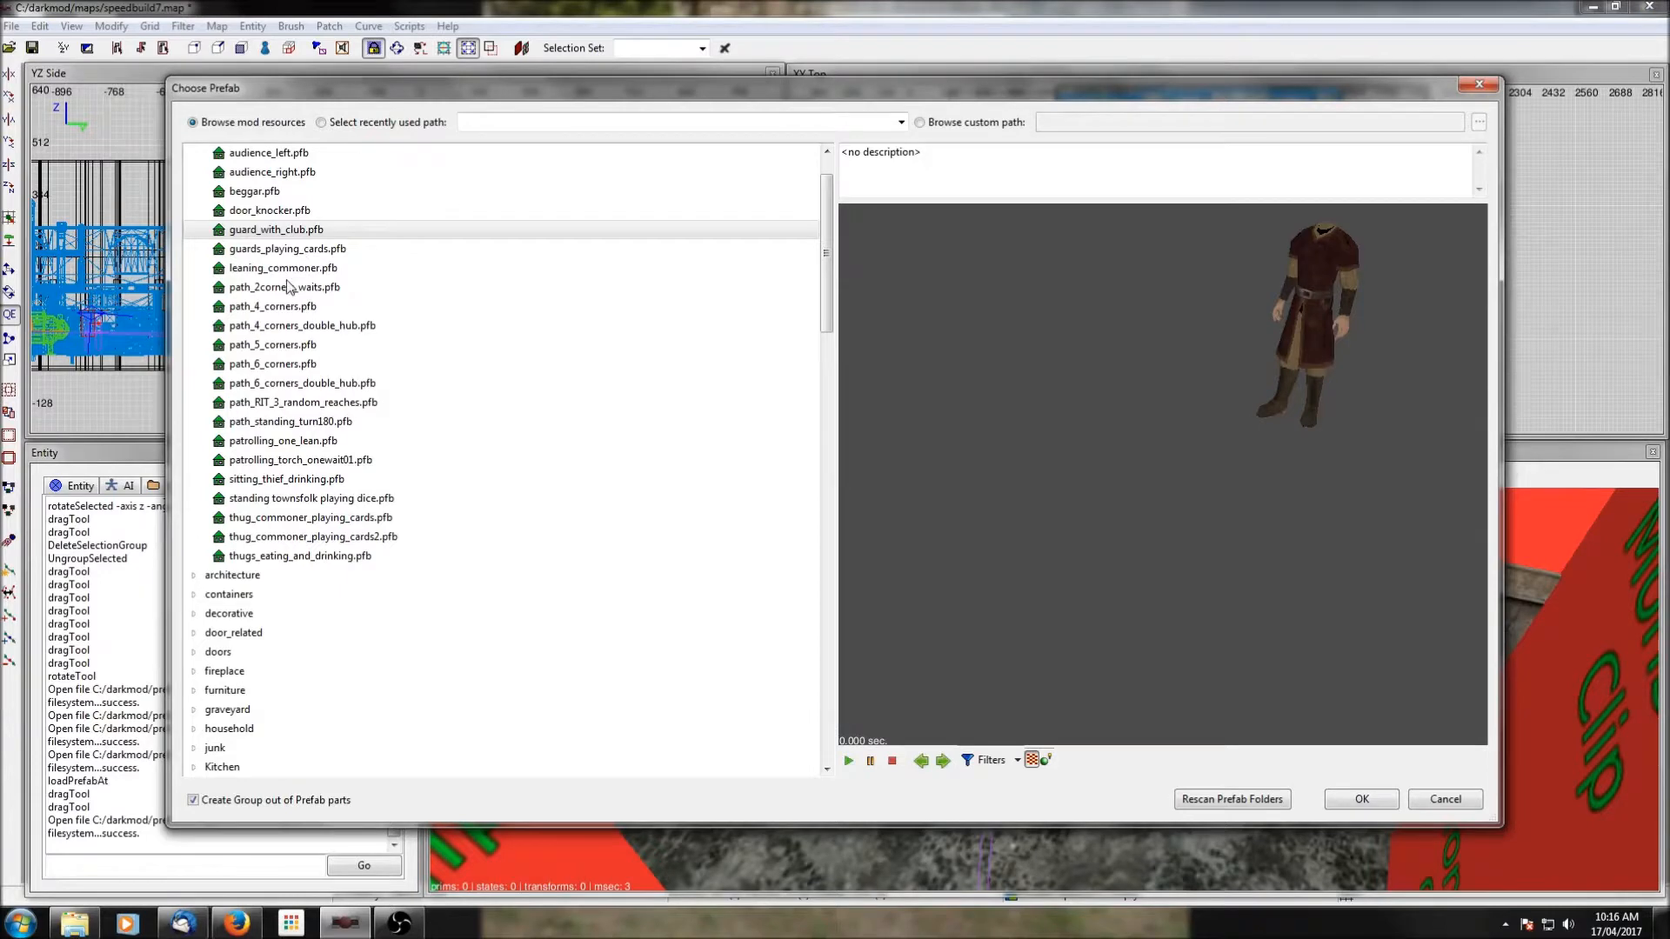
pyautogui.click(299, 270)
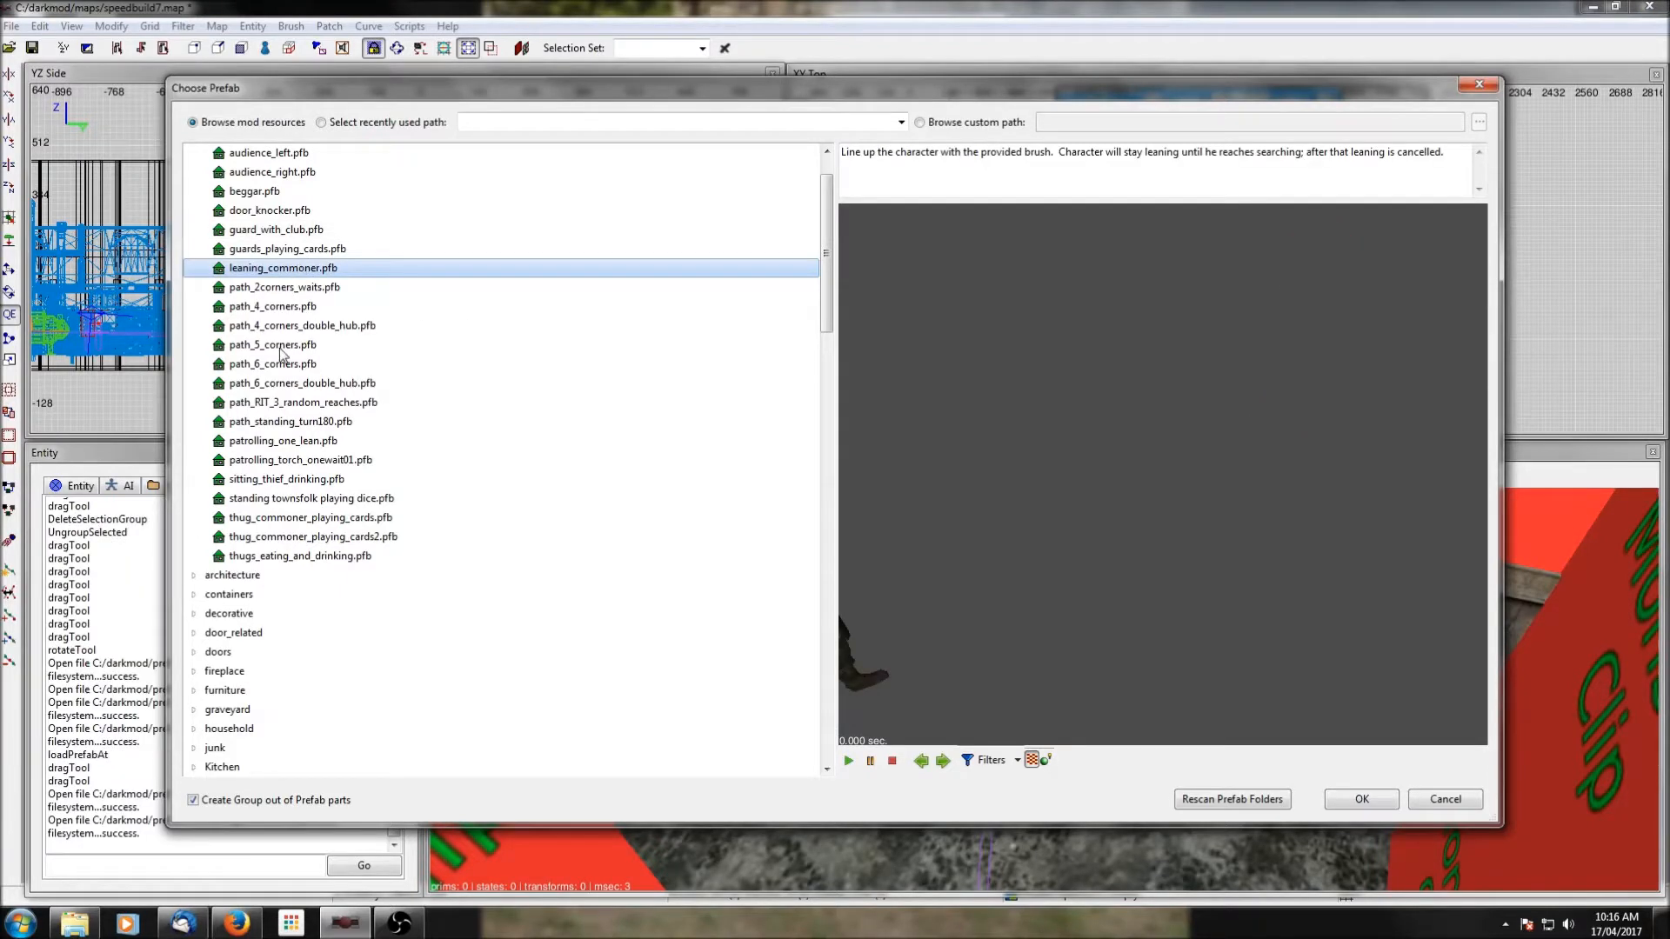
pyautogui.click(281, 442)
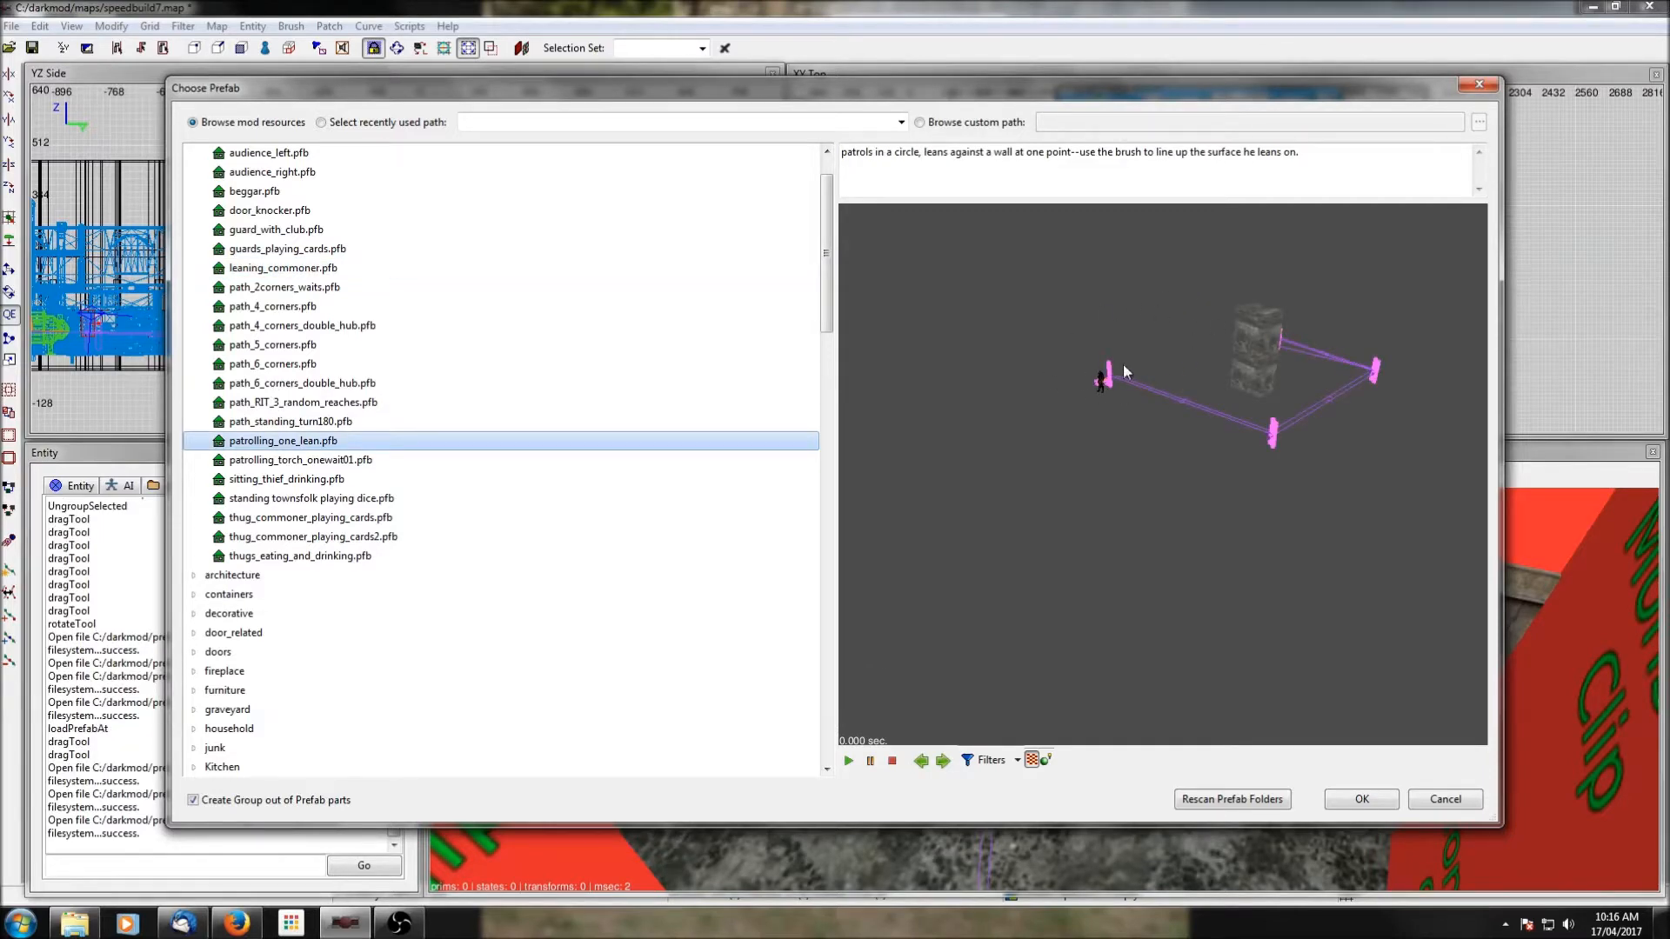
pyautogui.click(1362, 799)
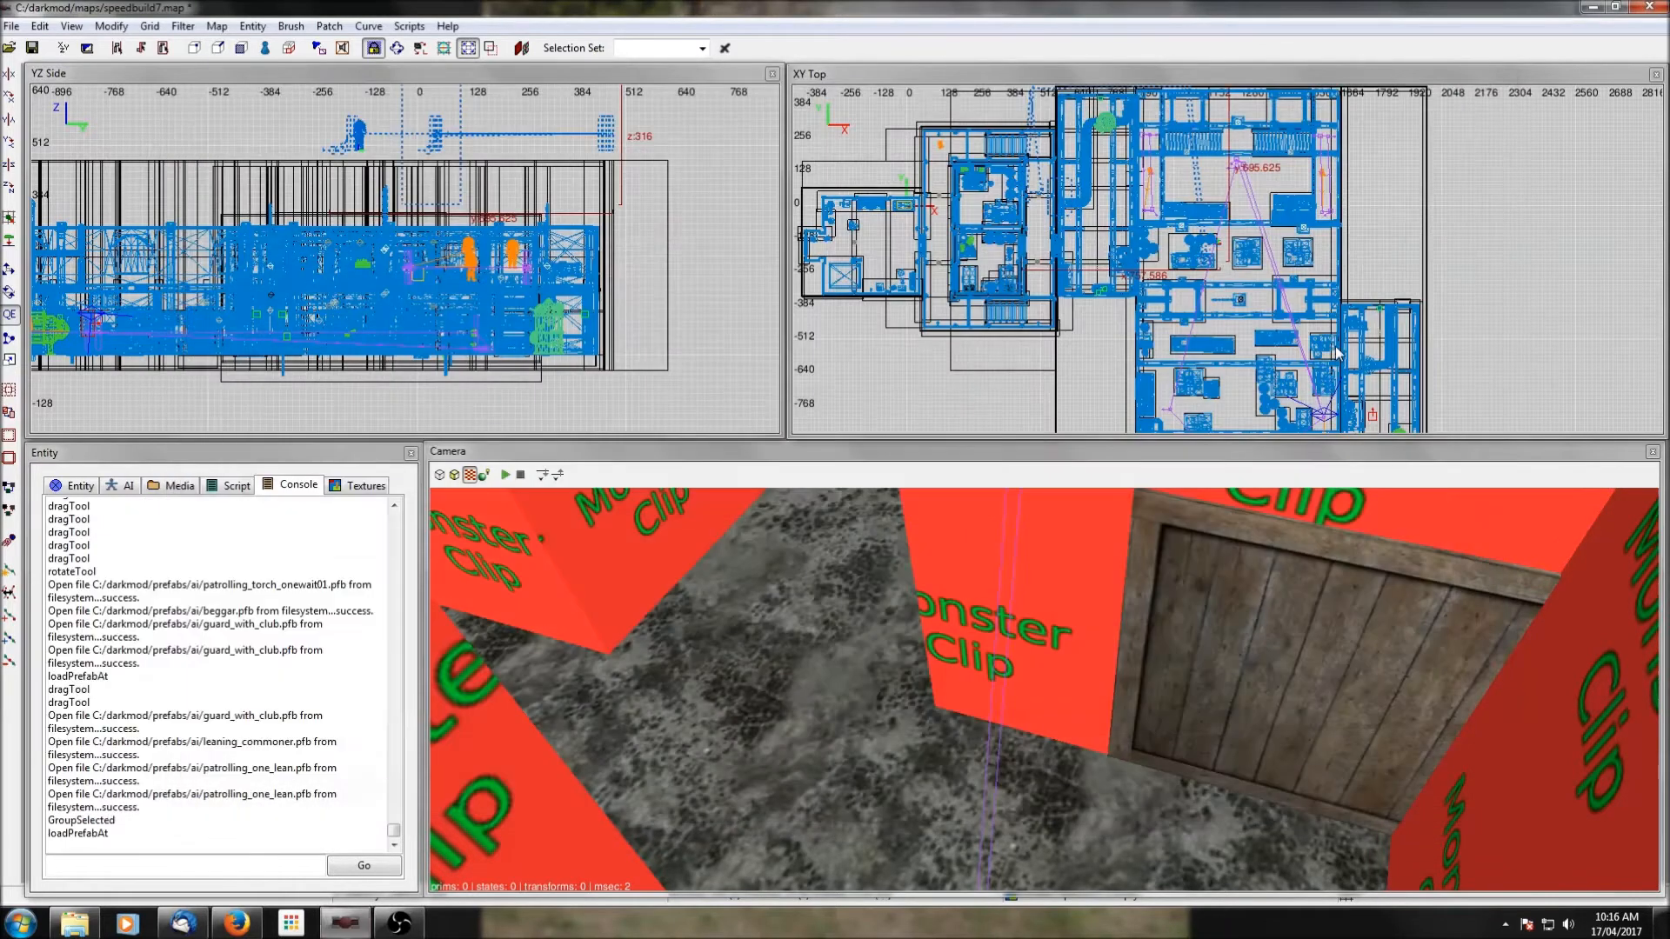
# Lower the leaning-patrol prefab to the ground floor and shift it southeast into the large room.
pyautogui.scroll(-3, 1057, 167)
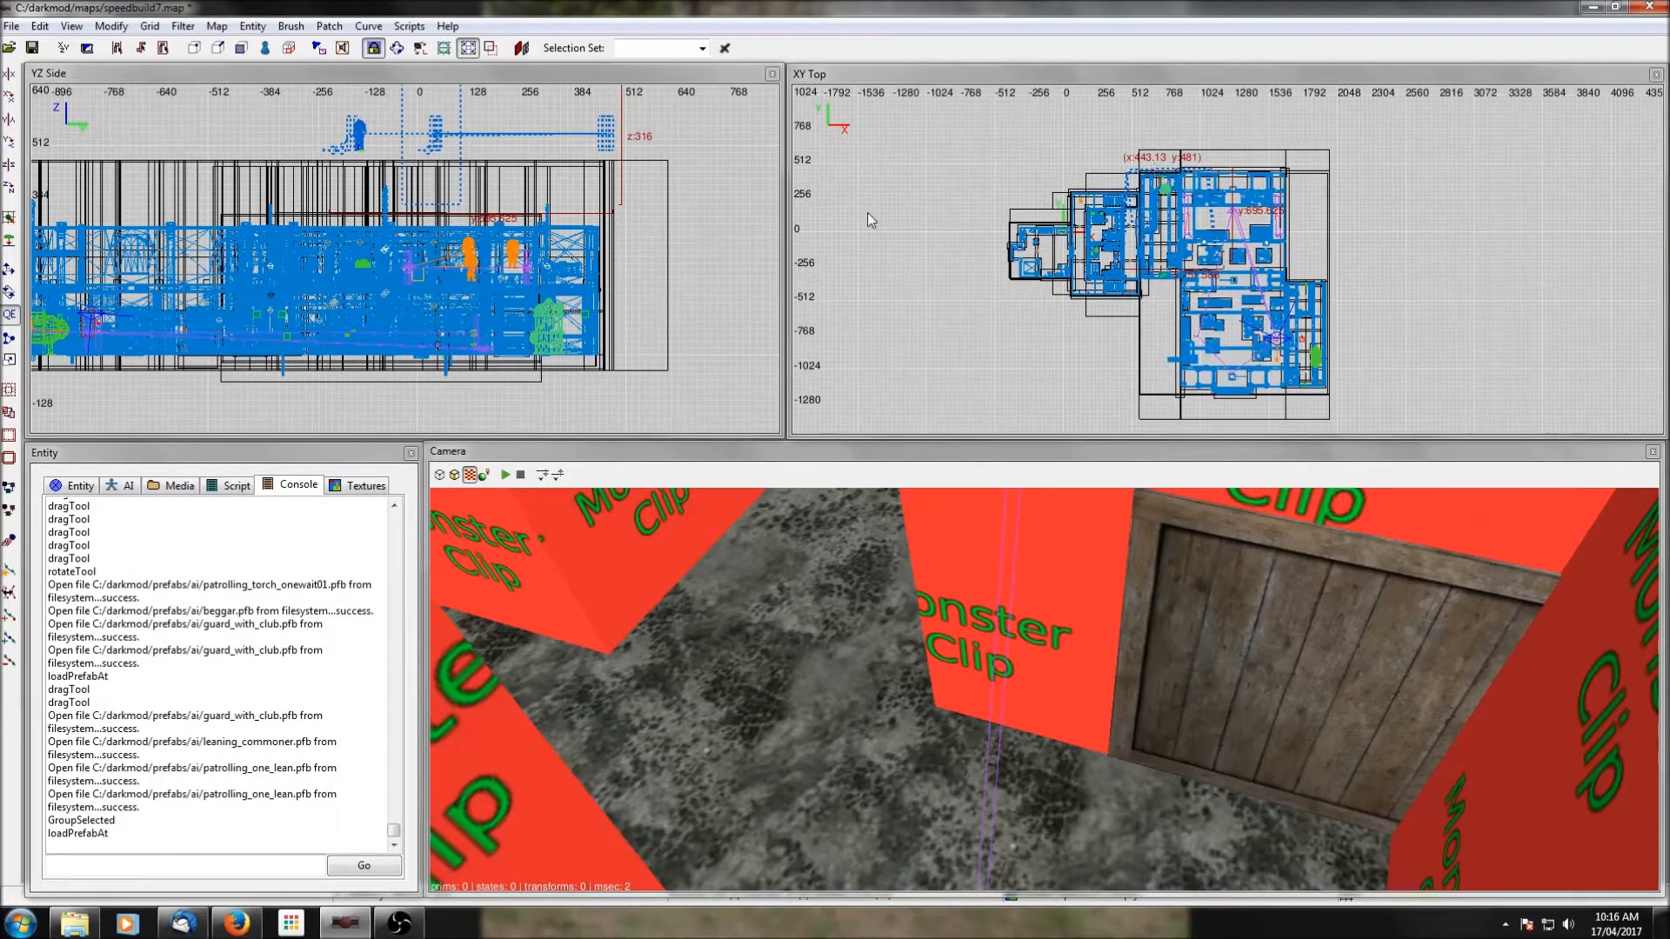
pyautogui.moveTo(435, 135); pyautogui.dragTo(416, 331)
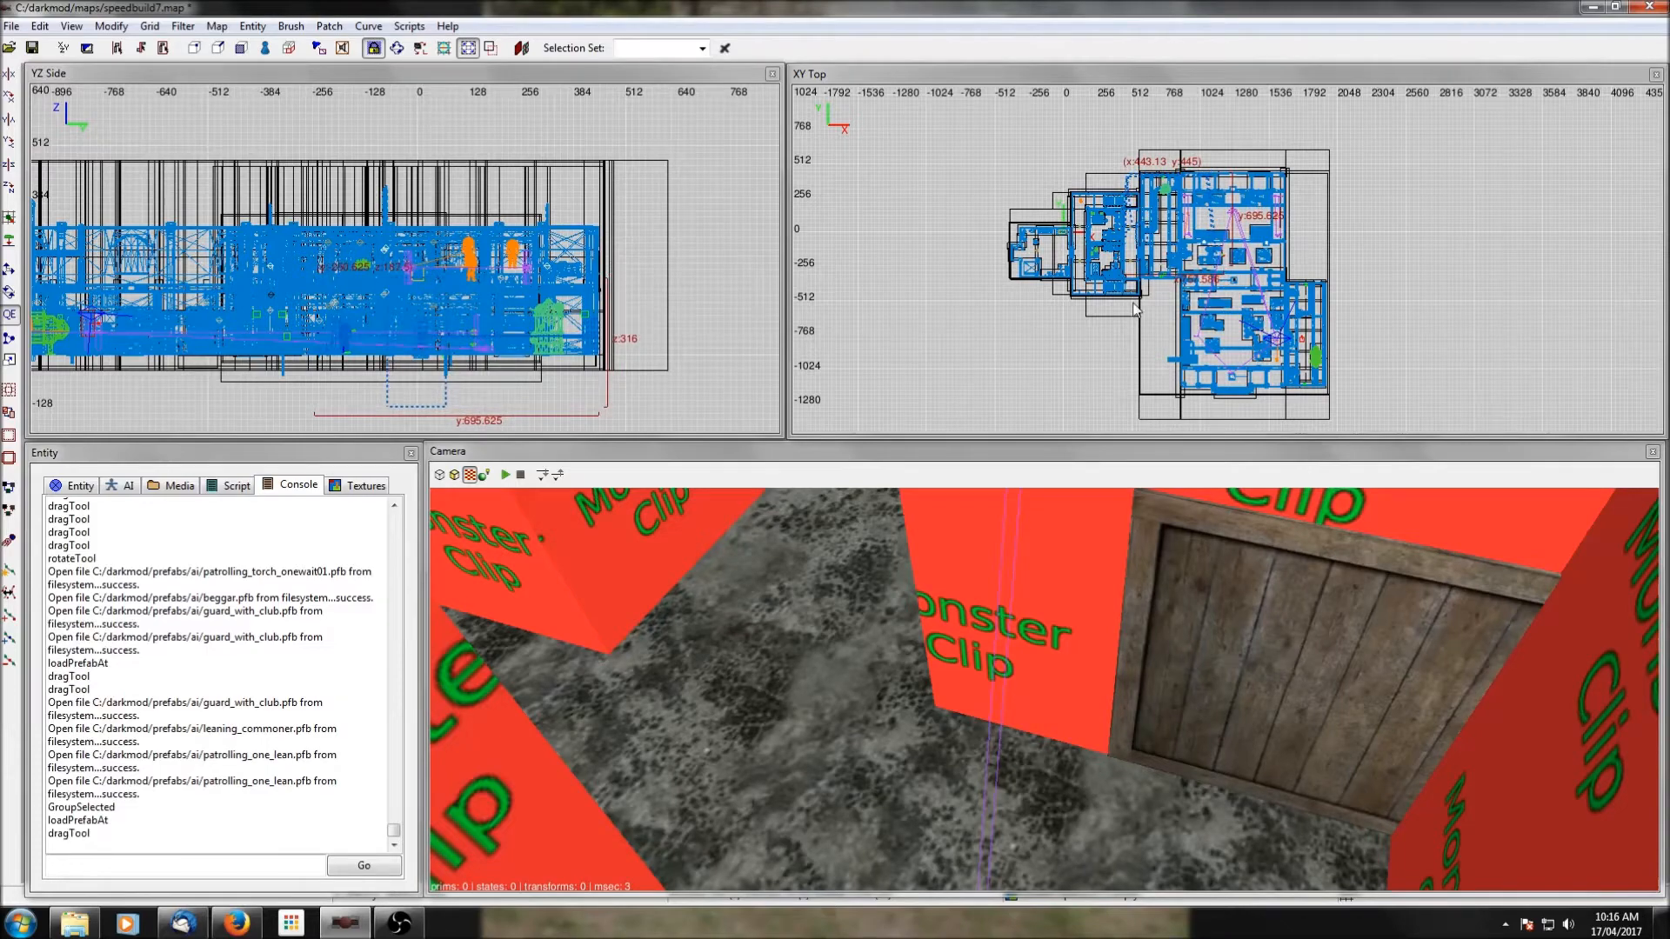
pyautogui.scroll(3, 1204, 202)
pyautogui.scroll(-3, 1161, 266)
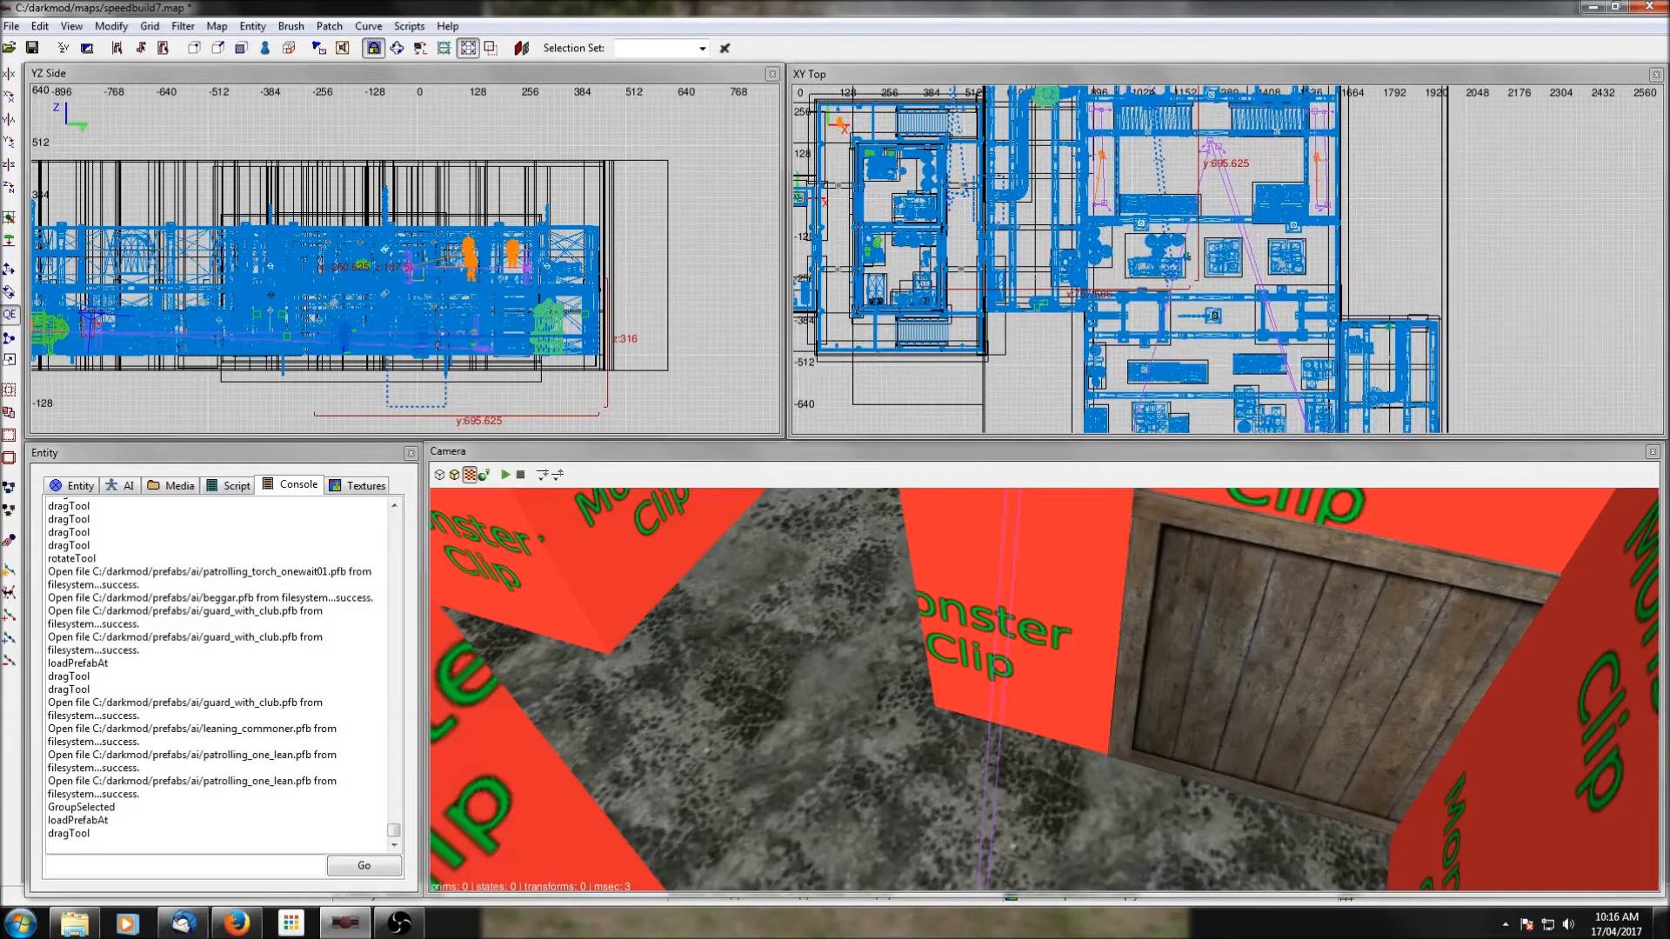
pyautogui.moveTo(1161, 265); pyautogui.dragTo(1207, 311, button='right')
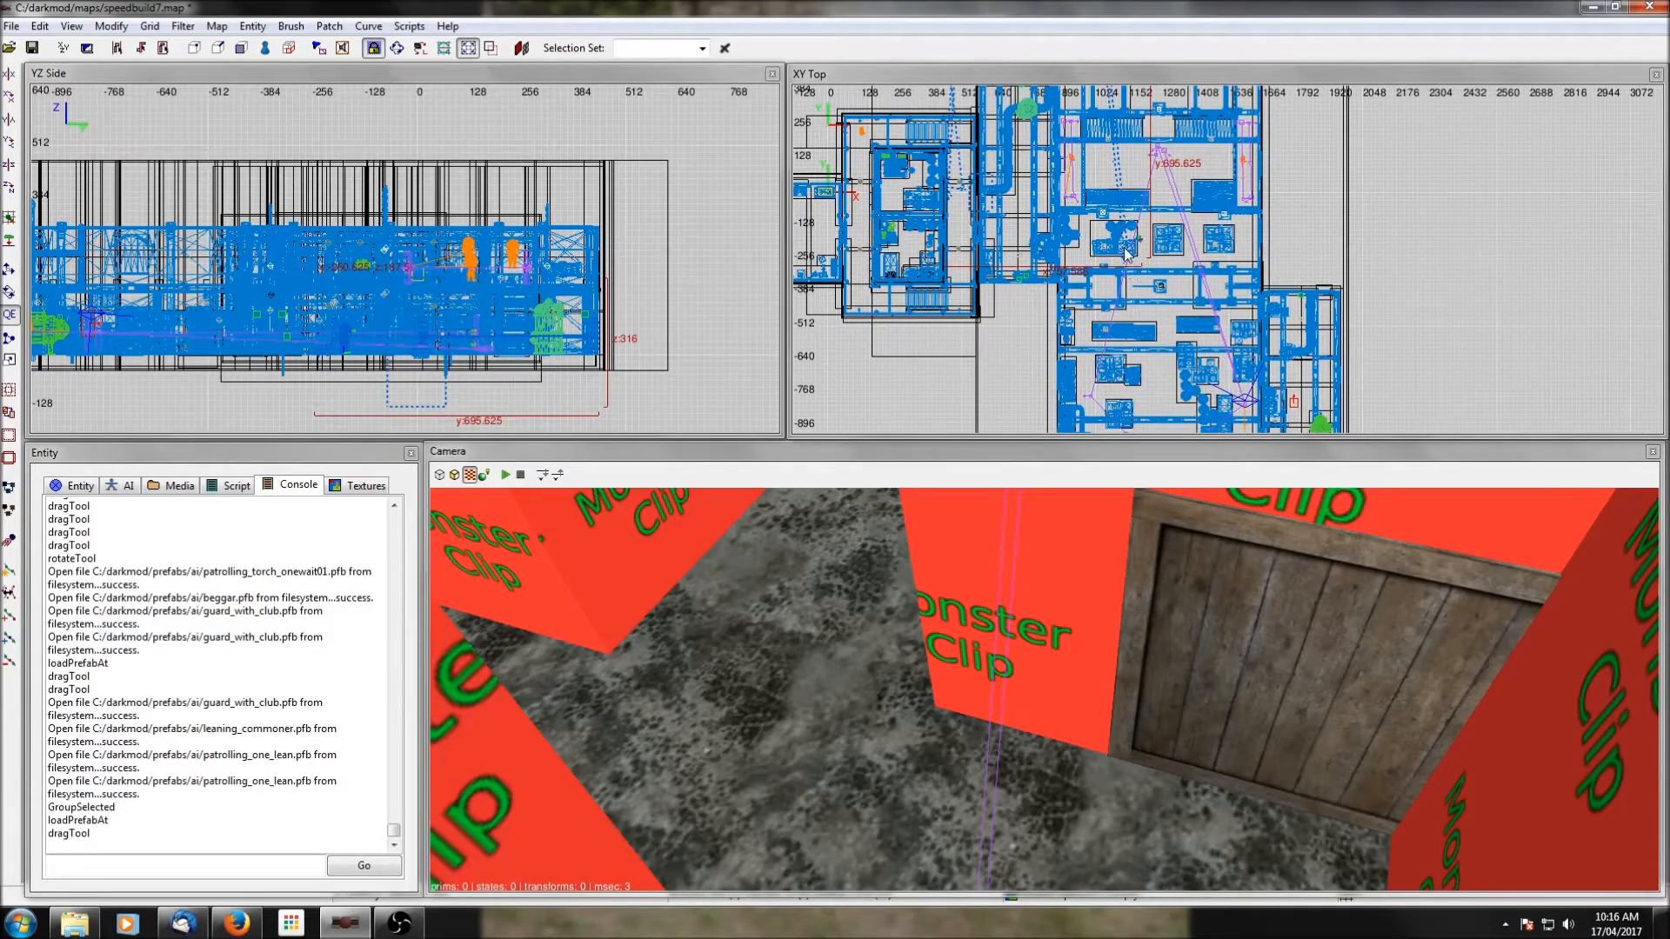
pyautogui.moveTo(1126, 254); pyautogui.dragTo(1155, 320)
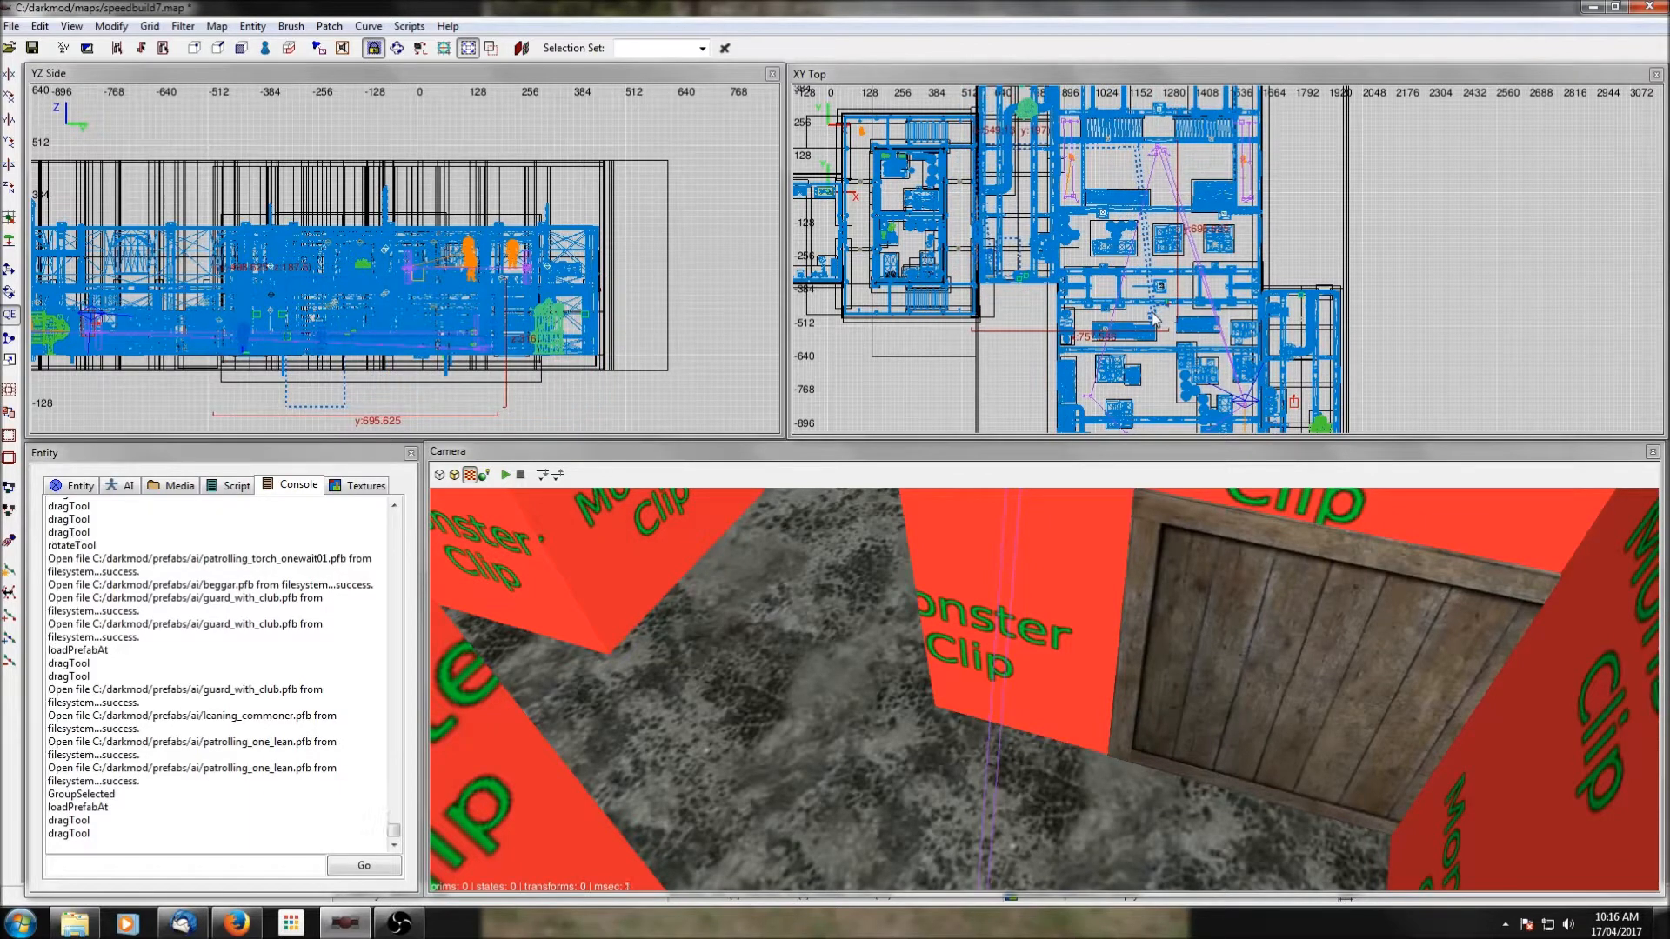
# Rotate the patrol prefab three times by -90 degrees about Z and place its lean brush over the western stacked bales.
pyautogui.click(8, 193)
pyautogui.click(9, 193)
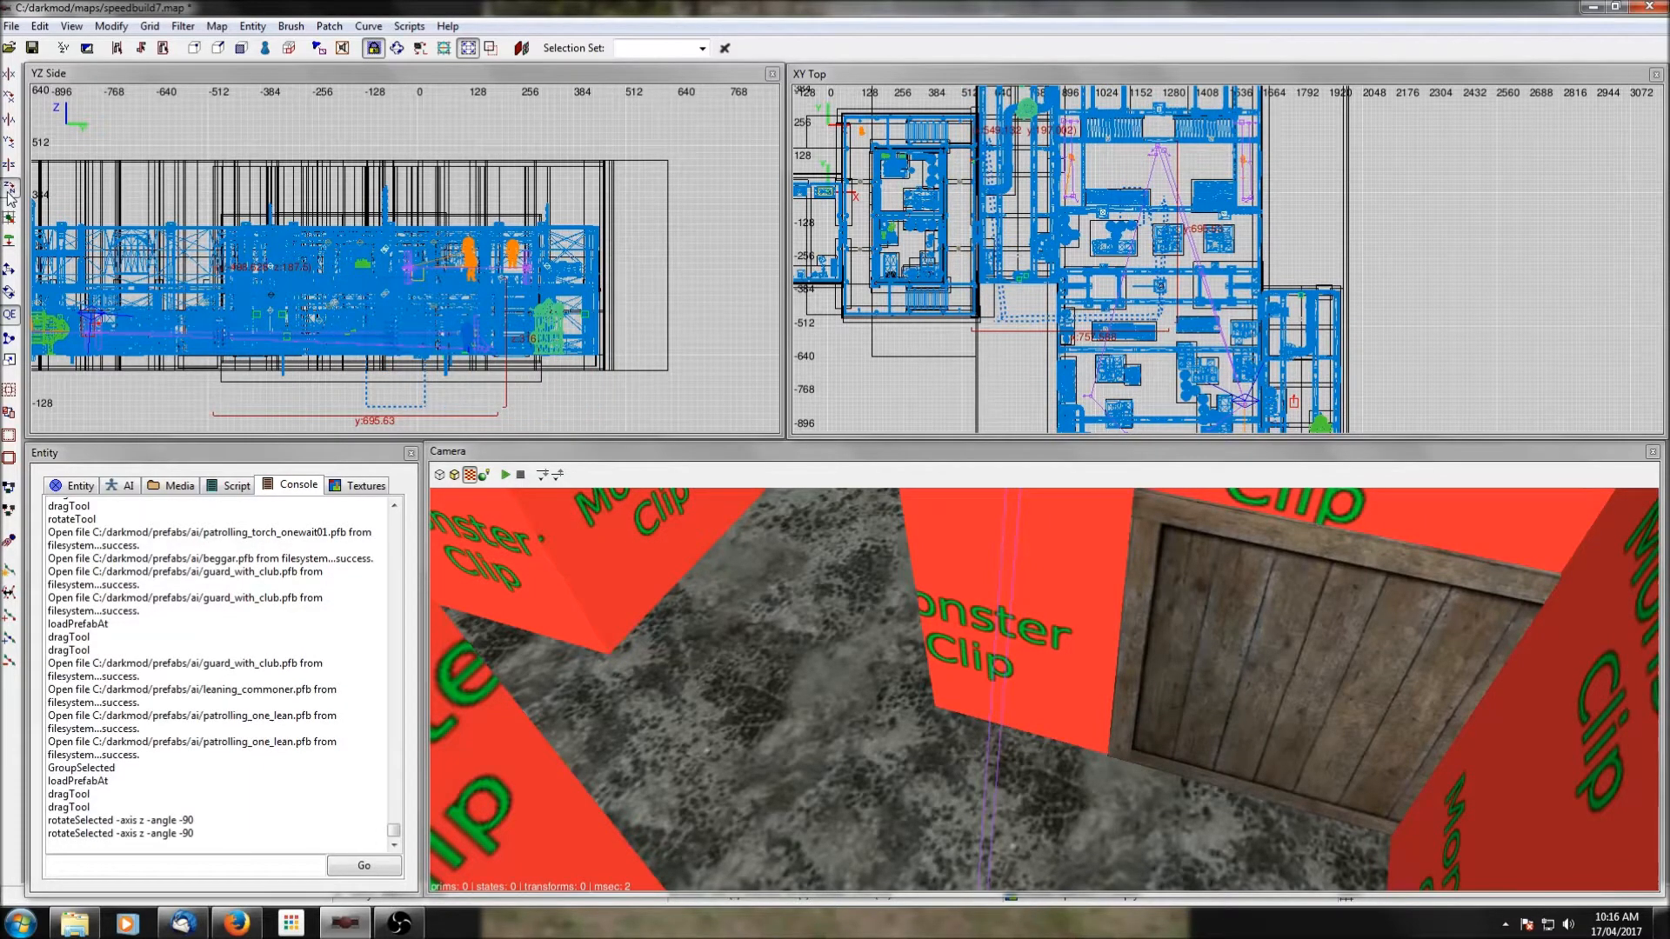
pyautogui.click(9, 194)
pyautogui.scroll(4, 1168, 333)
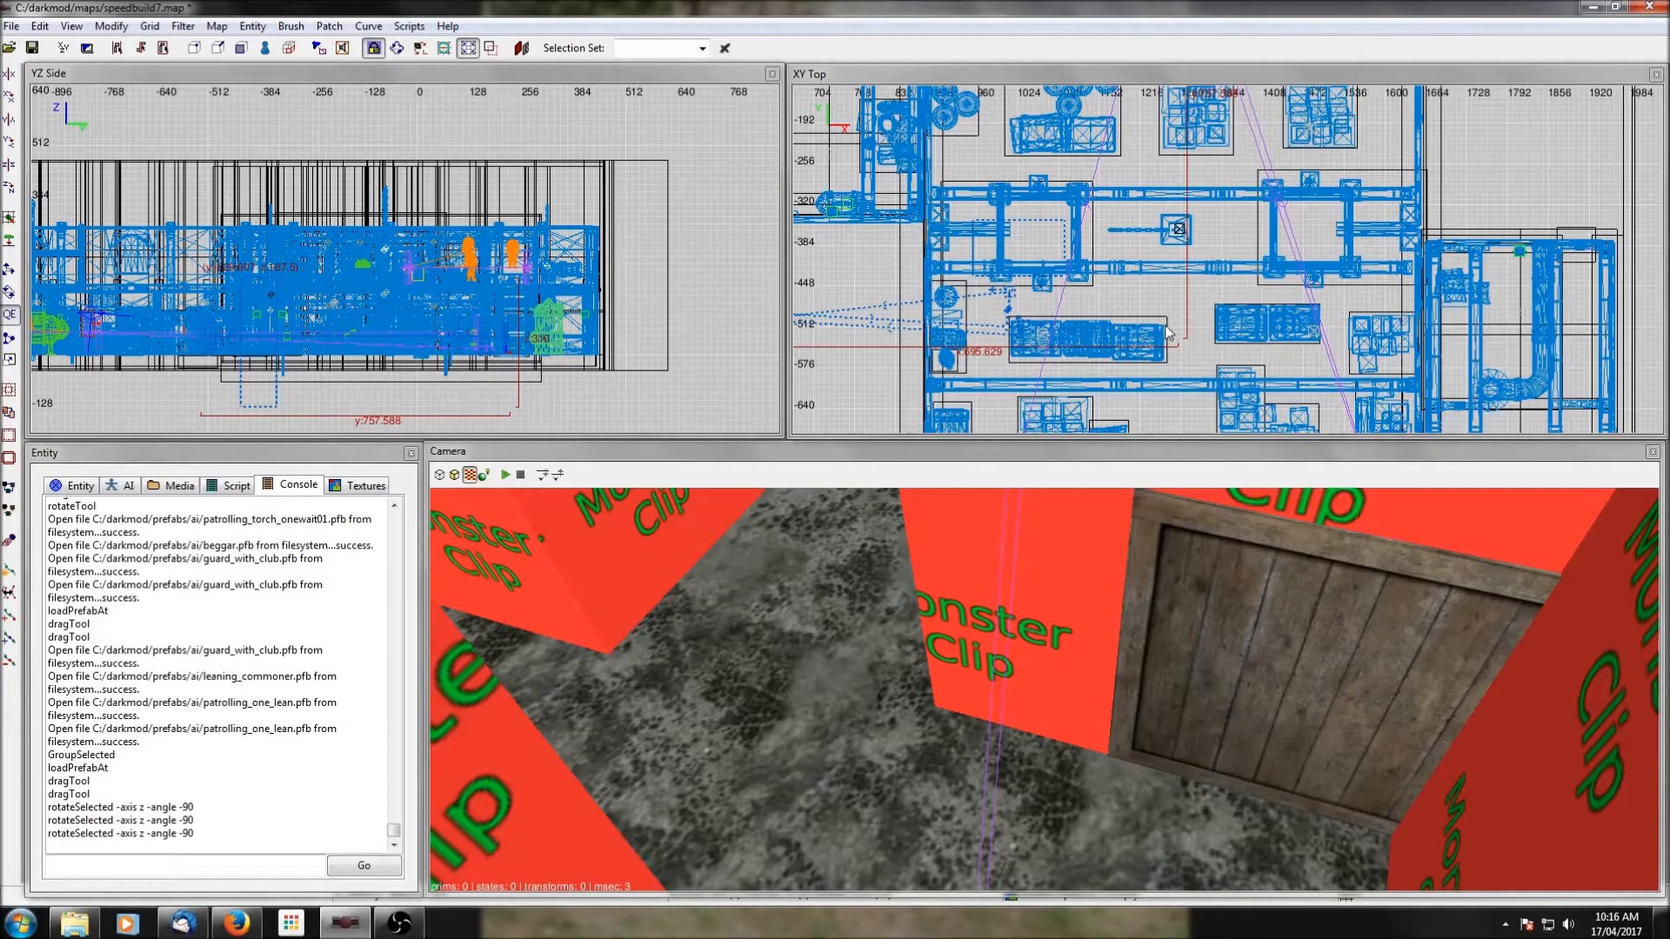
pyautogui.moveTo(1168, 333); pyautogui.dragTo(1169, 296, button='right')
pyautogui.moveTo(1029, 224); pyautogui.dragTo(1127, 294)
pyautogui.moveTo(1126, 294); pyautogui.dragTo(1117, 290, button='right')
pyautogui.scroll(2, 1136, 300)
pyautogui.moveTo(1029, 273); pyautogui.dragTo(1050, 294)
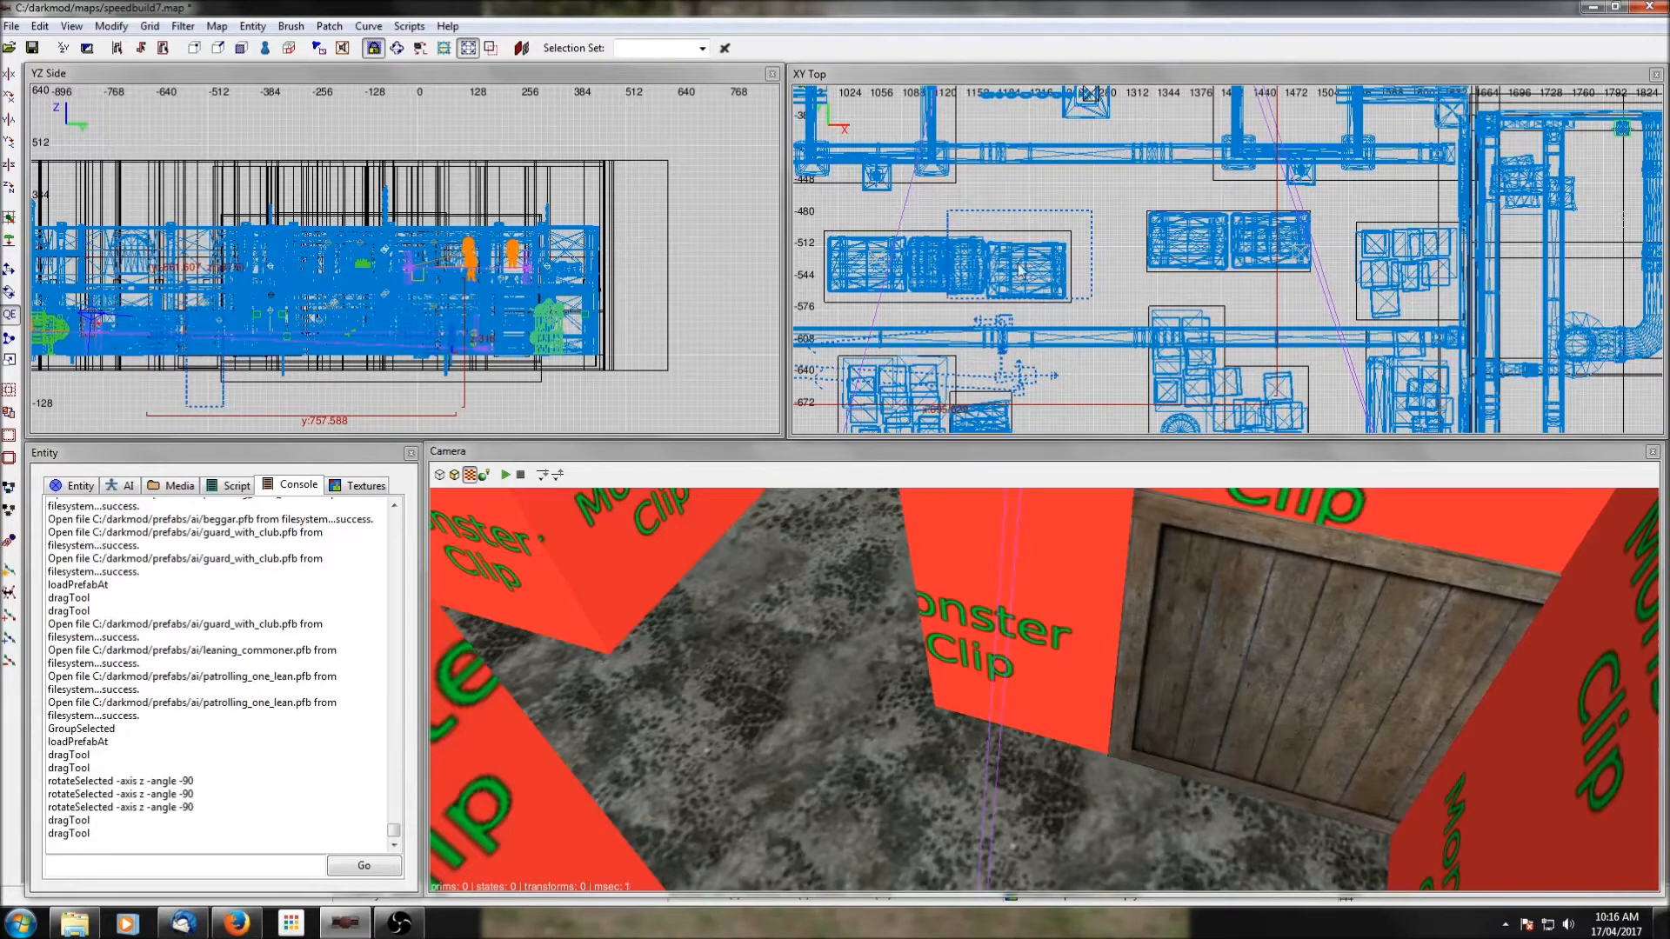
# Hide clip textures and nudge the patrol prefab so its lean brush lines up with the face of the stacked bales.
pyautogui.middleClick(1077, 362)
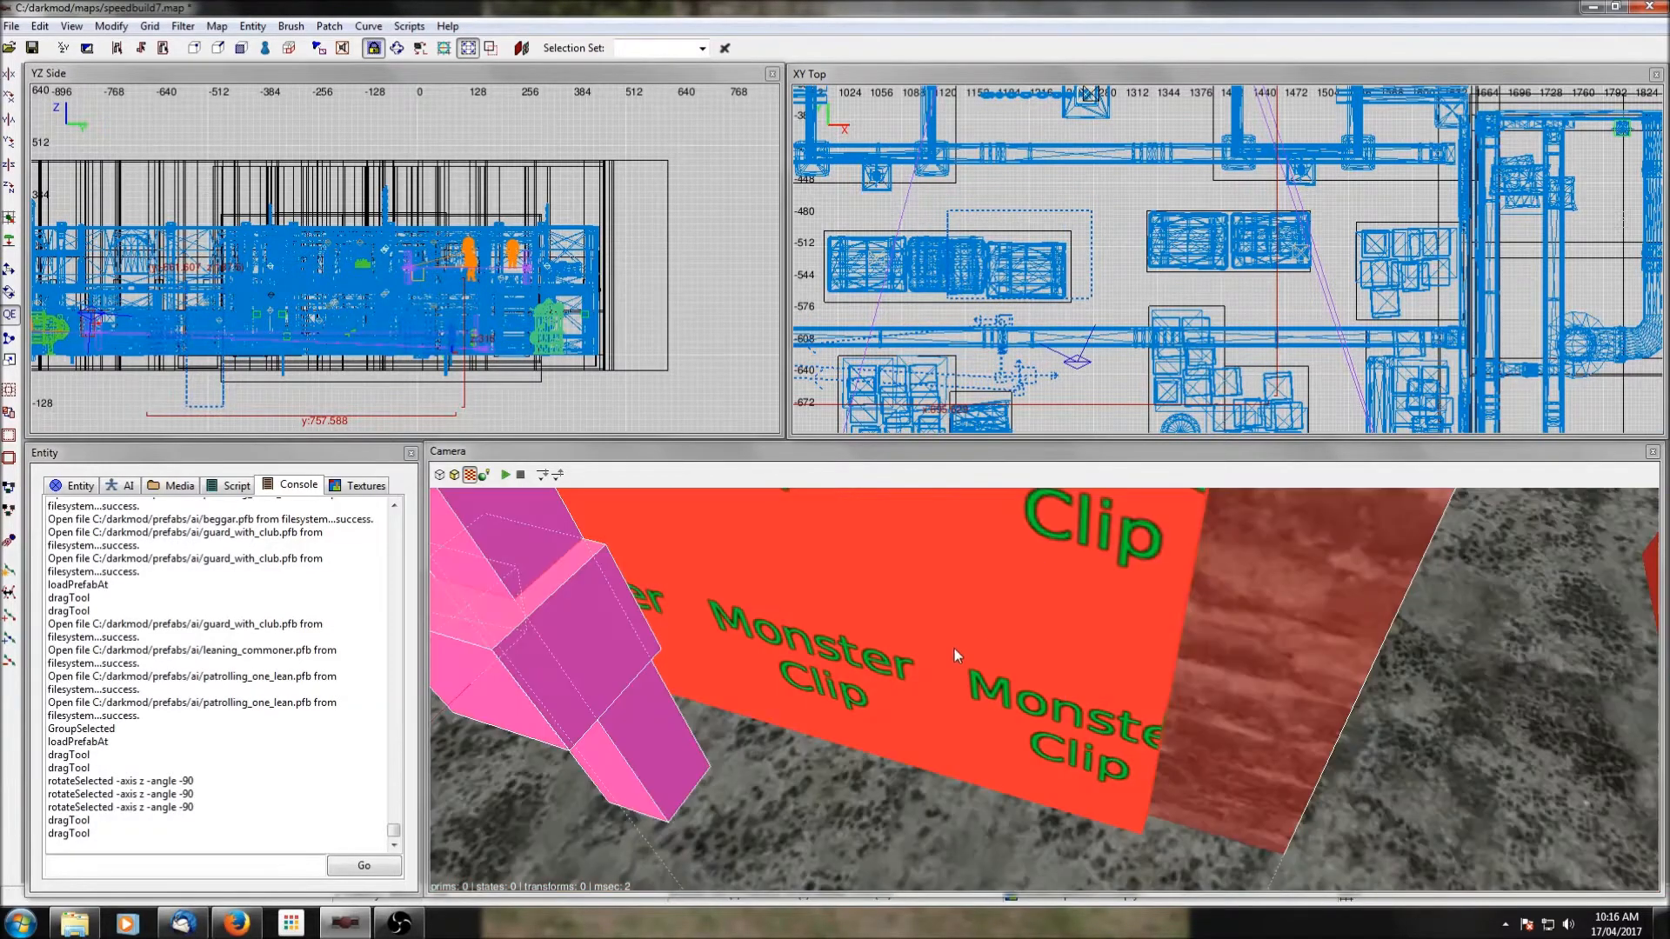
pyautogui.click(183, 26)
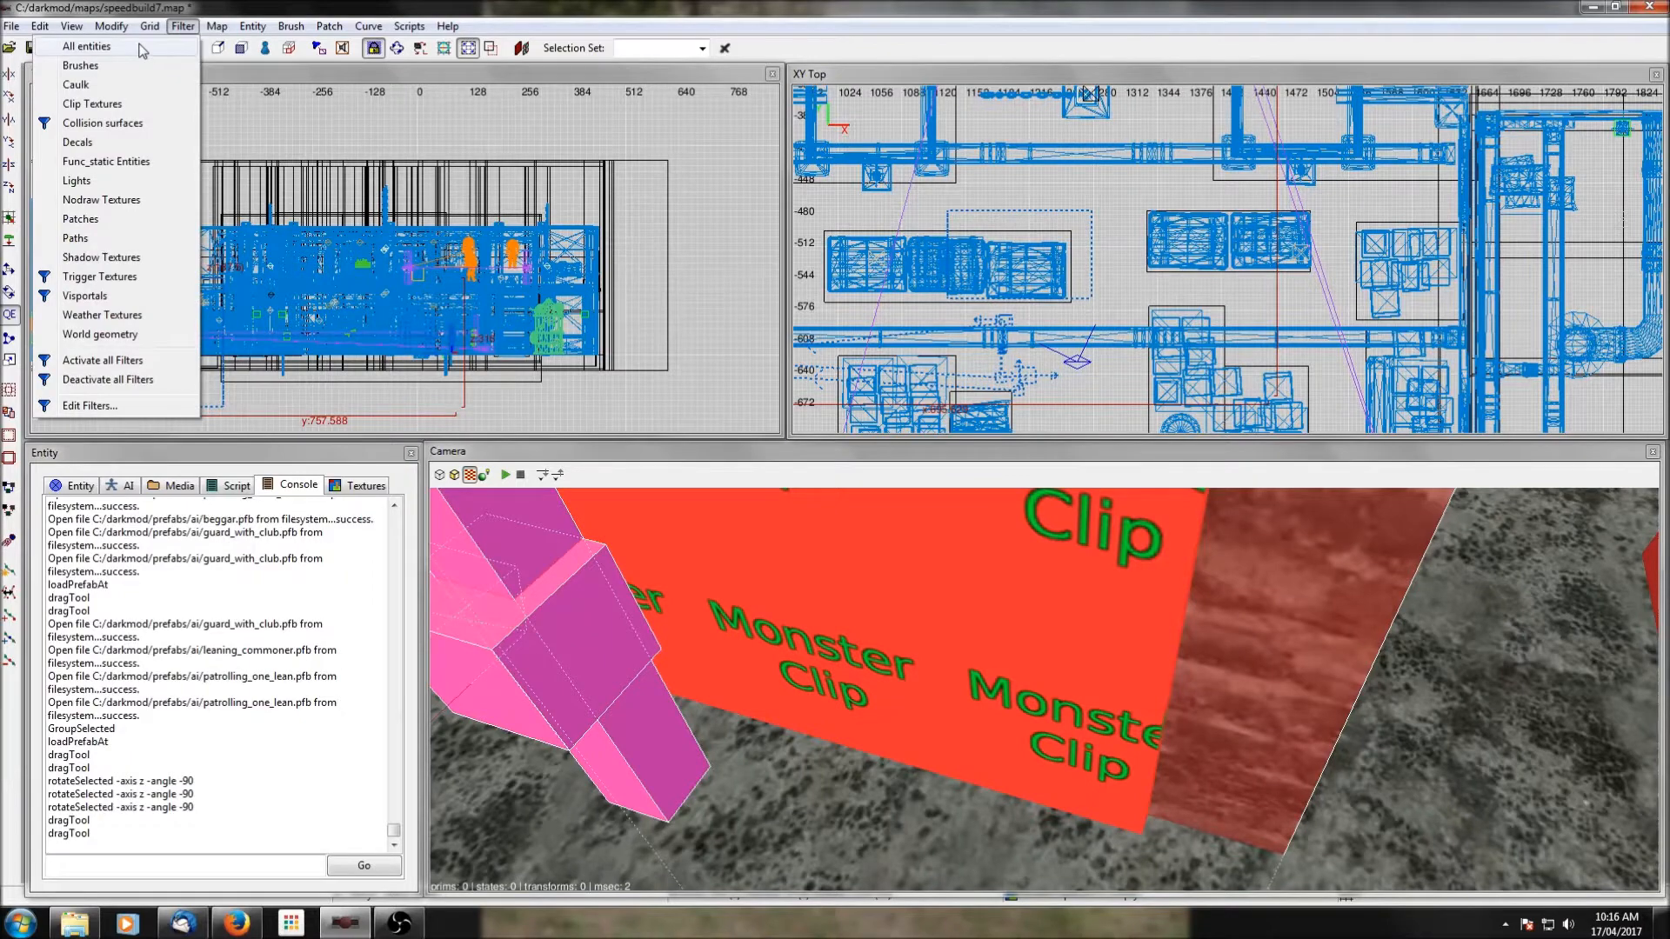
pyautogui.click(111, 104)
pyautogui.rightClick(1169, 630)
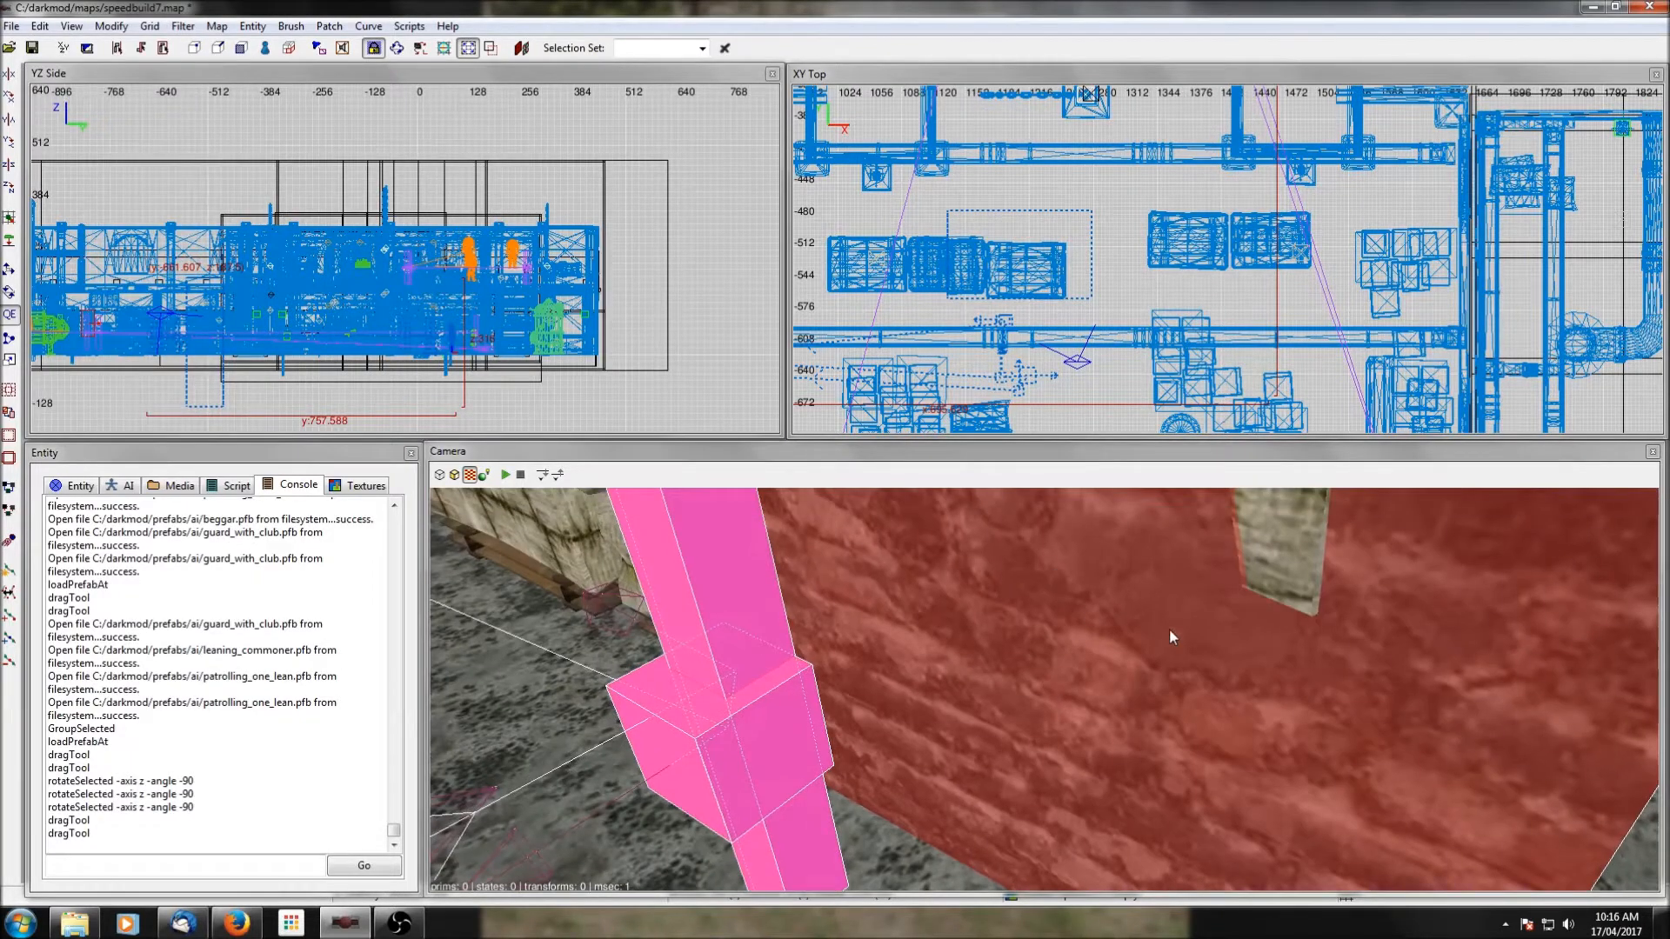
pyautogui.scroll(2, 1116, 320)
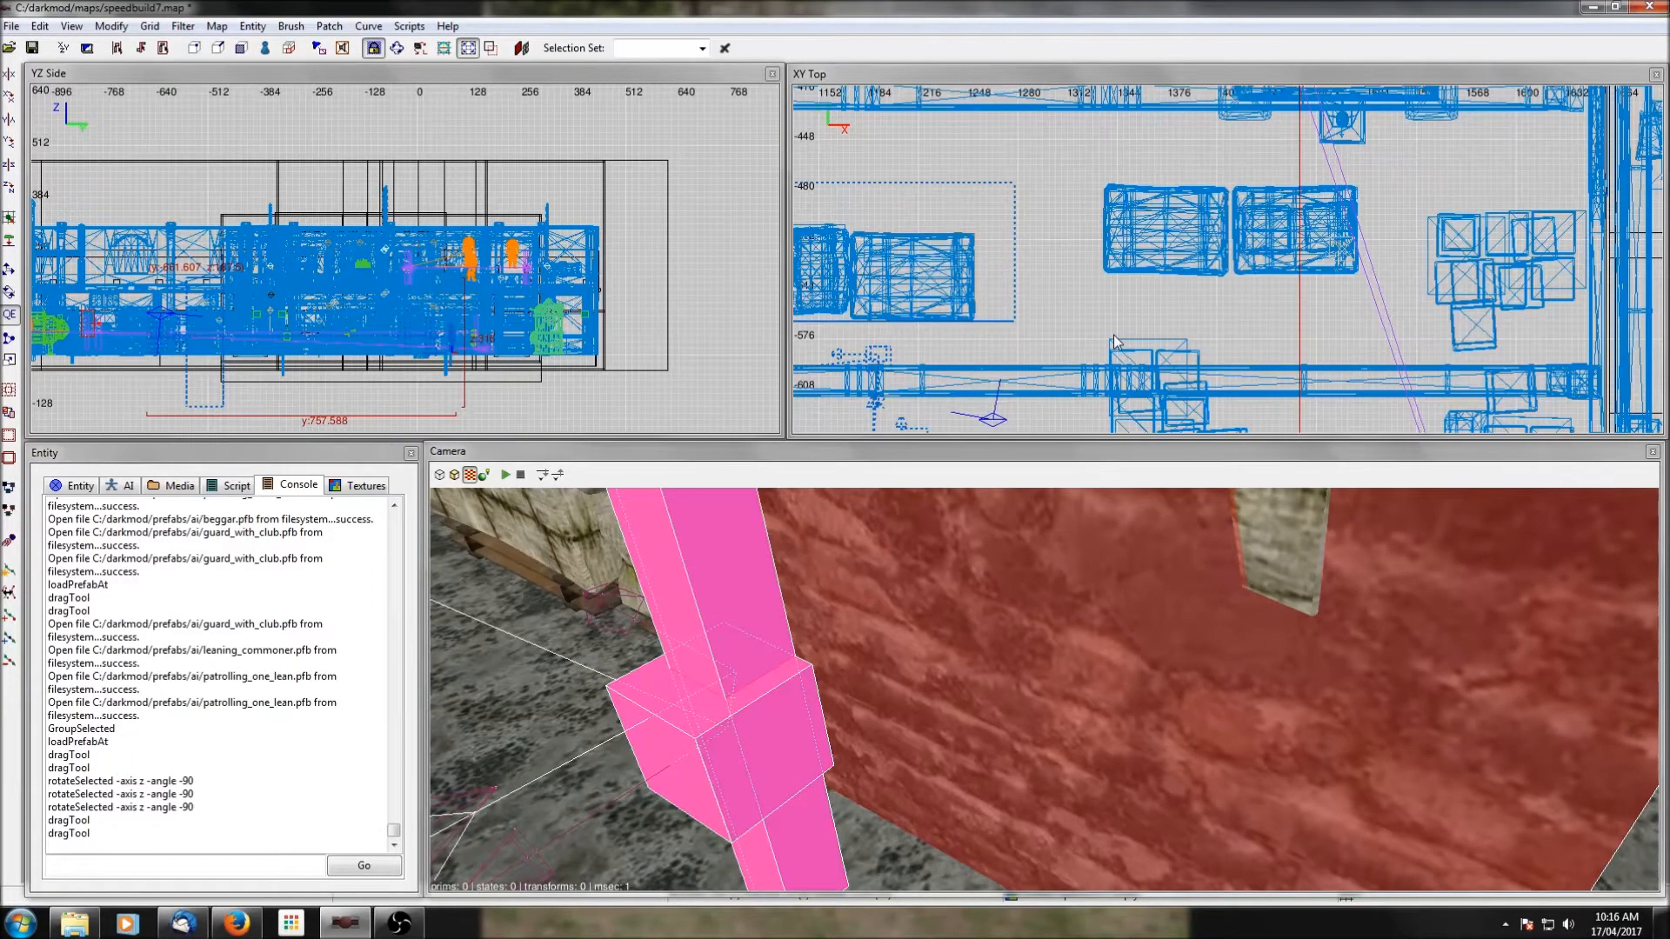
pyautogui.rightClick(1161, 646)
pyautogui.scroll(-3, 1161, 646)
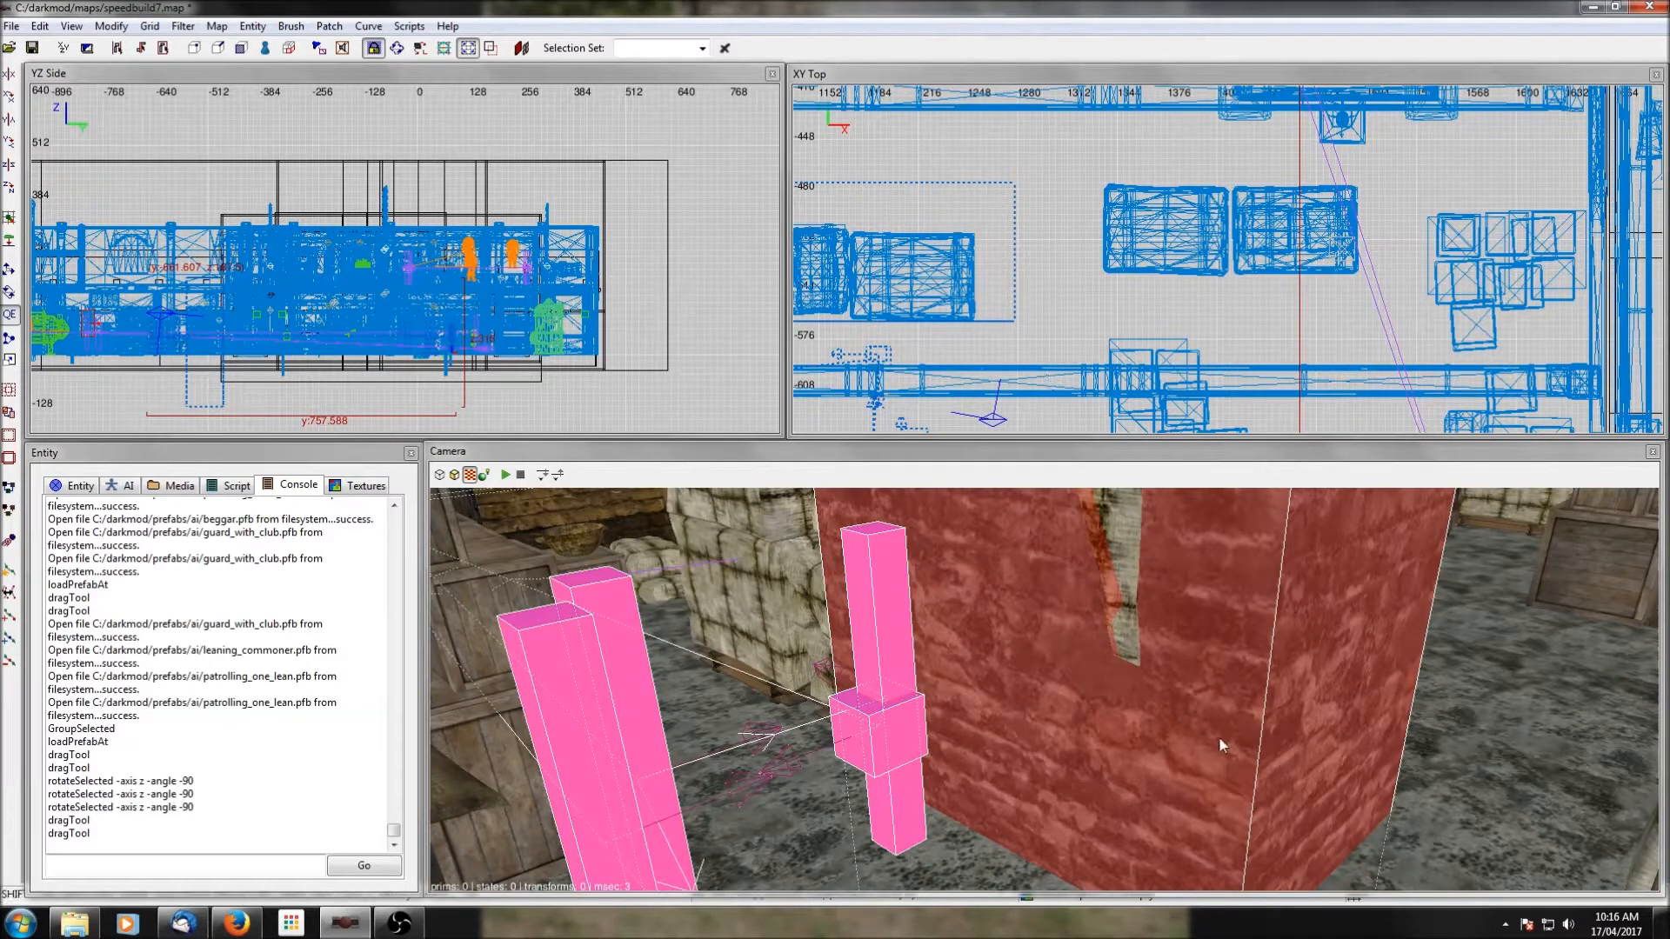
pyautogui.moveTo(1027, 347); pyautogui.dragTo(1113, 347, button='right')
pyautogui.moveTo(1033, 301); pyautogui.dragTo(1056, 295)
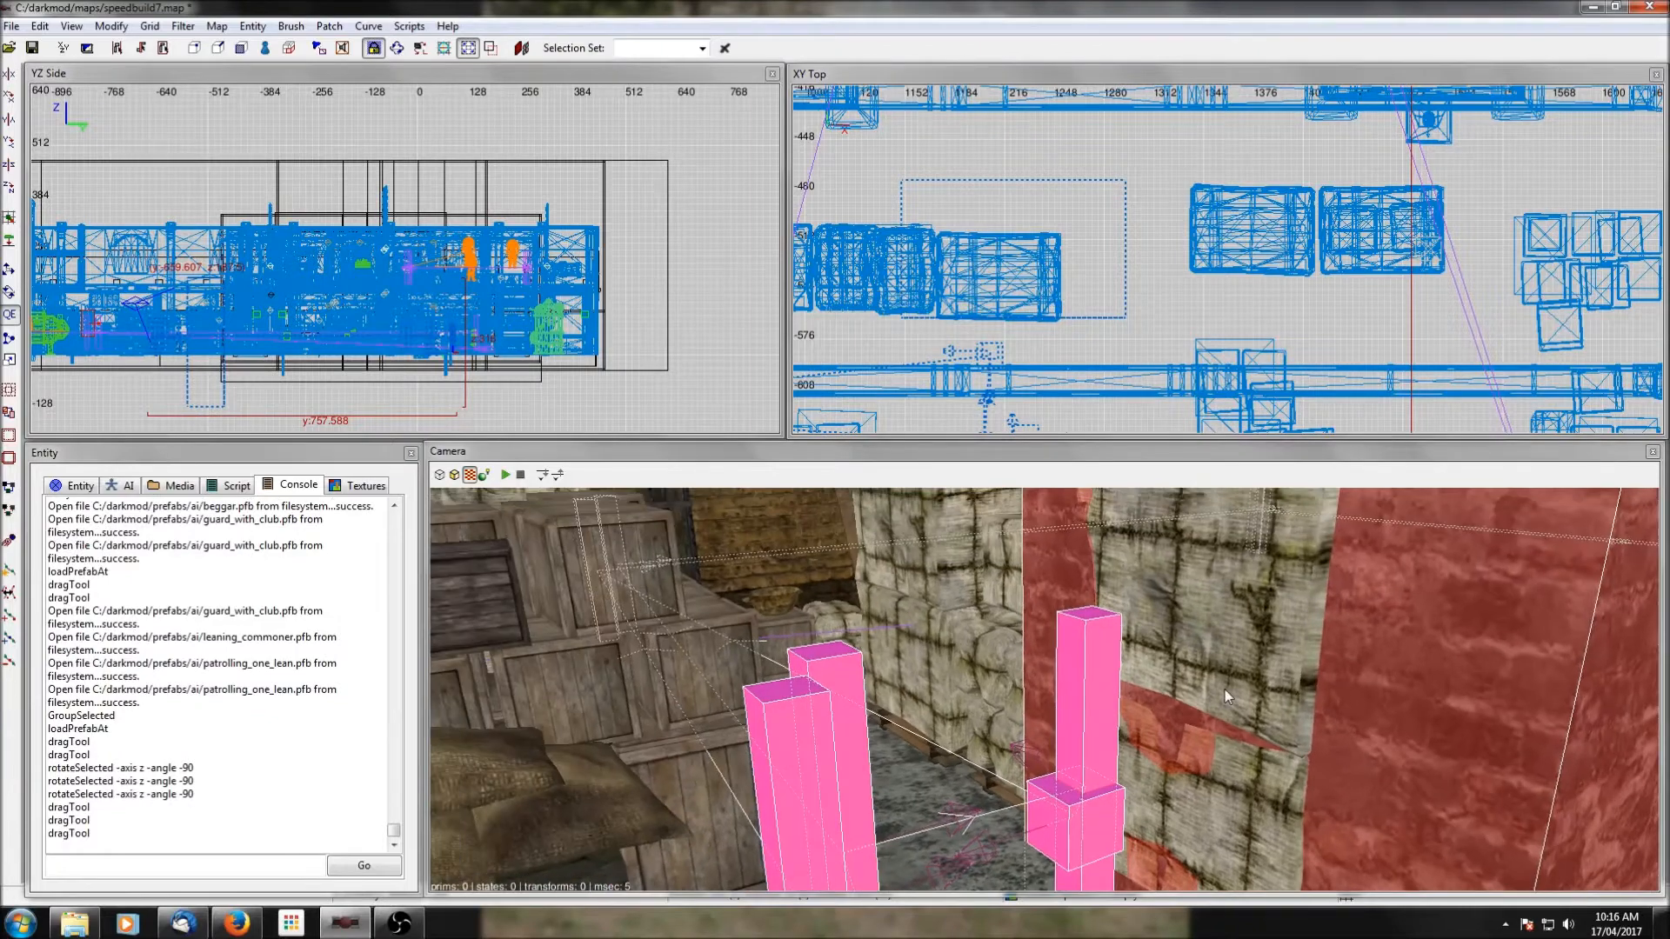
# Ungroup the patrol prefab and delete its lean alignment brush beside the bales.
pyautogui.press('Down')
pyautogui.rightClick(1223, 687)
pyautogui.press('Escape')
pyautogui.keyDown('shift'); pyautogui.click(1119, 551); pyautogui.keyUp('shift')
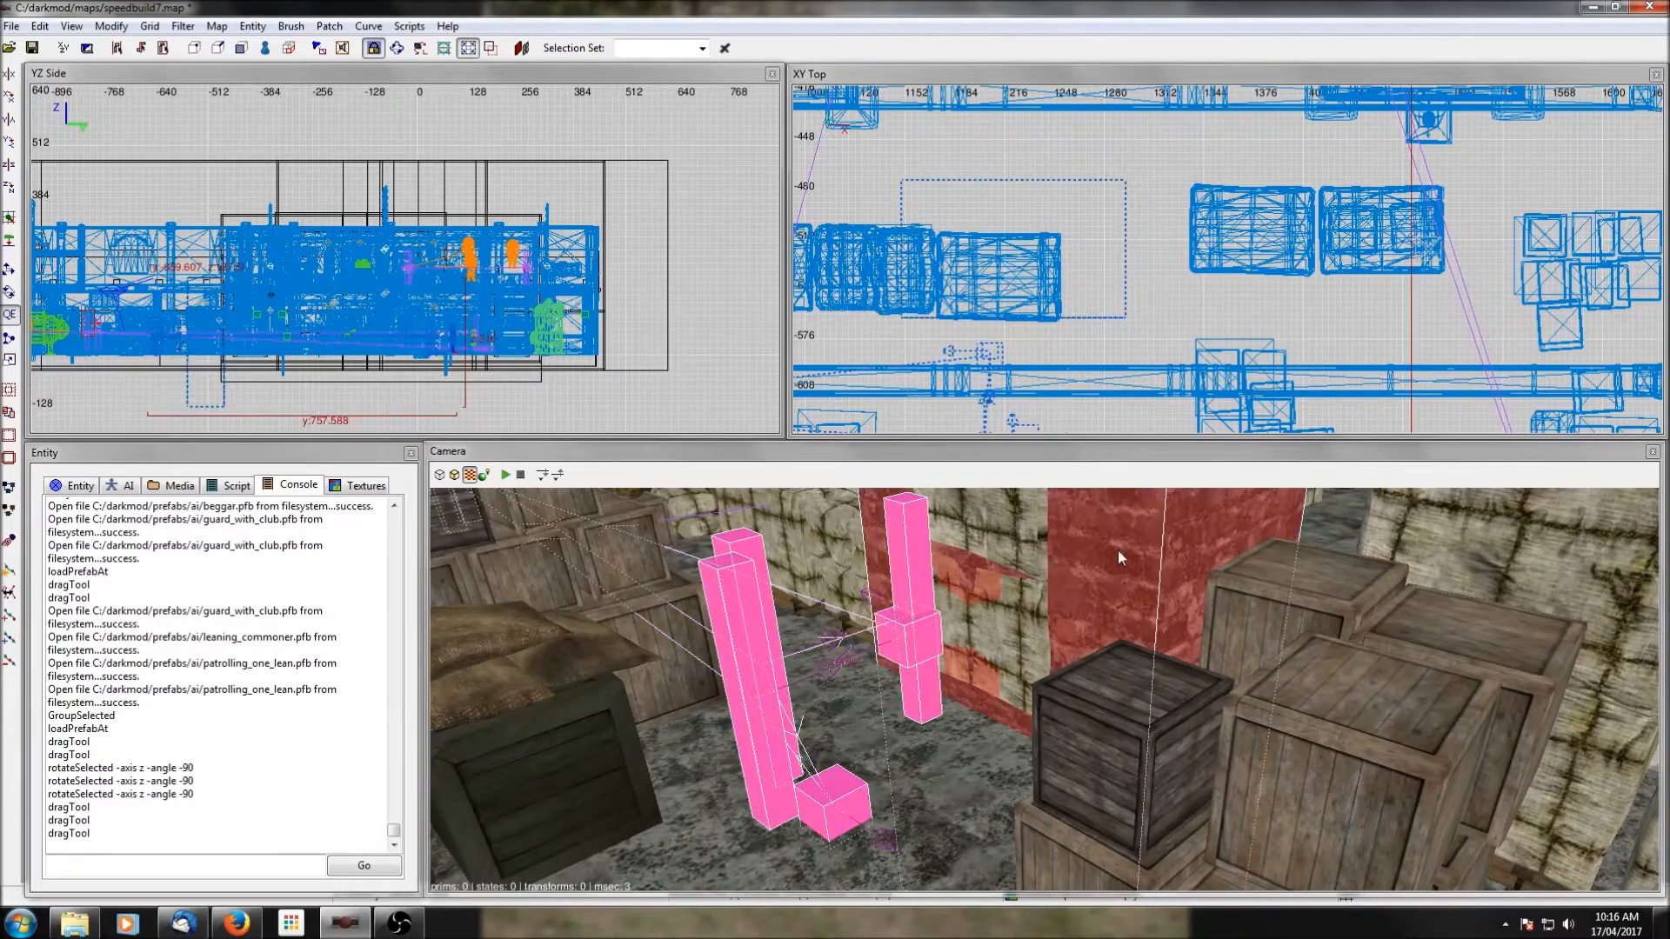
pyautogui.rightClick(1088, 210)
pyautogui.click(1174, 525)
pyautogui.press('Escape')
pyautogui.keyDown('shift'); pyautogui.click(1130, 572); pyautogui.keyUp('shift')
pyautogui.press('Delete')
pyautogui.rightClick(1130, 573)
pyautogui.rightClick(1129, 573)
pyautogui.rightClick(1130, 573)
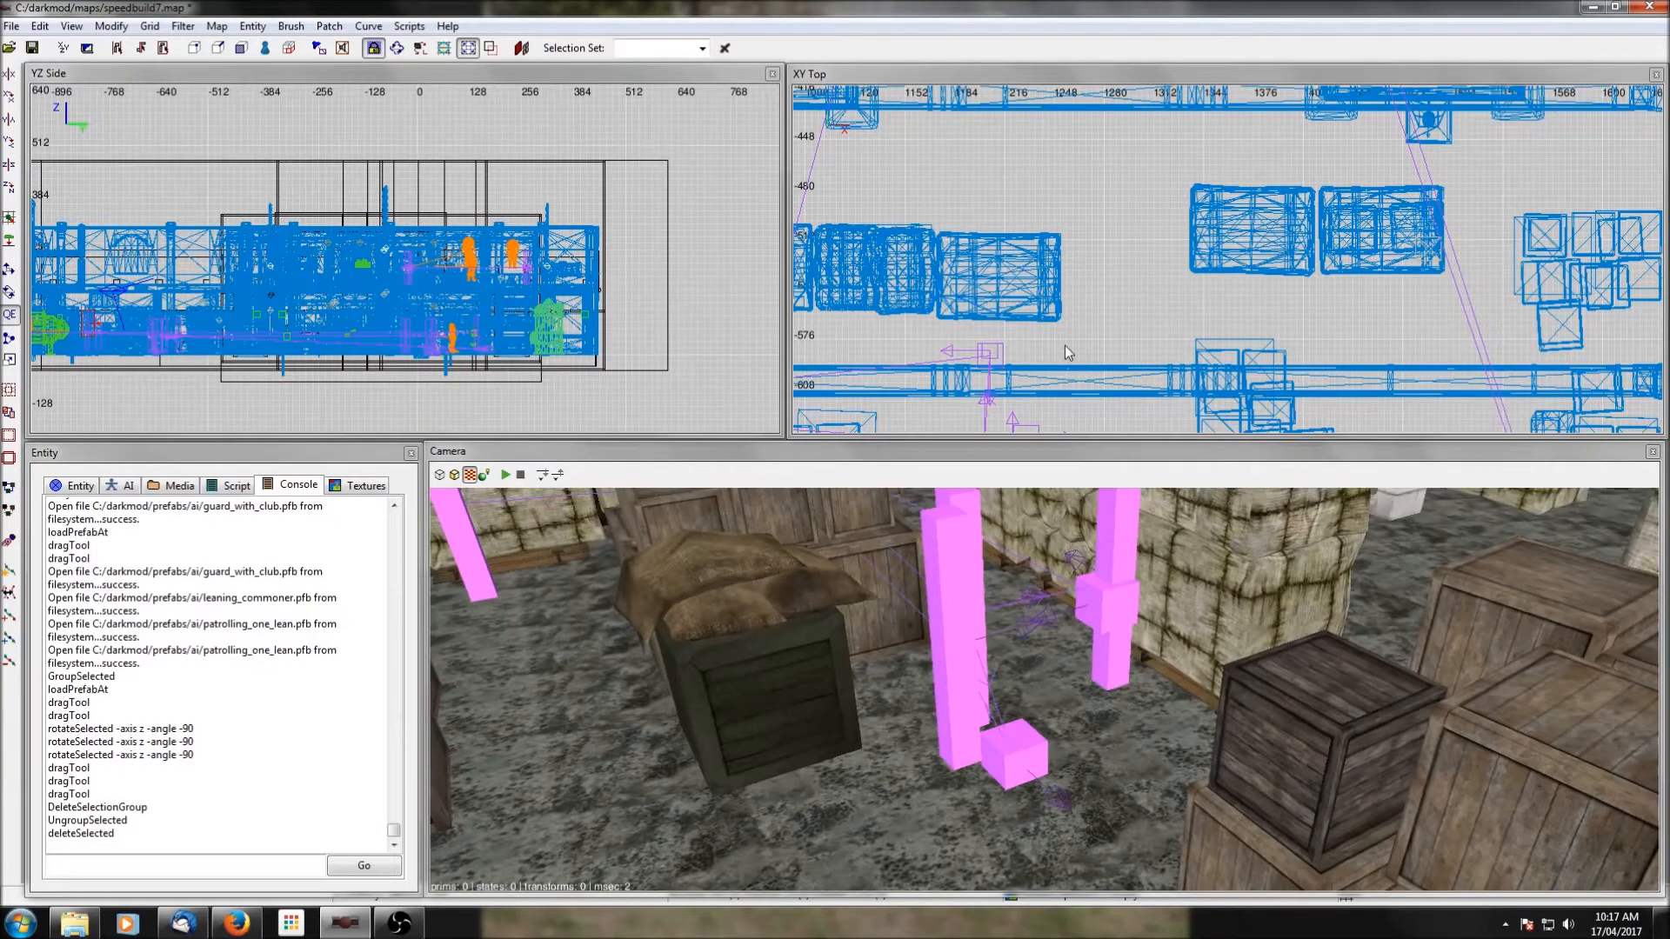
# Reposition the patrol's far path nodes, moving one pair to the middle of the large room's northern open area.
pyautogui.scroll(-2, 1065, 346)
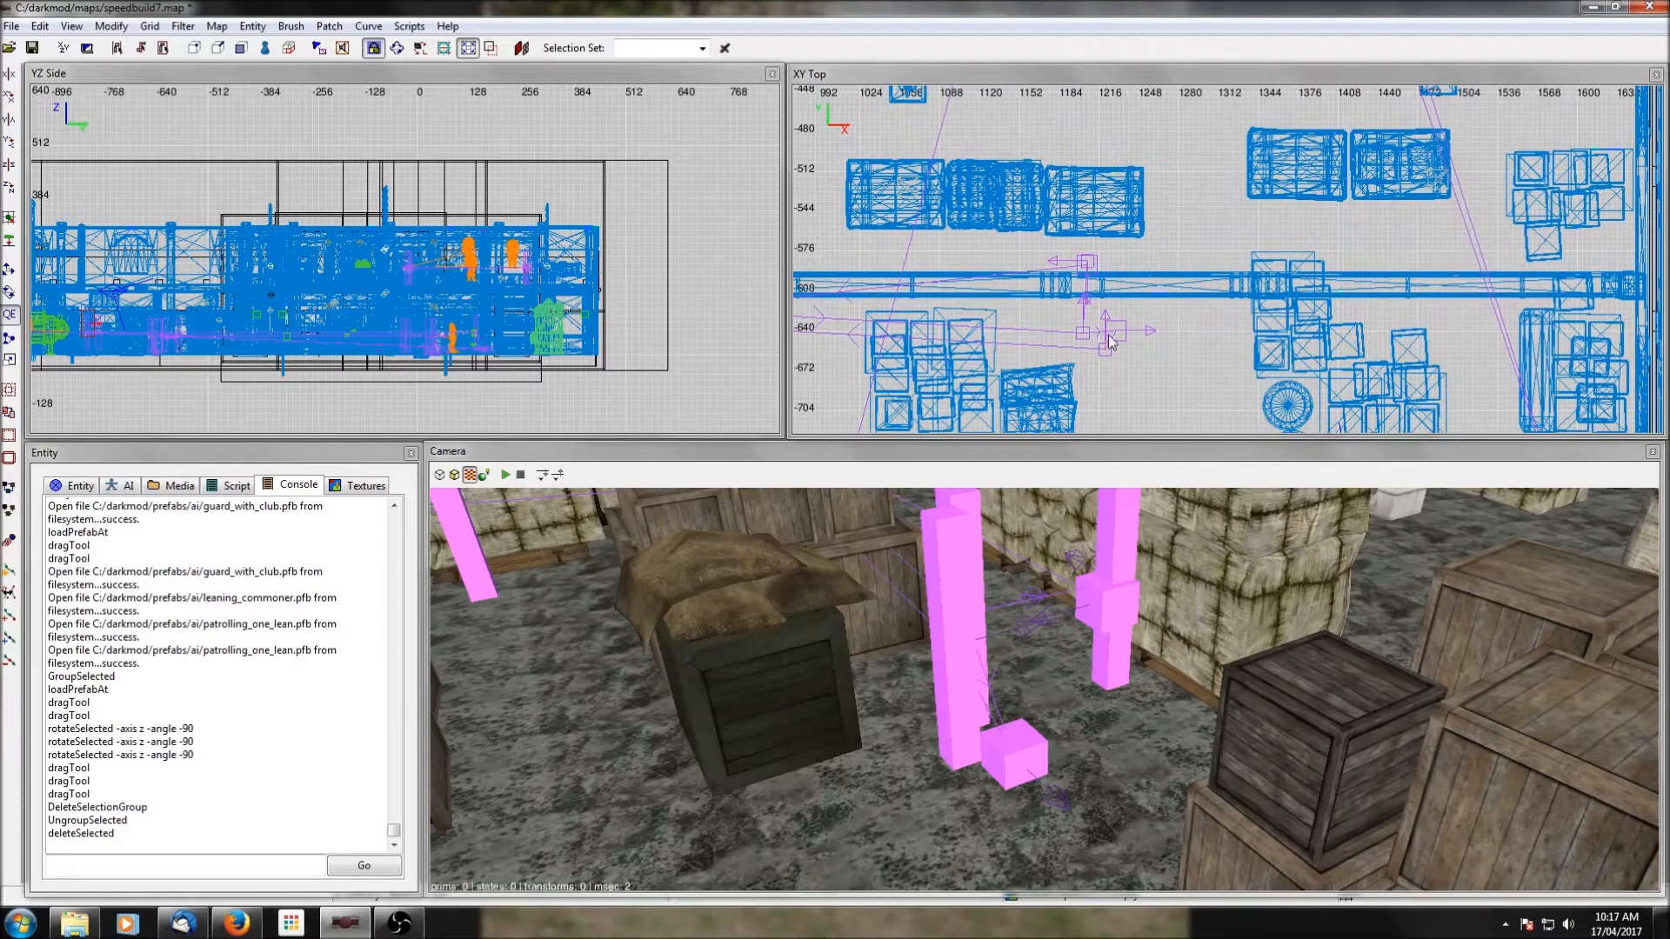
pyautogui.scroll(-2, 1085, 329)
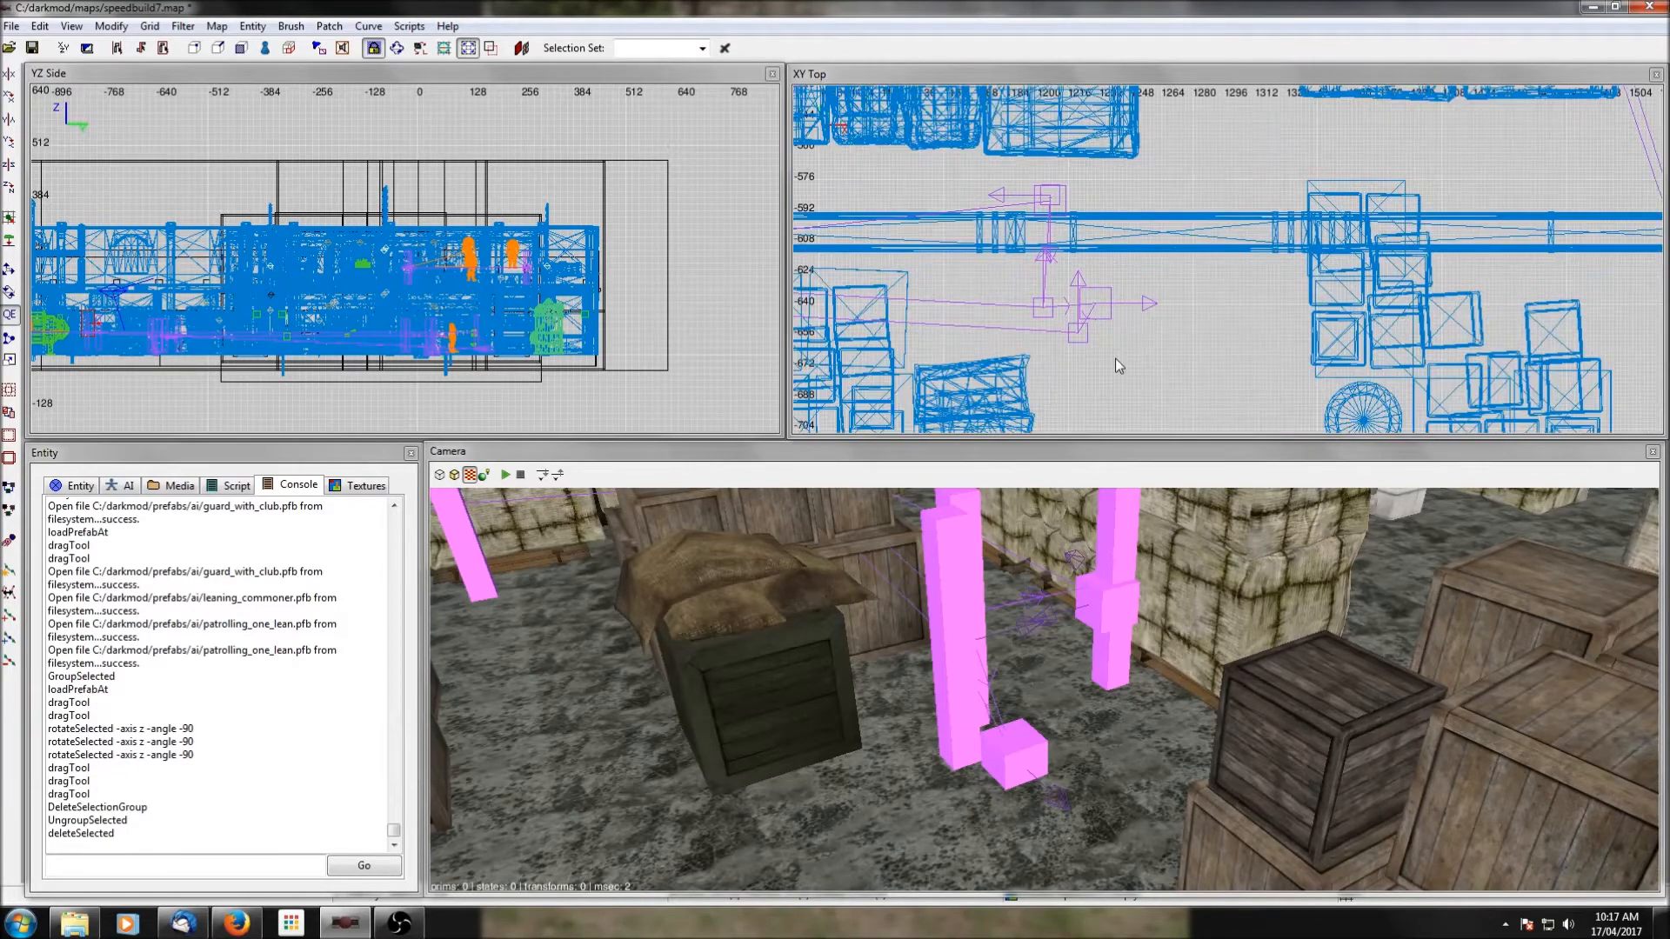
pyautogui.scroll(-1, 1041, 271)
pyautogui.moveTo(908, 268); pyautogui.dragTo(998, 313, button='right')
pyautogui.moveTo(997, 313); pyautogui.dragTo(1276, 179)
pyautogui.moveTo(1275, 178); pyautogui.dragTo(1214, 254, button='right')
pyautogui.moveTo(1165, 283); pyautogui.dragTo(1165, 200)
pyautogui.moveTo(1282, 122); pyautogui.dragTo(1200, 244, button='right')
pyautogui.moveTo(1152, 348); pyautogui.dragTo(1131, 143)
pyautogui.scroll(-3, 1089, 149)
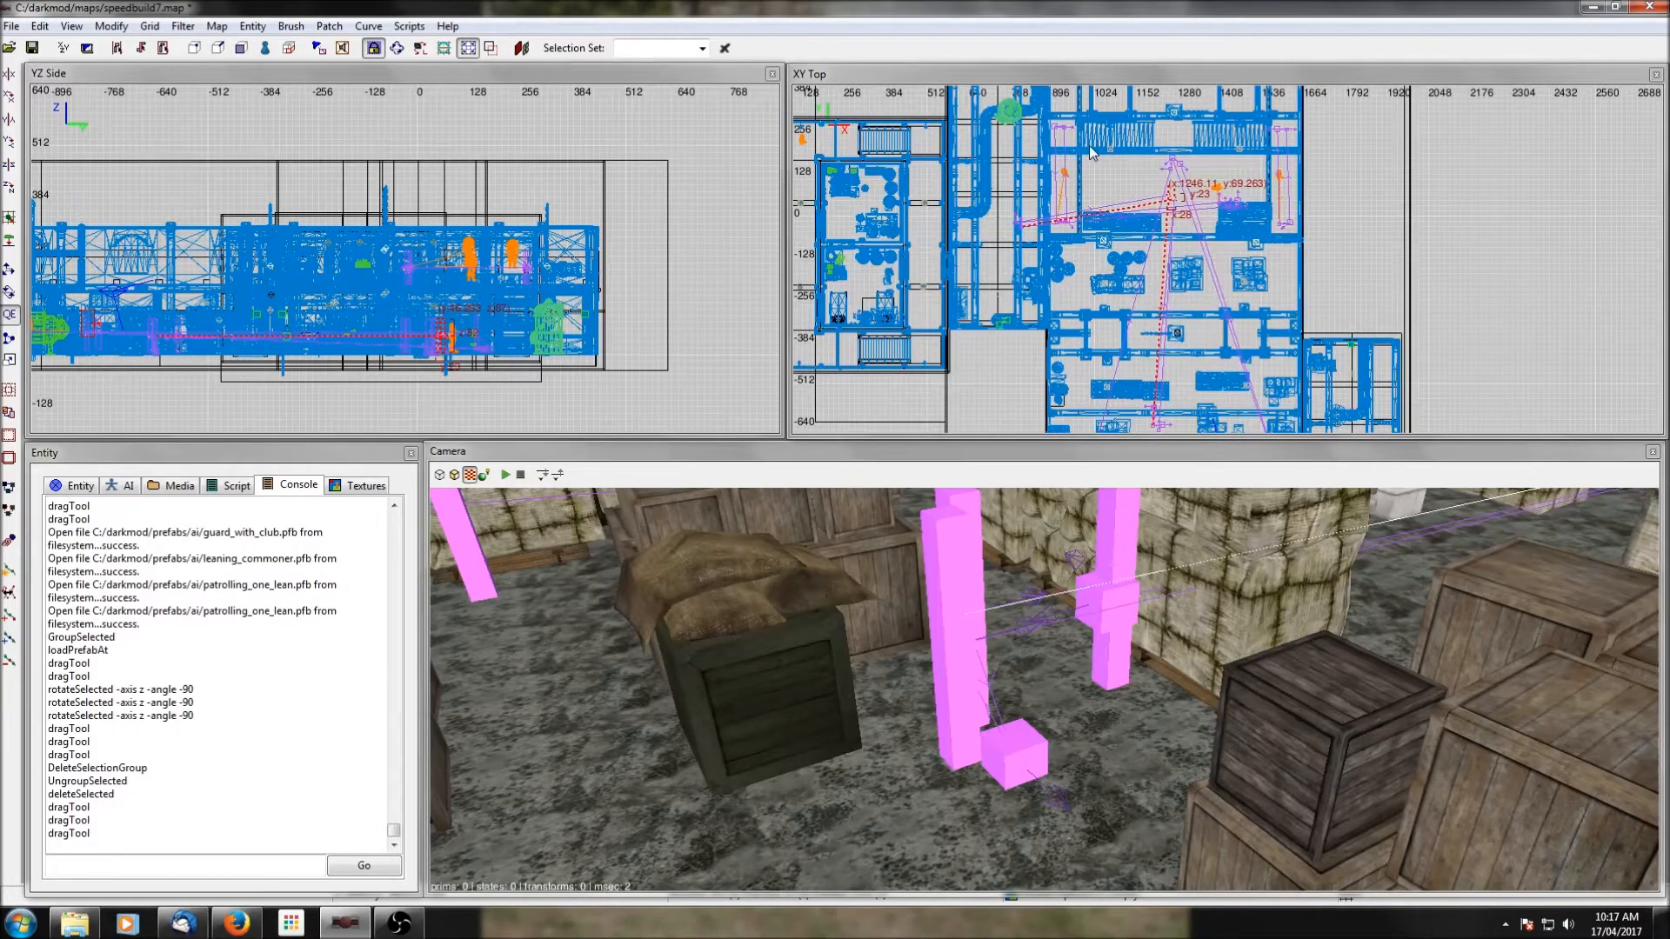
# Select the patrol's western pair of path nodes and move it northwest into the adjoining western room.
pyautogui.moveTo(1089, 144); pyautogui.dragTo(1089, 165, button='right')
pyautogui.scroll(2, 1165, 209)
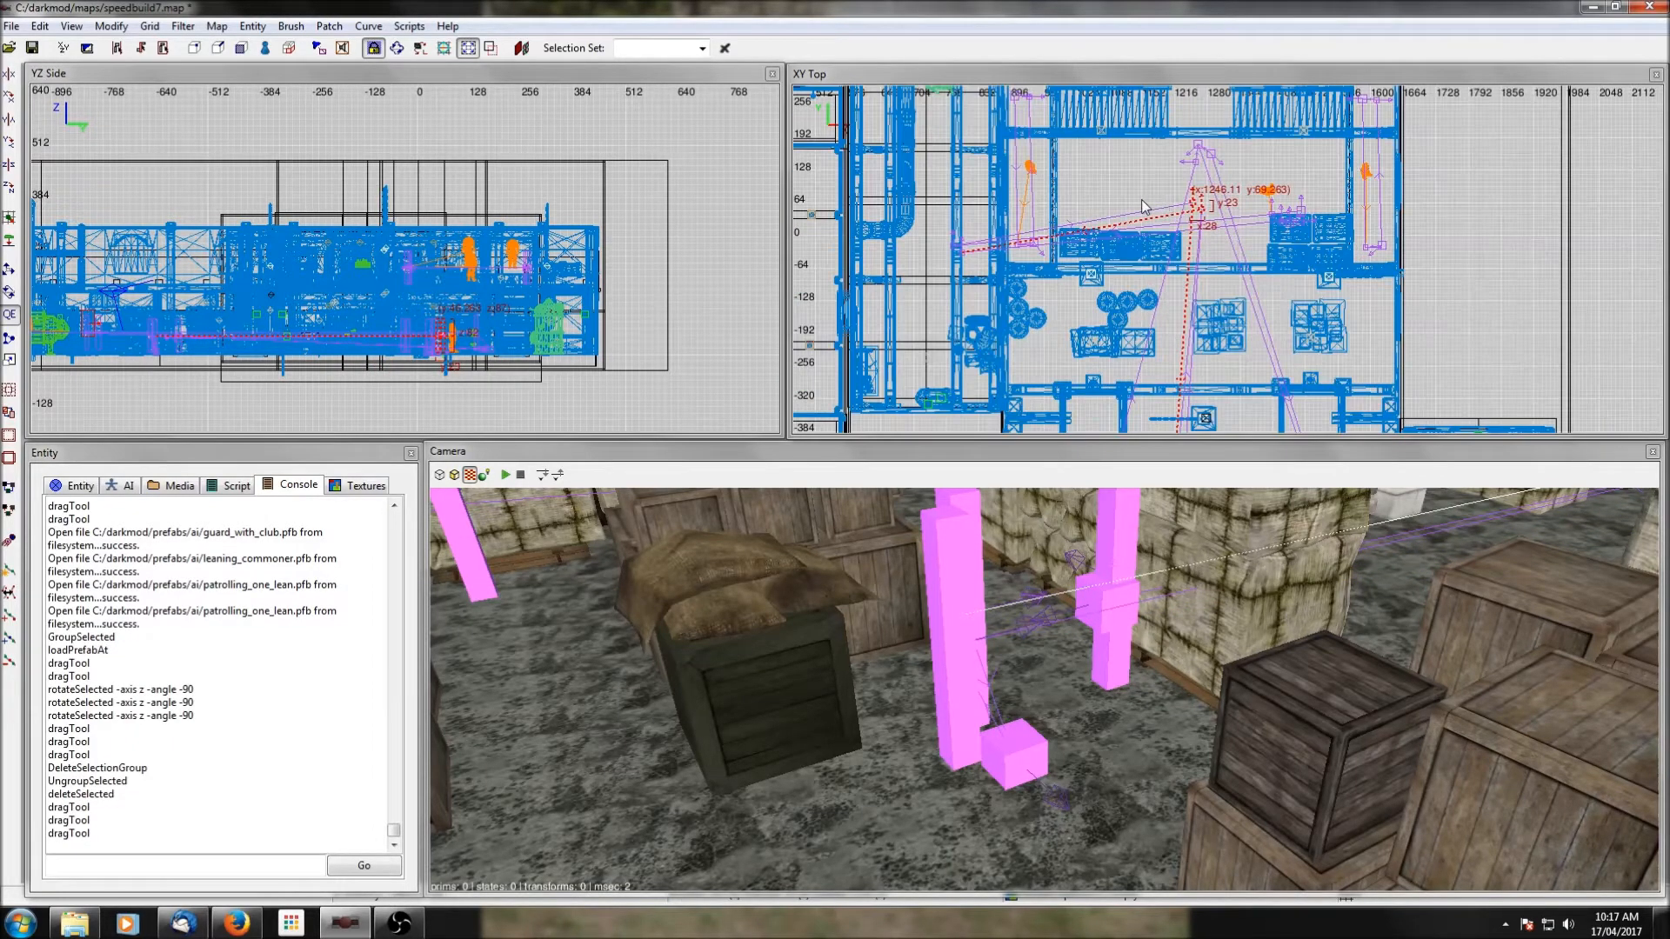
pyautogui.scroll(1, 1141, 200)
pyautogui.scroll(1, 995, 206)
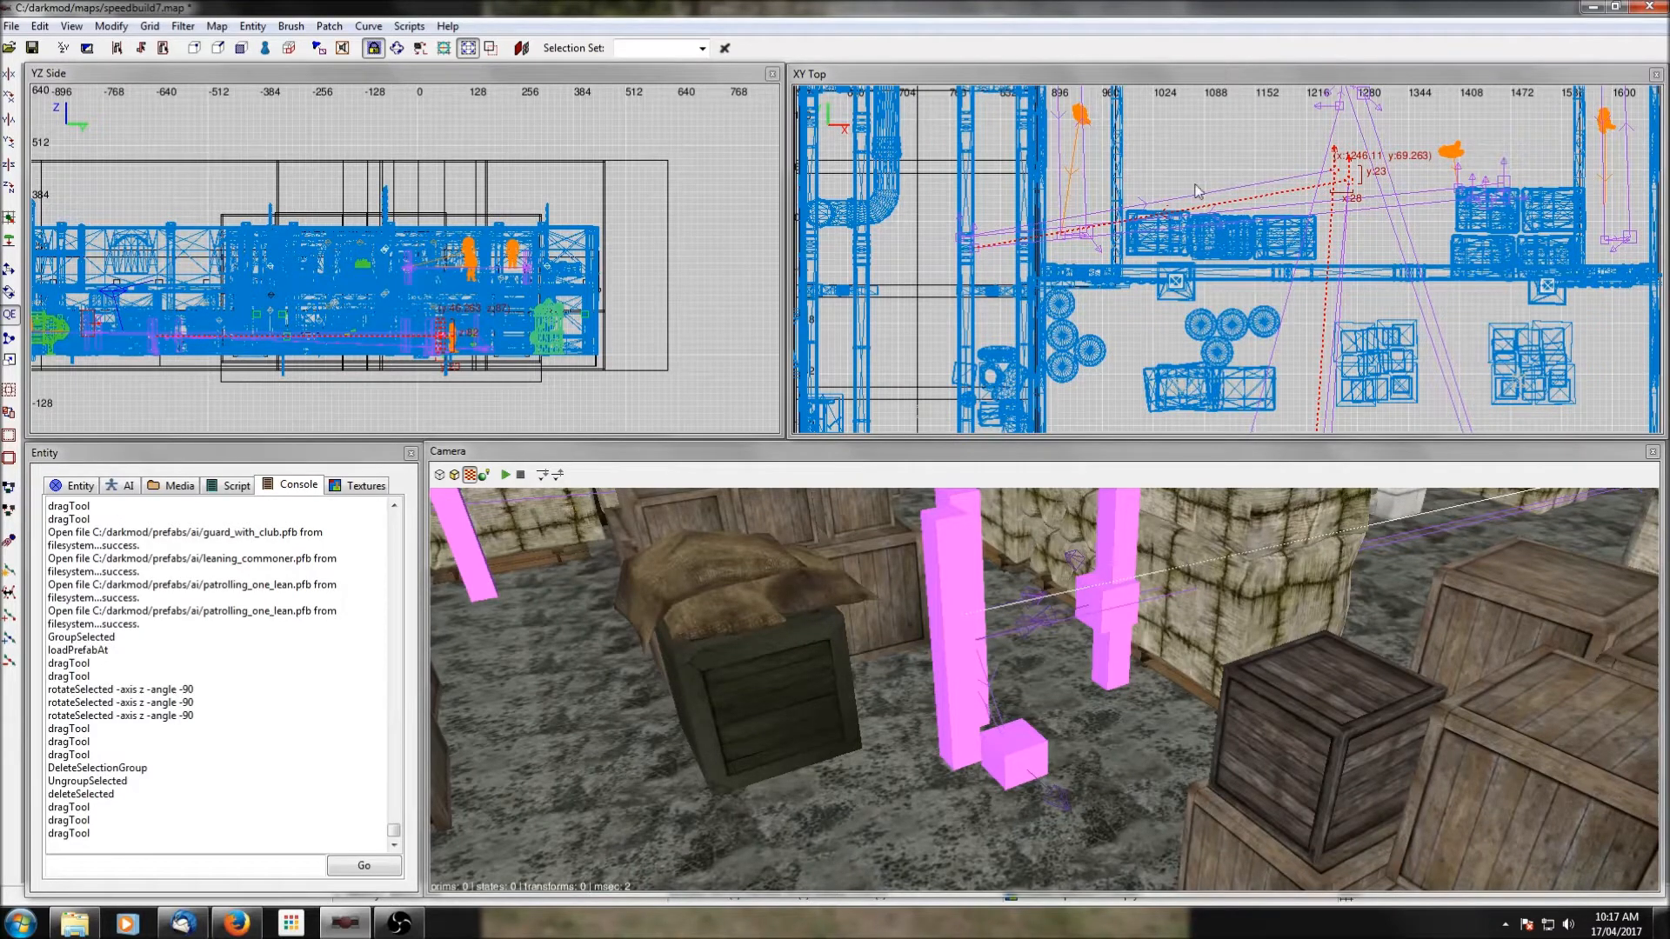
pyautogui.moveTo(1078, 293); pyautogui.dragTo(1095, 341, button='right')
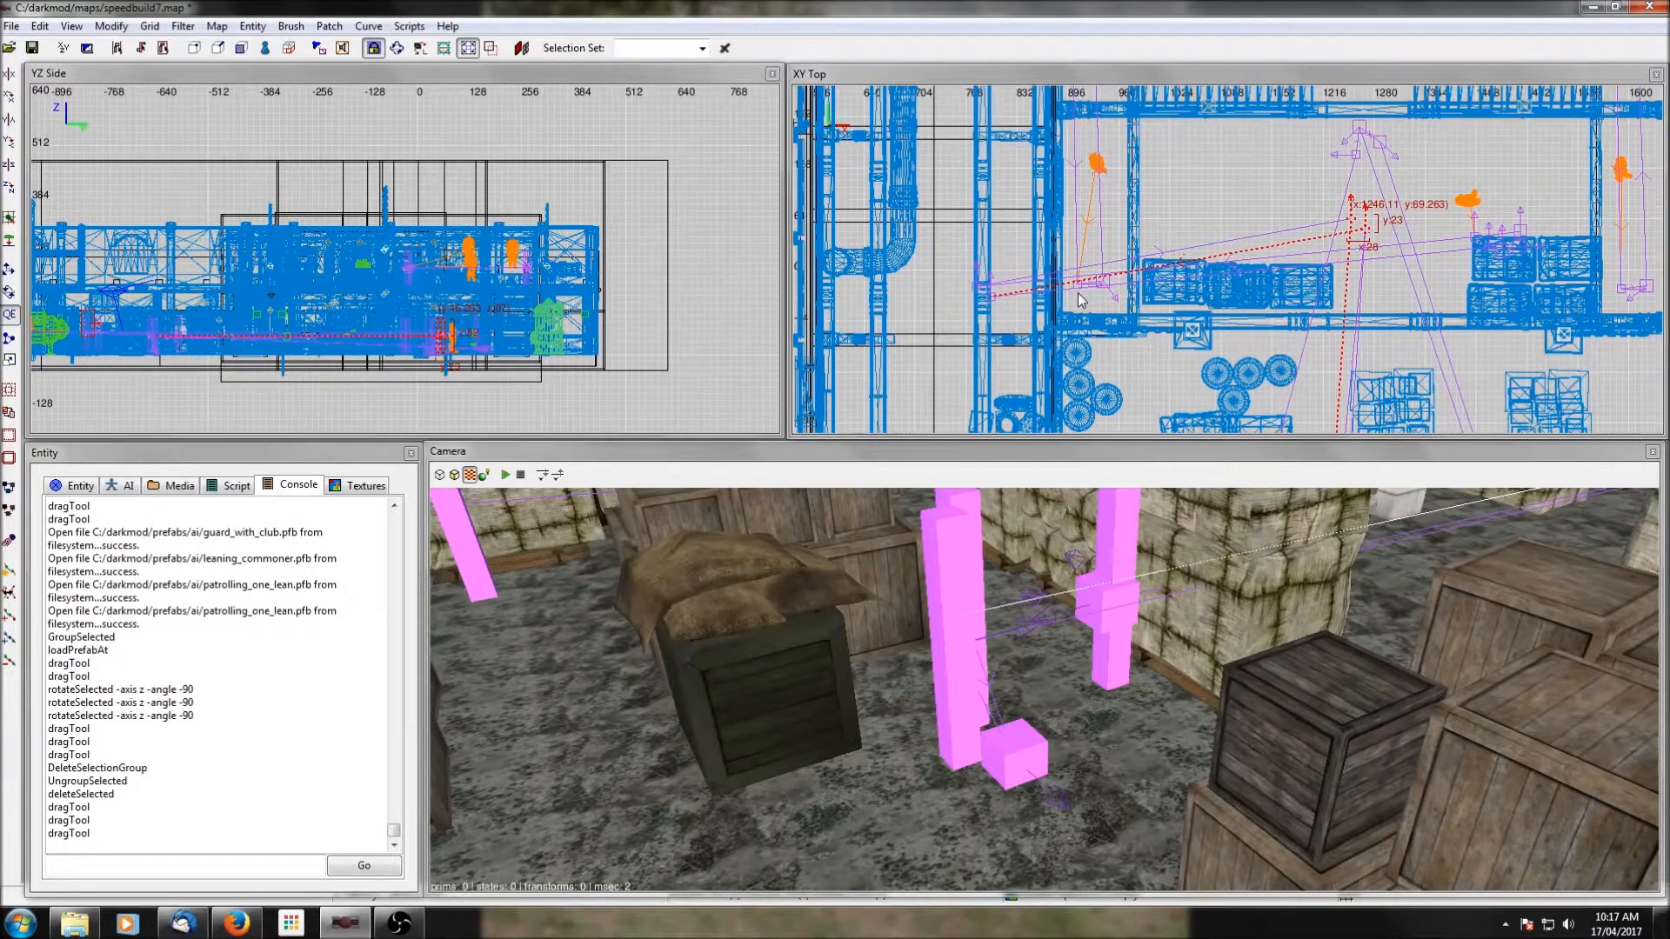
pyautogui.press('Escape')
pyautogui.keyDown('shift'); pyautogui.click(990, 299); pyautogui.keyUp('shift')
pyautogui.keyDown('shift'); pyautogui.click(992, 300); pyautogui.keyUp('shift')
pyautogui.keyDown('shift'); pyautogui.click(993, 296); pyautogui.keyUp('shift')
pyautogui.keyDown('shift'); pyautogui.click(1029, 289); pyautogui.keyUp('shift')
pyautogui.moveTo(972, 289); pyautogui.dragTo(948, 233)
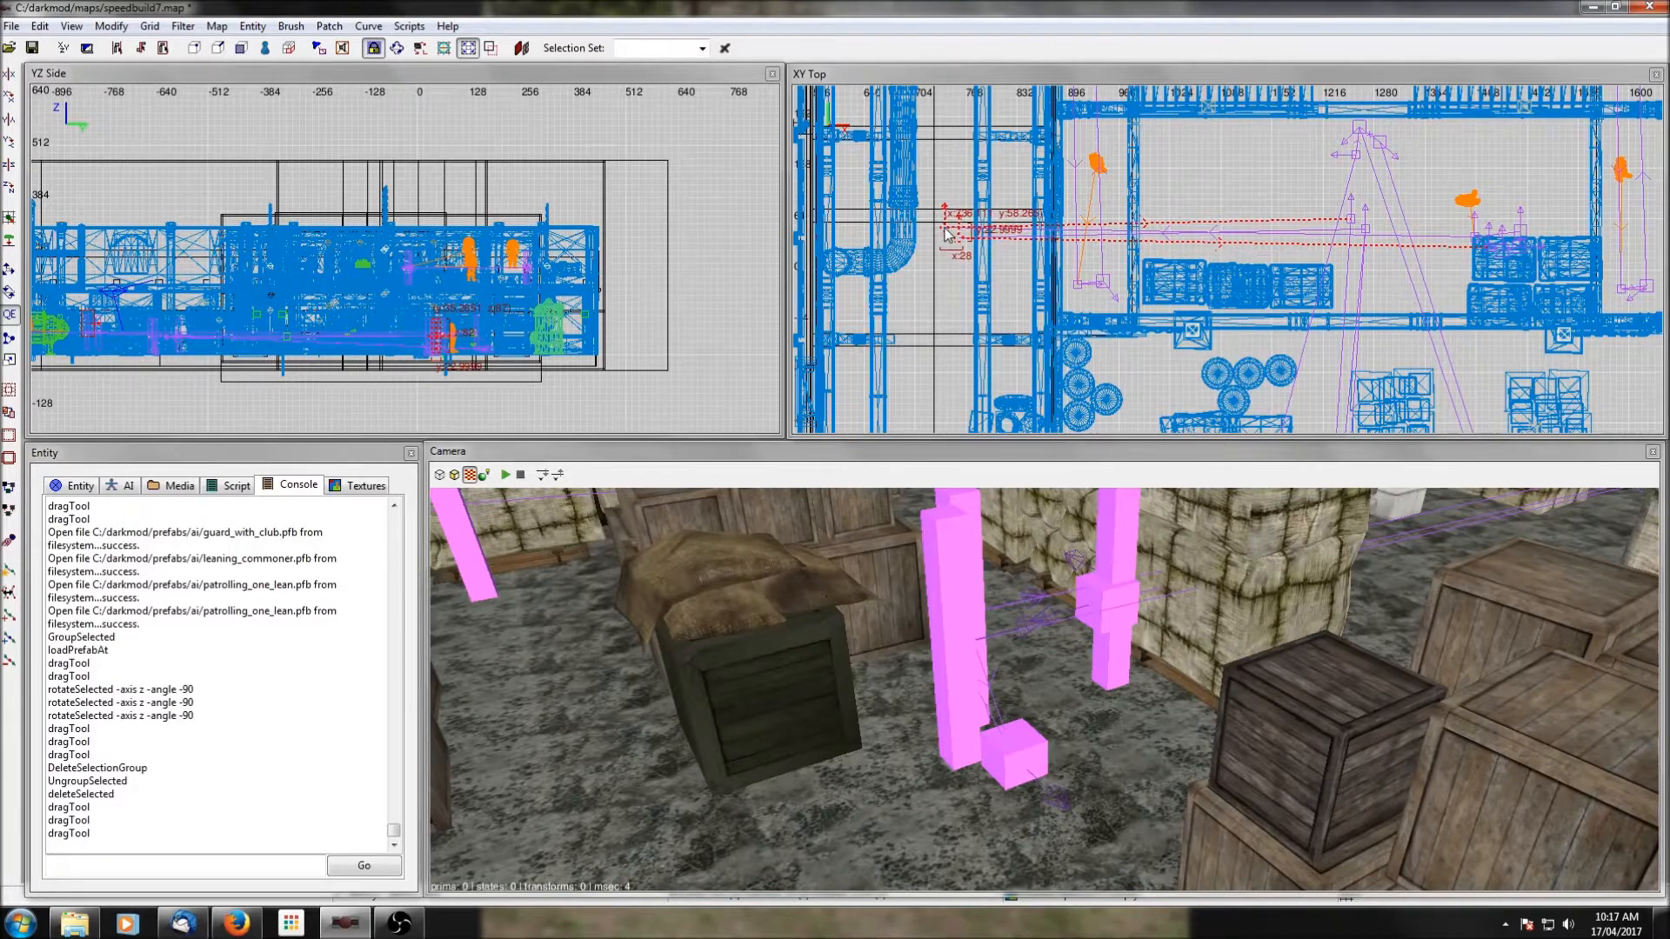
# Examine the patrol route from the western room back to the path nodes beside the bales.
pyautogui.scroll(-1, 1022, 239)
pyautogui.scroll(-1, 1024, 239)
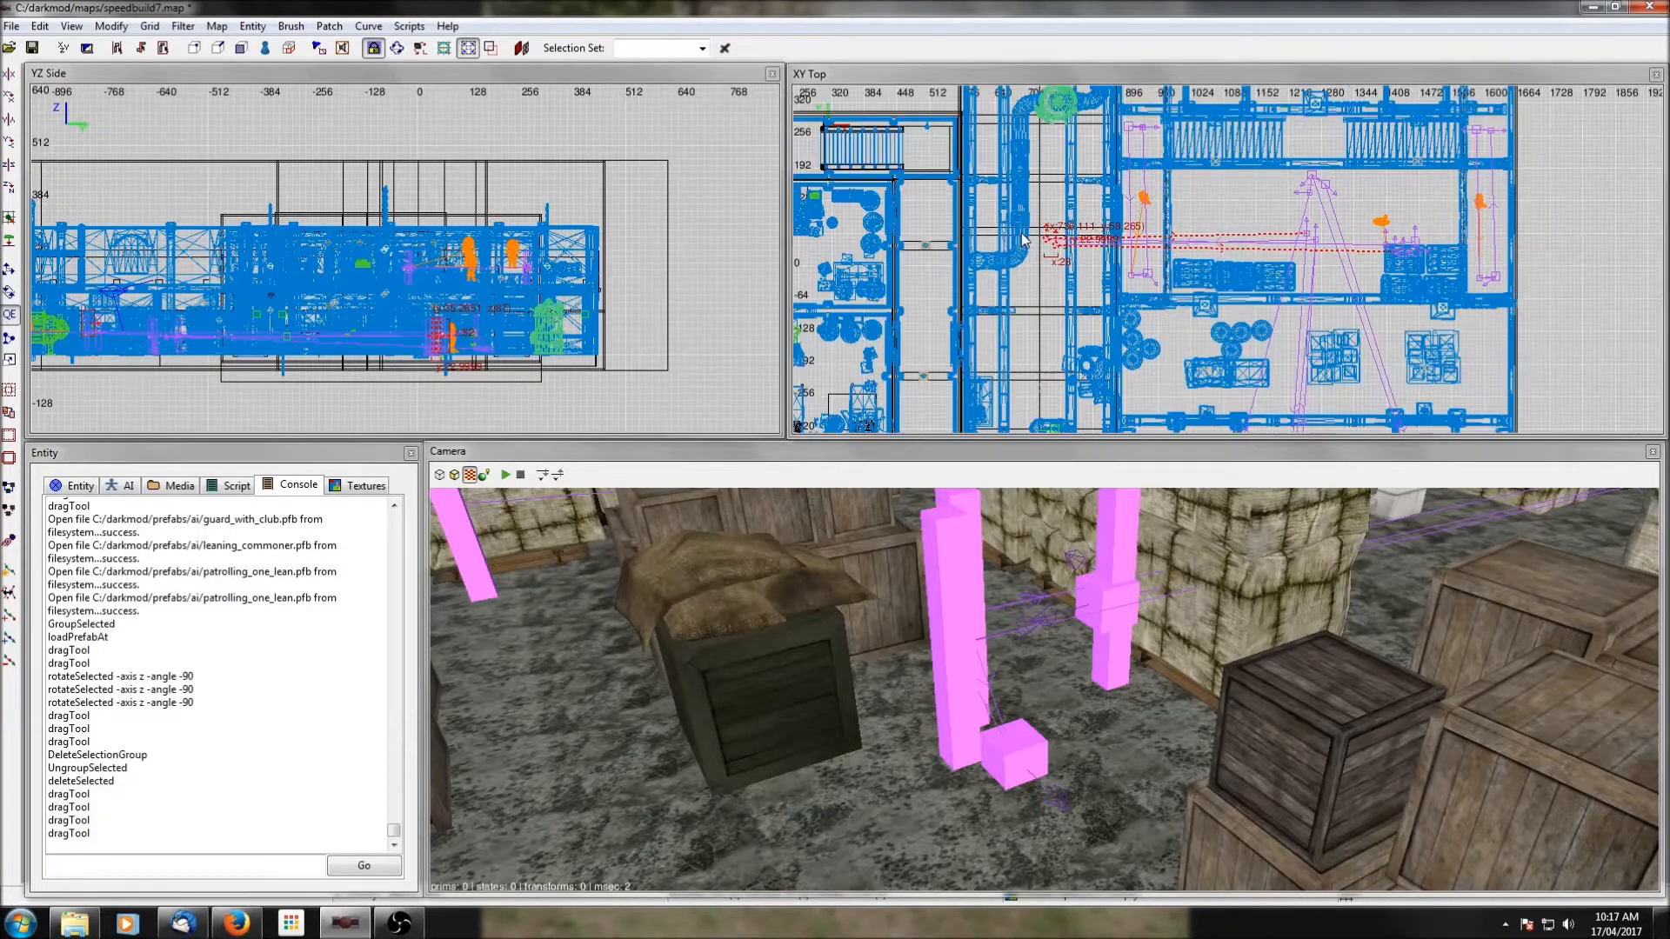
pyautogui.moveTo(1171, 318); pyautogui.dragTo(1093, 205, button='right')
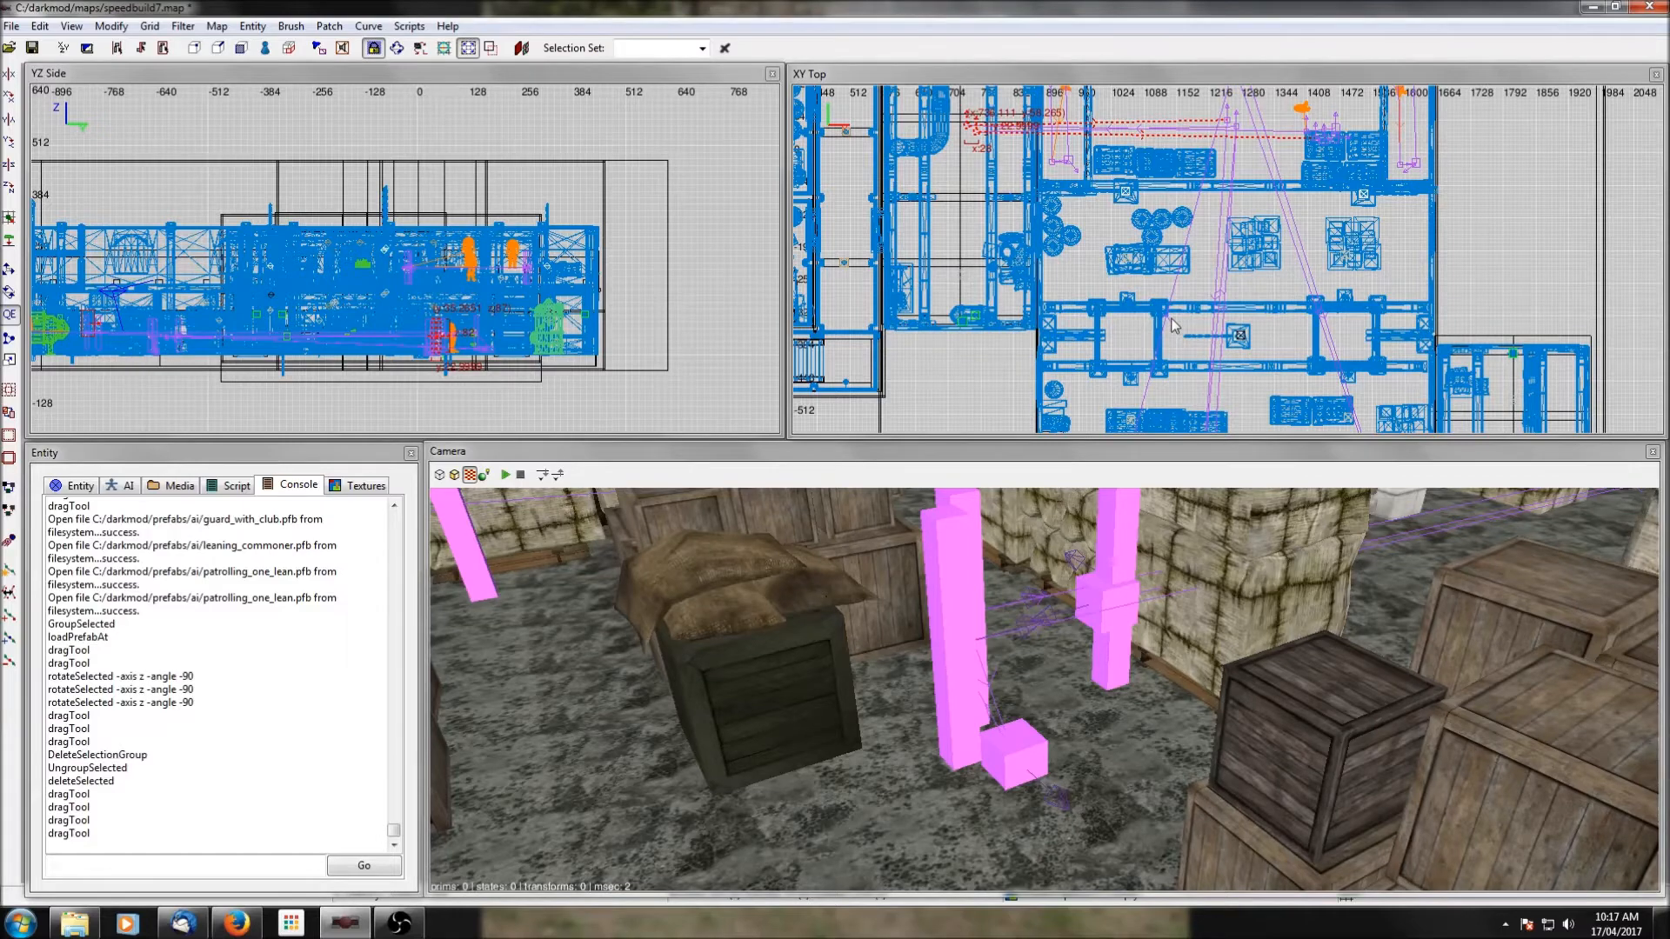
pyautogui.scroll(-4, 1171, 326)
pyautogui.scroll(4, 1279, 350)
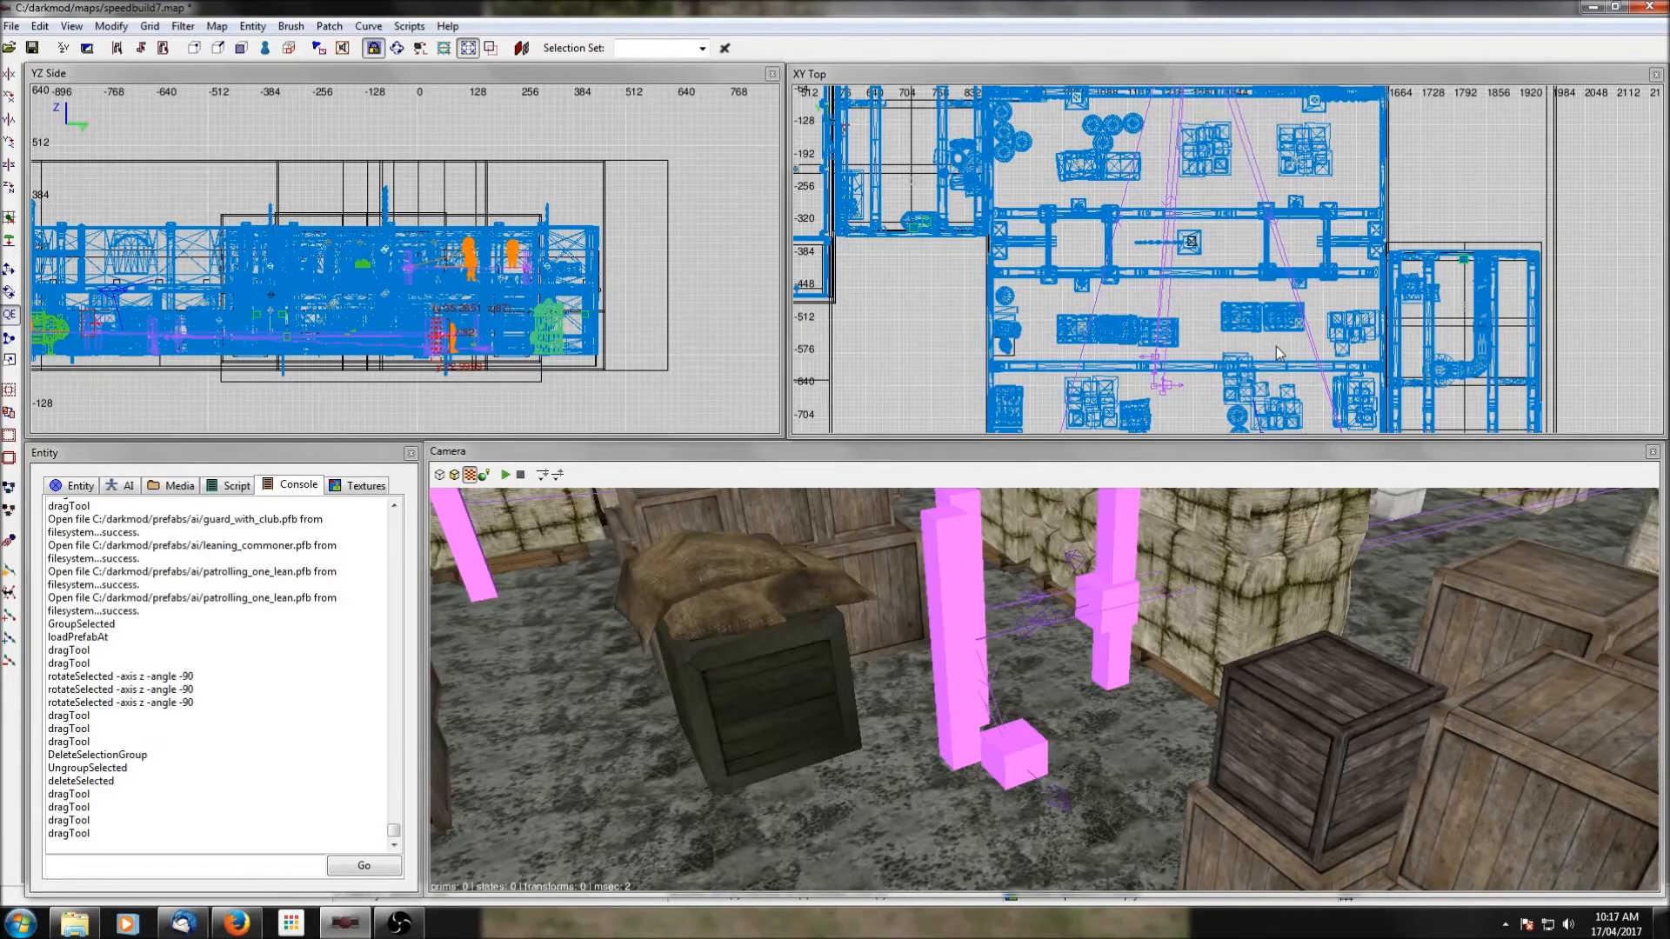
pyautogui.scroll(1, 1276, 346)
pyautogui.scroll(-2, 1172, 291)
pyautogui.moveTo(1171, 254); pyautogui.dragTo(1189, 322, button='right')
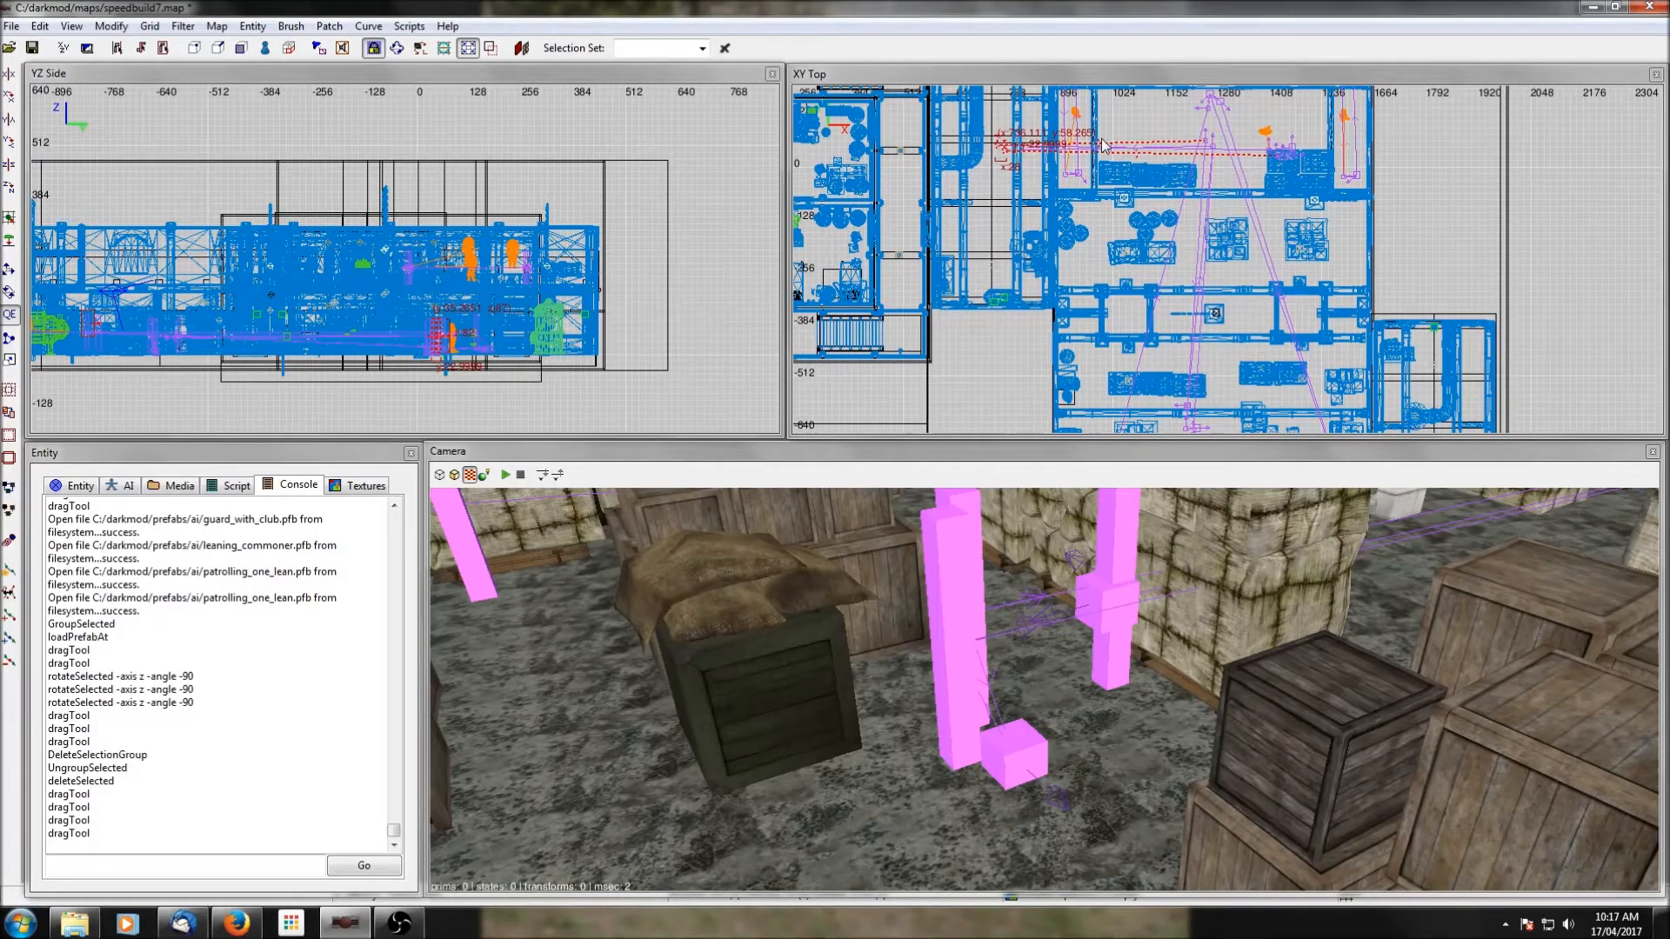
pyautogui.scroll(9, 1197, 336)
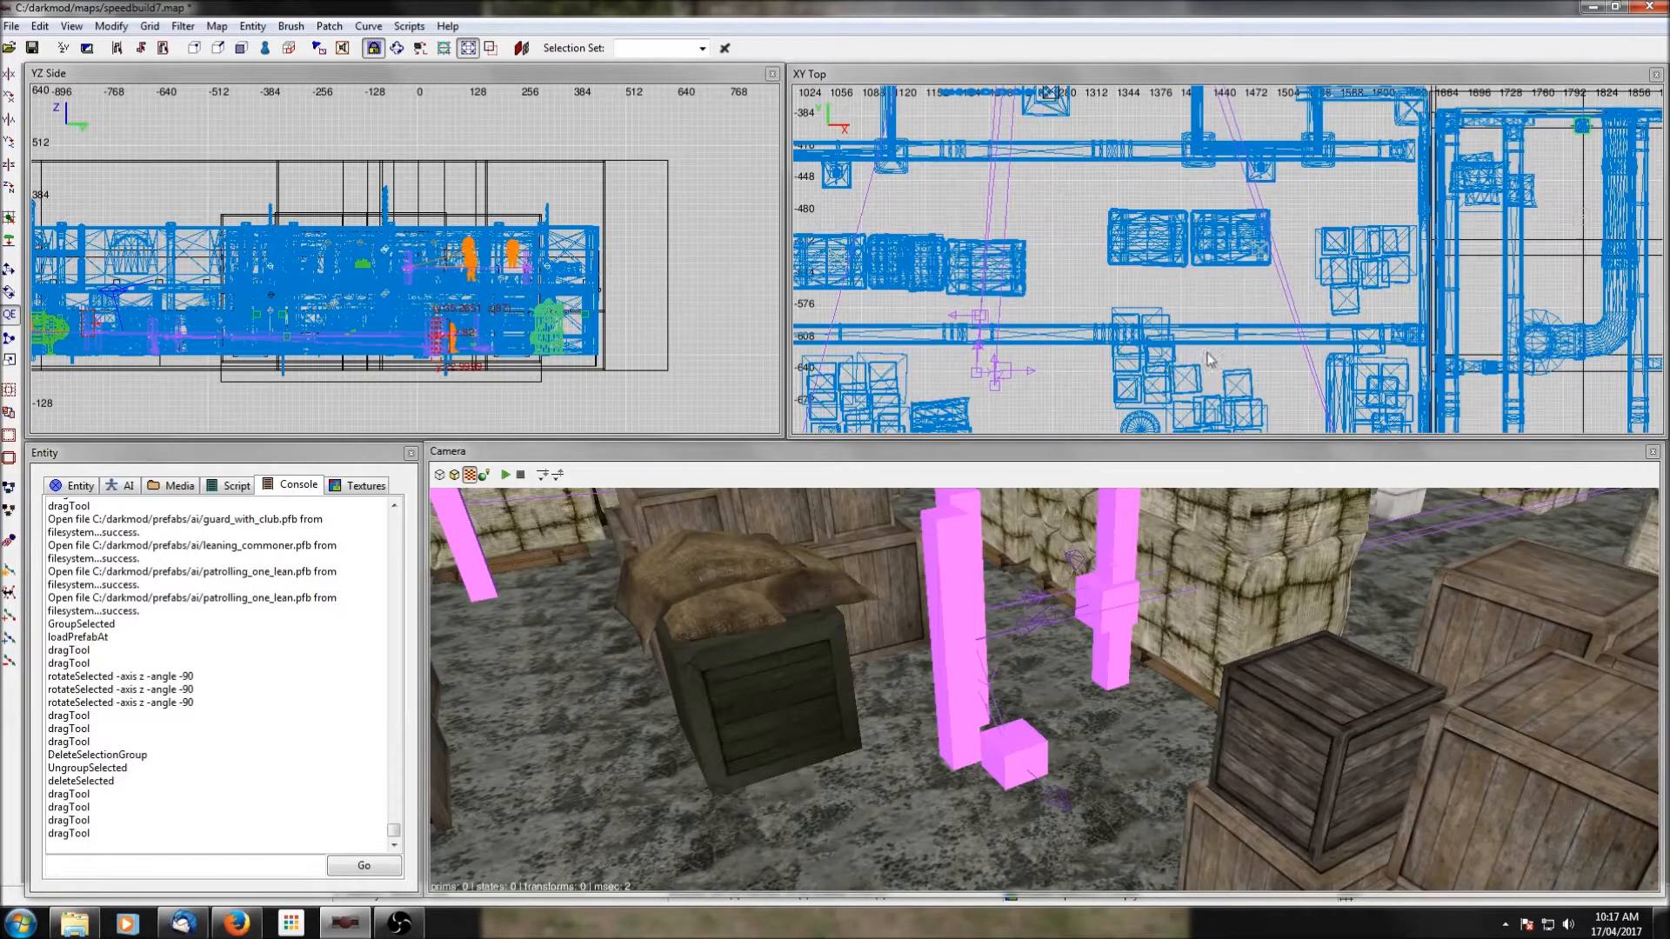
pyautogui.moveTo(1019, 310); pyautogui.dragTo(1061, 227, button='right')
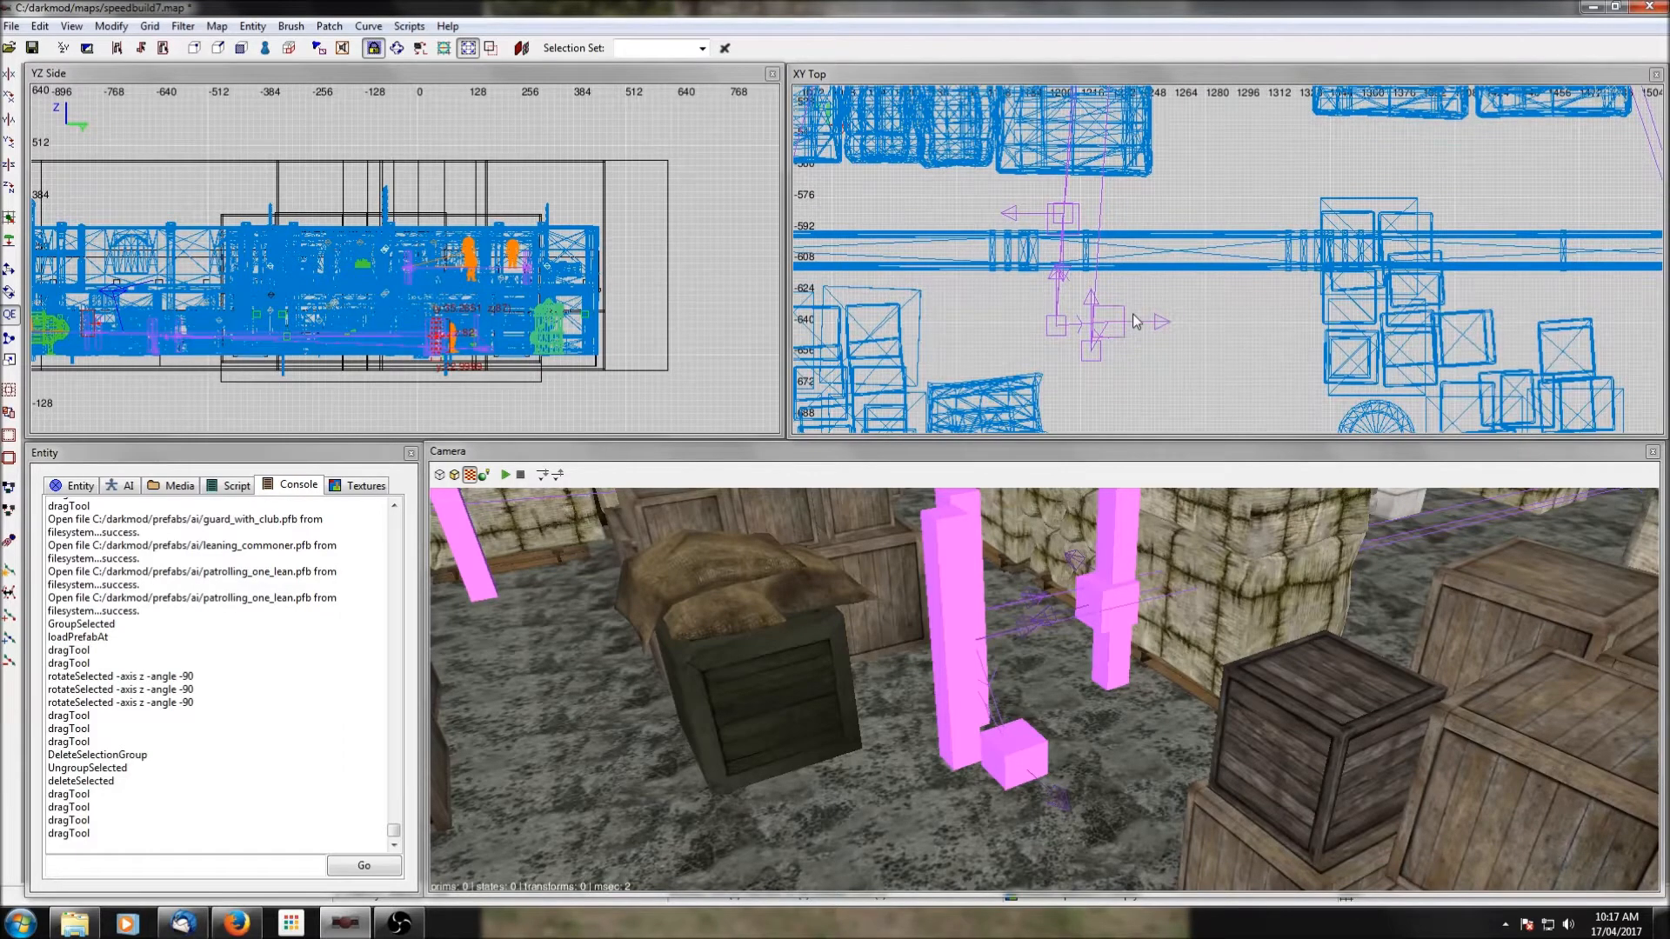
# Follow the patrol route north from the southern doorway to the nodes at the eastern bale stack and clear the selection.
pyautogui.scroll(-10, 1119, 322)
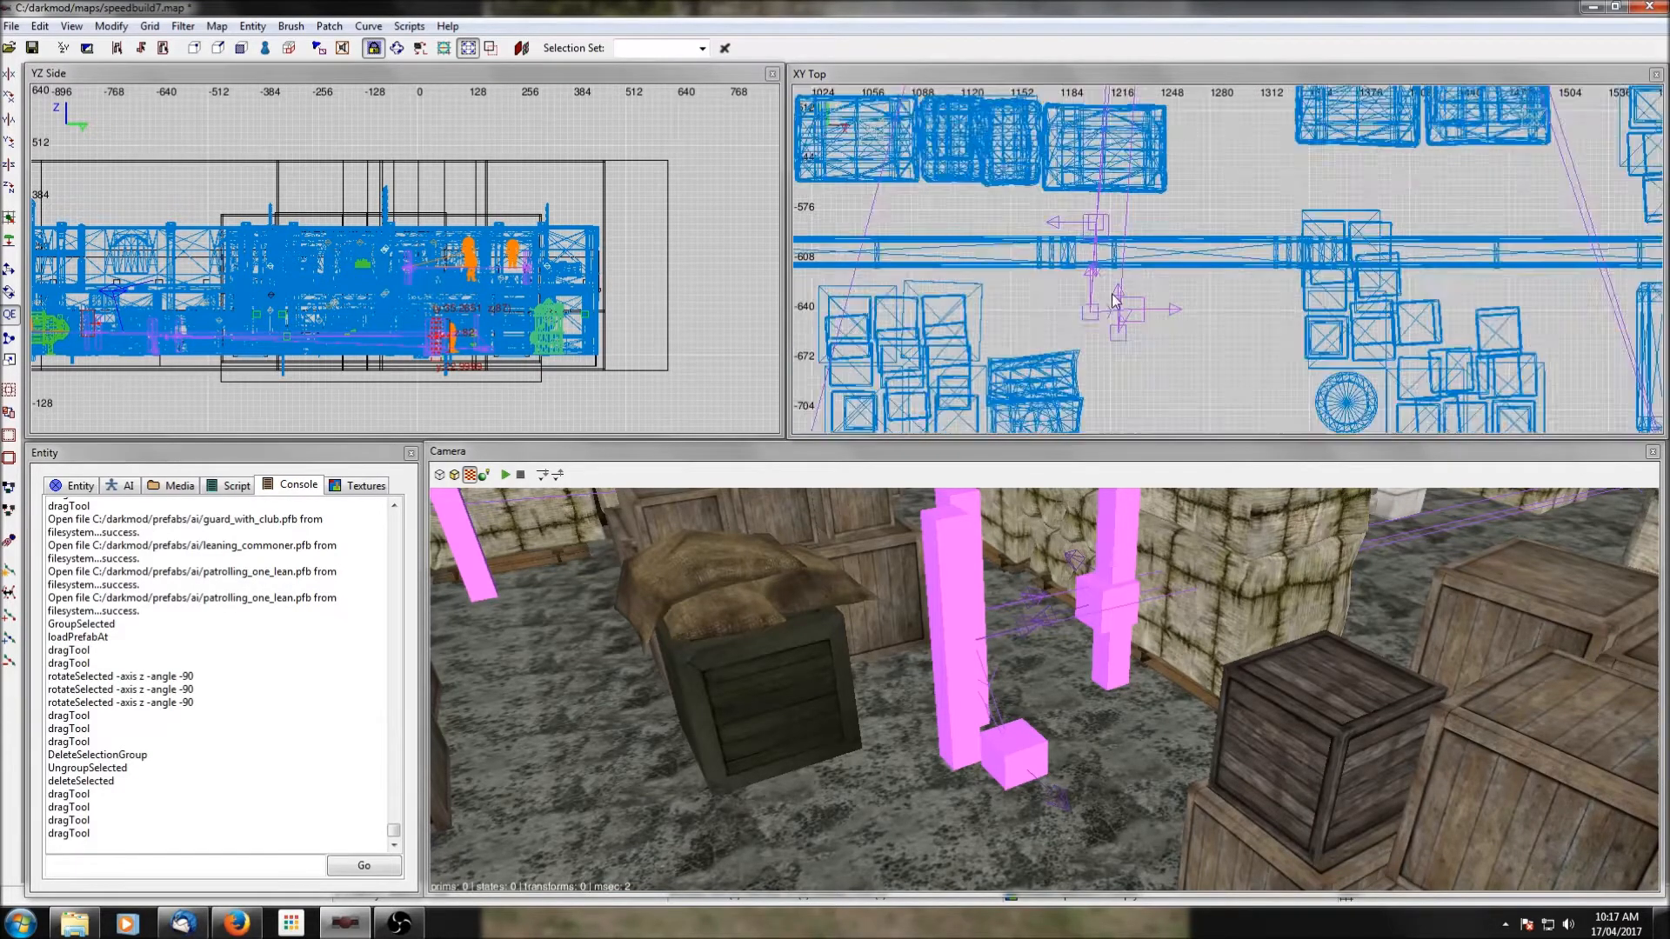
pyautogui.moveTo(1112, 180); pyautogui.dragTo(1114, 253, button='right')
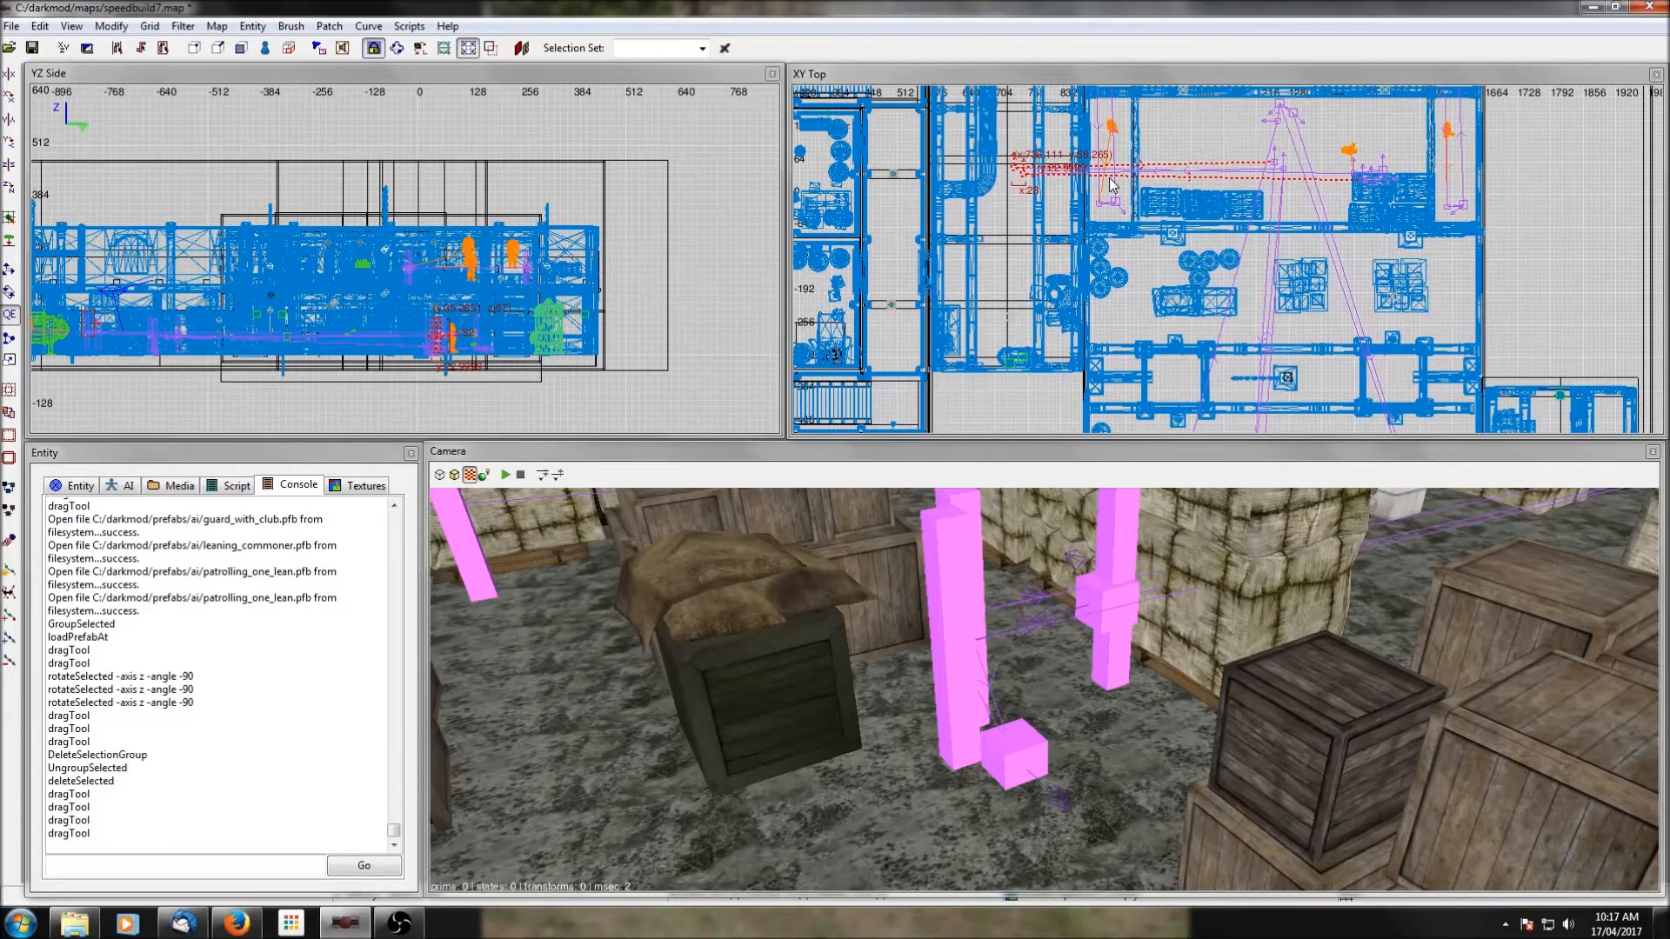
pyautogui.moveTo(1049, 163); pyautogui.dragTo(1096, 229, button='right')
pyautogui.moveTo(1309, 226); pyautogui.dragTo(1187, 214, button='right')
pyautogui.scroll(3, 1309, 226)
pyautogui.moveTo(1320, 177); pyautogui.dragTo(1347, 216, button='right')
pyautogui.scroll(2, 1321, 184)
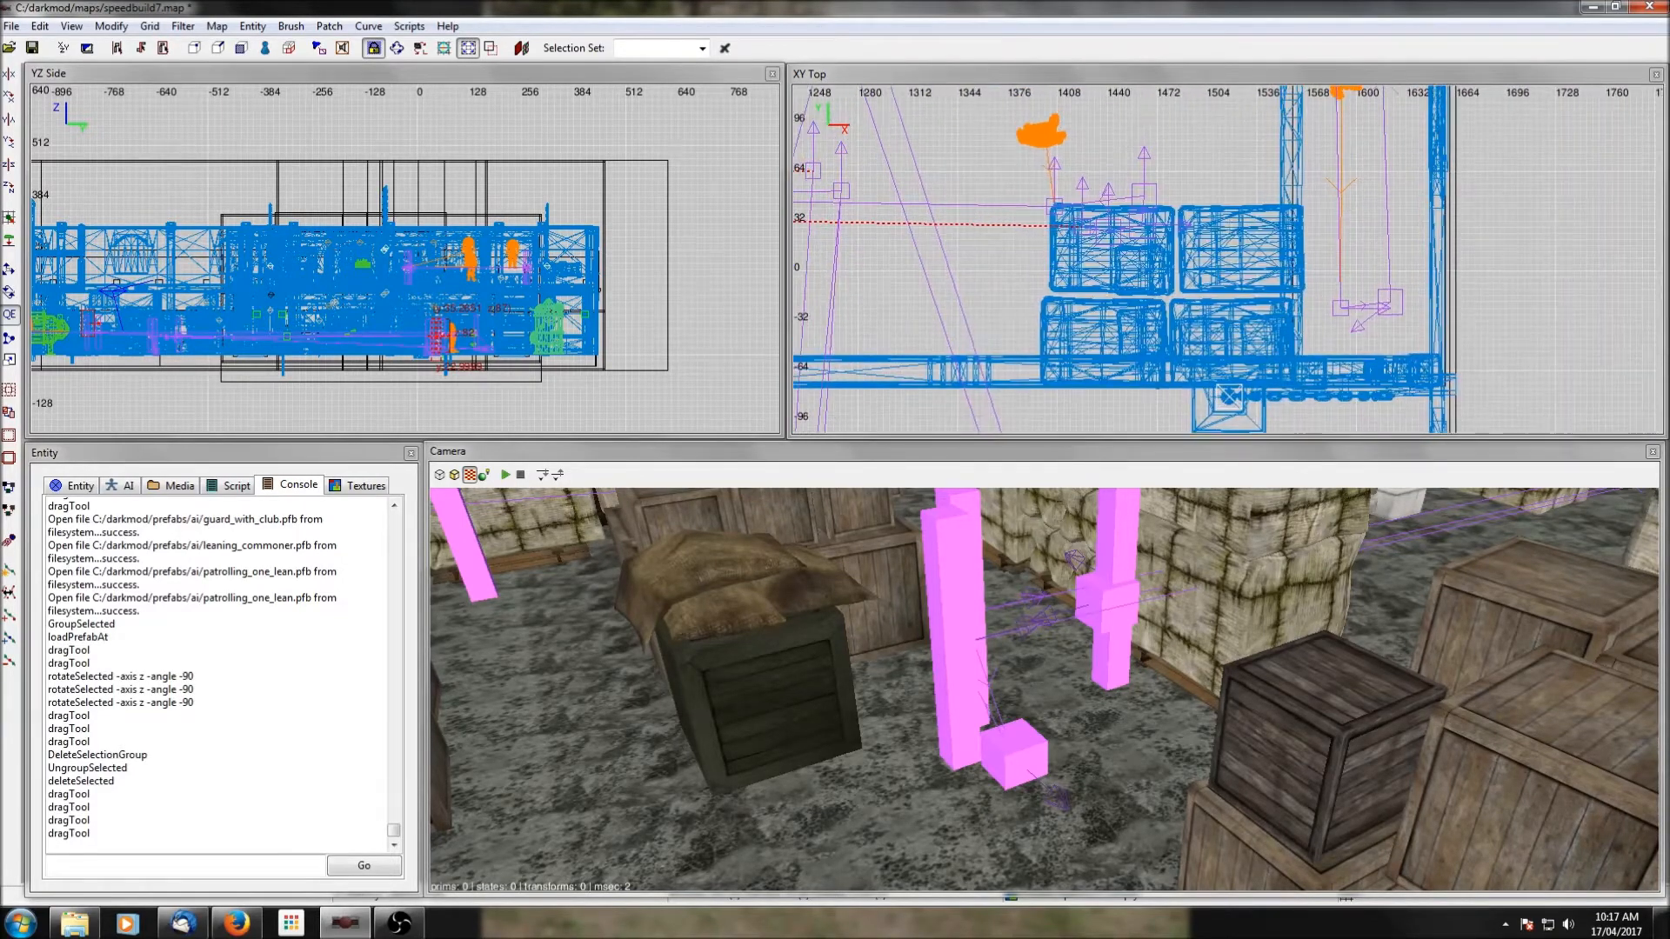
pyautogui.scroll(1, 1047, 252)
pyautogui.press('Escape')
pyautogui.keyDown('shift'); pyautogui.click(1022, 195); pyautogui.keyUp('shift')
pyautogui.press('Escape')
# Hide the bale that covers the patrol's path nodes in the large room.
pyautogui.keyDown('ctrl'); pyautogui.middleClick(1088, 131); pyautogui.keyUp('ctrl')
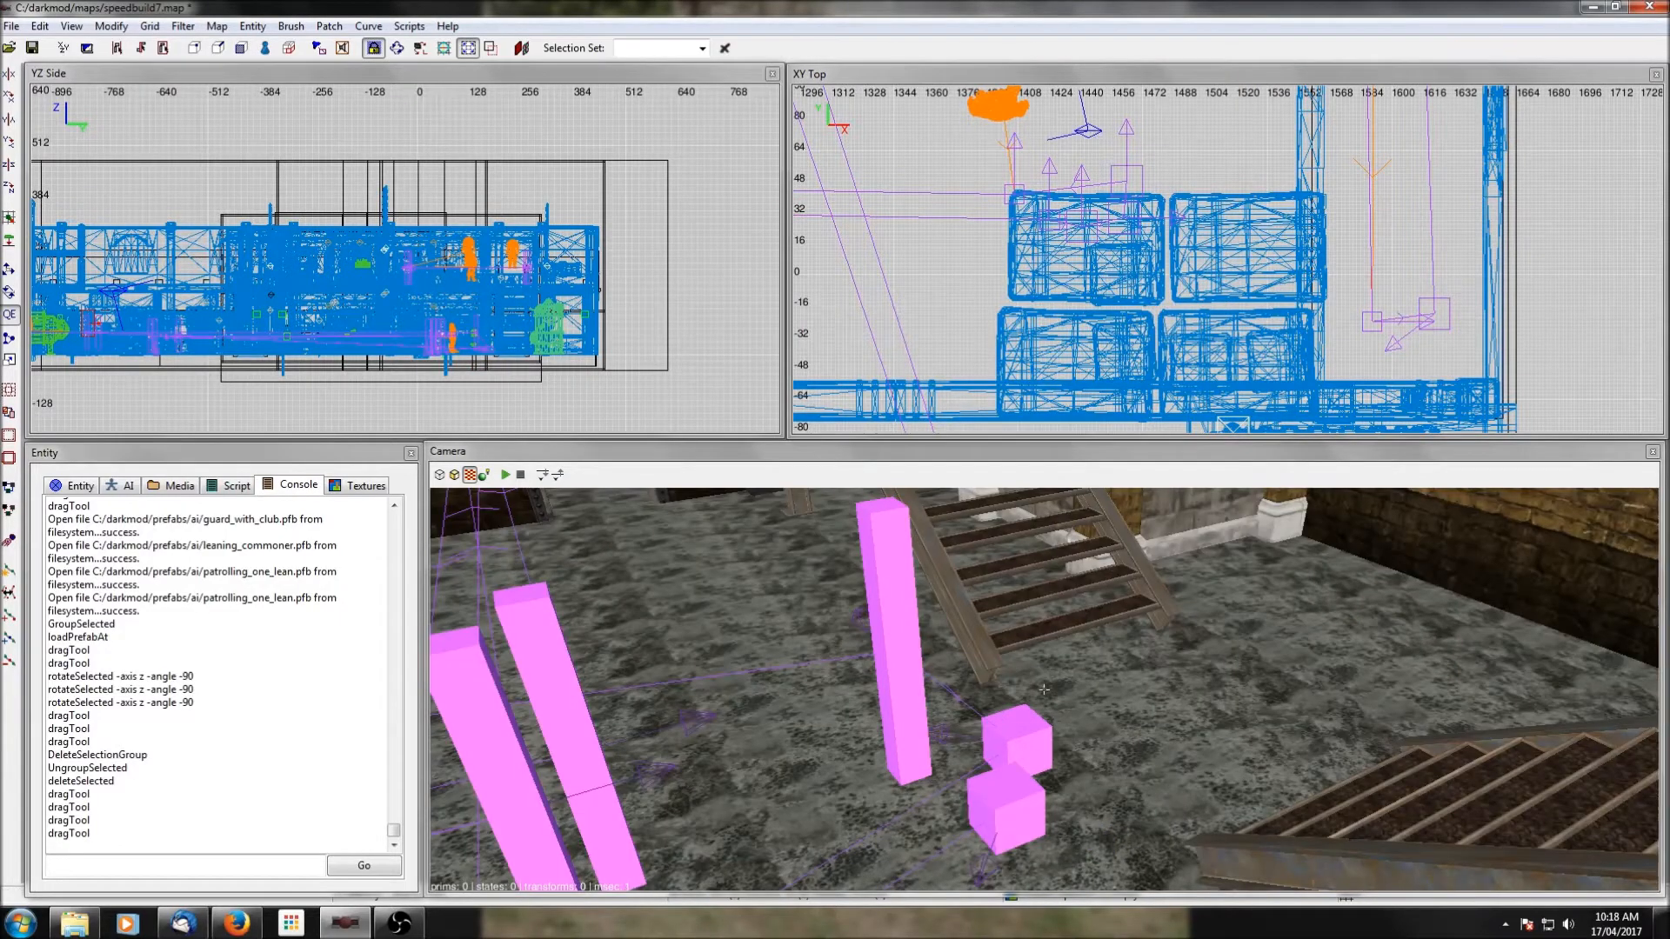
pyautogui.rightClick(1103, 571)
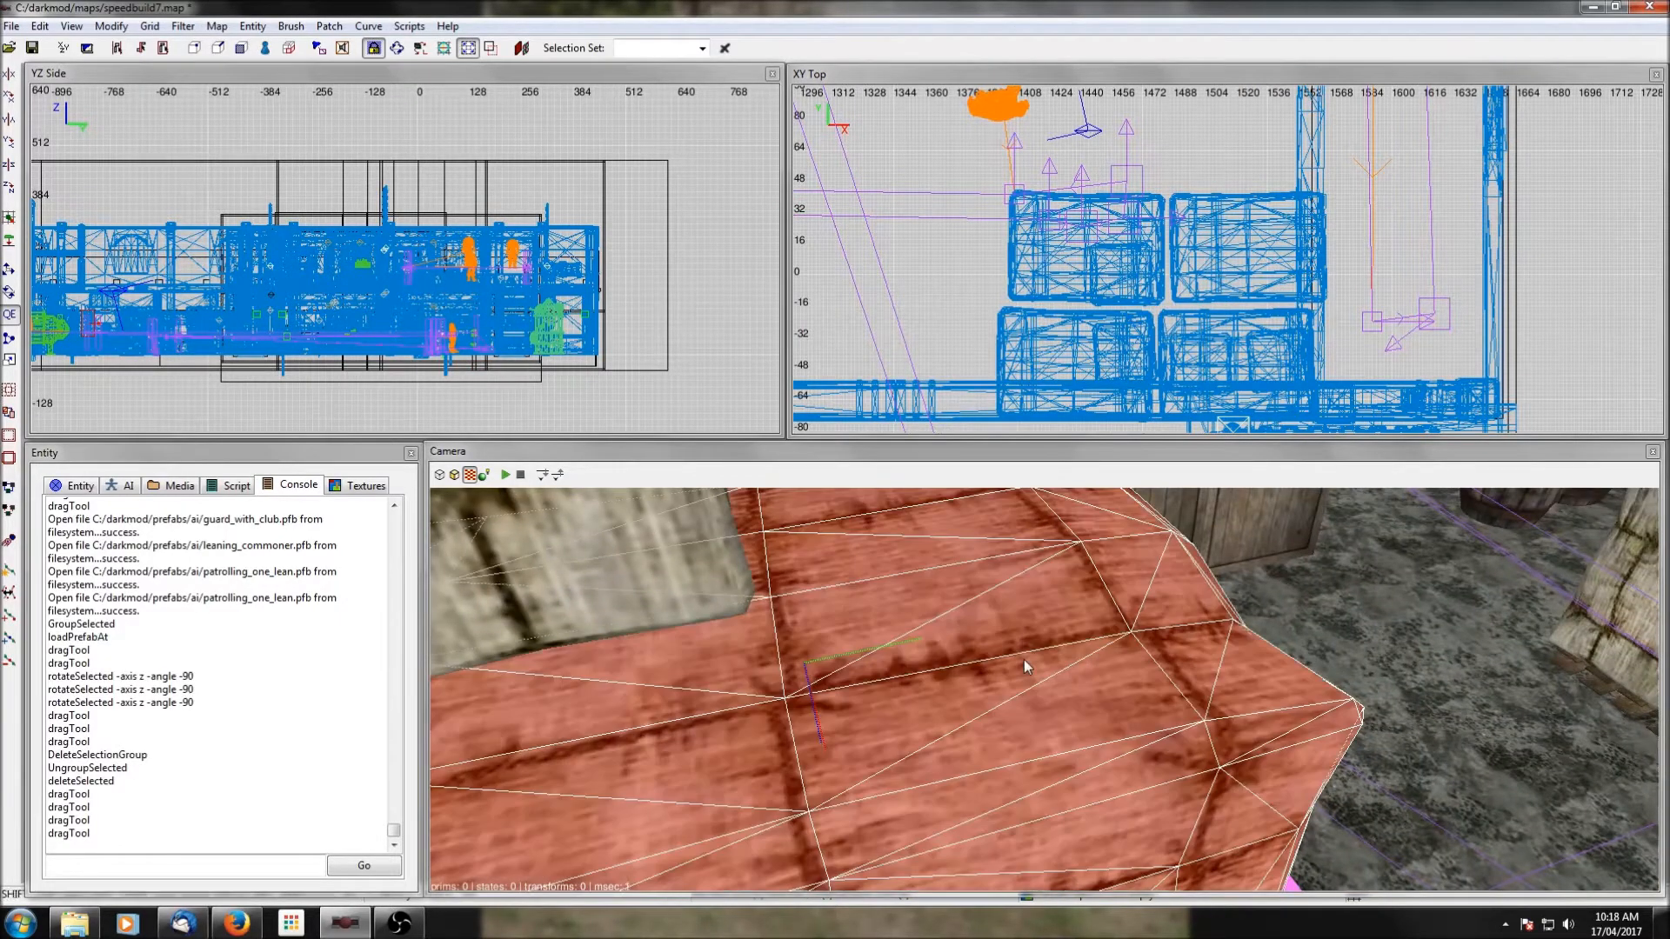
pyautogui.rightClick(1044, 690)
pyautogui.keyDown('shift'); pyautogui.click(973, 623); pyautogui.keyUp('shift')
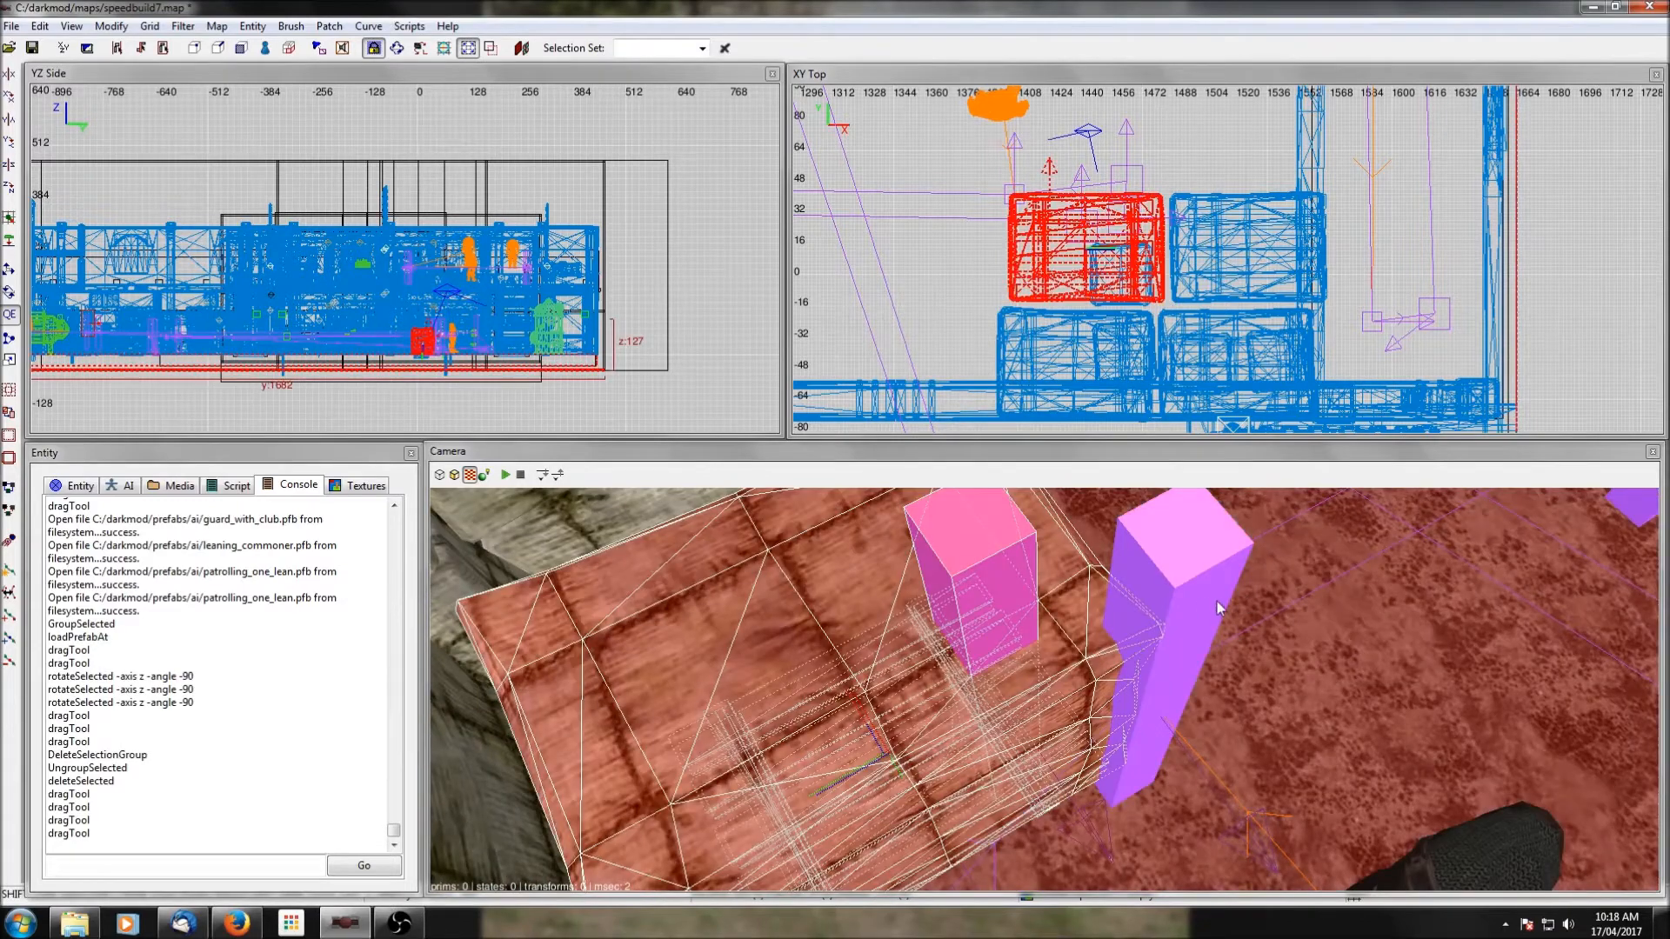
pyautogui.press('Escape')
pyautogui.keyDown('shift'); pyautogui.click(859, 616); pyautogui.keyUp('shift')
pyautogui.press('h')
# Select the cluster of patrol path nodes beside the bales and move it to the southern end of the western room.
pyautogui.keyDown('shift'); pyautogui.click(903, 782); pyautogui.keyUp('shift')
pyautogui.keyDown('shift'); pyautogui.moveTo(839, 842); pyautogui.dragTo(856, 831); pyautogui.keyUp('shift')
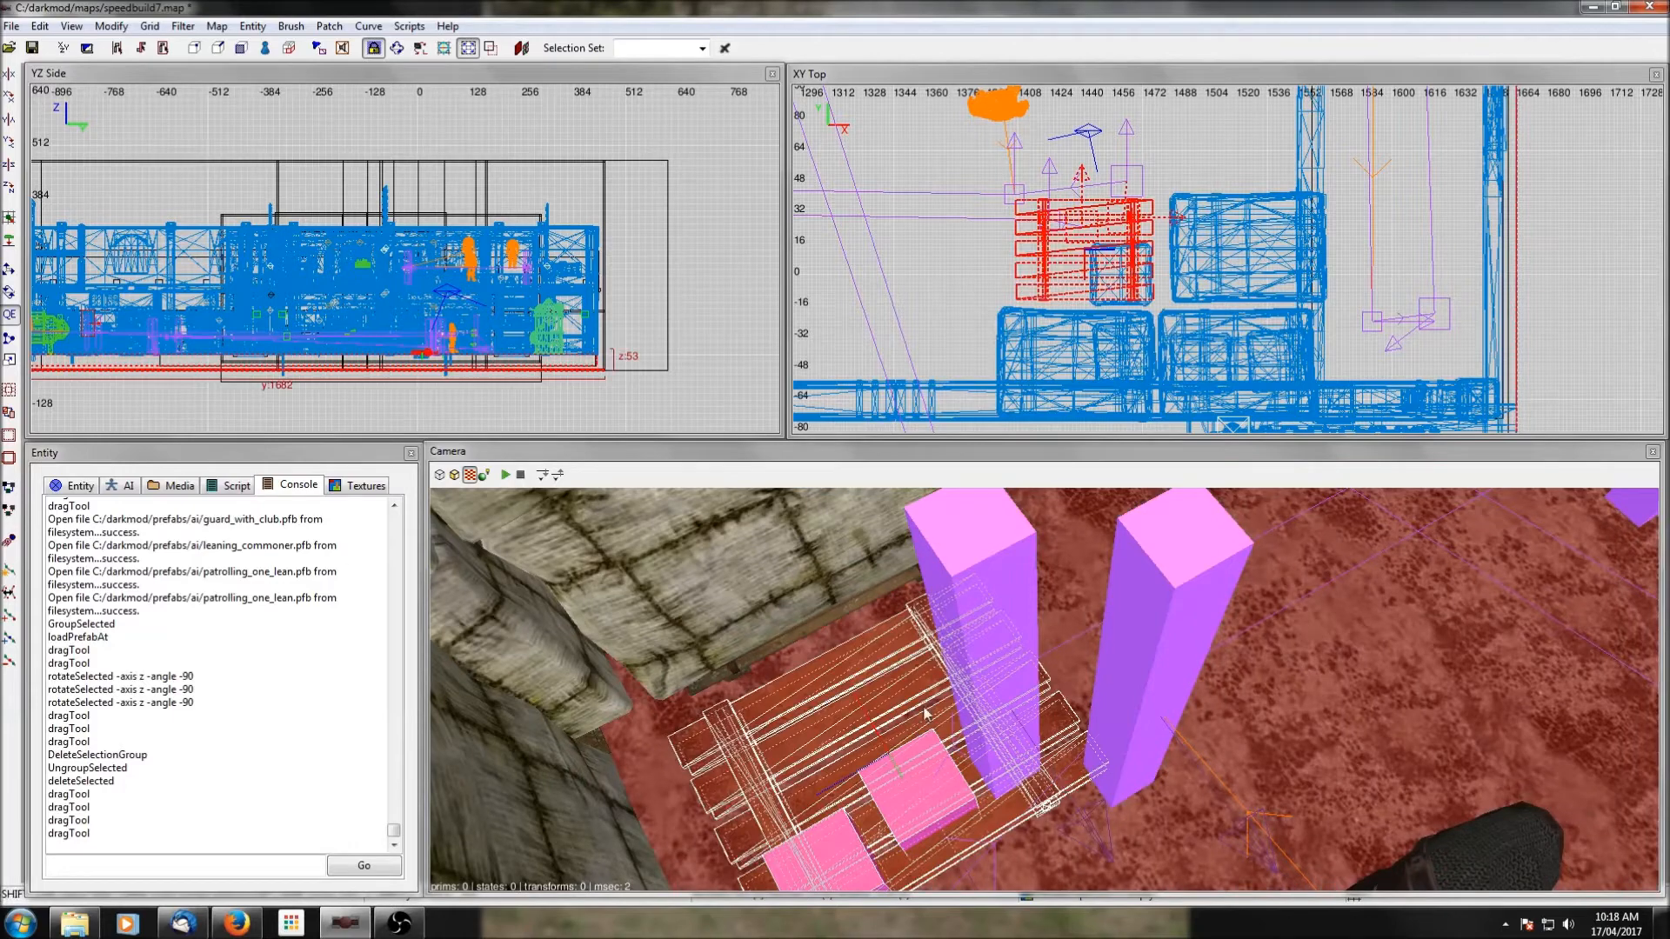
pyautogui.keyDown('shift'); pyautogui.click(847, 717); pyautogui.keyUp('shift')
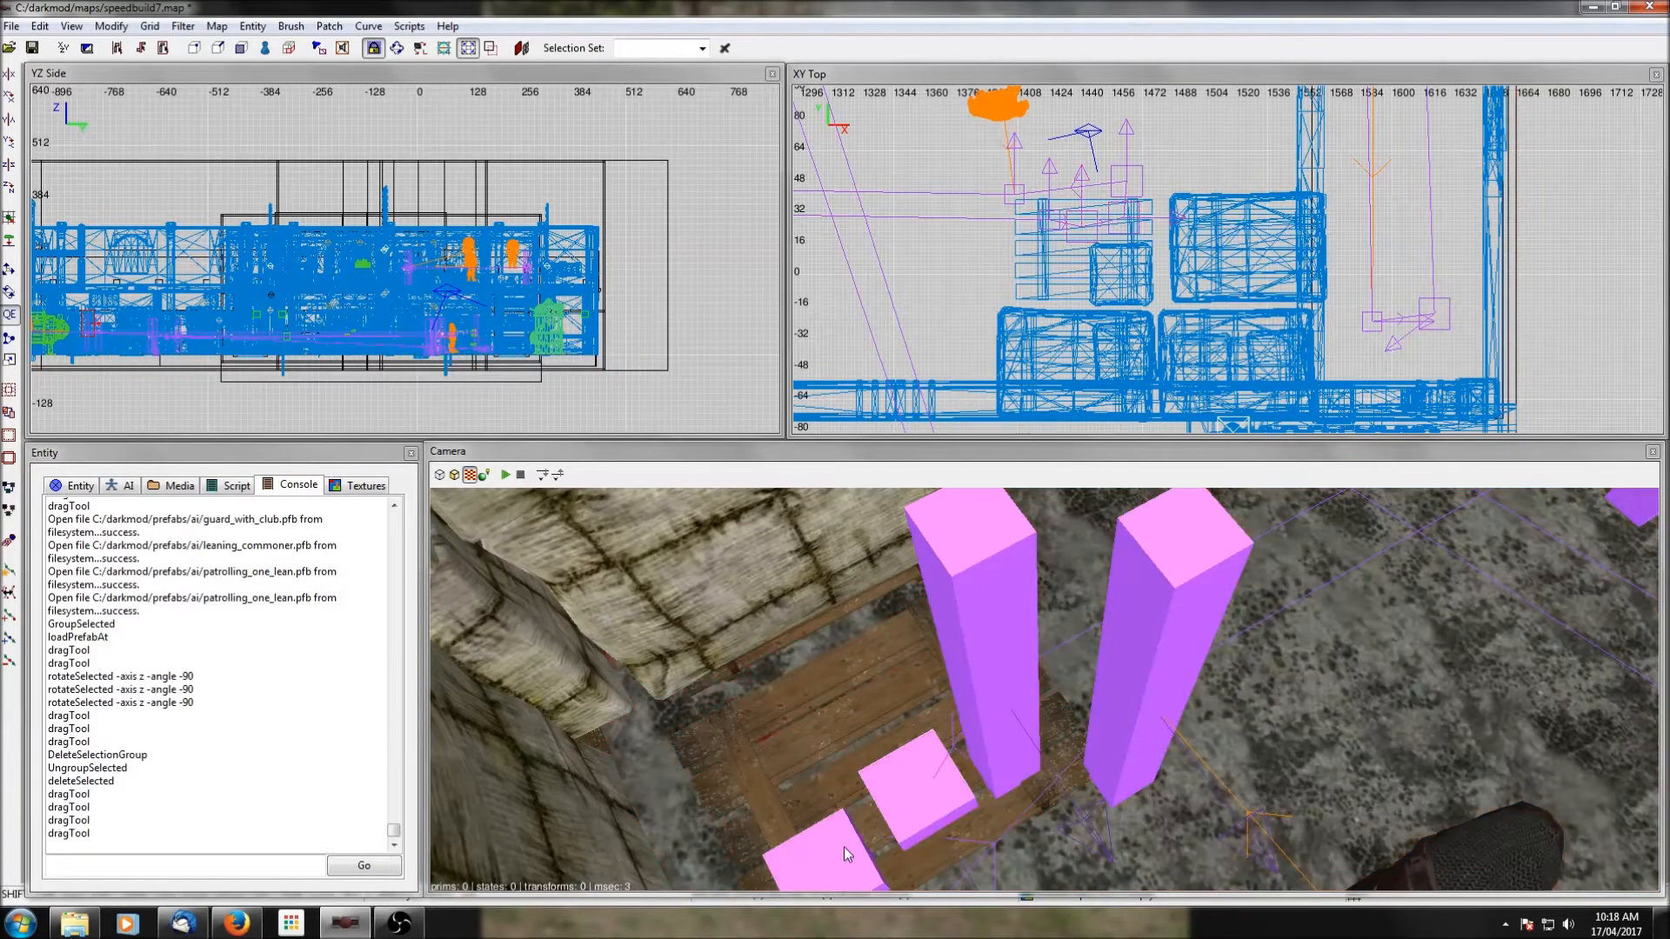
pyautogui.keyDown('shift'); pyautogui.click(992, 679); pyautogui.keyUp('shift')
pyautogui.keyDown('shift'); pyautogui.click(1172, 664); pyautogui.keyUp('shift')
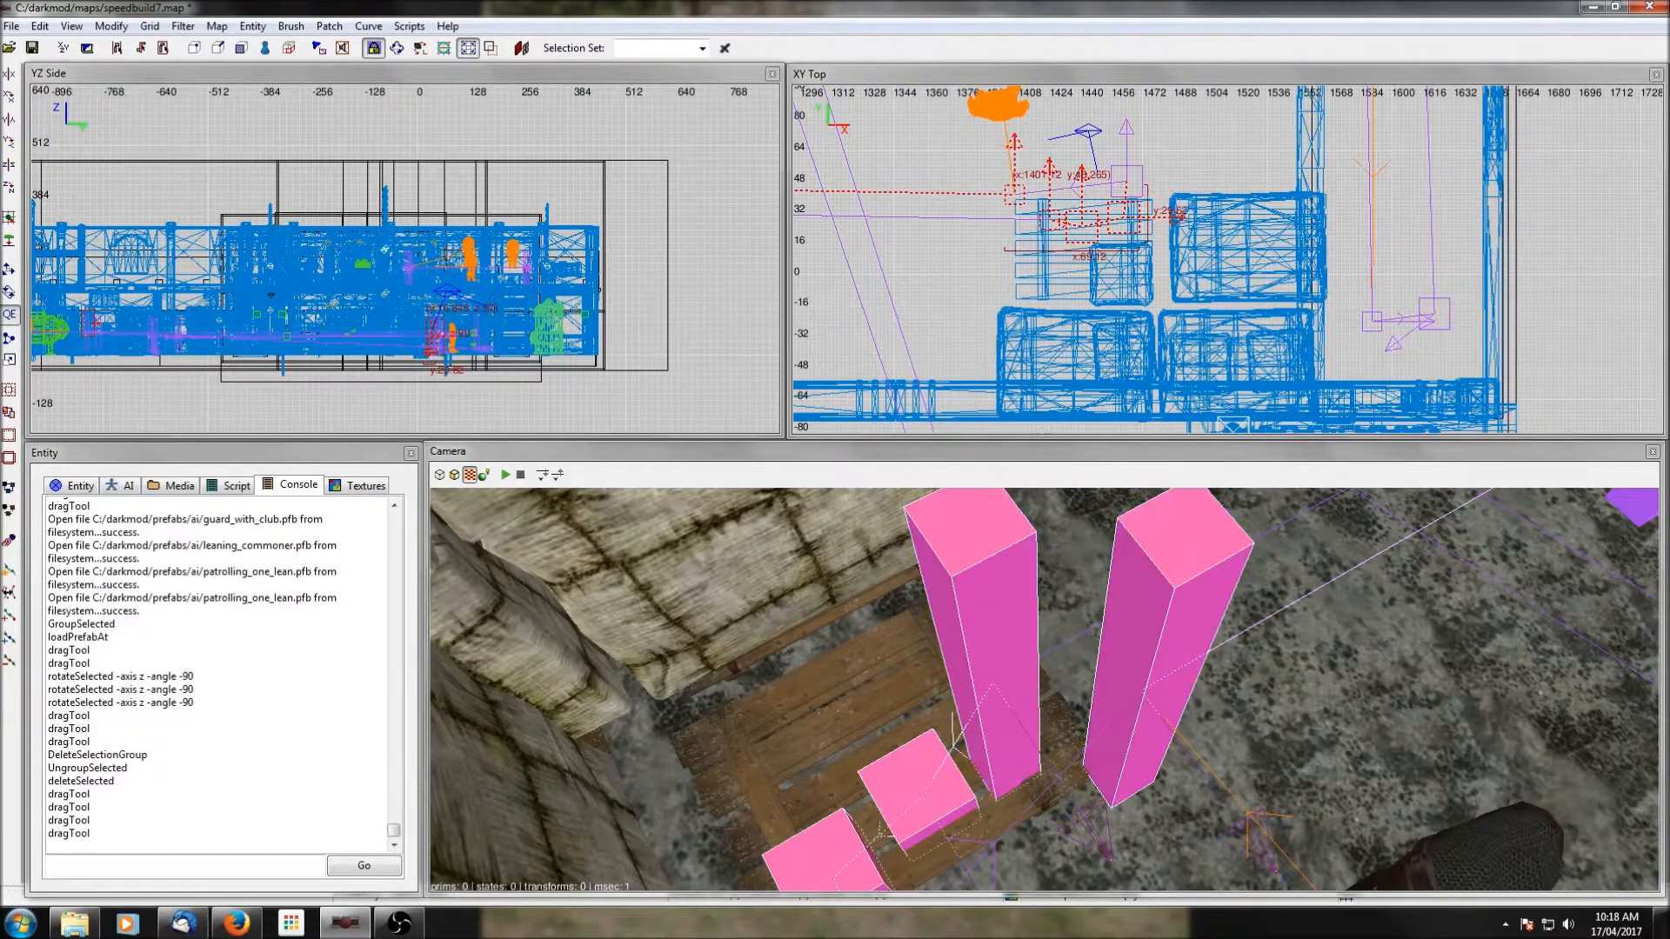
pyautogui.rightClick(1173, 664)
pyautogui.keyDown('shift'); pyautogui.click(979, 708); pyautogui.keyUp('shift')
pyautogui.rightClick(980, 708)
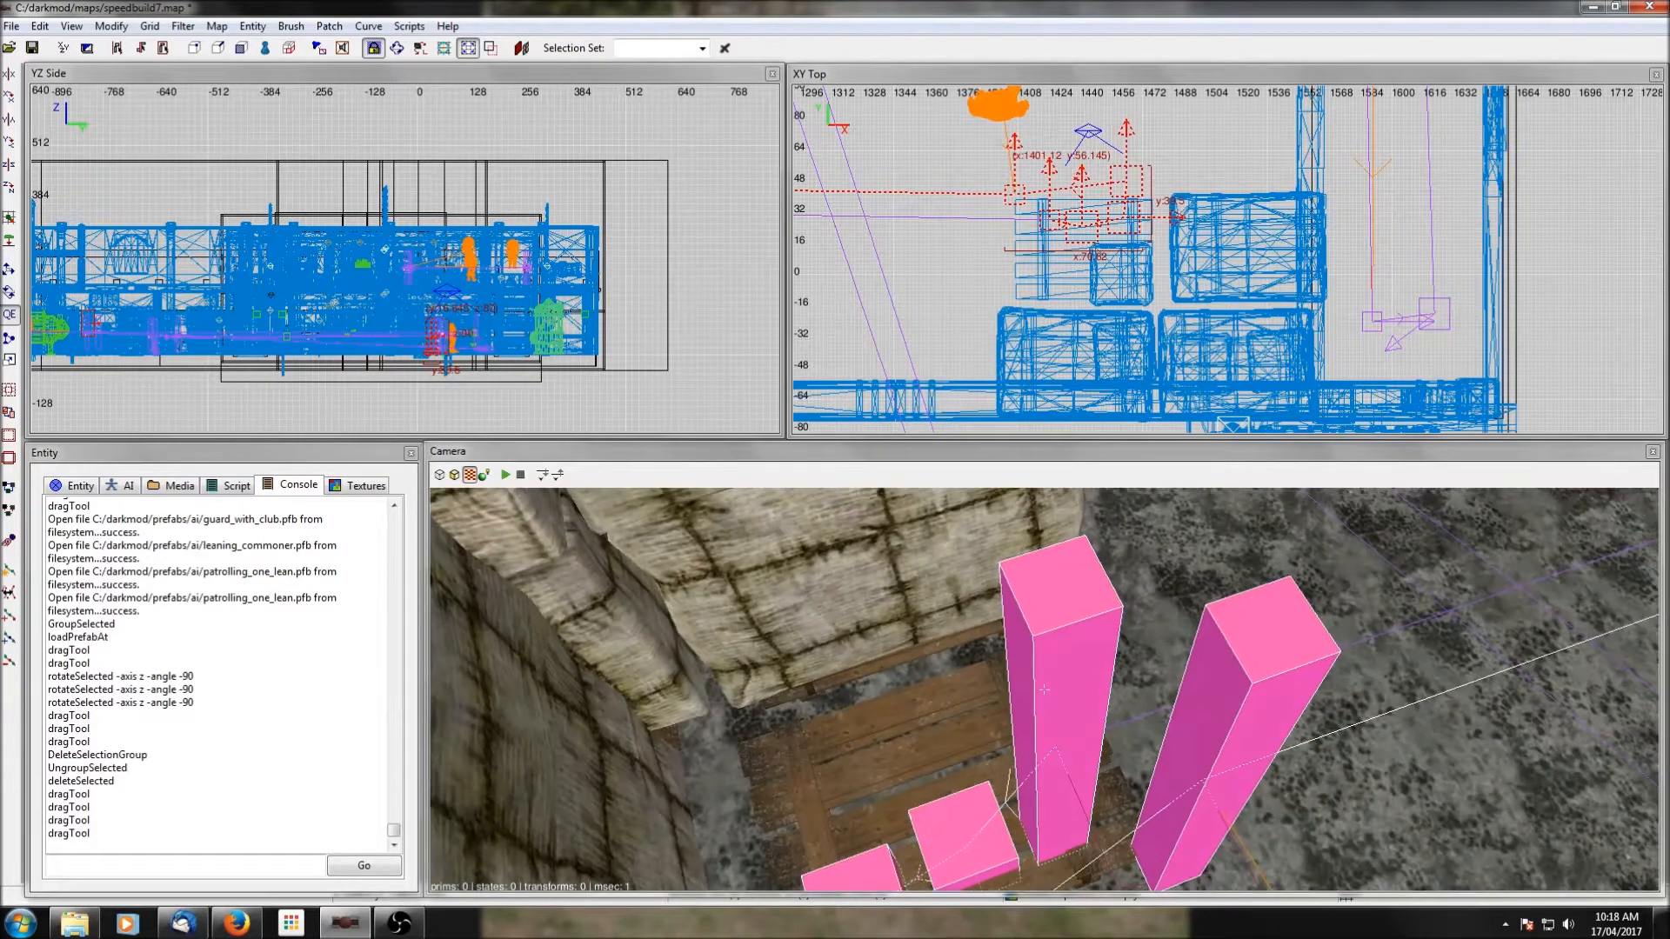
pyautogui.scroll(-5, 1142, 337)
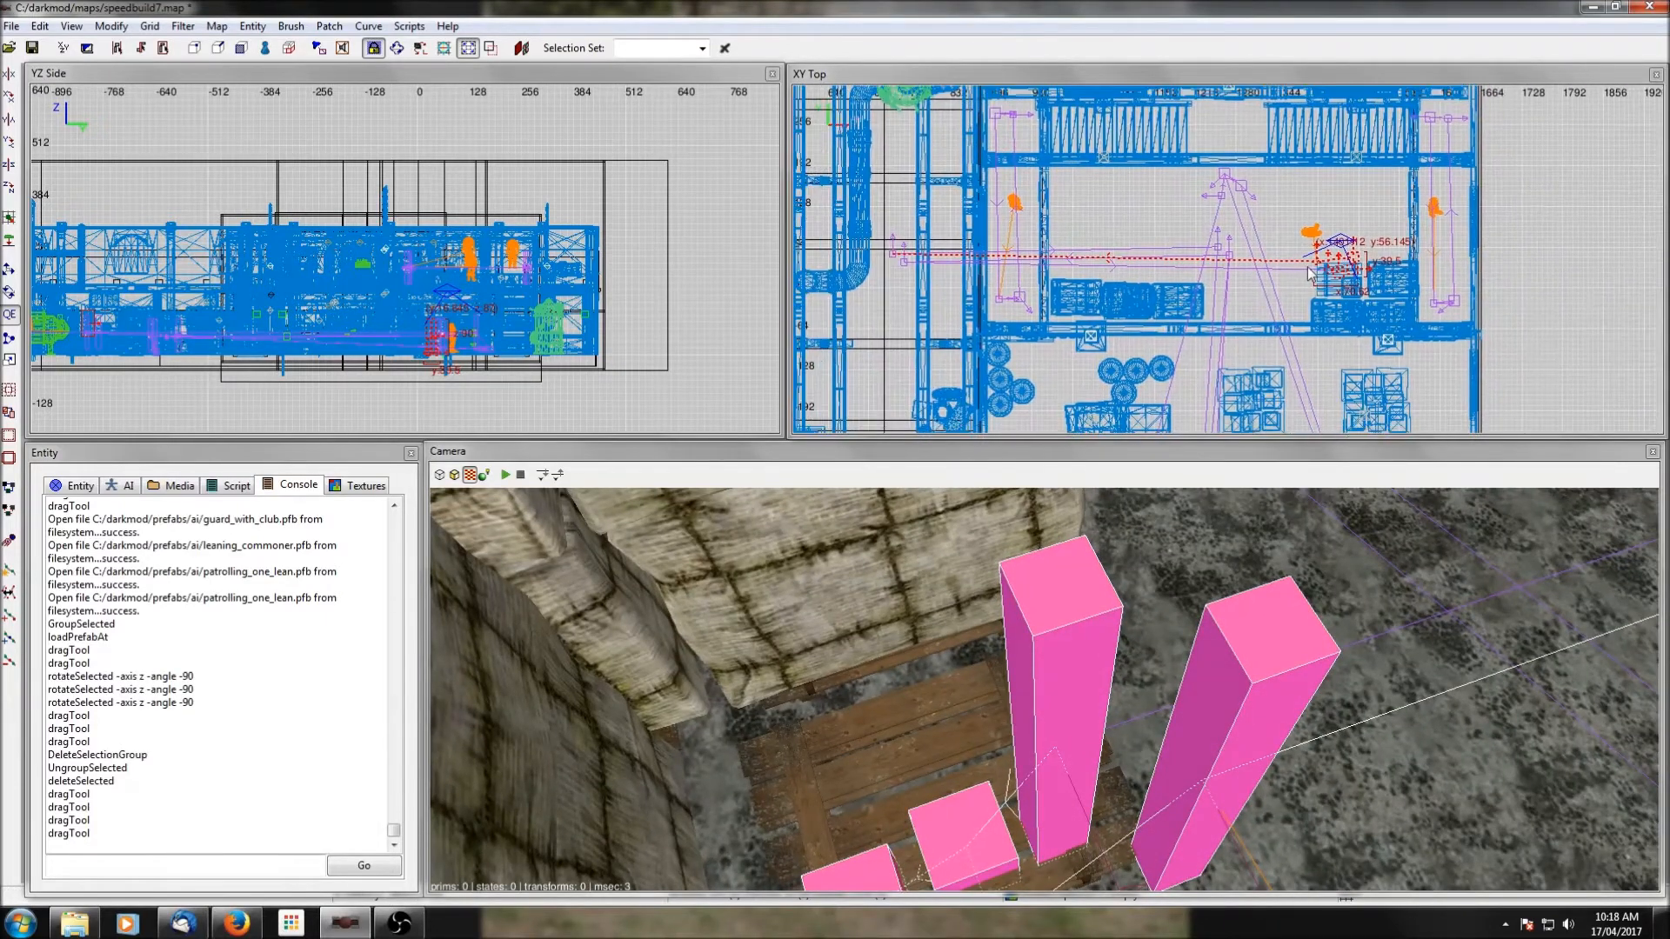
pyautogui.moveTo(1337, 281); pyautogui.dragTo(877, 354)
pyautogui.moveTo(877, 354); pyautogui.dragTo(979, 200, button='right')
pyautogui.moveTo(976, 211); pyautogui.dragTo(971, 318)
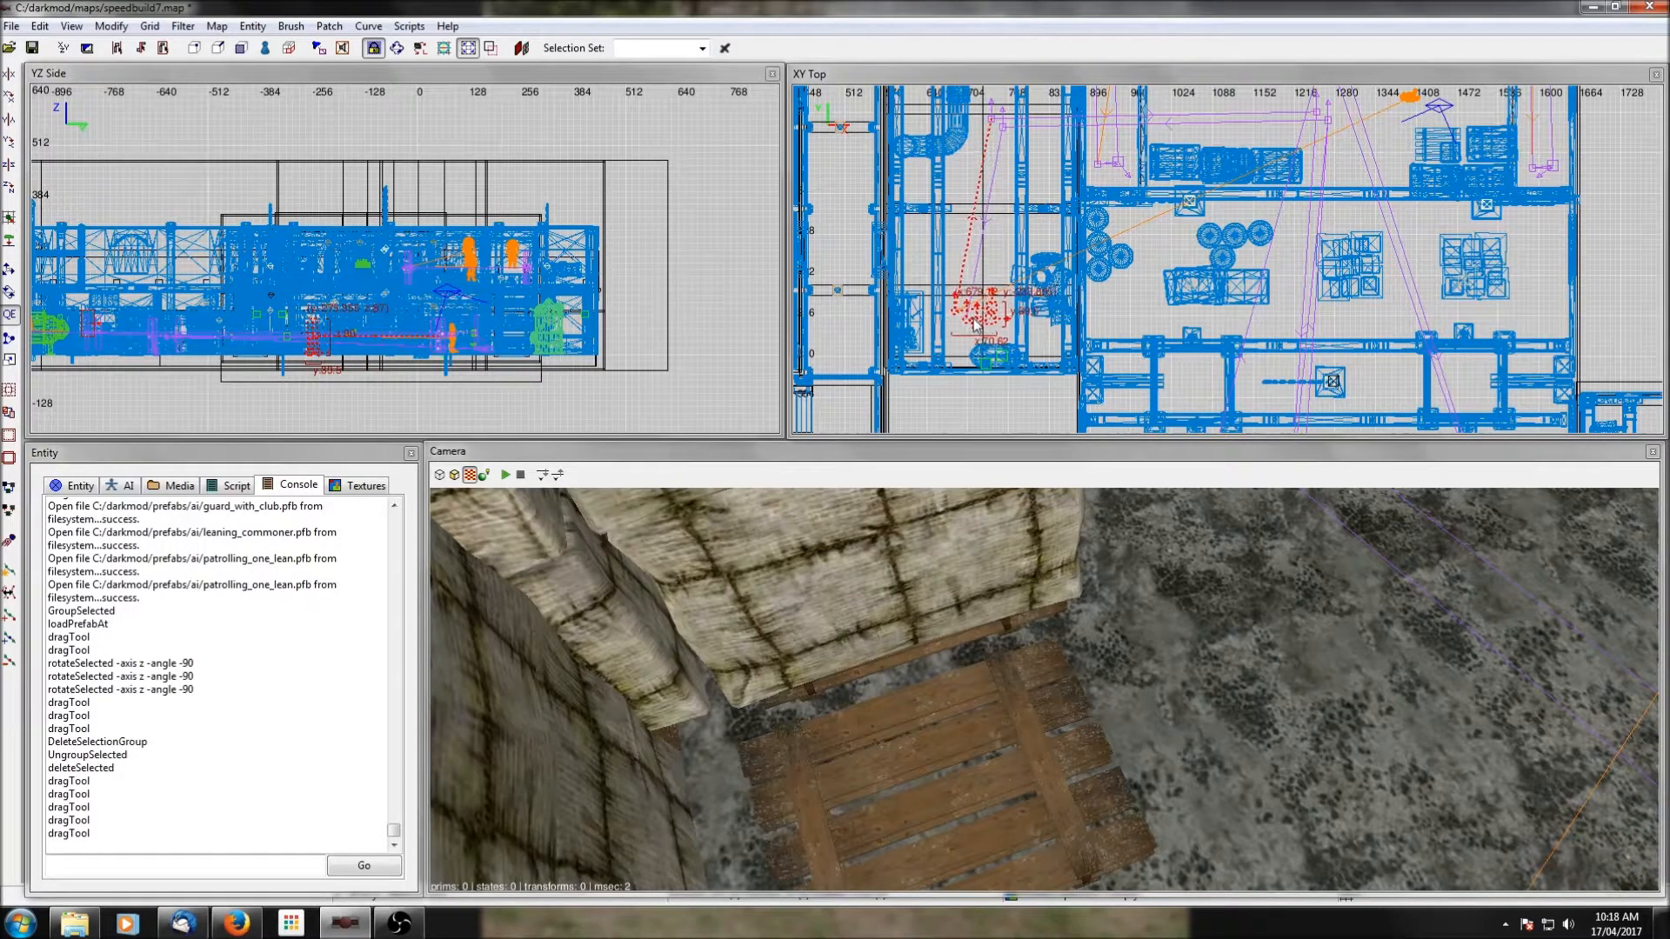
pyautogui.scroll(3, 972, 318)
pyautogui.moveTo(986, 213); pyautogui.dragTo(1052, 198, button='right')
pyautogui.press('Escape')
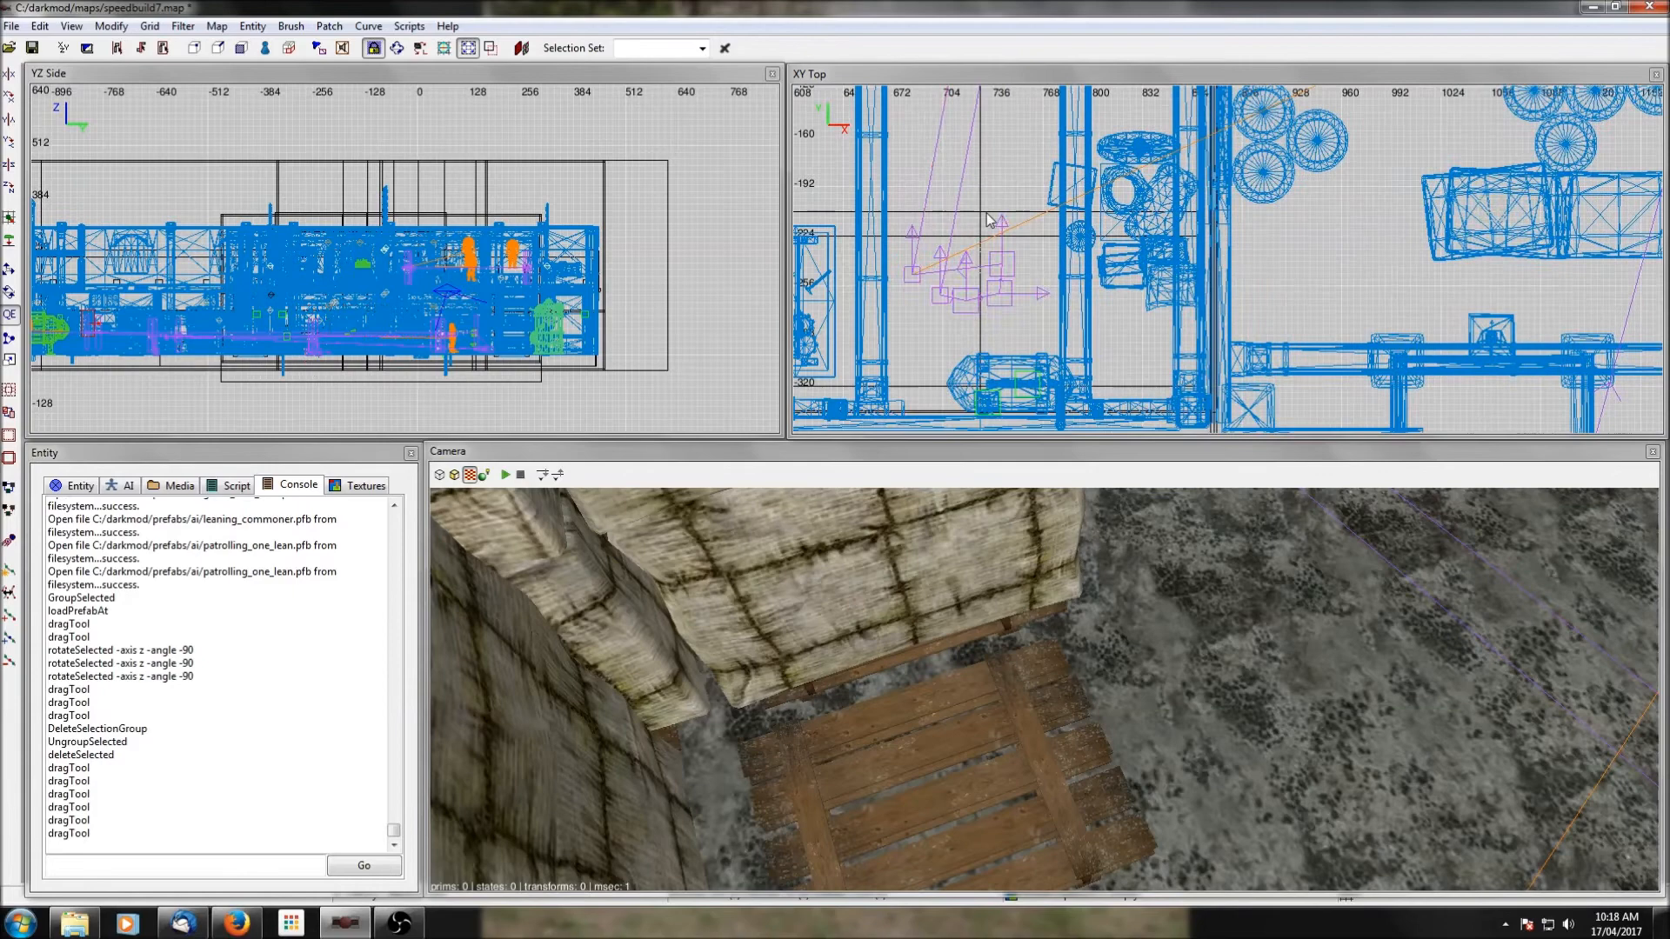
# Rotate the moved cluster's southeastern path node about the Z axis in 90-degree increments until it faces north.
pyautogui.scroll(2, 1009, 276)
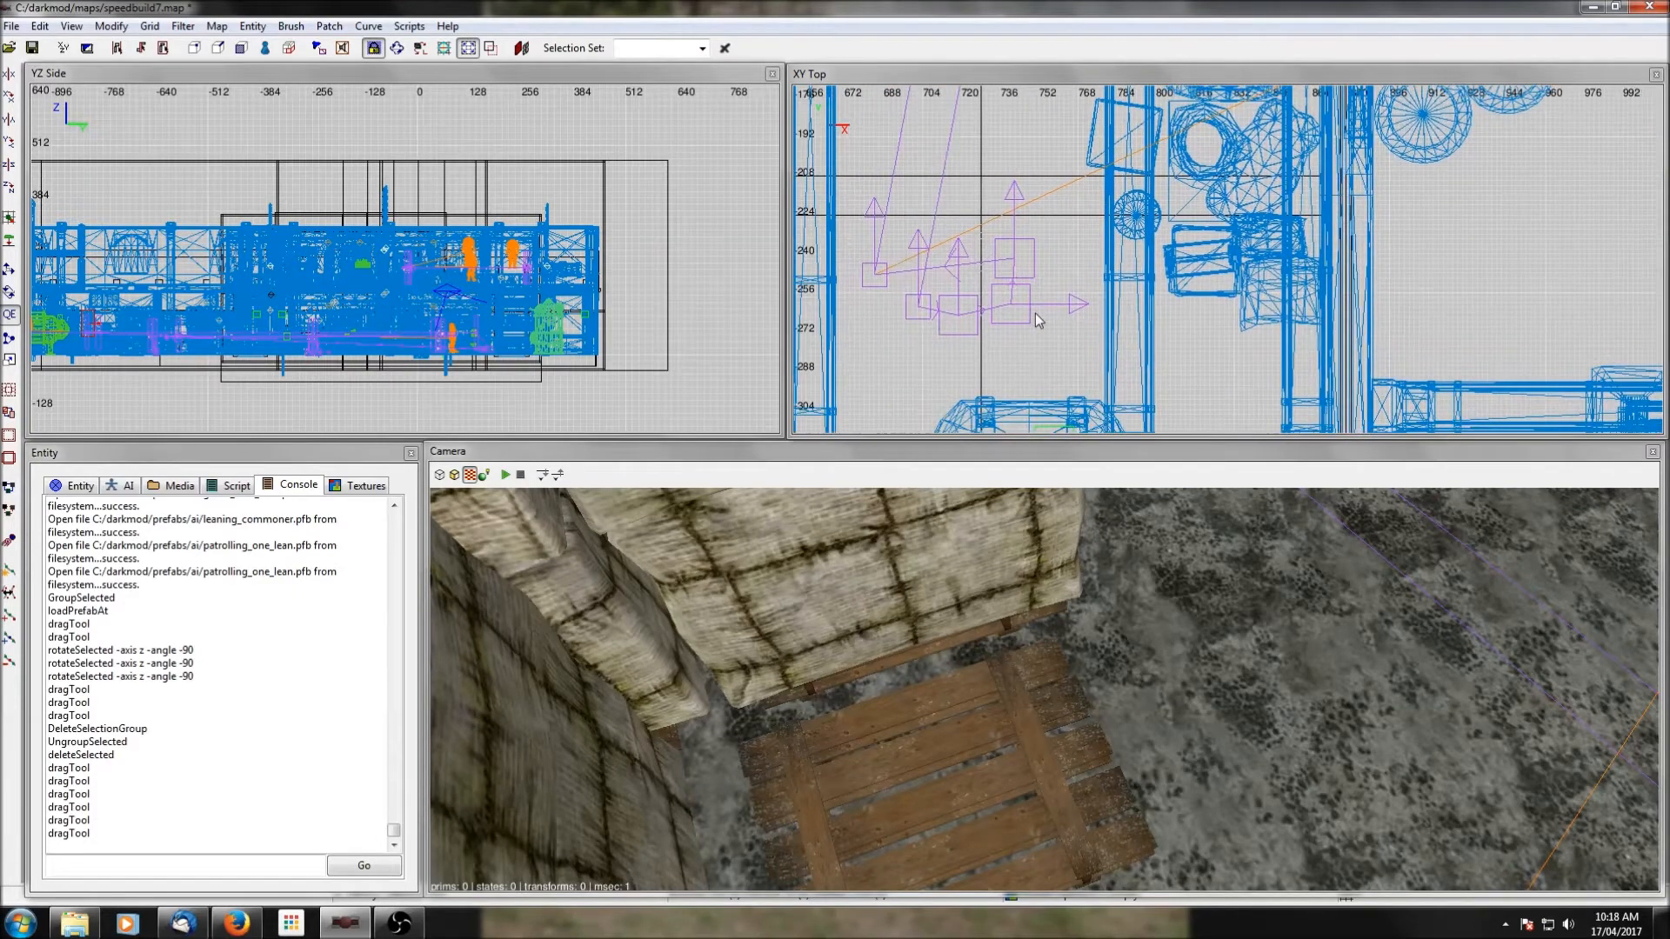
pyautogui.keyDown('shift'); pyautogui.click(1018, 315); pyautogui.keyUp('shift')
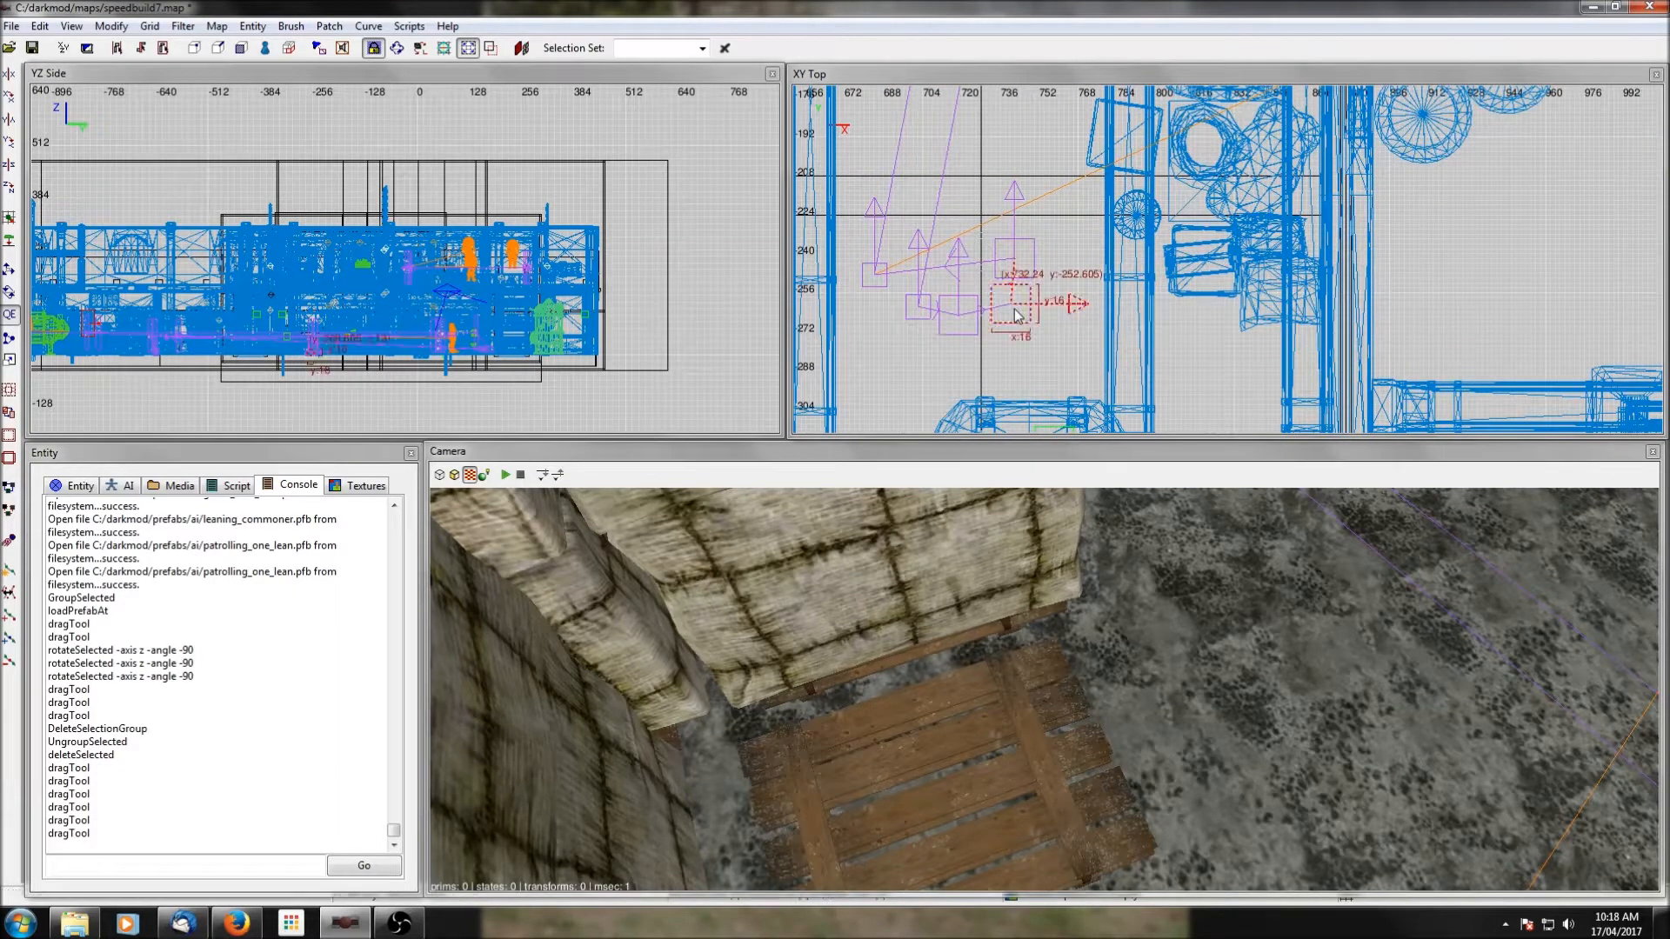
pyautogui.click(11, 188)
pyautogui.click(10, 188)
pyautogui.click(10, 188)
pyautogui.click(10, 188)
pyautogui.click(11, 188)
pyautogui.click(11, 188)
pyautogui.click(11, 188)
pyautogui.press('Escape')
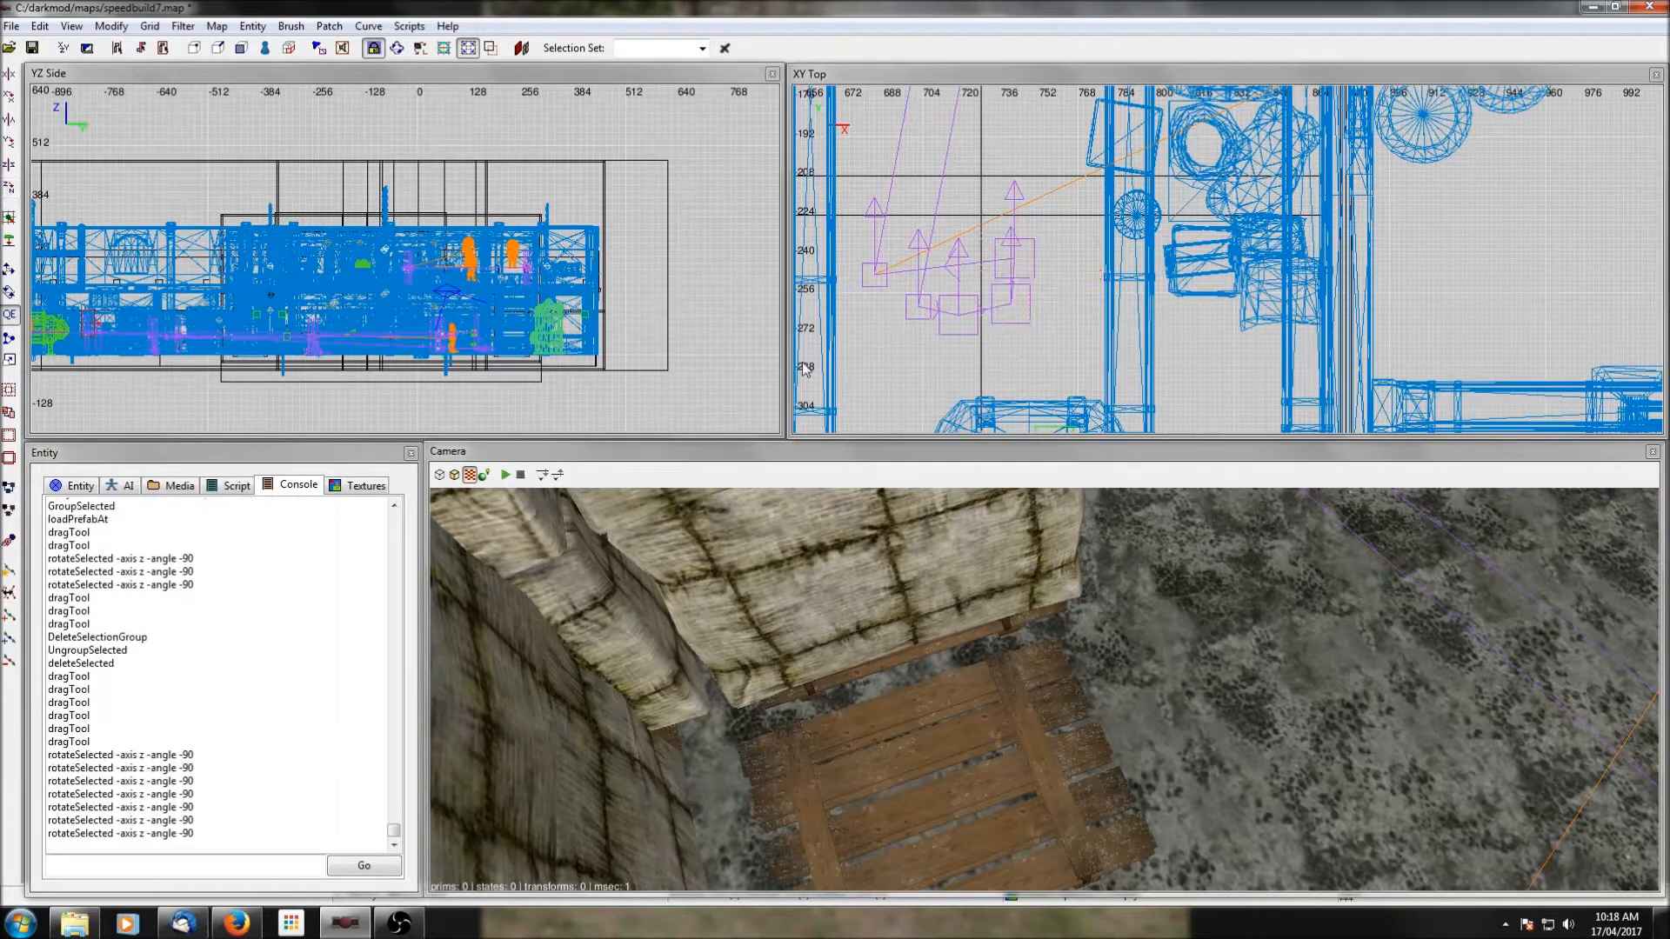
# Try turning the adjacent southern path node about the Z axis in 90-degree increments, ending on its northward facing.
pyautogui.keyDown('shift'); pyautogui.click(956, 331); pyautogui.keyUp('shift')
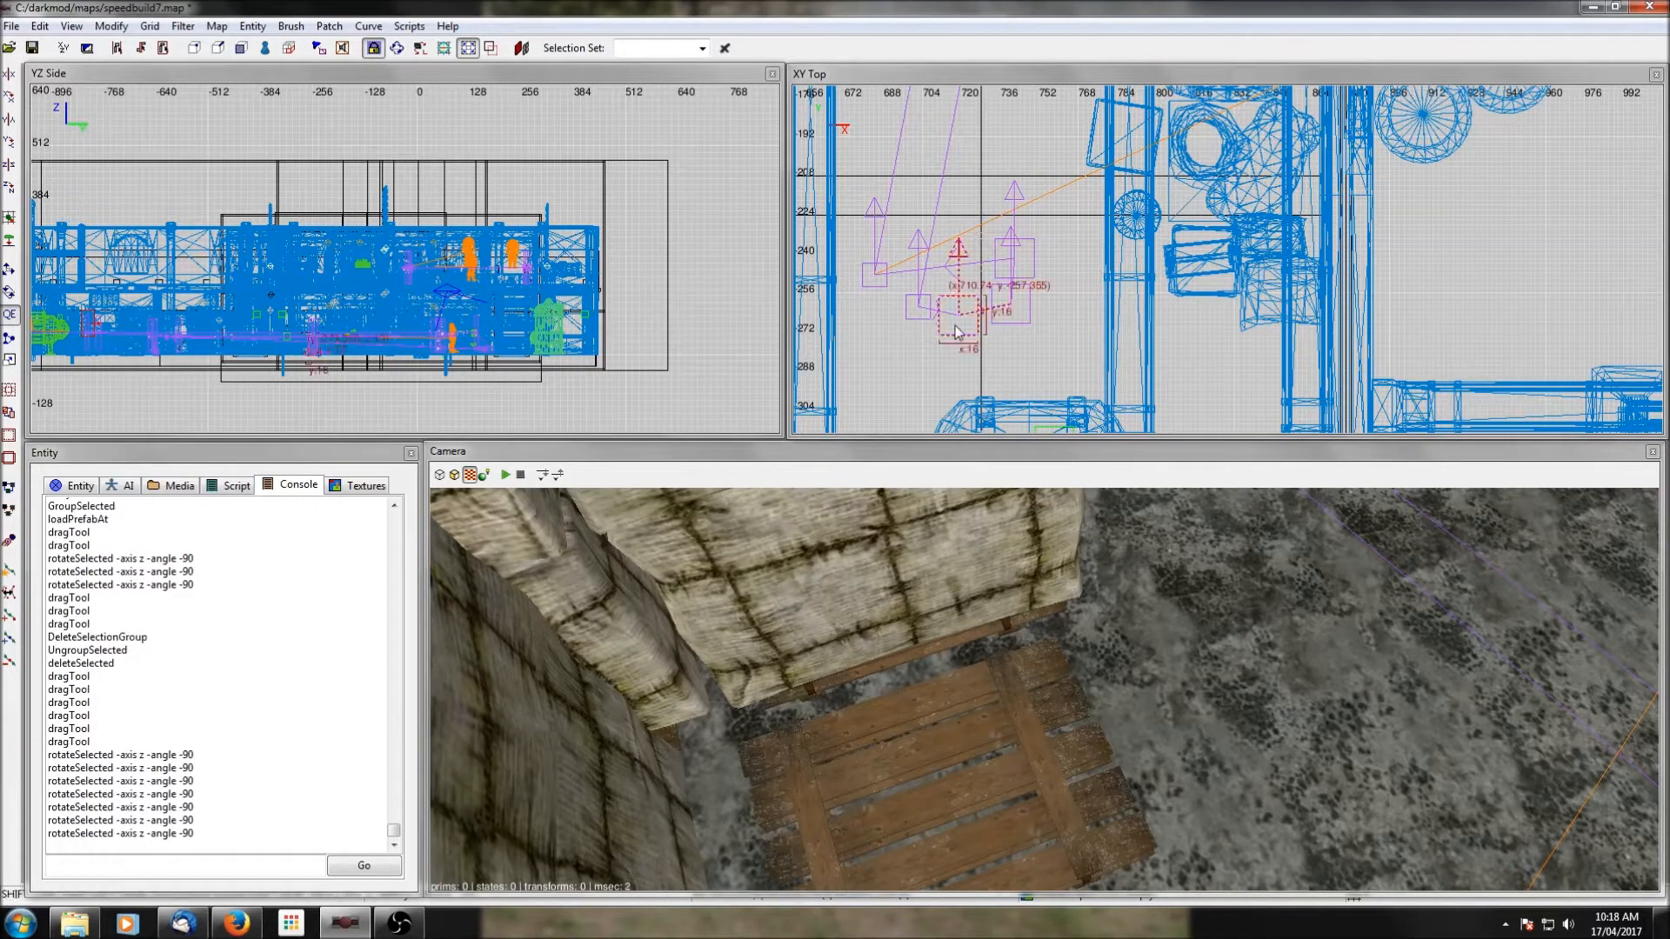
pyautogui.click(10, 188)
pyautogui.click(11, 188)
pyautogui.click(11, 188)
pyautogui.click(10, 188)
pyautogui.moveTo(956, 322); pyautogui.dragTo(996, 268)
pyautogui.click(10, 188)
pyautogui.click(10, 187)
pyautogui.click(10, 188)
pyautogui.click(10, 187)
pyautogui.press('Escape')
# Save the map with the rerouted patrol.
pyautogui.scroll(-5, 963, 291)
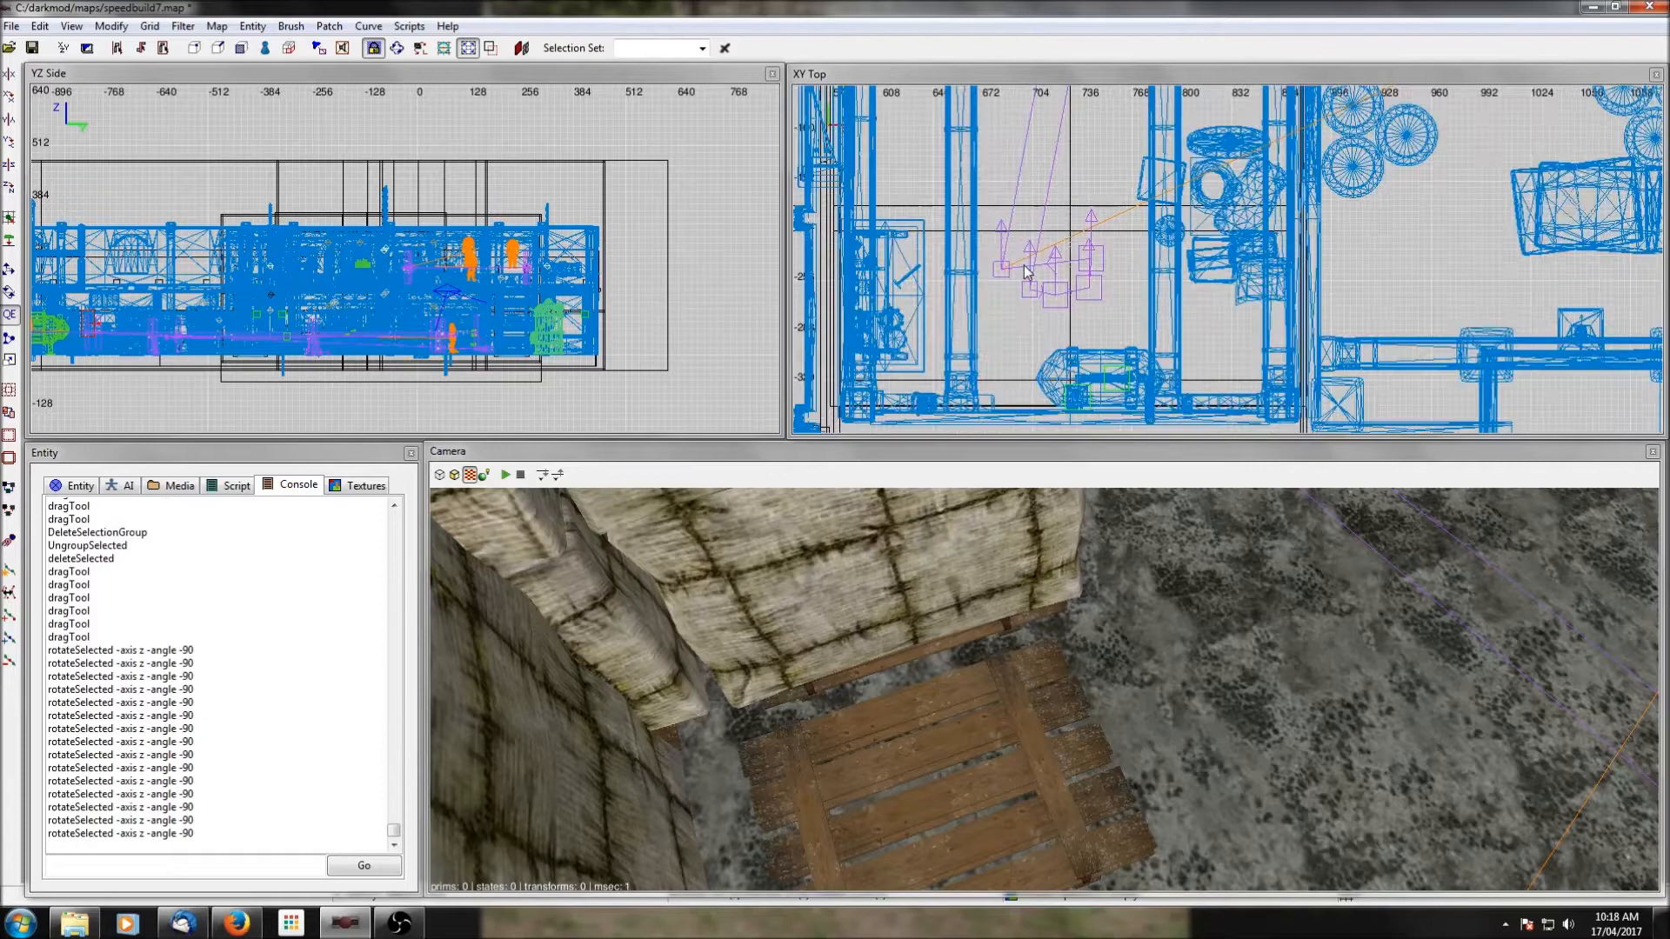
pyautogui.scroll(-1, 1216, 194)
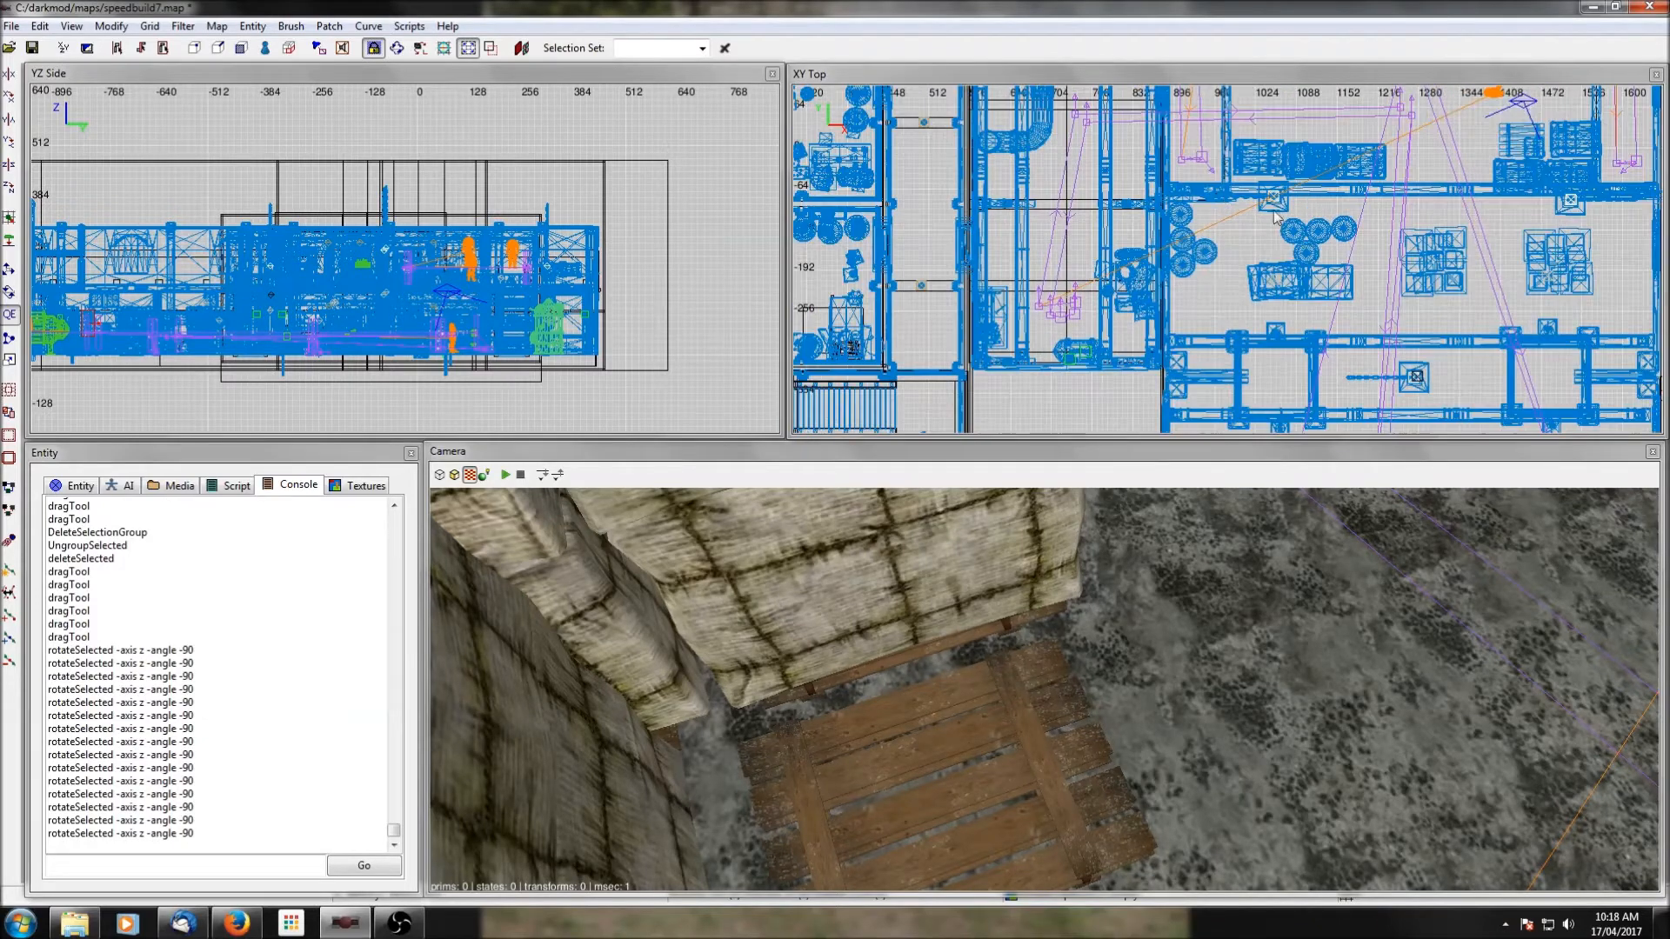
pyautogui.moveTo(1142, 300); pyautogui.dragTo(1021, 306, button='right')
pyautogui.scroll(-3, 1049, 233)
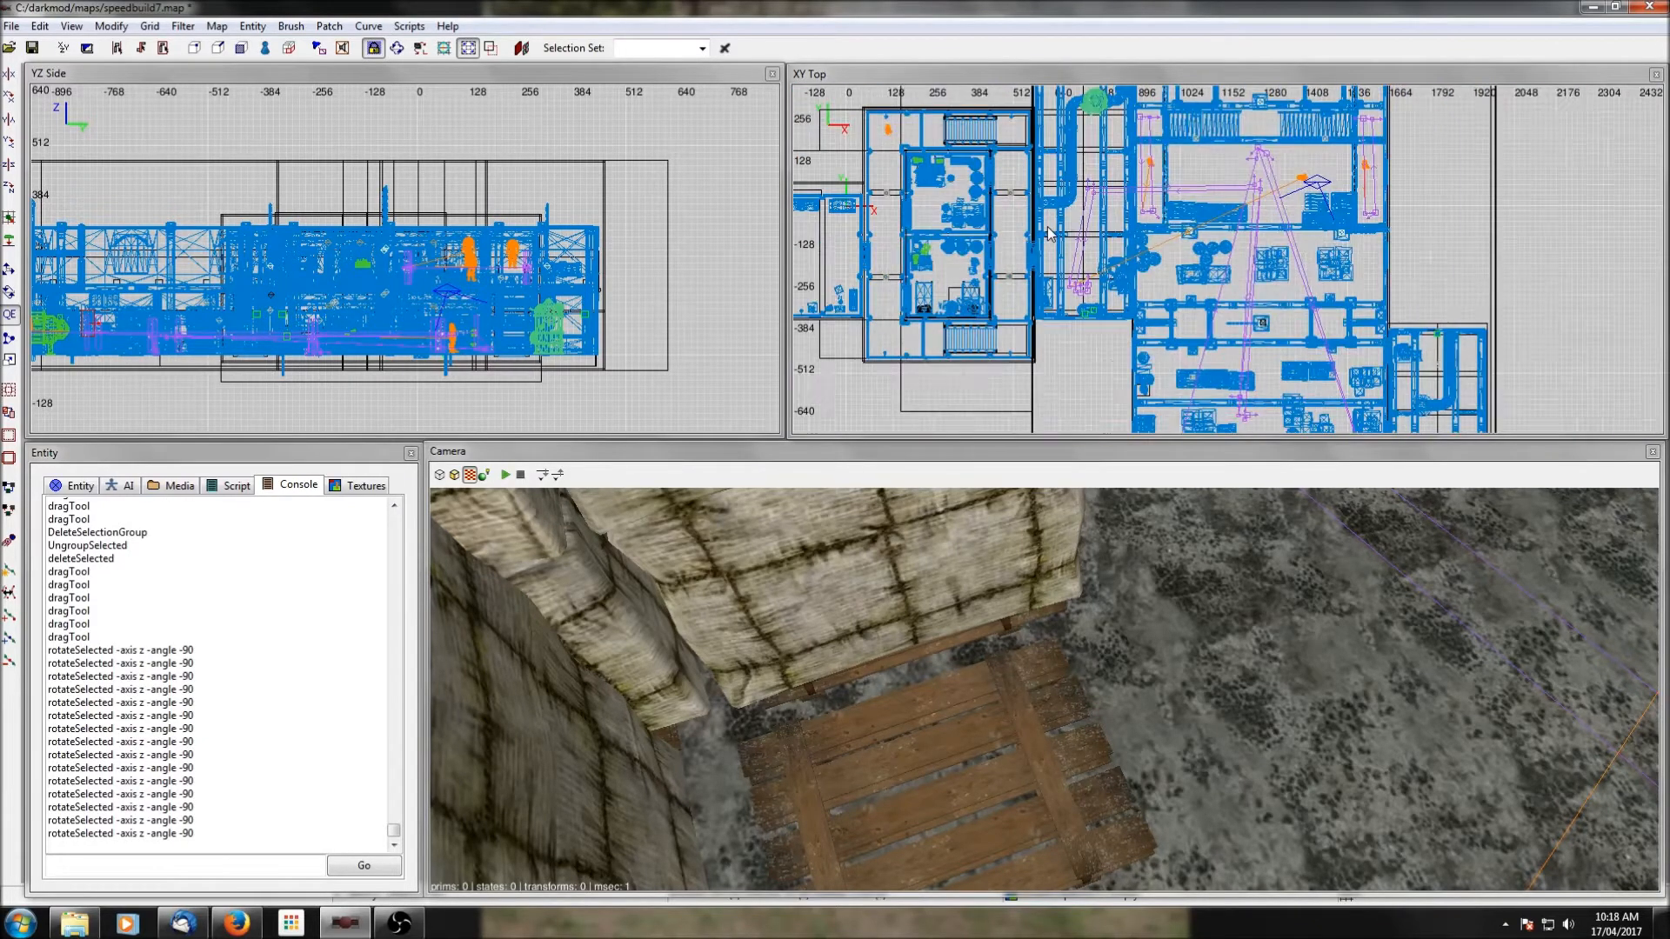
pyautogui.moveTo(1141, 285); pyautogui.dragTo(1078, 293, button='right')
pyautogui.scroll(-4, 1440, 257)
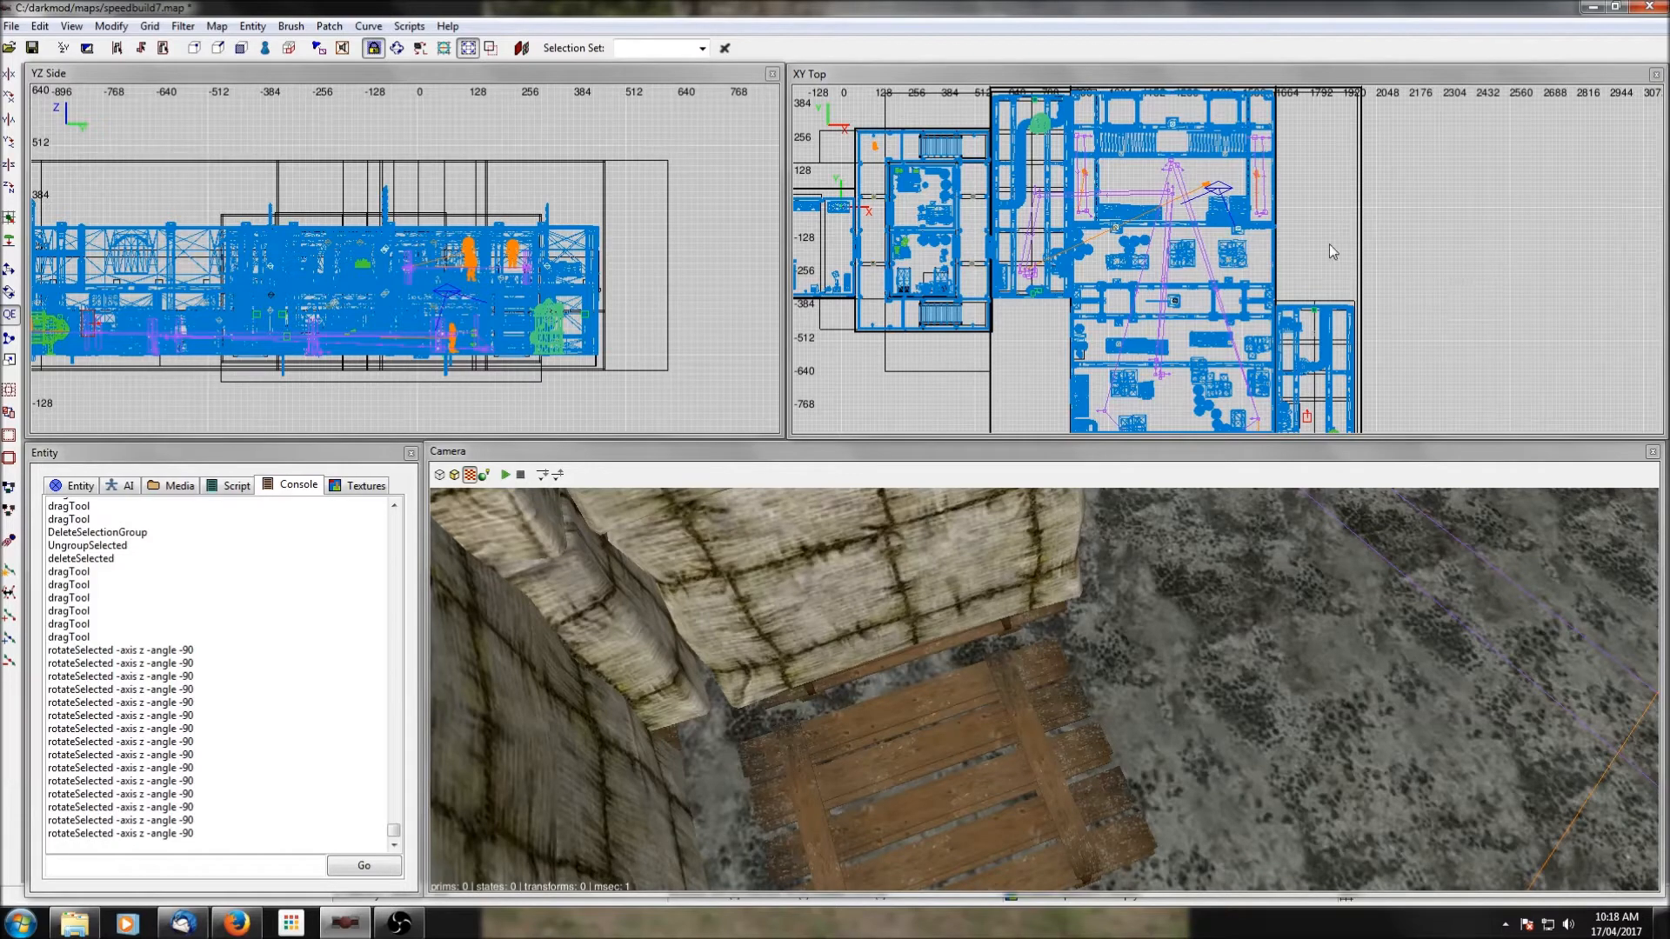
pyautogui.scroll(-1, 1320, 253)
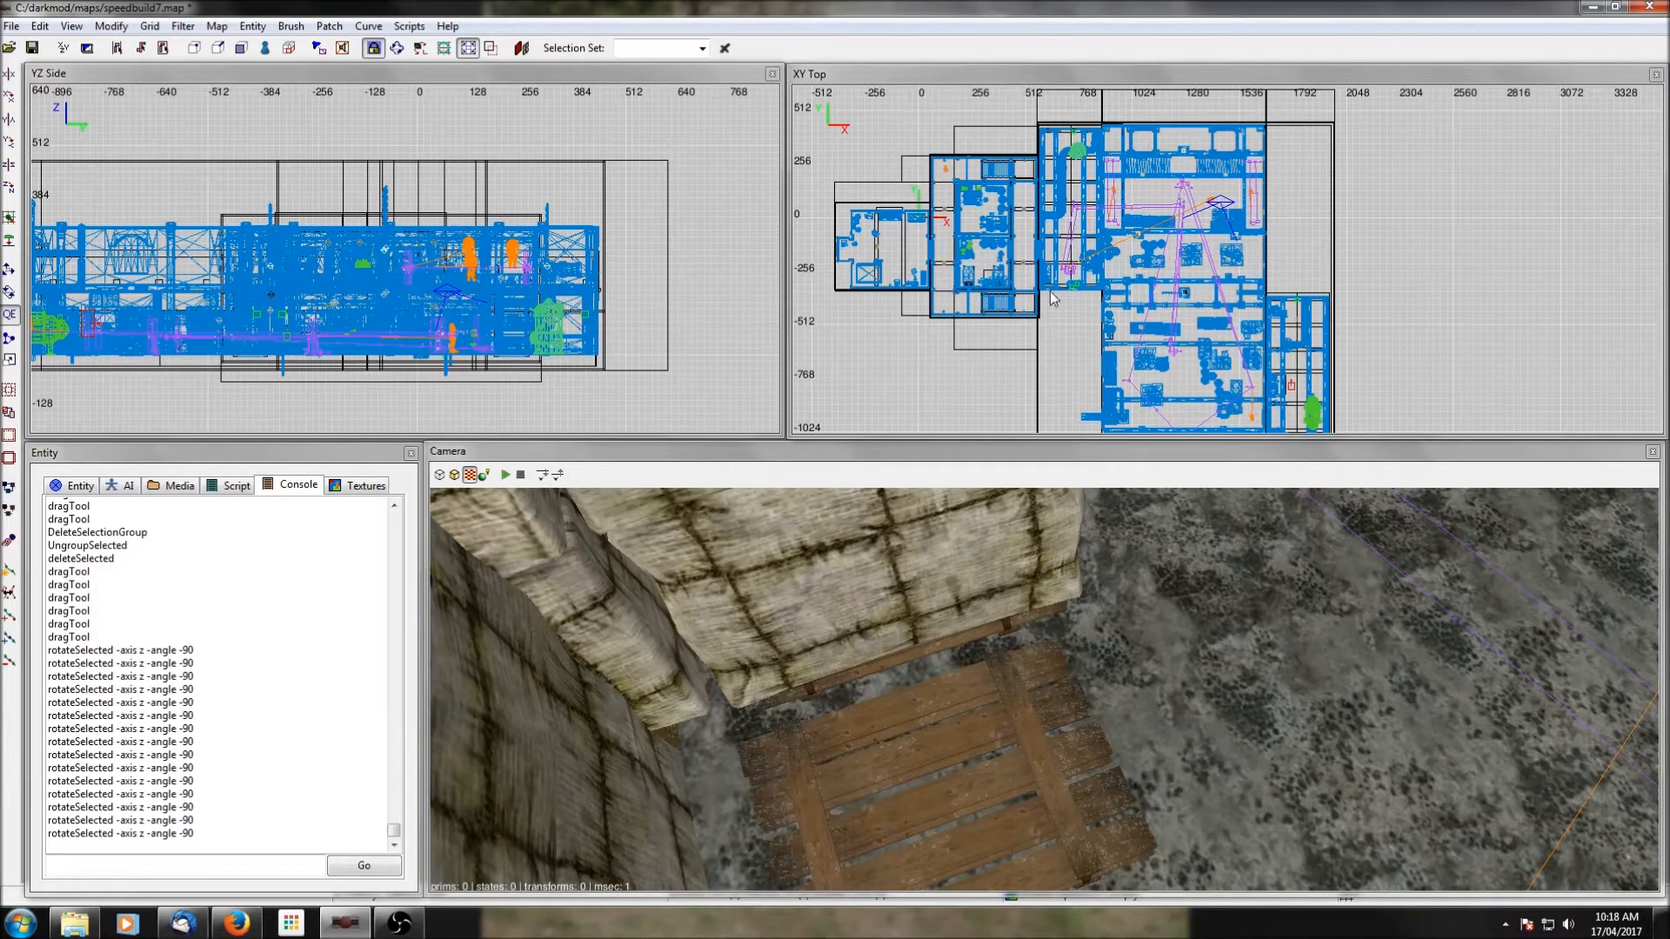
pyautogui.click(33, 47)
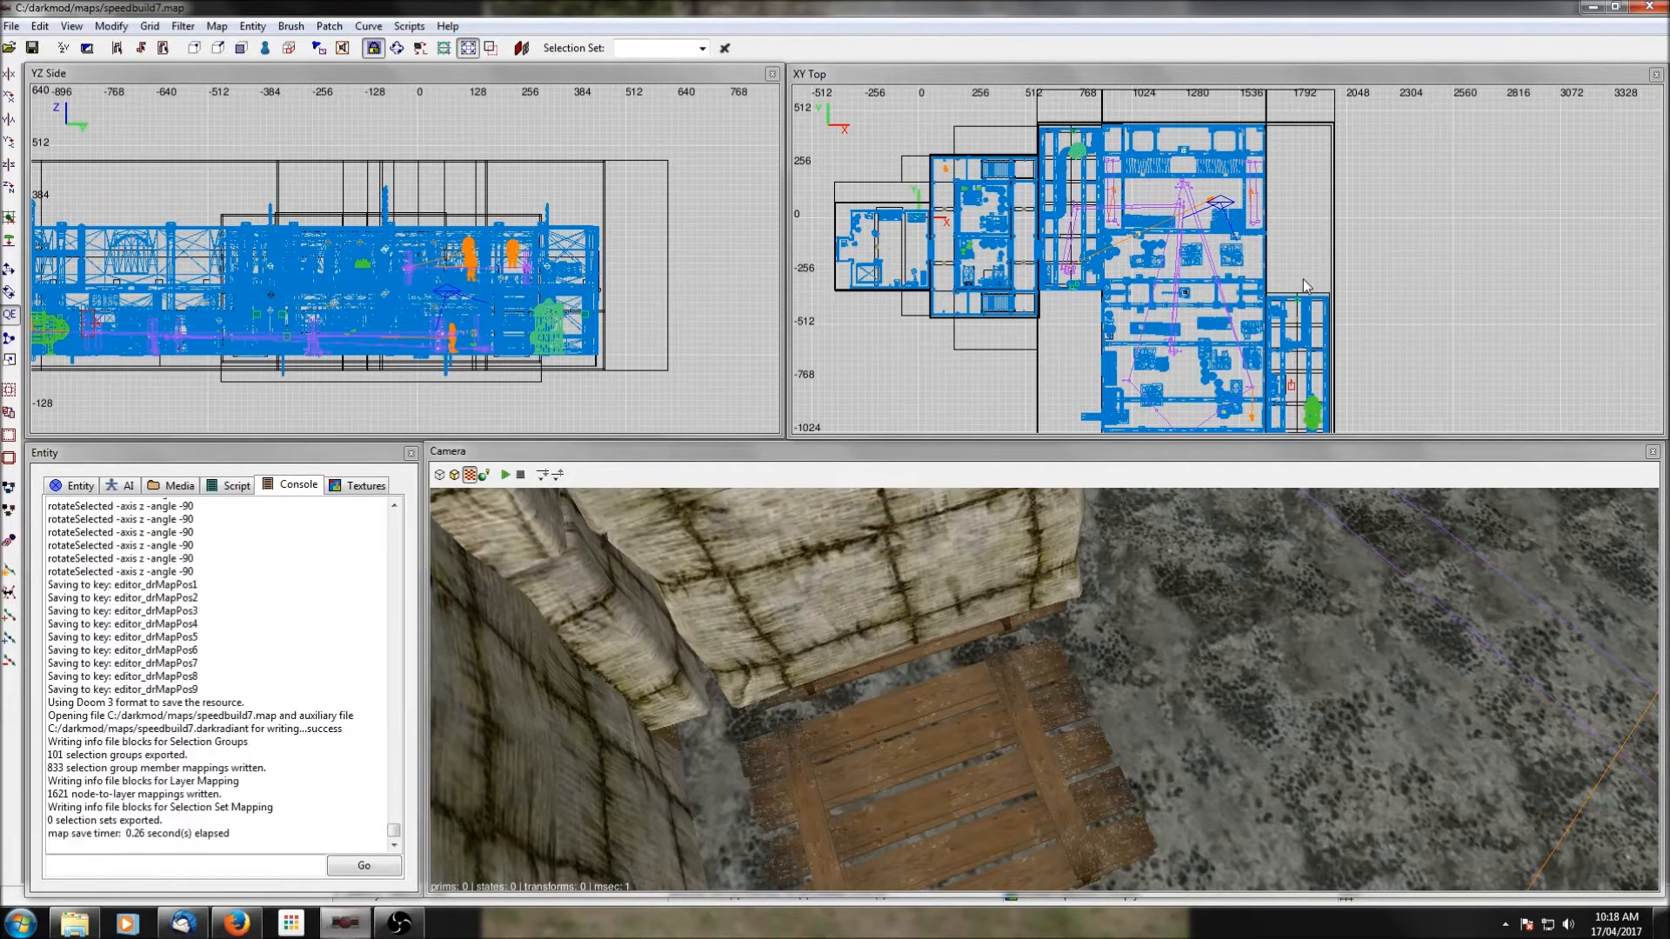
# Clone the path nodes around the large room's western archer and move the copy to the western building's west corridor.
pyautogui.moveTo(1046, 233); pyautogui.dragTo(1109, 243, button='right')
pyautogui.scroll(1, 1047, 233)
pyautogui.moveTo(1049, 294); pyautogui.dragTo(1147, 279, button='right')
pyautogui.scroll(1, 1050, 296)
pyautogui.moveTo(1024, 149); pyautogui.dragTo(1085, 199, button='right')
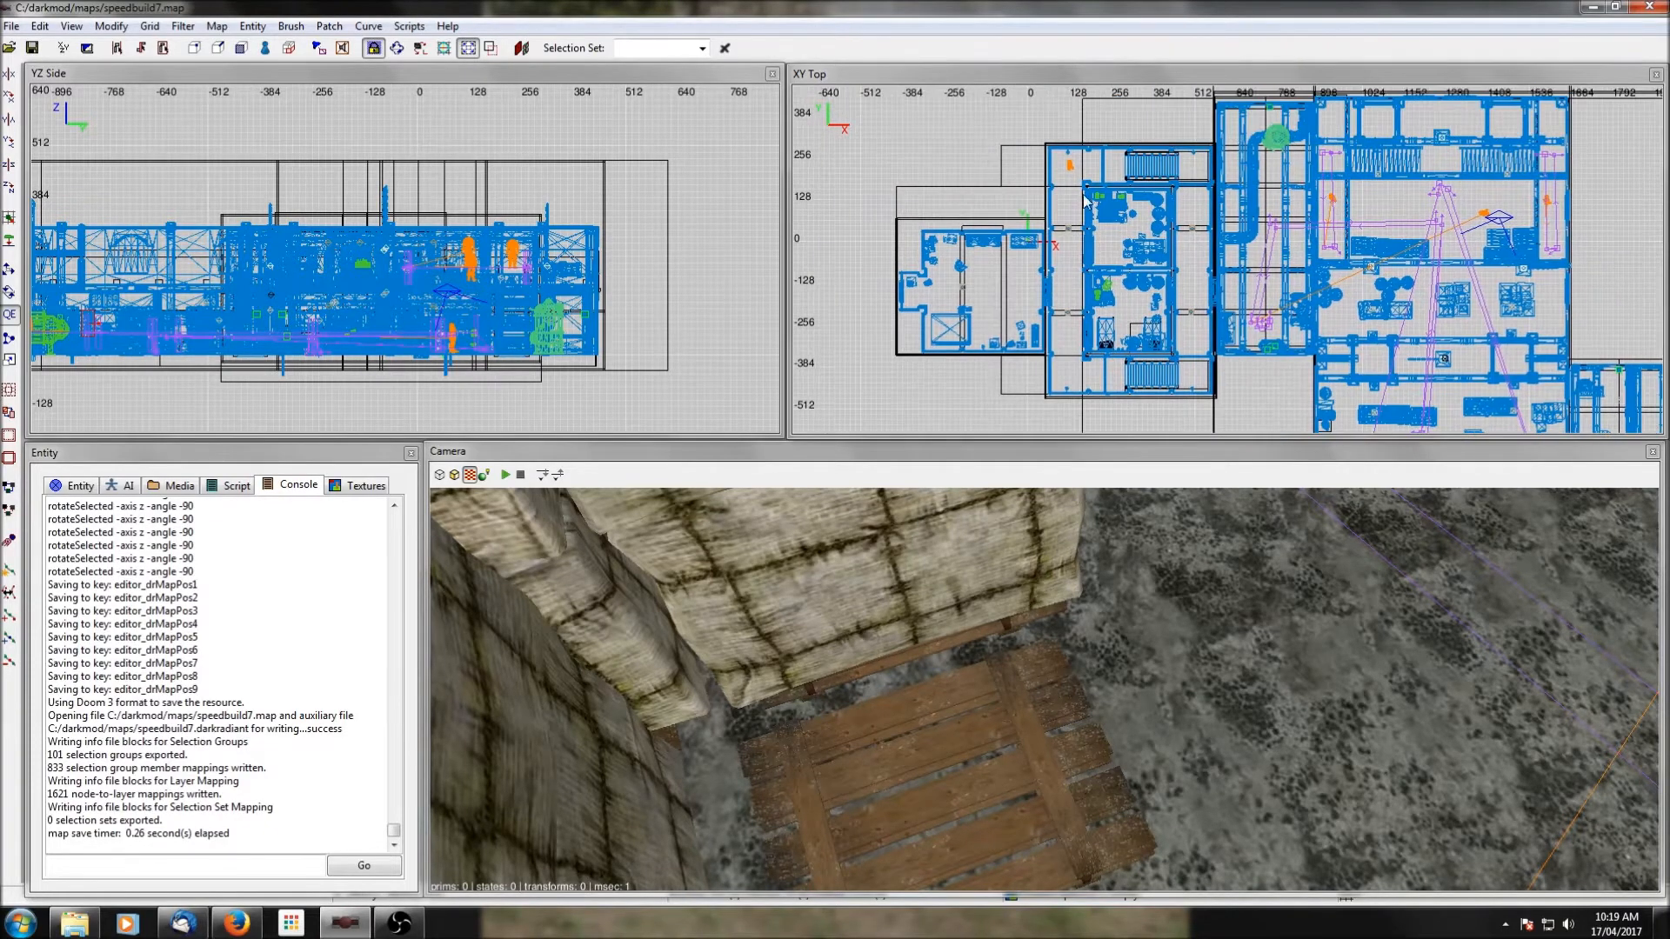
pyautogui.keyDown('shift'); pyautogui.click(1326, 161); pyautogui.keyUp('shift')
pyautogui.keyDown('shift'); pyautogui.click(1332, 157); pyautogui.keyUp('shift')
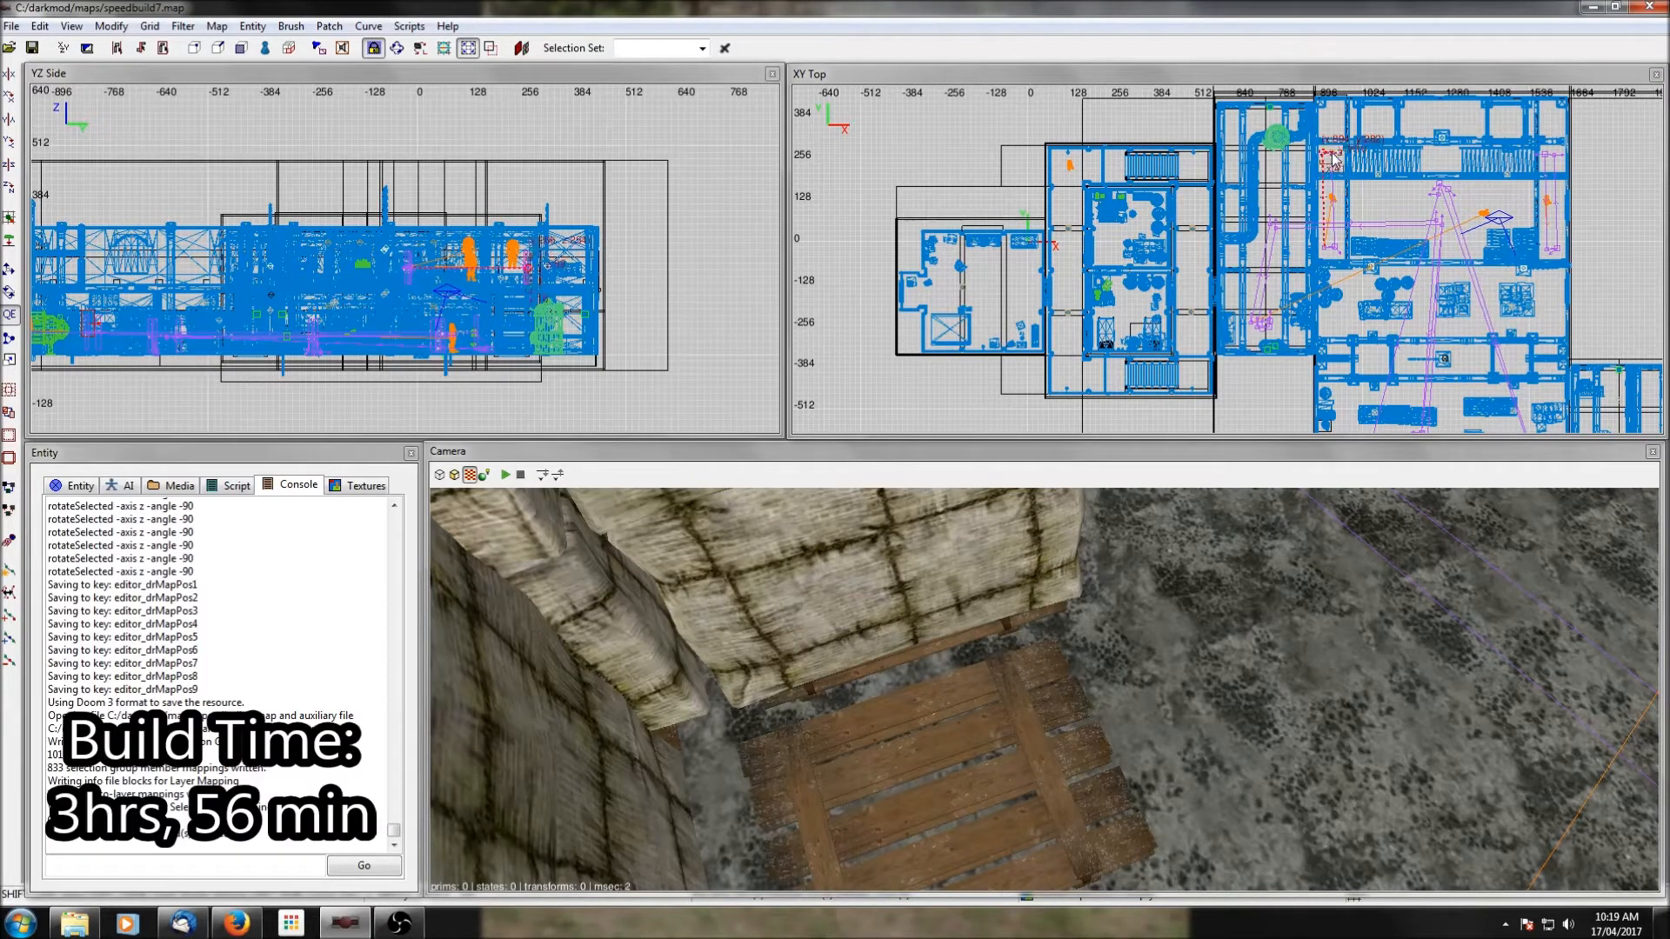
pyautogui.keyDown('shift'); pyautogui.click(1326, 251); pyautogui.keyUp('shift')
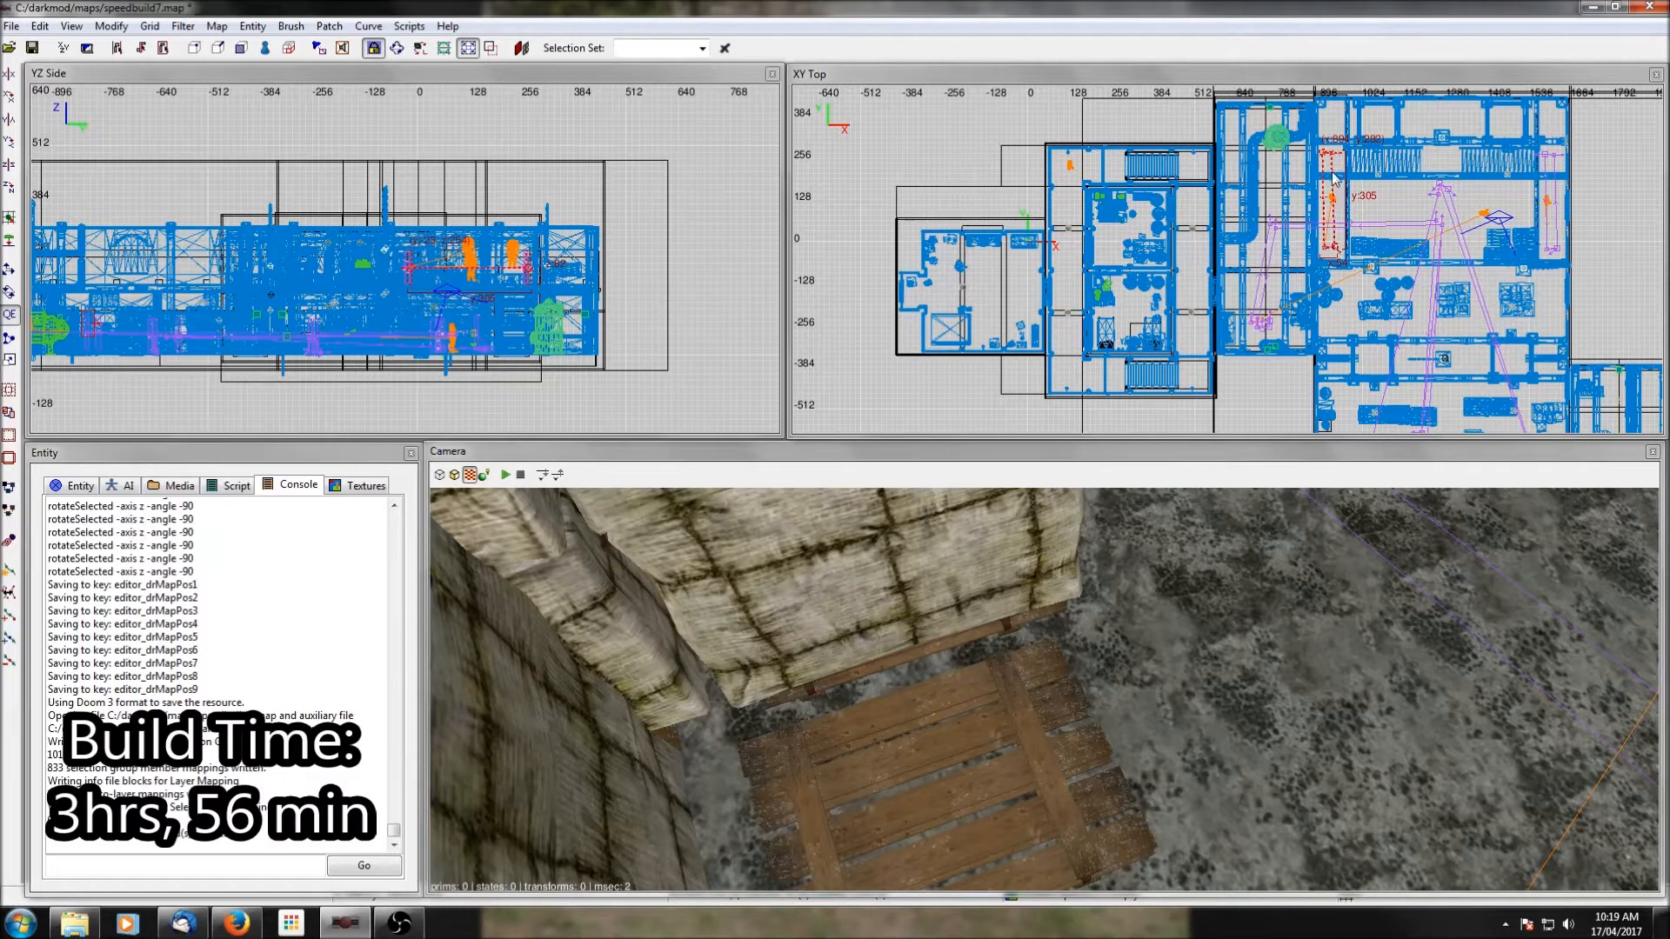
pyautogui.press('space')
pyautogui.moveTo(1326, 159); pyautogui.dragTo(1061, 170)
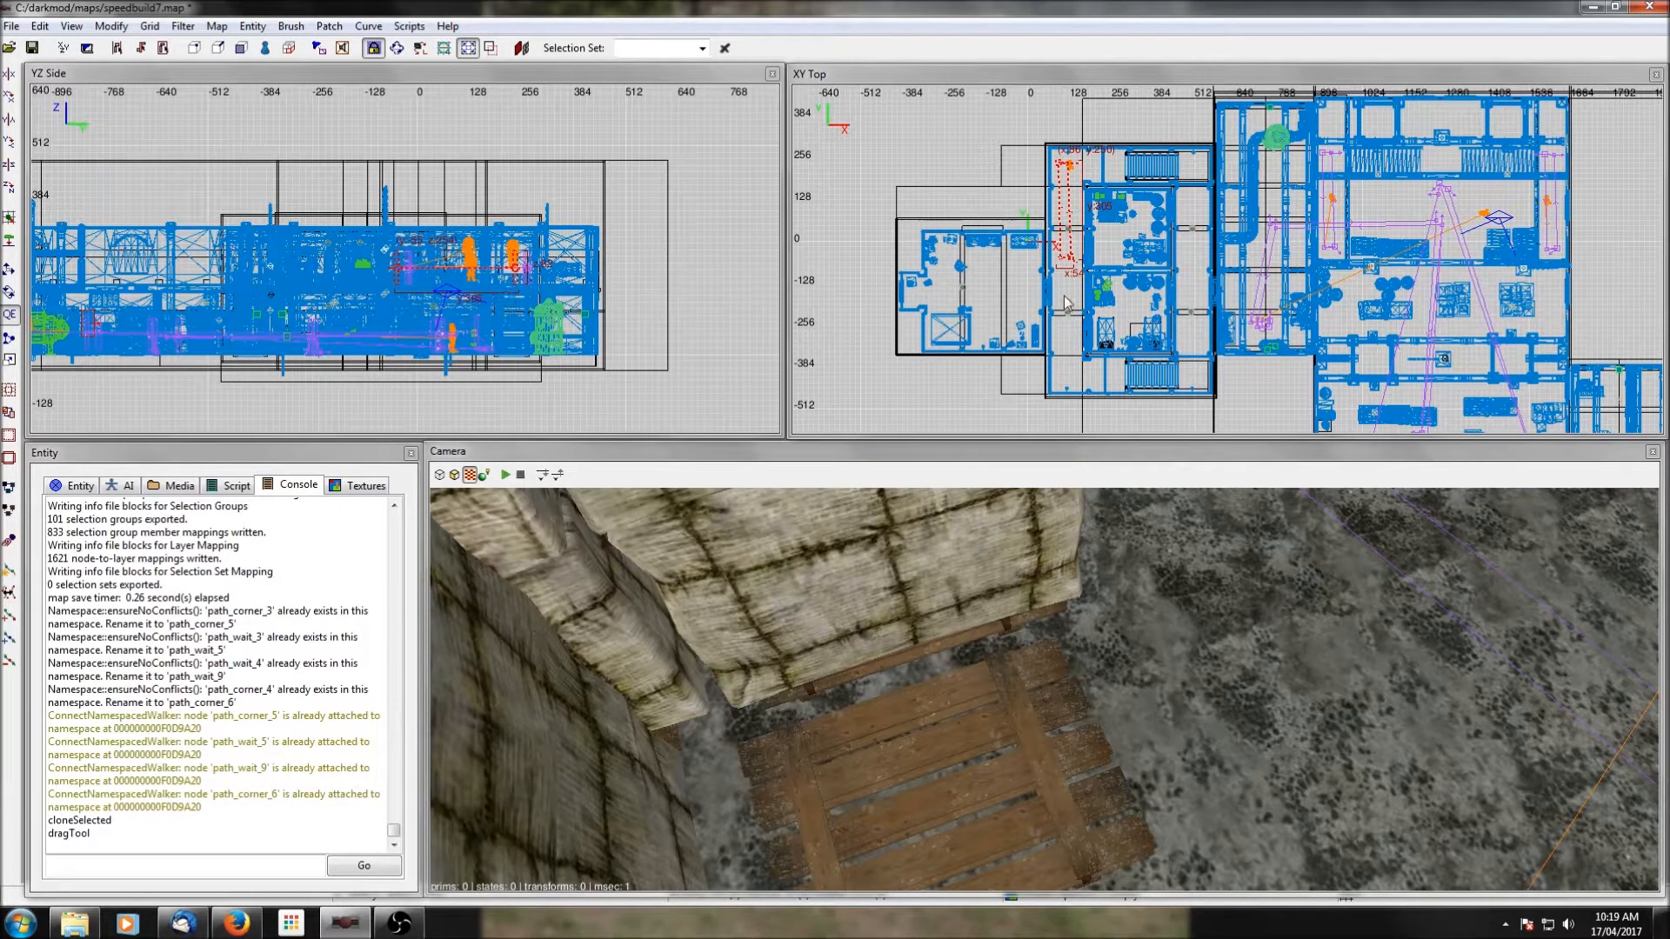
# Drop the cloned path nodes onto the corridor's wooden floor.
pyautogui.keyDown('ctrl'); pyautogui.middleClick(1067, 189); pyautogui.keyUp('ctrl')
pyautogui.rightClick(1075, 595)
pyautogui.scroll(-4, 1075, 596)
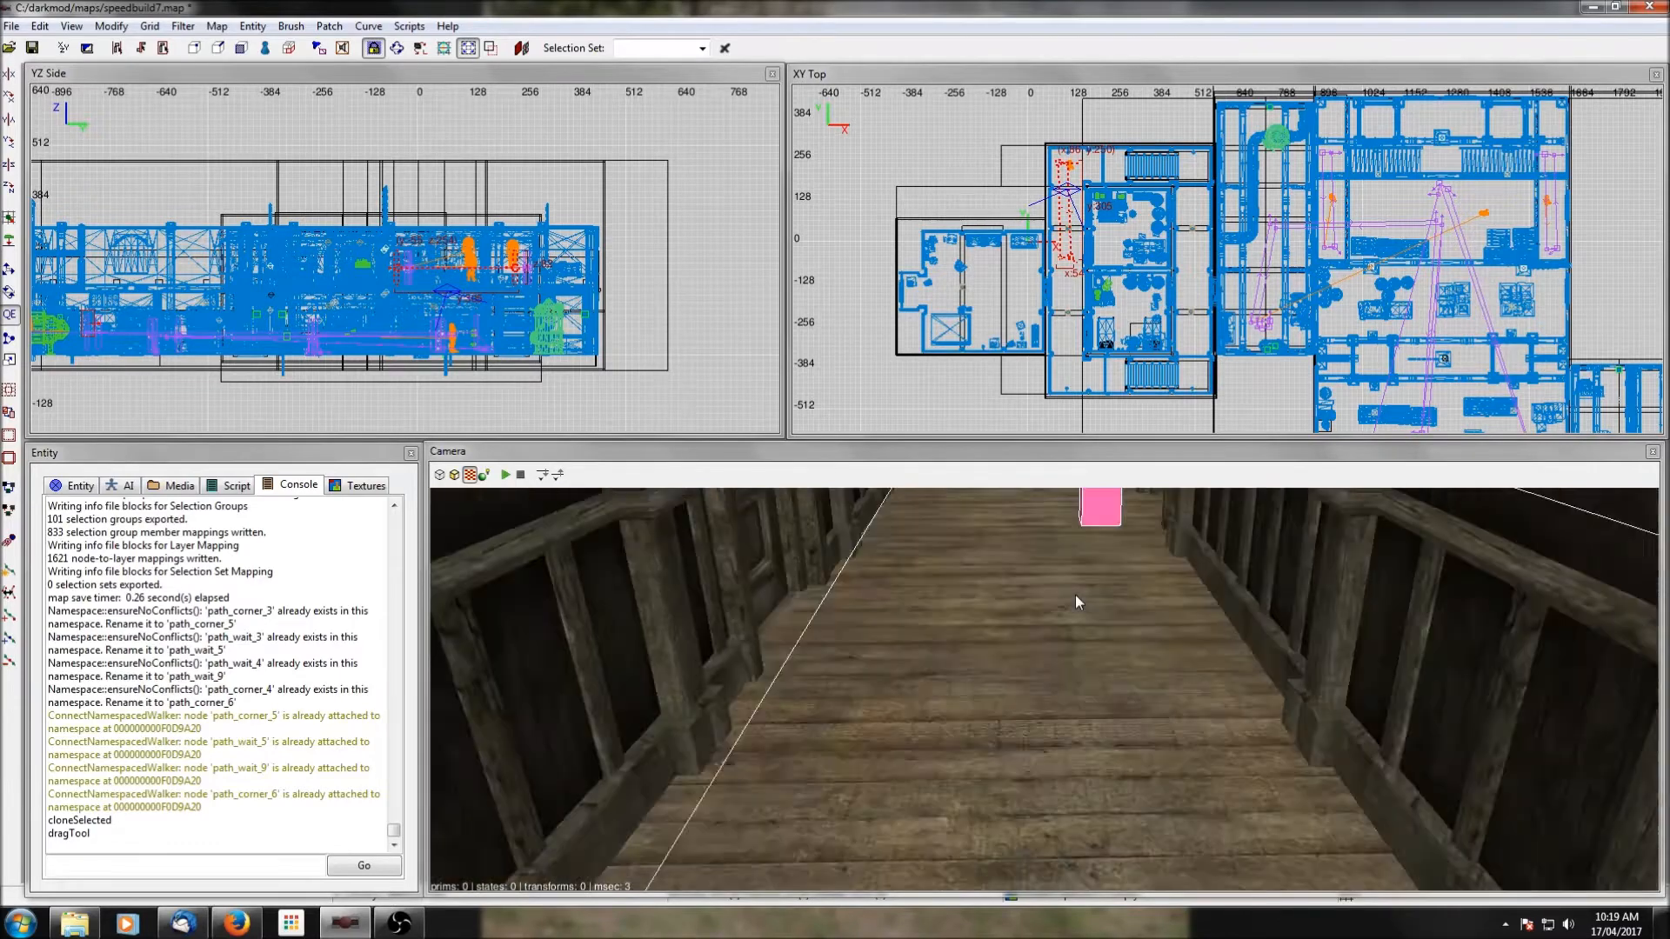
pyautogui.rightClick(1075, 595)
pyautogui.scroll(4, 621, 324)
pyautogui.keyDown('shift'); pyautogui.click(1058, 708); pyautogui.keyUp('shift')
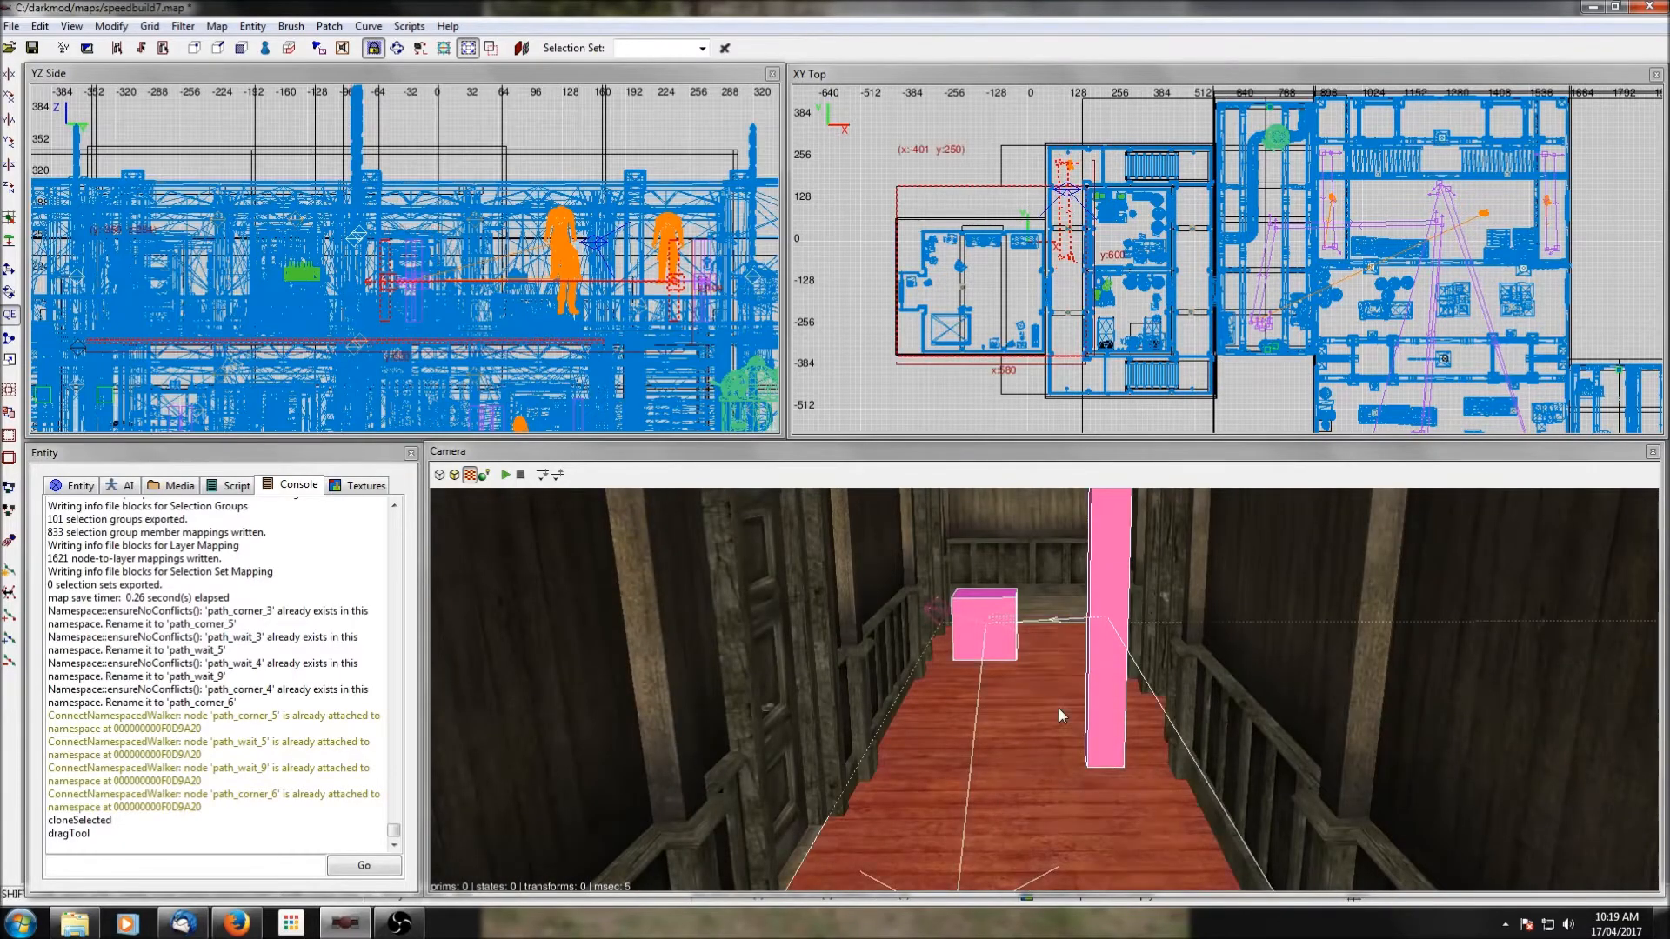
pyautogui.keyDown('shift'); pyautogui.click(1059, 709); pyautogui.keyUp('shift')
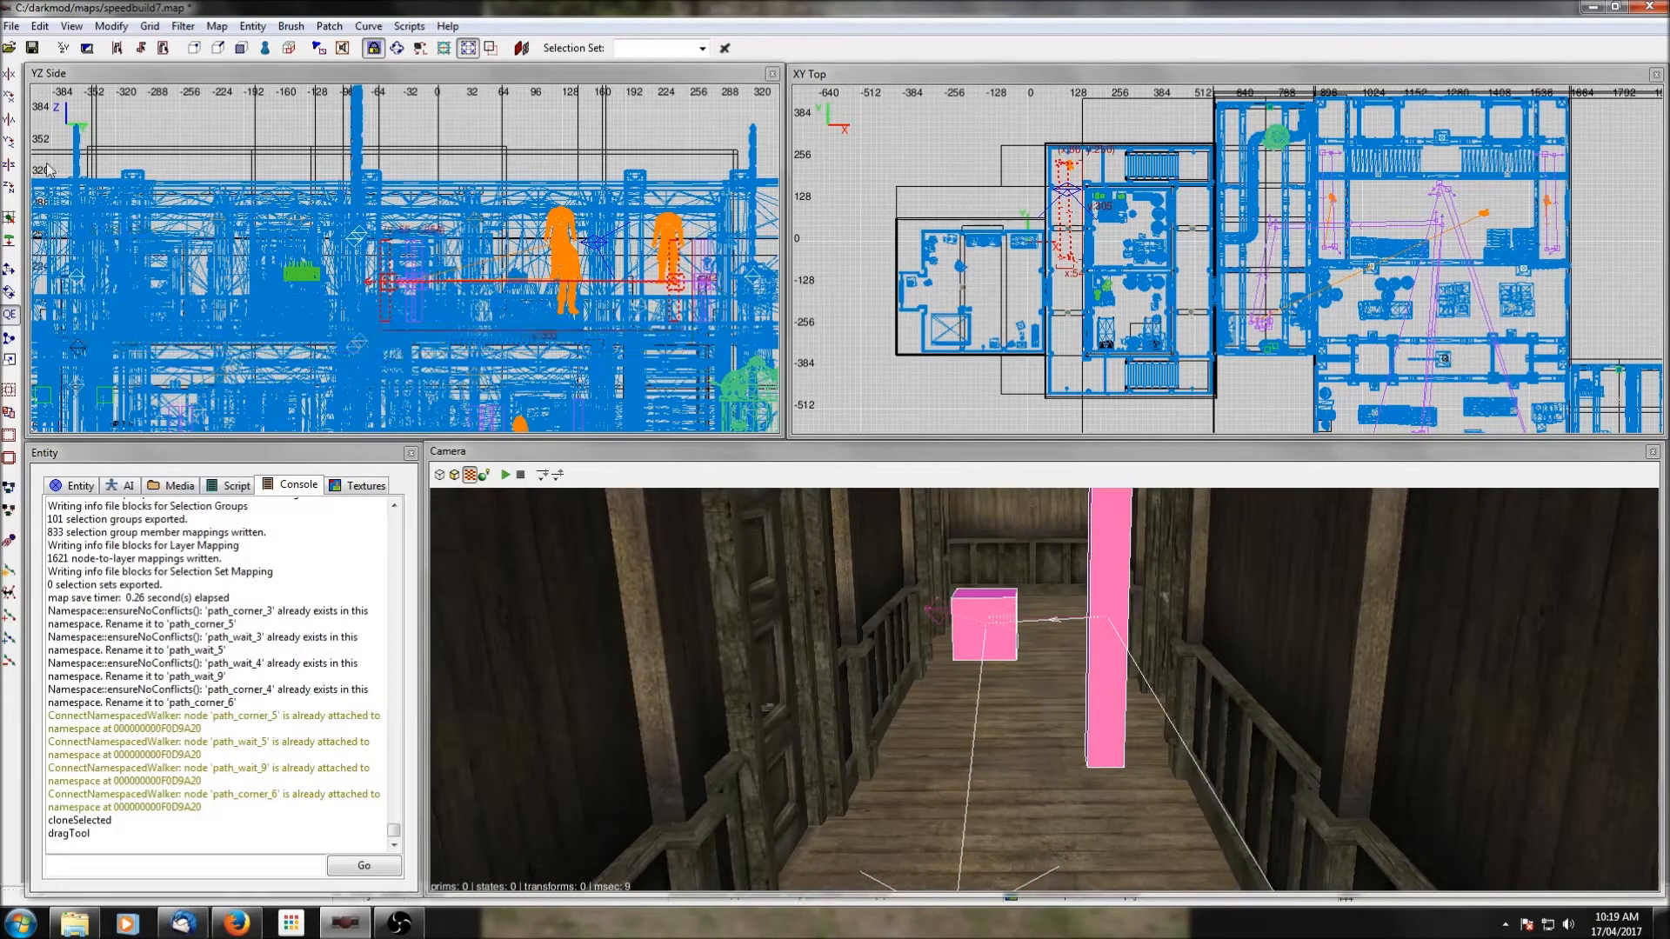
pyautogui.click(9, 243)
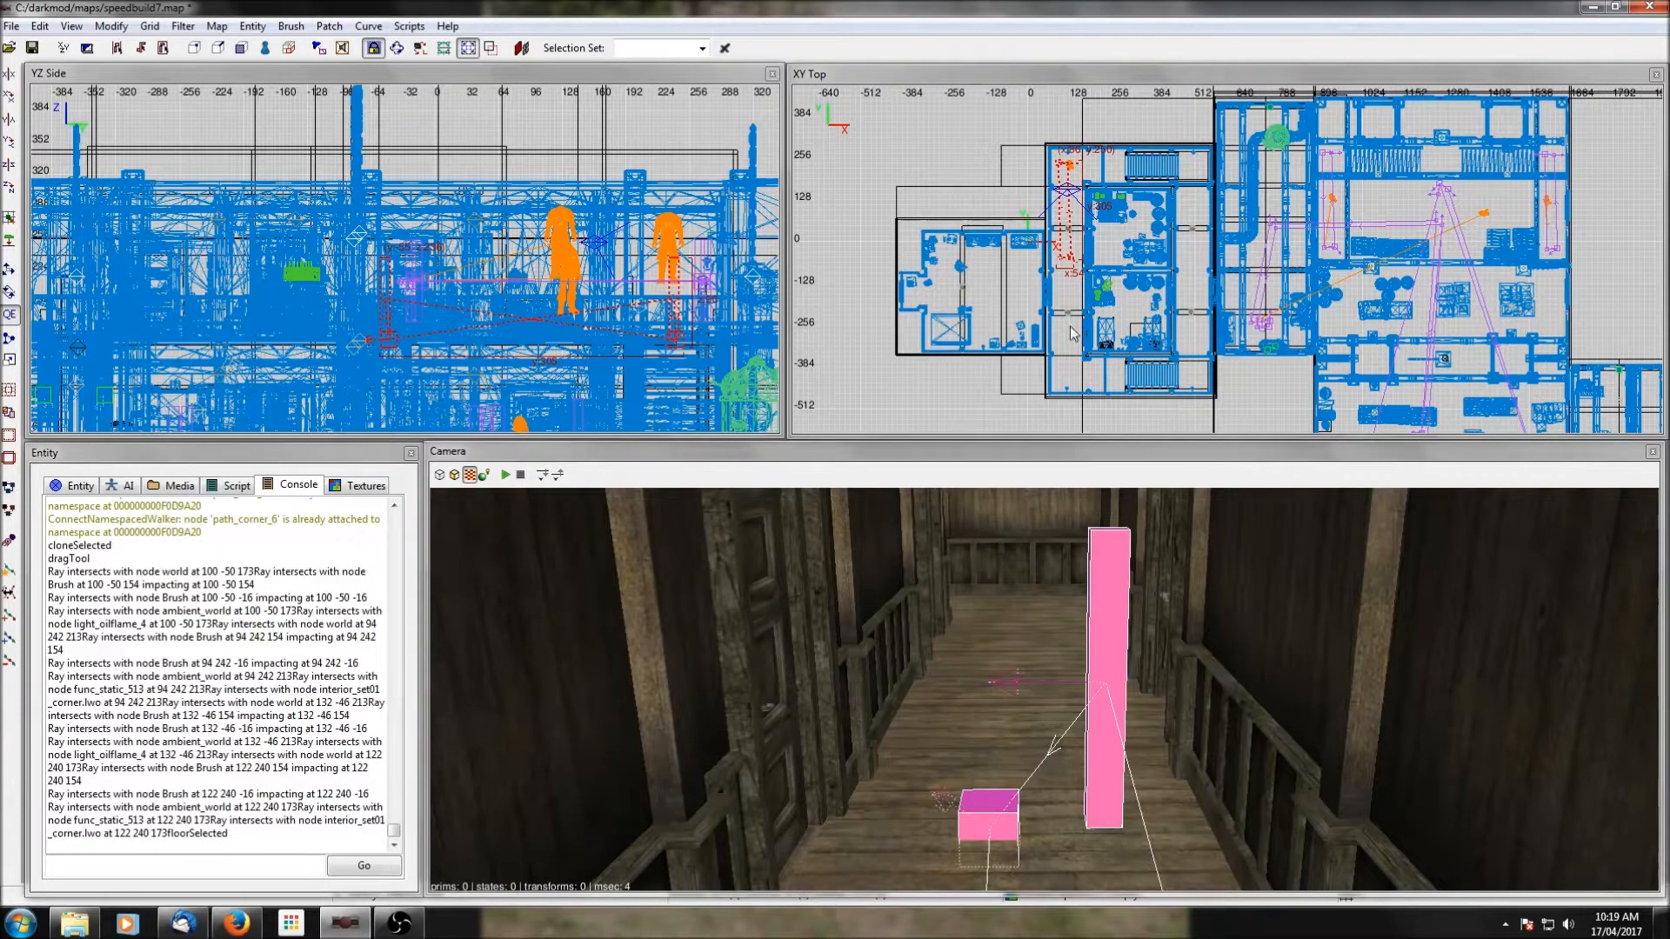
# Select the southern pair of cloned path nodes and move it to the corridor's far south end.
pyautogui.scroll(1, 1070, 332)
pyautogui.press('Escape')
pyautogui.keyDown('shift'); pyautogui.click(993, 816); pyautogui.keyUp('shift')
pyautogui.keyDown('shift'); pyautogui.click(1102, 764); pyautogui.keyUp('shift')
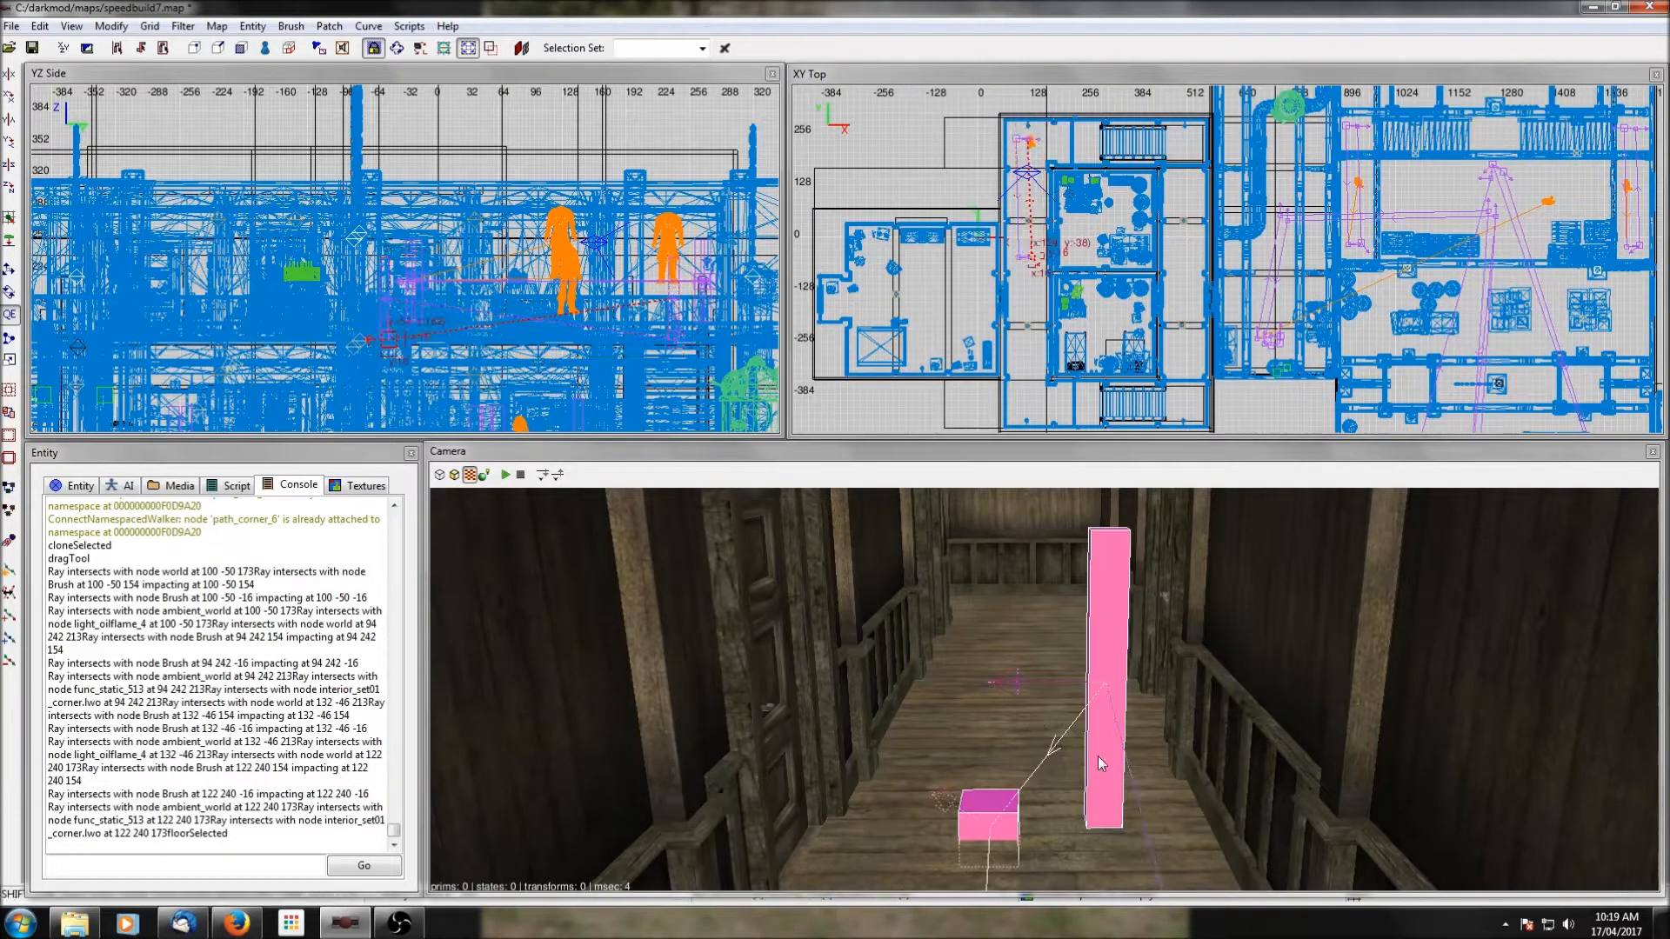
pyautogui.moveTo(1035, 261); pyautogui.dragTo(1031, 407)
pyautogui.moveTo(1095, 398); pyautogui.dragTo(1059, 352, button='right')
# Rotate the small path node at the corridor's south end about the Z axis, return to the move tool, and deselect the node.
pyautogui.press('Escape')
pyautogui.keyDown('shift'); pyautogui.click(1033, 605); pyautogui.keyUp('shift')
pyautogui.scroll(5, 1037, 383)
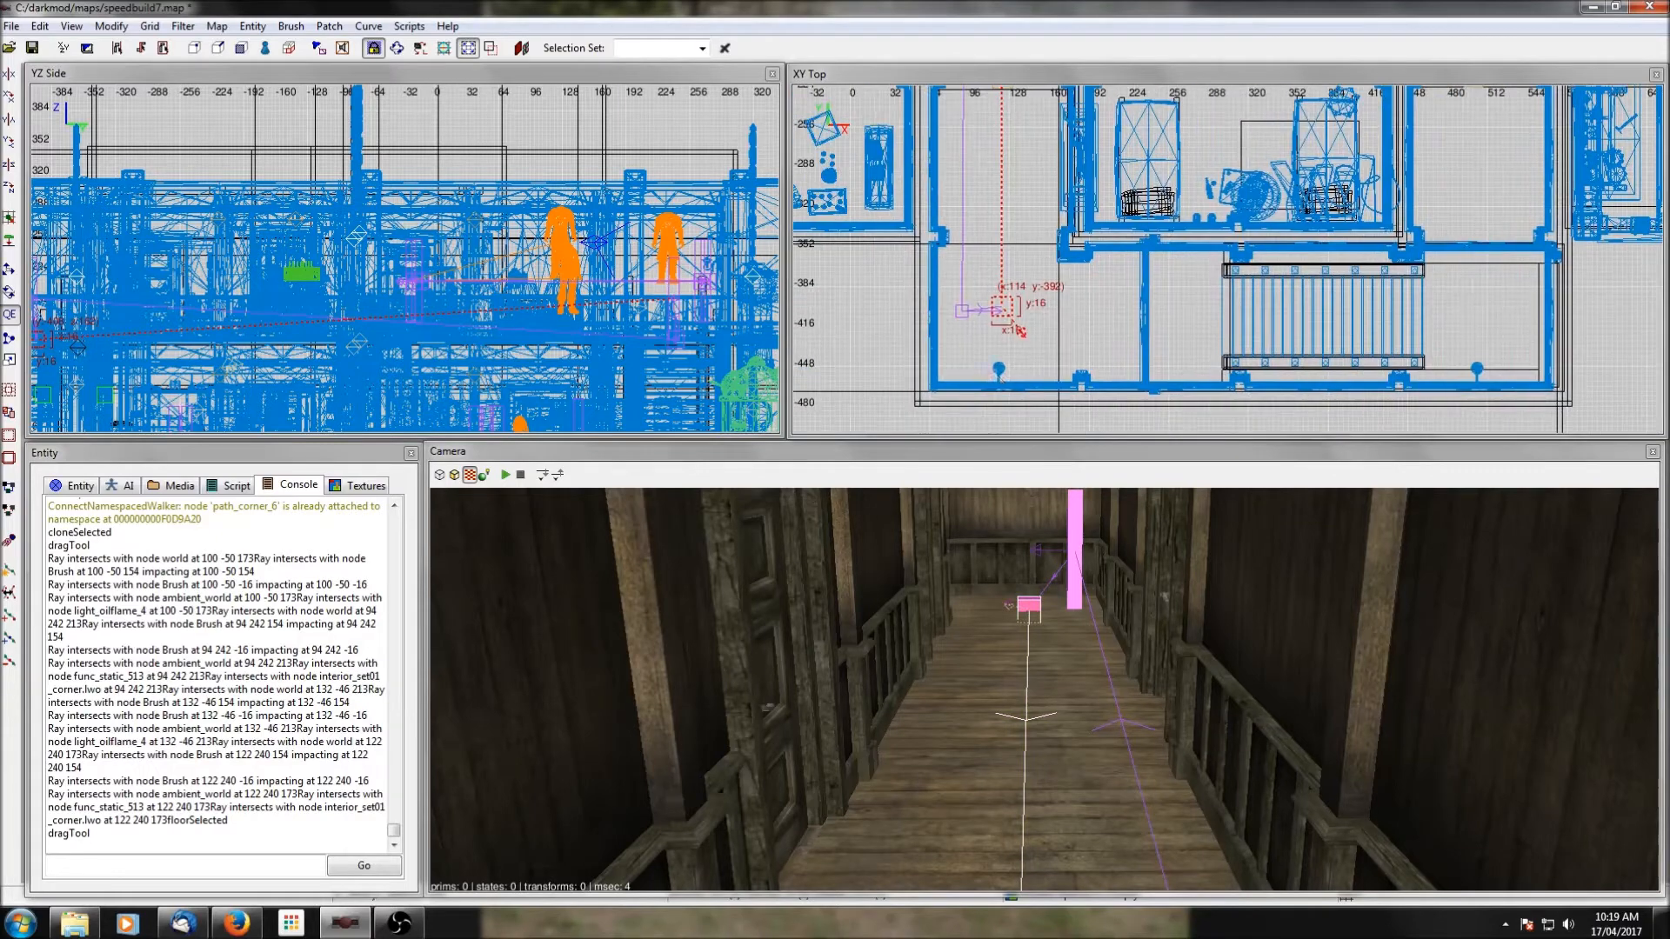
pyautogui.press('r')
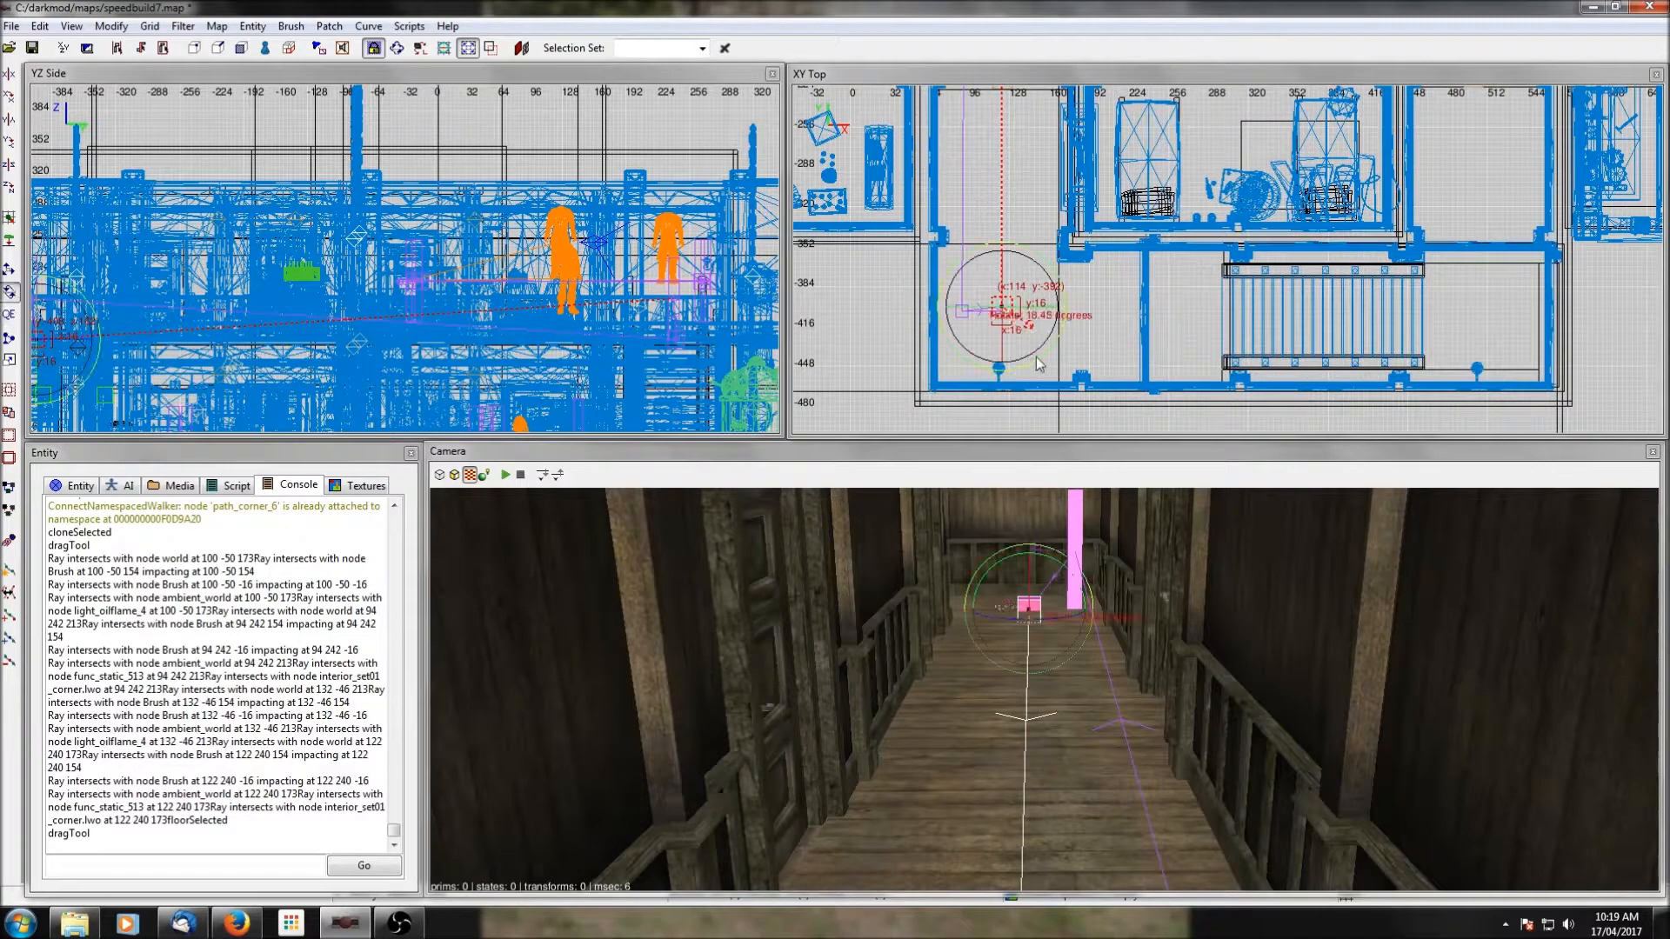
pyautogui.moveTo(1051, 346); pyautogui.dragTo(1052, 347)
pyautogui.press('q')
pyautogui.press('Escape')
pyautogui.scroll(-3, 1105, 252)
pyautogui.moveTo(1105, 220)
pyautogui.mouseDown(button='right')
pyautogui.moveTo(1026, 487)
pyautogui.moveTo(1105, 220)
pyautogui.mouseUp(button='right')
pyautogui.moveTo(1074, 322)
pyautogui.mouseDown(button='right')
pyautogui.moveTo(1082, 272)
pyautogui.moveTo(1073, 296)
pyautogui.mouseUp(button='right')
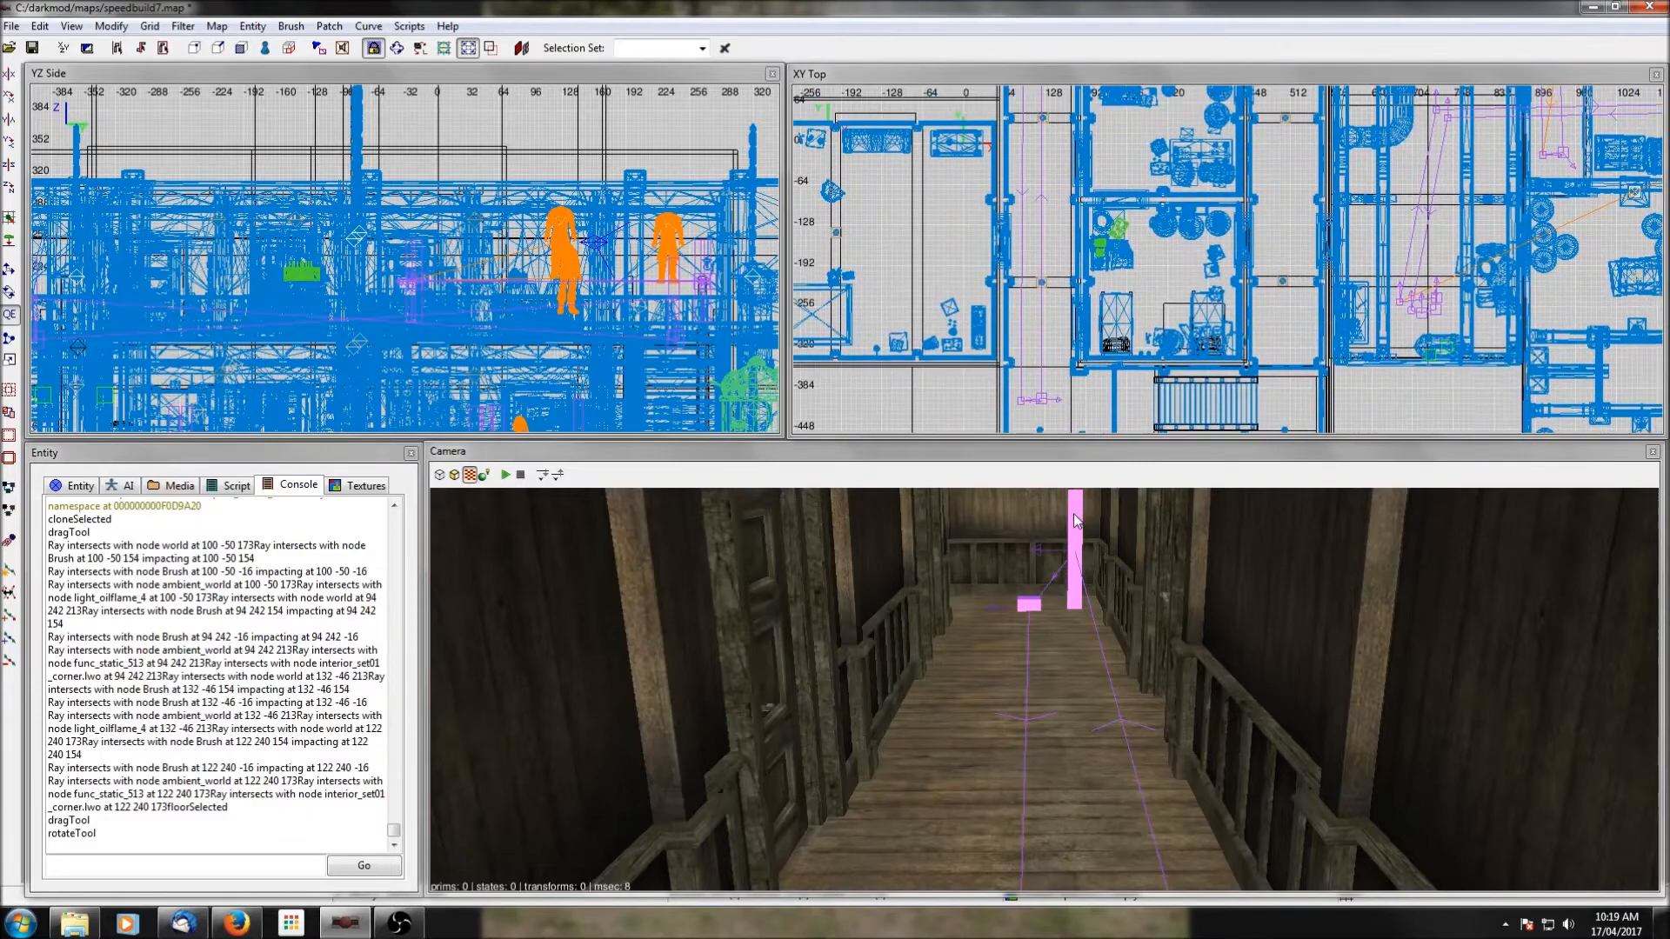
# Shift the small path node at the west corridor's south end east beside its partner, and move the north-end node next to the archer.
pyautogui.keyDown('shift'); pyautogui.click(1023, 402); pyautogui.keyUp('shift')
pyautogui.moveTo(1023, 402); pyautogui.dragTo(1044, 407)
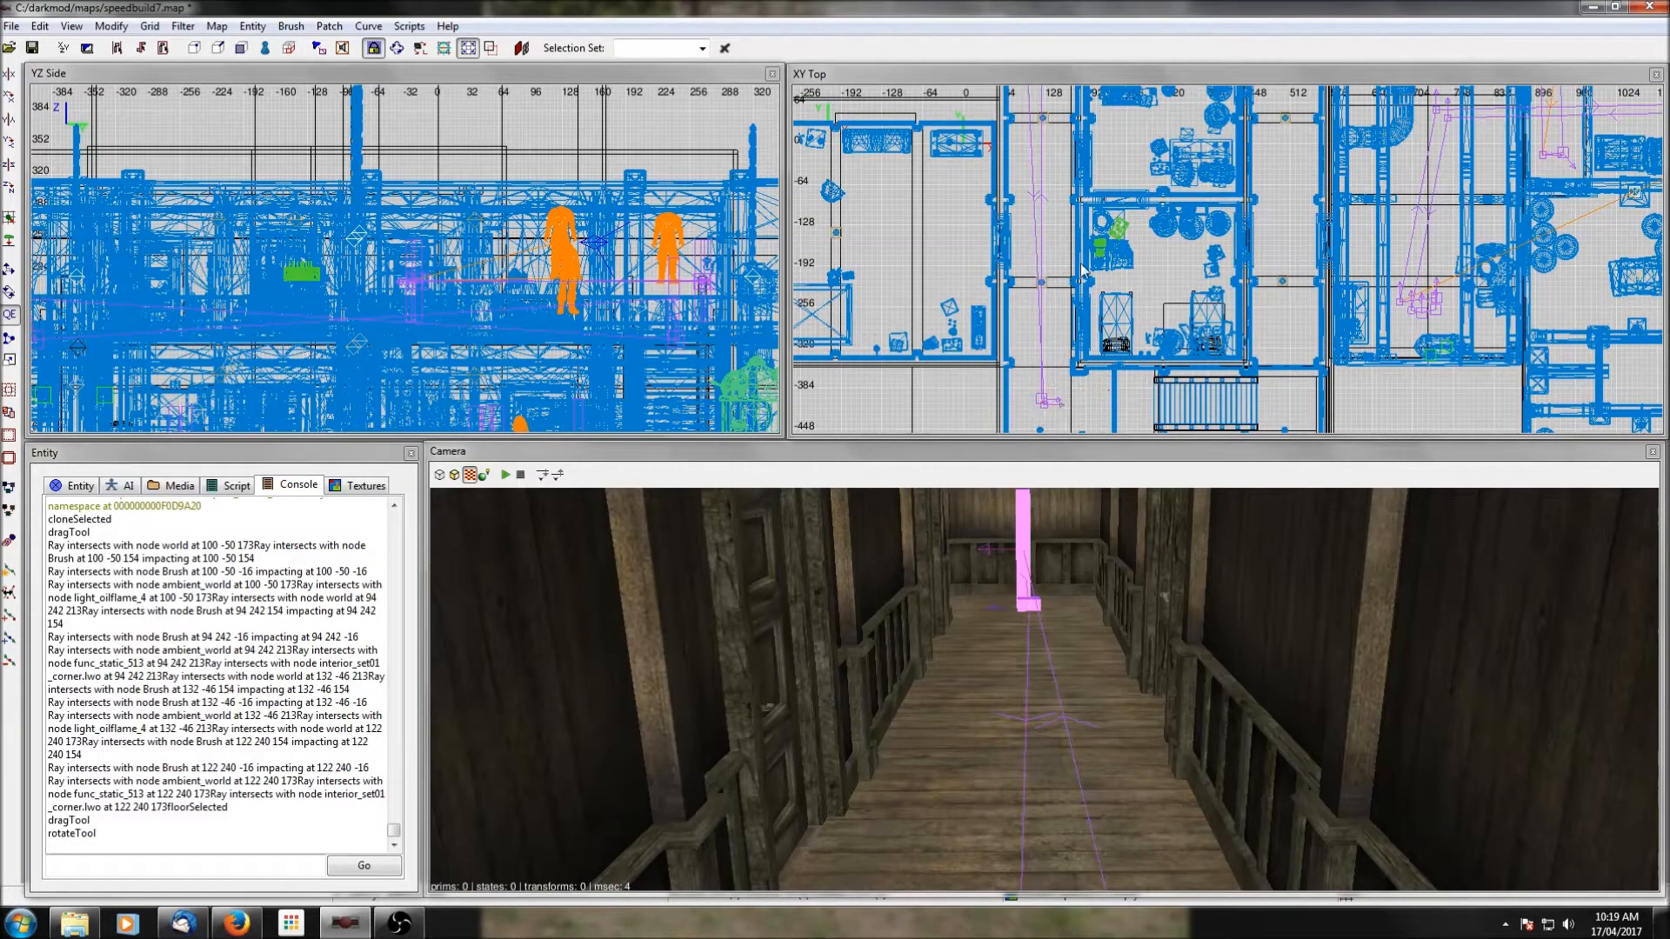
pyautogui.scroll(-3, 1105, 252)
pyautogui.moveTo(1122, 212); pyautogui.dragTo(1122, 314, button='right')
pyautogui.scroll(4, 1122, 213)
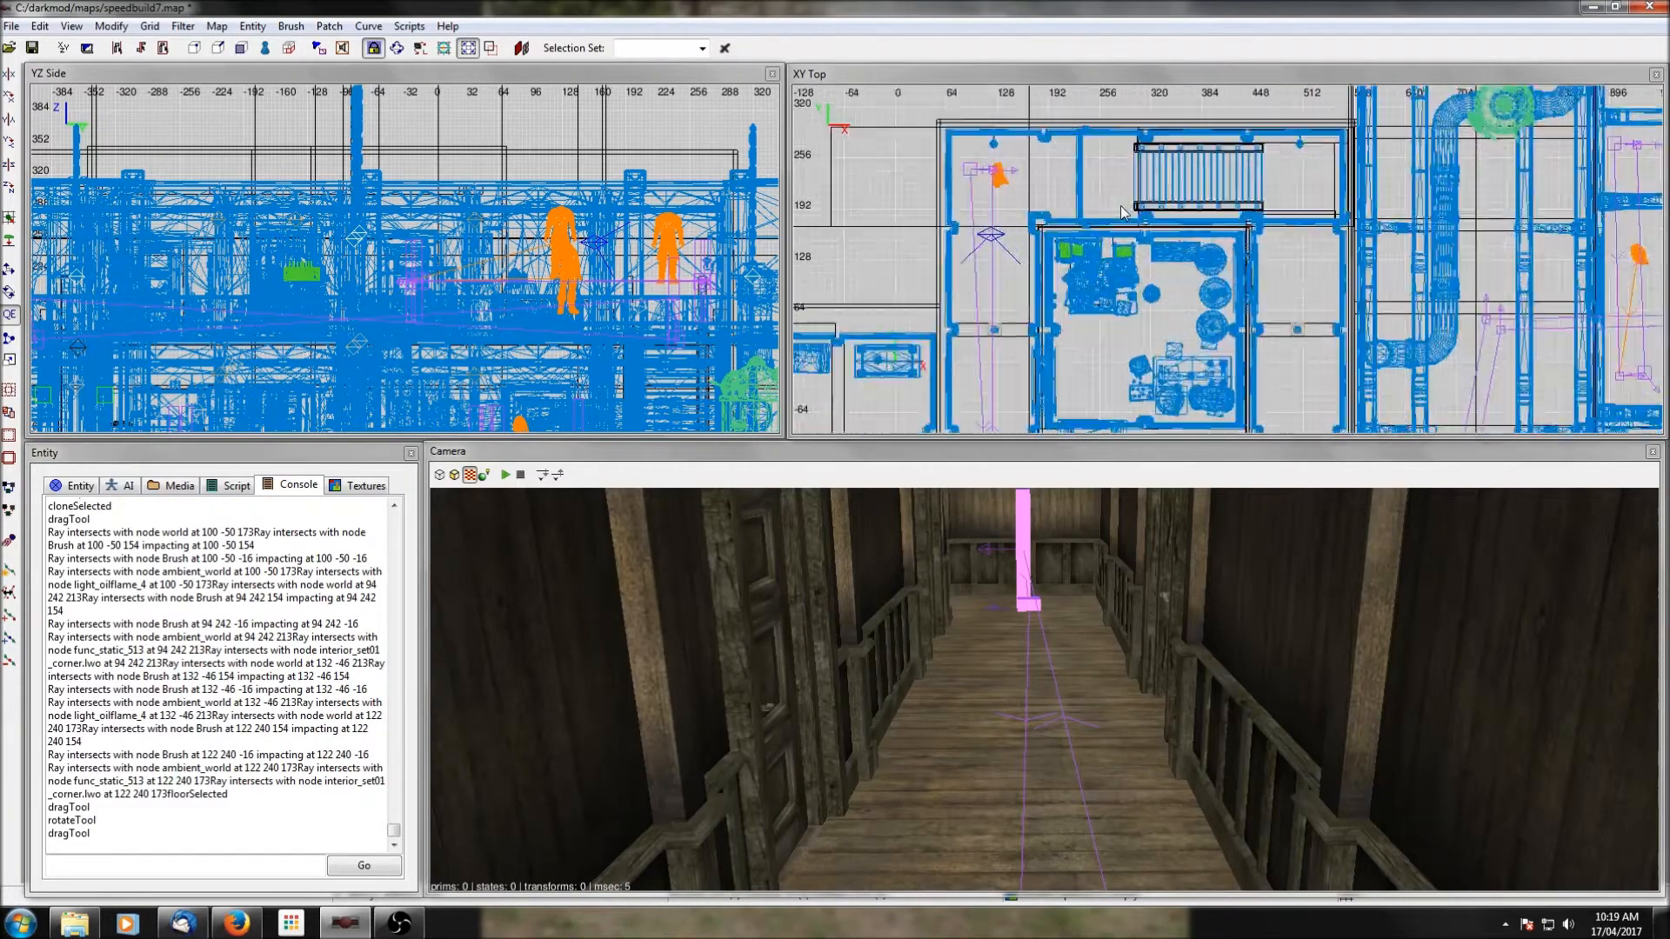
pyautogui.keyDown('shift'); pyautogui.click(971, 172); pyautogui.keyUp('shift')
pyautogui.moveTo(977, 183); pyautogui.dragTo(987, 225, button='right')
pyautogui.press('Escape')
pyautogui.scroll(-1, 1203, 249)
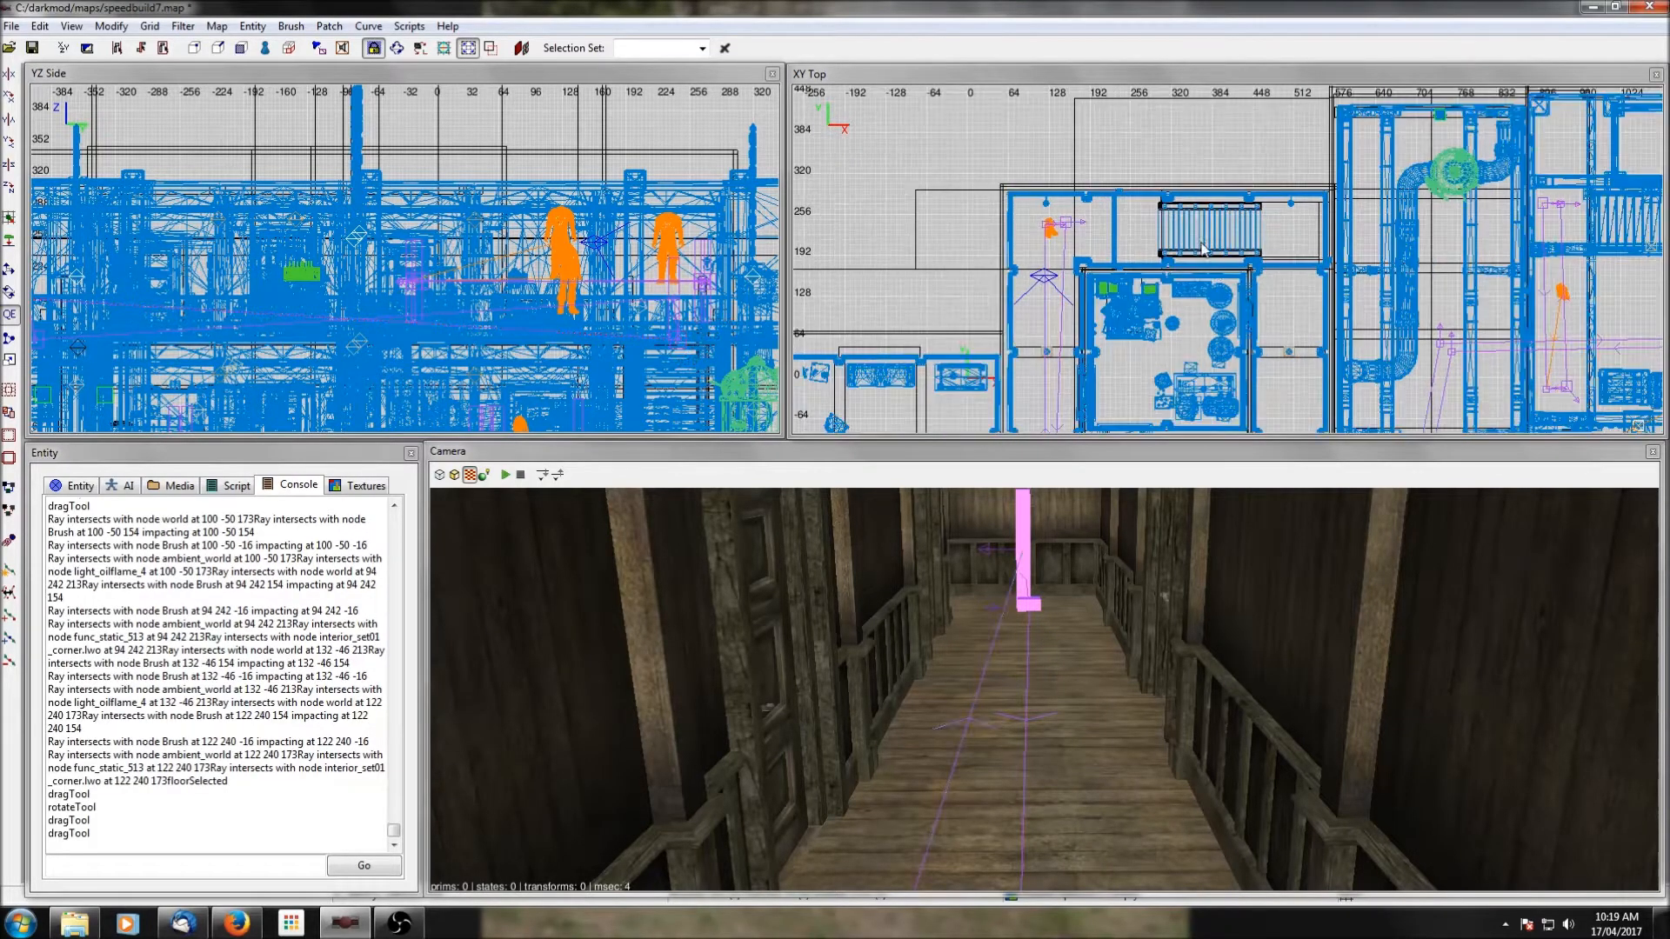
# Connect the western building's archer to the path node at the west corridor's north end, and clear the selection.
pyautogui.moveTo(1203, 250); pyautogui.dragTo(1172, 200, button='right')
pyautogui.keyDown('shift'); pyautogui.click(1024, 182); pyautogui.keyUp('shift')
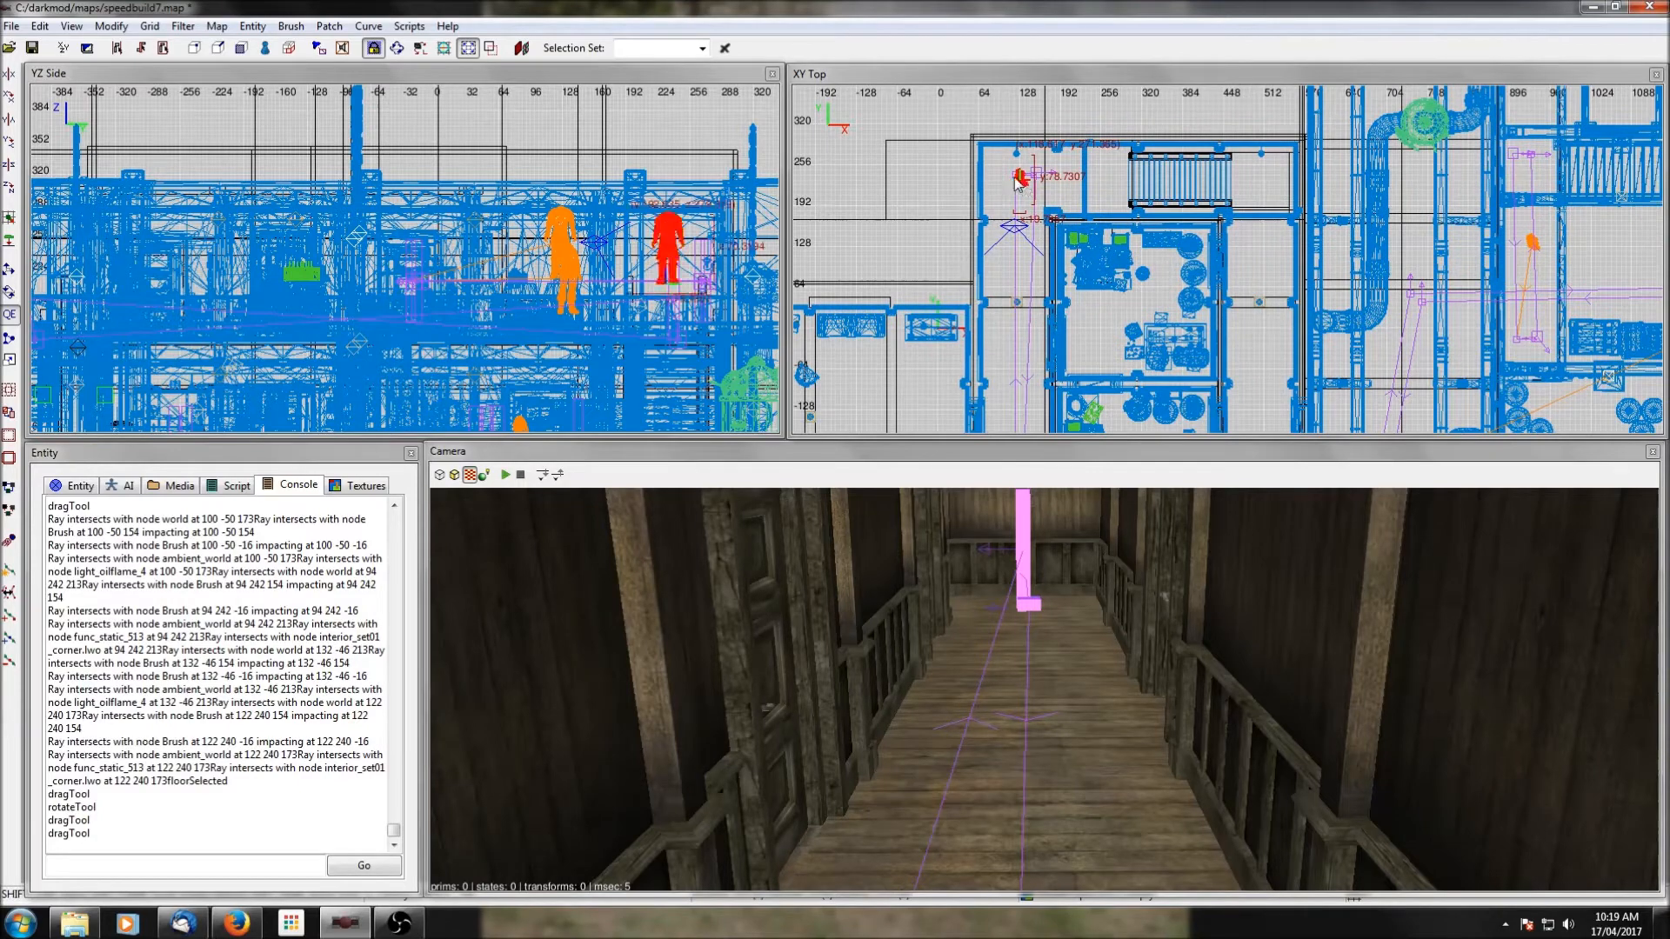
pyautogui.hotkey('ctrl', 'k')
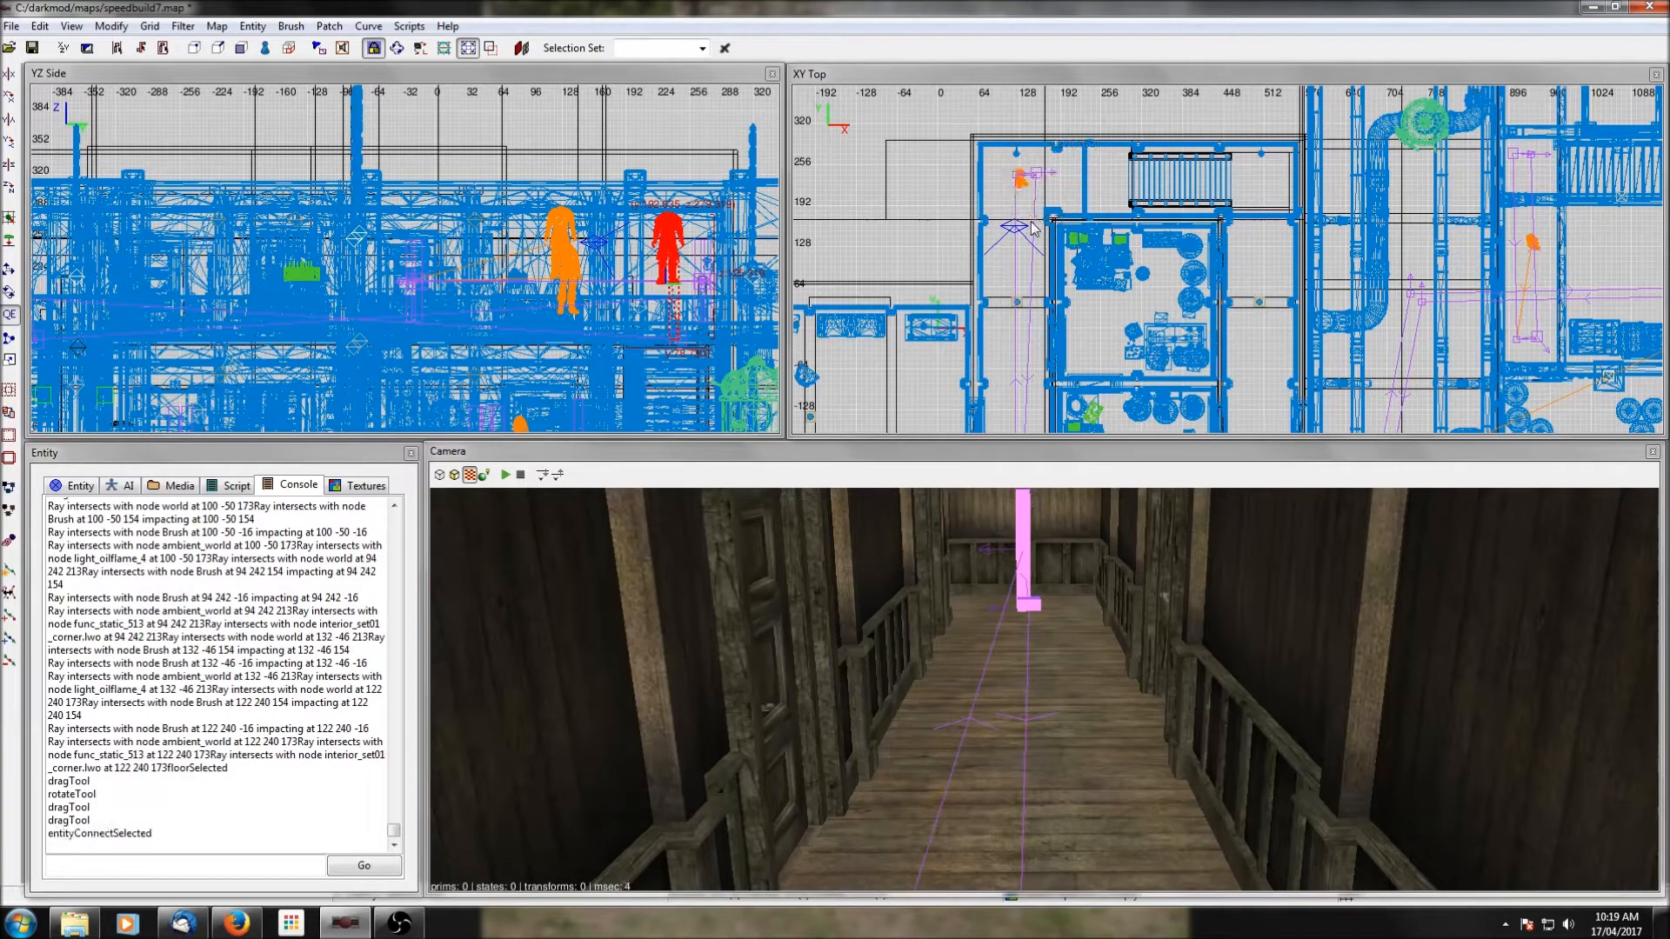
pyautogui.press('Escape')
# Clone the west corridor's full set of path nodes and rotate the copy about the Z axis by -90 degrees twice.
pyautogui.moveTo(1191, 319); pyautogui.dragTo(1157, 279, button='right')
pyautogui.scroll(-1, 1191, 319)
pyautogui.moveTo(1212, 350)
pyautogui.mouseDown(button='right')
pyautogui.moveTo(1168, 298)
pyautogui.moveTo(1214, 343)
pyautogui.moveTo(1188, 330)
pyautogui.mouseUp(button='right')
pyautogui.scroll(-2, 1215, 350)
pyautogui.scroll(1, 1218, 344)
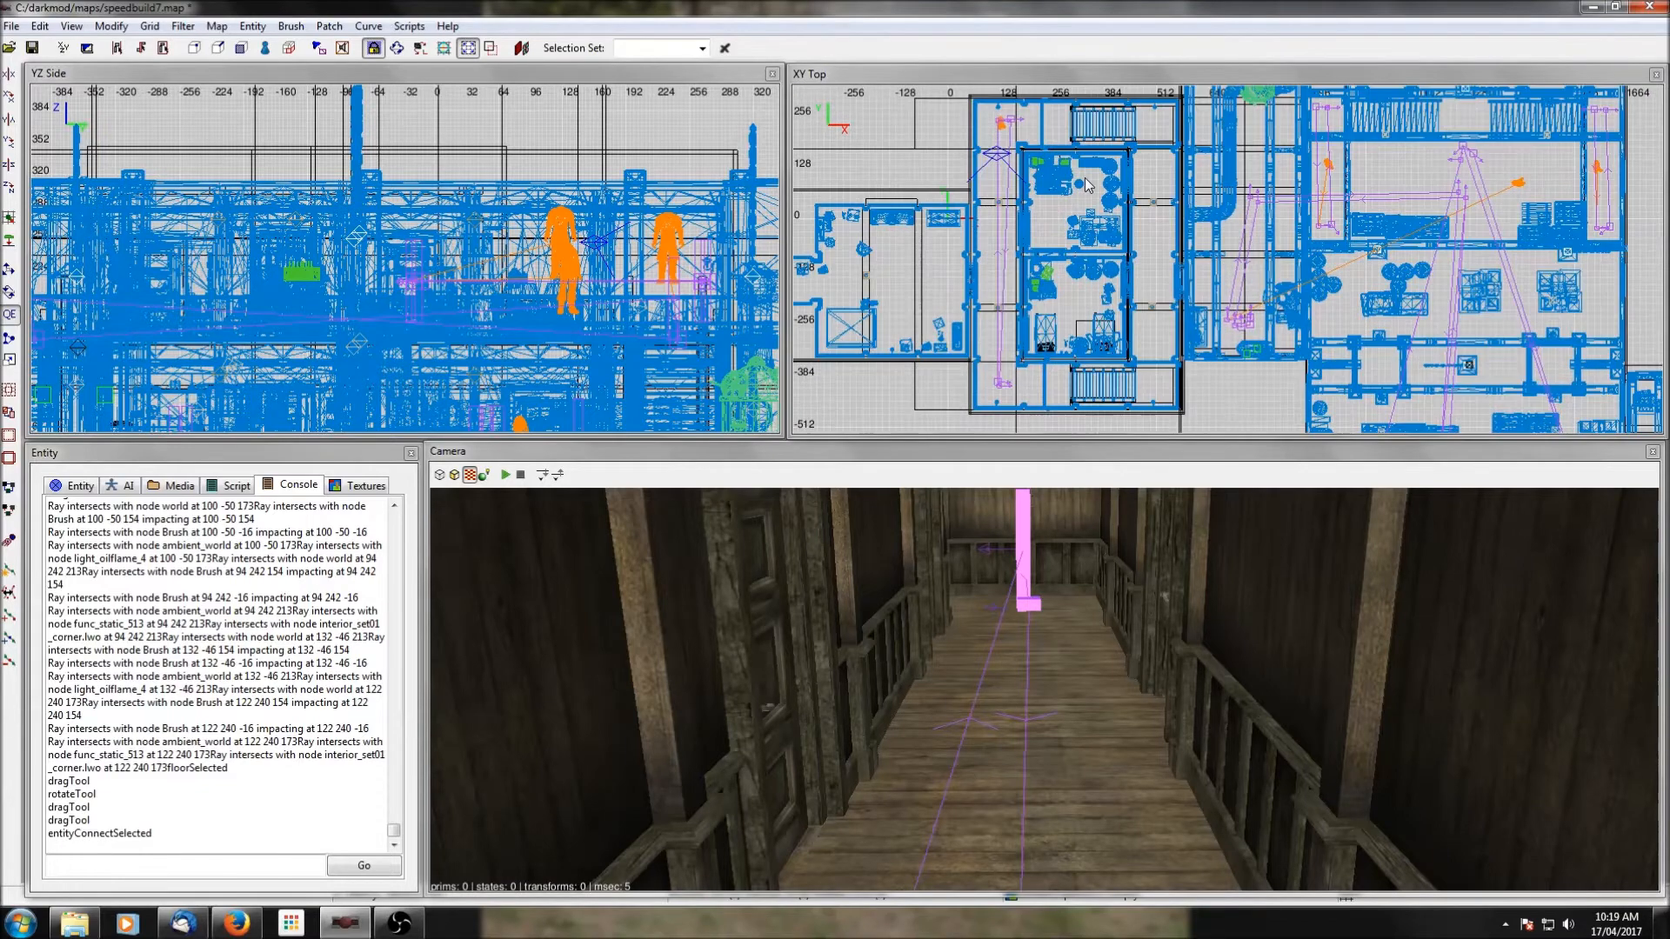
pyautogui.keyDown('shift'); pyautogui.click(999, 124); pyautogui.keyUp('shift')
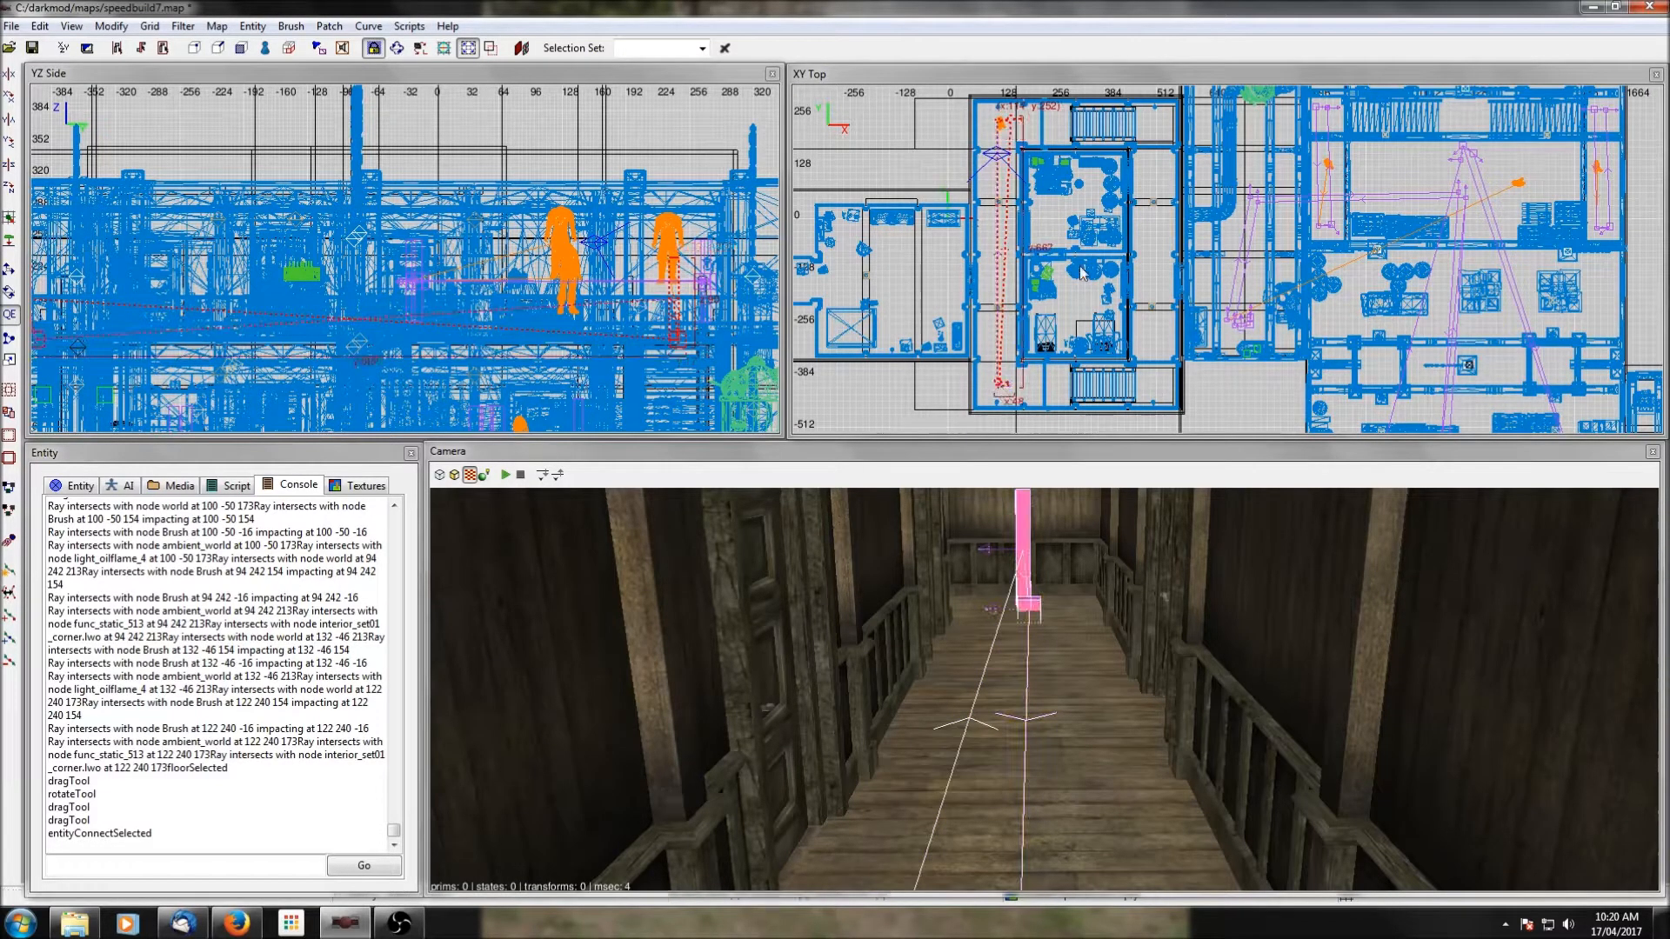
pyautogui.press('space')
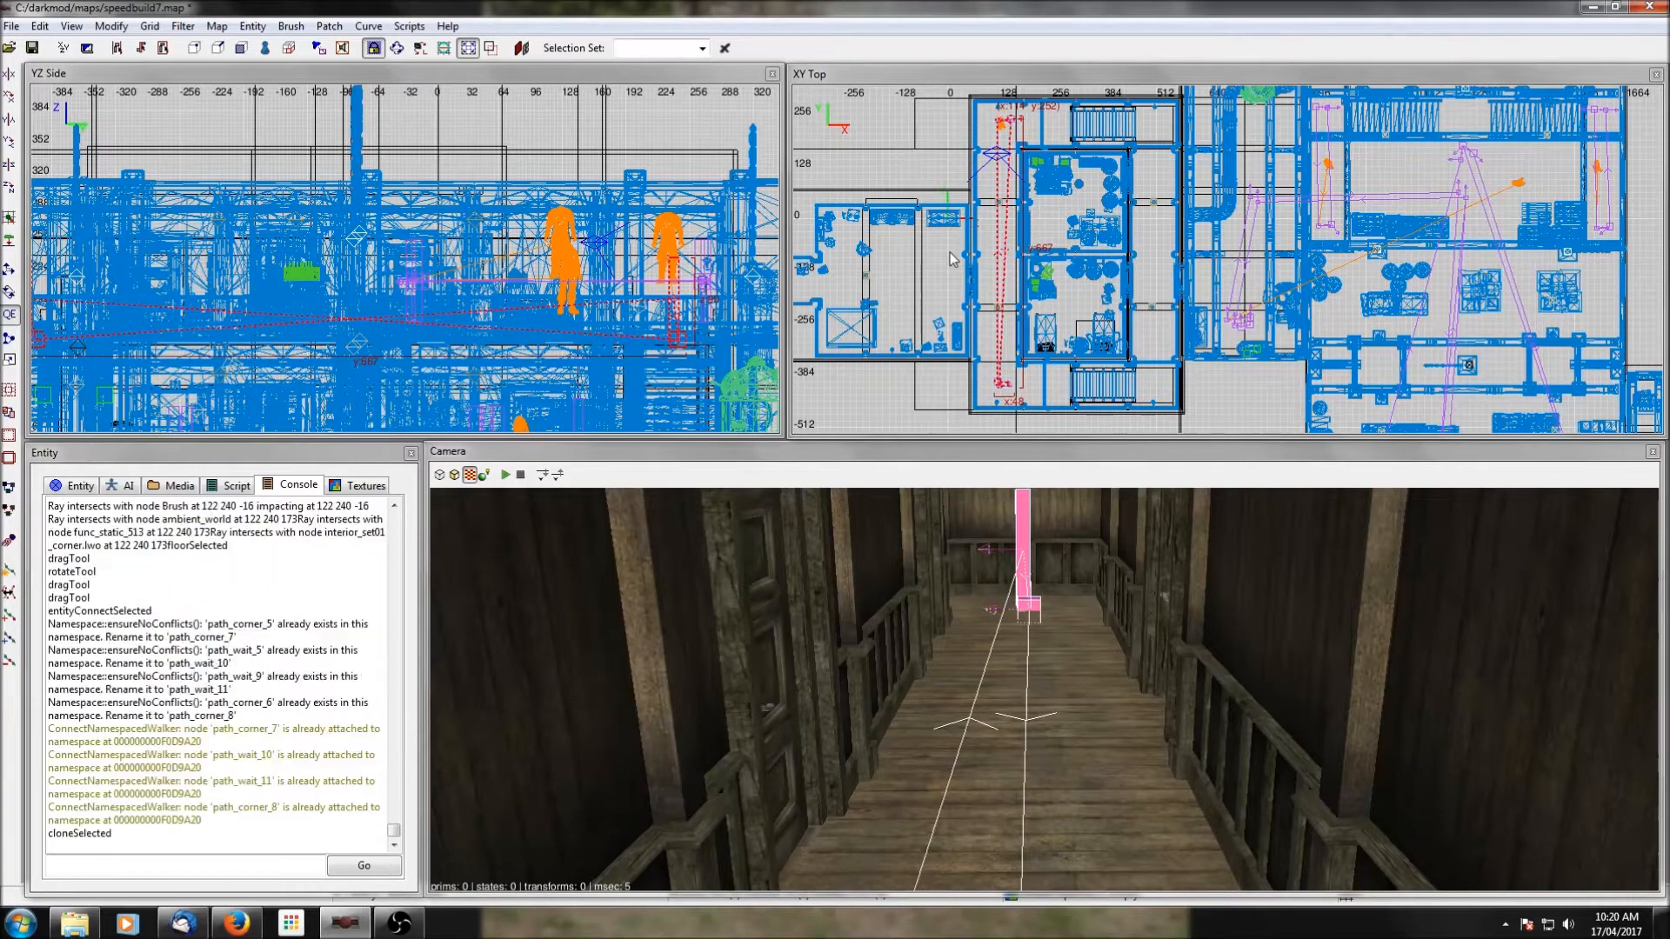
pyautogui.click(7, 188)
pyautogui.click(8, 188)
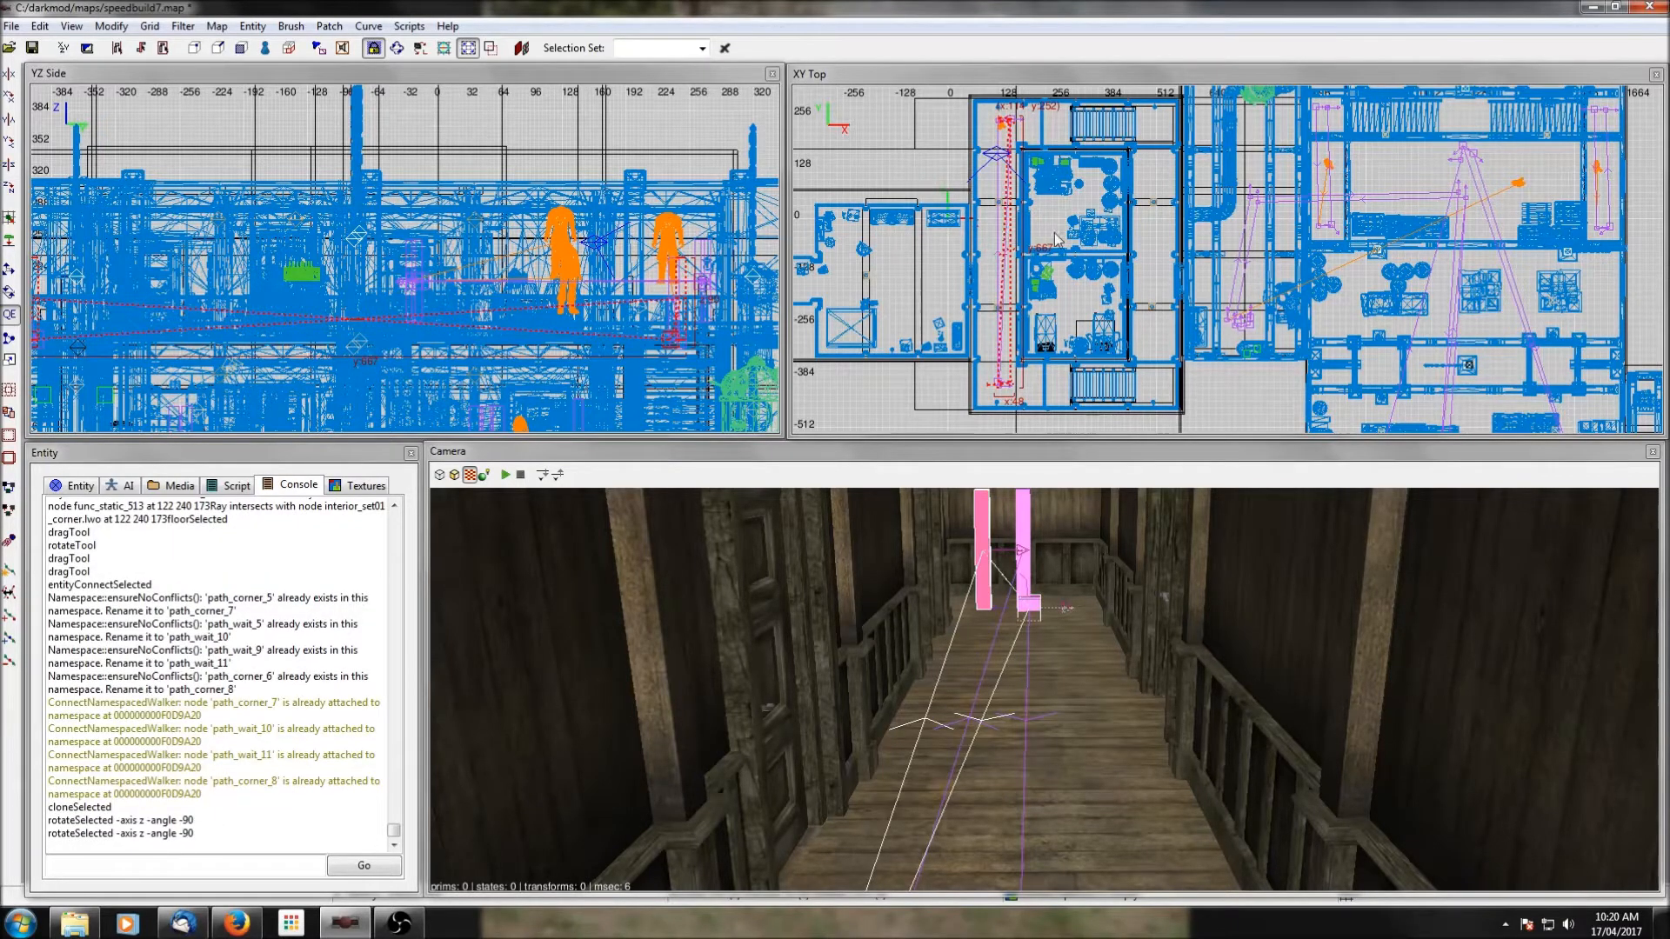
# Move the rotated path nodes into the western building's east corridor, drop them onto the floor, check them in the camera view, and deselect.
pyautogui.moveTo(1013, 392); pyautogui.dragTo(1159, 385)
pyautogui.moveTo(1159, 389); pyautogui.dragTo(1164, 389)
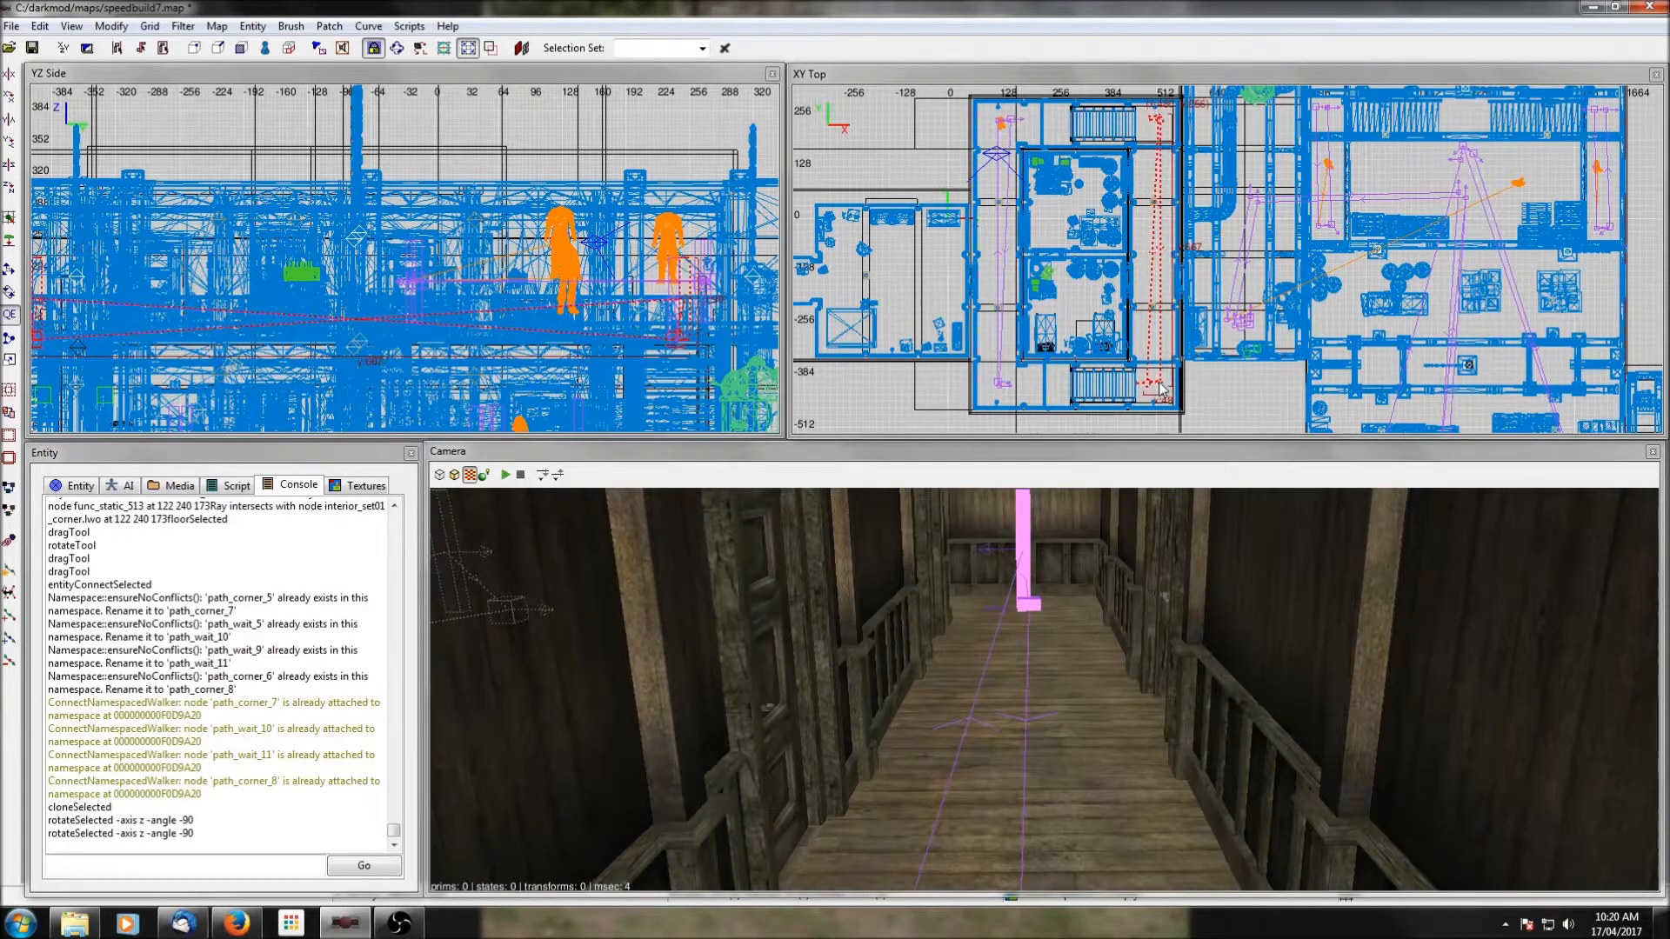
pyautogui.click(10, 243)
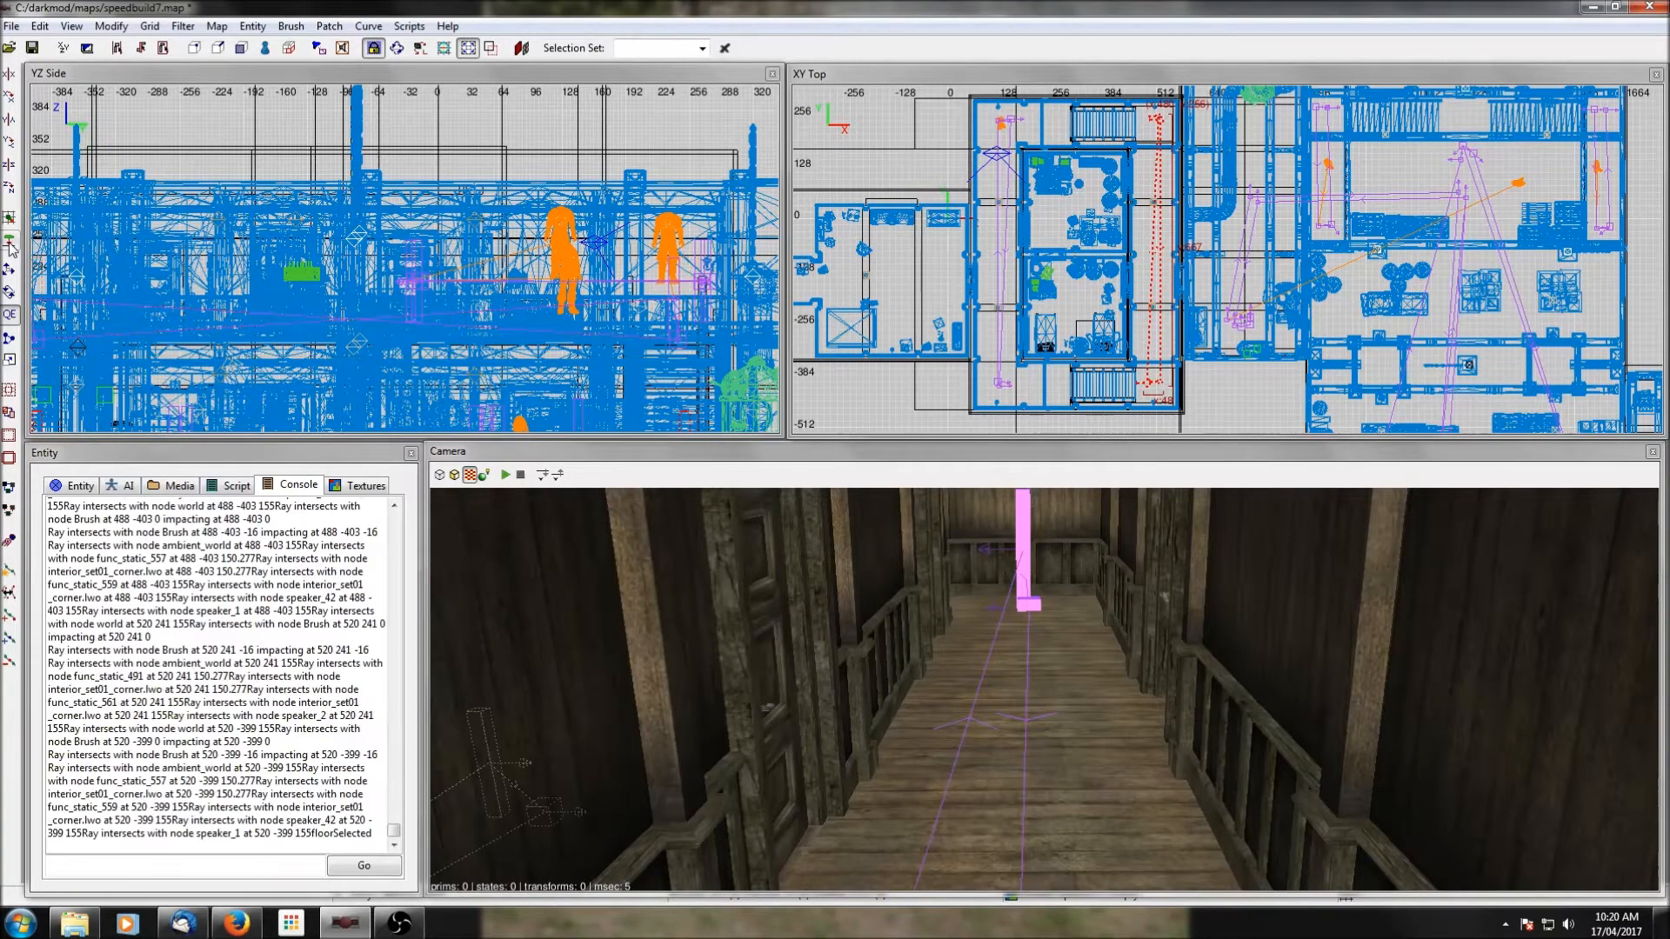
pyautogui.rightClick(882, 674)
pyautogui.keyDown('ctrl'); pyautogui.middleClick(1155, 305); pyautogui.keyUp('ctrl')
pyautogui.rightClick(1132, 769)
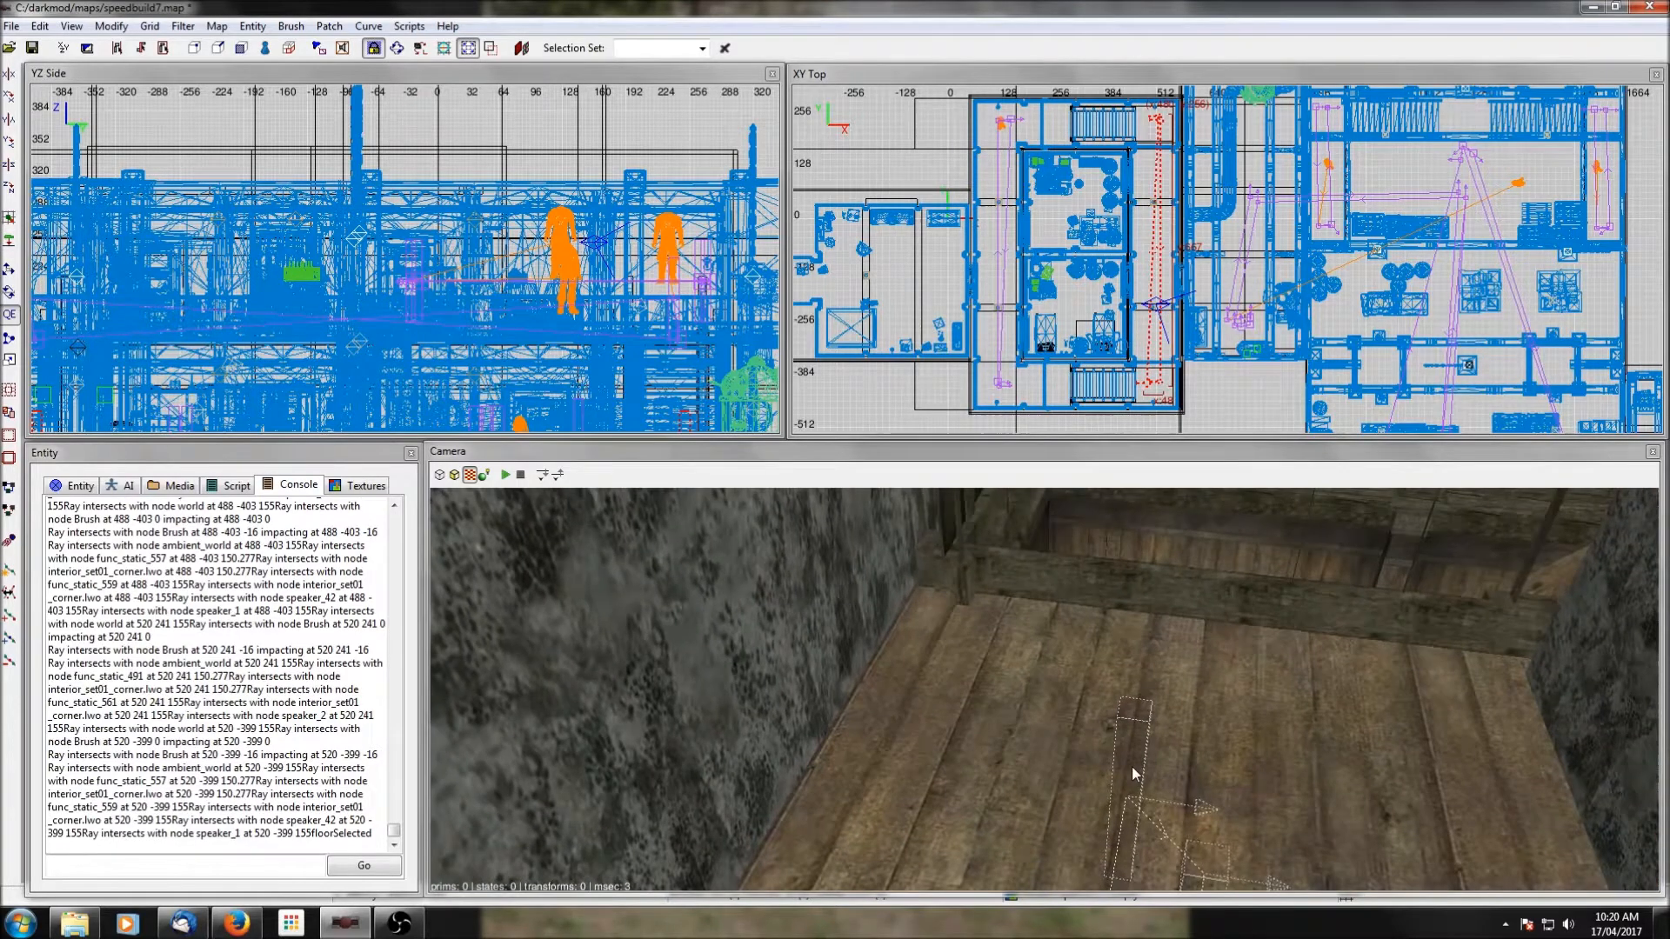
pyautogui.scroll(3, 1133, 769)
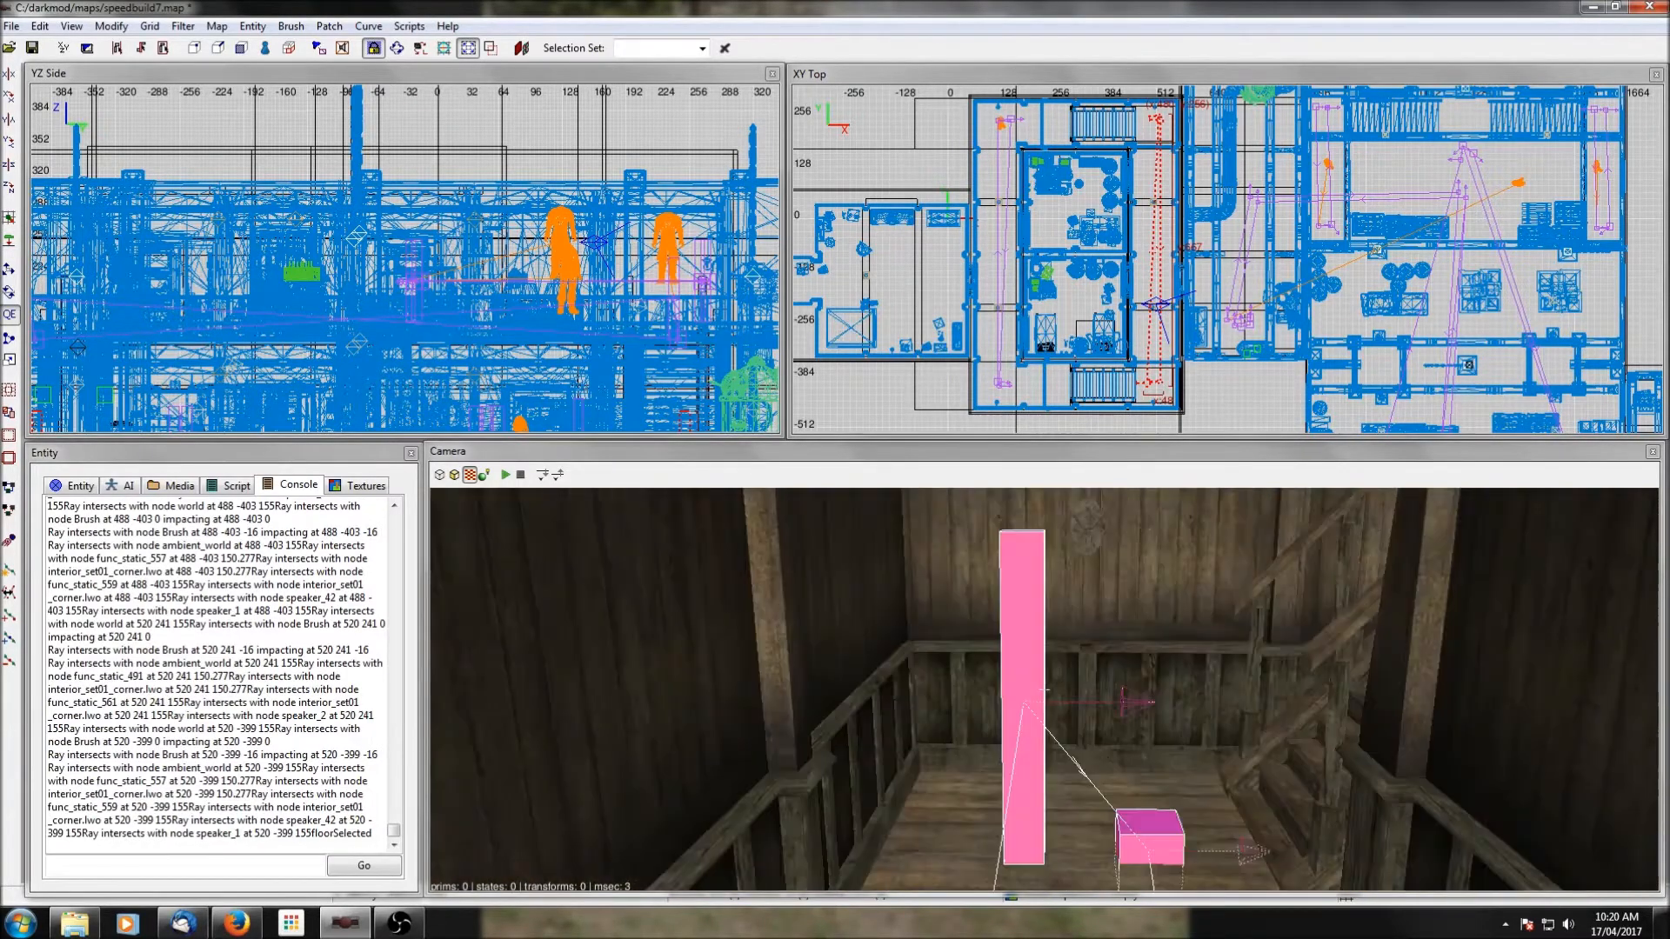
pyautogui.moveTo(1163, 159); pyautogui.dragTo(1160, 211, button='right')
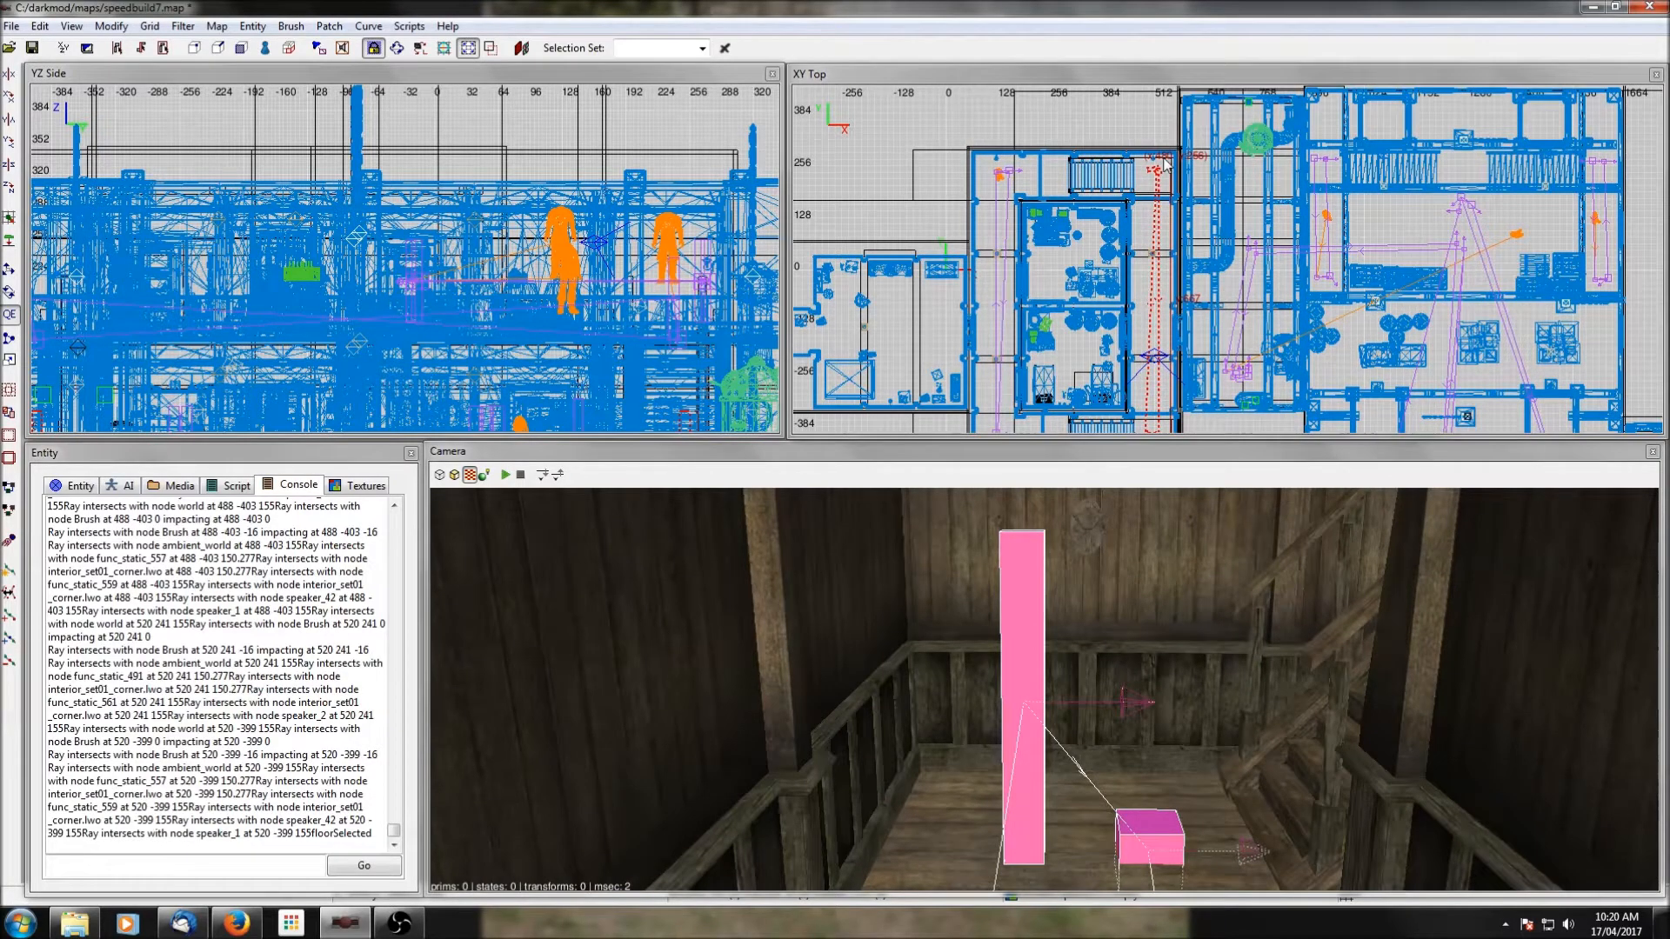
pyautogui.press('Escape')
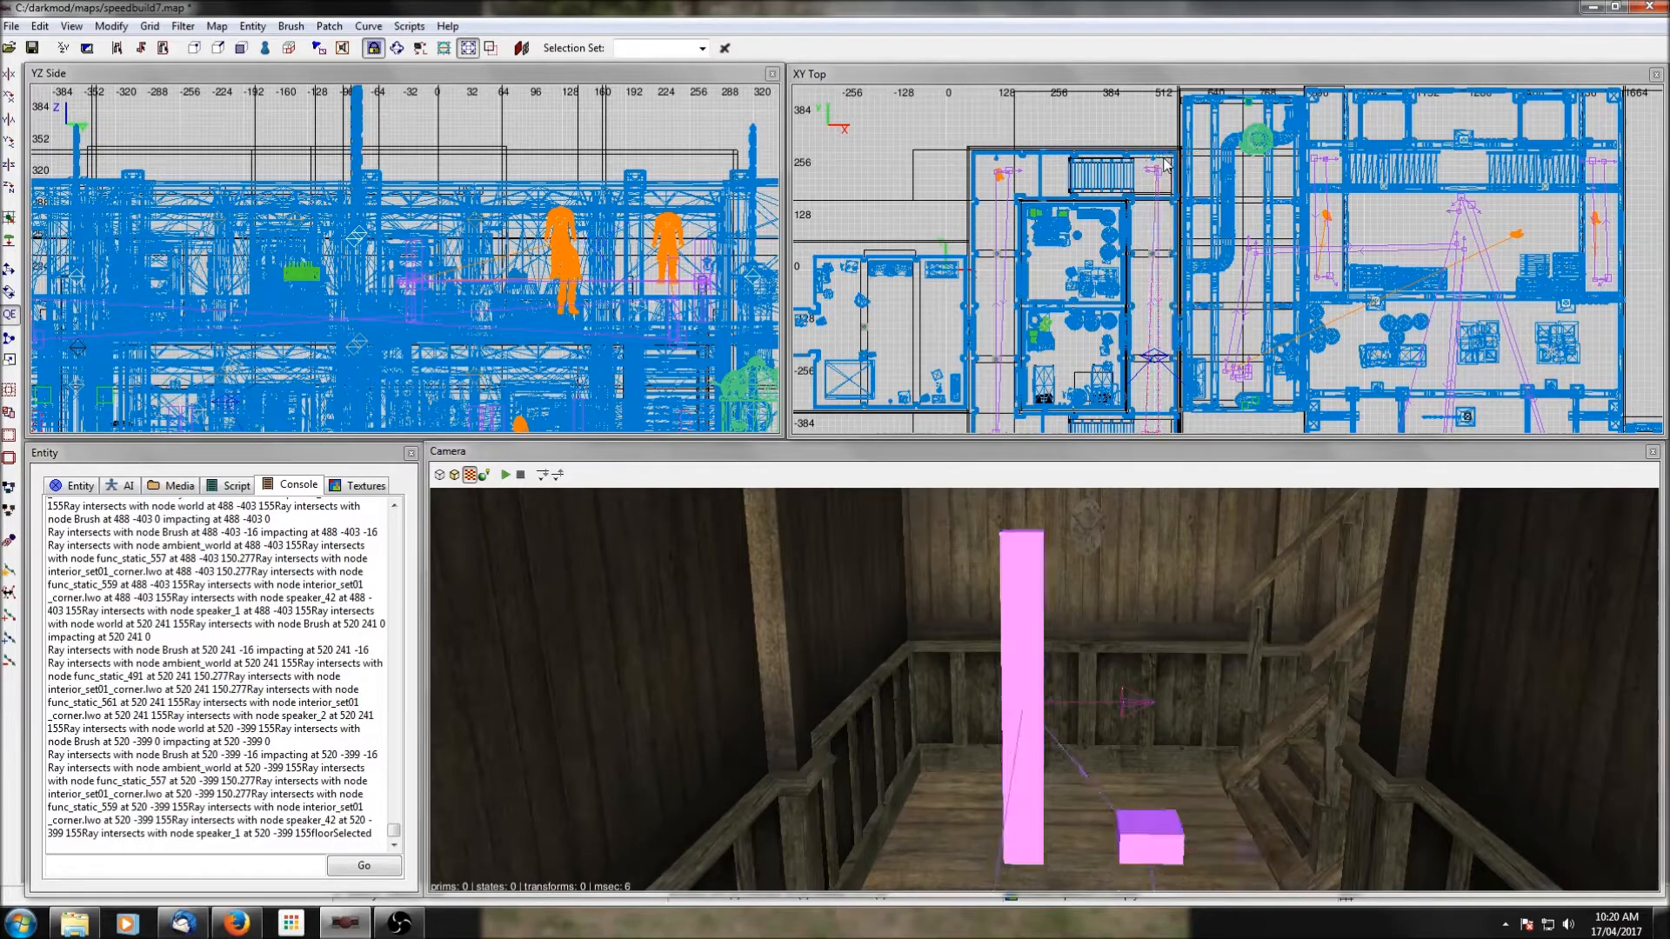
# Create an atdm:ai_burglar entity near the north end of the western building's east corridor.
pyautogui.rightClick(1141, 217)
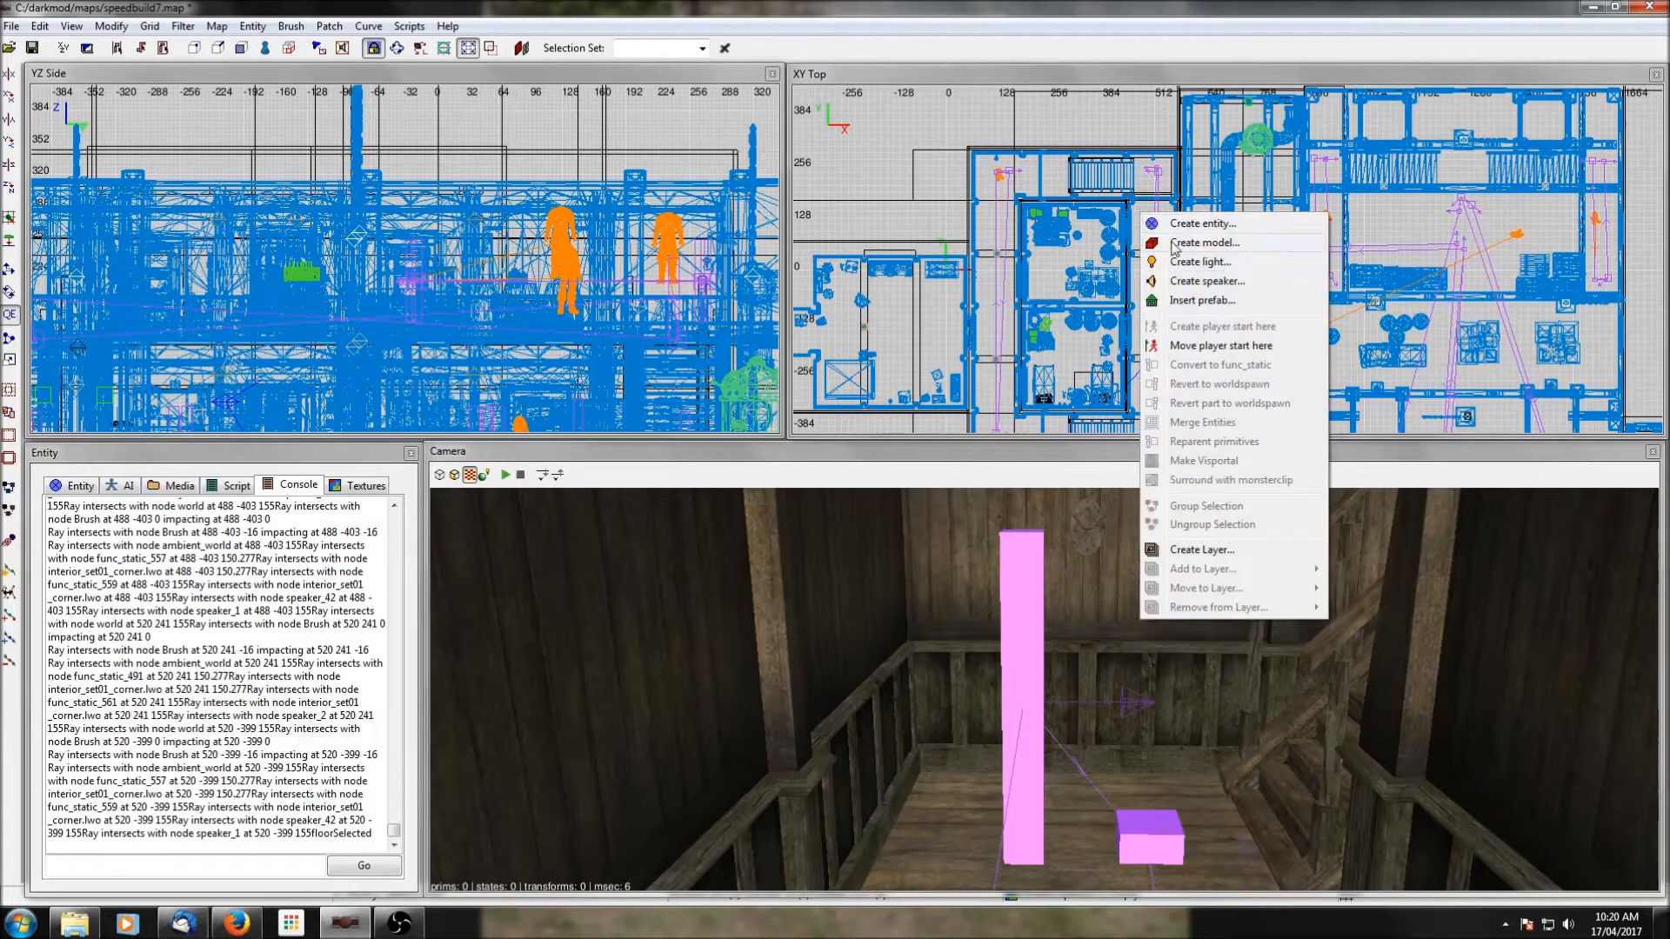
pyautogui.click(1170, 224)
pyautogui.scroll(3, 378, 459)
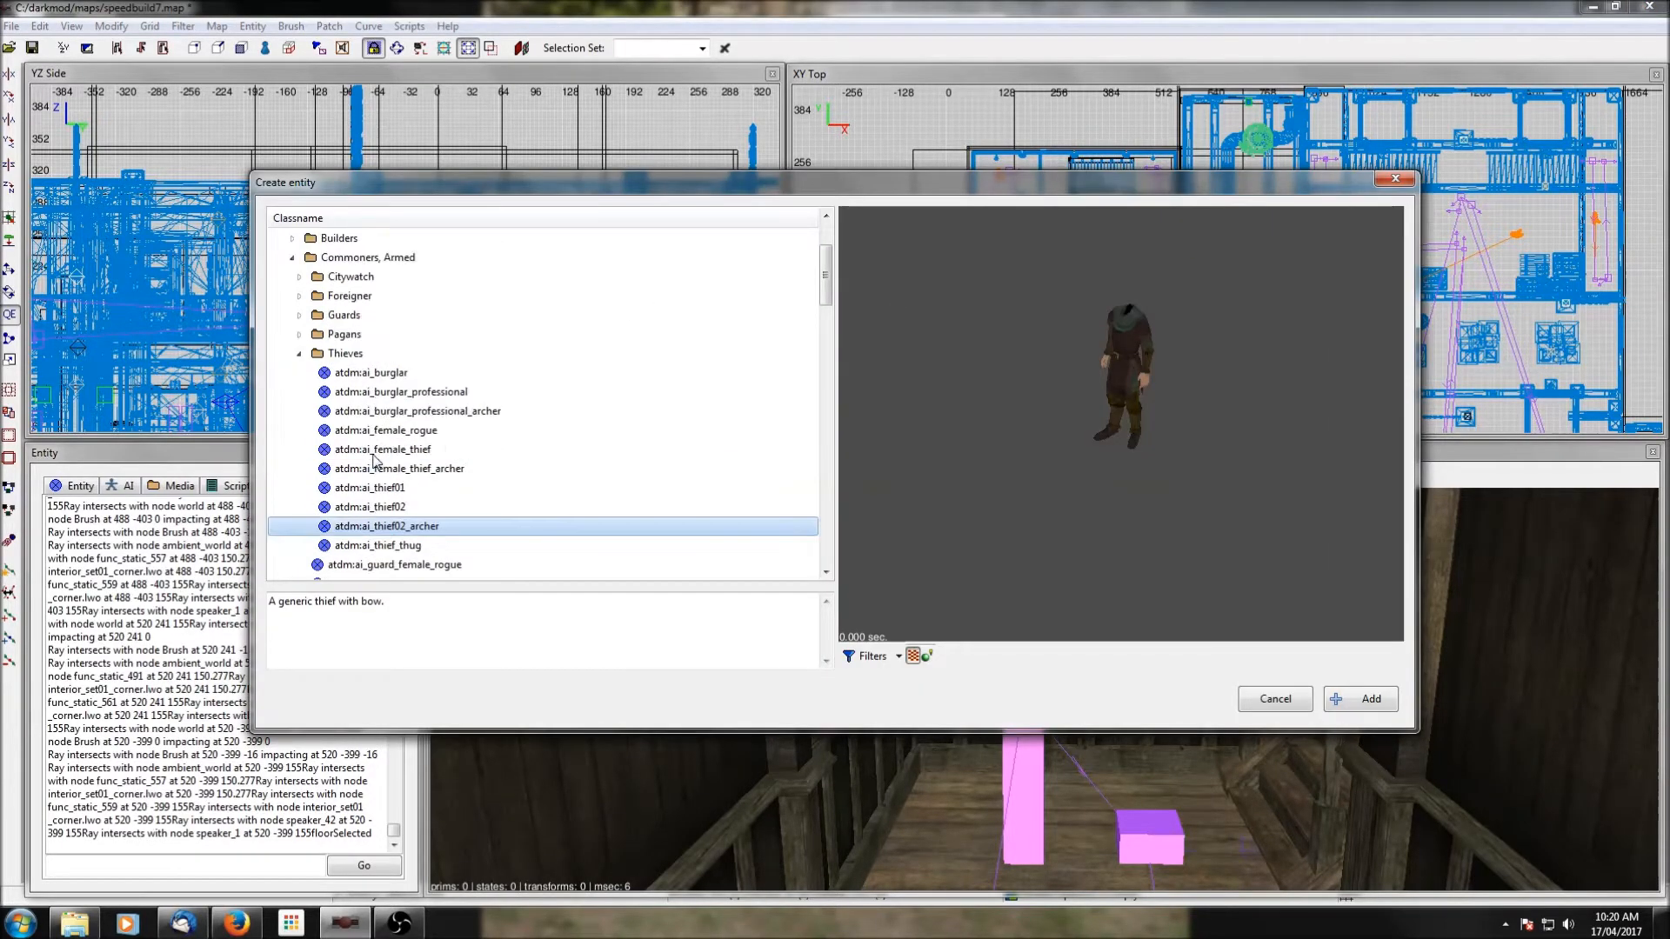
pyautogui.click(380, 393)
pyautogui.click(377, 374)
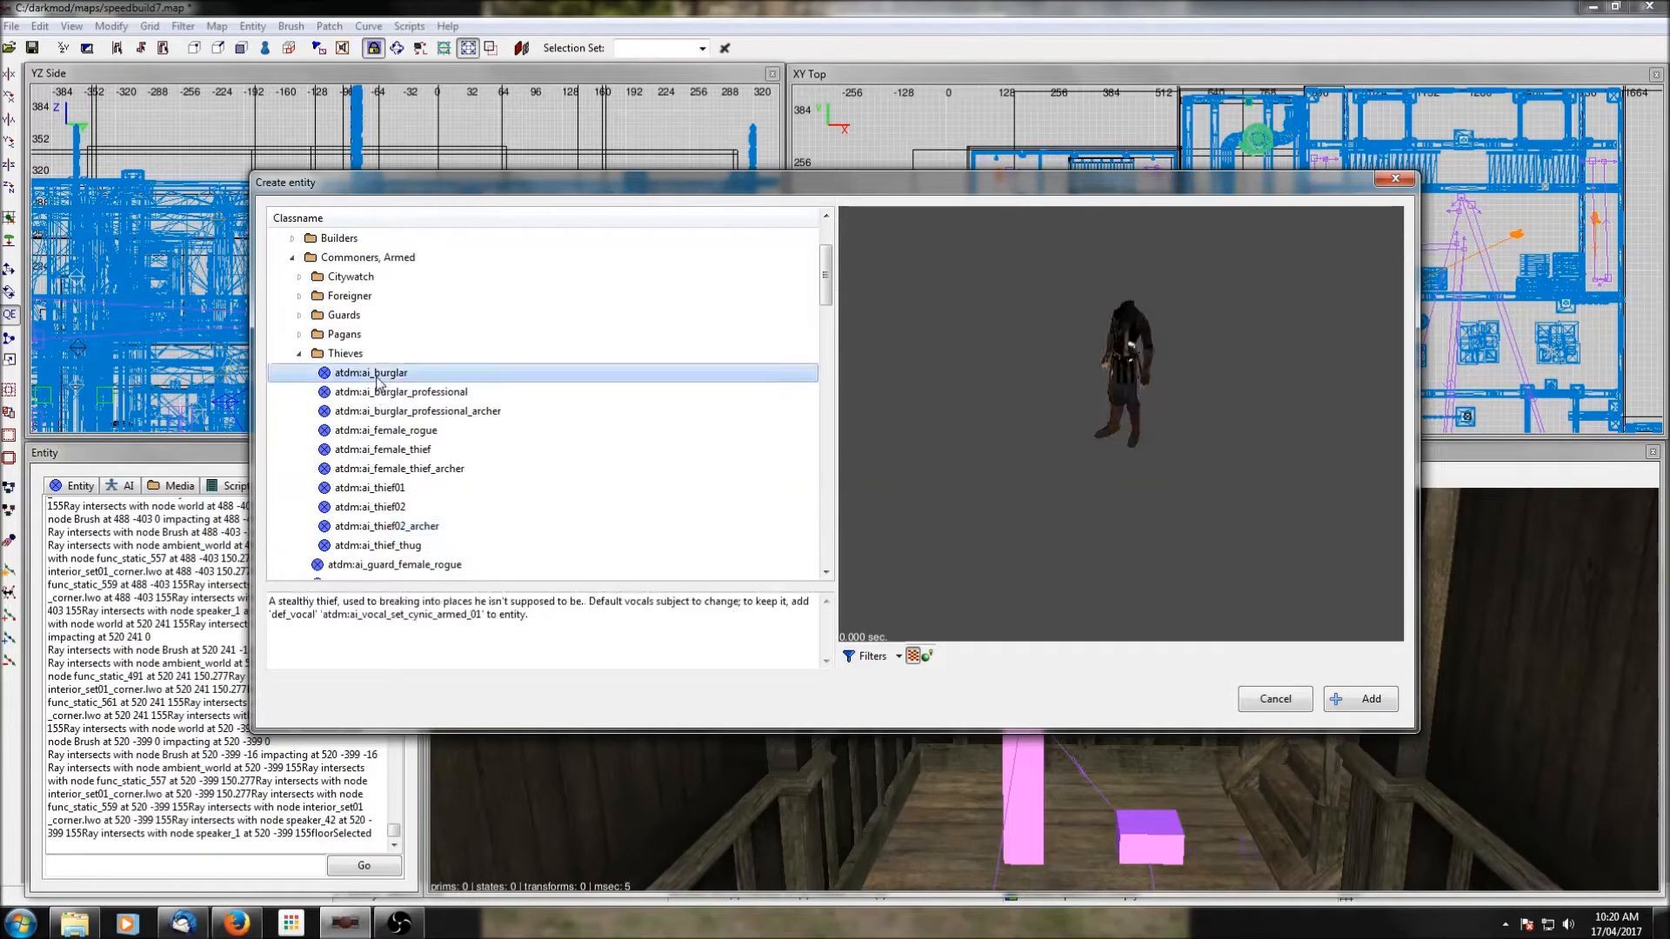
pyautogui.scroll(-1, 368, 412)
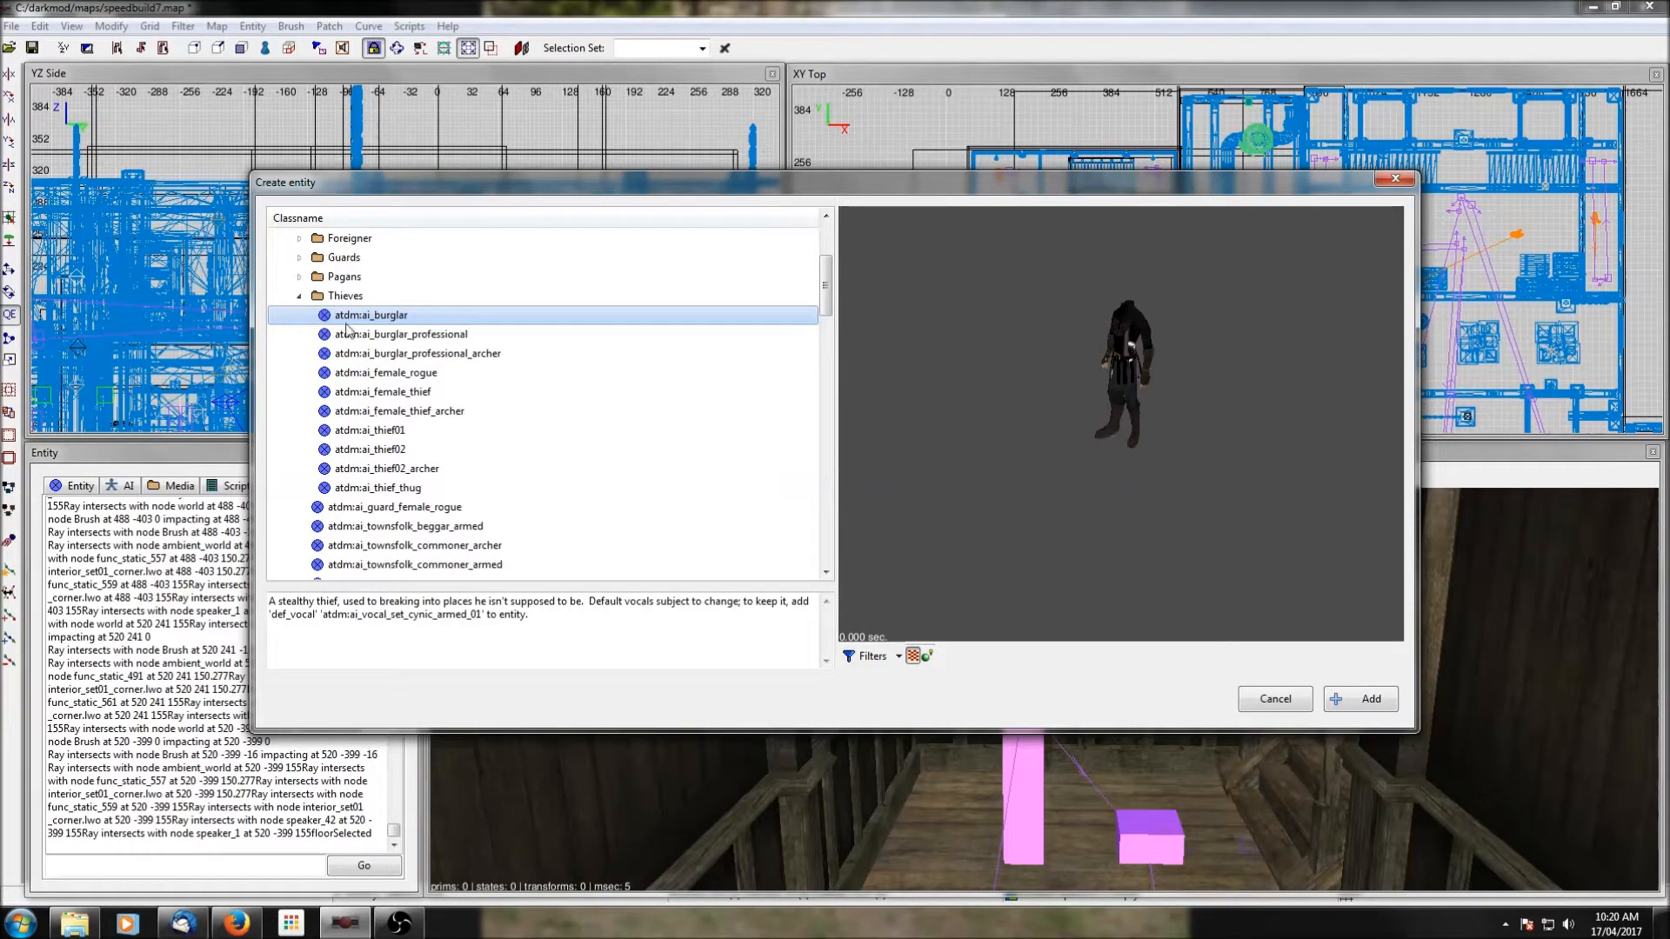
pyautogui.click(1359, 703)
# Connect the burglar to the path node at the east corridor's north end, clear the selection, and save the map.
pyautogui.scroll(4, 1187, 212)
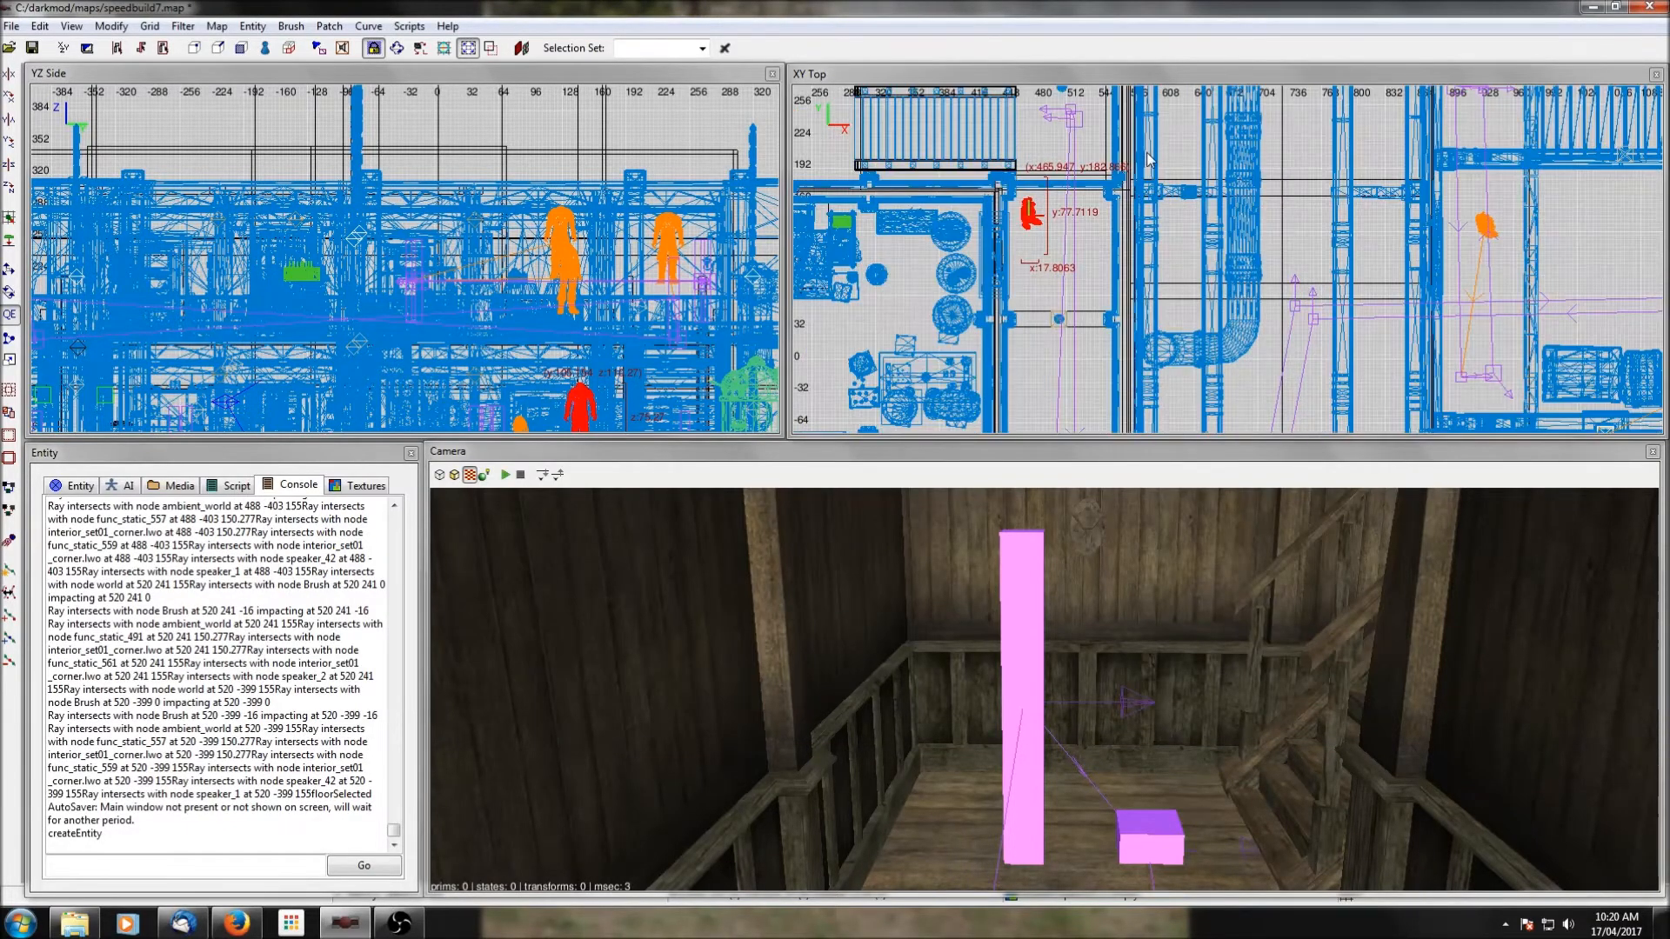
pyautogui.moveTo(1080, 162); pyautogui.dragTo(1116, 206, button='right')
pyautogui.moveTo(623, 391); pyautogui.dragTo(610, 308, button='right')
pyautogui.keyDown('shift'); pyautogui.click(1088, 153); pyautogui.keyUp('shift')
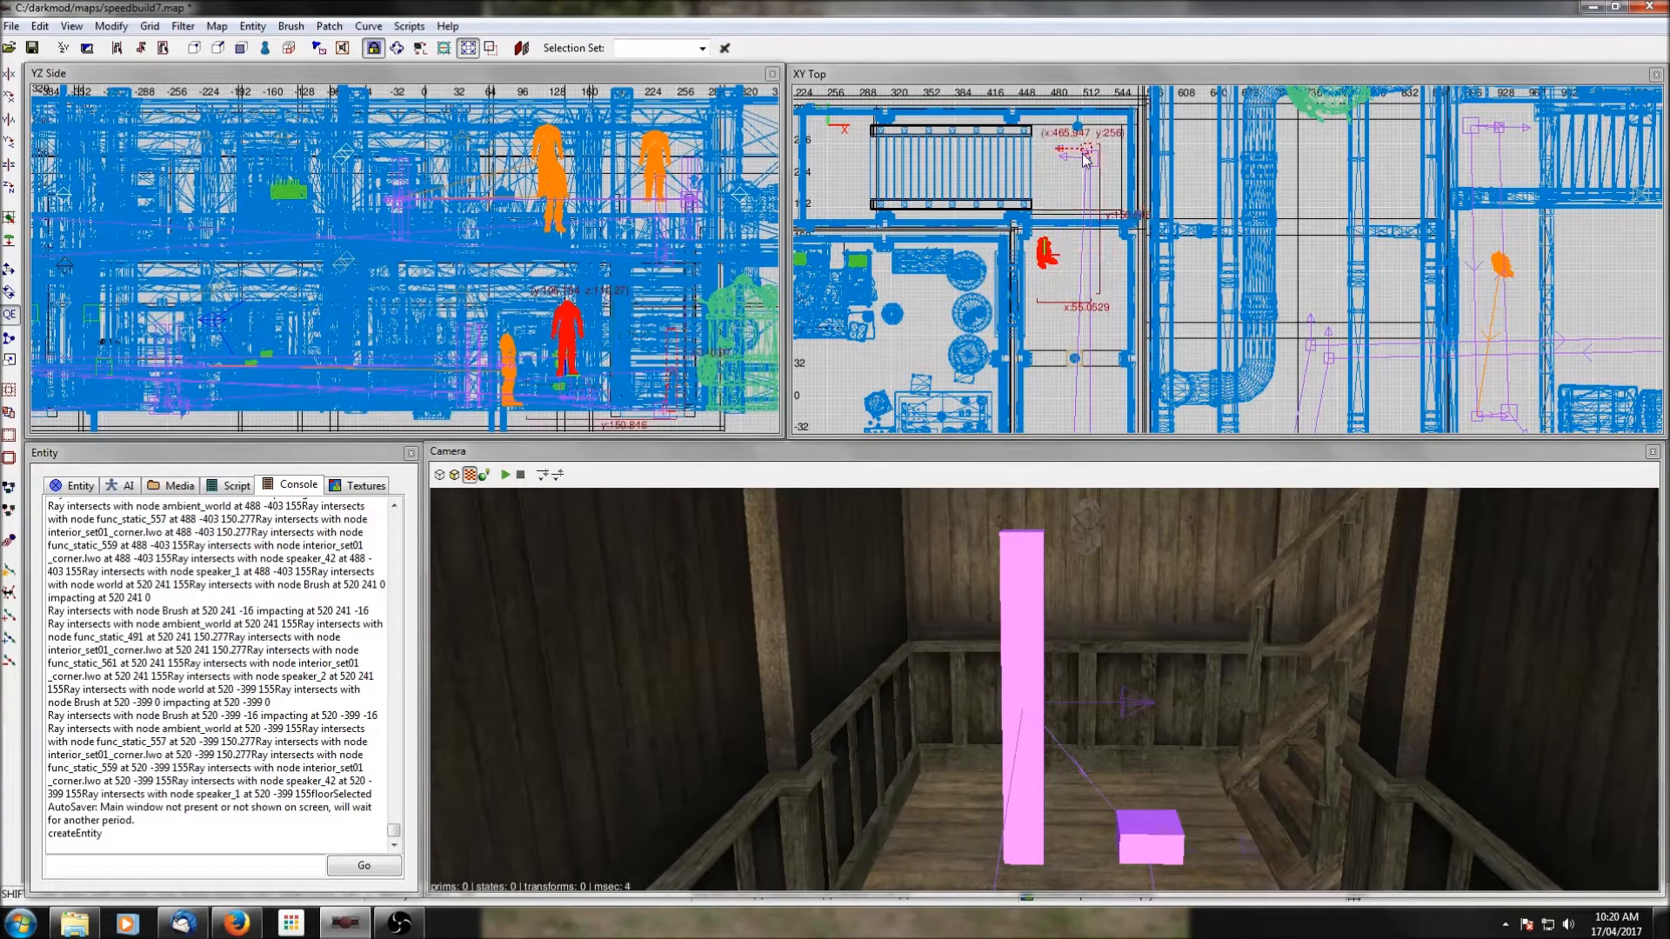
pyautogui.hotkey('ctrl', 'k')
pyautogui.press('Escape')
pyautogui.scroll(-5, 1084, 159)
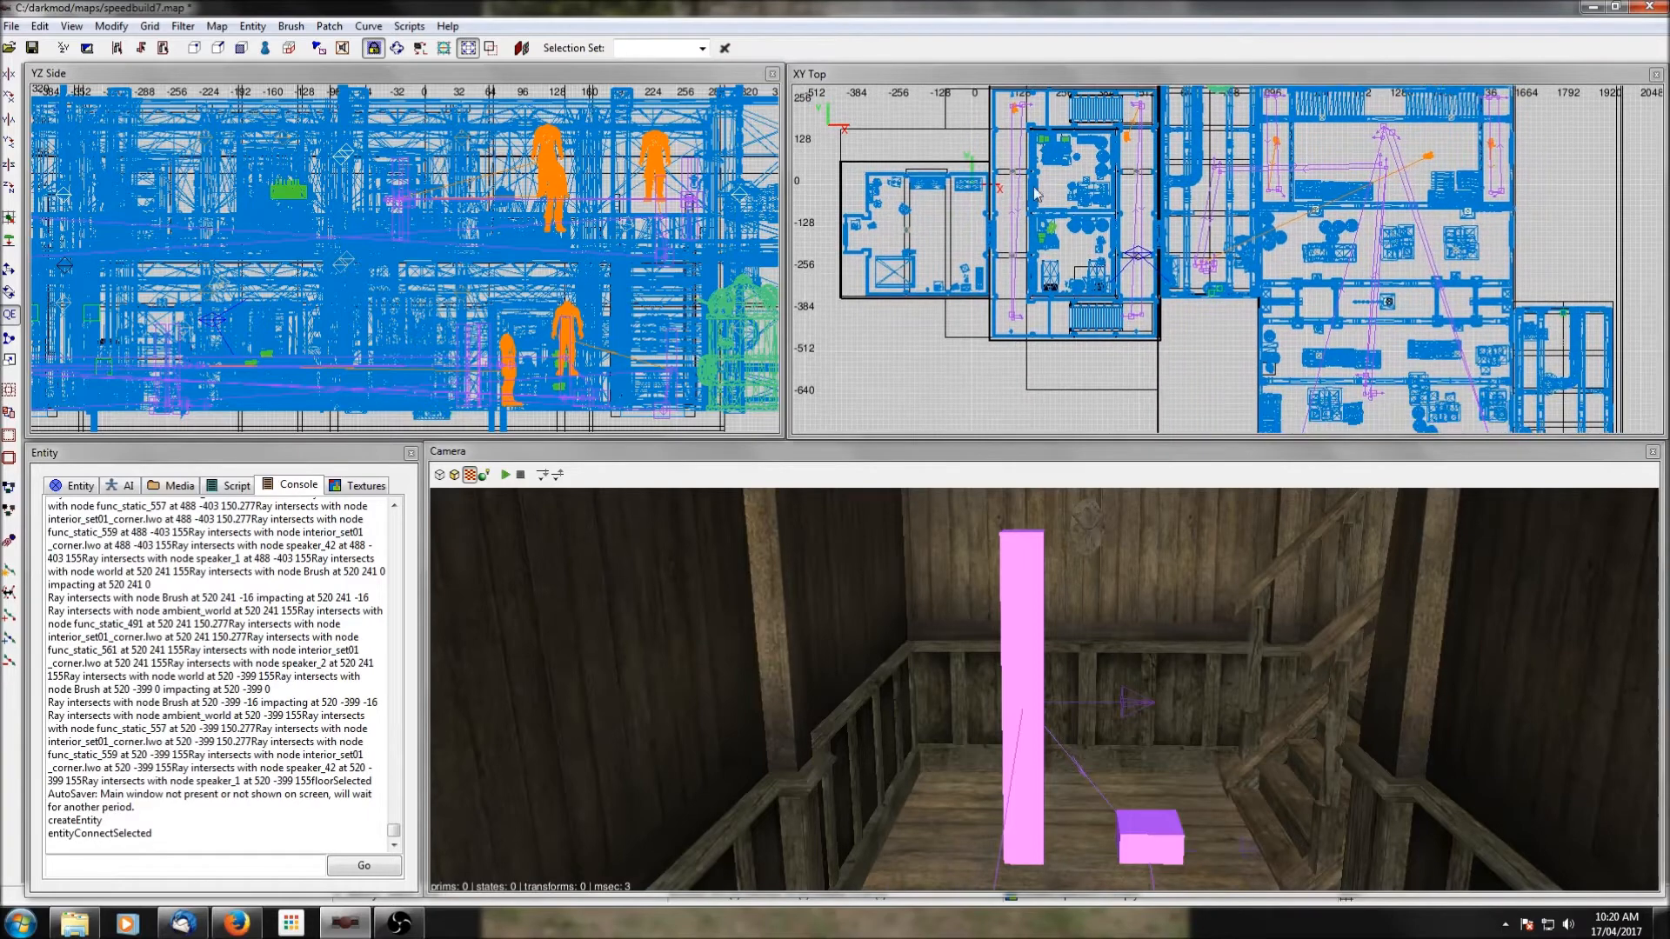
pyautogui.click(32, 47)
pyautogui.rightClick(956, 277)
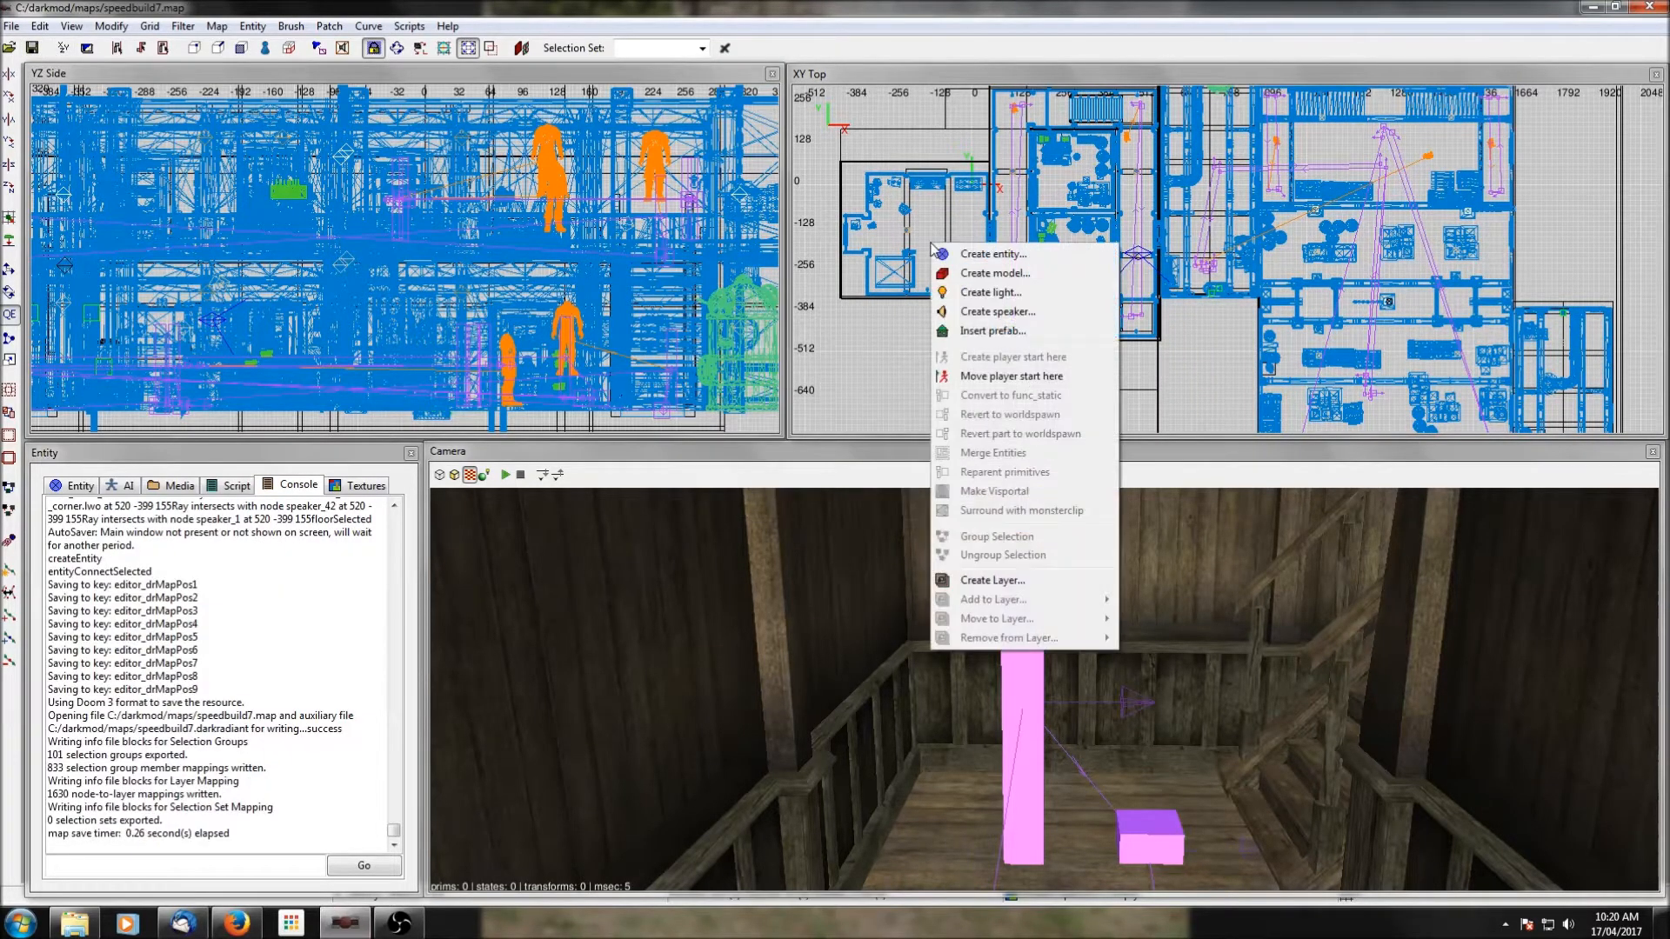
pyautogui.click(987, 330)
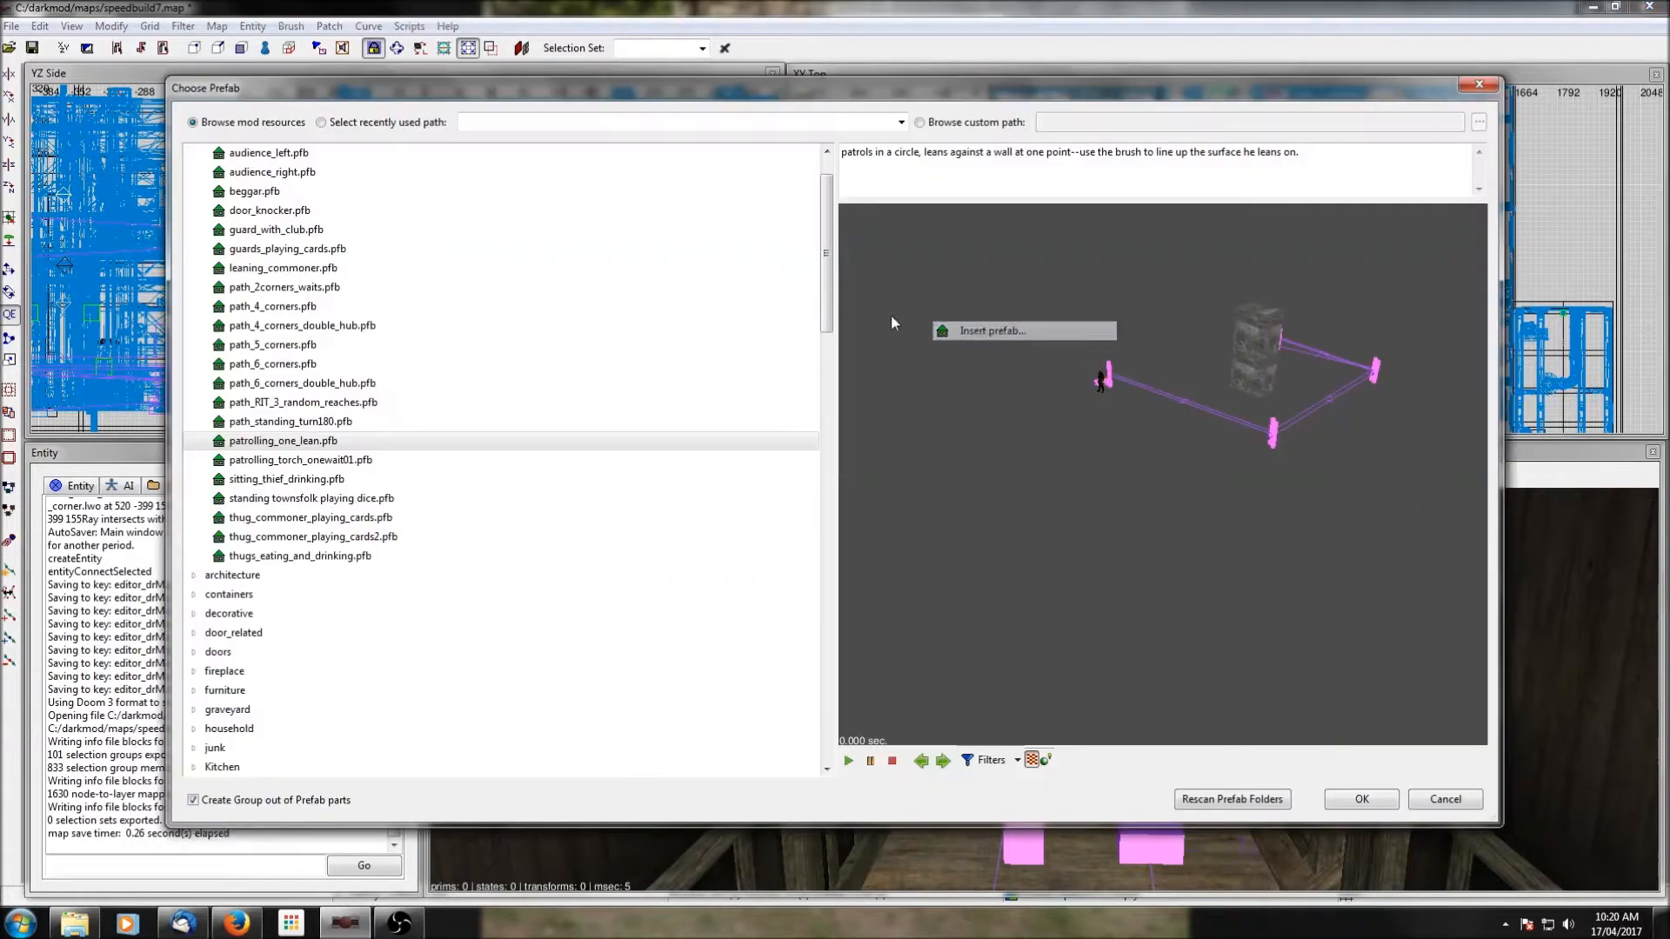
pyautogui.click(286, 481)
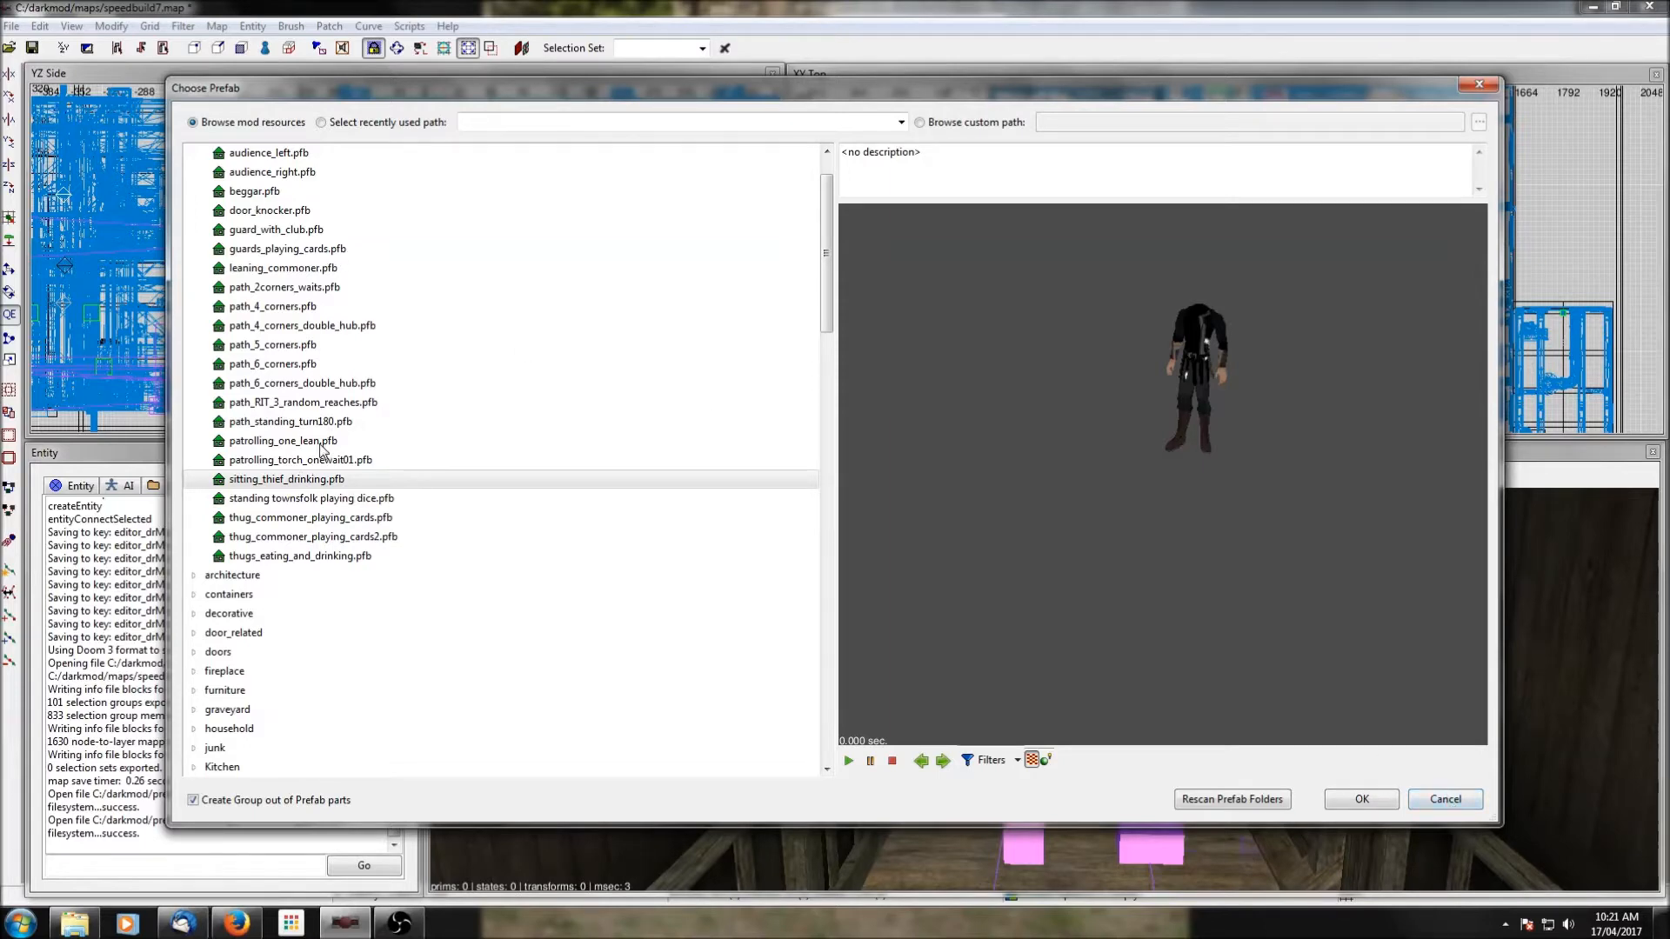
pyautogui.scroll(1, 269, 489)
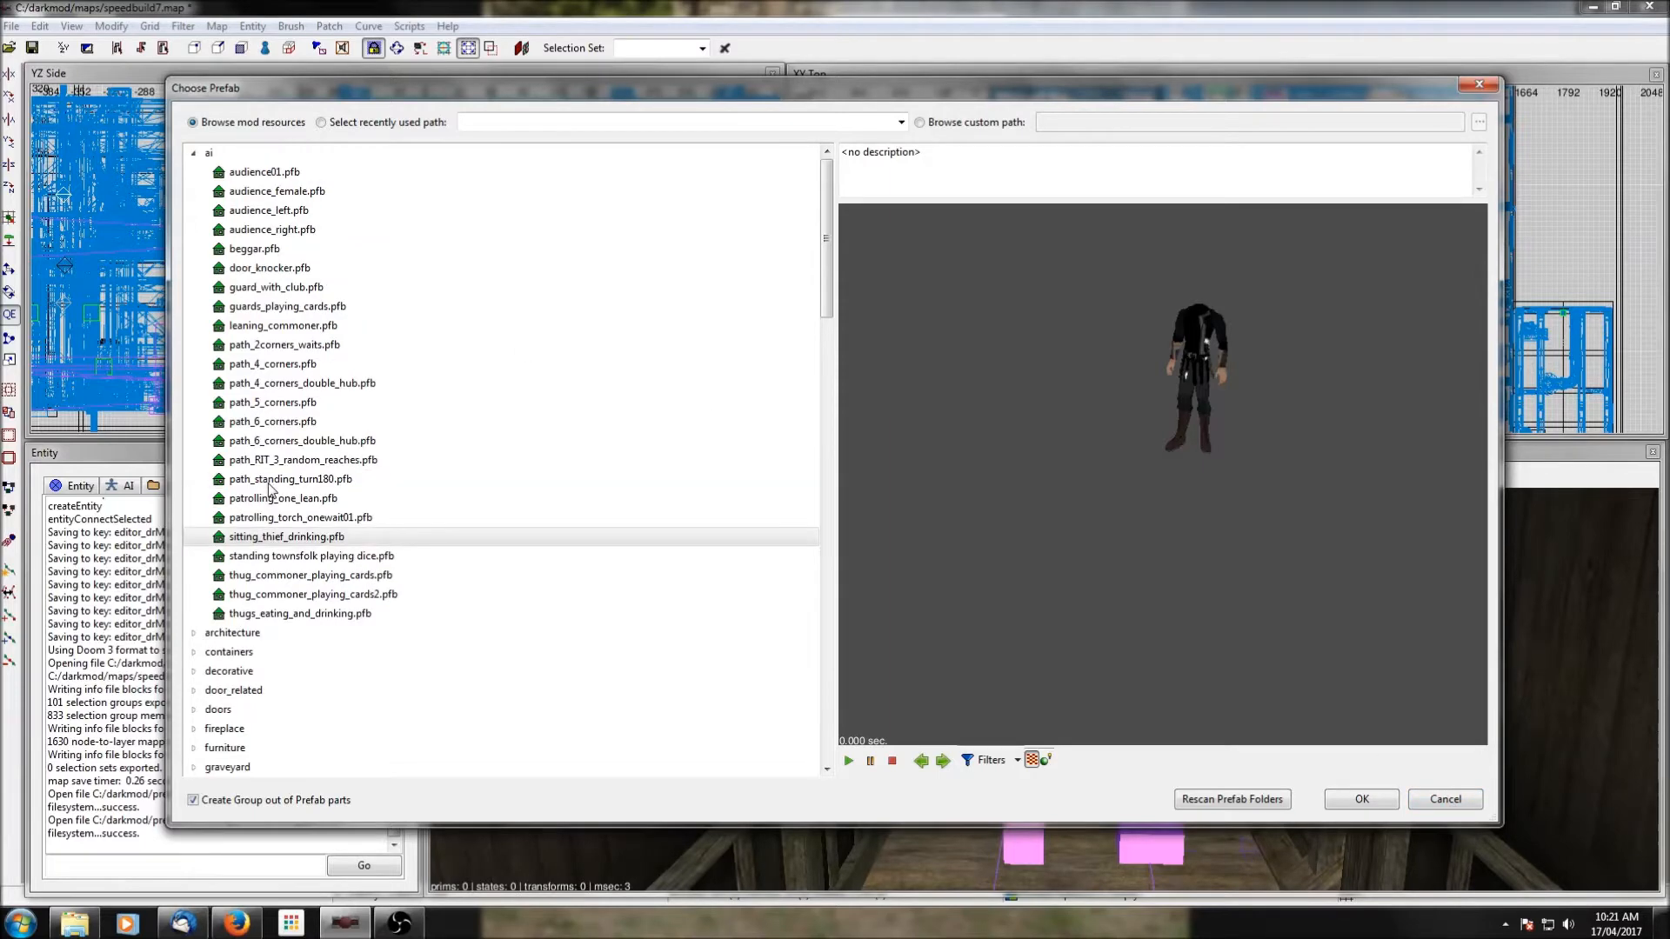
pyautogui.click(193, 154)
pyautogui.click(1469, 84)
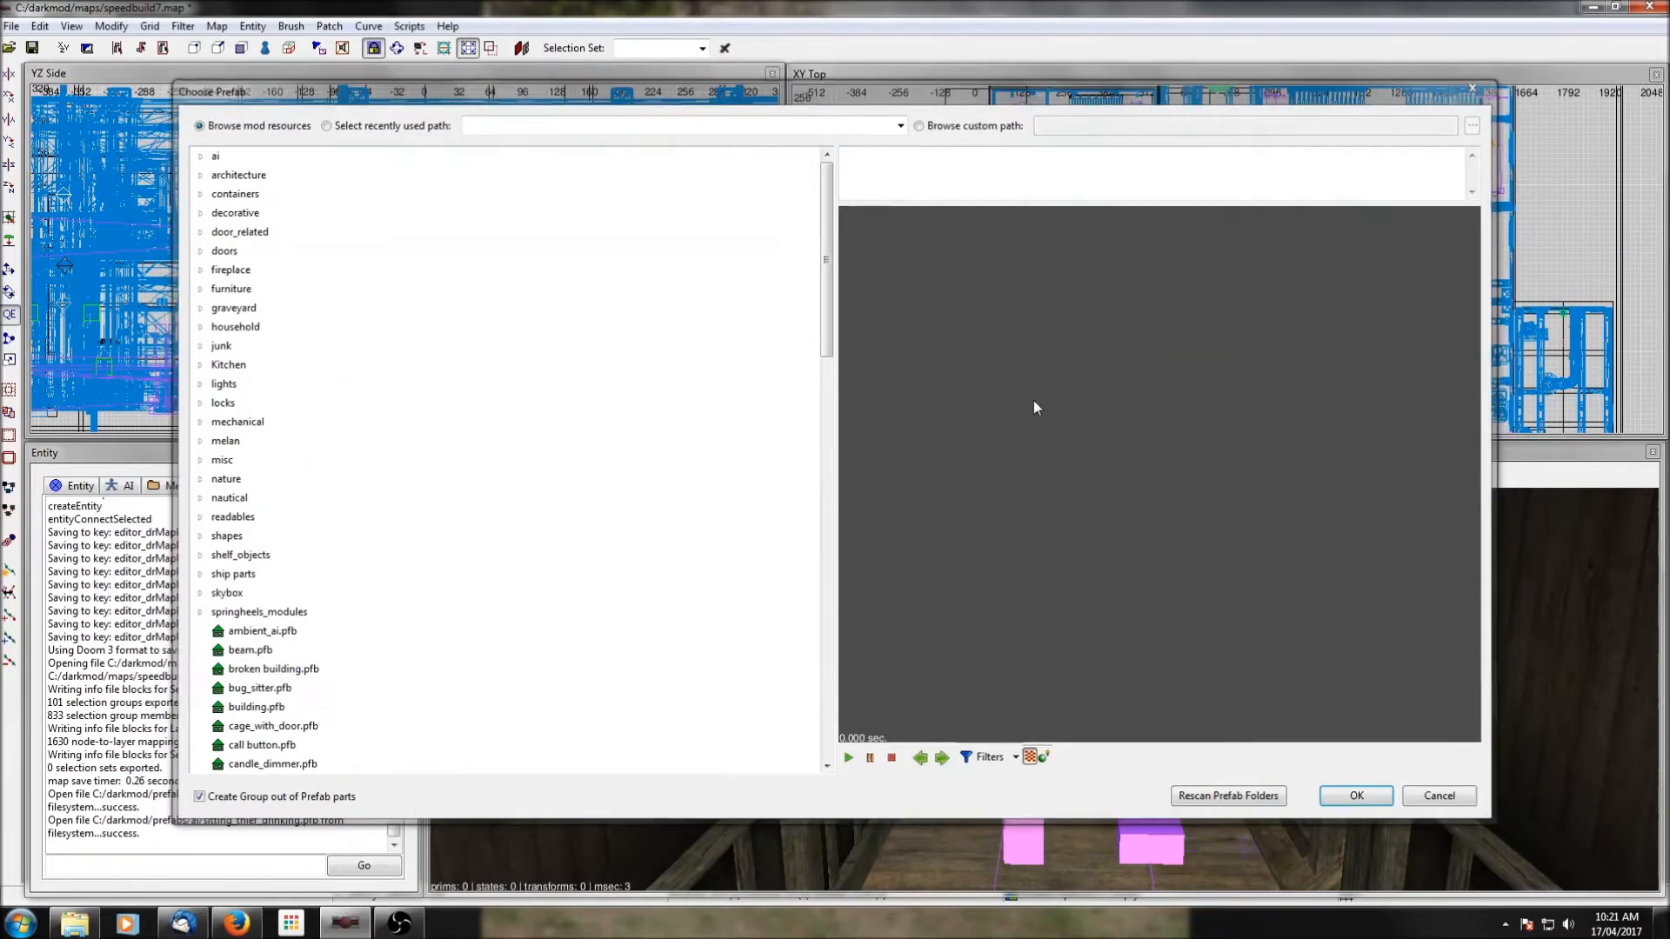
# Create an atdm:ai_thief_thug entity in the furnished room at the far west of the map.
pyautogui.rightClick(929, 223)
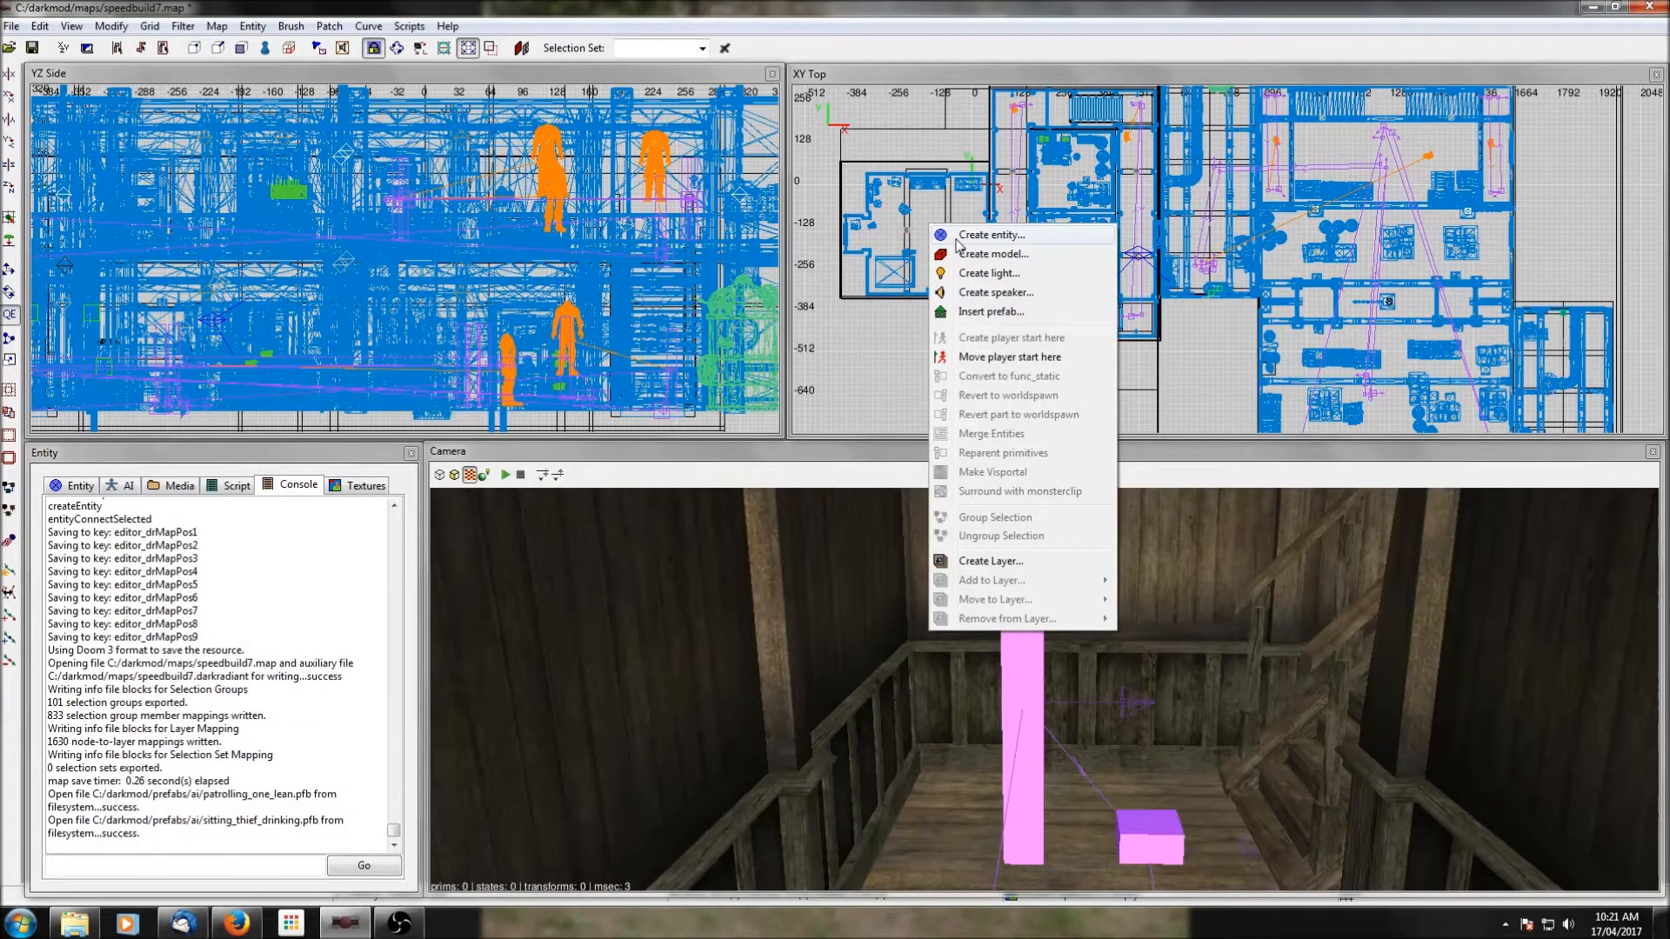
pyautogui.click(948, 233)
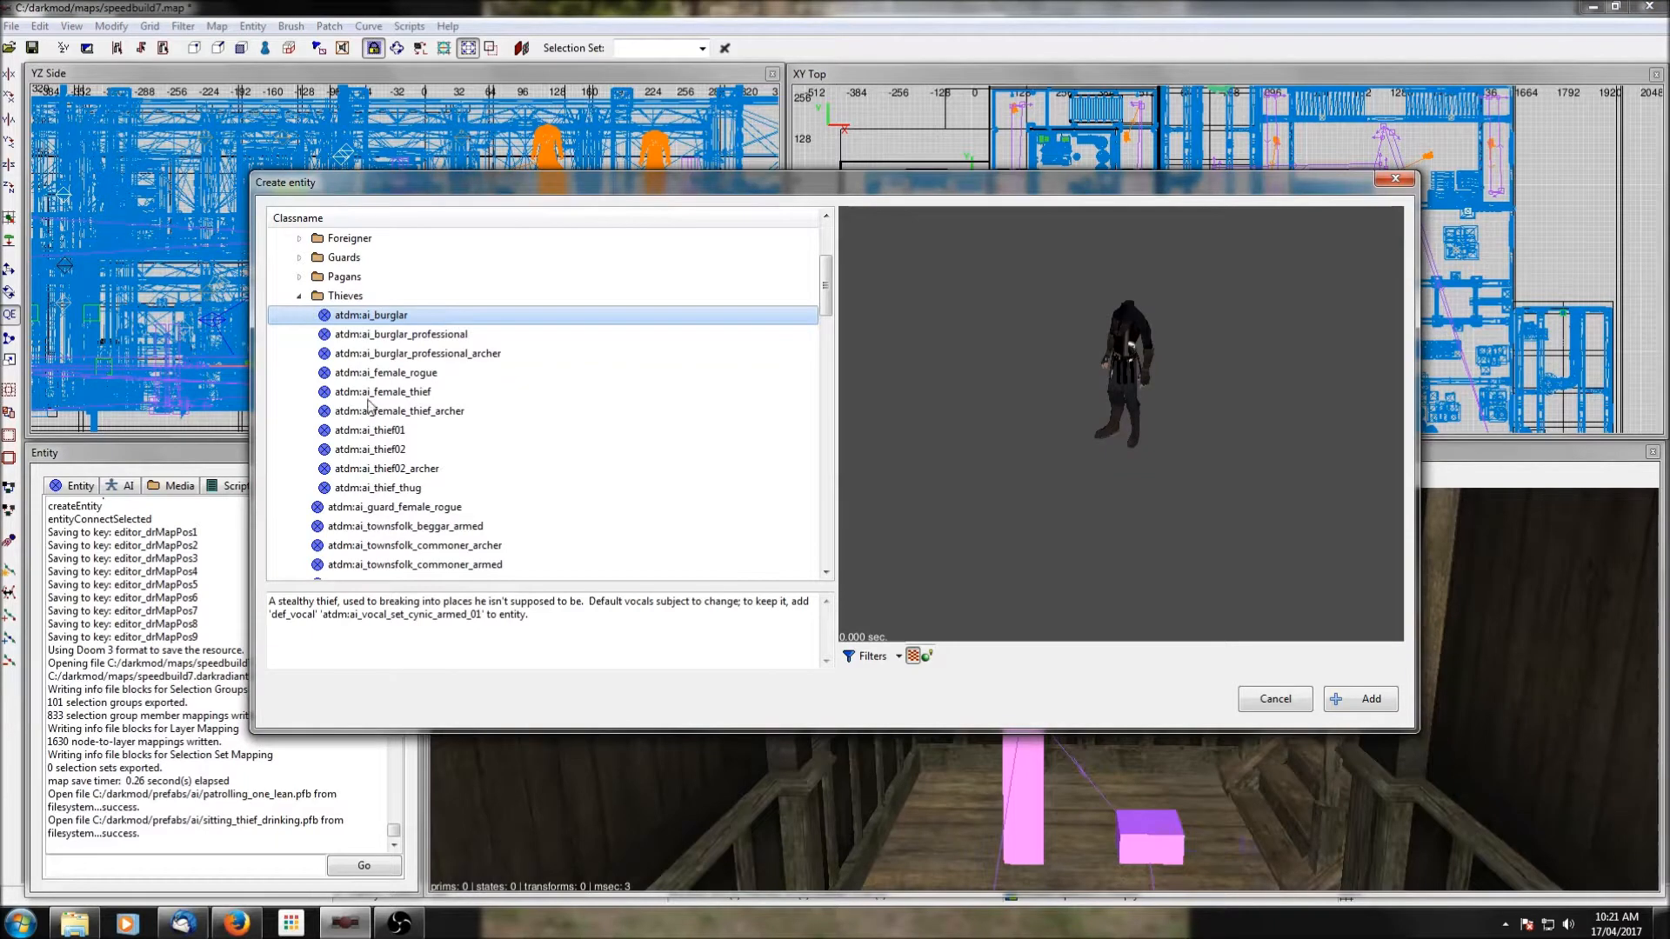
pyautogui.click(370, 488)
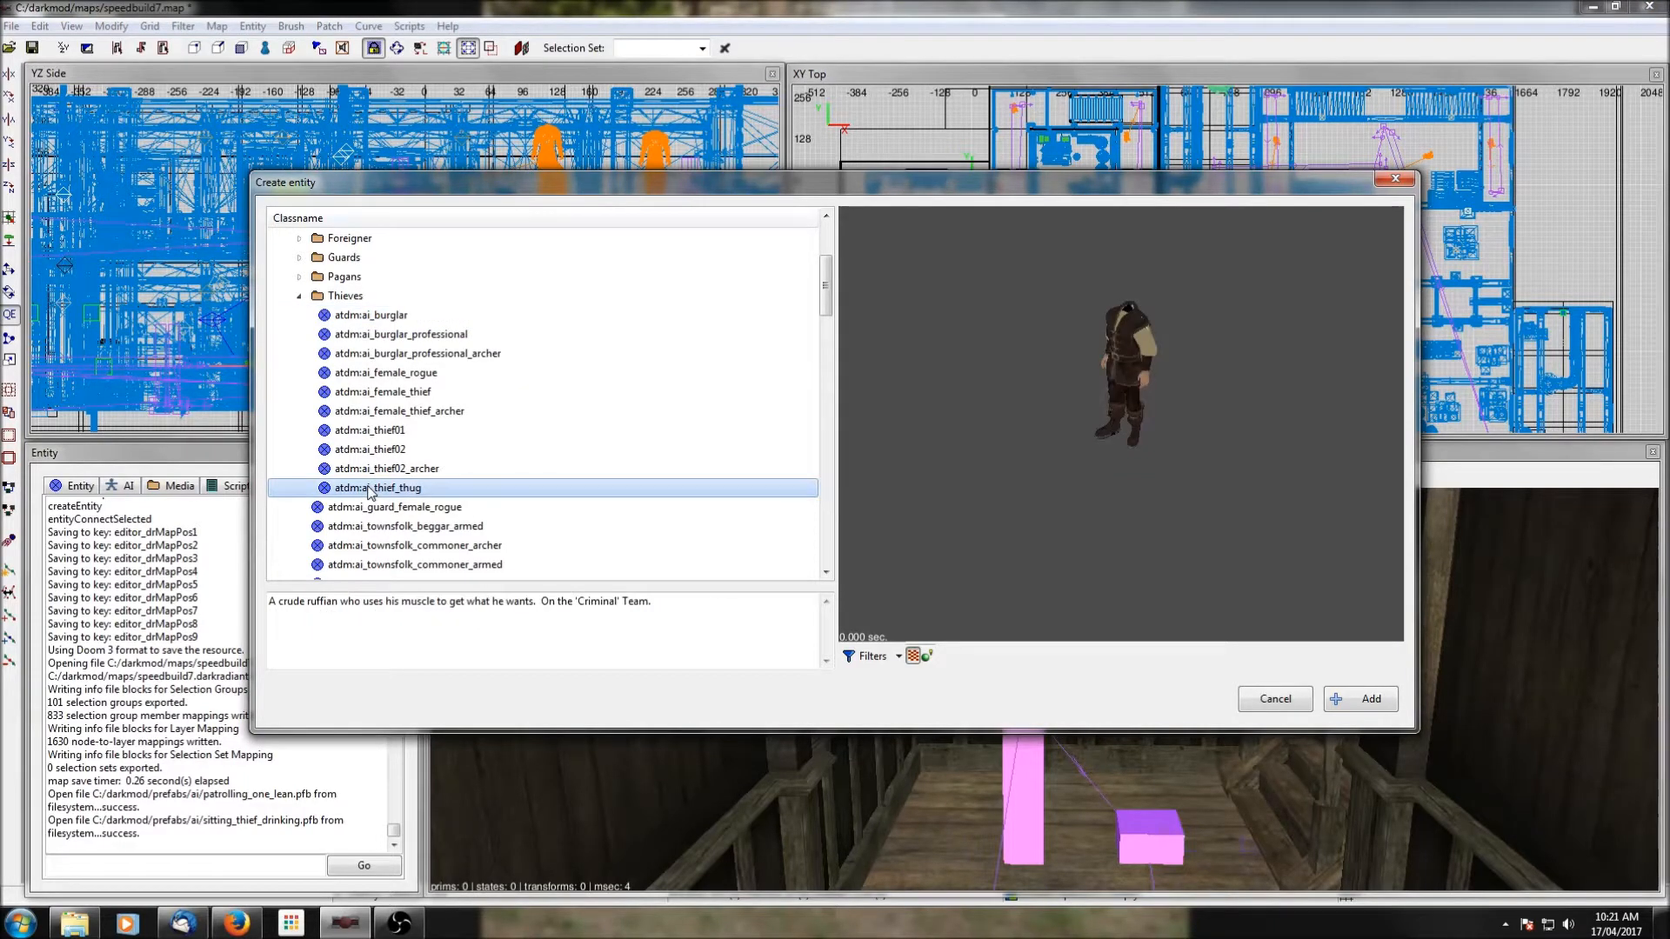
pyautogui.click(1366, 701)
# Raise the thug to the upper storey, drop him onto the far western room's wooden floor, and deselect him.
pyautogui.moveTo(287, 318); pyautogui.dragTo(286, 184)
pyautogui.scroll(6, 1036, 243)
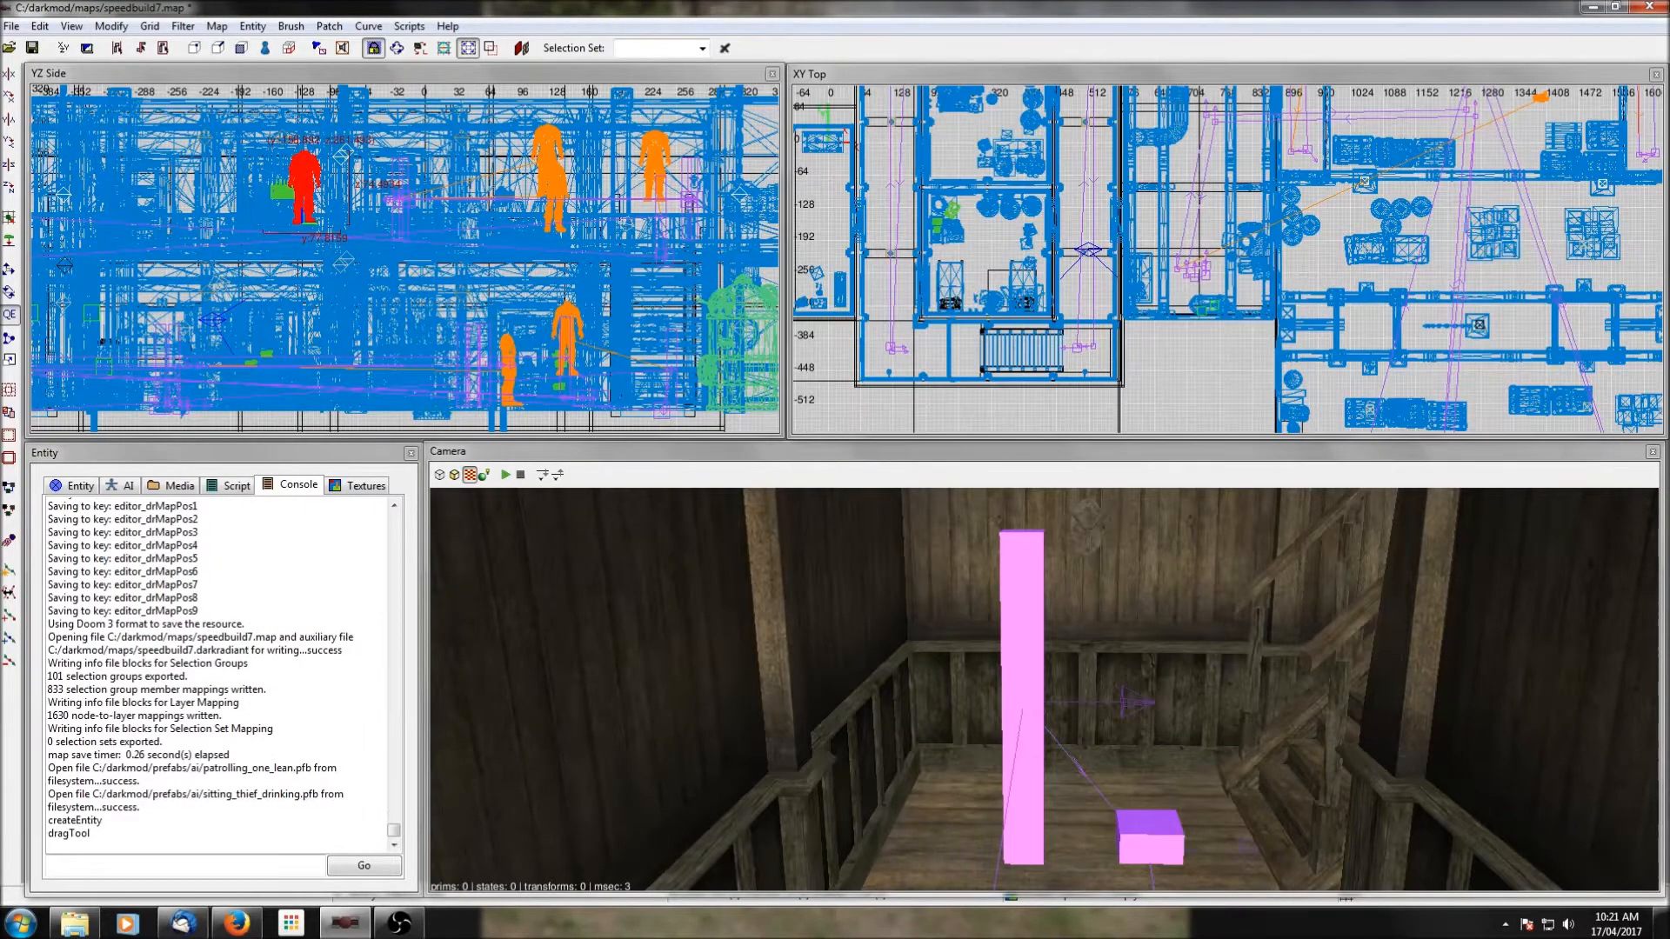
pyautogui.rightClick(1044, 689)
pyautogui.rightClick(1044, 689)
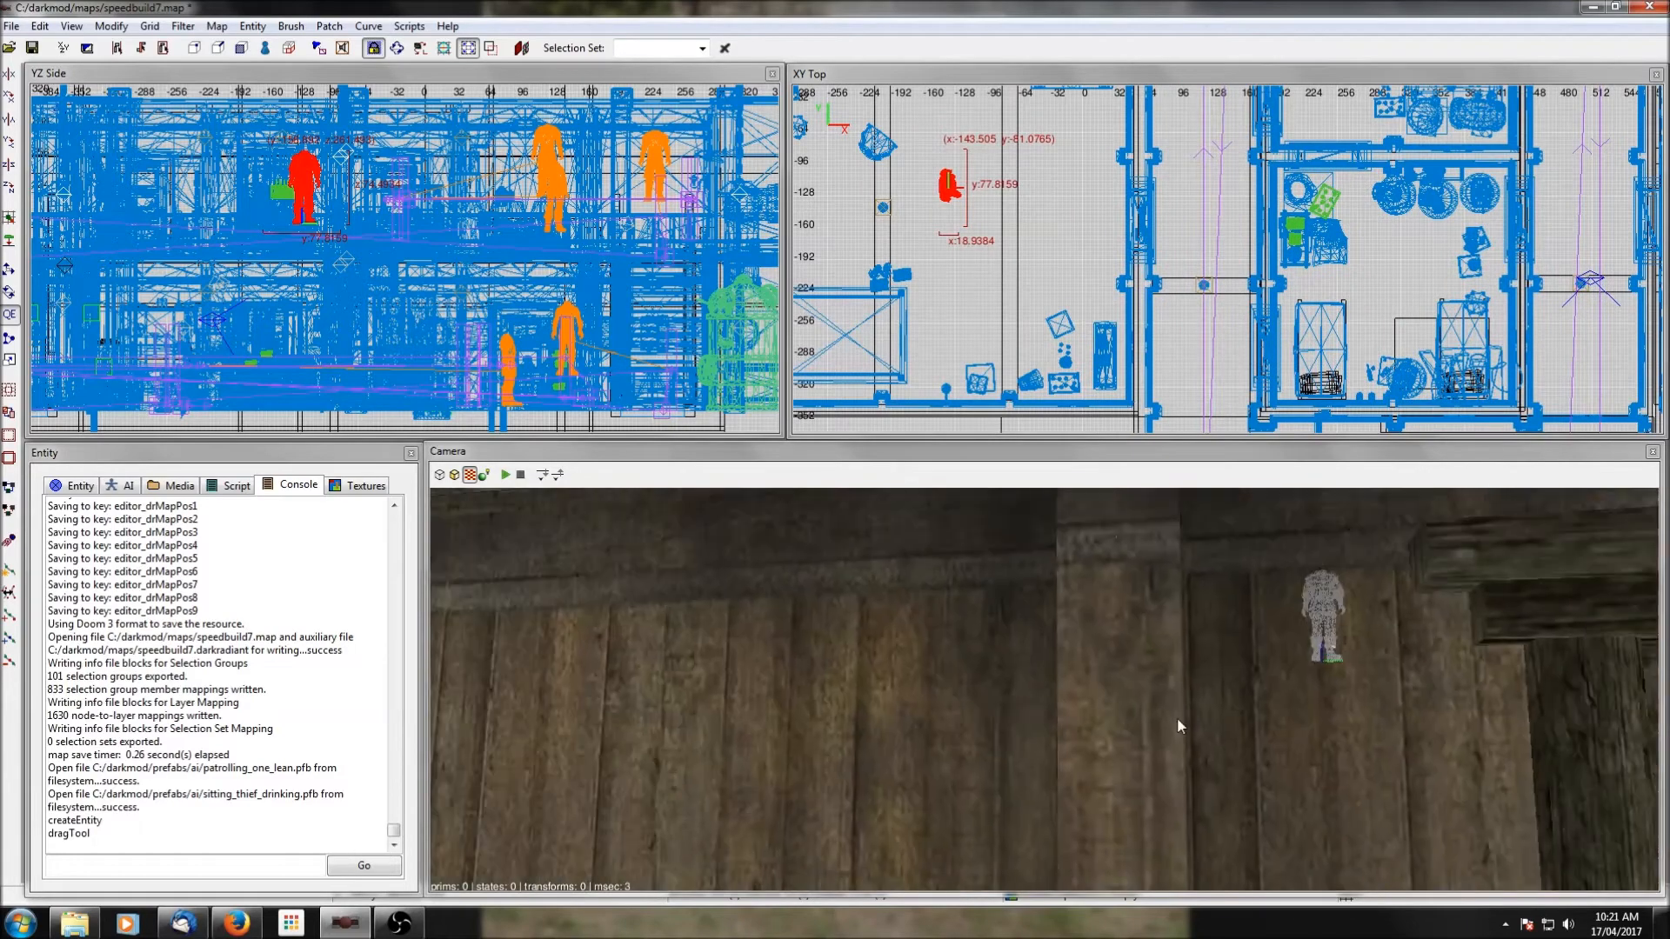
pyautogui.keyDown('ctrl'); pyautogui.middleClick(1066, 234); pyautogui.keyUp('ctrl')
pyautogui.rightClick(1044, 690)
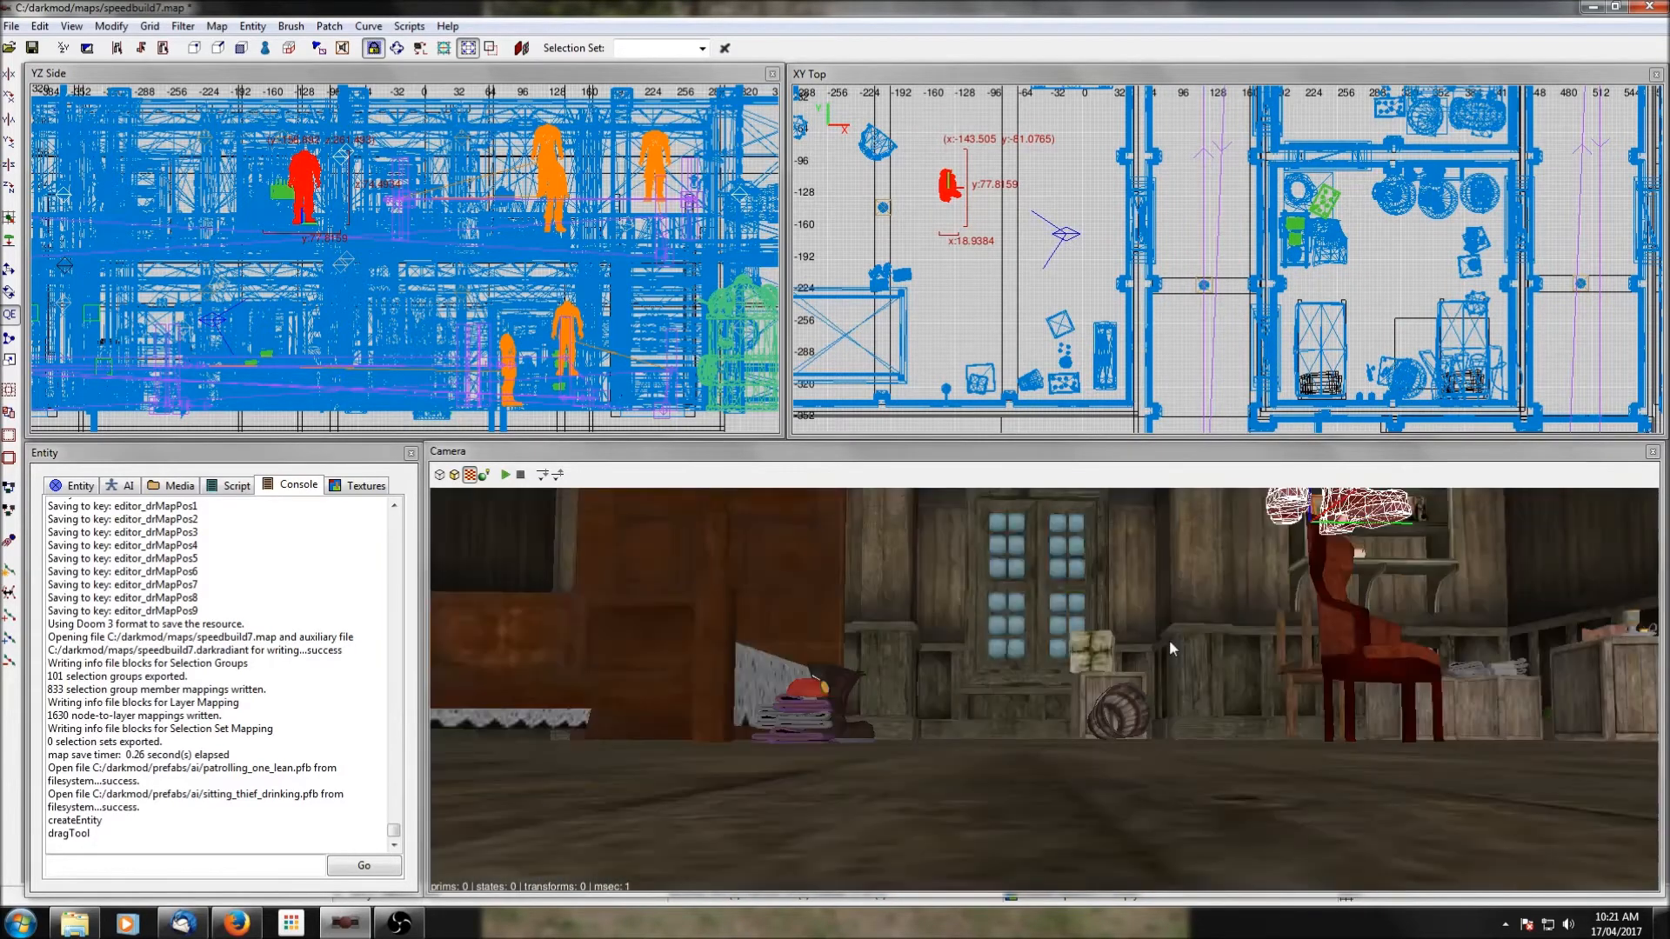
pyautogui.rightClick(1044, 689)
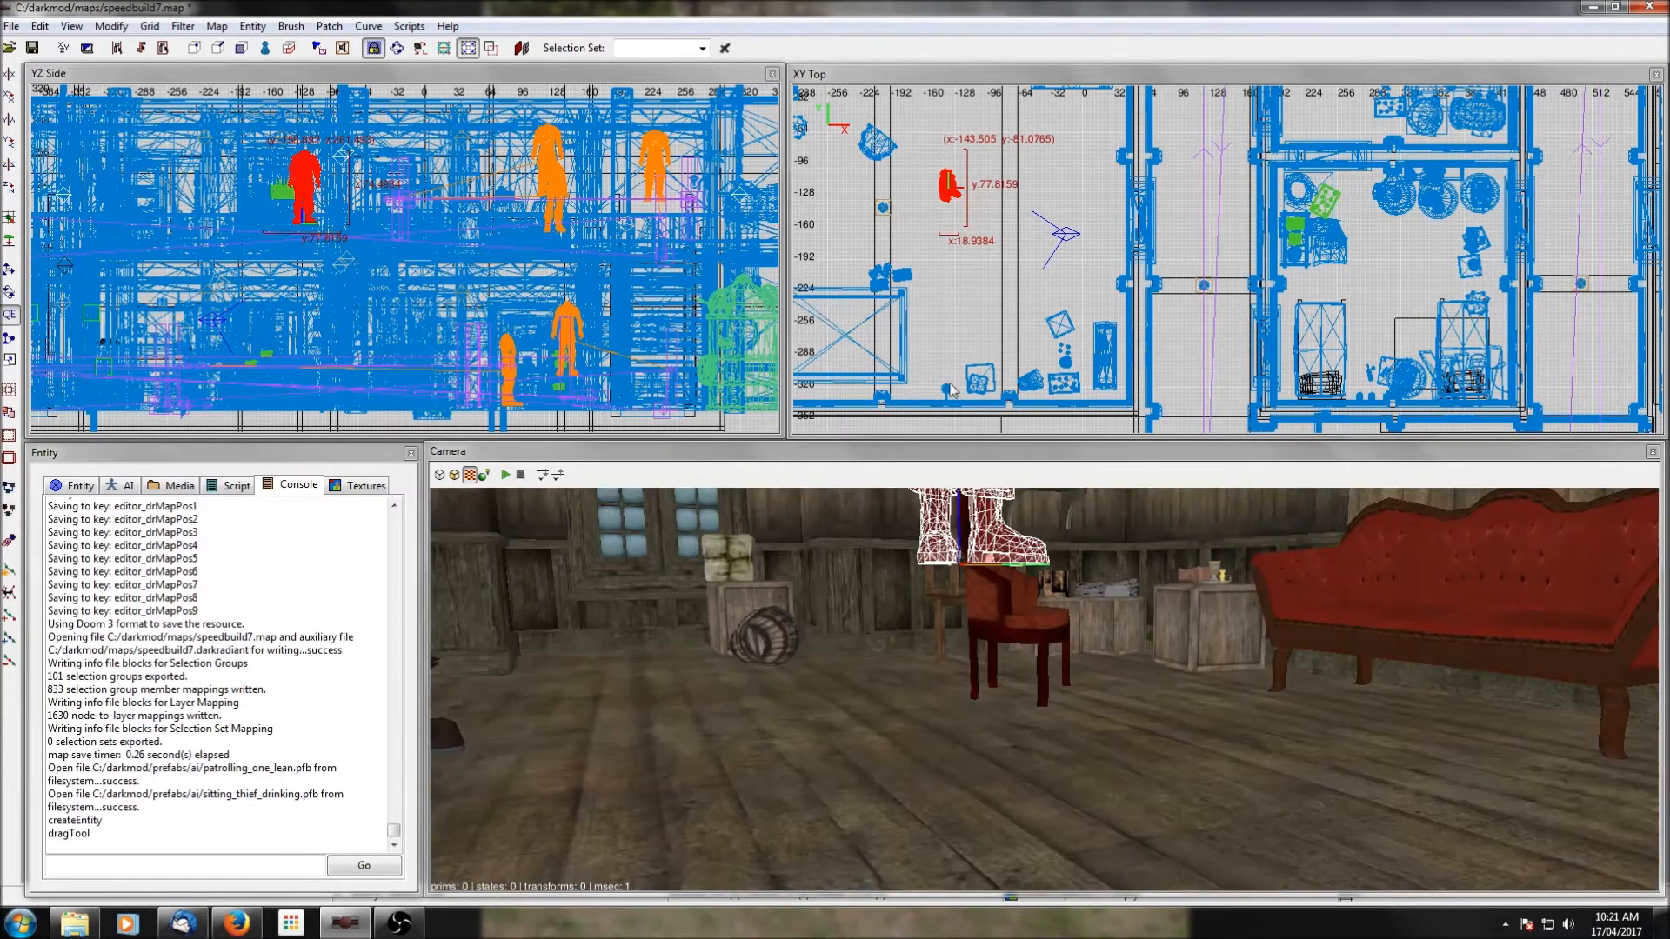
pyautogui.click(9, 241)
pyautogui.press('Escape')
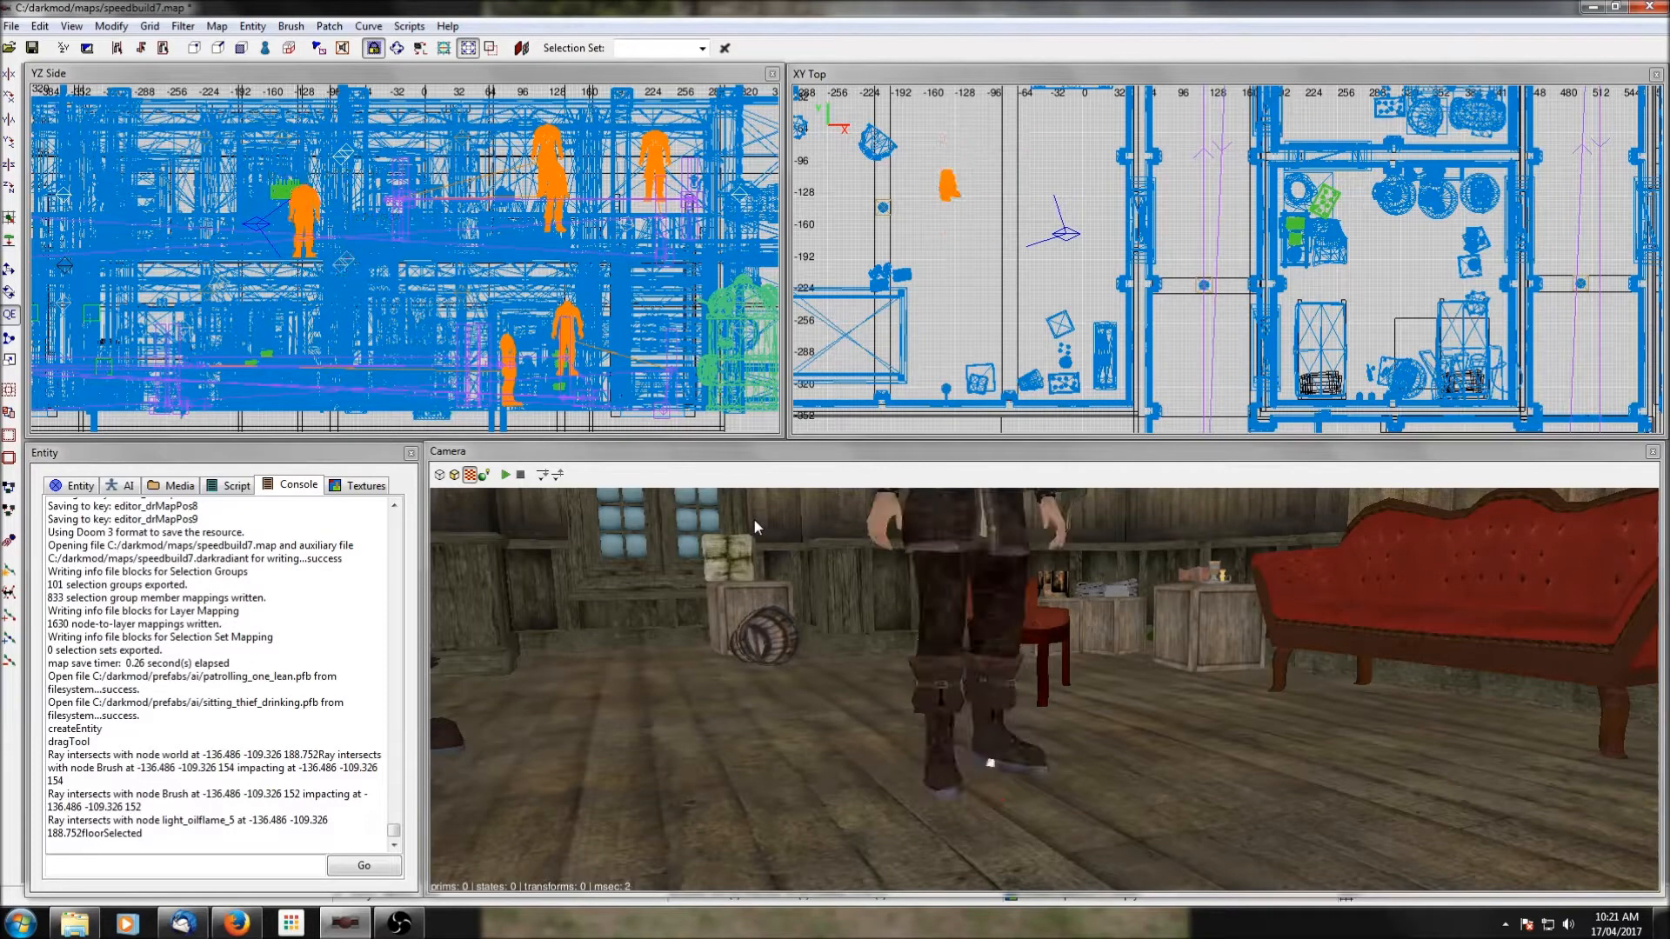
# Insert the AI prefab path_4_corners_double_hub.pfb as a group beside the far western room.
pyautogui.scroll(-2, 979, 374)
pyautogui.rightClick(1044, 248)
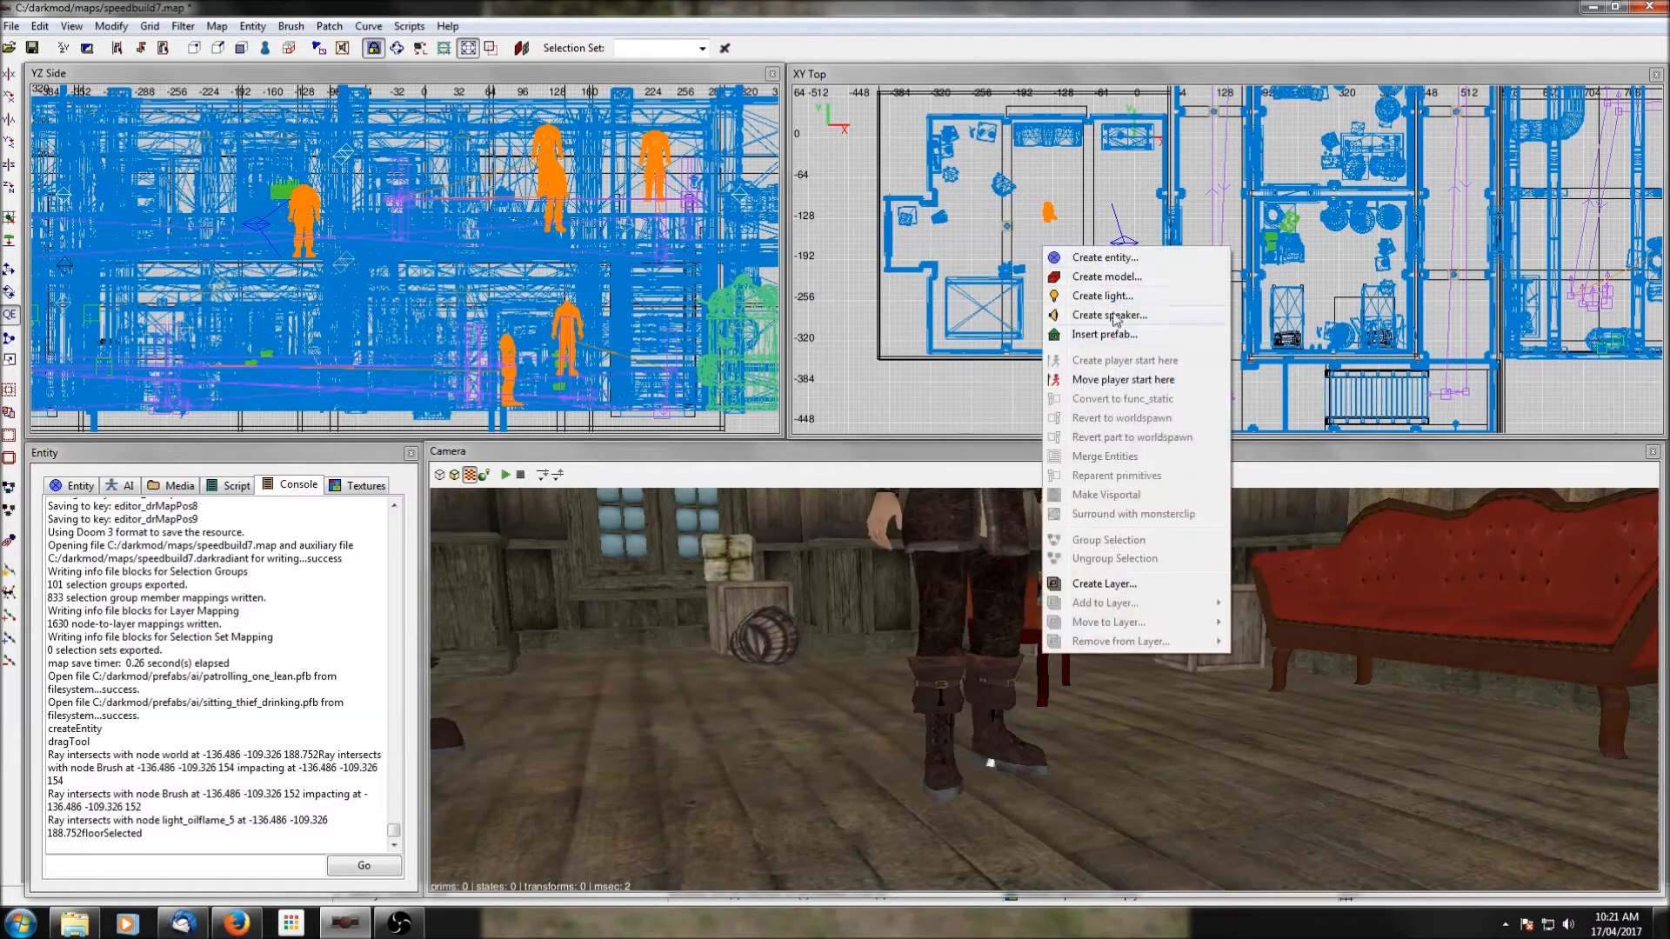
pyautogui.click(1106, 335)
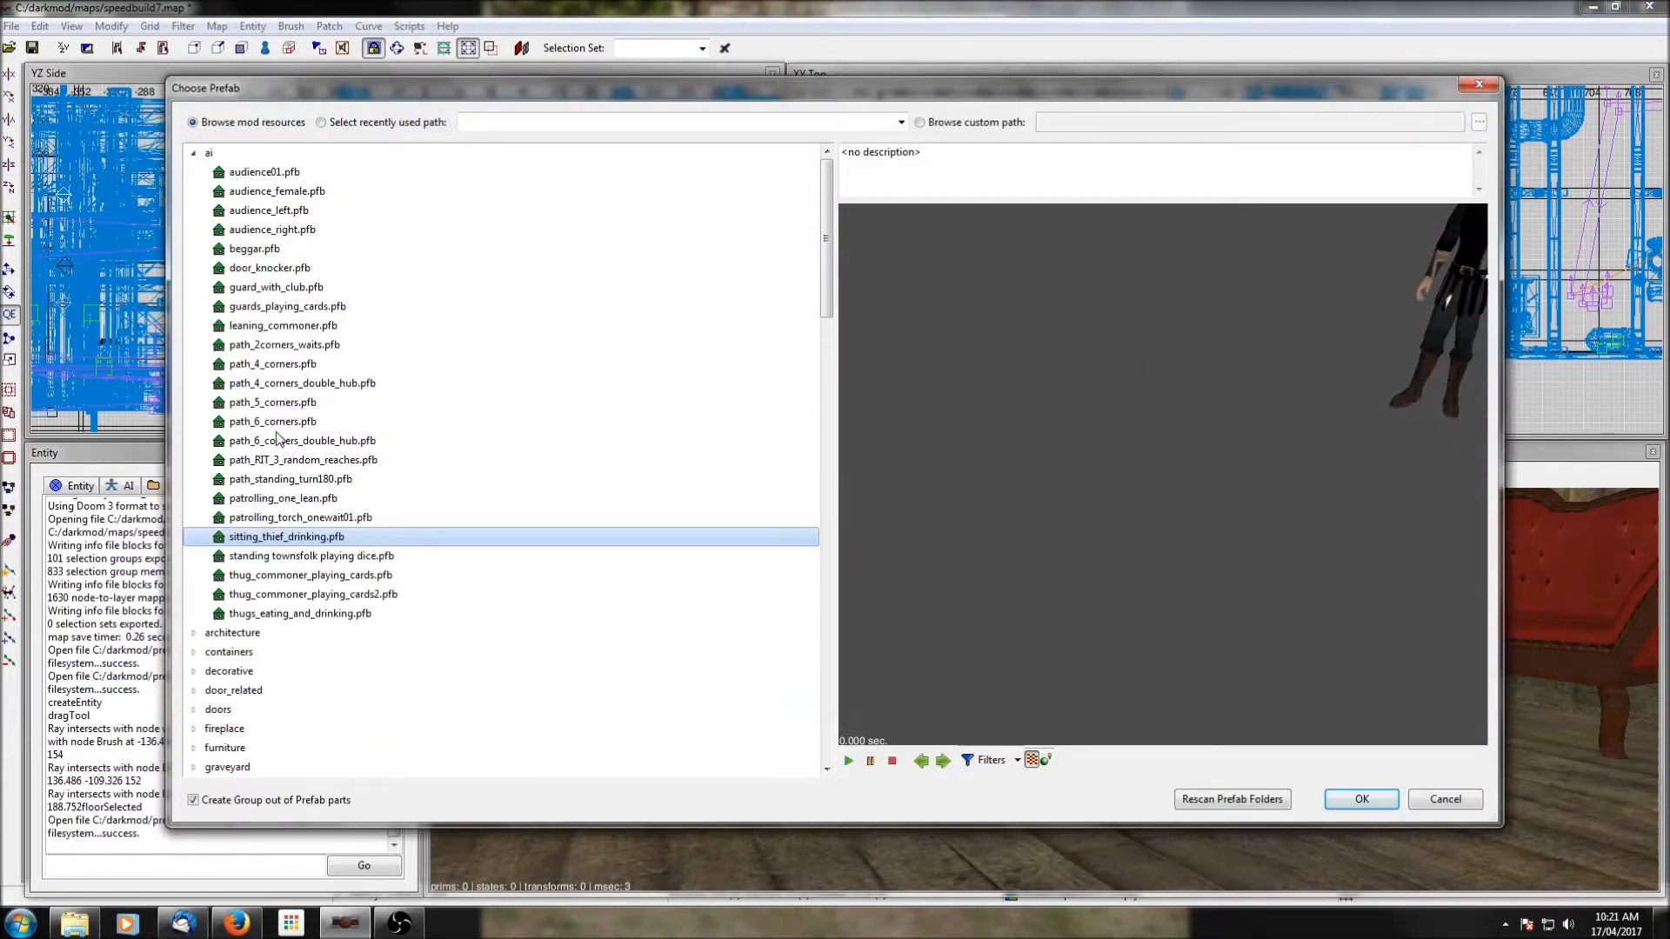
pyautogui.click(266, 385)
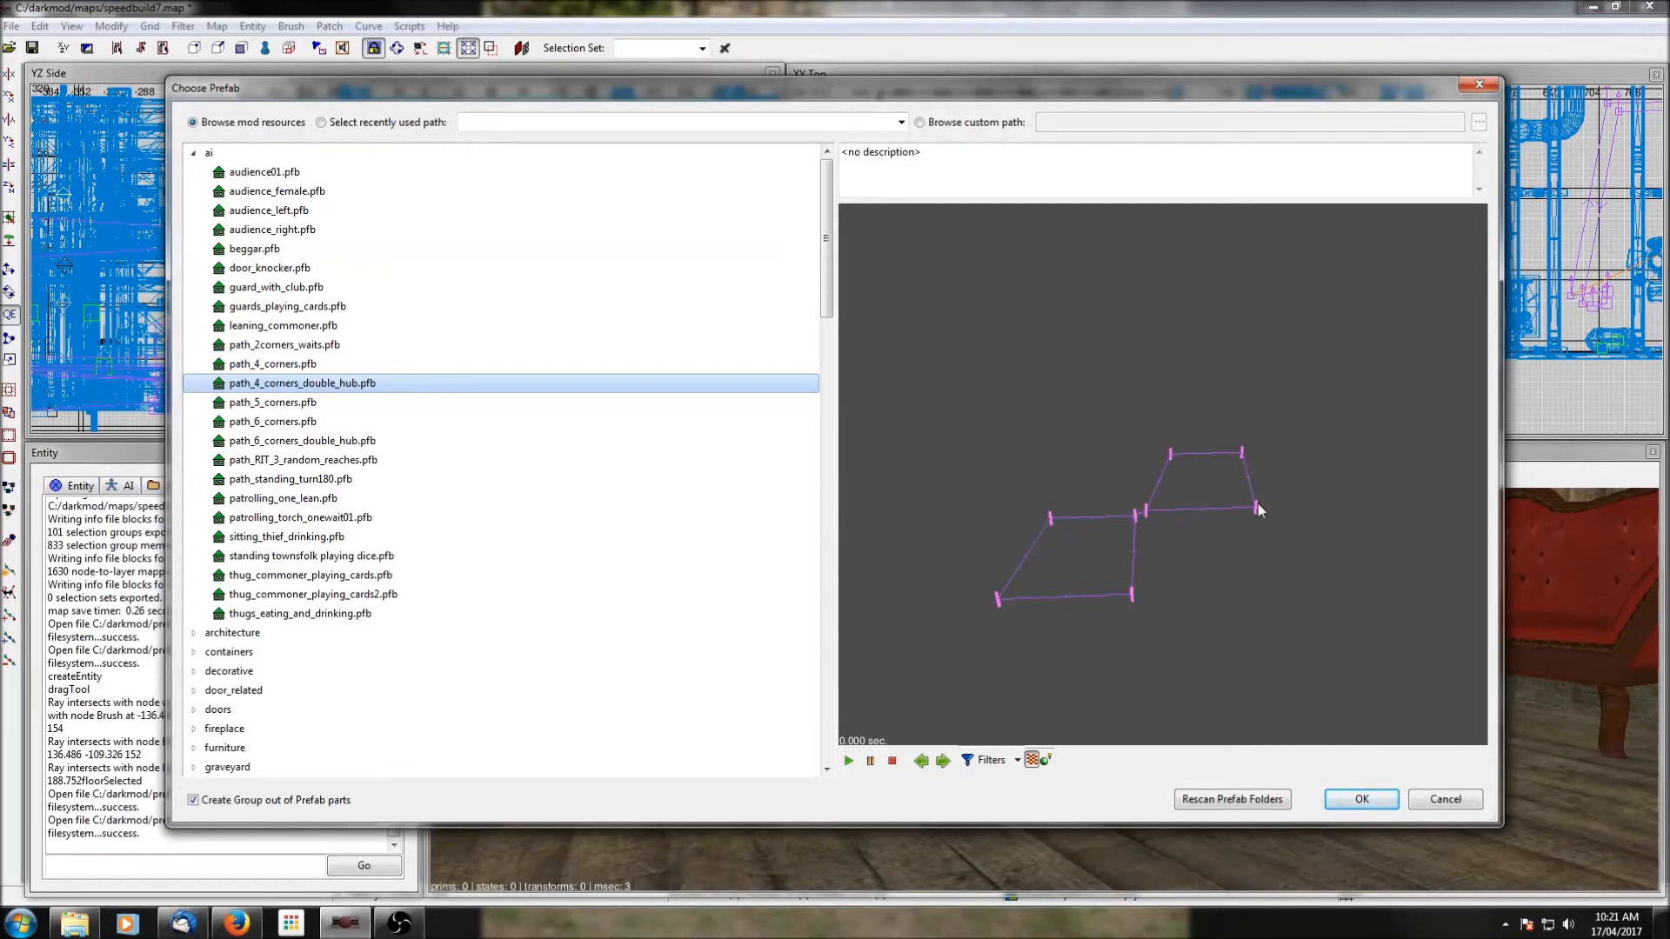
pyautogui.click(1362, 798)
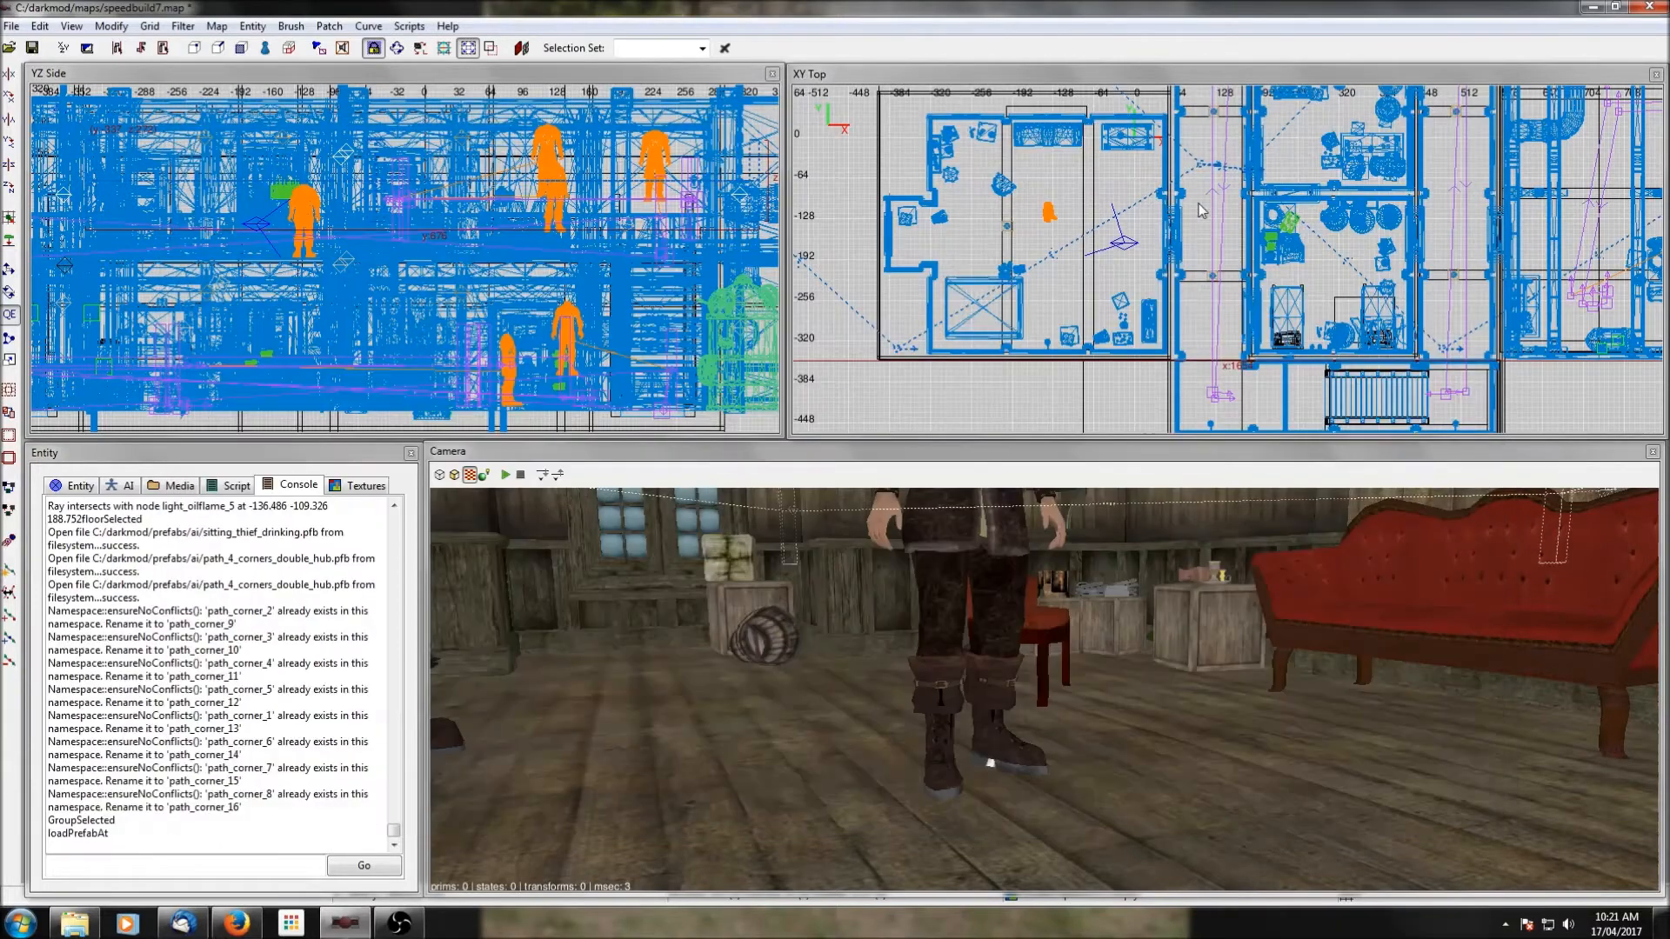
# Move the path group east so its two hub nodes straddle the east wall of the western building's east corridor.
pyautogui.scroll(-2, 1245, 212)
pyautogui.moveTo(1245, 212); pyautogui.dragTo(1124, 265, button='right')
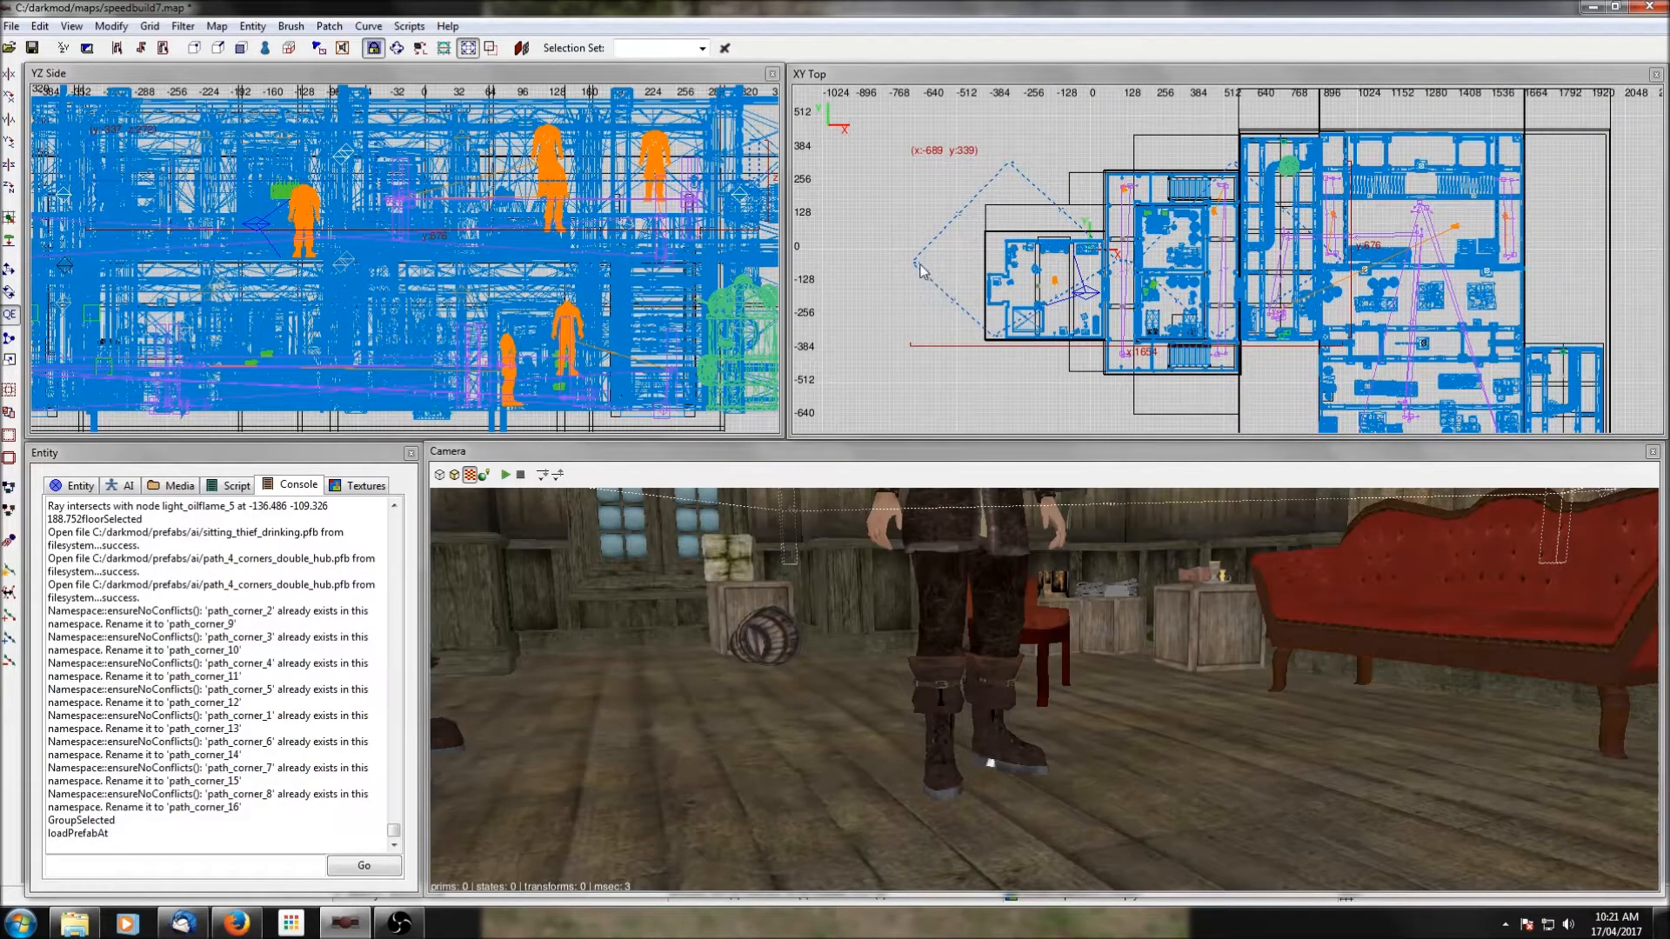
pyautogui.moveTo(918, 270); pyautogui.dragTo(1035, 303)
pyautogui.scroll(-4, 404, 287)
pyautogui.scroll(-2, 405, 288)
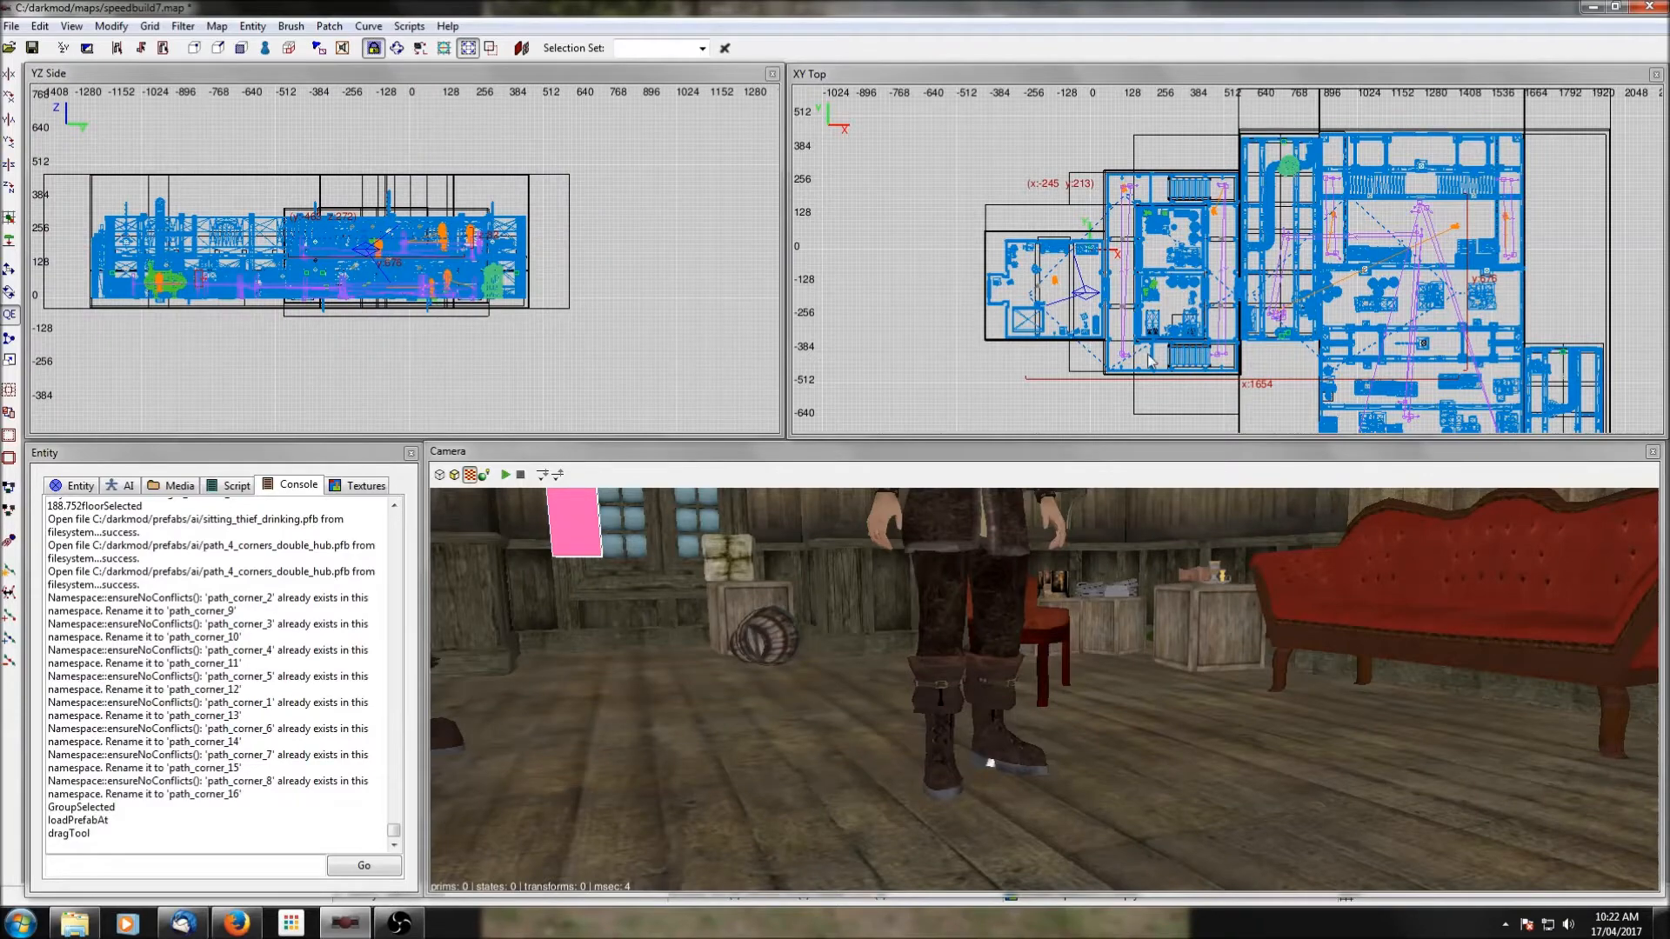
pyautogui.scroll(6, 1217, 366)
pyautogui.keyDown('ctrl'); pyautogui.middleClick(1098, 259); pyautogui.keyUp('ctrl')
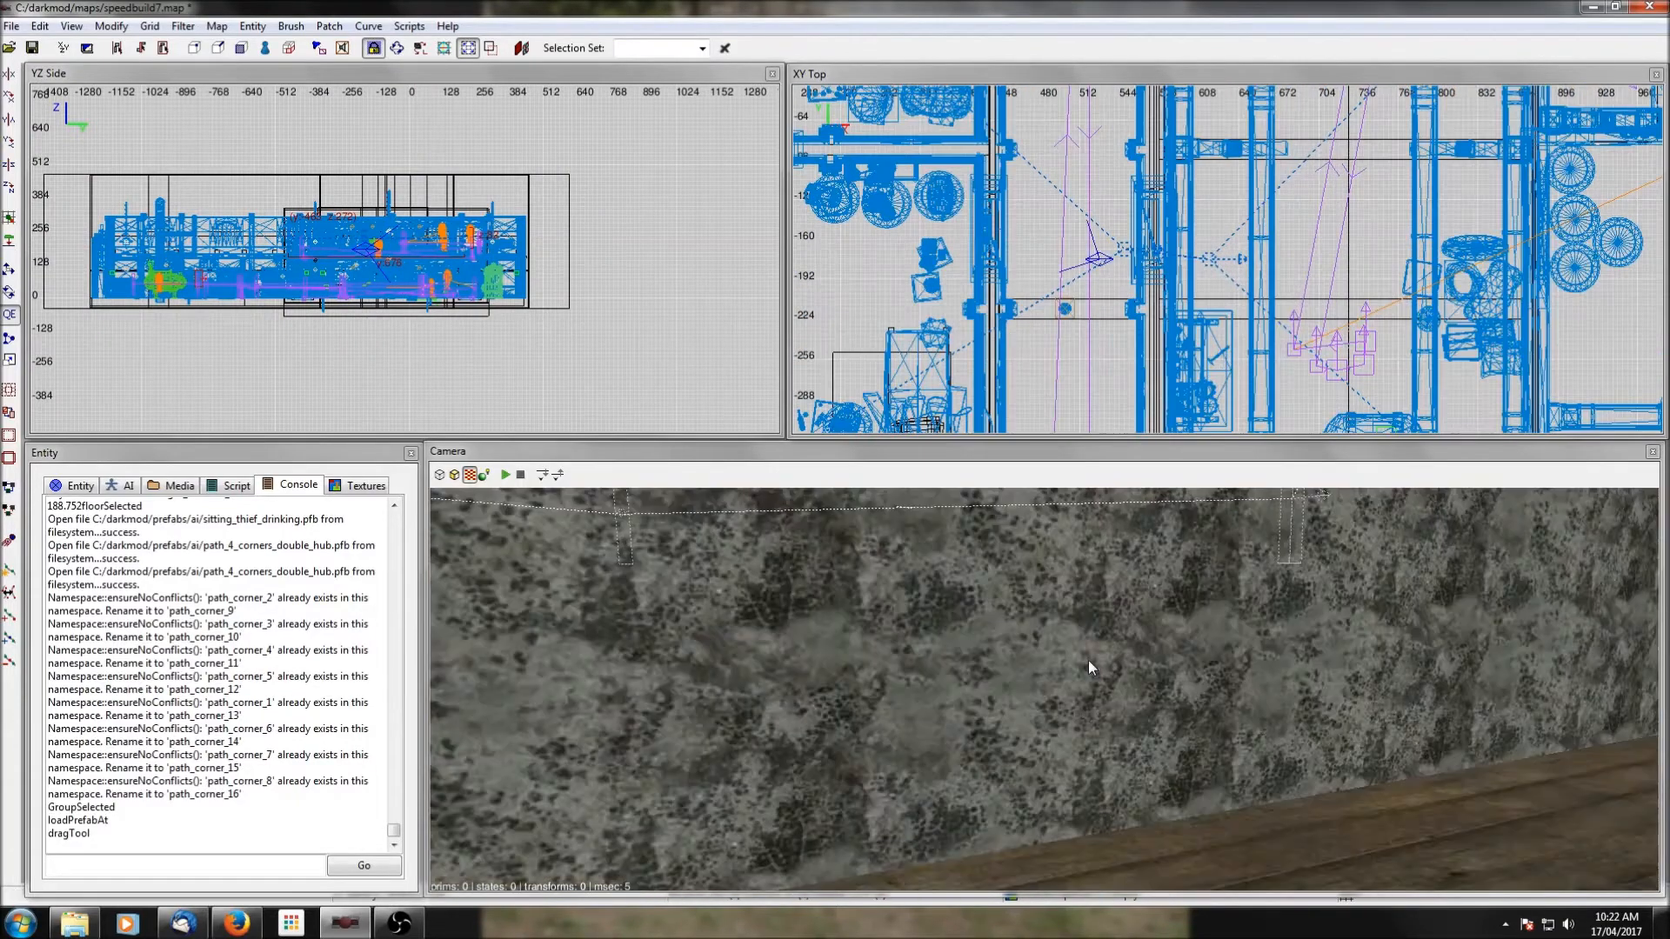
# Lower the path group slightly towards the upper storey's floor.
pyautogui.rightClick(1084, 628)
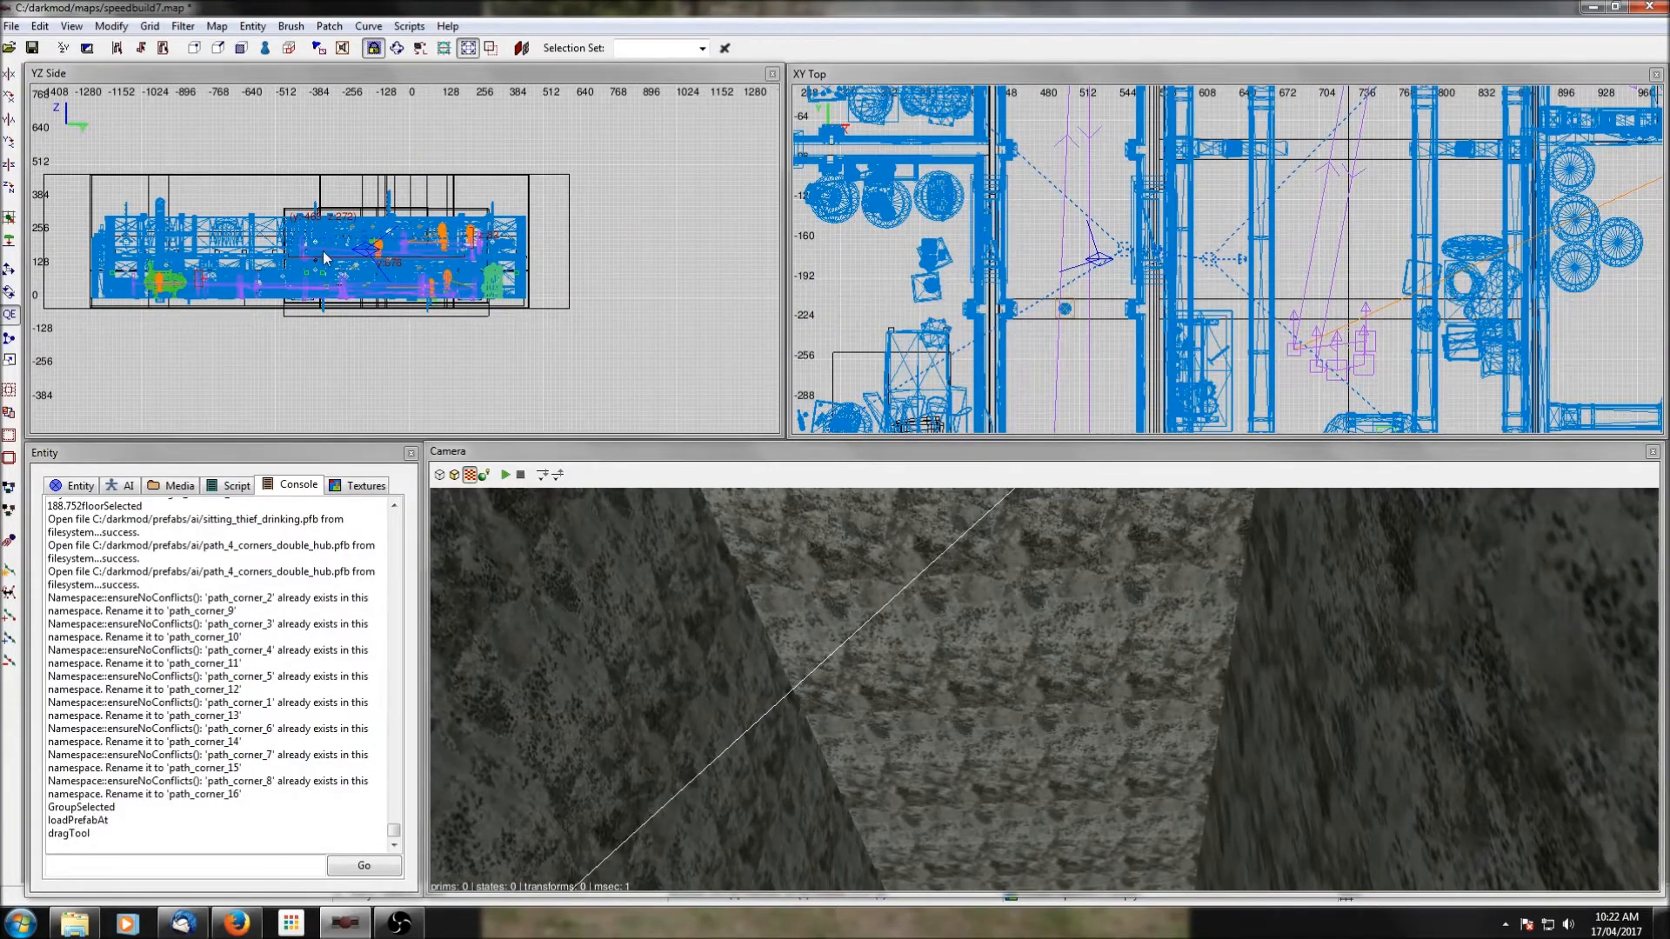
pyautogui.scroll(2, 323, 257)
pyautogui.click(9, 270)
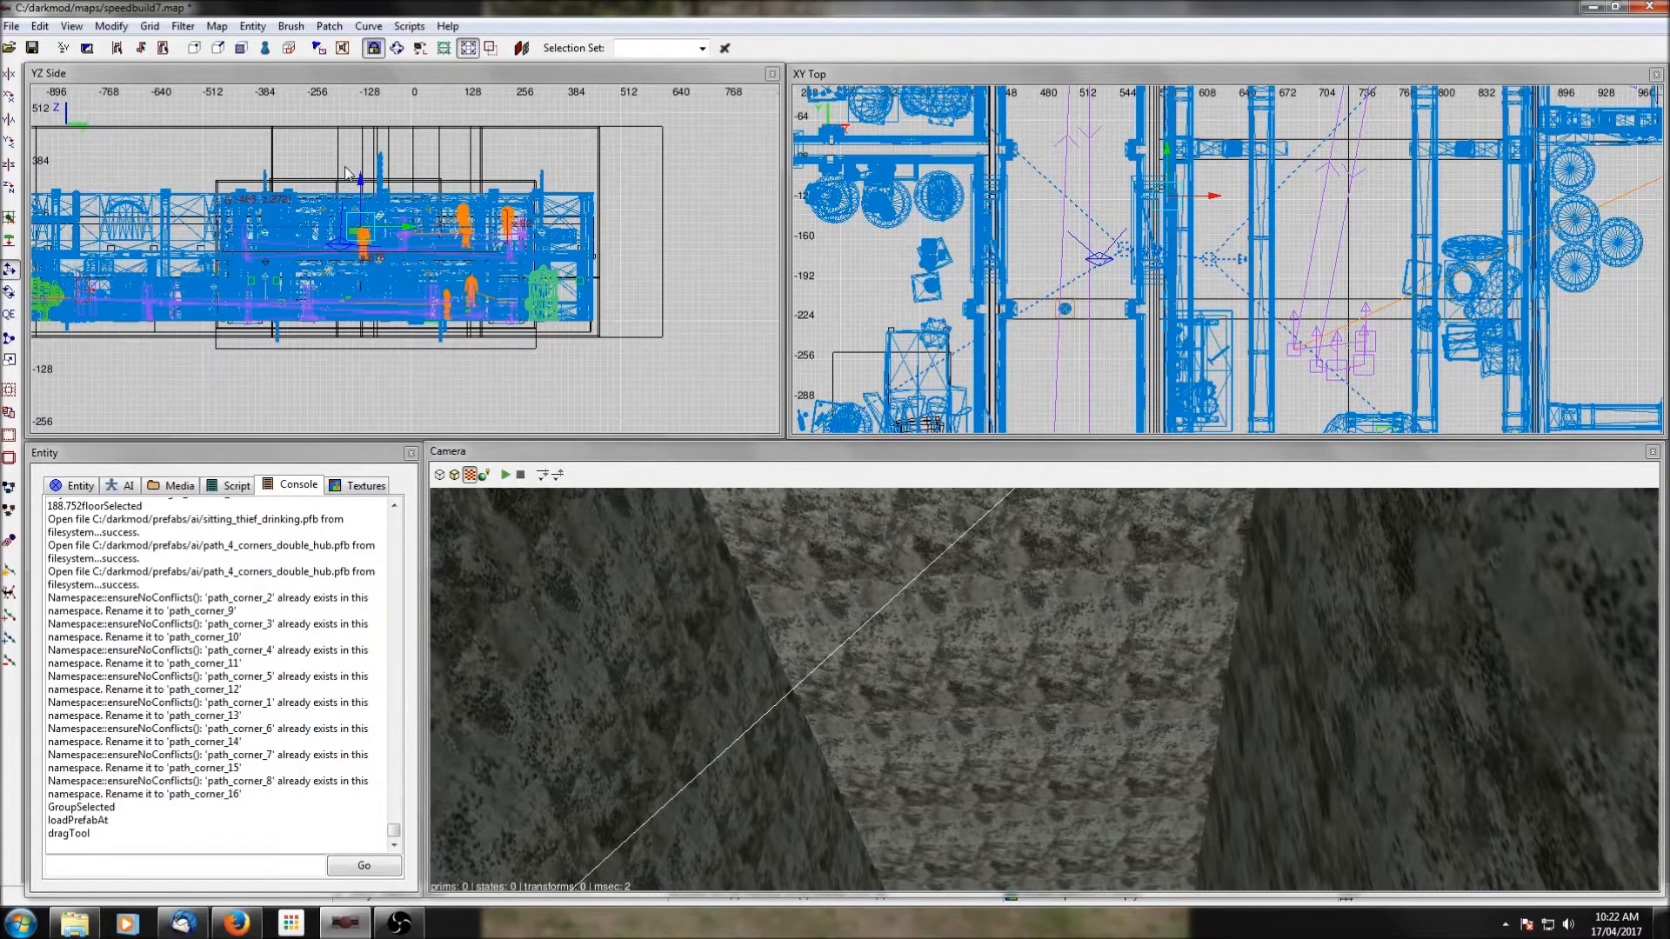
pyautogui.moveTo(361, 186); pyautogui.dragTo(361, 207)
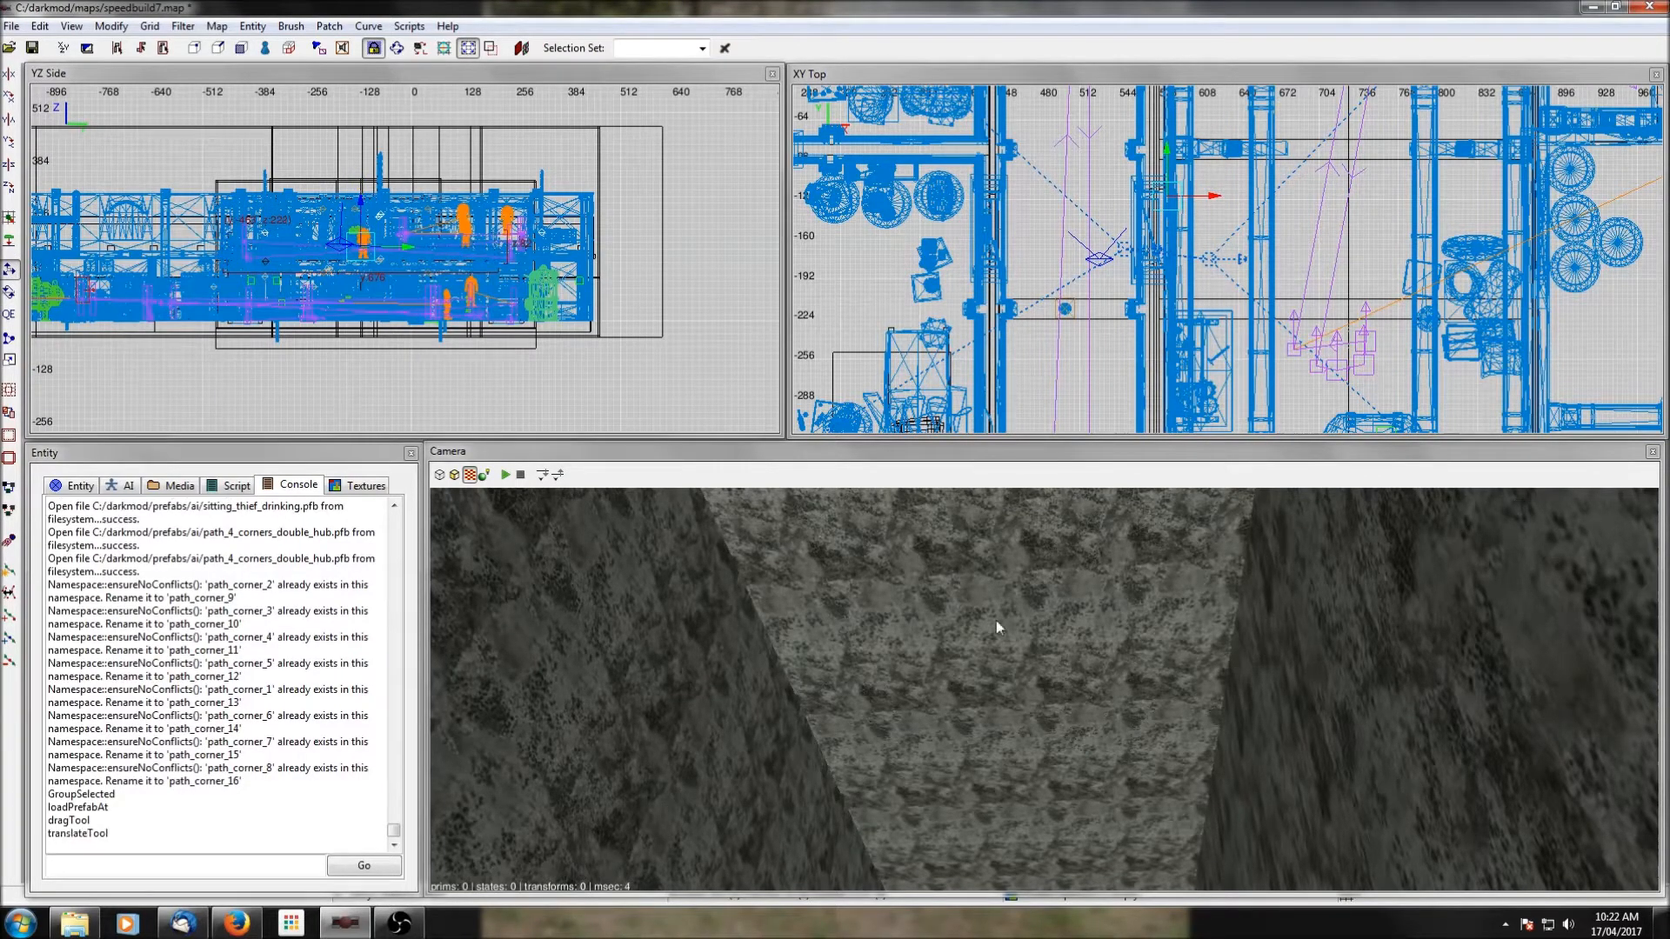
# Examine the path nodes from inside the east corridor on both storeys, checking for a doorway at the hub.
pyautogui.rightClick(997, 628)
pyautogui.rightClick(1001, 629)
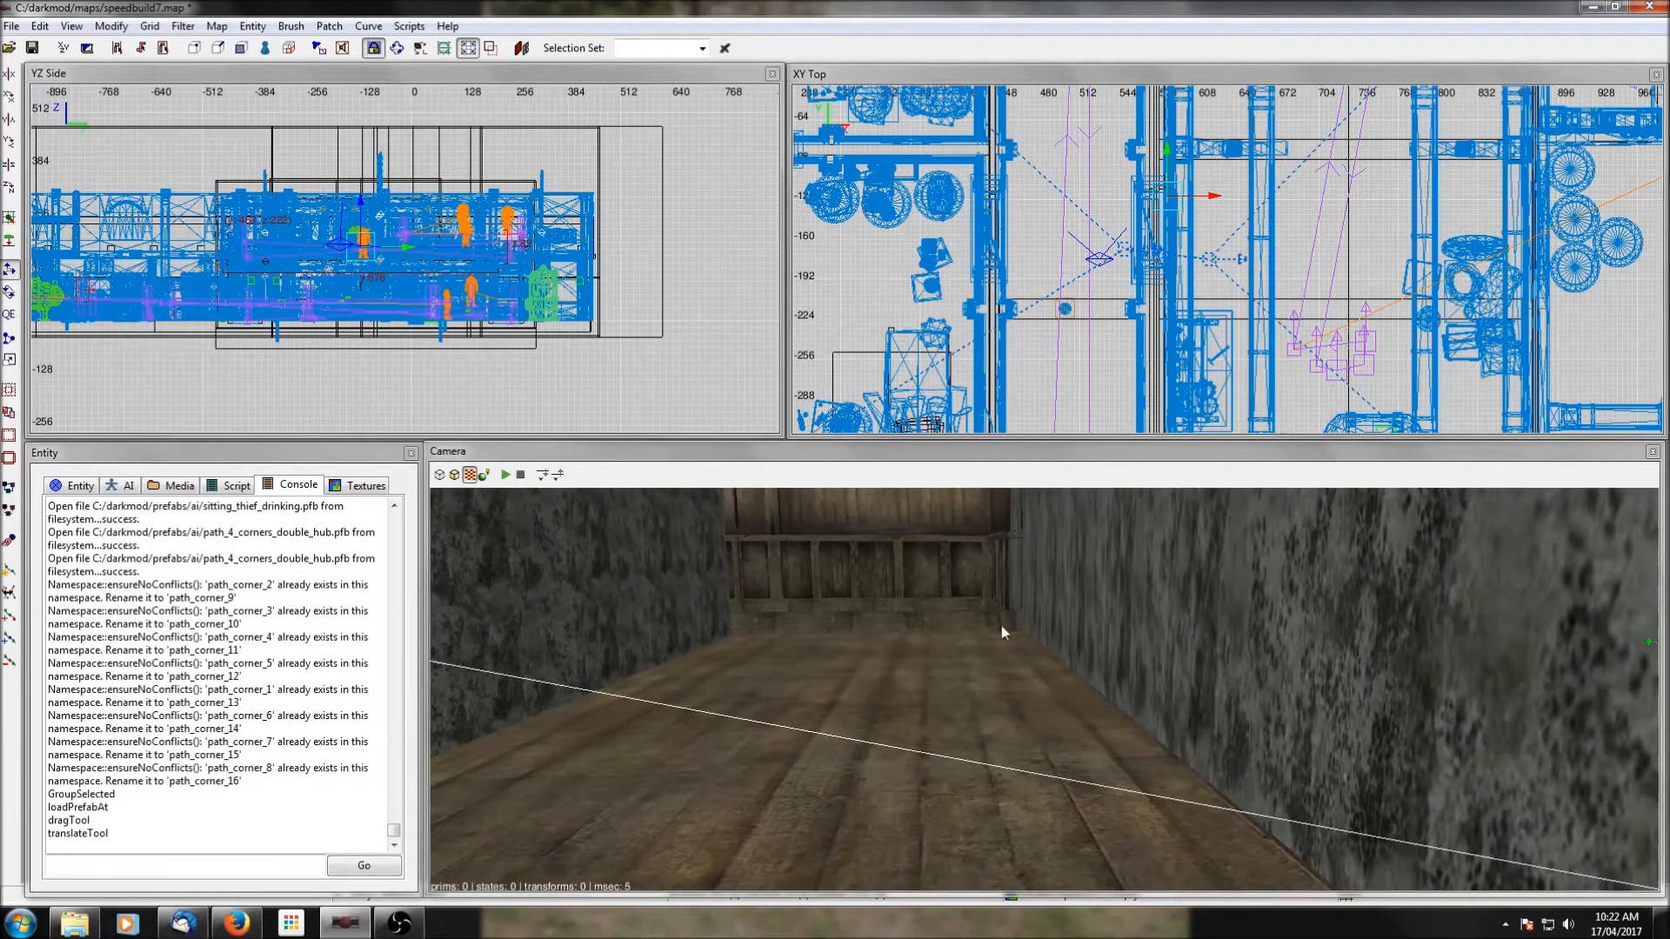
pyautogui.keyDown('ctrl'); pyautogui.middleClick(1067, 251); pyautogui.keyUp('ctrl')
pyautogui.rightClick(1090, 675)
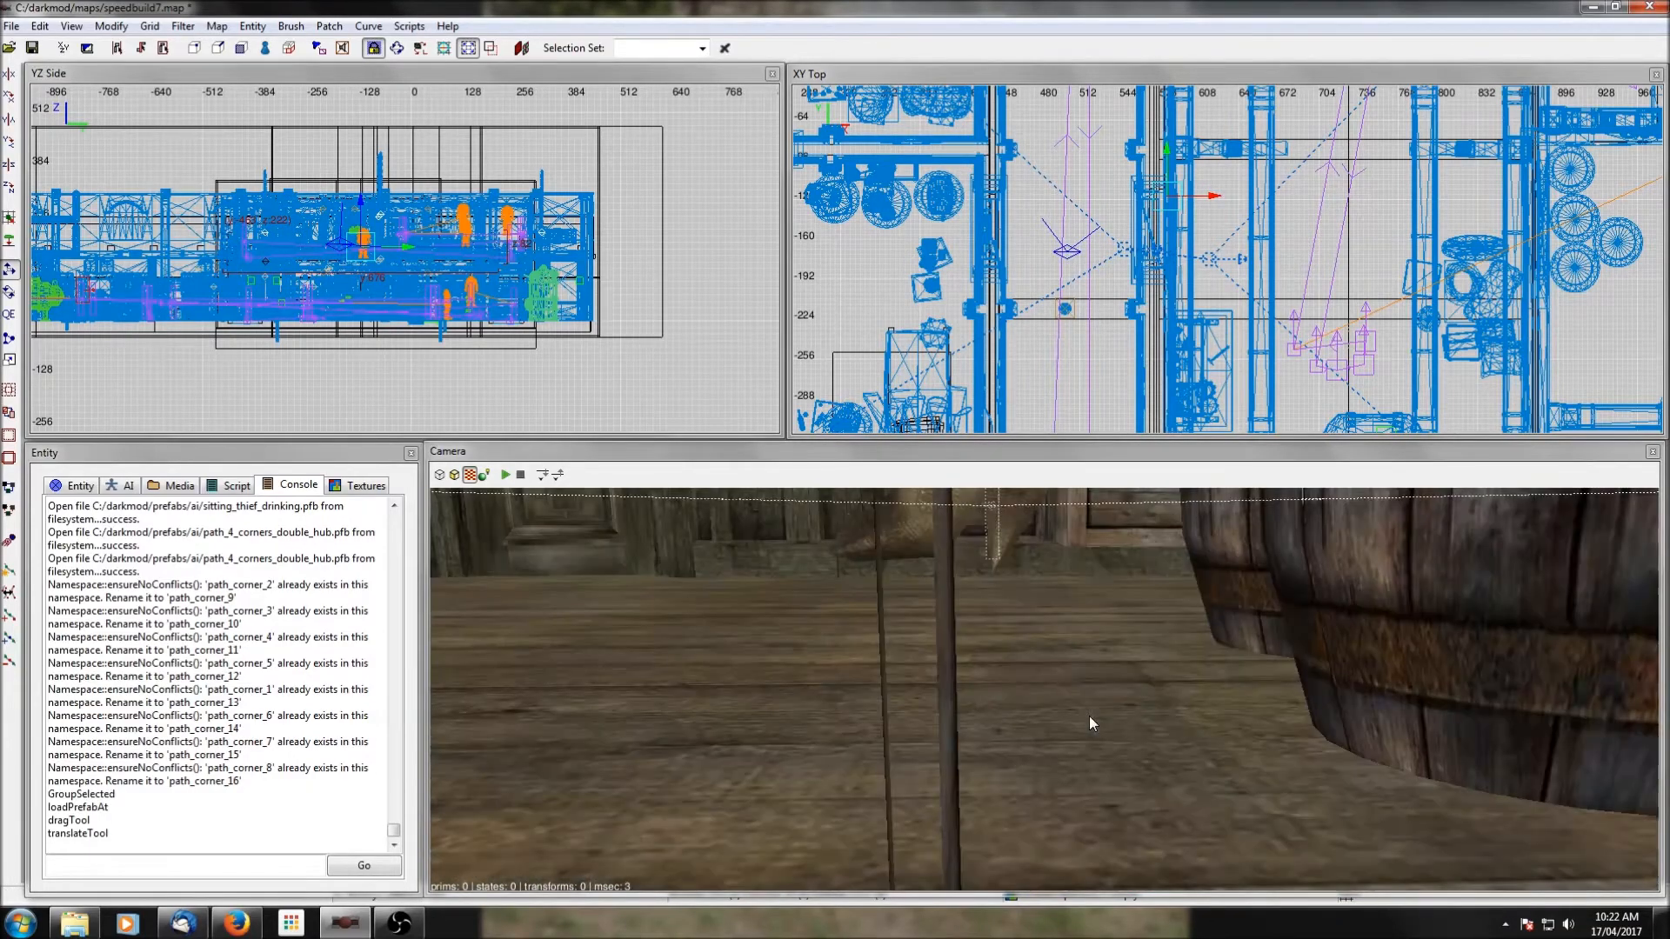
pyautogui.rightClick(1089, 716)
pyautogui.rightClick(1089, 716)
pyautogui.rightClick(1089, 716)
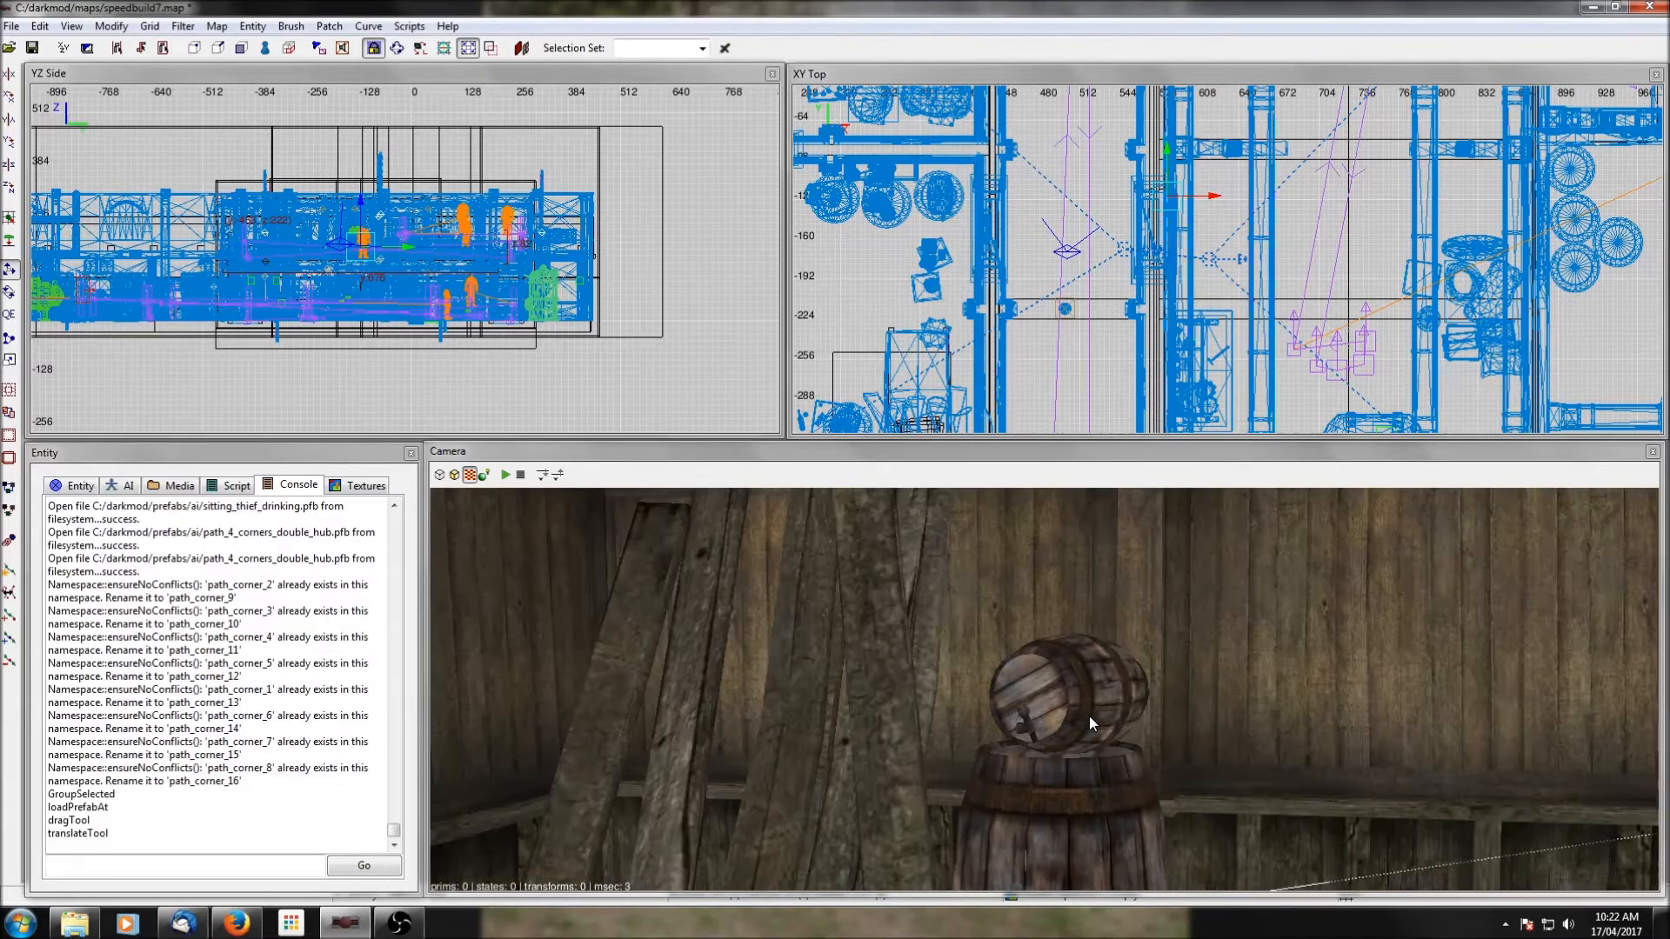
pyautogui.rightClick(1089, 716)
pyautogui.rightClick(1089, 716)
pyautogui.press('Up')
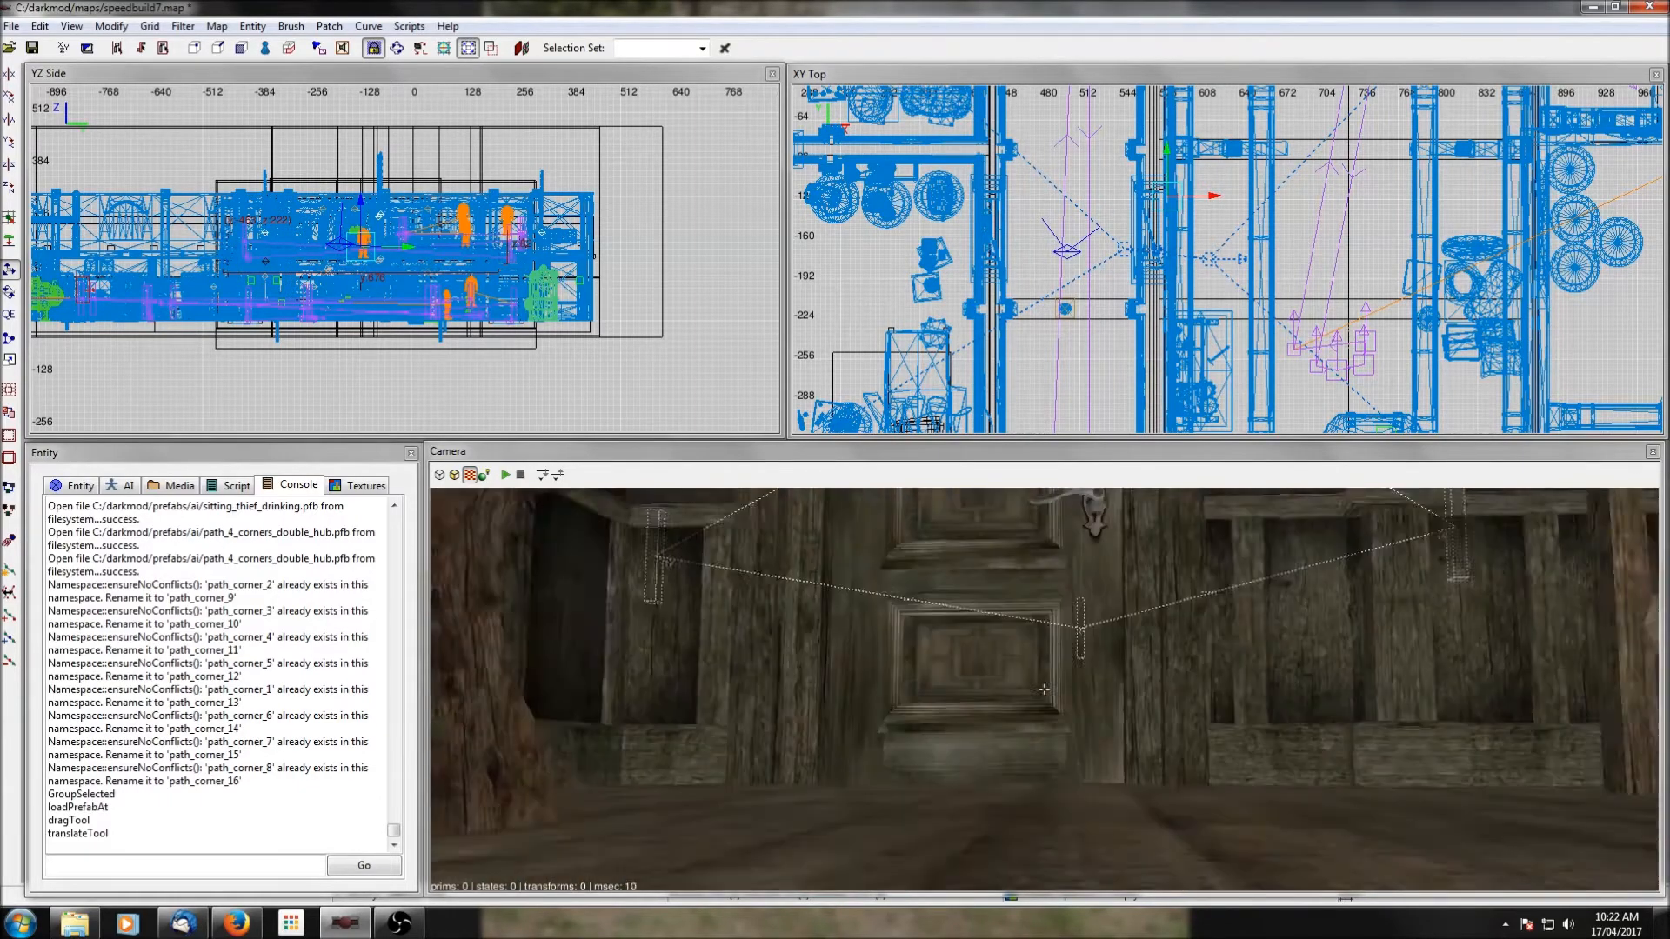
pyautogui.rightClick(1089, 716)
pyautogui.rightClick(1089, 717)
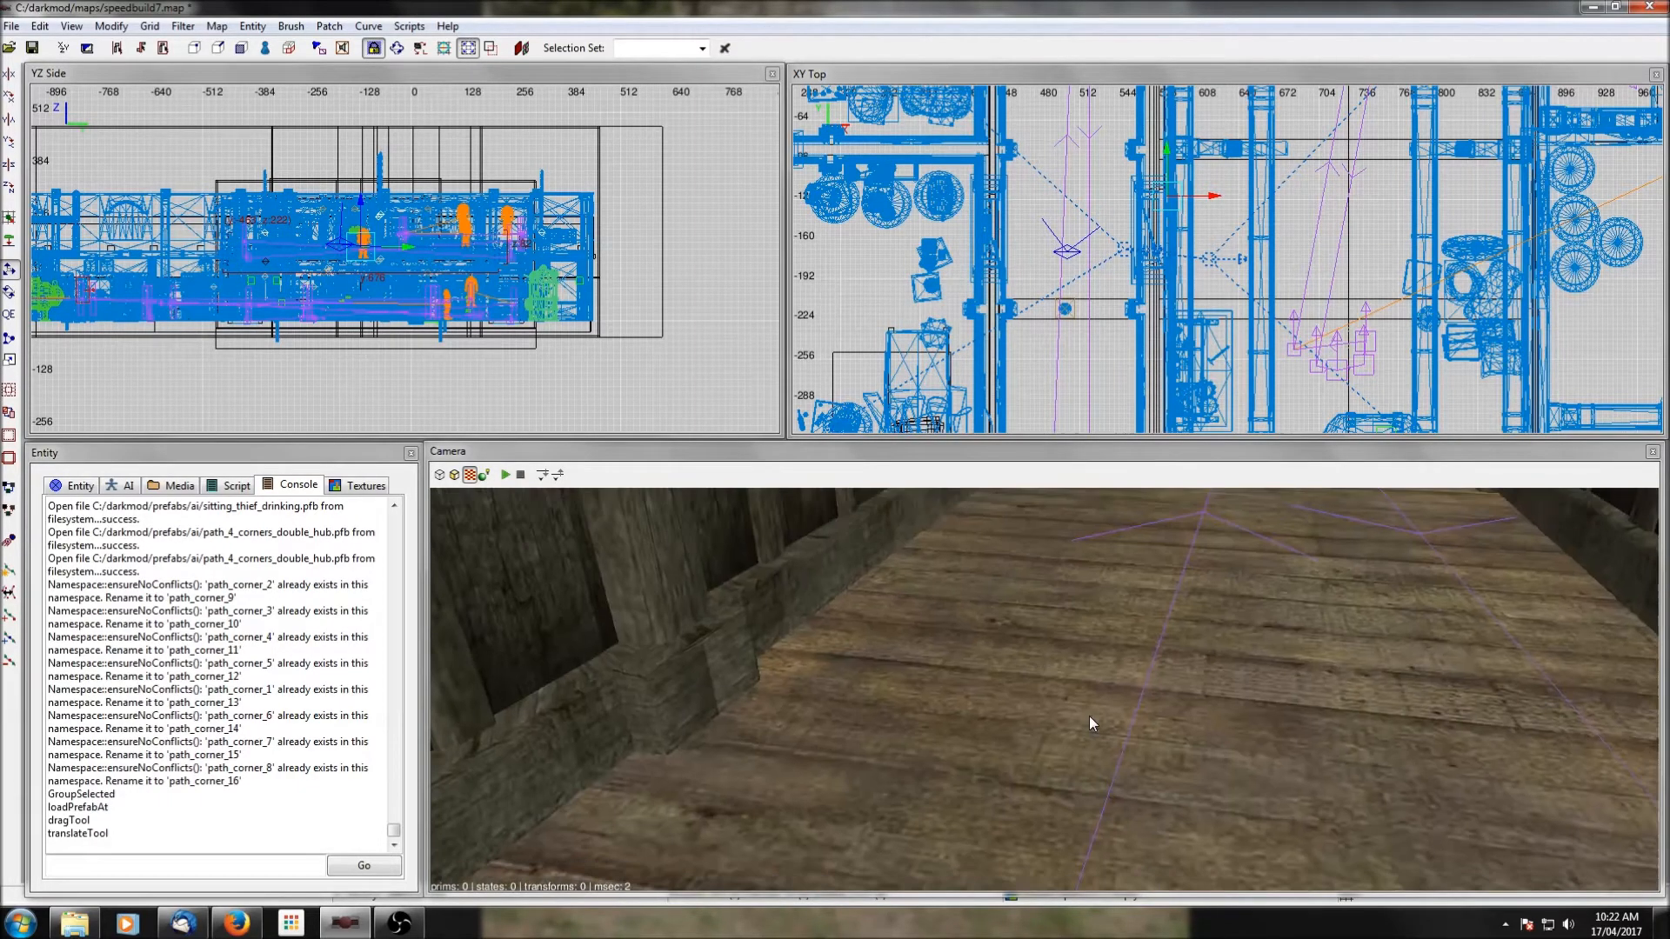
pyautogui.rightClick(1089, 716)
pyautogui.rightClick(1089, 717)
# Unlock the wooden door in the lower east corridor's east wall by setting locked to 0, and clear the selection.
pyautogui.keyDown('shift'); pyautogui.click(1275, 718); pyautogui.keyUp('shift')
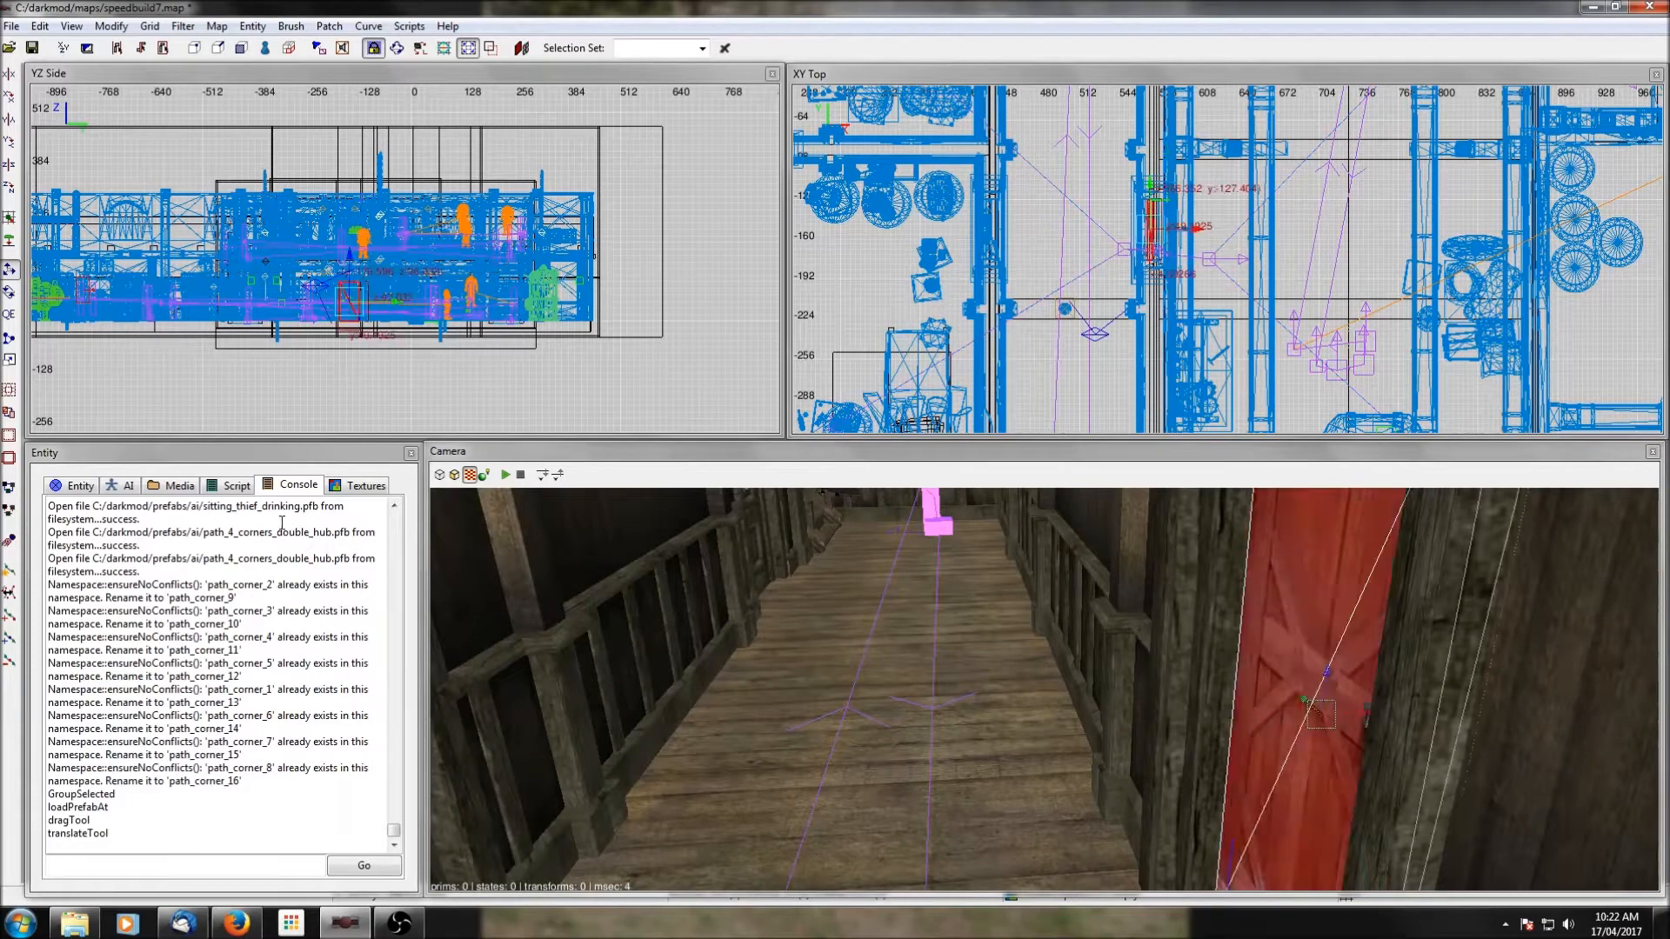
pyautogui.click(93, 488)
pyautogui.click(60, 645)
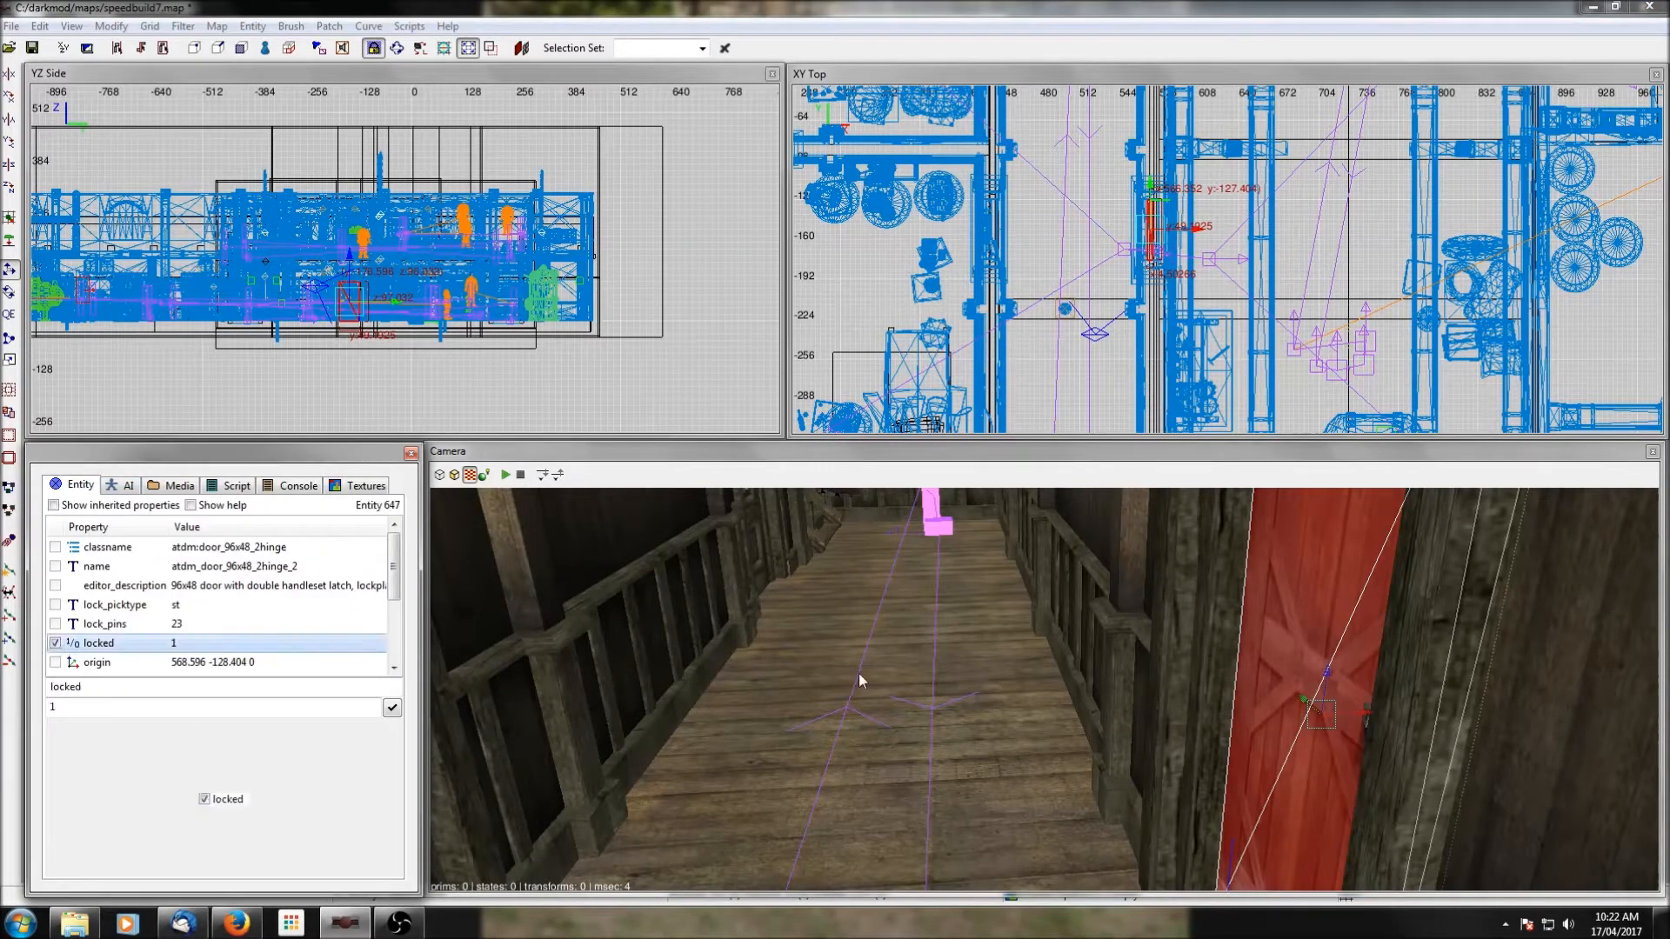
pyautogui.press('Escape')
# Lower the double-hub path group from the upper storey to the ground-floor corridor.
pyautogui.rightClick(895, 696)
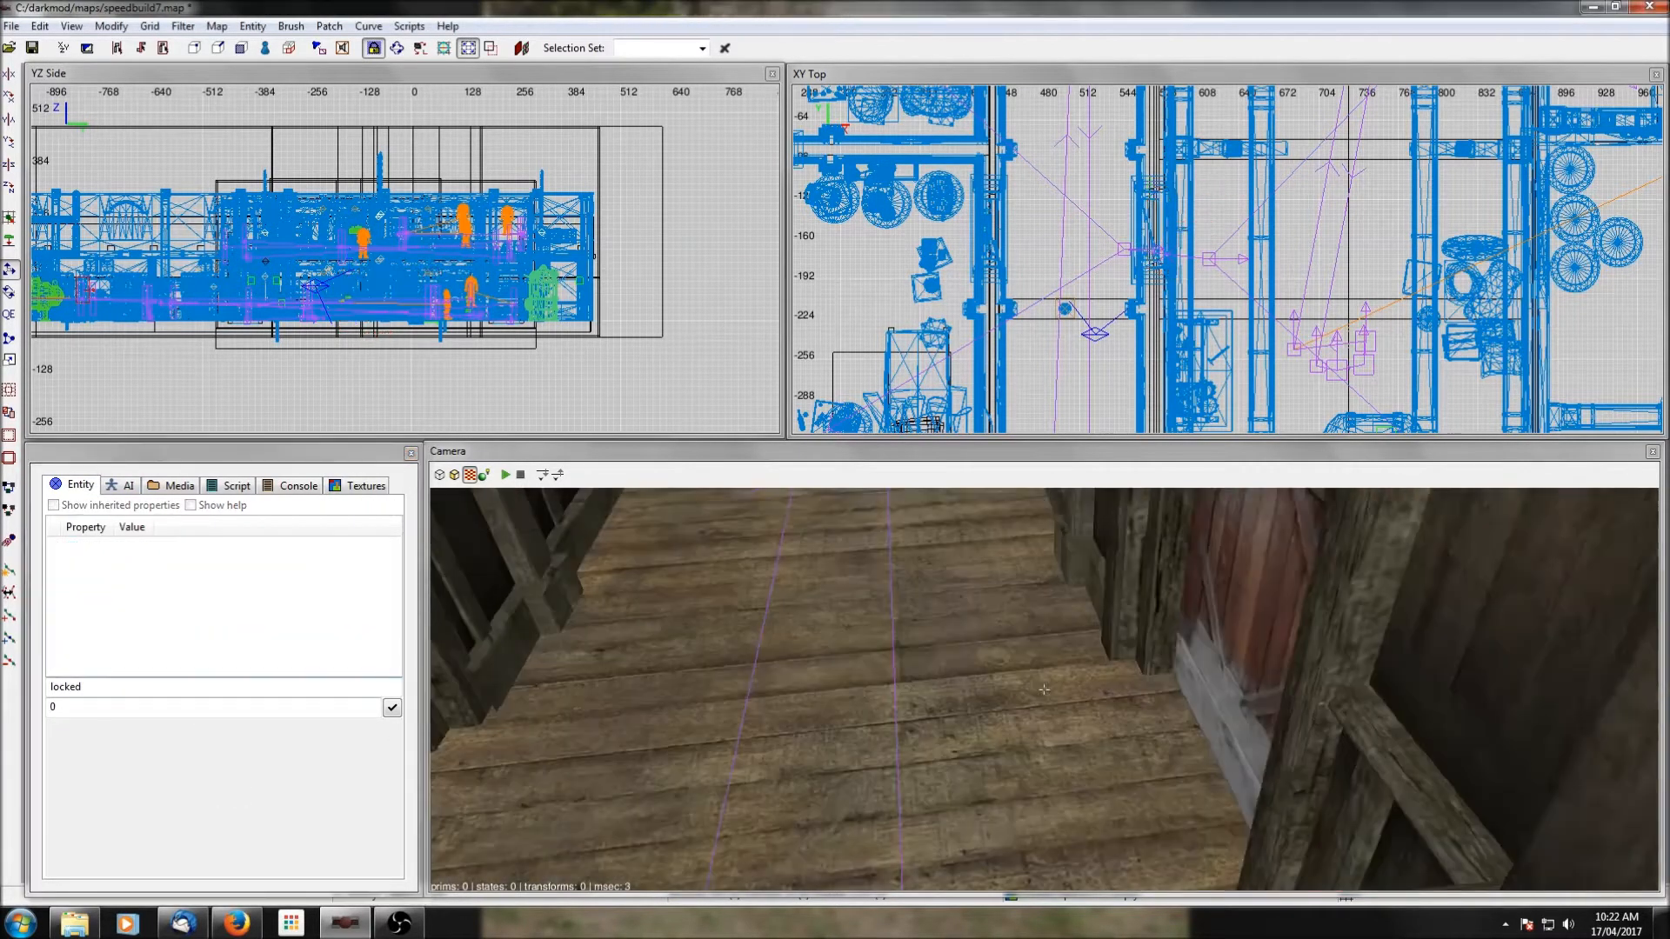
pyautogui.press('Up')
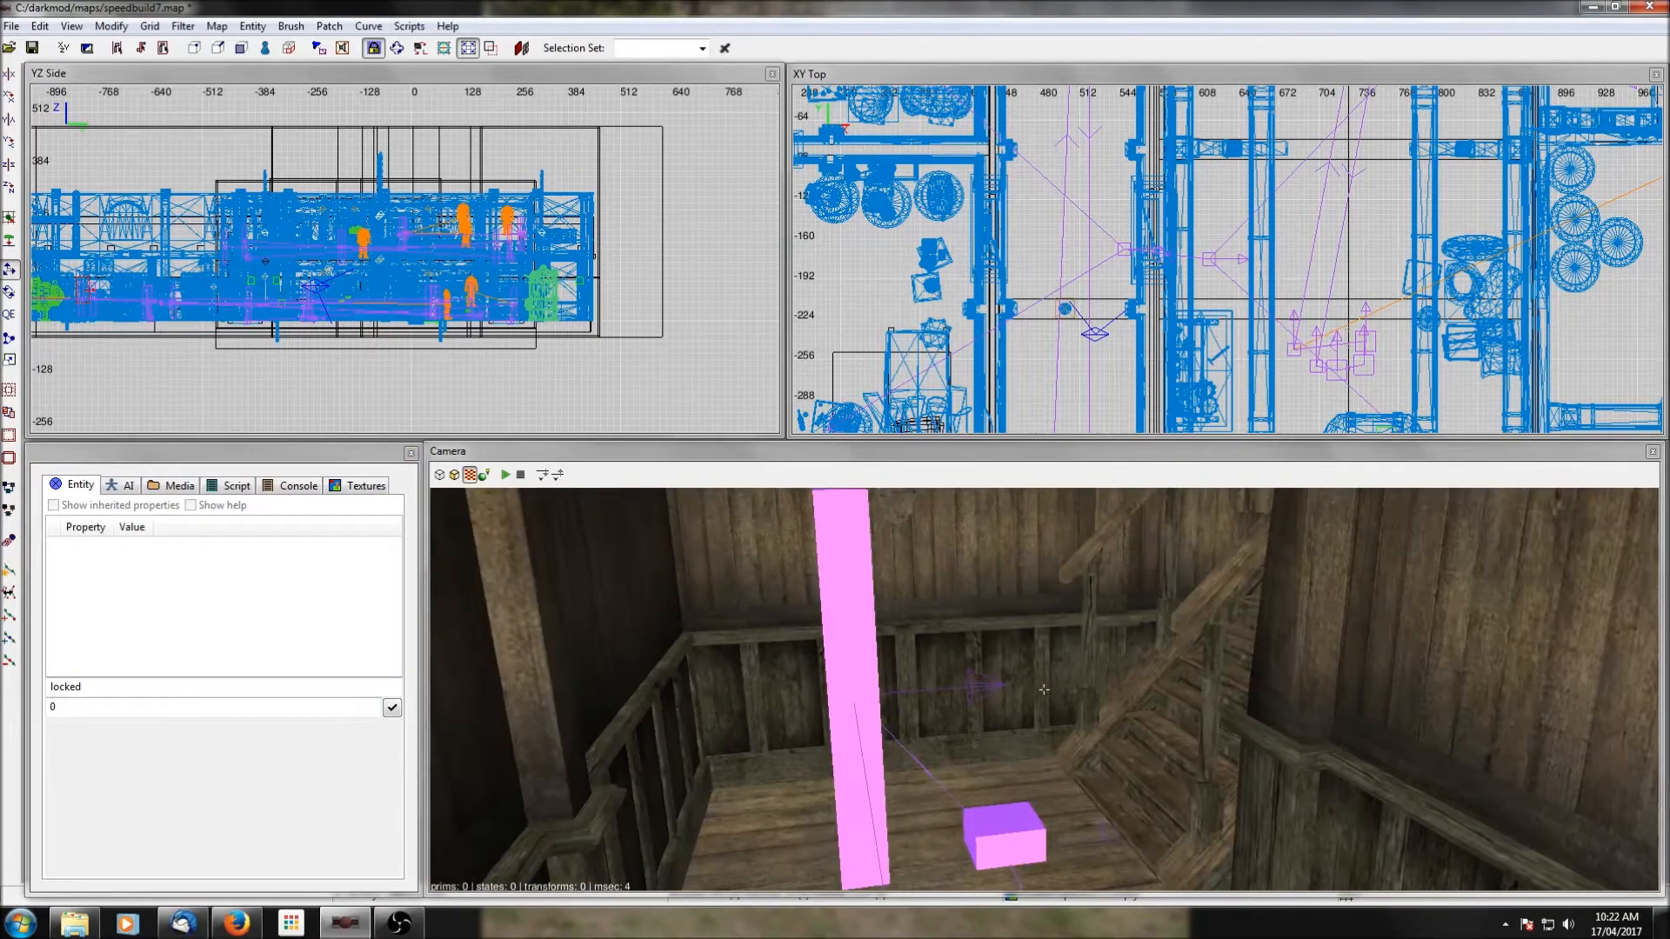
pyautogui.rightClick(1044, 690)
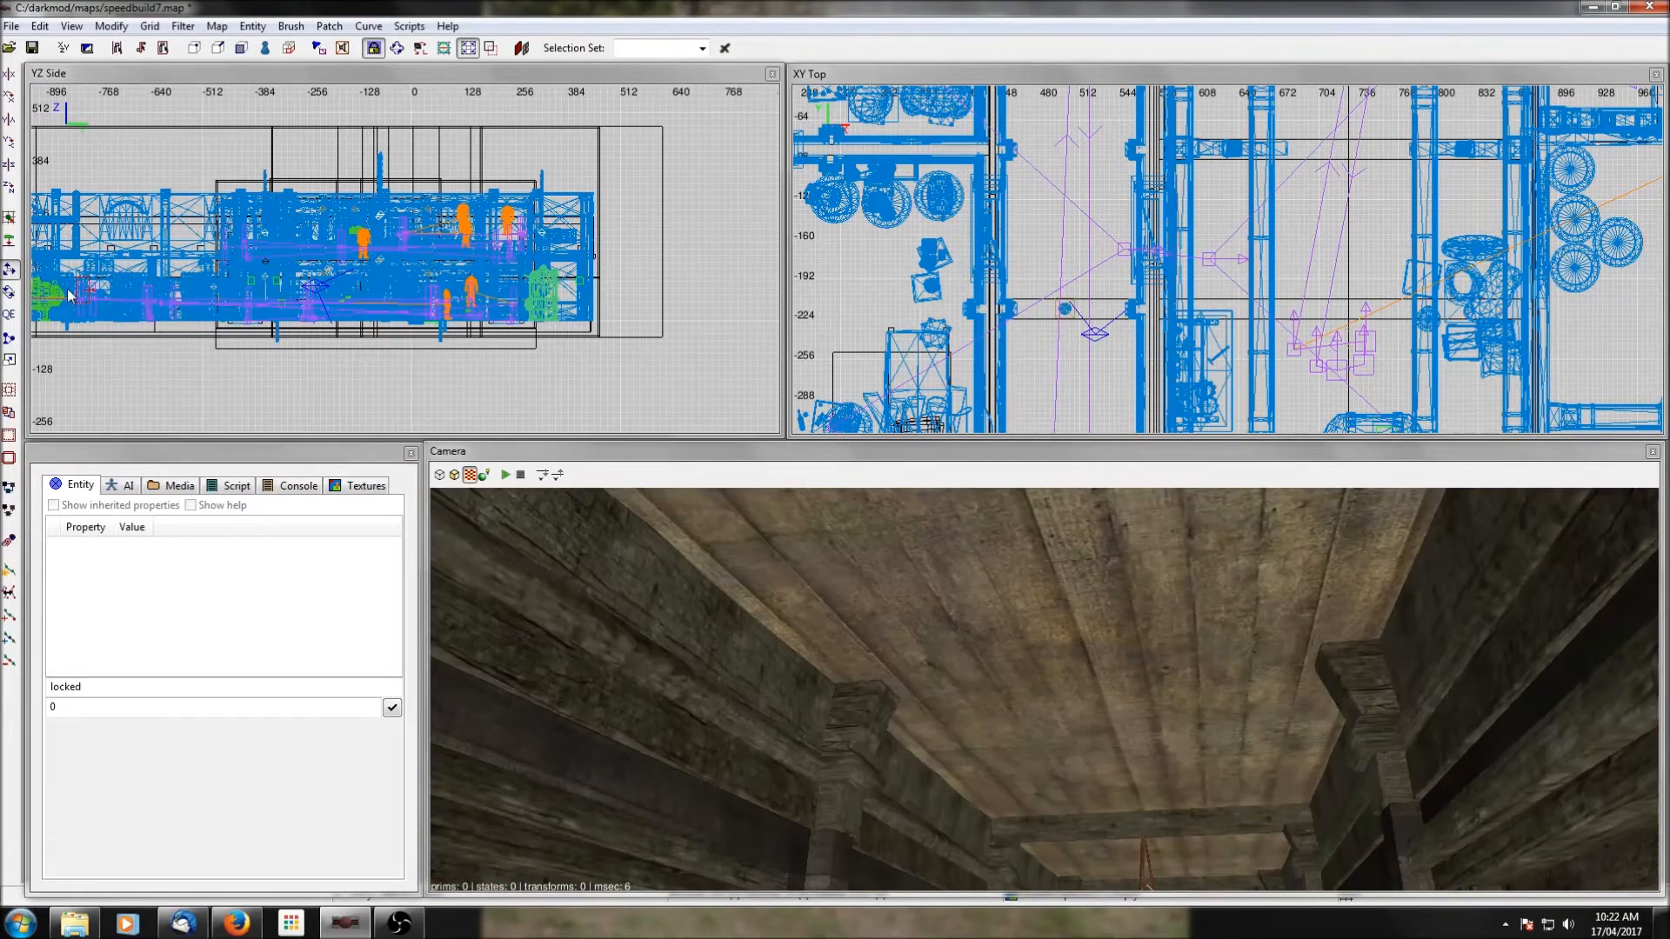
pyautogui.scroll(-1, 341, 176)
pyautogui.rightClick(899, 693)
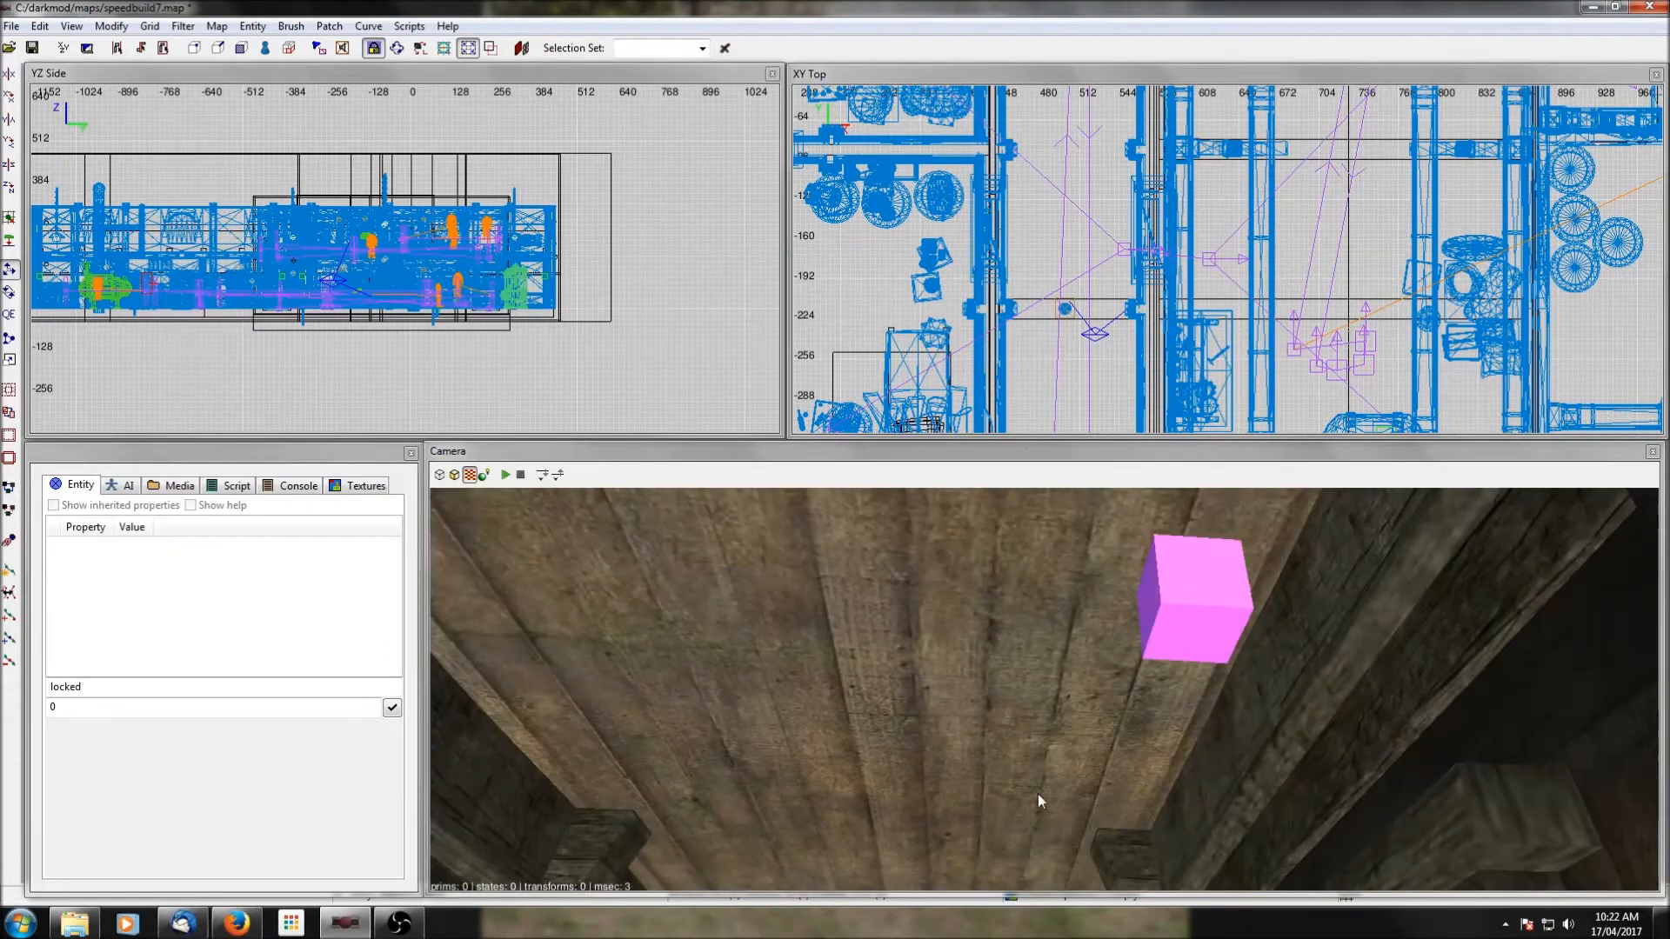
pyautogui.scroll(-5, 1030, 384)
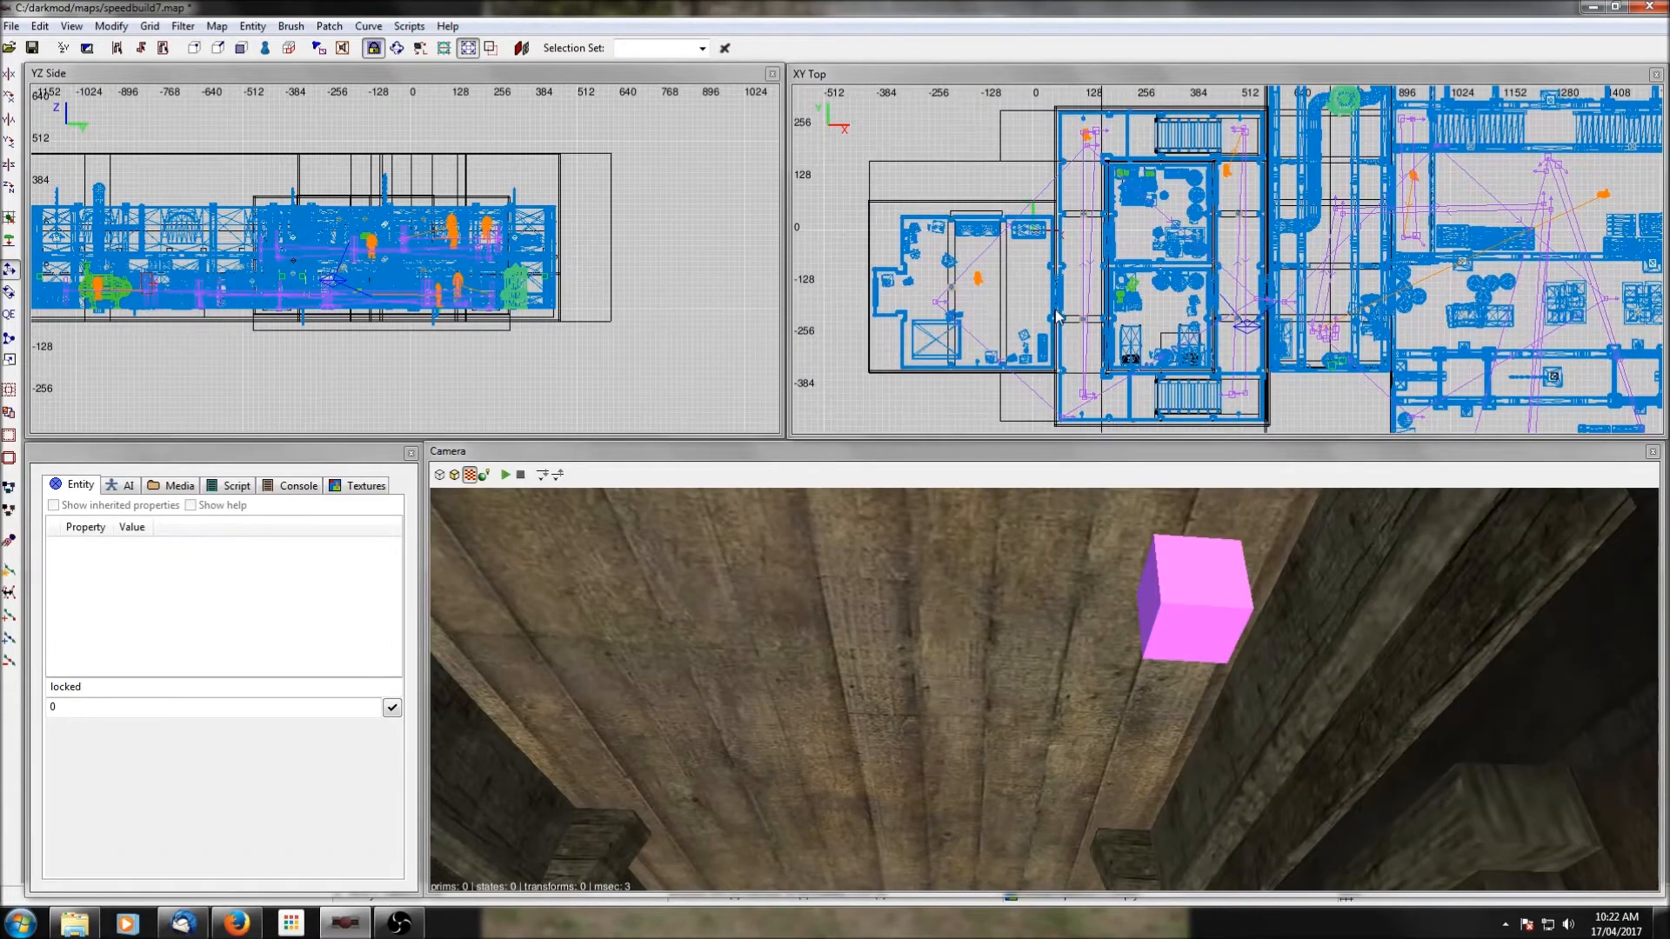
pyautogui.scroll(3, 1216, 331)
pyautogui.keyDown('shift'); pyautogui.click(1273, 321); pyautogui.keyUp('shift')
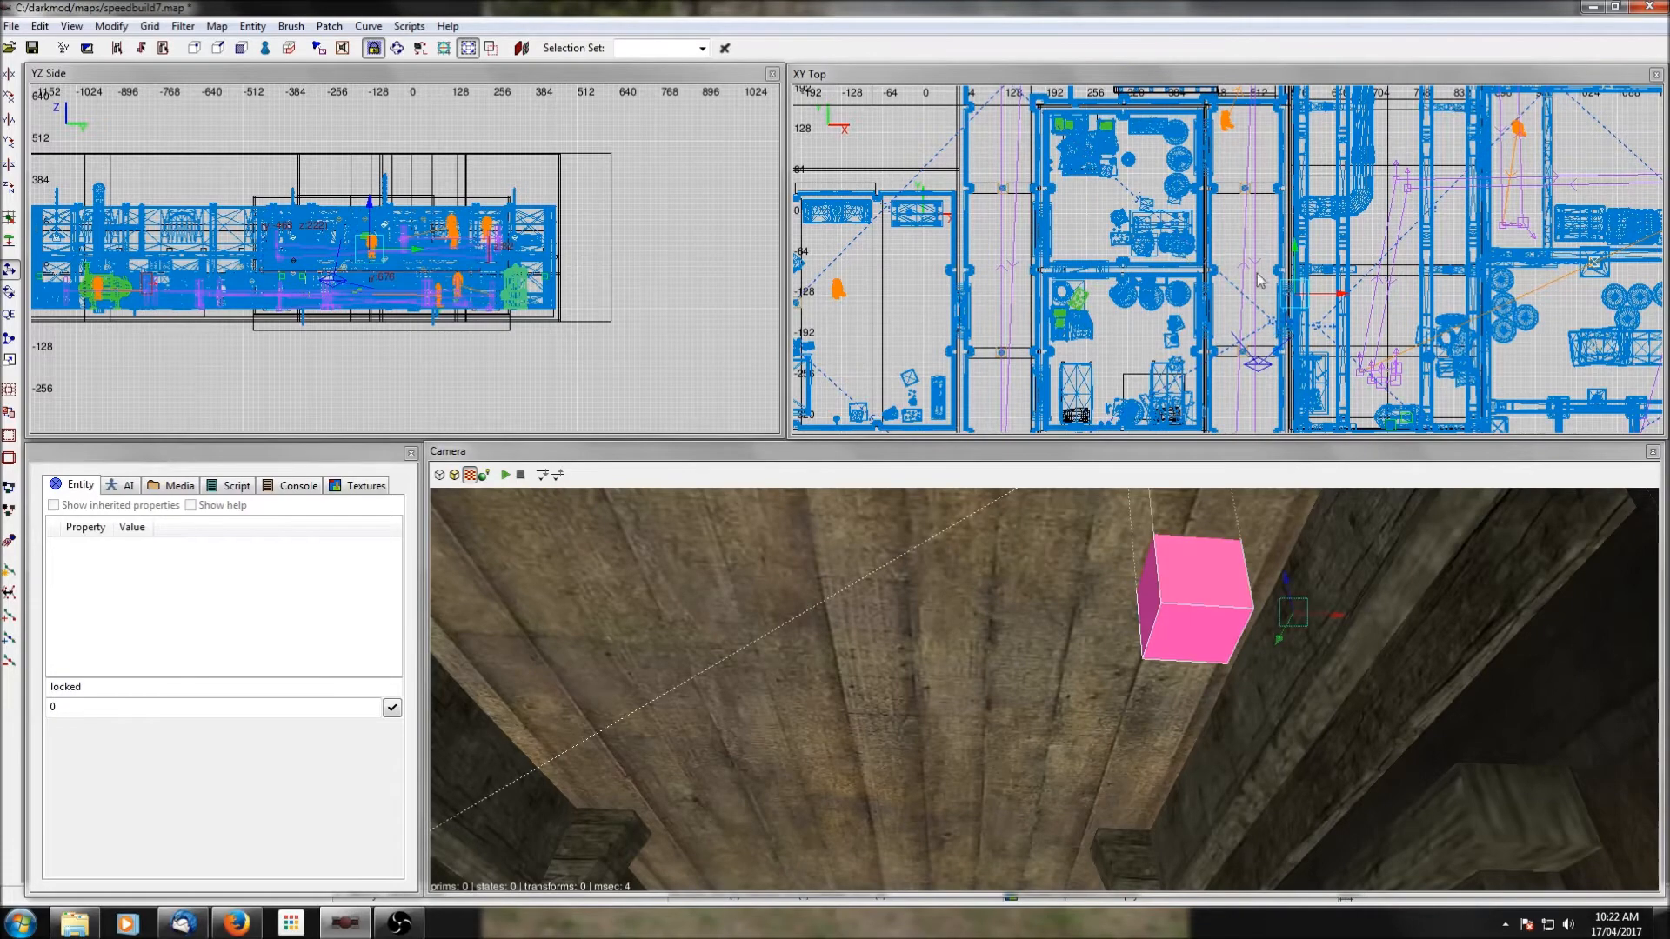
pyautogui.moveTo(372, 204); pyautogui.dragTo(362, 247)
pyautogui.scroll(1, 370, 240)
pyautogui.rightClick(861, 712)
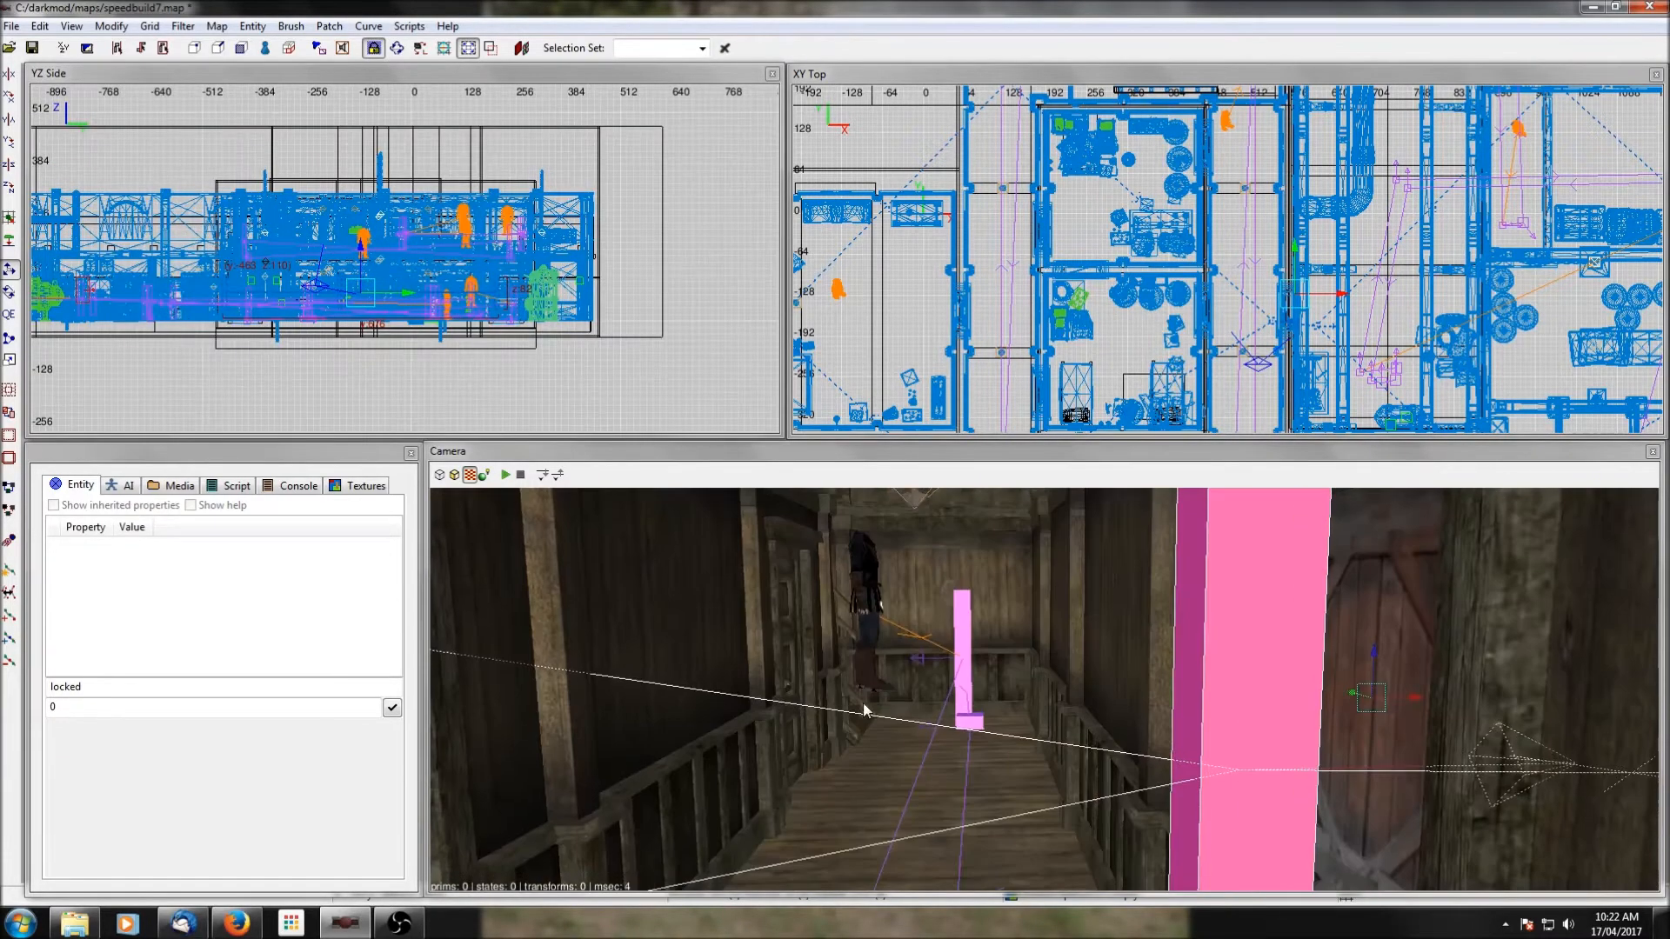
# Shift the path group slightly southwest so its hub nodes sit on either side of the unlocked door, and deselect it.
pyautogui.scroll(-2, 861, 712)
pyautogui.scroll(5, 1048, 352)
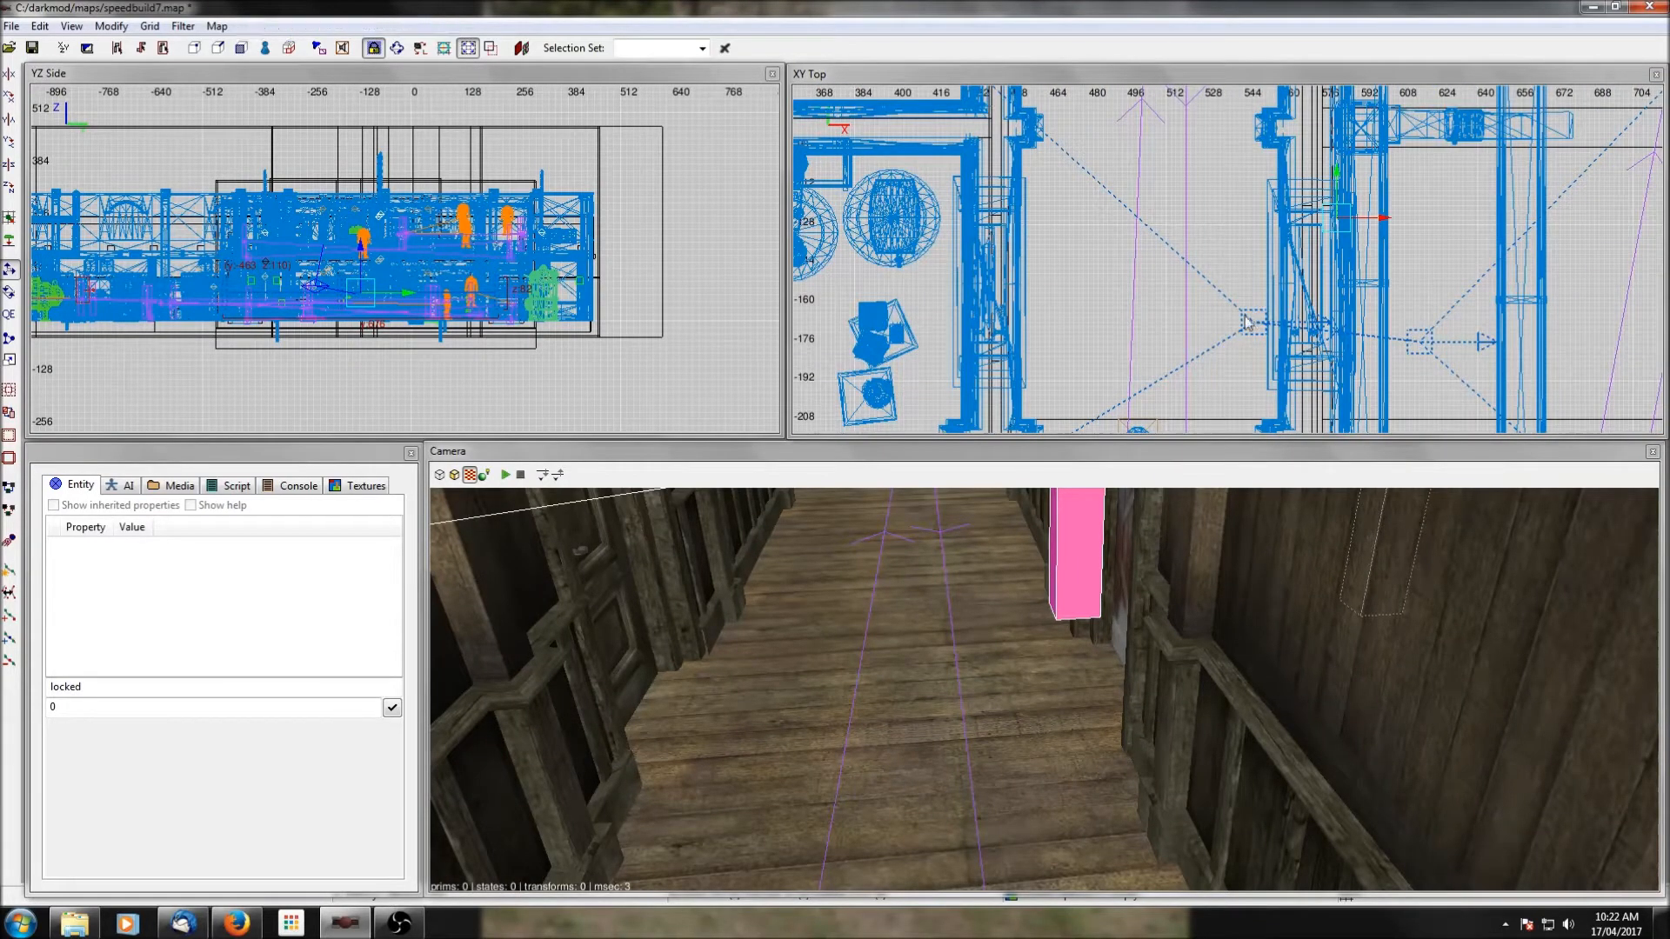
pyautogui.moveTo(1337, 175); pyautogui.dragTo(1361, 228)
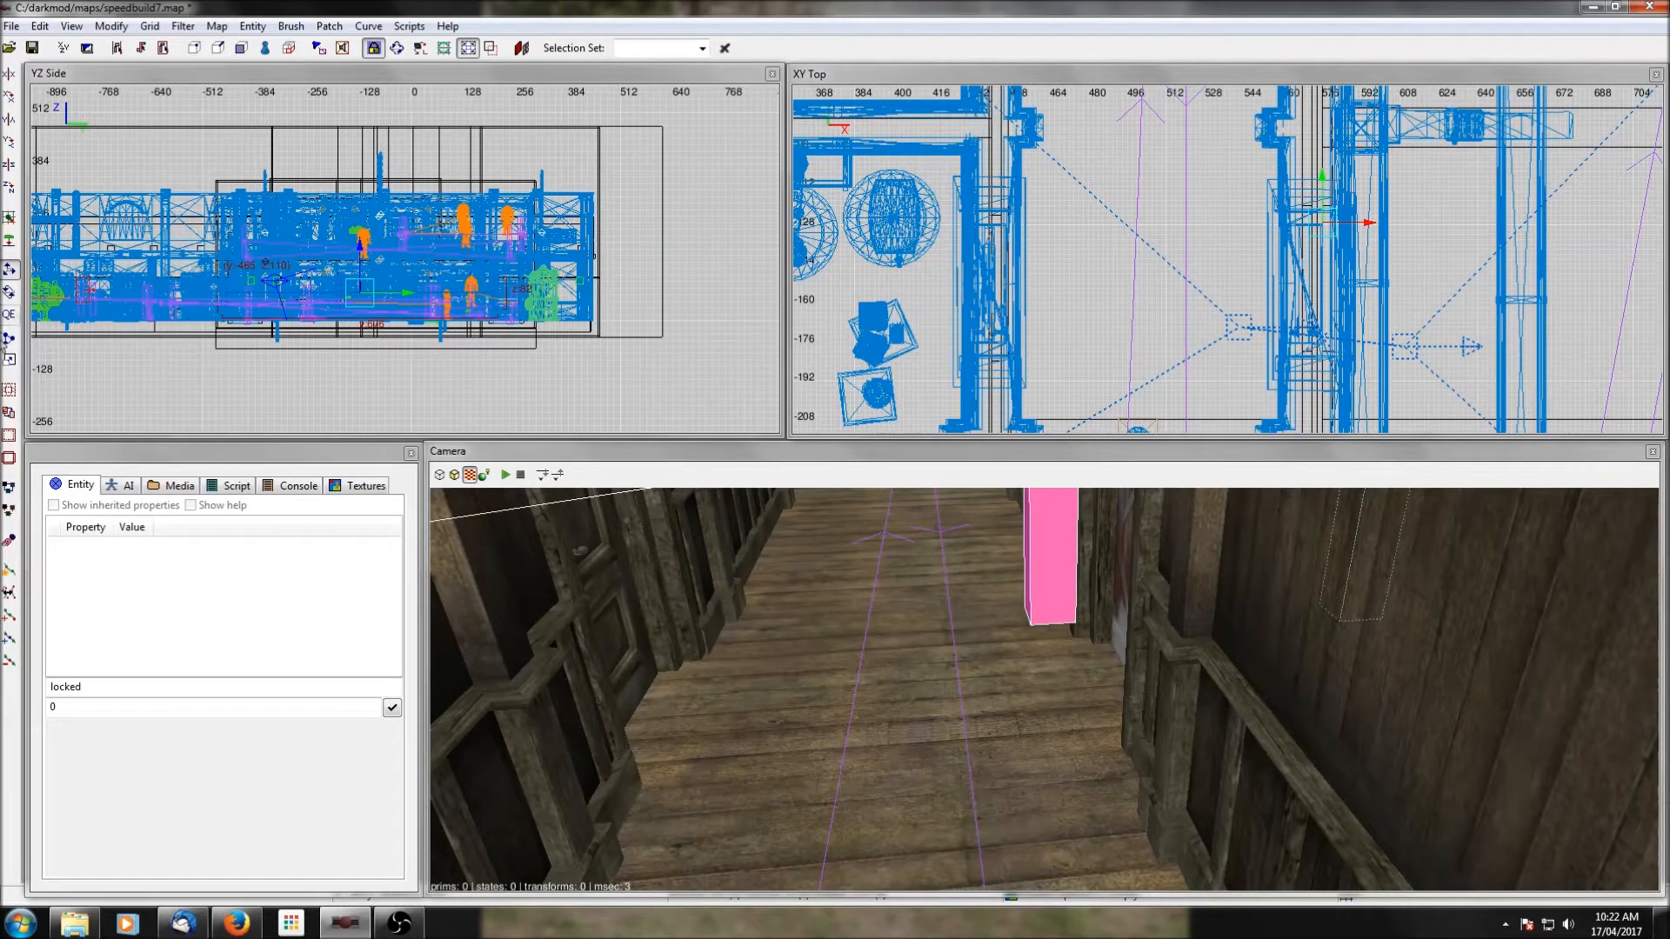
pyautogui.press('Escape')
pyautogui.keyDown('shift'); pyautogui.click(1056, 561); pyautogui.keyUp('shift')
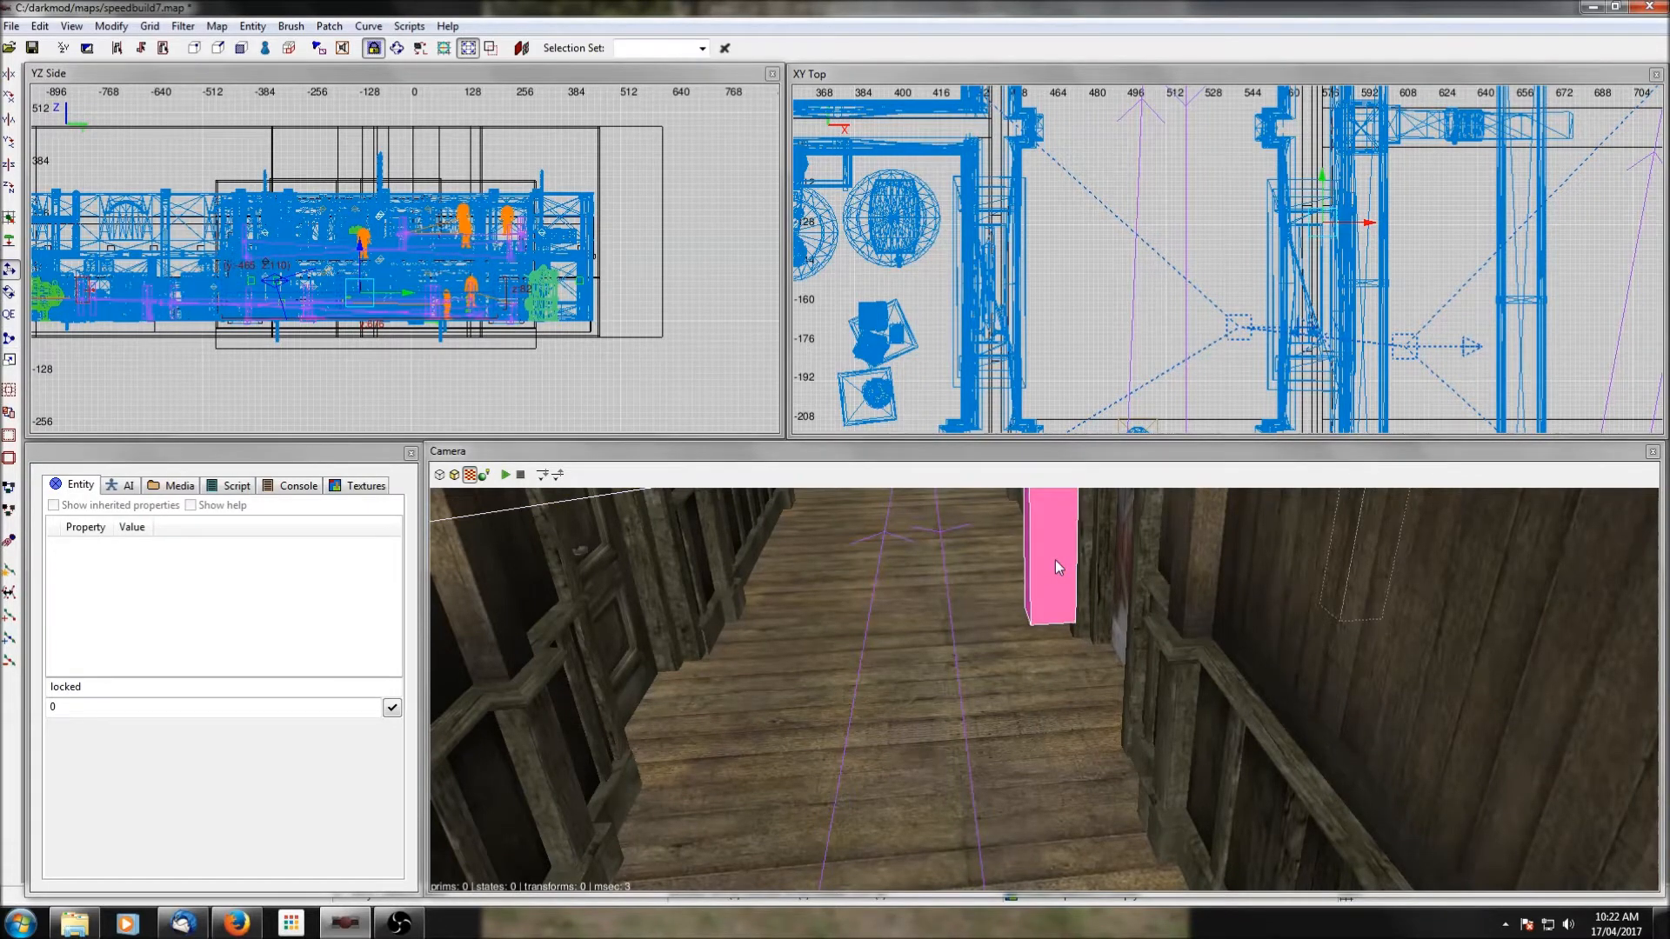
pyautogui.scroll(-2, 1204, 268)
pyautogui.moveTo(1205, 268); pyautogui.dragTo(1173, 247, button='right')
pyautogui.scroll(-1, 1343, 326)
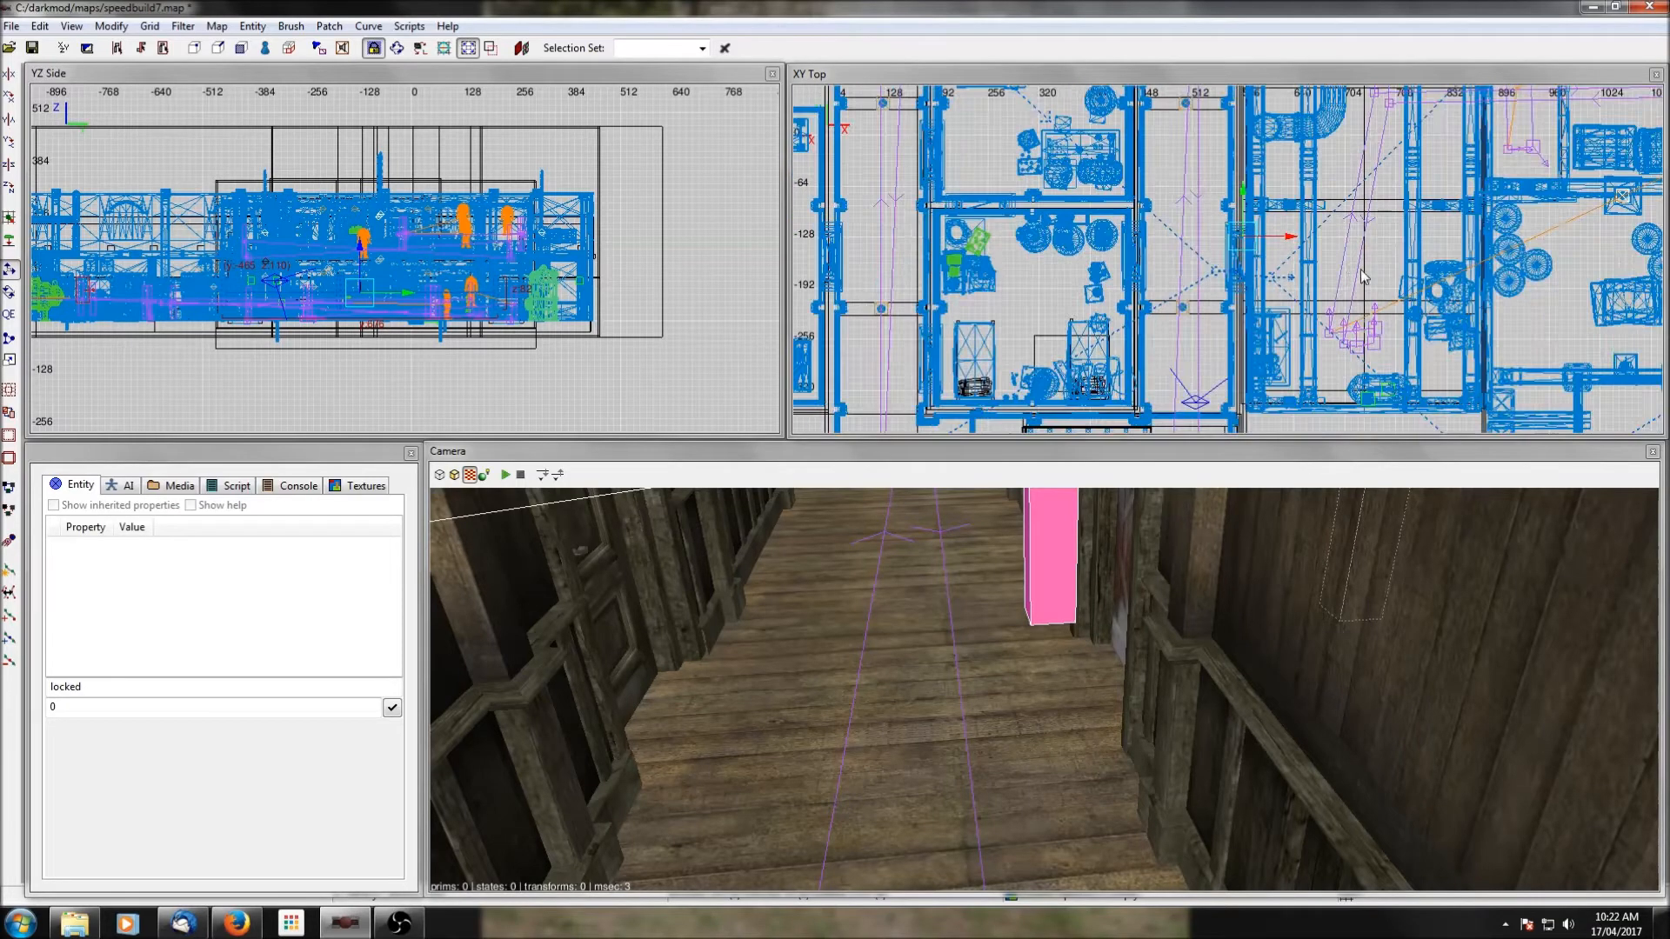
pyautogui.scroll(-1, 1364, 279)
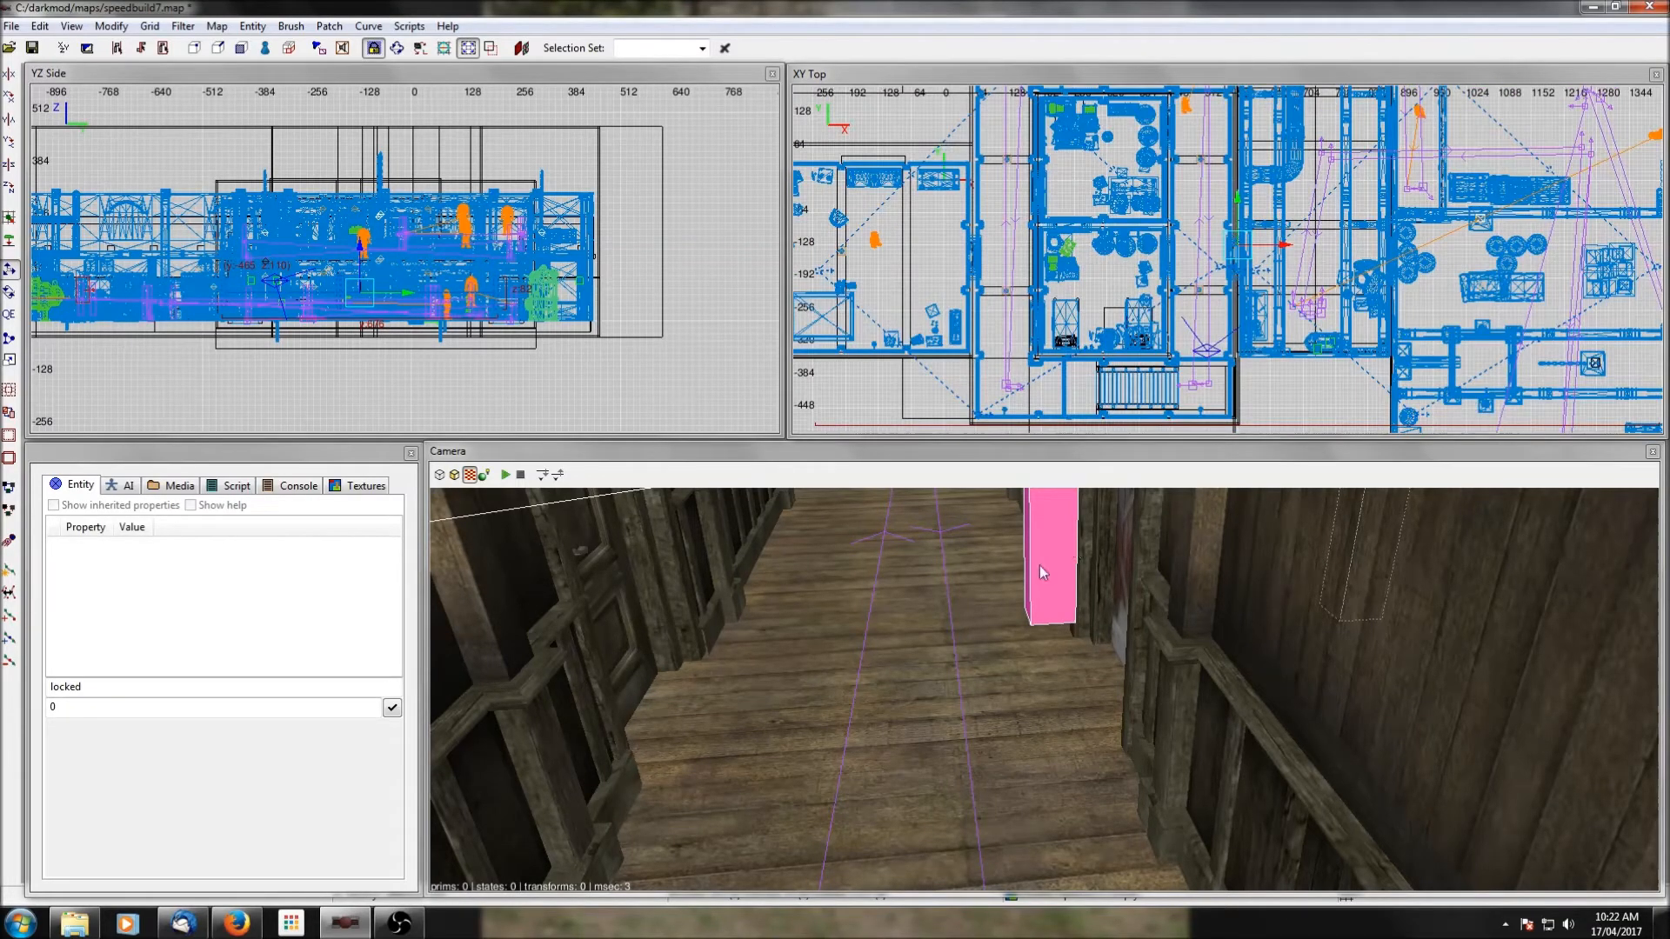
pyautogui.moveTo(1081, 141); pyautogui.dragTo(1111, 194, button='right')
pyautogui.press('Escape')
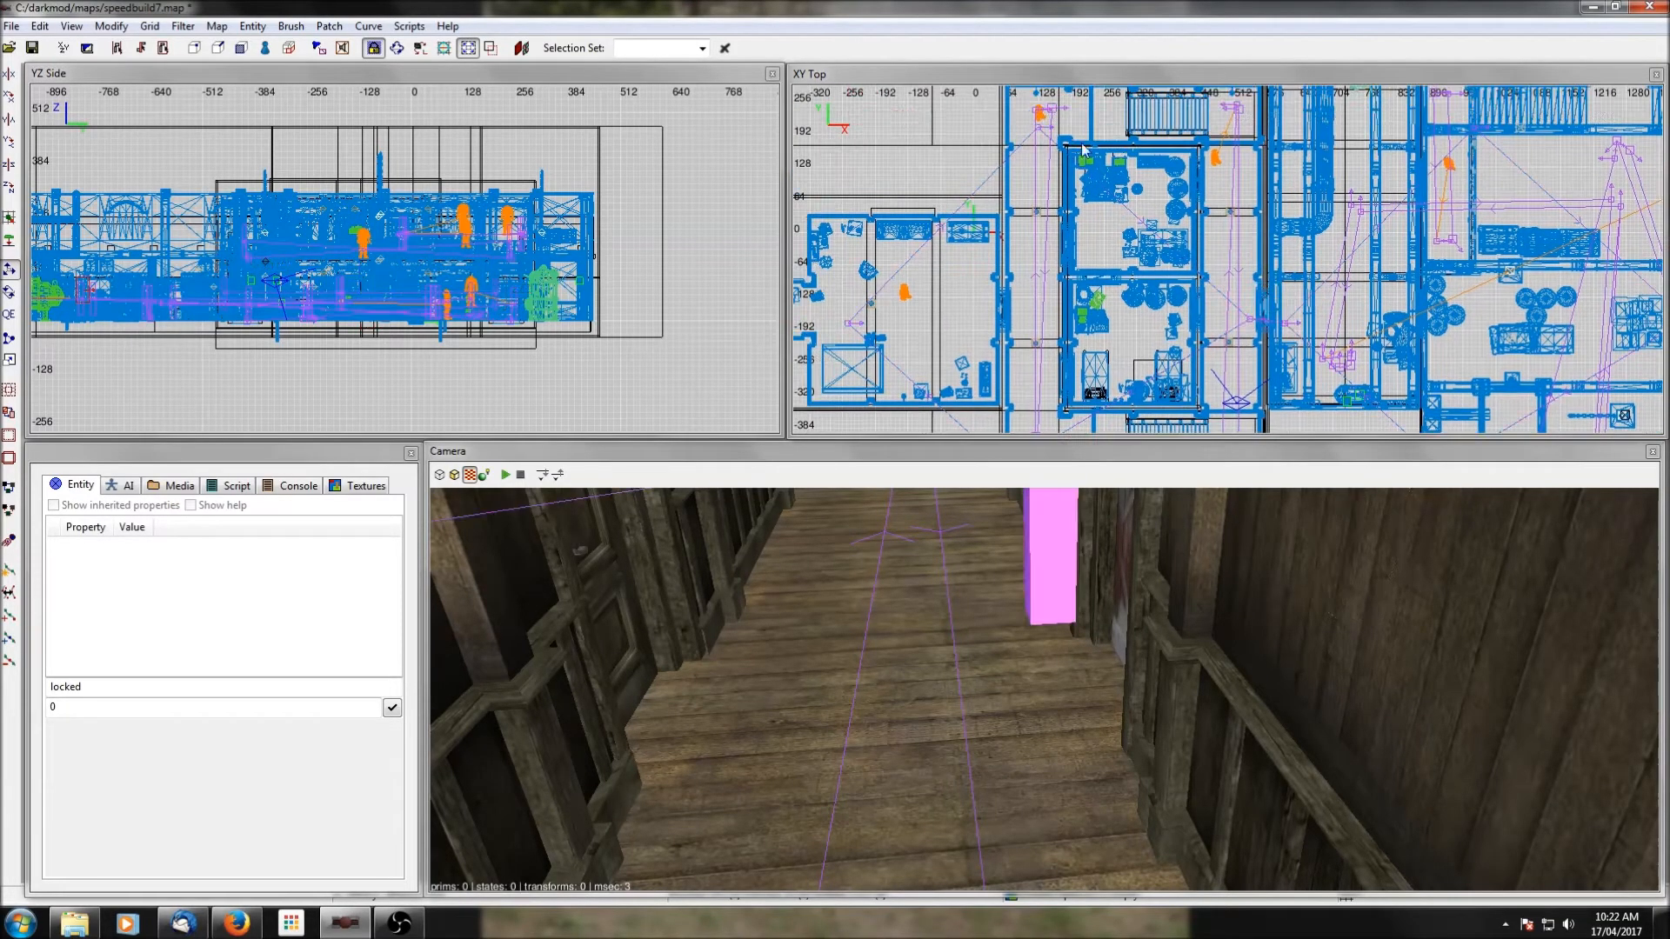
# Select the double-hub path group and ungroup it into separate path corners.
pyautogui.keyDown('shift'); pyautogui.click(1038, 130); pyautogui.keyUp('shift')
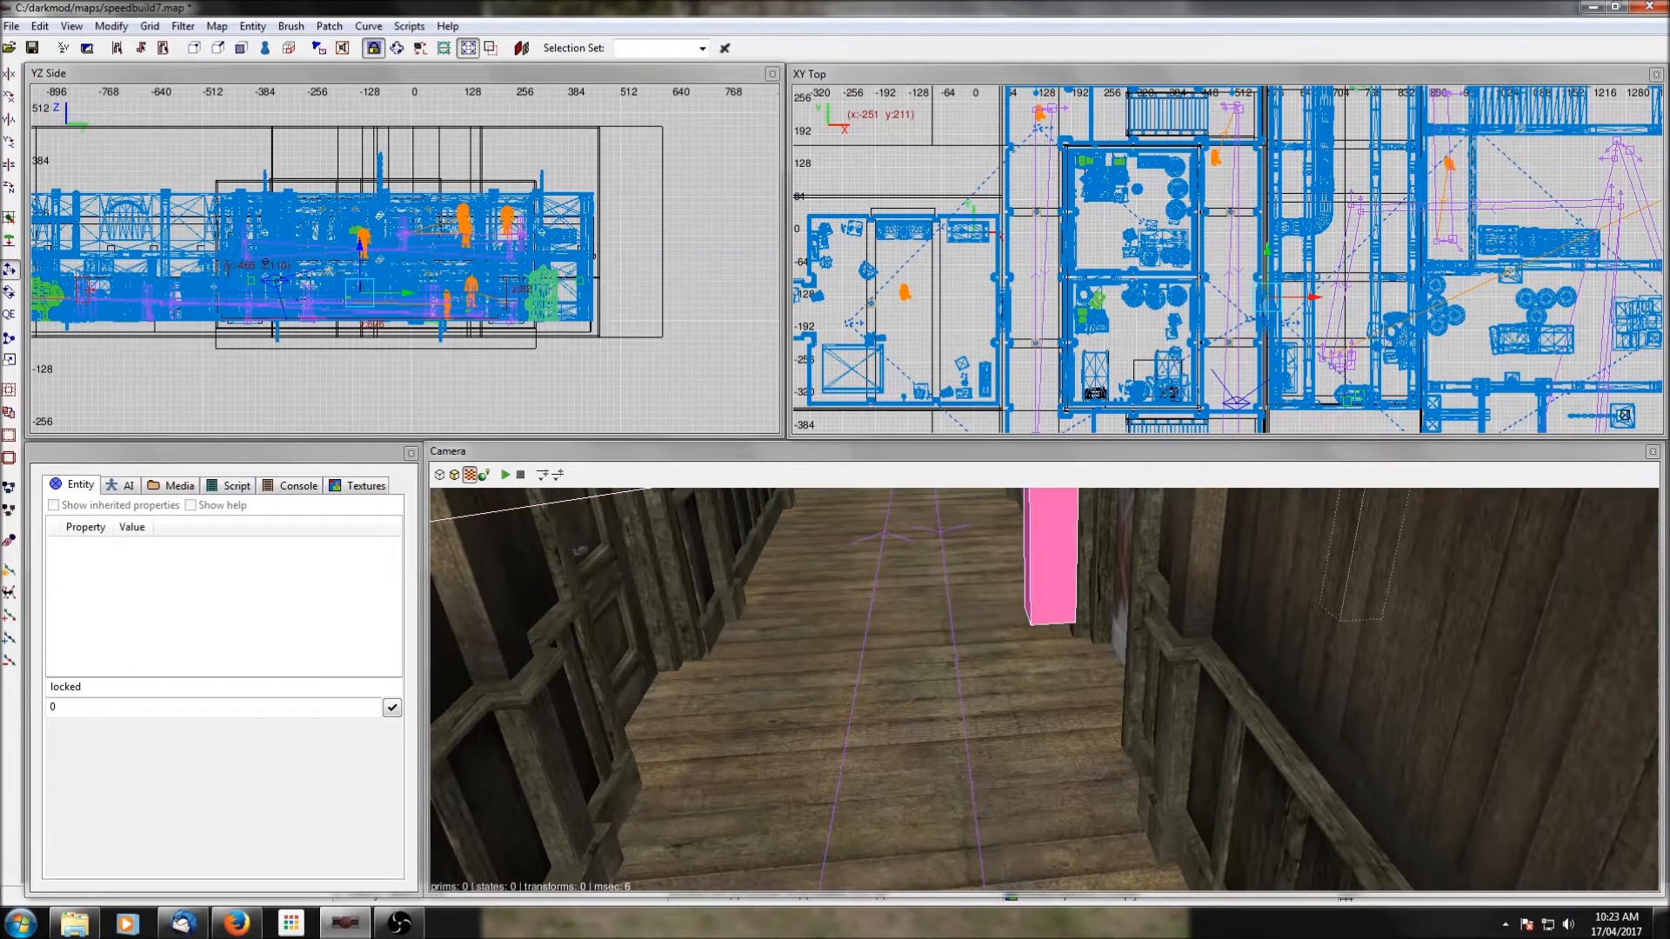
pyautogui.rightClick(900, 143)
pyautogui.click(959, 468)
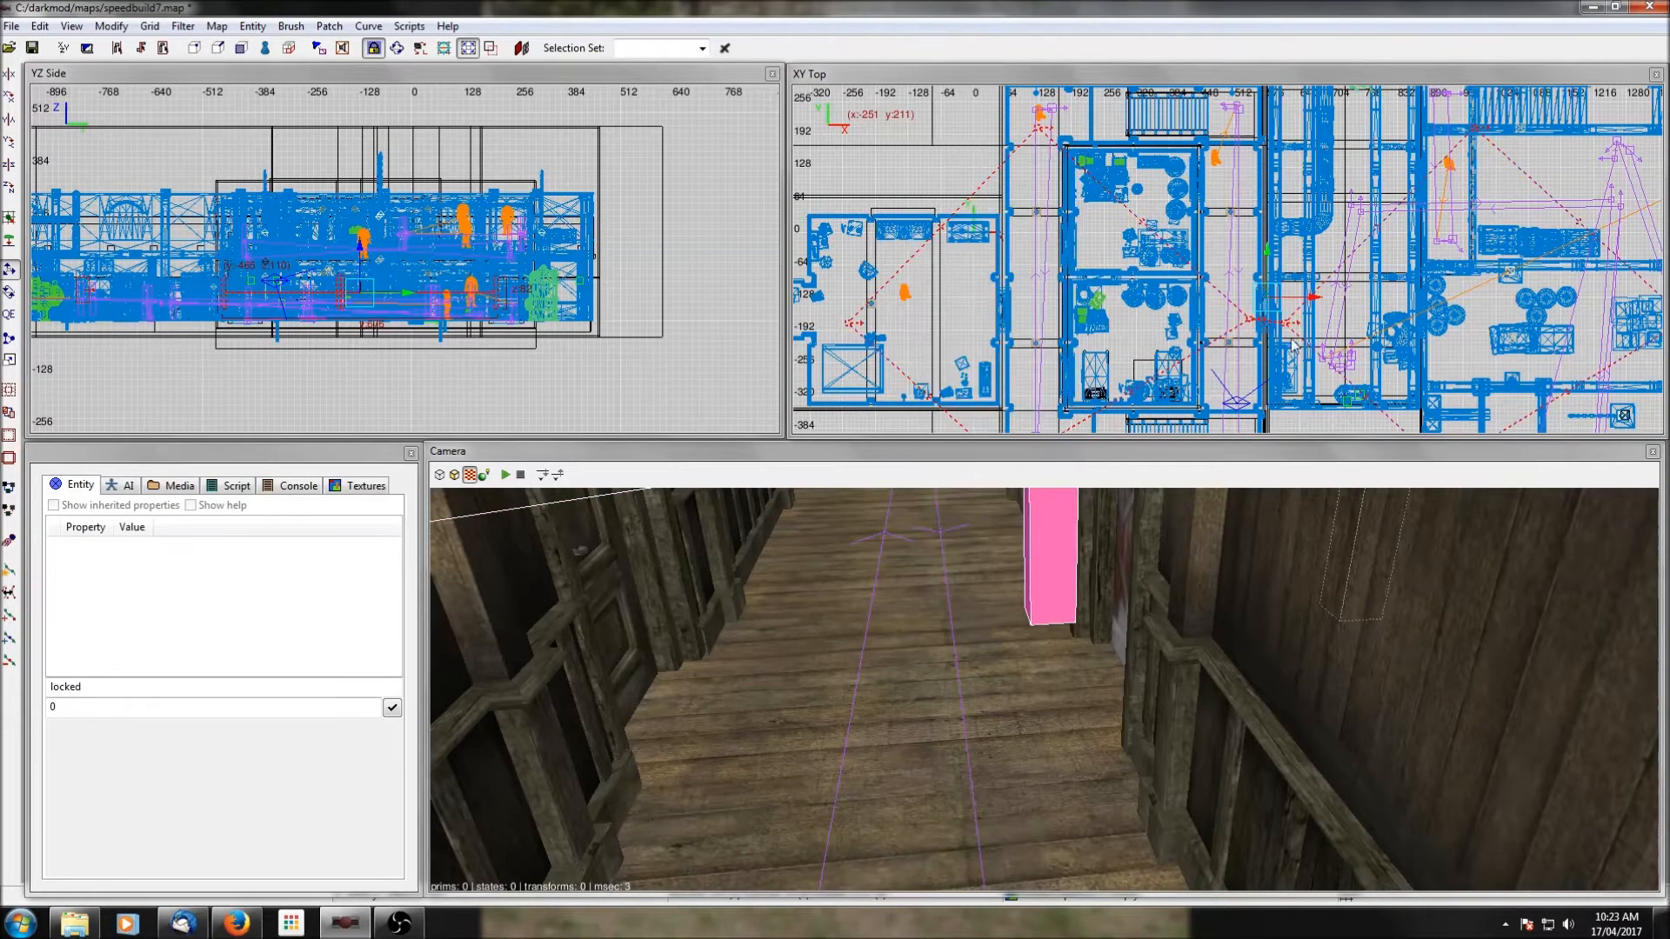
# Move path_corner_10 farther west into the east corridor, shift it north, and deselect it.
pyautogui.keyDown('shift'); pyautogui.click(1249, 320); pyautogui.keyUp('shift')
pyautogui.moveTo(1249, 323); pyautogui.dragTo(1277, 329)
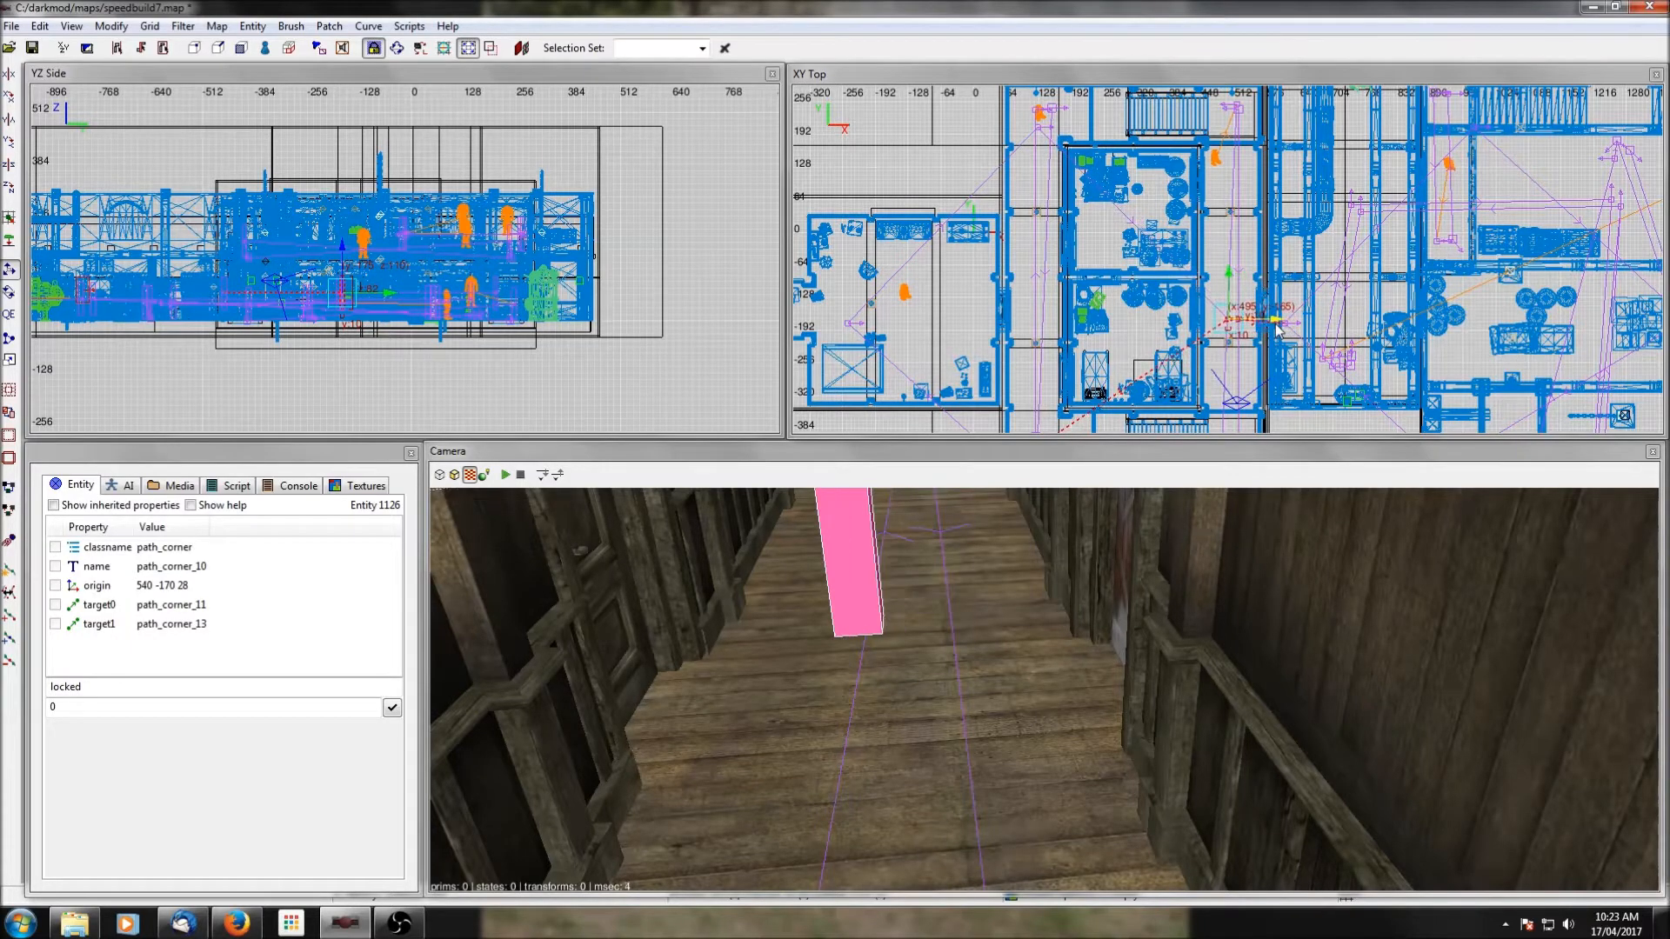
pyautogui.moveTo(1231, 275); pyautogui.dragTo(1234, 247)
pyautogui.press('Escape')
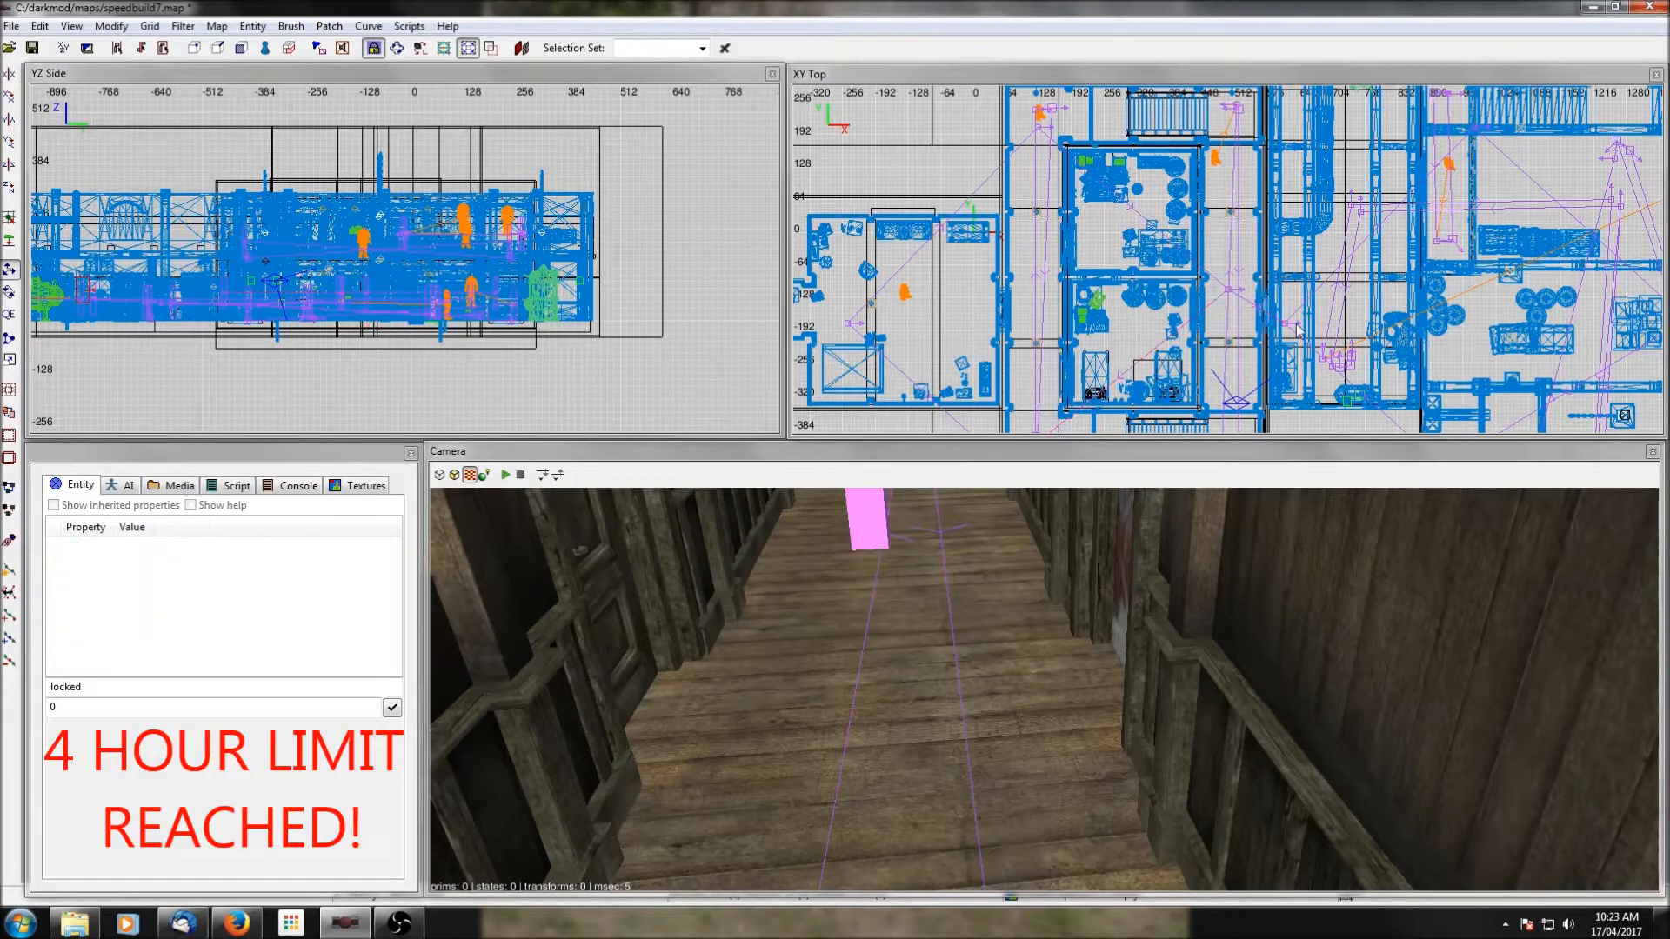
# Move path_corner_13 east of the door to about x 660, y -178 and drop it to the floor.
pyautogui.keyDown('shift'); pyautogui.click(1285, 322); pyautogui.keyUp('shift')
pyautogui.moveTo(1308, 327); pyautogui.dragTo(1263, 316, button='right')
pyautogui.moveTo(1288, 314); pyautogui.dragTo(1316, 314)
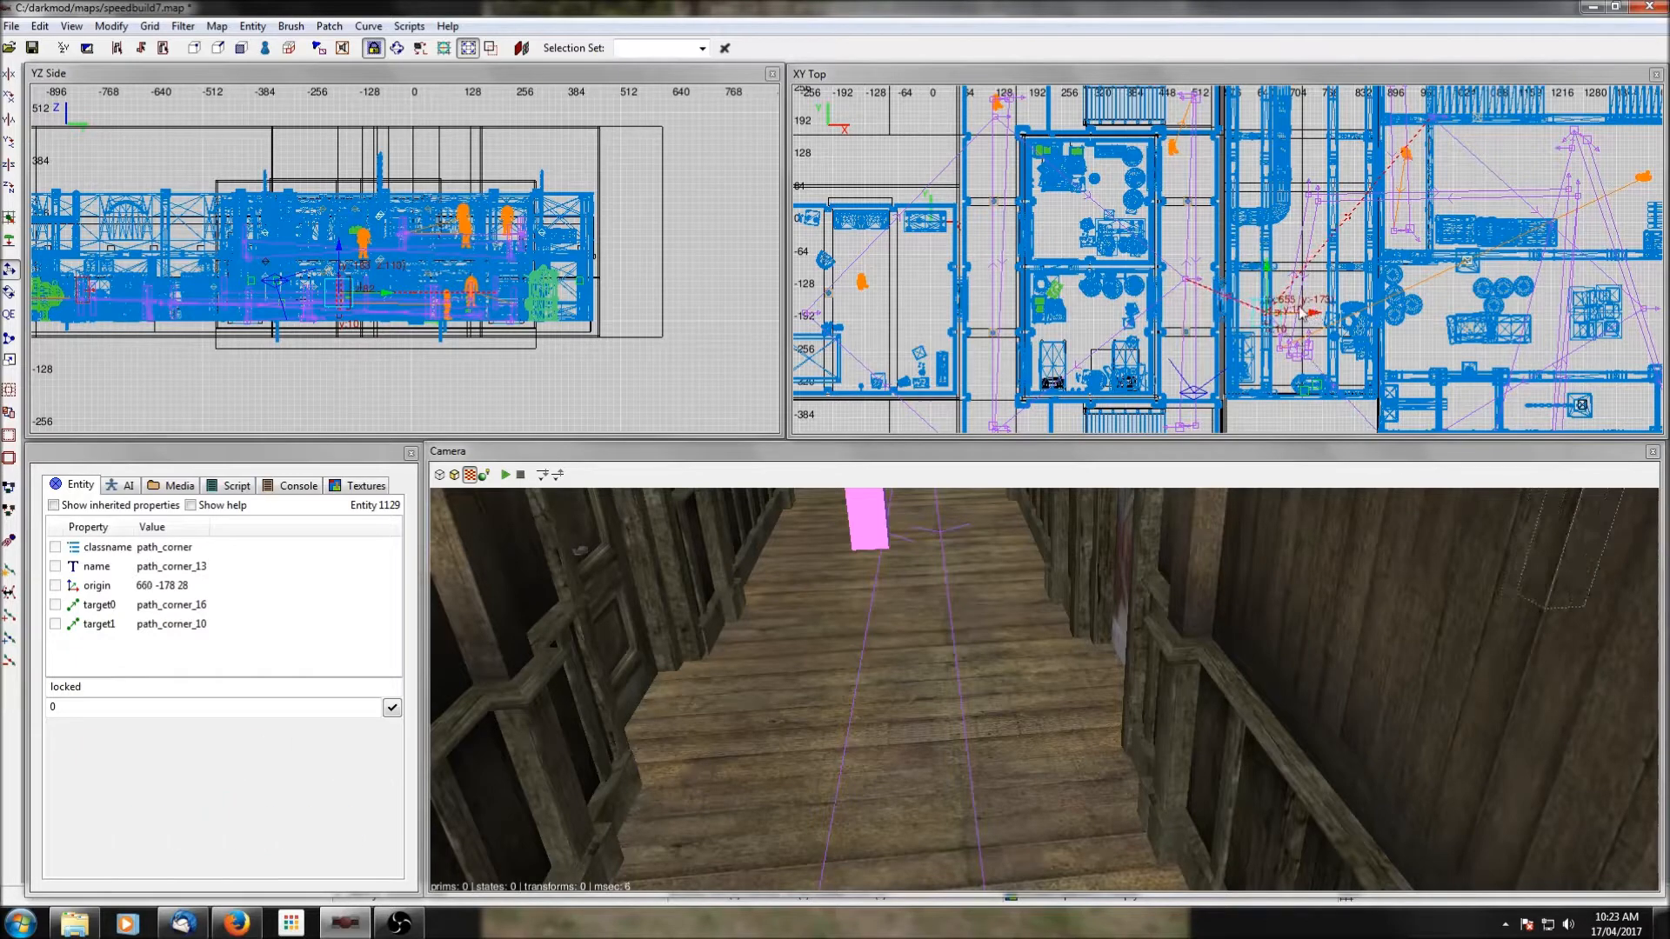
pyautogui.click(11, 247)
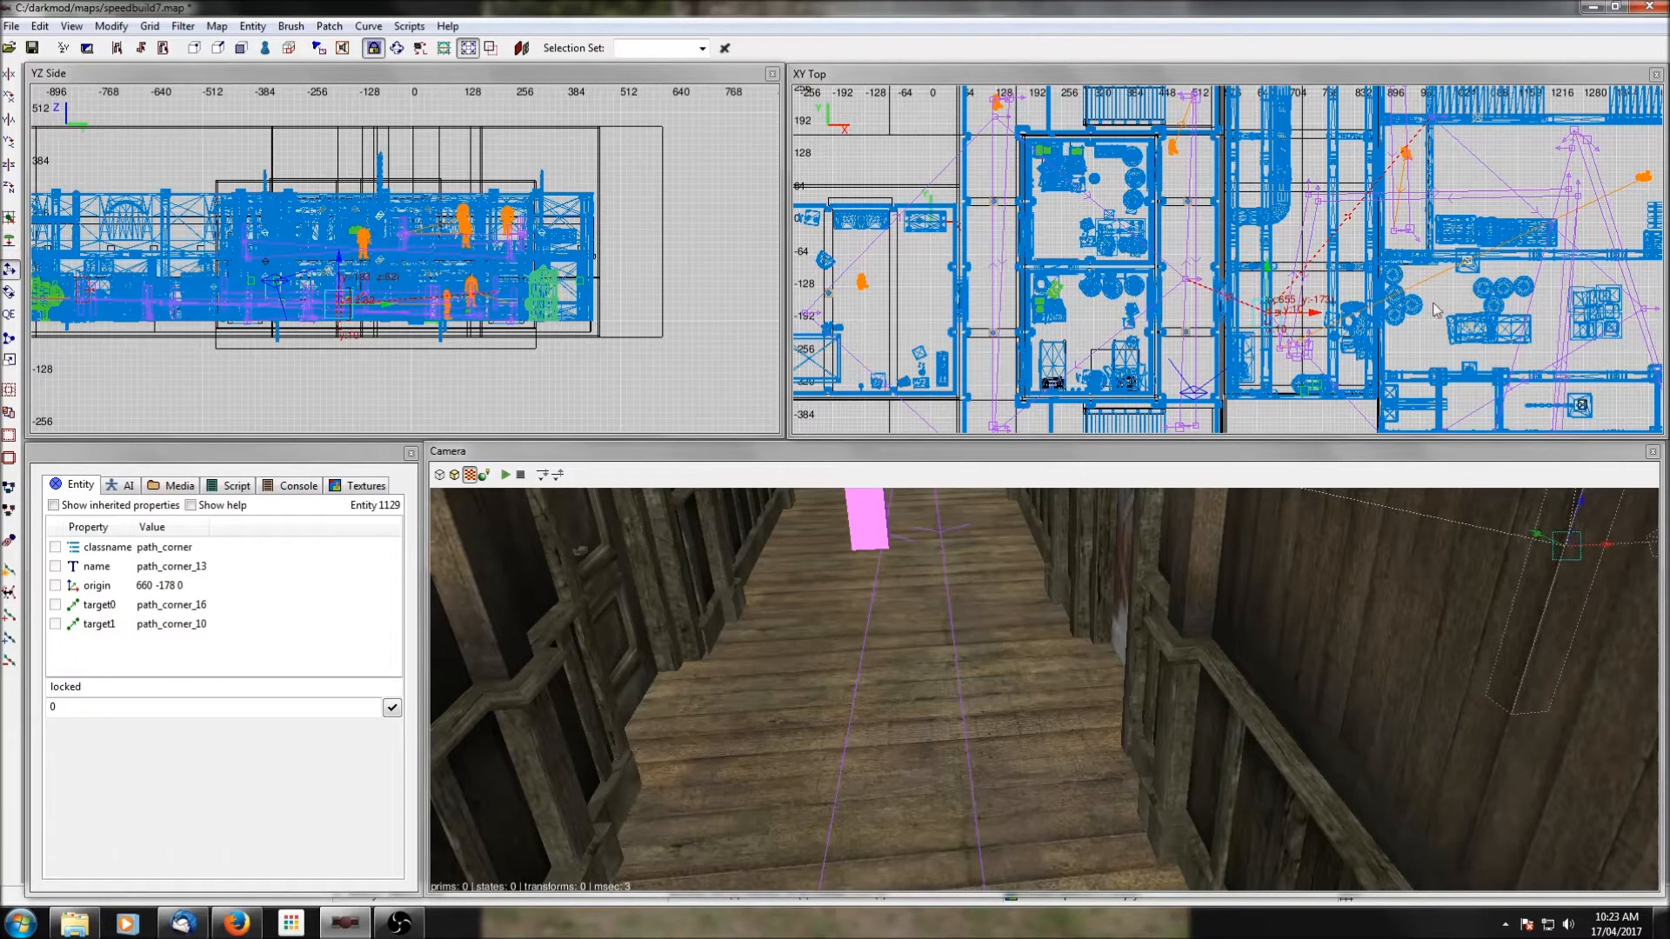
# Move path_corner_9 to about x 208, y 248 in the western building's northern corridor, raise it to the upper storey and drop it to the floor.
pyautogui.press('Escape')
pyautogui.keyDown('shift'); pyautogui.click(999, 122); pyautogui.keyUp('shift')
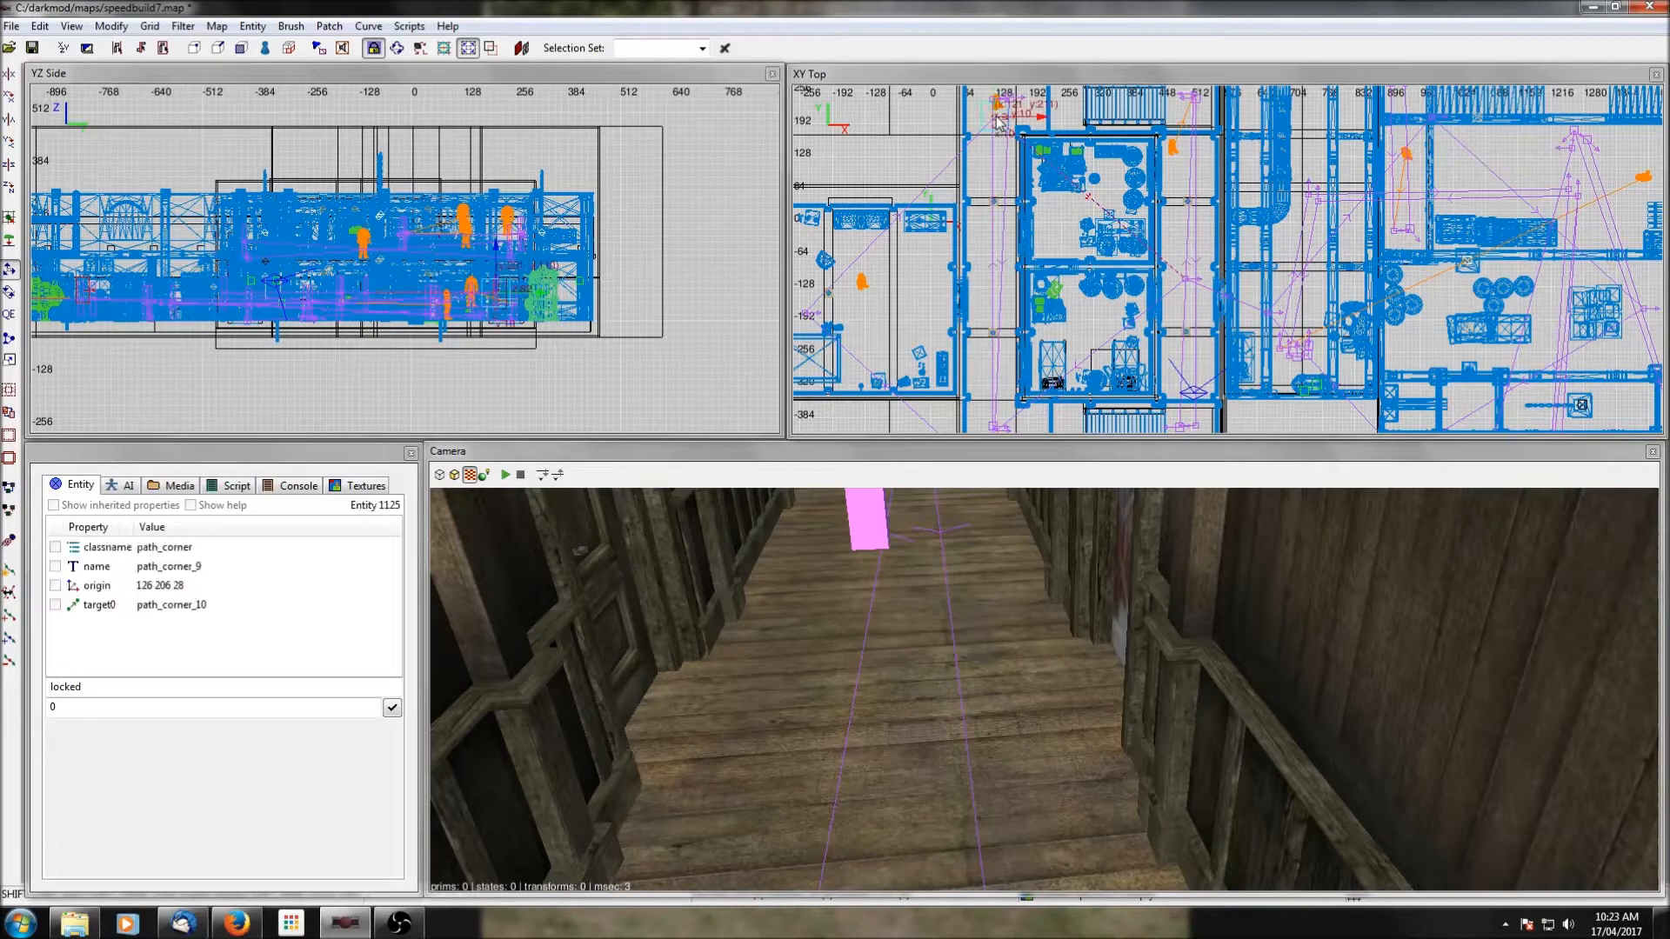
pyautogui.moveTo(1075, 134); pyautogui.dragTo(1077, 218, button='right')
pyautogui.moveTo(1042, 203); pyautogui.dragTo(1039, 138)
pyautogui.moveTo(519, 251); pyautogui.dragTo(517, 174)
pyautogui.click(8, 240)
pyautogui.moveTo(1129, 293); pyautogui.dragTo(1172, 135, button='right')
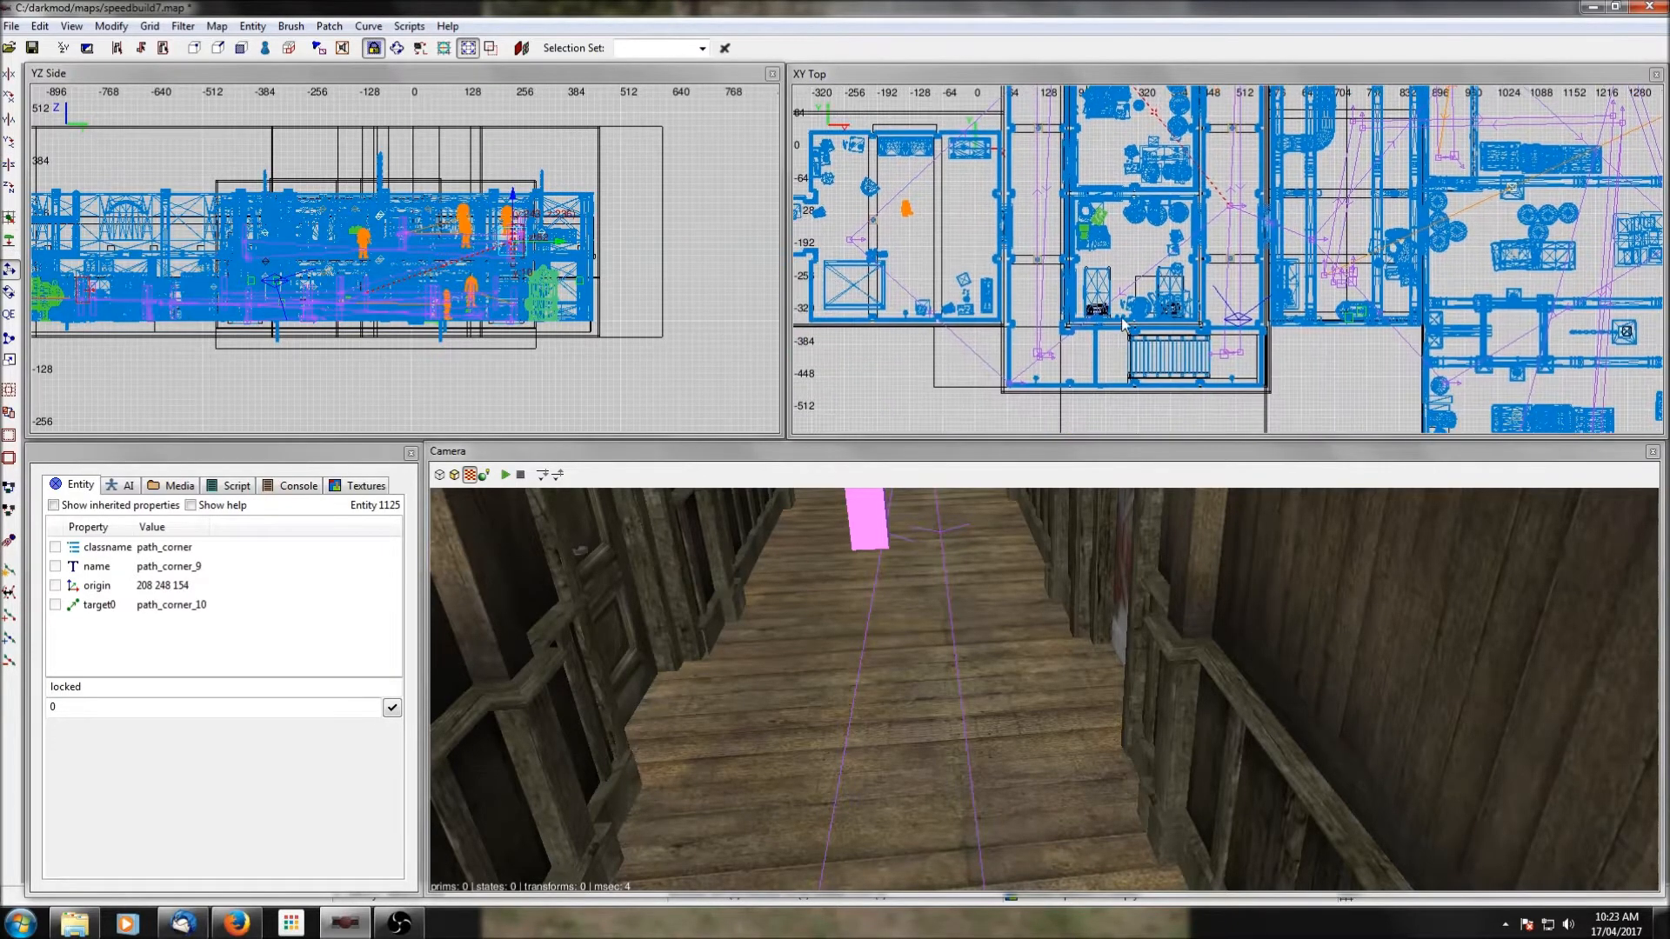
# Move path_corner_11 beside the southern stairs at about x 234, y -424, raise it to the upper storey and drop it to the floor.
pyautogui.press('Escape')
pyautogui.keyDown('shift'); pyautogui.click(1009, 383); pyautogui.keyUp('shift')
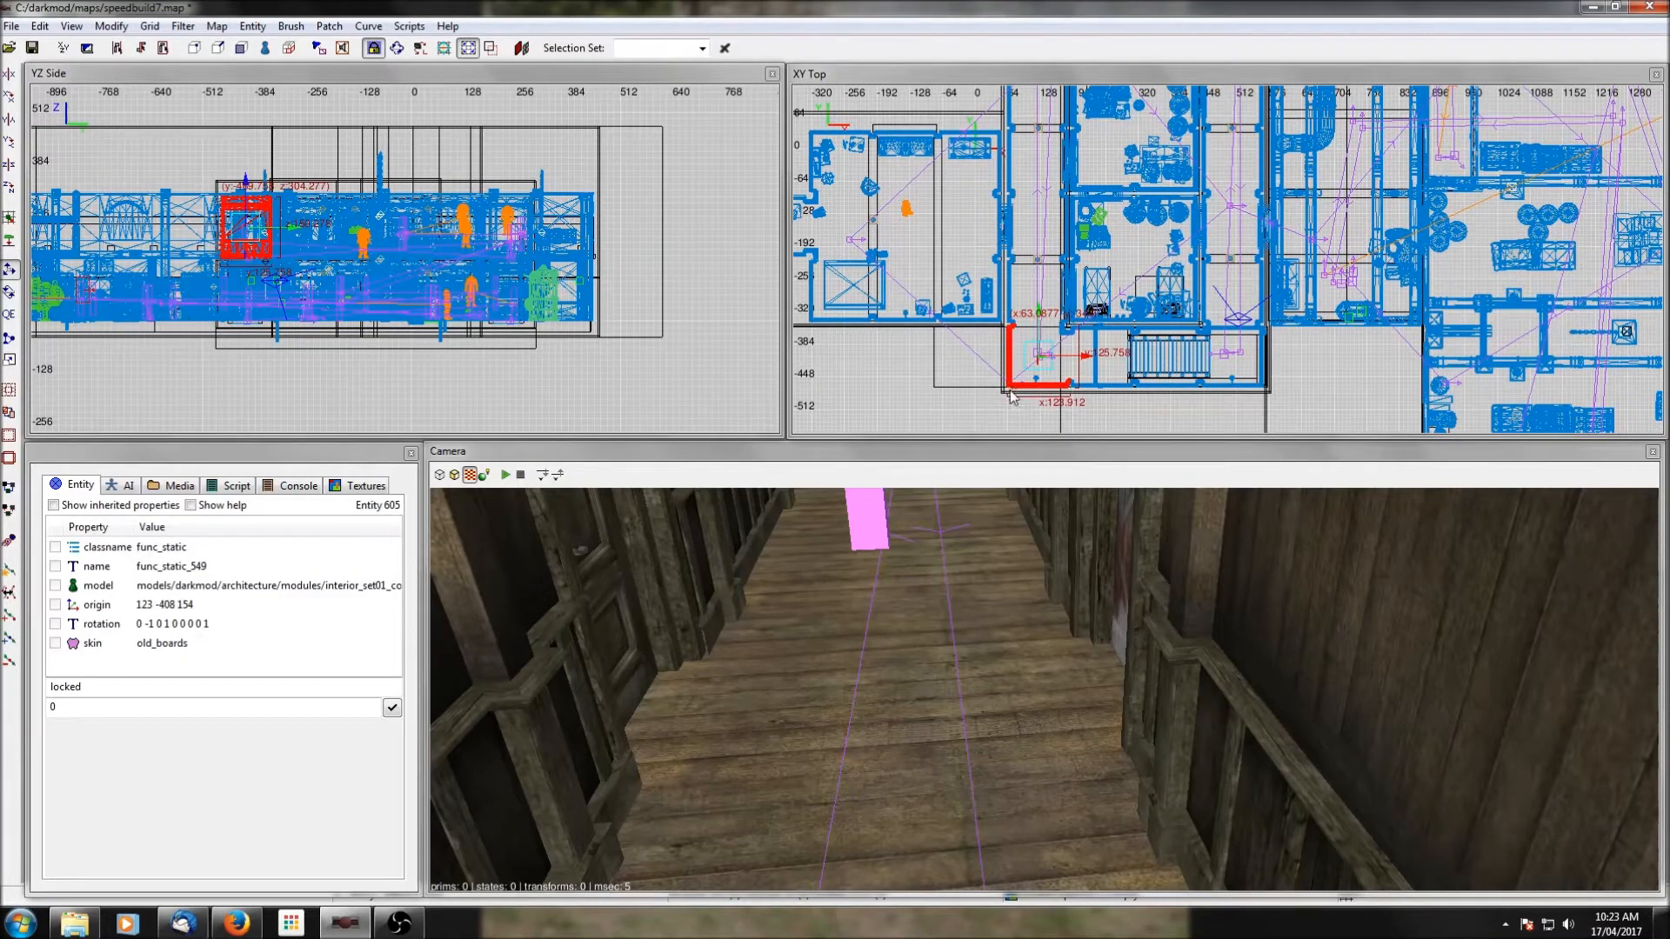
pyautogui.keyDown('shift'); pyautogui.click(1009, 388); pyautogui.keyUp('shift')
pyautogui.keyDown('shift'); pyautogui.click(1009, 388); pyautogui.keyUp('shift')
pyautogui.keyDown('shift'); pyautogui.click(1009, 388); pyautogui.keyUp('shift')
pyautogui.keyDown('shift'); pyautogui.click(1010, 389); pyautogui.keyUp('shift')
pyautogui.moveTo(1010, 388); pyautogui.dragTo(1098, 333)
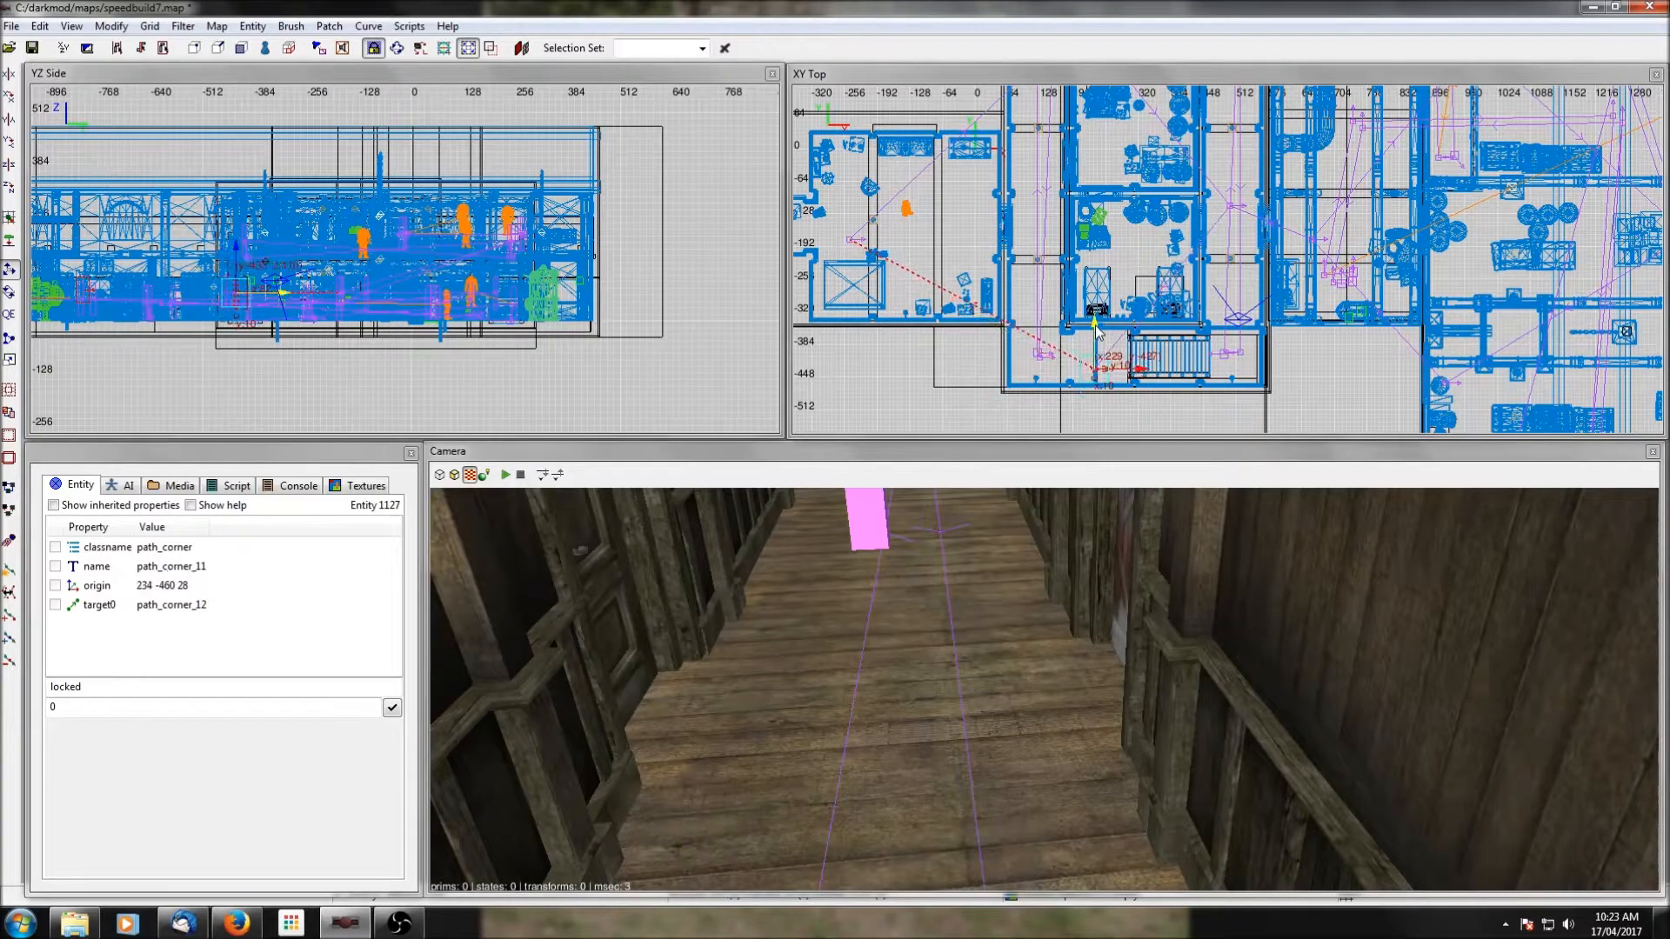
pyautogui.moveTo(245, 251); pyautogui.dragTo(244, 178)
pyautogui.click(12, 240)
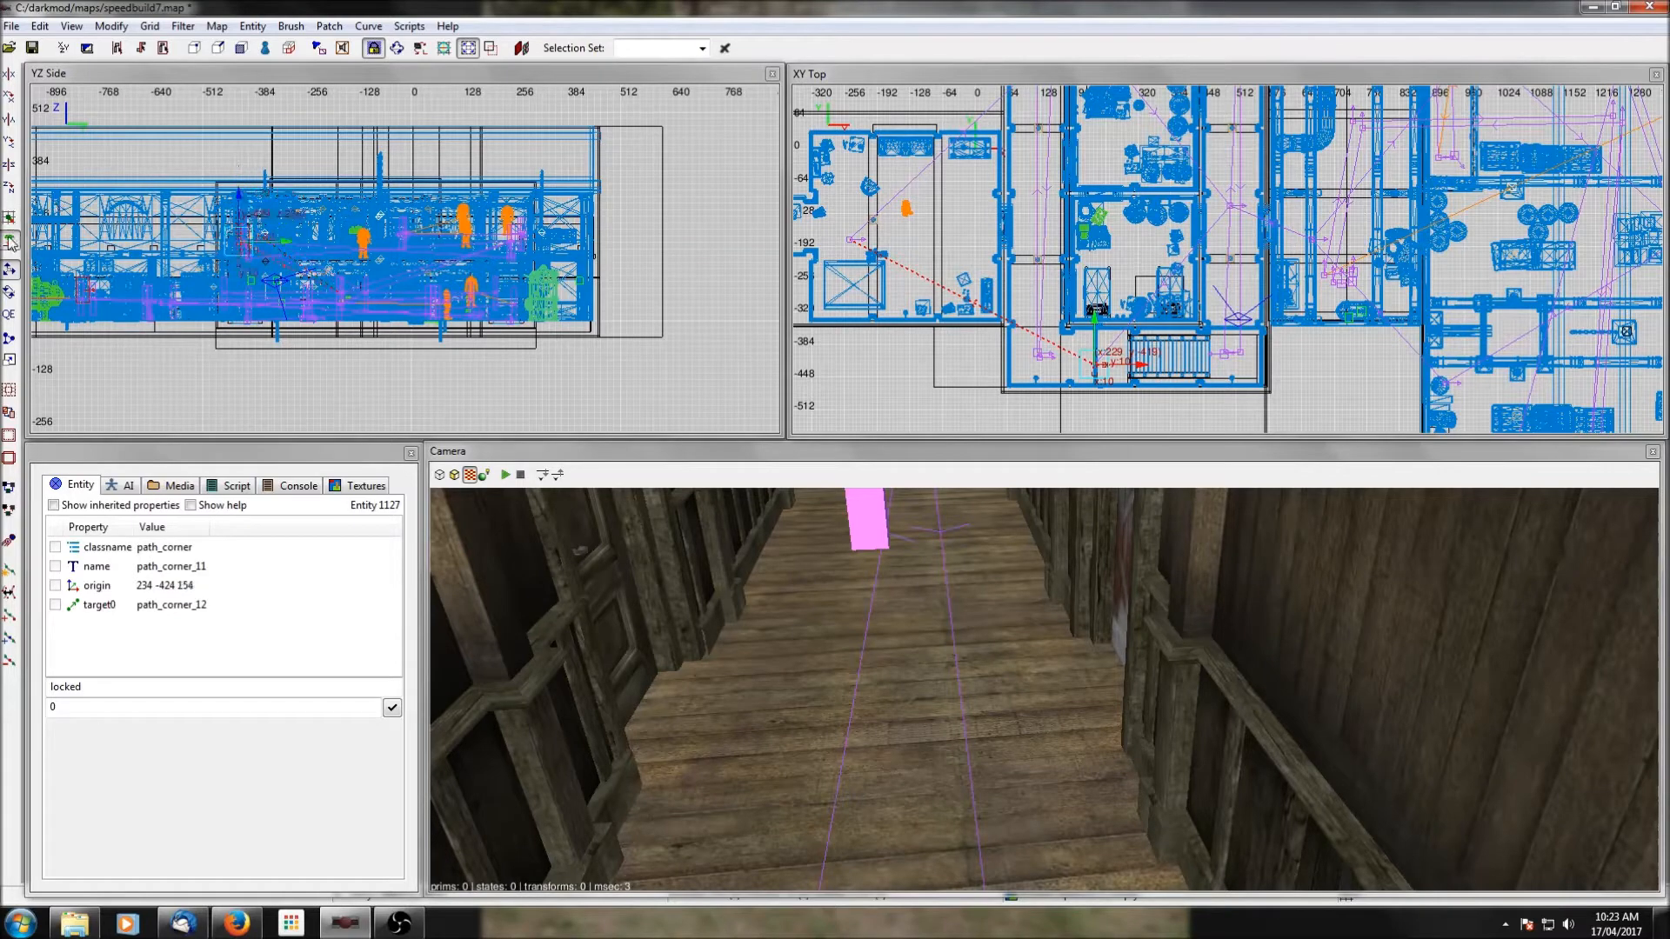
# Move path_corner_12 into the western room at about x -154, y -164, raise it to the upper storey, drop it to the floor, and deselect it.
pyautogui.press('Escape')
pyautogui.keyDown('shift'); pyautogui.click(852, 239); pyautogui.keyUp('shift')
pyautogui.moveTo(853, 238); pyautogui.dragTo(896, 189)
pyautogui.moveTo(353, 252); pyautogui.dragTo(353, 178)
pyautogui.click(13, 239)
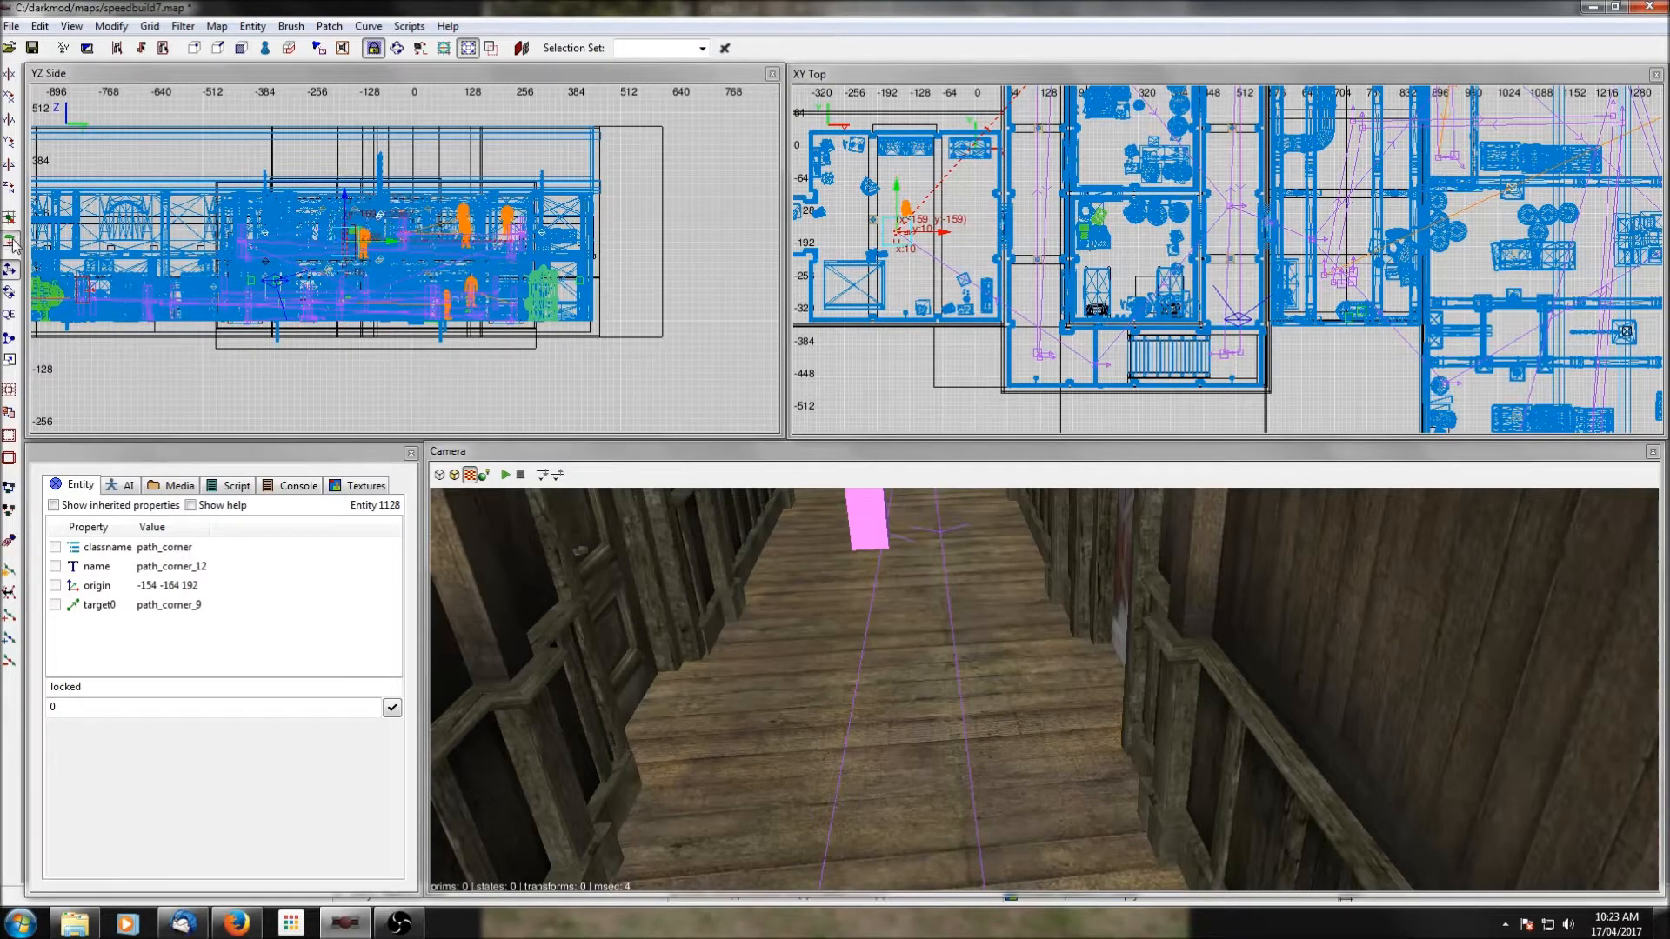
pyautogui.scroll(-1, 936, 255)
pyautogui.moveTo(1046, 323); pyautogui.dragTo(798, 373, button='right')
pyautogui.press('Escape')
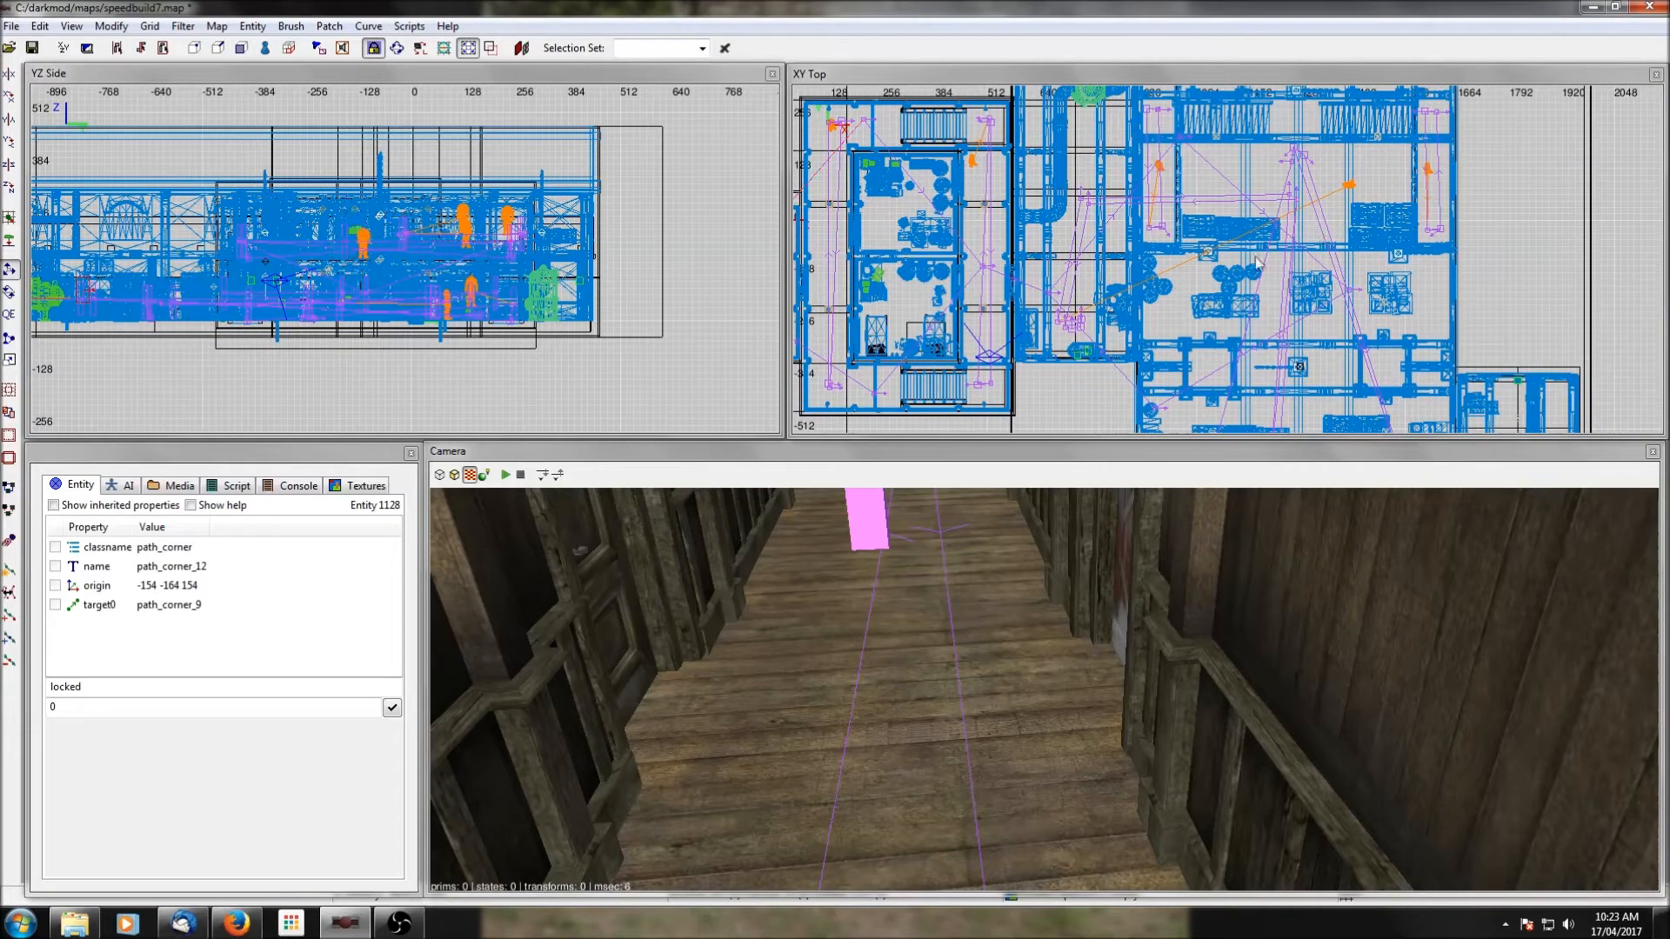
# Hide the roof brushes, long beam and stair model covering path_corner_16 in the northwest of the large eastern hall.
pyautogui.moveTo(1183, 189); pyautogui.dragTo(1111, 251, button='right')
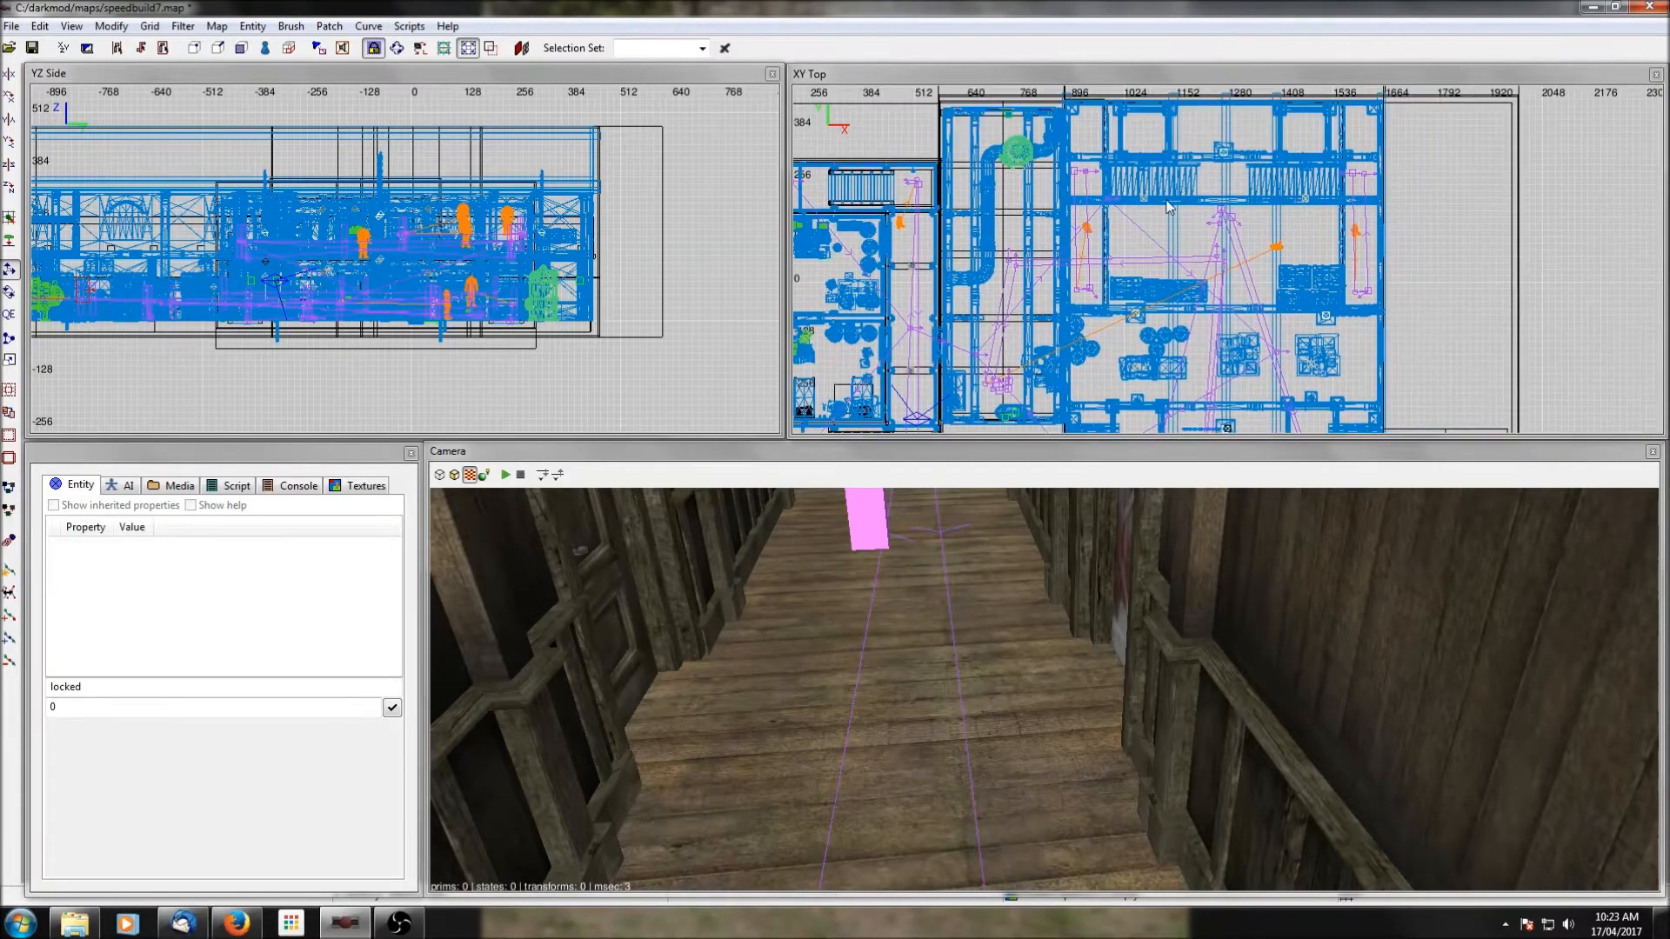
pyautogui.keyDown('shift'); pyautogui.click(1107, 197); pyautogui.keyUp('shift')
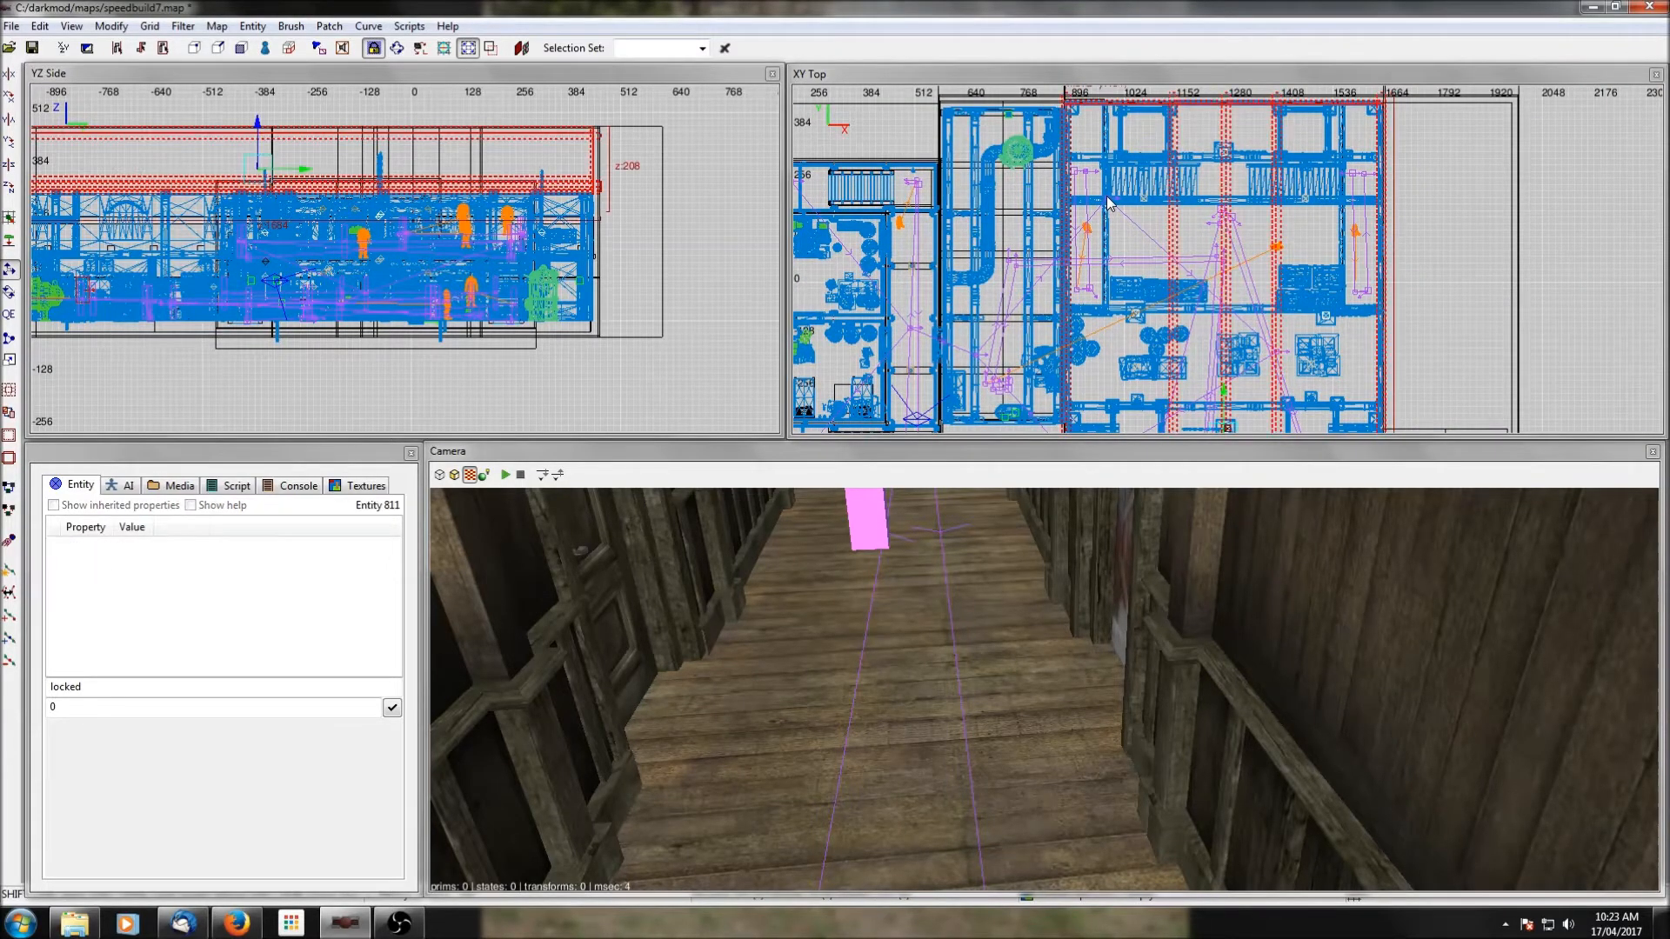
pyautogui.press('Escape')
pyautogui.keyDown('shift'); pyautogui.click(1107, 200); pyautogui.keyUp('shift')
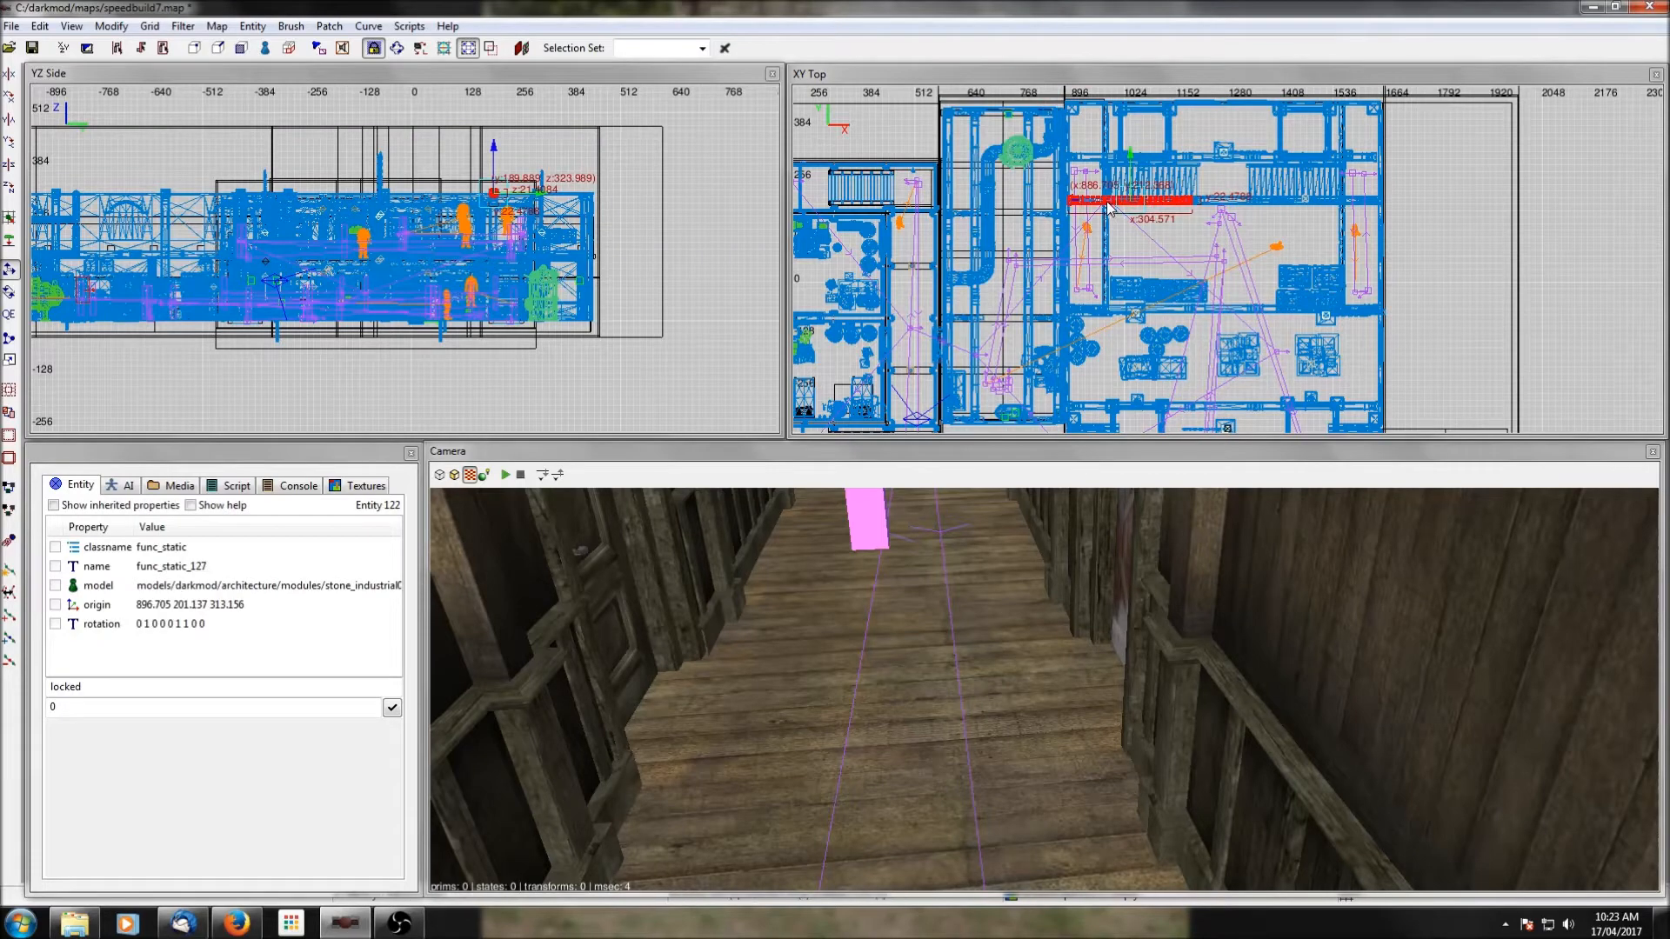
pyautogui.press('Escape')
pyautogui.keyDown('shift'); pyautogui.click(1108, 208); pyautogui.keyUp('shift')
pyautogui.press('Delete')
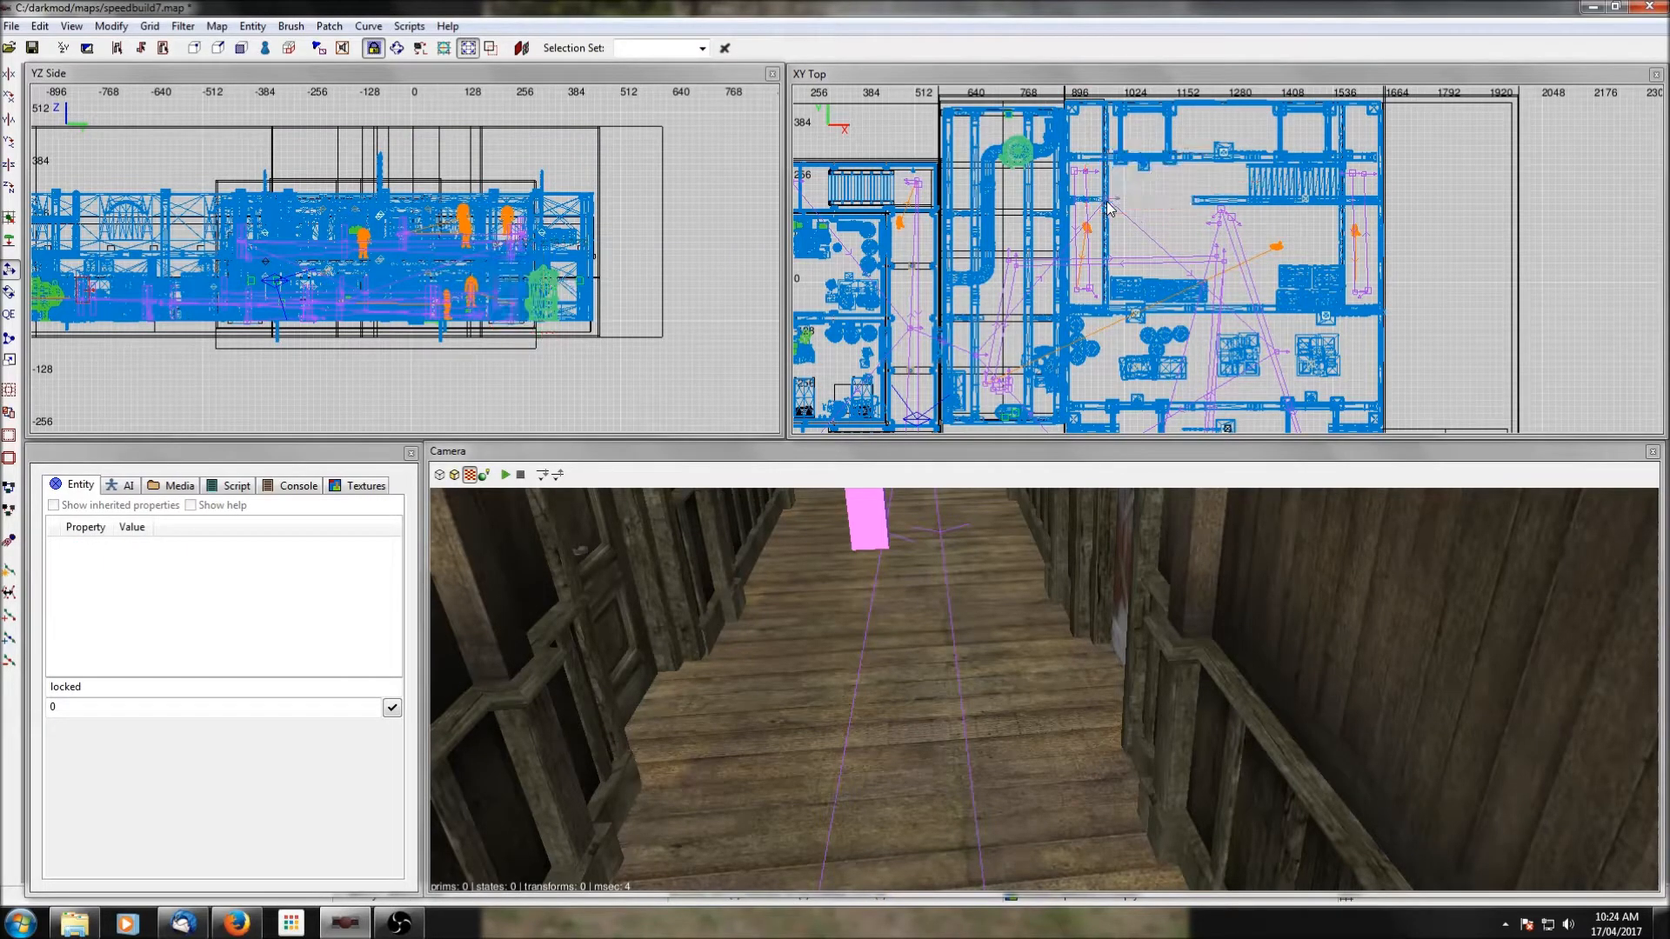
pyautogui.keyDown('shift'); pyautogui.click(1107, 202); pyautogui.keyUp('shift')
pyautogui.press('Escape')
# Move path_corner_16 east to about x 1260, y 260 at floor level beside the remaining stairs, and deselect it.
pyautogui.keyDown('shift'); pyautogui.click(1107, 201); pyautogui.keyUp('shift')
pyautogui.moveTo(1147, 202); pyautogui.dragTo(1266, 185)
pyautogui.moveTo(1265, 188); pyautogui.dragTo(1254, 167, button='right')
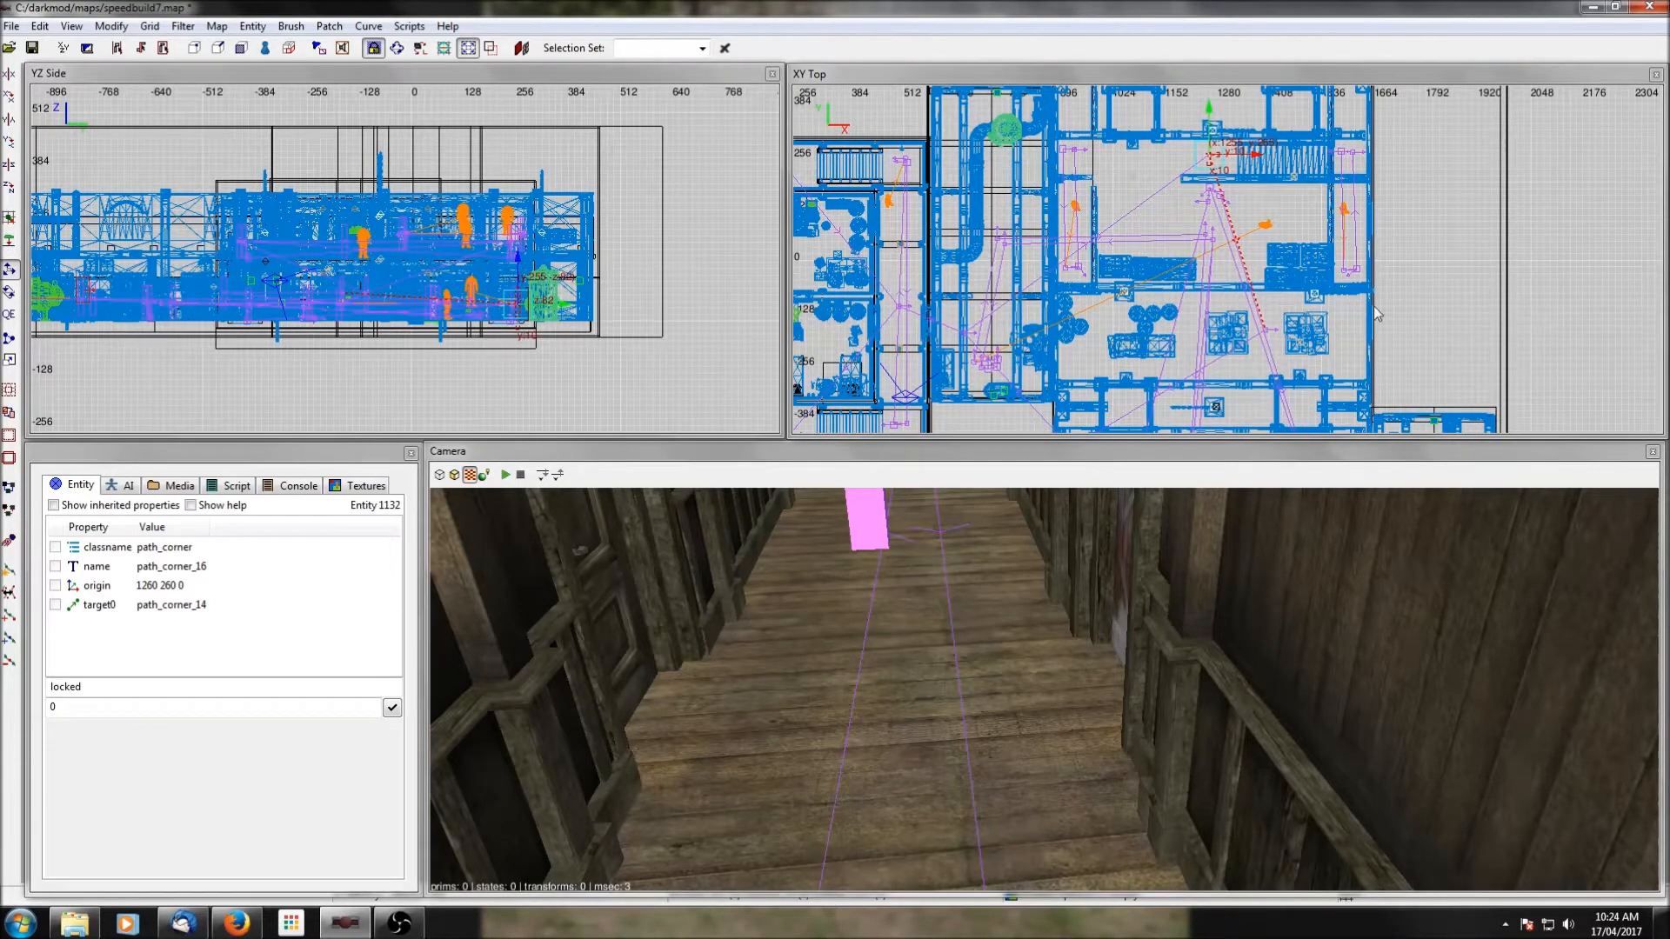
pyautogui.moveTo(1273, 338); pyautogui.dragTo(1239, 250, button='right')
pyautogui.press('Escape')
# Move path_corner_14 to the southern end of the eastern hall at about x 1308, y -916, and deselect it.
pyautogui.keyDown('shift'); pyautogui.click(1237, 248); pyautogui.keyUp('shift')
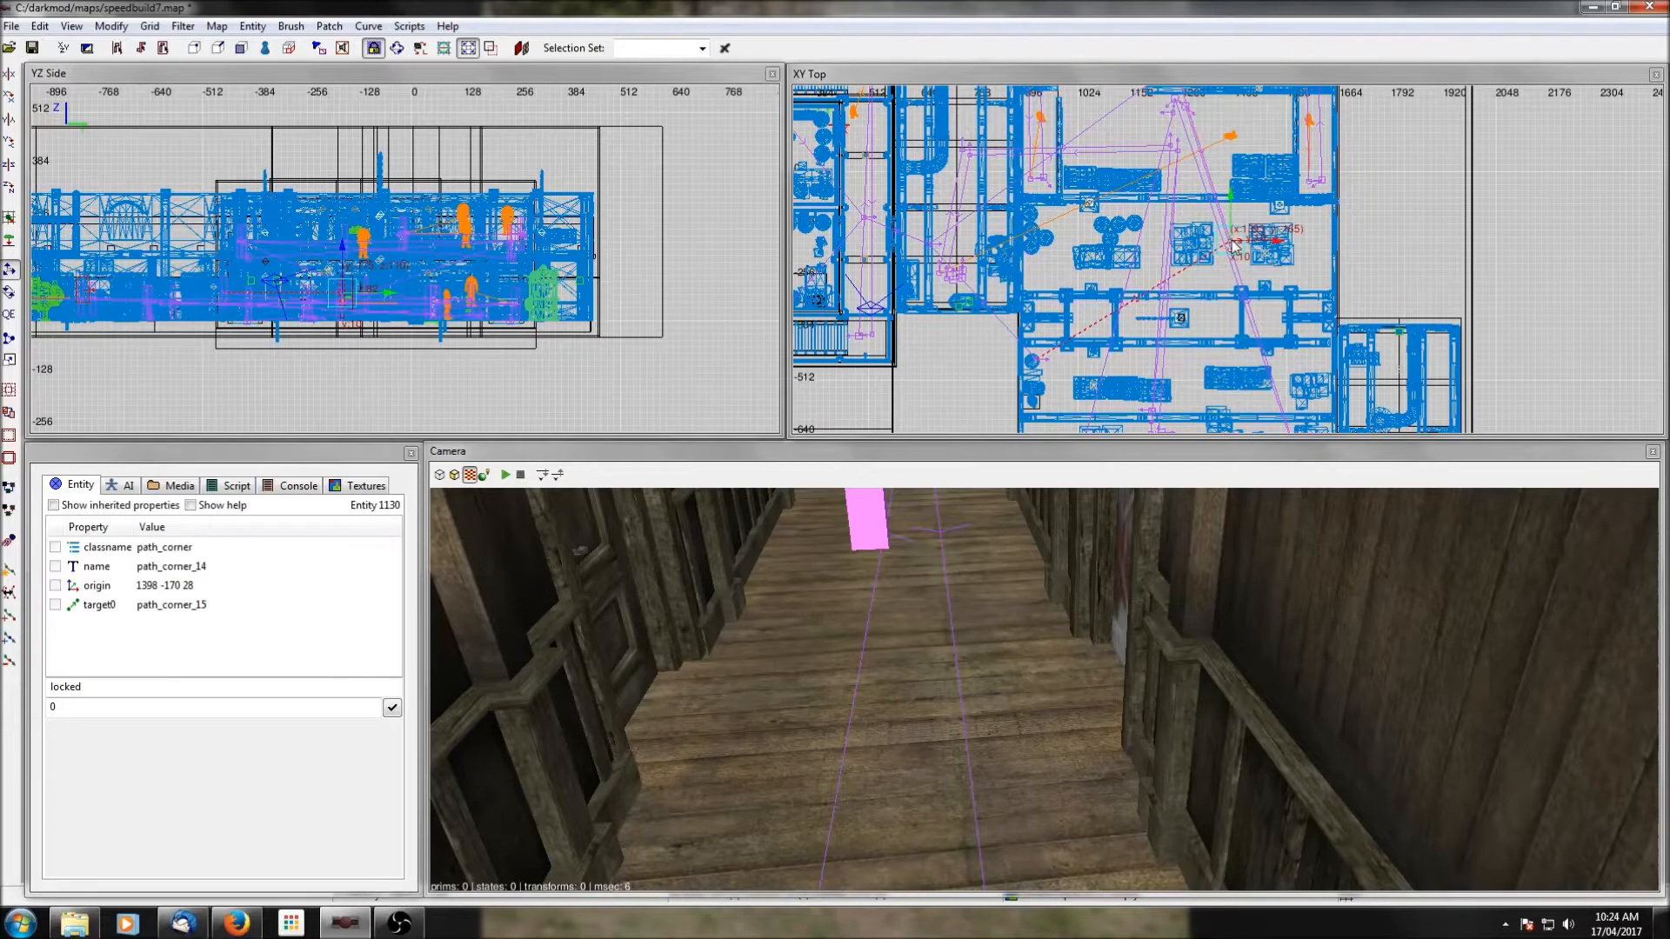
pyautogui.moveTo(1230, 193); pyautogui.dragTo(1230, 330)
pyautogui.moveTo(1330, 343); pyautogui.dragTo(1354, 189, button='right')
pyautogui.moveTo(1277, 228); pyautogui.dragTo(1264, 393)
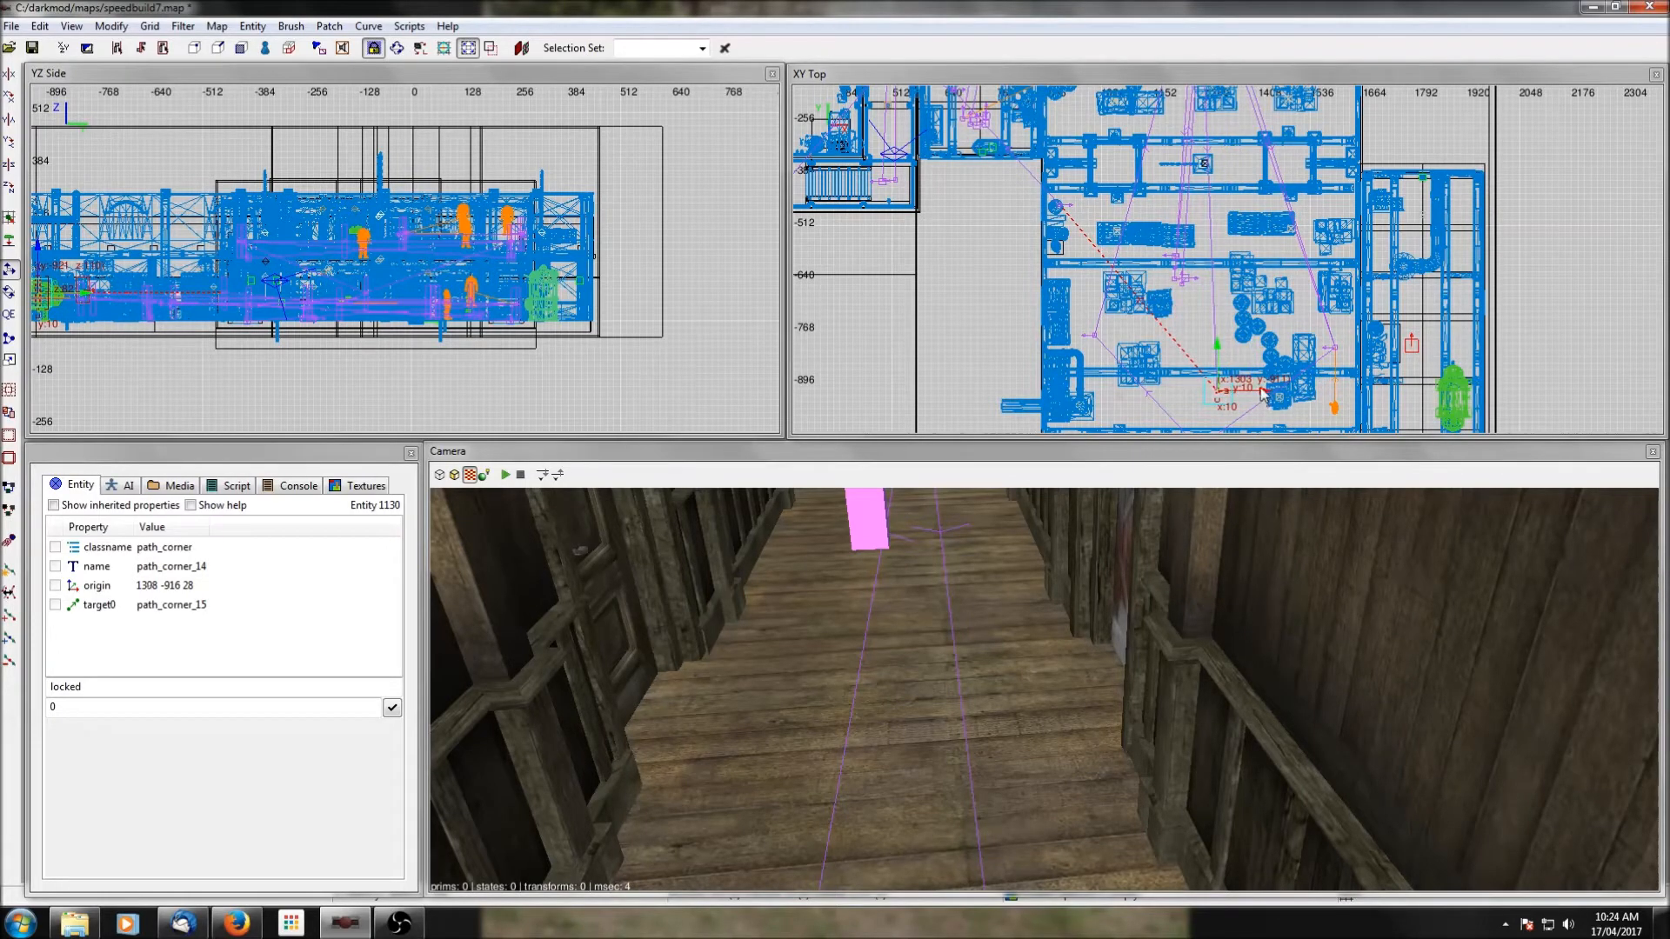
pyautogui.moveTo(1105, 260); pyautogui.dragTo(1118, 286, button='right')
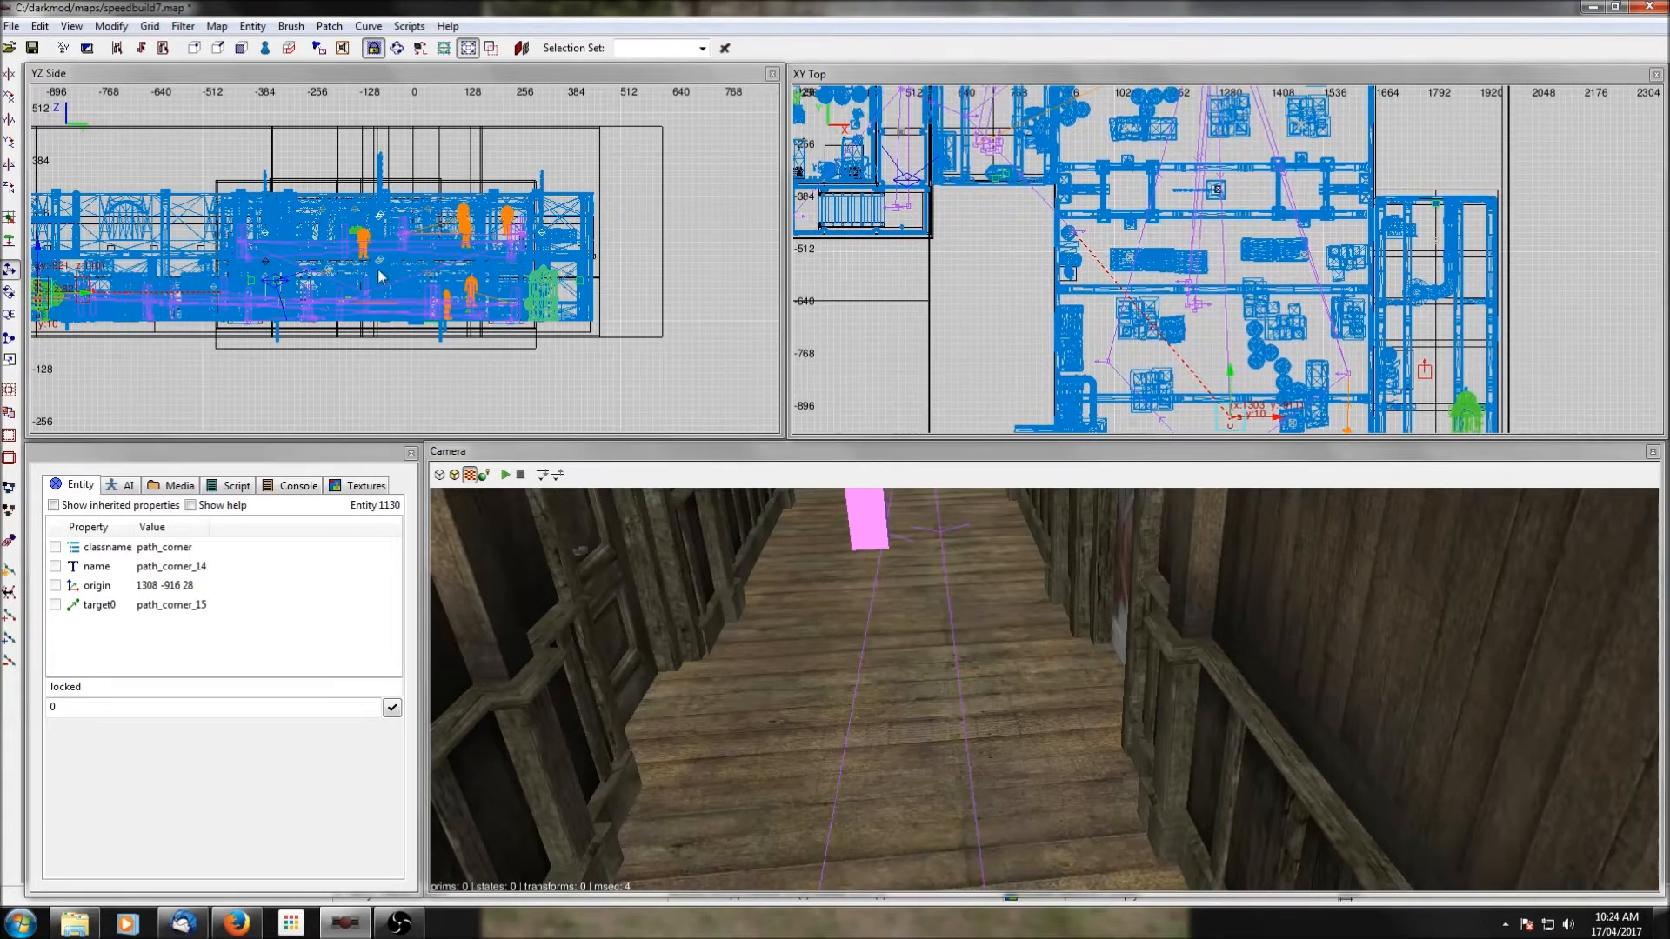
pyautogui.press('Escape')
# Move path_corner_15 into the northern eastern hall at about x 1144, y 122, drop it to the floor, and save the map.
pyautogui.keyDown('shift'); pyautogui.click(1072, 232); pyautogui.keyUp('shift')
pyautogui.moveTo(1155, 170); pyautogui.dragTo(1114, 263, button='right')
pyautogui.moveTo(1089, 333); pyautogui.dragTo(1170, 177)
pyautogui.moveTo(1181, 228); pyautogui.dragTo(1195, 272, button='right')
pyautogui.moveTo(1203, 251); pyautogui.dragTo(1203, 187)
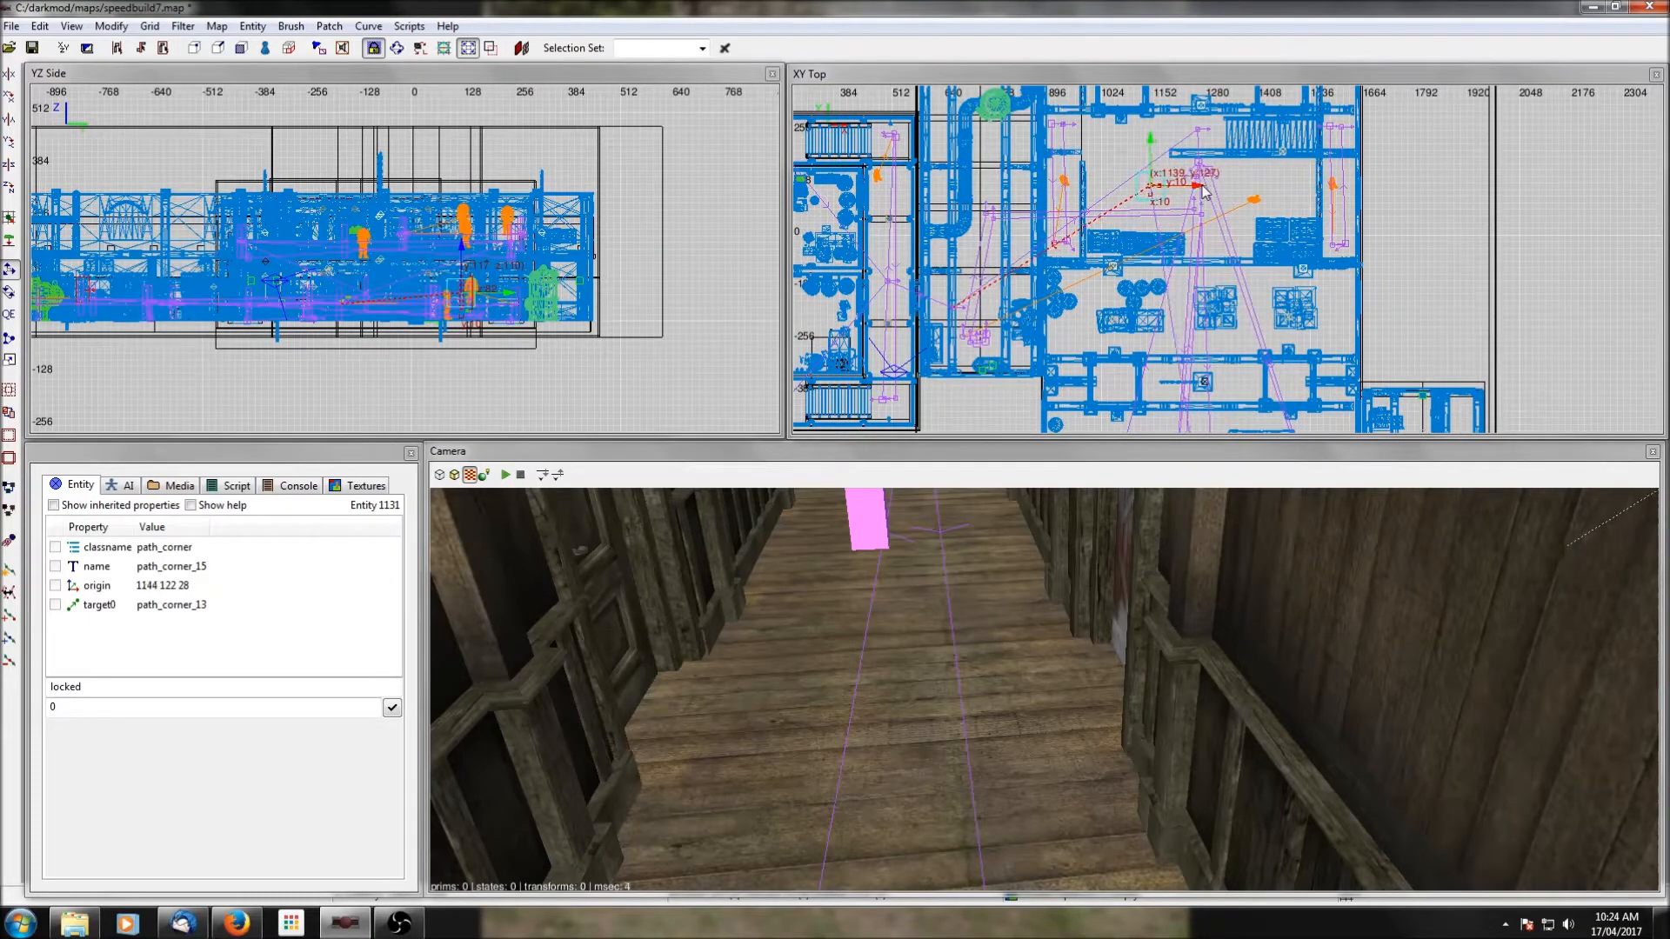
pyautogui.click(9, 239)
pyautogui.click(31, 49)
pyautogui.moveTo(854, 295); pyautogui.dragTo(1100, 282, button='right')
pyautogui.press('Escape')
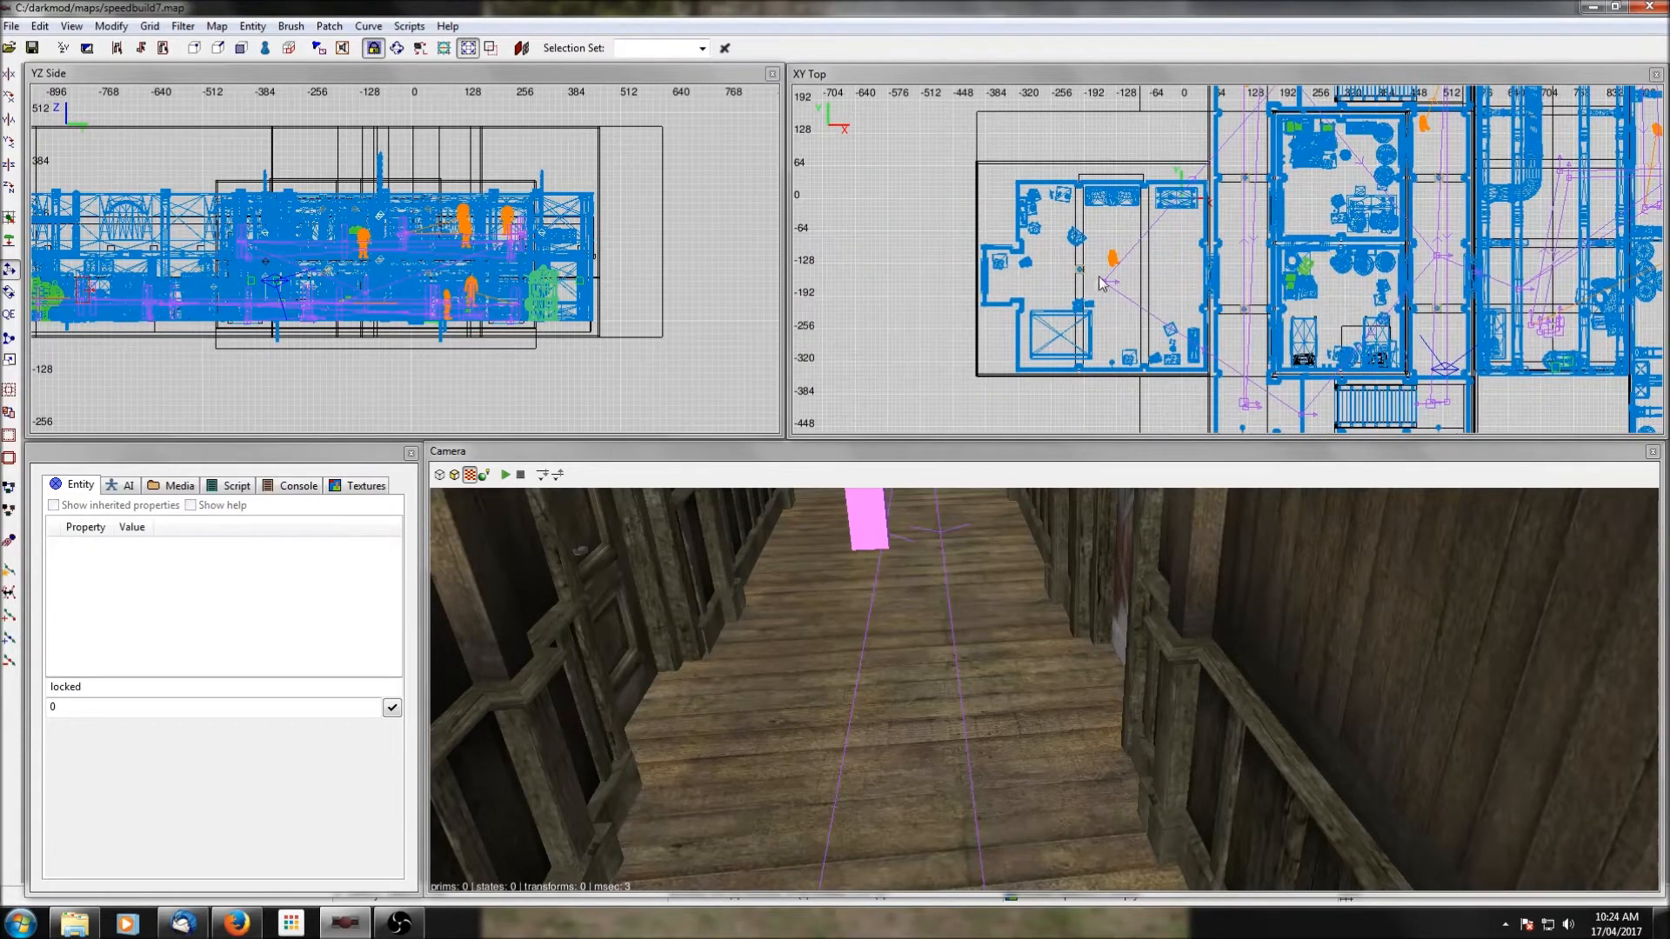
# Create a path_wait entity beside path_corner_12 in the western room.
pyautogui.rightClick(1095, 280)
pyautogui.click(1117, 284)
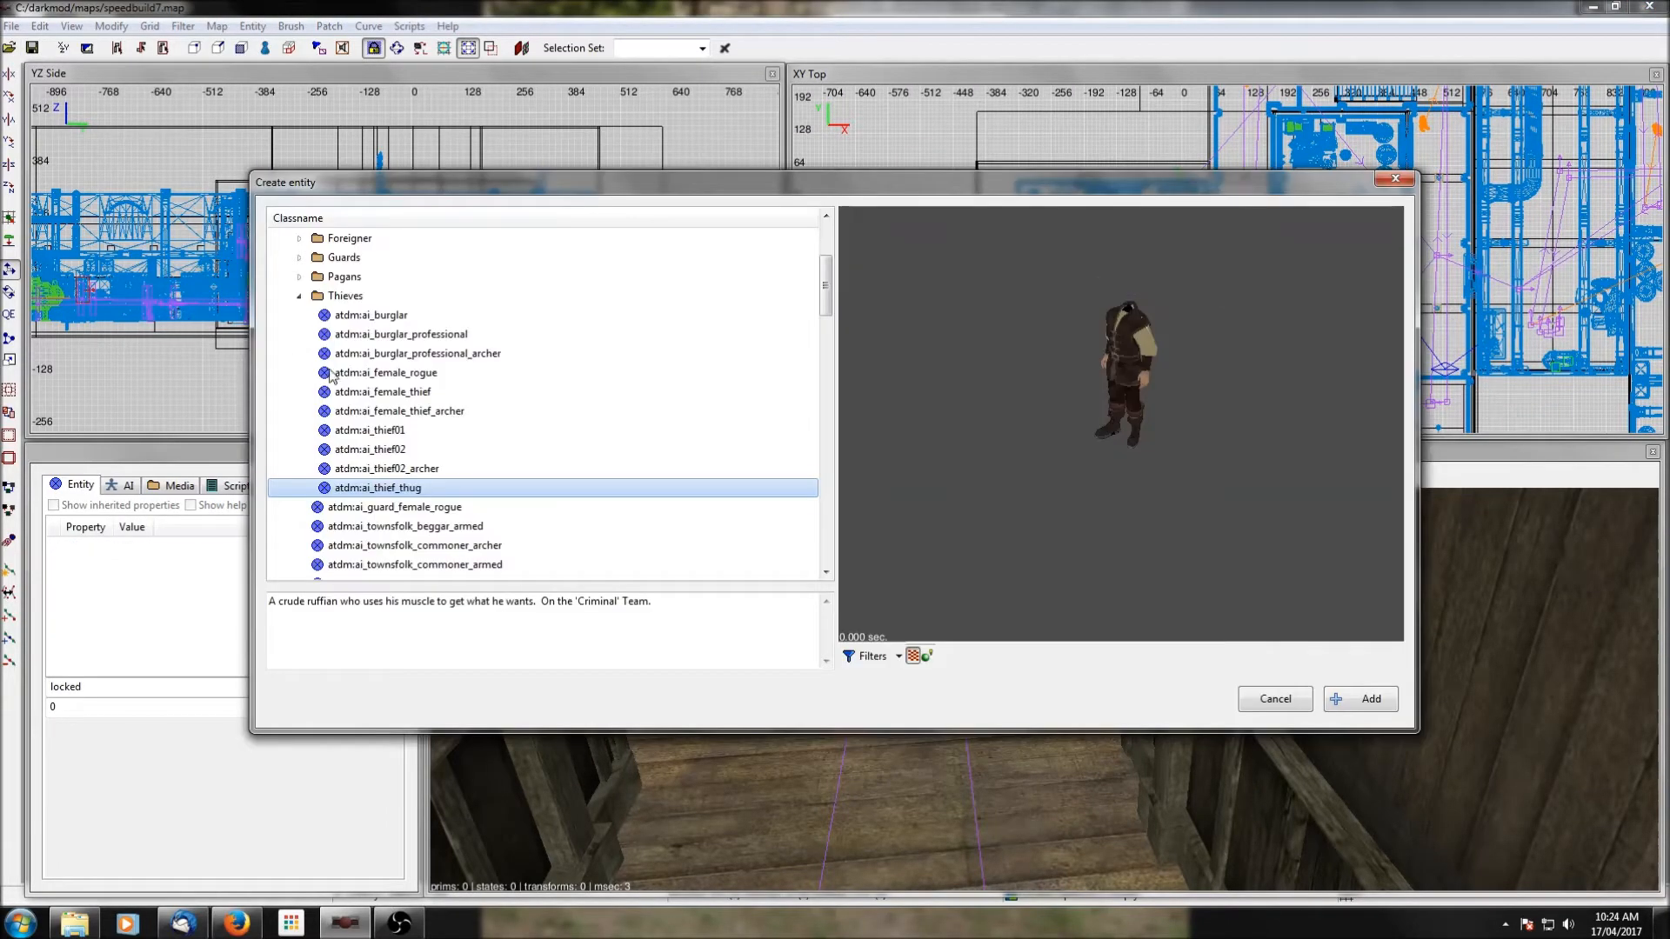
pyautogui.click(299, 296)
pyautogui.scroll(2, 299, 305)
pyautogui.scroll(-8, 299, 315)
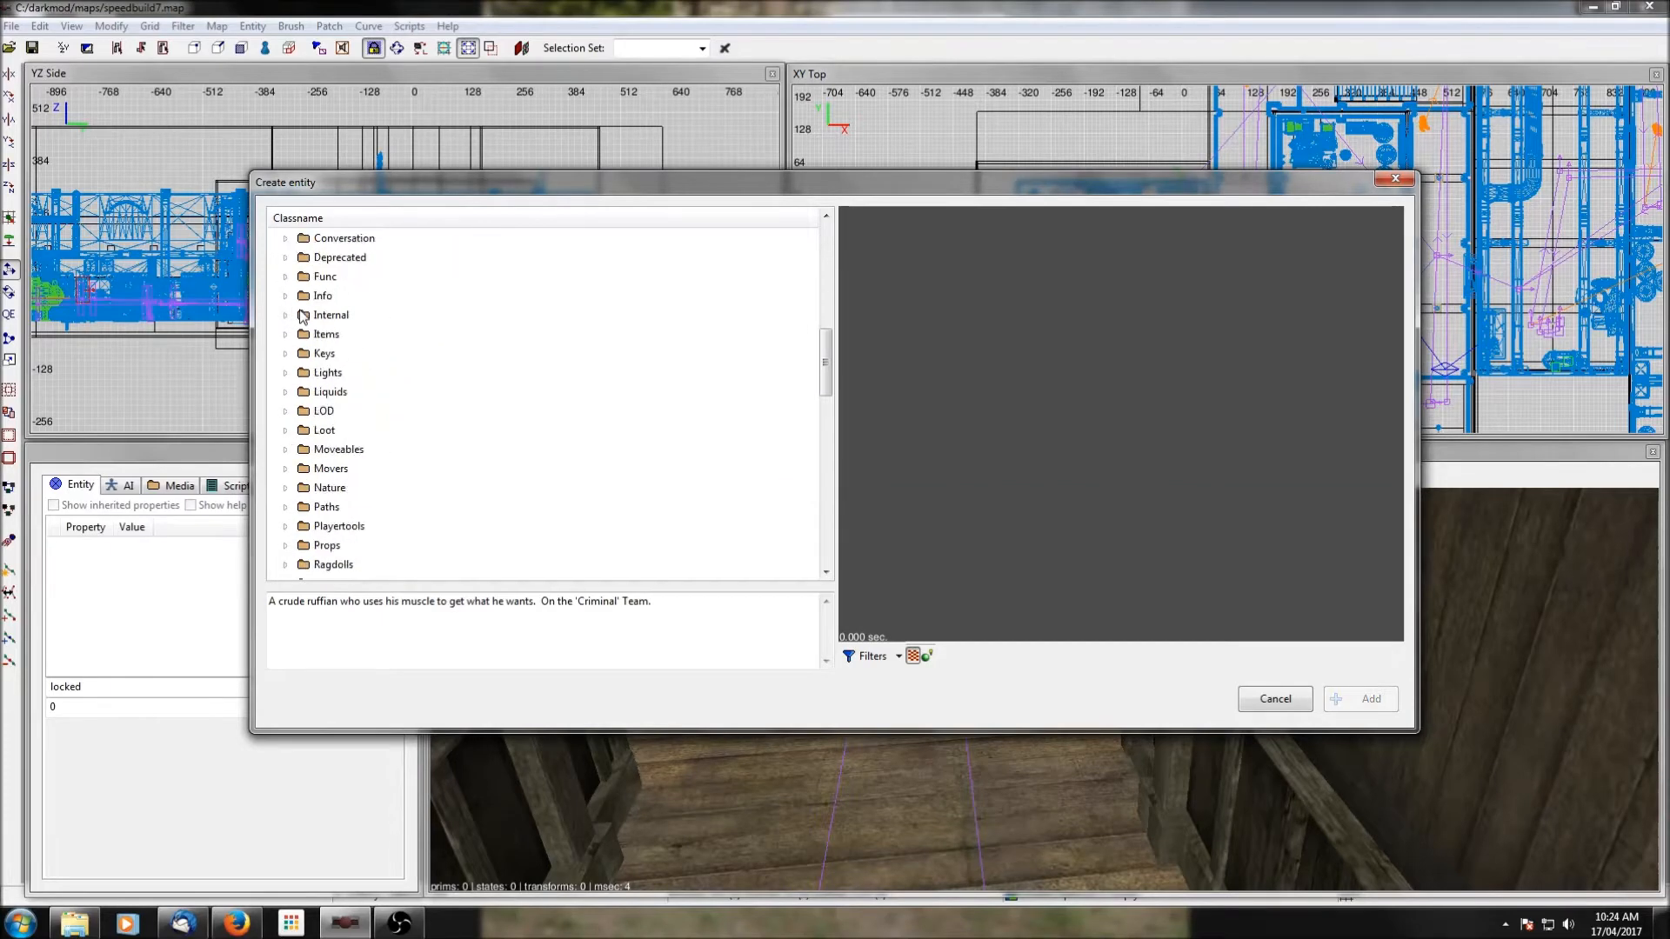
pyautogui.click(285, 507)
pyautogui.scroll(-3, 344, 444)
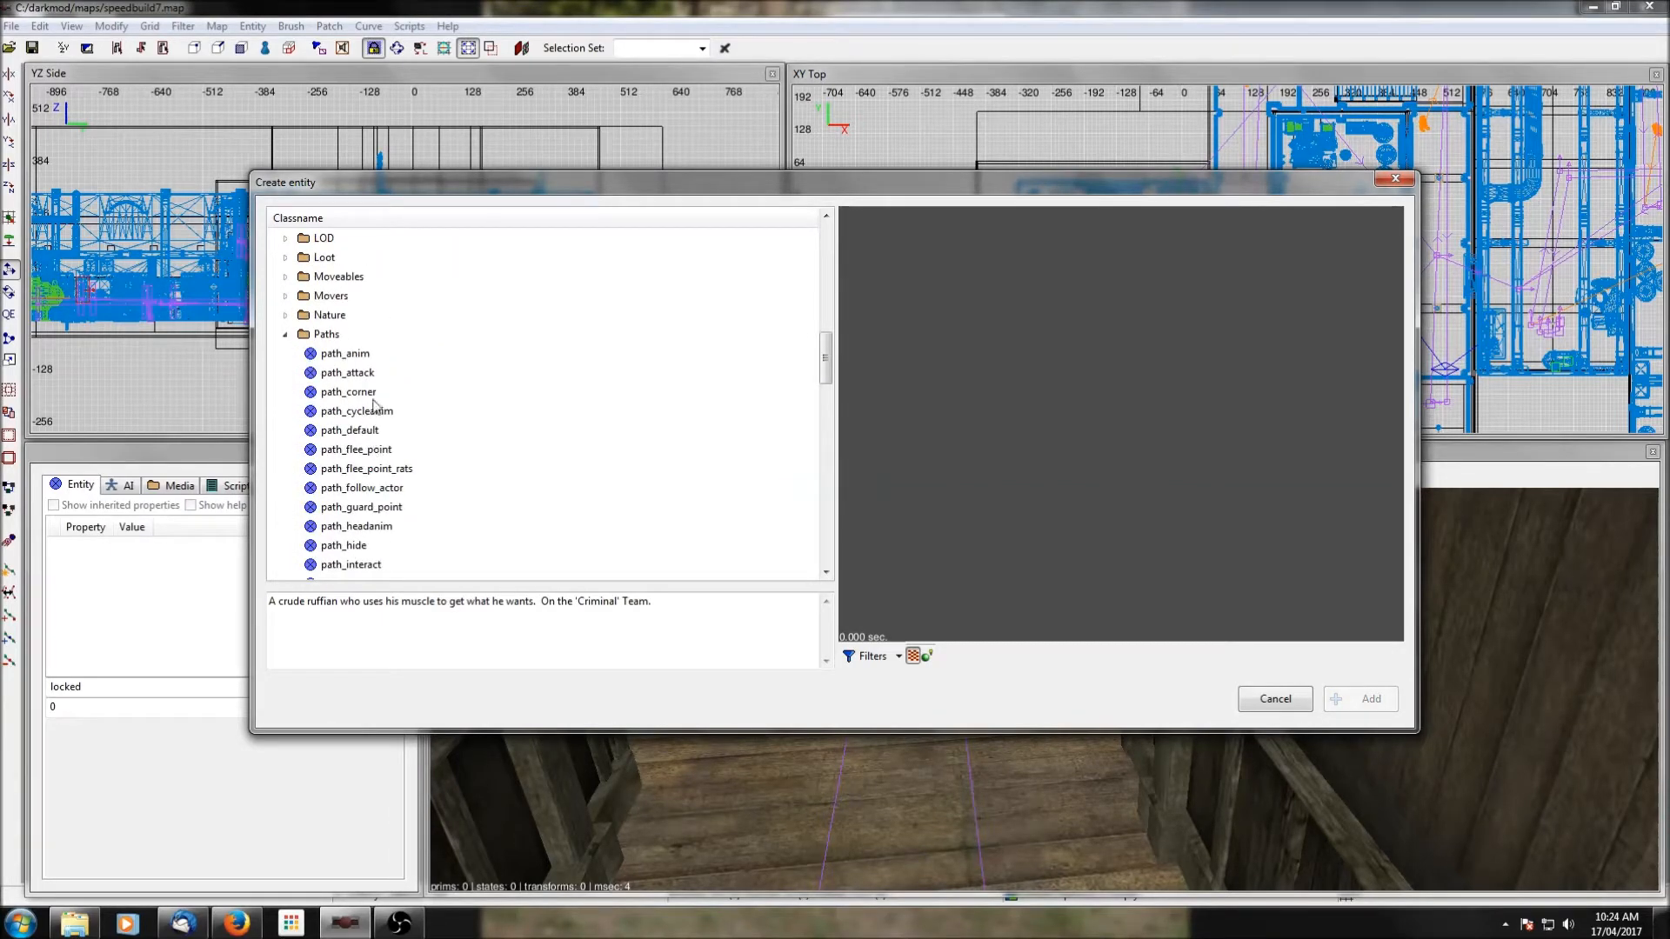
pyautogui.scroll(-2, 371, 412)
pyautogui.scroll(-2, 370, 512)
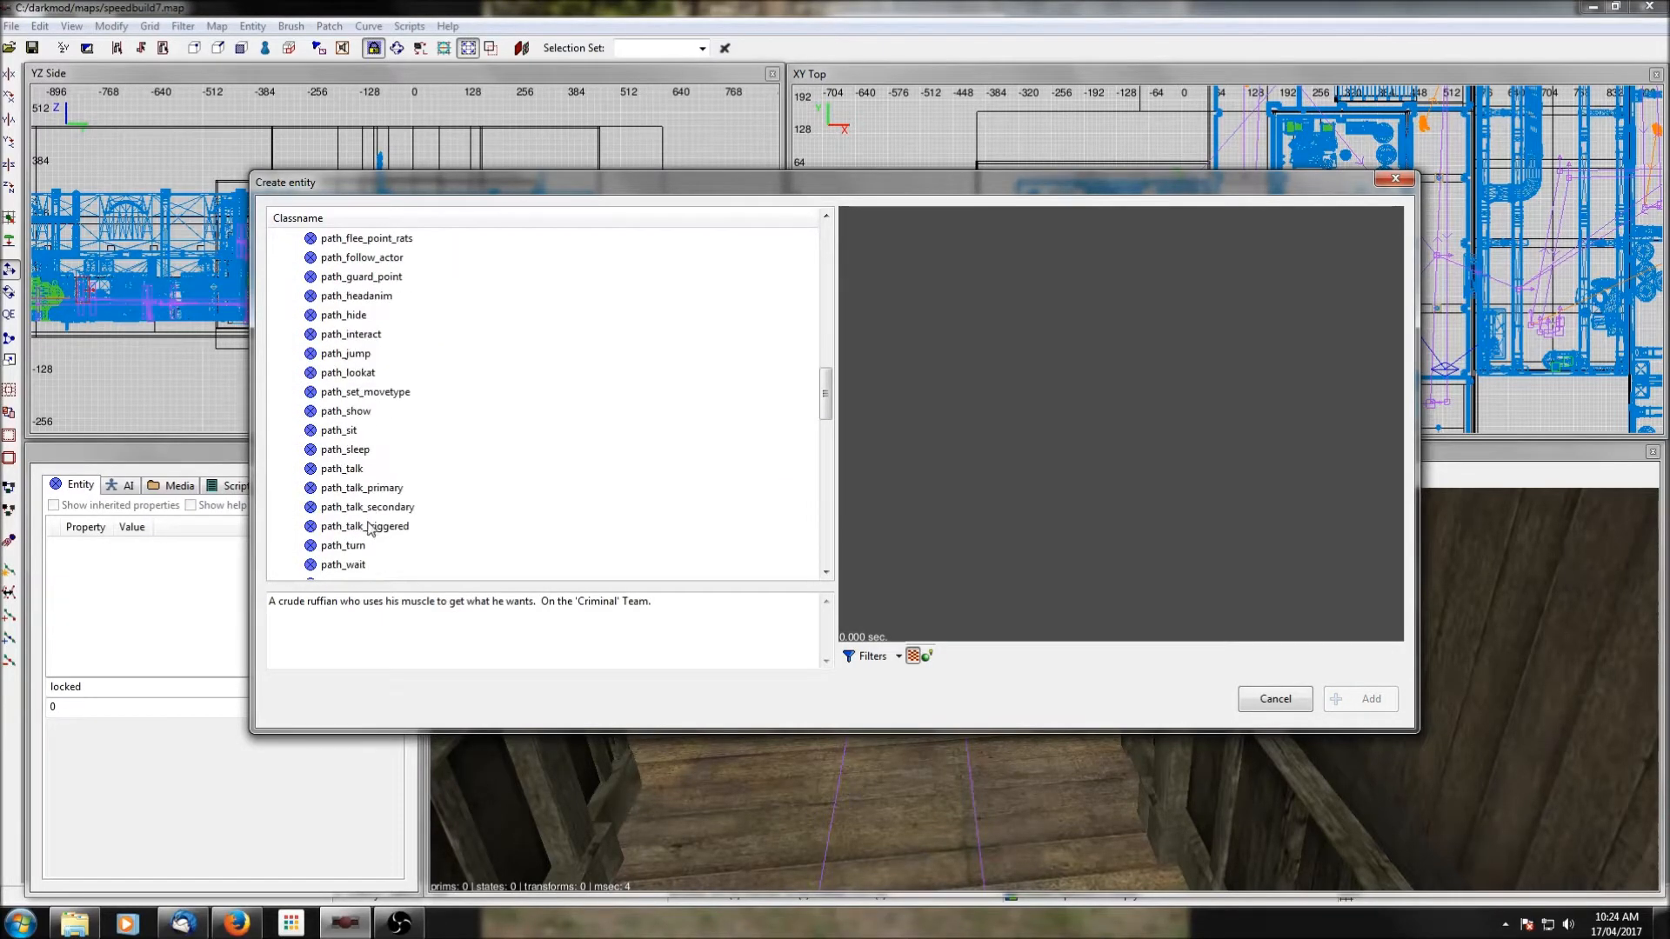
pyautogui.click(357, 565)
pyautogui.click(1357, 699)
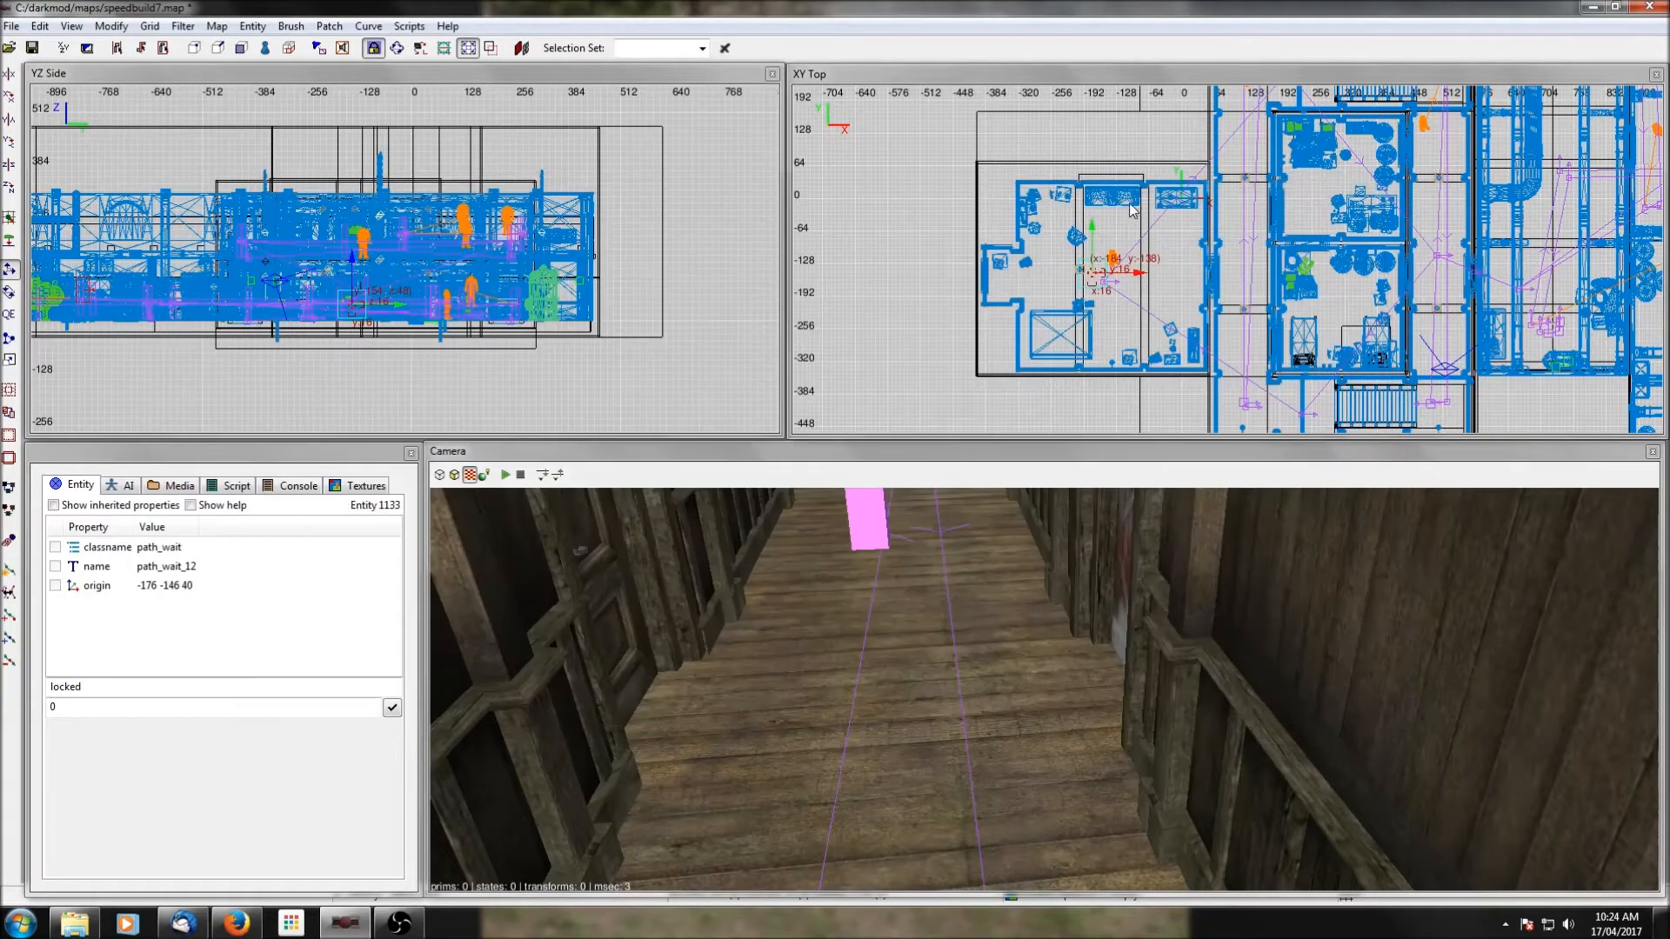
# Add a wait_max property of 15 to the new path_wait entity beside path_corner_12.
pyautogui.scroll(4, 1128, 238)
pyautogui.scroll(2, 1127, 244)
pyautogui.press('Escape')
pyautogui.keyDown('shift'); pyautogui.click(1099, 263); pyautogui.keyUp('shift')
pyautogui.press('Escape')
pyautogui.keyDown('shift'); pyautogui.click(1057, 225); pyautogui.keyUp('shift')
pyautogui.moveTo(85, 688); pyautogui.dragTo(40, 694)
pyautogui.write('wait_max')
pyautogui.press('Tab')
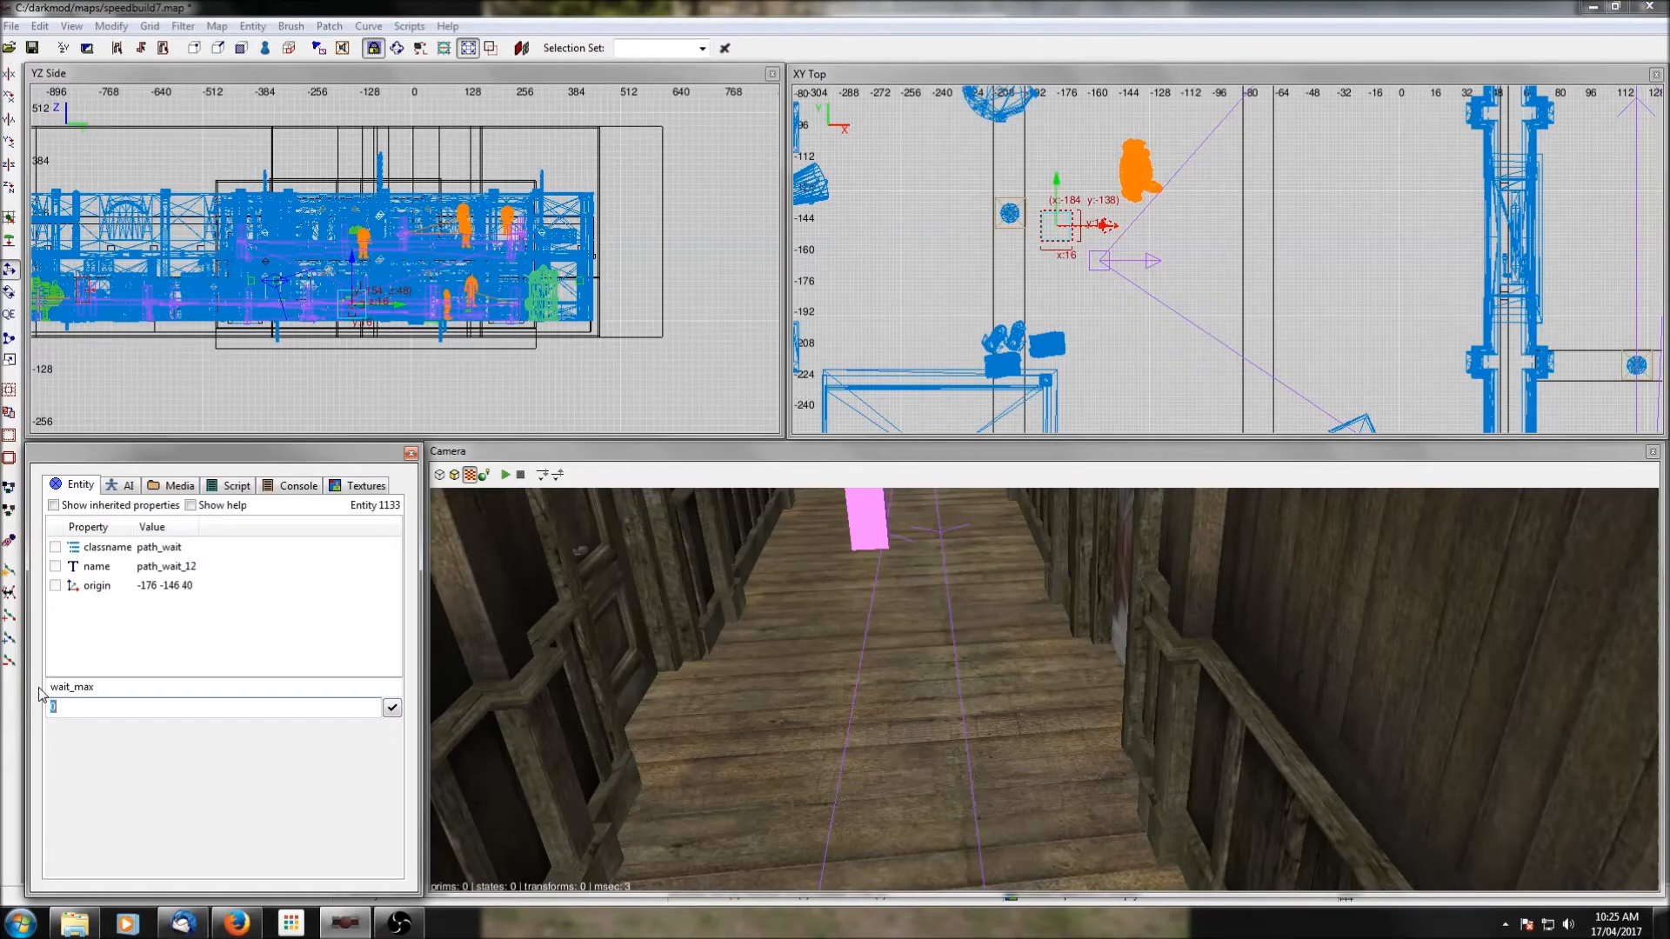
pyautogui.press('Return')
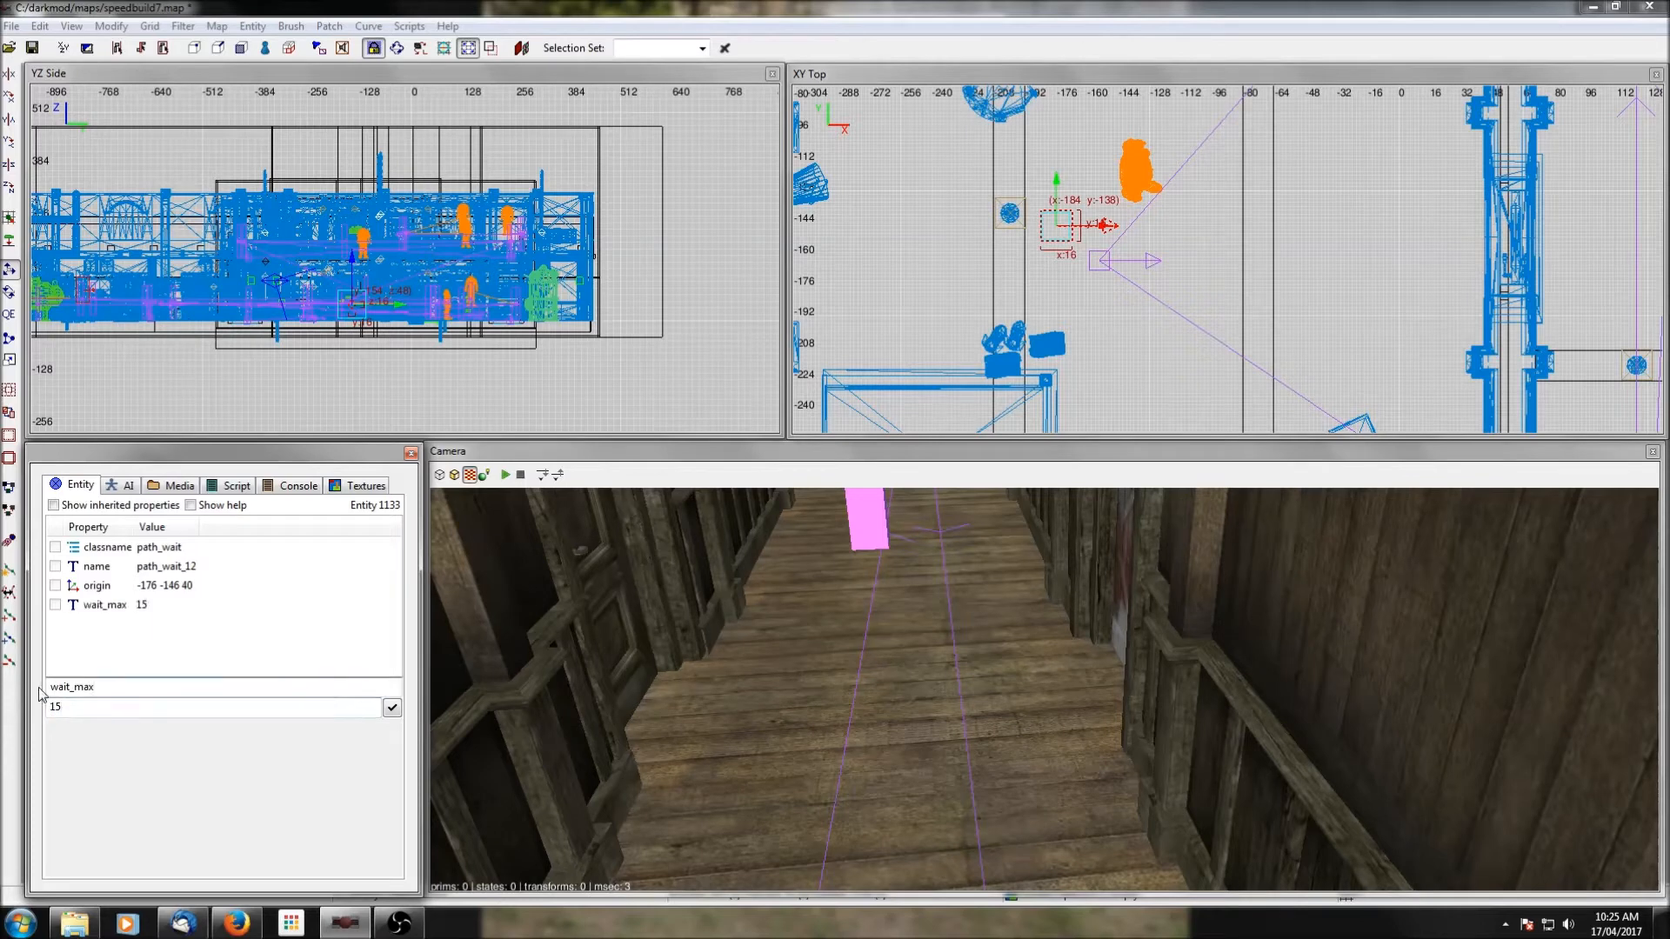
# Connect path_corner_12 to the new path_wait entity as its target, and deselect both.
pyautogui.press('Escape')
pyautogui.keyDown('shift'); pyautogui.click(1101, 261); pyautogui.keyUp('shift')
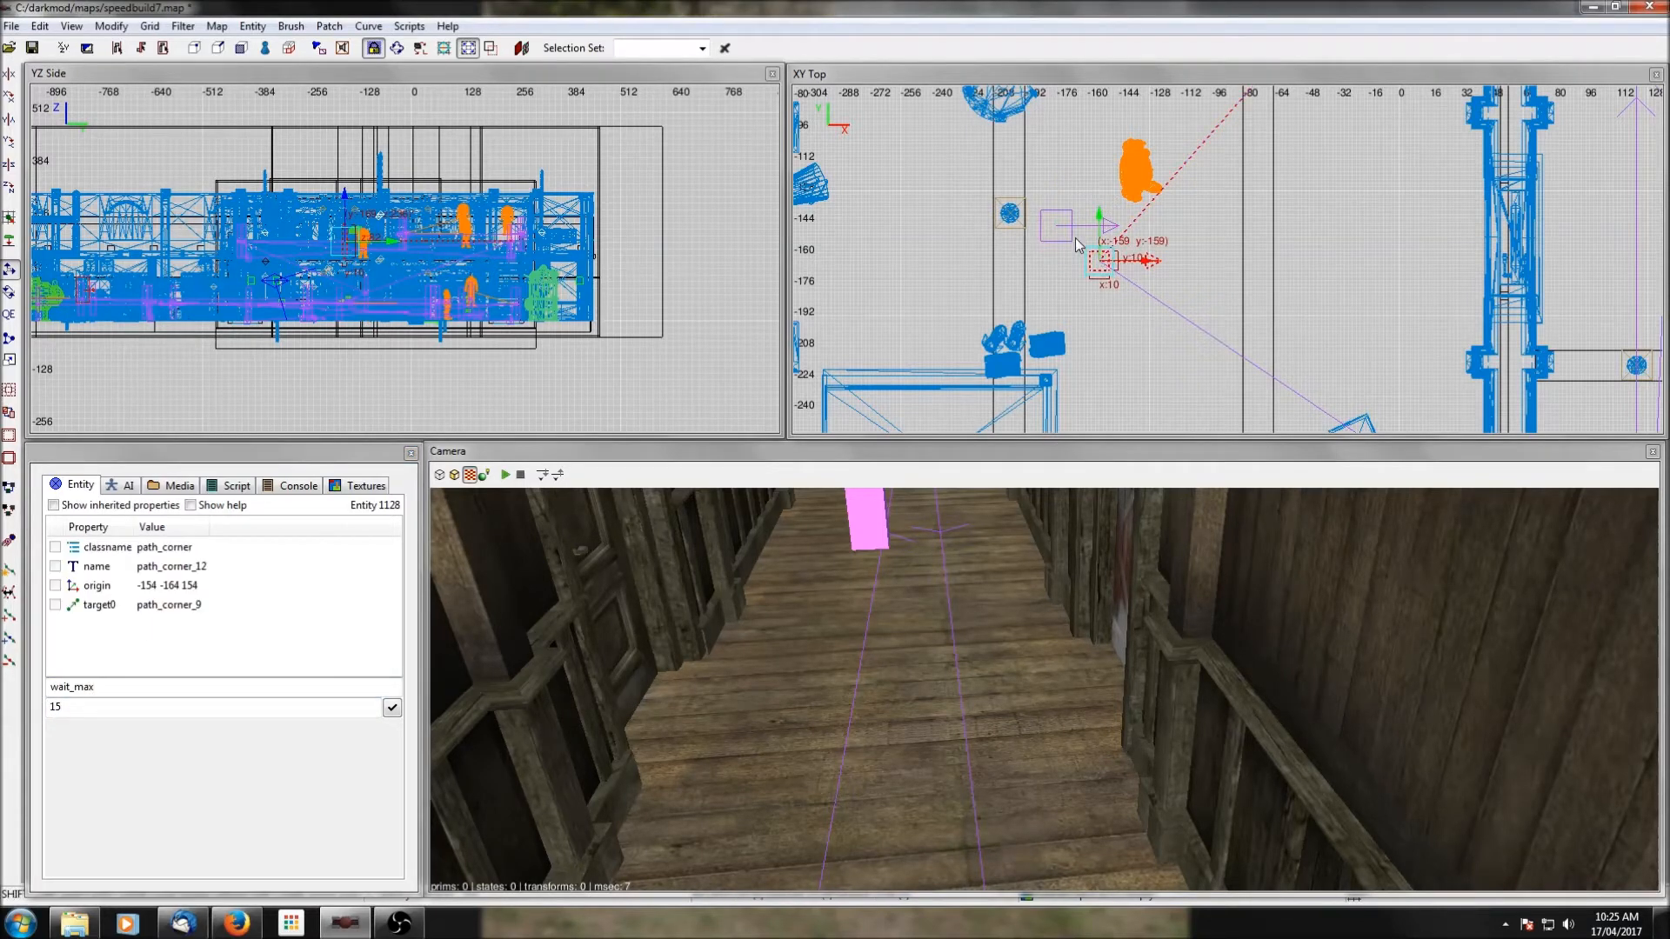
pyautogui.keyDown('shift'); pyautogui.click(1061, 231); pyautogui.keyUp('shift')
pyautogui.press('Escape')
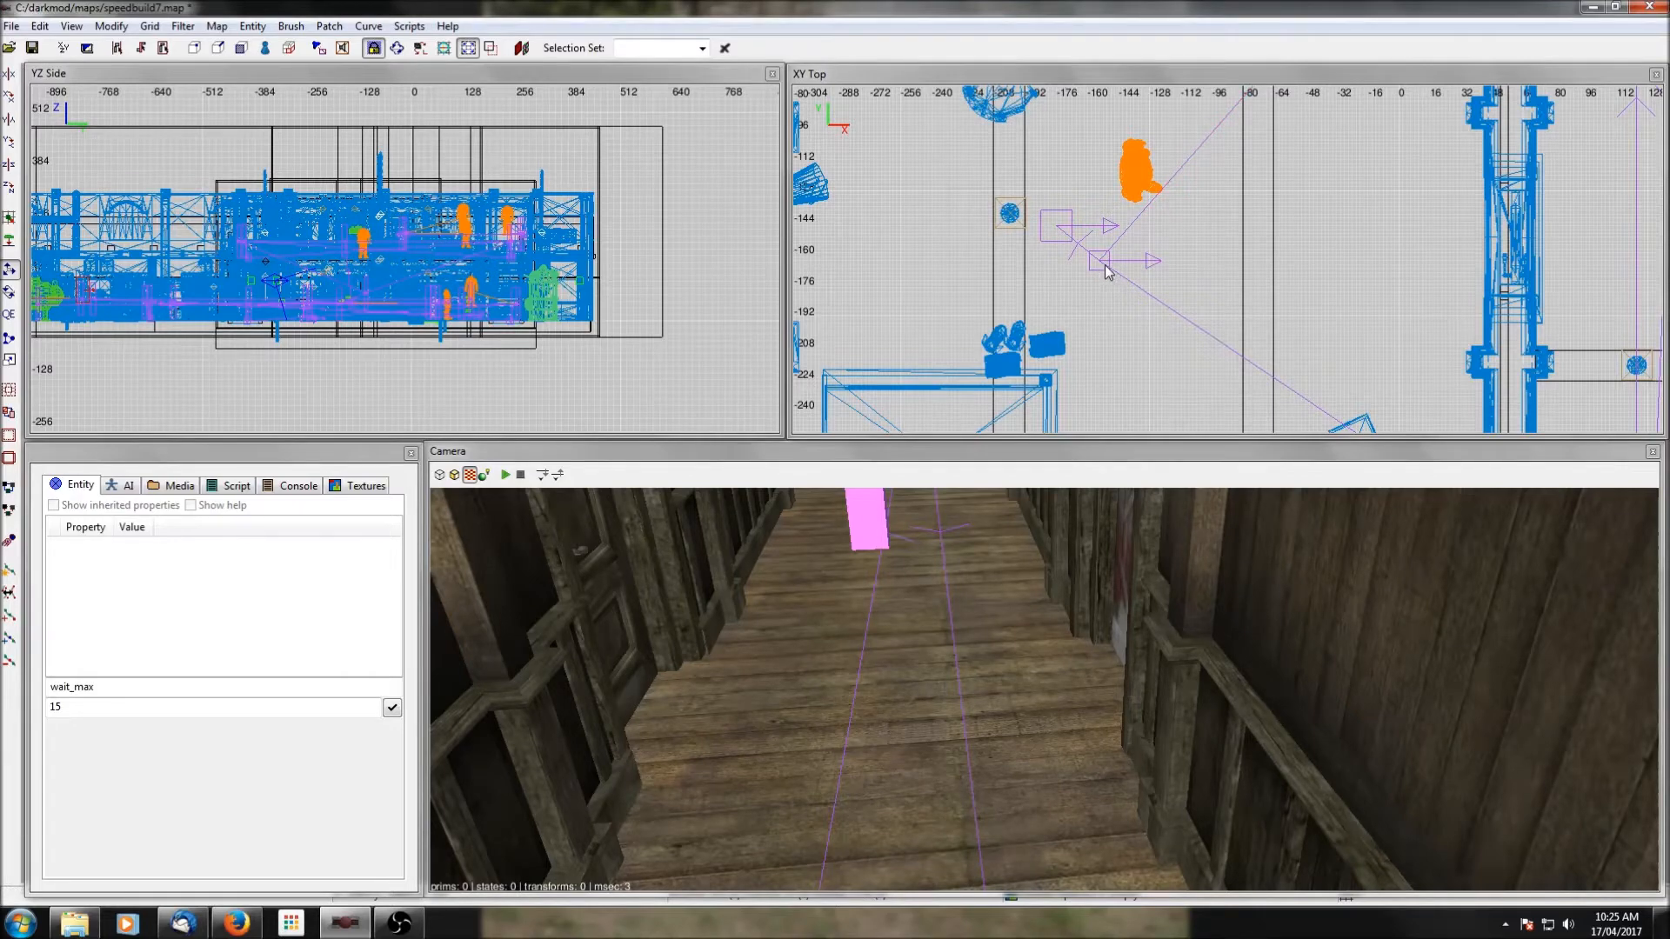
# Connect the western room's path_wait entity to path_corner_9 as its target, and save the map.
pyautogui.keyDown('shift'); pyautogui.click(1057, 229); pyautogui.keyUp('shift')
pyautogui.scroll(-2, 1131, 209)
pyautogui.moveTo(1289, 160); pyautogui.dragTo(1259, 231, button='right')
pyautogui.keyDown('shift'); pyautogui.click(1174, 156); pyautogui.keyUp('shift')
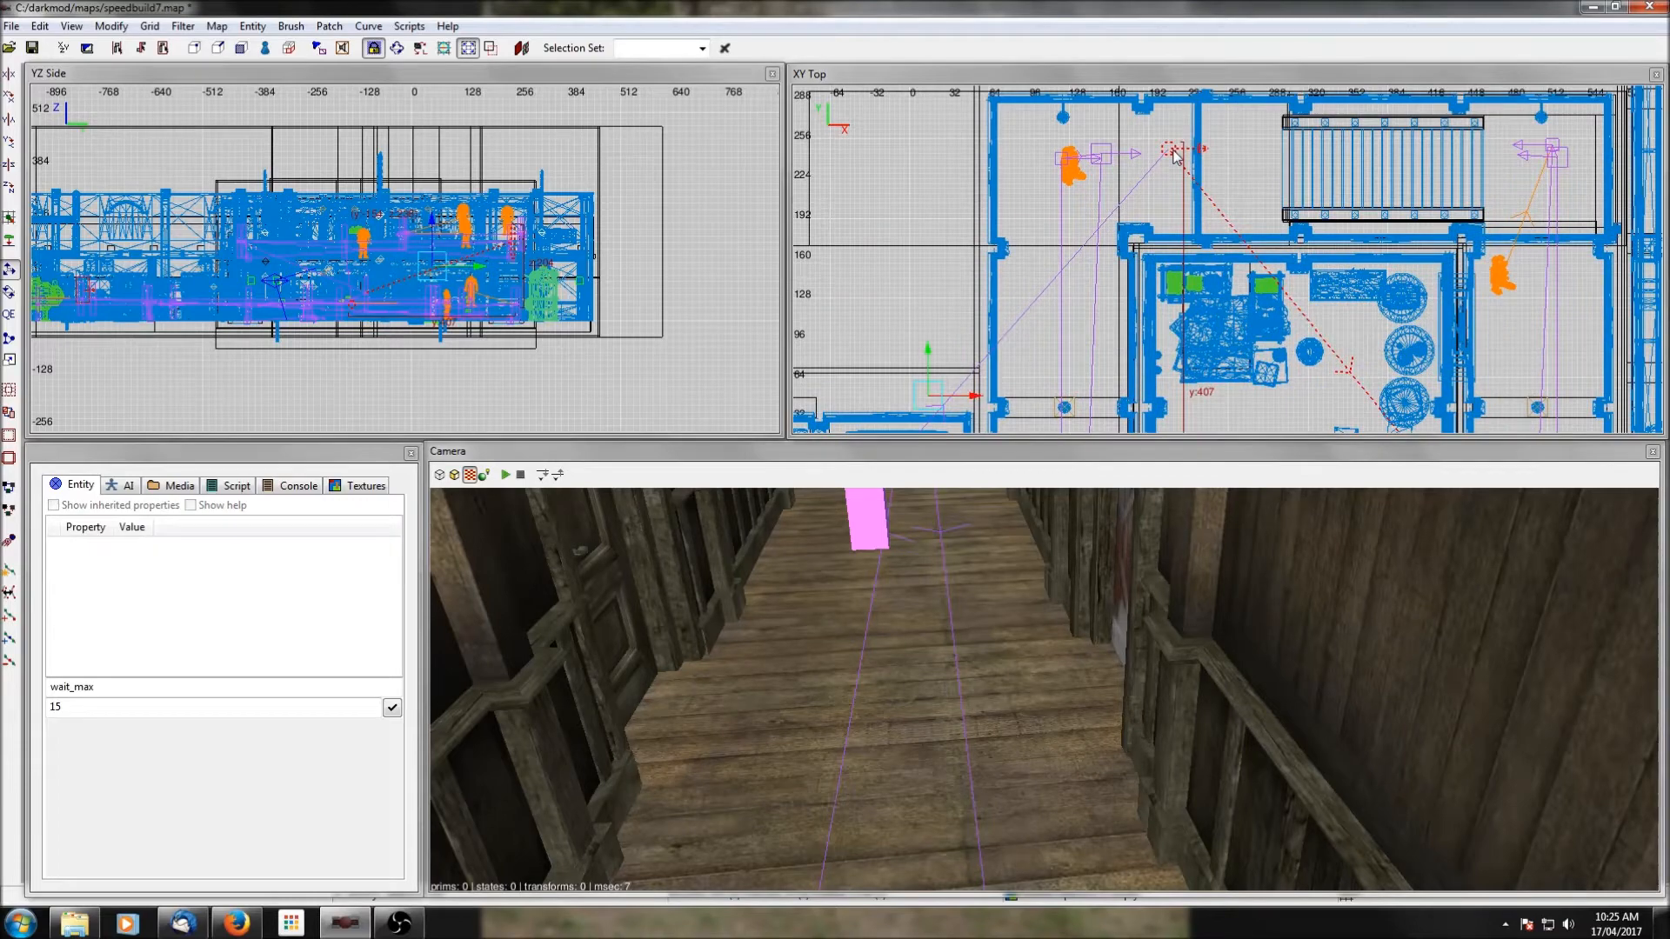
pyautogui.scroll(-2, 1174, 157)
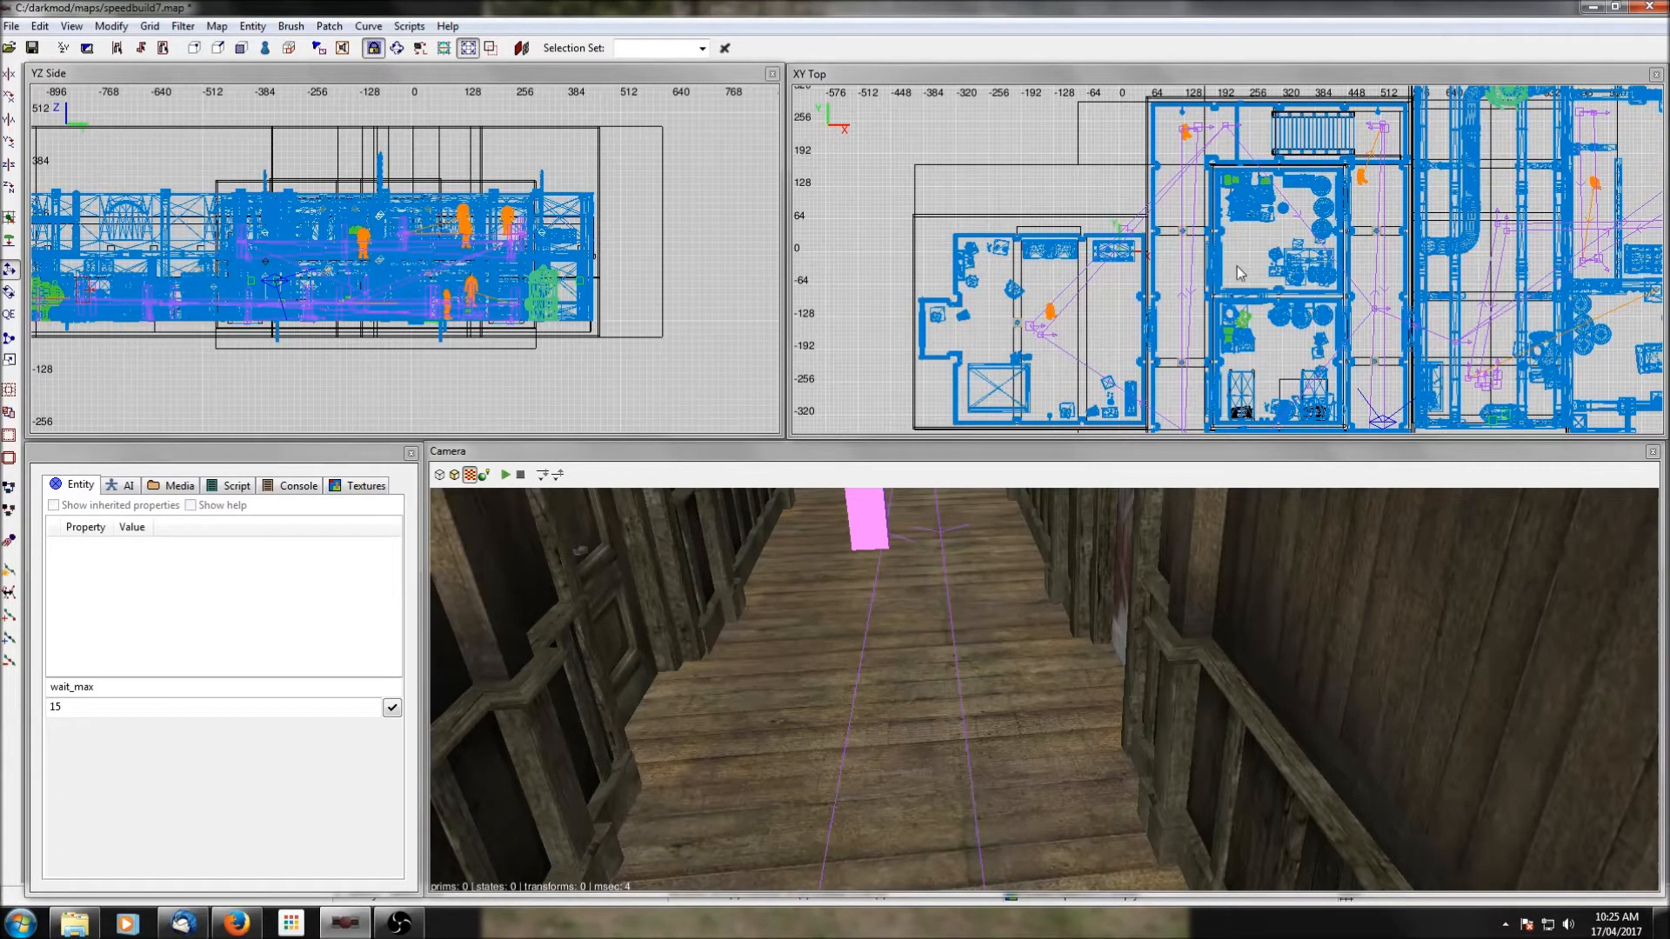
pyautogui.scroll(-5, 1239, 273)
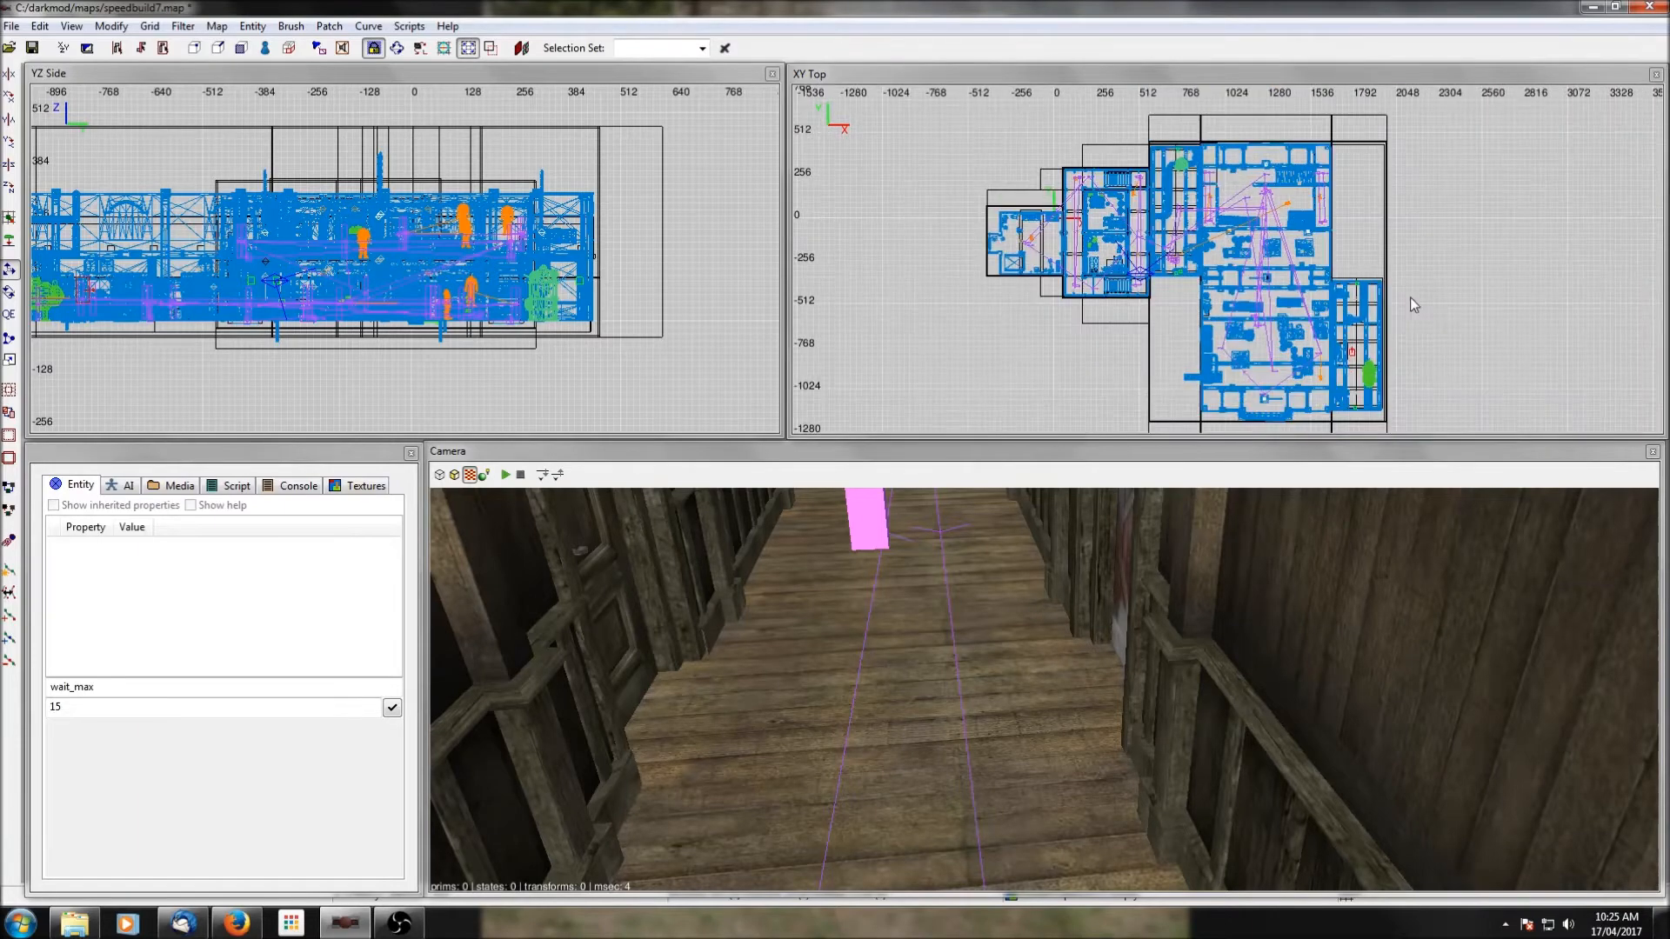
pyautogui.click(33, 48)
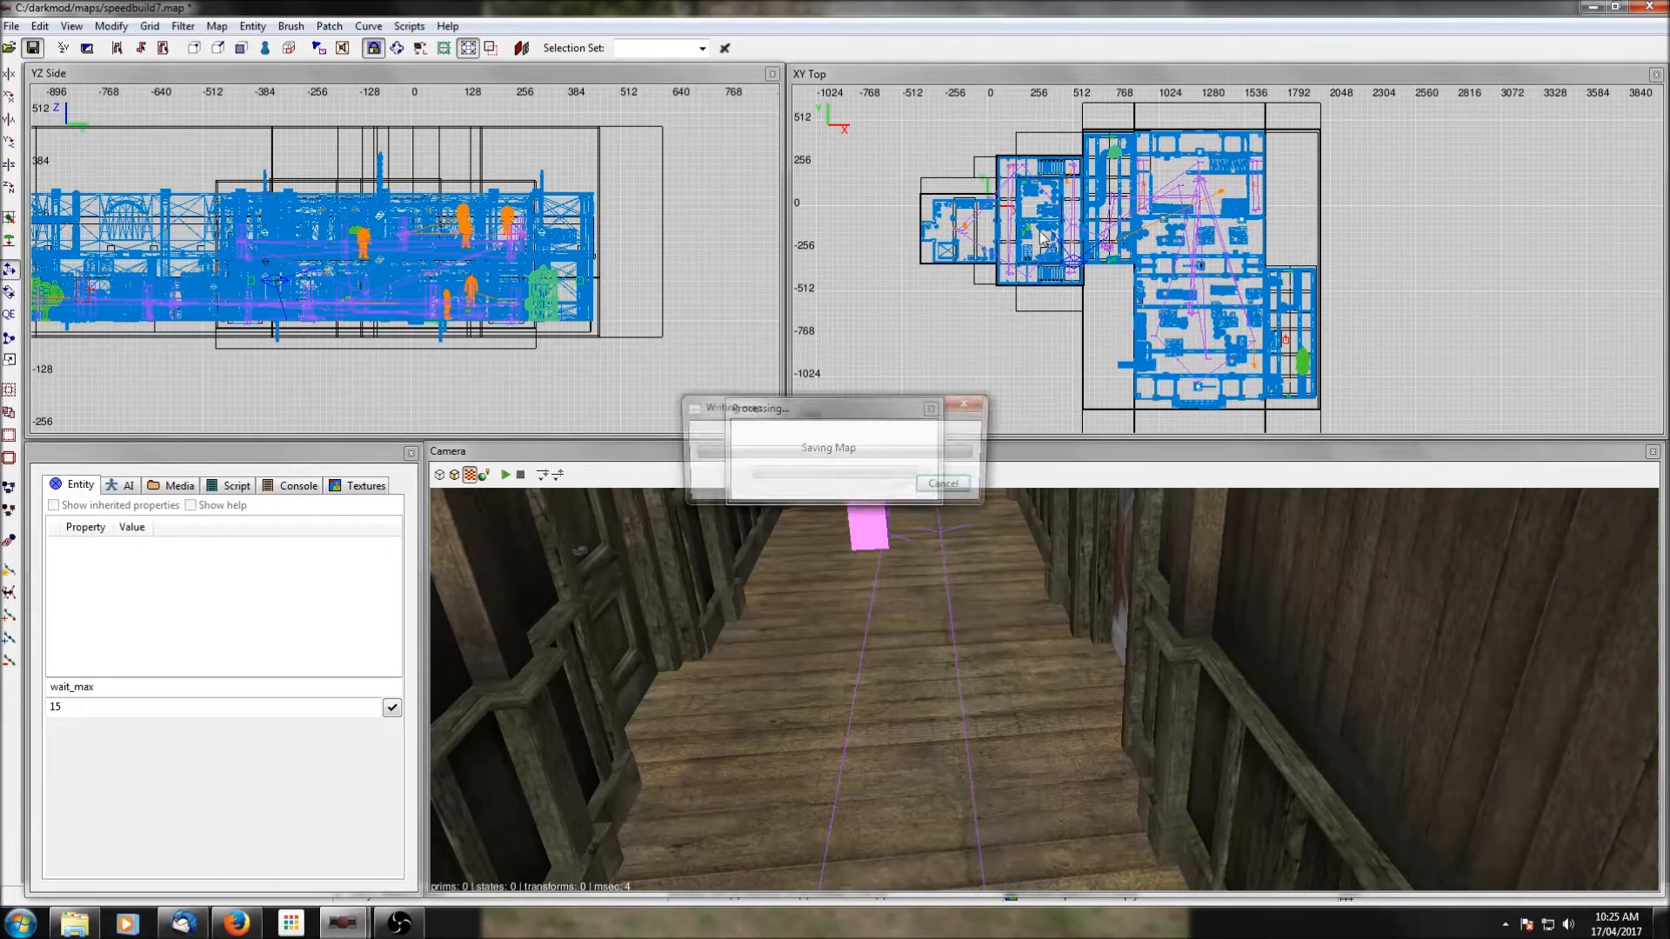
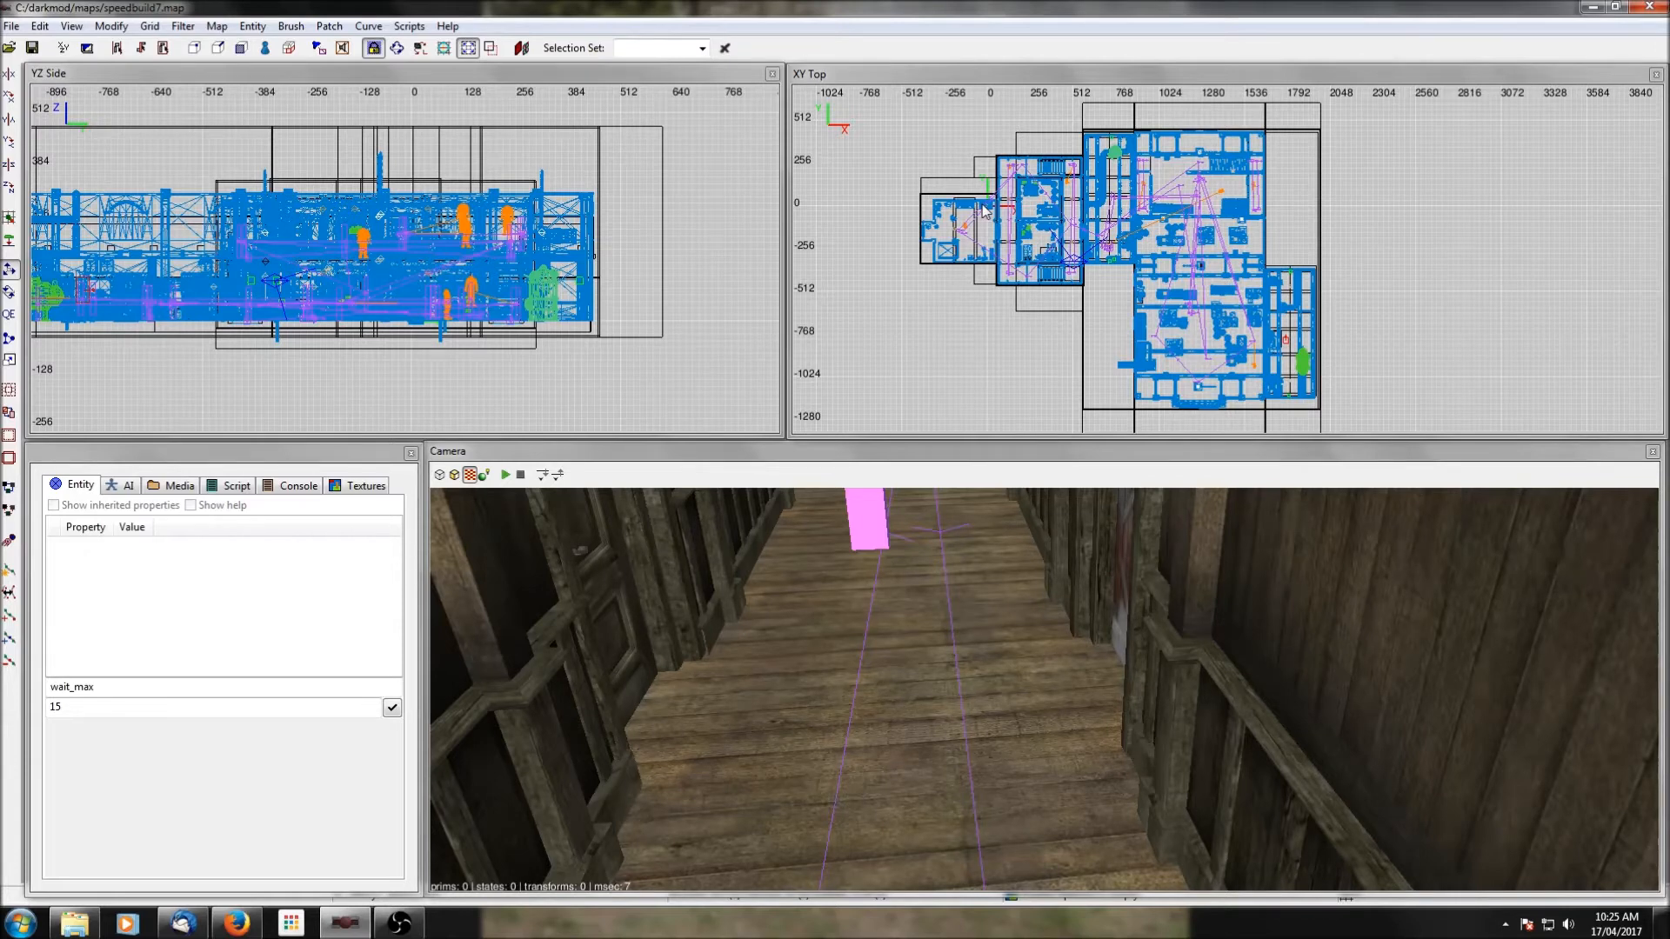
# Preview the vocal set atdm:ai_vocal_set_commander_armed_01 and assign it to the thief thug in the western room.
pyautogui.scroll(6, 1002, 249)
pyautogui.moveTo(1002, 249); pyautogui.dragTo(1392, 283, button='right')
pyautogui.keyDown('shift'); pyautogui.click(1080, 199); pyautogui.keyUp('shift')
pyautogui.press('Escape')
pyautogui.keyDown('shift'); pyautogui.click(1095, 199); pyautogui.keyUp('shift')
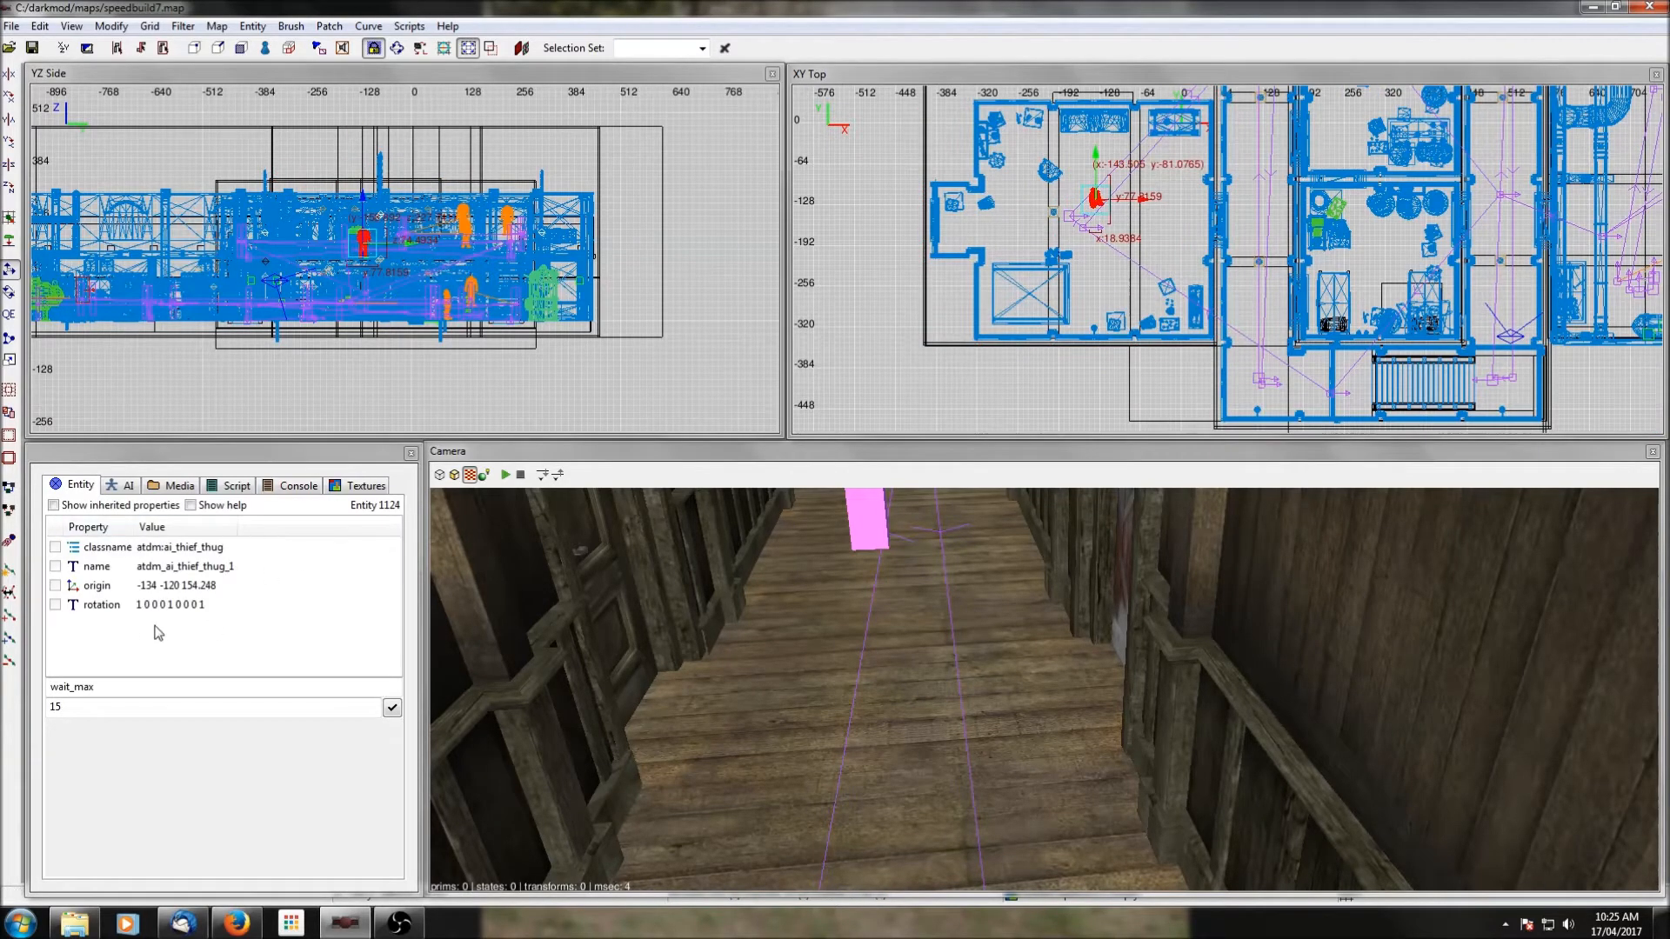
pyautogui.click(126, 486)
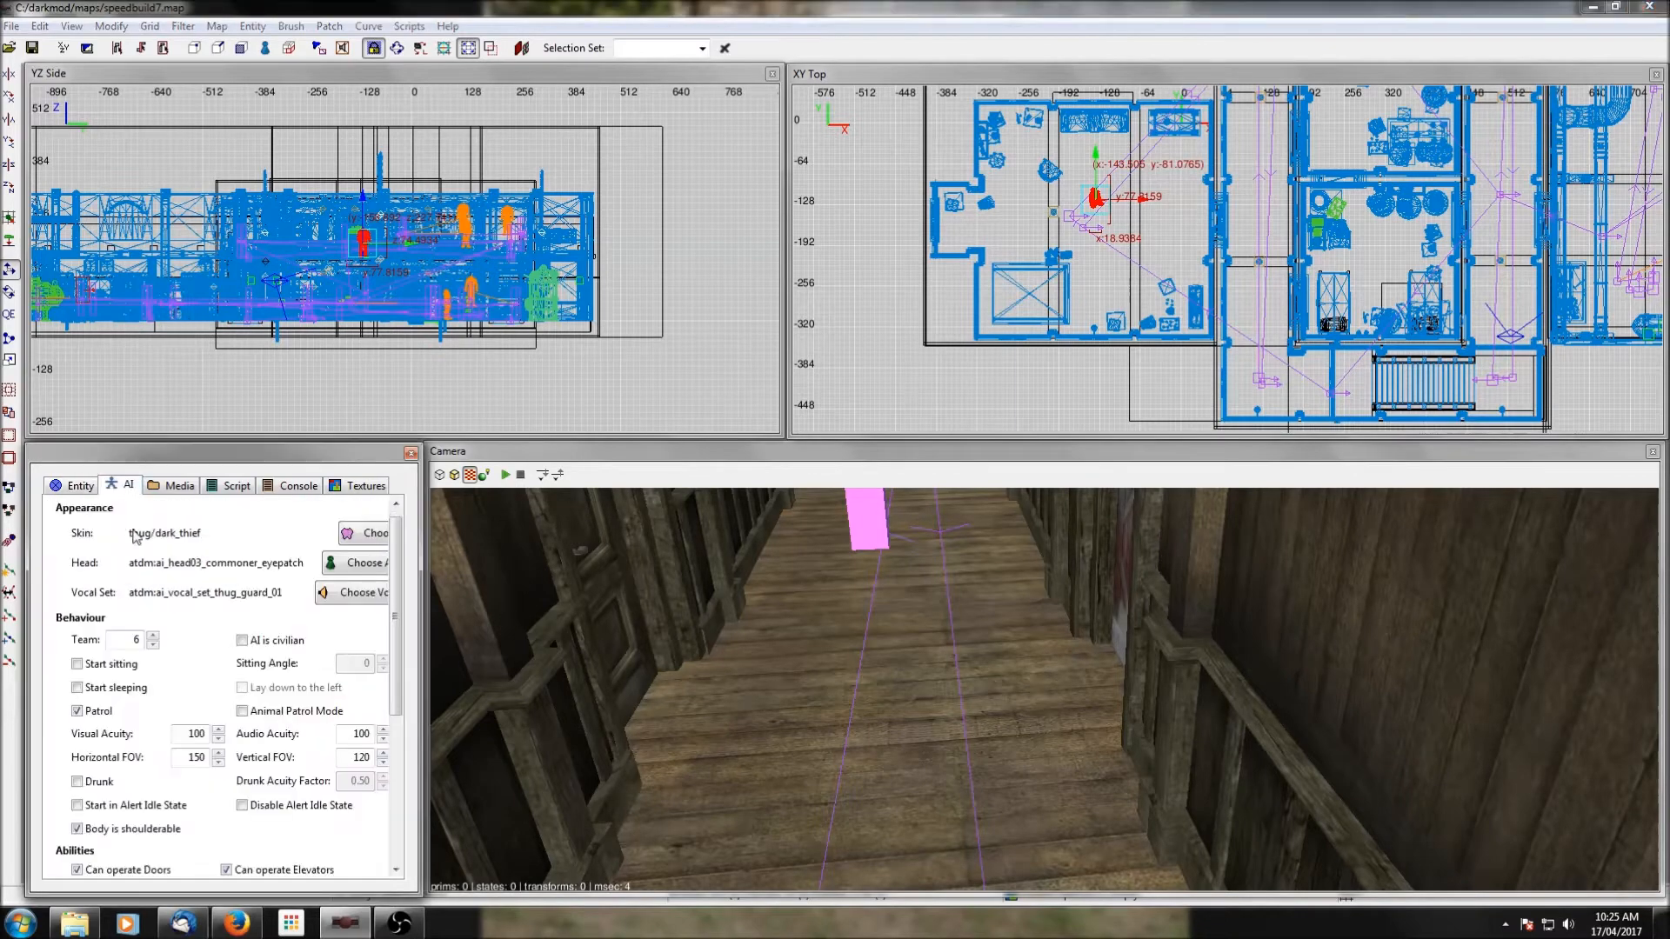
pyautogui.click(352, 592)
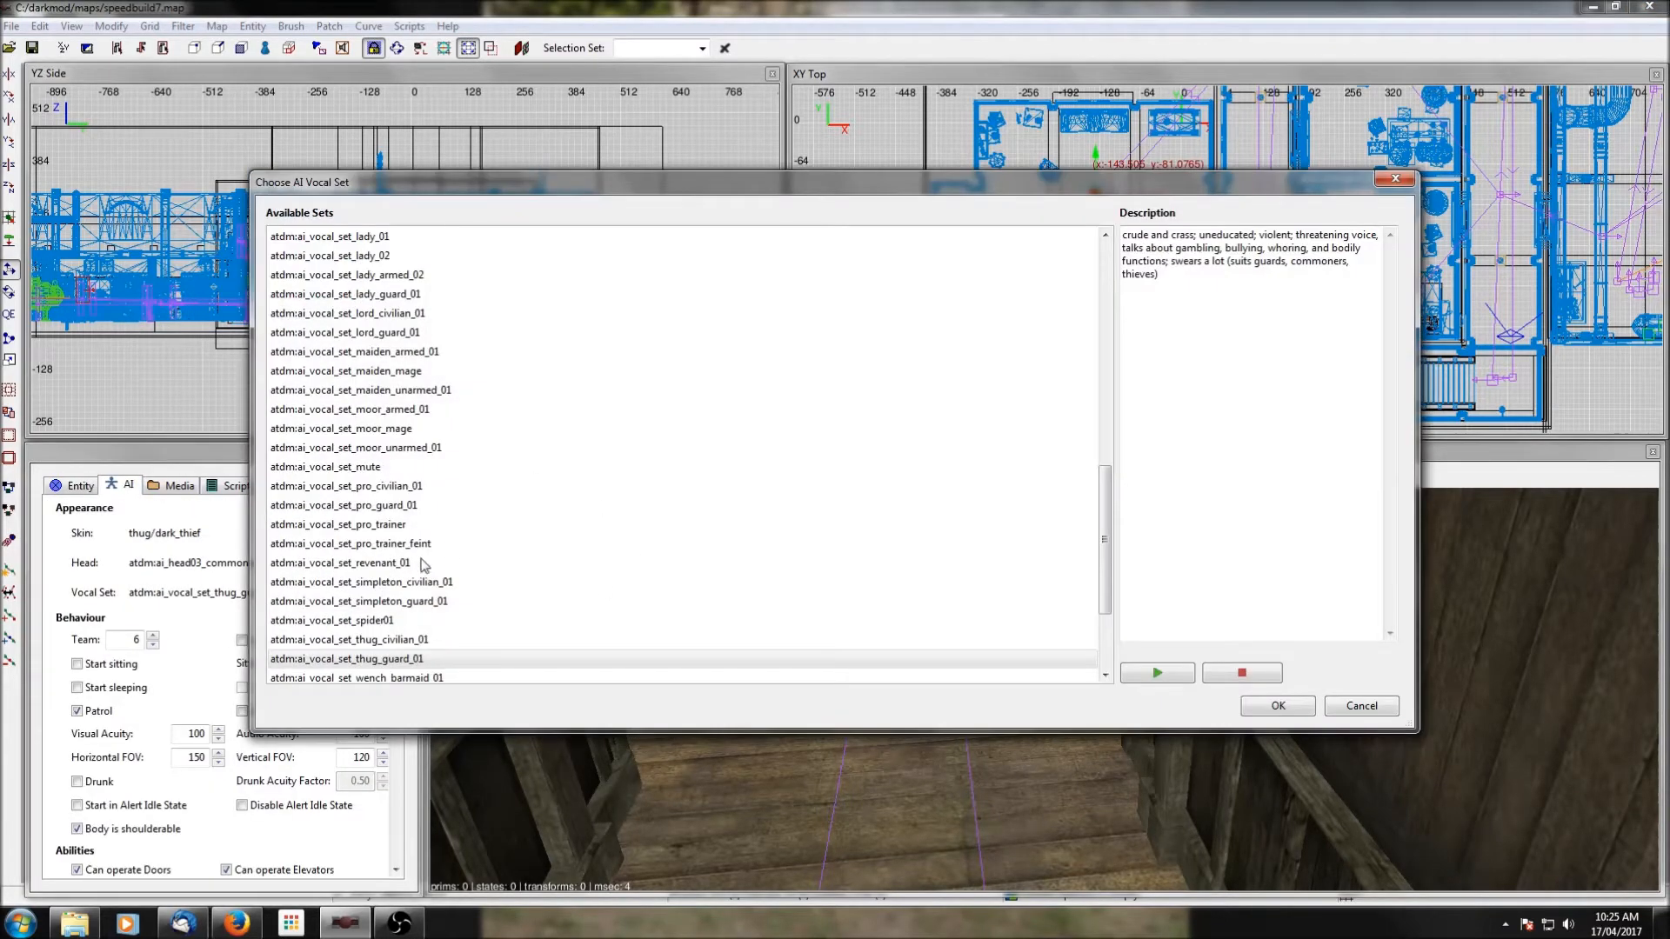
pyautogui.scroll(2, 424, 566)
pyautogui.scroll(10, 423, 565)
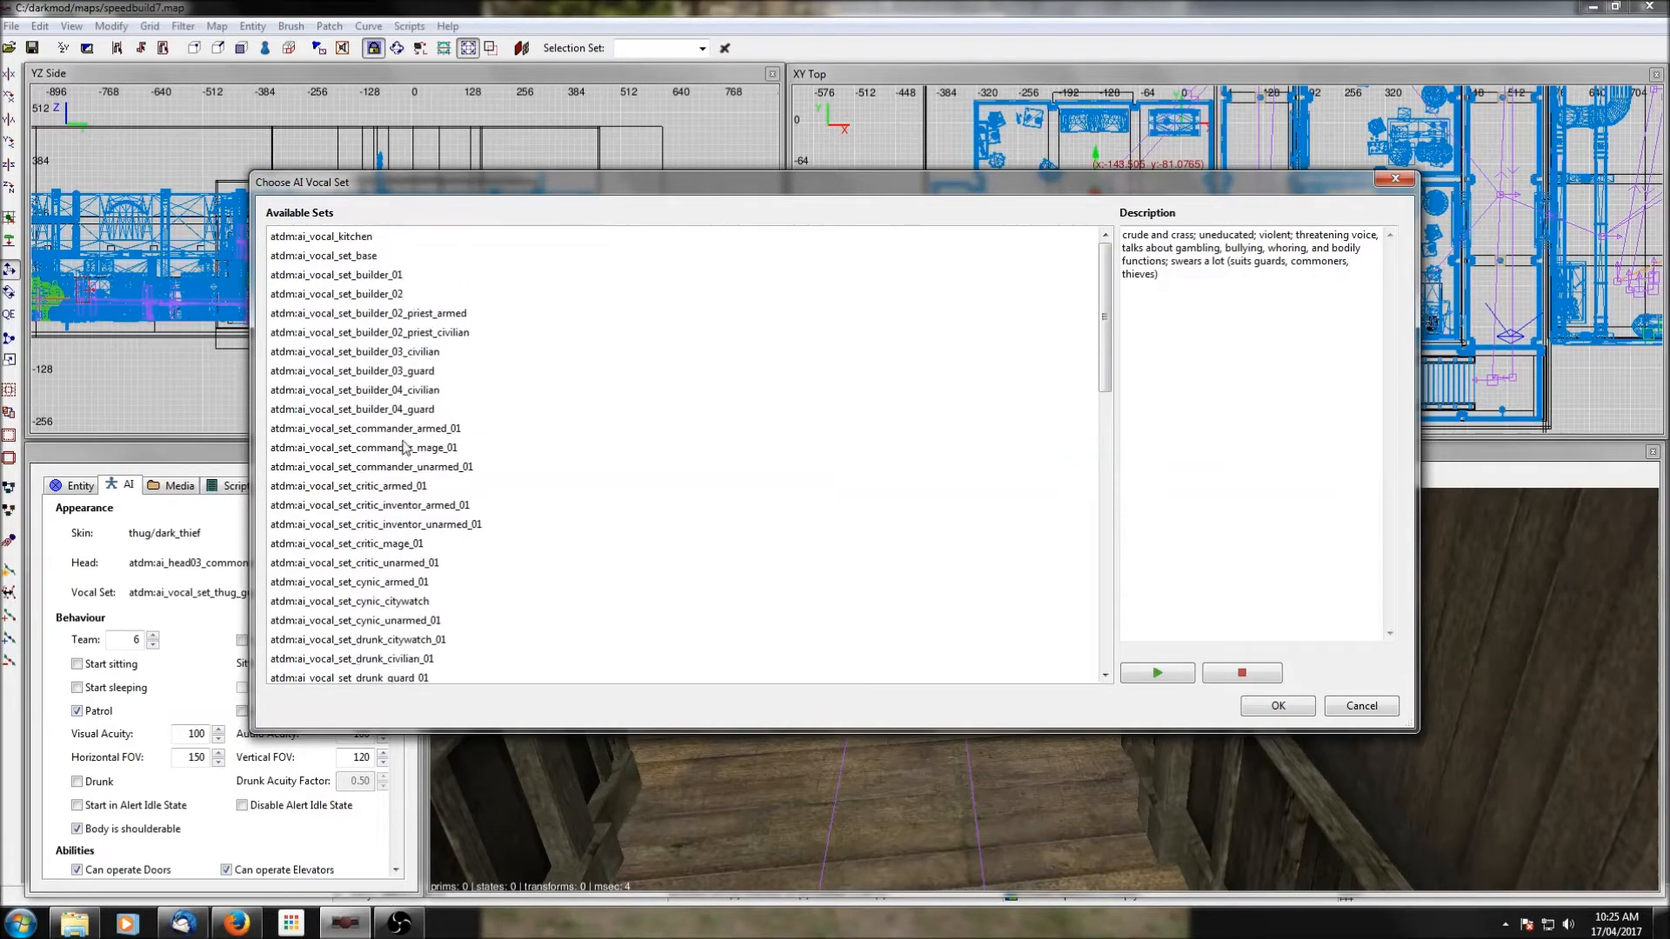
pyautogui.click(396, 433)
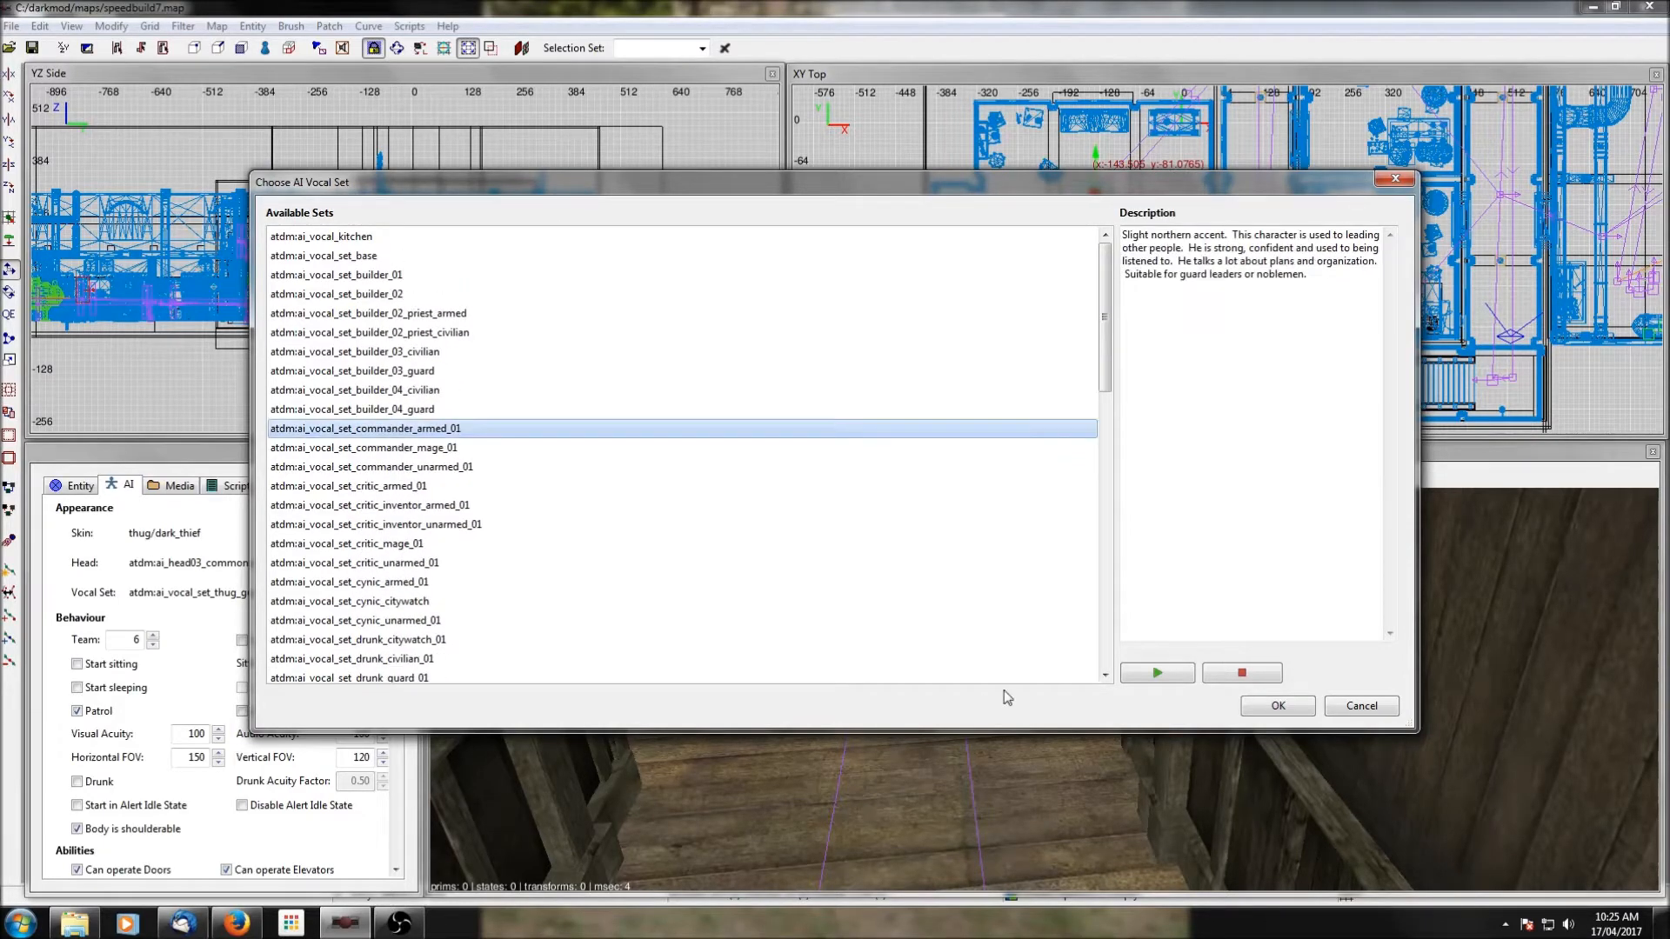
pyautogui.click(1161, 673)
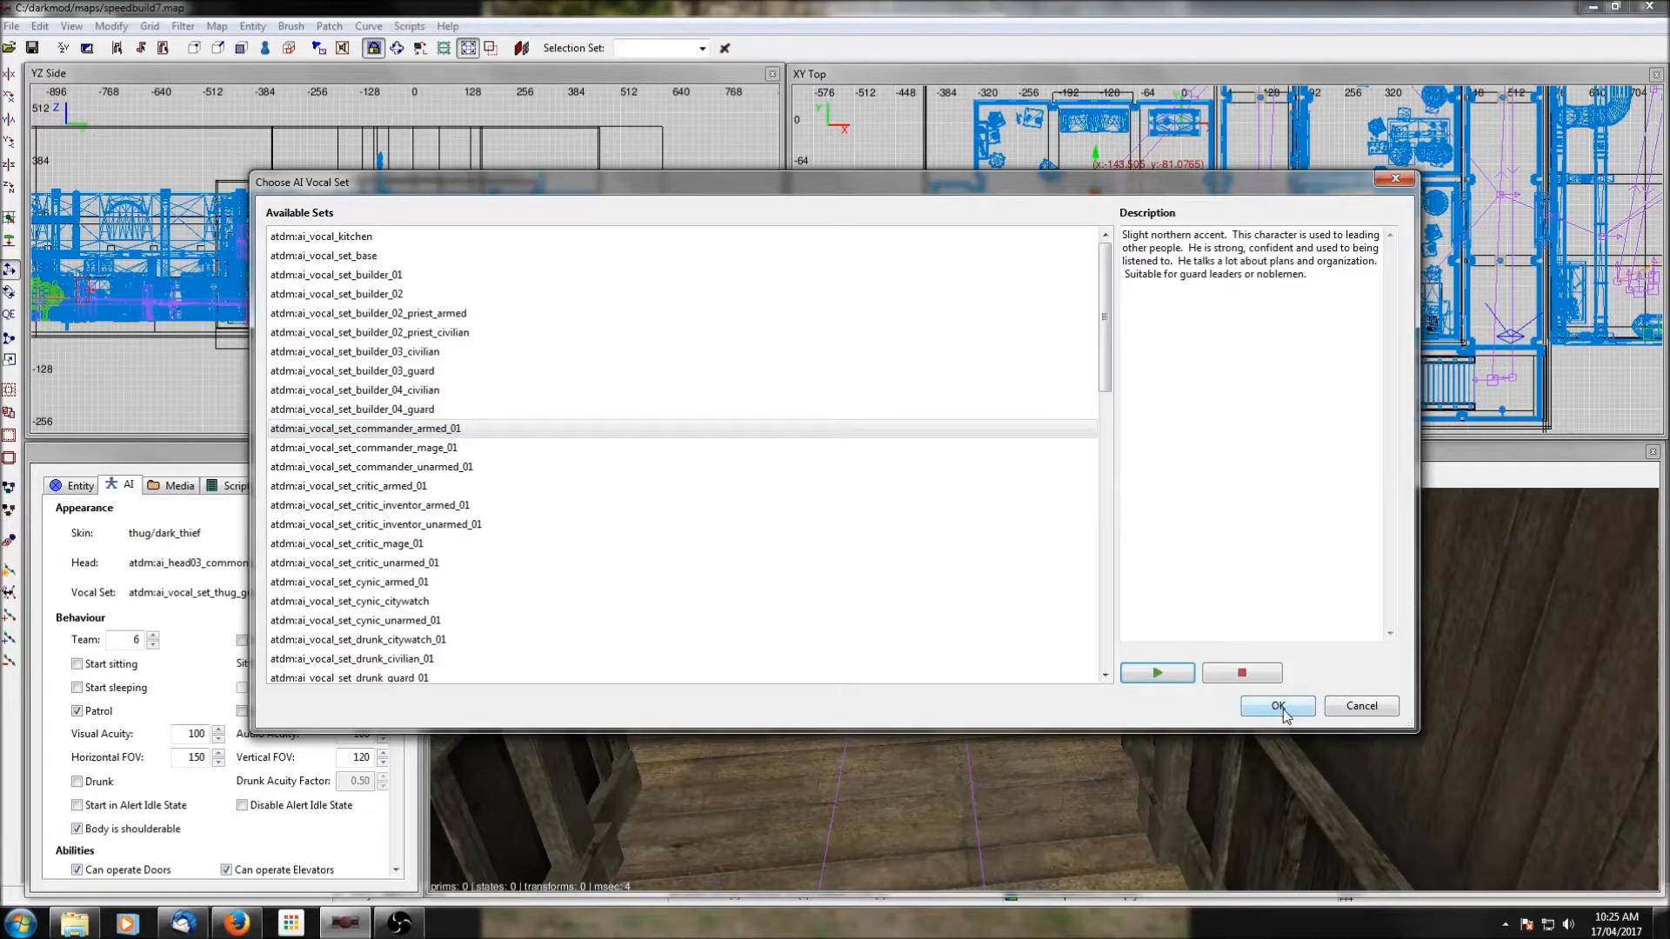
pyautogui.click(1172, 675)
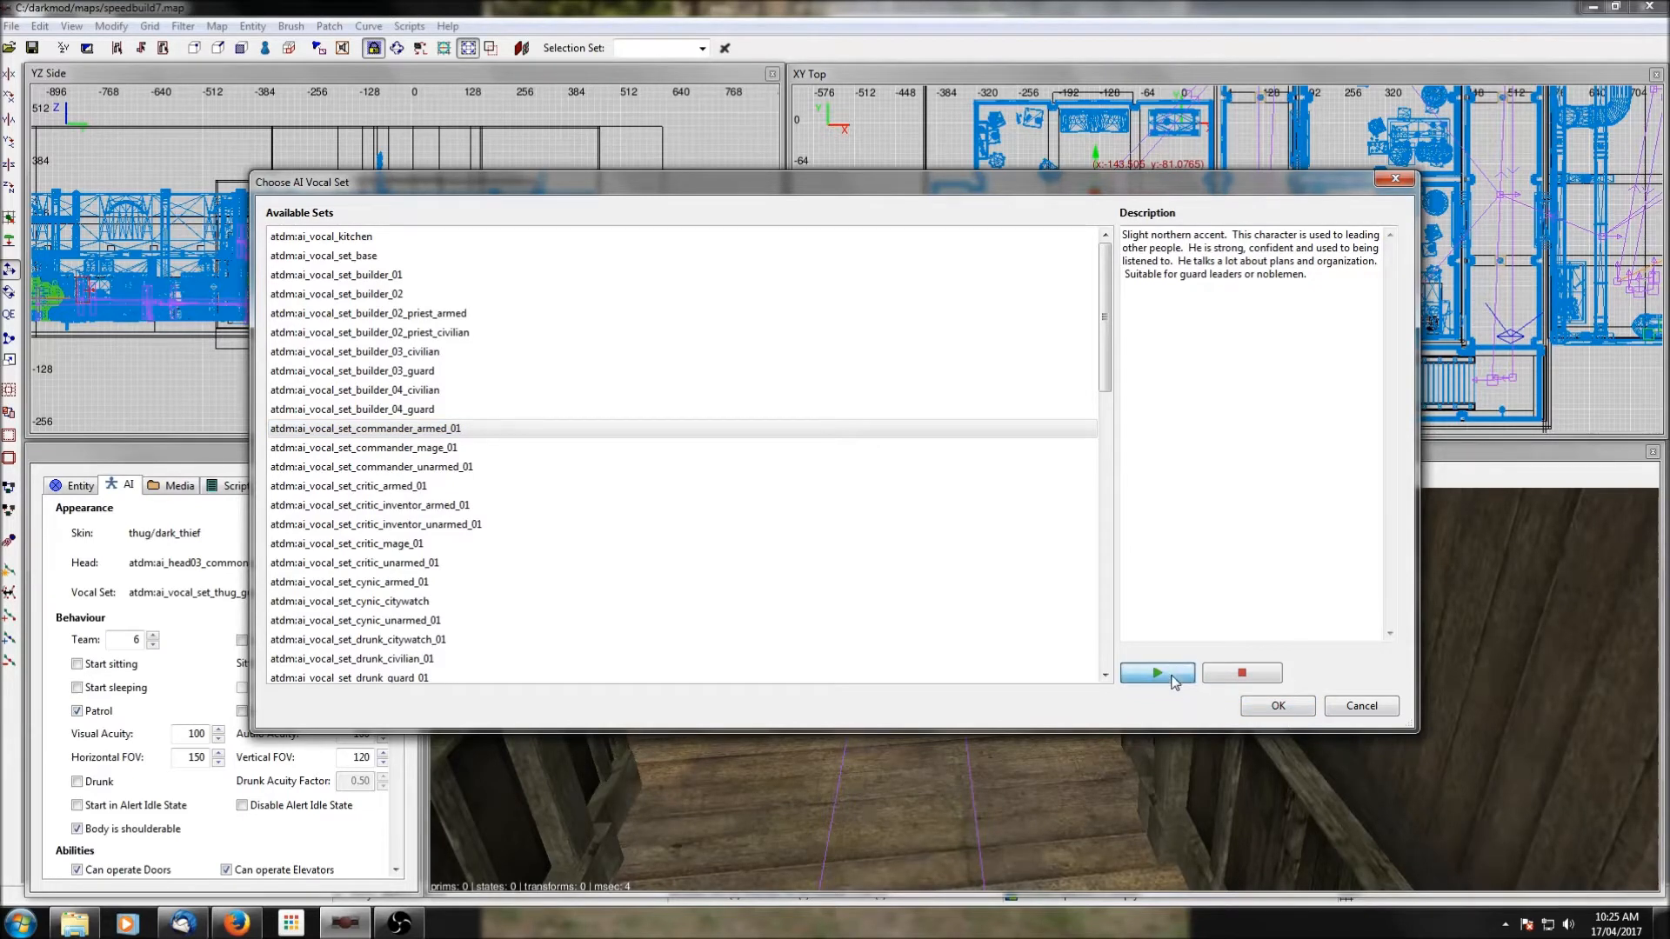
pyautogui.click(1275, 706)
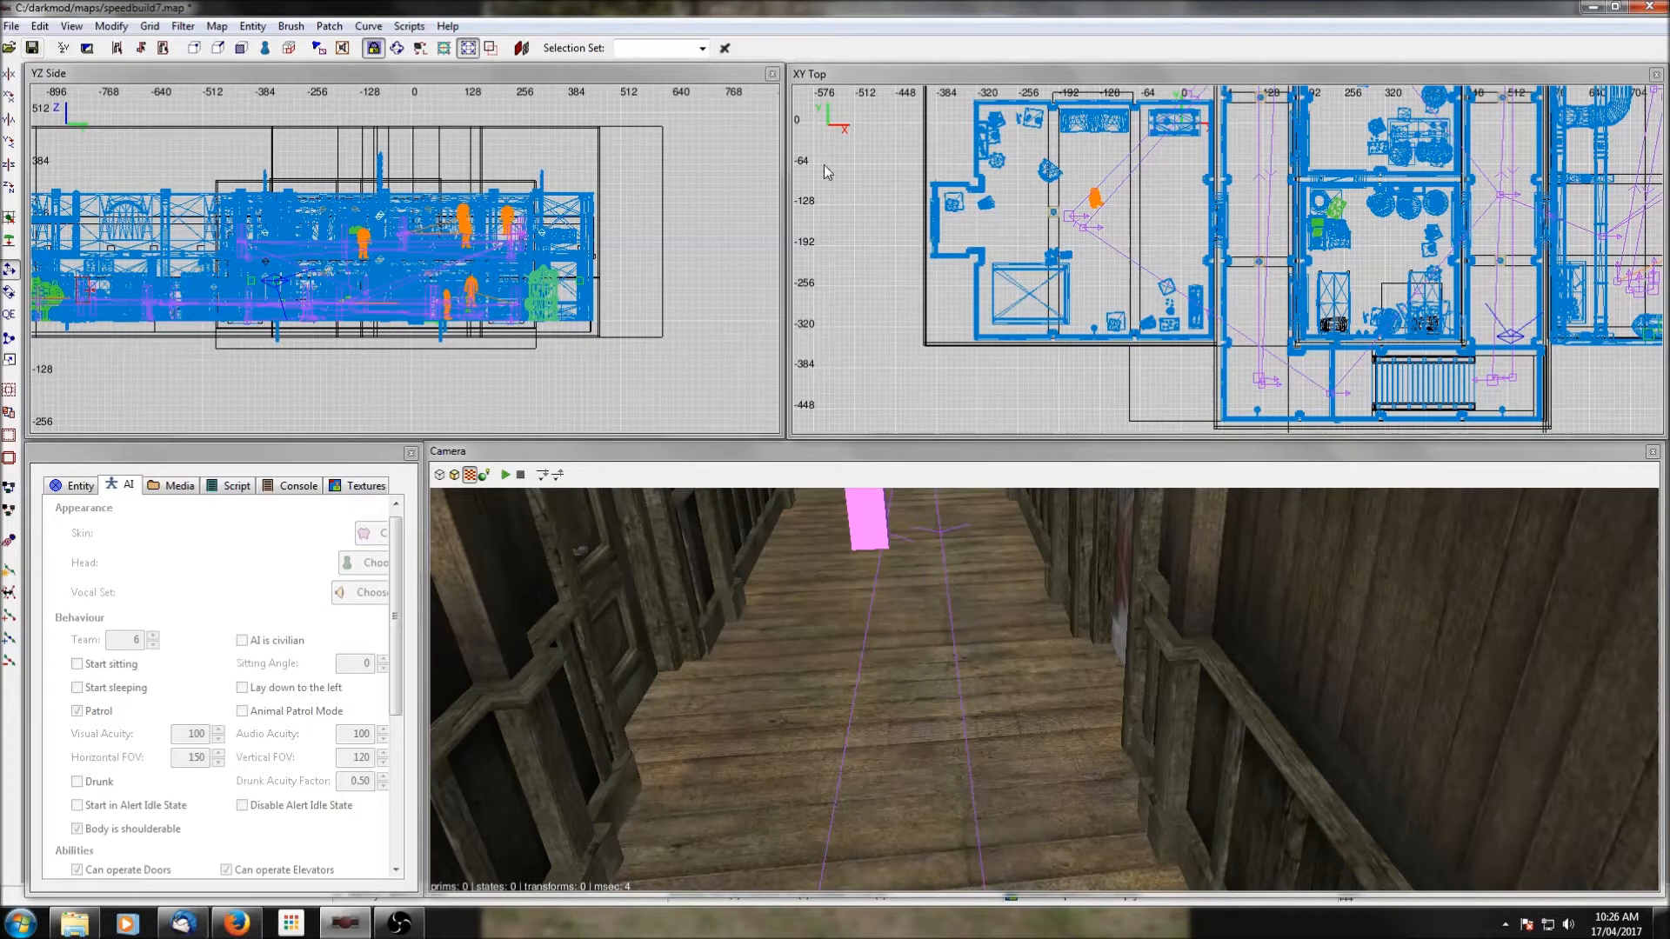
# Connect the western room's thief thug to the path corner beside him as its target, and deselect both.
pyautogui.click(1098, 201)
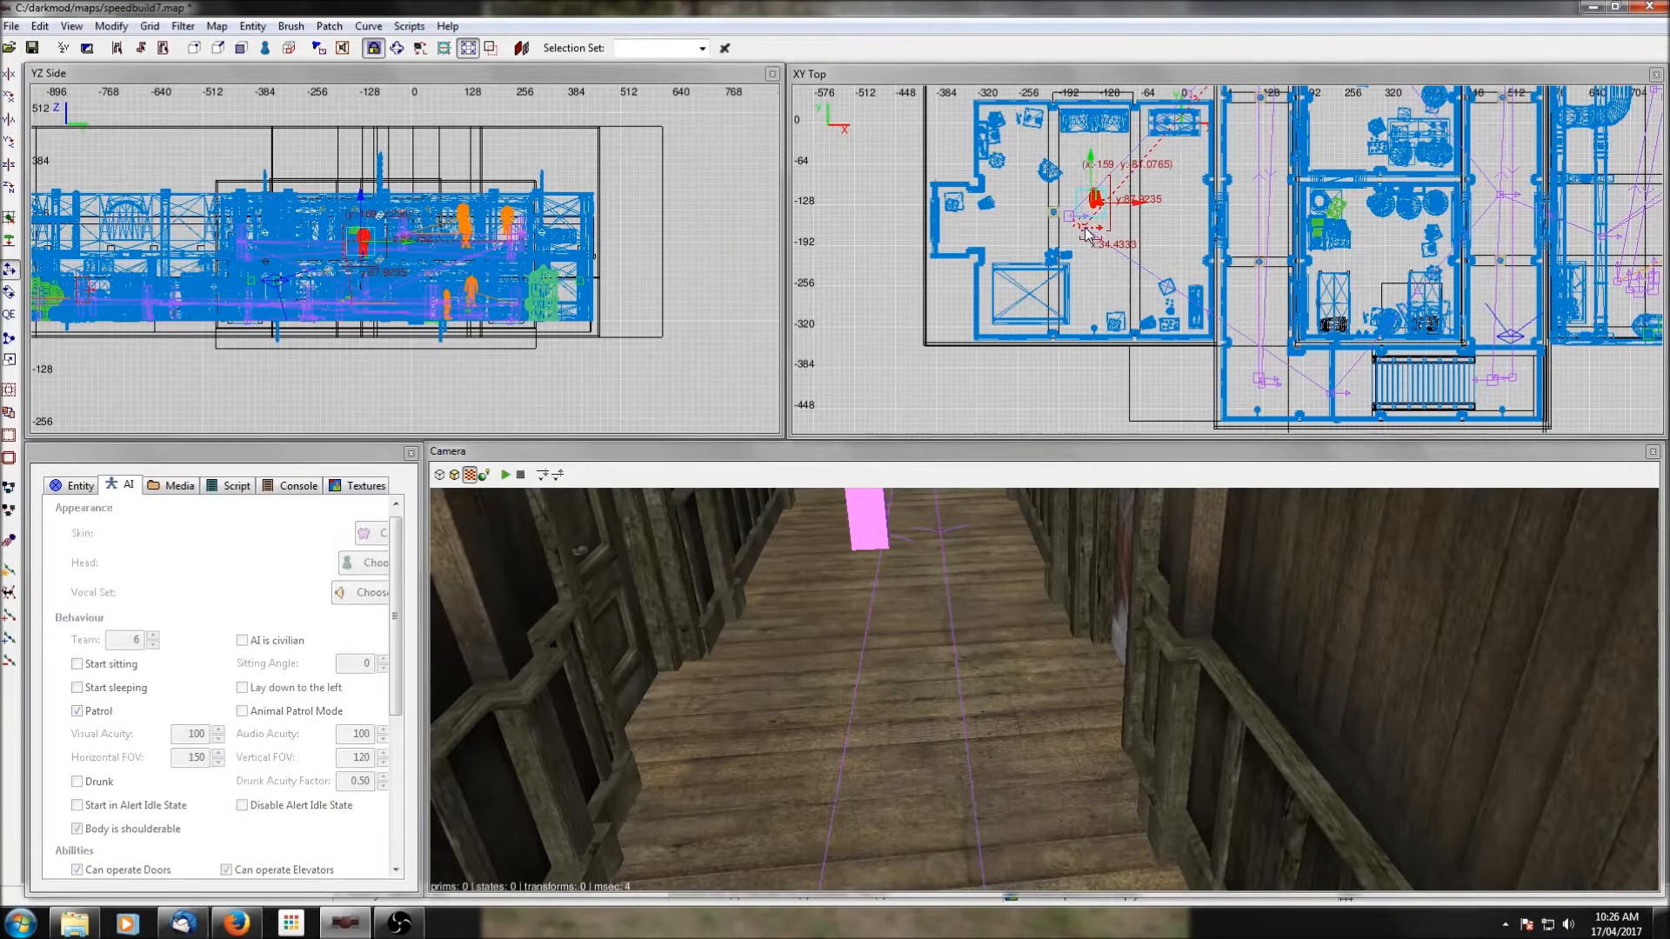
pyautogui.press('Escape')
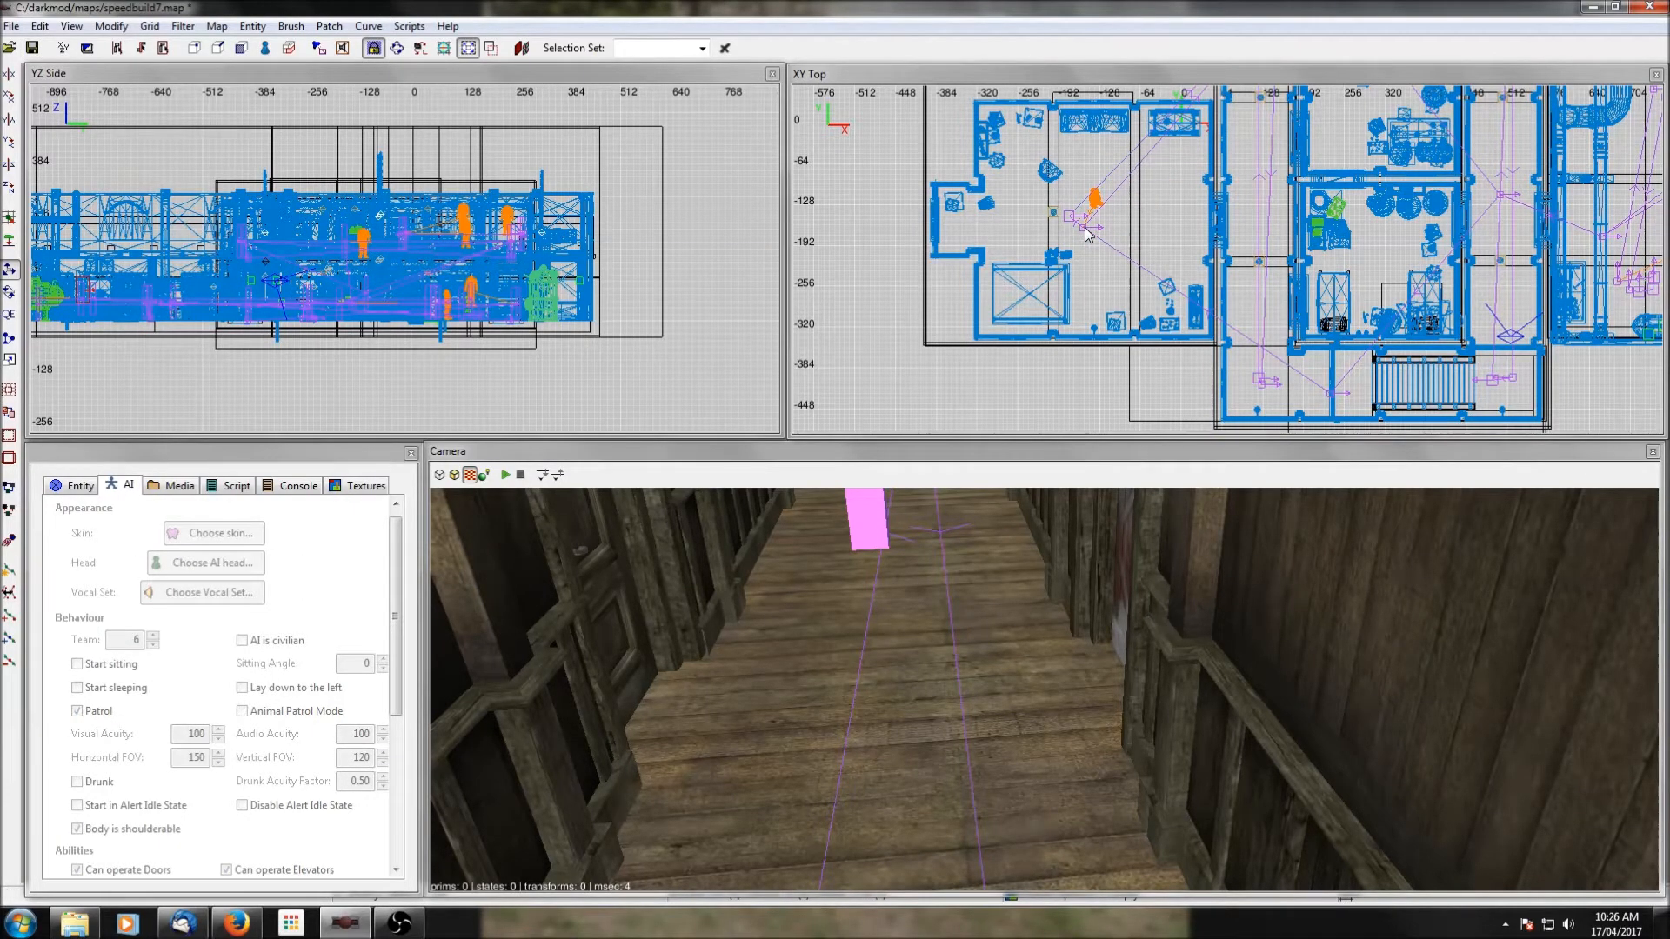
# Move the guard at the north end of the building's western corridor a short distance south, and save the map.
pyautogui.scroll(-2, 1085, 235)
pyautogui.moveTo(1147, 181); pyautogui.dragTo(1055, 217, button='right')
pyautogui.scroll(1, 1194, 187)
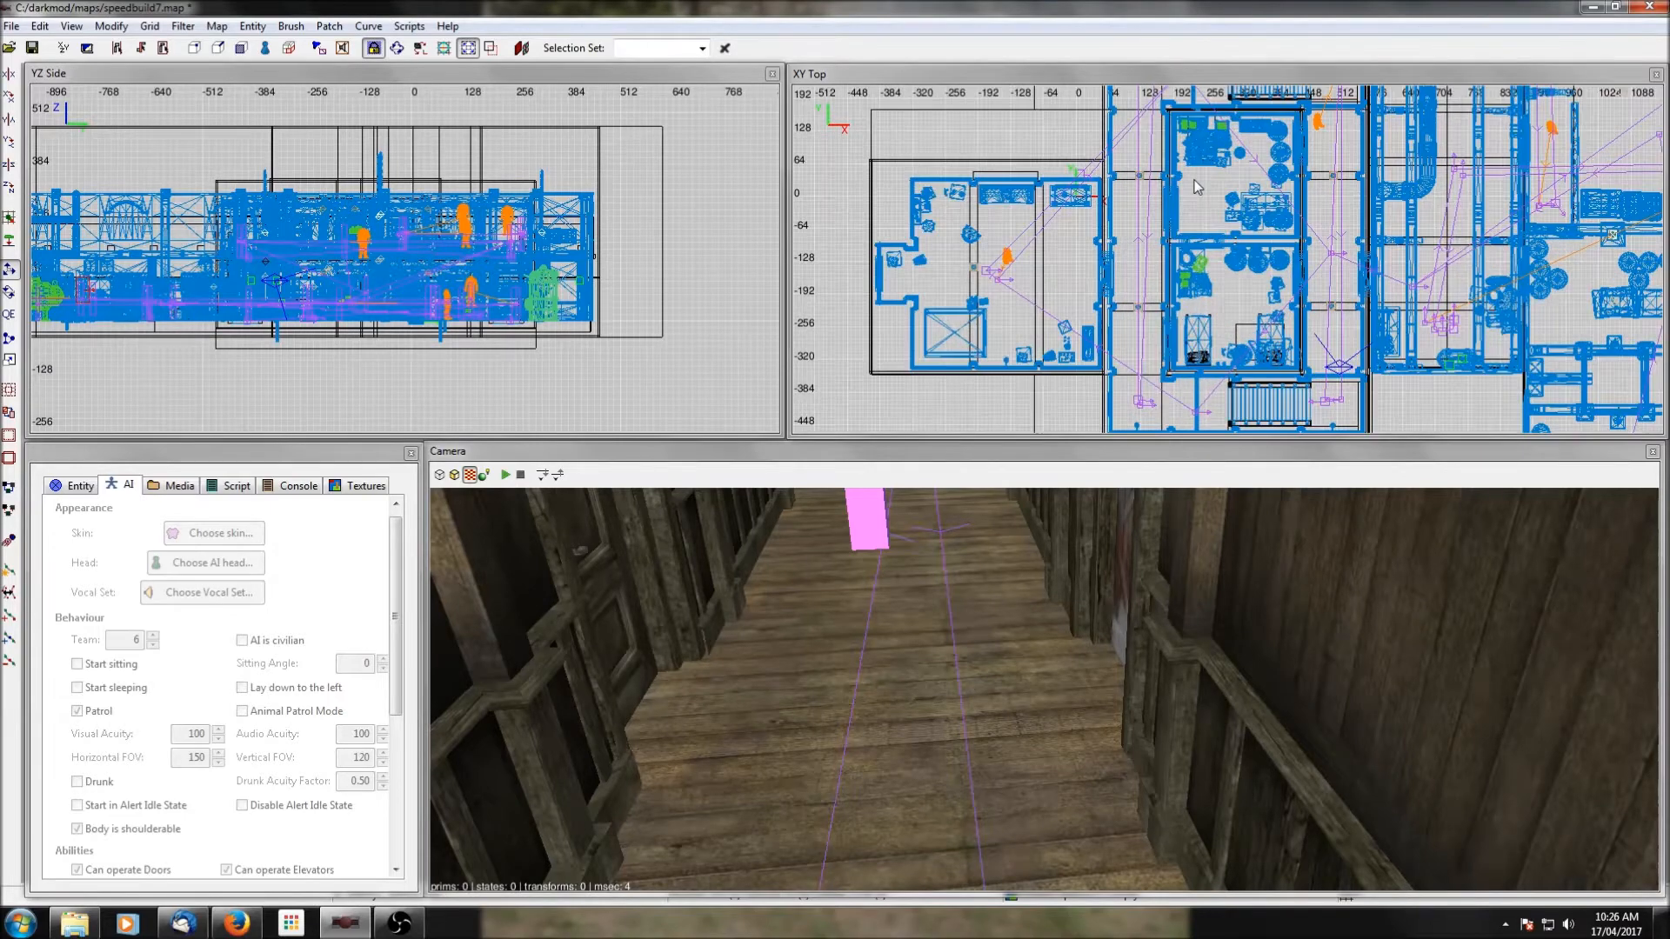
pyautogui.press('Up')
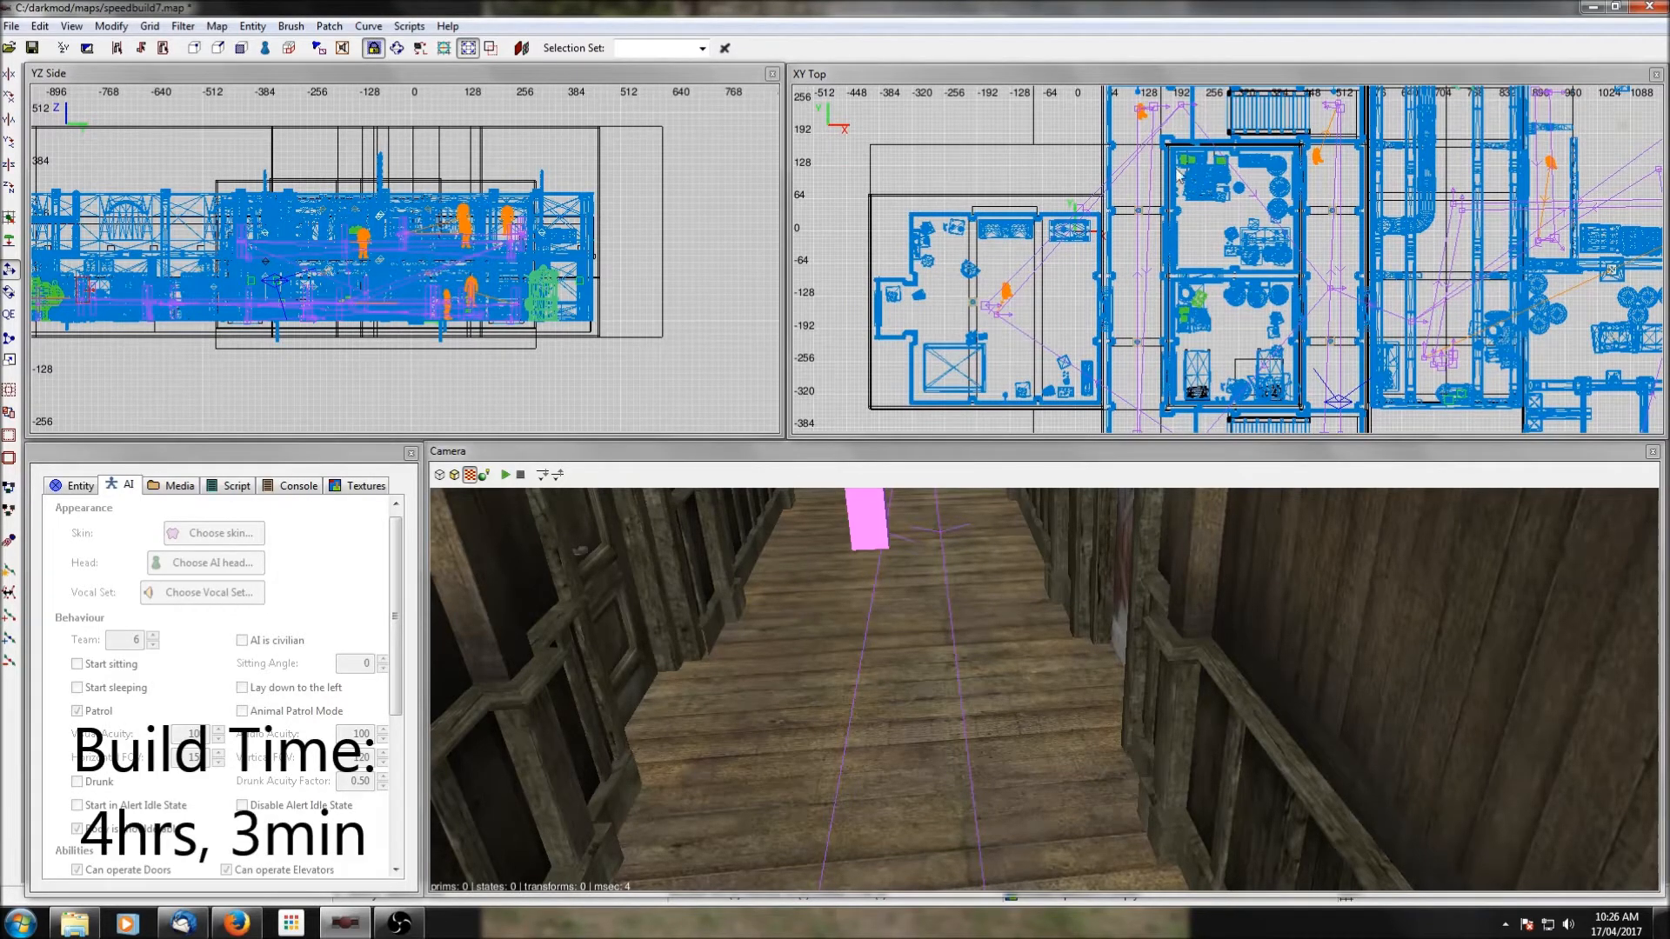
pyautogui.click(1144, 115)
pyautogui.scroll(4, 1145, 115)
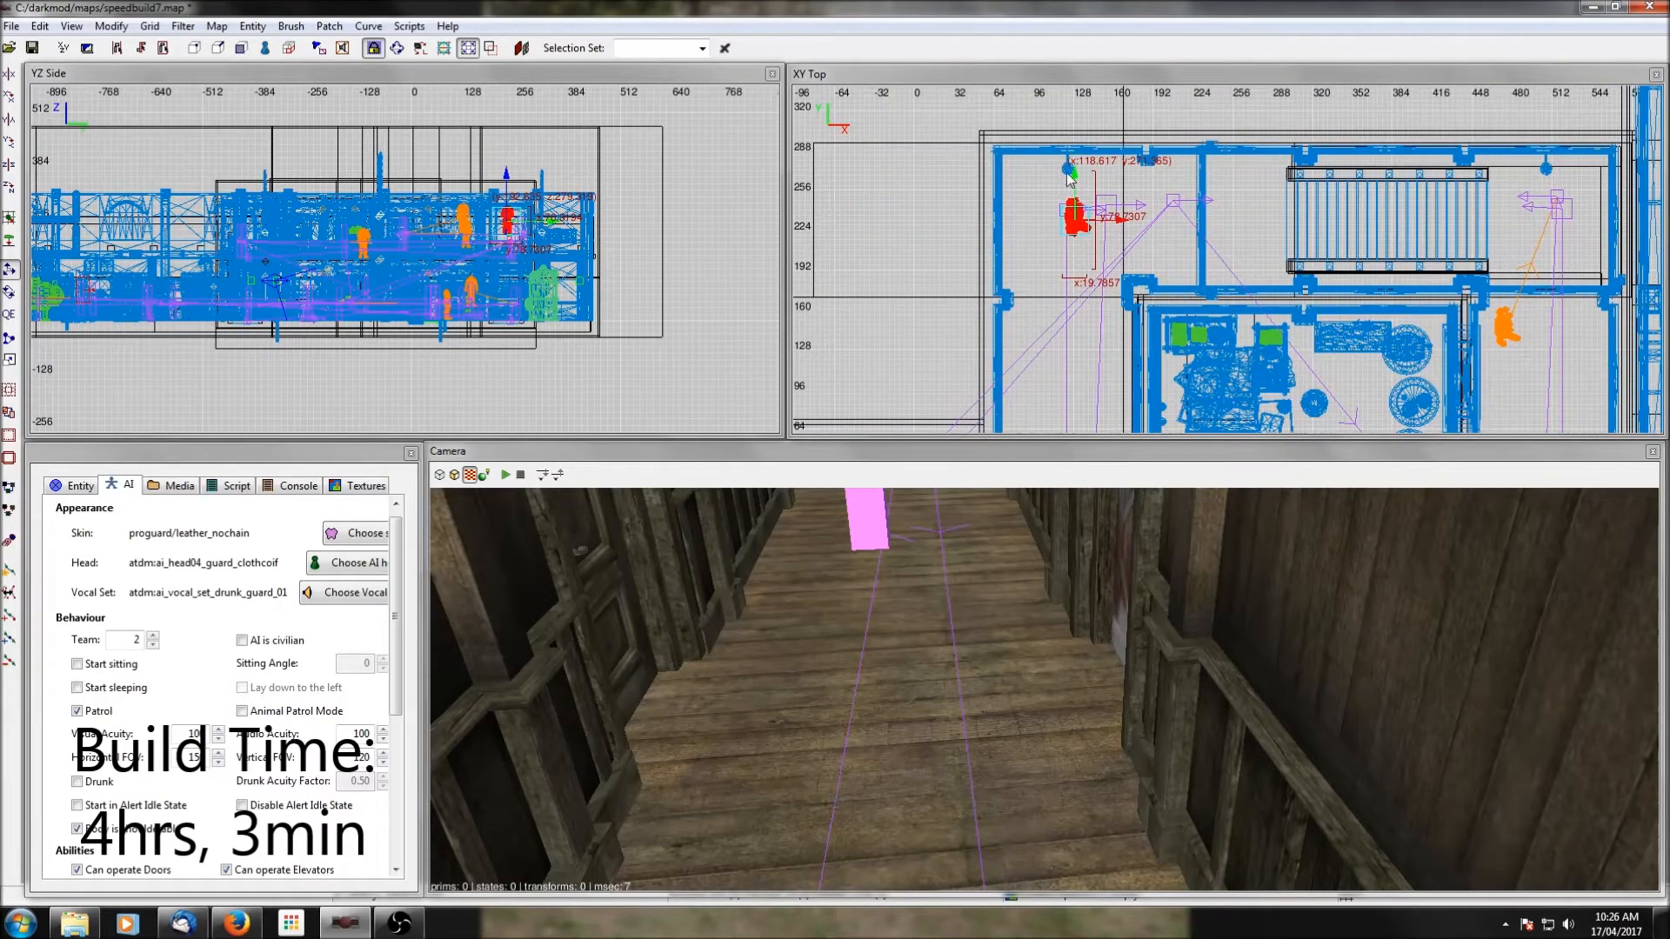
pyautogui.moveTo(1069, 178); pyautogui.dragTo(1076, 225)
pyautogui.press('Escape')
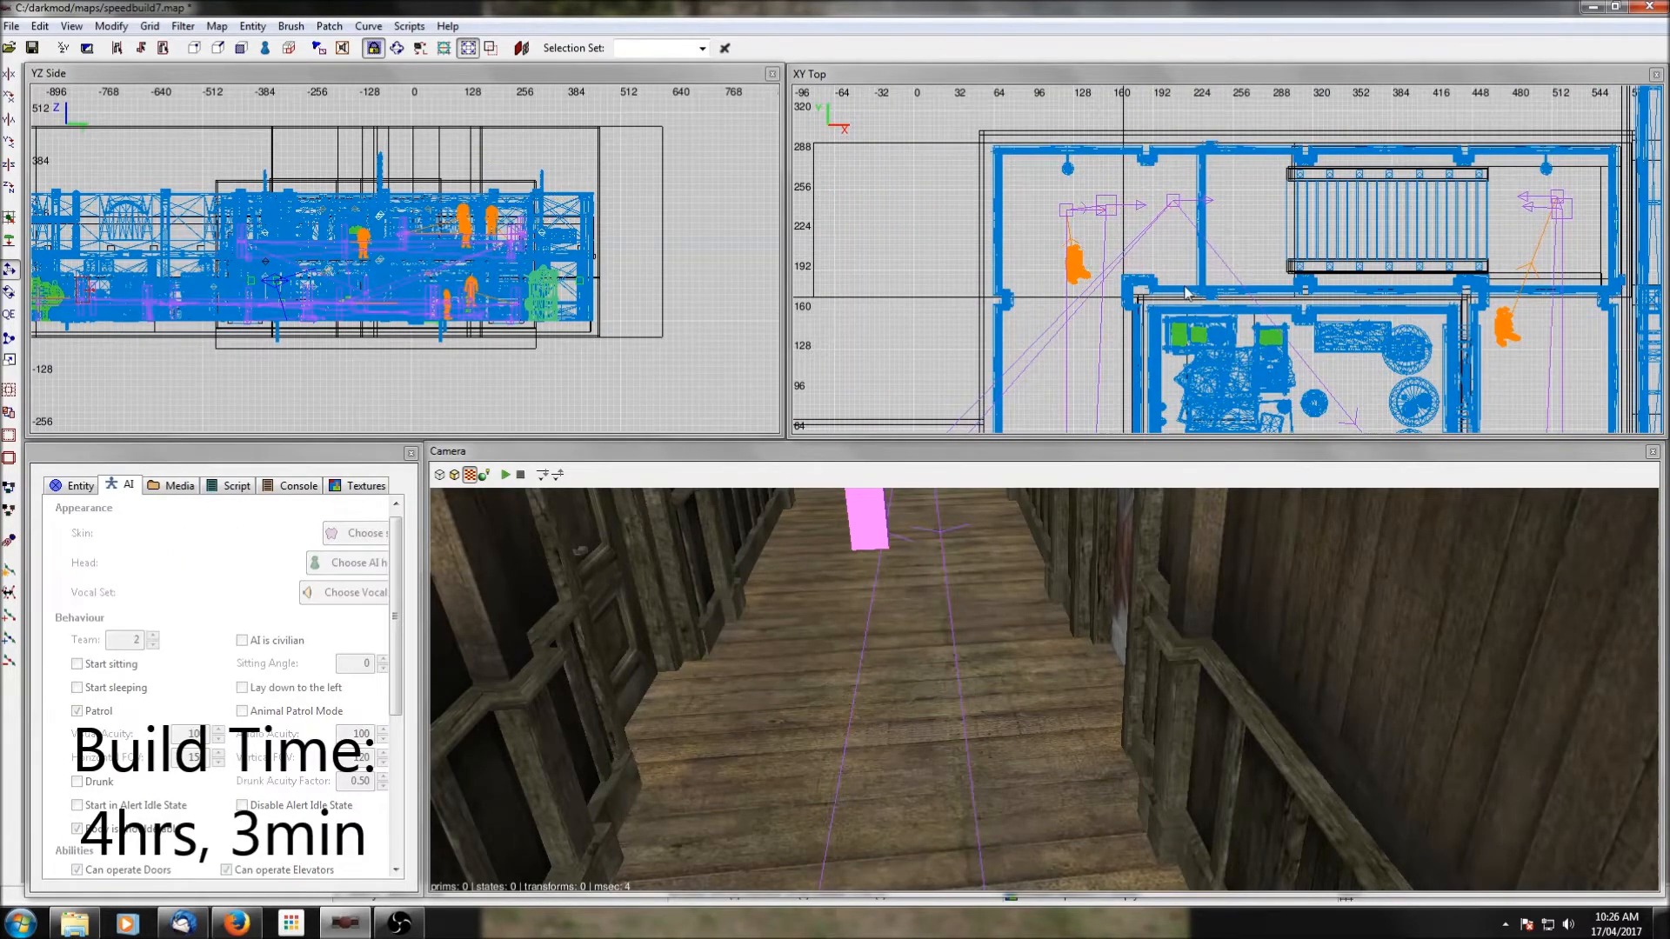
pyautogui.scroll(-6, 1187, 293)
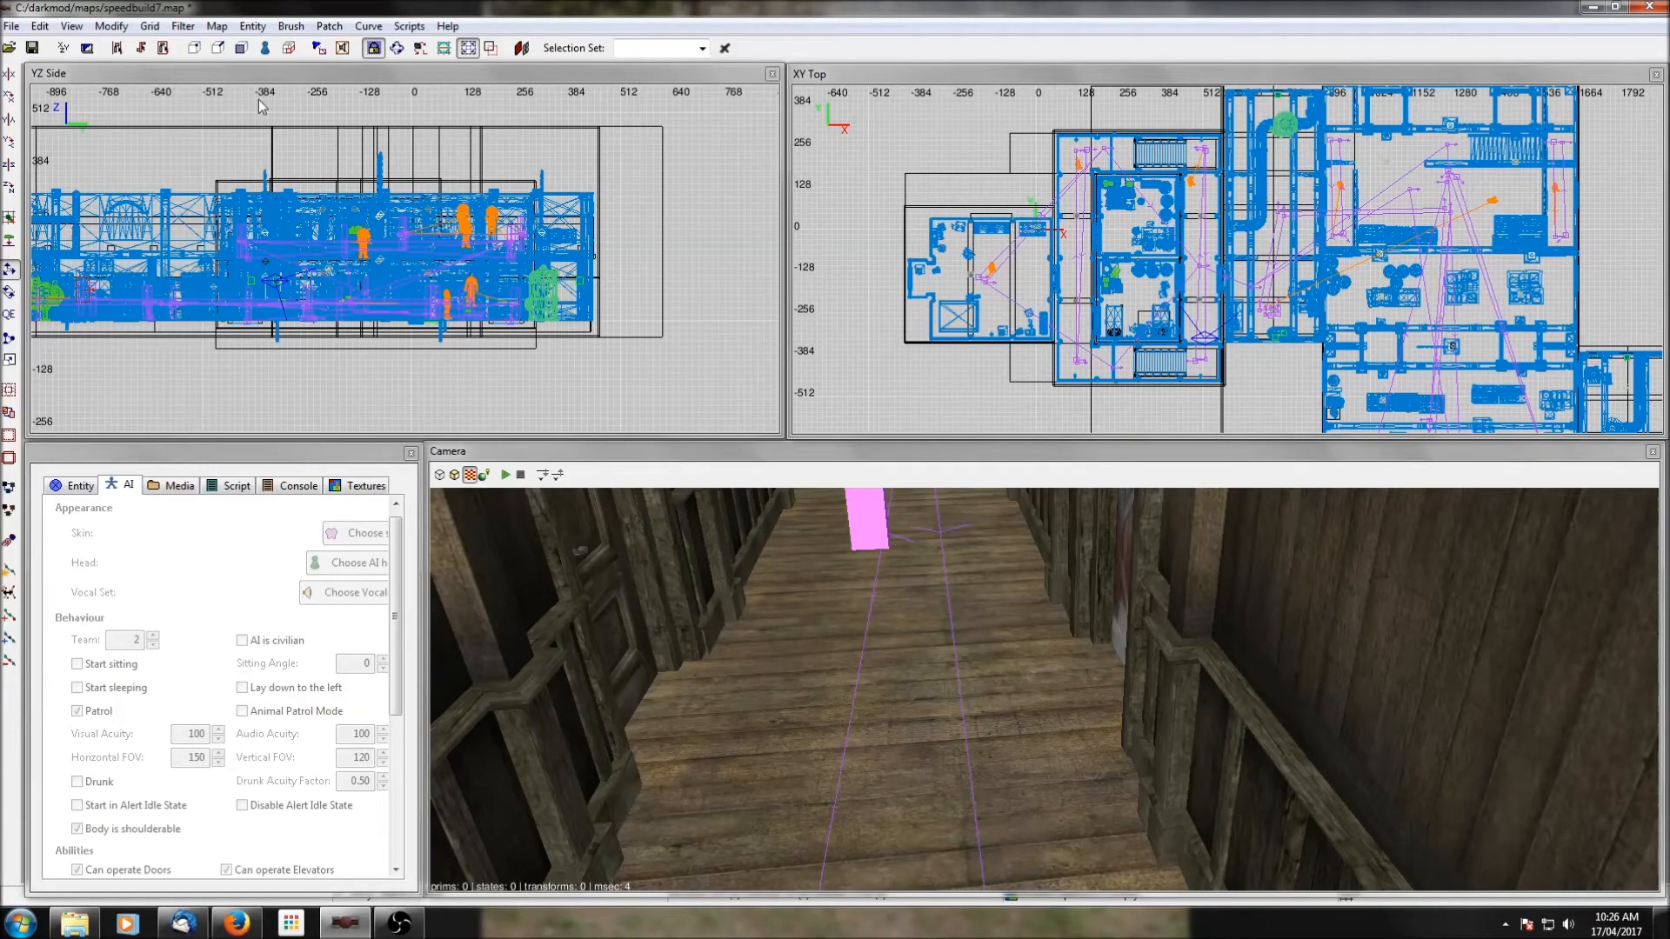
pyautogui.click(32, 48)
# Examine the guards and patrol routes across both buildings in the top view.
pyautogui.scroll(-3, 1418, 280)
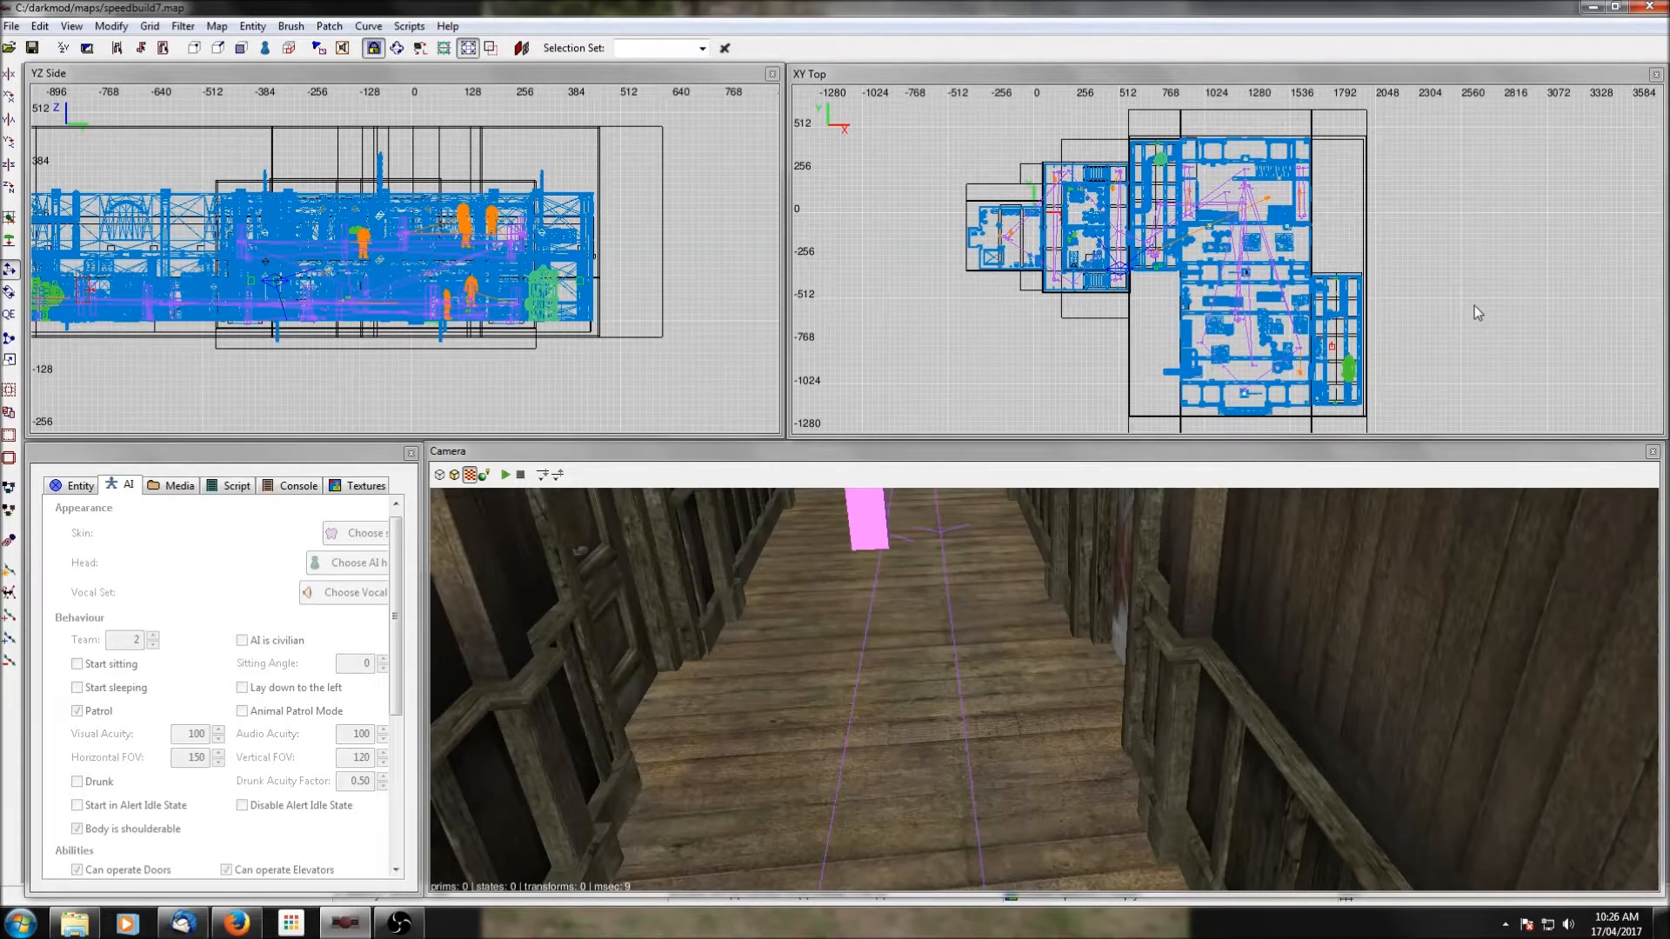
pyautogui.scroll(3, 1346, 216)
pyautogui.moveTo(1347, 215); pyautogui.dragTo(1351, 211, button='right')
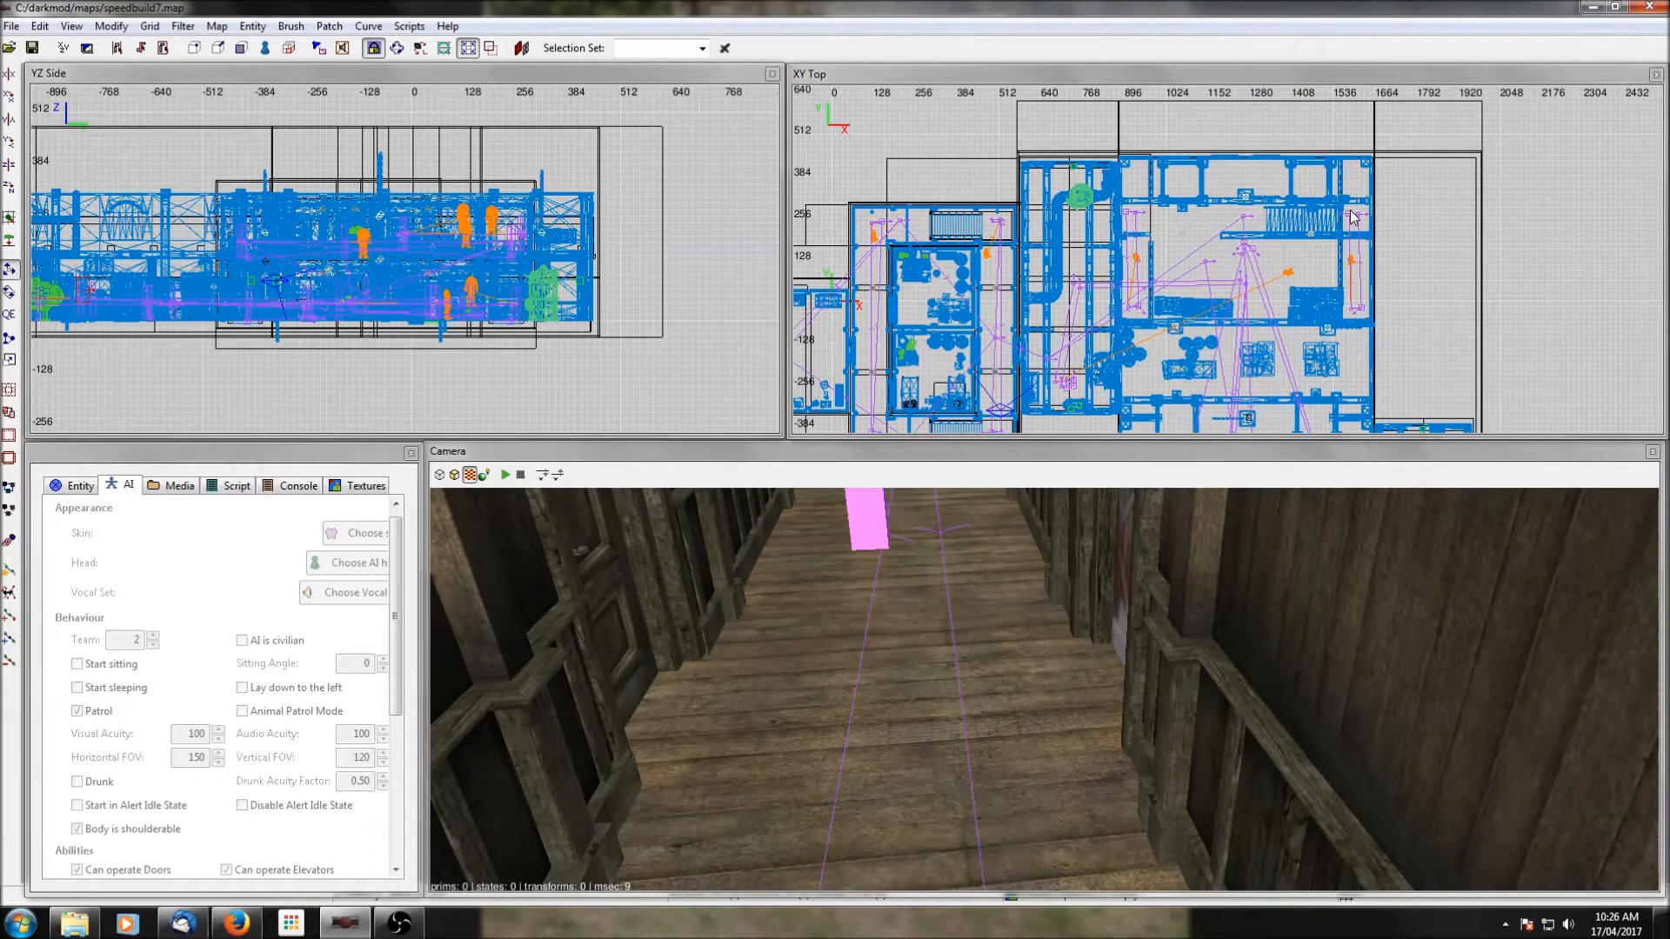
pyautogui.scroll(-2, 1093, 234)
pyautogui.moveTo(1094, 233); pyautogui.dragTo(1169, 258, button='right')
pyautogui.scroll(2, 1181, 316)
pyautogui.scroll(-1, 1142, 260)
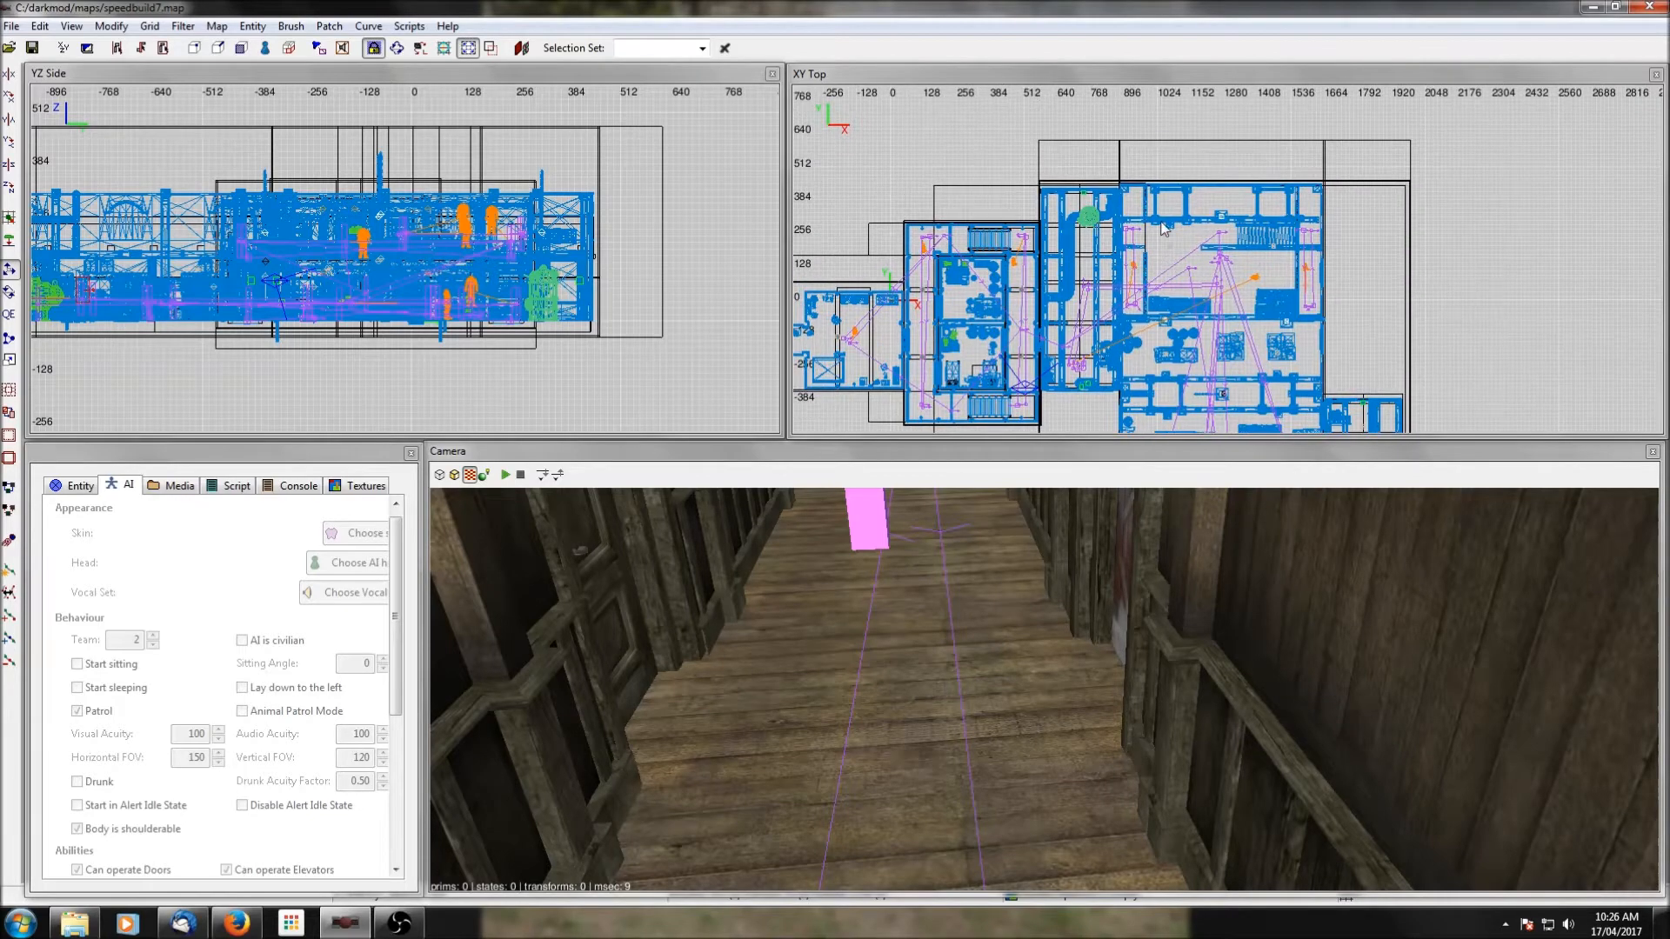
pyautogui.scroll(1, 1219, 218)
pyautogui.scroll(3, 1220, 216)
pyautogui.moveTo(1225, 136); pyautogui.dragTo(1192, 194, button='right')
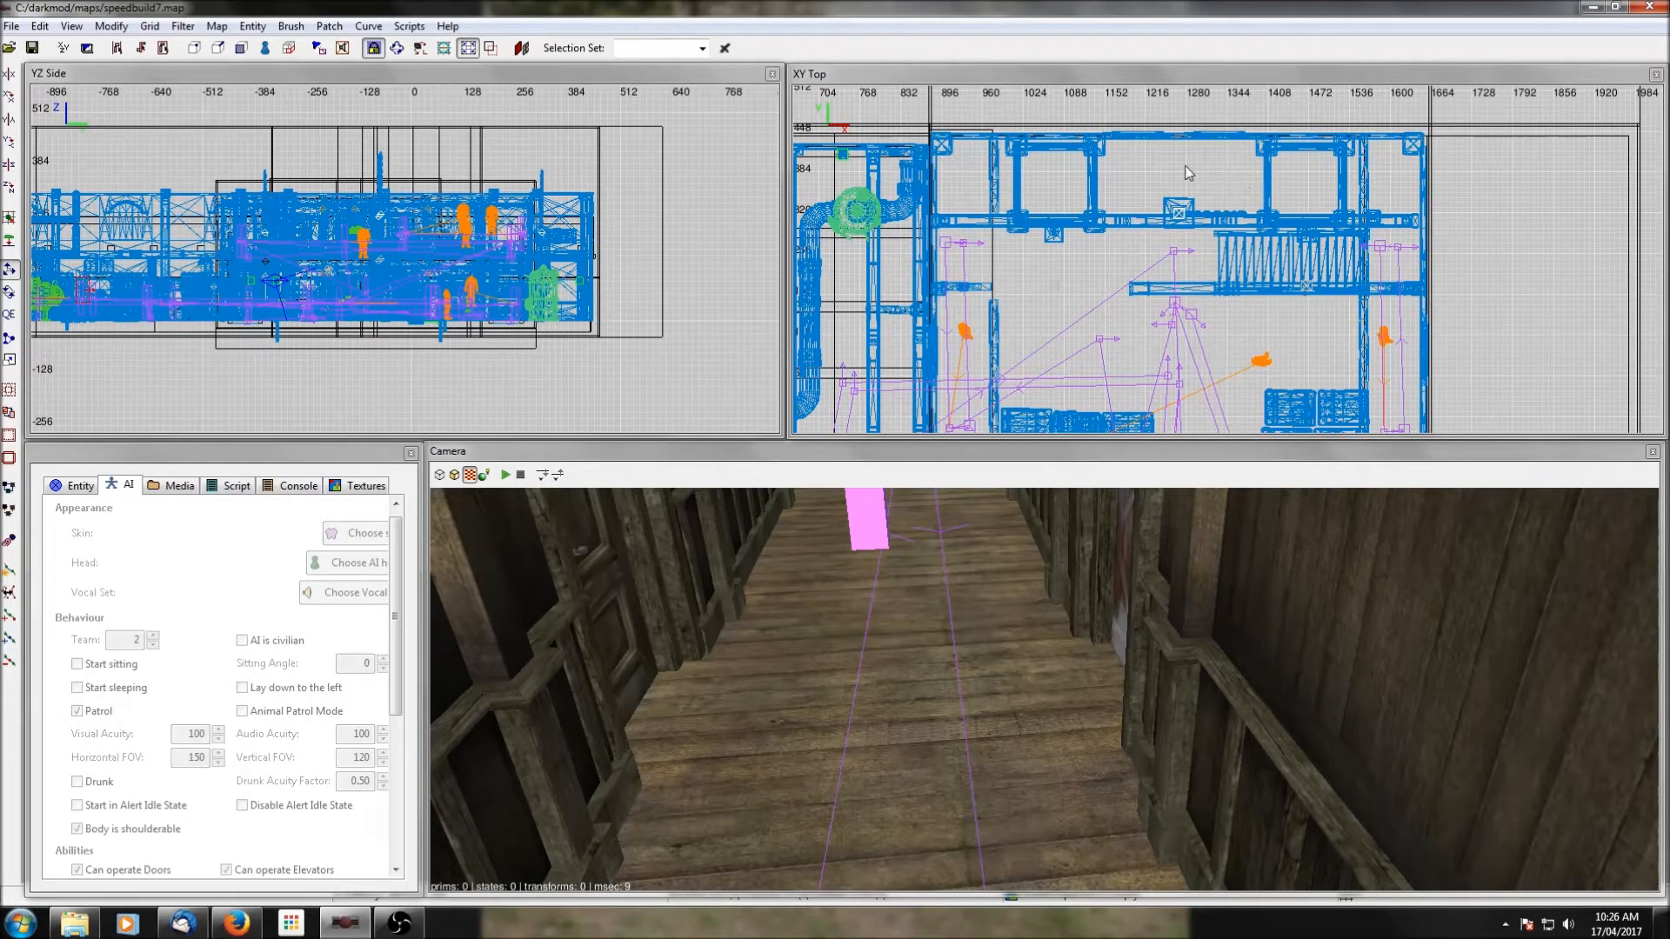
pyautogui.scroll(-8, 1191, 239)
pyautogui.scroll(1, 1250, 326)
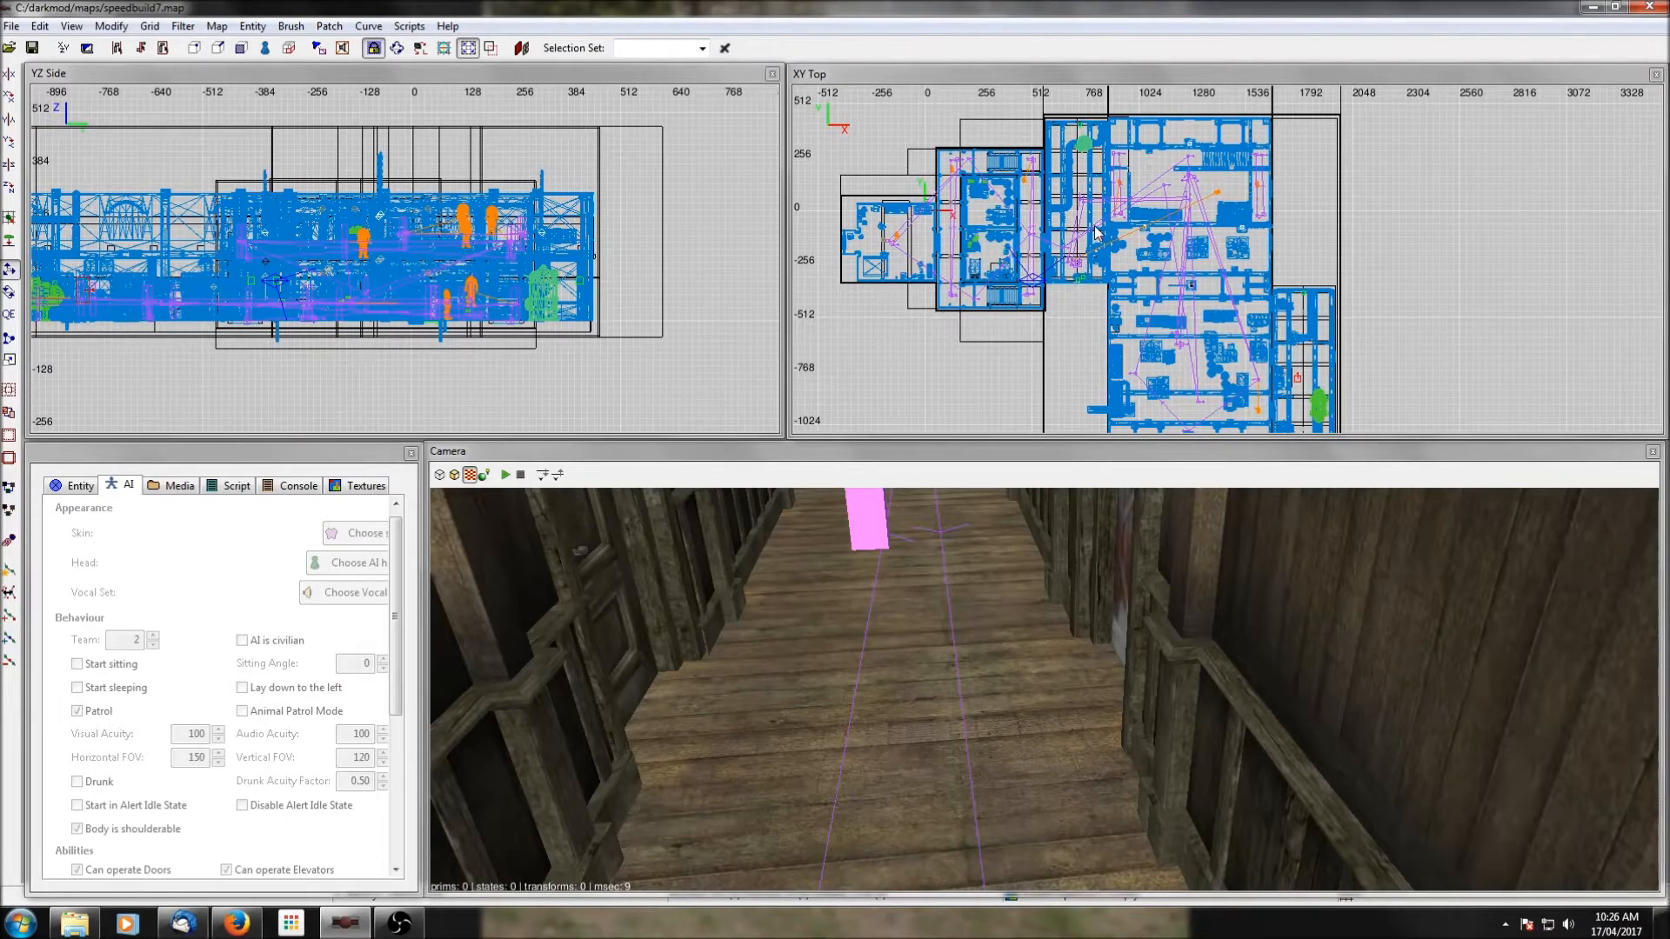
pyautogui.scroll(2, 1097, 233)
pyautogui.scroll(-1, 1097, 233)
pyautogui.scroll(-1, 1225, 203)
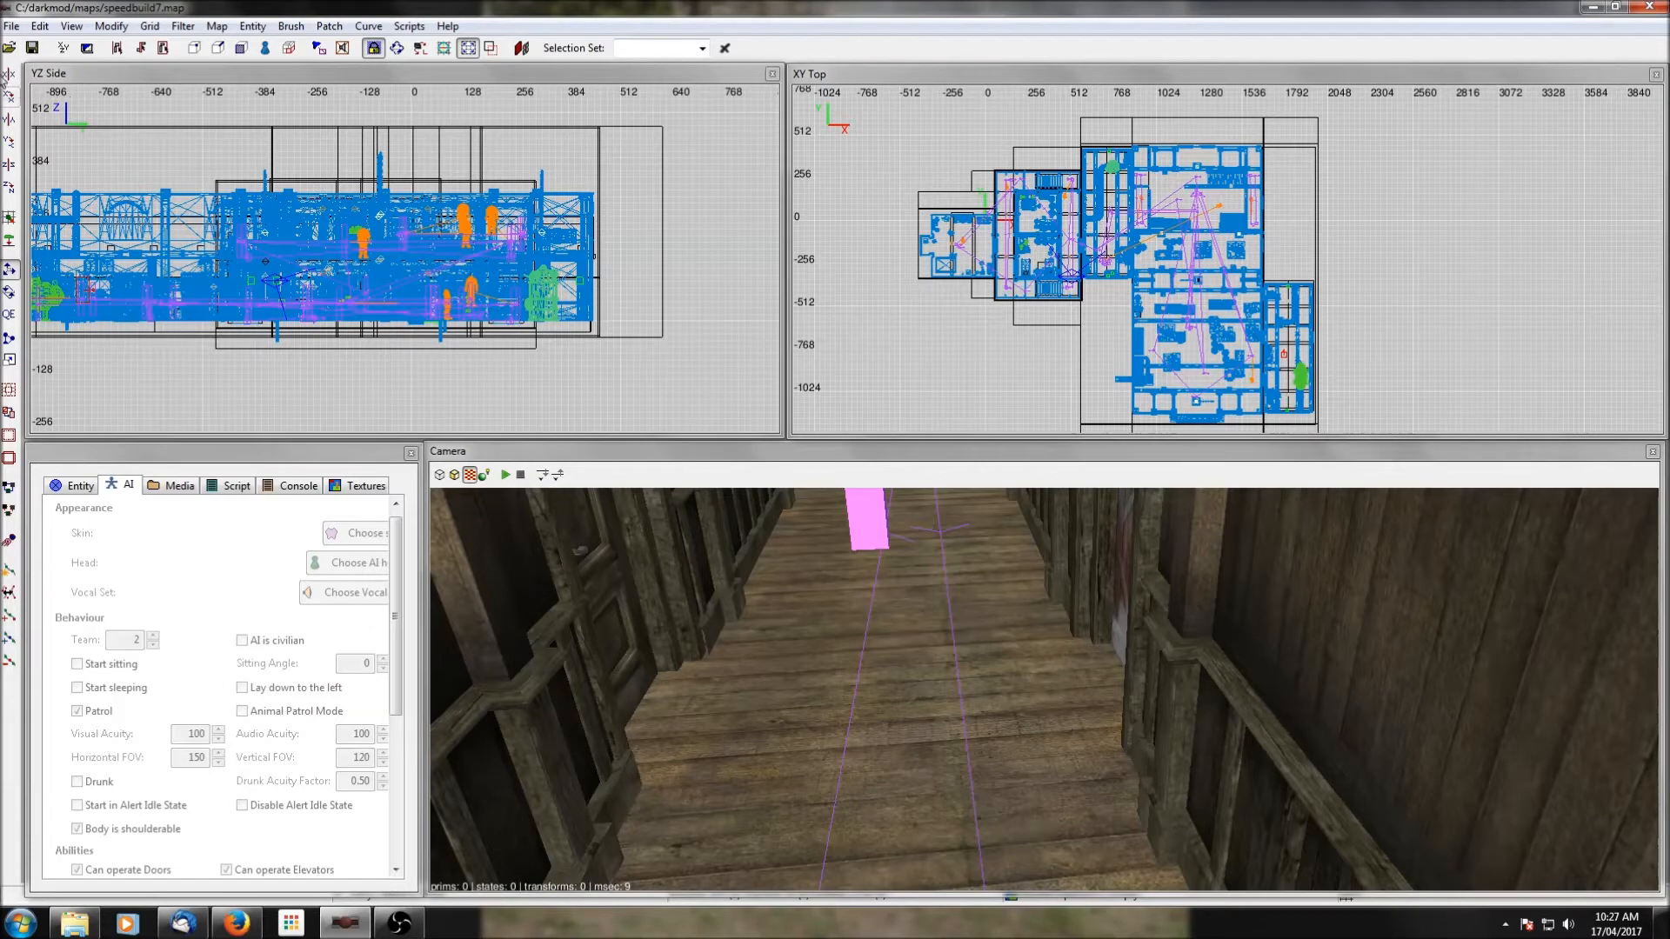
# Save the map and launch The Dark Mod to test it.
pyautogui.click(37, 49)
pyautogui.scroll(-2, 1402, 261)
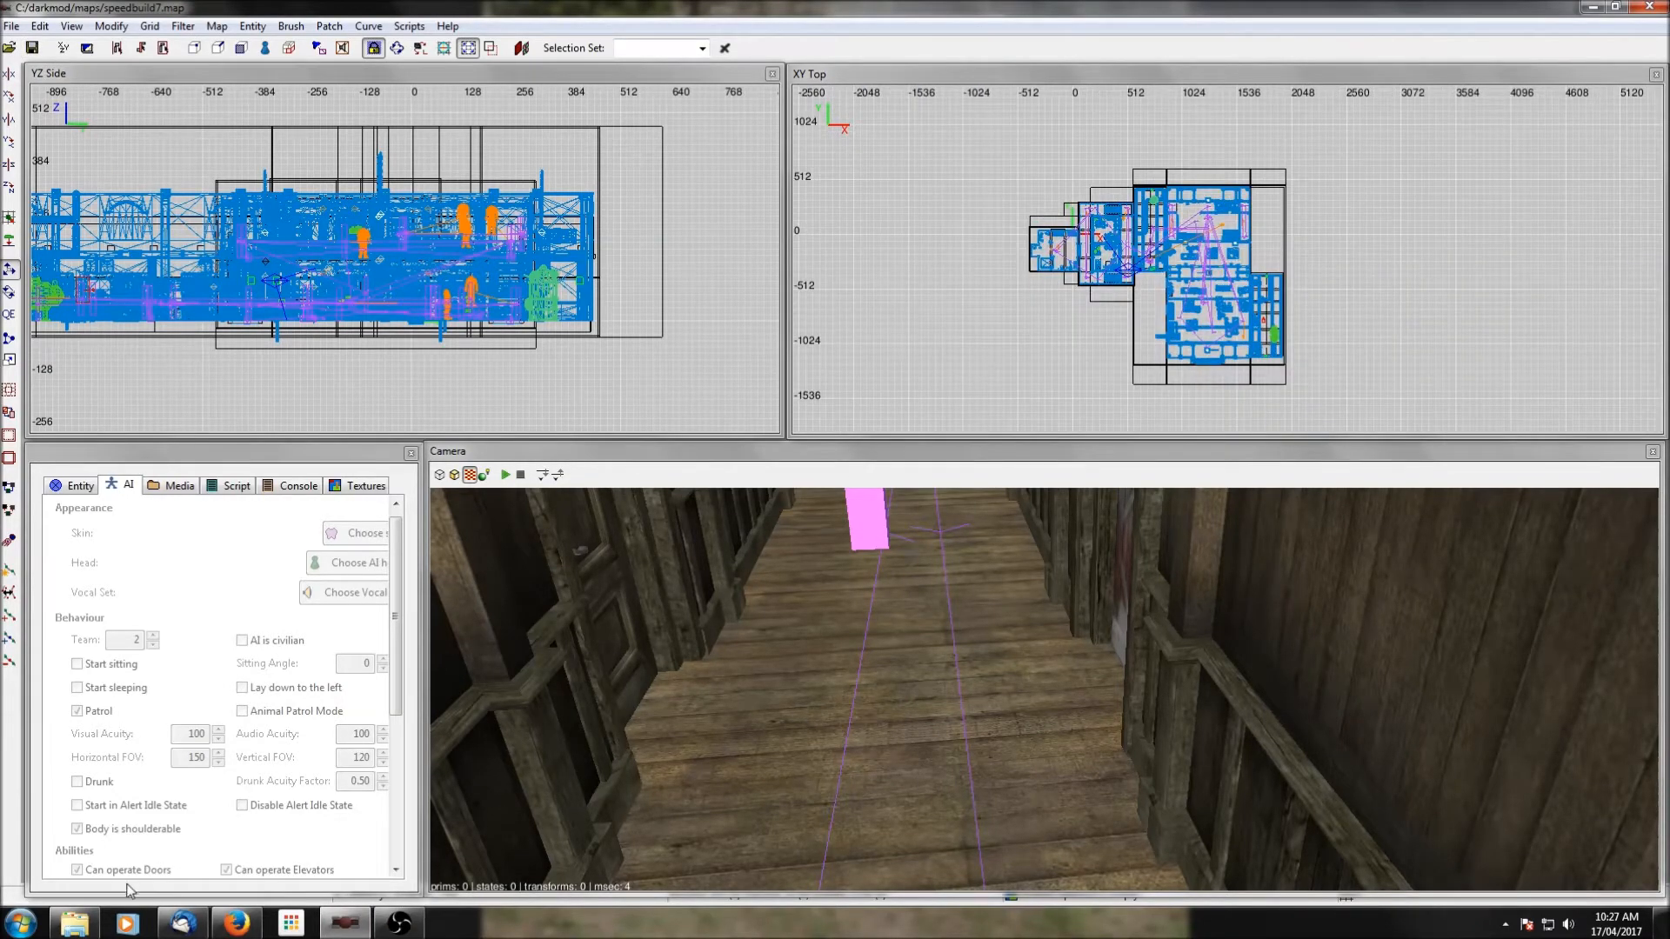
pyautogui.click(21, 922)
pyautogui.click(50, 322)
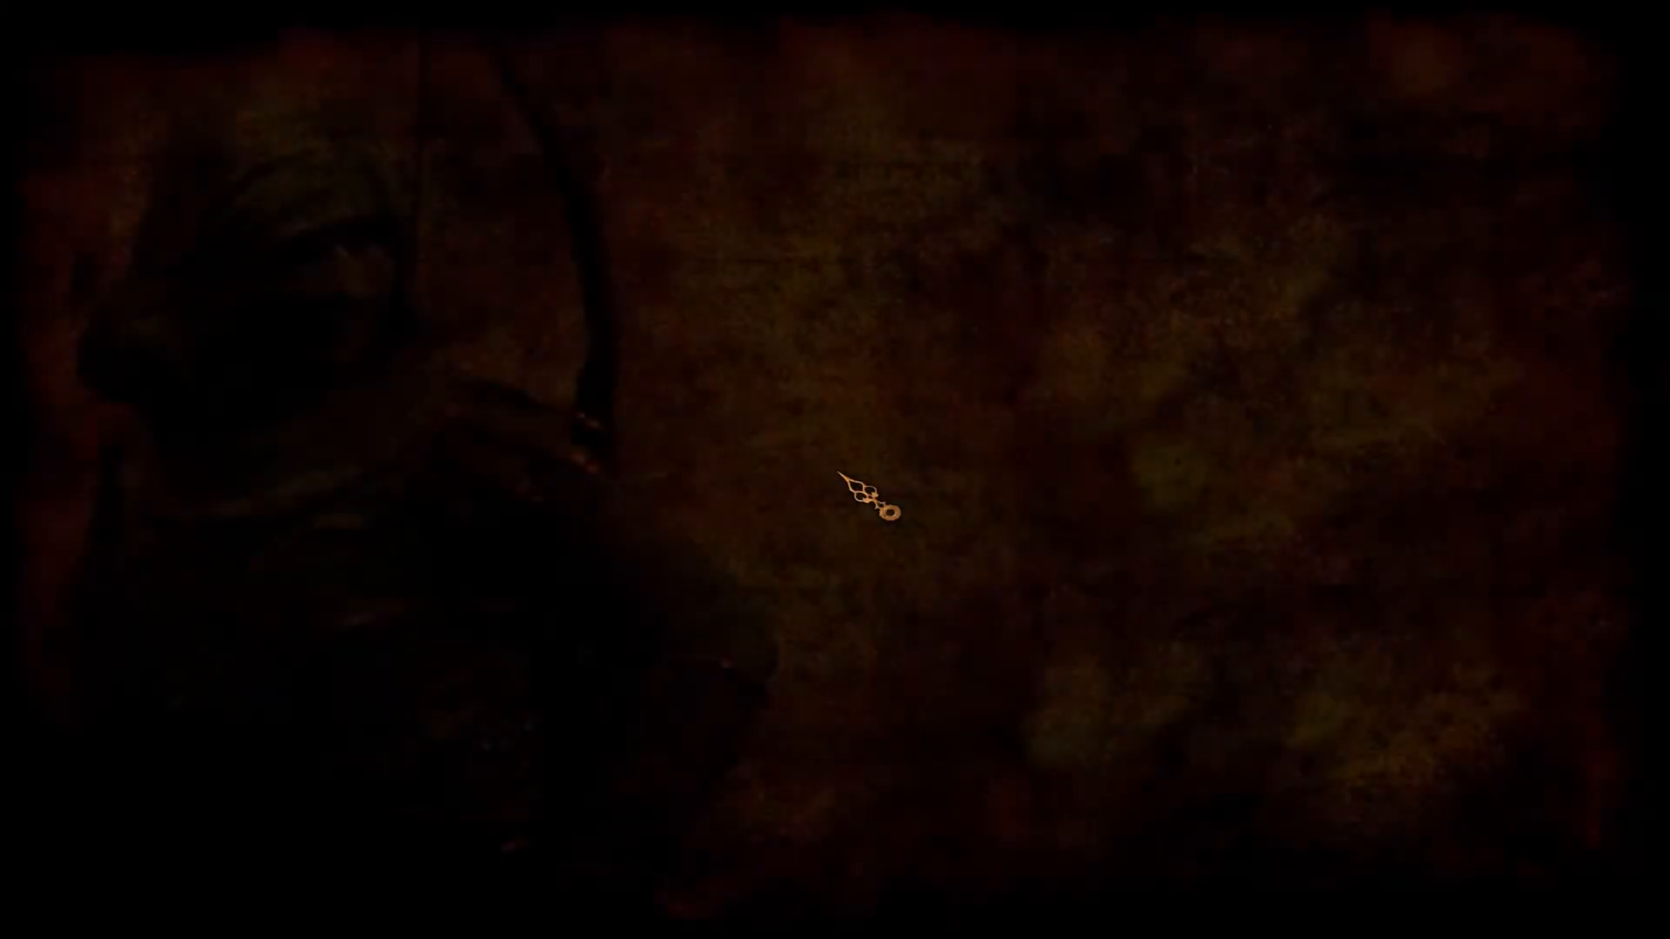
# Open the game console and compile the map with the command dmap speedbuild7.
pyautogui.hotkey('ctrl', 'alt', '`')
pyautogui.write('dmap speedu')
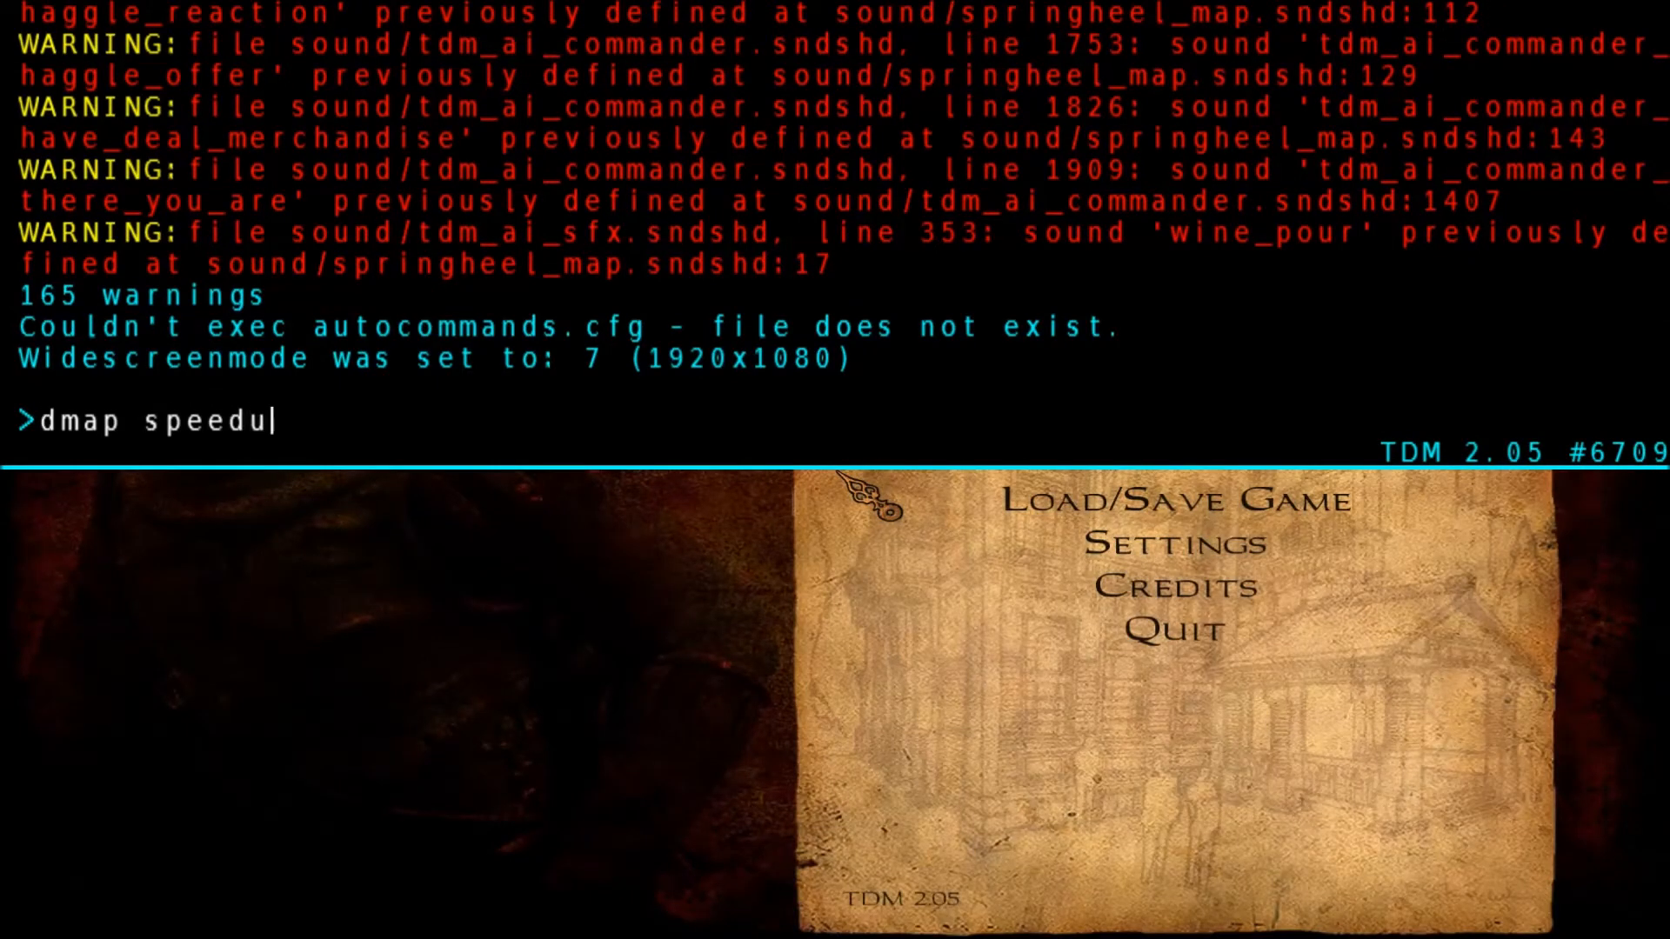
pyautogui.write('build7')
pyautogui.press('Return')
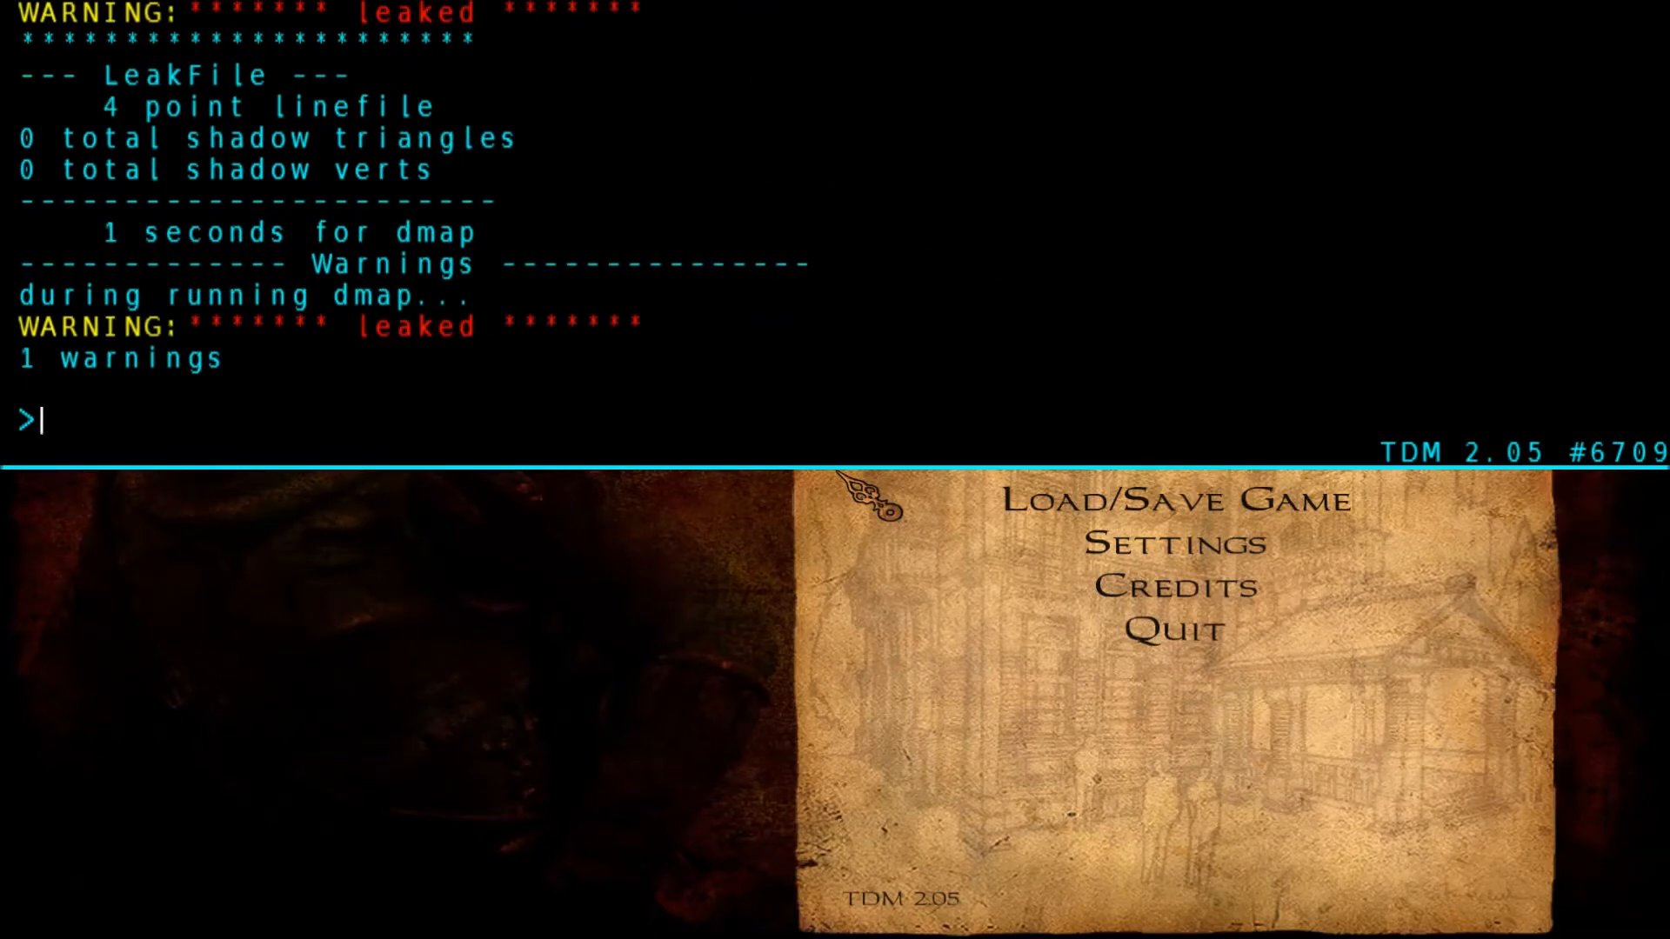
# Exit the game to DarkRadiant and display the pointfile to trace the map leak to its source.
pyautogui.write('exit')
pyautogui.press('Return')
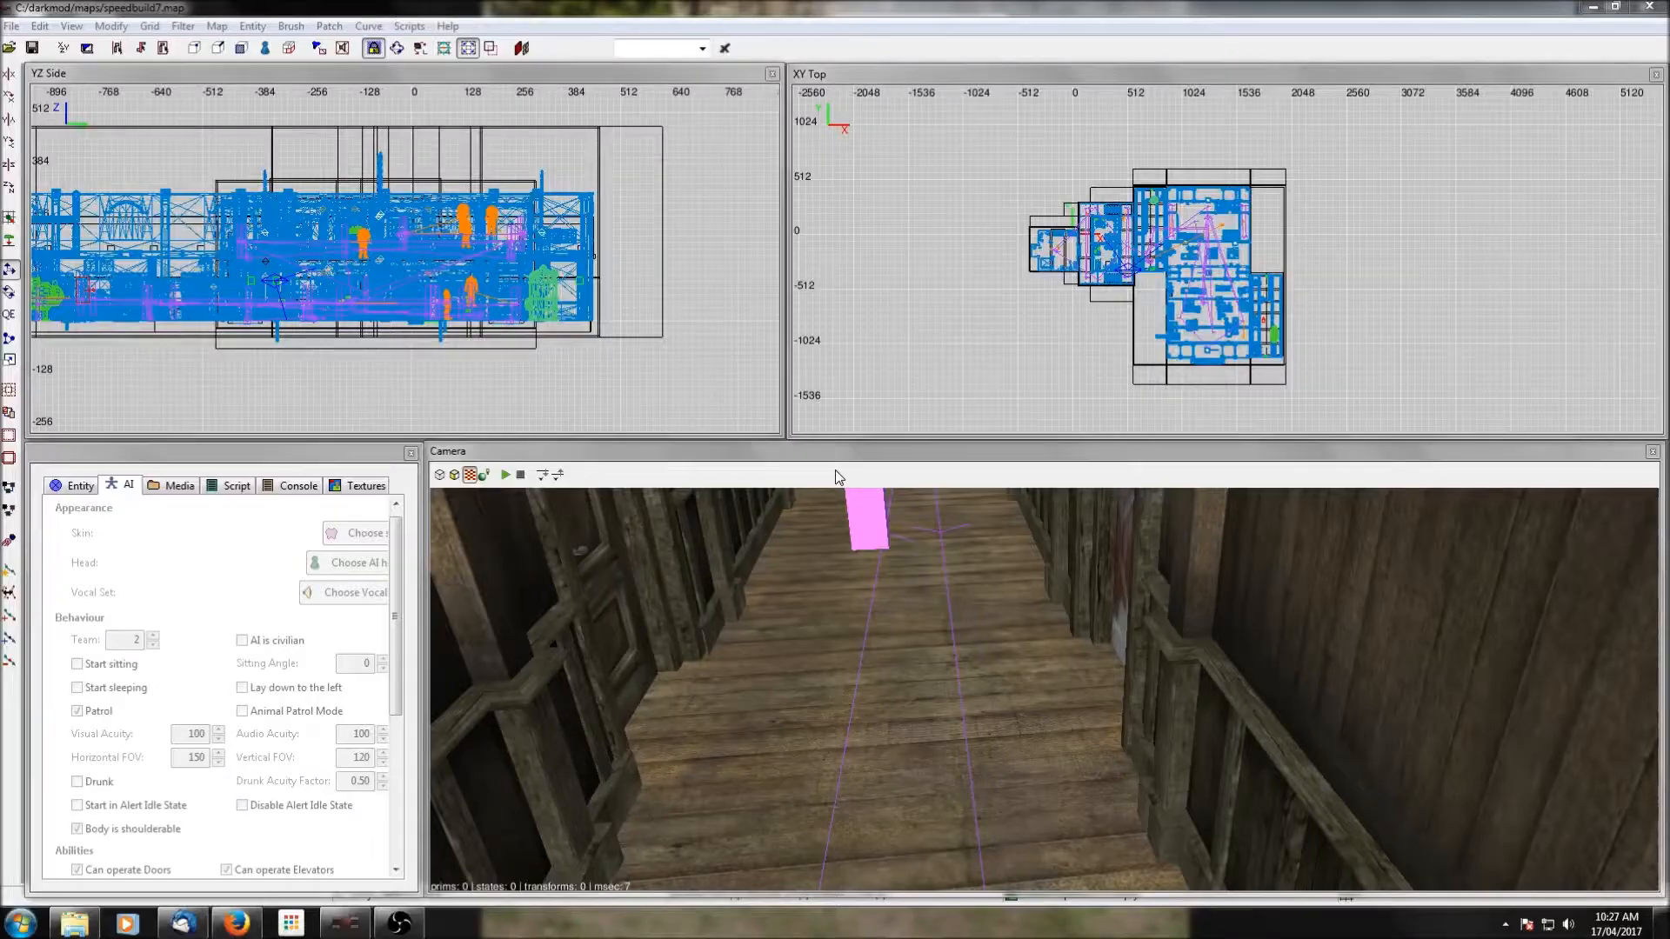
pyautogui.click(12, 26)
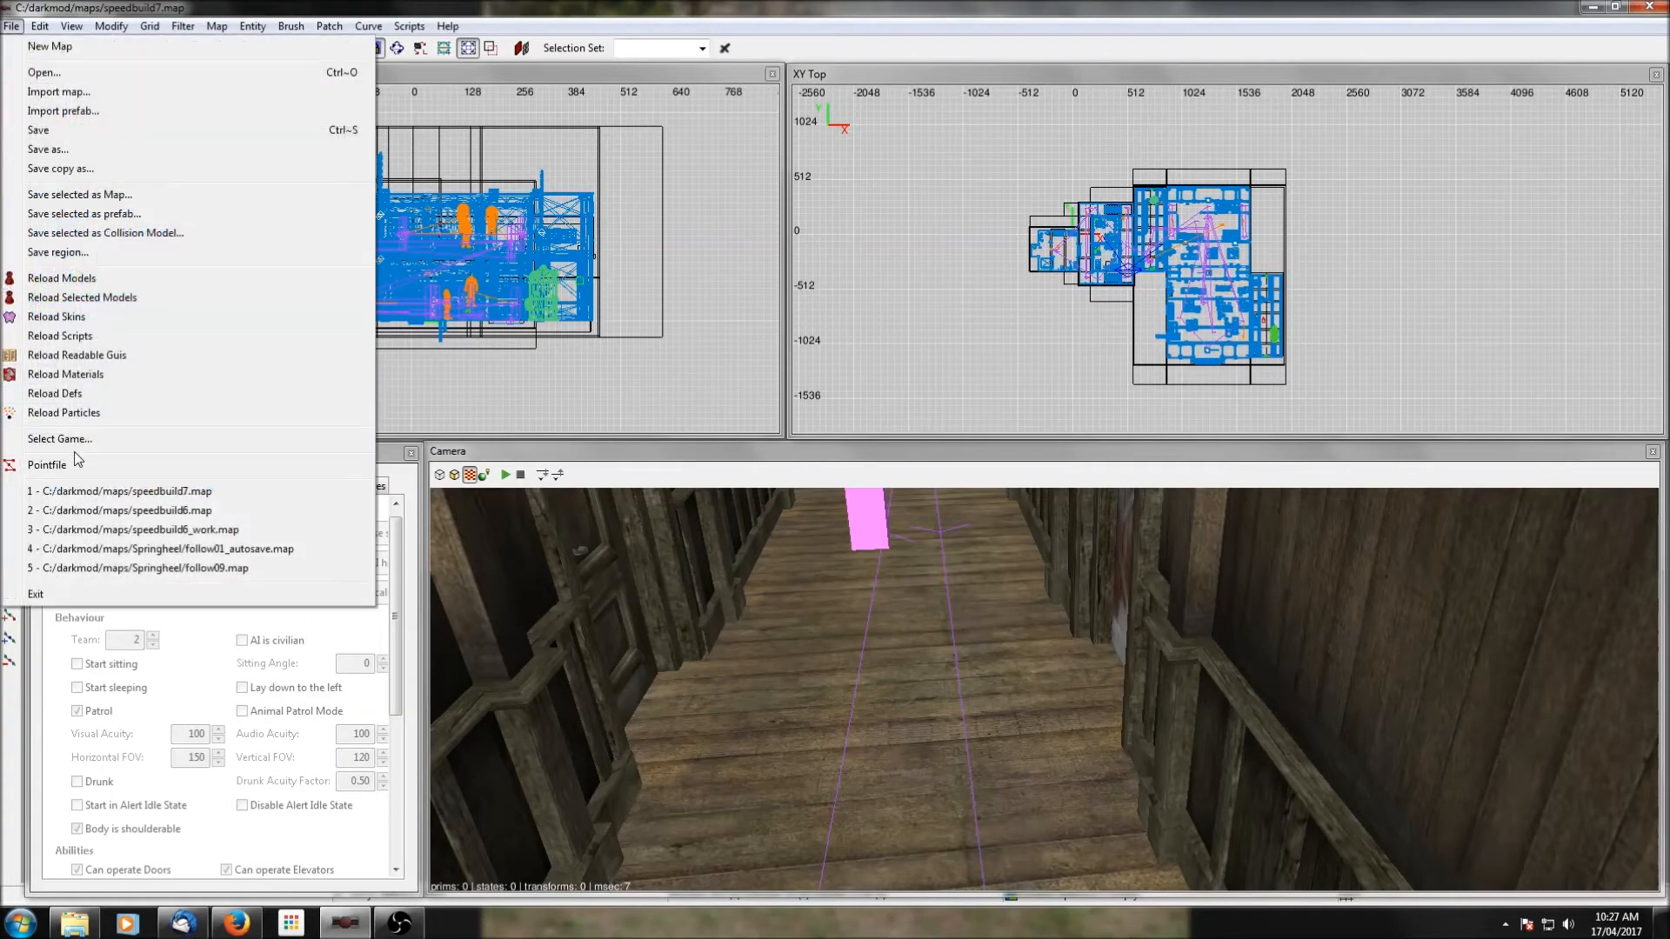
pyautogui.click(104, 455)
pyautogui.scroll(12, 918, 313)
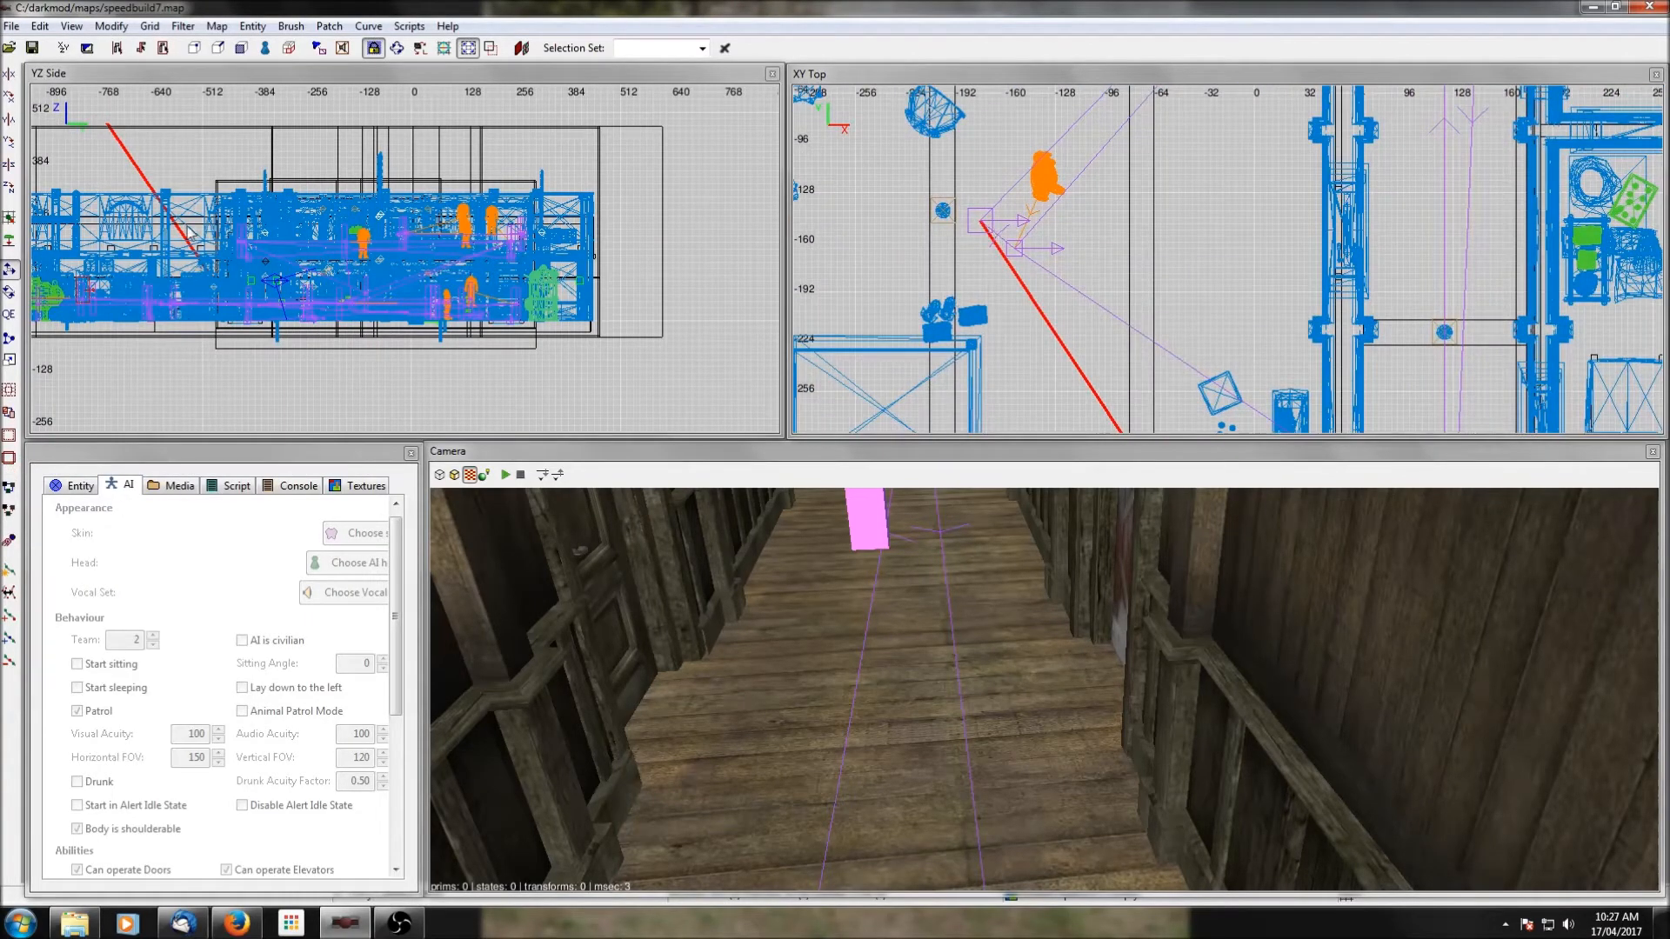
# Raise the western room's misplaced path entity at the end of the leak line to the thug's floor, and save the map.
pyautogui.keyDown('shift'); pyautogui.click(983, 233); pyautogui.keyUp('shift')
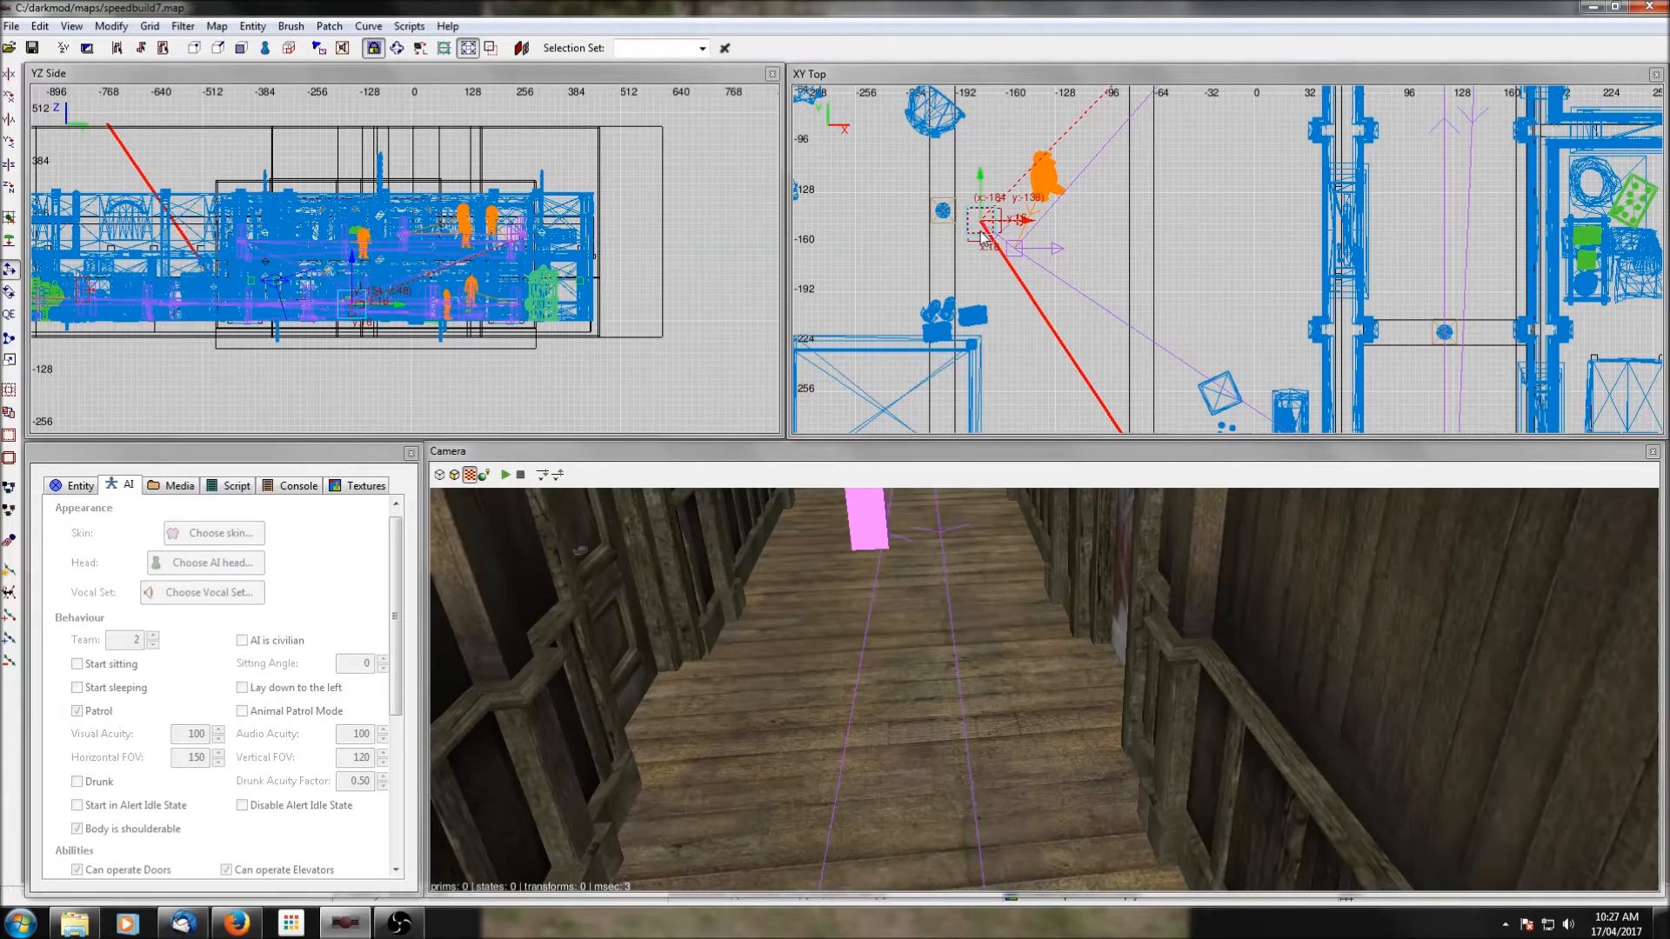
pyautogui.moveTo(351, 268); pyautogui.dragTo(351, 170)
pyautogui.press('Escape')
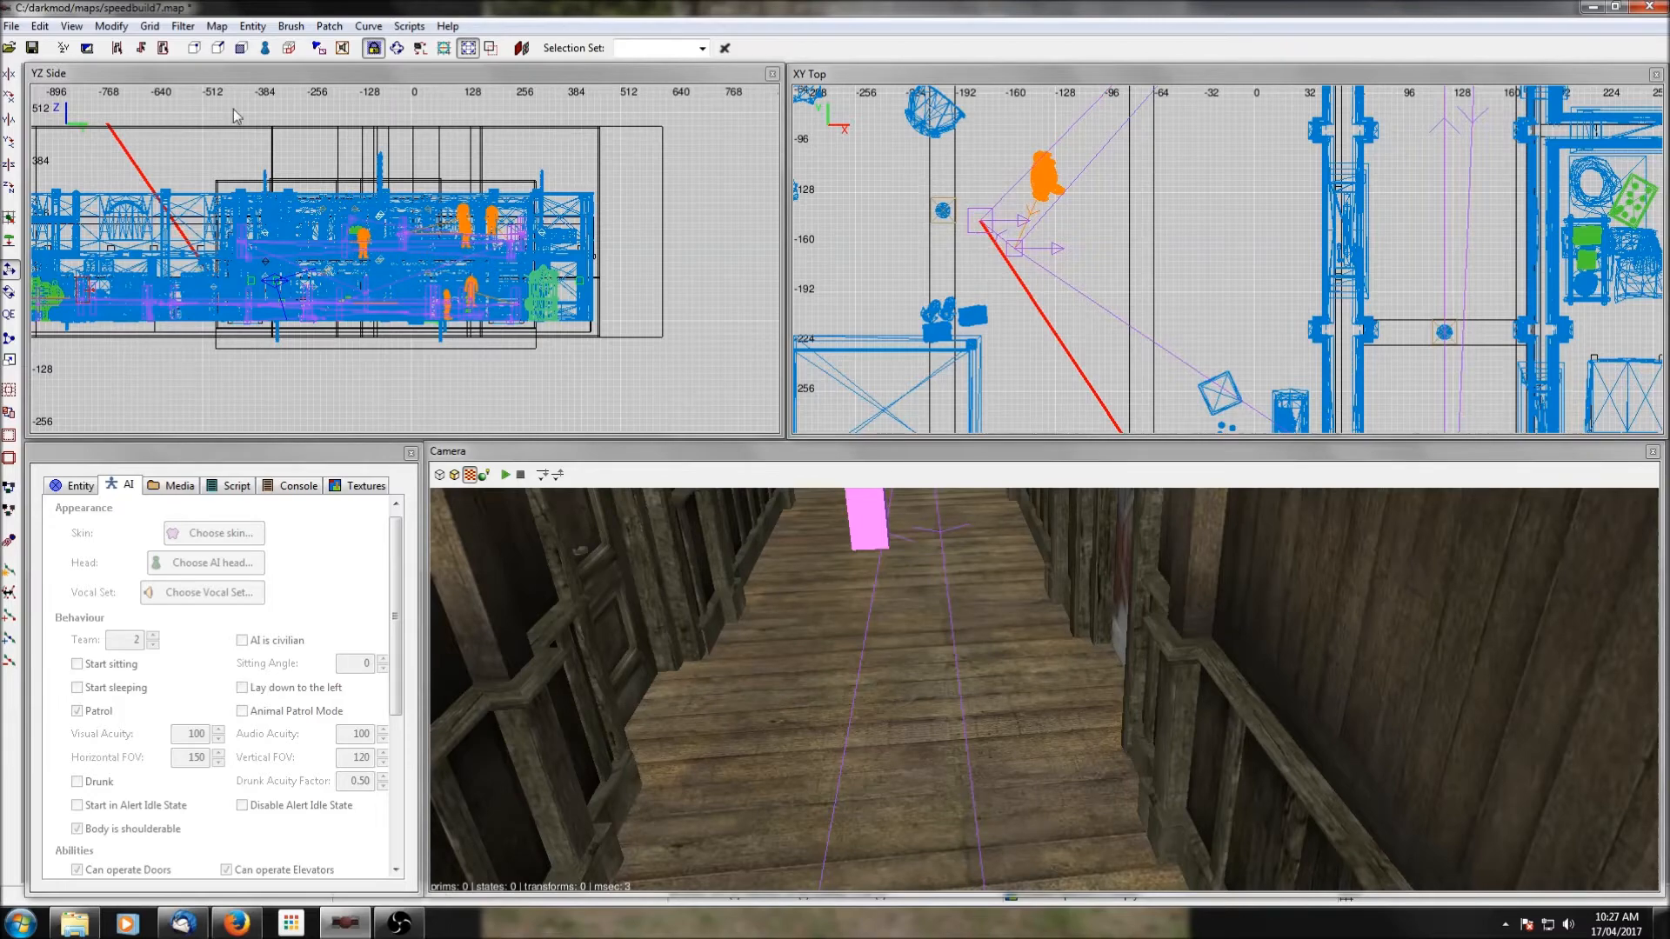
pyautogui.click(32, 48)
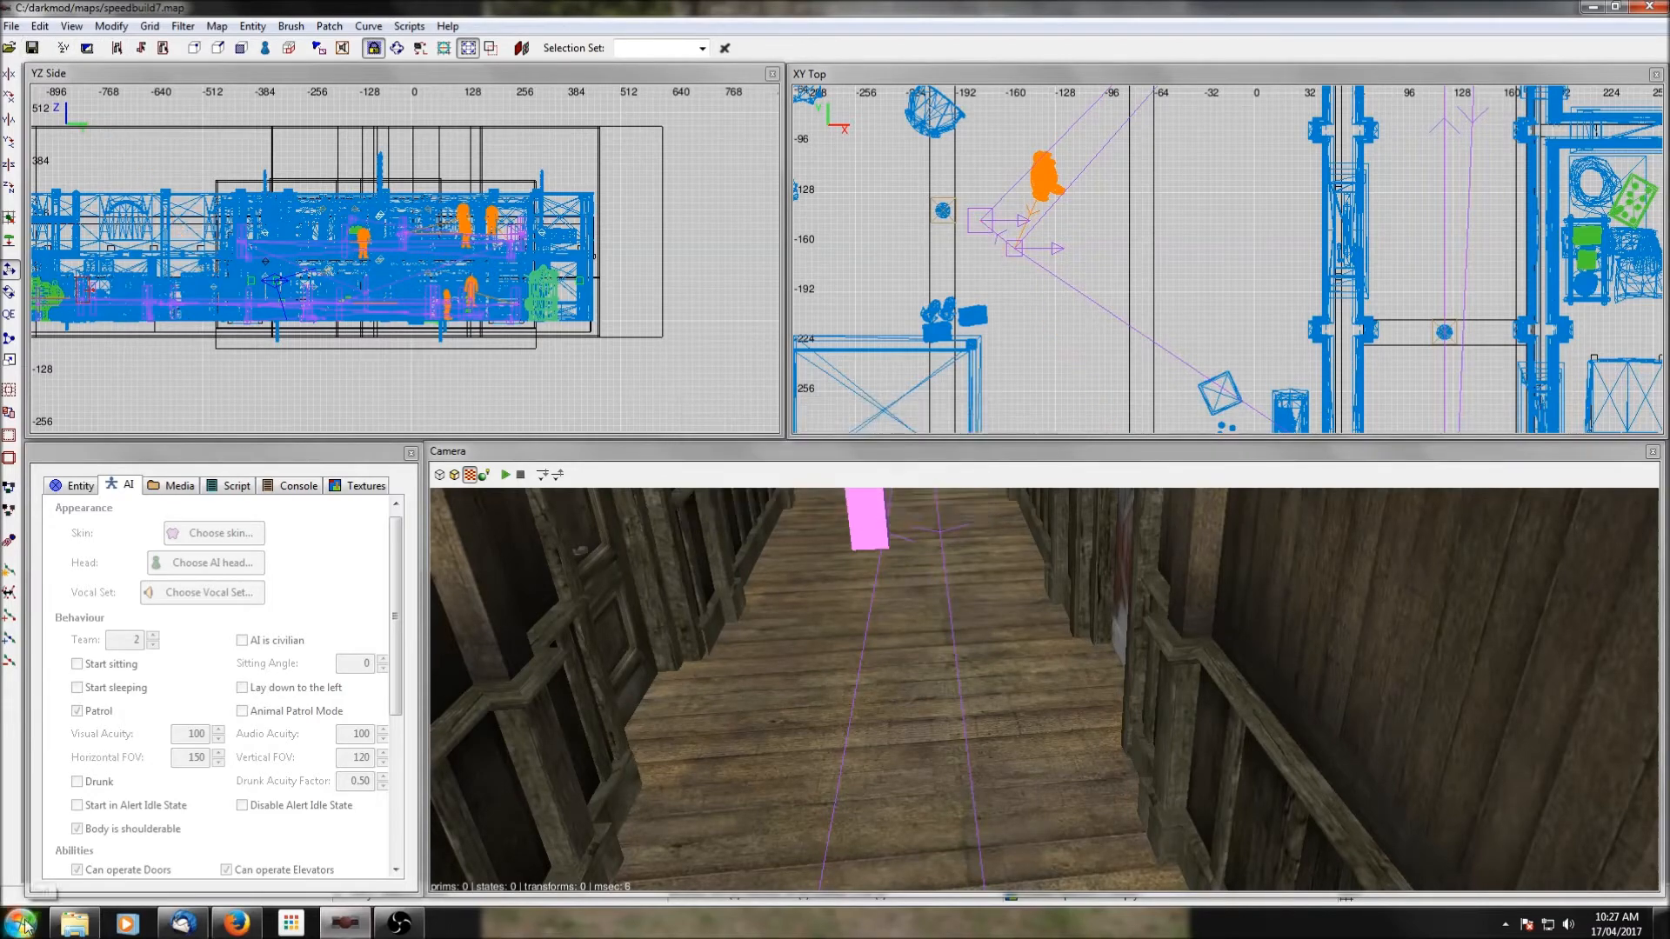
# Relaunch The Dark Mod and recompile the corrected map from the console with dmap speedbuild7.
pyautogui.click(19, 922)
pyautogui.click(50, 326)
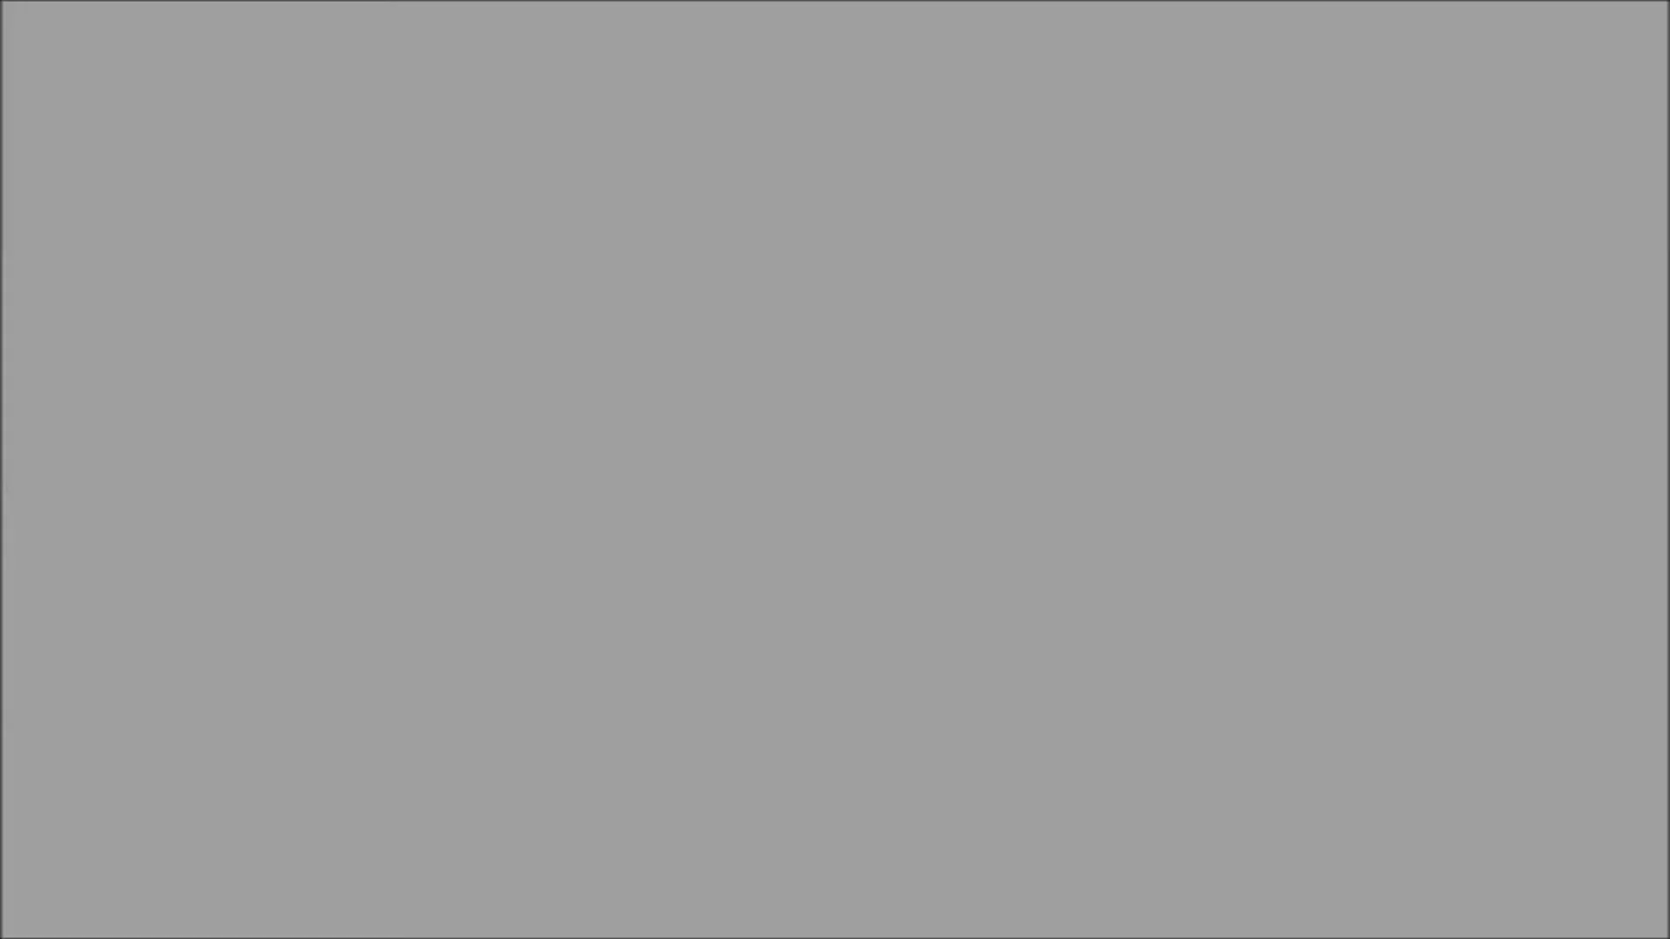
pyautogui.hotkey('ctrl', 'alt', '`')
pyautogui.write('dmap spee')
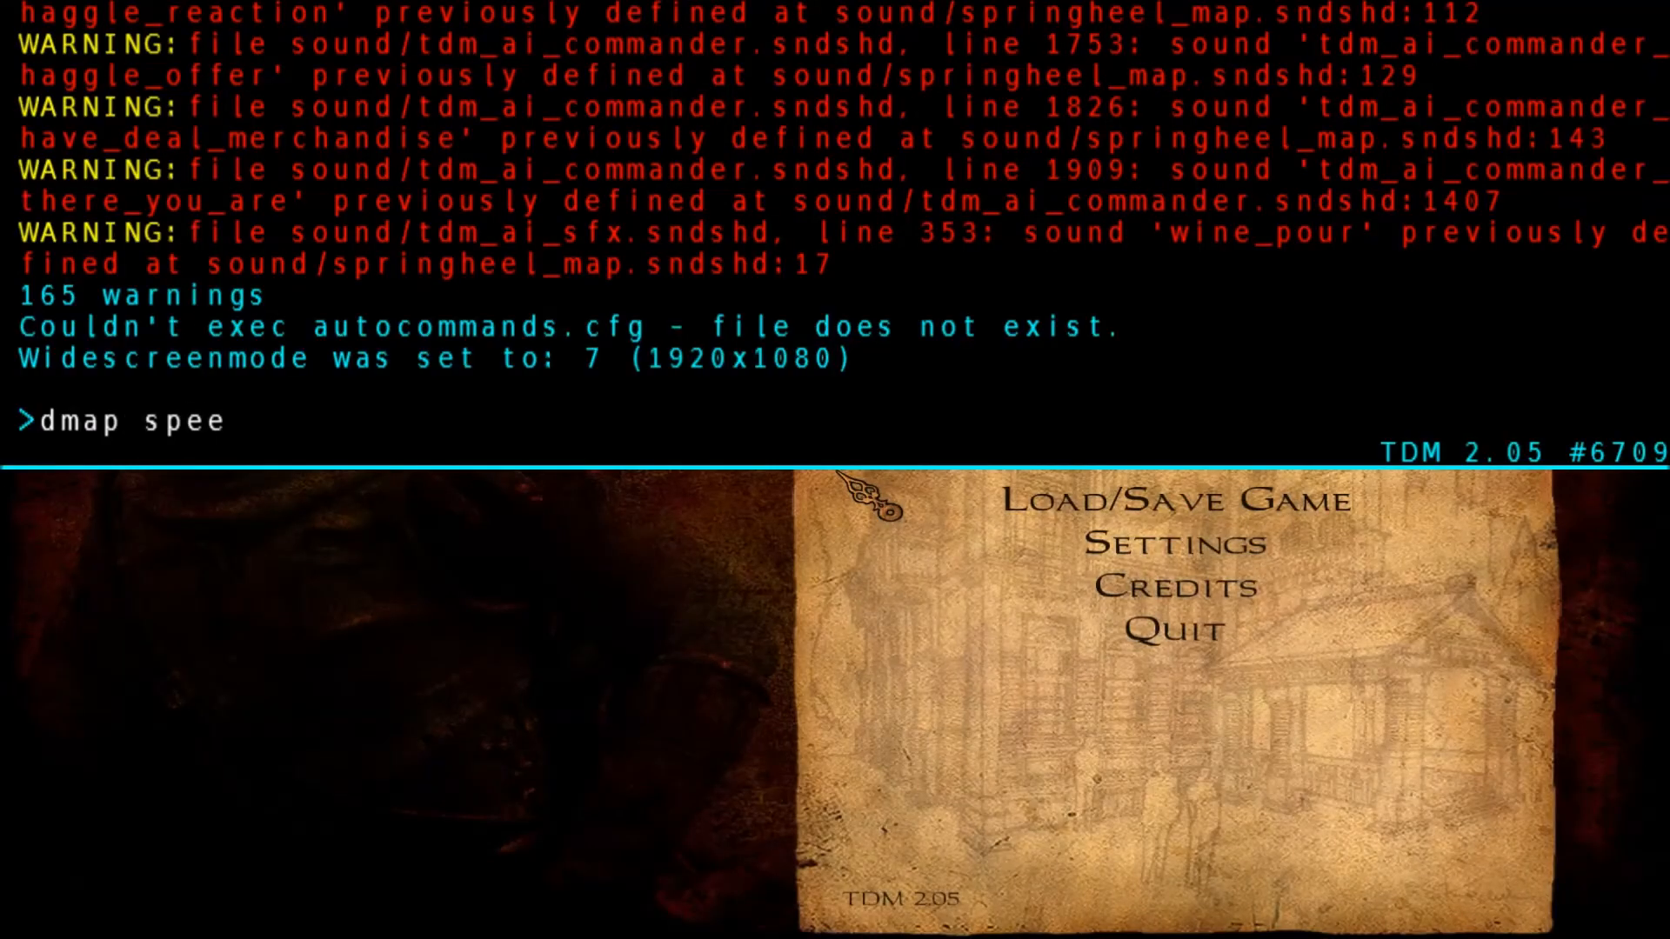
pyautogui.write('dbuild7')
pyautogui.press('Return')
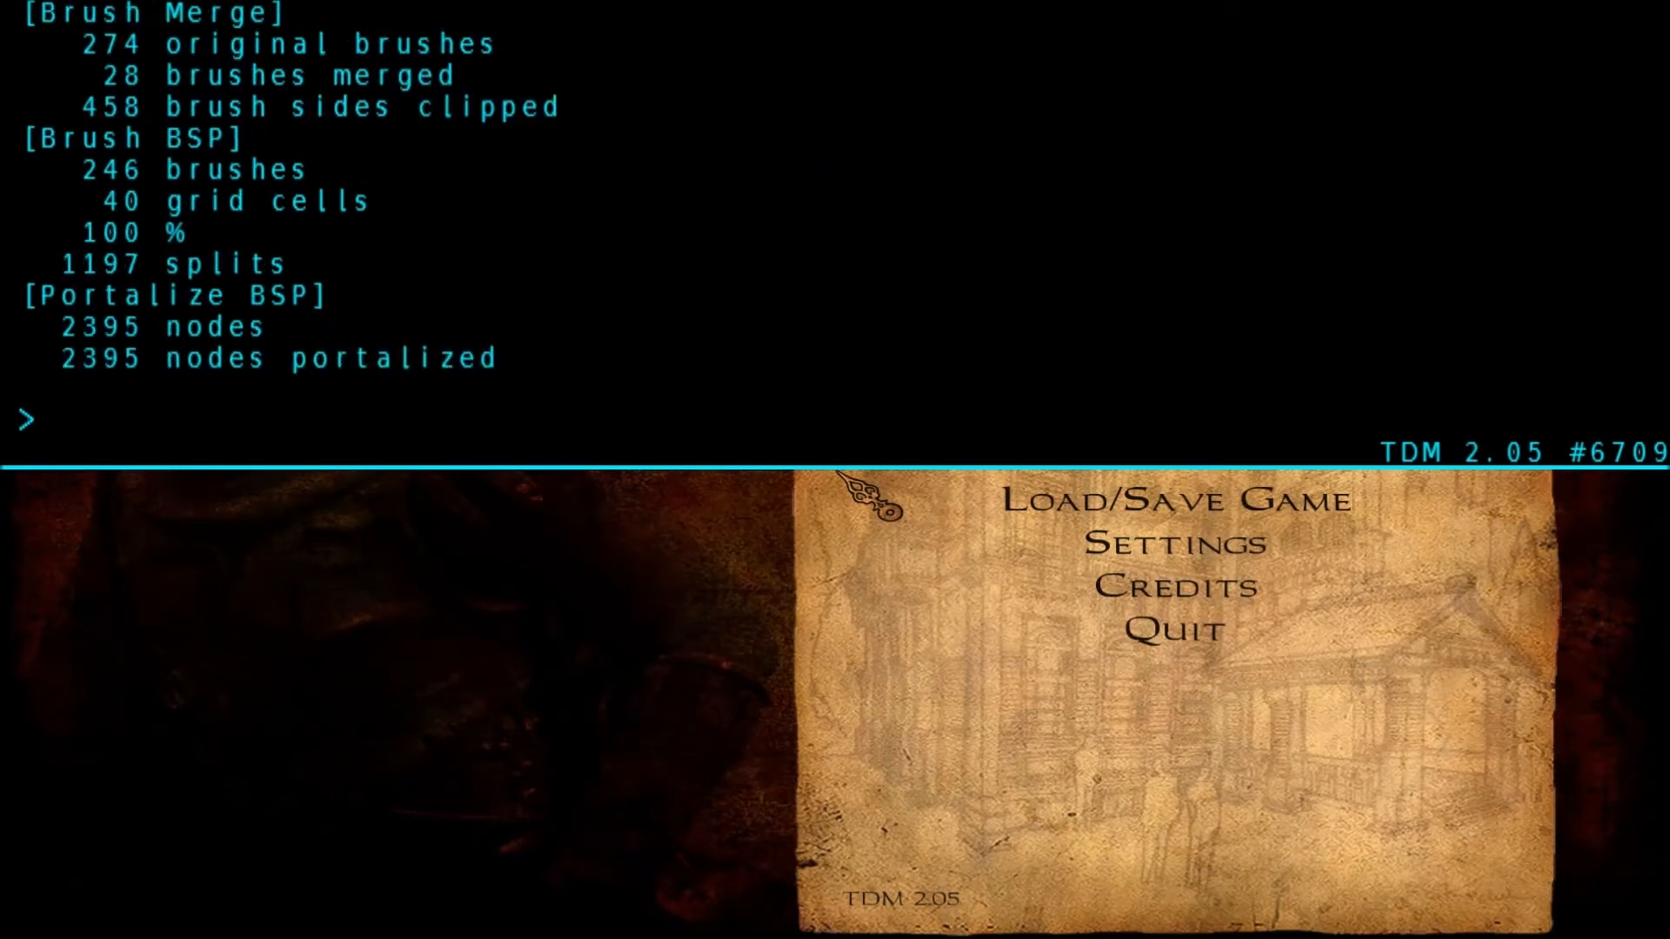
# Load the compiled level with the console command map speedbuild7, and start the mission.
pyautogui.press('Up')
pyautogui.press('Home')
pyautogui.press('Delete')
pyautogui.press('Return')
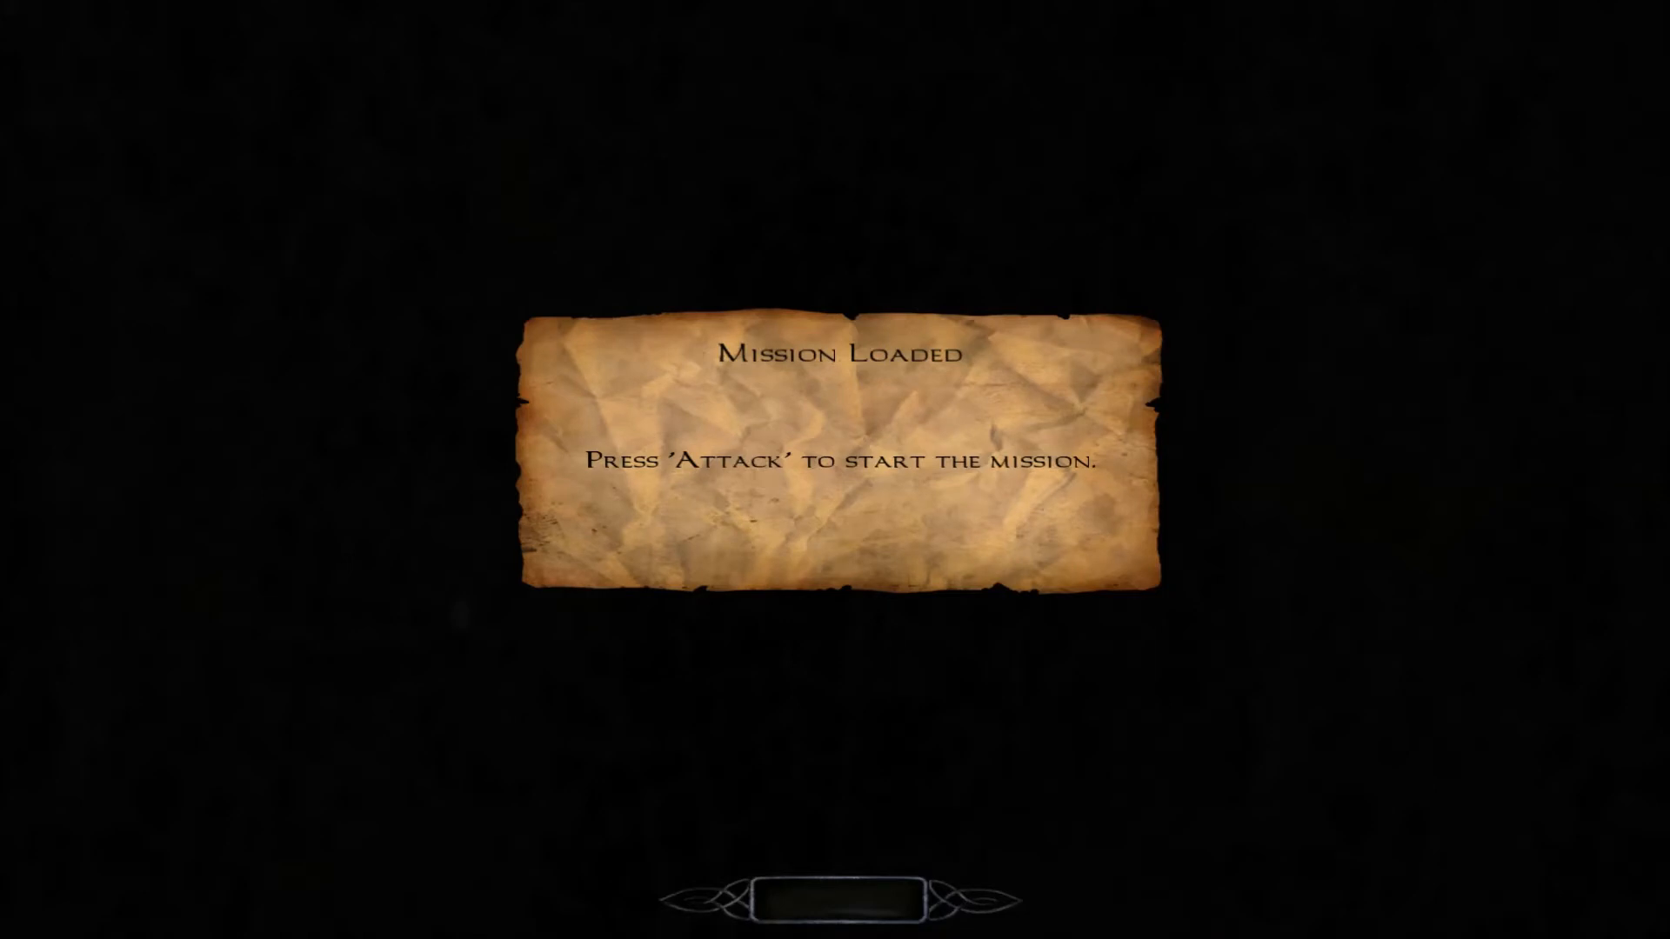
pyautogui.click(835, 470)
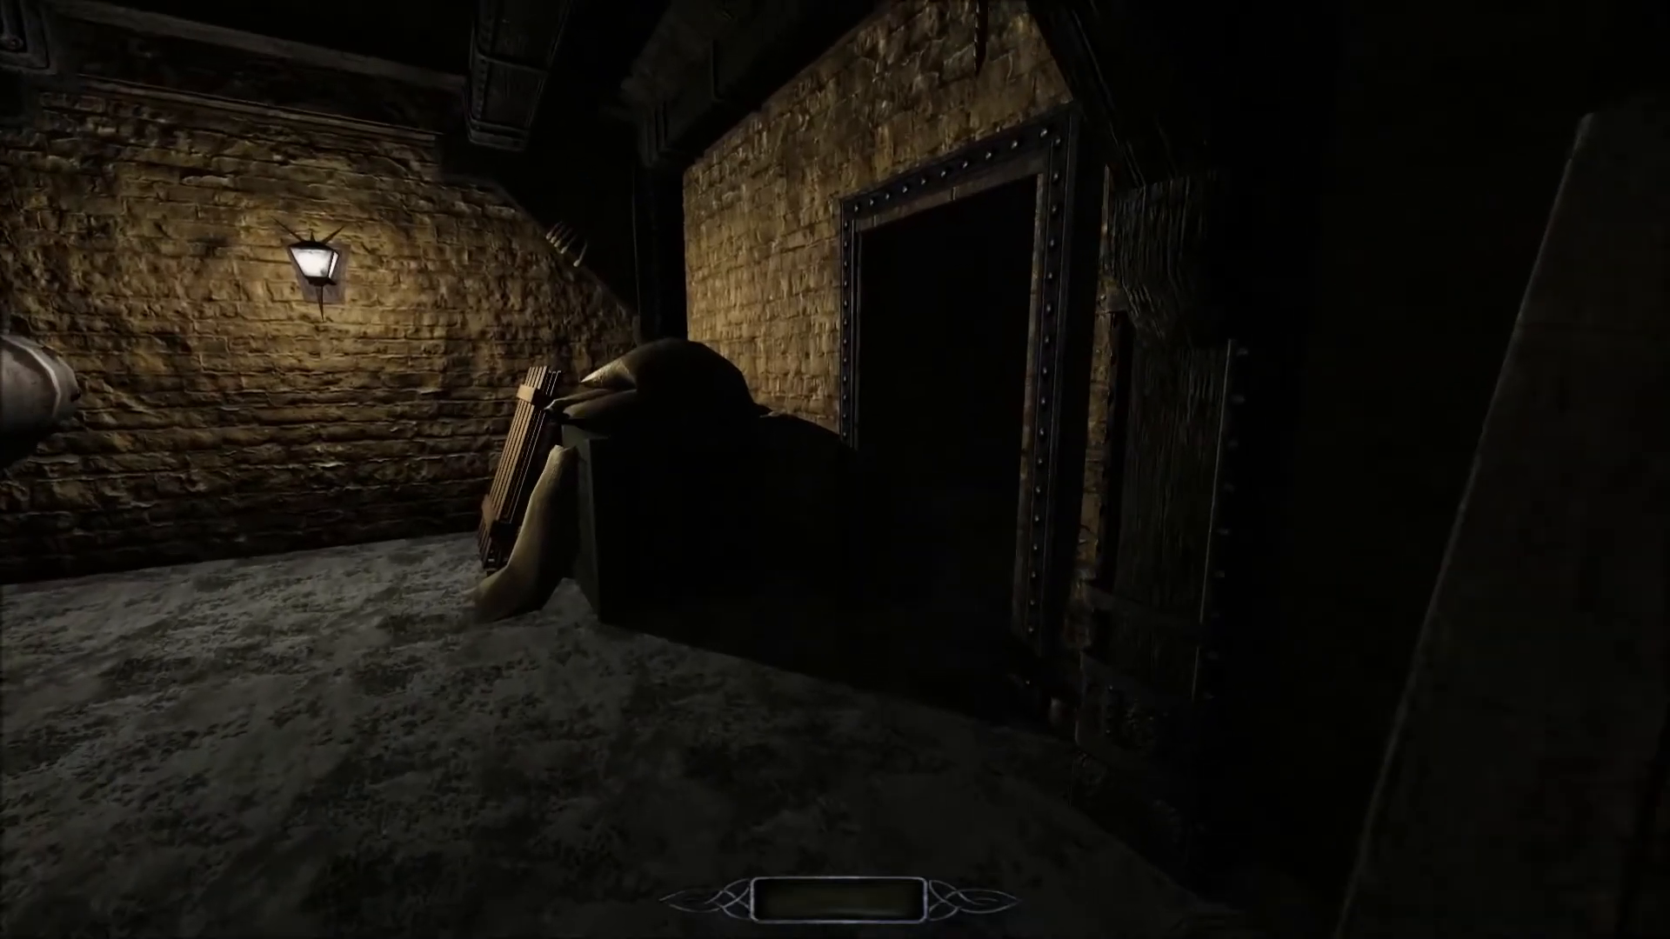
# Enable notarget from the console so the guards ignore the player.
pyautogui.press('`')
pyautogui.write('nota')
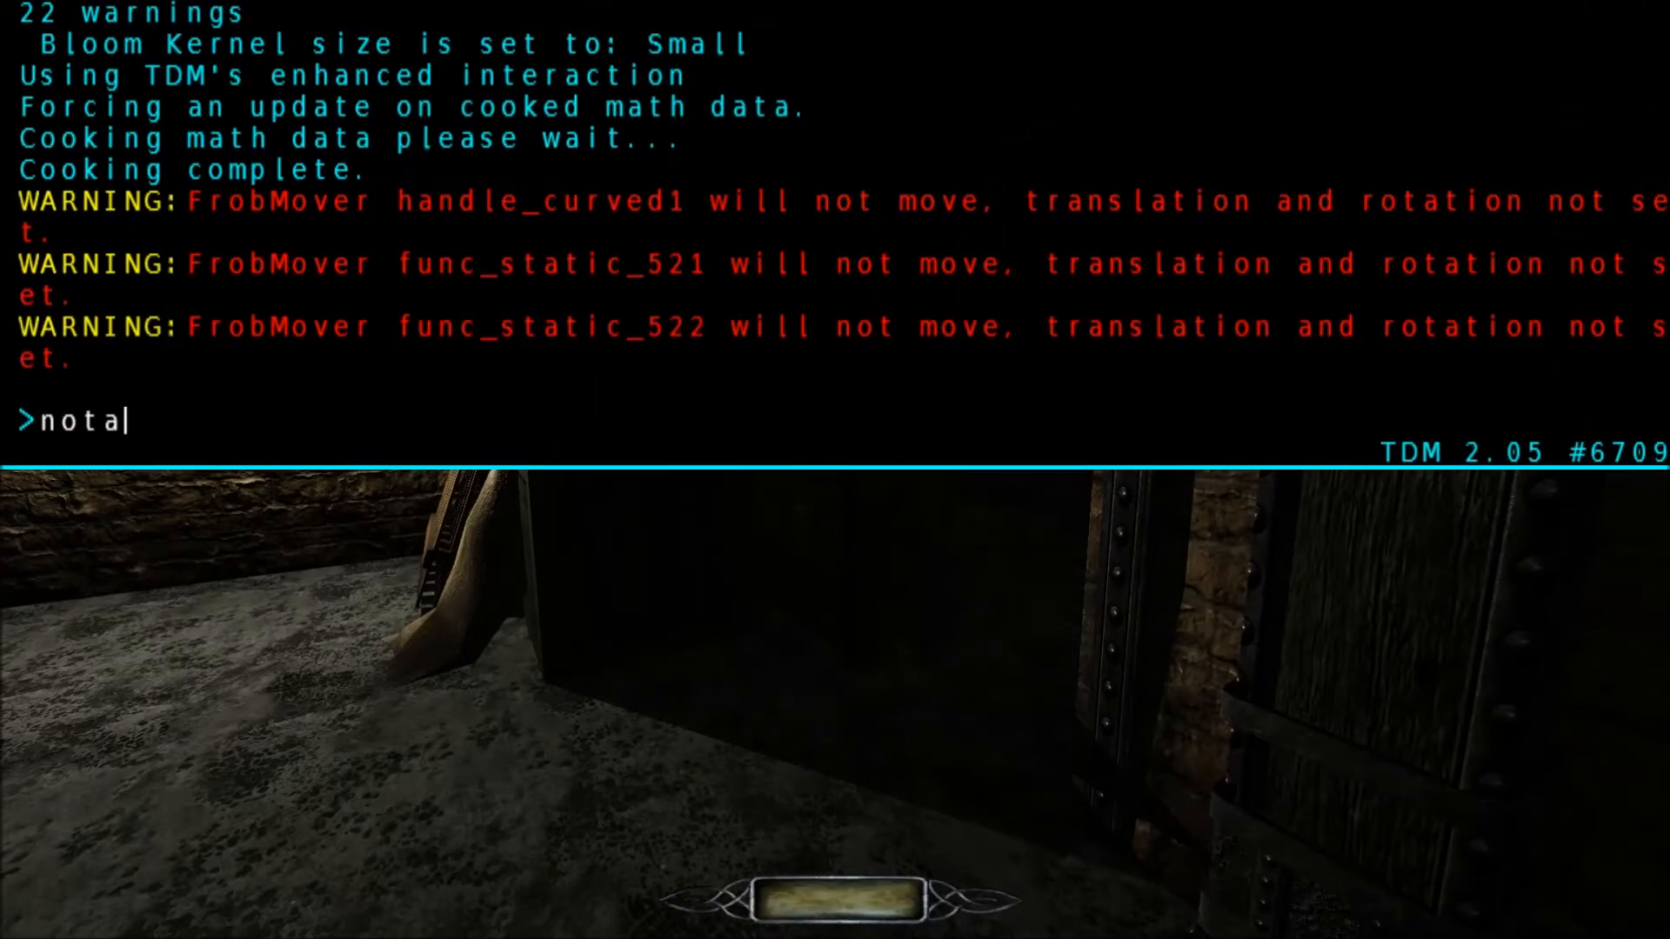
pyautogui.write('rget')
pyautogui.press('Return')
pyautogui.press('`')
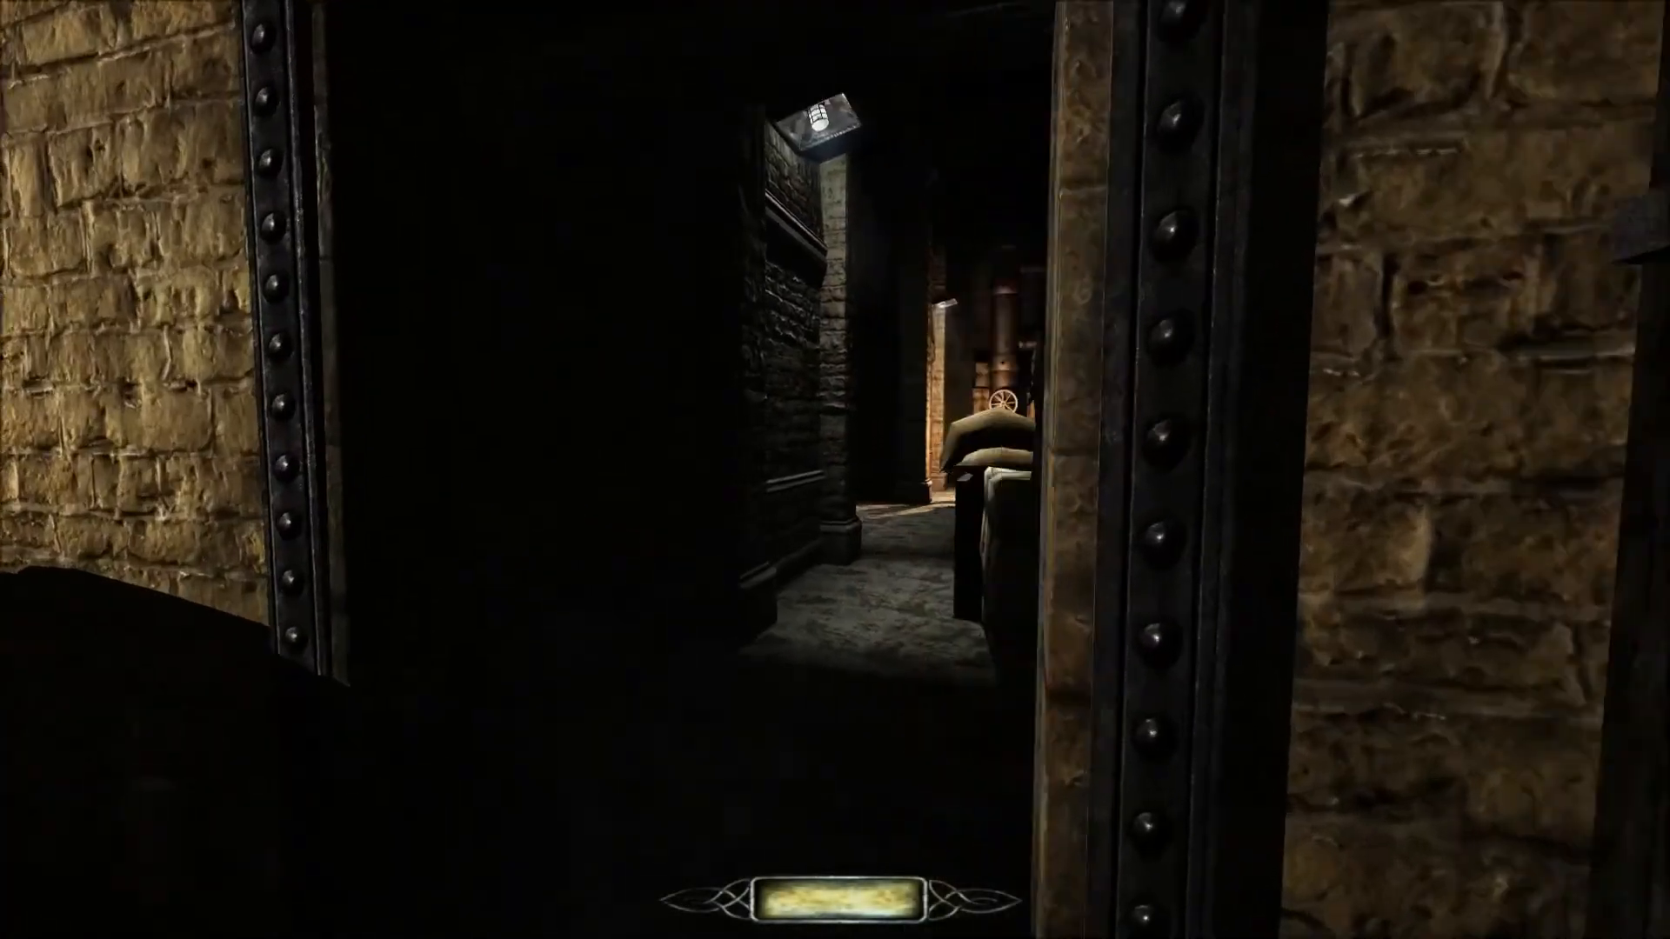
# Walk through the metal-framed doorway and past the stacked bales into the dark warehouse.
pyautogui.press('w')
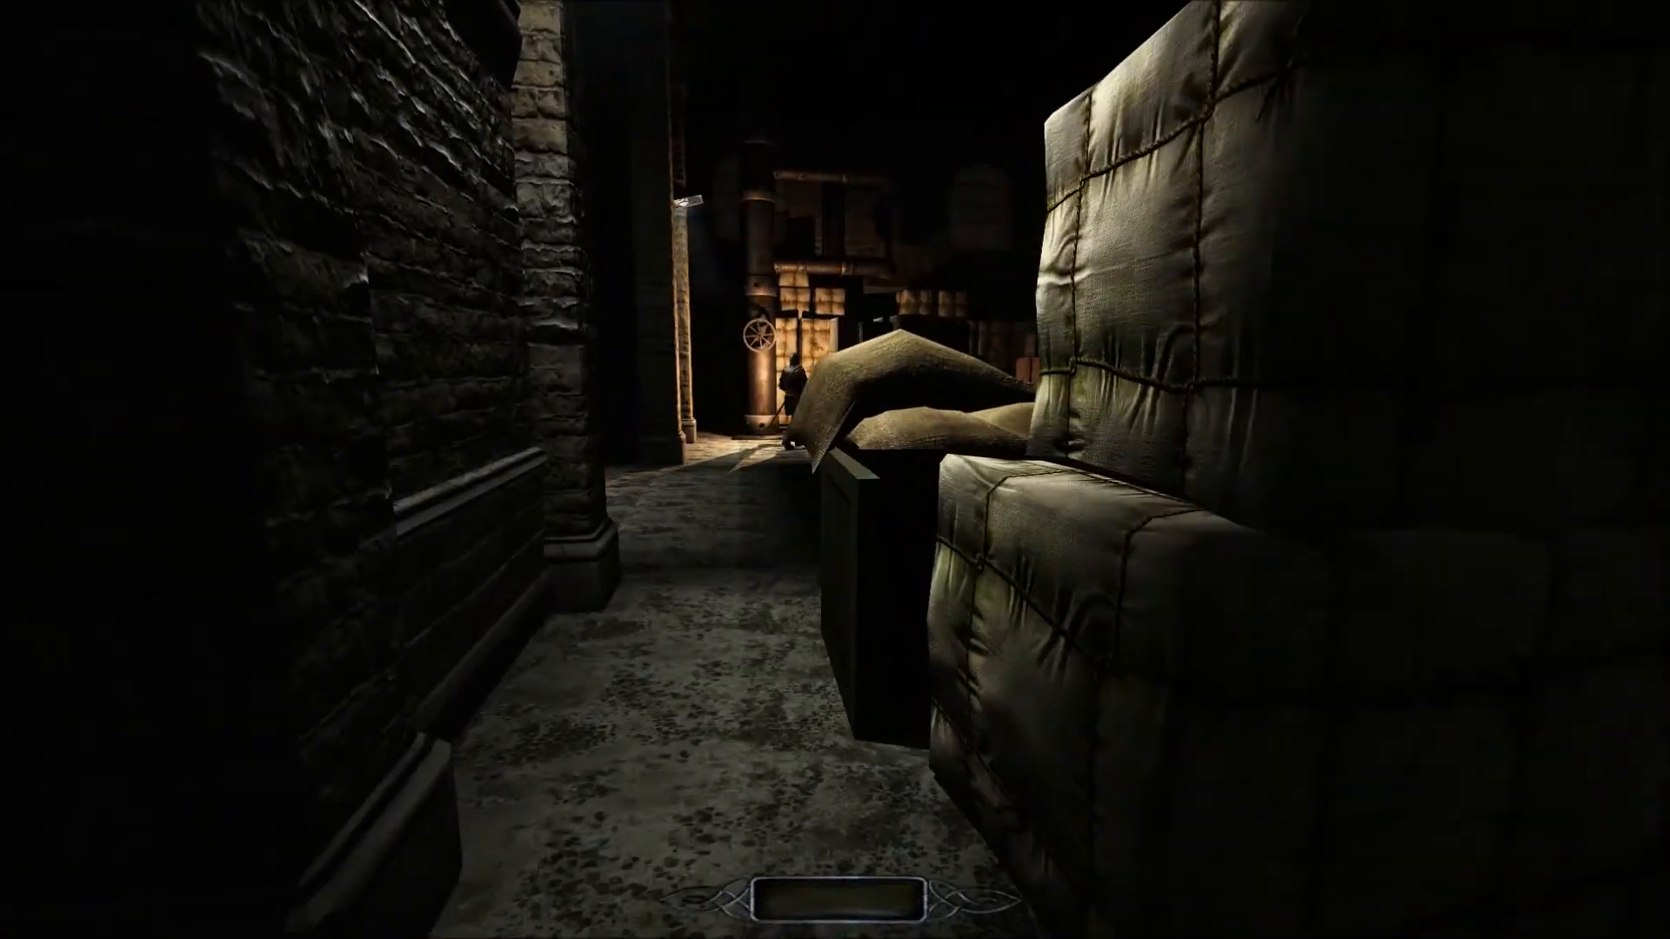
pyautogui.press('w')
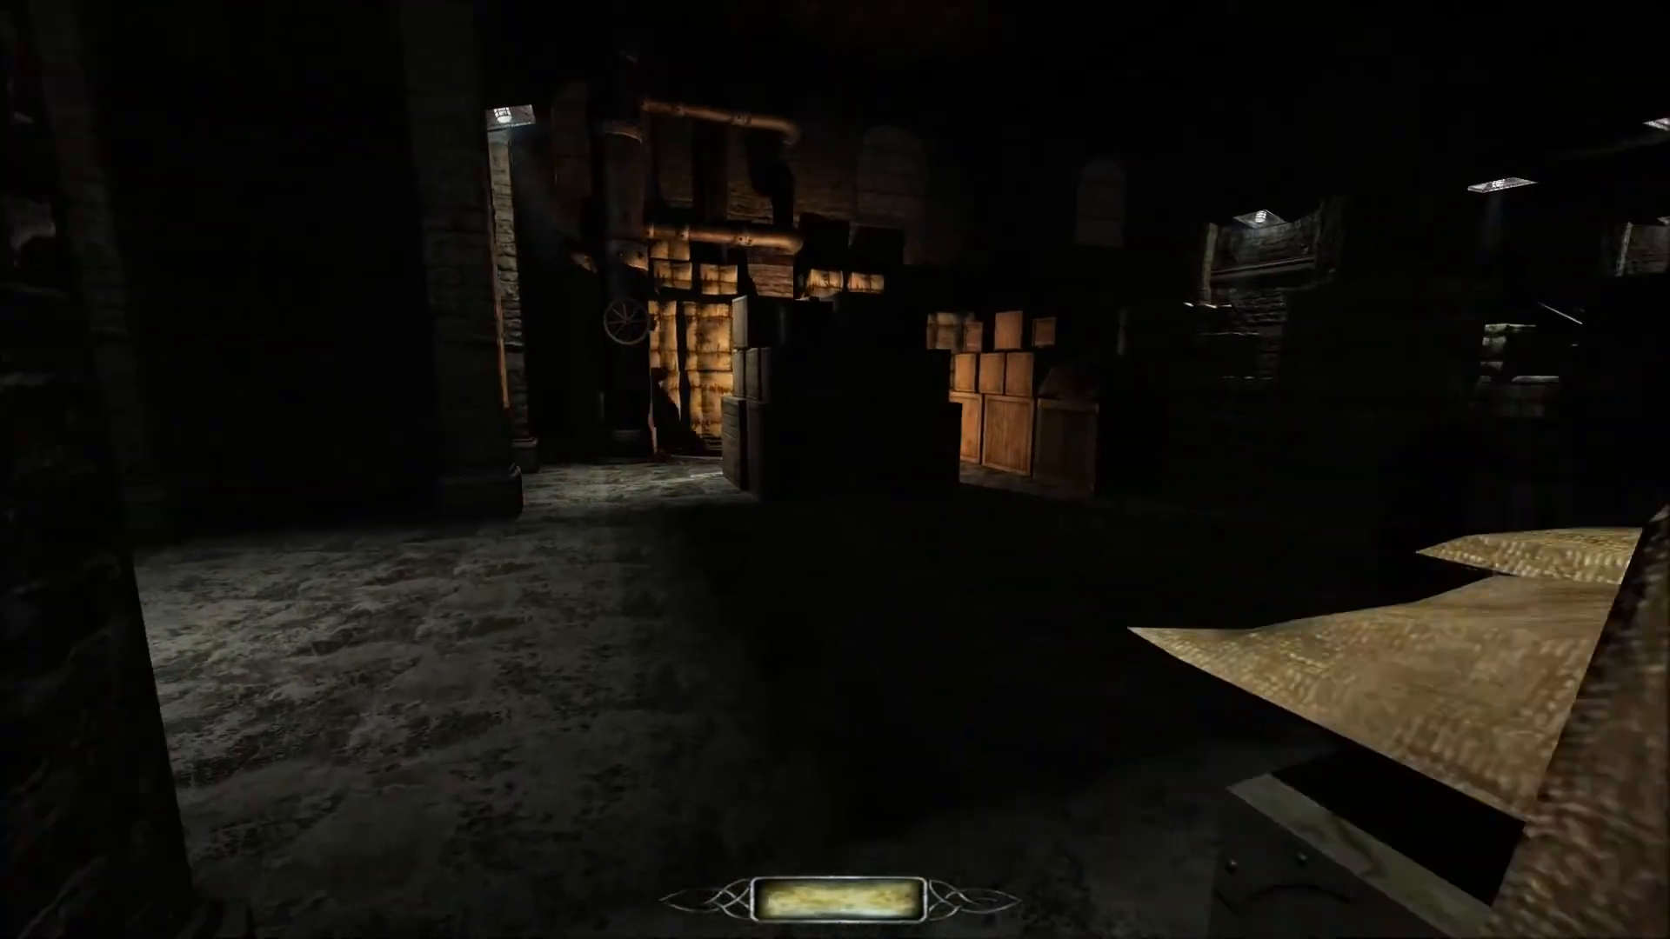
pyautogui.press('w')
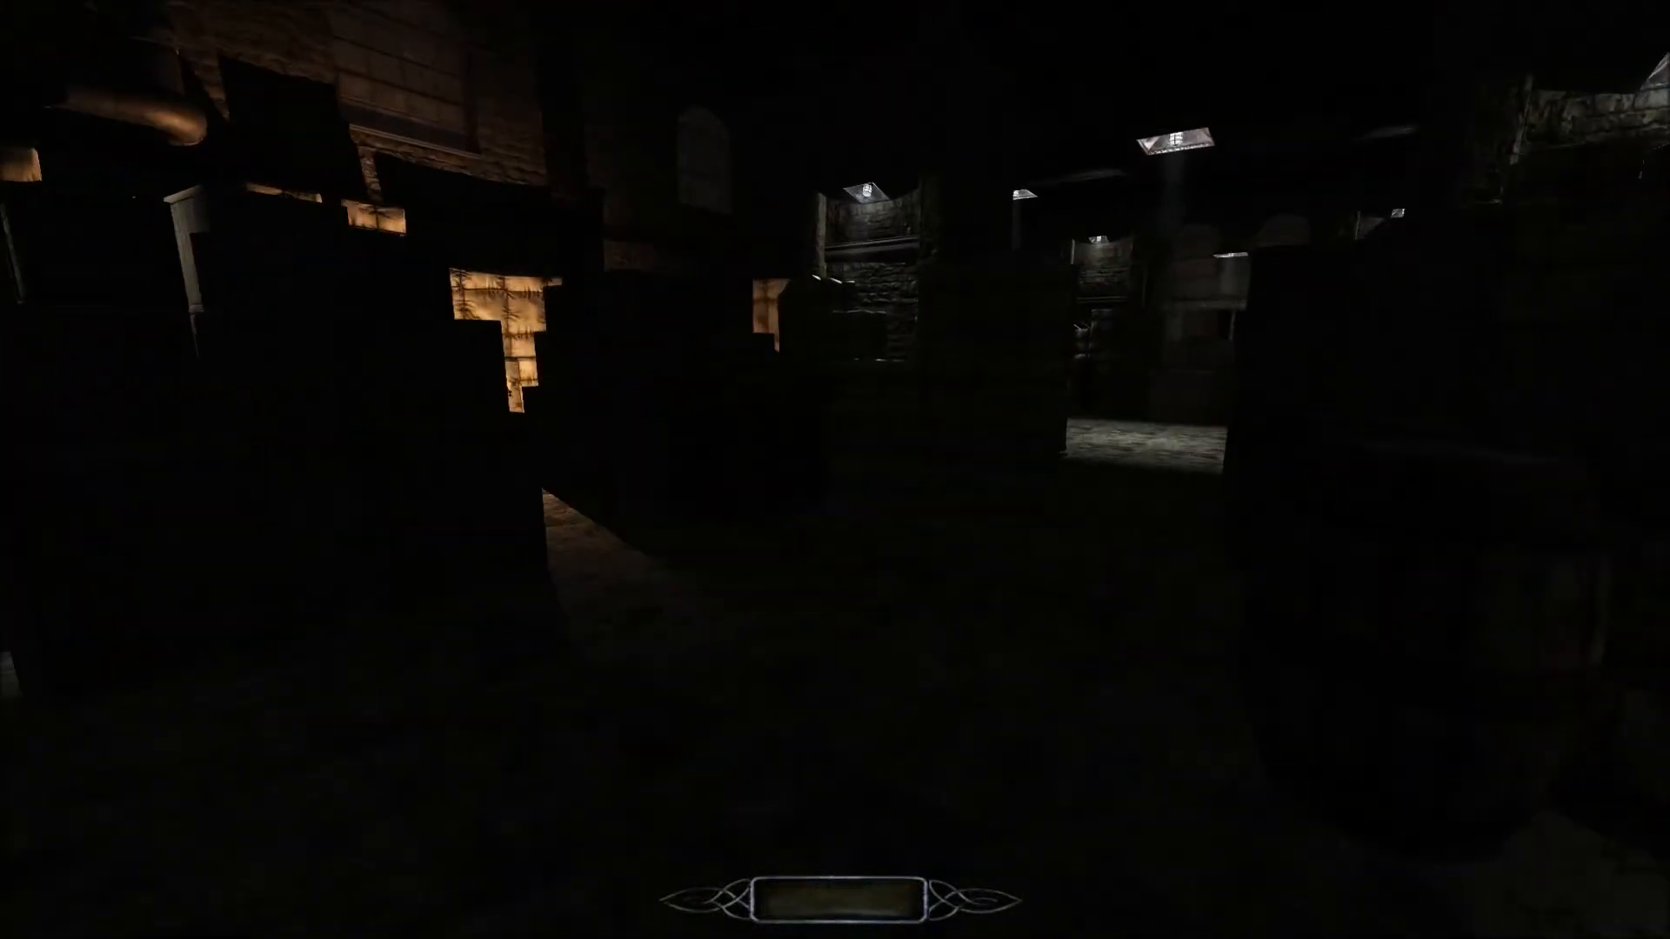
pyautogui.press('w')
# Enable noclip from the console and fly above the torch-carrying guard between the bale stacks.
pyautogui.press('`')
pyautogui.write('noclip')
pyautogui.press('Return')
pyautogui.press('`')
pyautogui.press('w')
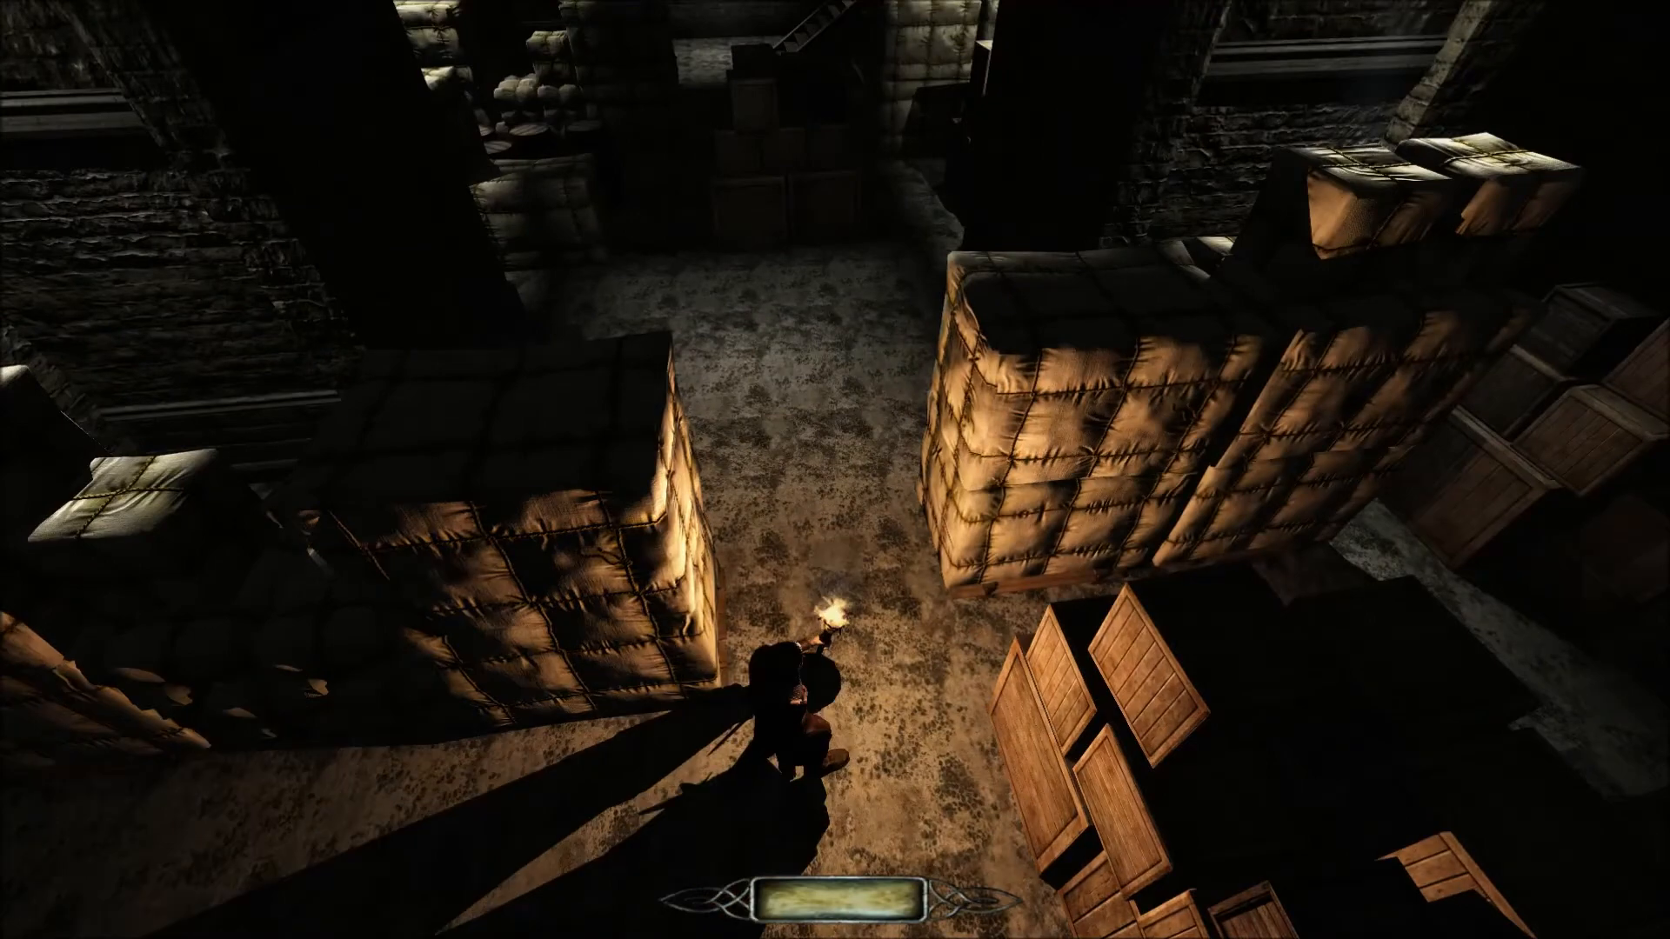
# Fly around the warehouse and check the patrols of the torch-carrying guard and his fellow guard near the staircase.
pyautogui.press('w')
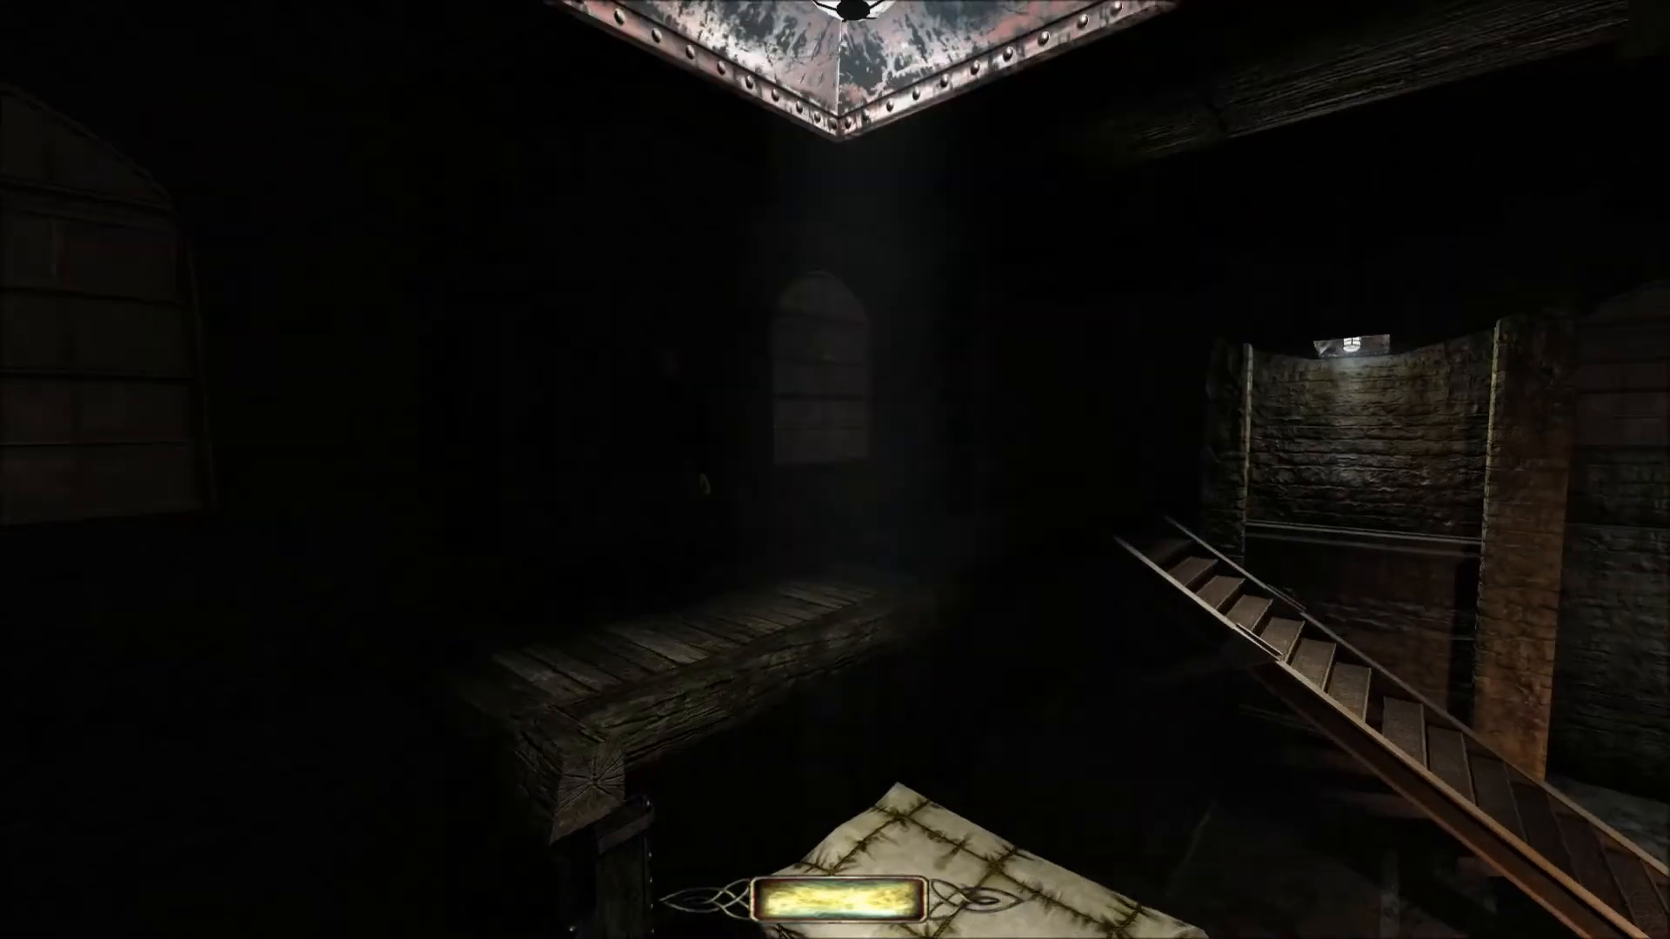
pyautogui.press('w')
pyautogui.press('w')
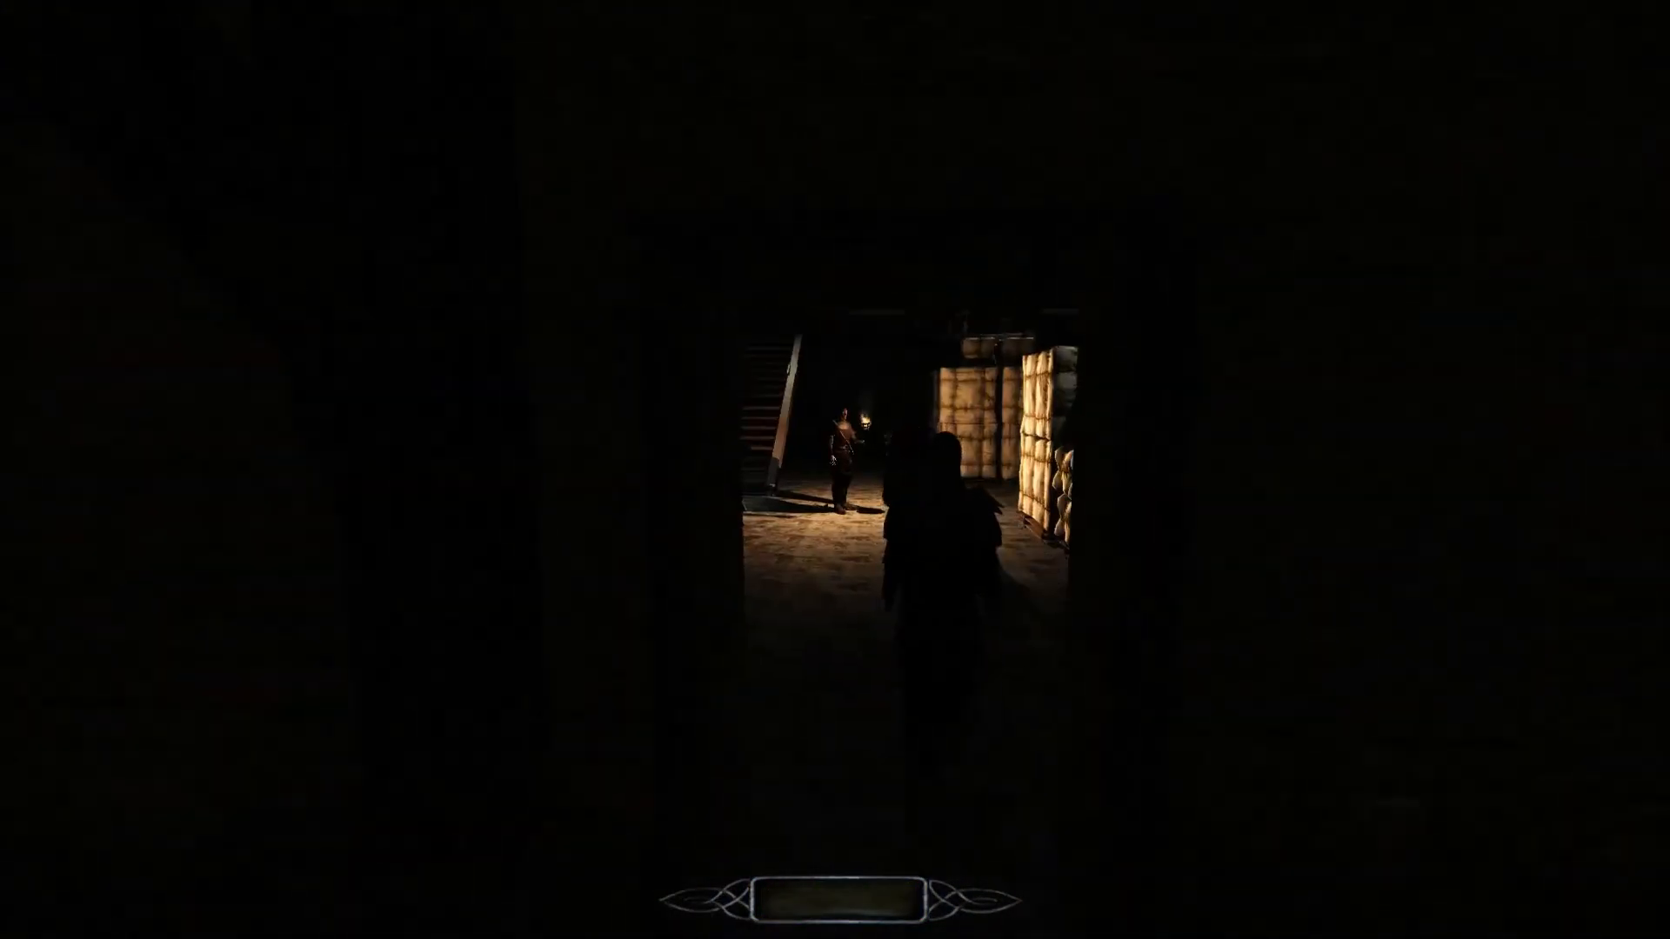
pyautogui.press('w')
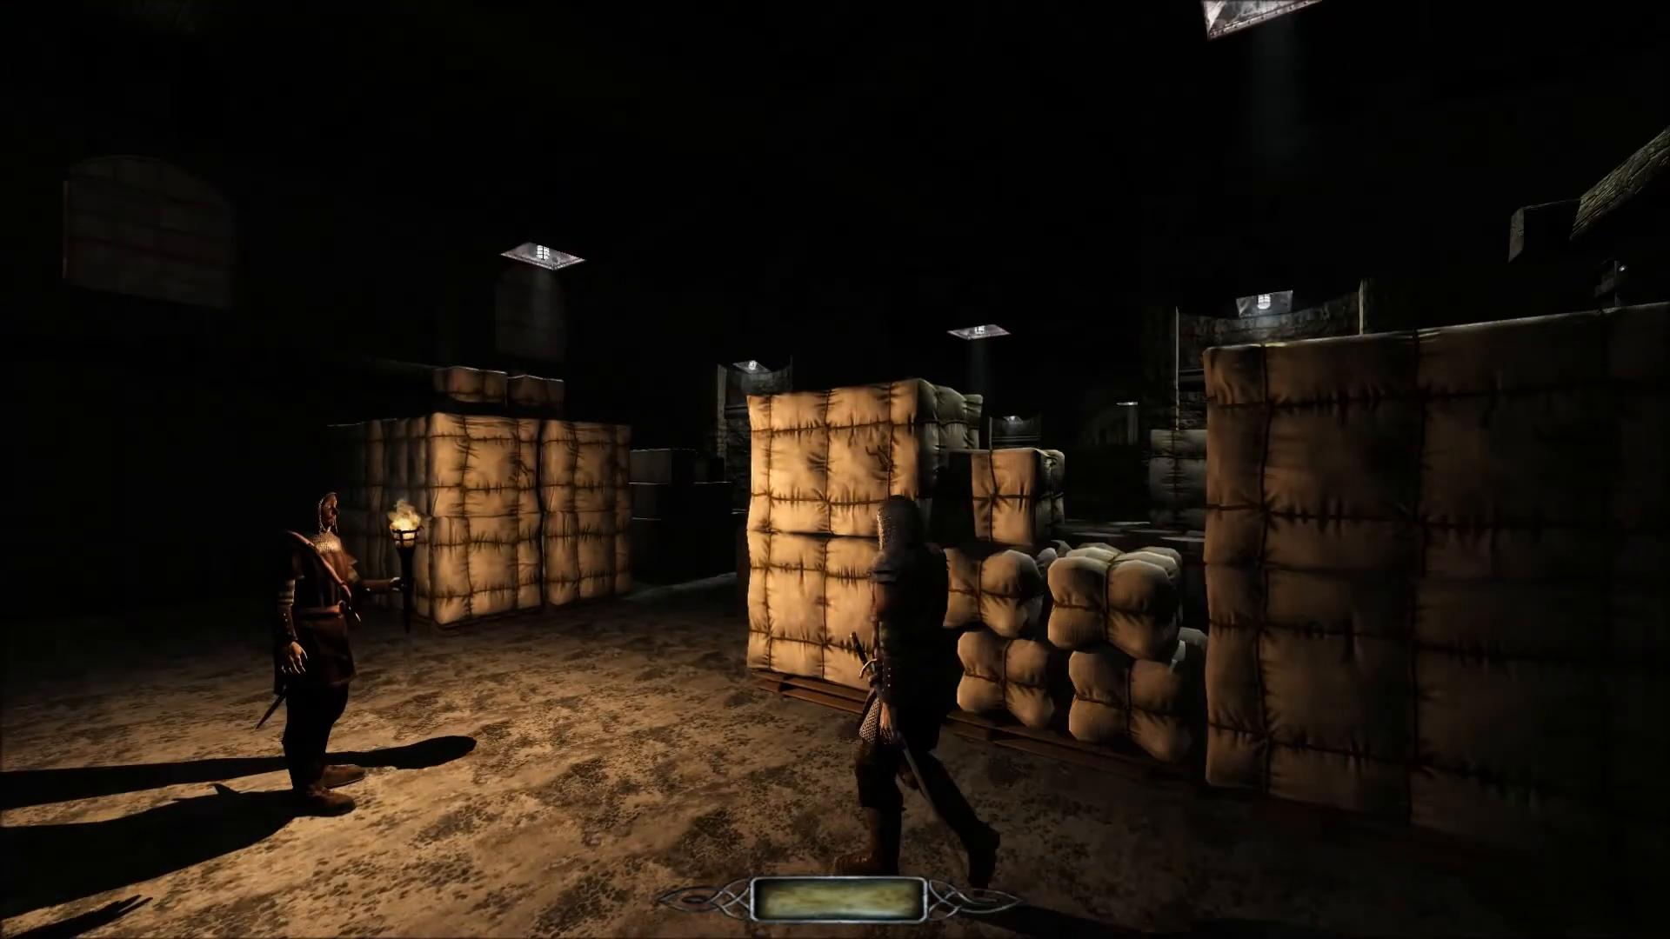
pyautogui.press('w')
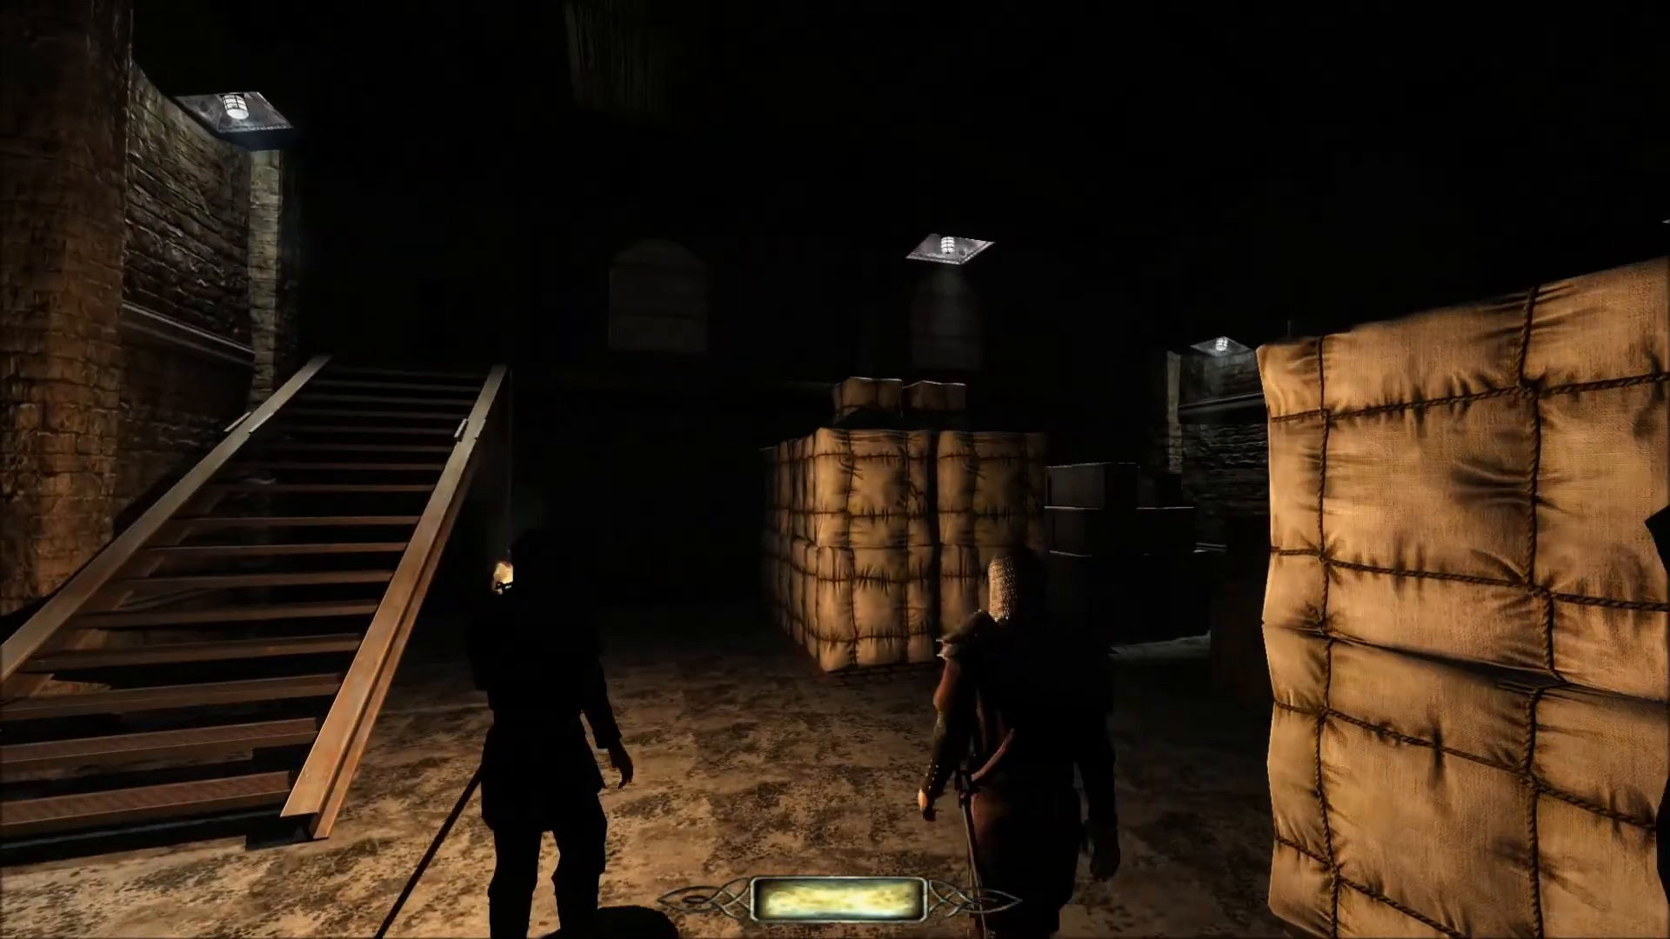
pyautogui.press('w')
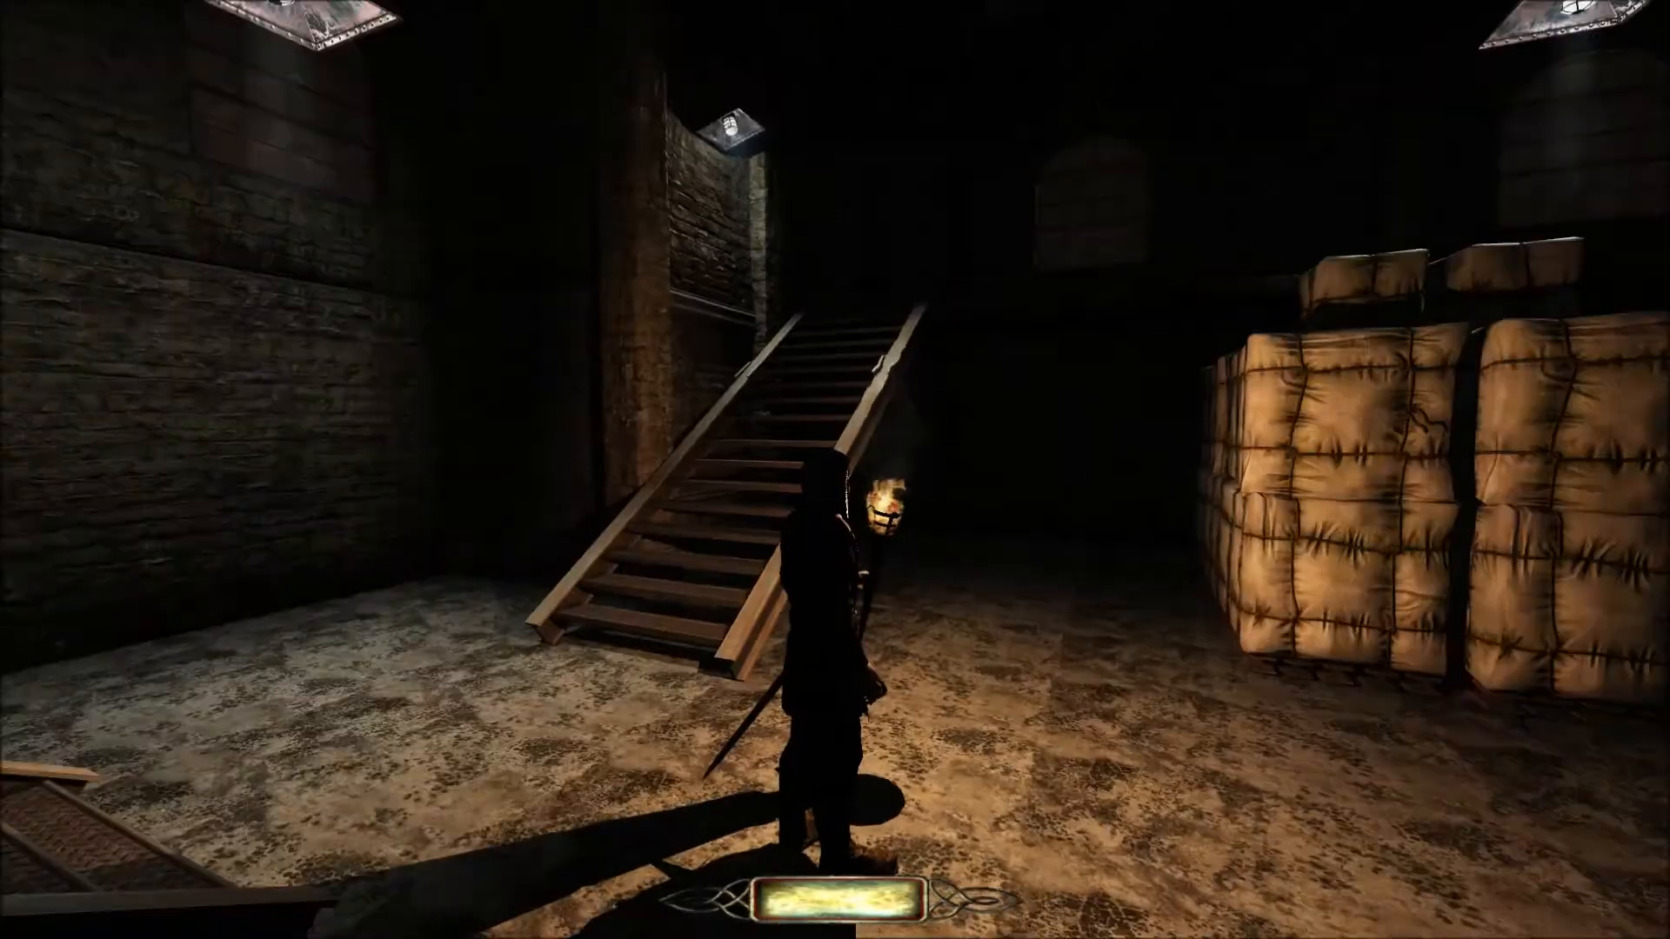
pyautogui.press('w')
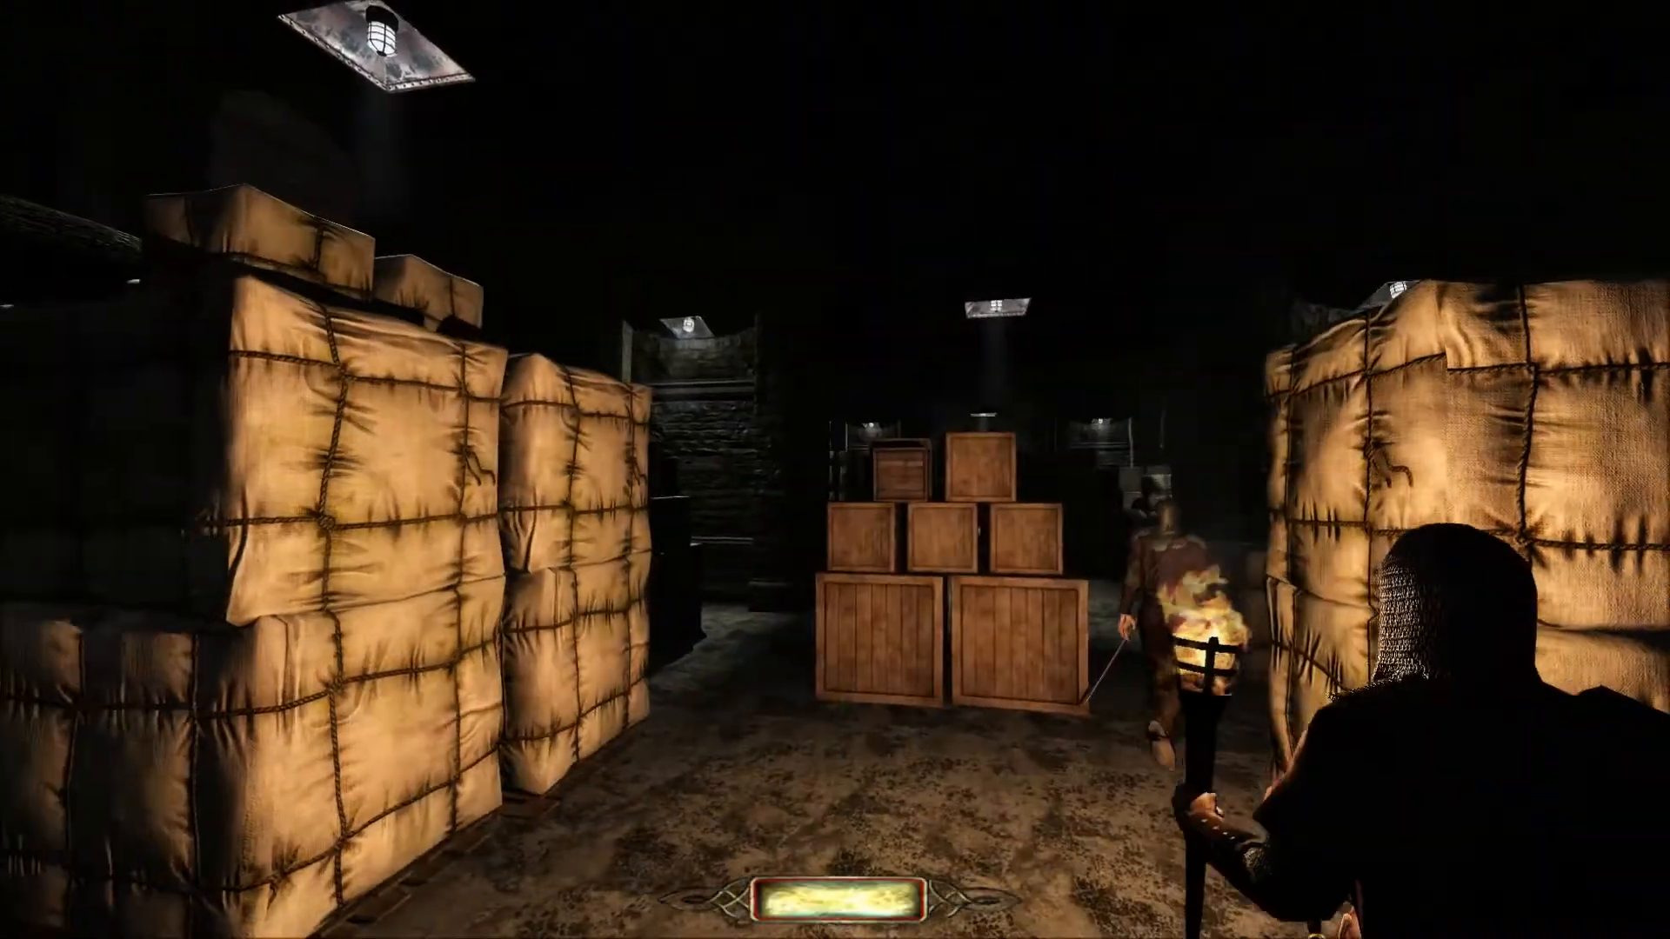
# Examine the guards' routes around the crate pyramid, brick pillars and bale stacks from above.
pyautogui.press('w')
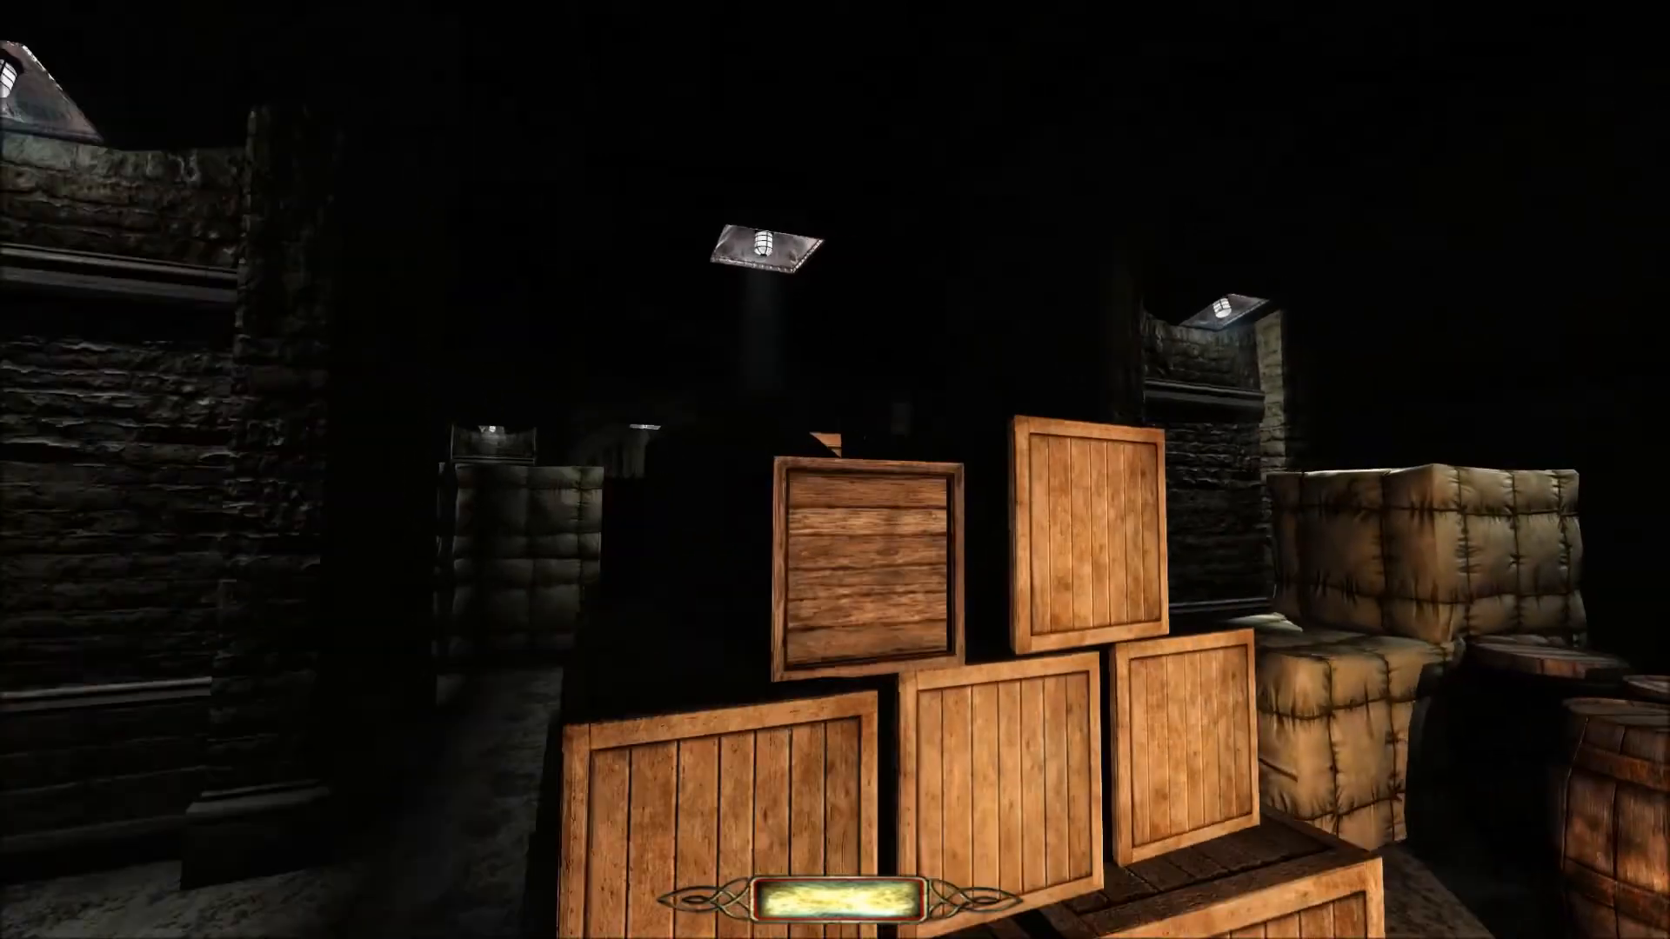
pyautogui.press('w')
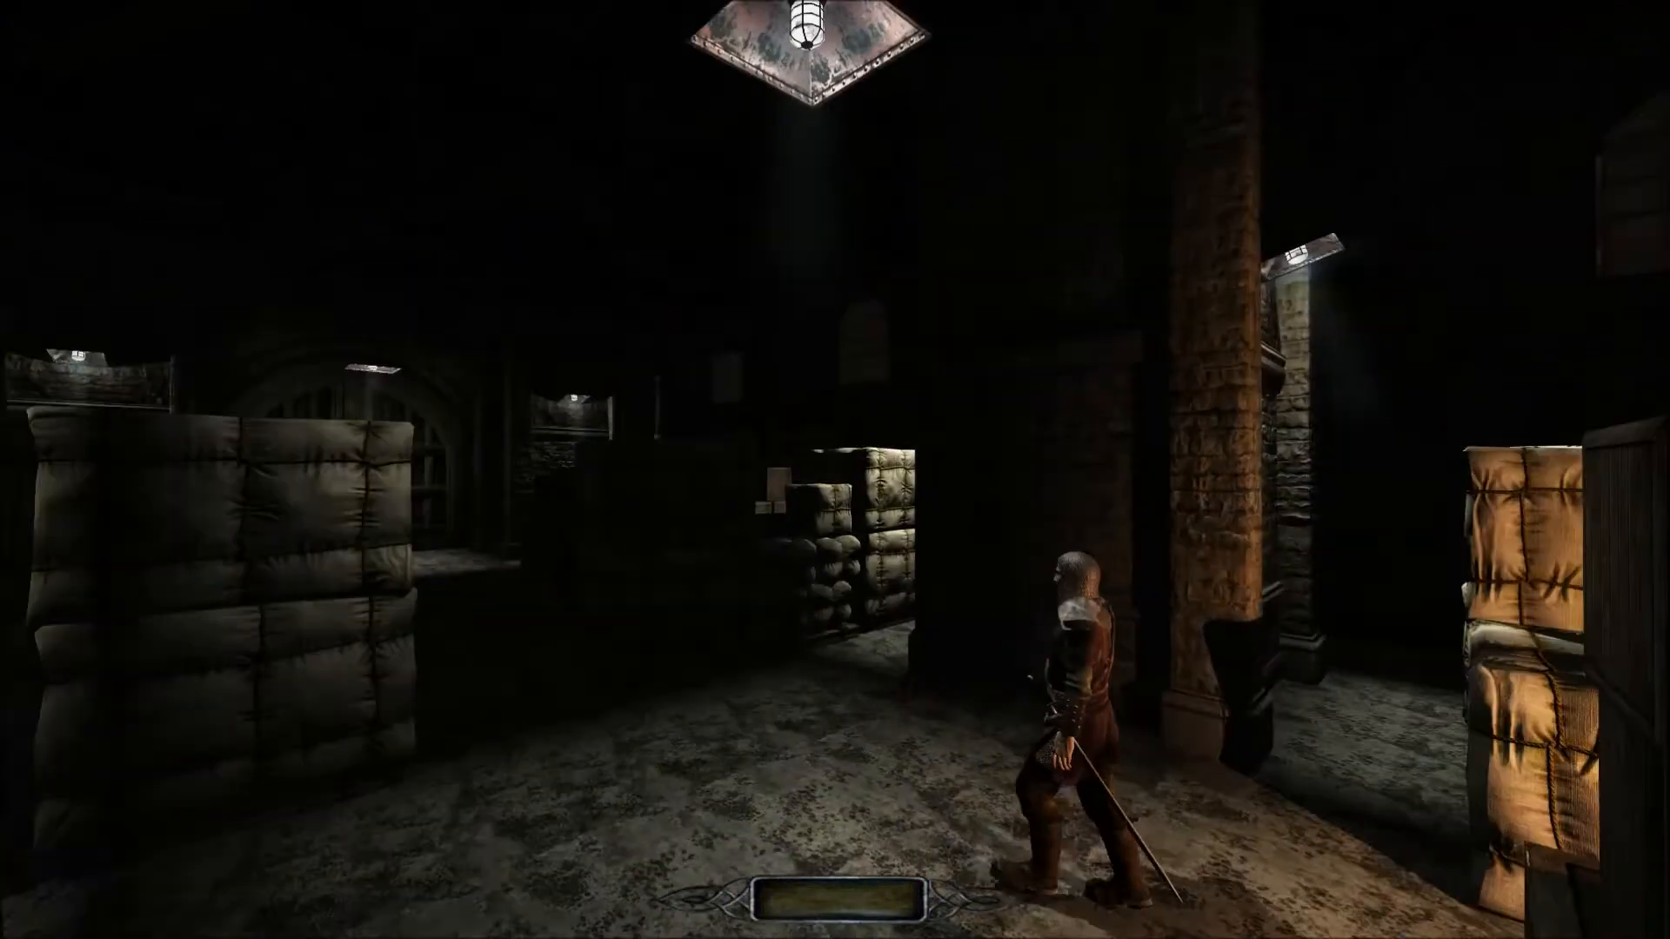
pyautogui.press('w')
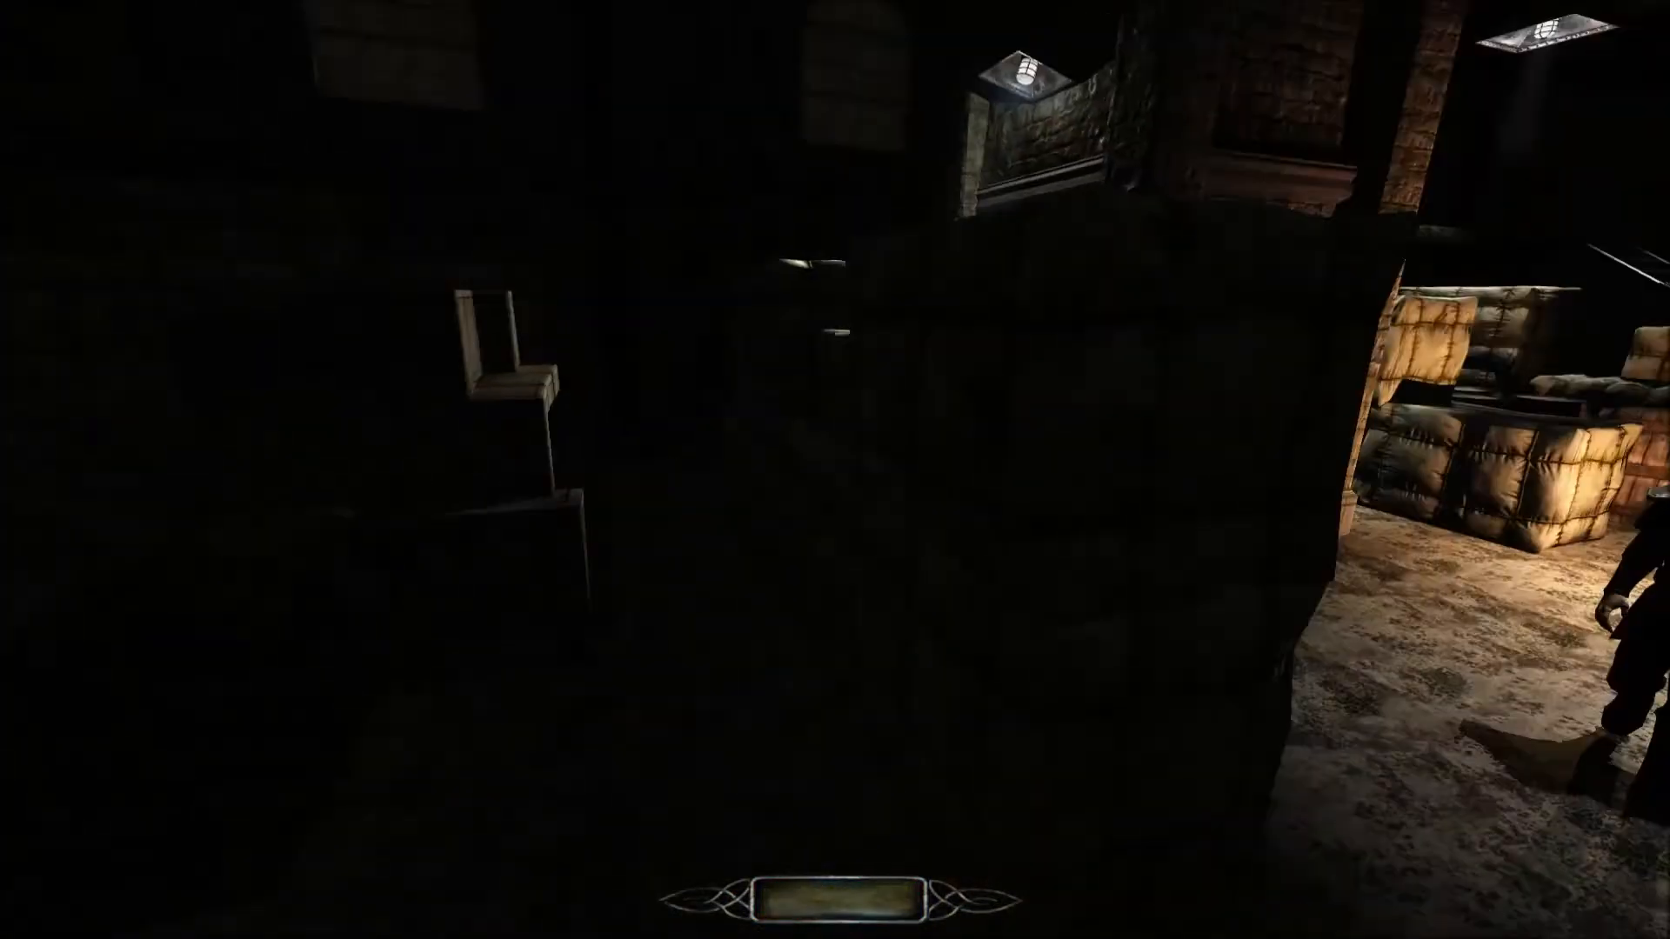
pyautogui.press('s')
pyautogui.press('s')
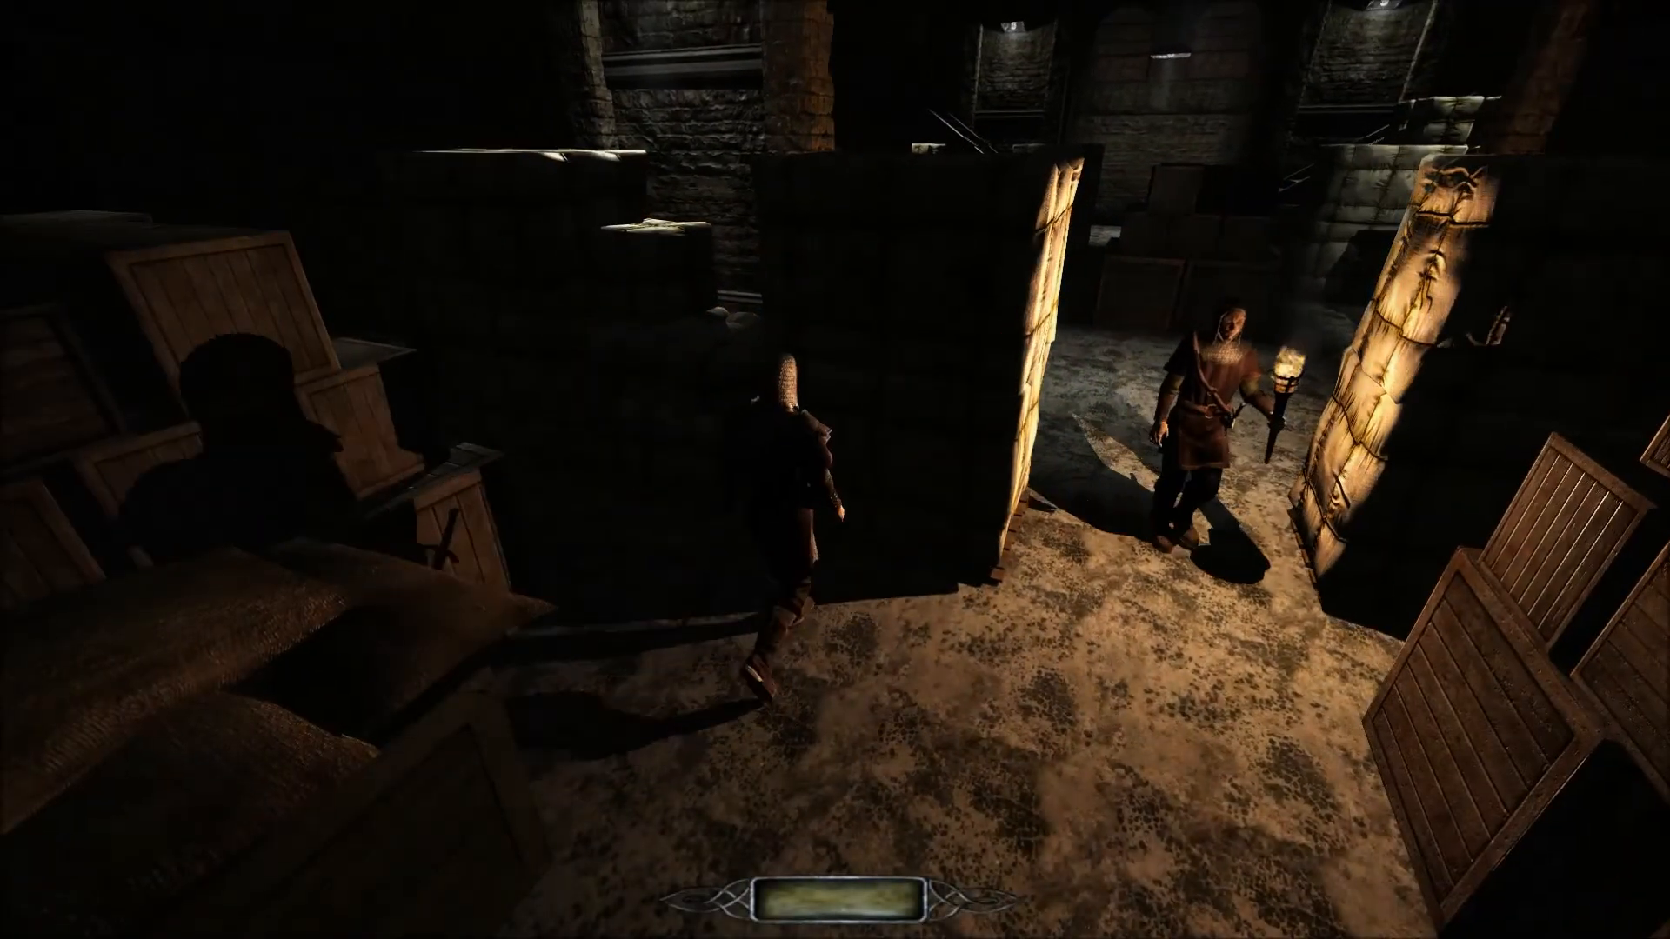
pyautogui.press('w')
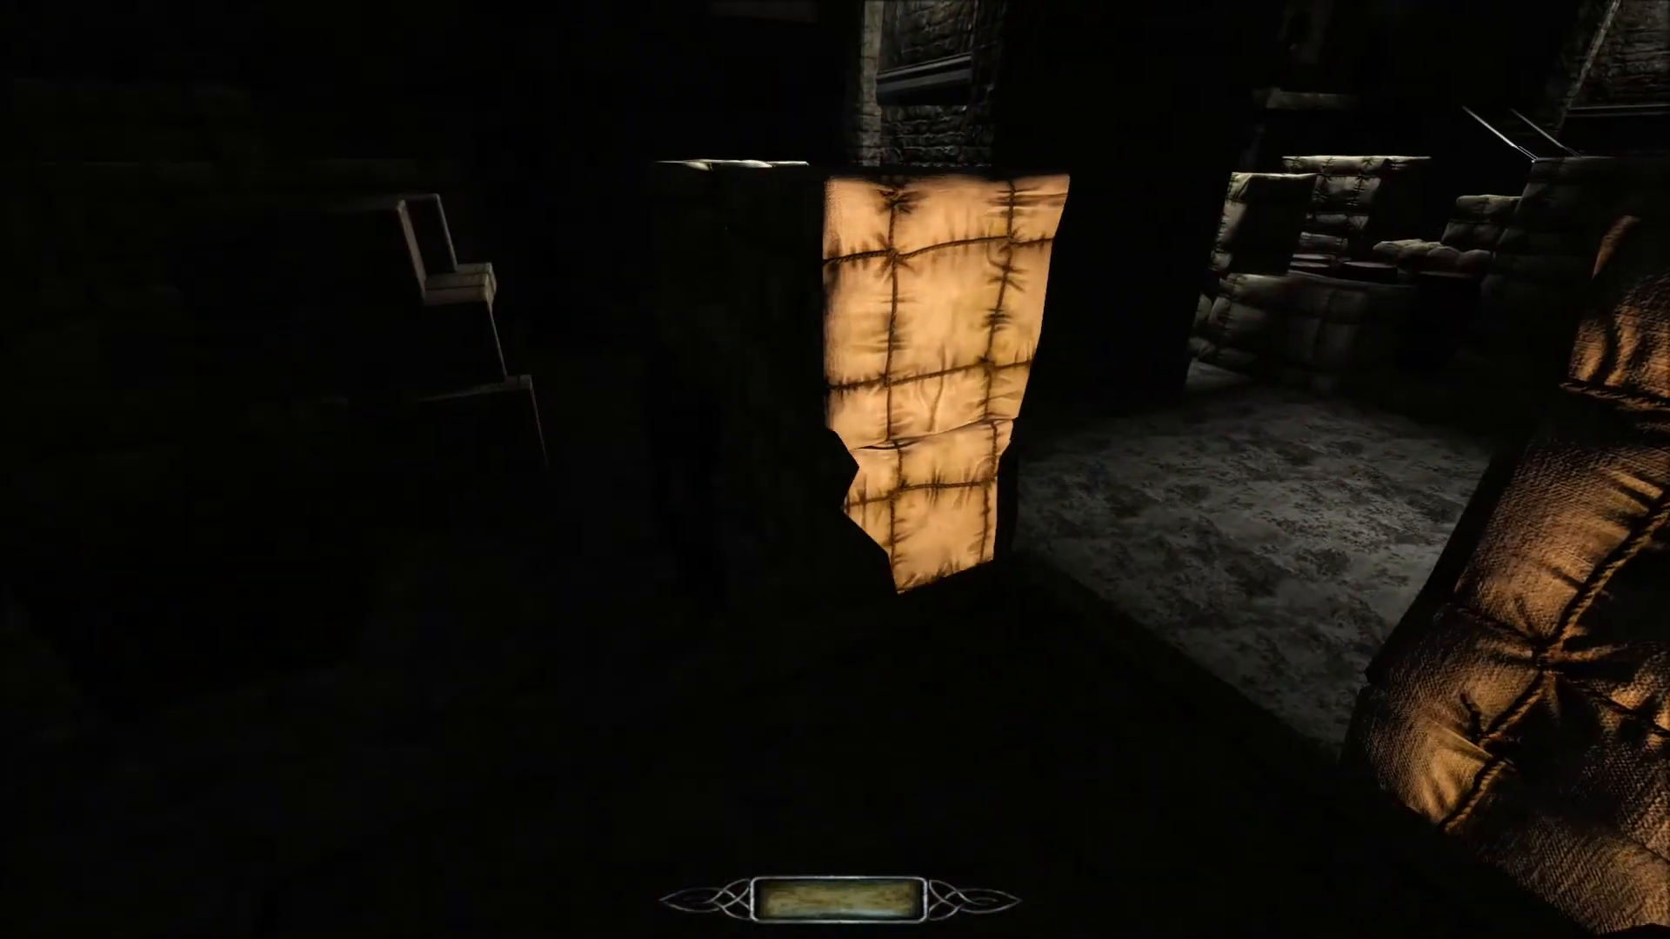
# Follow the torch-carrying guard through the gap between the bale stacks to the central crate pyramid.
pyautogui.press('w')
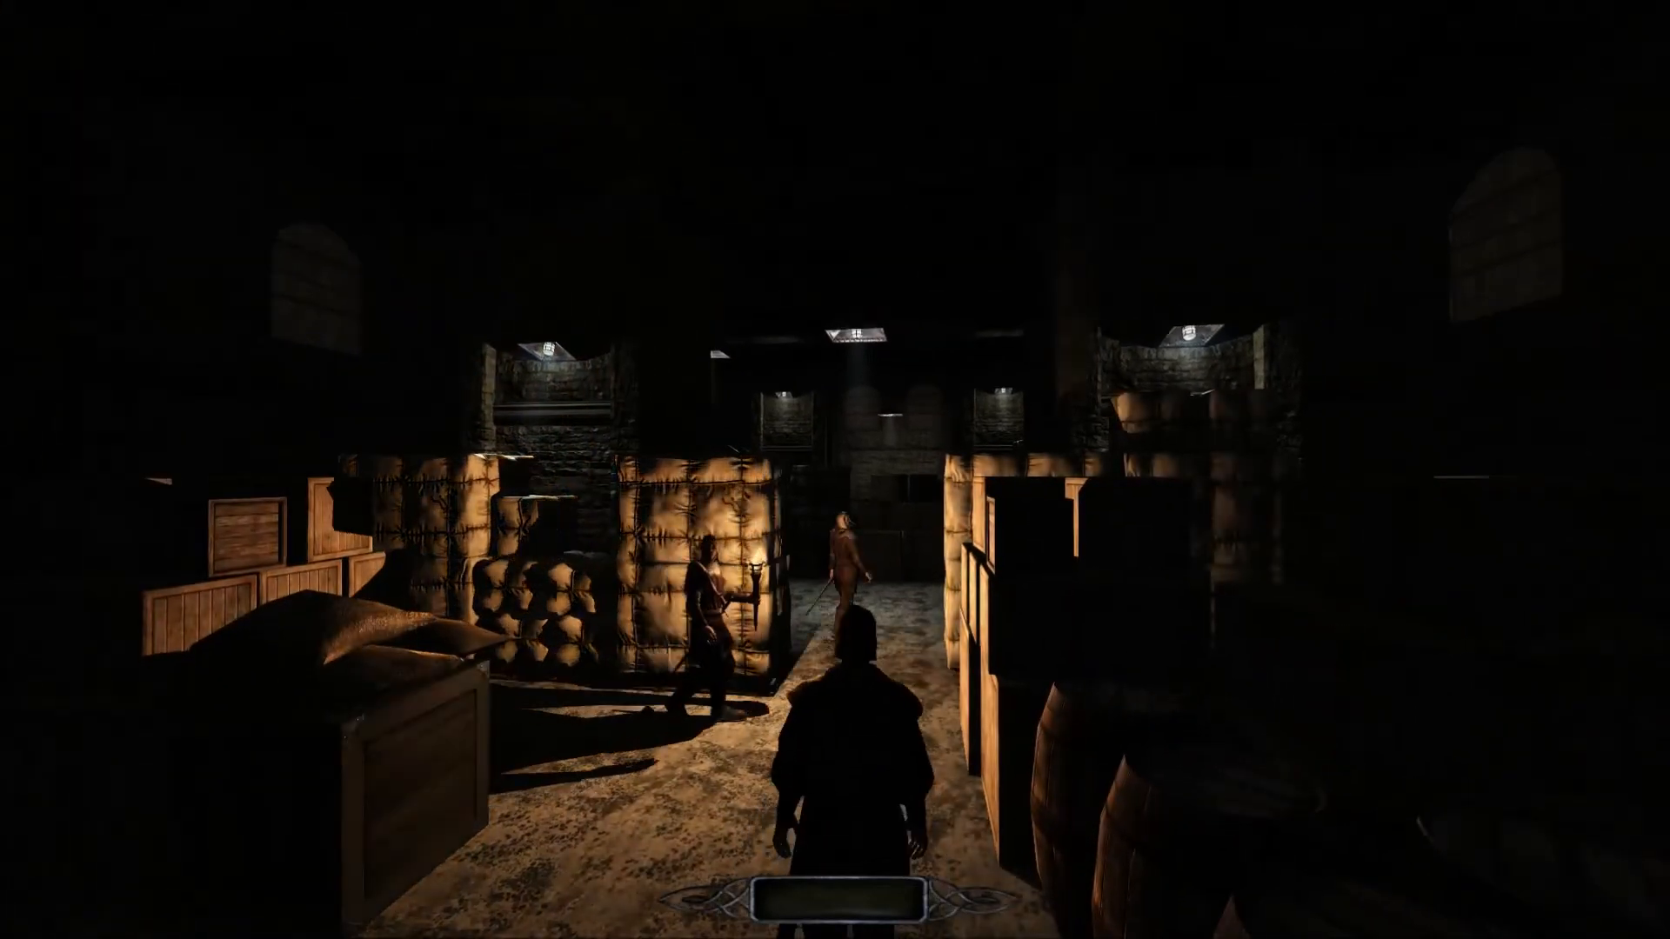
pyautogui.press('w')
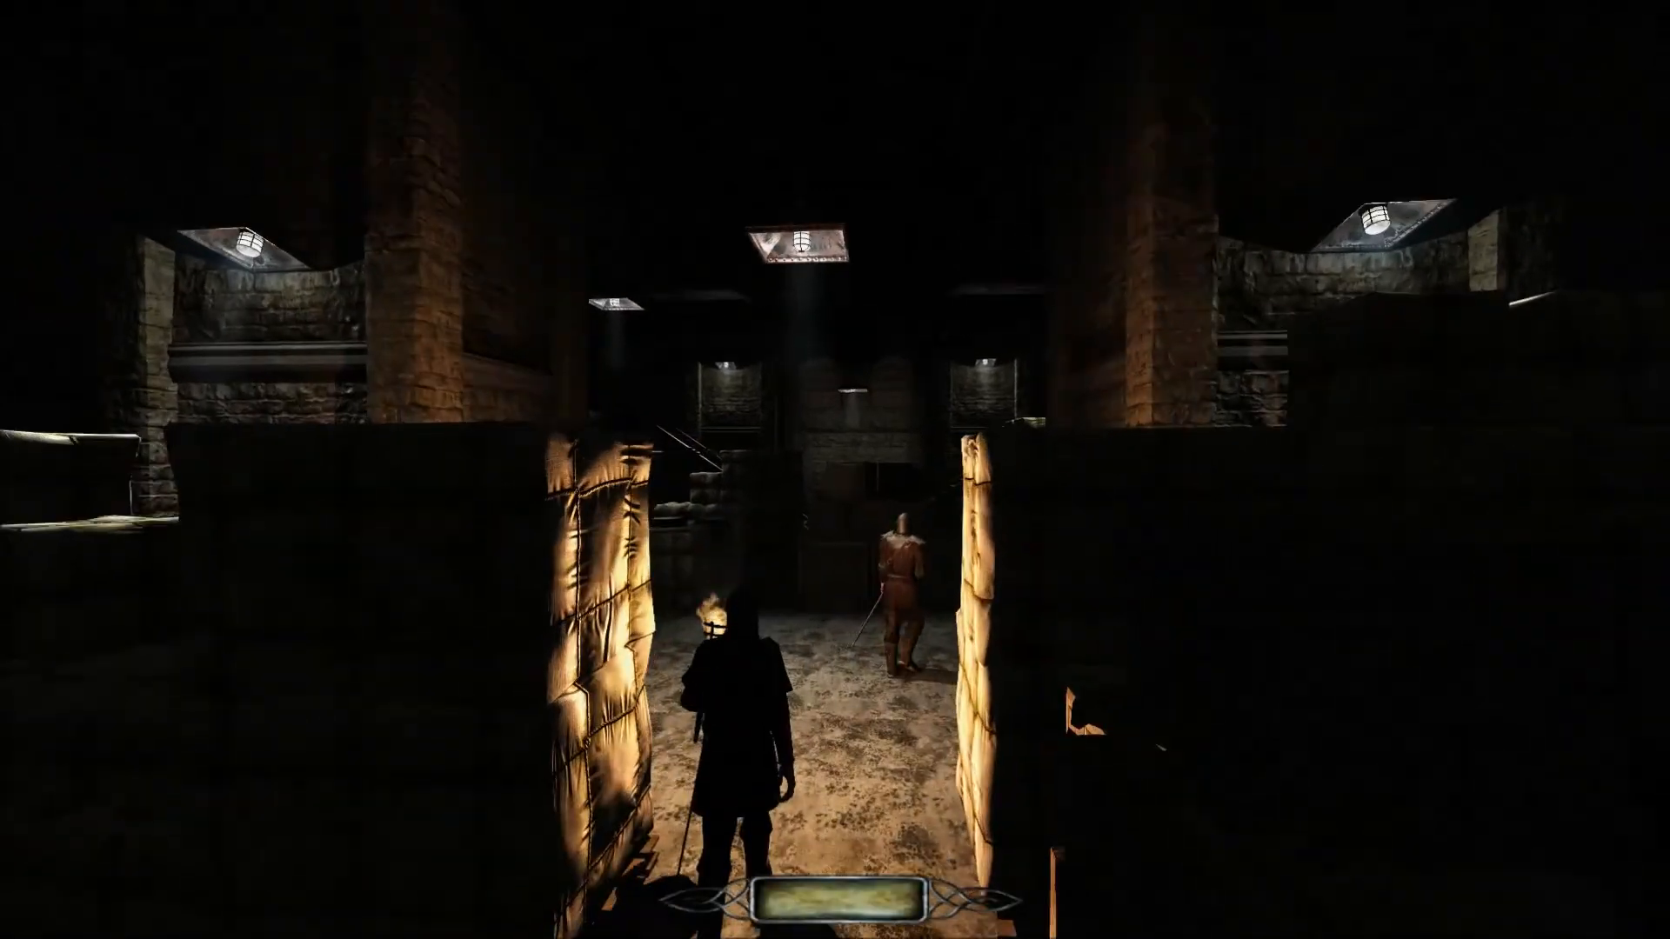
pyautogui.press('w')
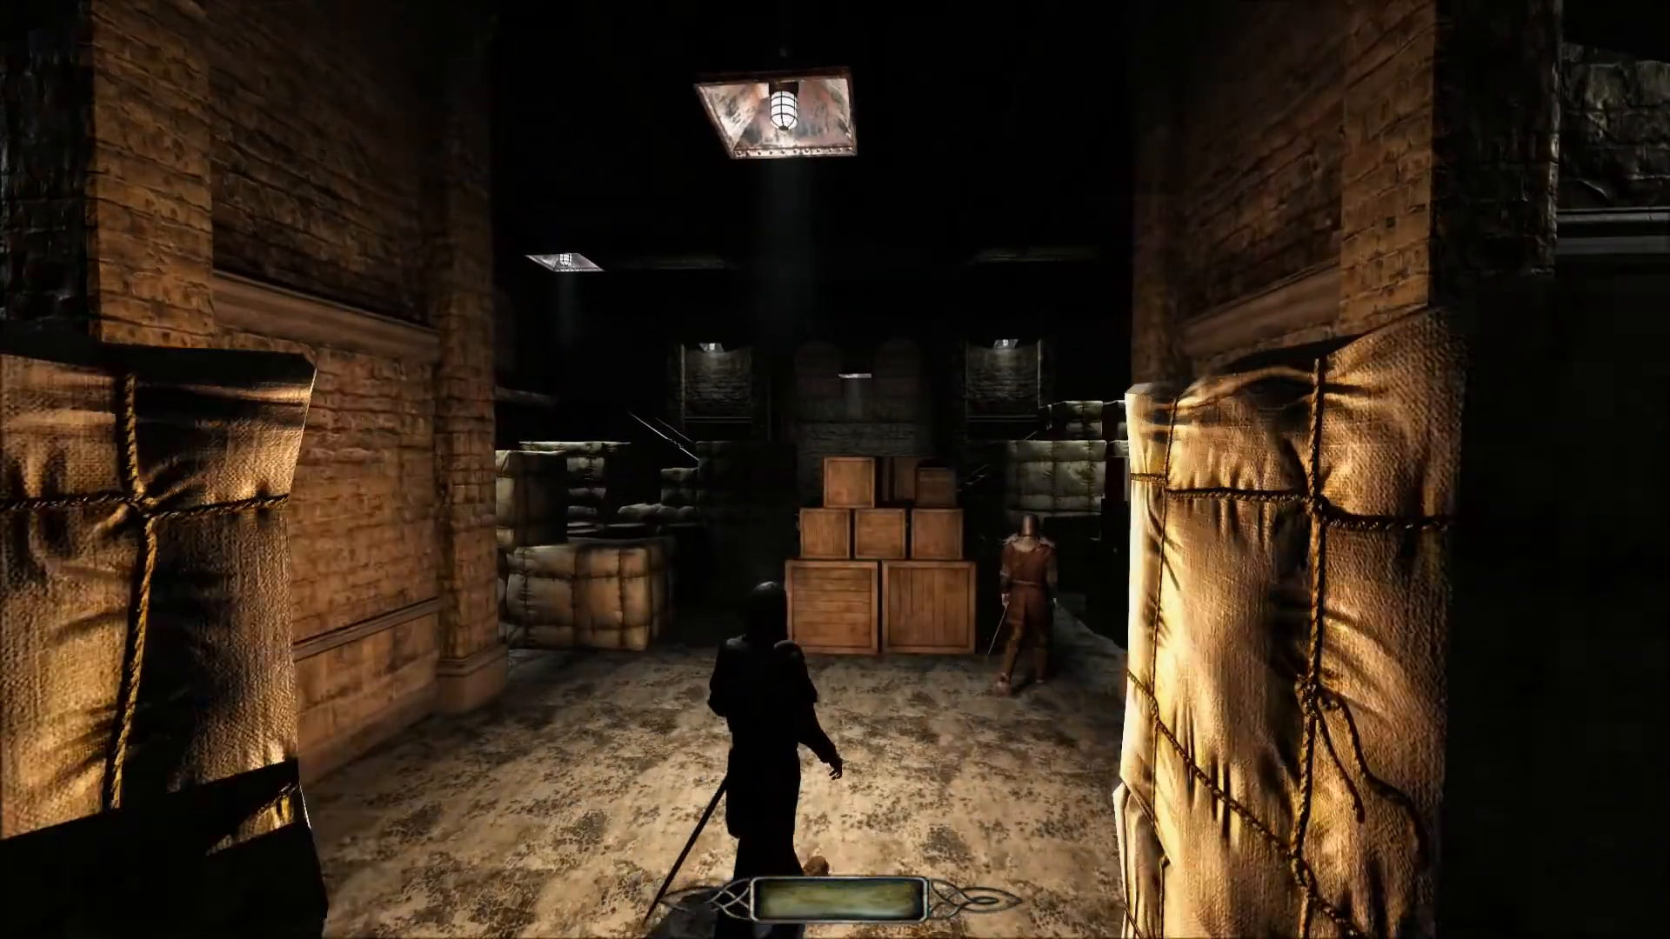
pyautogui.press('w')
pyautogui.press('w')
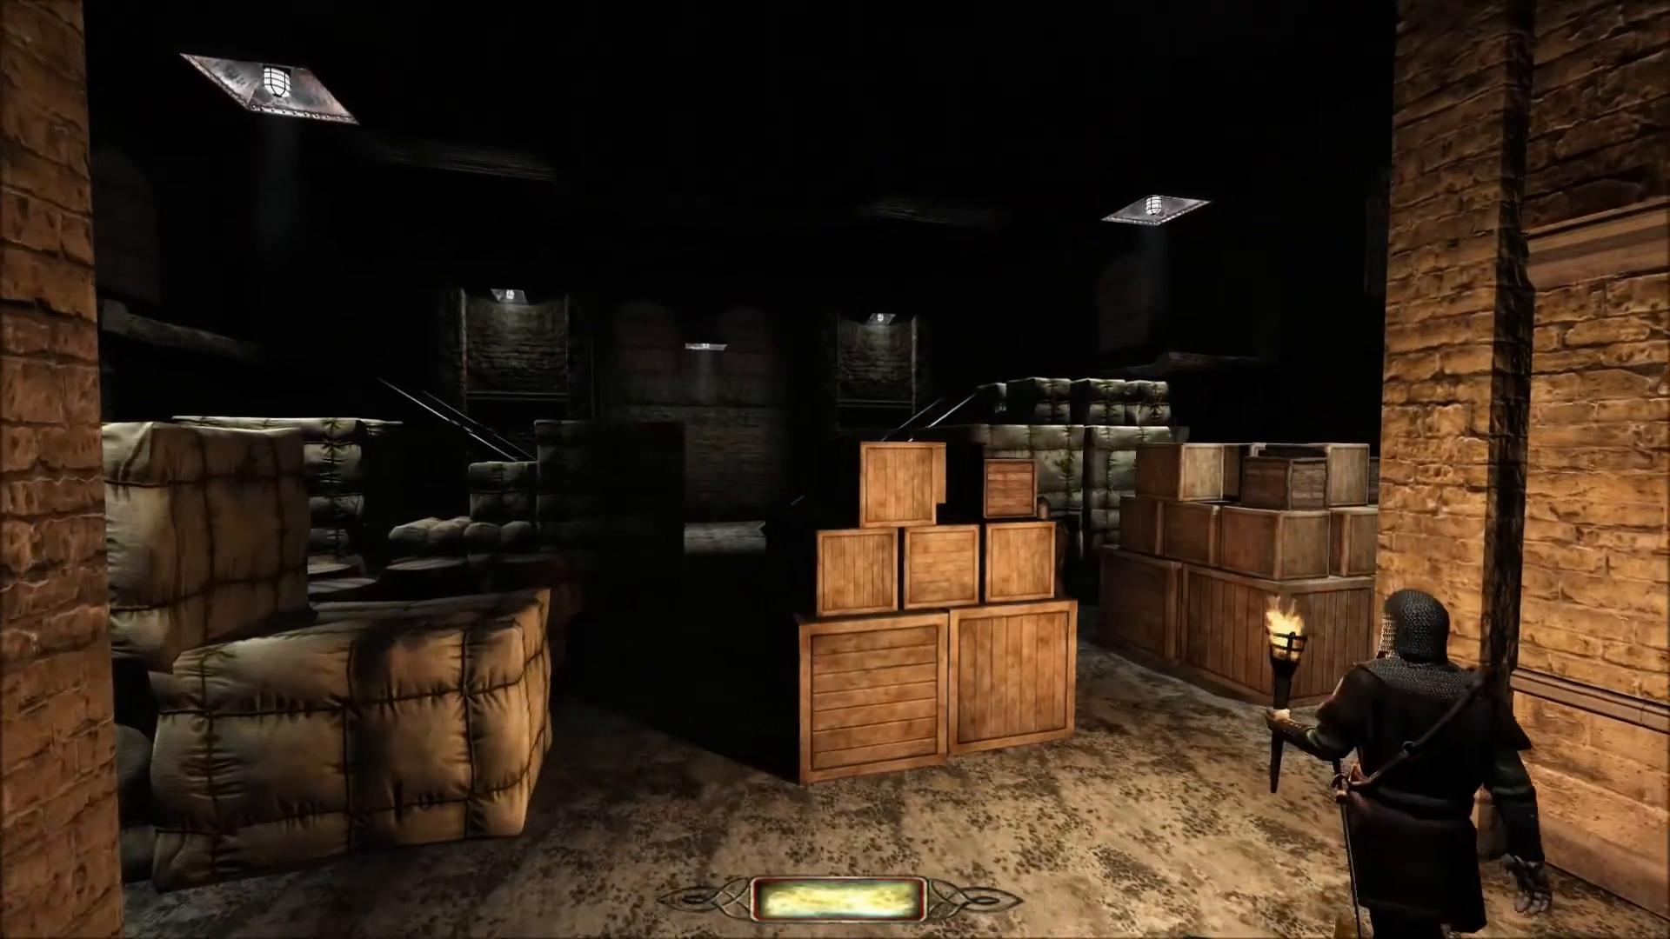
pyautogui.press('w')
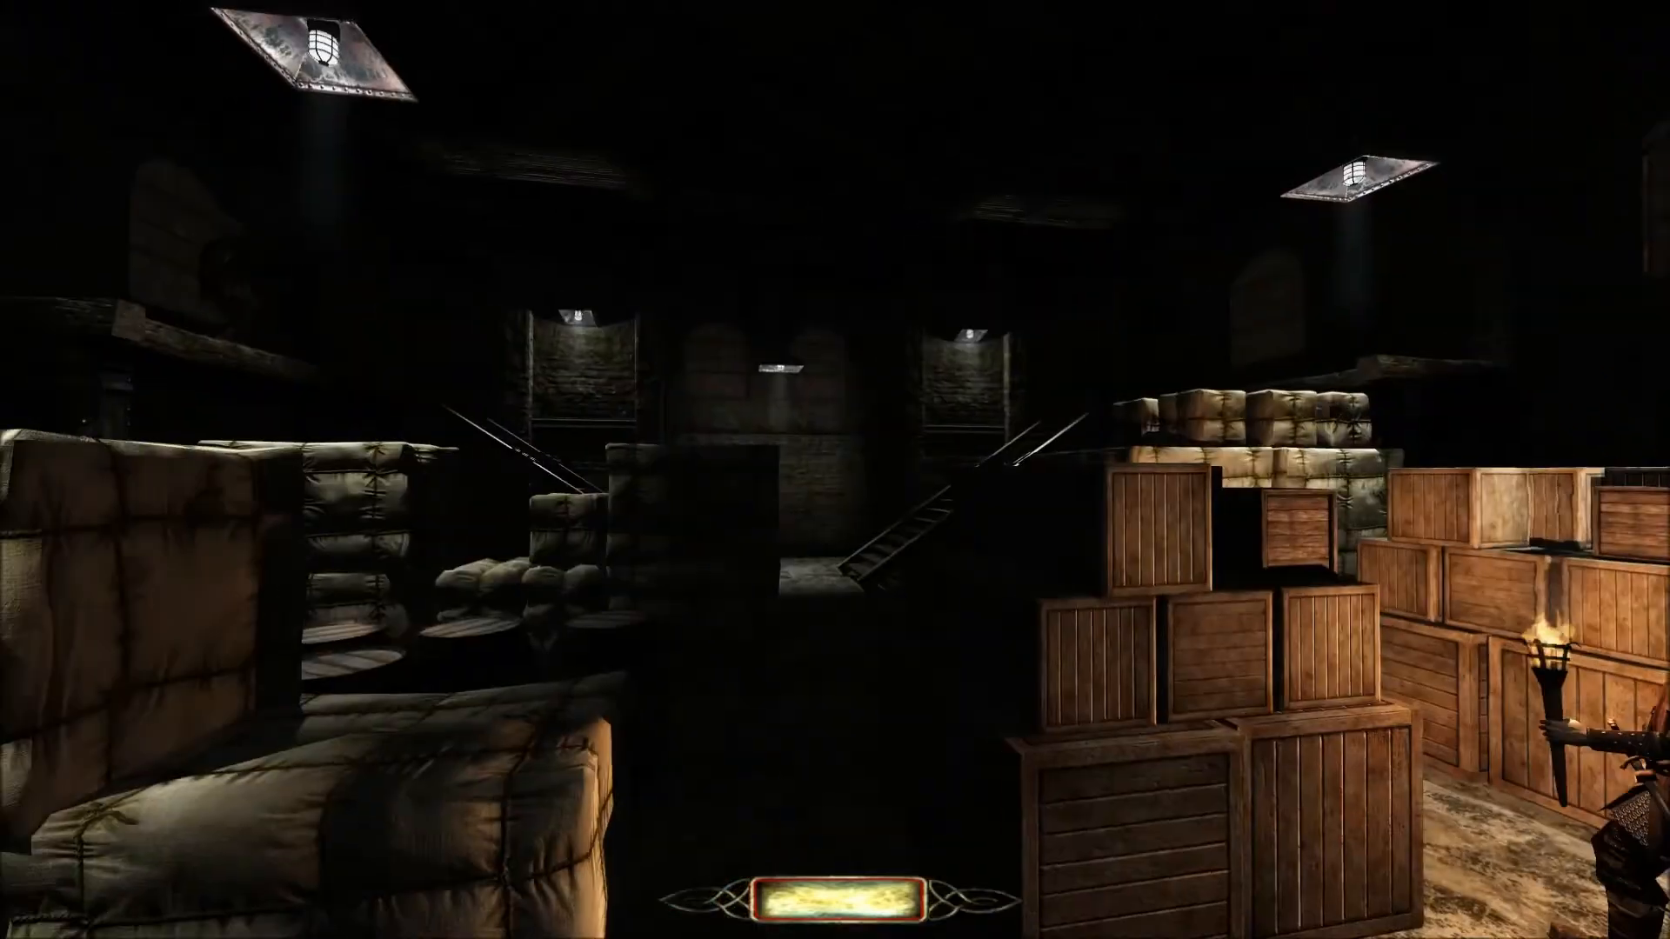
# Inspect the wooden staircases at the warehouse's far end.
pyautogui.press('w')
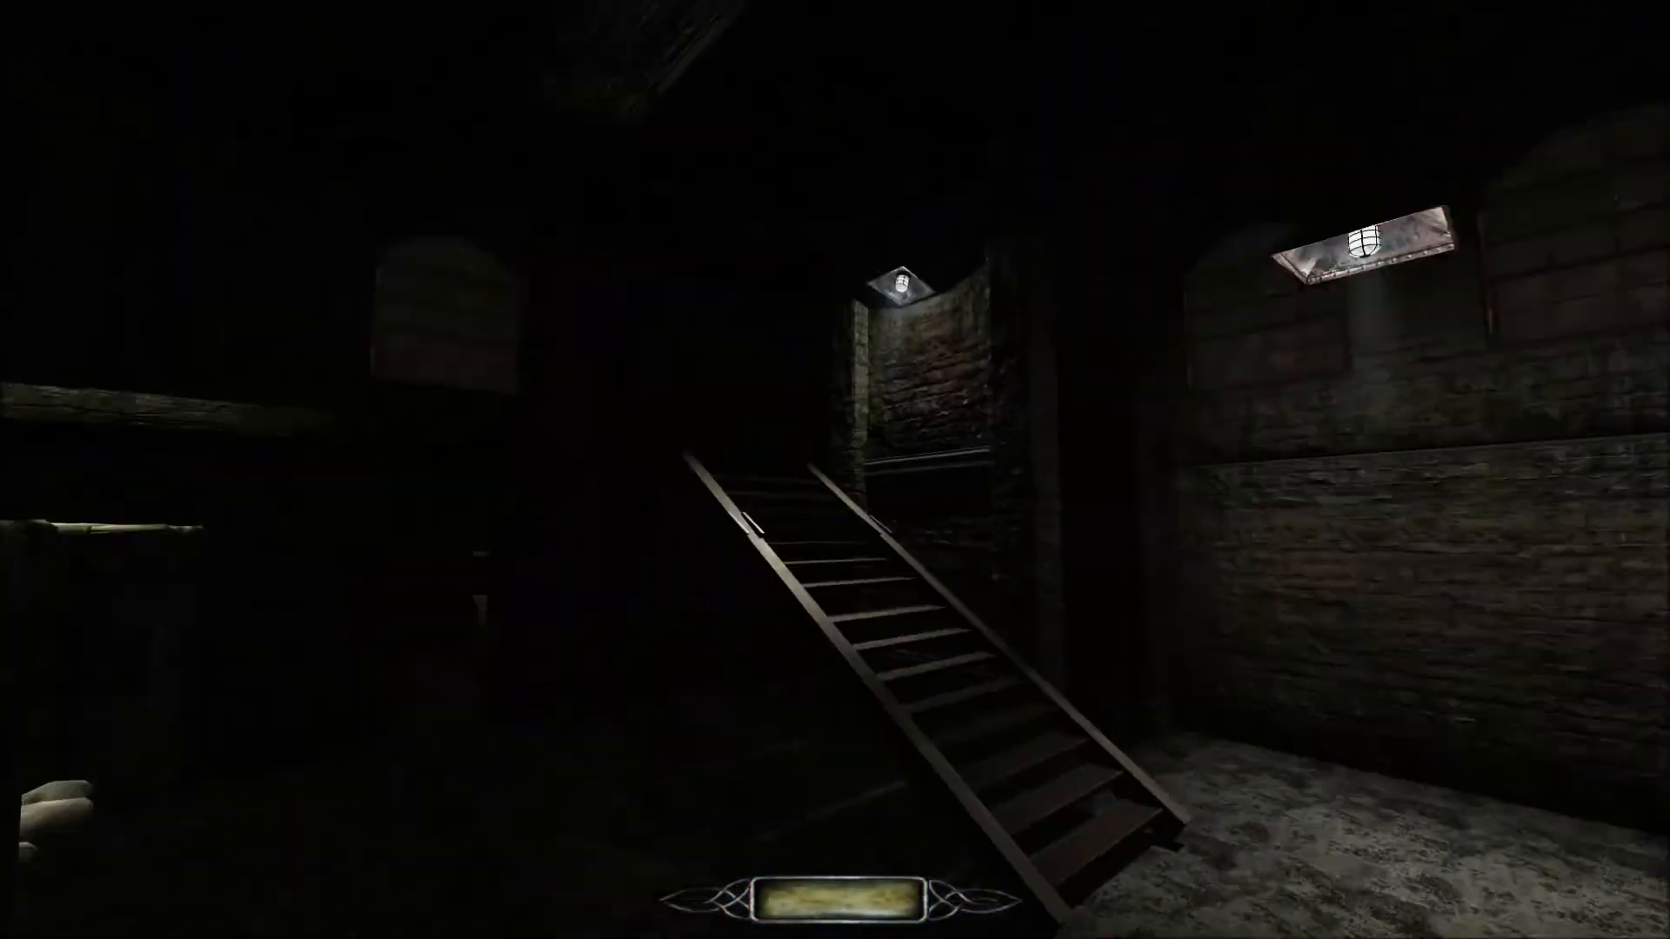
pyautogui.press('w')
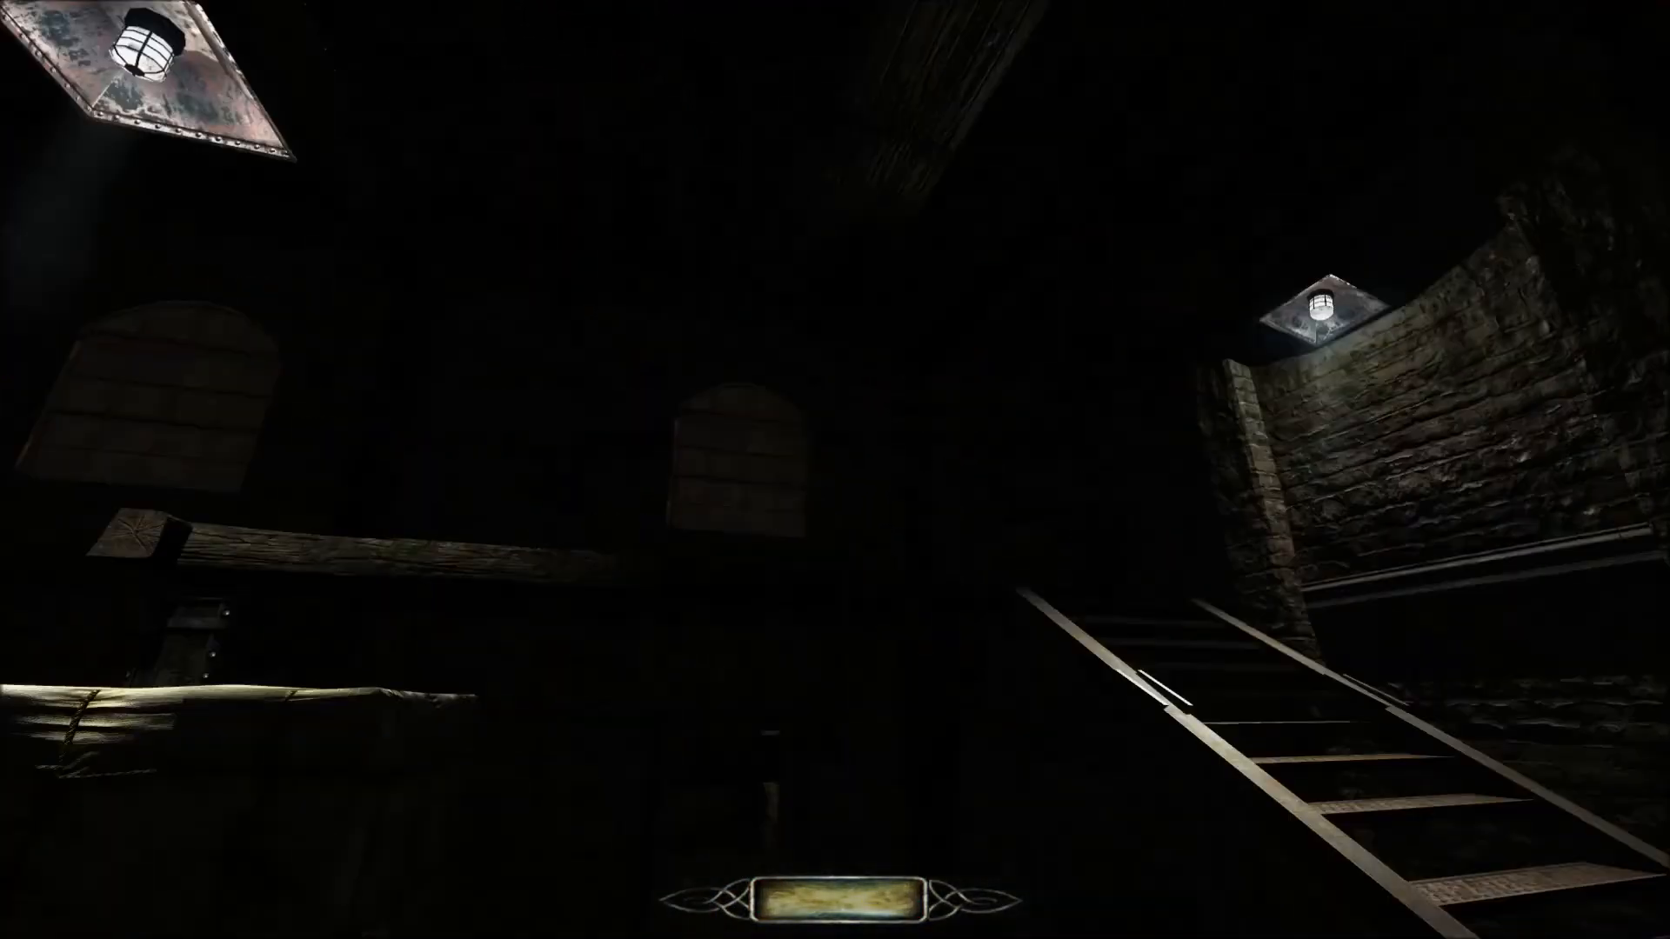
pyautogui.press('w')
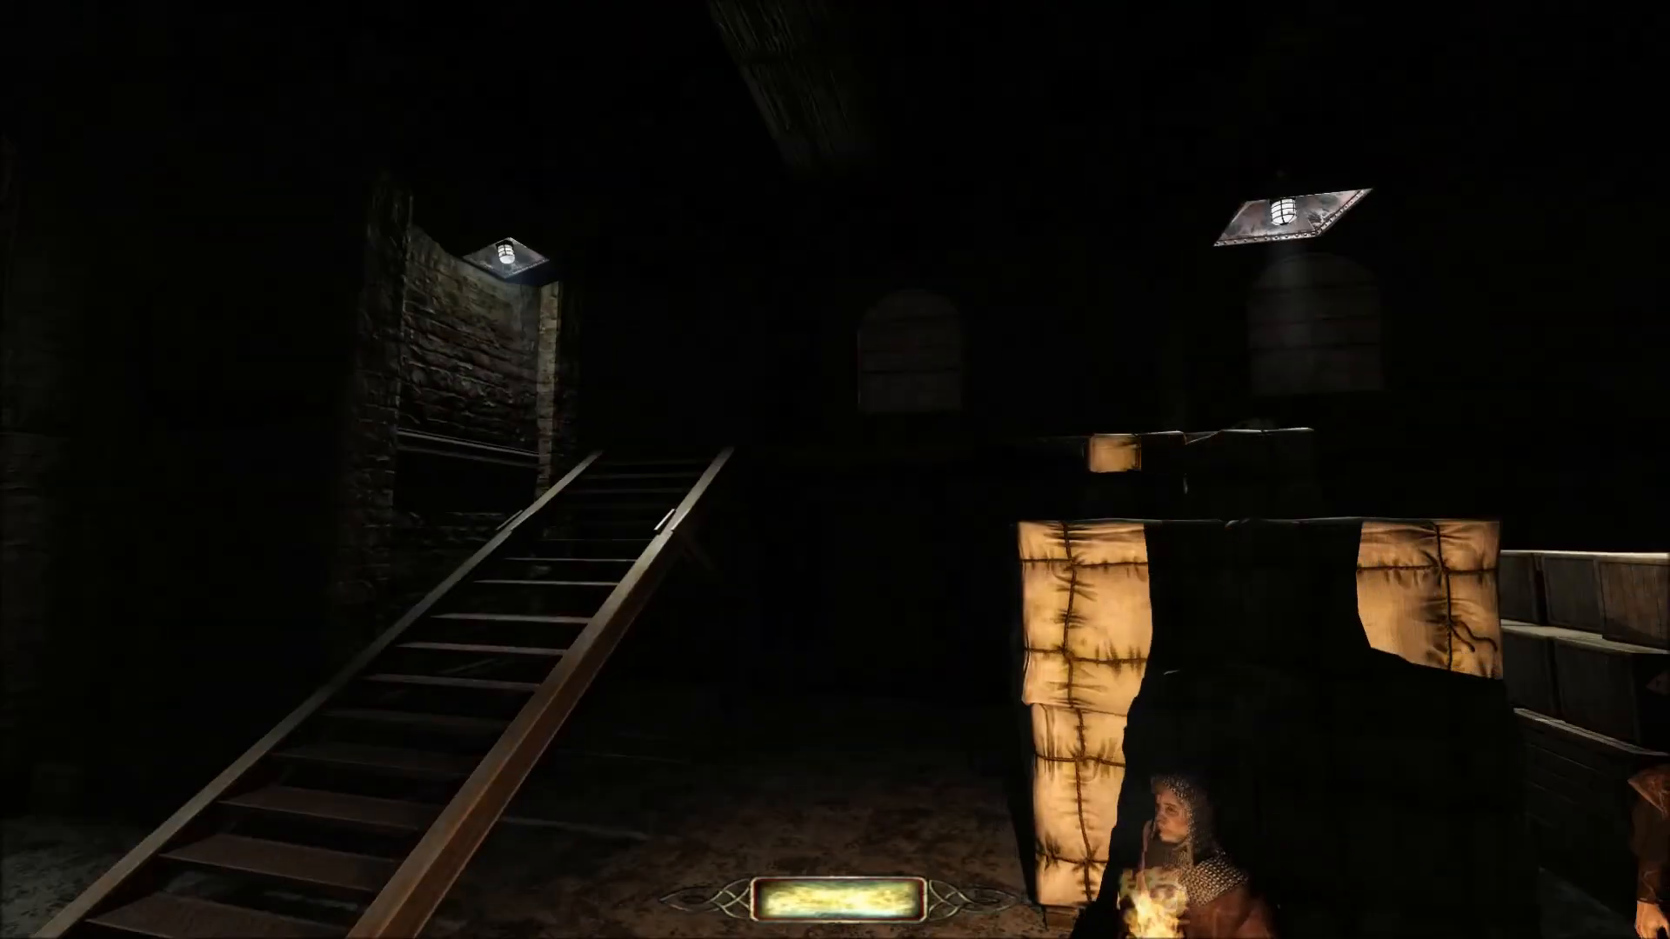
# Move through the lamp-lit storeroom with the red door and observe the guard patrolling the wood-panelled corridor.
pyautogui.press('w')
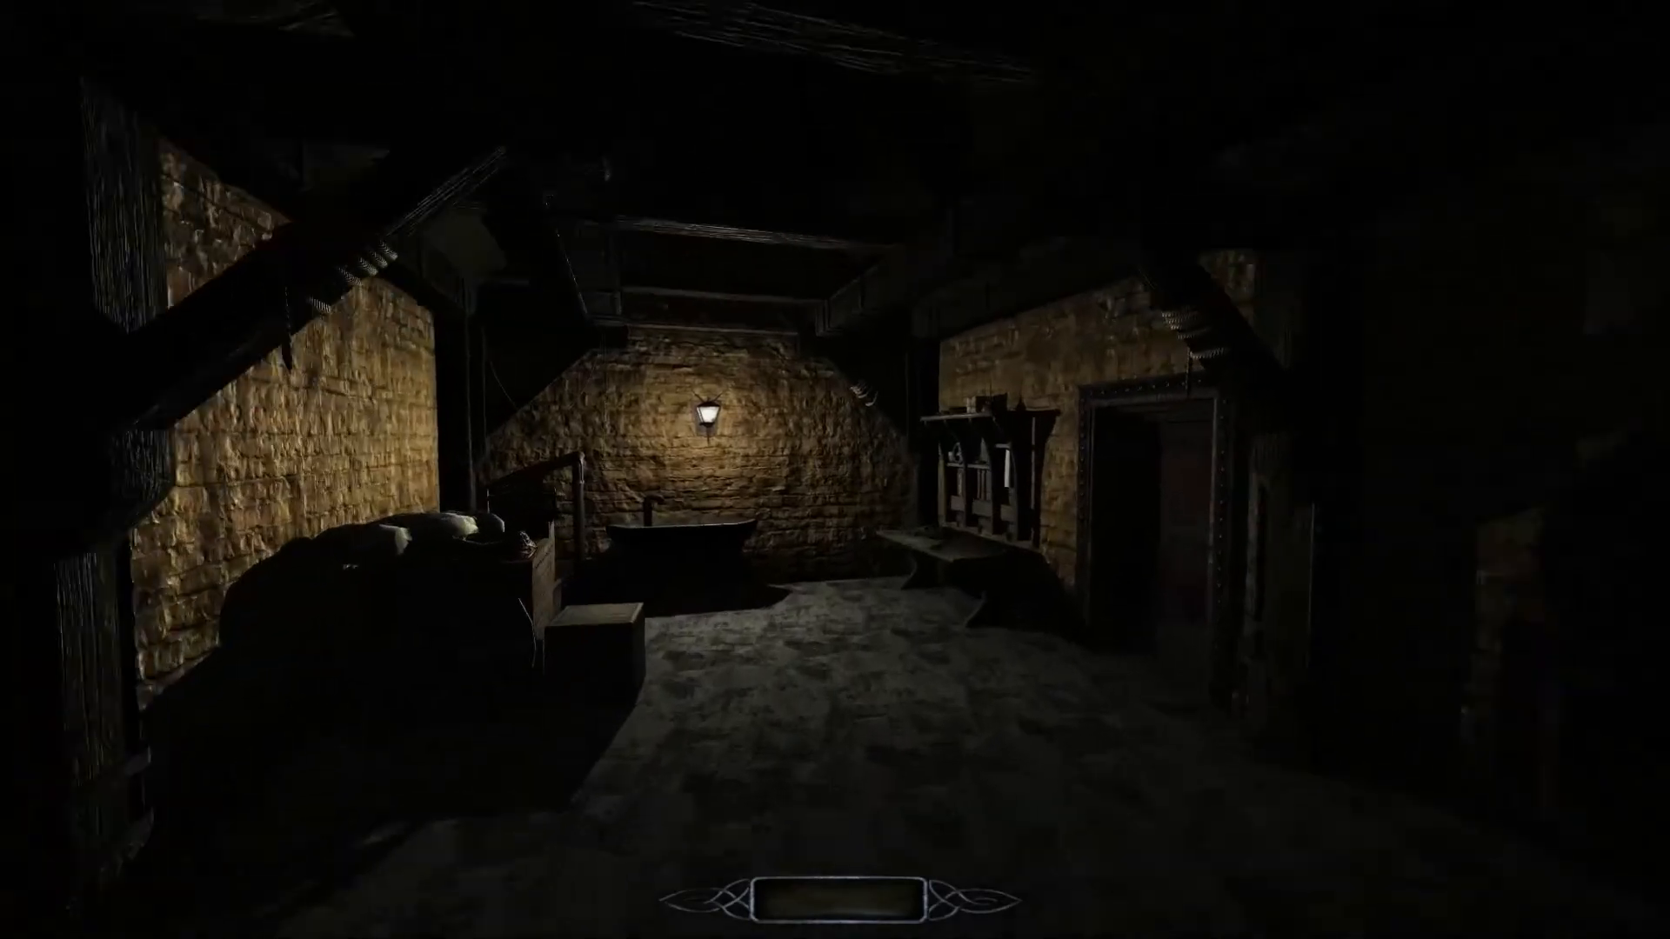
pyautogui.press('w')
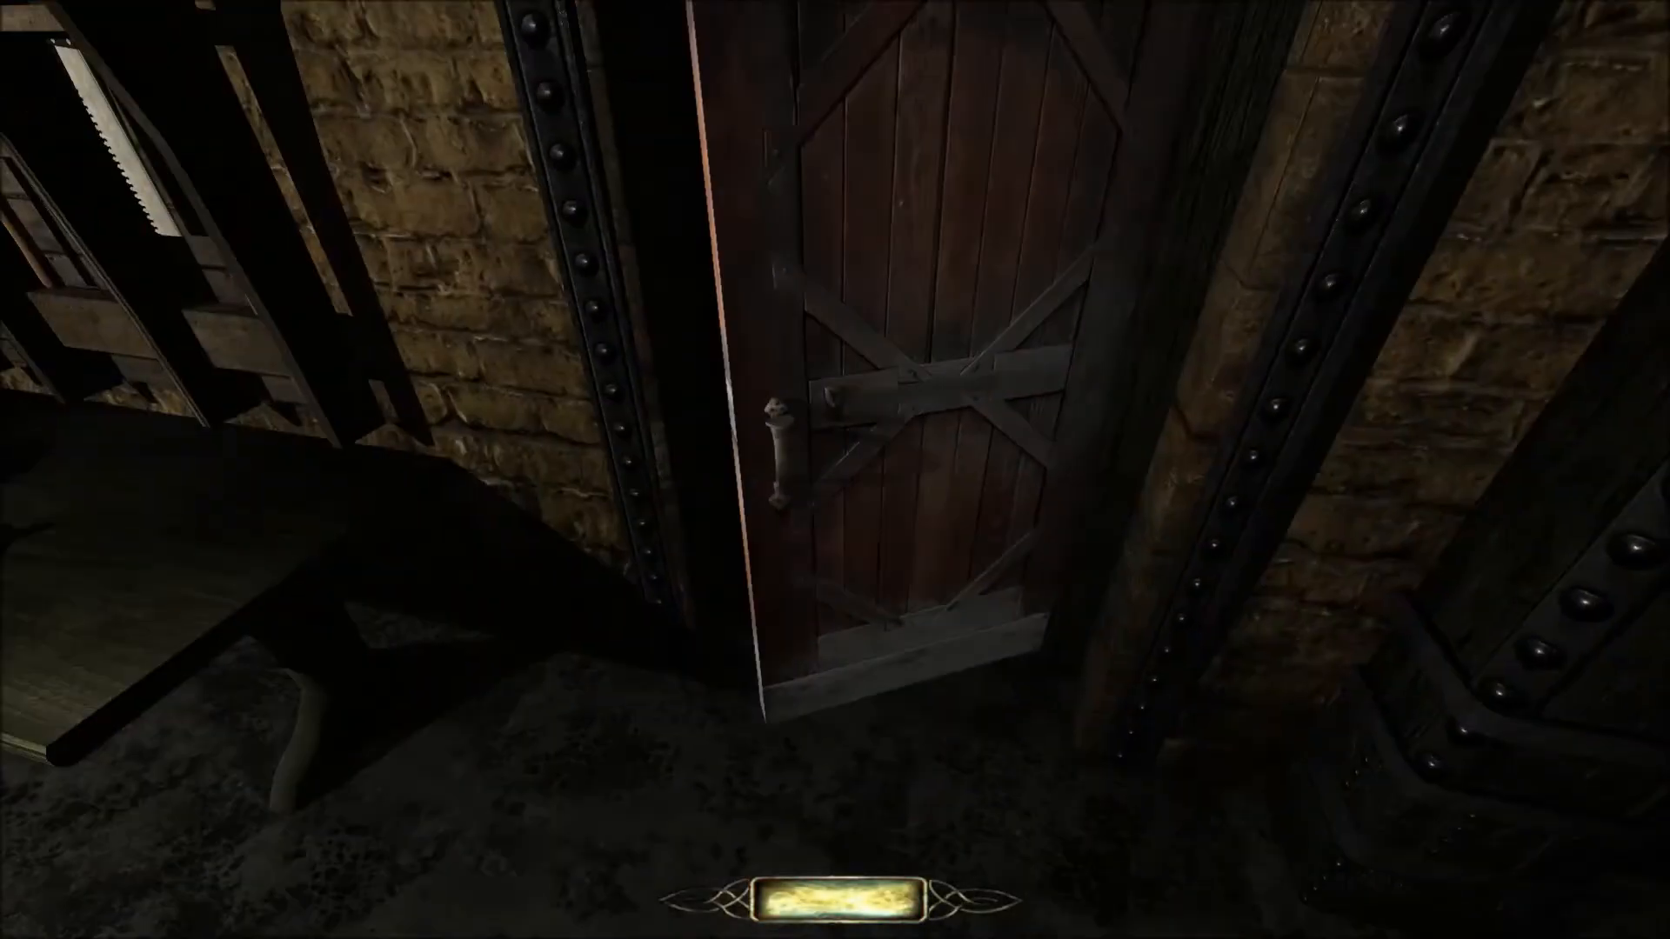
pyautogui.press('s')
pyautogui.press('w')
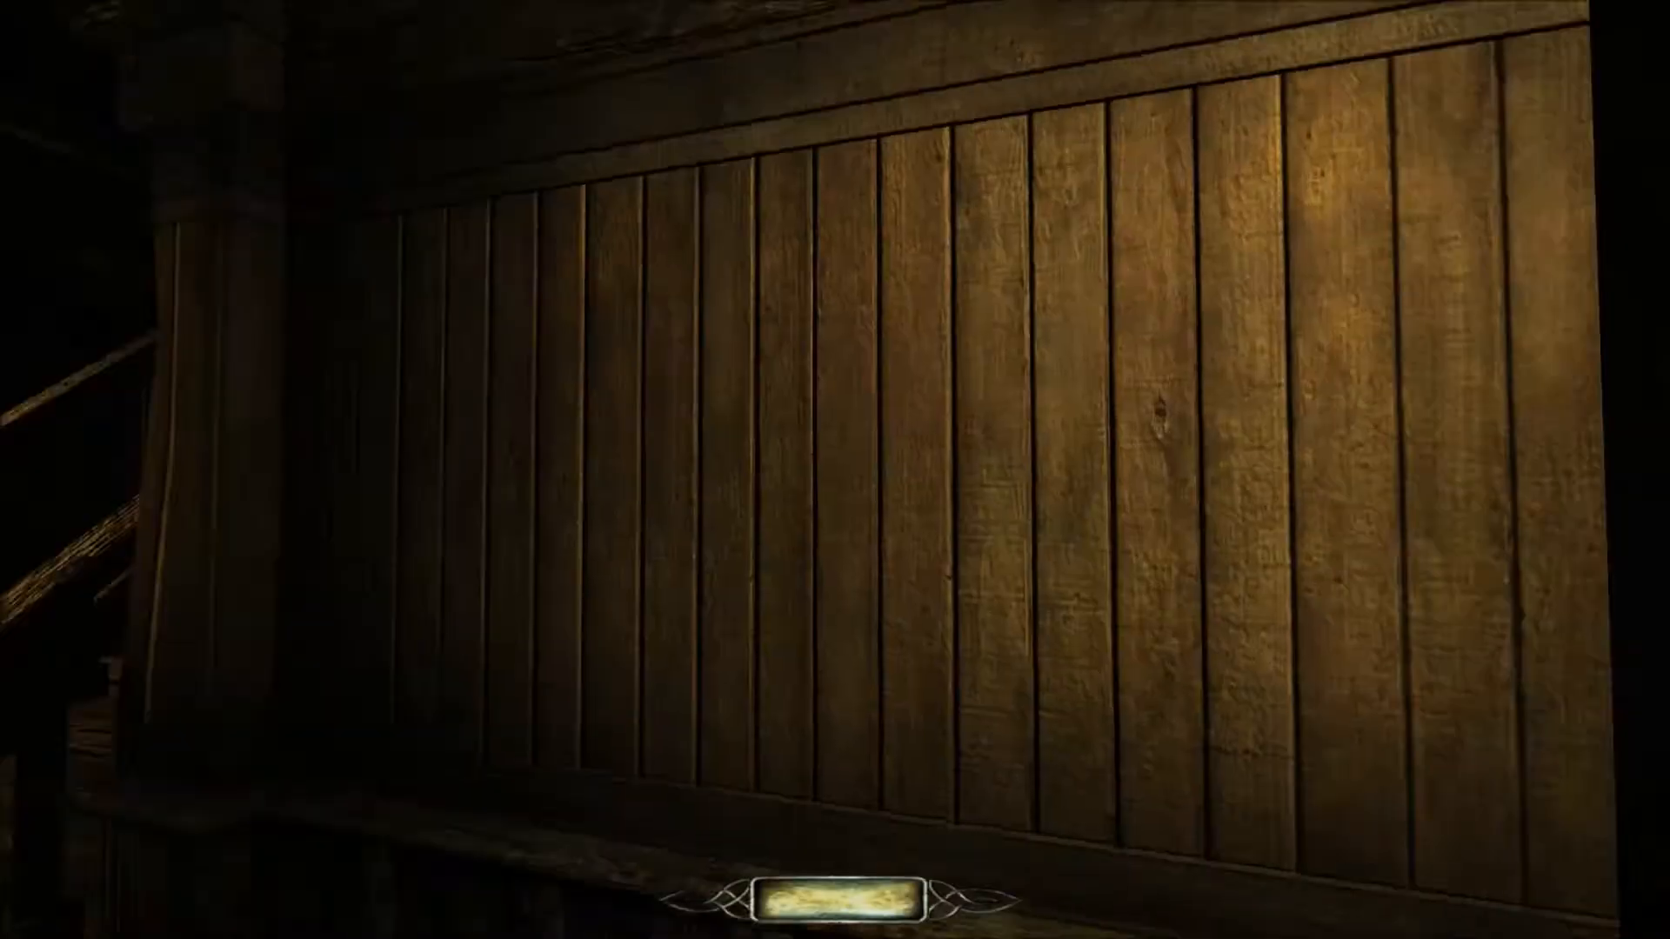
# Explore the candlelit bedroom and its dark corners, and return to the wood-panelled corridor.
pyautogui.press('w')
pyautogui.press('w')
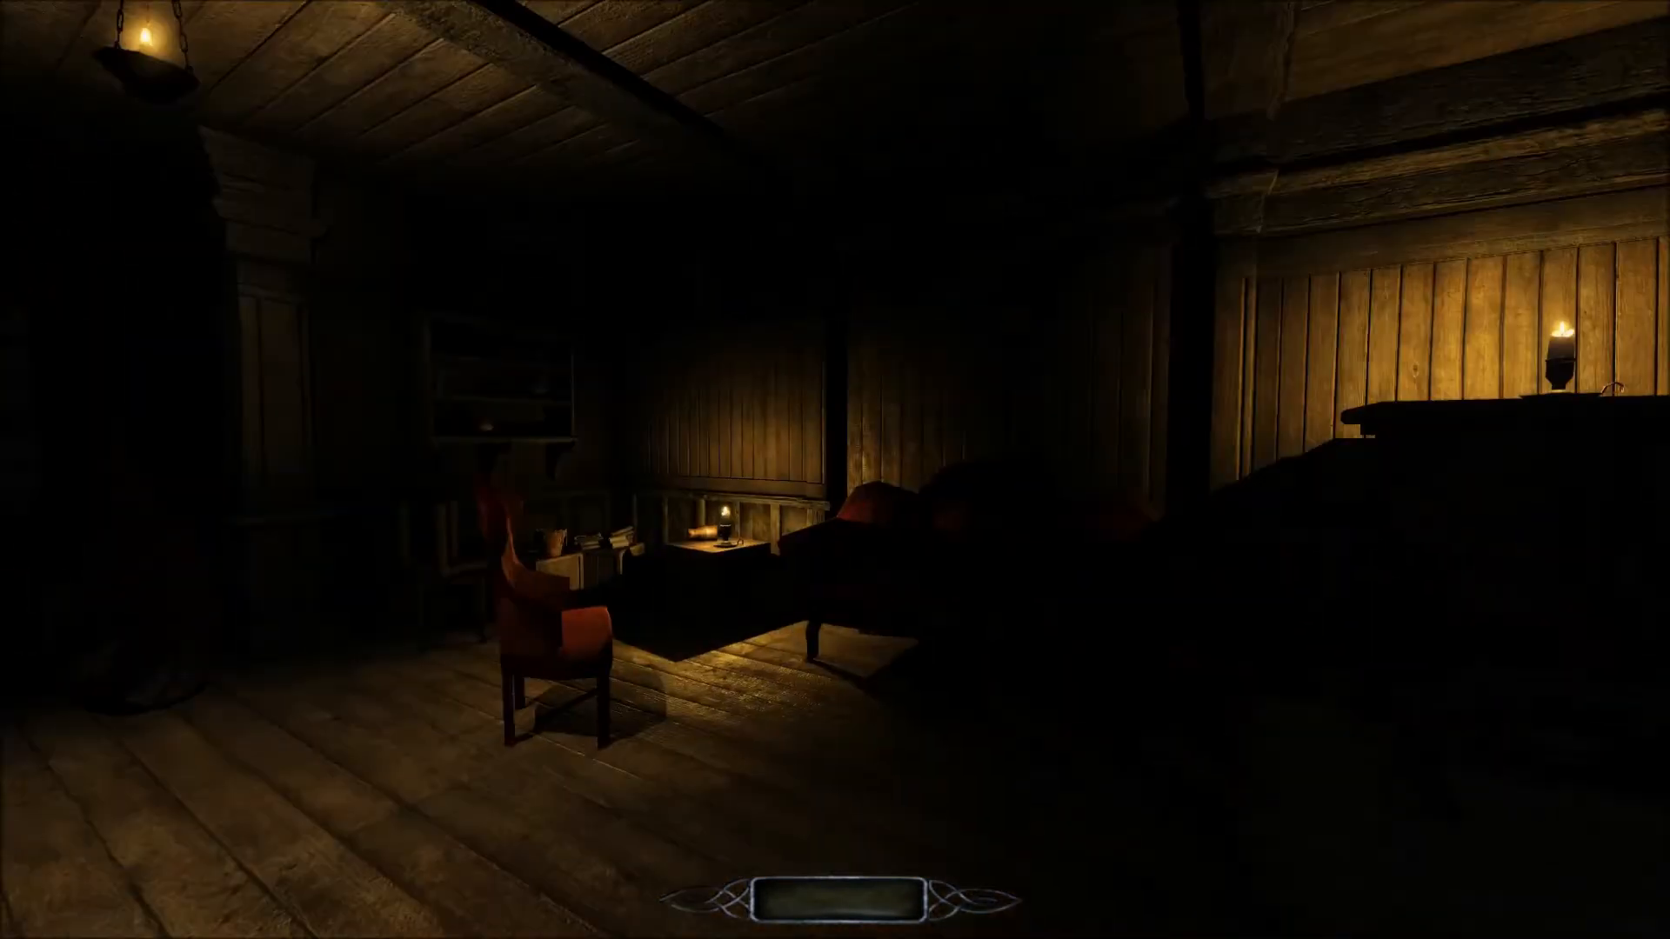
pyautogui.press('w')
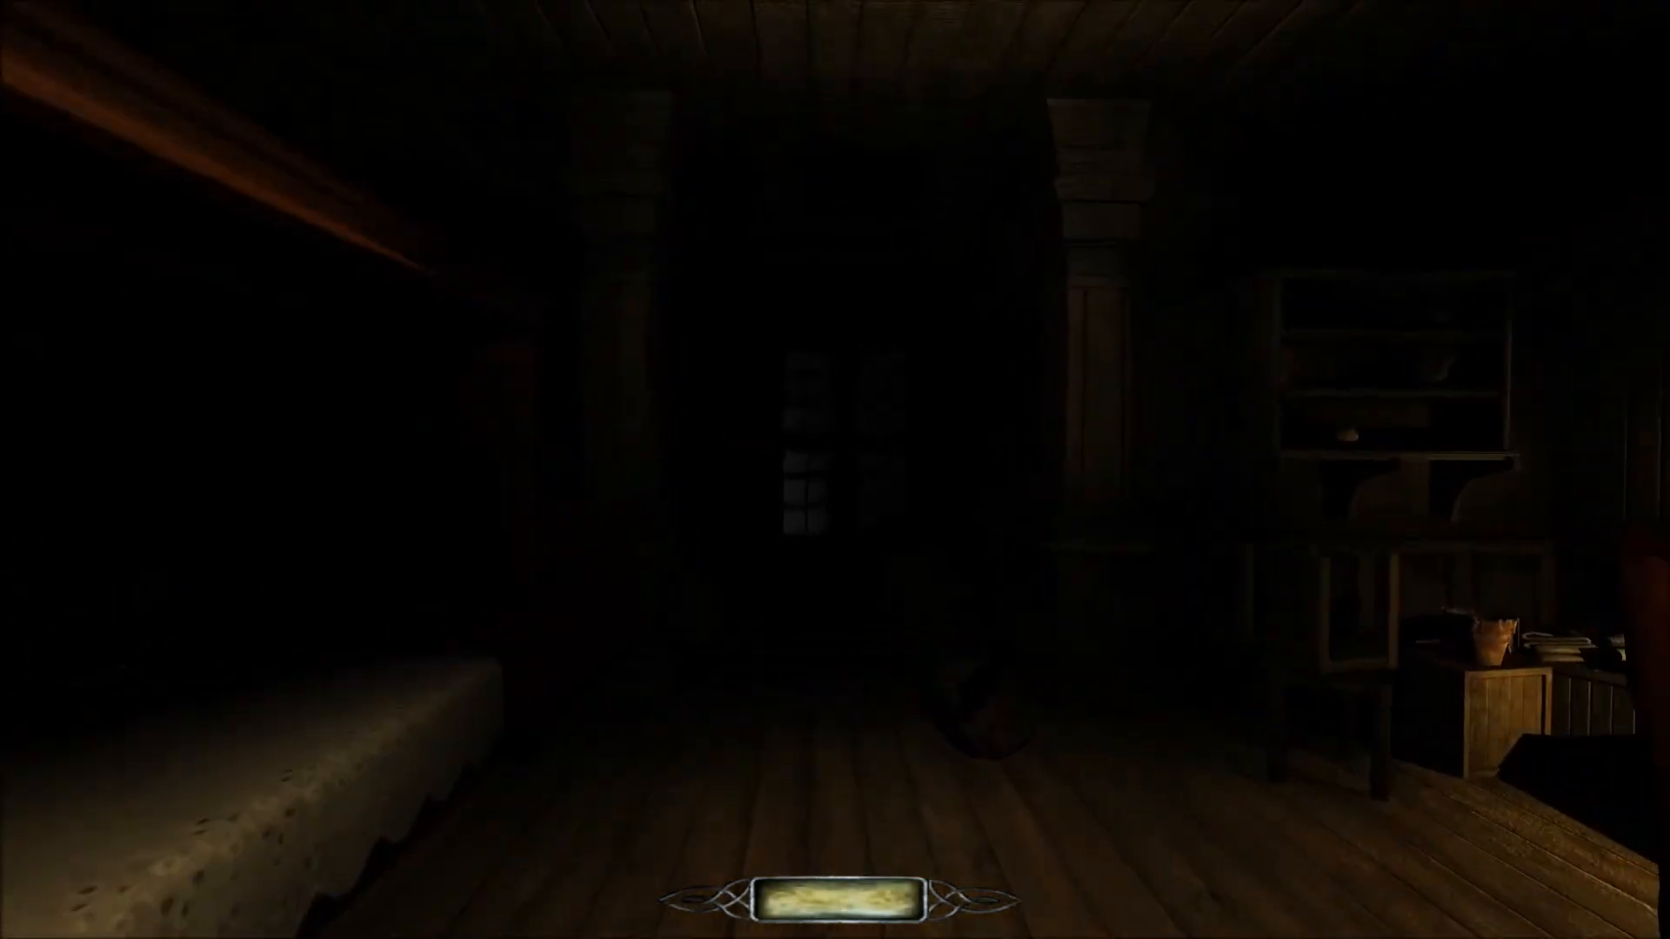
pyautogui.press('w')
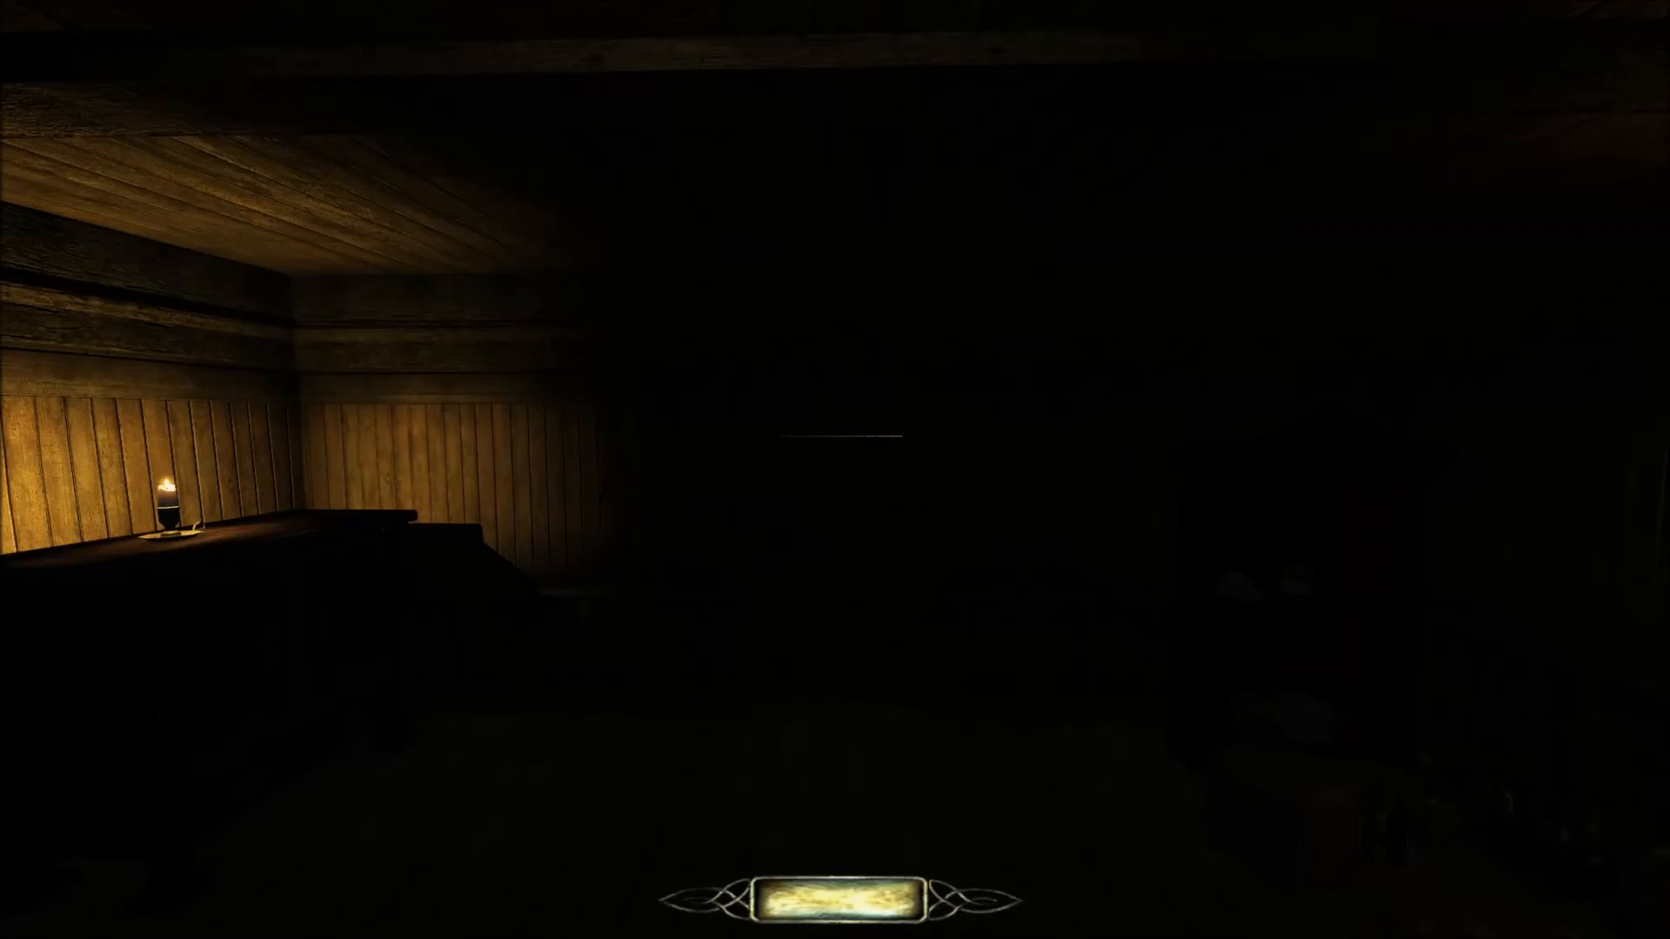
pyautogui.press('w')
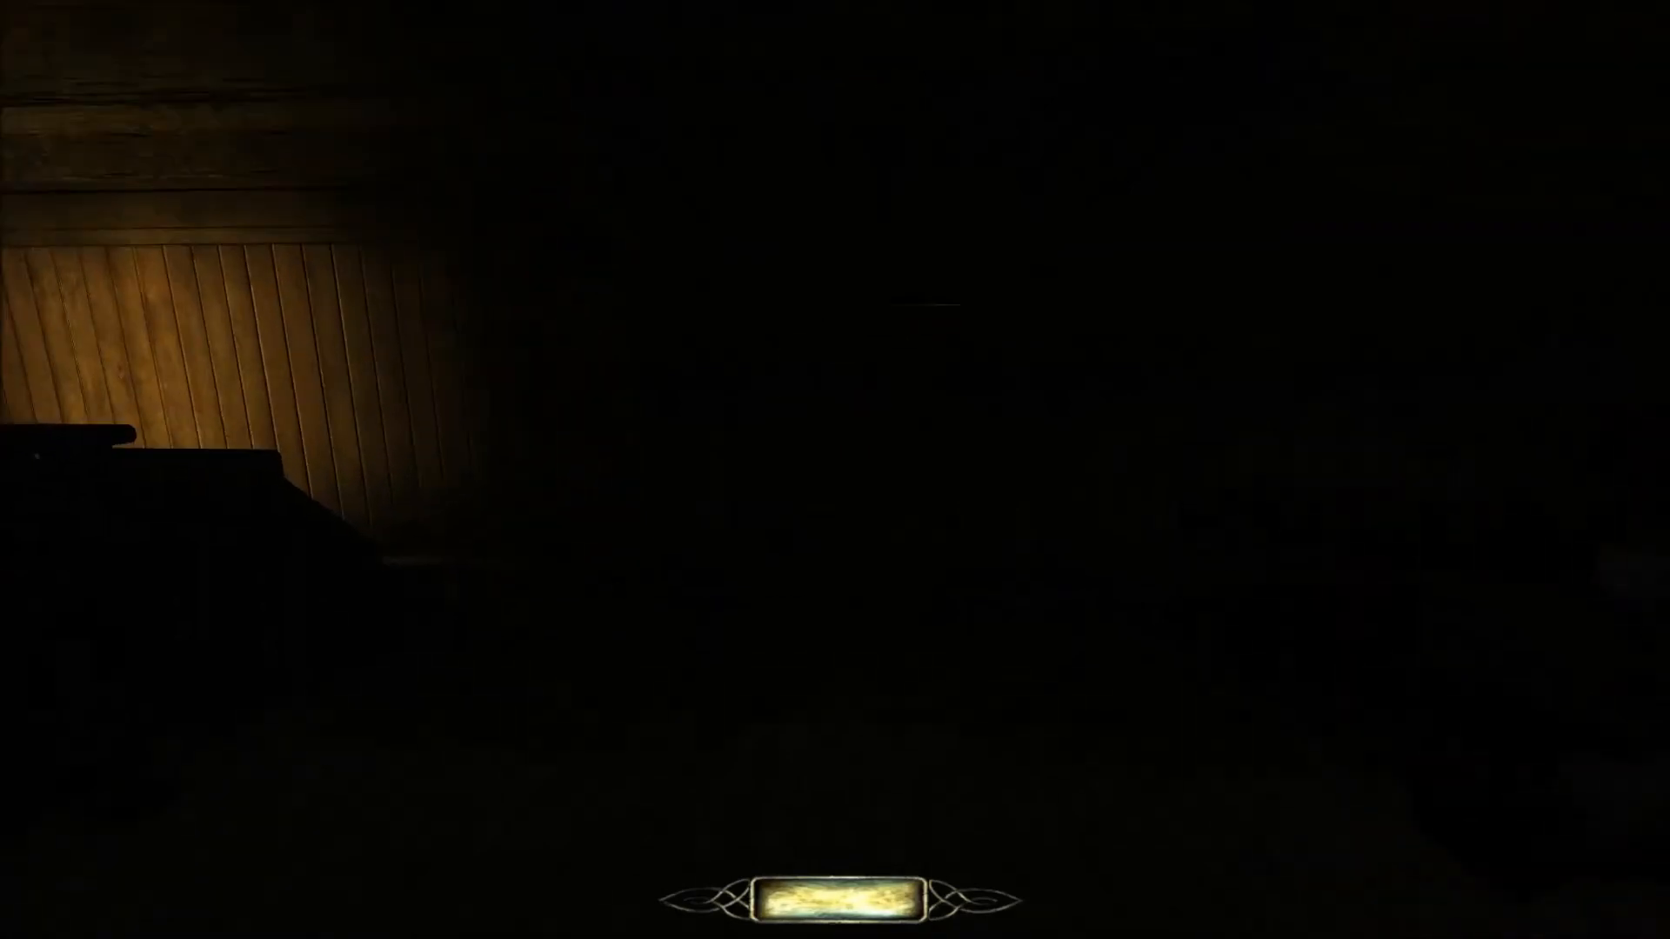
pyautogui.press('w')
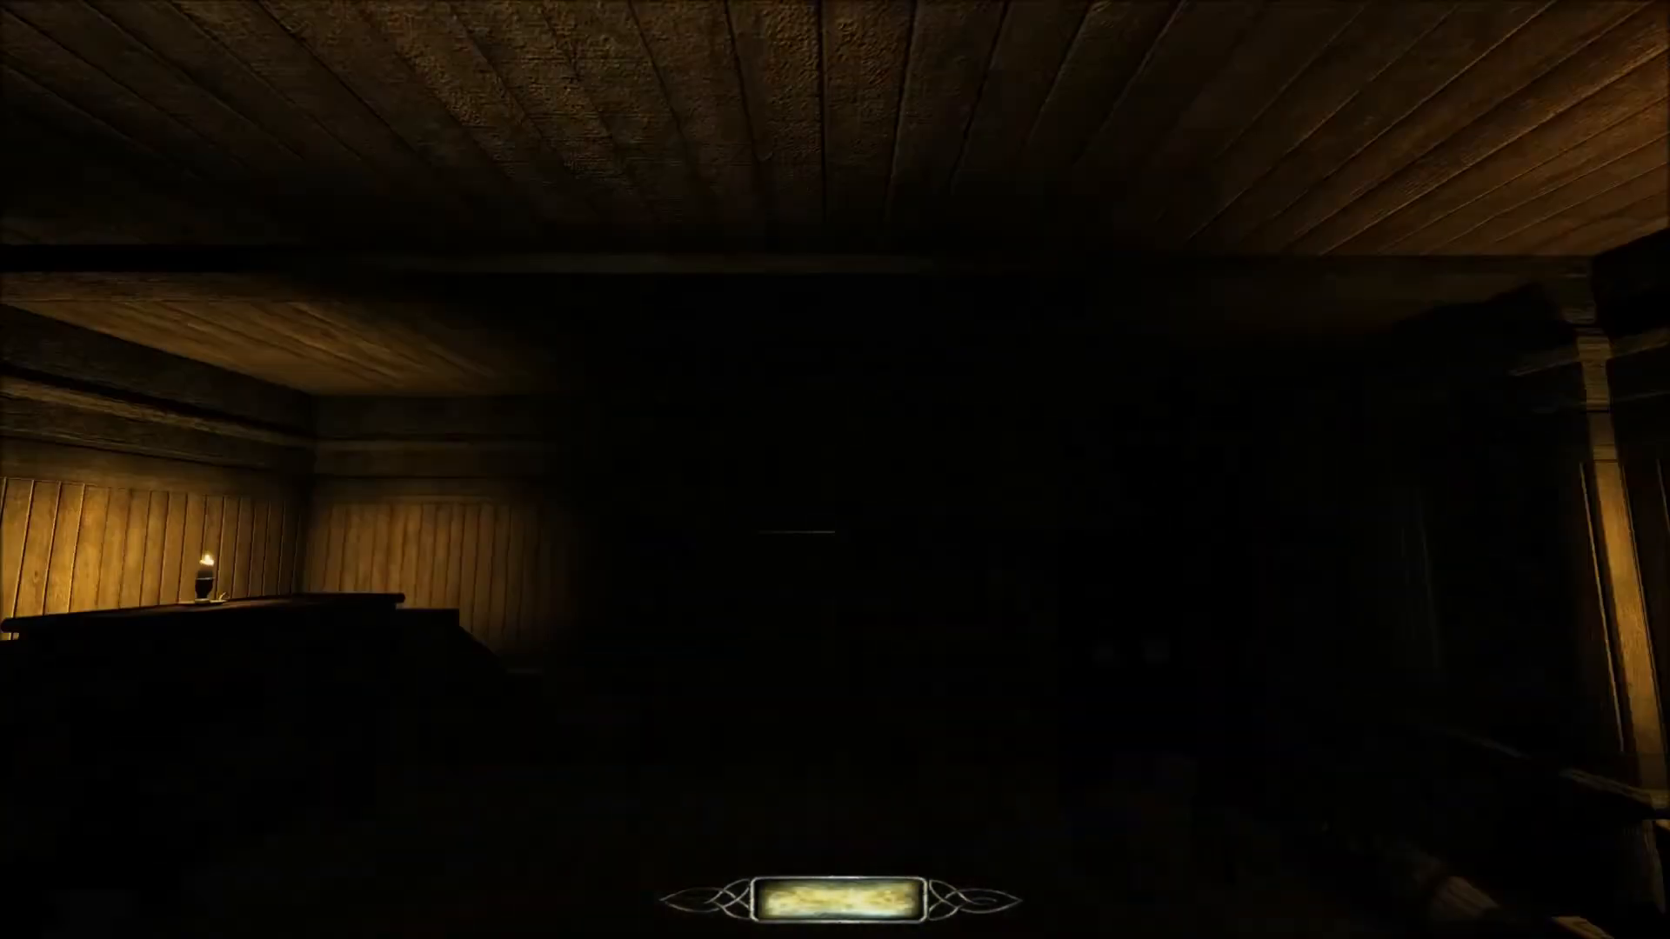
pyautogui.press('w')
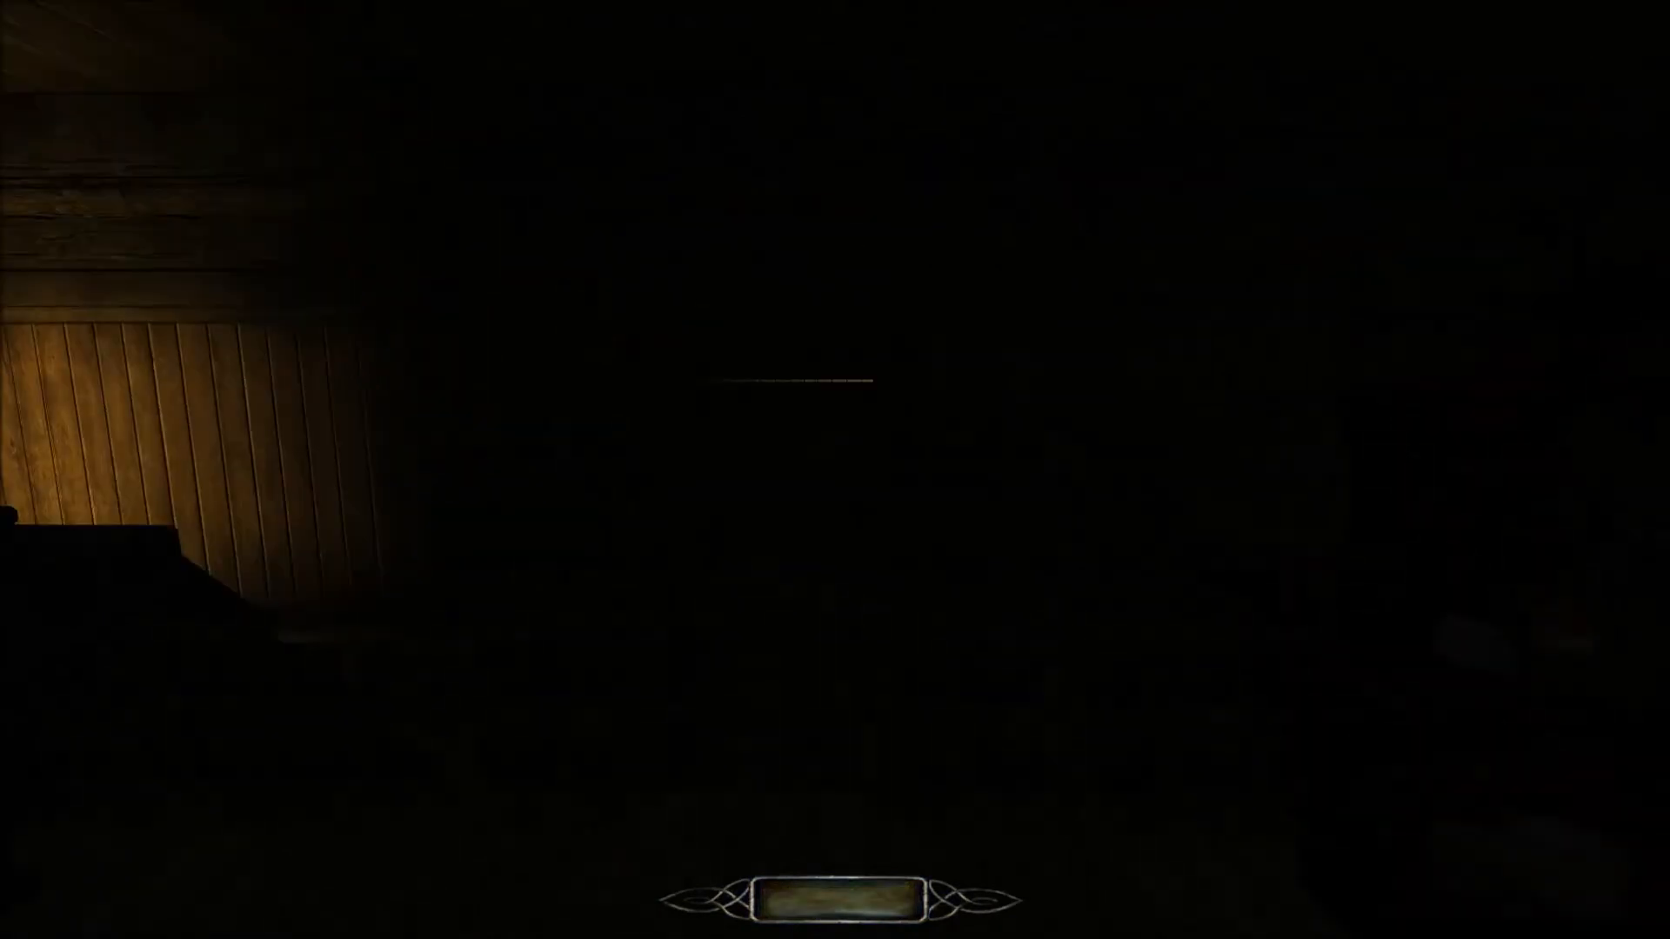
pyautogui.press('w')
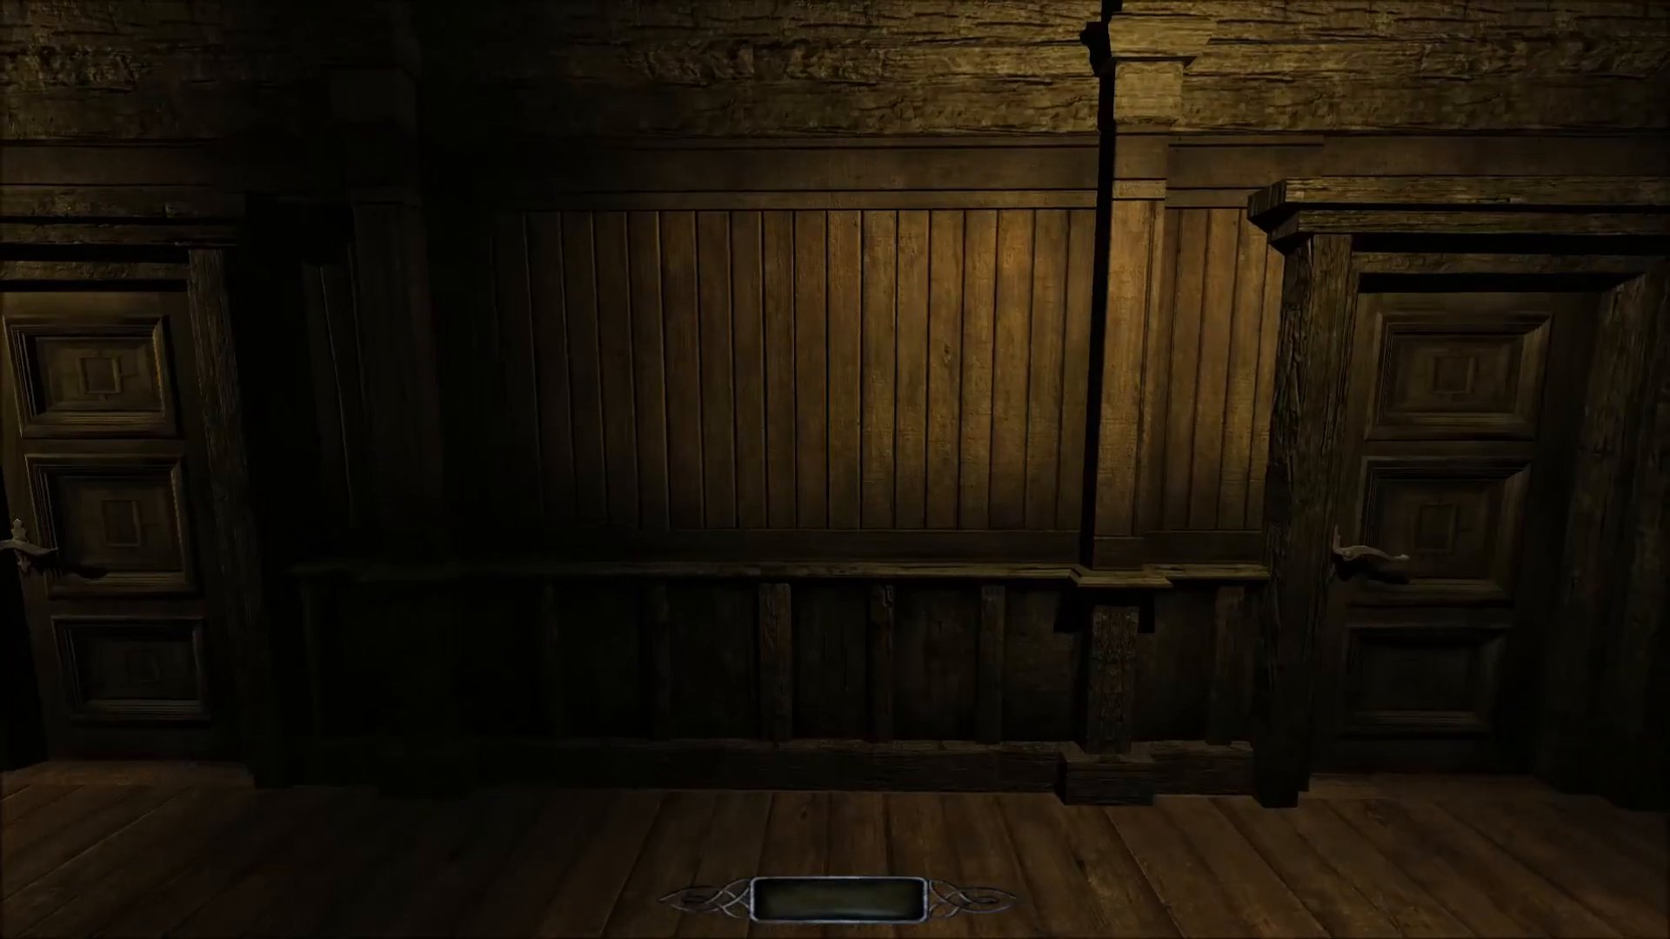
# Walk along the dim wood-panelled corridor and enter the dark bunk room through the open red door.
pyautogui.press('w')
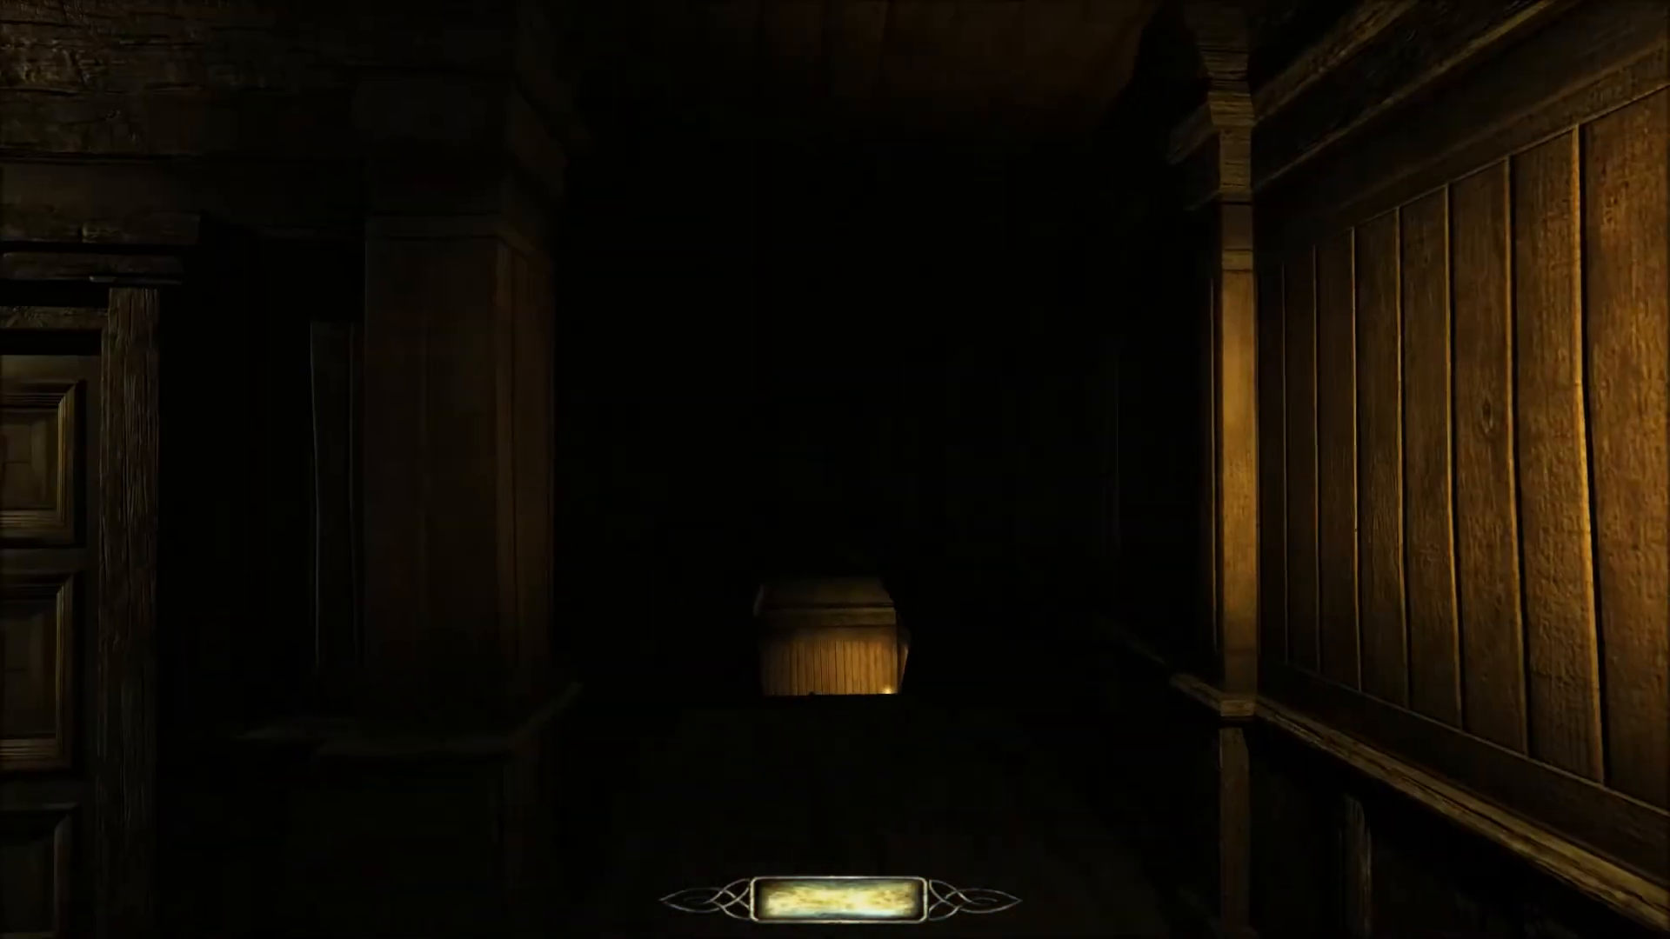
pyautogui.press('w')
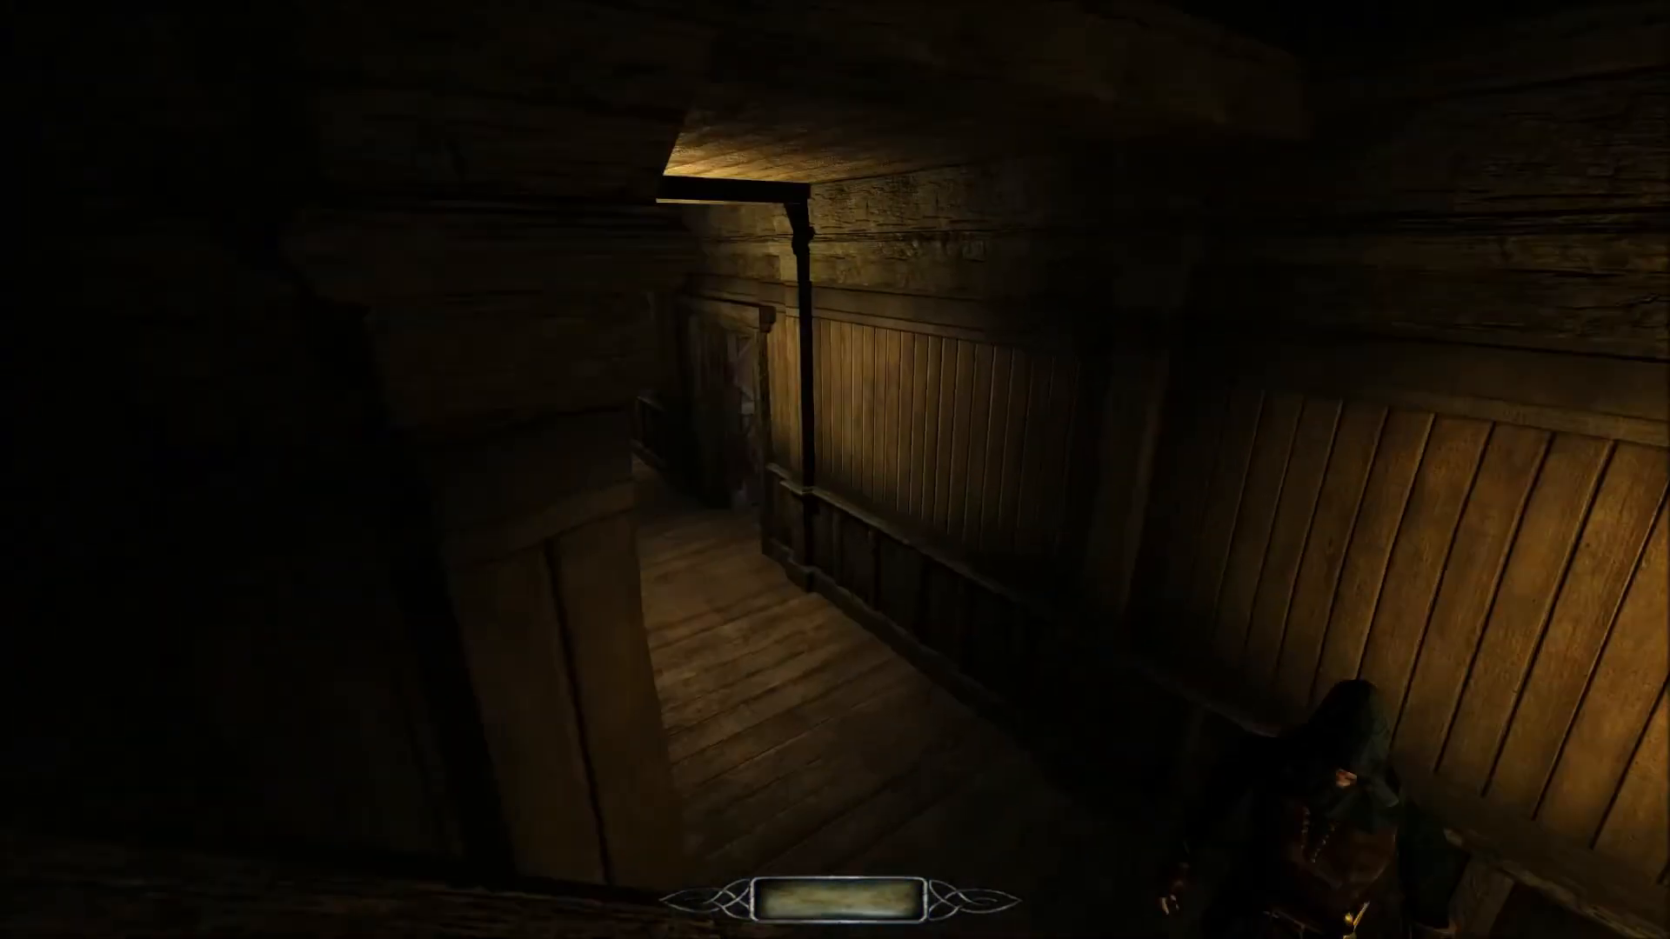
pyautogui.press('w')
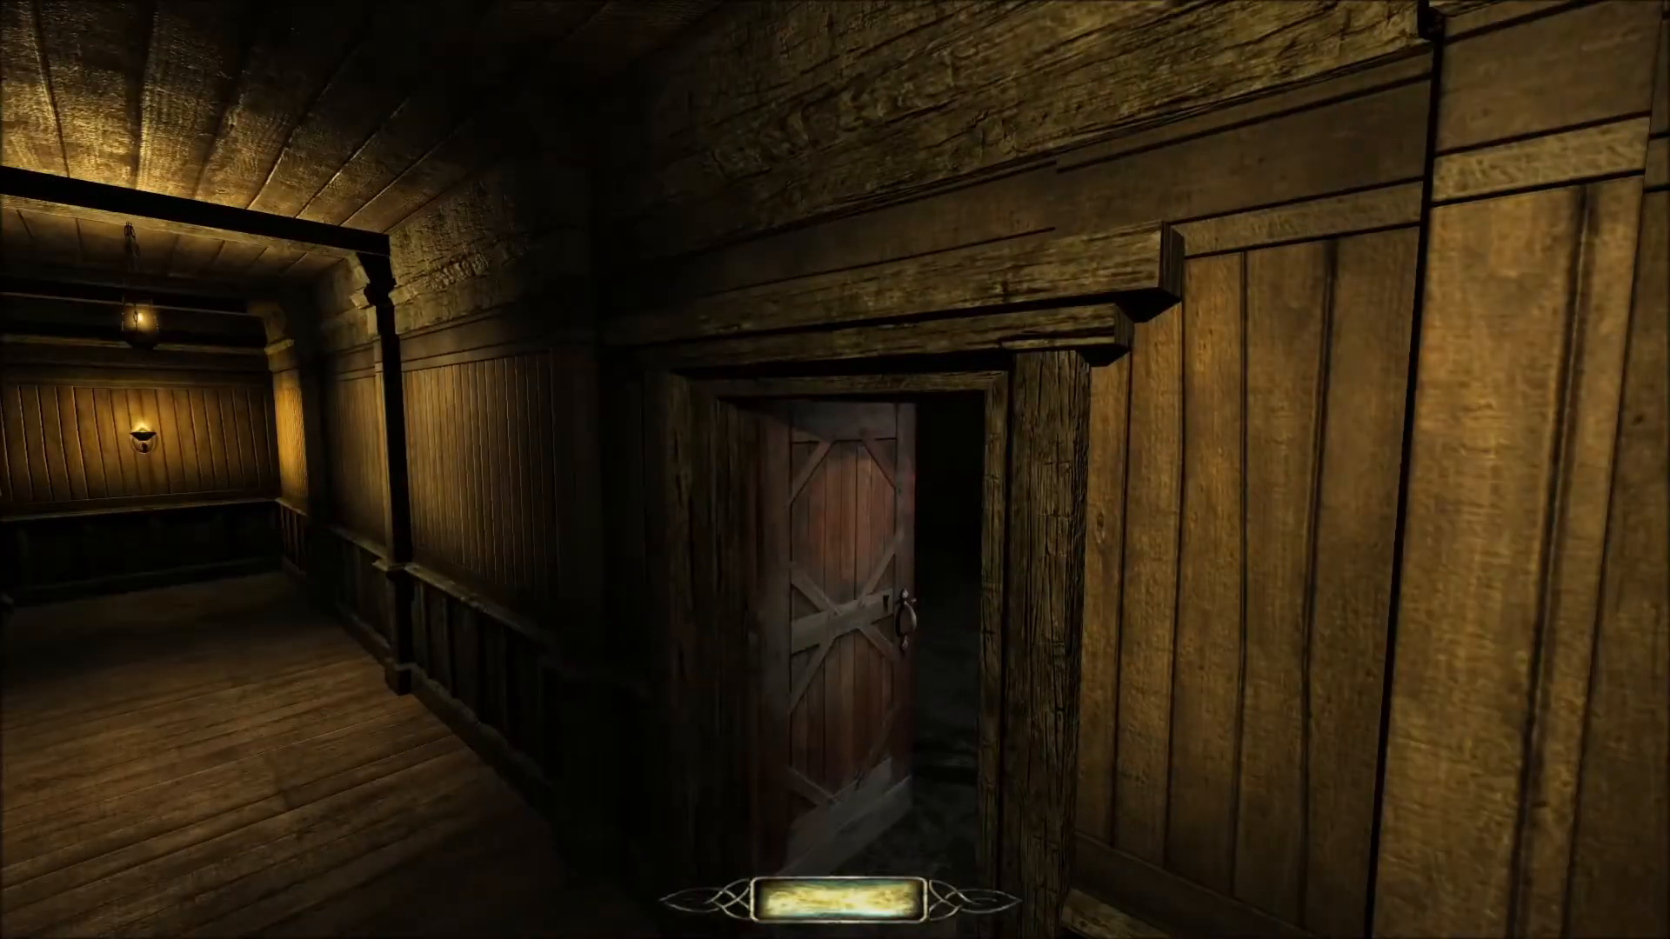
pyautogui.press('w')
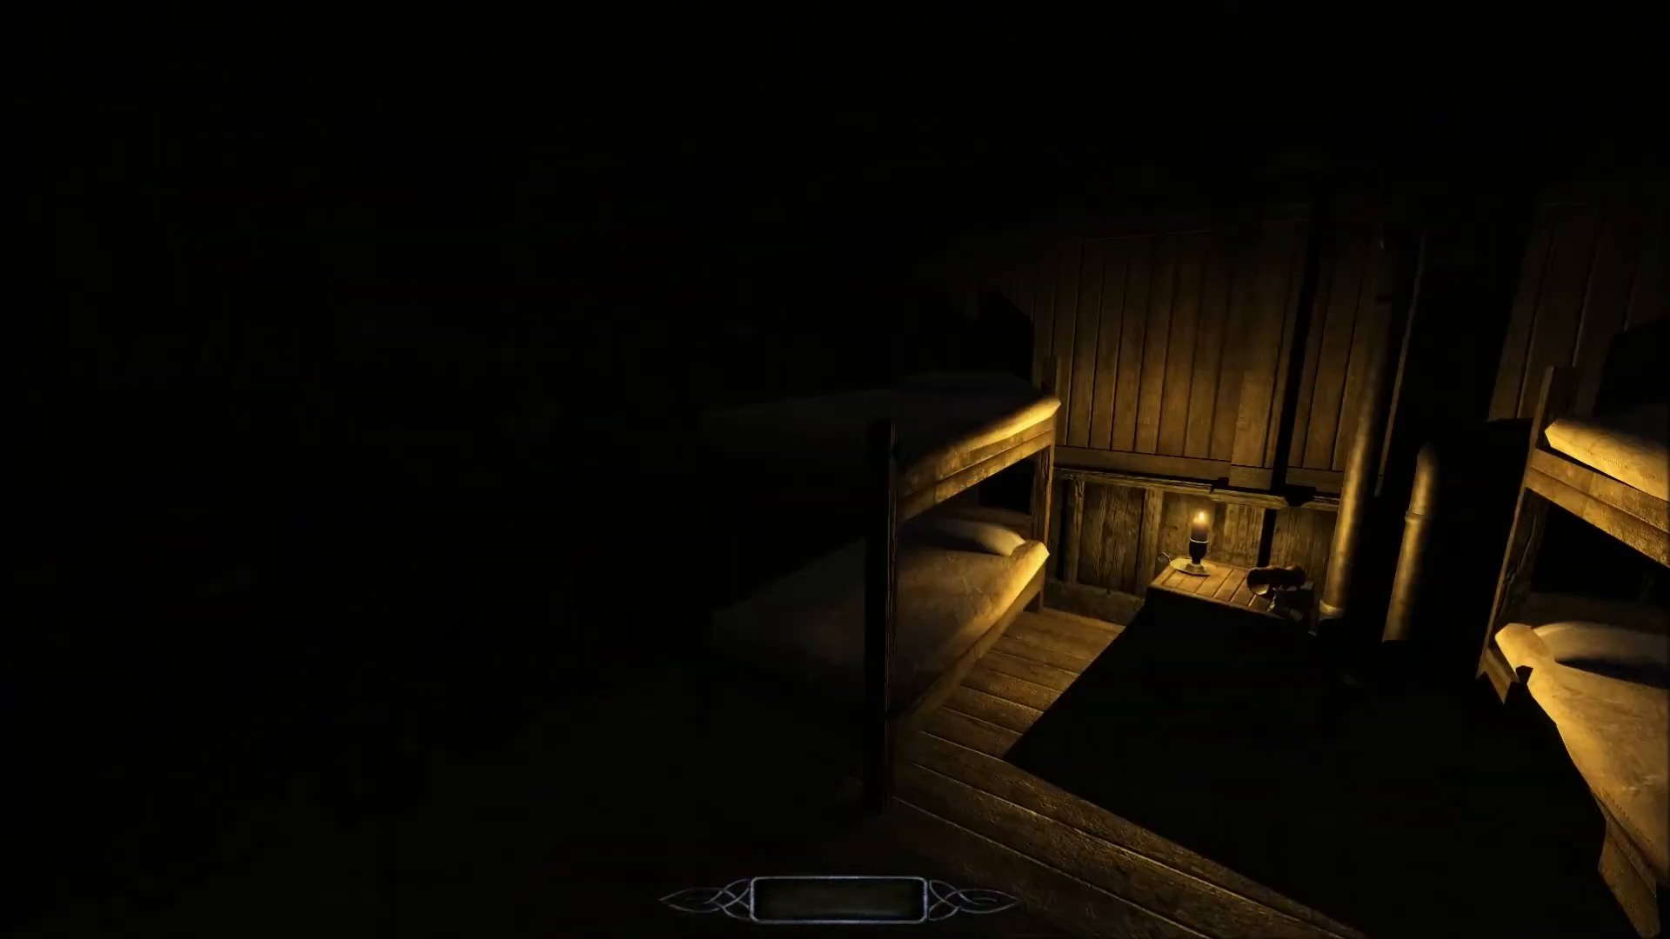
# Inspect the candlelit table with the chessboard, mugs and cards and the dark area around it.
pyautogui.press('w')
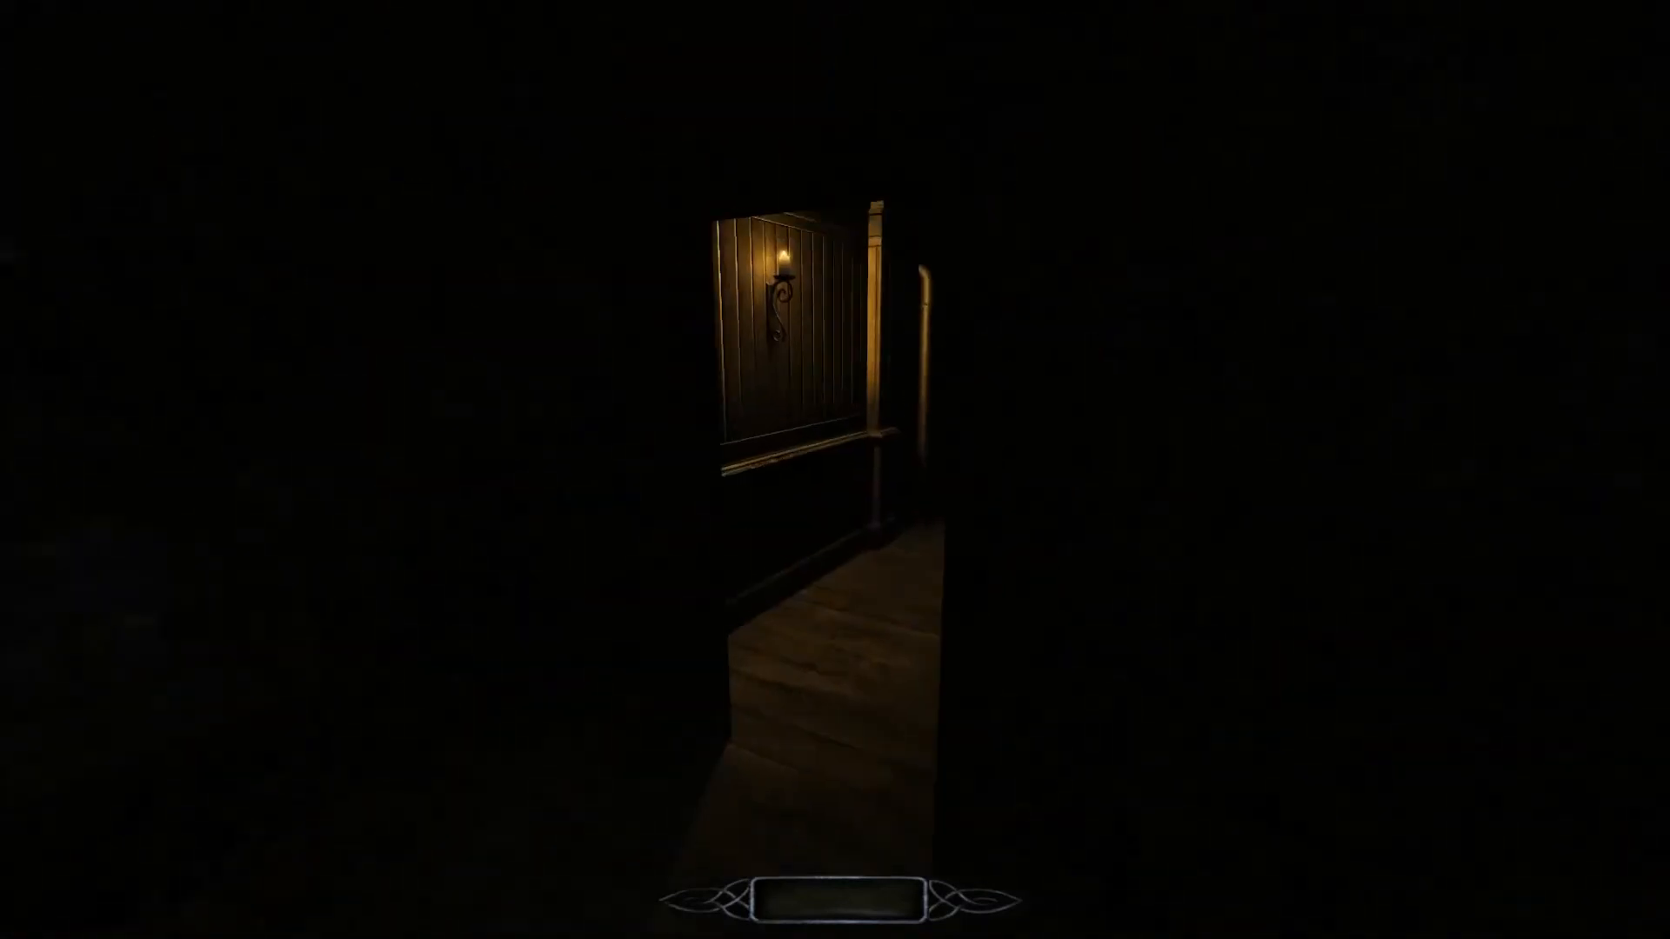
pyautogui.press('w')
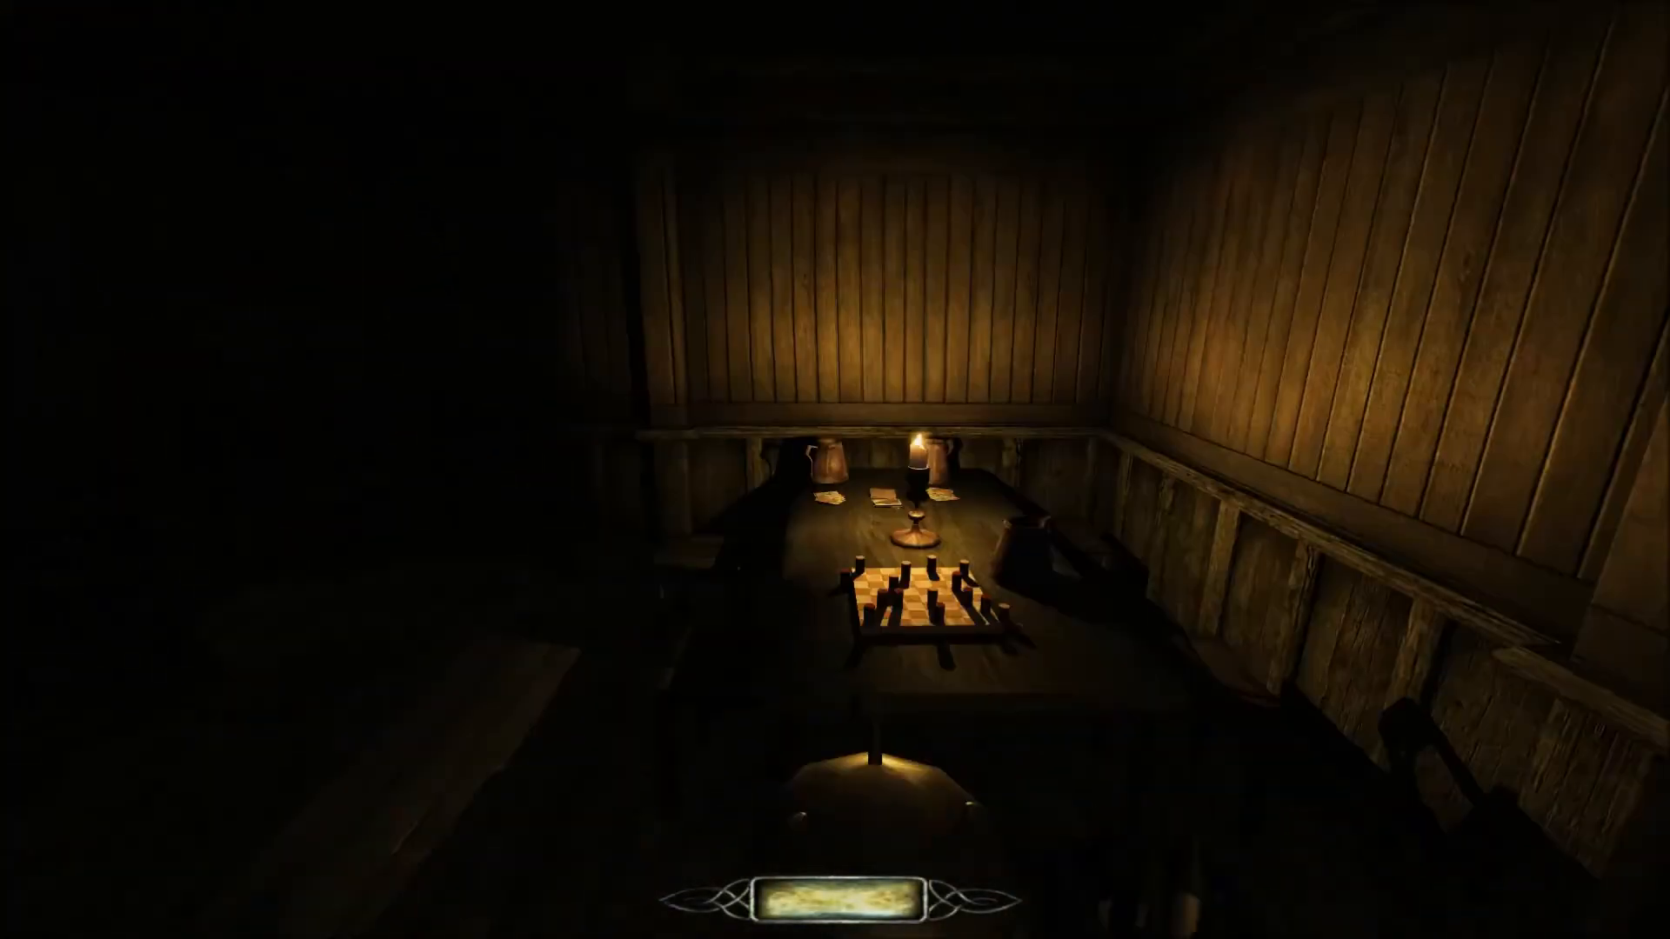
pyautogui.press('a')
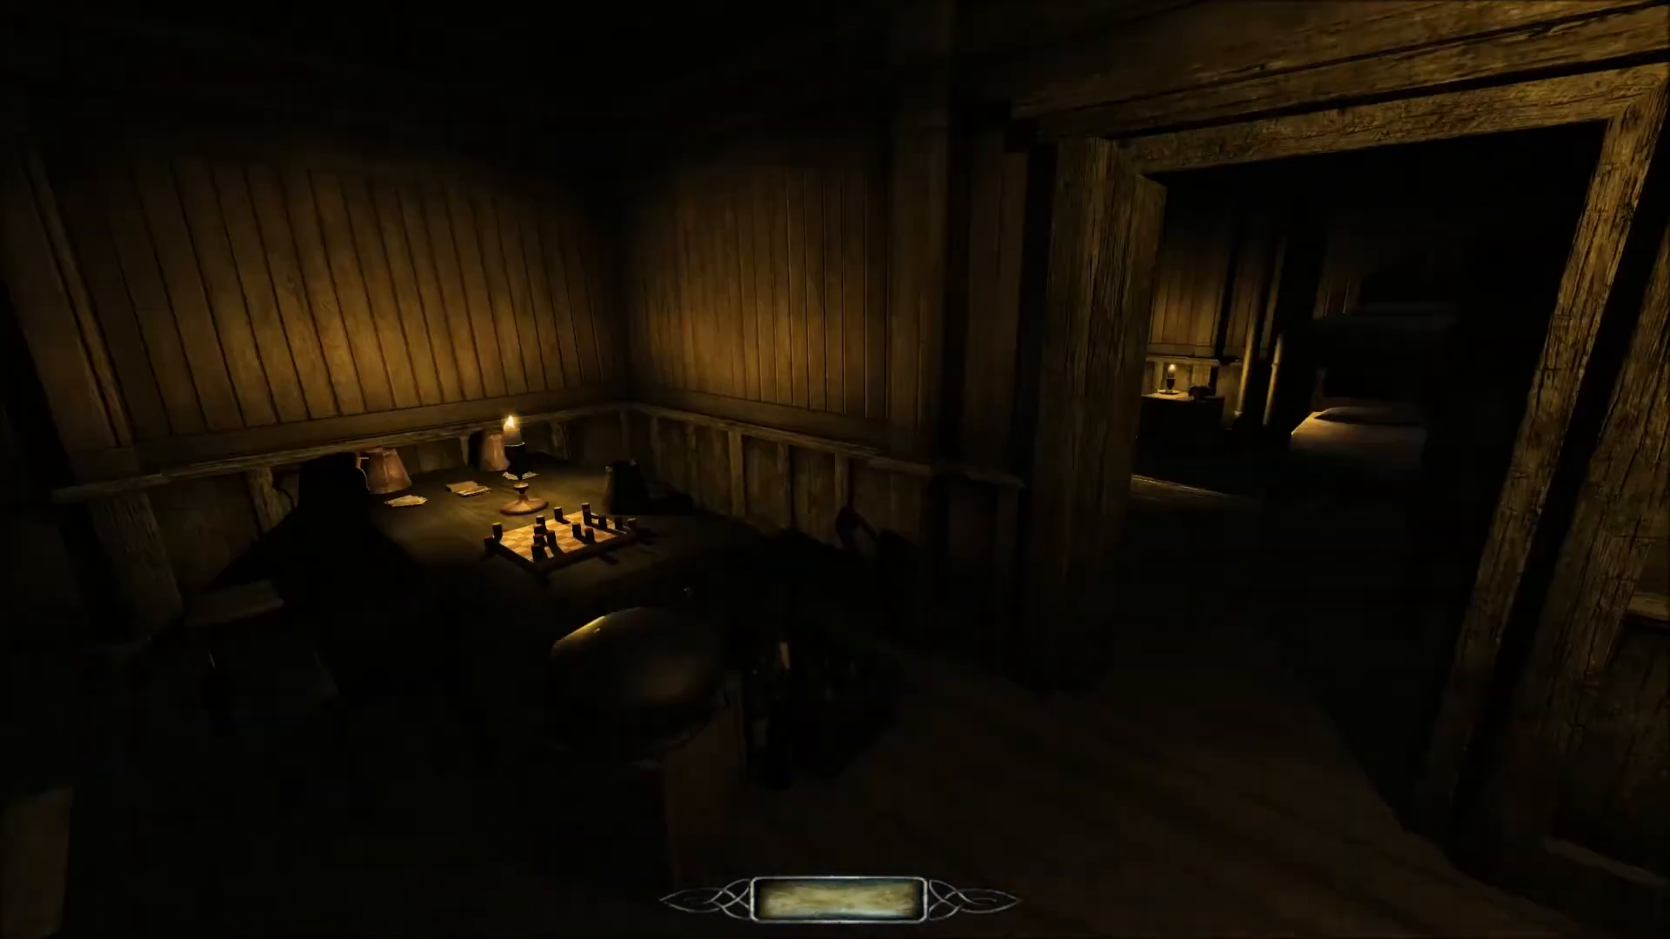
pyautogui.press('d')
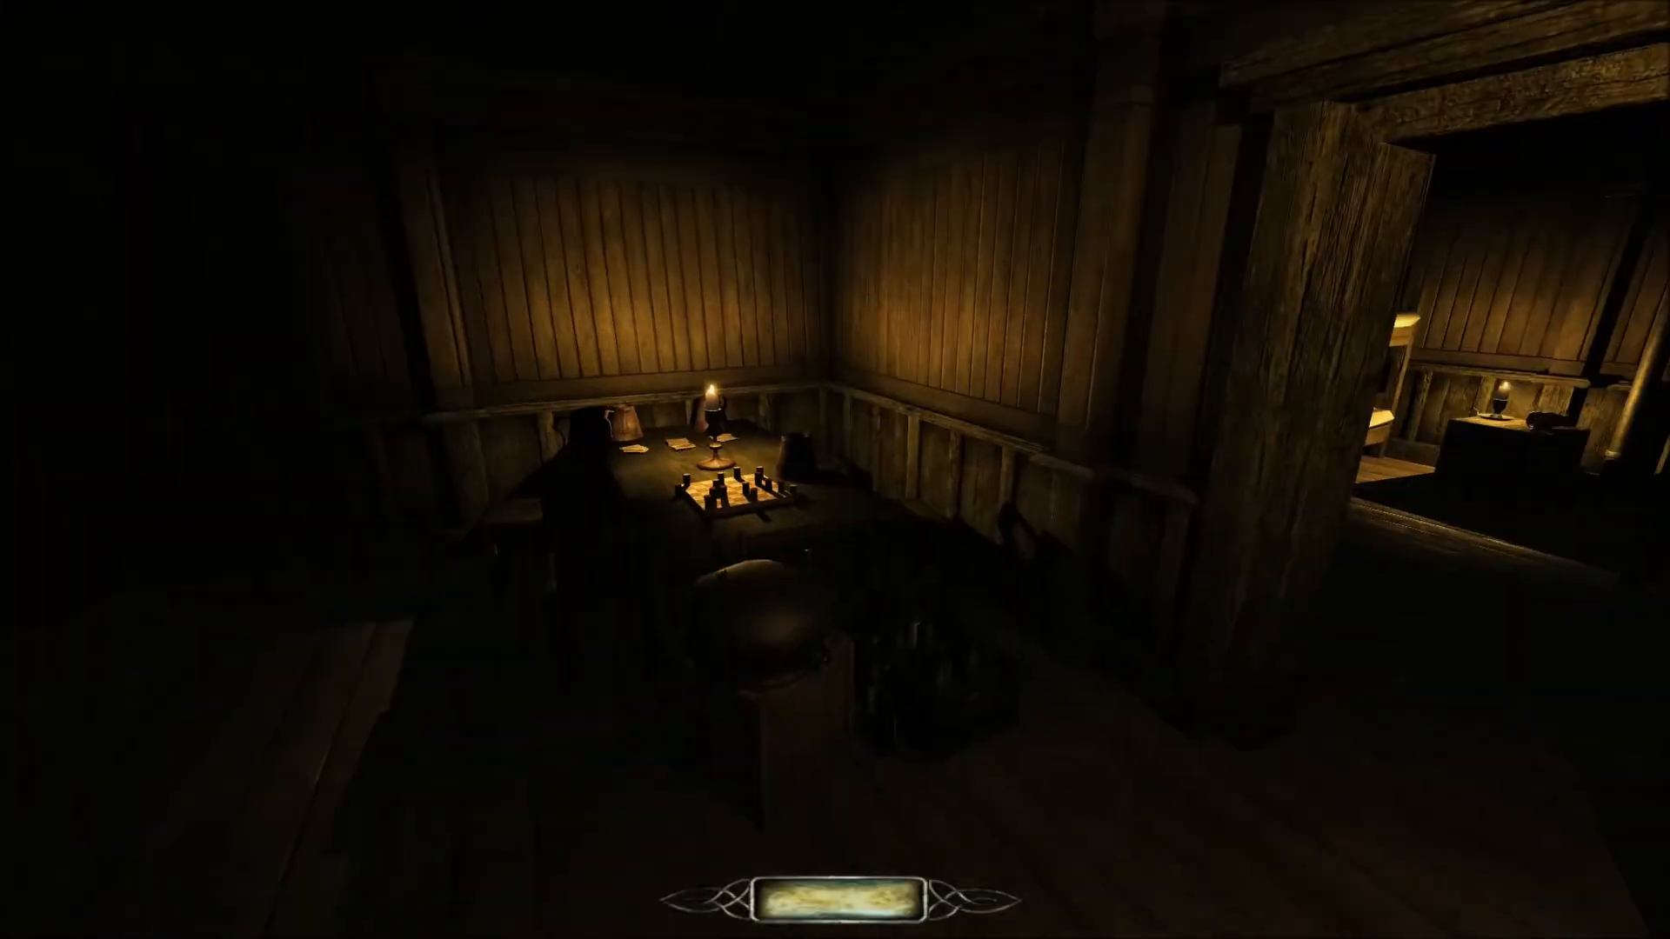
pyautogui.press('d')
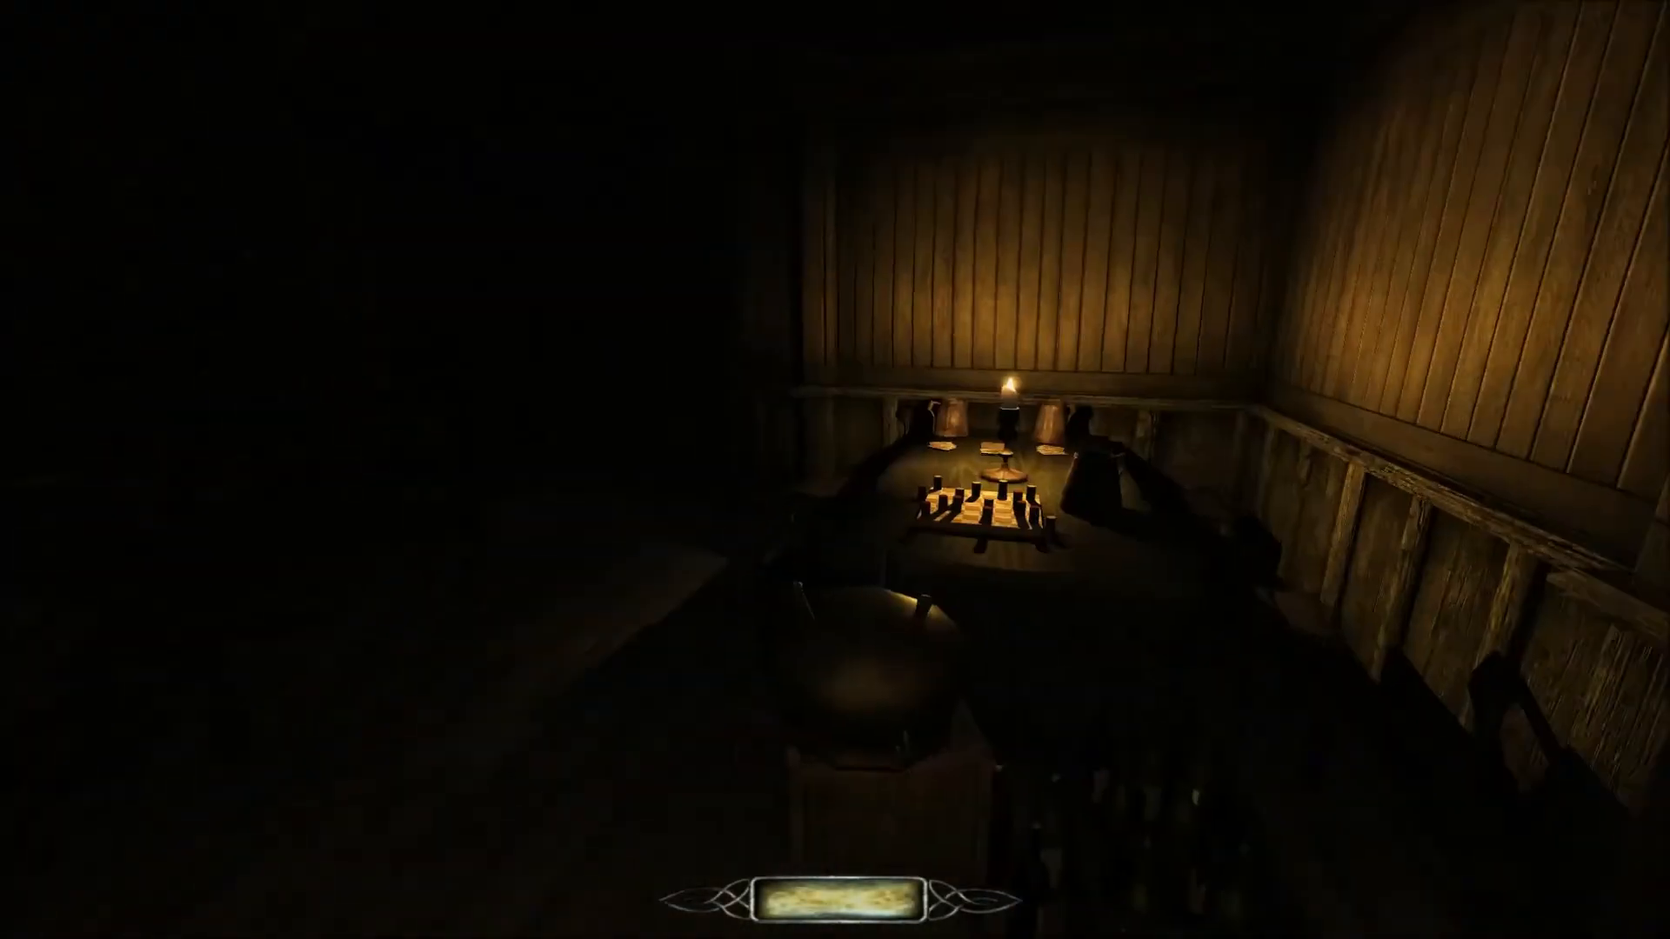
pyautogui.press('w')
pyautogui.press('w')
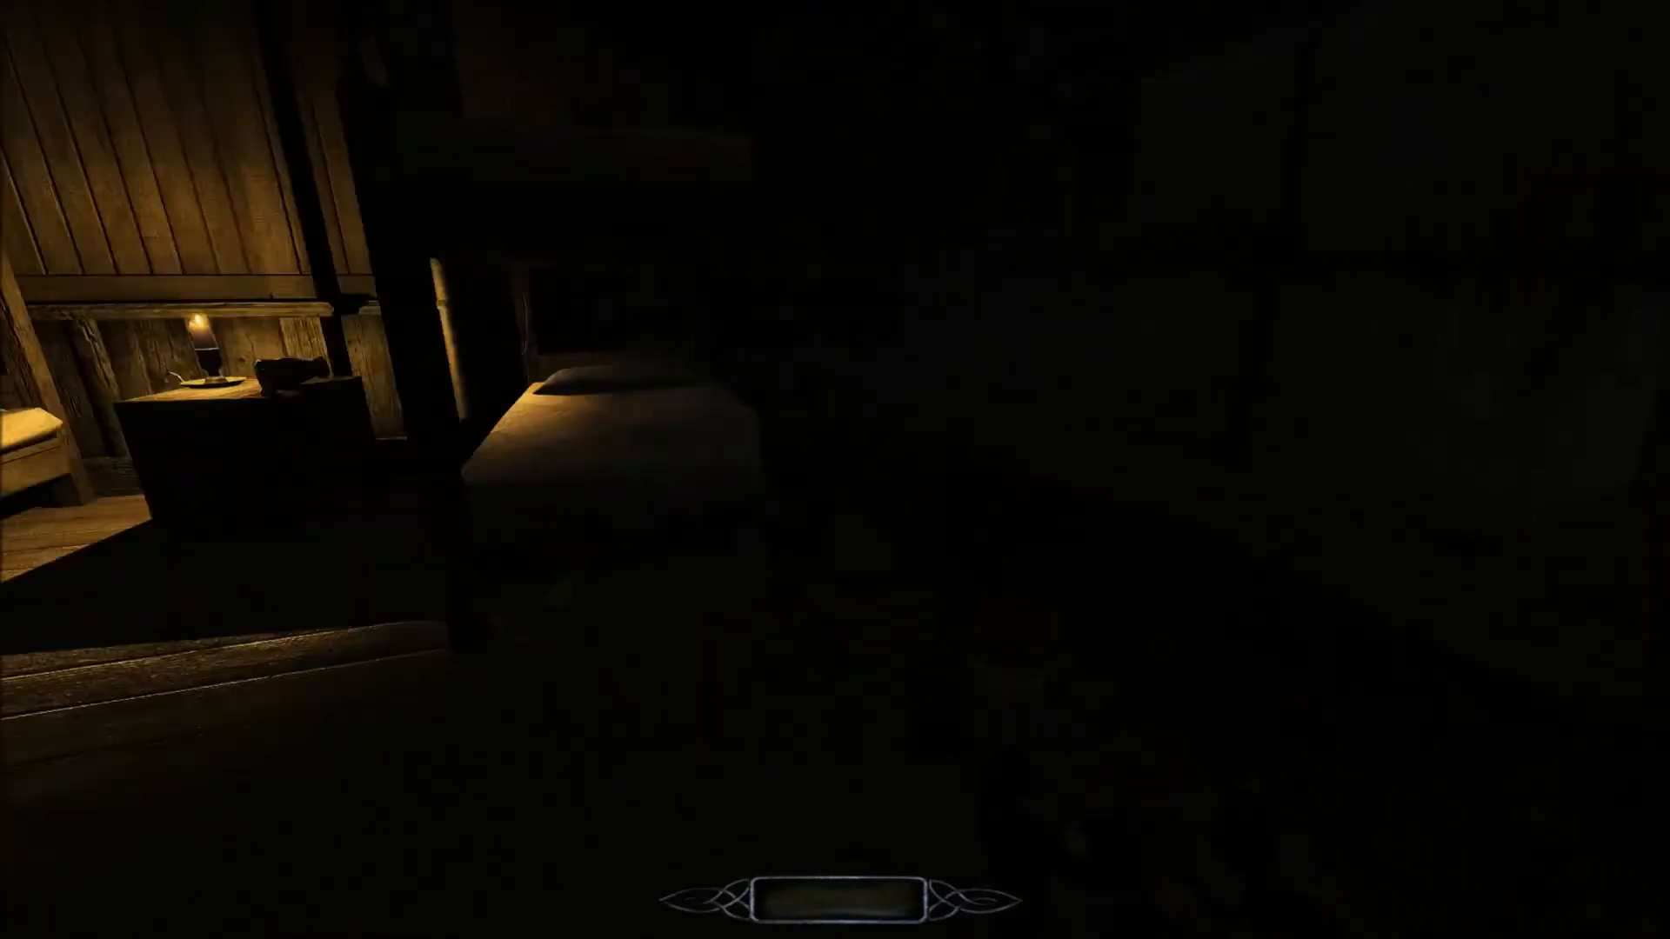
# Examine the bunk beds, the candlelit nightstand and the unlit corners of the sleeping quarters.
pyautogui.press('w')
pyautogui.press('s')
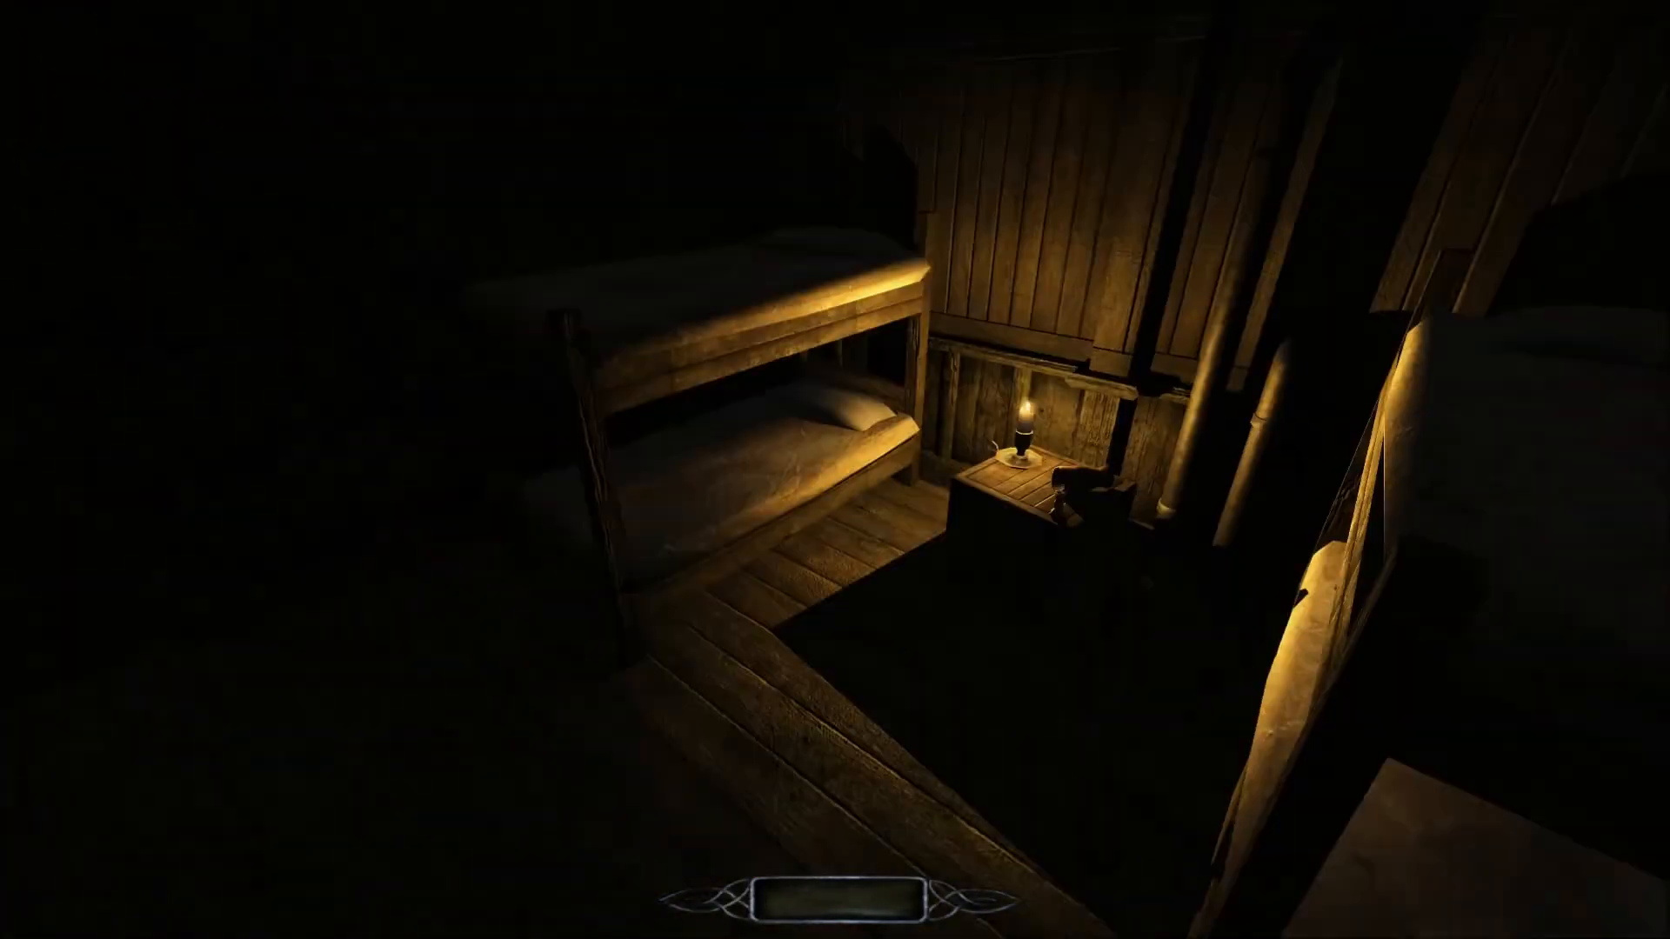
pyautogui.press('w')
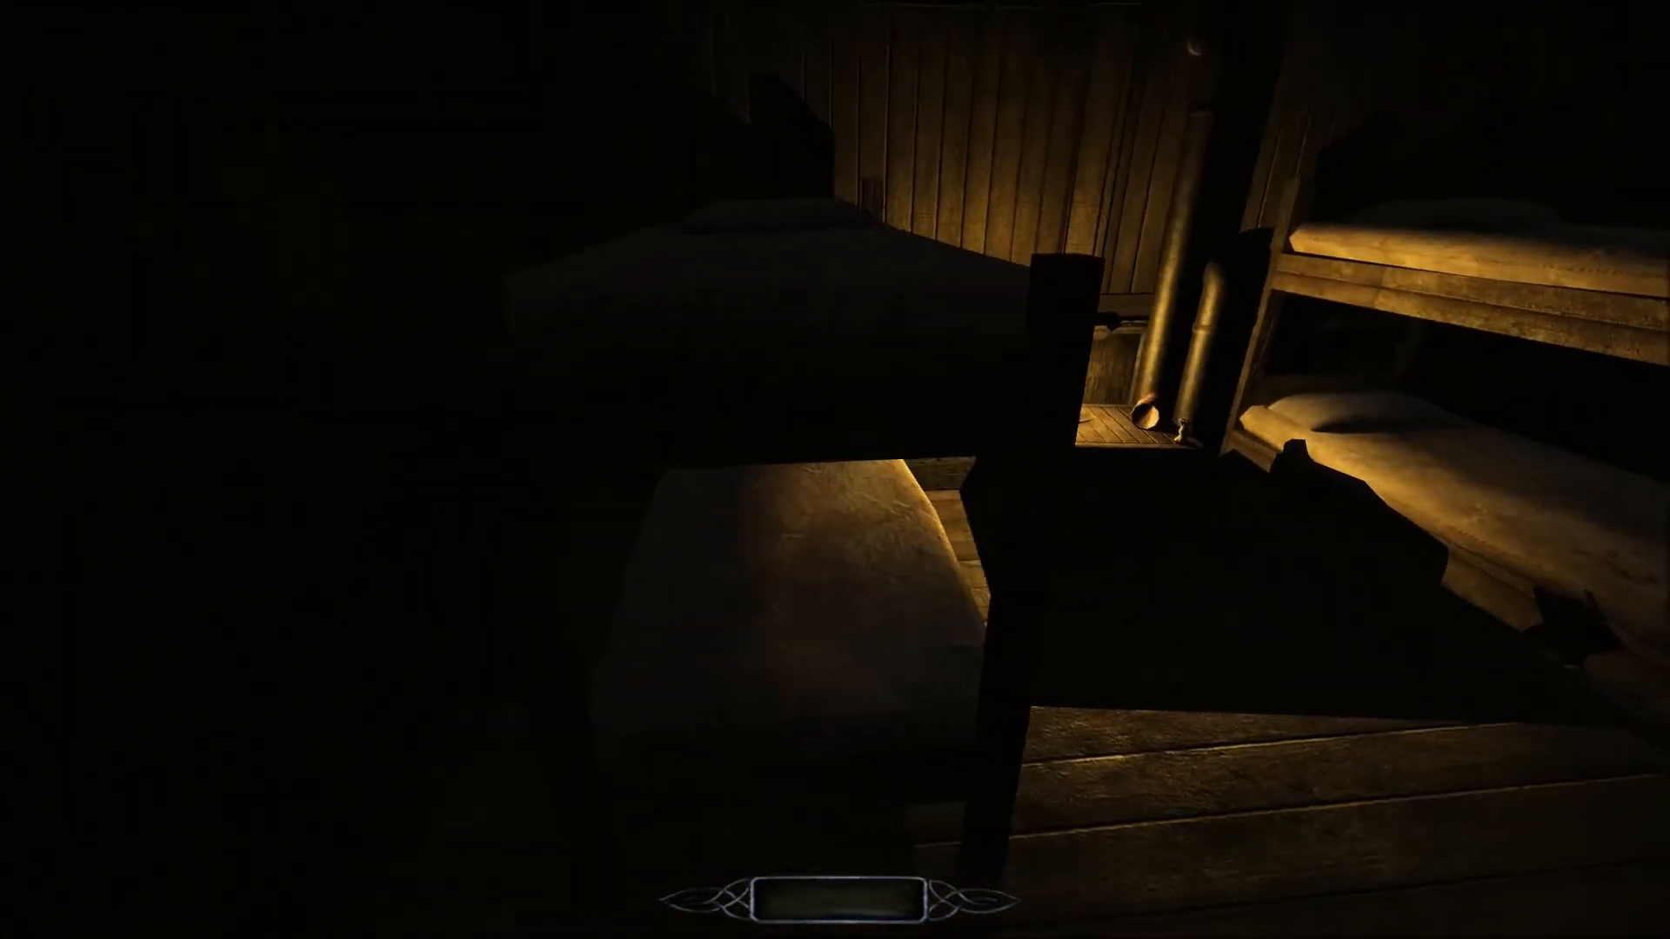
pyautogui.press('s')
pyautogui.press('w')
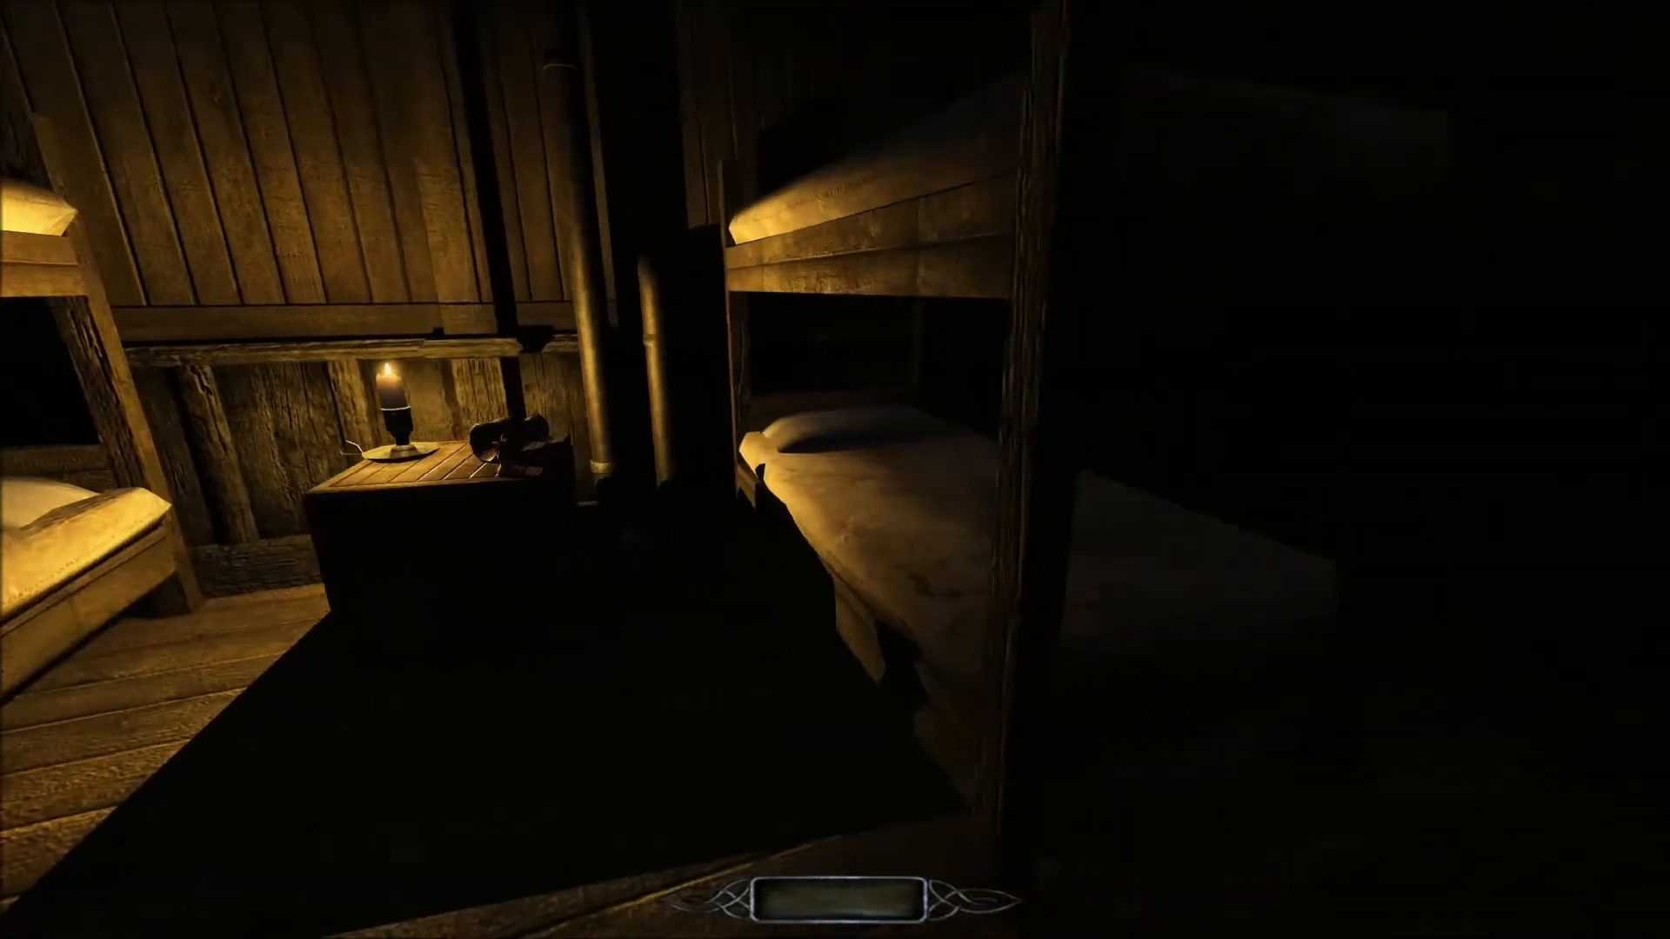
pyautogui.press('w')
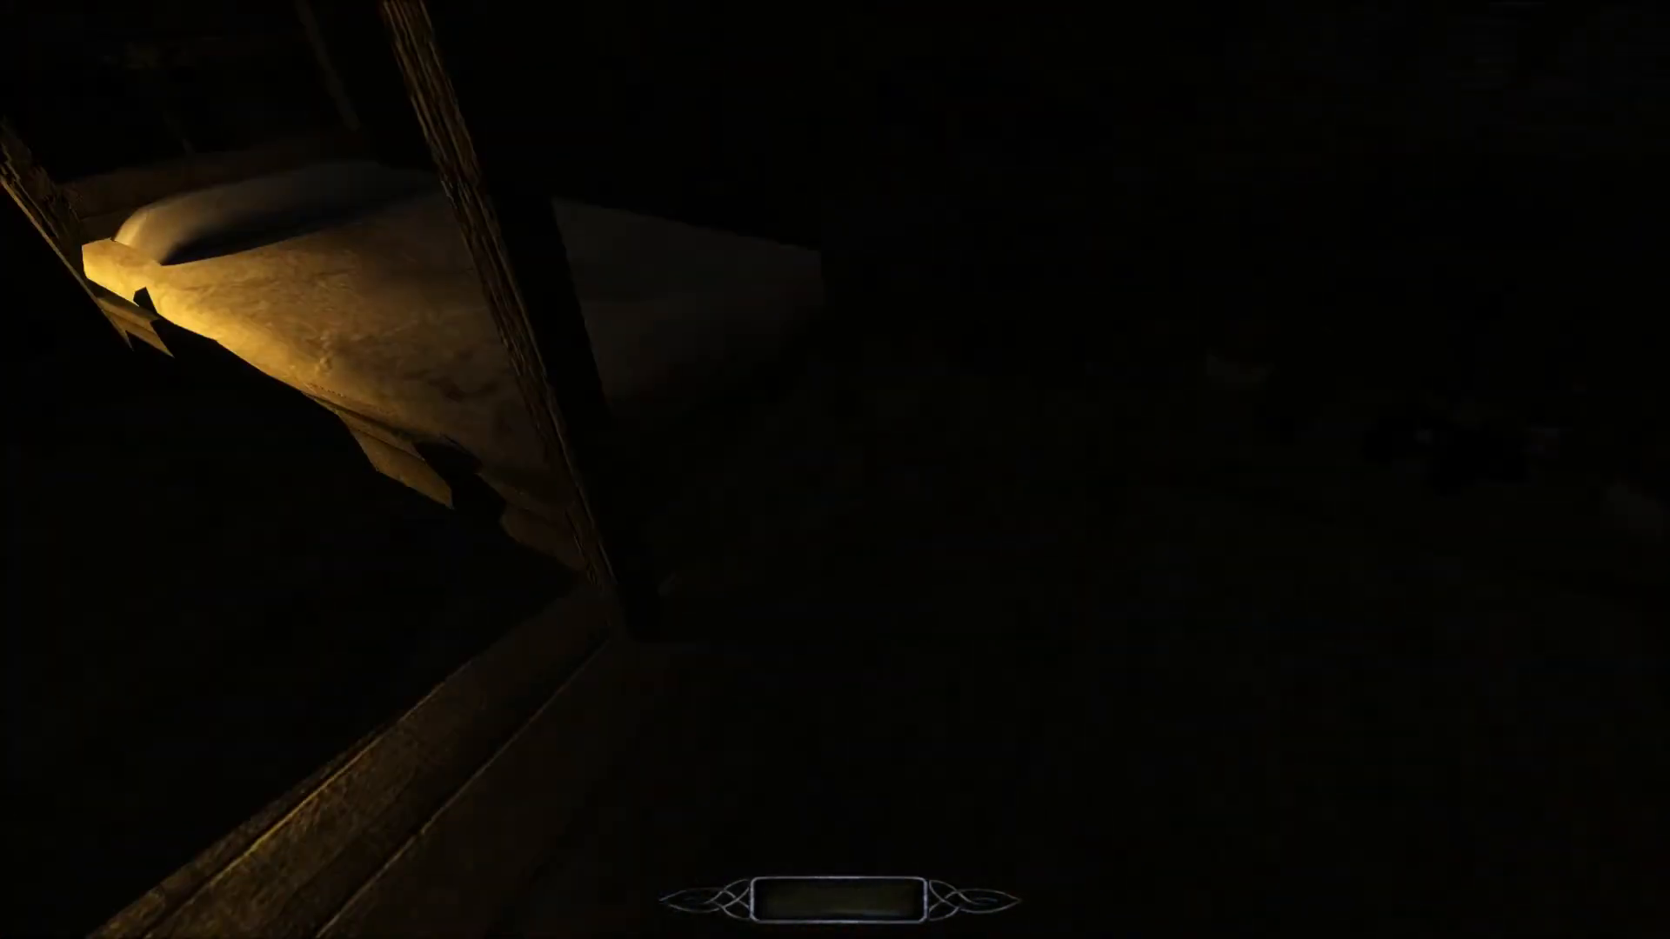
pyautogui.press('w')
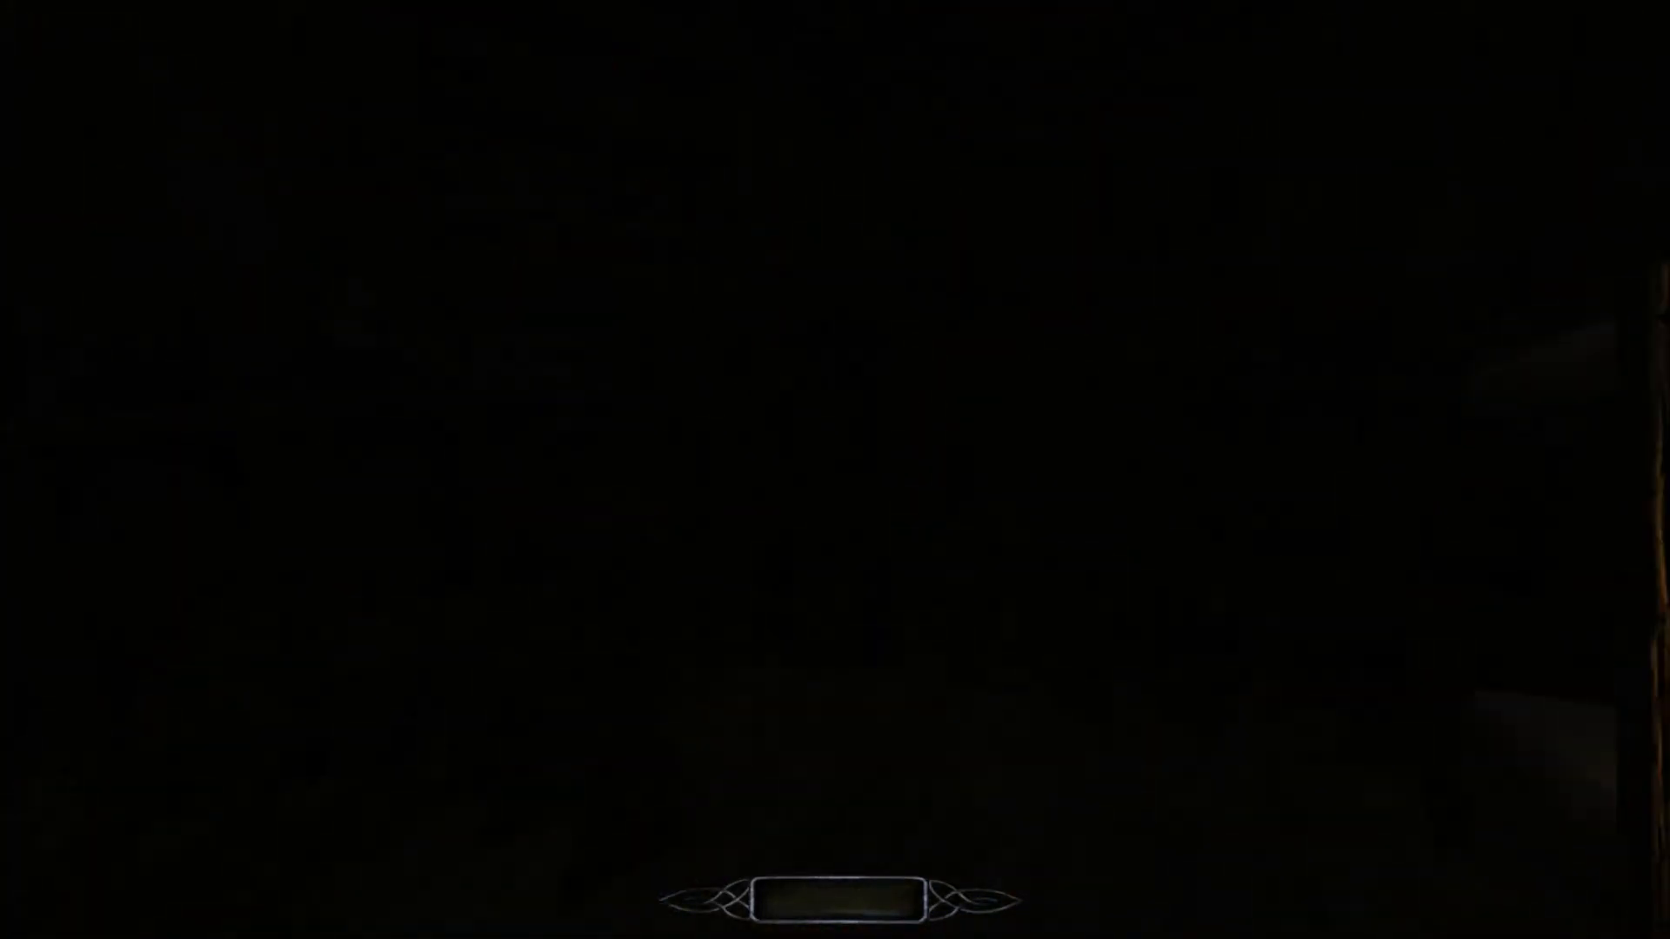
# Return to the wood-panelled corridor and follow the two guards to the staircase at its far end.
pyautogui.press('w')
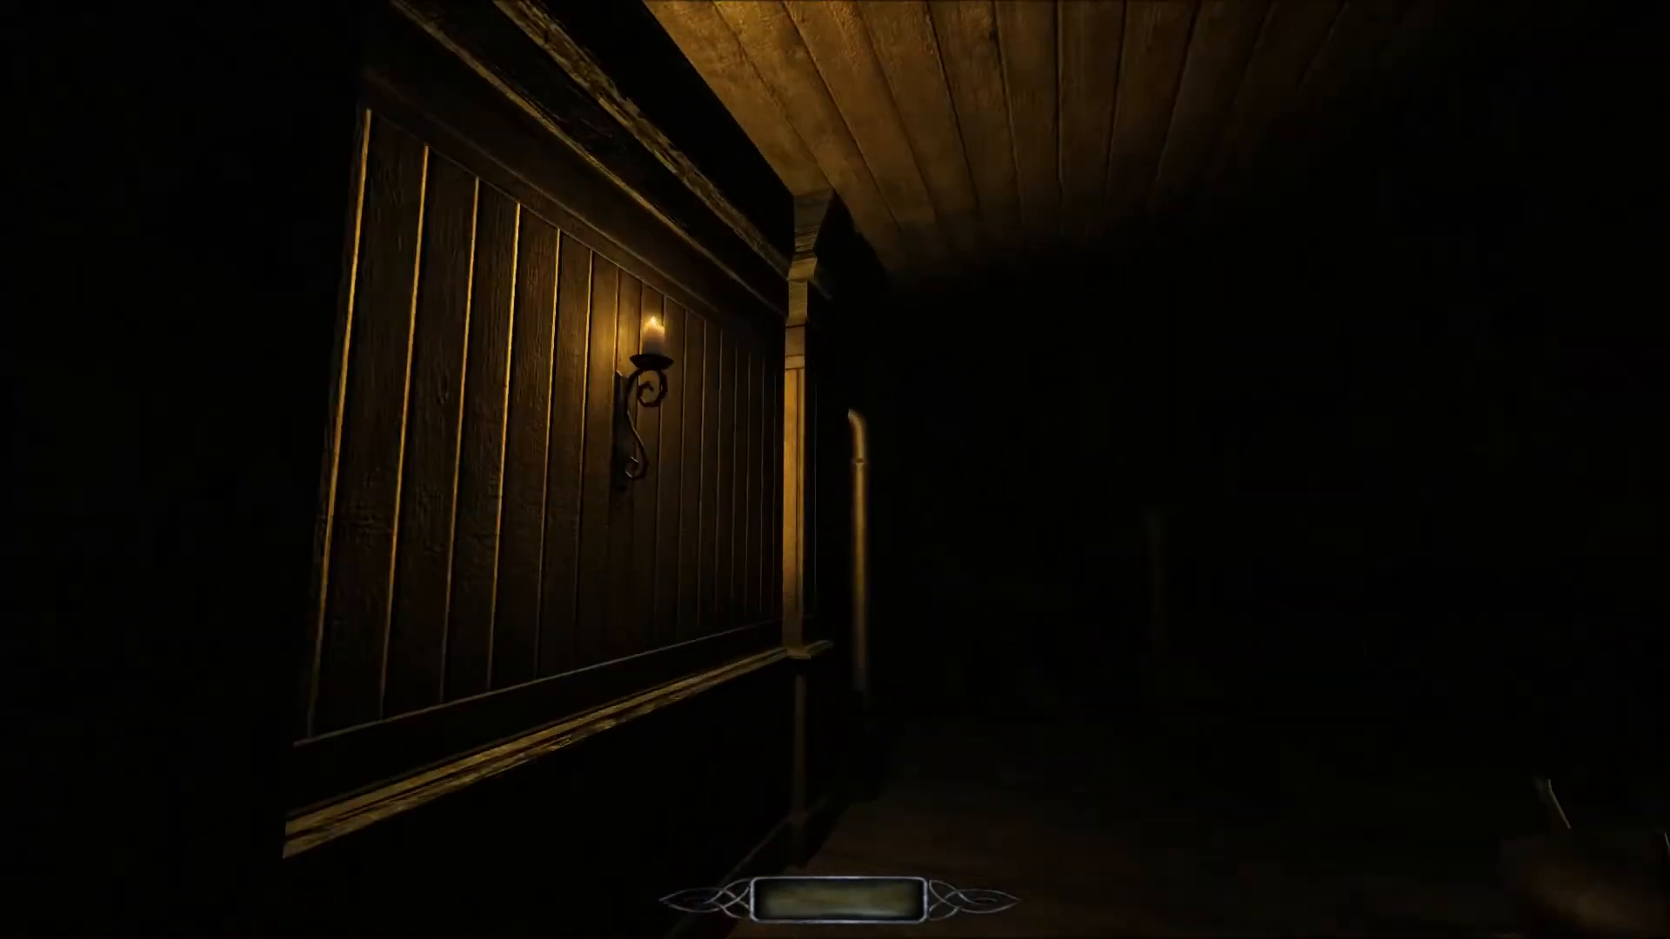
pyautogui.press('w')
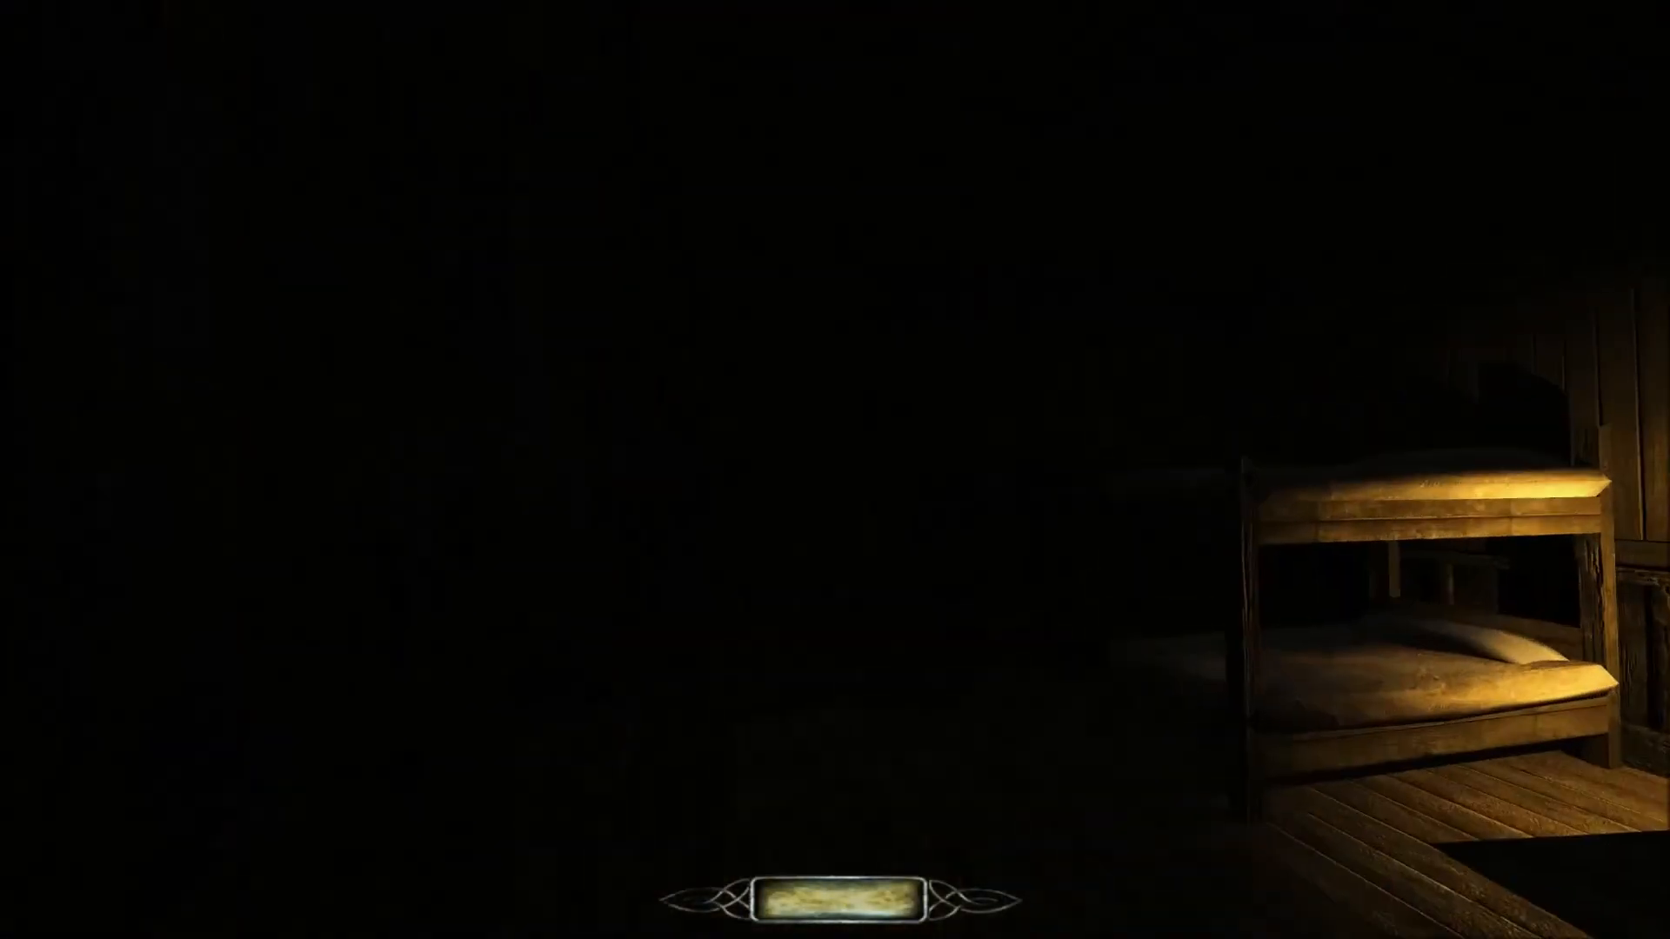
pyautogui.press('w')
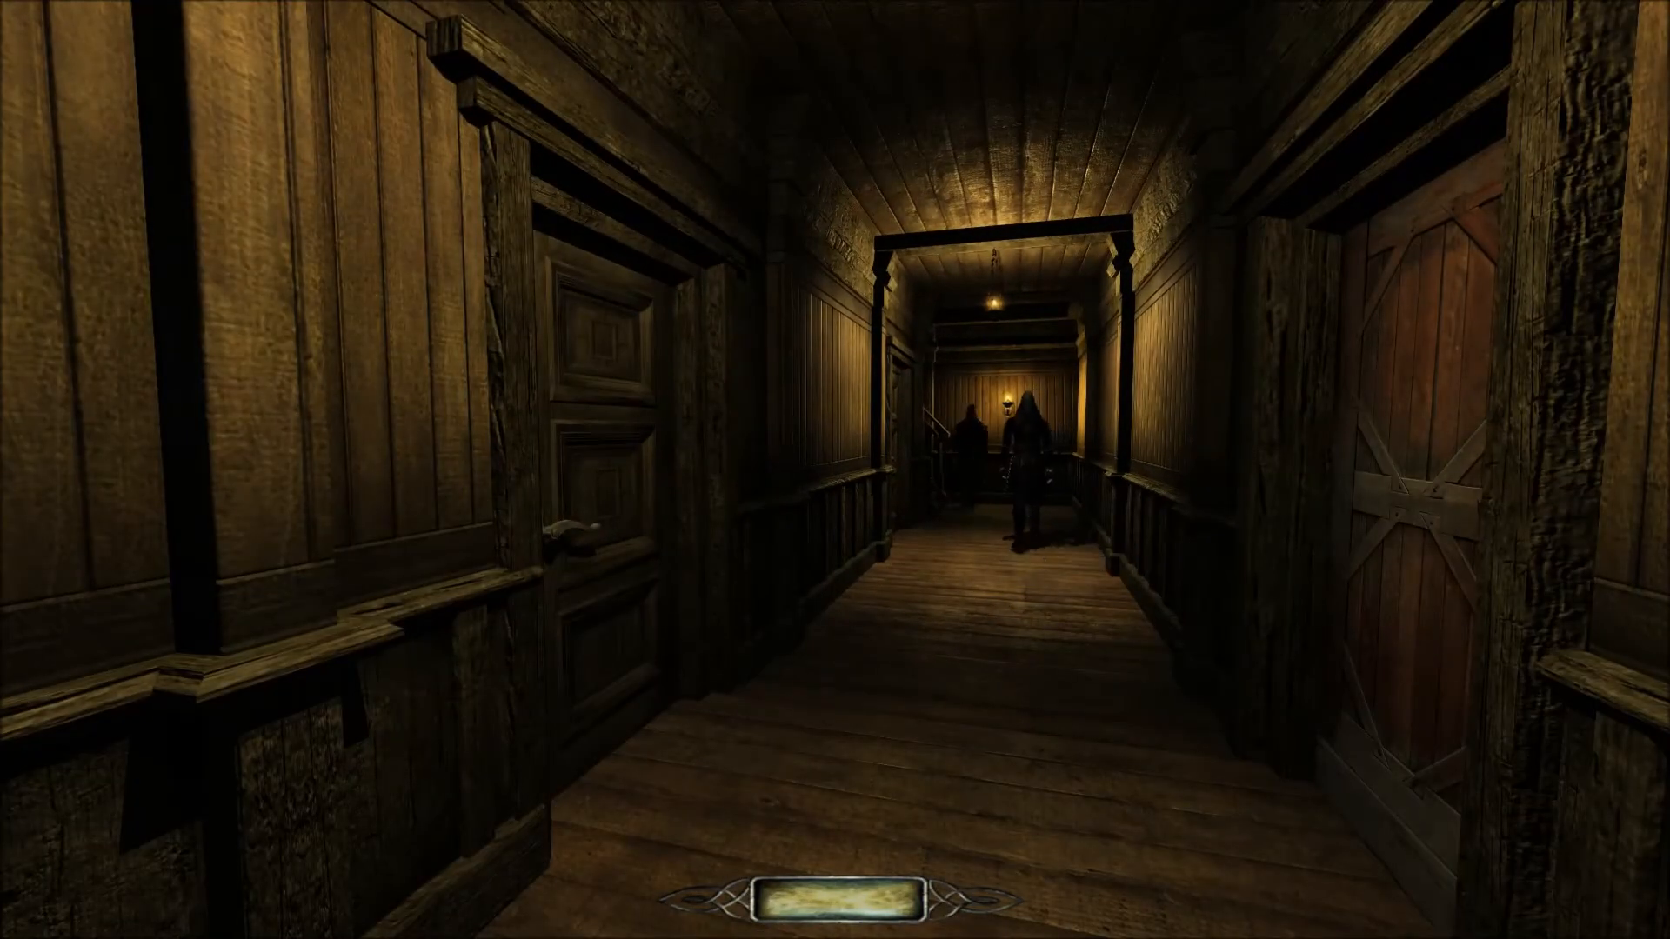
pyautogui.press('w')
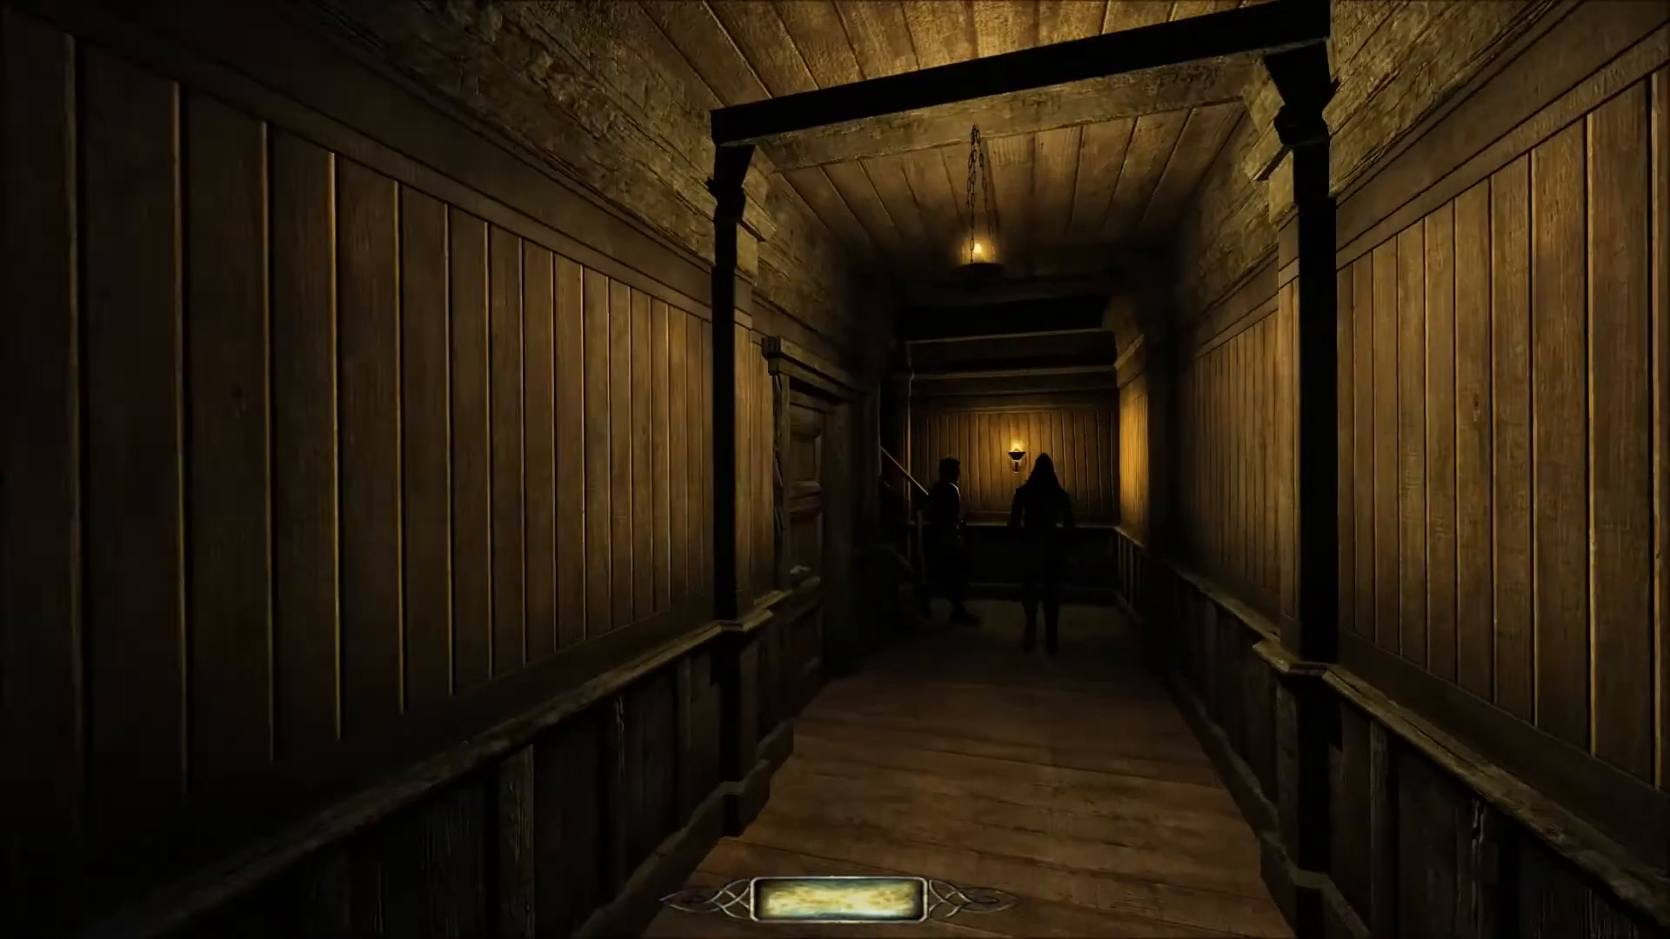
pyautogui.press('w')
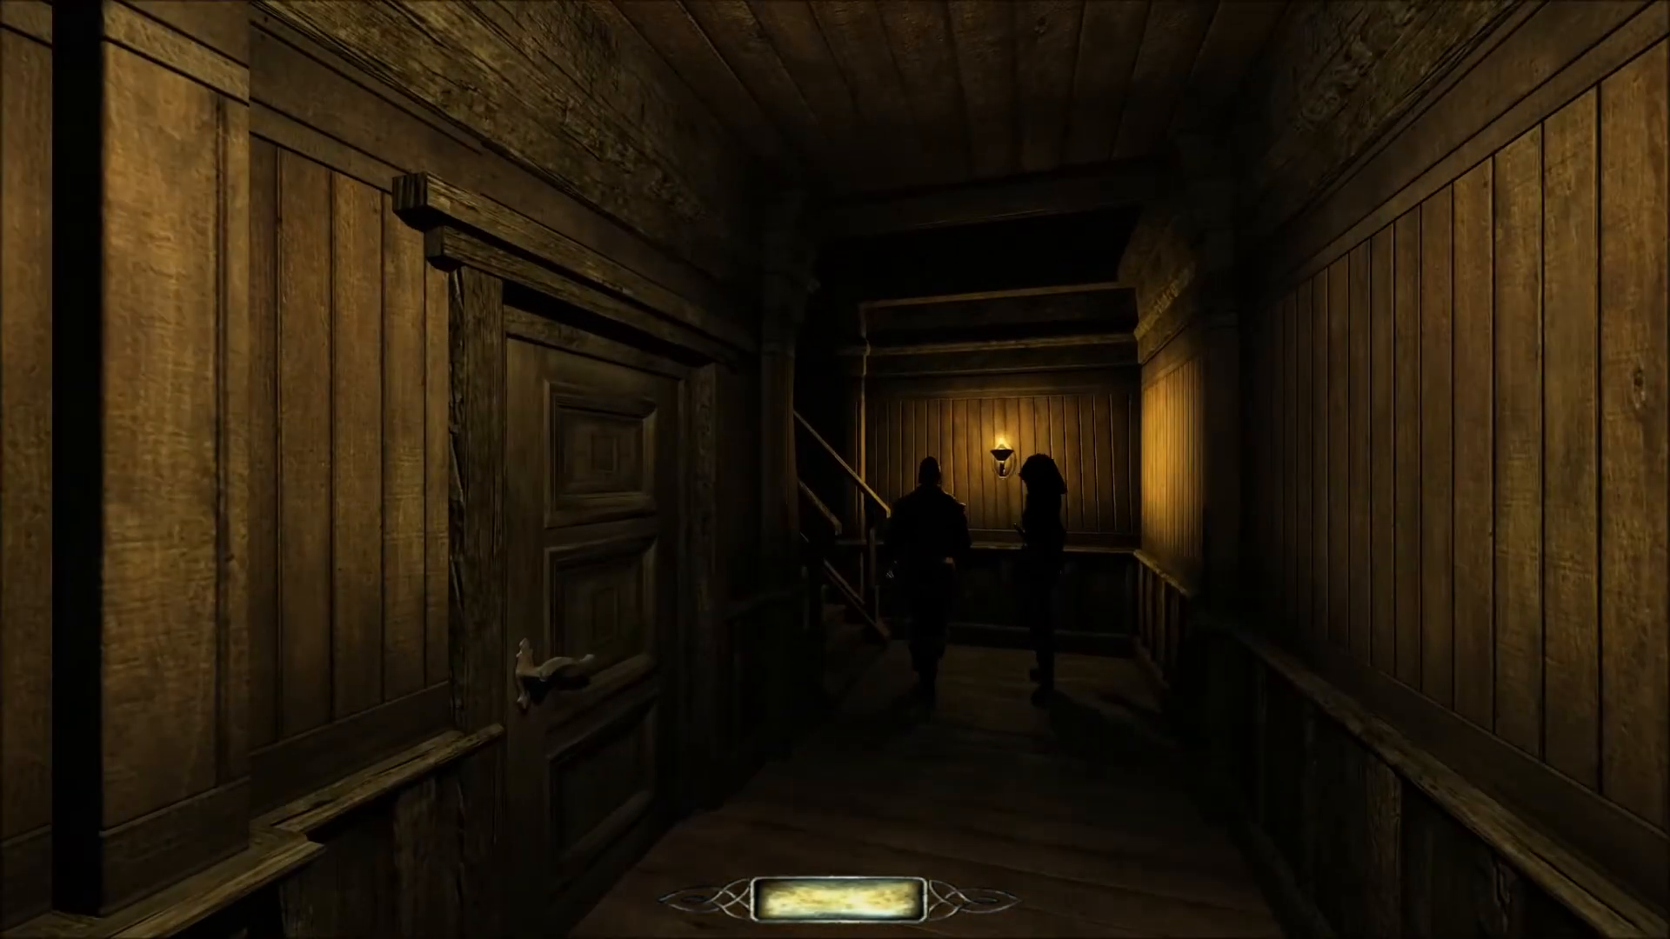
pyautogui.press('w')
pyautogui.press('w')
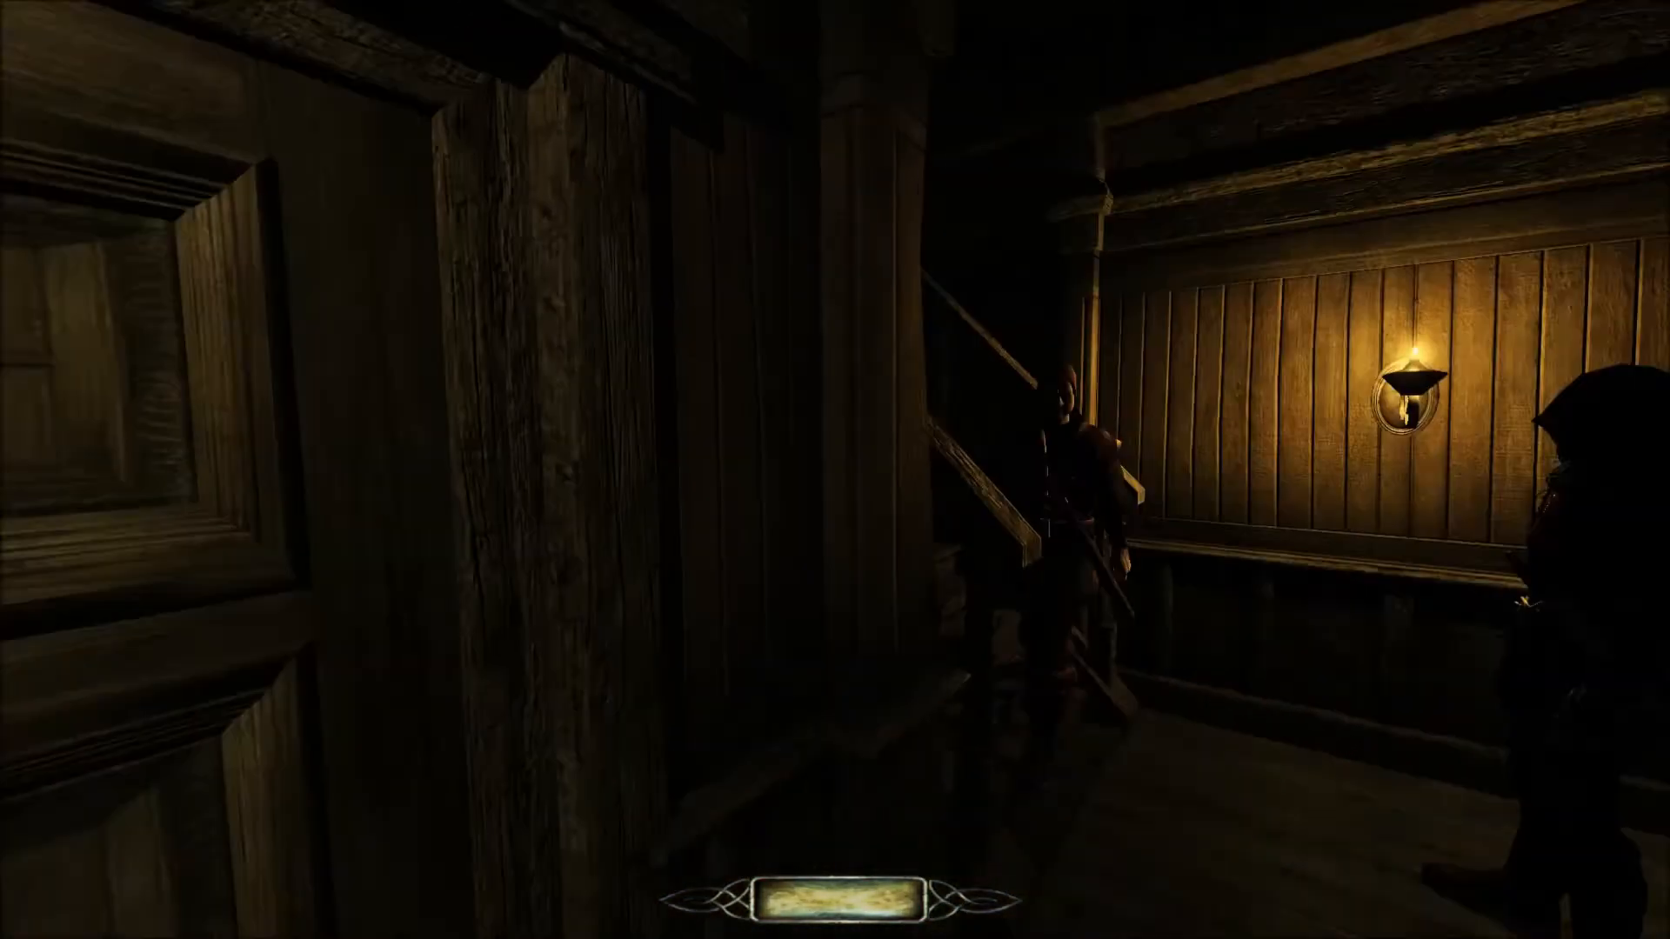
pyautogui.press('s')
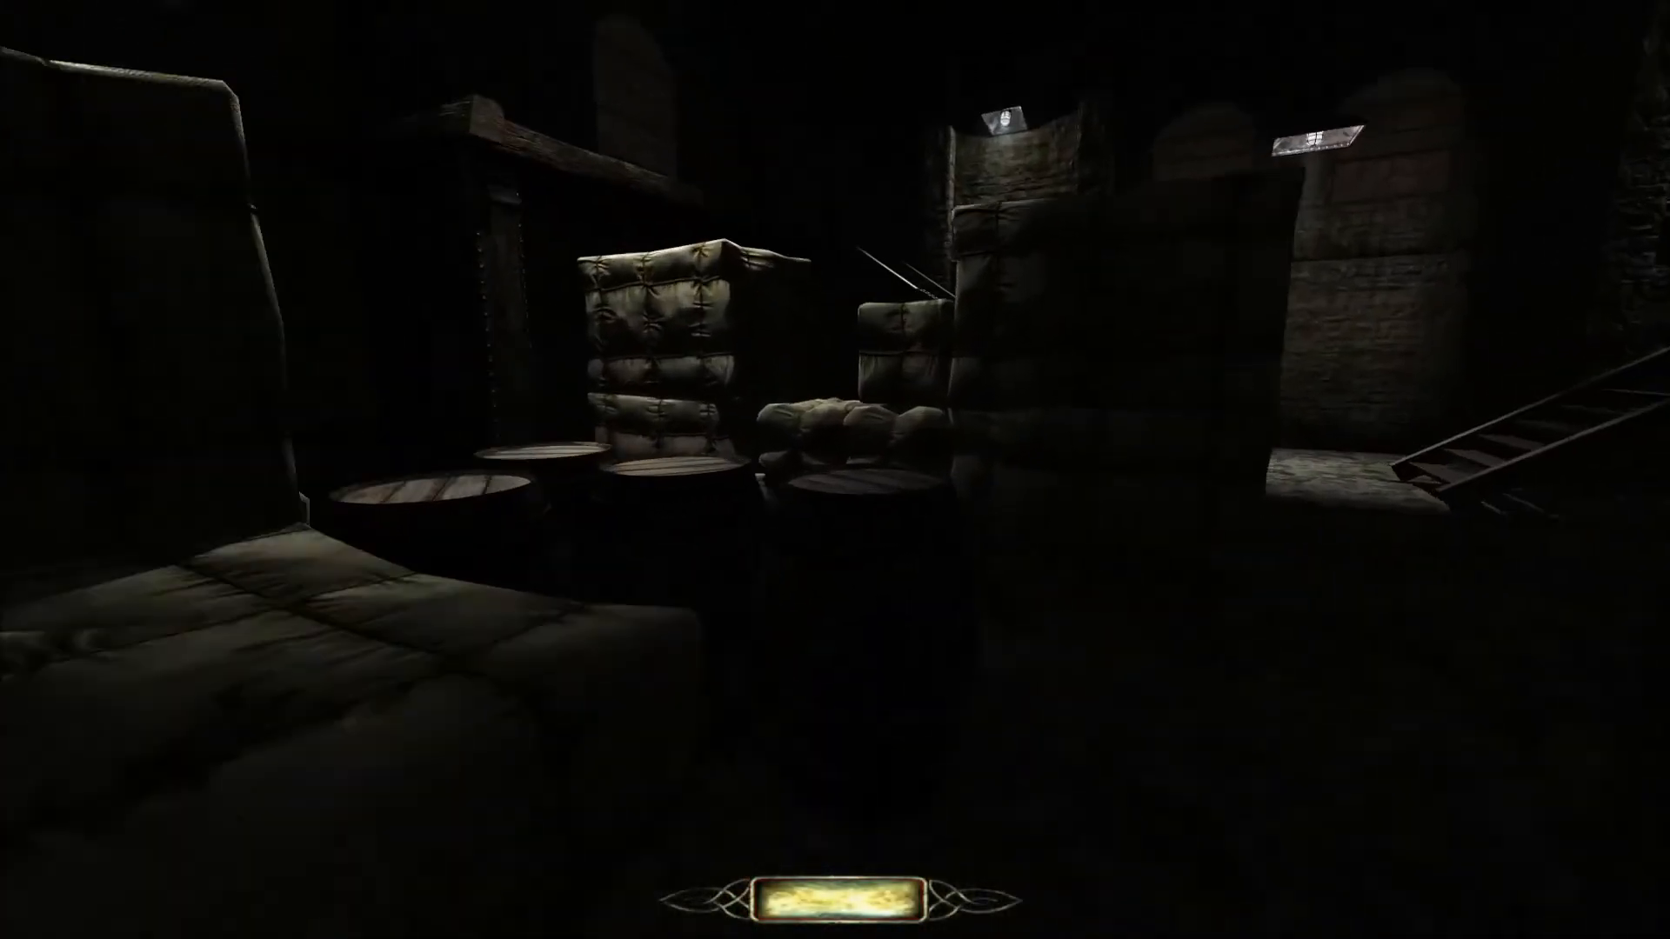
# Turn noclip back on through the game console and return to the level.
pyautogui.hotkey('ctrl', 'alt', '`')
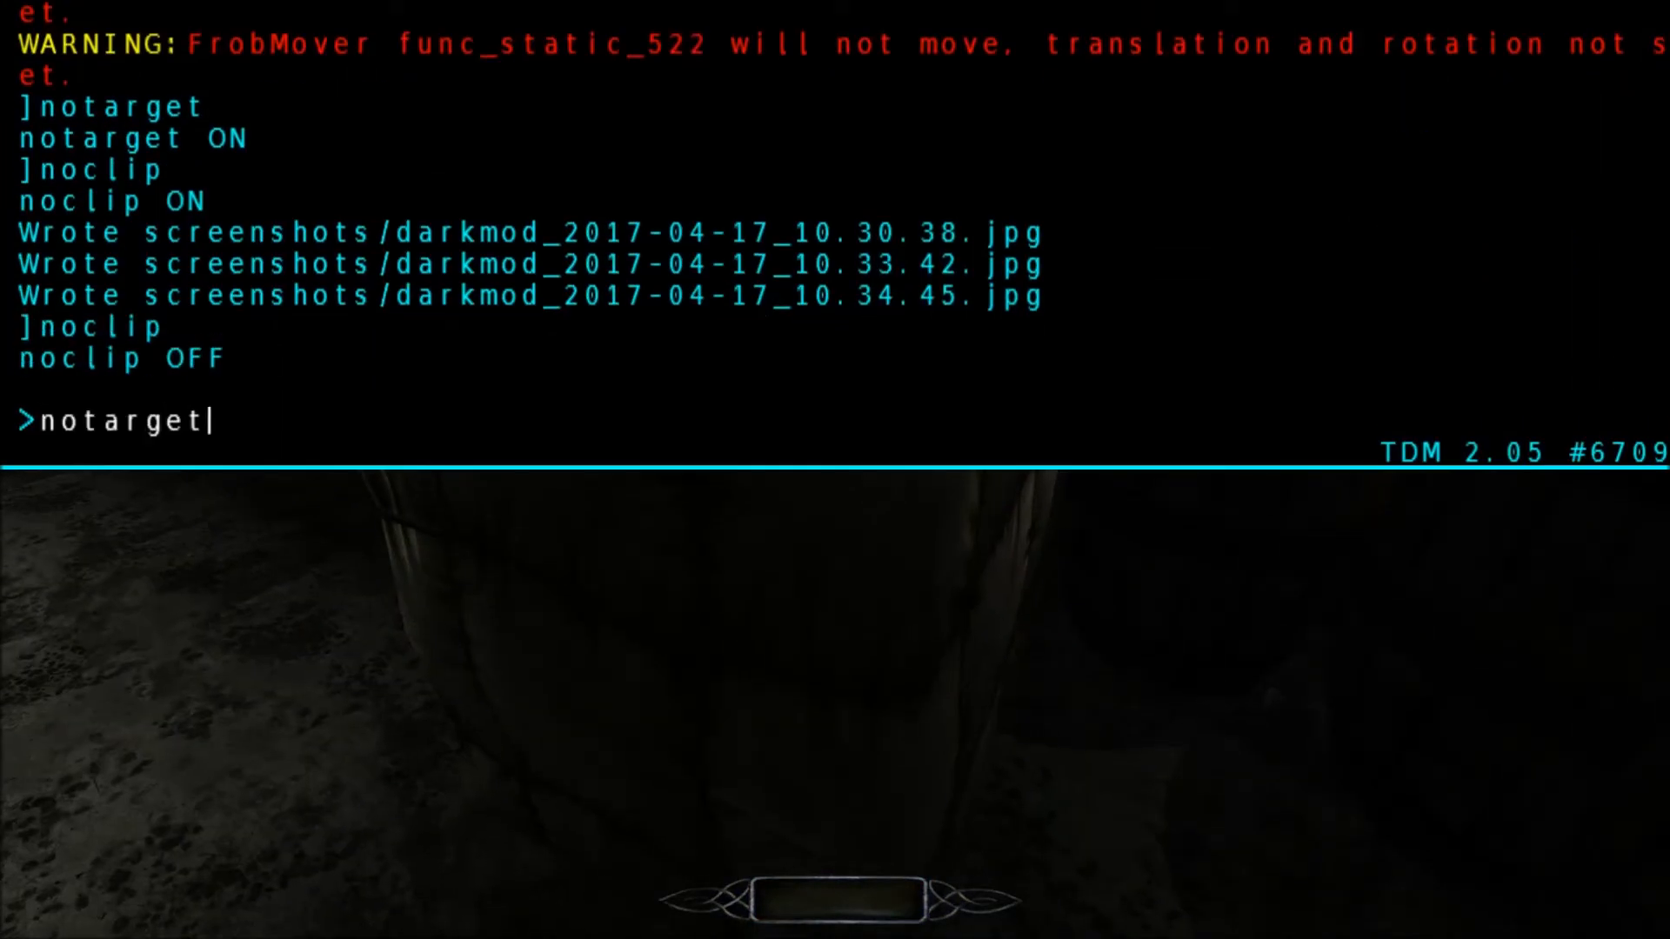
pyautogui.press('Return')
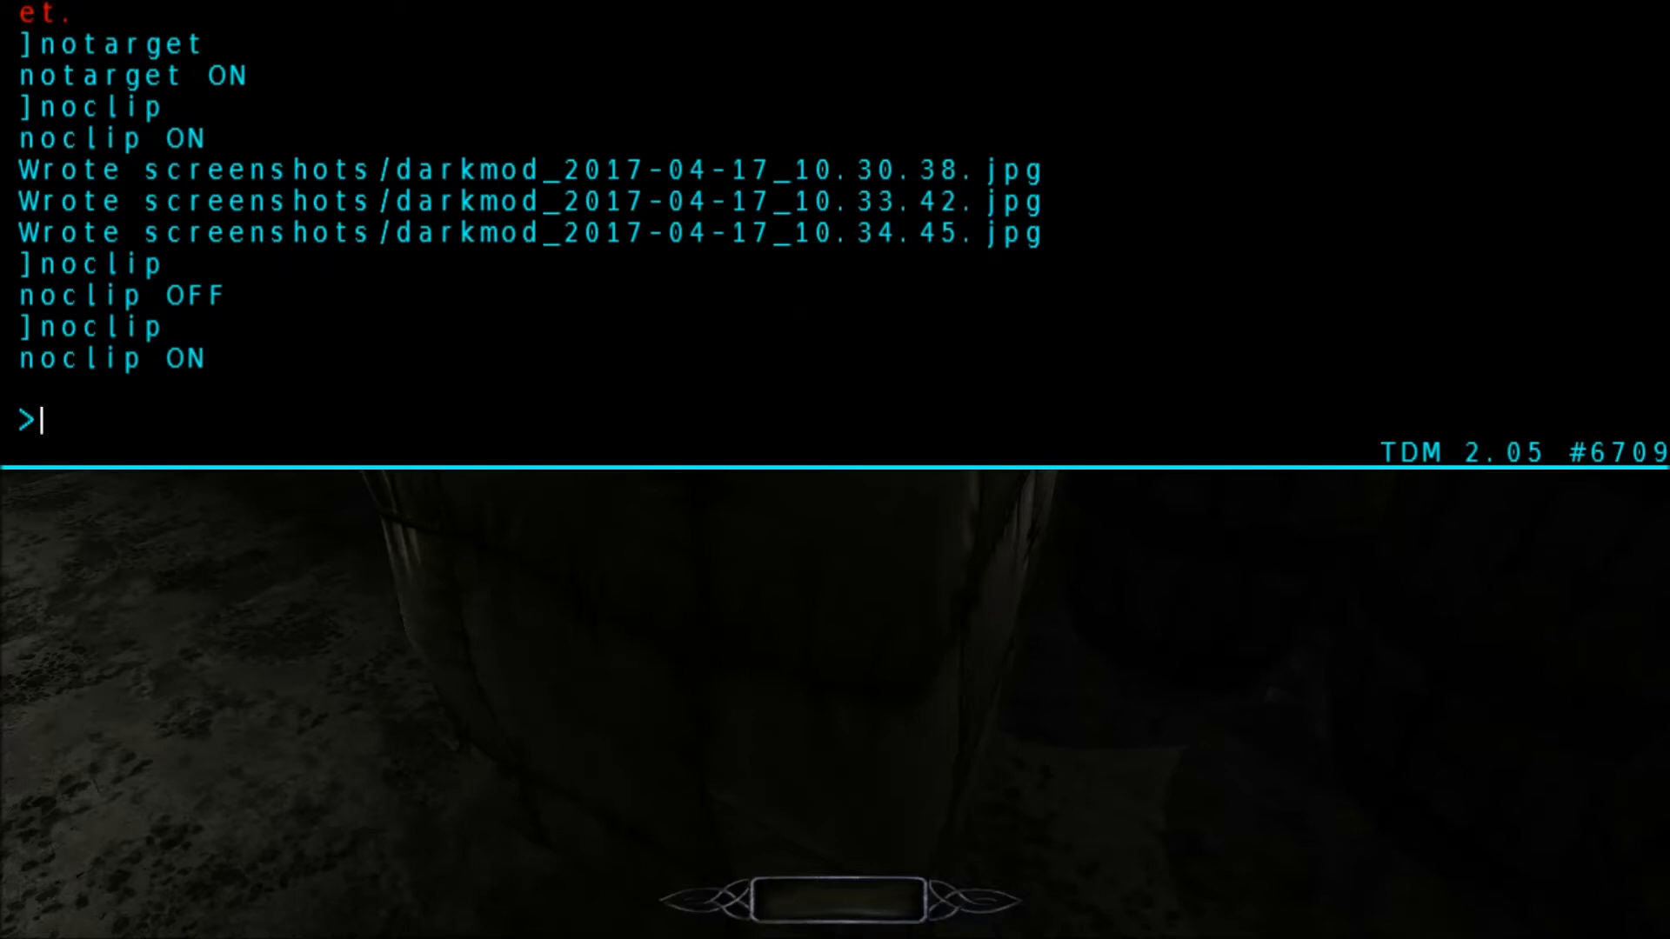
pyautogui.press('Return')
pyautogui.hotkey('ctrl', 'alt', '`')
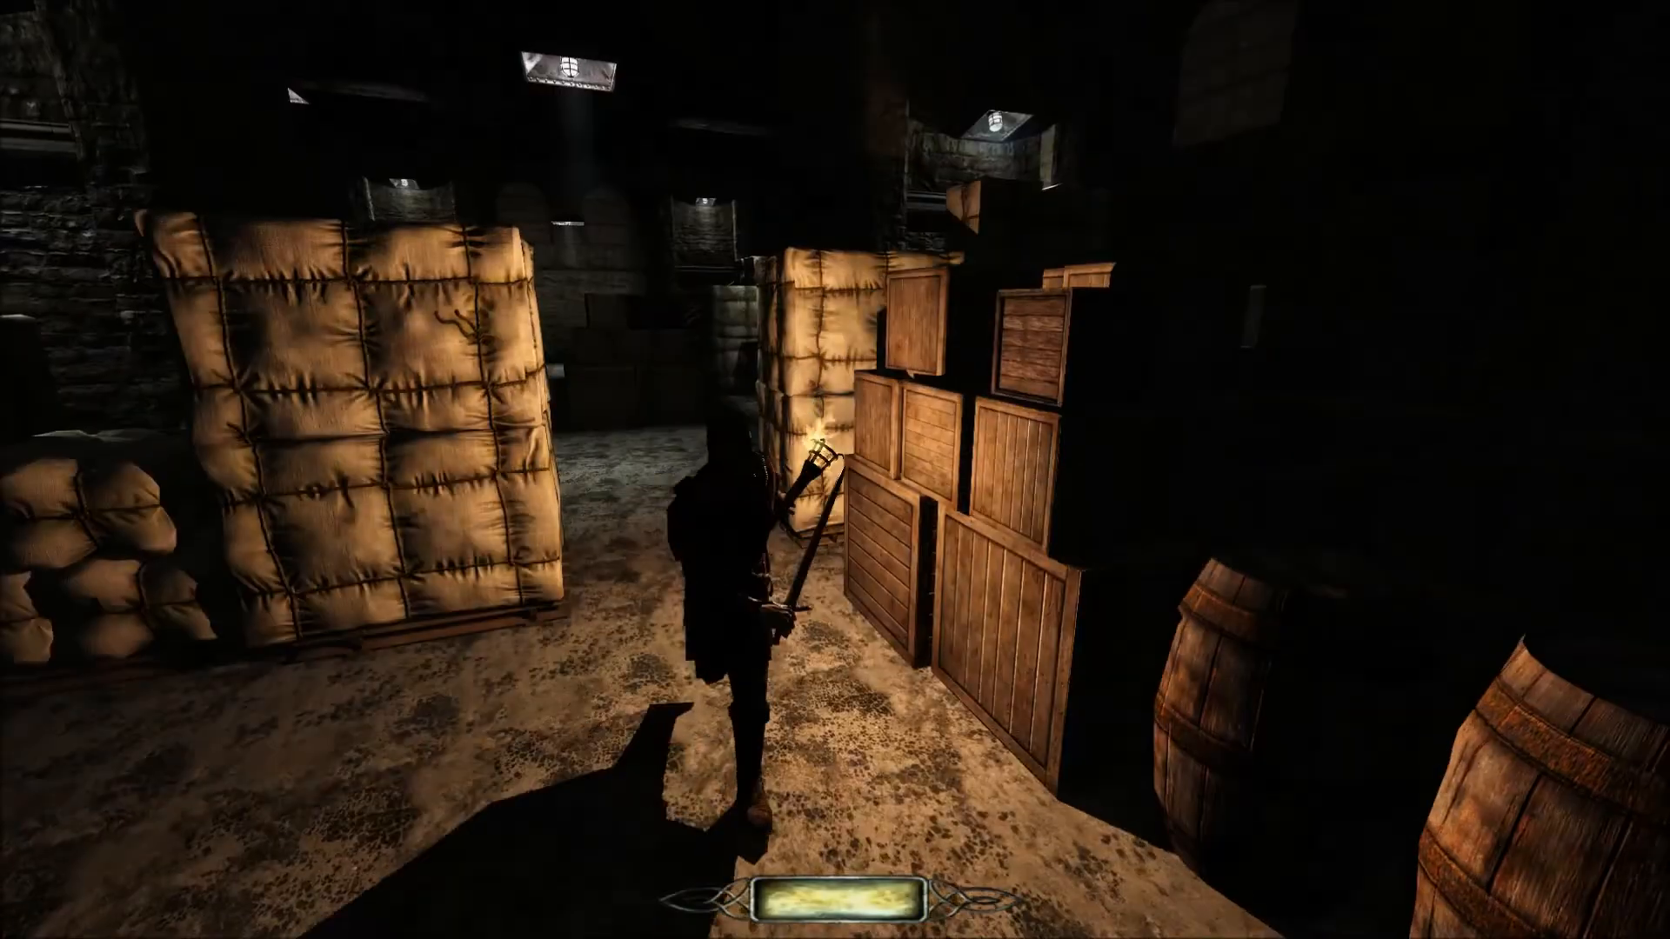
# Observe the guards moving among the bale stacks and crates on the warehouse floor.
pyautogui.press('s')
pyautogui.press('w')
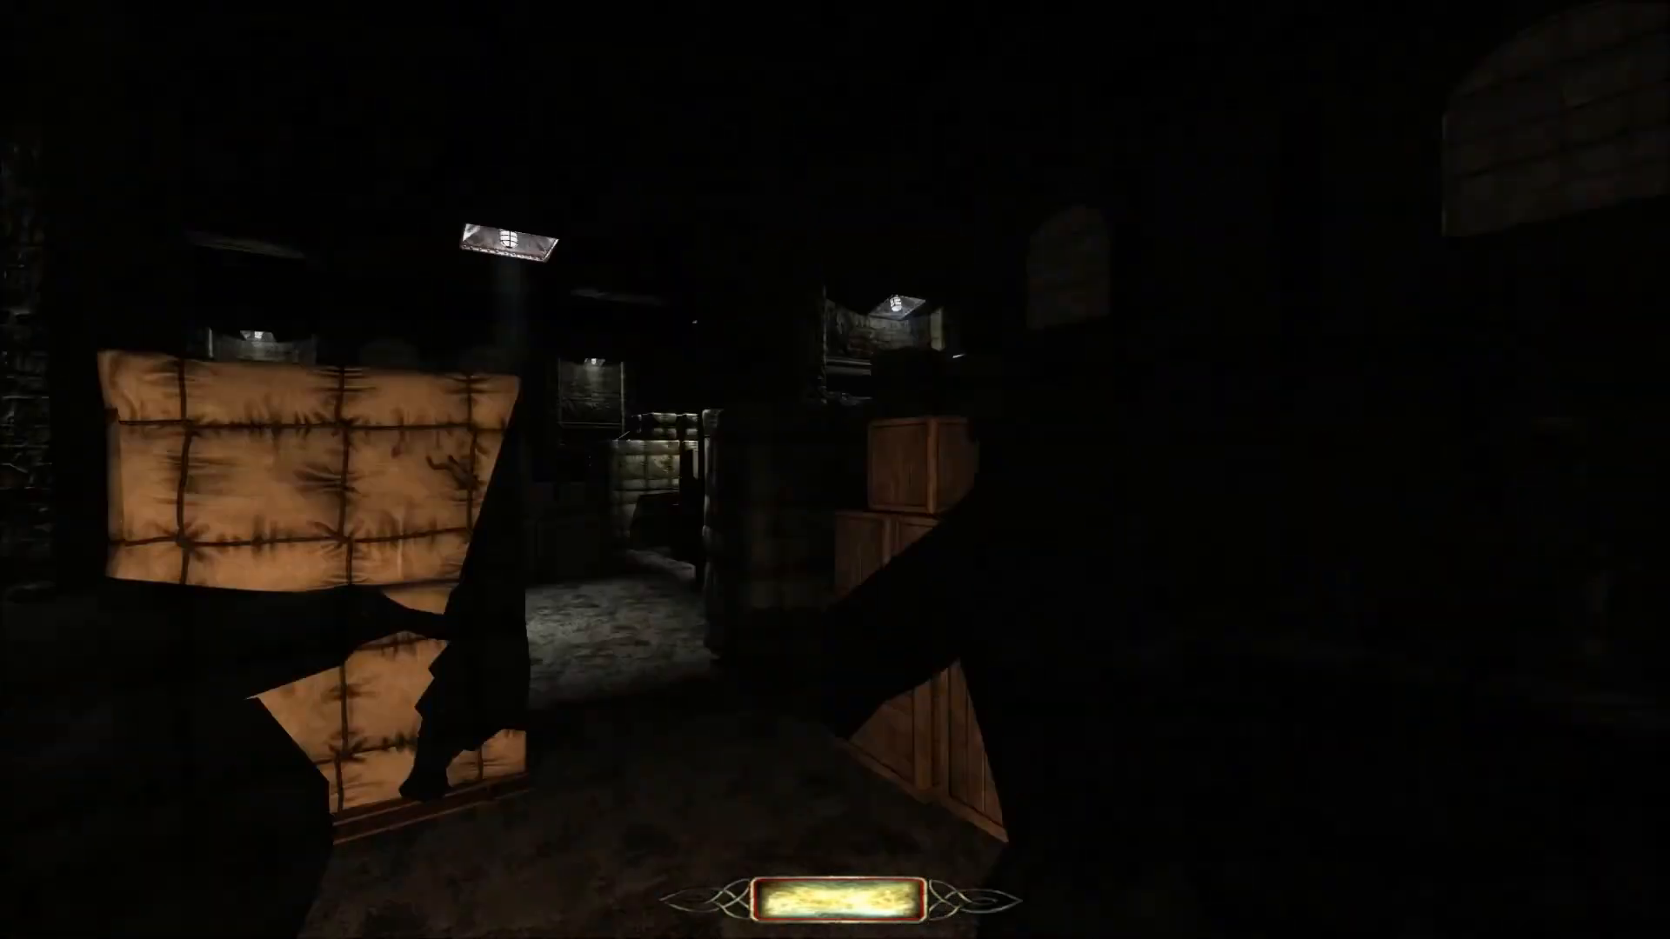
pyautogui.press('w')
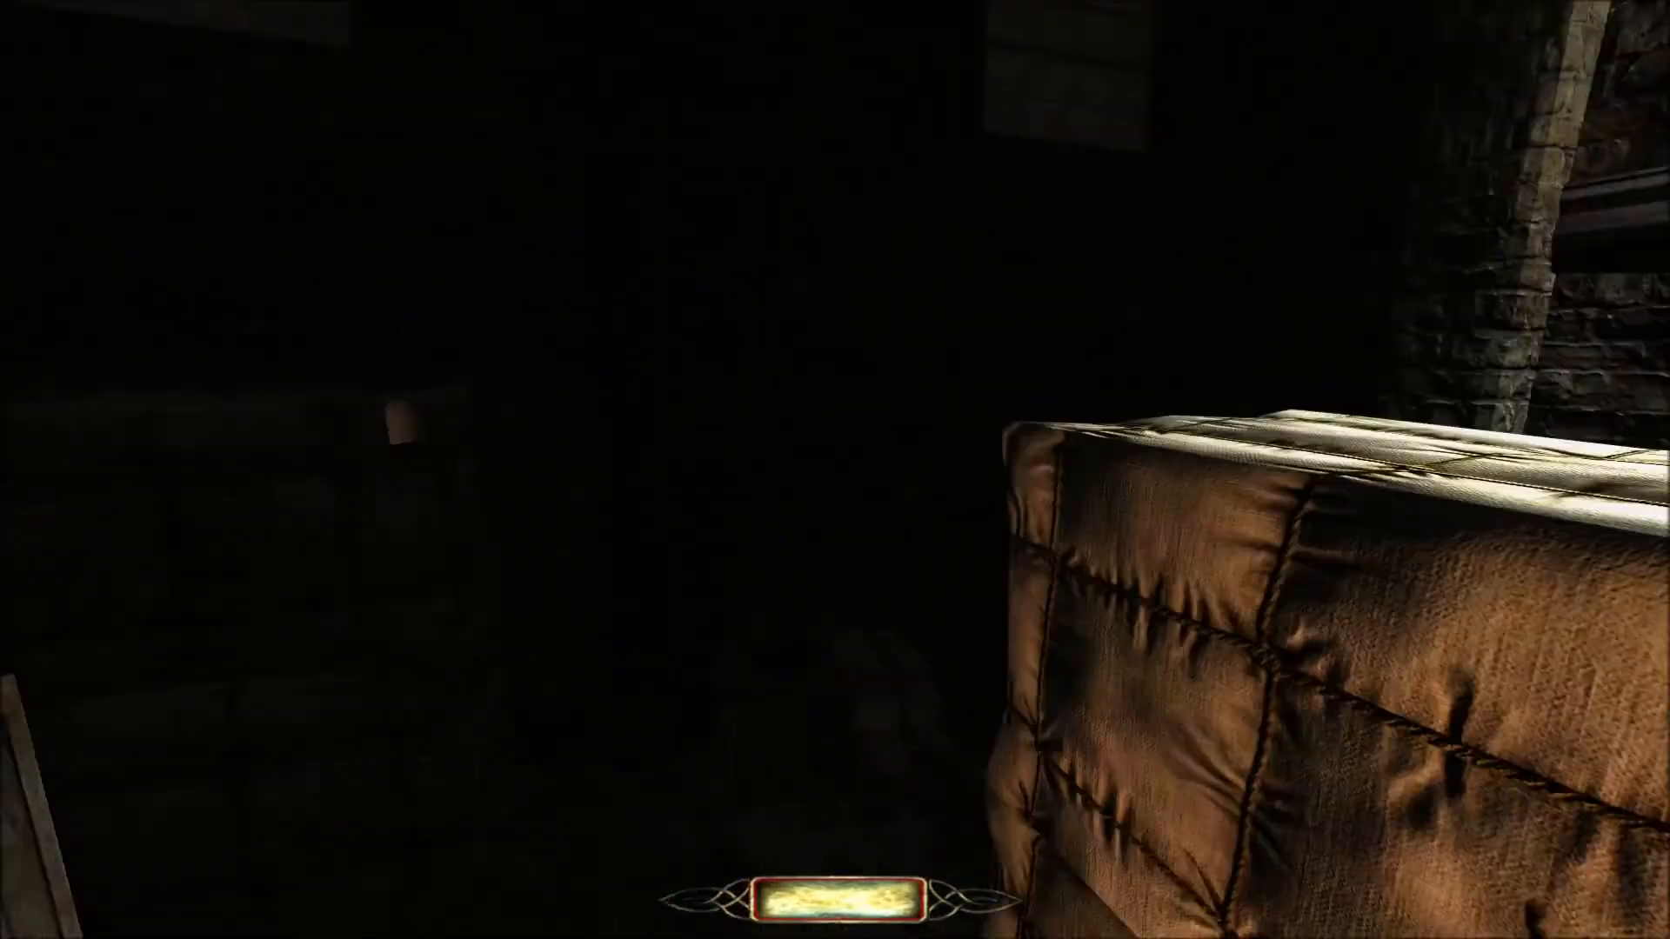
pyautogui.press('s')
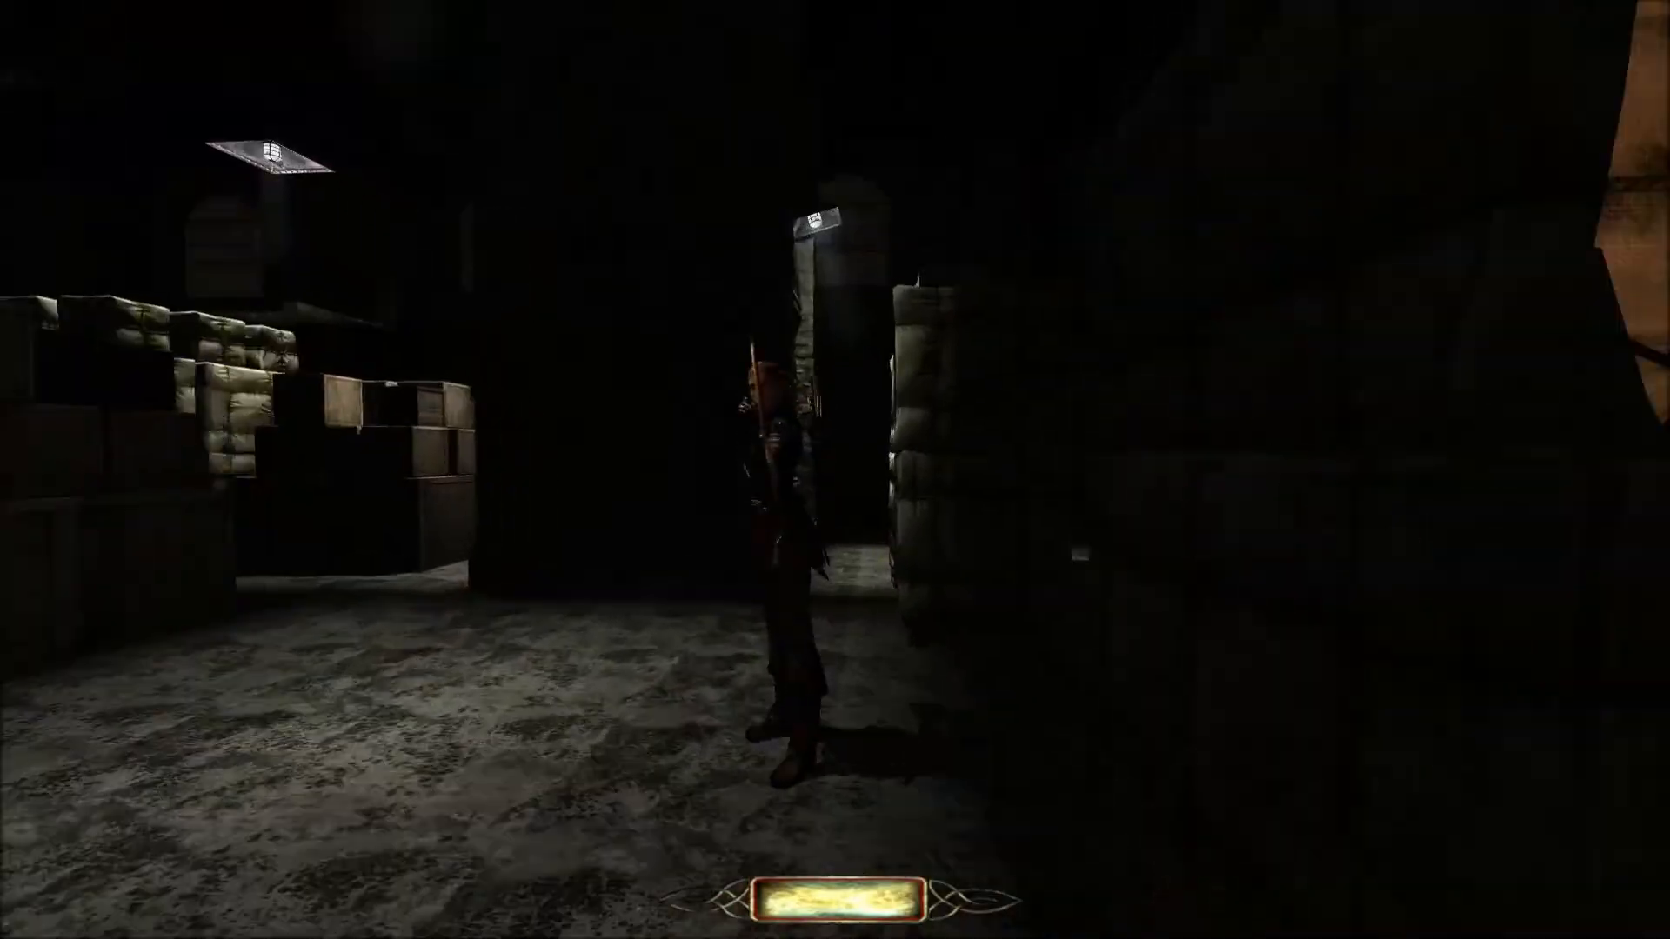
pyautogui.press('w')
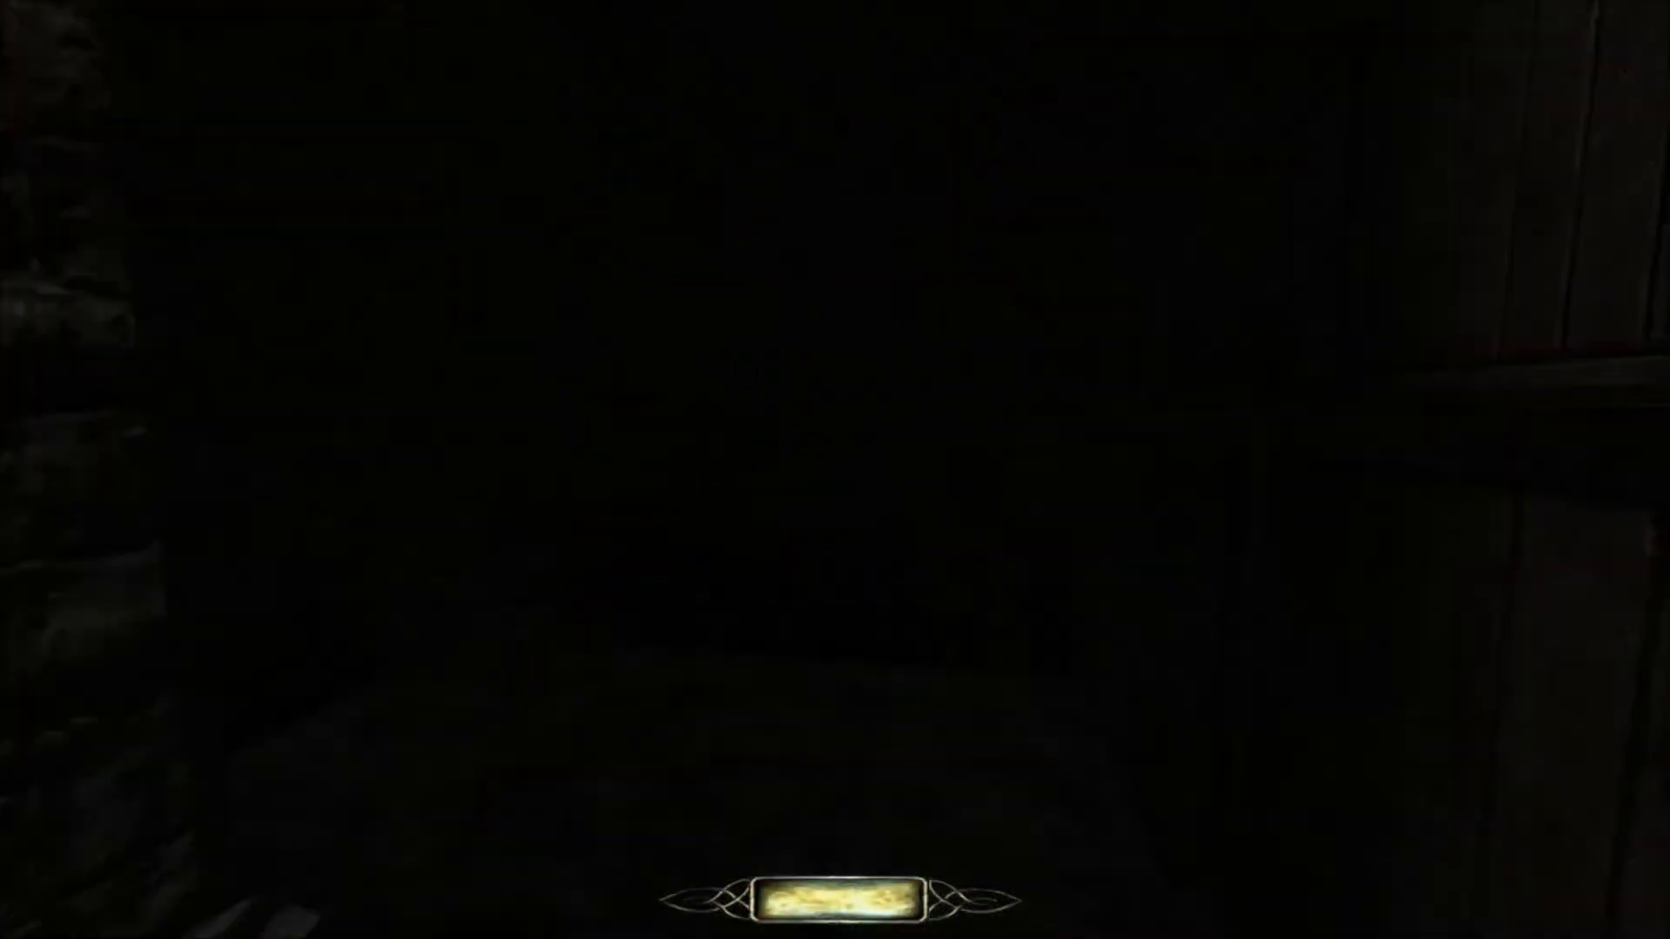
pyautogui.press('w')
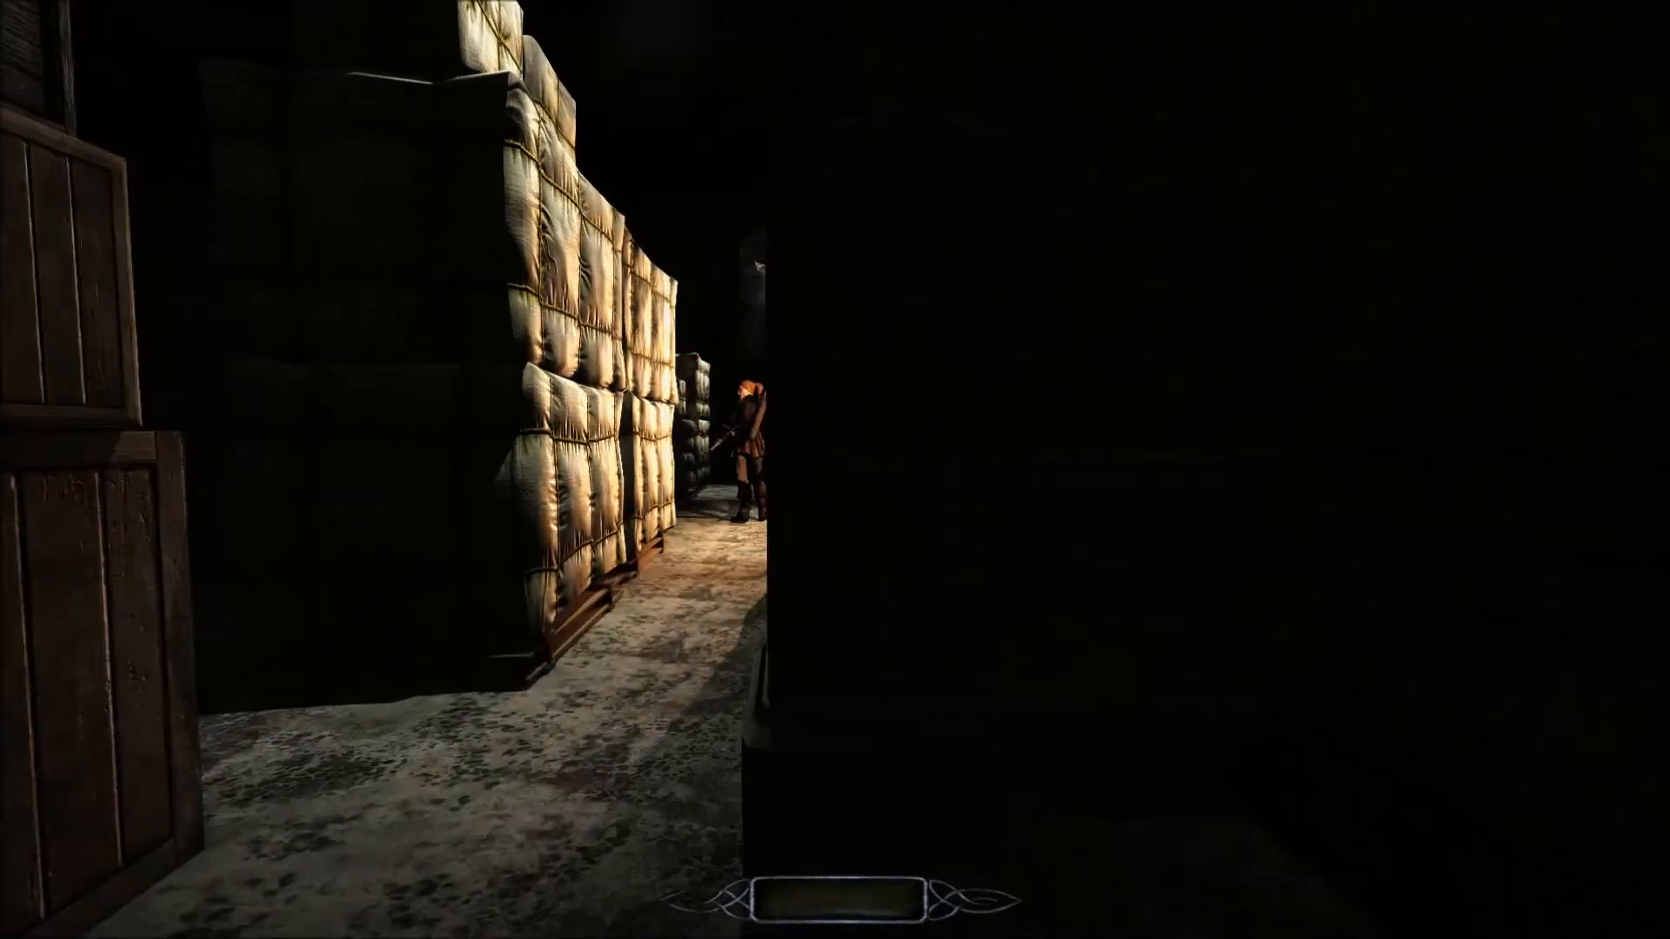
# Watch the two guards running around the wooden staircases from above, and go back into the wood-panelled corridor.
pyautogui.press('s')
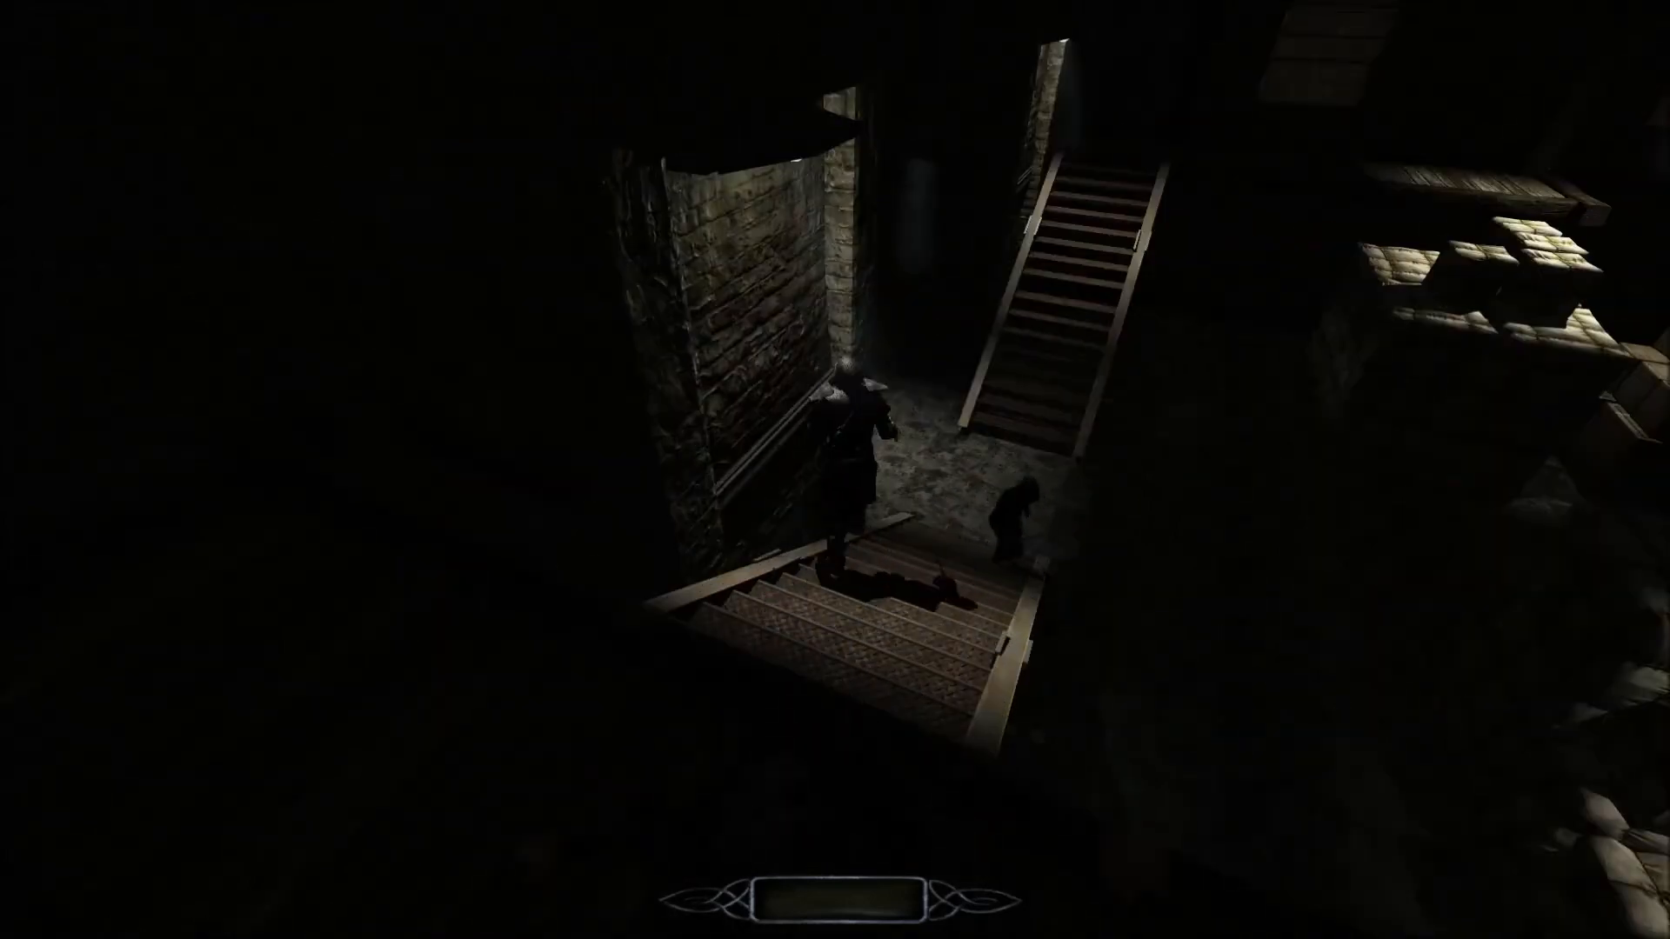
pyautogui.press('w')
pyautogui.press('w')
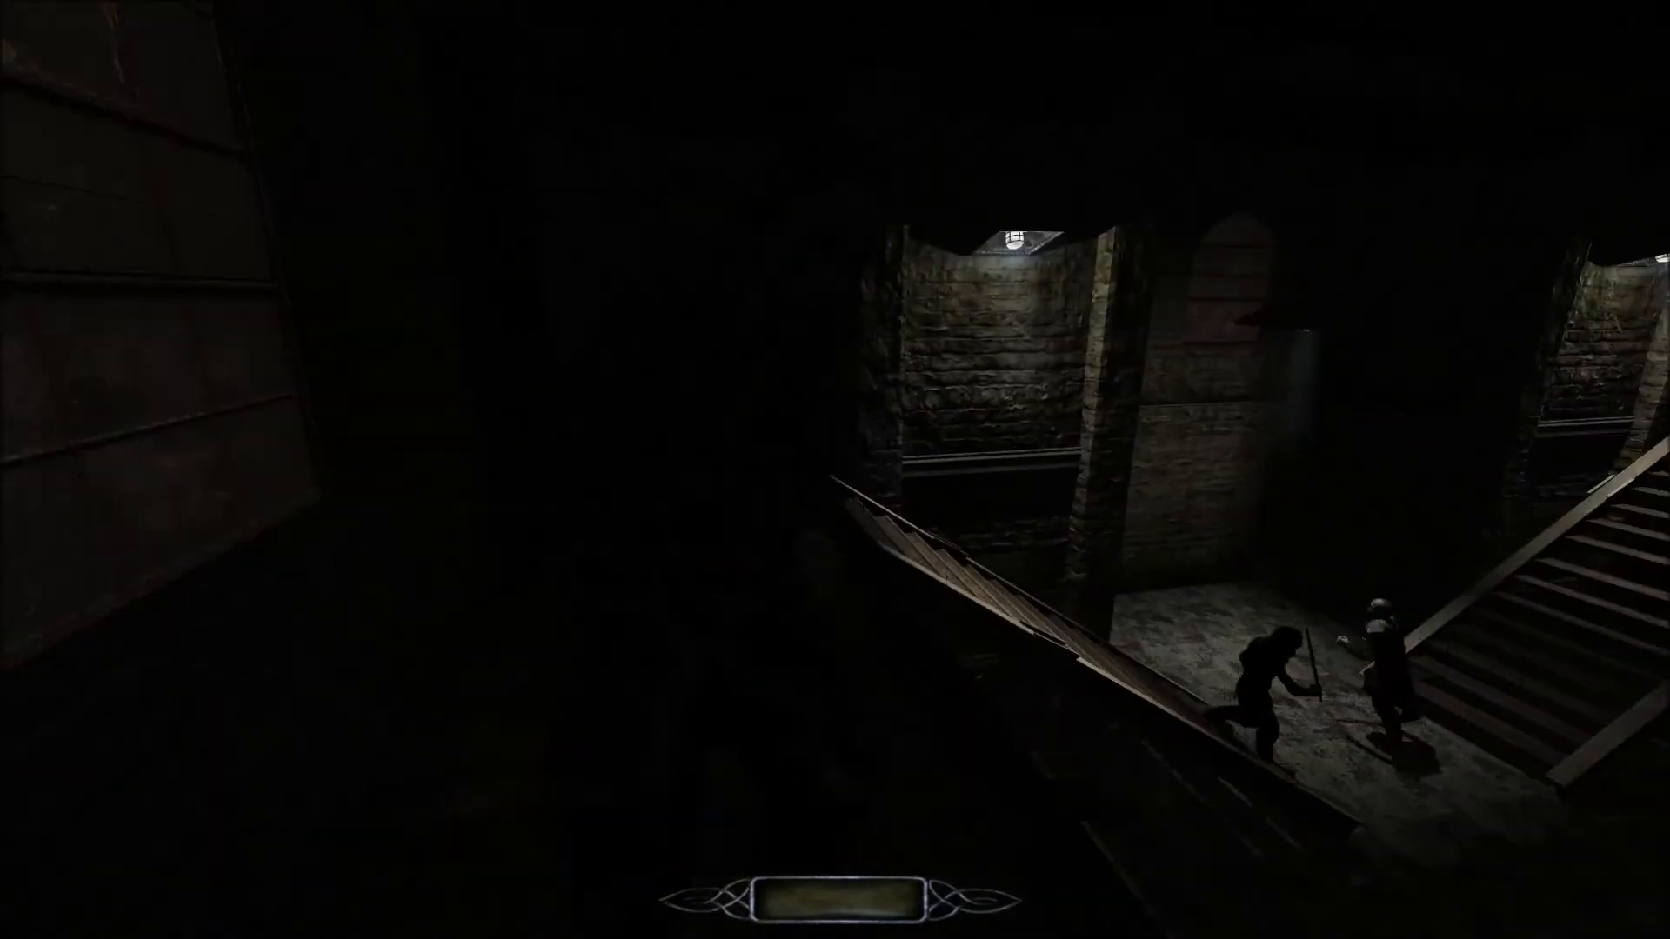
pyautogui.press('w')
pyautogui.press('w')
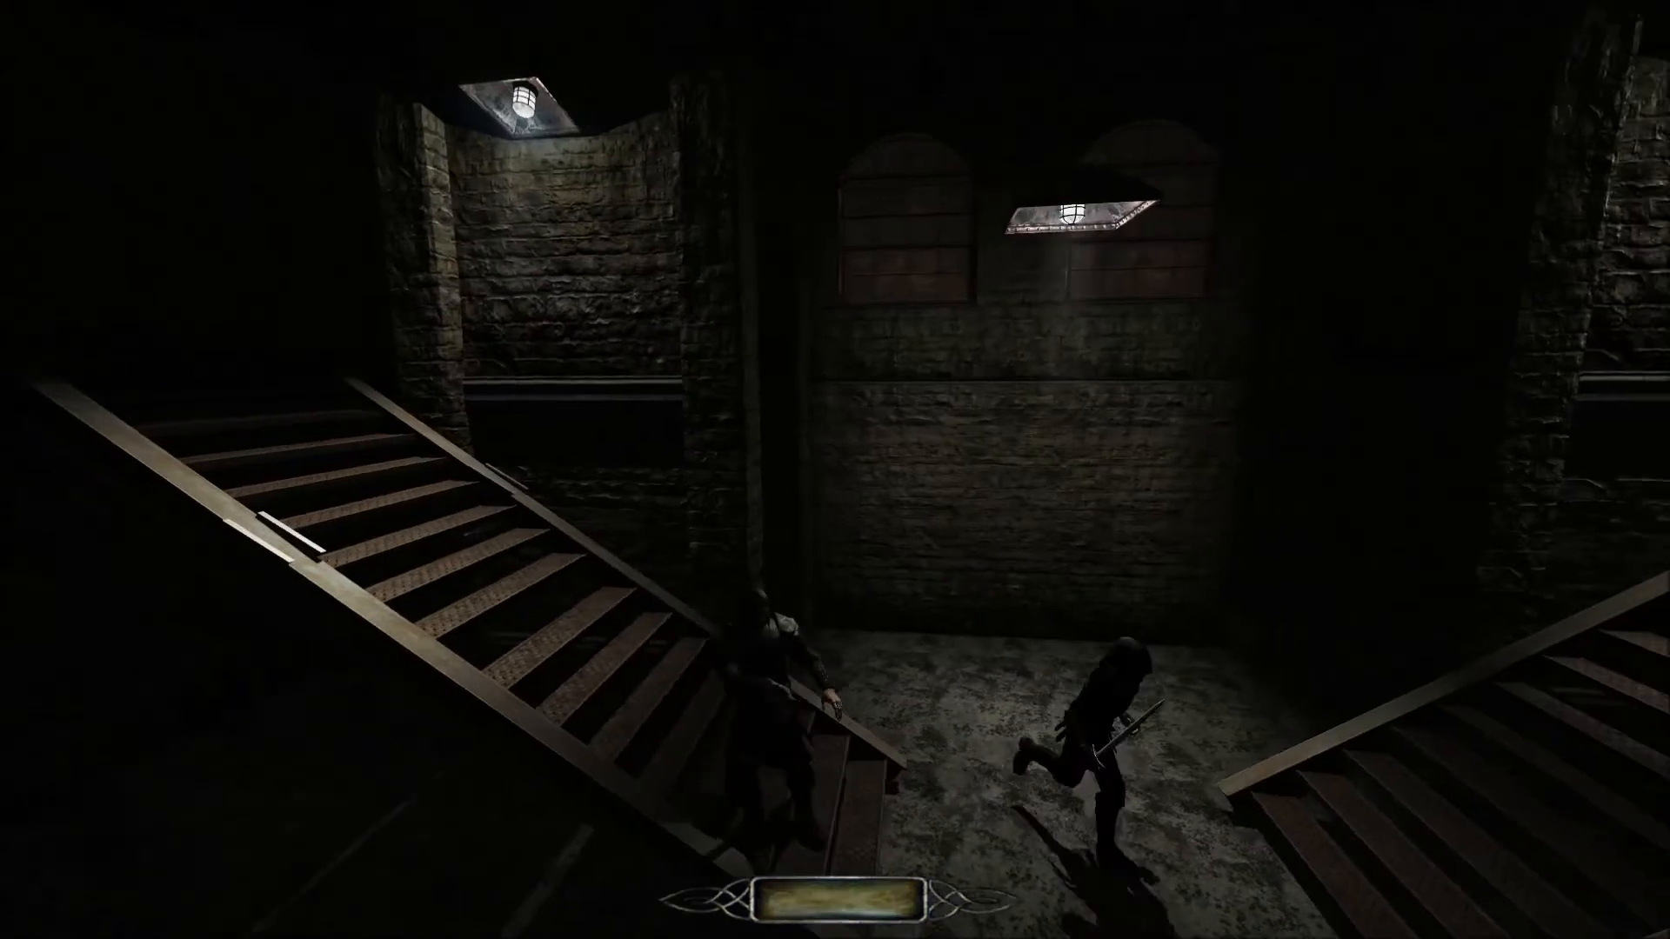
pyautogui.press('w')
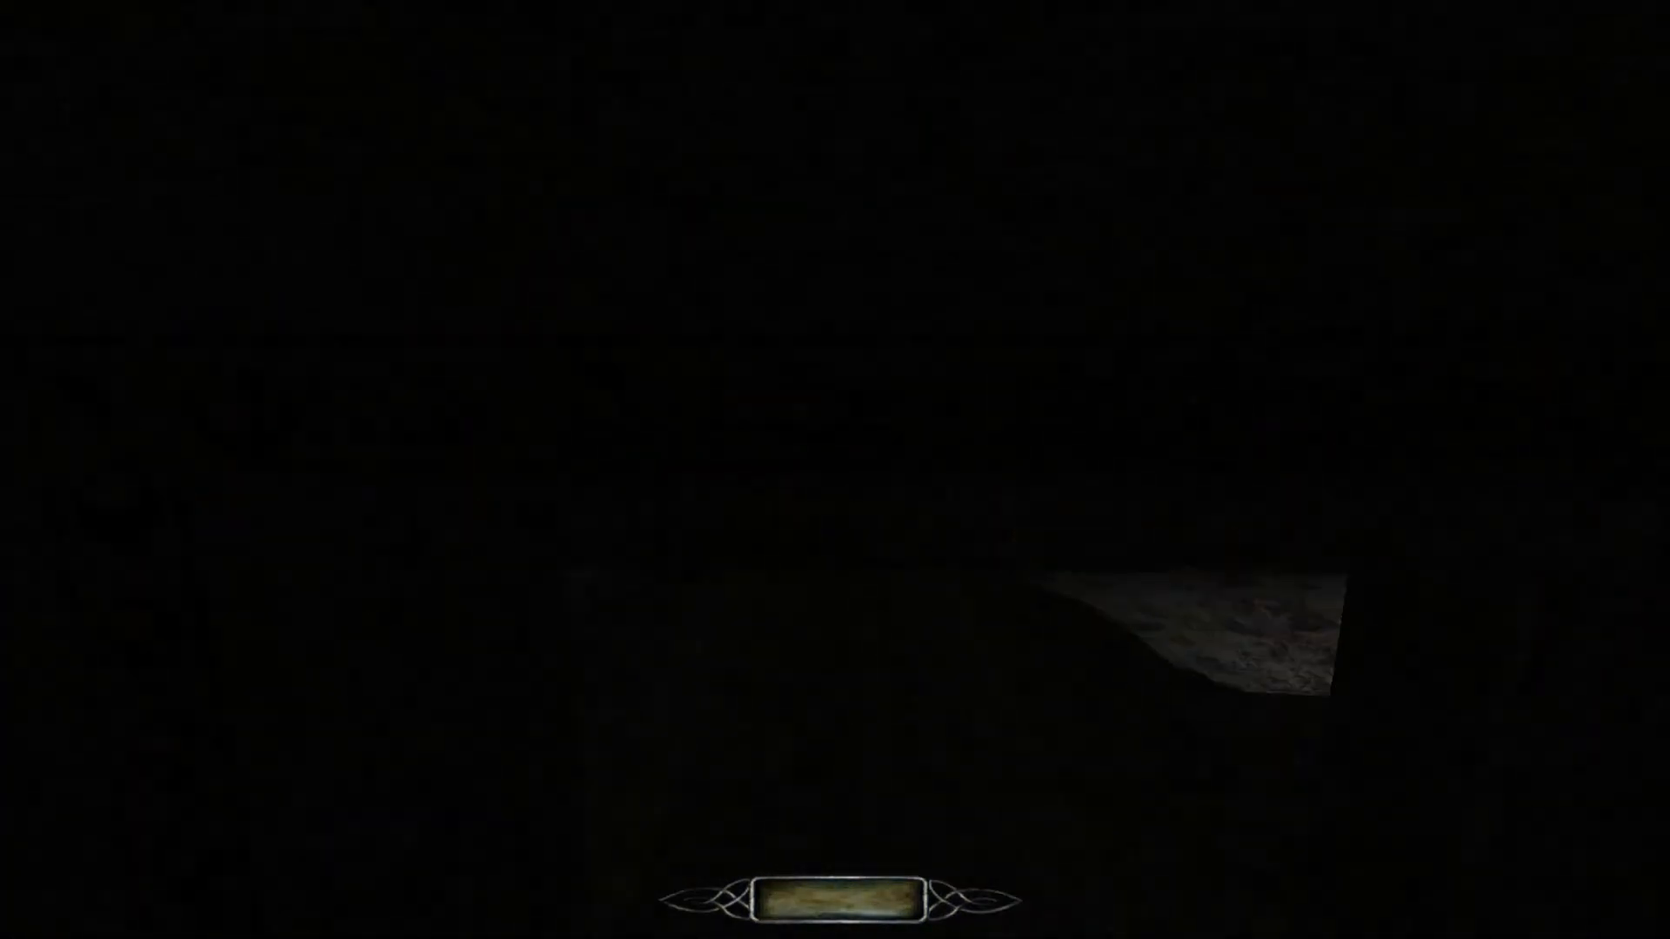
pyautogui.press('w')
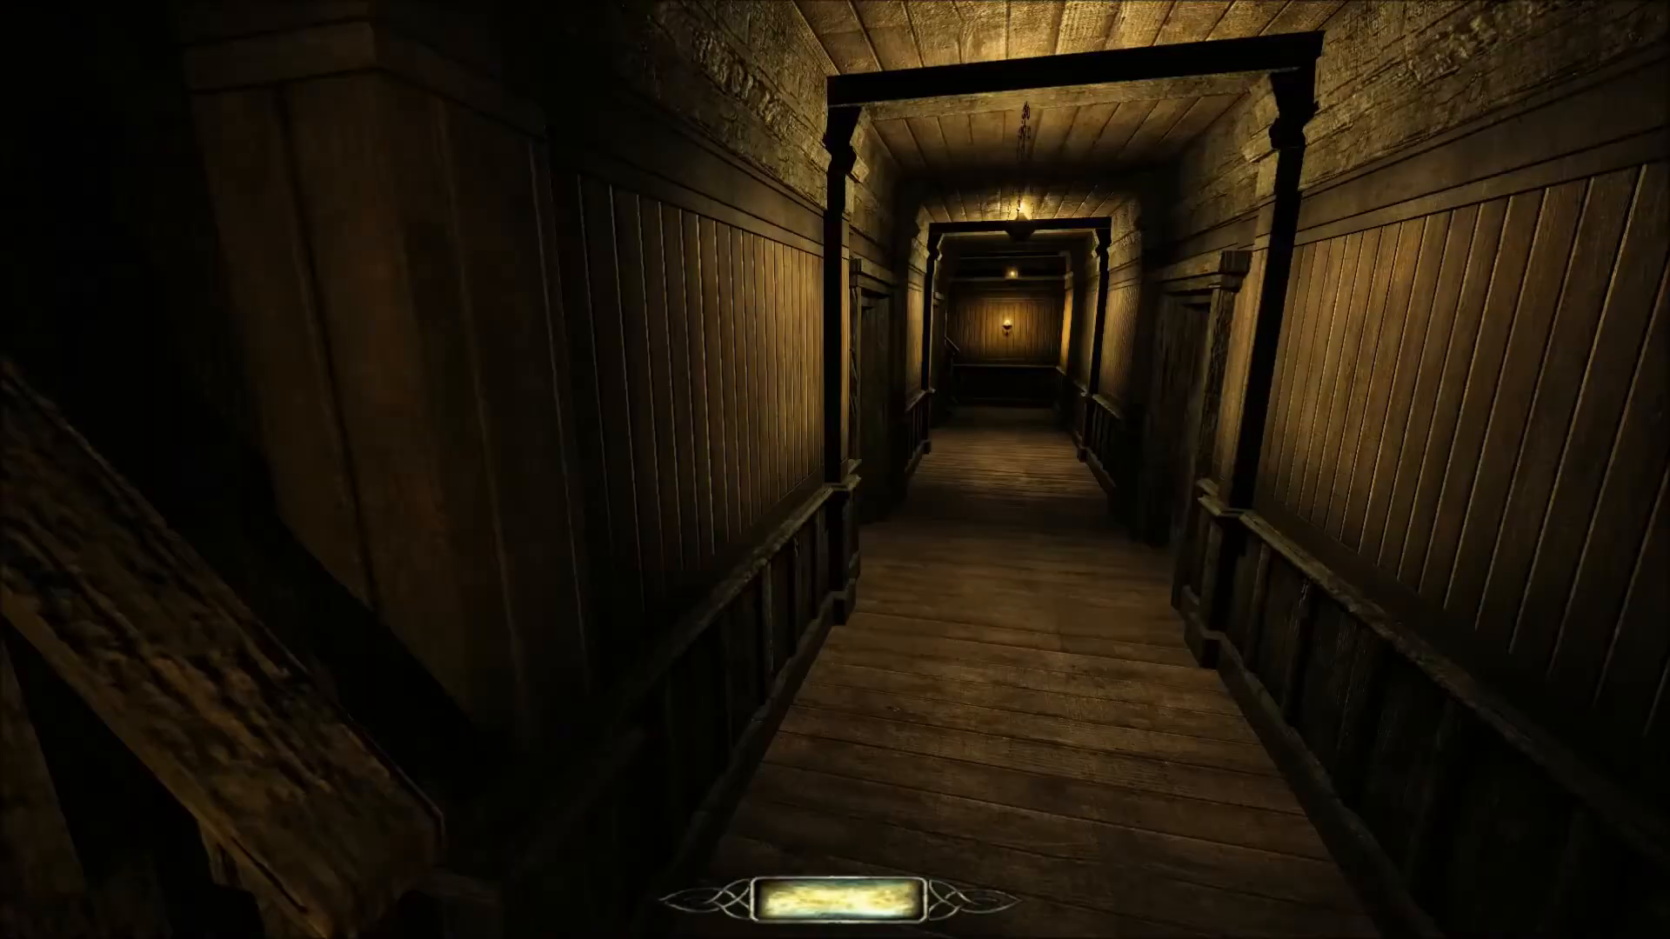
# Follow the guard along the wood-panelled corridor and watch the guards moving at the foot of the dark staircase.
pyautogui.press('d')
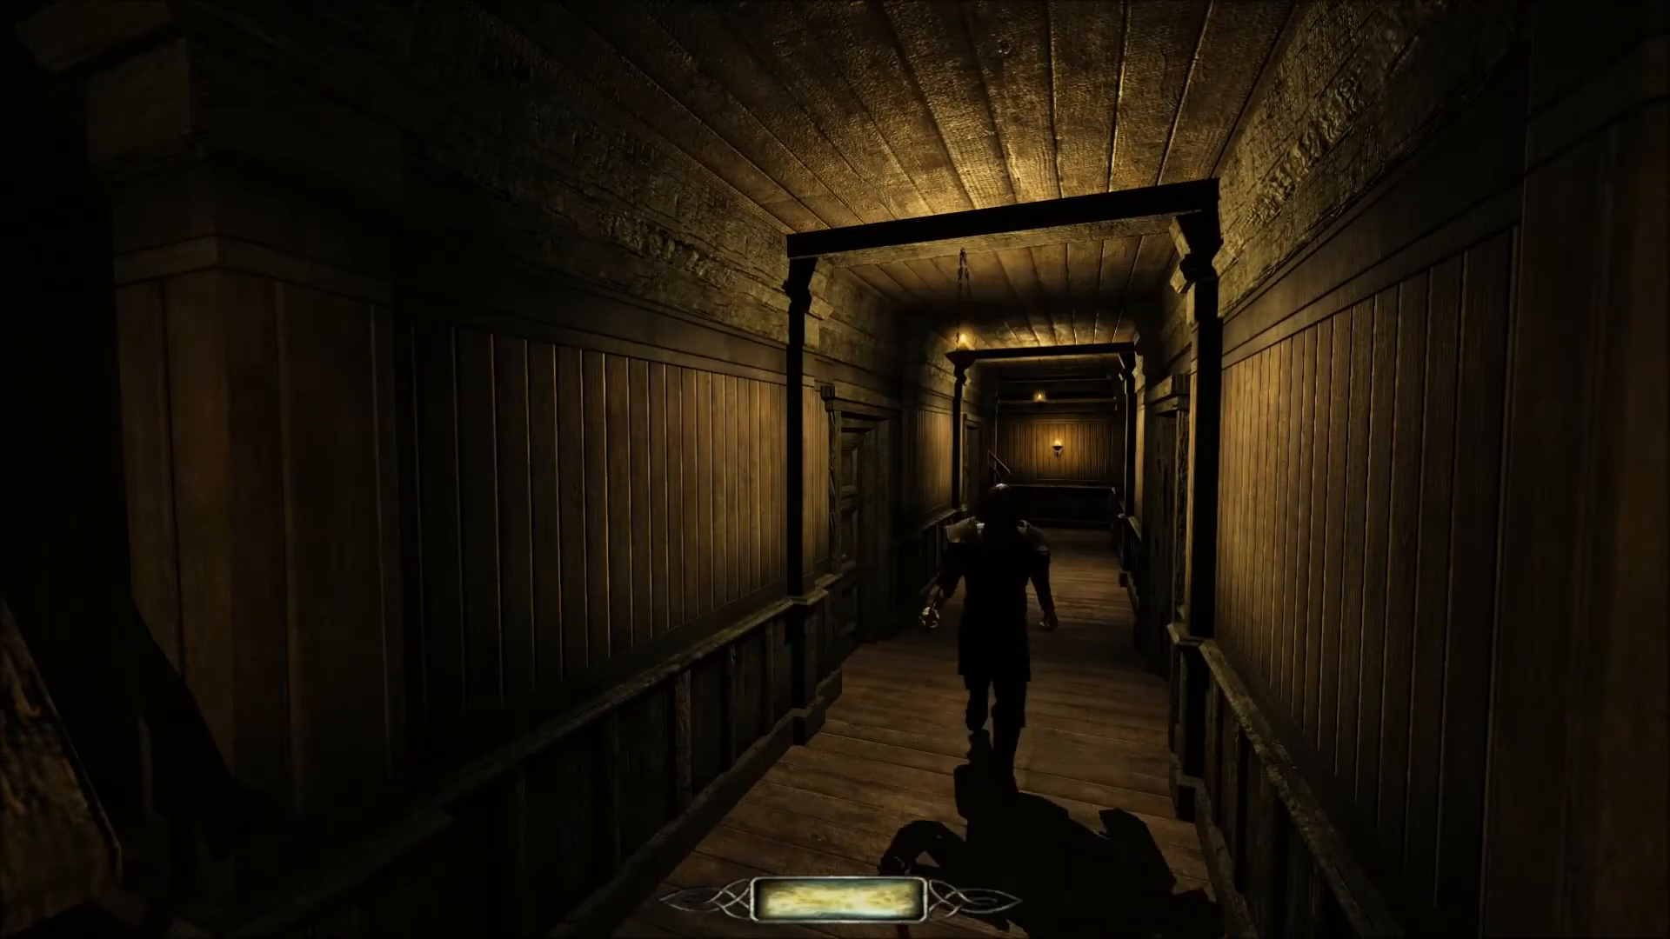
pyautogui.press('w')
pyautogui.press('w')
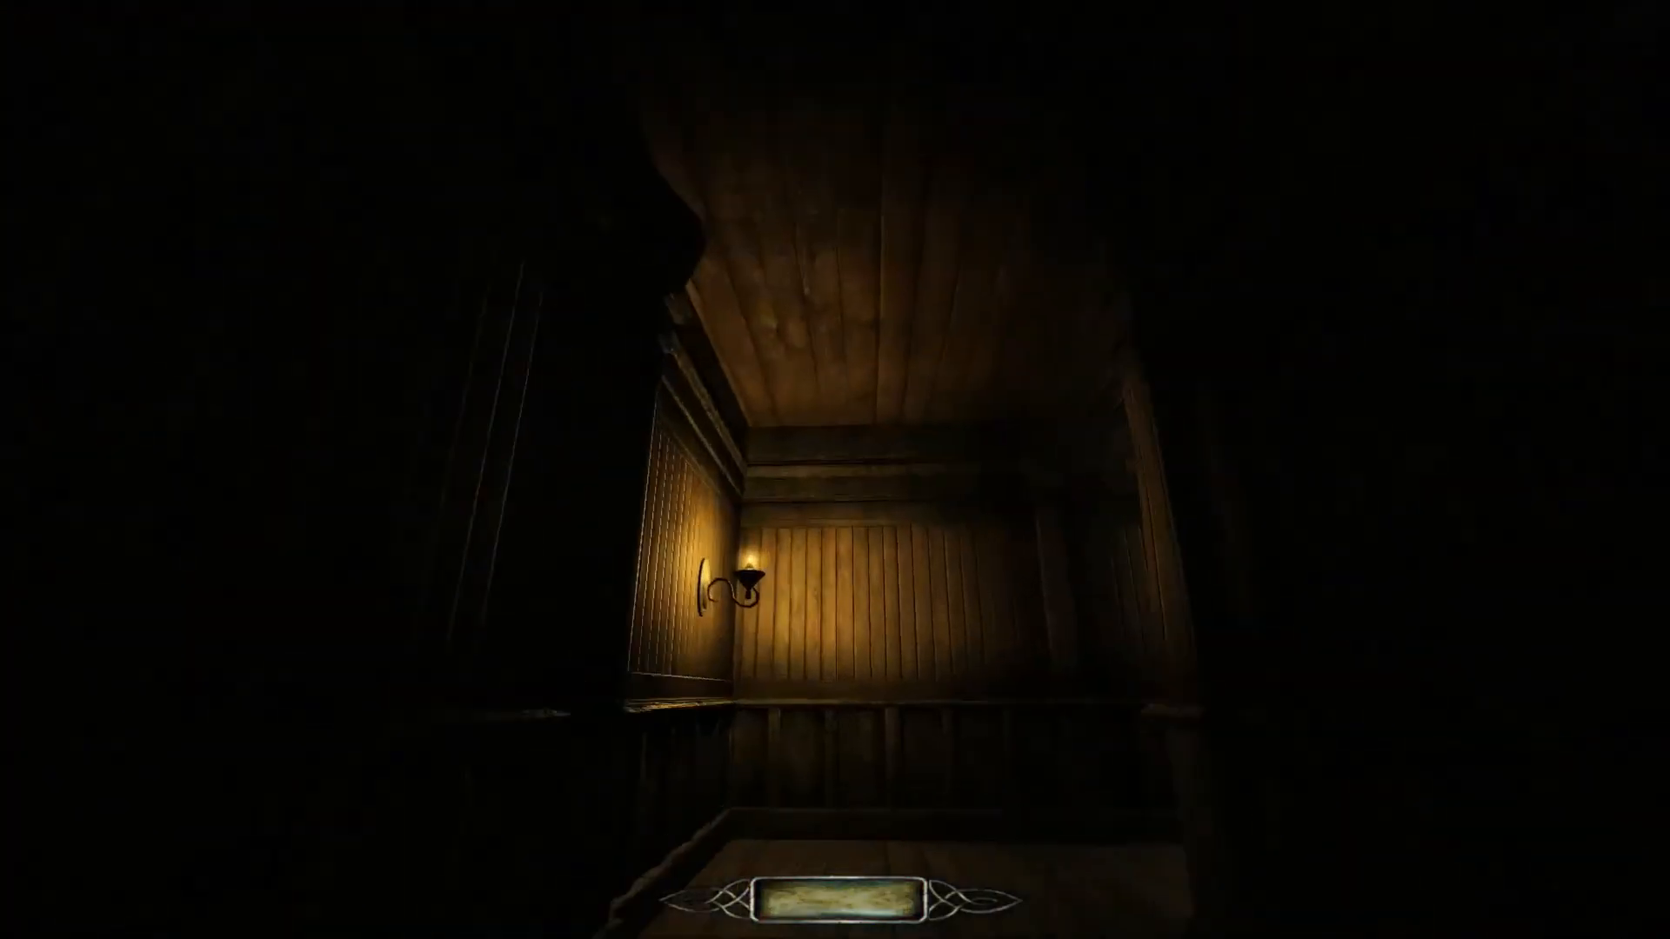
pyautogui.press('w')
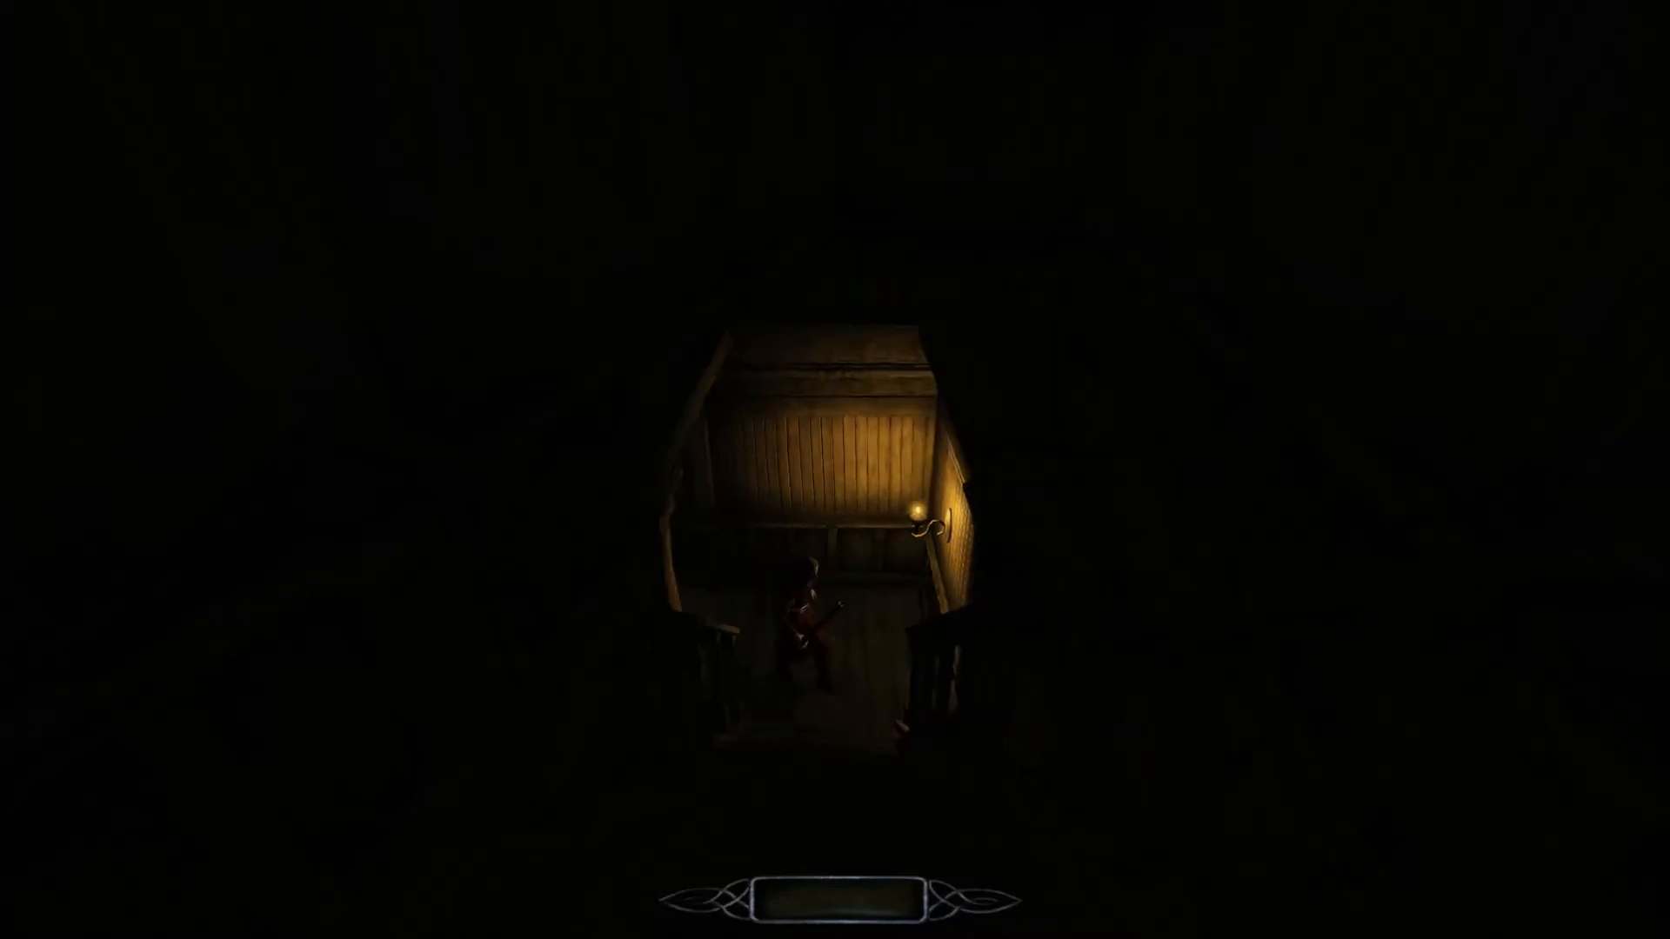
pyautogui.press('w')
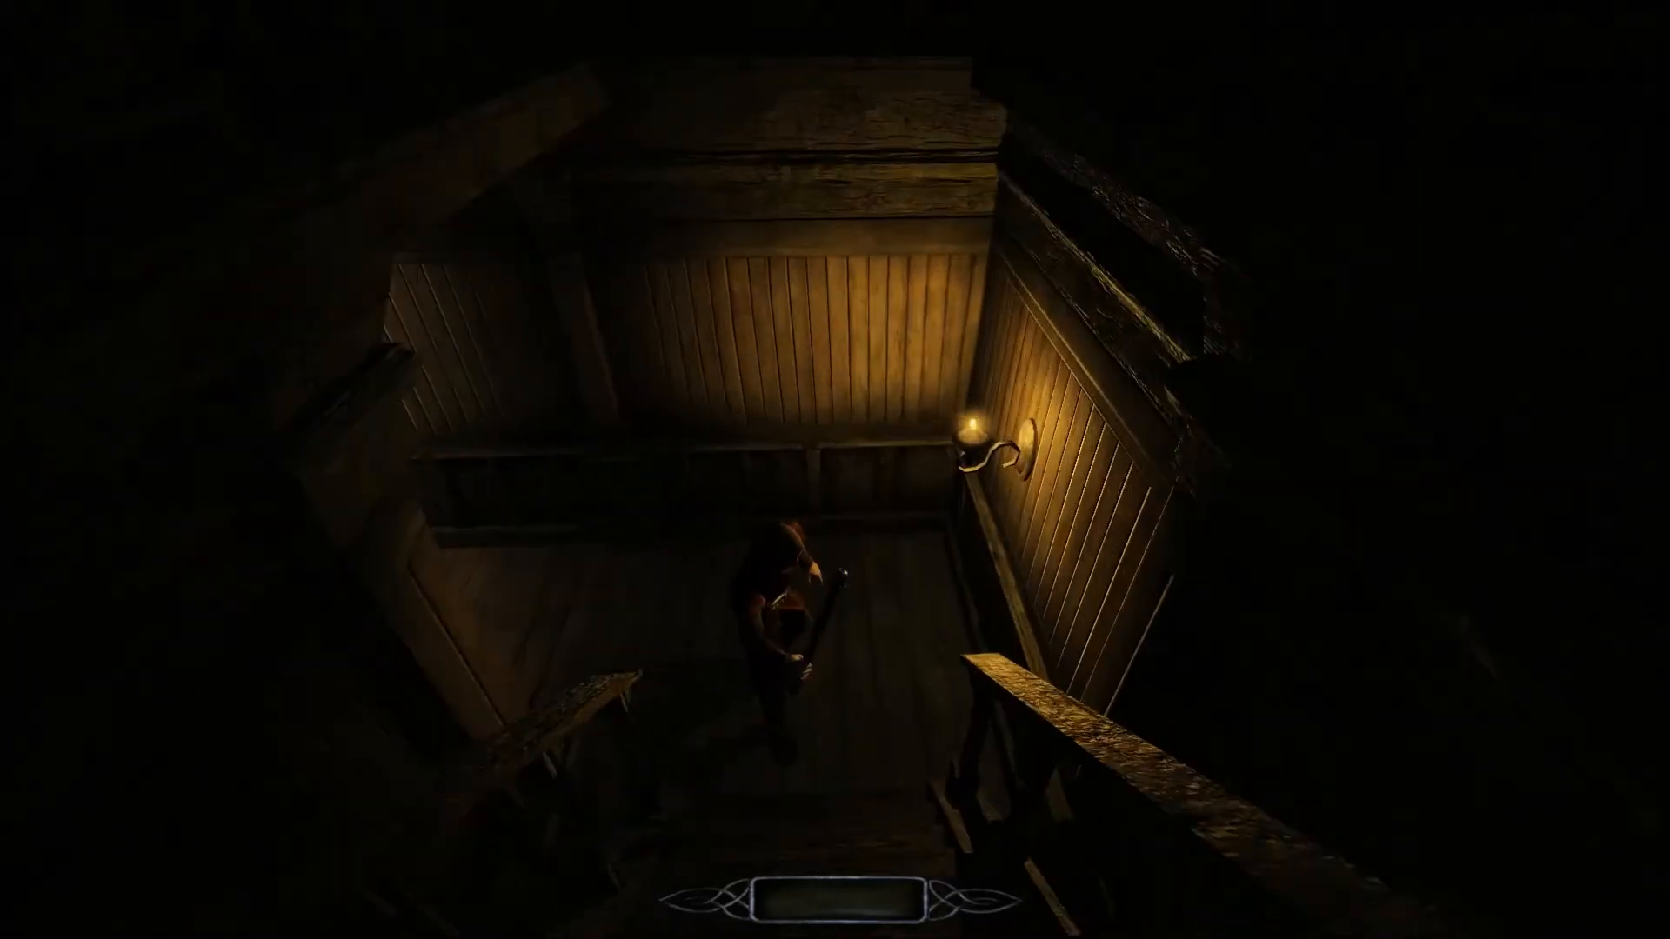
pyautogui.press('s')
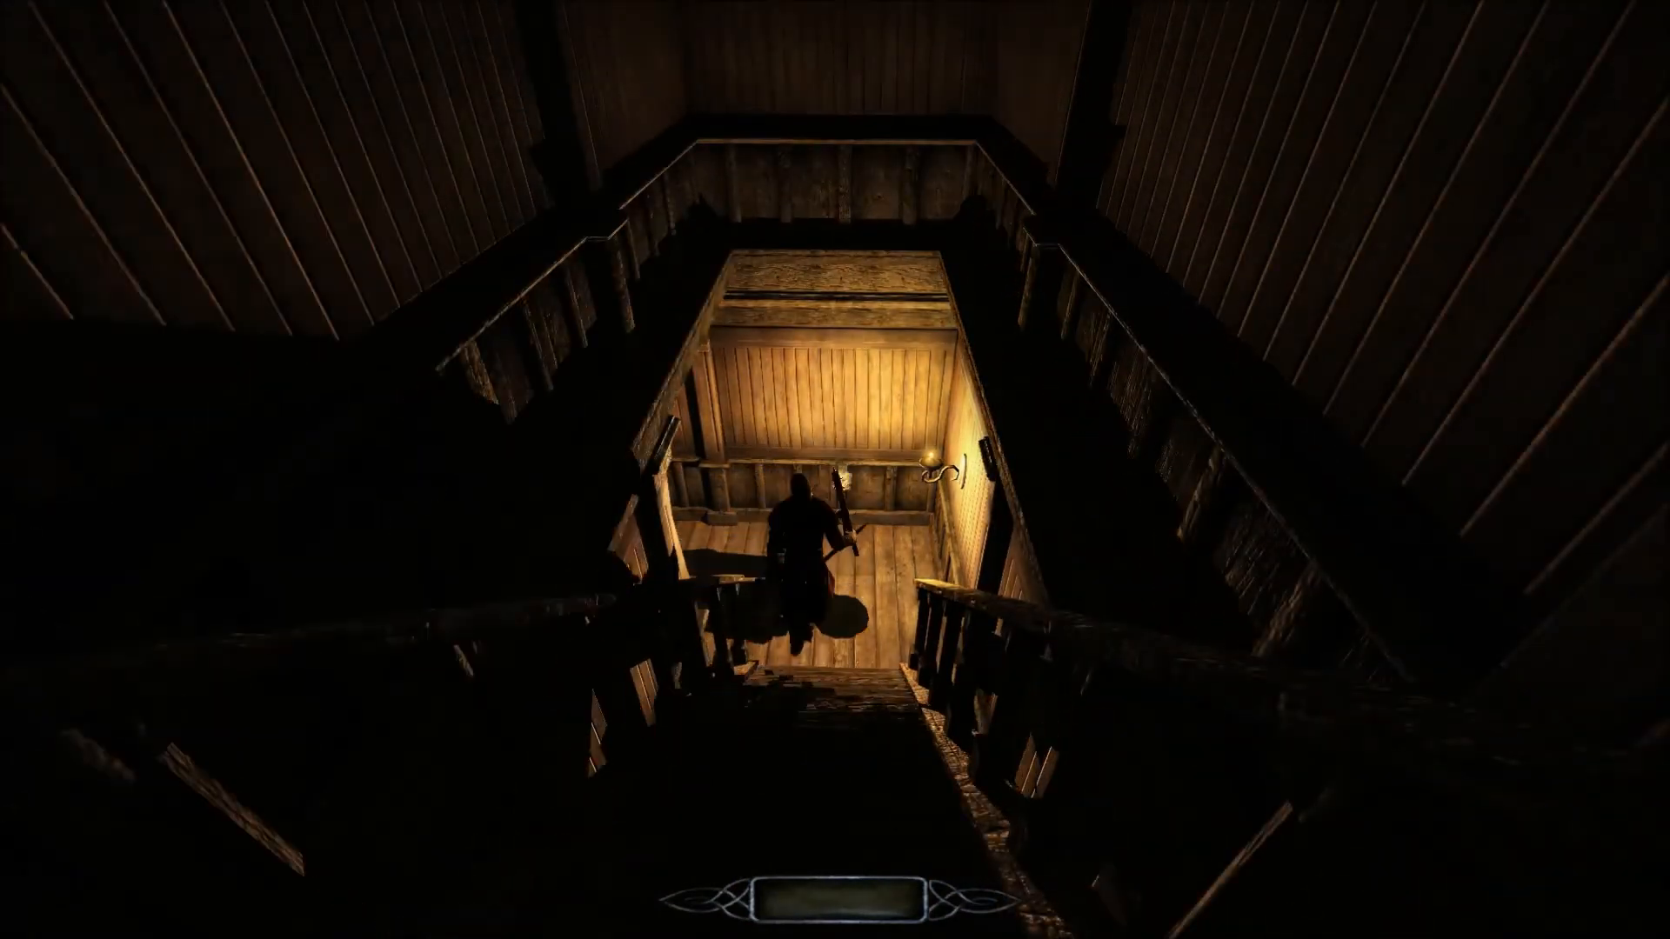
pyautogui.press('s')
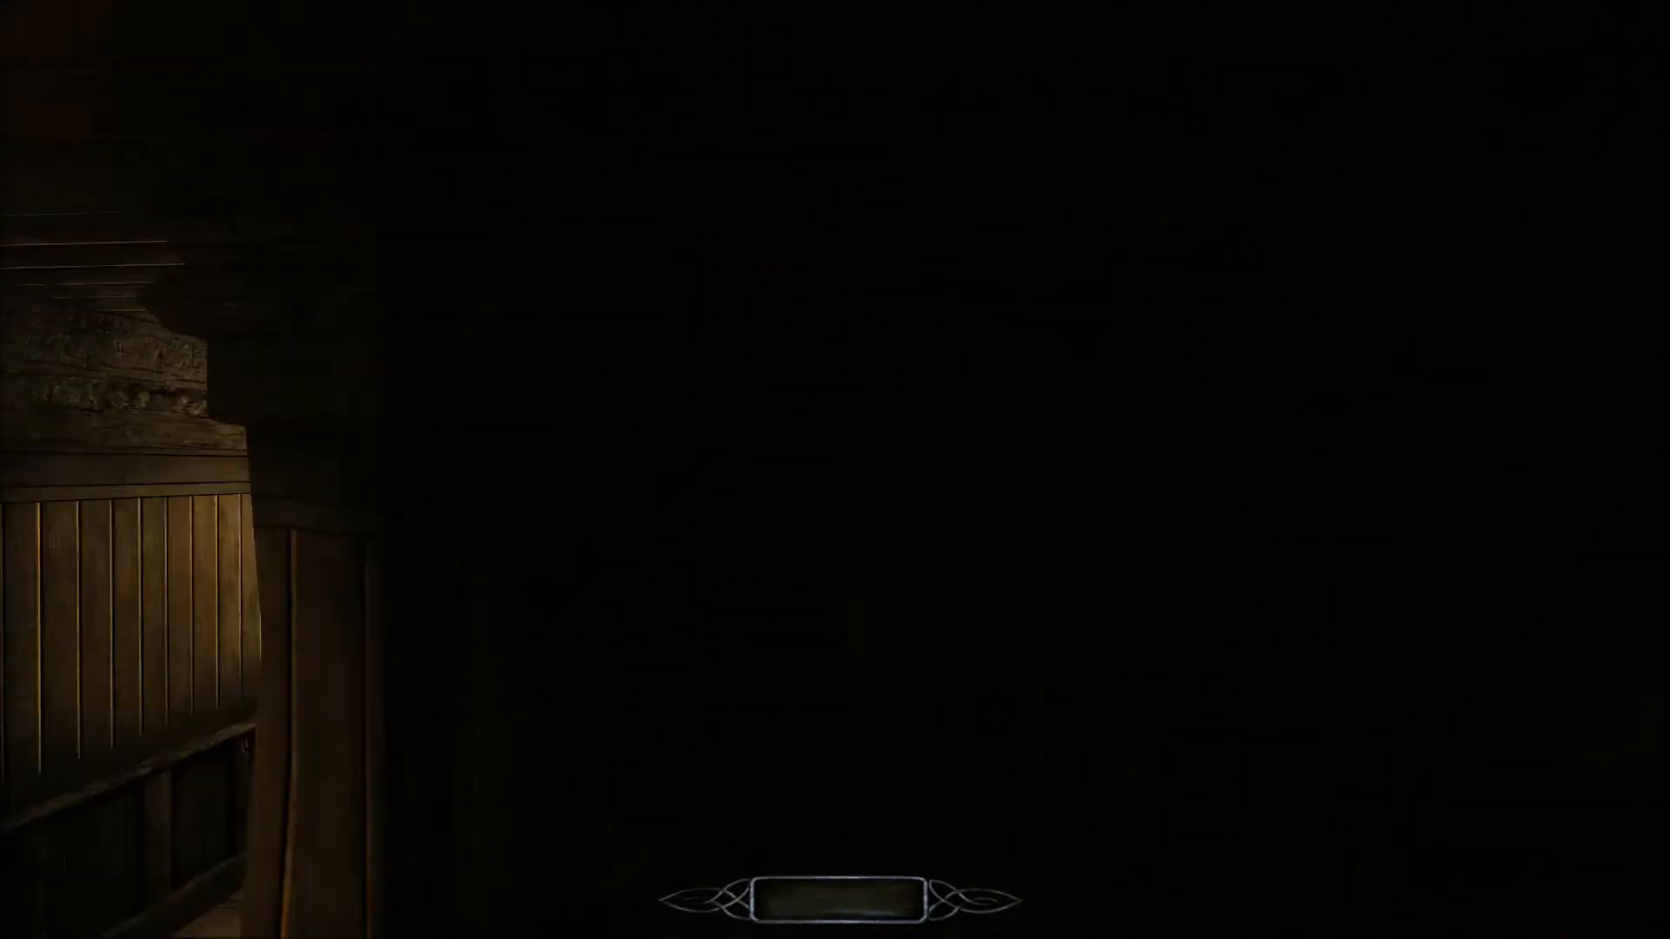
pyautogui.press('w')
# Quit the game test and return to the speedbuild7 map in the level editor.
pyautogui.press('Escape')
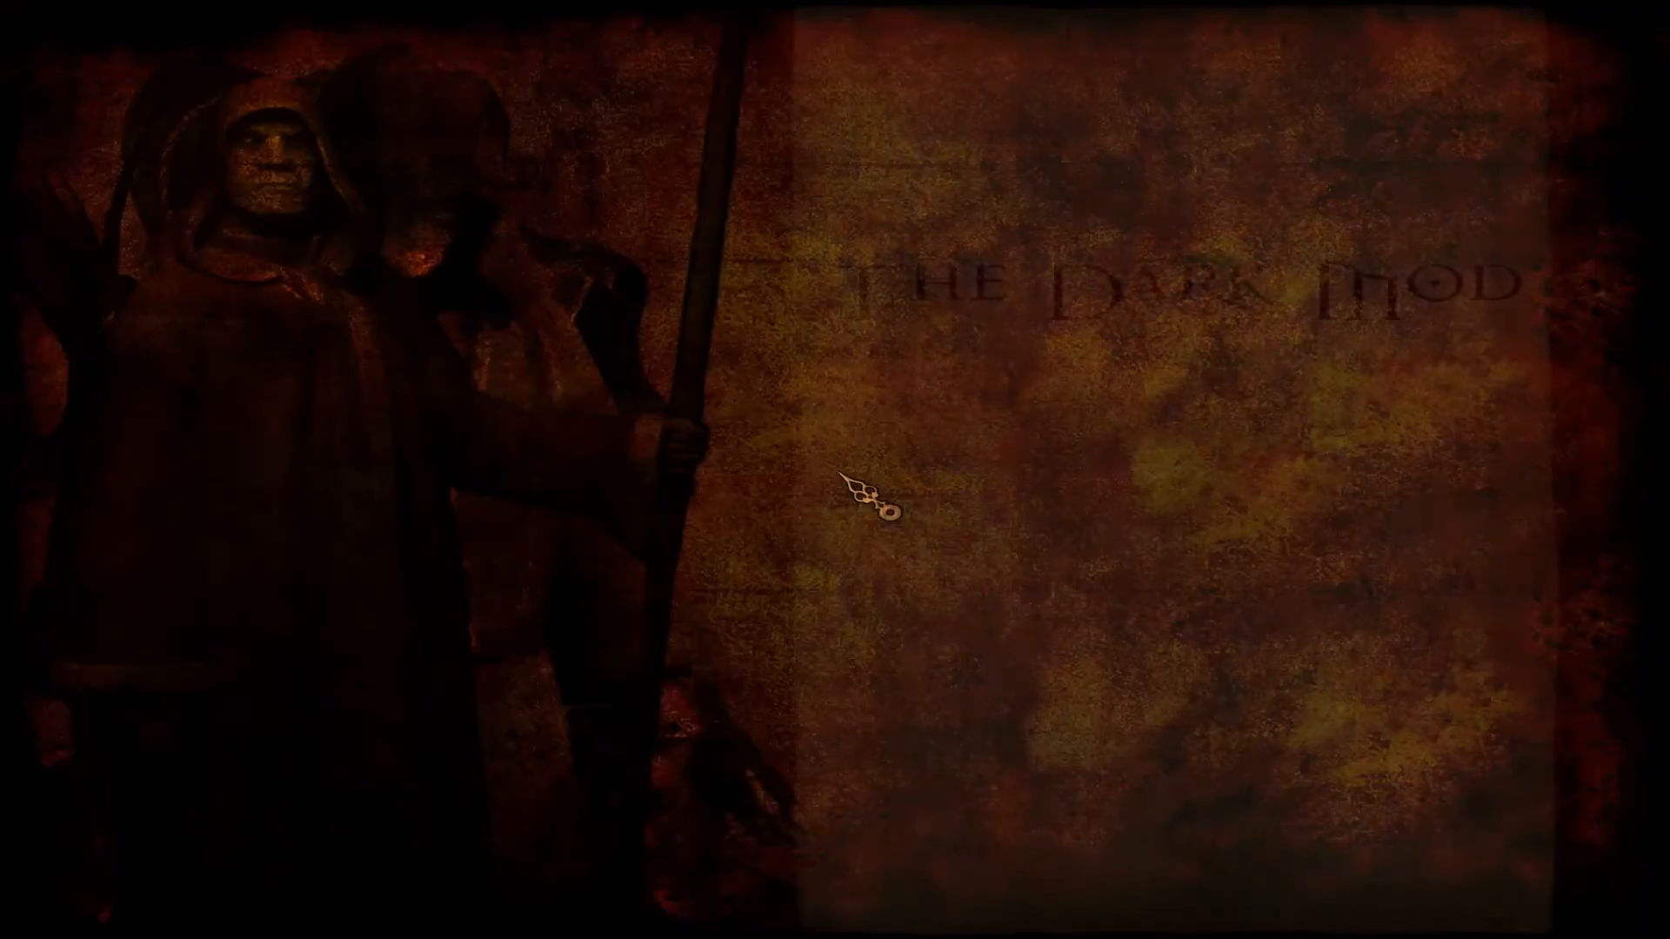
pyautogui.click(1133, 722)
pyautogui.click(759, 515)
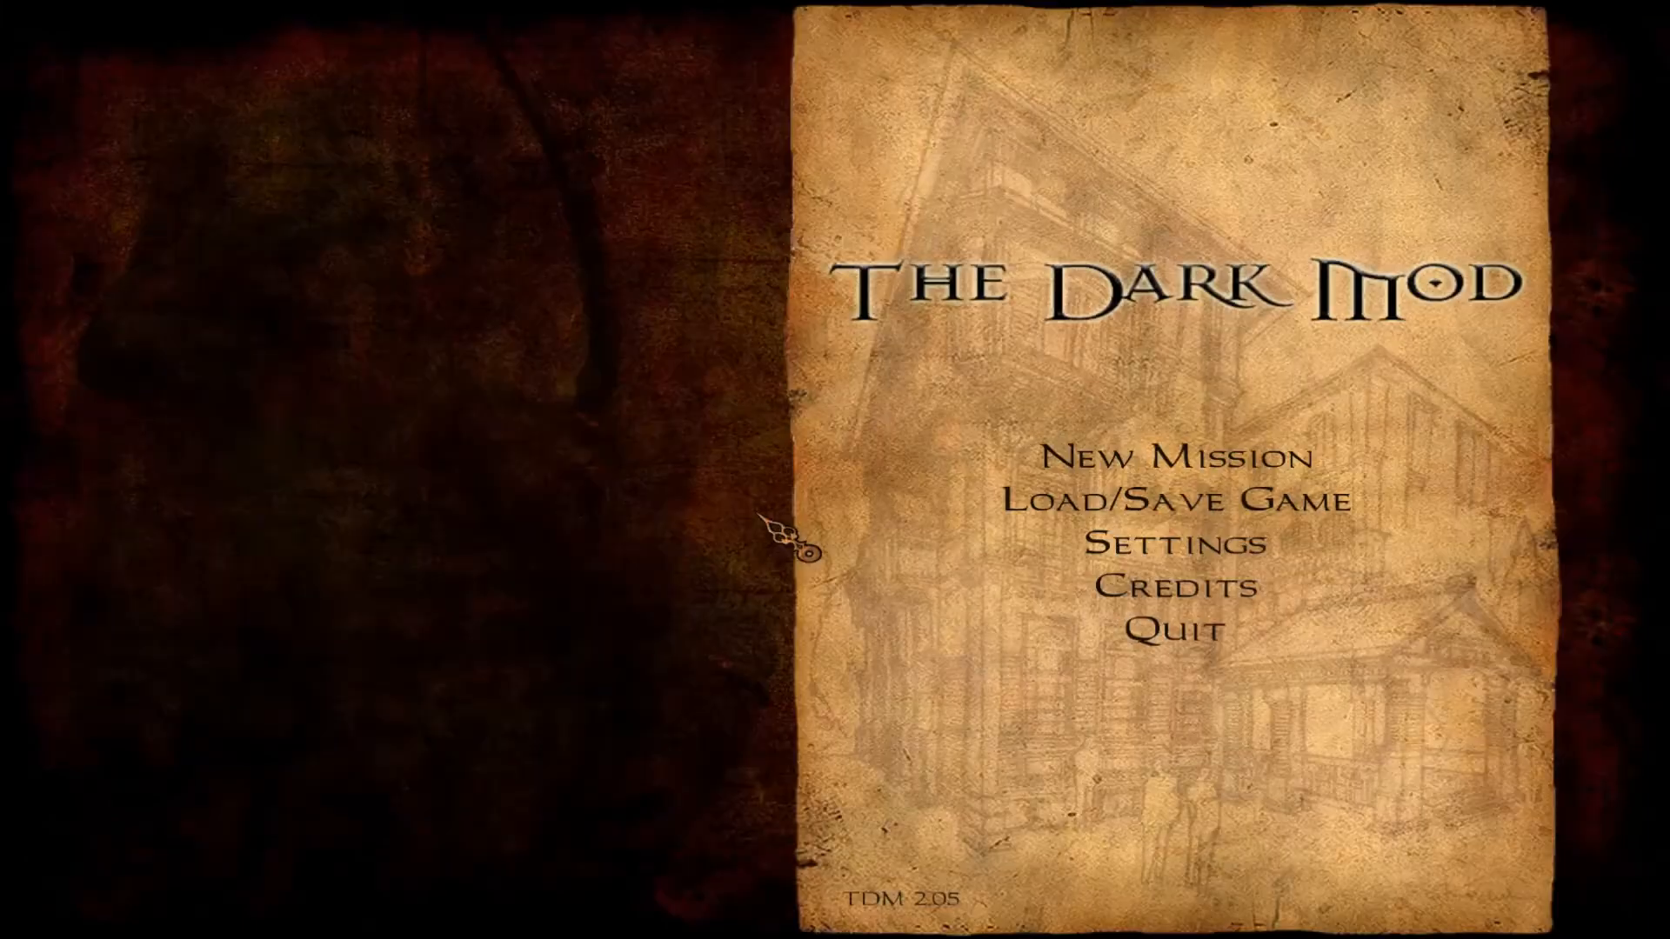
pyautogui.click(1184, 622)
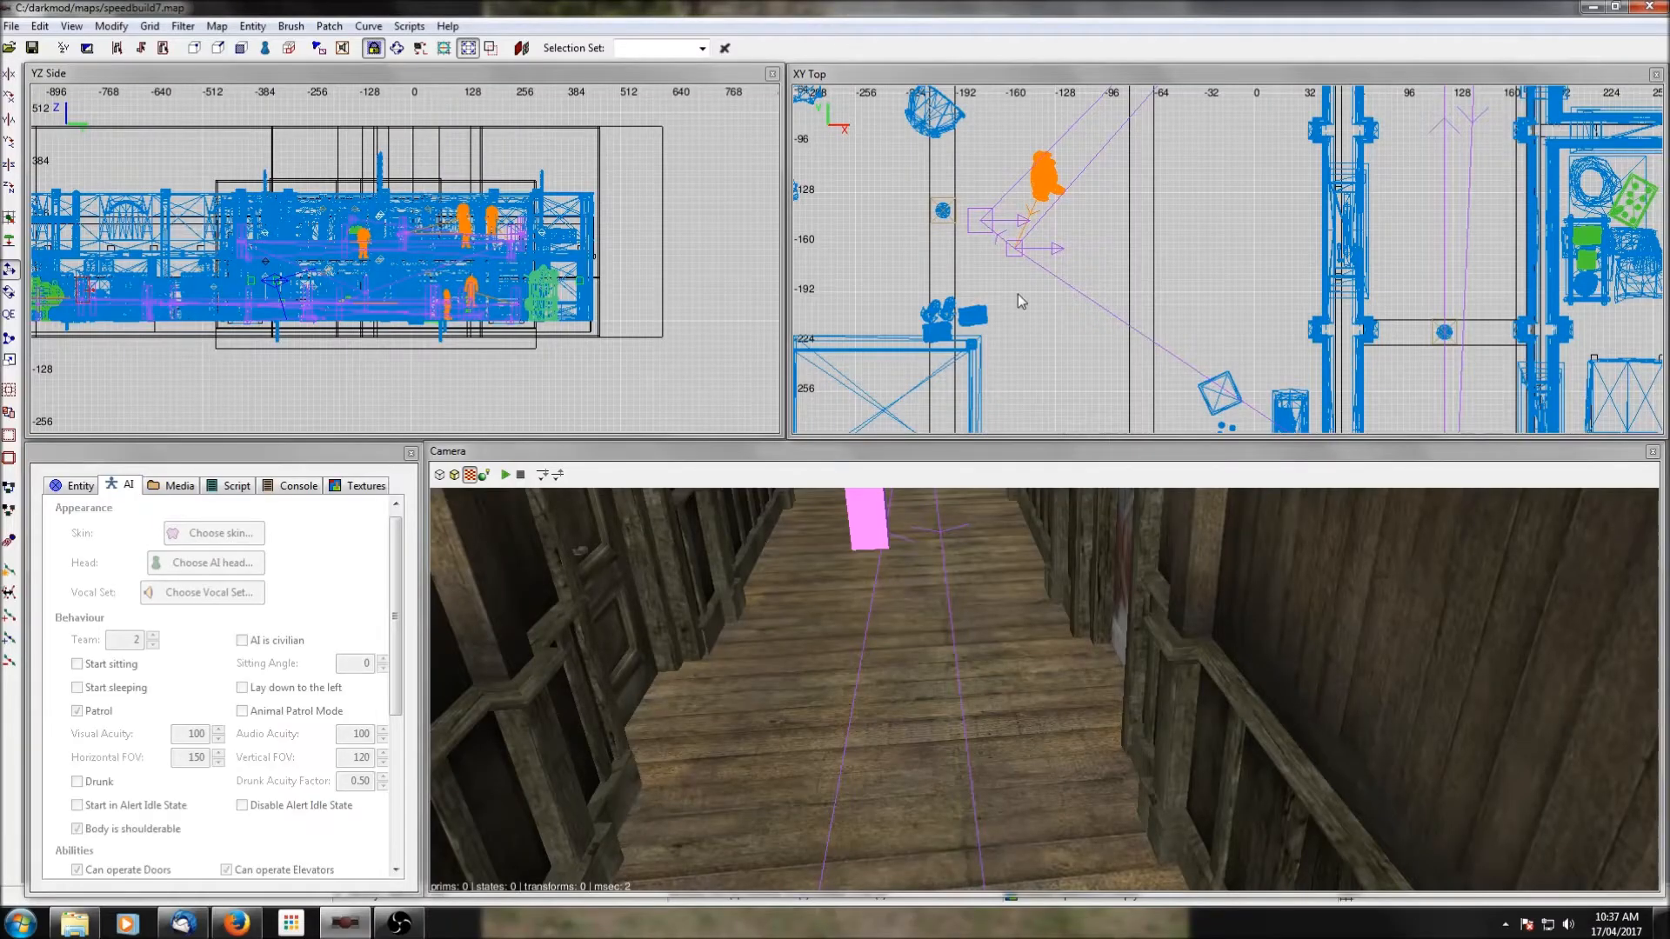
# Move the patrol path node near the row of crates closer to the crates, to about x 945, y -19.
pyautogui.scroll(-7, 1018, 294)
pyautogui.moveTo(1164, 296); pyautogui.dragTo(905, 306, button='right')
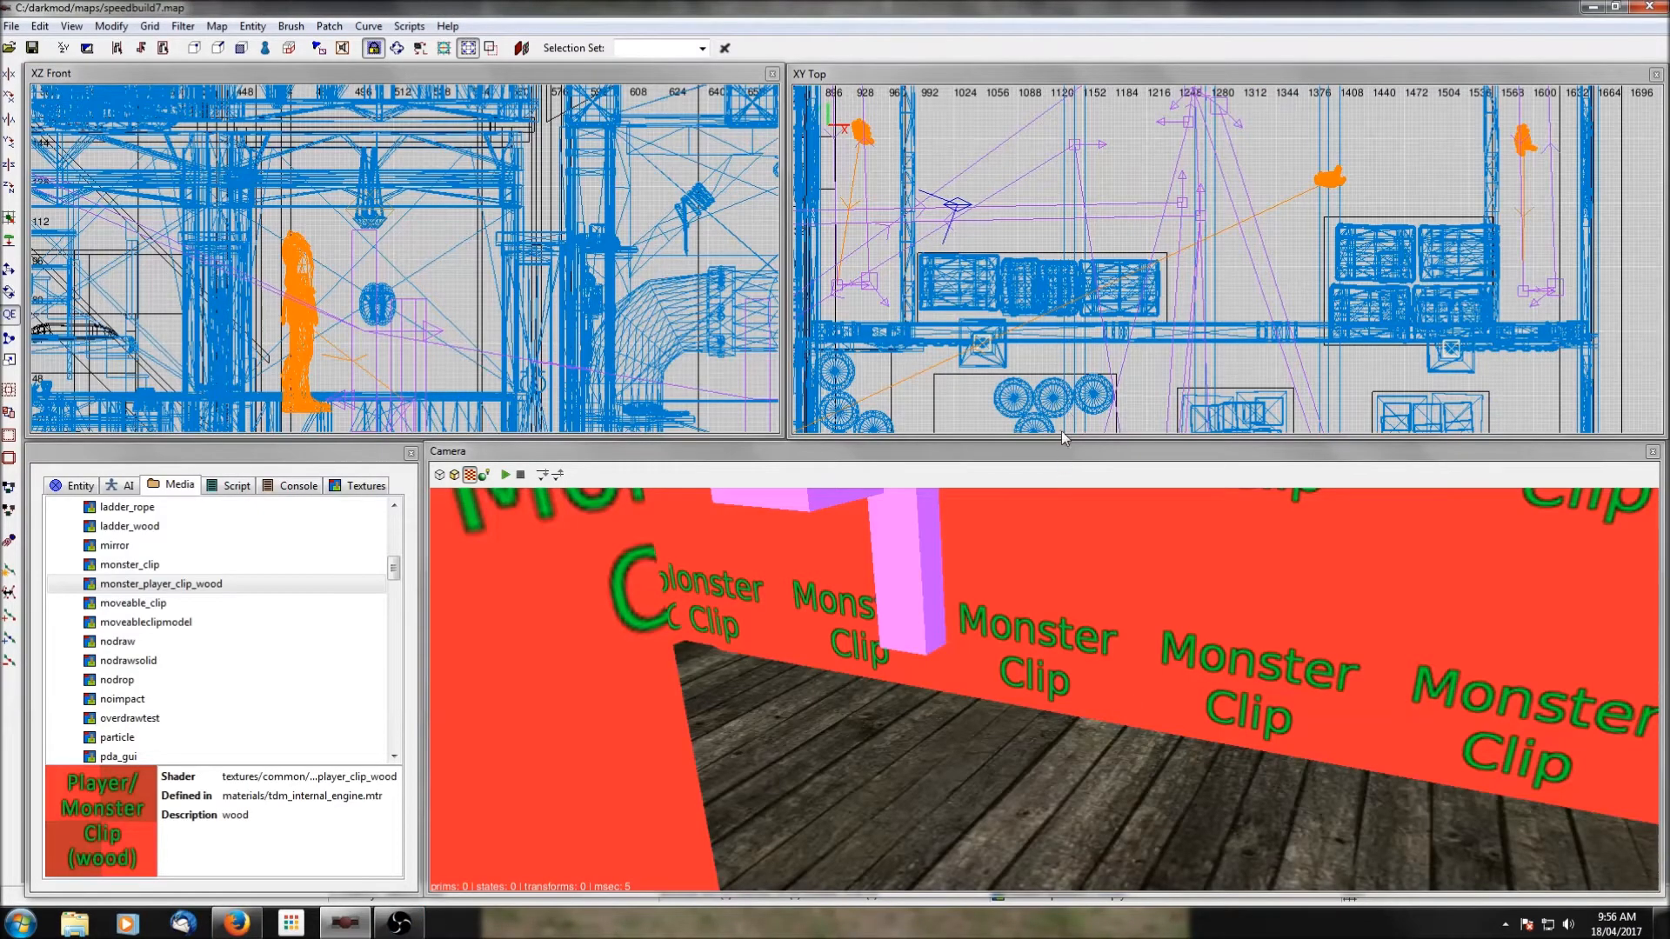
pyautogui.moveTo(1002, 303); pyautogui.dragTo(1146, 279, button='right')
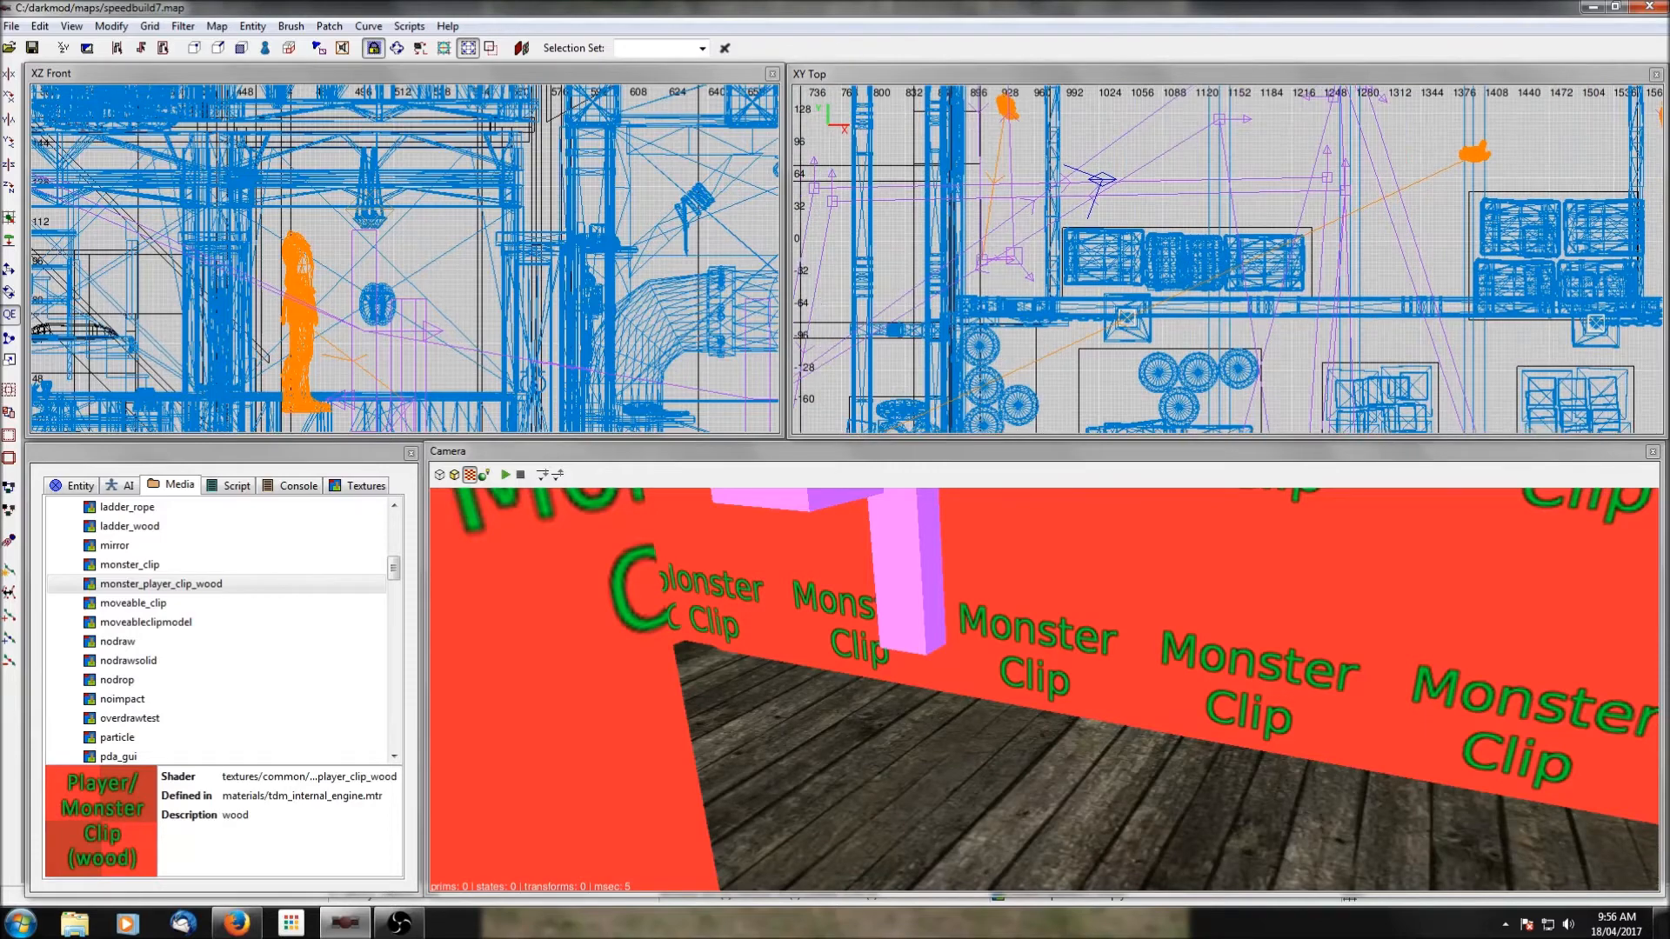
pyautogui.scroll(-2, 1200, 220)
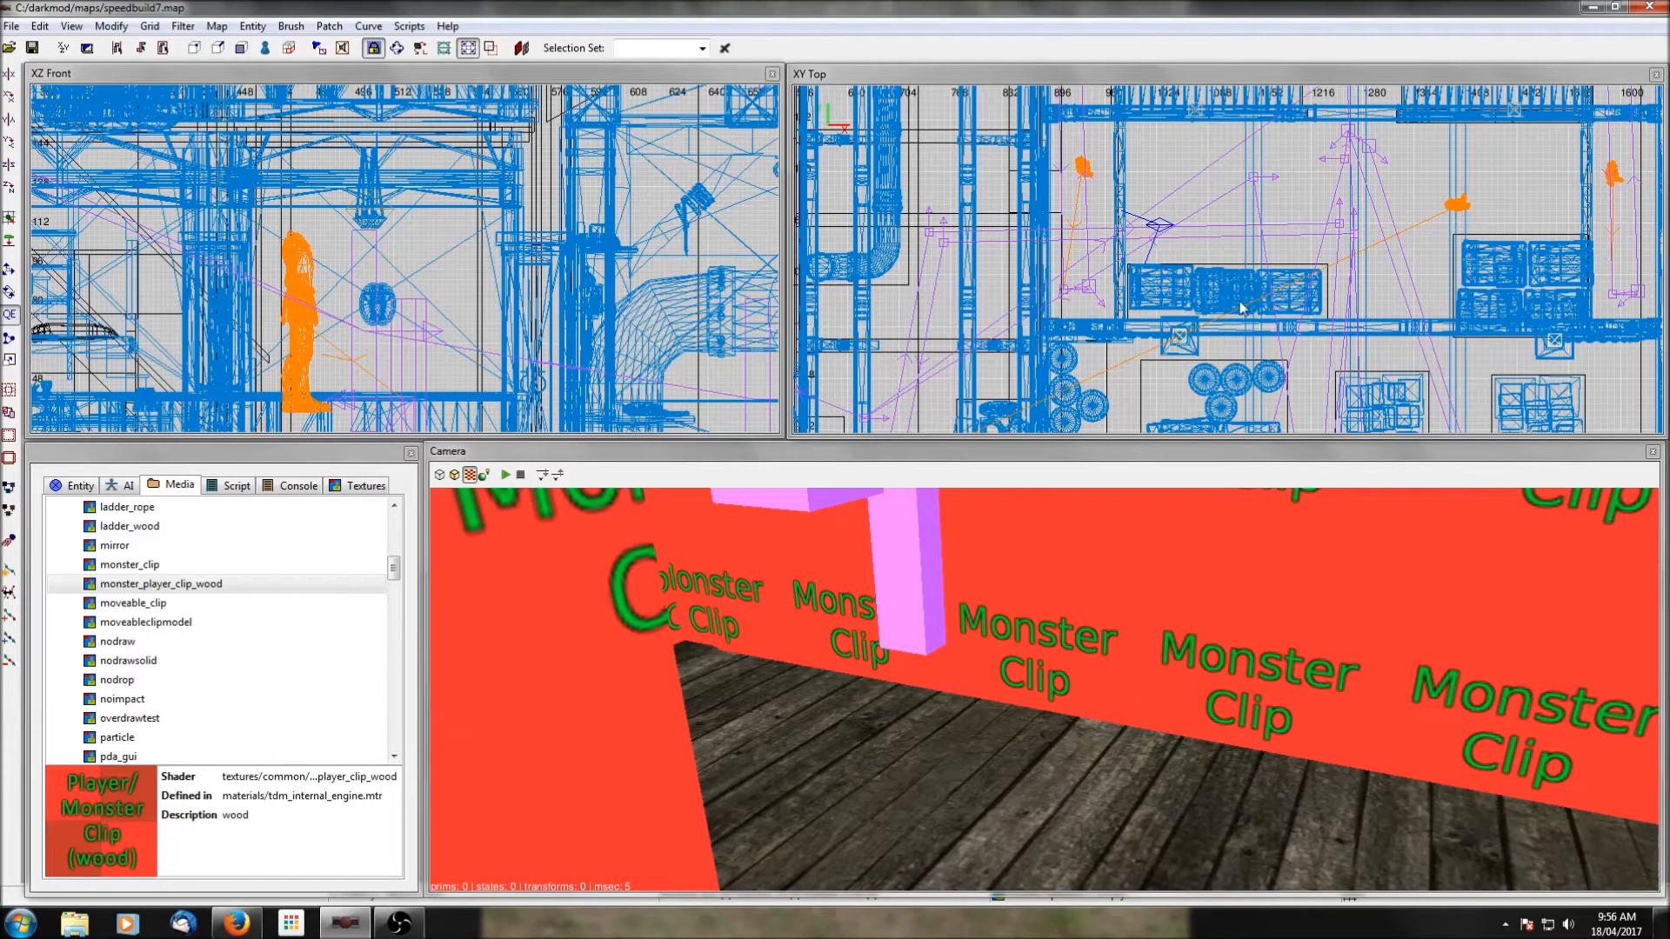
pyautogui.moveTo(1300, 581); pyautogui.dragTo(1283, 521, button='right')
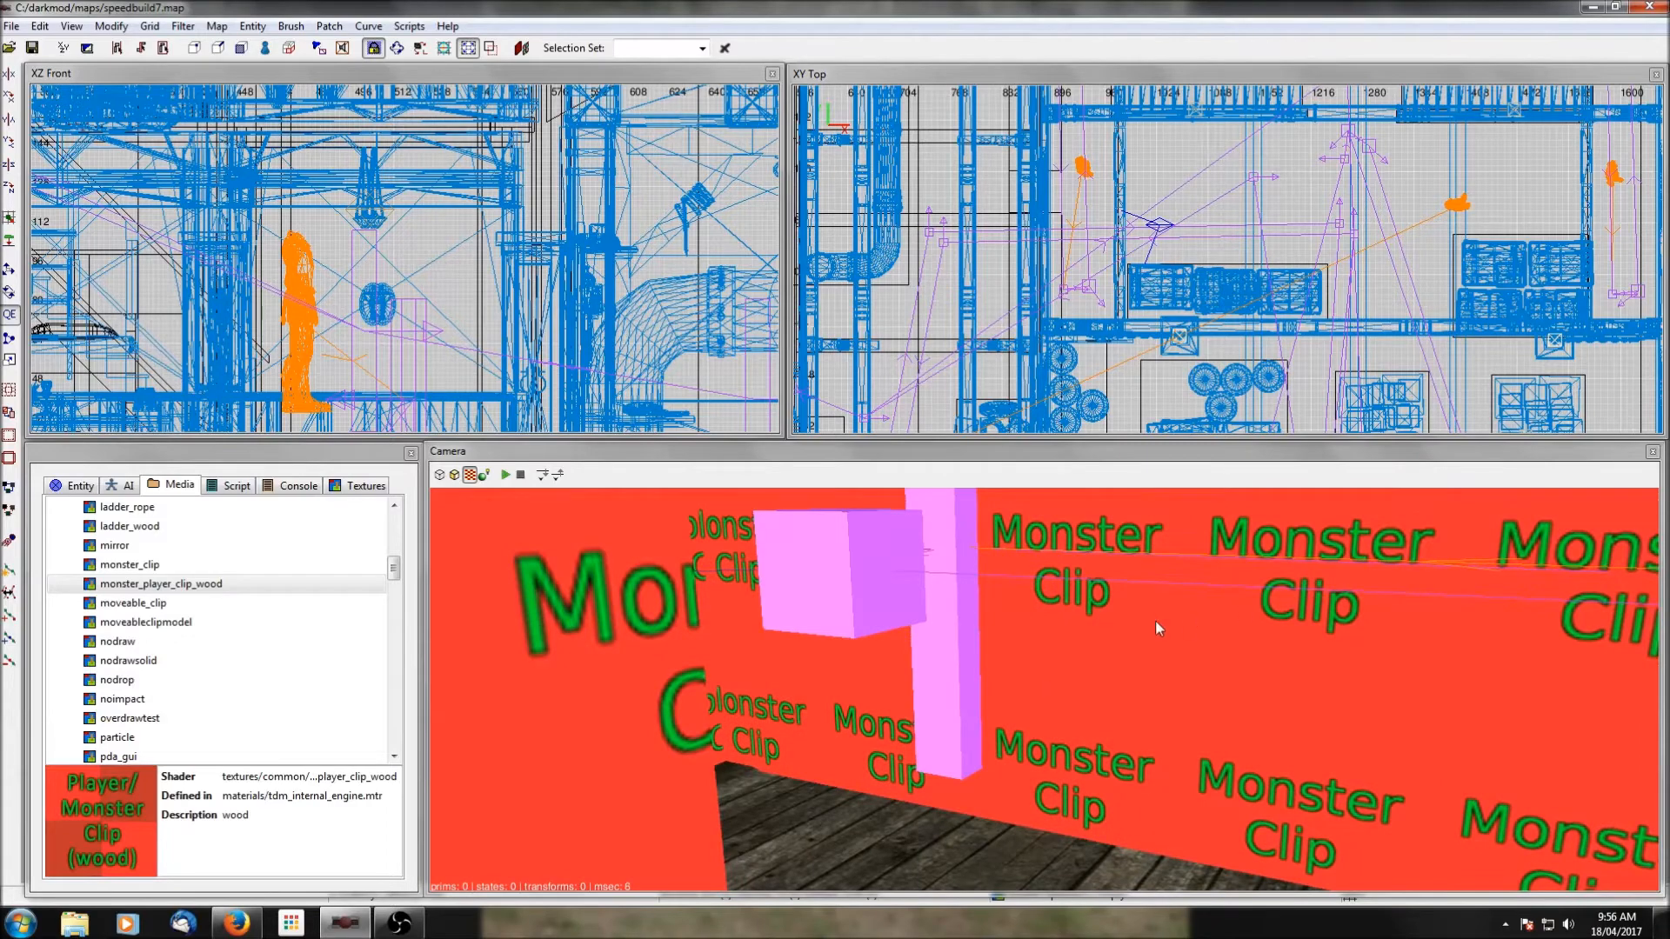
pyautogui.keyDown('shift'); pyautogui.click(945, 649); pyautogui.keyUp('shift')
pyautogui.scroll(2, 1055, 203)
pyautogui.moveTo(1050, 307); pyautogui.dragTo(1200, 284, button='right')
pyautogui.scroll(3, 1169, 295)
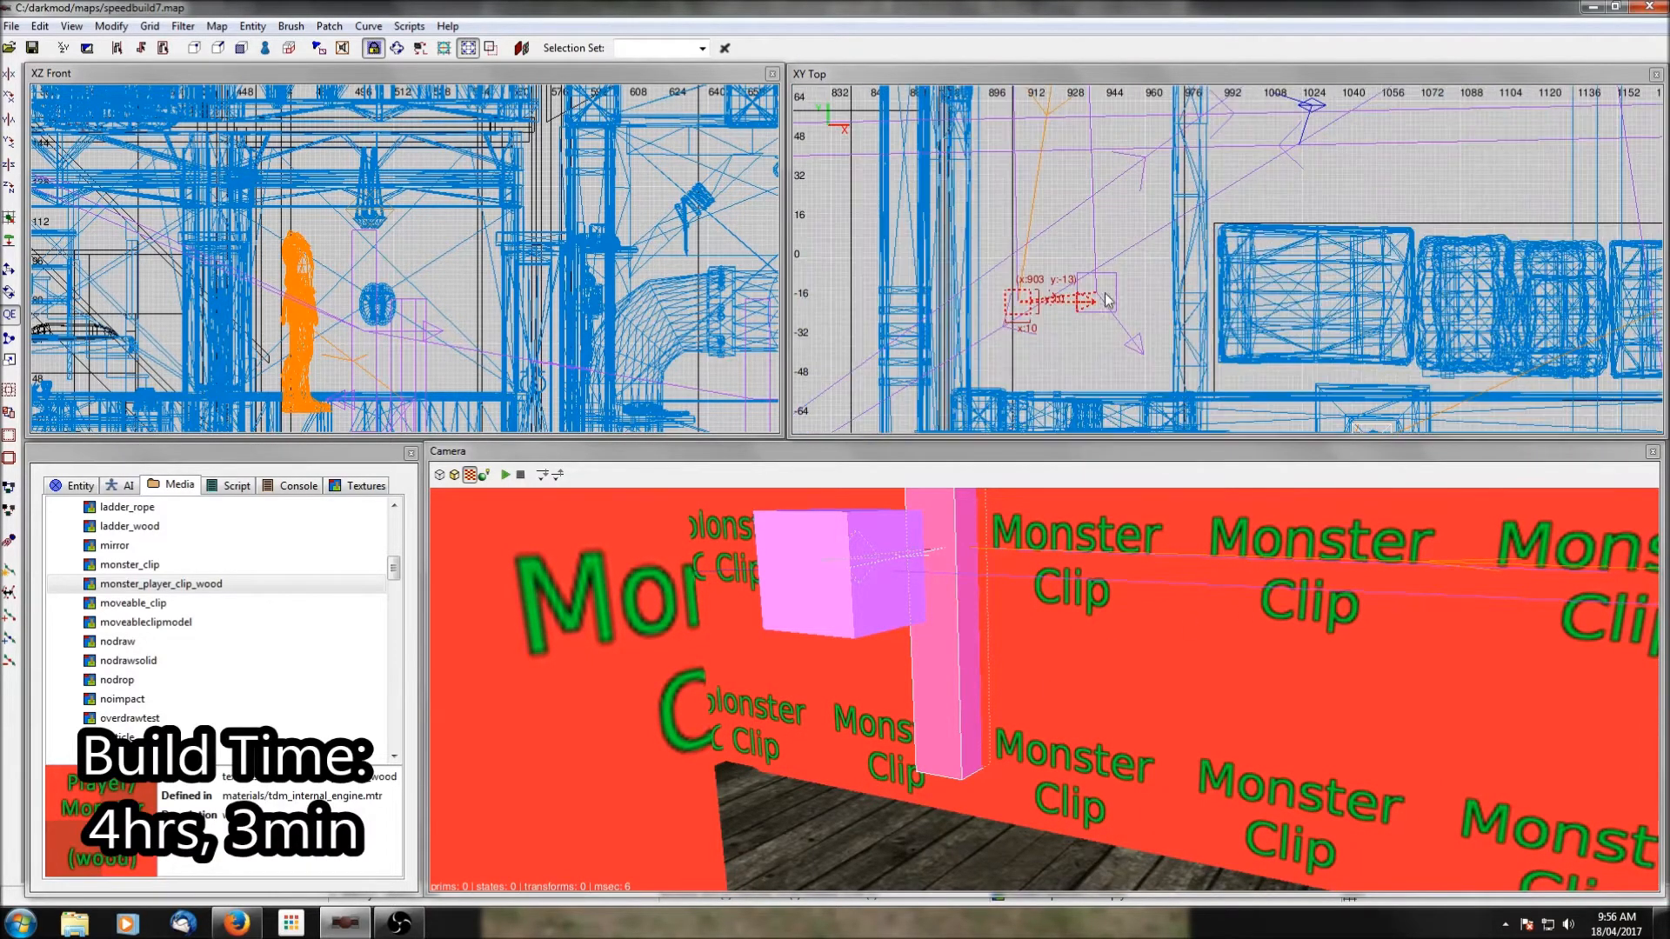
pyautogui.keyDown('shift'); pyautogui.click(1114, 569); pyautogui.keyUp('shift')
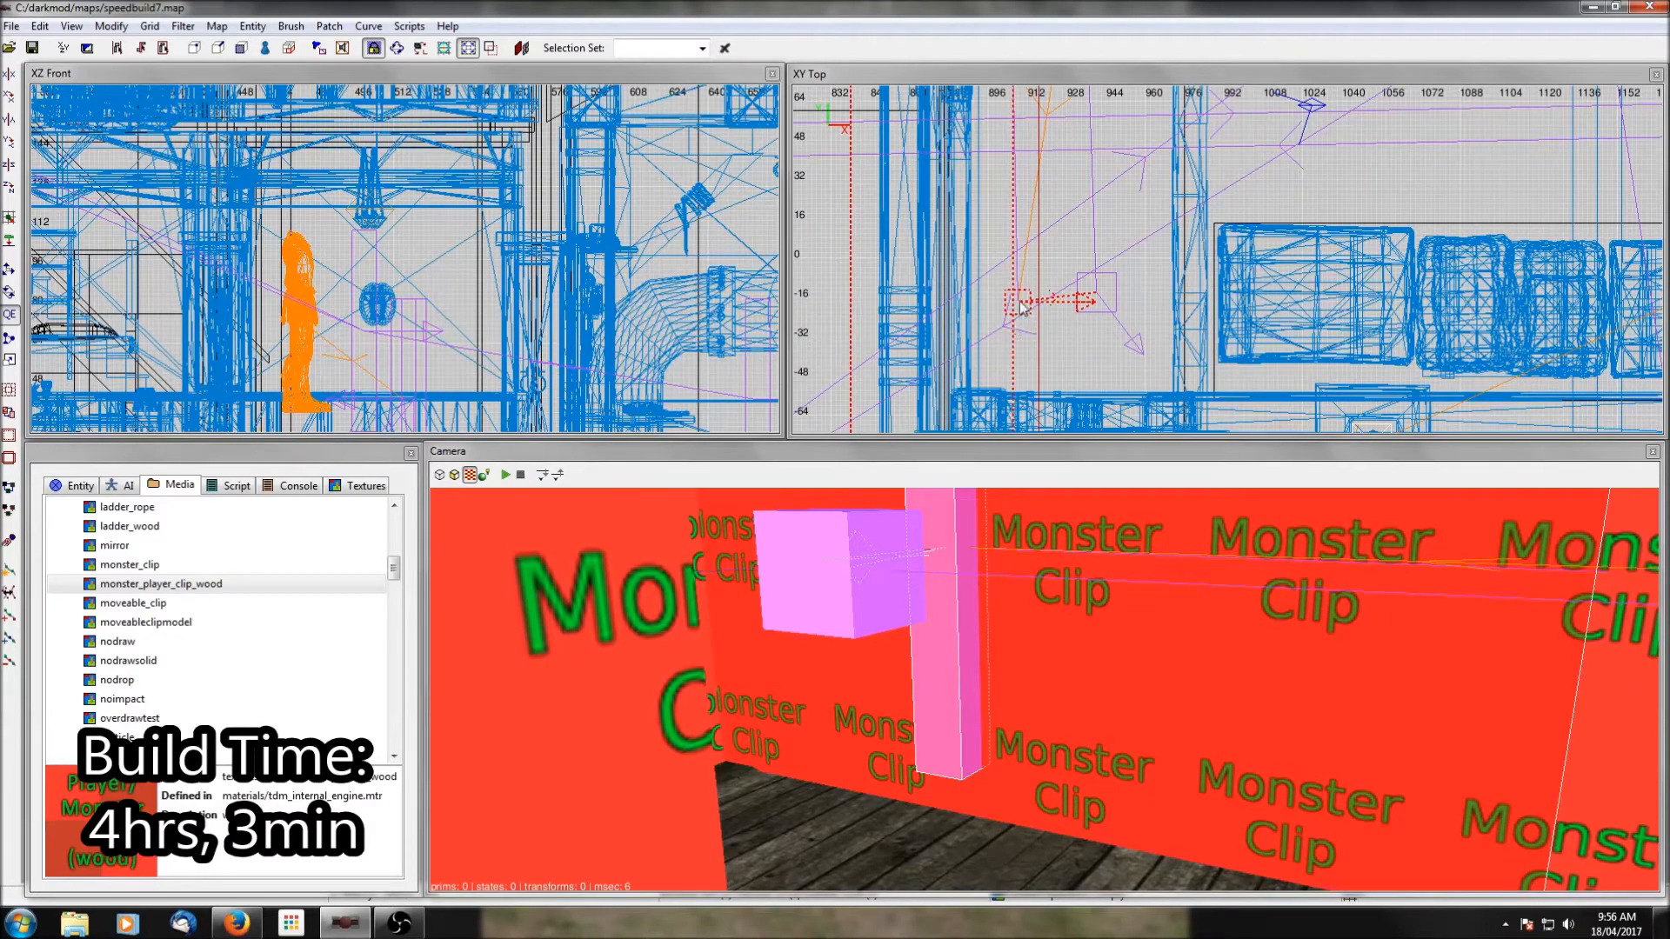
pyautogui.press('Escape')
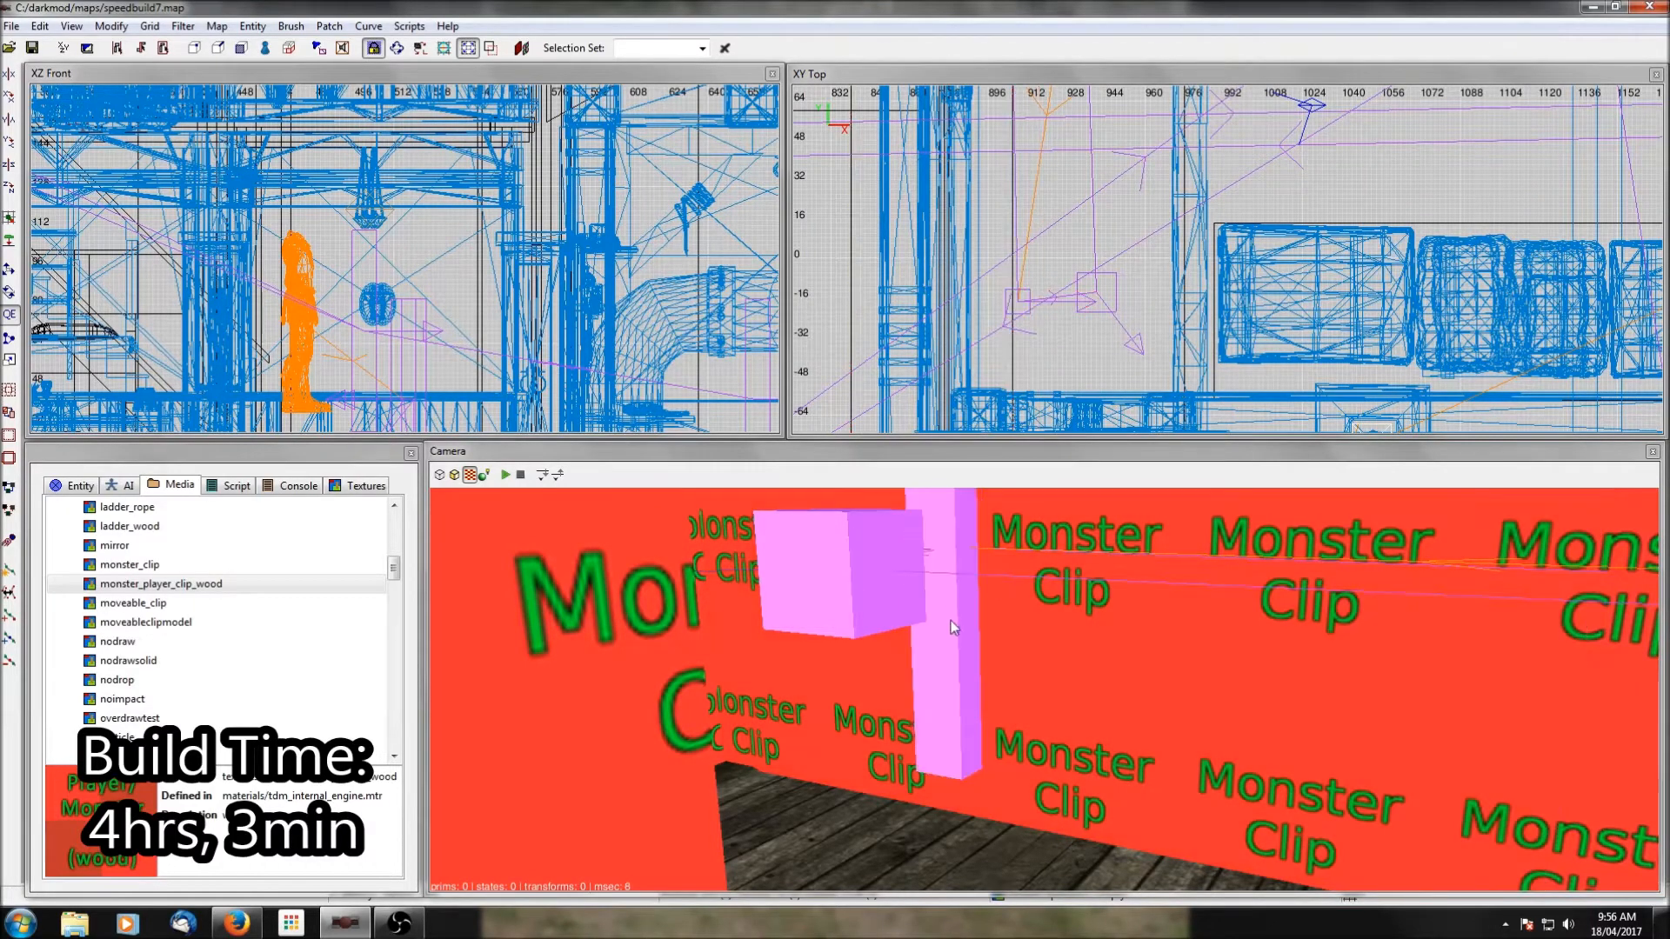
pyautogui.keyDown('shift'); pyautogui.click(951, 619); pyautogui.keyUp('shift')
pyautogui.moveTo(1029, 309); pyautogui.dragTo(1114, 315)
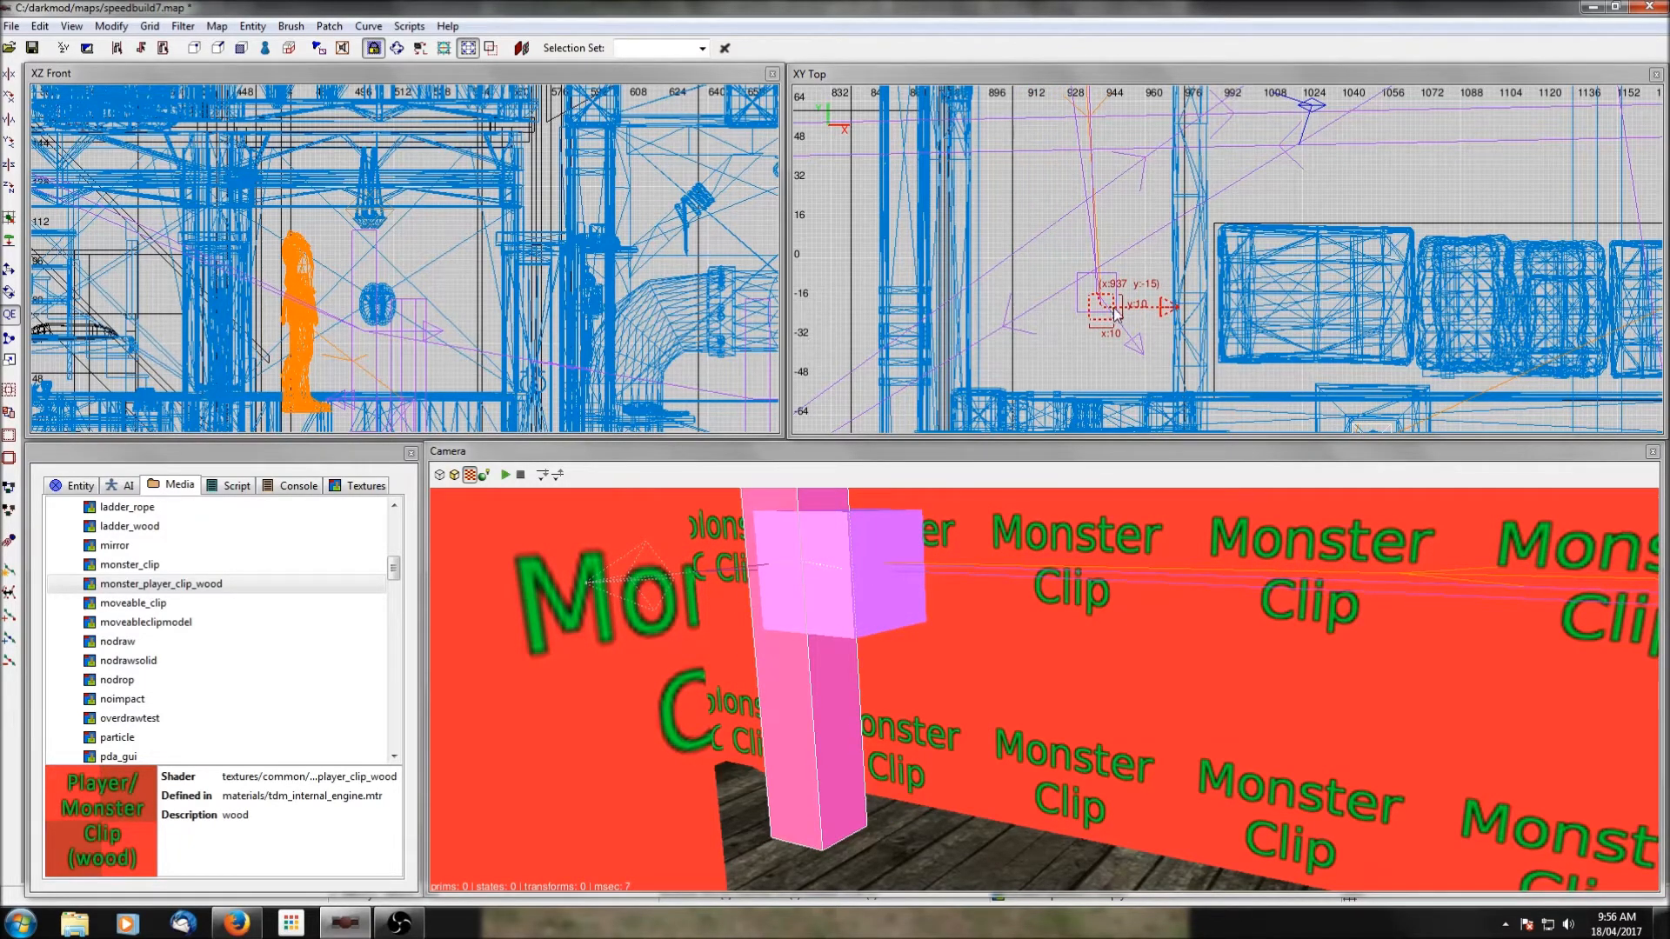
pyautogui.moveTo(1115, 316); pyautogui.dragTo(1136, 326)
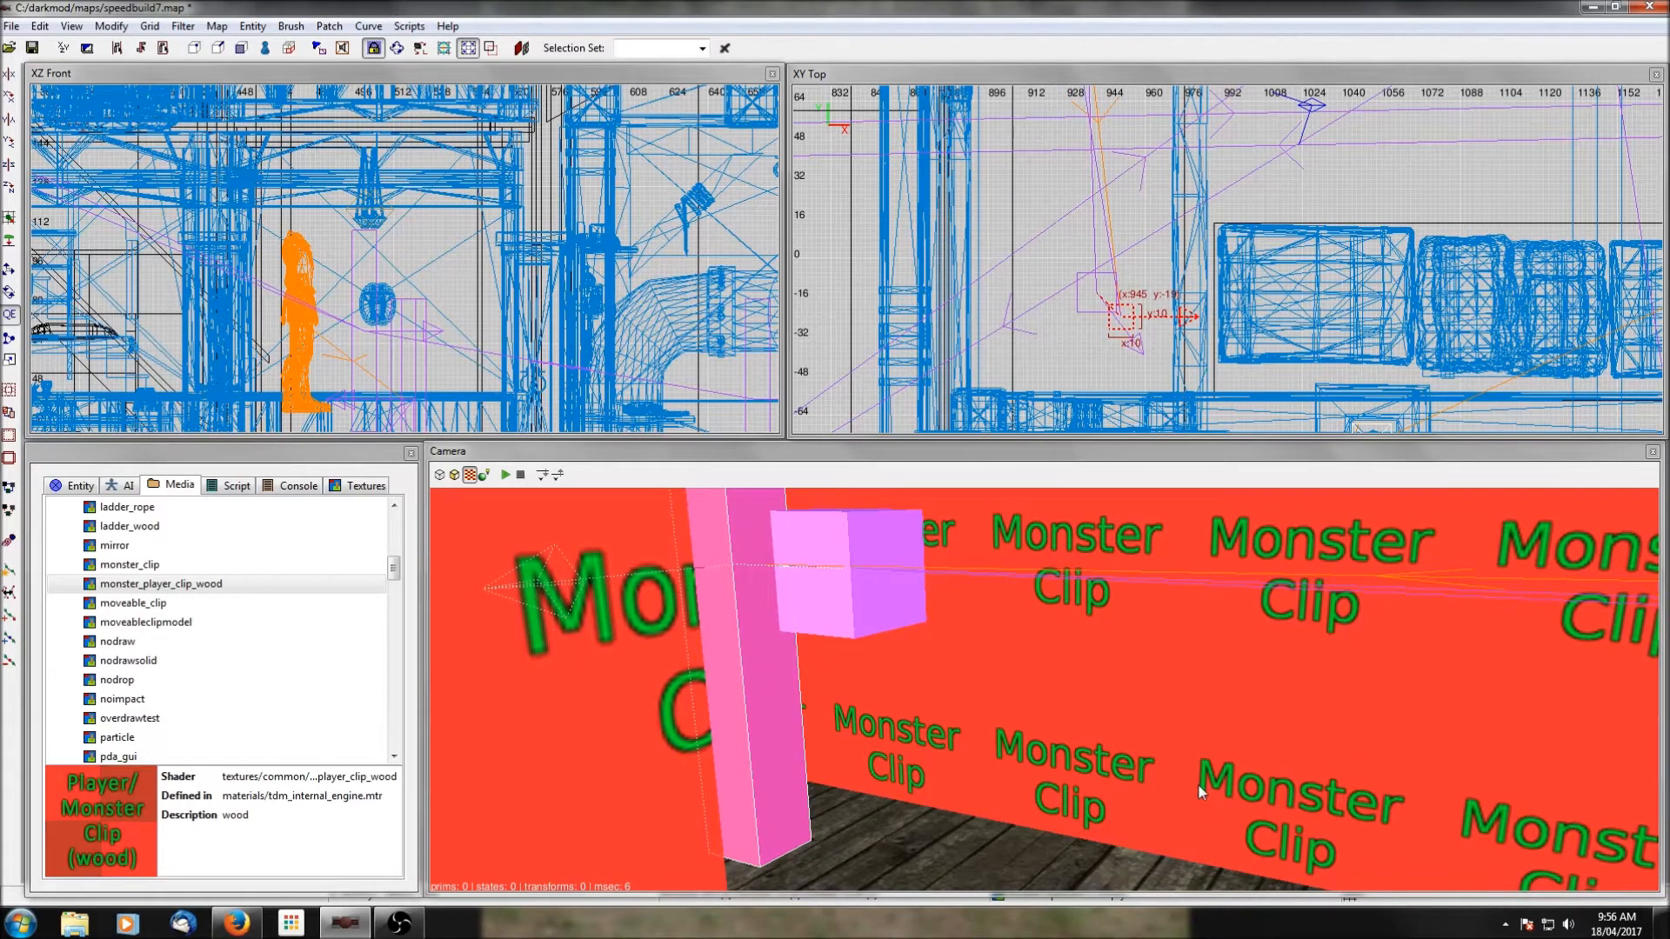
# Select the large ambient light and widen its volume along x on both sides so it covers the westernmost rooms.
pyautogui.scroll(-4, 1383, 275)
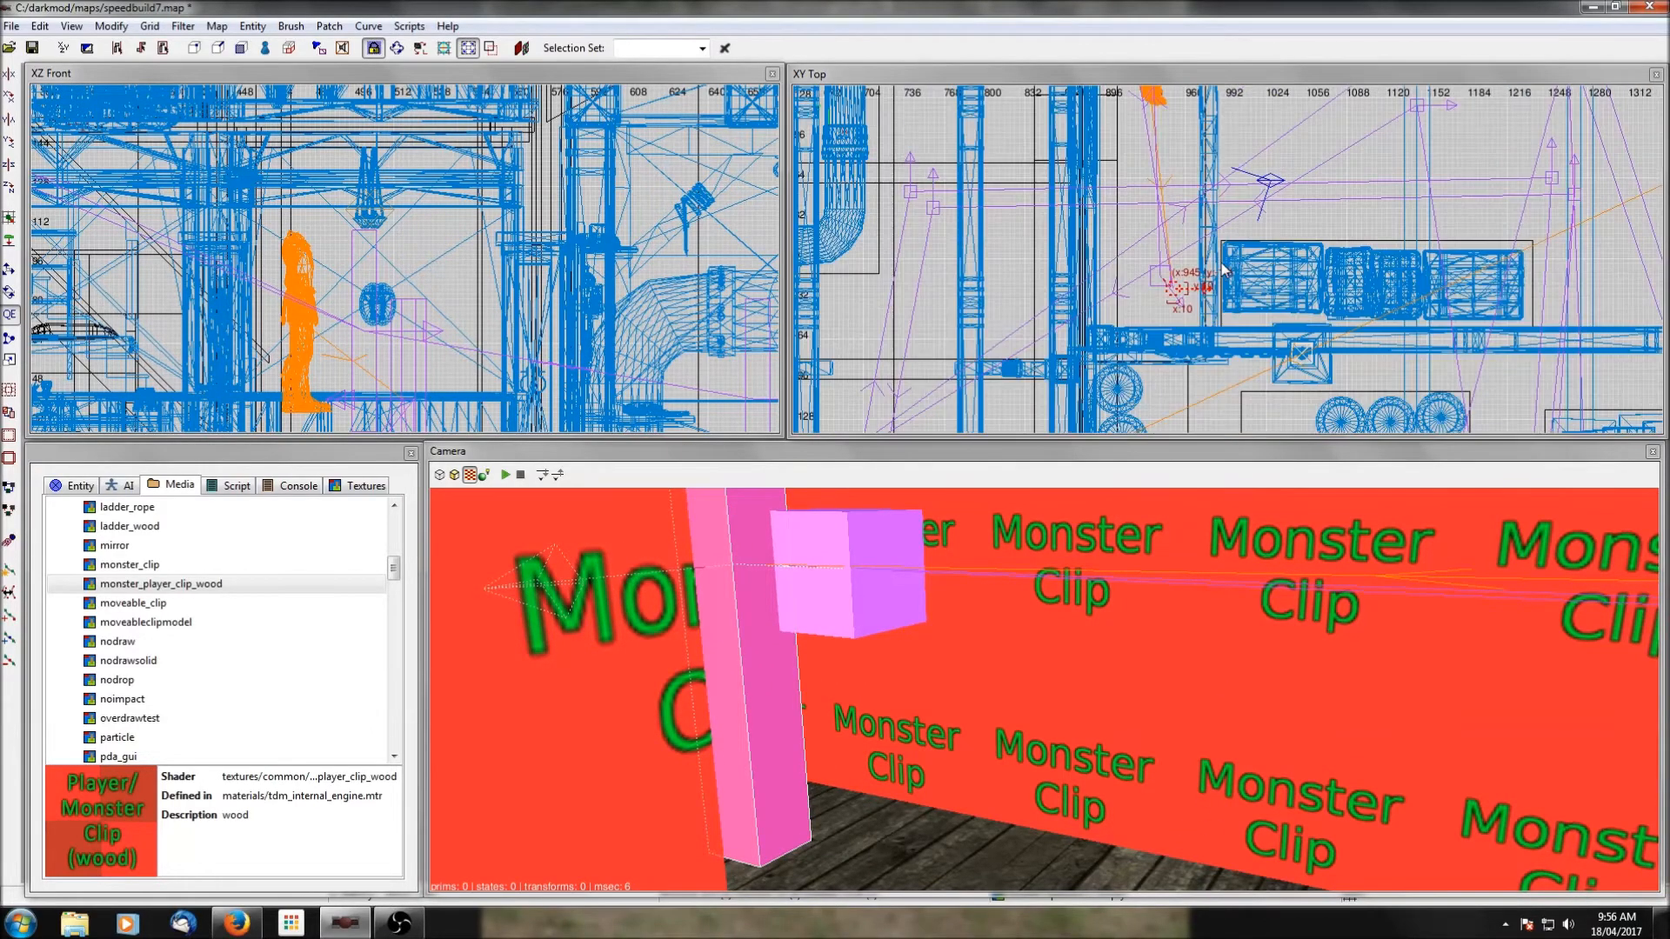
pyautogui.scroll(8, 1283, 291)
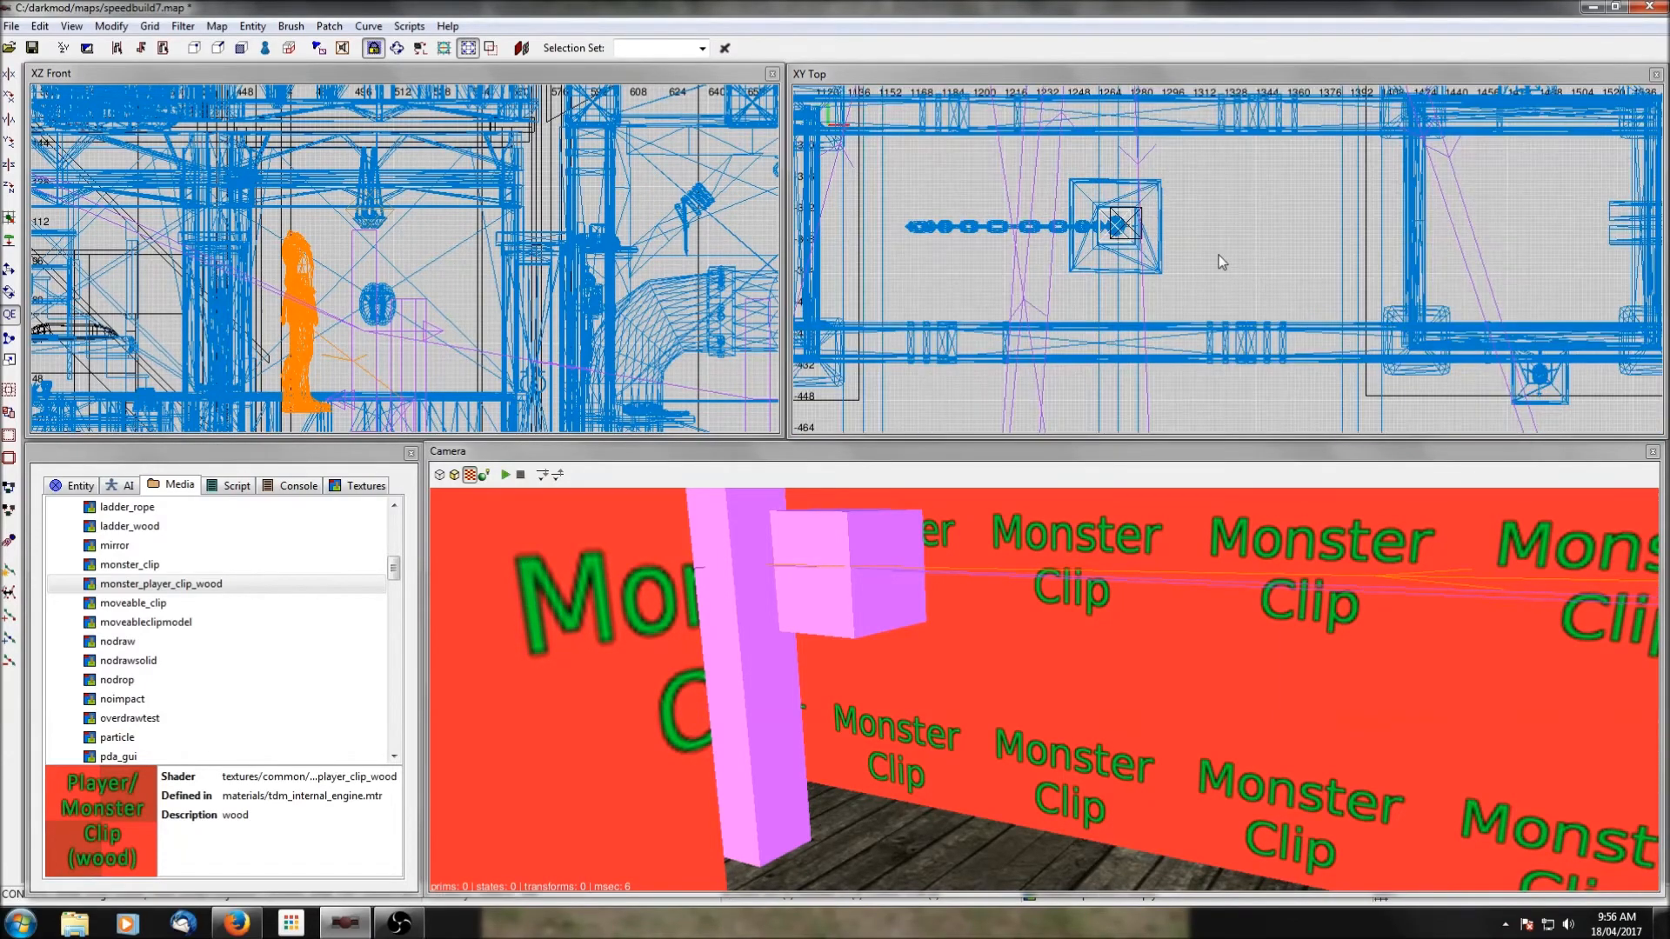
pyautogui.keyDown('ctrl'); pyautogui.middleClick(1218, 255); pyautogui.keyUp('ctrl')
pyautogui.rightClick(1244, 638)
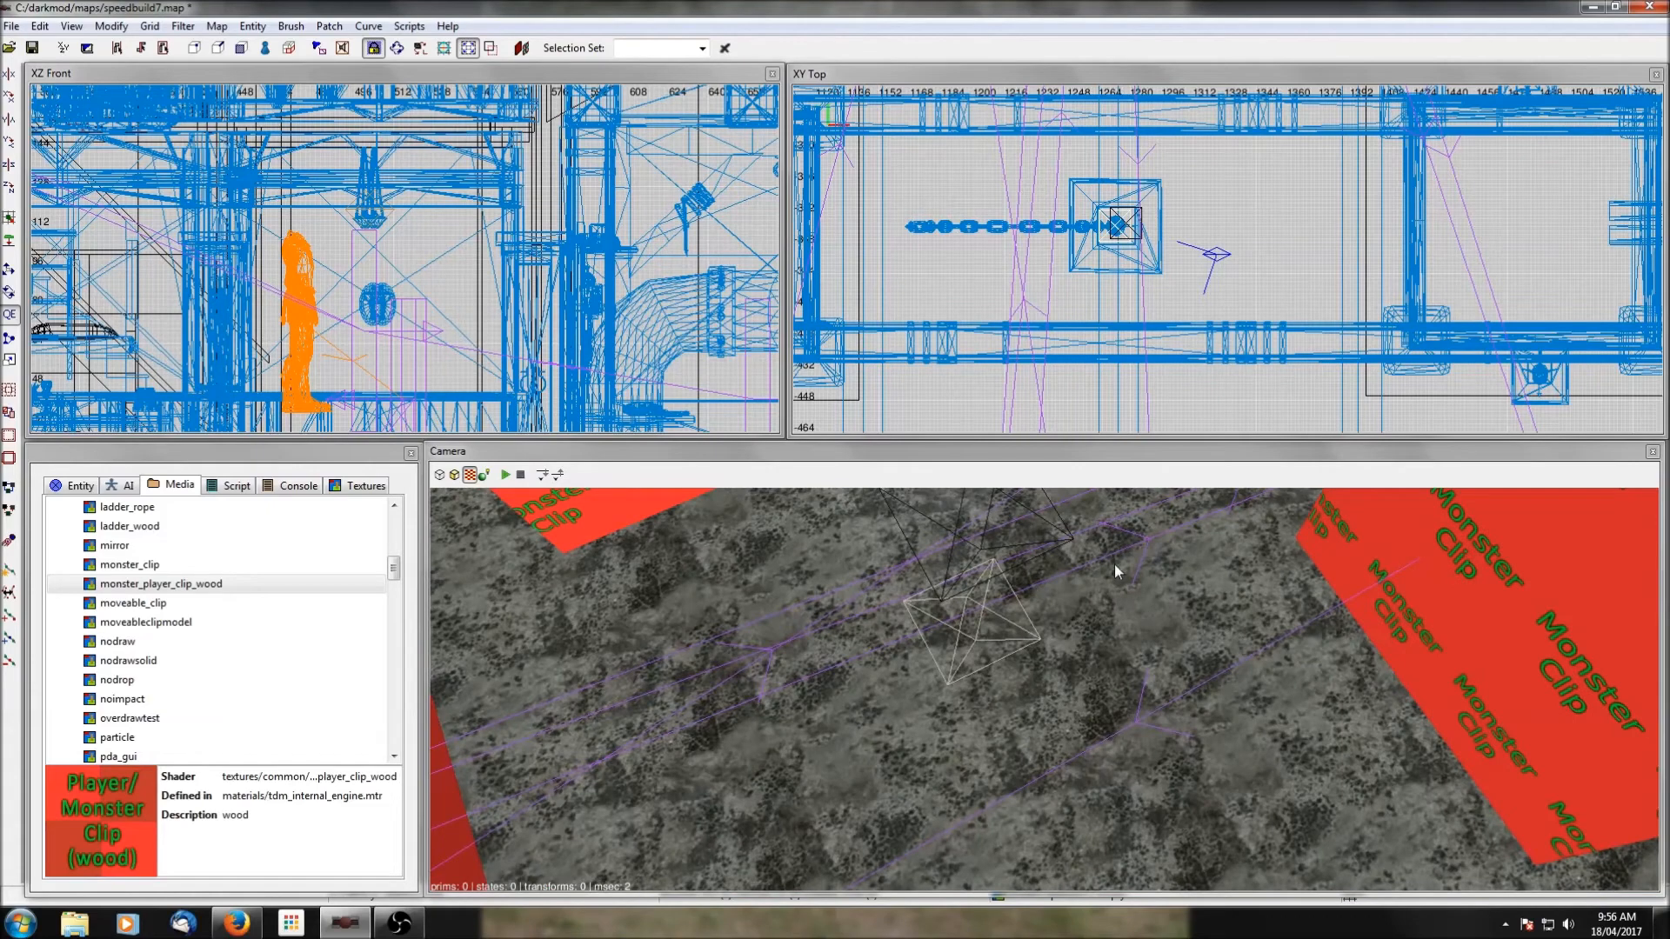
pyautogui.scroll(-5, 1135, 272)
pyautogui.scroll(-2, 1136, 272)
pyautogui.scroll(1, 1141, 252)
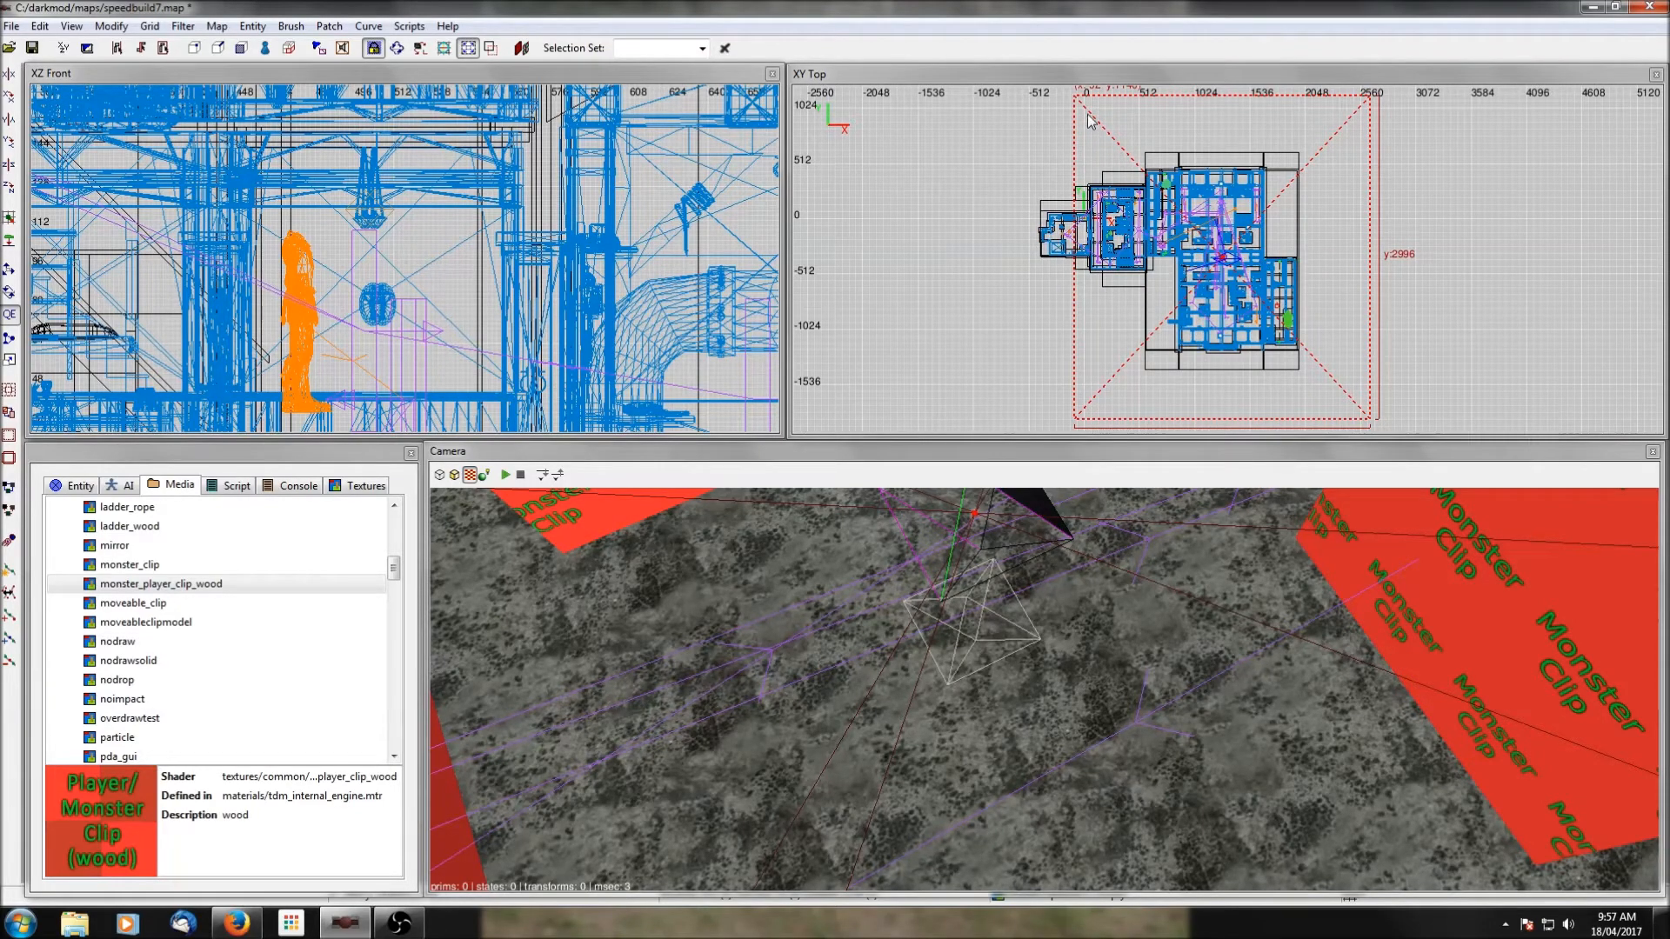
pyautogui.moveTo(1047, 301); pyautogui.dragTo(990, 310)
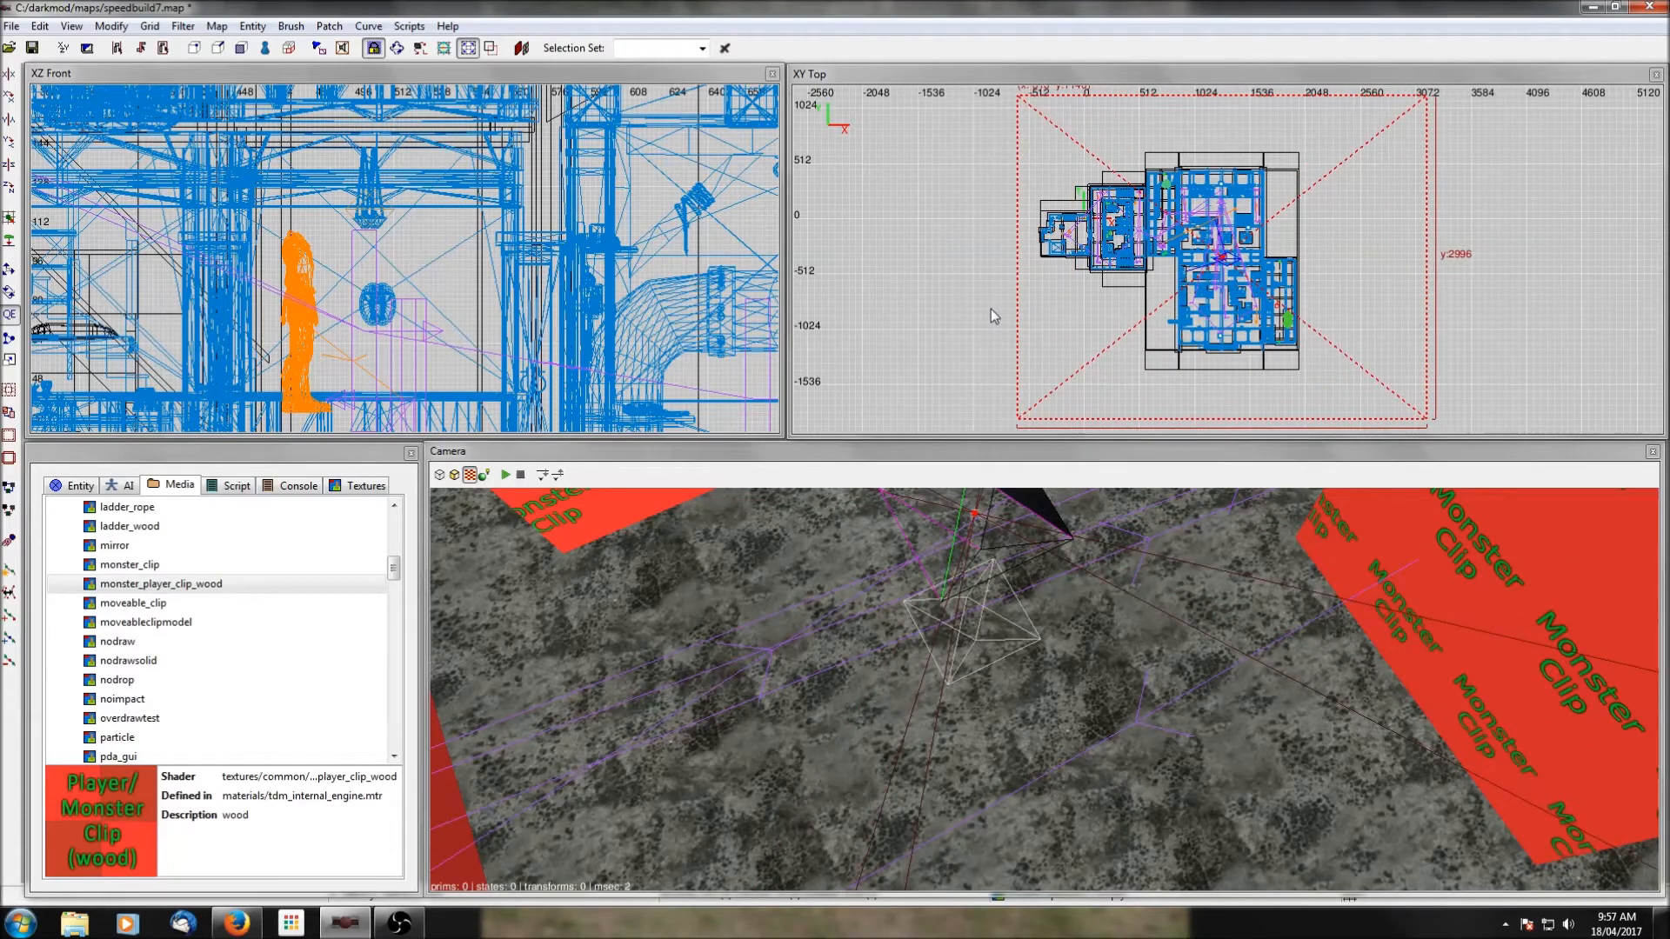
pyautogui.scroll(2, 1256, 261)
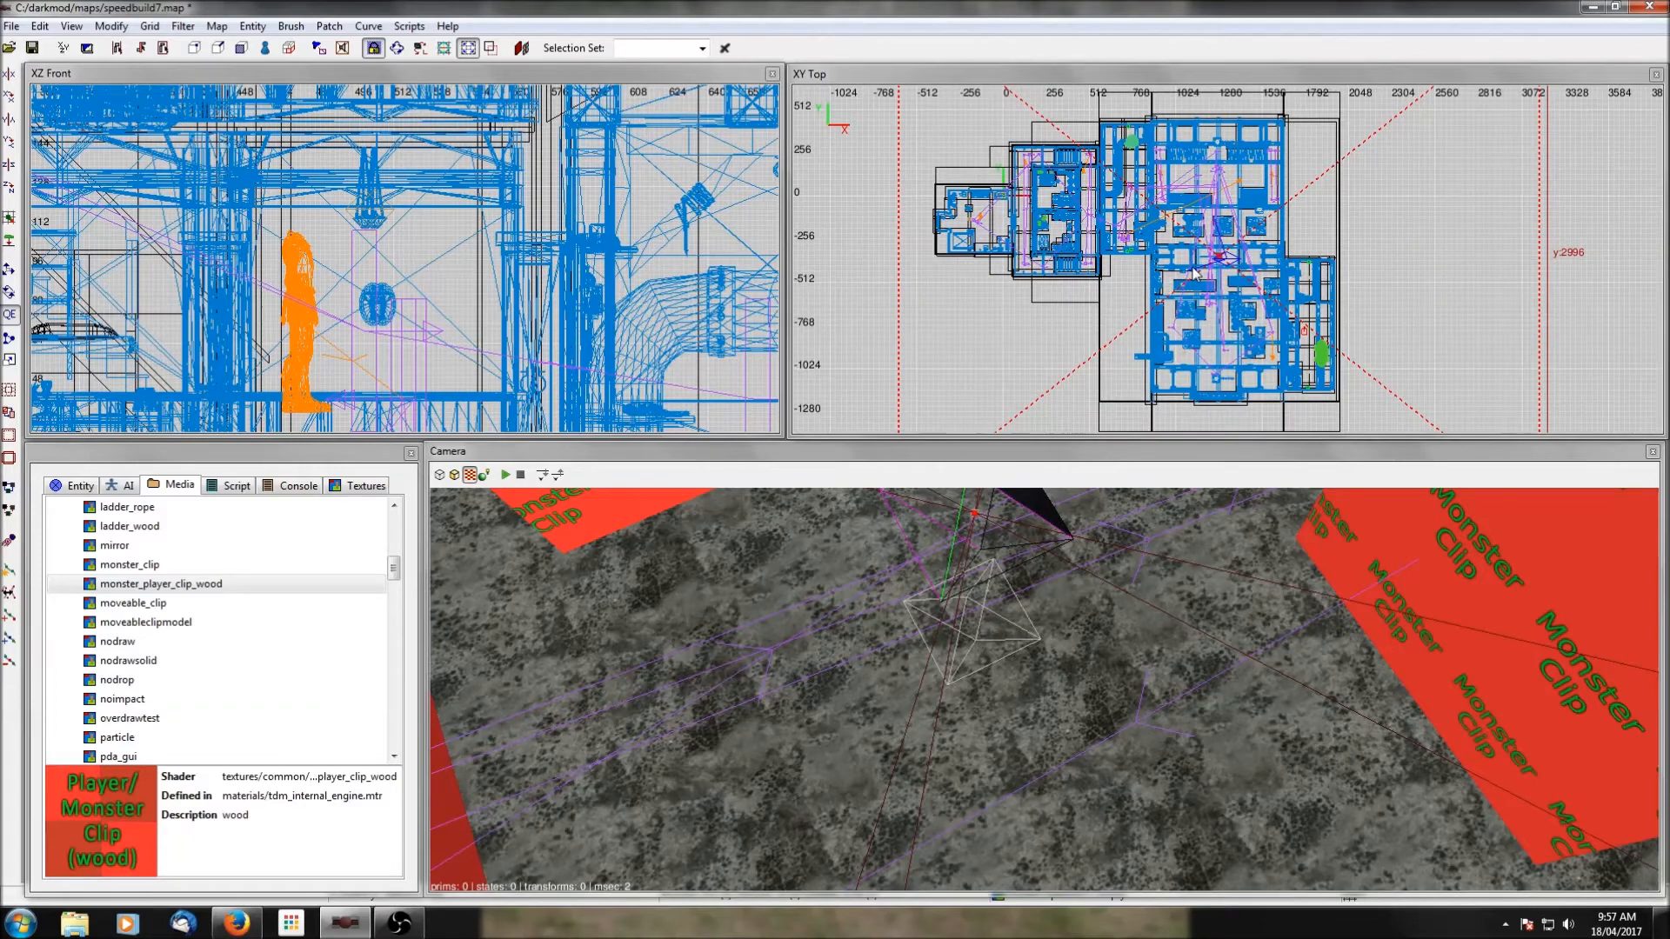
# Set the ambient light's colour to rgb(15, 15, 15) and deselect the light.
pyautogui.press('l')
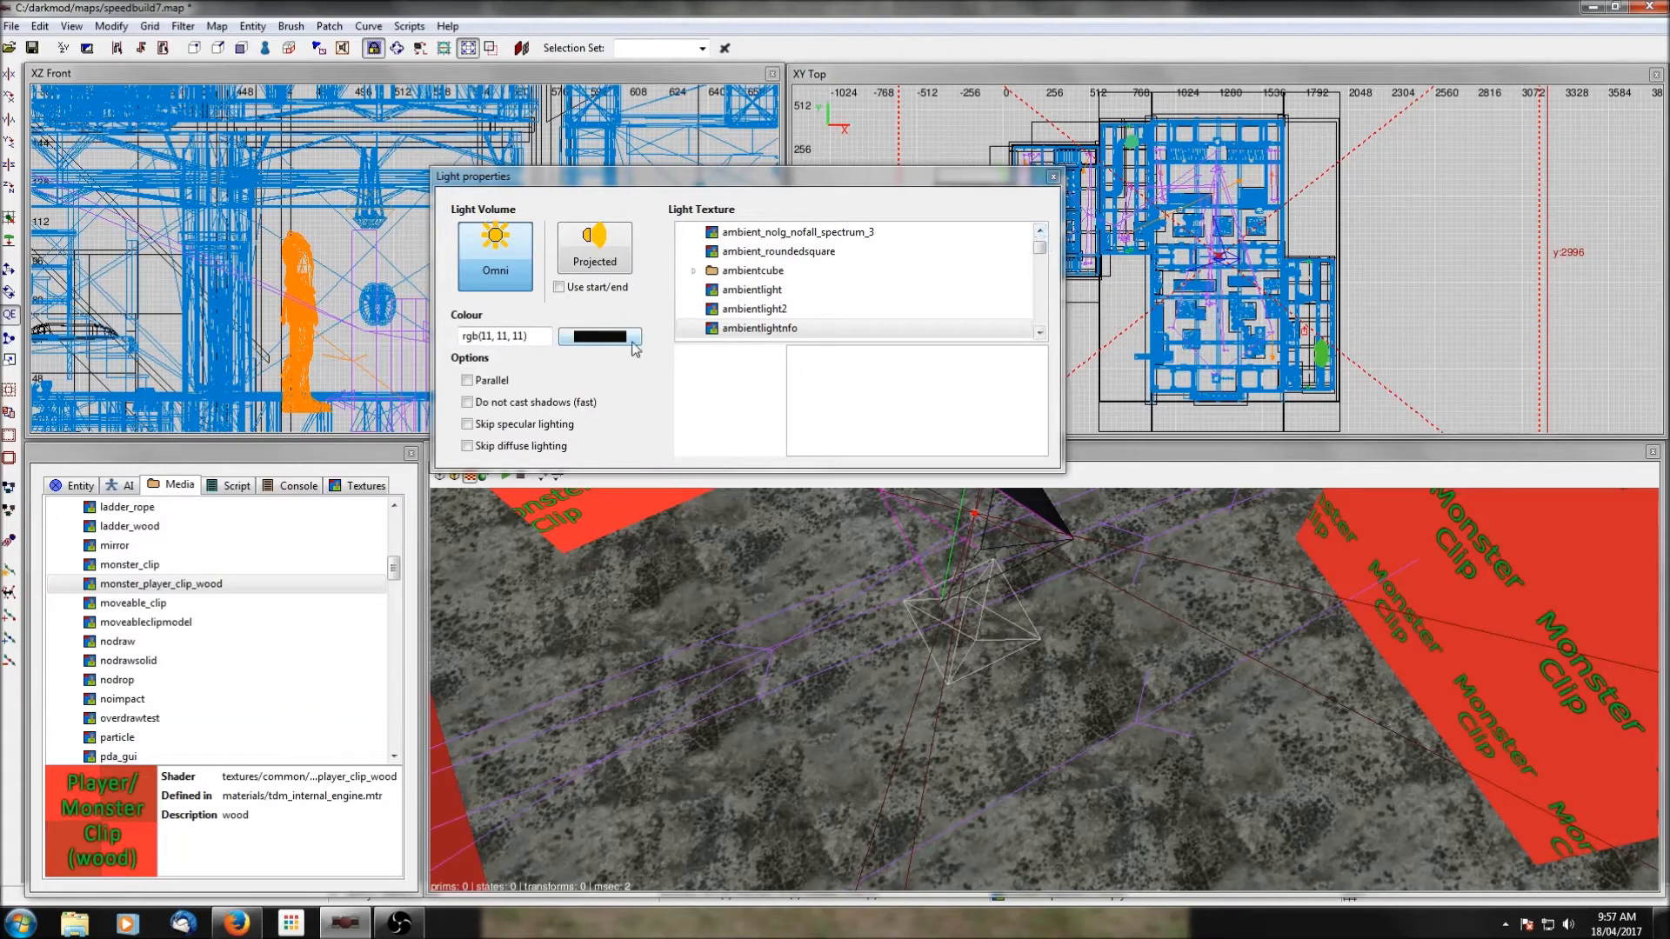
pyautogui.click(600, 338)
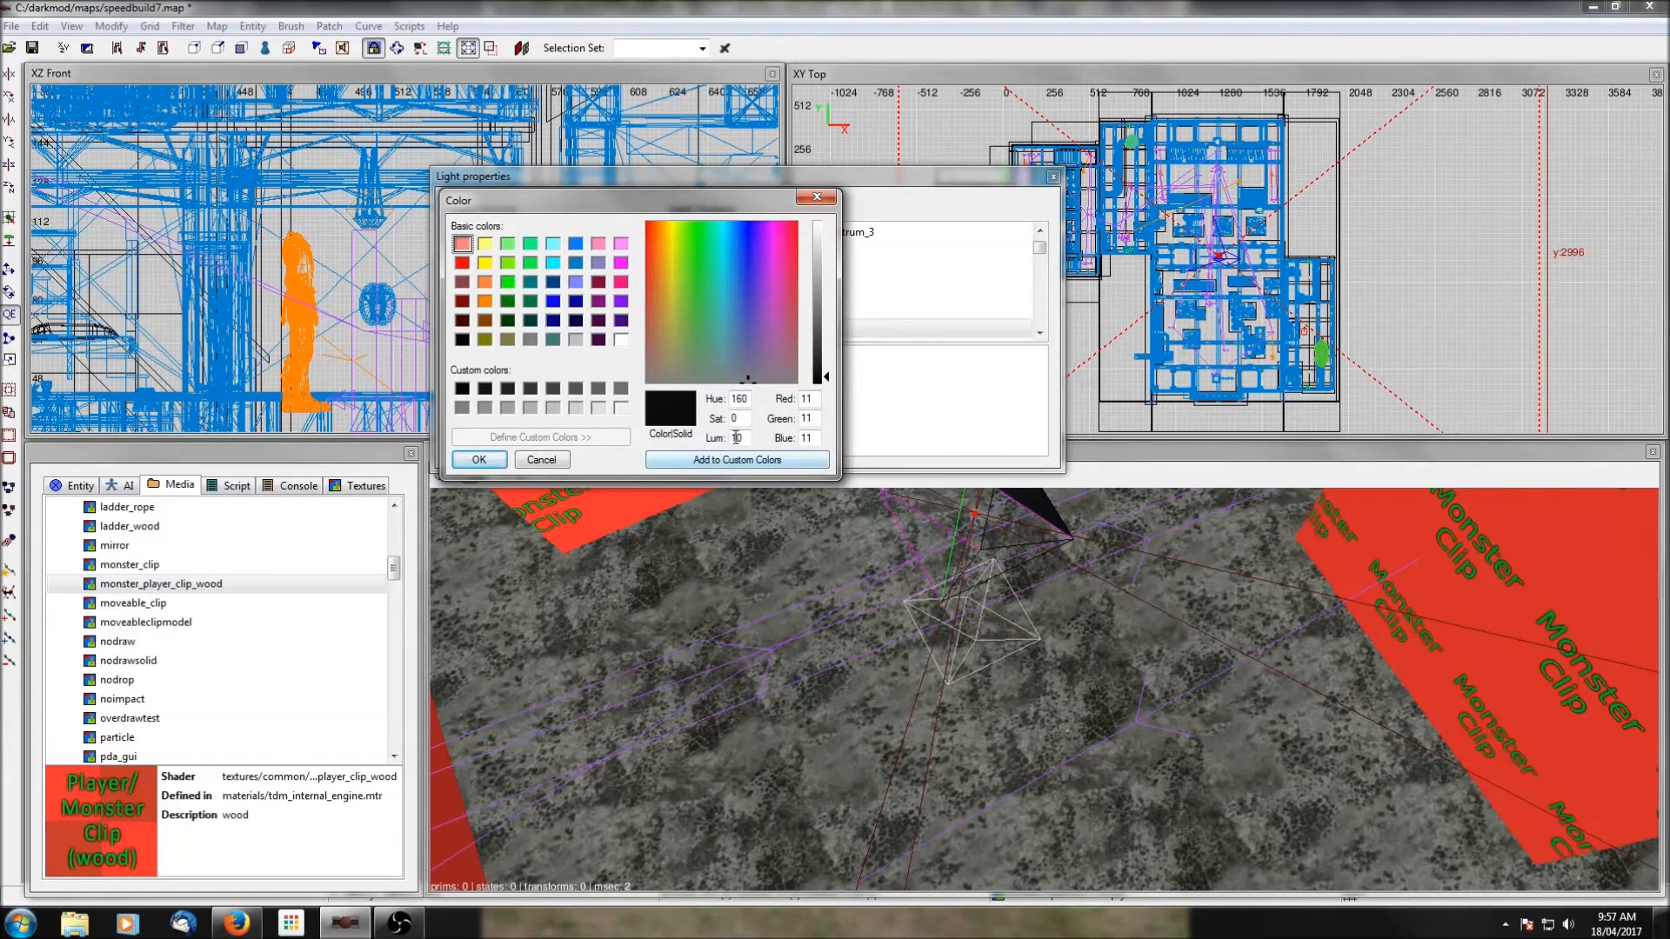
pyautogui.moveTo(736, 438); pyautogui.dragTo(740, 437)
pyautogui.write('5')
pyautogui.click(478, 459)
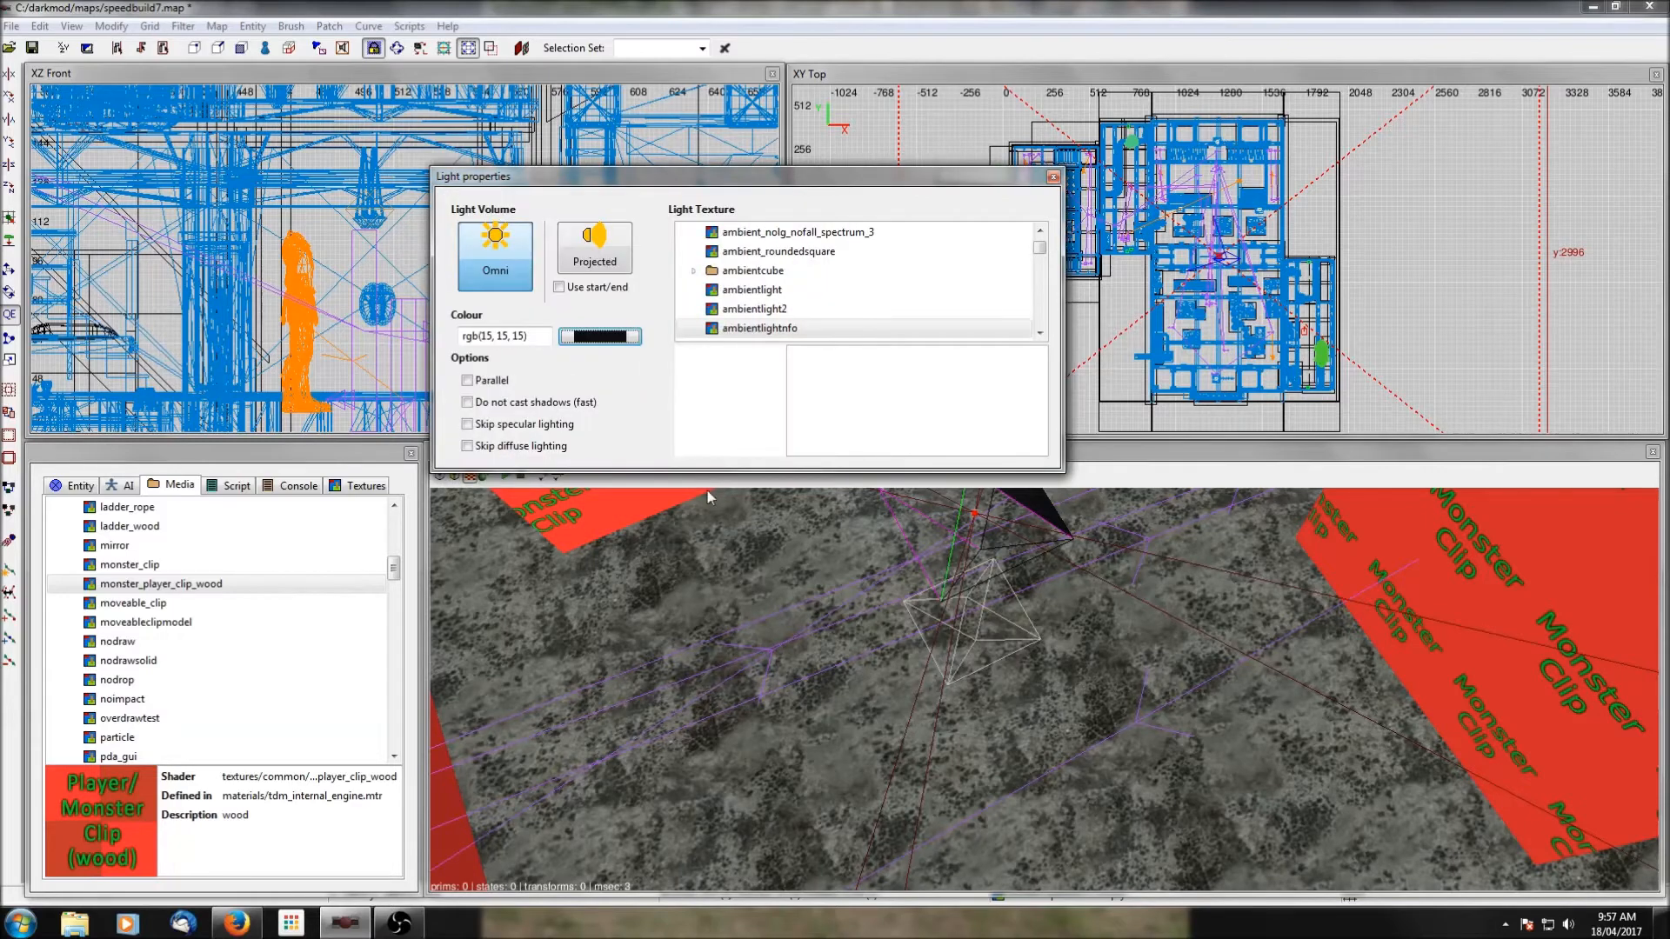
pyautogui.click(1053, 177)
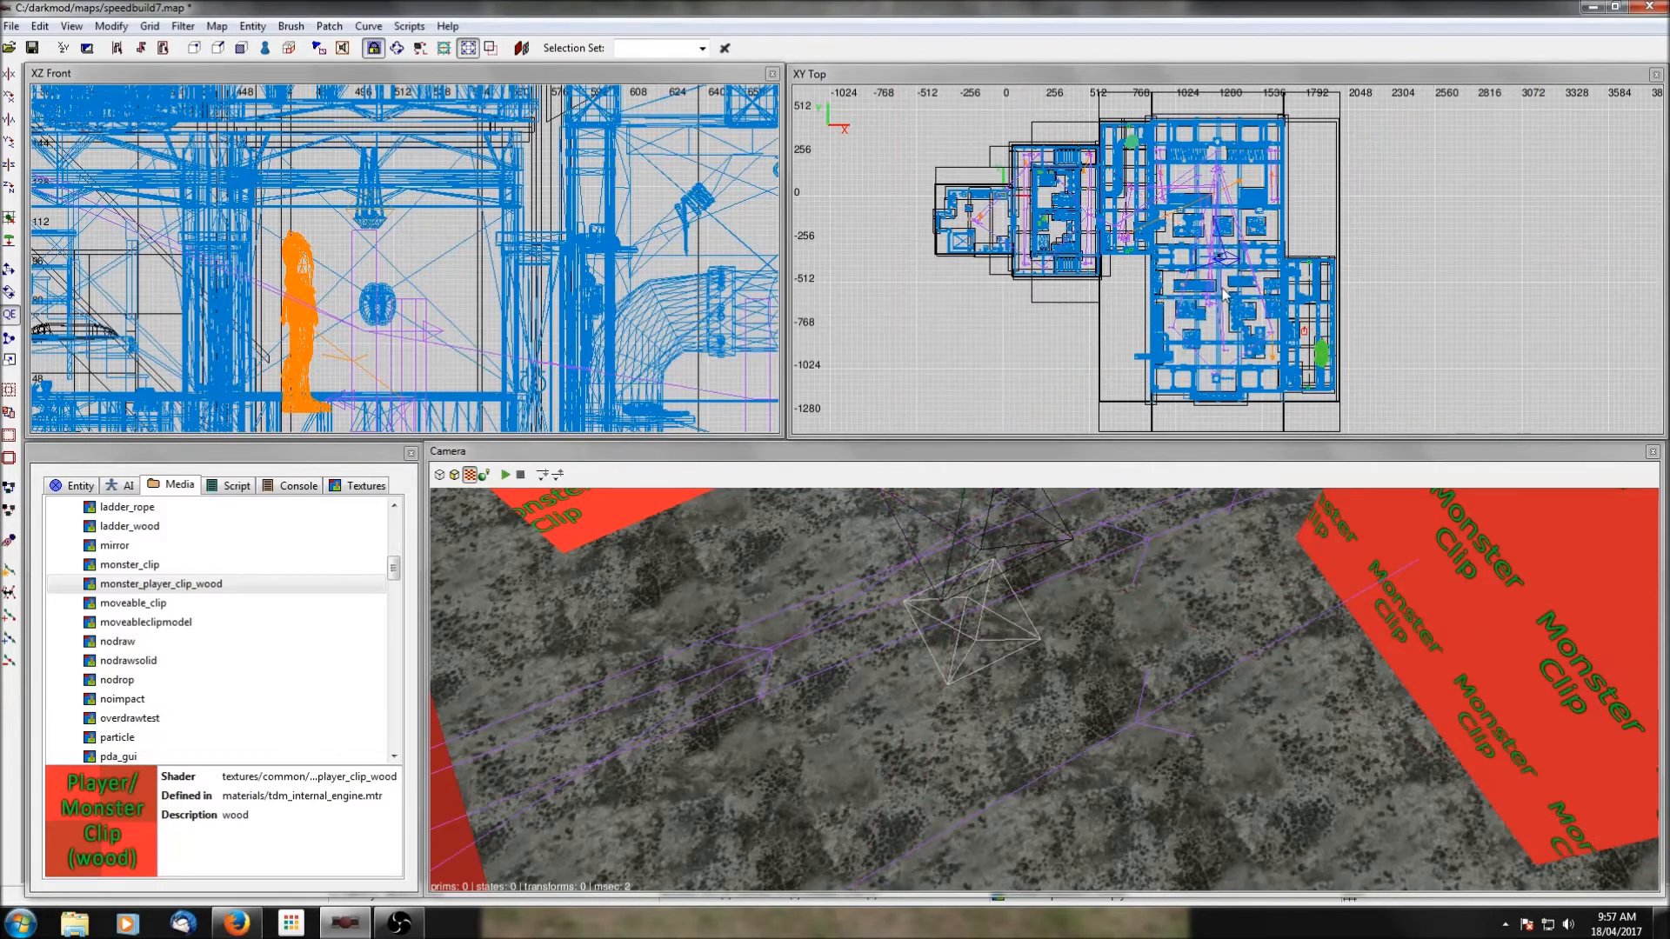
# Bring the camera to the southern stairwell of the building west of the main hall and select its wooden staircase.
pyautogui.scroll(2, 1195, 237)
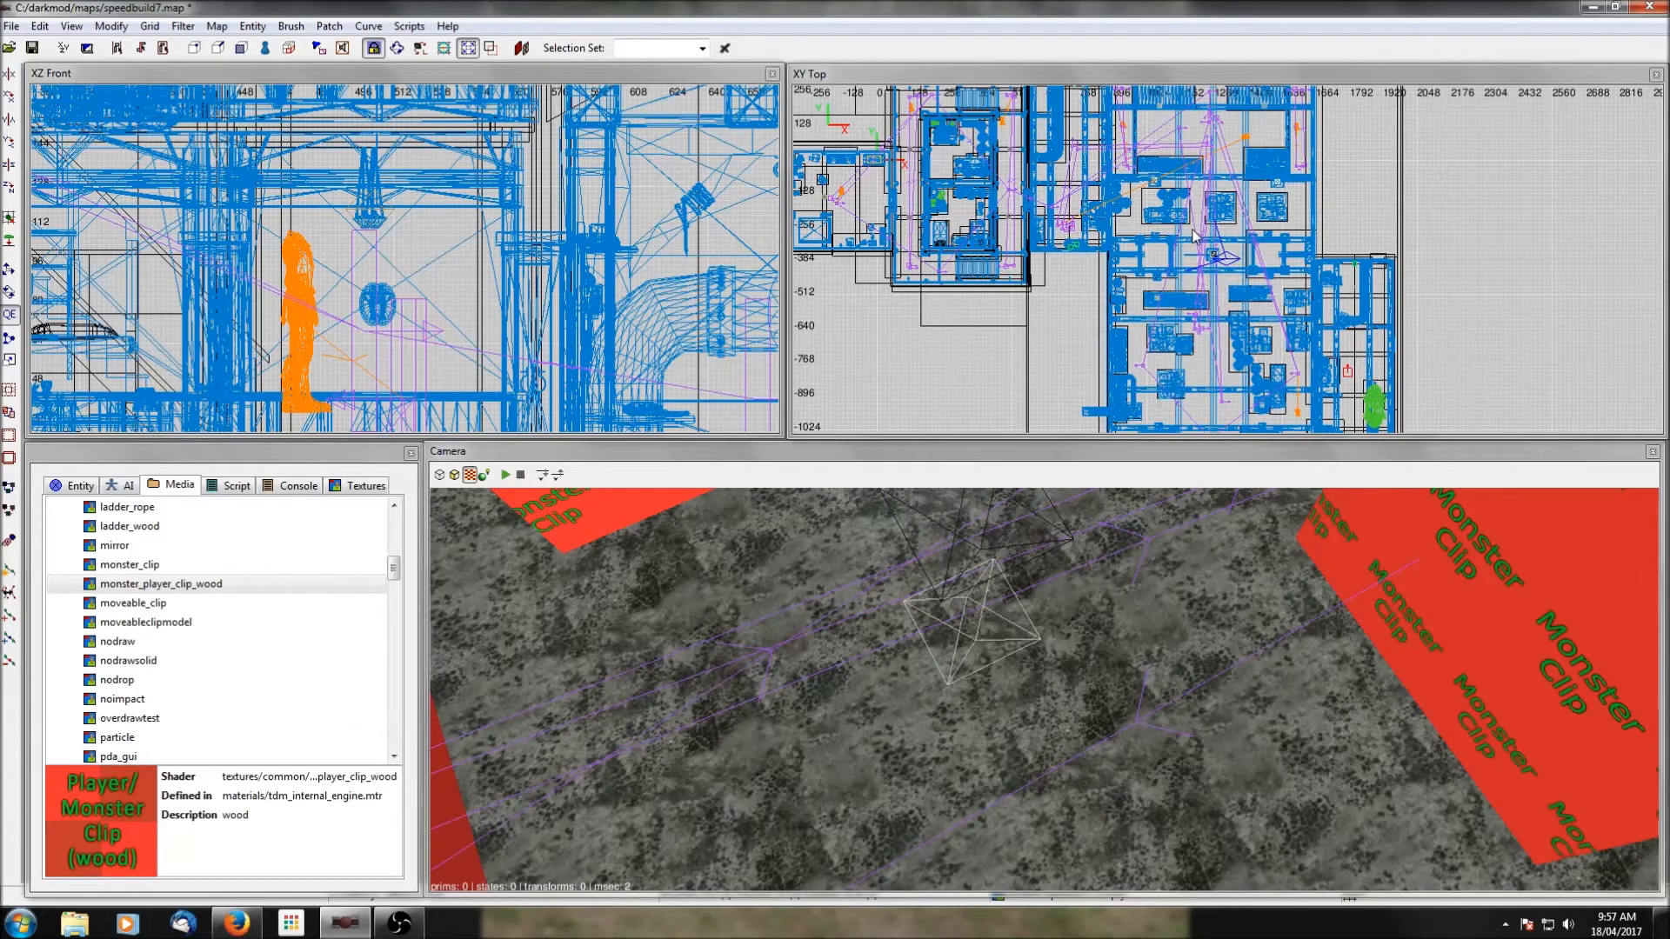
pyautogui.keyDown('ctrl'); pyautogui.middleClick(1009, 270); pyautogui.keyUp('ctrl')
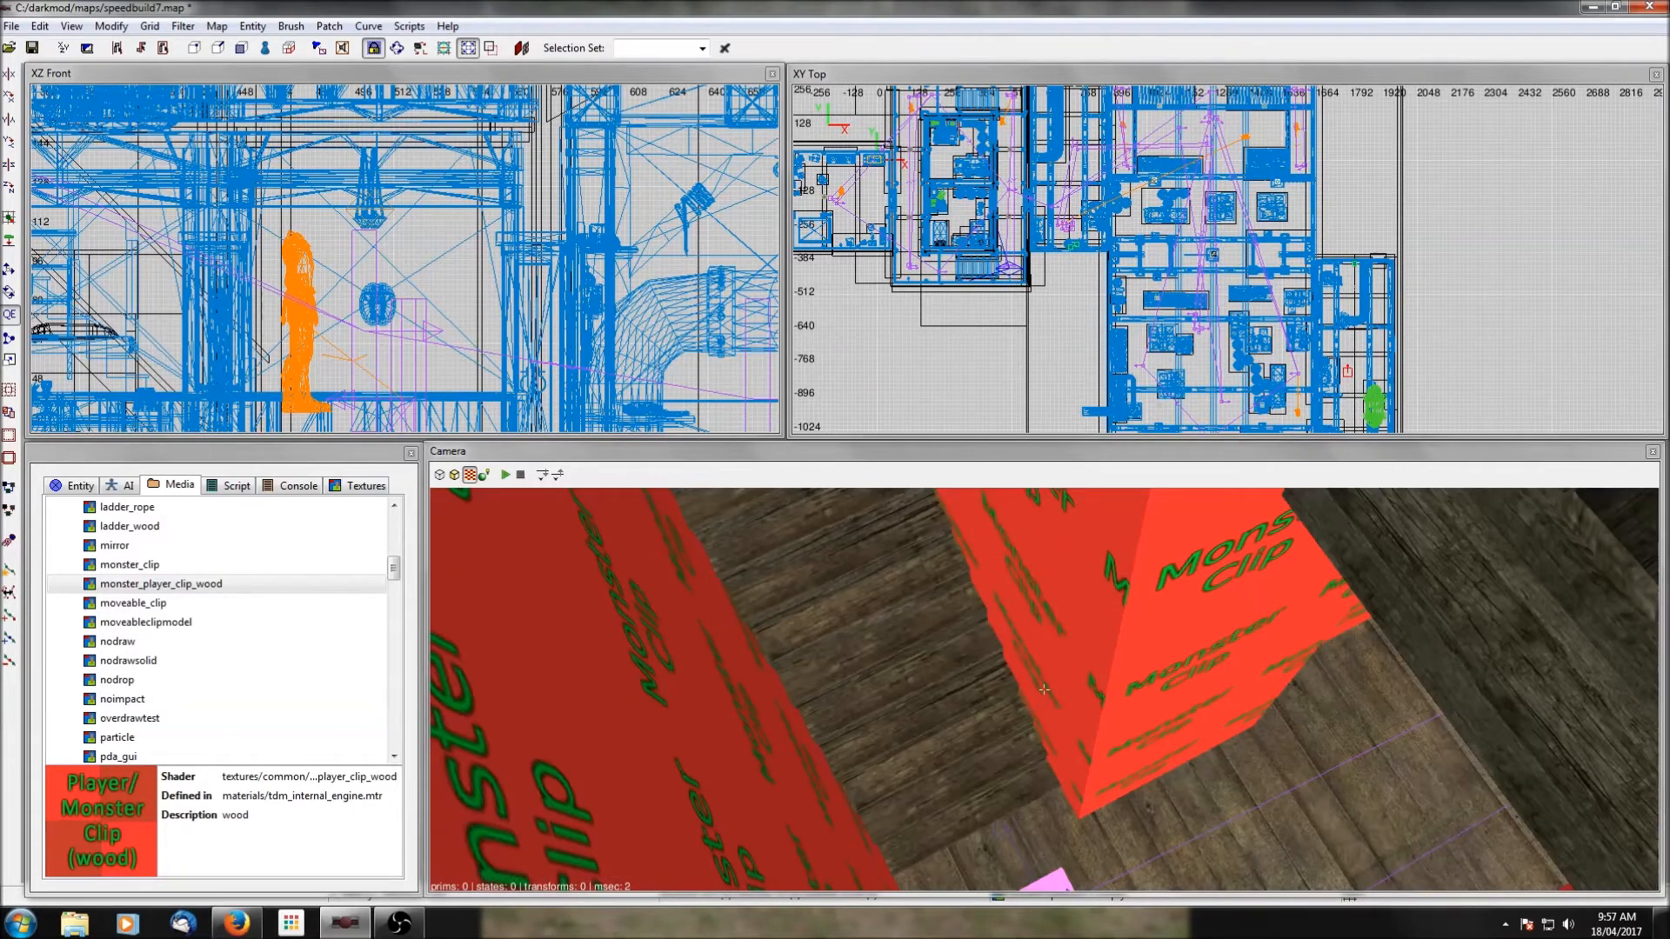
pyautogui.rightClick(1169, 623)
pyautogui.rightClick(1169, 623)
pyautogui.keyDown('shift'); pyautogui.click(1169, 623); pyautogui.keyUp('shift')
# Isolate the southern wooden staircase by hiding everything else in the map, and clear the selection.
pyautogui.rightClick(1169, 623)
pyautogui.scroll(-2, 1169, 624)
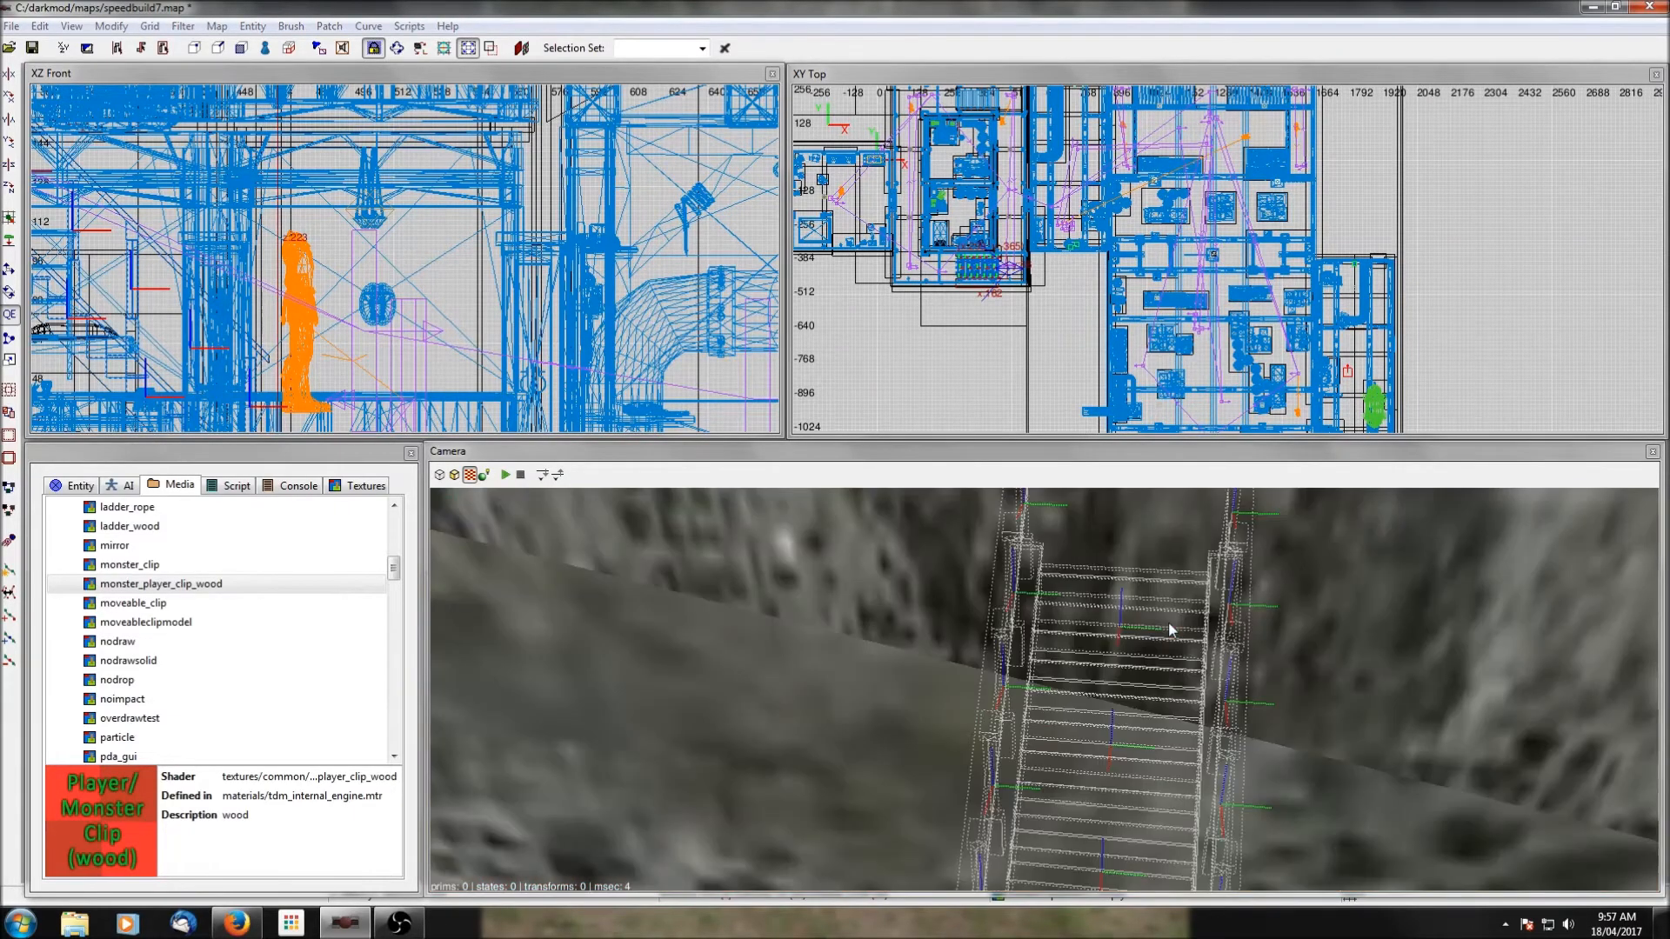
pyautogui.scroll(2, 1169, 624)
pyautogui.rightClick(1169, 623)
pyautogui.scroll(2, 1169, 624)
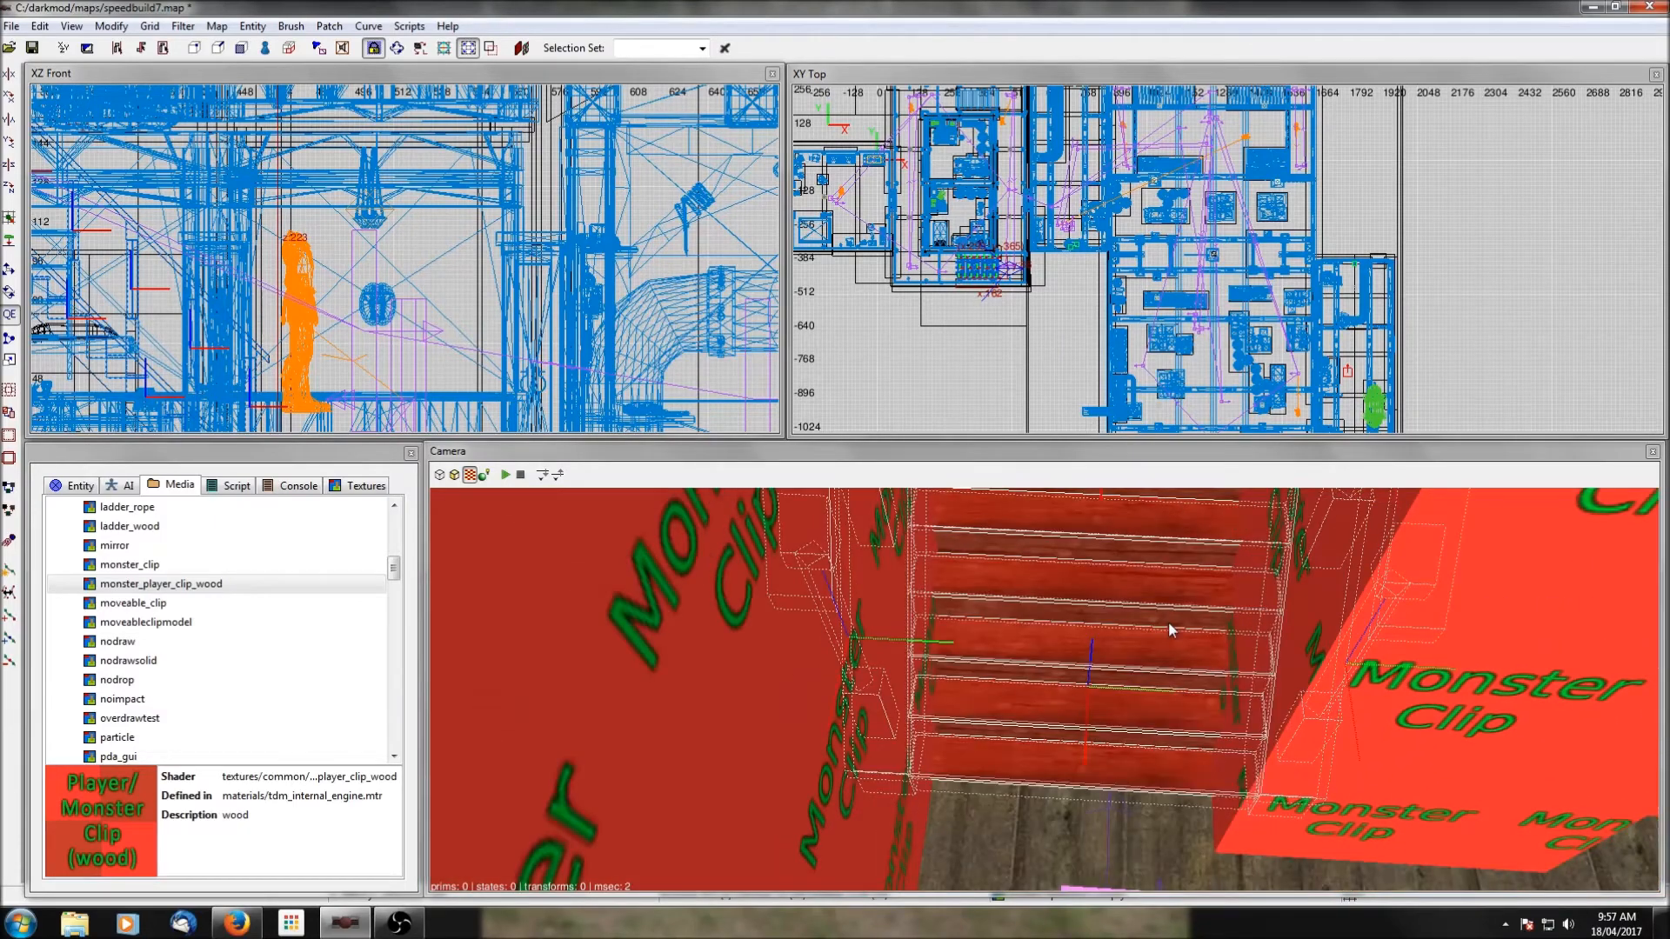
pyautogui.rightClick(1169, 624)
pyautogui.scroll(-2, 1169, 624)
pyautogui.scroll(1, 1043, 690)
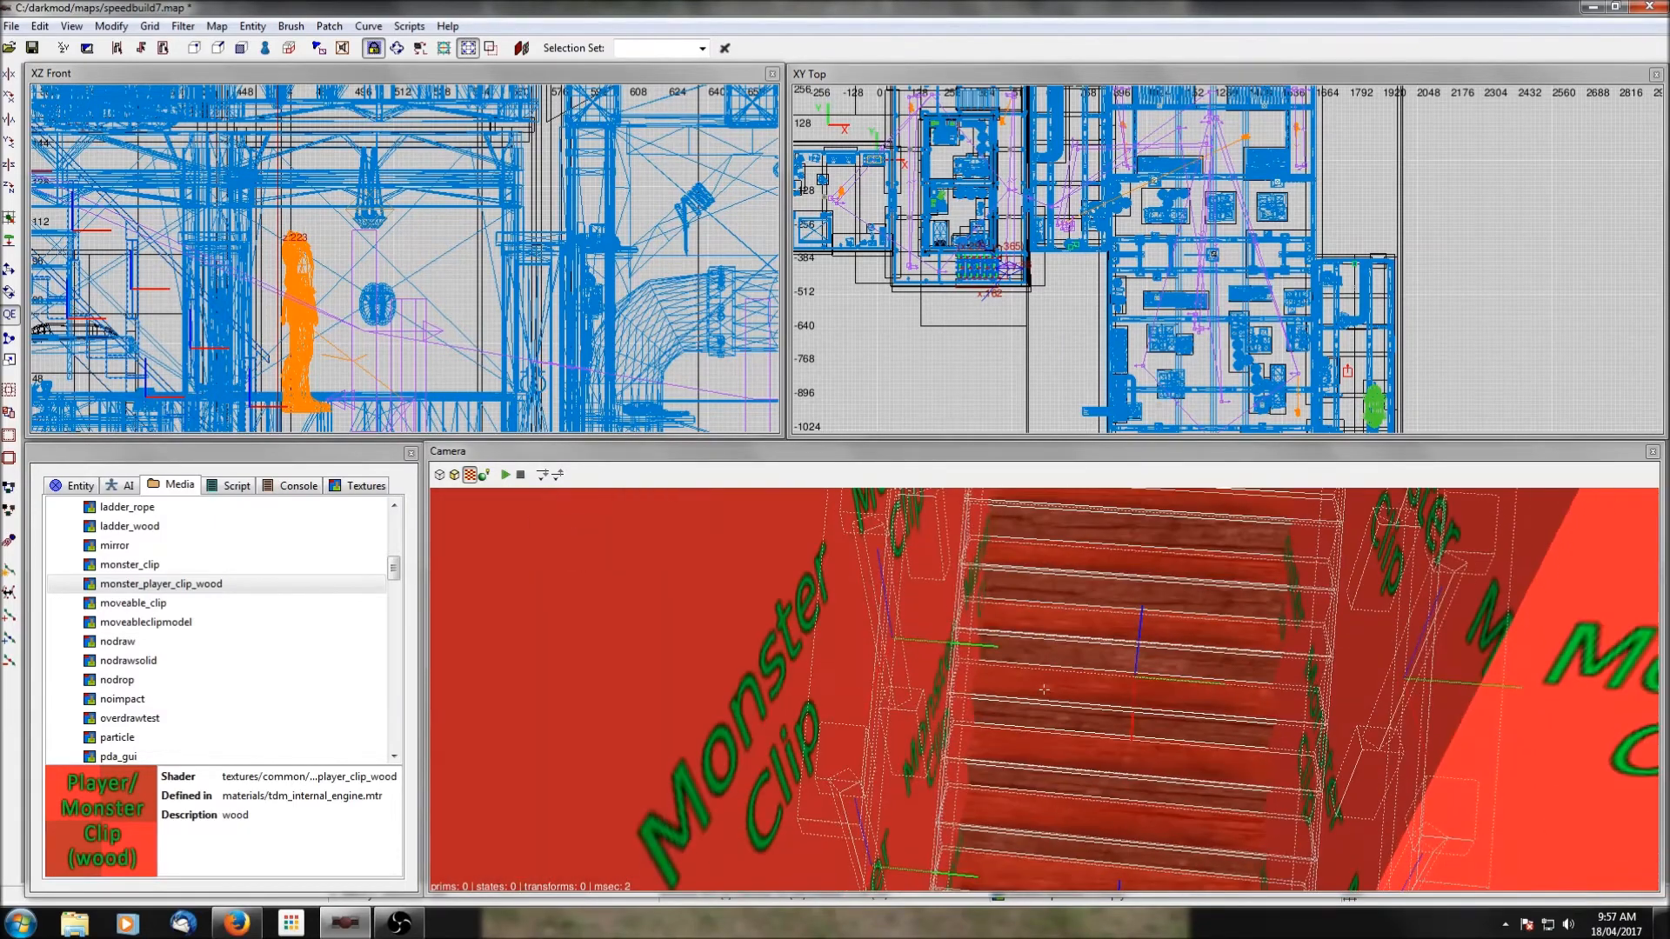
pyautogui.rightClick(1167, 621)
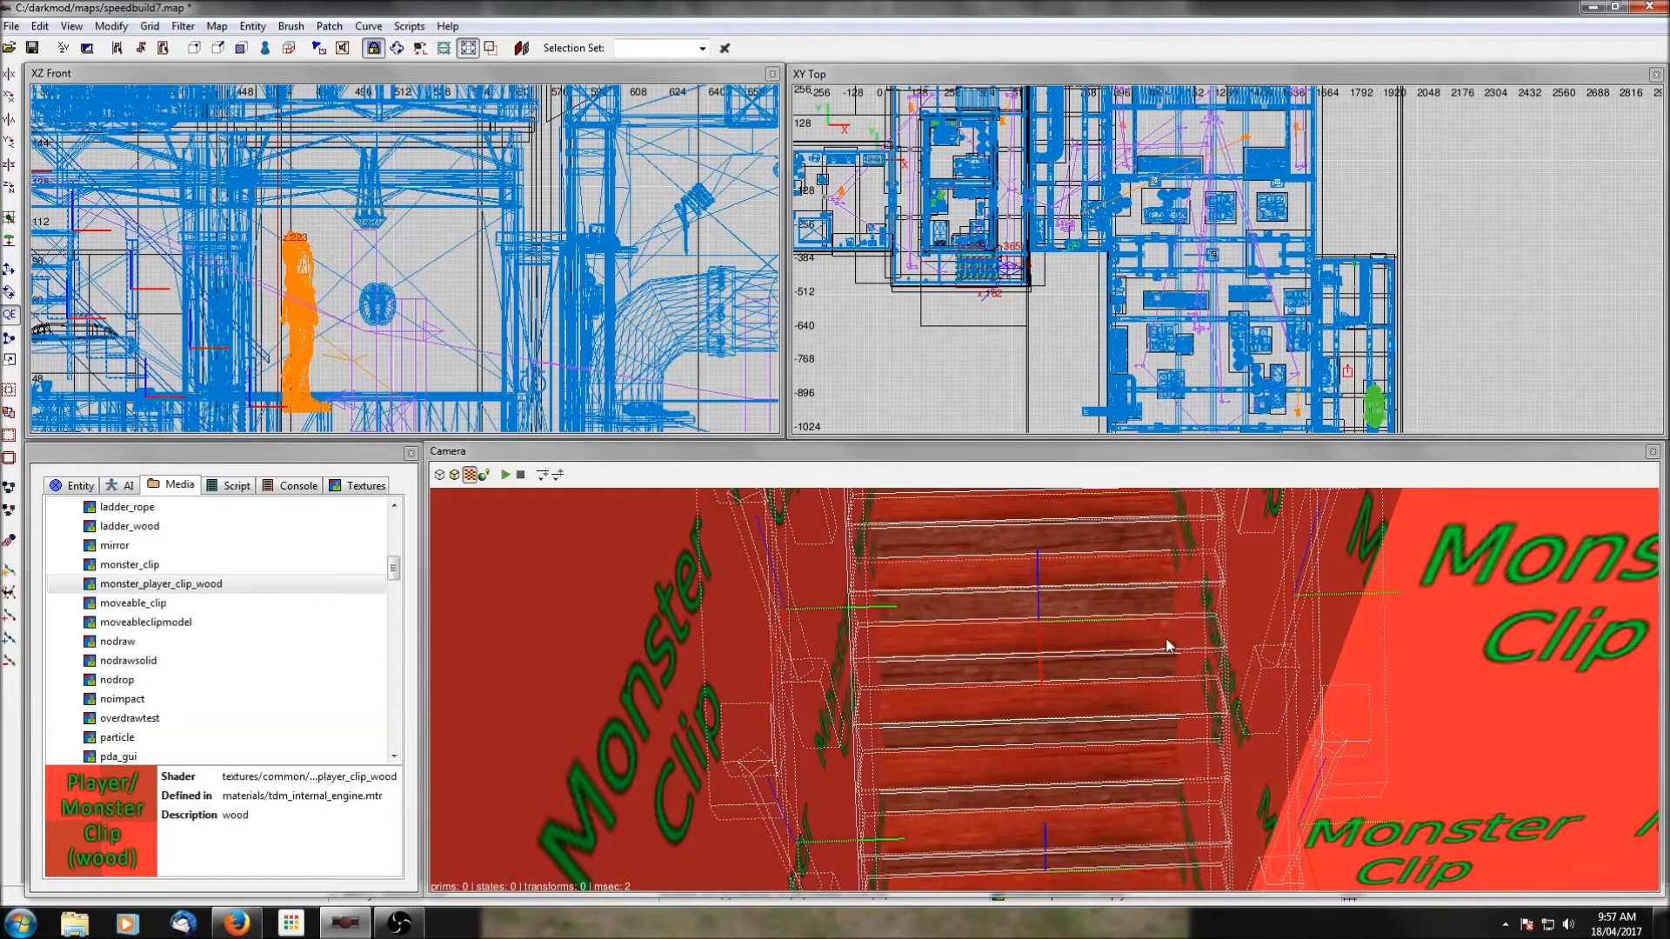
pyautogui.rightClick(1167, 621)
pyautogui.rightClick(1165, 635)
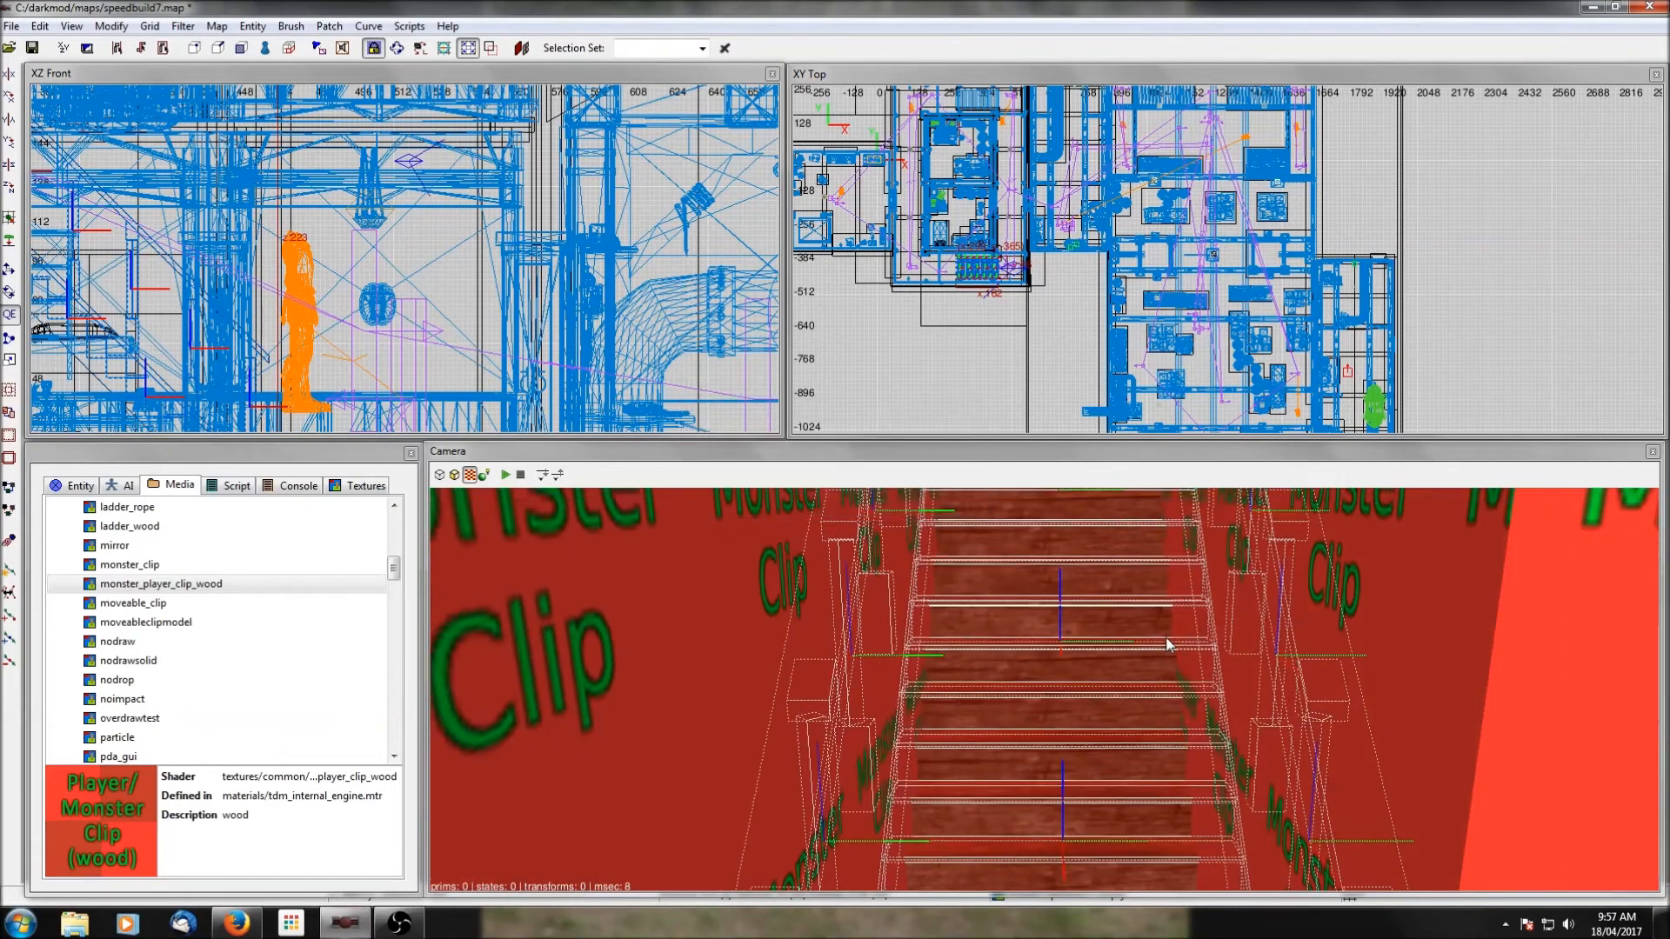
pyautogui.hotkey('ctrl', 'shift', 'h')
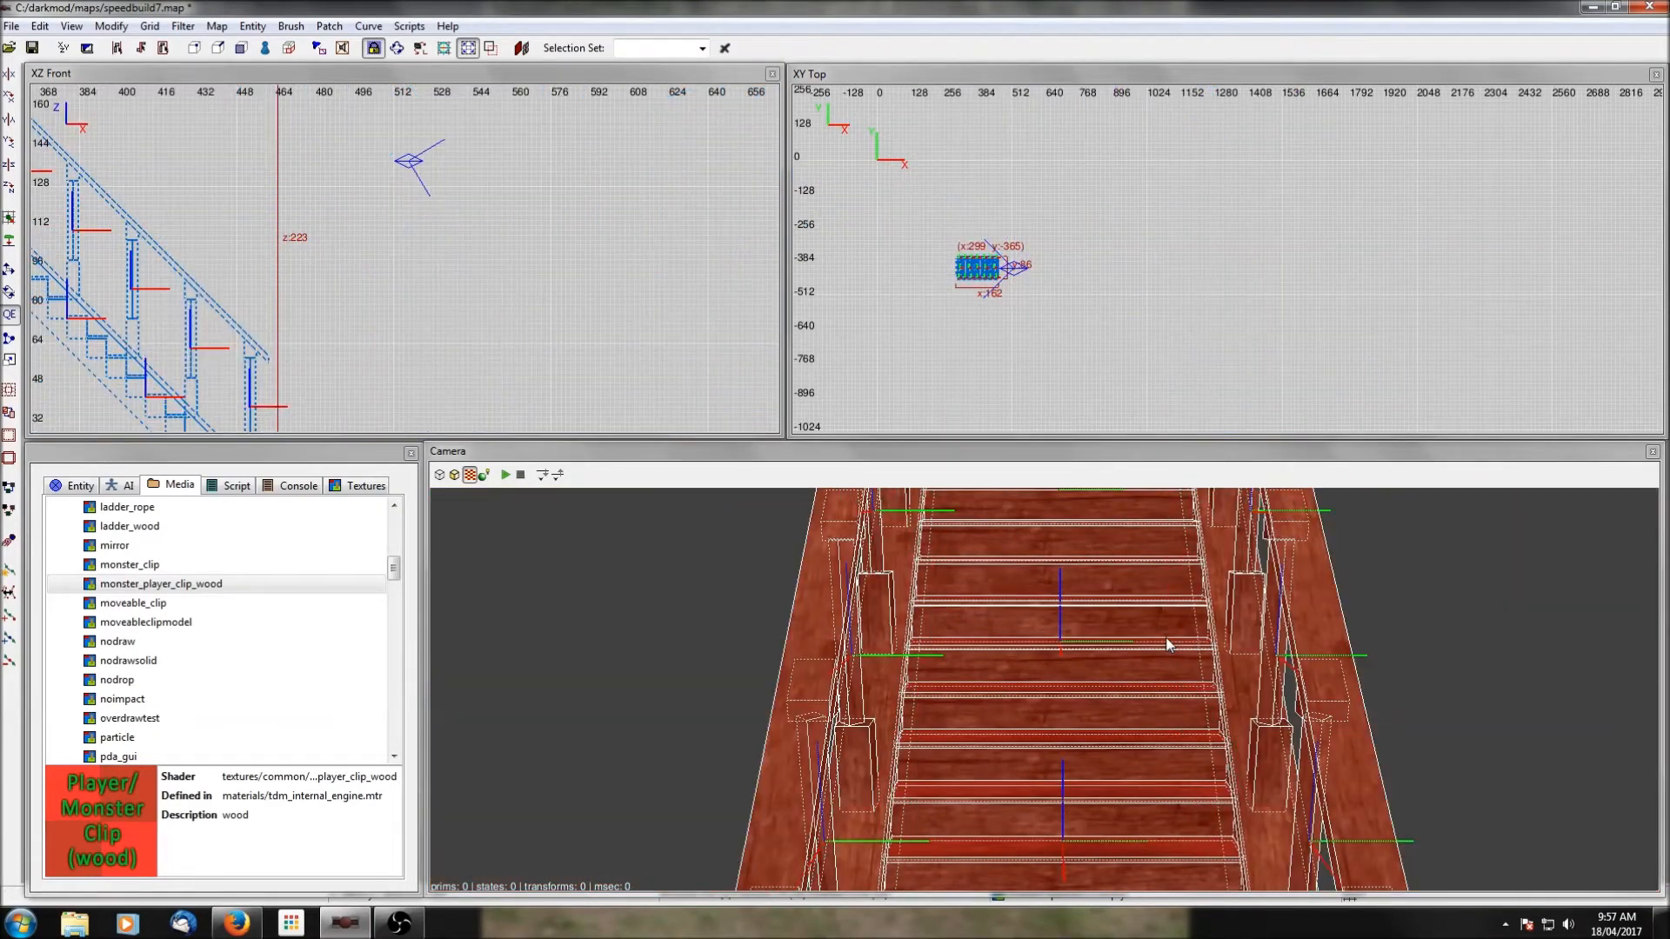
pyautogui.press('Escape')
# Select the whole wooden staircase and ungroup its parts.
pyautogui.scroll(-3, 437, 315)
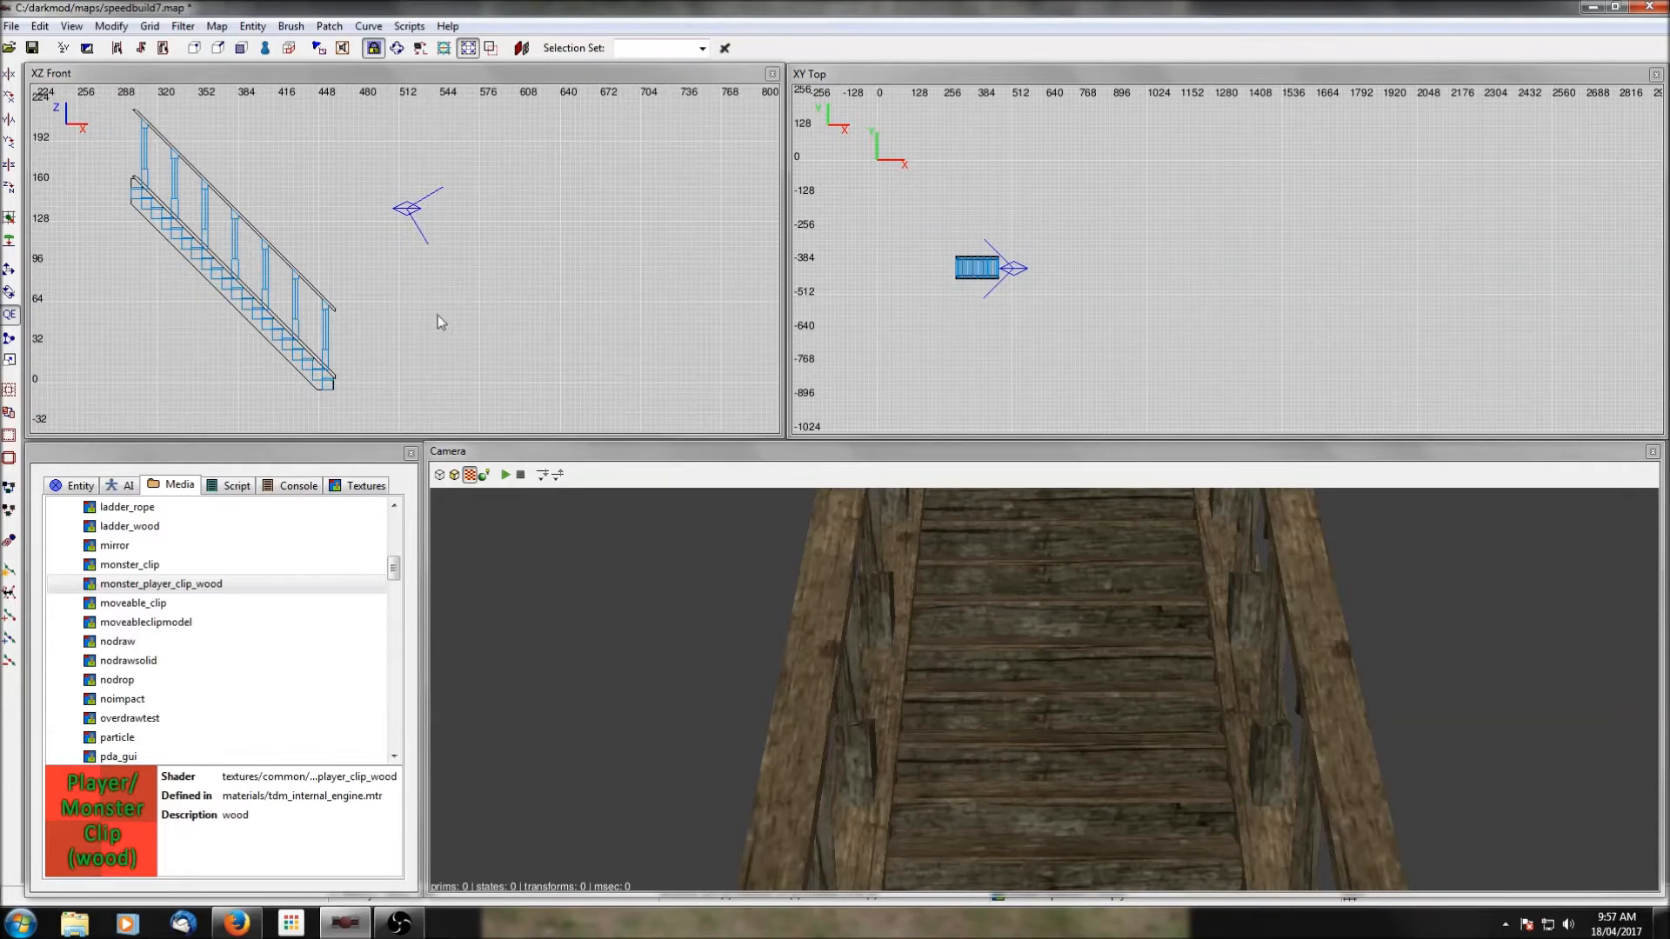
pyautogui.keyDown('shift'); pyautogui.click(1005, 614); pyautogui.keyUp('shift')
pyautogui.rightClick(614, 332)
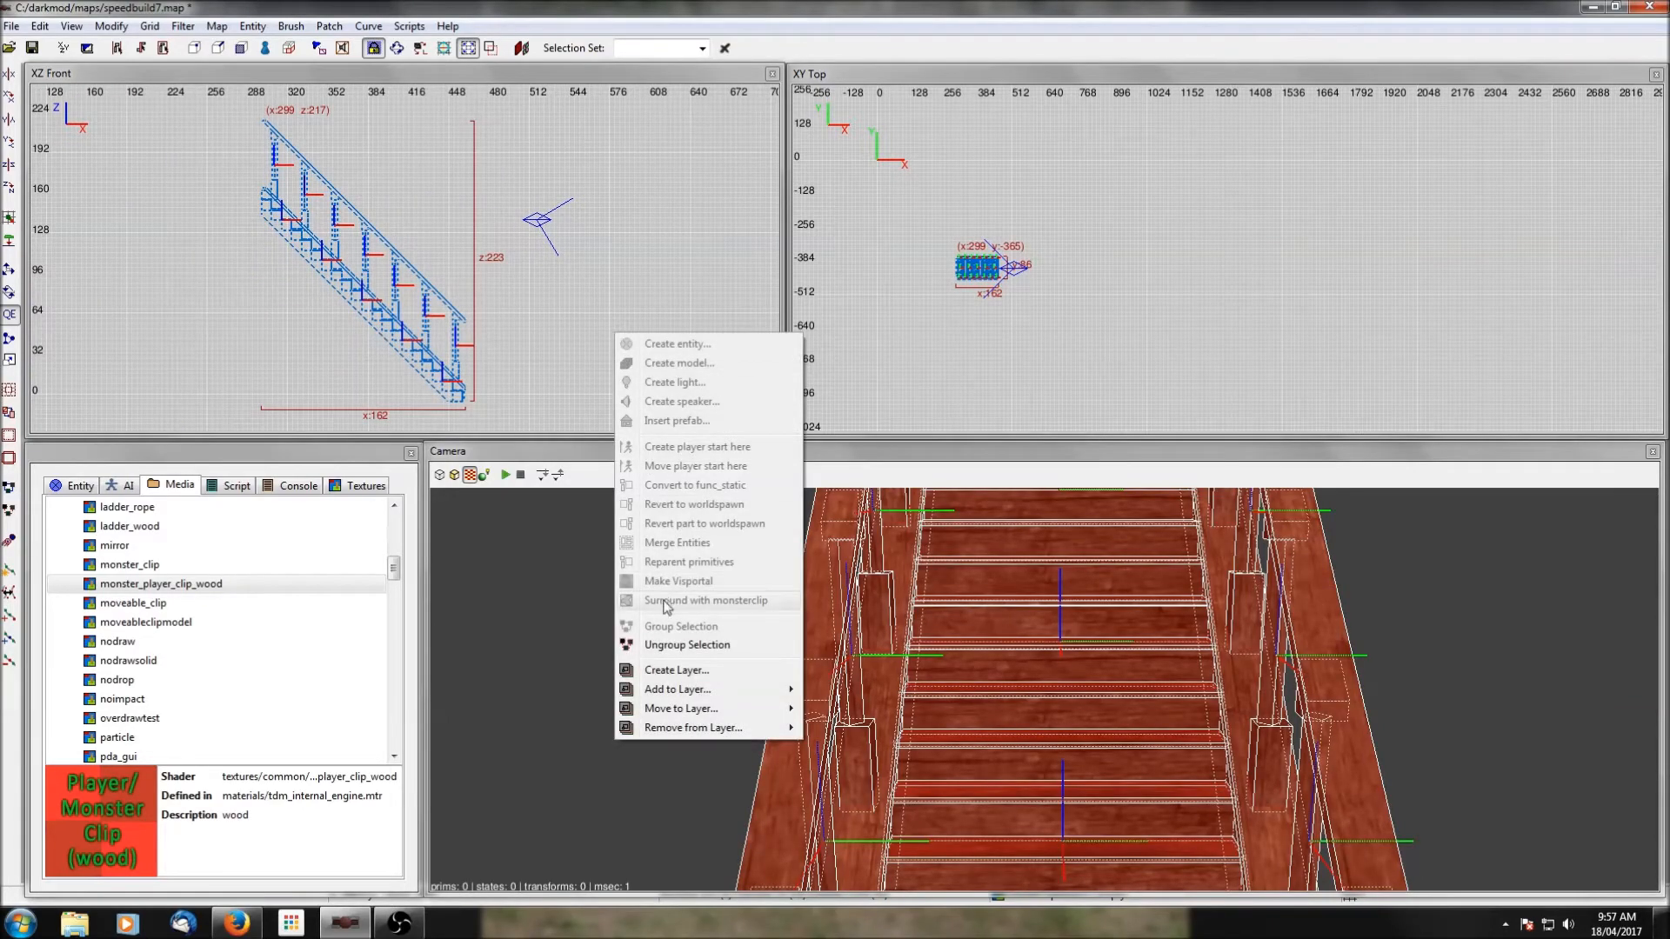
pyautogui.click(688, 644)
pyautogui.rightClick(595, 355)
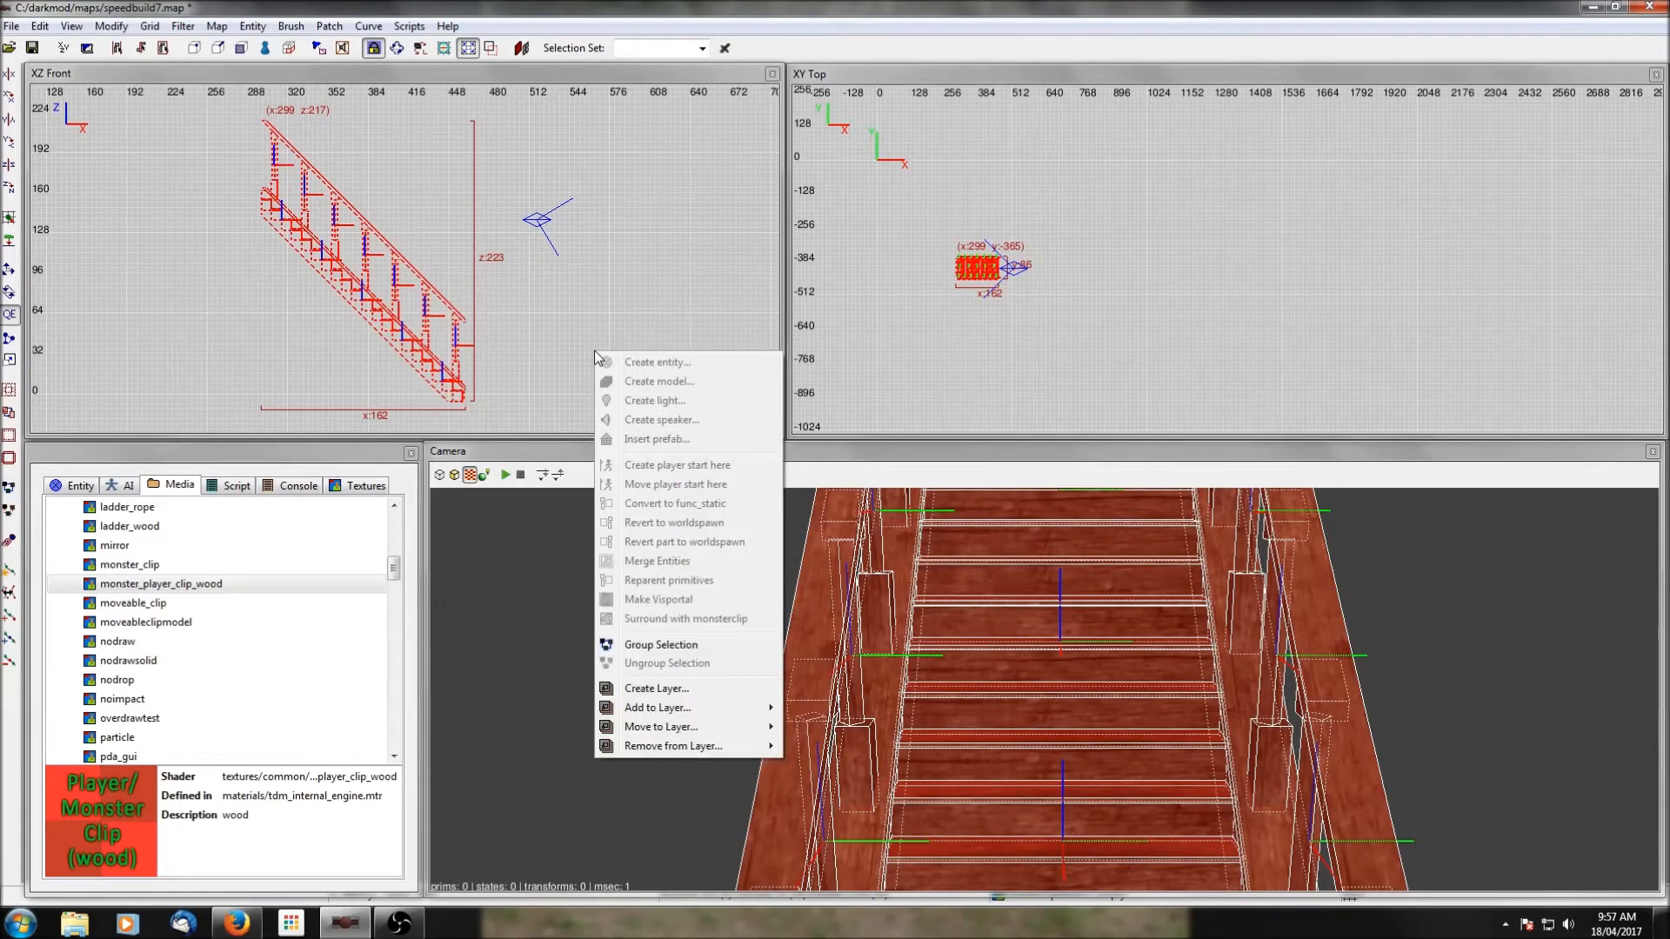
pyautogui.click(179, 28)
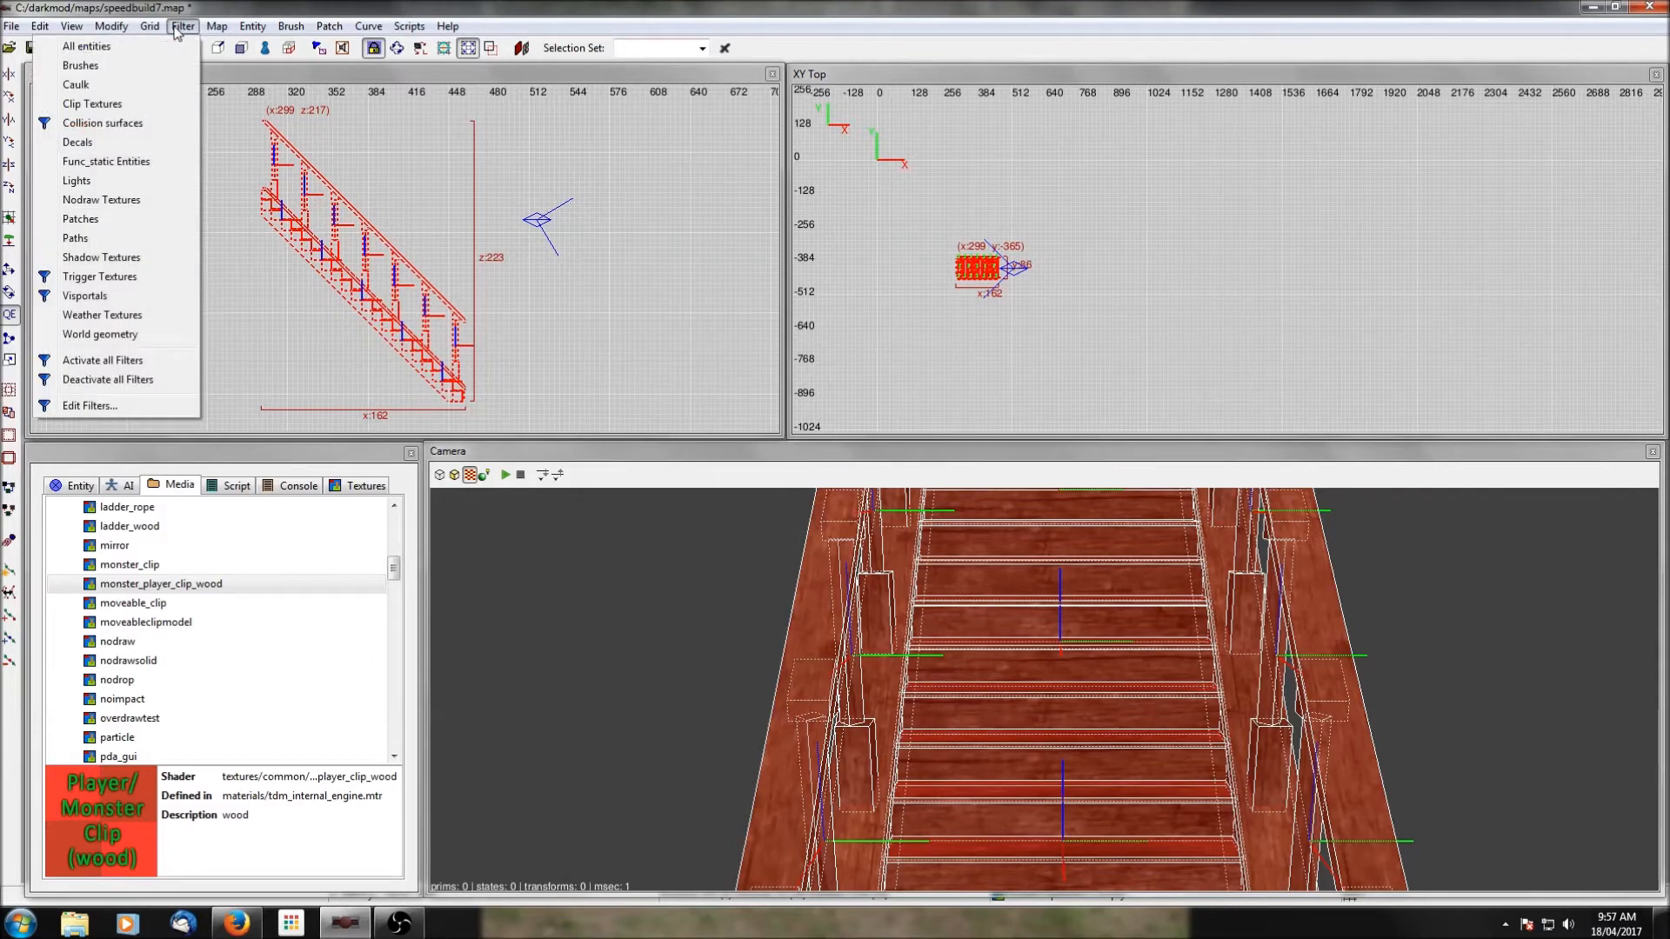
pyautogui.click(177, 29)
pyautogui.rightClick(544, 320)
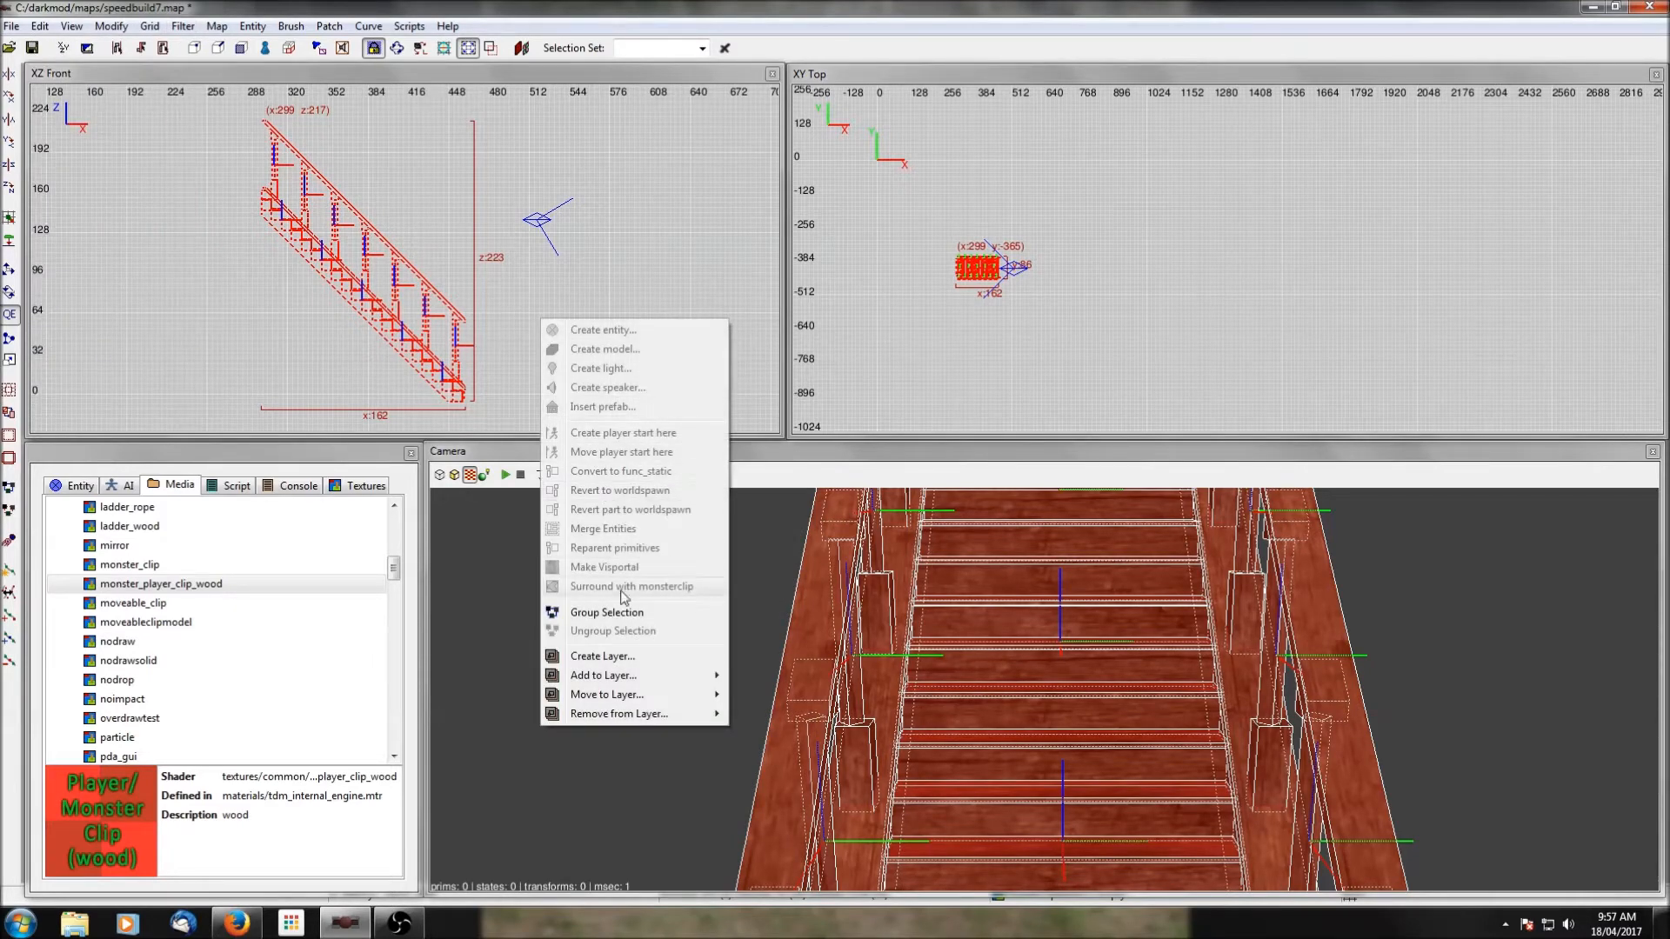
pyautogui.click(608, 260)
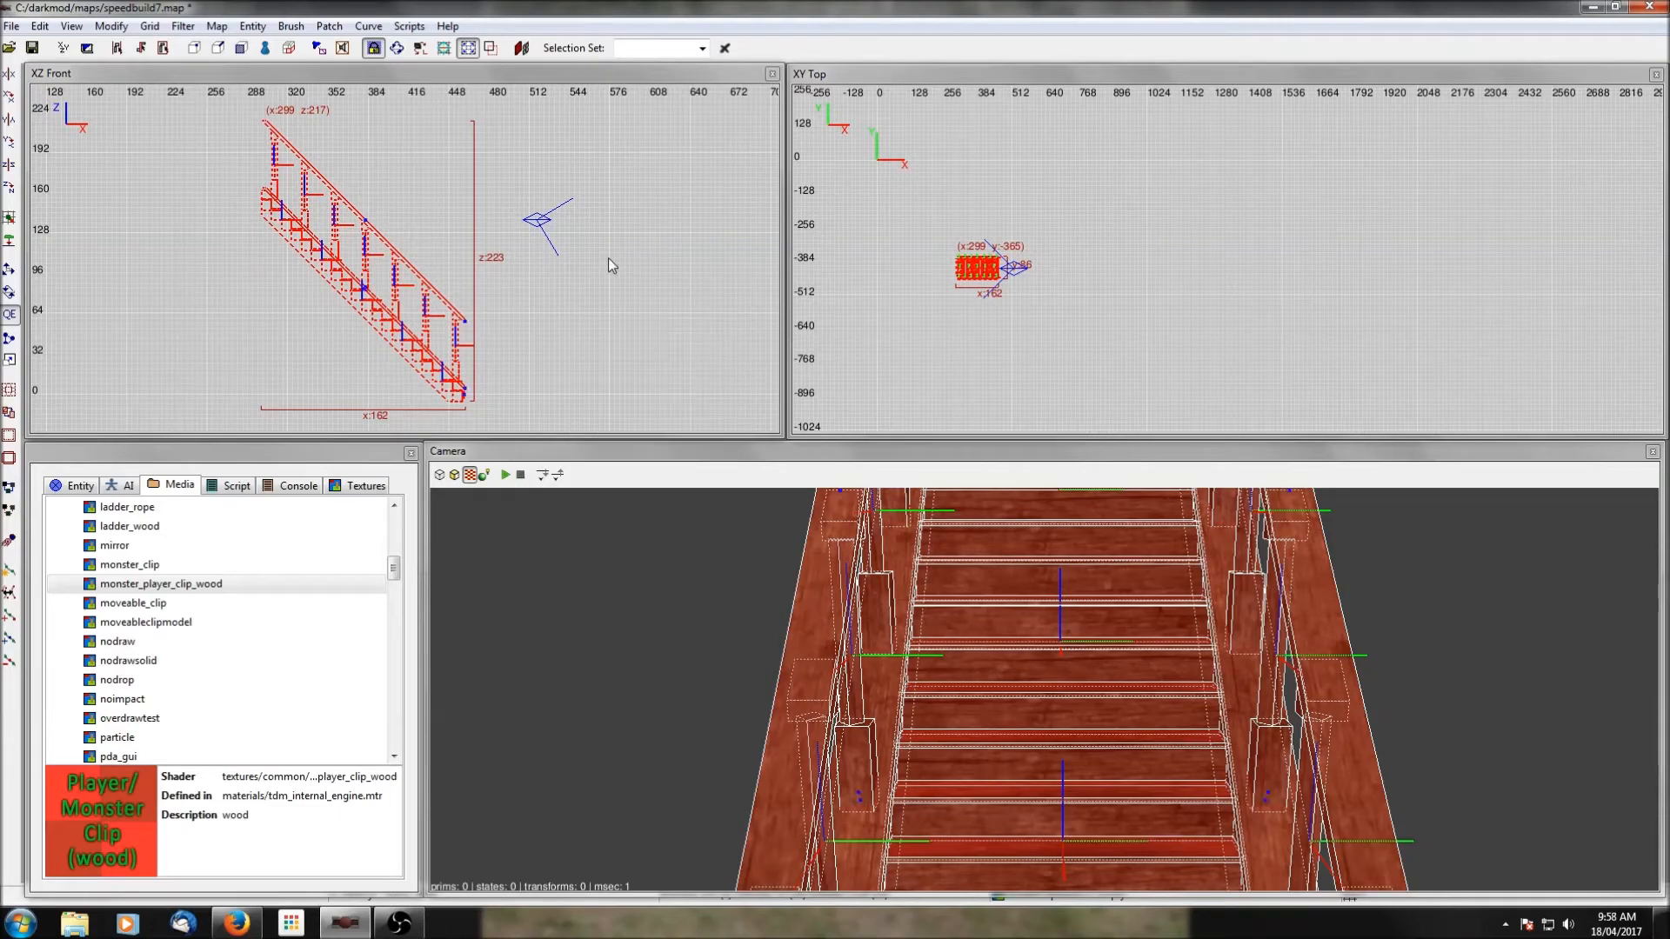
# Select only the treads along the full length of the staircase, without the railings, and revert them to worldspawn.
pyautogui.press('Escape')
pyautogui.moveTo(1145, 658); pyautogui.dragTo(1145, 663, button='right')
pyautogui.keyDown('shift'); pyautogui.click(1088, 588); pyautogui.keyUp('shift')
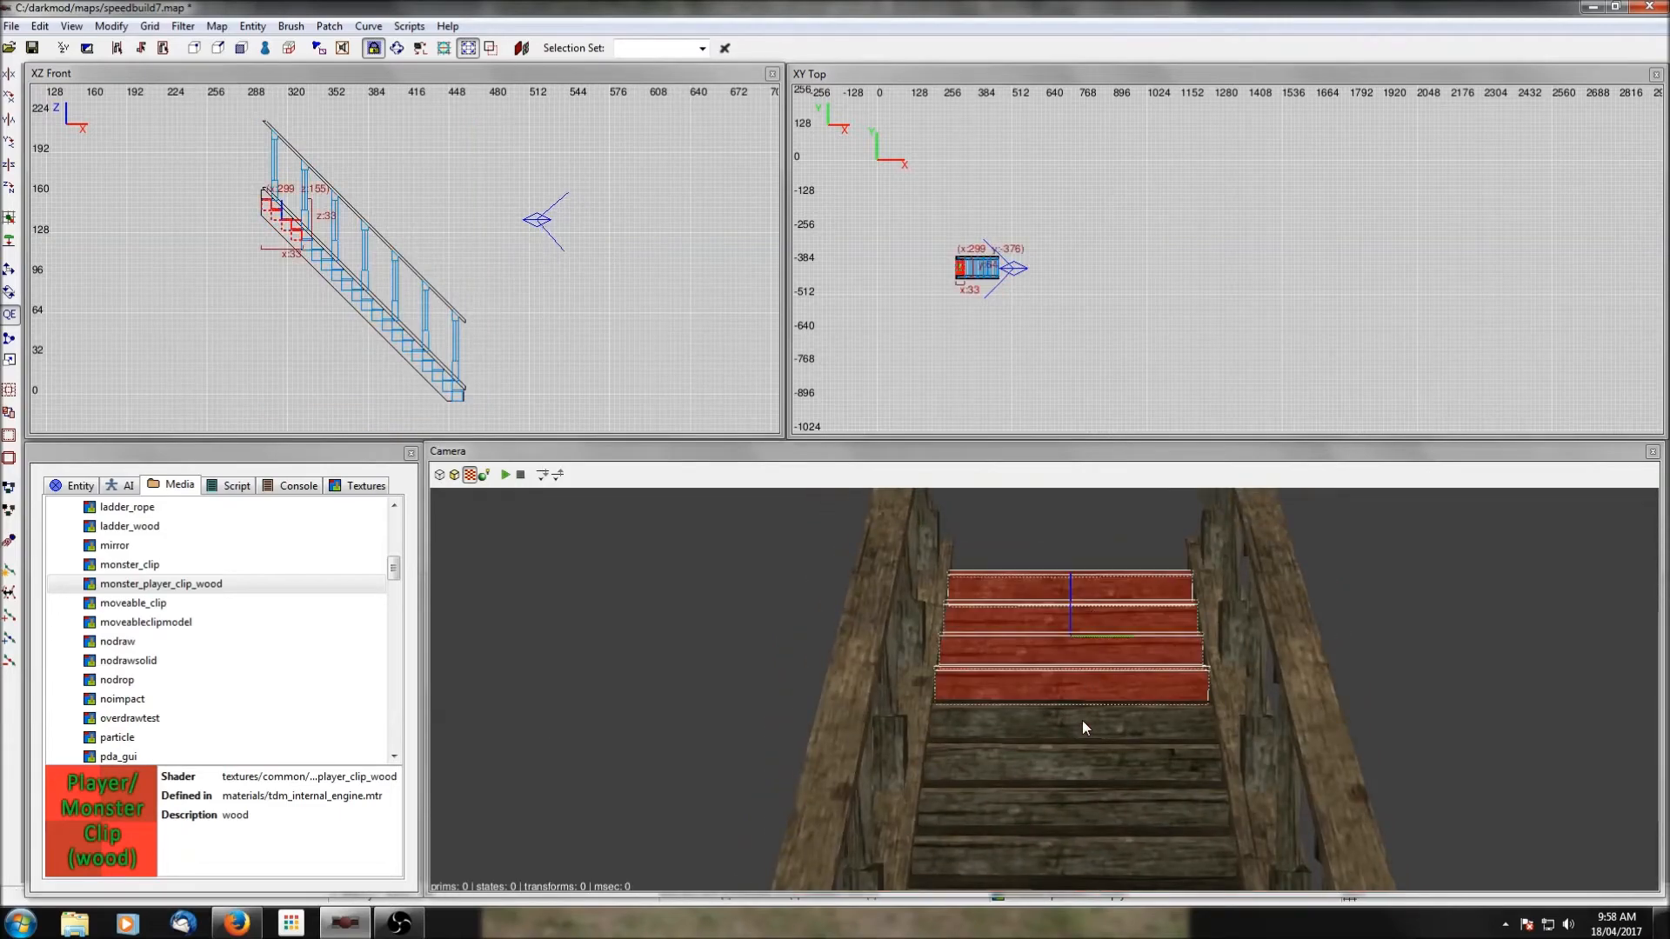
pyautogui.keyDown('shift'); pyautogui.click(1082, 723); pyautogui.keyUp('shift')
pyautogui.moveTo(1082, 723); pyautogui.dragTo(1025, 622, button='right')
pyautogui.keyDown('shift'); pyautogui.click(1049, 658); pyautogui.keyUp('shift')
pyautogui.keyDown('shift'); pyautogui.click(1026, 611); pyautogui.keyUp('shift')
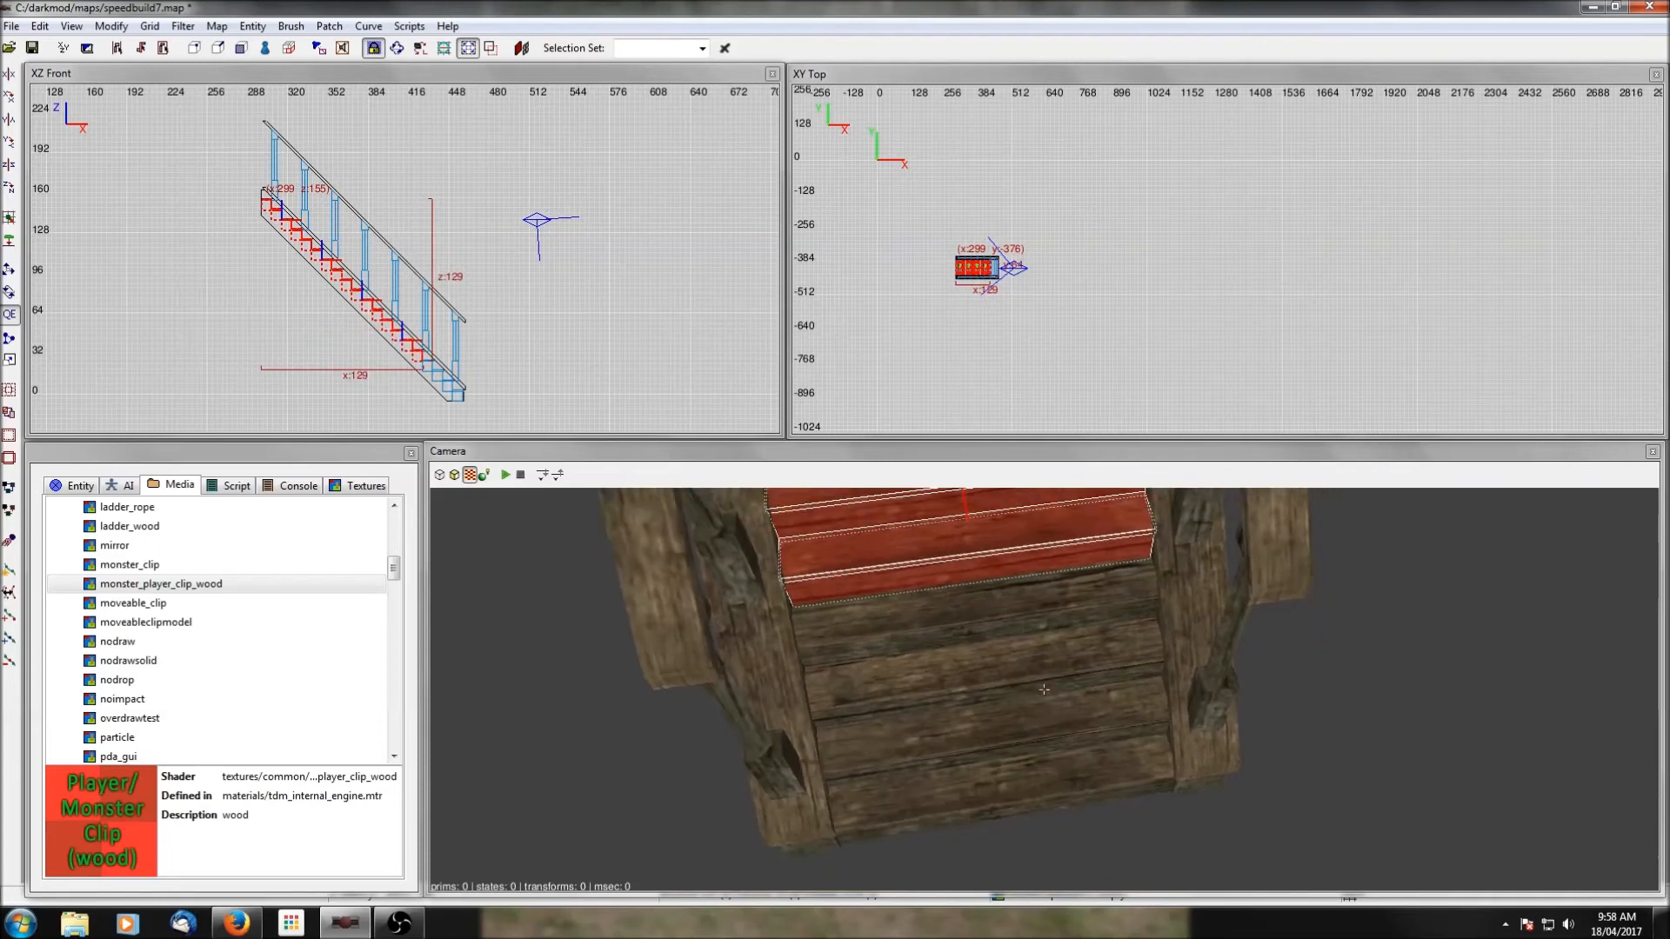
pyautogui.keyDown('shift'); pyautogui.click(1025, 628); pyautogui.keyUp('shift')
pyautogui.rightClick(568, 322)
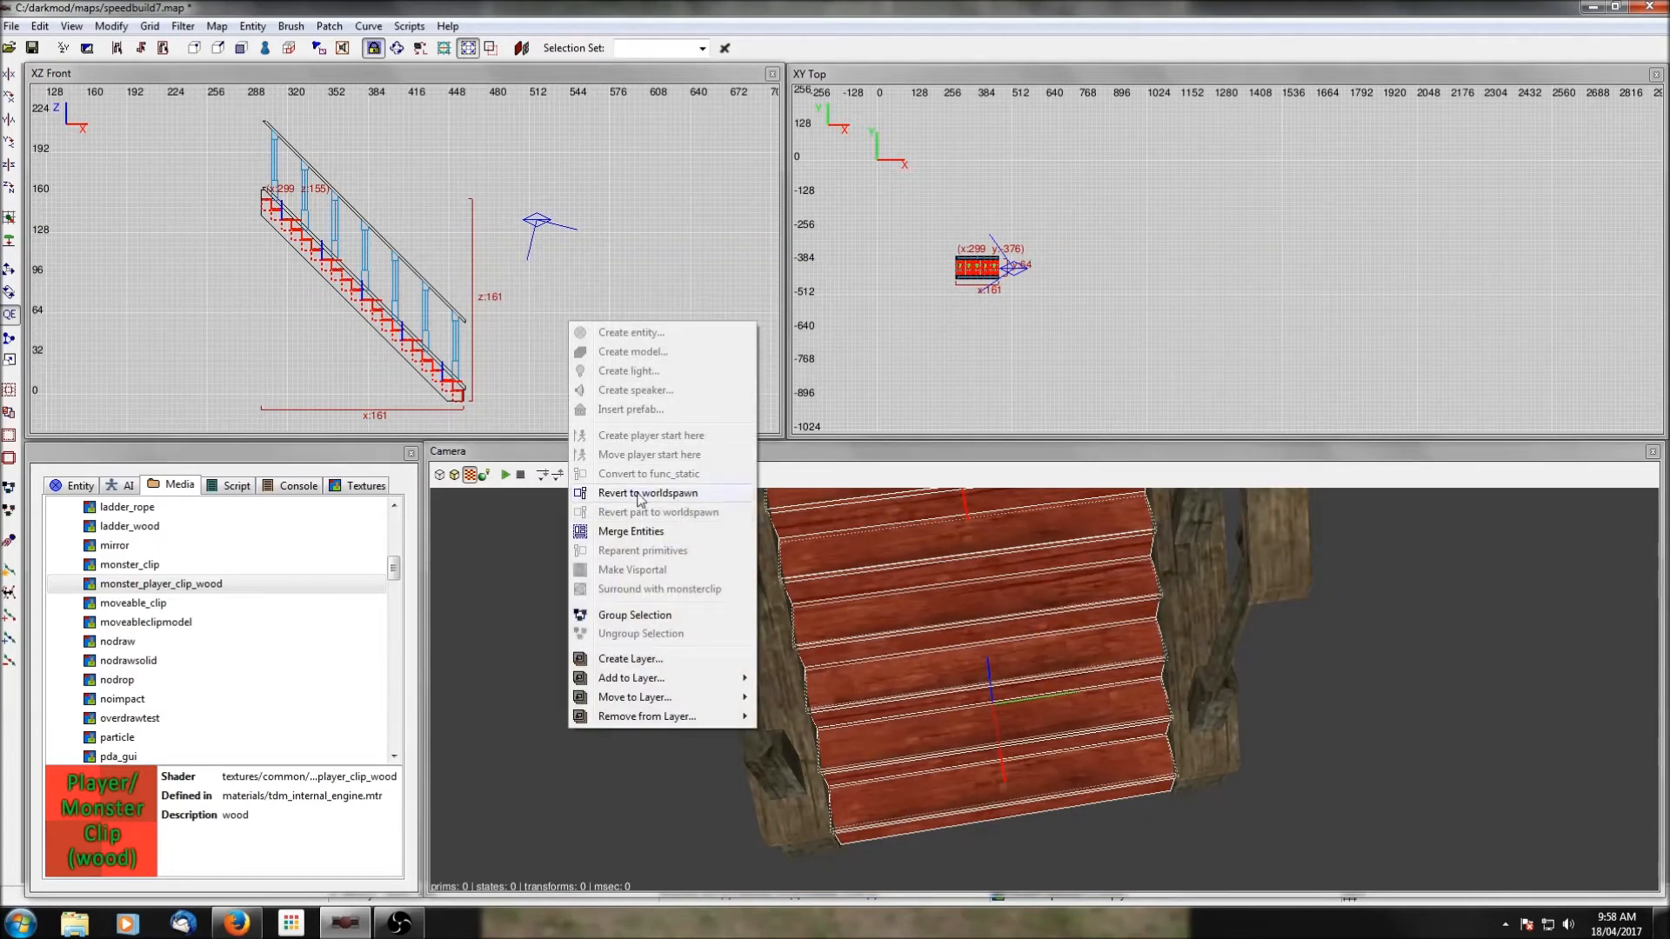
pyautogui.click(637, 493)
# Duplicate the stair treads and raise the copy about 2 units above the originals.
pyautogui.scroll(2, 519, 348)
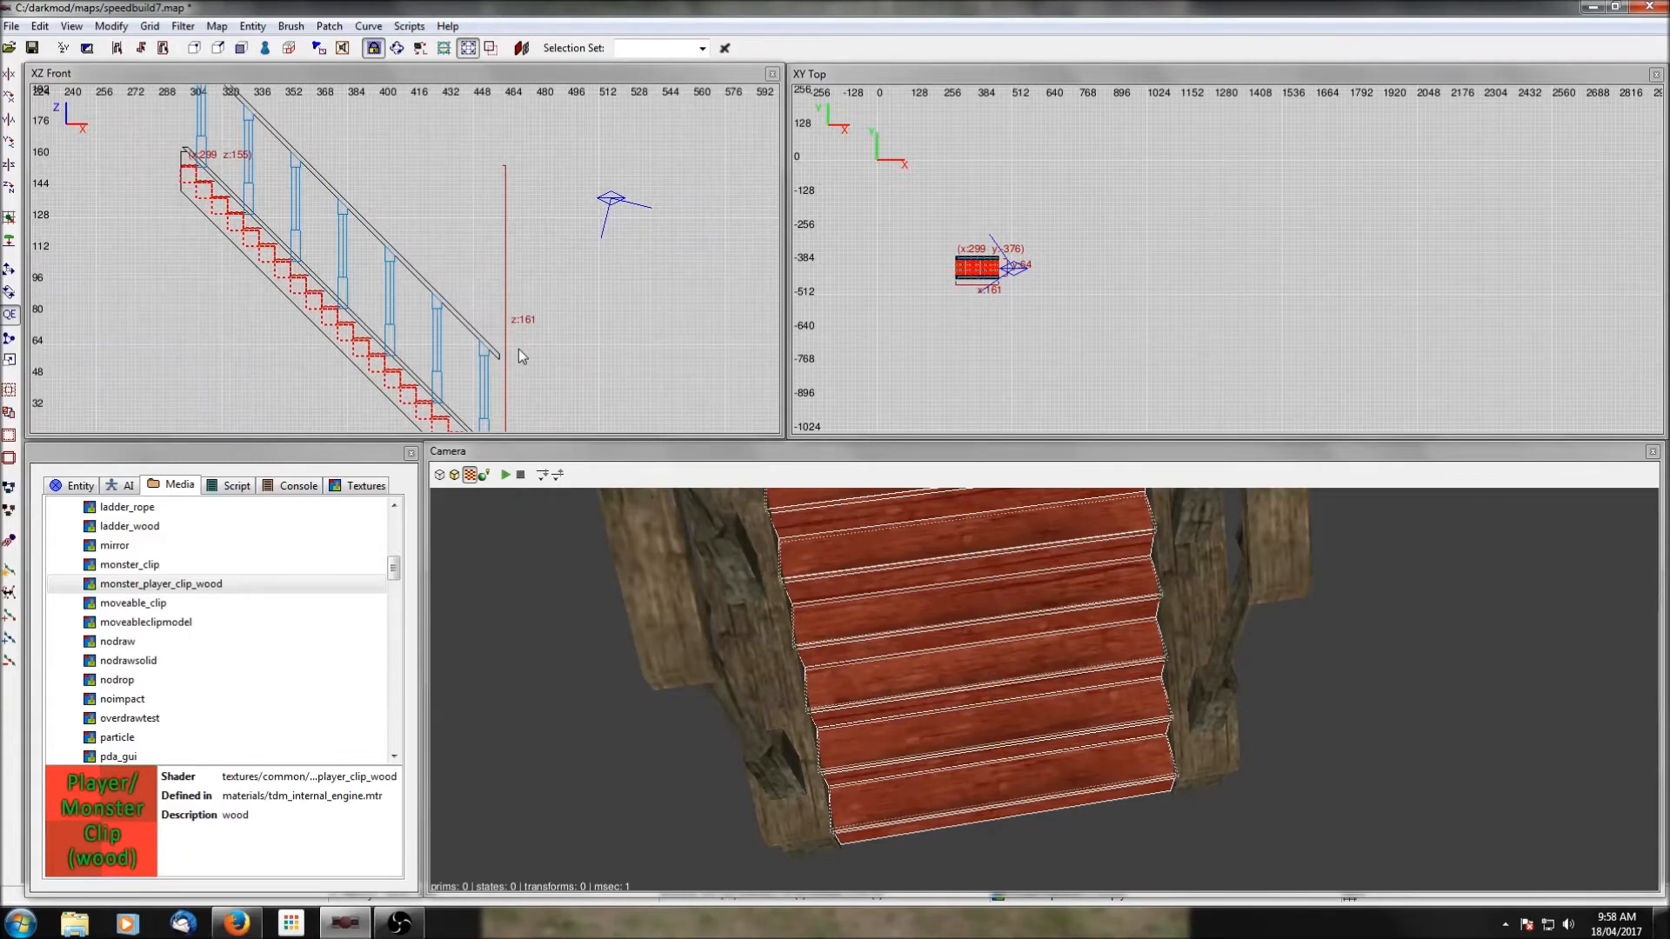
pyautogui.scroll(2, 518, 348)
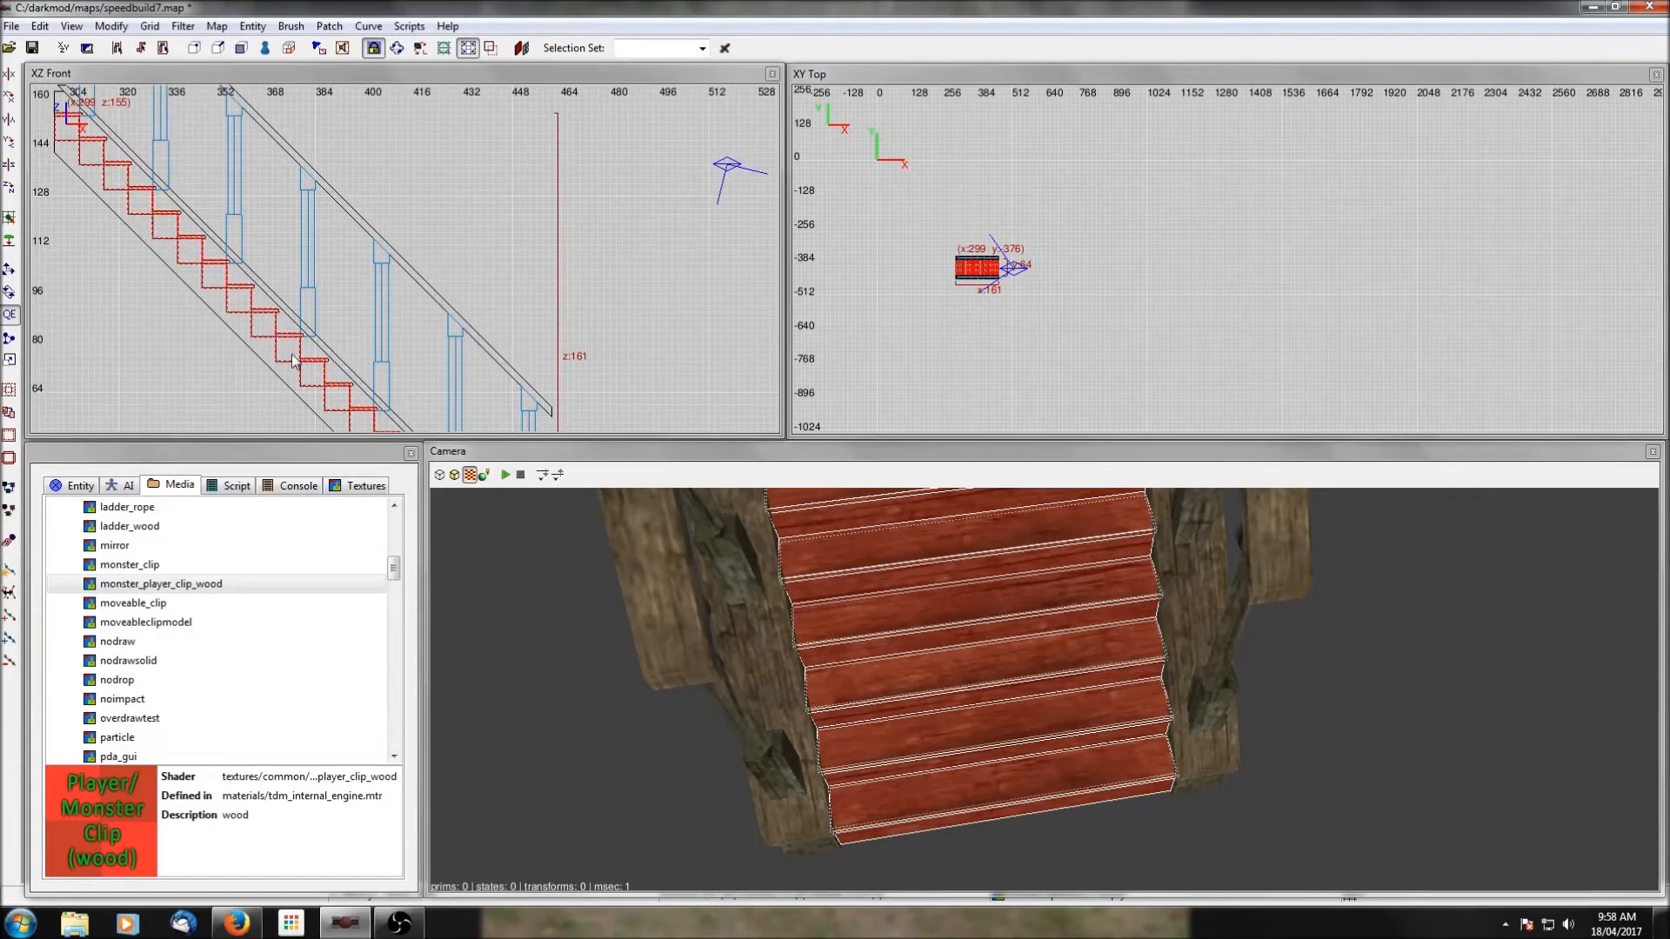
pyautogui.moveTo(288, 333); pyautogui.dragTo(288, 330)
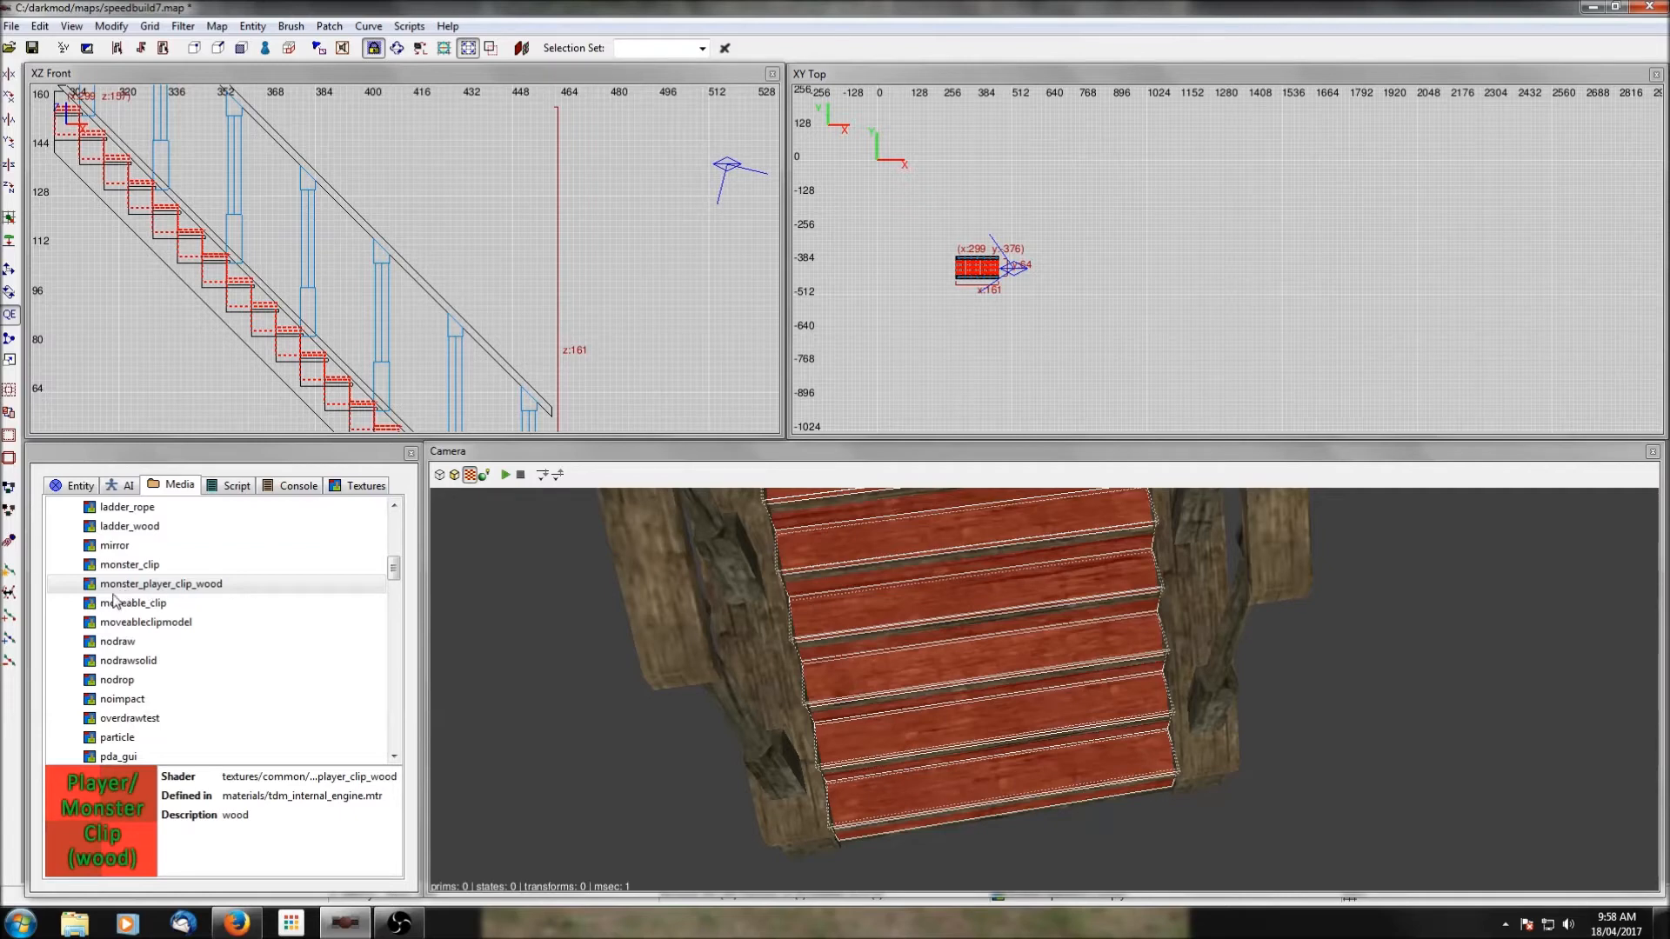
# Apply the common/monster_player_clip_wood shader to the duplicated treads and group them.
pyautogui.scroll(2, 190, 583)
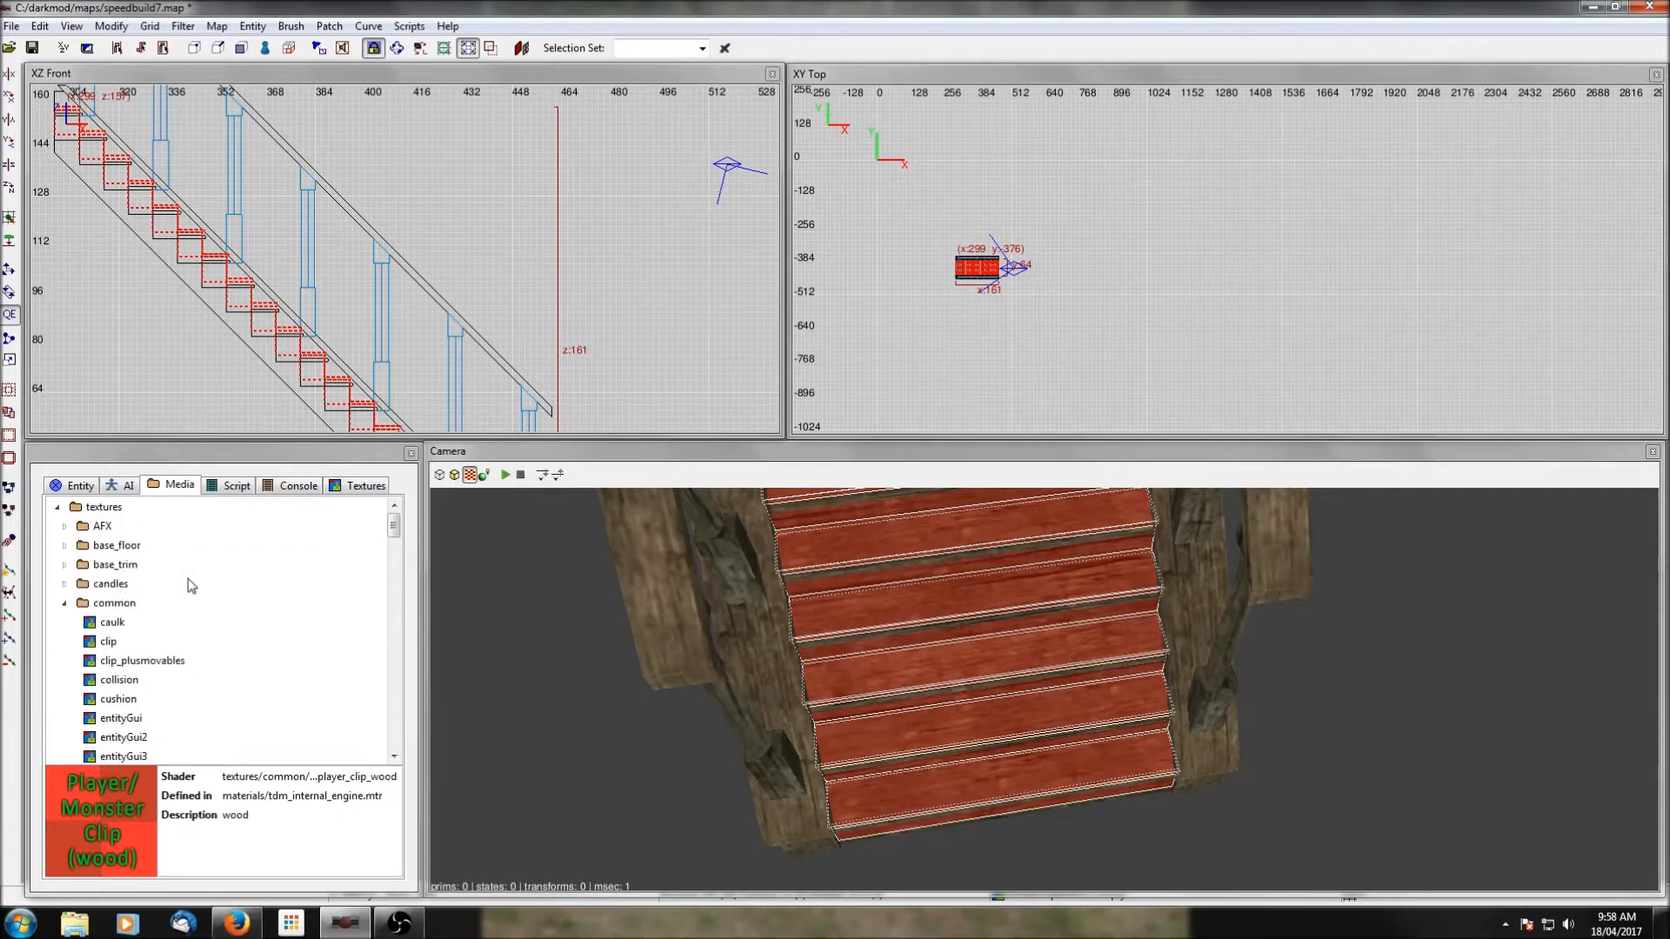
pyautogui.scroll(-3, 191, 585)
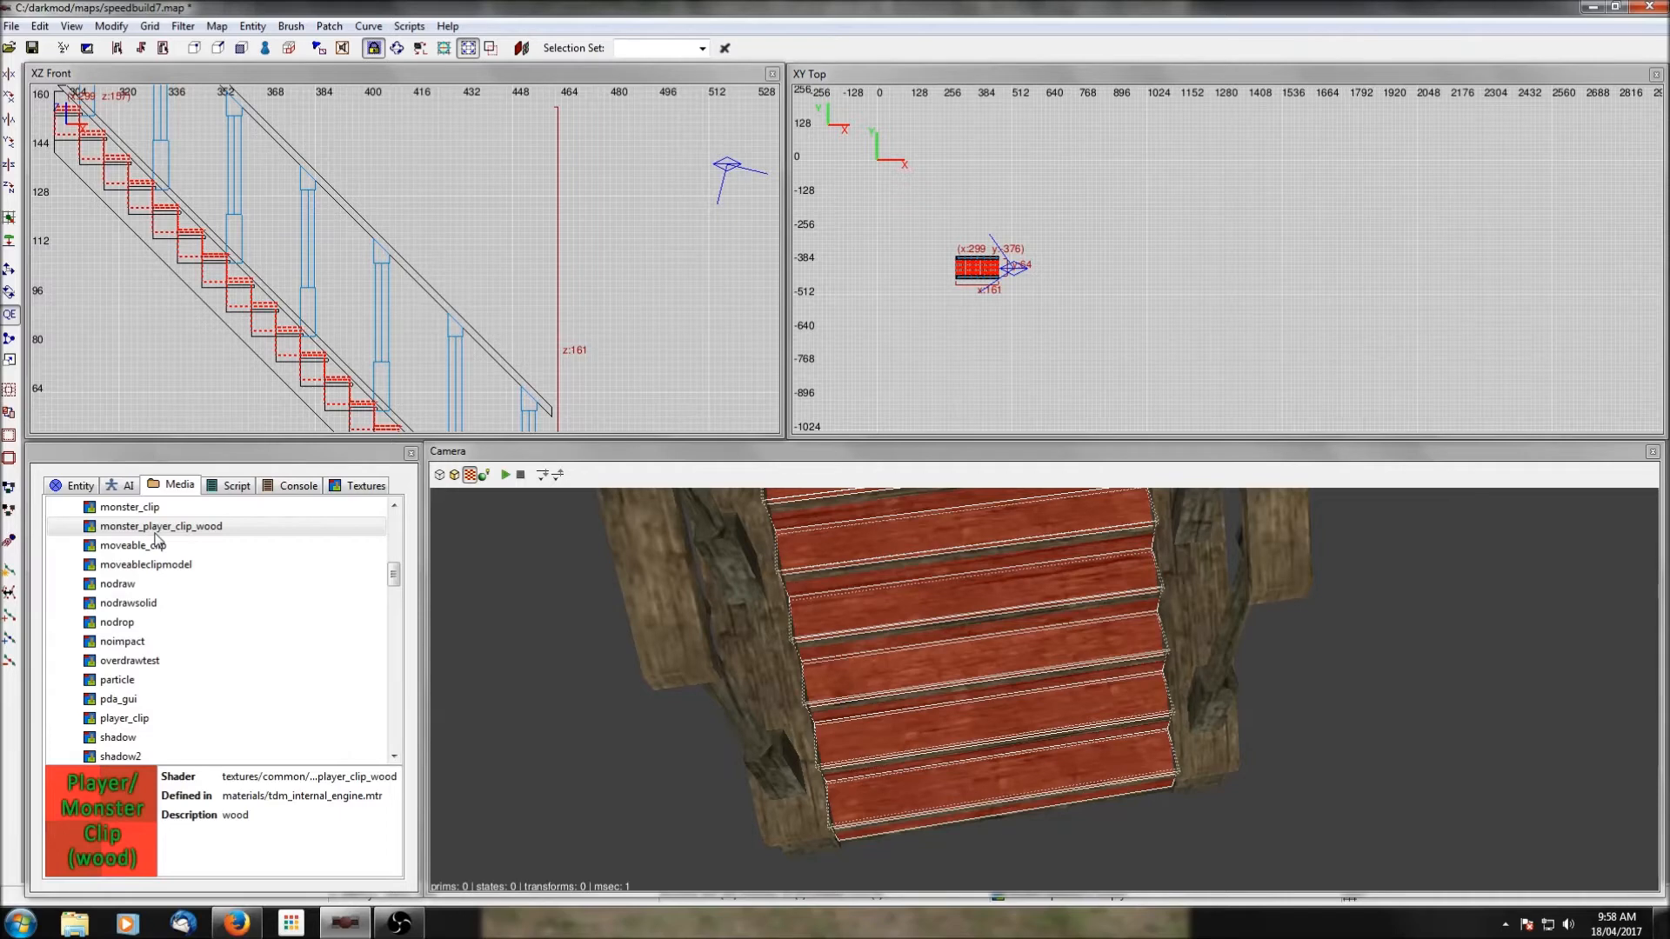
pyautogui.rightClick(203, 539)
pyautogui.click(270, 564)
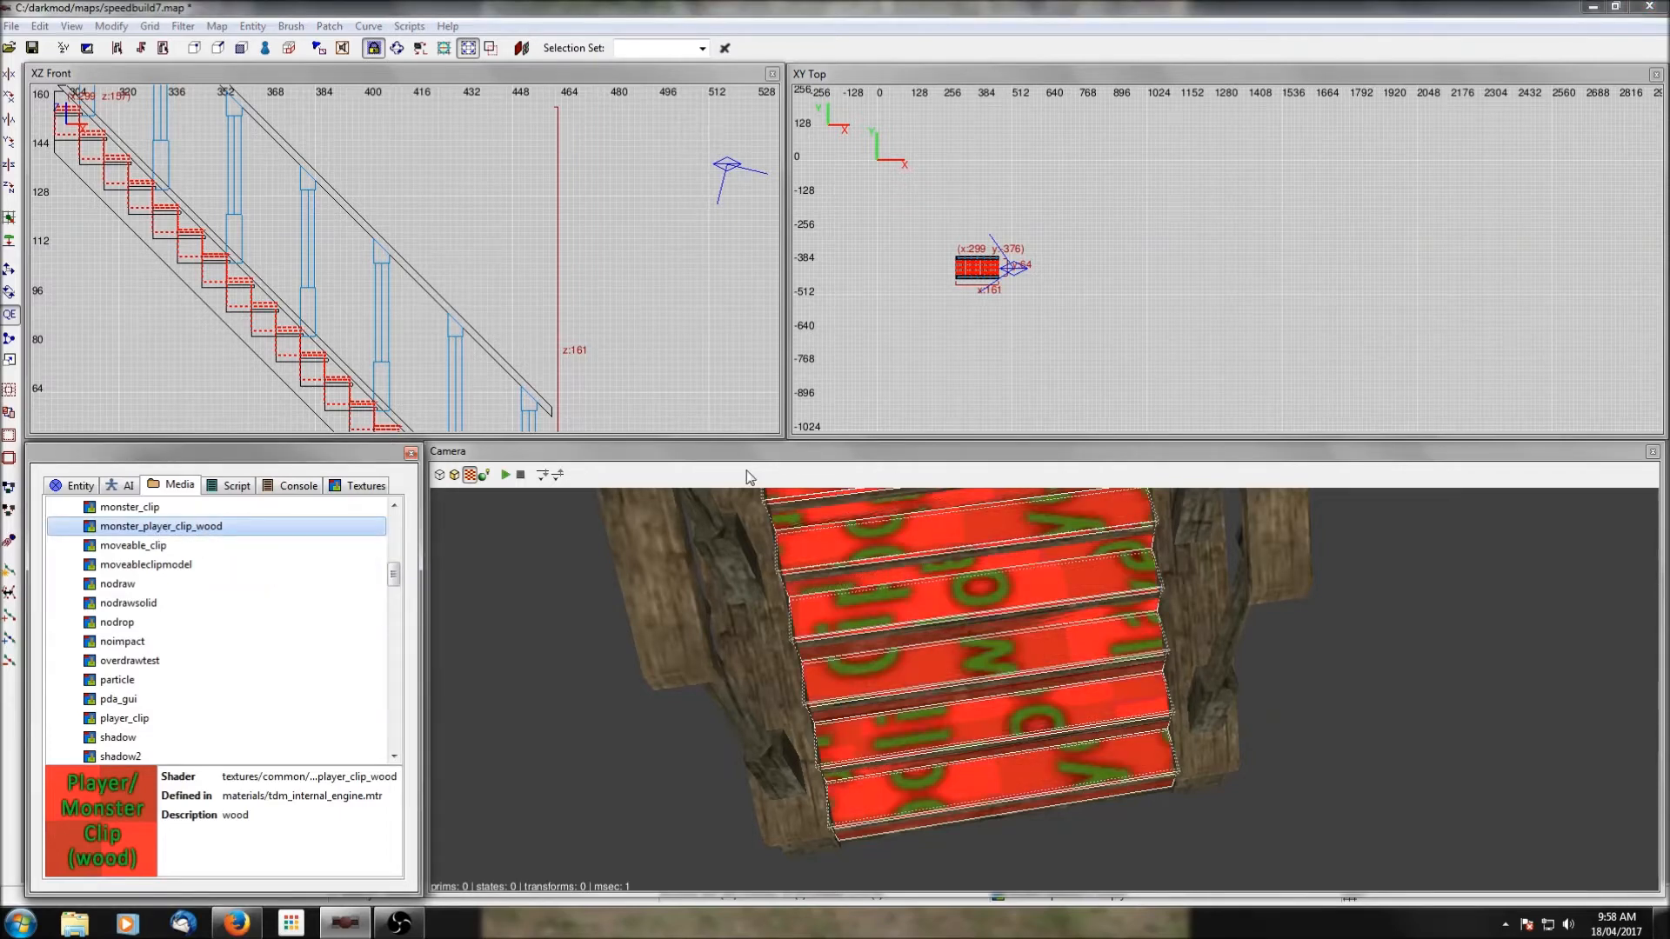
pyautogui.rightClick(687, 278)
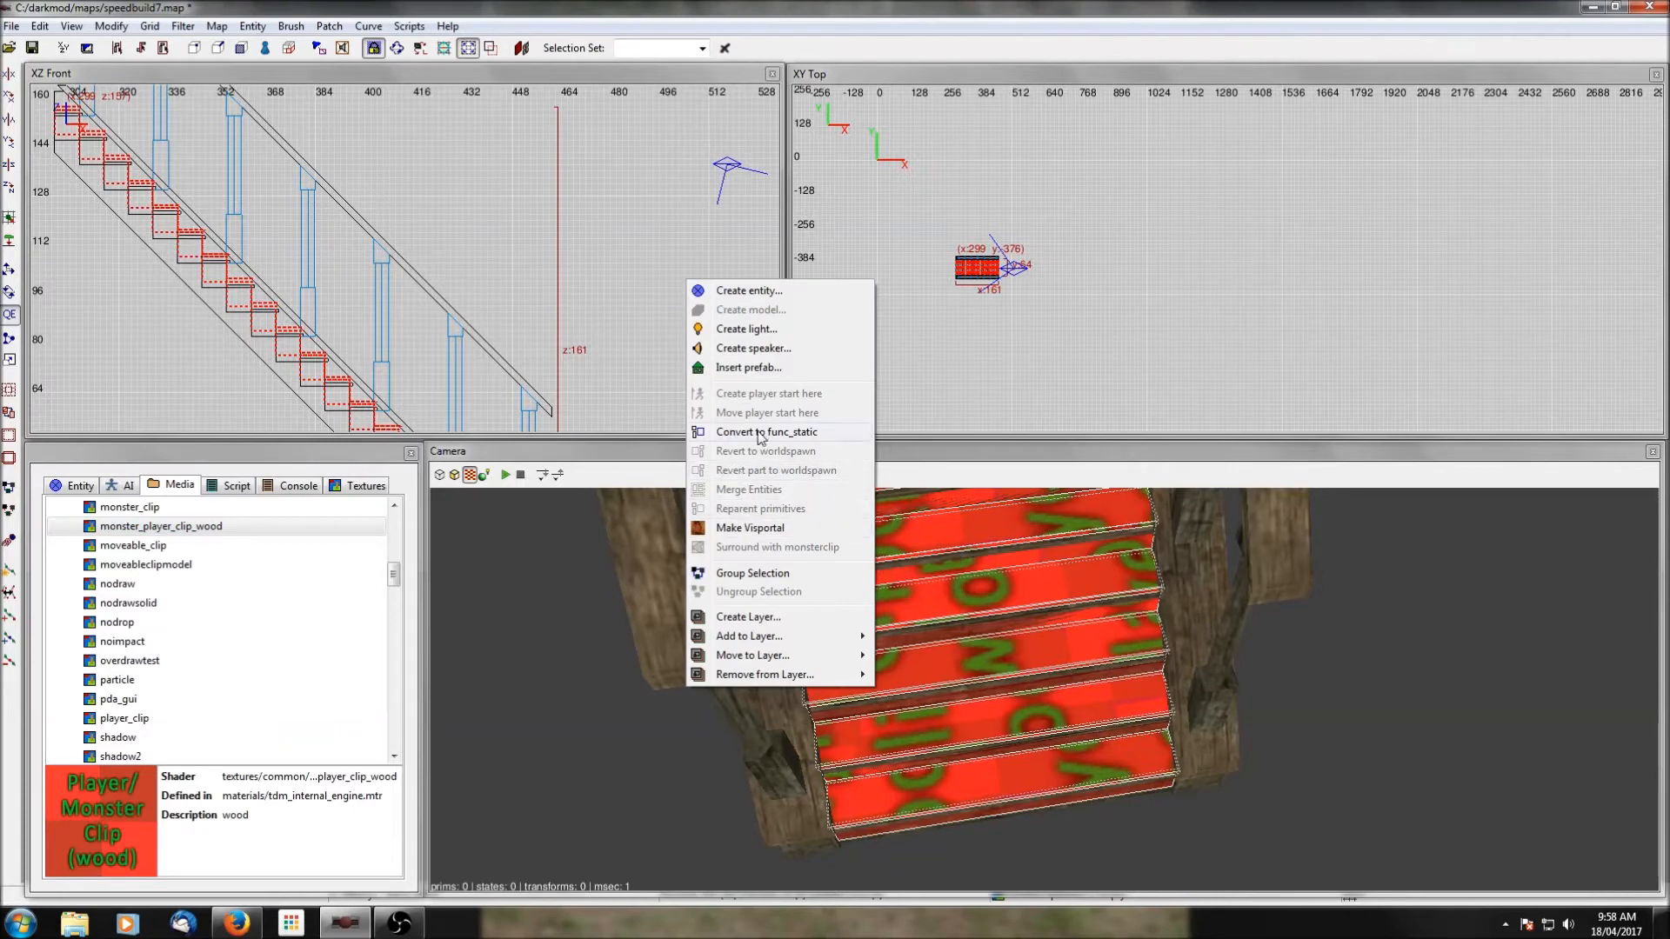
pyautogui.click(752, 572)
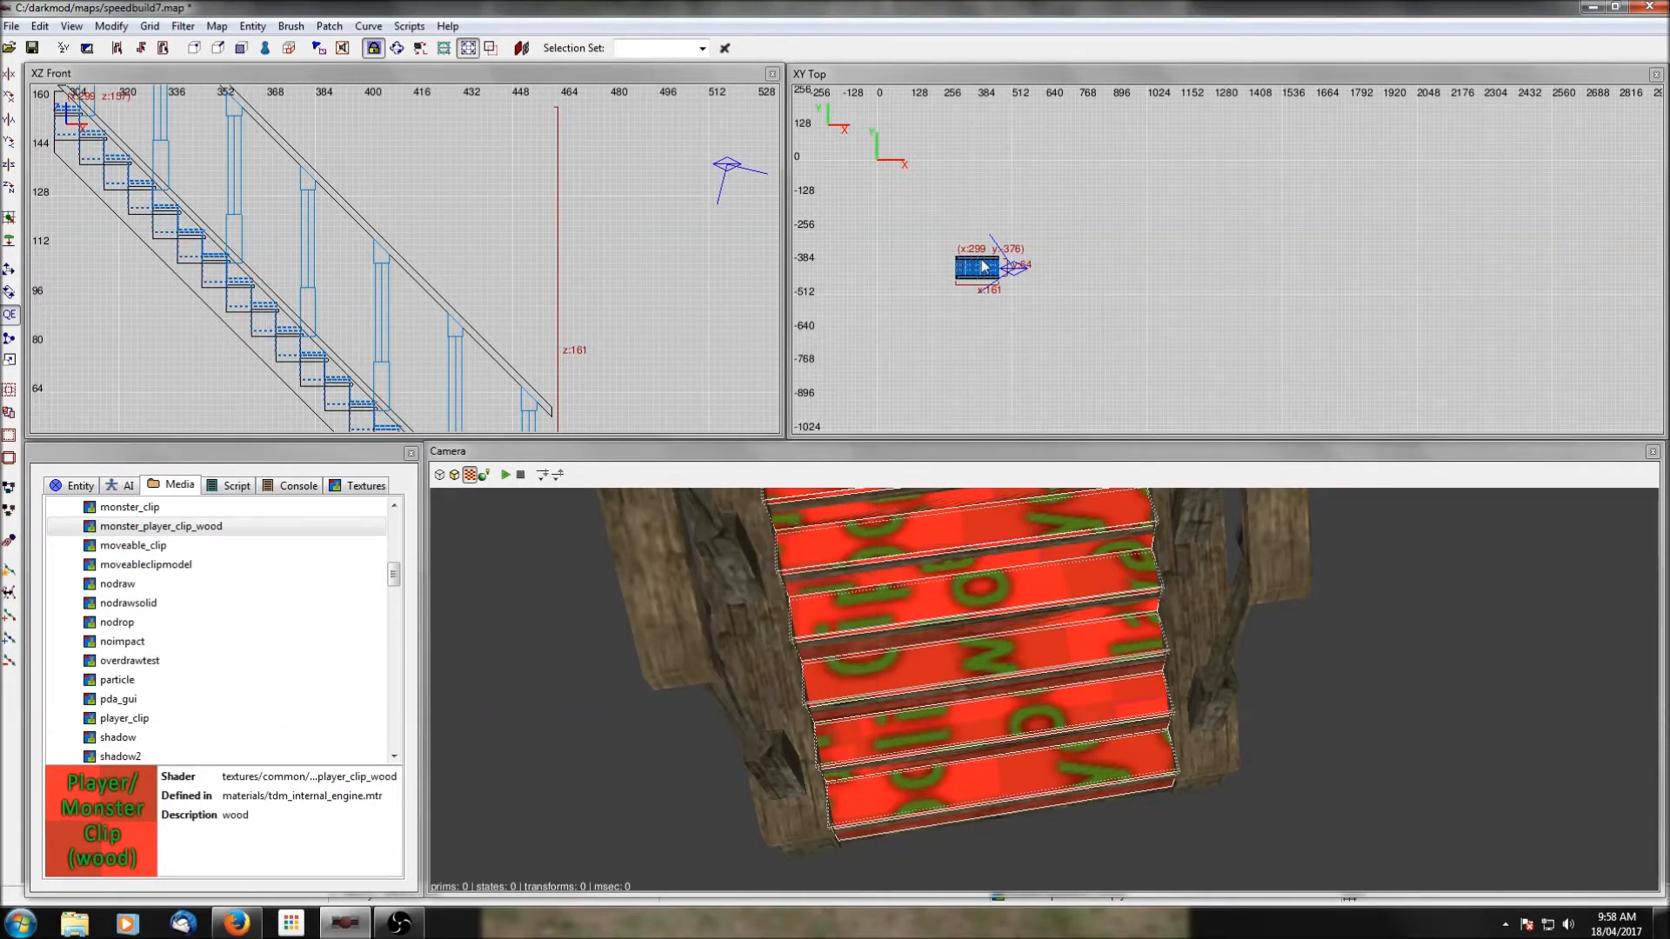
# Duplicate the clip tread group, show all hidden objects, and fit the copy over the northern staircase at about y 264.
pyautogui.scroll(-2, 979, 261)
pyautogui.click(10, 268)
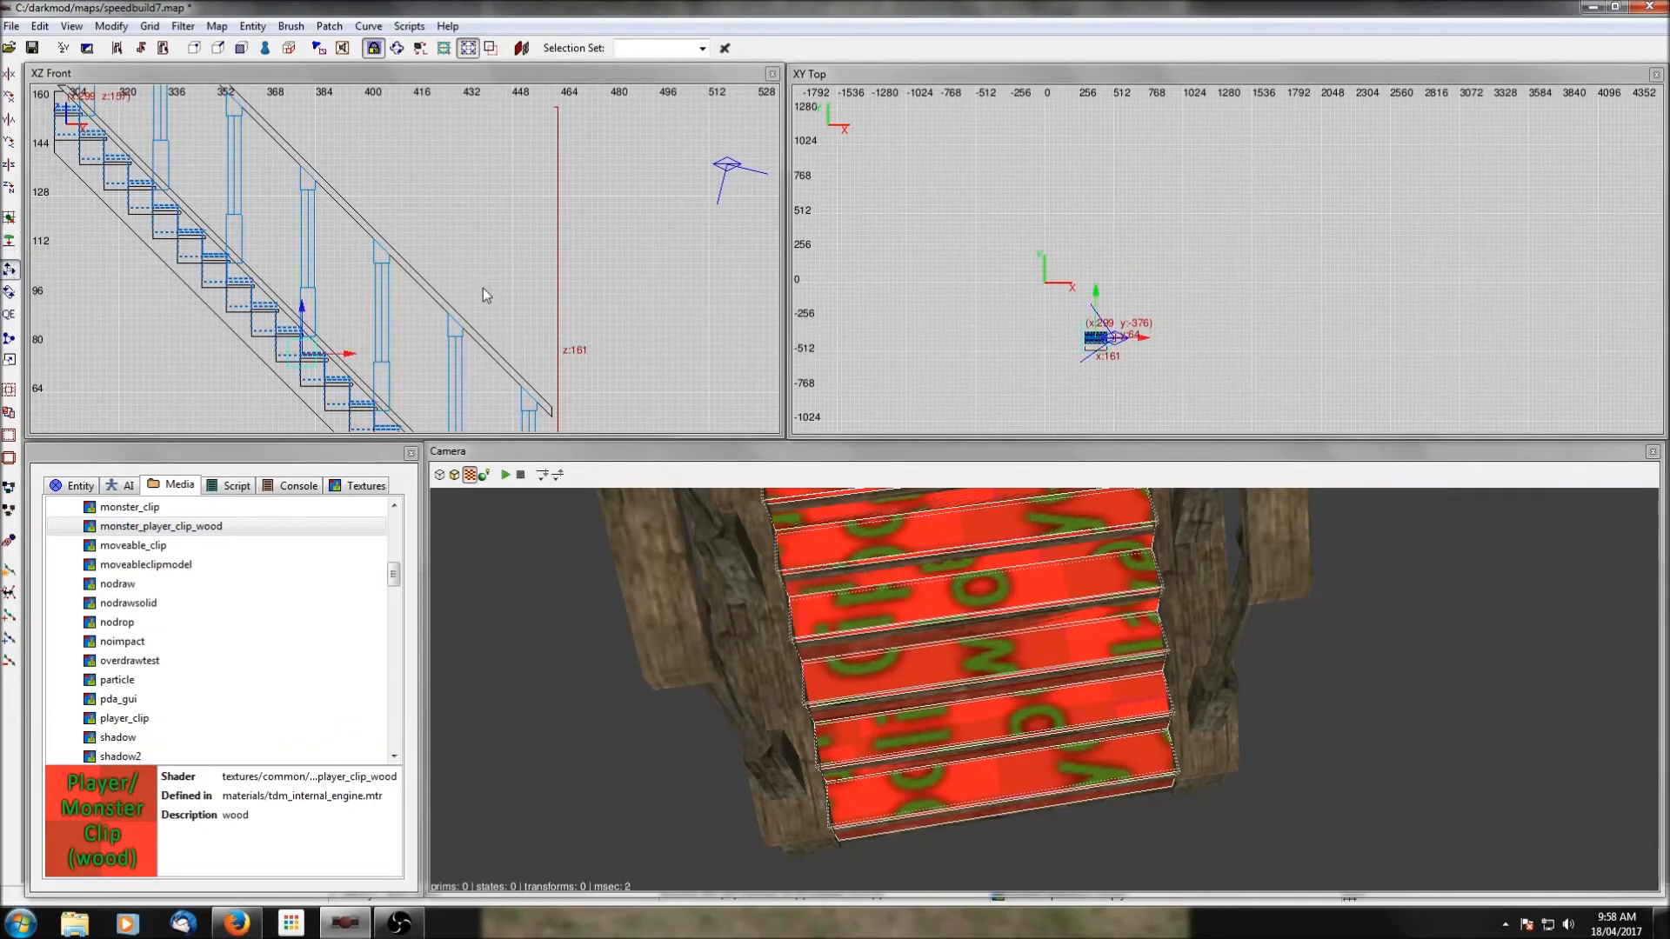
pyautogui.moveTo(1098, 297); pyautogui.dragTo(1099, 160)
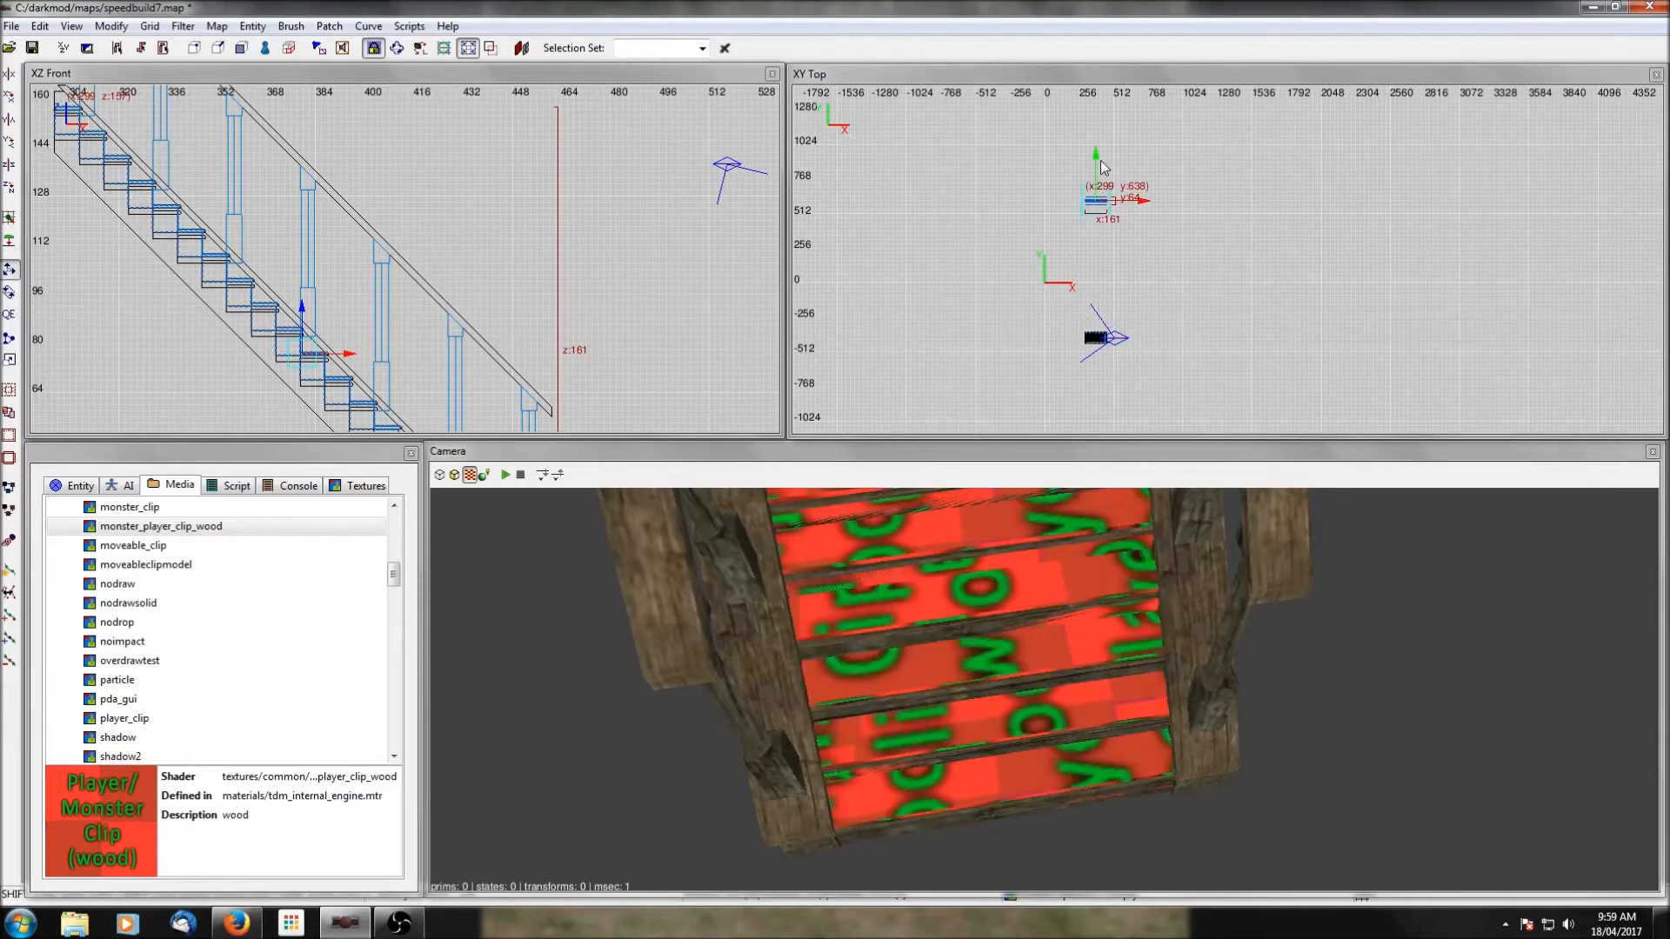
pyautogui.hotkey('shift', 'h')
pyautogui.moveTo(1145, 169); pyautogui.dragTo(1148, 215, button='right')
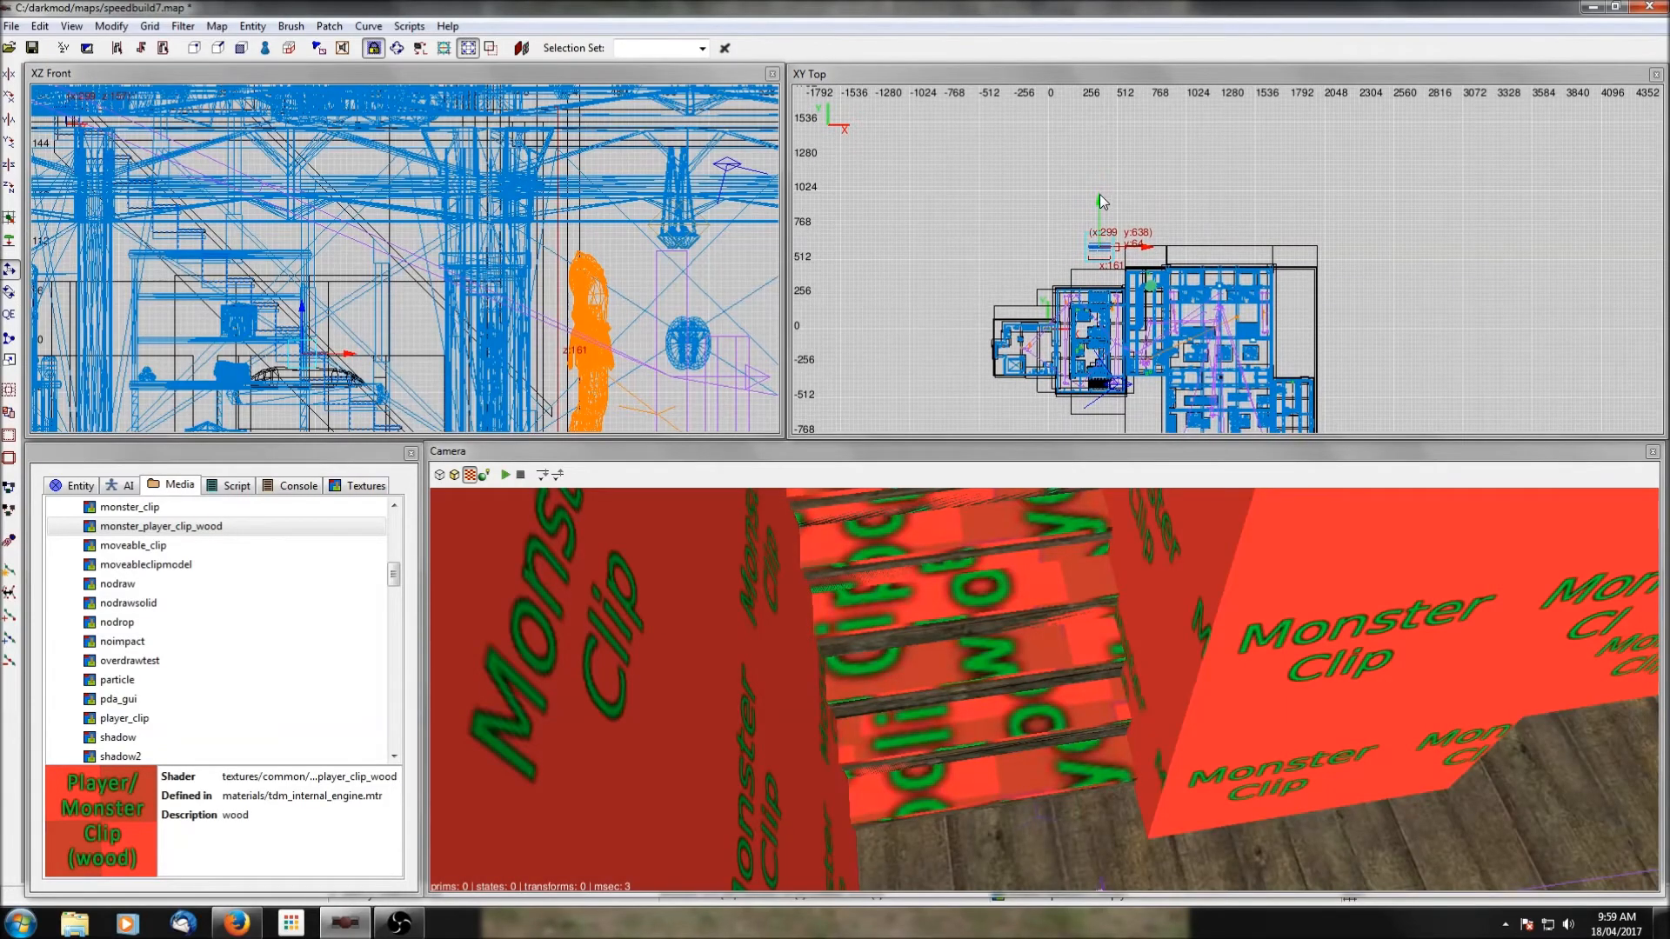
pyautogui.scroll(7, 1105, 237)
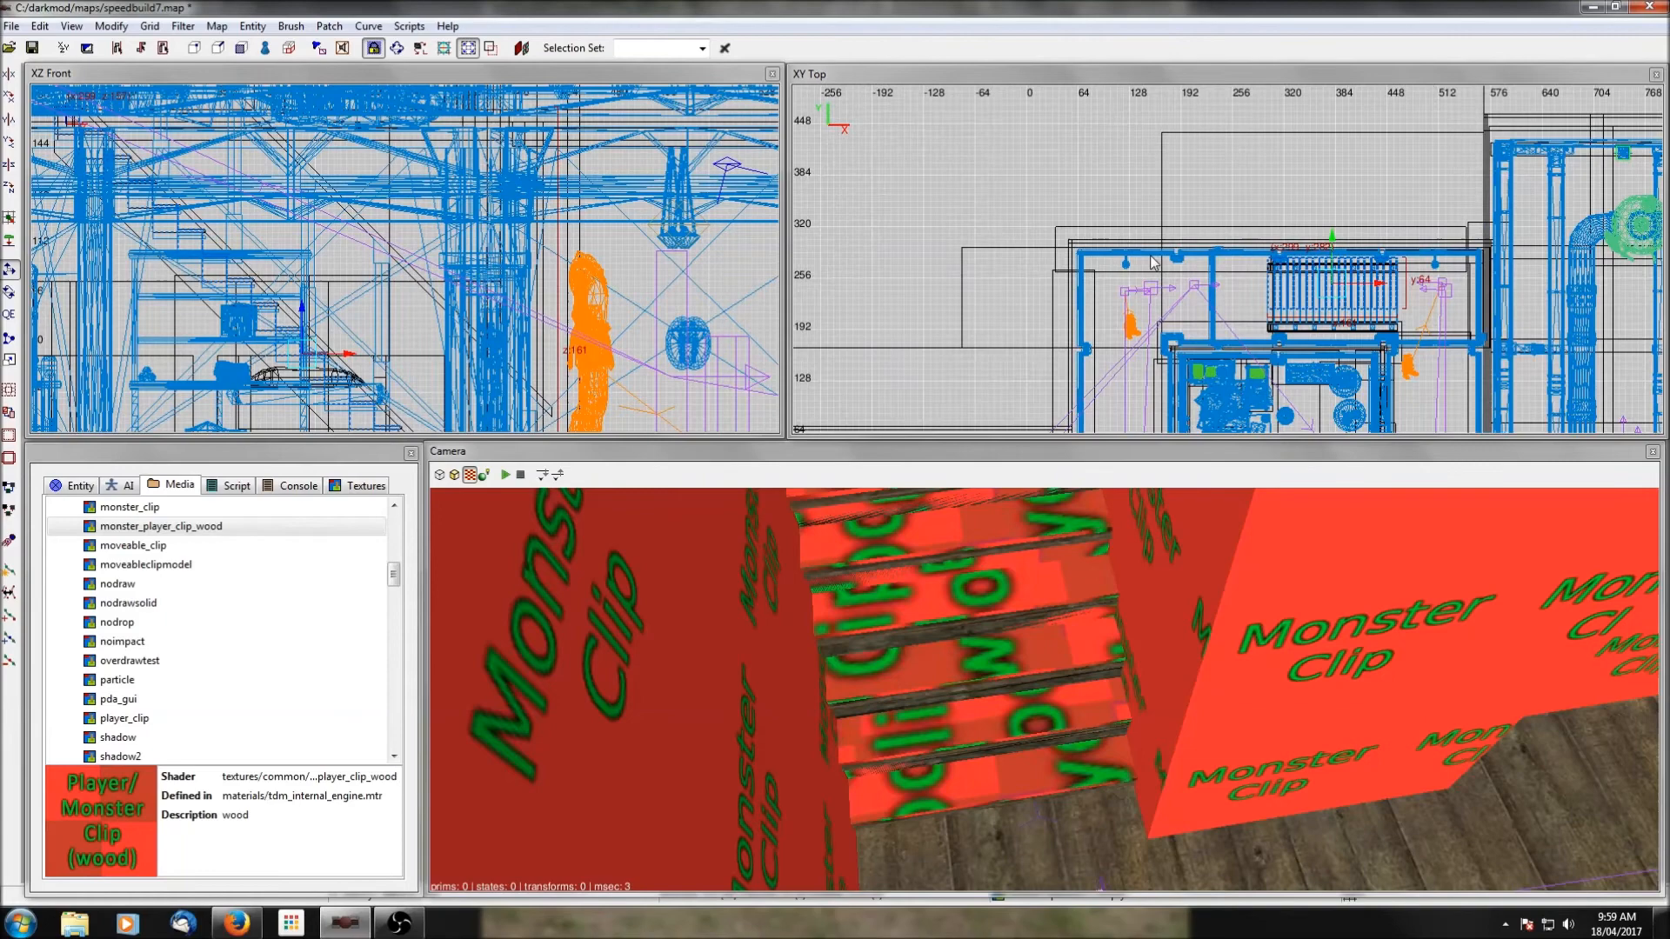
pyautogui.scroll(2, 1153, 262)
pyautogui.moveTo(1164, 238); pyautogui.dragTo(1163, 264)
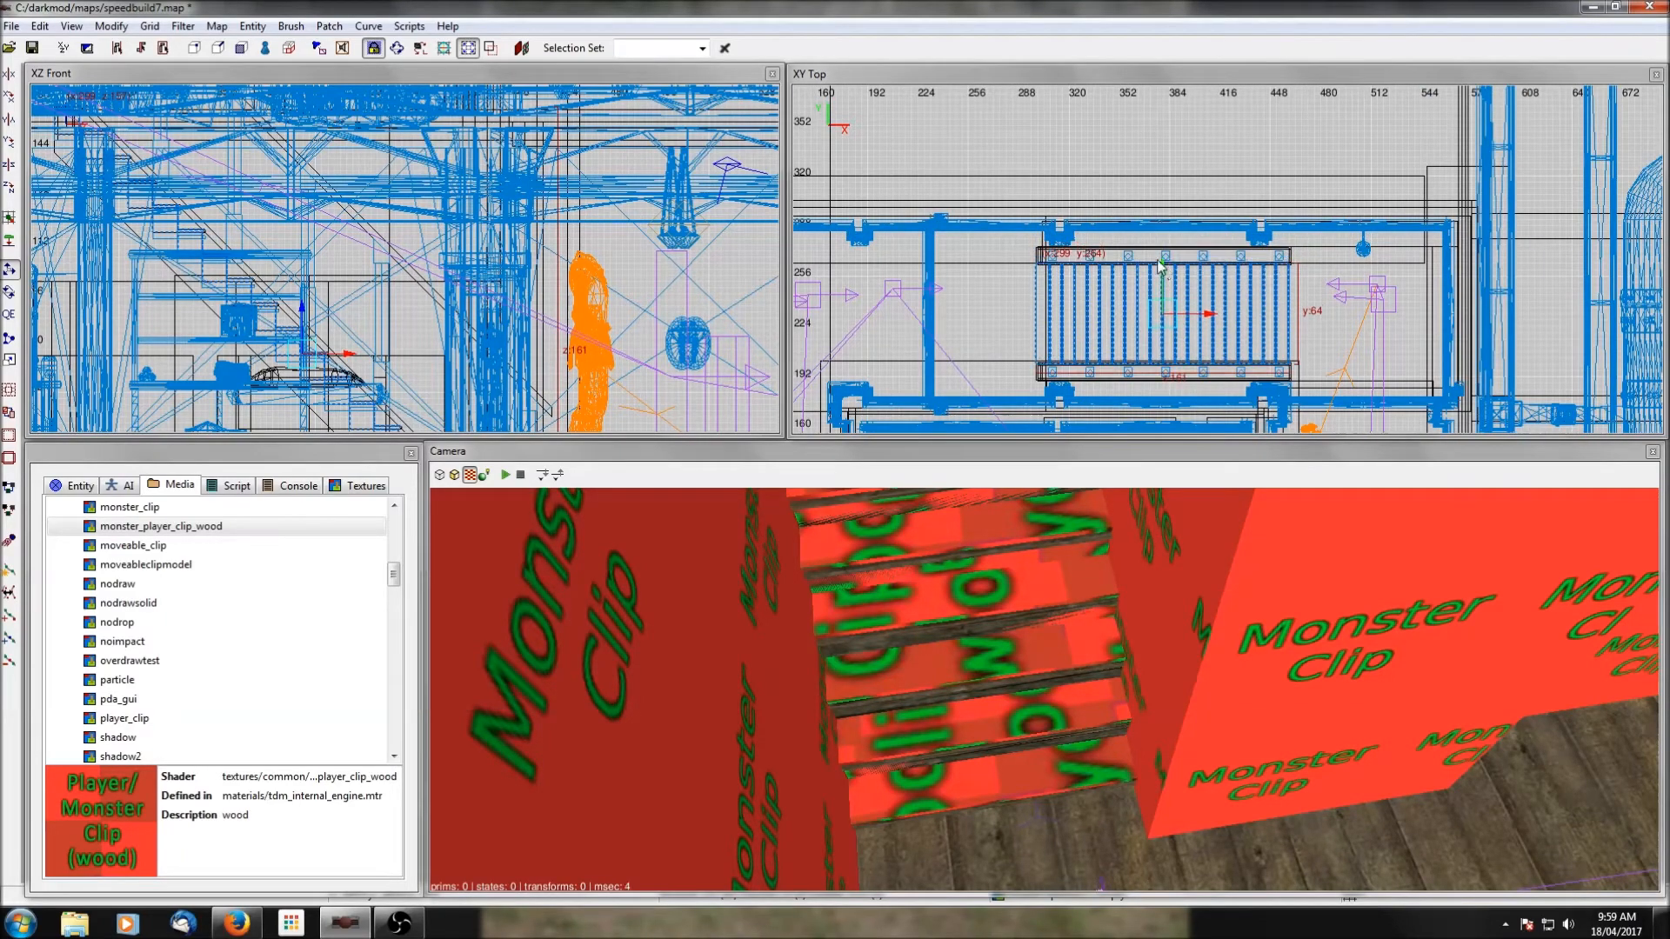
# Deselect the clip treads and save the map.
pyautogui.scroll(-4, 1066, 177)
pyautogui.scroll(-2, 527, 270)
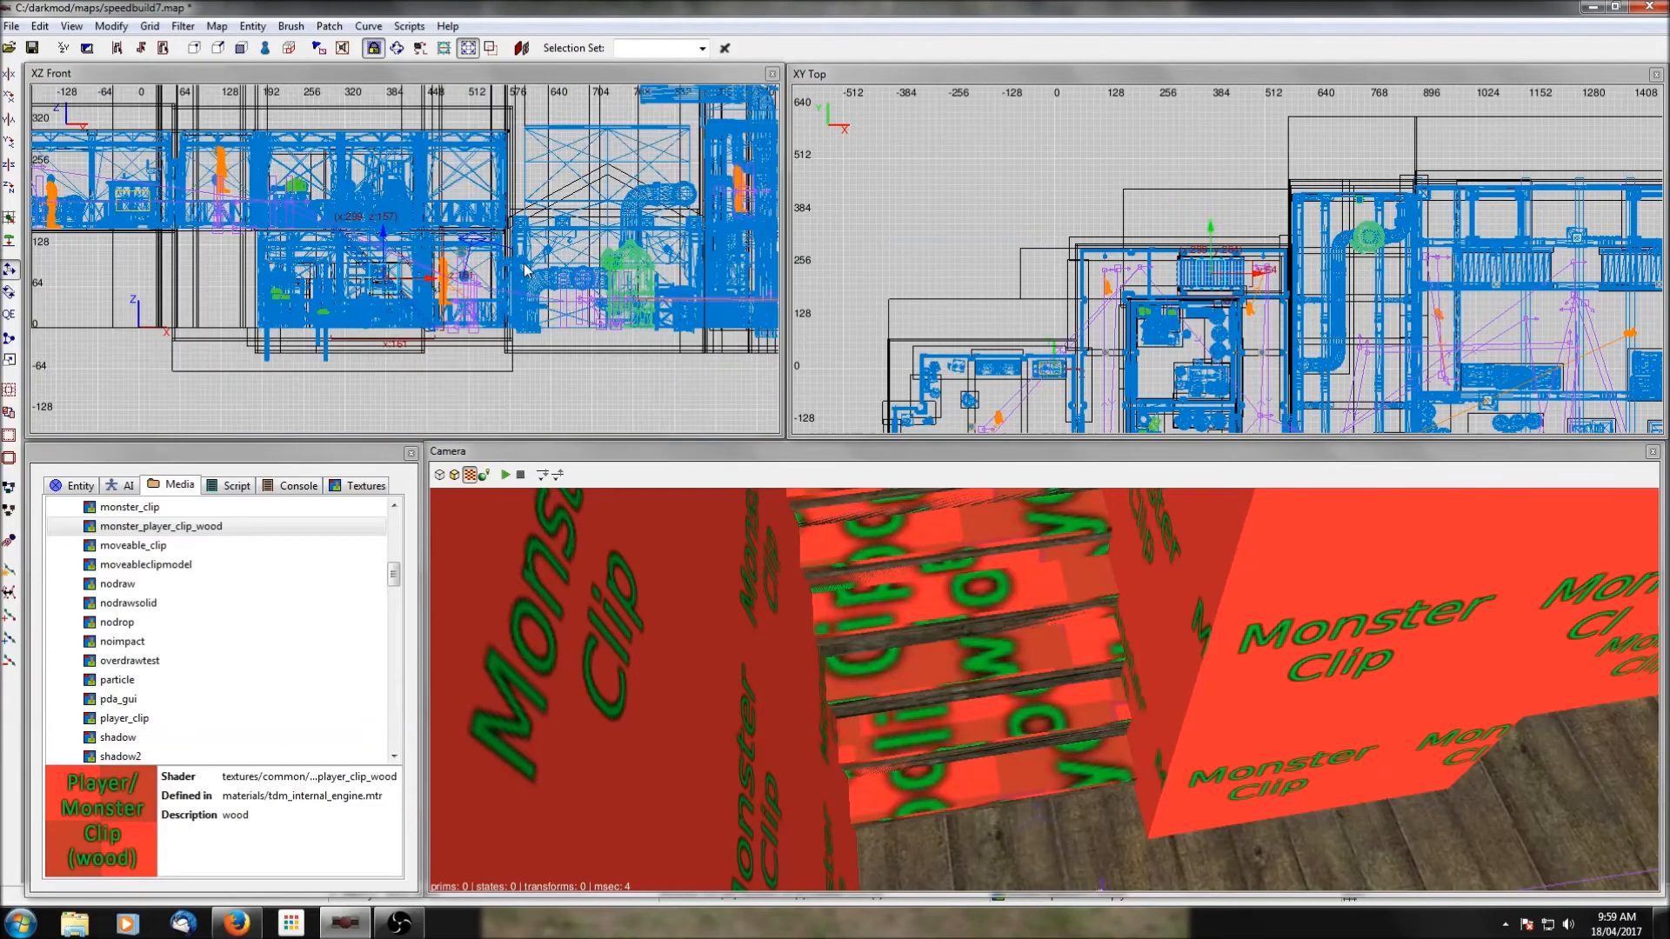
pyautogui.press('Escape')
pyautogui.click(32, 49)
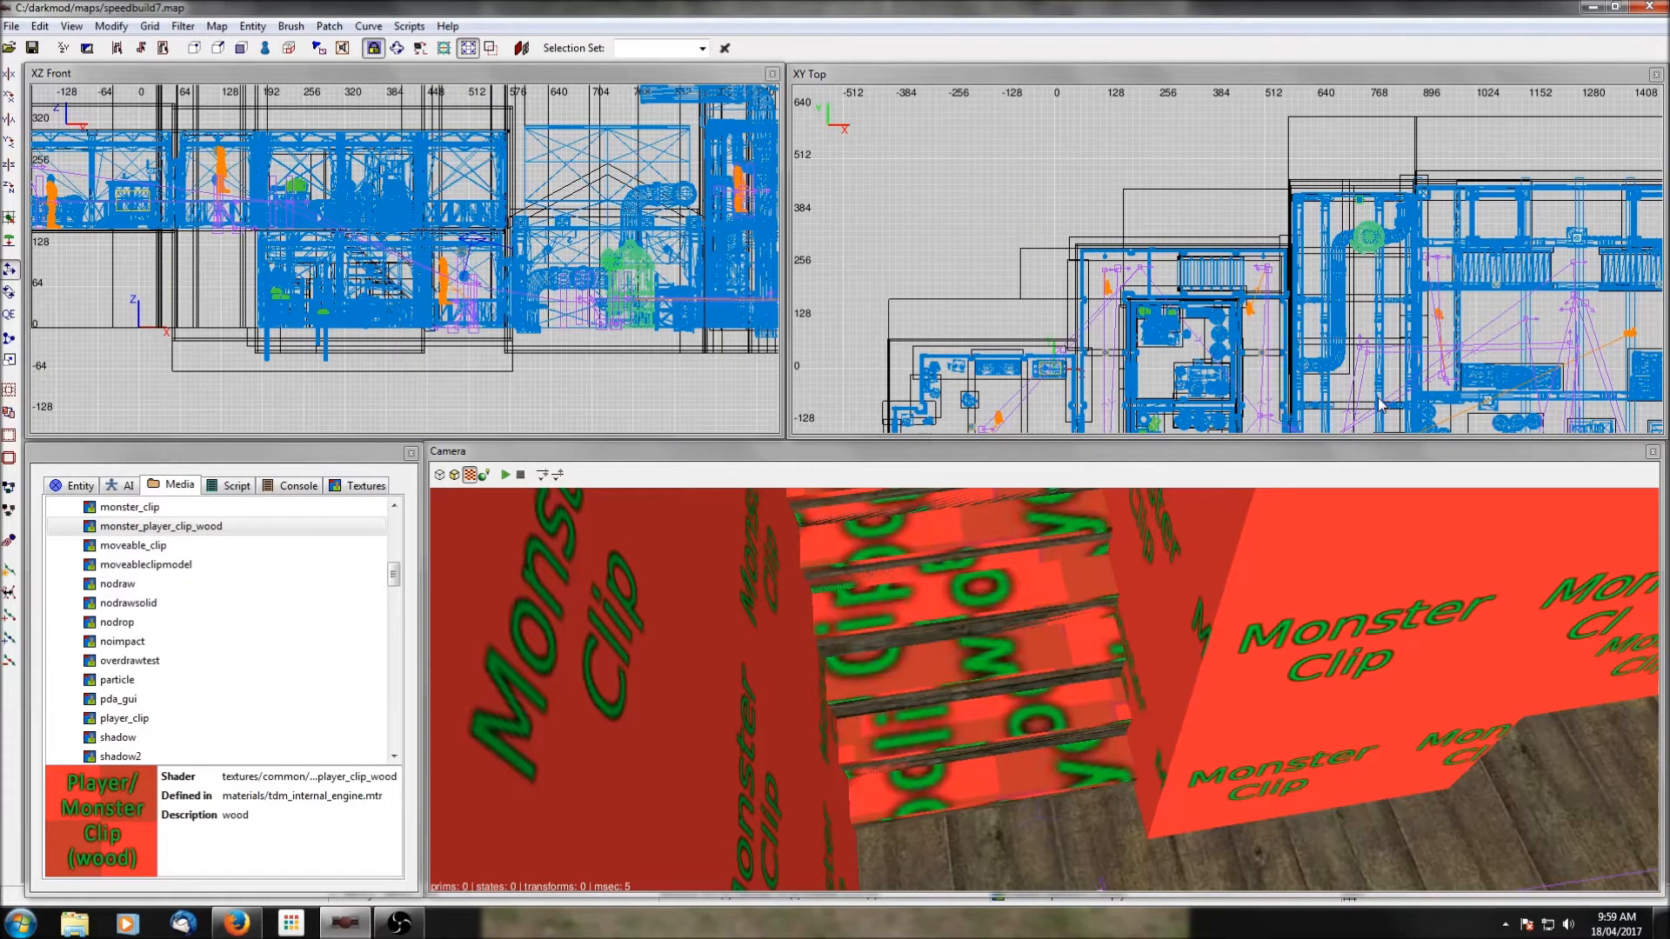
# Insert the ai prefab sitting_thief_drinking.pfb in the southern part of the large western room.
pyautogui.scroll(5, 1288, 352)
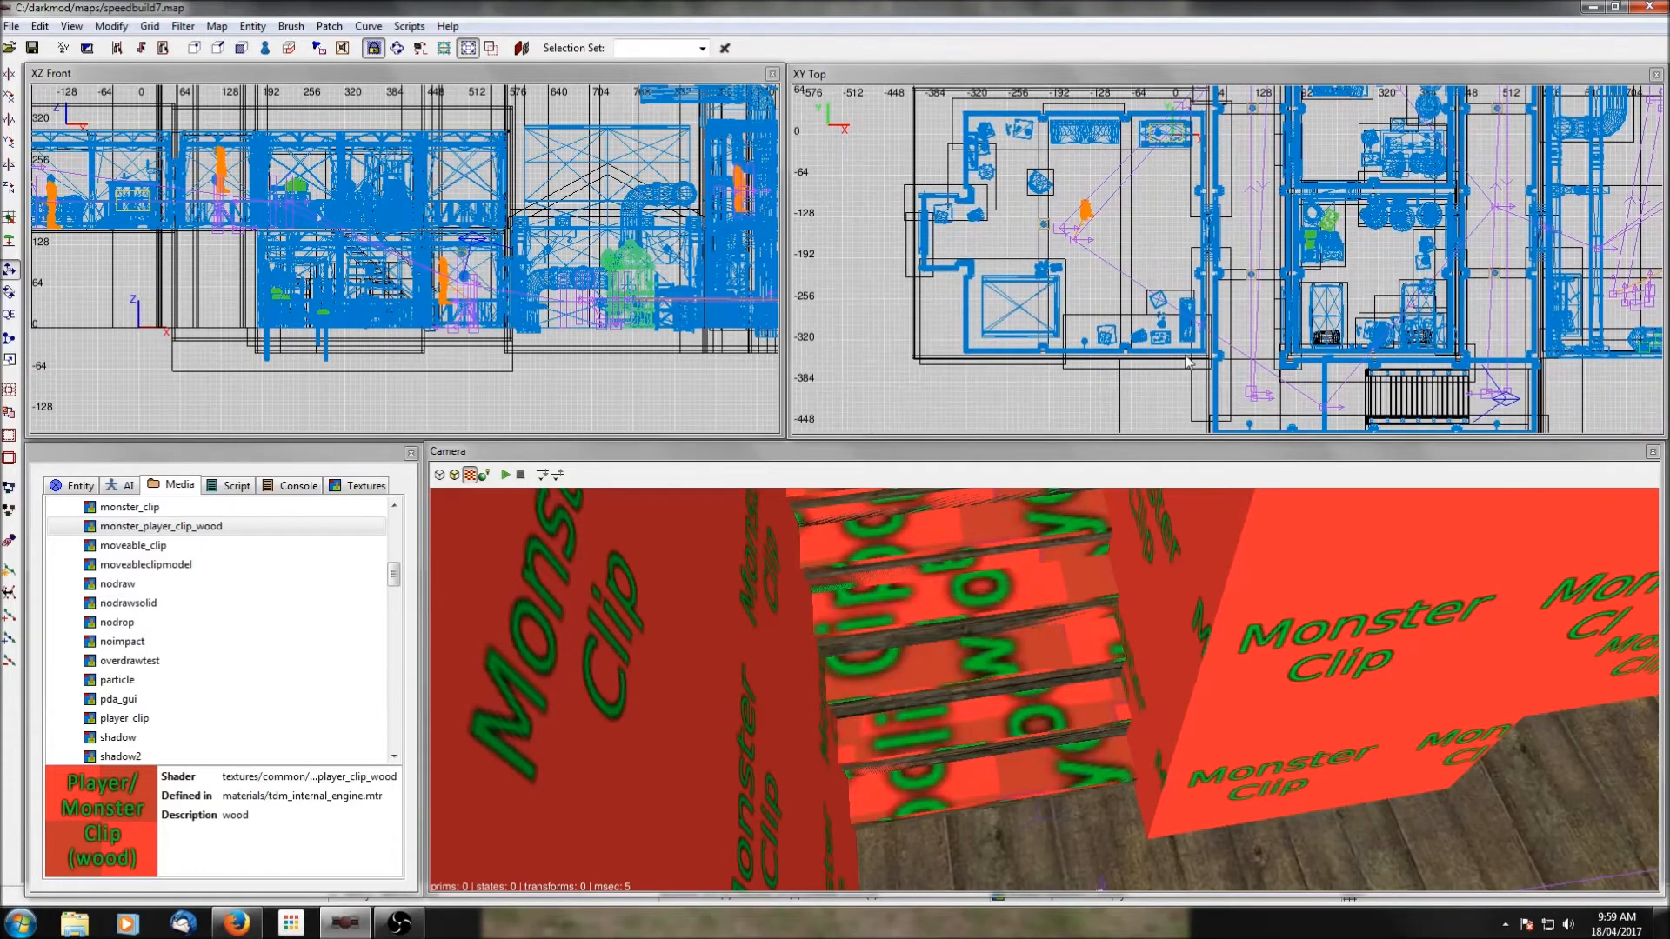
pyautogui.rightClick(973, 349)
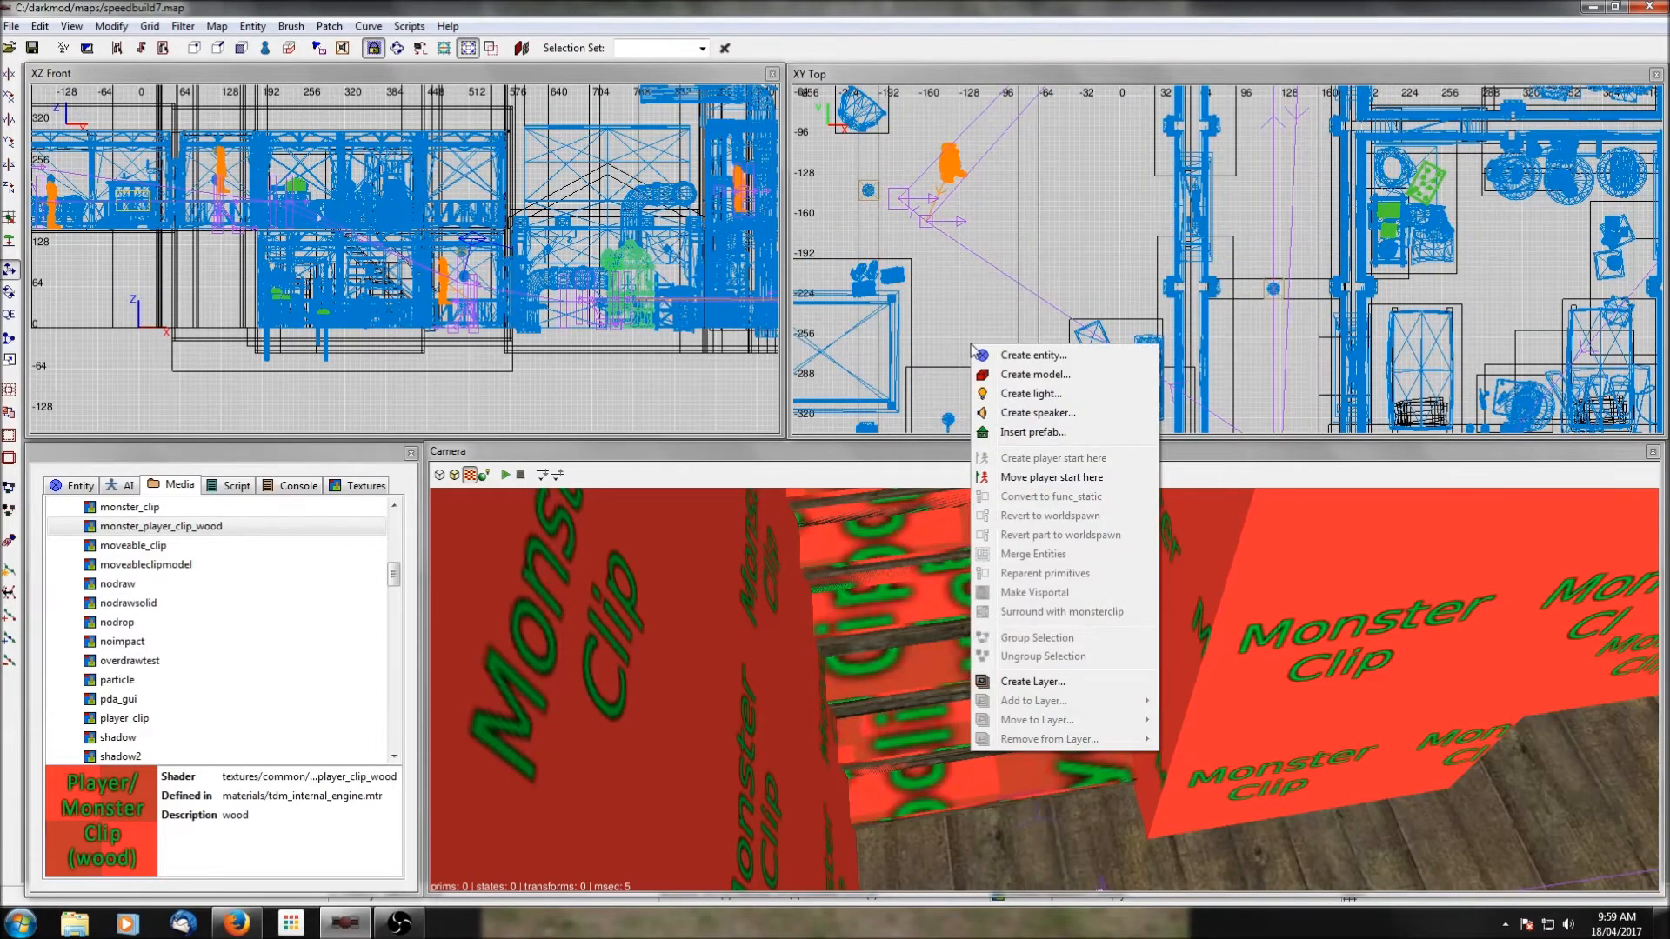
pyautogui.click(1026, 432)
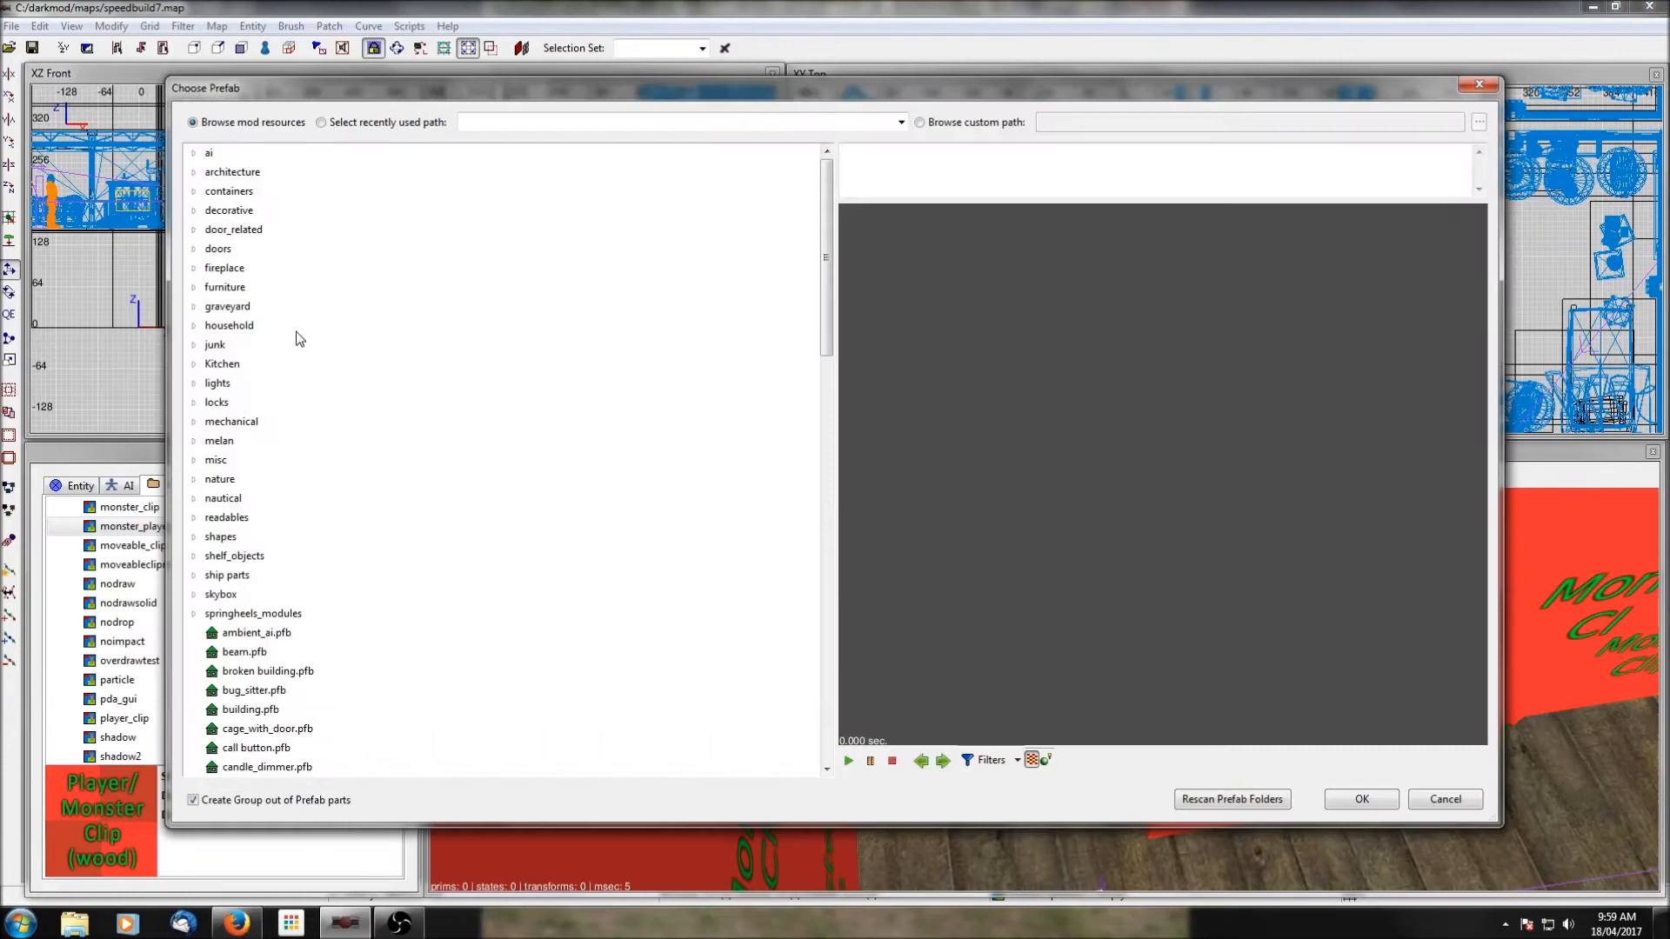
pyautogui.click(194, 154)
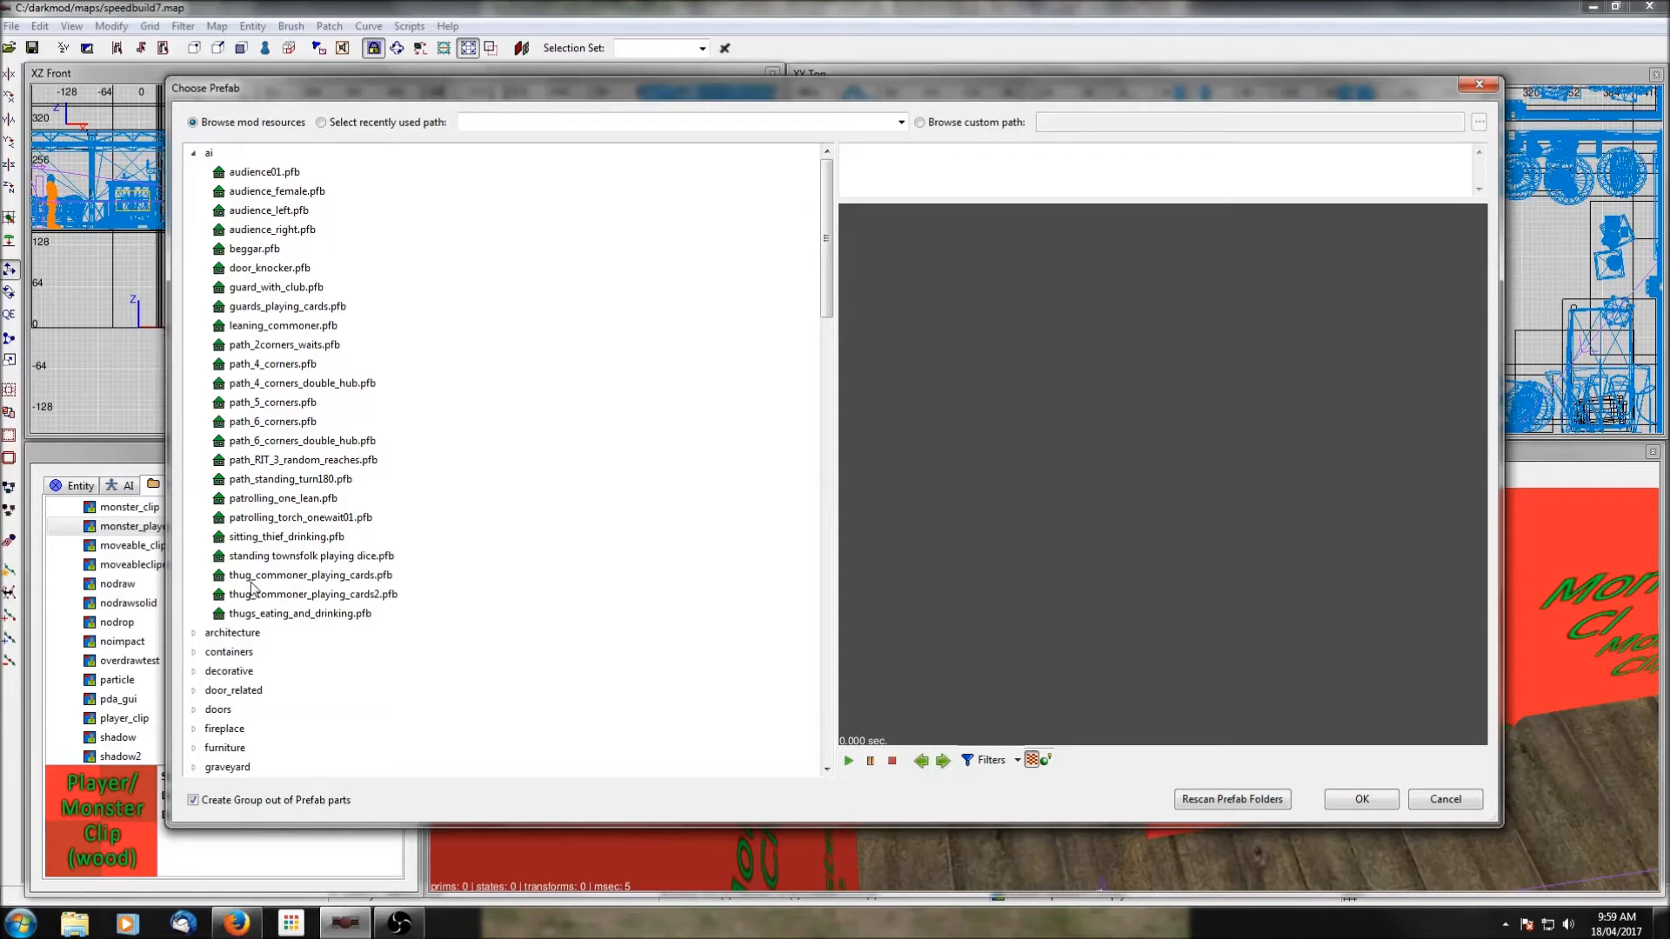
pyautogui.click(255, 537)
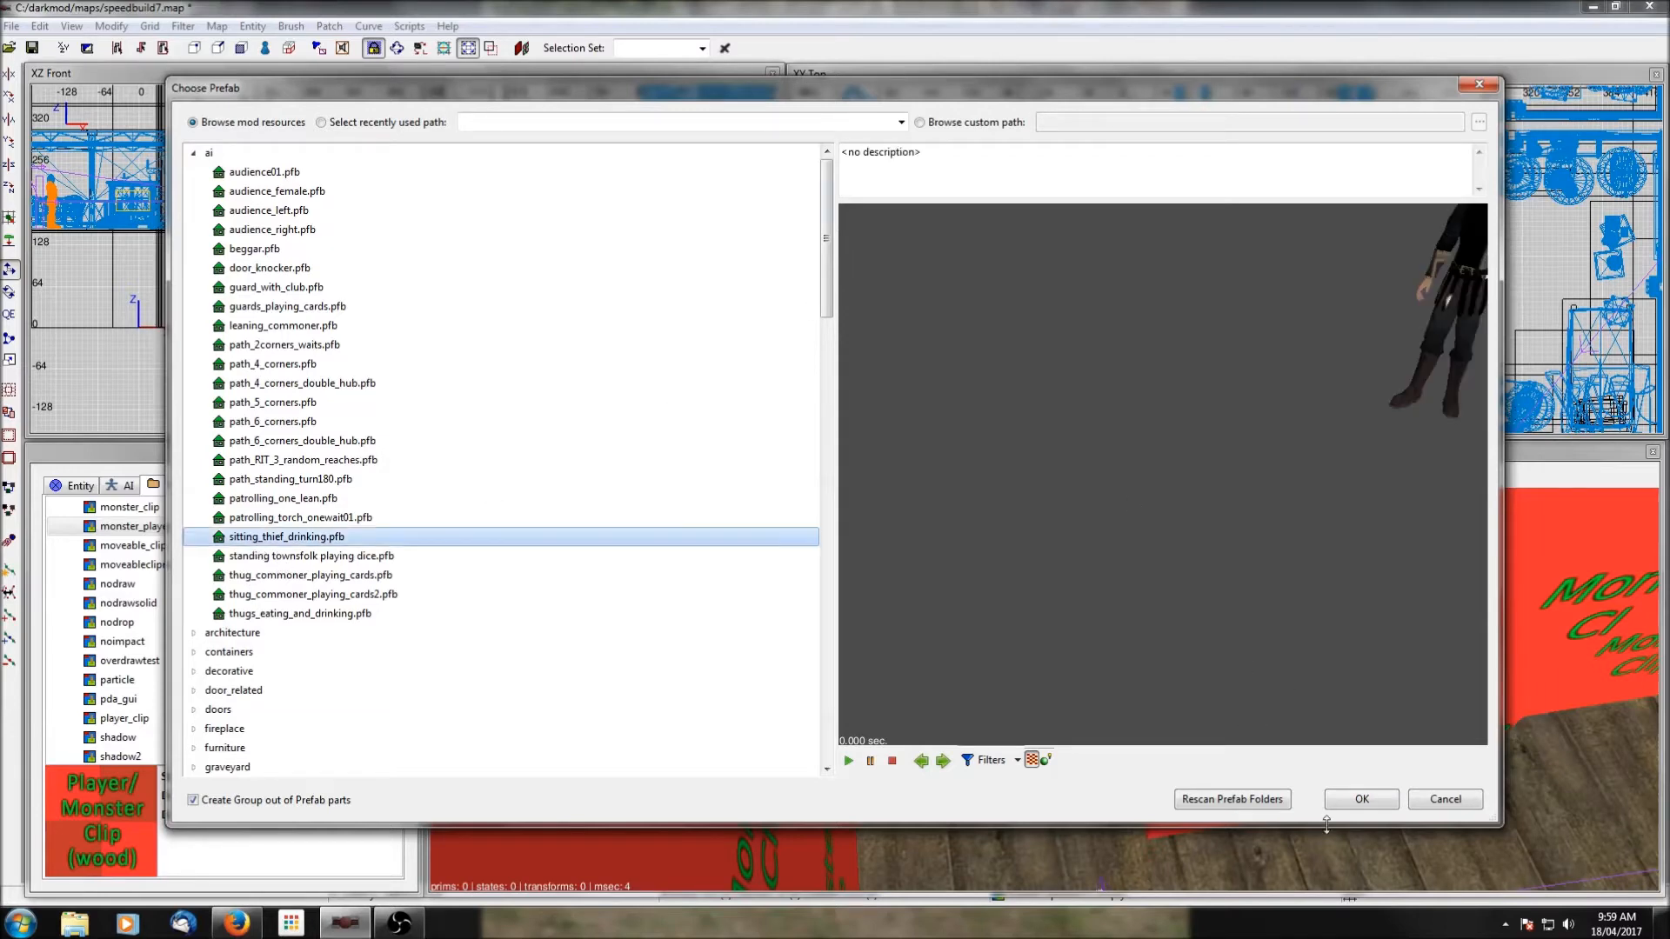
pyautogui.click(1361, 799)
# Move the thief to about x -100, y -206 and raise him onto the upper floor level.
pyautogui.moveTo(852, 283); pyautogui.dragTo(853, 303)
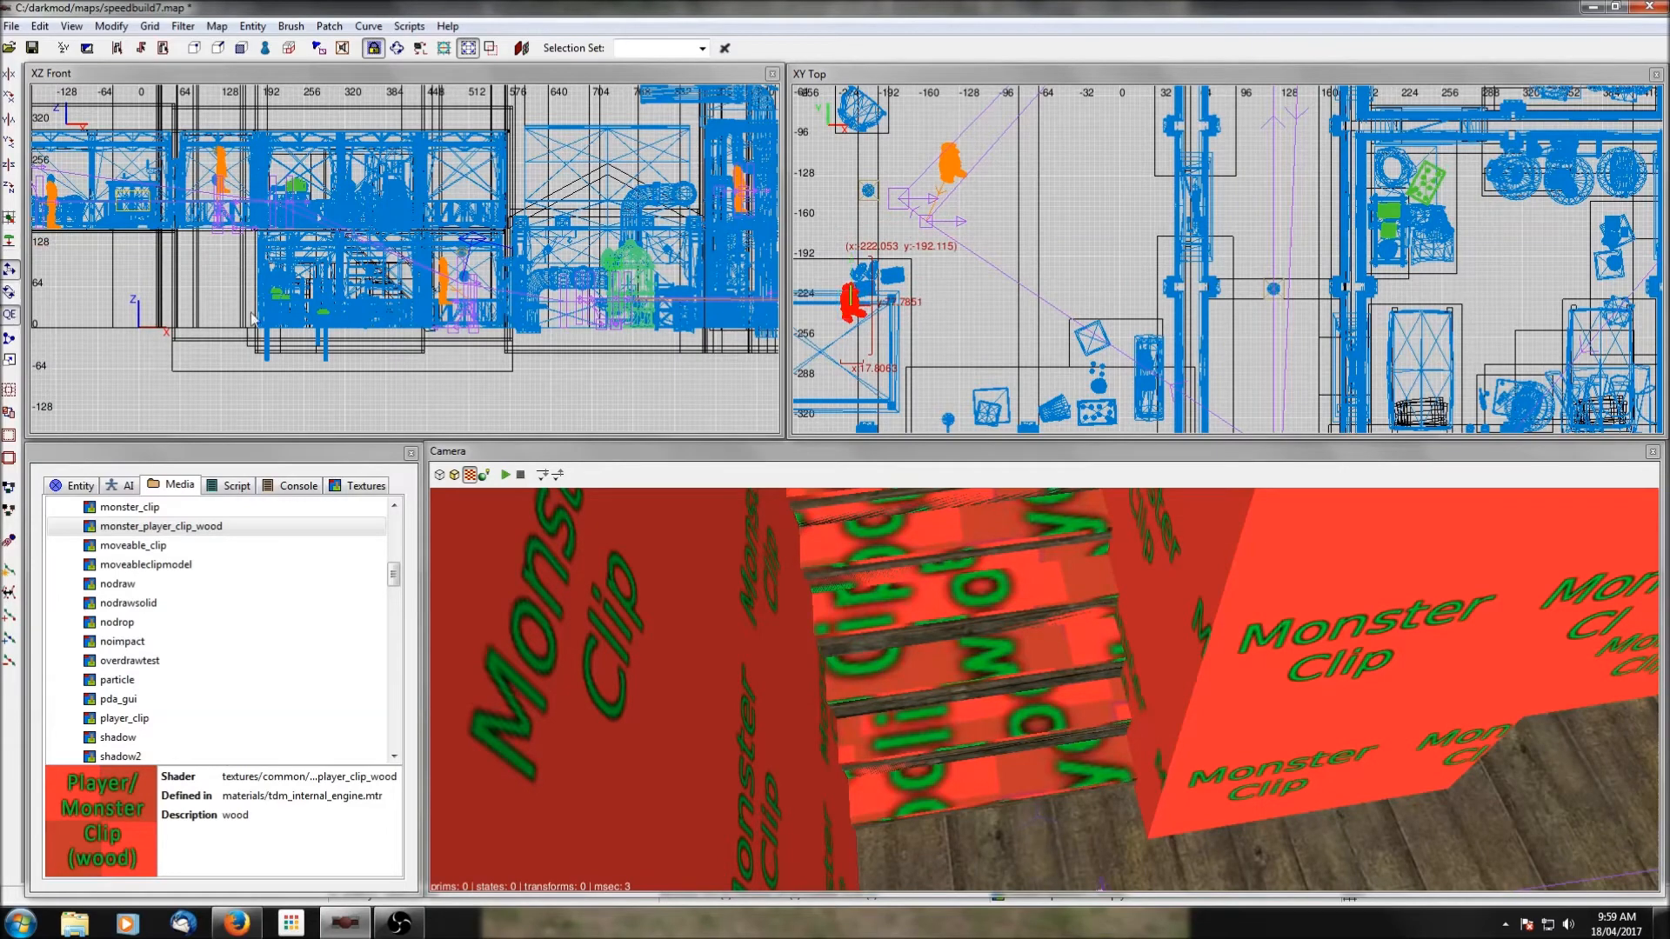
pyautogui.moveTo(853, 300); pyautogui.dragTo(1002, 324)
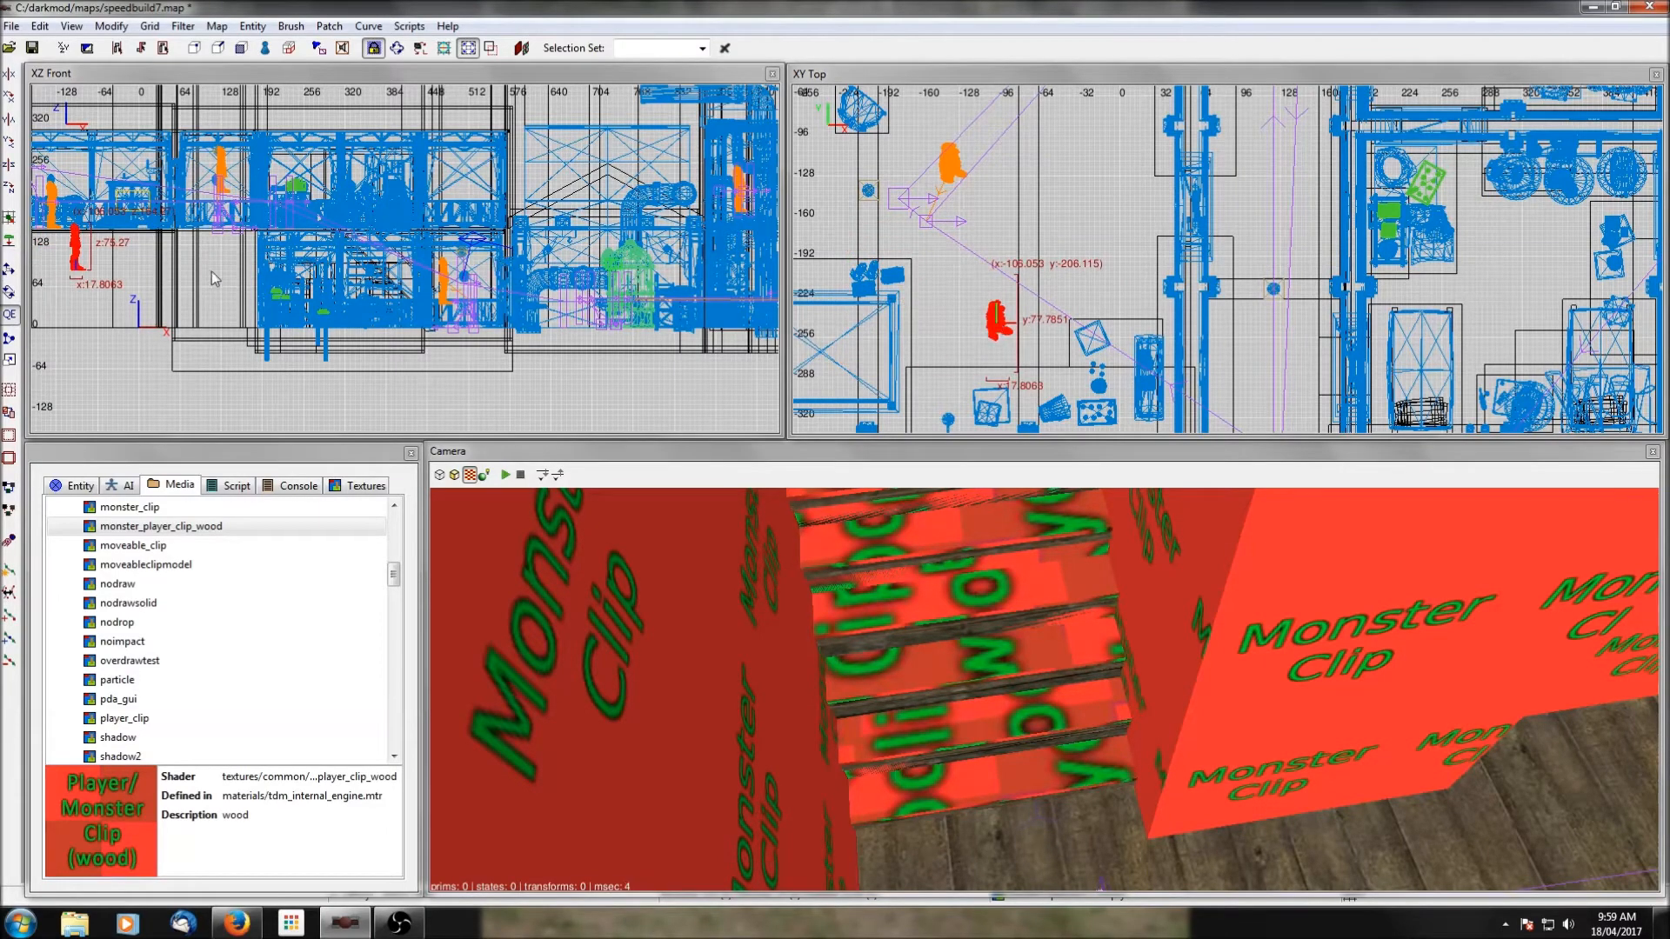
pyautogui.moveTo(84, 244); pyautogui.dragTo(89, 202)
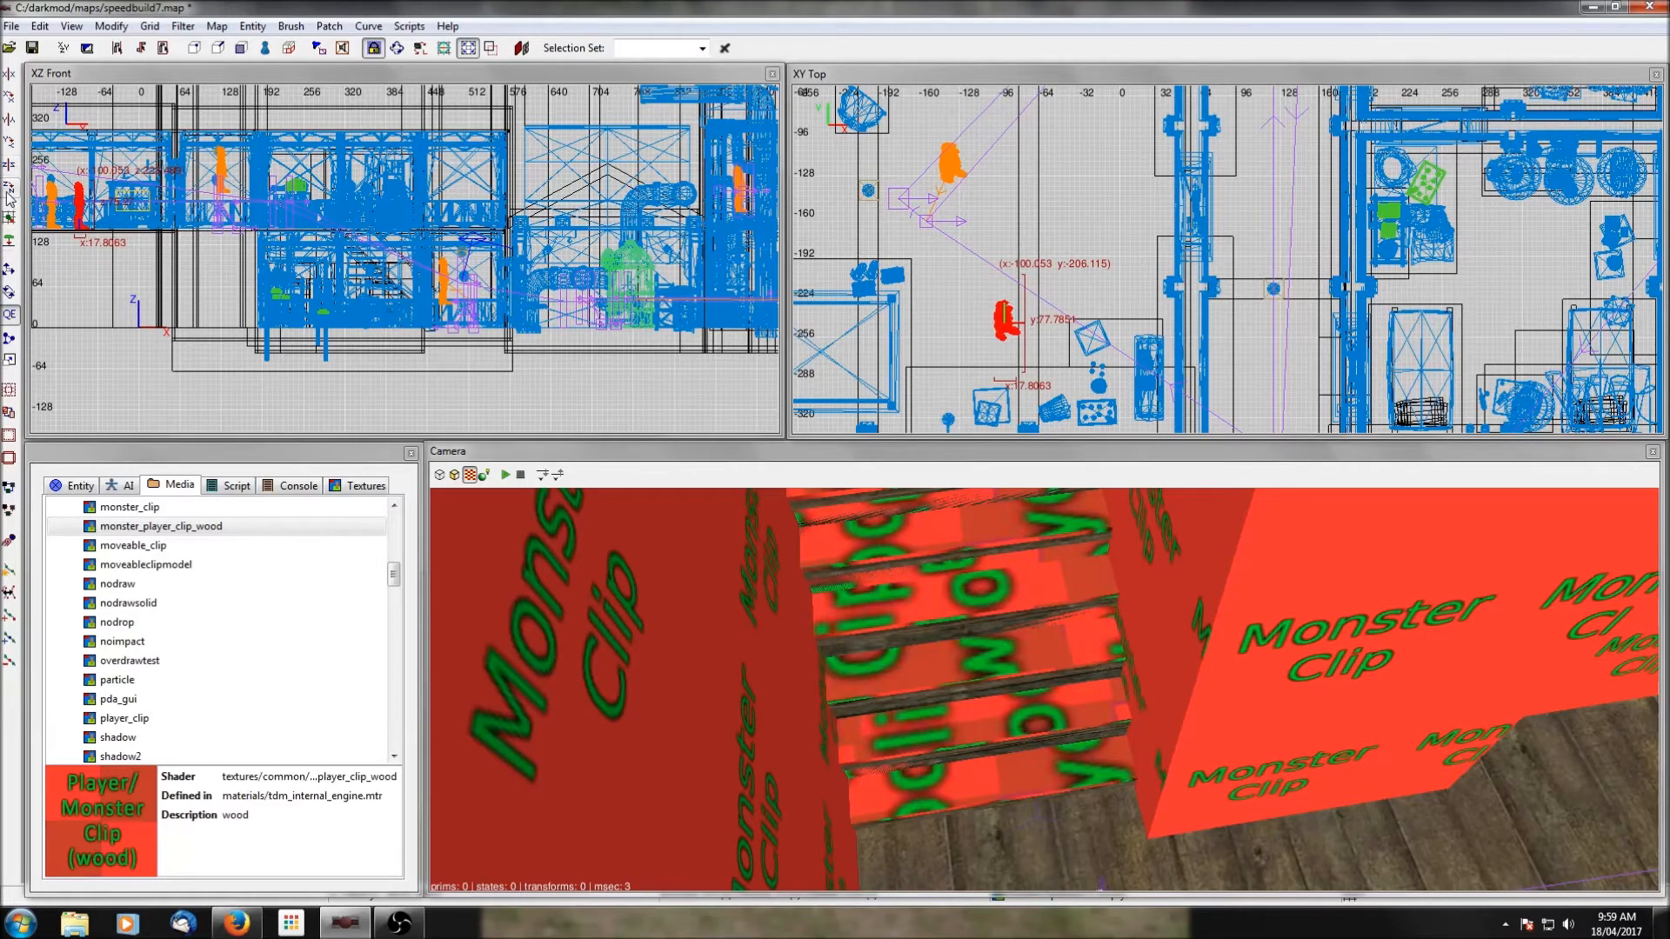
# Rotate the thief about the vertical axis so he stands diagonally beside the small square table, and deselect him.
pyautogui.press('r')
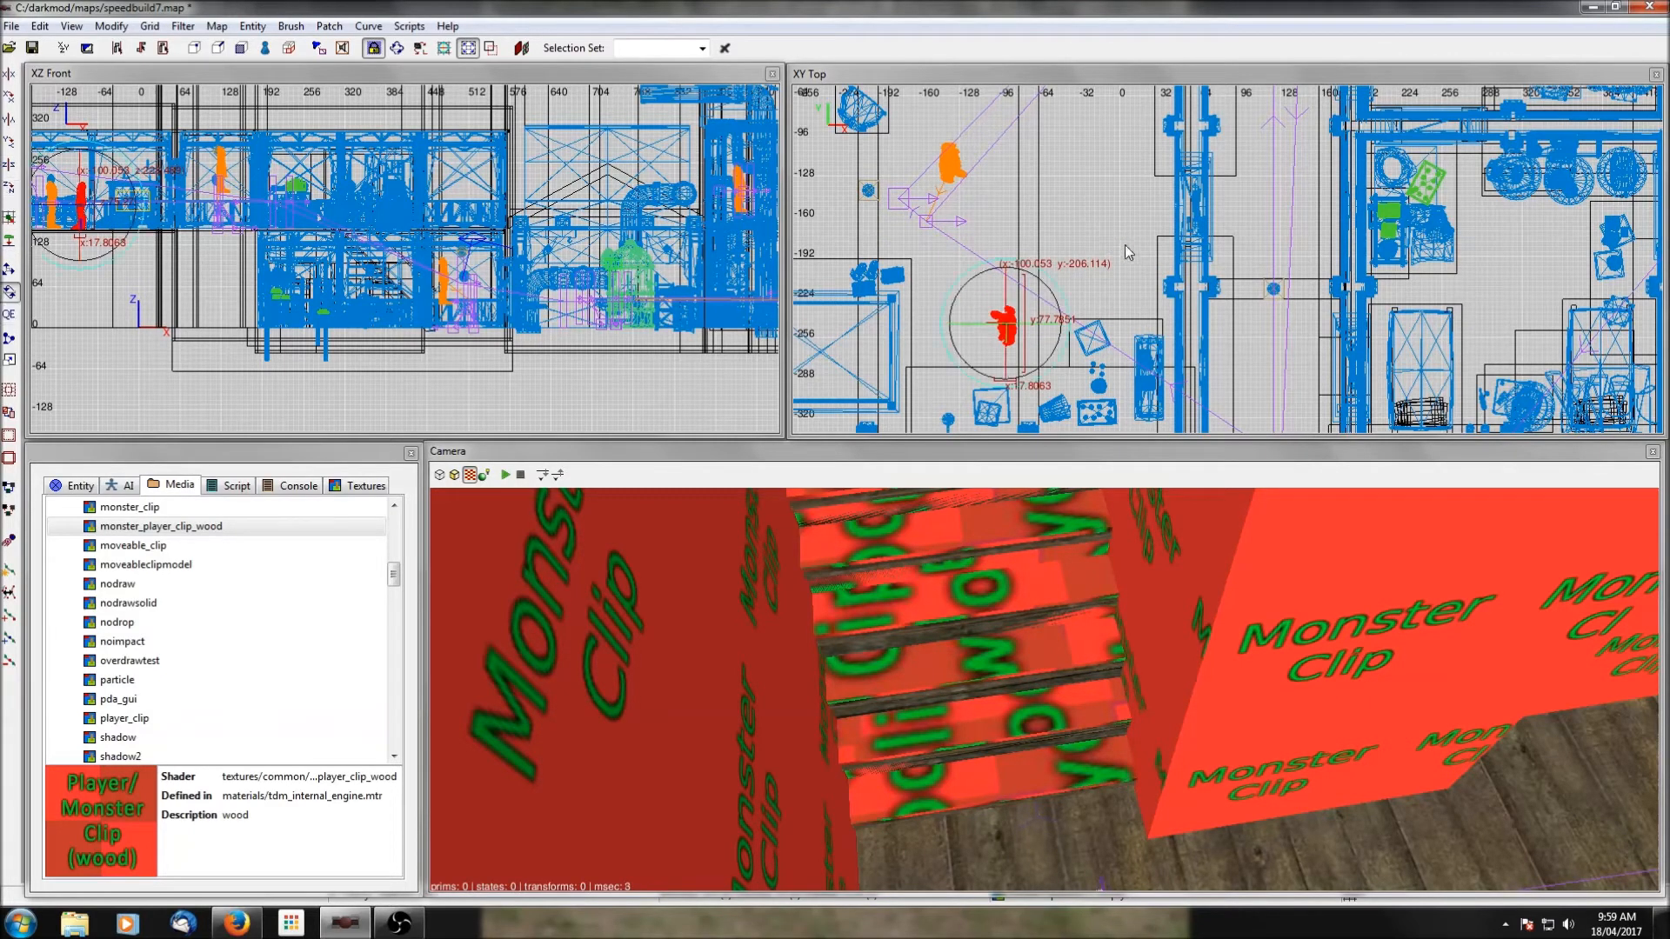
pyautogui.moveTo(1057, 294); pyautogui.dragTo(1012, 319)
pyautogui.press('q')
pyautogui.scroll(-1, 1048, 237)
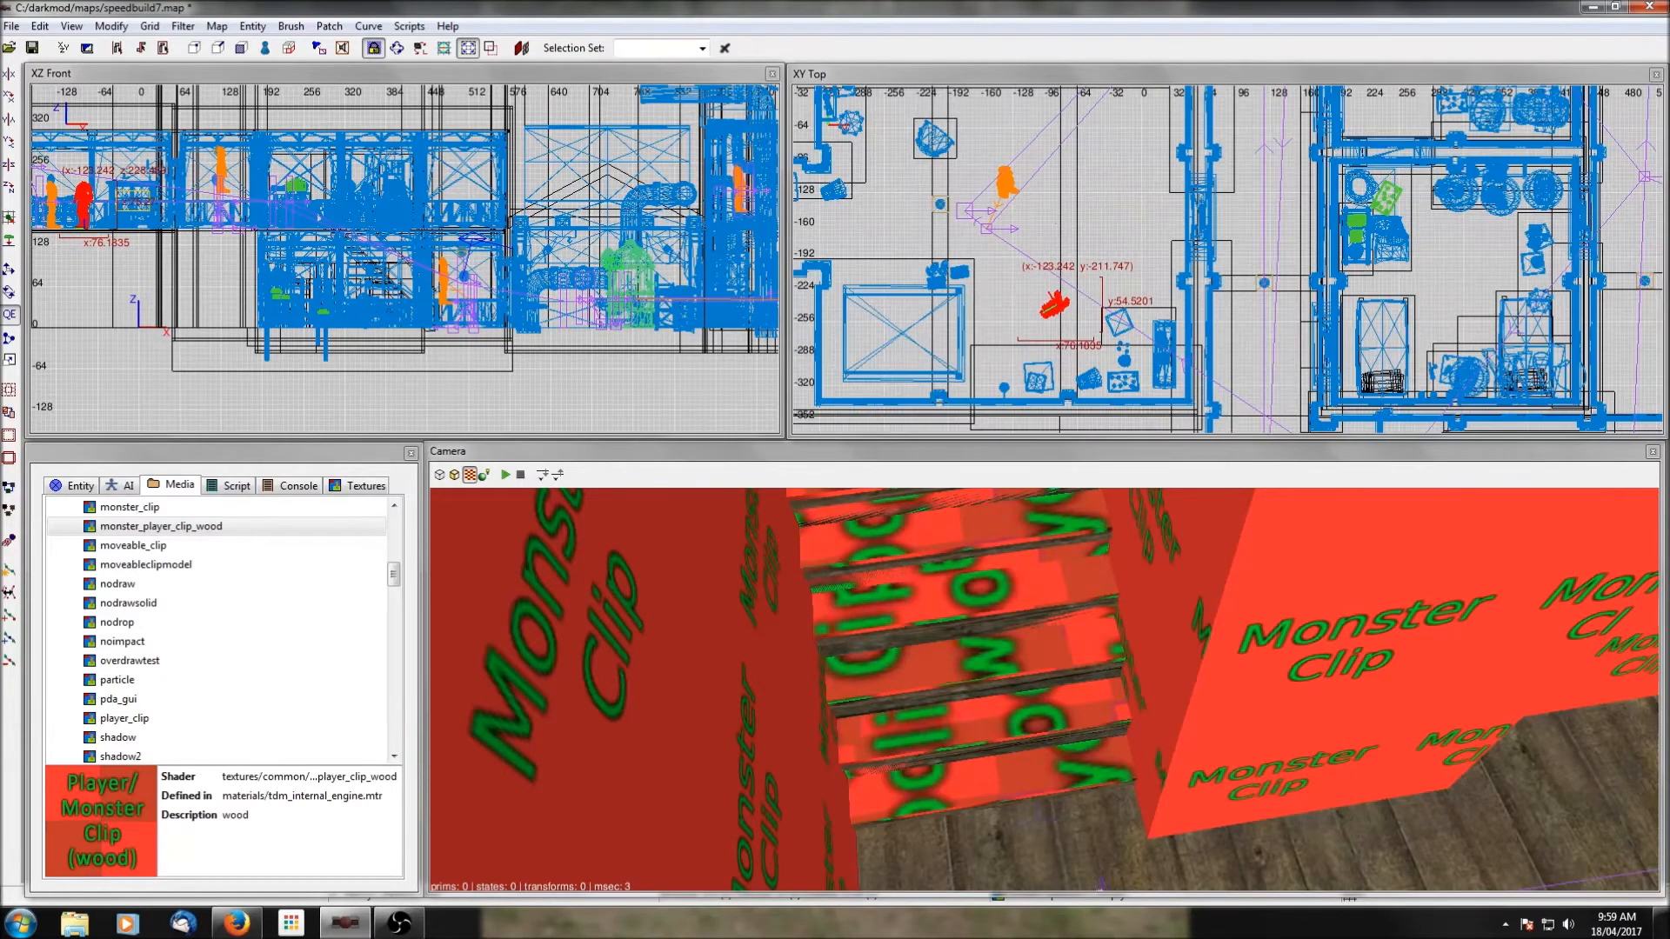
pyautogui.moveTo(1048, 237); pyautogui.dragTo(1068, 270, button='right')
pyautogui.press('Escape')
# Move the chair from the room's northwest to the thief, turn it 90 degrees about Z, and fit it at about x -94, y -233.
pyautogui.click(951, 179)
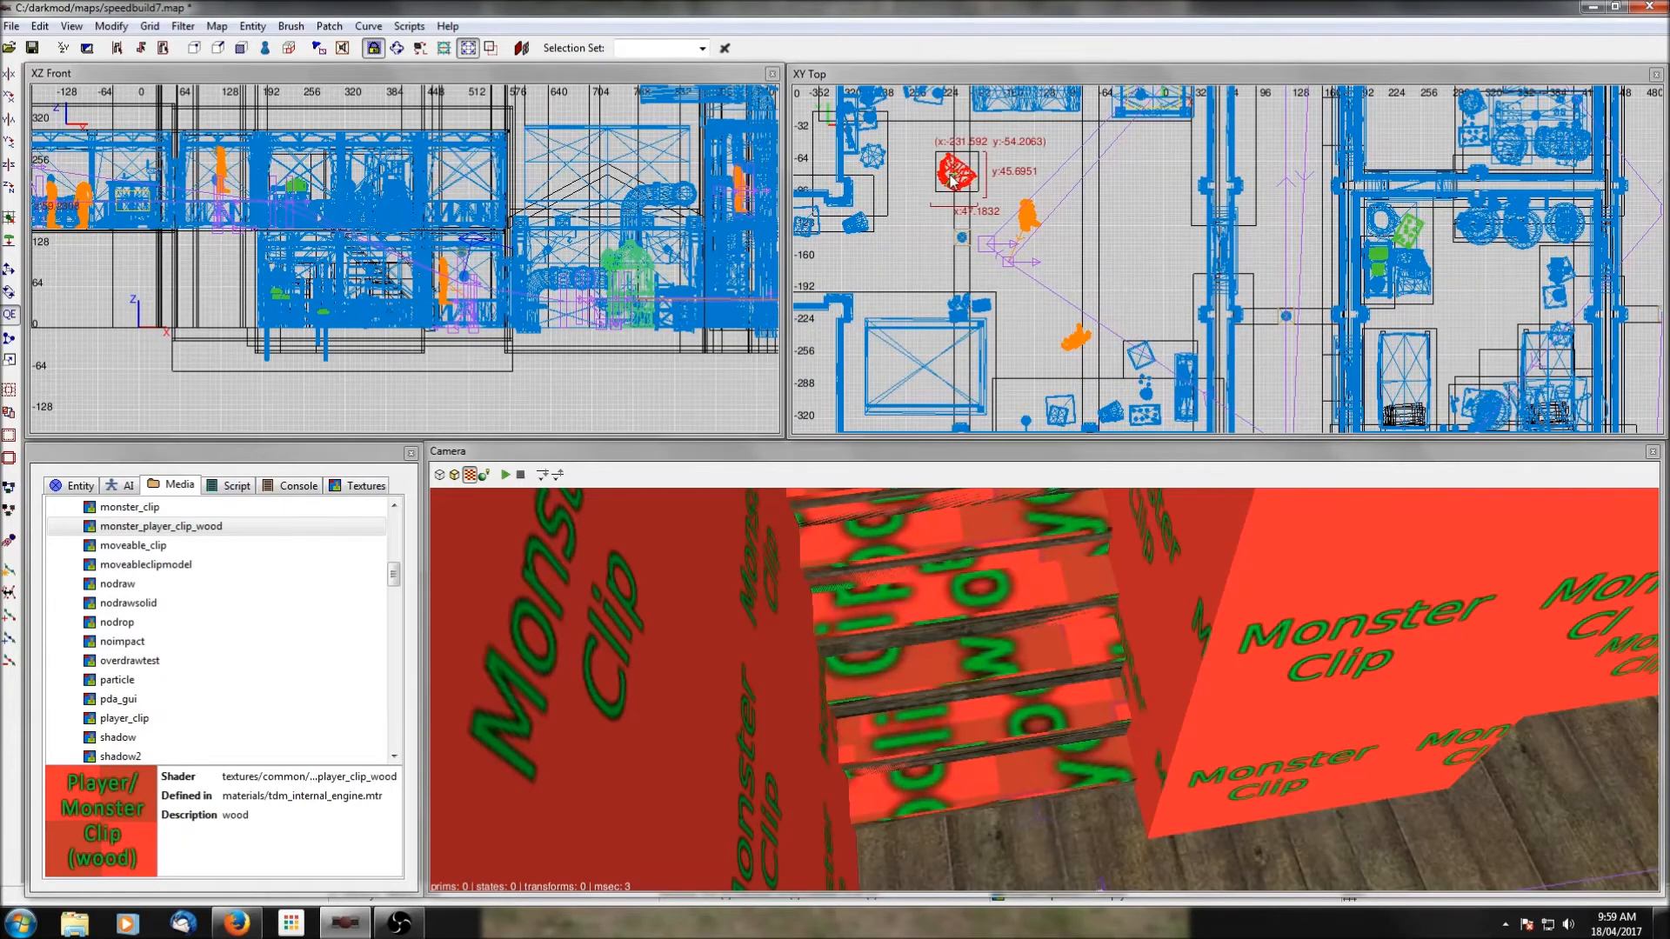
pyautogui.moveTo(952, 179); pyautogui.dragTo(1077, 358)
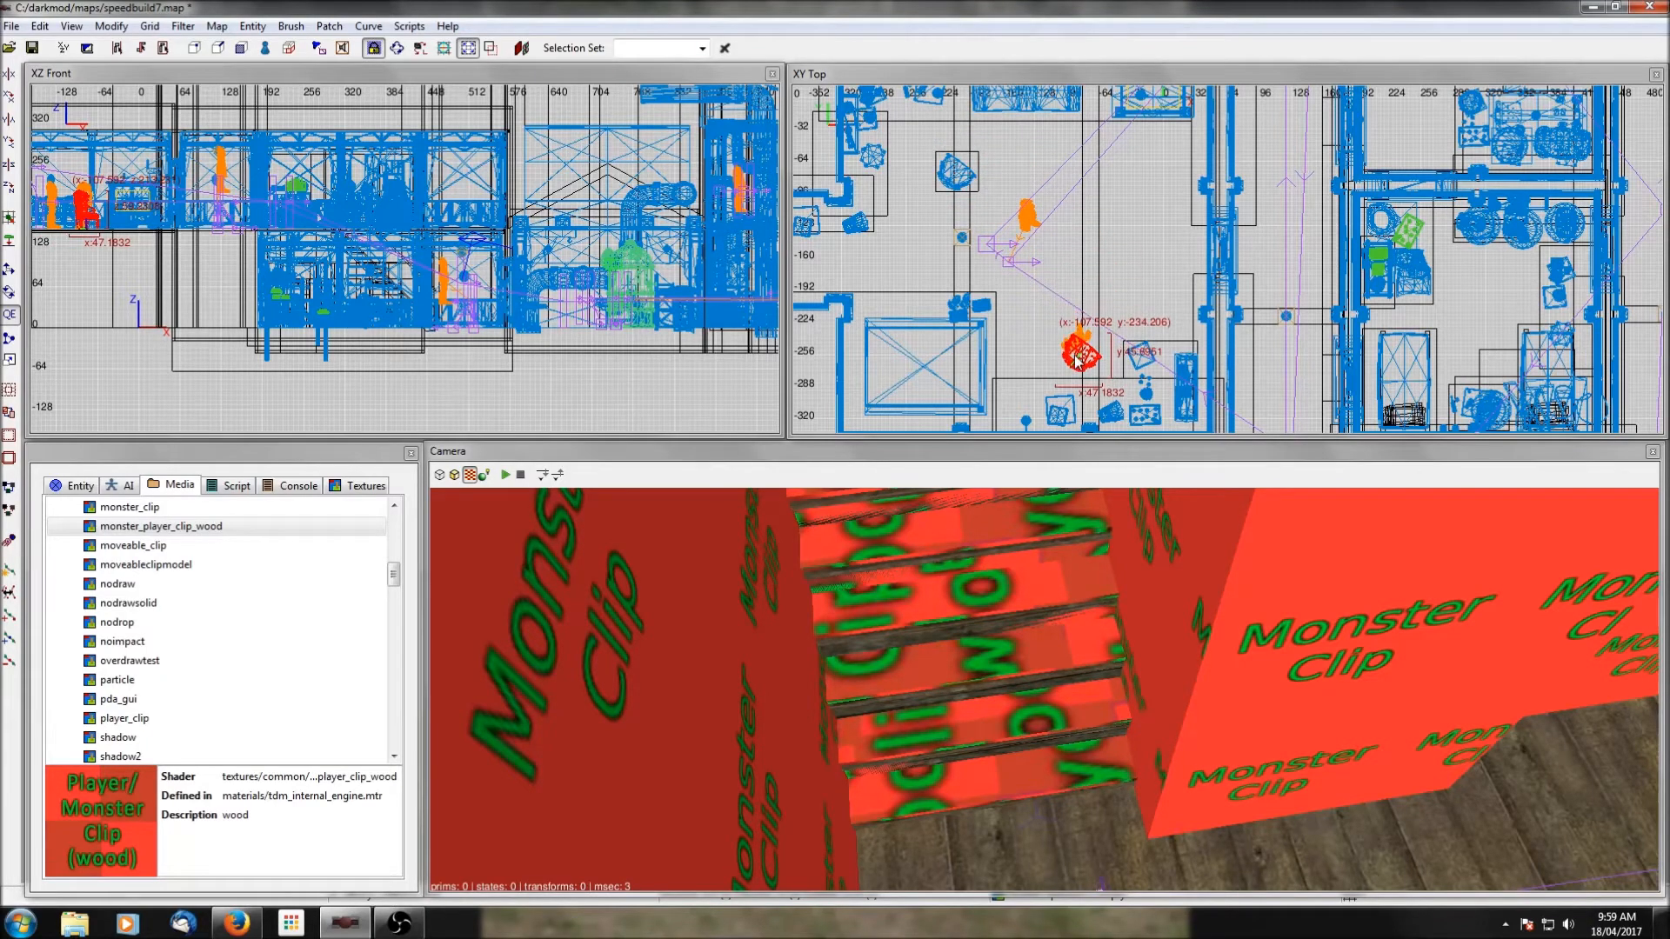
pyautogui.click(11, 187)
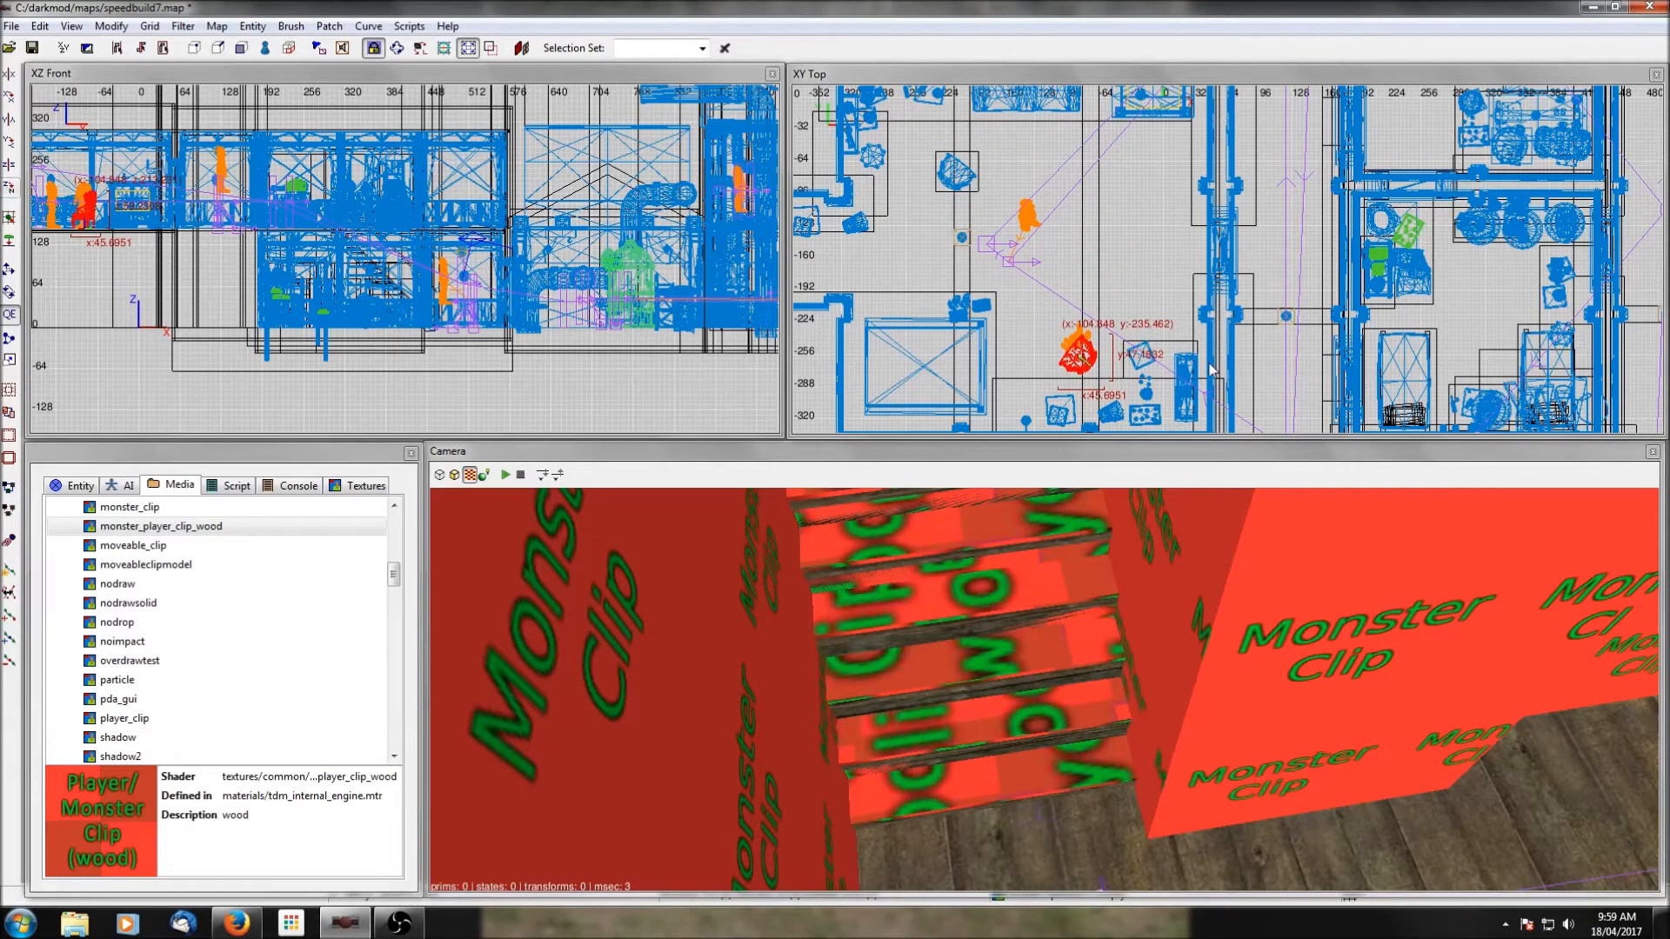
pyautogui.scroll(3, 1212, 369)
pyautogui.moveTo(965, 344); pyautogui.dragTo(987, 338)
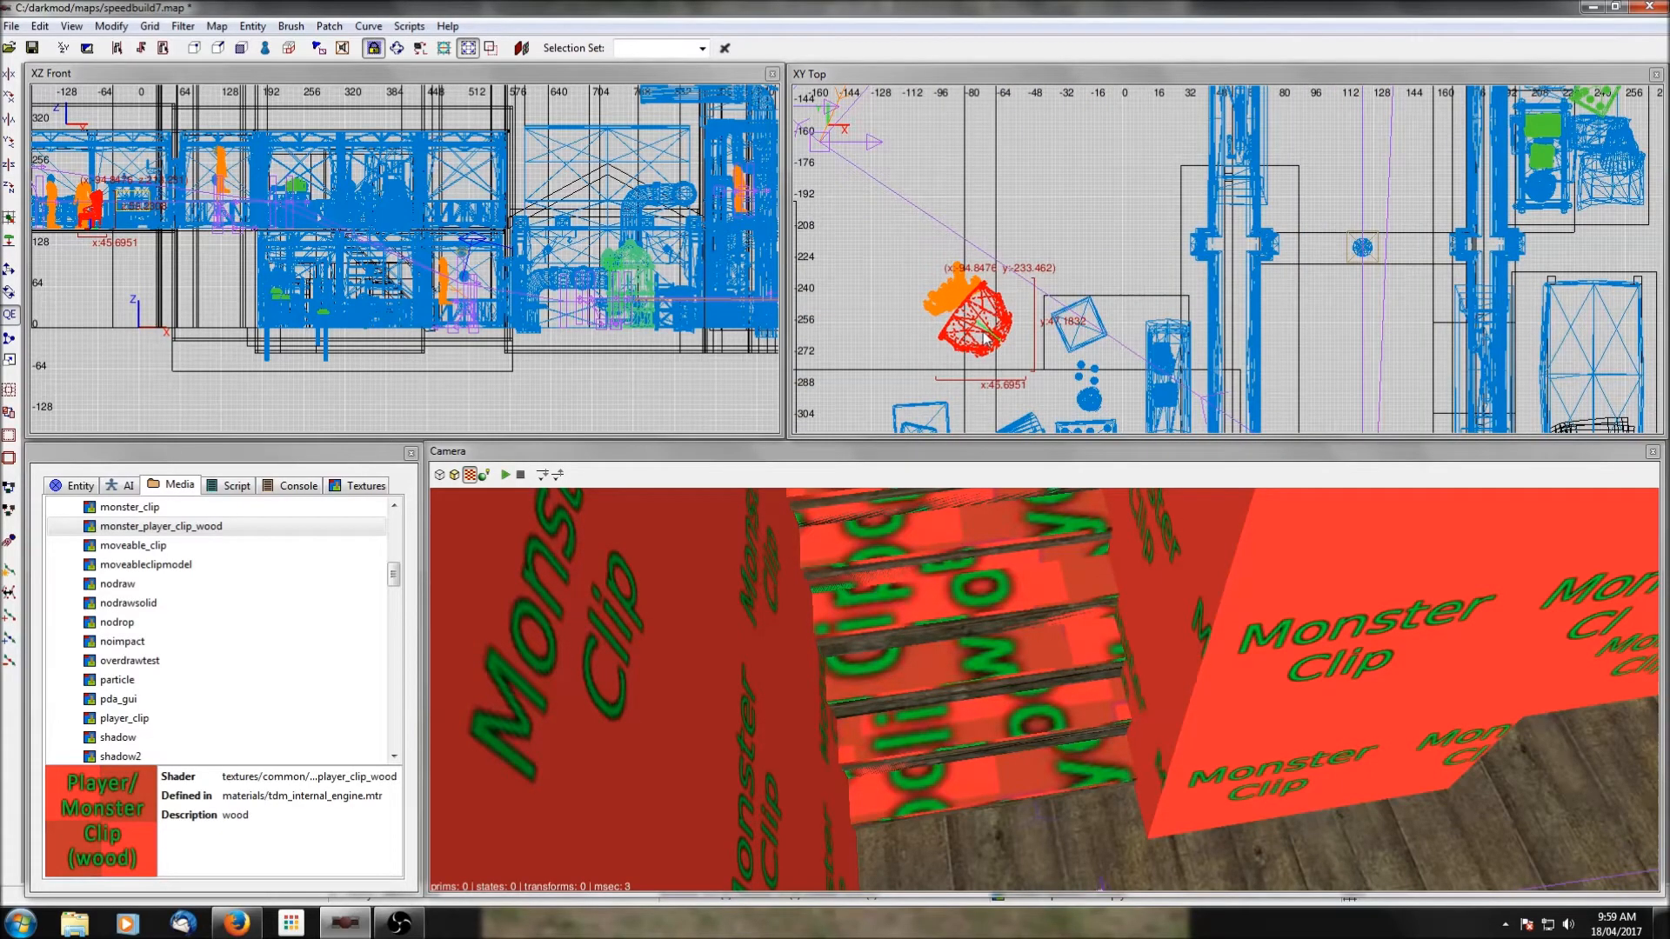
pyautogui.moveTo(987, 336); pyautogui.dragTo(988, 327)
pyautogui.press('Escape')
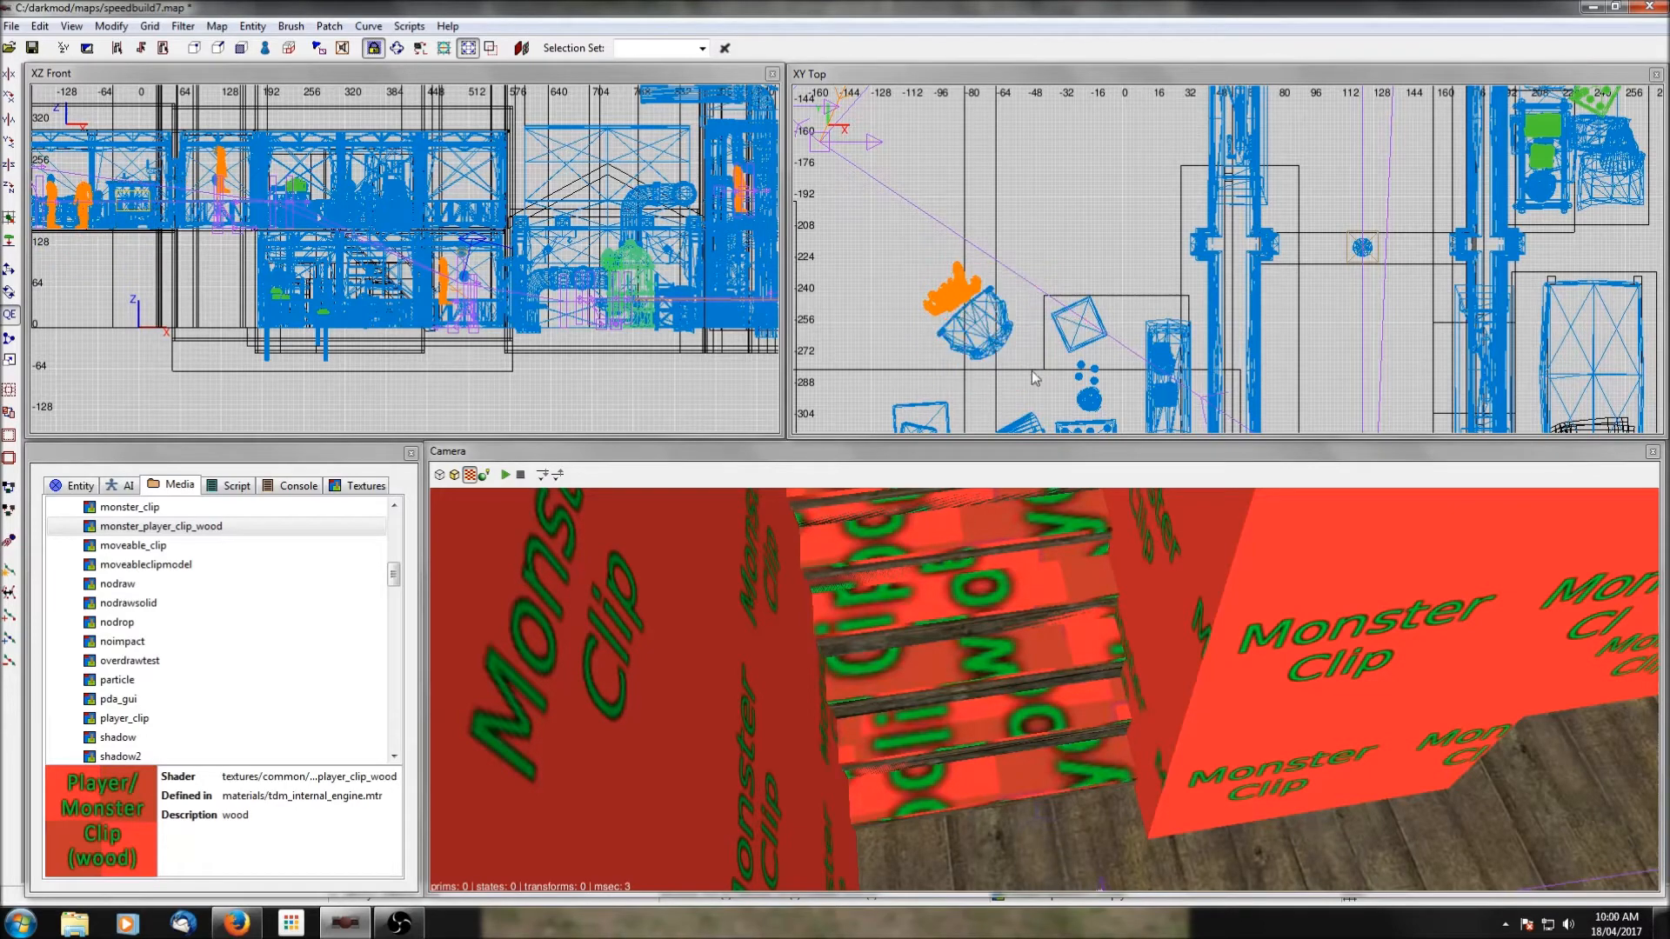
# Shift the thief about 4 units west and 6 units north in relation to the chair.
pyautogui.middleClick(1023, 224)
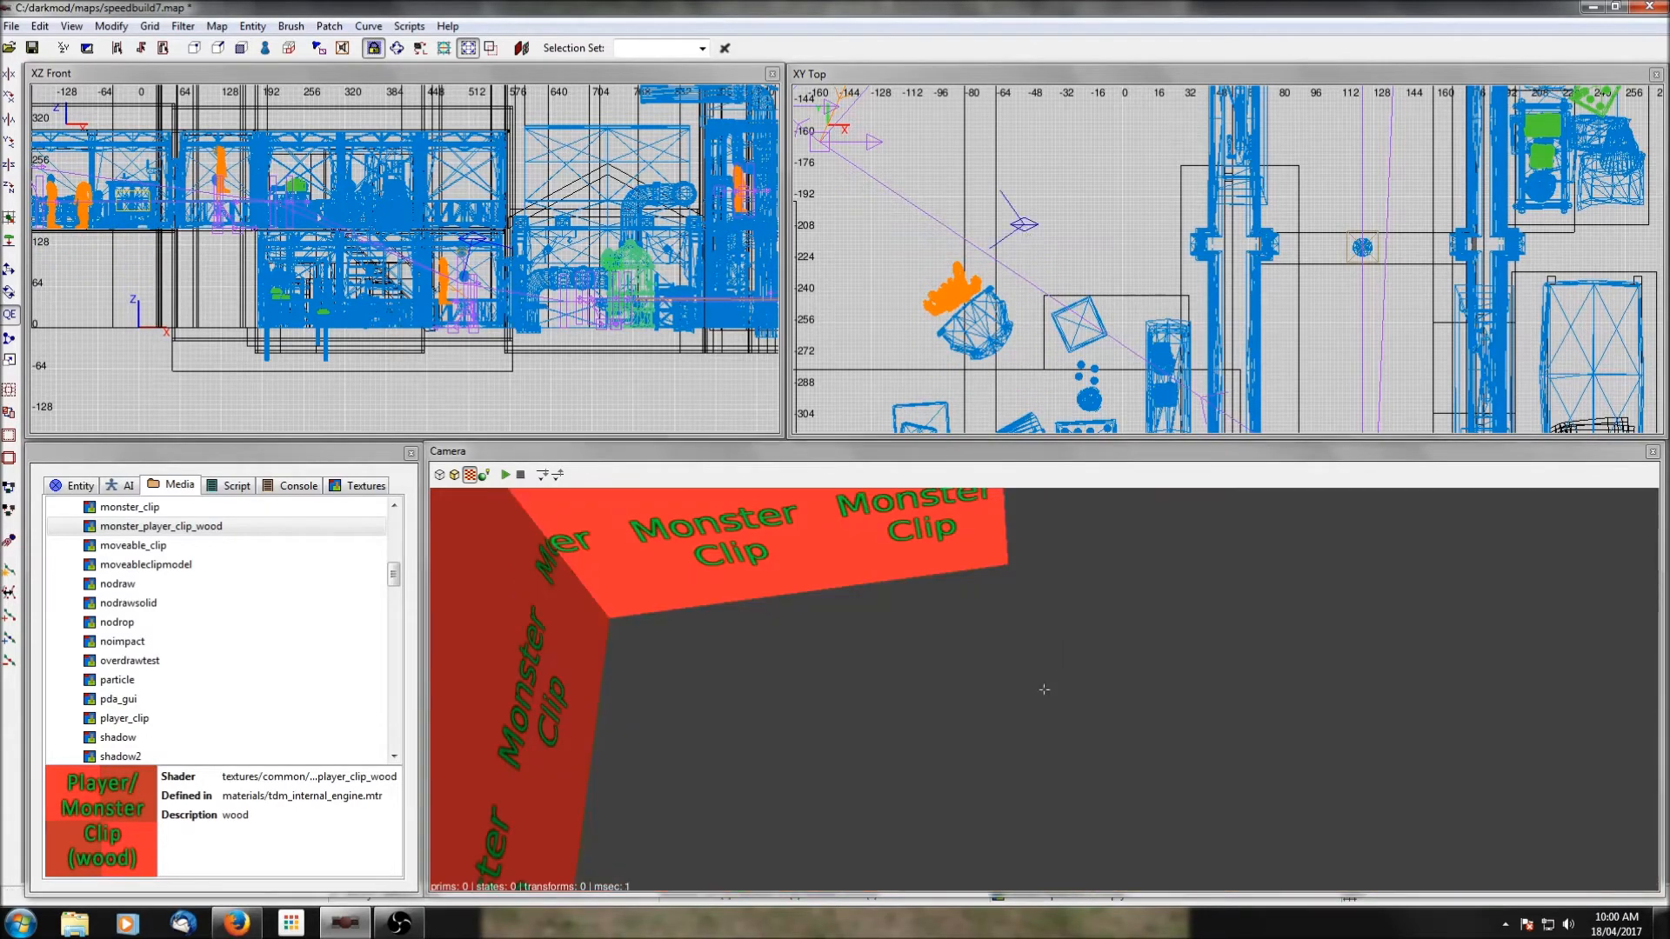
pyautogui.rightClick(1056, 640)
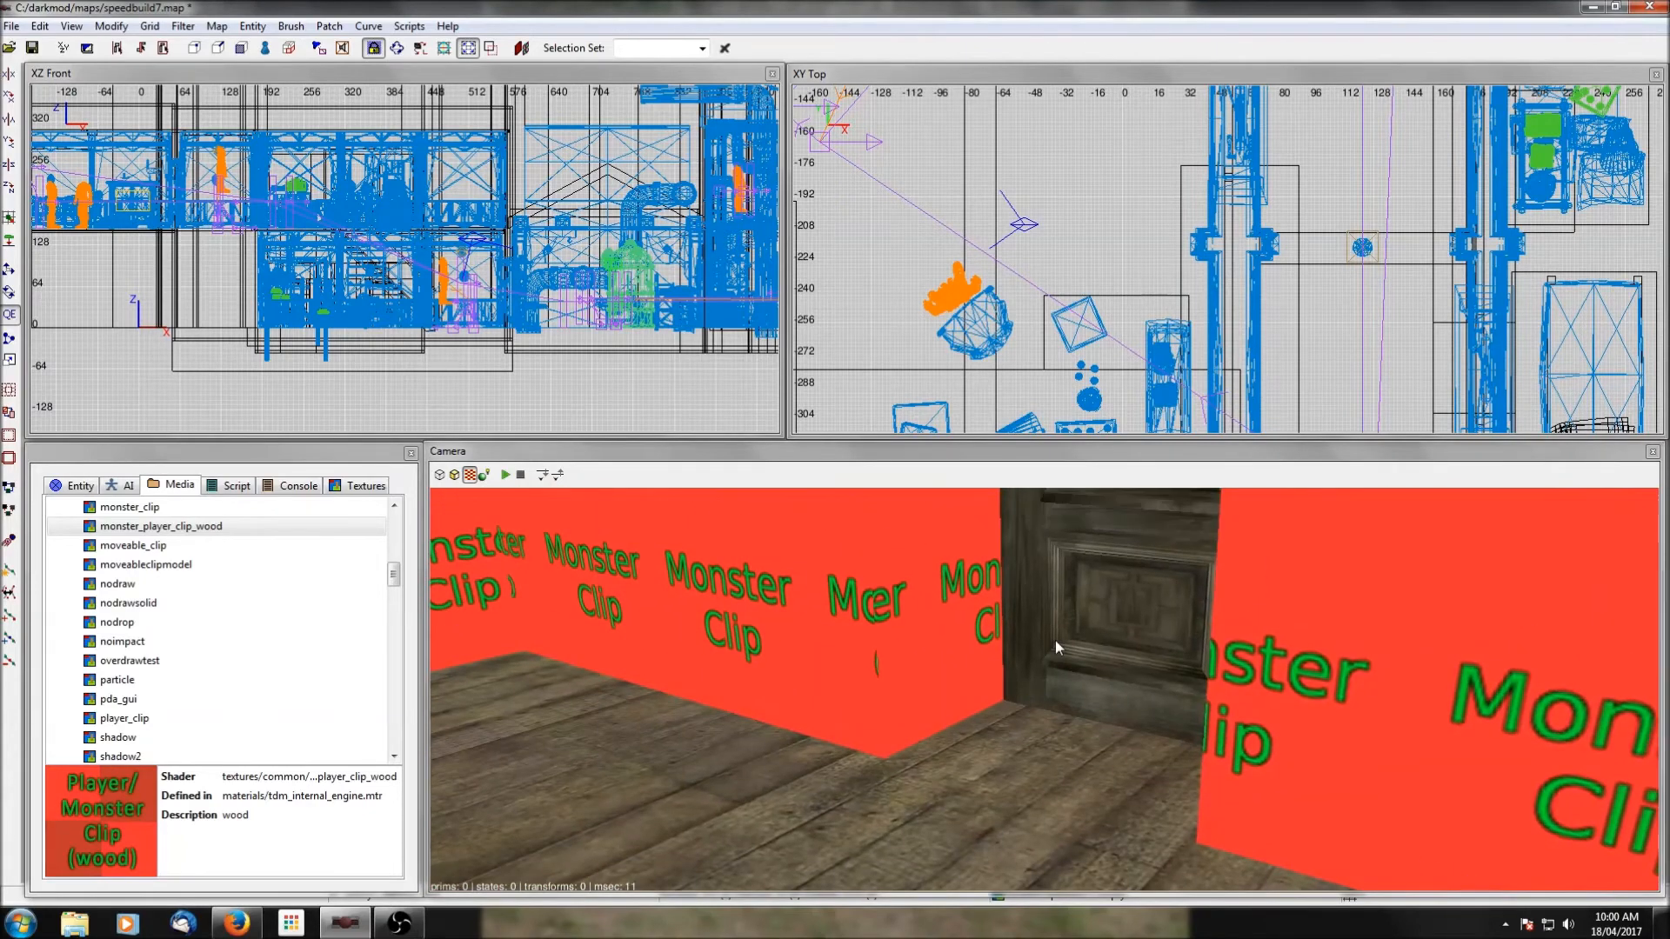
pyautogui.rightClick(1044, 689)
pyautogui.keyDown('shift'); pyautogui.click(751, 685); pyautogui.keyUp('shift')
pyautogui.moveTo(1017, 346); pyautogui.dragTo(932, 348)
pyautogui.press('Escape')
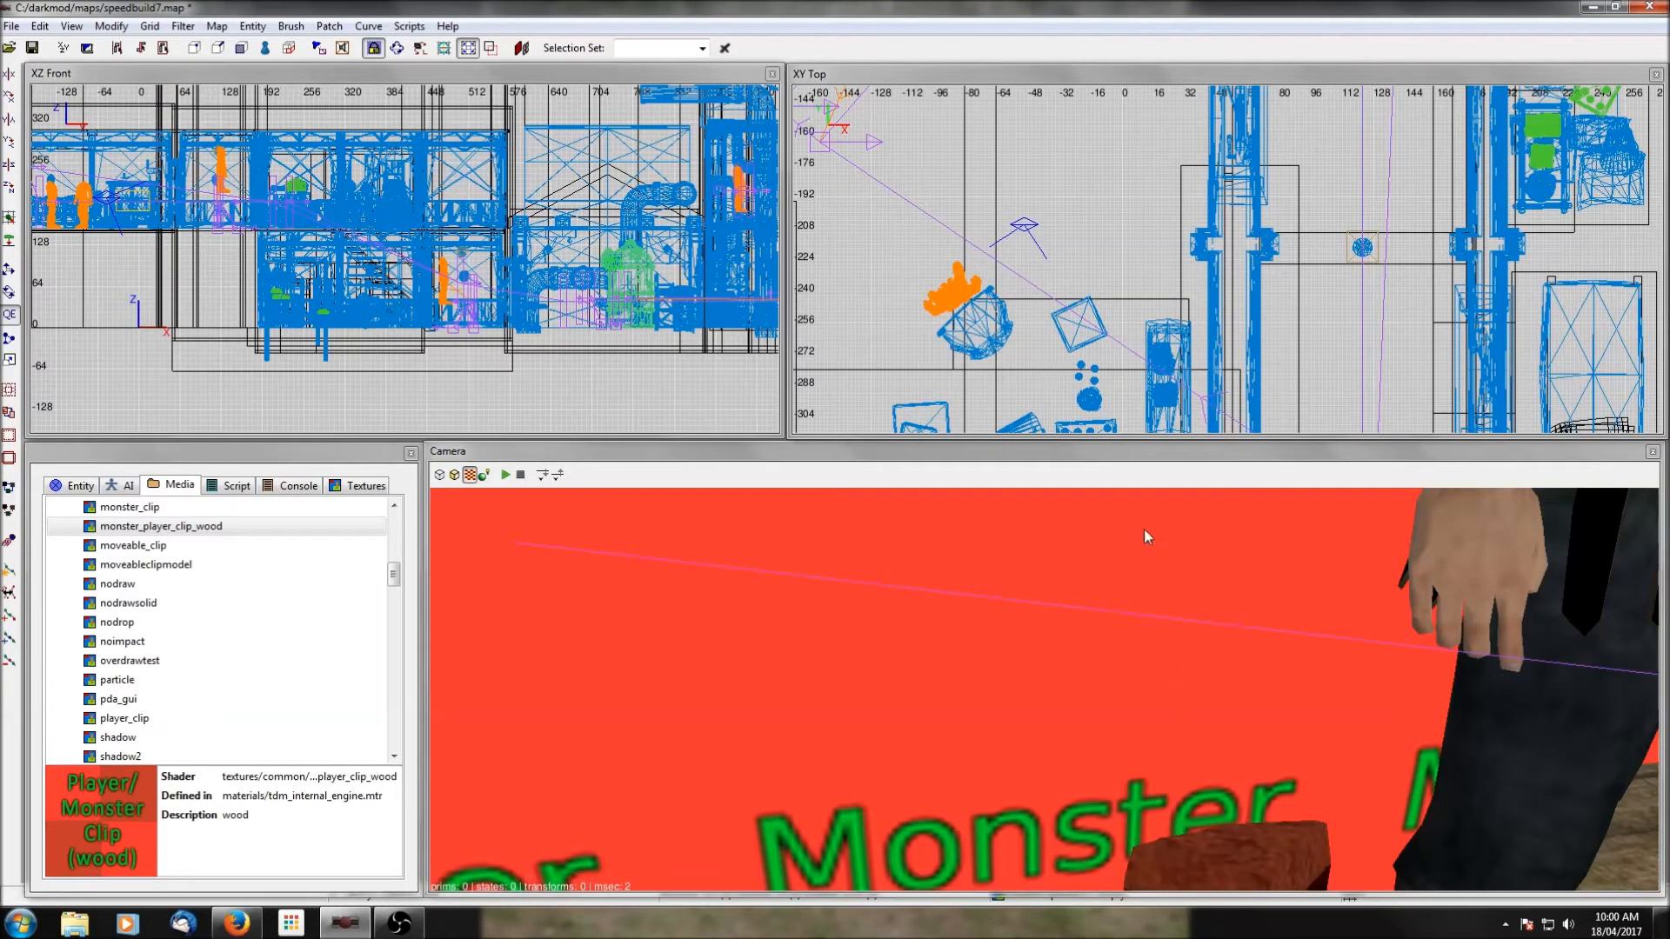
pyautogui.keyDown('shift'); pyautogui.click(1573, 626); pyautogui.keyUp('shift')
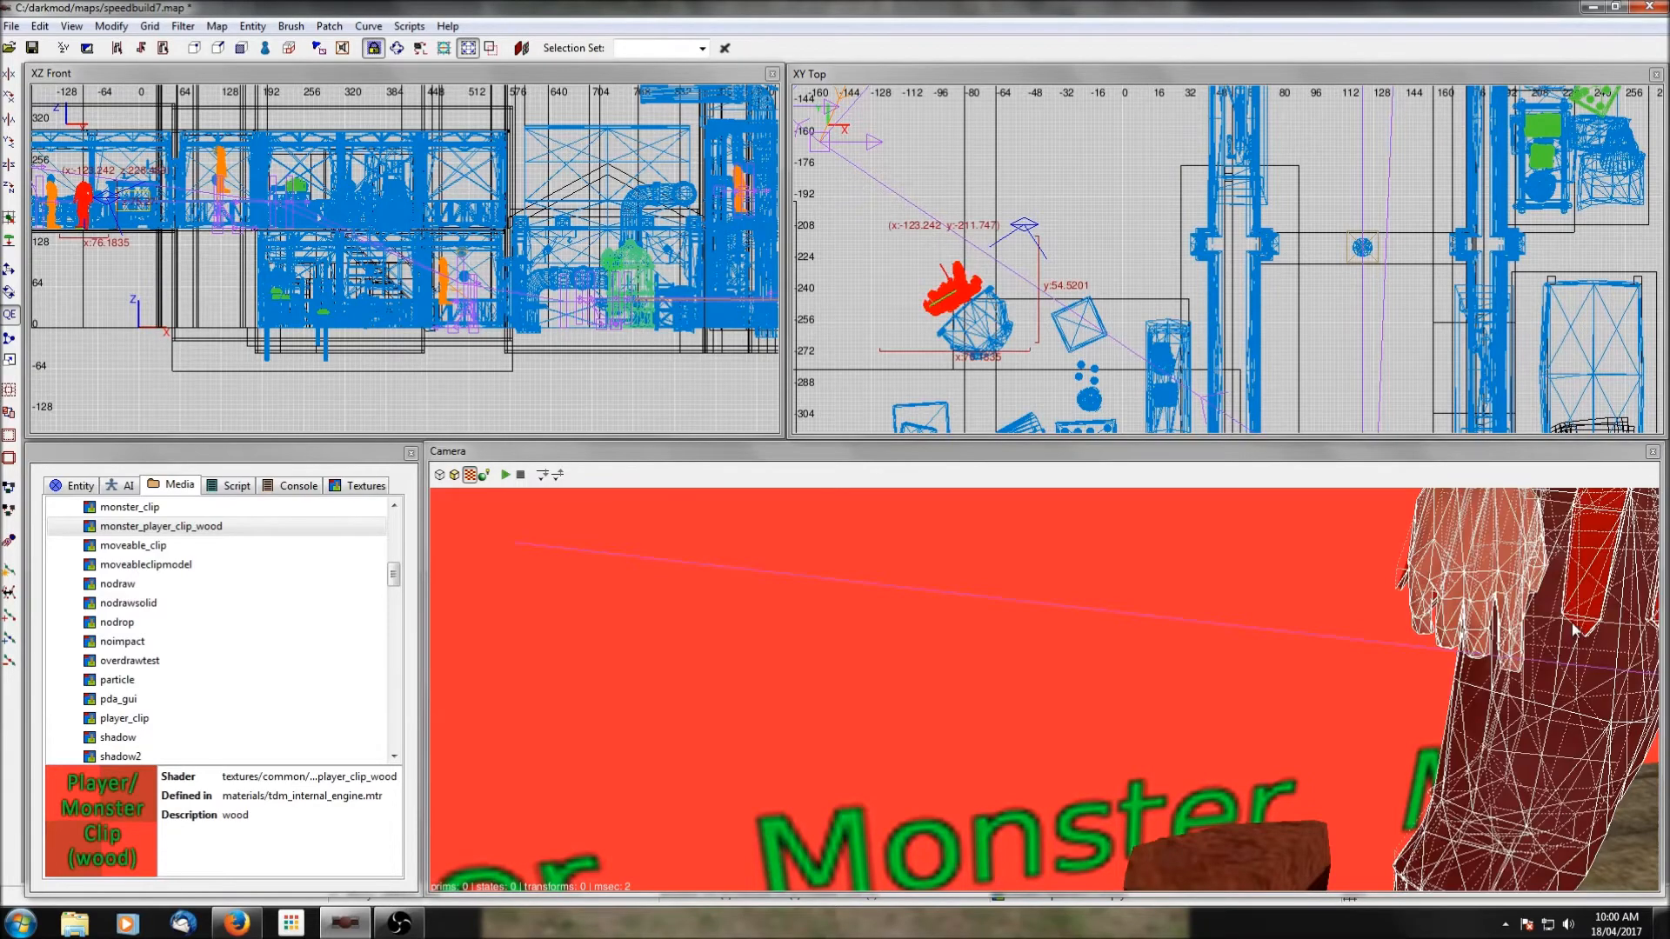
pyautogui.moveTo(944, 303); pyautogui.dragTo(954, 296)
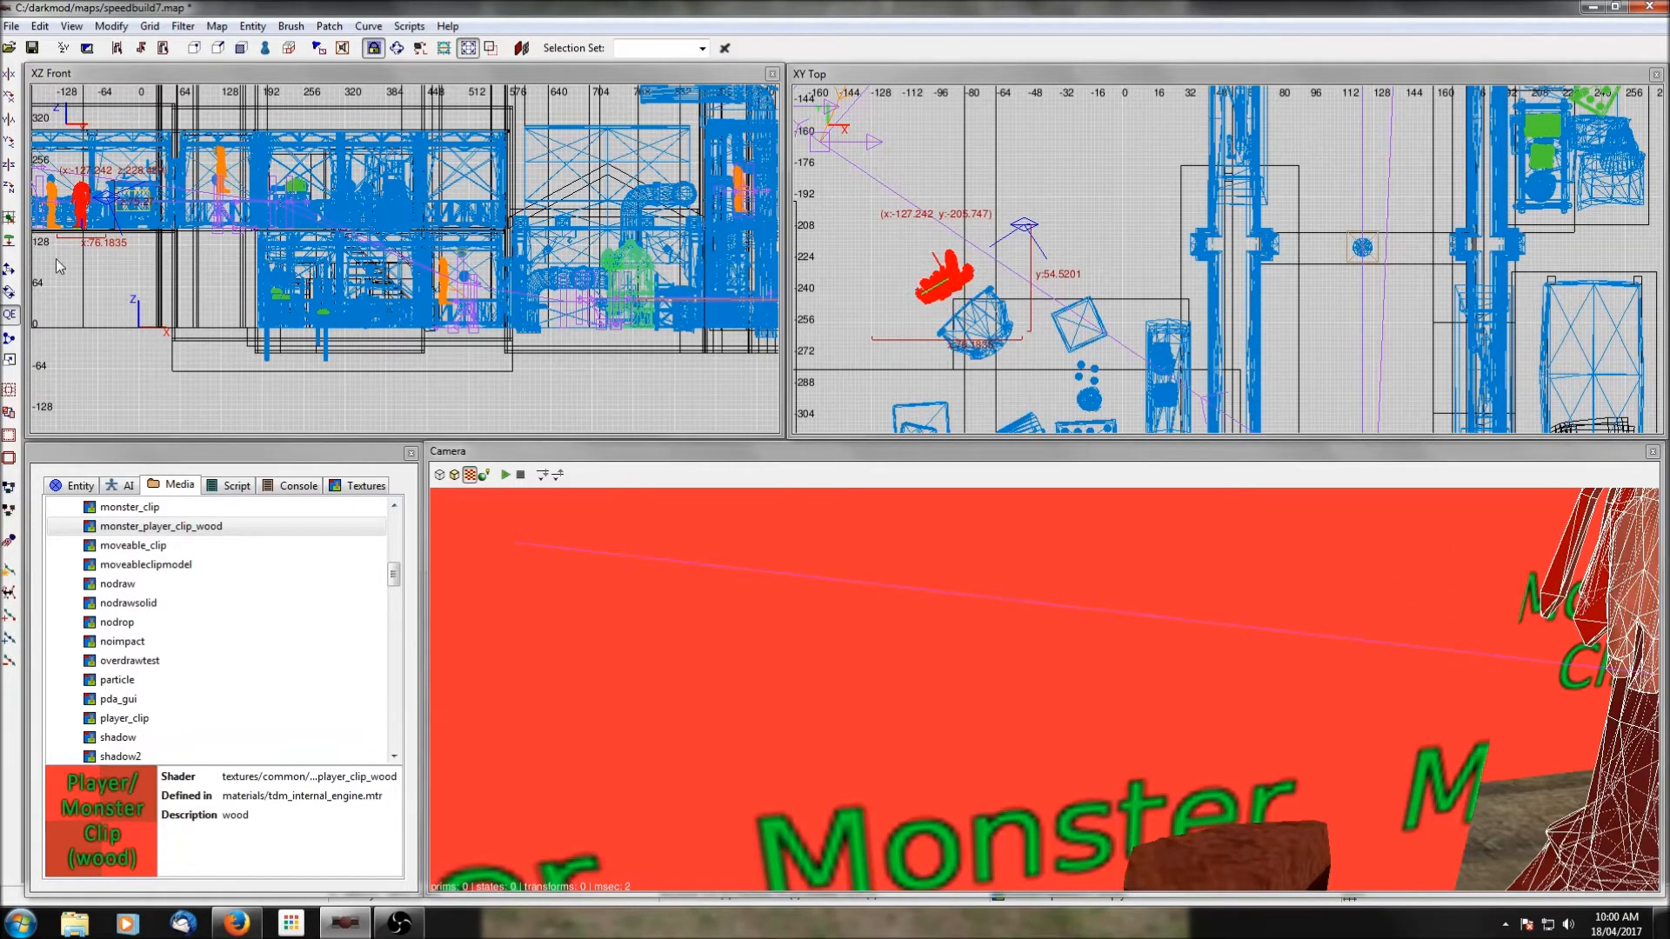
# Change the thief's entity class to atdm:ai_female_rogue.
pyautogui.click(95, 486)
pyautogui.click(200, 550)
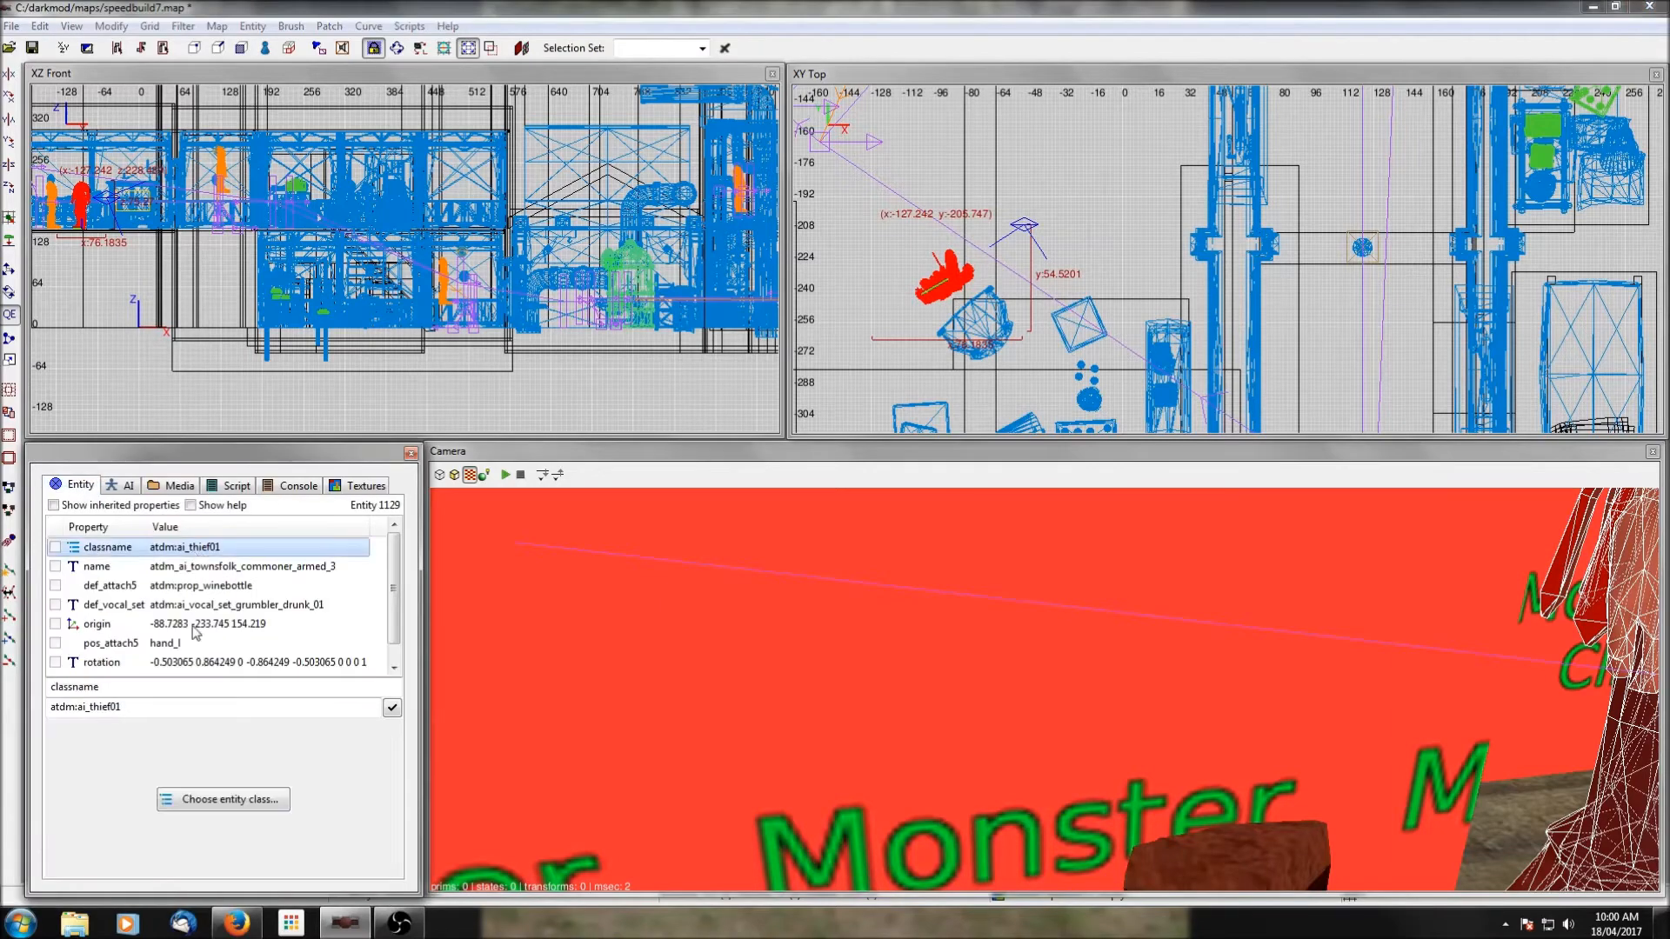
pyautogui.click(224, 799)
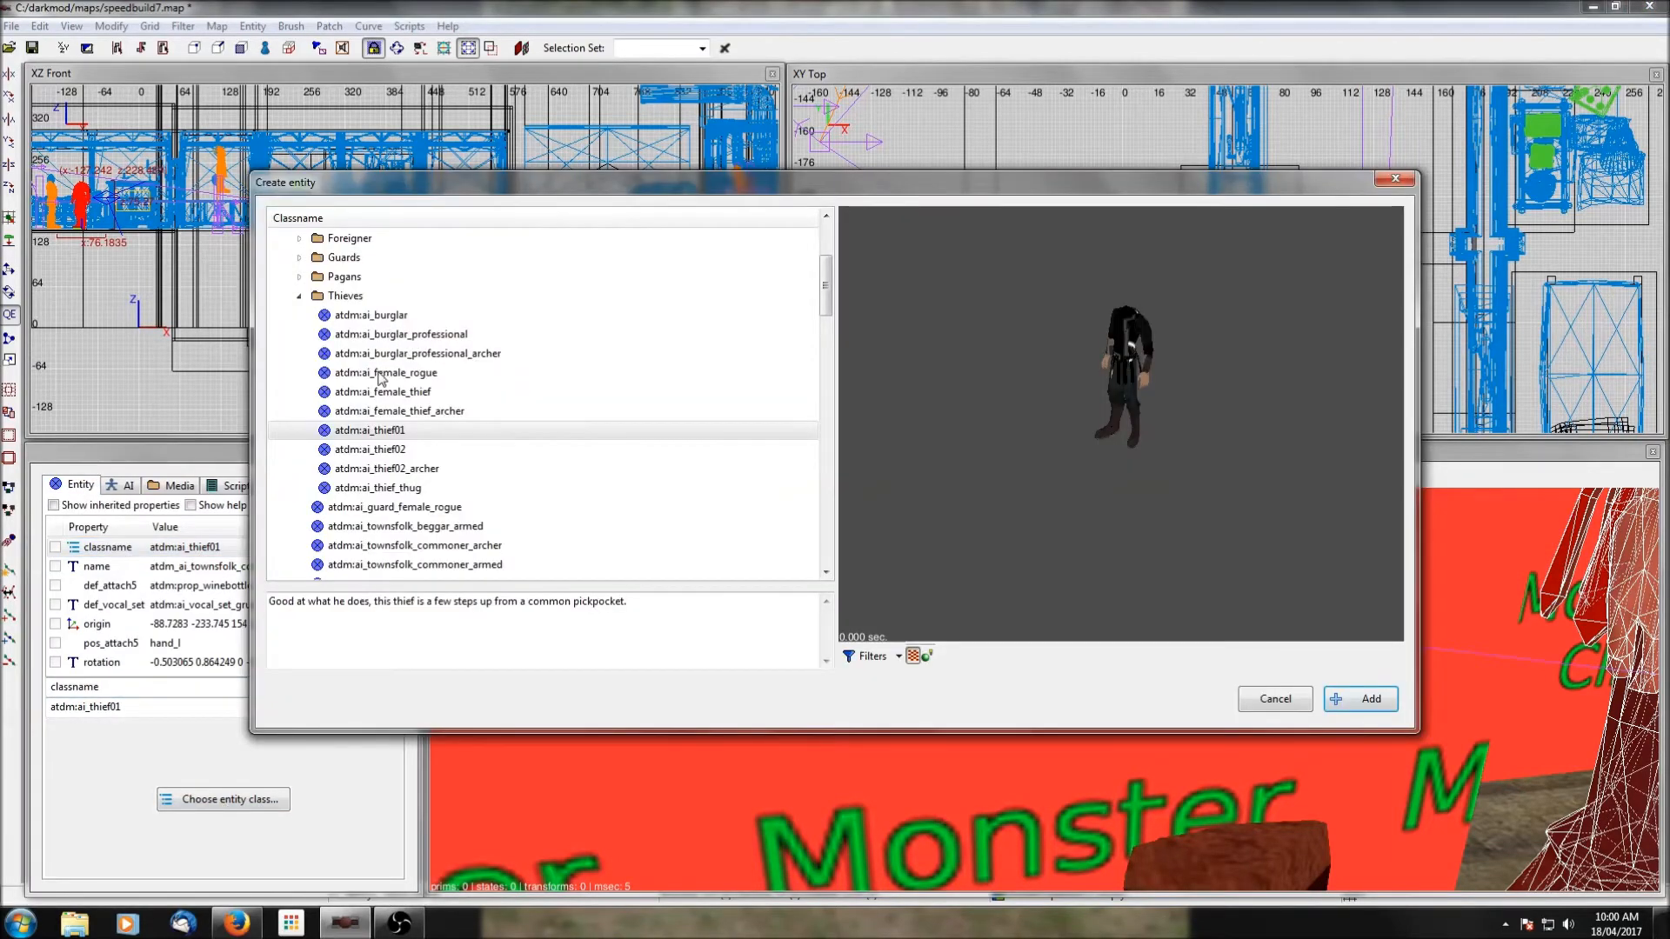
pyautogui.click(380, 373)
pyautogui.click(1360, 699)
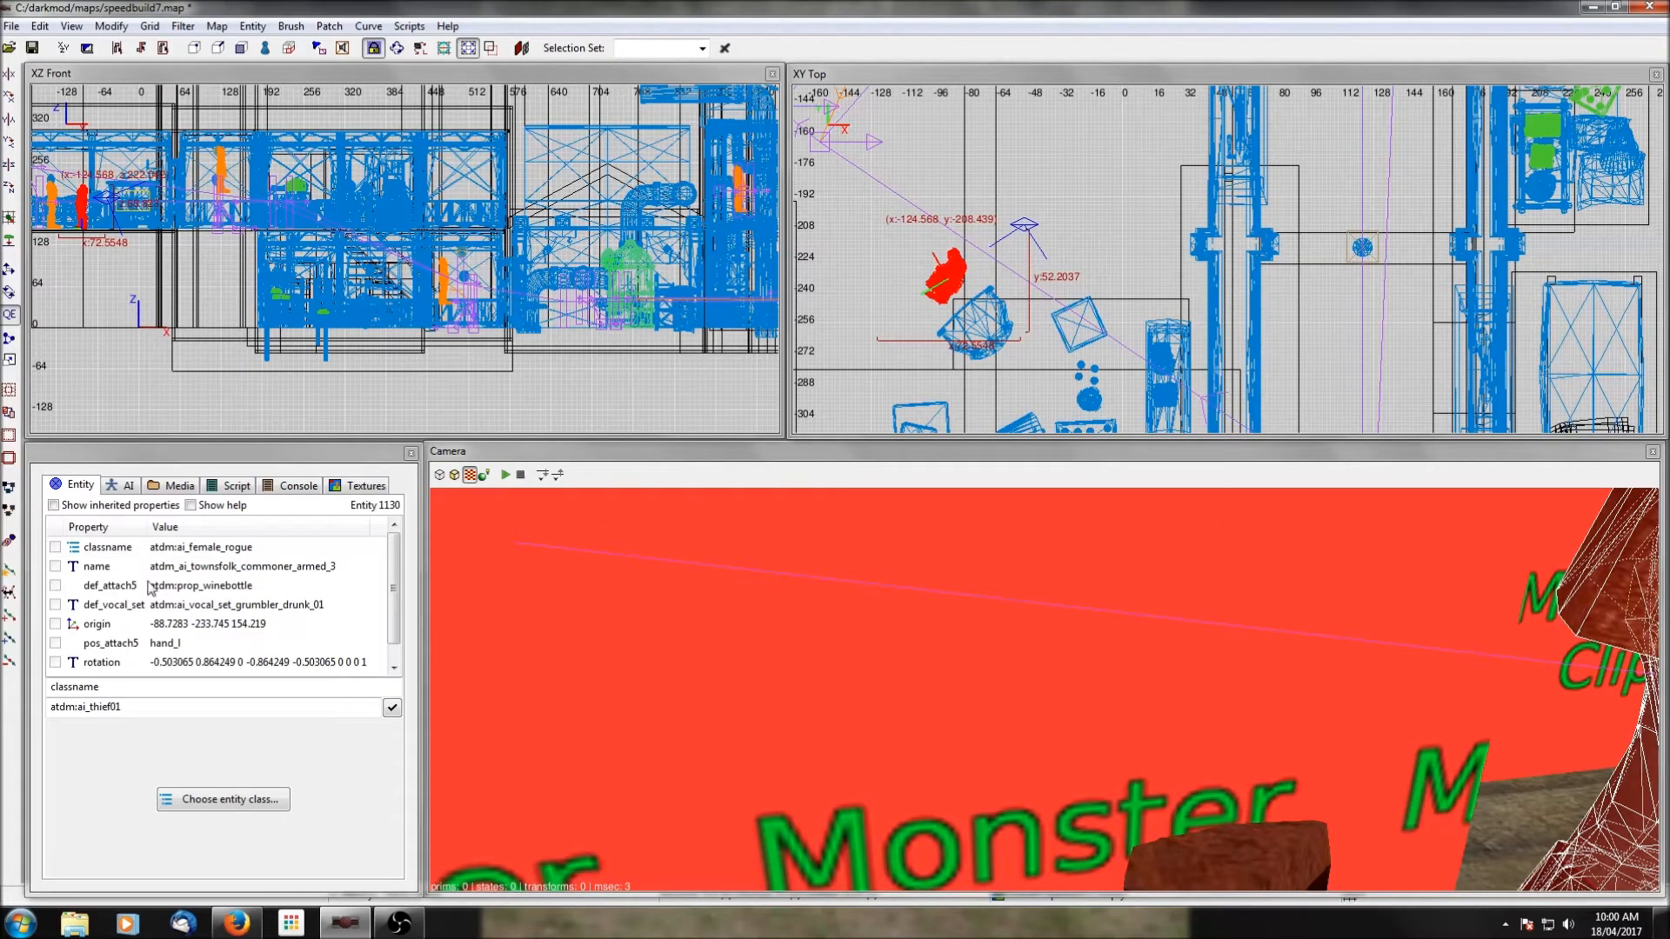
# Delete the def_vocal_set property from the female rogue and deselect her.
pyautogui.click(192, 605)
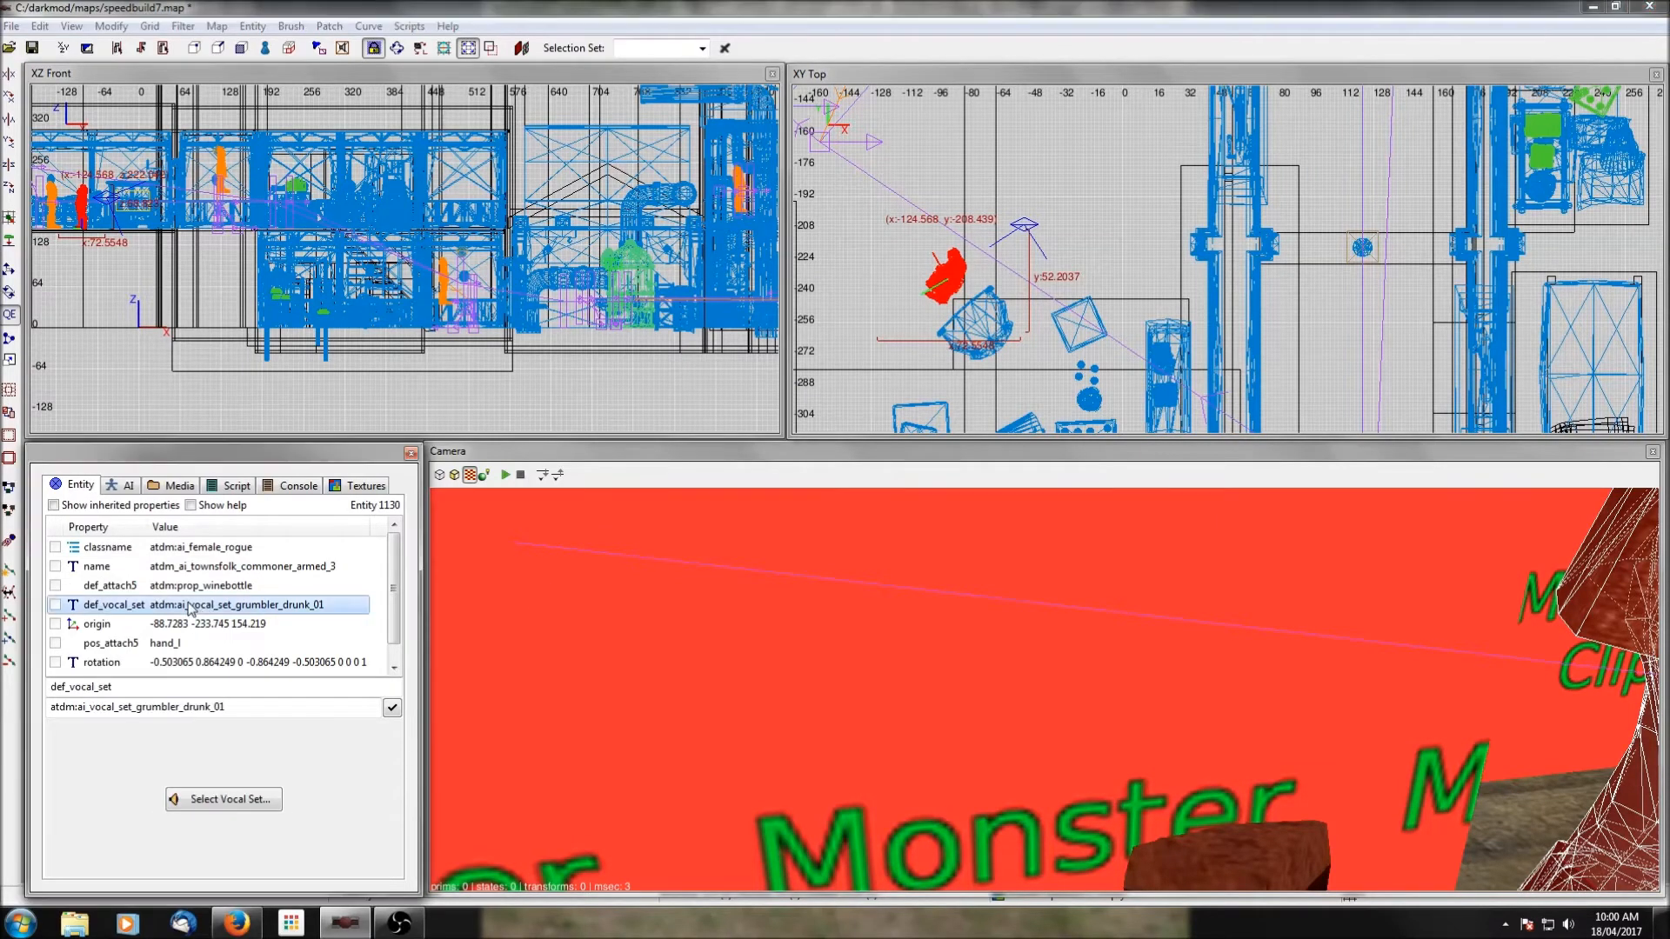
pyautogui.rightClick(192, 604)
pyautogui.click(252, 633)
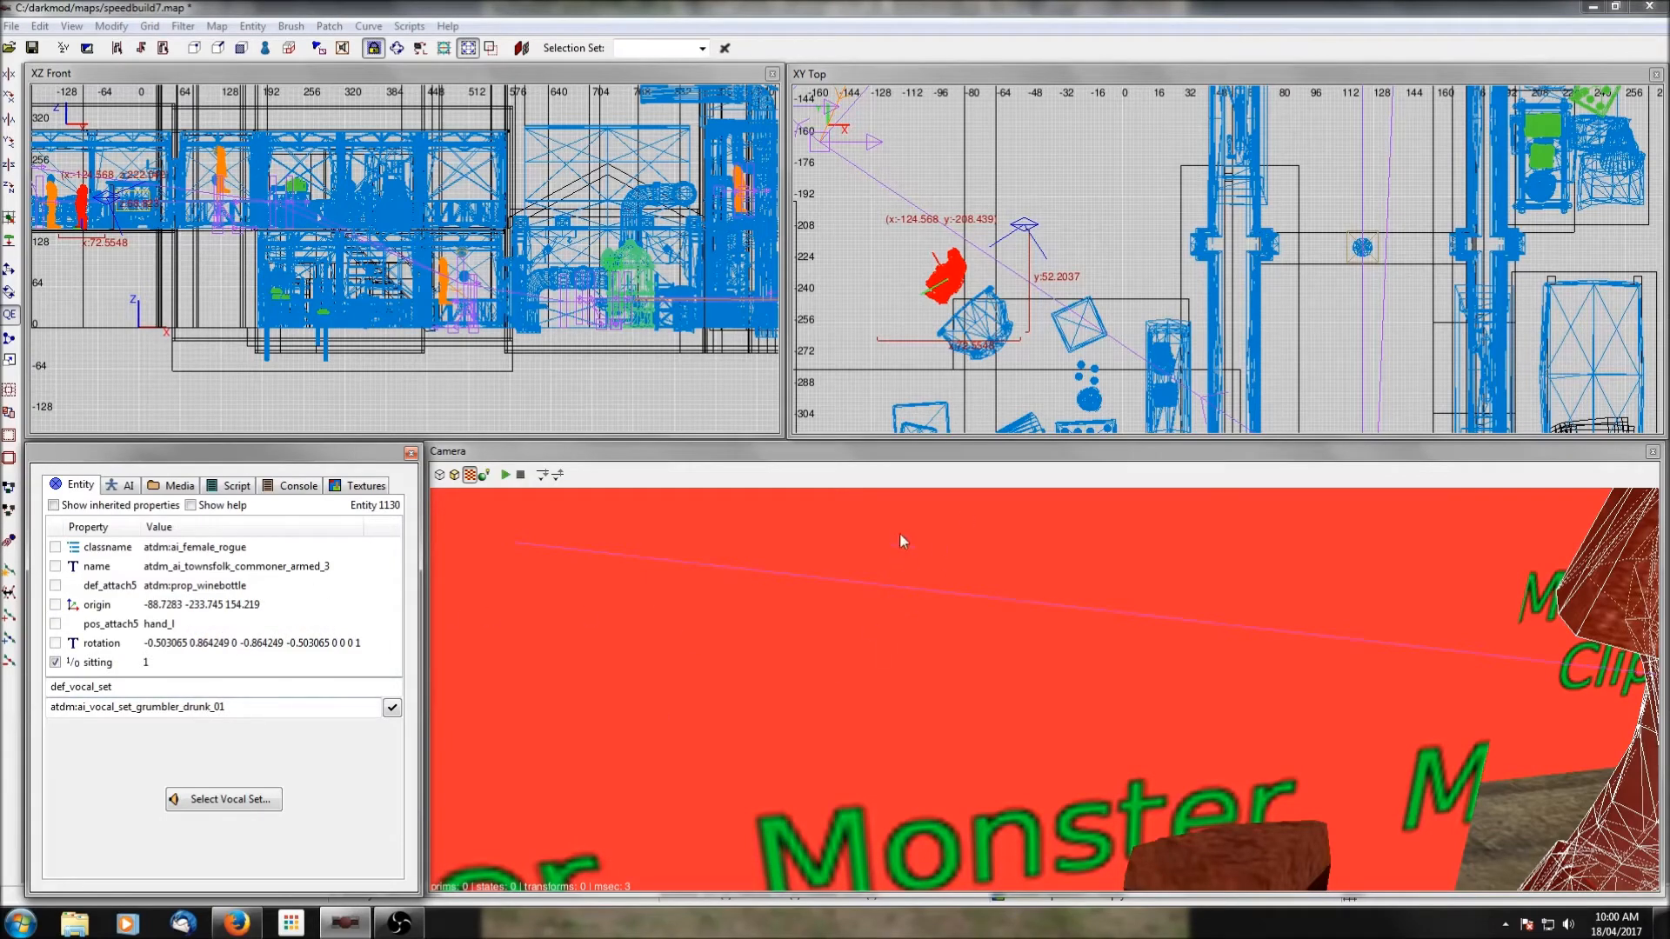
pyautogui.press('Escape')
# Save the map and filter out the clip textures.
pyautogui.scroll(-1, 1037, 245)
pyautogui.scroll(-4, 1037, 245)
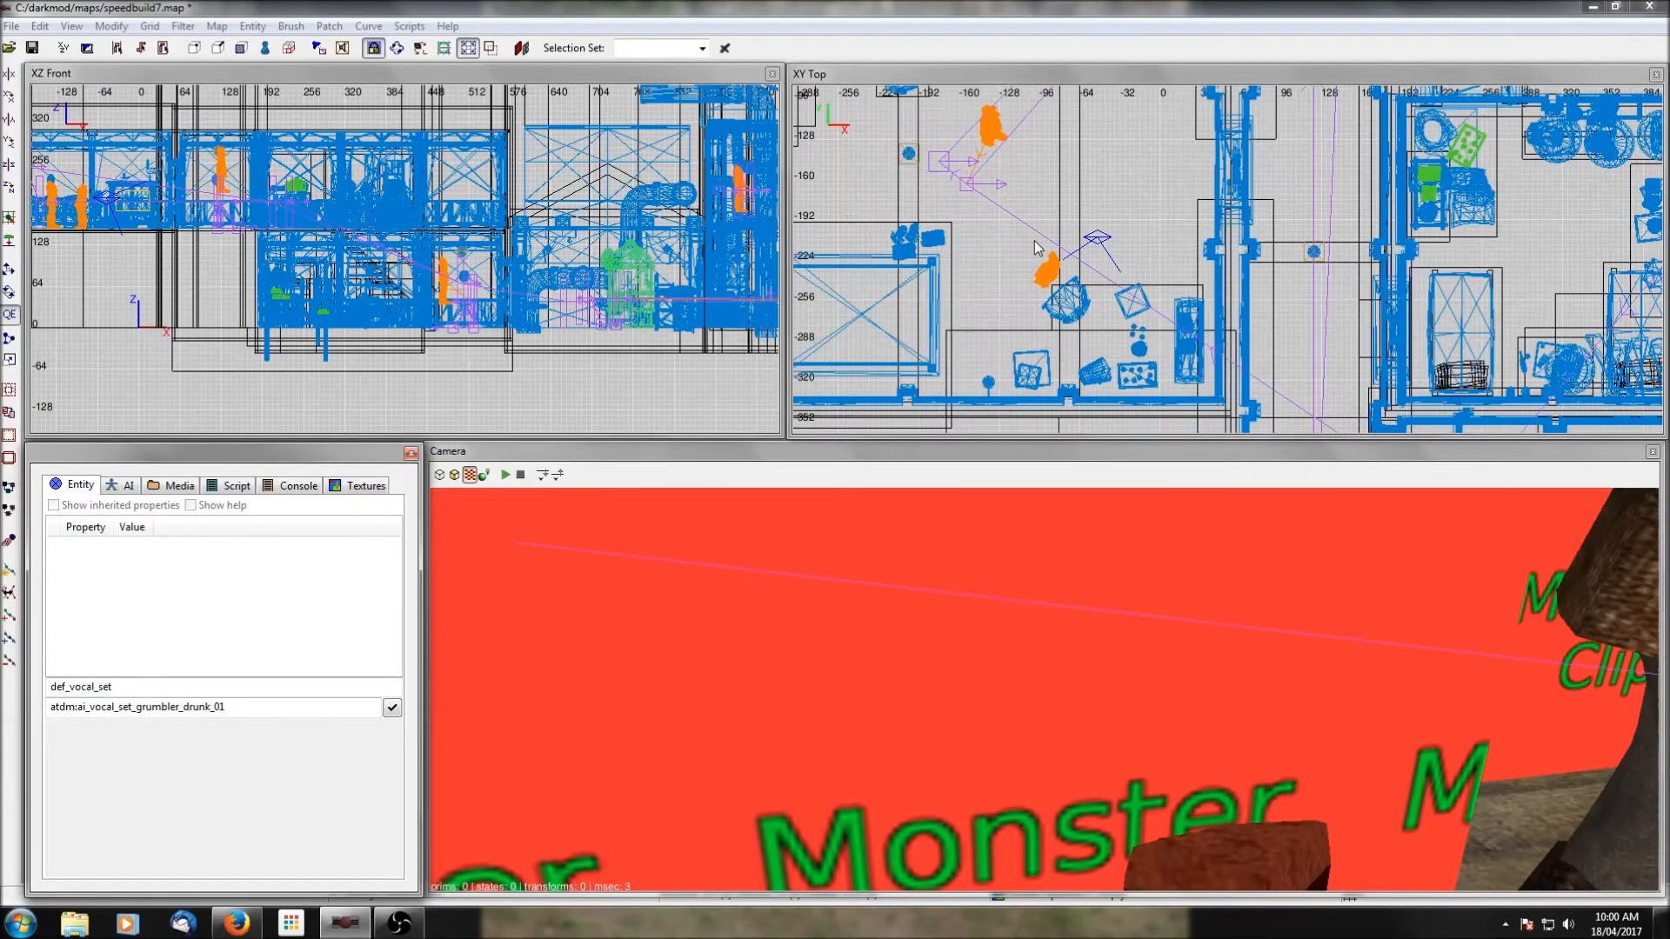
pyautogui.moveTo(1181, 237); pyautogui.dragTo(1118, 249, button='right')
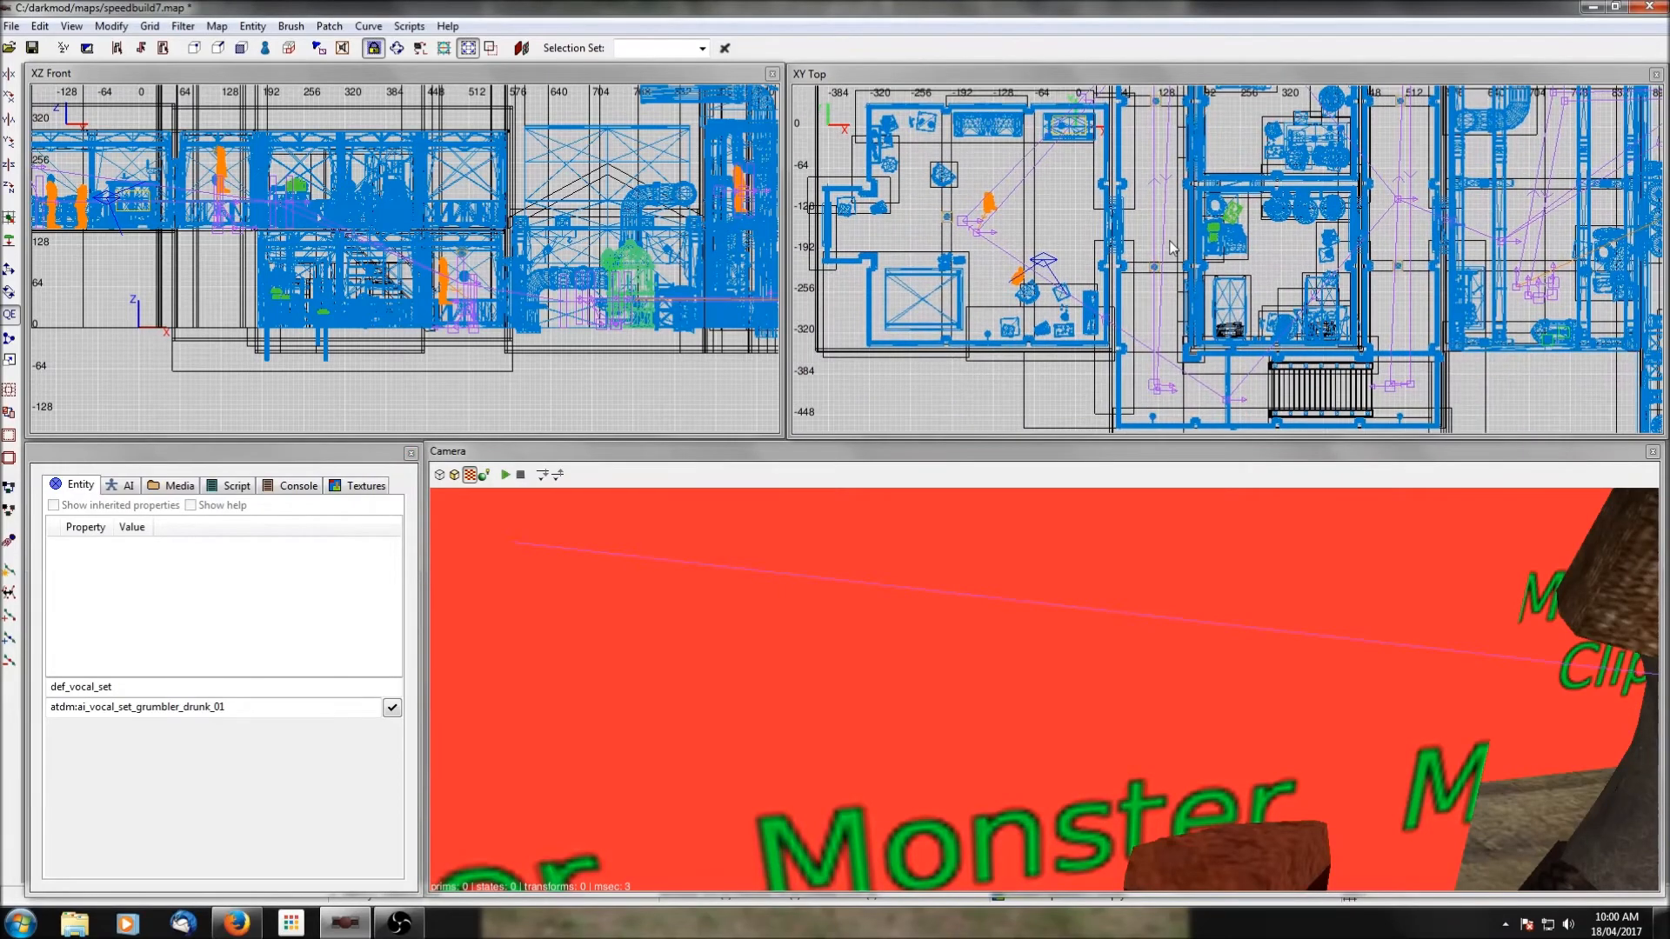
pyautogui.click(33, 48)
pyautogui.click(182, 26)
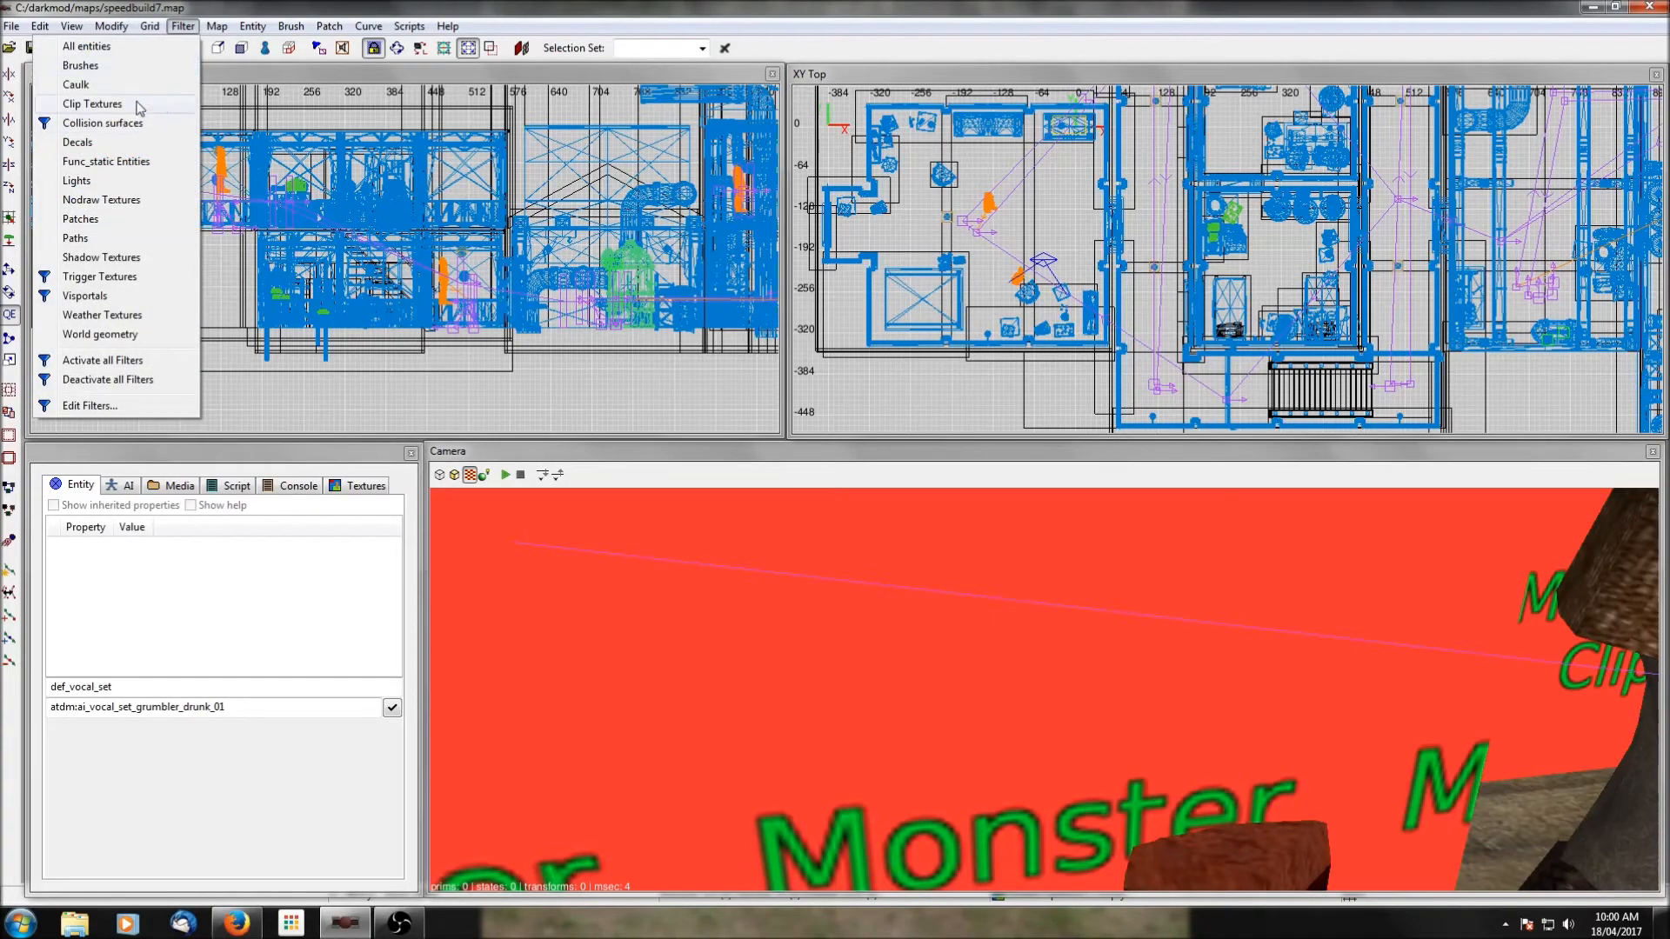
pyautogui.click(92, 104)
# Examine the cabinet and the empty shelf unit in the western room through the camera.
pyautogui.rightClick(1068, 607)
pyautogui.press('Down')
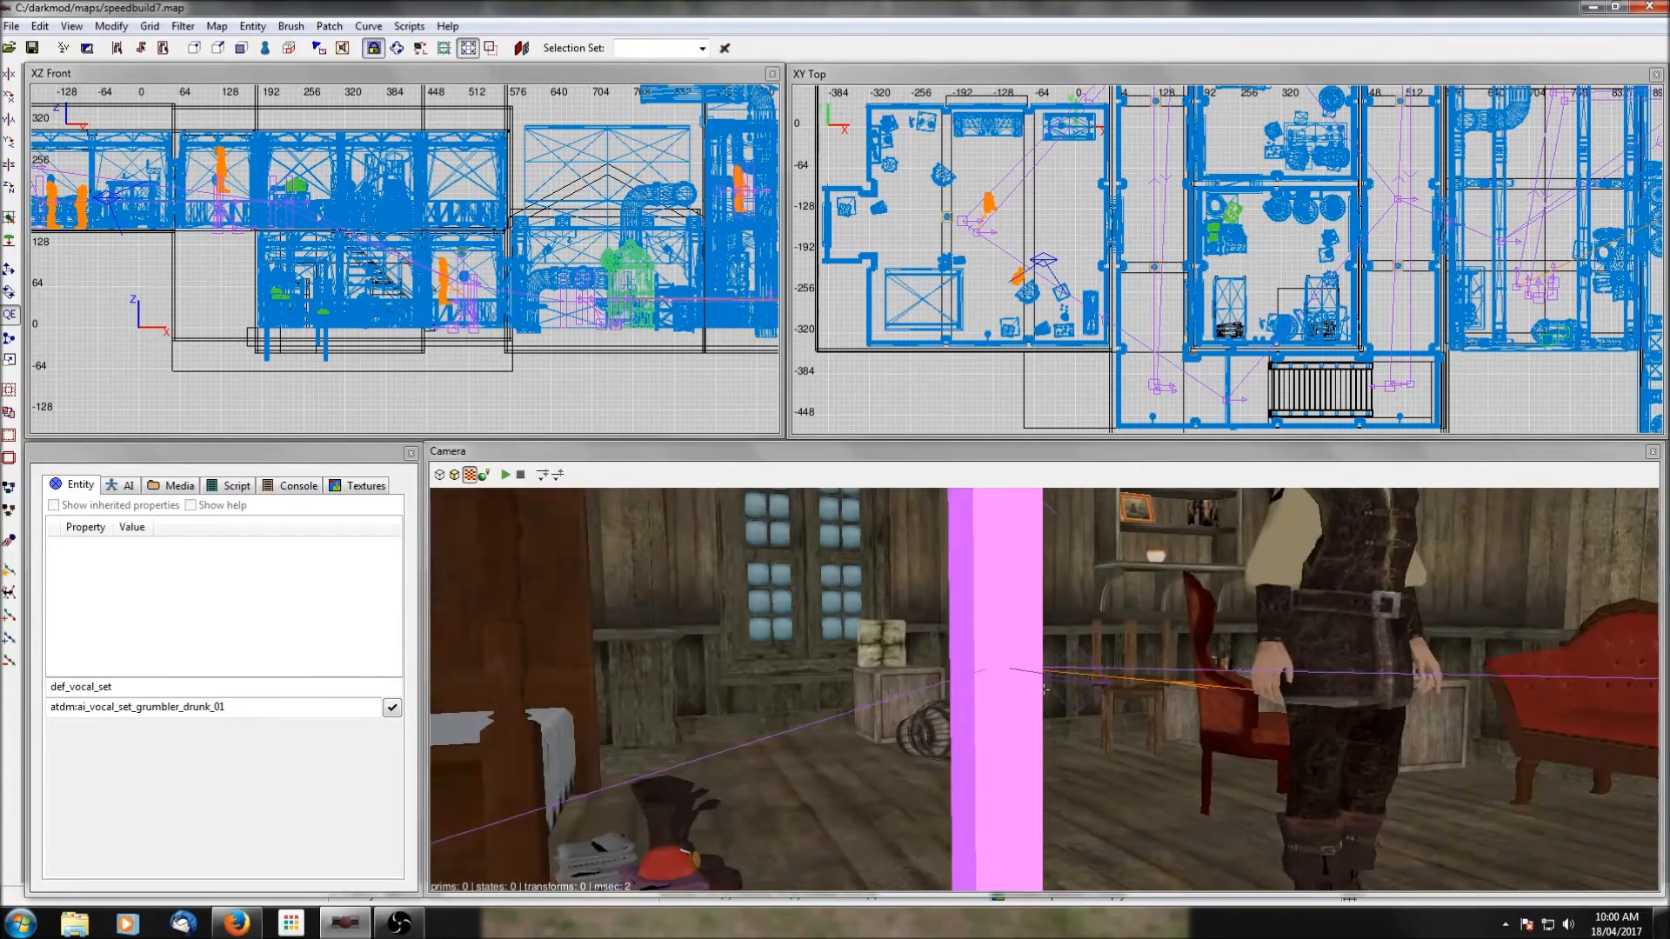
pyautogui.press('Up')
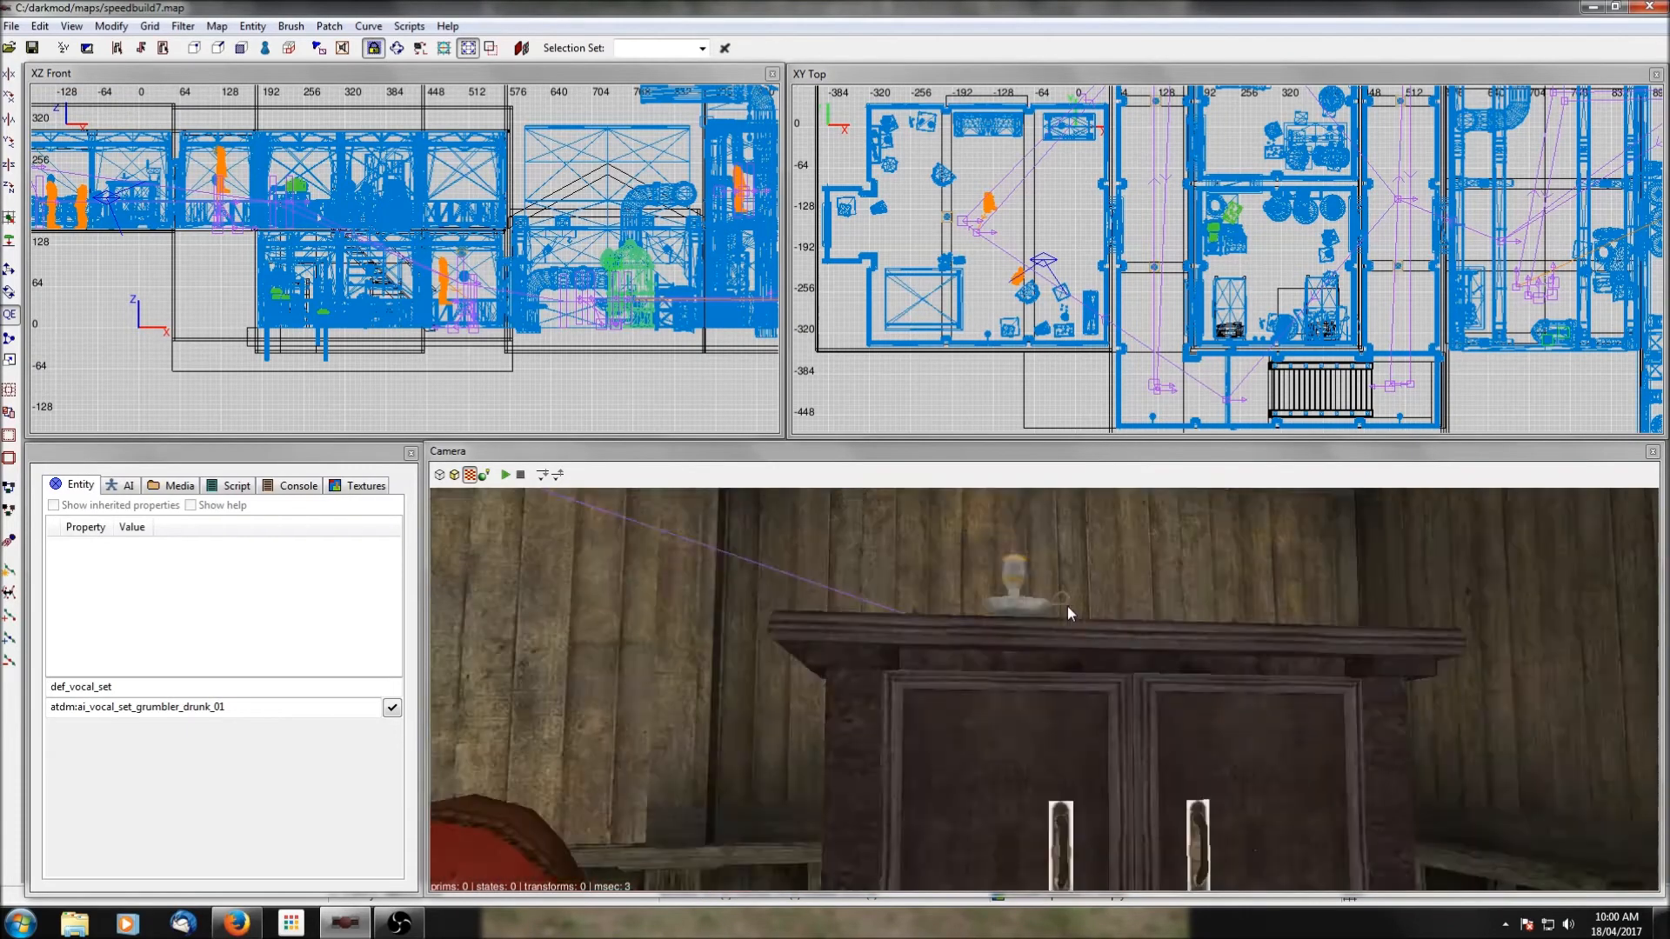
pyautogui.rightClick(1068, 607)
pyautogui.keyDown('shift'); pyautogui.click(1024, 641); pyautogui.keyUp('shift')
pyautogui.keyDown('shift'); pyautogui.click(1176, 644); pyautogui.keyUp('shift')
pyautogui.press('Delete')
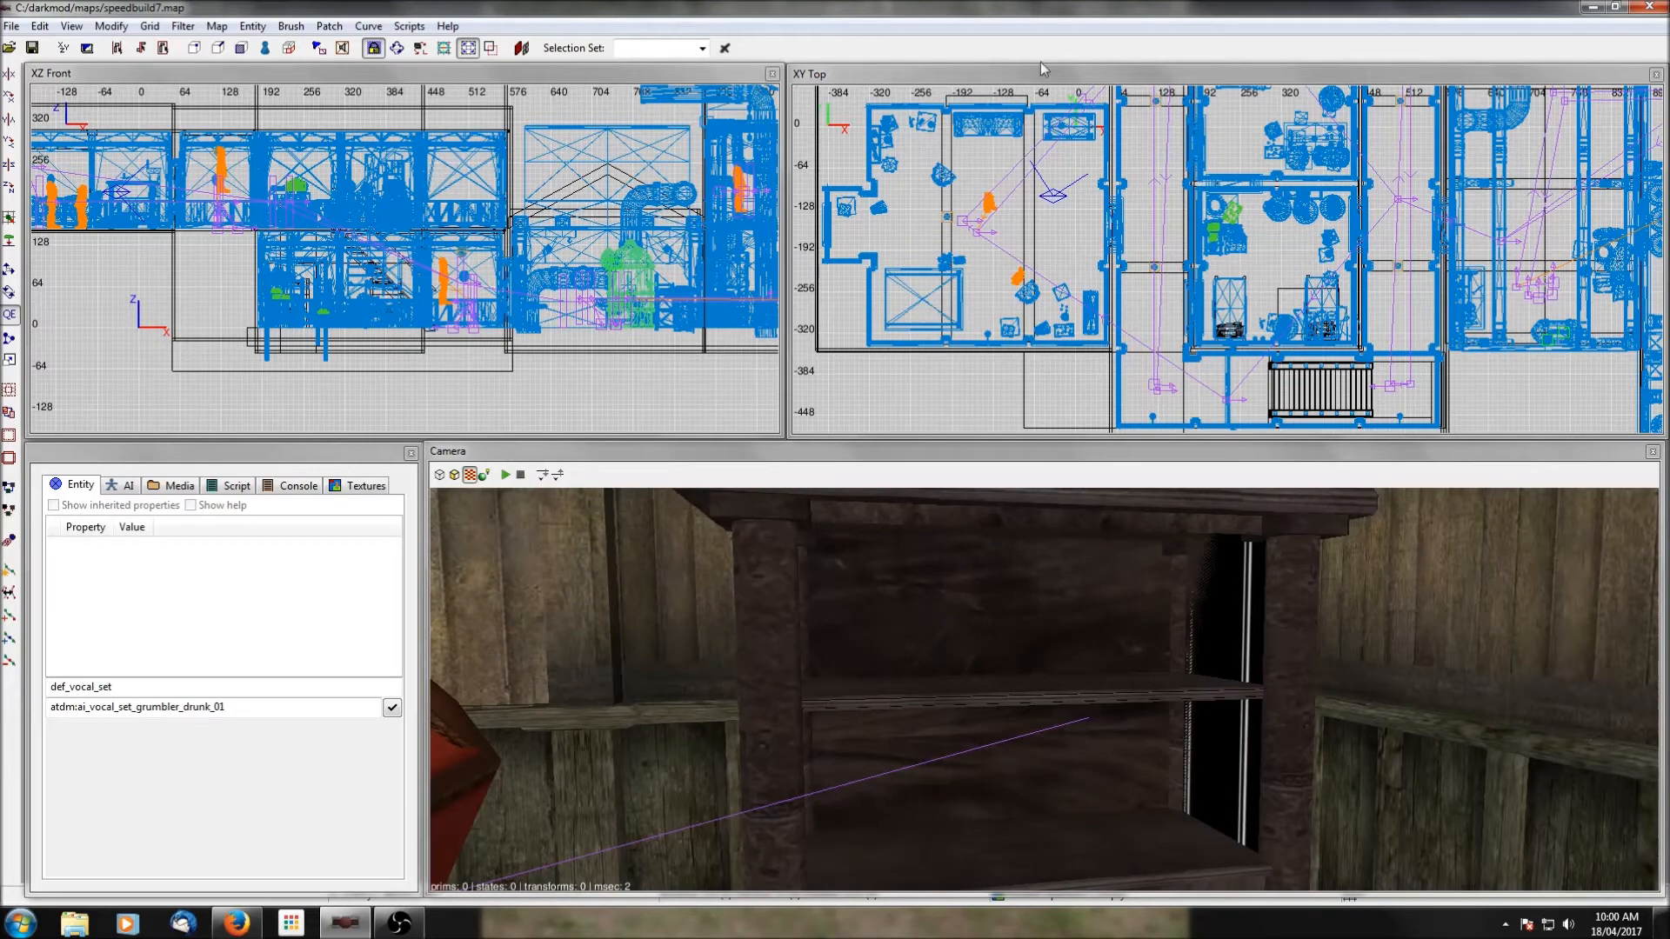
# Insert the shelf_objects prefab assorted02_andloot.pfb at the empty shelf unit in the western room.
pyautogui.scroll(4, 1053, 111)
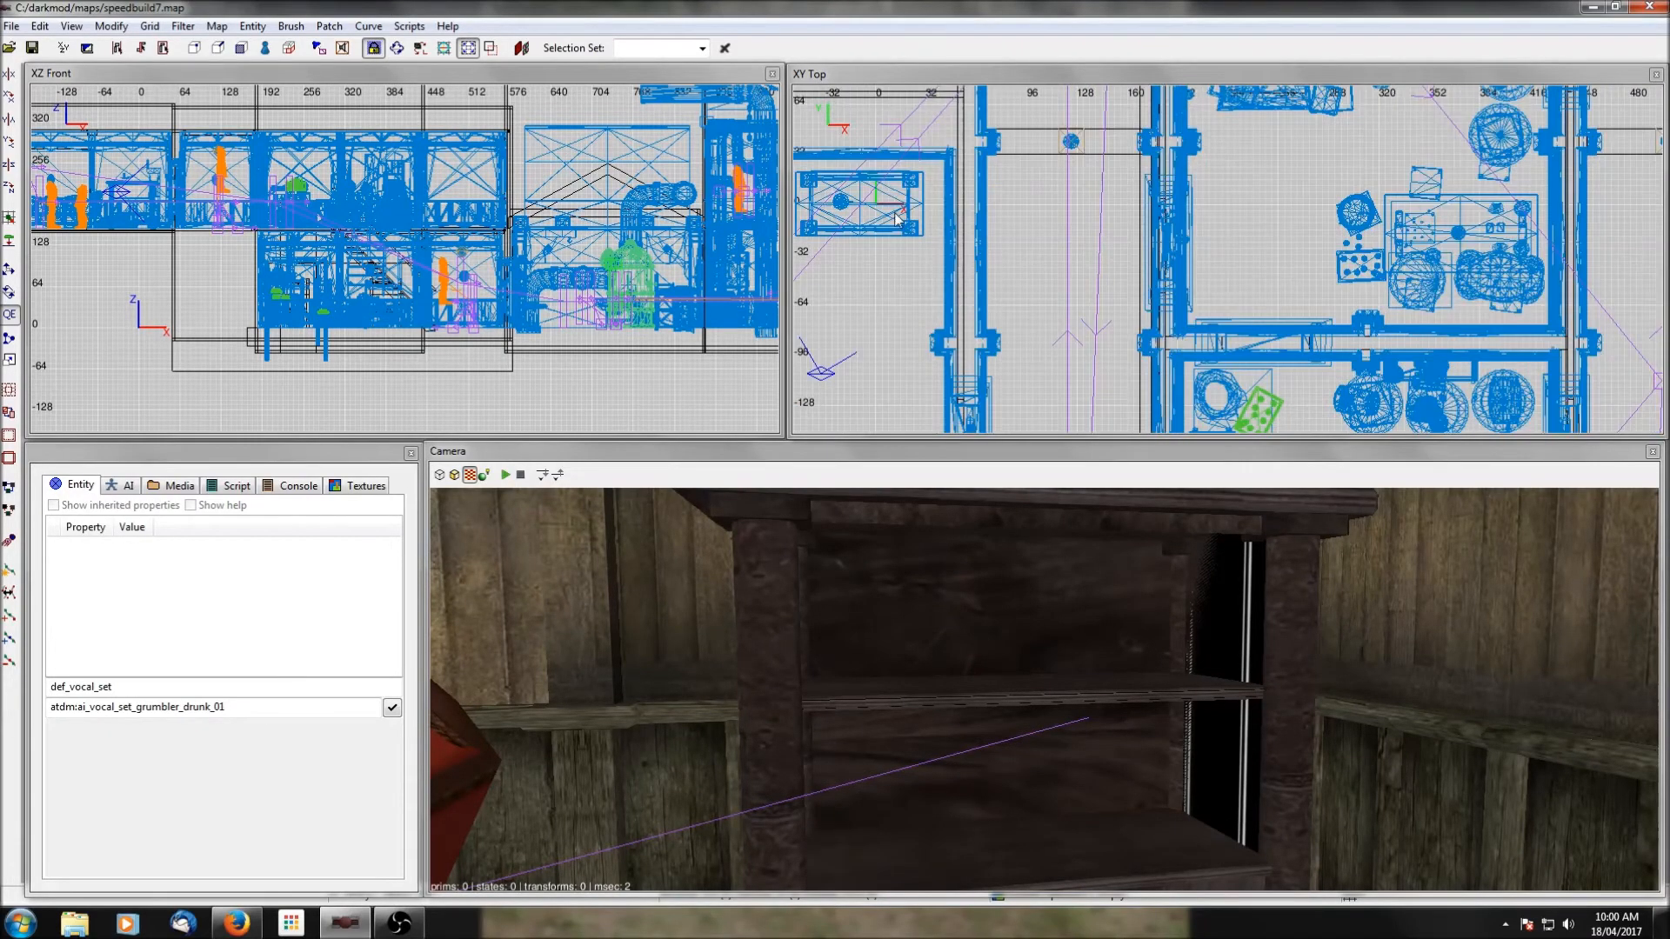
pyautogui.rightClick(895, 217)
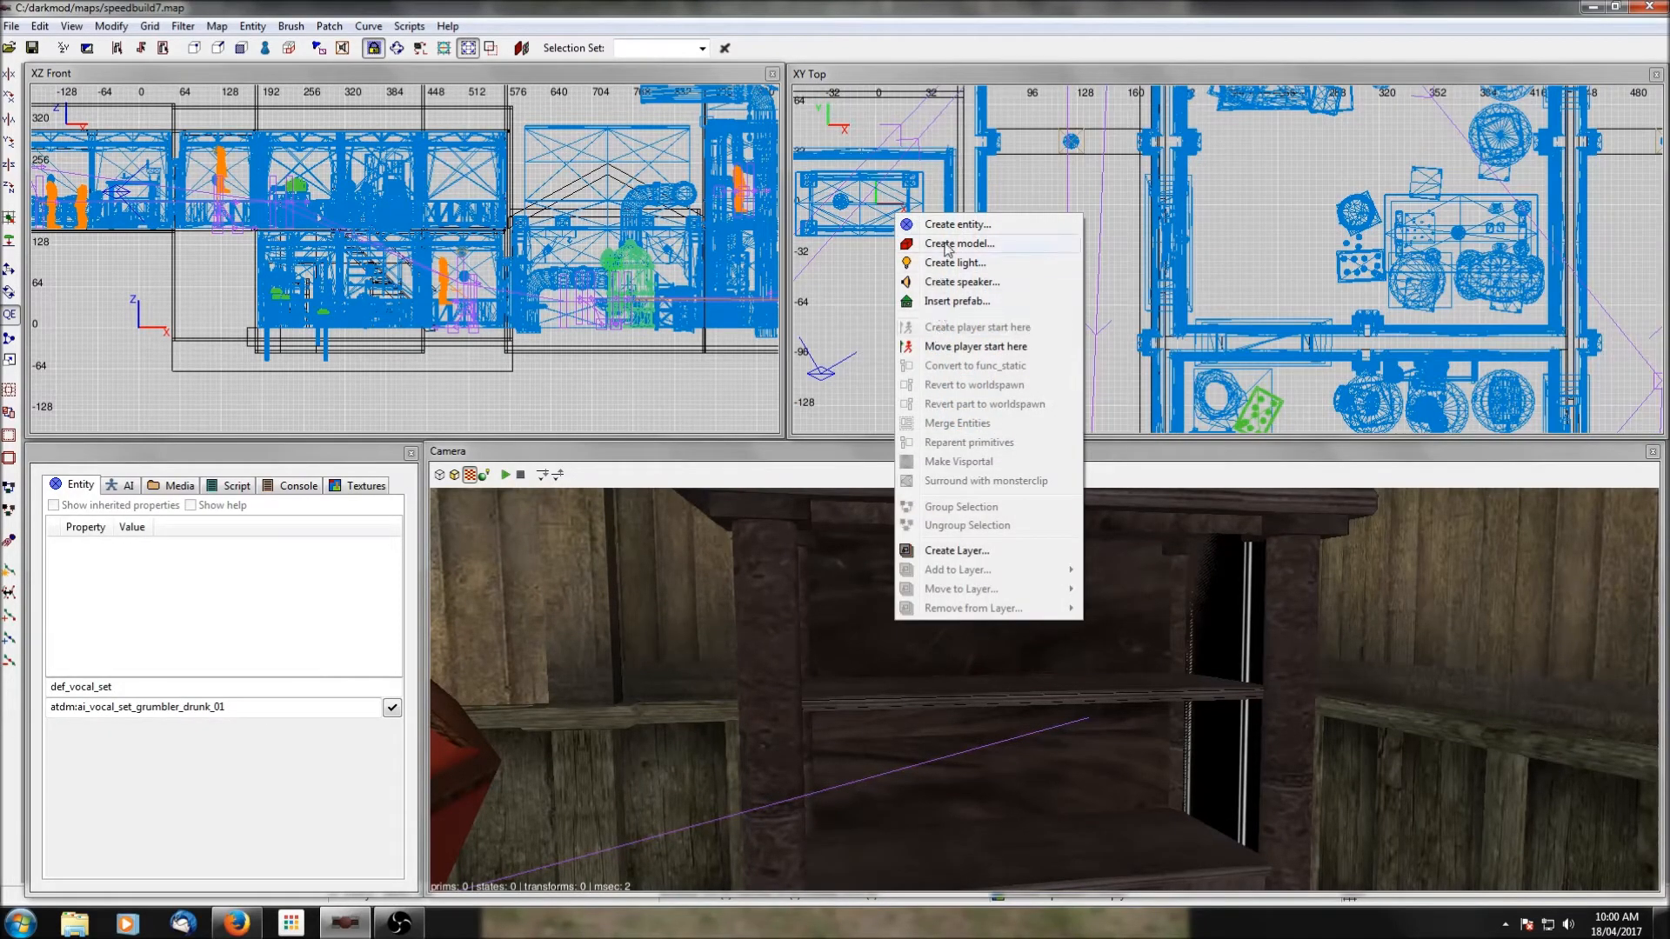
pyautogui.click(957, 301)
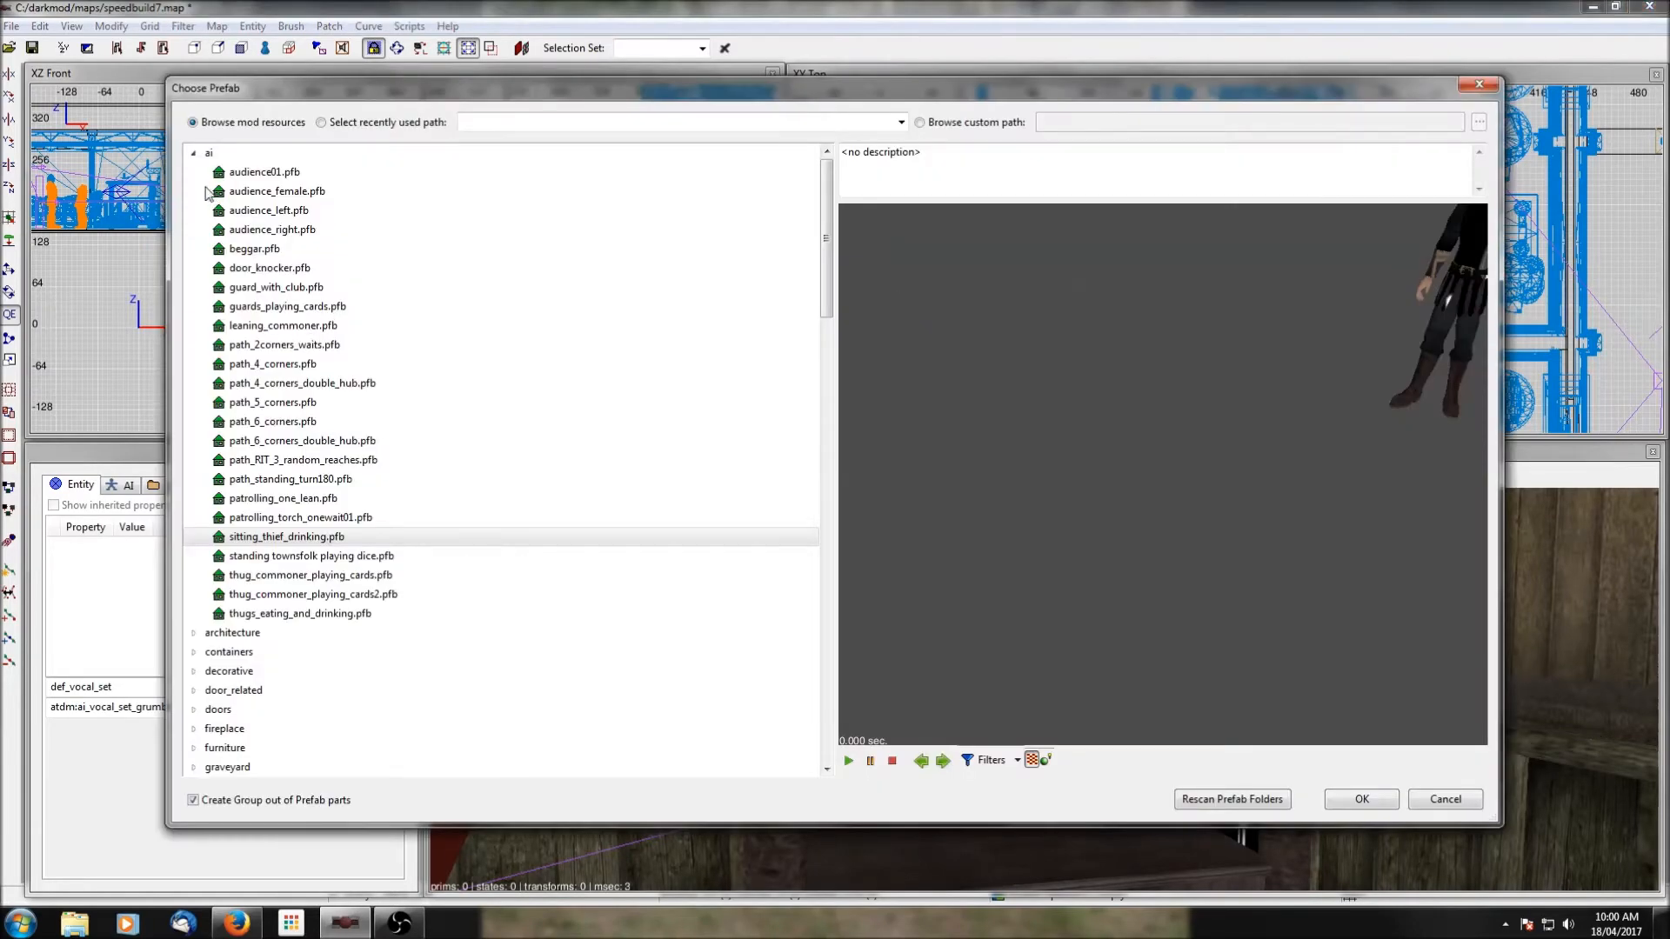
pyautogui.click(193, 154)
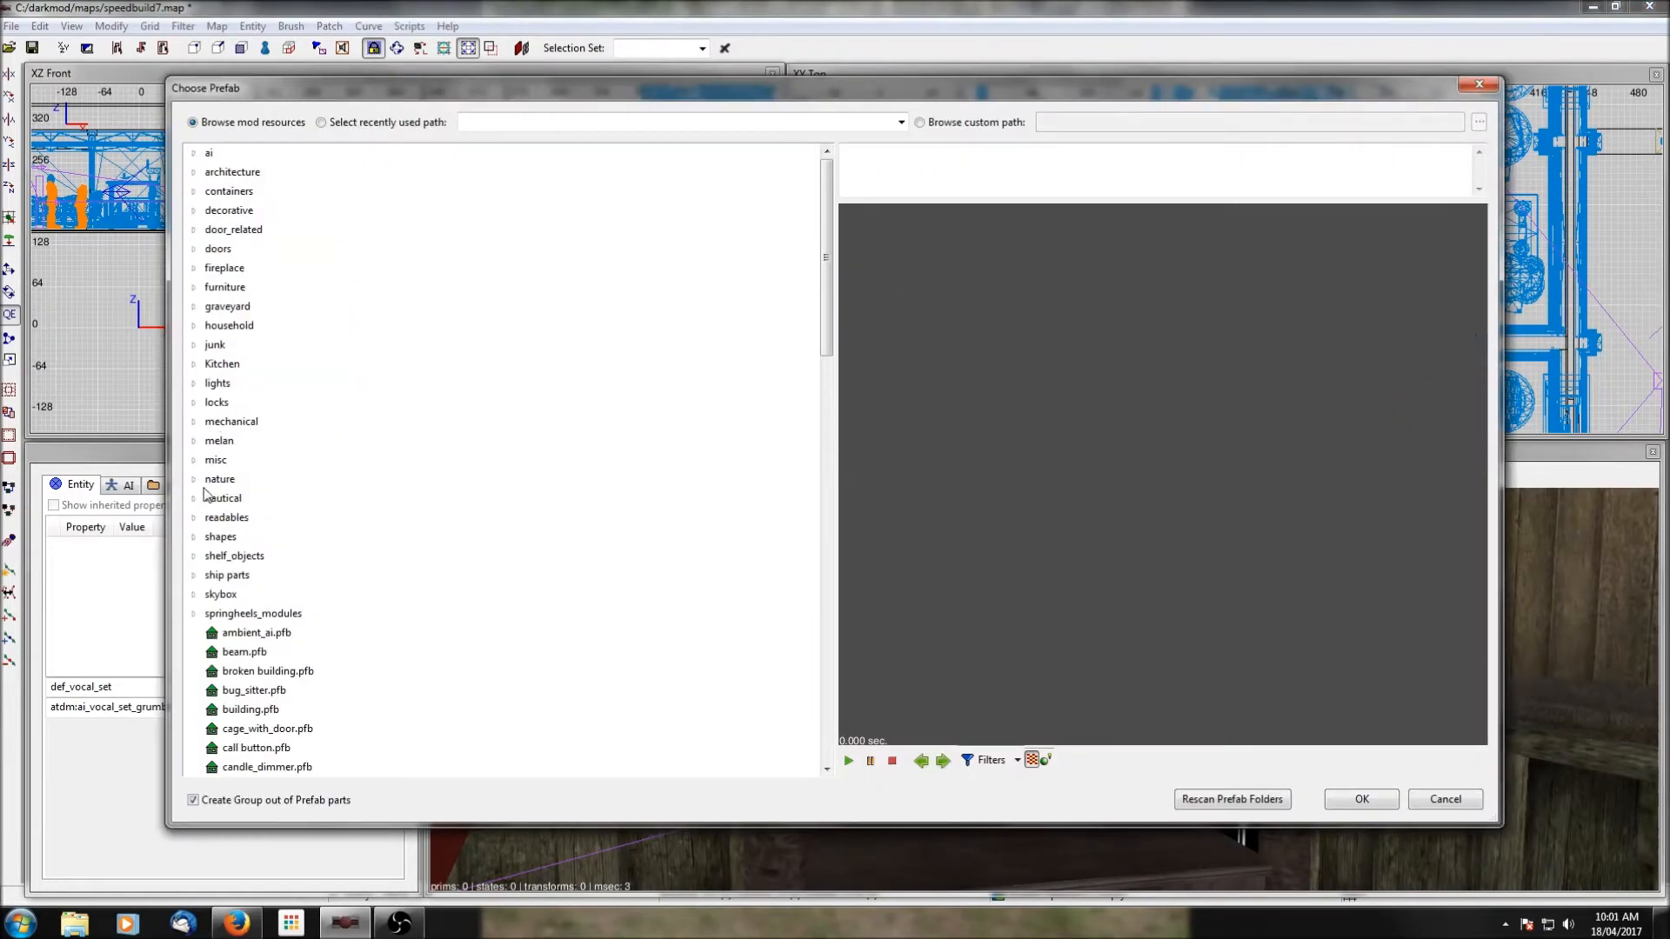
pyautogui.click(194, 556)
pyautogui.scroll(-5, 259, 528)
pyautogui.click(307, 289)
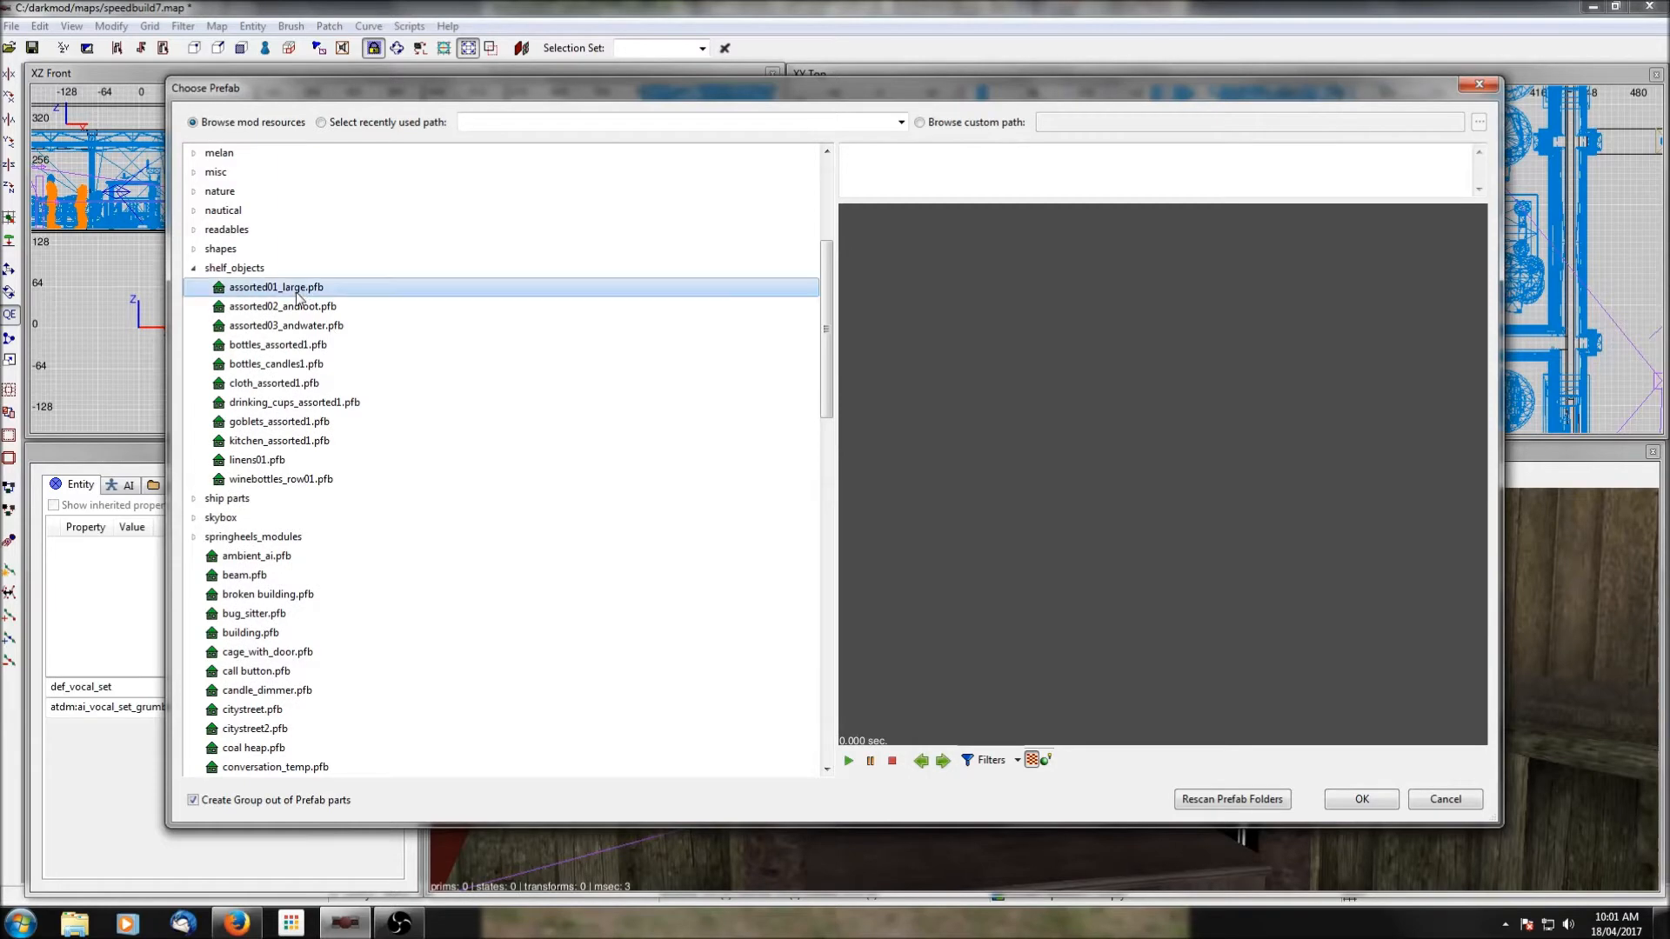
pyautogui.click(307, 308)
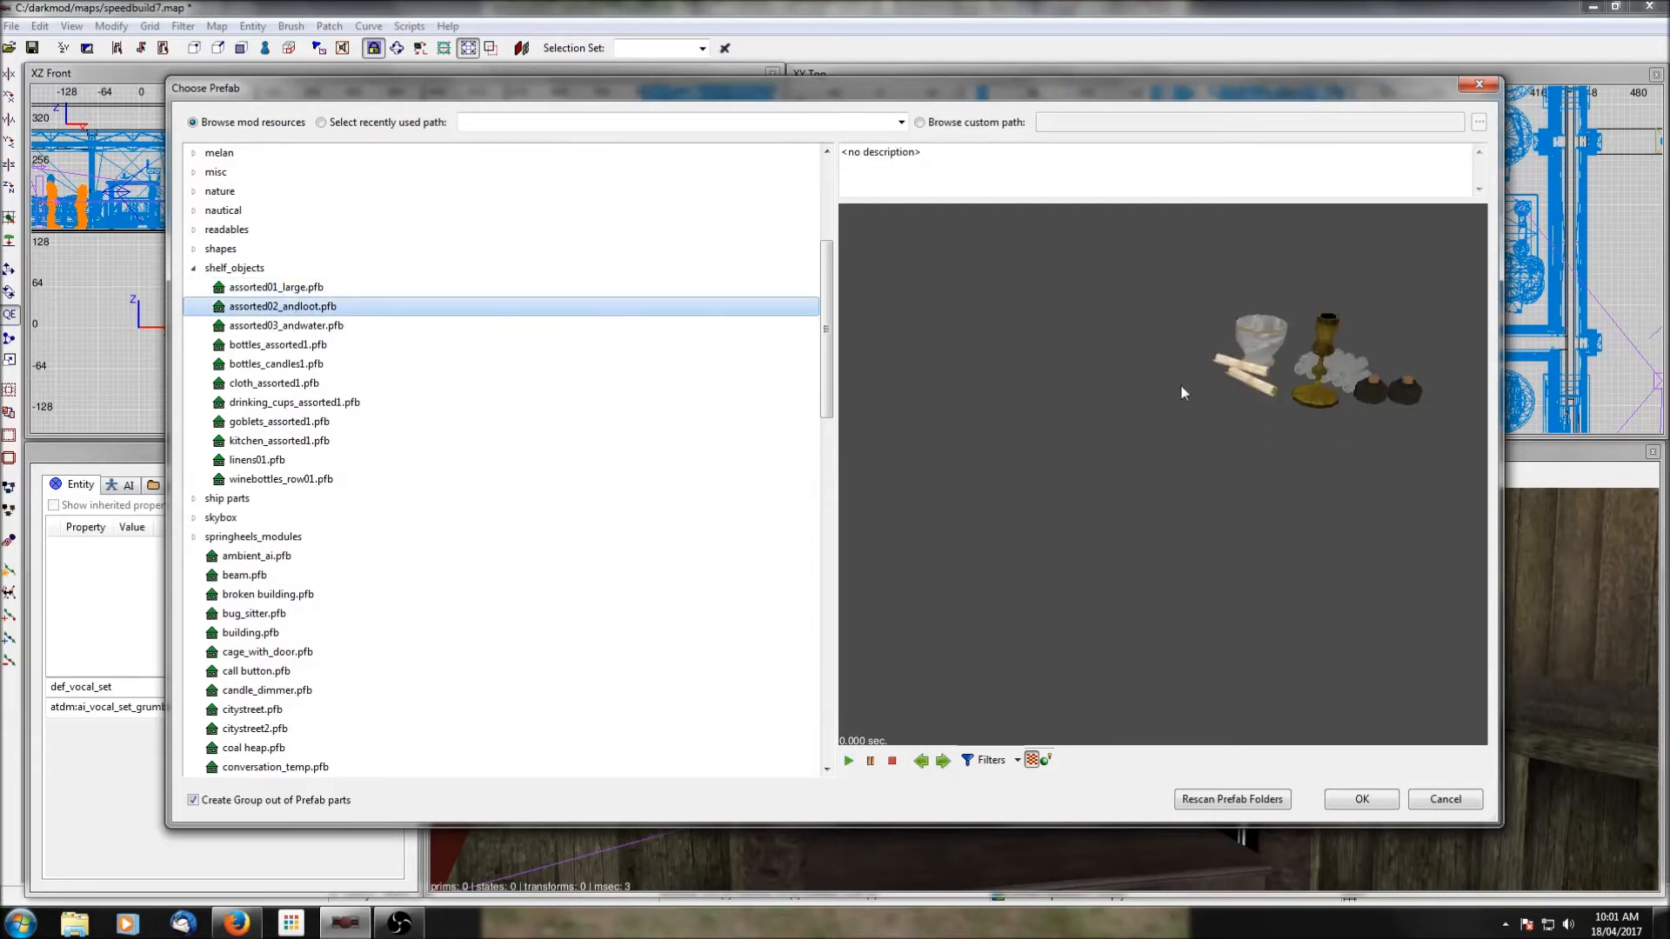
pyautogui.click(1370, 798)
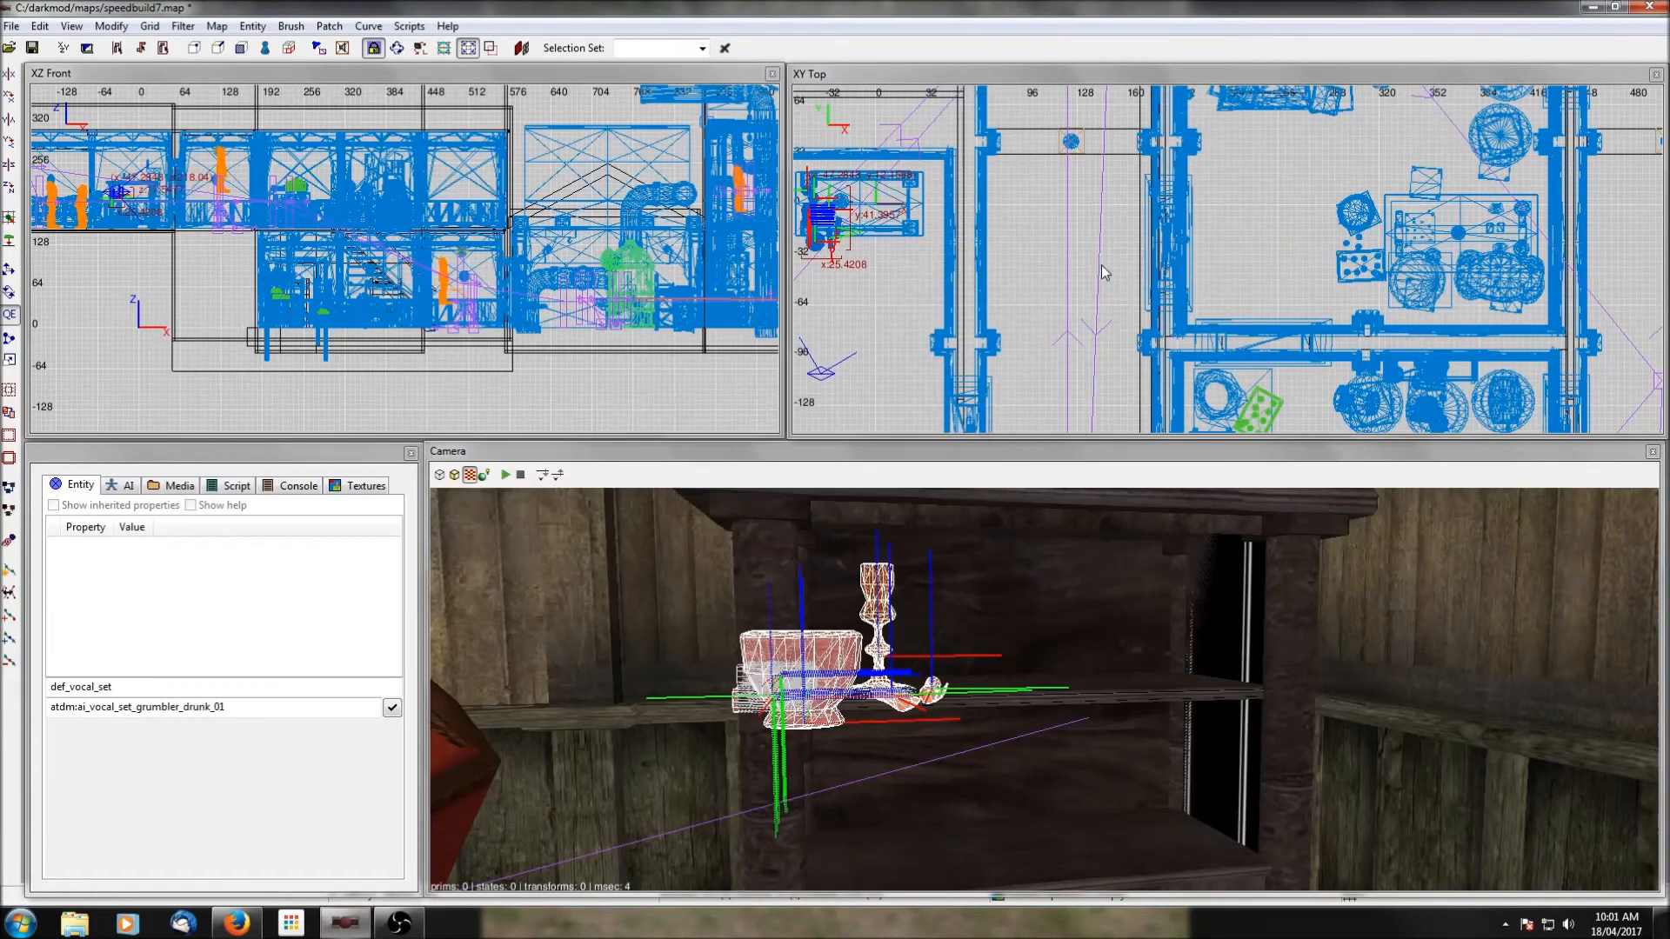
# Rotate the assorted loot prefab 90 degrees, set it on the shelf unit's upper shelf and deselect it.
pyautogui.moveTo(957, 247); pyautogui.dragTo(1000, 232)
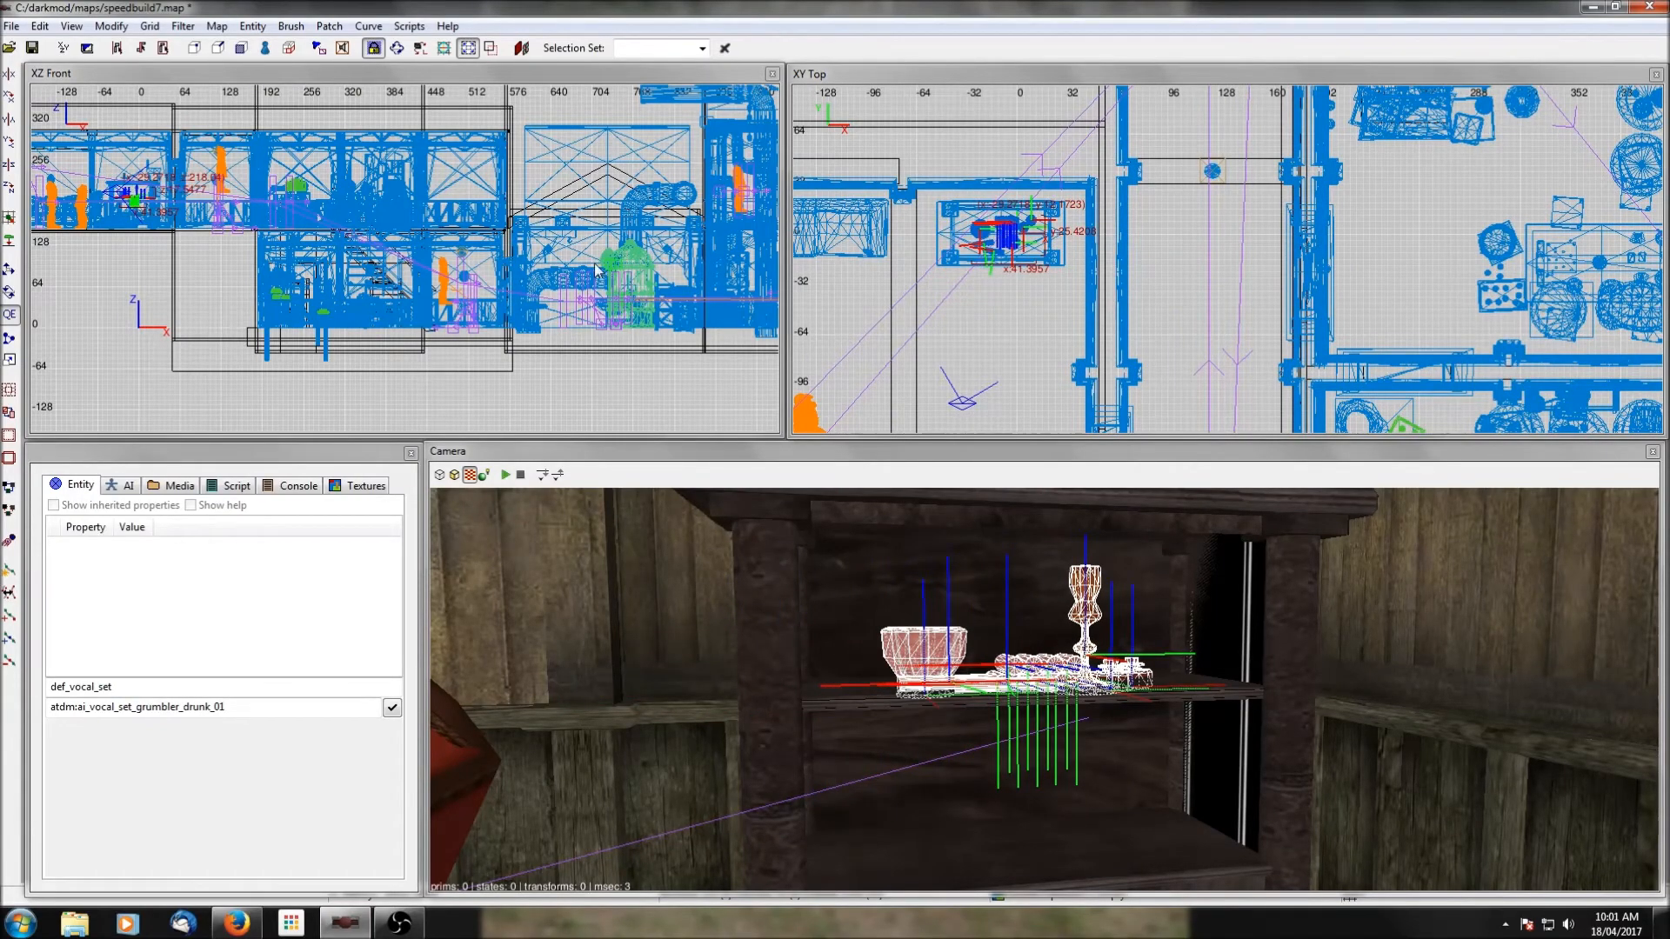
pyautogui.scroll(9, 314, 255)
pyautogui.scroll(2, 314, 255)
pyautogui.keyDown('shift'); pyautogui.click(859, 692); pyautogui.keyUp('shift')
pyautogui.keyDown('shift'); pyautogui.click(859, 692); pyautogui.keyUp('shift')
pyautogui.keyDown('shift'); pyautogui.click(859, 692); pyautogui.keyUp('shift')
pyautogui.keyDown('shift'); pyautogui.click(859, 691); pyautogui.keyUp('shift')
pyautogui.moveTo(123, 259); pyautogui.dragTo(127, 241)
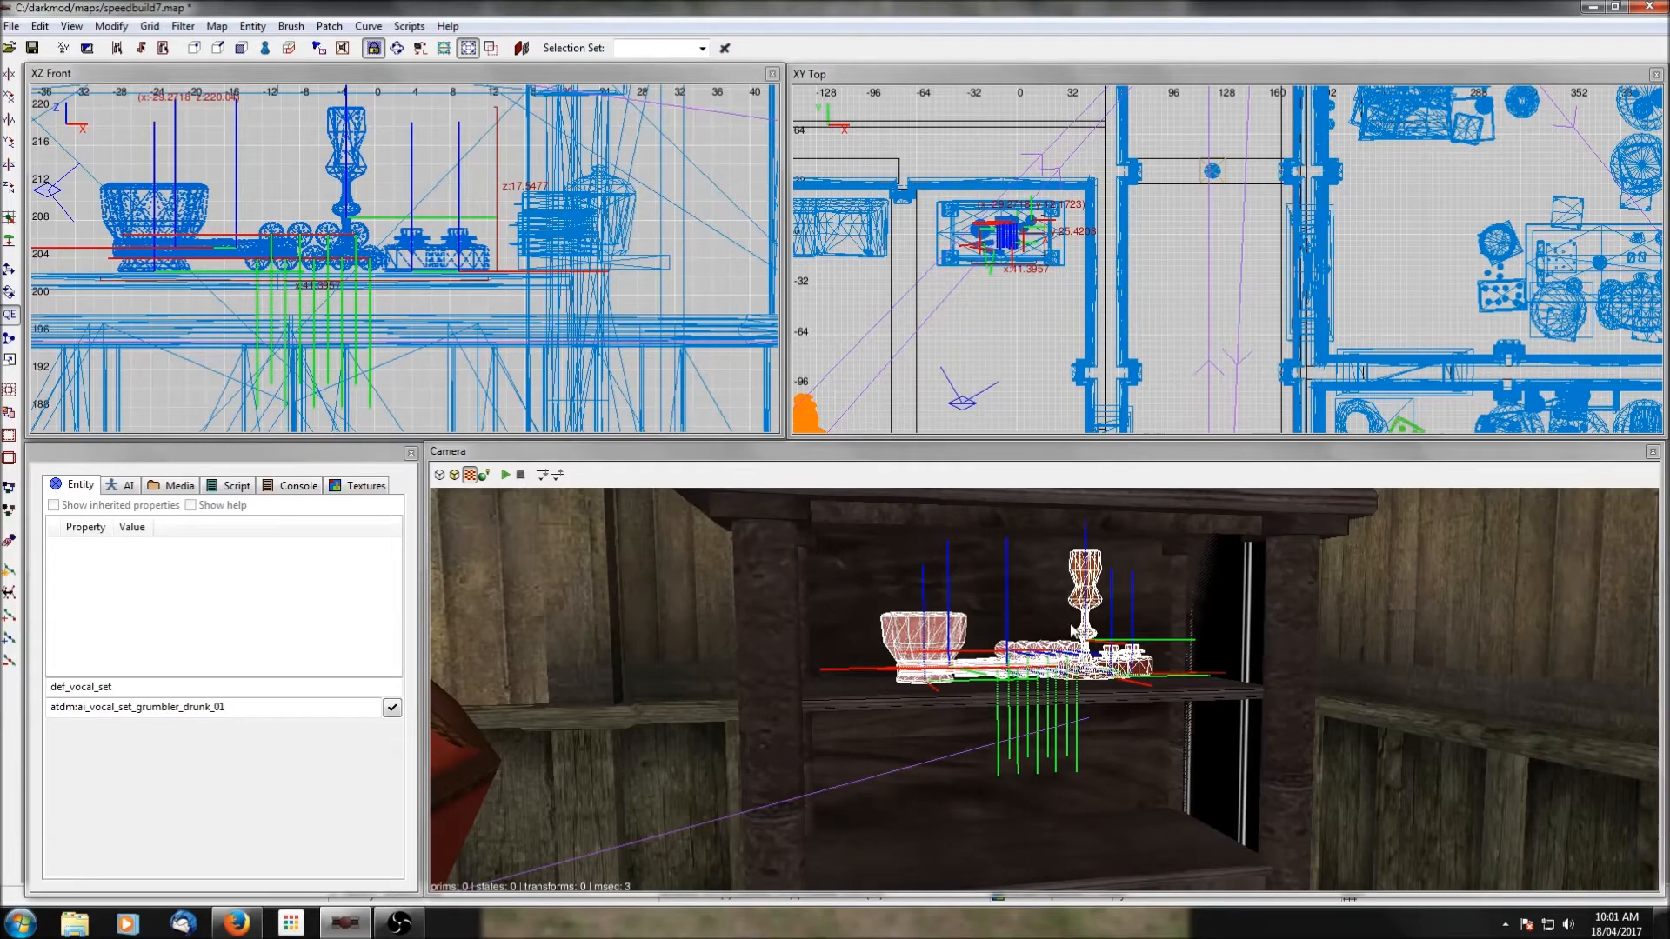
pyautogui.press('Escape')
# Preview several shelf_objects prefabs and insert assorted03_andwater.pfb beside the shelf unit.
pyautogui.rightClick(1000, 239)
pyautogui.click(1038, 327)
pyautogui.click(303, 332)
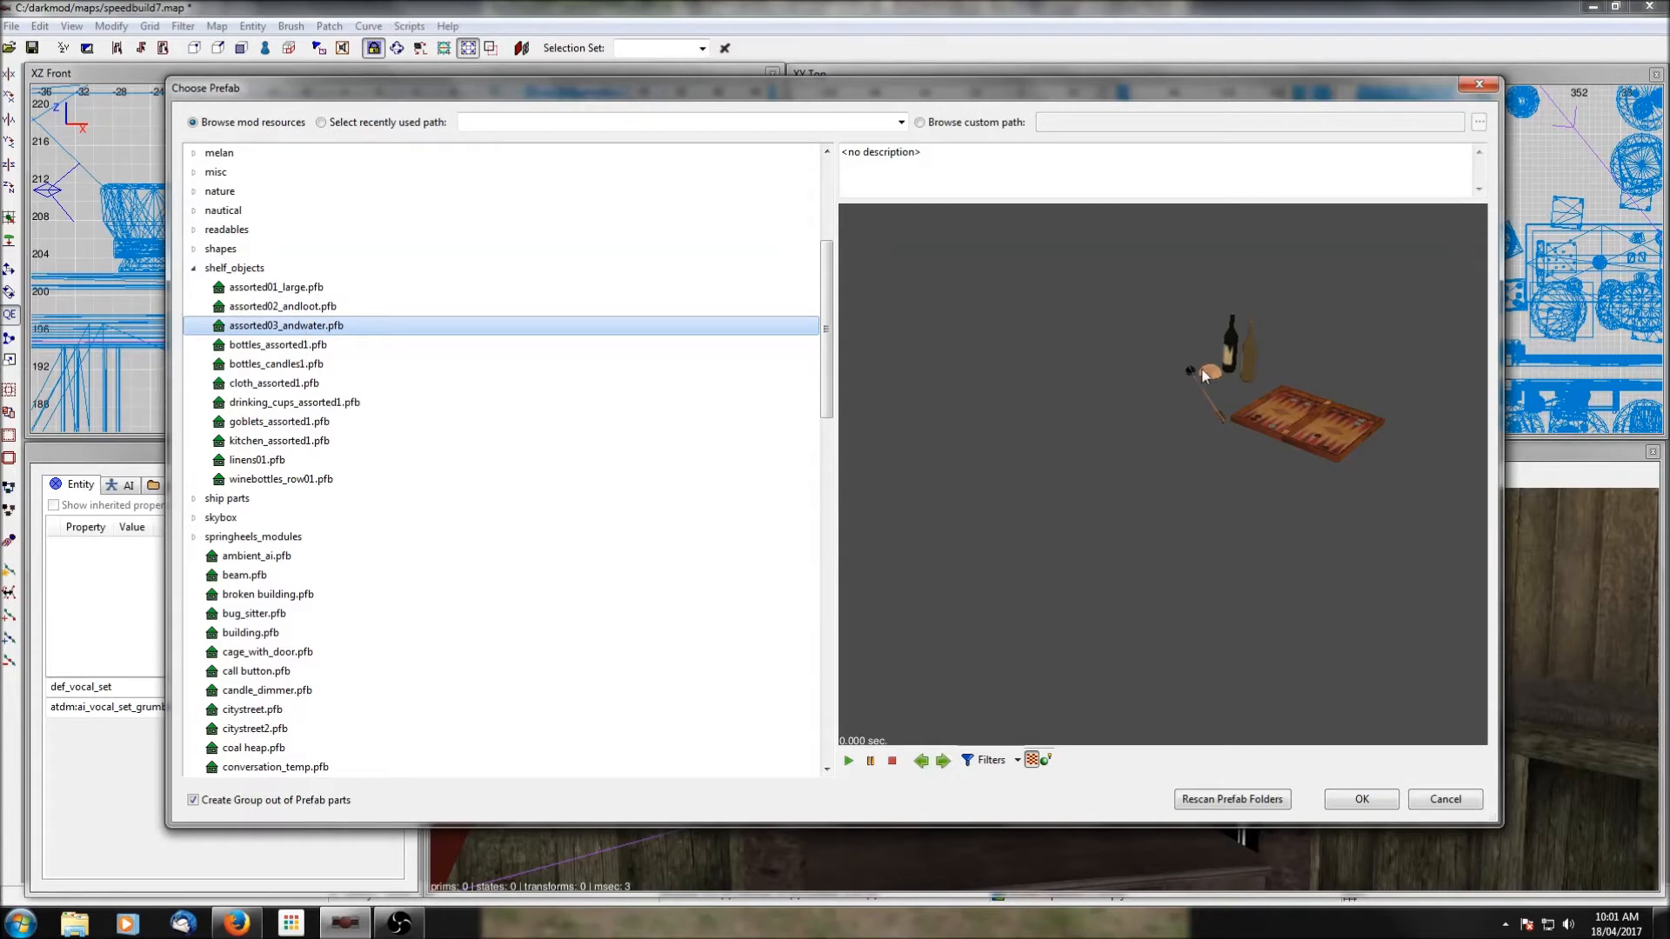
pyautogui.click(280, 348)
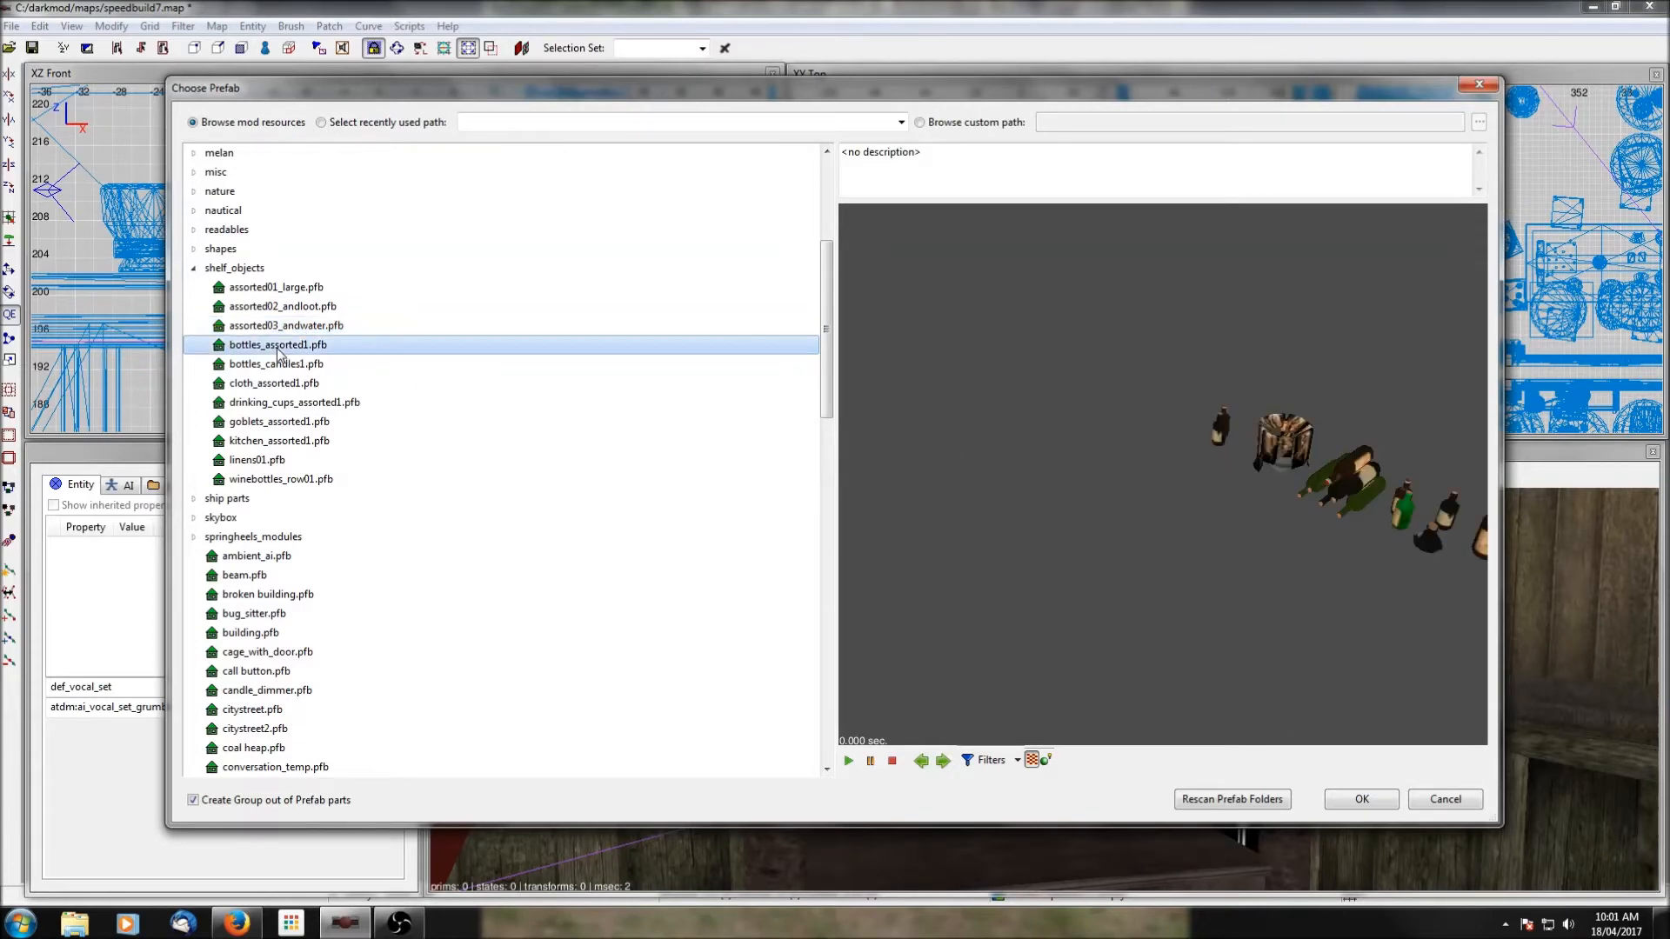
pyautogui.click(275, 365)
pyautogui.click(277, 389)
pyautogui.click(276, 402)
pyautogui.click(278, 381)
pyautogui.click(279, 329)
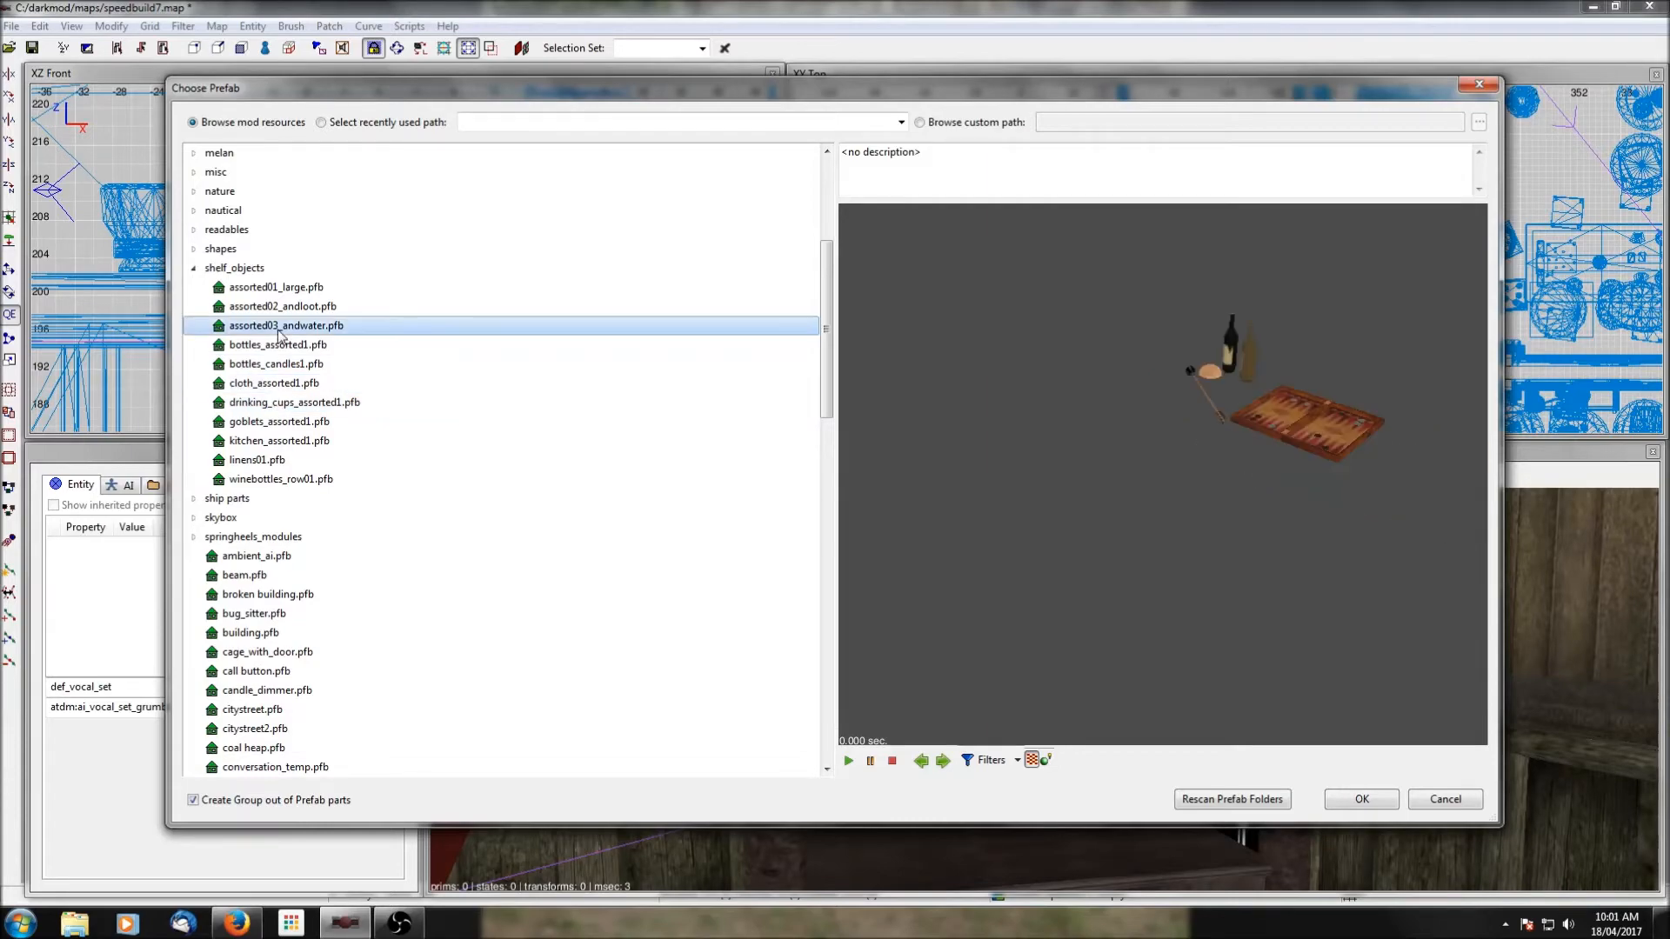
pyautogui.click(1362, 798)
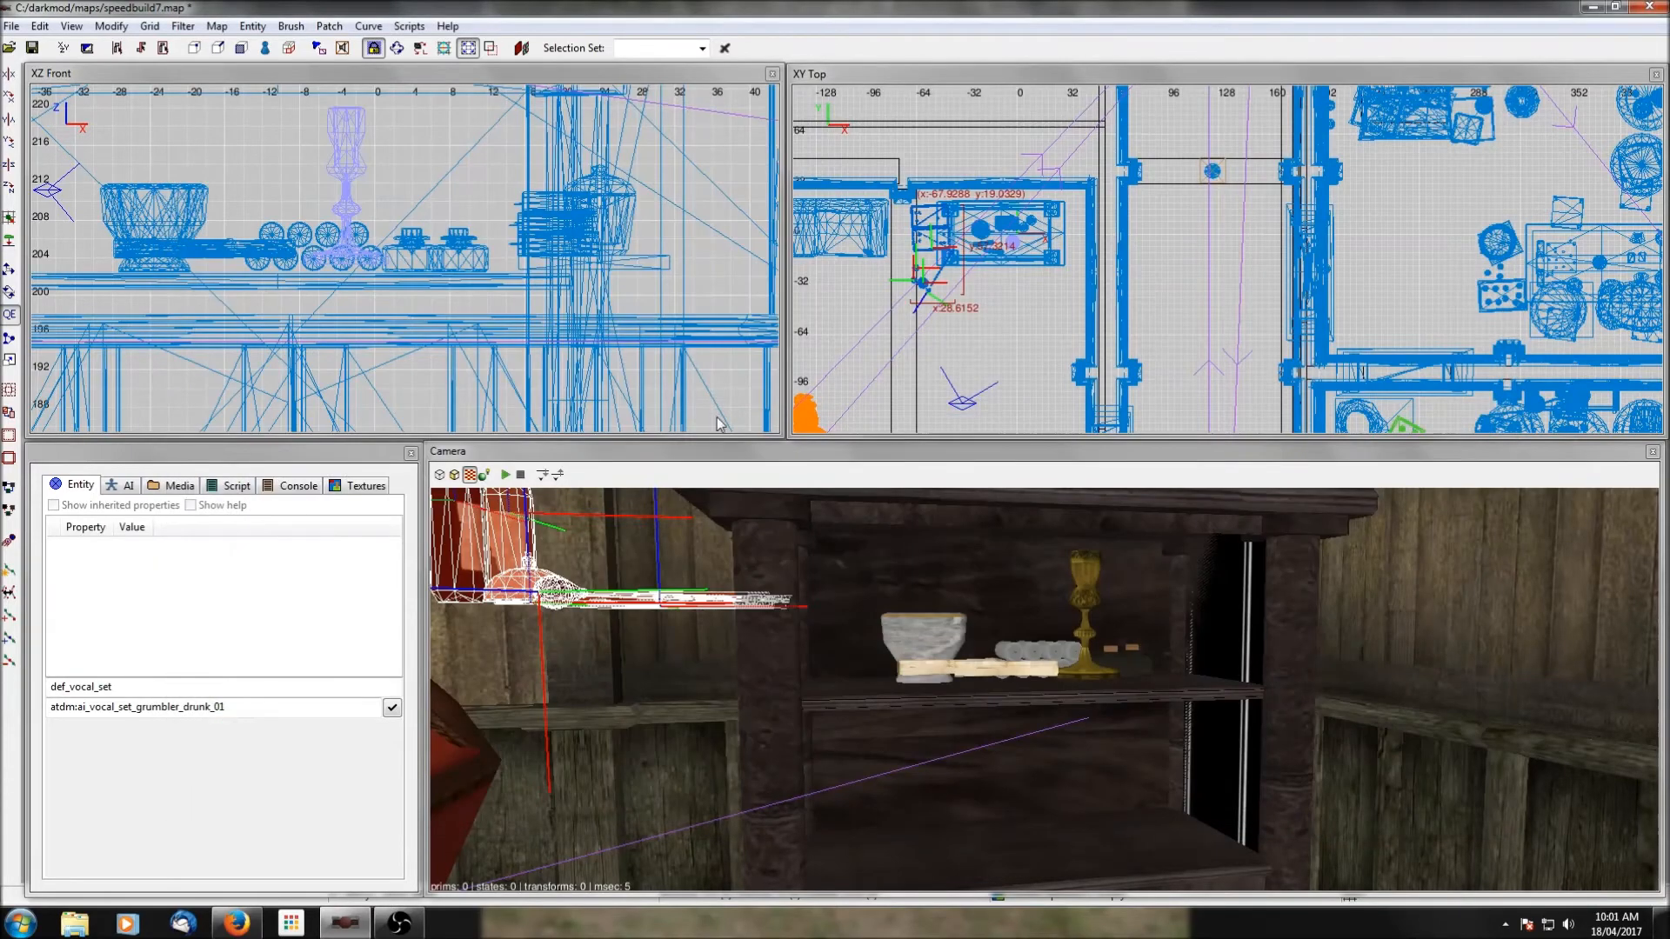
# Move the backgammon board and bottles prefab down to the shelf unit's lower compartment.
pyautogui.scroll(-2, 511, 281)
pyautogui.moveTo(153, 221); pyautogui.dragTo(316, 369)
pyautogui.moveTo(1051, 808); pyautogui.dragTo(1078, 869, button='right')
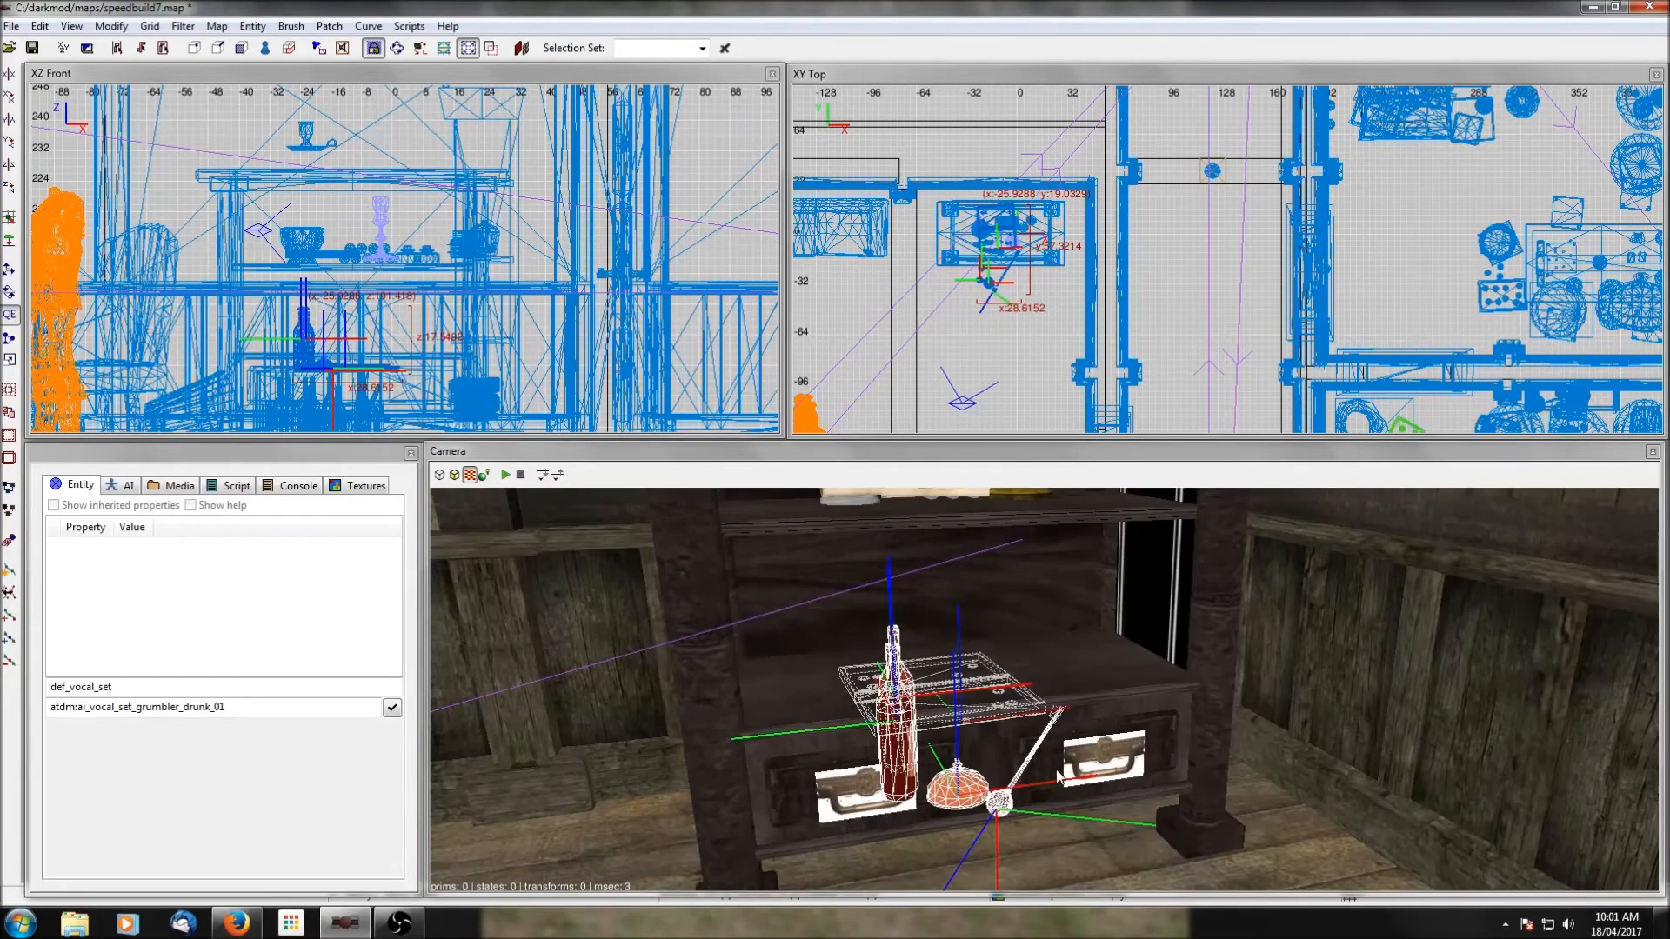
# Isolate the shelf unit and the new prefab by hiding all other objects, keeping only the prefab selected.
pyautogui.keyDown('shift'); pyautogui.click(1121, 685); pyautogui.keyUp('shift')
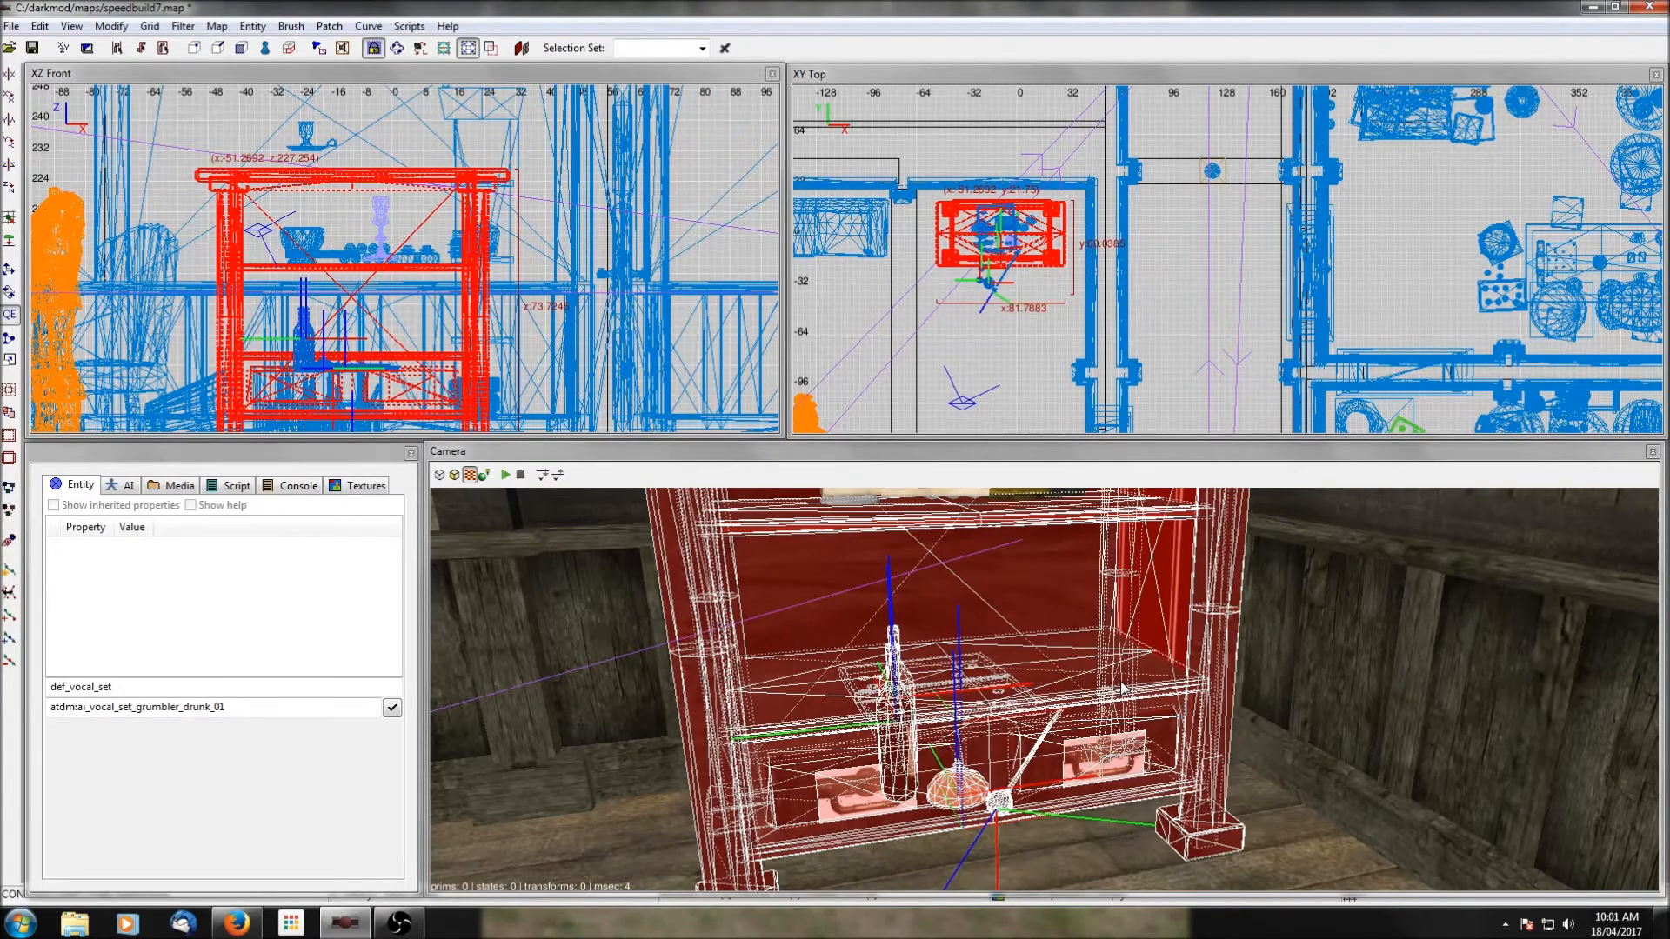
pyautogui.hotkey('ctrl', 'h')
pyautogui.keyDown('shift'); pyautogui.click(1123, 685); pyautogui.keyUp('shift')
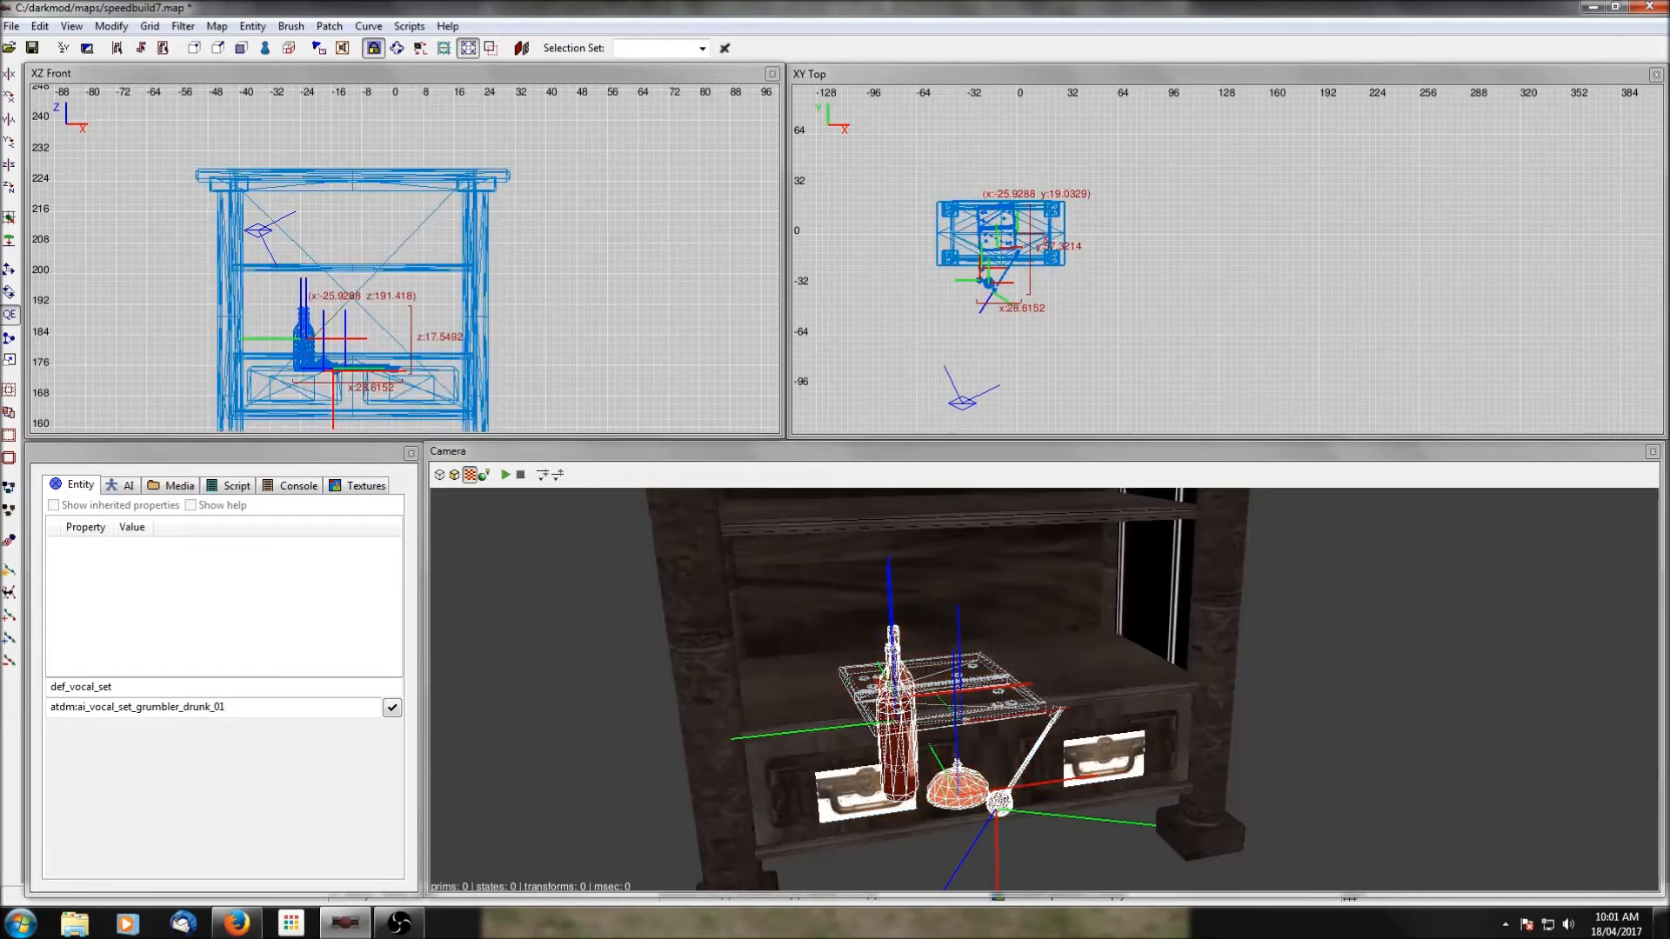
# Try to raise the backgammon and bottles prefab and floor it on the lower shelf without rotating it.
pyautogui.scroll(4, 369, 379)
pyautogui.moveTo(188, 362); pyautogui.dragTo(199, 315)
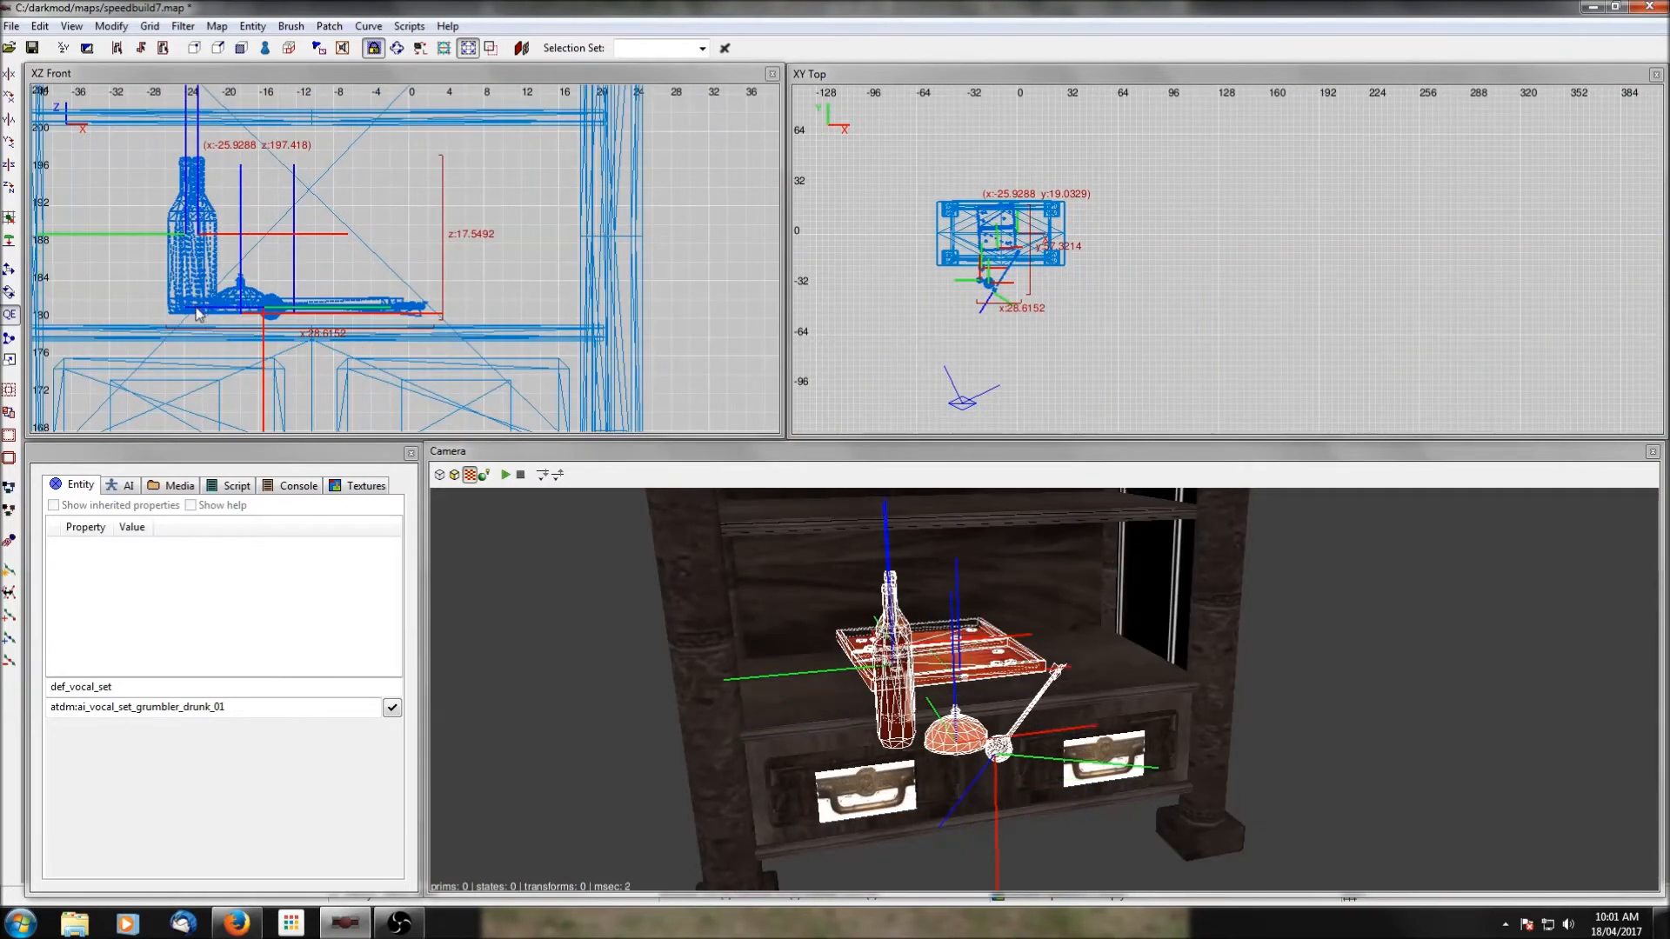
pyautogui.click(8, 240)
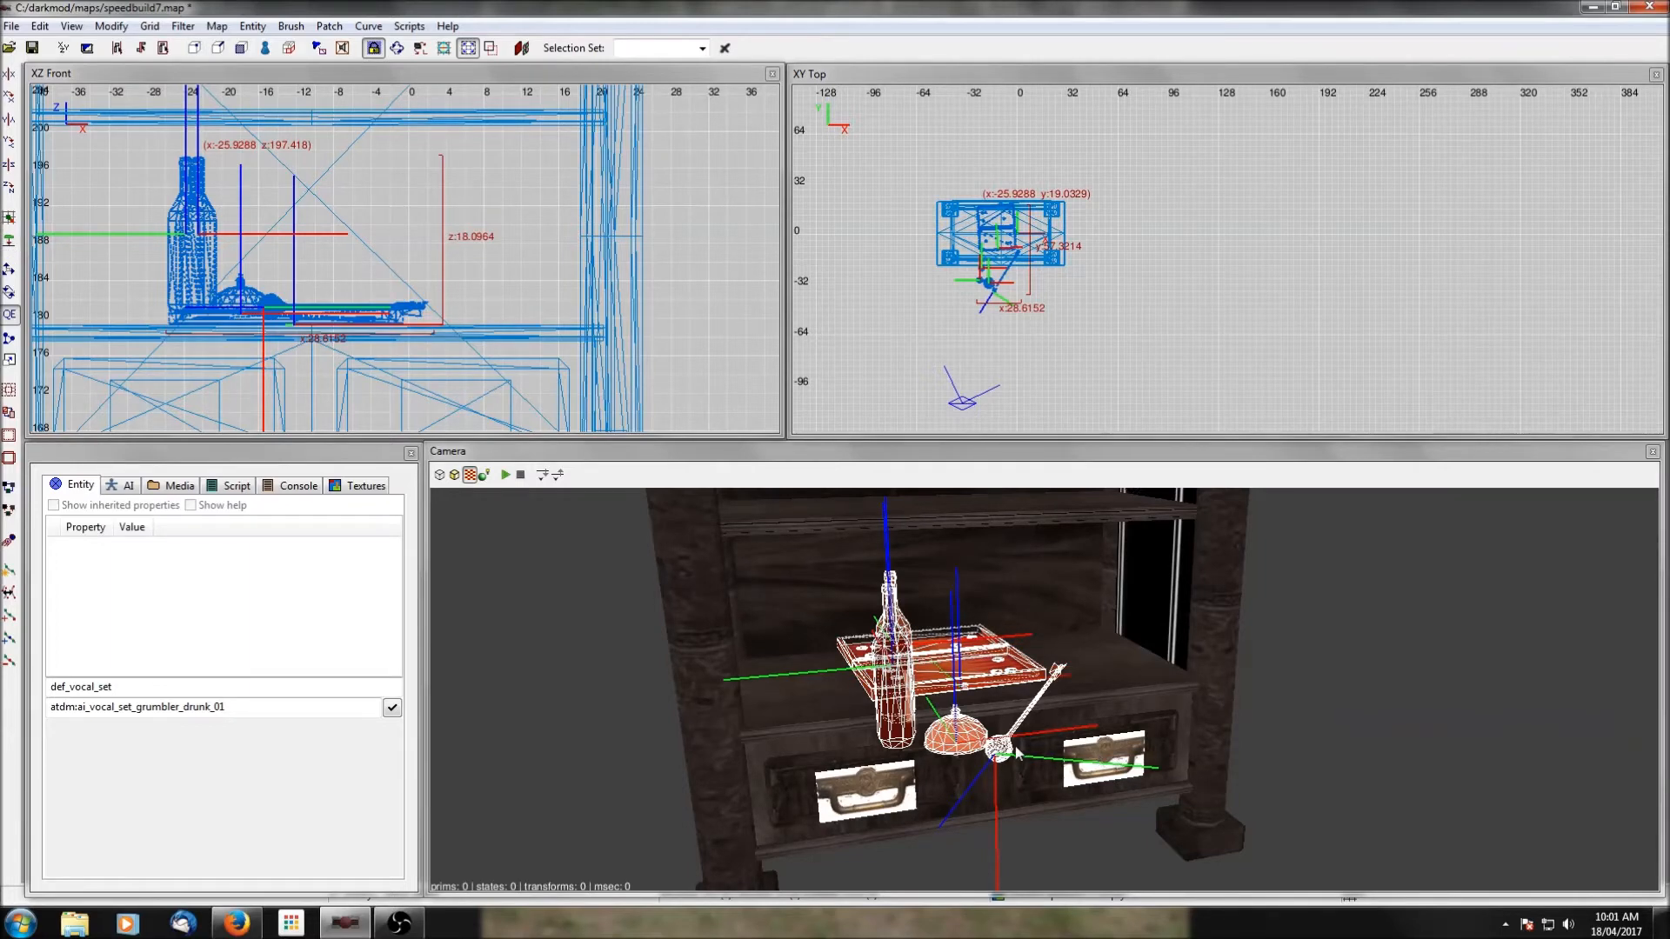
pyautogui.press('Escape')
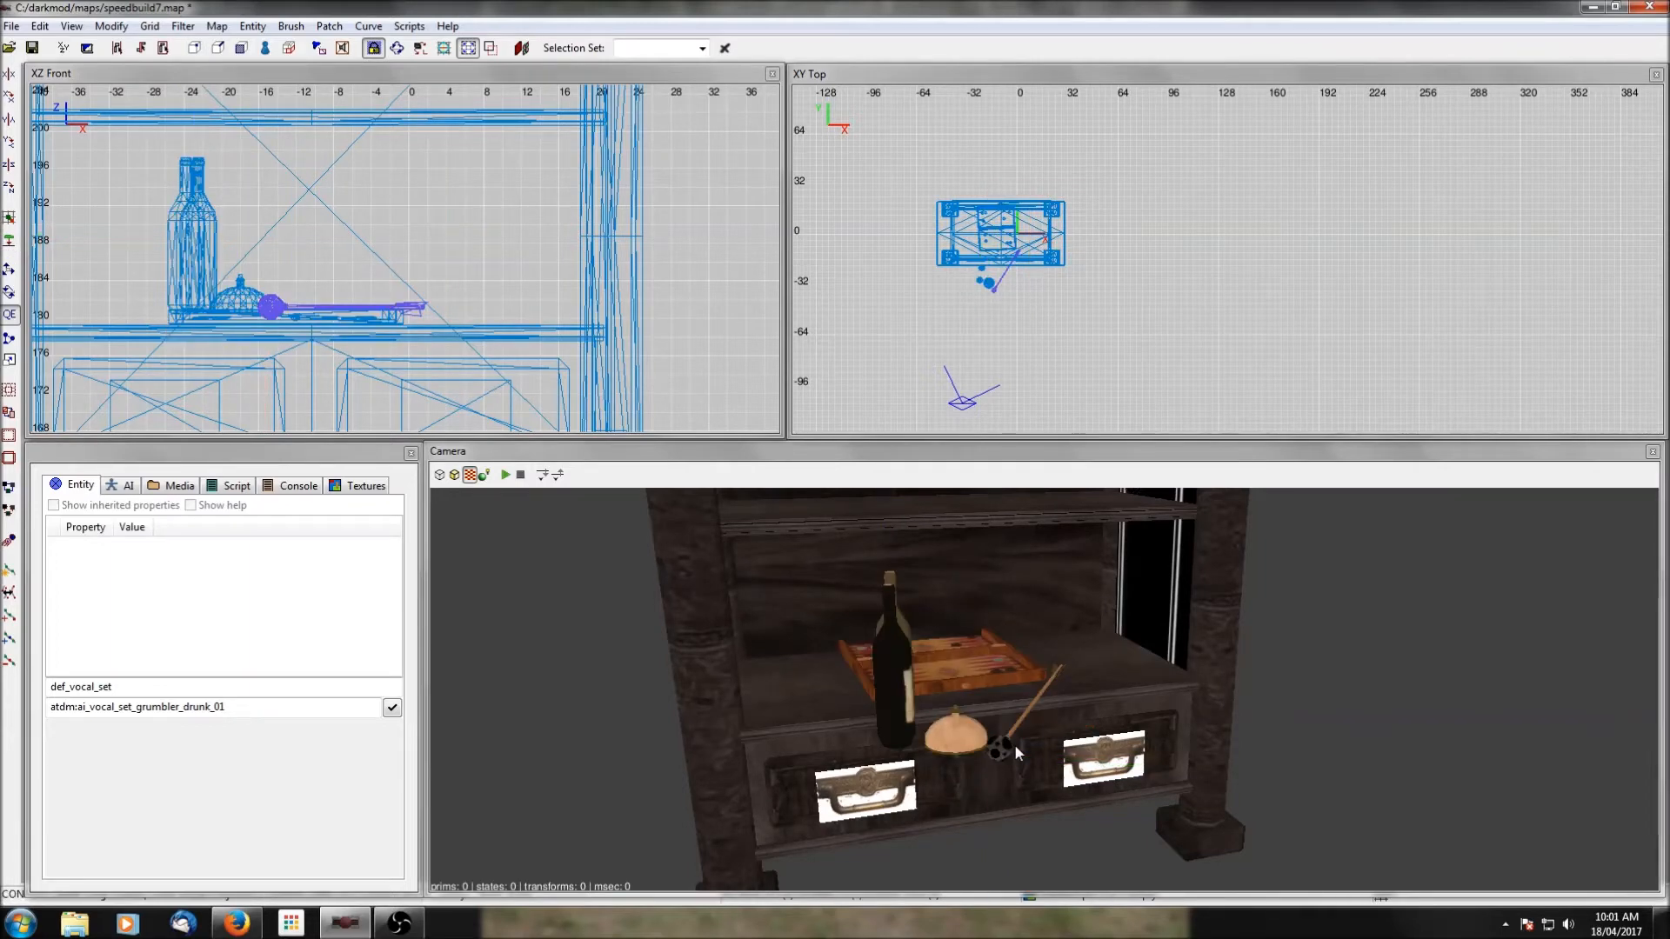
pyautogui.hotkey('ctrl', 'z')
pyautogui.hotkey('ctrl', 'z')
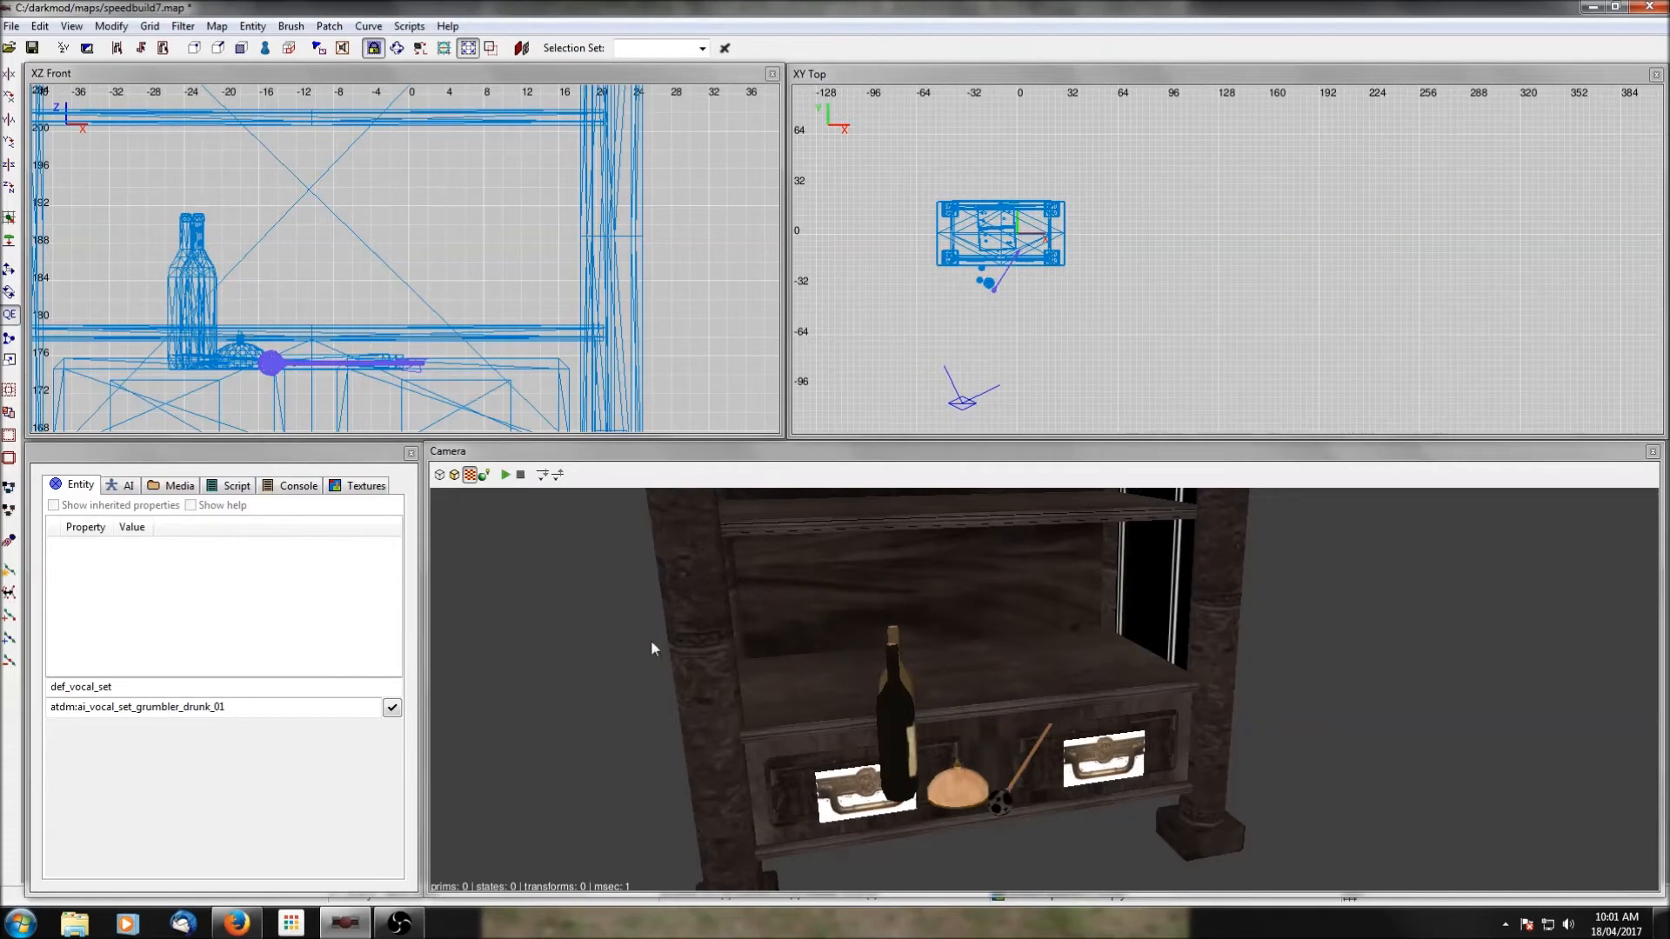
# Rotate the backgammon and bottles prefab 90 degrees and center it within the shelf unit's footprint.
pyautogui.keyDown('shift'); pyautogui.click(969, 796); pyautogui.keyUp('shift')
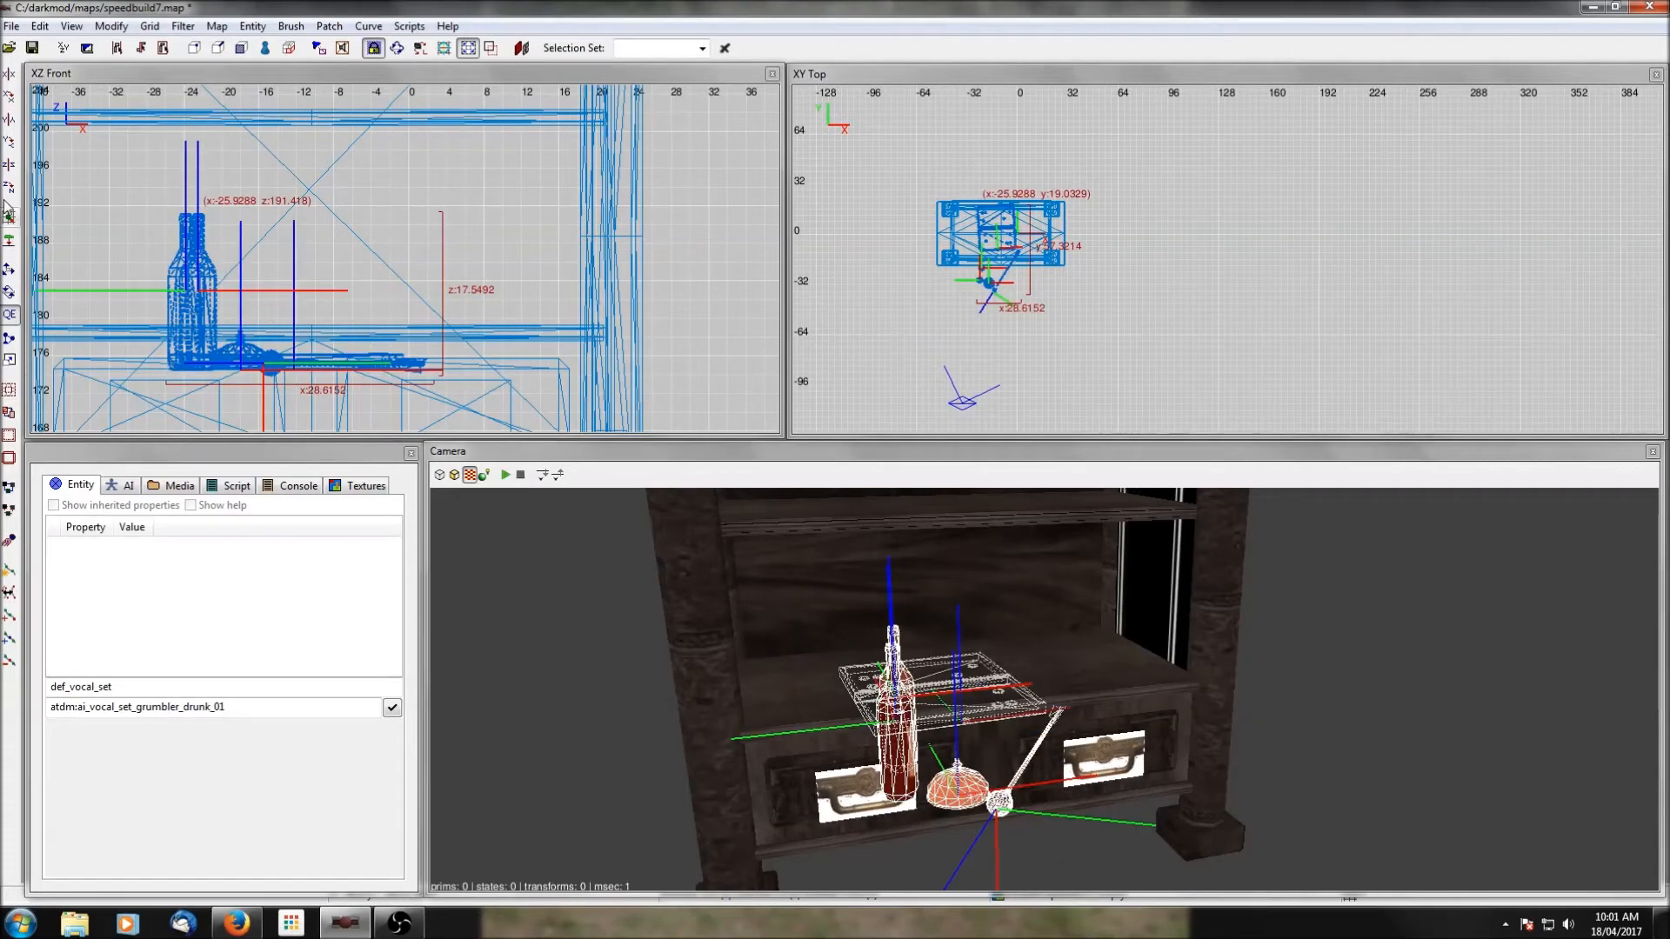
pyautogui.hotkey('ctrl', 'z')
pyautogui.moveTo(1019, 249); pyautogui.dragTo(1015, 245)
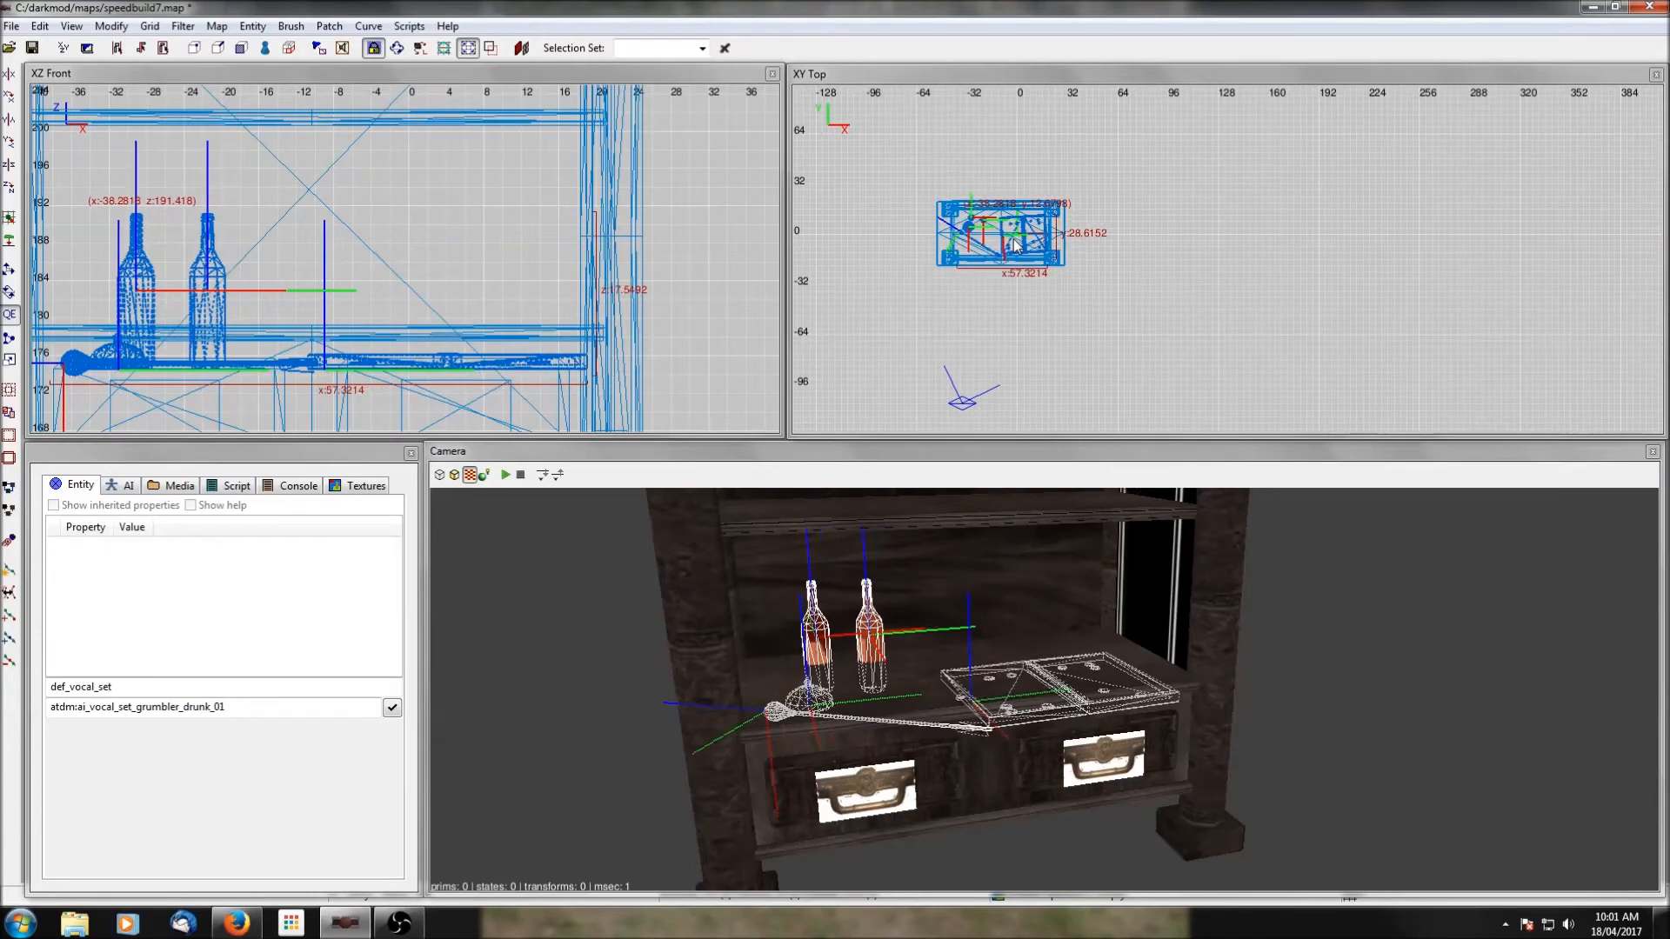
# Raise the prefab above the lower shelf, floor its objects onto the shelf surface and deselect them.
pyautogui.moveTo(356, 307); pyautogui.dragTo(446, 259, button='right')
pyautogui.moveTo(424, 304); pyautogui.dragTo(421, 270)
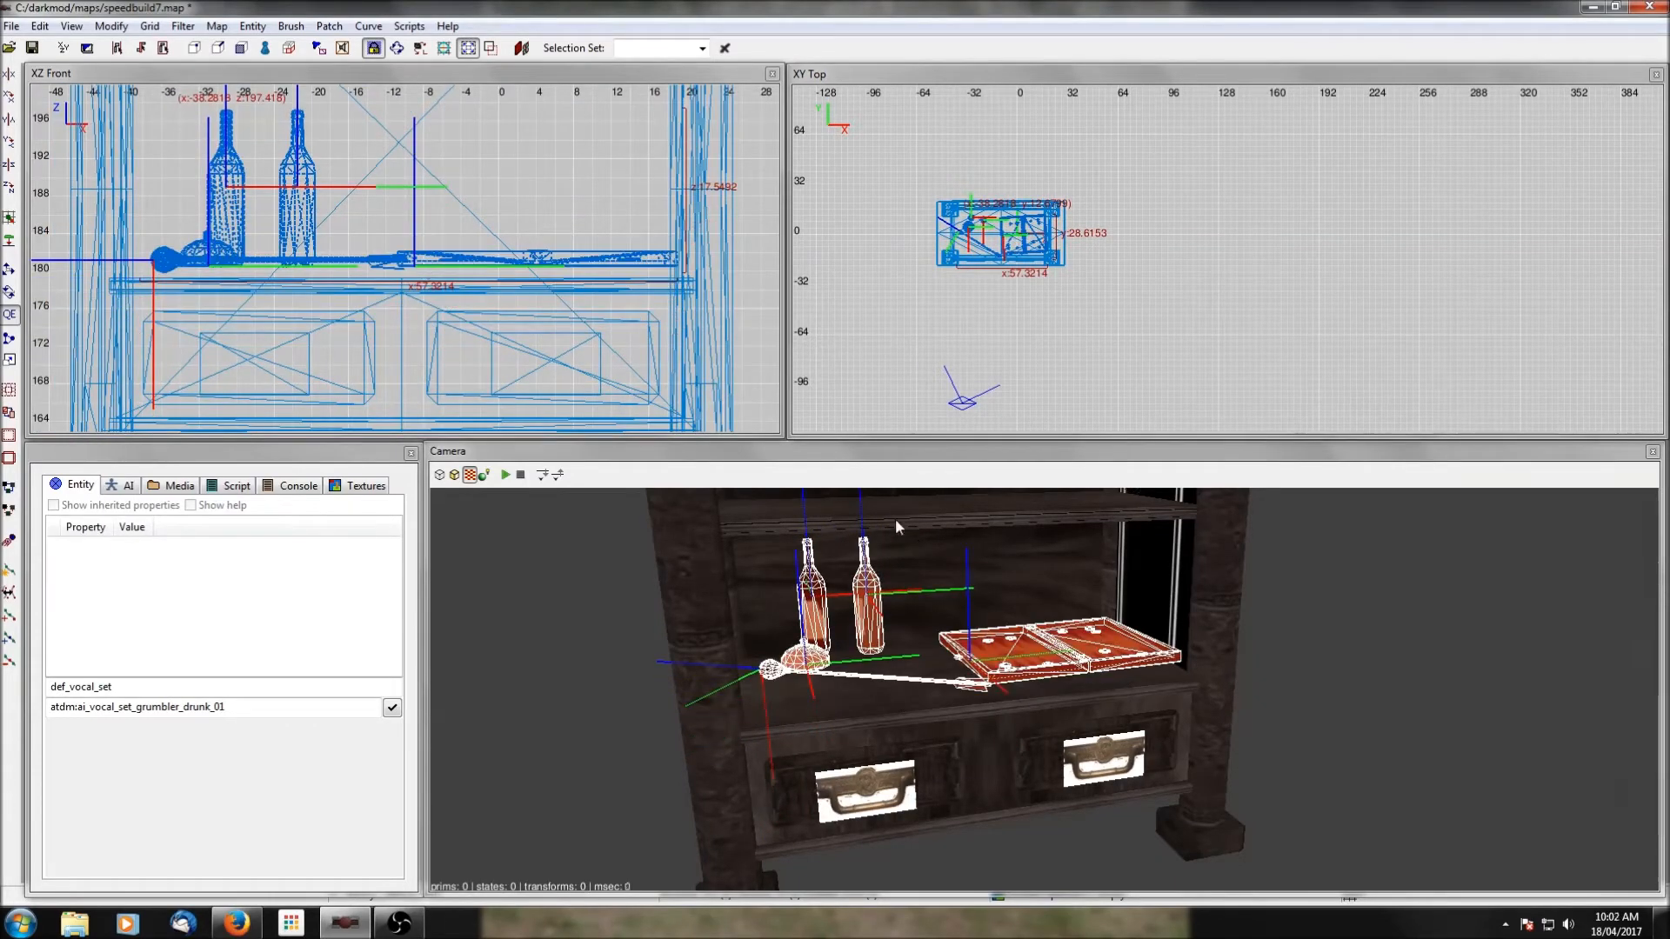
pyautogui.click(8, 240)
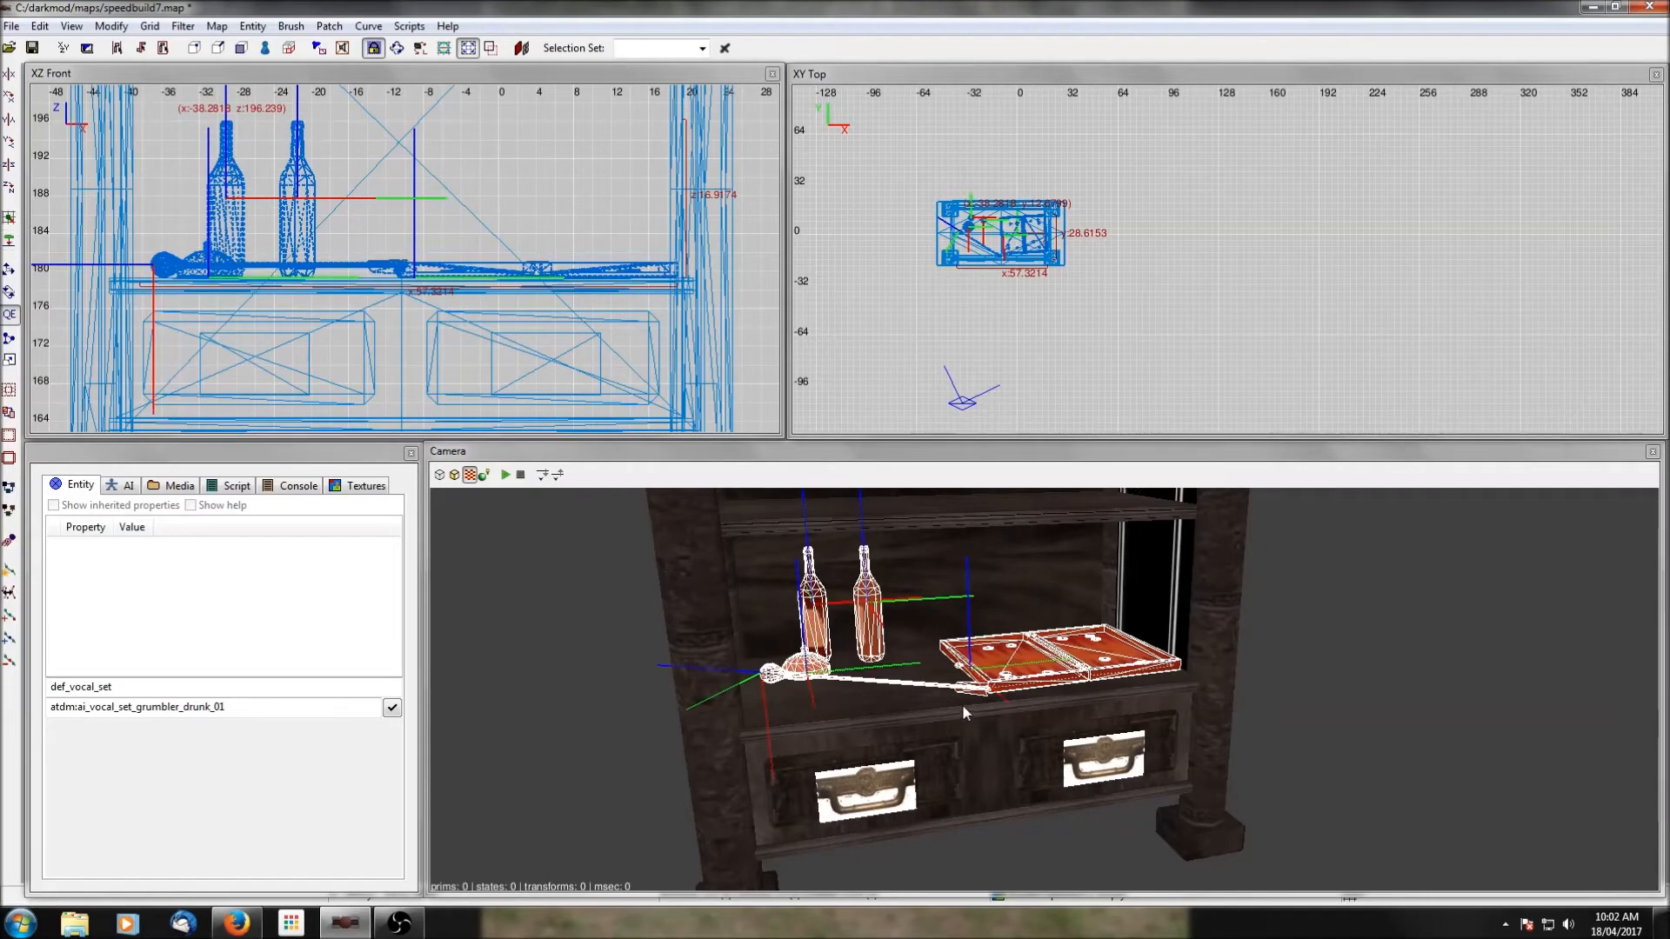
pyautogui.press('Escape')
# Show all hidden objects again and turn the camera to the closed cabinet.
pyautogui.rightClick(1044, 690)
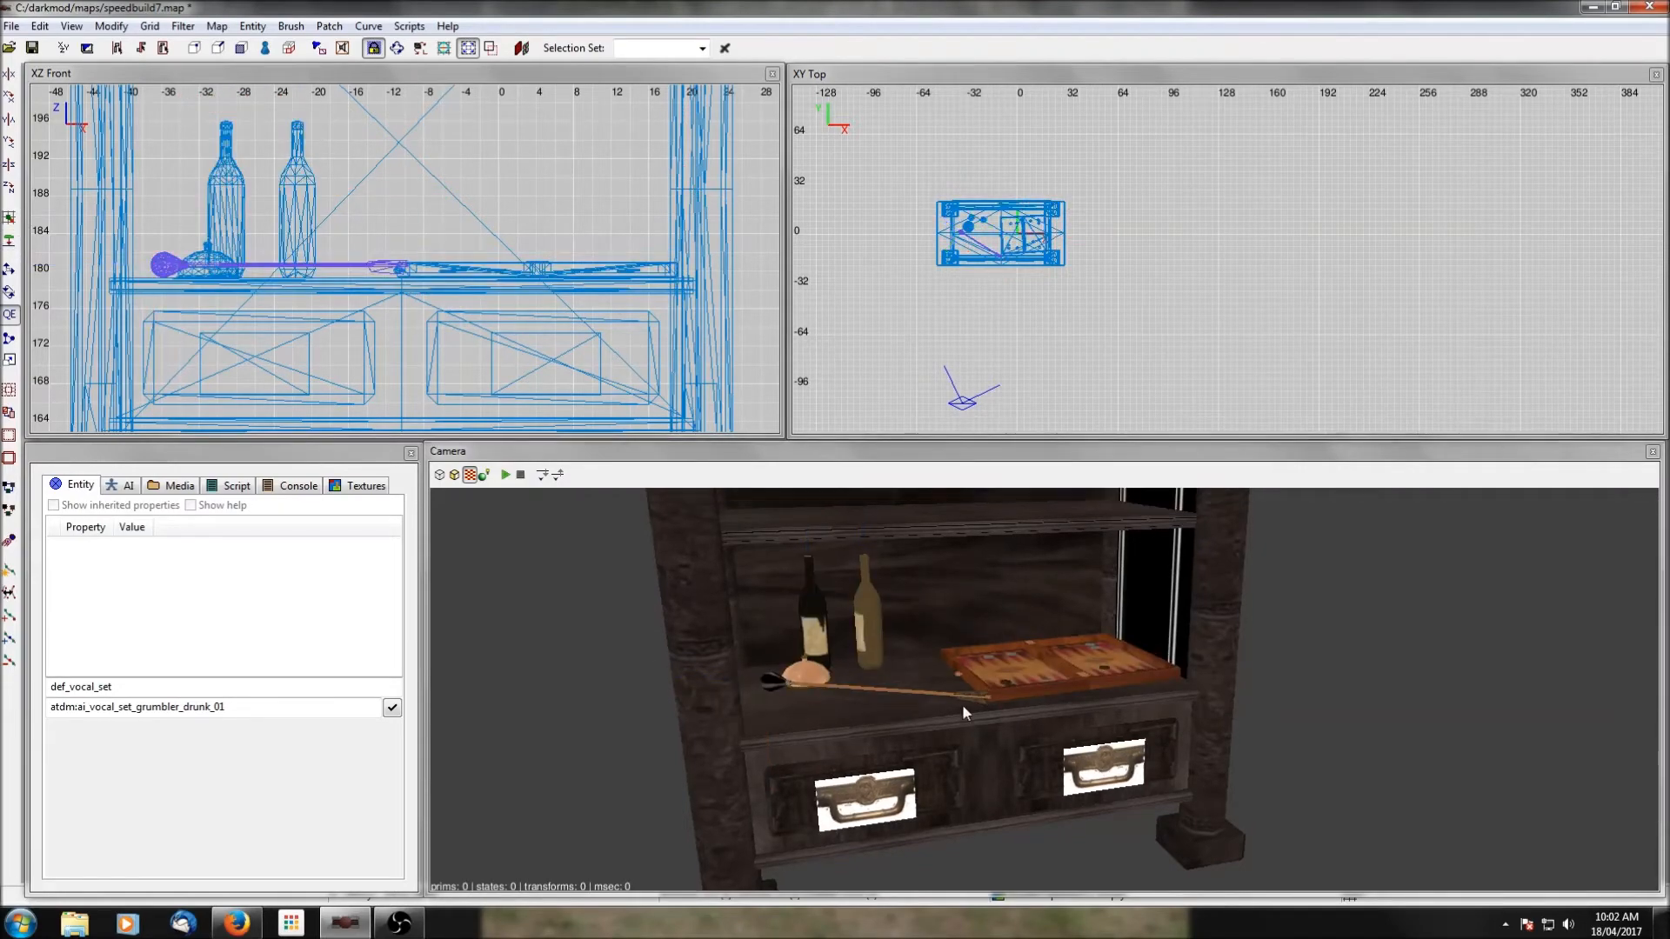
pyautogui.hotkey('shift', 'h')
pyautogui.rightClick(979, 703)
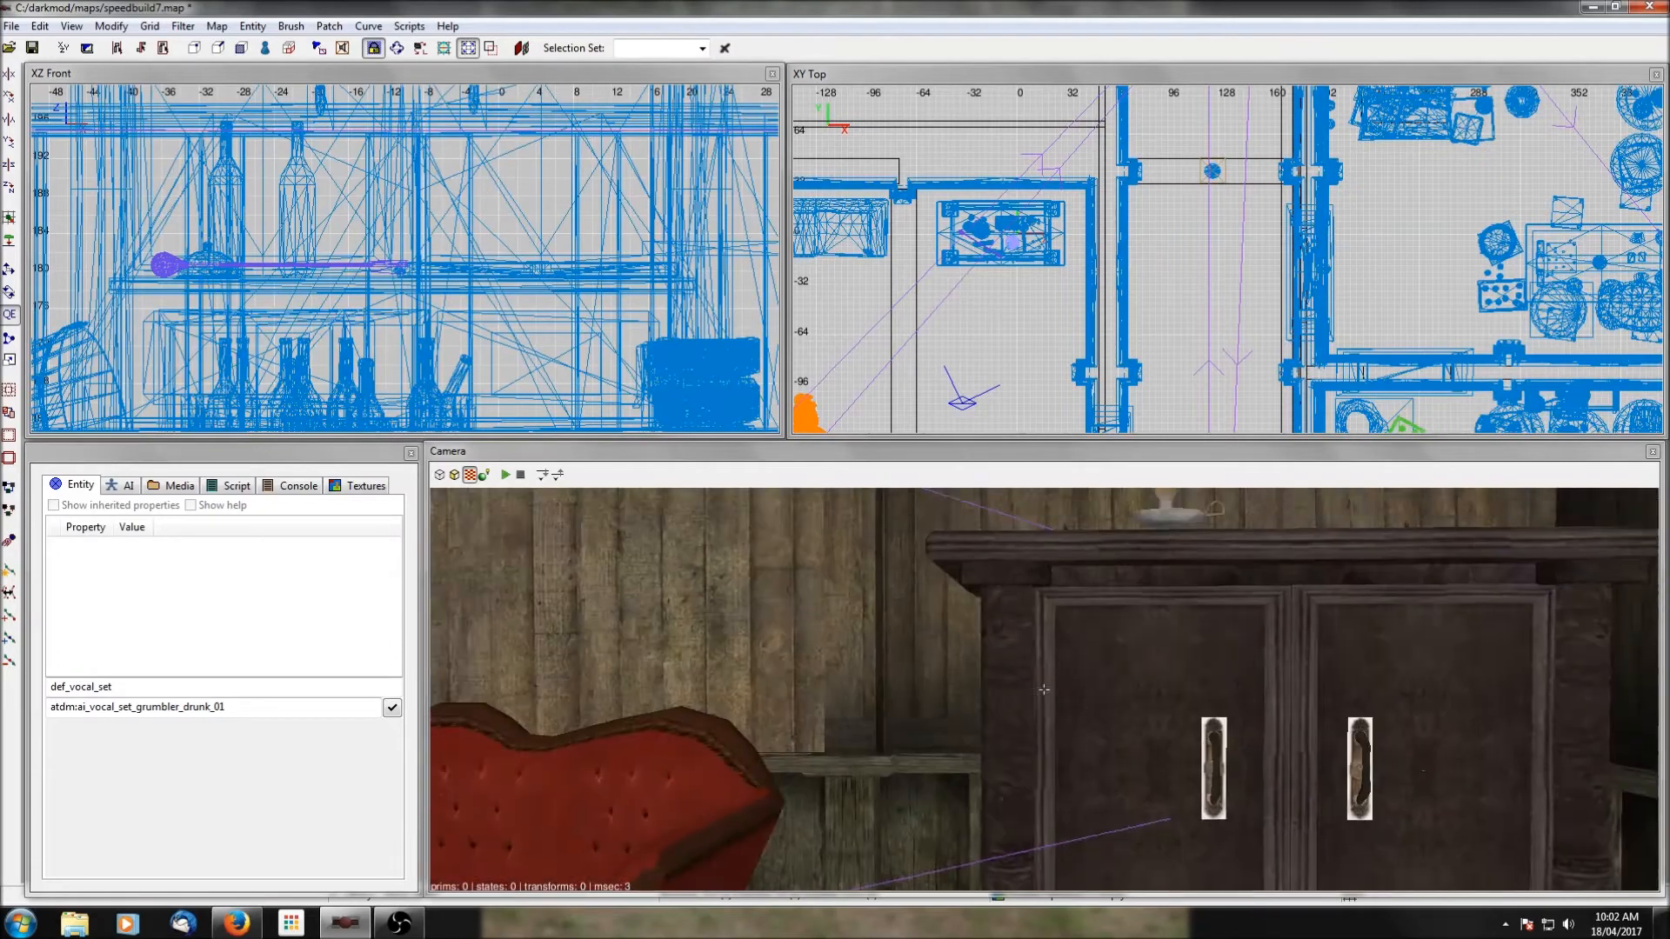
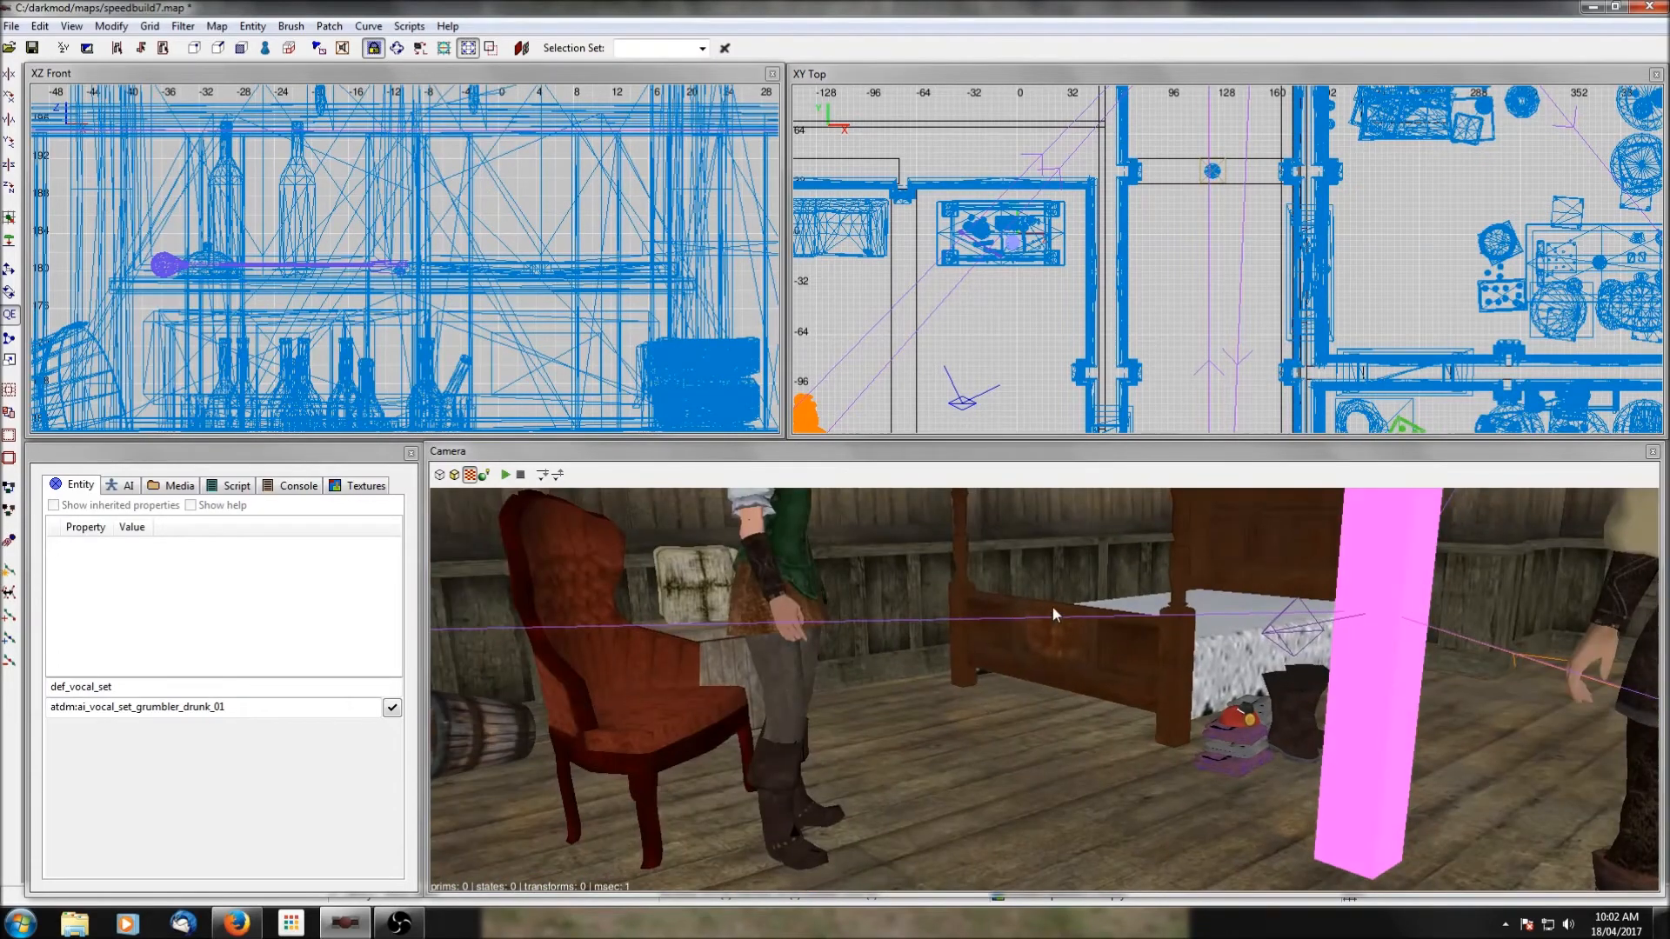
# Insert the chest_wealthy_loot_high.pfb prefab from the containers folder into the map.
pyautogui.scroll(-5, 989, 215)
pyautogui.rightClick(1069, 318)
pyautogui.click(1122, 379)
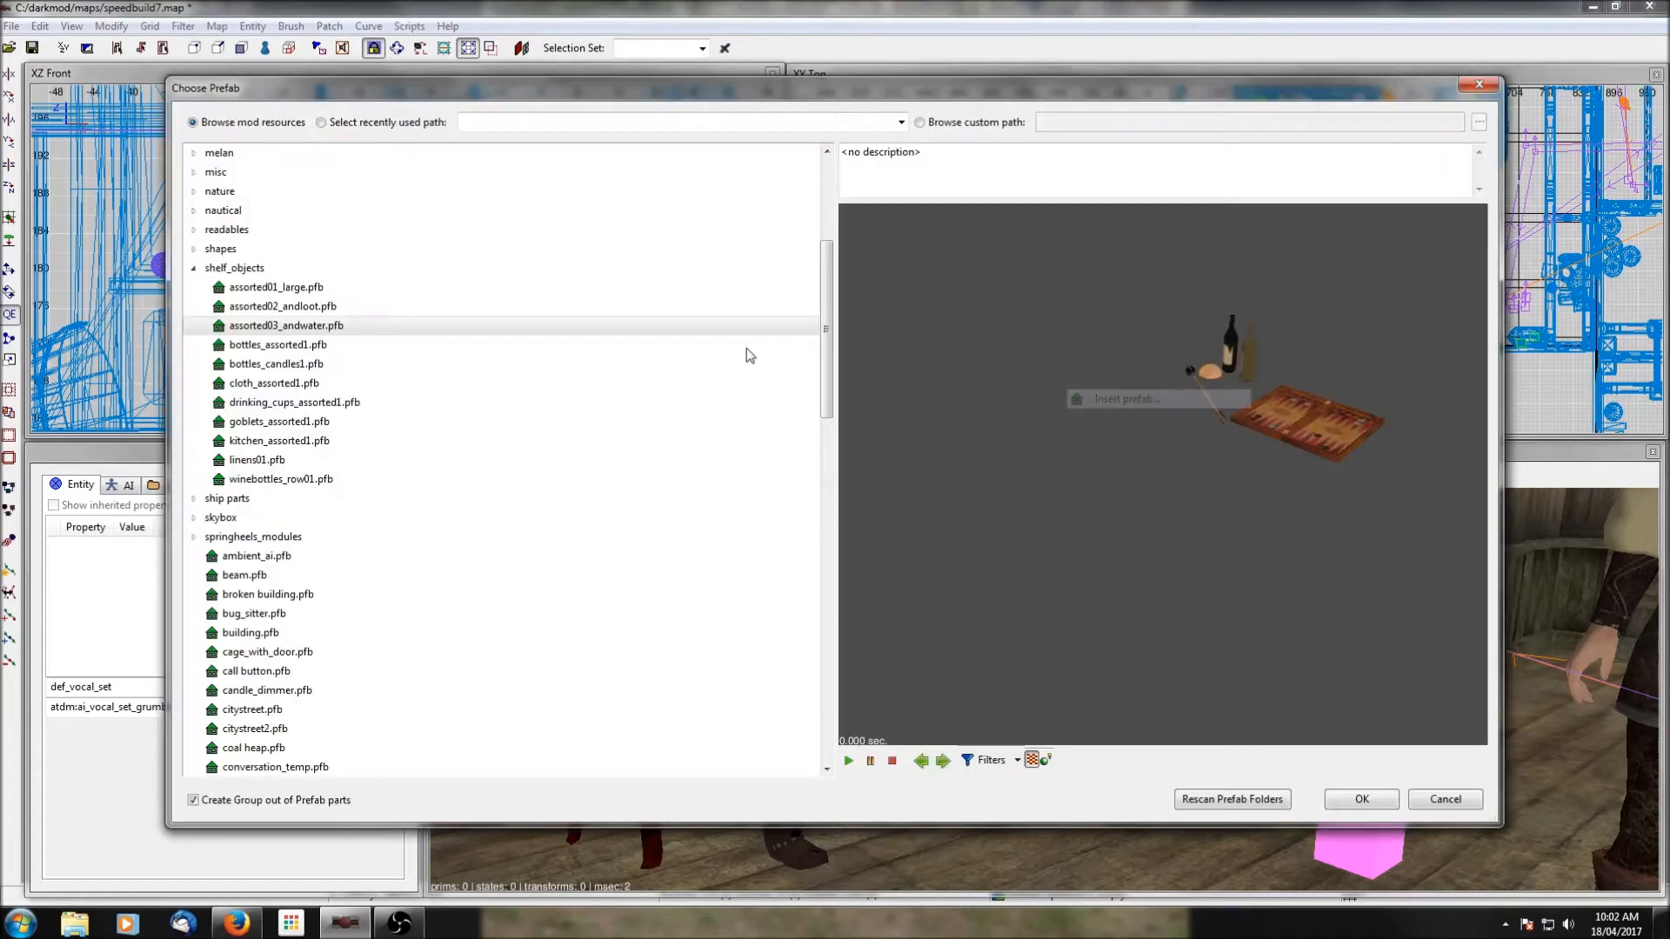
pyautogui.click(194, 269)
pyautogui.scroll(5, 259, 303)
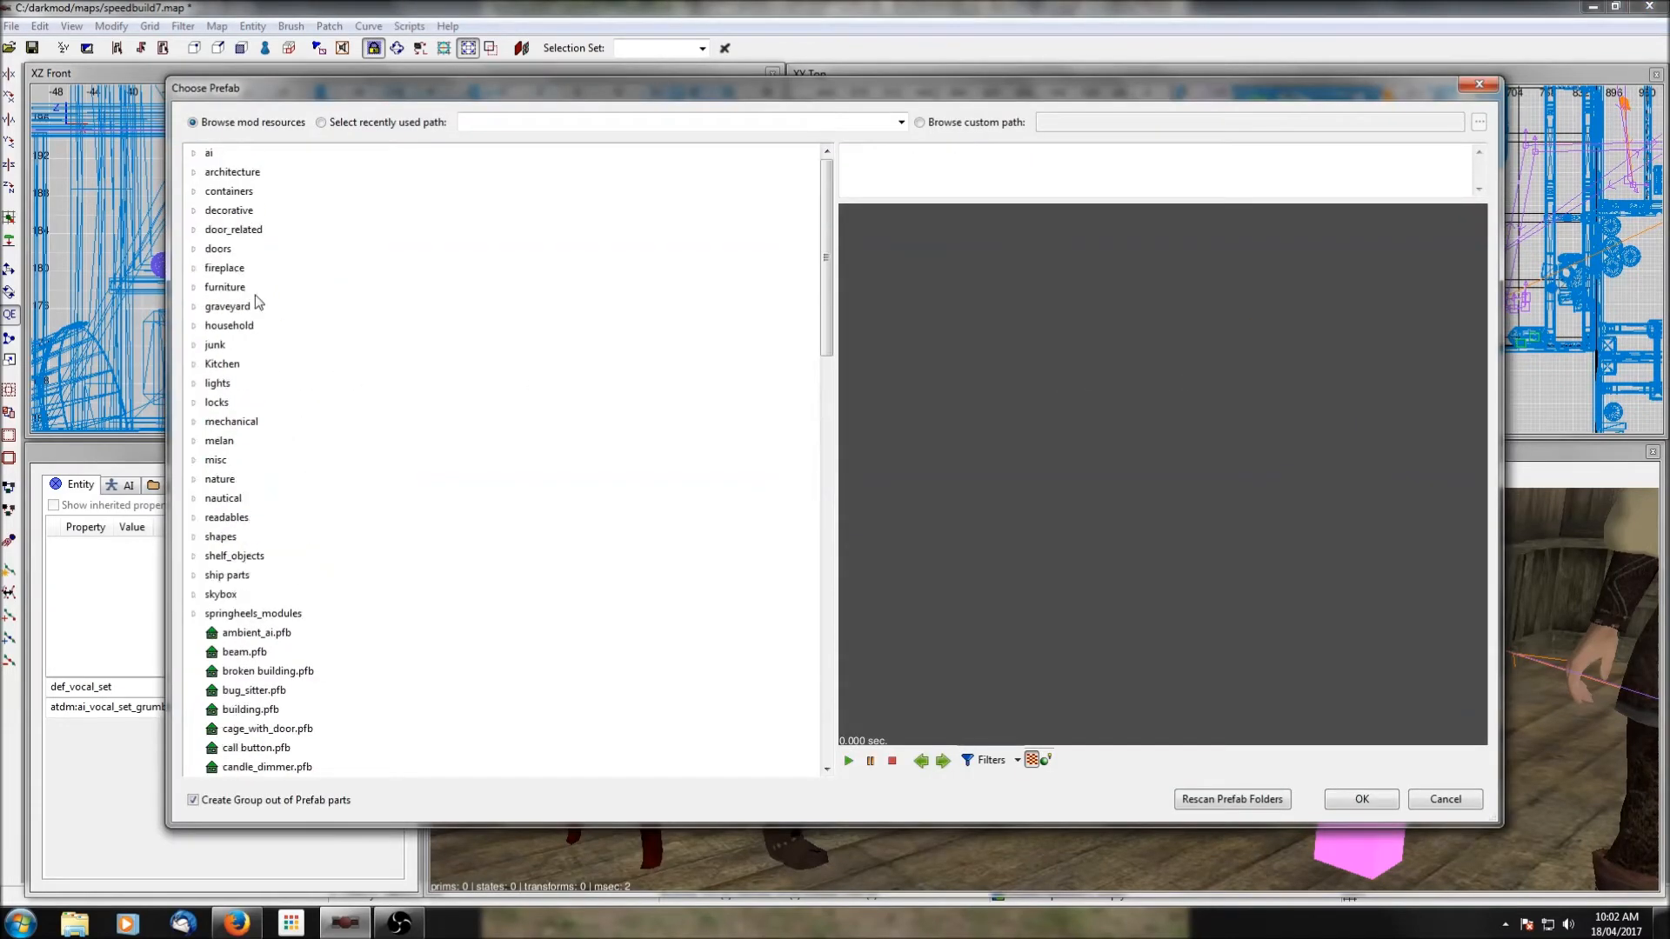
pyautogui.click(193, 192)
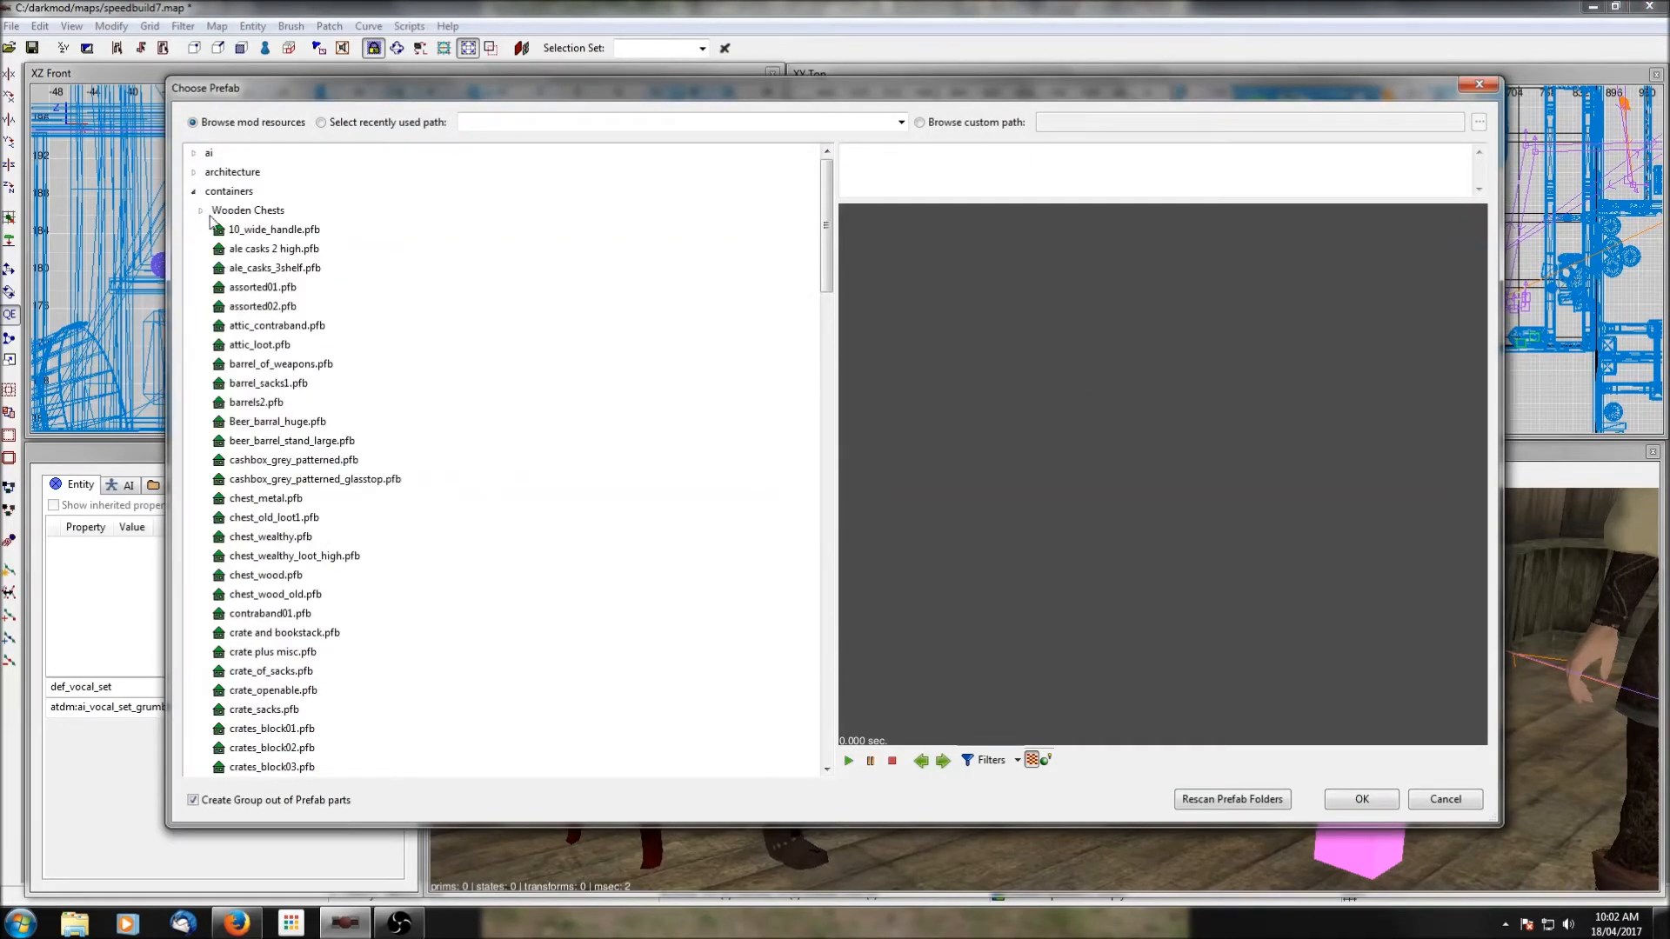
pyautogui.scroll(-6, 307, 370)
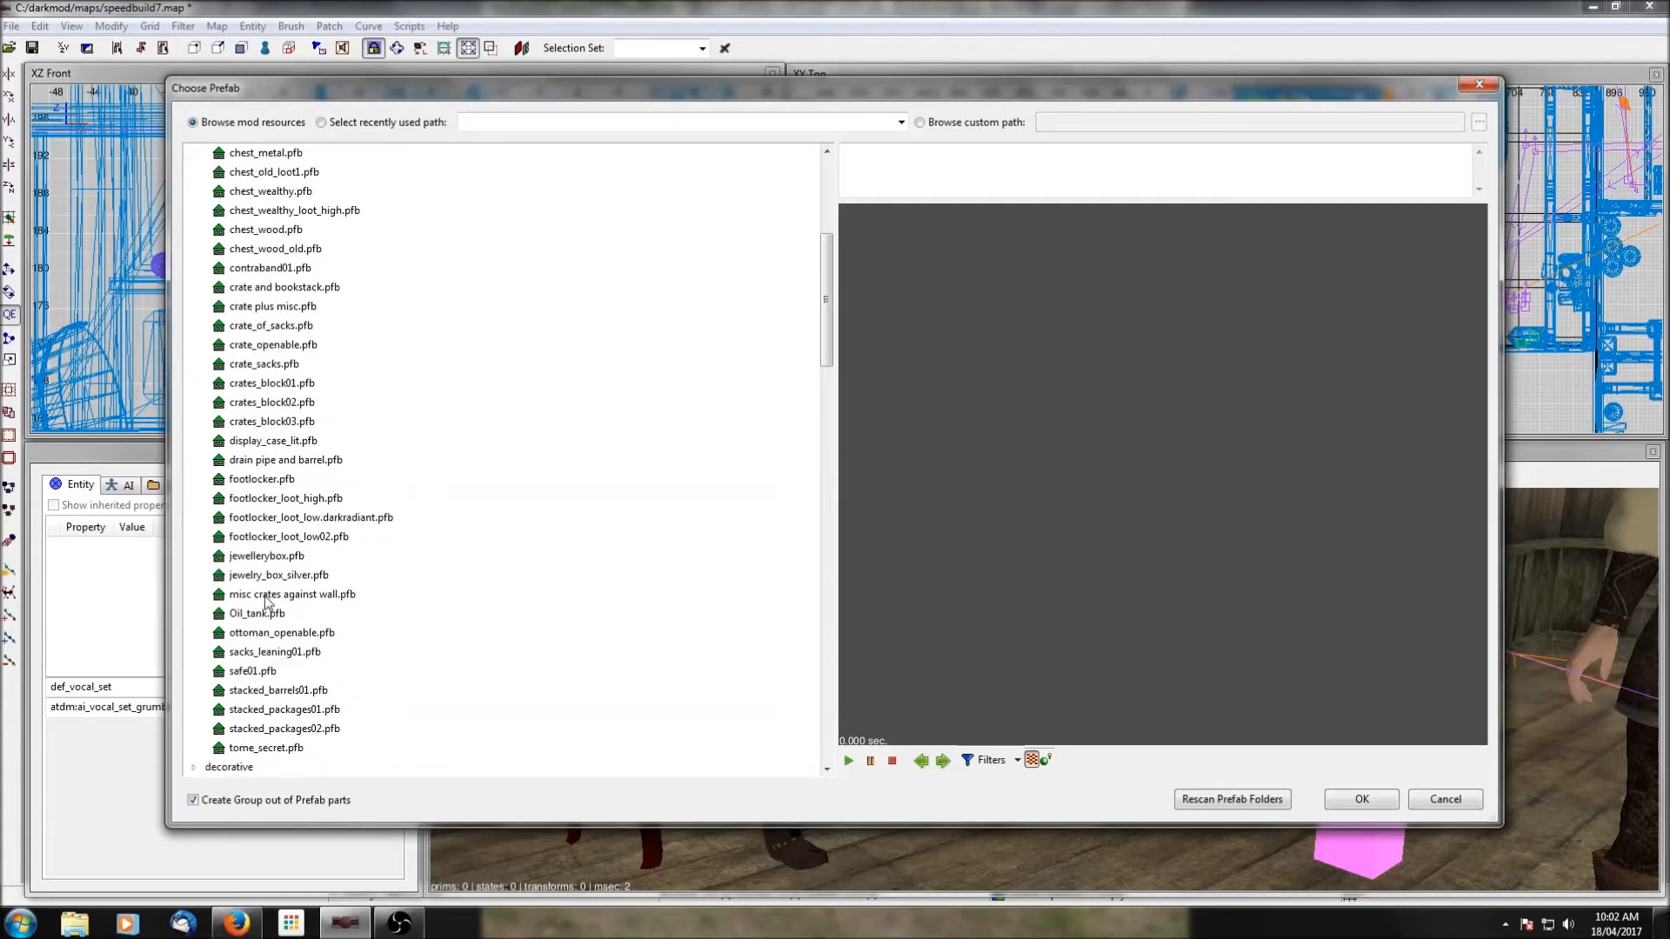
pyautogui.click(268, 539)
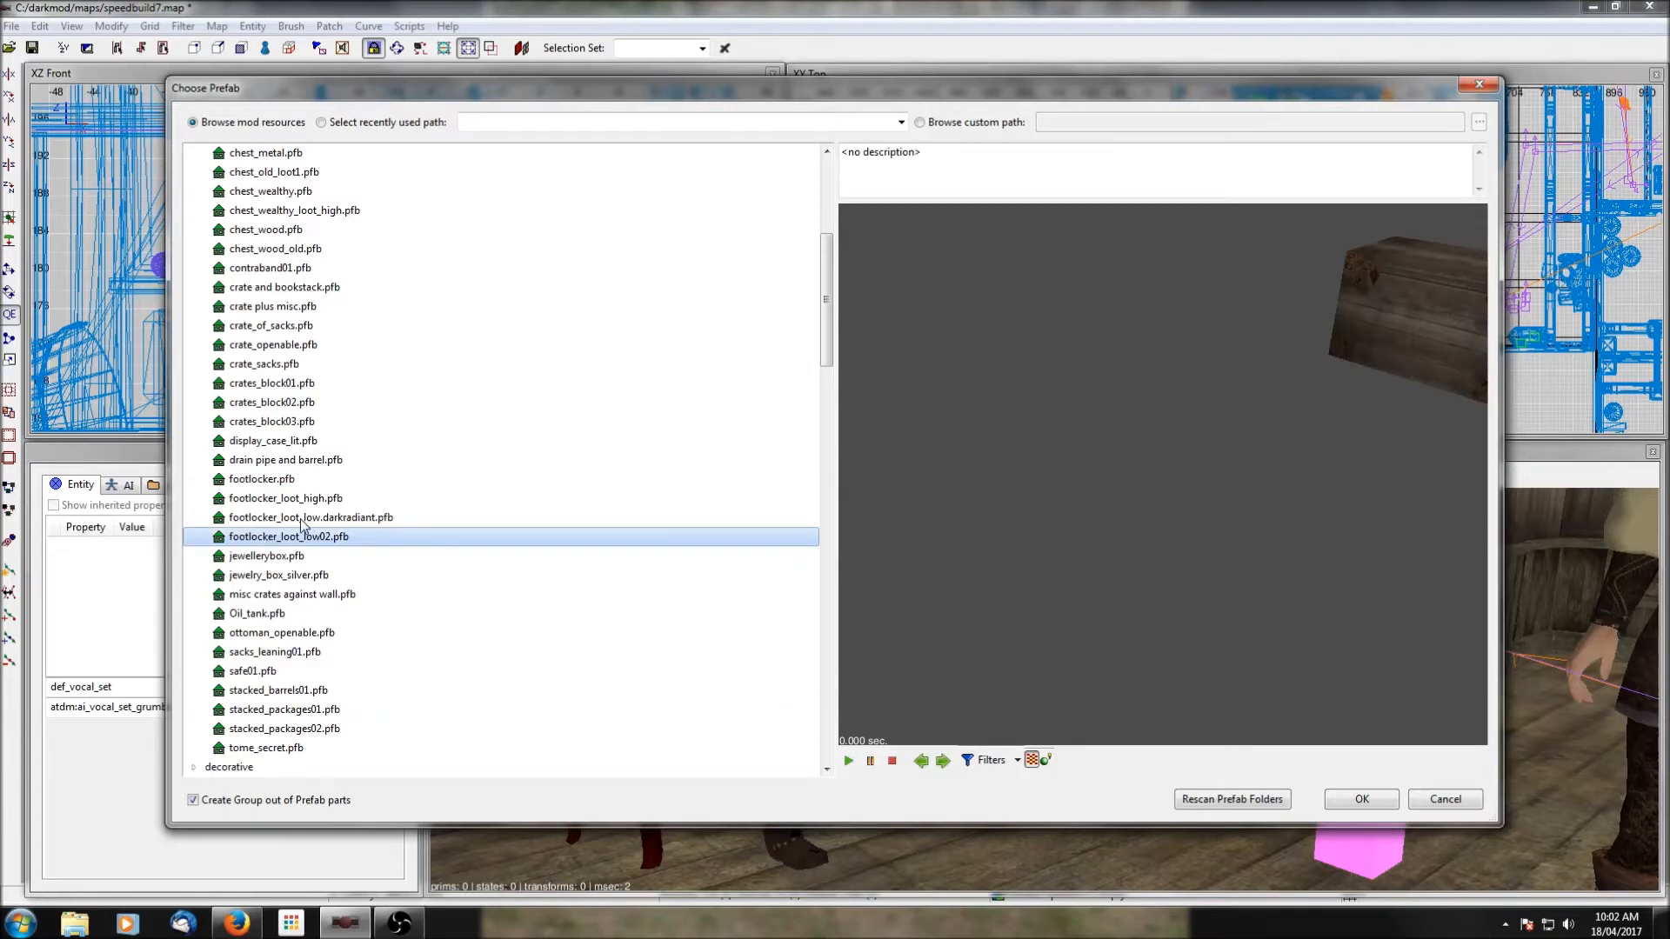
pyautogui.scroll(1, 302, 524)
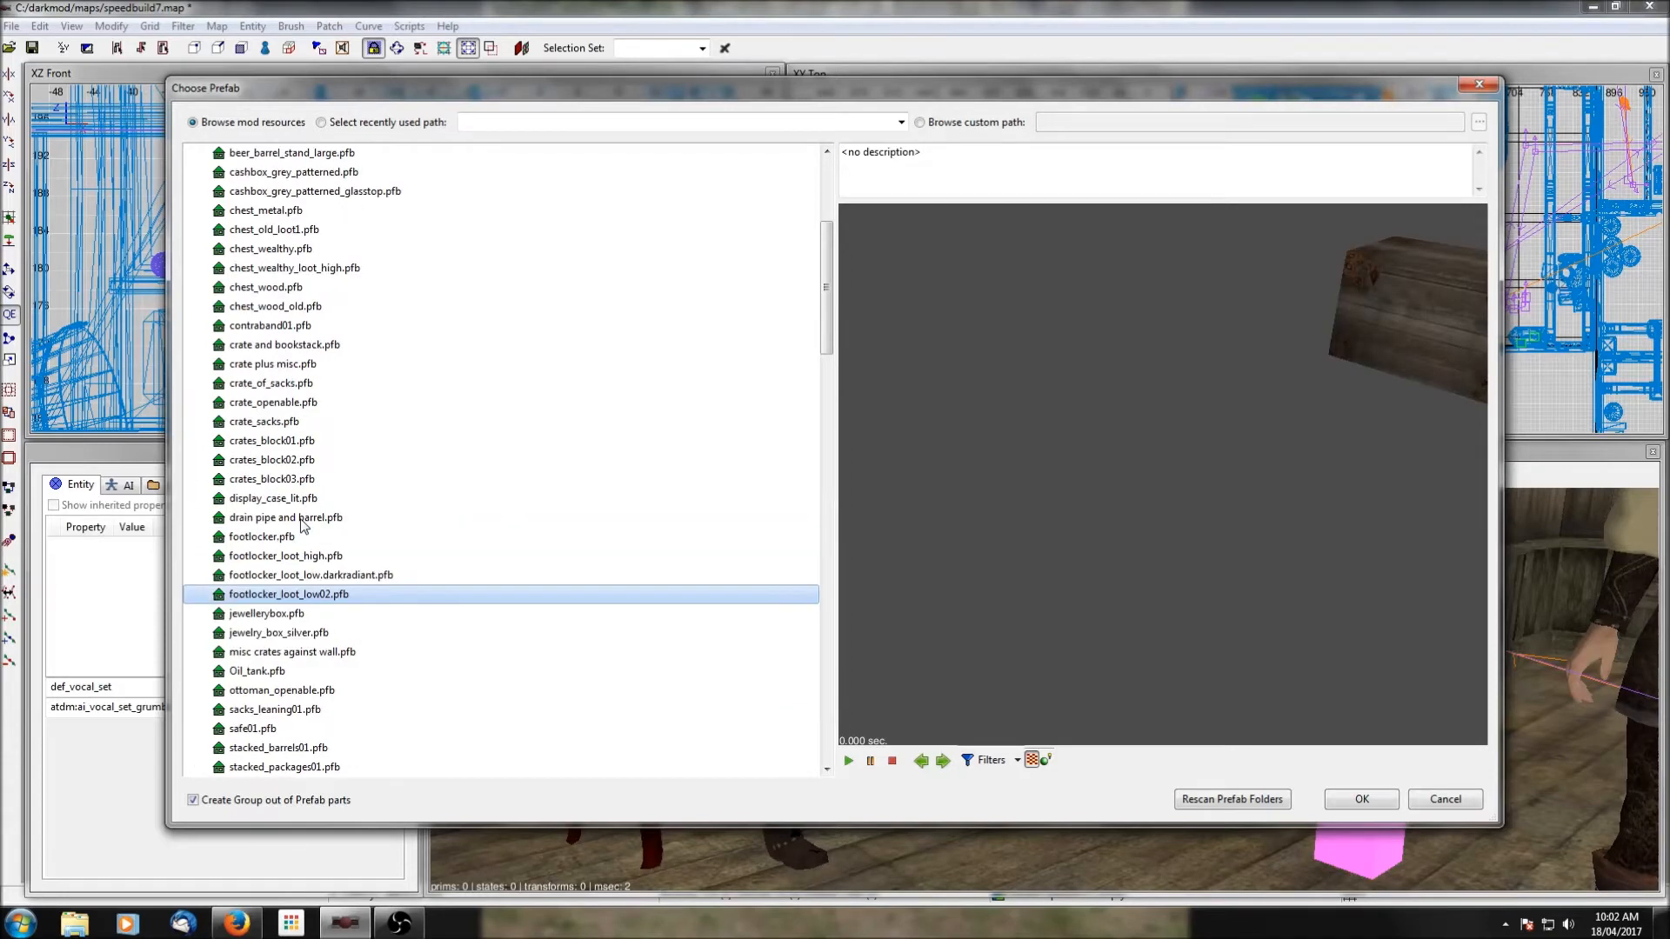
pyautogui.click(261, 269)
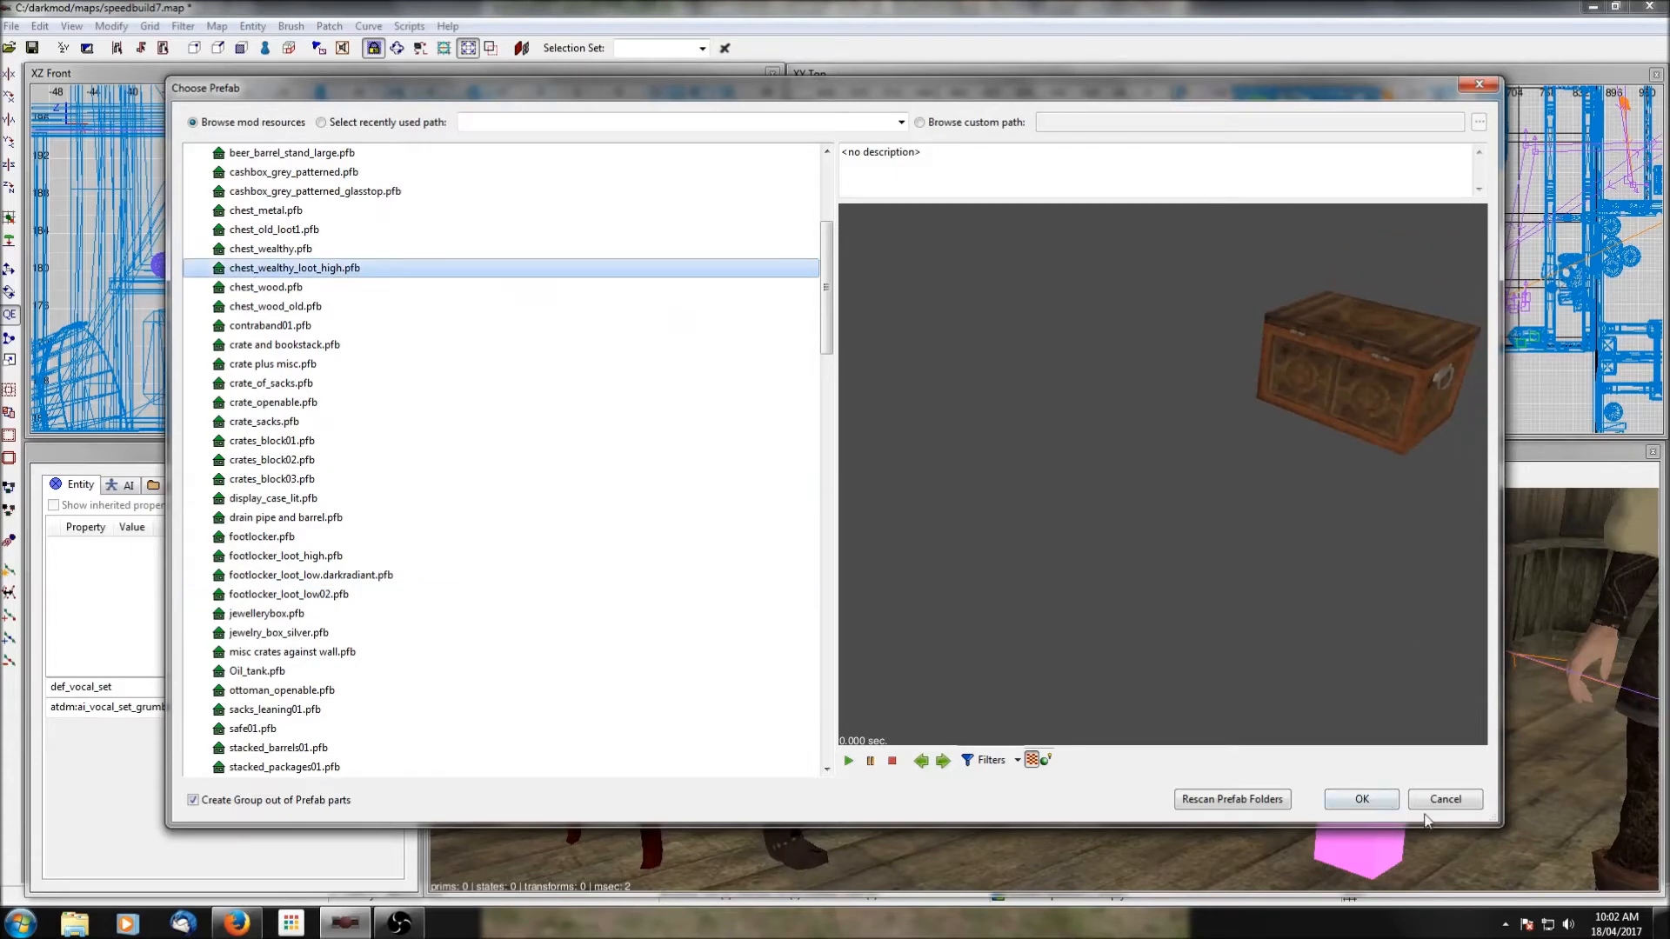
pyautogui.click(1386, 802)
# Move the chest prefab into the bedroom near the foot of the bed and lower it onto the wooden floor.
pyautogui.moveTo(1029, 309); pyautogui.dragTo(1069, 316)
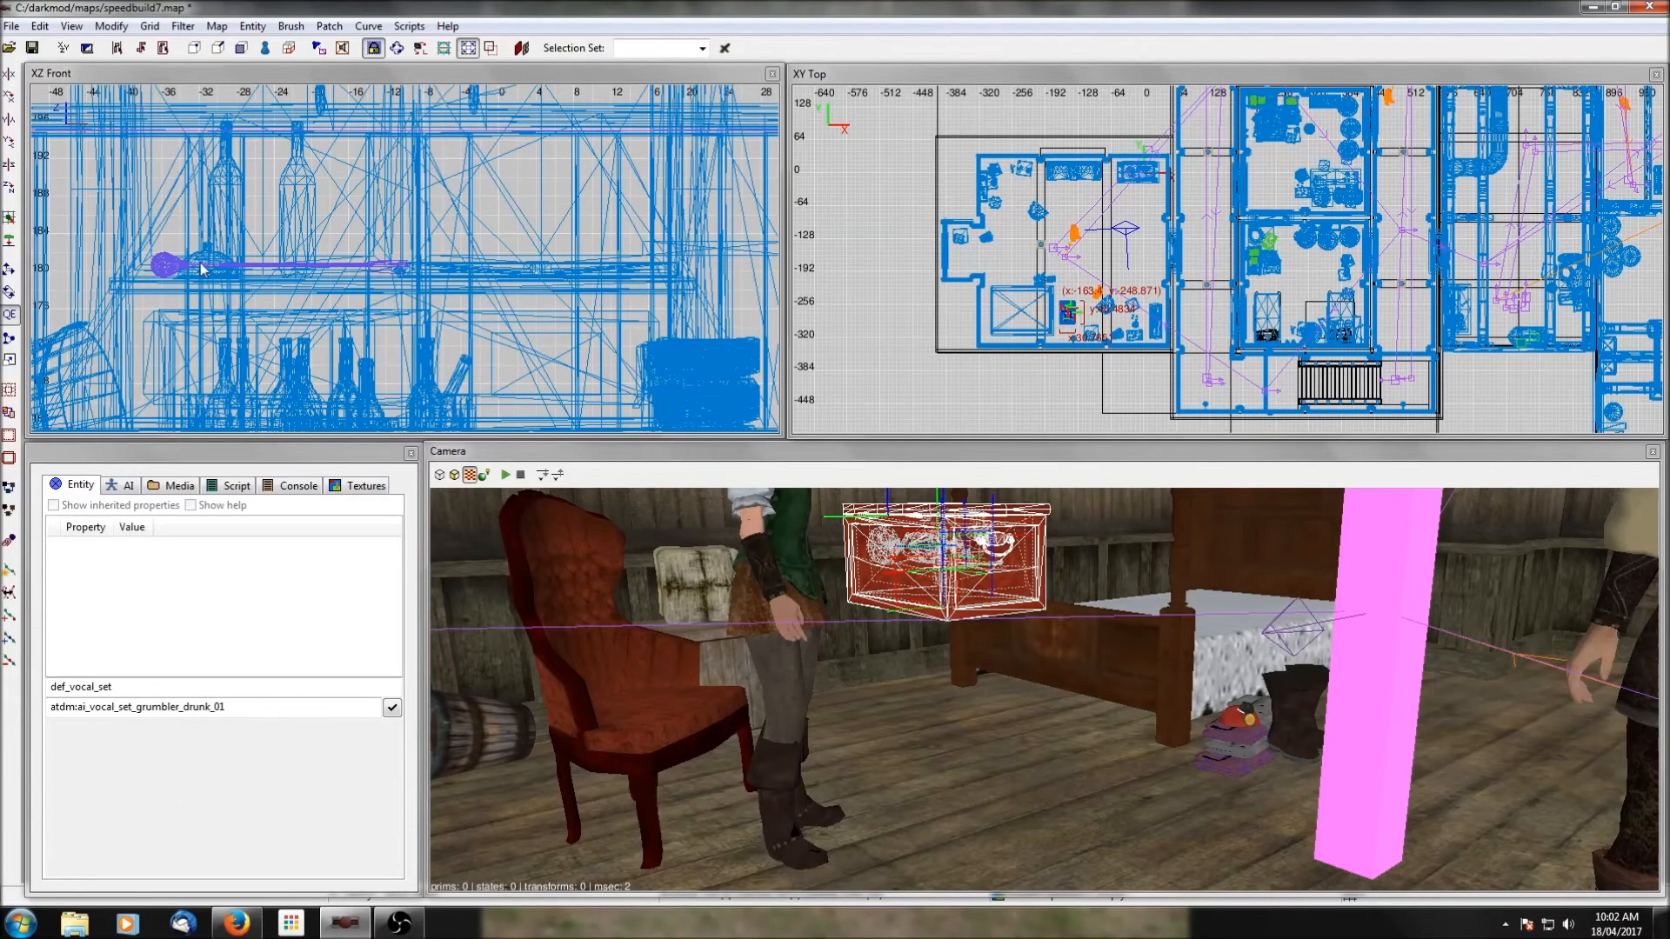
pyautogui.scroll(-8, 201, 269)
pyautogui.scroll(4, 261, 252)
pyautogui.moveTo(261, 199); pyautogui.dragTo(263, 297)
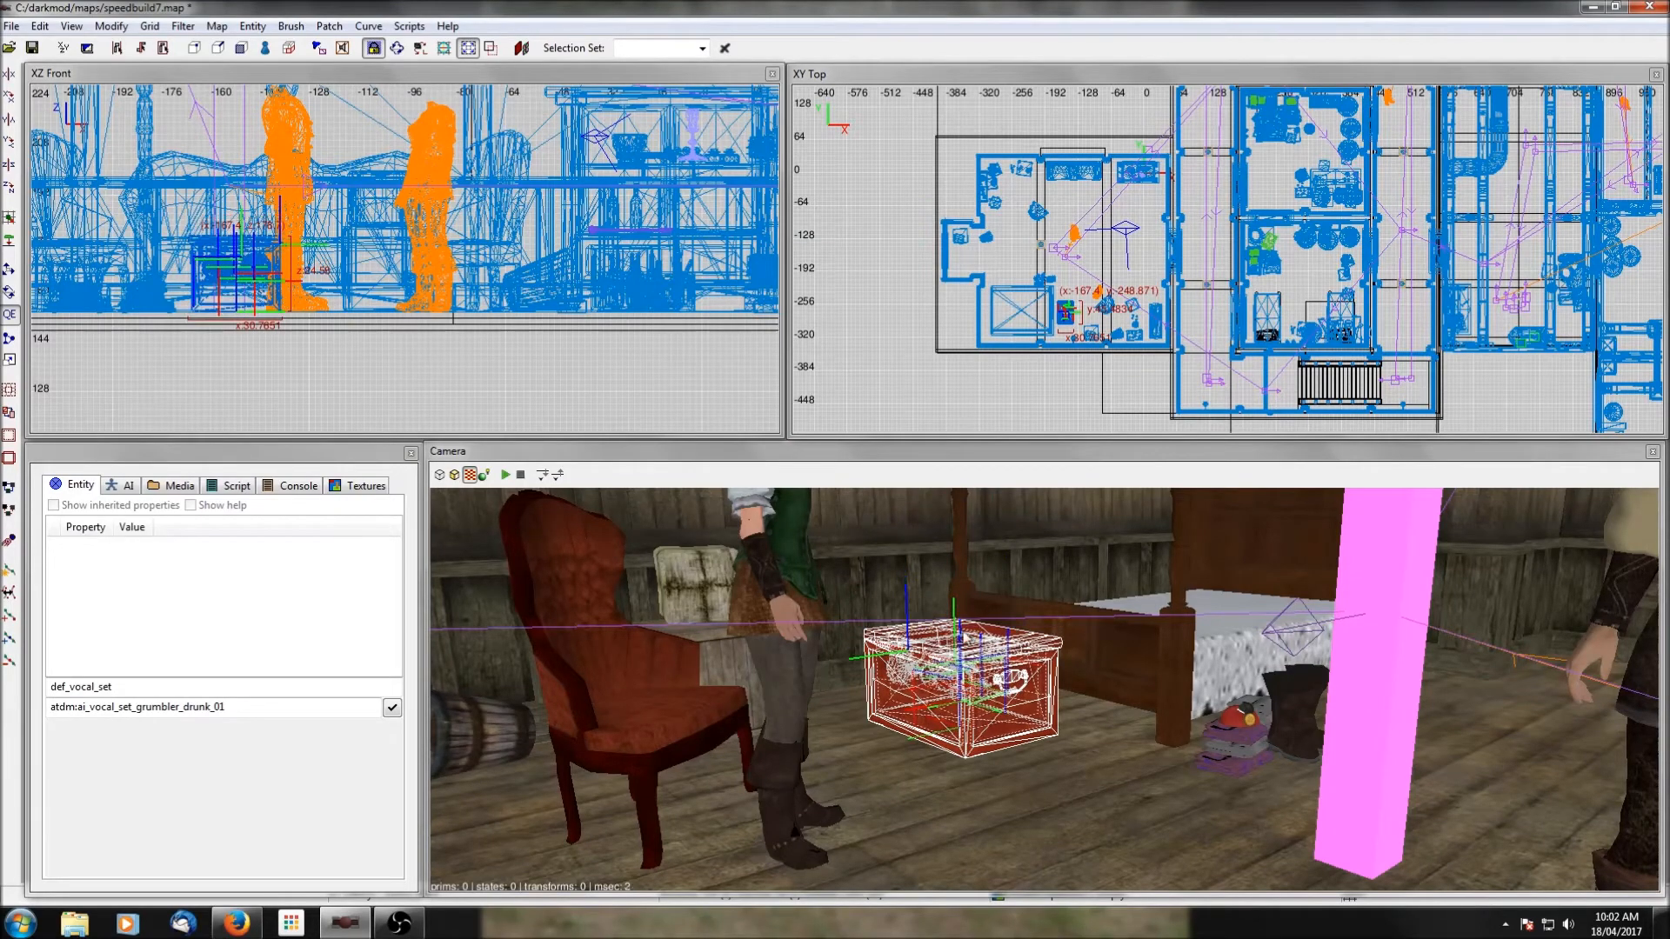
pyautogui.scroll(4, 1049, 676)
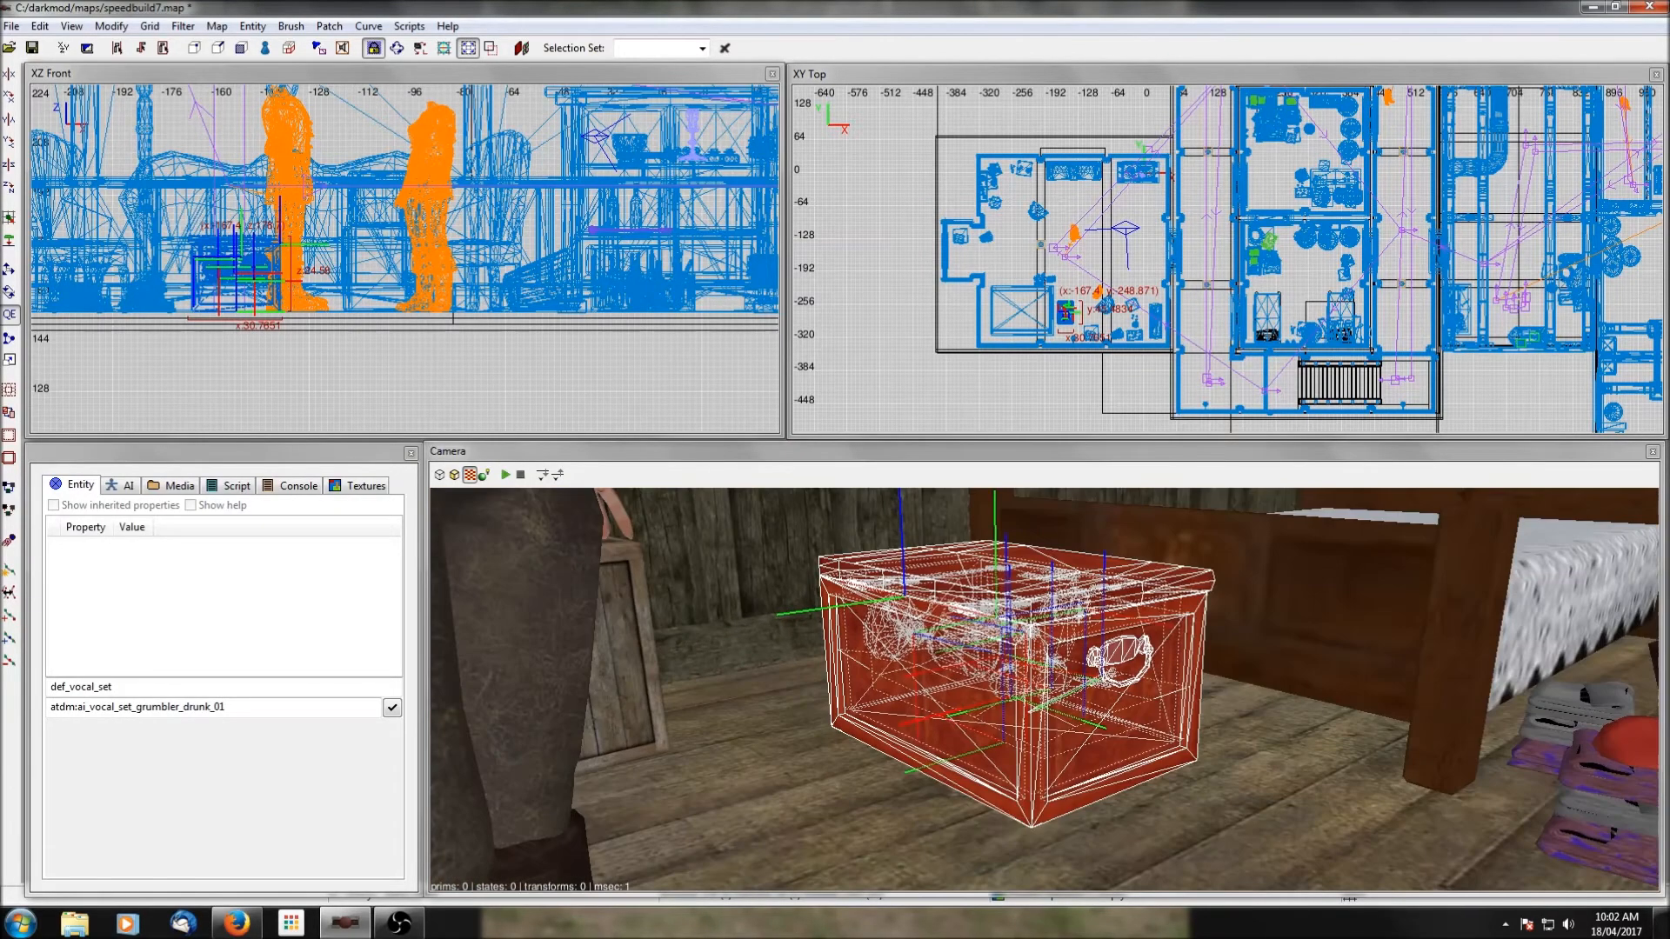
# Rotate the chest prefab 180 degrees so its back faces the bed and move it beside the bed's footboard.
pyautogui.click(9, 187)
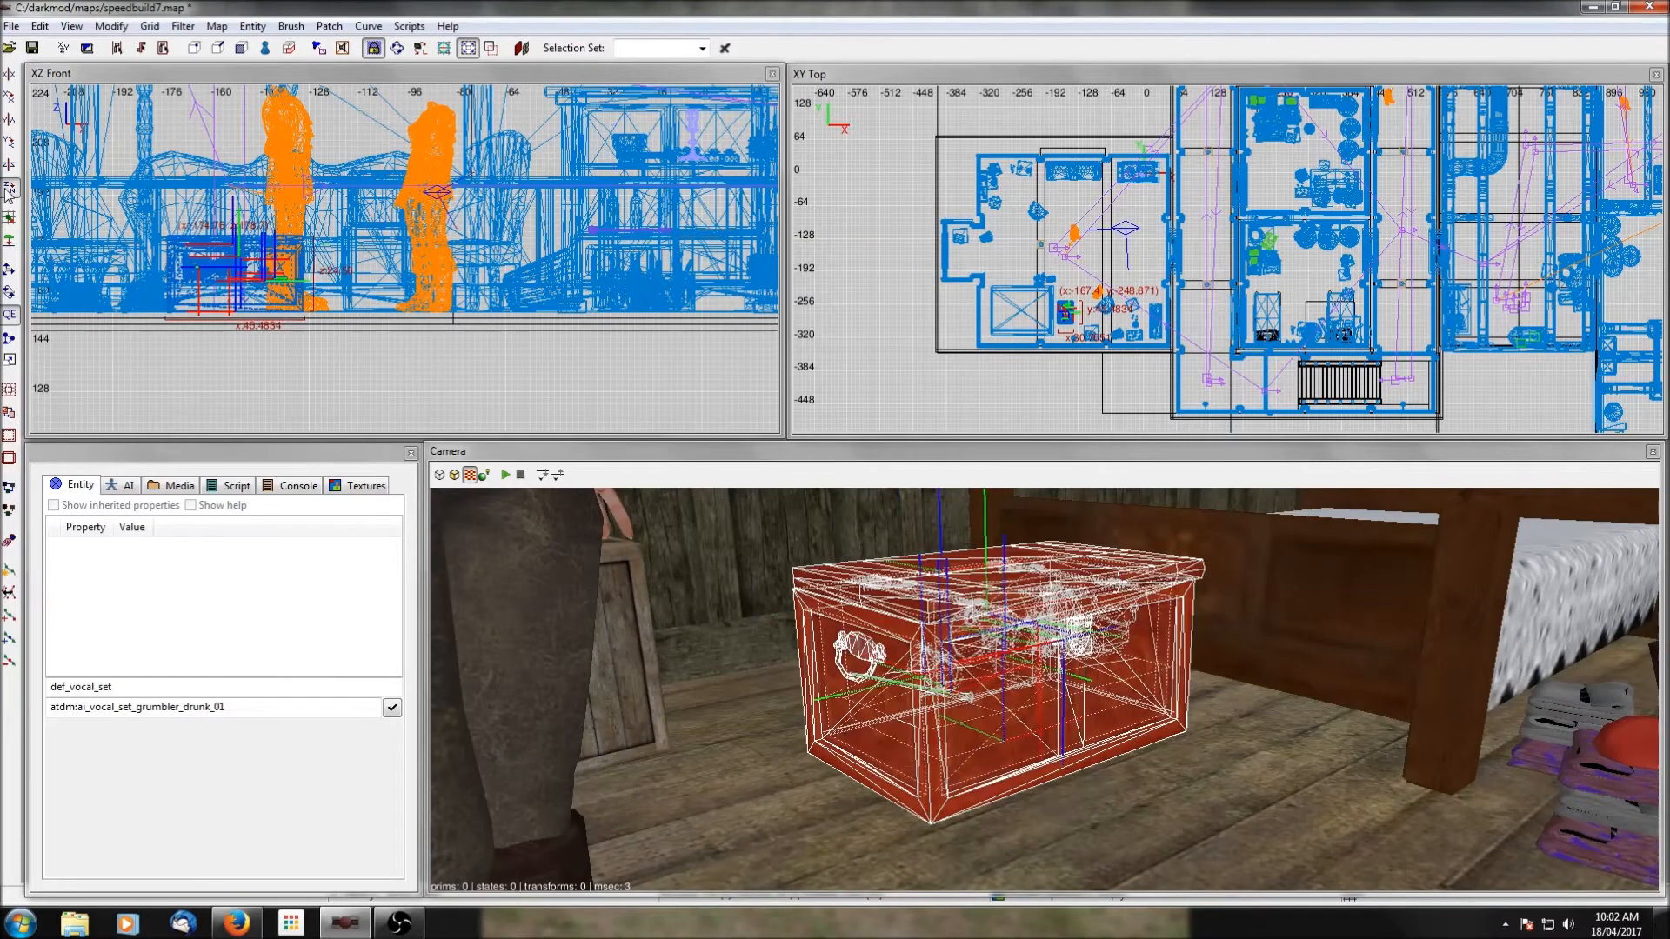
pyautogui.scroll(6, 1005, 295)
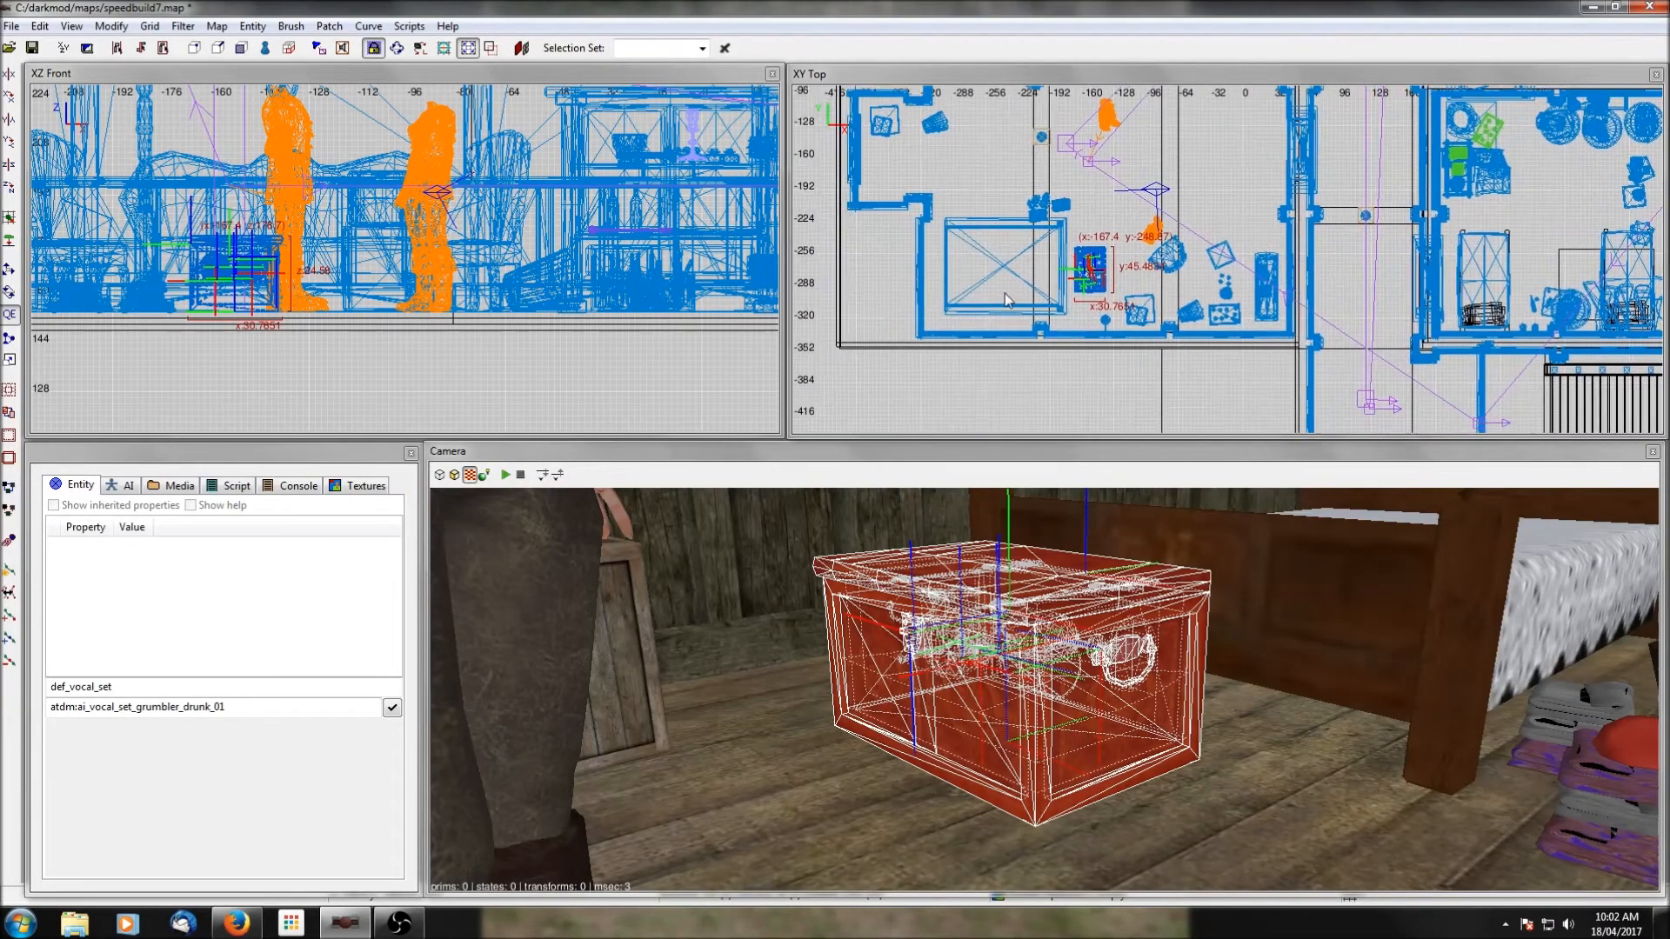
pyautogui.moveTo(973, 292); pyautogui.dragTo(969, 285)
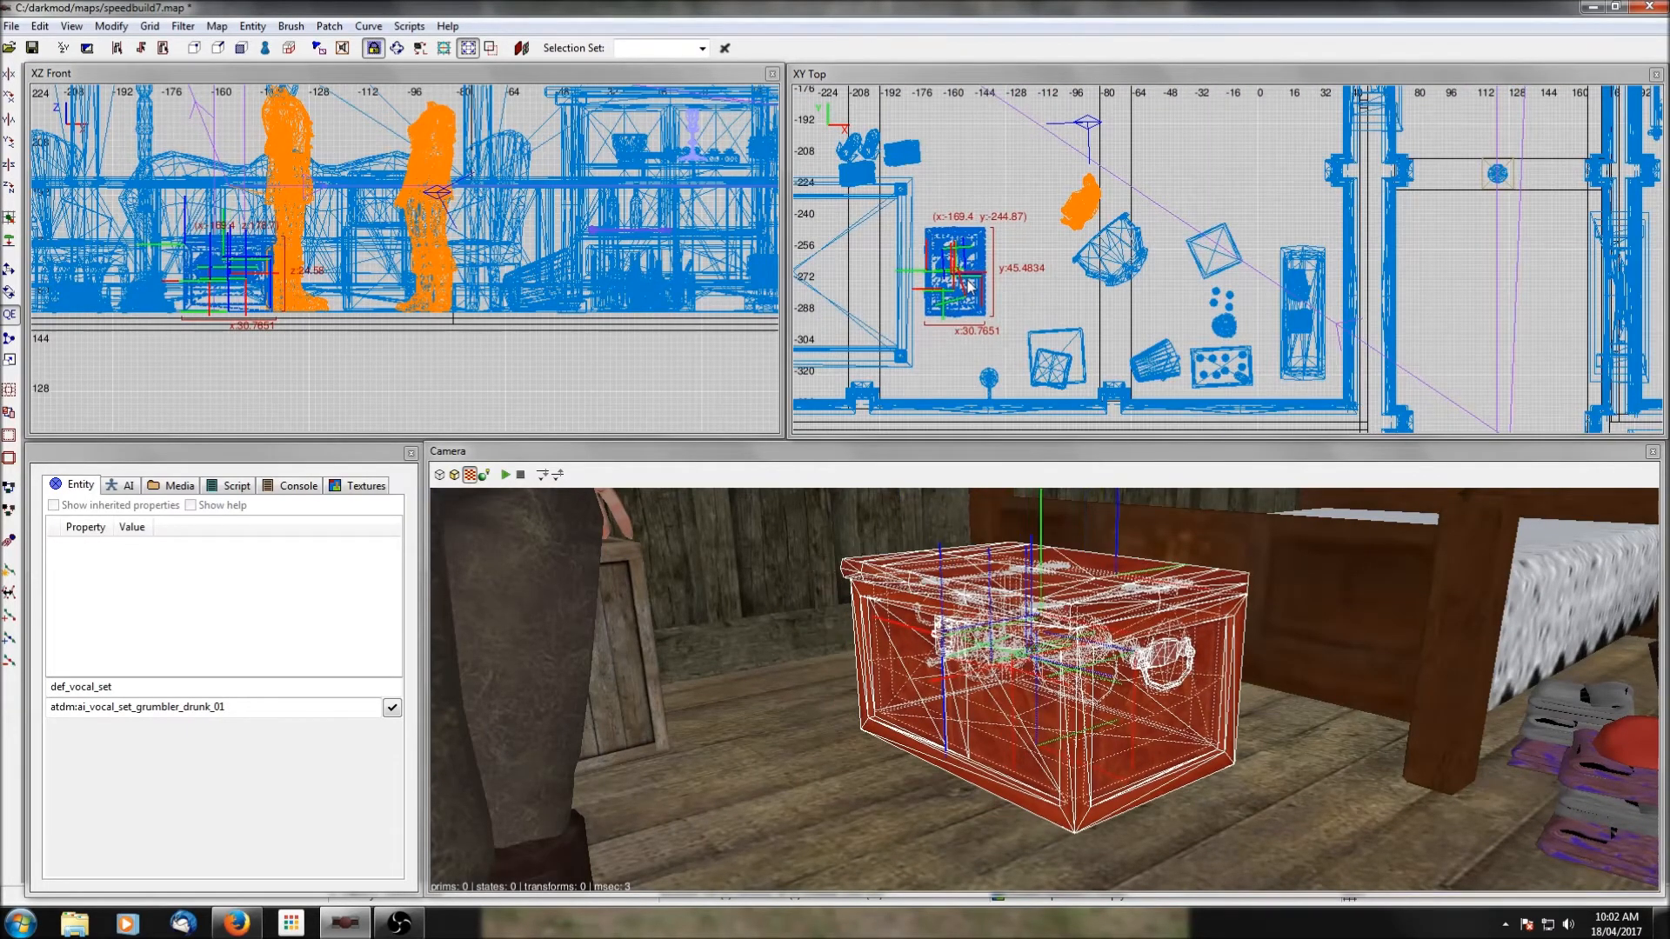
pyautogui.keyDown('shift'); pyautogui.click(1164, 739); pyautogui.keyUp('shift')
pyautogui.keyDown('shift'); pyautogui.click(1078, 622); pyautogui.keyUp('shift')
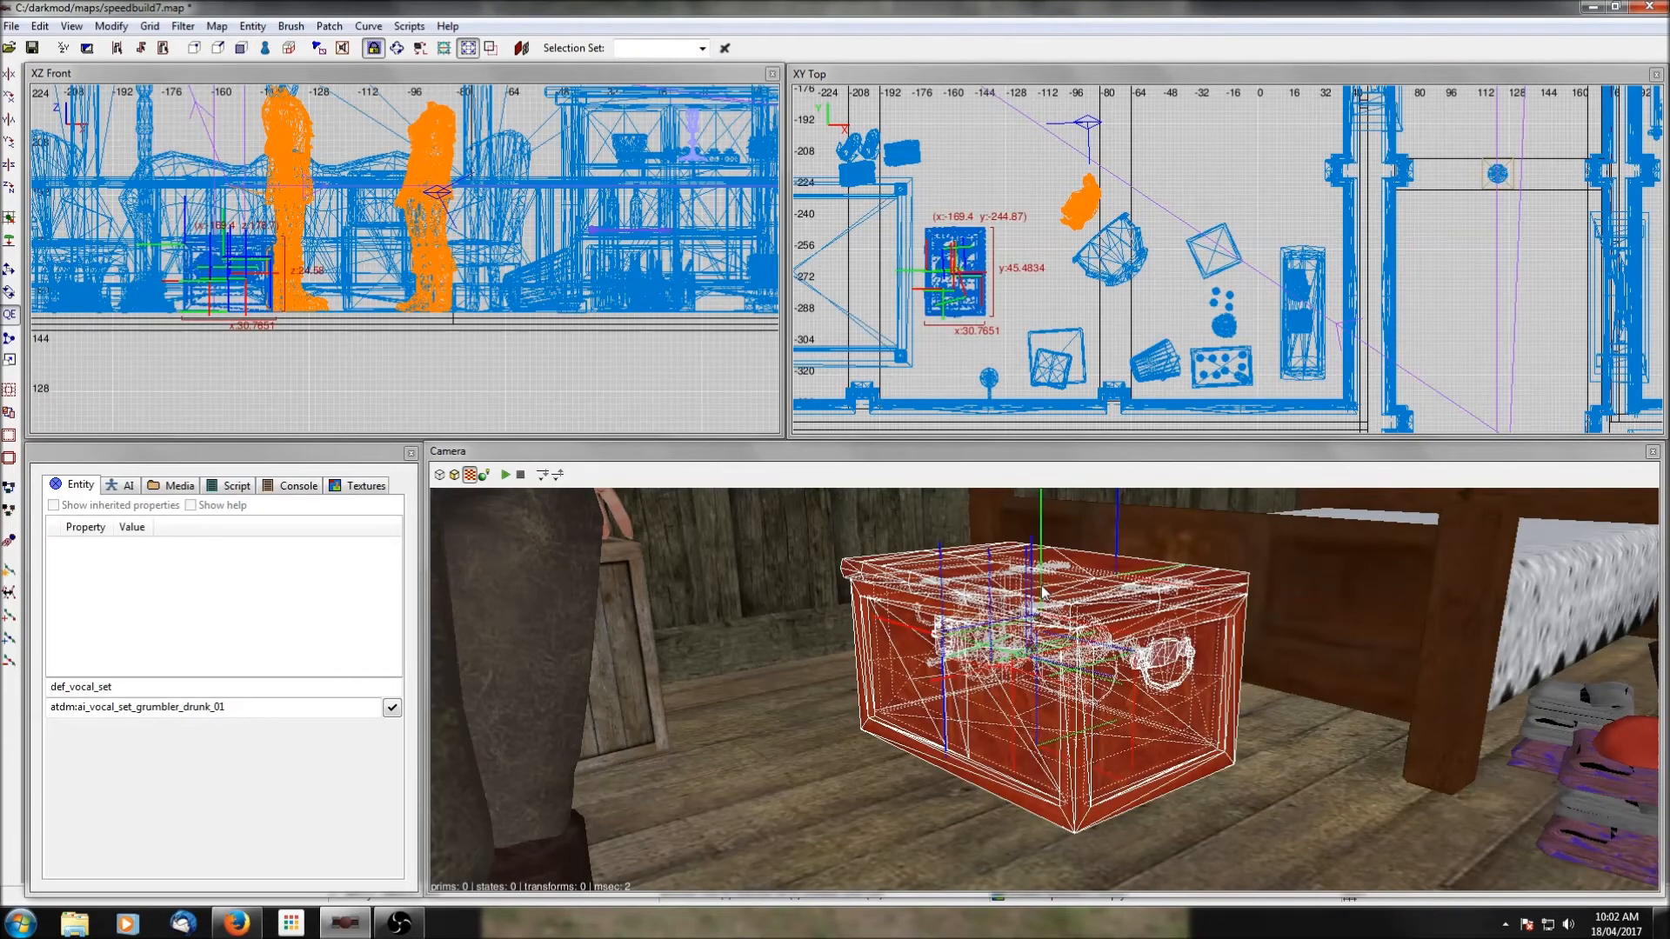
# Ungroup the chest prefab and hide its lid to expose the loot inside.
pyautogui.rightClick(1200, 205)
pyautogui.click(1211, 532)
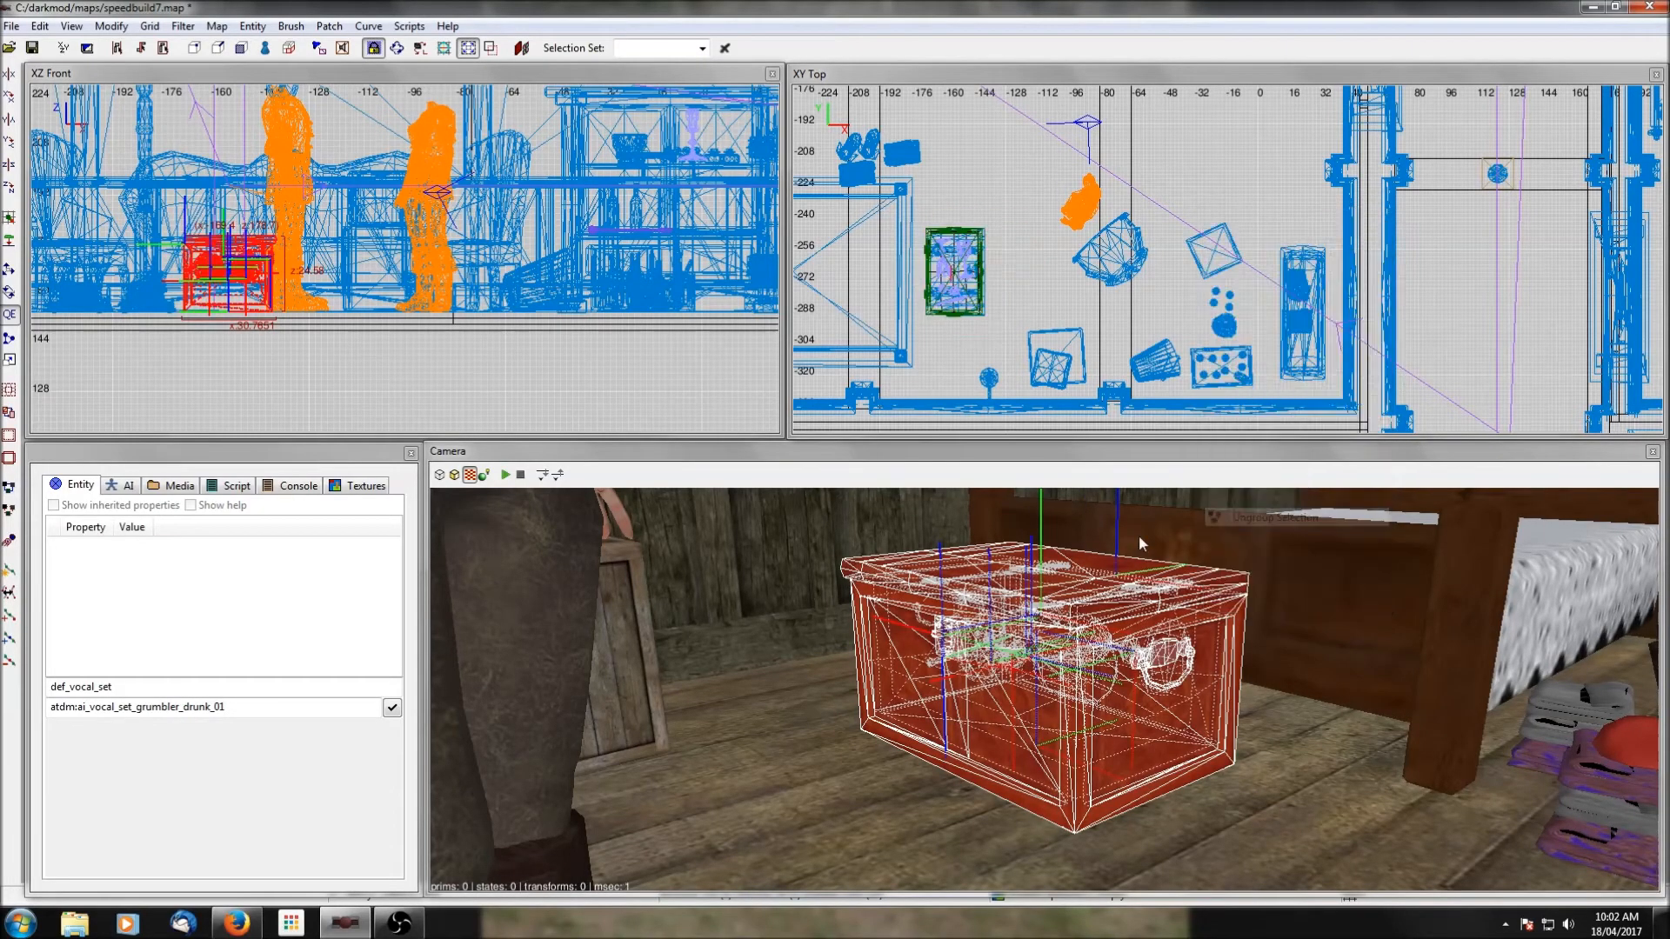
pyautogui.keyDown('shift'); pyautogui.click(1061, 575); pyautogui.keyUp('shift')
pyautogui.press('h')
pyautogui.rightClick(1065, 582)
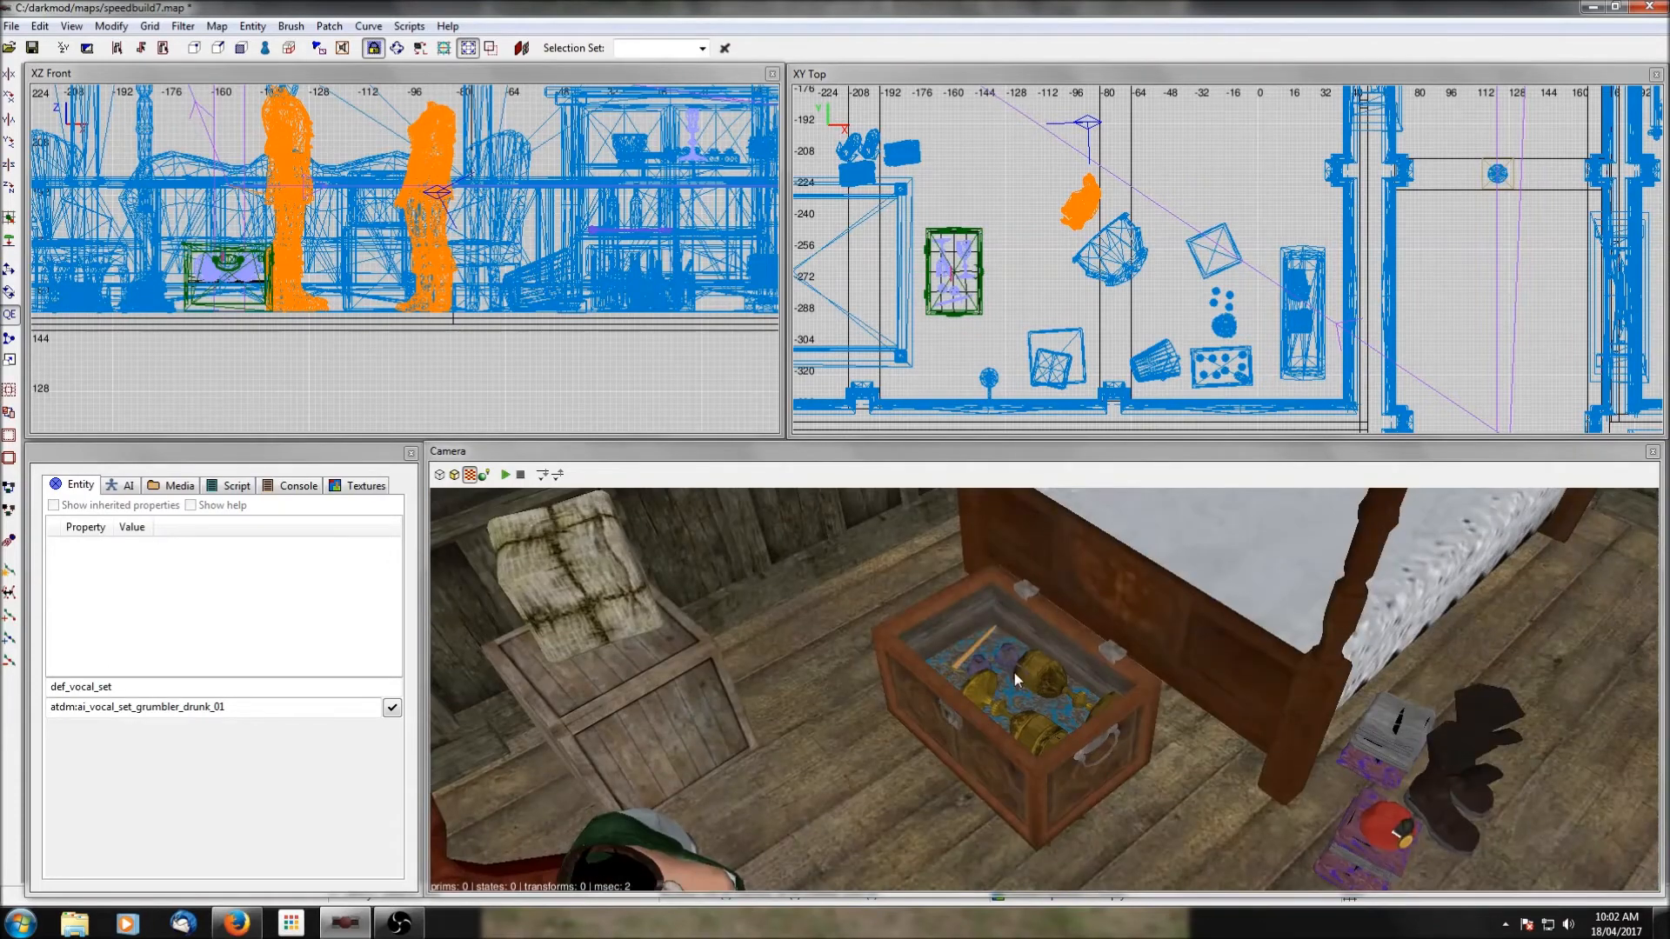
# Delete one loot chalice and the gold dagger from the chest, and show the hidden lid again.
pyautogui.keyDown('shift'); pyautogui.click(1046, 685); pyautogui.keyUp('shift')
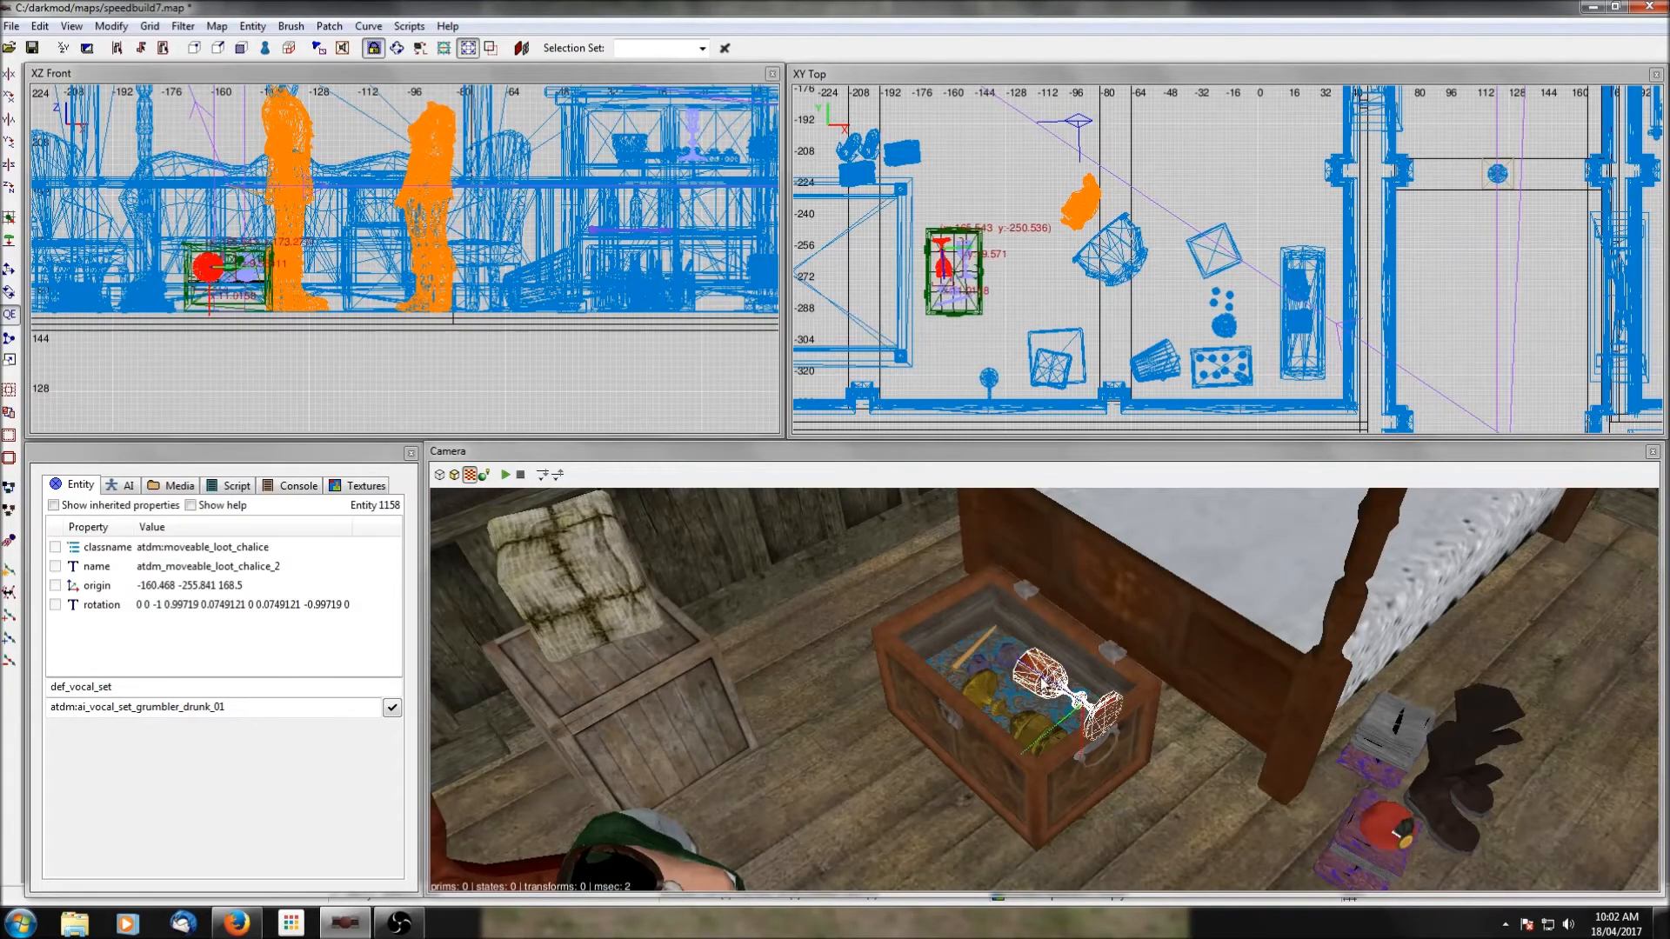
pyautogui.press('Escape')
pyautogui.keyDown('shift'); pyautogui.click(978, 642); pyautogui.keyUp('shift')
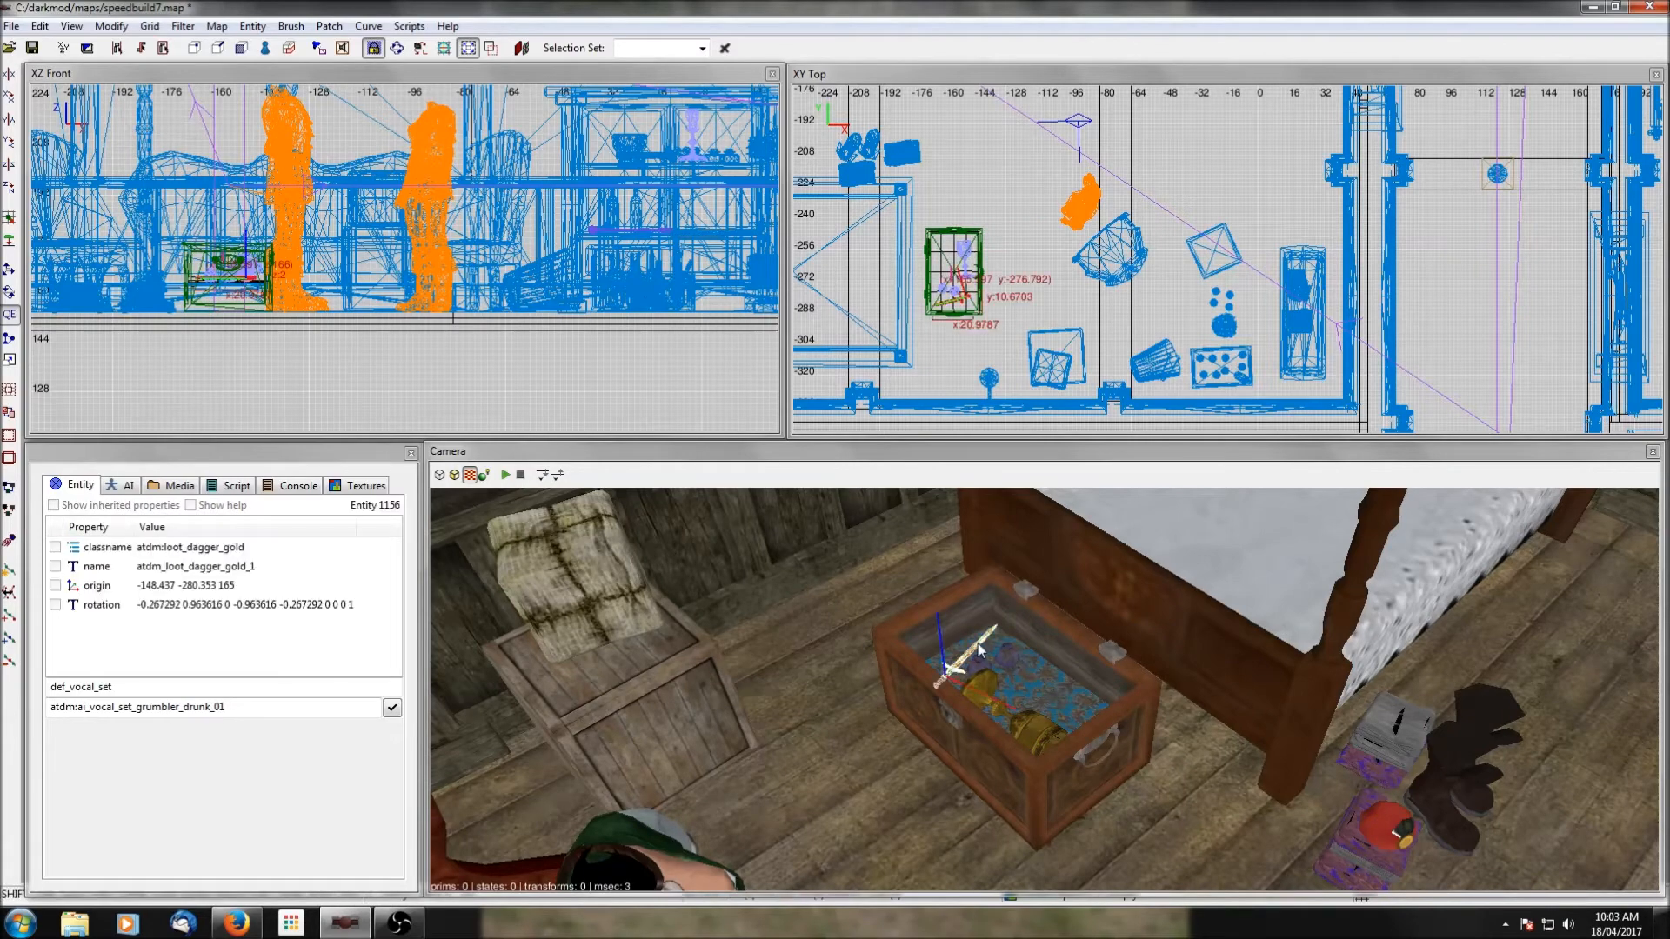
pyautogui.press('Delete')
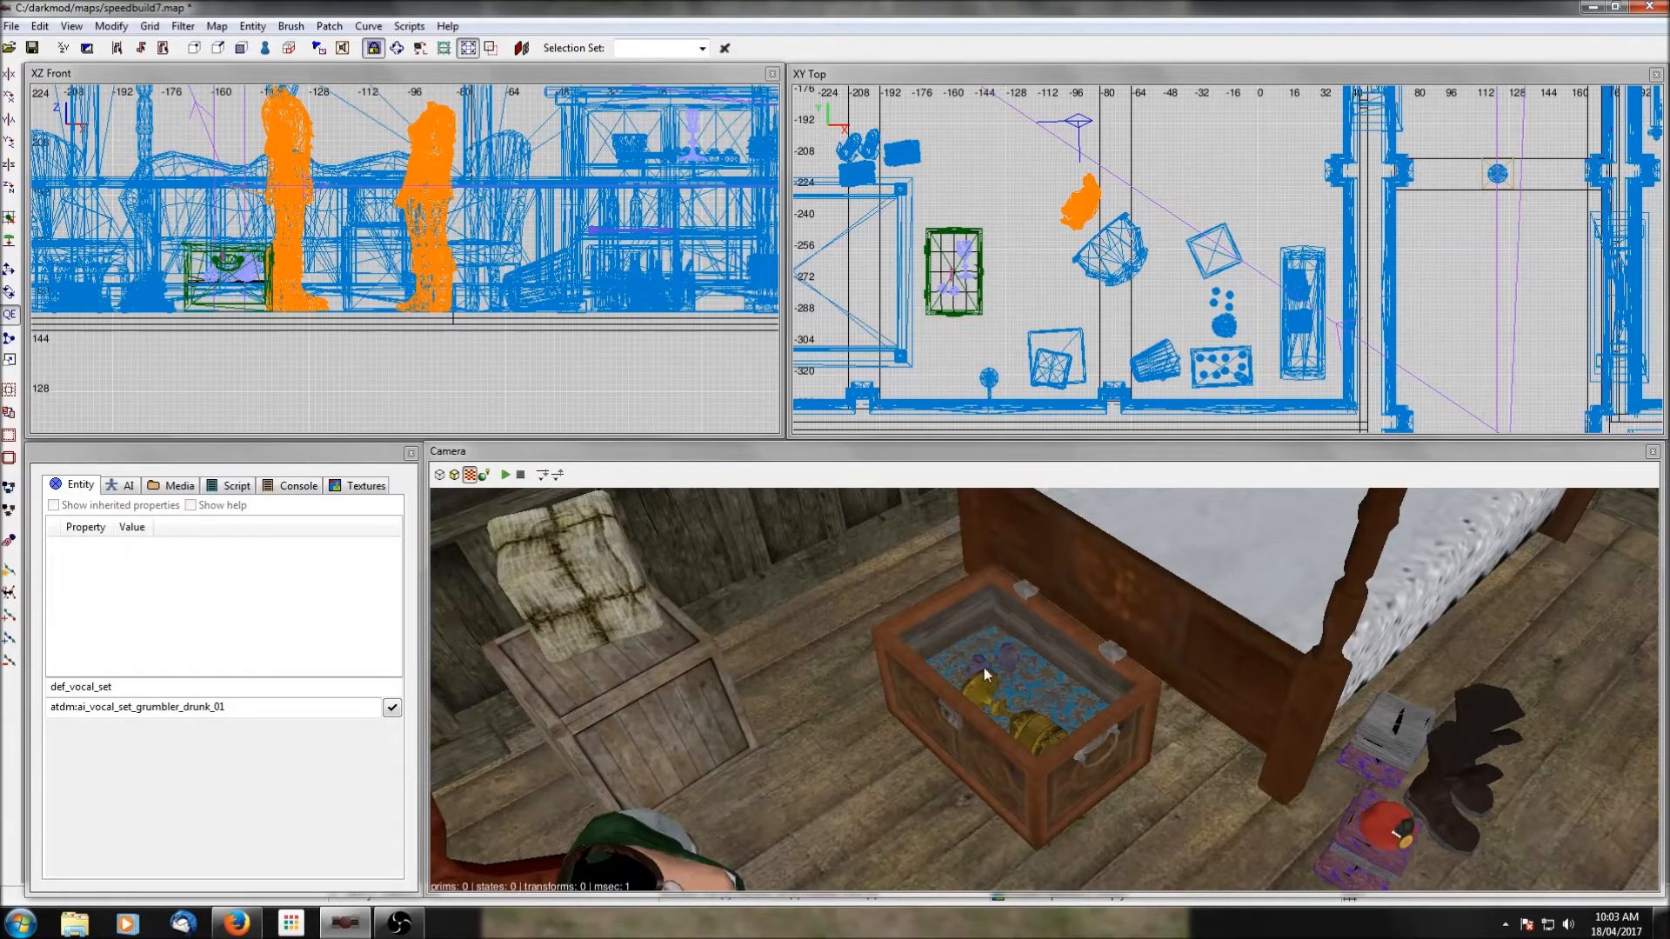
pyautogui.hotkey('shift', 'h')
# Examine the closed chest and the dark cabinet, and bring the view to the empty stone-floored bay in the large hall.
pyautogui.rightClick(1009, 682)
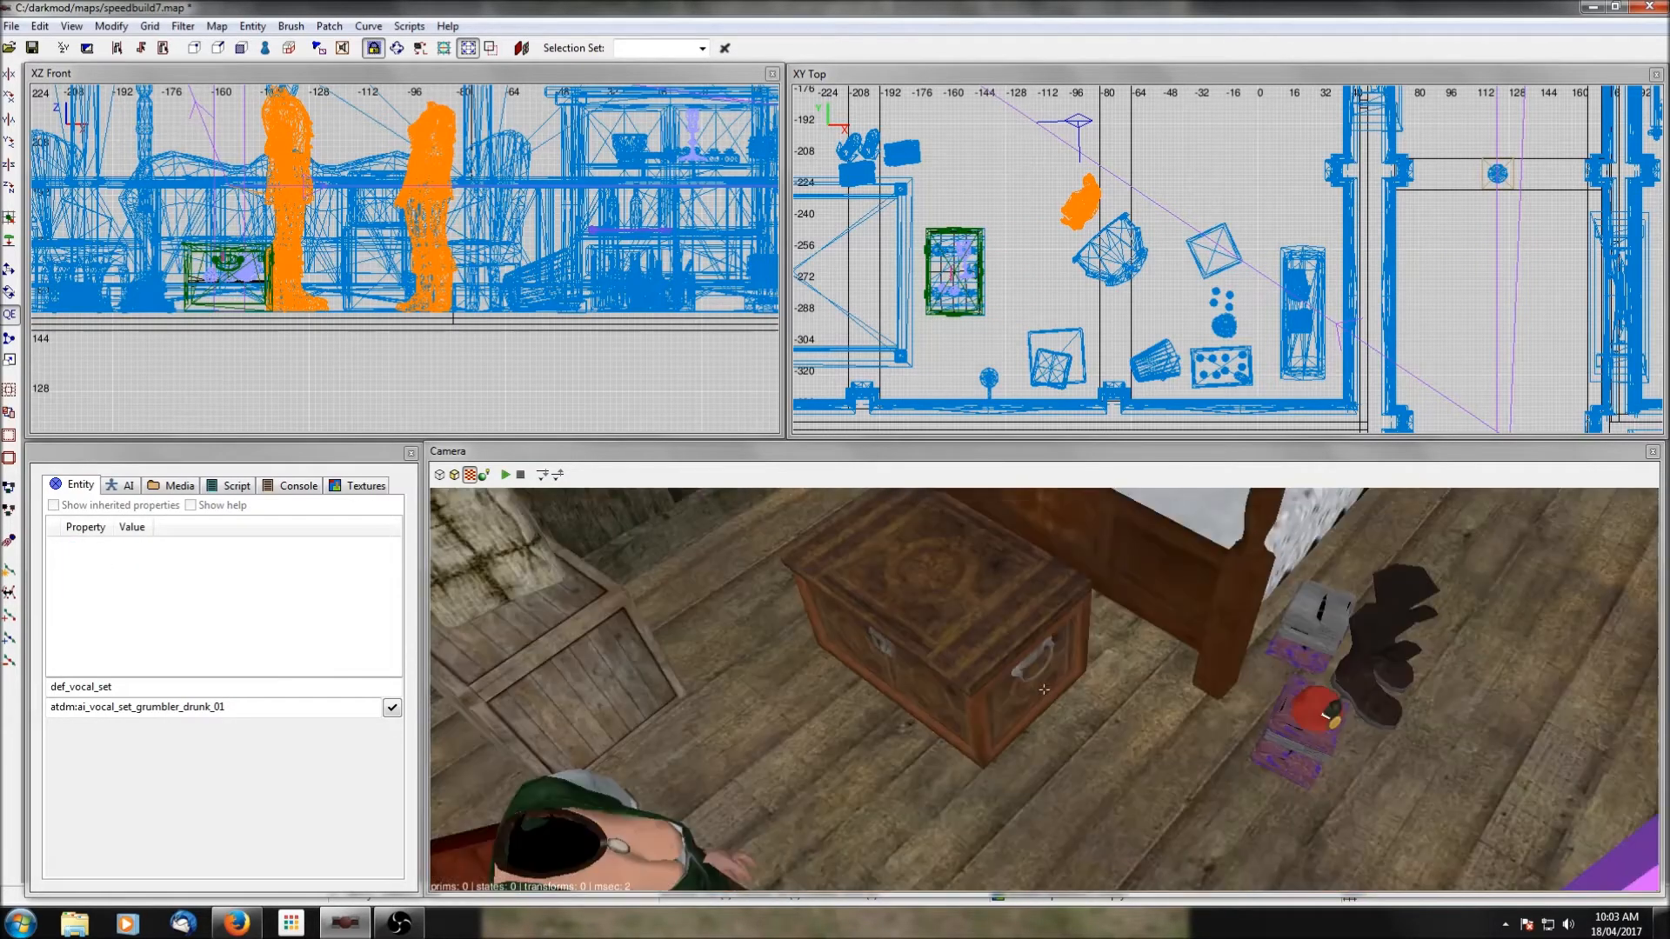
pyautogui.rightClick(1012, 689)
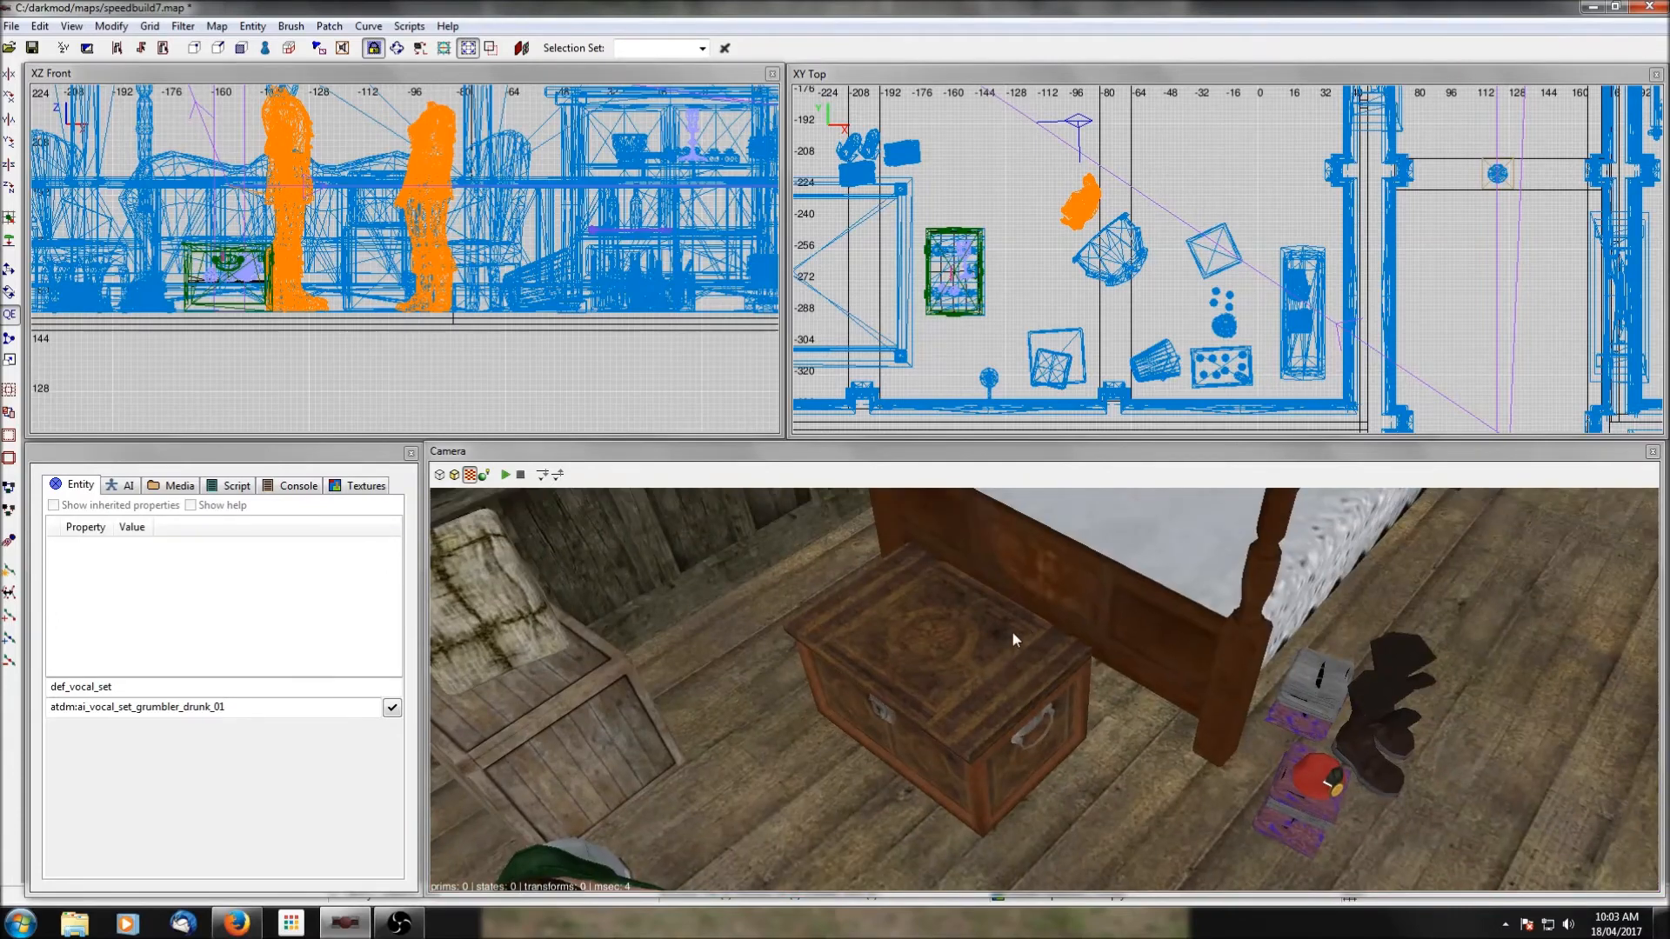
pyautogui.rightClick(1088, 644)
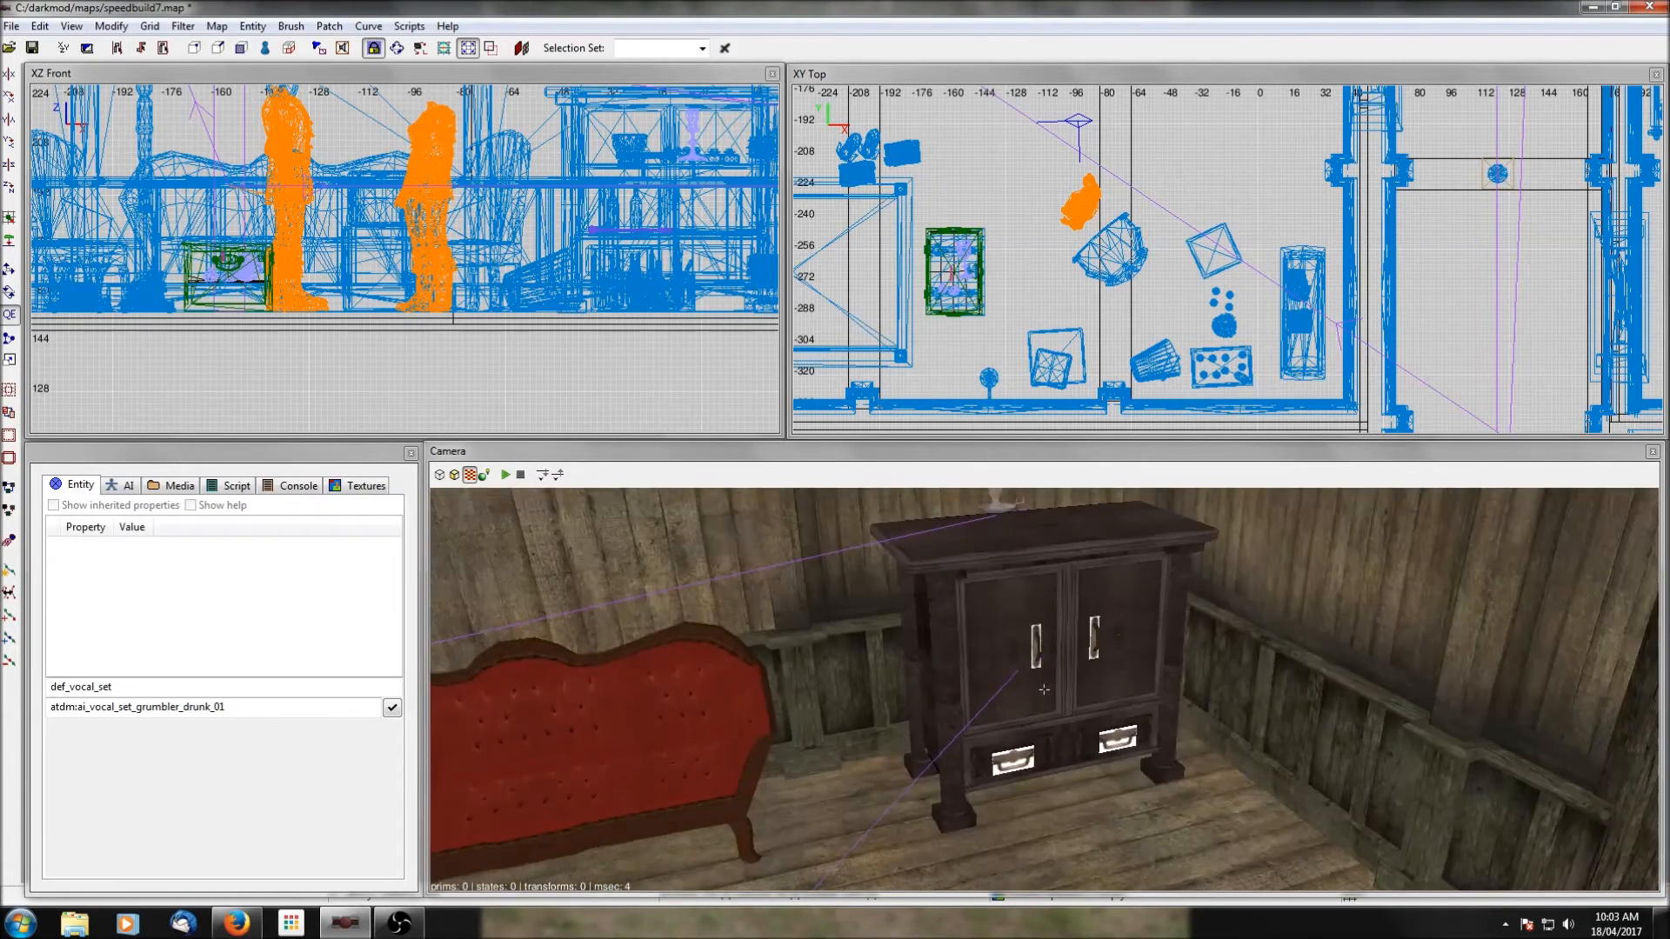
pyautogui.scroll(-5, 1181, 187)
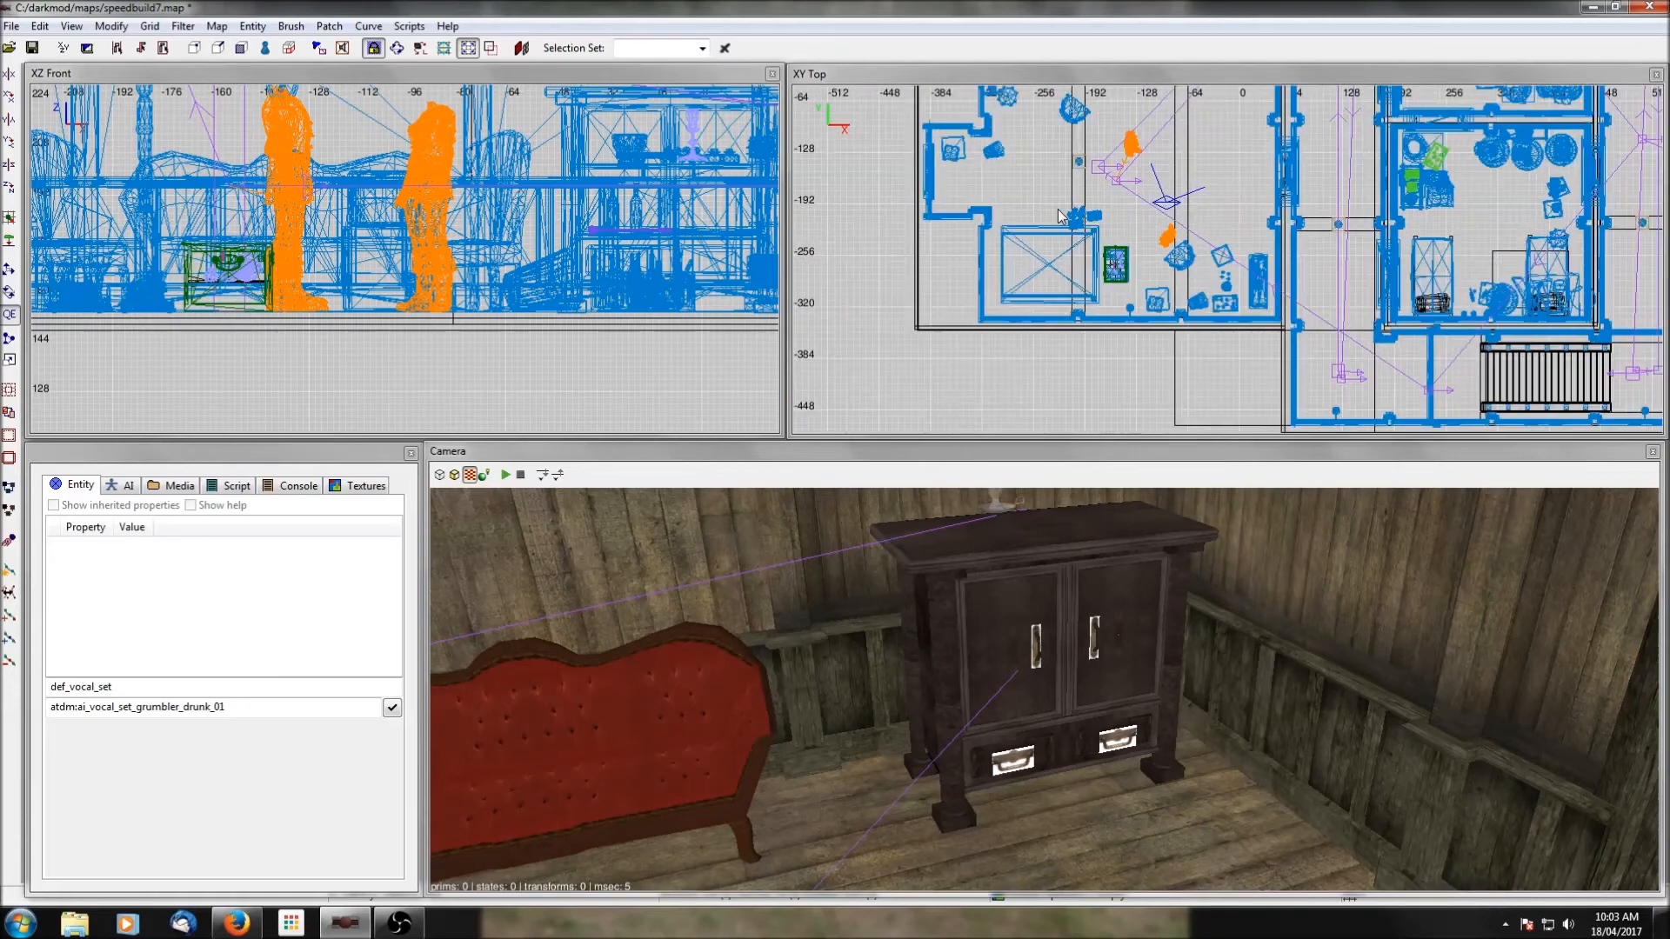
pyautogui.moveTo(1181, 187); pyautogui.dragTo(868, 333, button='right')
pyautogui.moveTo(1294, 305); pyautogui.dragTo(1296, 207, button='right')
pyautogui.scroll(2, 1296, 305)
pyautogui.scroll(-3, 1296, 305)
pyautogui.moveTo(1435, 209); pyautogui.dragTo(1249, 321, button='right')
pyautogui.moveTo(1511, 225); pyautogui.dragTo(1250, 345, button='right')
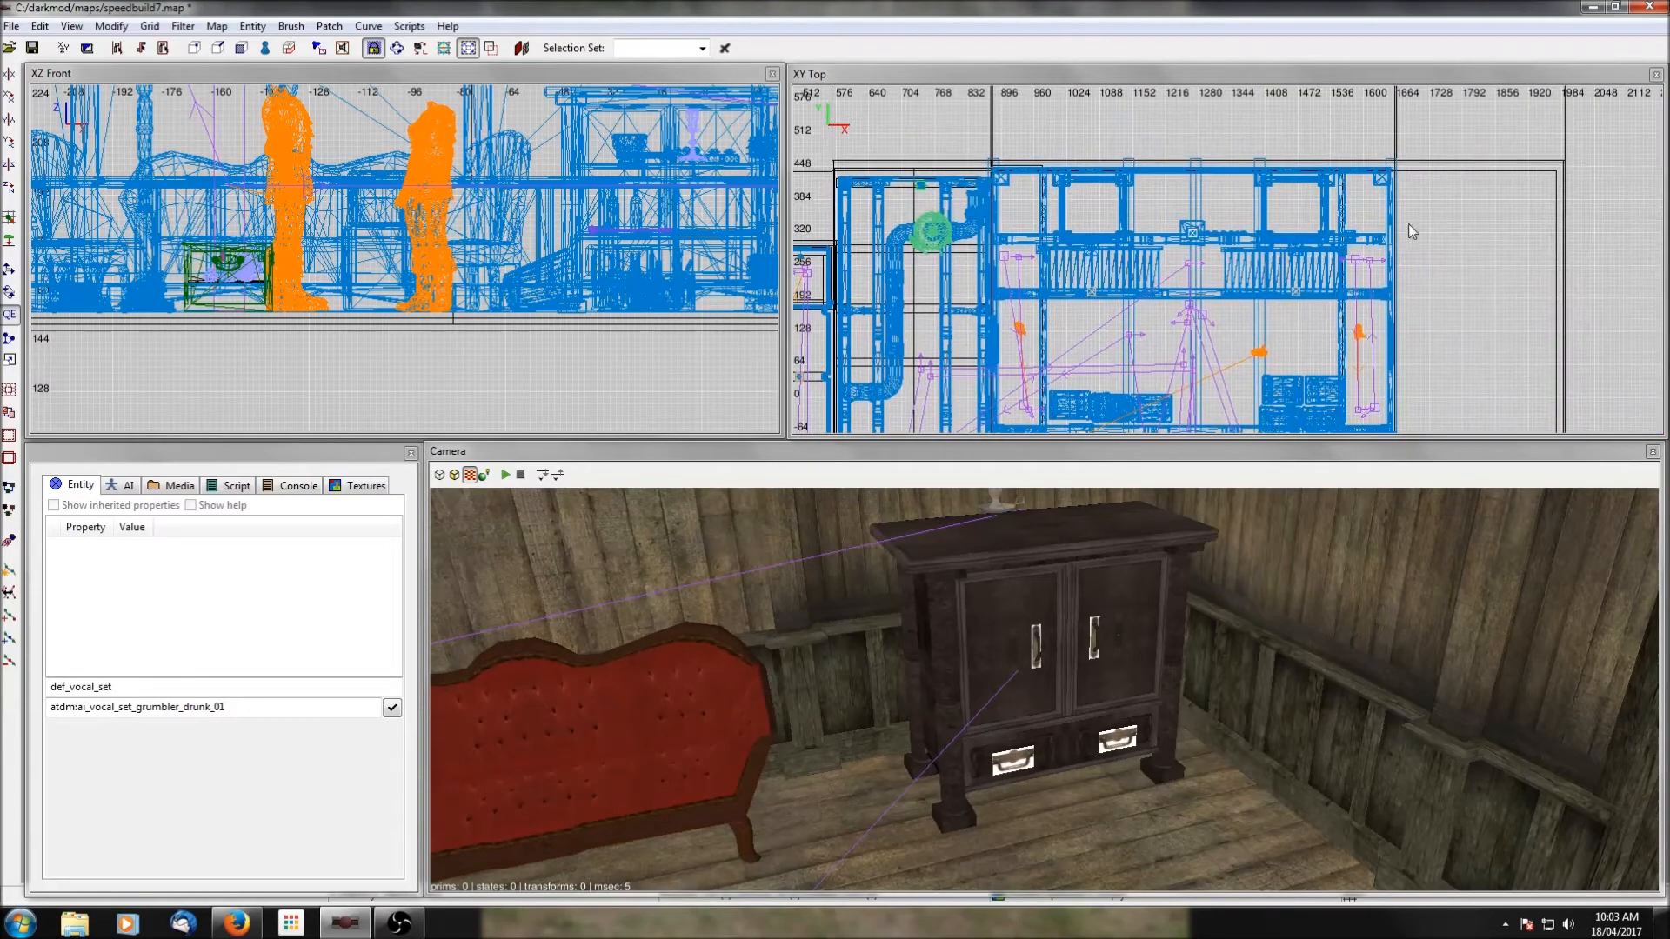
pyautogui.keyDown('ctrl'); pyautogui.middleClick(1183, 203); pyautogui.keyUp('ctrl')
pyautogui.moveTo(1317, 725); pyautogui.dragTo(1315, 718, button='right')
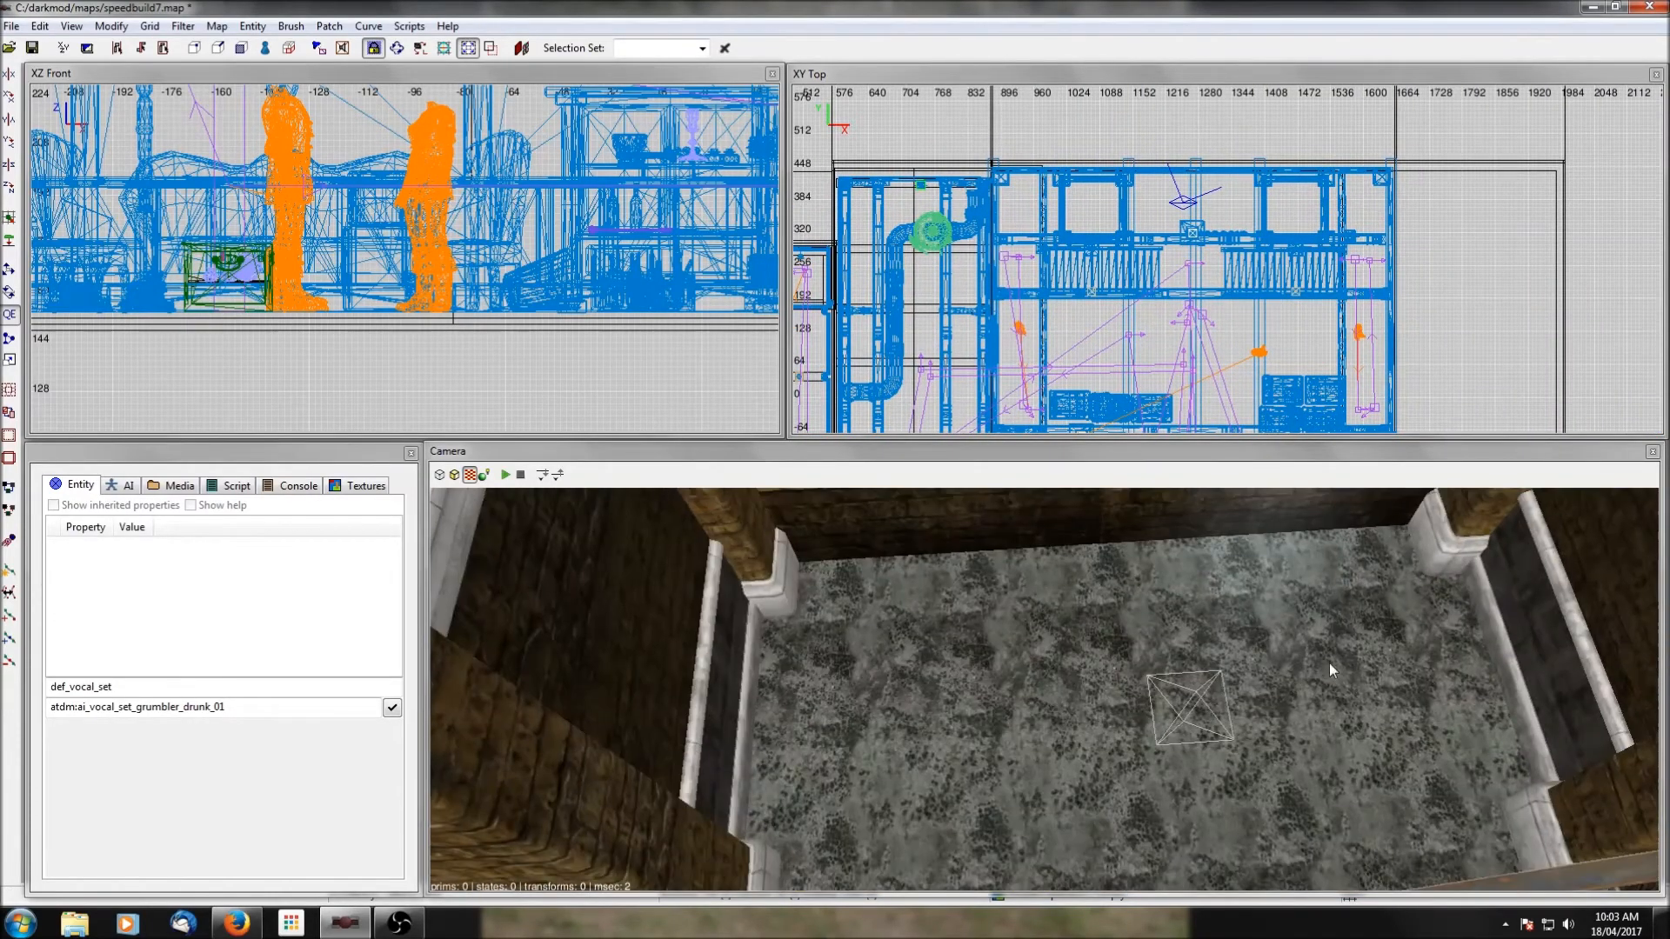
# Insert the attic_loot.pfb prefab from the containers folder into the stone-floored bay.
pyautogui.rightClick(1148, 198)
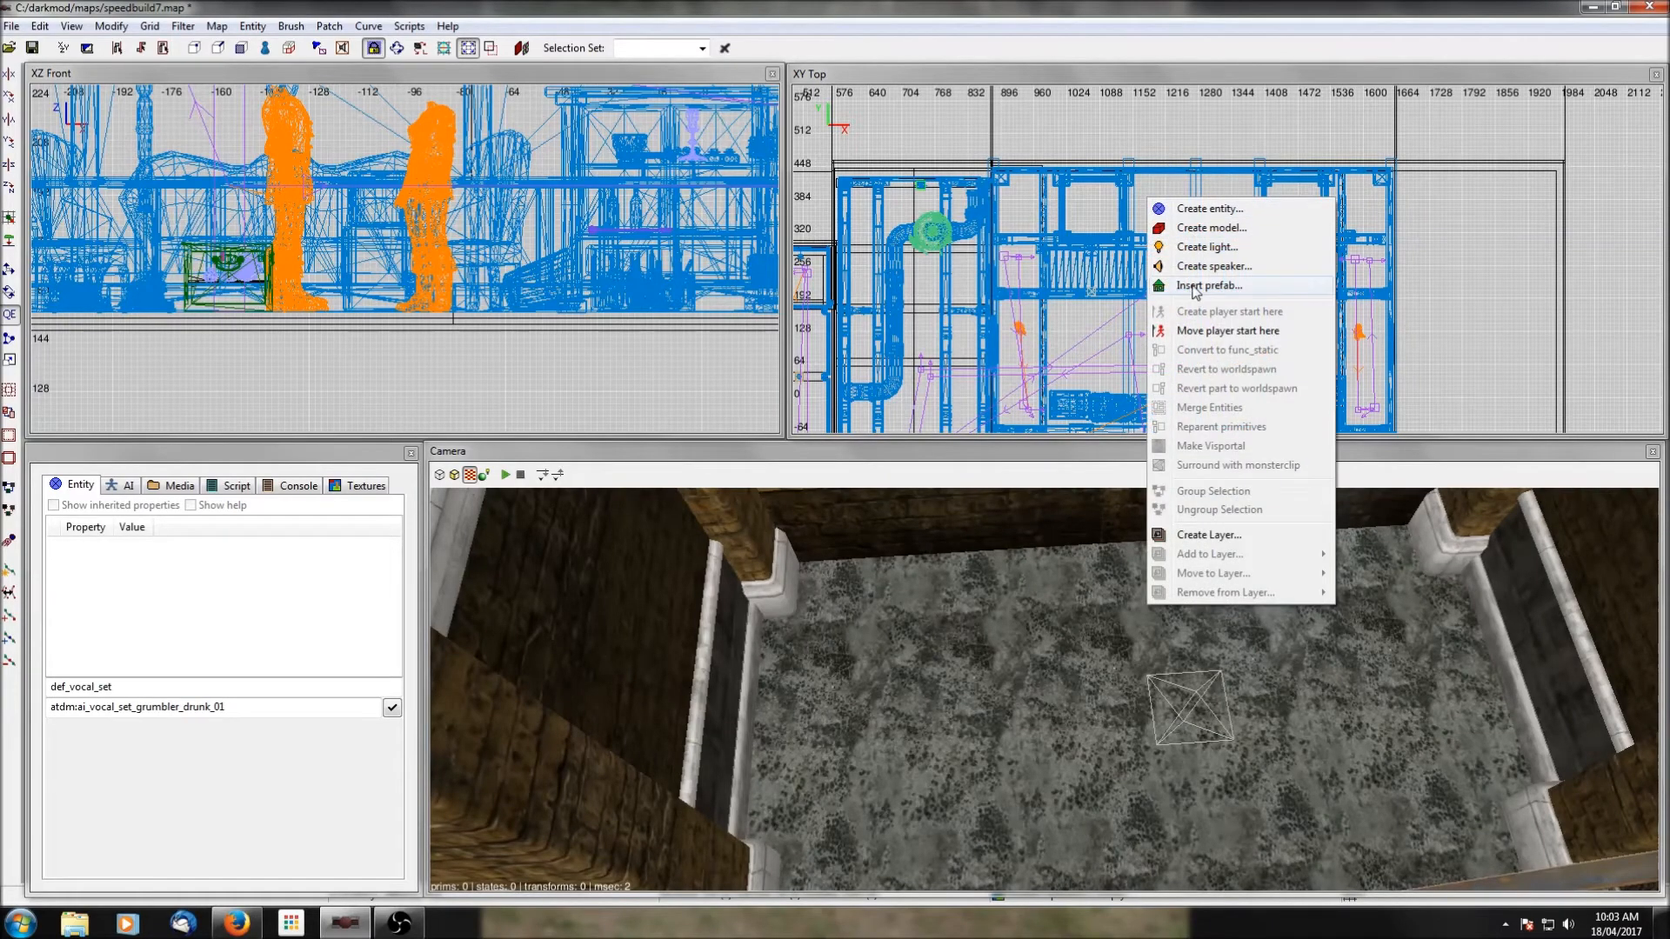
pyautogui.click(1197, 289)
pyautogui.scroll(5, 324, 297)
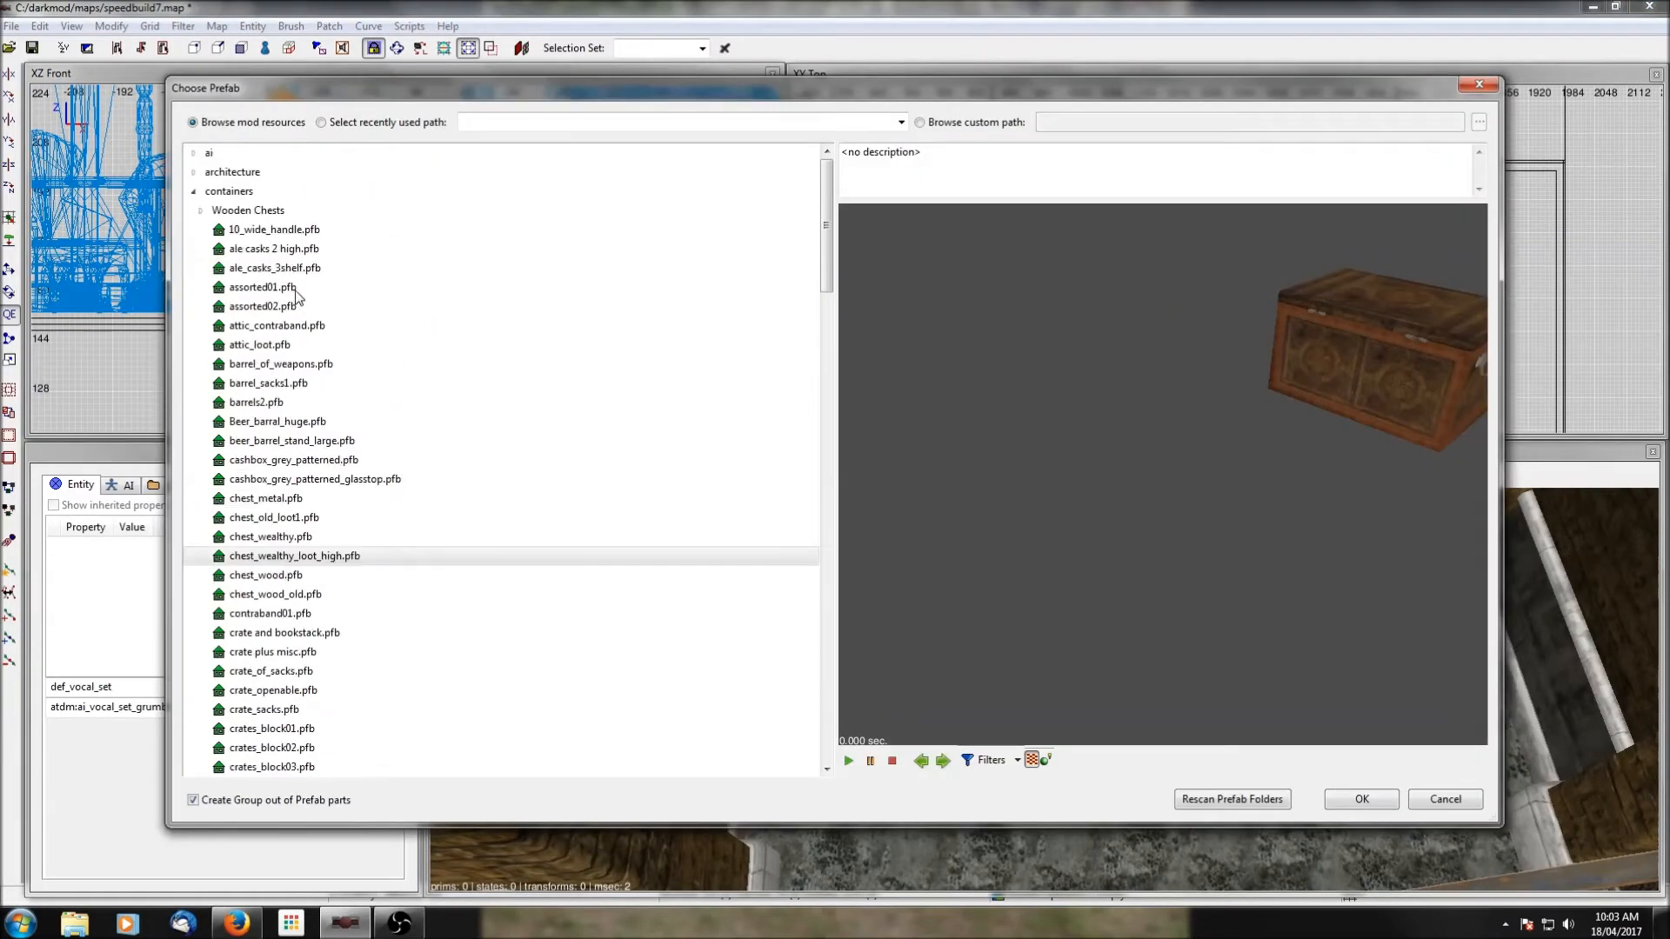
pyautogui.click(280, 333)
pyautogui.click(263, 347)
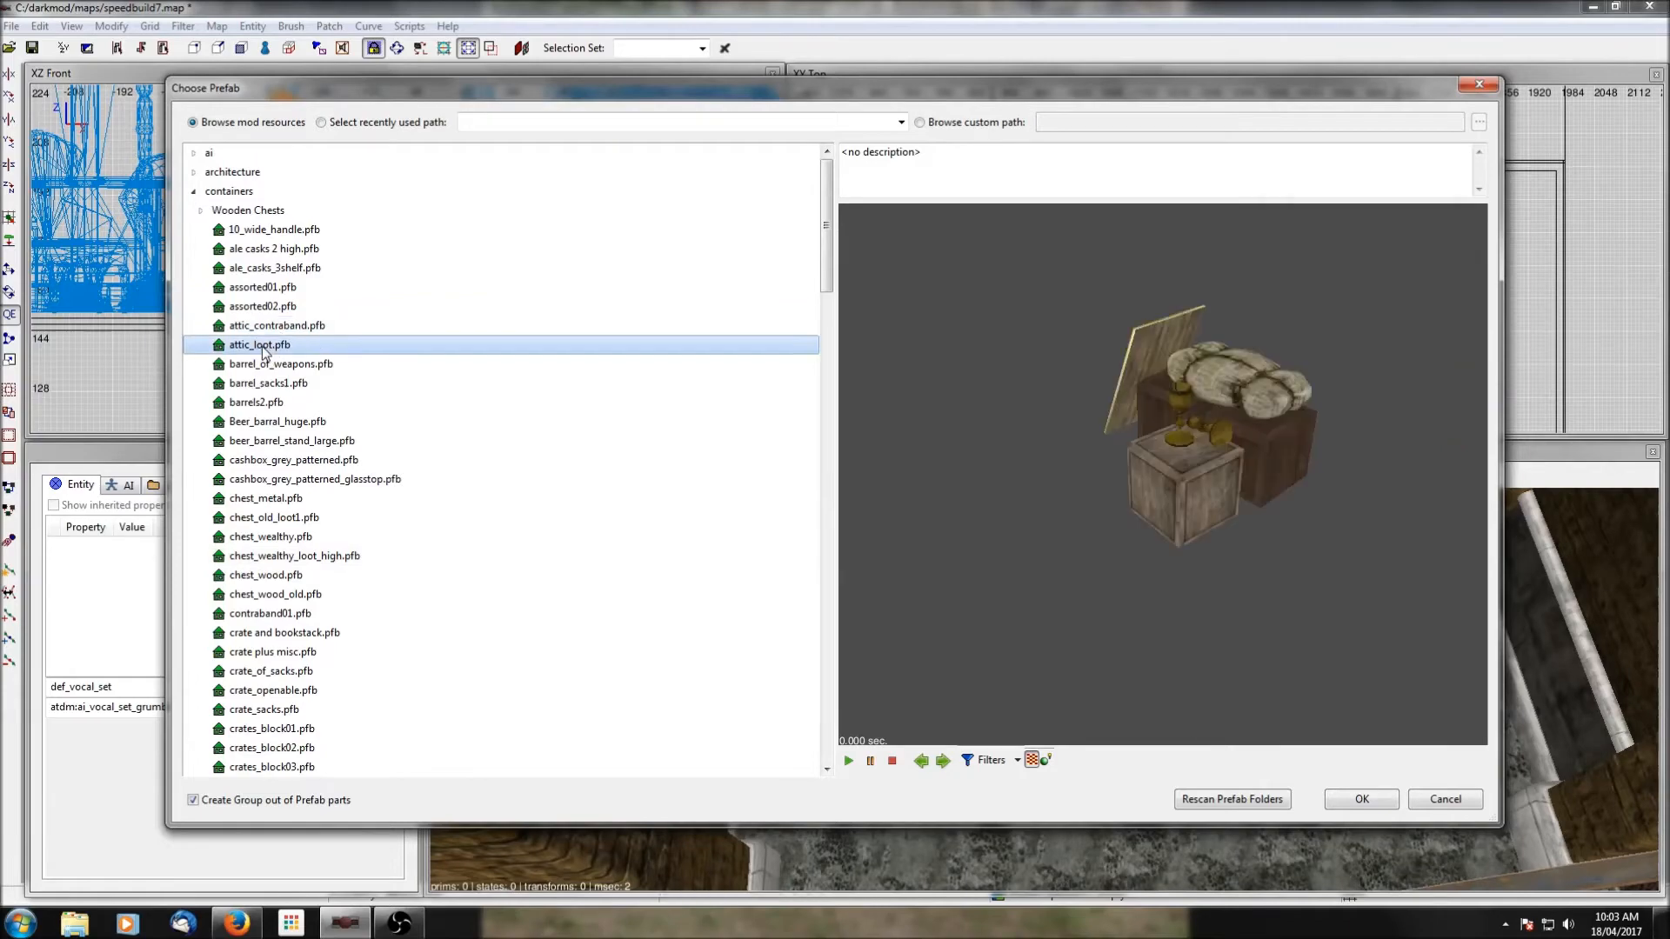
pyautogui.click(1362, 800)
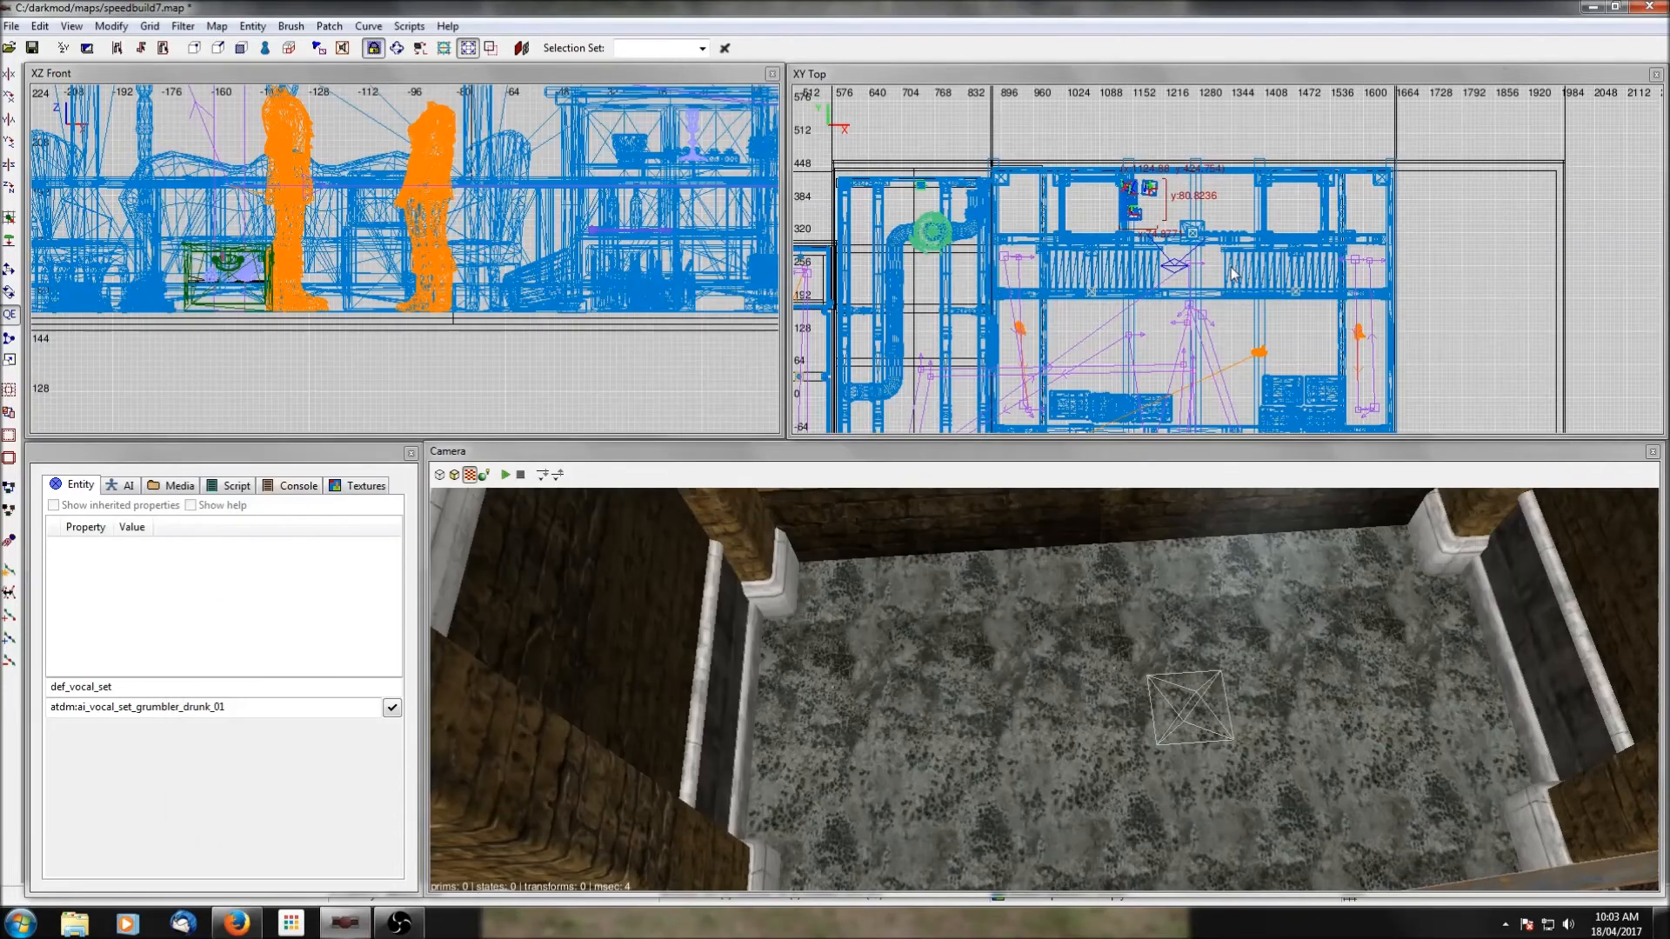
# Lower the attic loot prefab to the bay's floor and shift it towards the bay's west wall.
pyautogui.moveTo(1142, 185); pyautogui.dragTo(1145, 188)
pyautogui.scroll(-7, 489, 216)
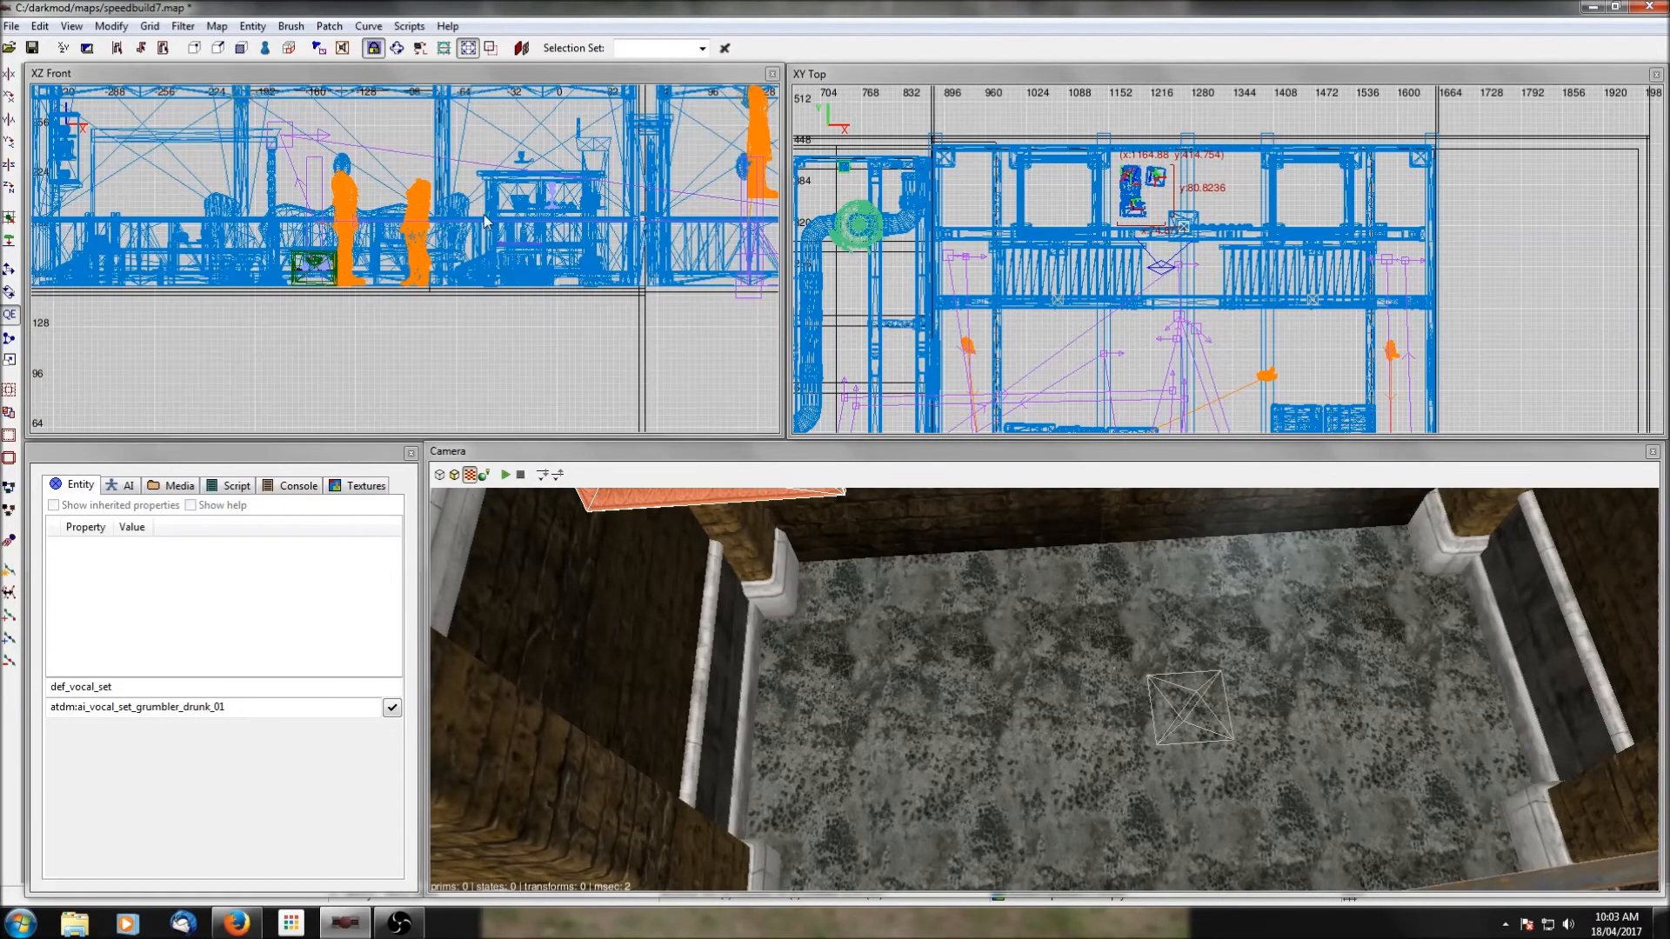
pyautogui.moveTo(489, 216); pyautogui.dragTo(0, 202, button='right')
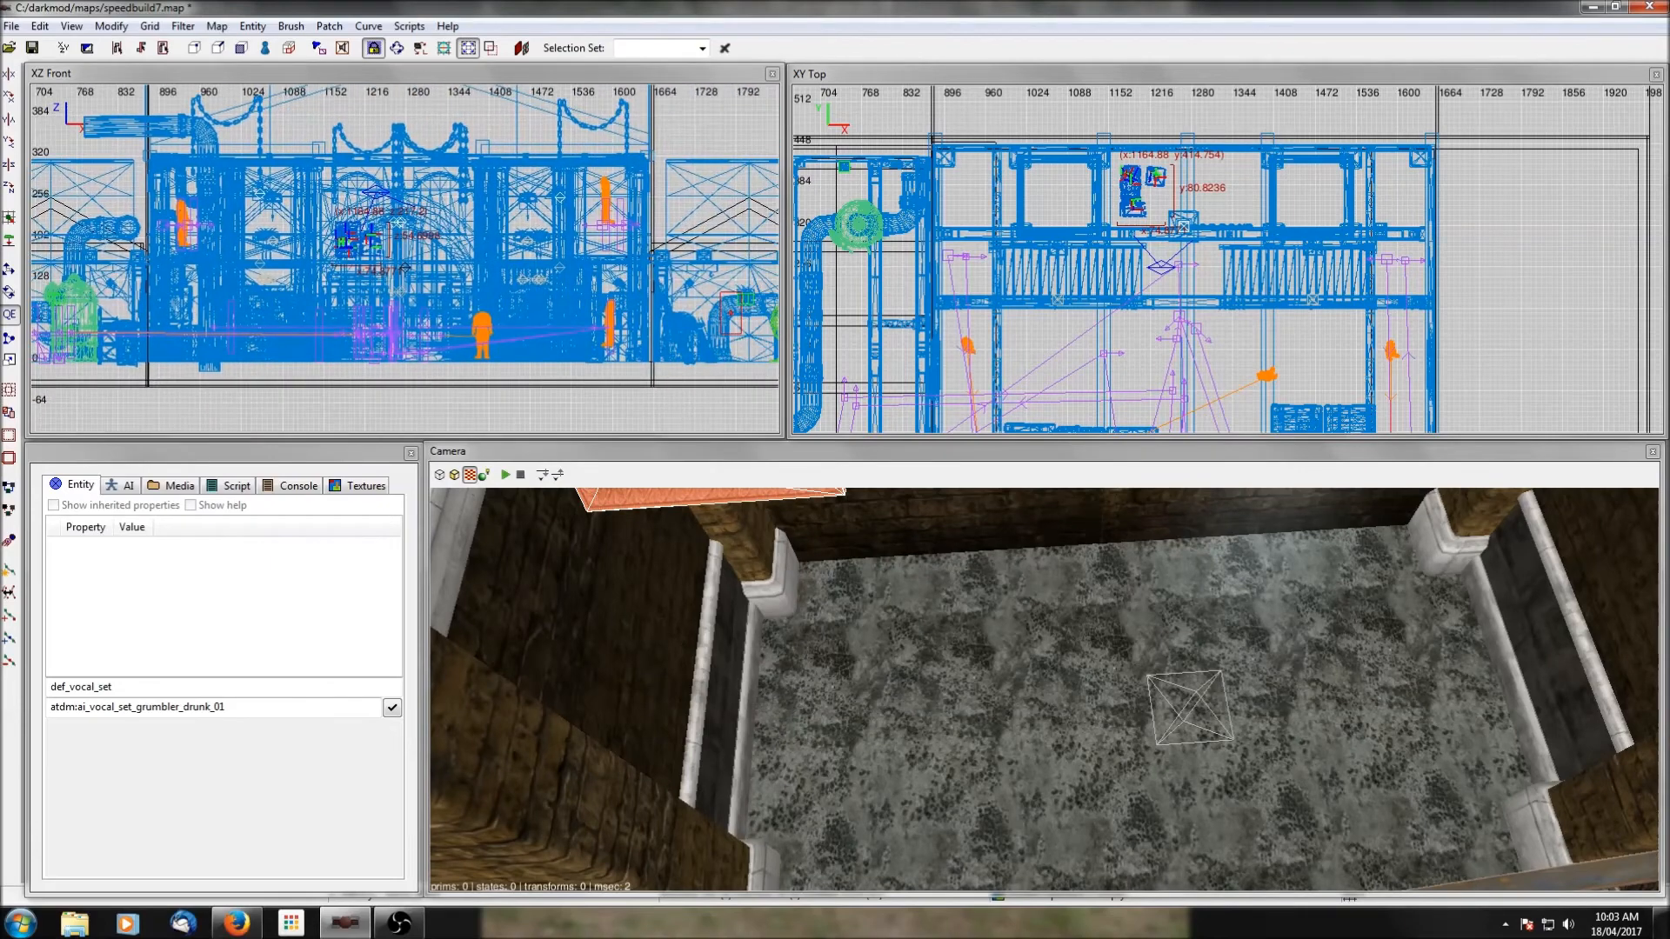
pyautogui.moveTo(378, 238); pyautogui.dragTo(354, 339)
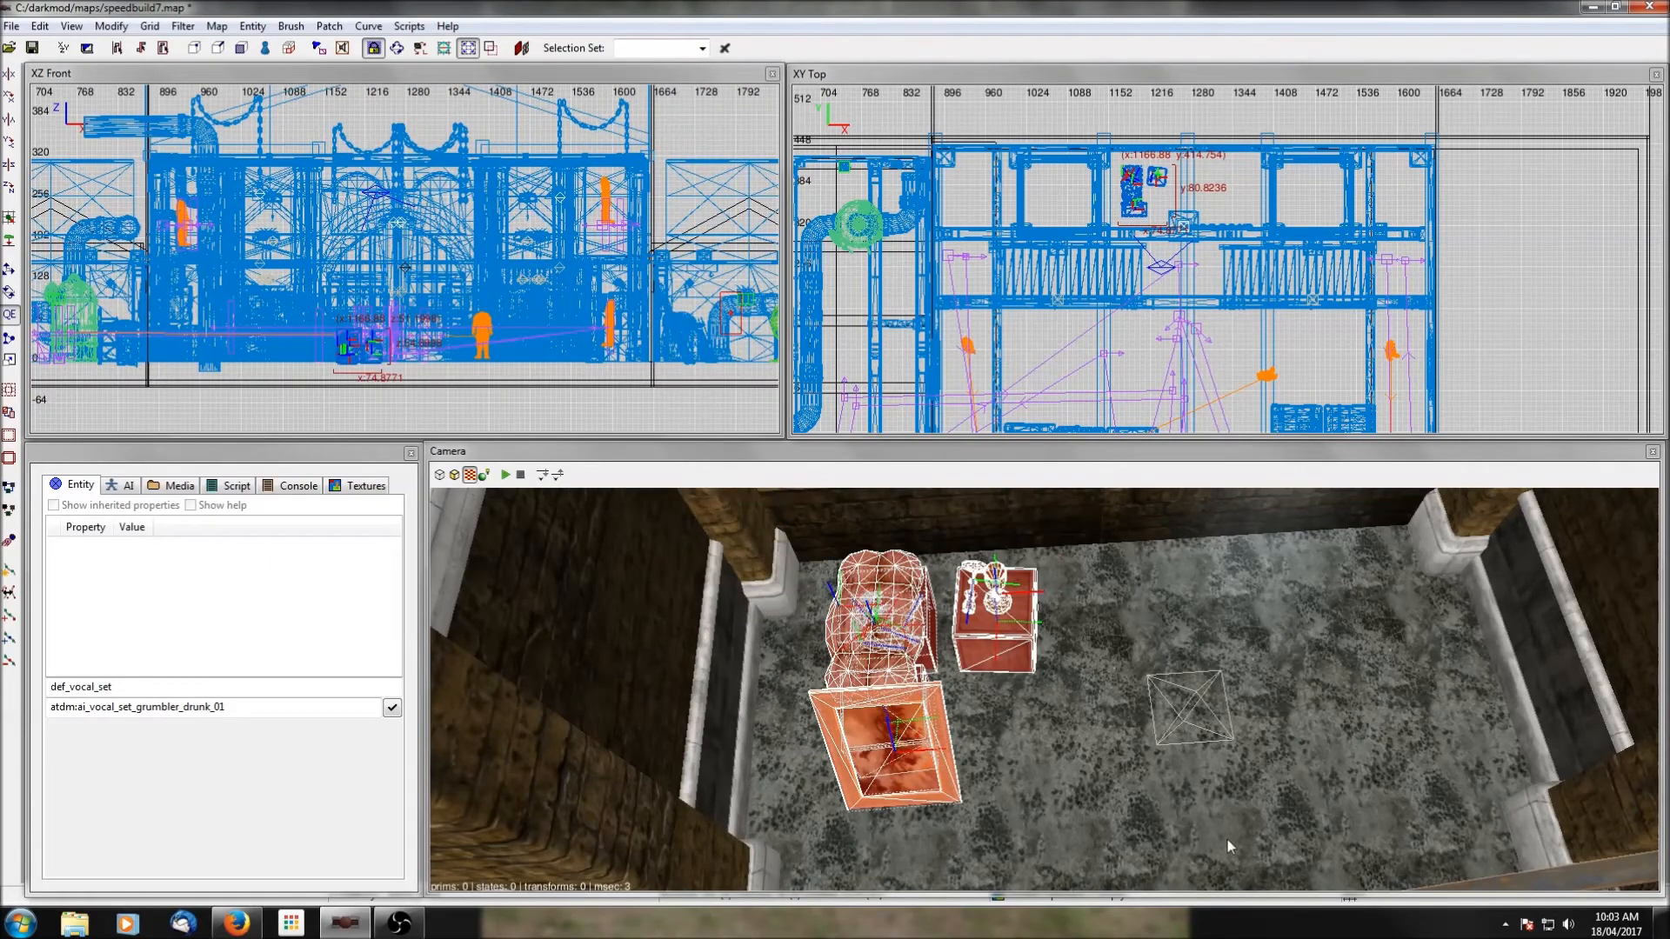
pyautogui.scroll(6, 1084, 235)
pyautogui.moveTo(1085, 235); pyautogui.dragTo(1059, 222)
# Add the bay's floor, side structures and back wall to the selection and hide everything else.
pyautogui.keyDown('shift'); pyautogui.click(1014, 745); pyautogui.keyUp('shift')
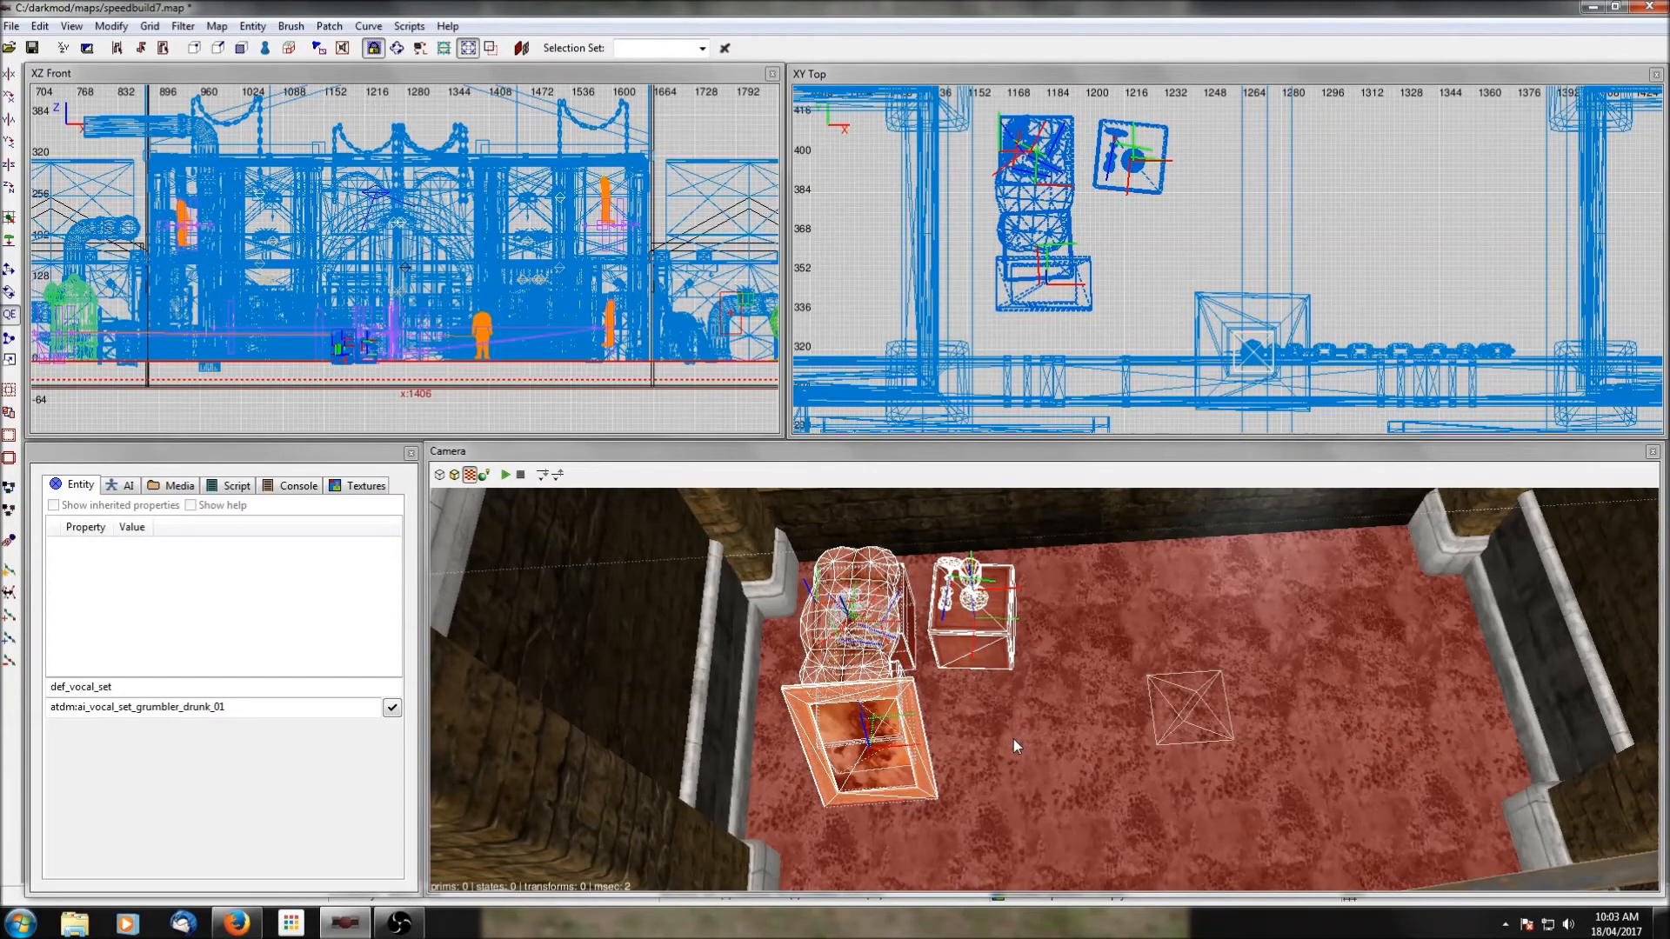
pyautogui.keyDown('shift'); pyautogui.click(675, 634); pyautogui.keyUp('shift')
pyautogui.keyDown('shift'); pyautogui.click(1575, 612); pyautogui.keyUp('shift')
pyautogui.keyDown('shift'); pyautogui.click(1051, 517); pyautogui.keyUp('shift')
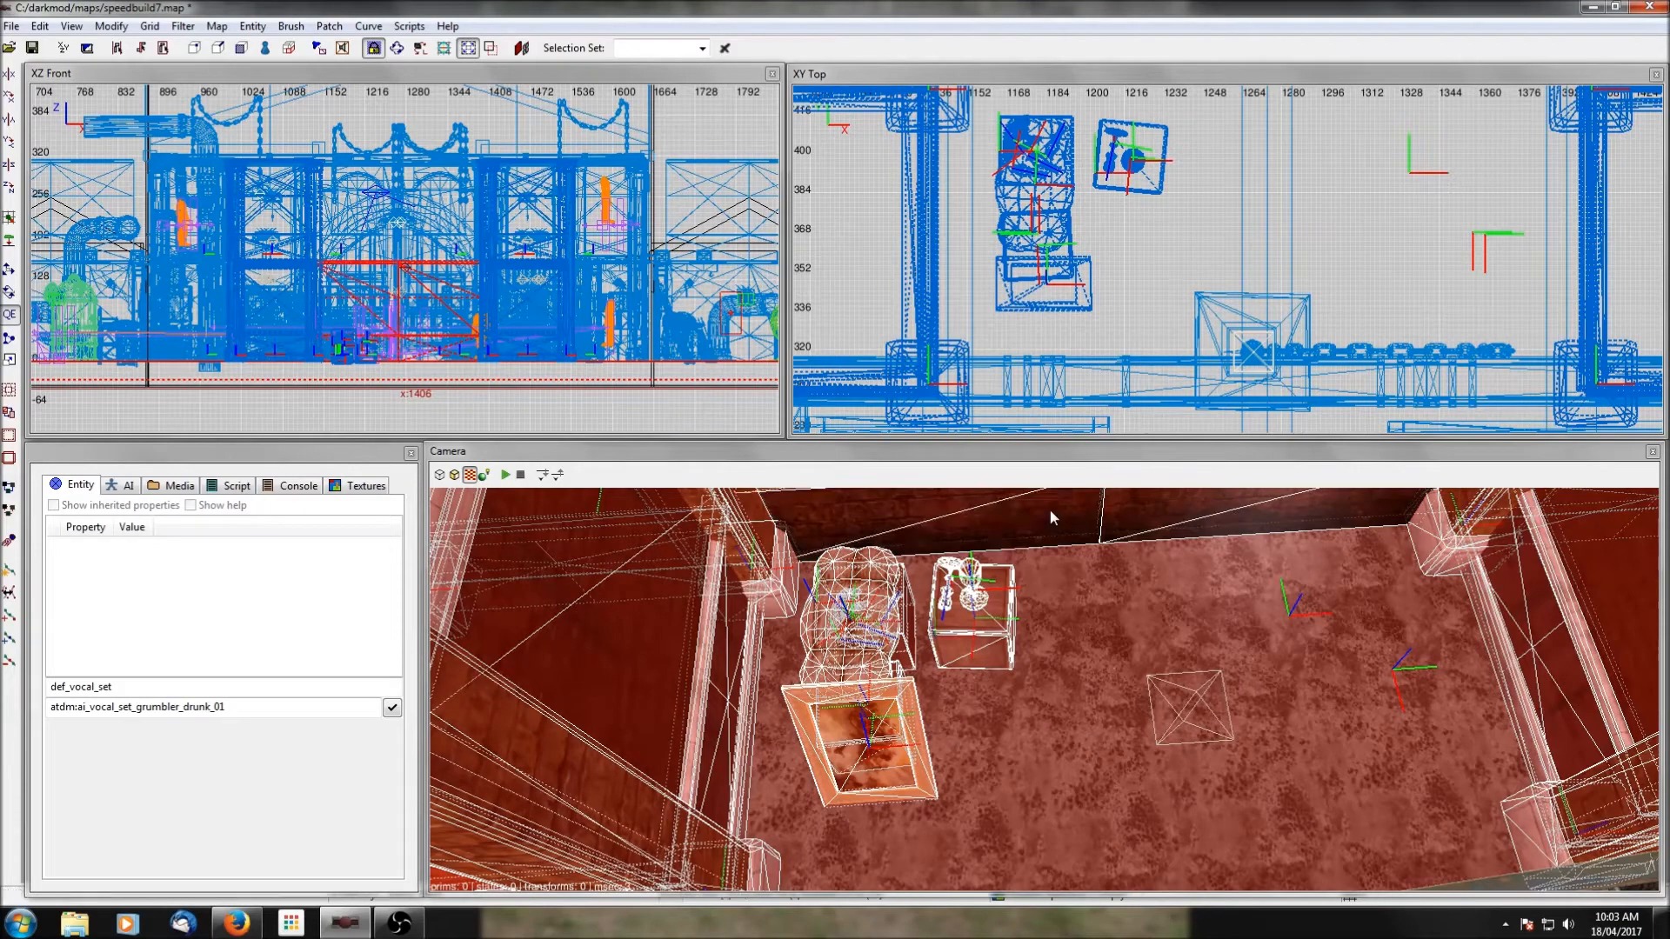
pyautogui.hotkey('shift', 'h')
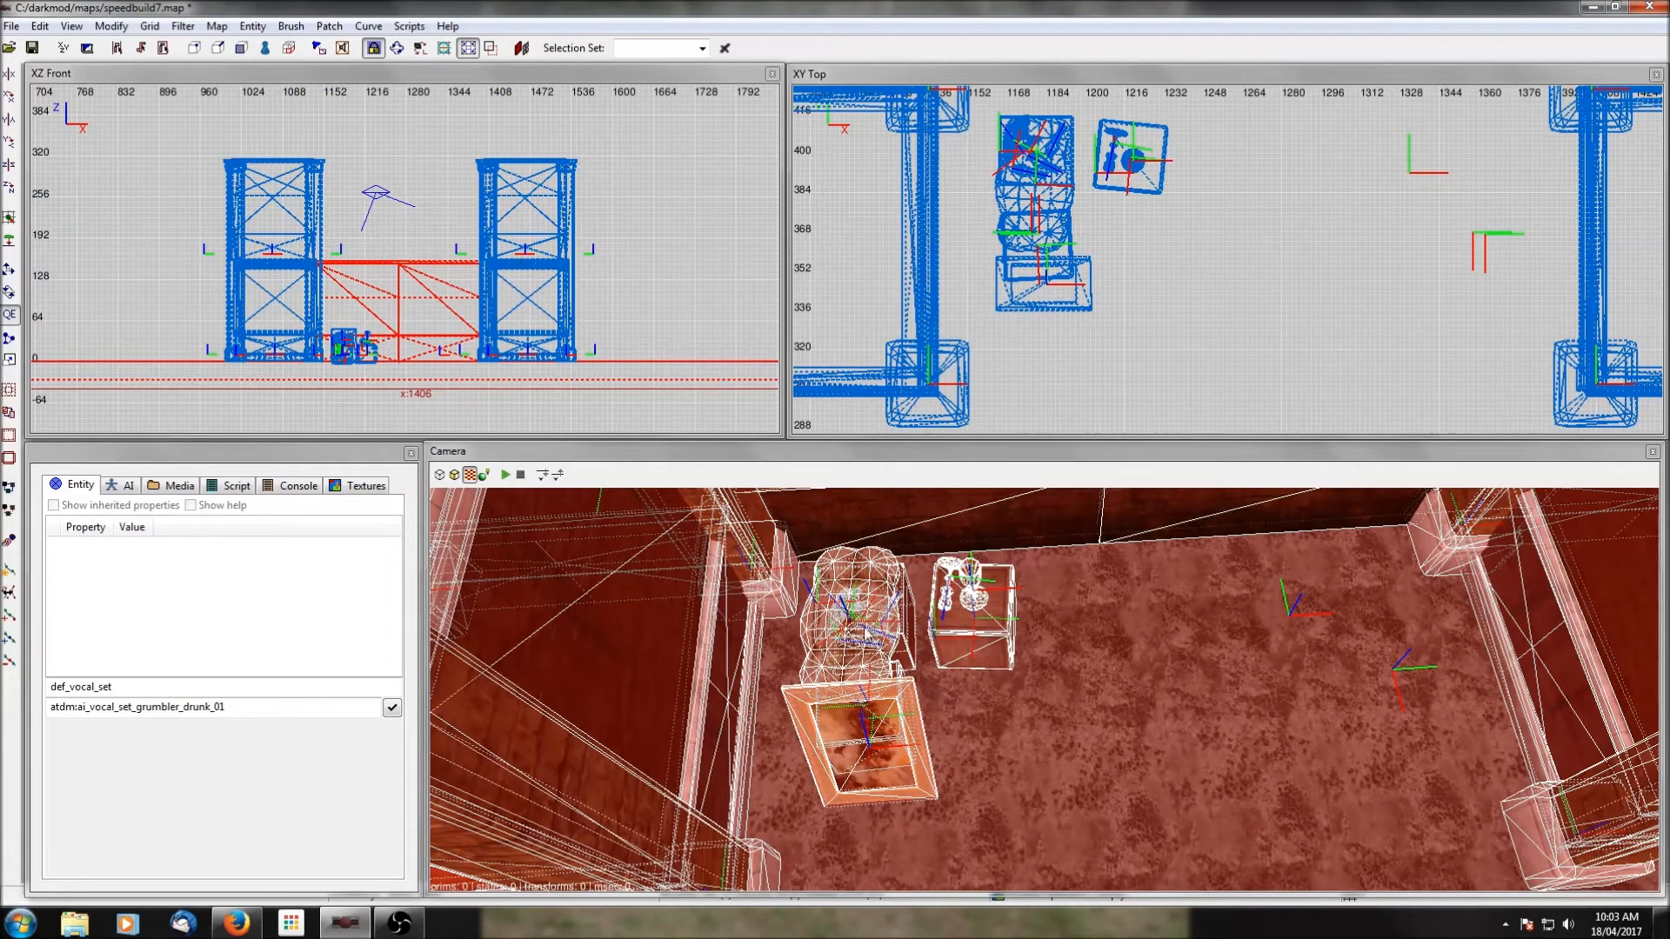
# Fine-tune the attic loot prefab's height so its crates rest on the bay's floor.
pyautogui.press('Escape')
pyautogui.keyDown('shift'); pyautogui.click(853, 645); pyautogui.keyUp('shift')
pyautogui.scroll(6, 447, 368)
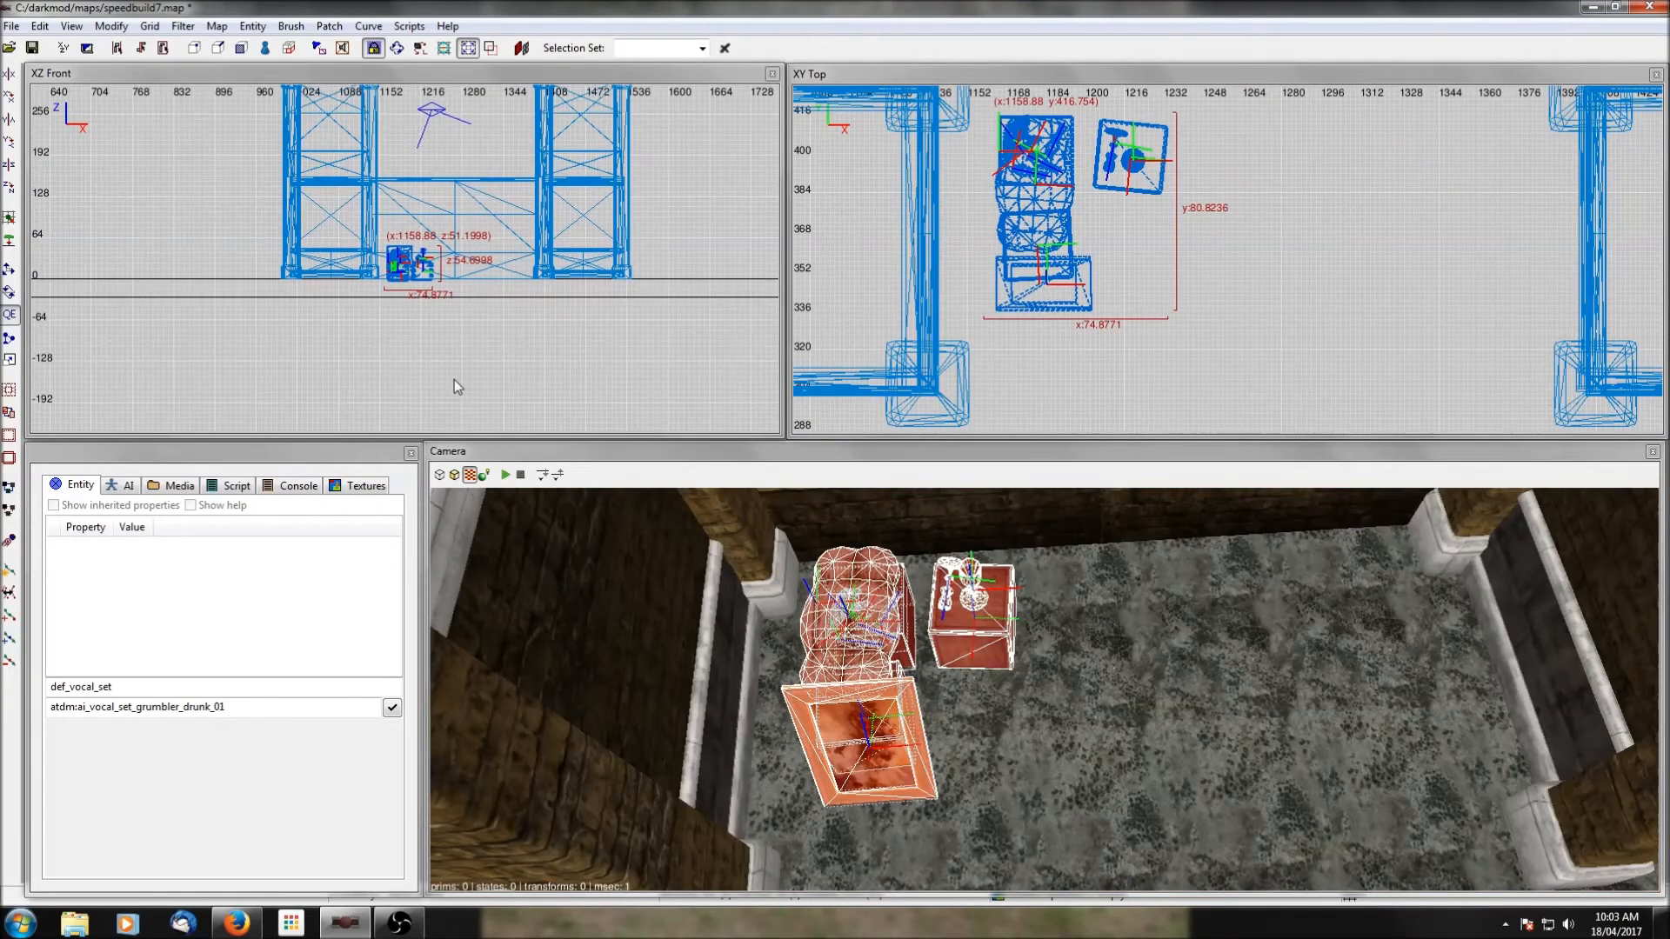
pyautogui.moveTo(420, 376); pyautogui.dragTo(422, 364)
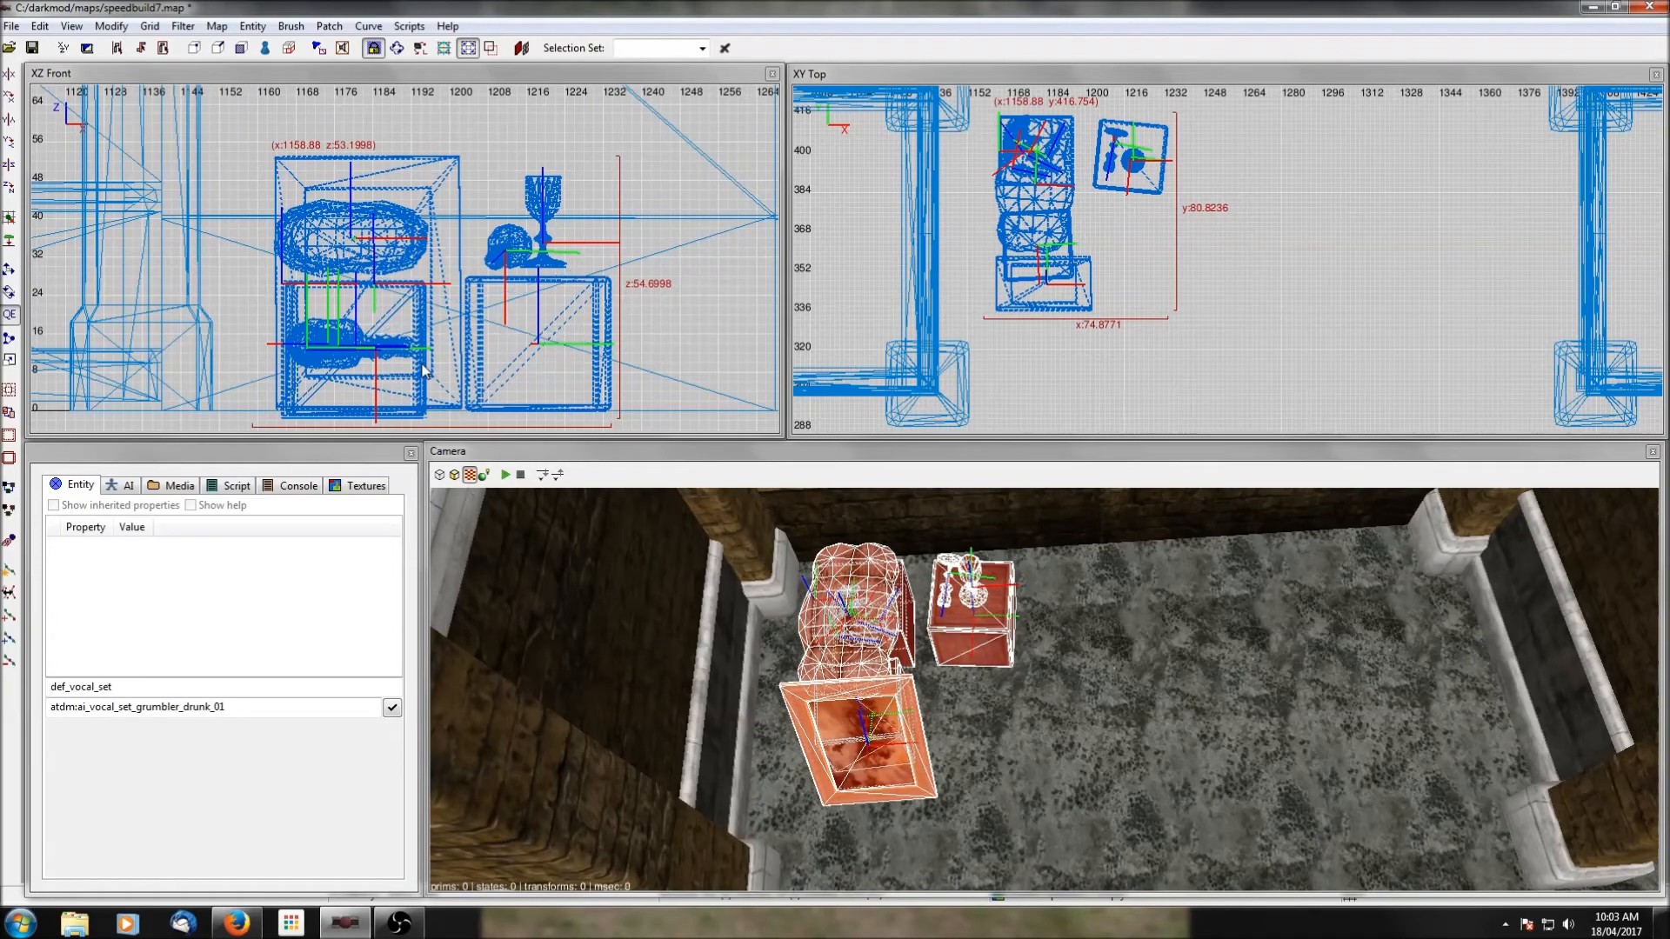
pyautogui.press('Escape')
pyautogui.rightClick(955, 666)
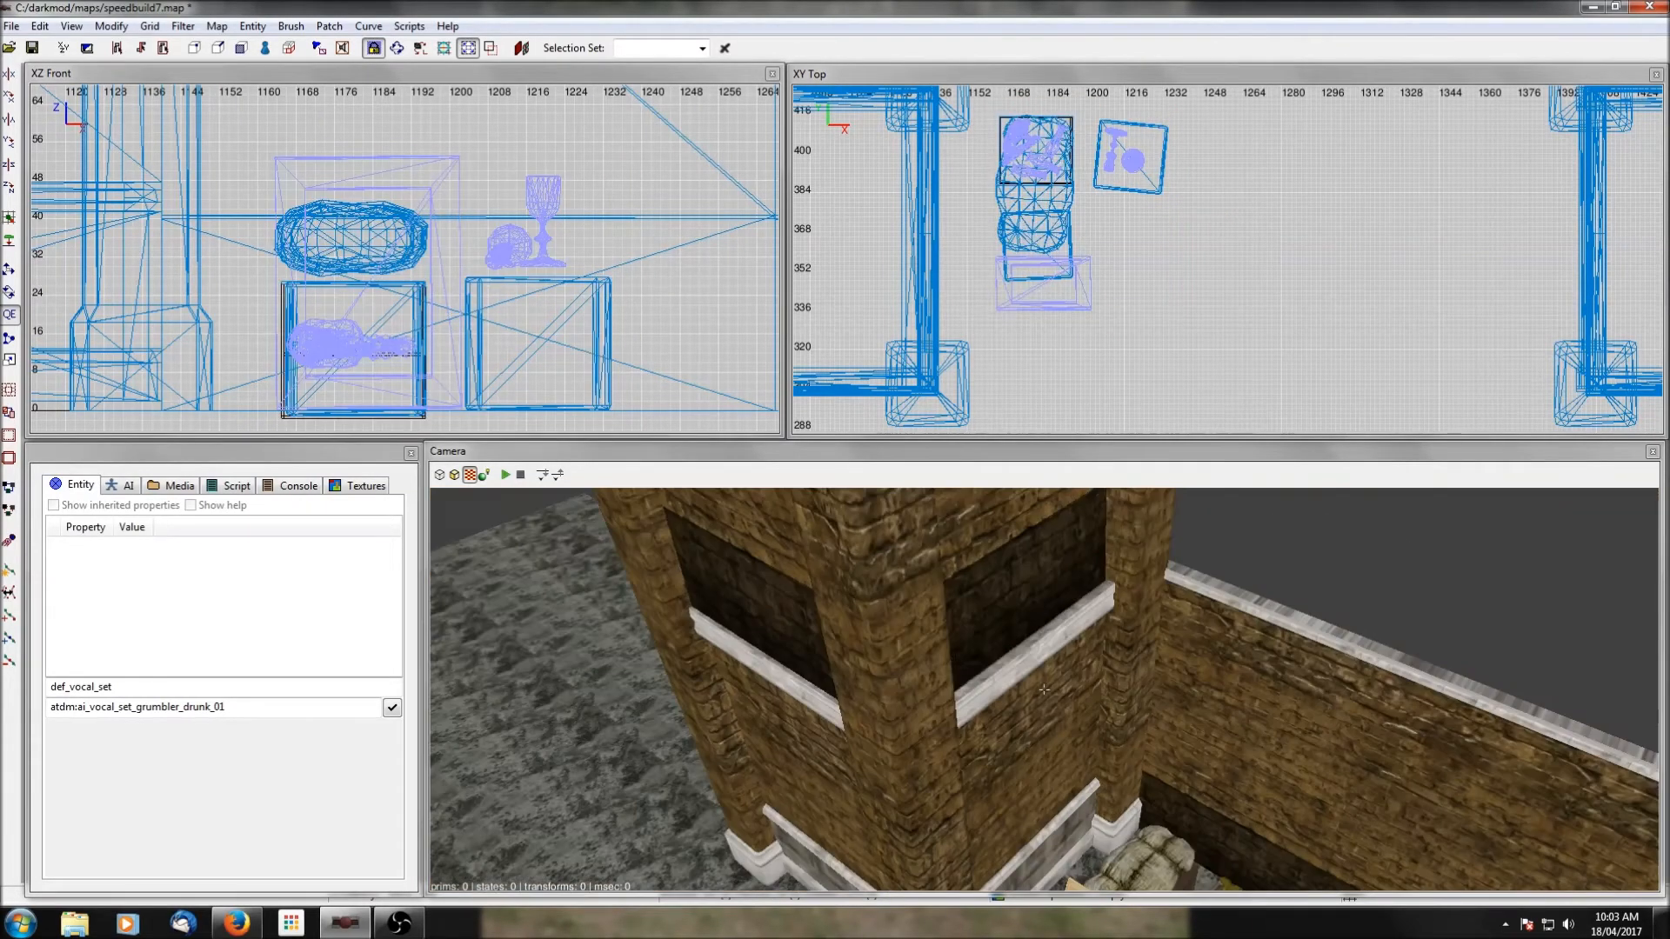
pyautogui.keyDown('shift'); pyautogui.click(919, 637); pyautogui.keyUp('shift')
pyautogui.scroll(3, 485, 341)
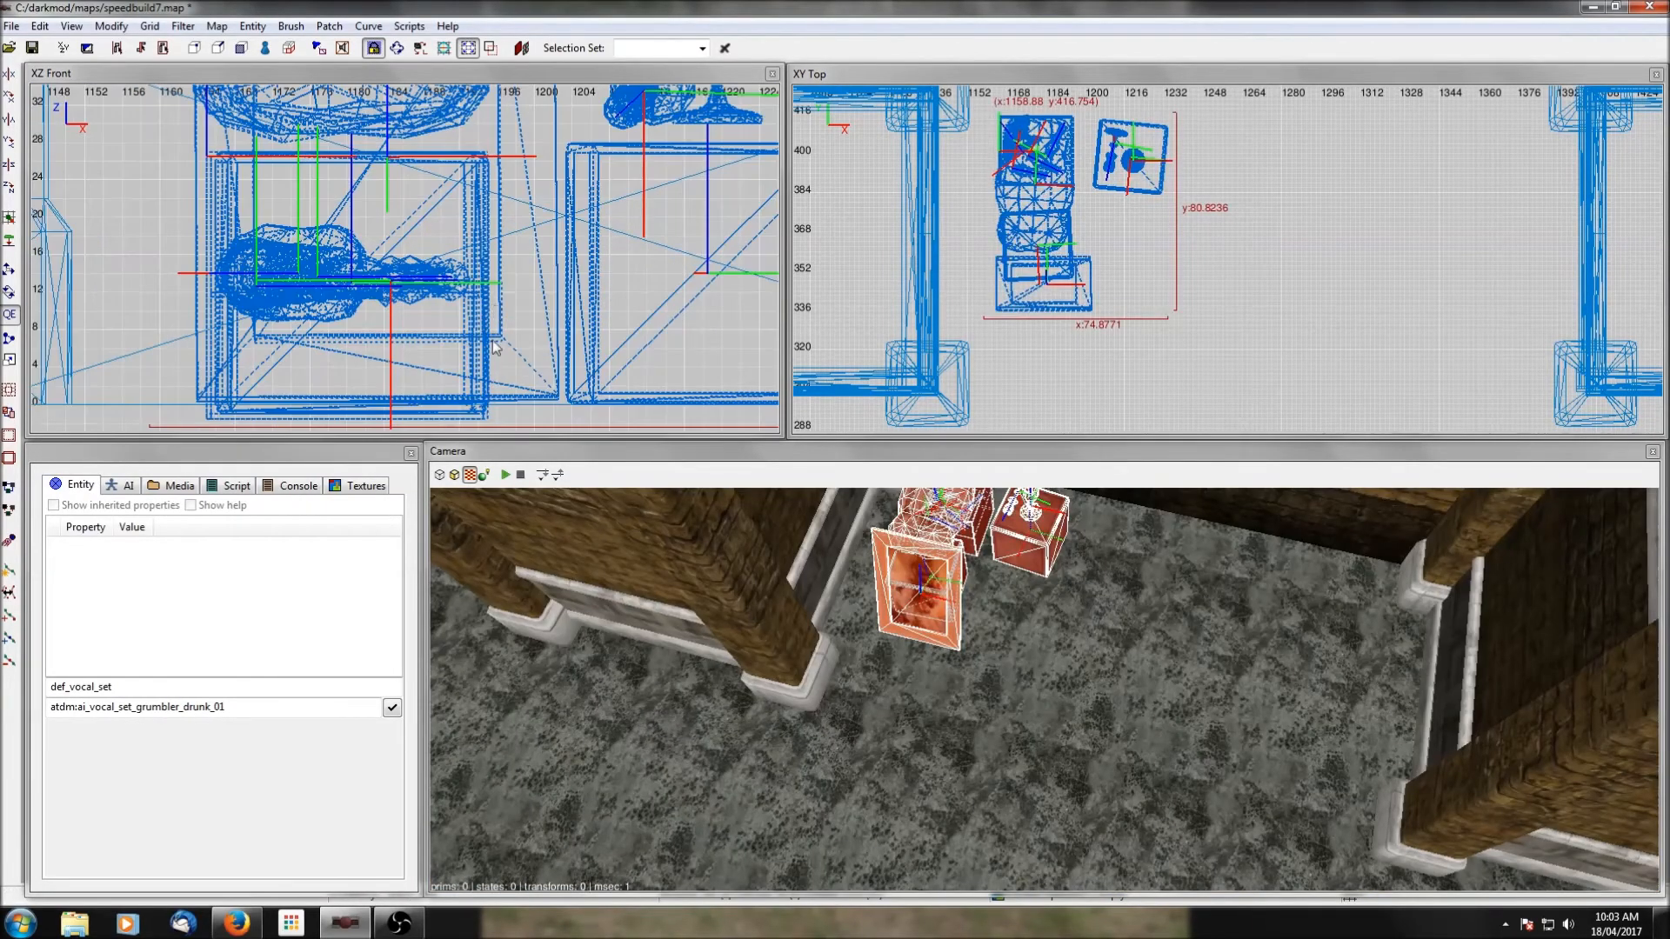
pyautogui.moveTo(486, 340); pyautogui.dragTo(486, 351)
pyautogui.press('Escape')
# Insert the attic_contraband.pfb prefab from the containers folder into the bay beside the attic loot.
pyautogui.rightClick(739, 672)
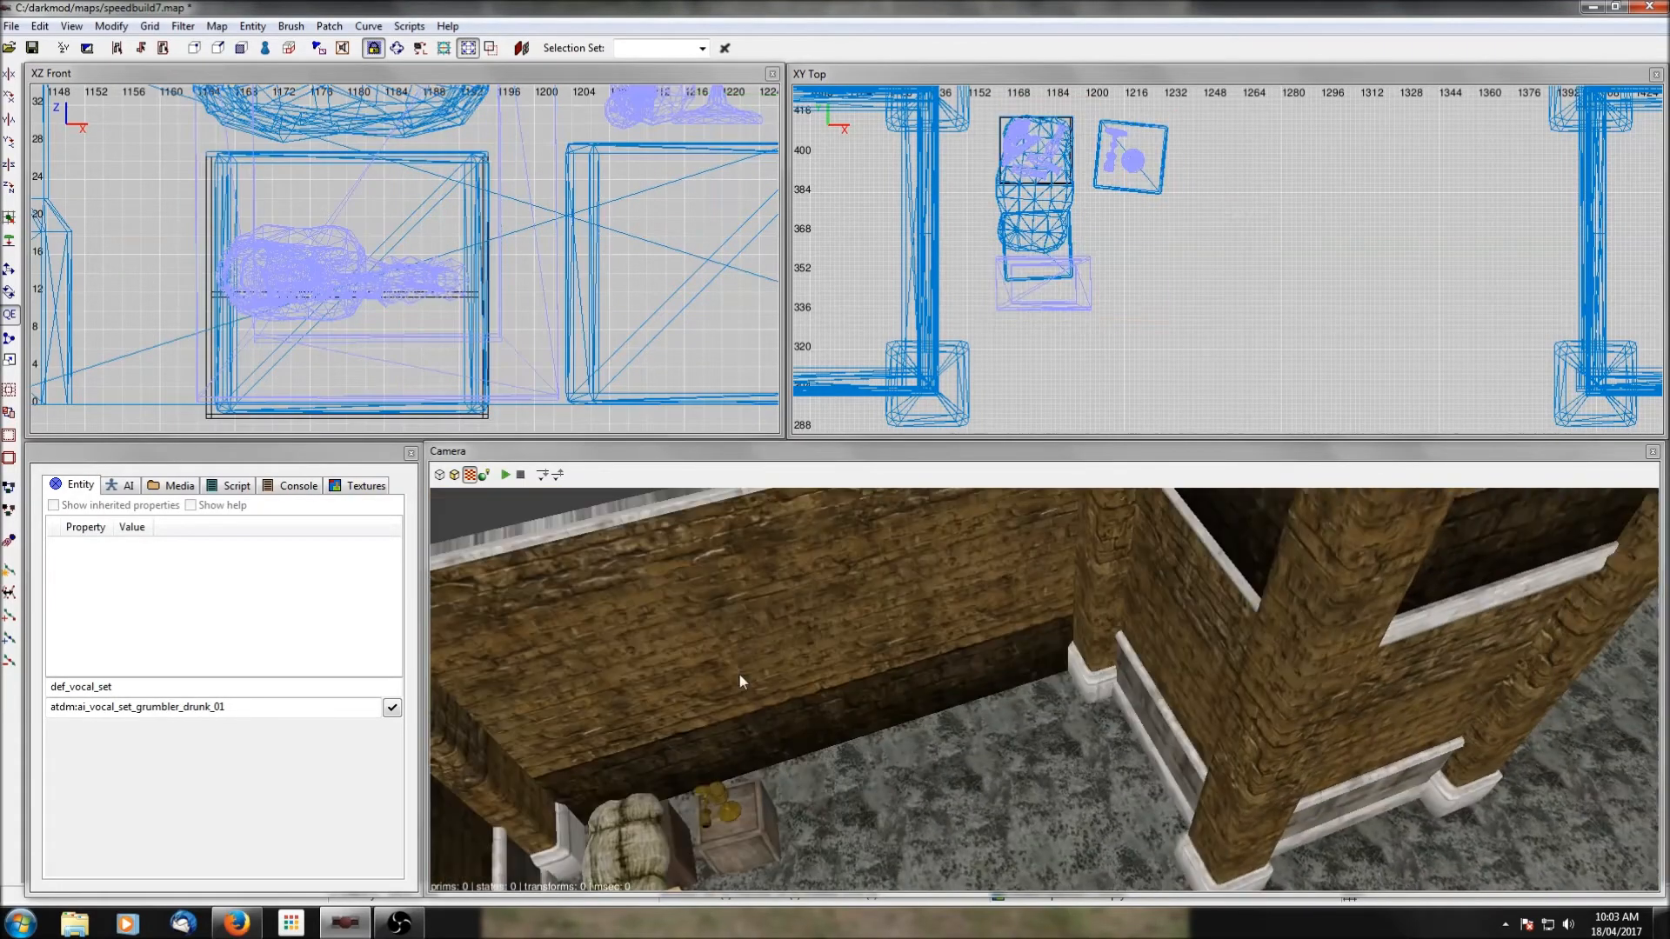
pyautogui.scroll(3, 740, 675)
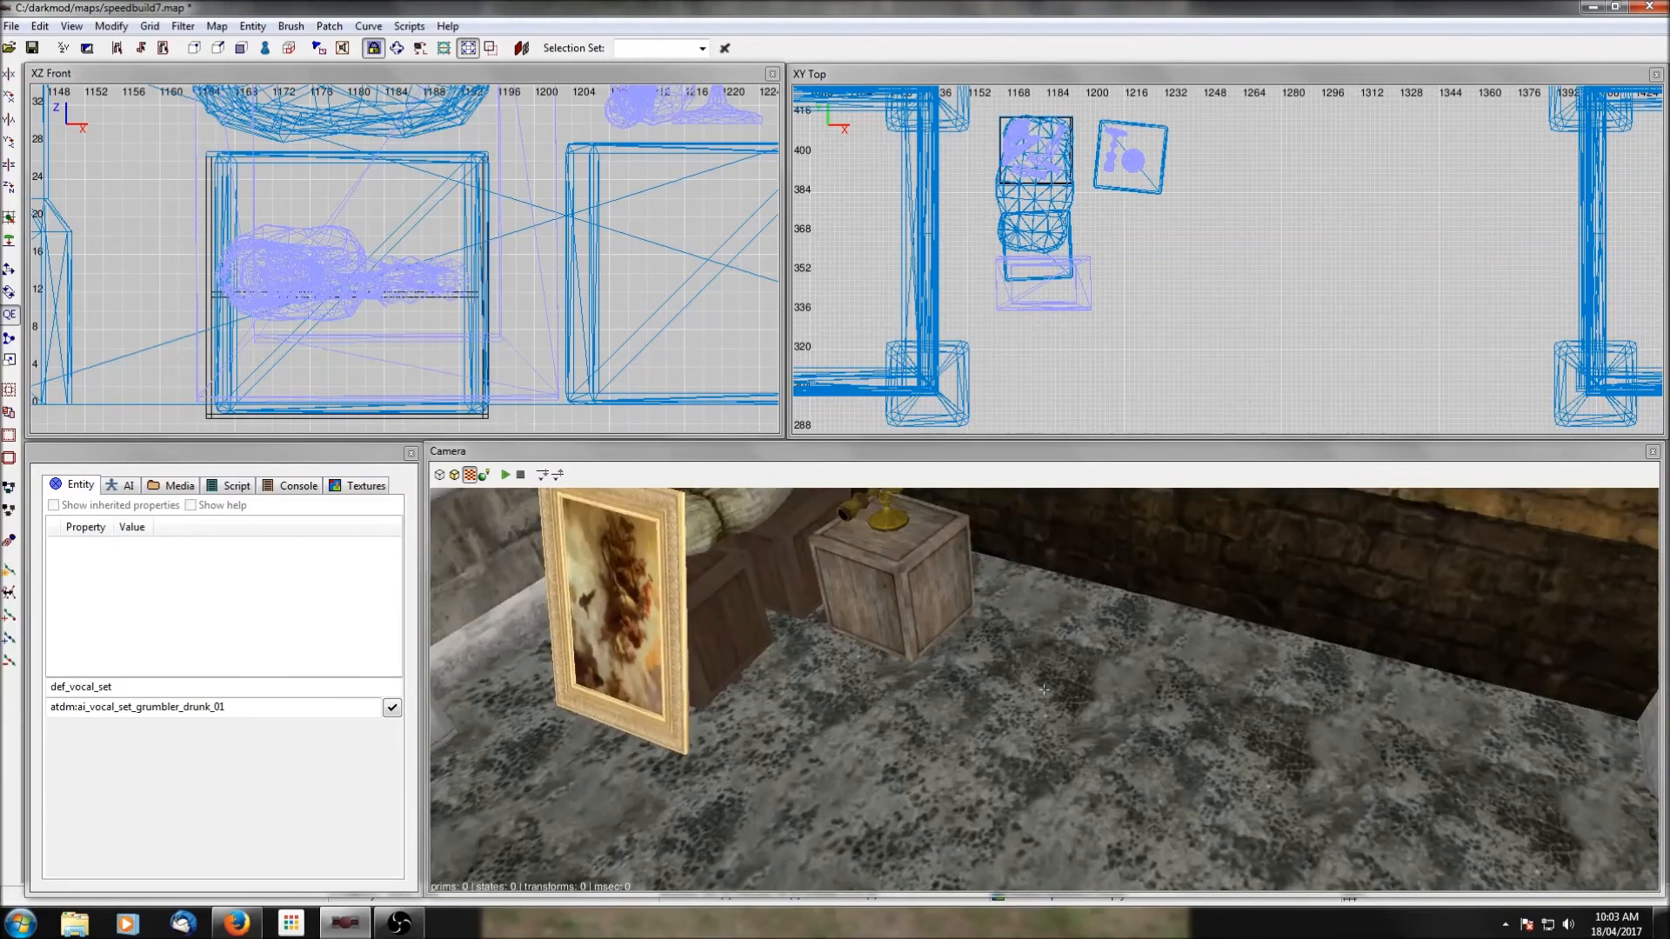
pyautogui.rightClick(739, 675)
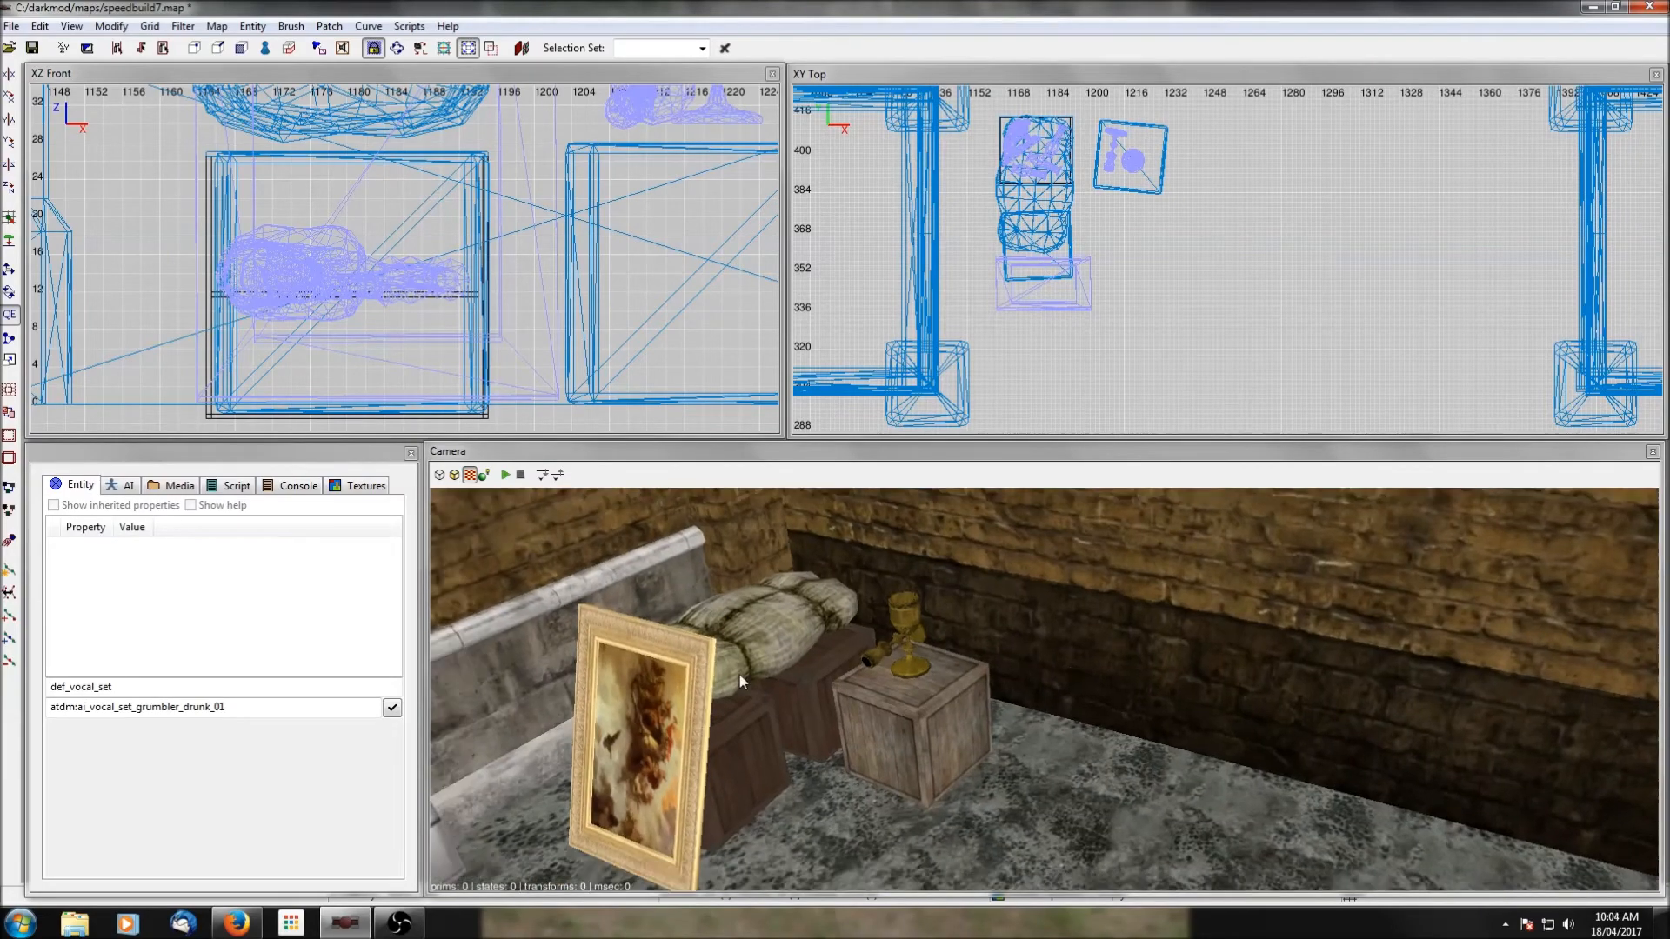
pyautogui.rightClick(890, 747)
pyautogui.scroll(-3, 1129, 289)
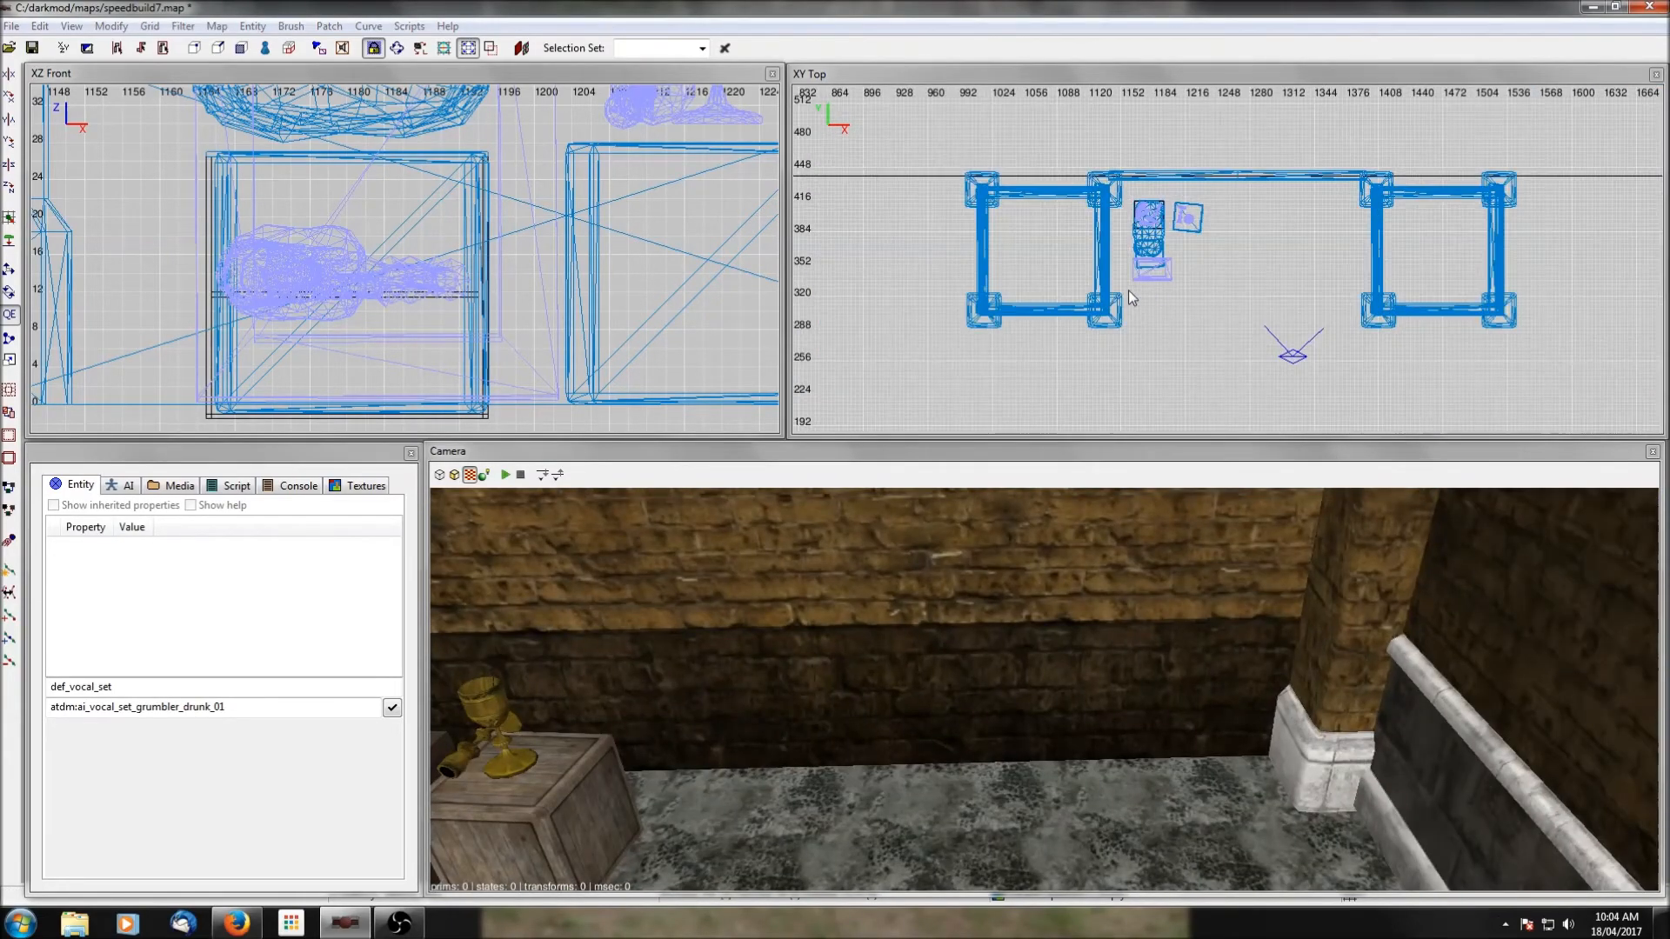
pyautogui.scroll(1, 1162, 218)
pyautogui.rightClick(1166, 217)
pyautogui.click(1222, 307)
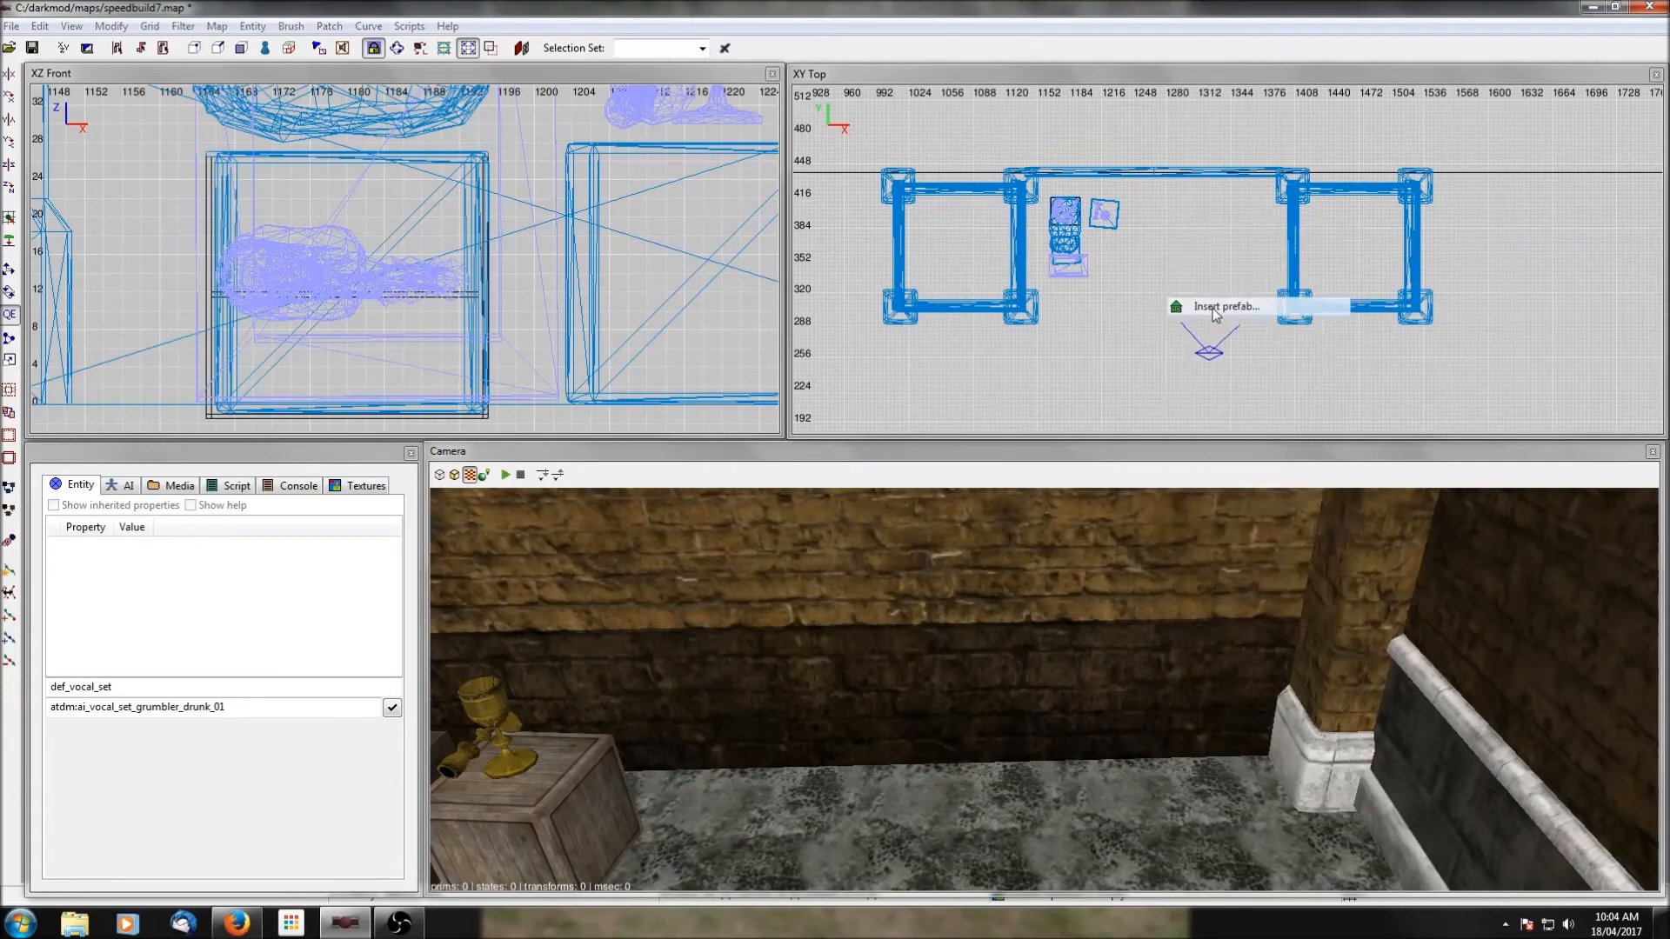
pyautogui.click(272, 326)
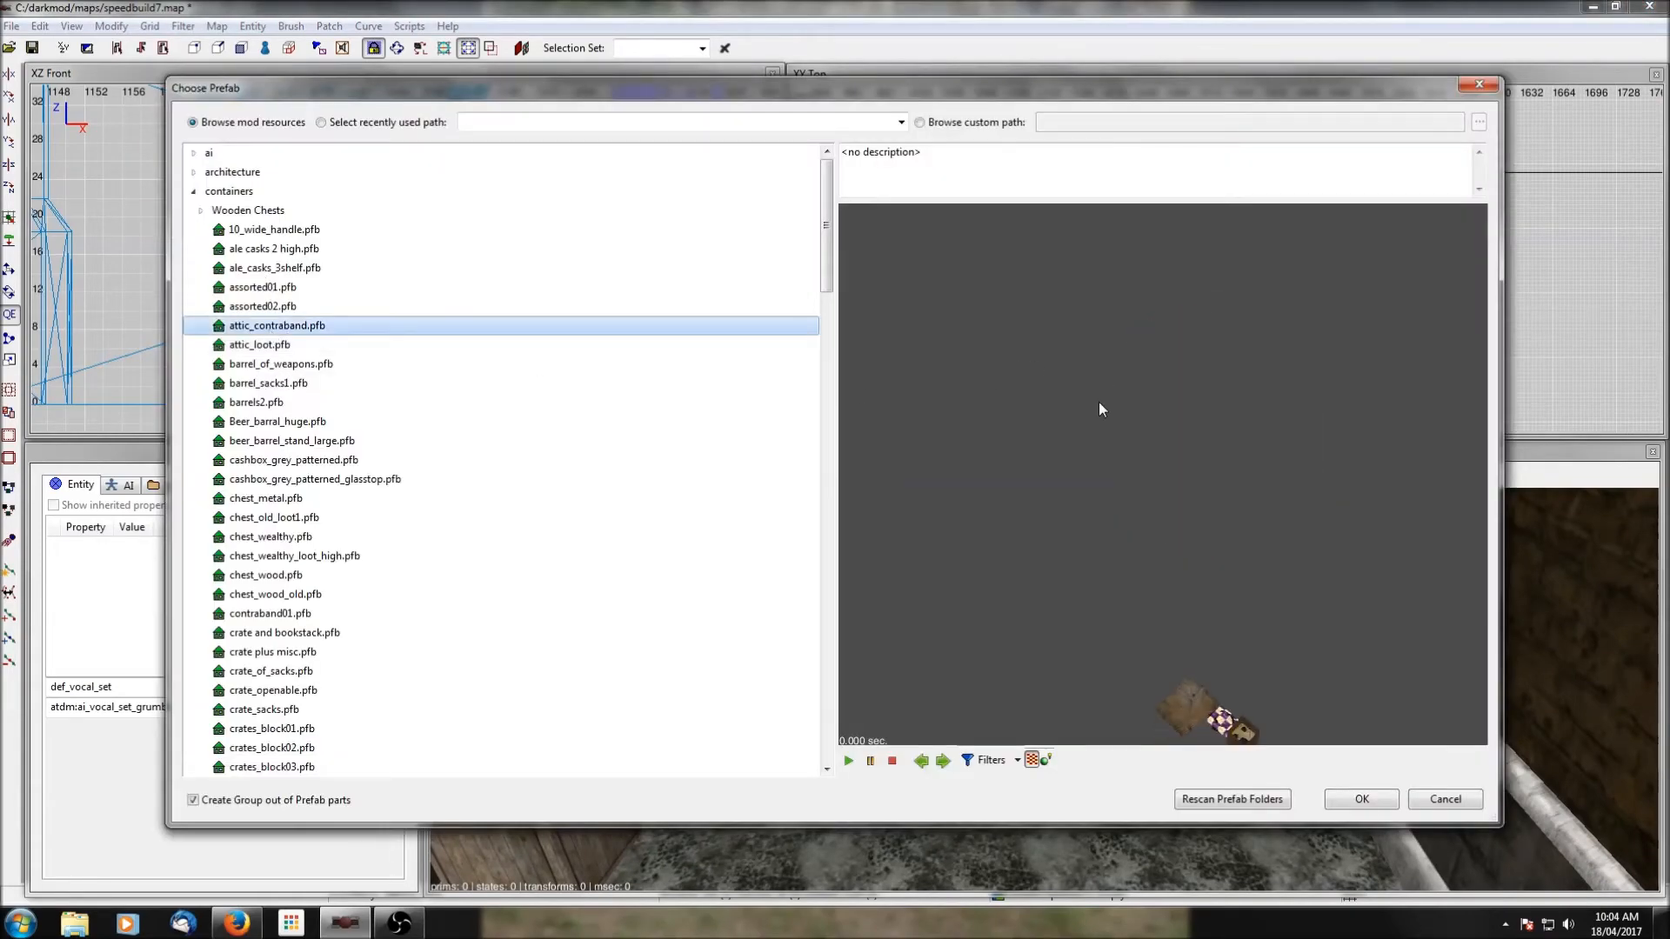
pyautogui.click(1361, 799)
# Rotate the contraband prefab, shift it along the bay's back wall and lower it onto the floor.
pyautogui.moveTo(1054, 237); pyautogui.dragTo(1165, 211)
pyautogui.click(13, 186)
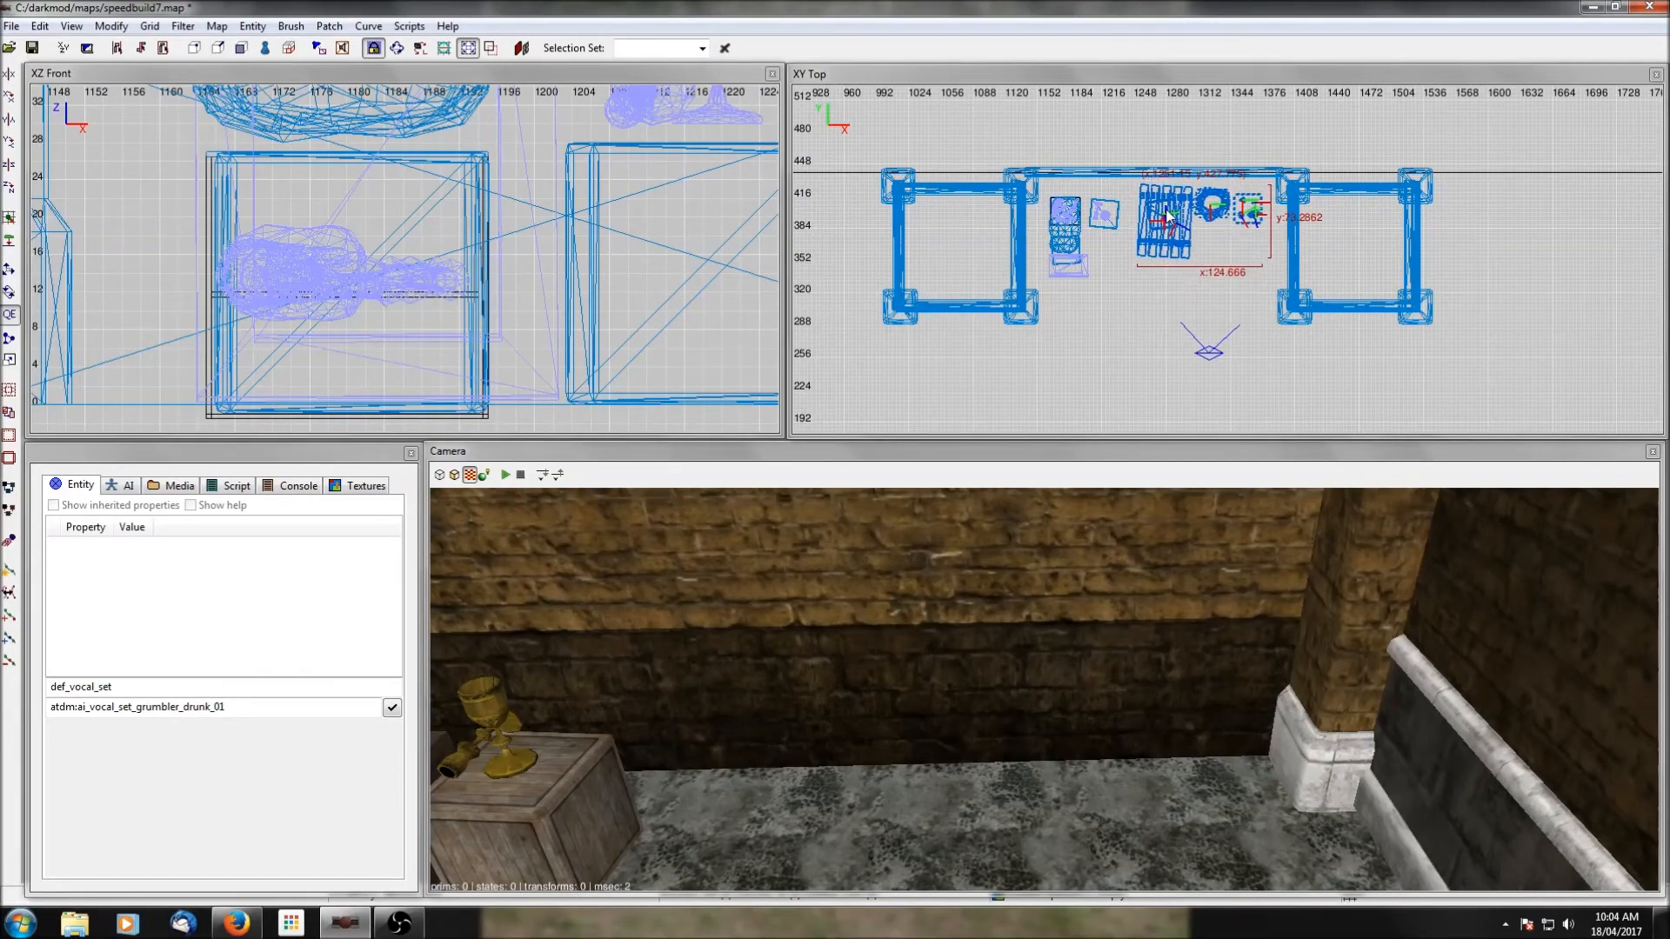
pyautogui.scroll(-10, 613, 215)
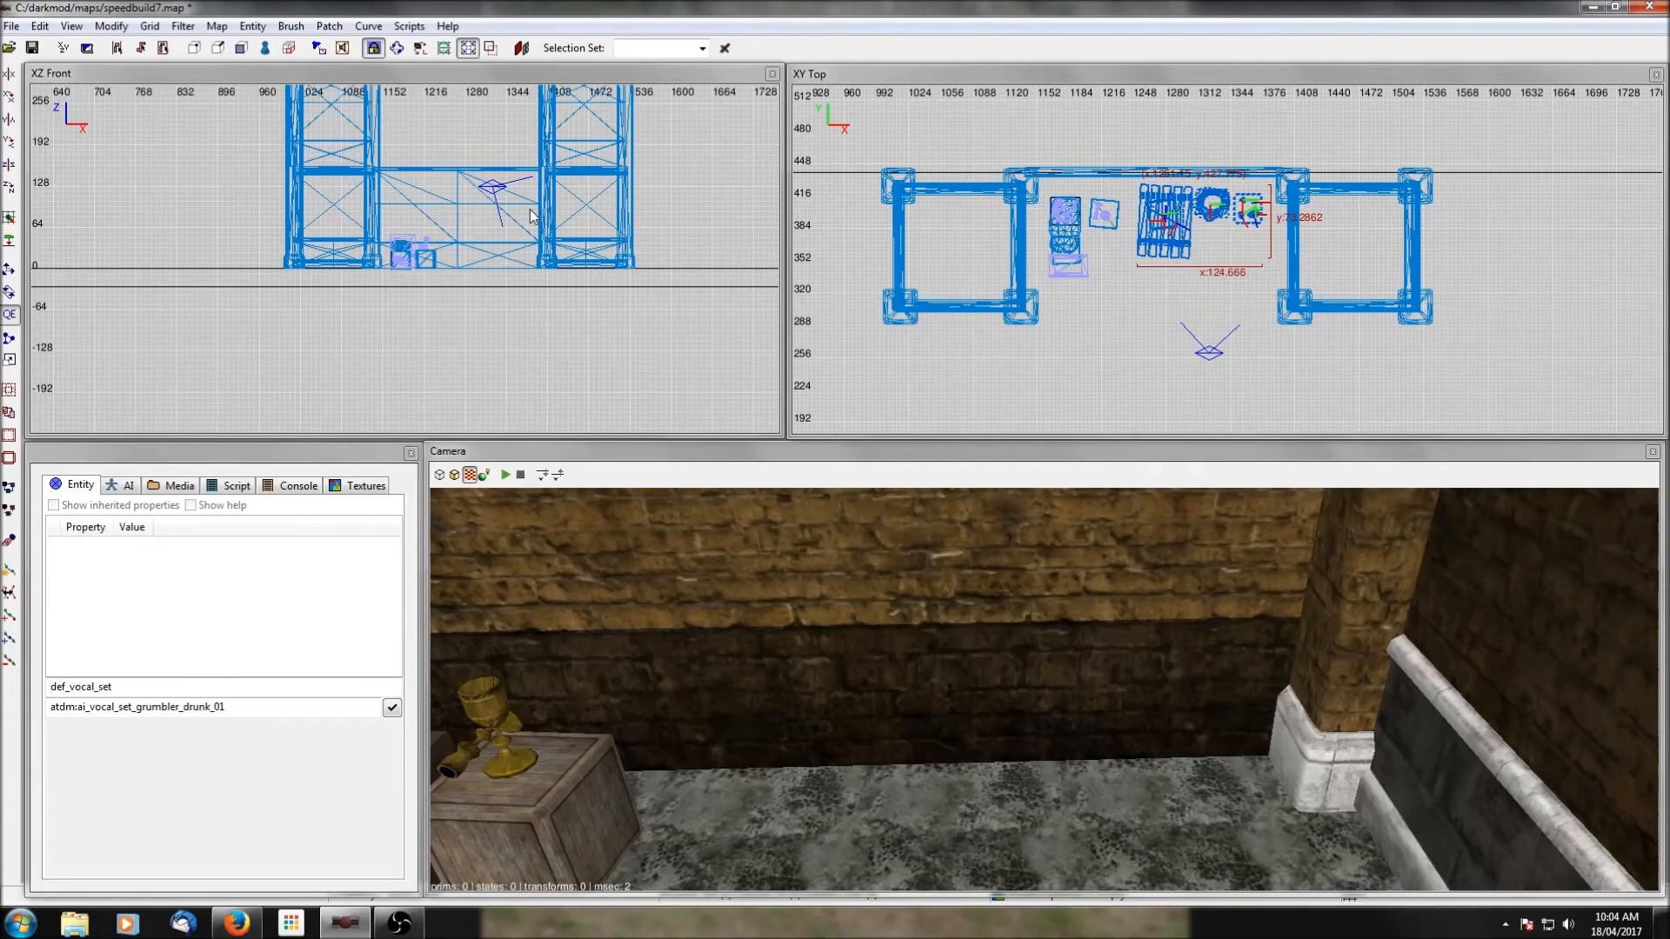
pyautogui.scroll(-2, 533, 216)
pyautogui.moveTo(451, 402); pyautogui.dragTo(448, 227)
pyautogui.scroll(5, 462, 265)
pyautogui.scroll(2, 458, 259)
pyautogui.moveTo(458, 259); pyautogui.dragTo(276, 371, button='right')
pyautogui.scroll(2, 458, 259)
pyautogui.moveTo(469, 213); pyautogui.dragTo(456, 260)
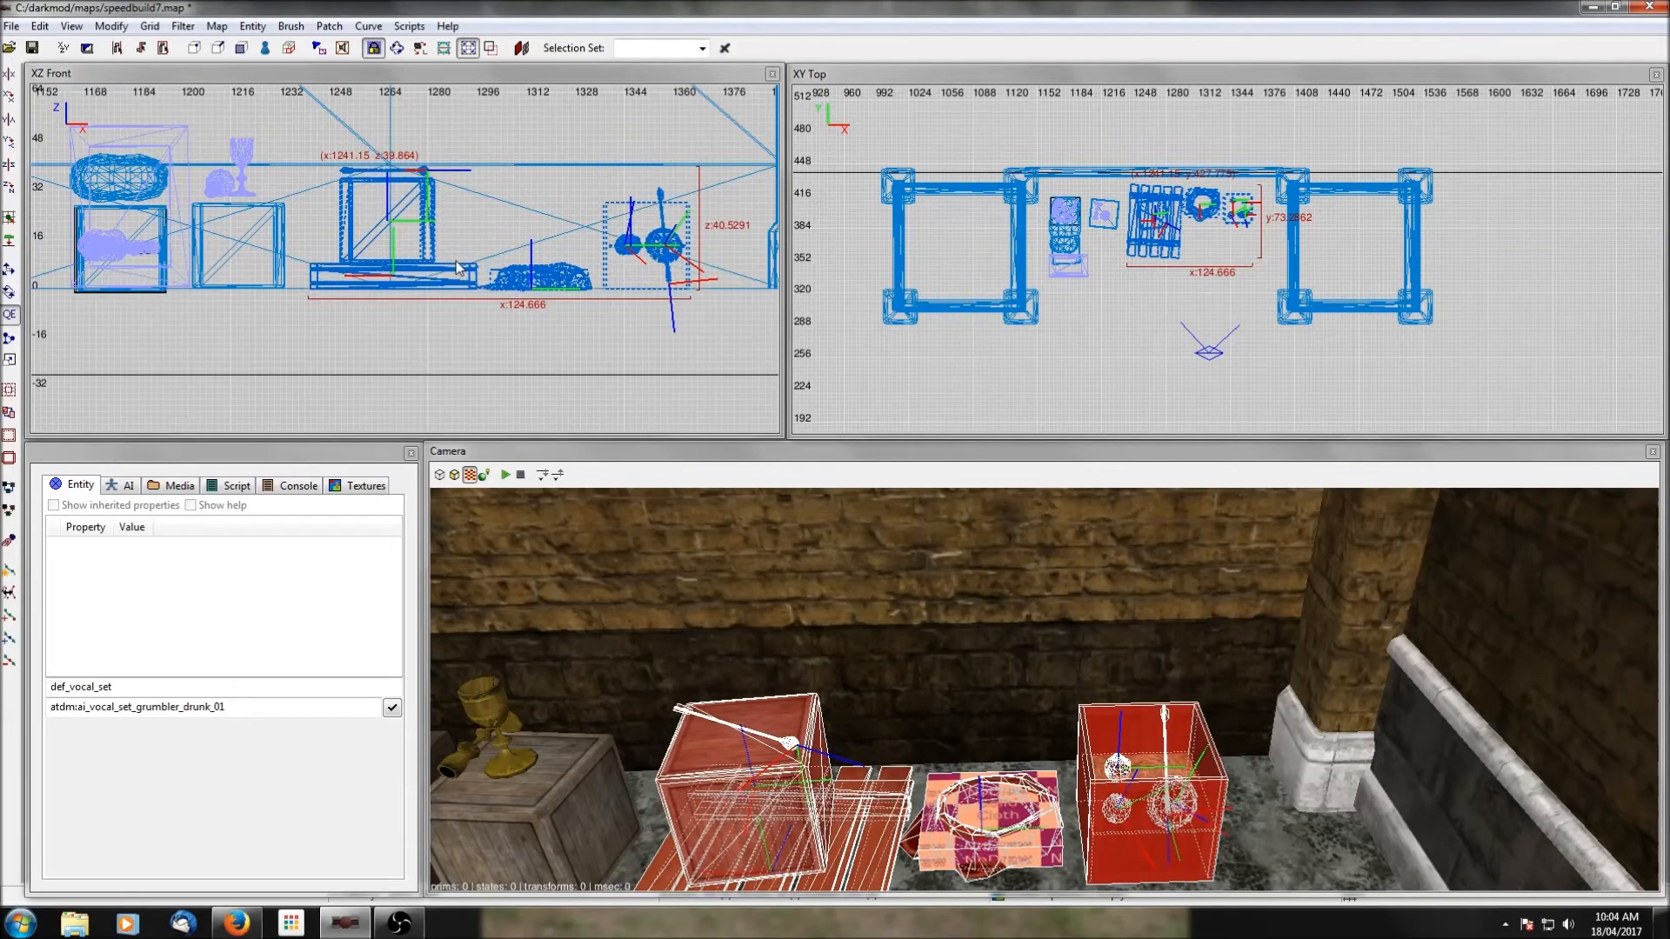
pyautogui.press('Escape')
# Insert the chest_old_loot1.pfb prefab from the containers folder near the bay's east wall.
pyautogui.rightClick(1248, 698)
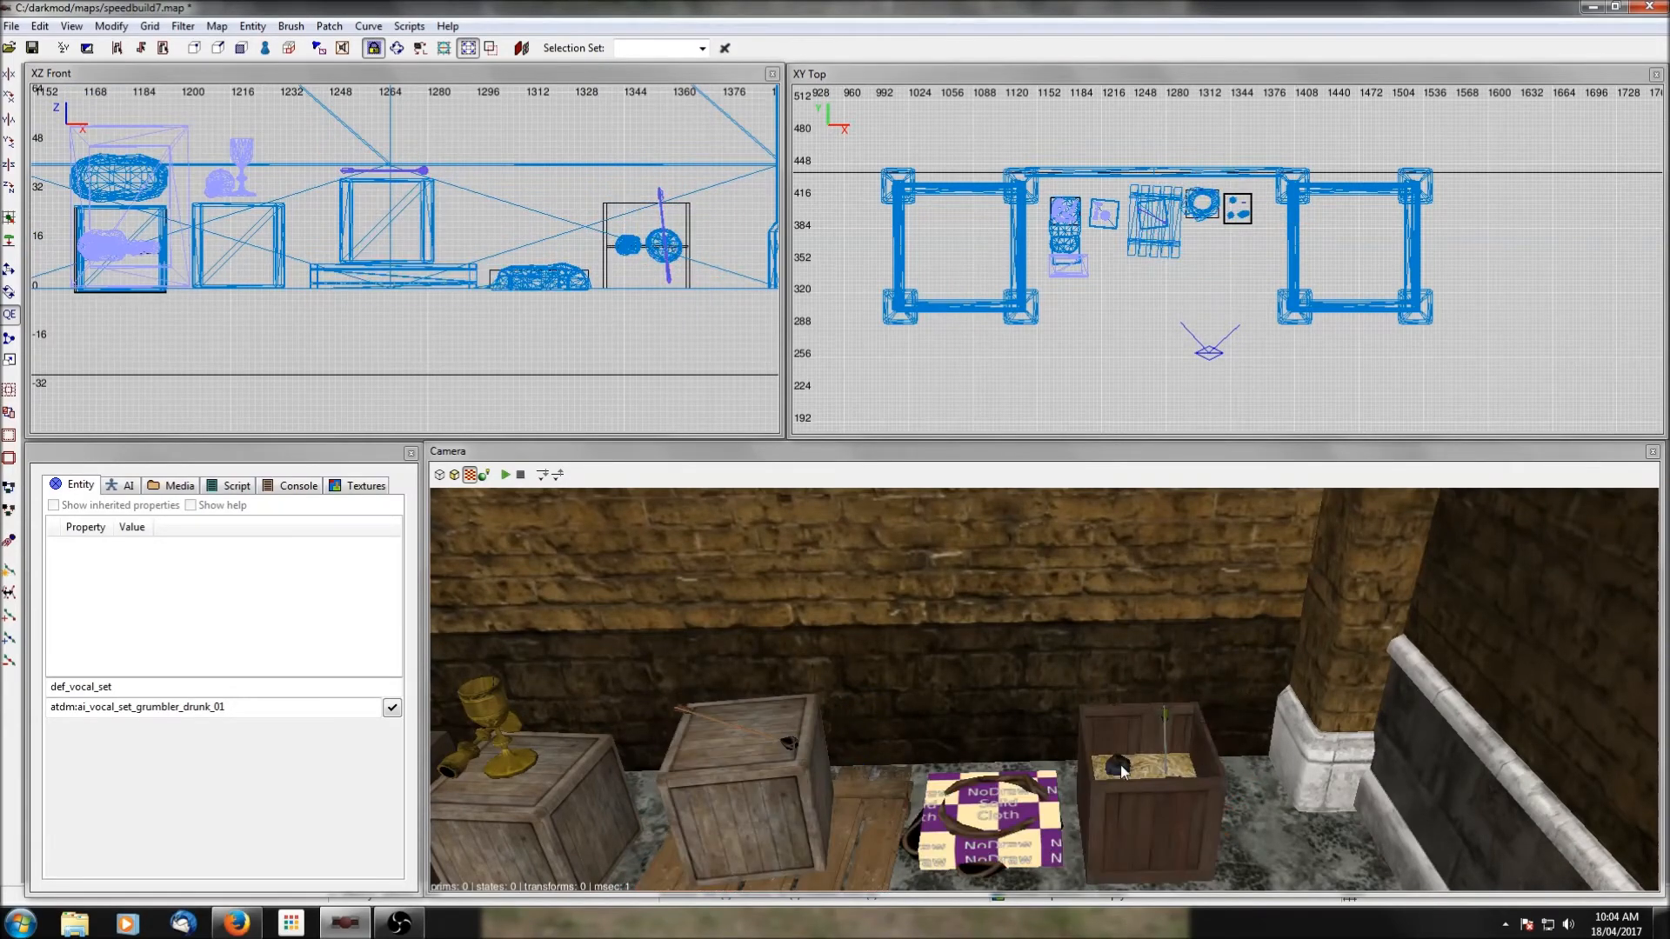
pyautogui.rightClick(1139, 780)
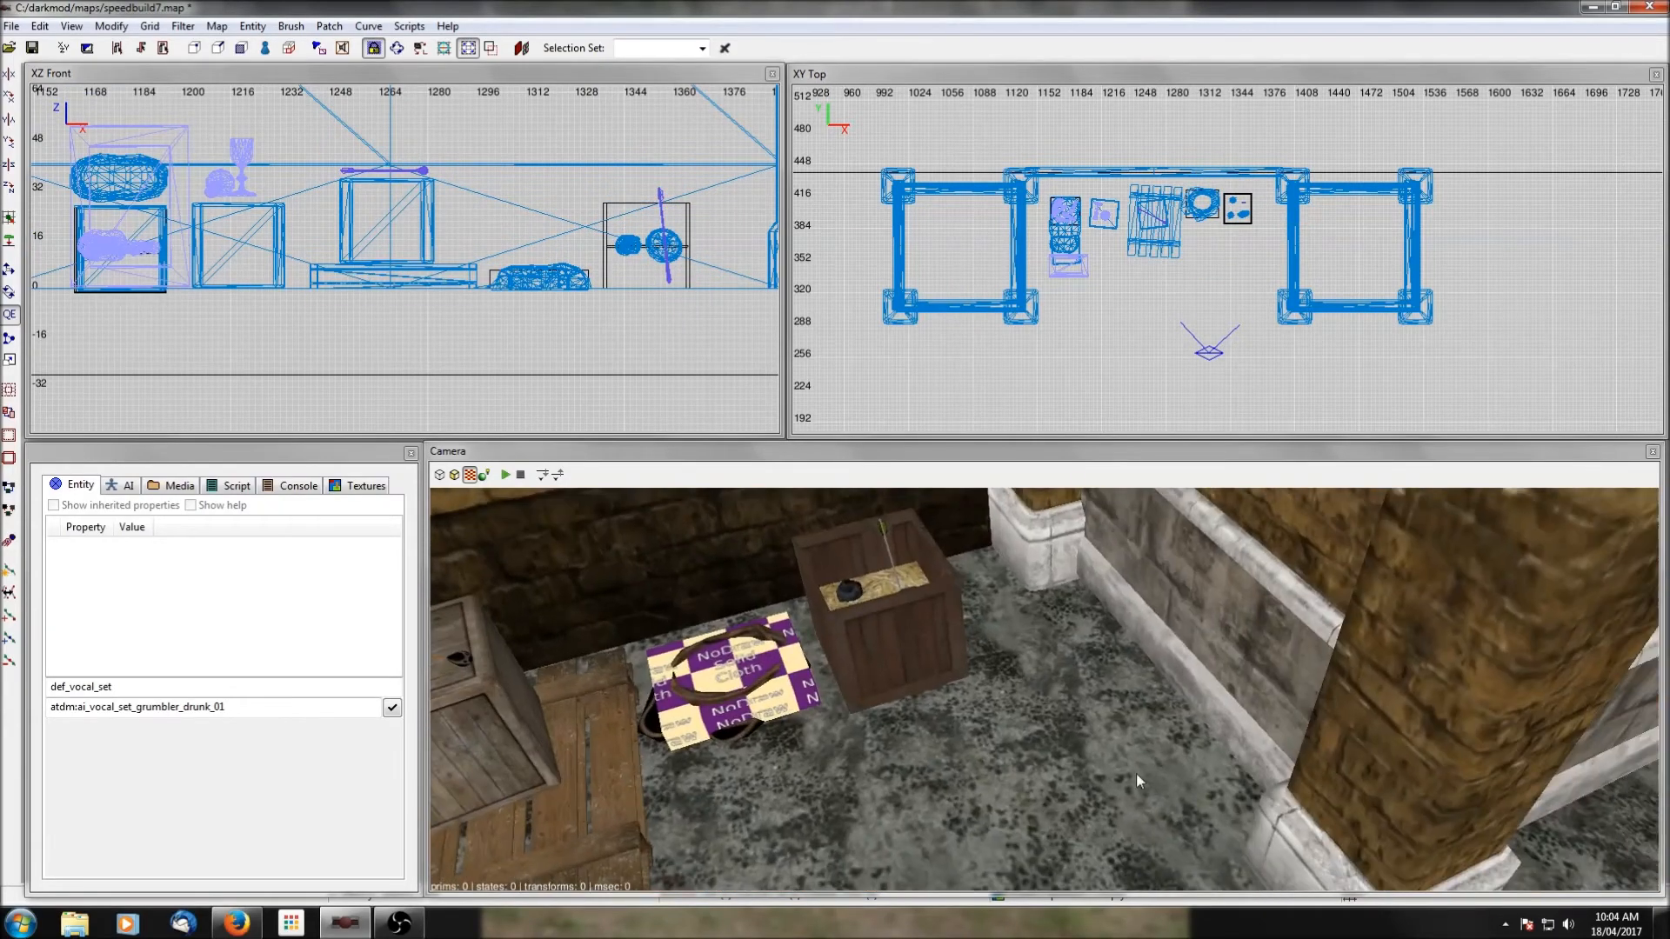
pyautogui.rightClick(1249, 261)
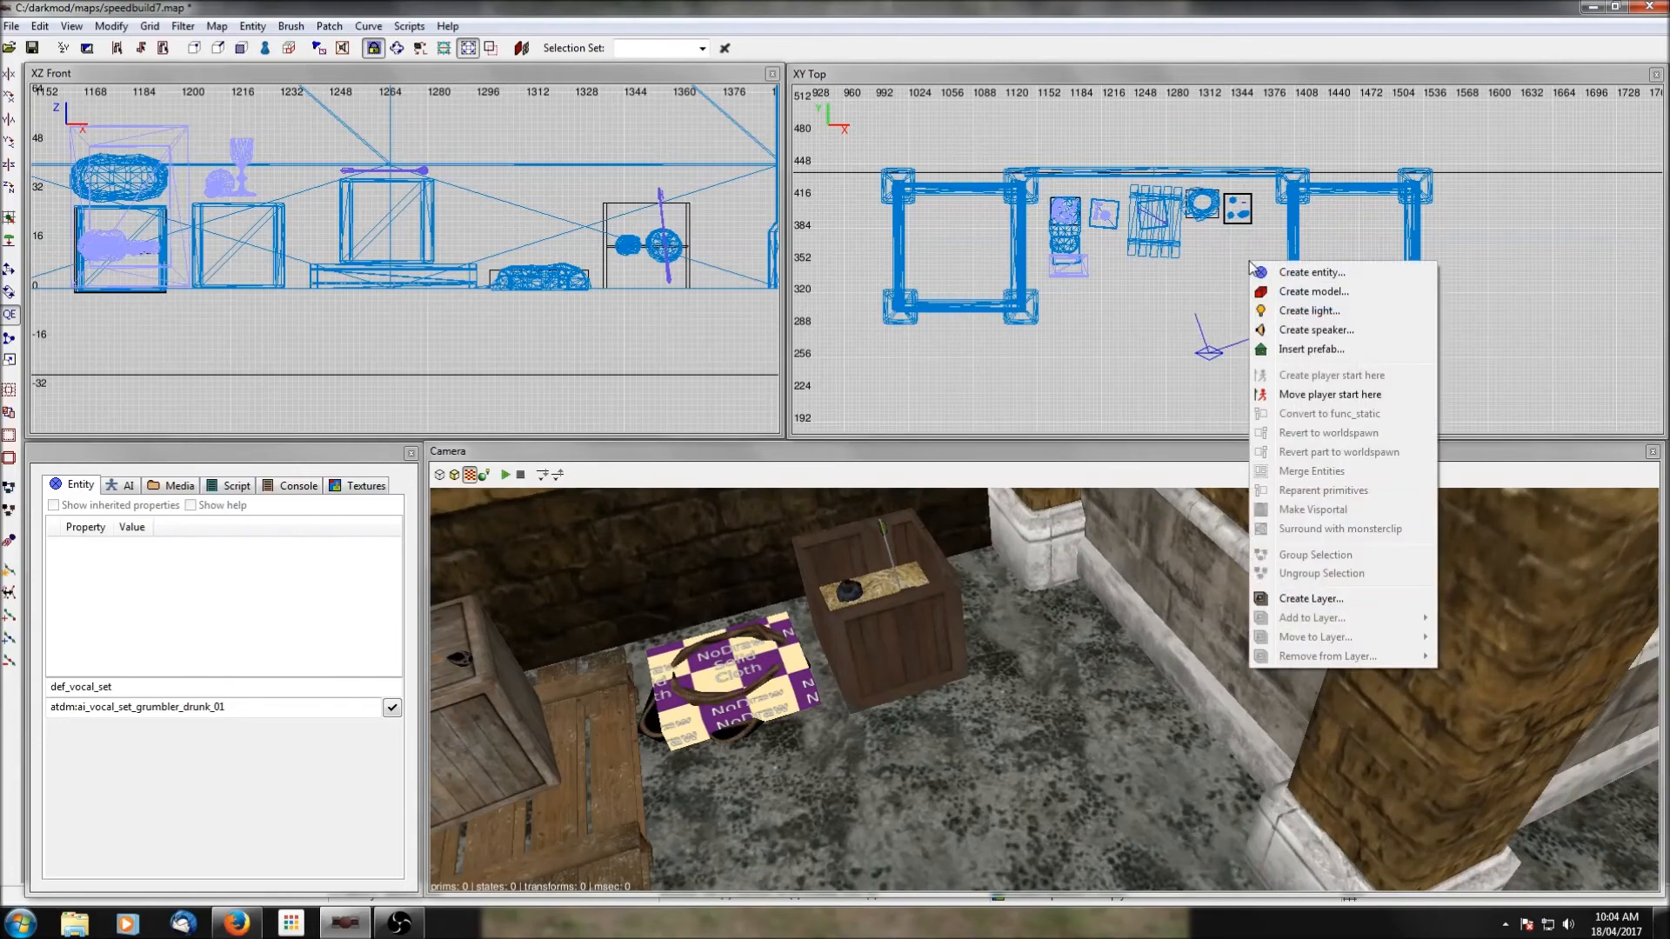
pyautogui.click(1293, 350)
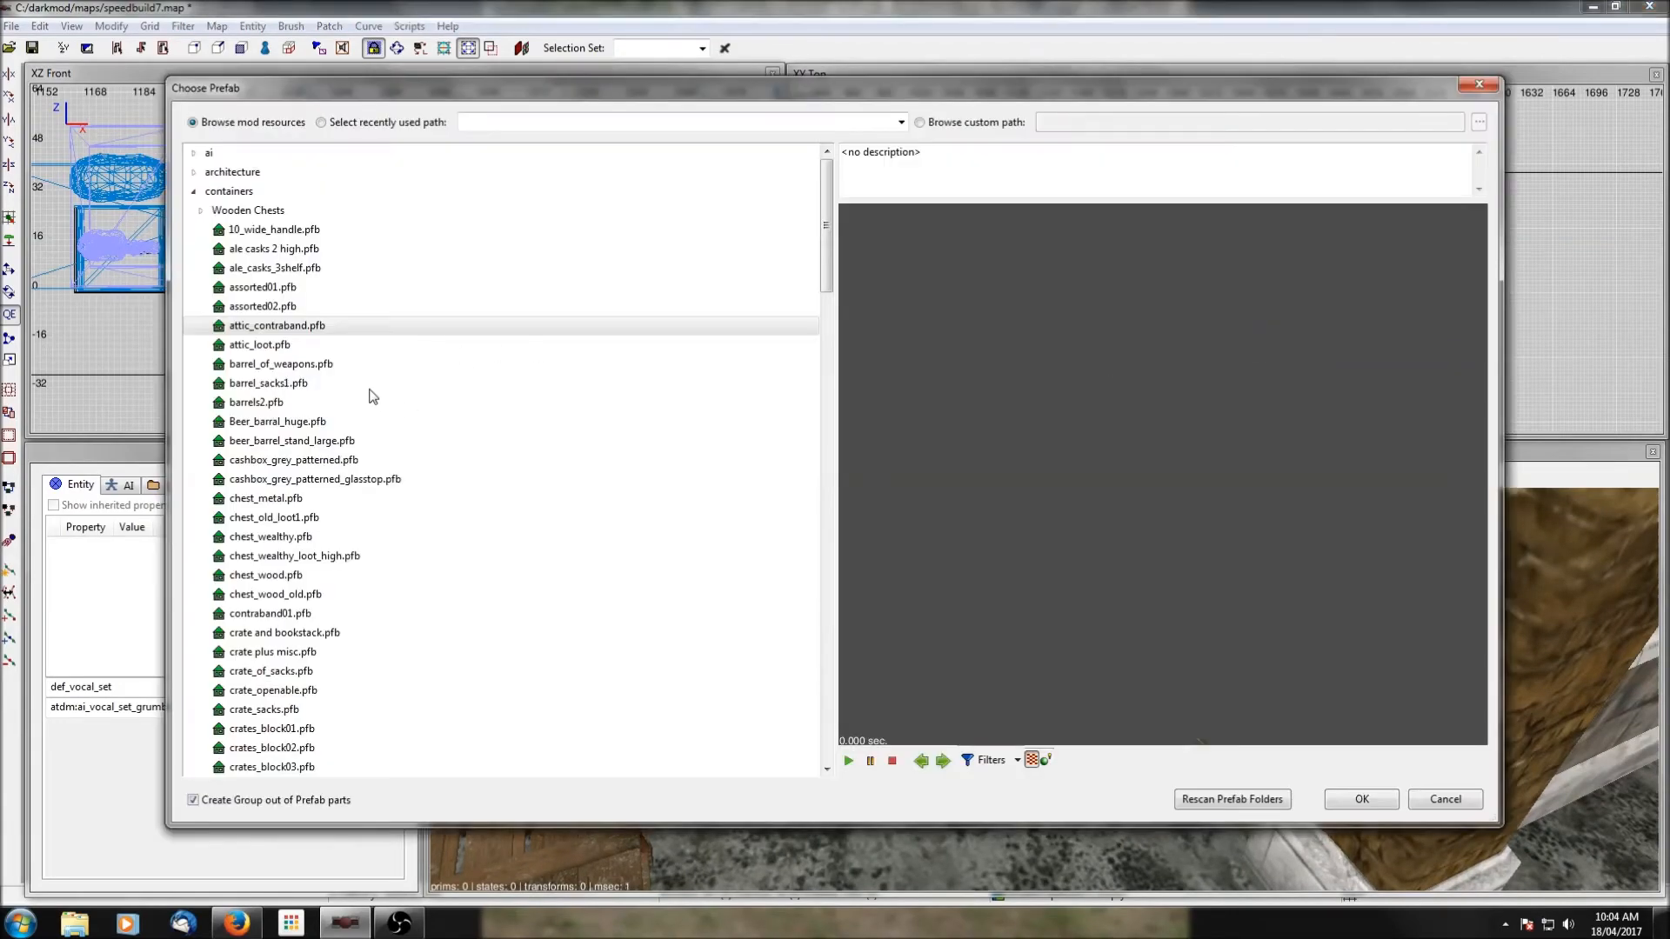
pyautogui.click(270, 389)
pyautogui.scroll(-2, 269, 391)
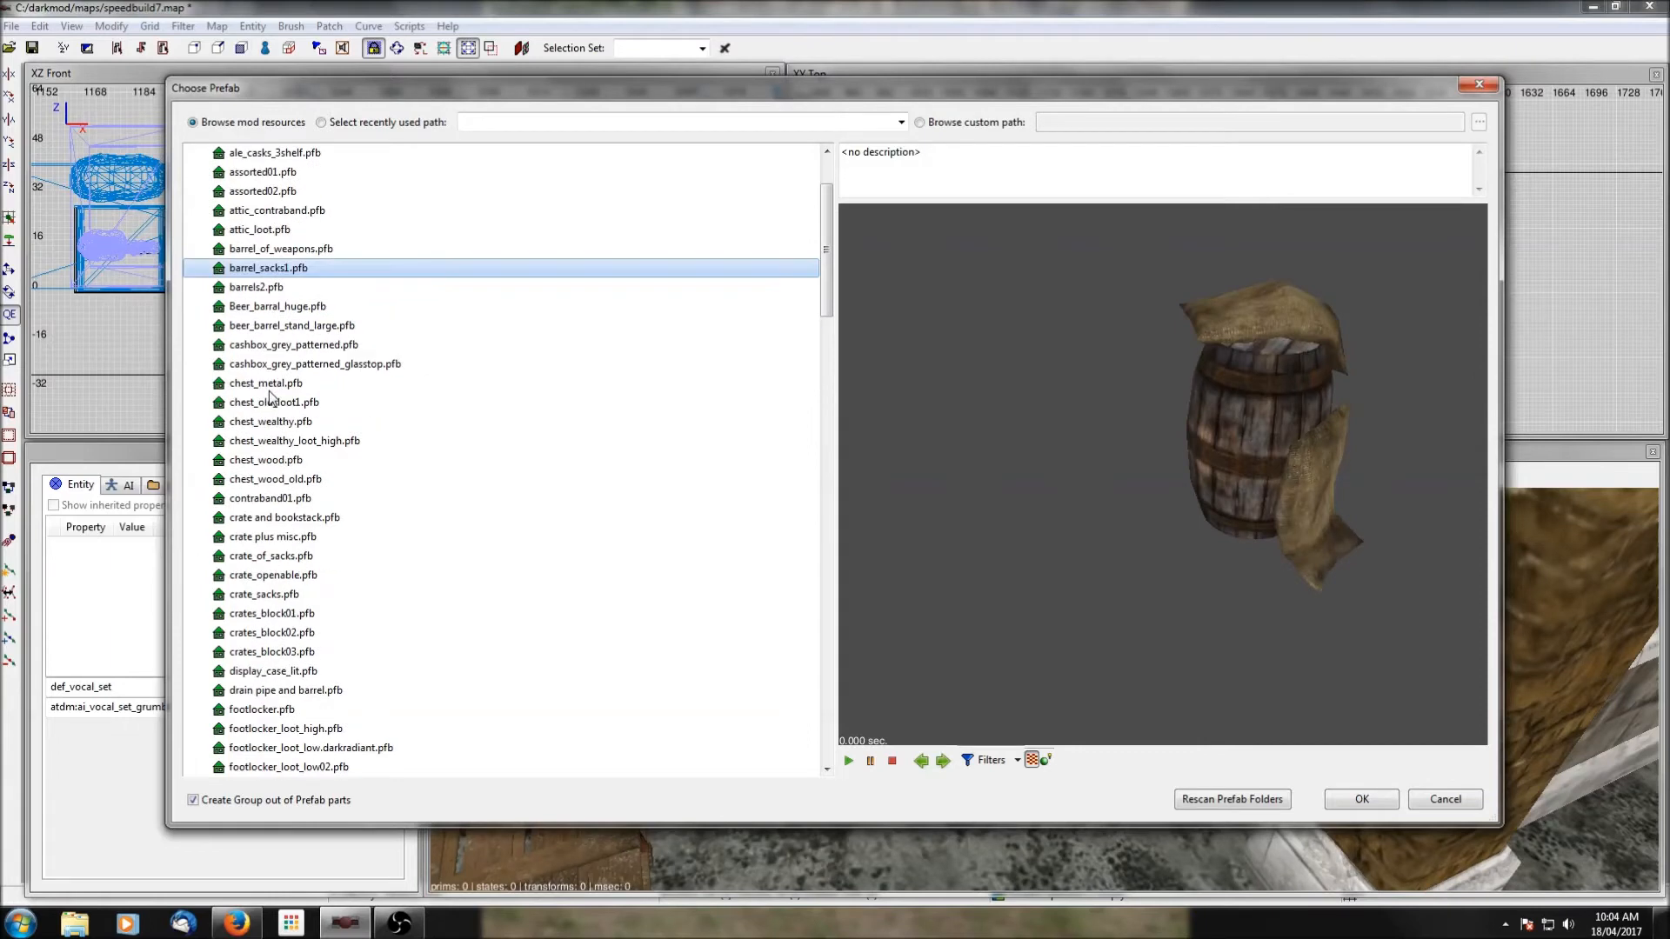
pyautogui.click(265, 405)
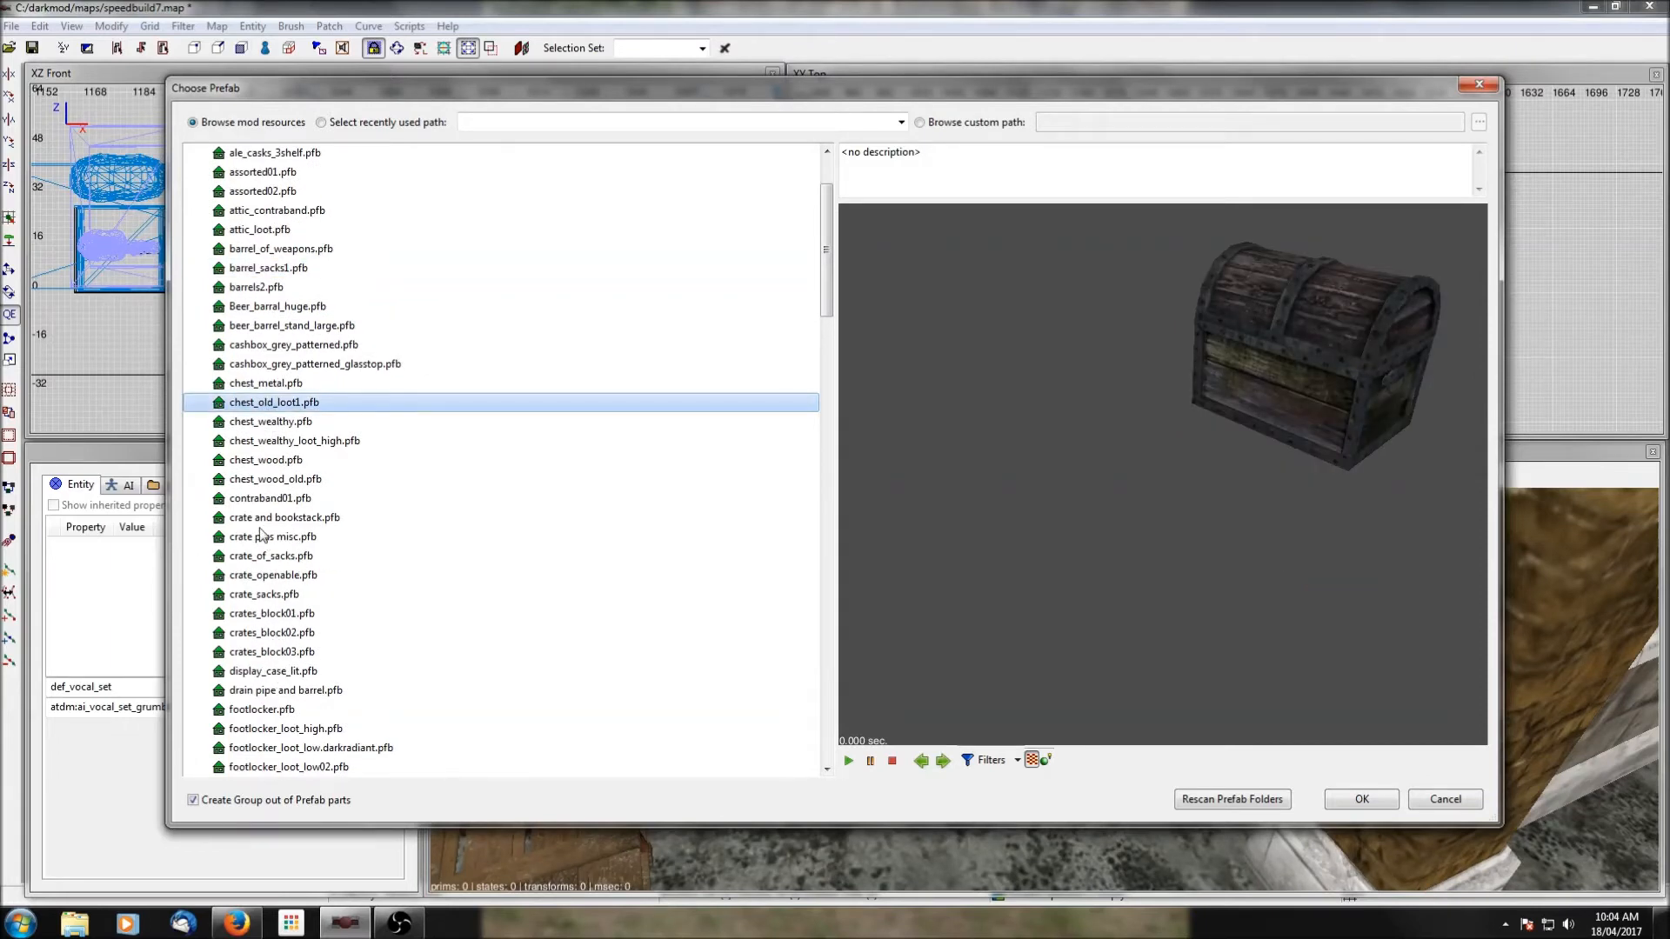
pyautogui.click(1361, 800)
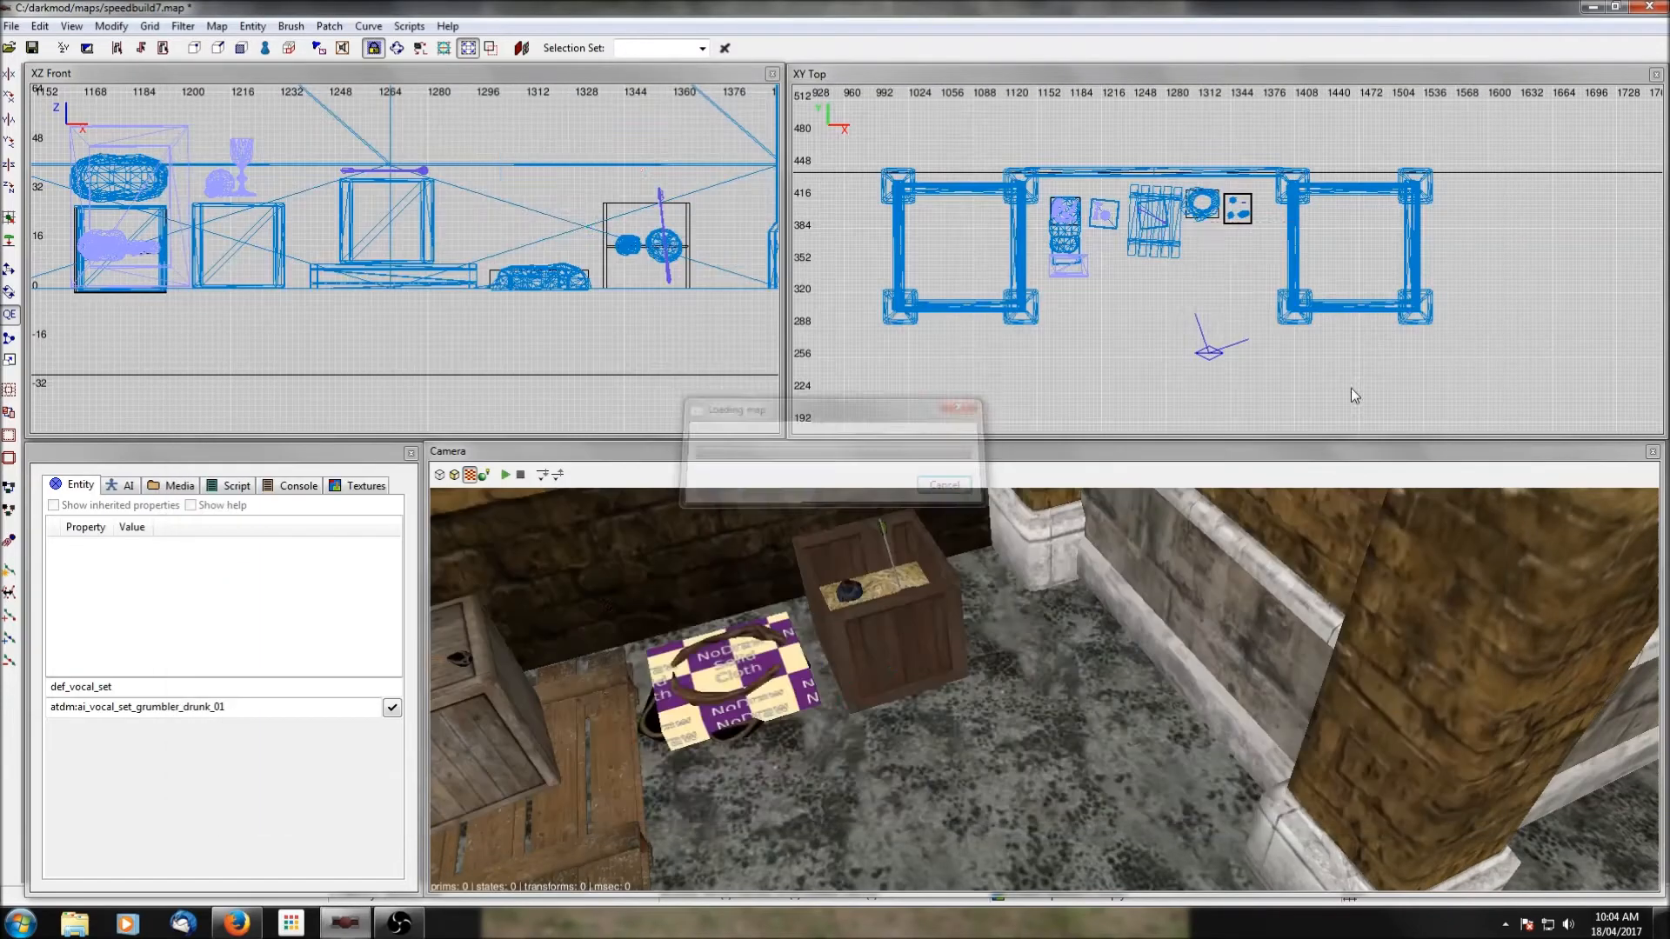
# Place the old chest against the bay's east side structure and lower it onto the floor.
pyautogui.moveTo(1260, 270); pyautogui.dragTo(1282, 268)
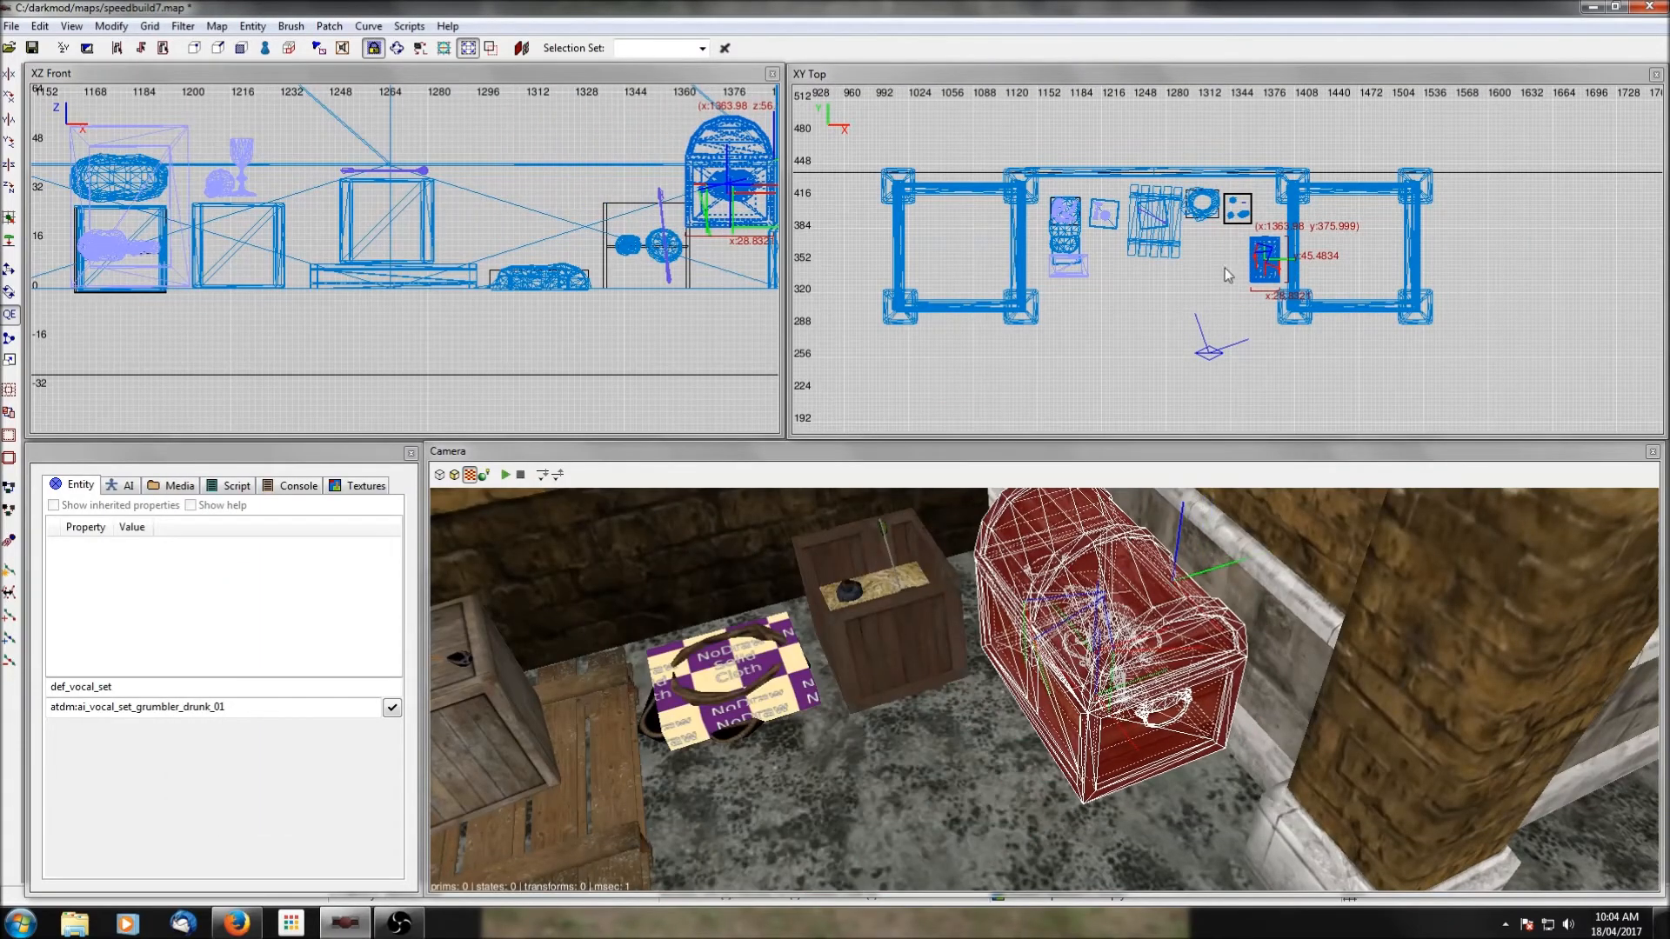
pyautogui.moveTo(706, 208); pyautogui.dragTo(705, 273)
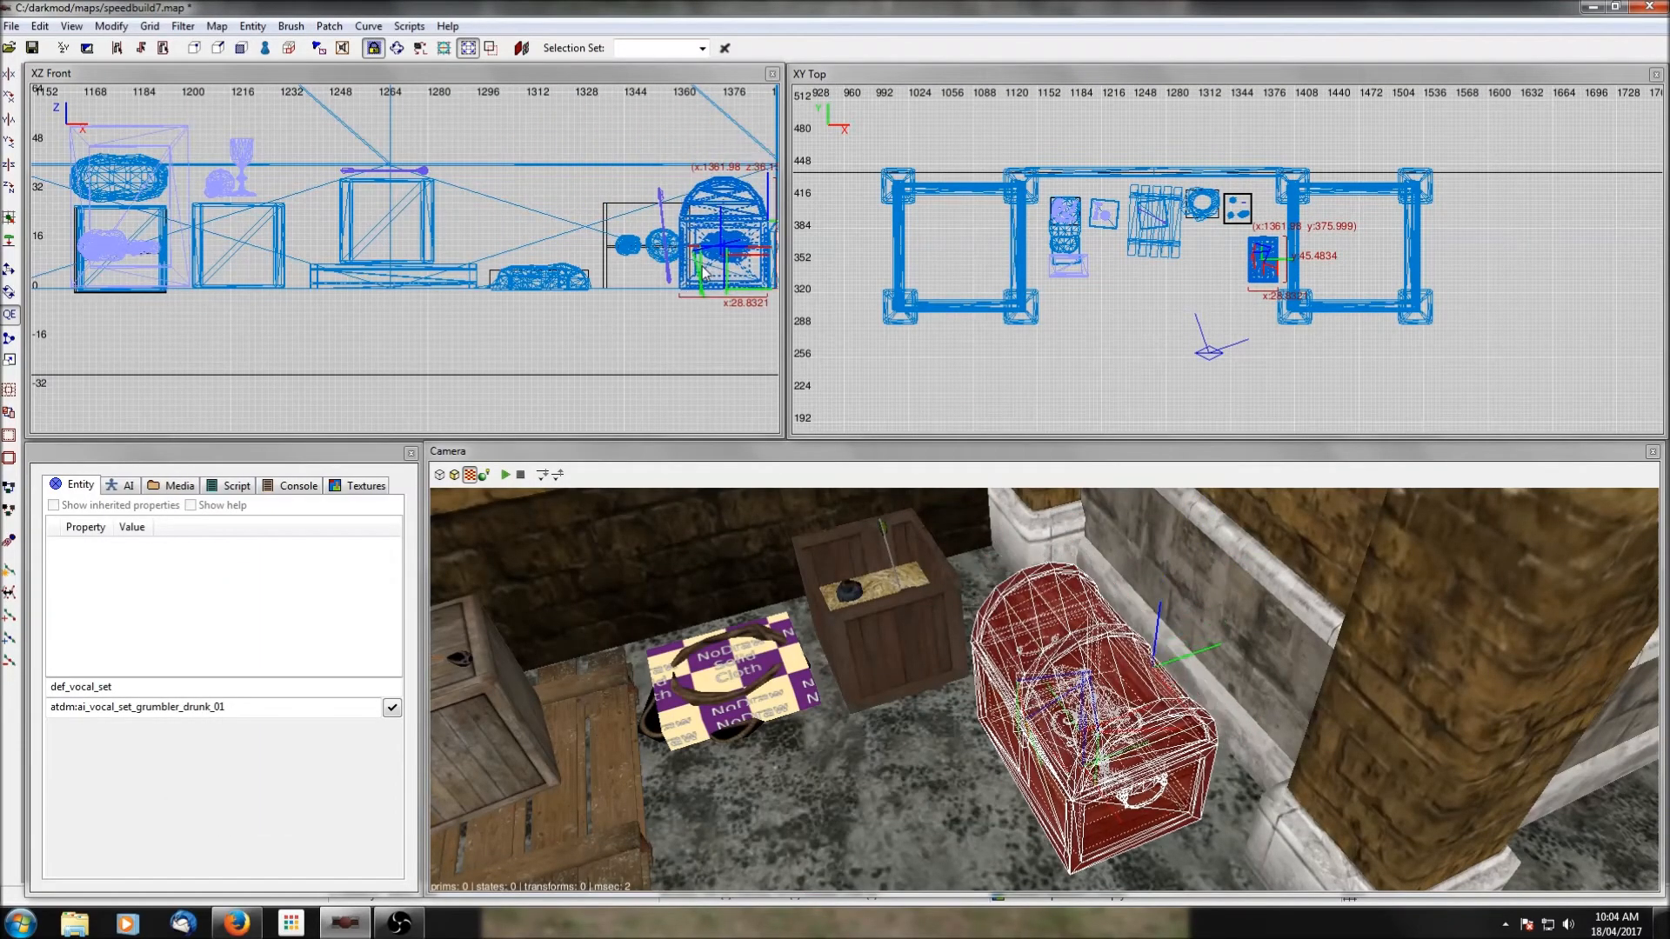
pyautogui.rightClick(1003, 675)
pyautogui.scroll(3, 1003, 675)
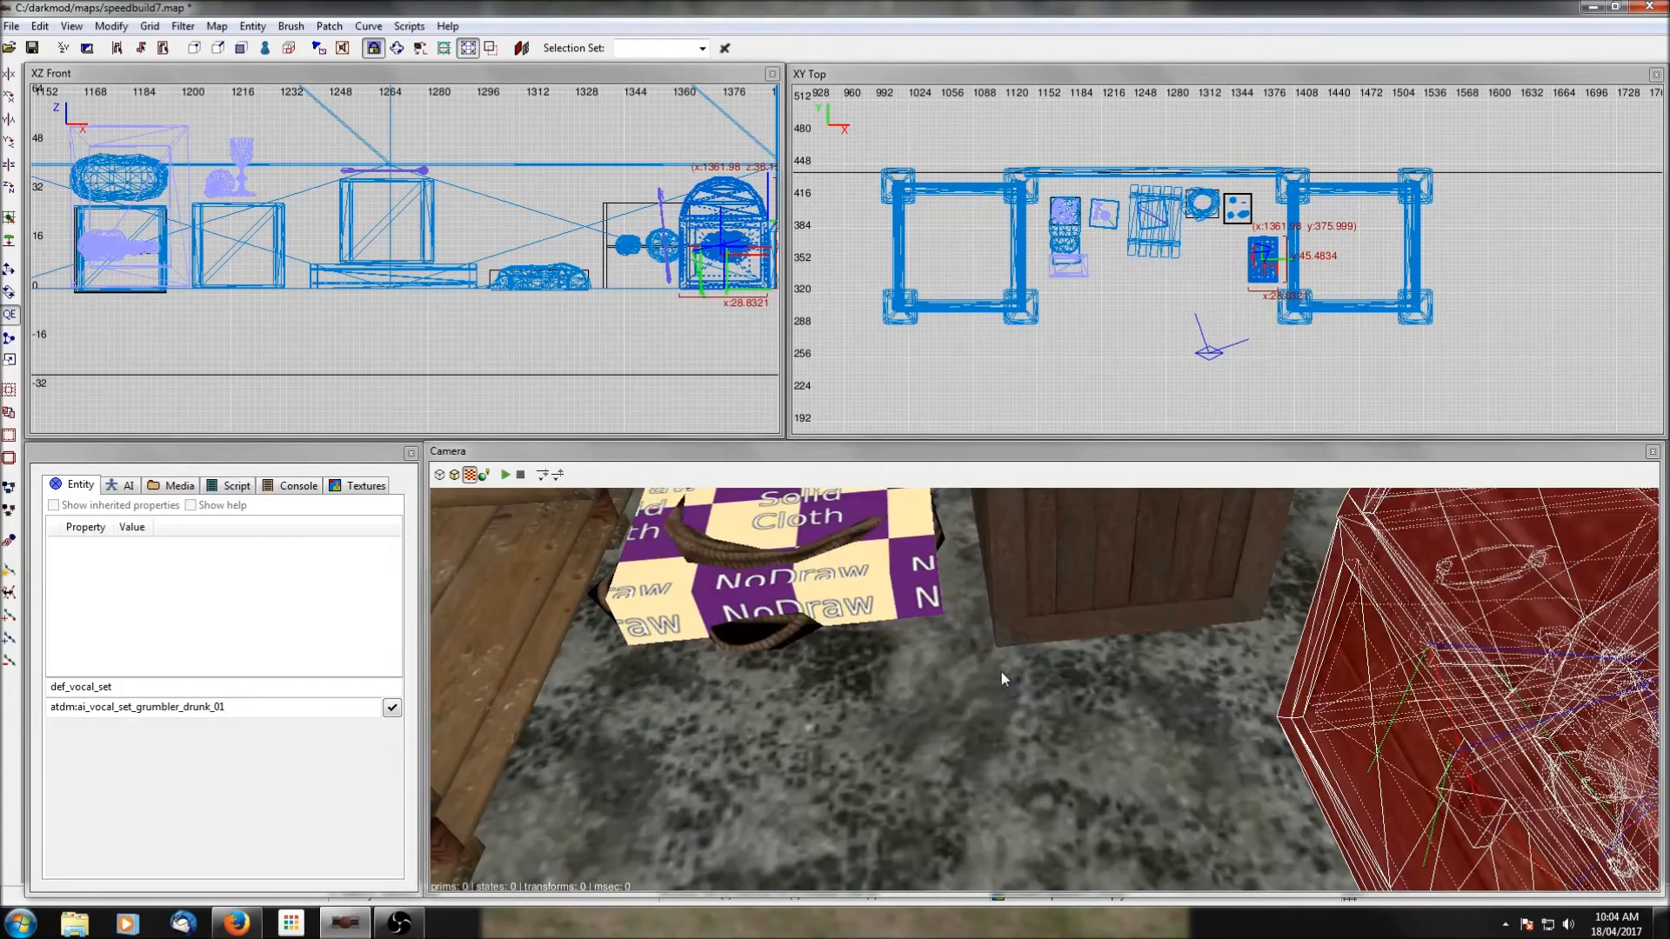
pyautogui.scroll(-3, 1003, 675)
pyautogui.rightClick(1002, 675)
pyautogui.scroll(2, 1003, 675)
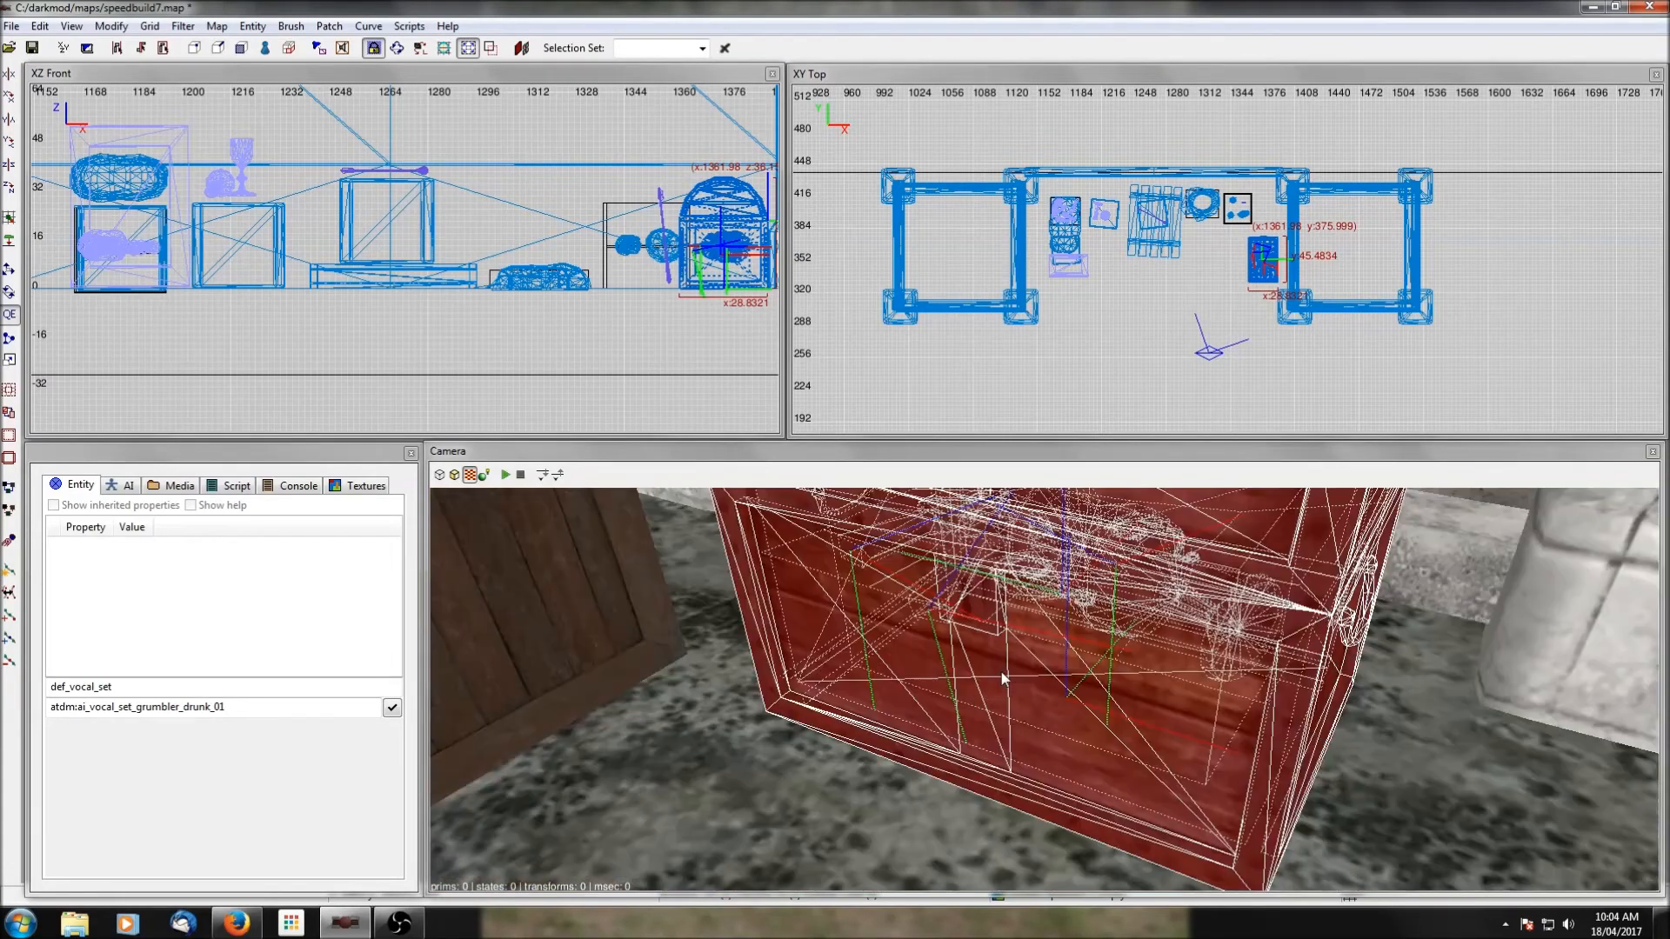
pyautogui.rightClick(1003, 675)
pyautogui.scroll(-3, 1003, 675)
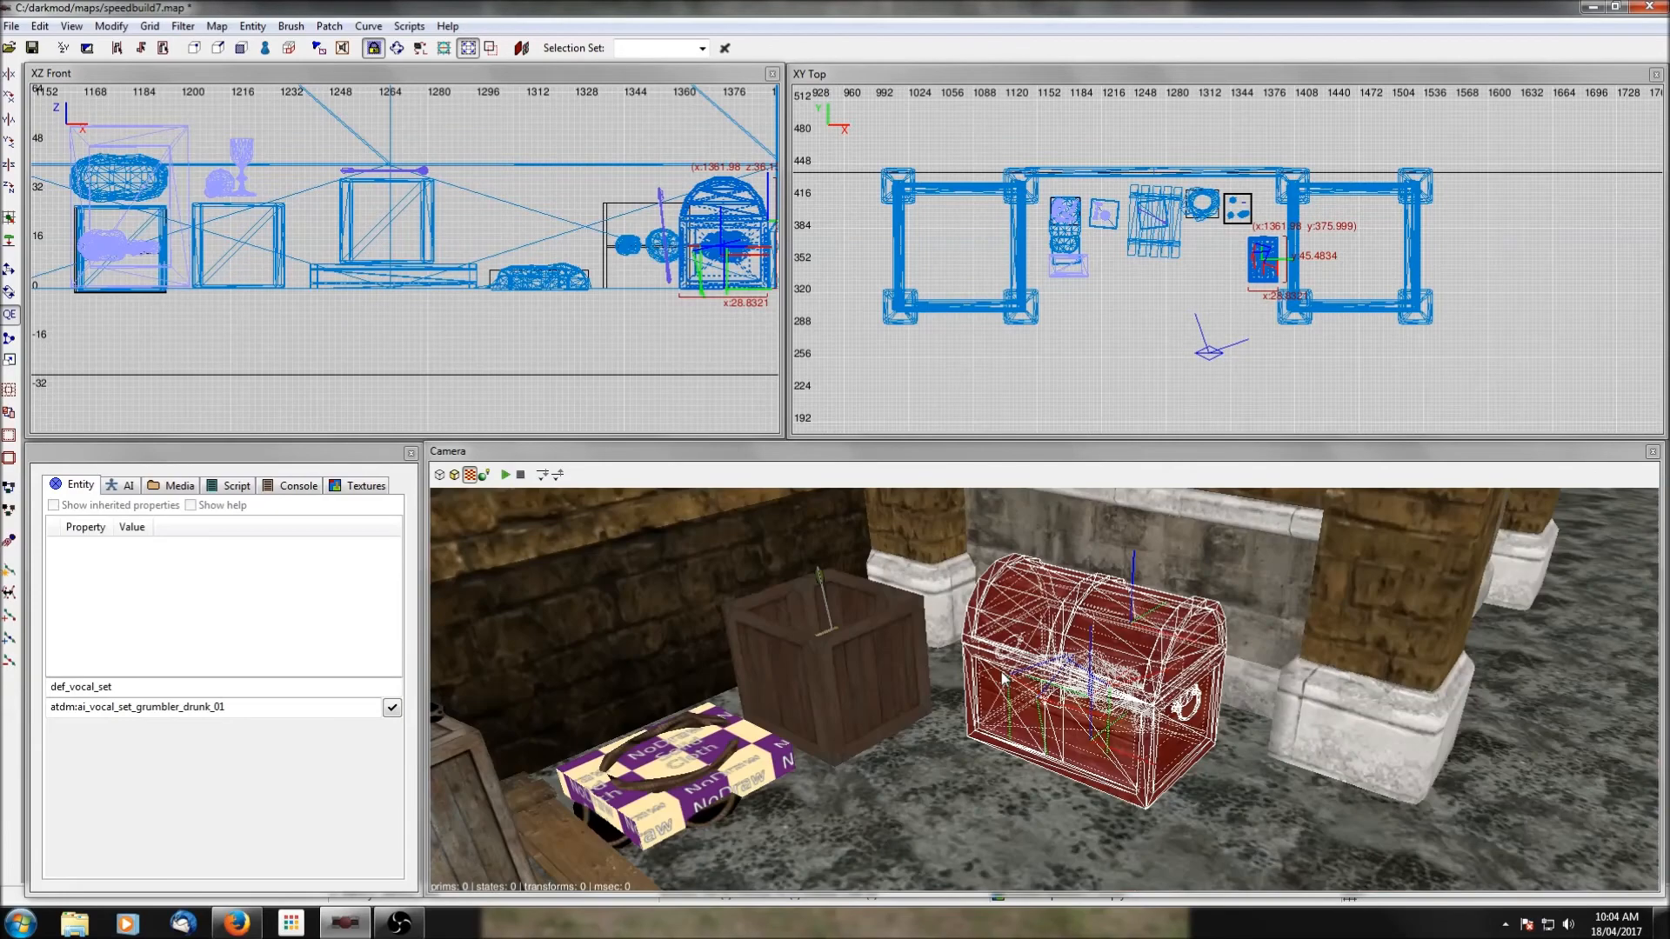
pyautogui.press('Escape')
# Ungroup the old chest prefab so its parts can be selected separately.
pyautogui.rightClick(999, 675)
pyautogui.scroll(-3, 999, 675)
pyautogui.rightClick(1000, 675)
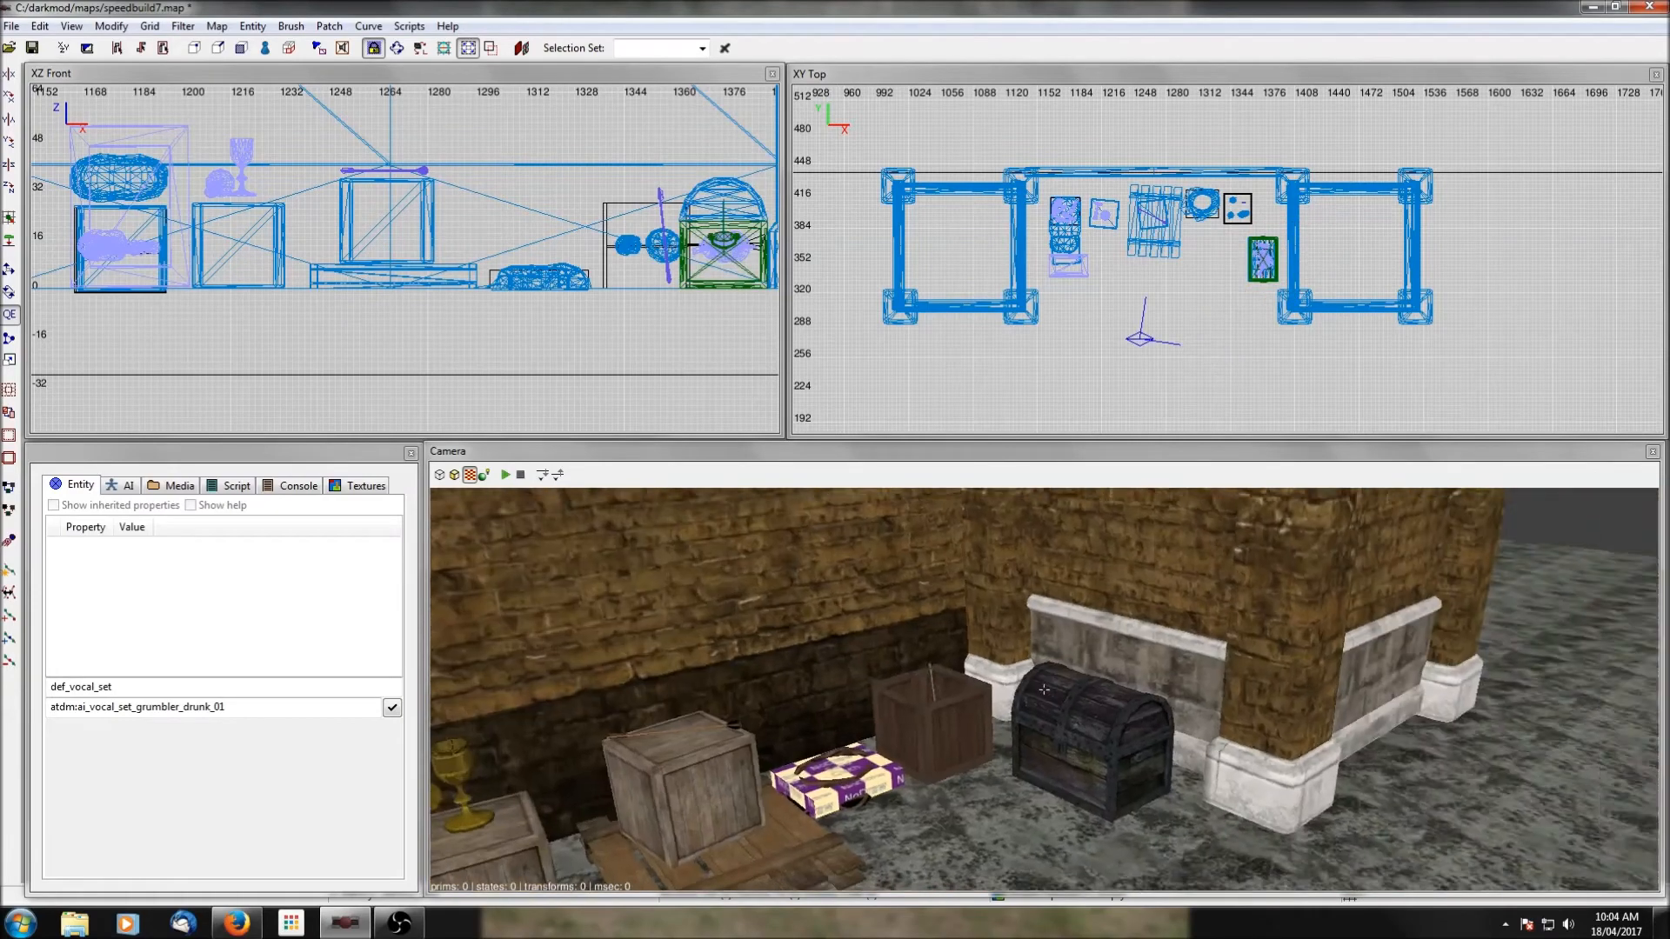
pyautogui.rightClick(995, 672)
pyautogui.scroll(2, 995, 671)
pyautogui.scroll(-1, 989, 682)
pyautogui.keyDown('shift'); pyautogui.click(905, 672); pyautogui.keyUp('shift')
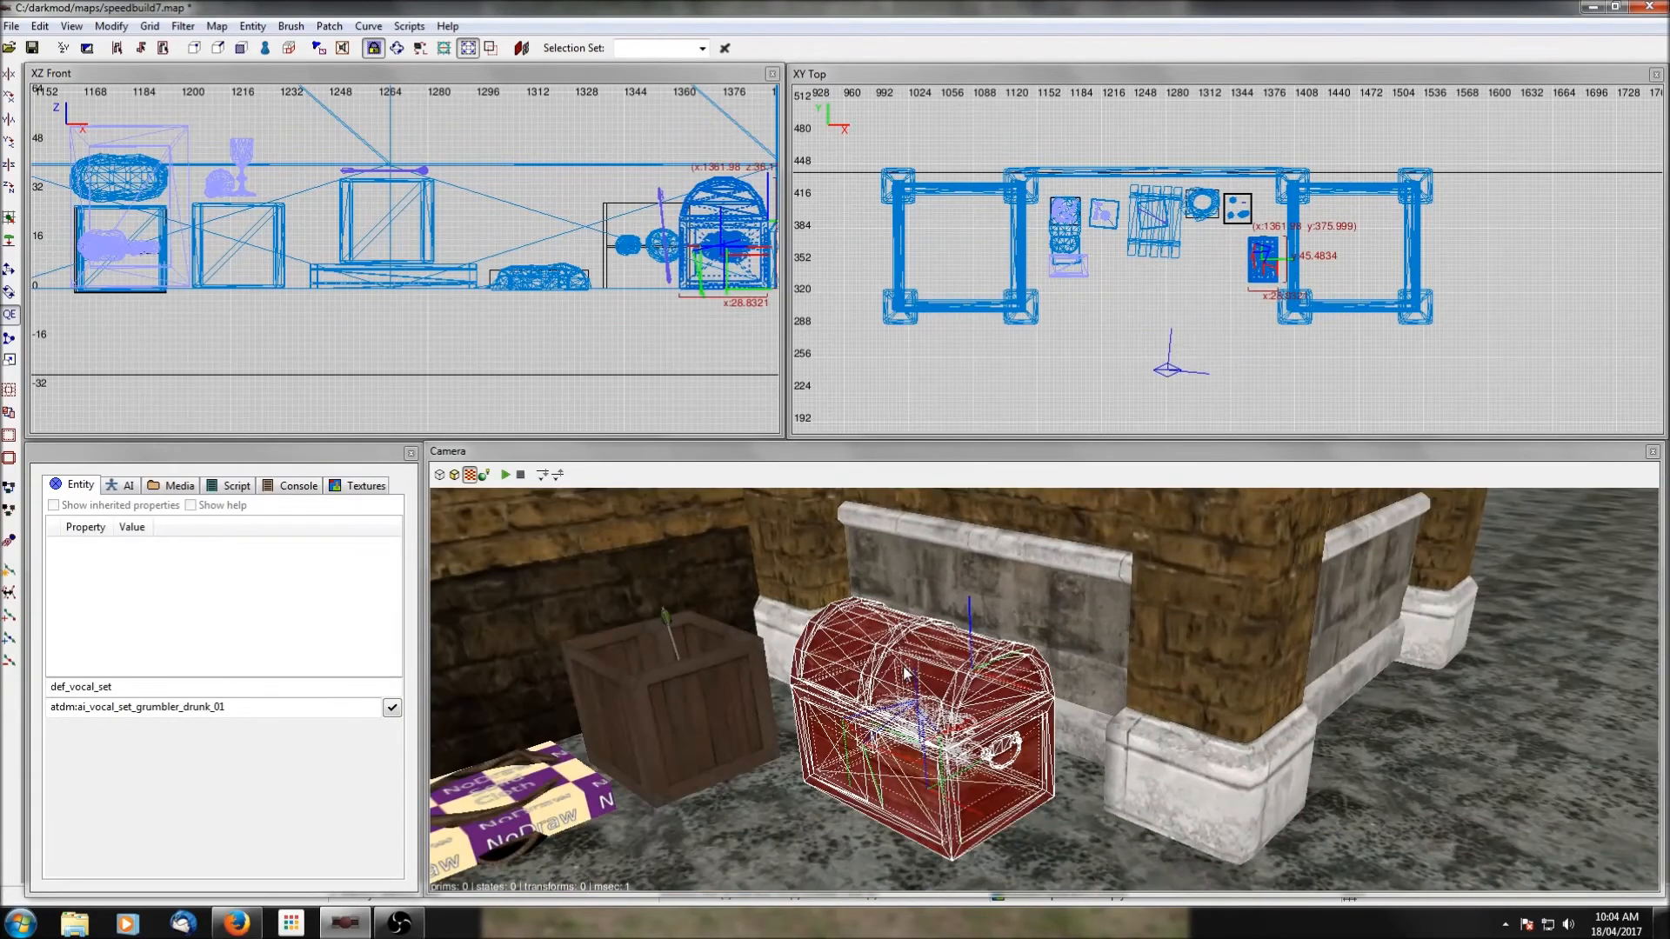
pyautogui.rightClick(1229, 267)
pyautogui.click(1295, 571)
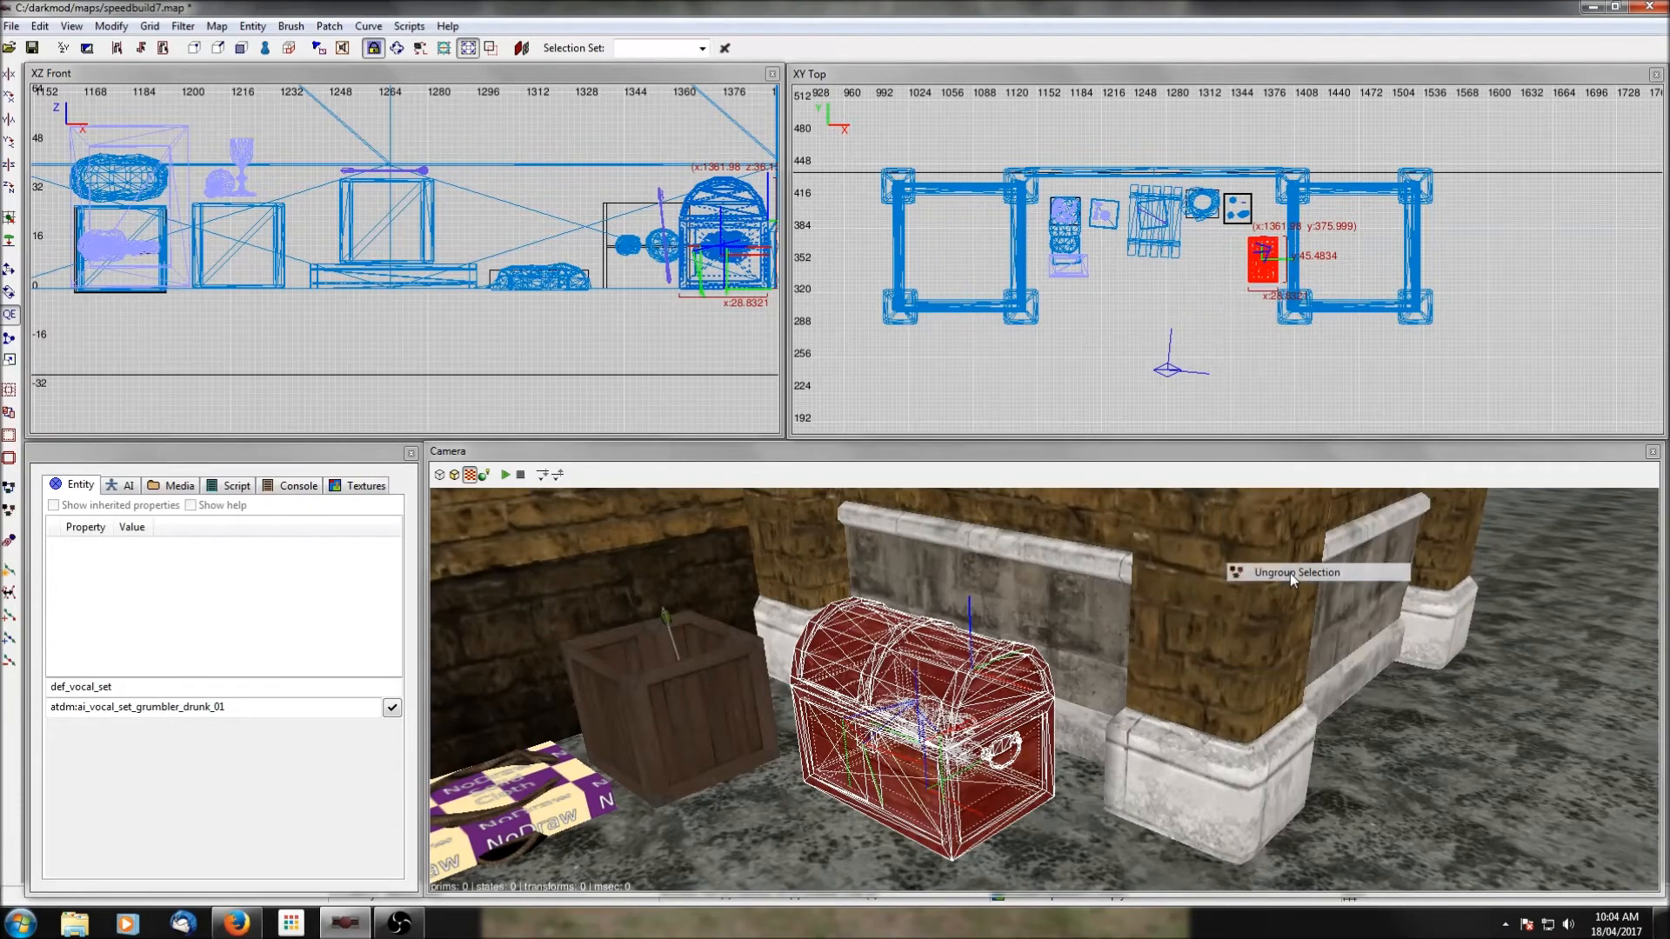
# Hide the old chest's lid to examine the contents, and inspect the chest body's entity properties.
pyautogui.keyDown('shift'); pyautogui.click(959, 695); pyautogui.keyUp('shift')
pyautogui.press('h')
pyautogui.rightClick(944, 694)
pyautogui.scroll(2, 1044, 689)
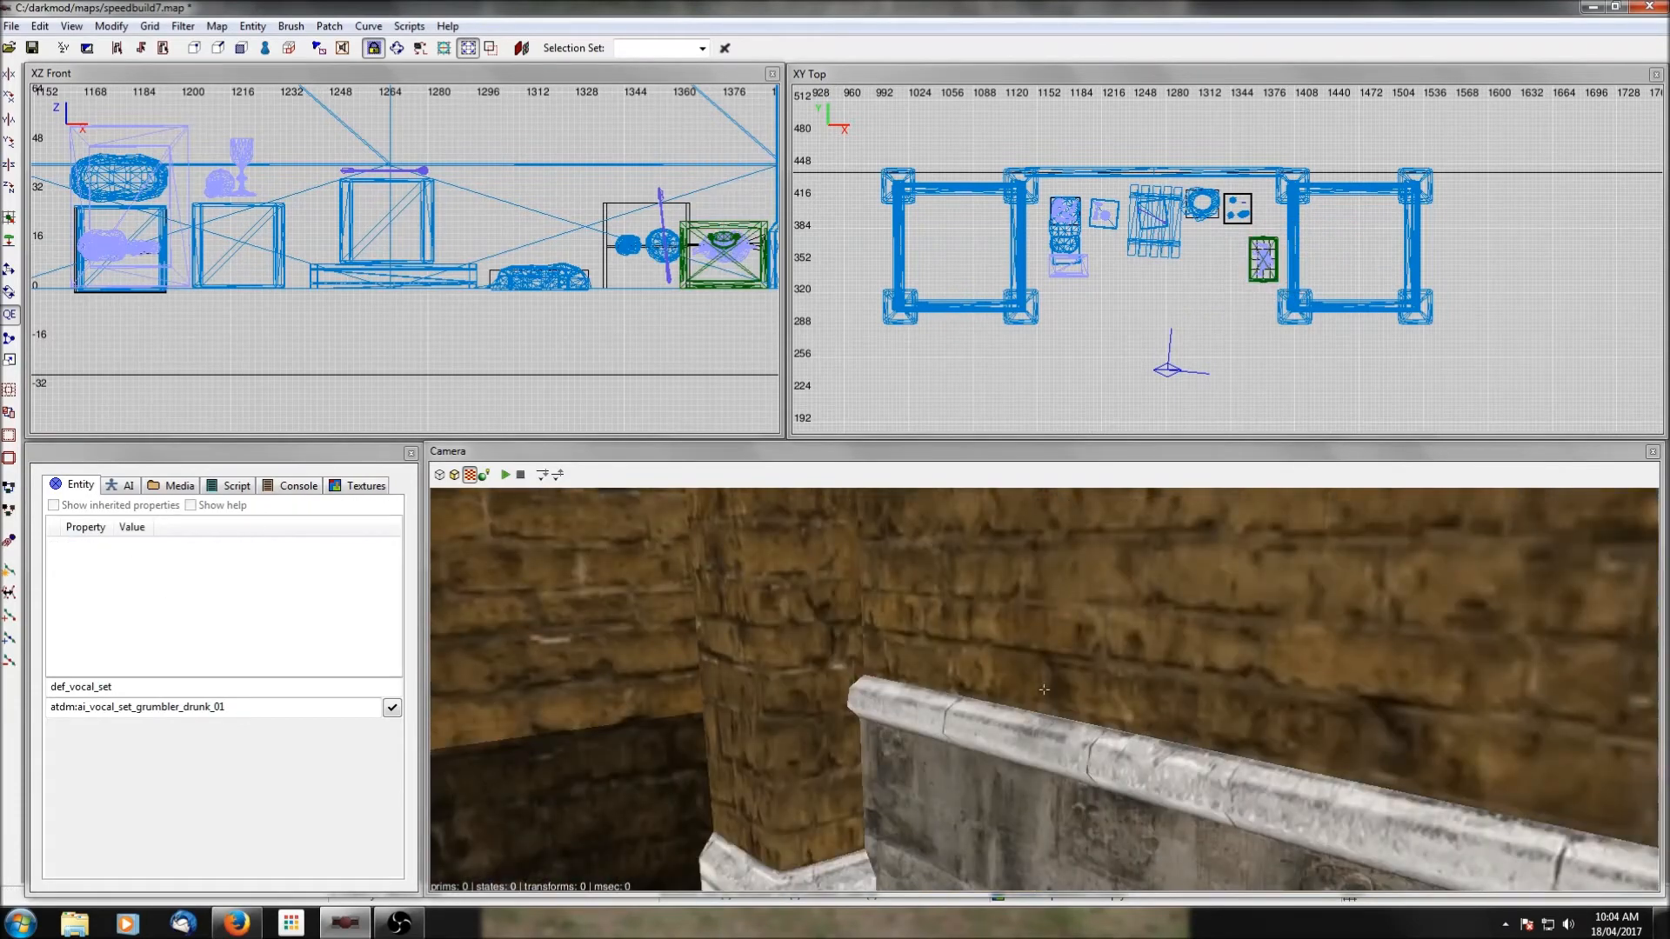
pyautogui.rightClick(943, 689)
pyautogui.rightClick(943, 689)
pyautogui.rightClick(943, 689)
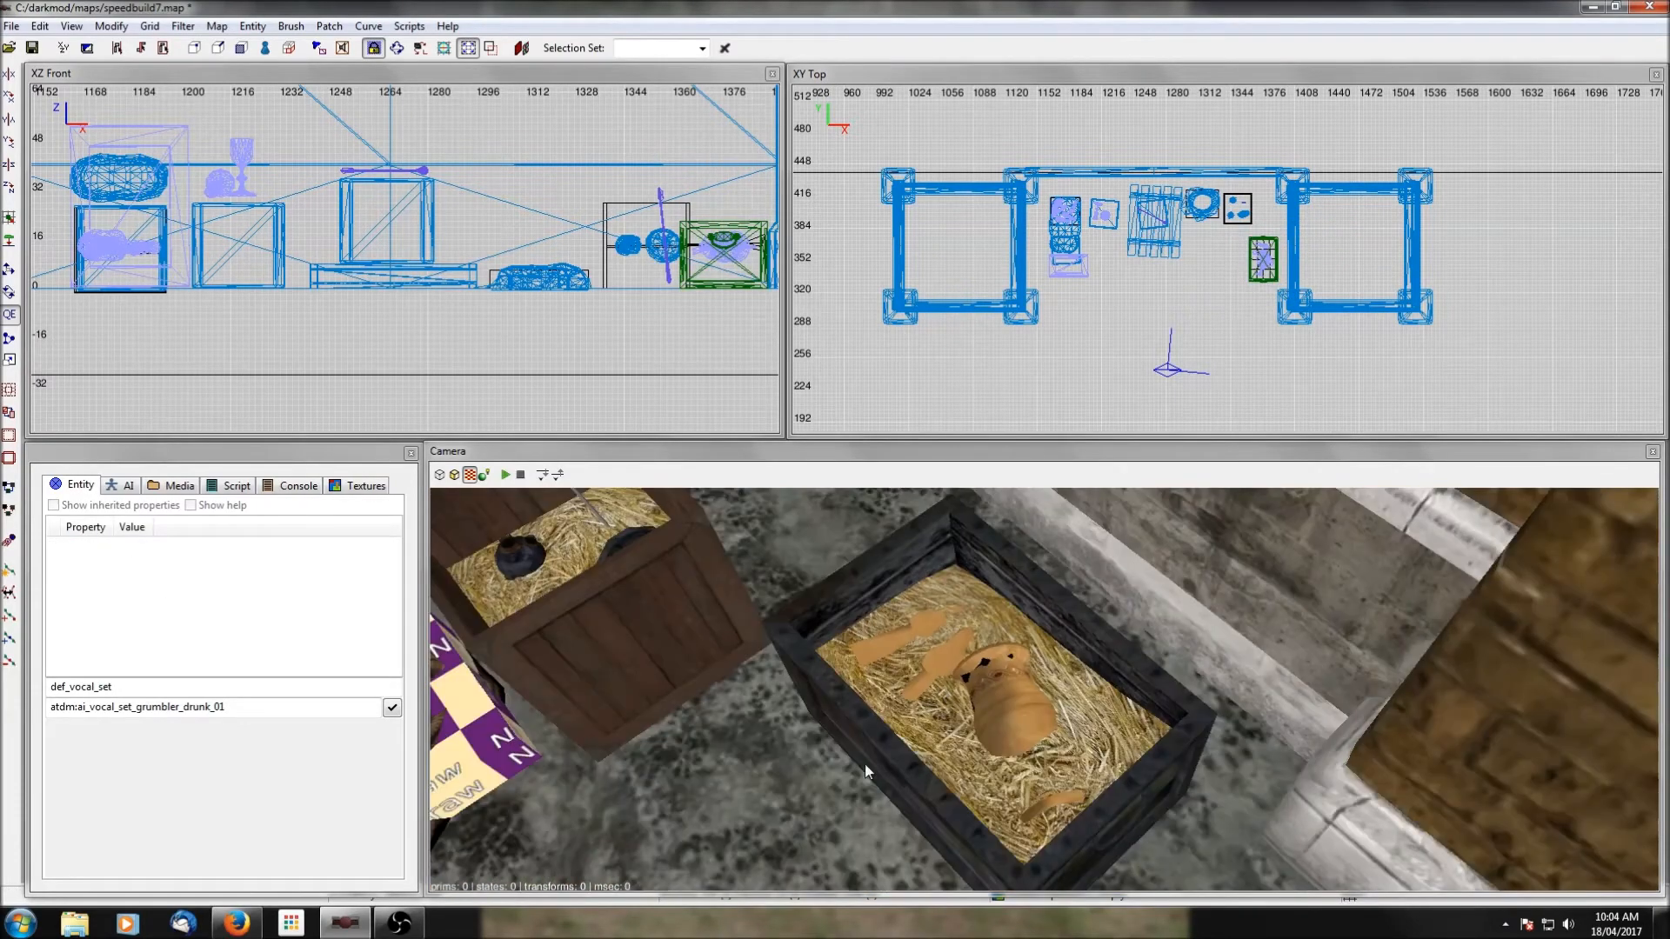
pyautogui.keyDown('shift'); pyautogui.click(881, 741); pyautogui.keyUp('shift')
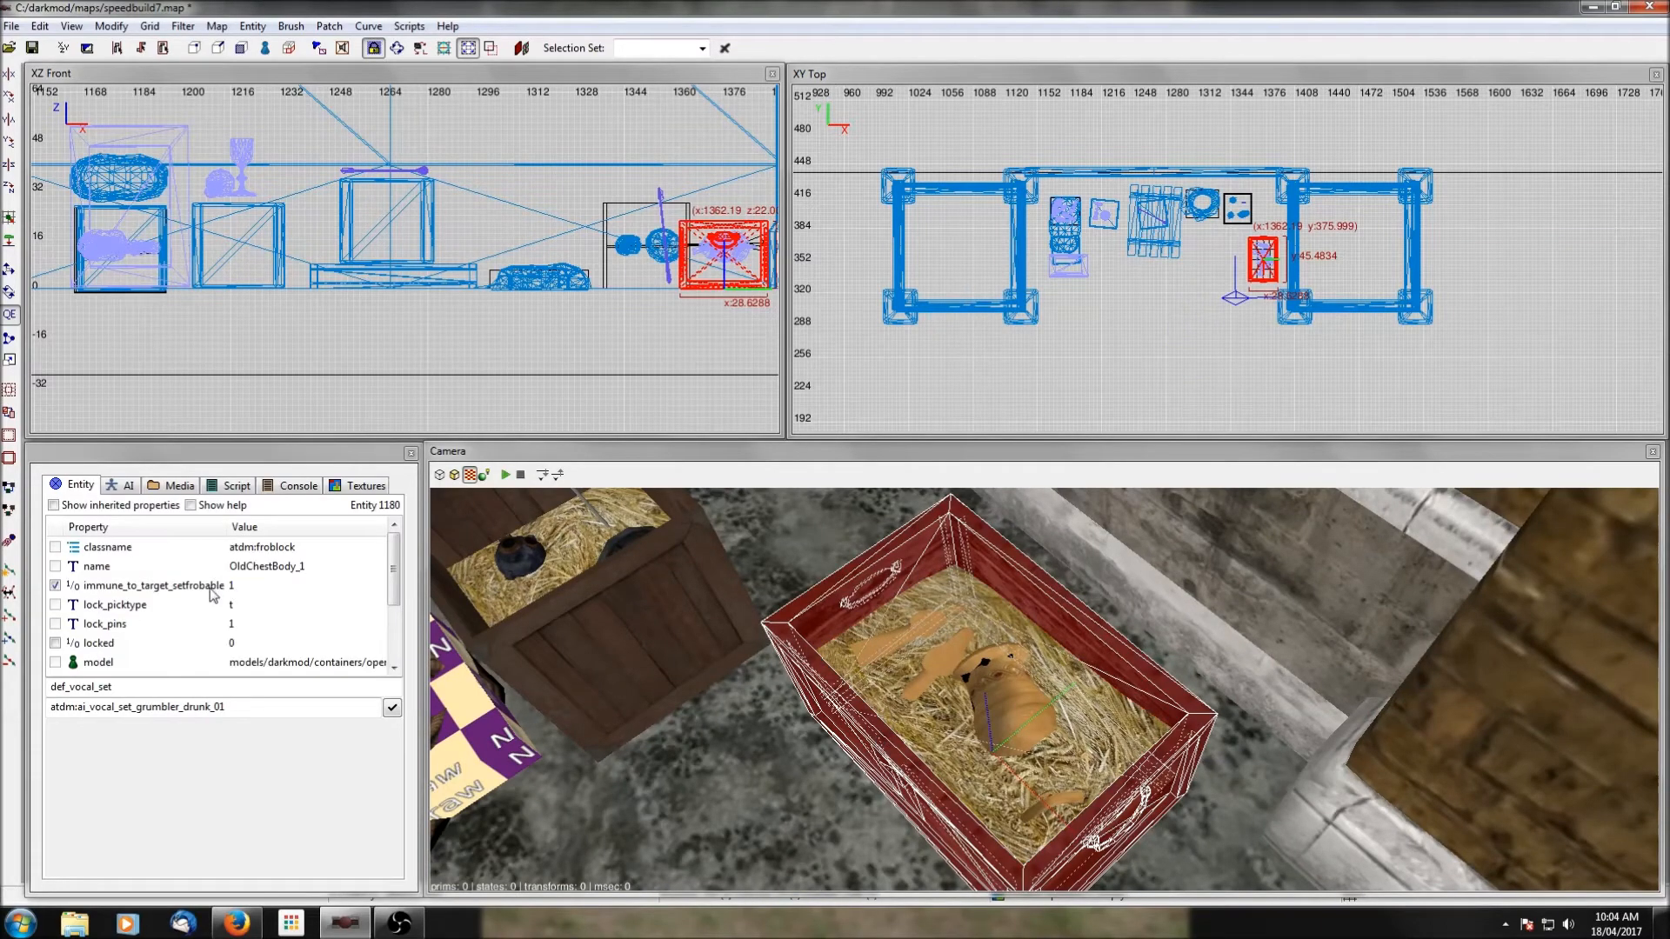
# Deselect the chest body and show all hidden objects again, including the old chest's lid.
pyautogui.press('Escape')
pyautogui.hotkey('shift', 'h')
pyautogui.rightClick(1087, 696)
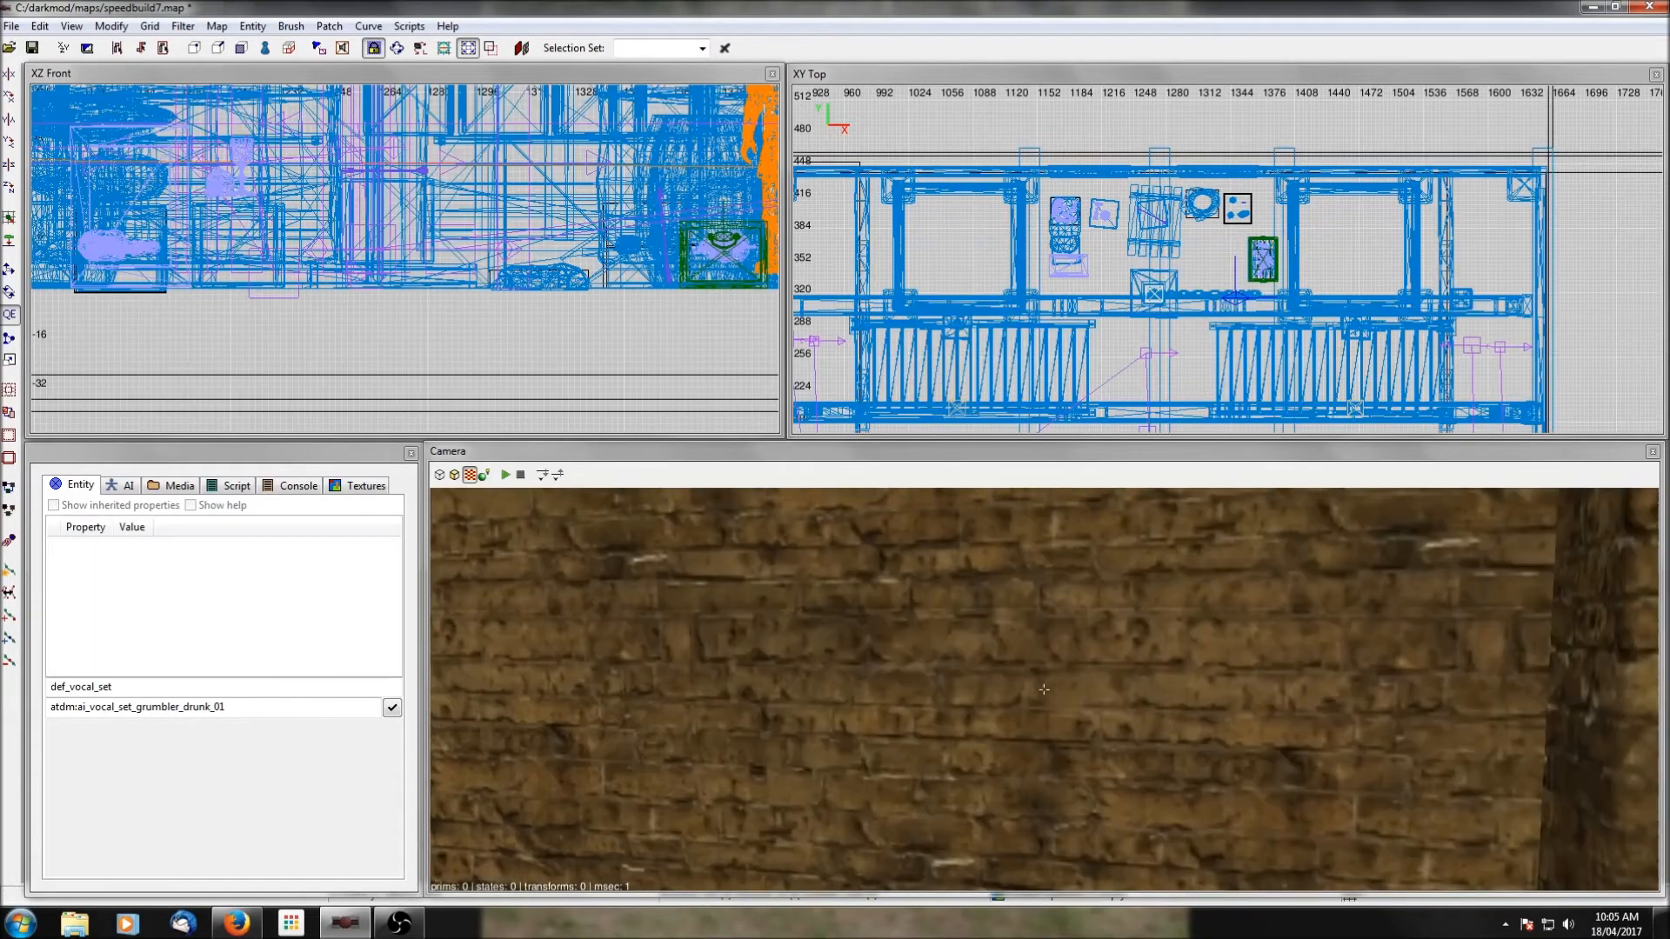
pyautogui.rightClick(1086, 696)
pyautogui.rightClick(1085, 696)
pyautogui.rightClick(1086, 696)
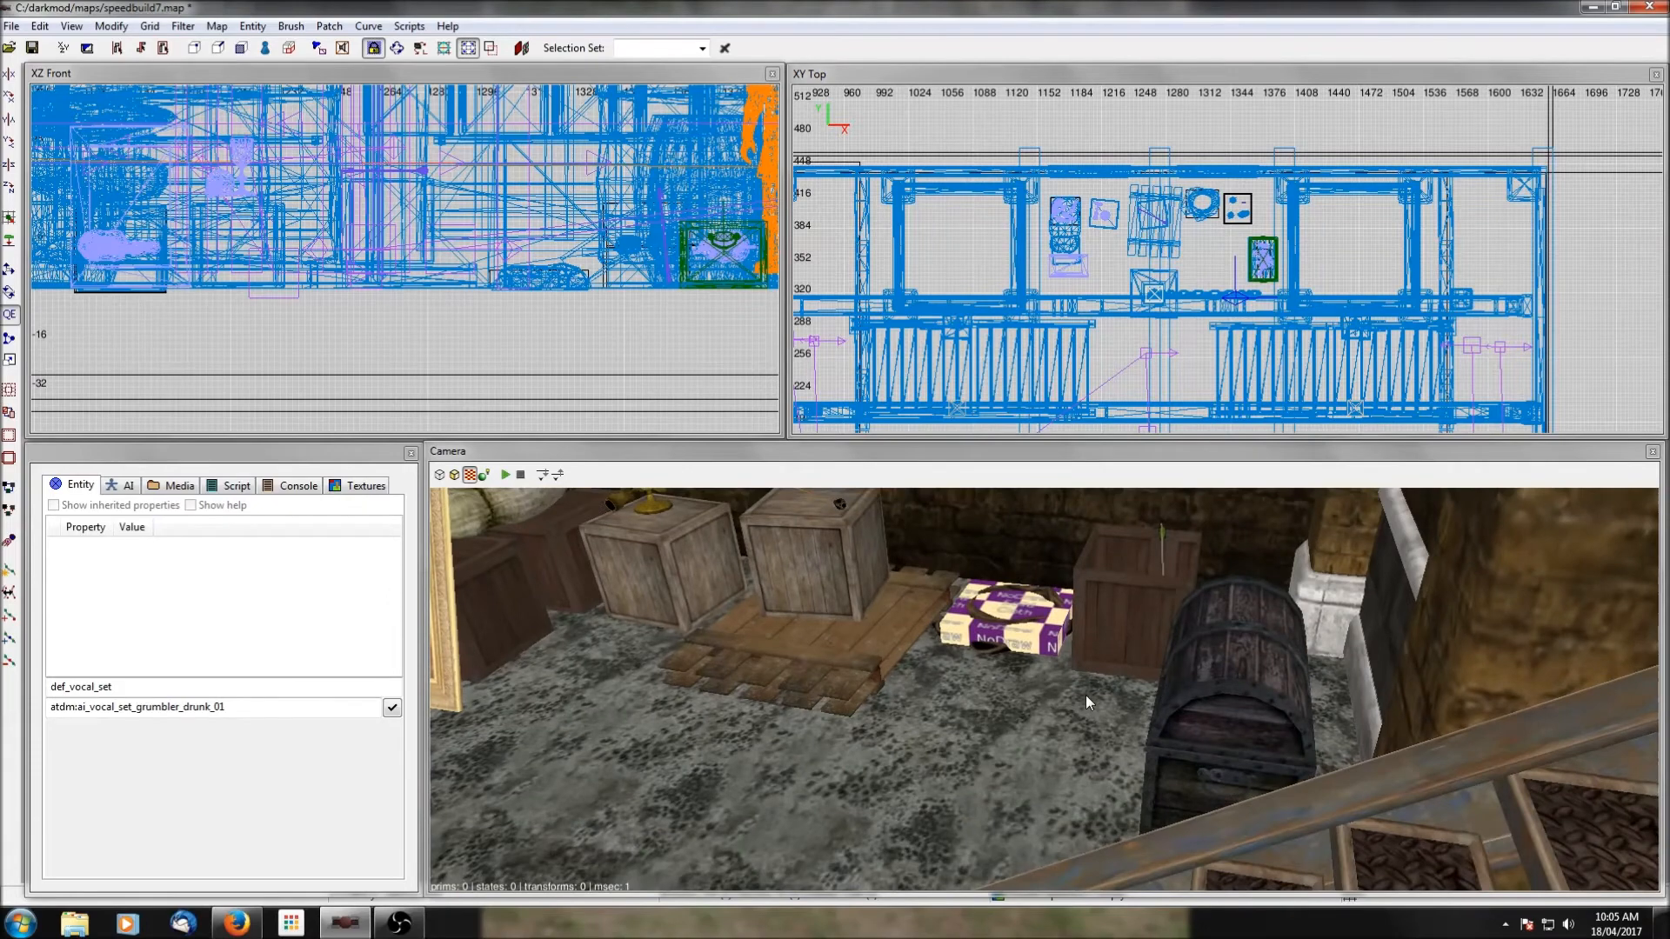
# Set the locked property to 1 on both the old chest's lid and its body, and save the map.
pyautogui.rightClick(1086, 696)
pyautogui.rightClick(1086, 695)
pyautogui.rightClick(1085, 696)
pyautogui.scroll(1, 1086, 696)
pyautogui.rightClick(1085, 696)
pyautogui.rightClick(1086, 696)
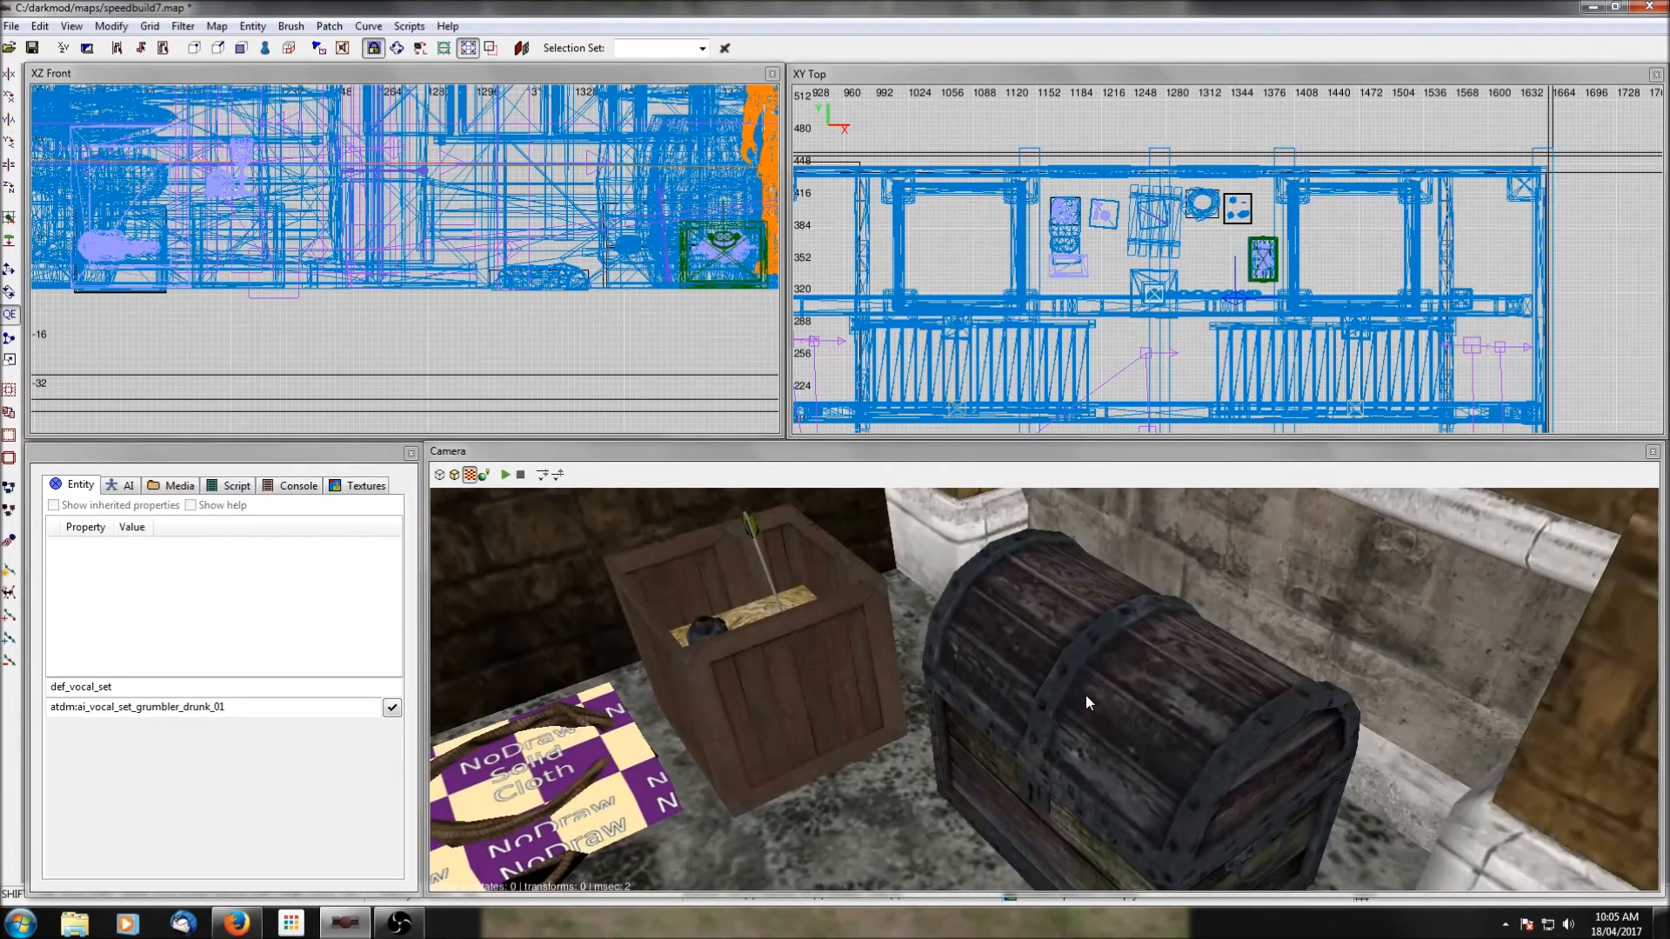
pyautogui.keyDown('shift'); pyautogui.click(1085, 696); pyautogui.keyUp('shift')
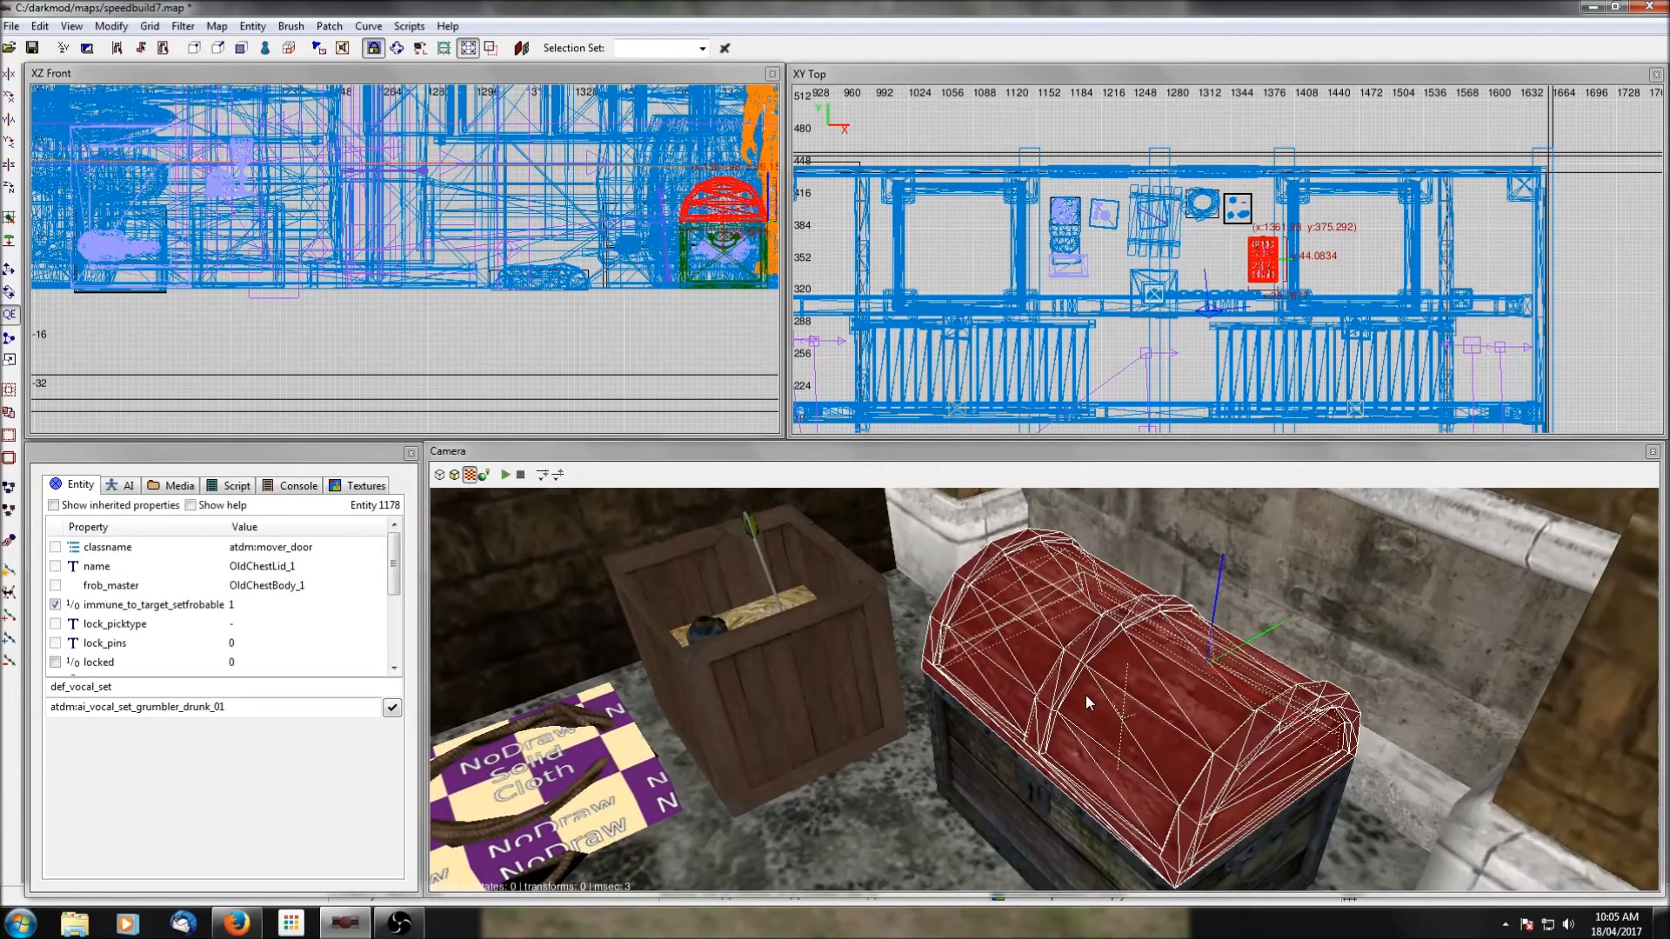
pyautogui.click(55, 661)
pyautogui.press('Escape')
pyautogui.keyDown('shift'); pyautogui.click(959, 745); pyautogui.keyUp('shift')
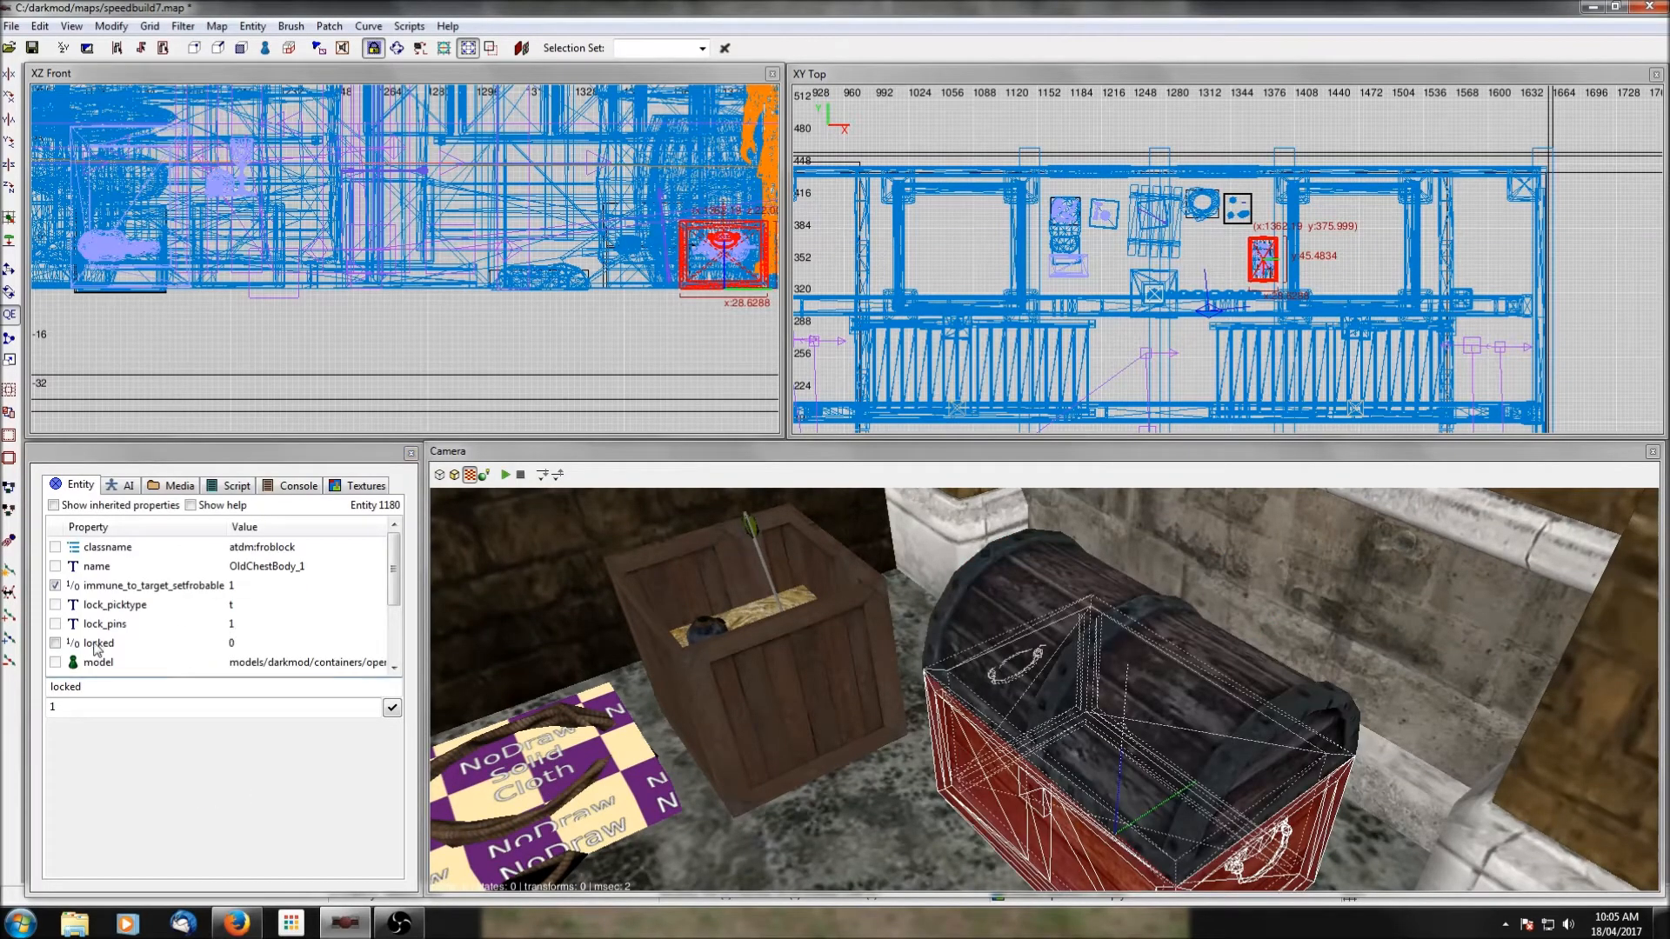
pyautogui.click(61, 644)
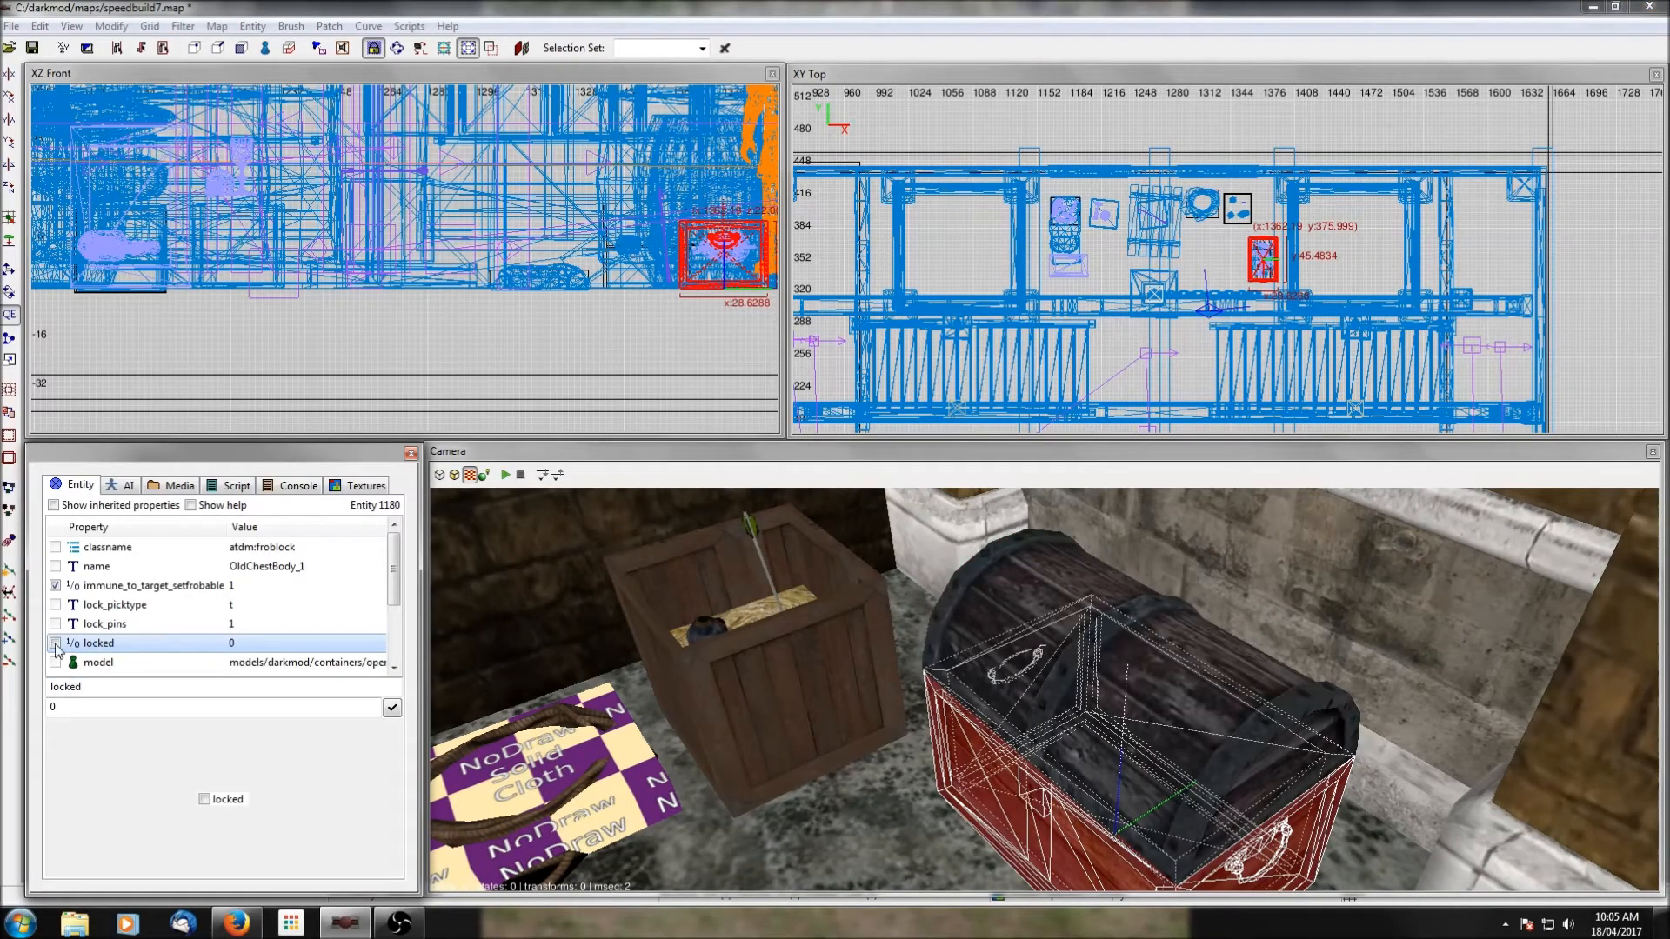
pyautogui.press('Escape')
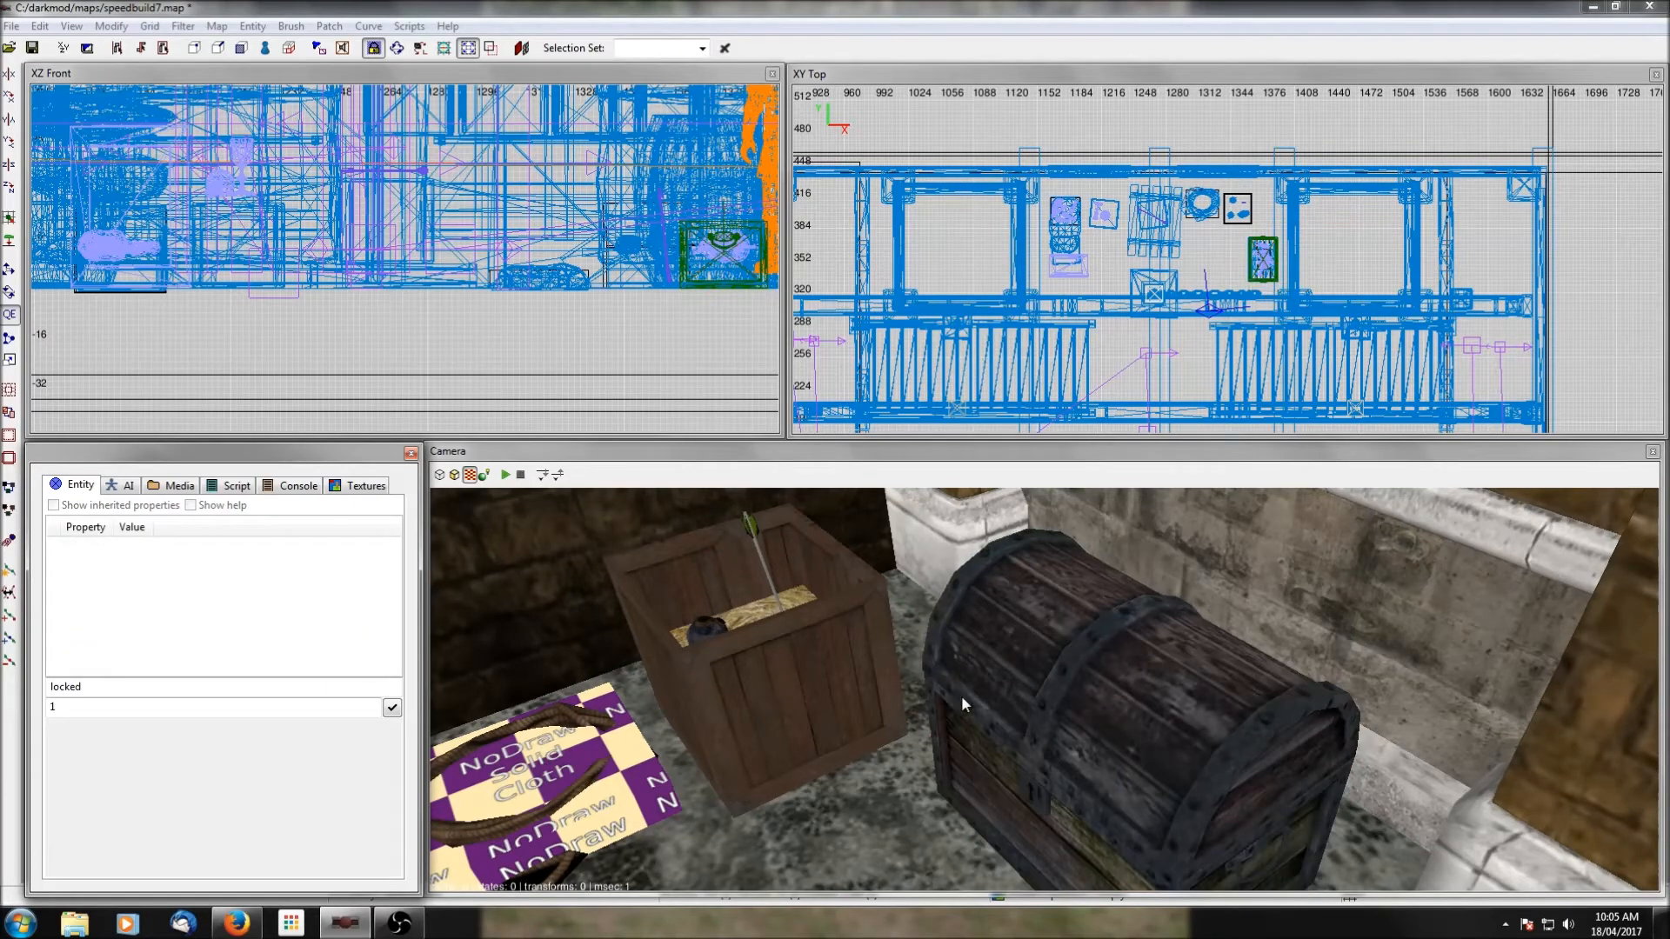
pyautogui.click(38, 53)
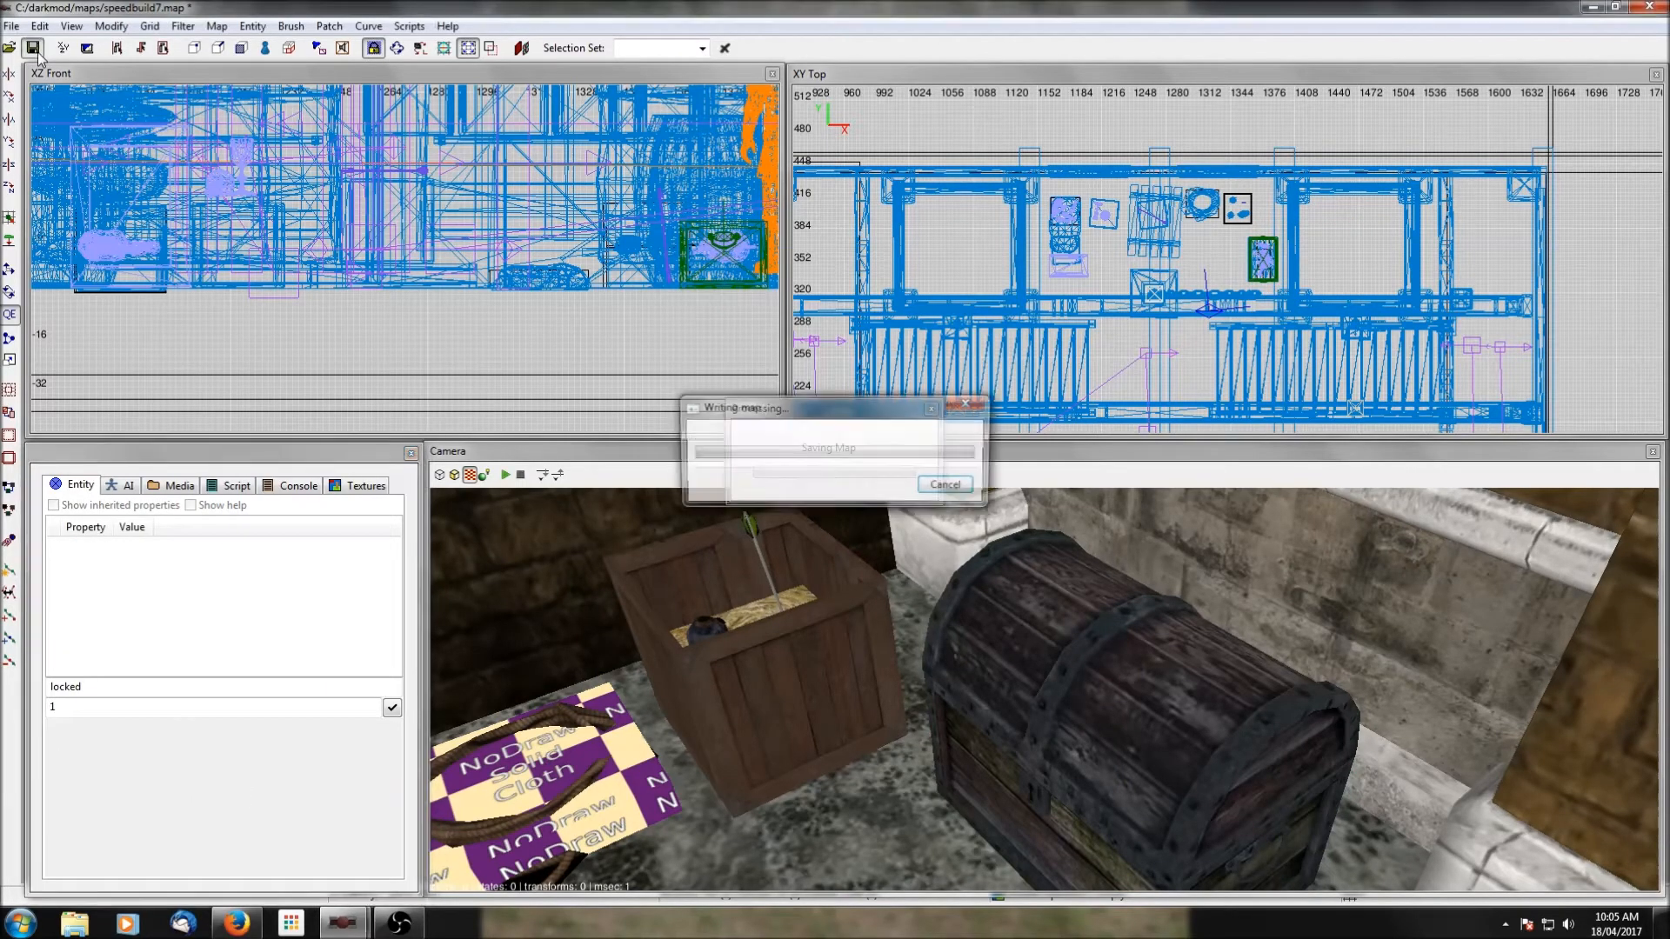
# Ungroup the crates, pallet and loot in the bay so the water arrow can be selected separately.
pyautogui.rightClick(1156, 669)
pyautogui.rightClick(1157, 669)
pyautogui.rightClick(1157, 669)
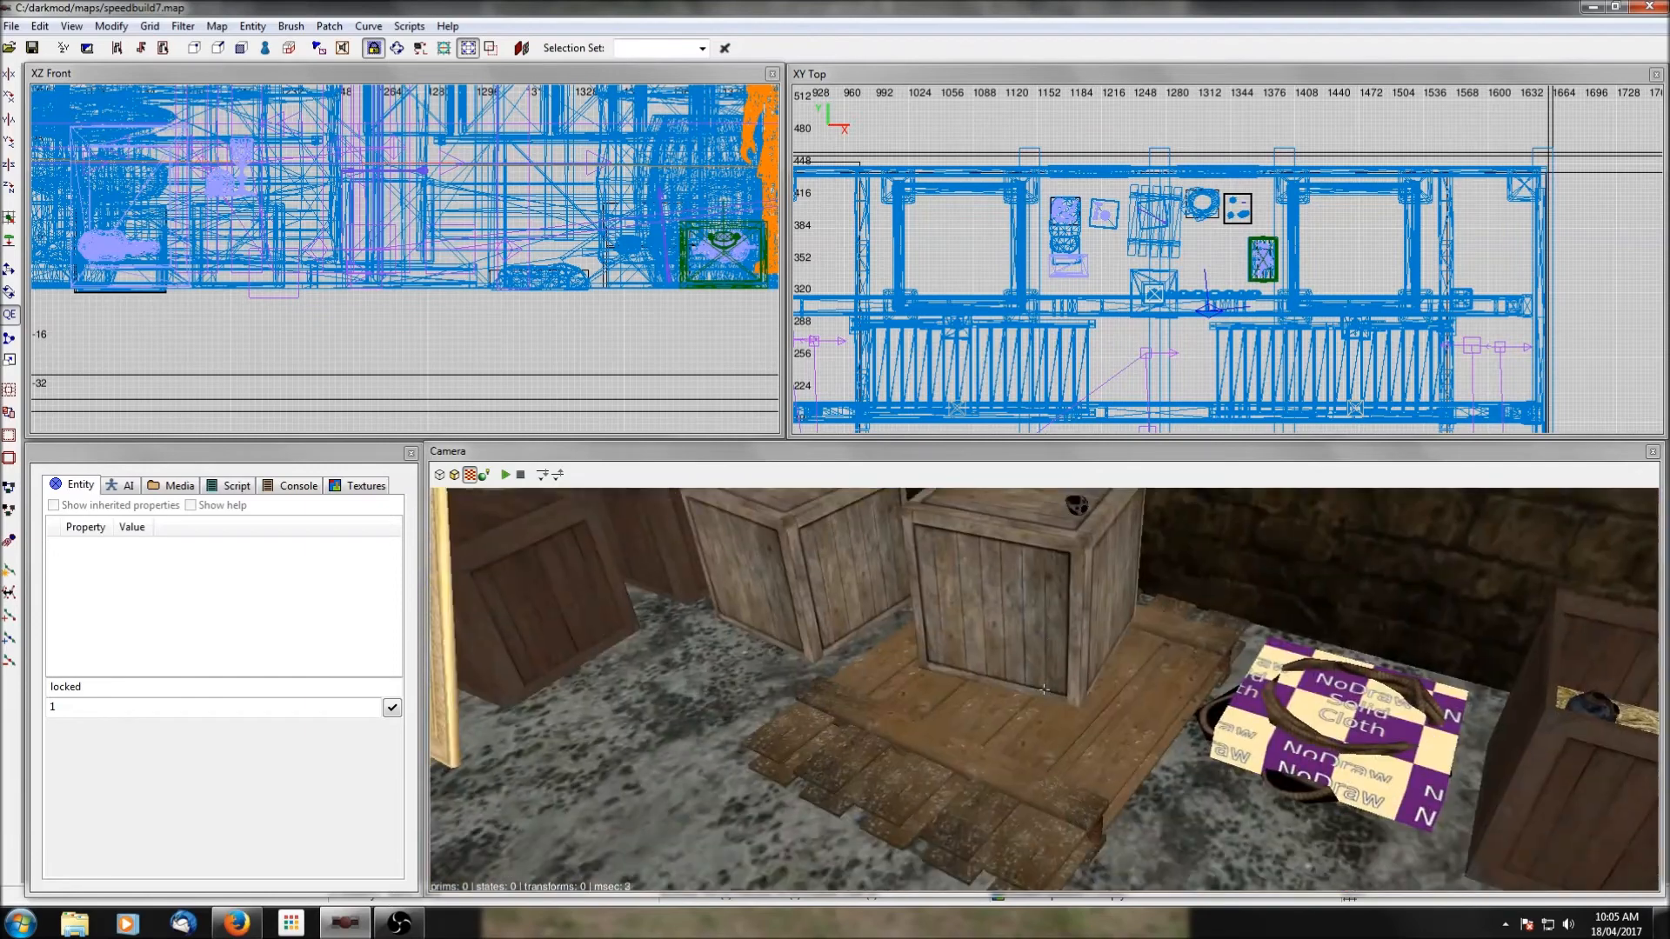
pyautogui.scroll(-2, 1044, 690)
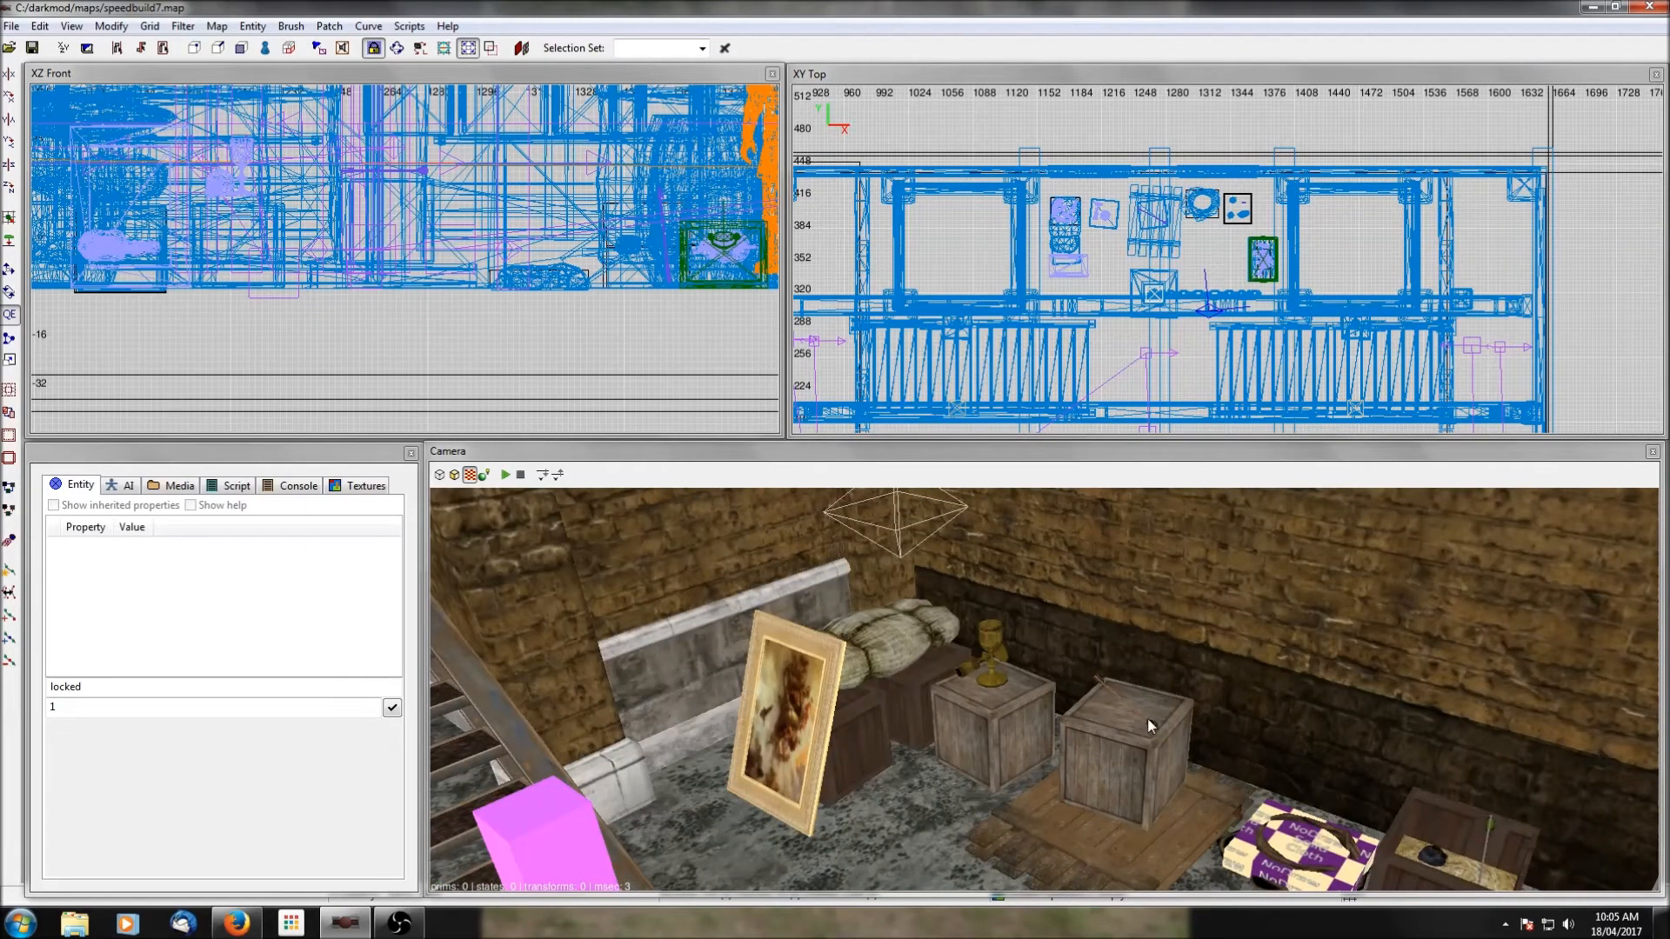
pyautogui.keyDown('shift'); pyautogui.click(1150, 724); pyautogui.keyUp('shift')
pyautogui.rightClick(1188, 332)
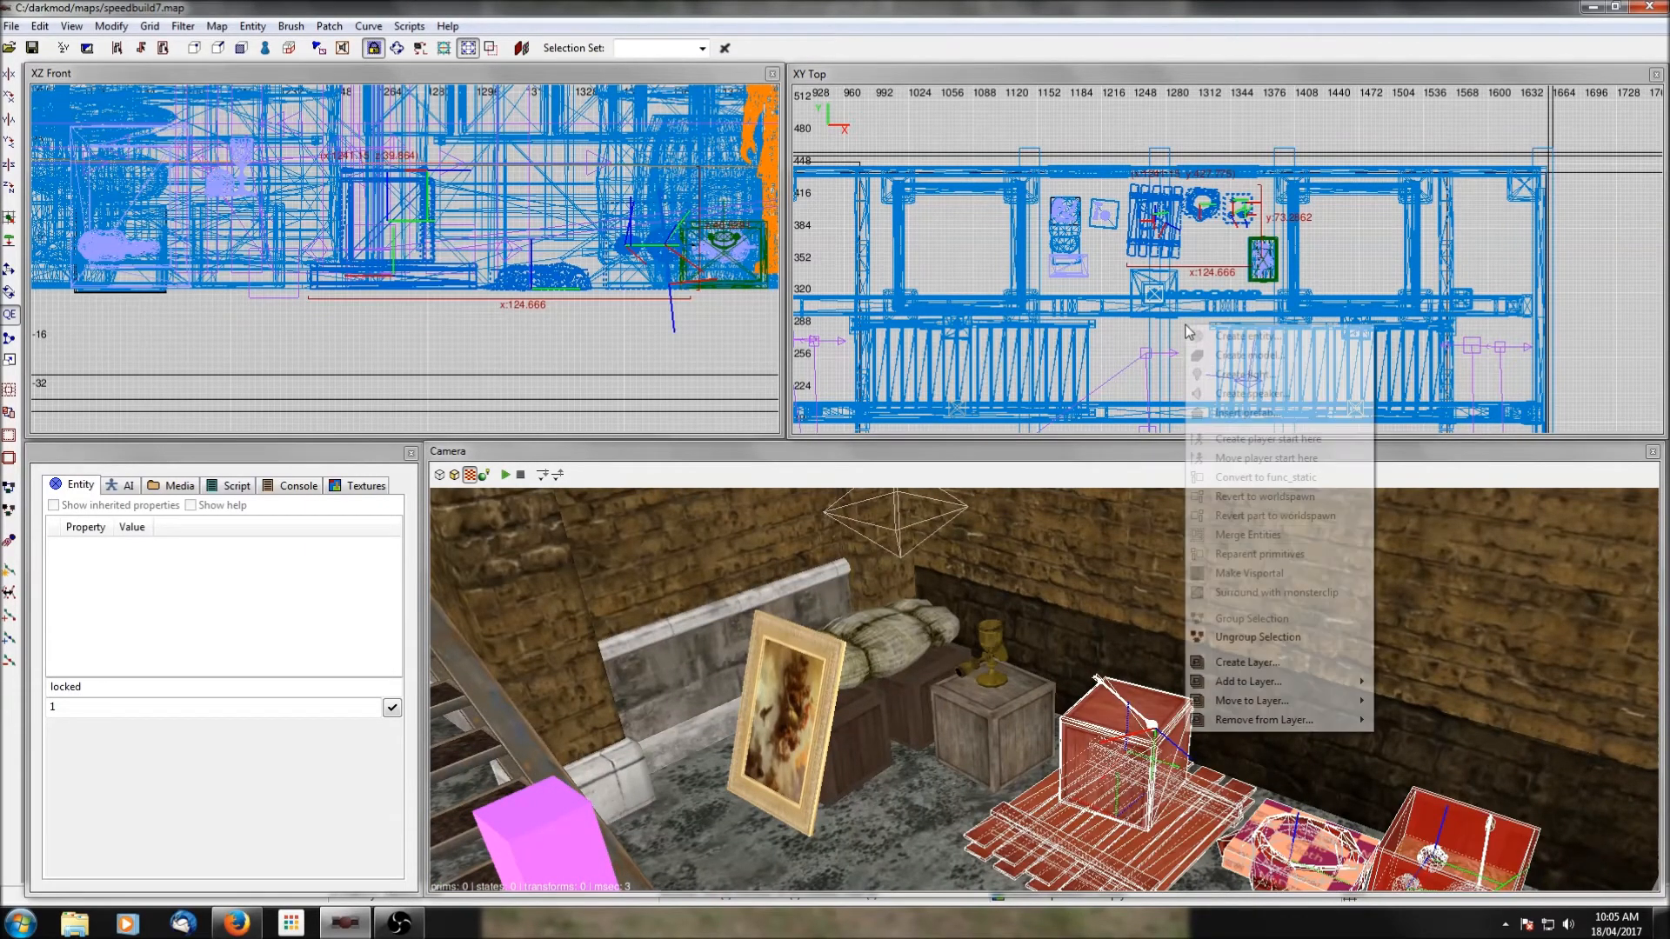
pyautogui.click(1260, 636)
# Duplicate the water arrow from the crate and move the copy to the western wooden building's upper-floor room, at height 202.464.
pyautogui.keyDown('shift'); pyautogui.click(1151, 727); pyautogui.keyUp('shift')
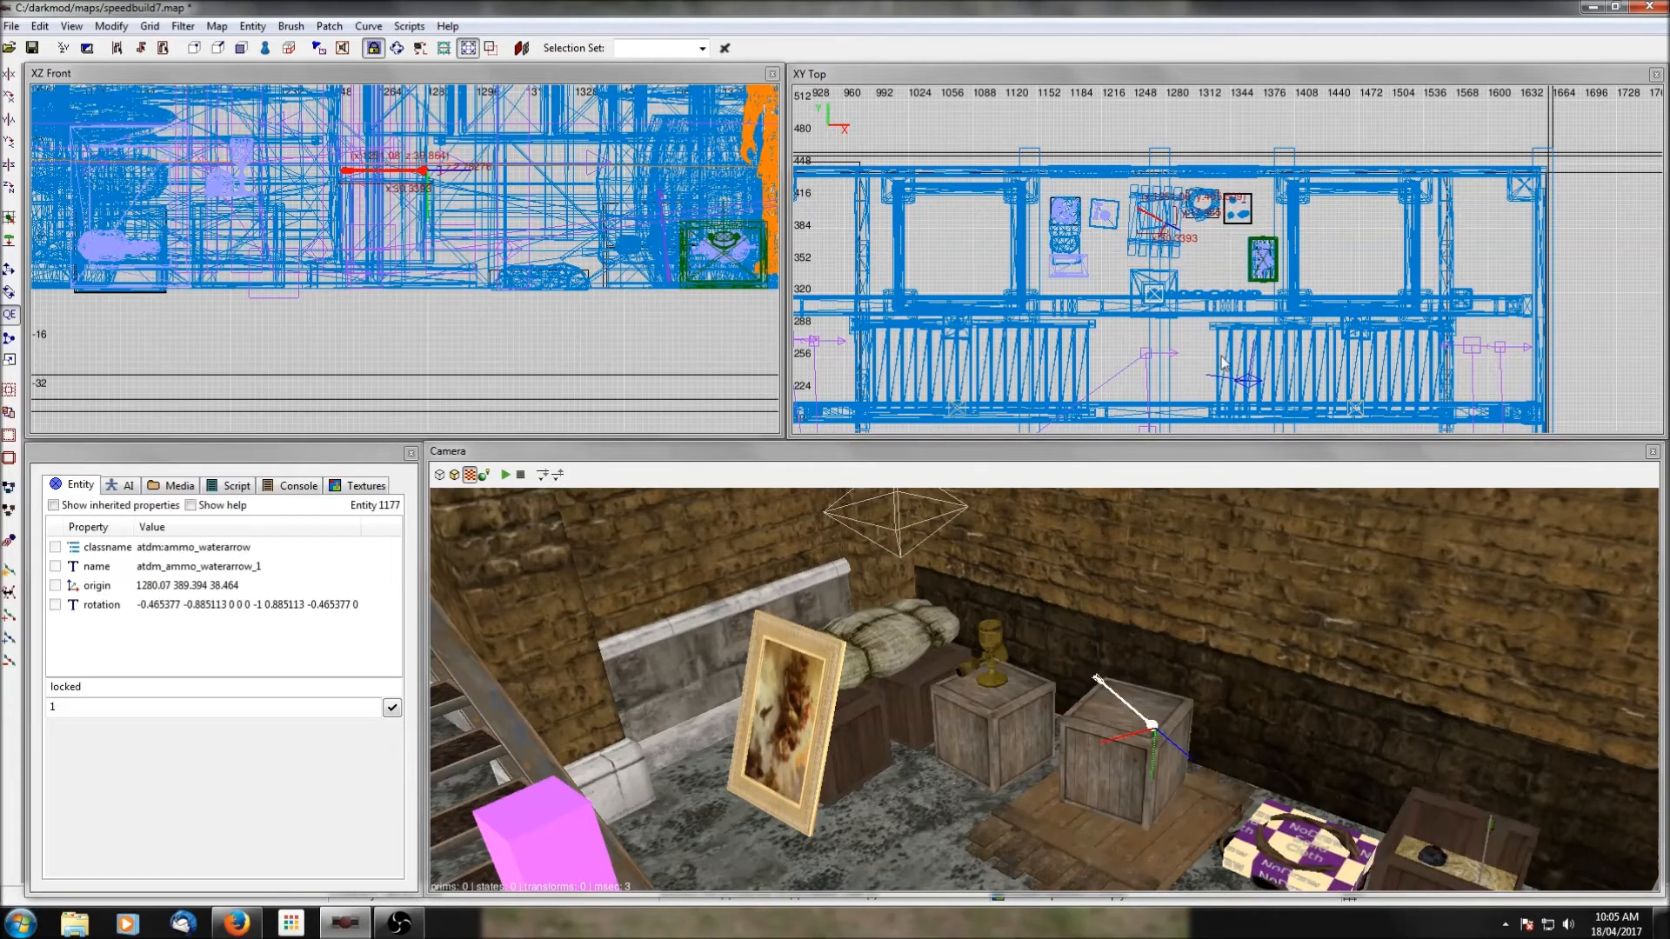
pyautogui.scroll(-6, 1138, 243)
pyautogui.keyDown('shift'); pyautogui.click(1218, 224); pyautogui.keyUp('shift')
pyautogui.moveTo(1219, 224); pyautogui.dragTo(909, 389)
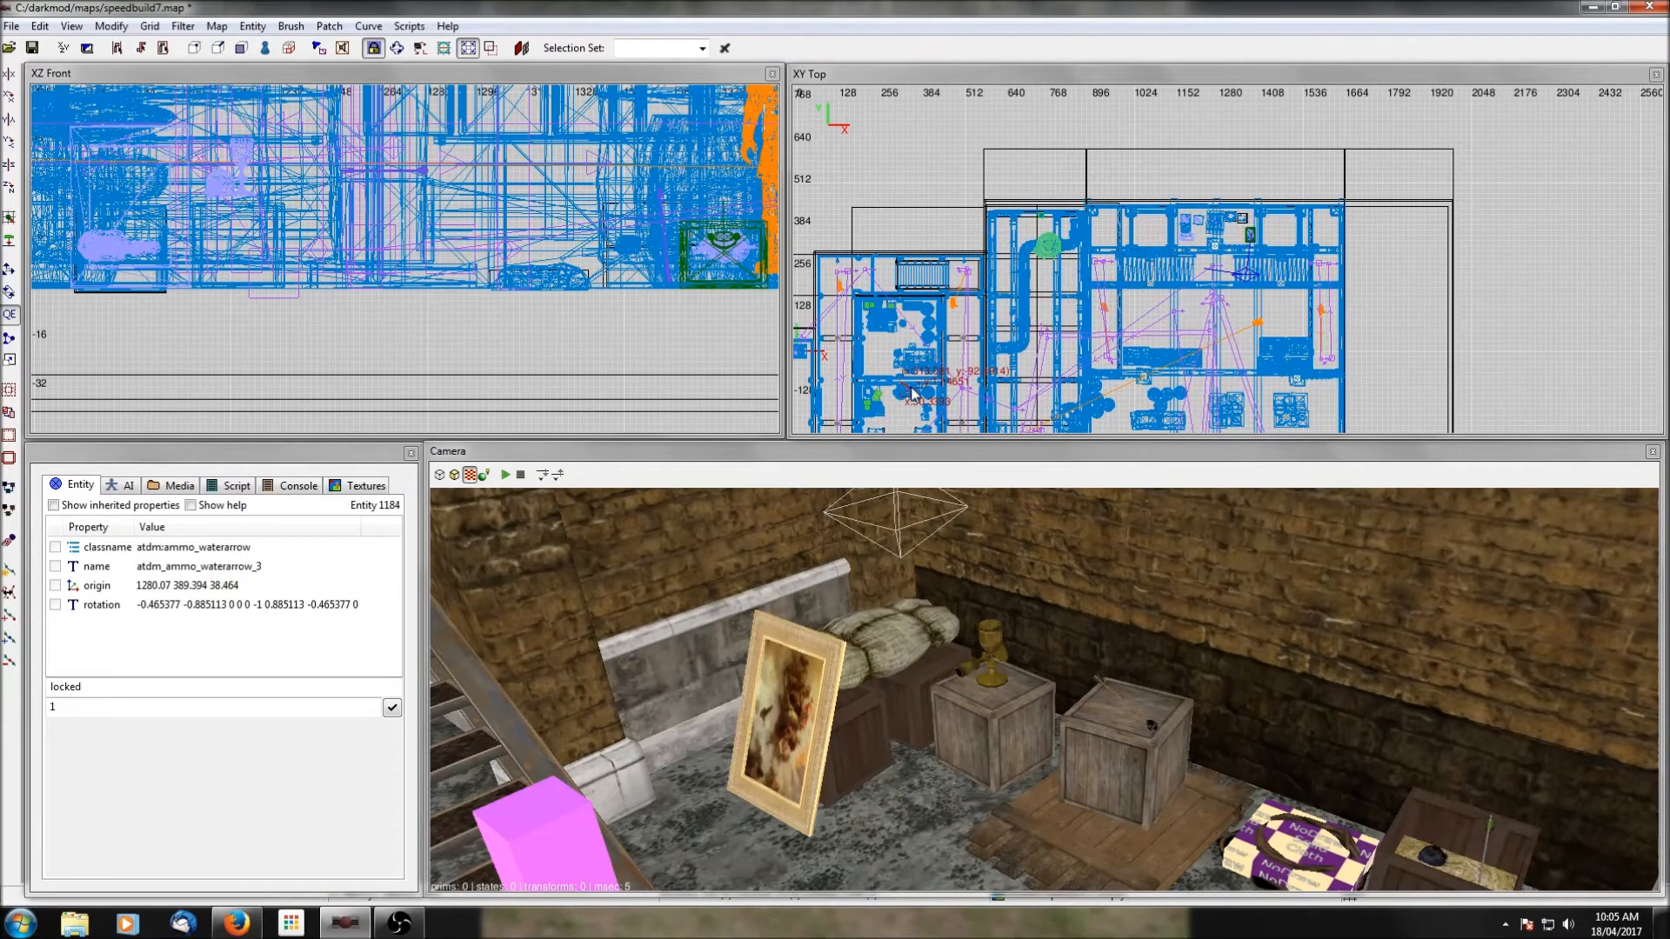
pyautogui.moveTo(909, 389); pyautogui.dragTo(985, 373, button='right')
pyautogui.scroll(4, 985, 371)
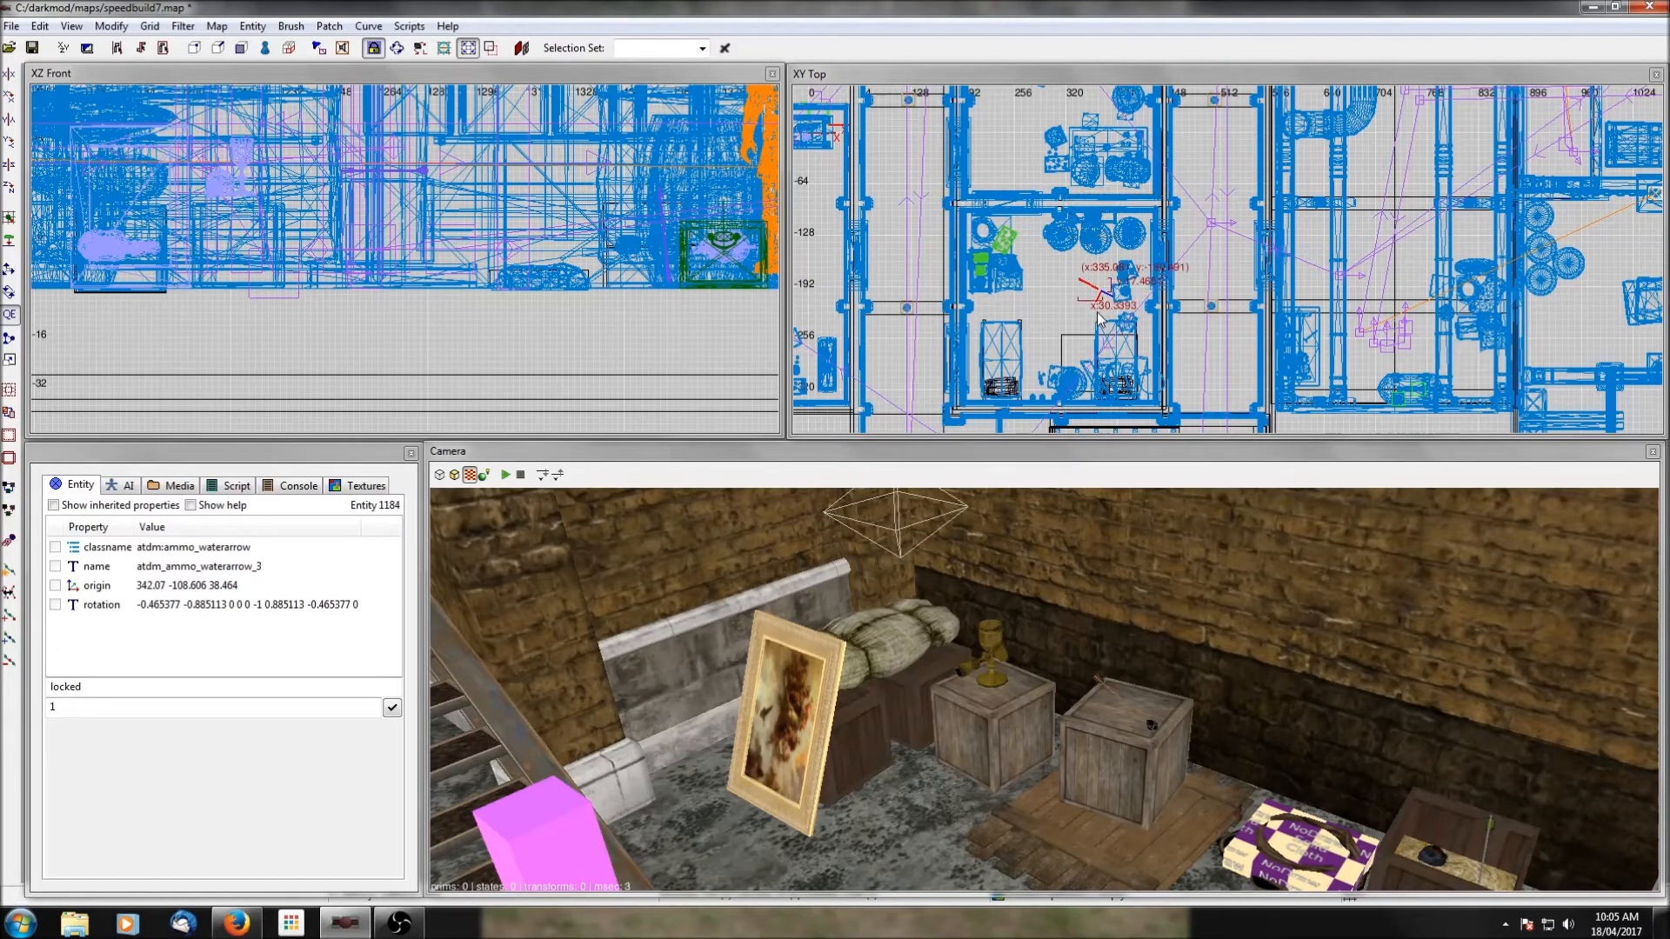
pyautogui.scroll(-10, 290, 231)
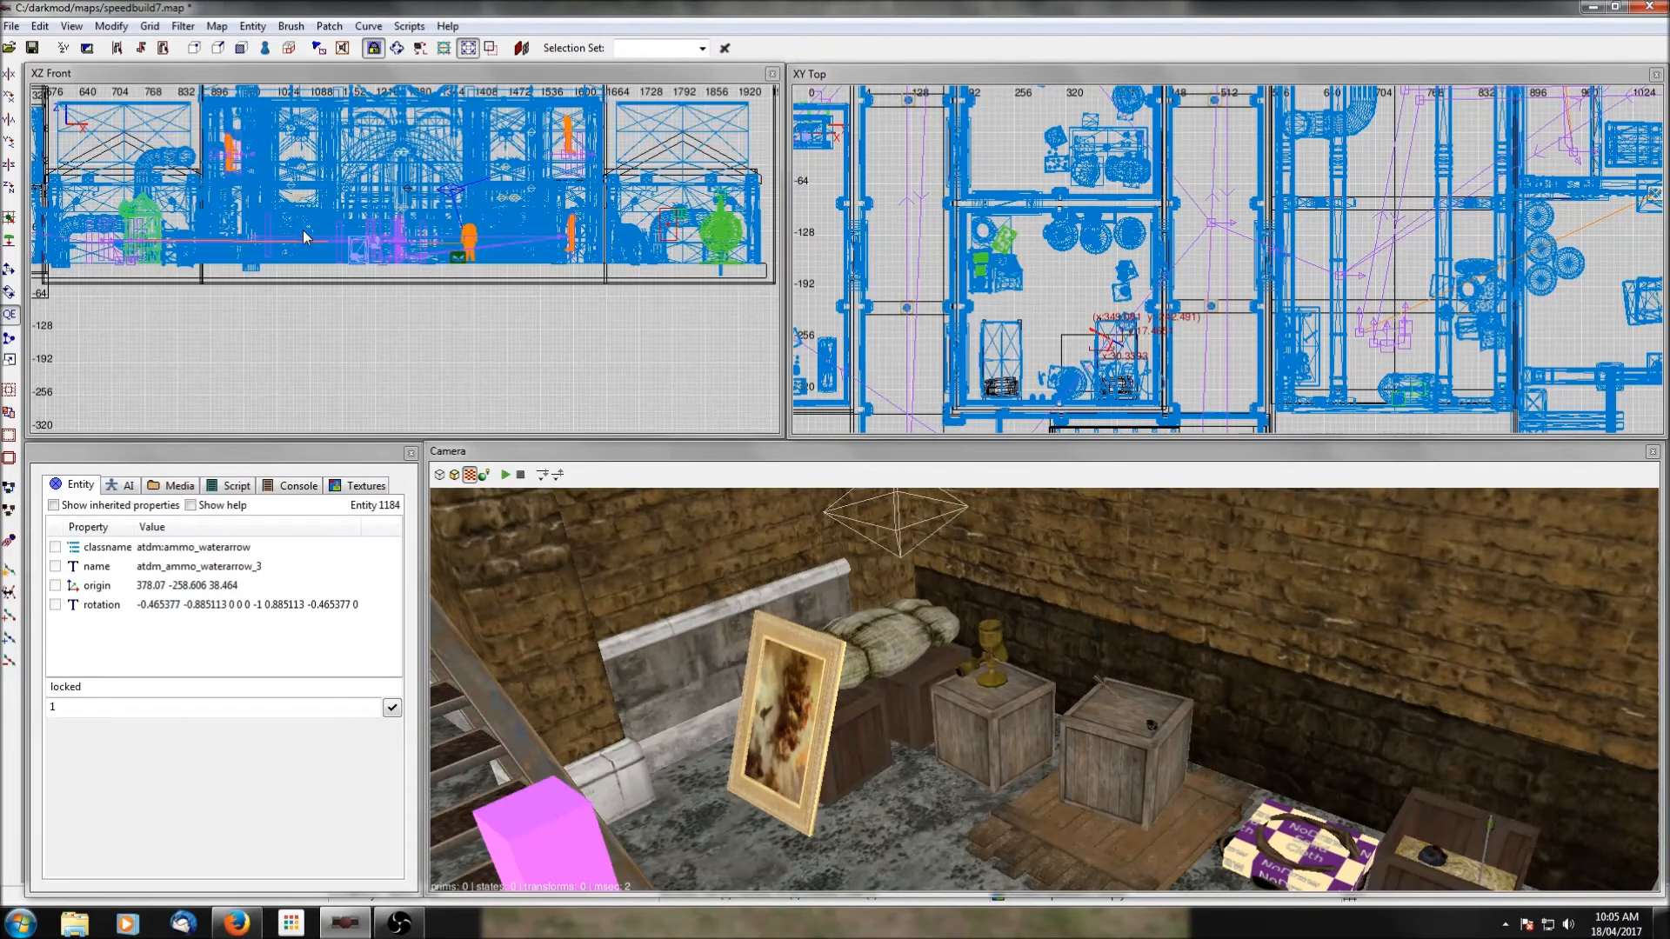
pyautogui.scroll(-1, 289, 232)
pyautogui.moveTo(174, 274); pyautogui.dragTo(325, 258, button='right')
pyautogui.scroll(3, 325, 259)
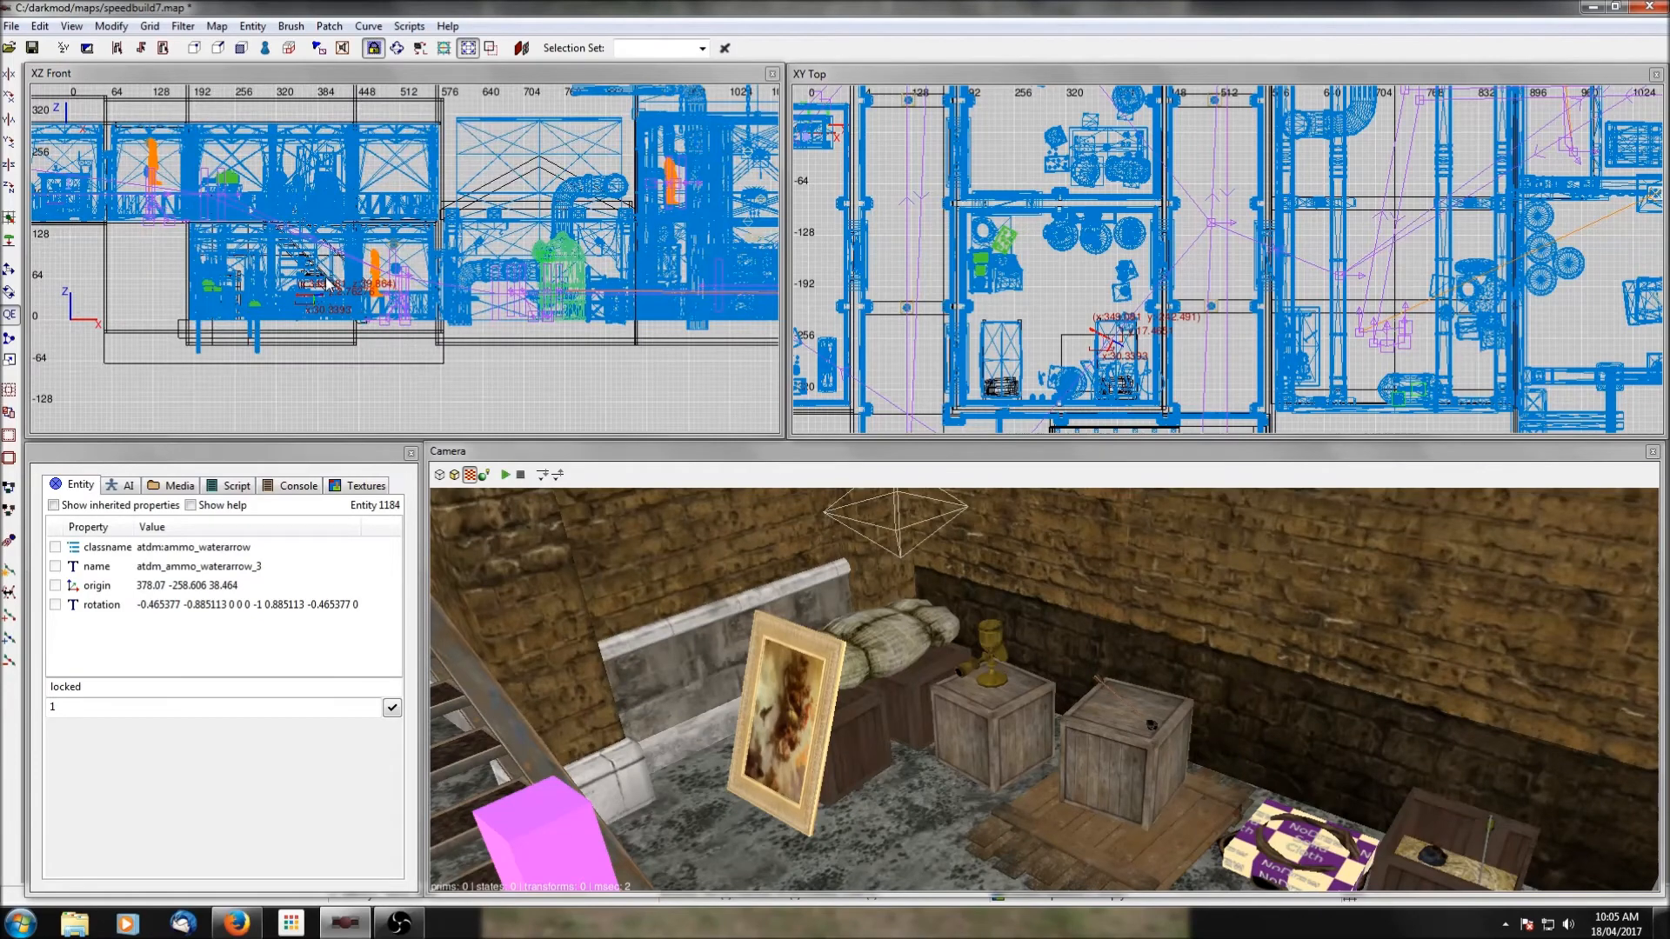
pyautogui.moveTo(305, 301); pyautogui.dragTo(306, 194)
# Move the copied water arrow across the upper-floor room to the northwest corner beside the stacked crates and bucket.
pyautogui.middleClick(1046, 339)
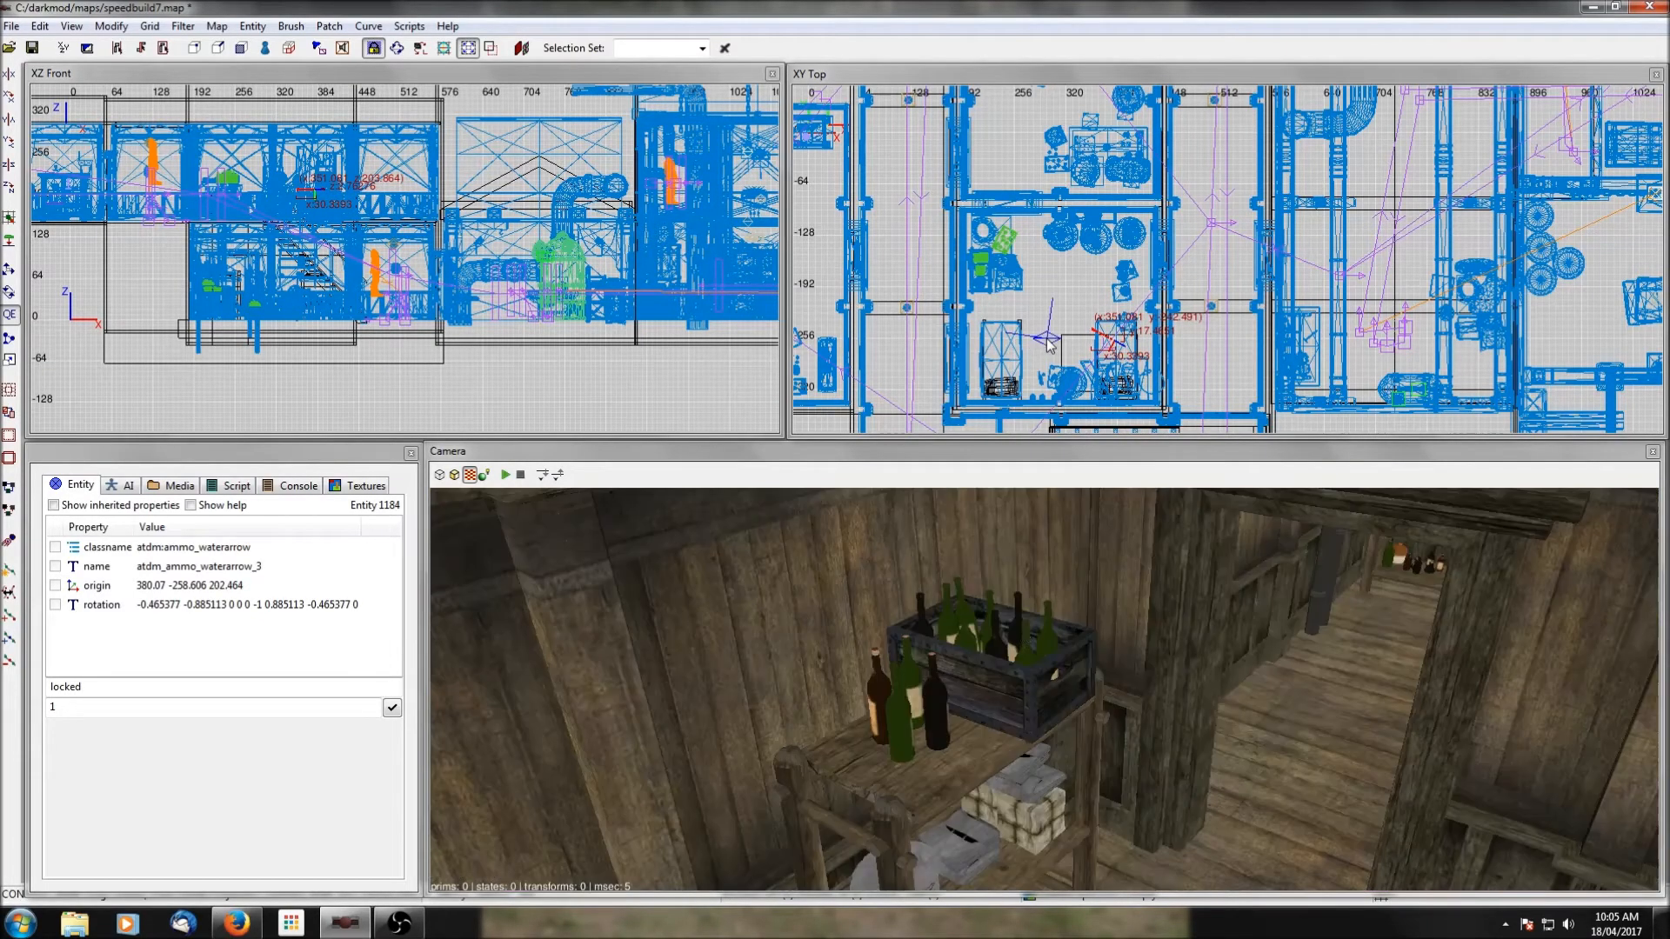
pyautogui.rightClick(1022, 635)
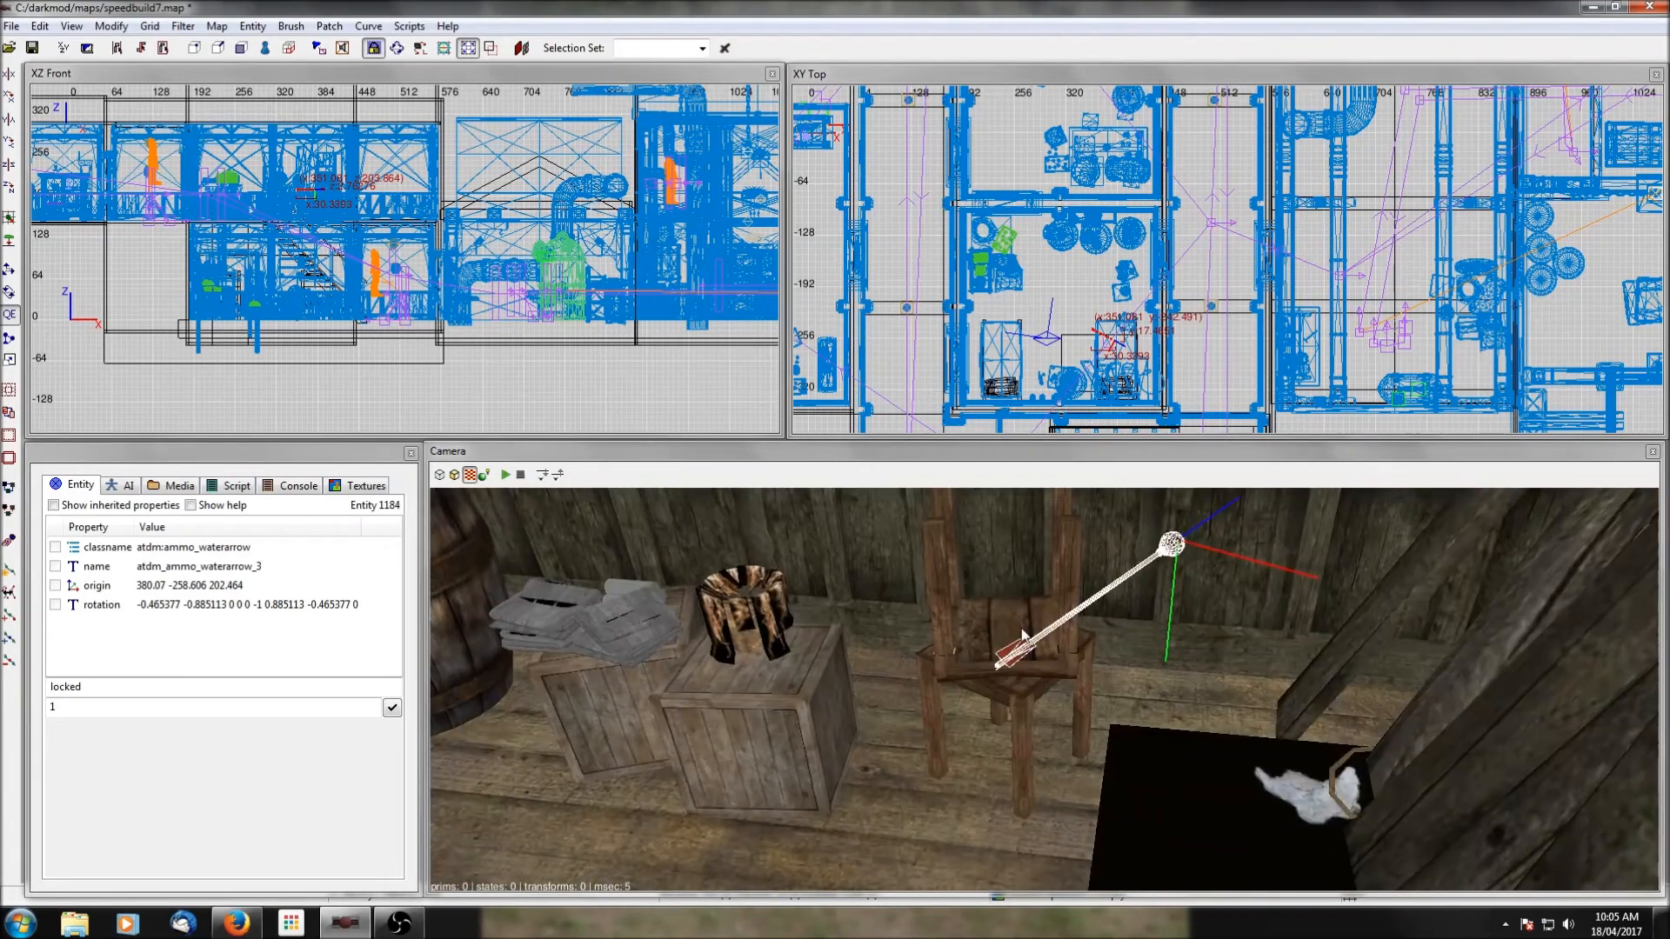
pyautogui.moveTo(1101, 337); pyautogui.dragTo(1123, 236)
pyautogui.rightClick(1063, 618)
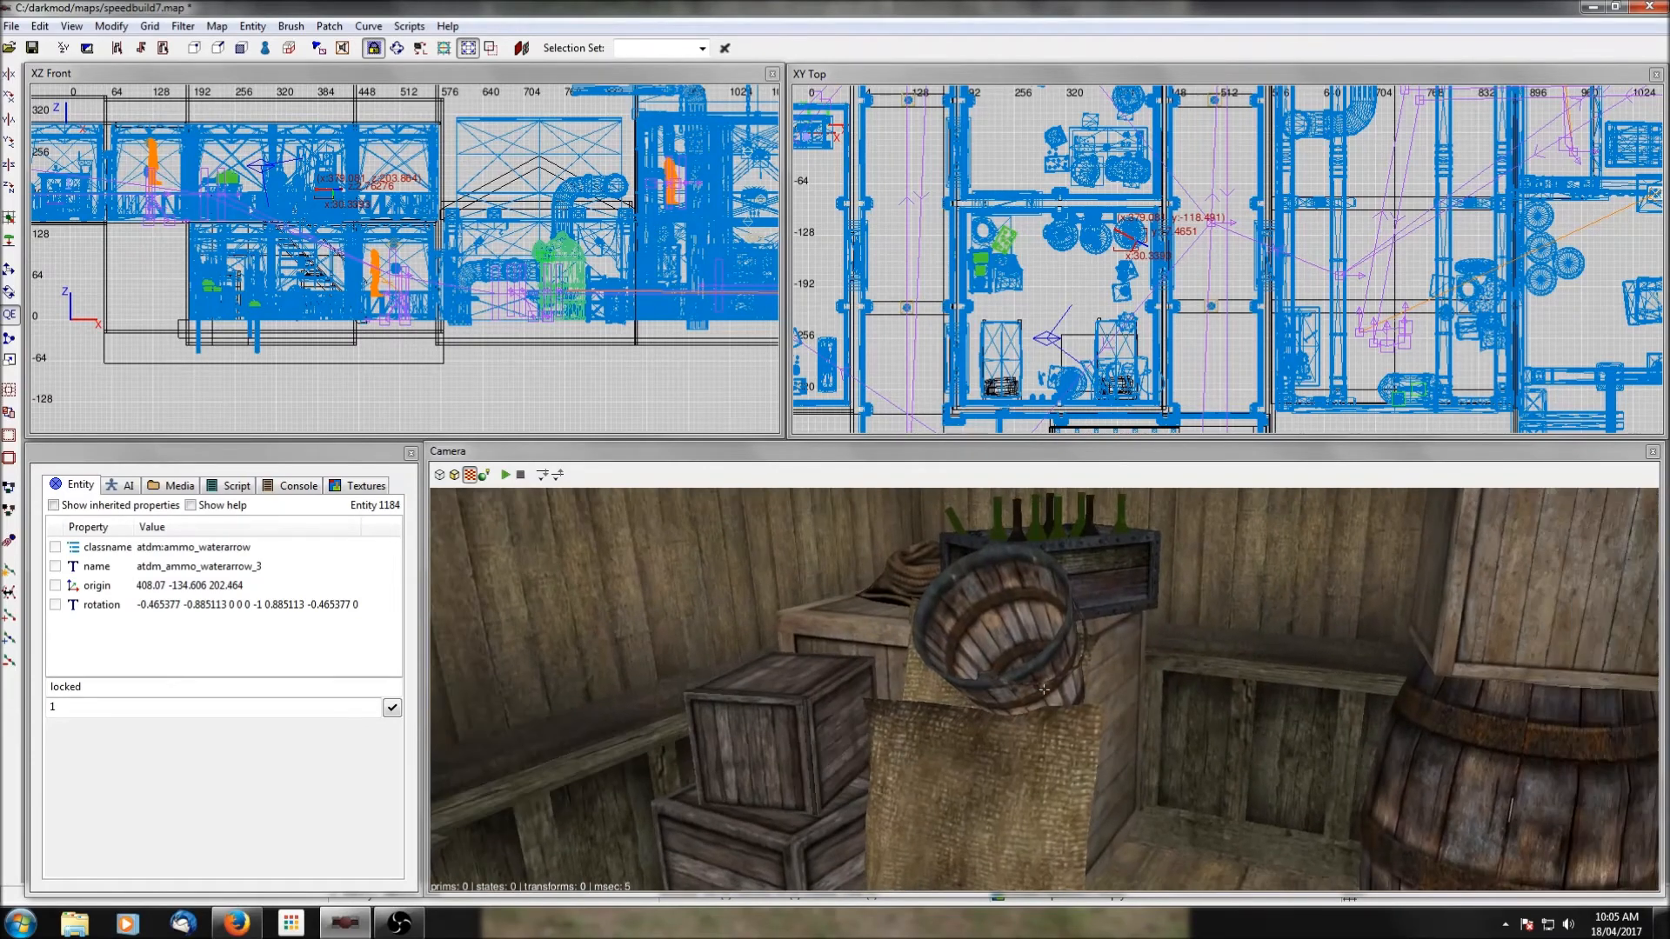
pyautogui.moveTo(1131, 244); pyautogui.dragTo(999, 245)
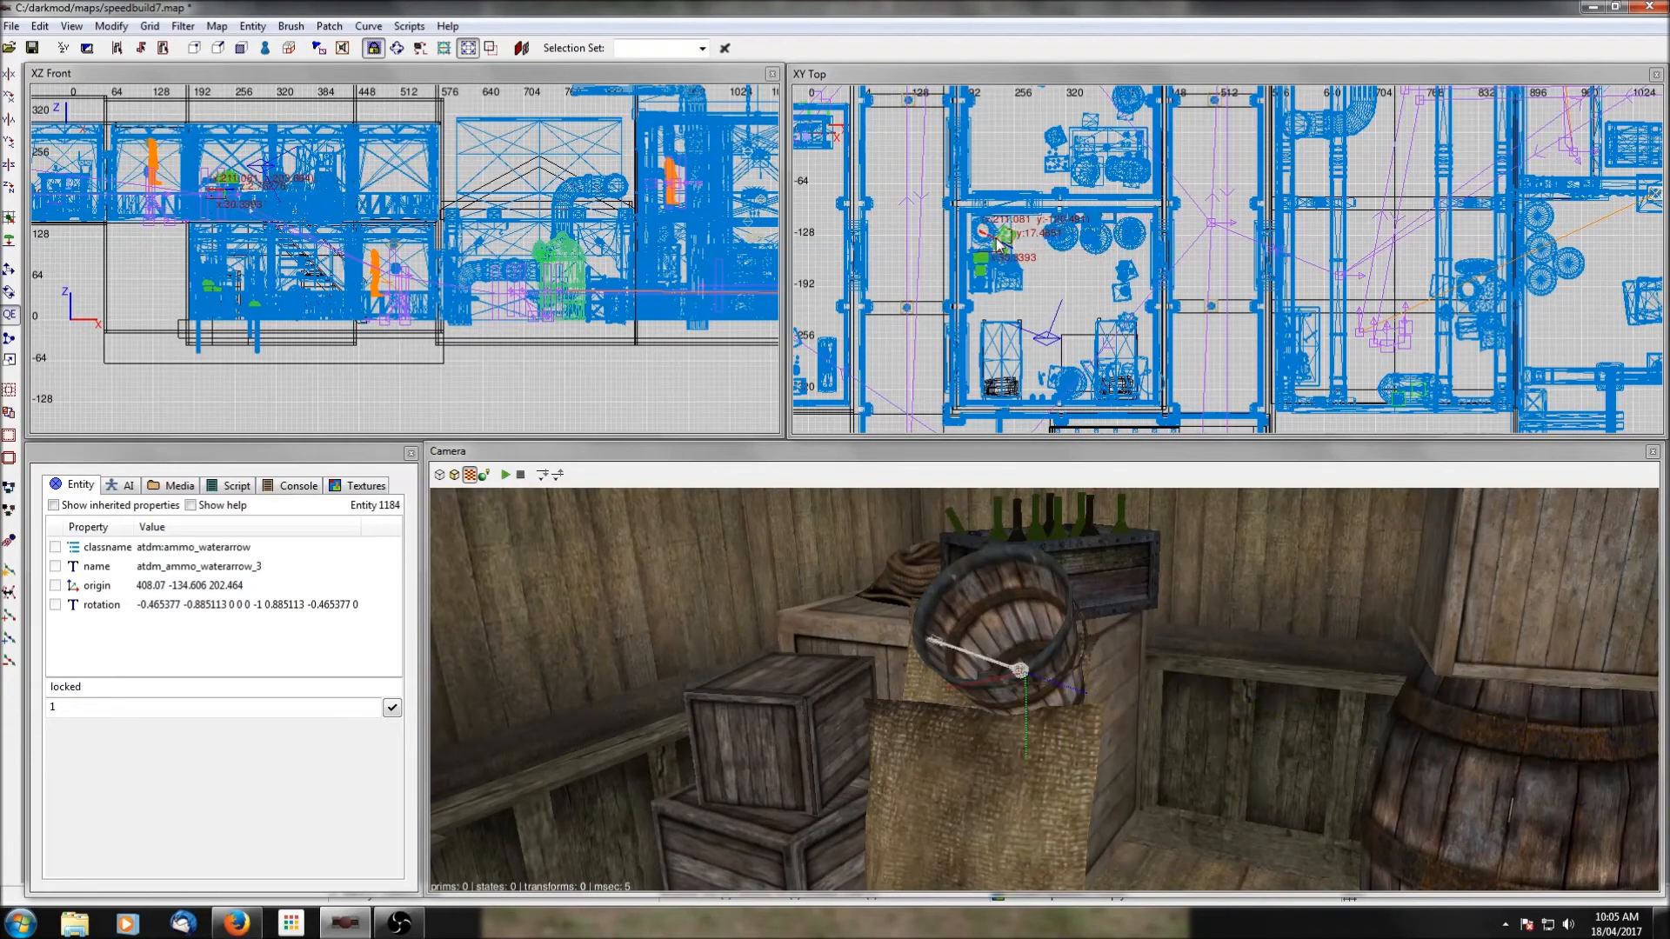
# Rotate the water arrow 90 degrees about the vertical axis and raise it to 214.464 by the stacked crates.
pyautogui.click(11, 191)
pyautogui.moveTo(981, 254); pyautogui.dragTo(977, 281)
pyautogui.scroll(7, 334, 288)
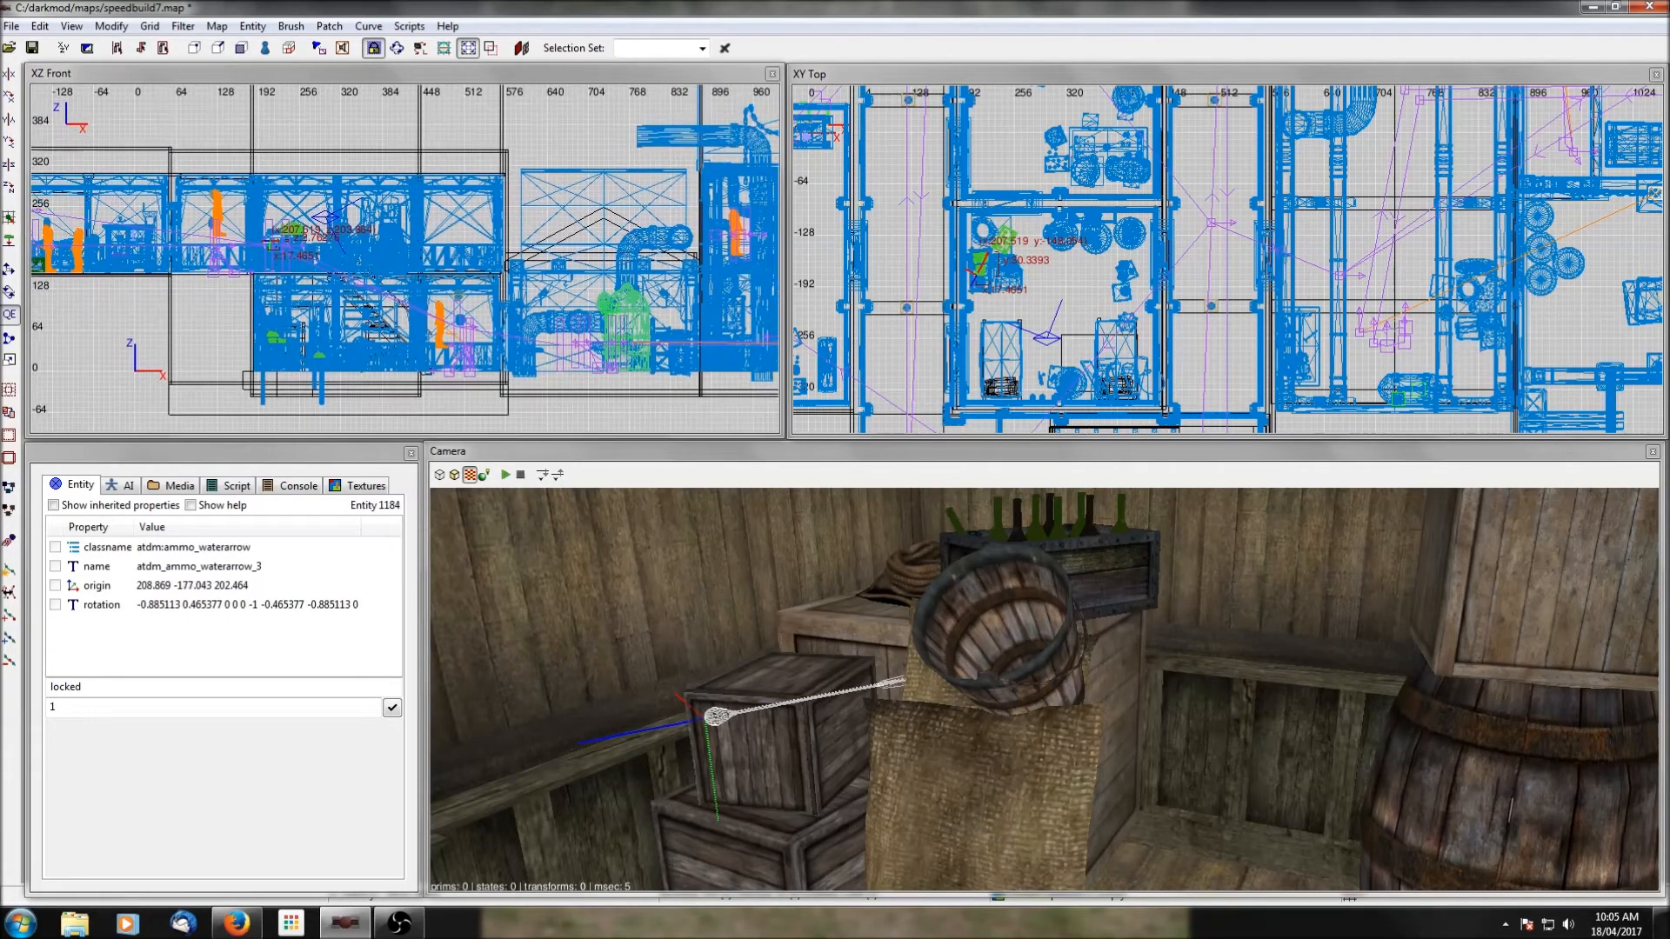
pyautogui.keyDown('shift'); pyautogui.click(785, 774); pyautogui.keyUp('shift')
pyautogui.keyDown('shift'); pyautogui.click(785, 774); pyautogui.keyUp('shift')
pyautogui.moveTo(380, 228); pyautogui.dragTo(384, 189)
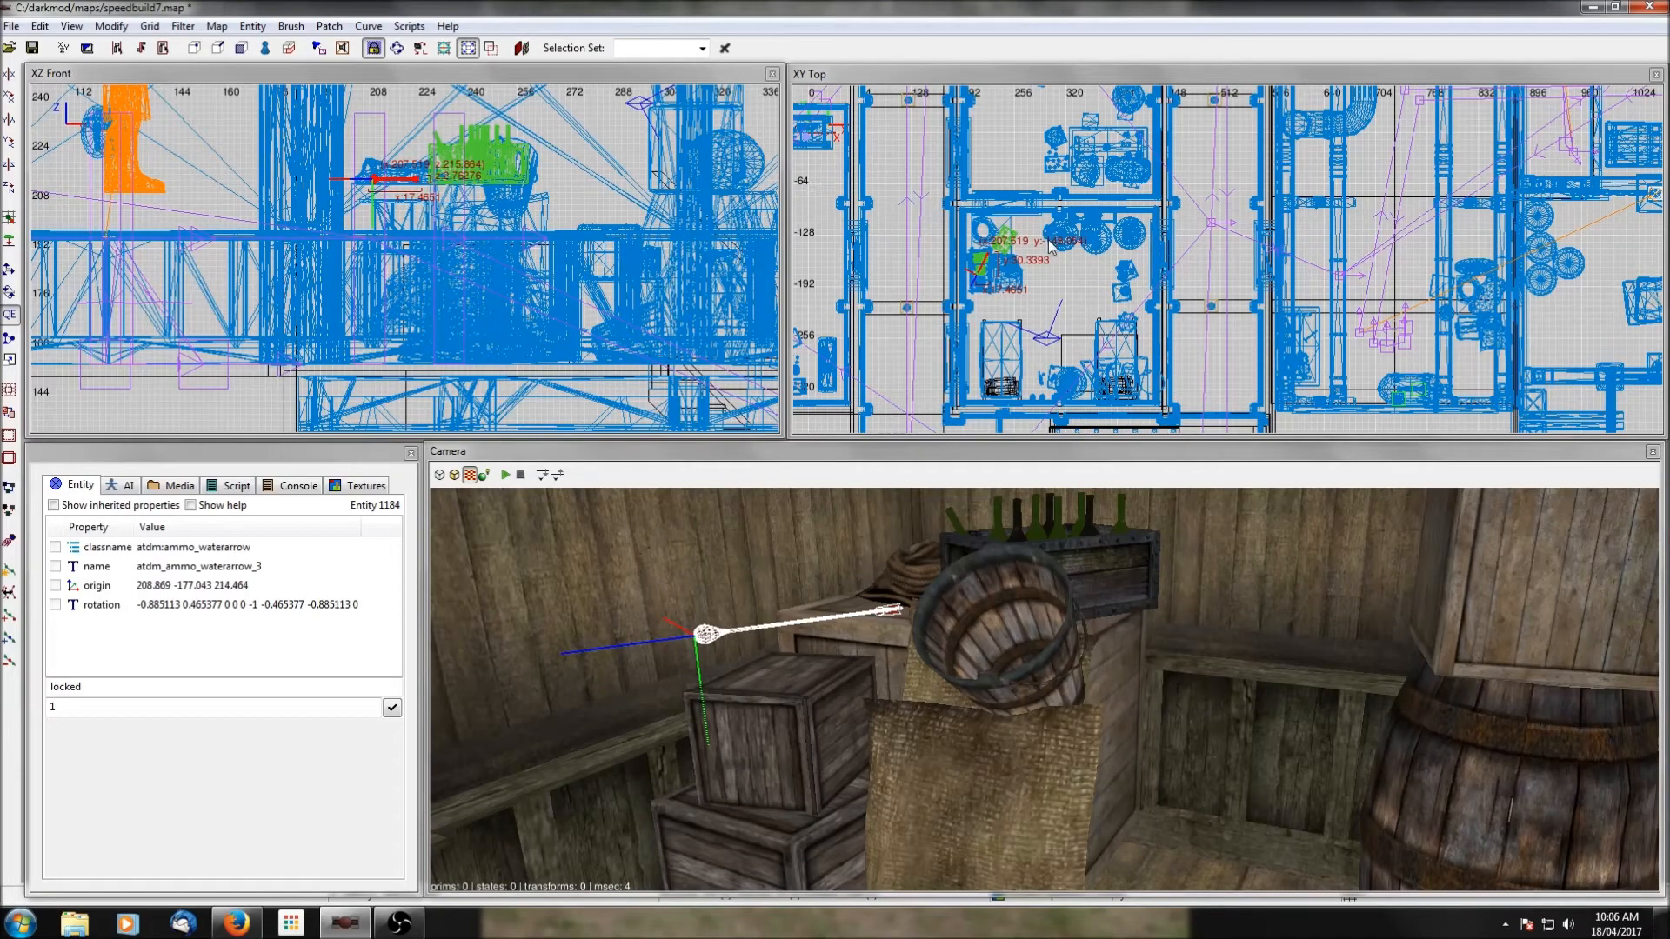
# Turn the water arrow to point the opposite way, place it over the small stacked crates along the wall, and deselect it.
pyautogui.scroll(3, 1050, 250)
pyautogui.click(10, 187)
pyautogui.moveTo(976, 233); pyautogui.dragTo(967, 248)
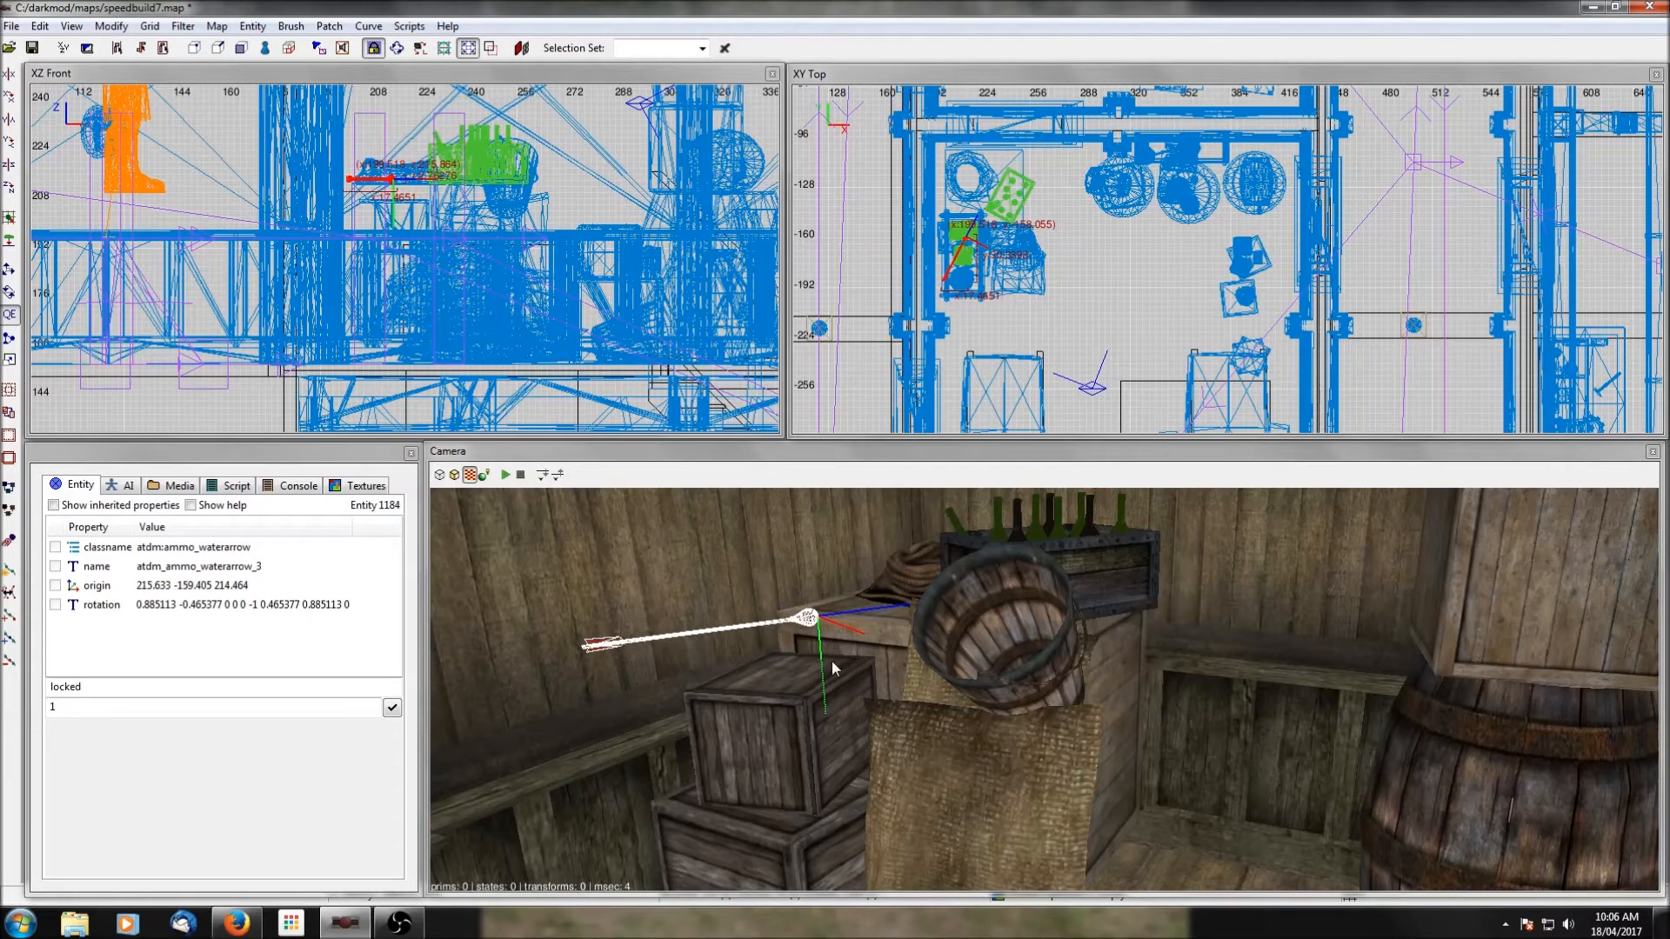
pyautogui.rightClick(832, 661)
pyautogui.rightClick(832, 661)
pyautogui.scroll(3, 1044, 690)
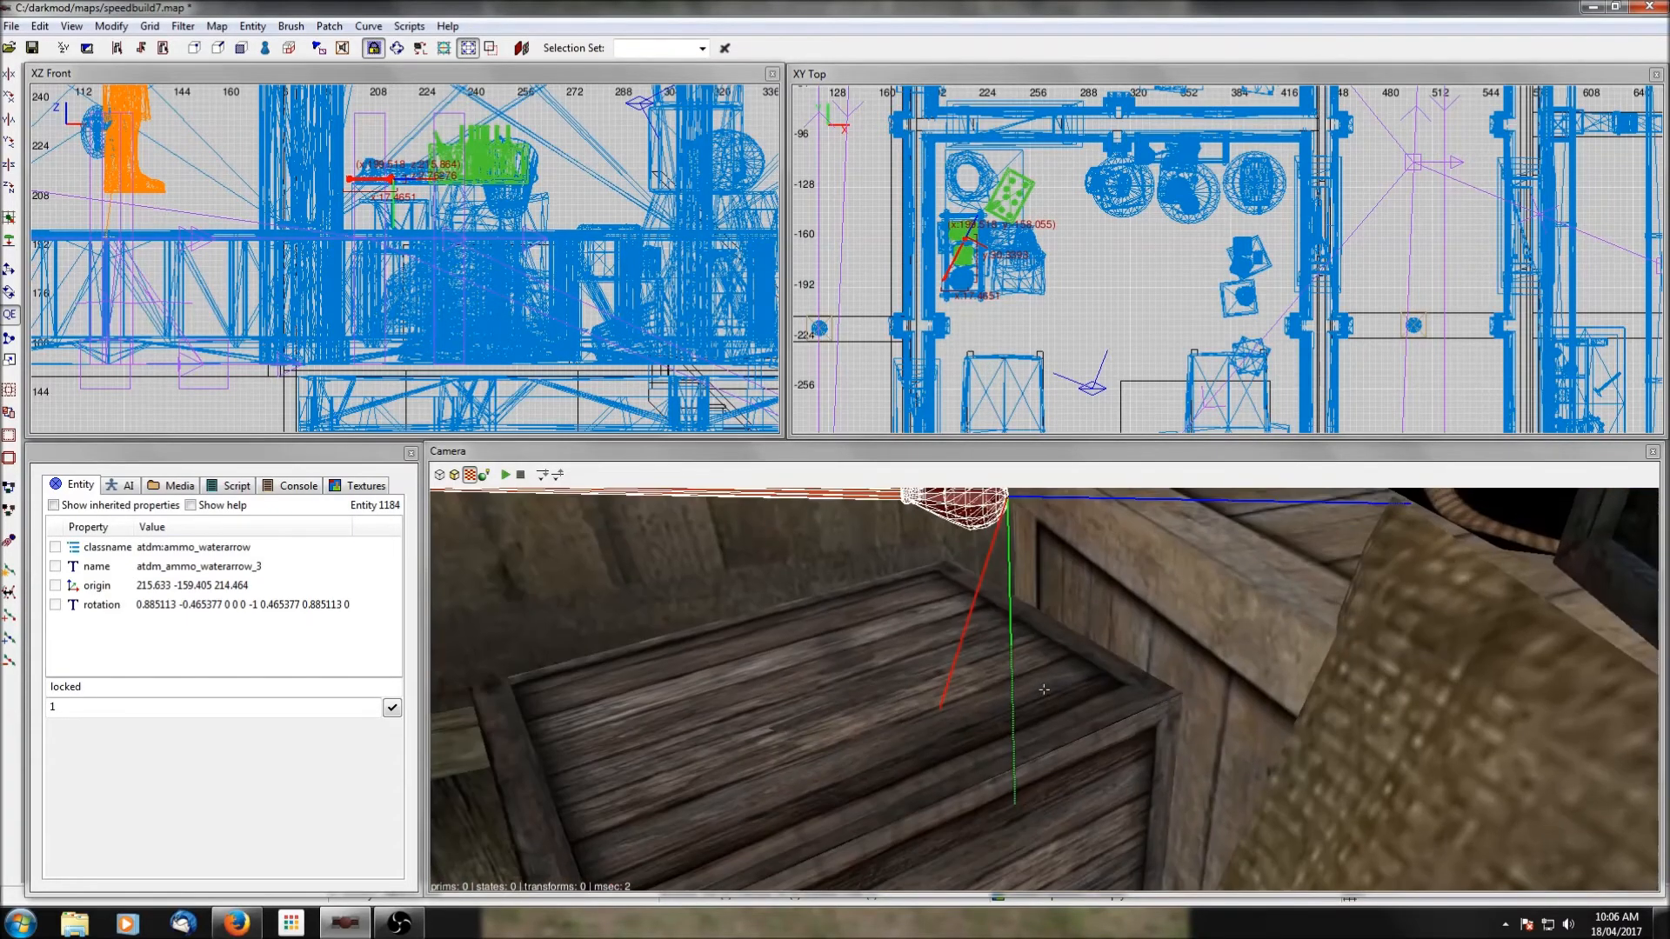
pyautogui.rightClick(832, 662)
pyautogui.press('Escape')
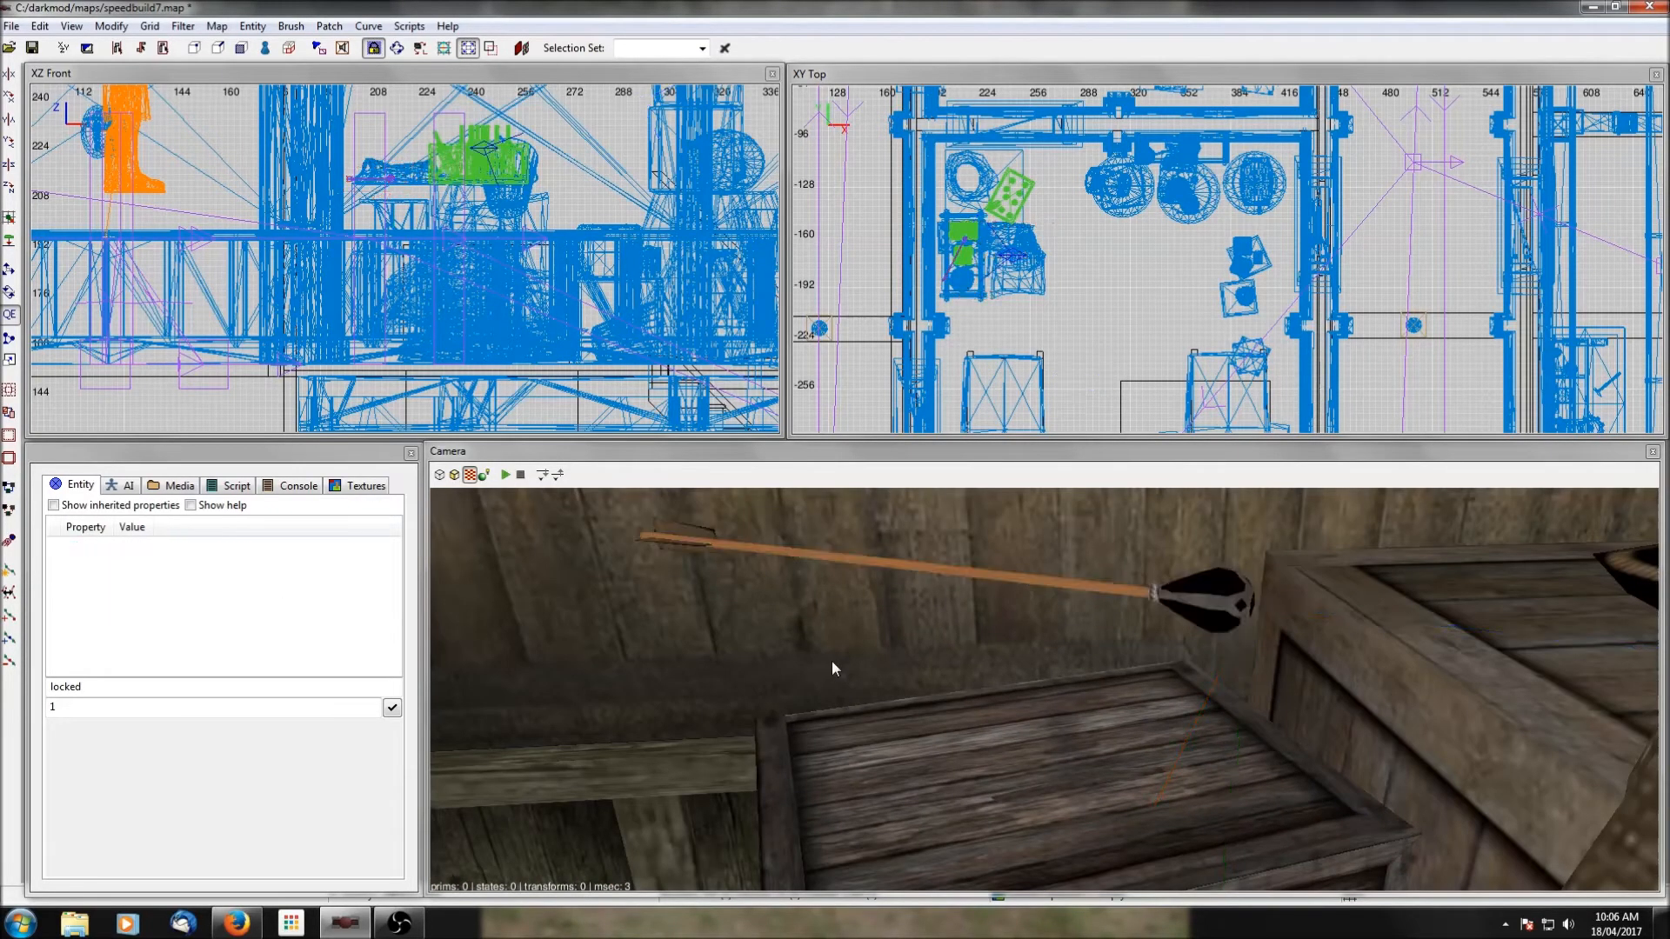
# Duplicate the corner water arrow and bring the copy down into the ground-floor bunk room, at height 86.464.
pyautogui.scroll(-3, 1208, 258)
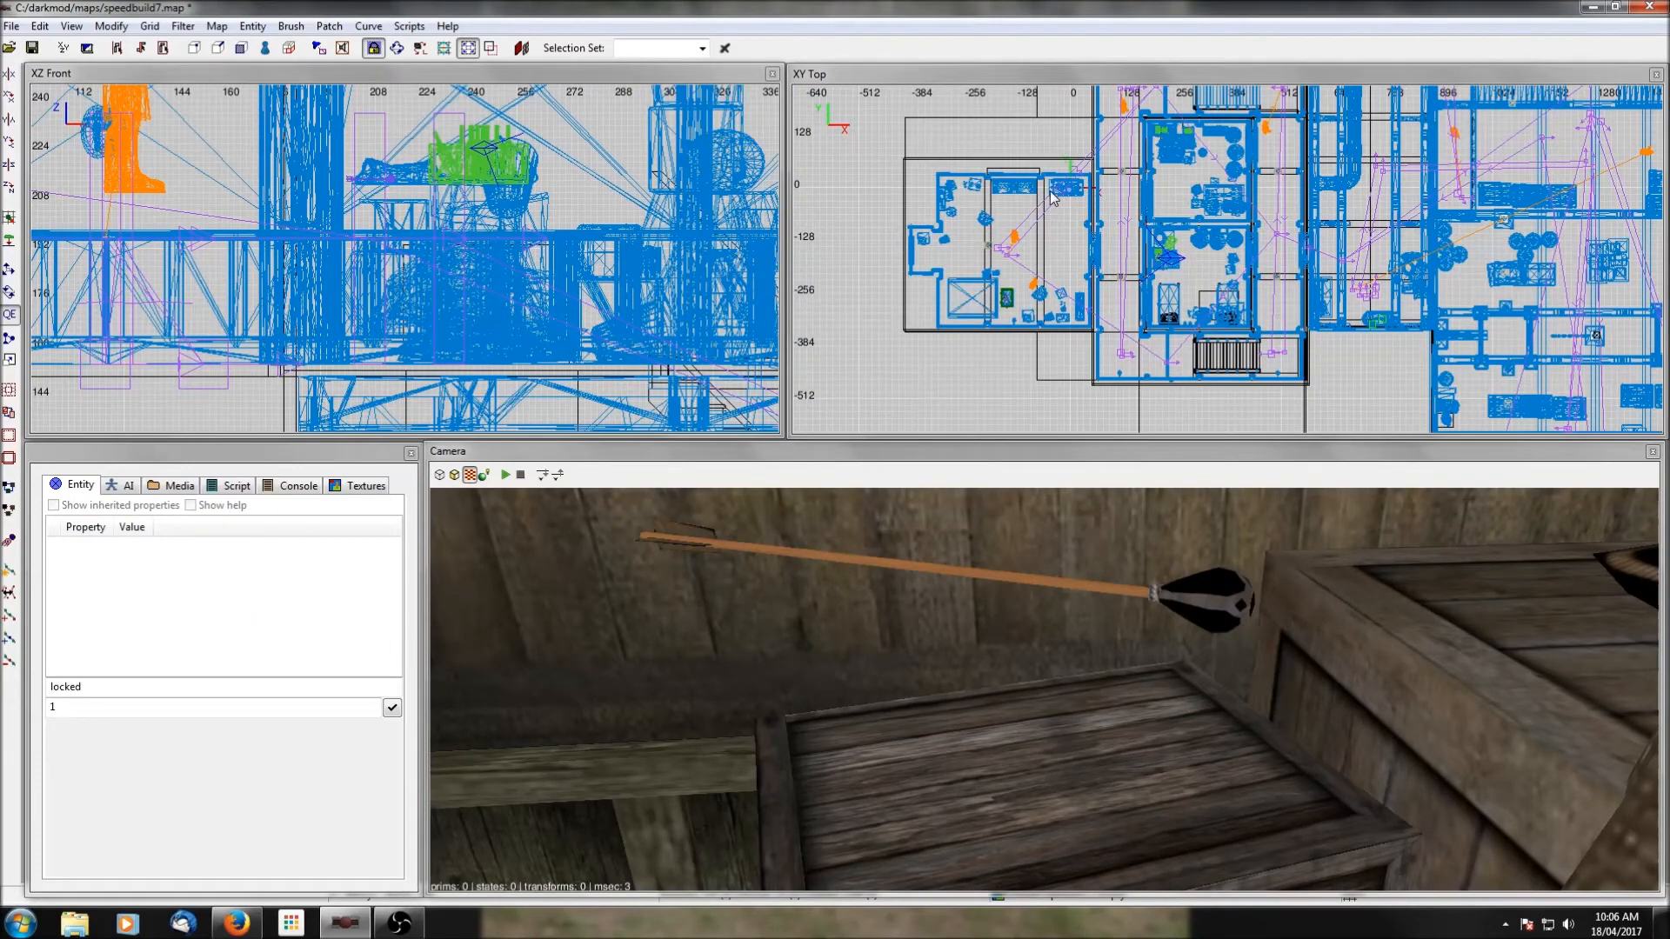
pyautogui.keyDown('shift'); pyautogui.click(1207, 595); pyautogui.keyUp('shift')
pyautogui.moveTo(394, 180); pyautogui.dragTo(581, 394)
pyautogui.moveTo(581, 394); pyautogui.dragTo(431, 211, button='right')
pyautogui.moveTo(434, 208); pyautogui.dragTo(643, 386)
pyautogui.moveTo(643, 386); pyautogui.dragTo(483, 273, button='right')
# Move the new water arrow from the bunk room into the northern ground-floor room near the wooden shelves.
pyautogui.keyDown('ctrl'); pyautogui.middleClick(552, 340); pyautogui.keyUp('ctrl')
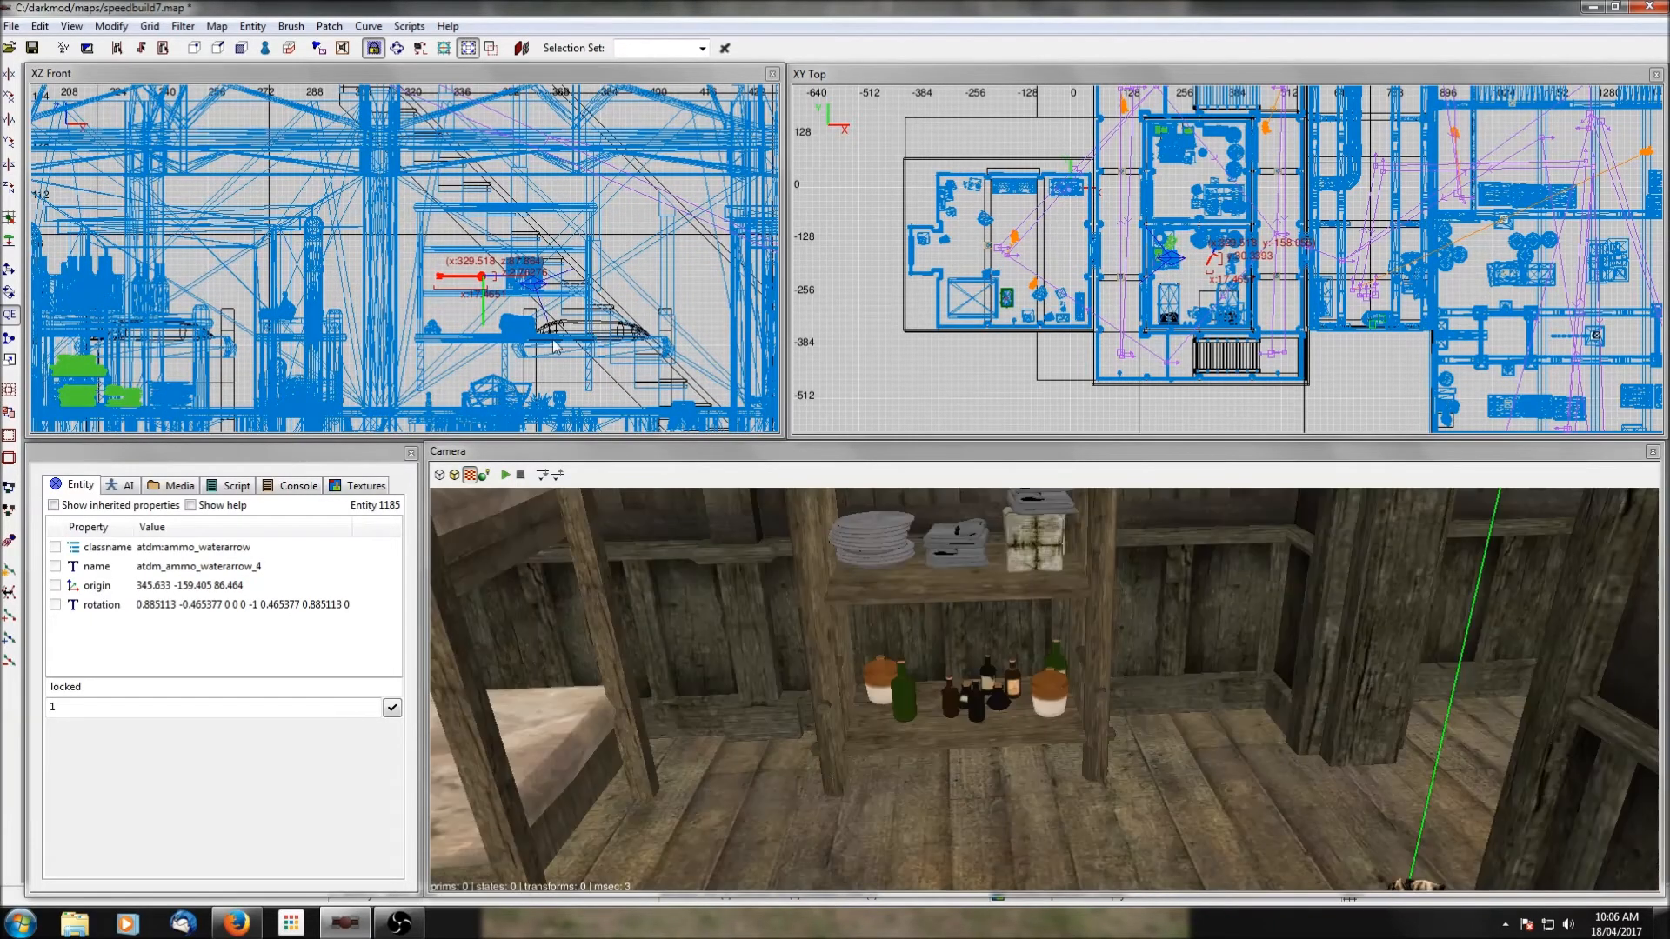
pyautogui.rightClick(844, 771)
pyautogui.press('Down')
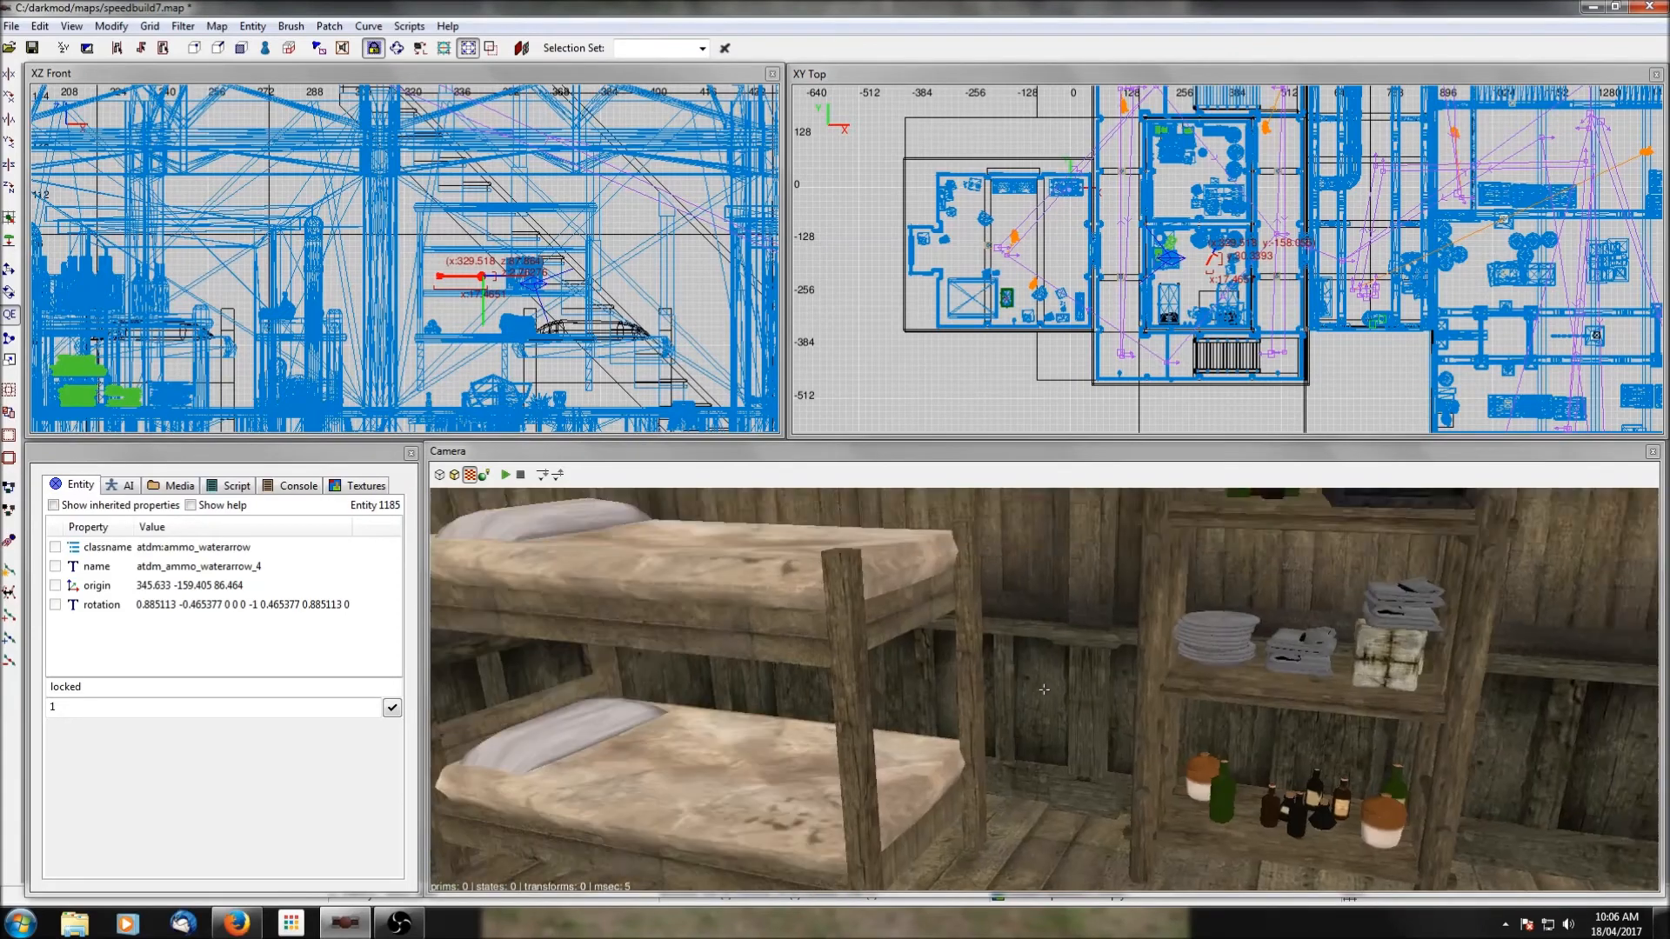
pyautogui.rightClick(849, 746)
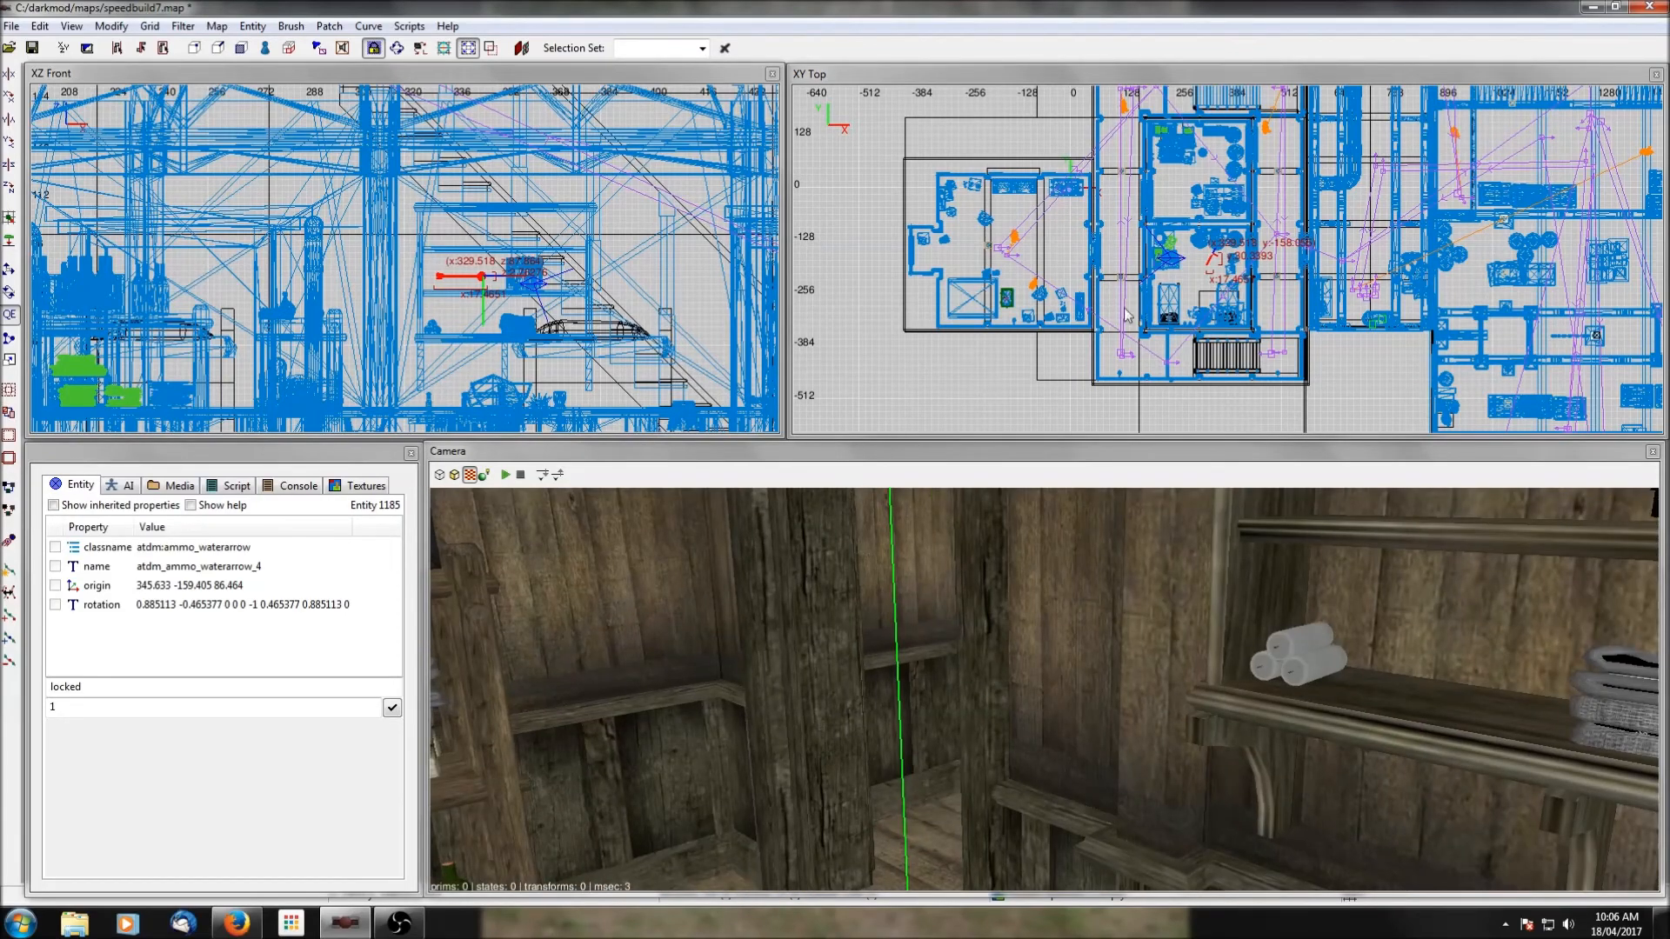
pyautogui.moveTo(1211, 260); pyautogui.dragTo(1177, 148)
pyautogui.rightClick(1044, 688)
pyautogui.rightClick(1117, 600)
pyautogui.rightClick(1117, 600)
pyautogui.rightClick(1117, 600)
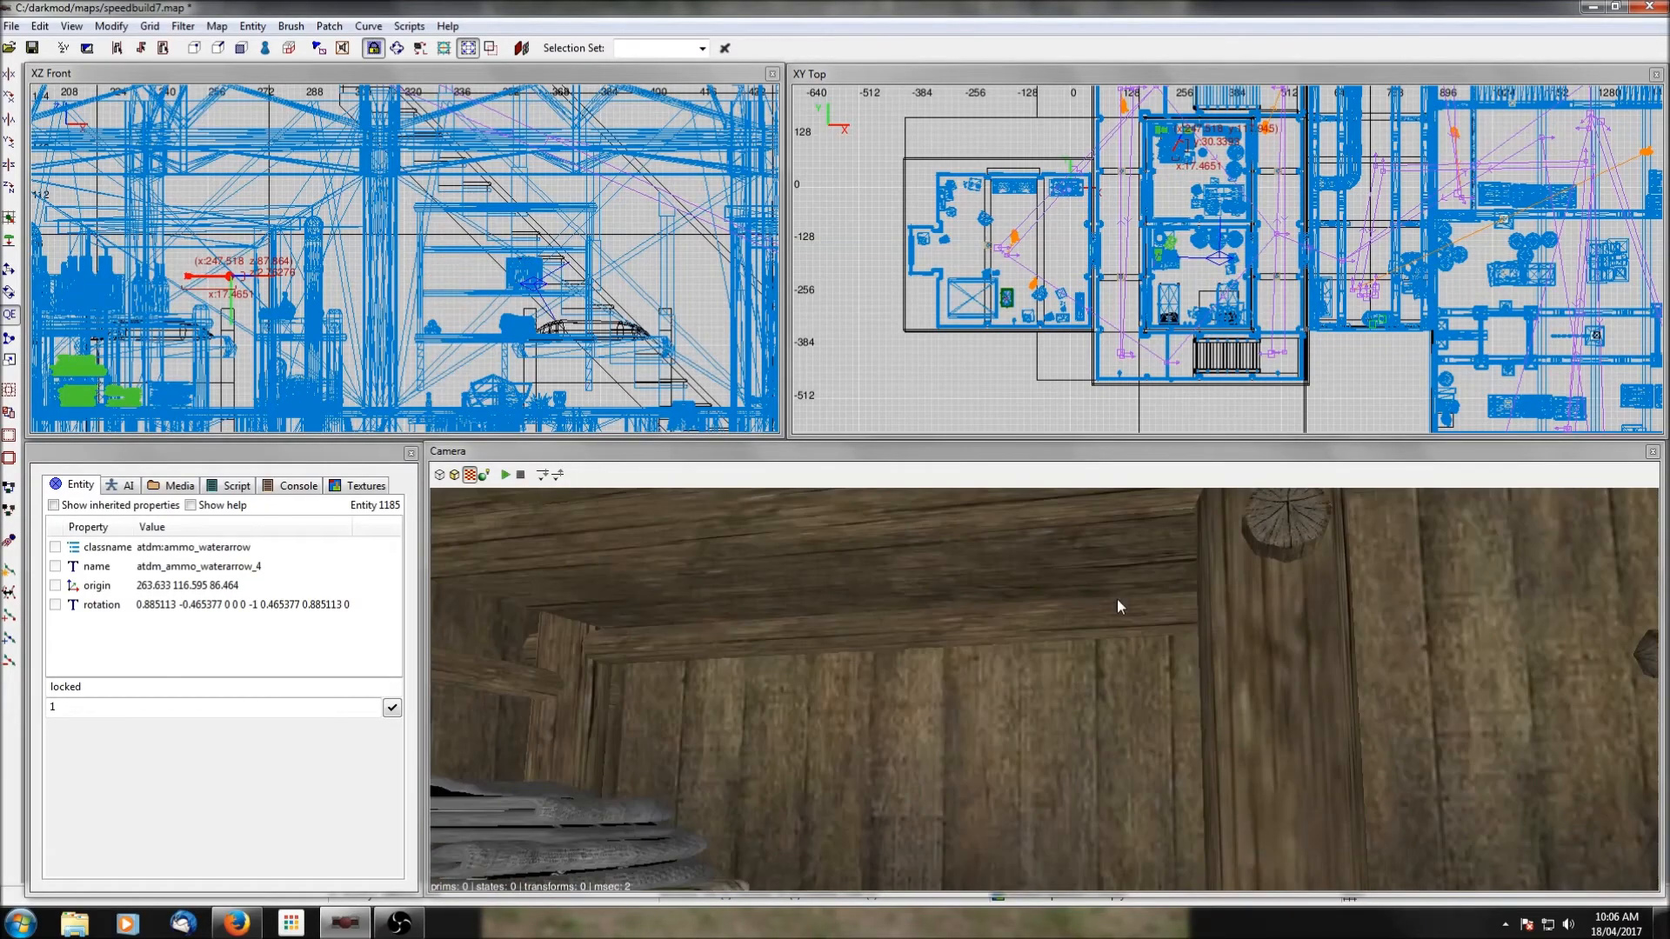
pyautogui.scroll(-2, 1117, 598)
pyautogui.rightClick(1116, 599)
pyautogui.rightClick(1117, 599)
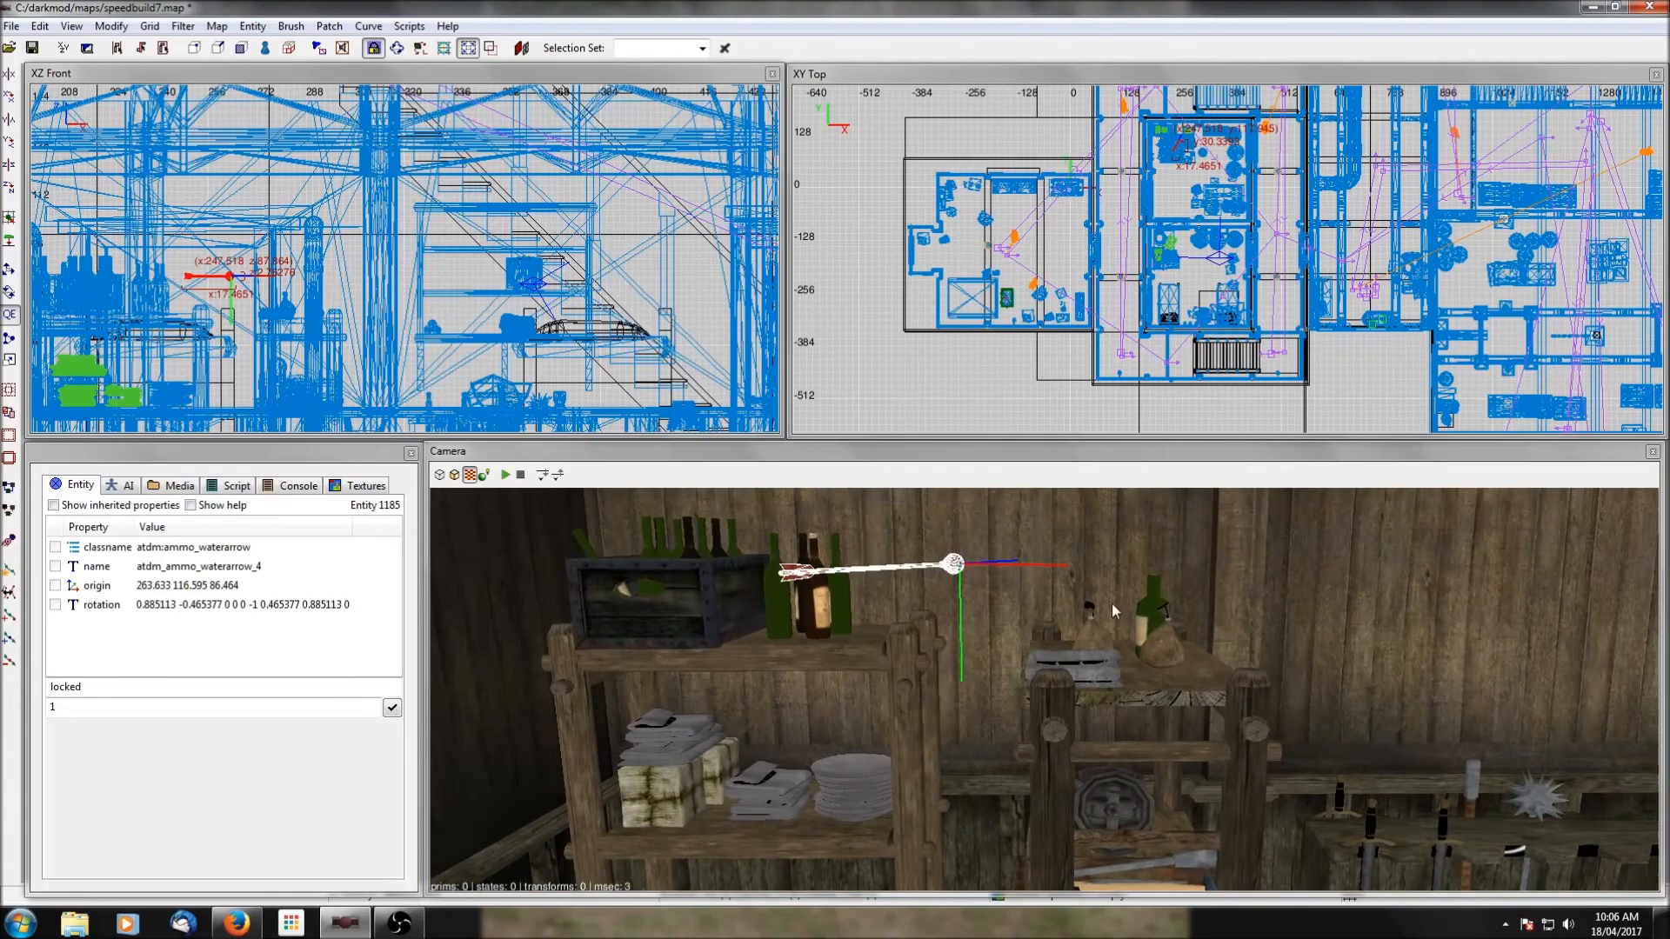
# Place the water arrow on top of the smaller shelf beside the bottles, lowering it to 74.464, and deselect it.
pyautogui.scroll(5, 1284, 142)
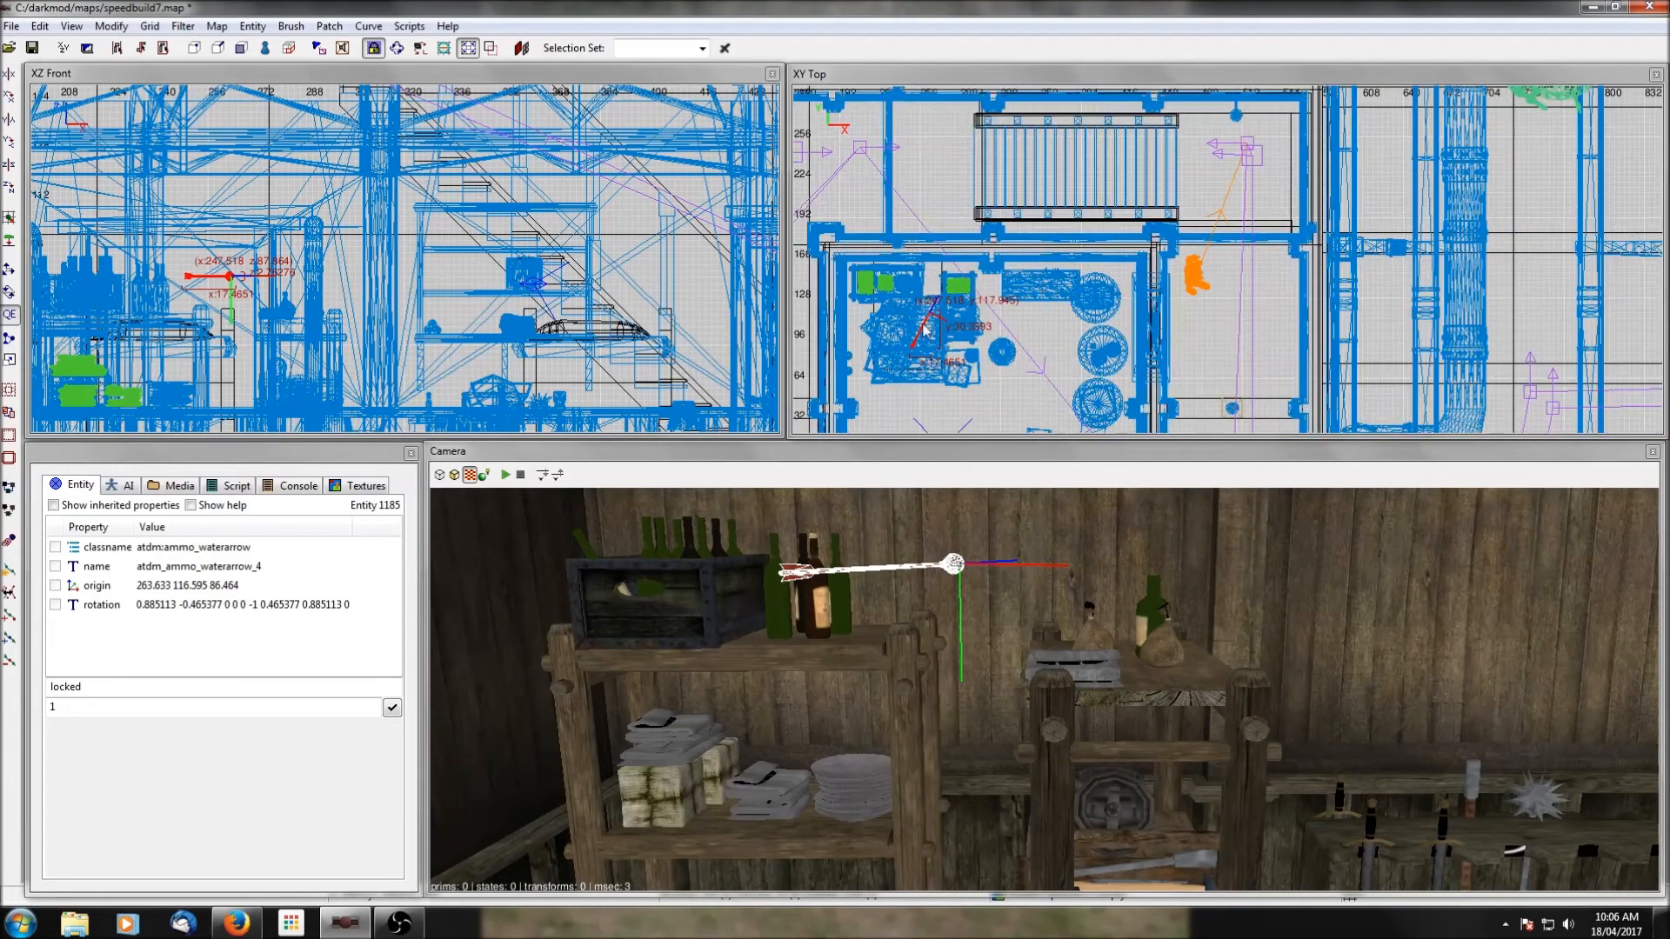
pyautogui.moveTo(925, 331); pyautogui.dragTo(964, 320)
pyautogui.rightClick(372, 296)
pyautogui.click(367, 251)
pyautogui.scroll(3, 366, 251)
pyautogui.moveTo(395, 280); pyautogui.dragTo(661, 208, button='right')
pyautogui.moveTo(528, 226); pyautogui.dragTo(522, 294)
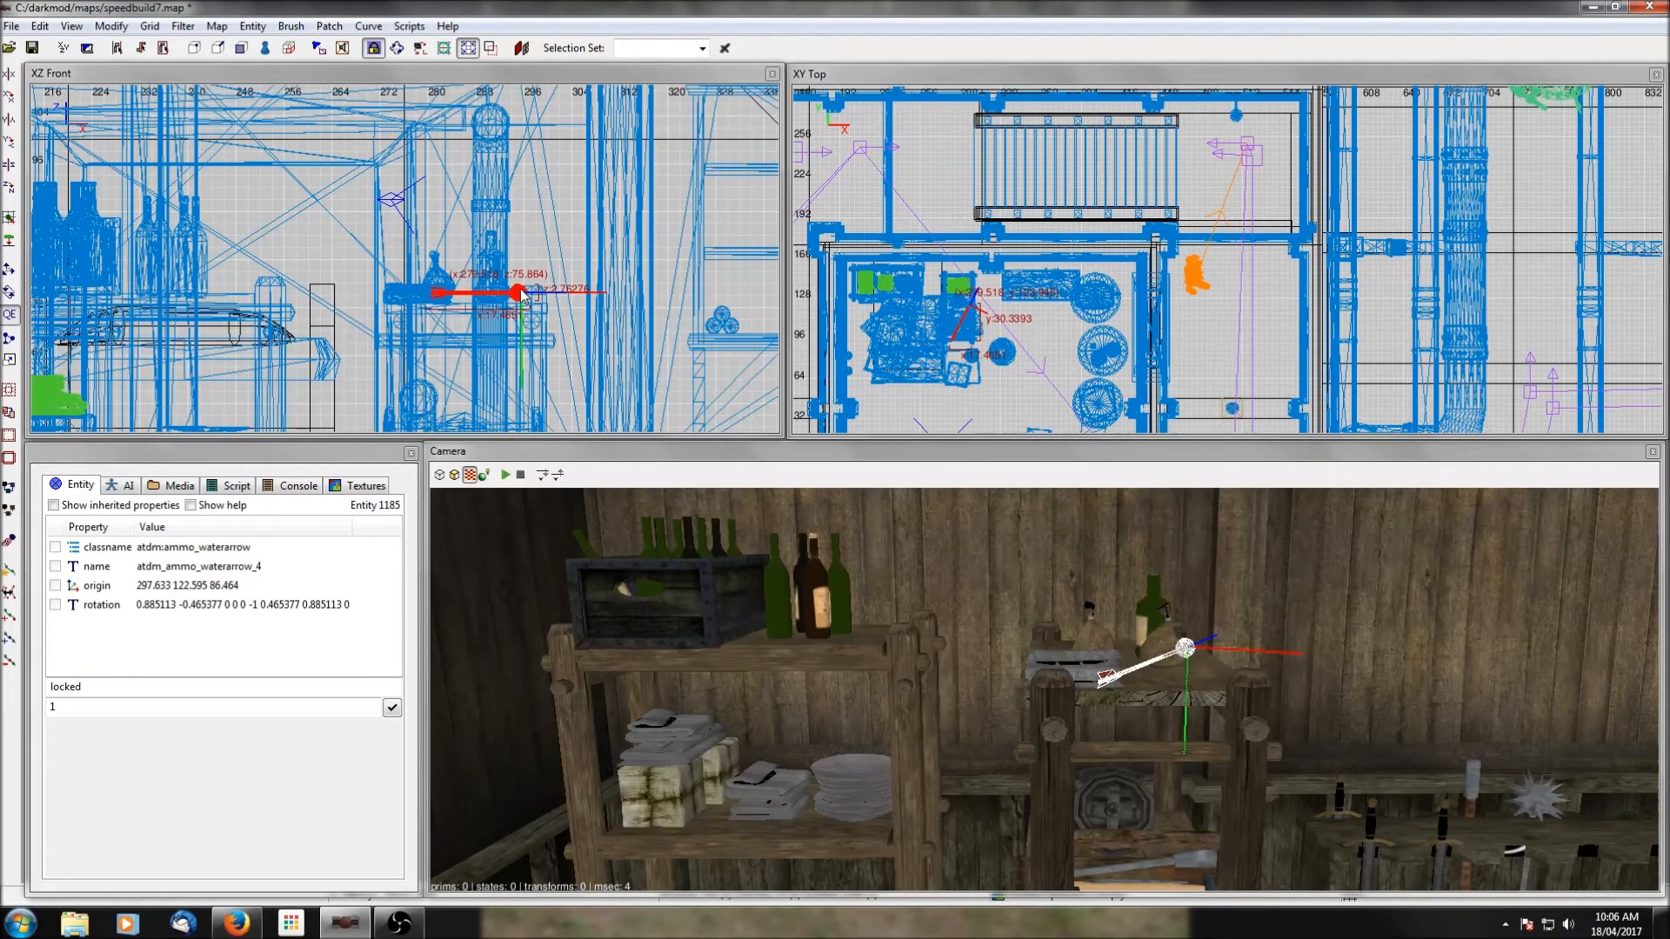
pyautogui.scroll(5, 893, 365)
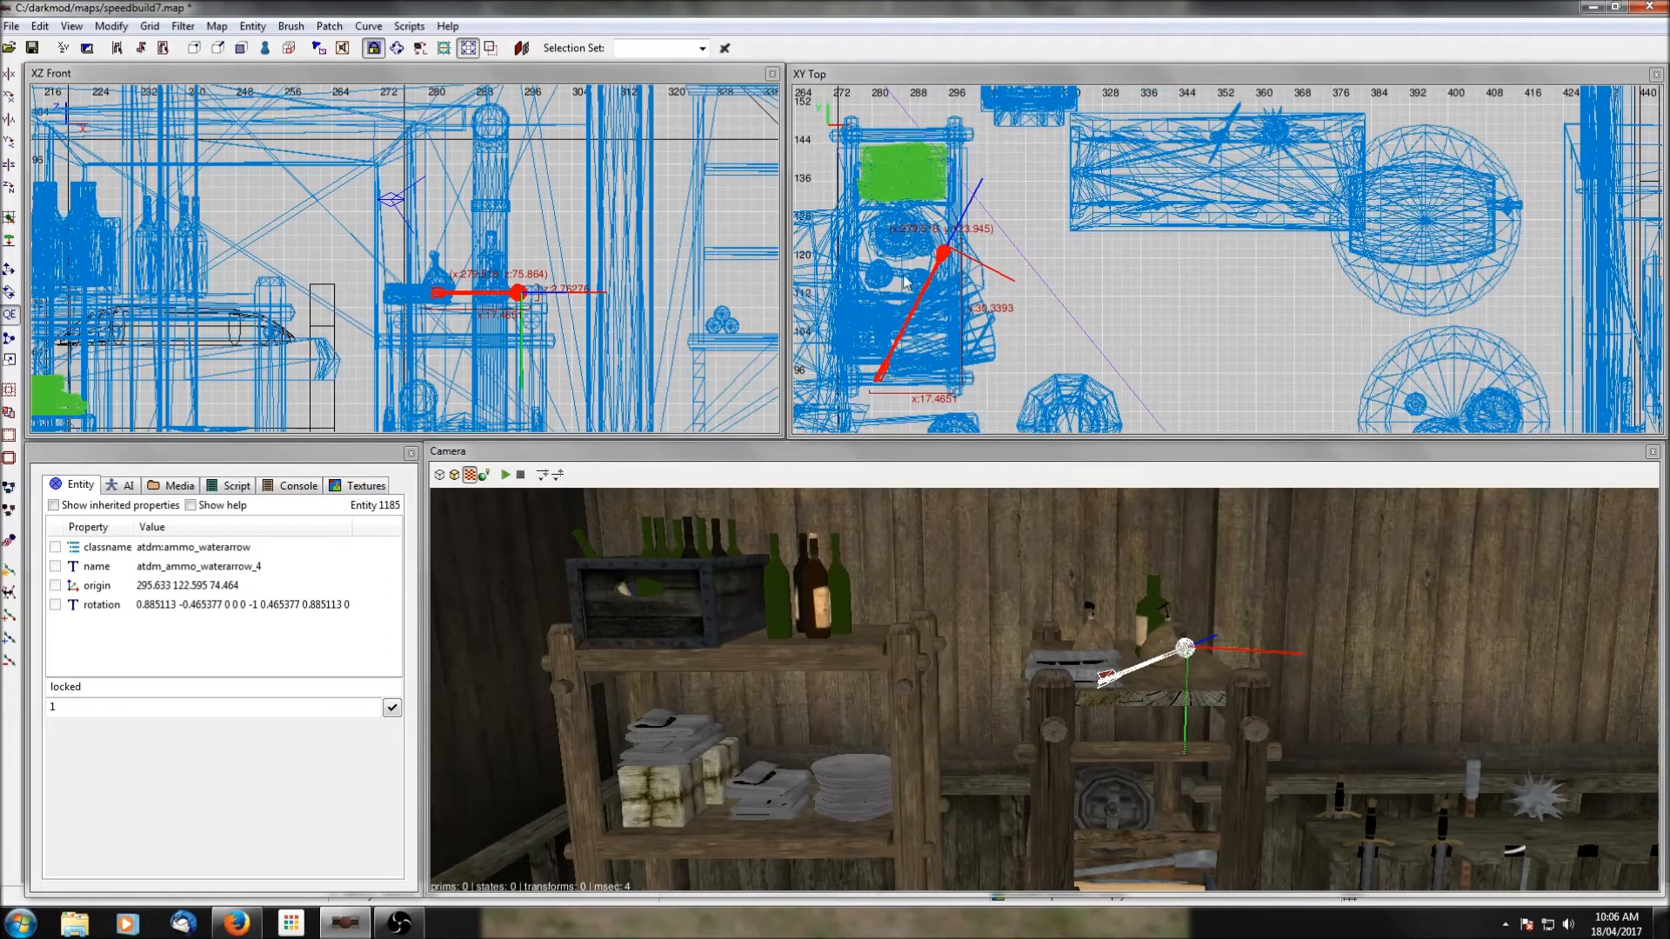
pyautogui.moveTo(951, 259); pyautogui.dragTo(961, 259)
pyautogui.press('Escape')
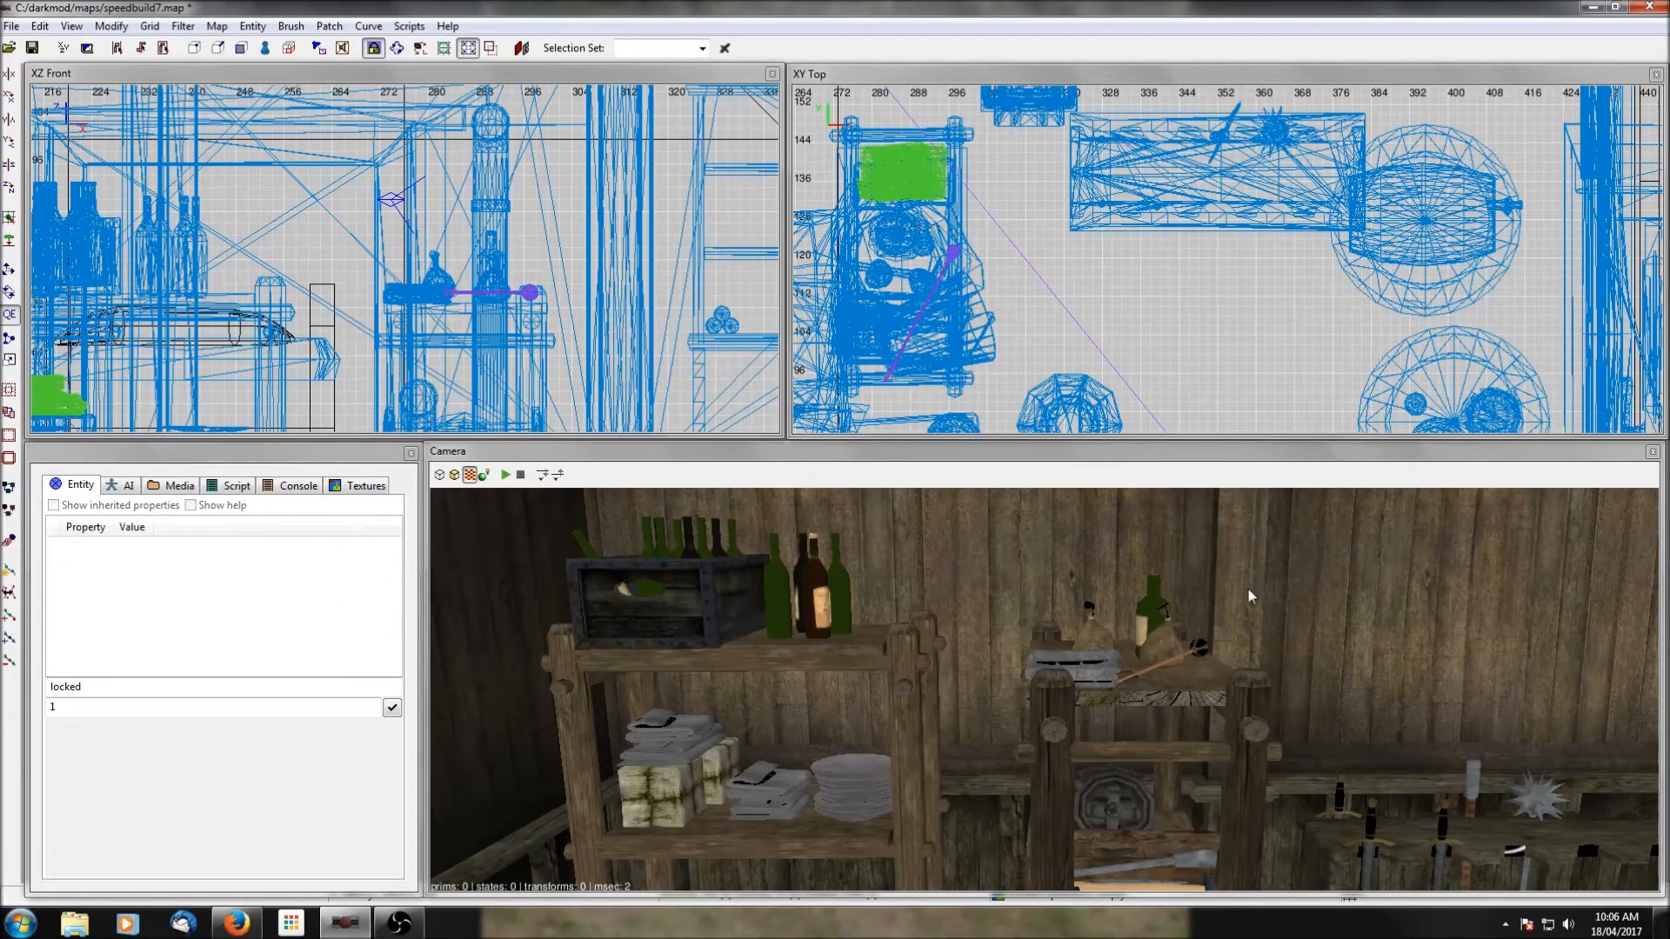
# Save the map and look over the shelves in the ground-floor rooms.
pyautogui.rightClick(1247, 588)
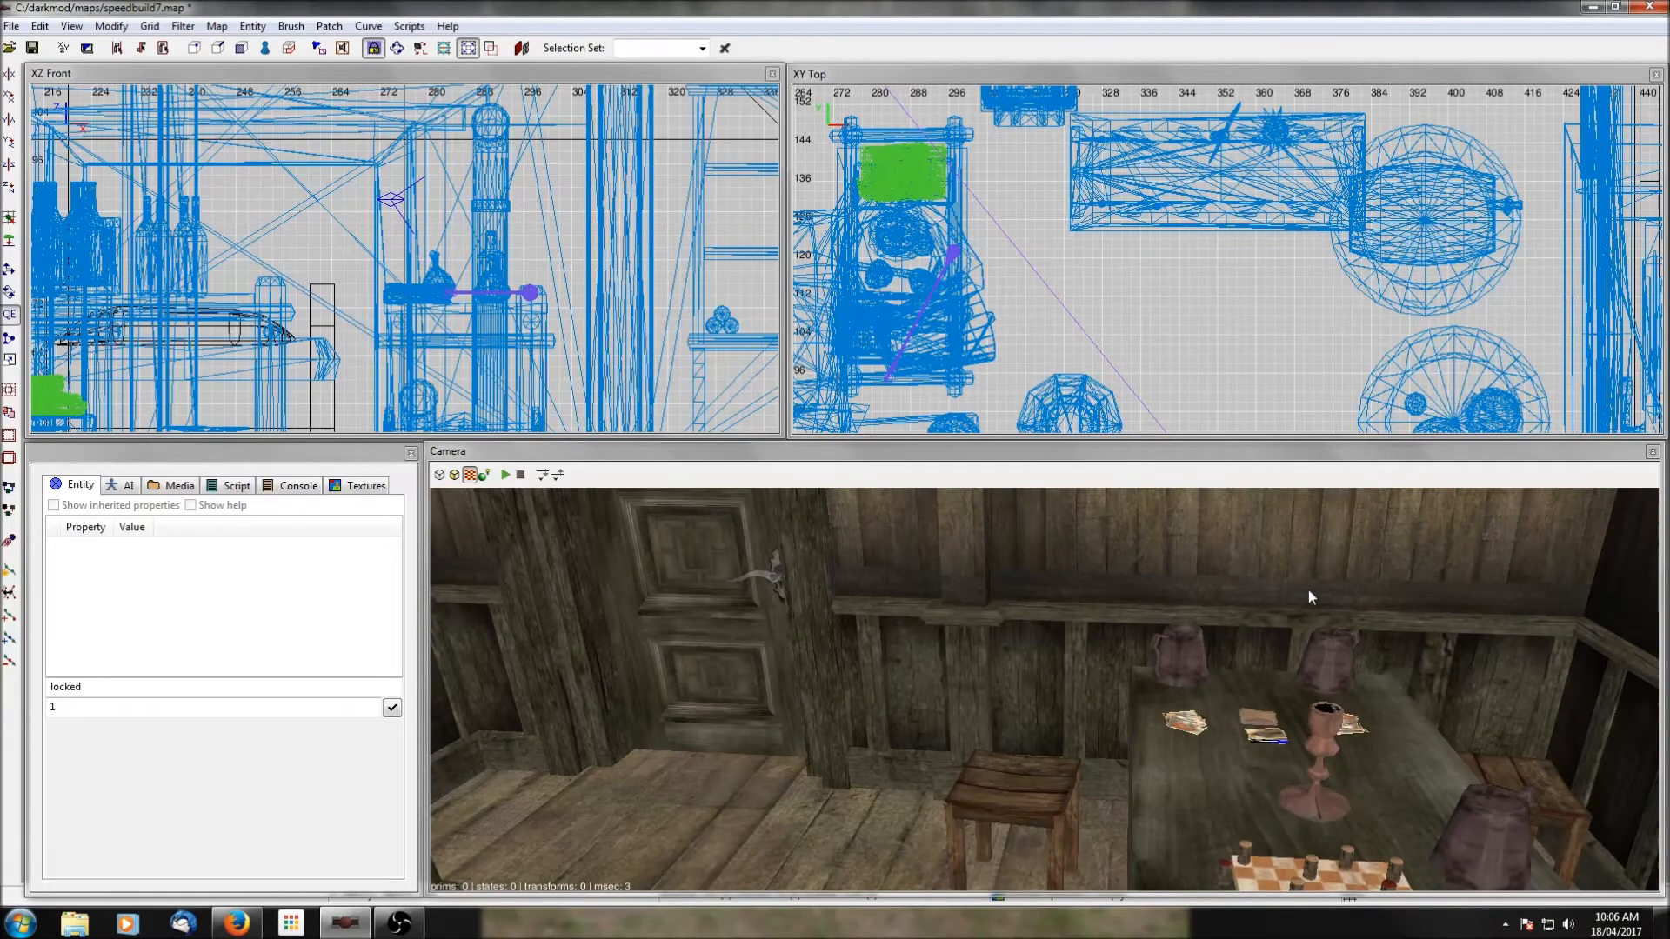
pyautogui.click(32, 48)
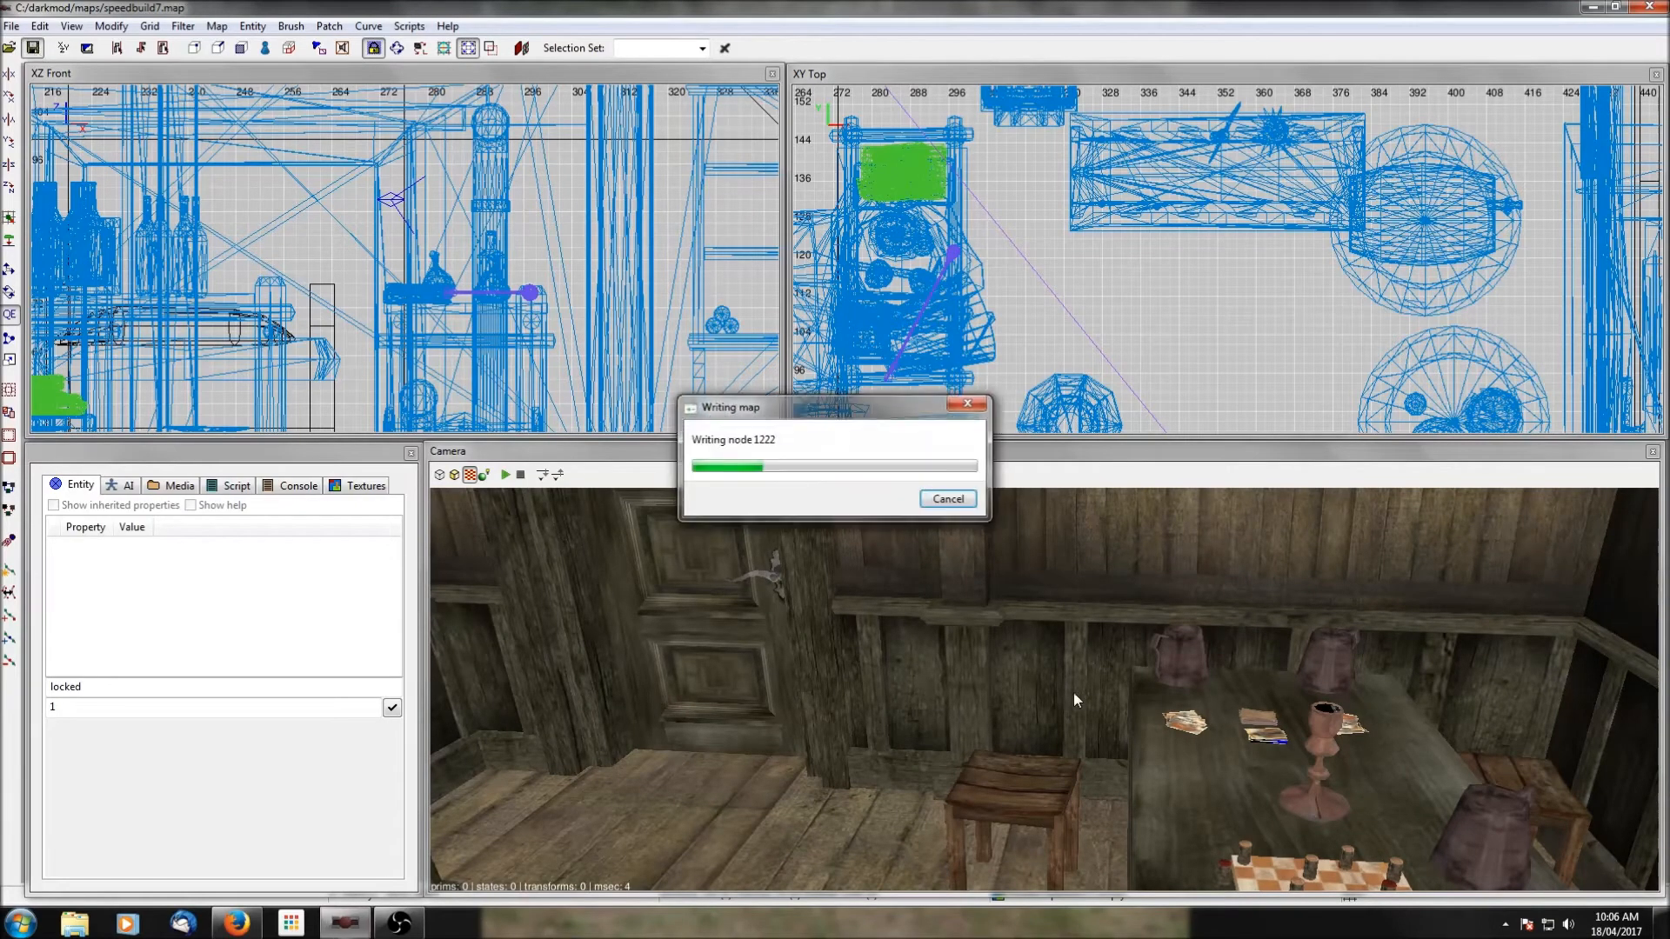
pyautogui.rightClick(1063, 696)
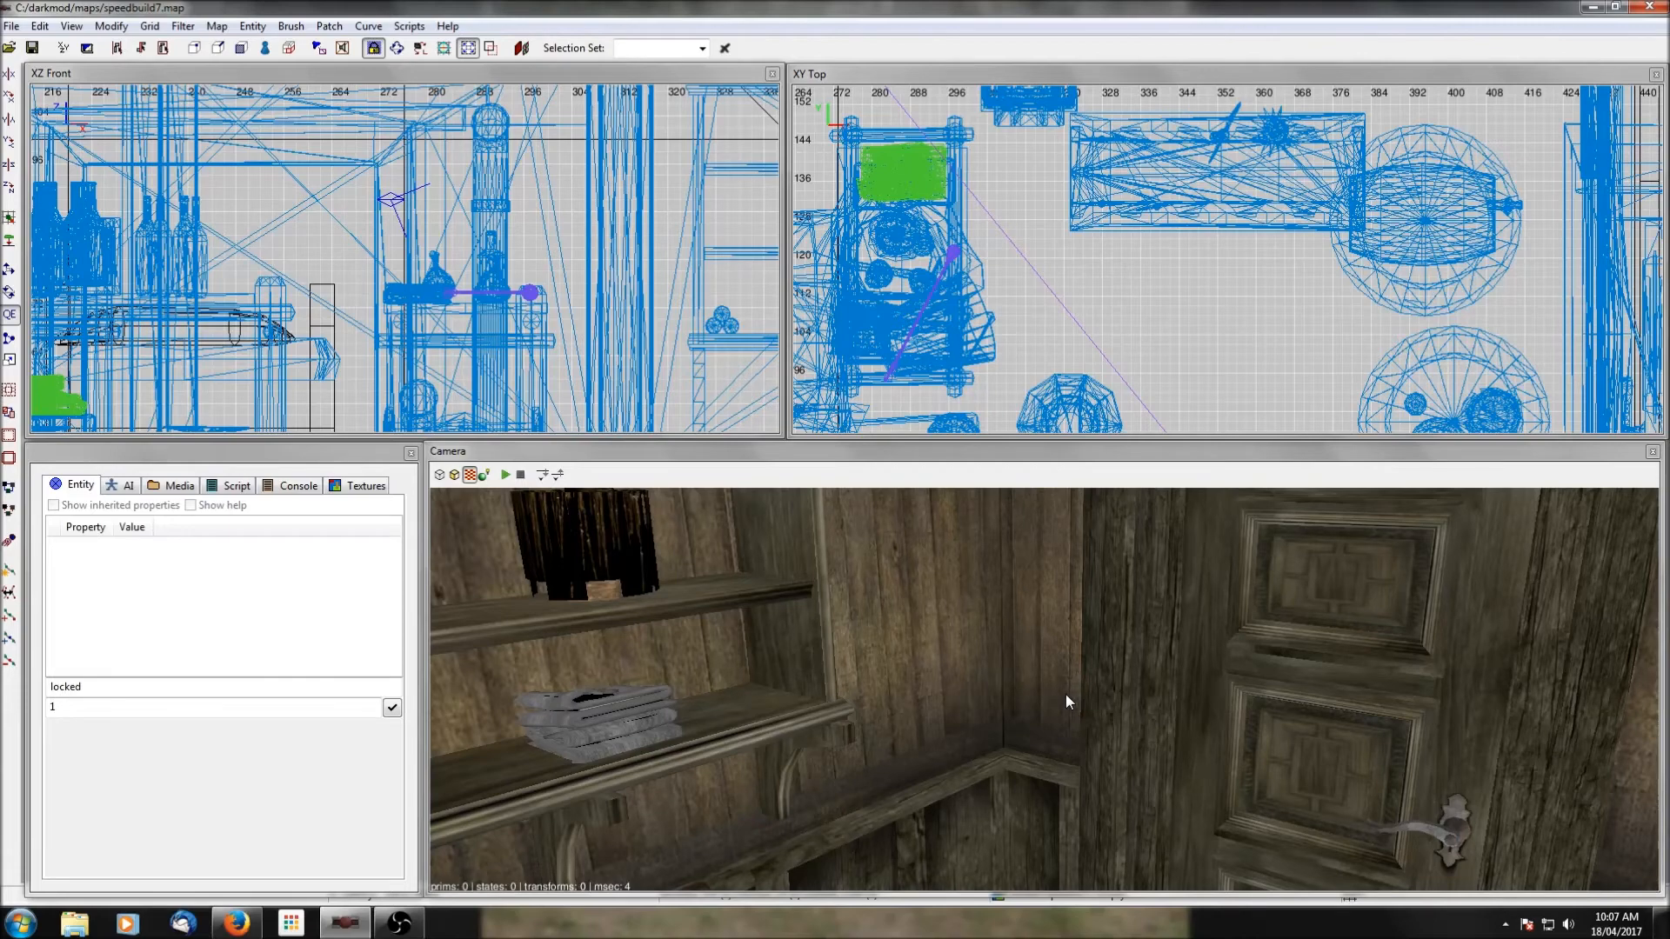
pyautogui.rightClick(1068, 718)
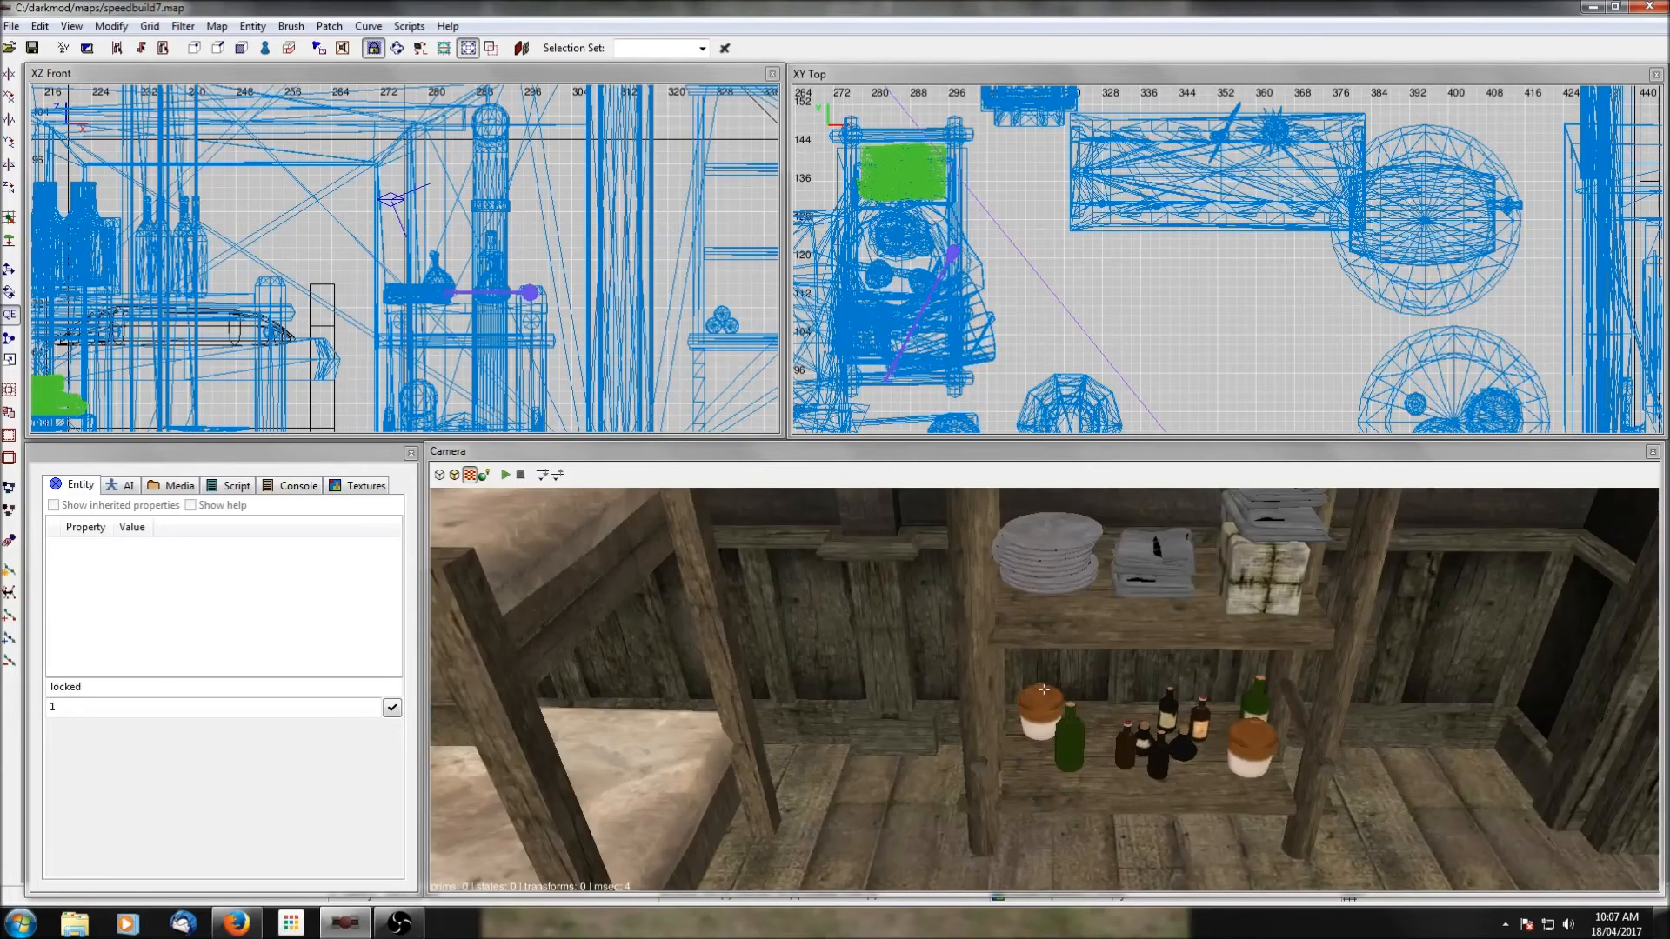
pyautogui.rightClick(1067, 717)
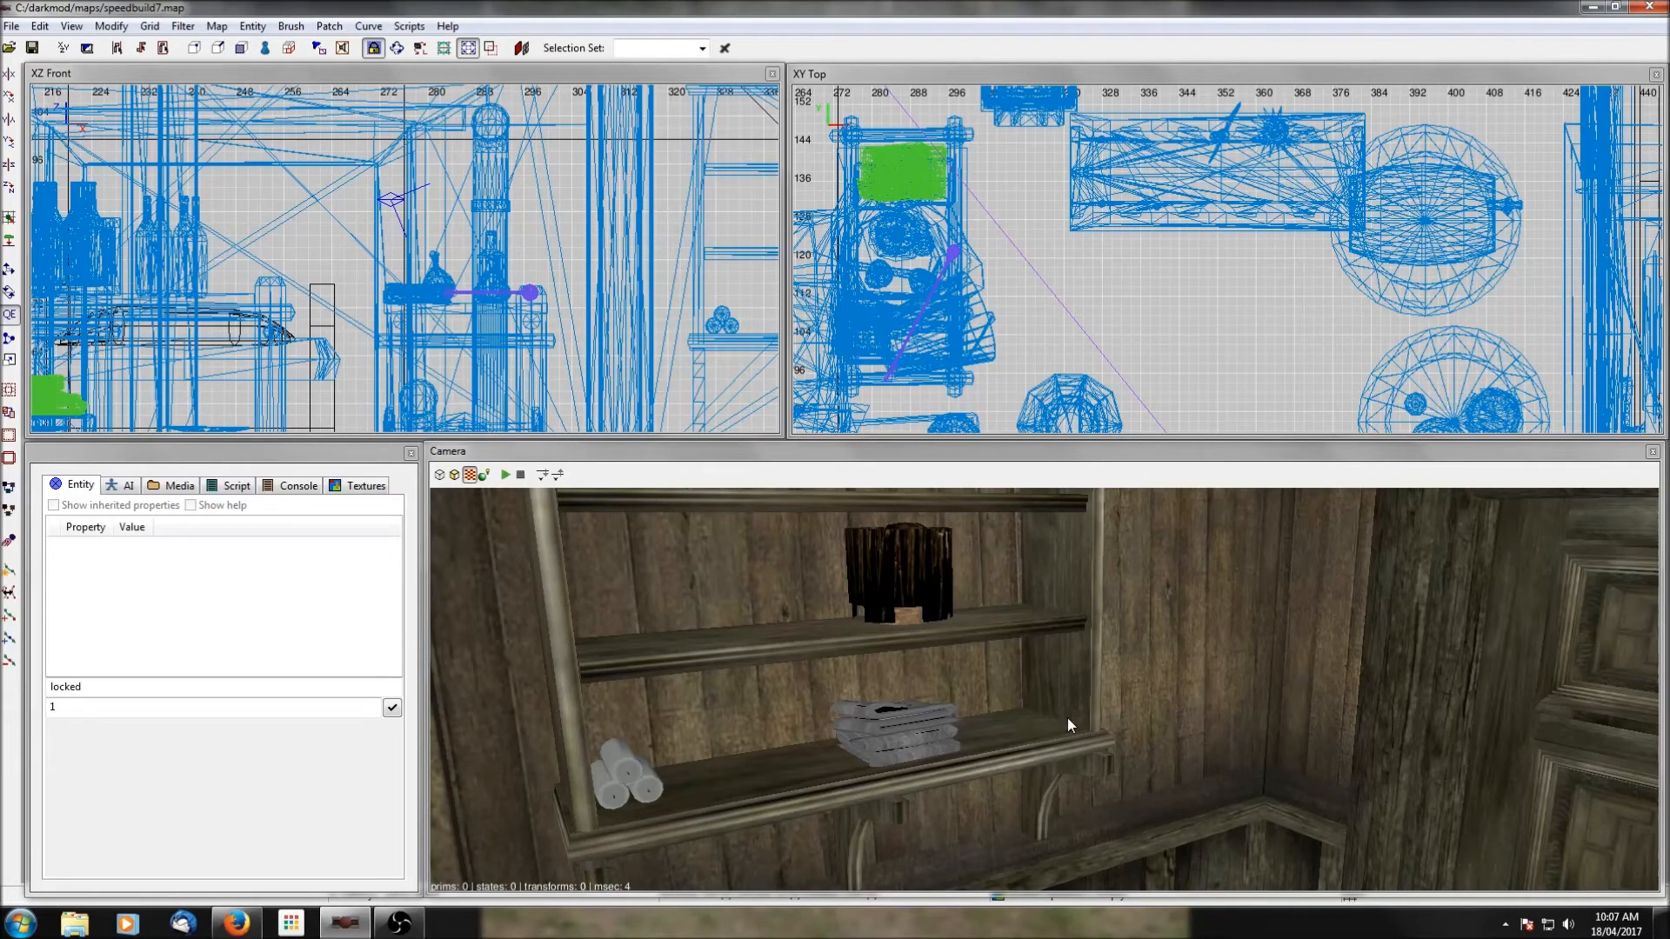
# Insert the crate_openable.pfb prefab into the map.
pyautogui.scroll(-5, 1226, 348)
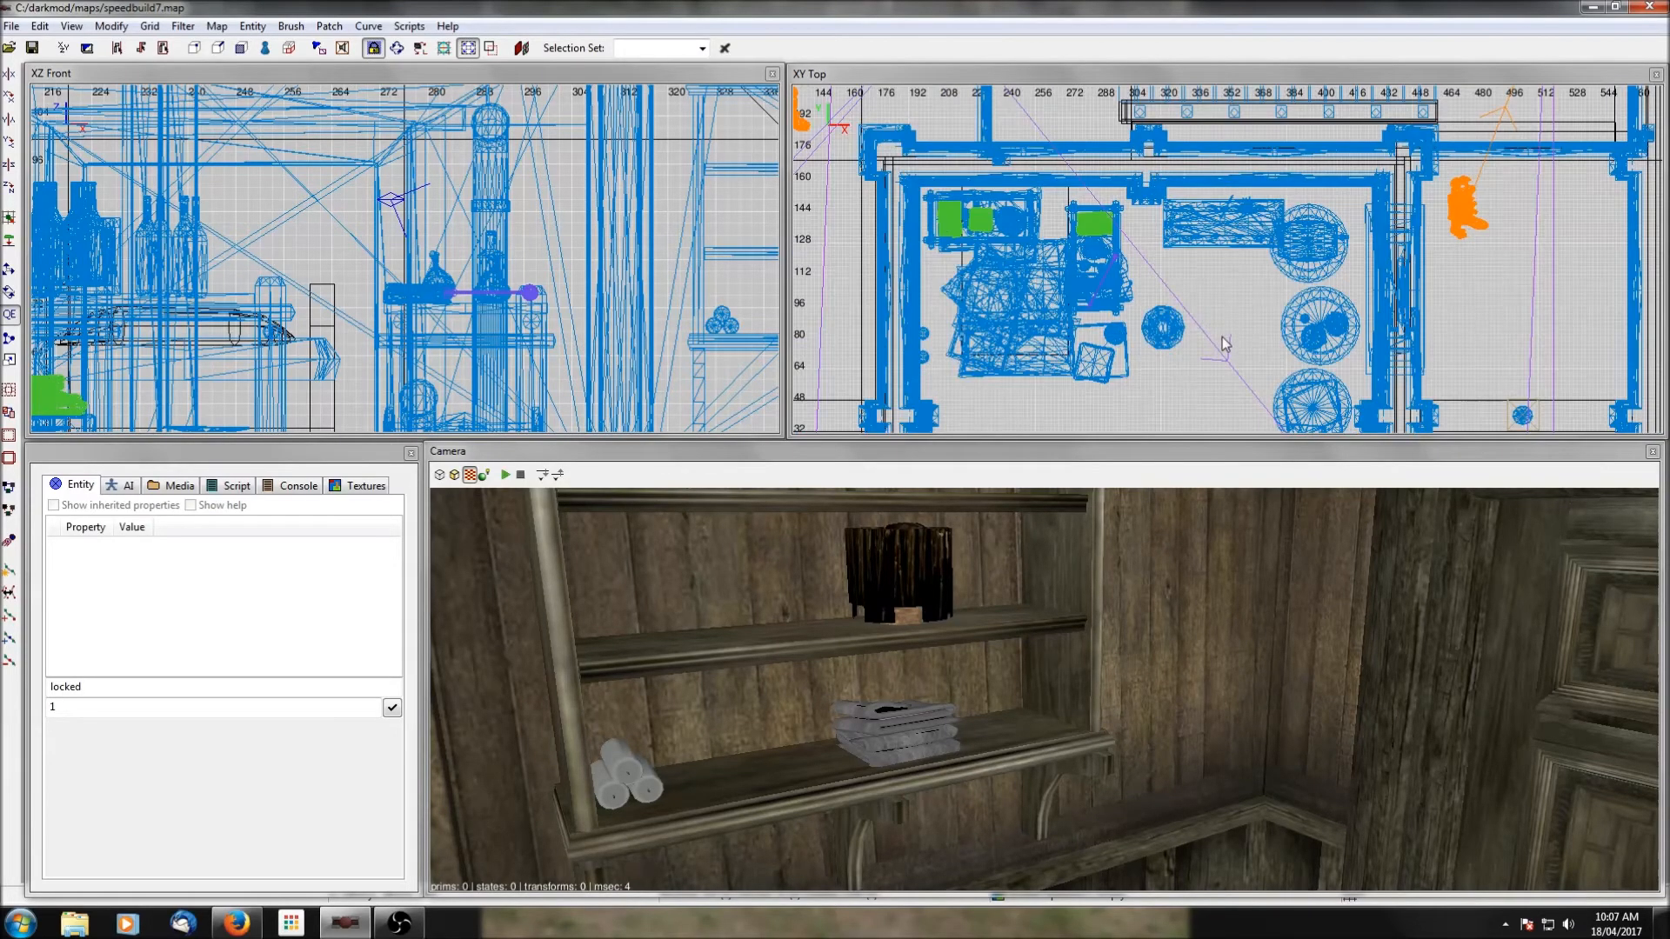
pyautogui.rightClick(1218, 299)
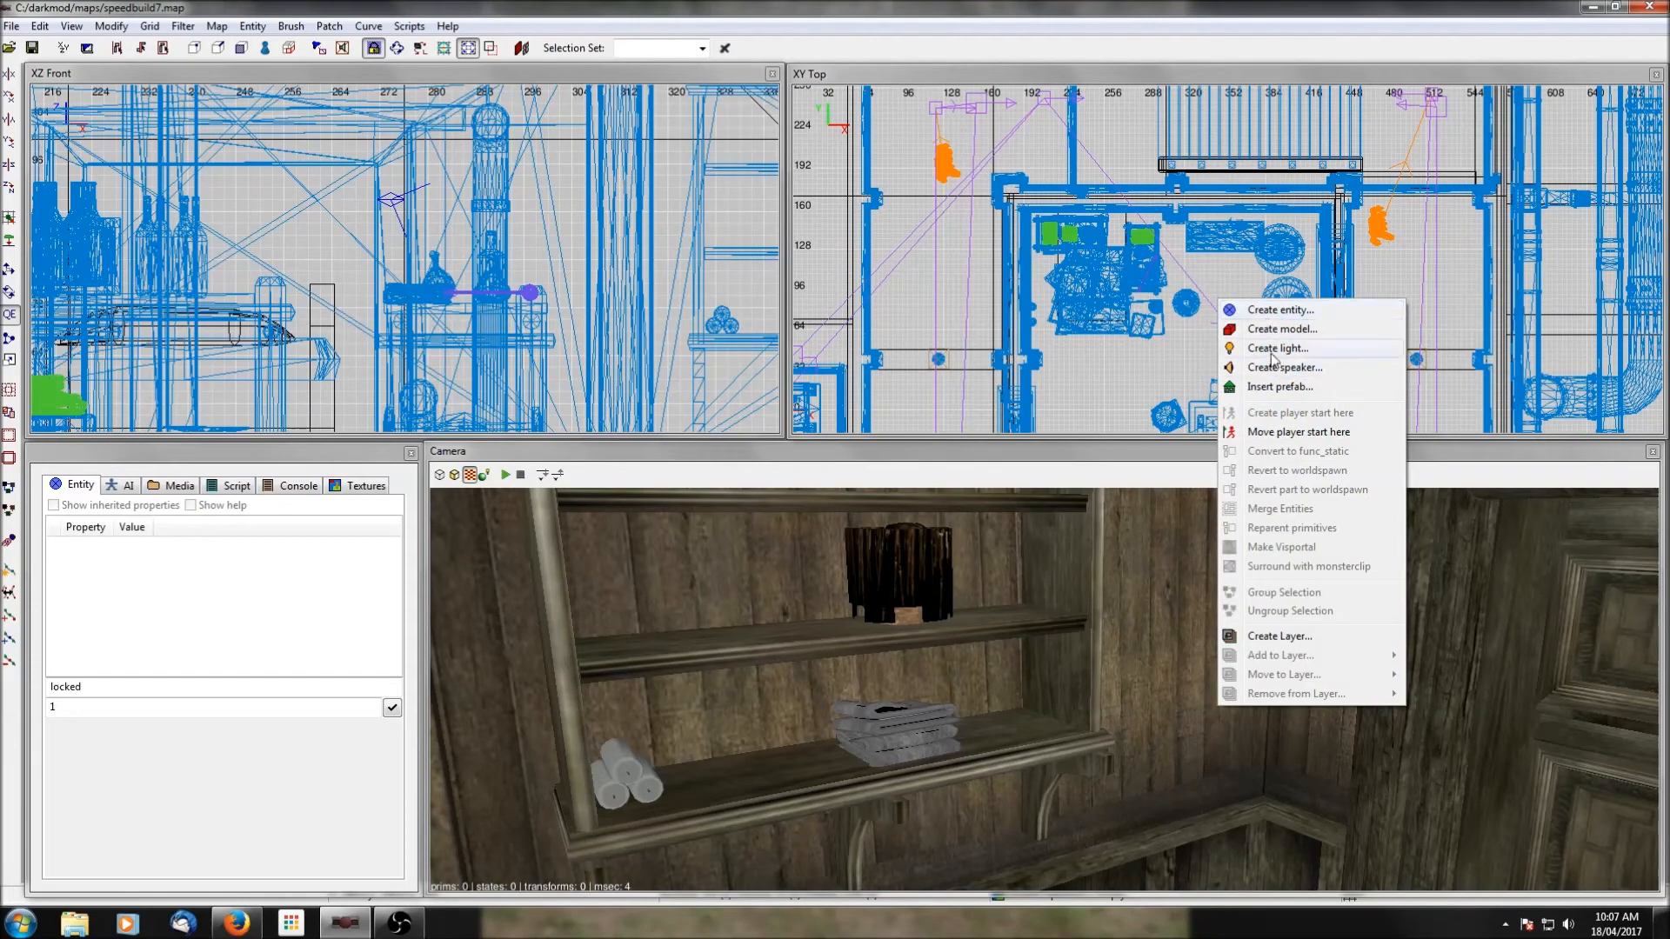
pyautogui.click(1273, 388)
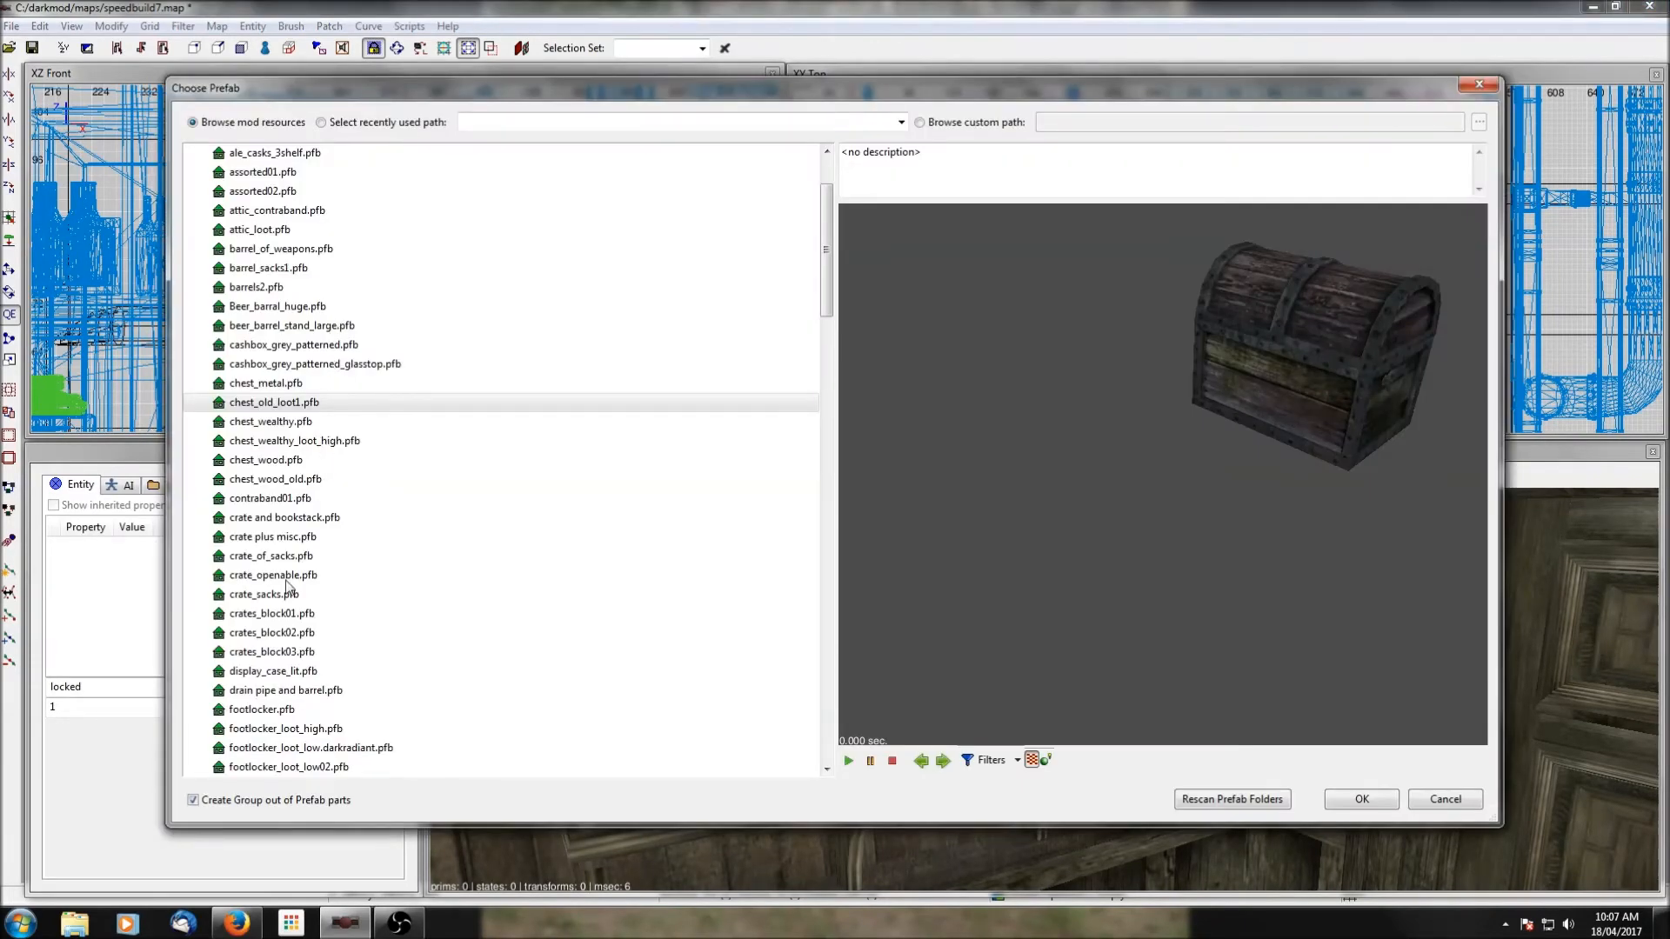
pyautogui.scroll(2, 272, 426)
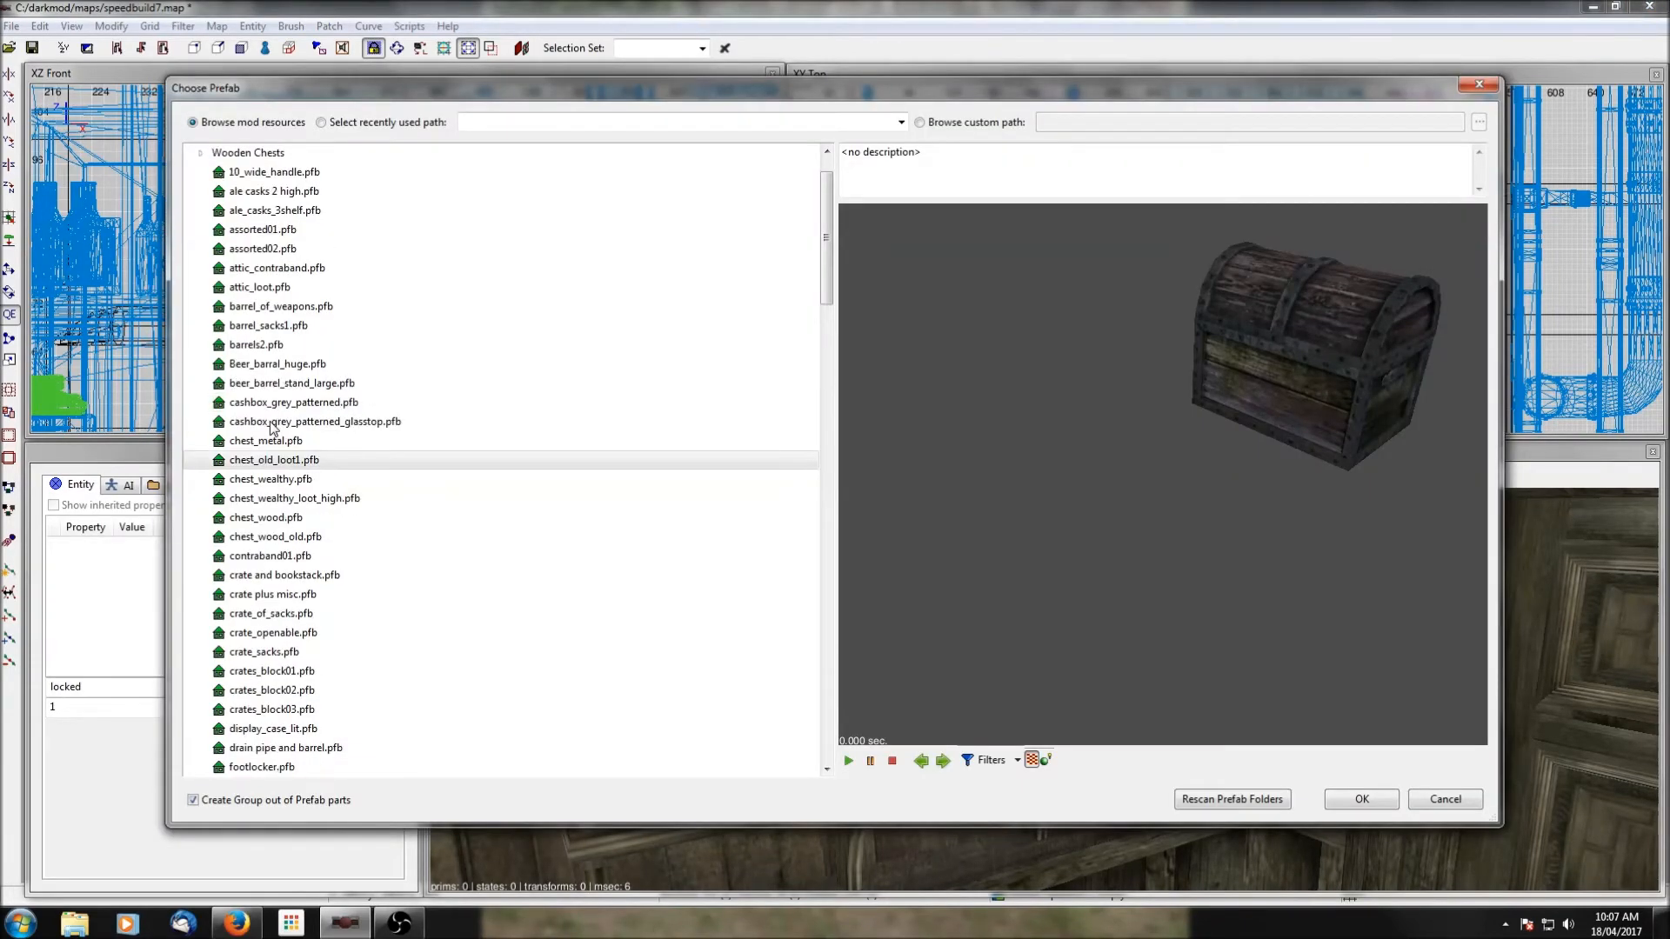
pyautogui.scroll(-3, 270, 433)
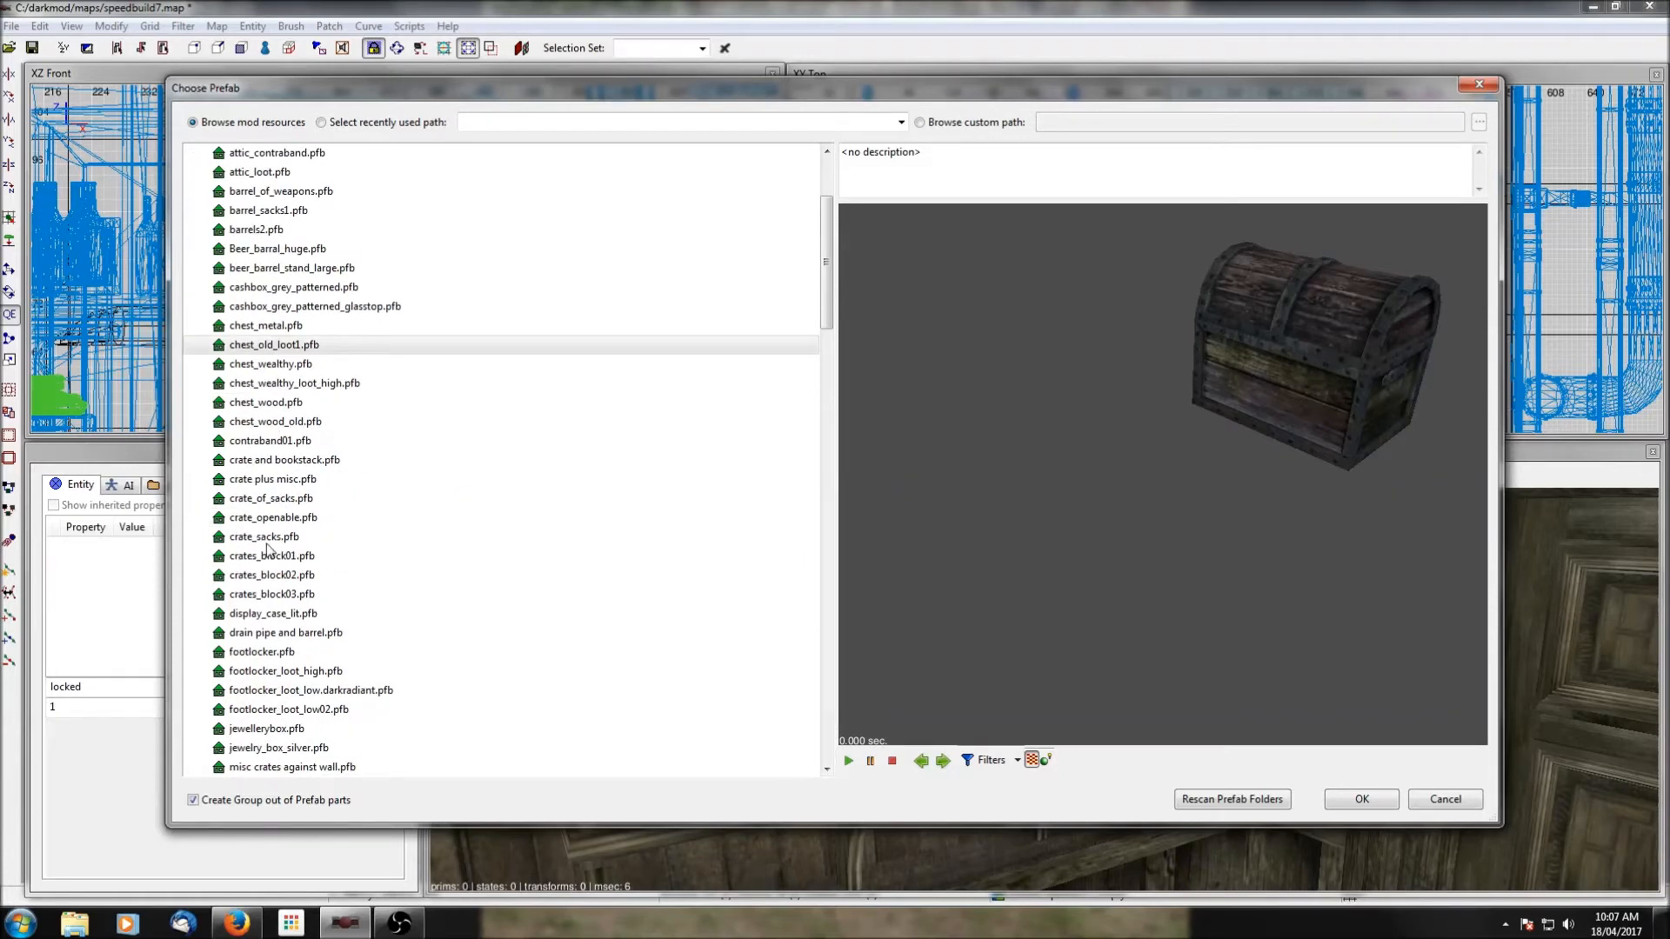
pyautogui.scroll(-1, 267, 496)
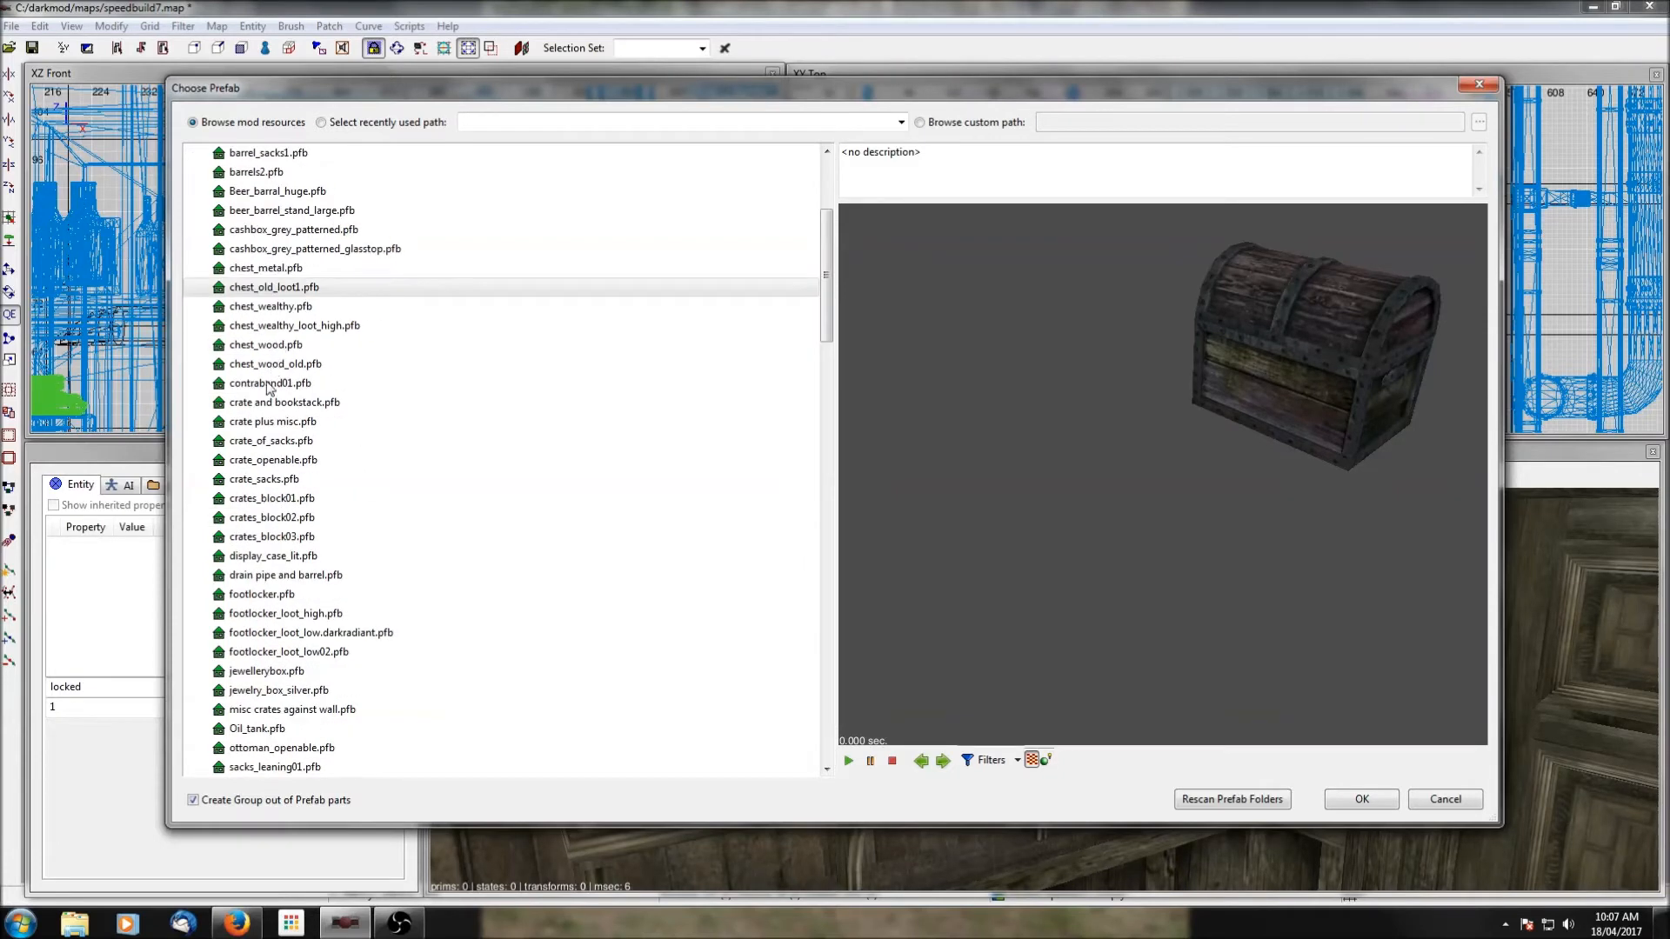
pyautogui.click(269, 425)
pyautogui.click(261, 444)
pyautogui.click(261, 461)
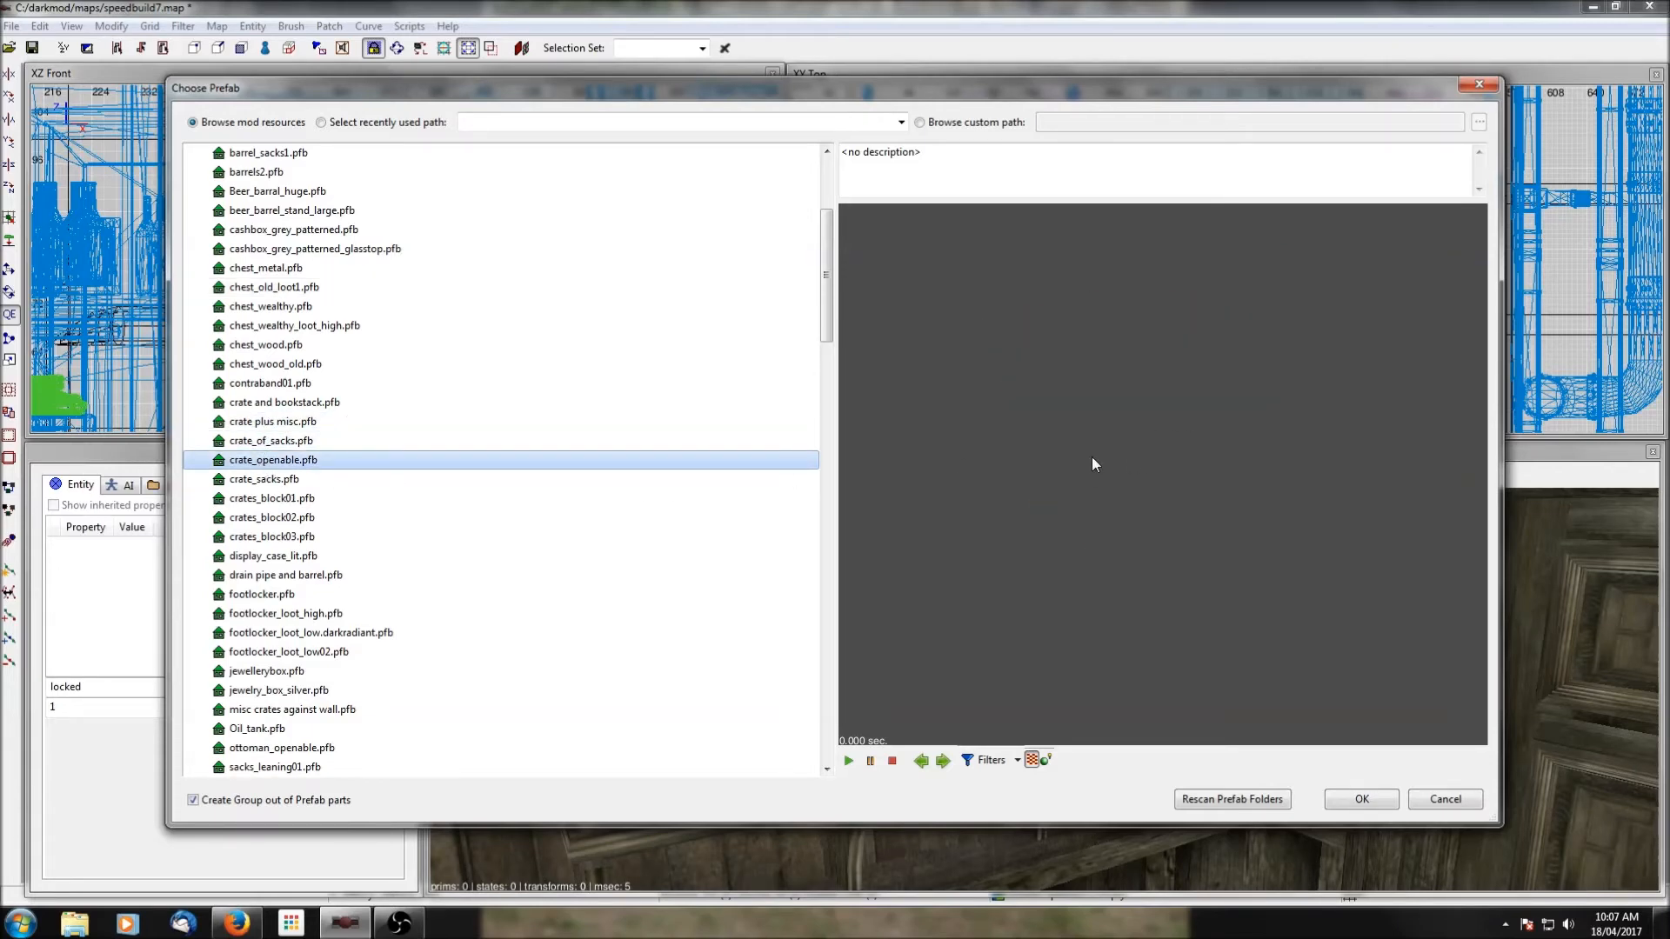
pyautogui.click(1359, 800)
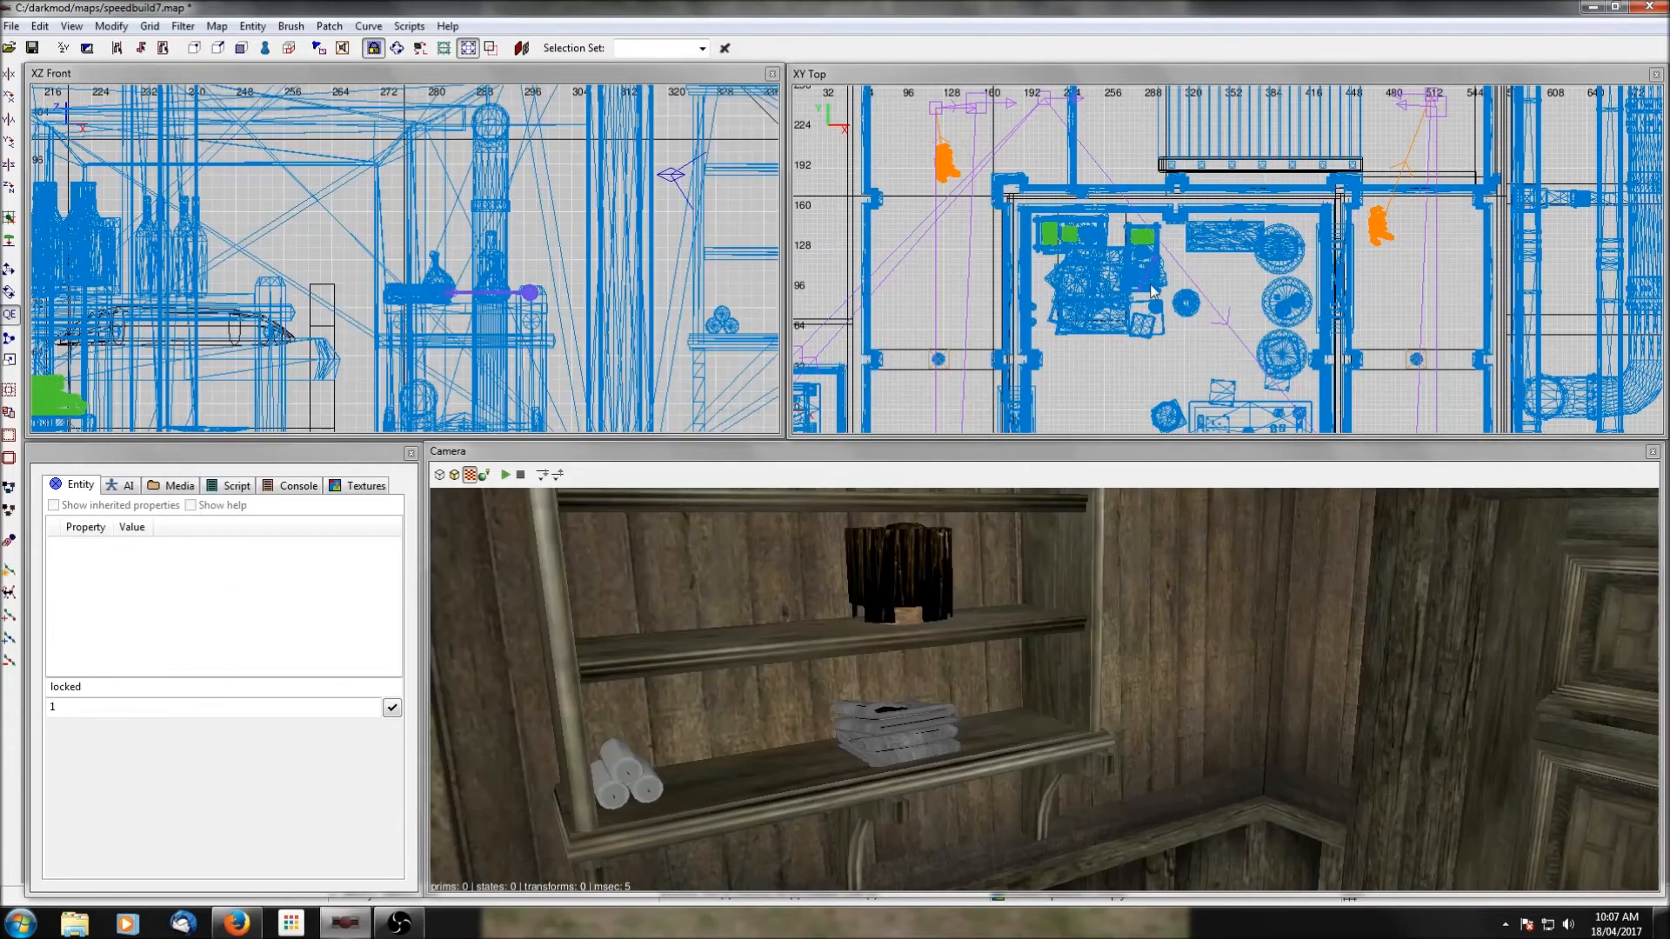
# In plan, bring the new openable crate from outside the map into the southern part of the storage room, at x 220.
pyautogui.scroll(-3, 1153, 292)
pyautogui.scroll(-4, 1152, 291)
pyautogui.scroll(8, 1302, 296)
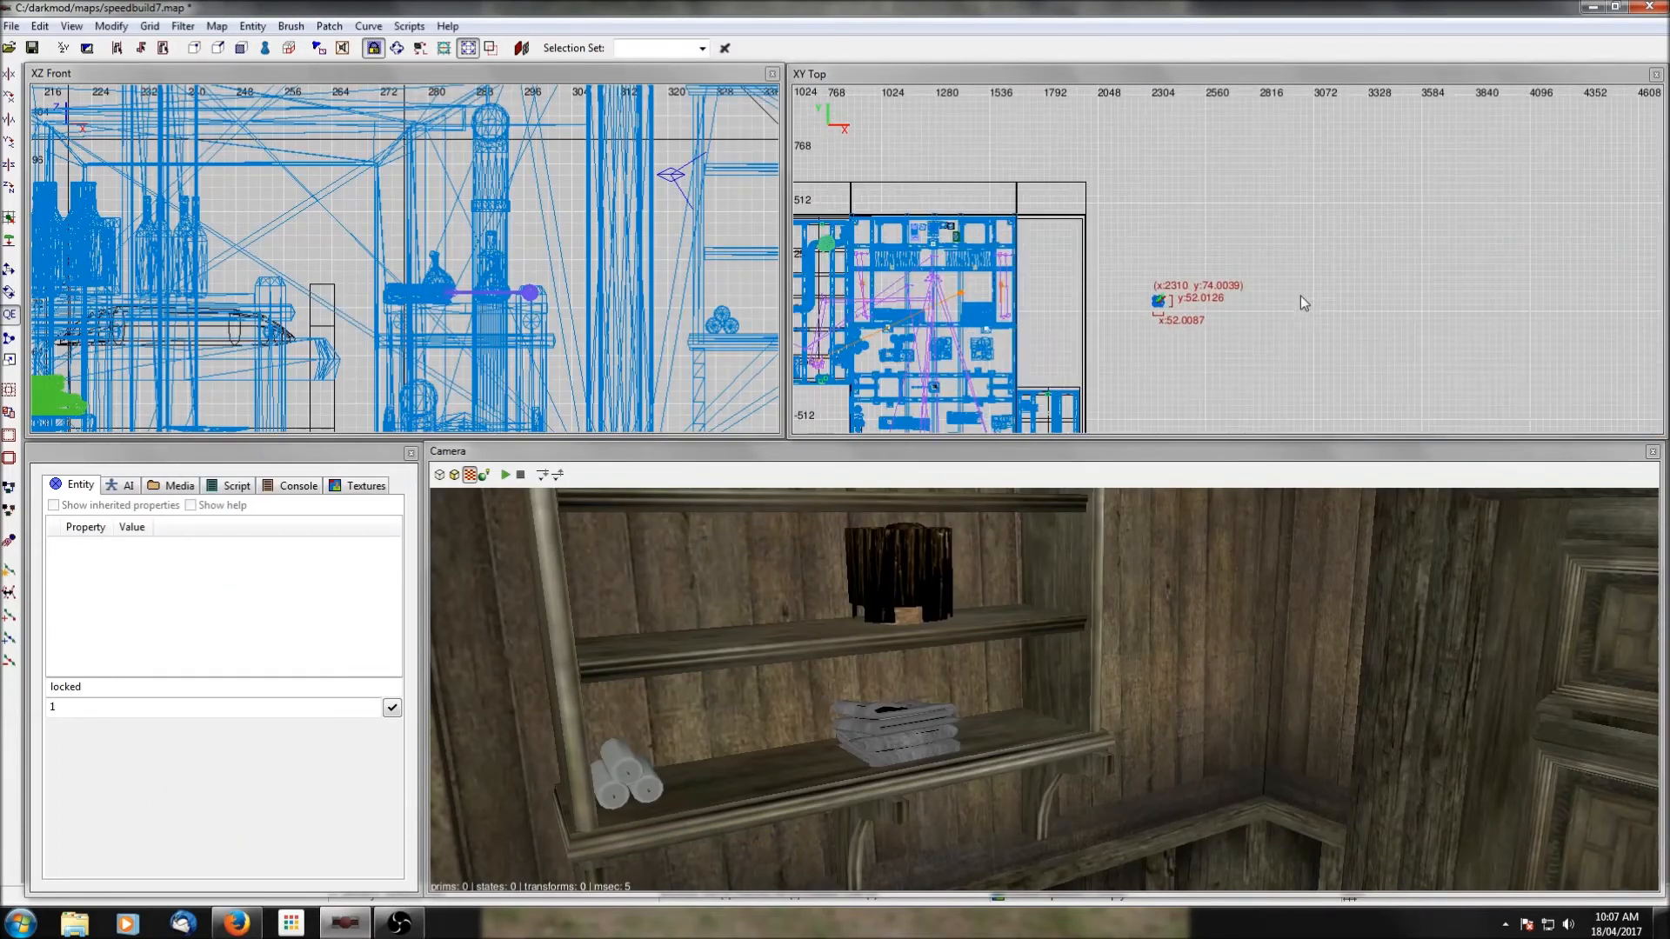
pyautogui.moveTo(1493, 251); pyautogui.dragTo(948, 228)
pyautogui.moveTo(948, 228); pyautogui.dragTo(1237, 228, button='right')
pyautogui.moveTo(1159, 239); pyautogui.dragTo(847, 294)
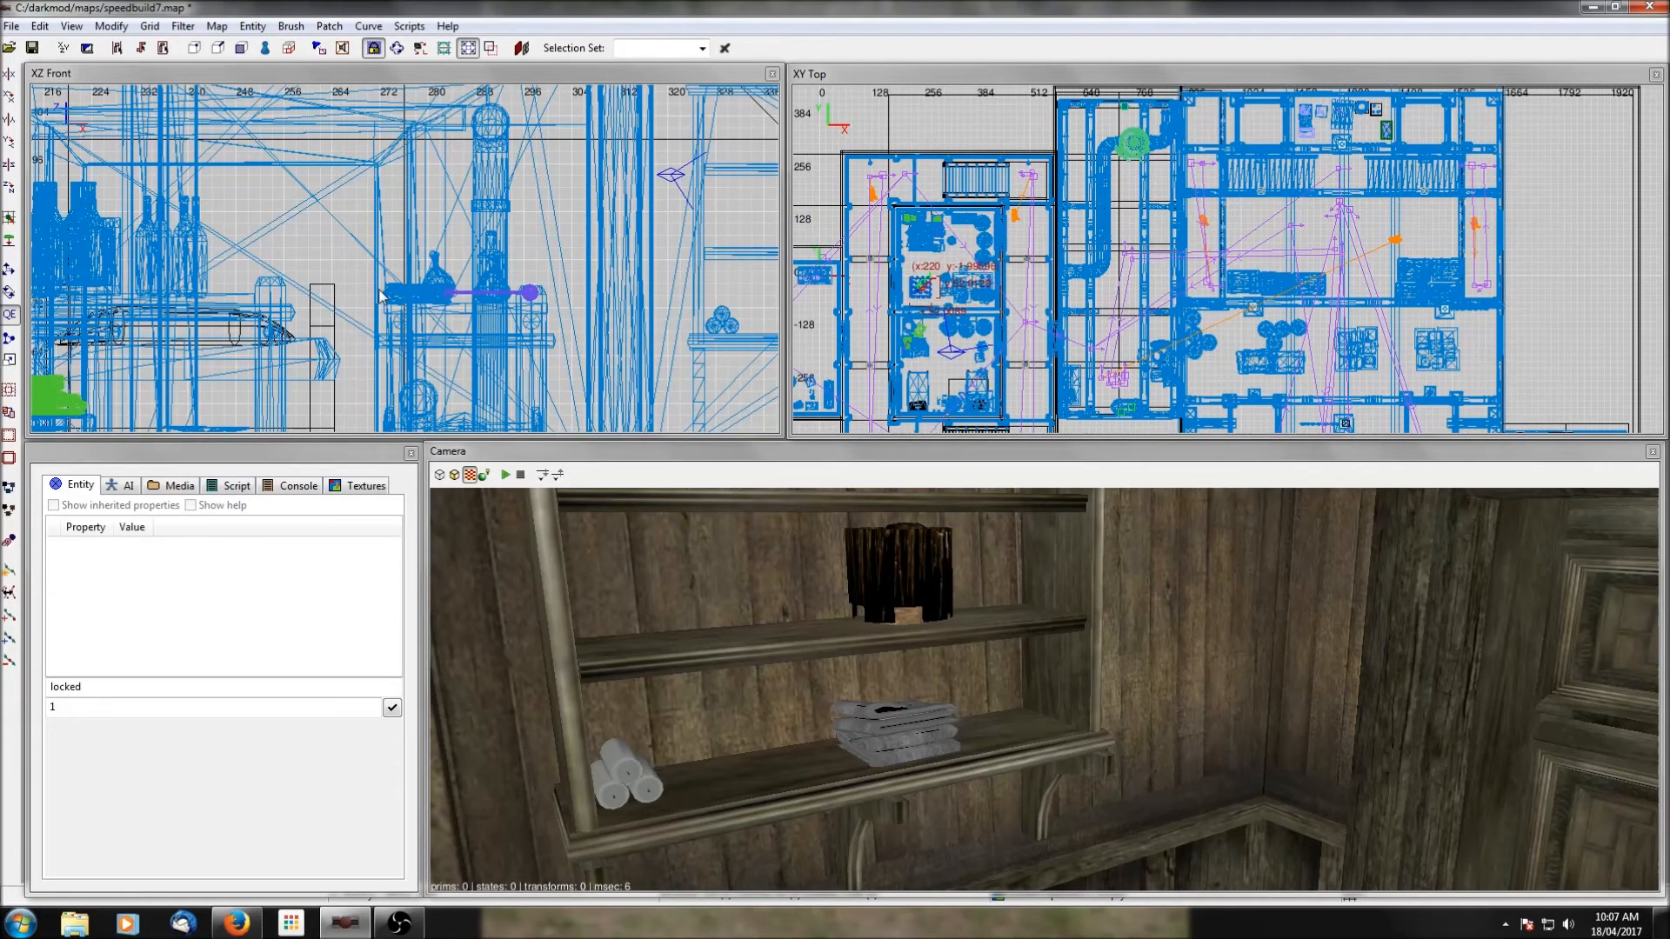
# Raise the openable crate from below the map to the upper-floor room, with its top at z 206.
pyautogui.scroll(-12, 381, 297)
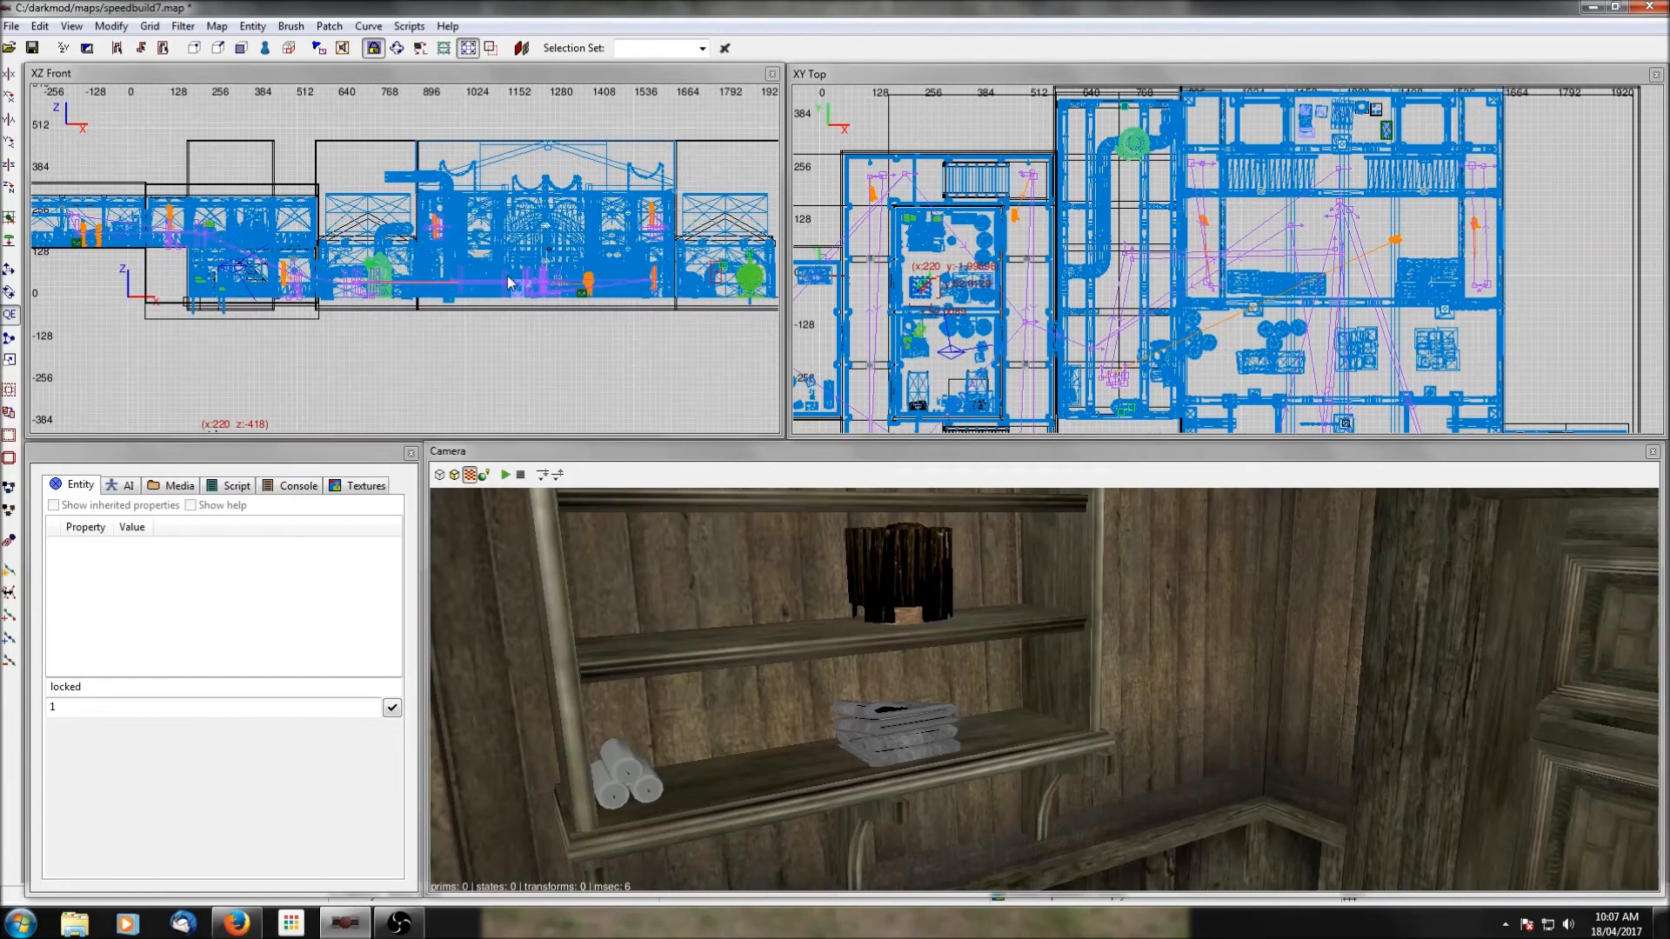
pyautogui.moveTo(508, 275); pyautogui.dragTo(747, 148, button='right')
pyautogui.moveTo(458, 315); pyautogui.dragTo(478, 128)
pyautogui.moveTo(482, 128); pyautogui.dragTo(469, 250, button='right')
pyautogui.scroll(4, 491, 247)
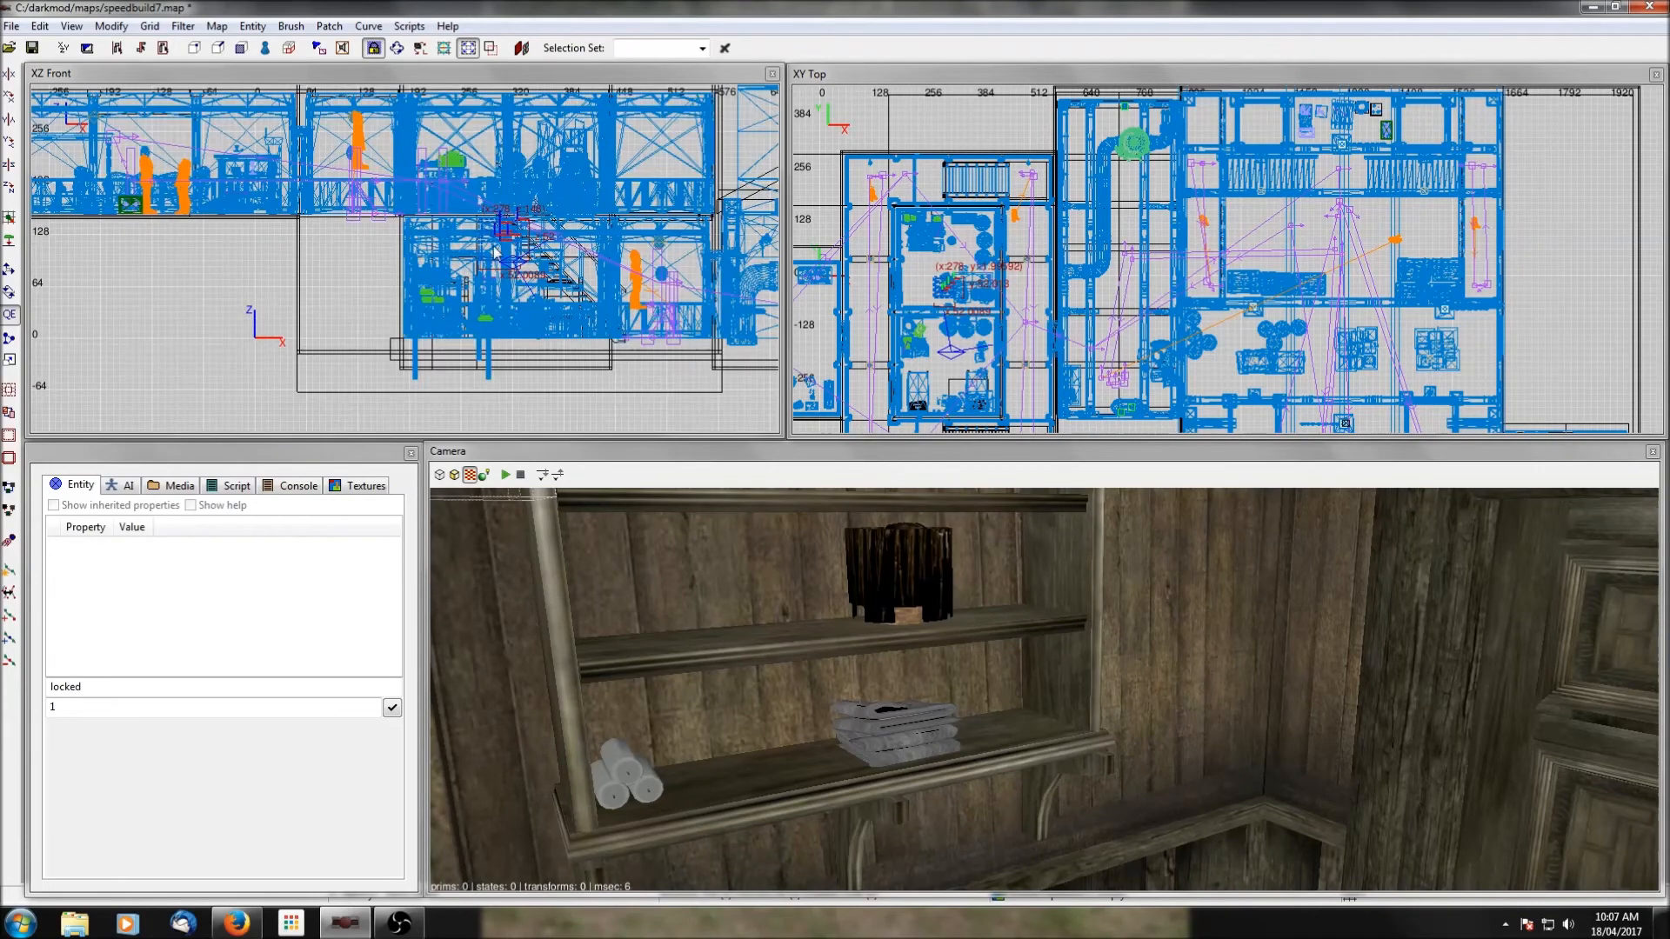
pyautogui.moveTo(504, 233); pyautogui.dragTo(460, 176)
pyautogui.moveTo(460, 175); pyautogui.dragTo(478, 242, button='right')
pyautogui.scroll(6, 487, 244)
pyautogui.moveTo(552, 216); pyautogui.dragTo(541, 253)
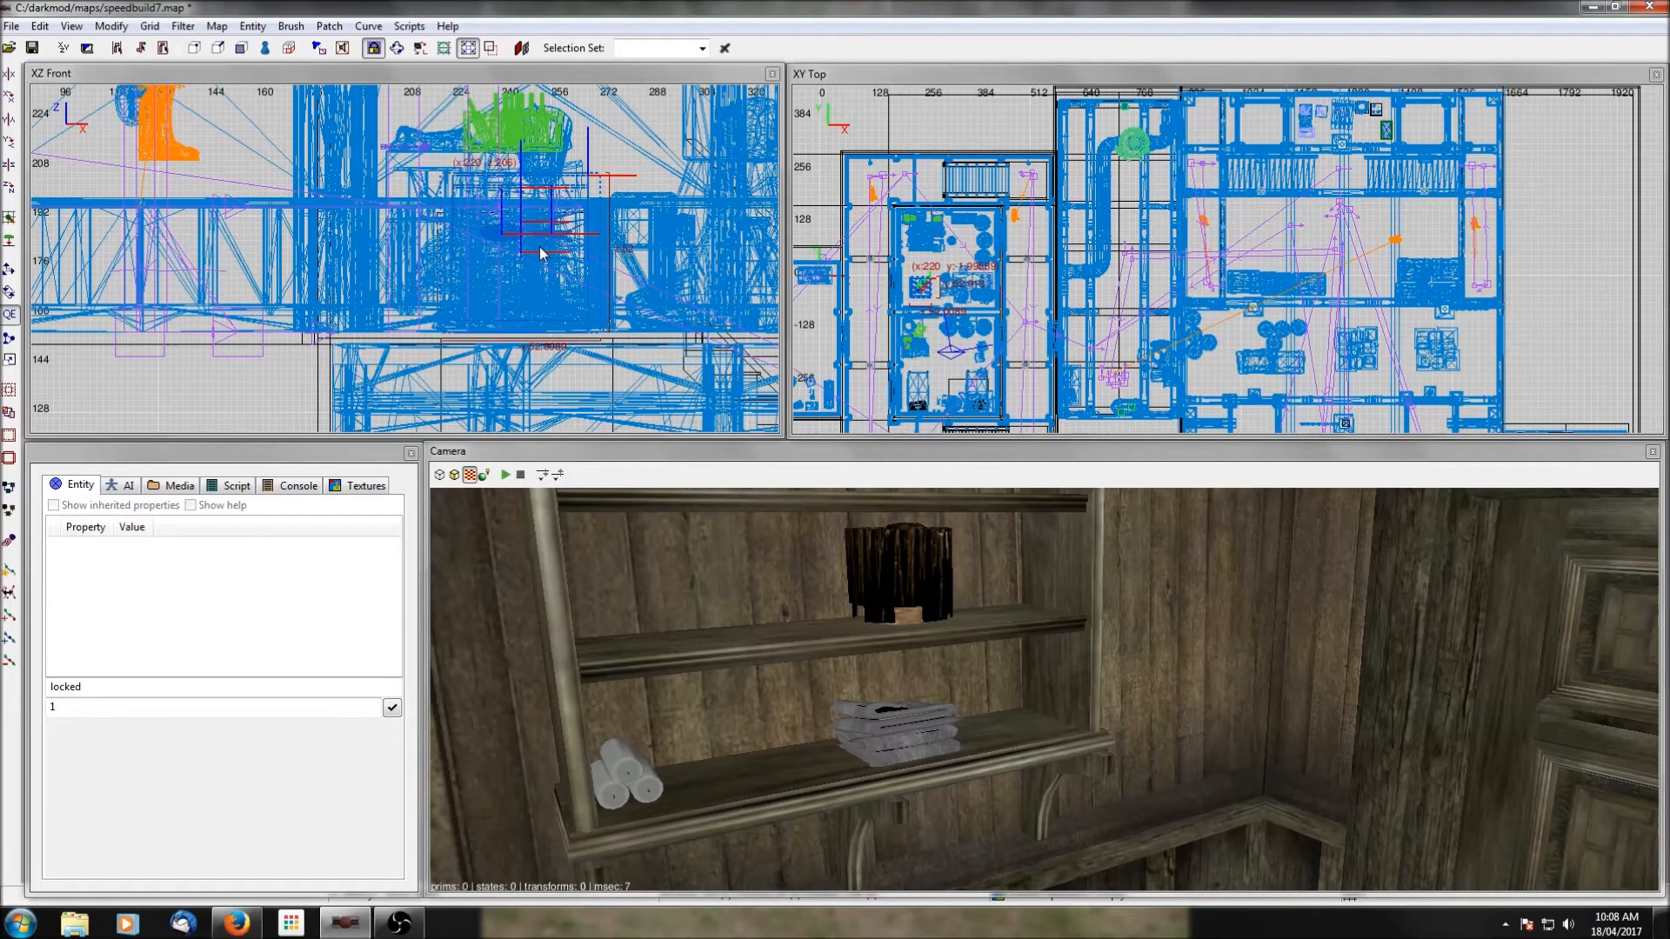
pyautogui.keyDown('ctrl'); pyautogui.middleClick(930, 262); pyautogui.keyUp('ctrl')
pyautogui.rightClick(1004, 652)
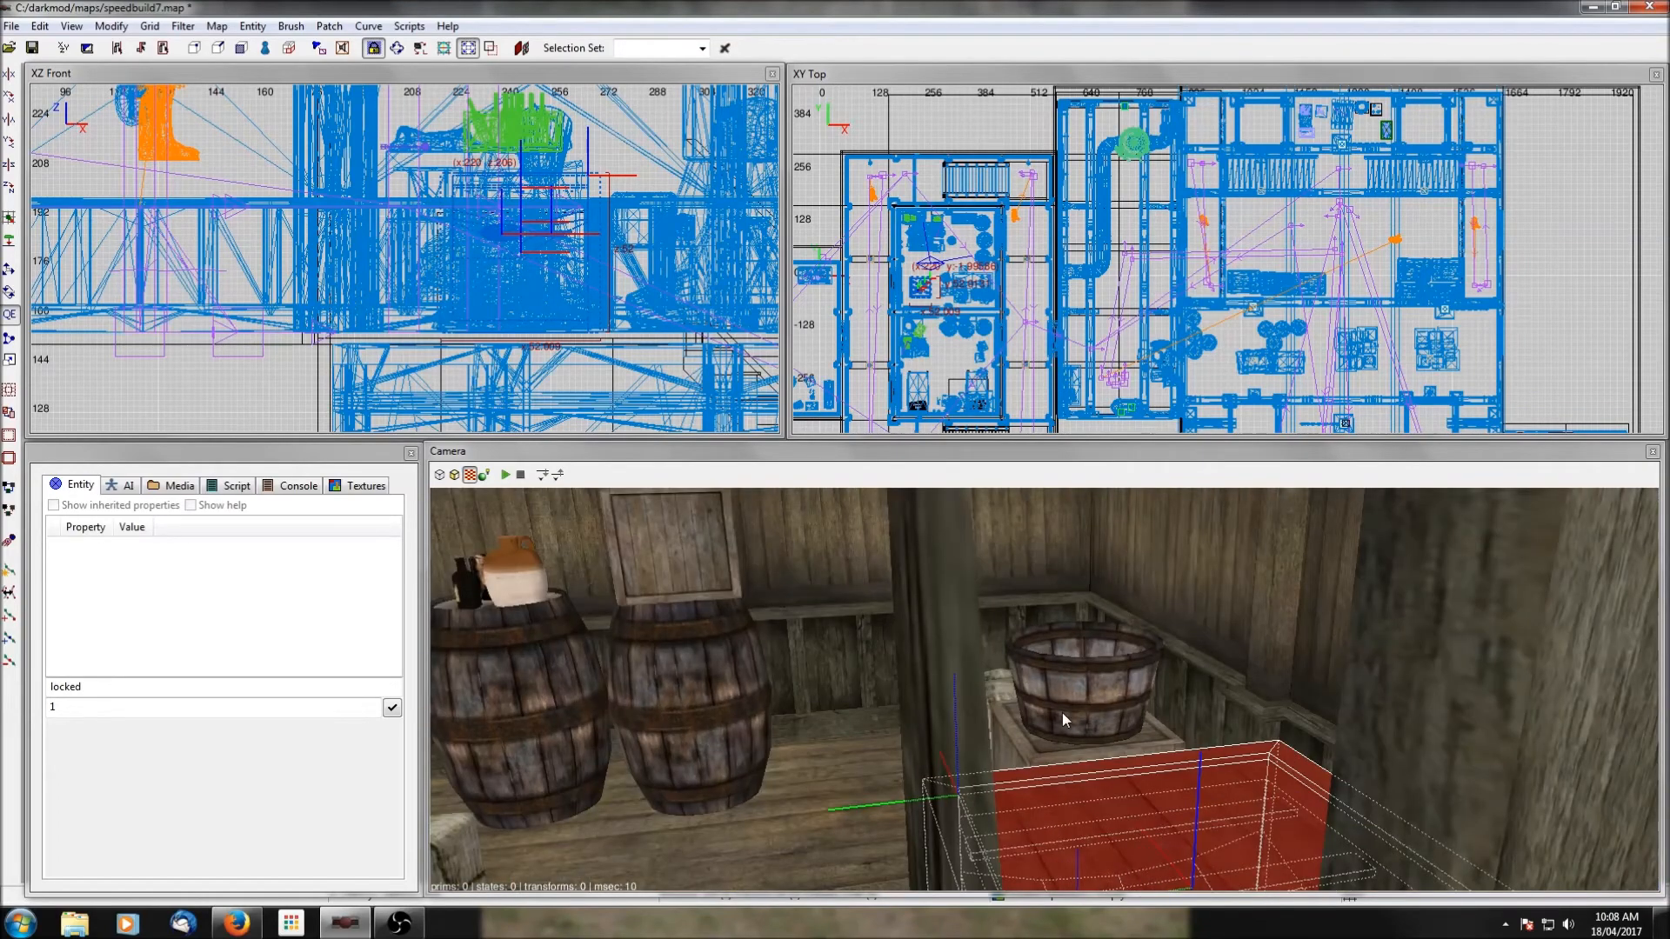
# Move the small crate with the bucket and sack out of the corner to beside the barrels, at x 326.054.
pyautogui.press('Escape')
pyautogui.keyDown('shift'); pyautogui.click(1063, 714); pyautogui.keyUp('shift')
pyautogui.scroll(6, 1035, 297)
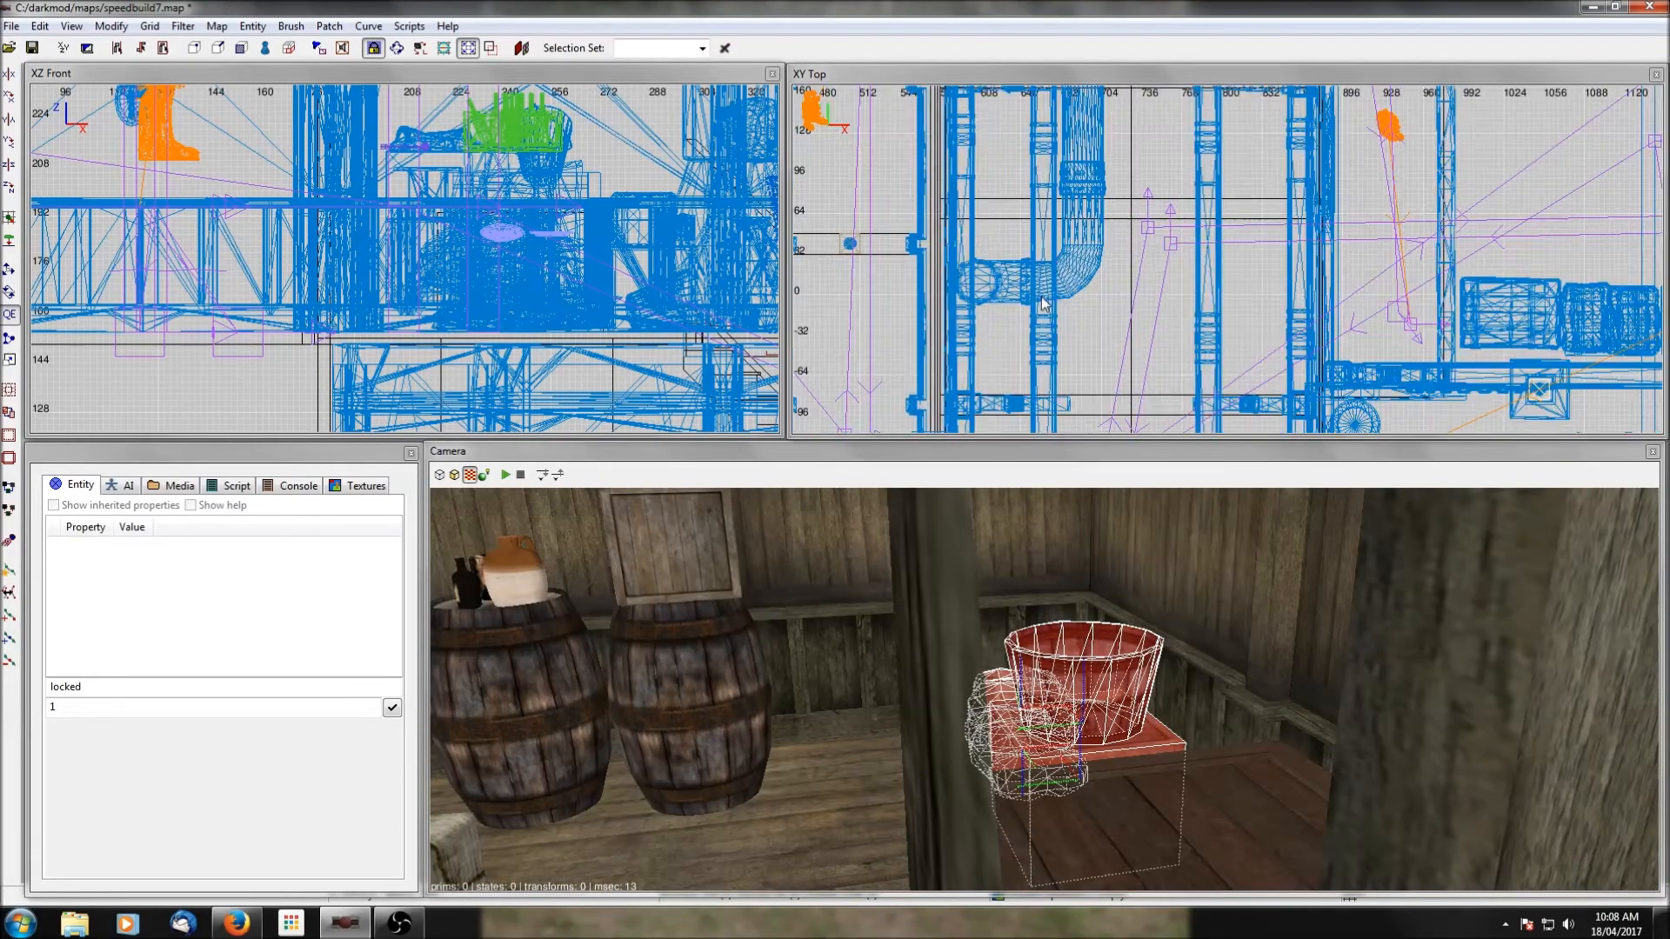
pyautogui.moveTo(1041, 298); pyautogui.dragTo(1432, 289, button='right')
pyautogui.moveTo(1112, 325); pyautogui.dragTo(1110, 275)
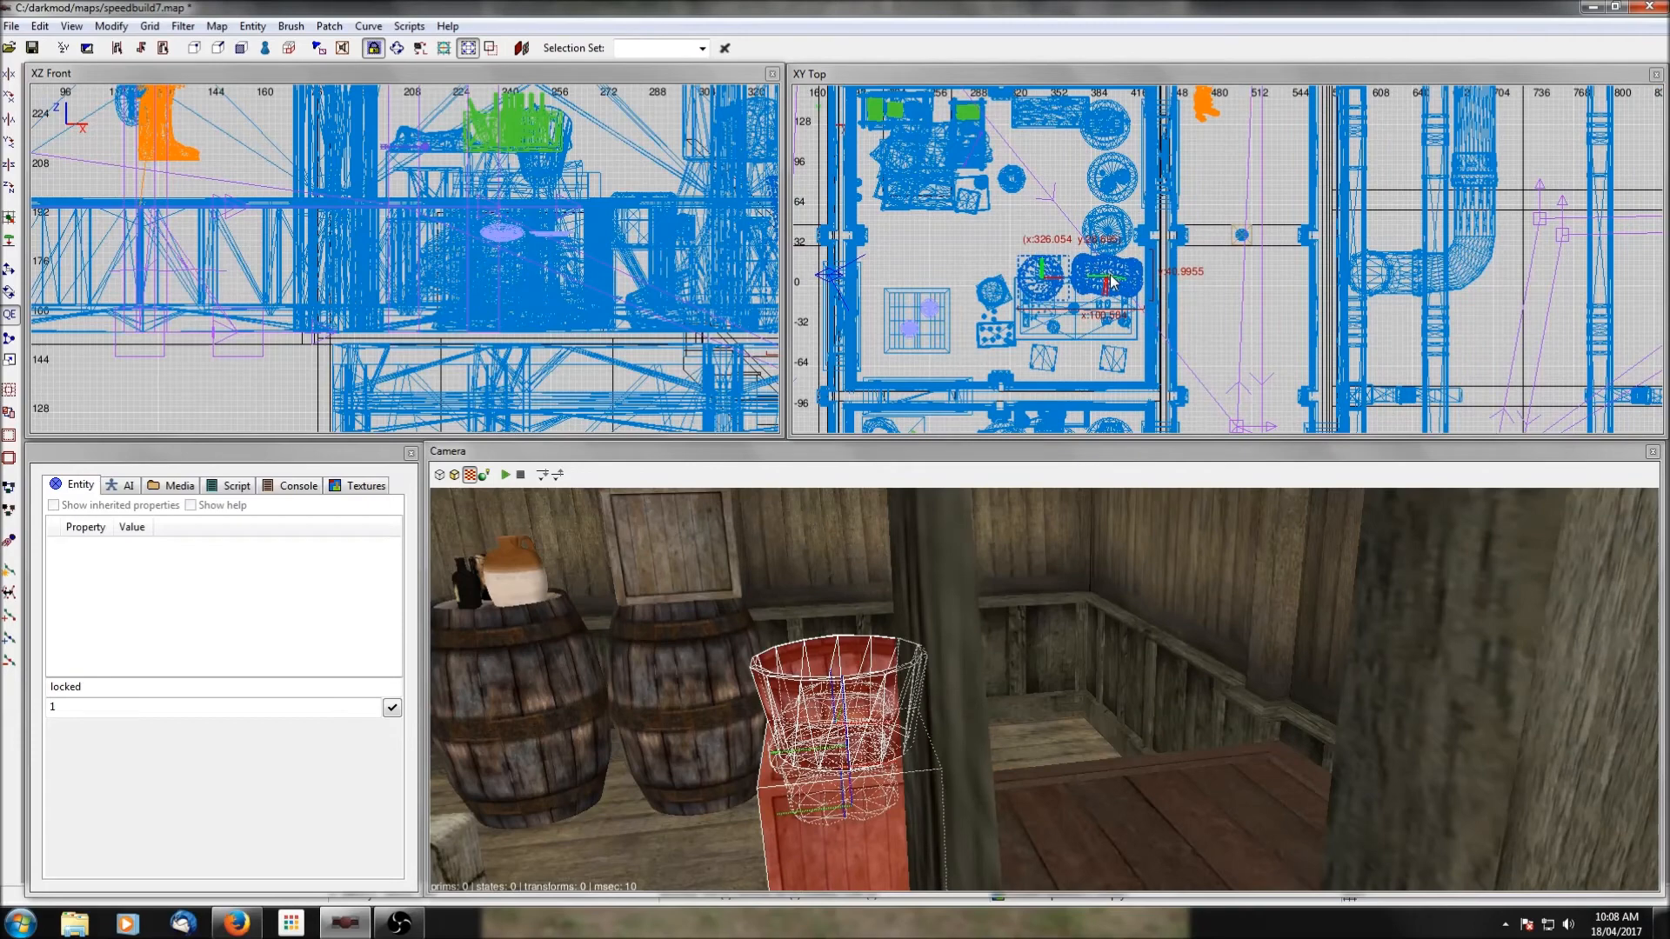
# Move the openable crate into the room's vacated southeast corner, at x 360, y -21.9958.
pyautogui.press('Escape')
pyautogui.keyDown('shift'); pyautogui.click(1140, 767); pyautogui.keyUp('shift')
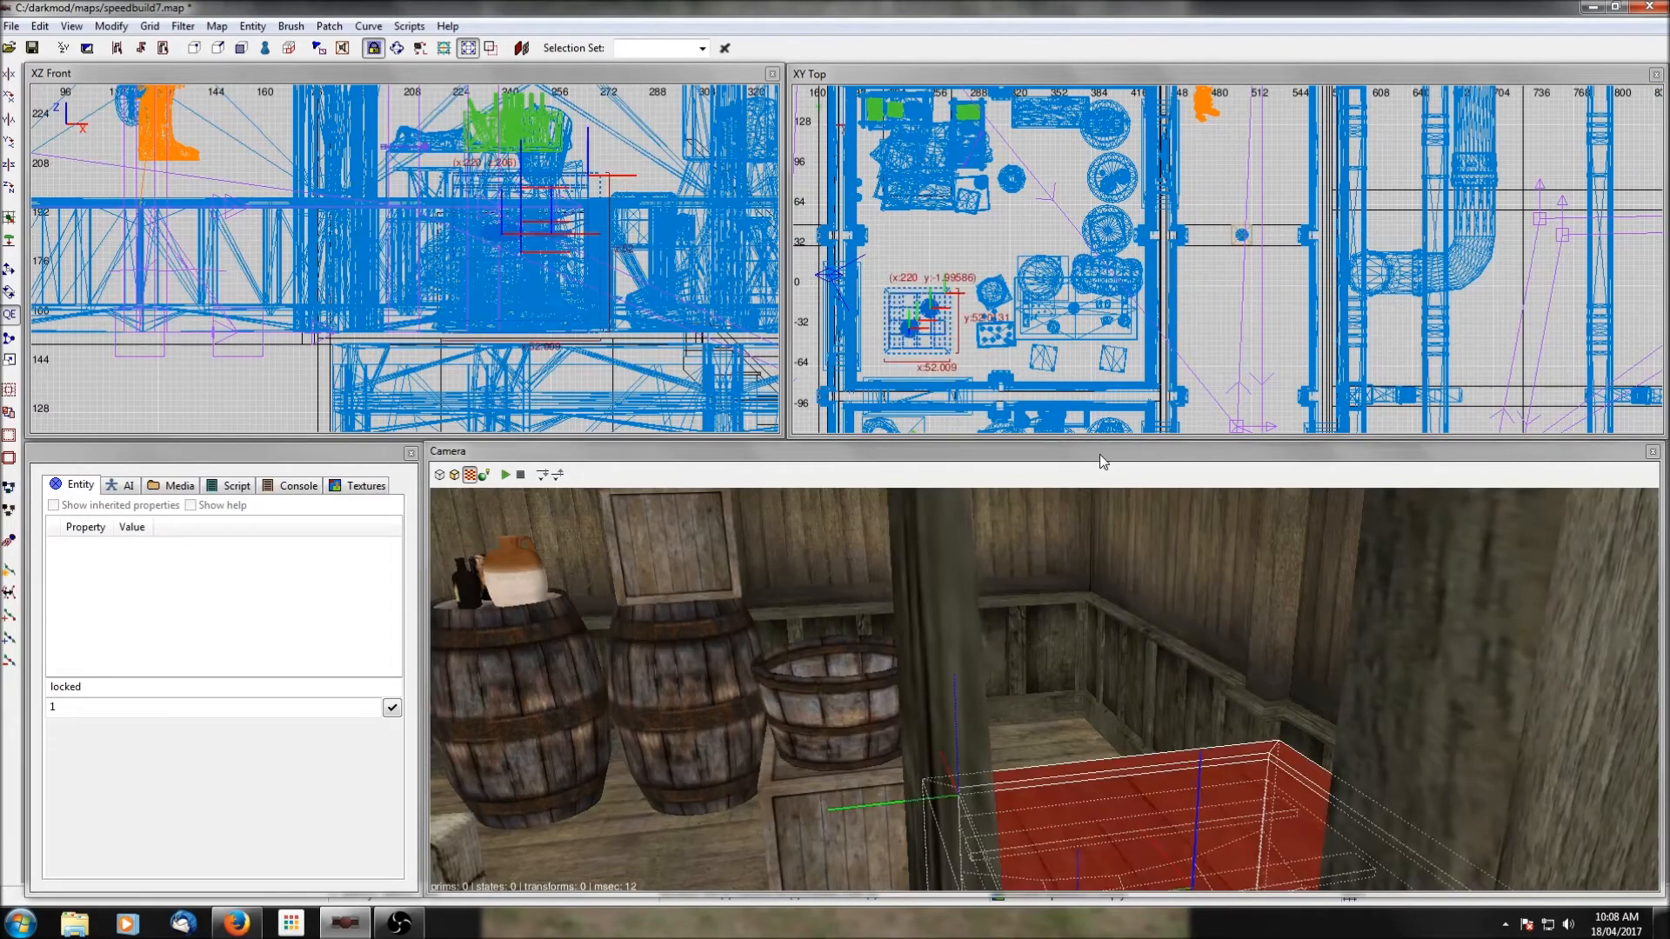
pyautogui.moveTo(939, 329); pyautogui.dragTo(1117, 354)
# Isolate the openable crate and the floor beneath it to check how the crate rests, and clear the selection.
pyautogui.keyDown('shift'); pyautogui.click(700, 833); pyautogui.keyUp('shift')
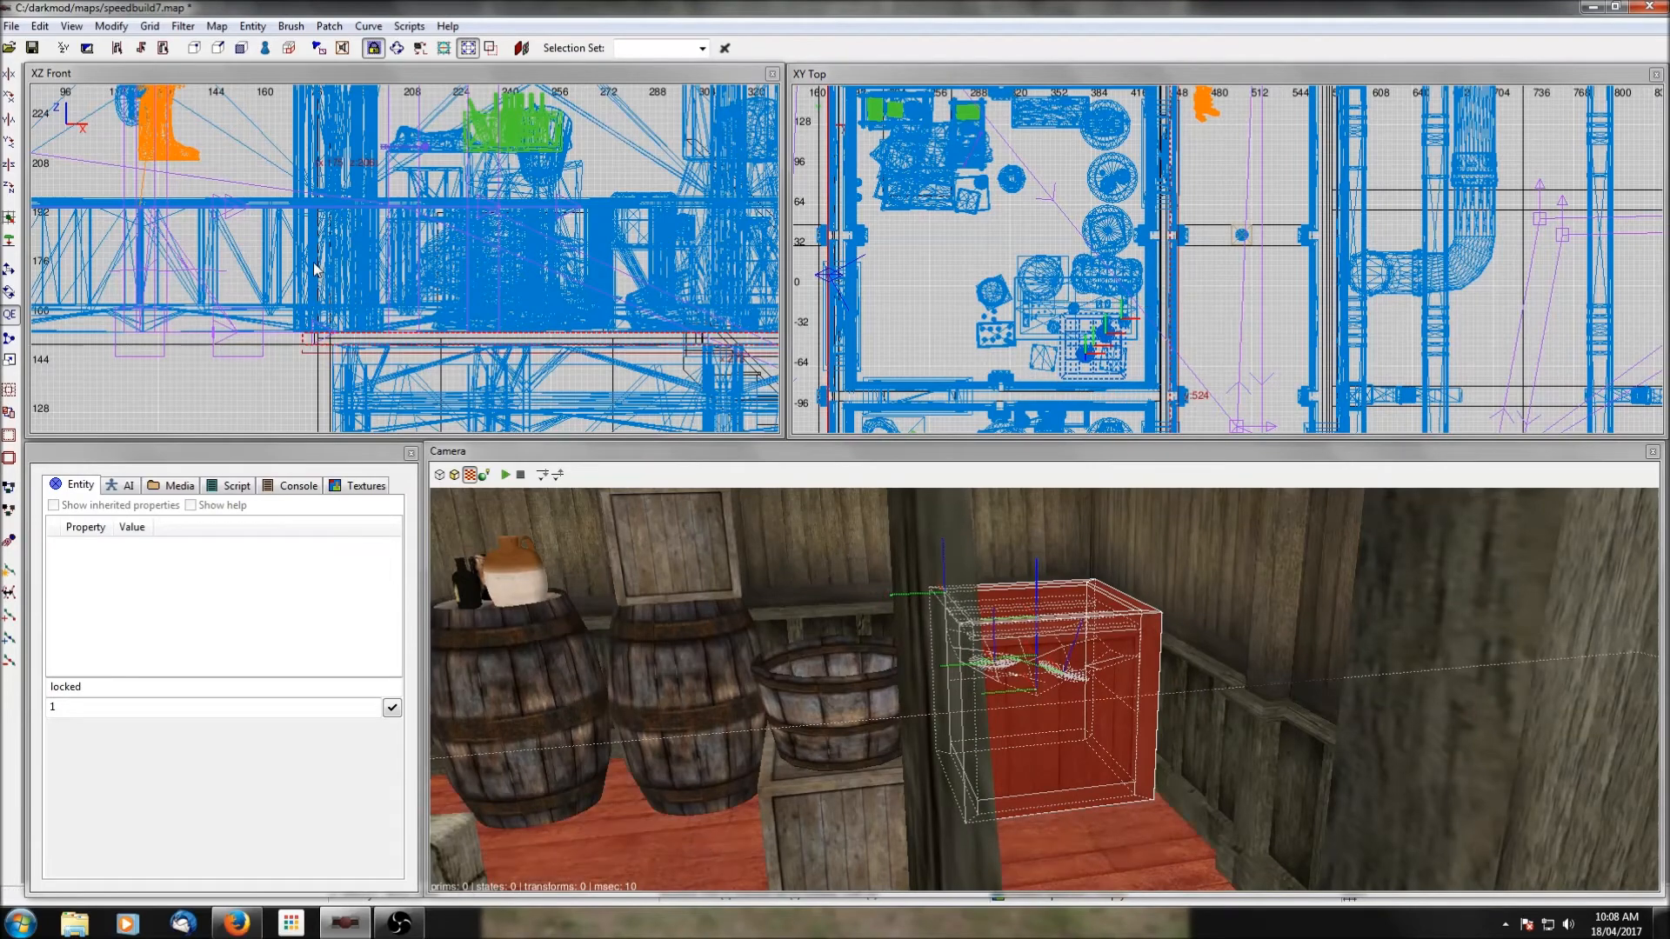
pyautogui.hotkey('ctrl', 'h')
pyautogui.scroll(-4, 543, 264)
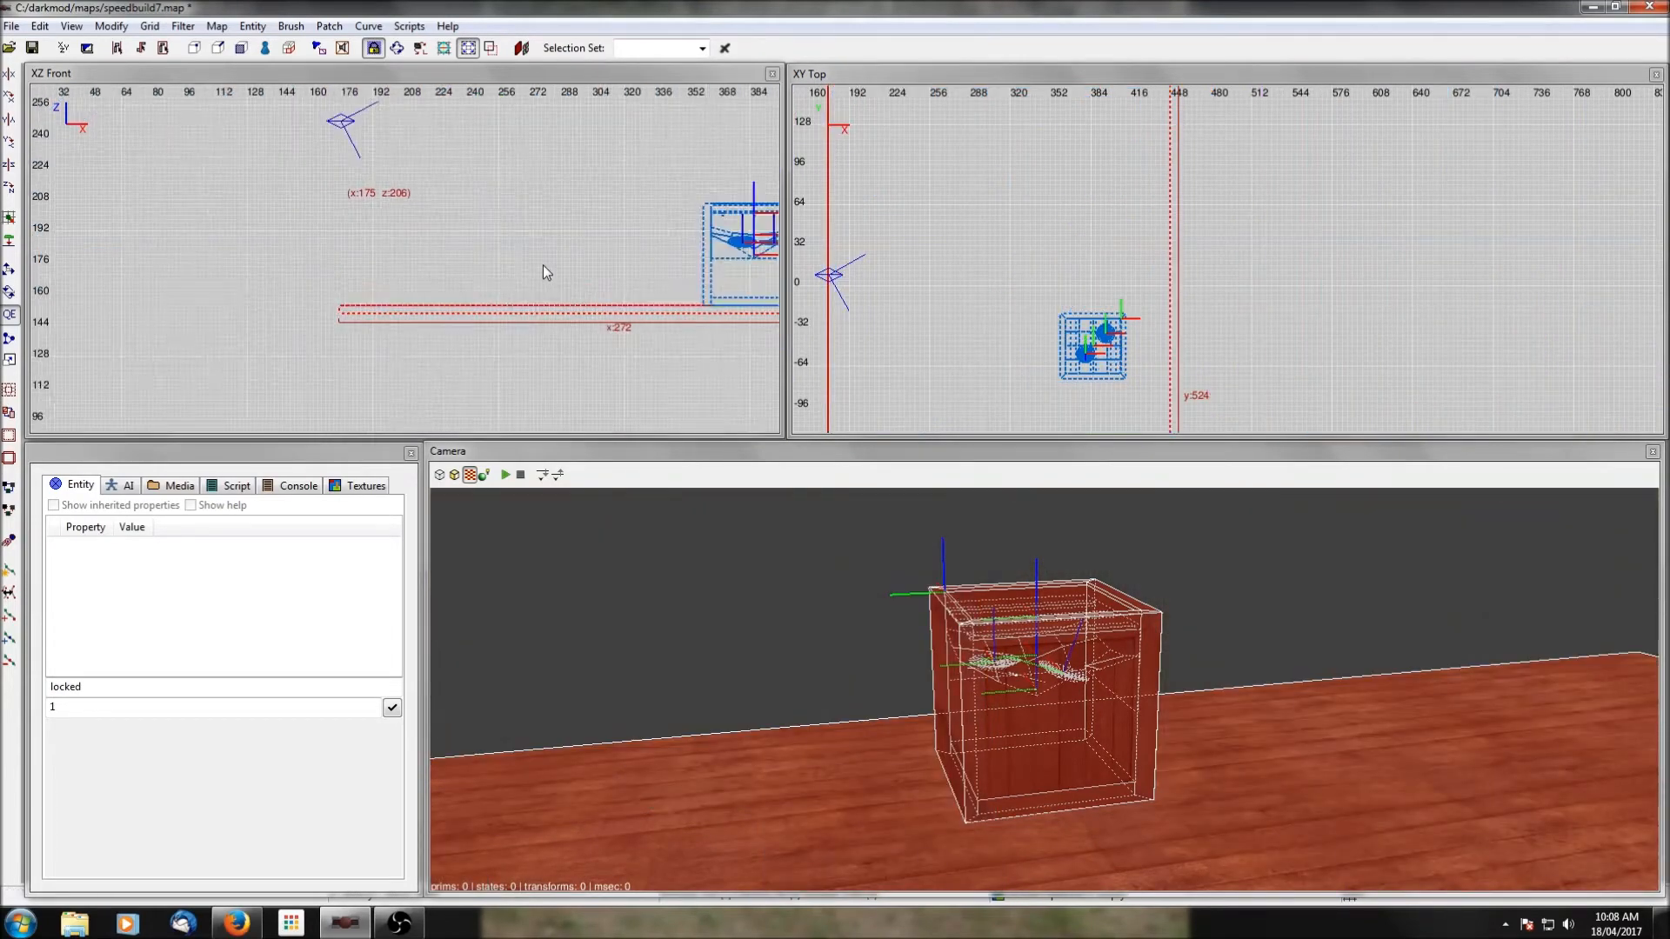
pyautogui.scroll(4, 549, 272)
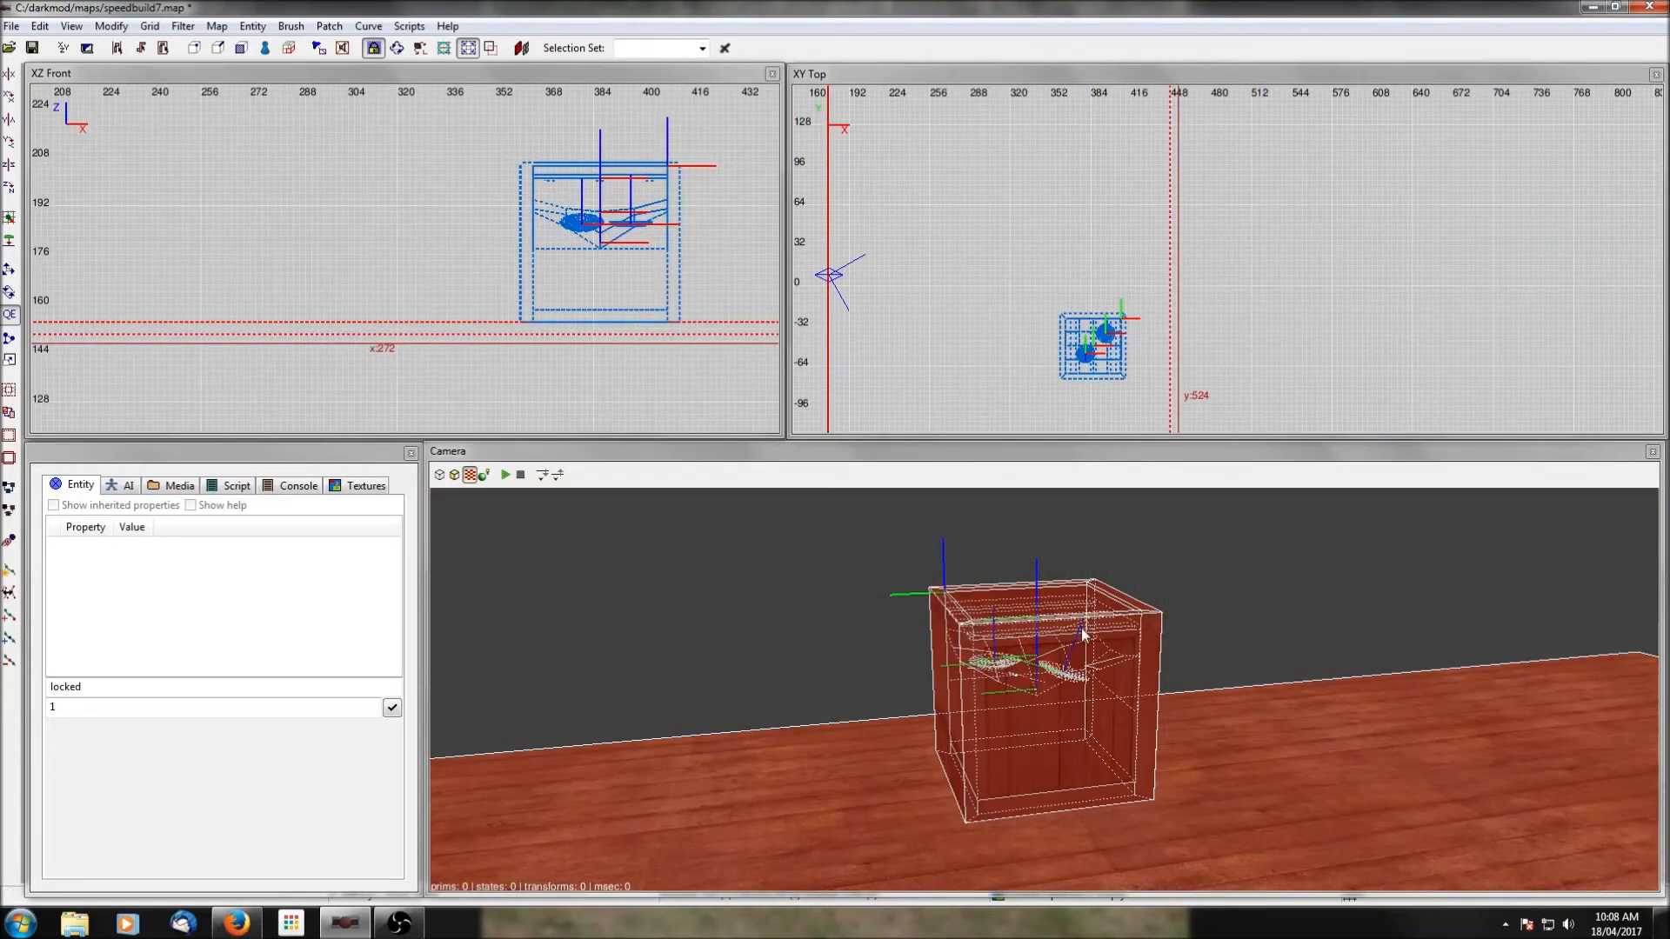
pyautogui.press('Escape')
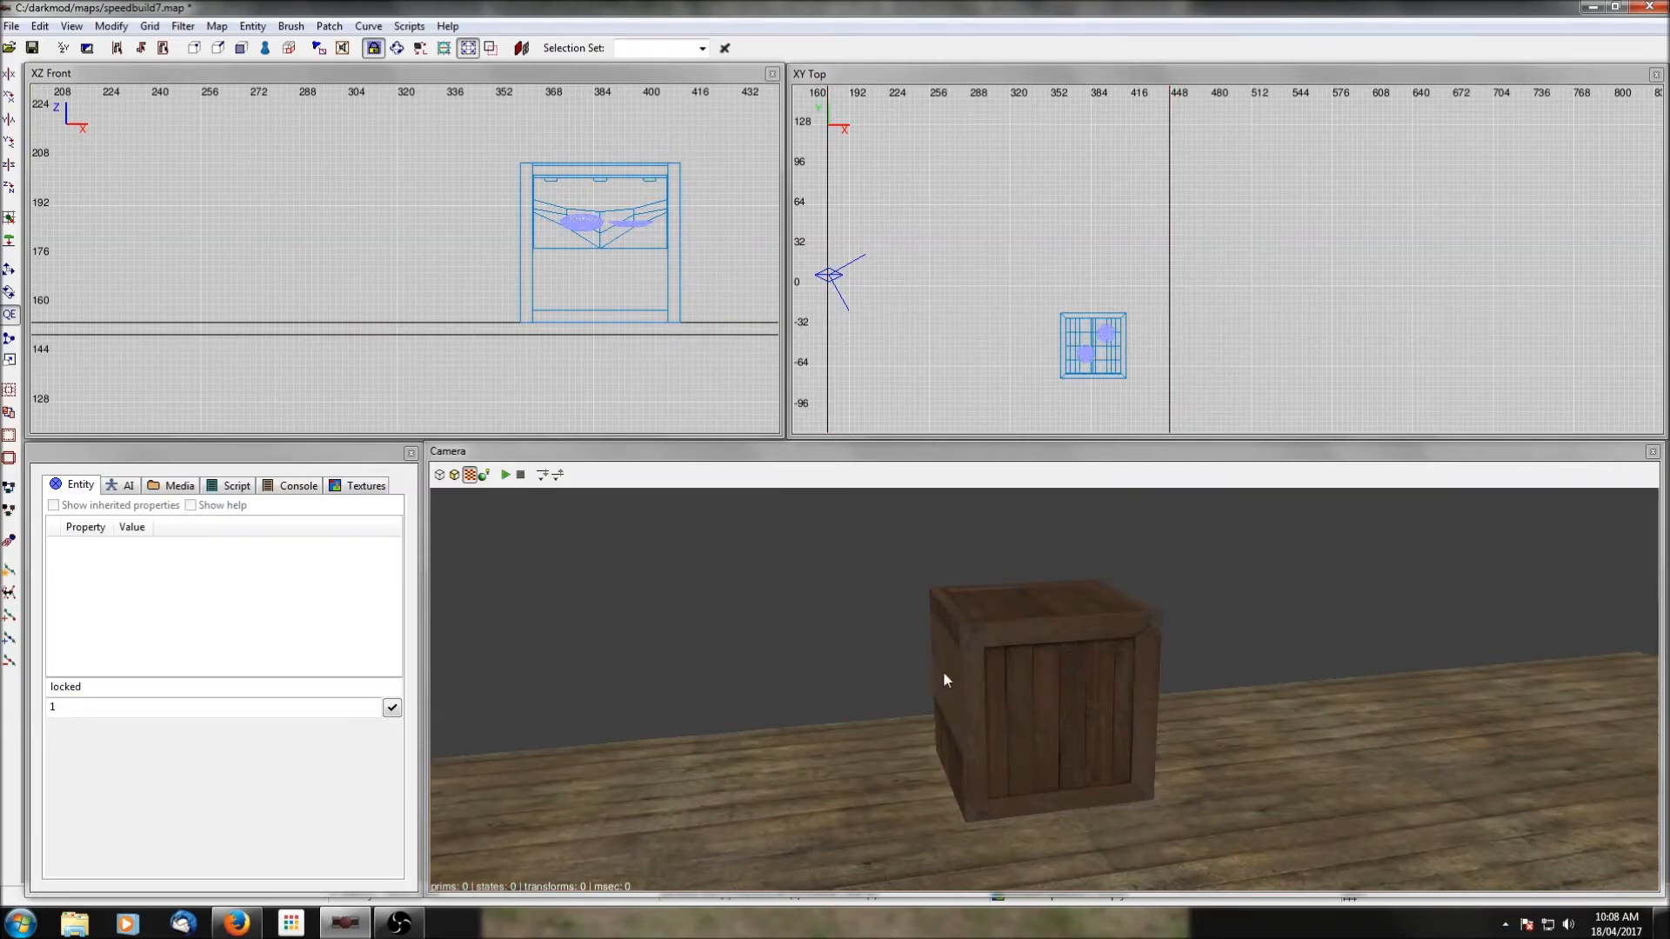
# Rotate the openable crate a quarter turn about its vertical axis and unhide the rest of the map.
pyautogui.keyDown('shift'); pyautogui.click(969, 690); pyautogui.keyUp('shift')
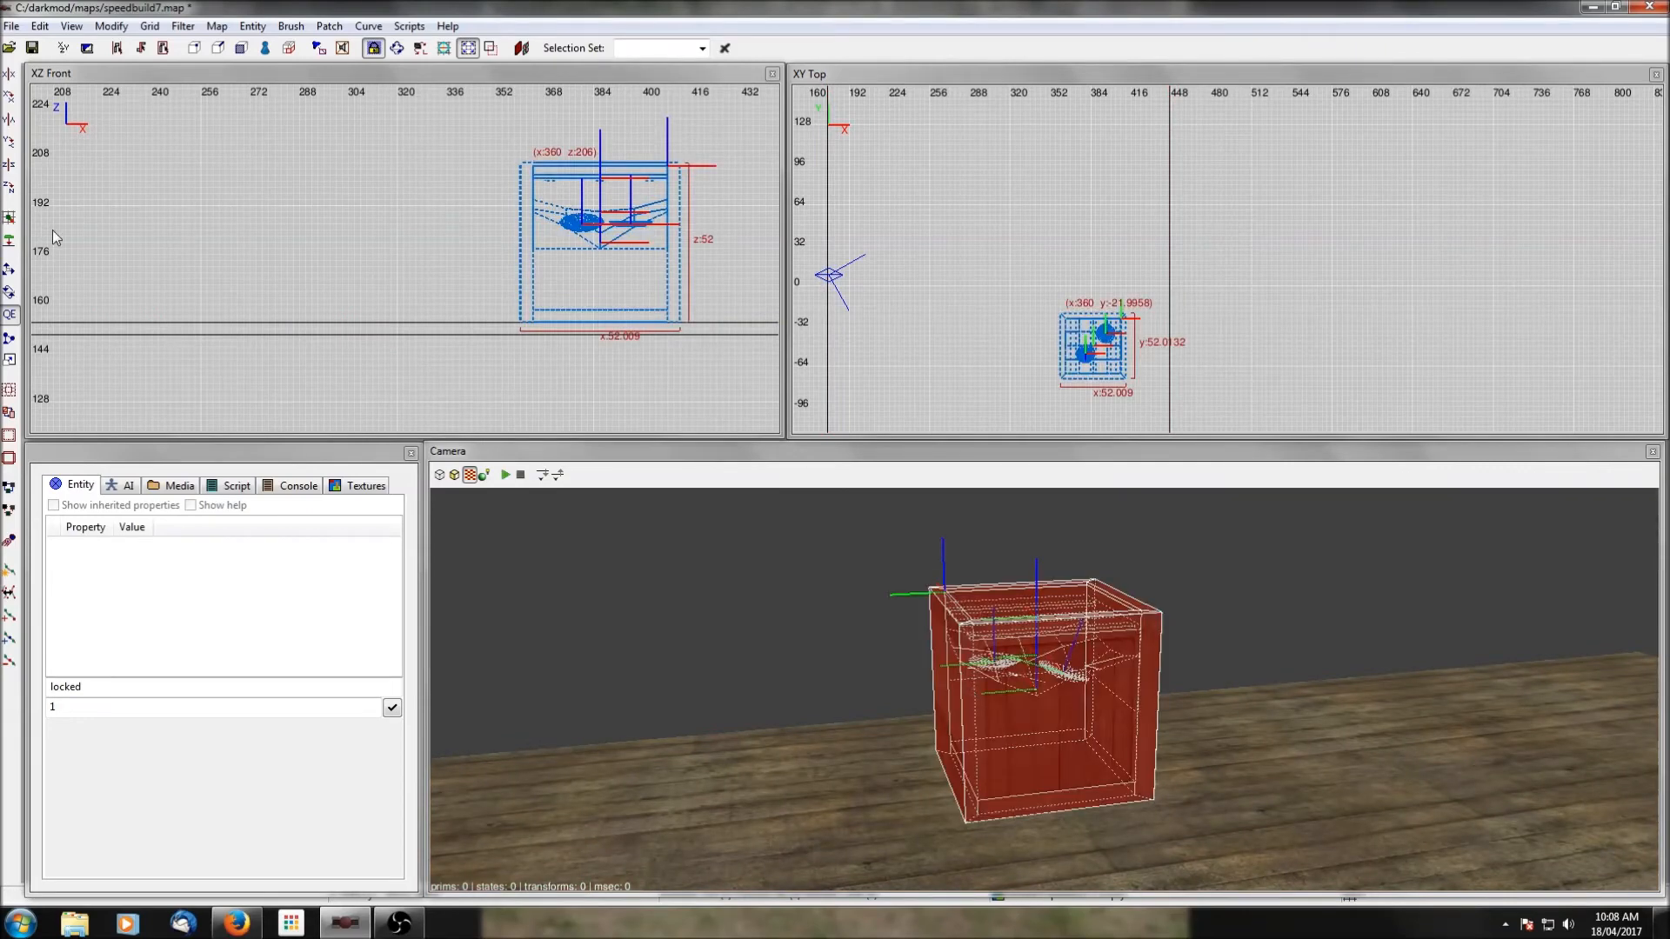
pyautogui.click(10, 186)
pyautogui.click(12, 190)
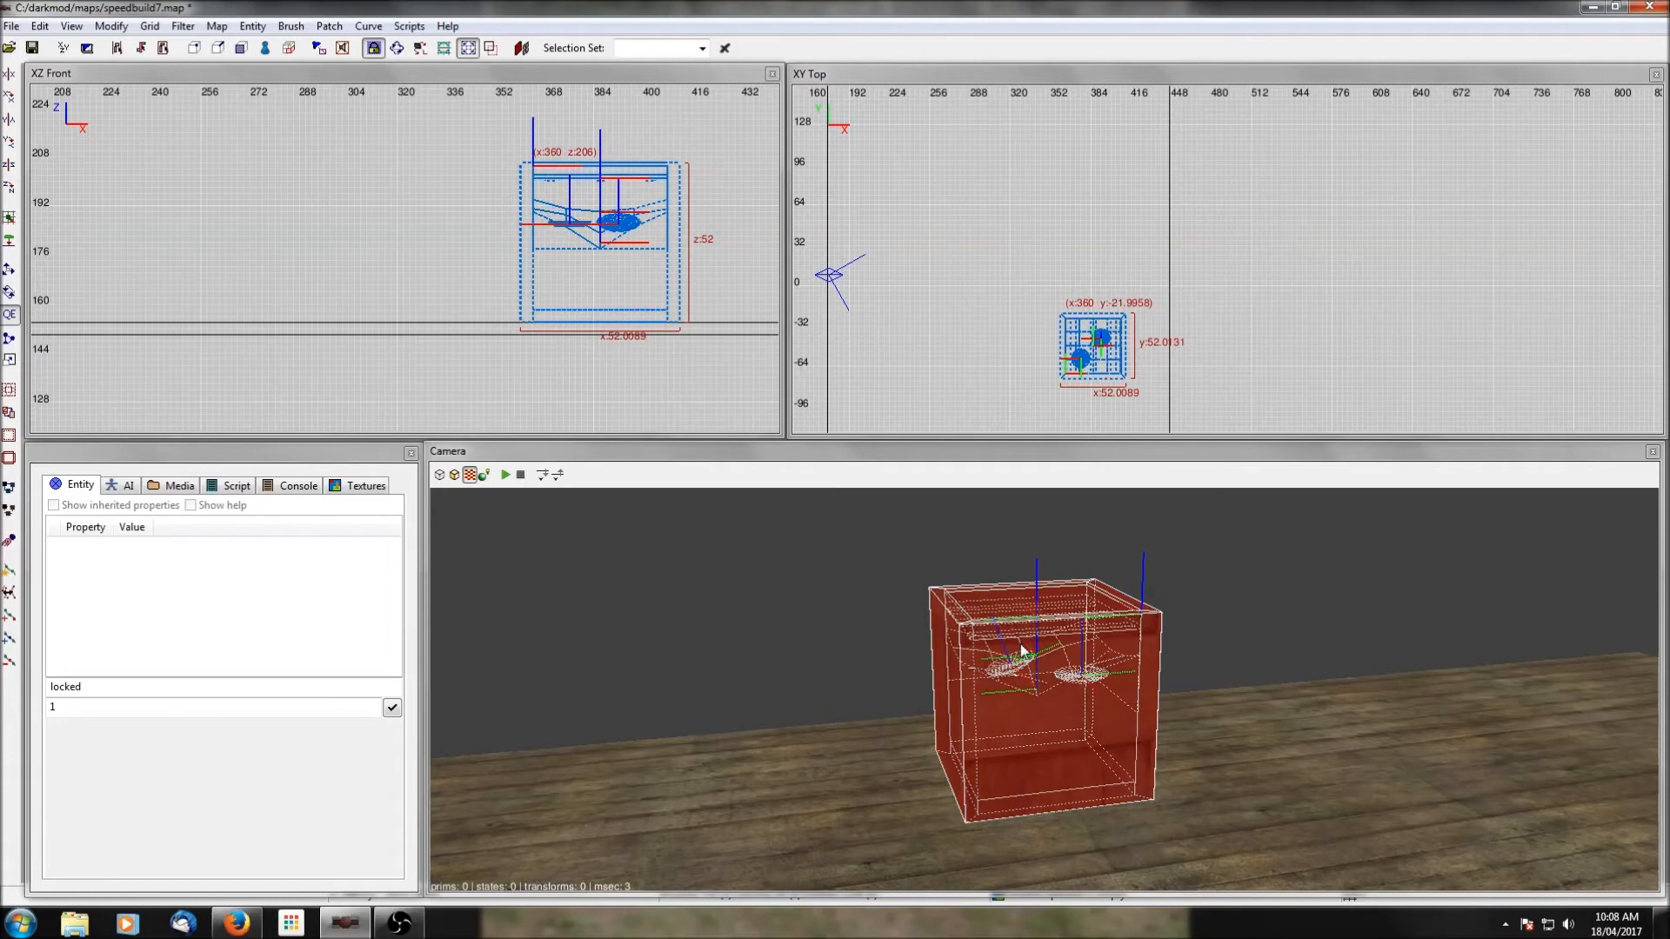
pyautogui.click(11, 191)
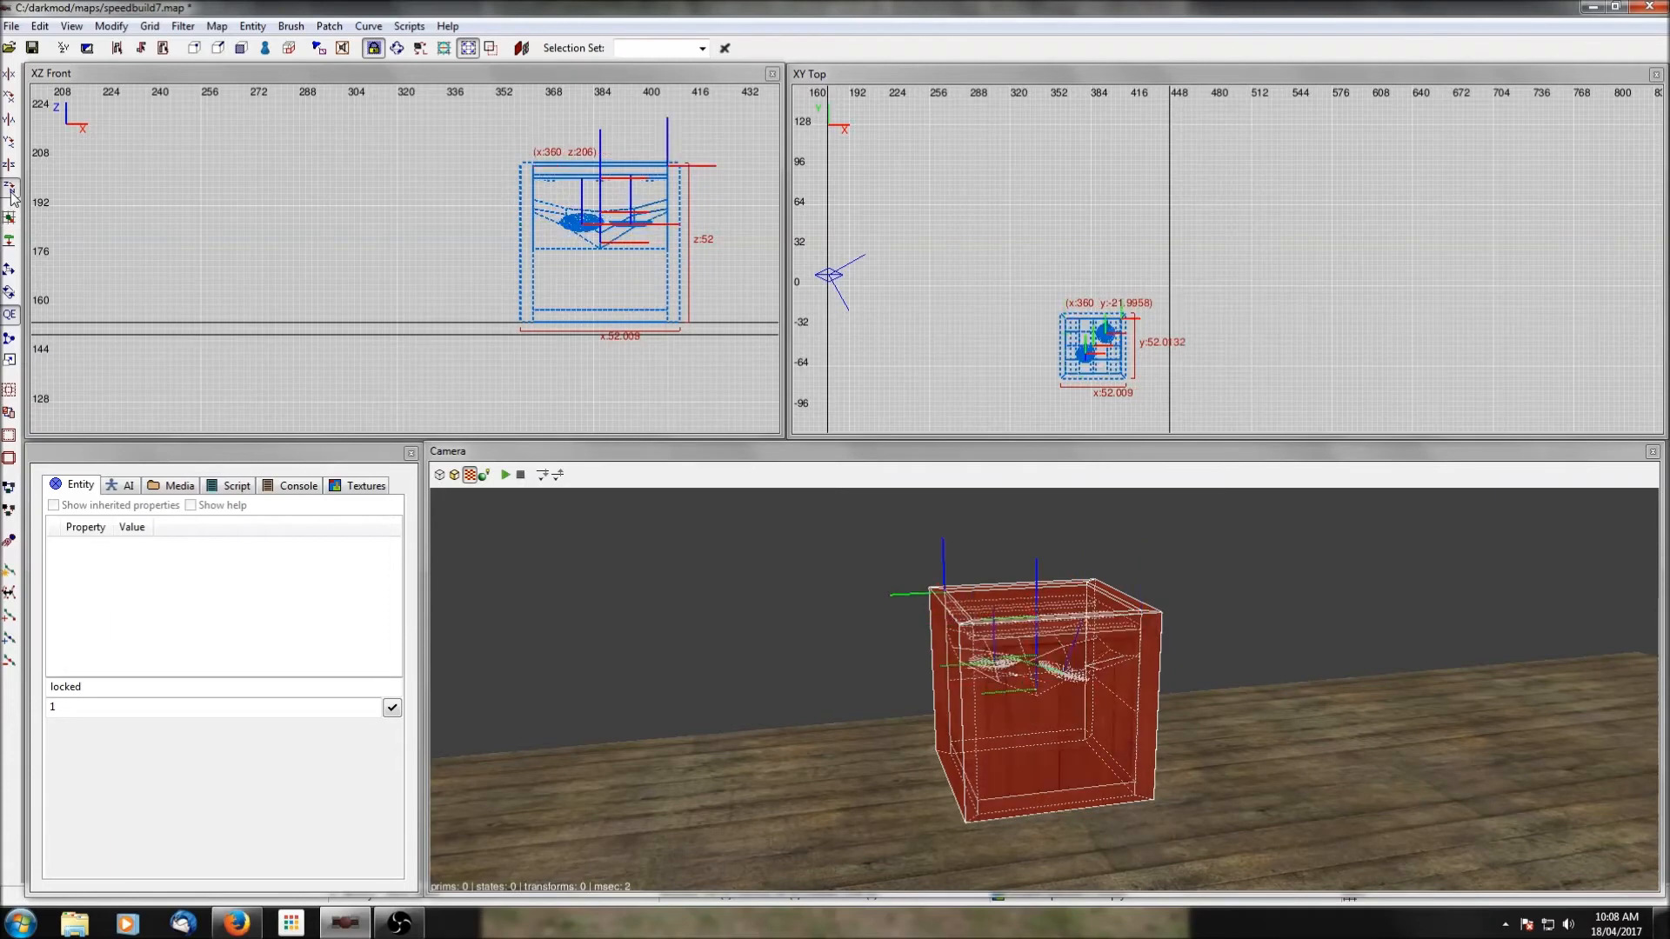
pyautogui.click(10, 191)
pyautogui.press('Escape')
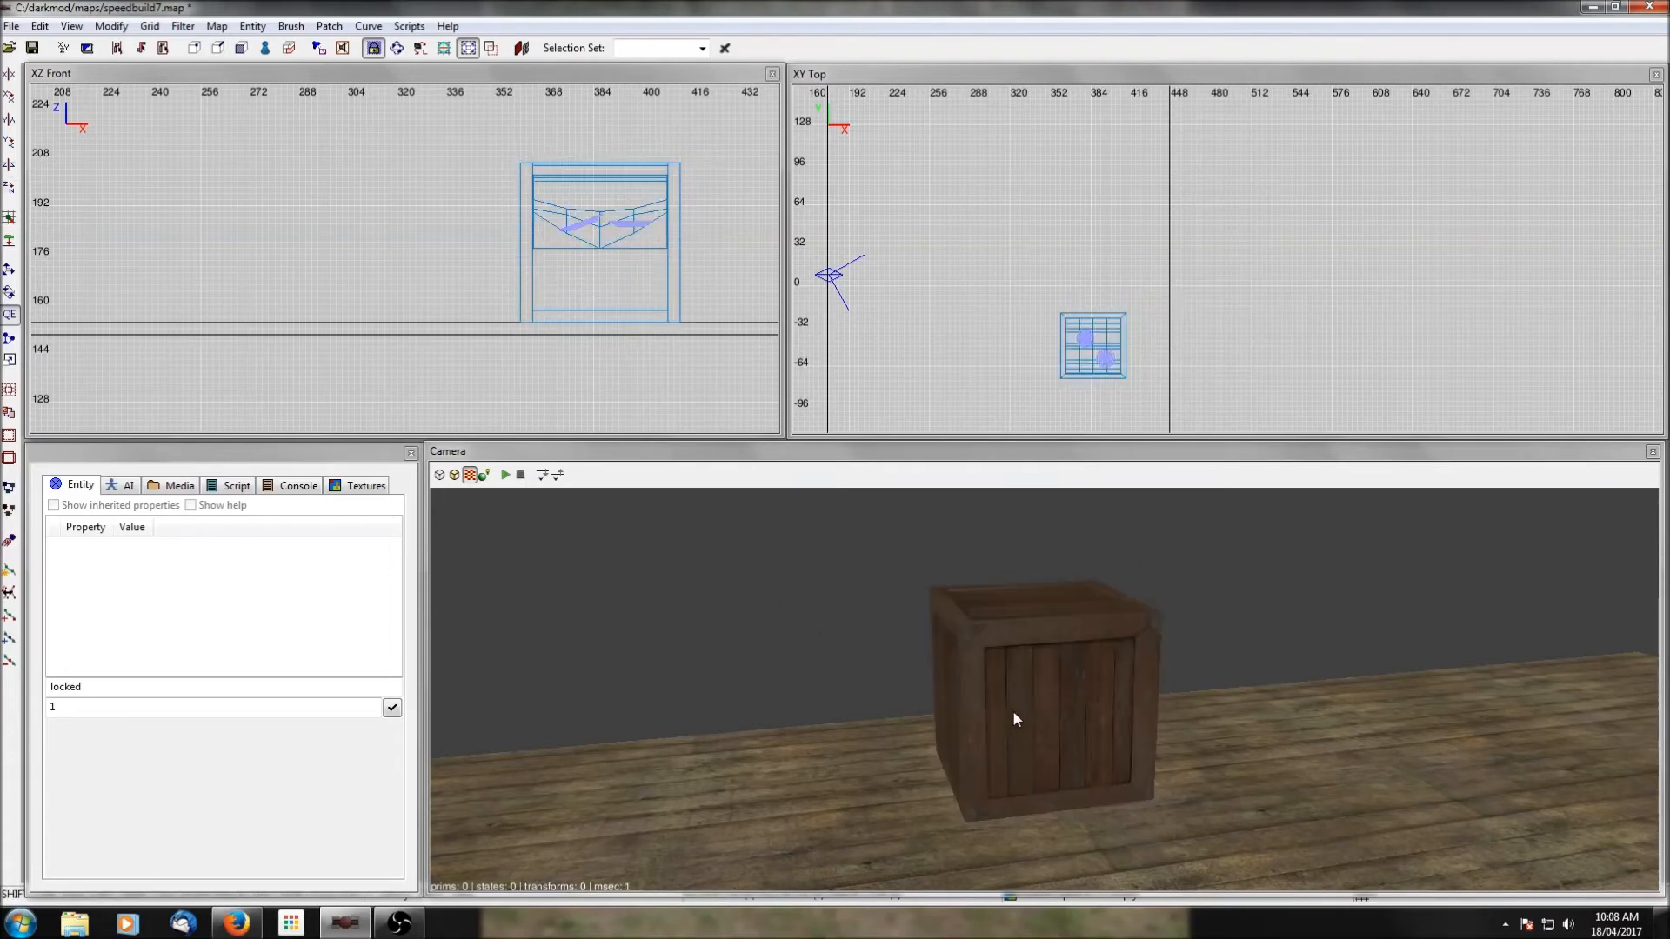
pyautogui.keyDown('shift'); pyautogui.click(1013, 710); pyautogui.keyUp('shift')
pyautogui.hotkey('shift', 'h')
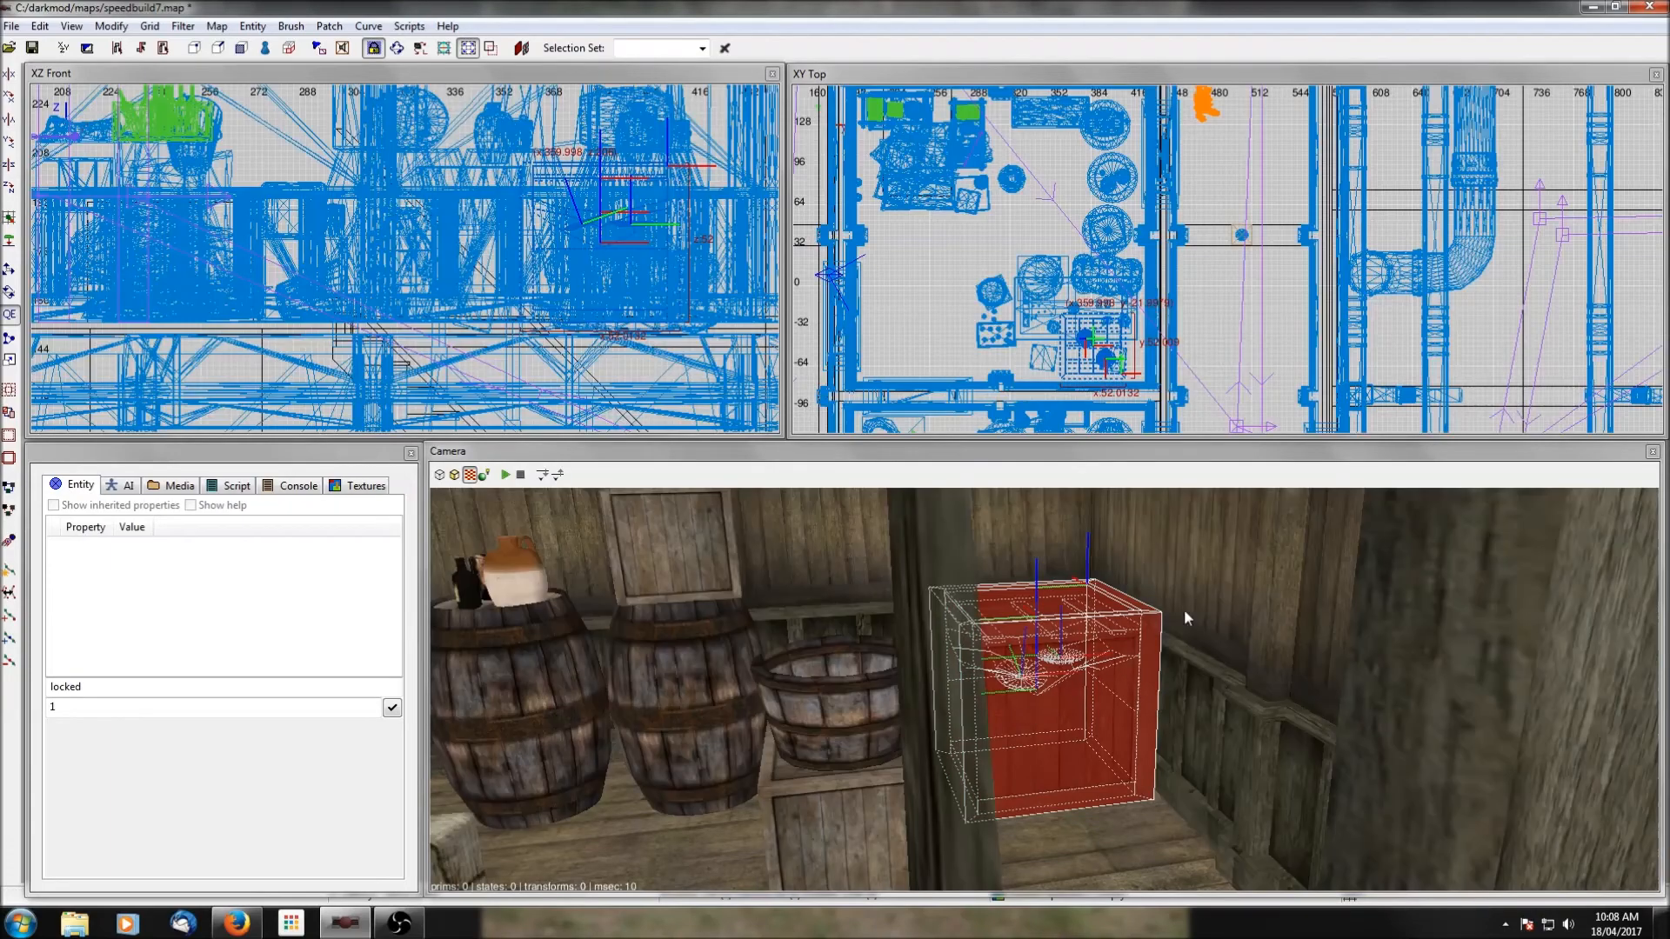
# Nudge the openable crate slightly west, away from the room's eastern wall, and deselect it.
pyautogui.scroll(4, 1122, 378)
pyautogui.press('Escape')
pyautogui.rightClick(1141, 733)
pyautogui.rightClick(1141, 733)
pyautogui.rightClick(1140, 733)
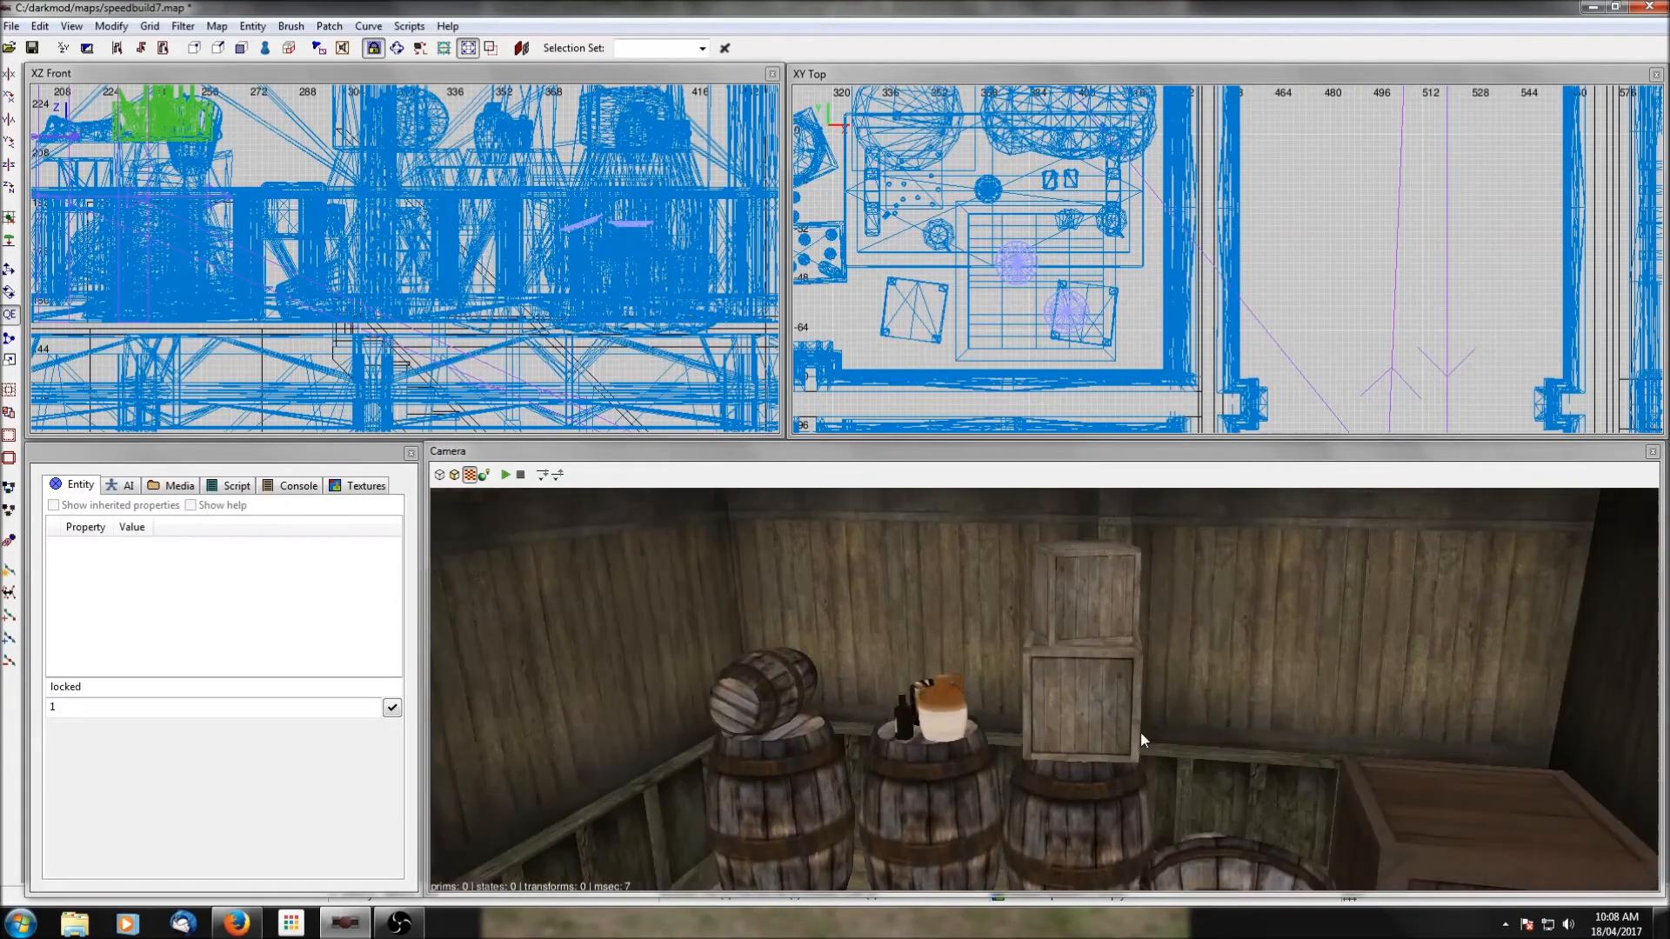
pyautogui.press('Left')
pyautogui.press('Left')
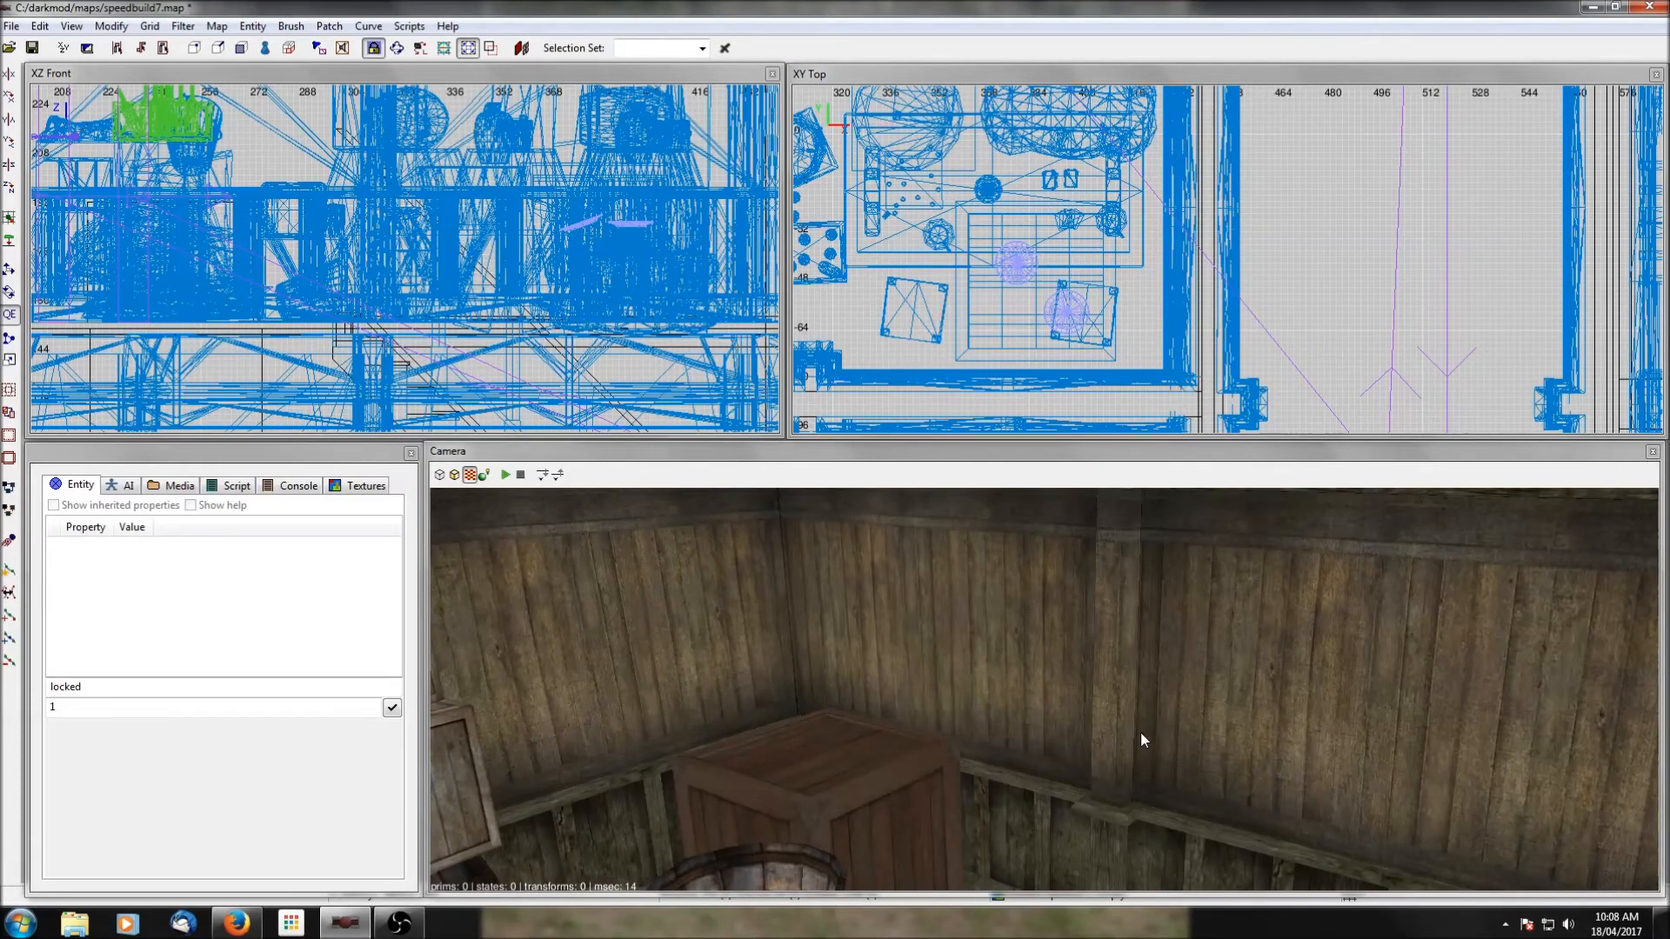
pyautogui.rightClick(1140, 733)
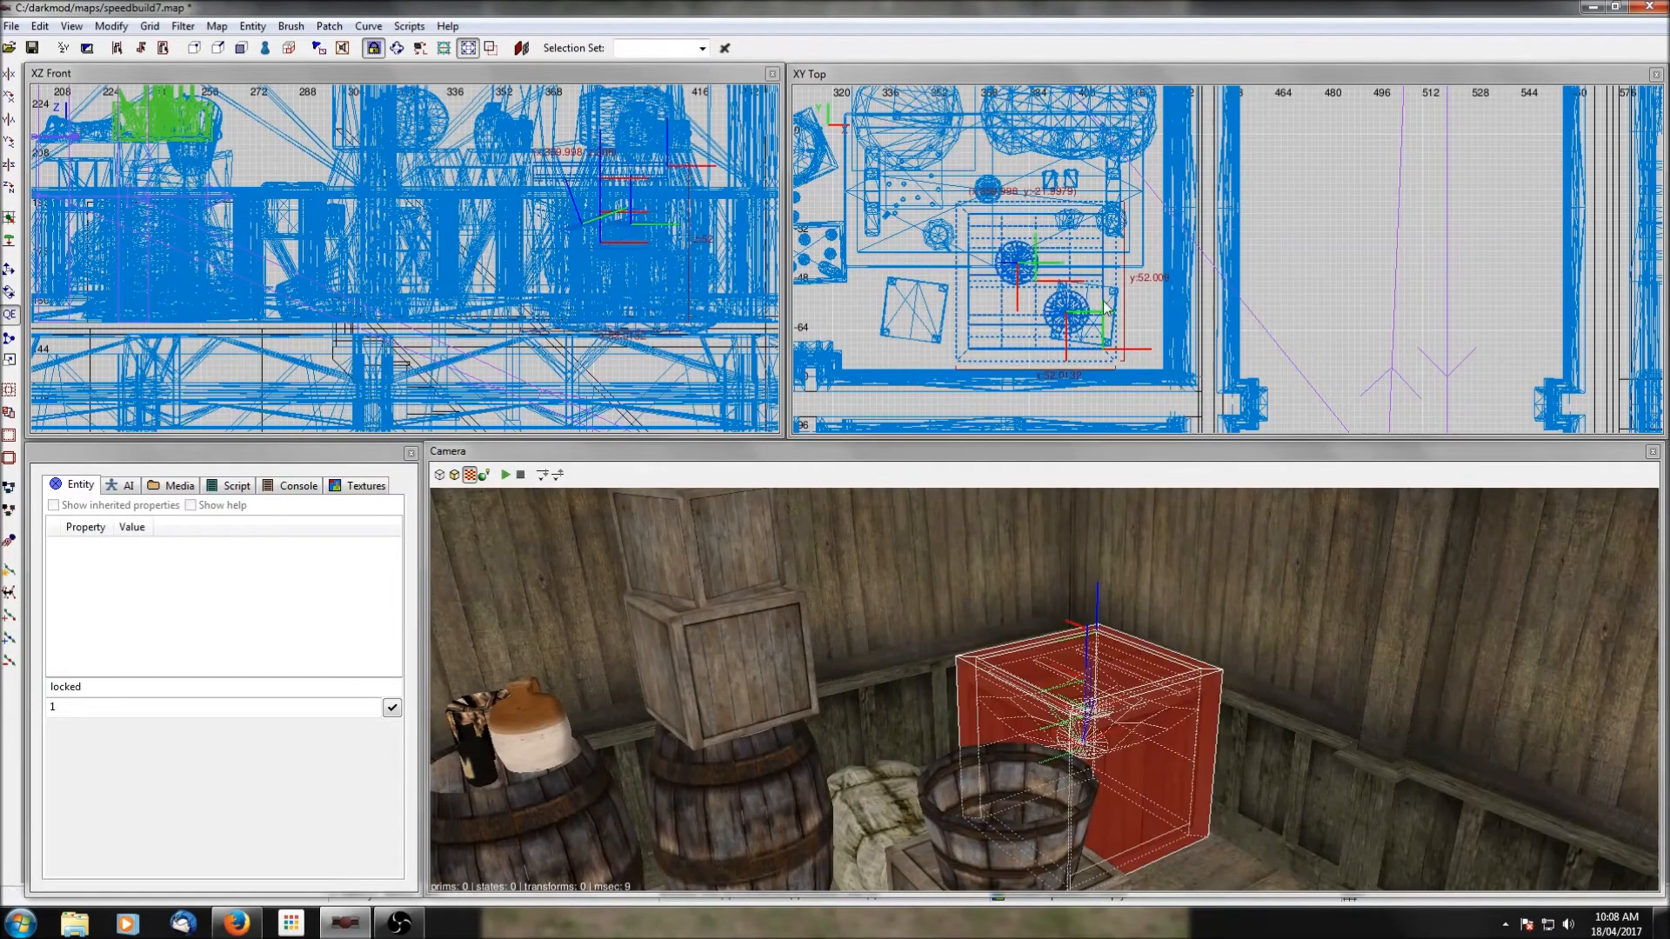
pyautogui.moveTo(1106, 302); pyautogui.dragTo(1101, 303)
pyautogui.press('Escape')
pyautogui.rightClick(1094, 814)
pyautogui.rightClick(1094, 814)
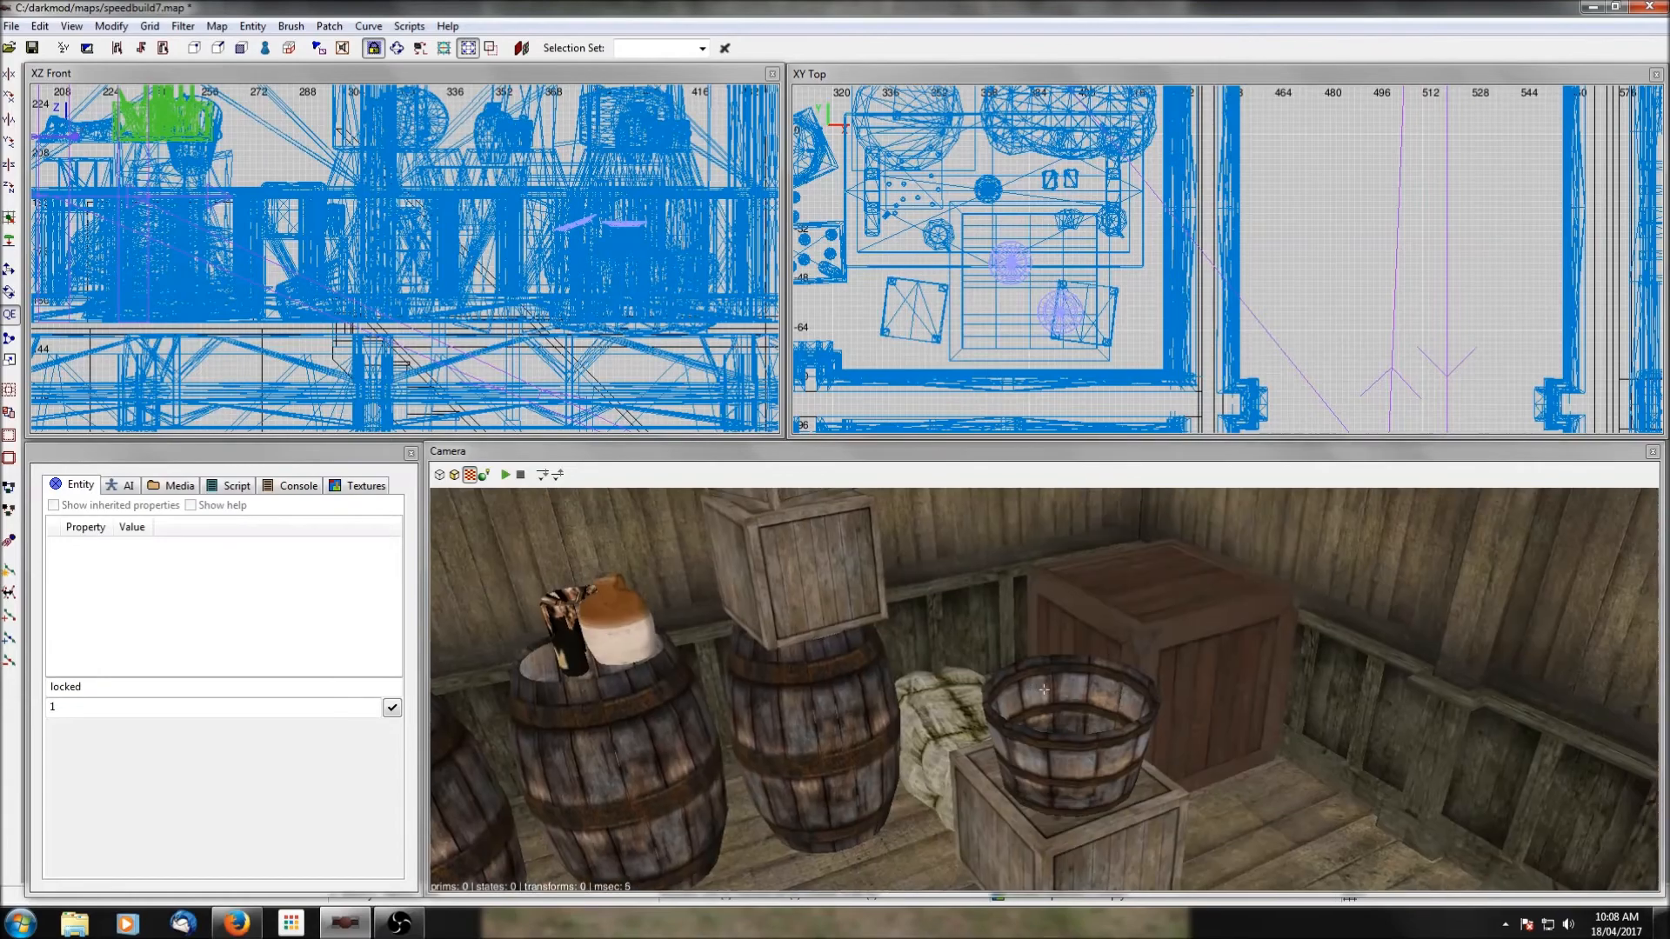
# Select the bucket, the crate beneath it and the sack bundle, and move them away from the table to the room's open floor.
pyautogui.keyDown('shift'); pyautogui.click(1094, 815); pyautogui.keyUp('shift')
pyautogui.rightClick(1094, 812)
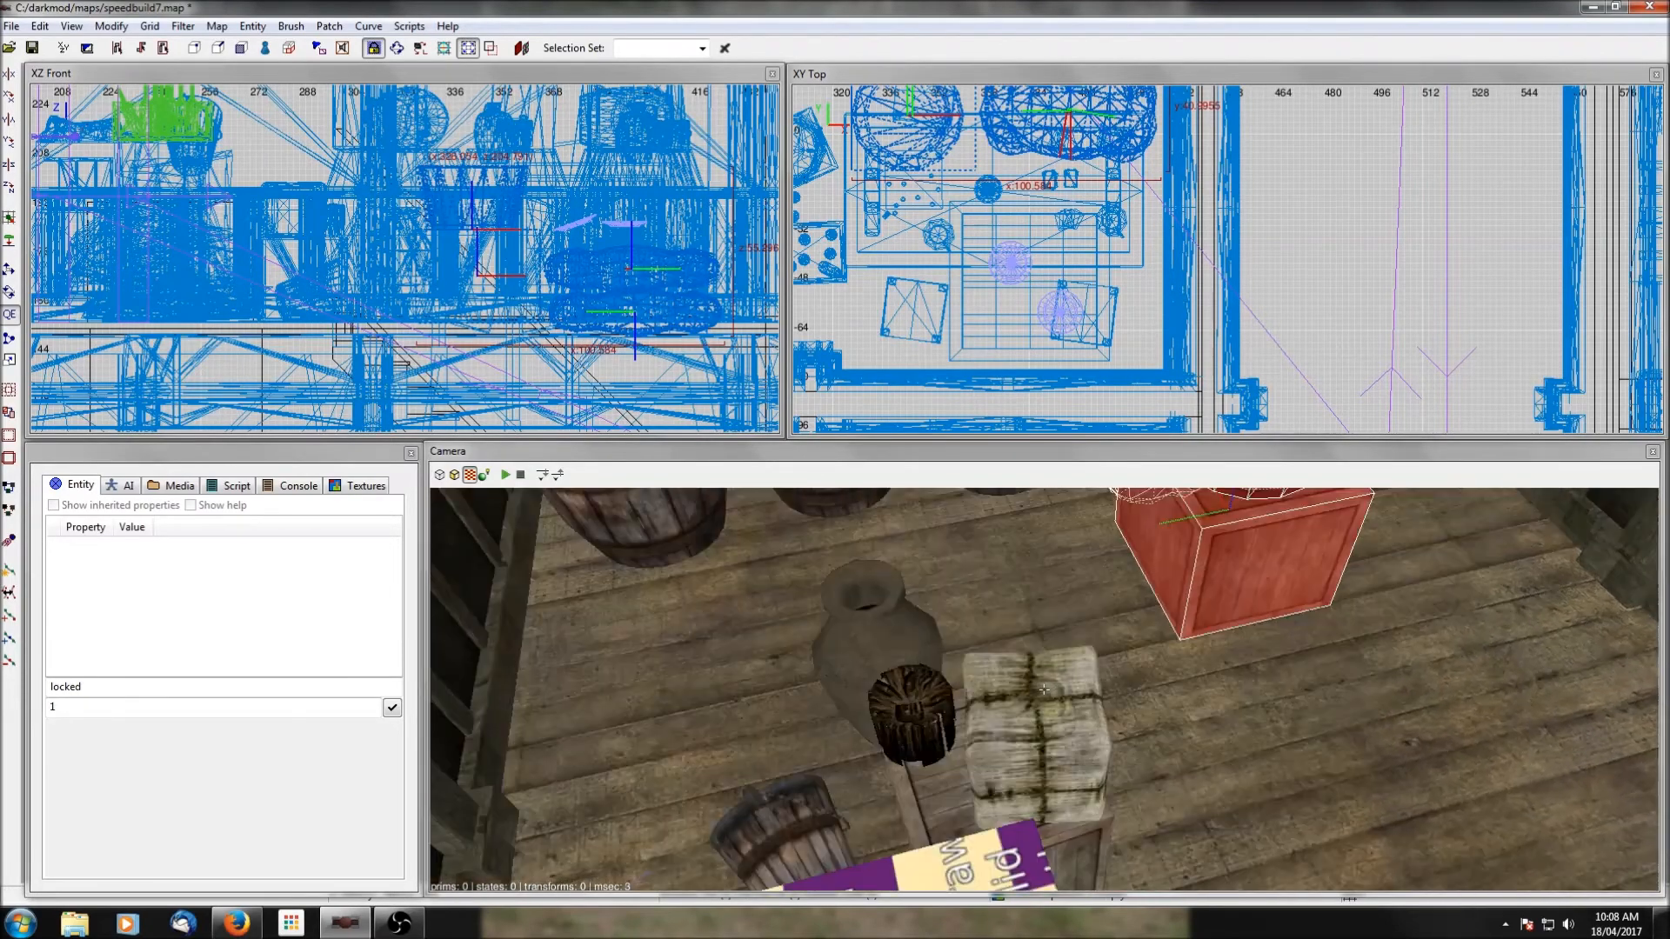
pyautogui.rightClick(1094, 812)
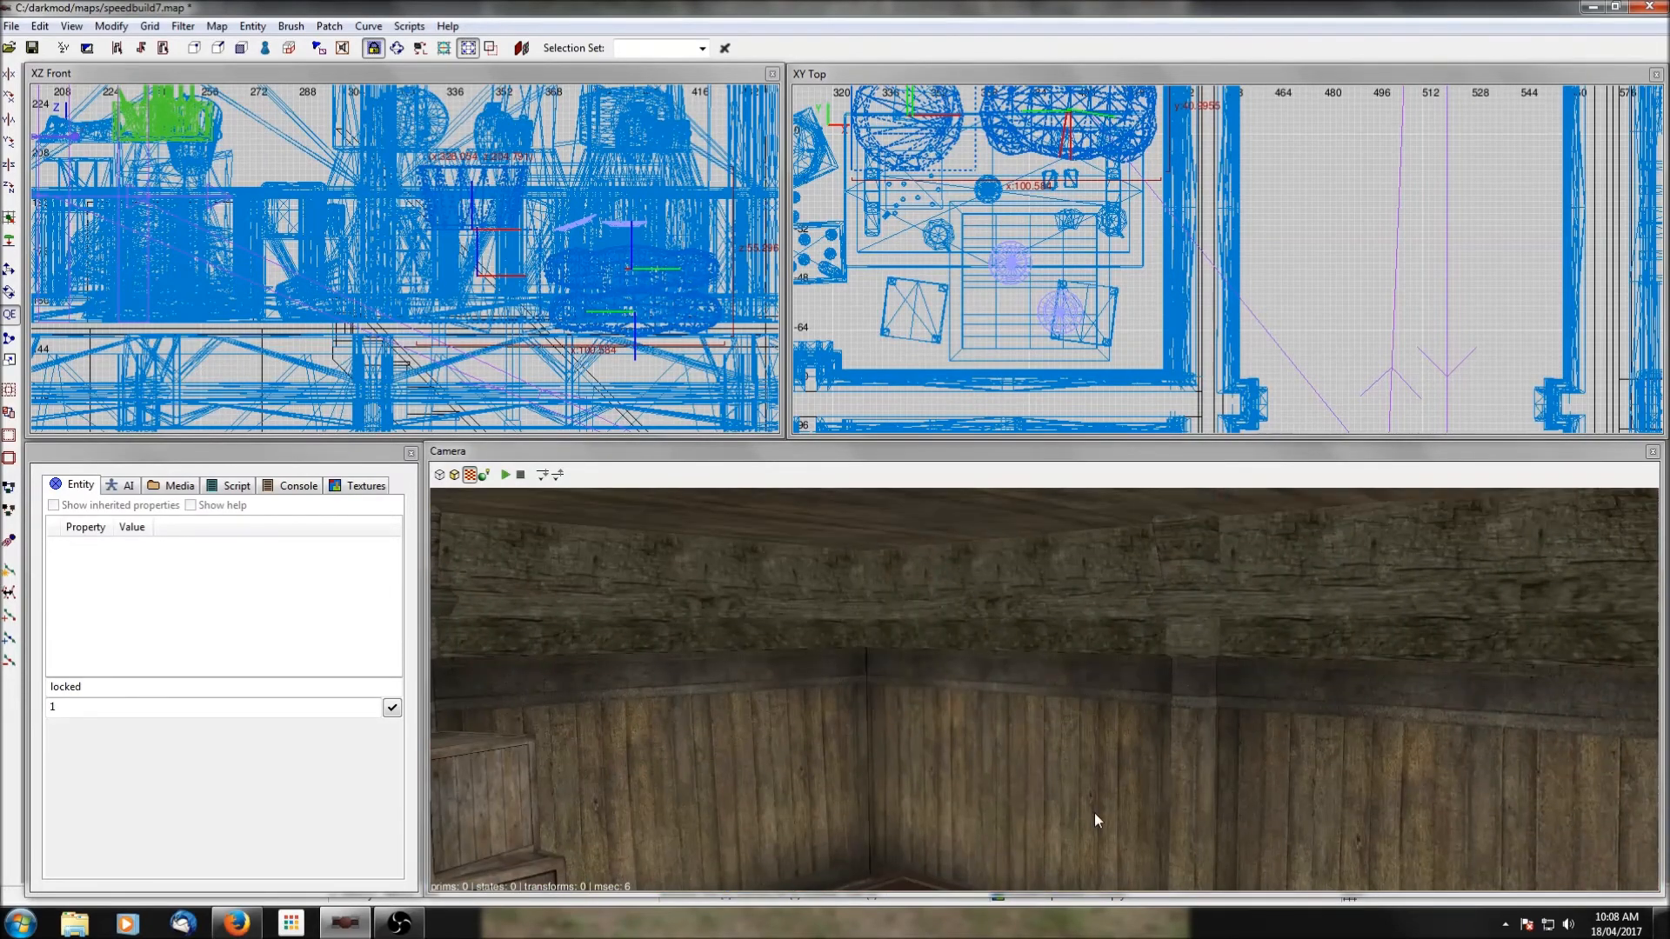
pyautogui.rightClick(1094, 812)
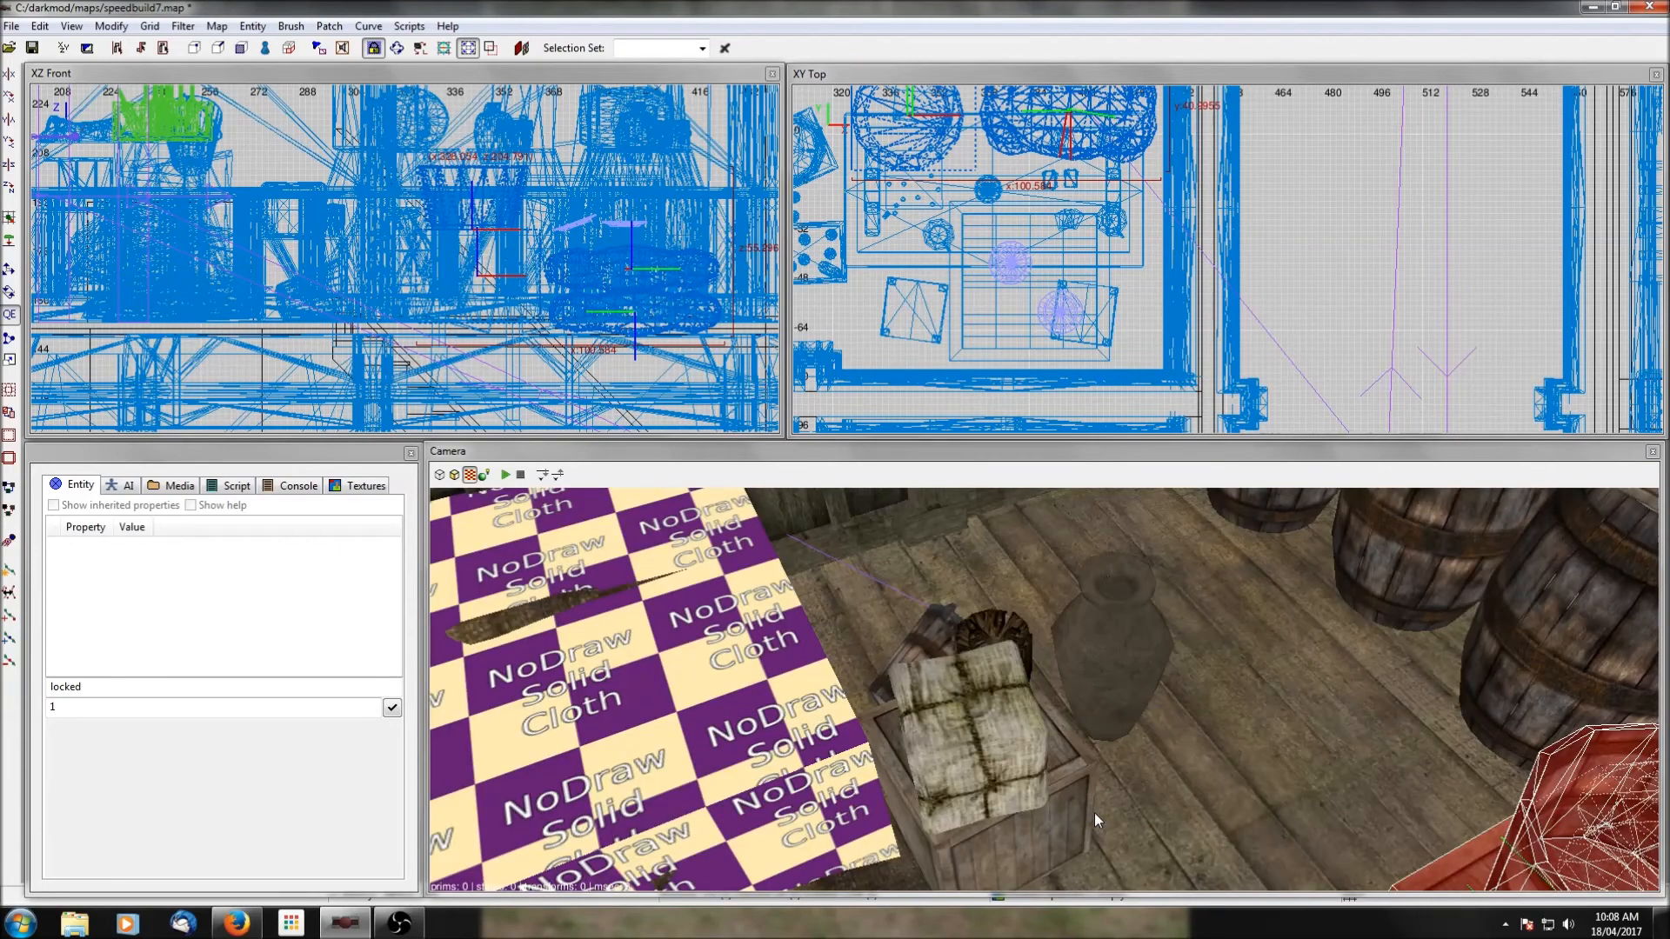
pyautogui.moveTo(973, 263); pyautogui.dragTo(1137, 430, button='right')
pyautogui.scroll(-4, 1222, 233)
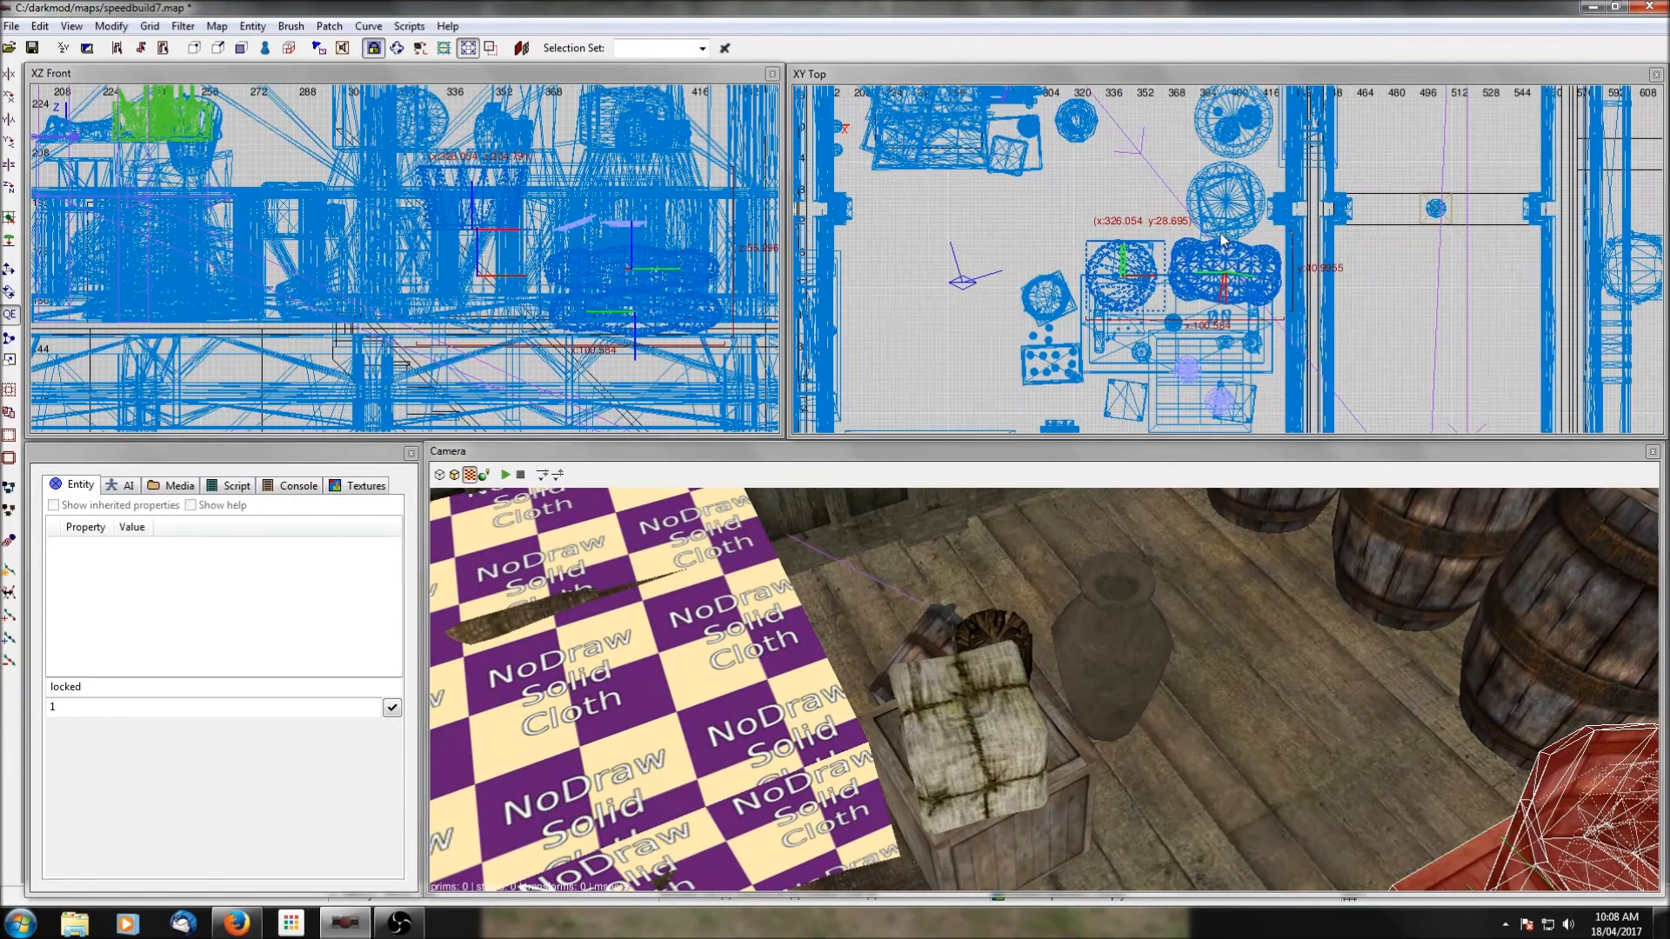
pyautogui.moveTo(1224, 276); pyautogui.dragTo(1170, 193)
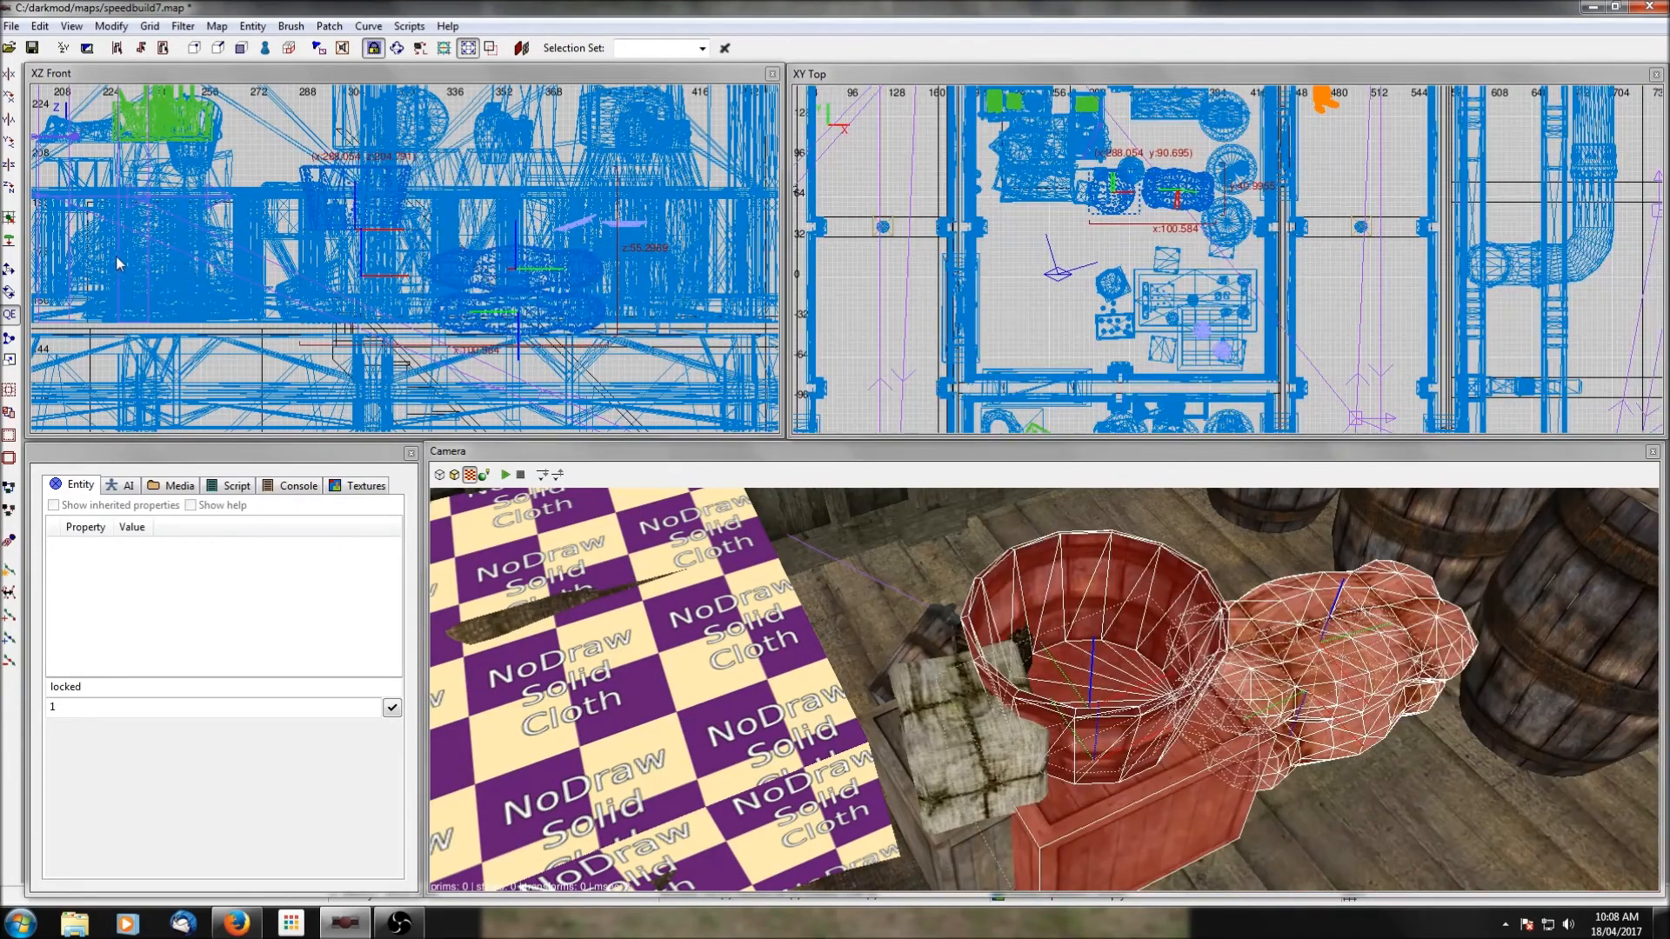
# Rotate the bucket, crate and sack group about the vertical axis, place it west of the barrels near the north wall, and deselect it.
pyautogui.click(10, 189)
pyautogui.click(11, 190)
pyautogui.click(10, 190)
pyautogui.moveTo(1142, 156); pyautogui.dragTo(1174, 154)
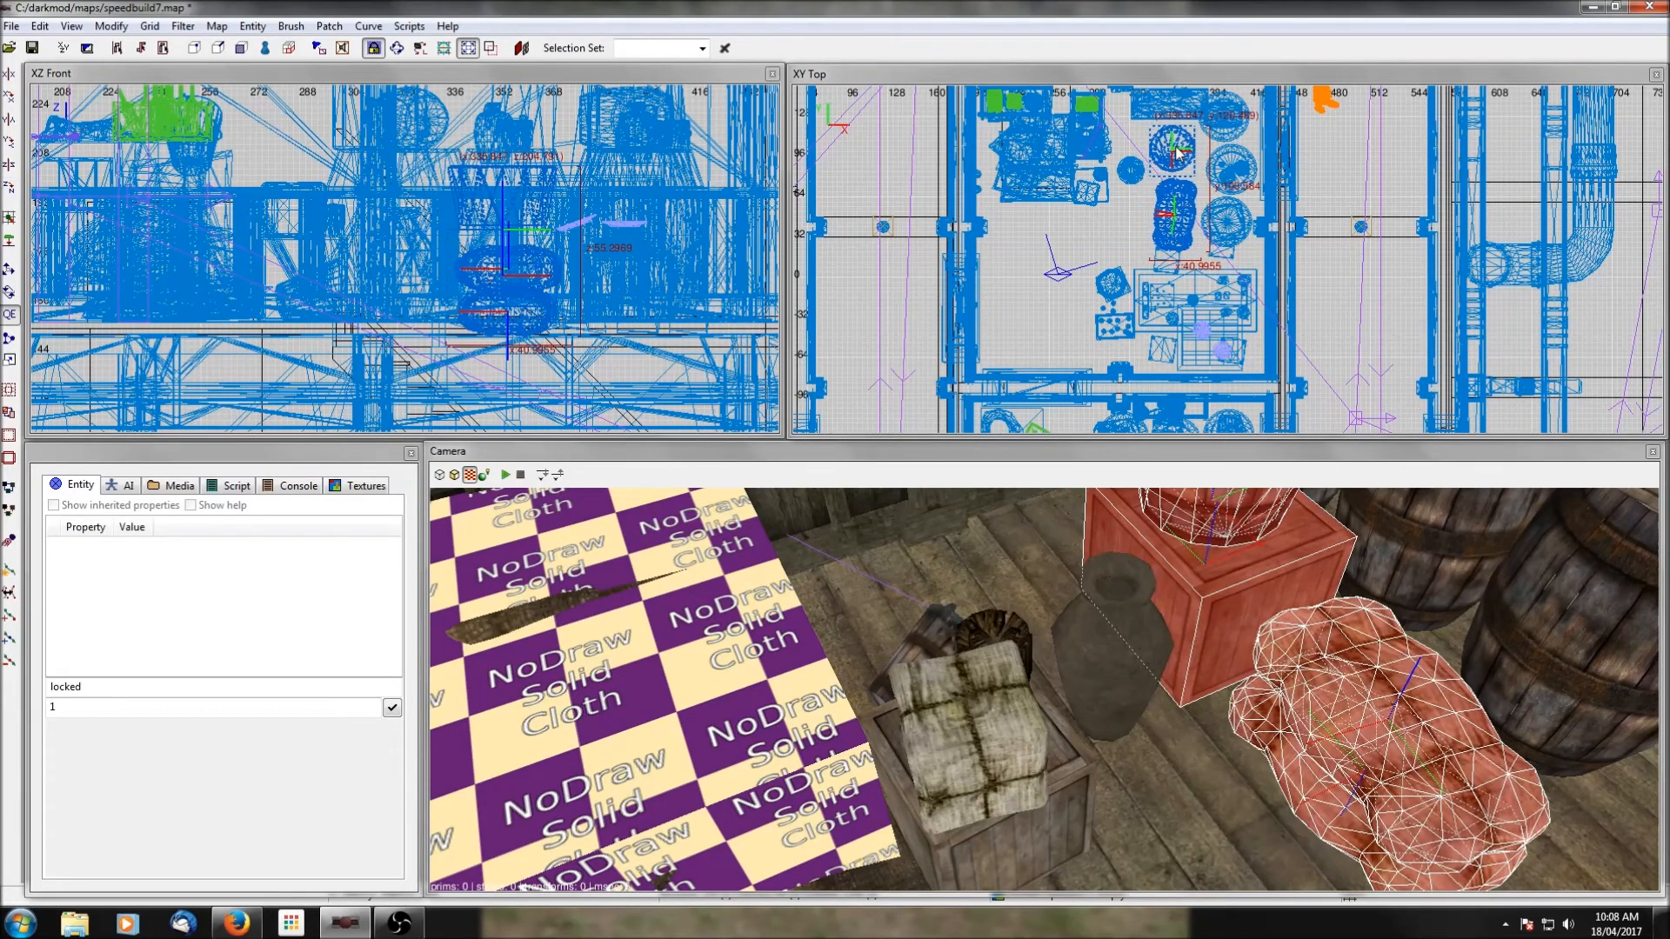
pyautogui.rightClick(1406, 641)
pyautogui.moveTo(1190, 105); pyautogui.dragTo(1188, 200, button='right')
pyautogui.moveTo(1178, 260); pyautogui.dragTo(1176, 218)
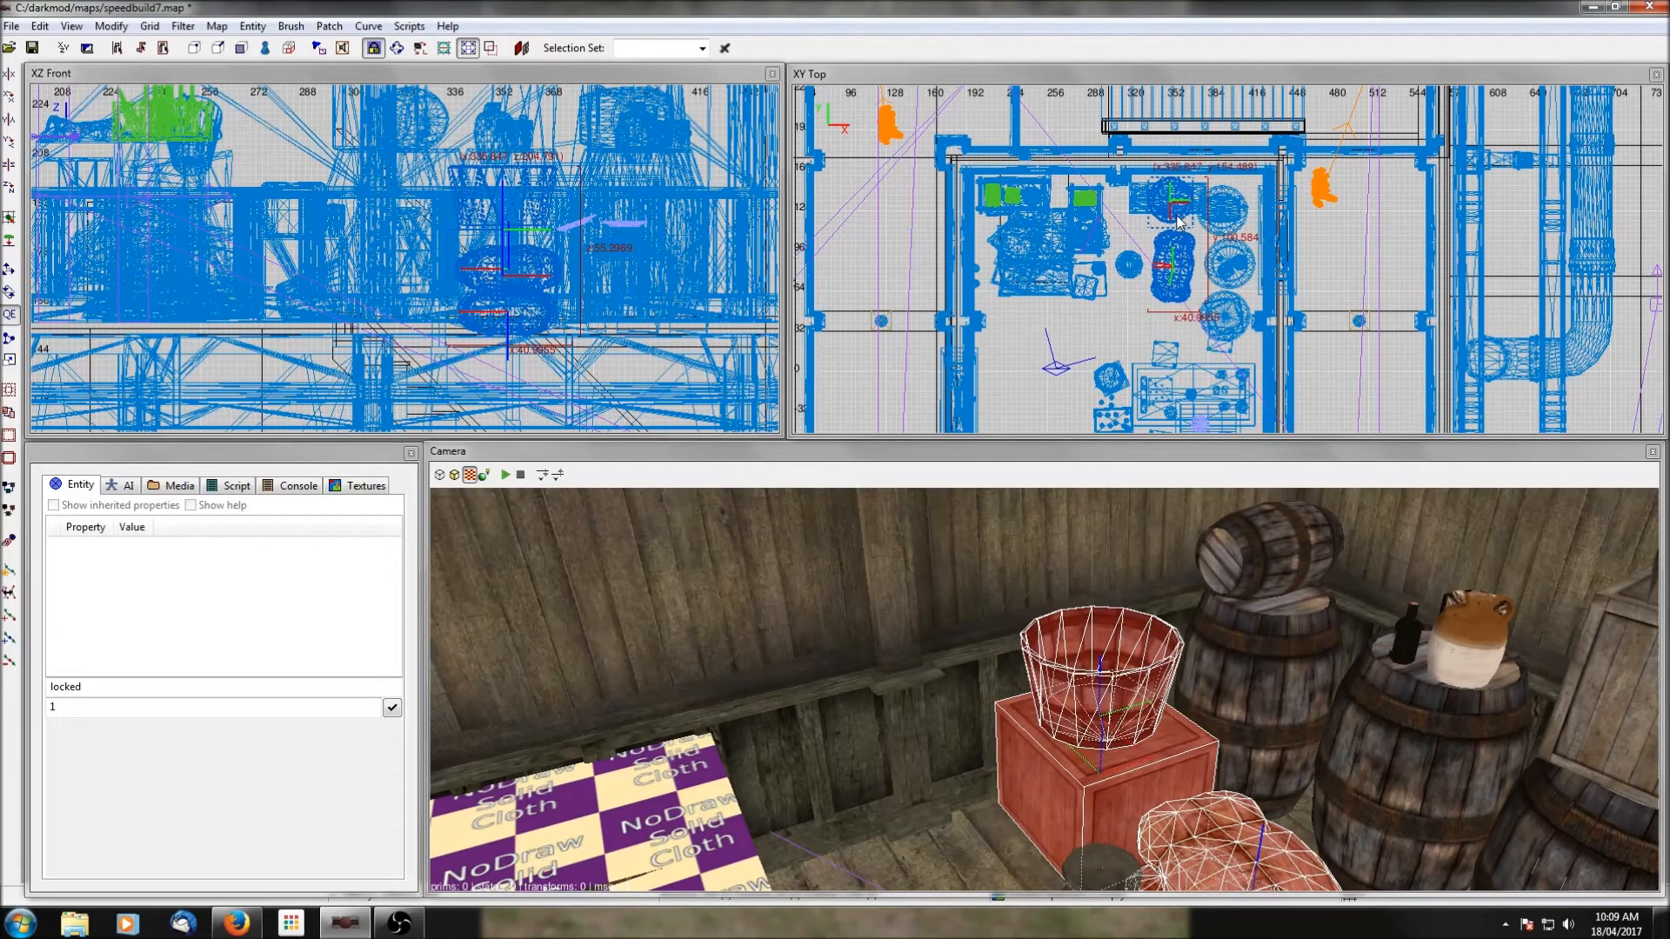
pyautogui.press('Escape')
pyautogui.rightClick(1273, 752)
pyautogui.rightClick(1044, 689)
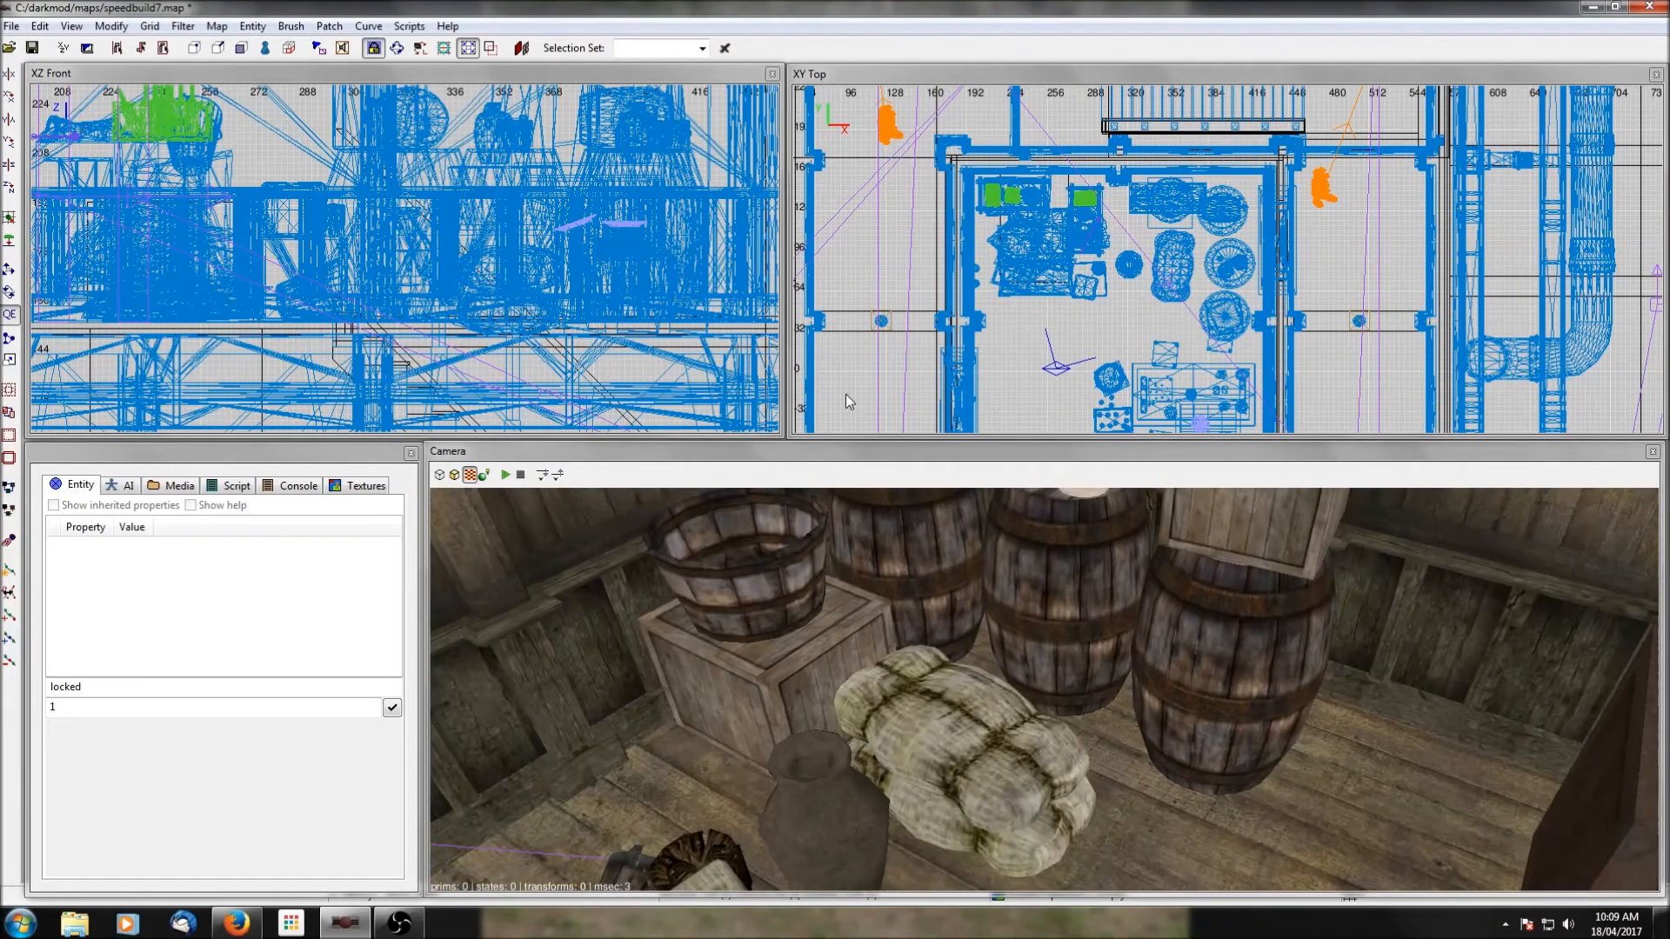
# Show clip textures and resize the monster clip brushes around the table and beside the barrels to suit the rearranged furniture.
pyautogui.click(183, 26)
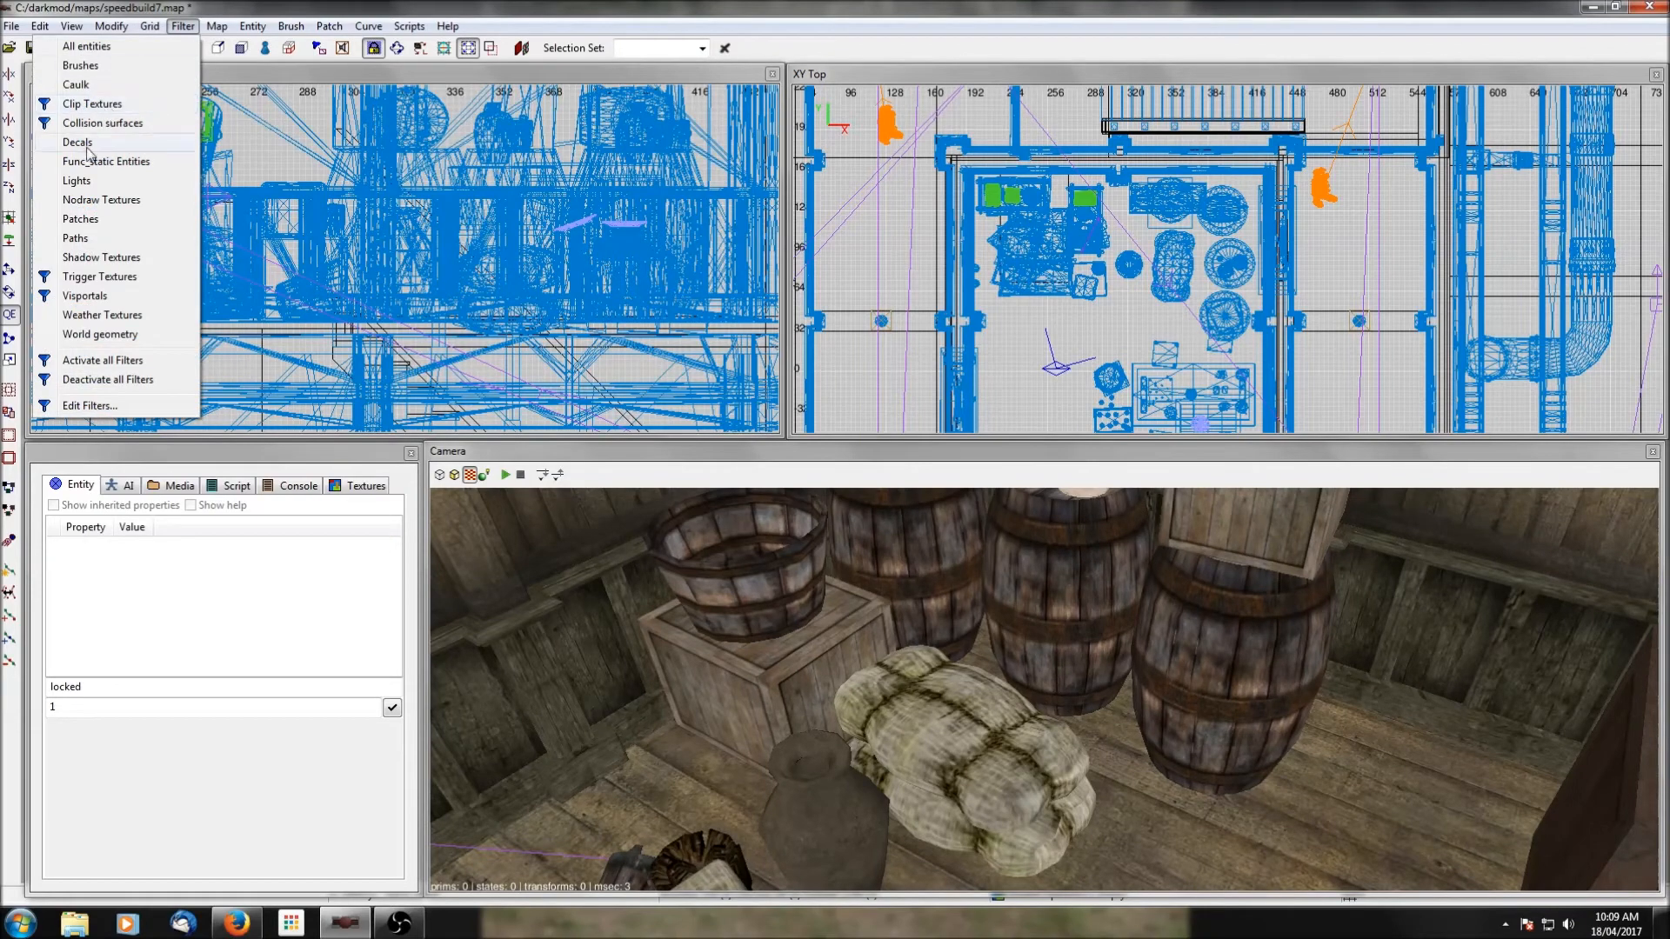
pyautogui.click(91, 105)
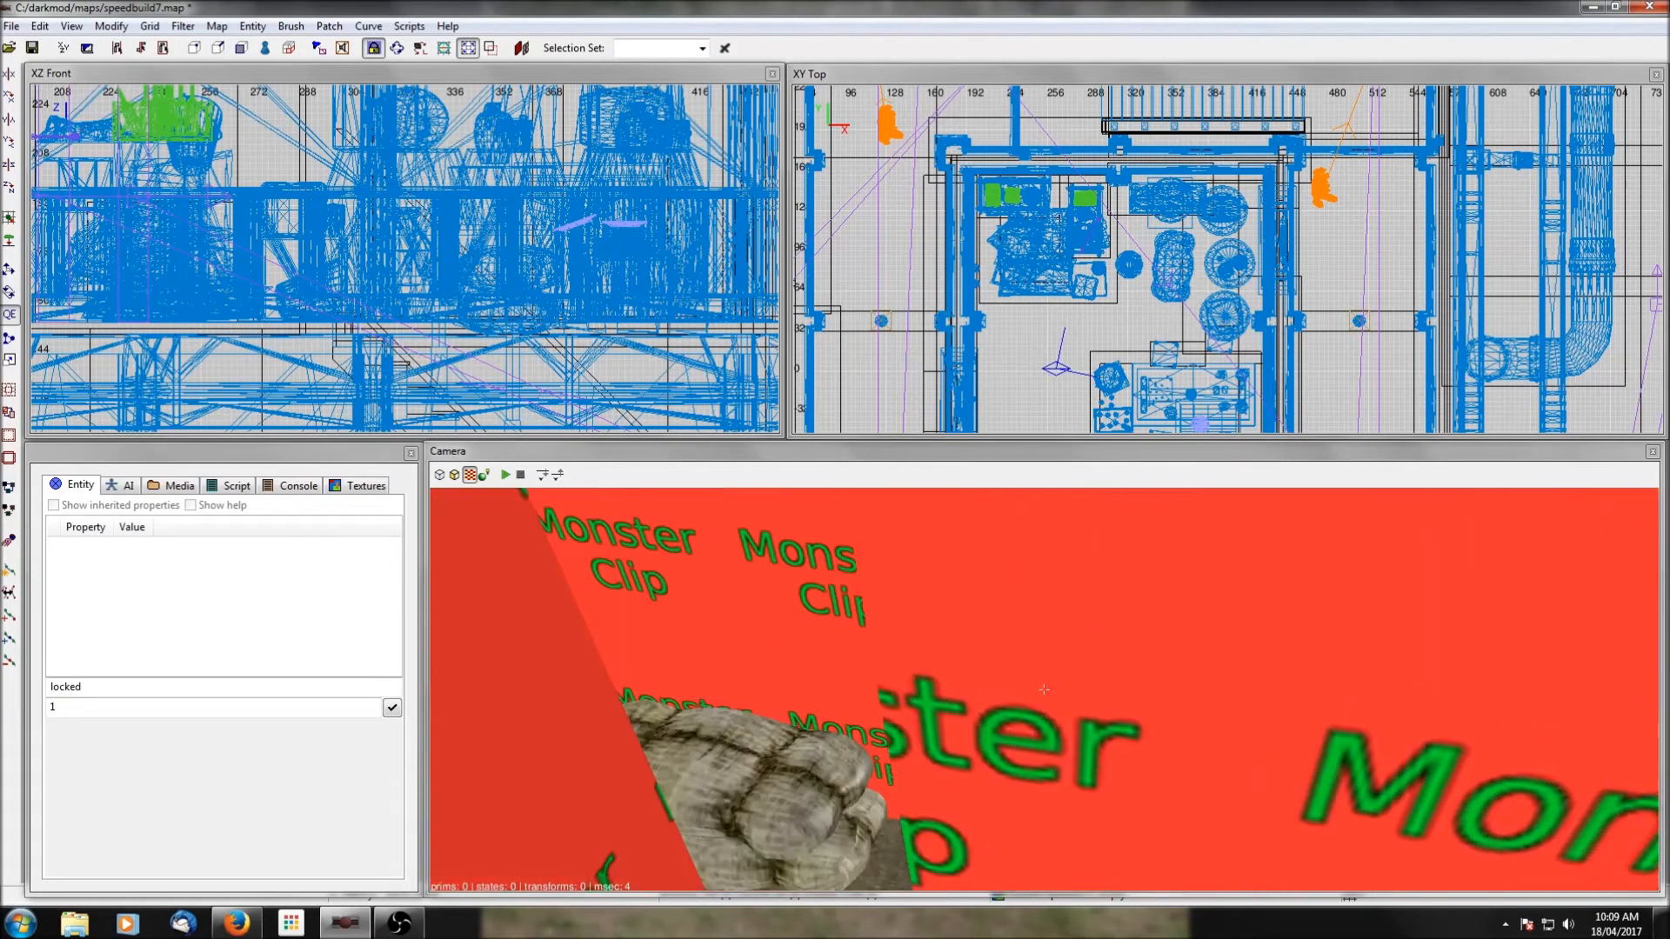
pyautogui.rightClick(1044, 689)
pyautogui.keyDown('shift'); pyautogui.click(945, 682); pyautogui.keyUp('shift')
pyautogui.moveTo(1131, 294)
pyautogui.mouseDown(button='right')
pyautogui.moveTo(1214, 239)
pyautogui.moveTo(1141, 191)
pyautogui.mouseUp(button='right')
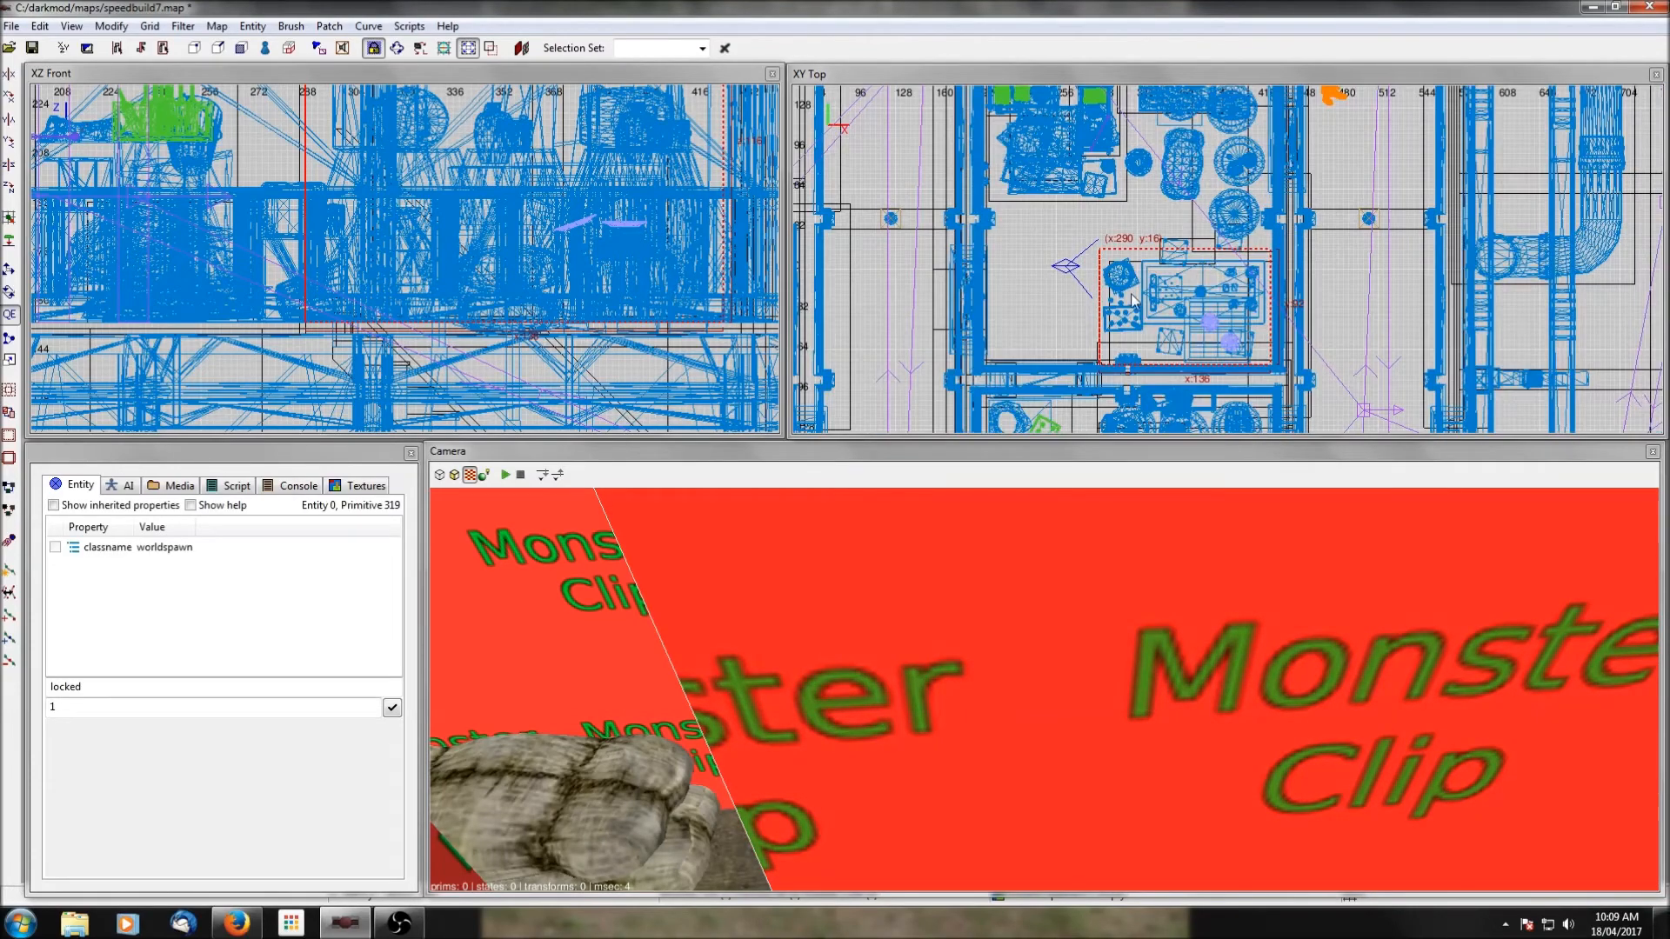
pyautogui.moveTo(1079, 312); pyautogui.dragTo(1147, 320)
pyautogui.press('Escape')
pyautogui.keyDown('shift'); pyautogui.click(760, 734); pyautogui.keyUp('shift')
pyautogui.moveTo(1172, 149); pyautogui.dragTo(1119, 157)
pyautogui.press('Escape')
# Check the monster clip coverage through the storage room, the neighbouring areas and the large hall with the staircases.
pyautogui.rightClick(1120, 719)
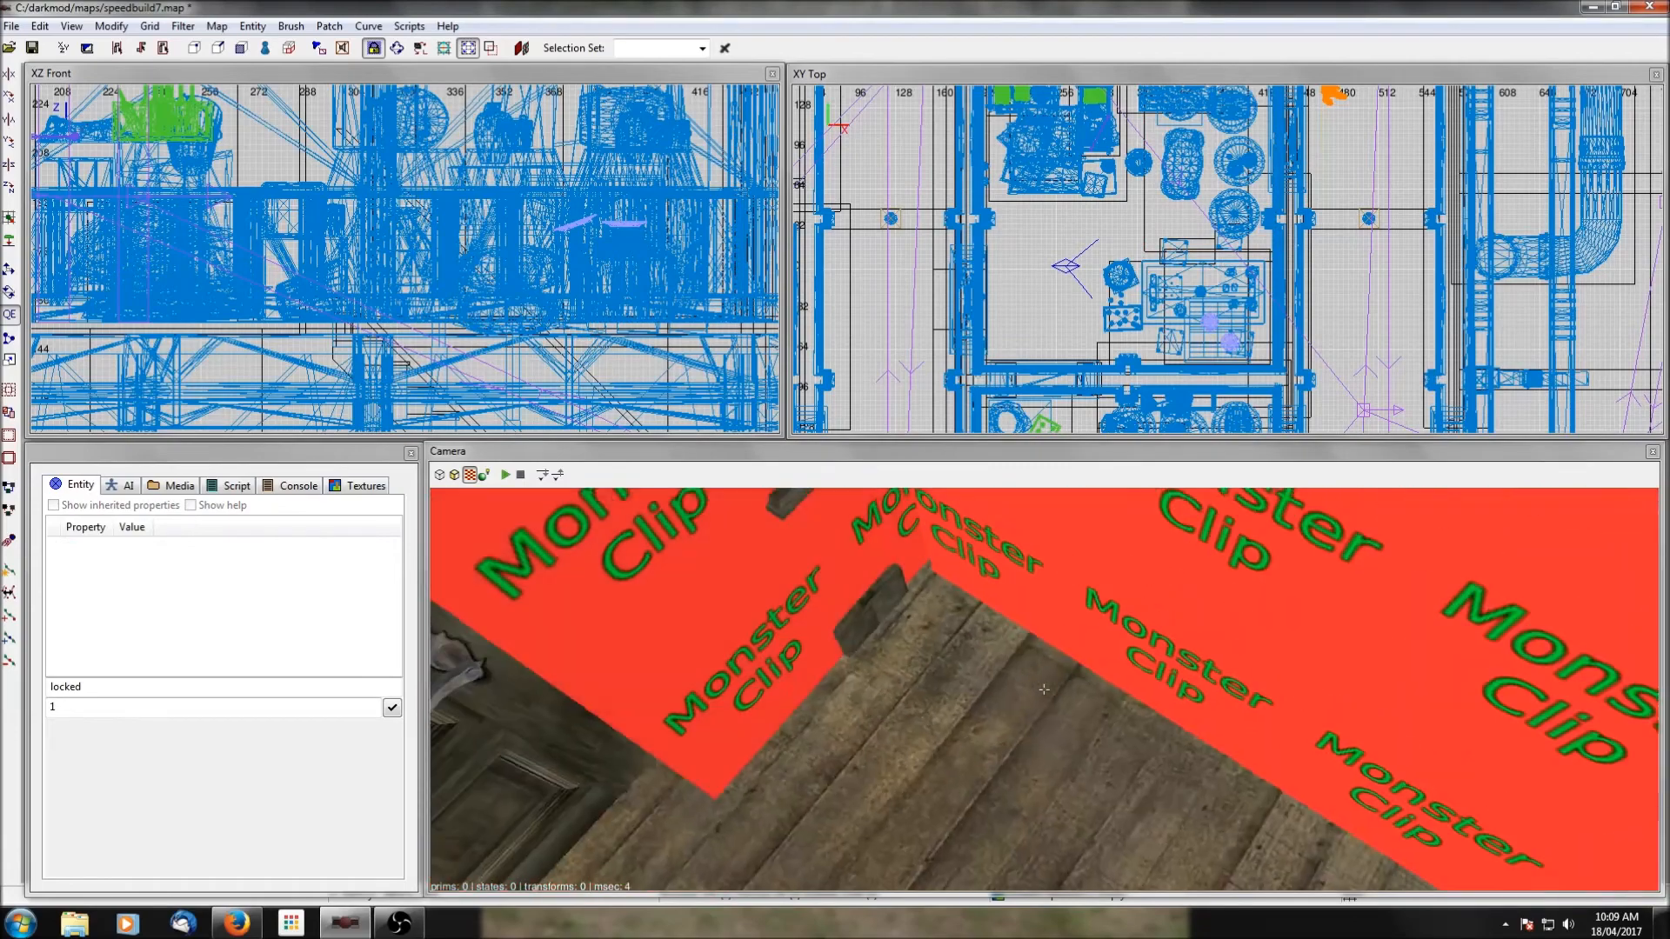
pyautogui.rightClick(1119, 718)
pyautogui.rightClick(1119, 718)
pyautogui.rightClick(1119, 718)
pyautogui.rightClick(1119, 718)
pyautogui.rightClick(1119, 718)
pyautogui.scroll(-4, 1342, 241)
pyautogui.scroll(-3, 1343, 241)
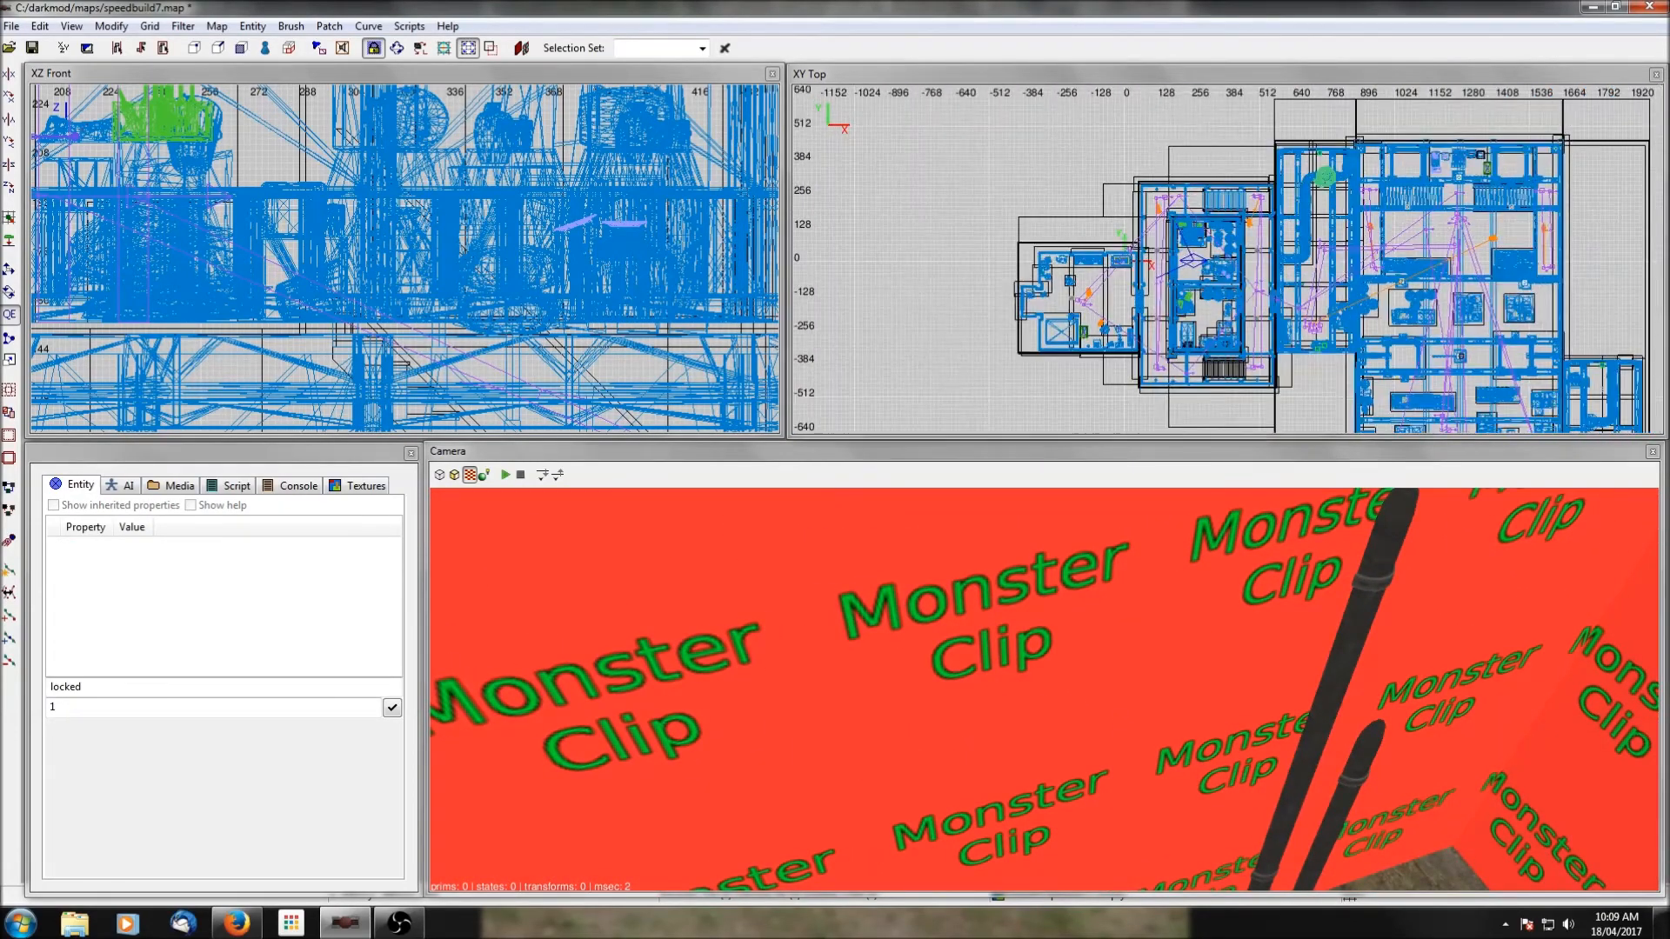
pyautogui.moveTo(1342, 241); pyautogui.dragTo(1163, 256, button='right')
pyautogui.scroll(2, 1305, 233)
pyautogui.keyDown('ctrl'); pyautogui.middleClick(1306, 154); pyautogui.keyUp('ctrl')
pyautogui.rightClick(1311, 644)
pyautogui.scroll(-4, 1312, 643)
pyautogui.rightClick(1312, 644)
pyautogui.rightClick(1311, 643)
pyautogui.rightClick(1312, 644)
# Draw monster clip brushes around the crates and props between the staircases at the large hall's north end.
pyautogui.keyDown('shift'); pyautogui.click(1187, 518); pyautogui.keyUp('shift')
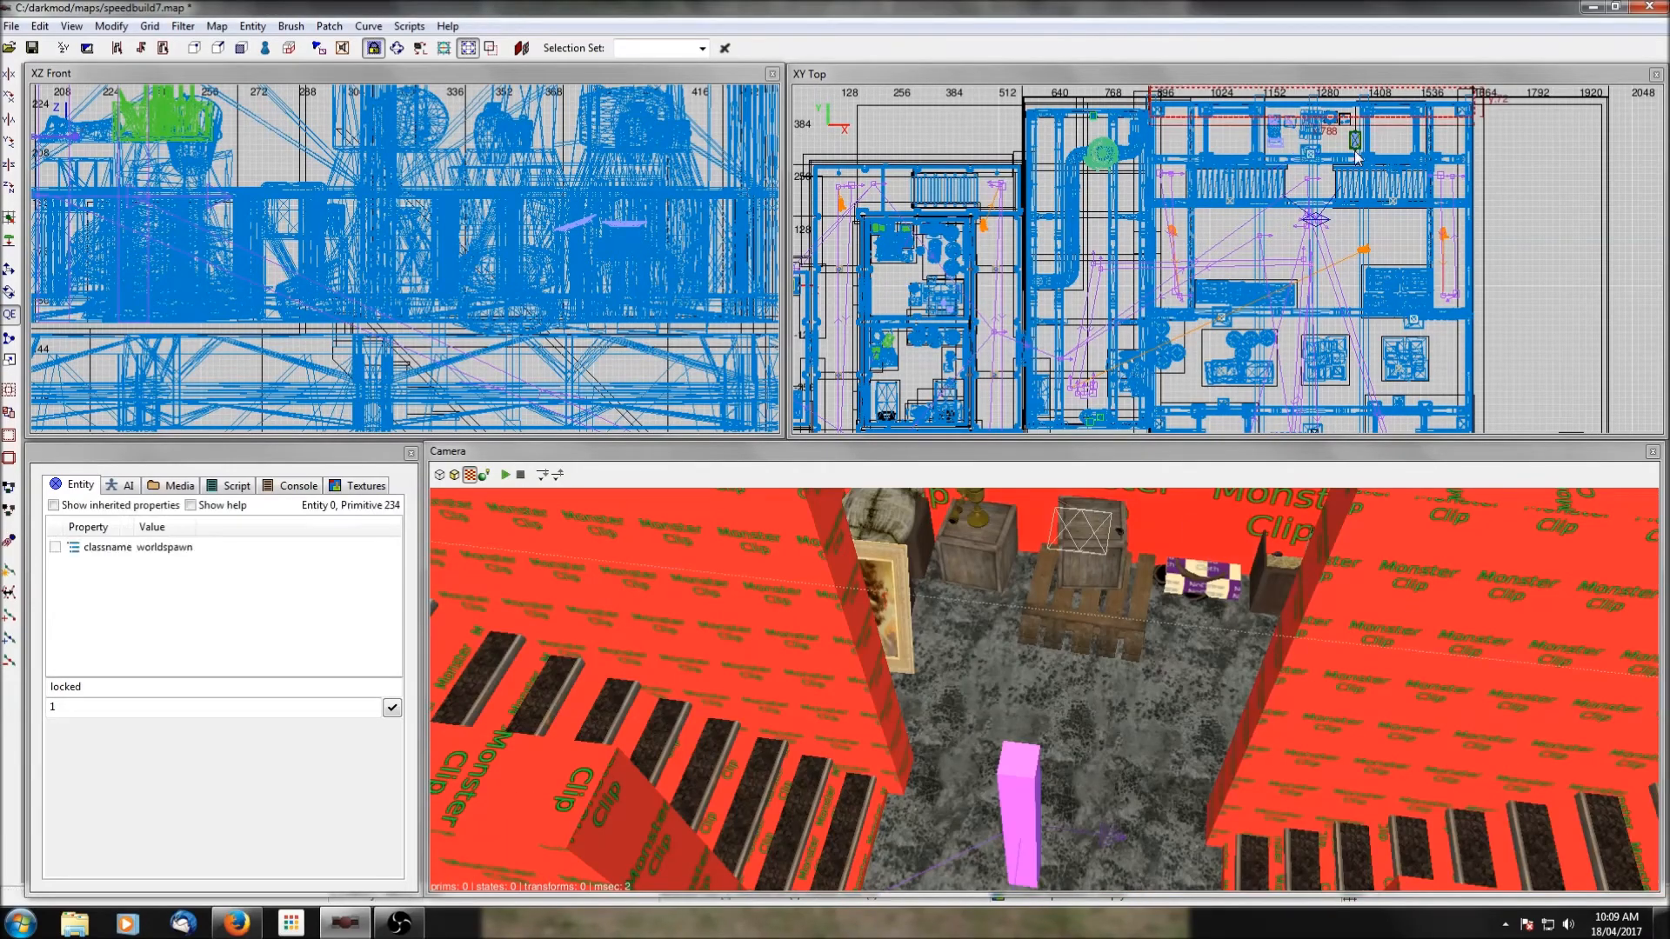
pyautogui.moveTo(1355, 152); pyautogui.dragTo(1331, 234, button='right')
pyautogui.scroll(4, 1287, 222)
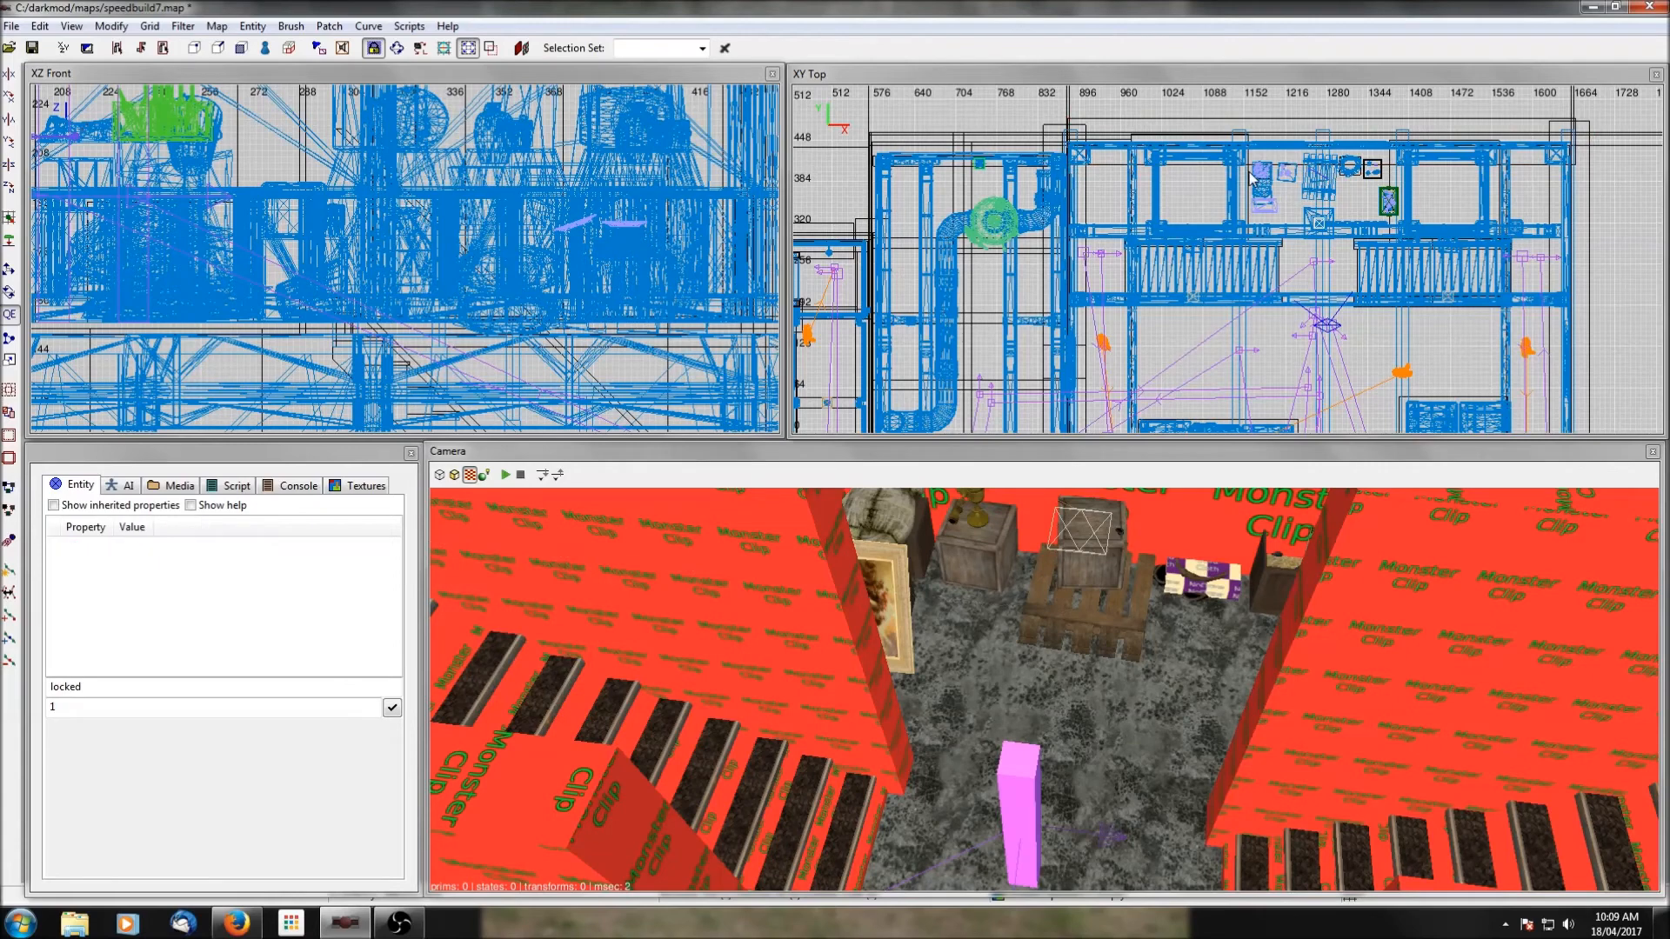
pyautogui.keyDown('shift'); pyautogui.click(1294, 211); pyautogui.keyUp('shift')
pyautogui.moveTo(1294, 211); pyautogui.dragTo(1301, 219)
pyautogui.press('Escape')
pyautogui.moveTo(1305, 163); pyautogui.dragTo(1401, 221)
pyautogui.press('Escape')
pyautogui.press('Escape')
# Check the new monster clip brushes between the hall's staircases and save the map.
pyautogui.rightClick(1402, 574)
pyautogui.rightClick(1420, 613)
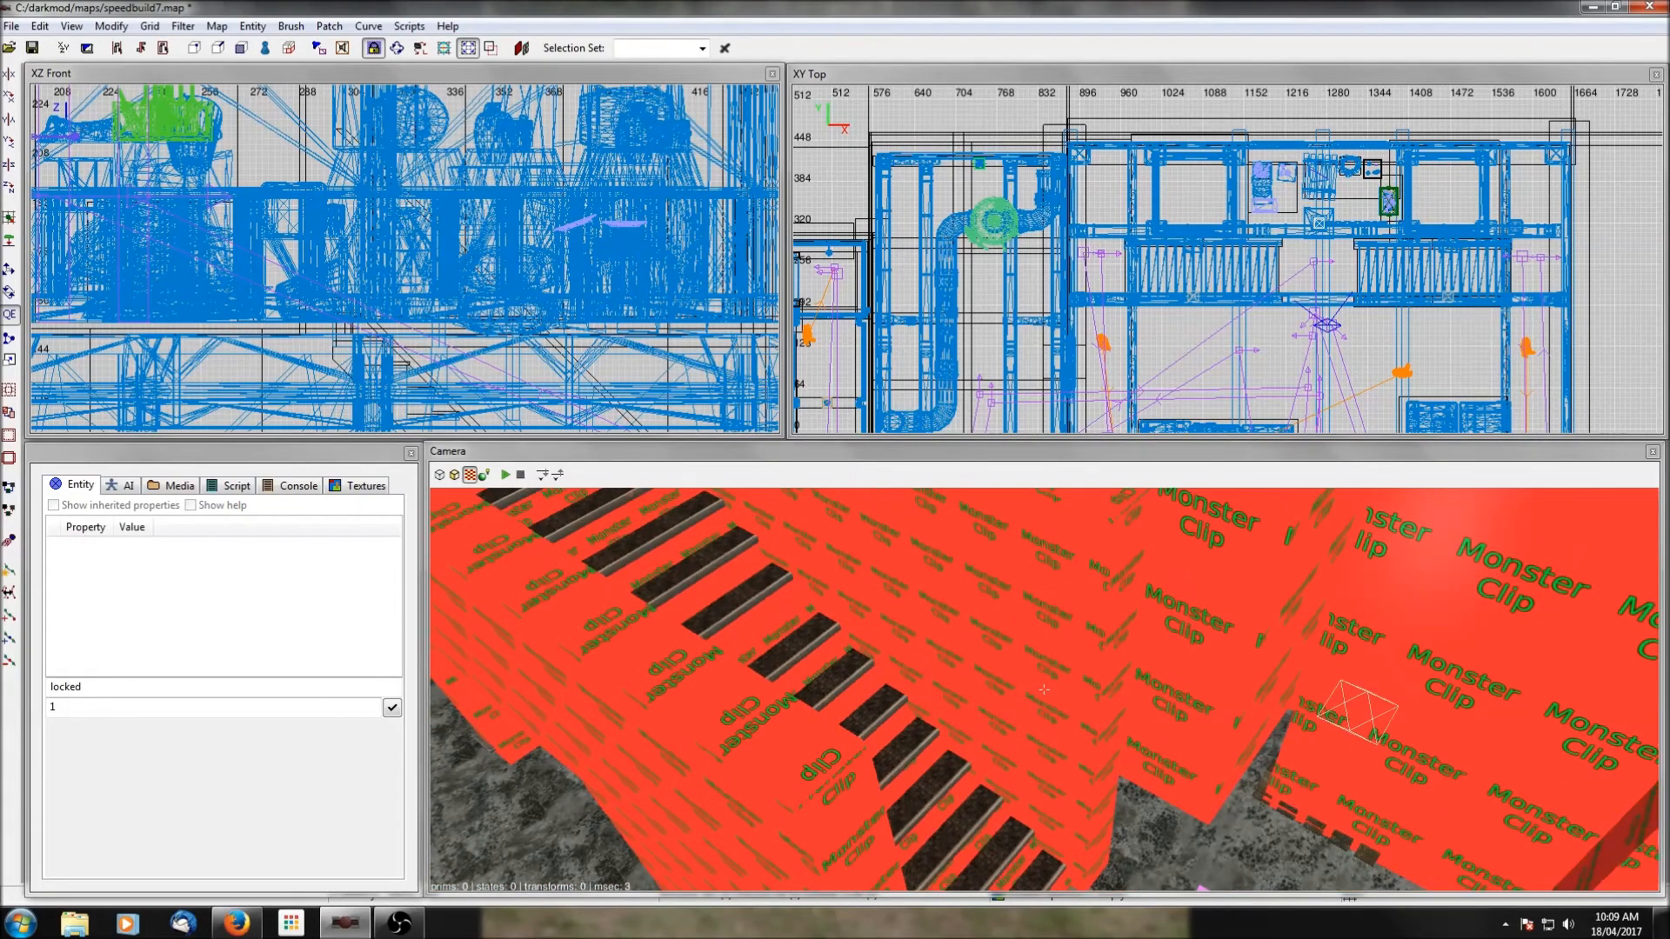
pyautogui.rightClick(1420, 613)
pyautogui.click(33, 48)
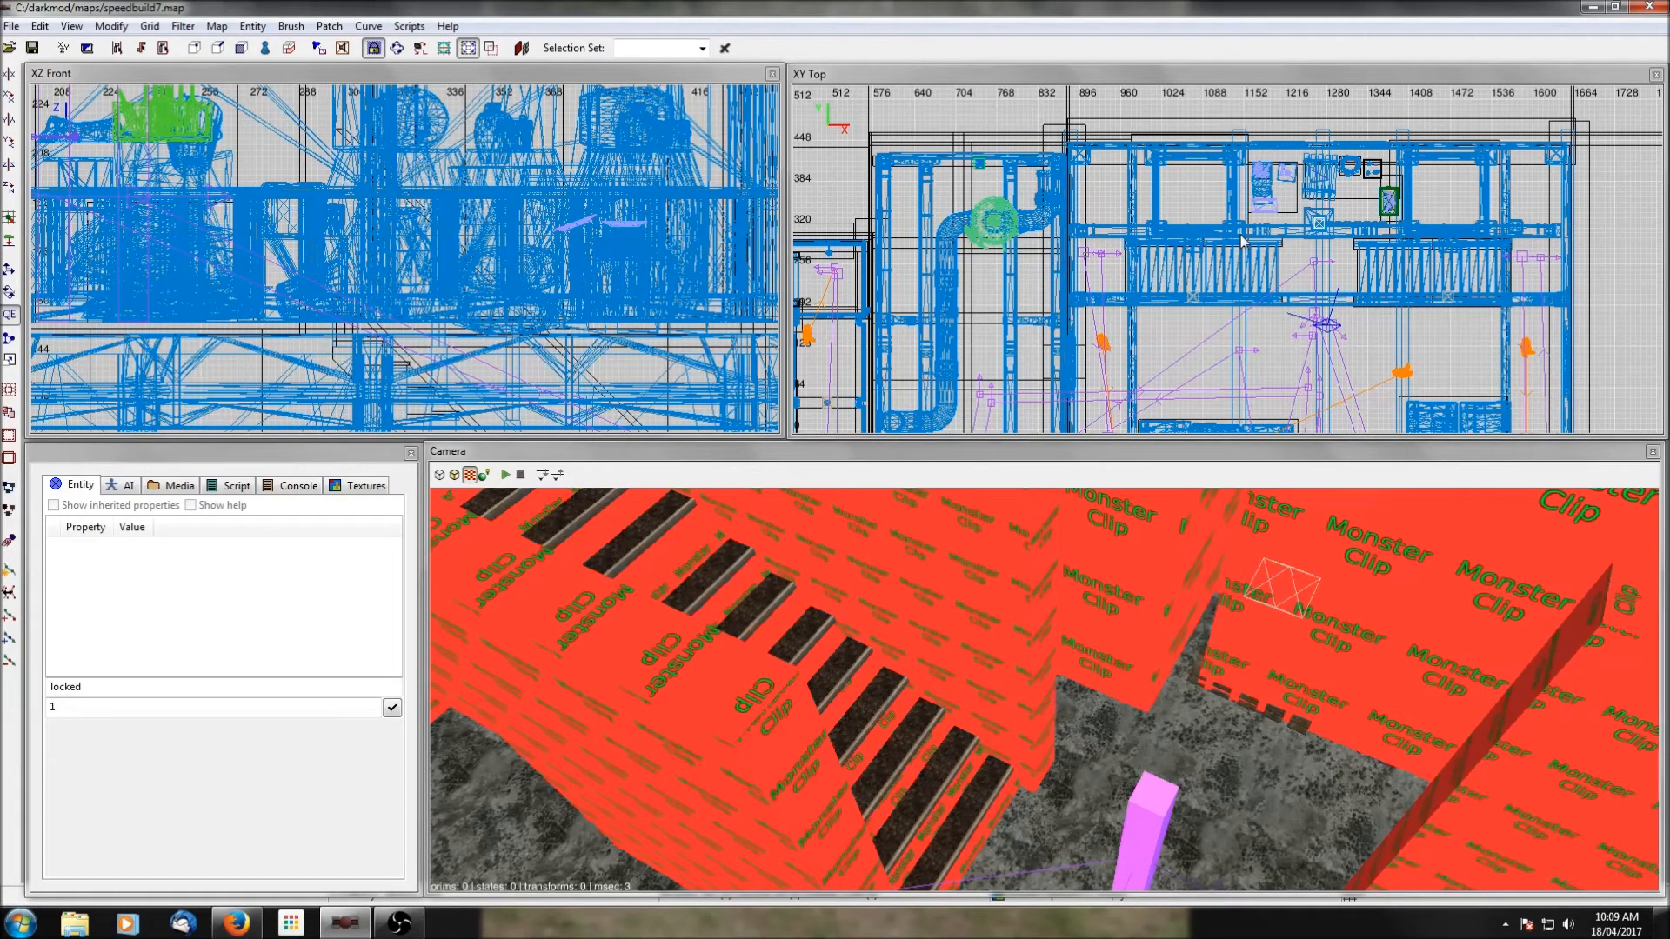
# Open the prefab chooser beside the eastern pipe room and preview machine_sound_system.pfb from the mechanical folder.
pyautogui.scroll(-5, 1026, 409)
pyautogui.scroll(3, 1346, 347)
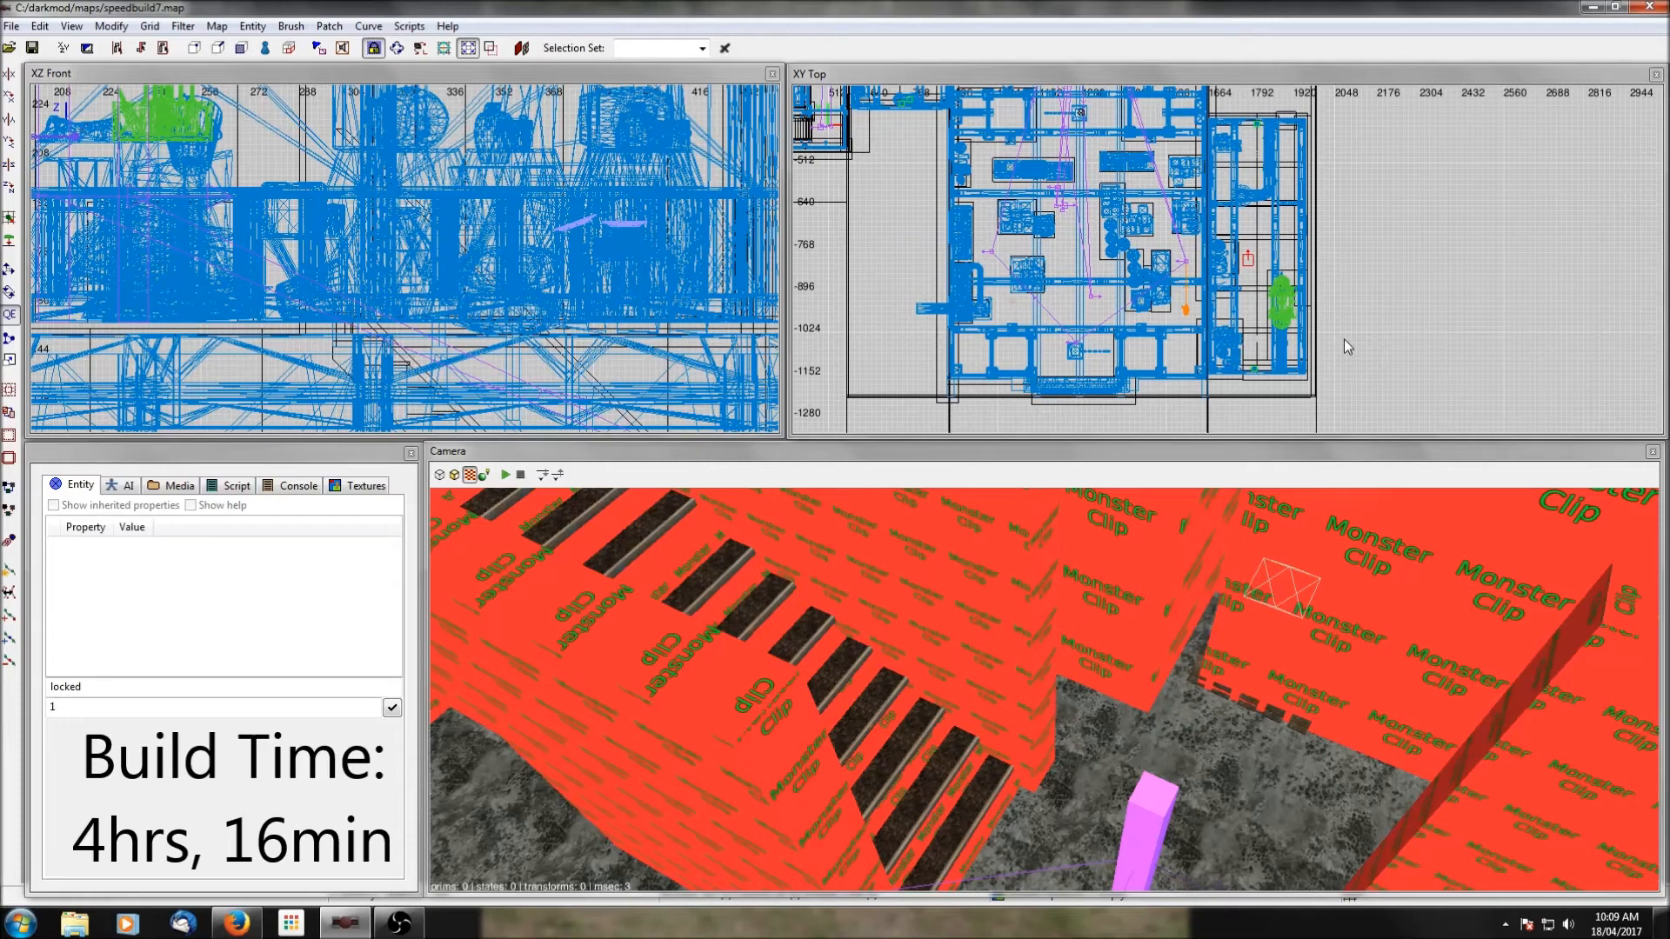
pyautogui.scroll(-3, 1345, 343)
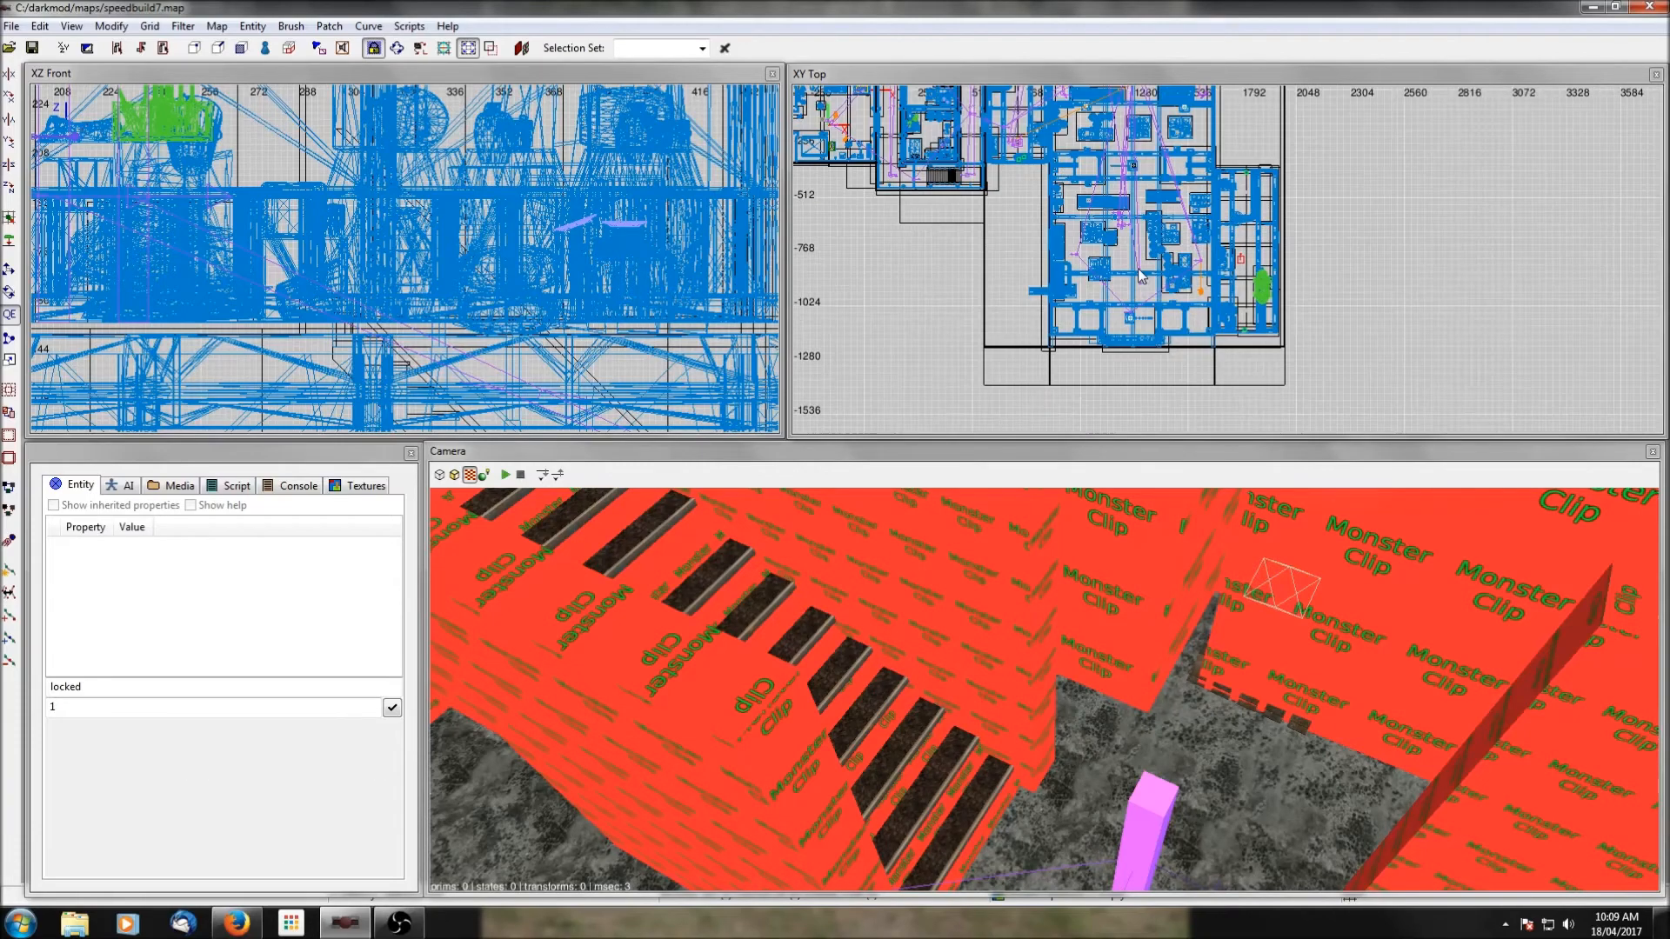
pyautogui.scroll(-1, 1140, 275)
pyautogui.scroll(5, 1141, 275)
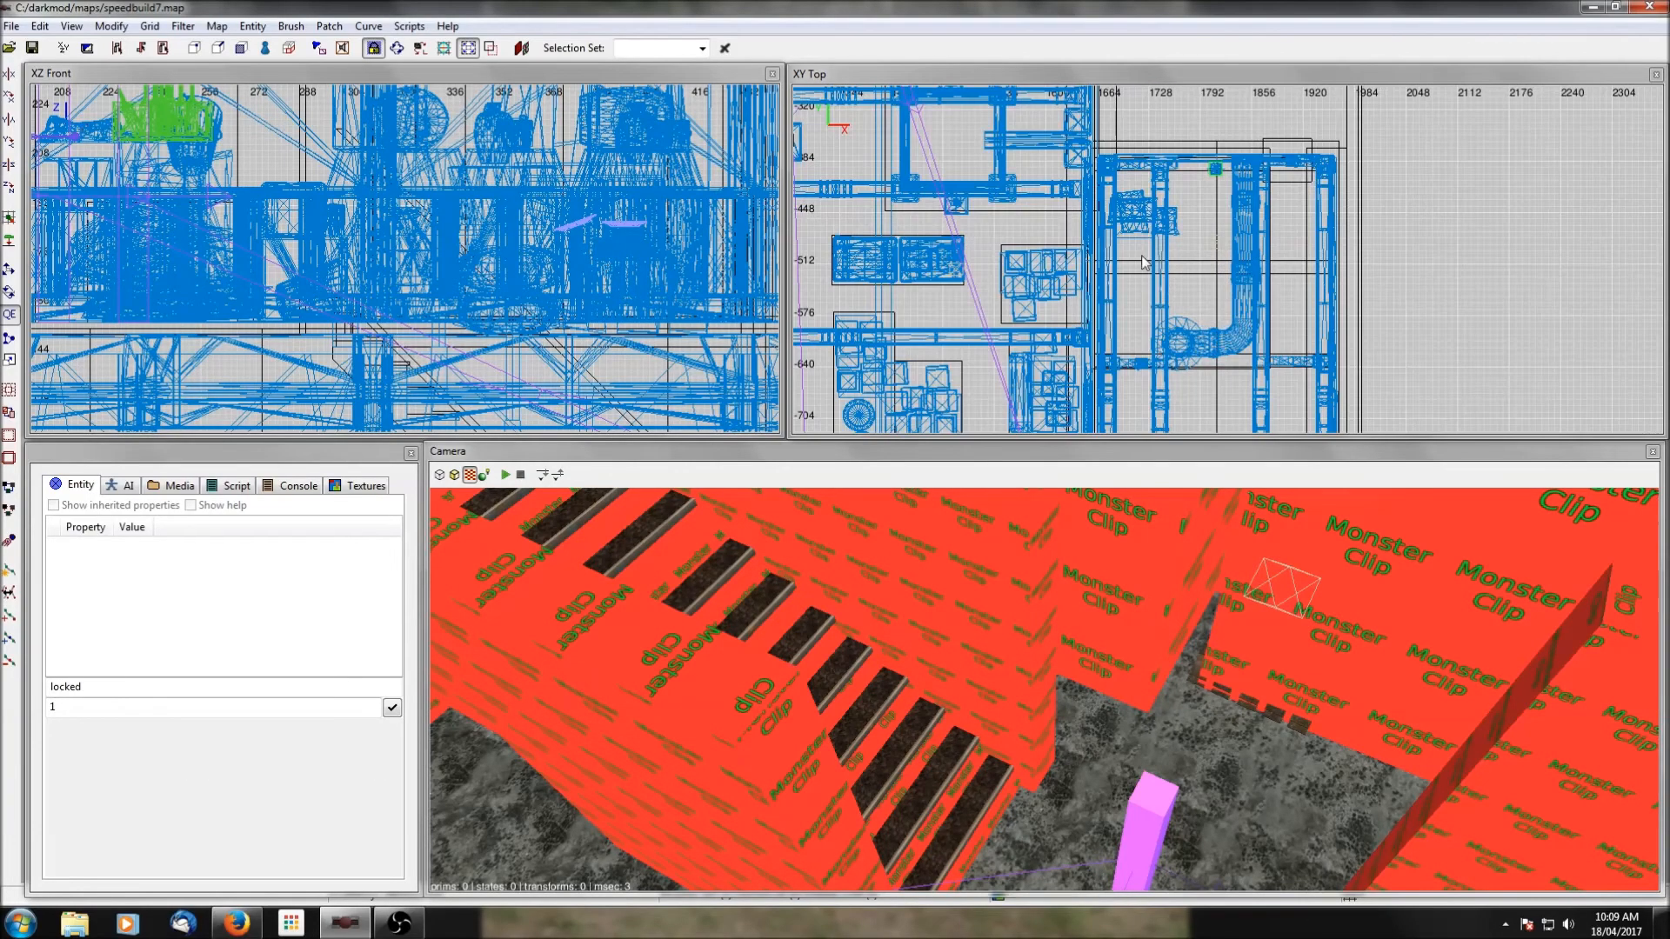
pyautogui.rightClick(1201, 273)
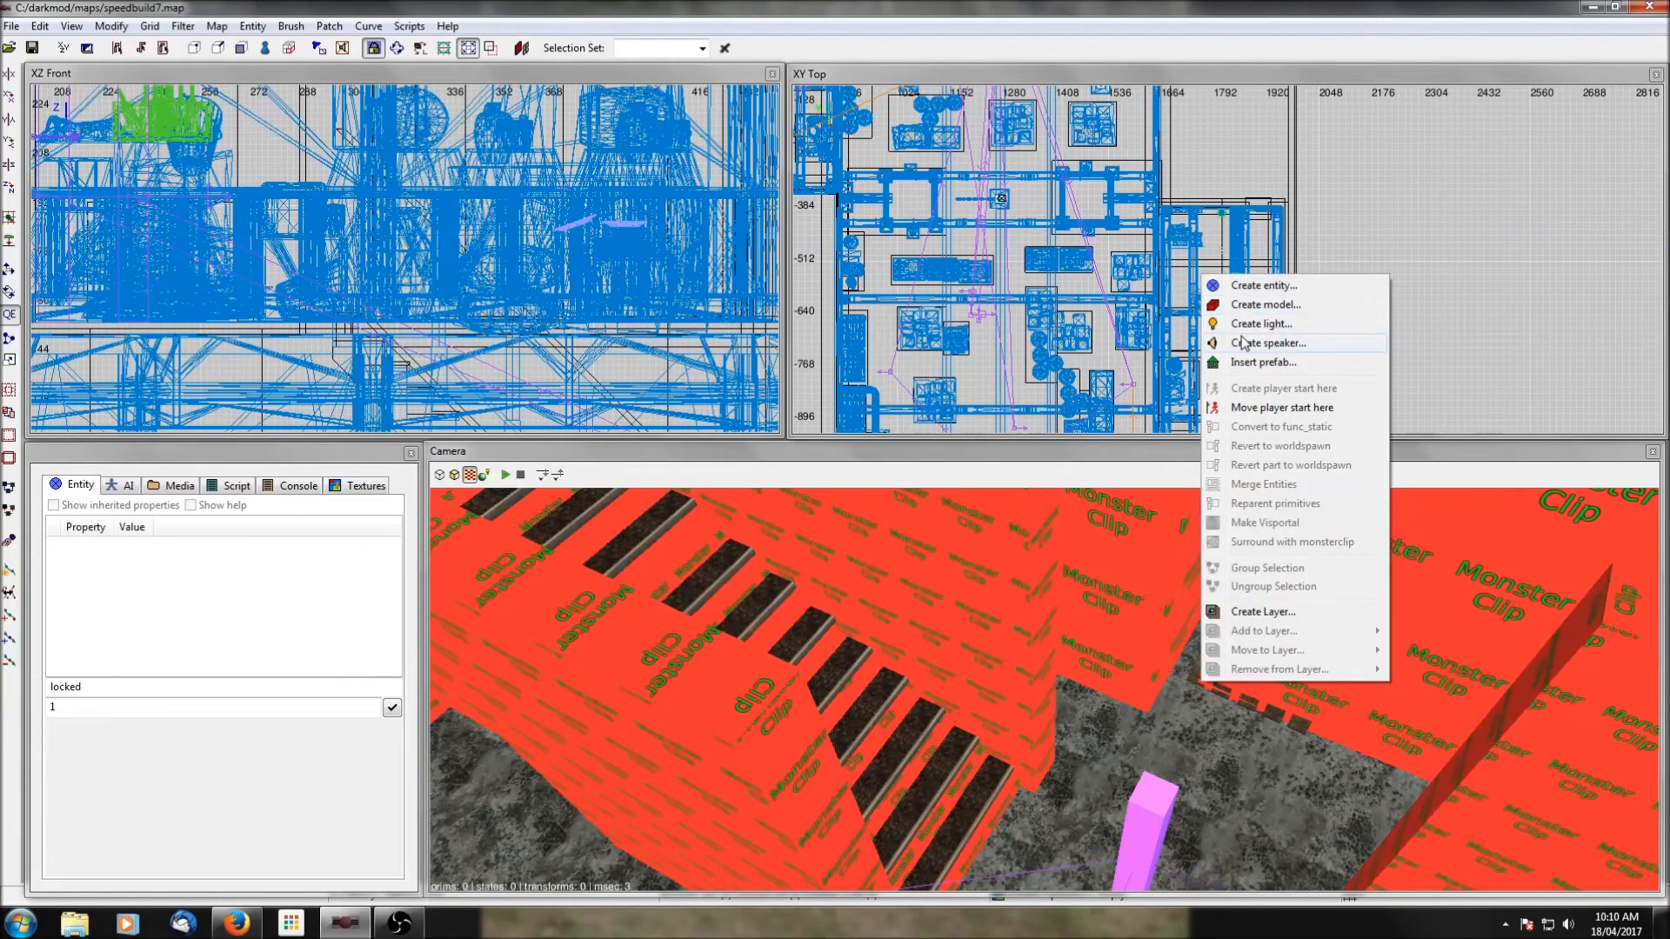
pyautogui.click(1263, 363)
pyautogui.scroll(4, 261, 339)
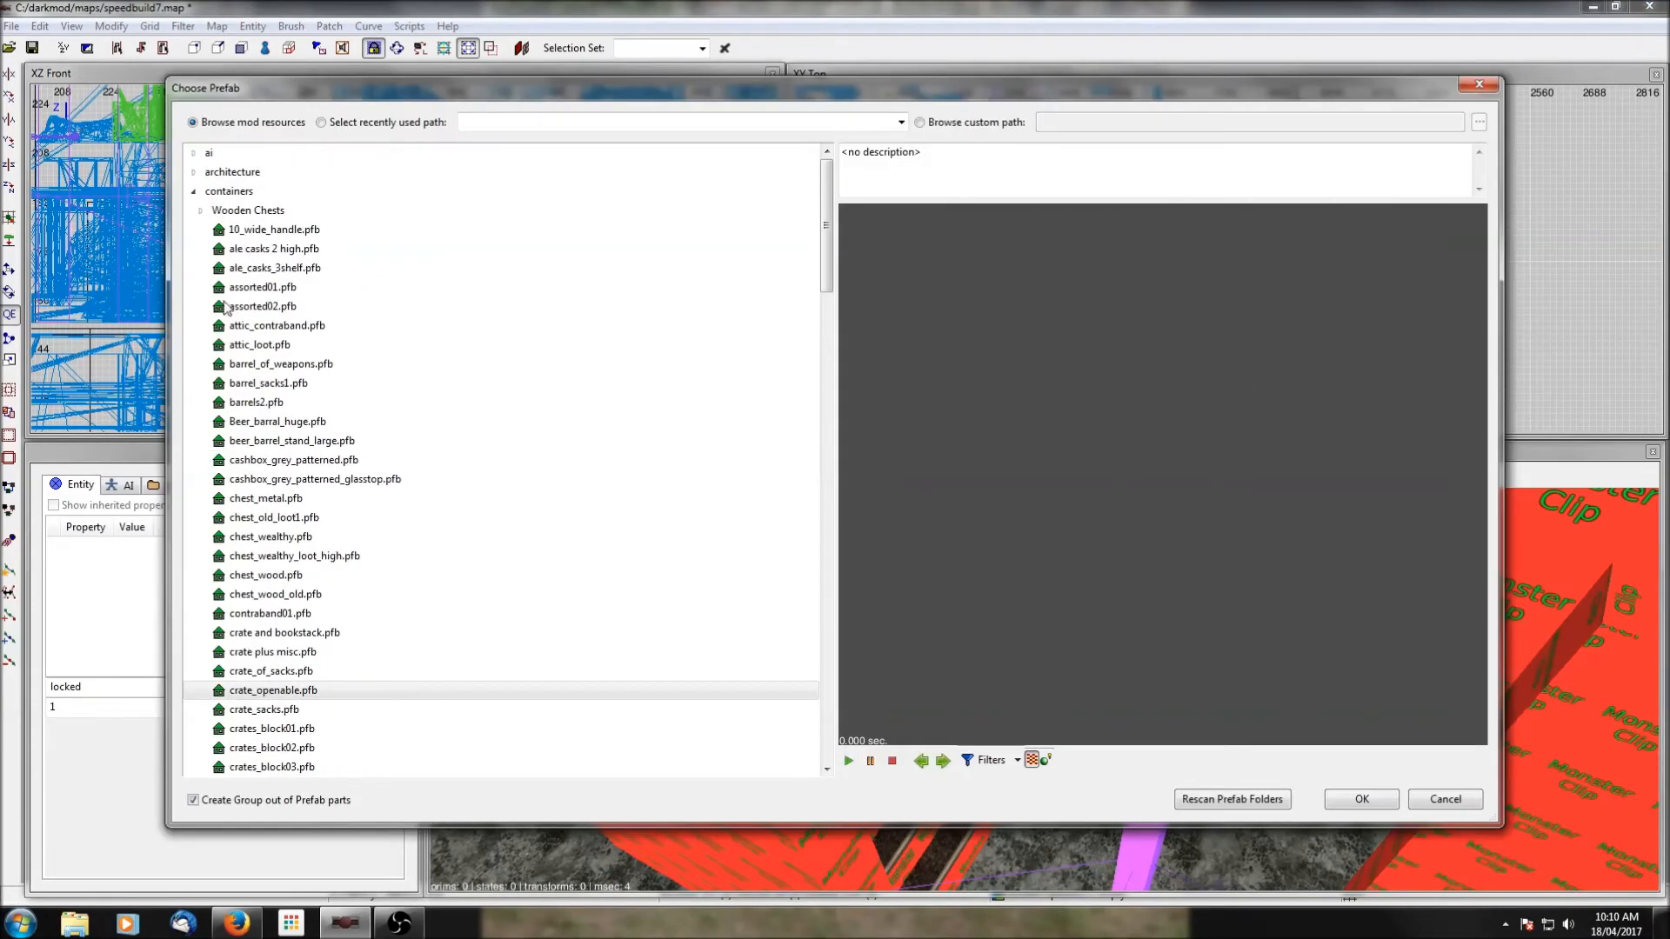
pyautogui.click(193, 192)
pyautogui.scroll(-2, 212, 278)
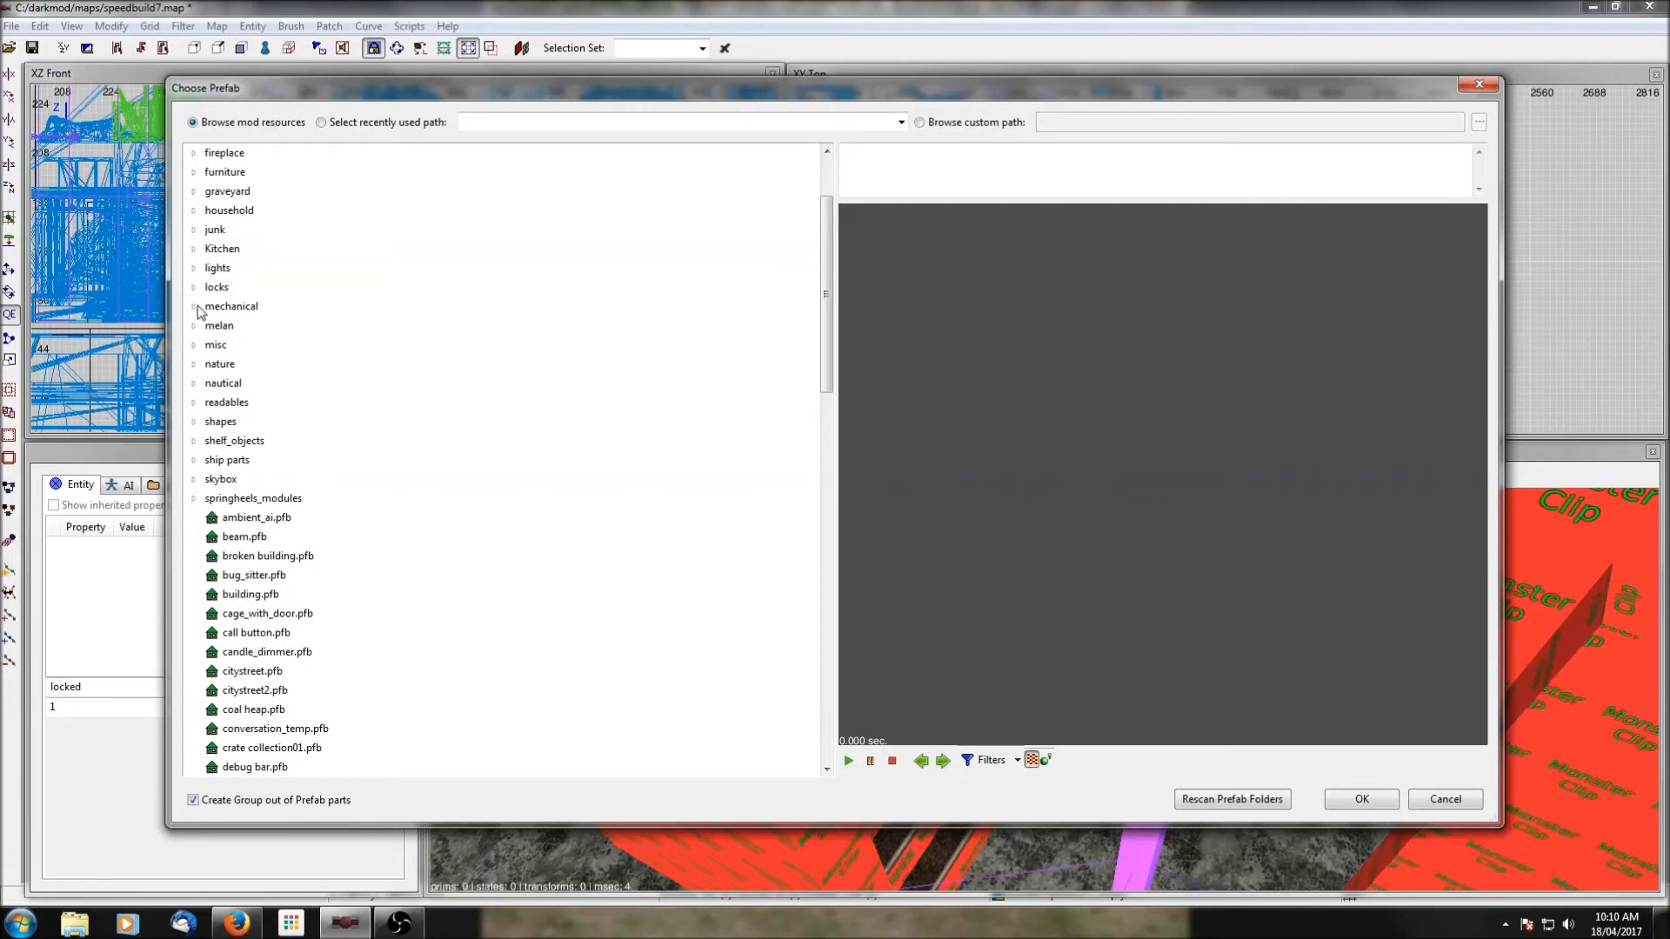
pyautogui.click(195, 307)
pyautogui.scroll(-5, 289, 385)
pyautogui.scroll(2, 278, 348)
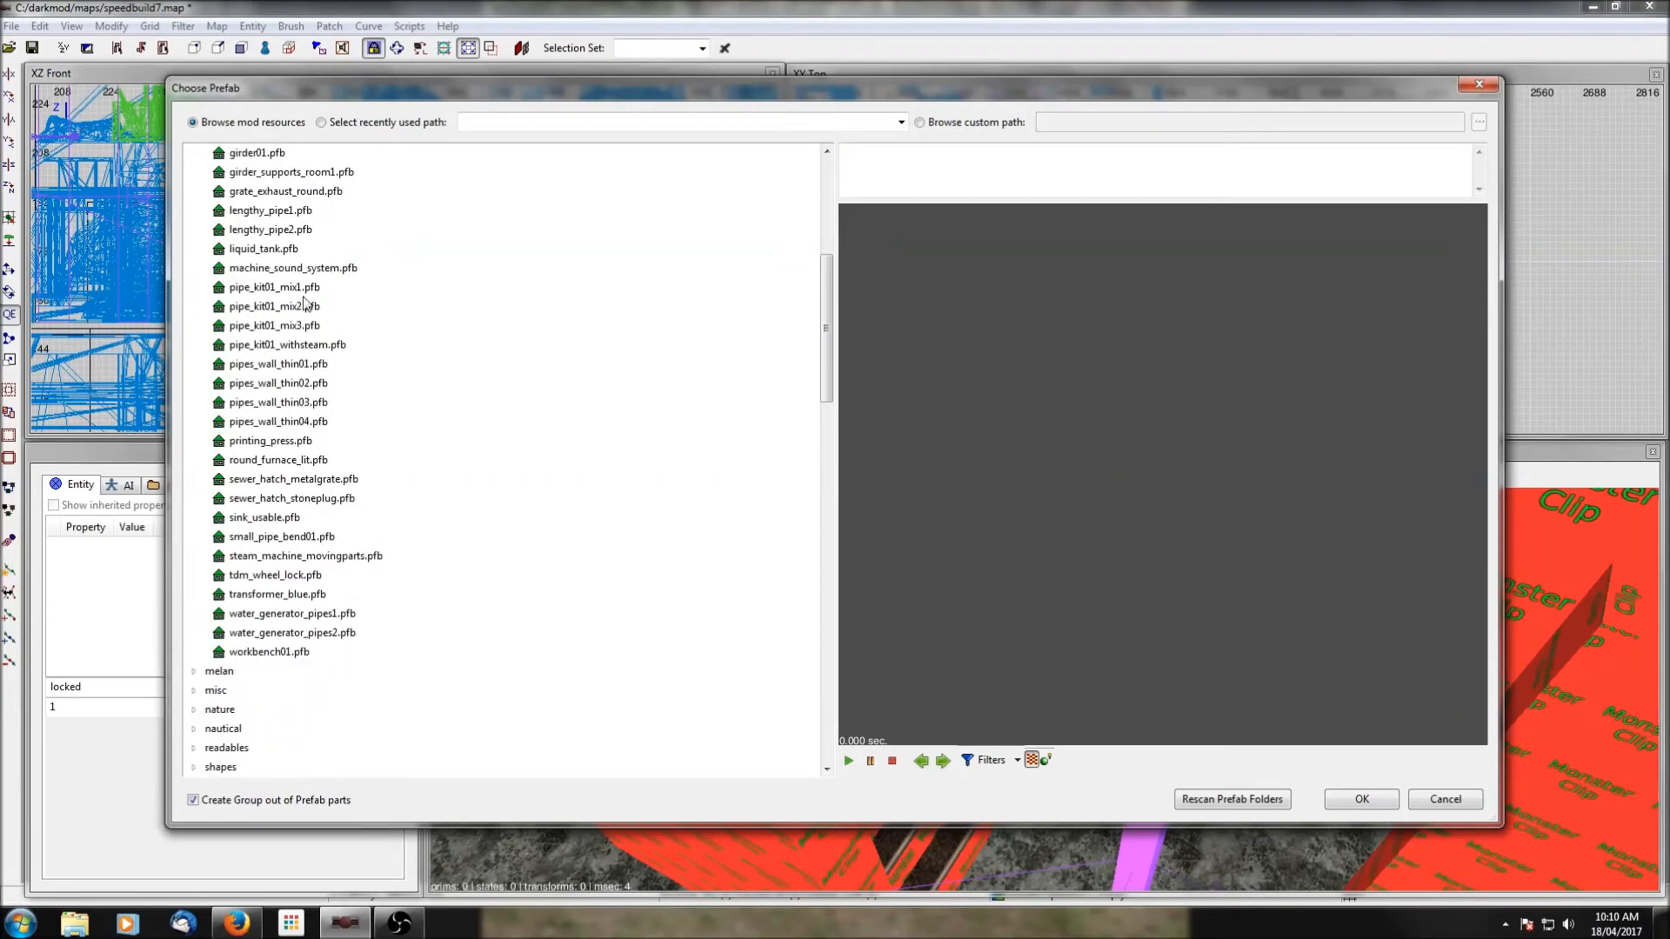
pyautogui.click(271, 272)
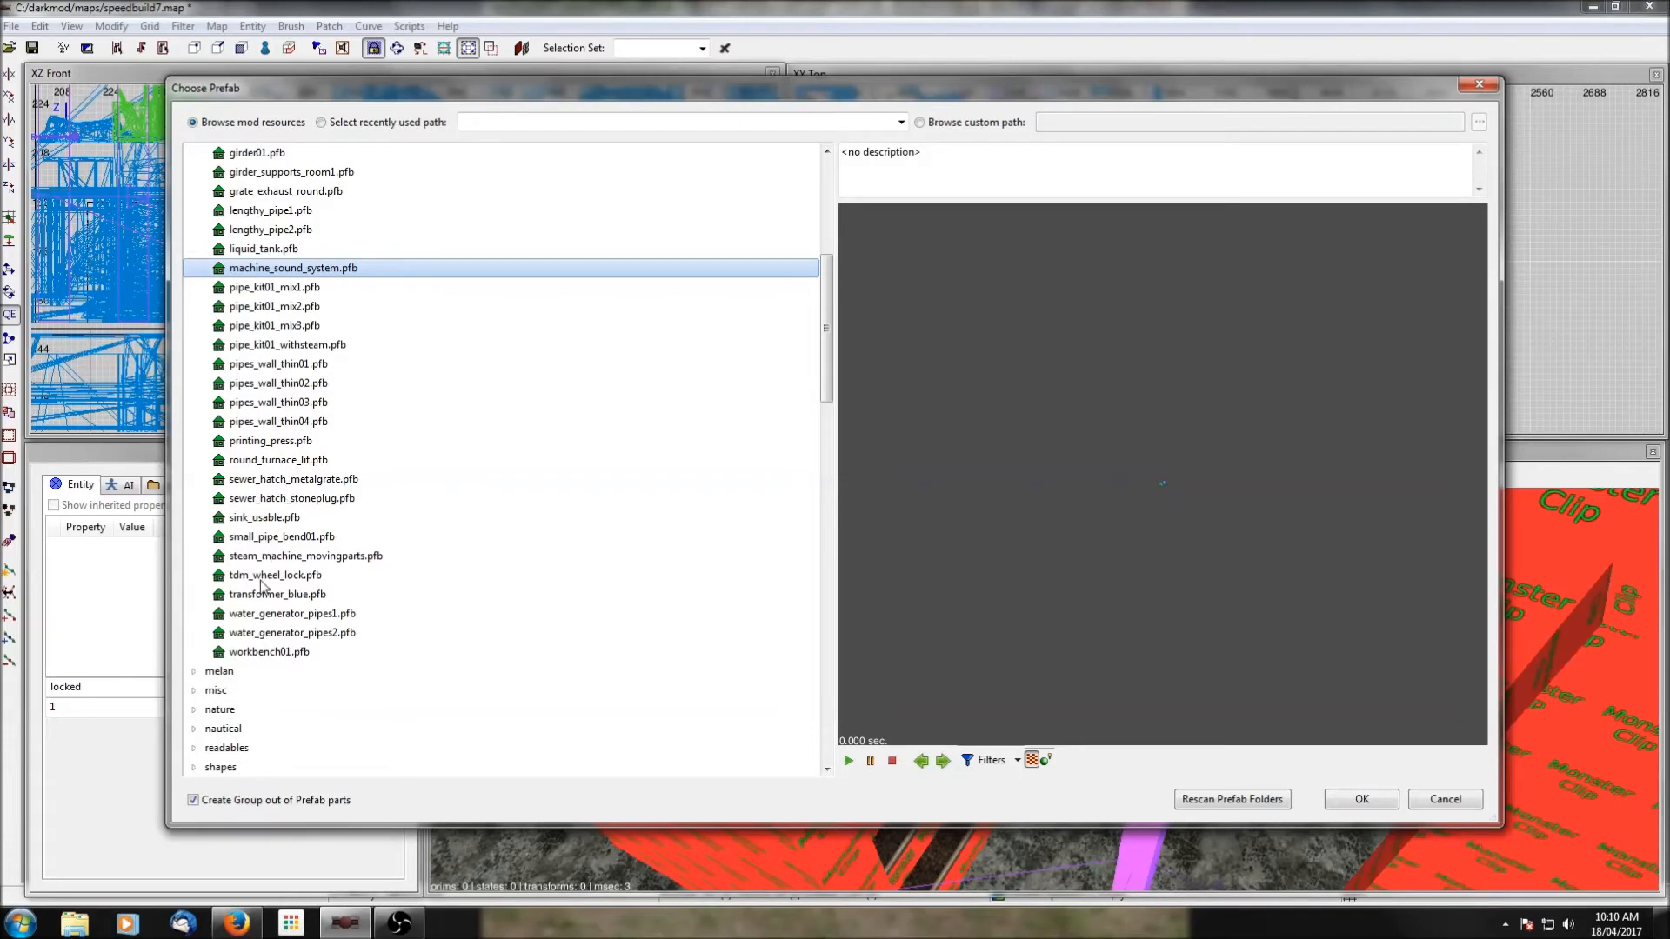
# Insert the prefab pipe venting steam.pfb from the springheels_modules folder.
pyautogui.scroll(-13, 262, 584)
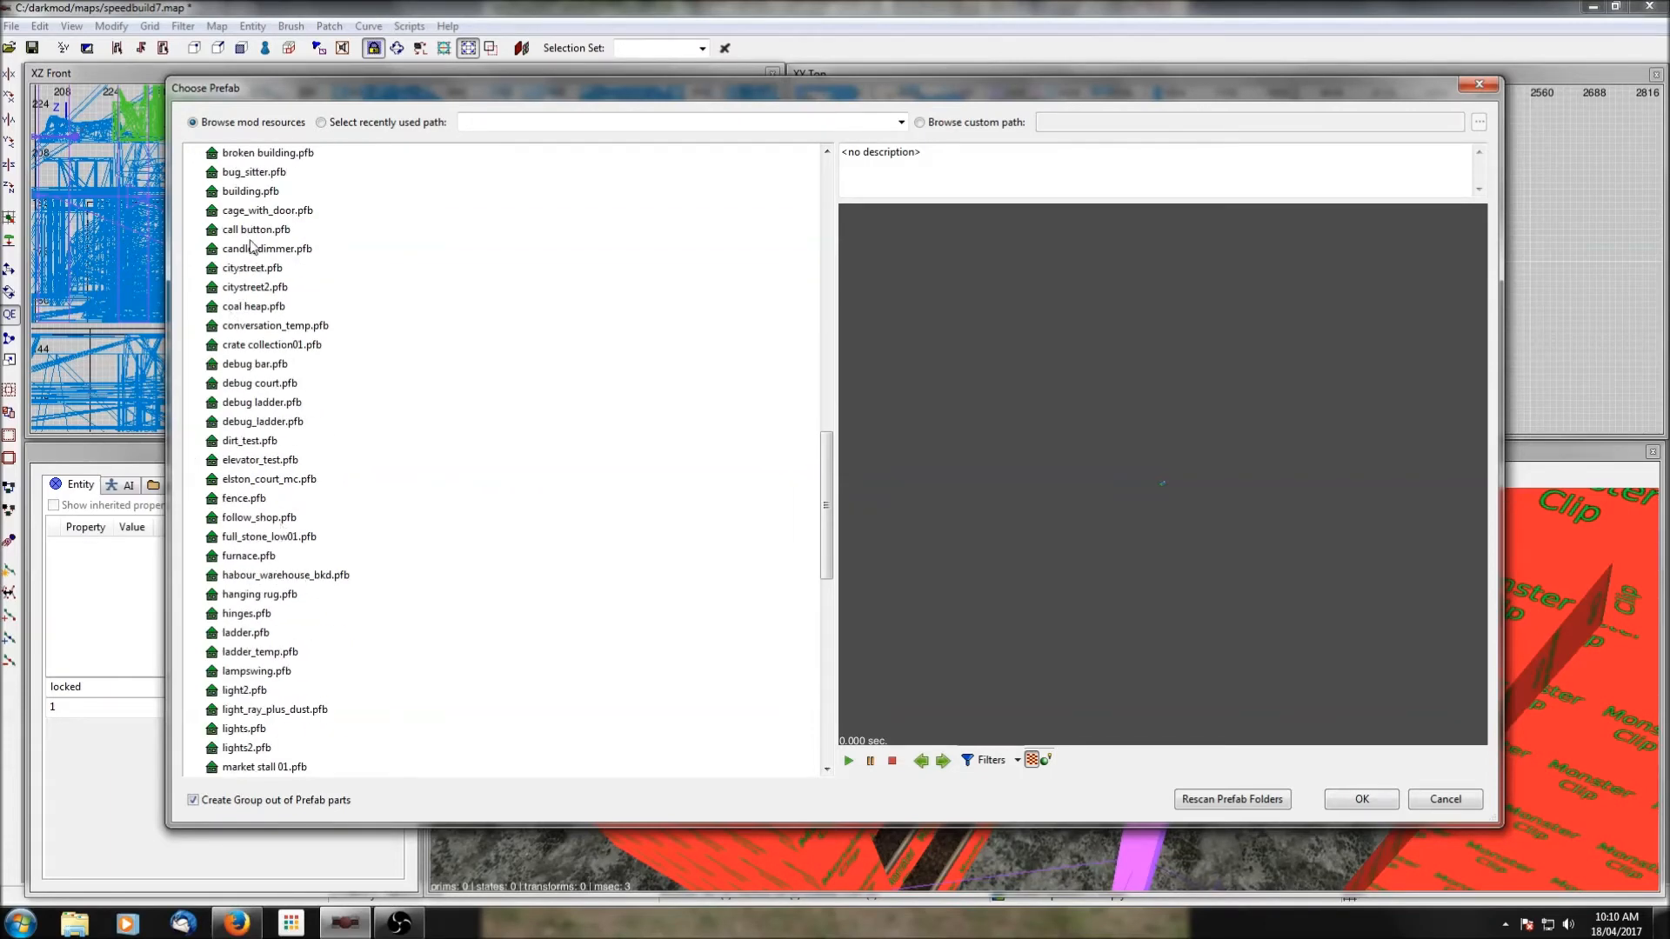
pyautogui.scroll(-7, 250, 387)
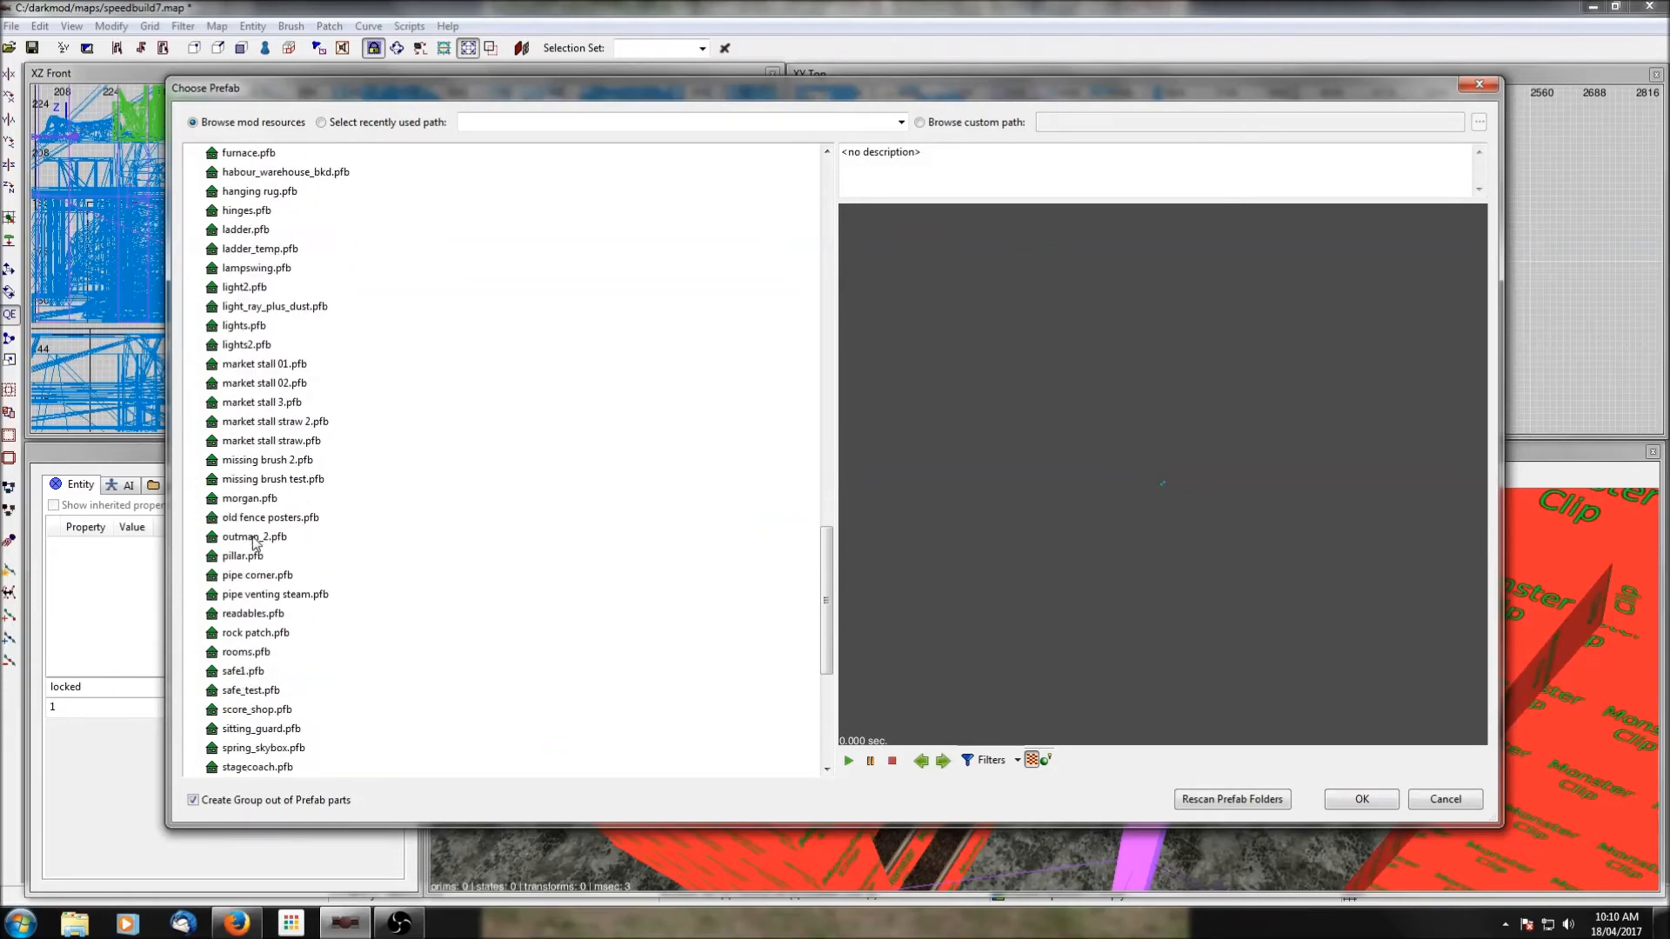
pyautogui.click(256, 595)
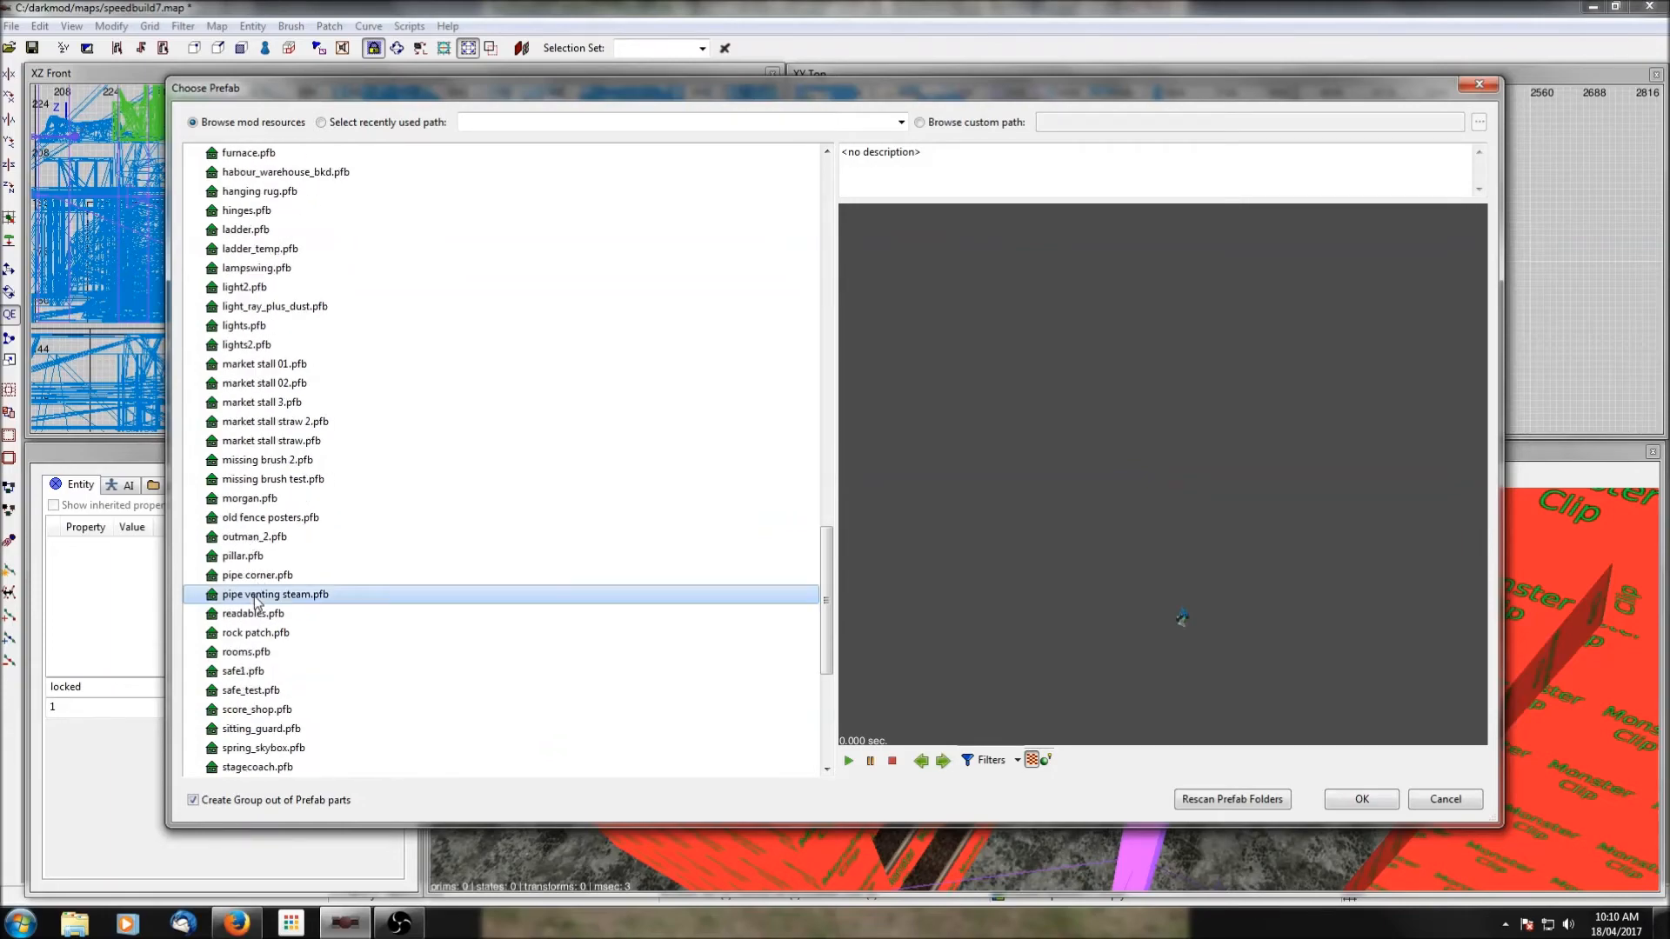
pyautogui.click(1370, 800)
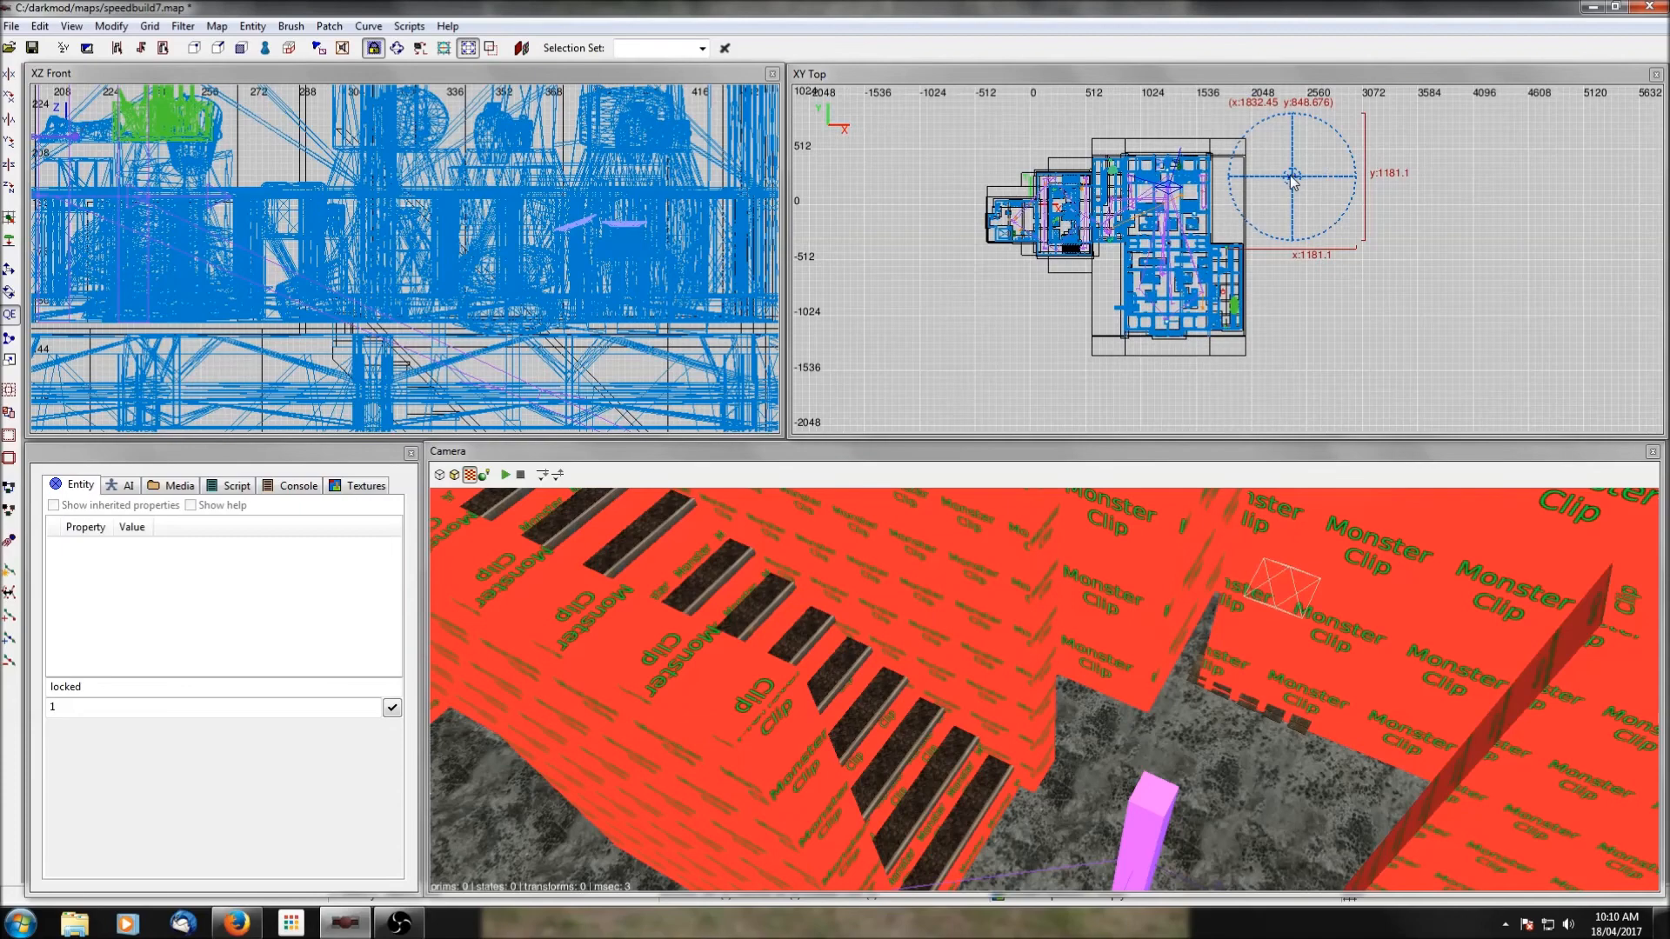
# Move the steam-venting pipe prefab into the pipe room at the map's southeast and check its height against the existing pipes.
pyautogui.moveTo(1293, 185); pyautogui.dragTo(1223, 266)
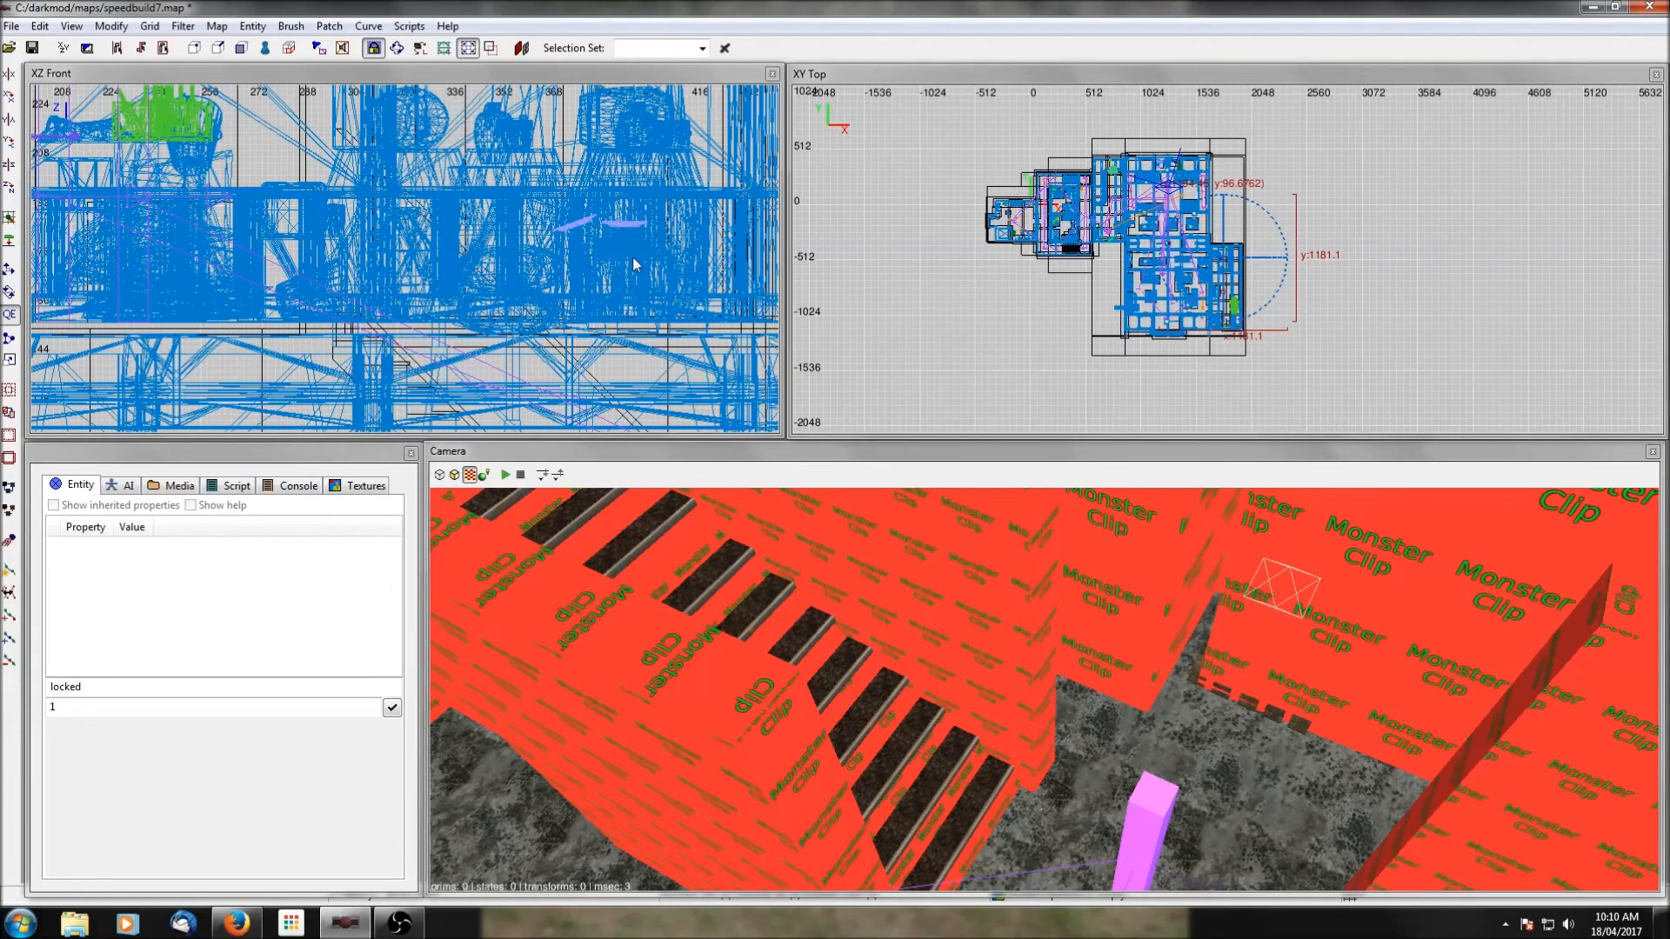
pyautogui.scroll(-10, 635, 265)
pyautogui.scroll(4, 554, 270)
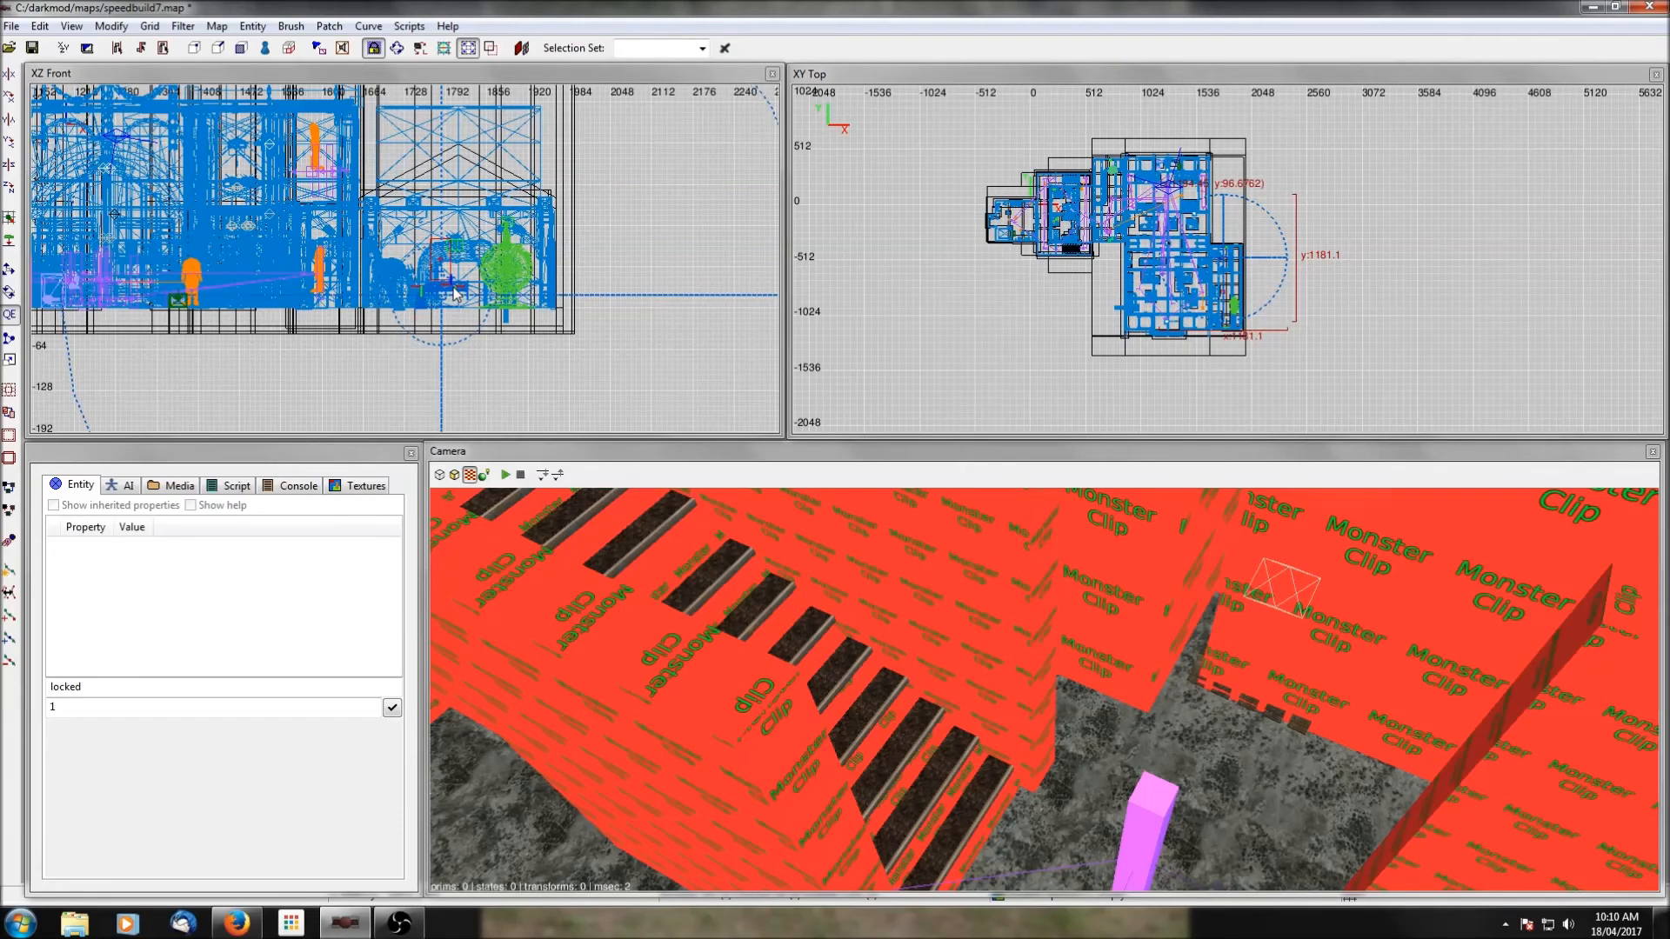
pyautogui.scroll(3, 454, 294)
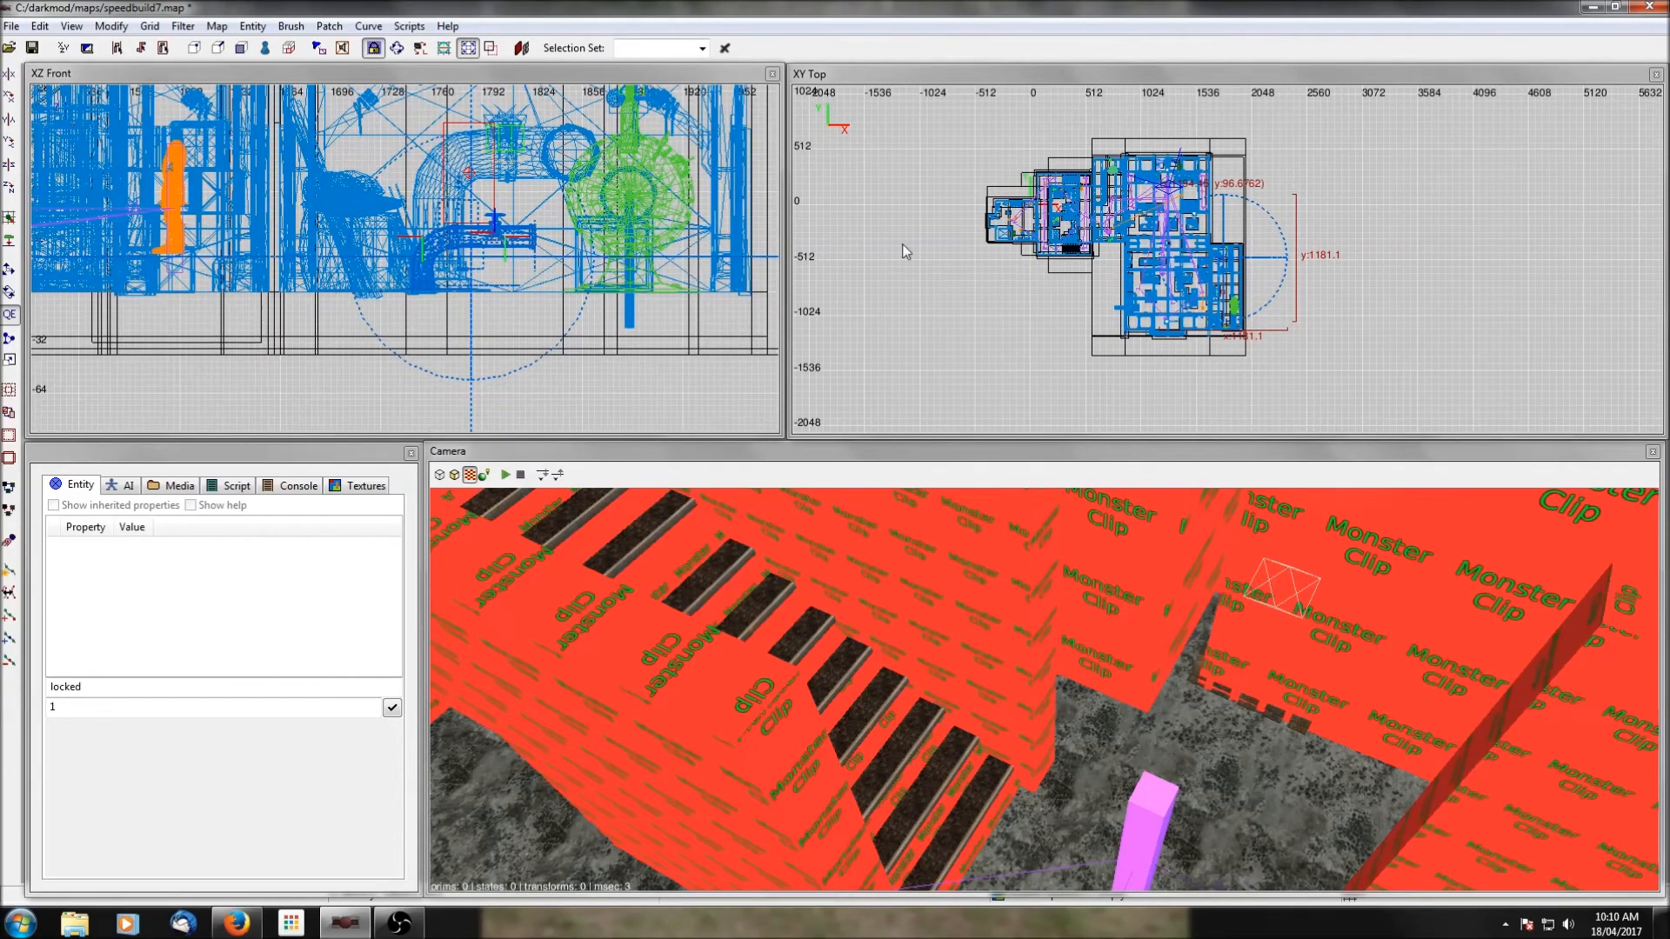
pyautogui.scroll(6, 1308, 712)
pyautogui.scroll(-8, 1308, 712)
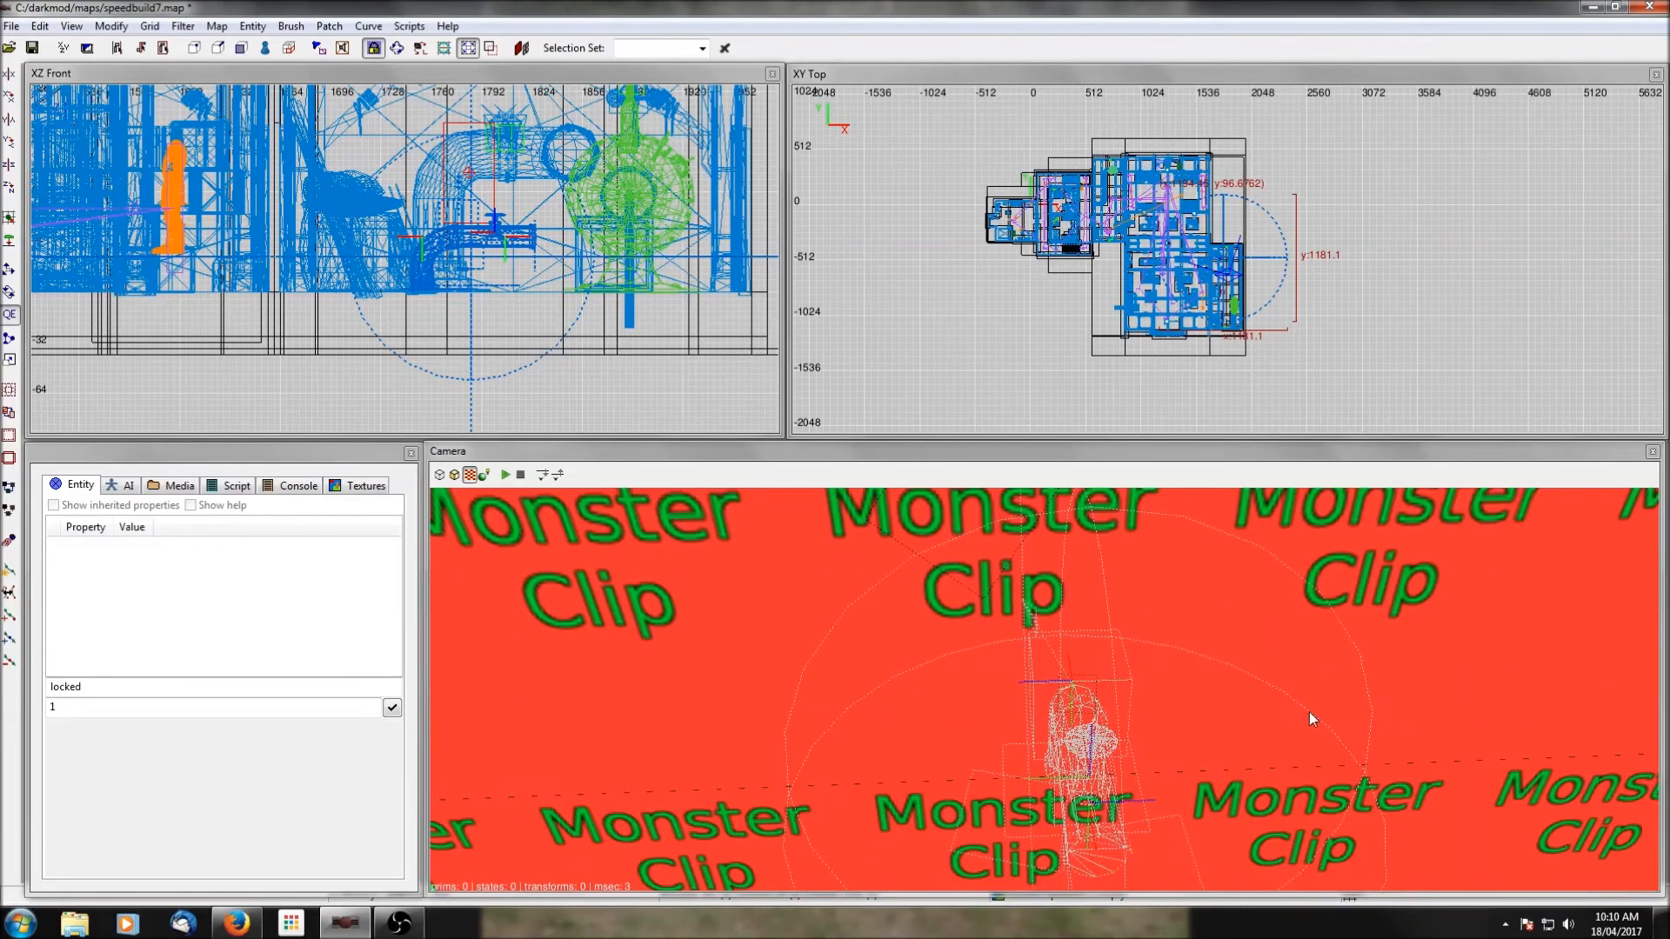
# Hide clip textures again to view the steam-venting pipe inside the southeastern pipe room.
pyautogui.scroll(3, 1308, 712)
pyautogui.click(183, 26)
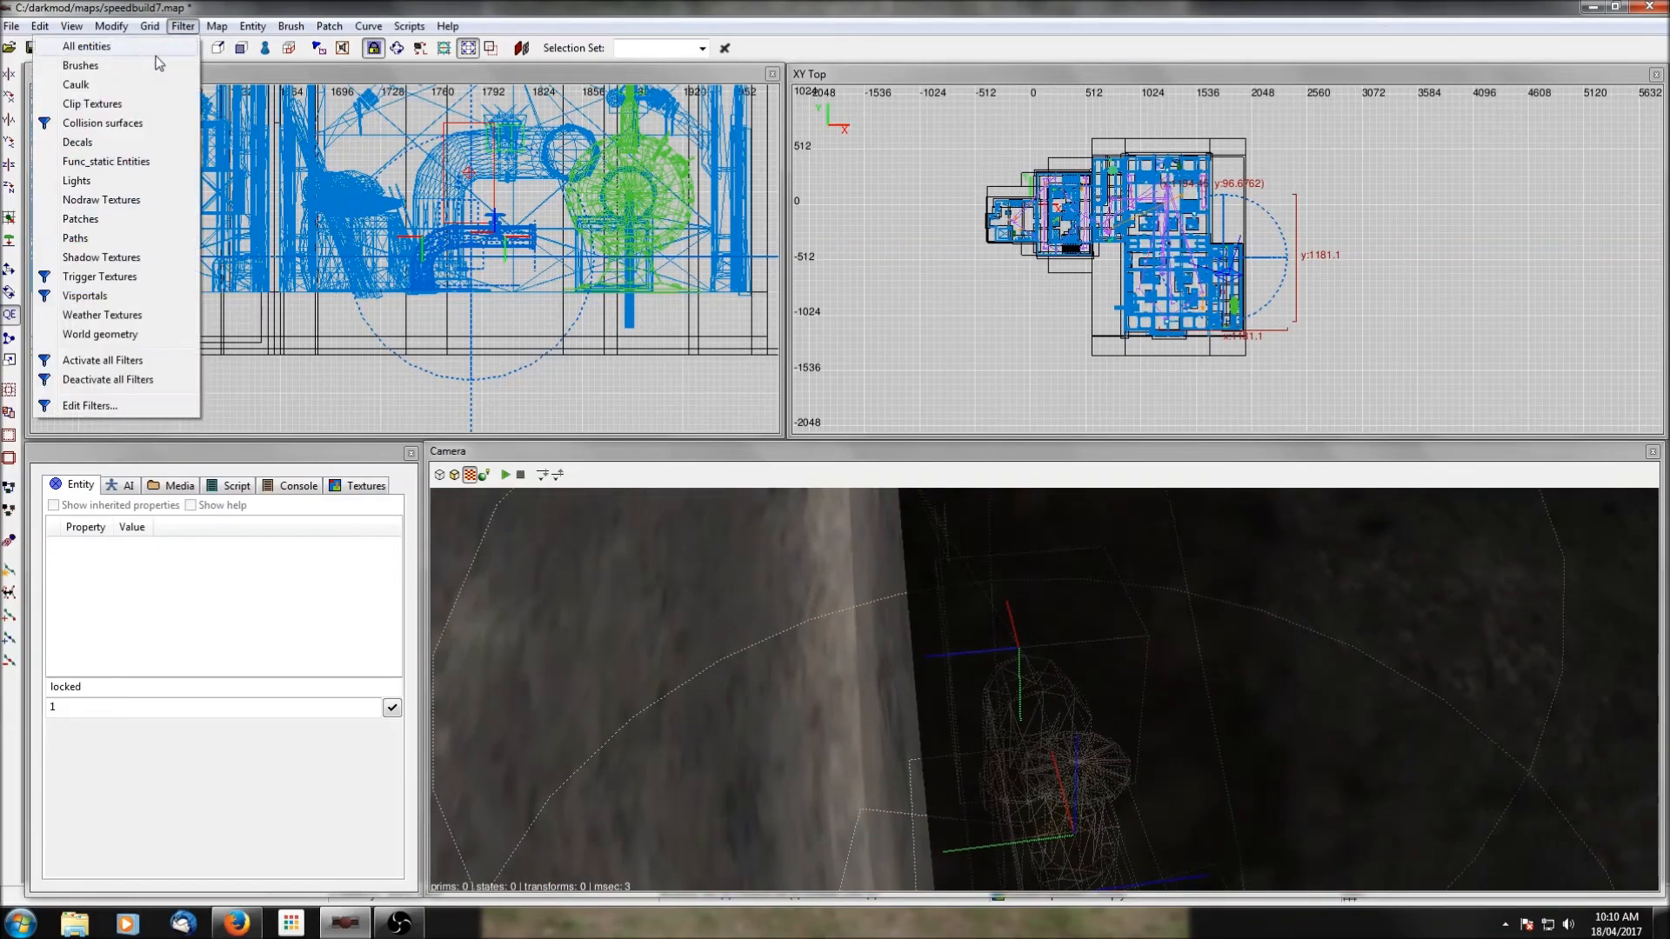
pyautogui.click(109, 103)
pyautogui.rightClick(1148, 694)
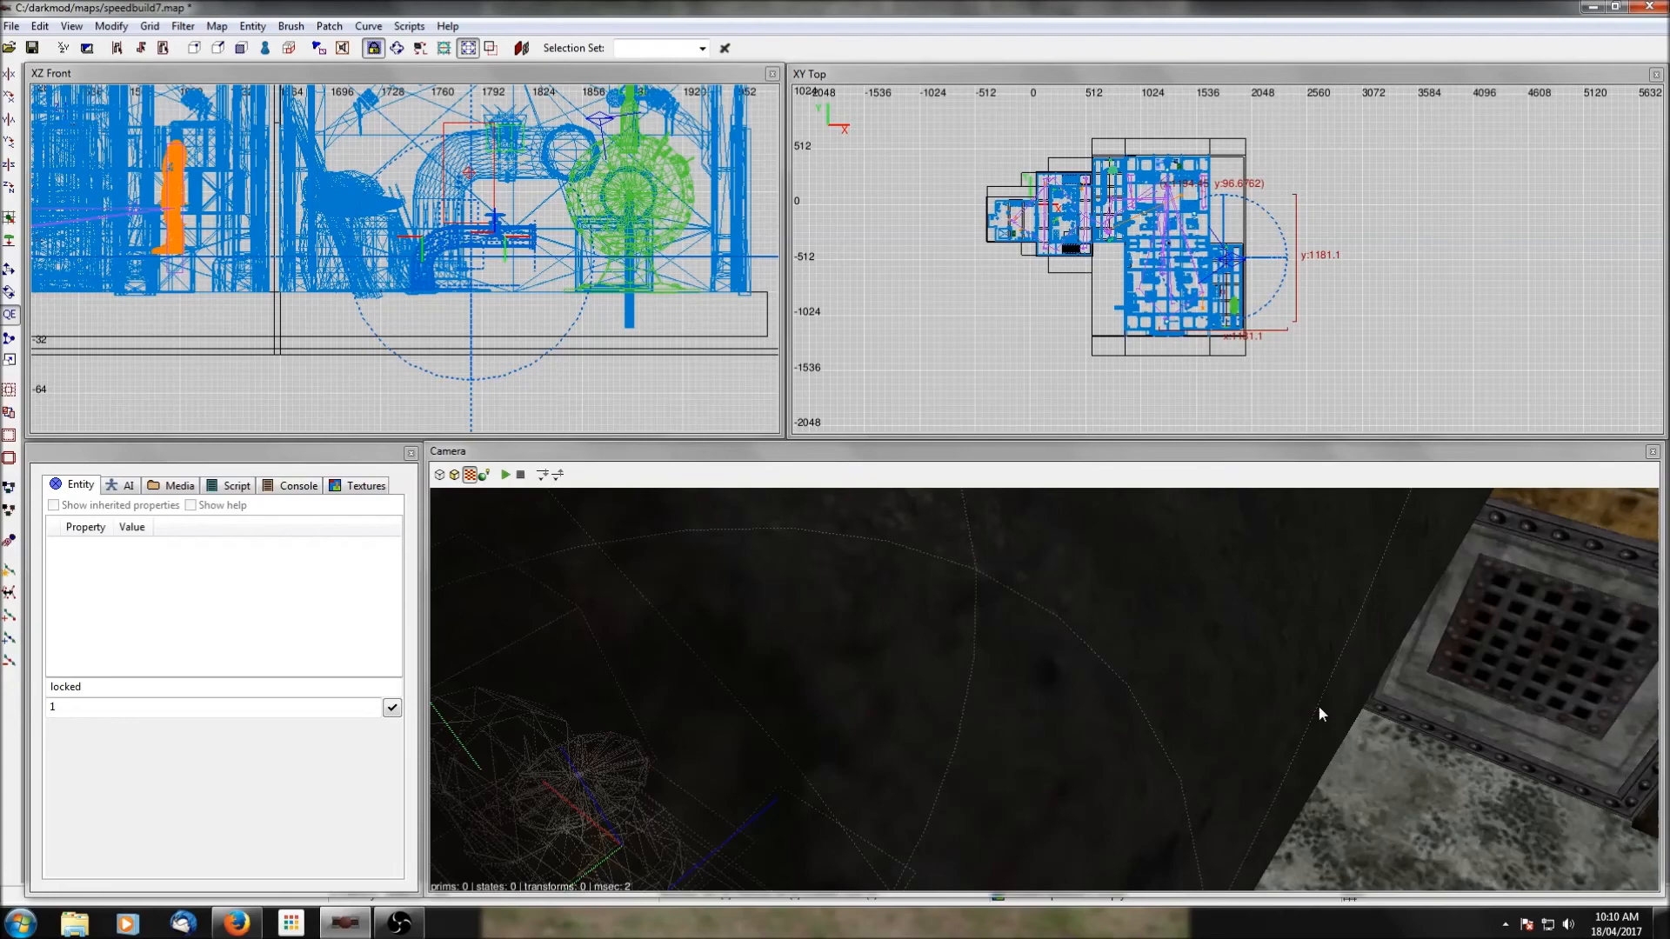
# Rotate the steam-venting pipe prefab 180 degrees around the vertical axis and move it beside the pipe room's west wall.
pyautogui.scroll(-3, 1322, 712)
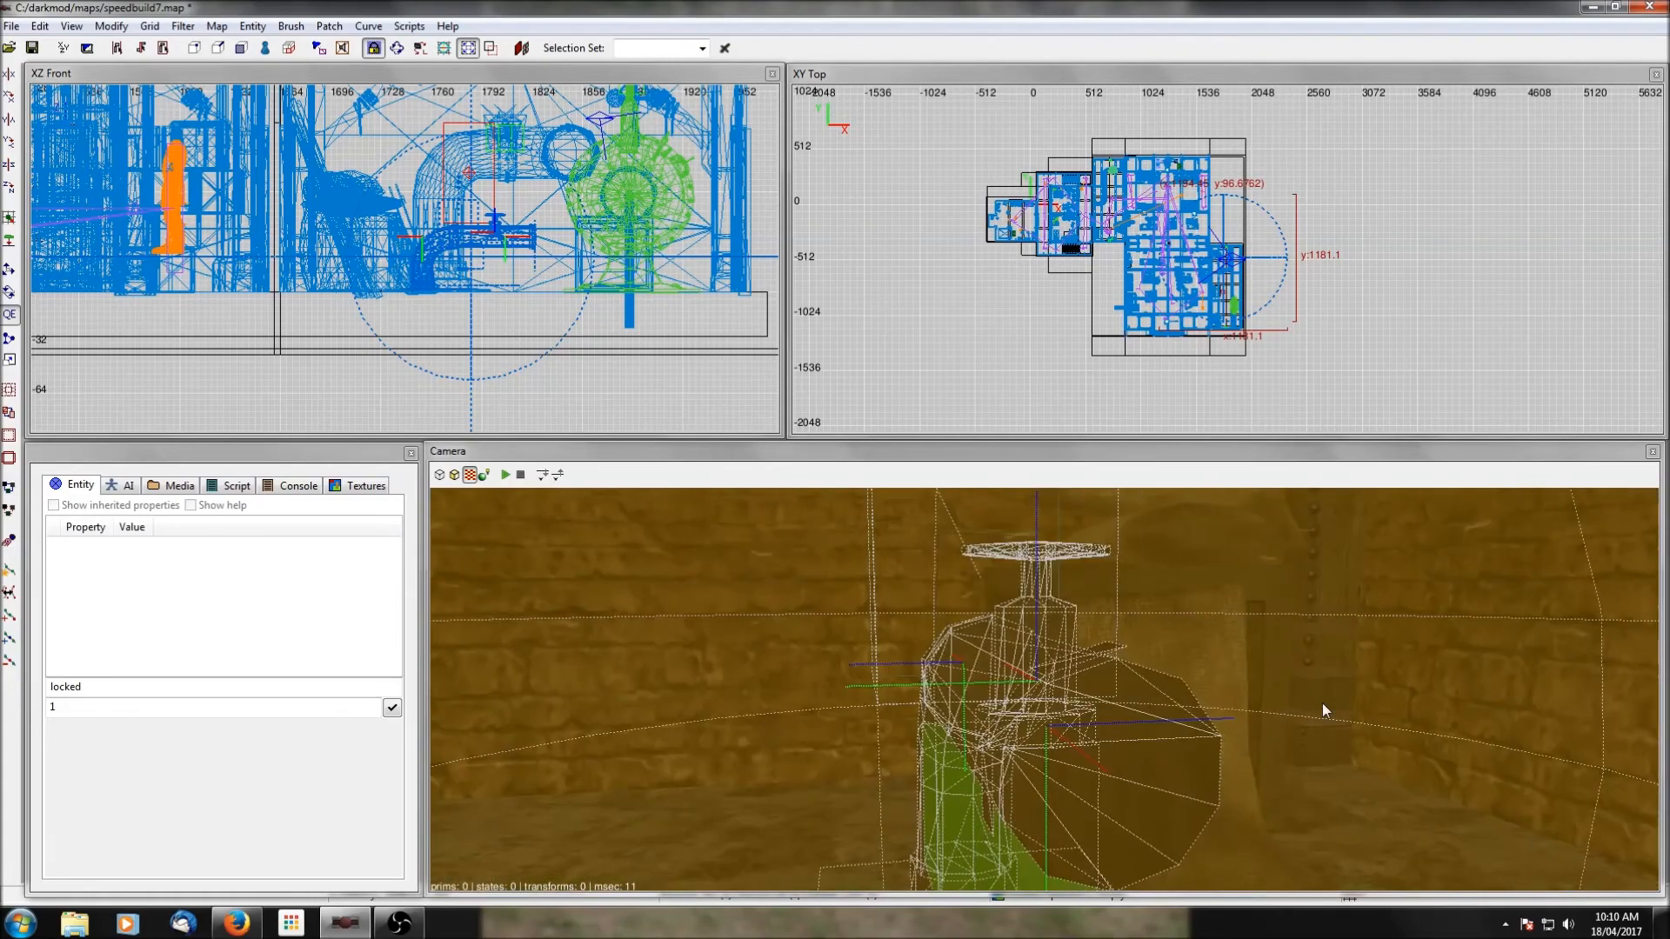
pyautogui.scroll(-3, 1322, 705)
pyautogui.rightClick(1322, 705)
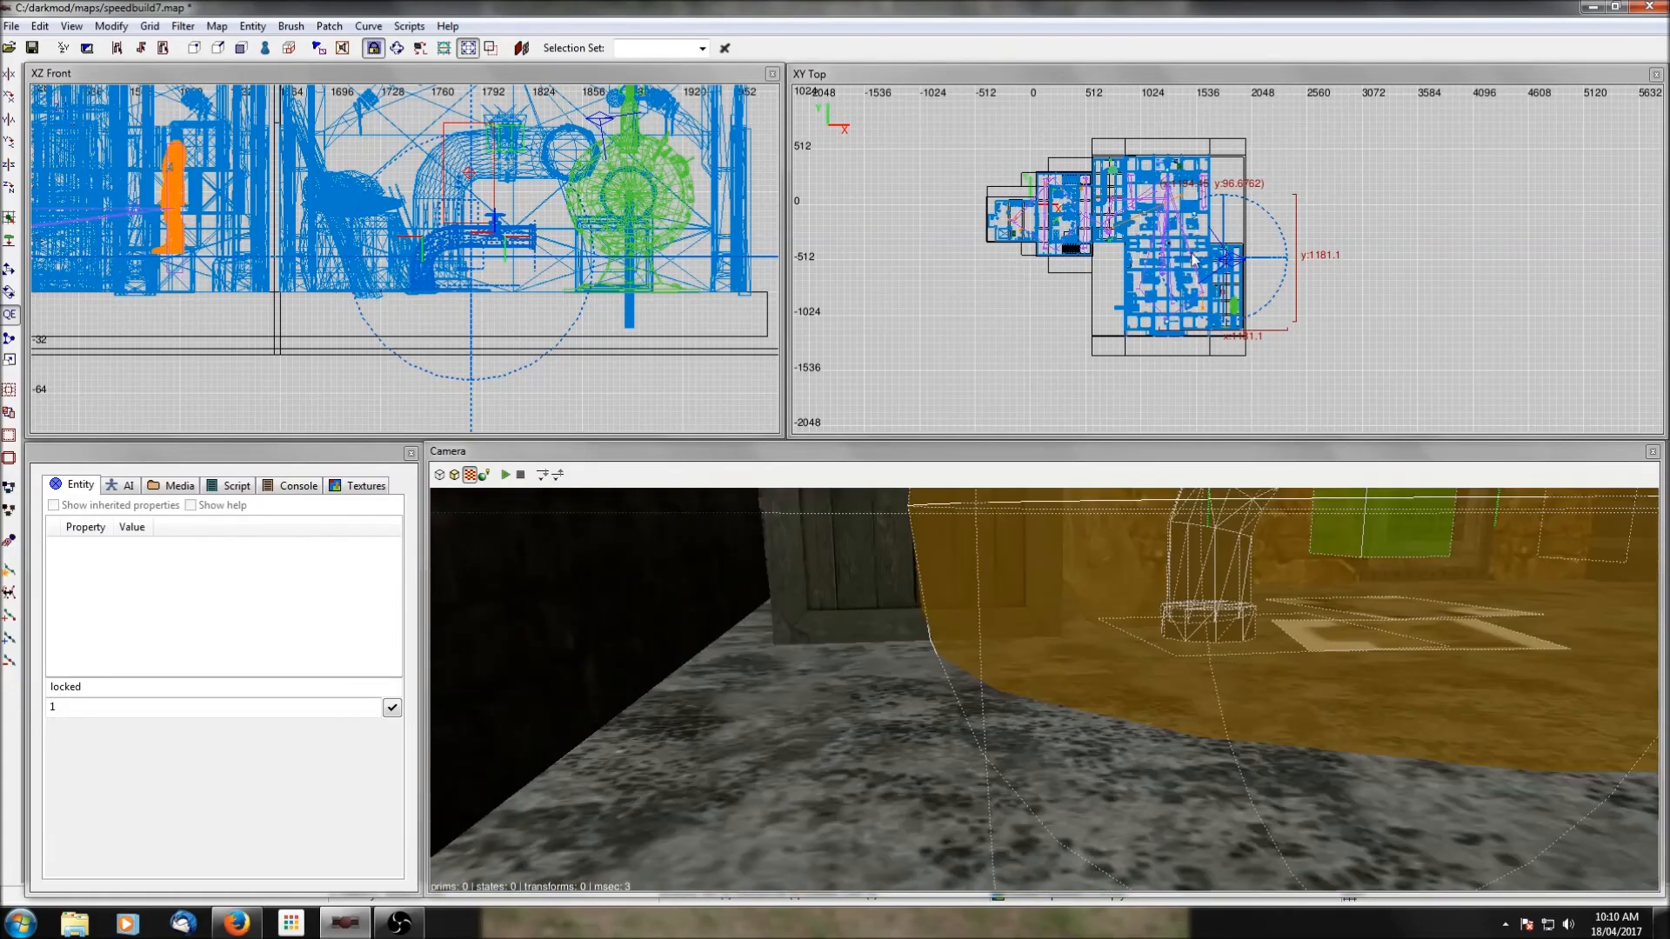
pyautogui.doubleClick(10, 188)
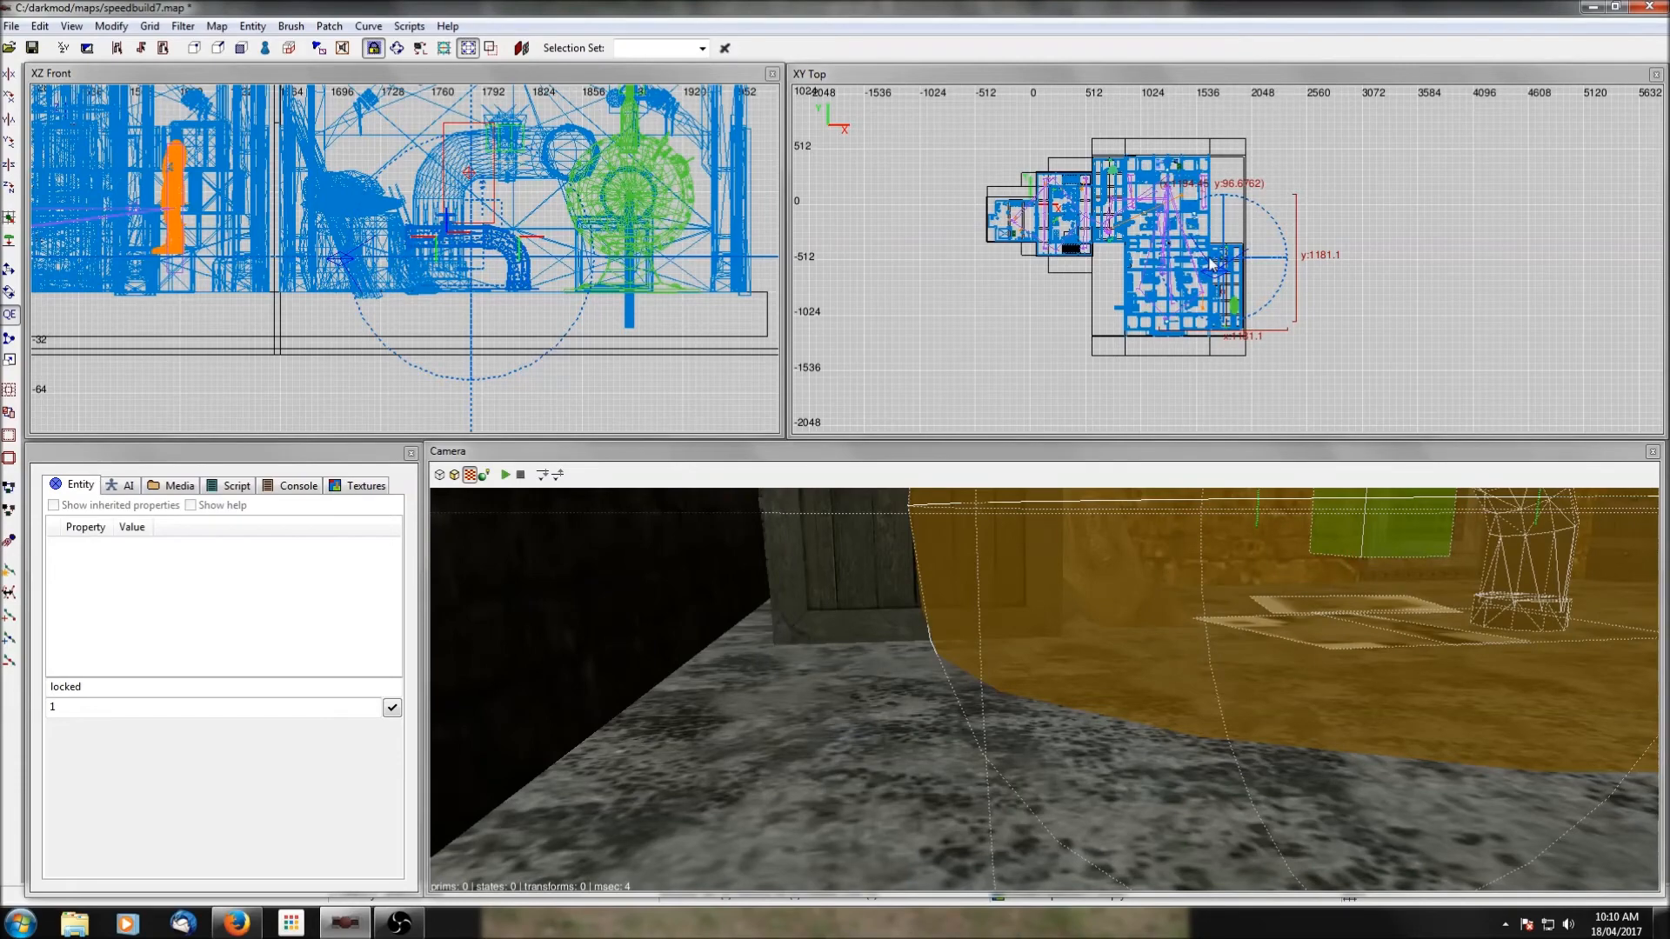
pyautogui.scroll(9, 1211, 263)
pyautogui.moveTo(1218, 257); pyautogui.dragTo(1126, 259)
pyautogui.rightClick(1061, 640)
# Isolate the steam pipe with the west wall brush and shift it slightly east so its flange sits against the wall face.
pyautogui.rightClick(1208, 673)
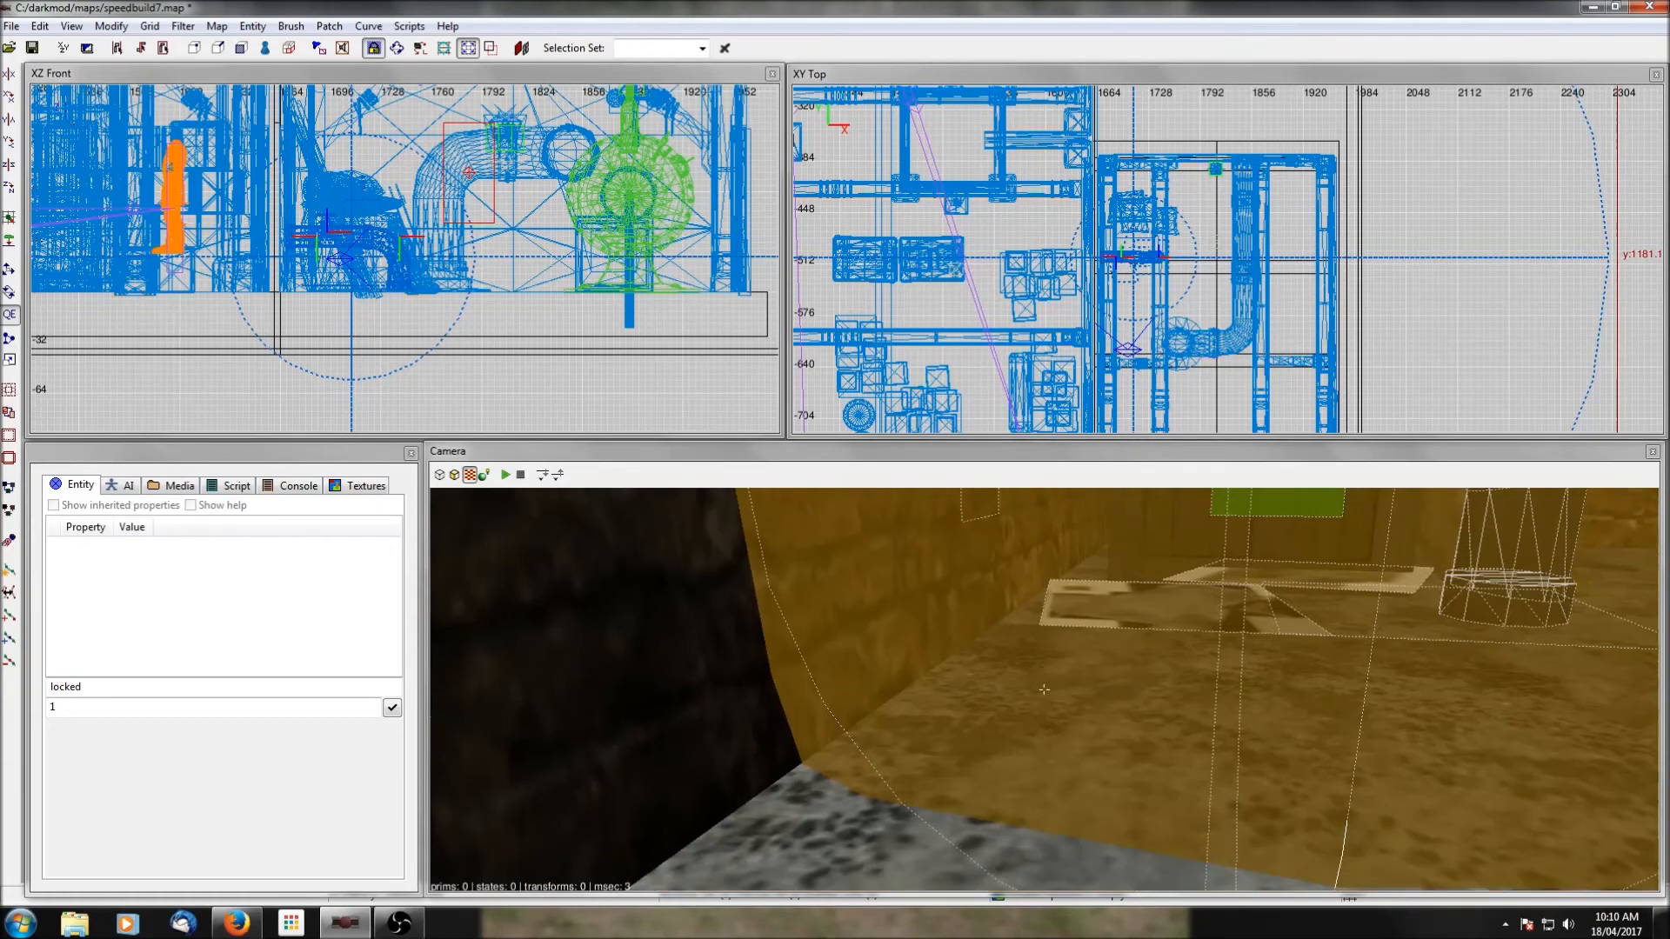
pyautogui.scroll(3, 1207, 679)
pyautogui.rightClick(1207, 679)
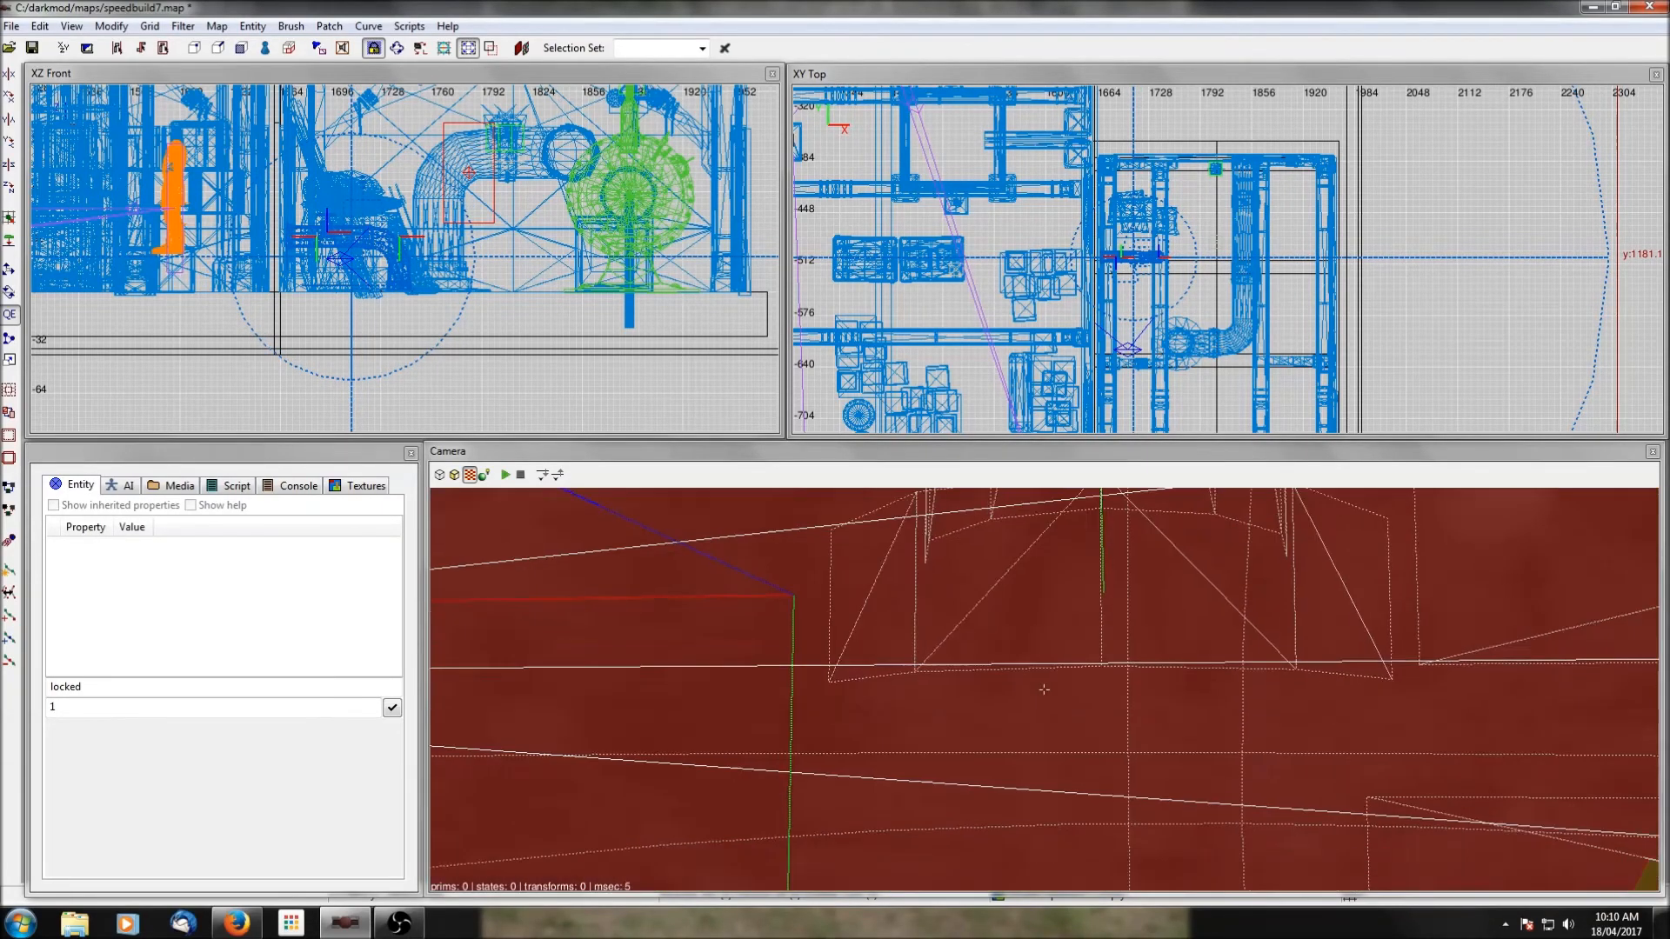
pyautogui.rightClick(1207, 679)
pyautogui.scroll(-3, 1208, 680)
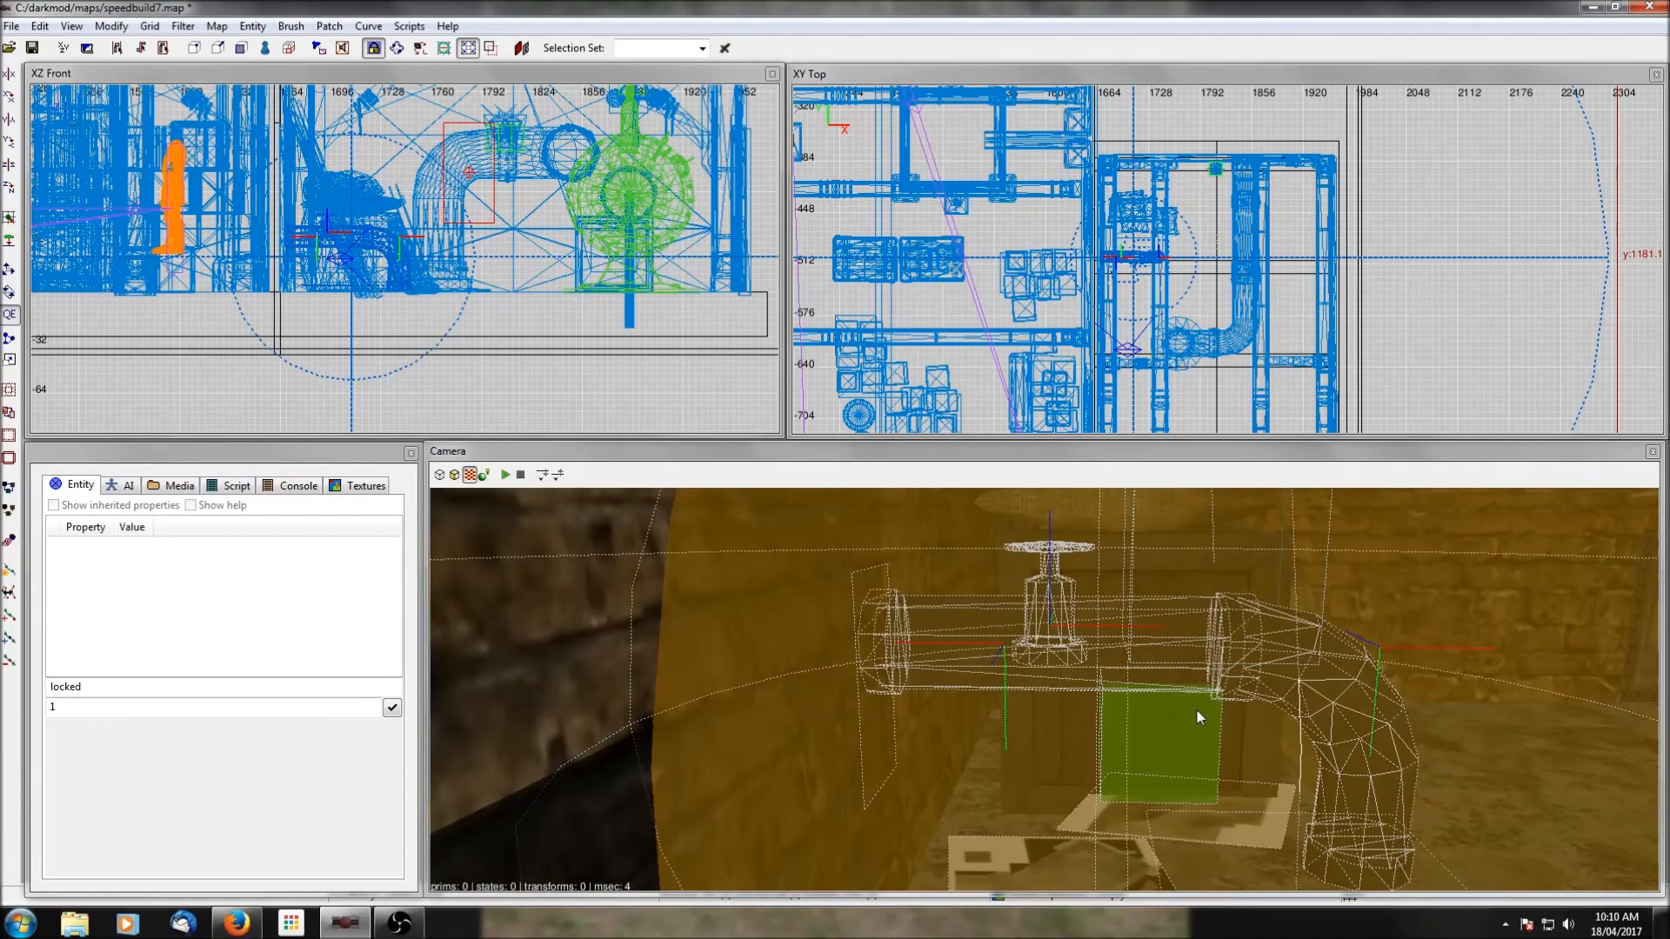
pyautogui.rightClick(1197, 710)
pyautogui.rightClick(1197, 709)
pyautogui.scroll(-3, 1197, 710)
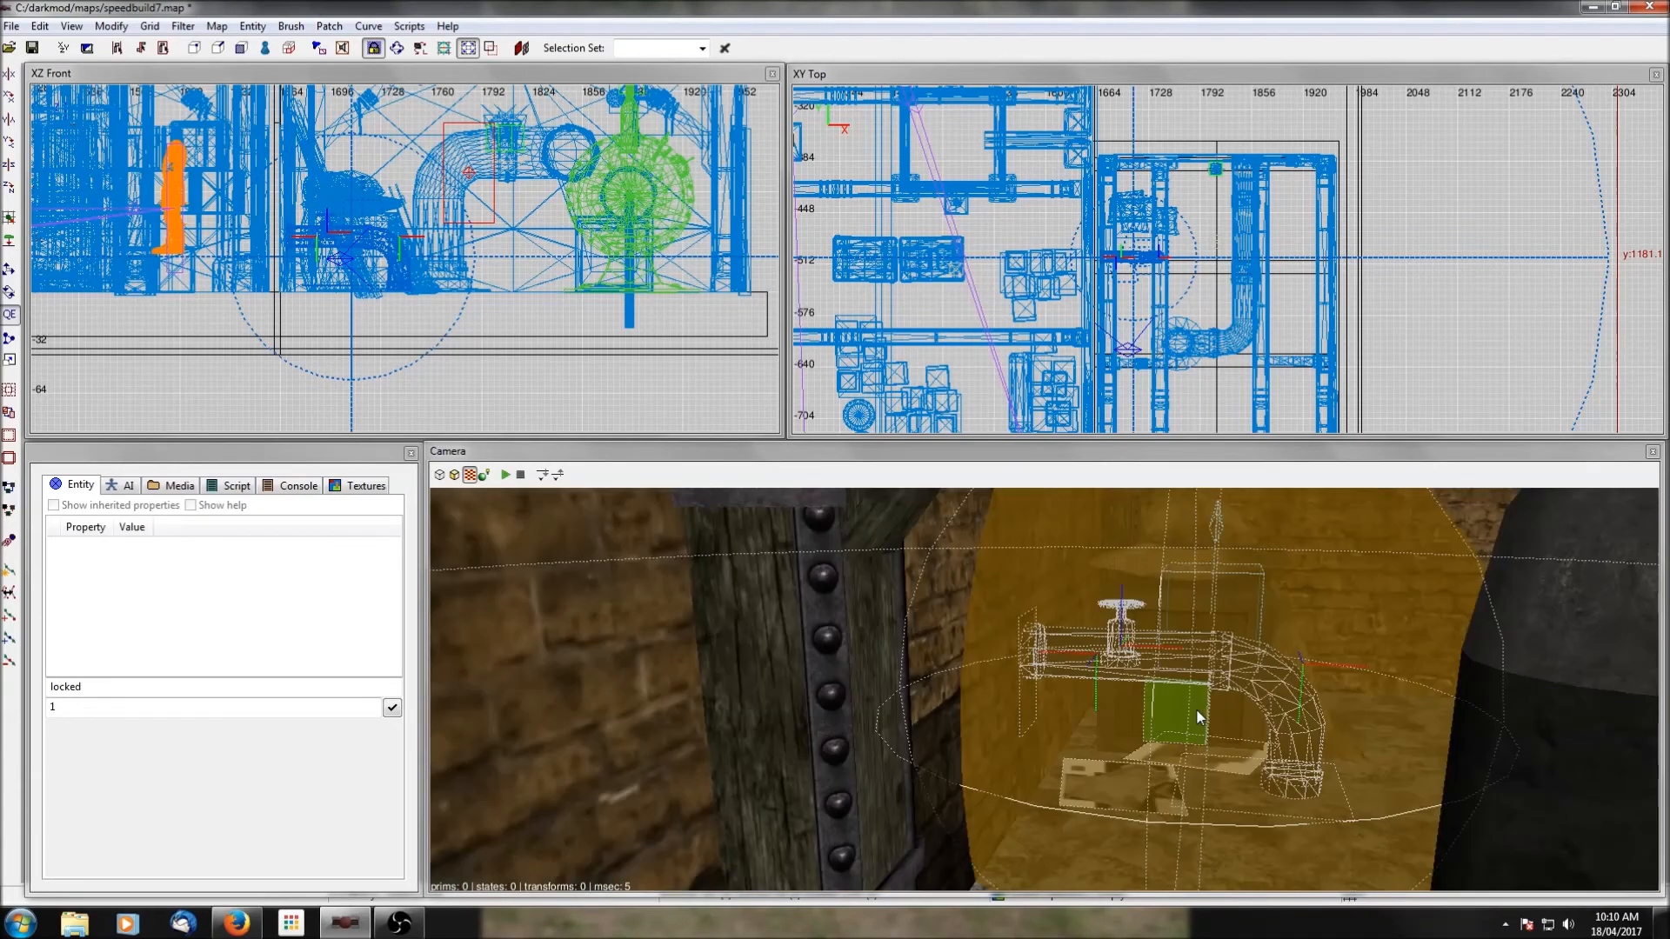
pyautogui.keyDown('shift'); pyautogui.click(952, 640); pyautogui.keyUp('shift')
pyautogui.hotkey('shift', 'h')
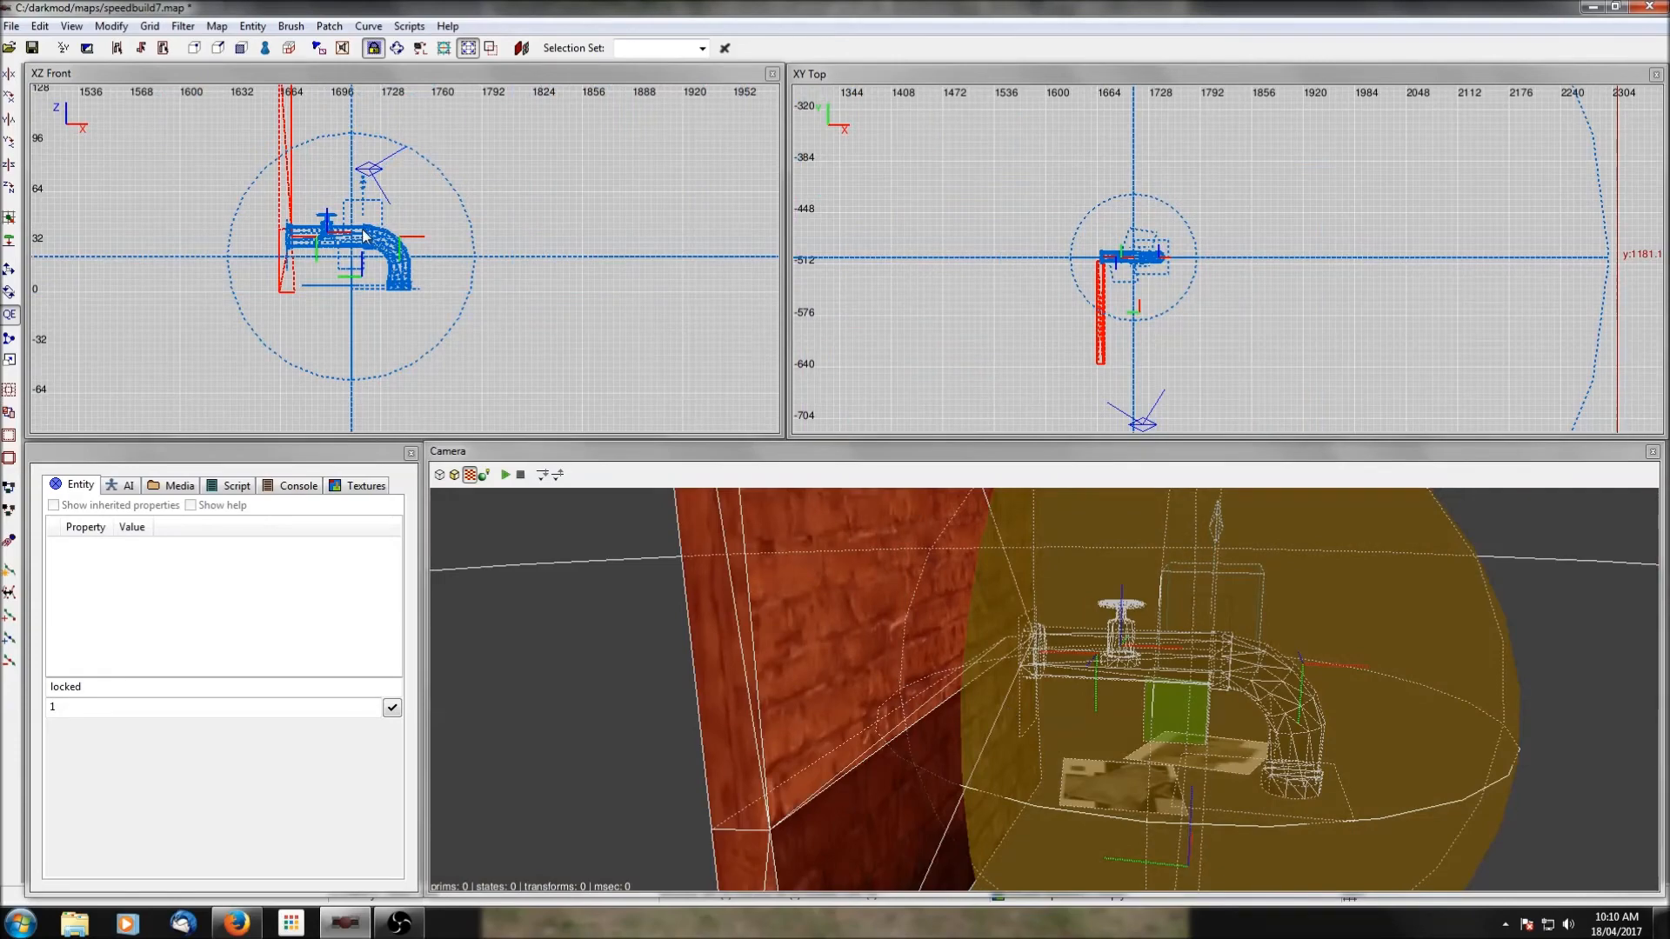
pyautogui.scroll(3, 366, 235)
pyautogui.press('Escape')
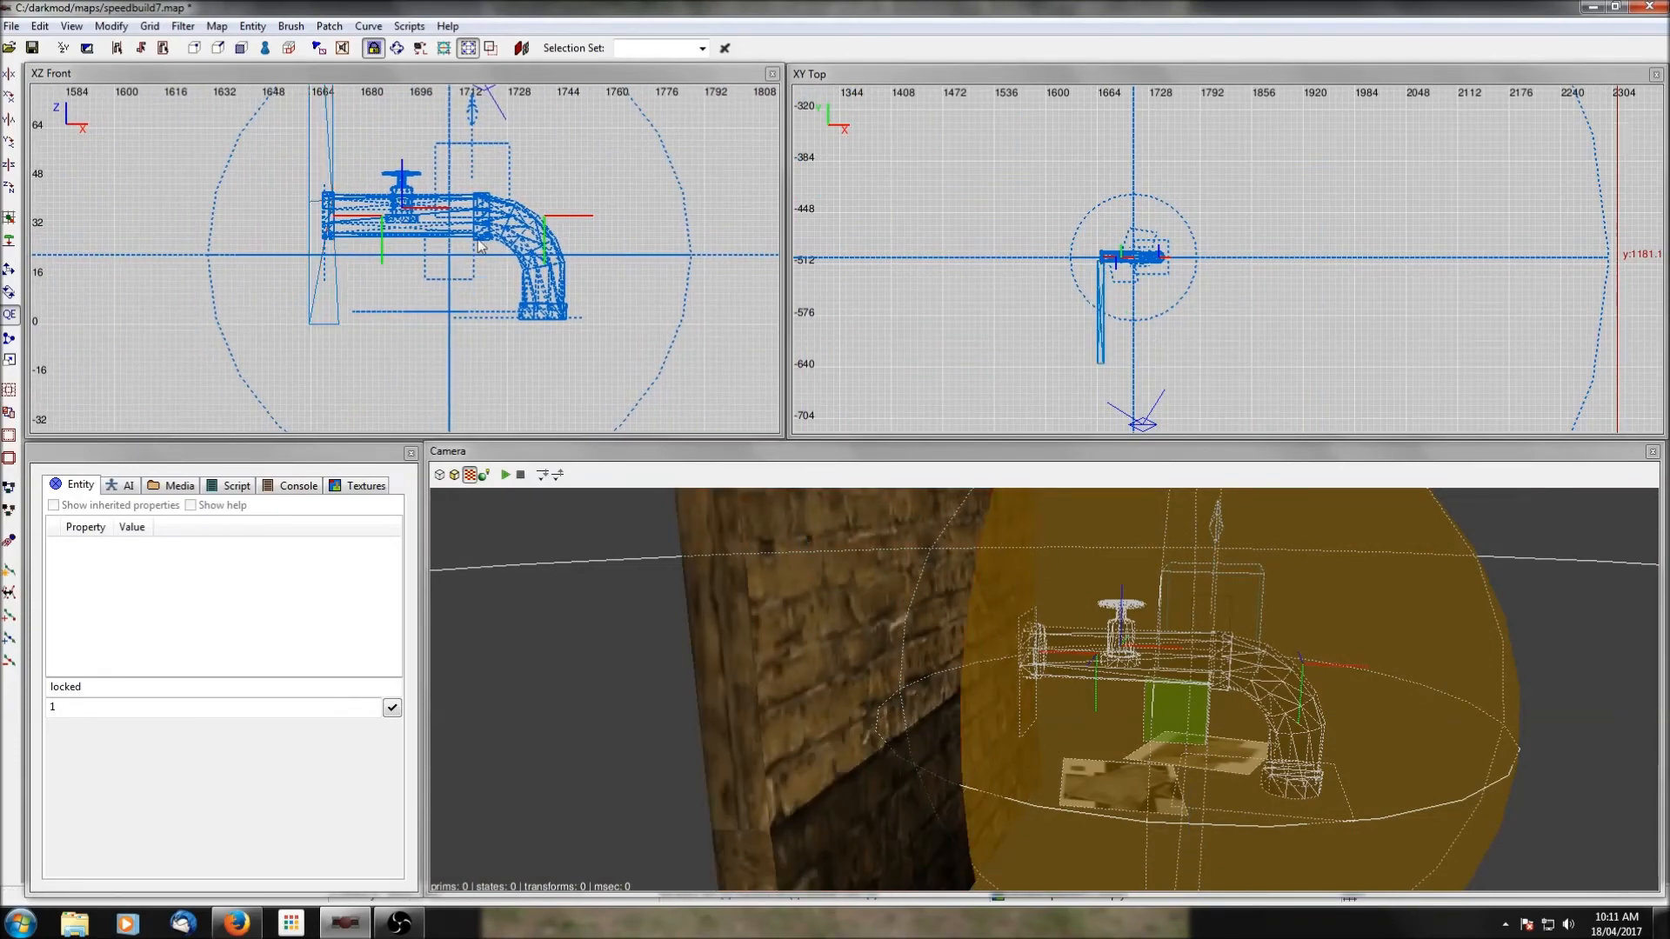
pyautogui.moveTo(471, 230); pyautogui.dragTo(483, 230)
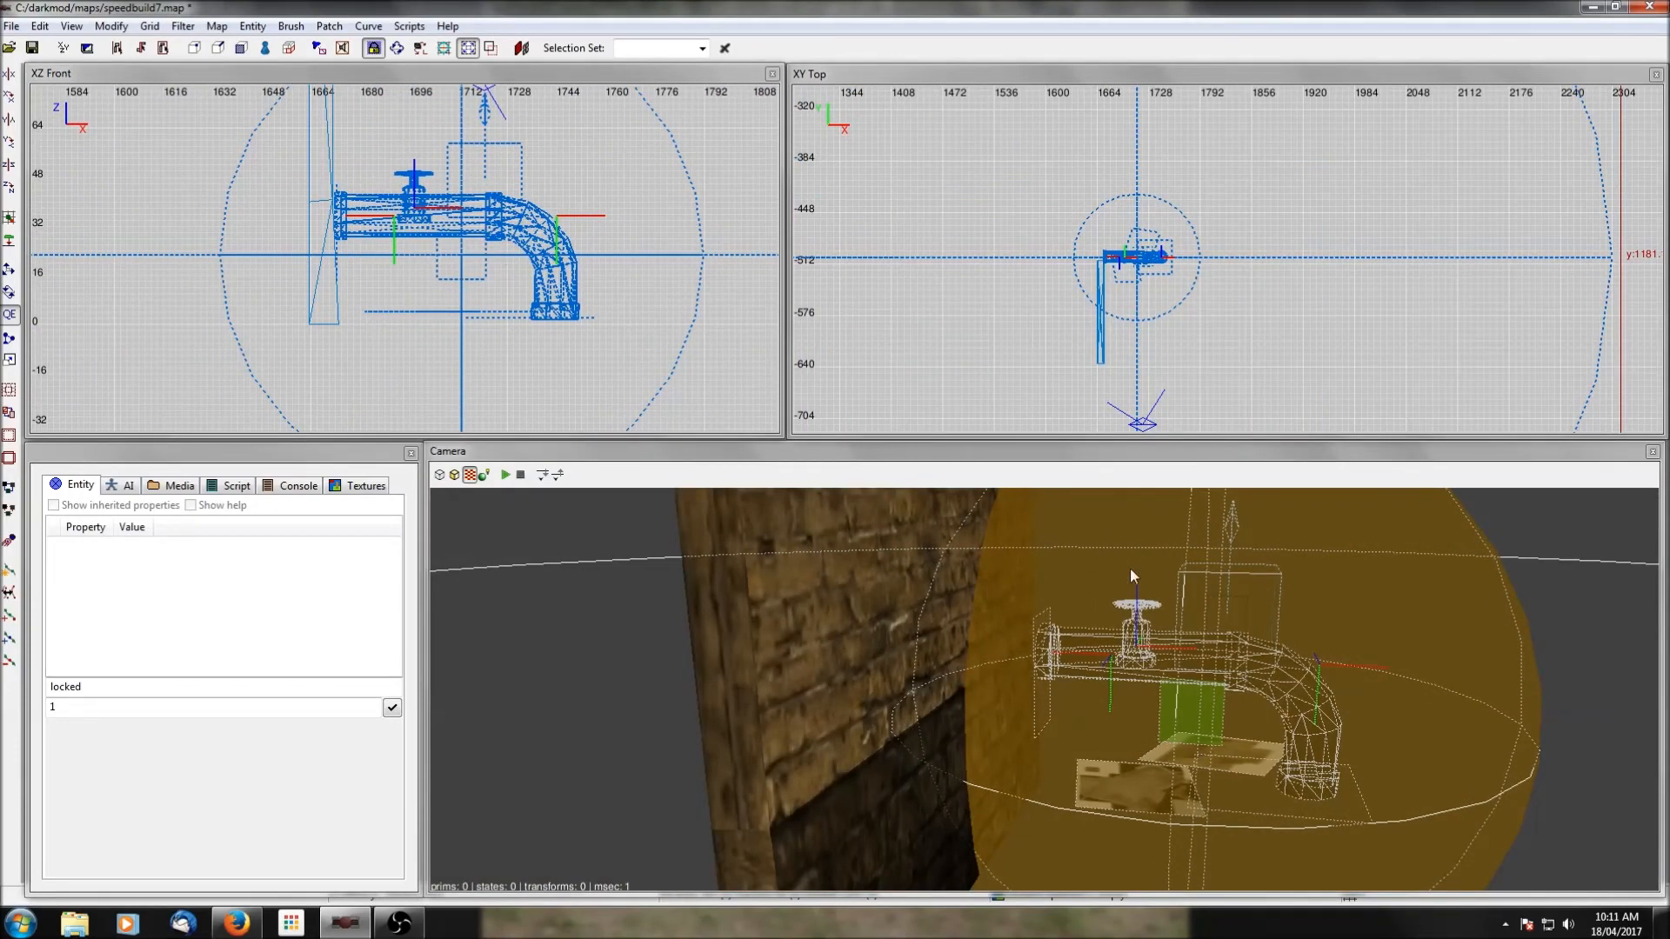
# Isolate the steam pipe with the floor brush and lower it until the elbow's end rests on the floor.
pyautogui.hotkey('shift', 'h')
pyautogui.rightClick(916, 621)
pyautogui.rightClick(1012, 787)
pyautogui.keyDown('shift'); pyautogui.click(1014, 791); pyautogui.keyUp('shift')
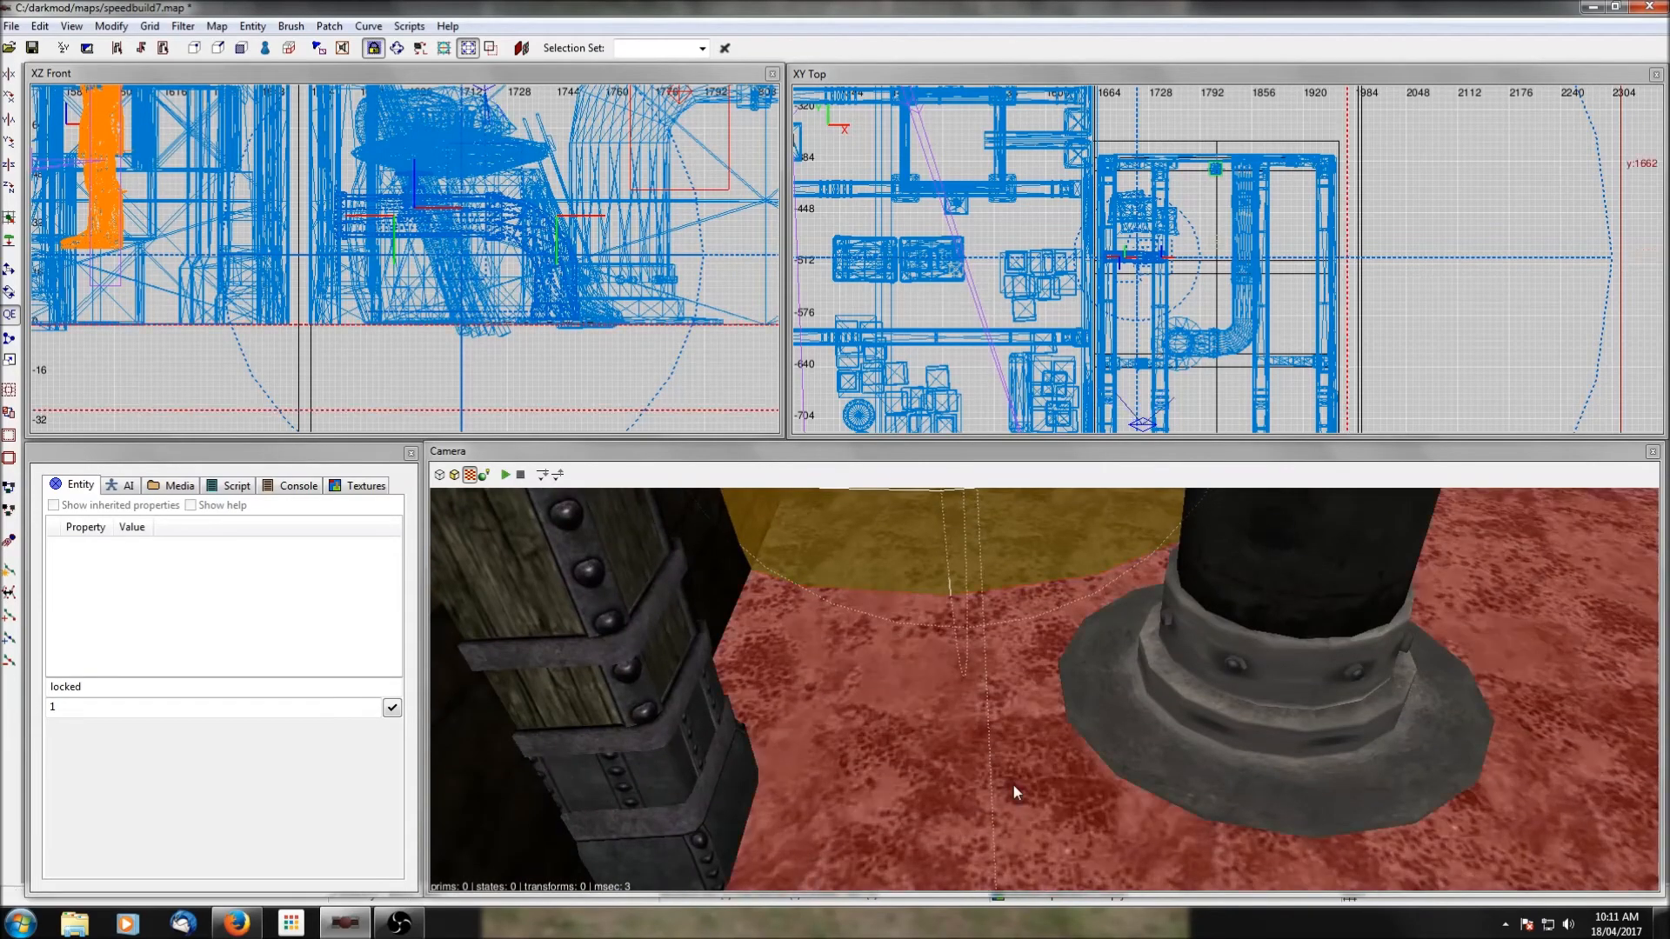
pyautogui.hotkey('ctrl', 'h')
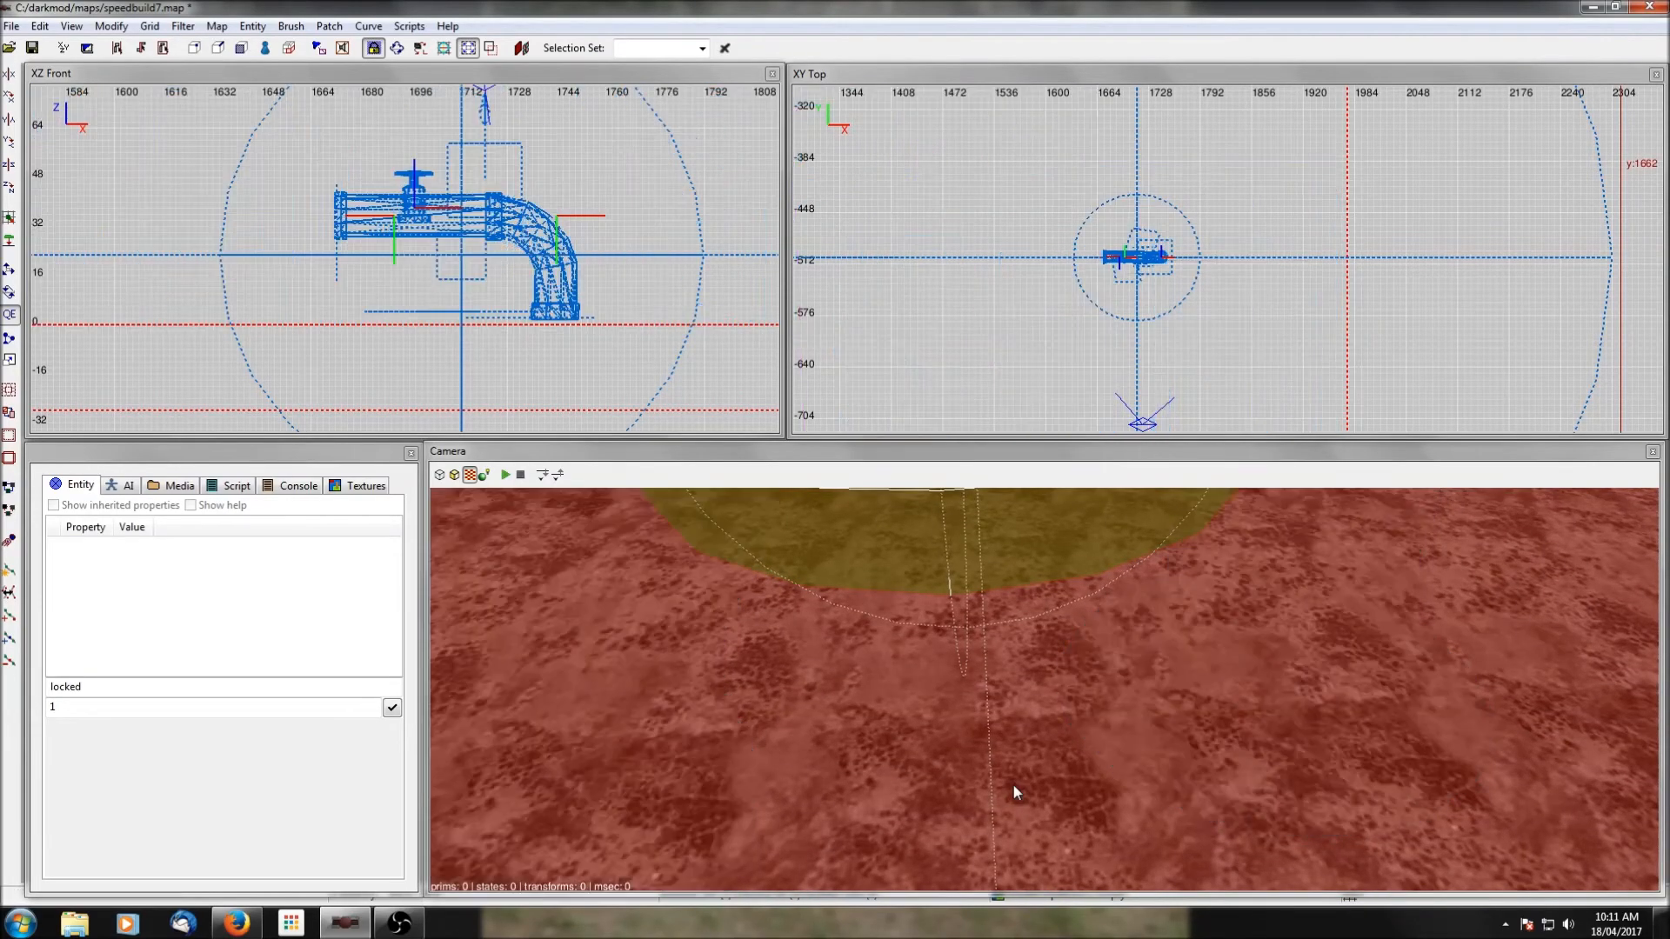
pyautogui.keyDown('shift'); pyautogui.click(1015, 787); pyautogui.keyUp('shift')
pyautogui.moveTo(550, 252); pyautogui.dragTo(550, 260)
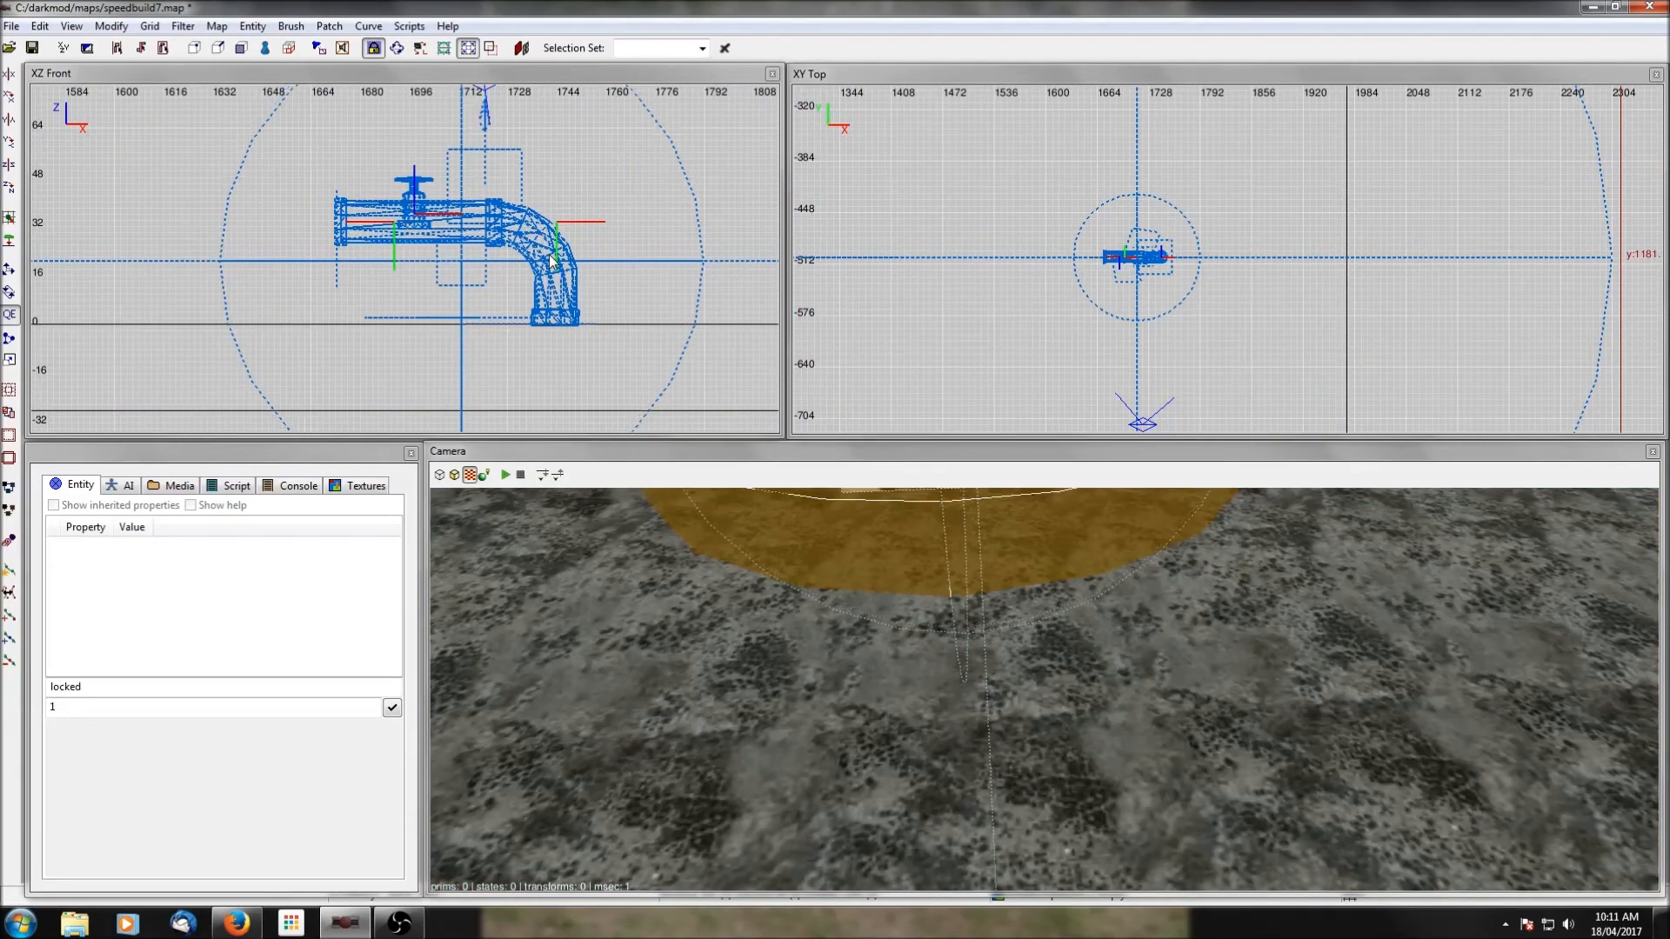
pyautogui.press('Escape')
pyautogui.rightClick(1041, 639)
pyautogui.rightClick(1044, 688)
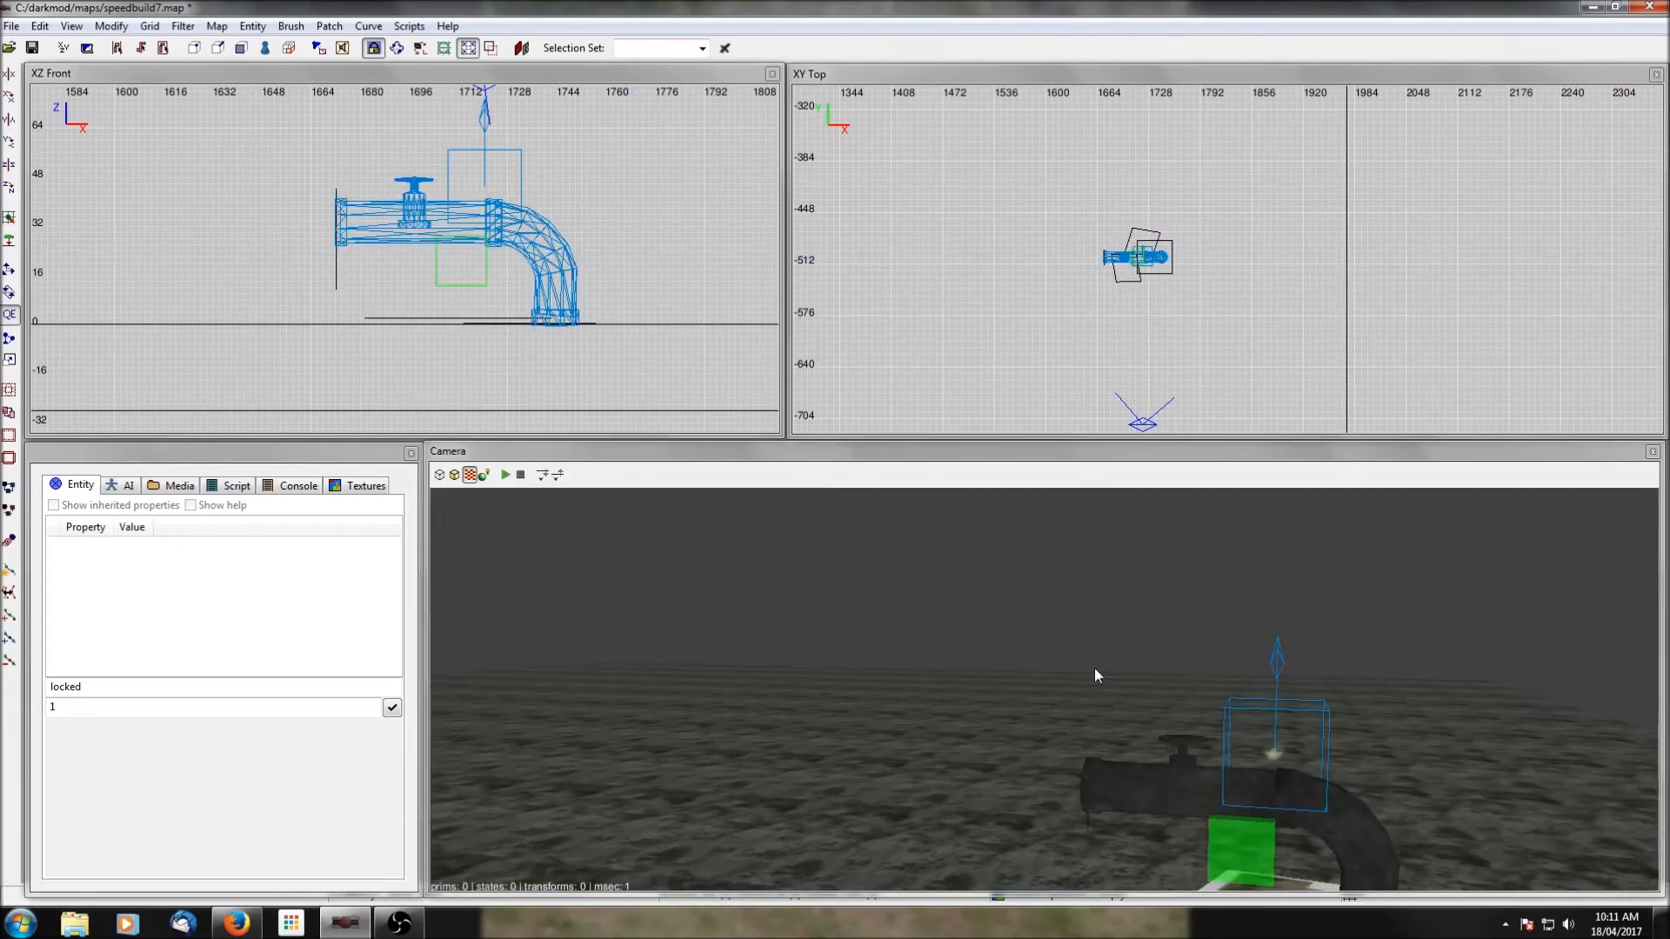
# Unhide the rest of the map and move the steam pipe slightly south, away from the sack-covered crate.
pyautogui.scroll(-2, 1094, 668)
pyautogui.hotkey('shift', 'h')
pyautogui.rightClick(1094, 668)
pyautogui.rightClick(1088, 660)
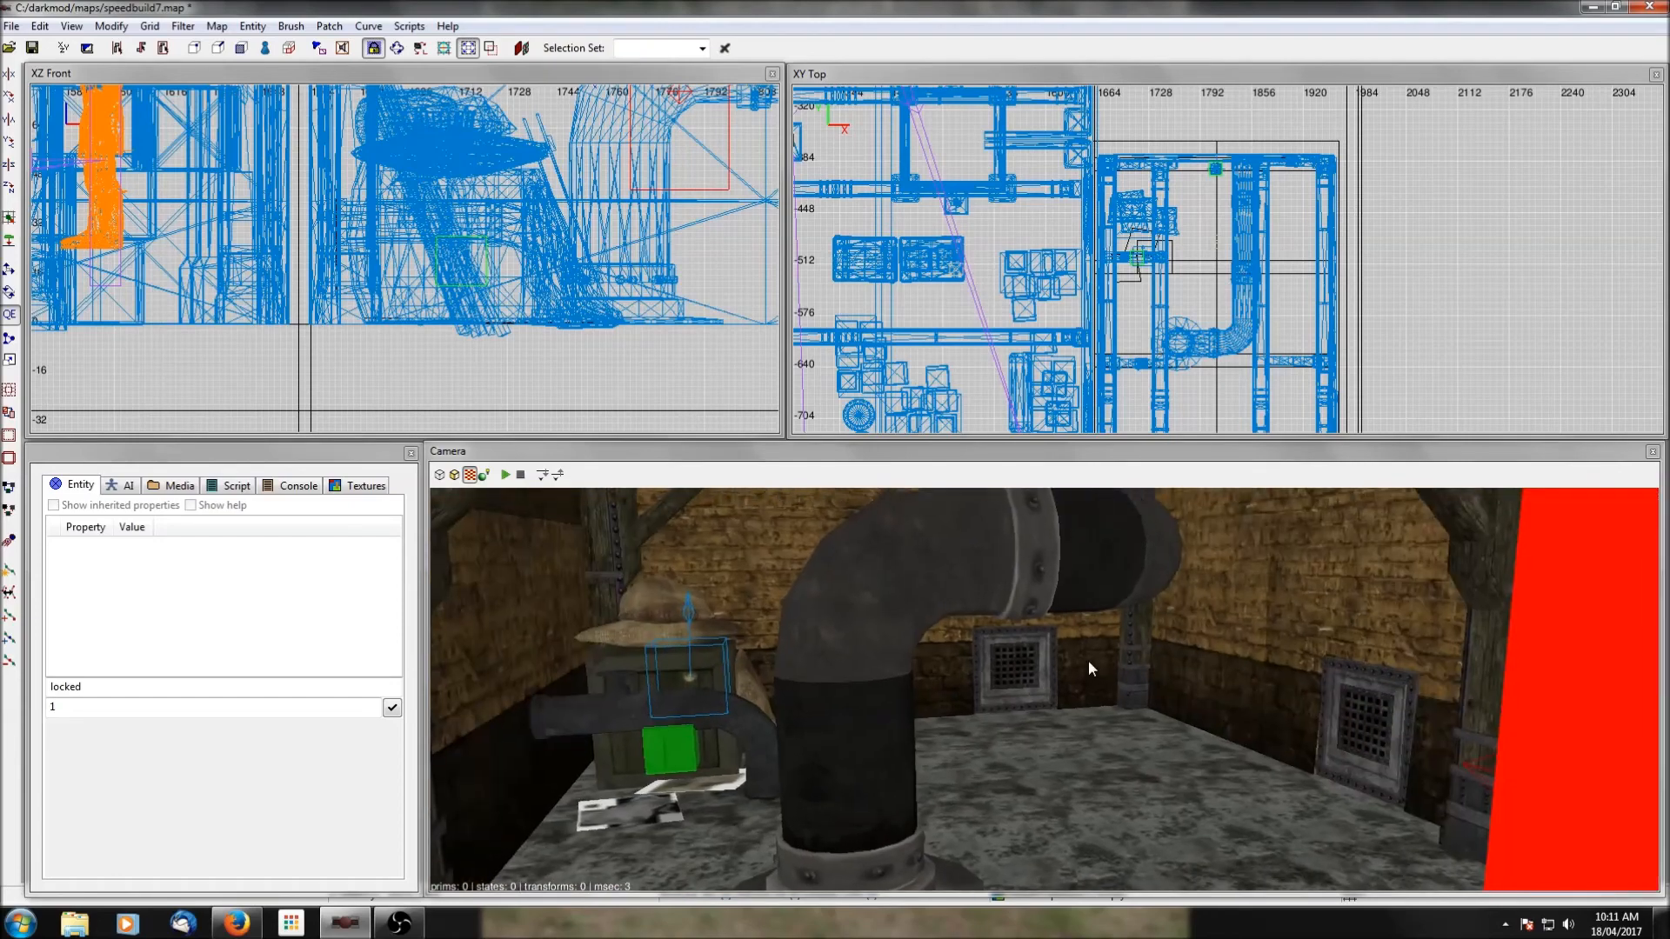
pyautogui.scroll(4, 1089, 660)
pyautogui.rightClick(1088, 661)
pyautogui.scroll(-3, 1088, 661)
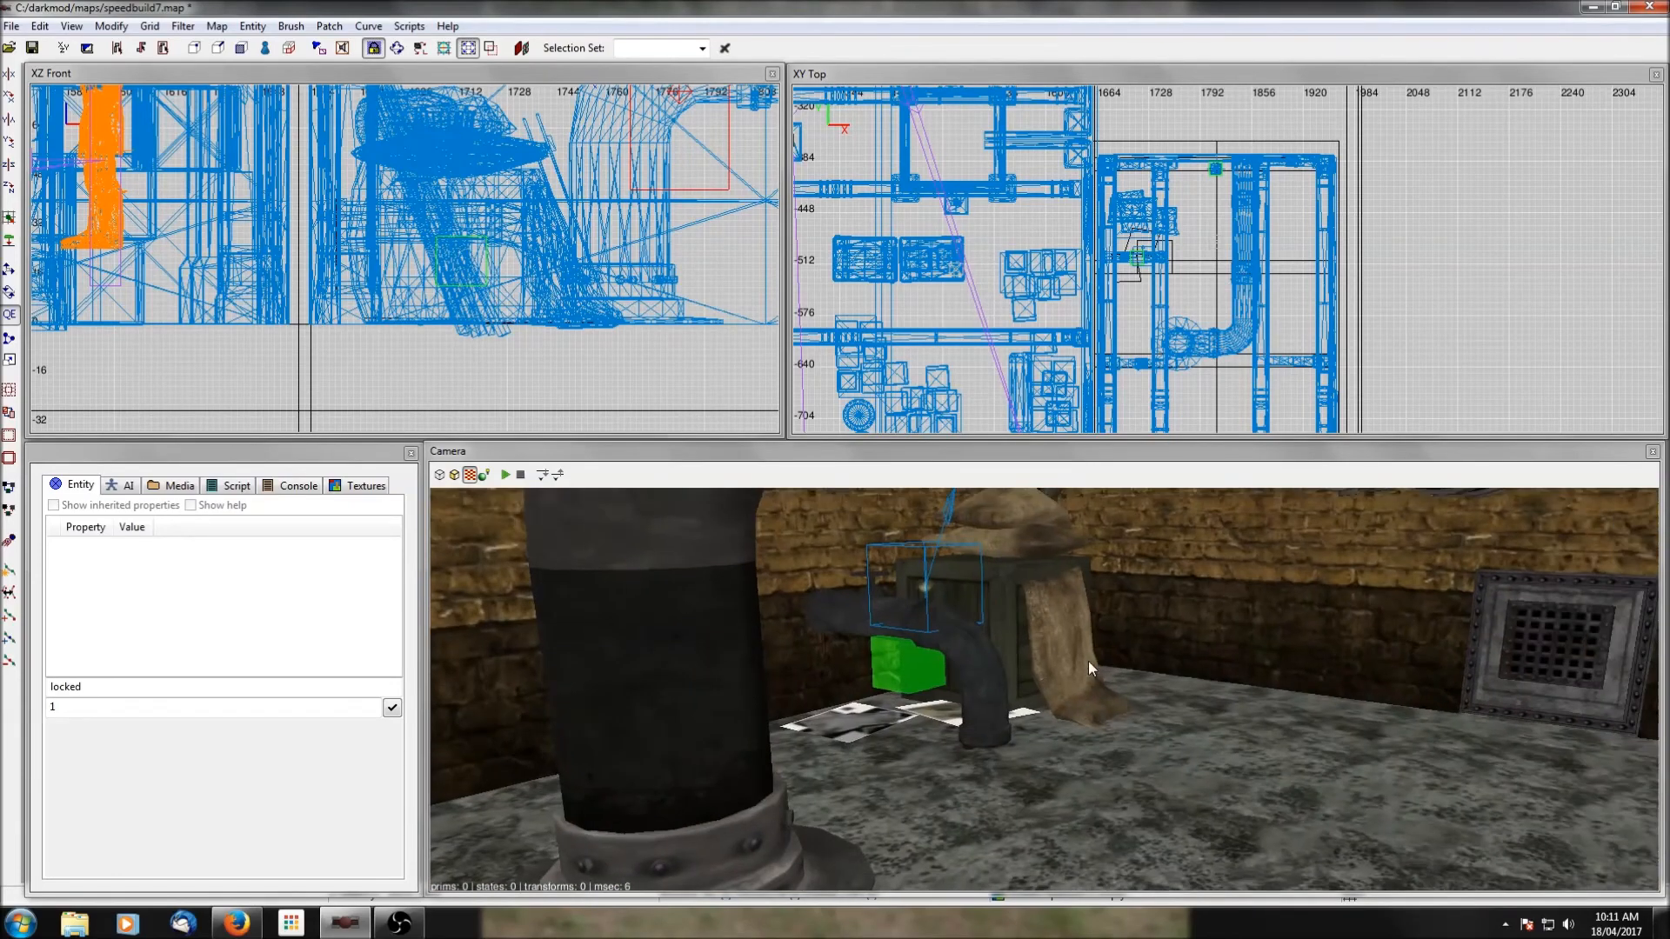
pyautogui.keyDown('shift'); pyautogui.click(1012, 656); pyautogui.keyUp('shift')
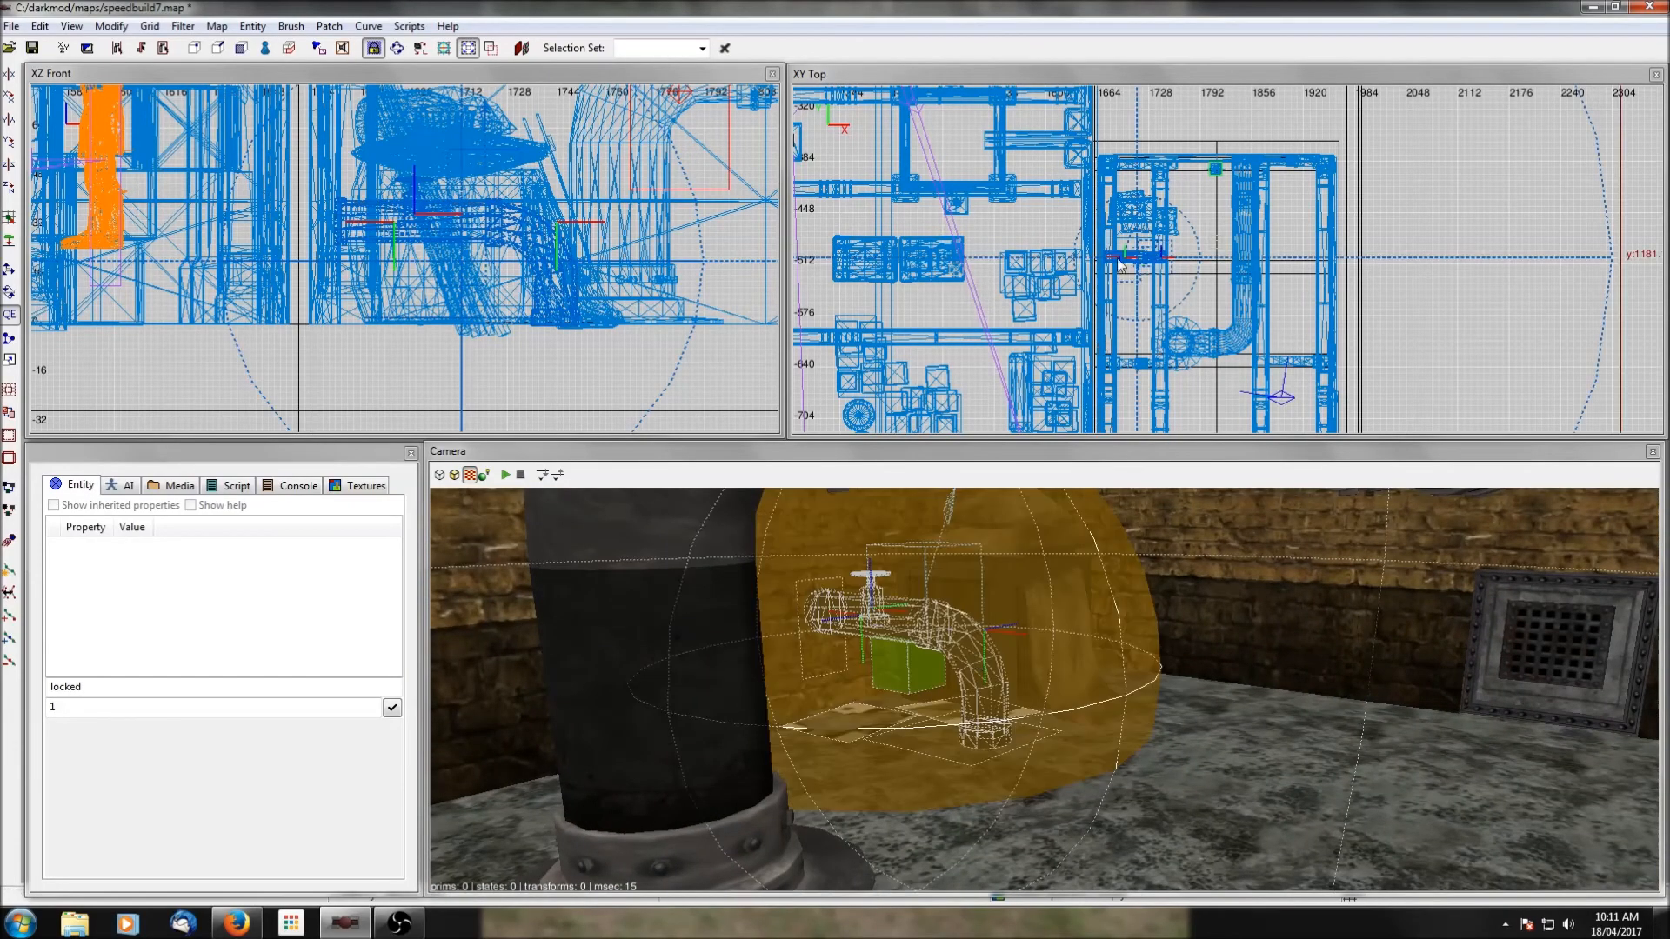
pyautogui.moveTo(1131, 263); pyautogui.dragTo(1133, 280)
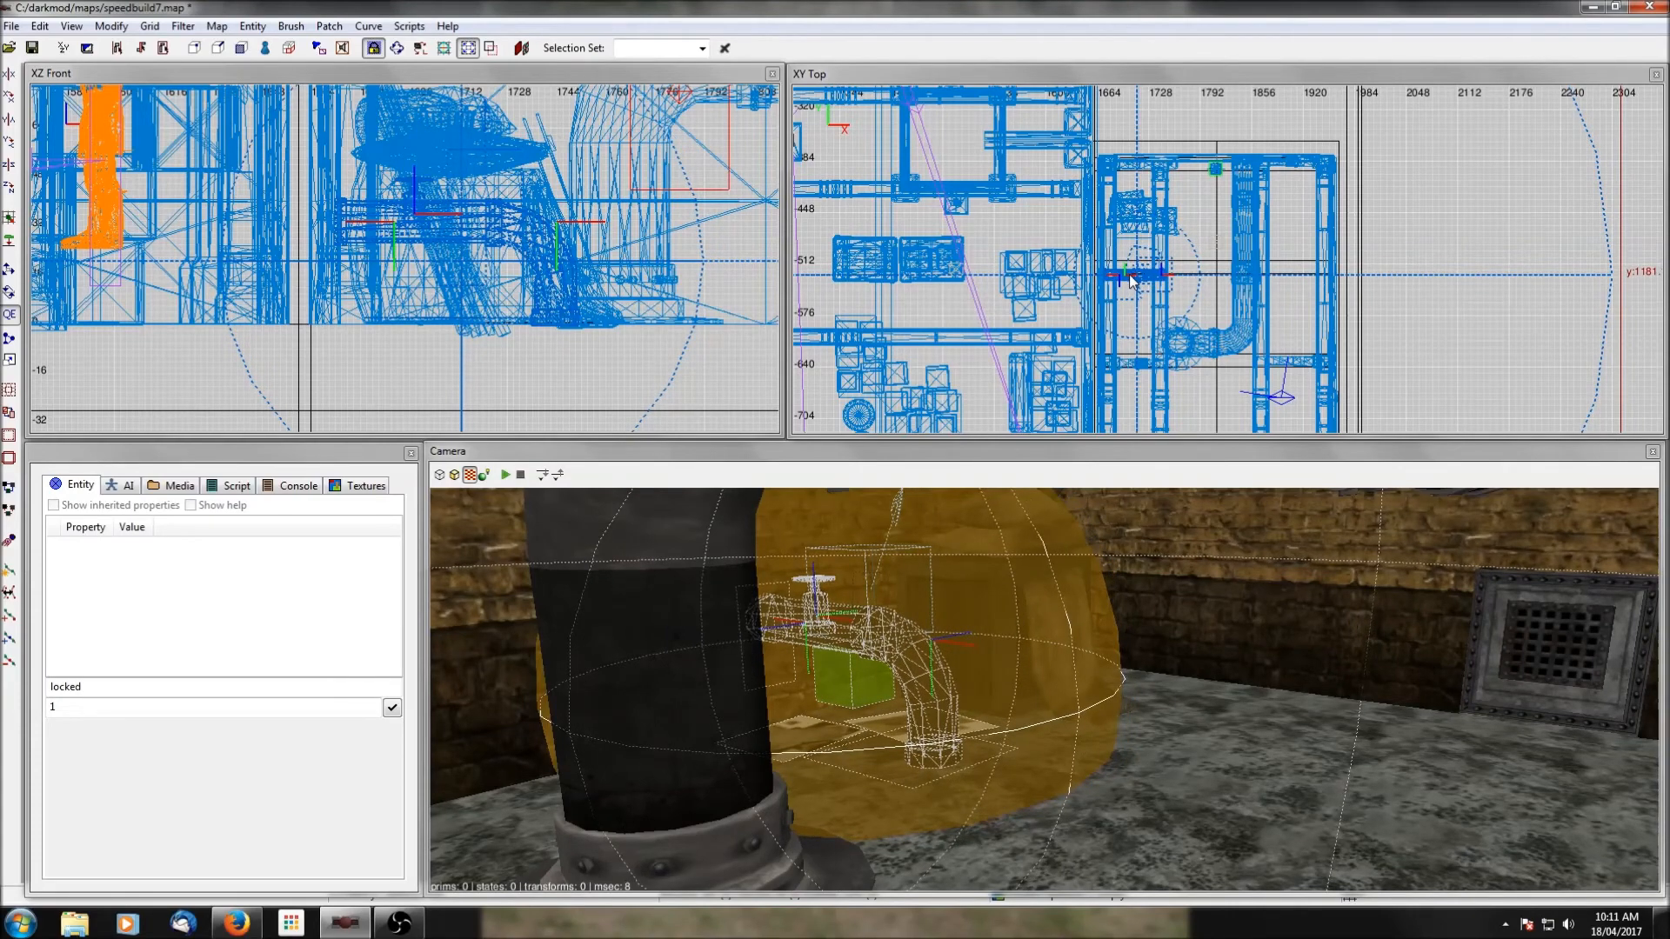
pyautogui.press('Escape')
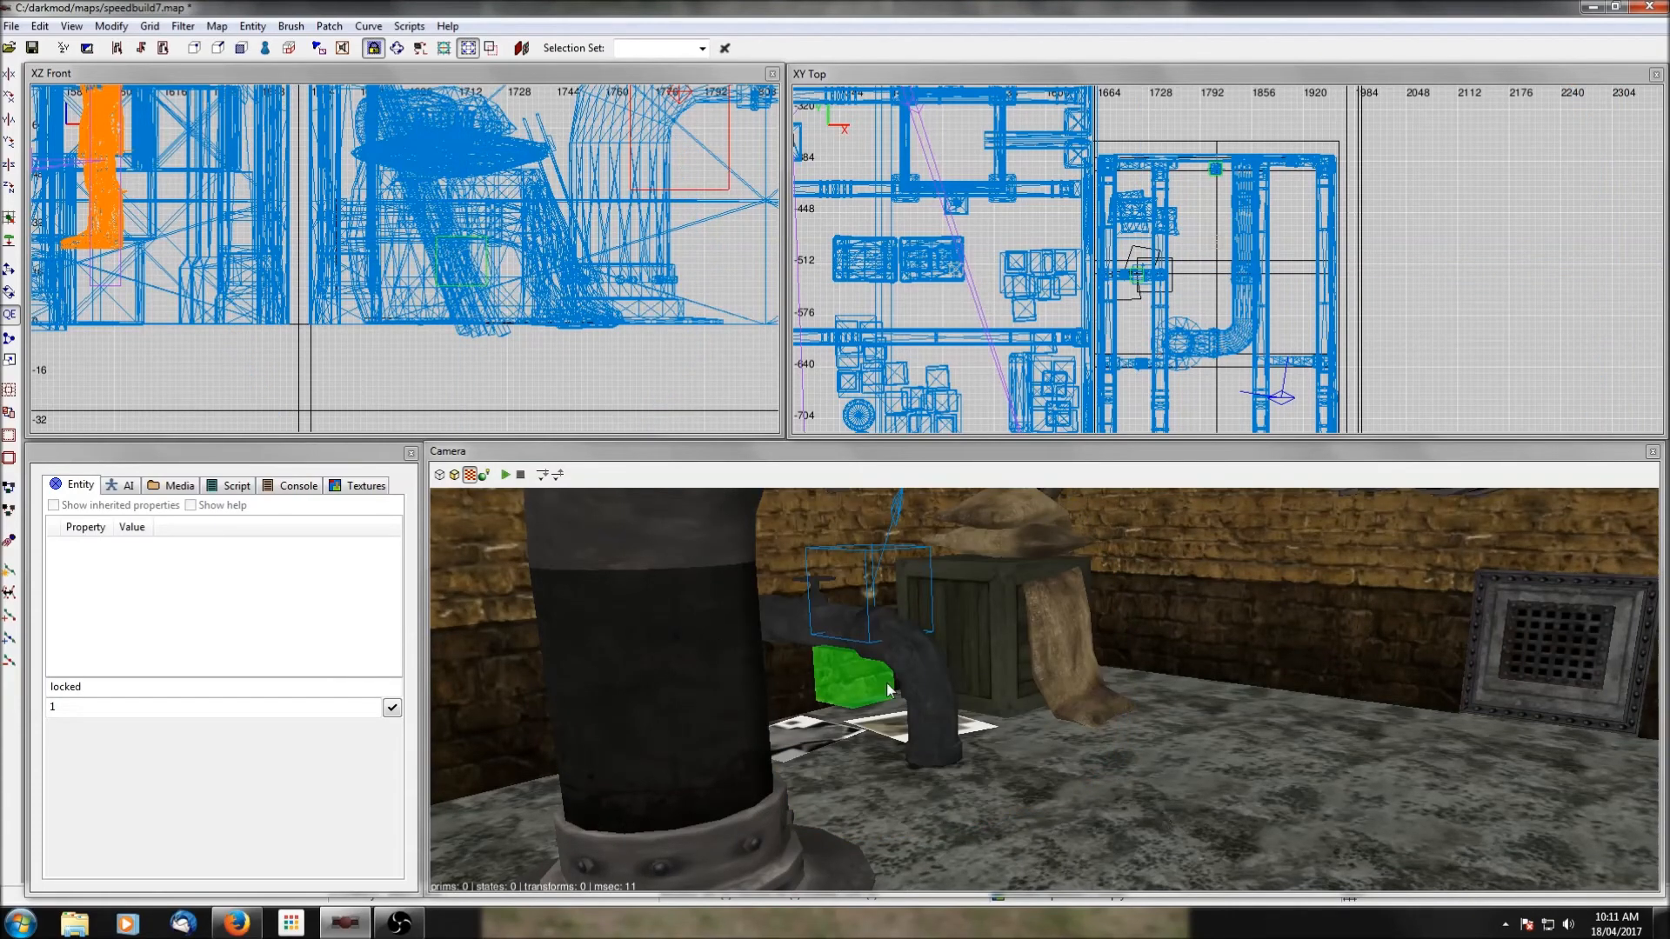
# Check the steam pipe's placement beside the crate and save the map.
pyautogui.keyDown('shift'); pyautogui.click(889, 727); pyautogui.keyUp('shift')
pyautogui.press('Escape')
pyautogui.rightClick(890, 727)
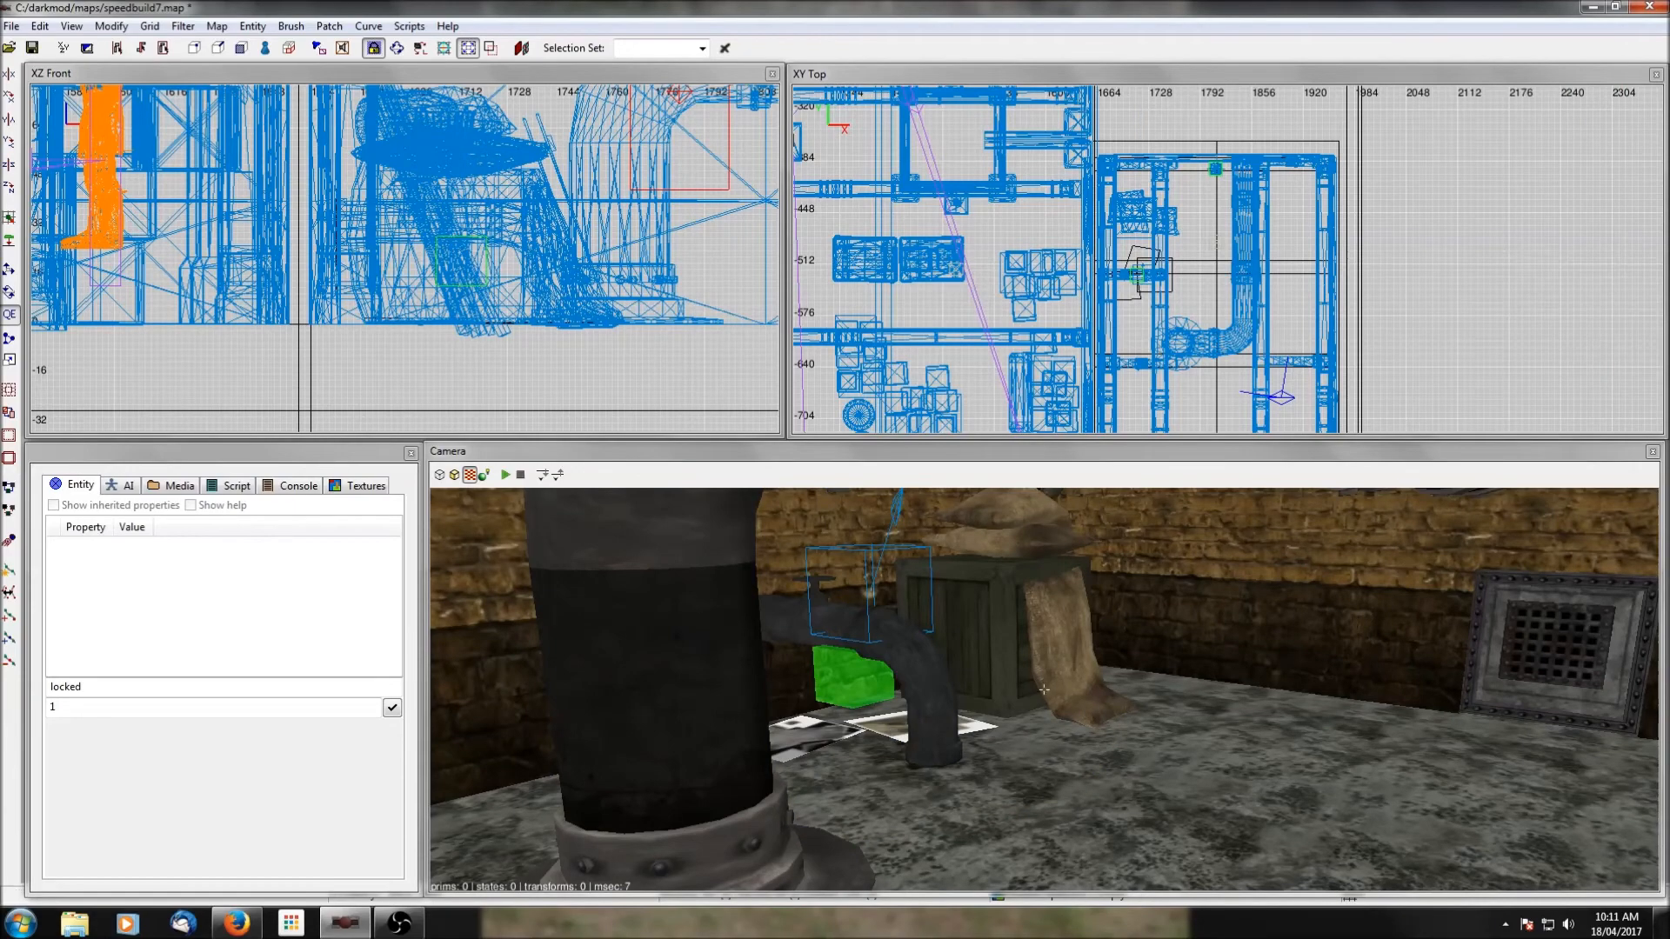
pyautogui.rightClick(1044, 689)
pyautogui.click(32, 47)
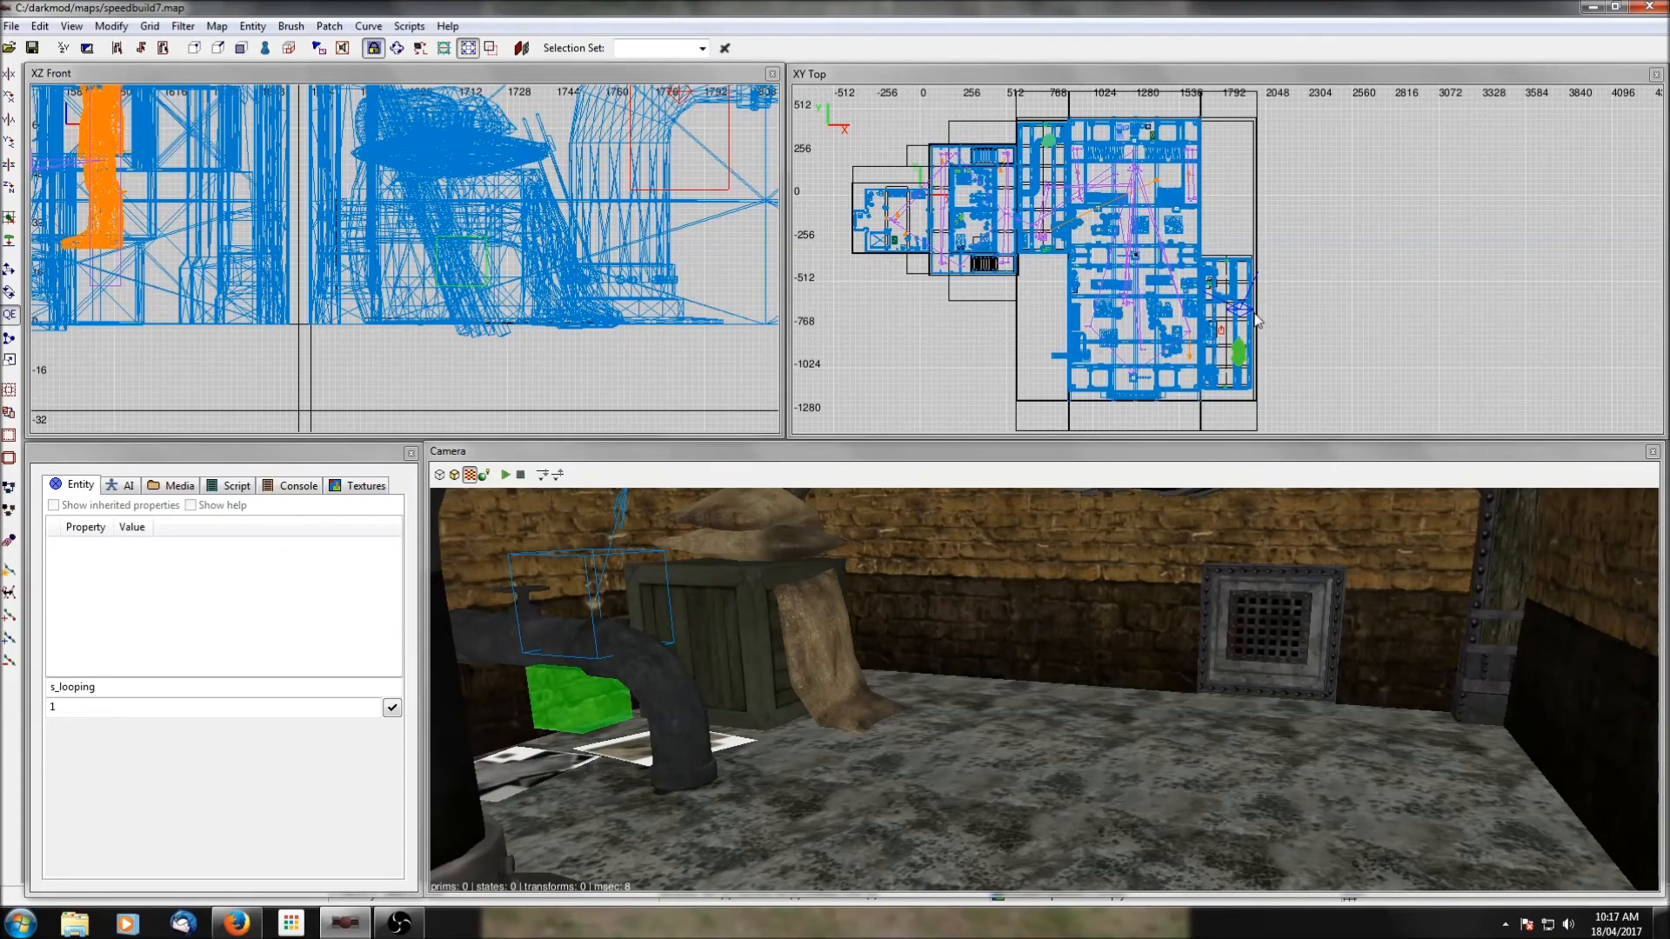
# Insert the prefab soundtrack_ambient.pfb from the misc folder into the large central area of the map.
pyautogui.rightClick(1140, 309)
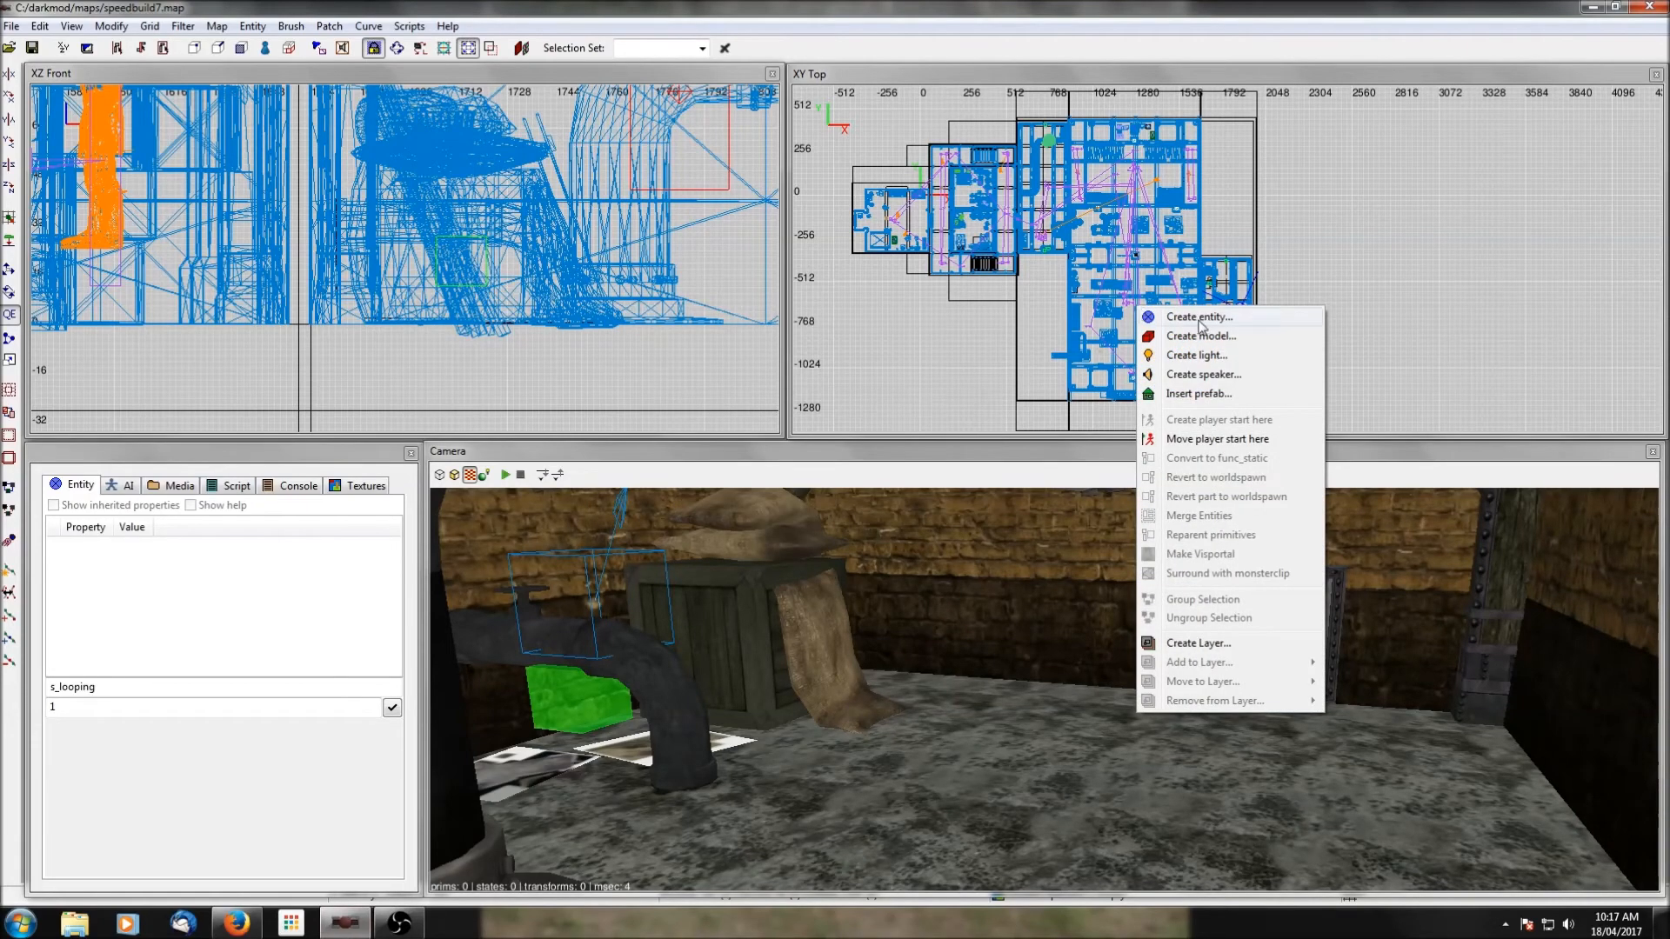
pyautogui.click(1337, 278)
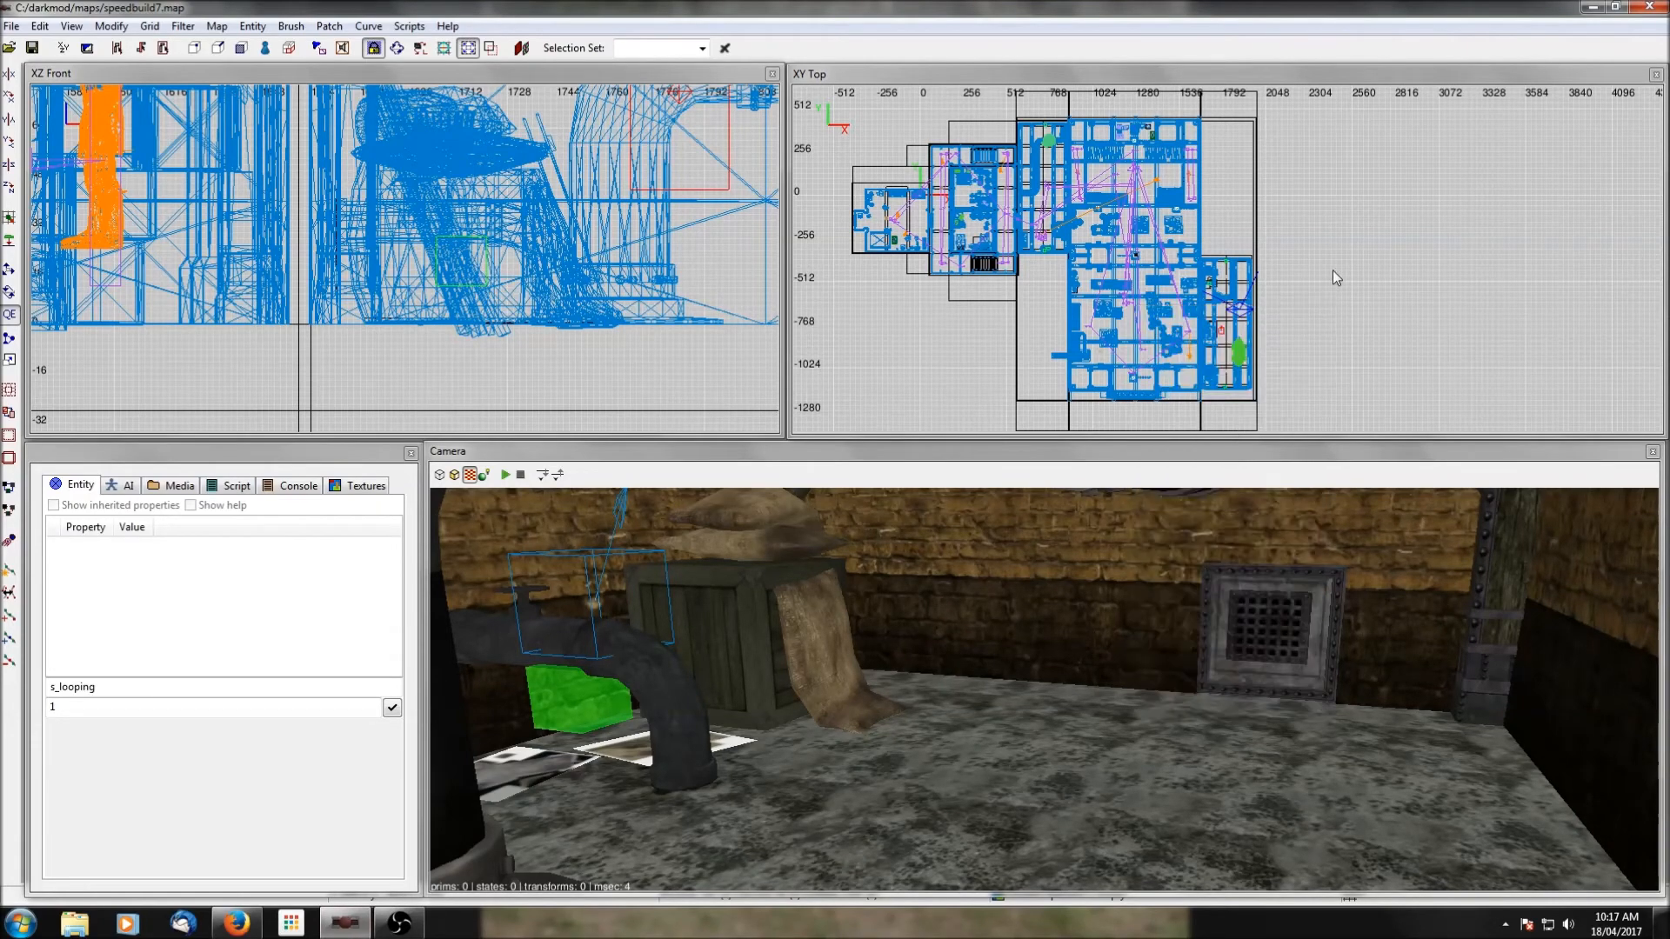
pyautogui.rightClick(1135, 324)
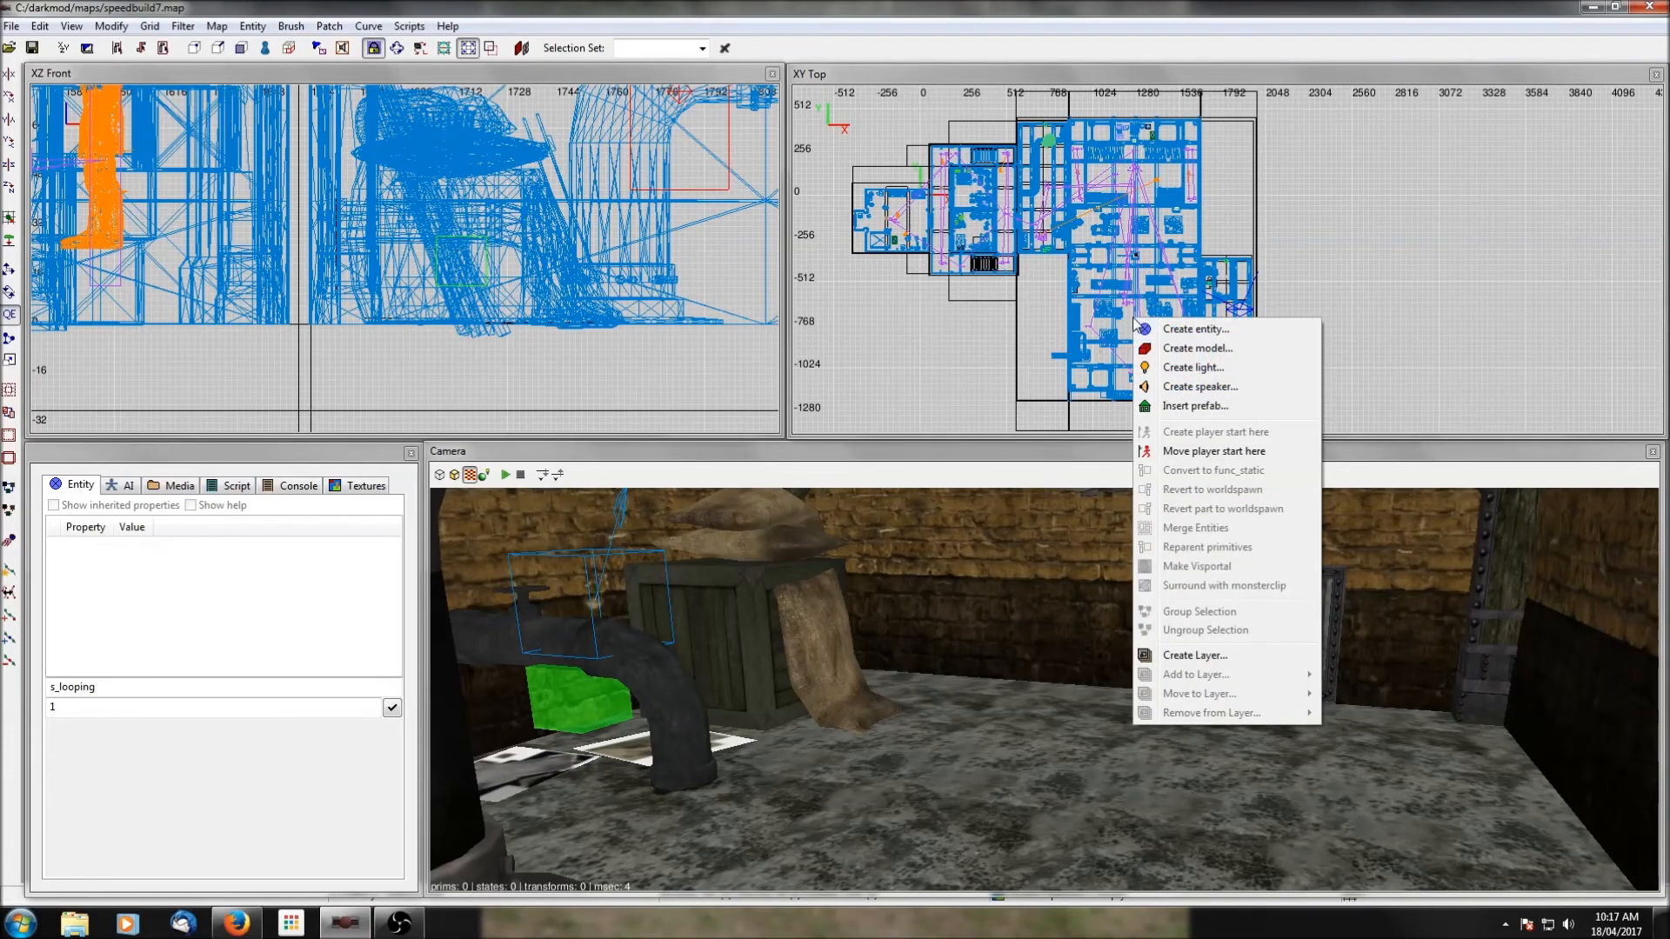
pyautogui.click(1183, 405)
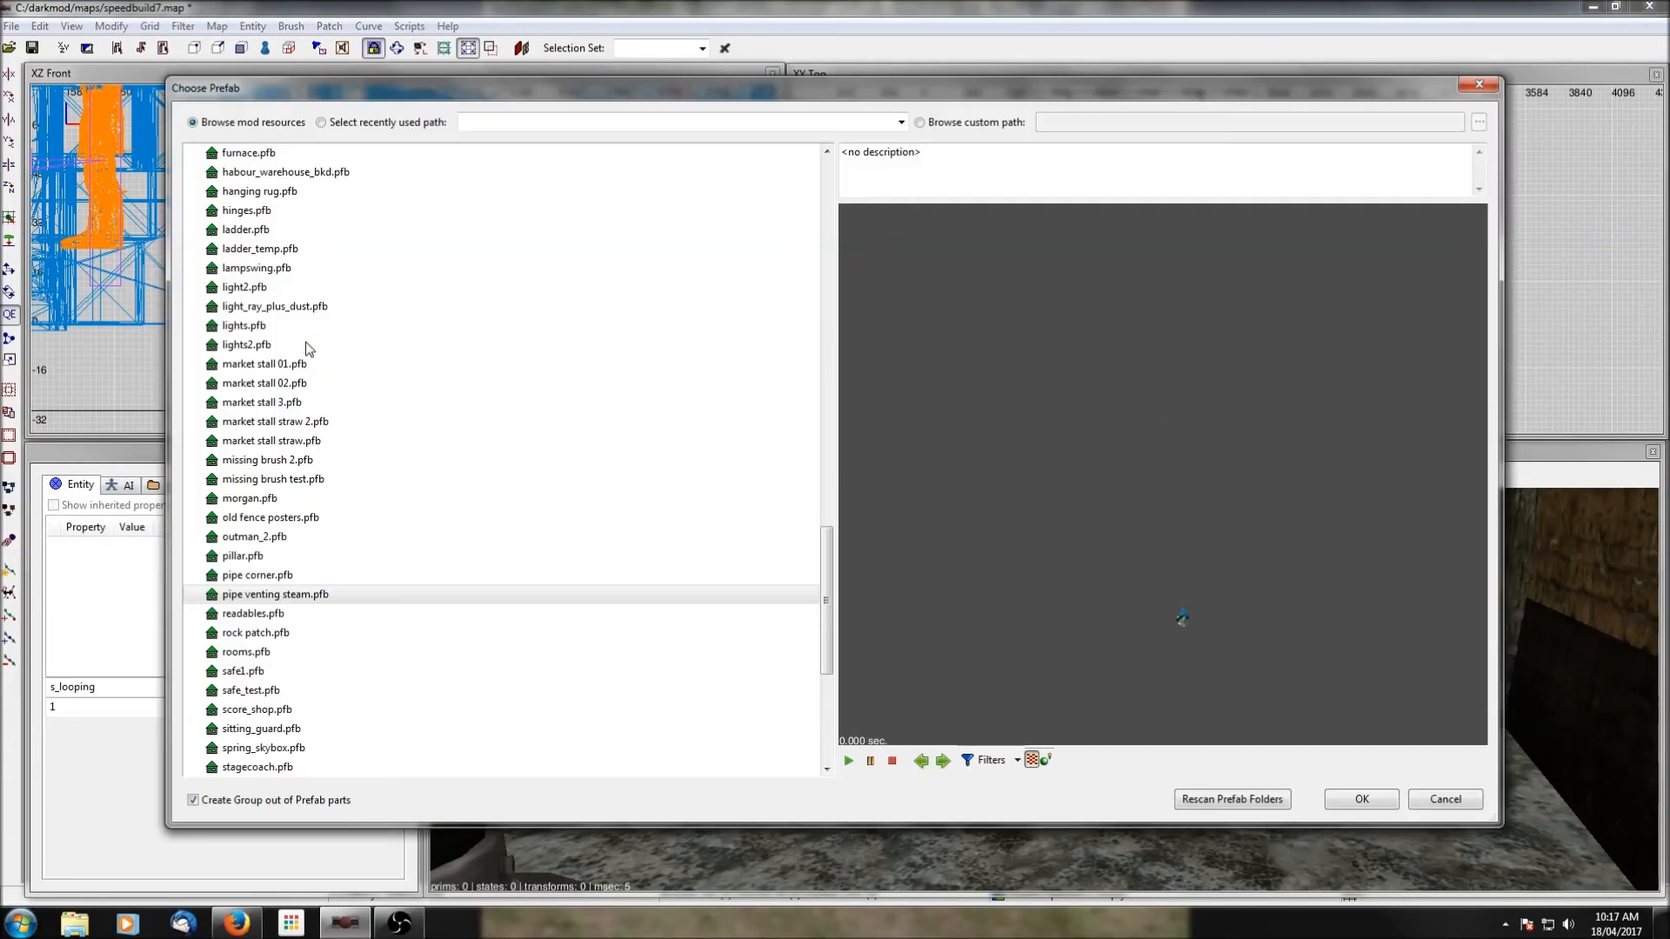
pyautogui.scroll(3, 324, 367)
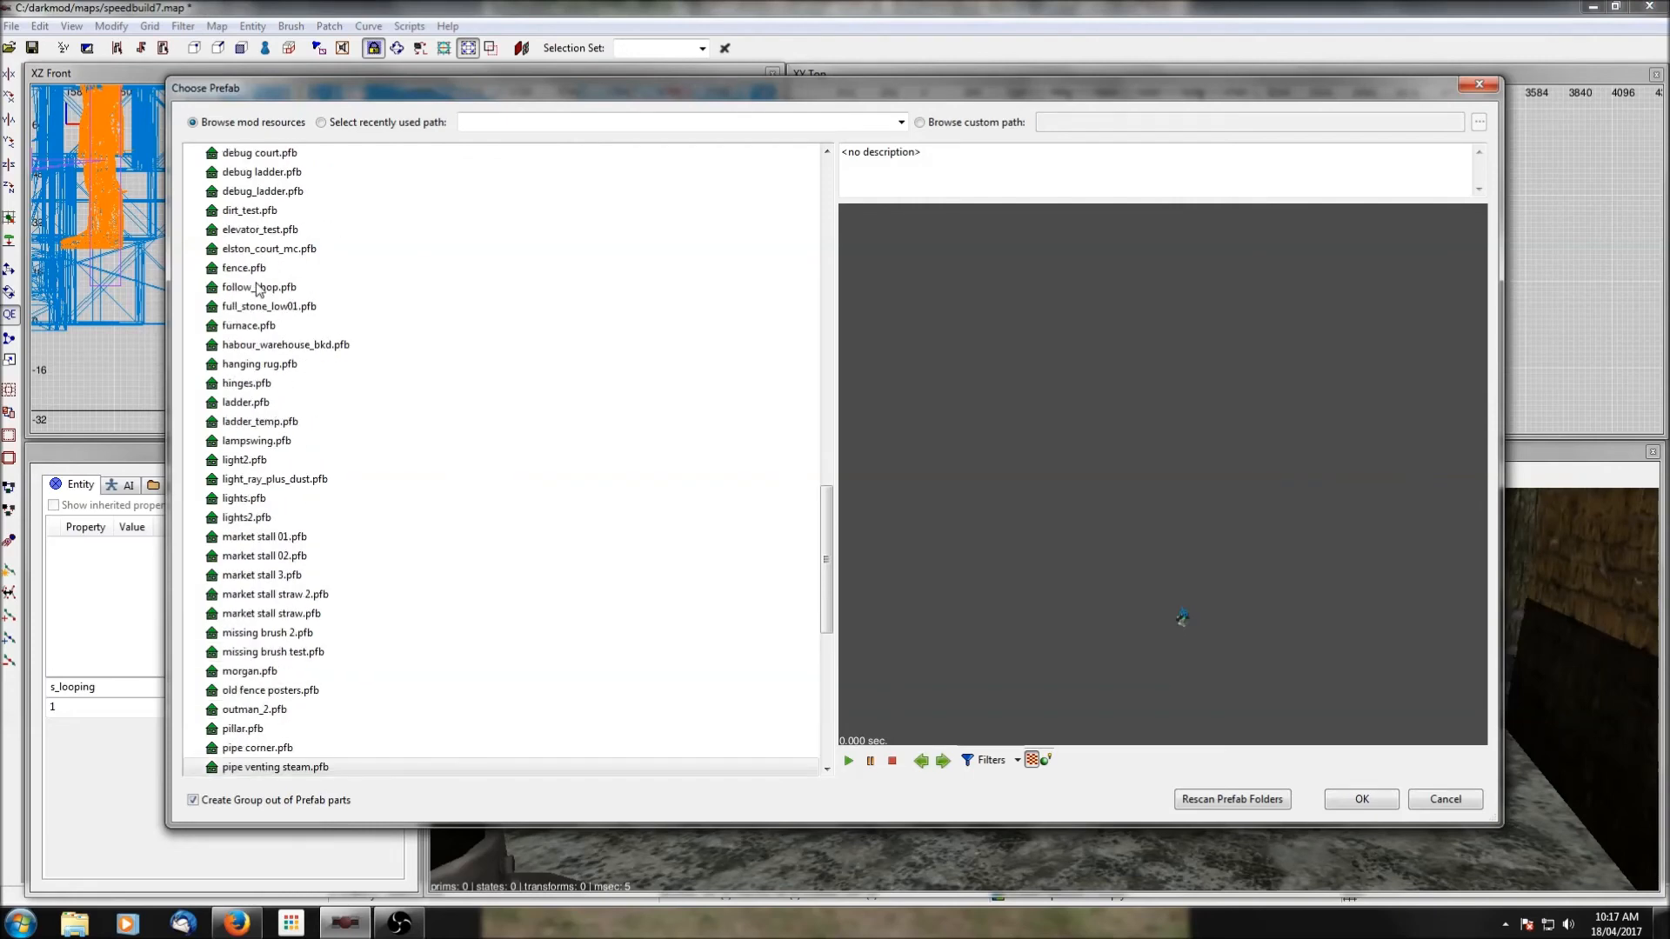
pyautogui.scroll(5, 259, 288)
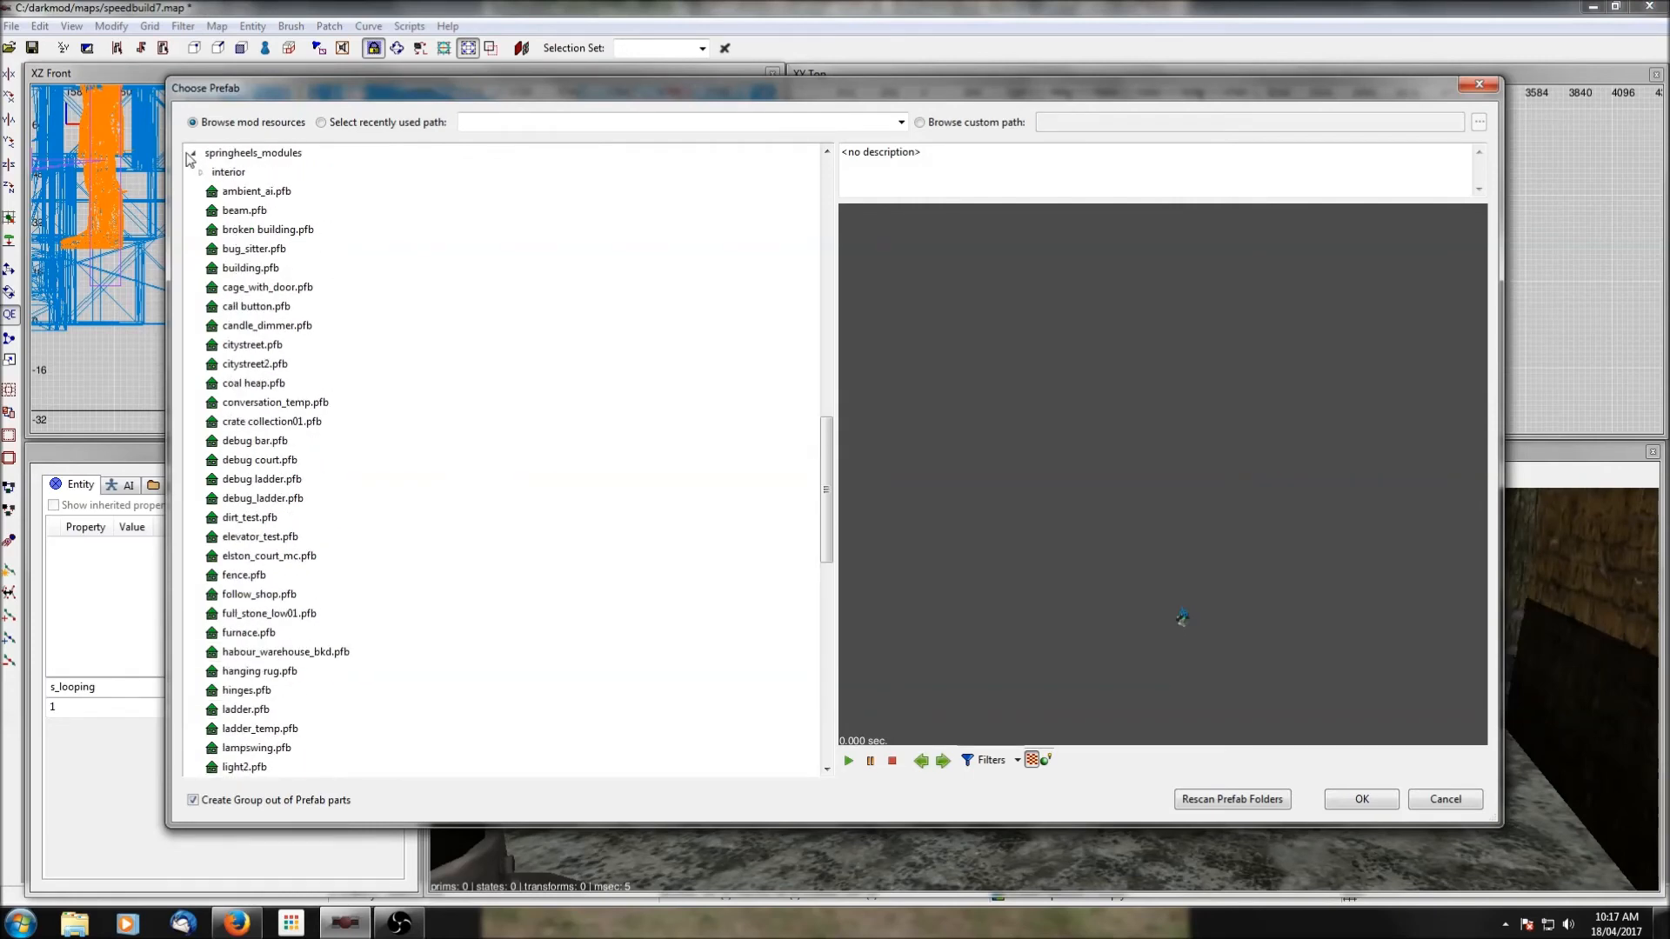
pyautogui.scroll(5, 285, 223)
pyautogui.click(195, 440)
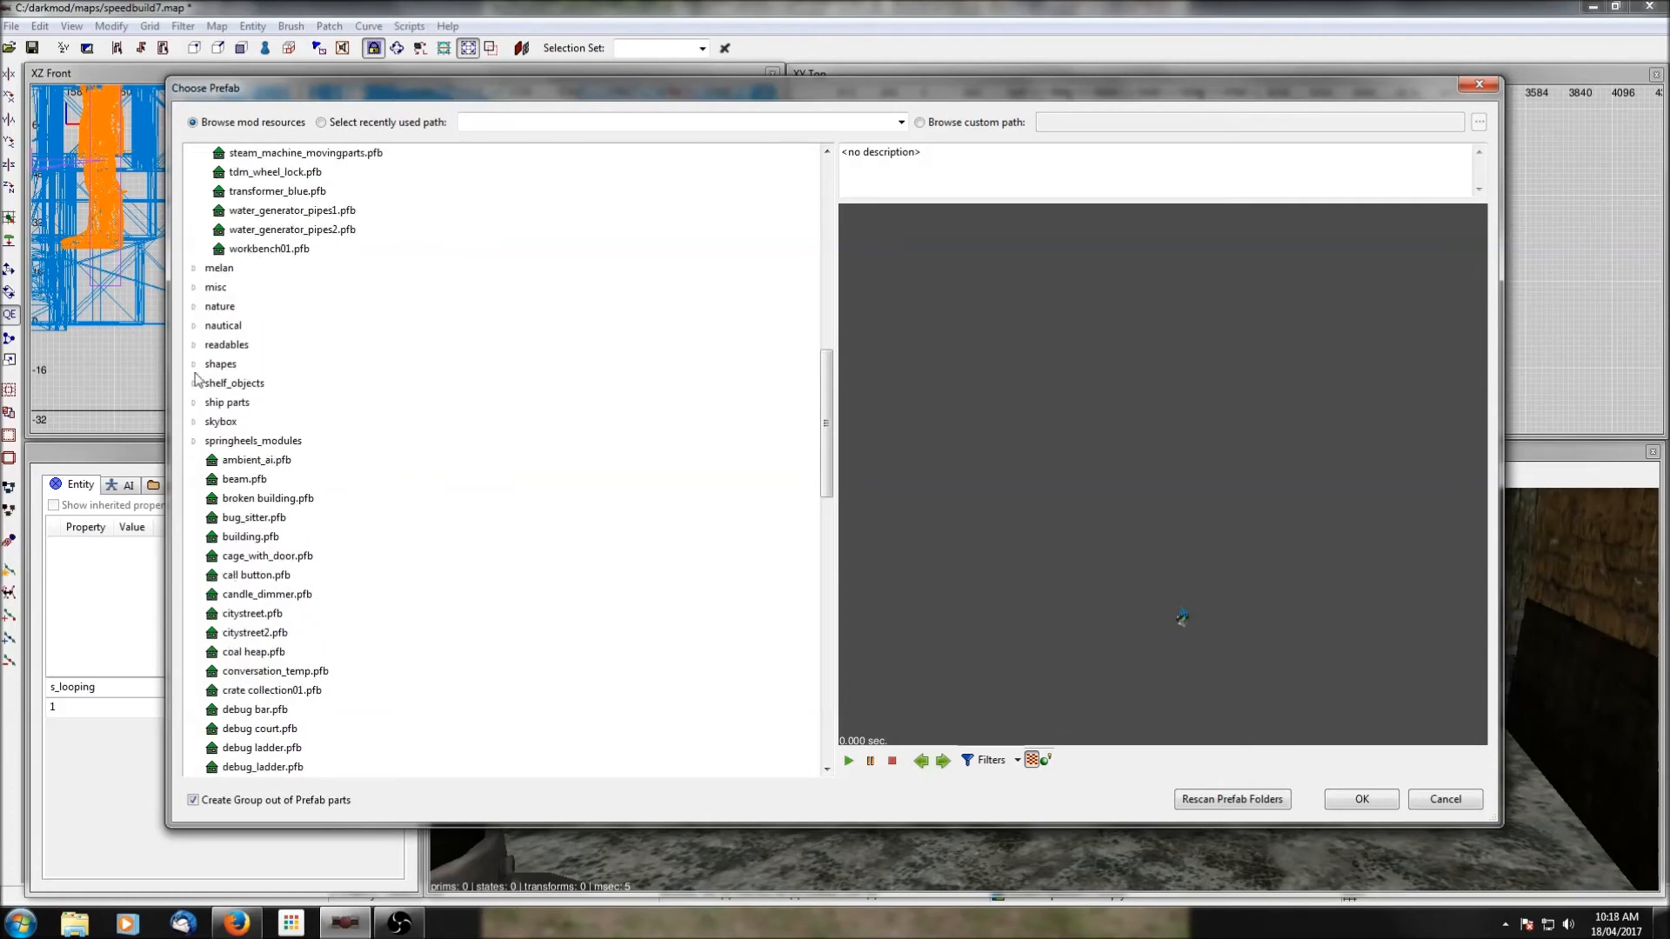
pyautogui.click(195, 288)
pyautogui.scroll(-2, 275, 400)
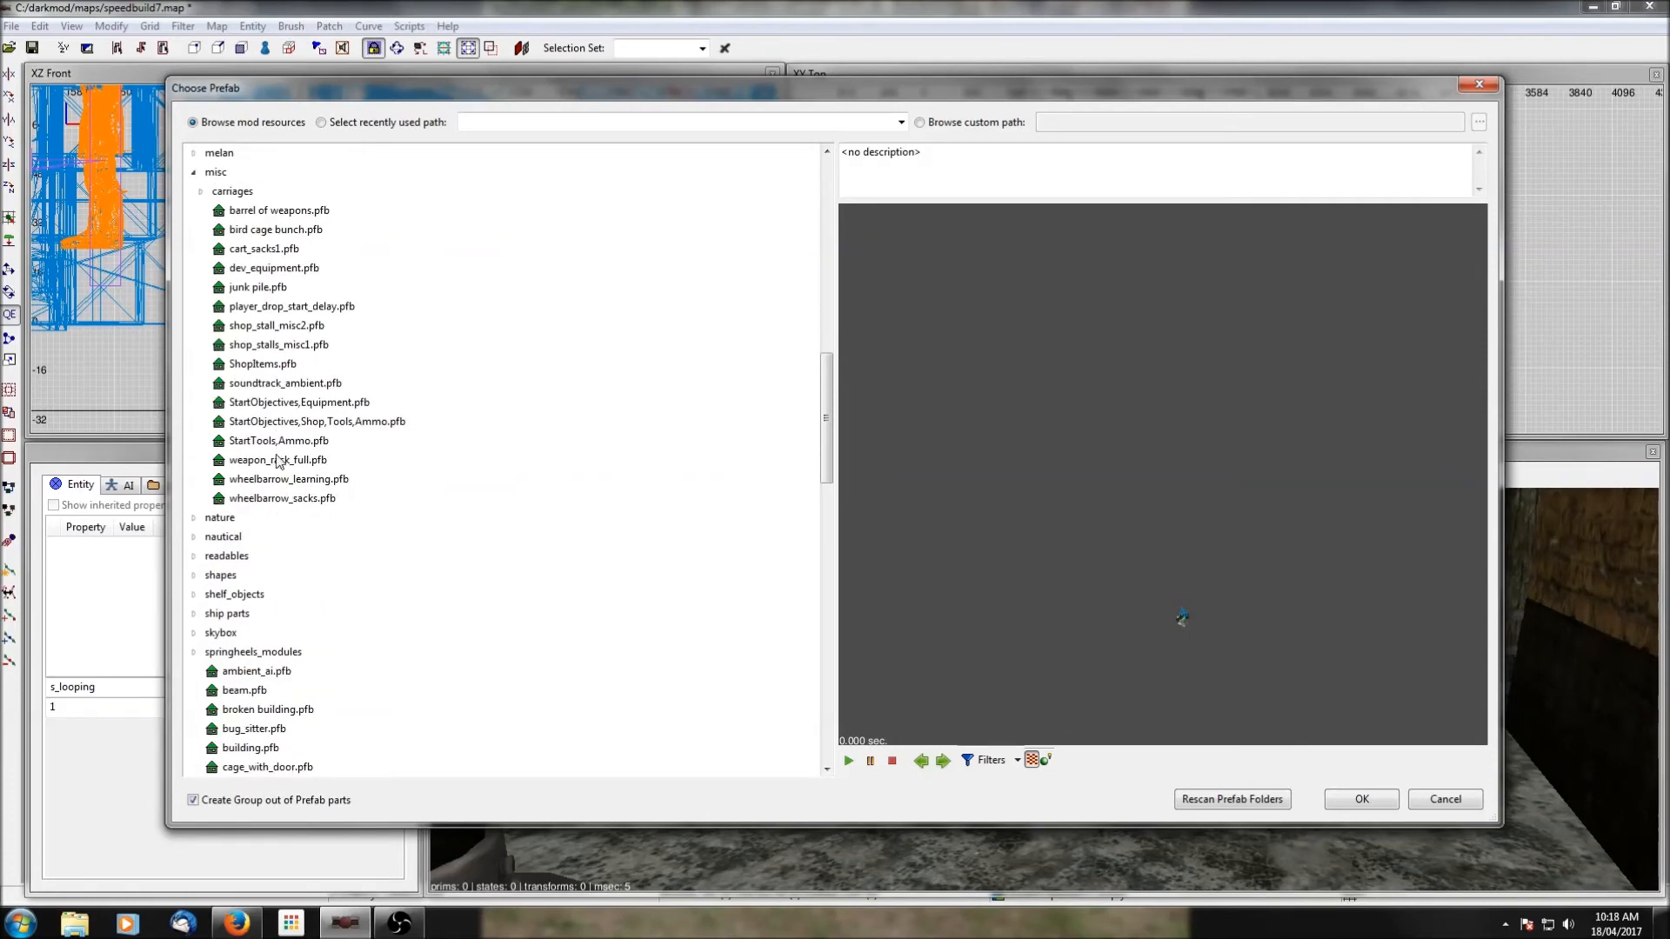
pyautogui.click(266, 384)
pyautogui.click(1364, 798)
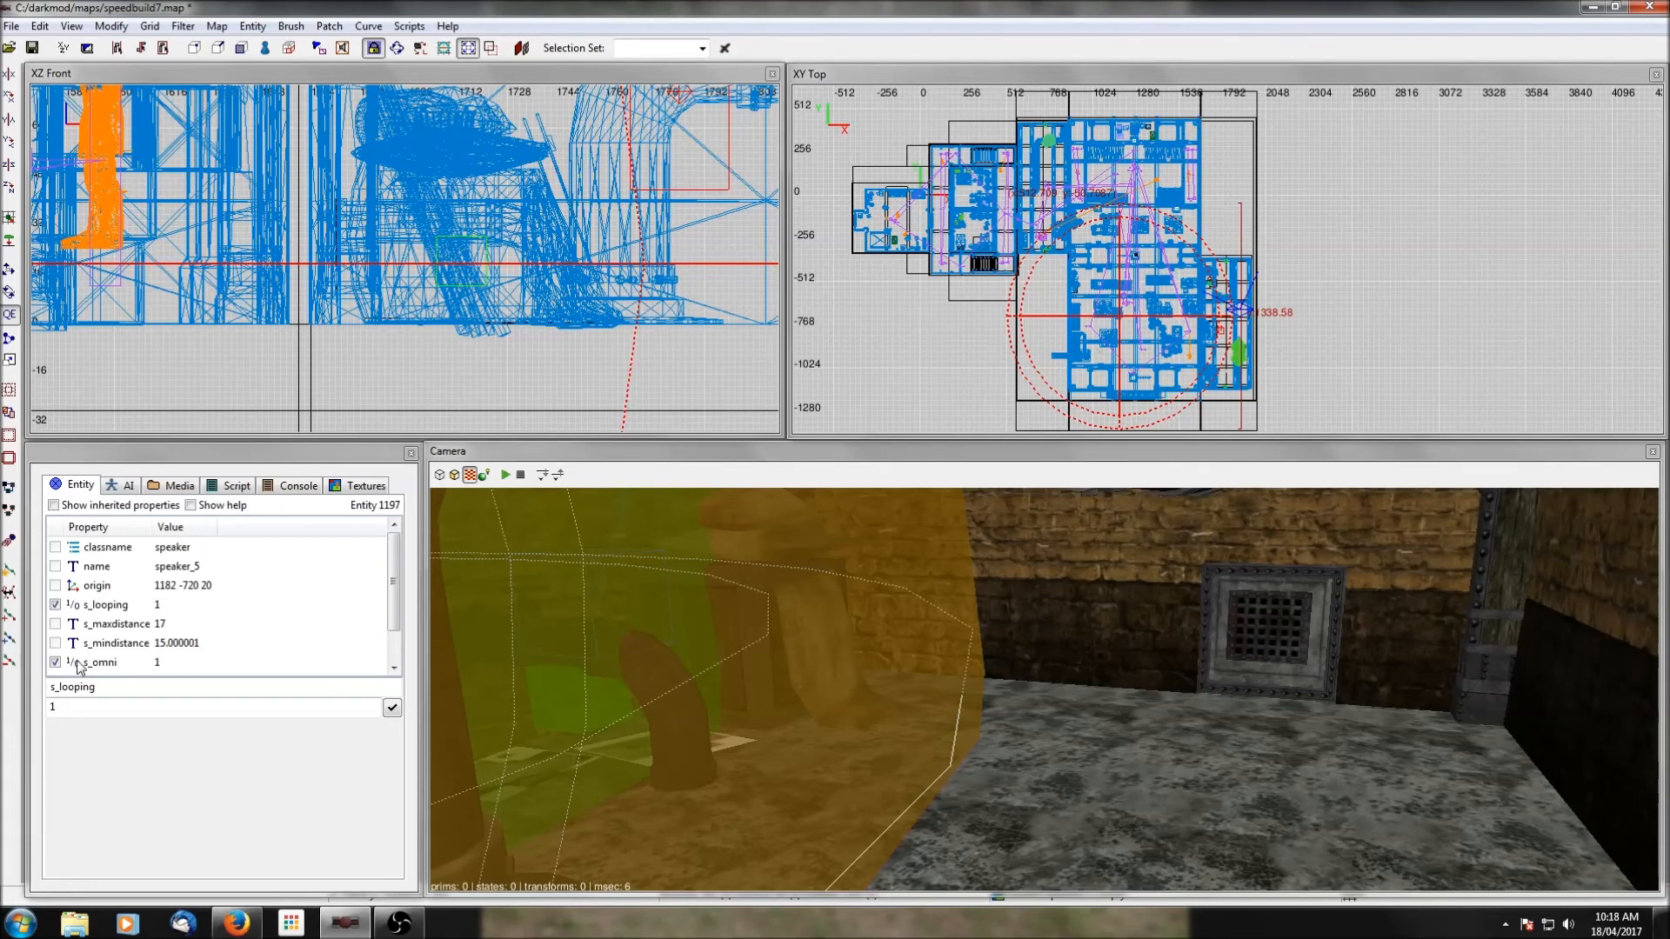
# Review the ambient speaker's properties and move it north to origin 1182 -204 20.
pyautogui.scroll(-2, 174, 627)
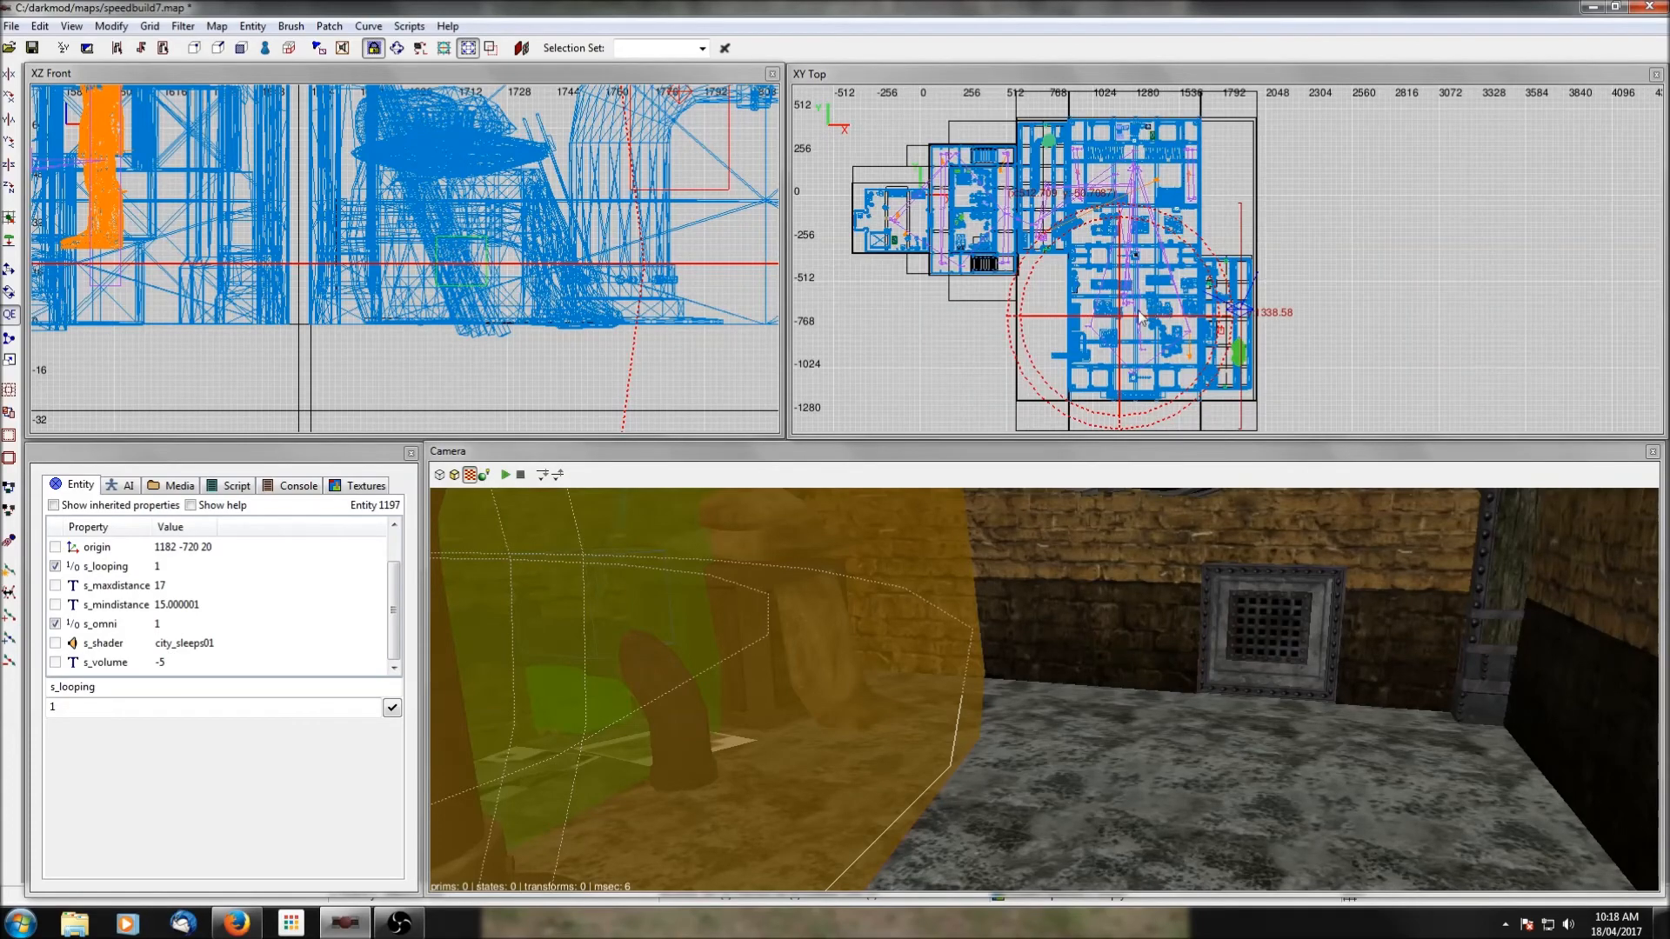
pyautogui.moveTo(1122, 326); pyautogui.dragTo(1122, 237)
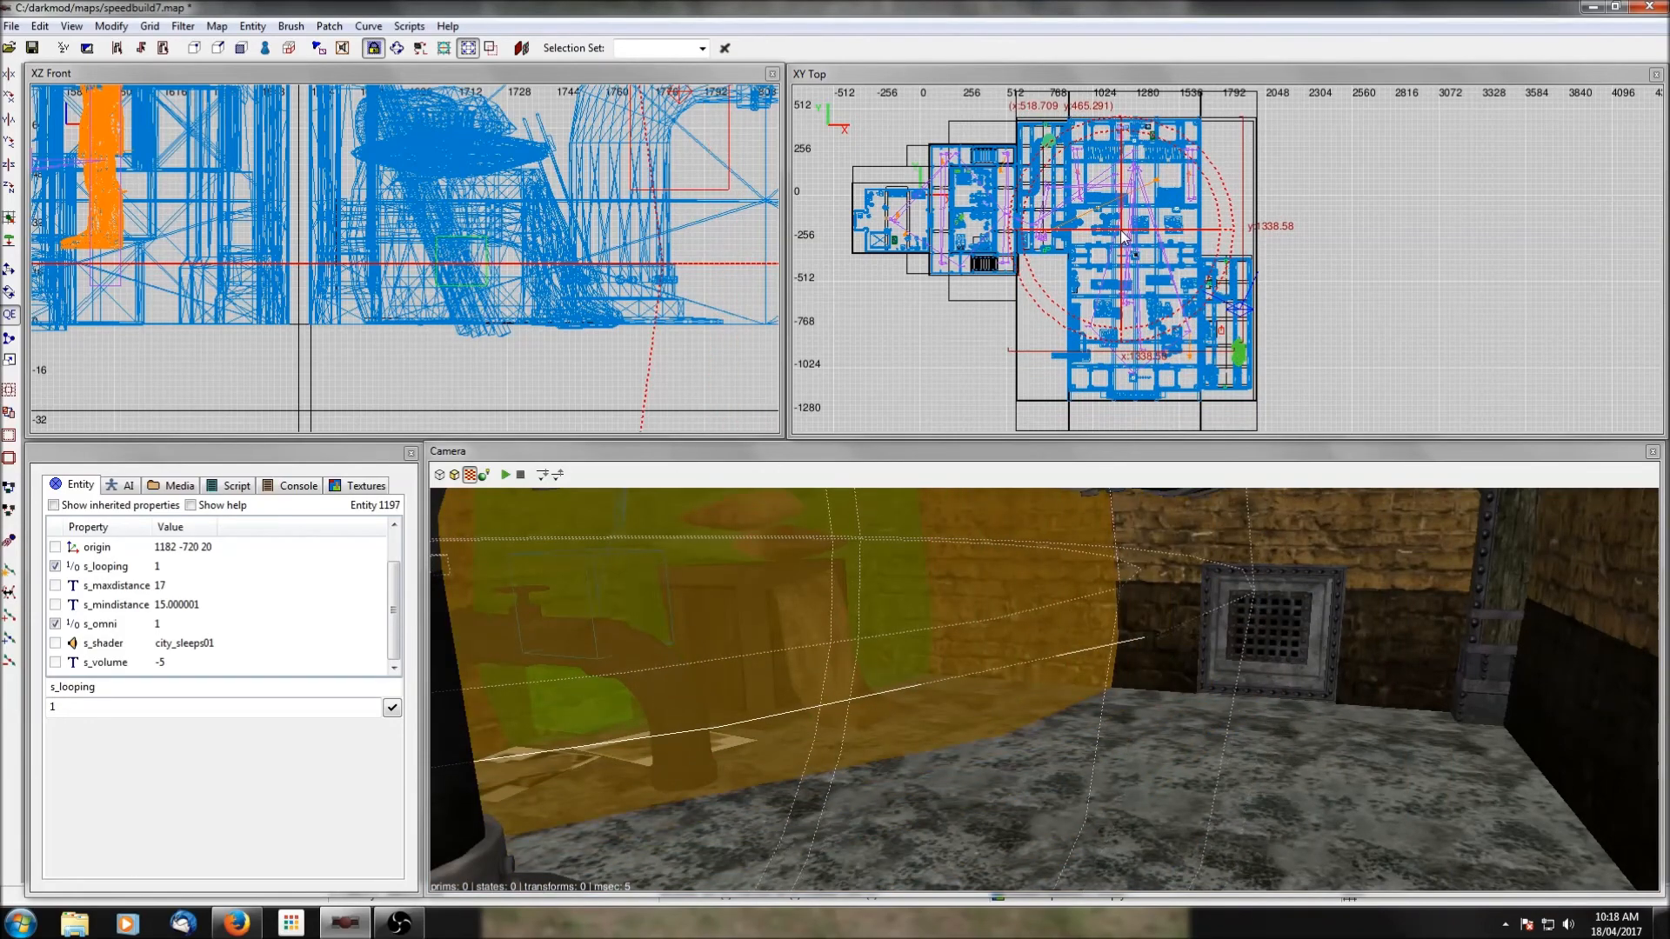
pyautogui.moveTo(1123, 236); pyautogui.dragTo(1121, 237)
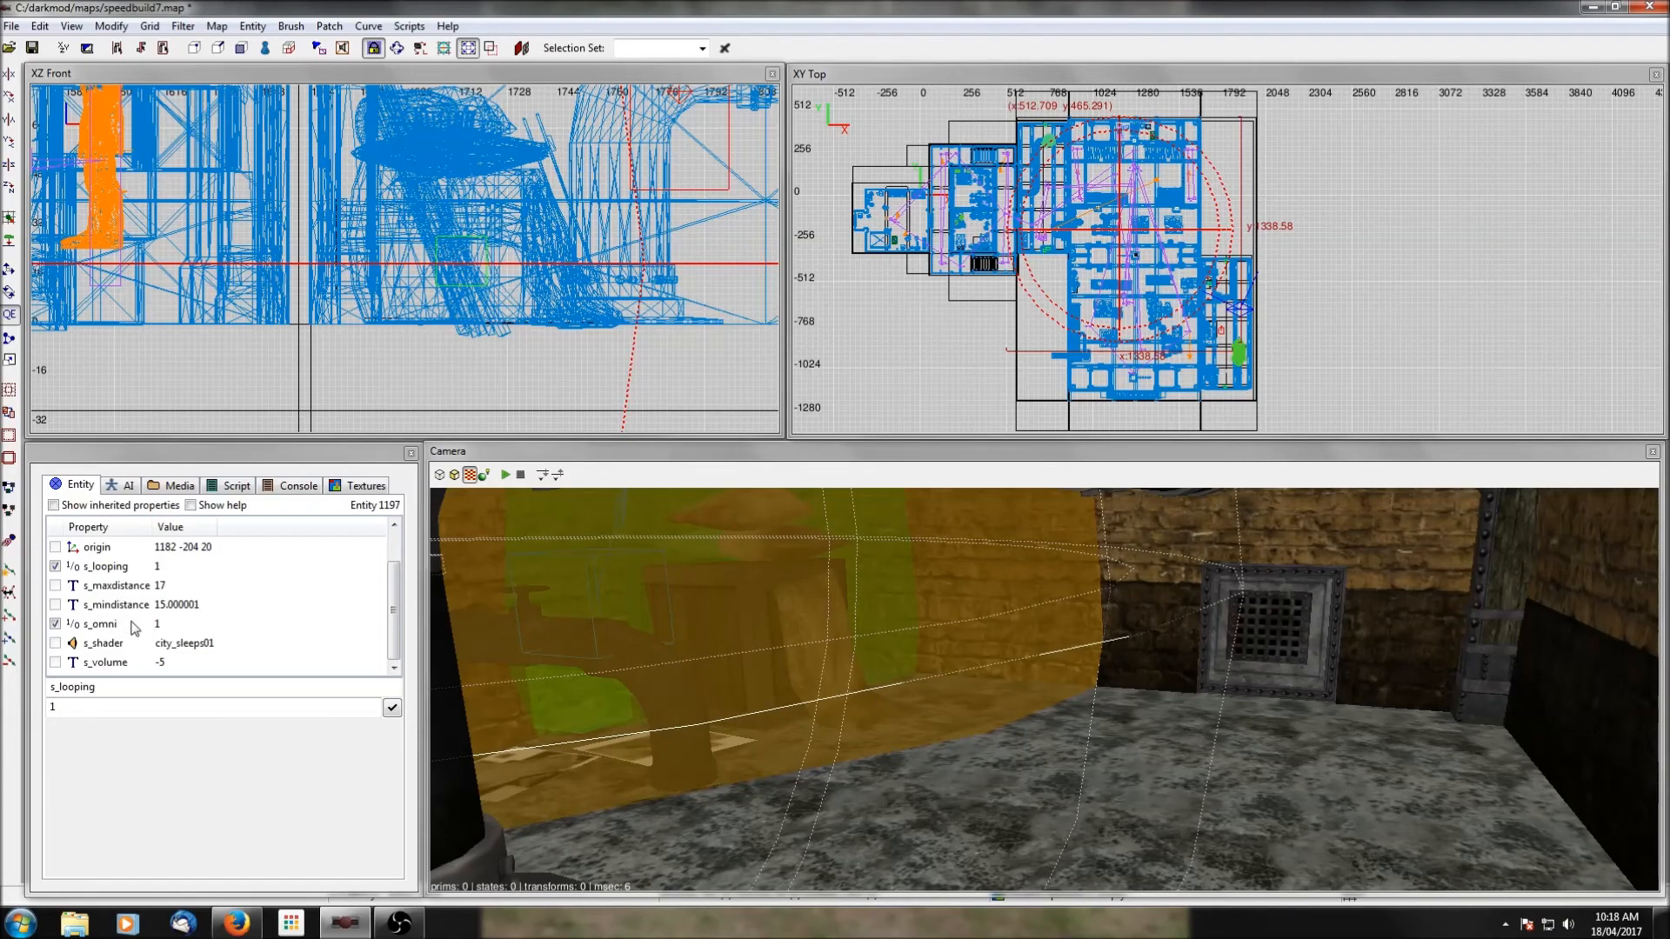
# Enlarge the ambient speaker's maximum distance to about 24.6 and minimum to about 21.7, and recentre it at origin 1388 -326 20.
pyautogui.moveTo(1265, 237); pyautogui.dragTo(1310, 236)
pyautogui.moveTo(1133, 242); pyautogui.dragTo(1134, 248)
pyautogui.moveTo(1291, 367); pyautogui.dragTo(1307, 377)
pyautogui.moveTo(1134, 243); pyautogui.dragTo(1150, 254)
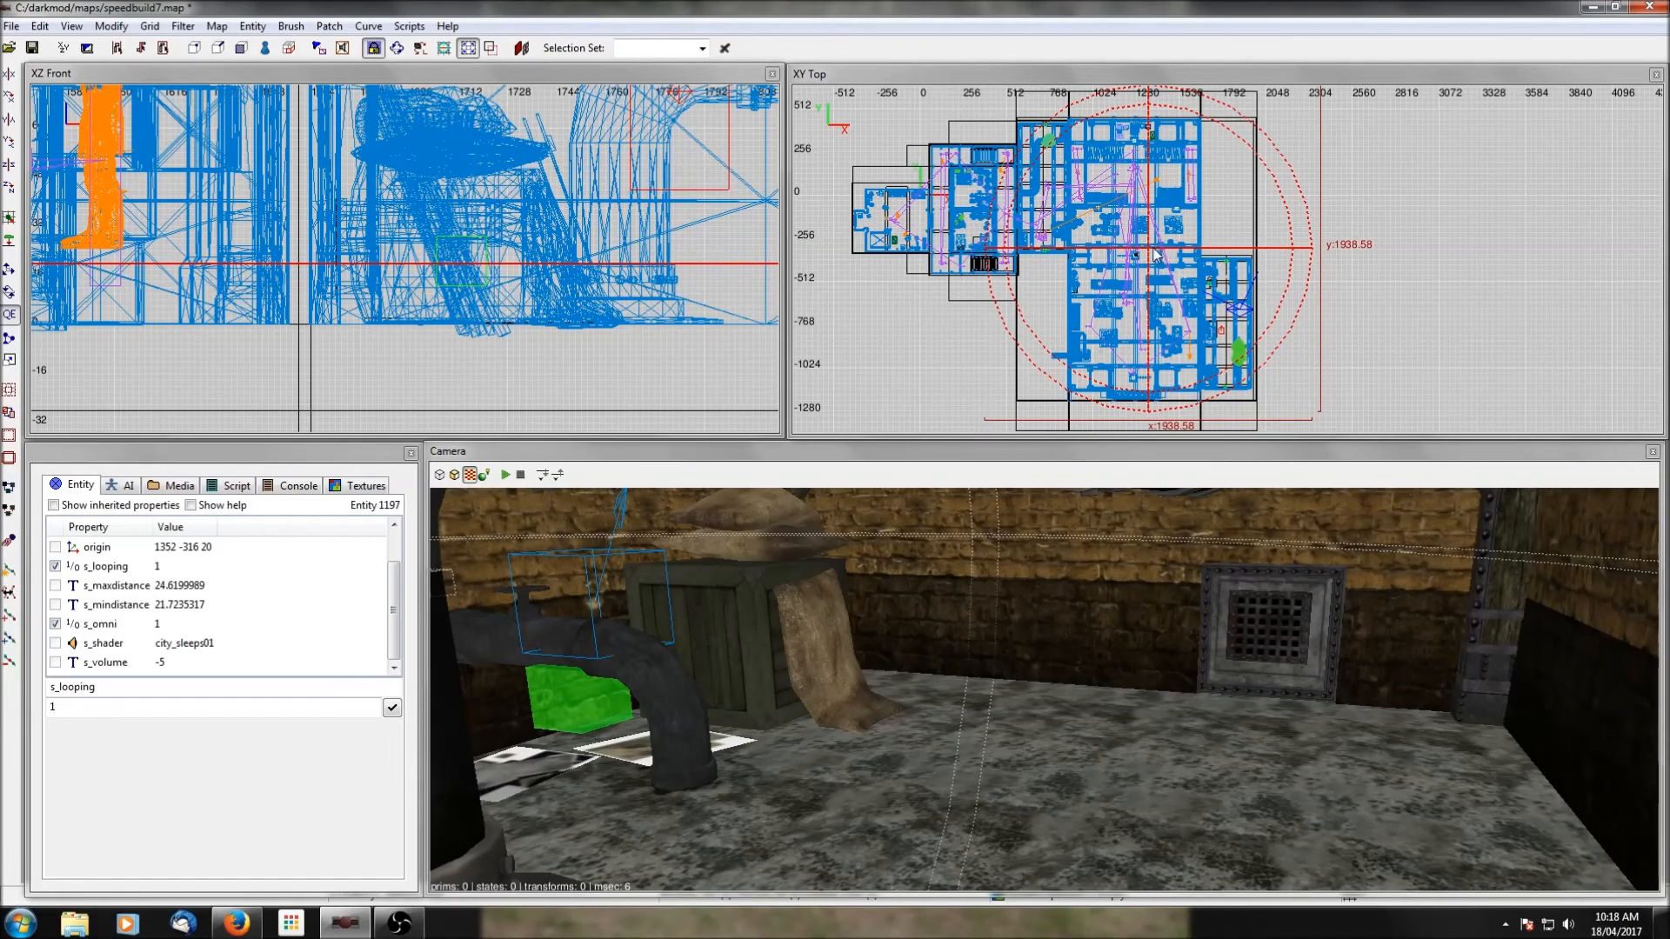
pyautogui.moveTo(1152, 254); pyautogui.dragTo(1161, 257)
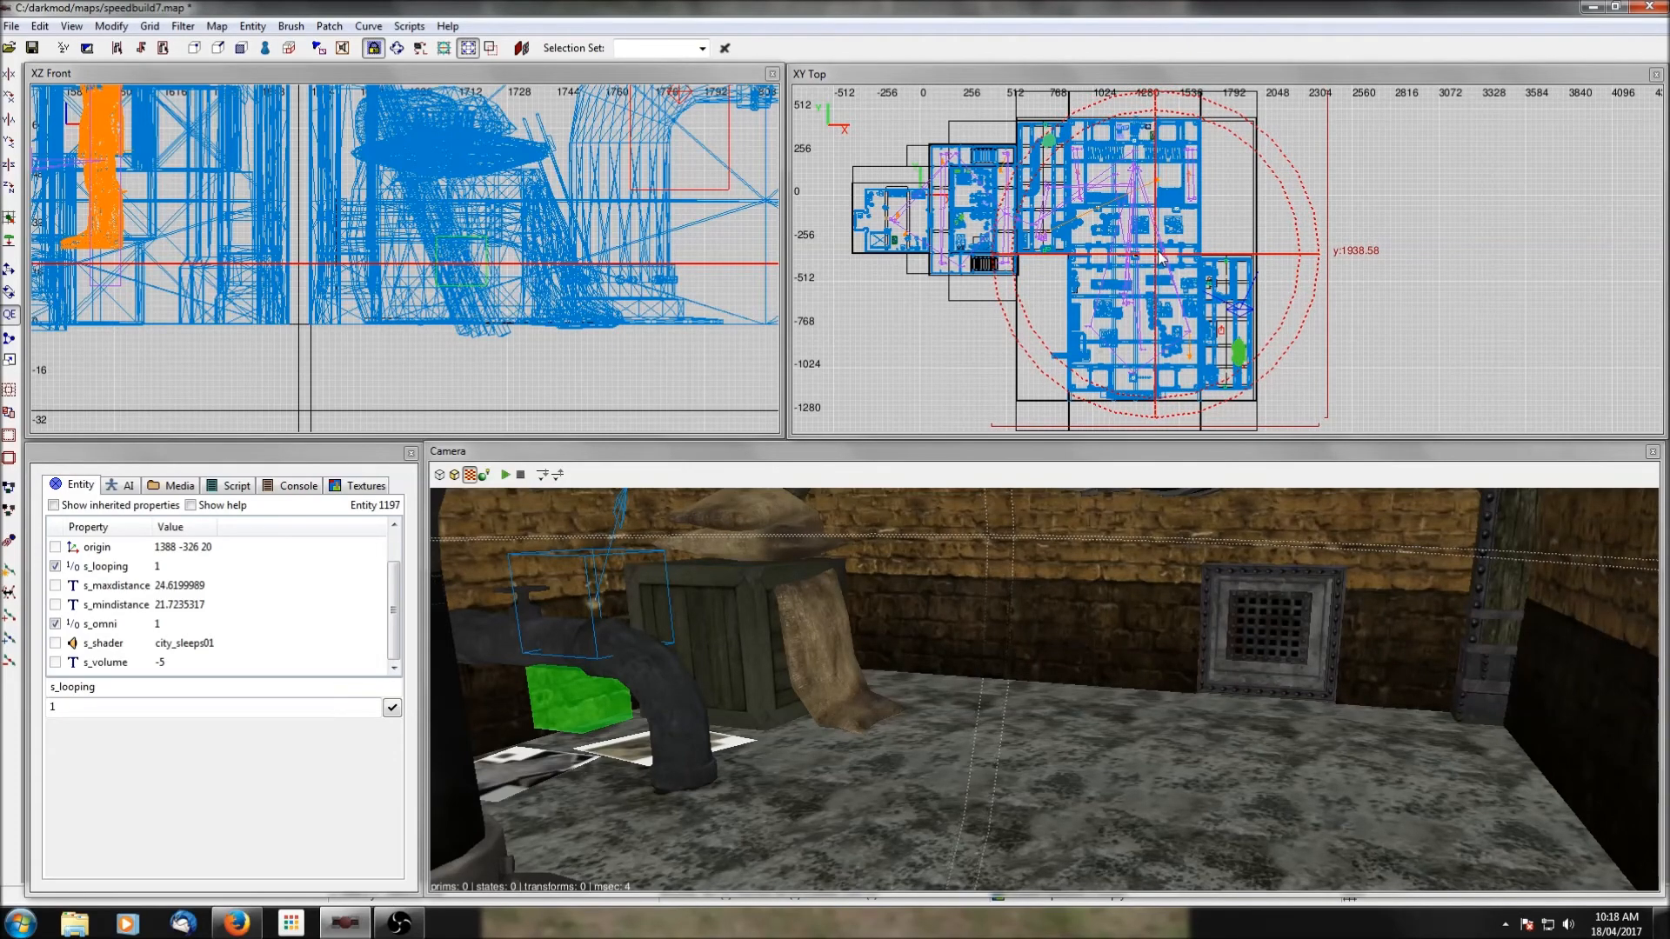
# Browse the sound list for the central speaker's s_shader and preview factory01_loop.
pyautogui.click(102, 643)
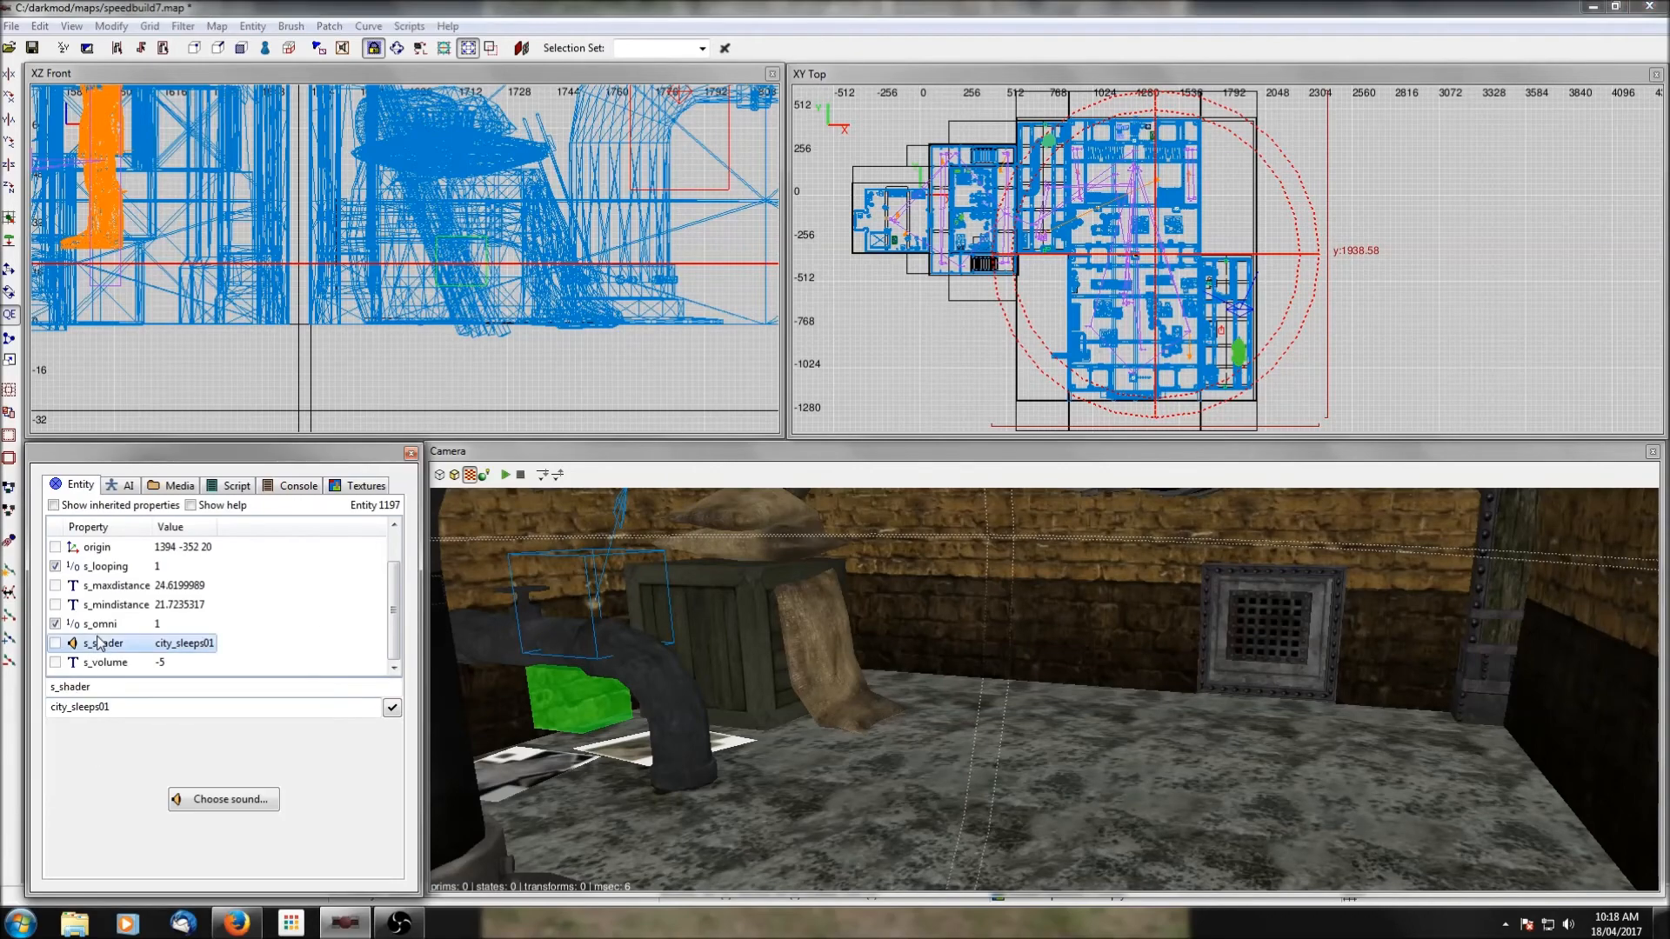
pyautogui.click(218, 799)
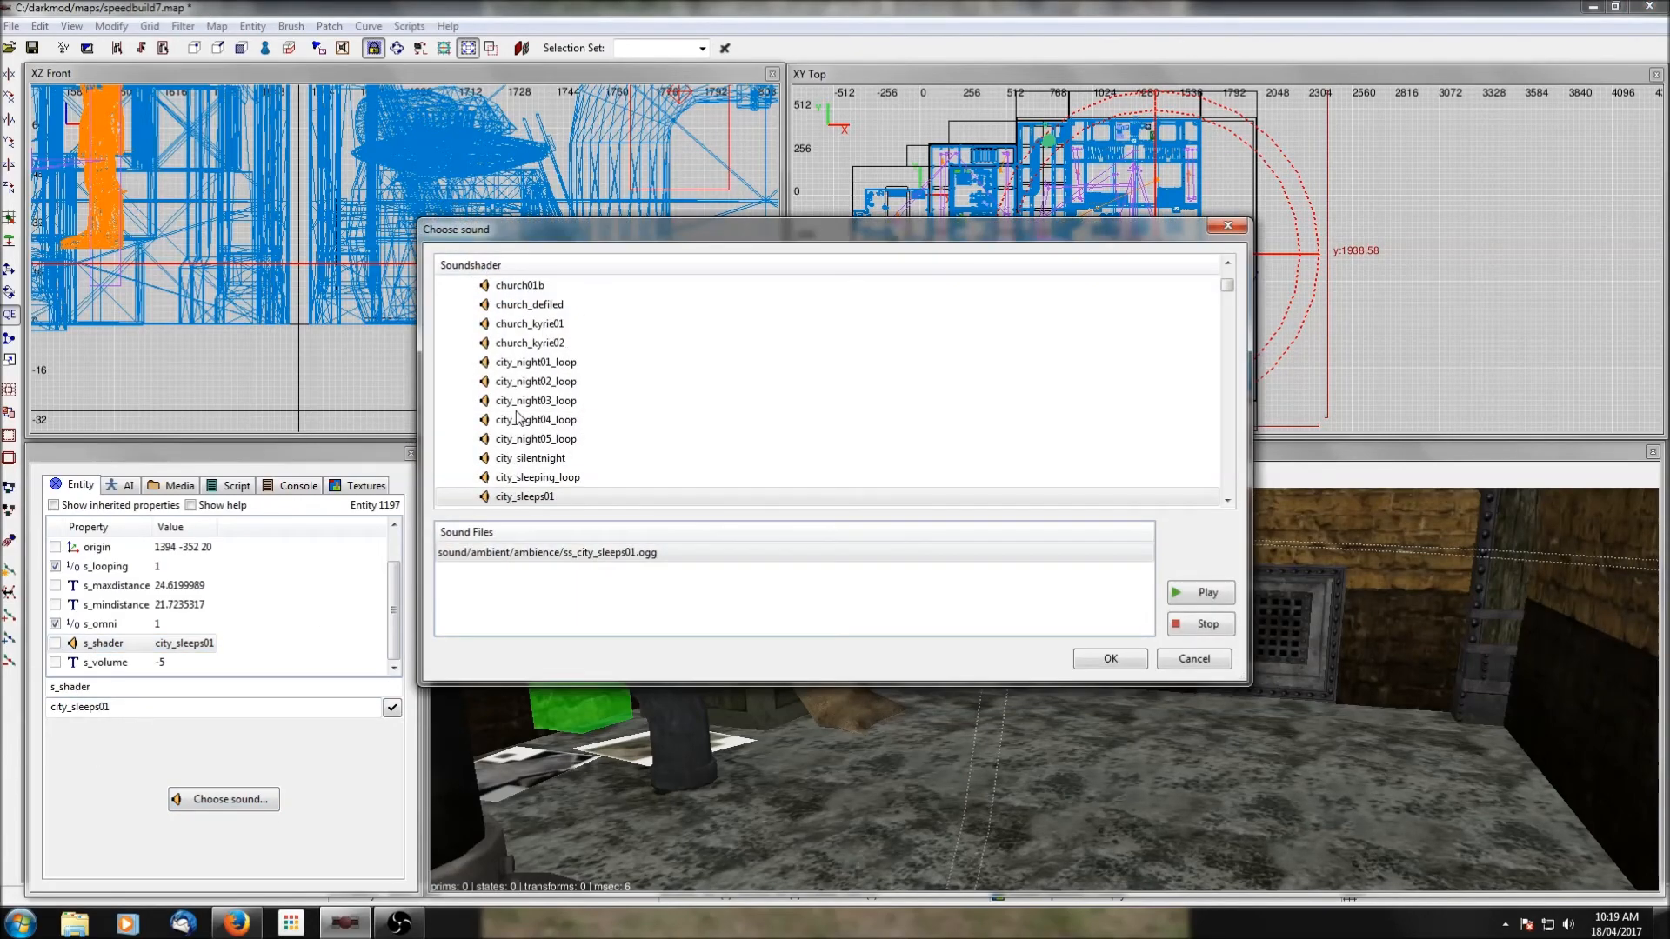
pyautogui.scroll(-9, 543, 388)
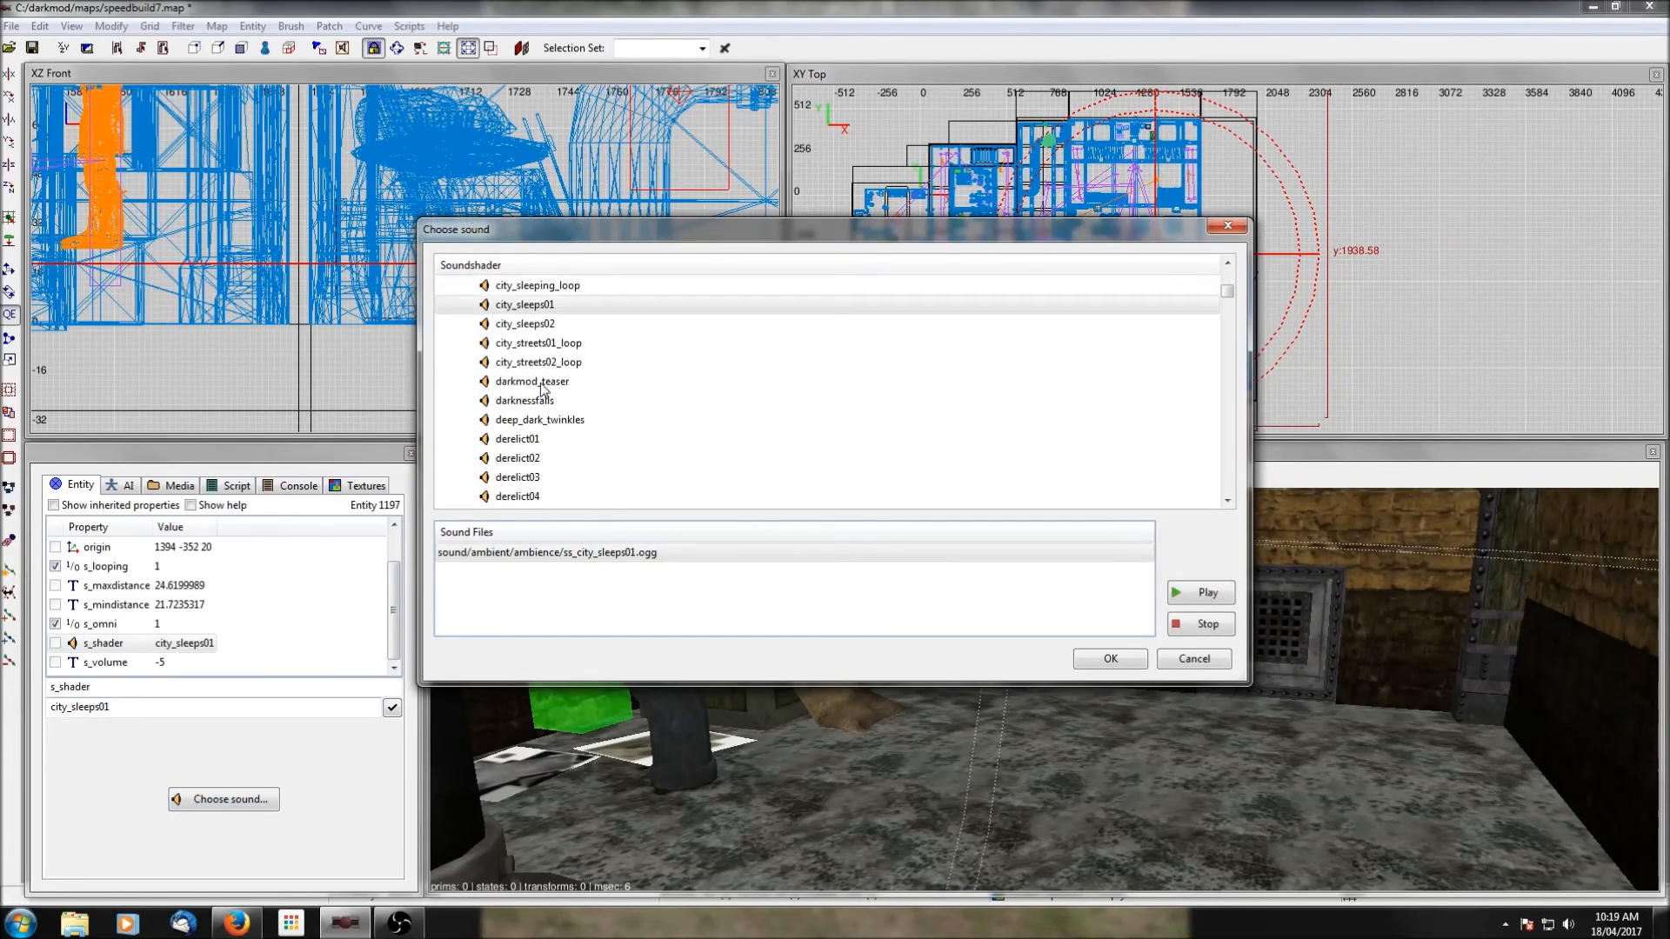
pyautogui.scroll(-12, 540, 395)
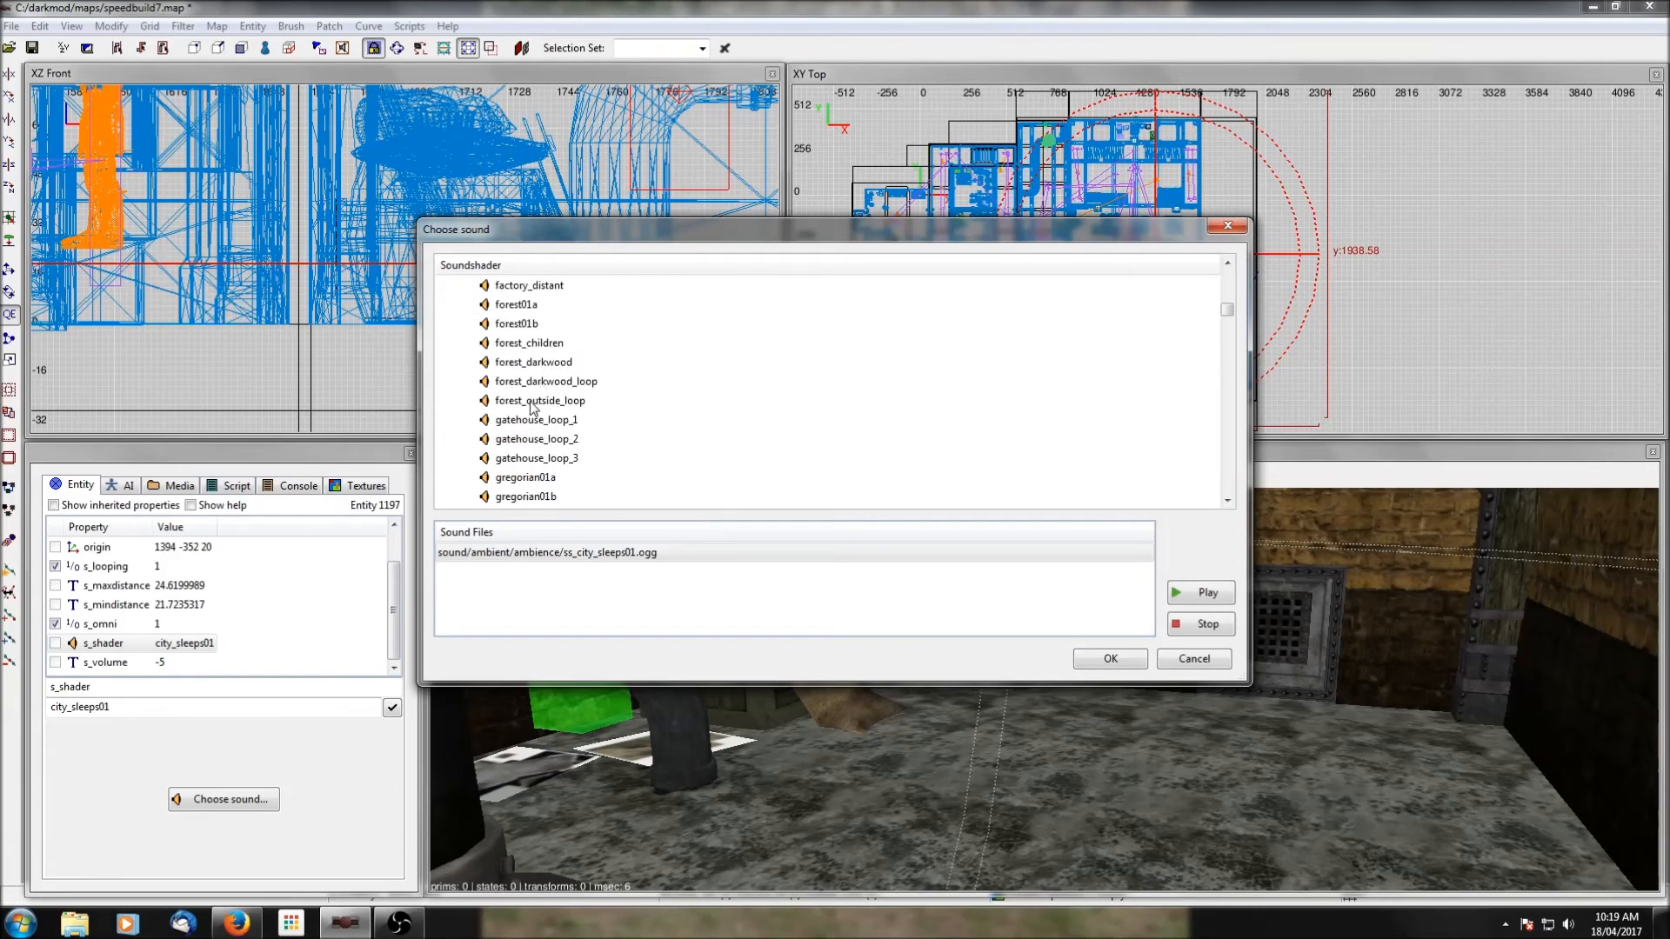
pyautogui.scroll(-12, 532, 408)
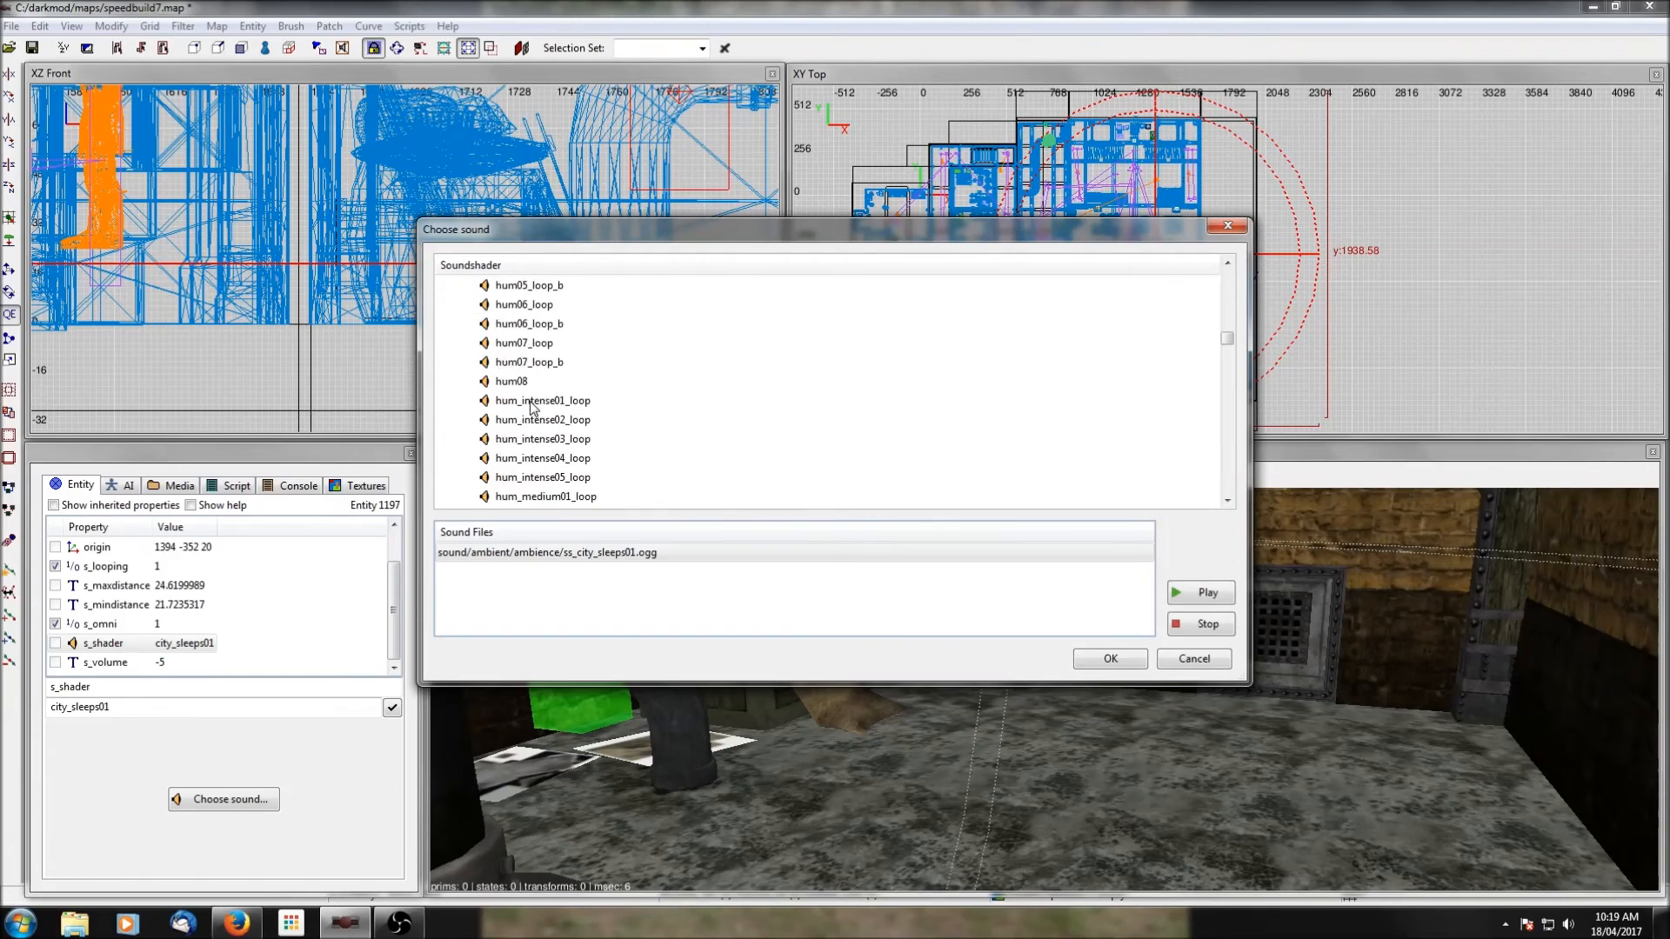
pyautogui.scroll(15, 527, 439)
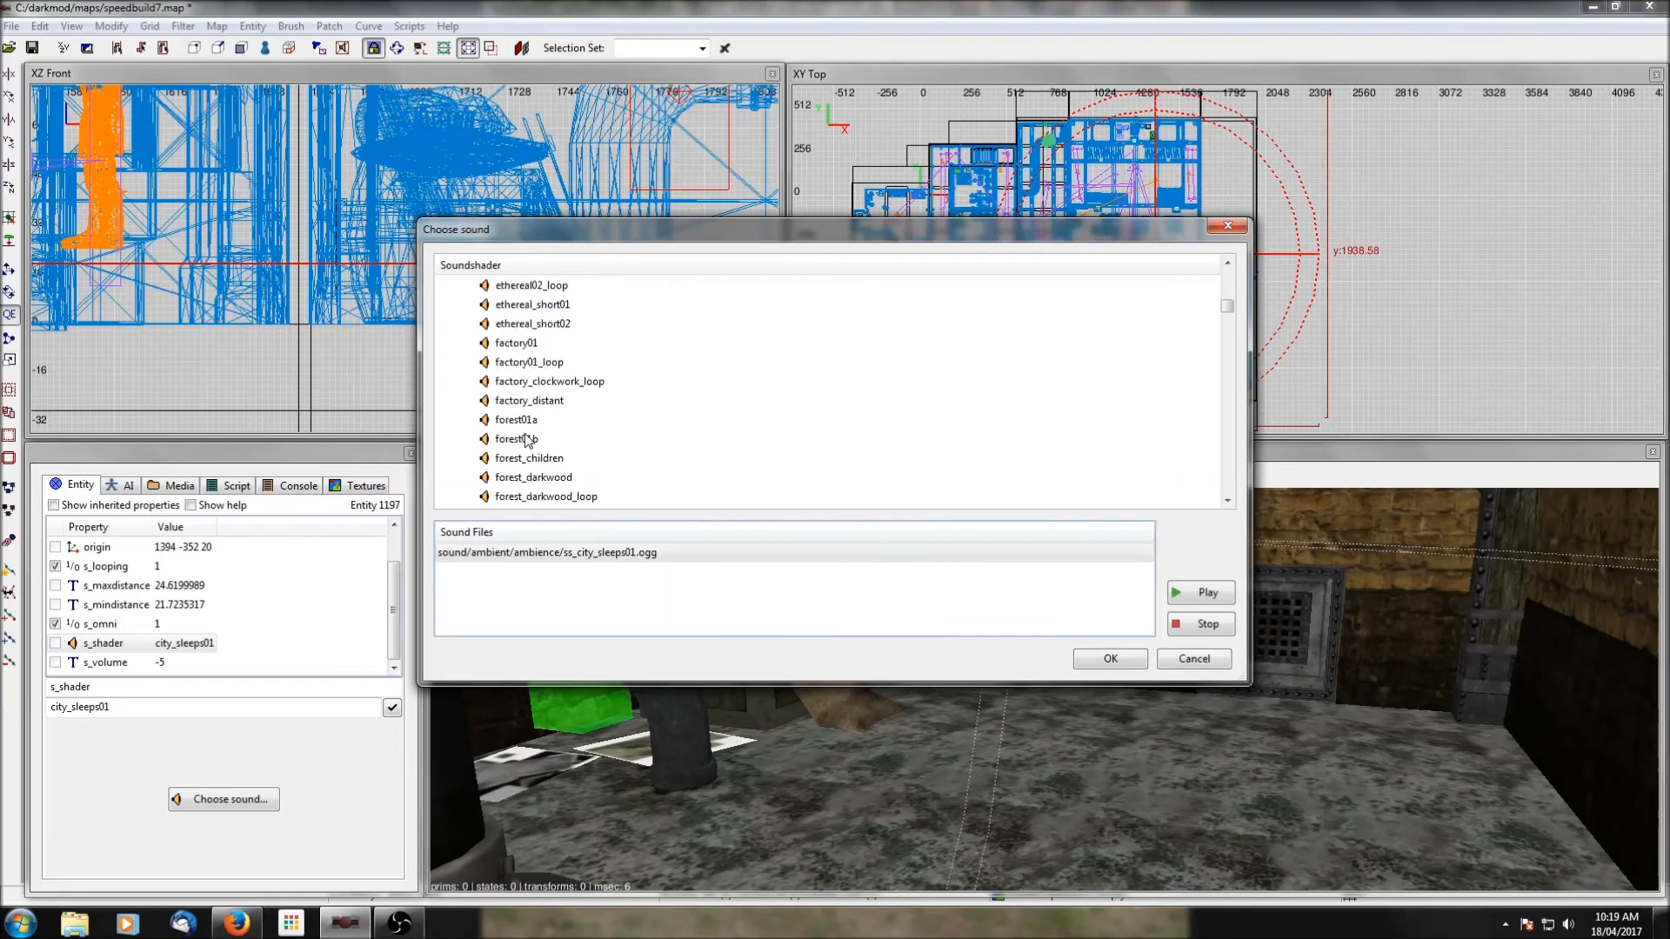
pyautogui.scroll(2, 525, 439)
pyautogui.scroll(-5, 530, 426)
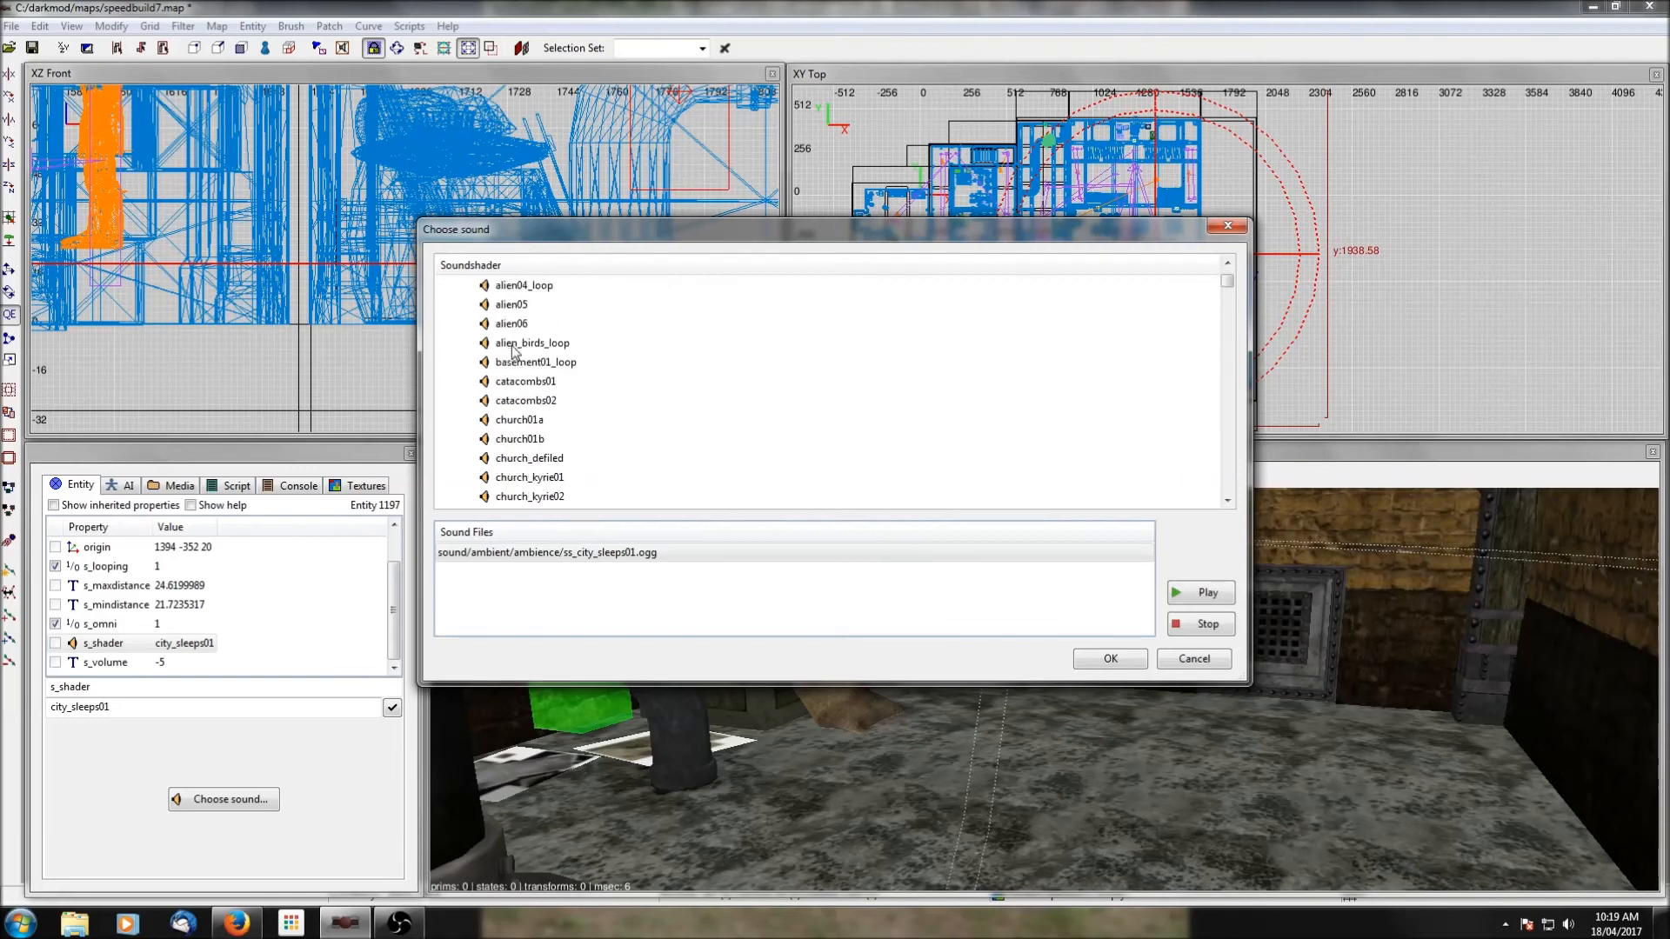
pyautogui.scroll(-6, 532, 413)
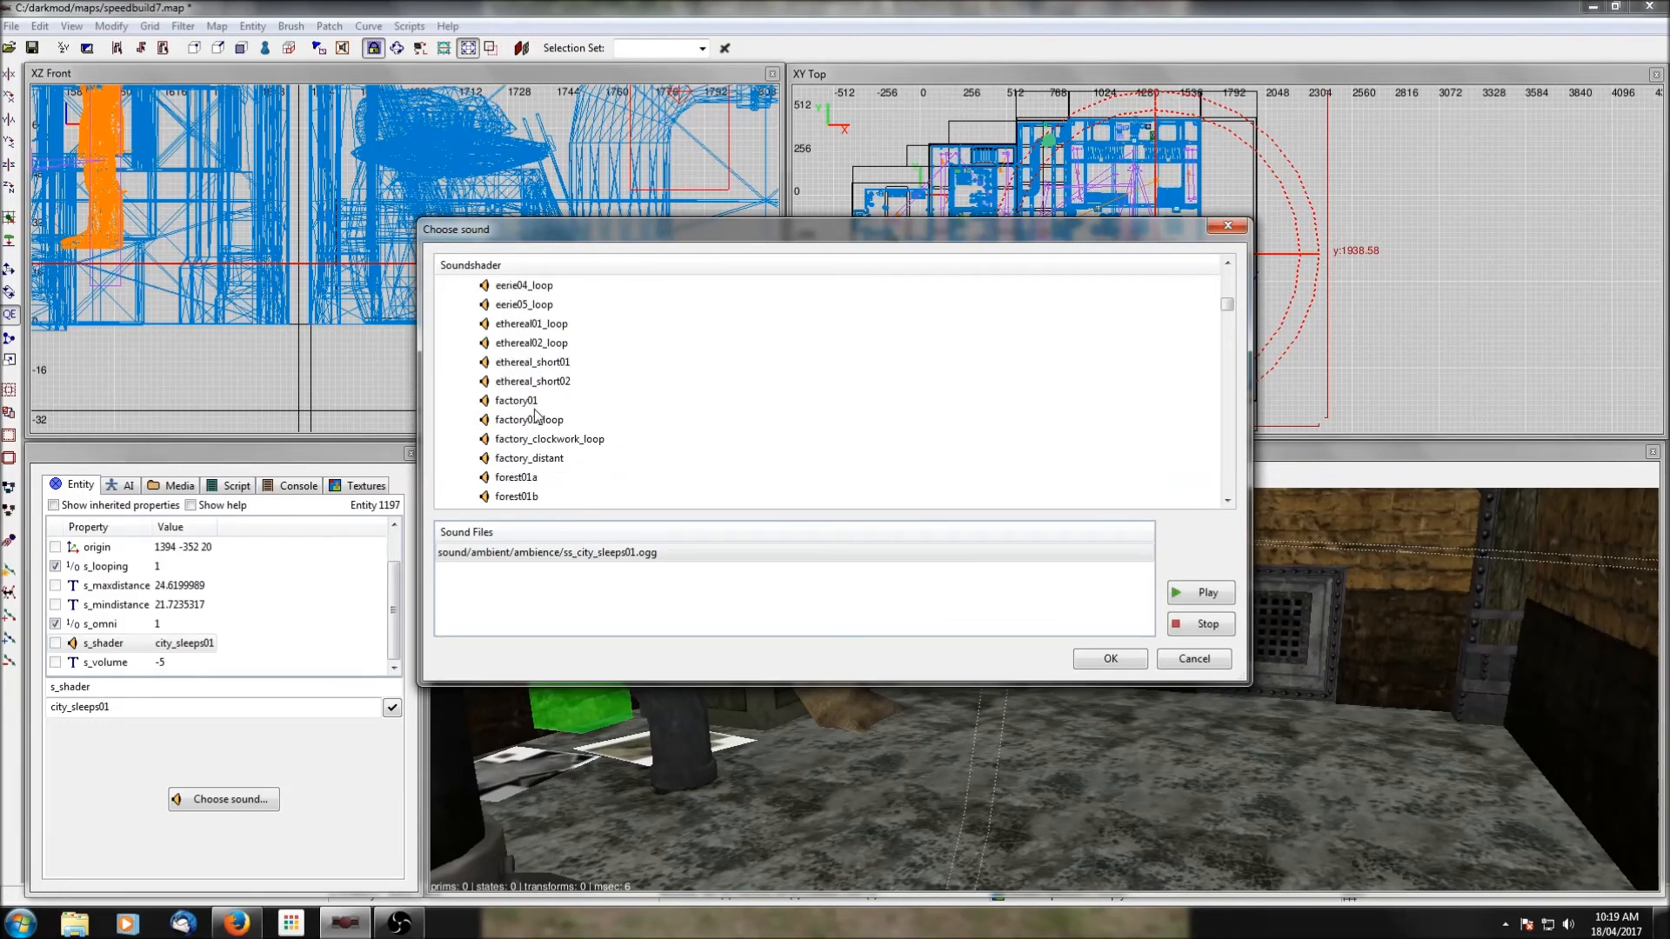
pyautogui.click(503, 400)
pyautogui.click(528, 419)
pyautogui.scroll(-1, 527, 421)
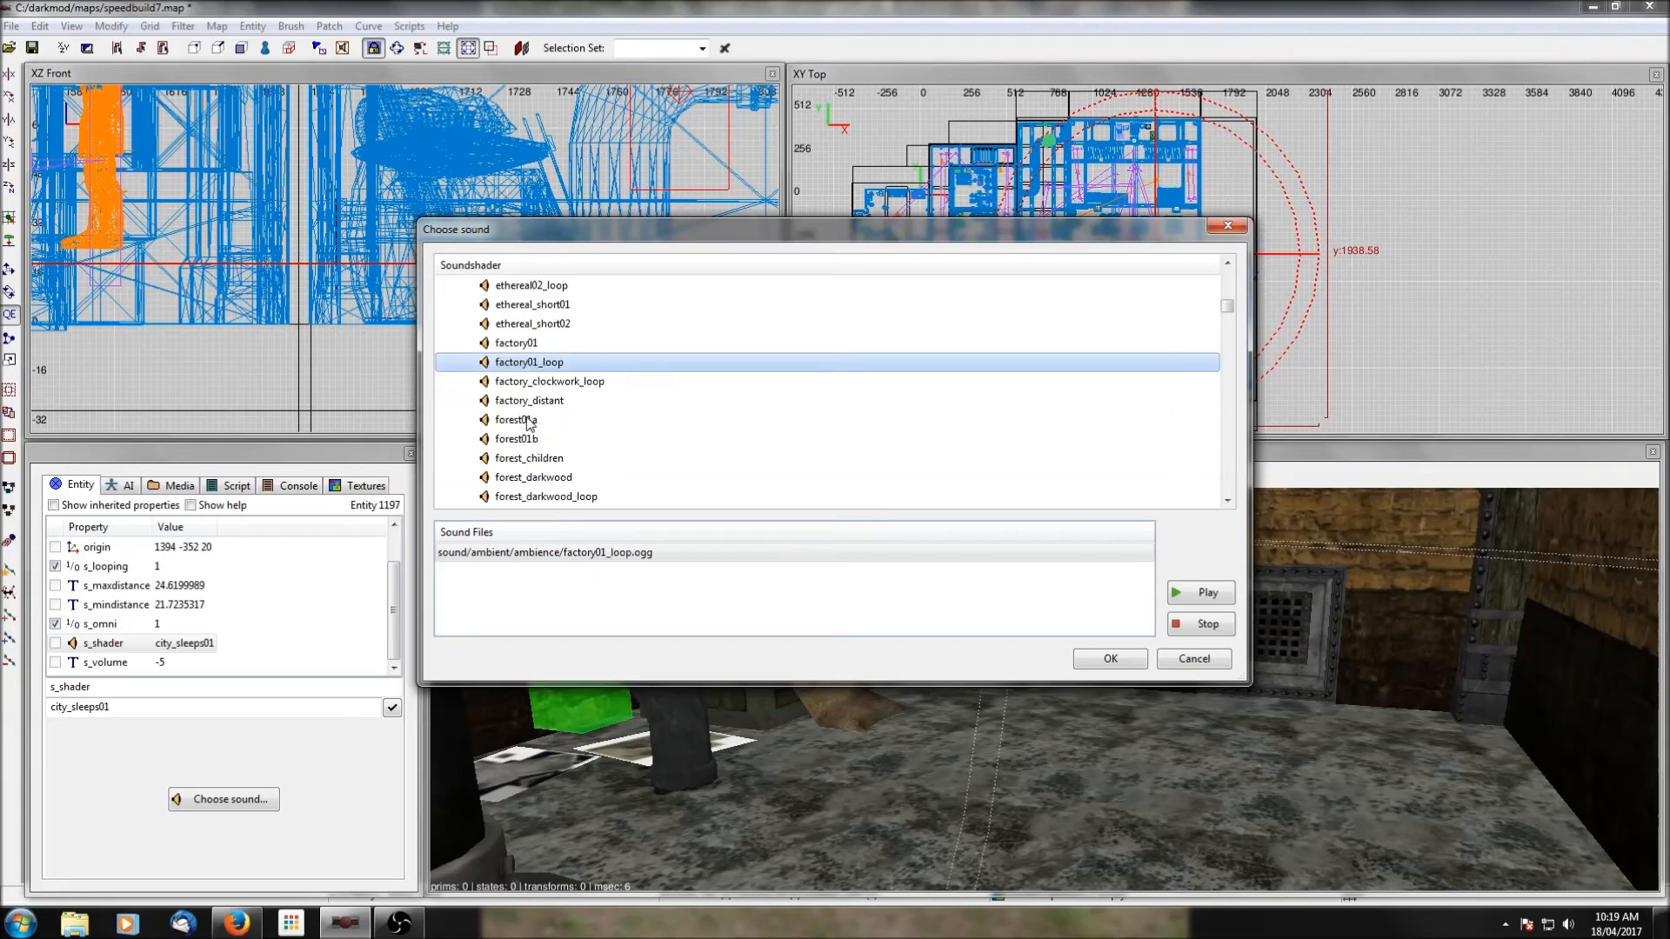
pyautogui.click(1191, 599)
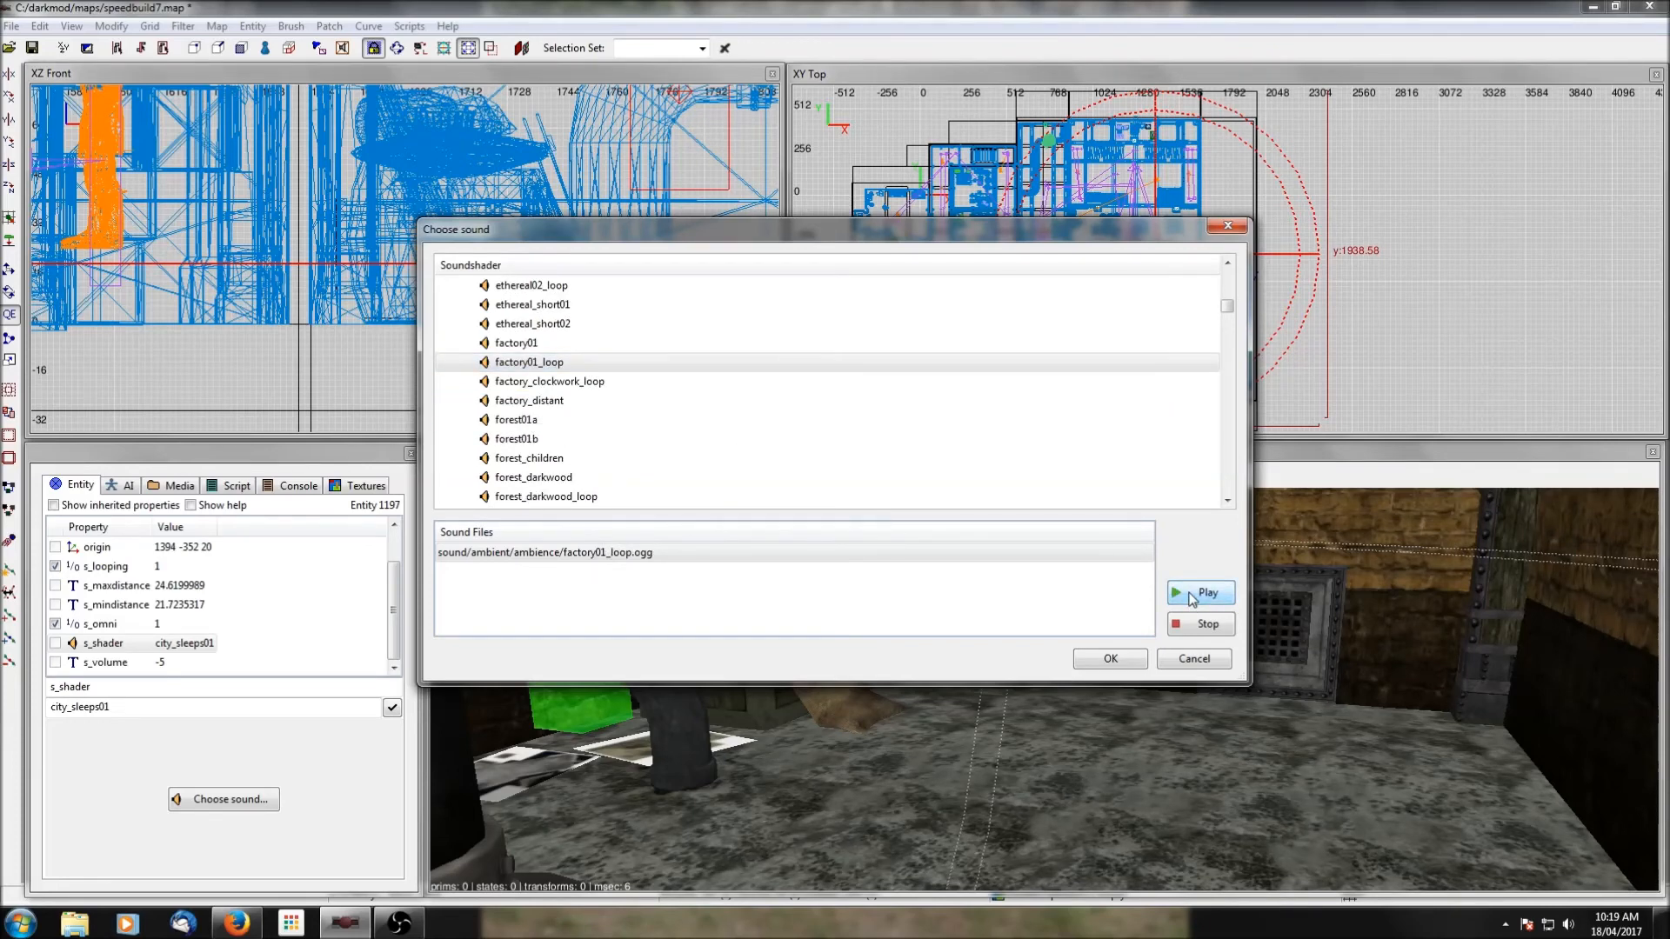
# Preview factory_distant for comparison and assign factory01_loop as the central speaker's s_shader.
pyautogui.click(446, 400)
pyautogui.click(1191, 607)
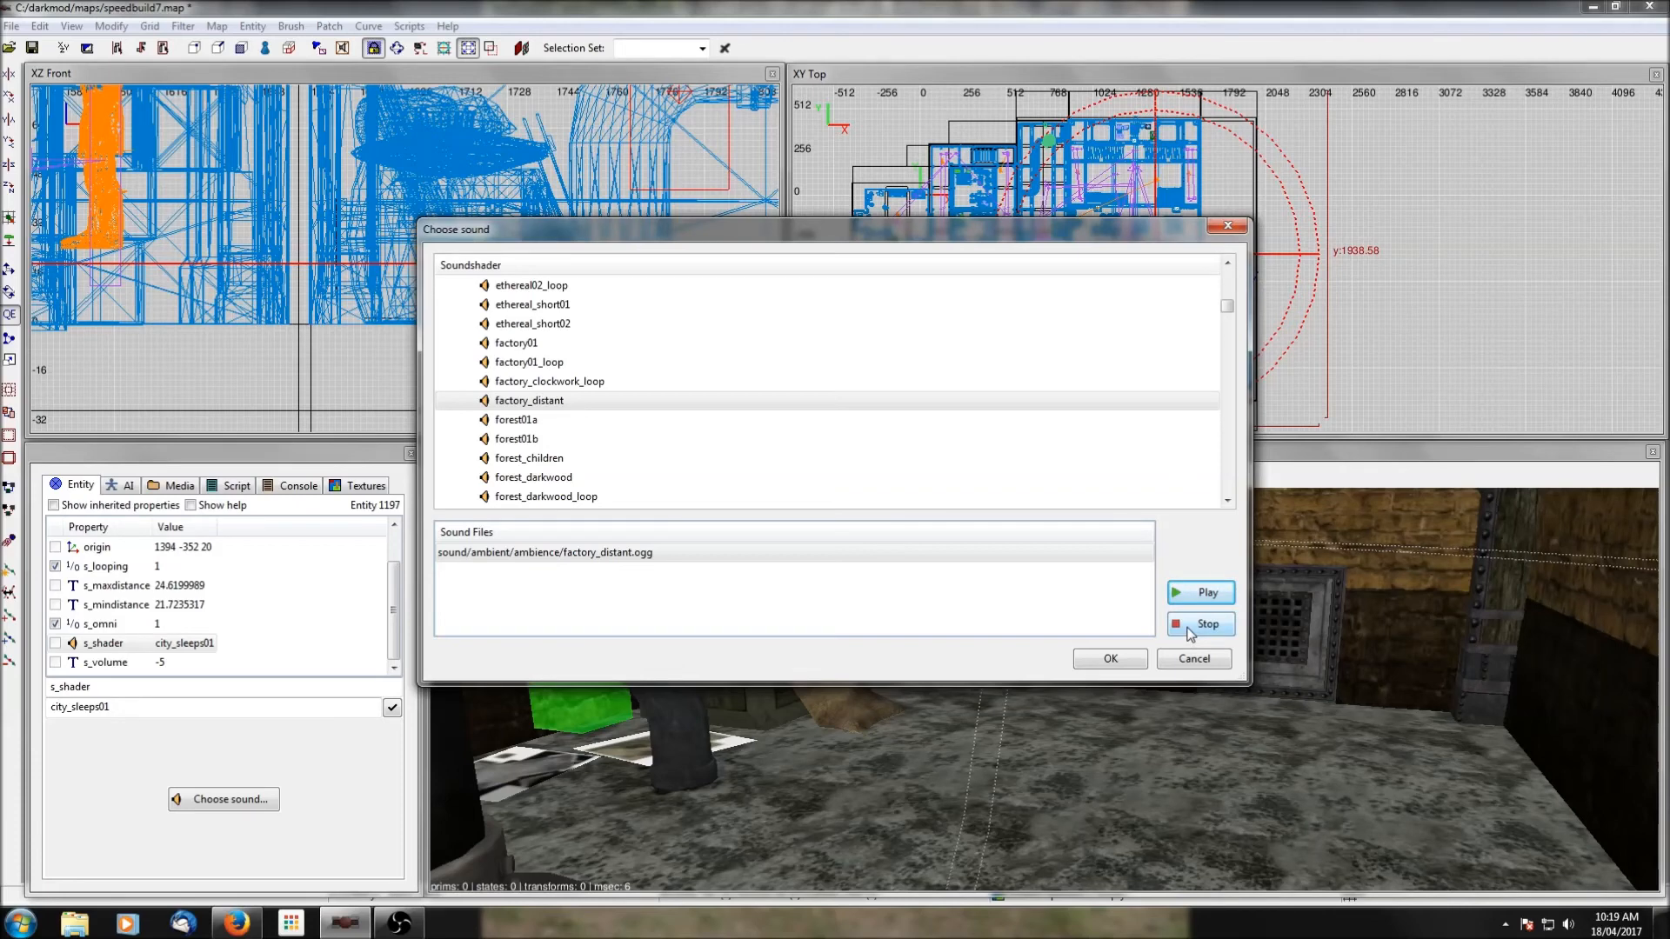
pyautogui.click(557, 363)
pyautogui.click(1204, 598)
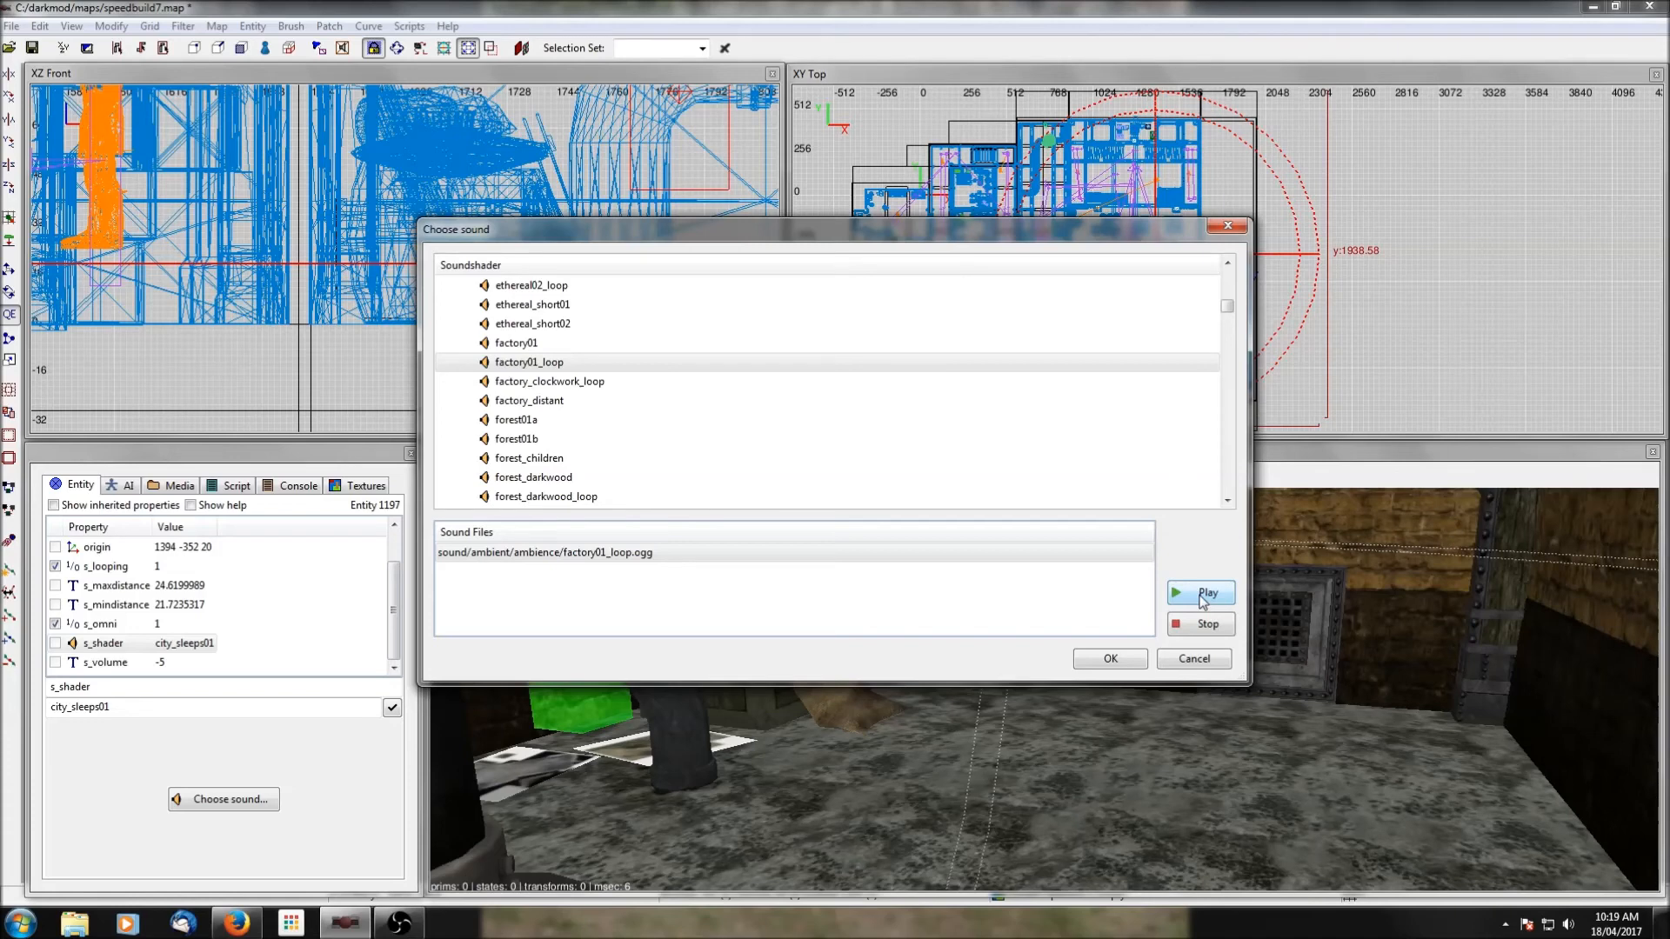
pyautogui.click(1130, 660)
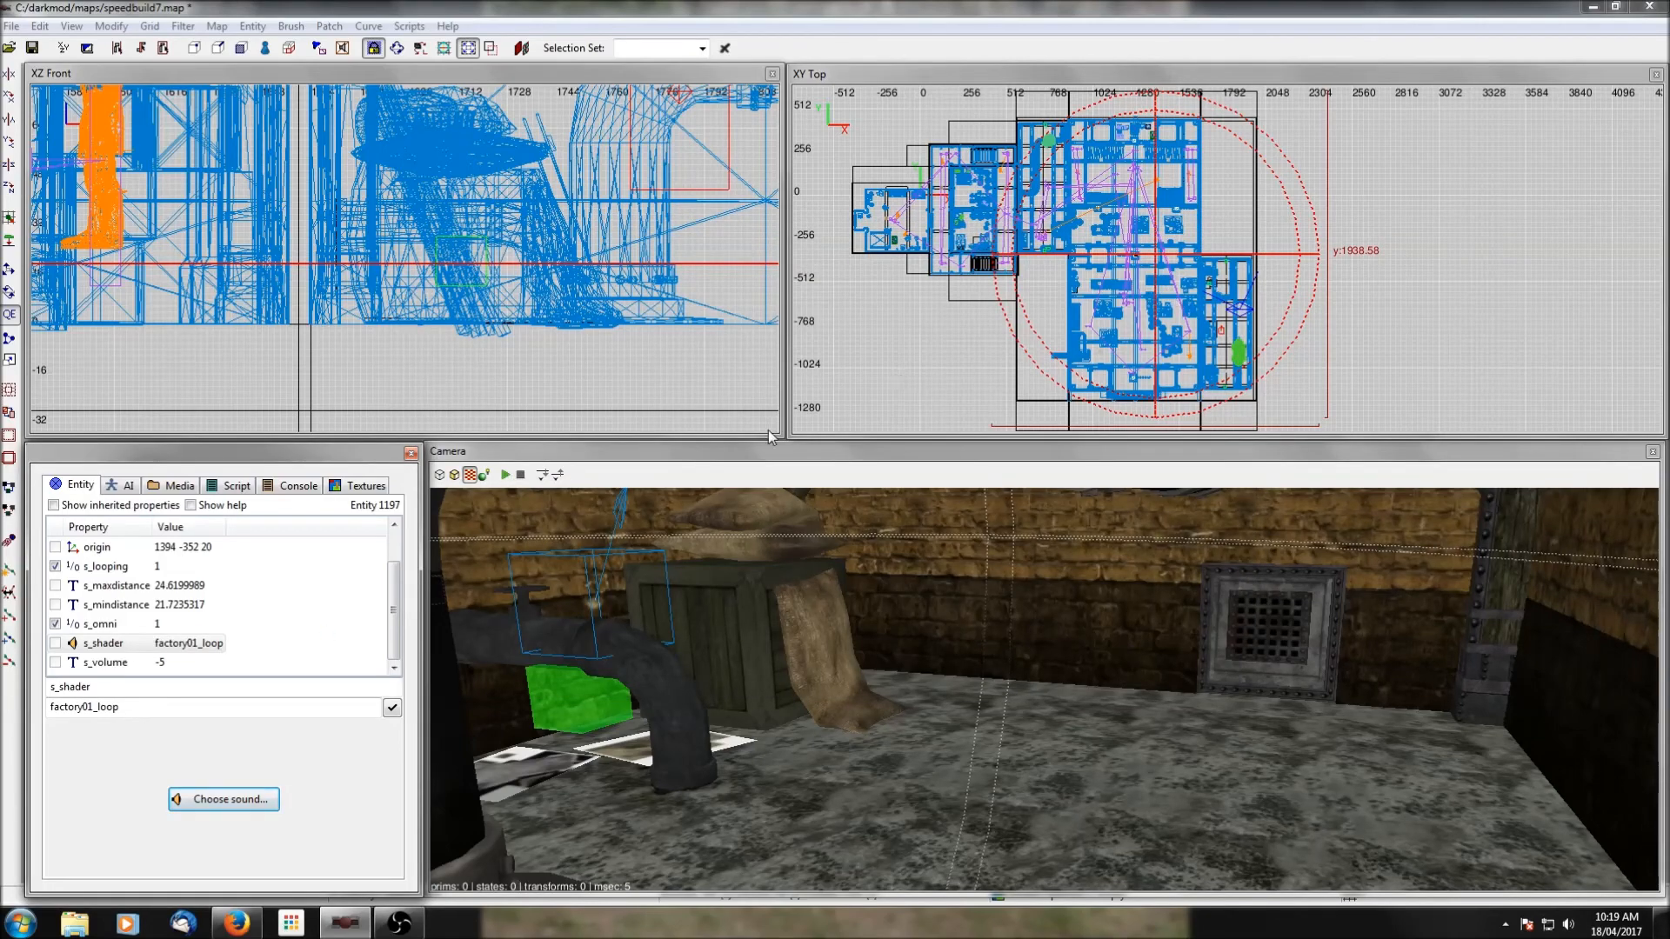
# Duplicate the central ambient speaker and move the copy west over the smaller rooms, to origin 128 -68 20.
pyautogui.press('Escape')
pyautogui.keyDown('shift'); pyautogui.click(1159, 261); pyautogui.keyUp('shift')
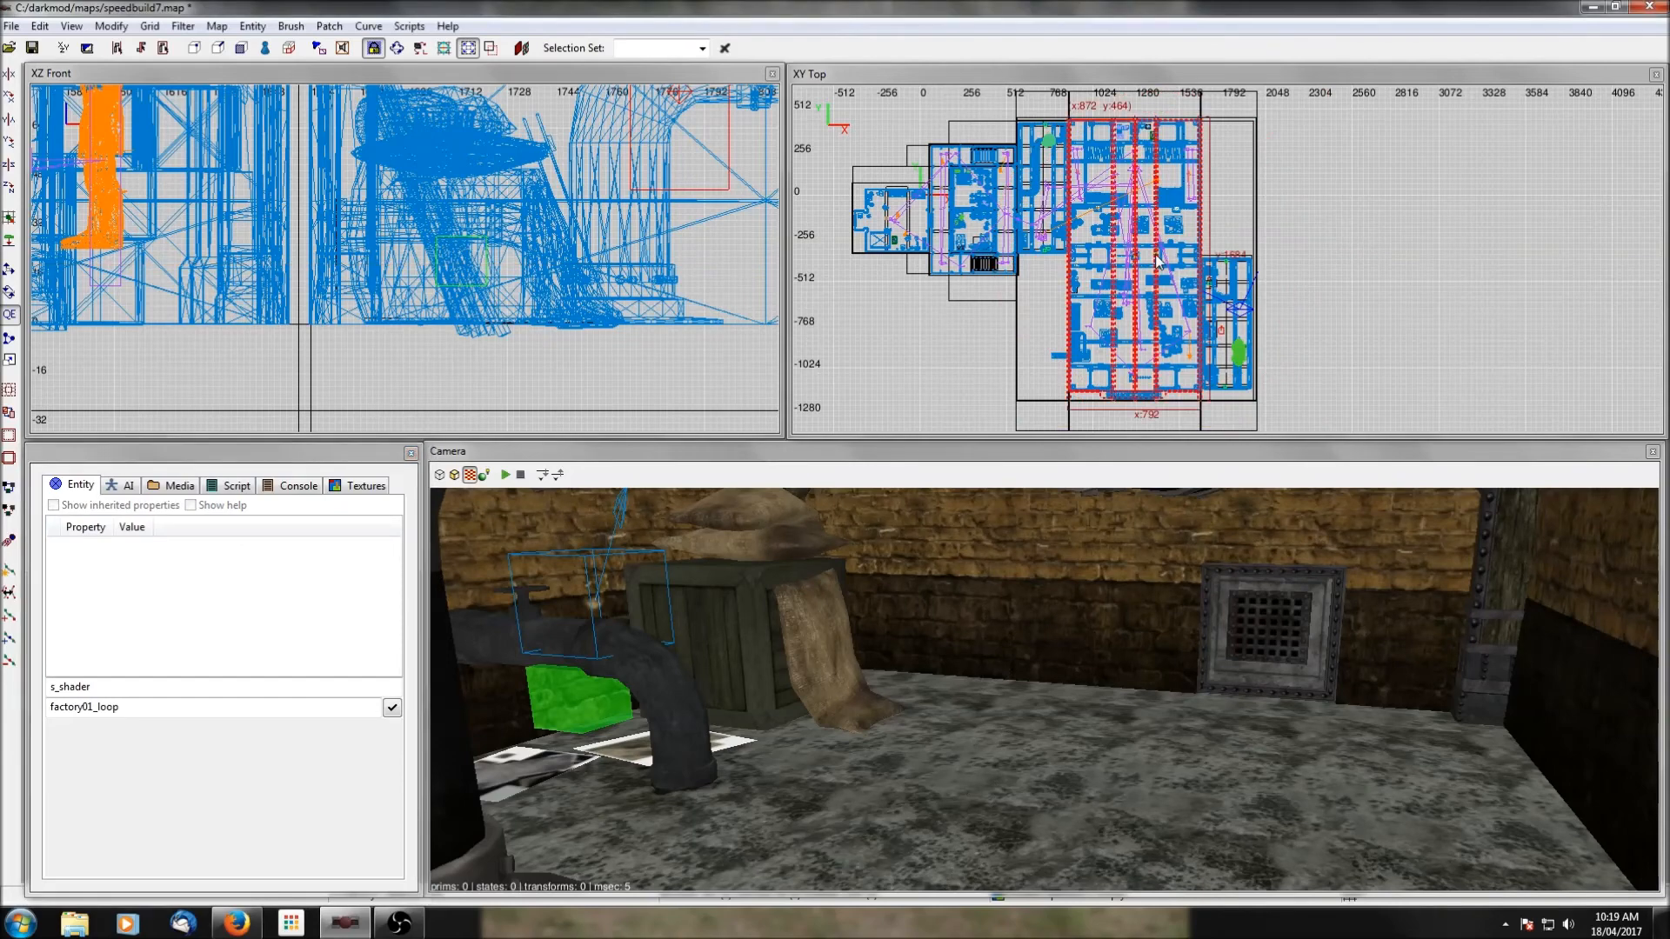
pyautogui.press('Escape')
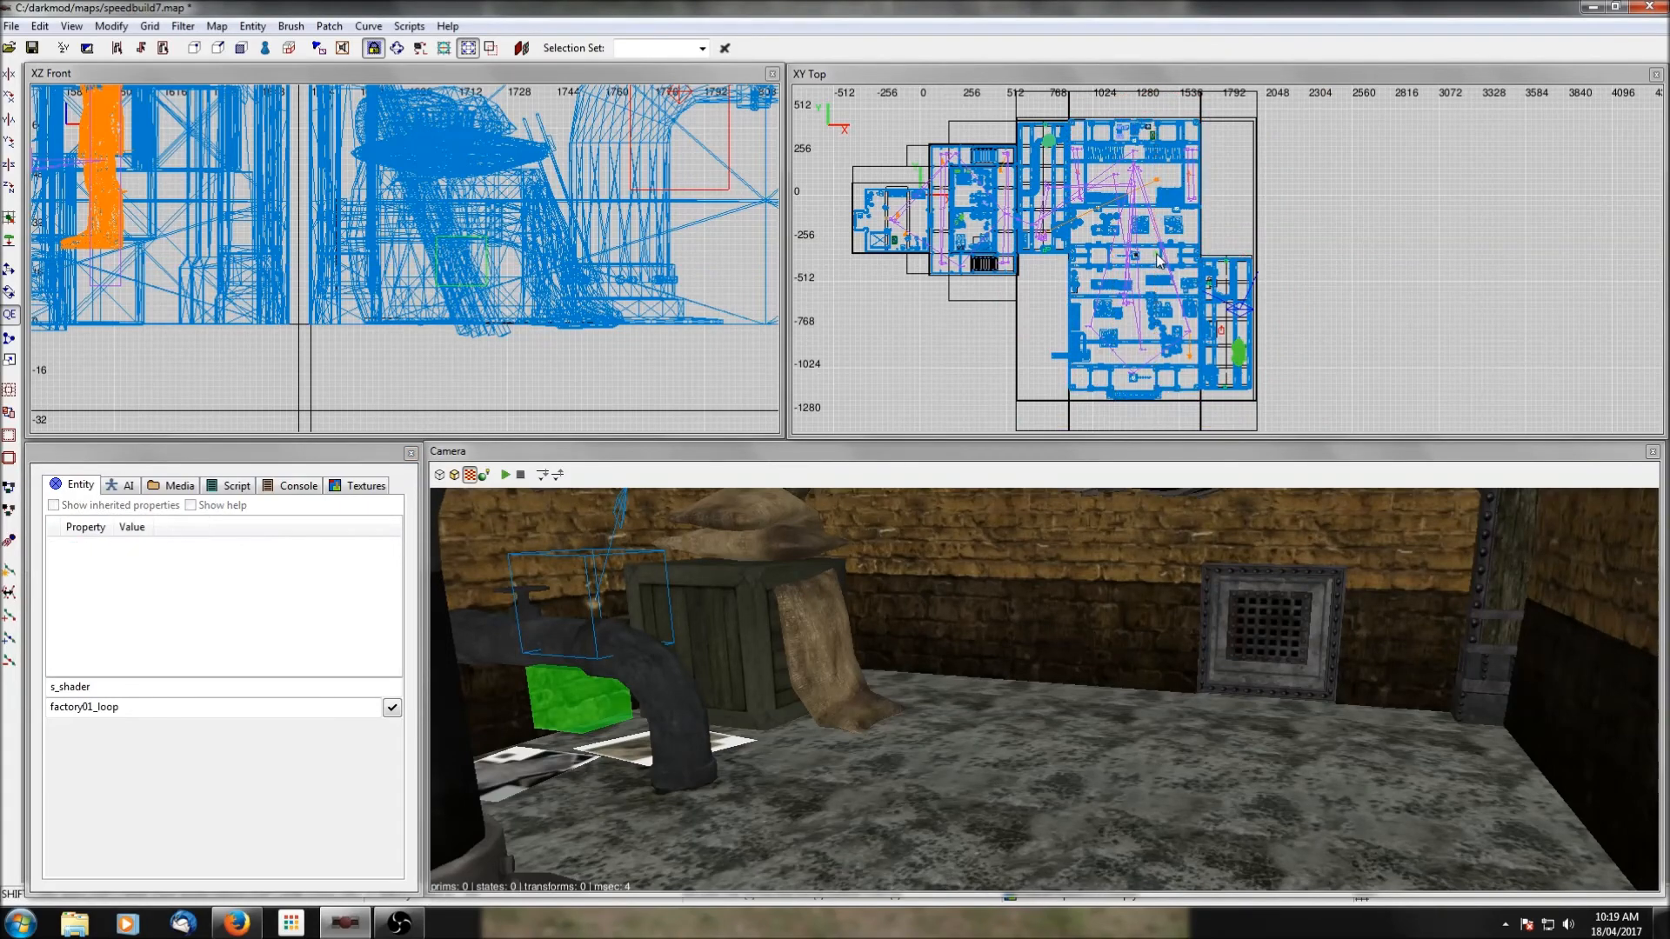
pyautogui.keyDown('shift'); pyautogui.click(1159, 261); pyautogui.keyUp('shift')
pyautogui.moveTo(1159, 261); pyautogui.dragTo(942, 208)
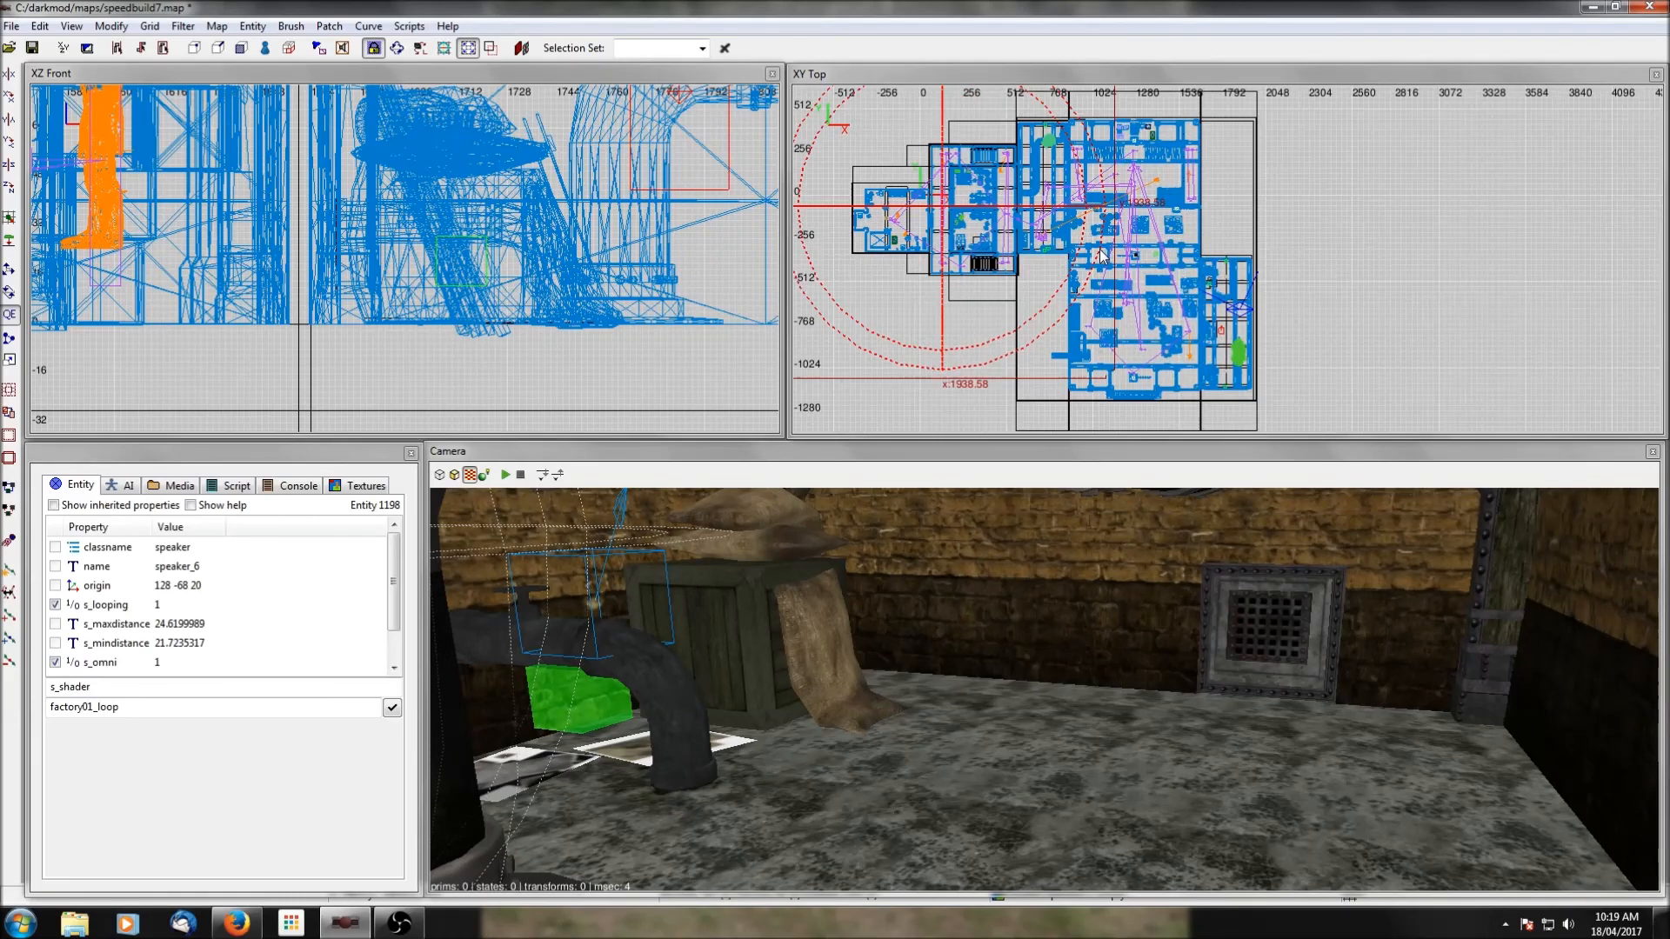
# Shrink the western speaker's maximum distance to about 14.8 and minimum to about 13.0, and recentre it at origin 138 -124 20.
pyautogui.moveTo(1103, 233); pyautogui.dragTo(945, 231)
pyautogui.scroll(2, 948, 229)
pyautogui.scroll(1, 981, 207)
pyautogui.moveTo(939, 246); pyautogui.dragTo(939, 237)
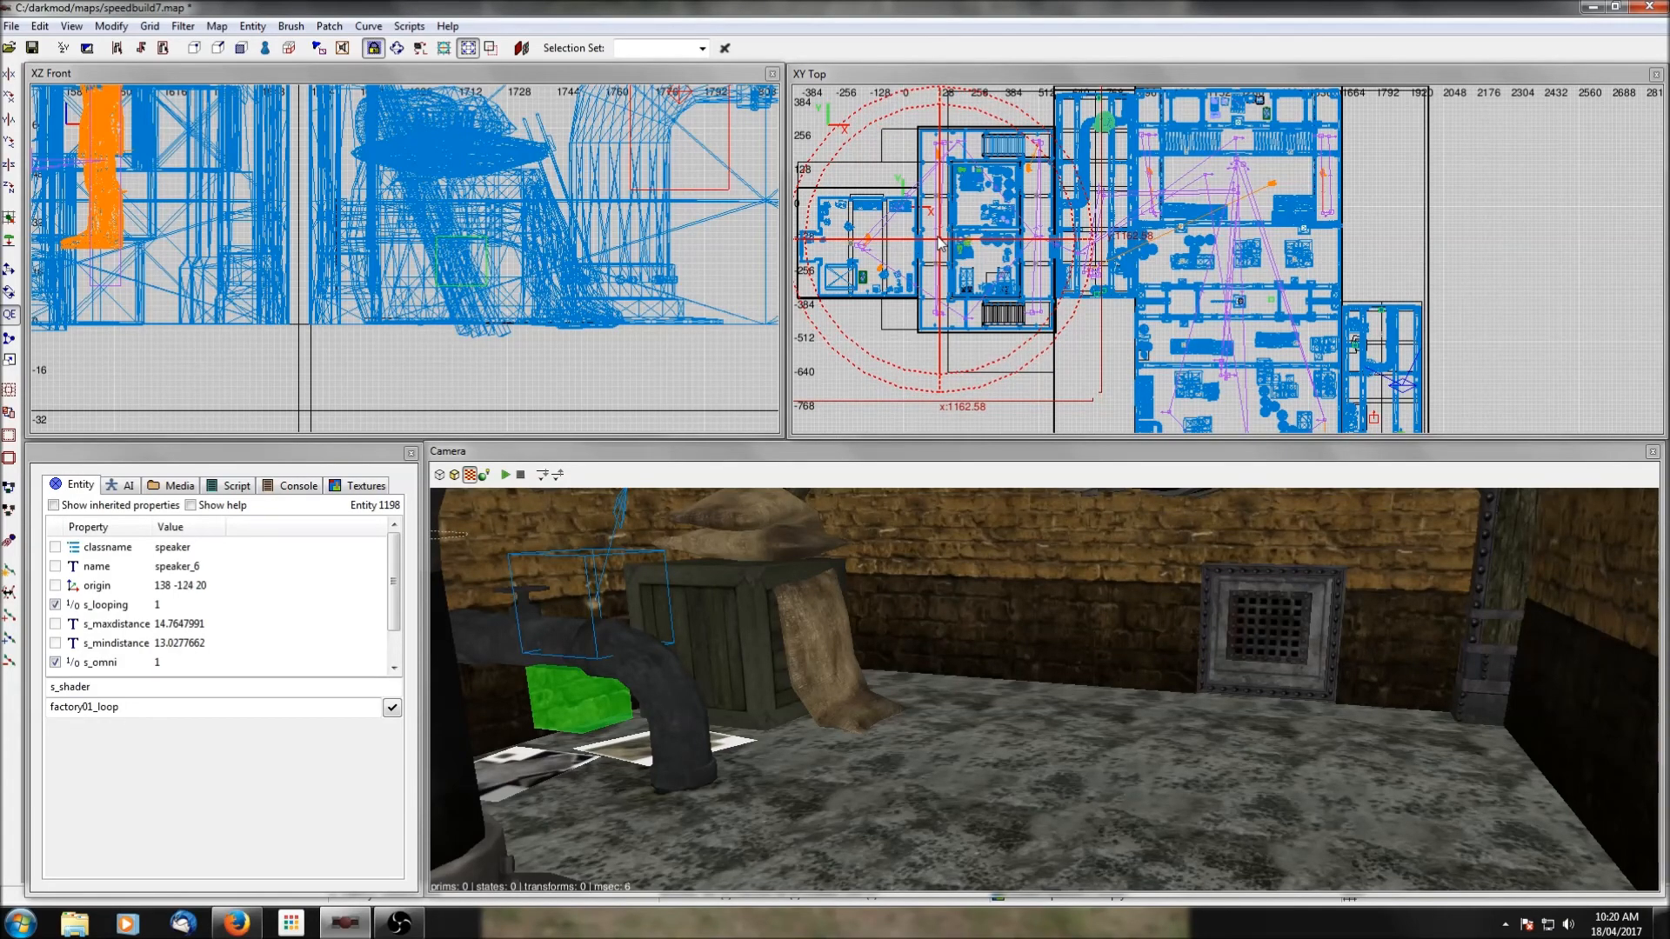
# Raise the western speaker in the front view to origin 126 -124 160.
pyautogui.scroll(-1, 1137, 244)
pyautogui.scroll(-10, 421, 237)
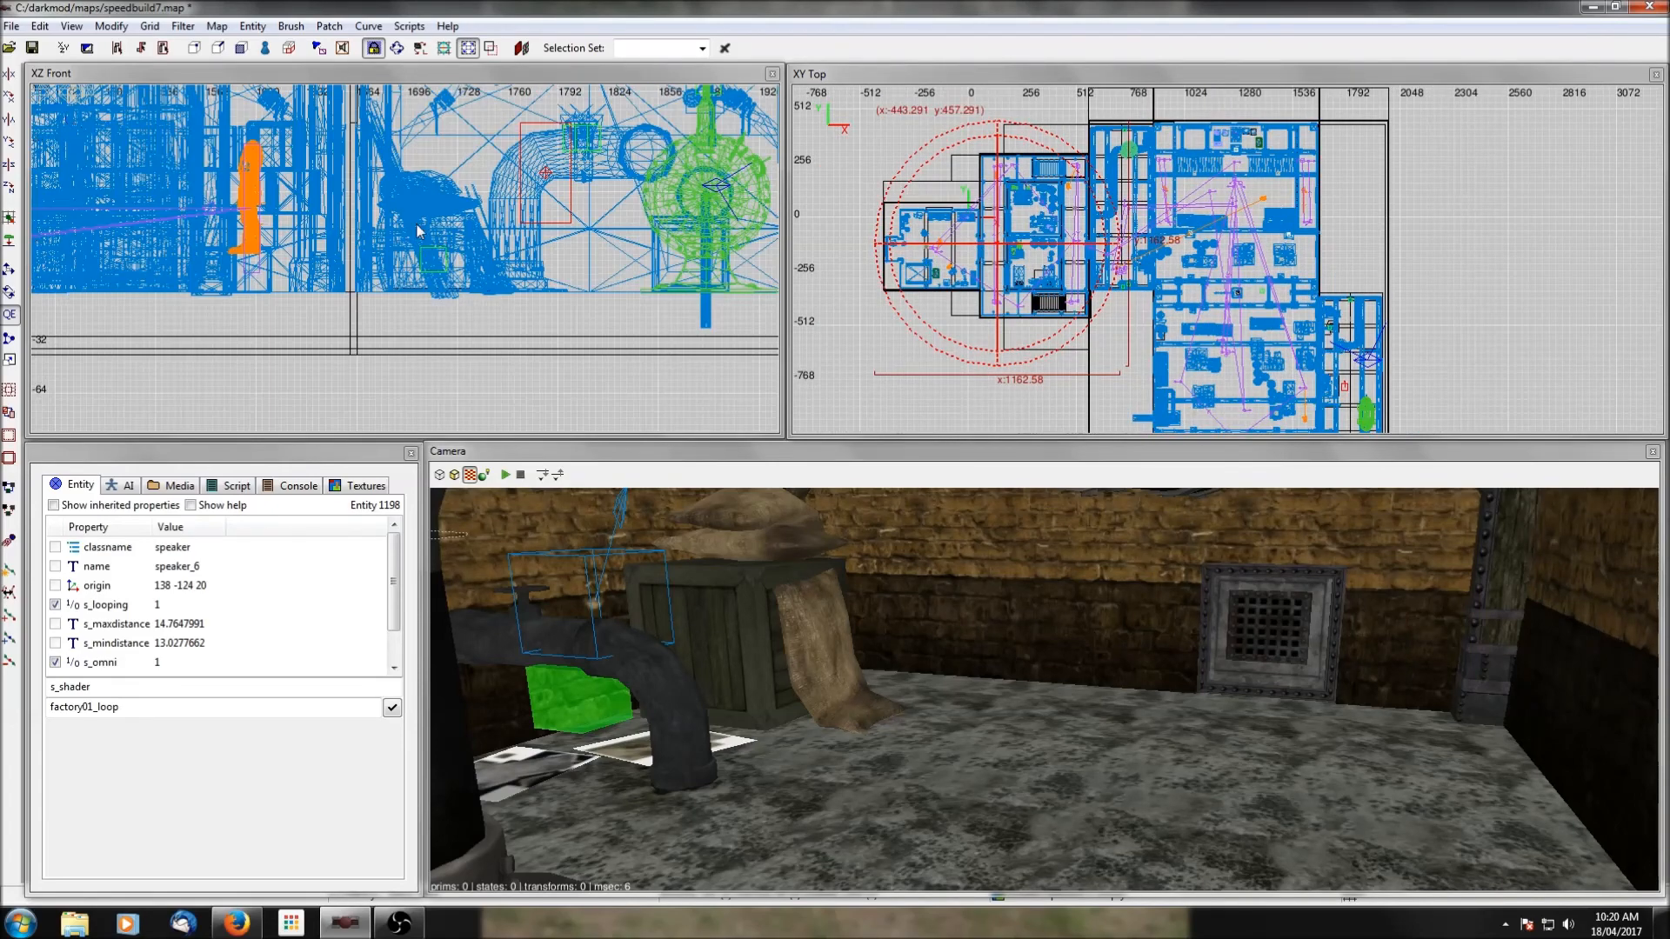
pyautogui.scroll(-3, 405, 223)
pyautogui.moveTo(296, 267); pyautogui.dragTo(406, 239, button='right')
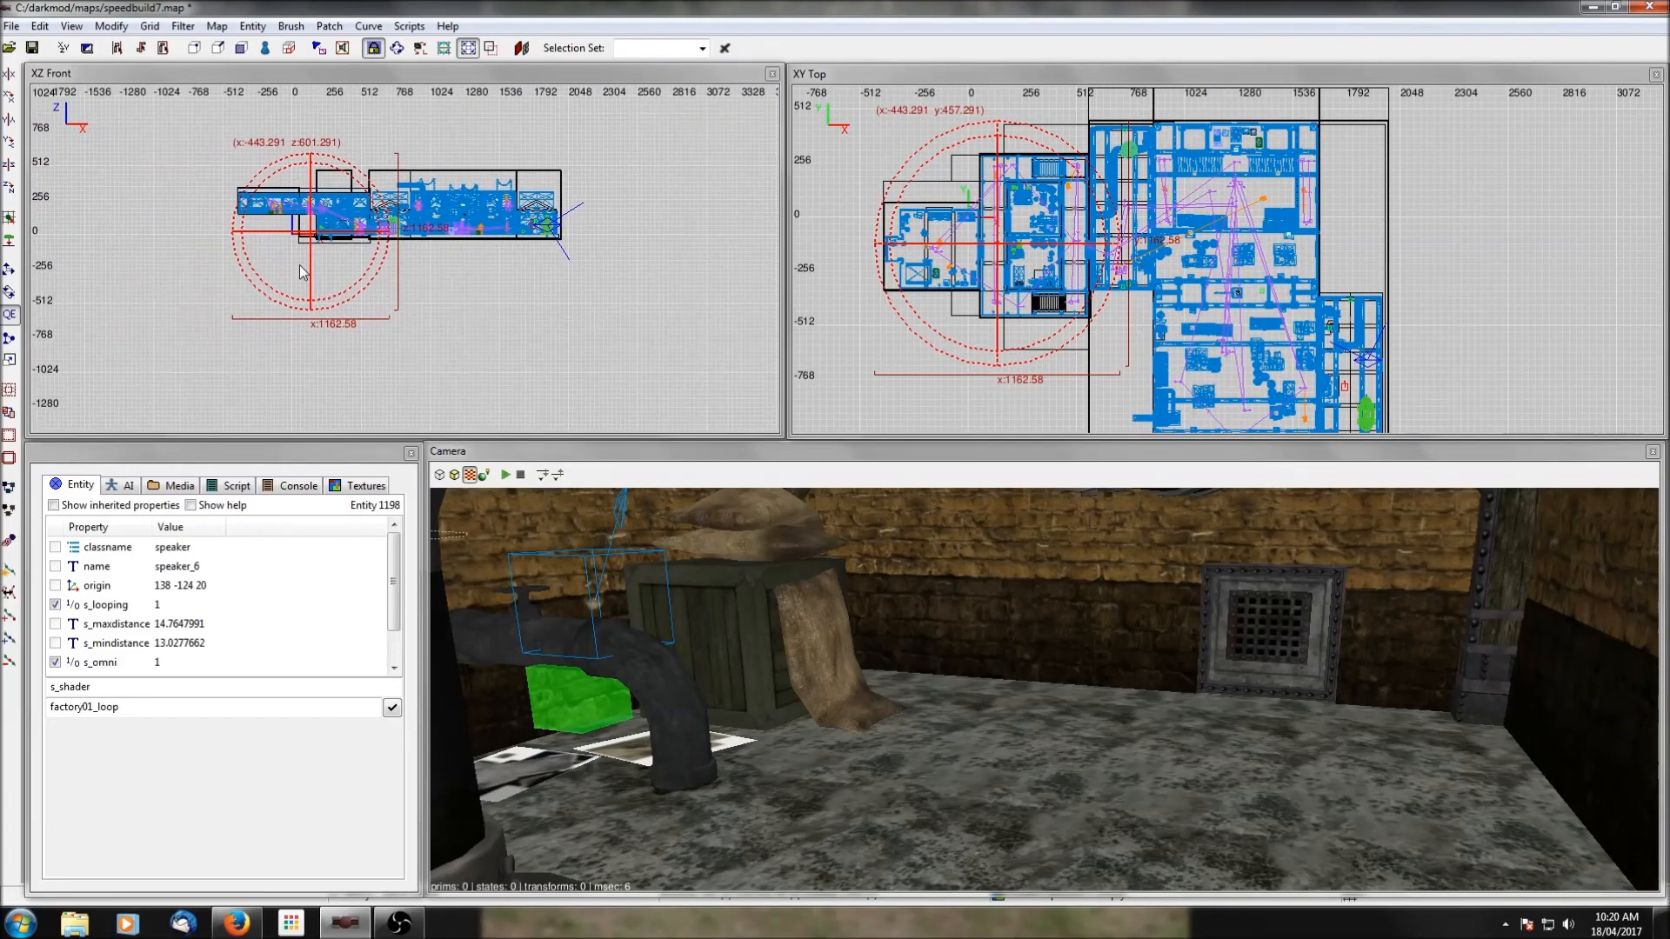
pyautogui.scroll(2, 296, 264)
pyautogui.moveTo(261, 224); pyautogui.dragTo(255, 188)
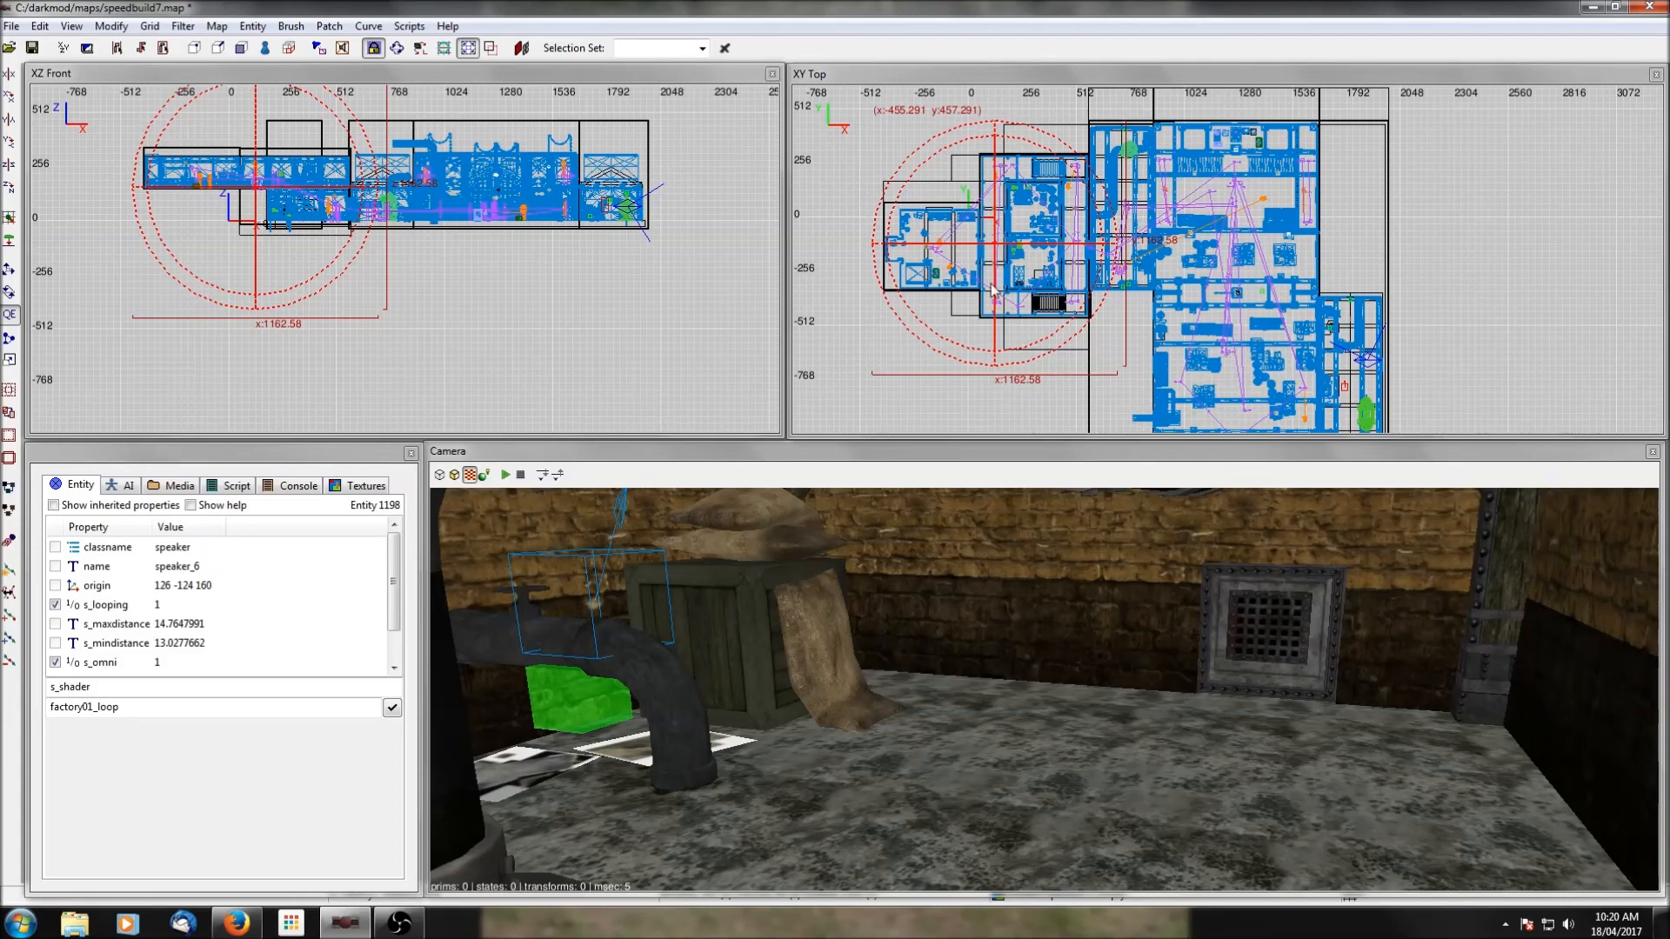
# Browse the sound list for a different ambience for the western speaker's s_shader.
pyautogui.scroll(-2, 144, 644)
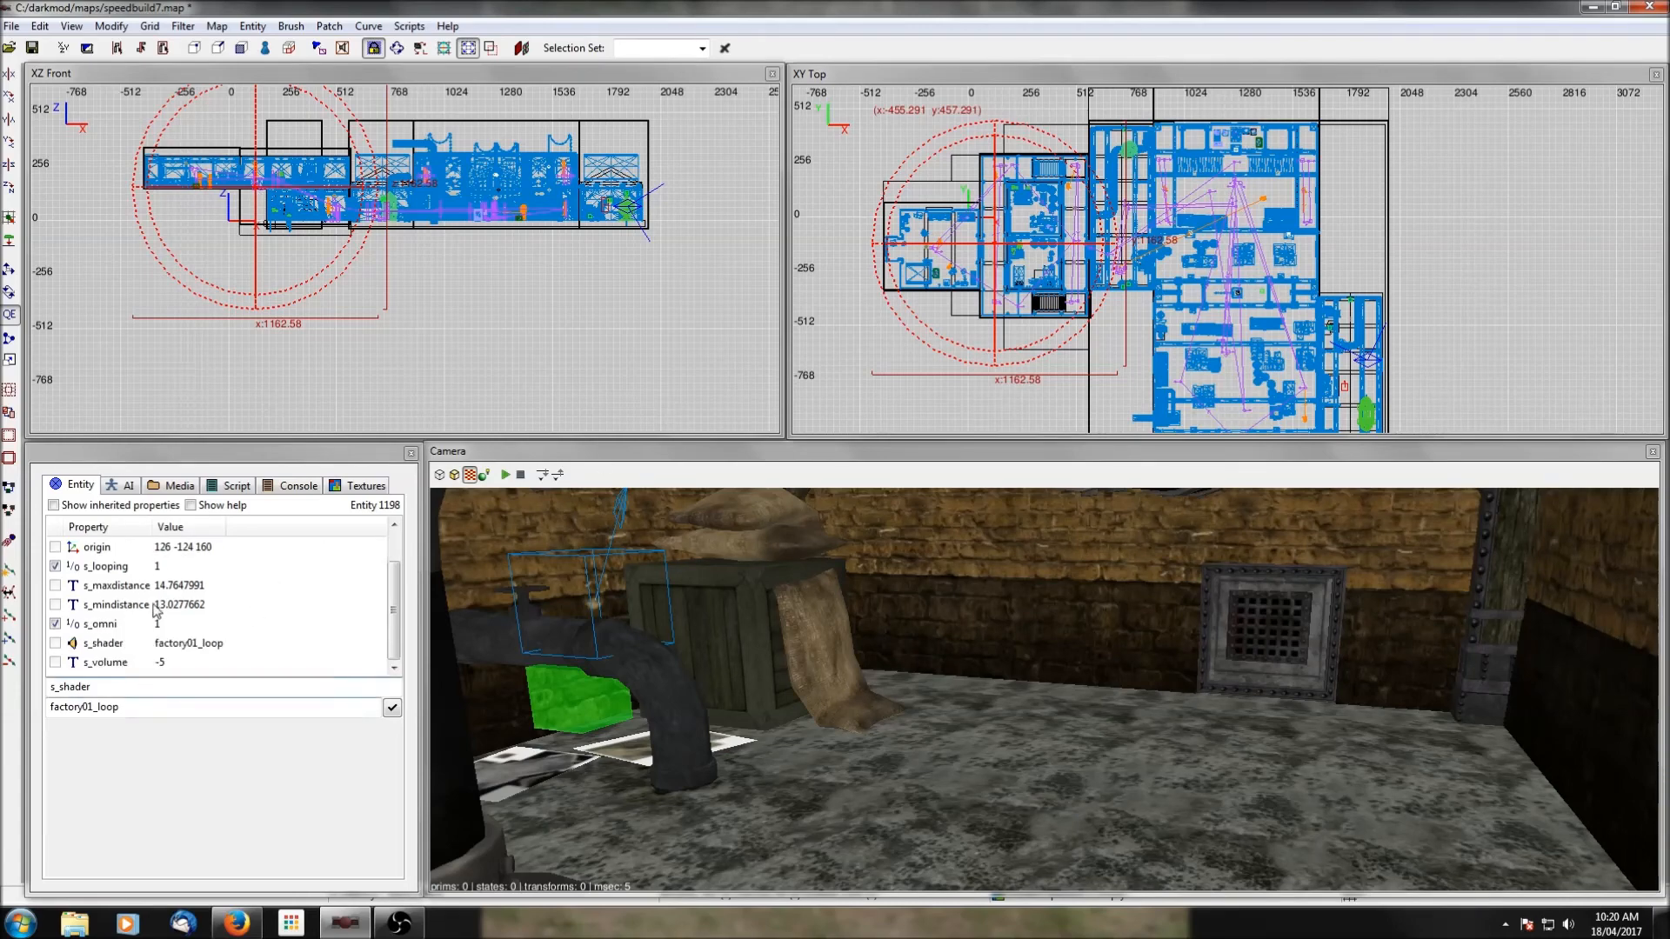
pyautogui.click(148, 642)
pyautogui.click(224, 799)
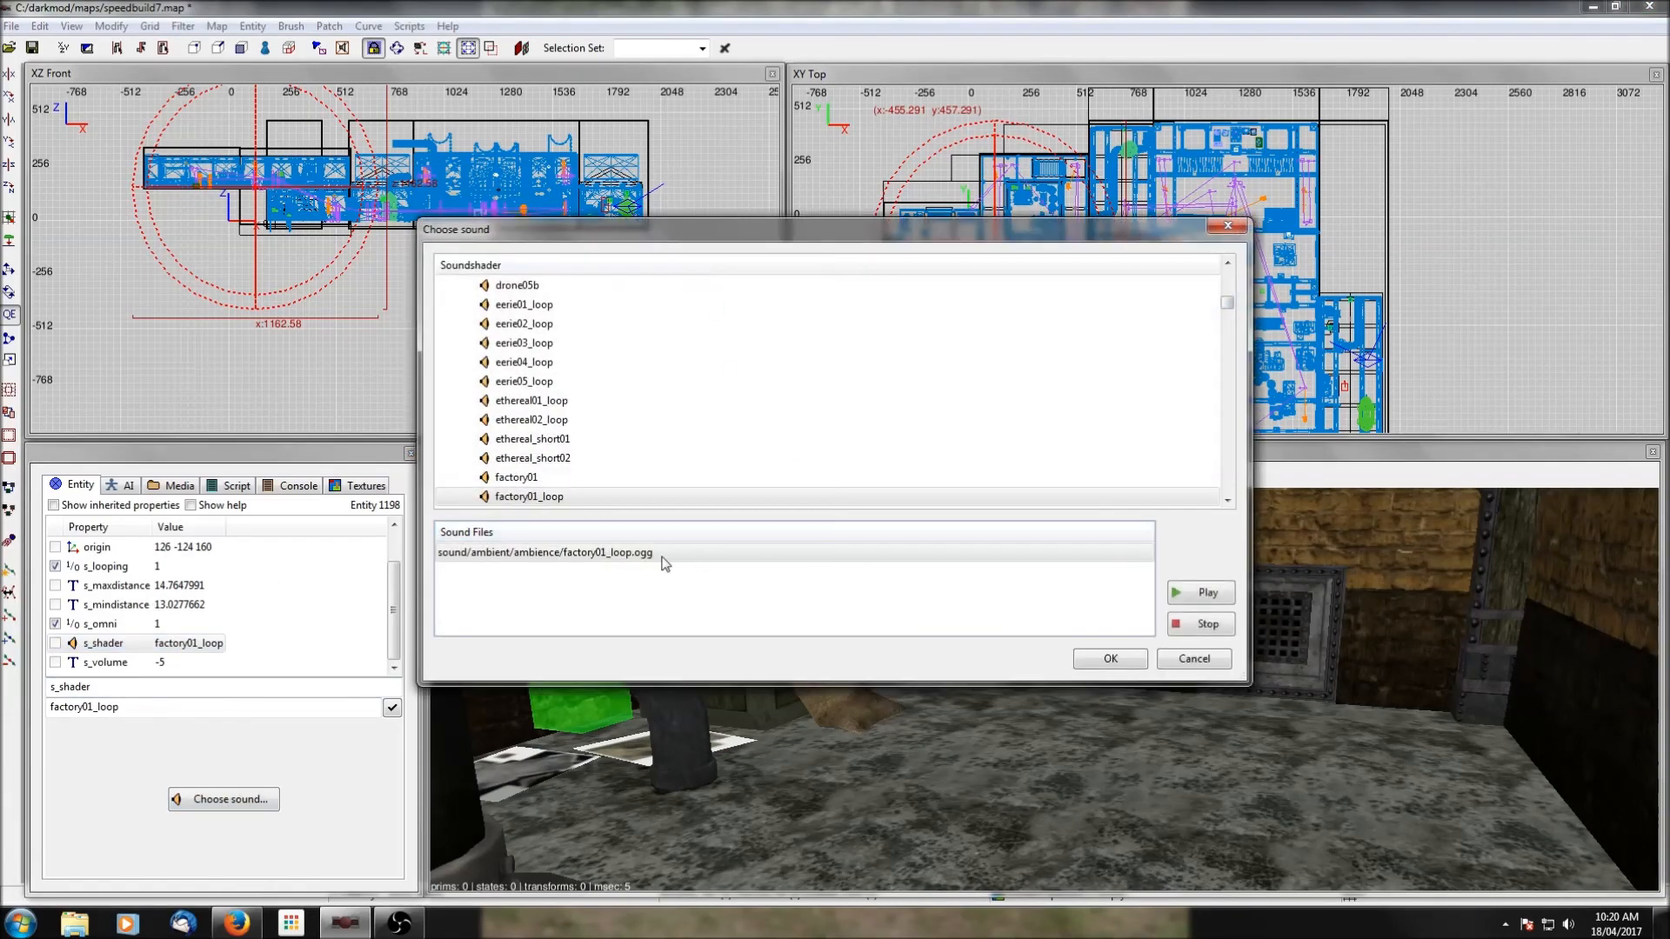
pyautogui.scroll(-3, 532, 399)
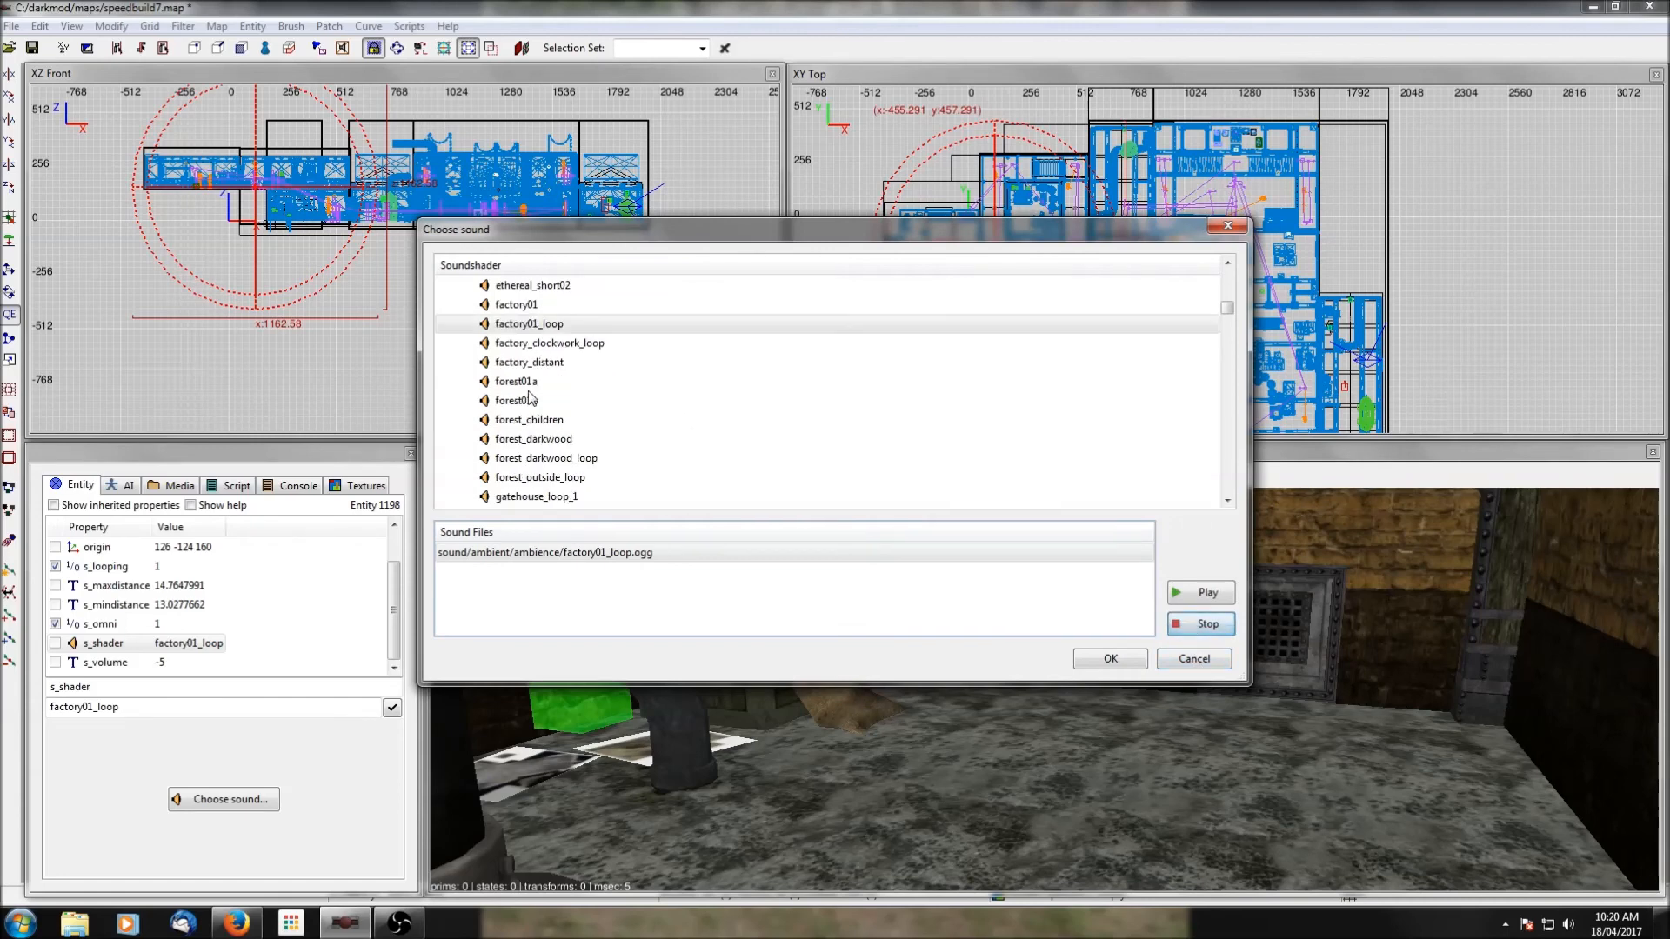
pyautogui.scroll(-1, 557, 400)
pyautogui.scroll(-5, 587, 400)
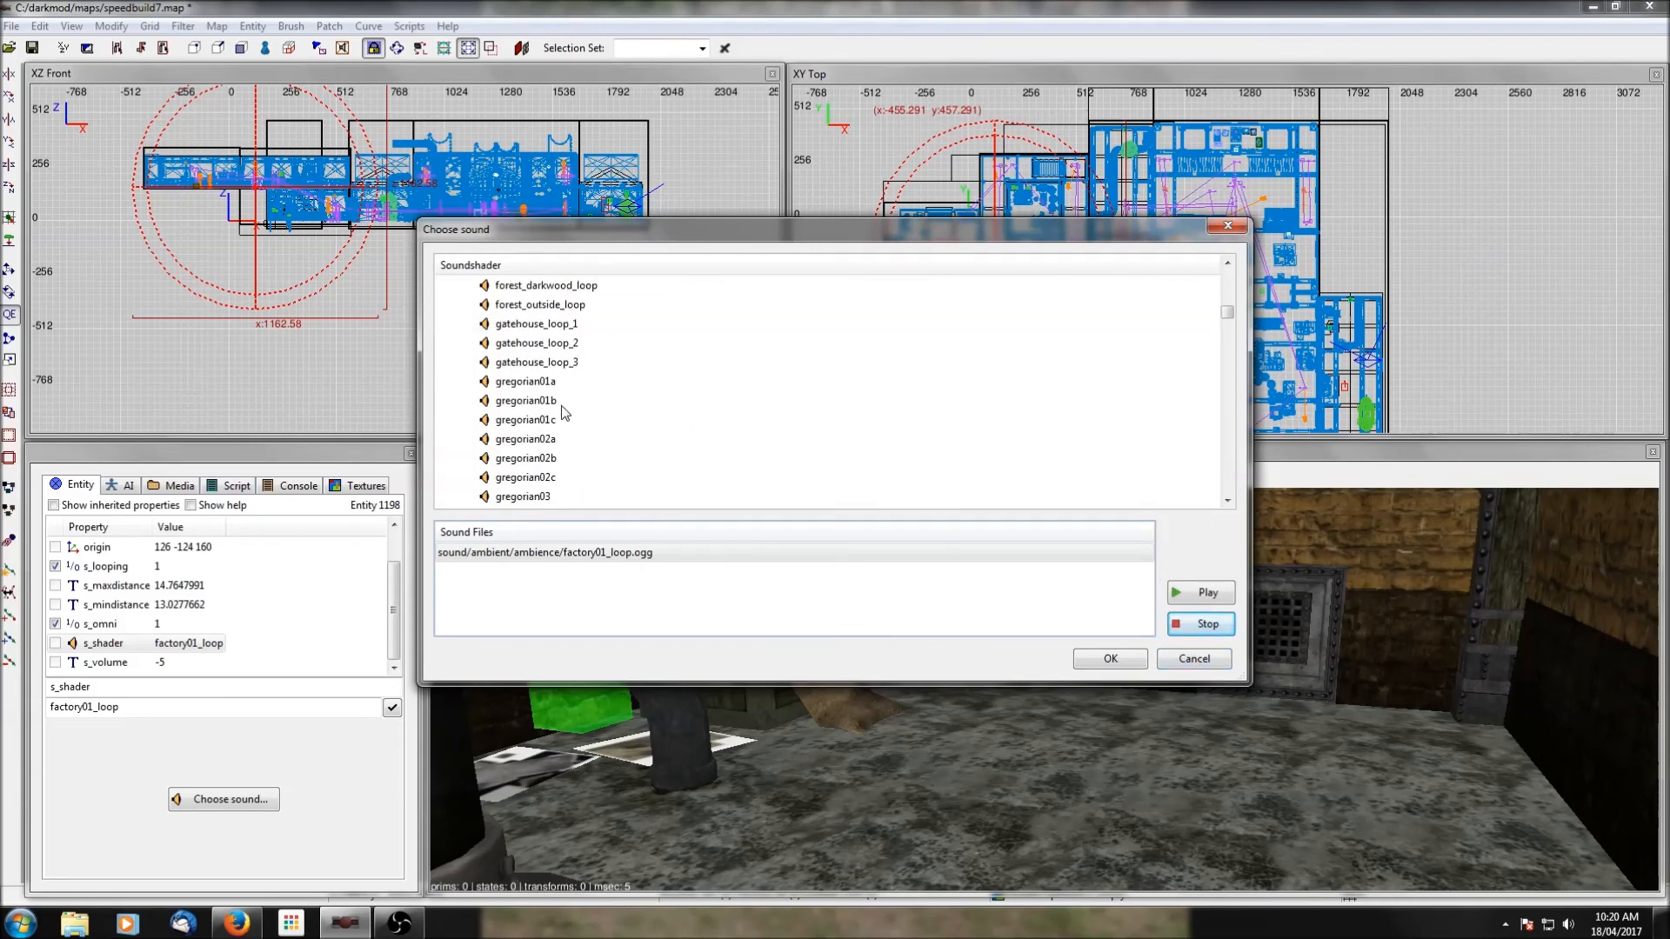
pyautogui.scroll(-12, 562, 413)
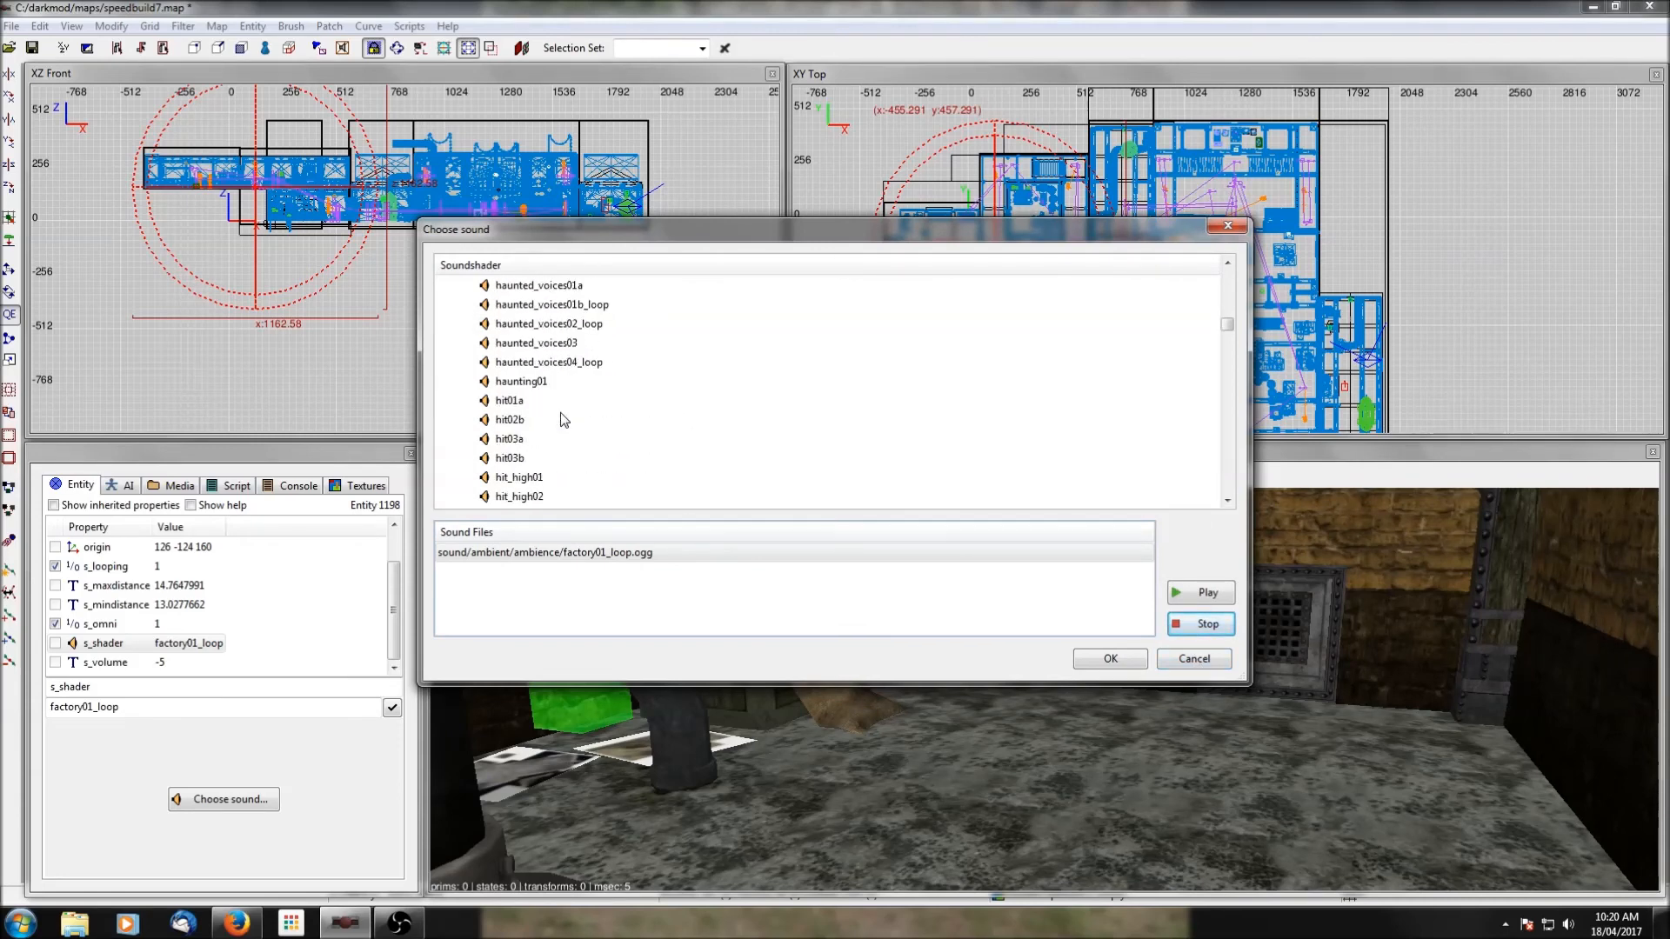
pyautogui.scroll(-8, 561, 420)
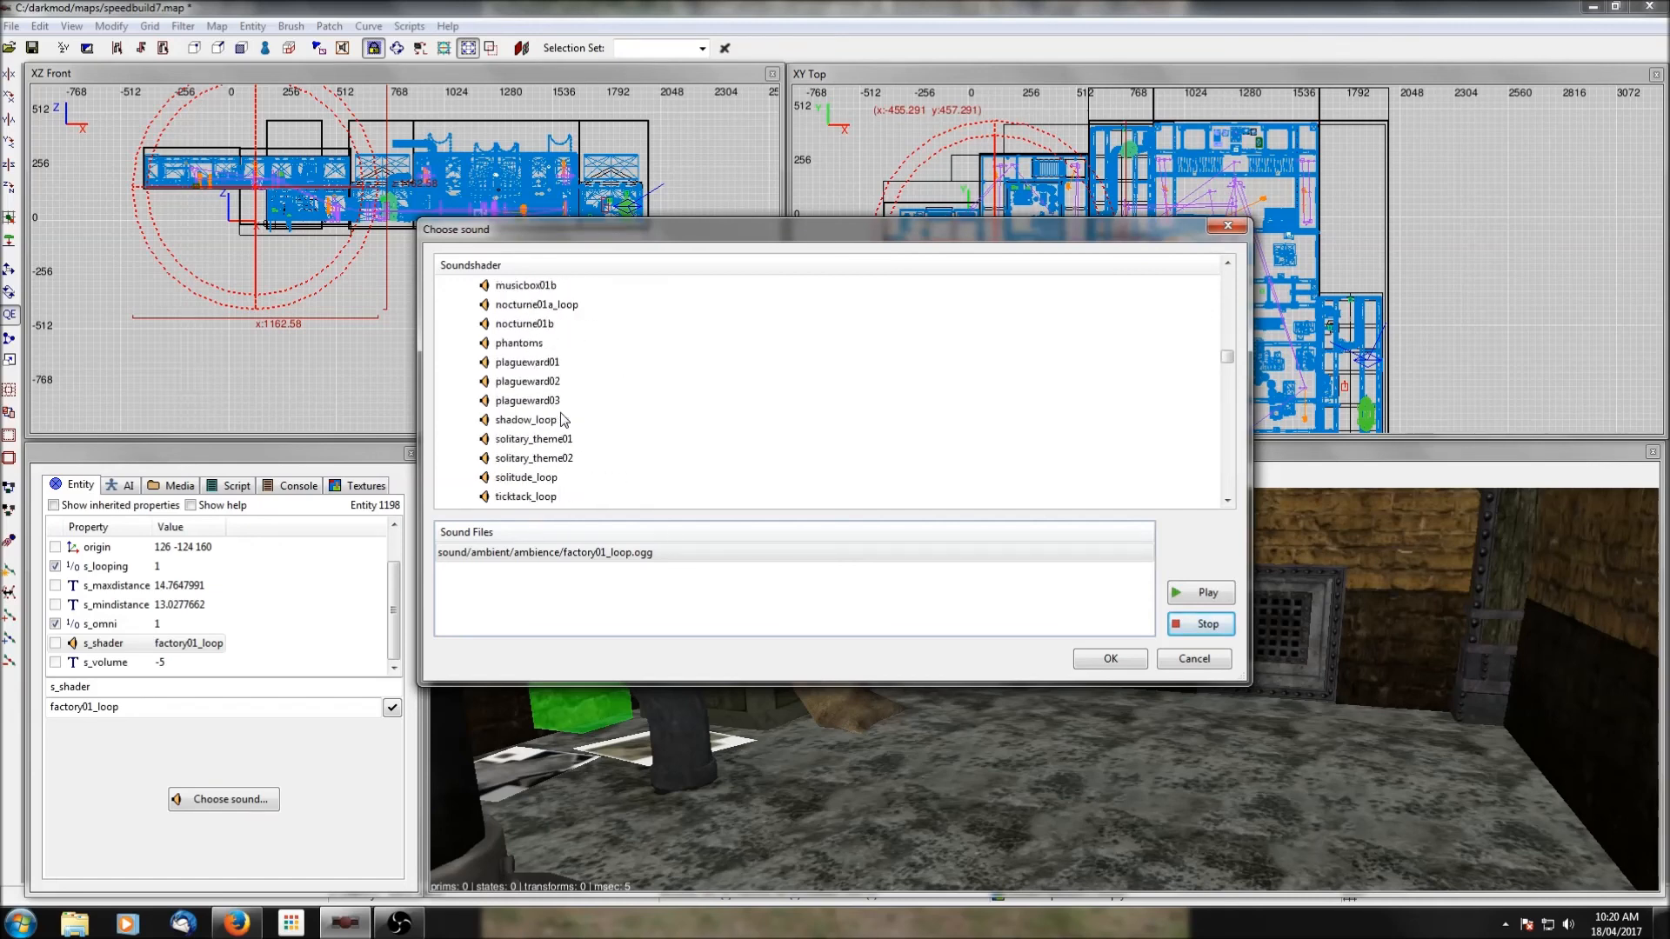
pyautogui.scroll(-4, 563, 421)
pyautogui.scroll(5, 561, 405)
# Preview solitary_theme01 and shadow_loop, and assign shadow_loop as the western speaker's s_shader.
pyautogui.click(534, 325)
pyautogui.click(1187, 594)
pyautogui.click(1185, 637)
pyautogui.click(545, 307)
pyautogui.click(1204, 593)
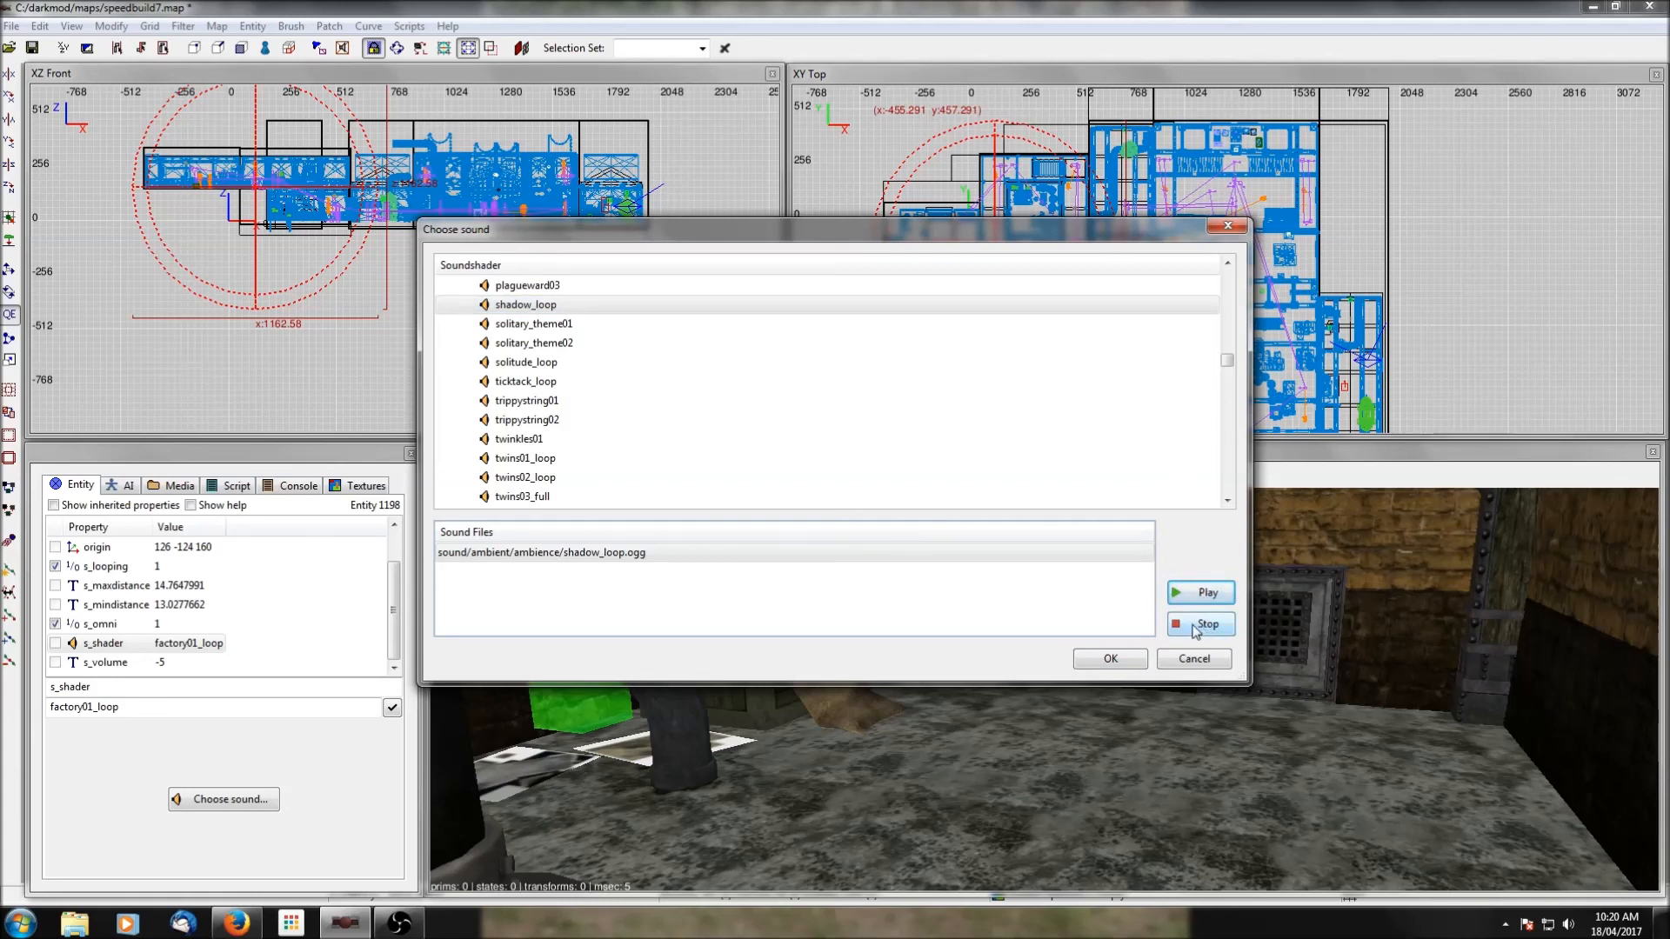
pyautogui.click(1111, 659)
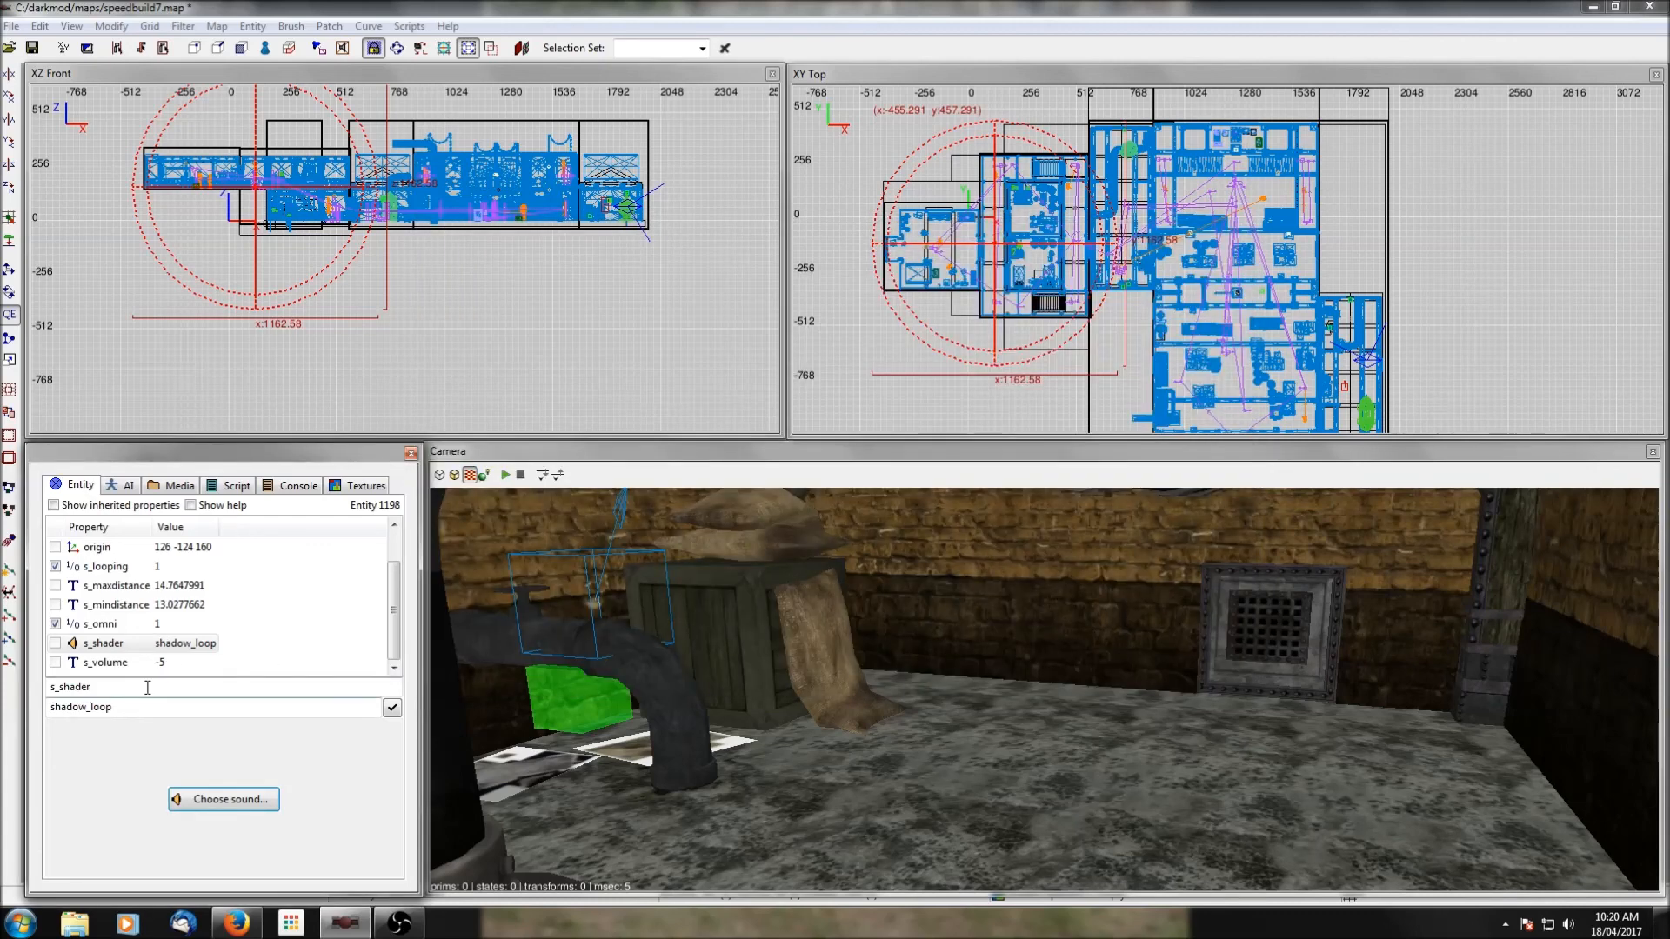
# Set the western speaker's s_volume to -15 and deselect it.
pyautogui.click(144, 662)
pyautogui.click(56, 706)
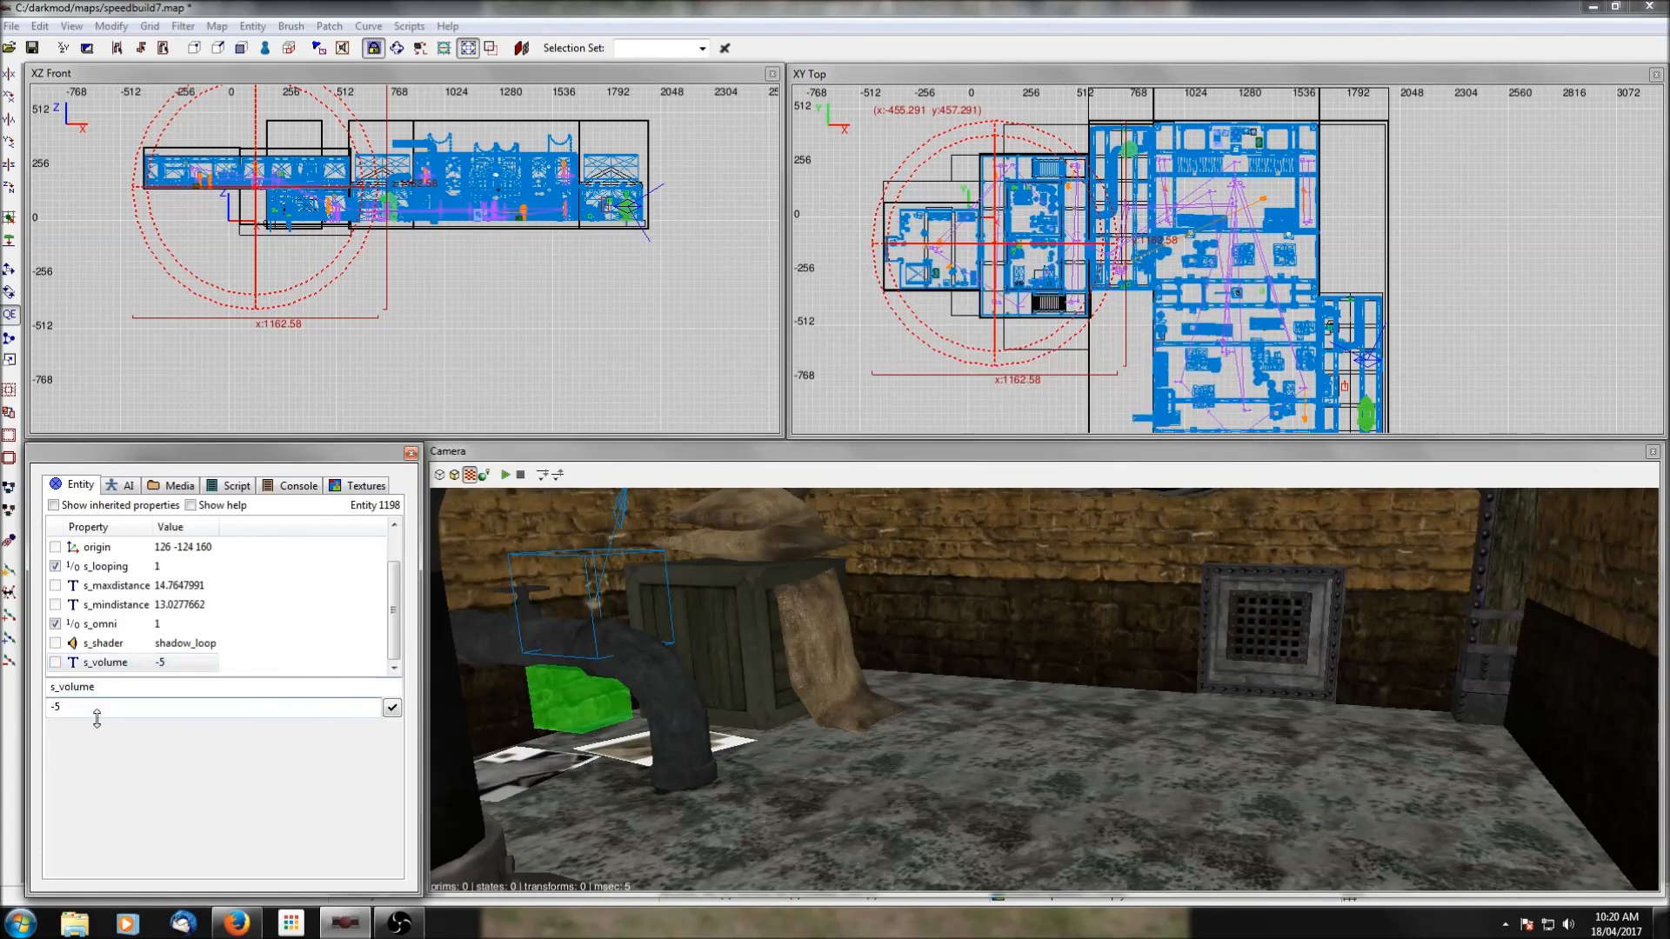
pyautogui.click(390, 708)
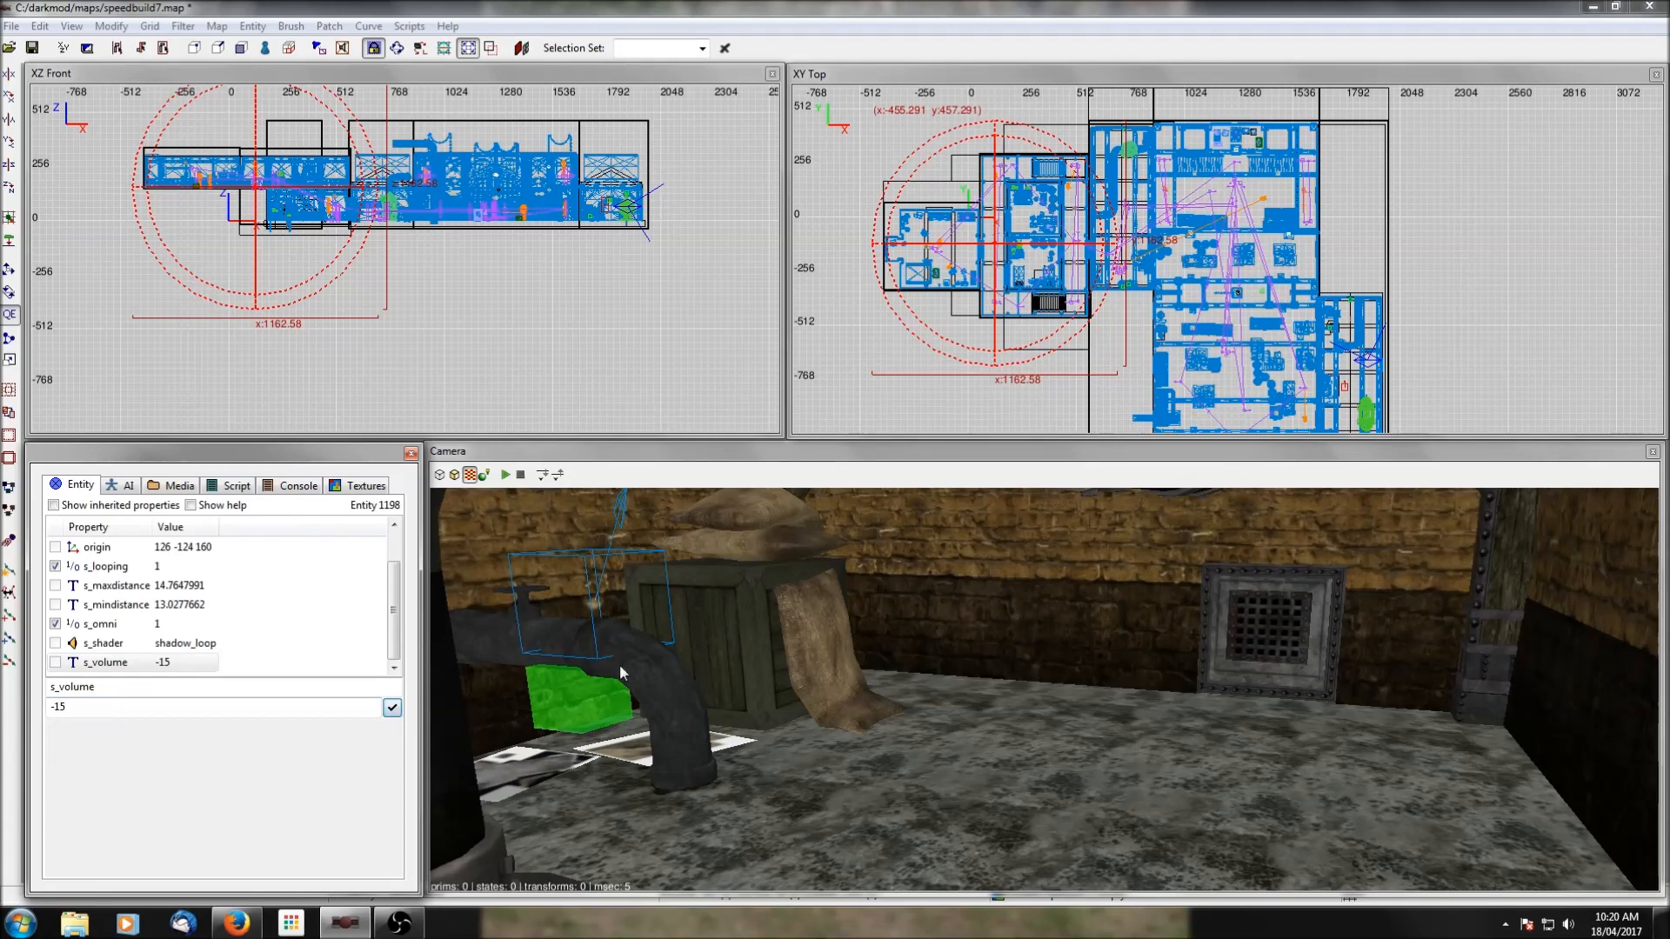
pyautogui.press('Escape')
# Duplicate the large central speaker and move the copy to the green round object beside the large bent pipe.
pyautogui.scroll(-1, 1122, 168)
pyautogui.scroll(3, 1122, 168)
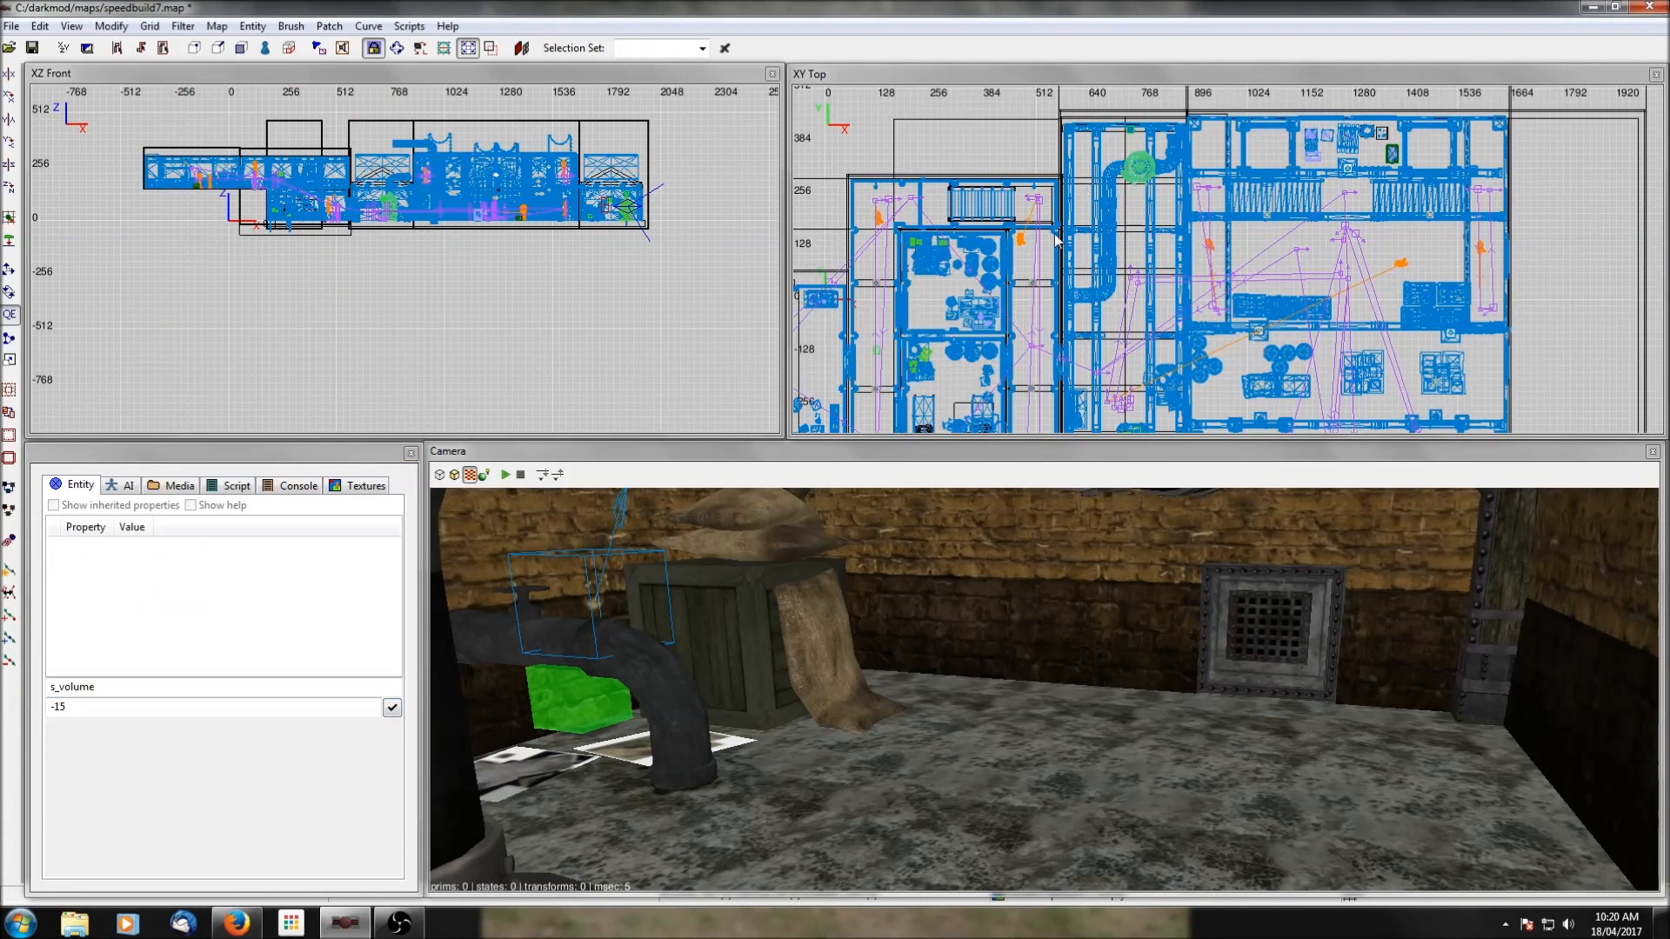
pyautogui.scroll(-1, 1029, 324)
pyautogui.moveTo(999, 331); pyautogui.dragTo(1092, 297, button='right')
pyautogui.scroll(1, 999, 331)
pyautogui.moveTo(1381, 335); pyautogui.dragTo(1214, 178, button='right')
pyautogui.keyDown('shift'); pyautogui.click(1348, 249); pyautogui.keyUp('shift')
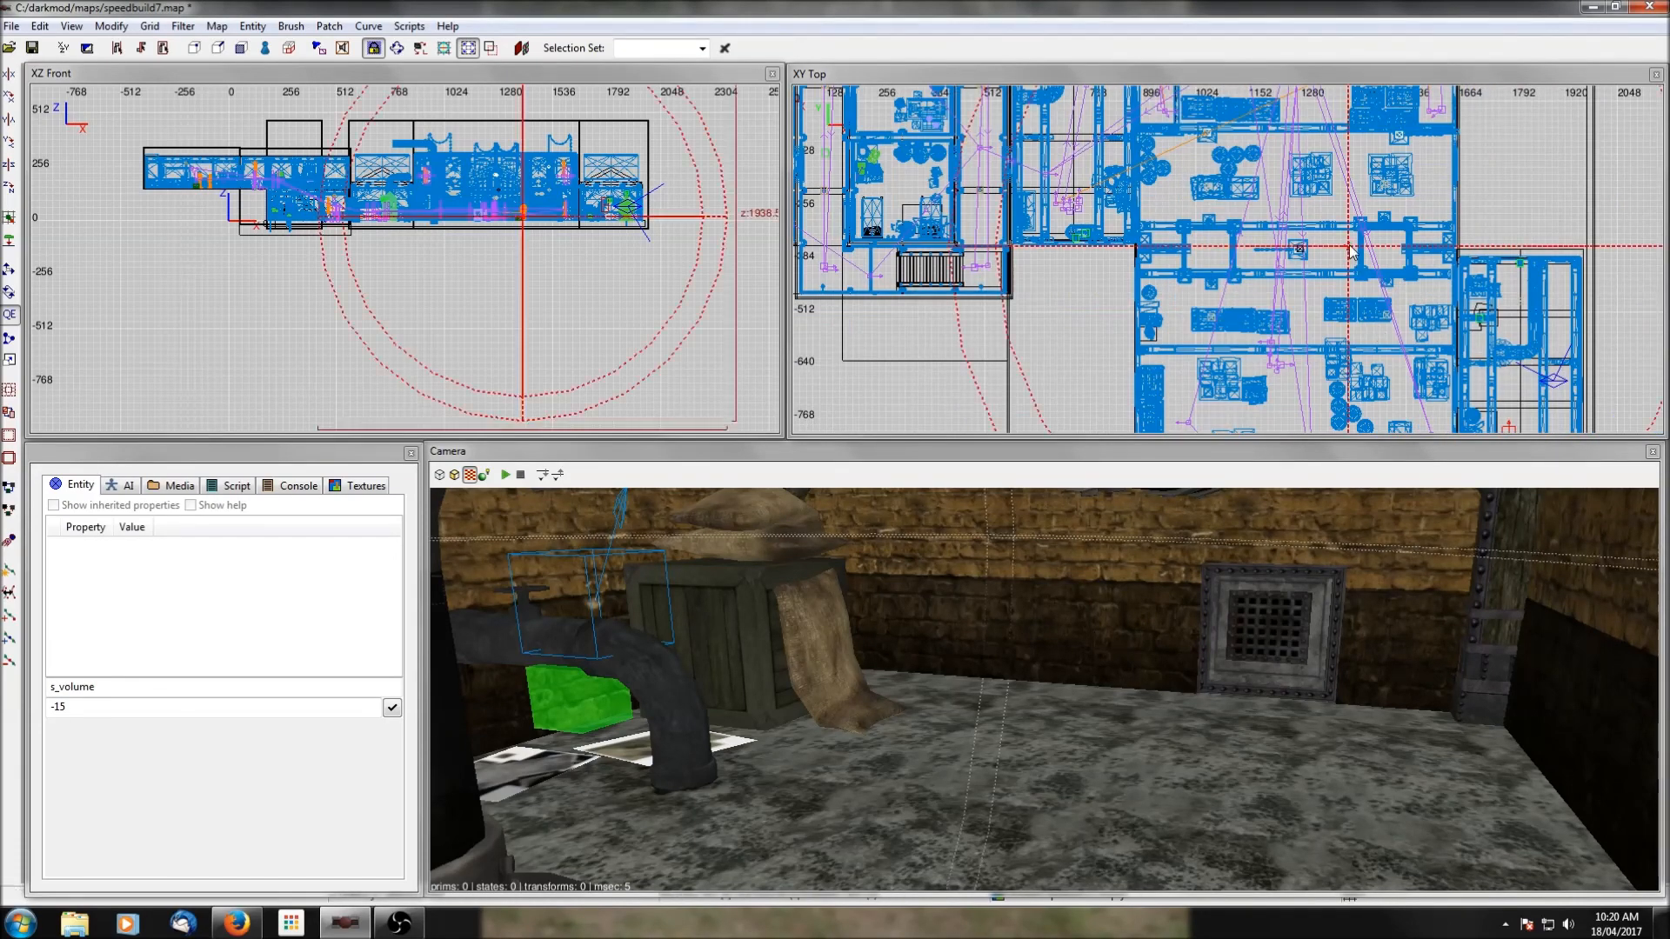
pyautogui.scroll(-4, 1309, 201)
pyautogui.moveTo(1281, 263); pyautogui.dragTo(1170, 147)
pyautogui.scroll(-1, 1170, 148)
pyautogui.moveTo(1170, 148); pyautogui.dragTo(1175, 201, button='right')
# Shrink the new pipe-area speaker's maximum distance to about 4.6 and minimum to about 4.06, centred at origin 752 320 20.
pyautogui.moveTo(1355, 249); pyautogui.dragTo(1287, 250)
pyautogui.scroll(3, 1244, 270)
pyautogui.scroll(5, 1243, 268)
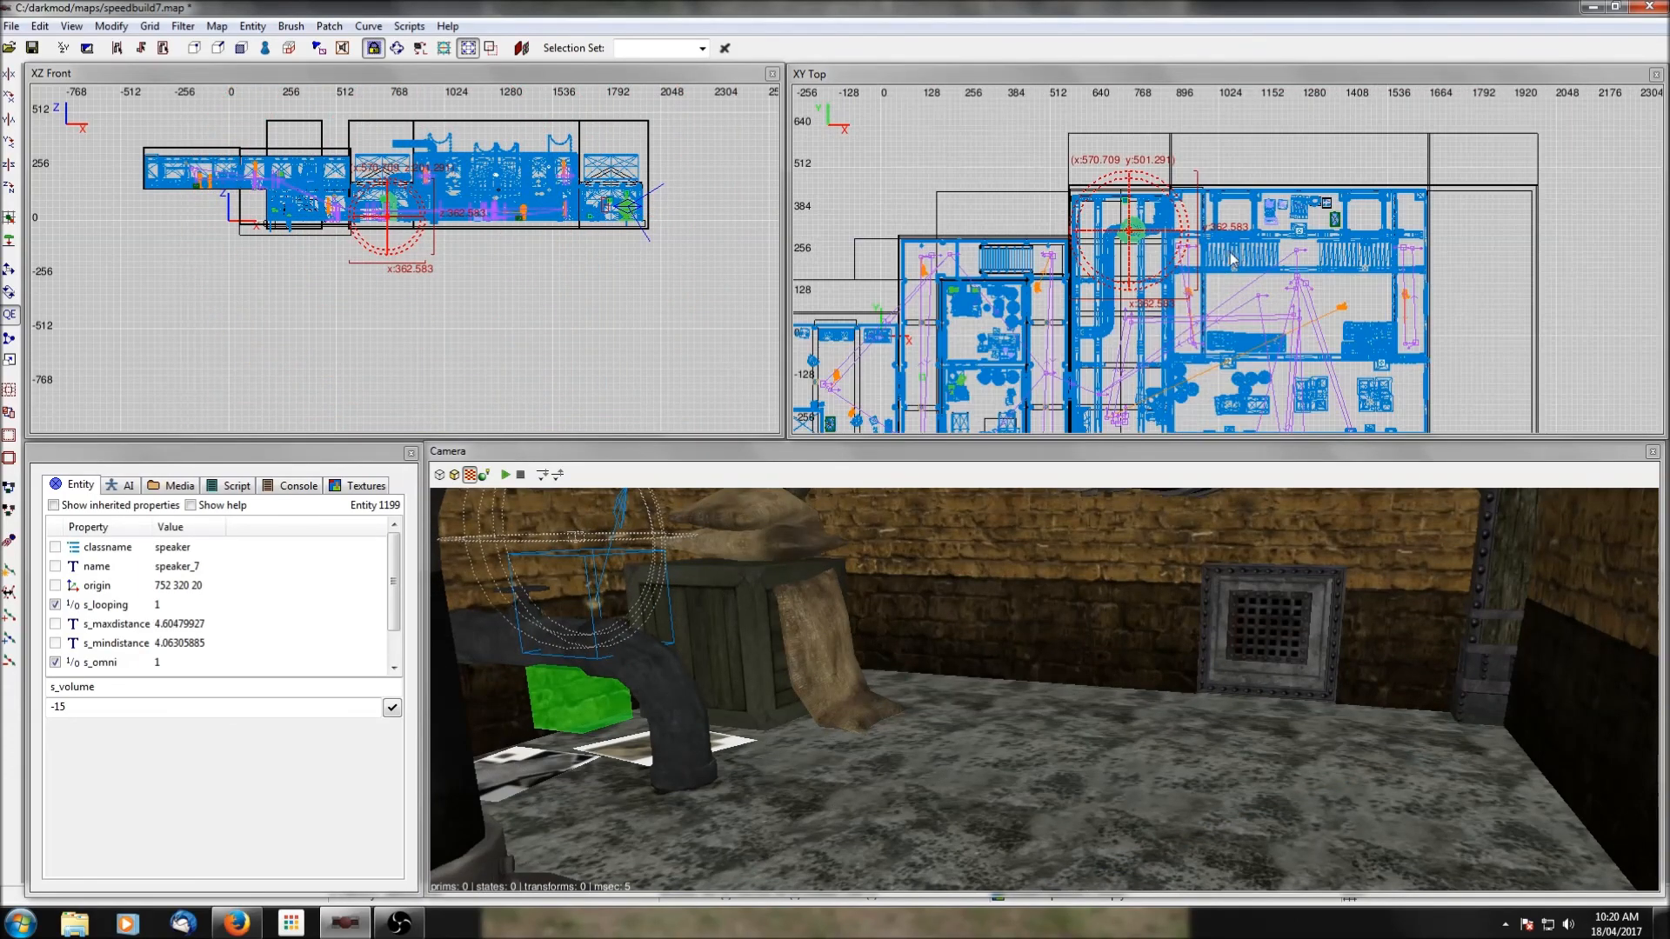
# Set the pipe-area speaker's s_mindistance to 1 and its s_maxdistance to 10.
pyautogui.click(105, 645)
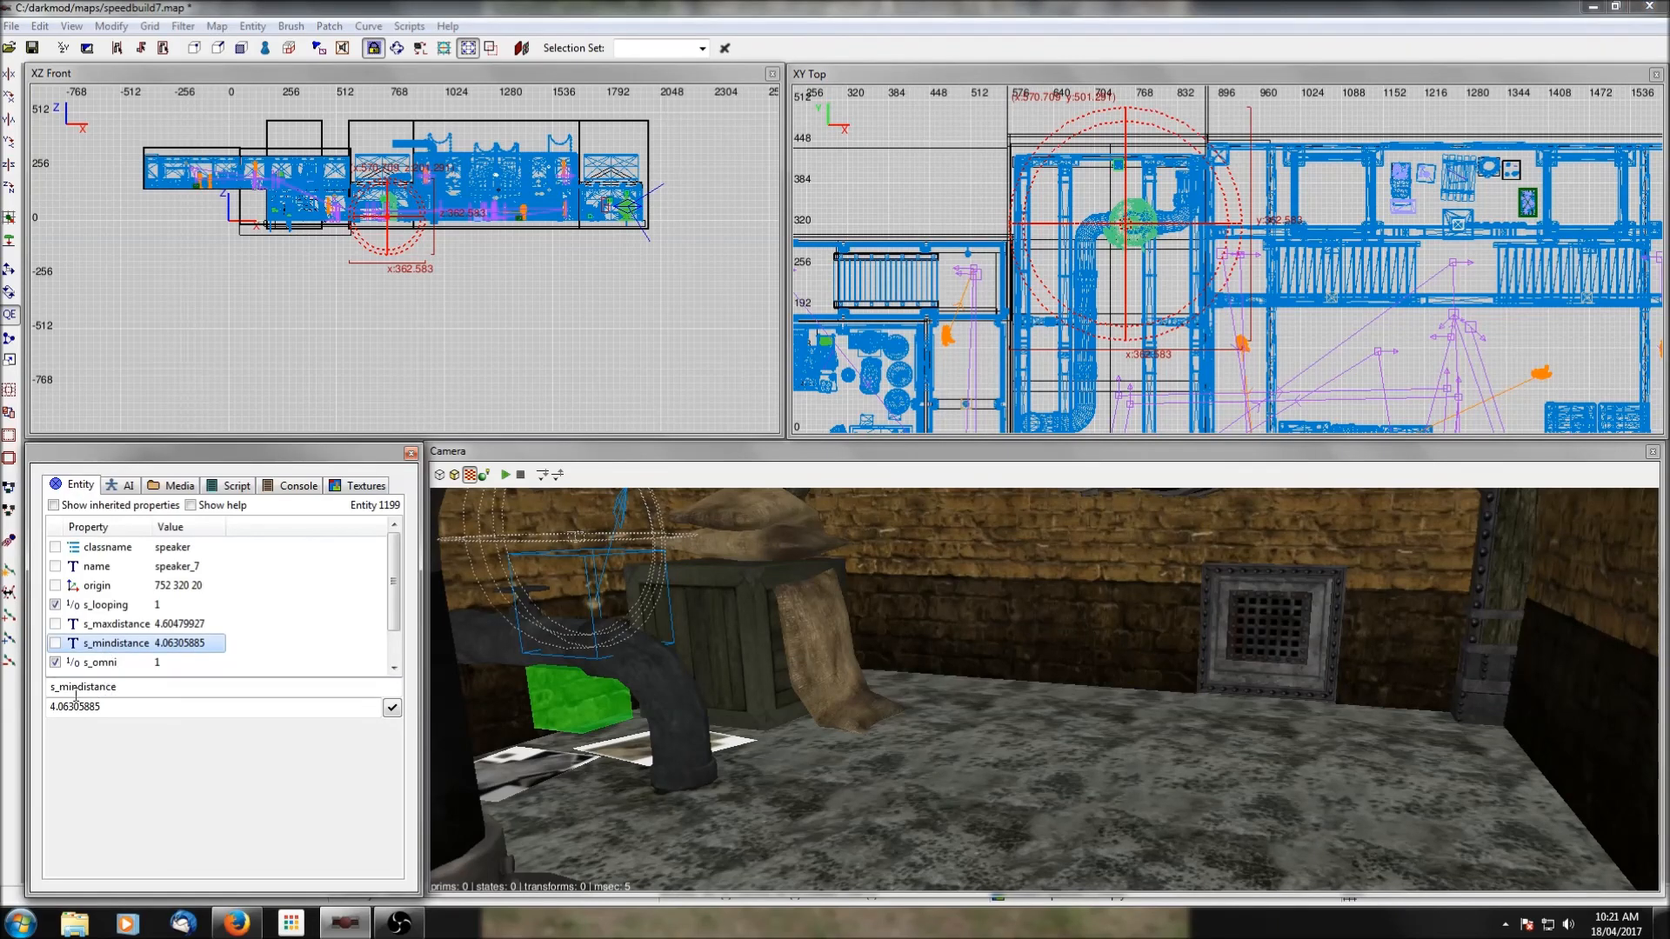
pyautogui.doubleClick(50, 707)
pyautogui.write('1')
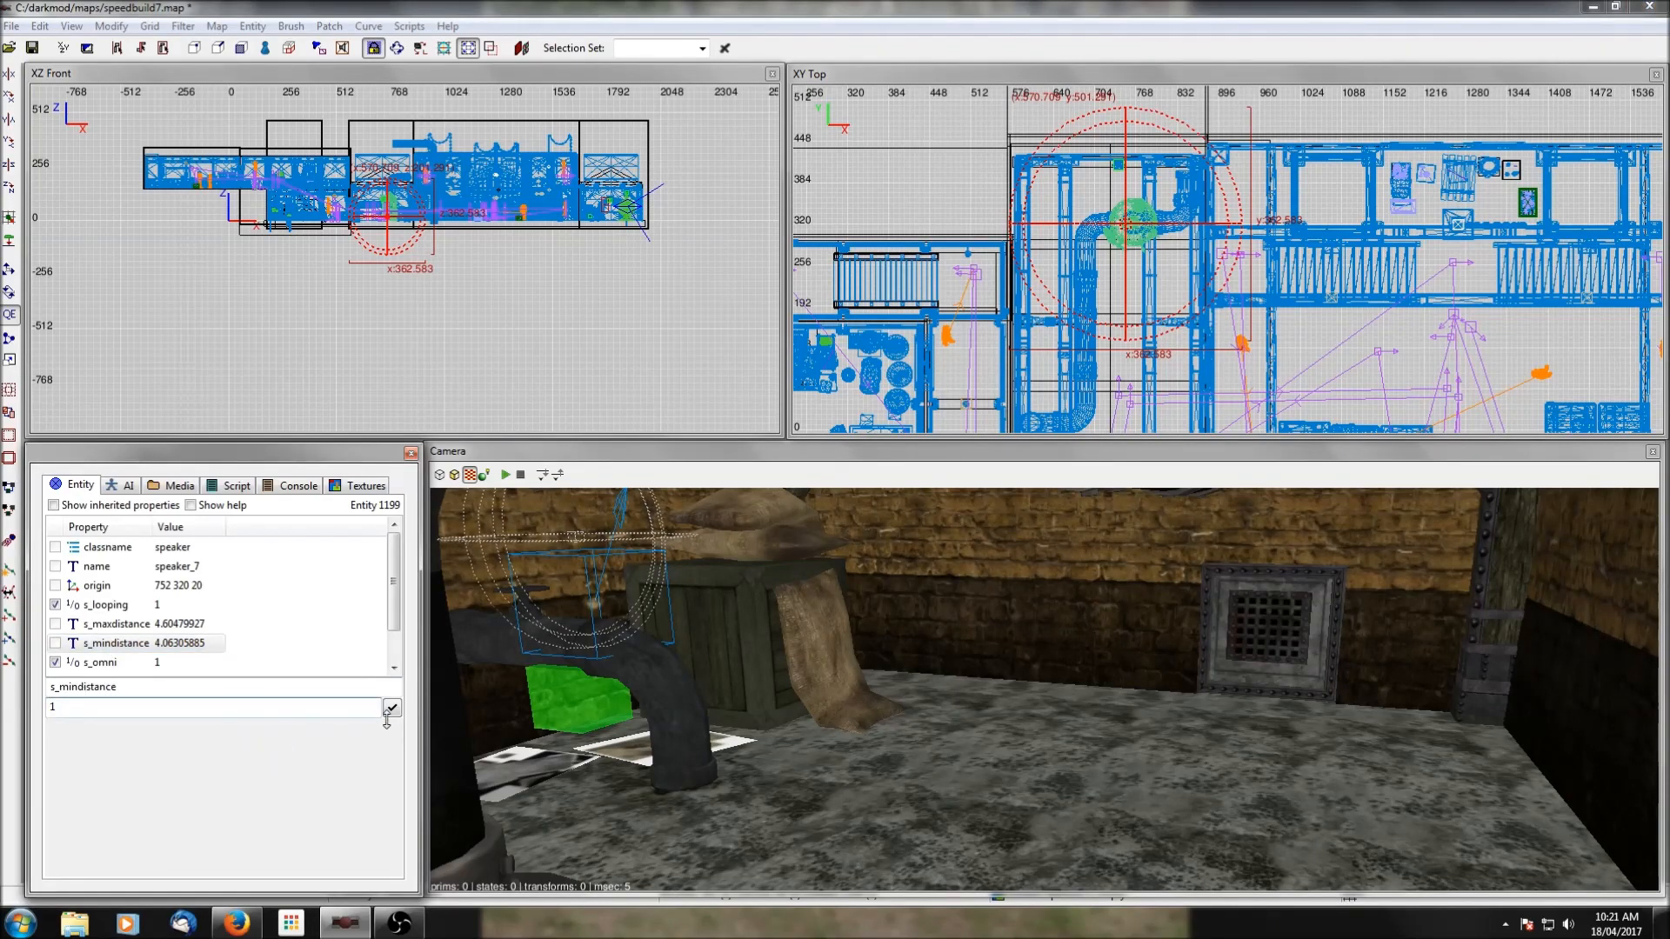
pyautogui.click(393, 709)
pyautogui.click(131, 625)
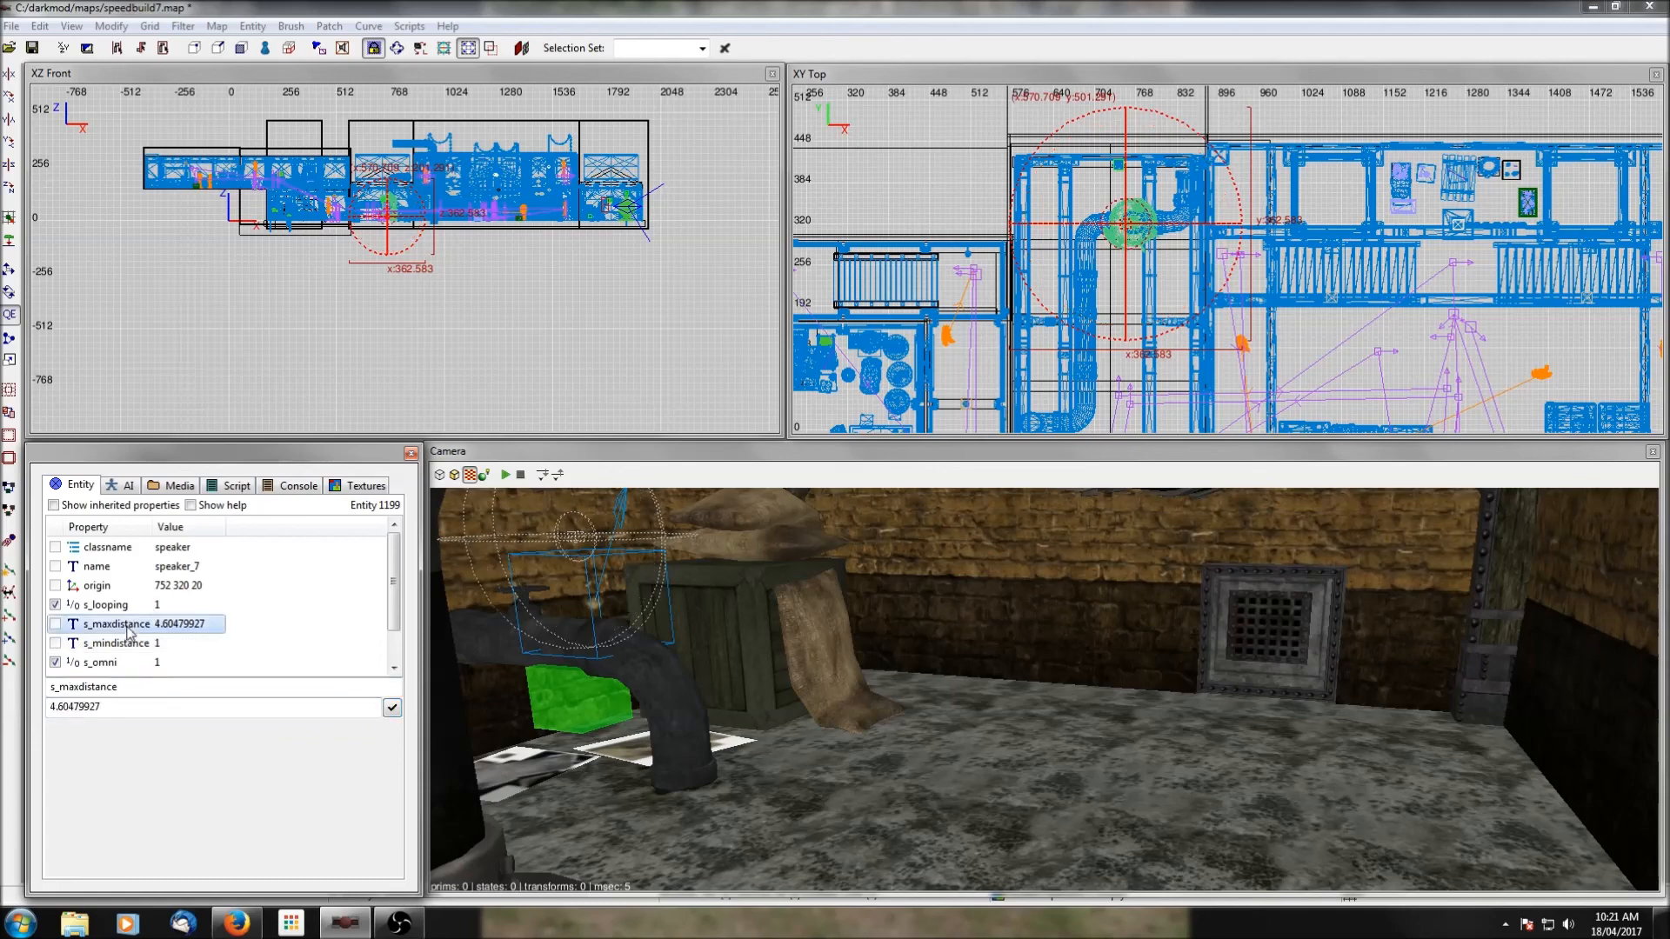
pyautogui.doubleClick(137, 714)
pyautogui.write('10')
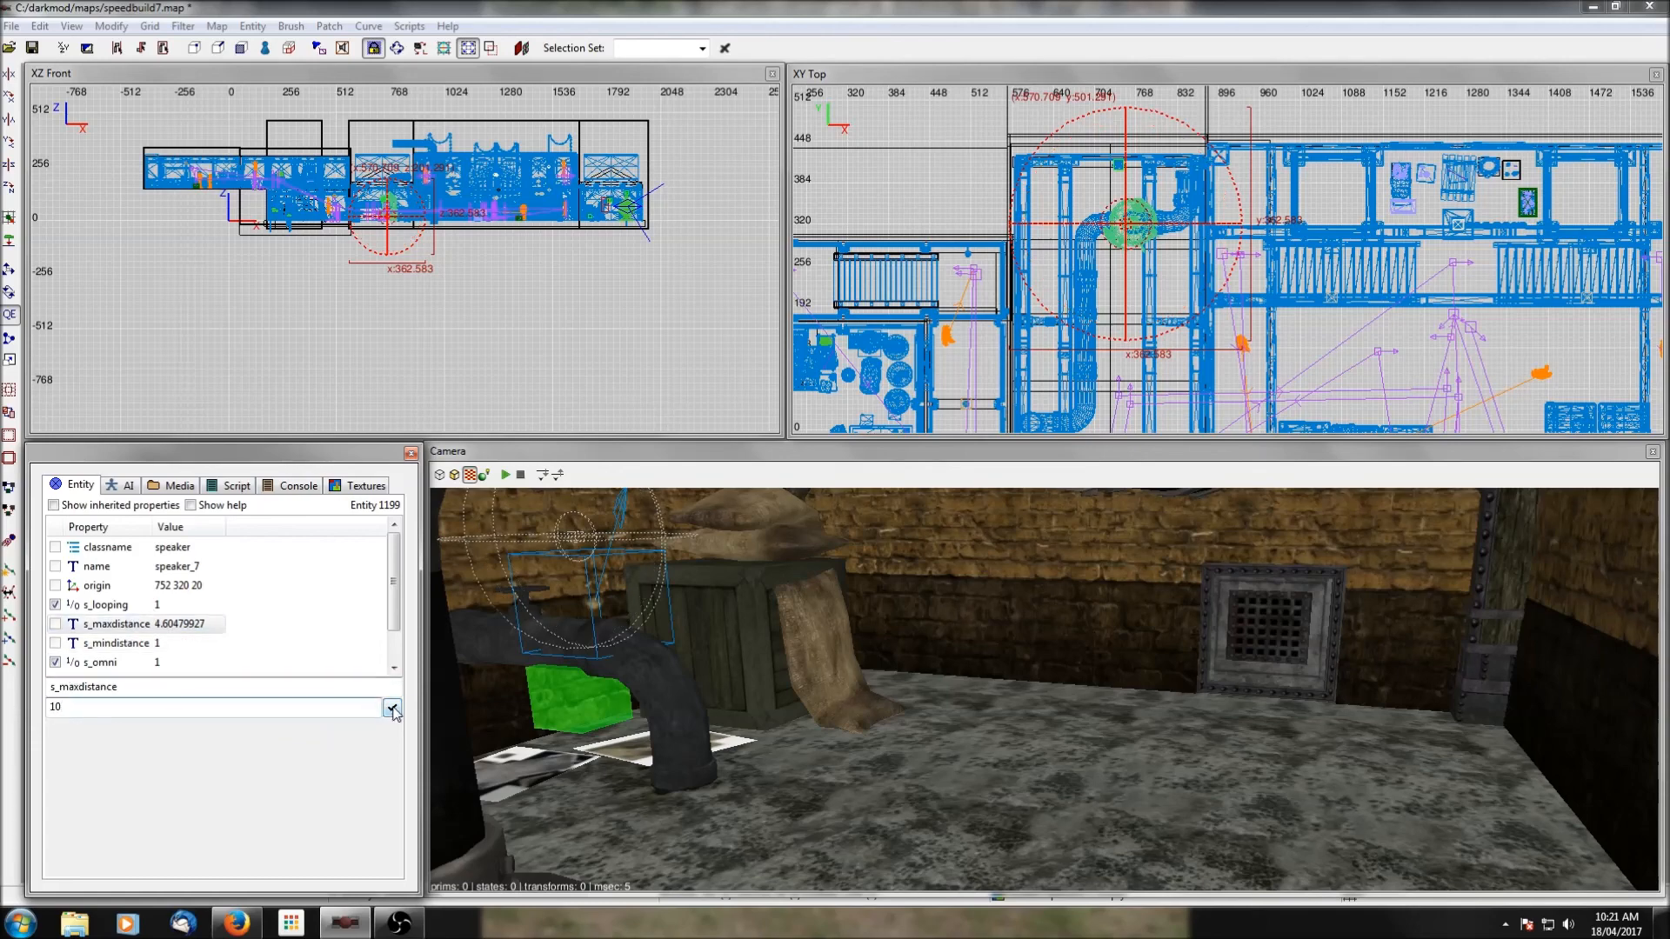
pyautogui.click(393, 708)
pyautogui.scroll(-2, 1170, 245)
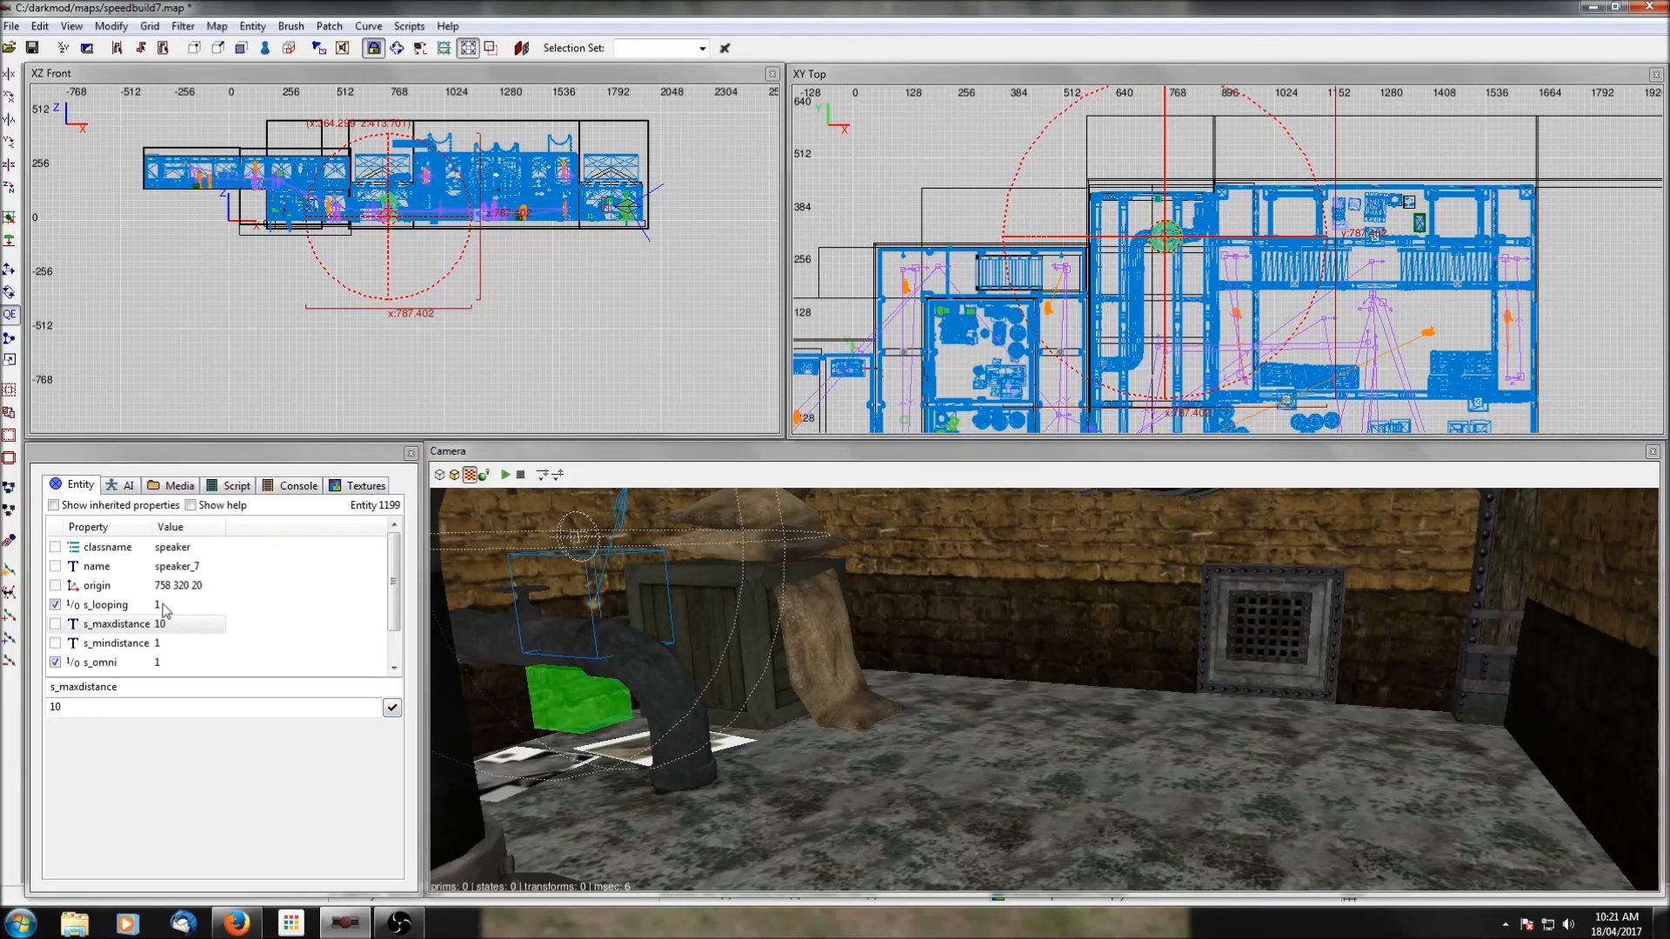
# Turn off the pipe-area speaker's s_omni property so its value is 0.
pyautogui.click(106, 663)
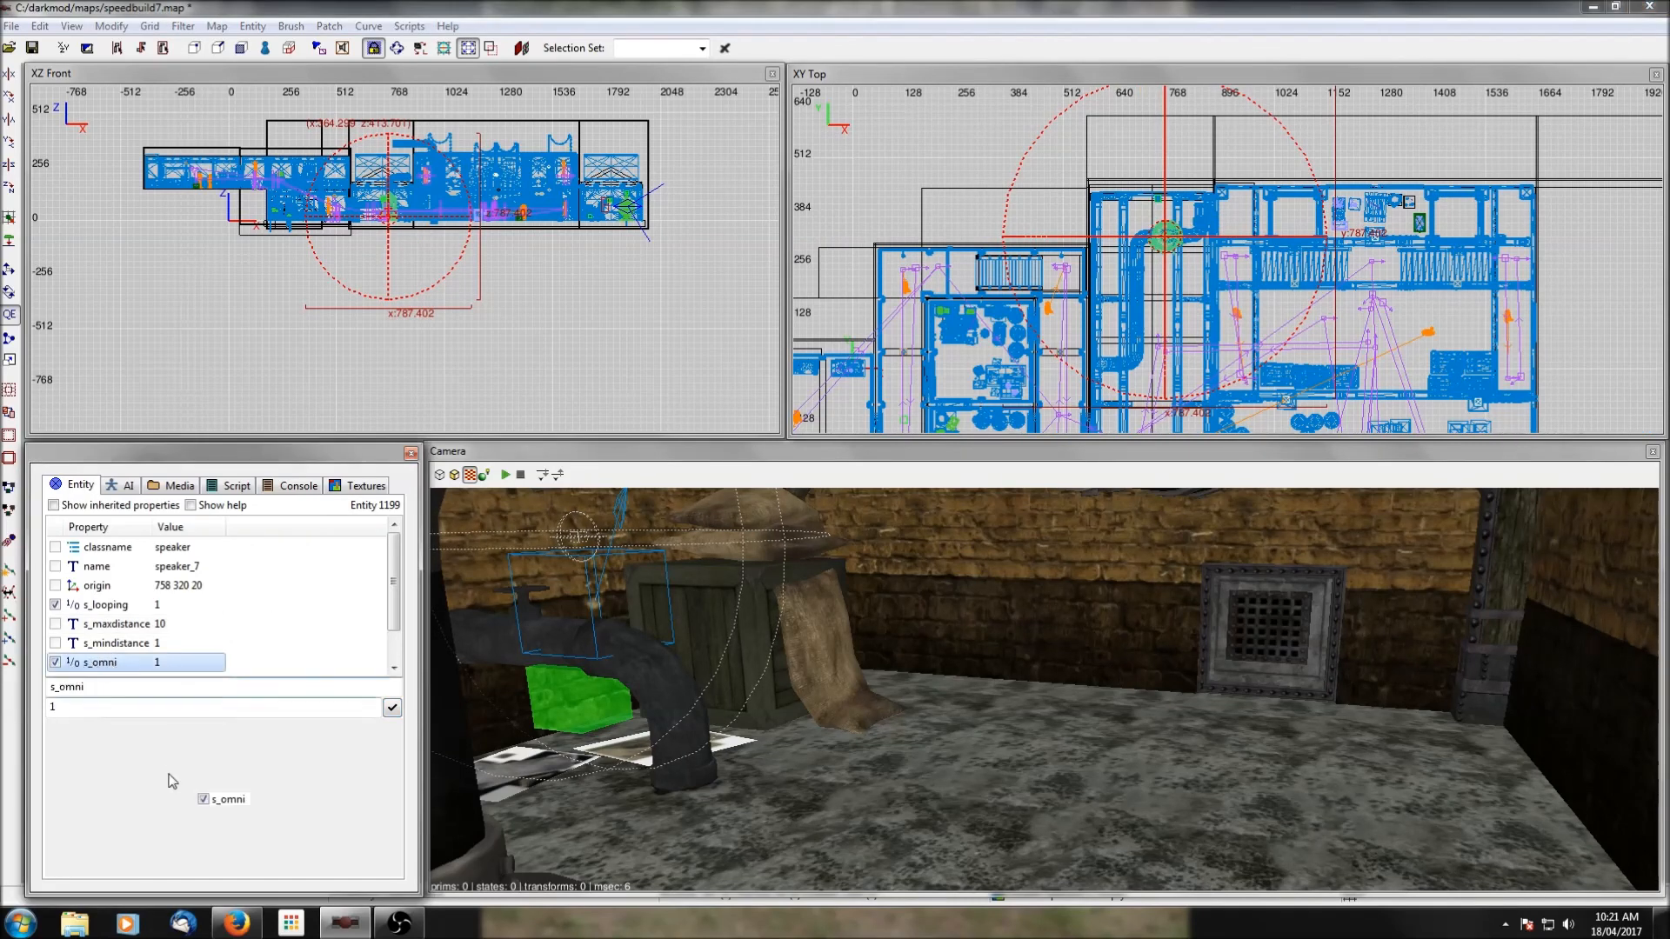
pyautogui.click(204, 799)
pyautogui.click(394, 713)
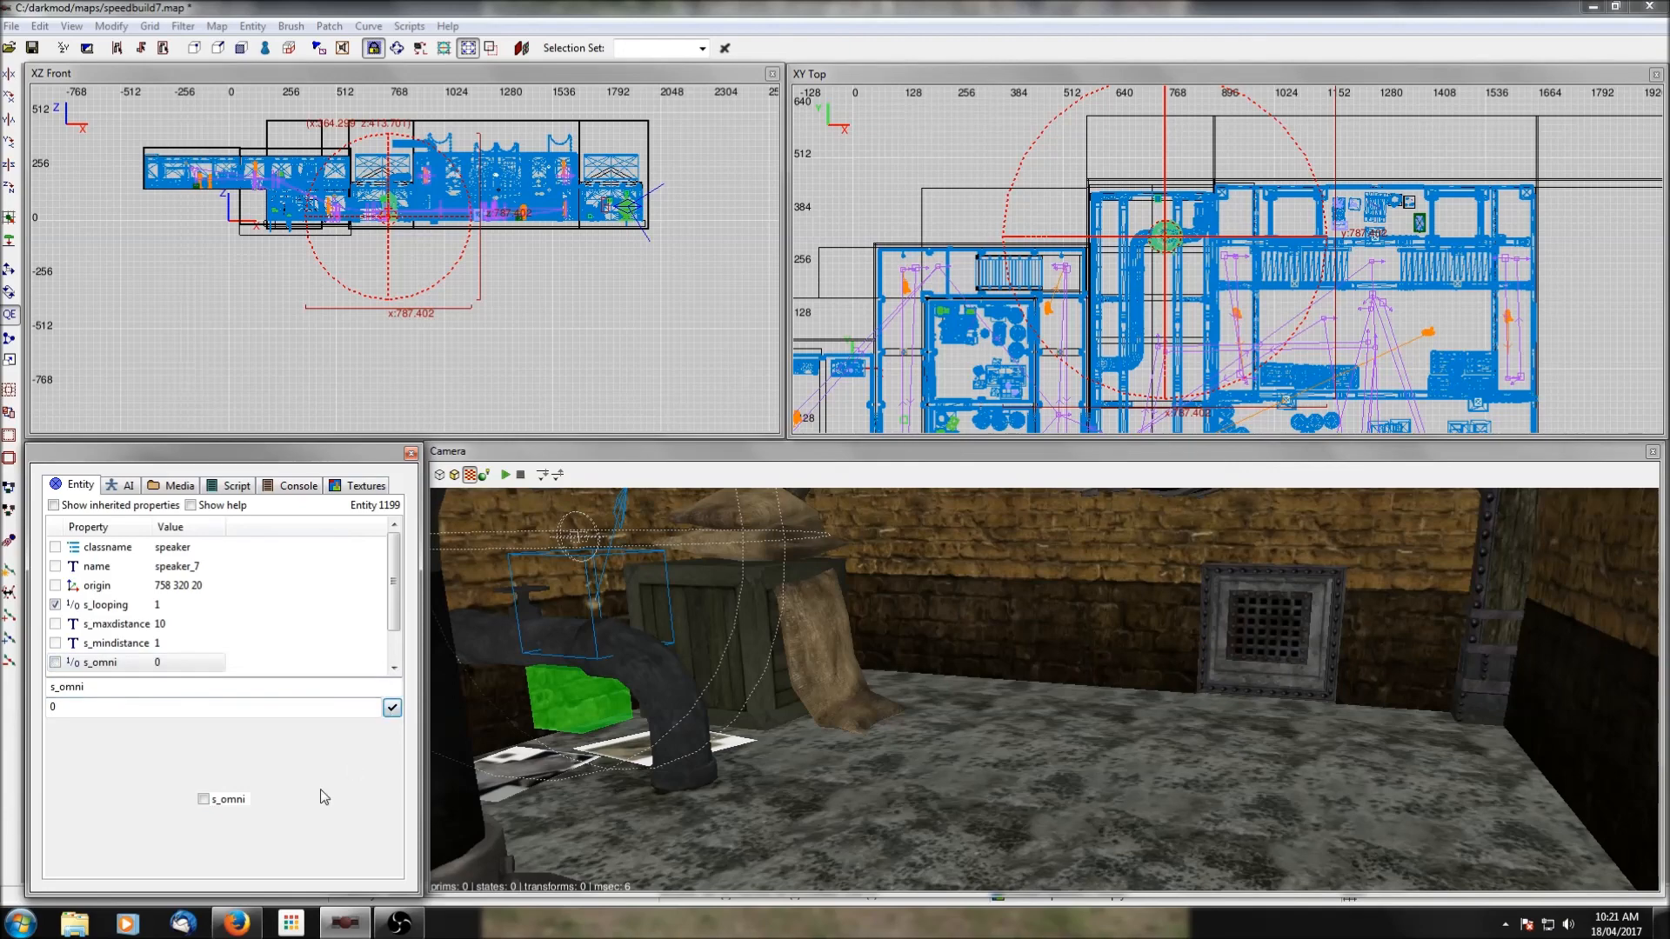
# Browse the ambient environmental sounds and assign machine_noise02_loop as the pipe-area speaker's s_shader.
pyautogui.scroll(-1, 167, 648)
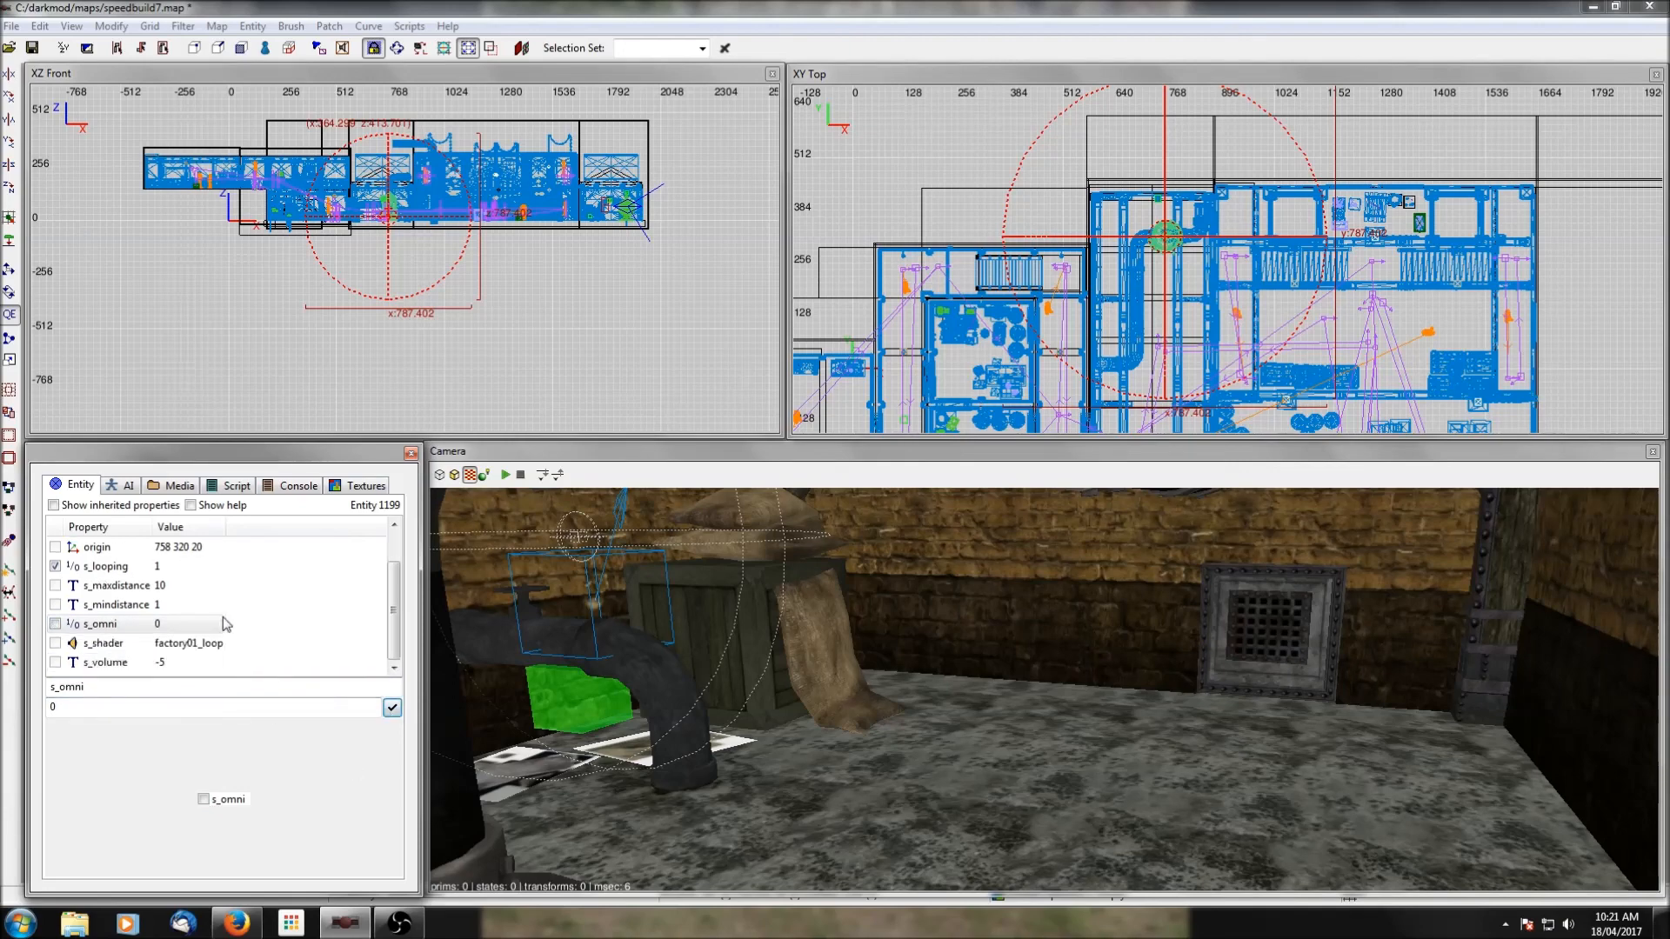
pyautogui.click(187, 643)
pyautogui.click(265, 800)
pyautogui.scroll(10, 488, 365)
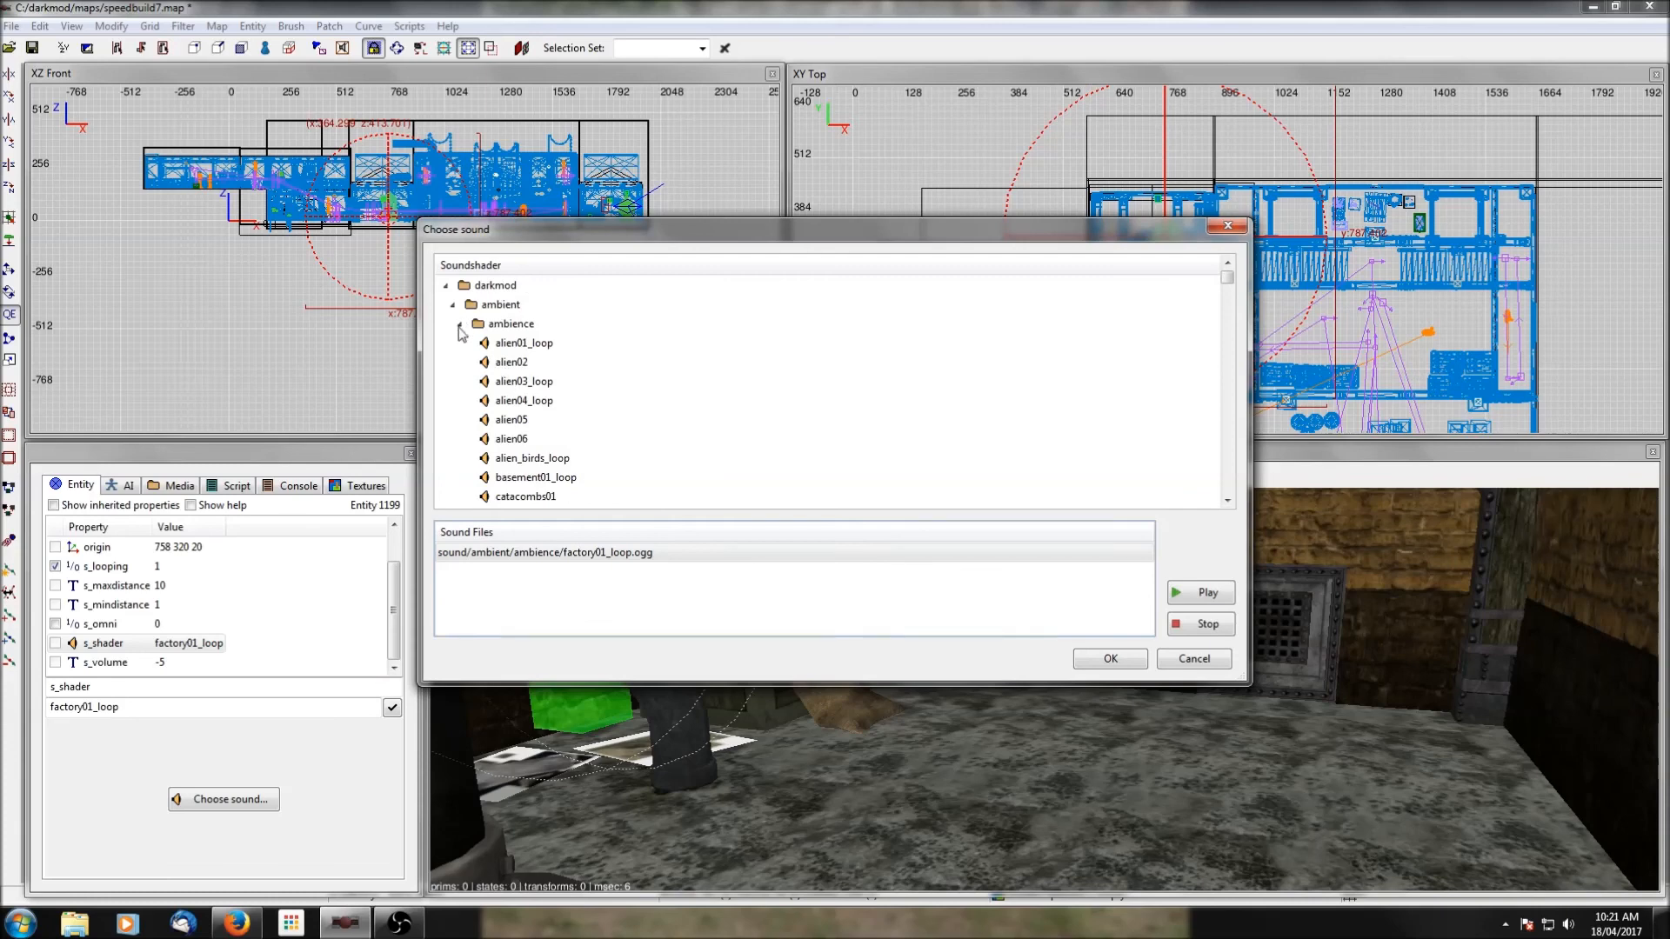
pyautogui.click(459, 326)
pyautogui.scroll(-10, 461, 369)
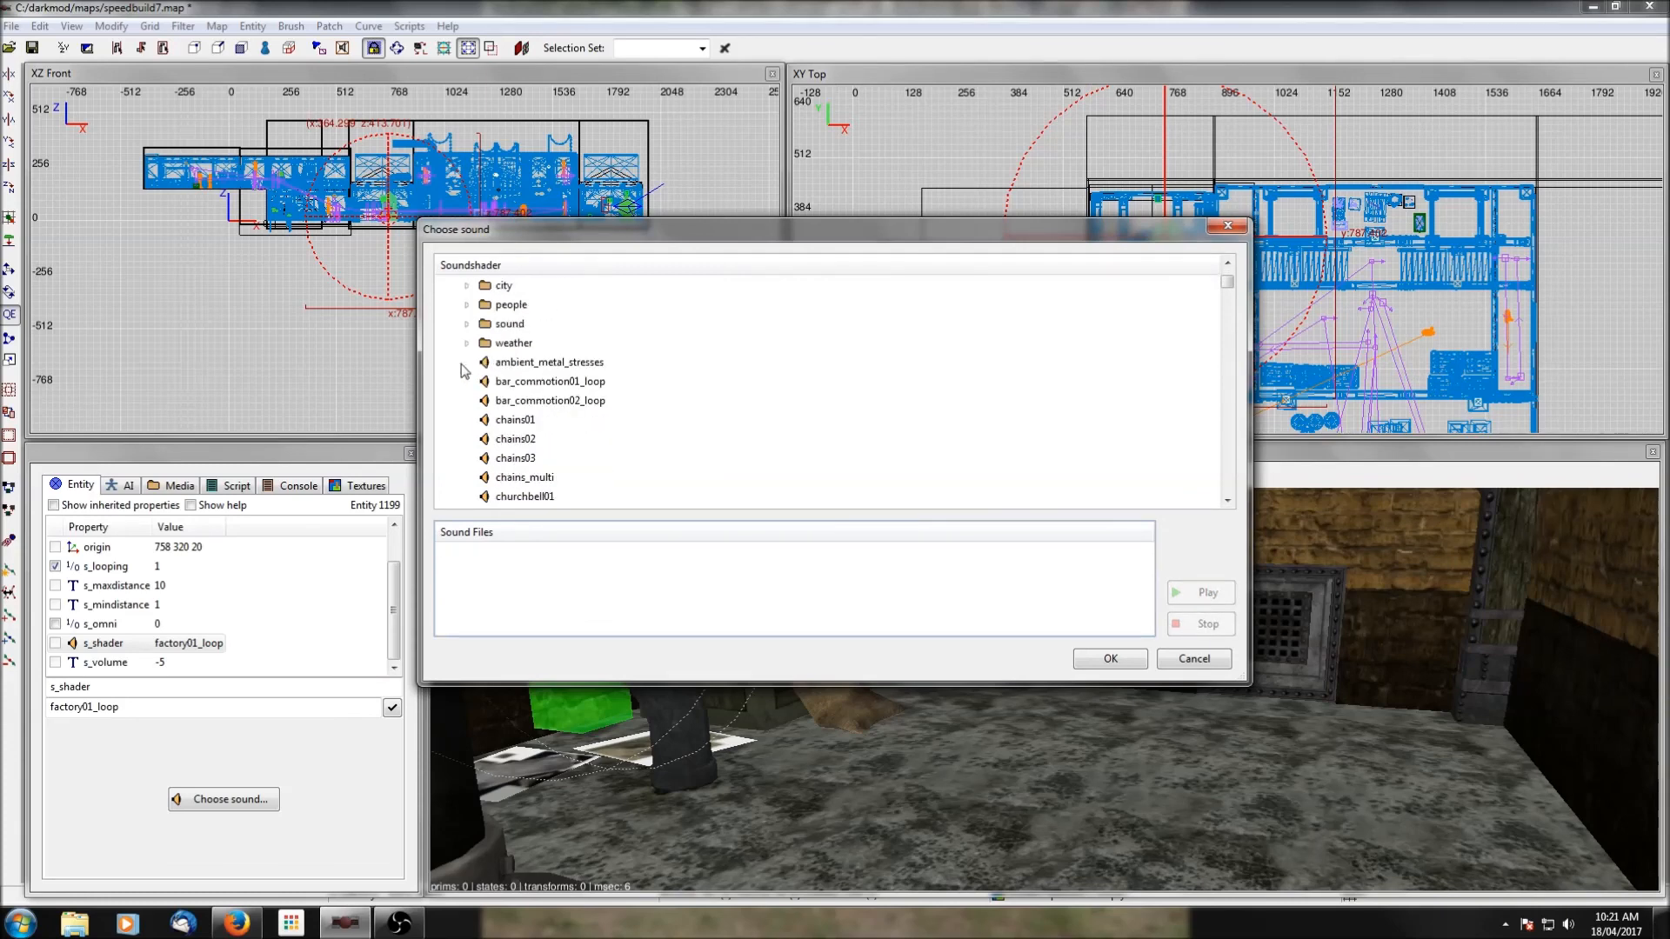
pyautogui.click(526, 364)
pyautogui.scroll(4, 548, 400)
pyautogui.scroll(-1, 627, 466)
pyautogui.scroll(-1, 798, 462)
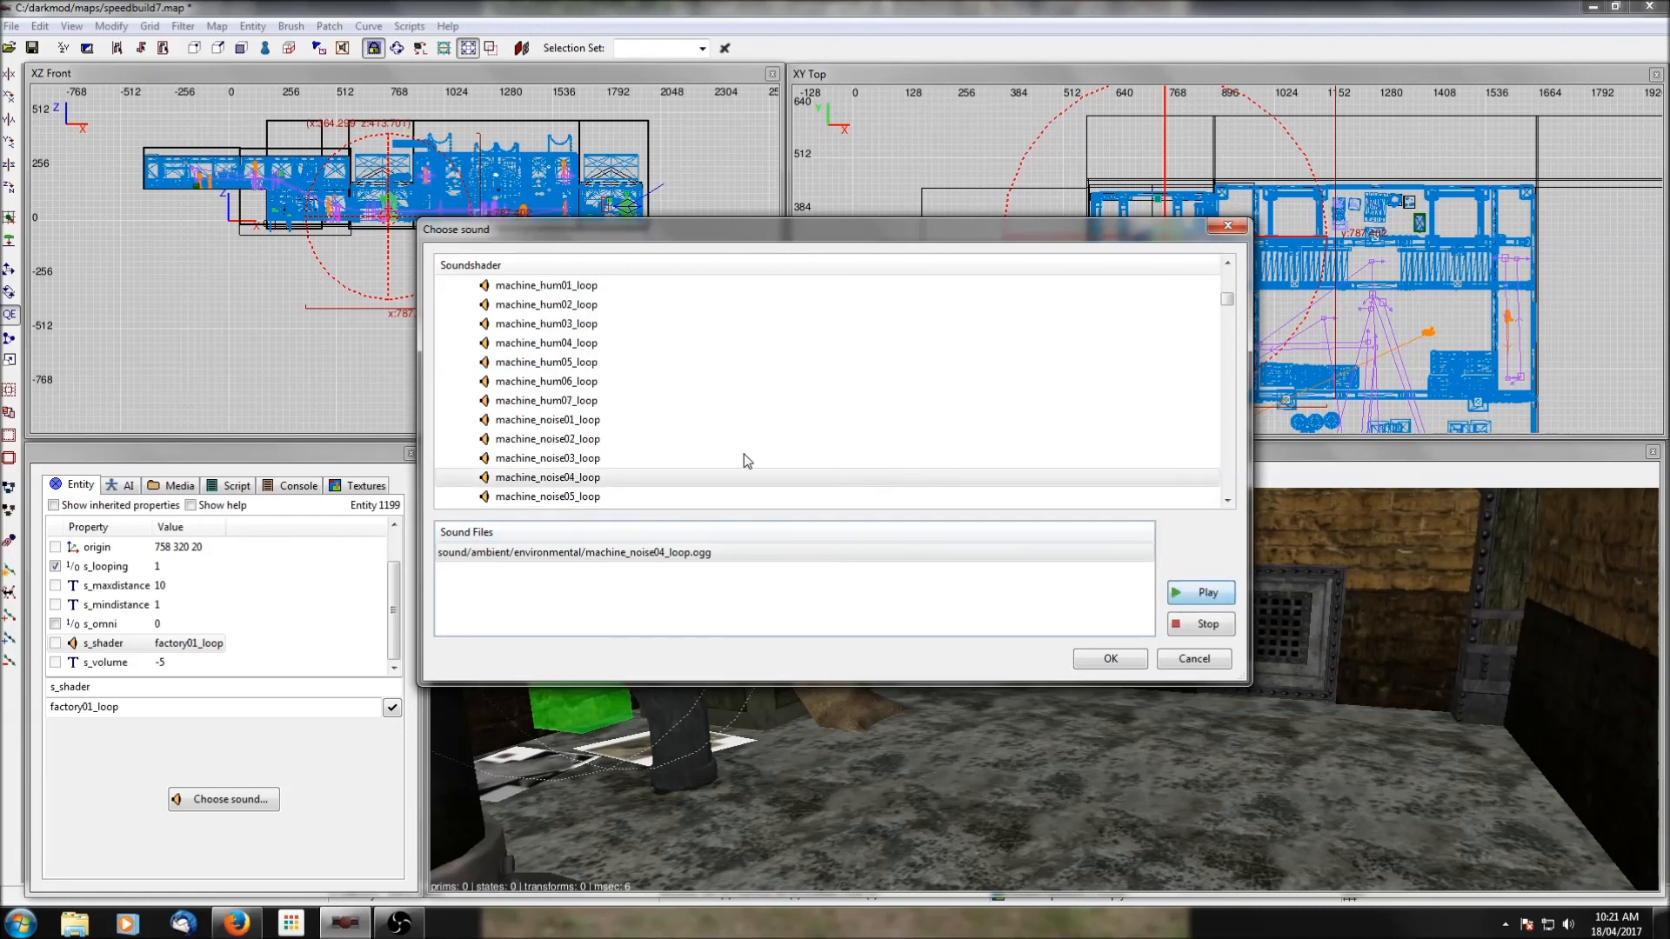
pyautogui.click(559, 444)
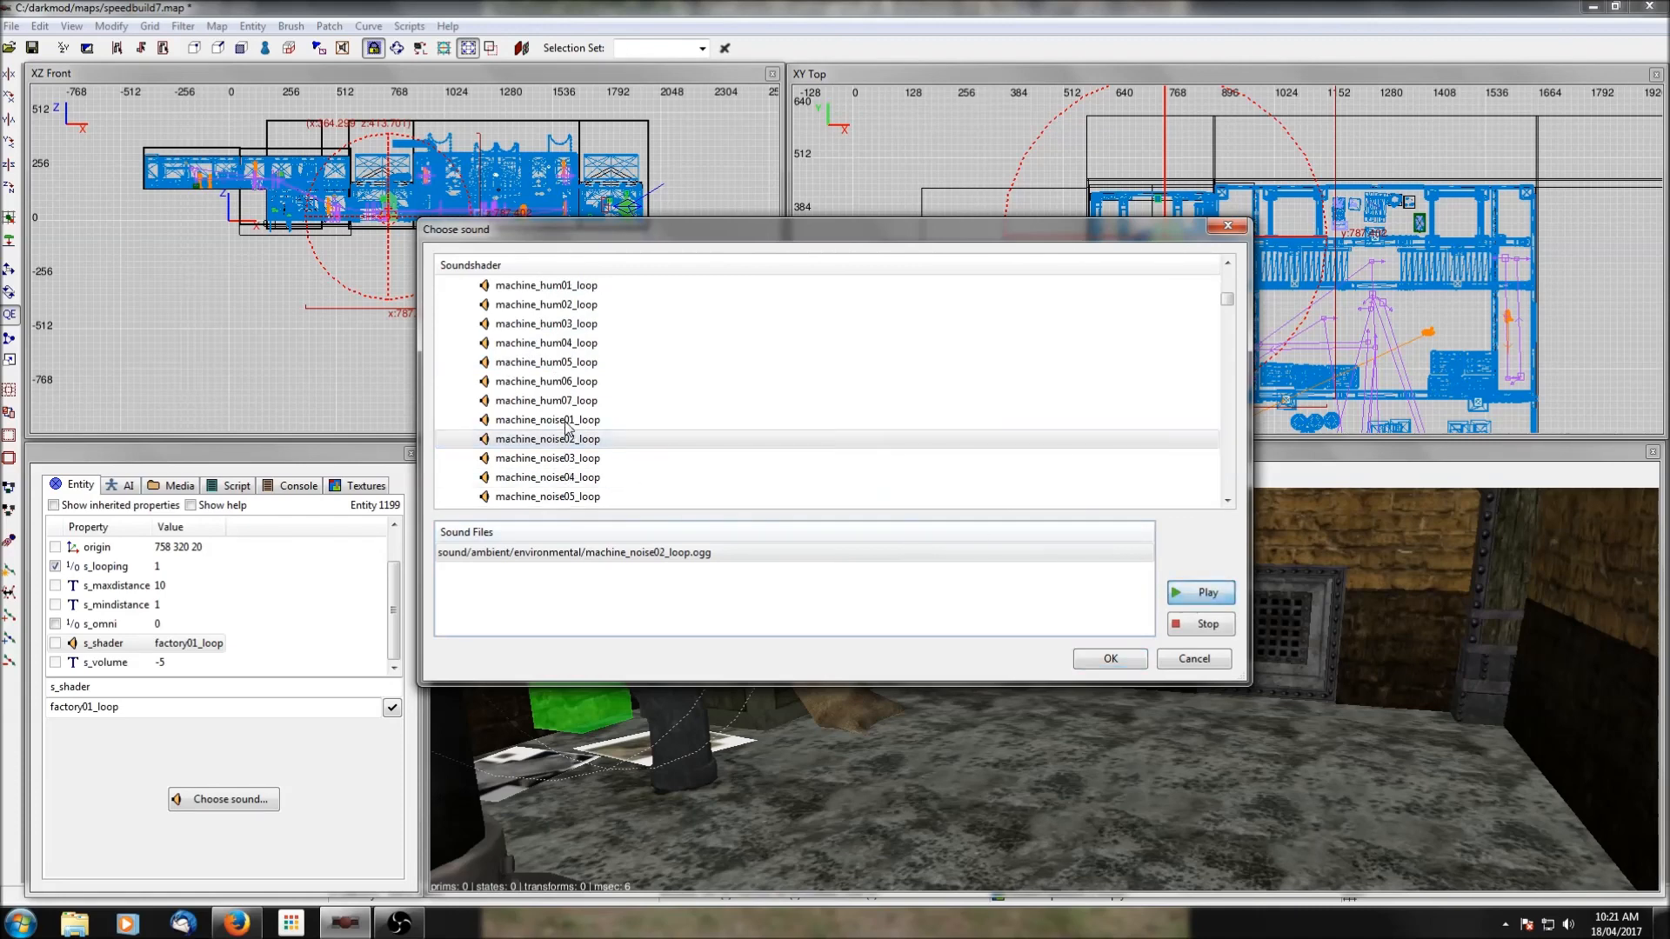
pyautogui.click(1107, 661)
# Set the pipe-area speaker's s_volume to -15 and deselect the speaker.
pyautogui.click(166, 662)
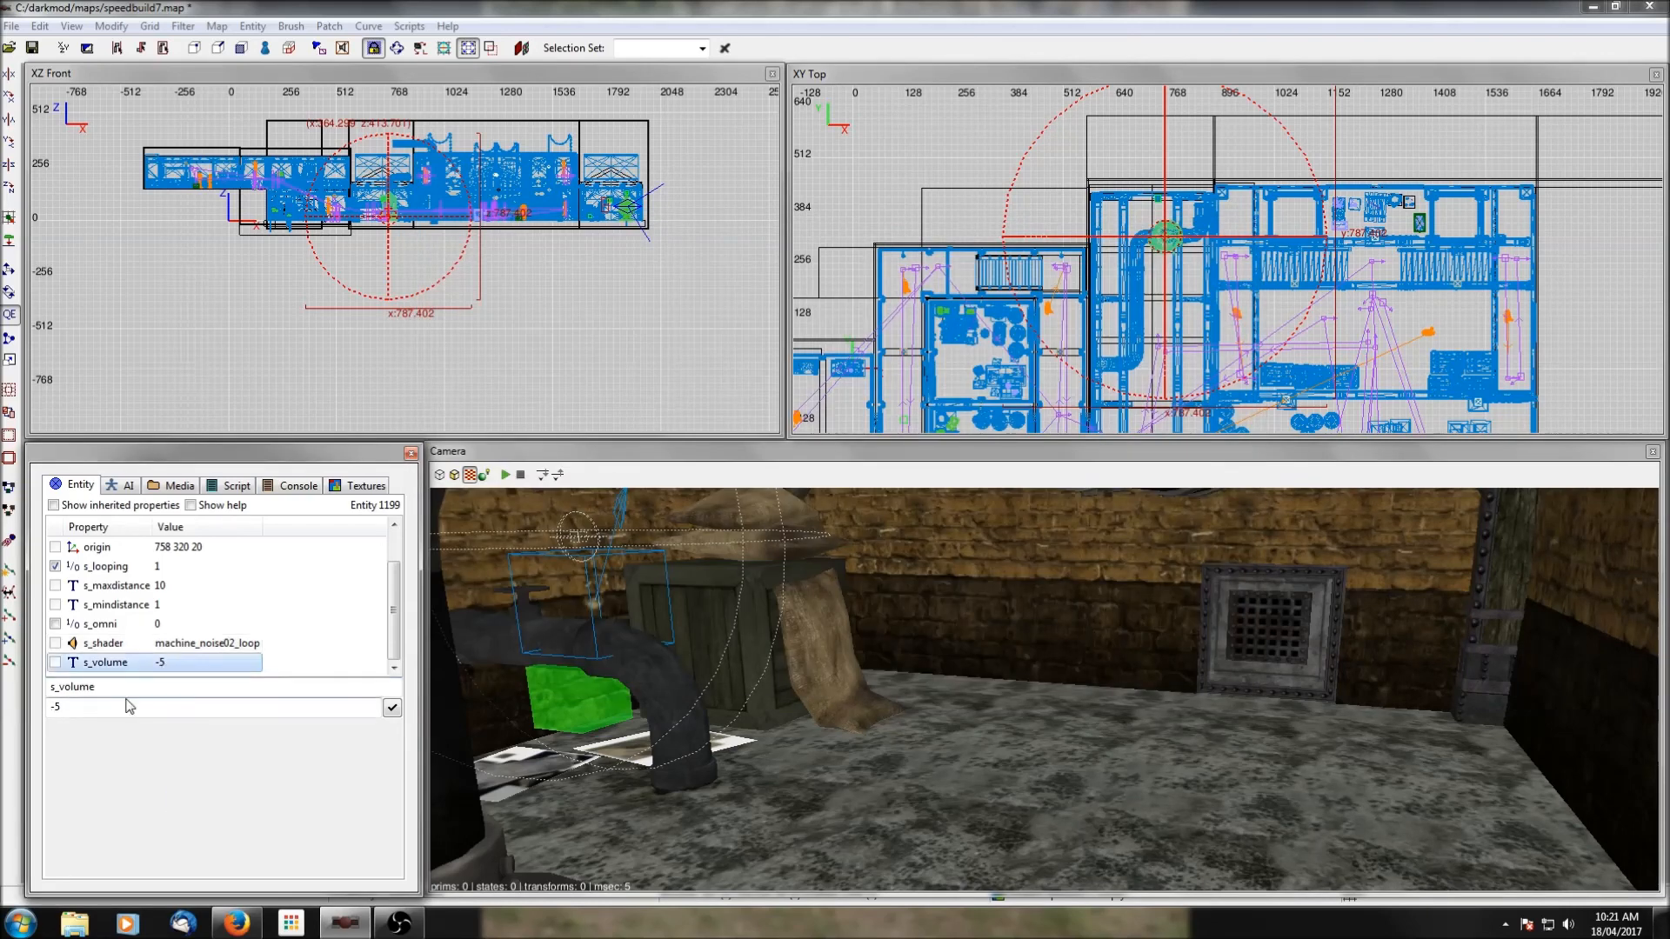
pyautogui.click(55, 706)
pyautogui.write('1')
pyautogui.click(391, 708)
pyautogui.press('Escape')
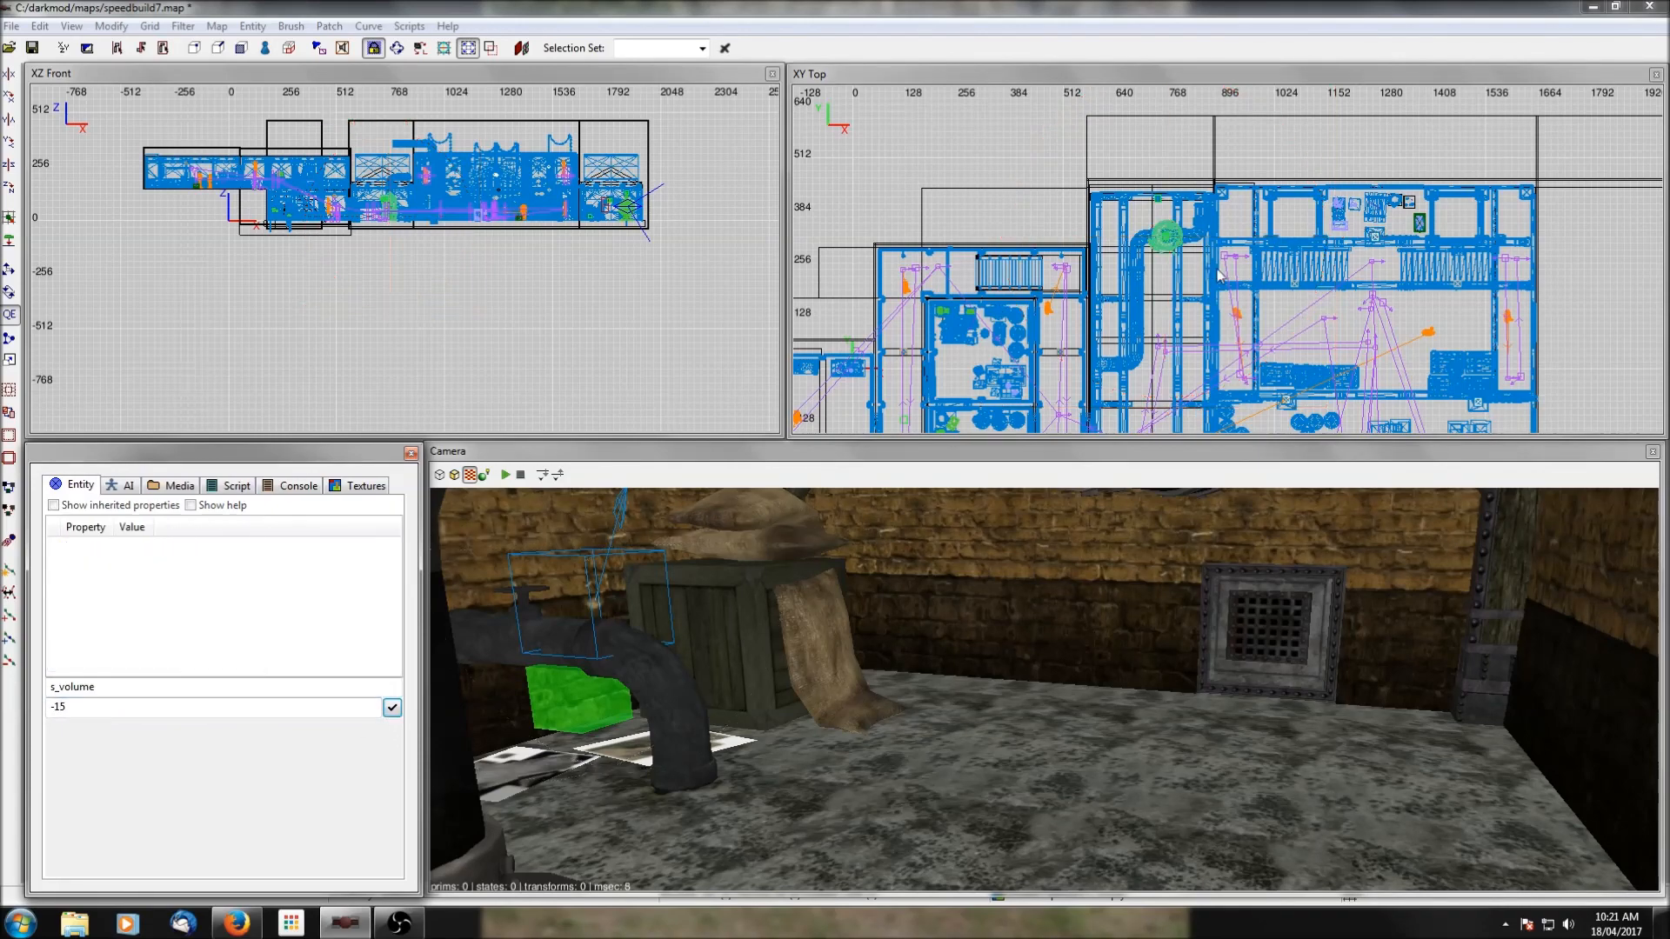
# Save the speedbuild7 map with the new speaker settings.
pyautogui.scroll(-2, 1313, 305)
pyautogui.moveTo(1313, 305); pyautogui.dragTo(1213, 231, button='right')
pyautogui.click(32, 48)
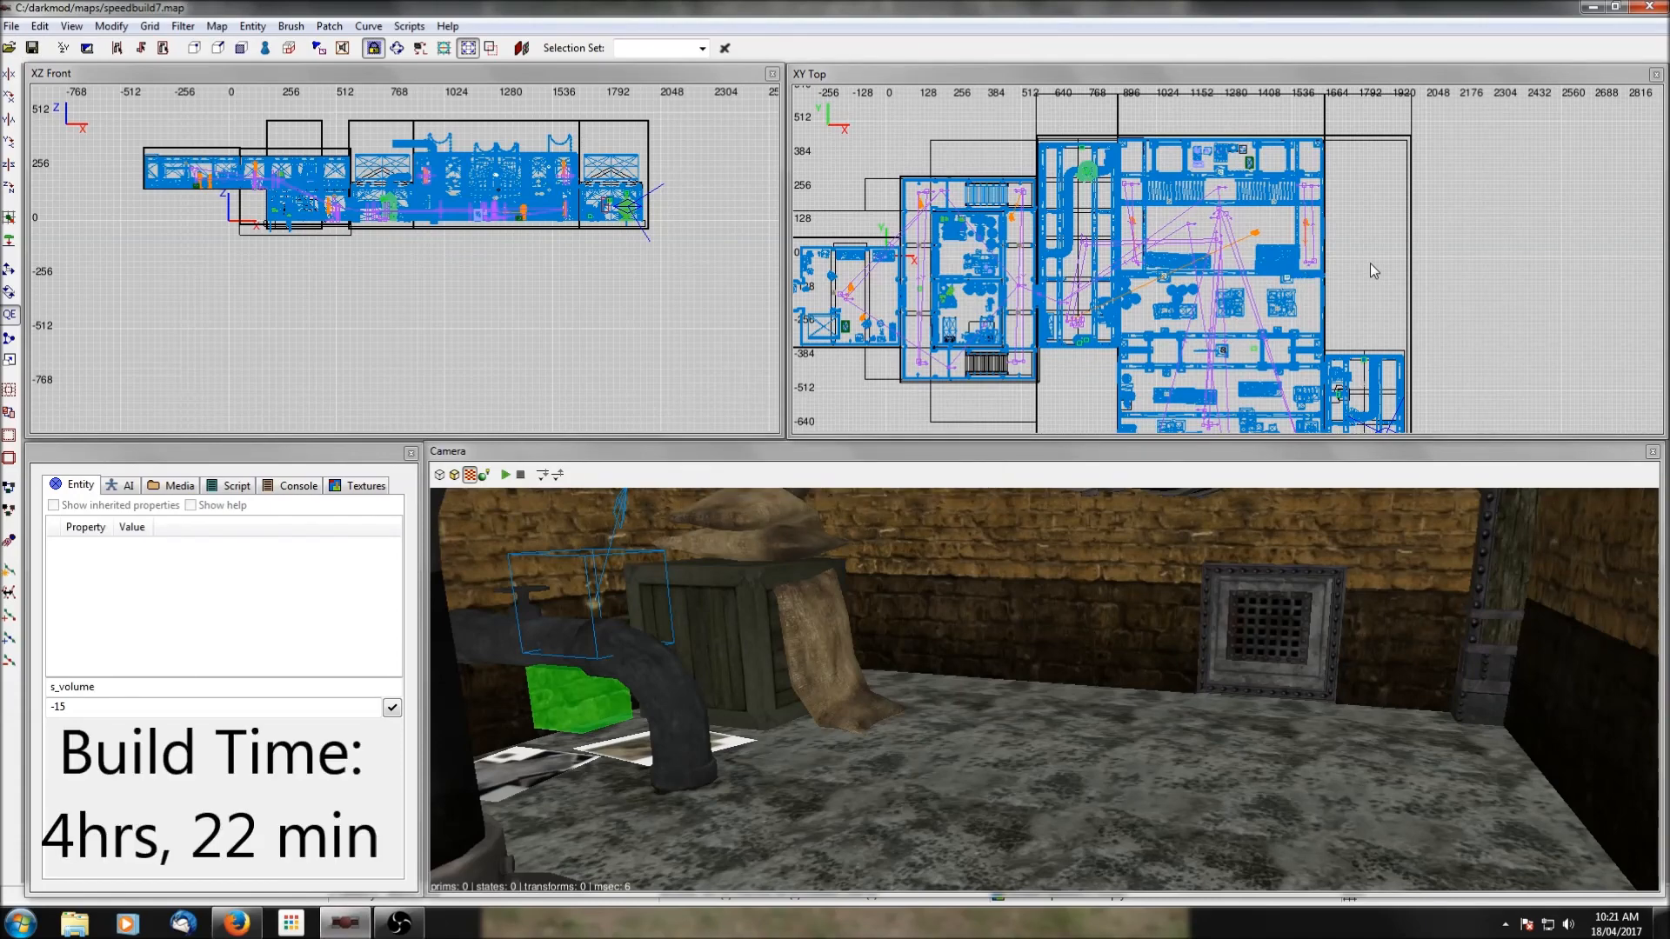
pyautogui.scroll(-3, 1375, 268)
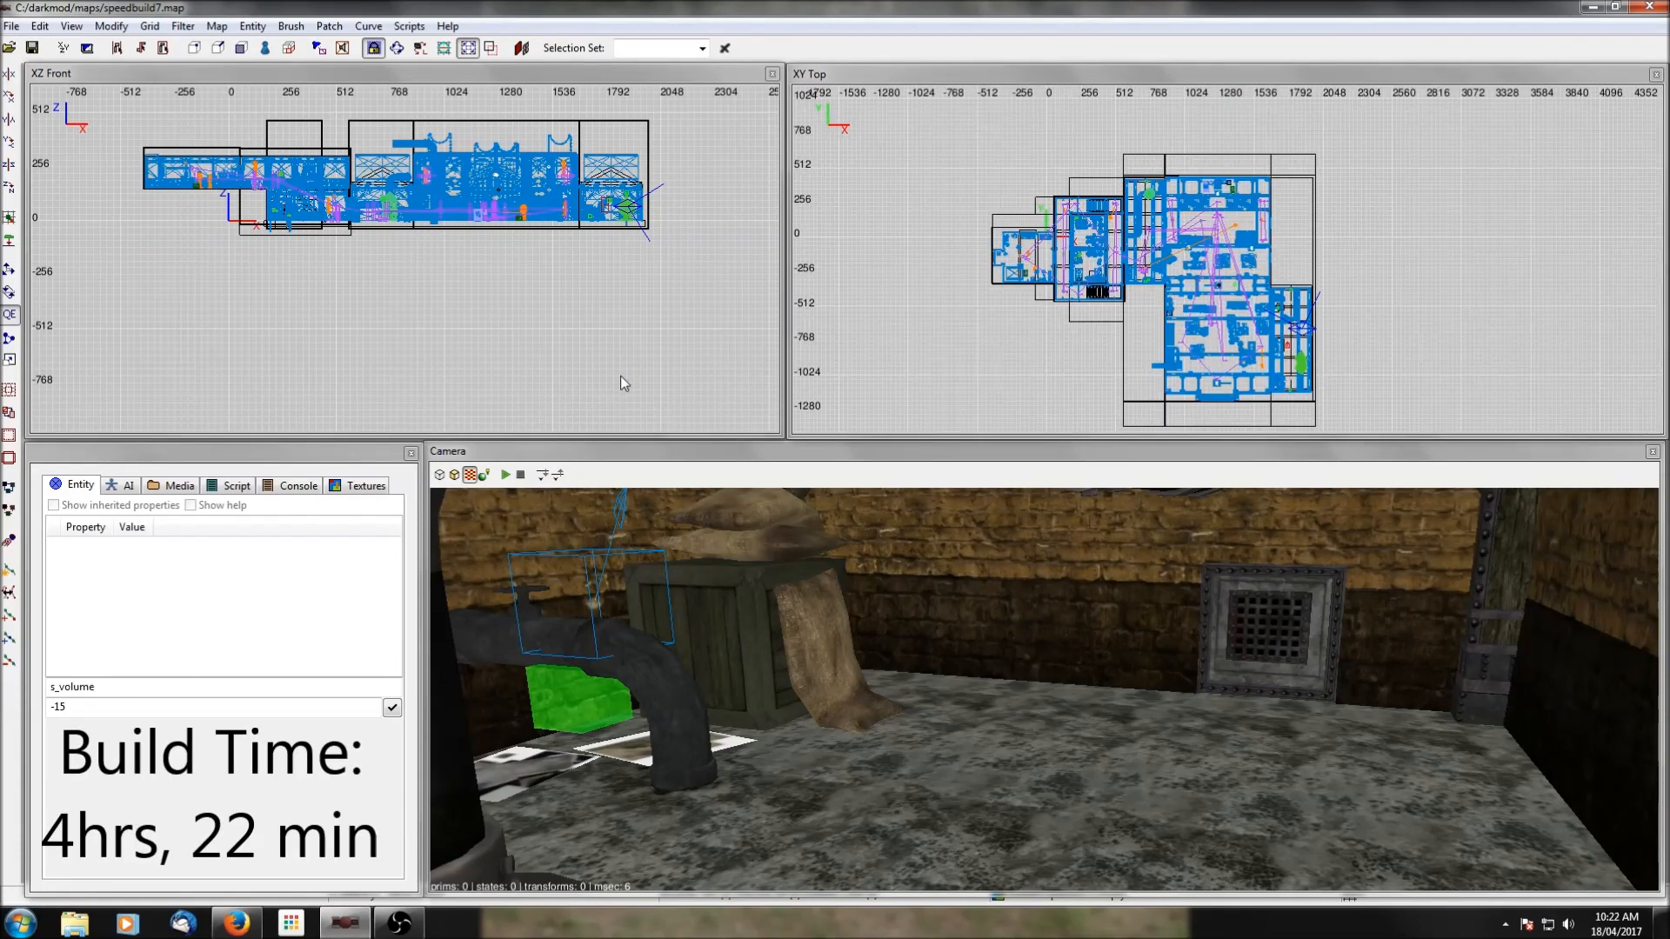
pyautogui.moveTo(1010, 269); pyautogui.dragTo(1389, 269, button='right')
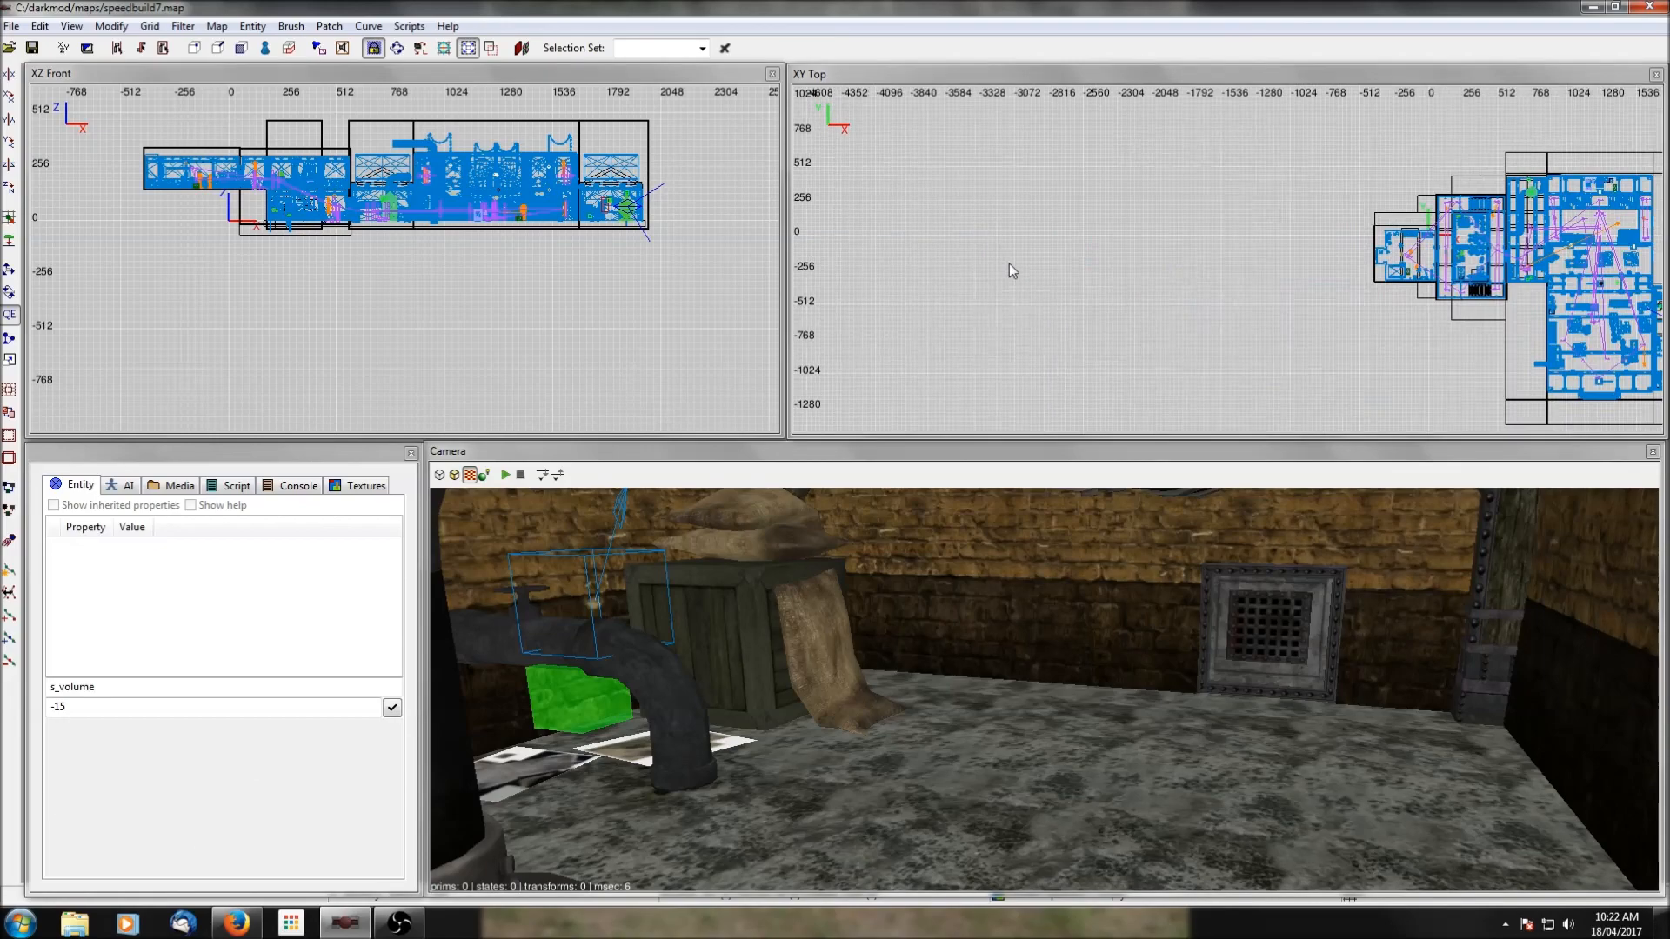